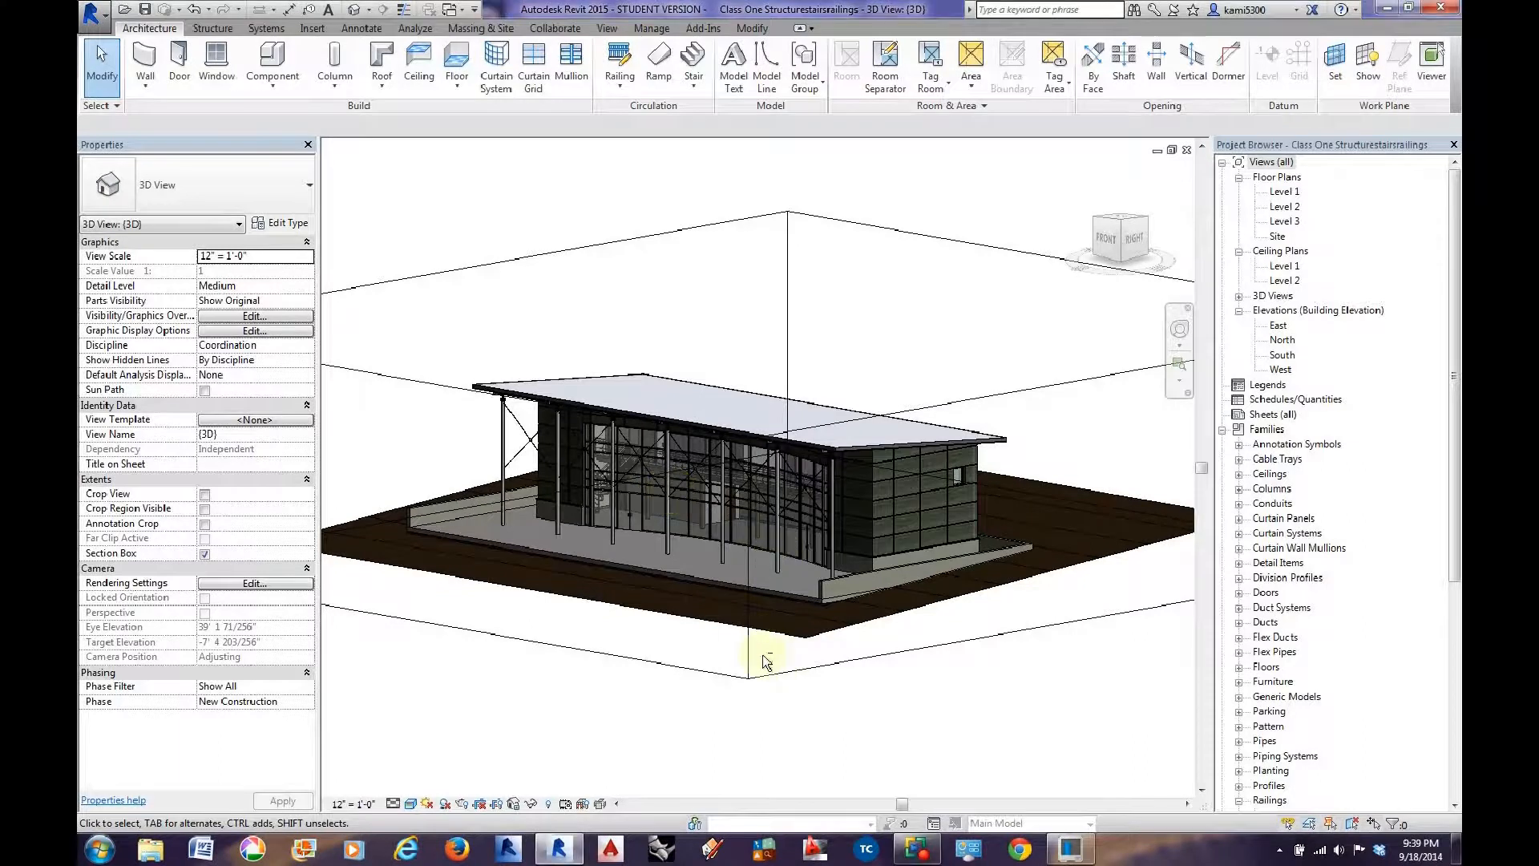
Lower the top of the 3D view's section box below the roof to expose the second-floor interior.
middle_click_drag(779, 669, 748, 681, "shift")
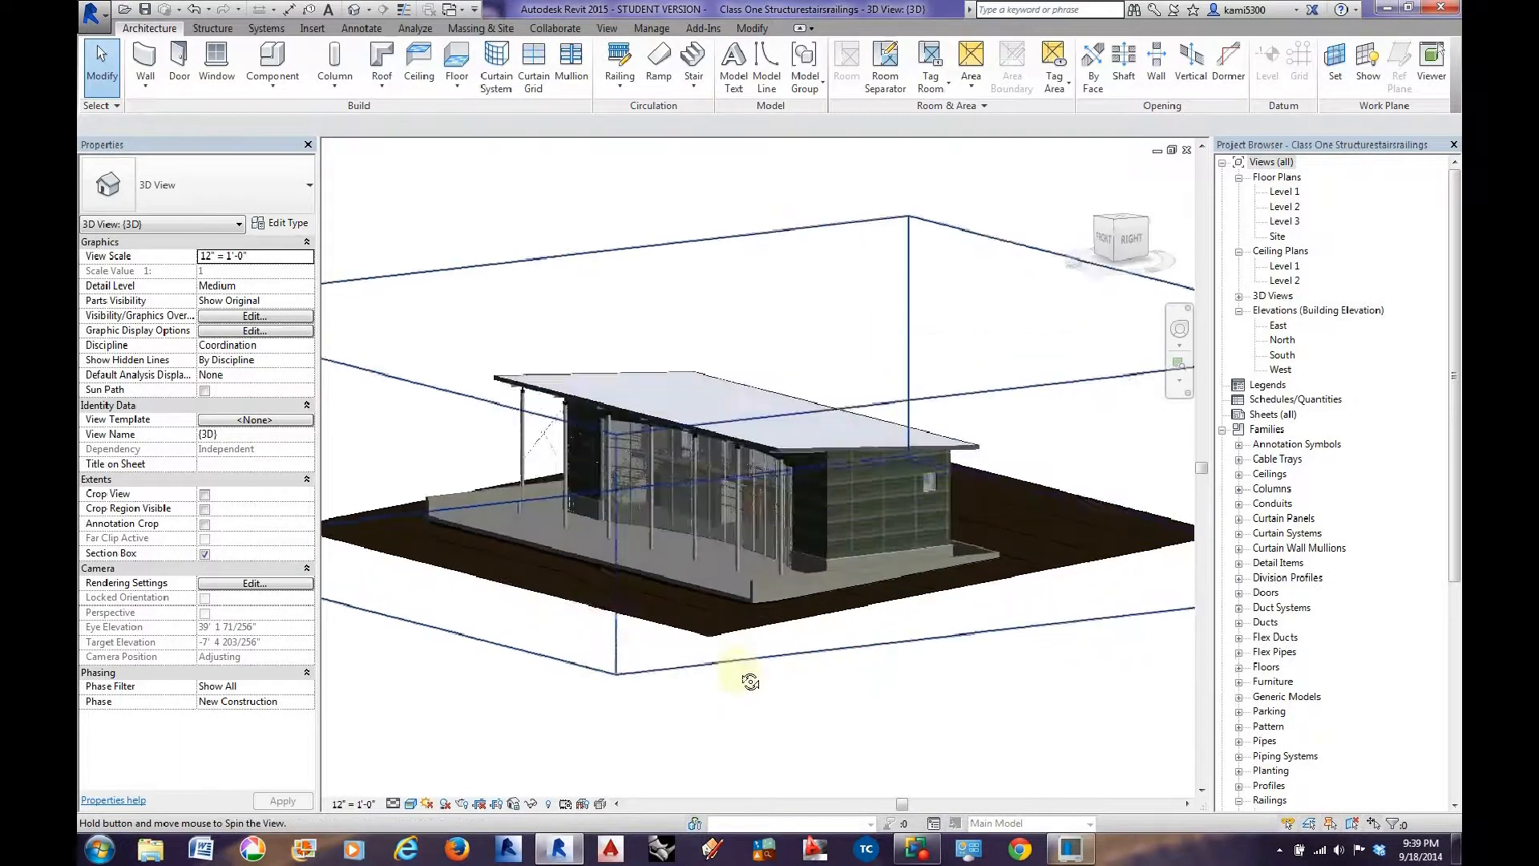
left_click(761, 334)
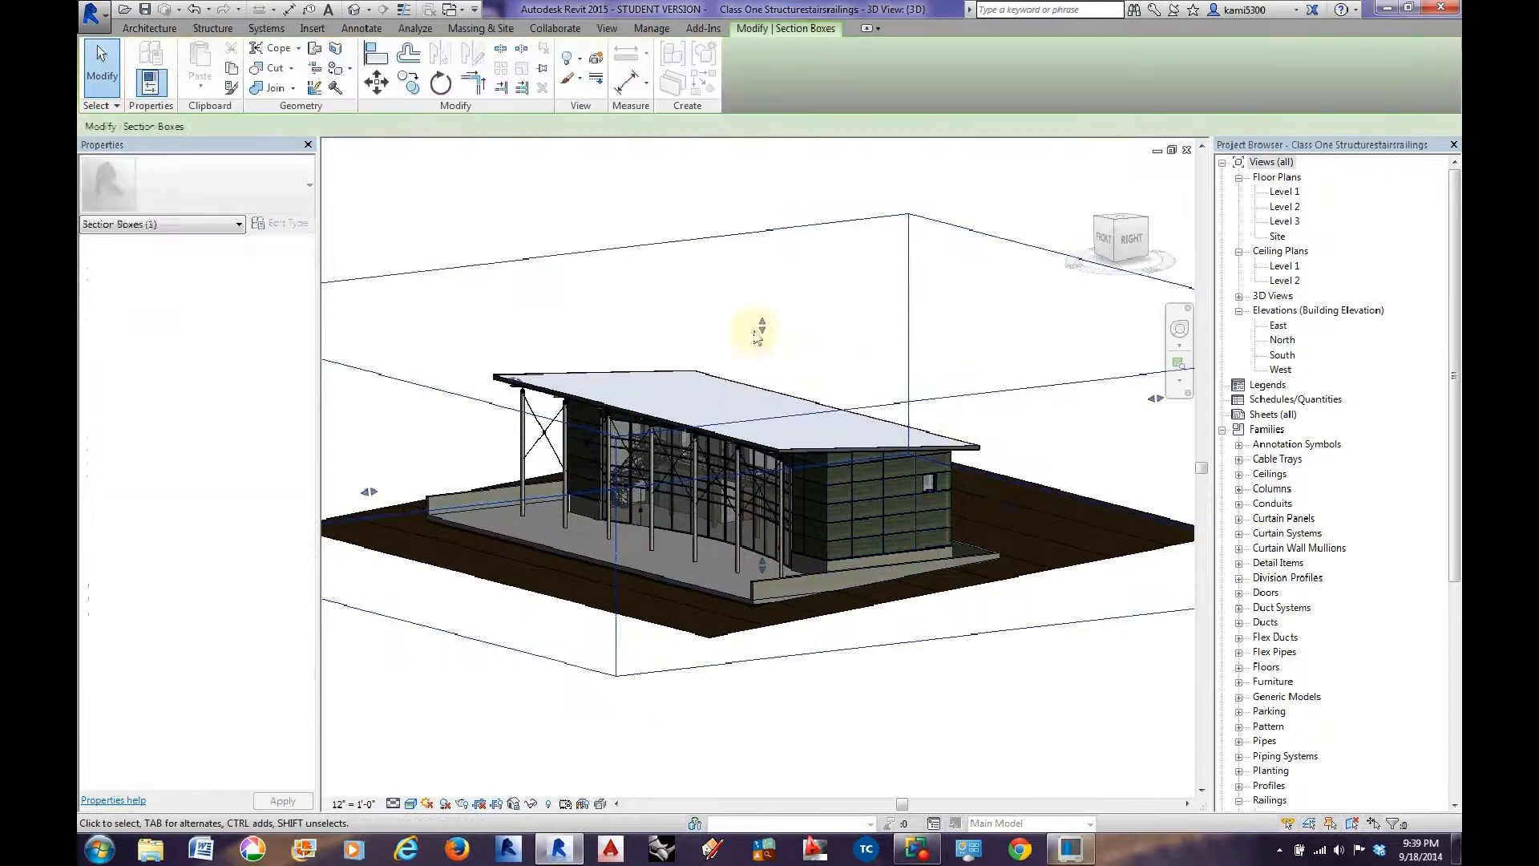
left_click_drag(761, 334, 763, 433)
Examine the stair, balcony railings, interior walls and doors on the opened second floor.
middle_click_drag(725, 453, 682, 594, "shift")
scroll(718, 335, "up", 6)
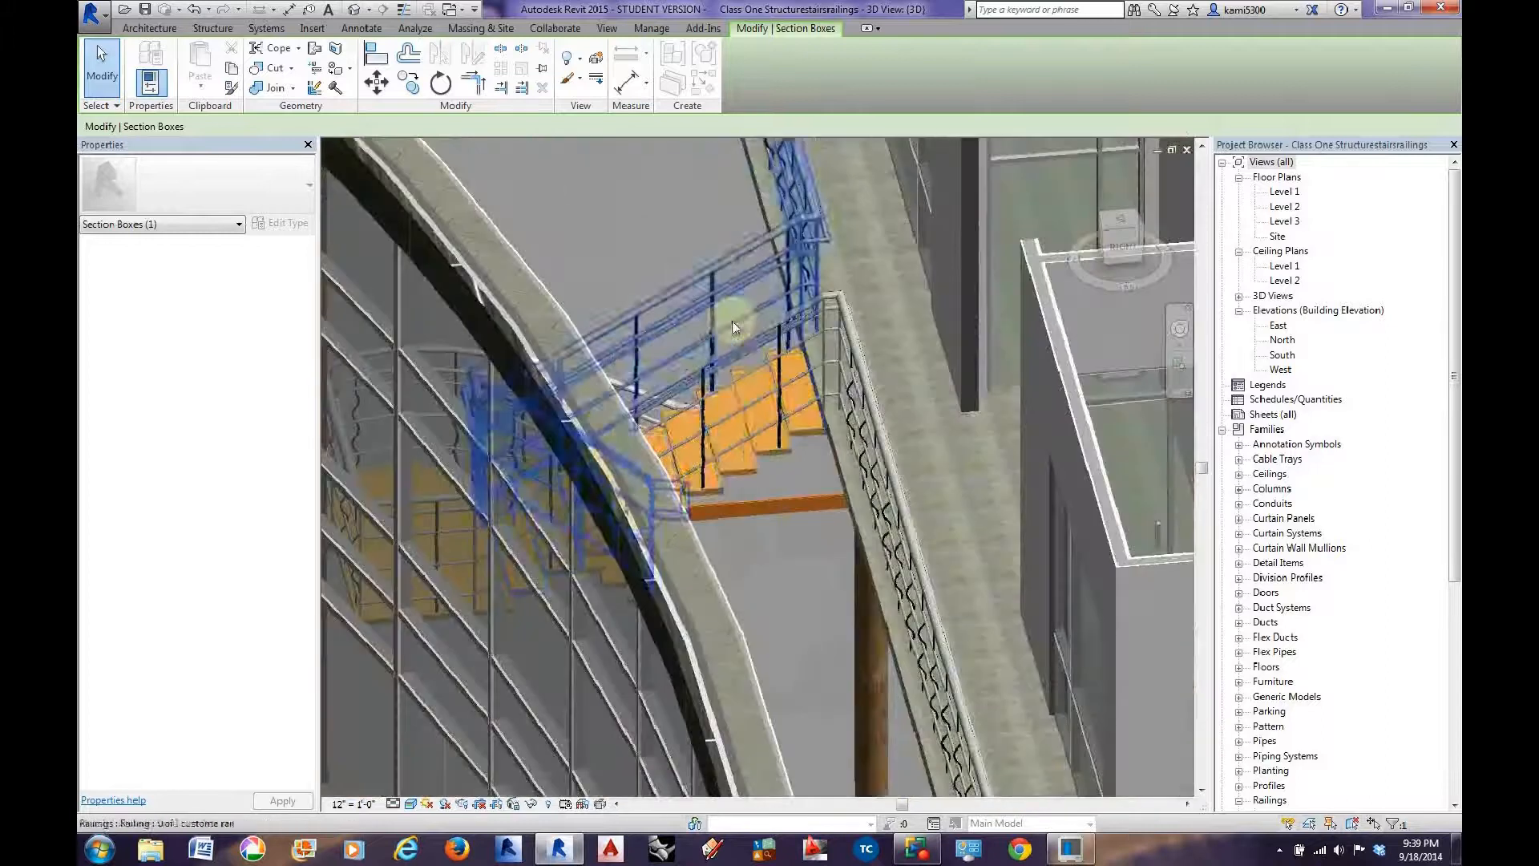
middle_click_drag(765, 505, 783, 463, "shift")
middle_click_drag(773, 585, 773, 492)
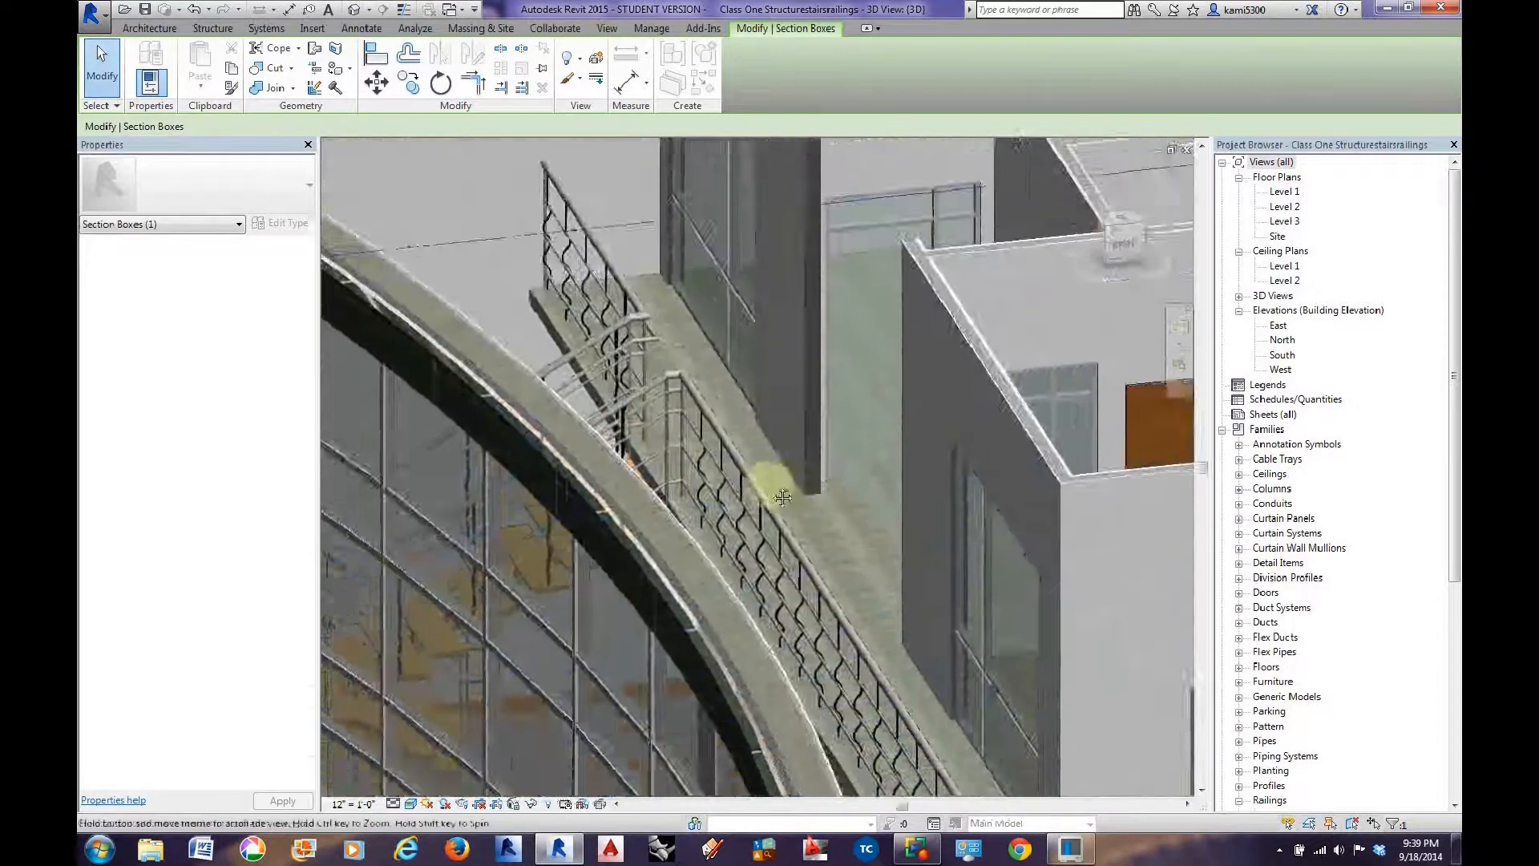
scroll(774, 474, "down", 2)
scroll(772, 470, "down", 3)
middle_click_drag(824, 595, 903, 672, "shift")
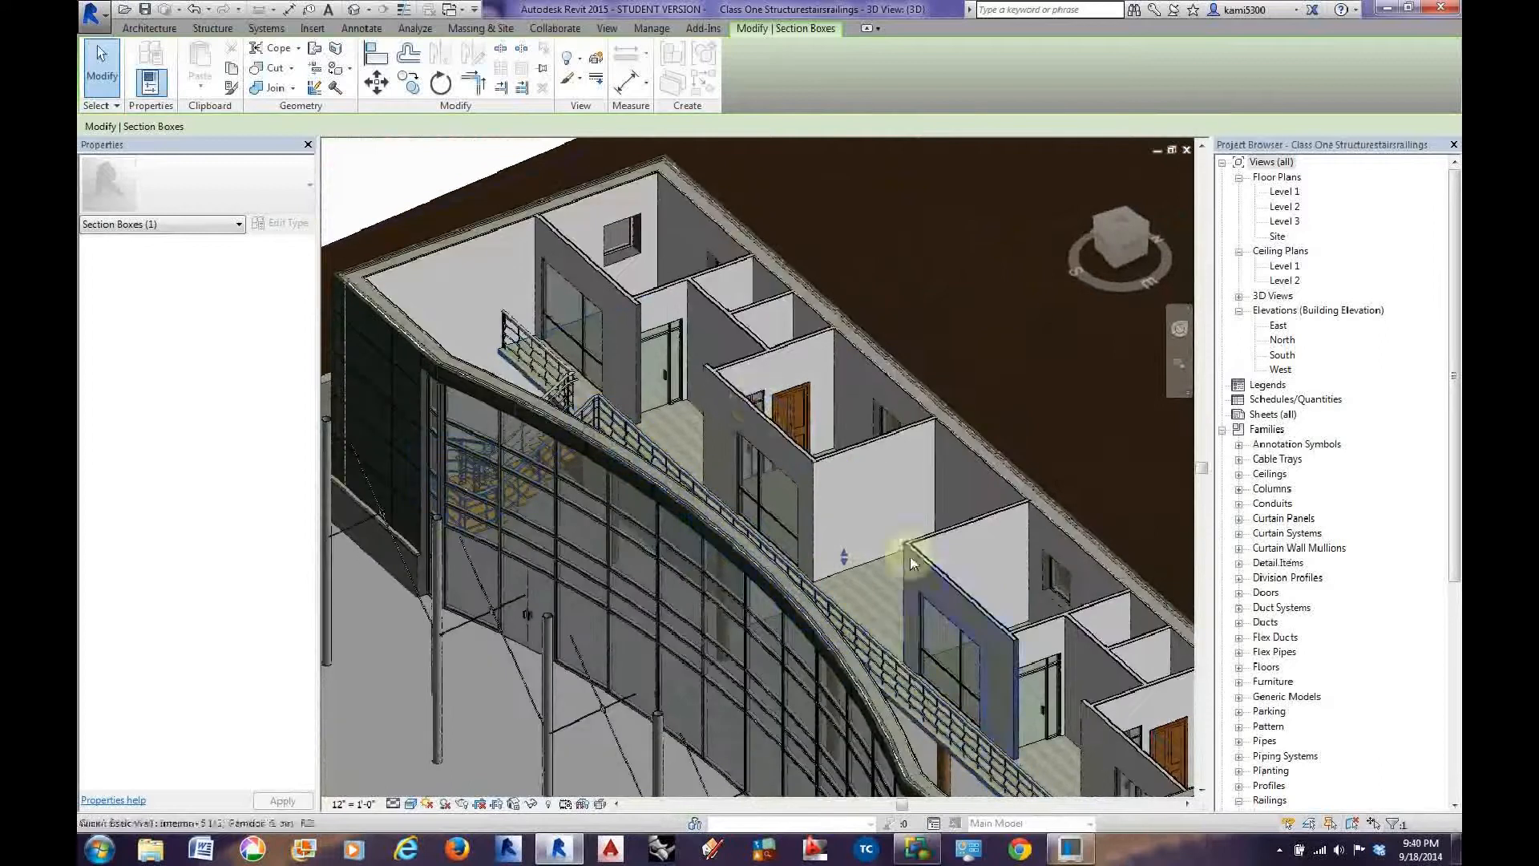
scroll(622, 321, "up", 5)
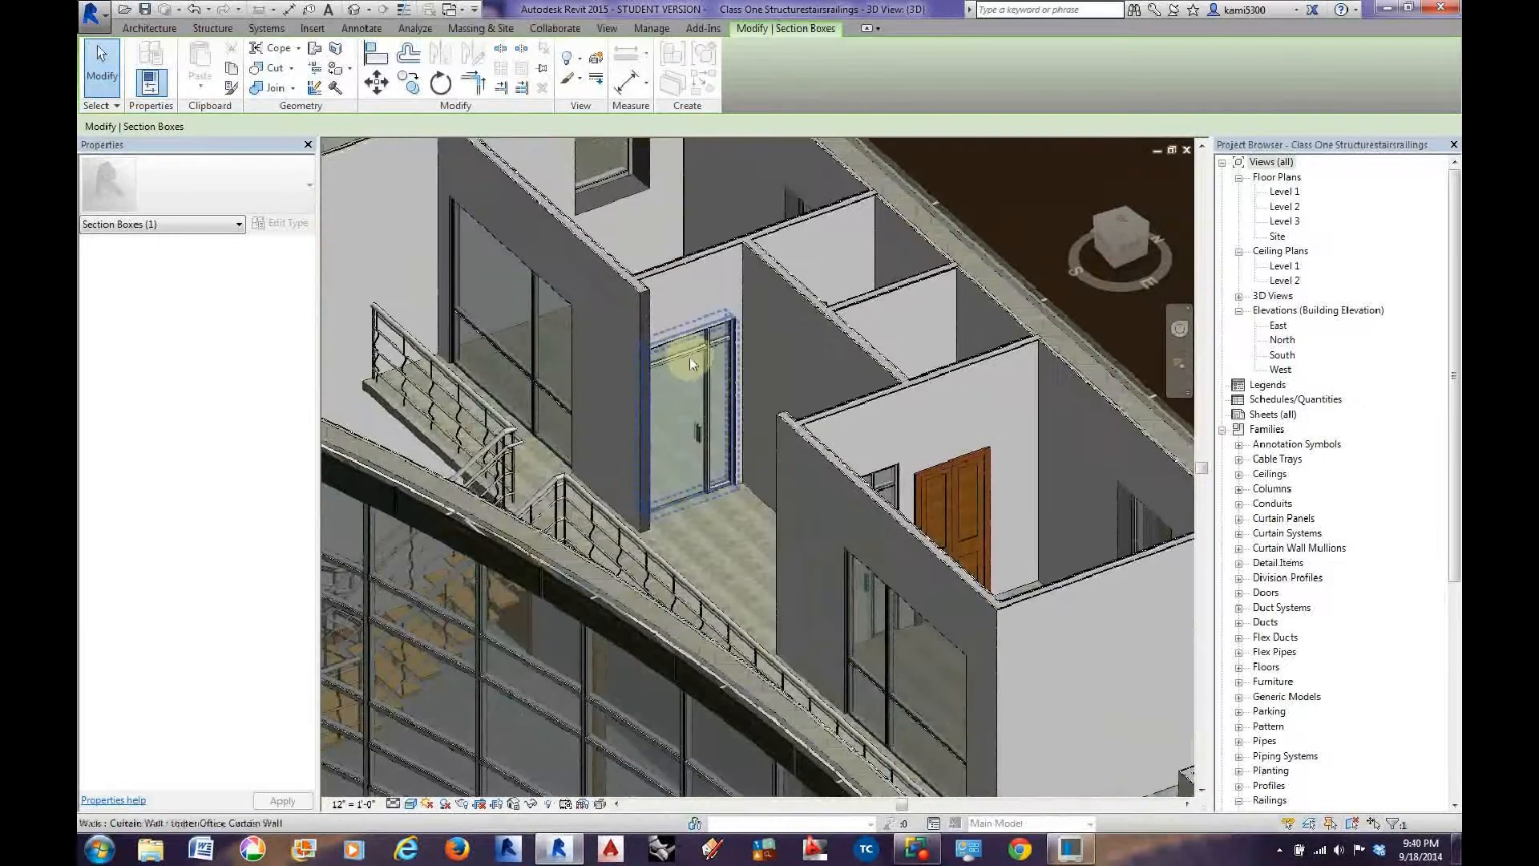
scroll(690, 358, "down", 5)
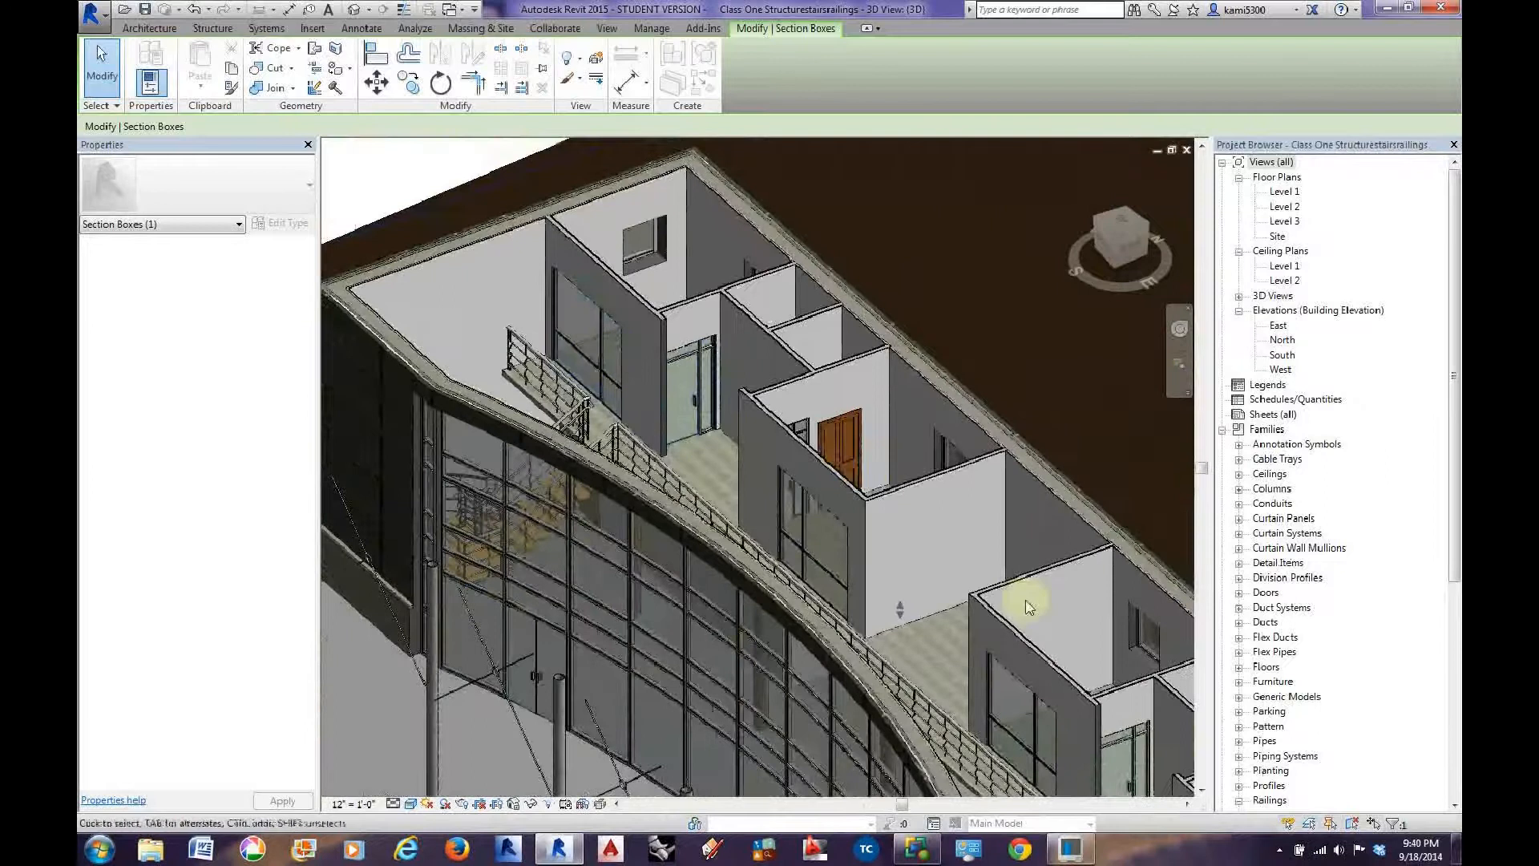
middle_click_drag(1024, 601, 628, 603, "shift")
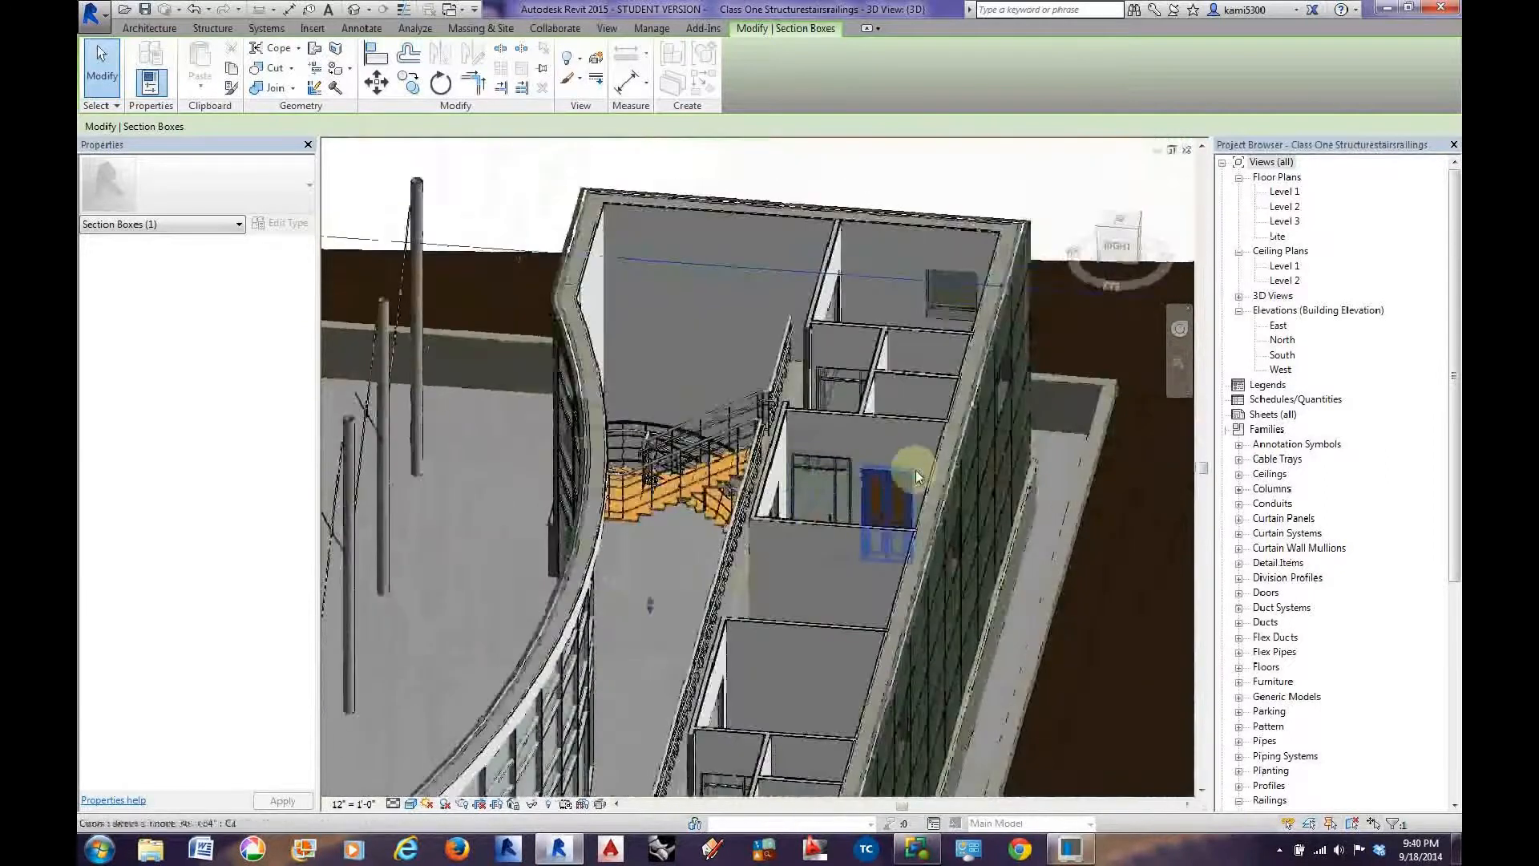
Inspect the second-floor bifold door and the Exterior Glazing curtain wall window in the back wall.
left_click(890, 517)
middle_click_drag(894, 529, 727, 458, "shift")
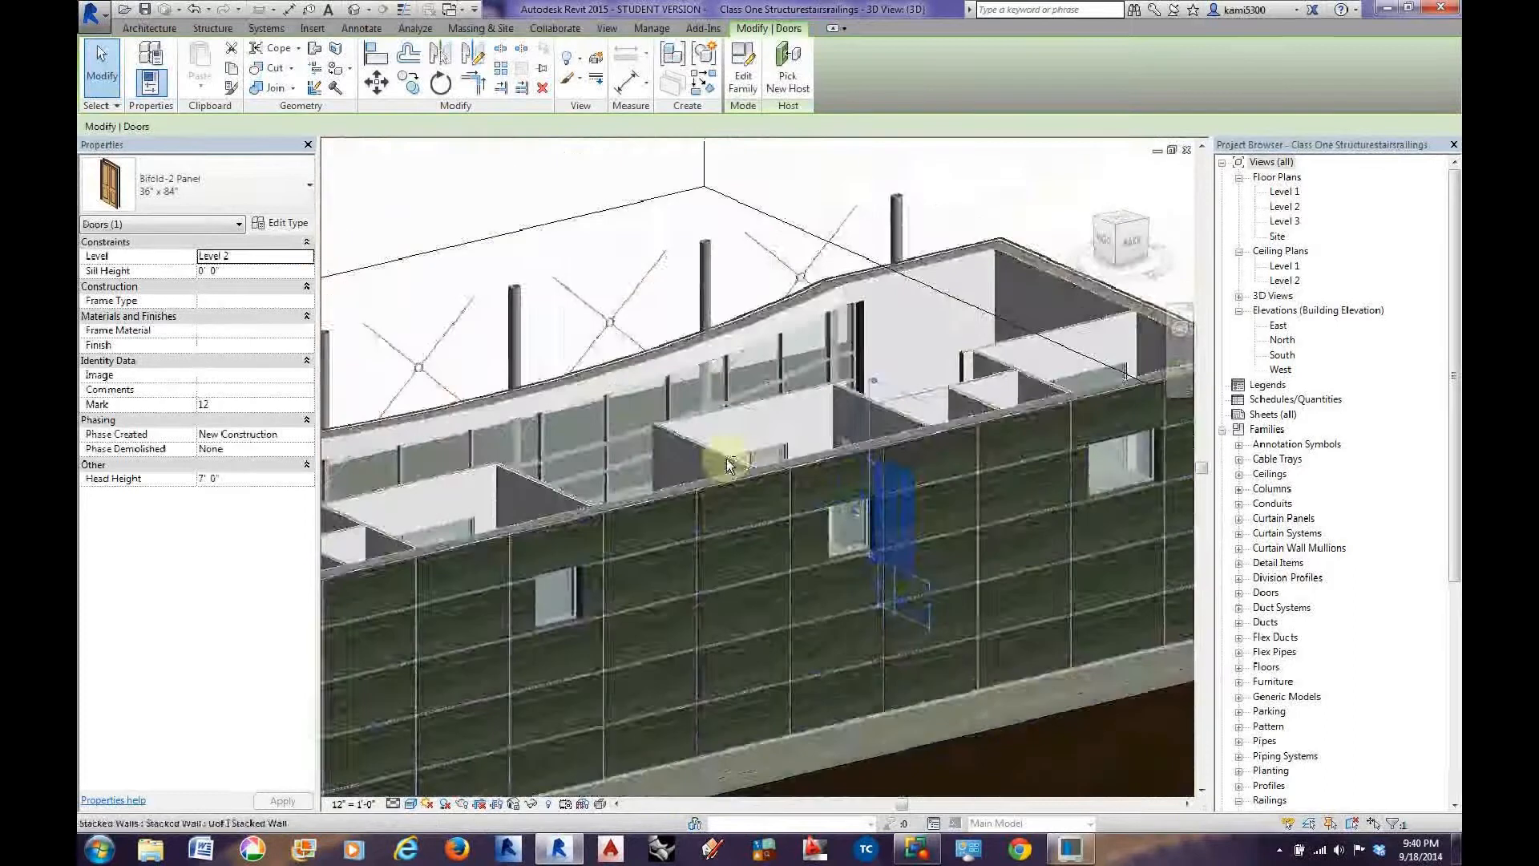
left_click(843, 550)
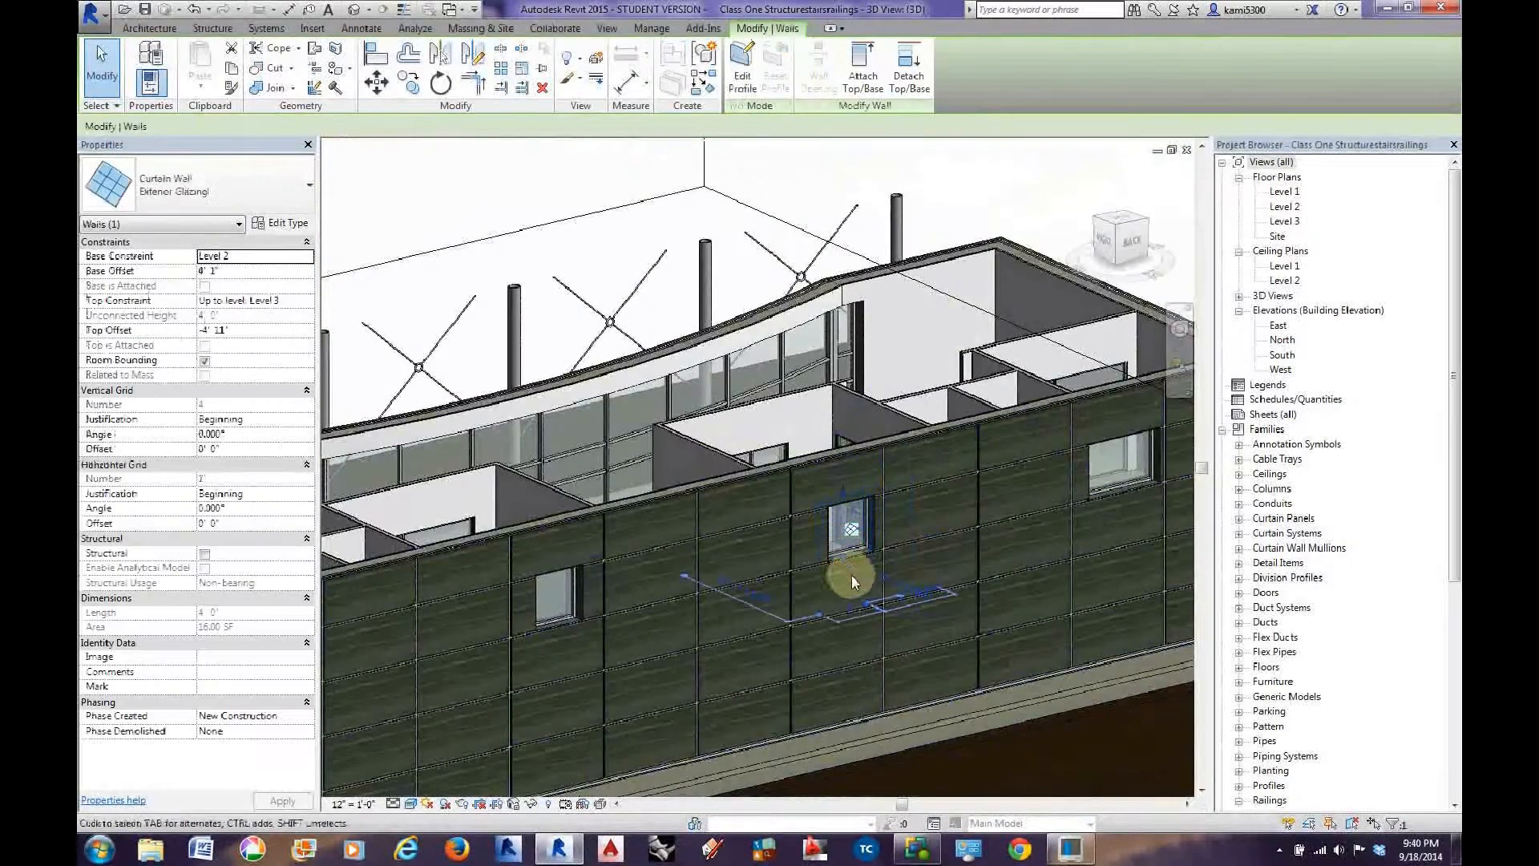
middle_click_drag(1007, 594, 862, 469, "shift")
scroll(868, 455, "down", 2)
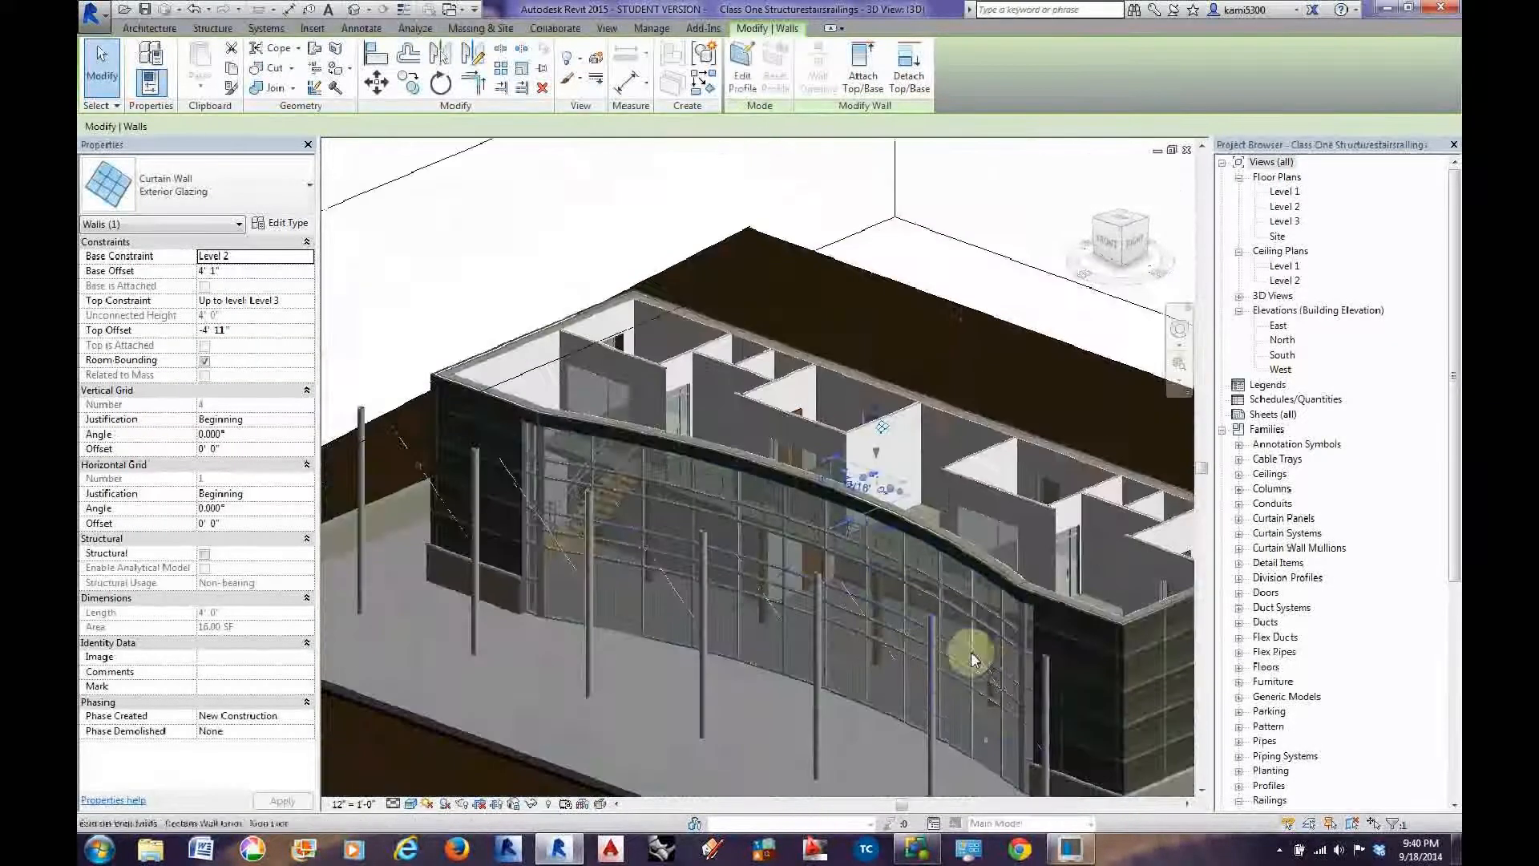
Examine the building's front side with its curved curtain wall, columns and surrounding slab.
middle_click_drag(978, 661, 900, 663, "shift")
scroll(850, 639, "down", 2)
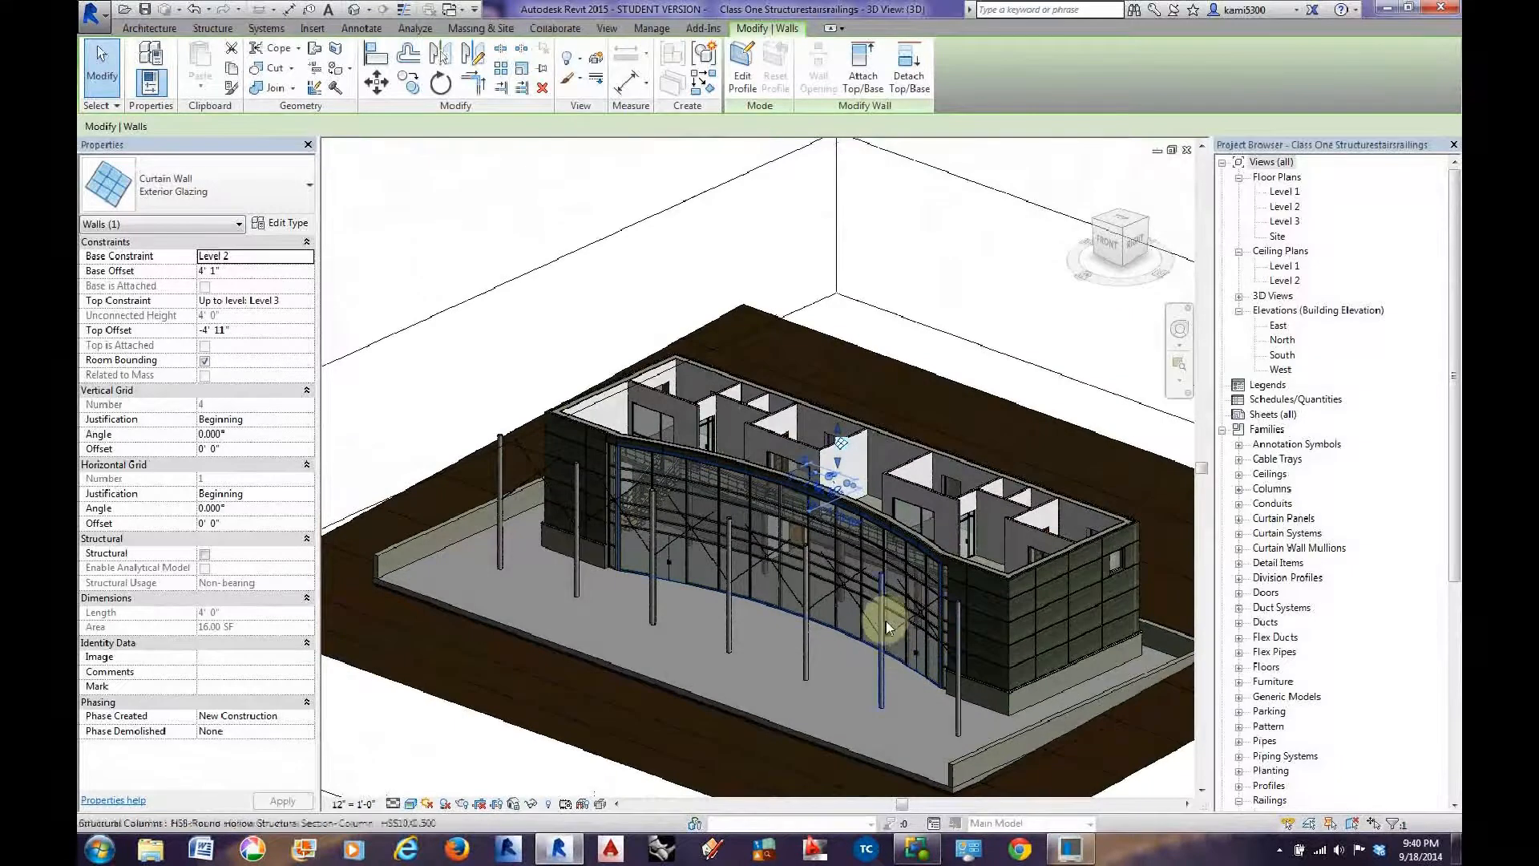
middle_click_drag(936, 711, 912, 687, "shift")
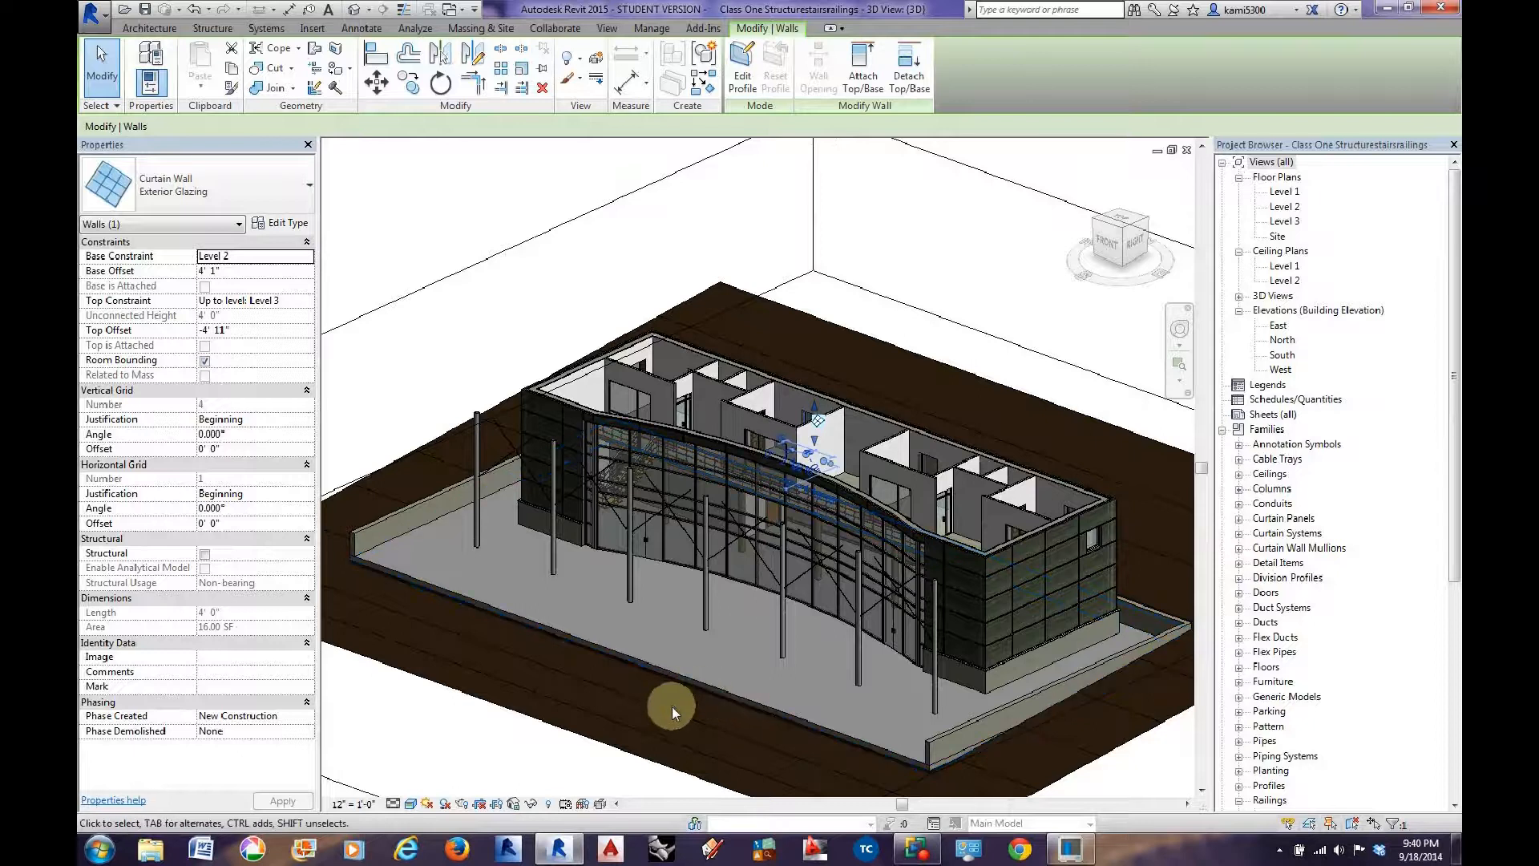
middle_click_drag(781, 690, 663, 663, "shift")
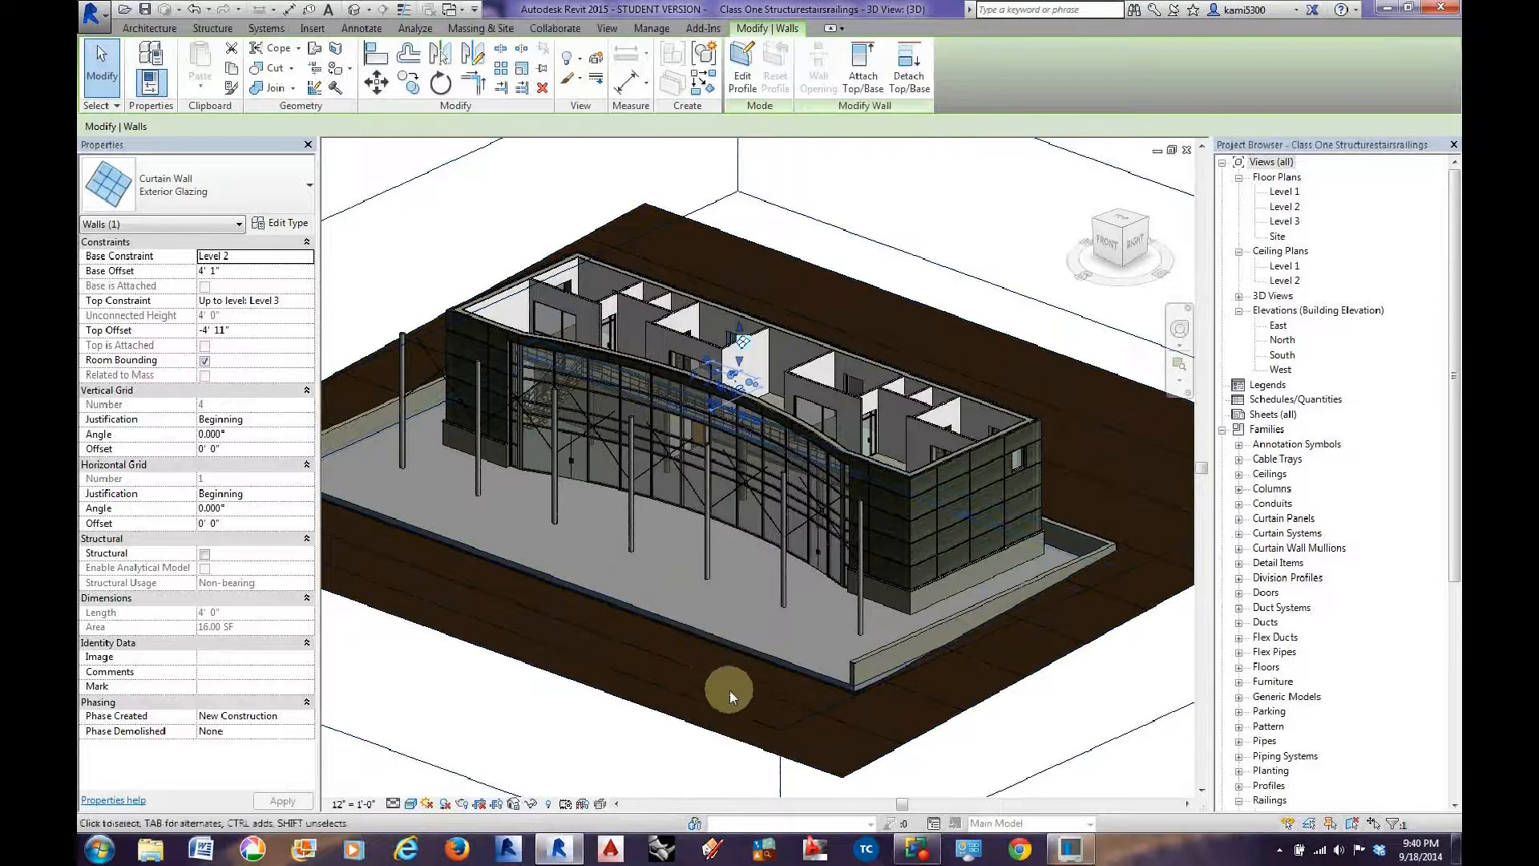
Open the Level 1 floor plan and examine the ramp and its dimensions in the reference plan image.
left_click(1284, 193)
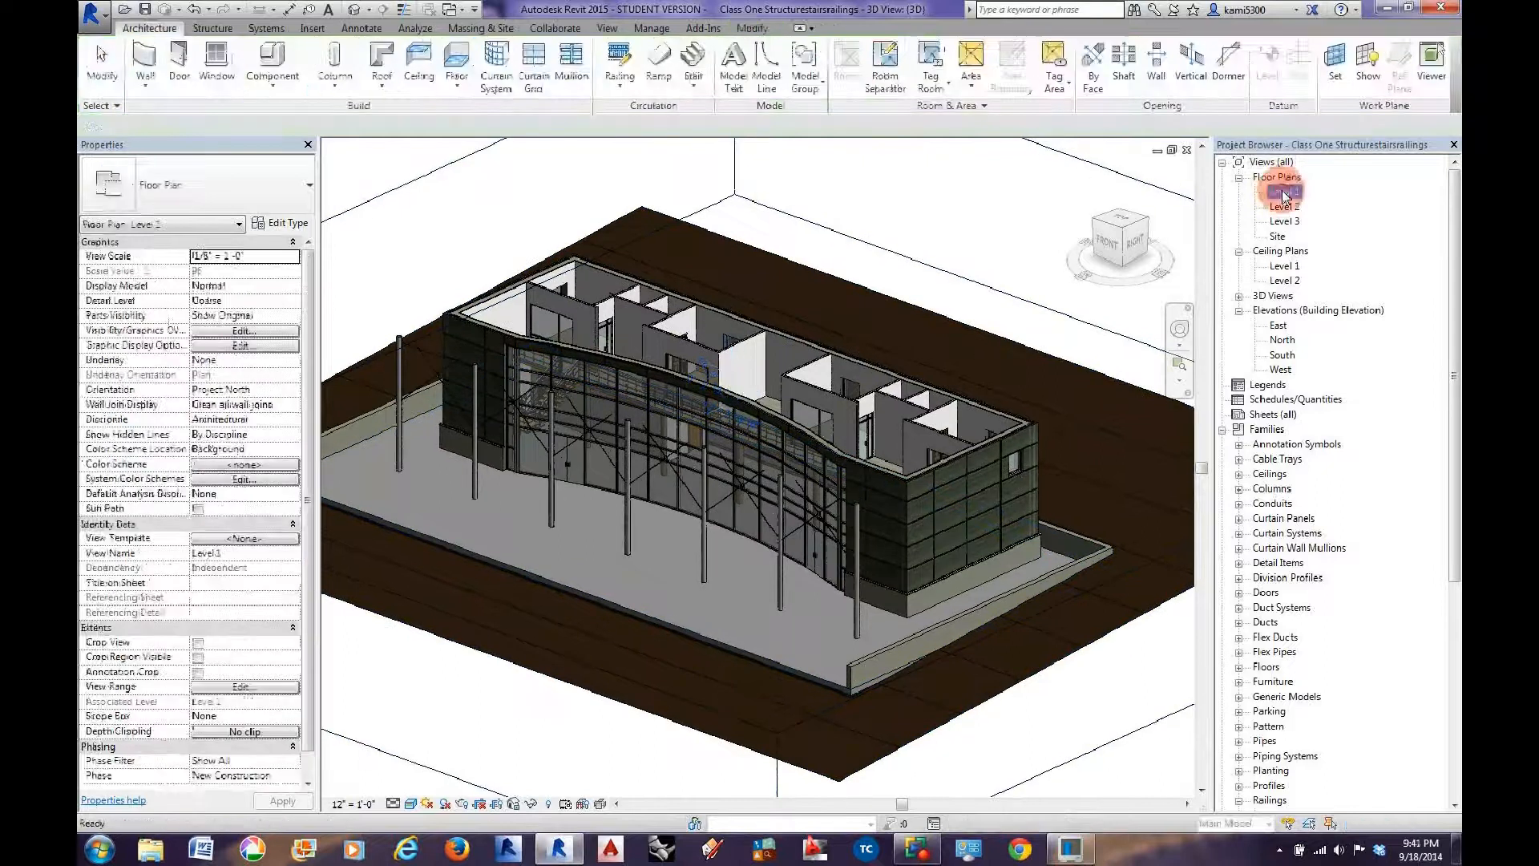
double_click(1284, 193)
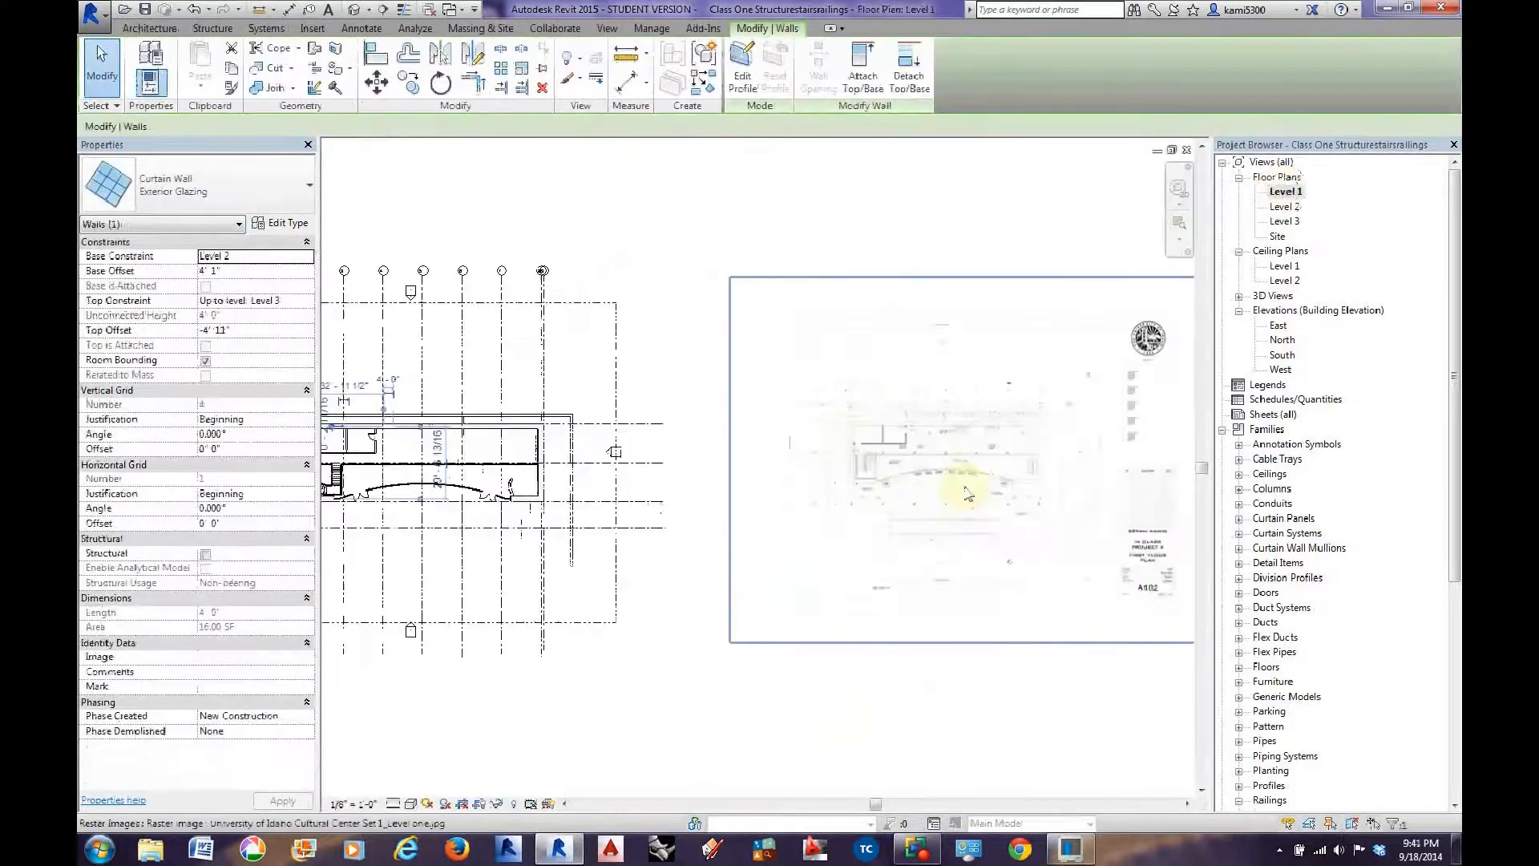
scroll(968, 495, "up", 5)
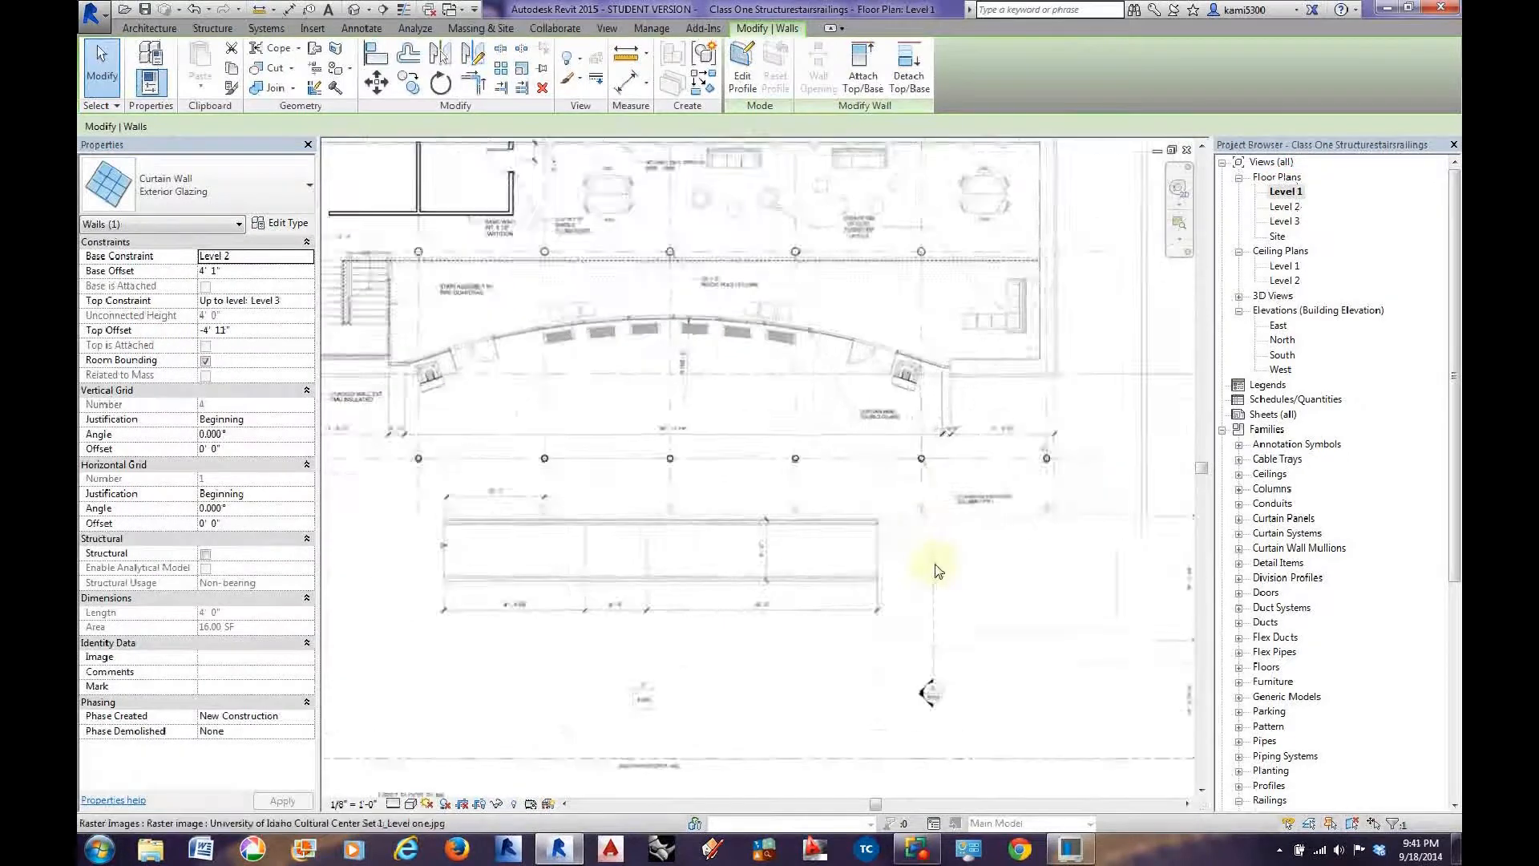
scroll(936, 570, "down", 4)
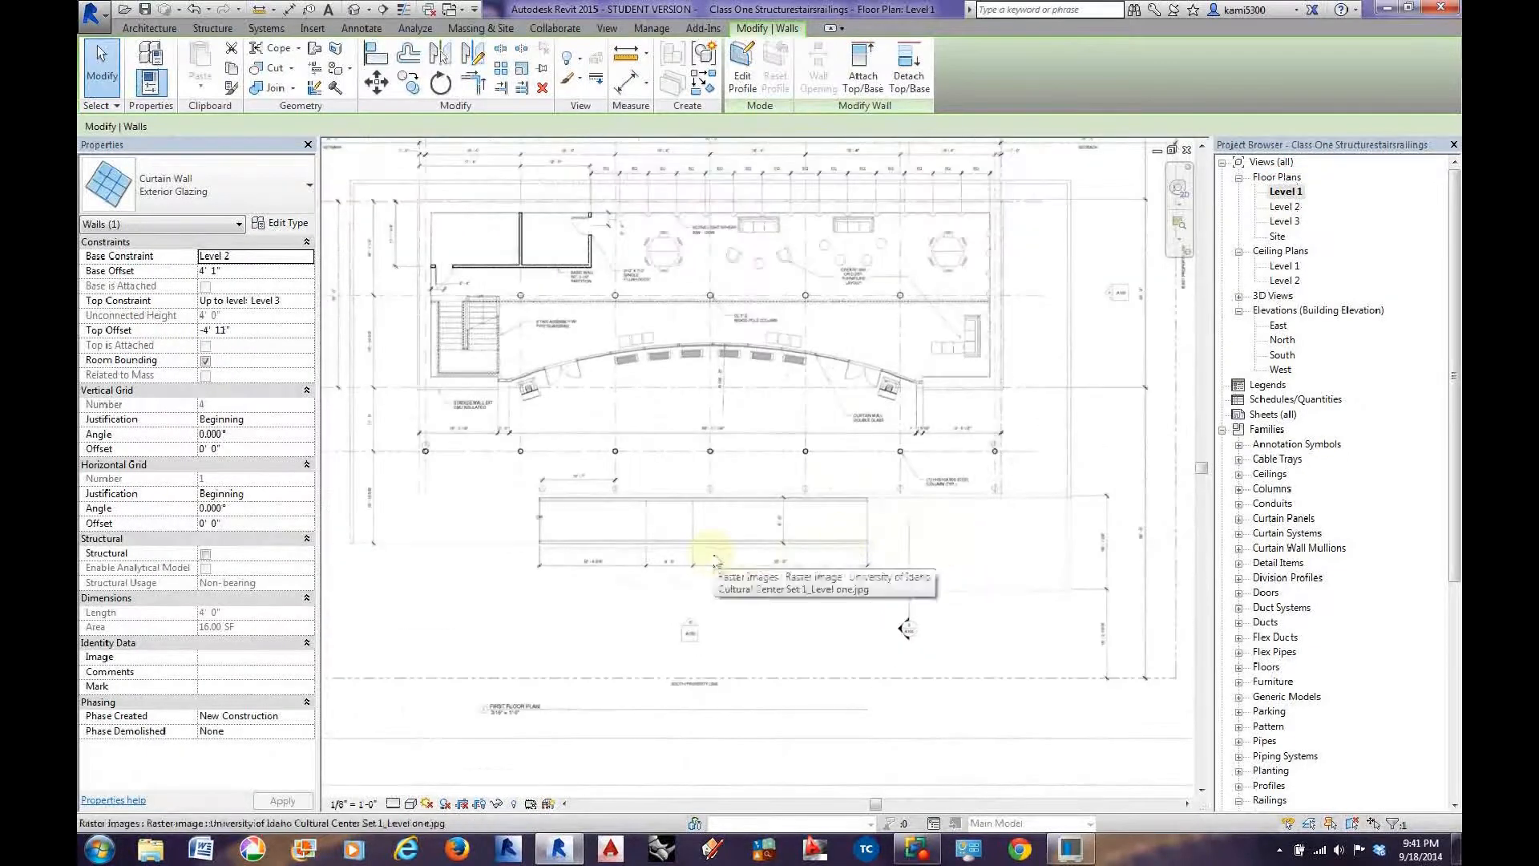
scroll(716, 559, "up", 3)
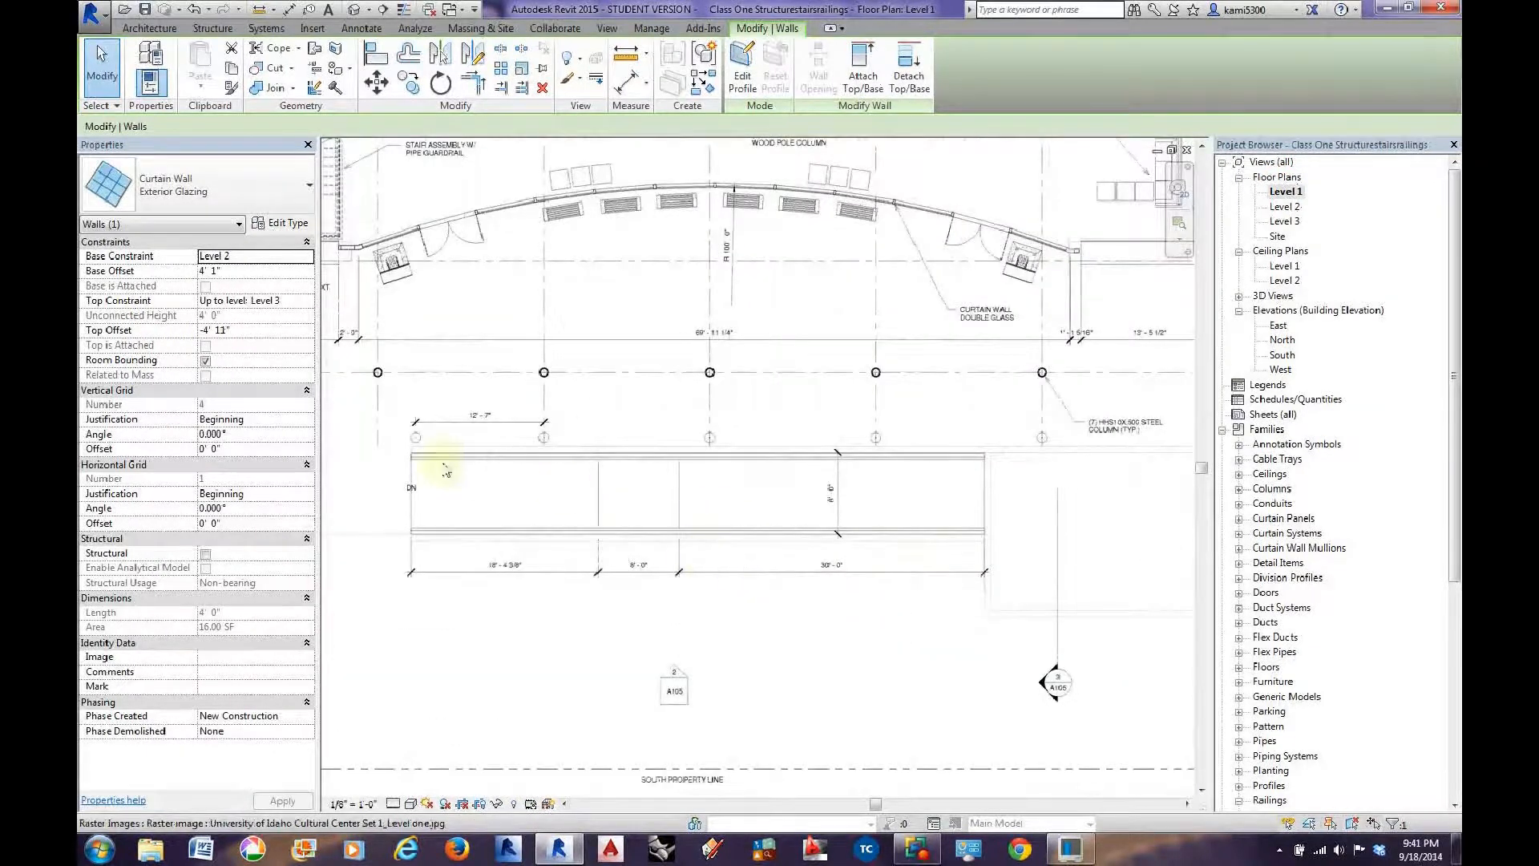
middle_click_drag(834, 521, 632, 491)
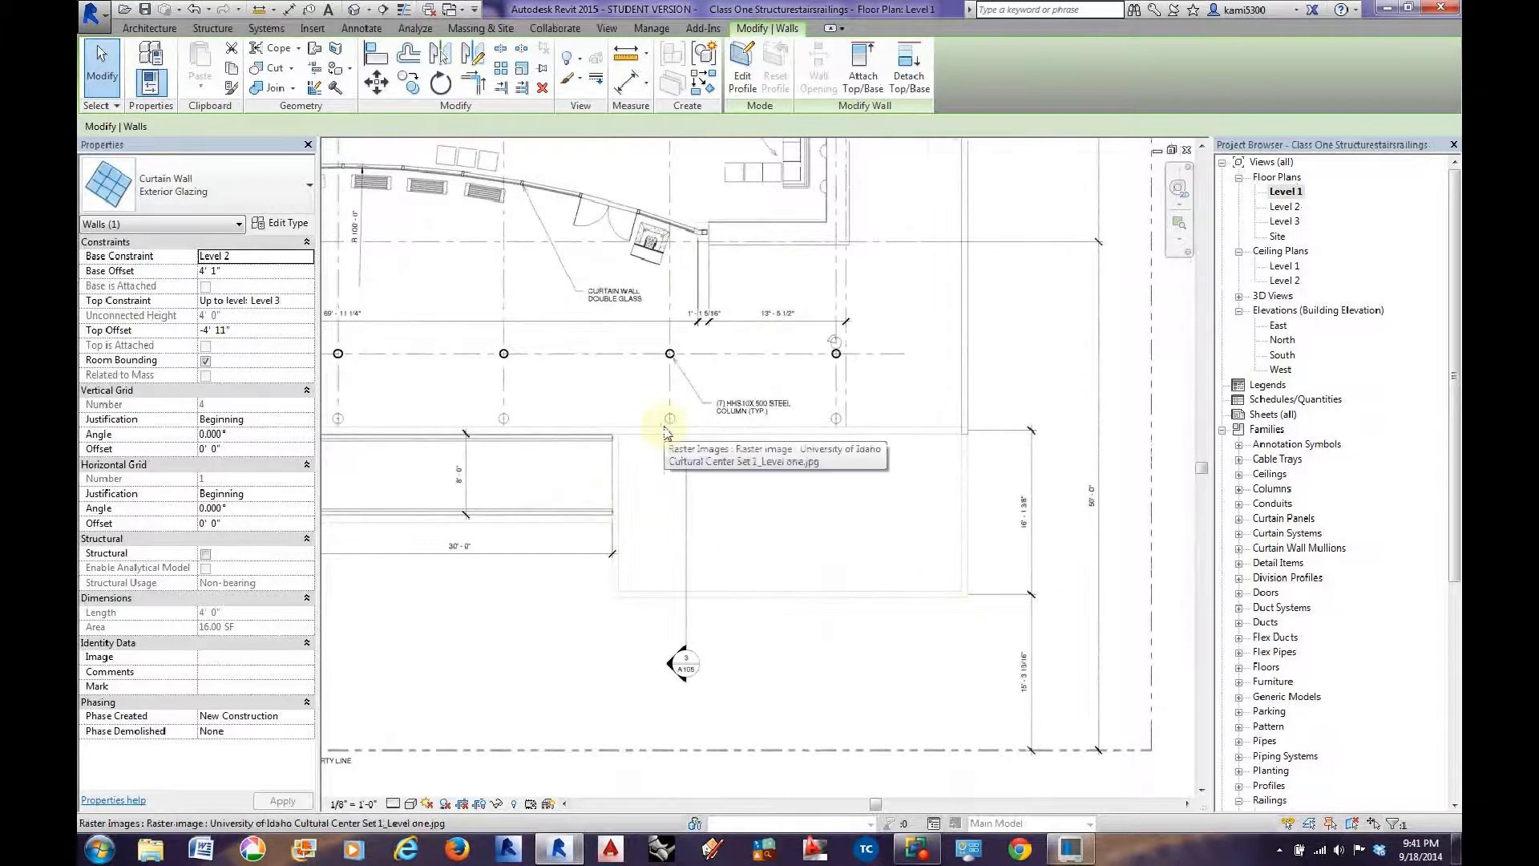
scroll(901, 533, "down", 4)
middle_click_drag(797, 550, 945, 577)
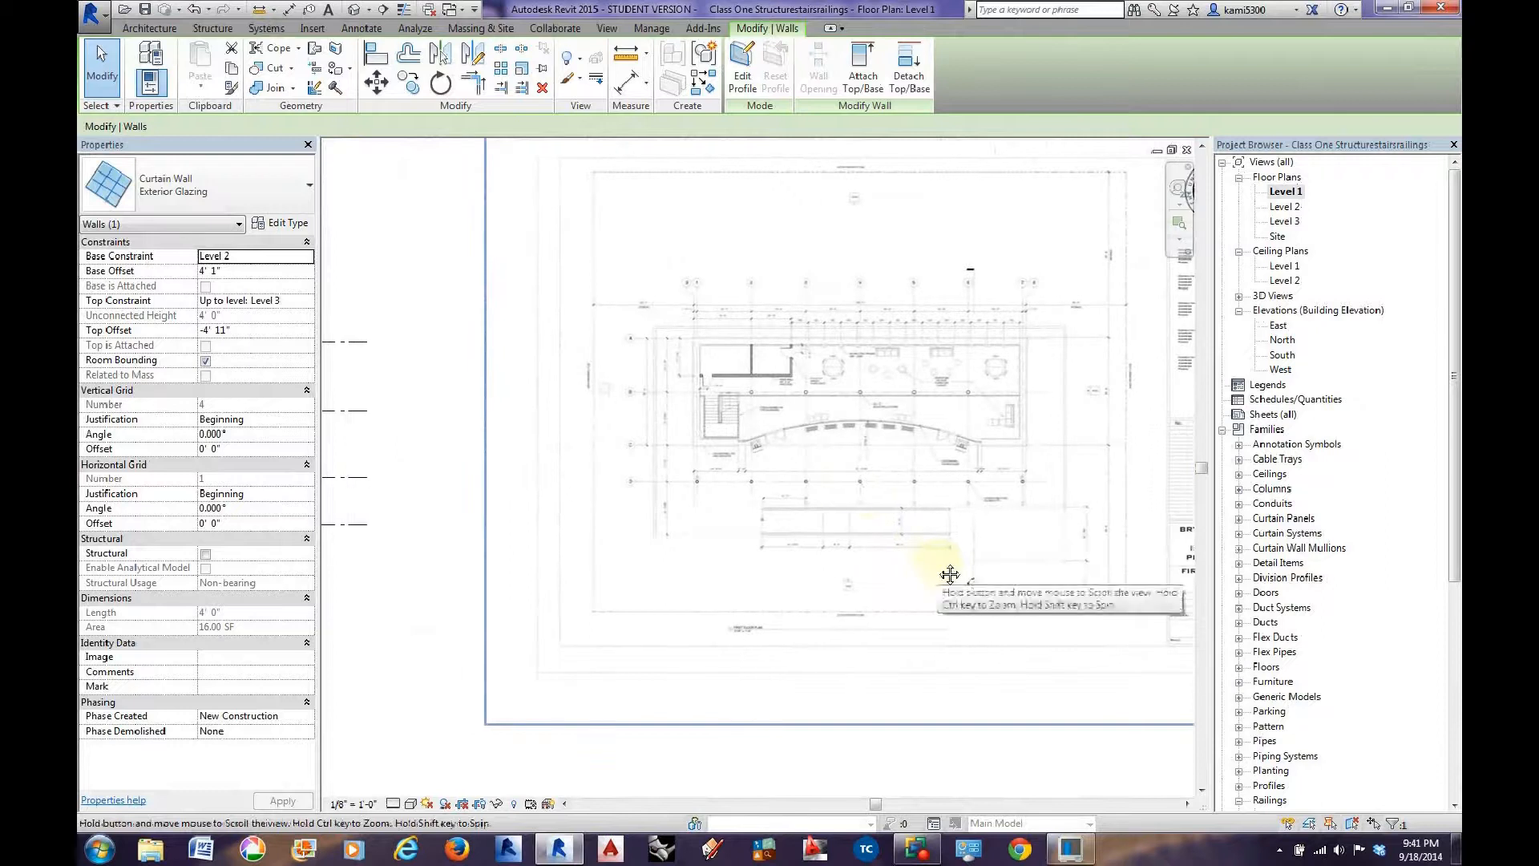
scroll(729, 440, "up", 4)
Examine the modelled Level 1 plan around the stair and the enclosed rooms.
scroll(877, 522, "down", 4)
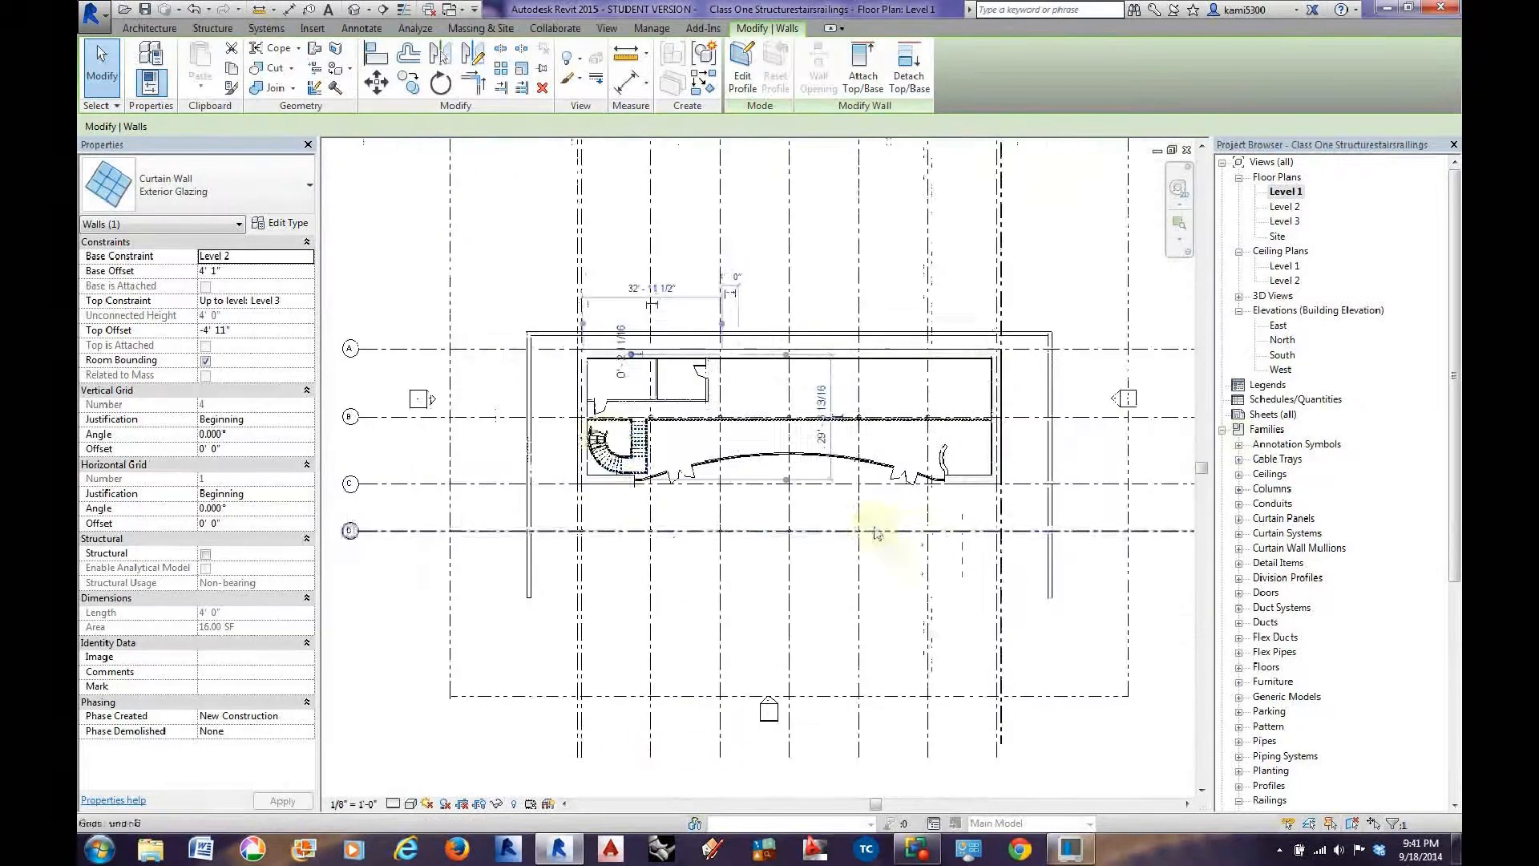
scroll(645, 449, "up", 4)
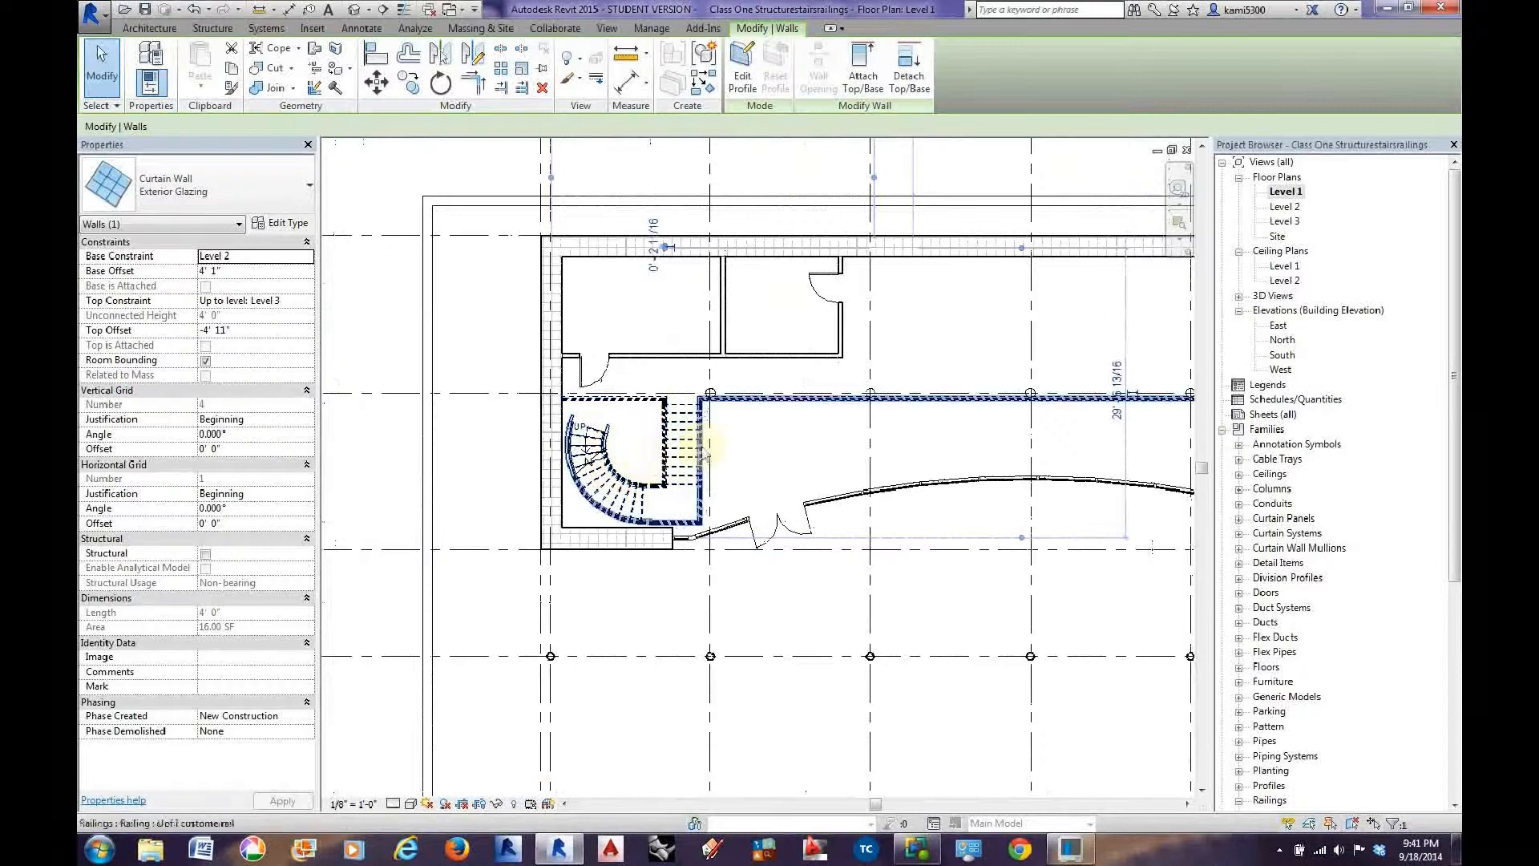
middle_click_drag(705, 396, 566, 430)
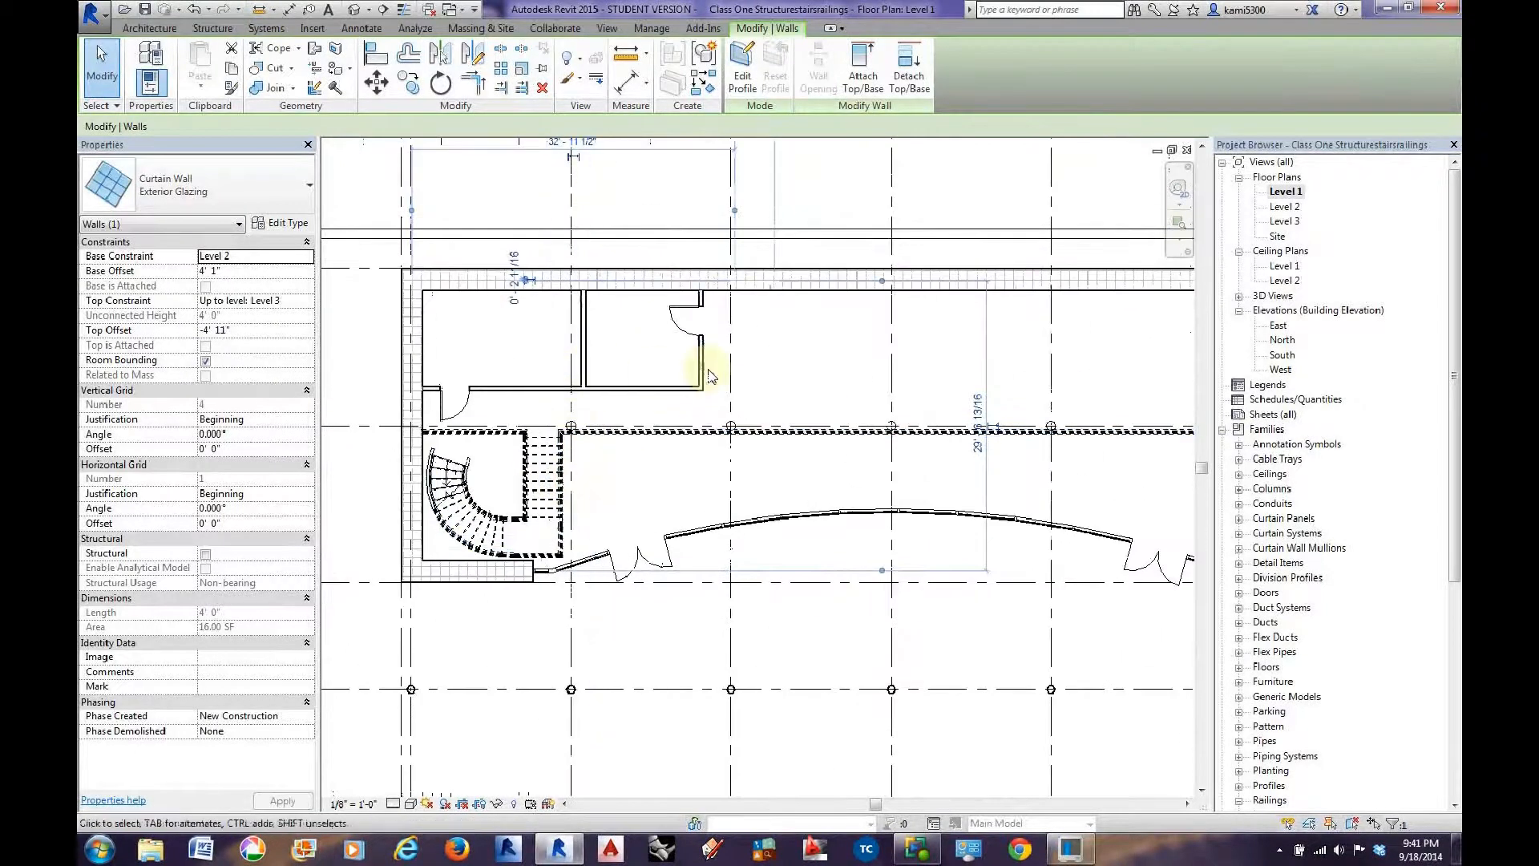
scroll(699, 353, "down", 1)
Open the Level 2 floor plan and examine its rooms, doors and exterior windows.
double_click(1286, 207)
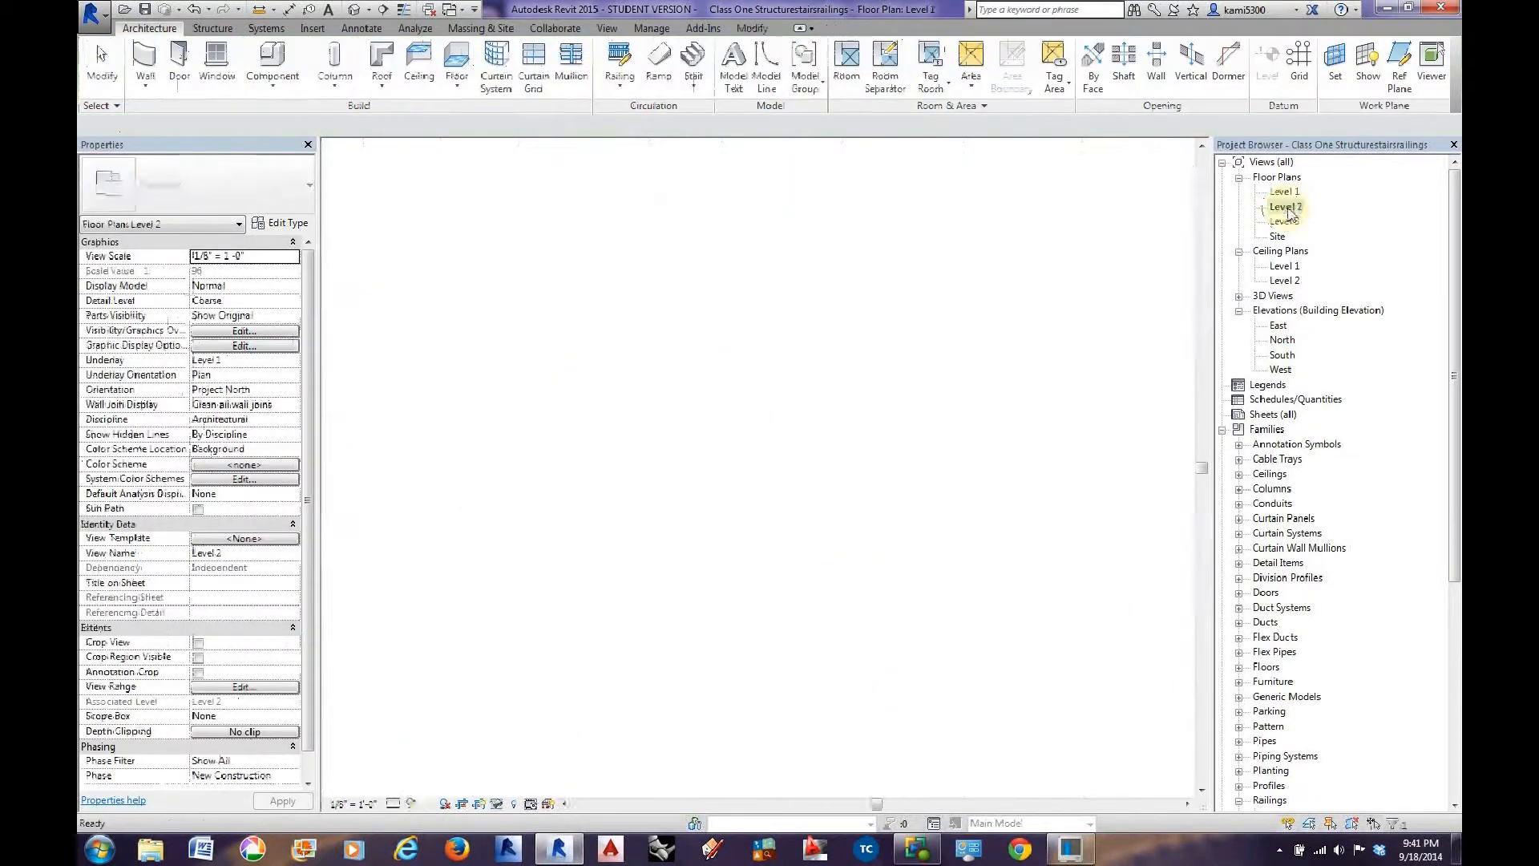
scroll(697, 426, "up", 1)
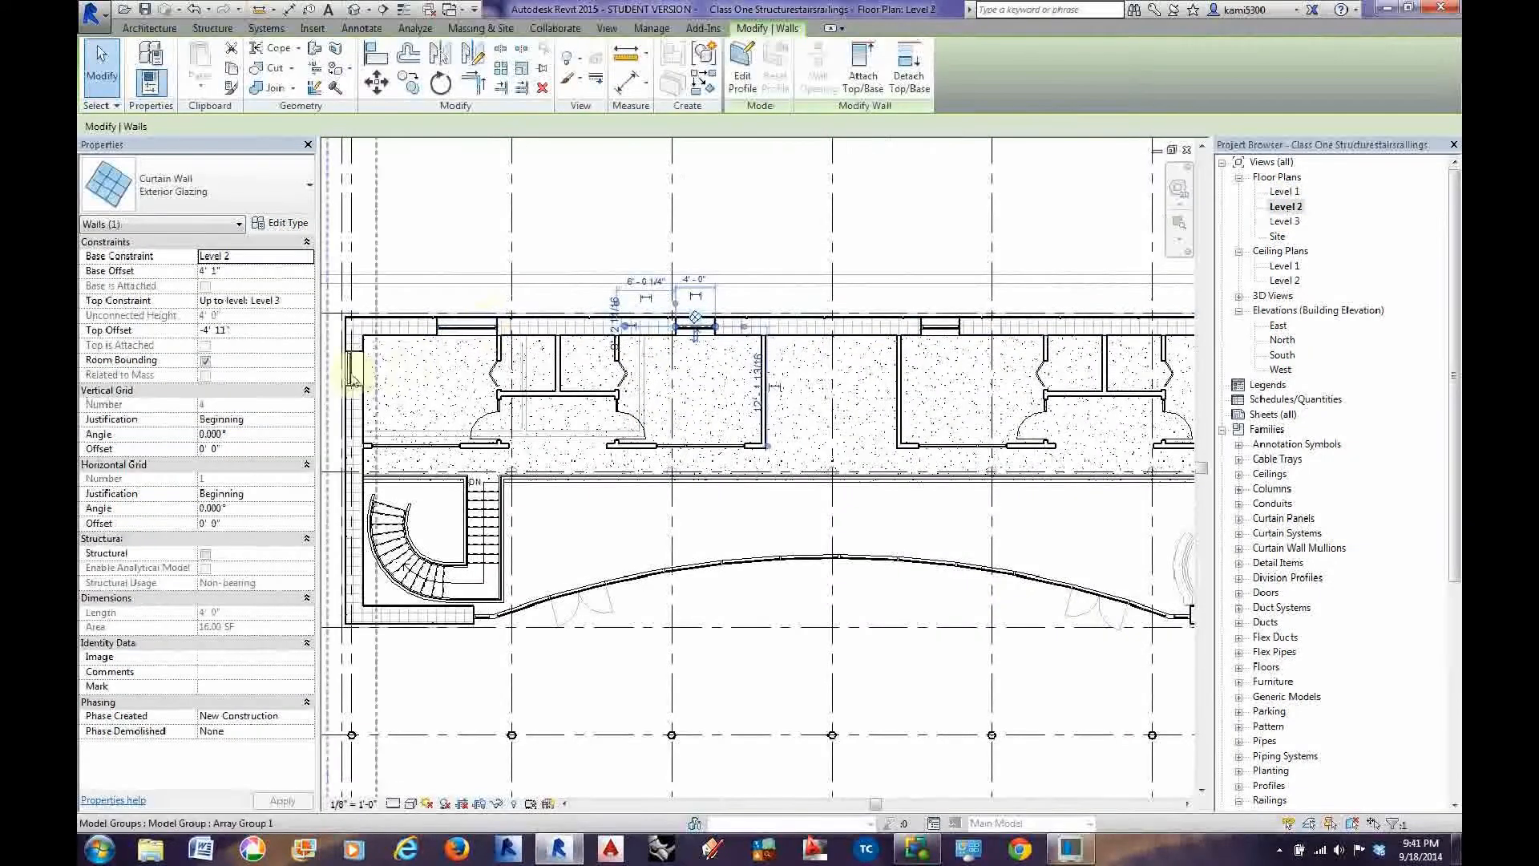
middle_click_drag(853, 367, 832, 416)
scroll(665, 360, "down", 1)
scroll(998, 521, "up", 3)
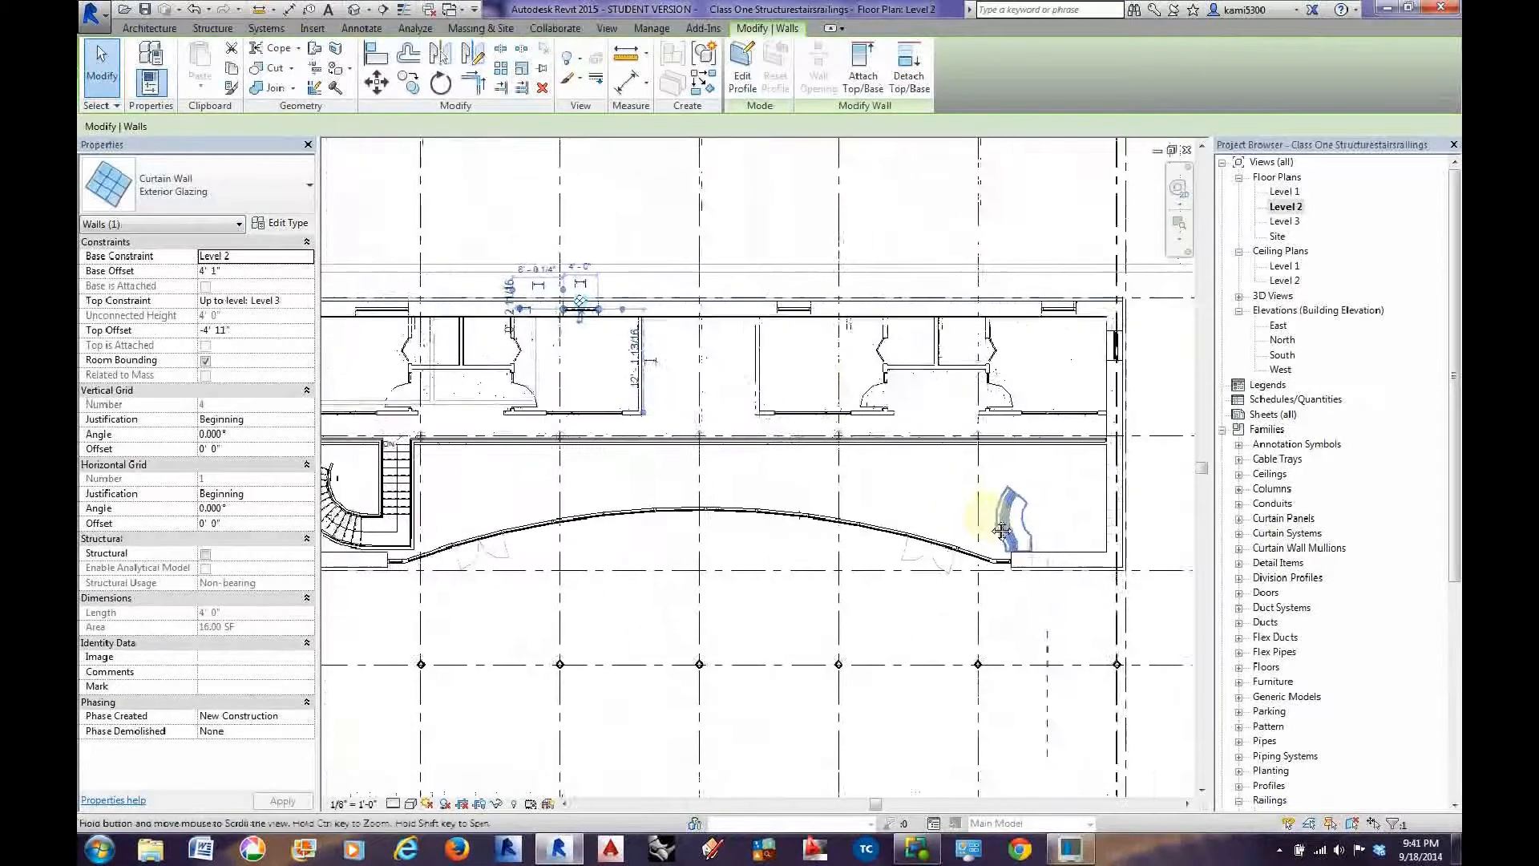
Return to the Level 1 floor plan and inspect the curved railing desk near the entrance.
double_click(1284, 192)
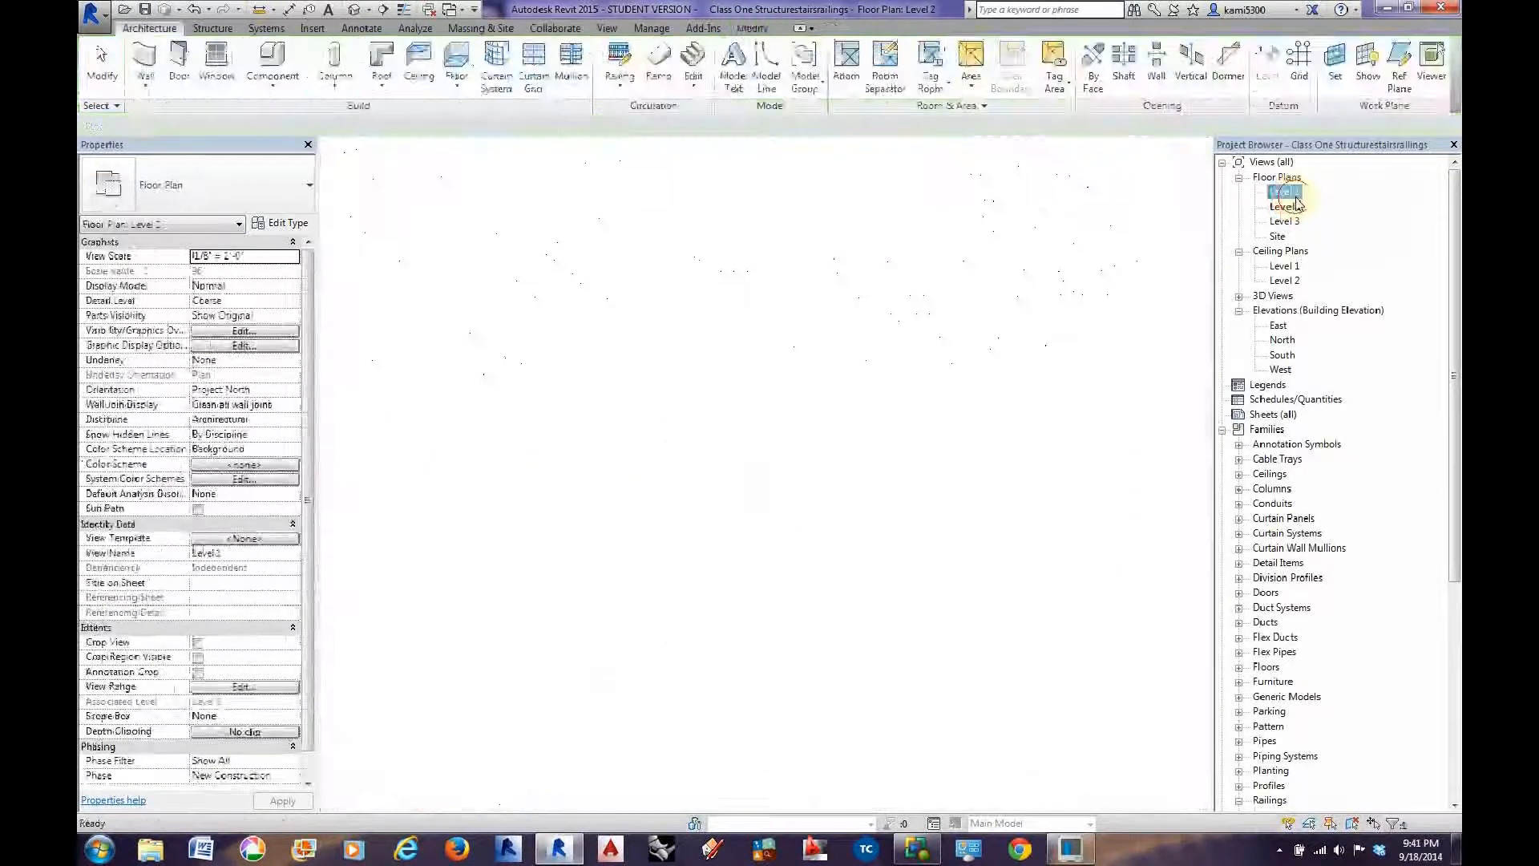
scroll(967, 474, "up", 3)
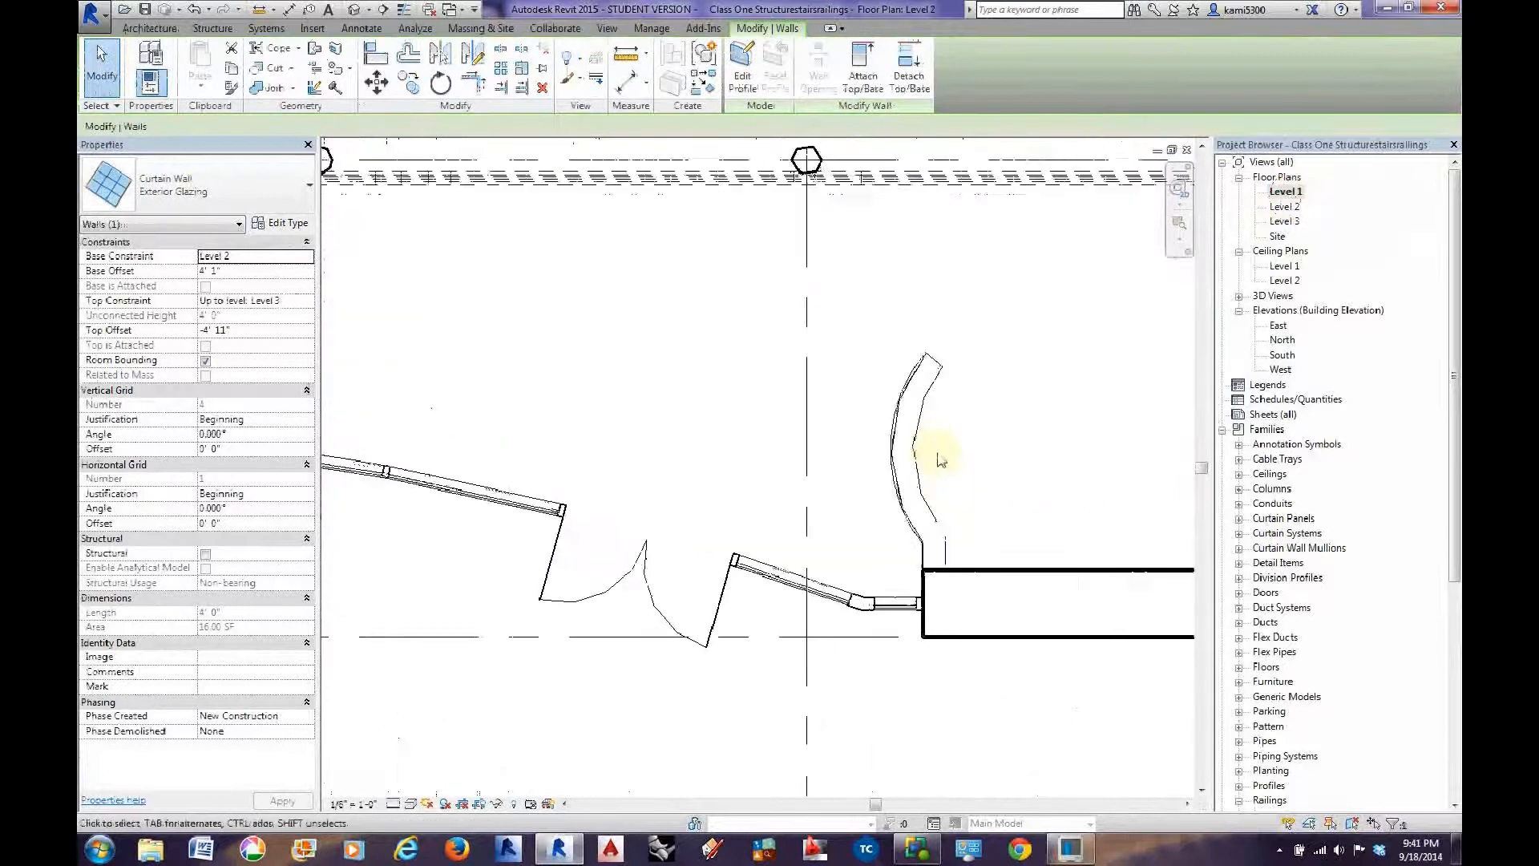
left_click(920, 433)
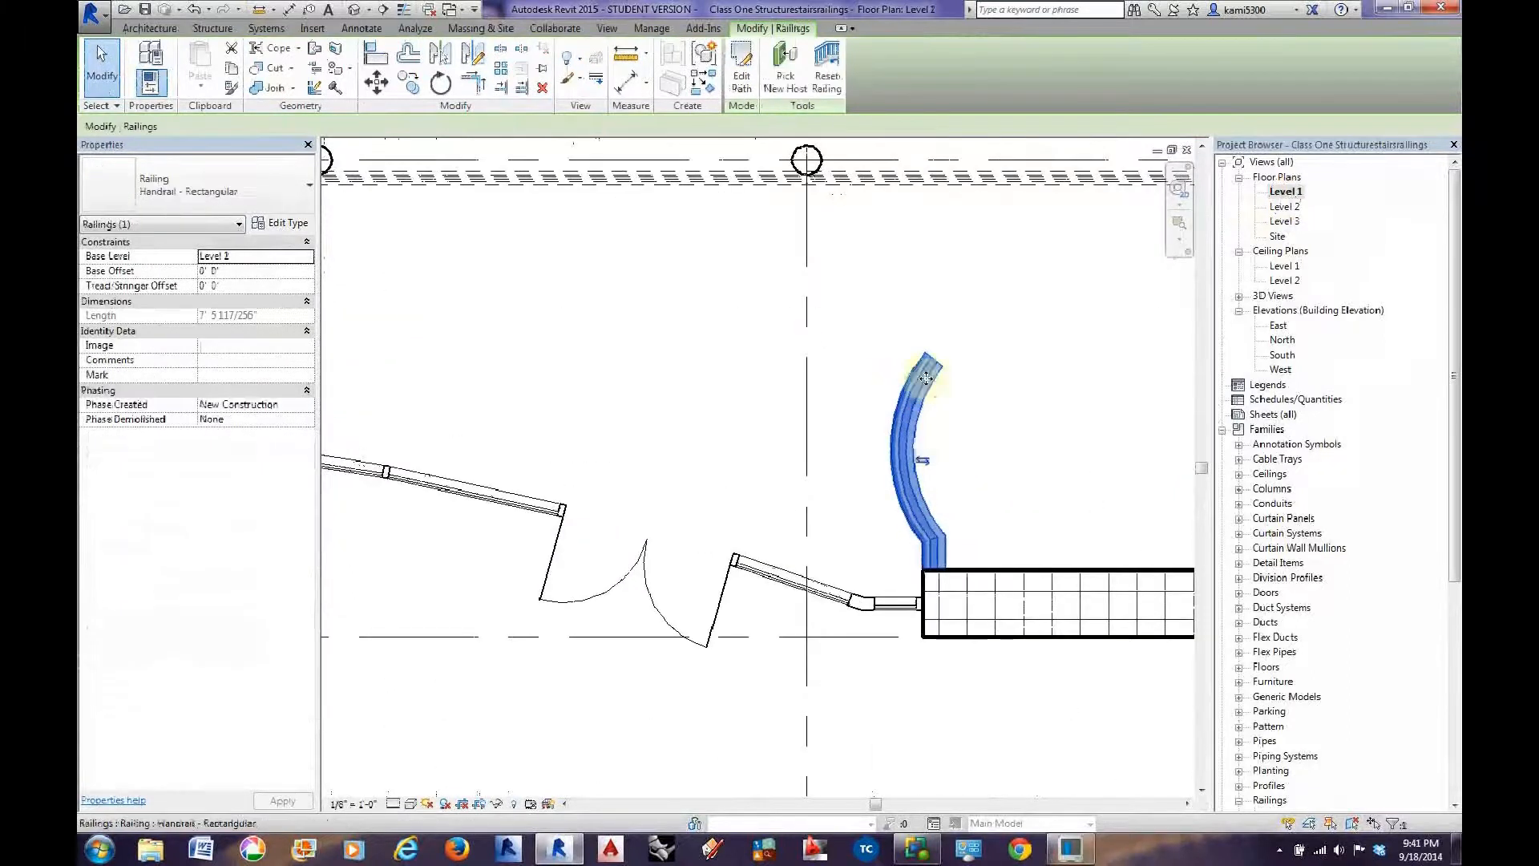
Open the 3D view and examine the curved railing desk behind the curtain wall, then the whole front facade.
left_click(355, 10)
middle_click_drag(747, 510, 897, 618, "shift")
scroll(875, 416, "up", 2)
scroll(874, 412, "up", 6)
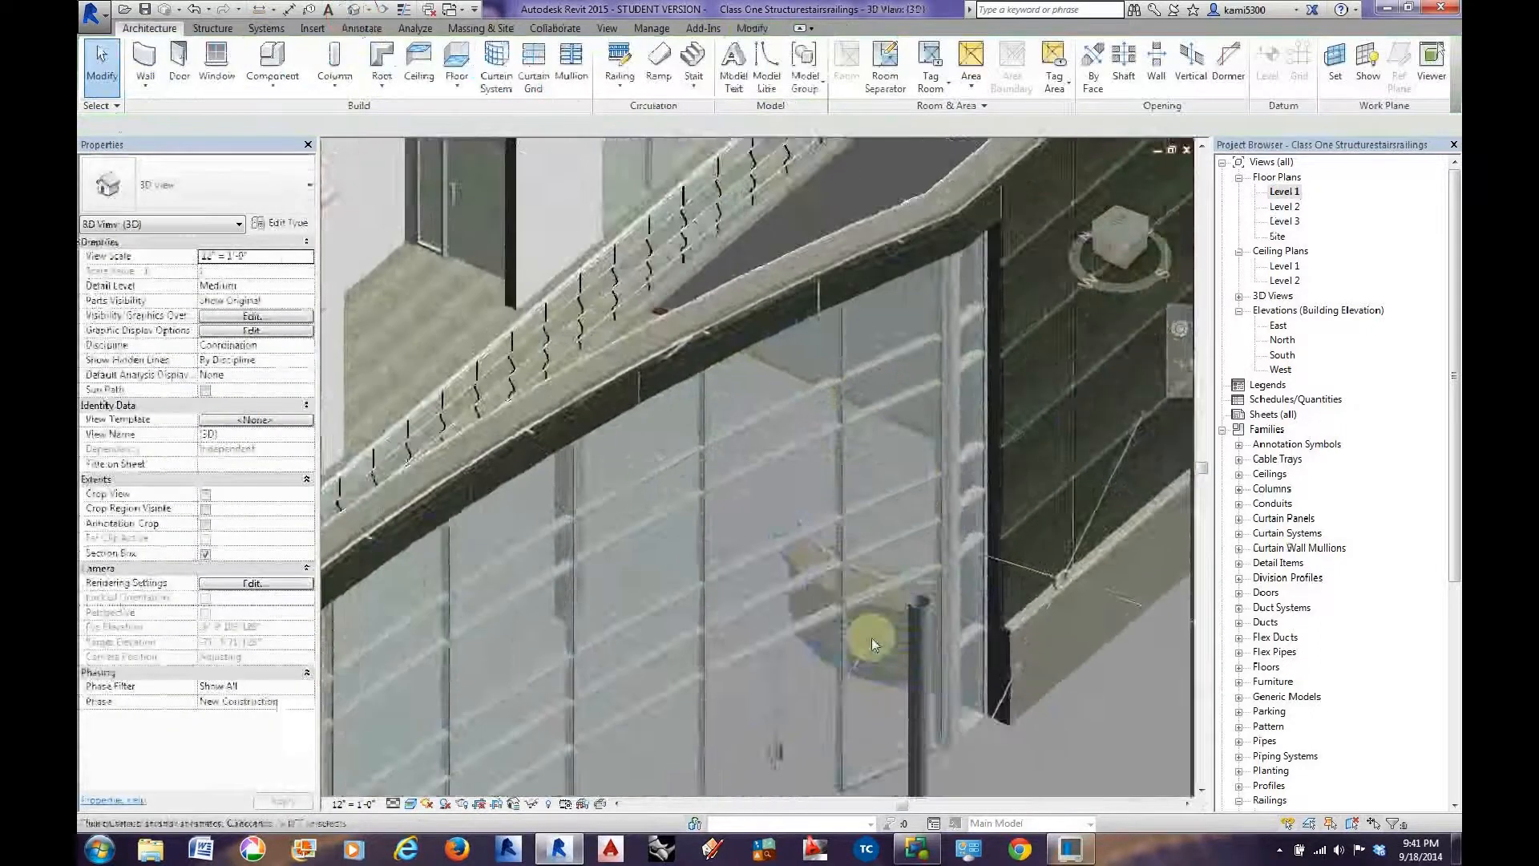
scroll(871, 425, "up", 6)
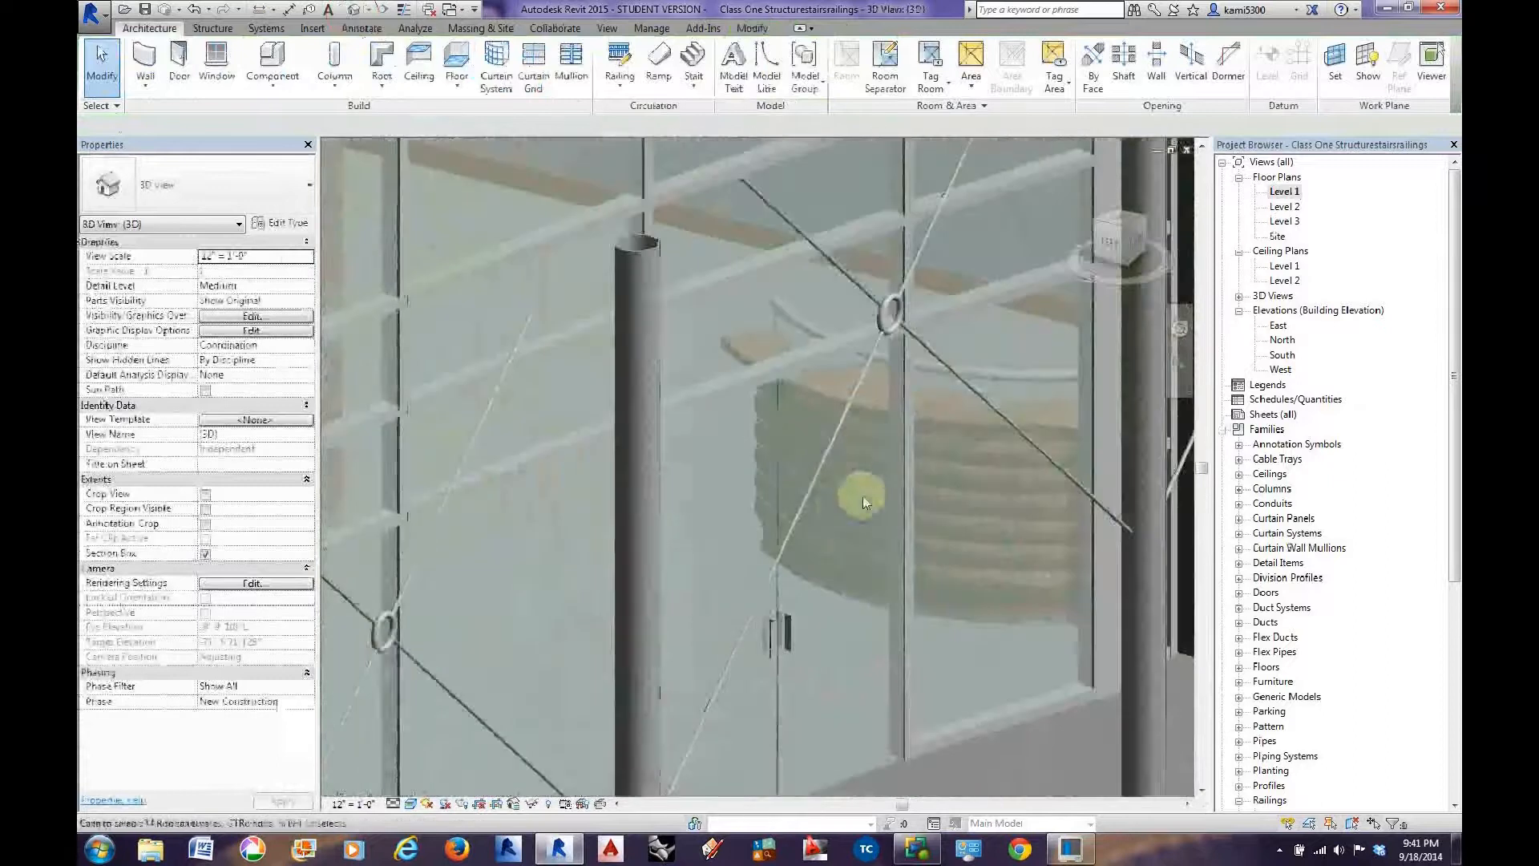
left_click(870, 431)
scroll(846, 476, "down", 3)
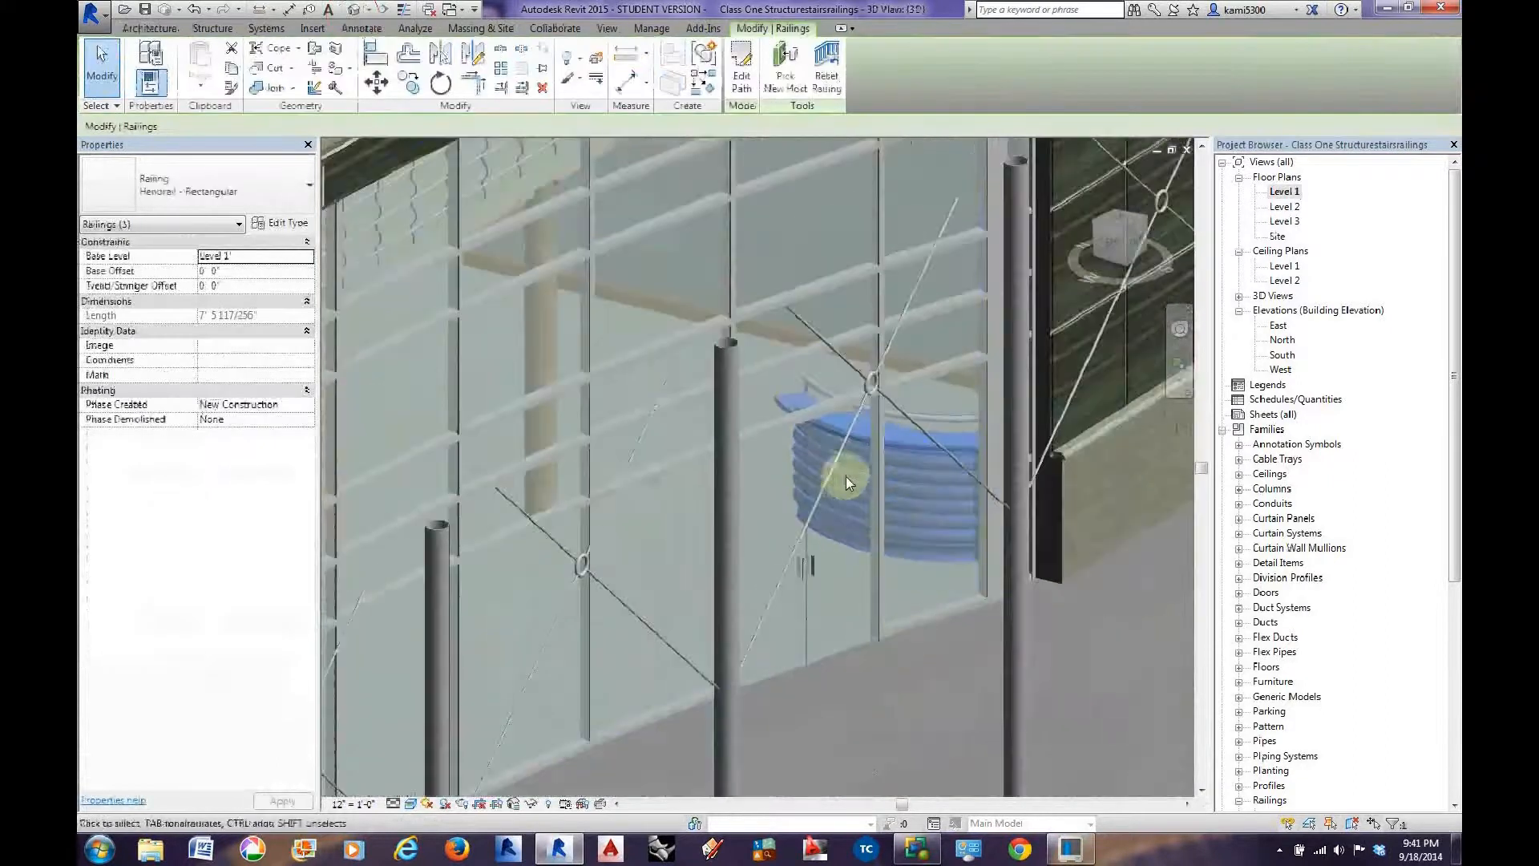
left_click(920, 676)
scroll(1027, 674, "down", 5)
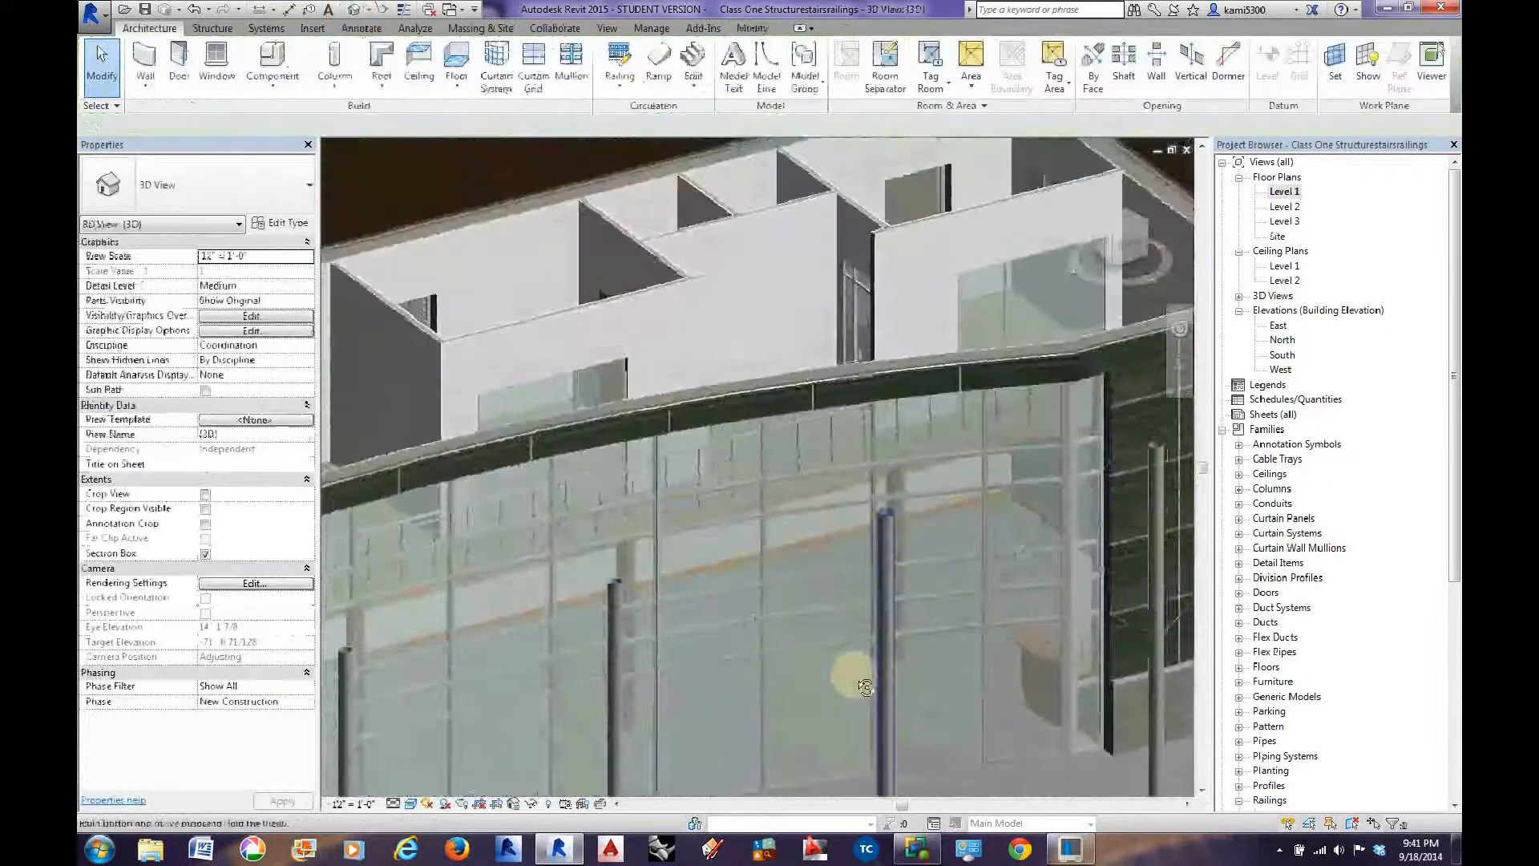
scroll(883, 515, "up", 3)
middle_click_drag(883, 519, 965, 640, "shift")
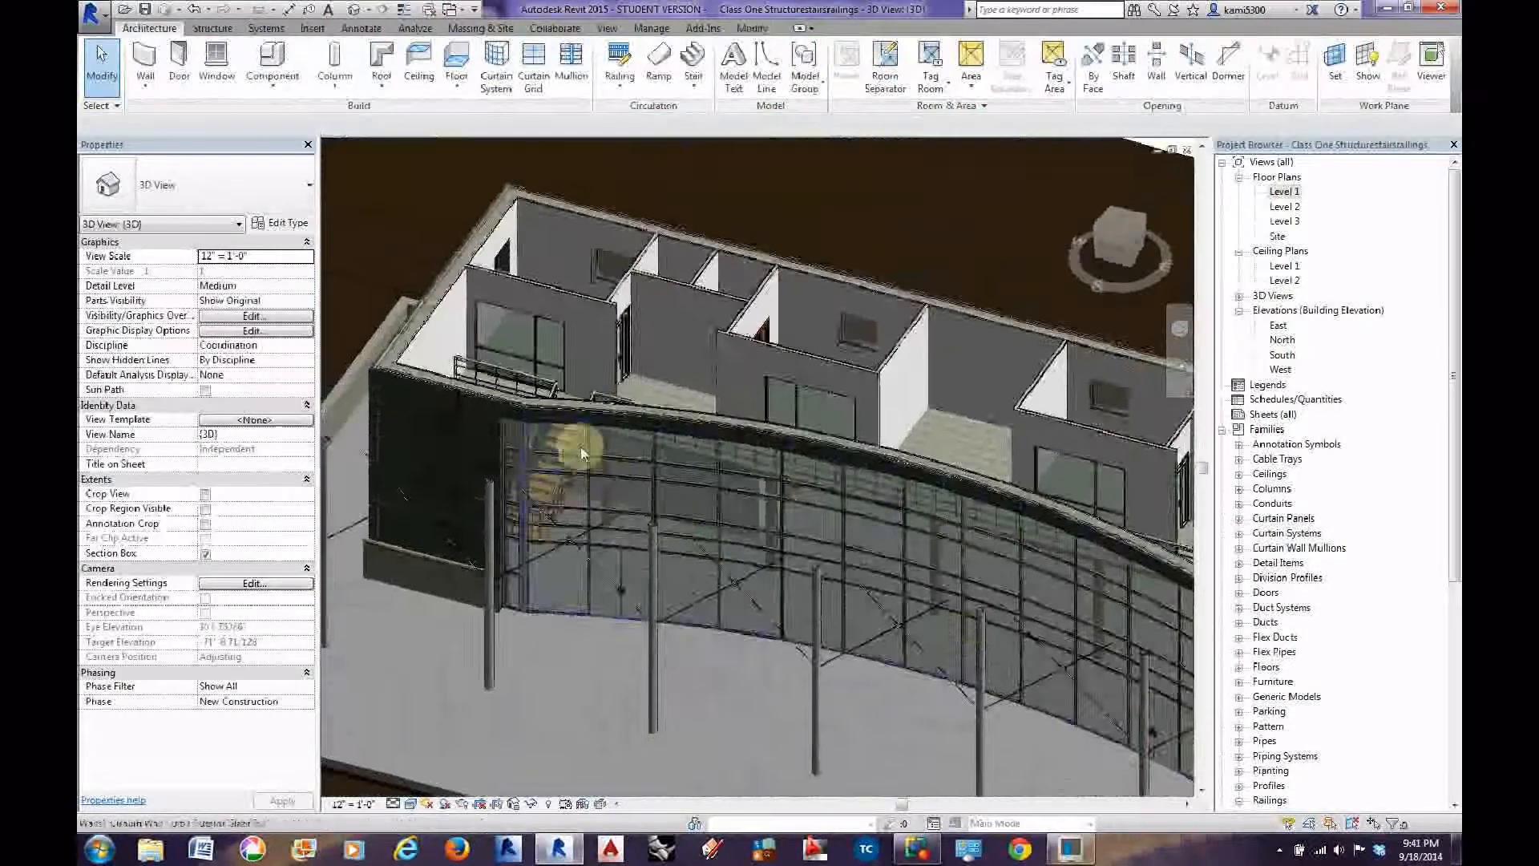
scroll(551, 454, "up", 3)
scroll(641, 453, "down", 4)
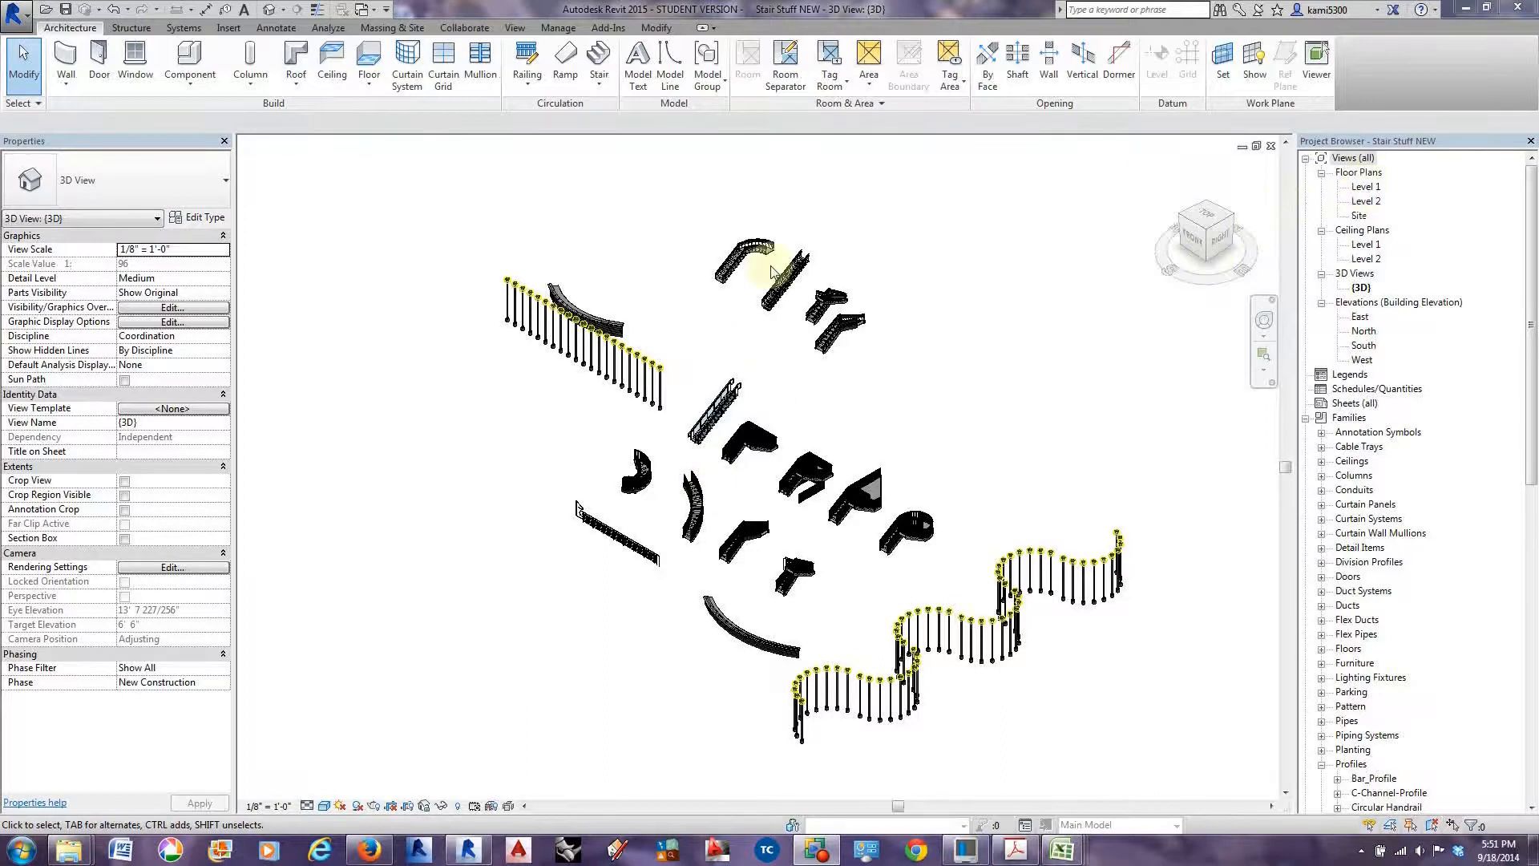
Examine the sample stairs and railings in the 3D view of the Stair Stuff NEW project.
scroll(801, 497, "up", 5)
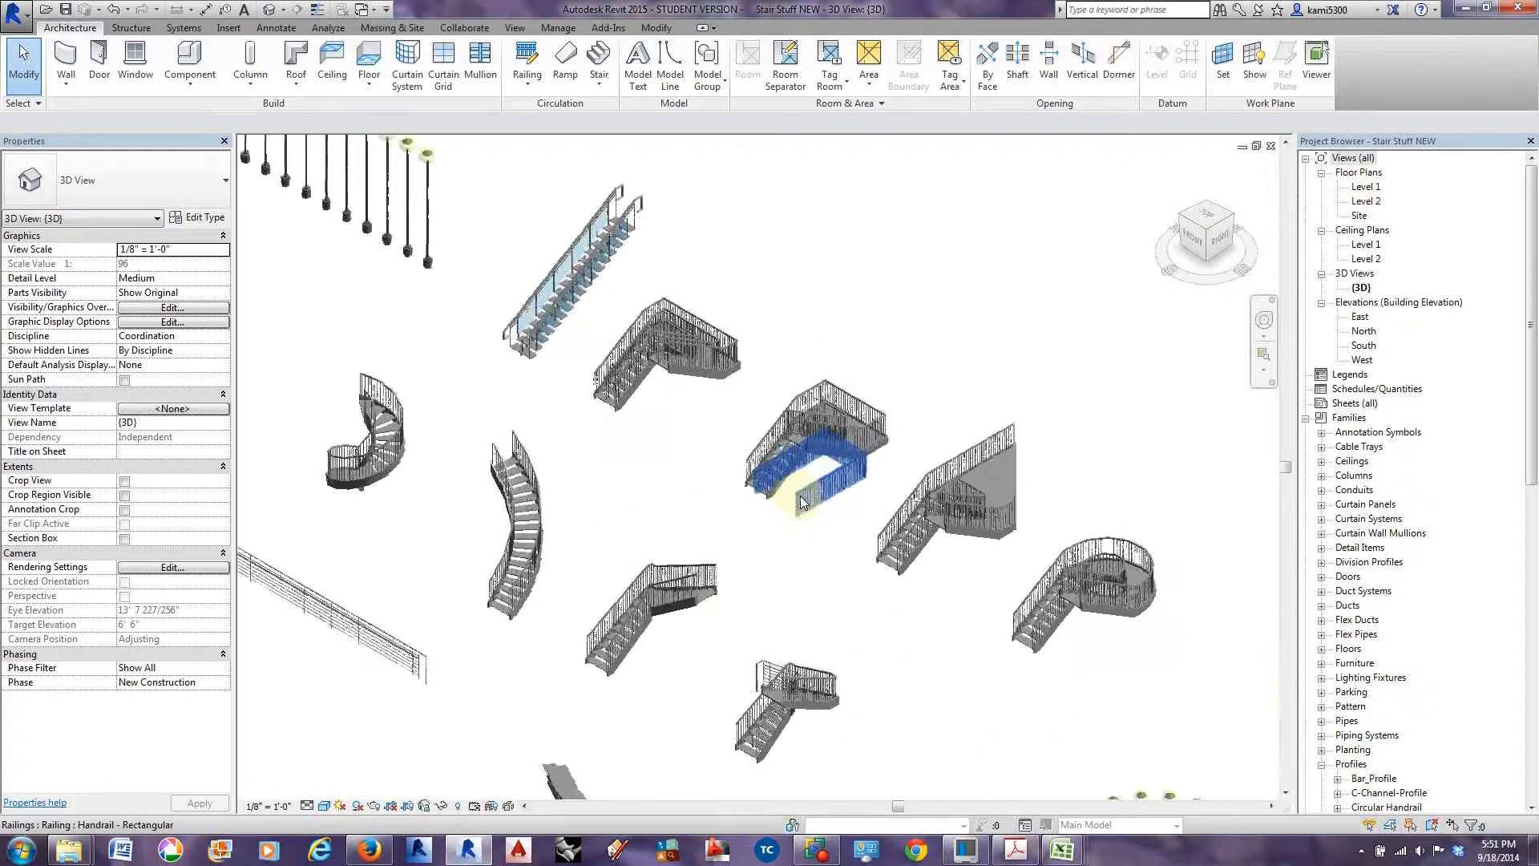
middle_click_drag(831, 550, 755, 539)
middle_click_drag(613, 469, 634, 497)
scroll(873, 371, "up", 2)
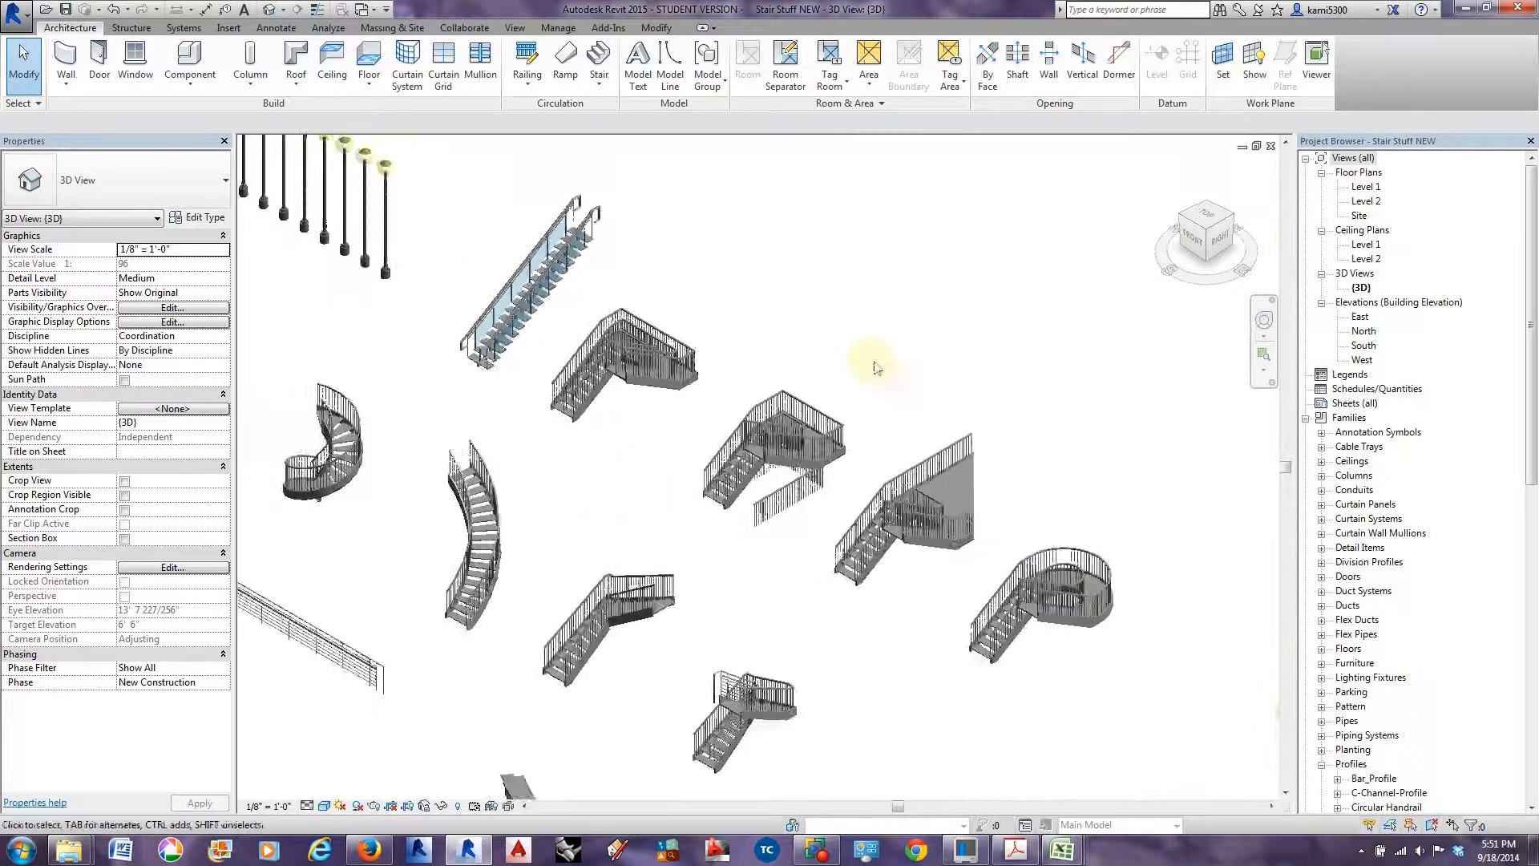
Open the Level 1 floor plan of the stair samples.
left_click(1363, 187)
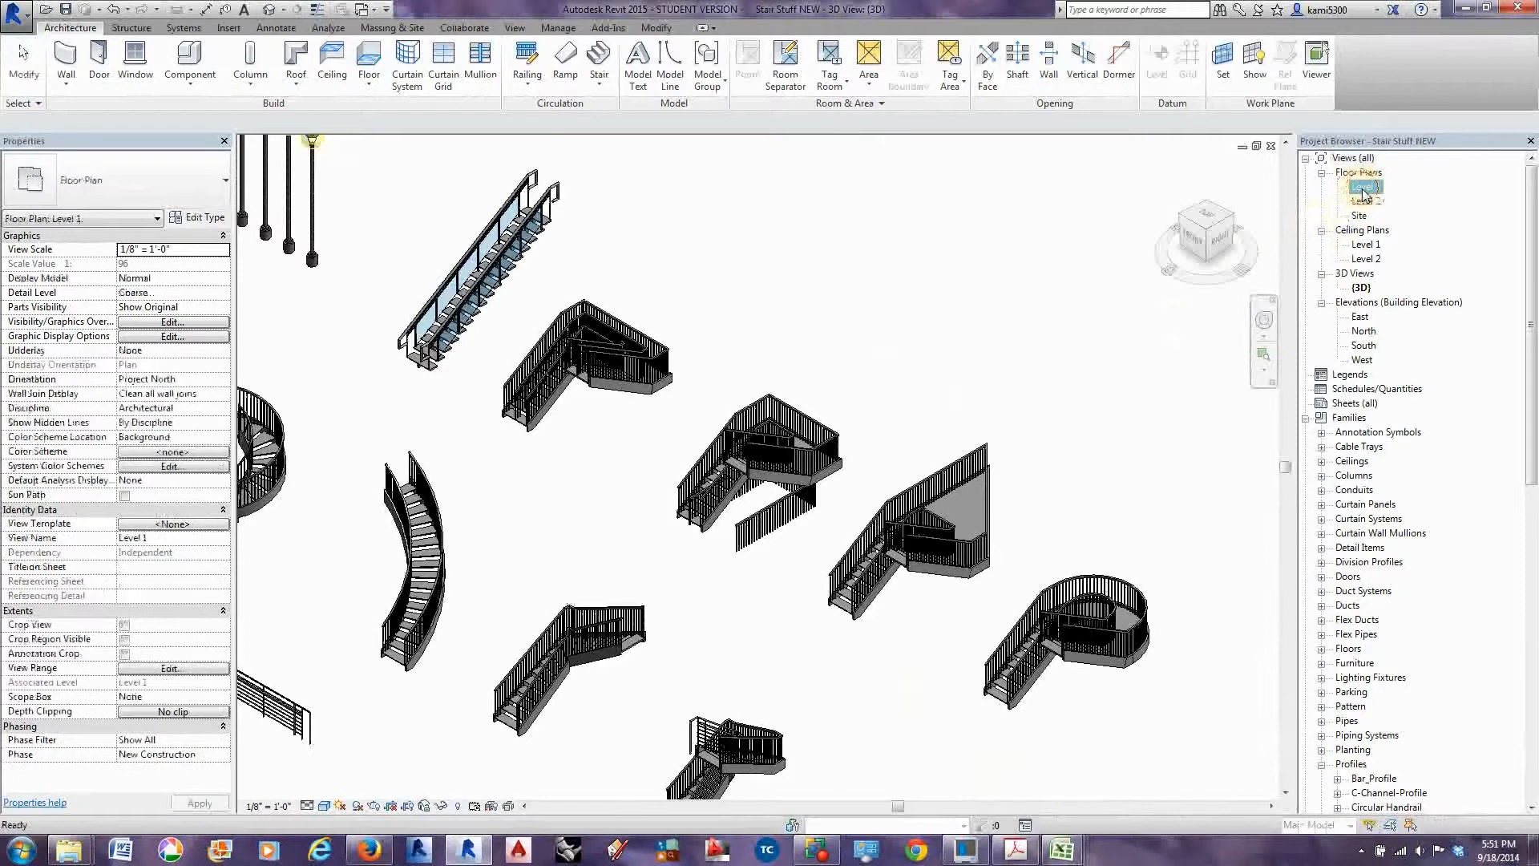
double_click(1366, 188)
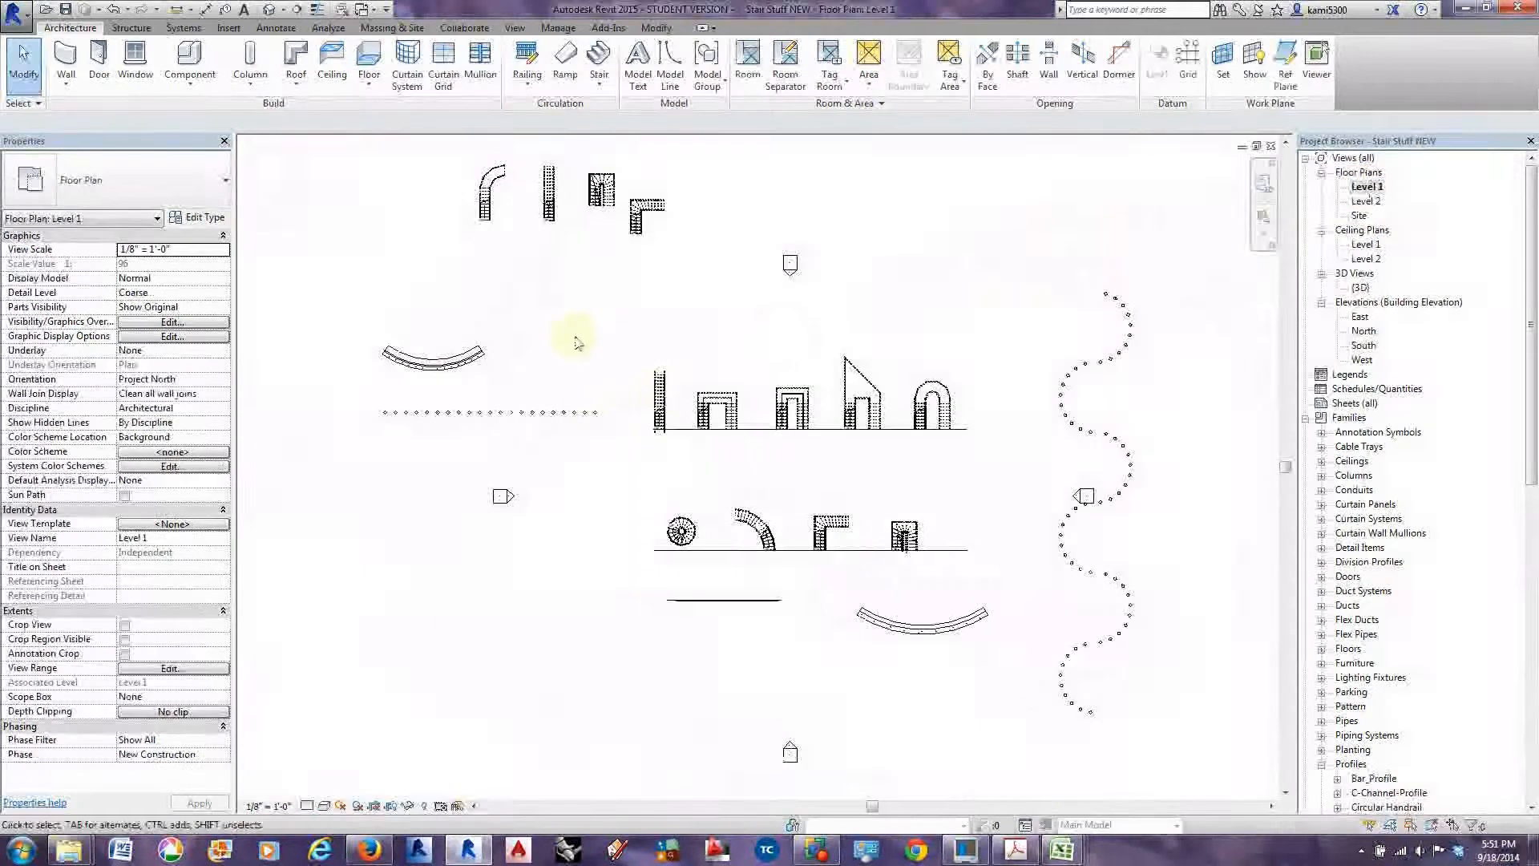
middle_click_drag(580, 344, 601, 397)
scroll(581, 365, "up", 2)
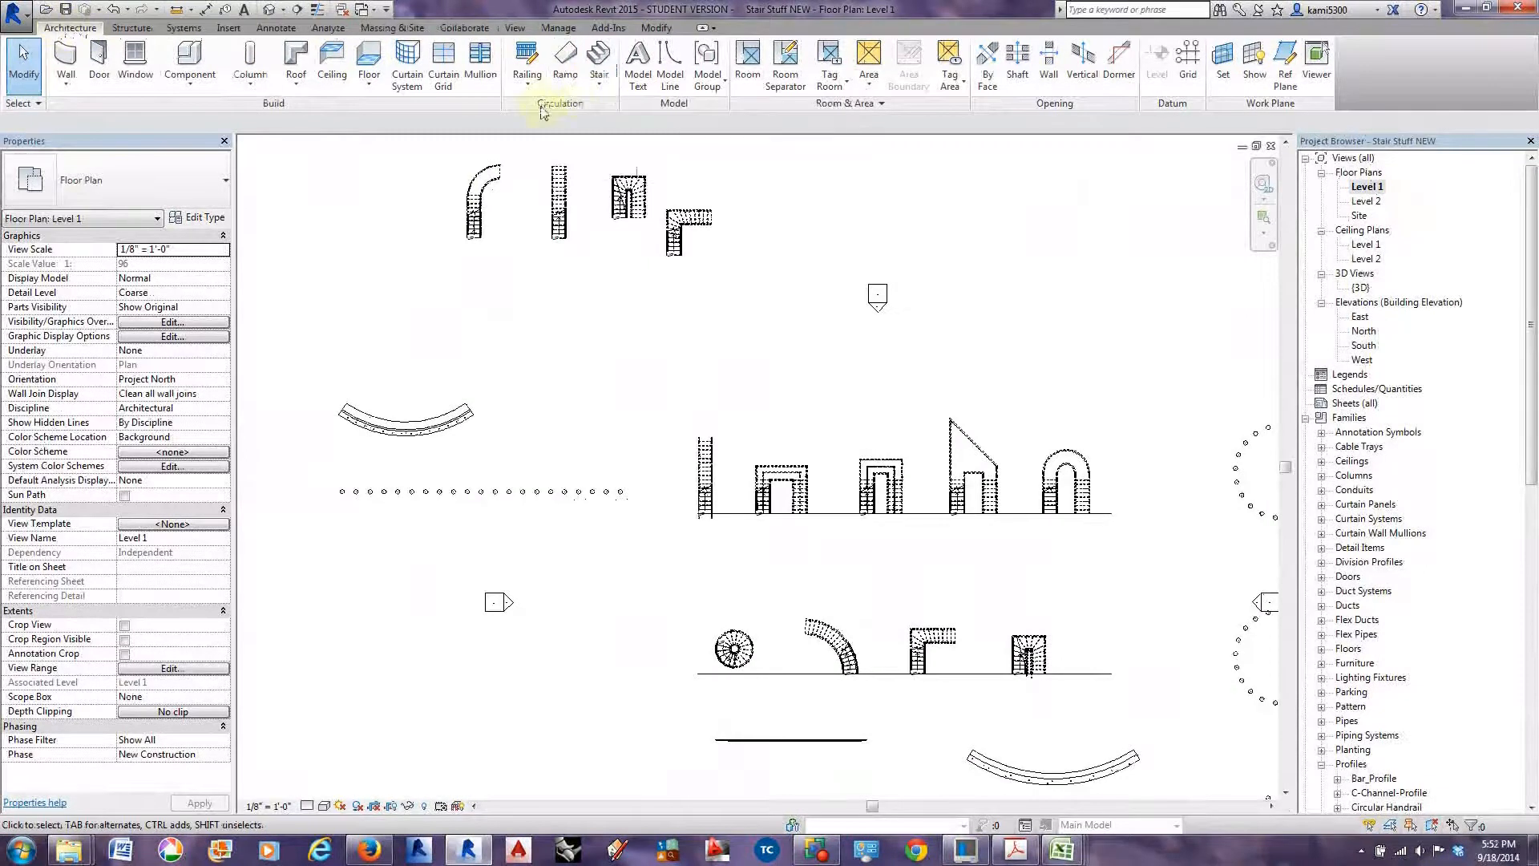
left_click(595, 93)
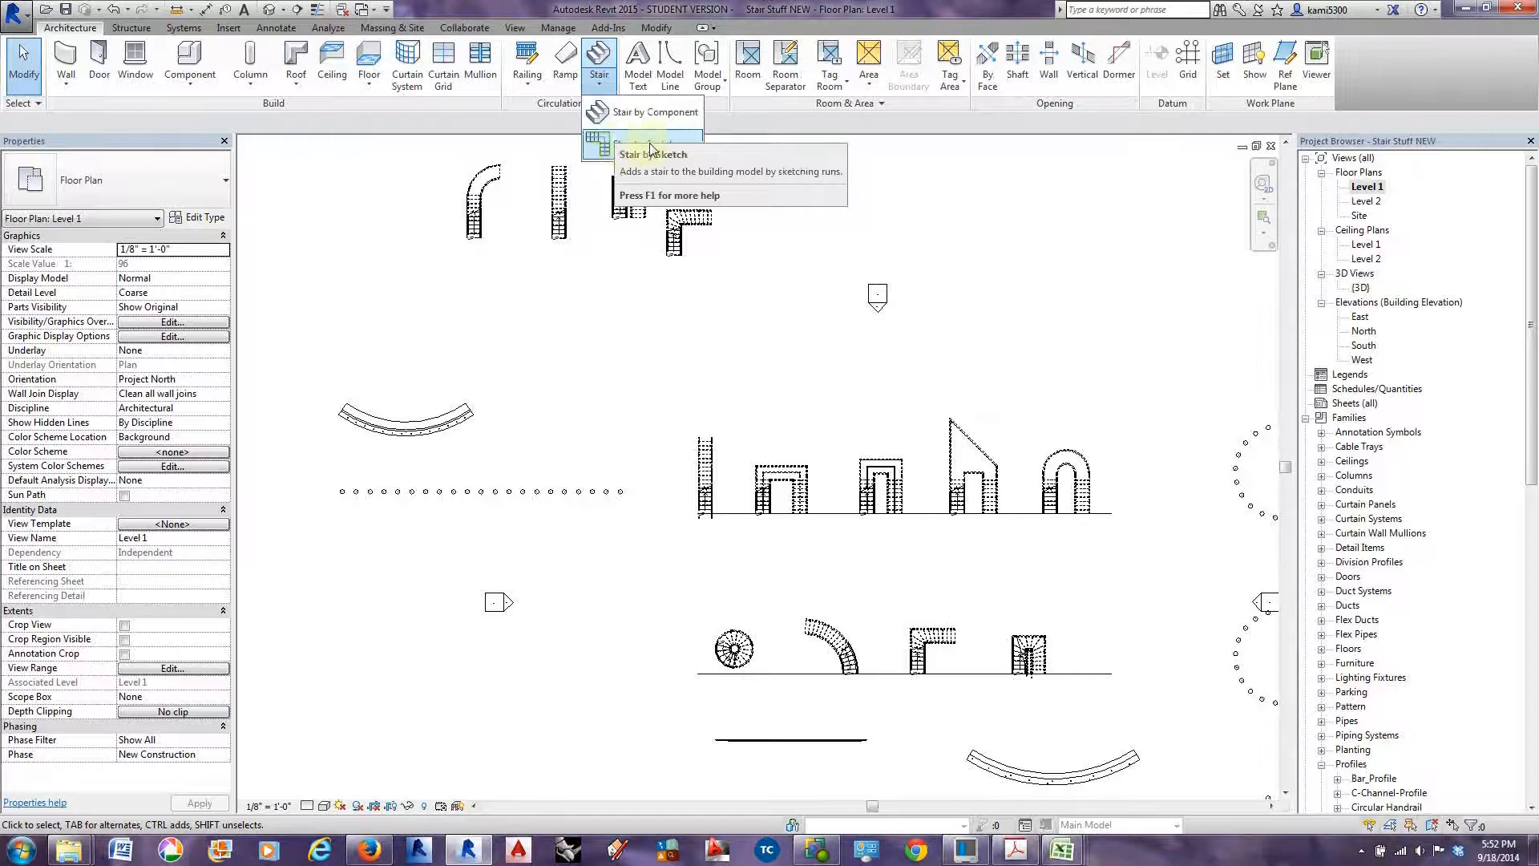
left_click(603, 150)
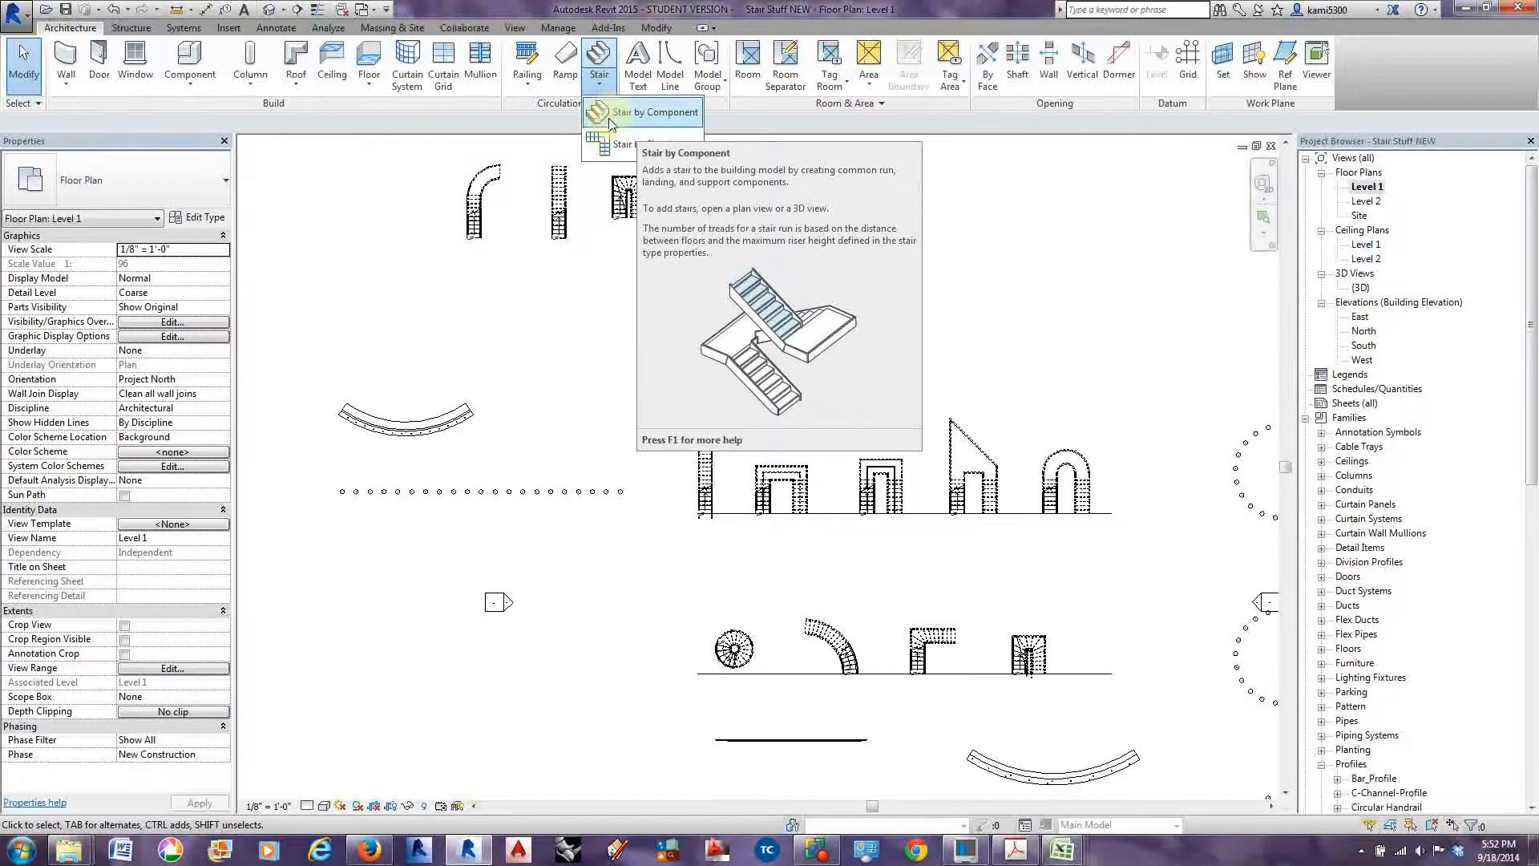
Open the default 3D view and tile it beside the Level 1 floor plan.
left_click(271, 10)
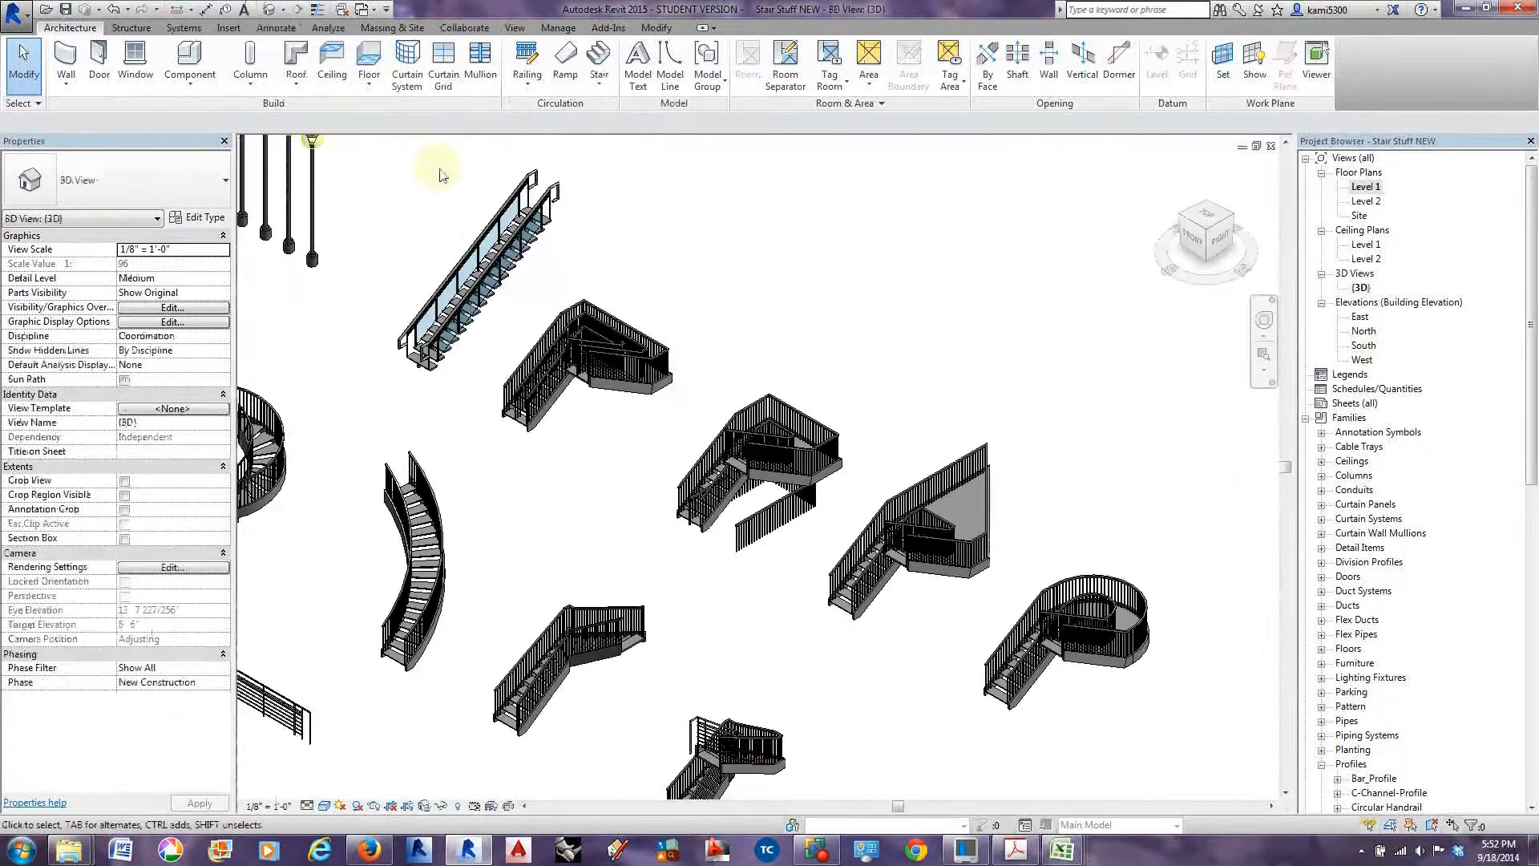
key("w")
key("t")
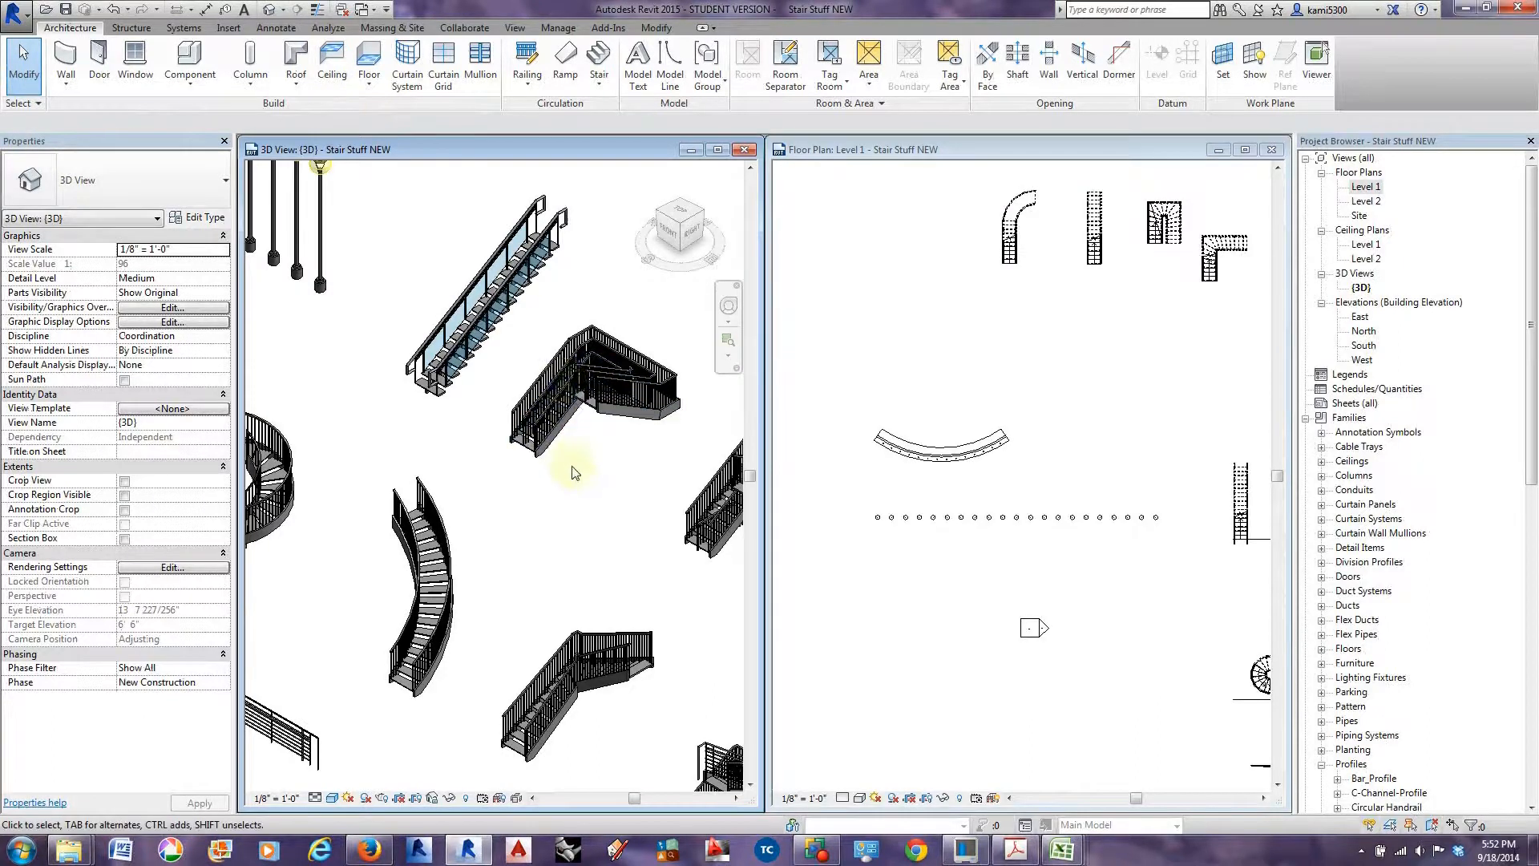
middle_click_drag(574, 471, 522, 490)
scroll(522, 485, "down", 2)
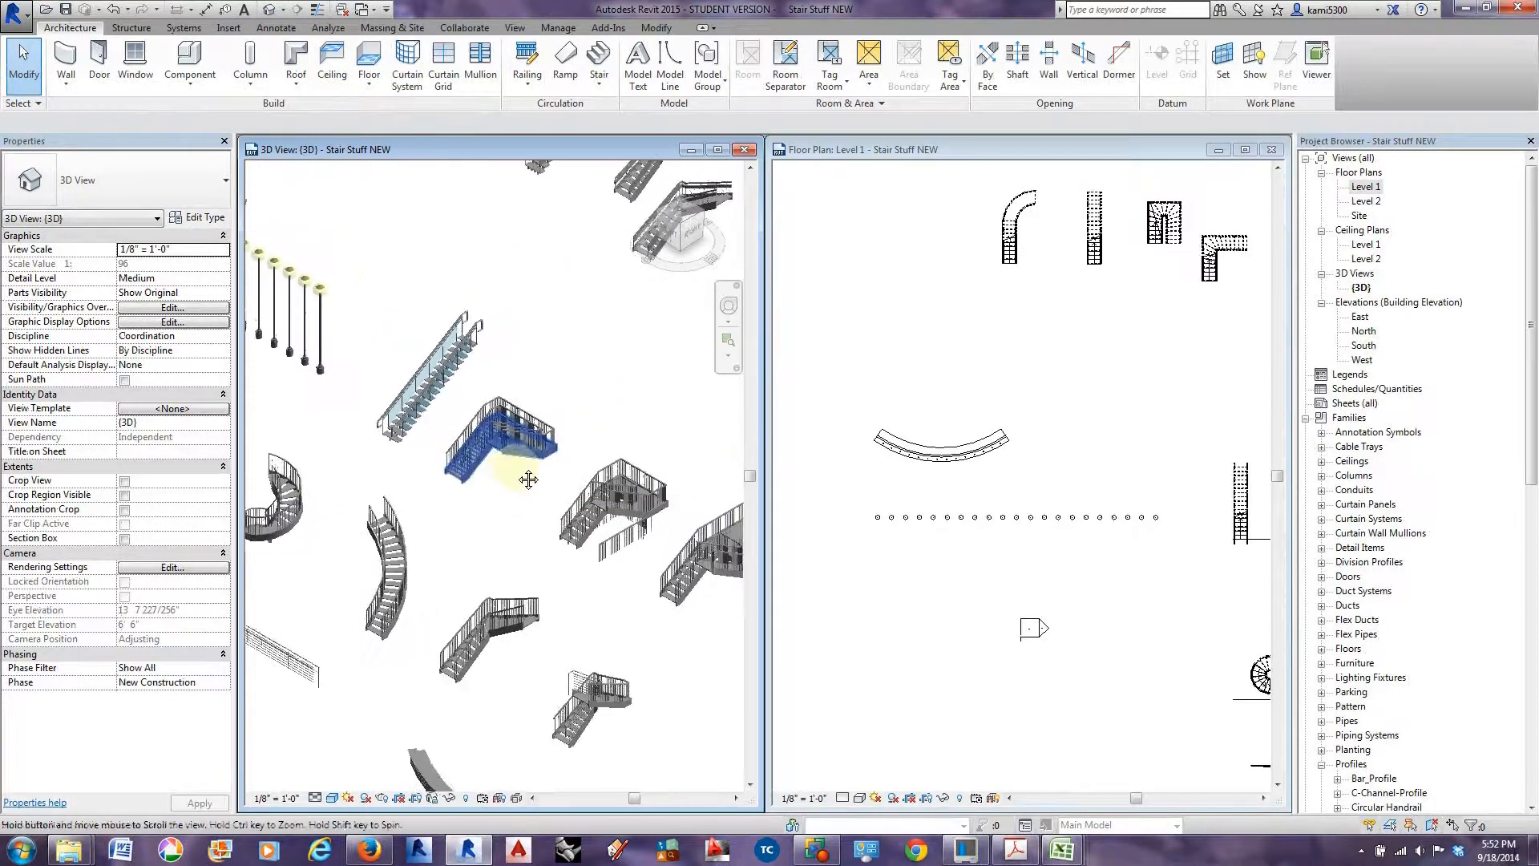
Compare the curved, straight and winder sample stairs between the Level 1 plan and the 3D view.
left_click(1034, 401)
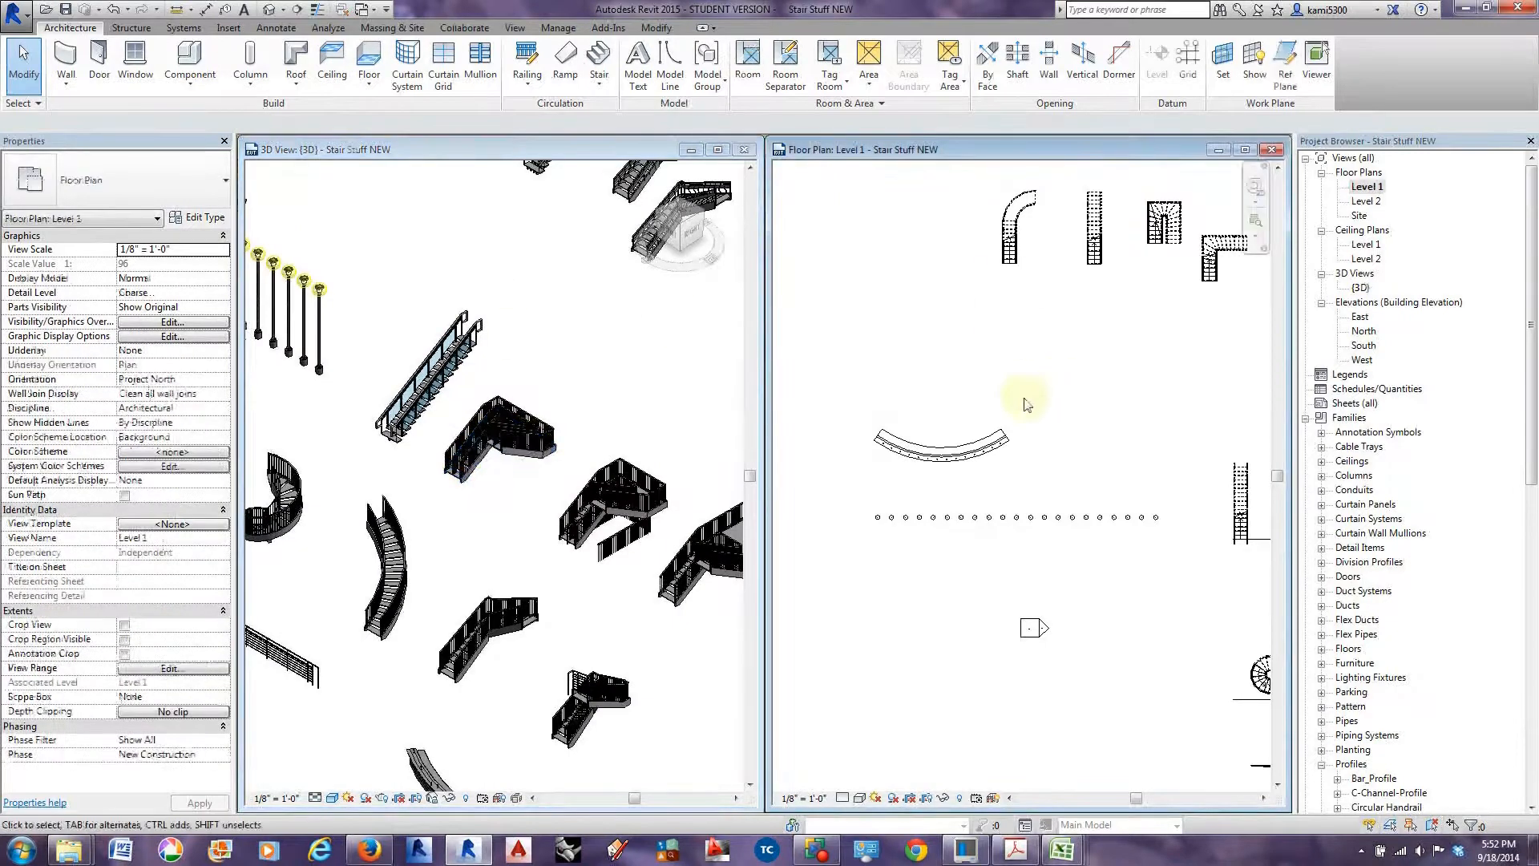
scroll(965, 405, "down", 1)
middle_click_drag(1013, 371, 907, 428)
scroll(888, 335, "up", 3)
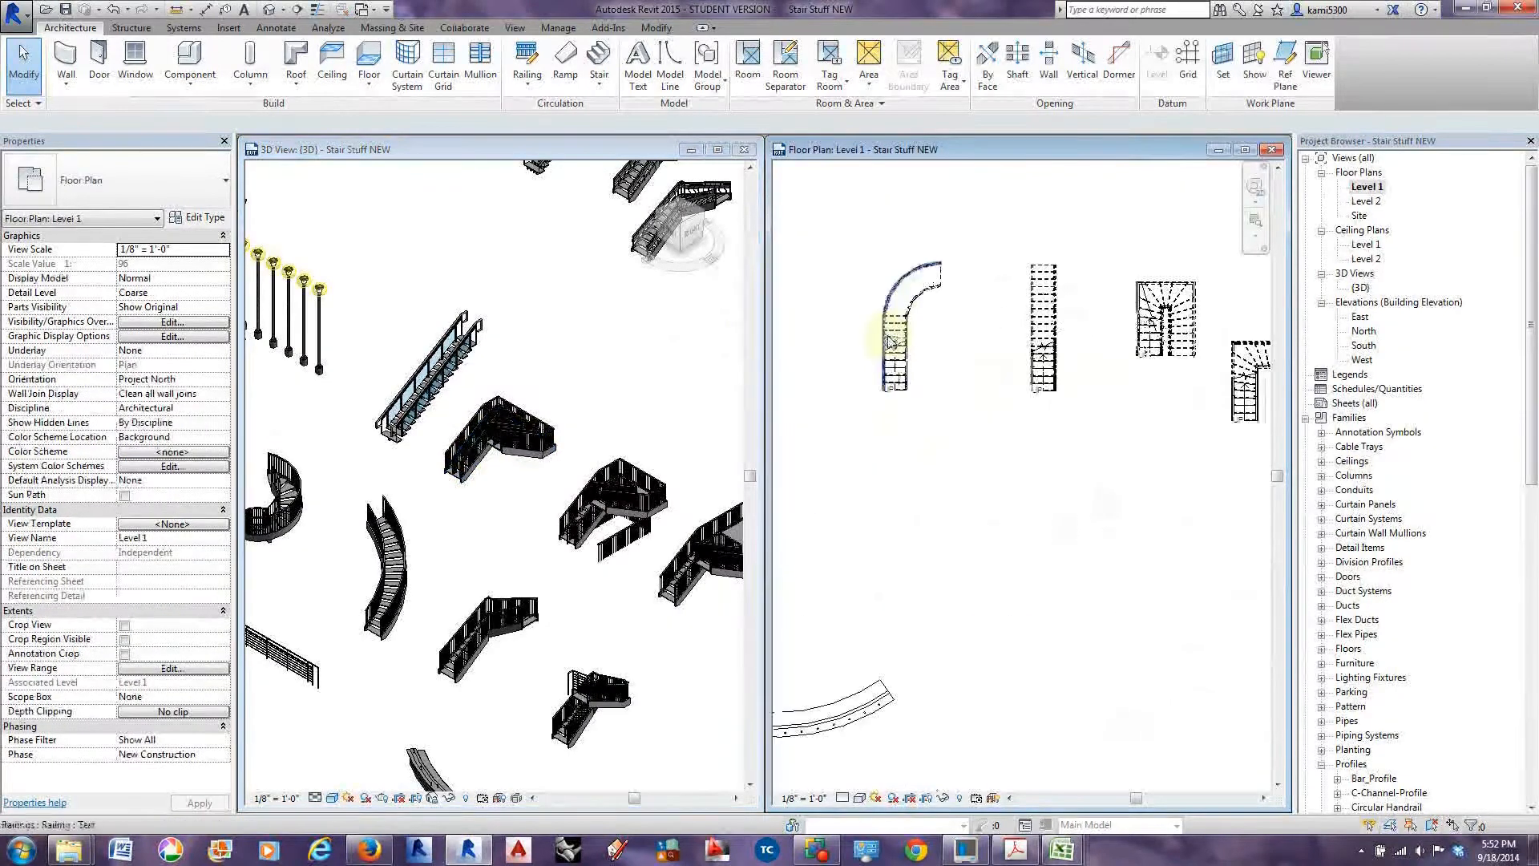
middle_click_drag(887, 371, 887, 371)
left_click(523, 313)
scroll(495, 385, "down", 4)
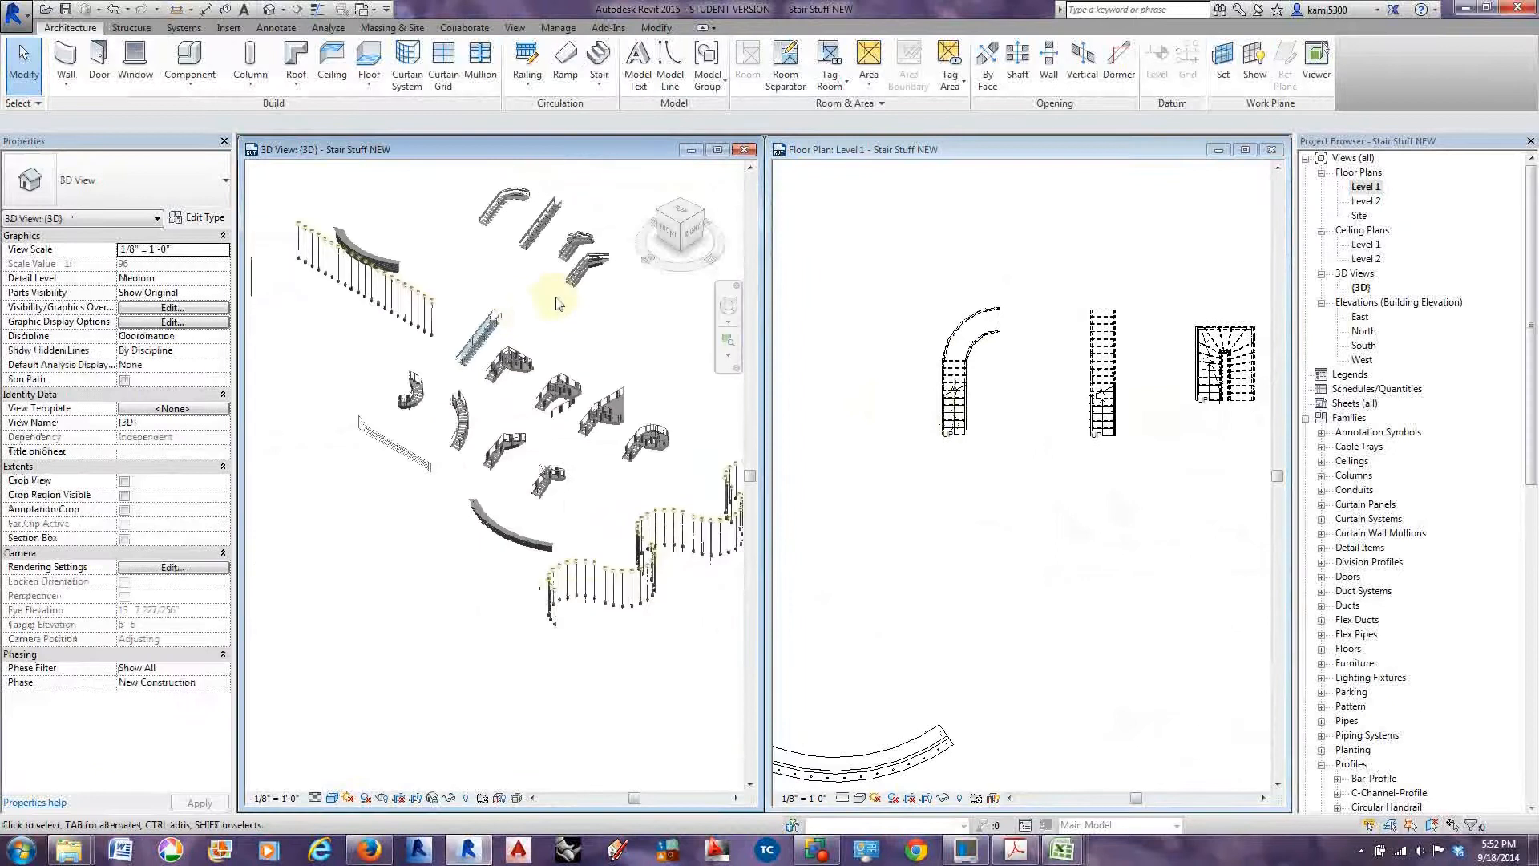
scroll(494, 385, "up", 4)
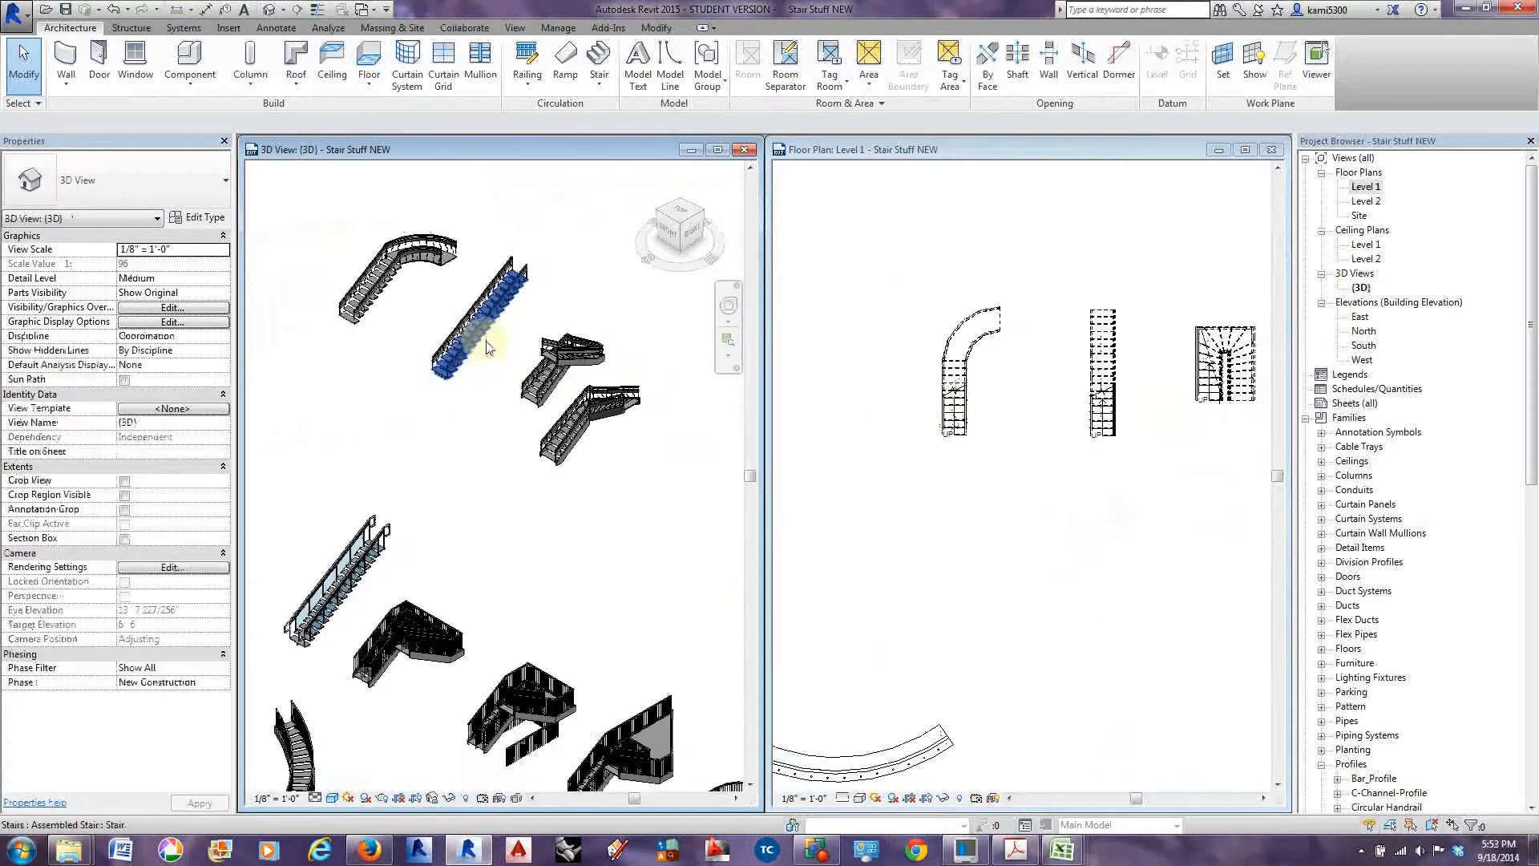
Begin a Stair by Component in the Level 1 plan using a straight run with the location line set to Run: Center.
left_click(600, 80)
left_click(903, 342)
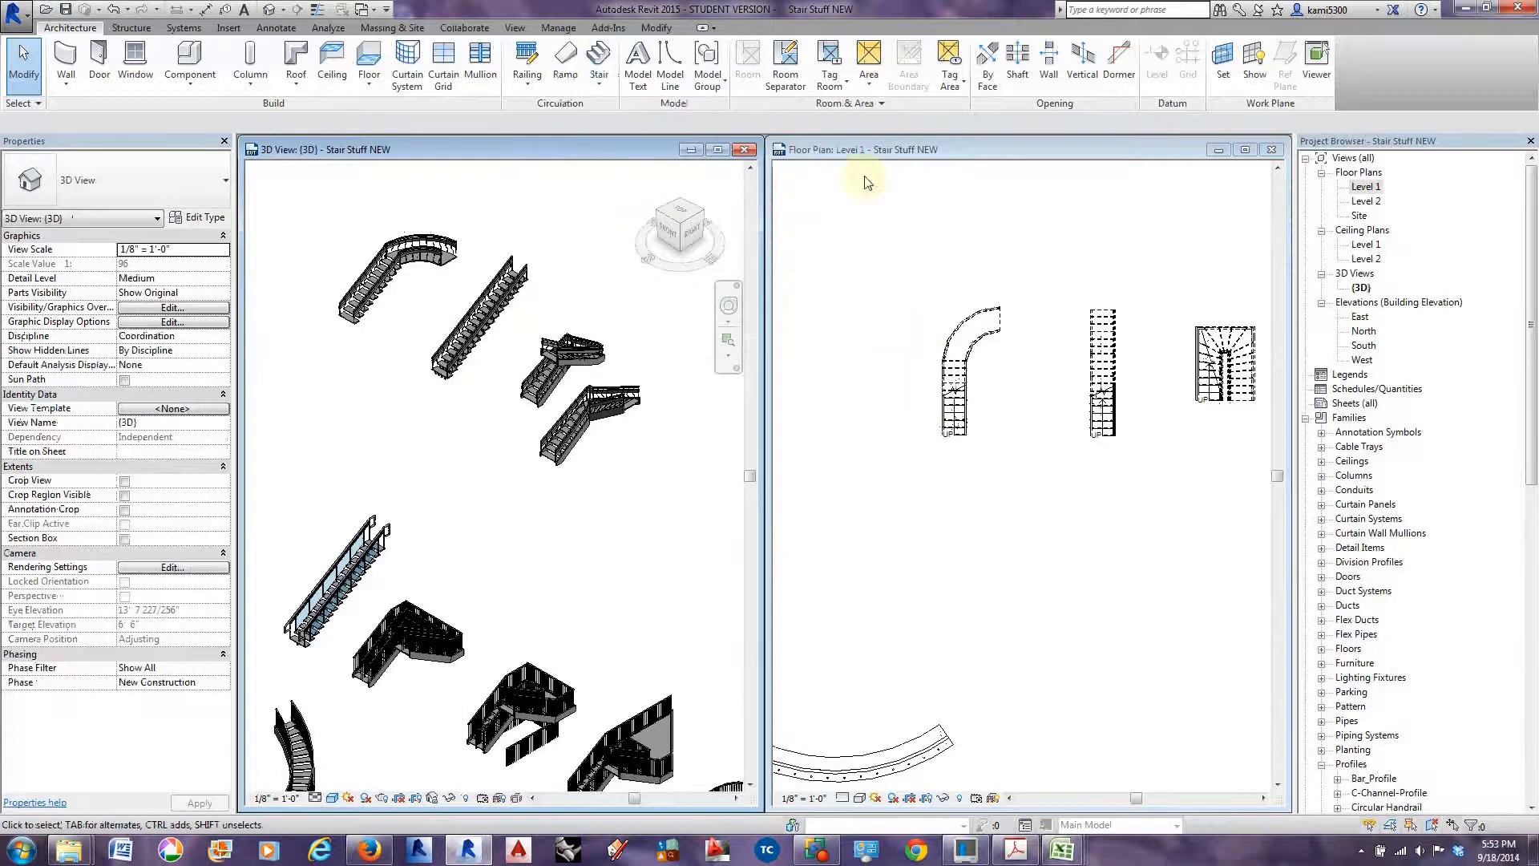
left_click(863, 152)
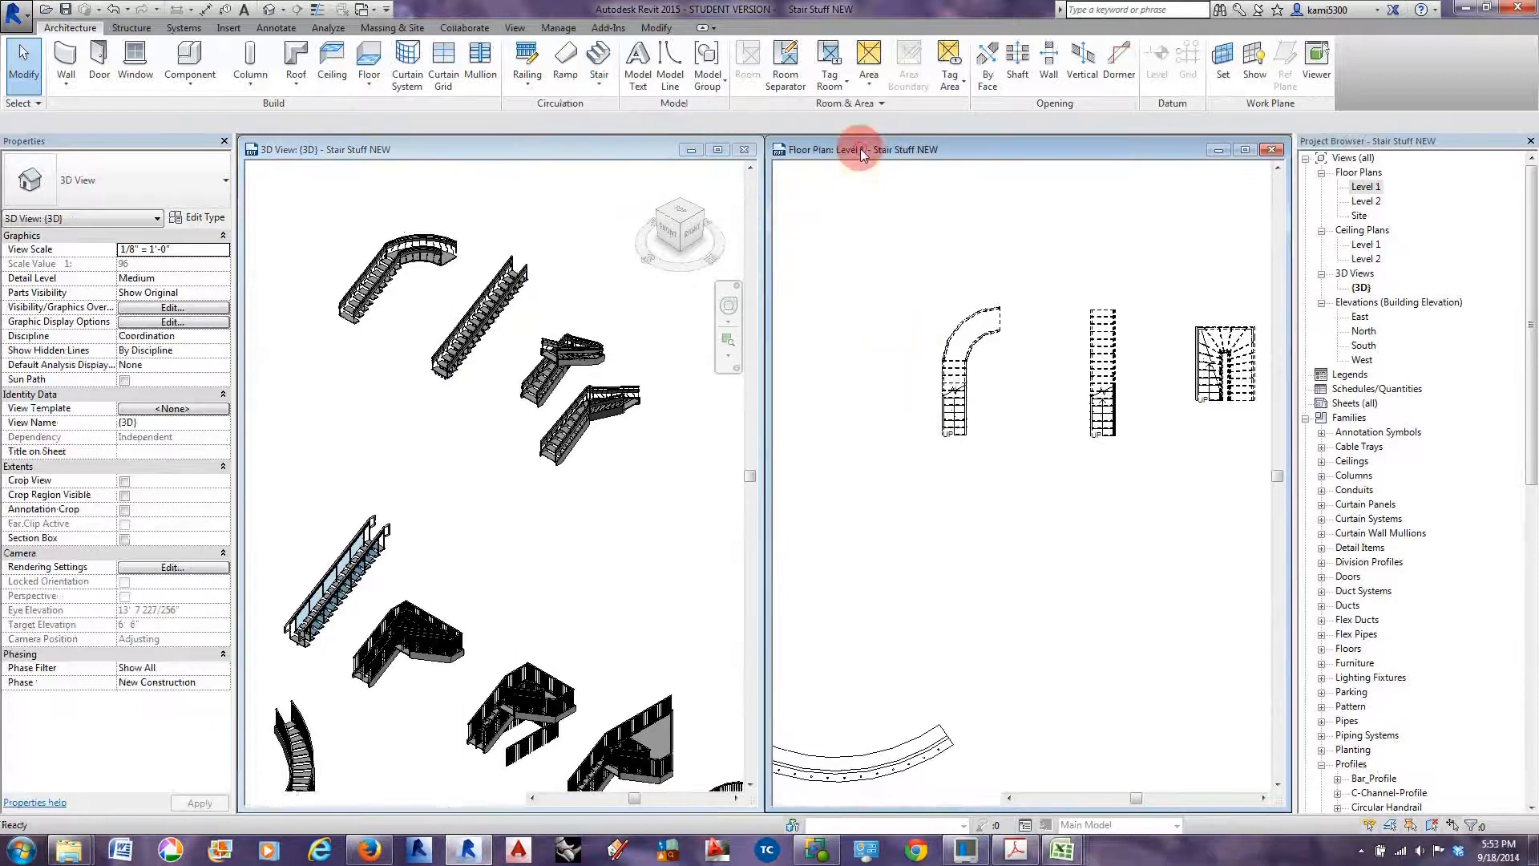
left_click(600, 80)
left_click(619, 117)
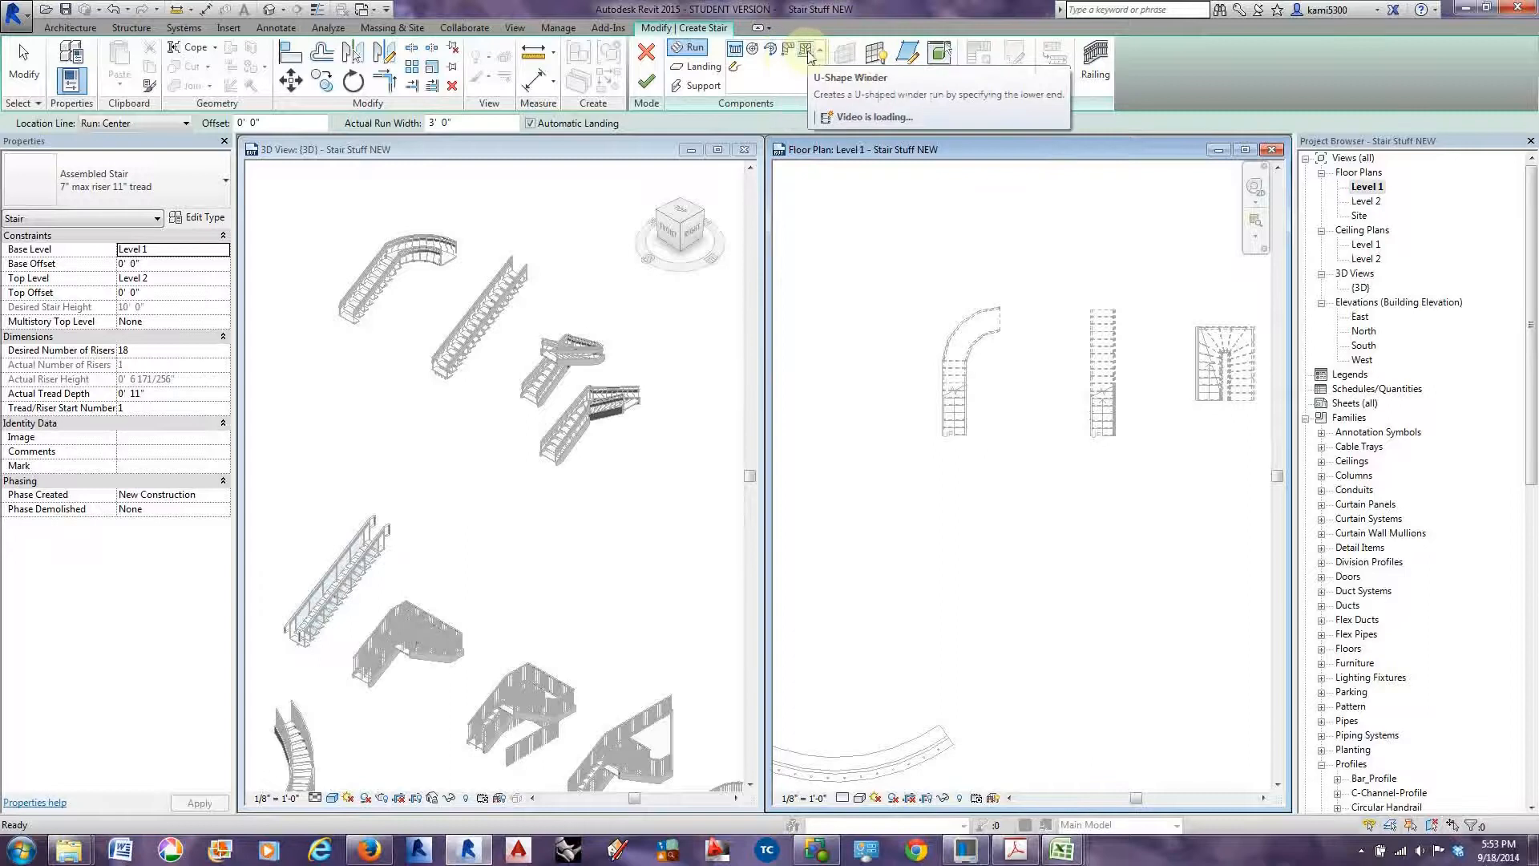
left_click(735, 53)
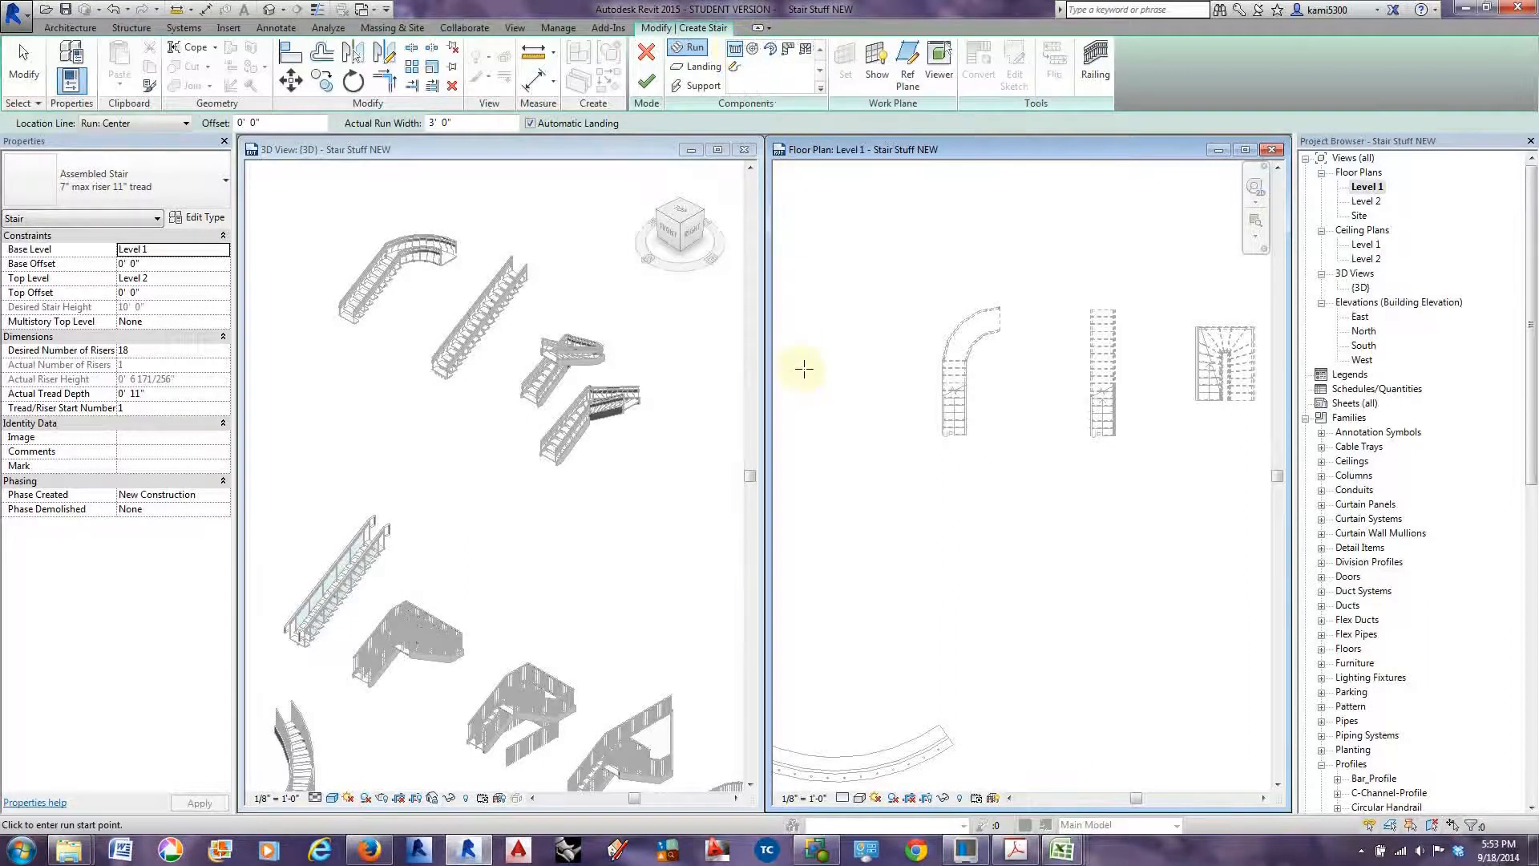
scroll(849, 385, "up", 1)
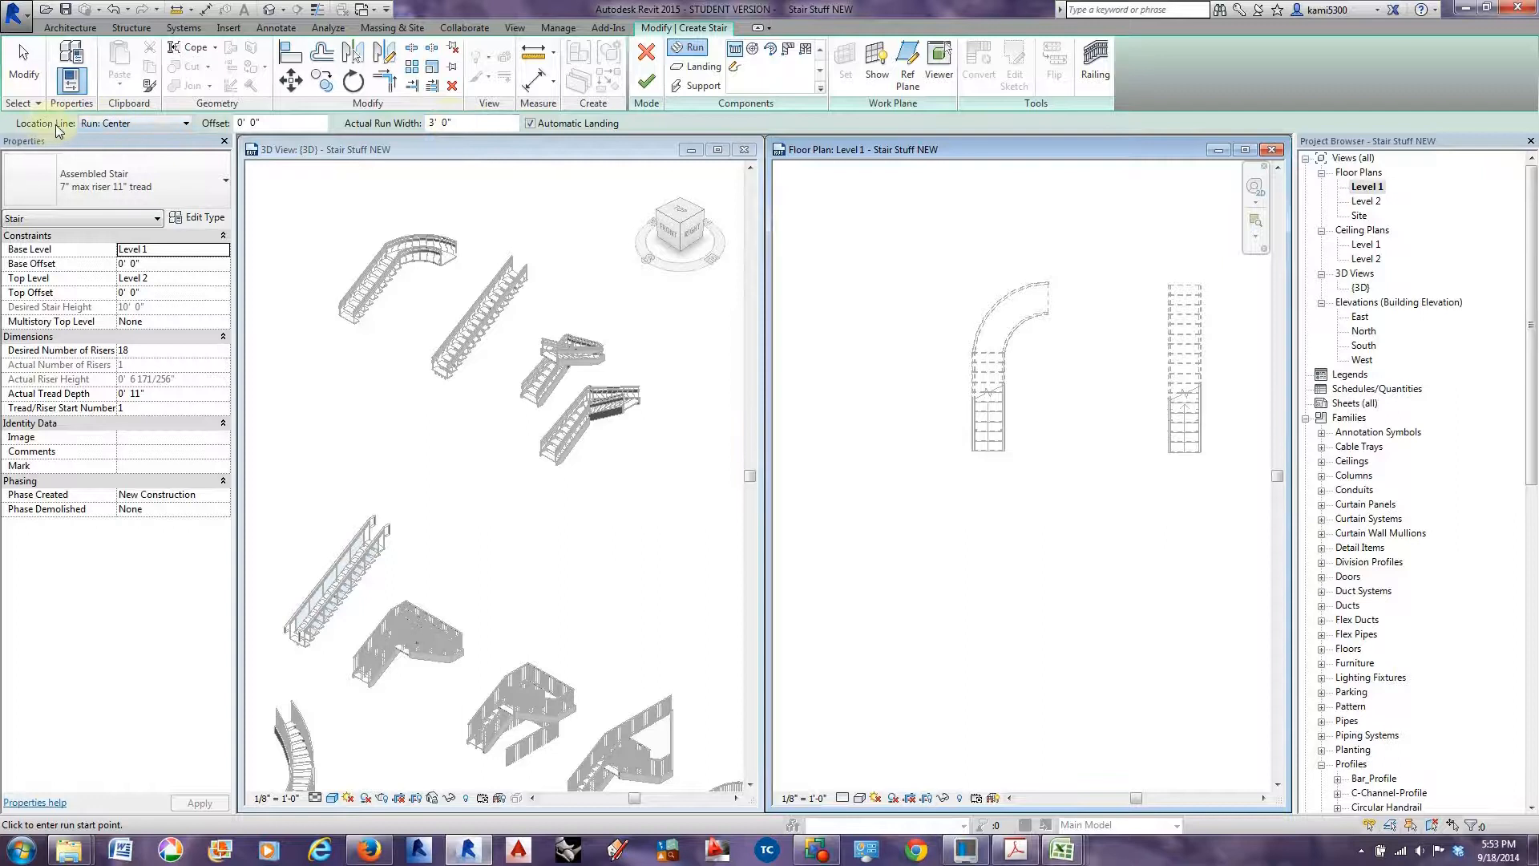
left_click(142, 124)
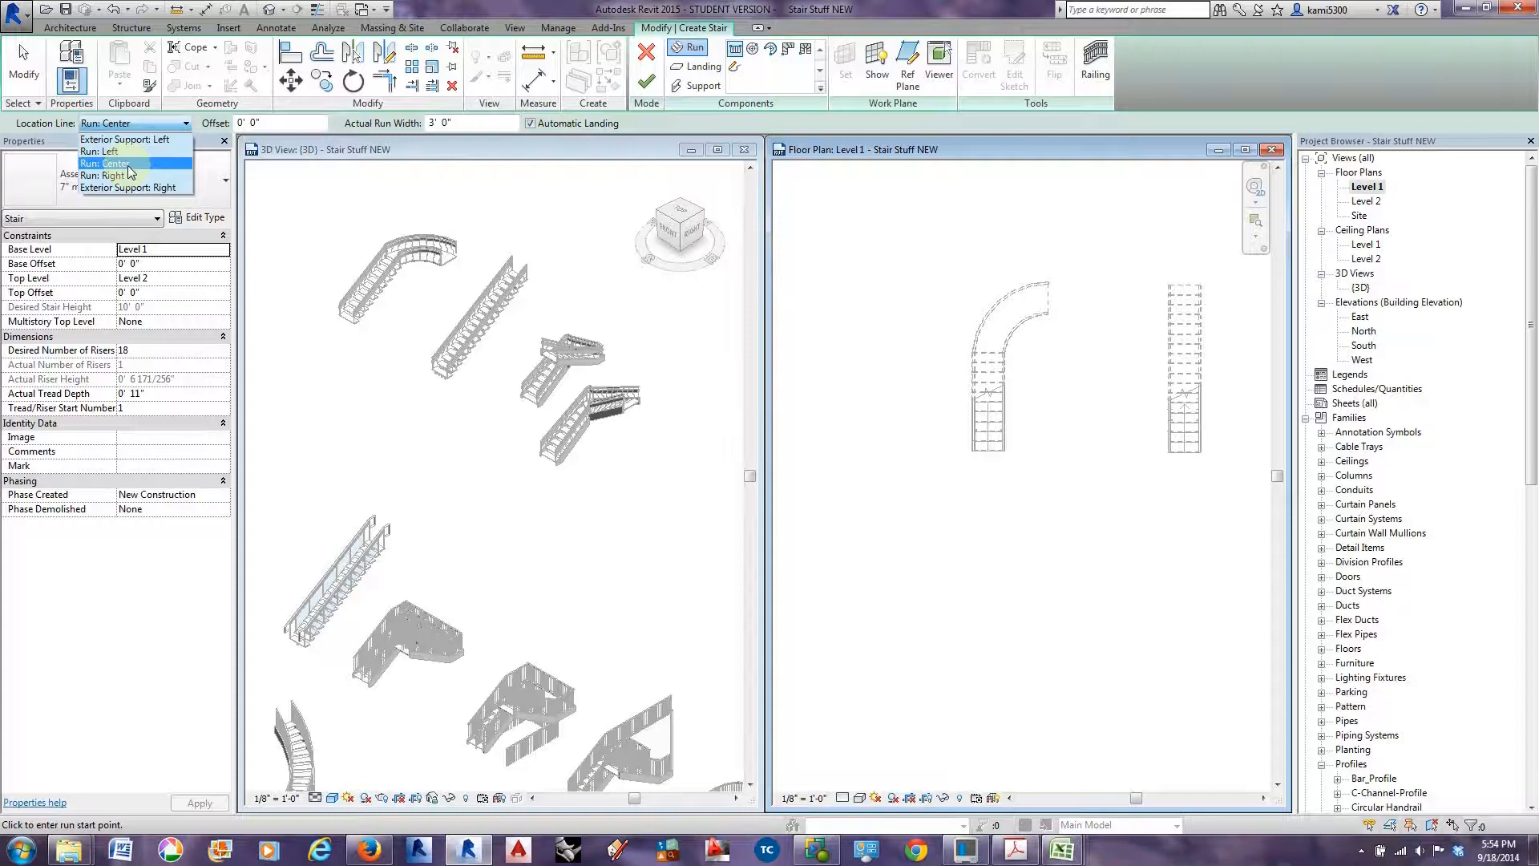
left_click(128, 163)
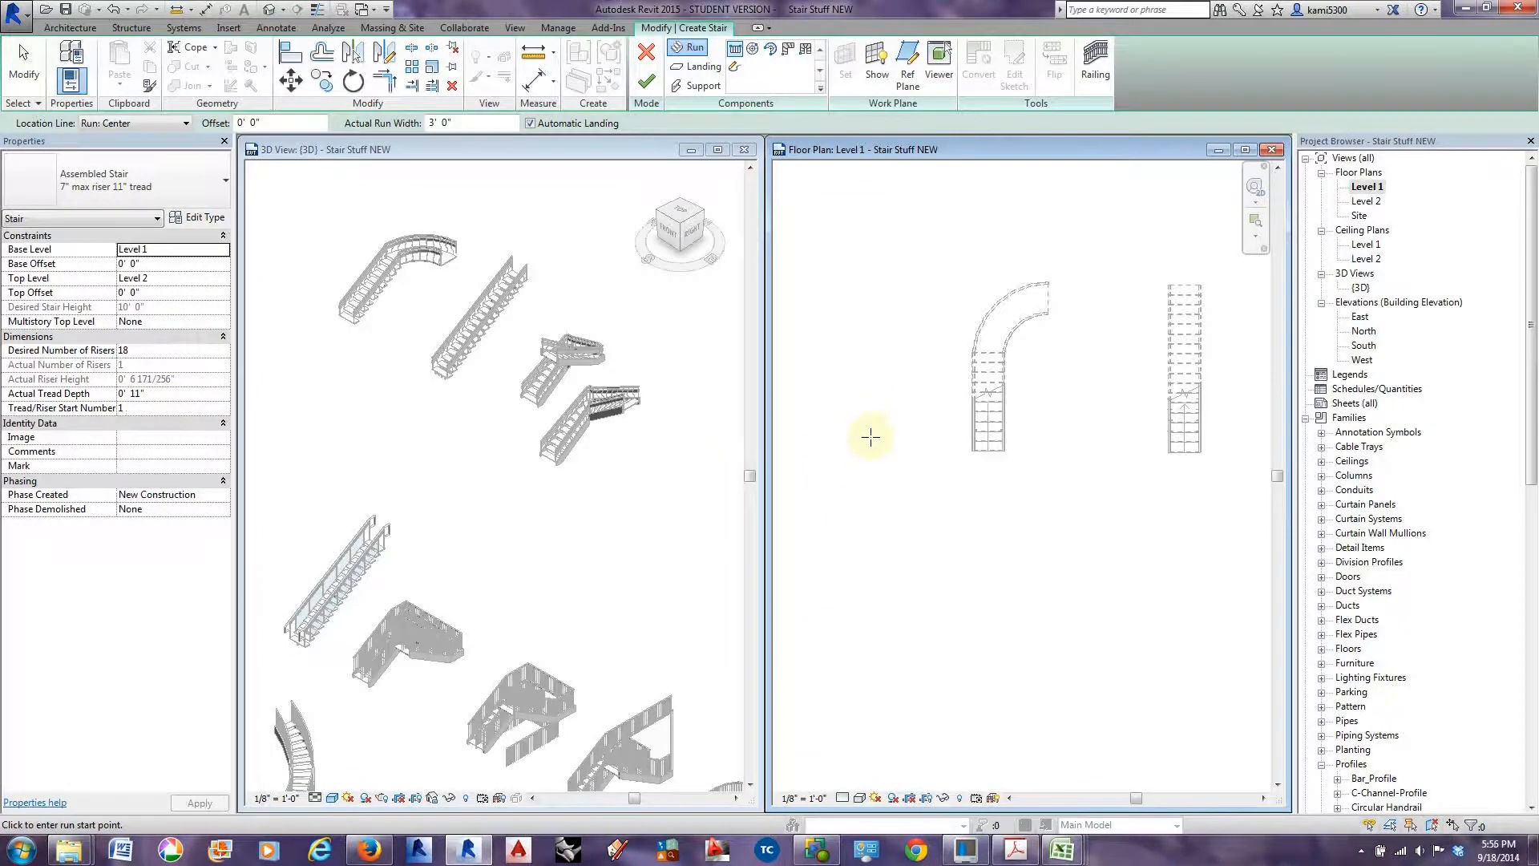
Draw a straight vertical run about 7'-4" long with 9 risers in the empty area beside the curved sample stair in plan.
left_click(462, 415)
scroll(449, 425, "up", 5)
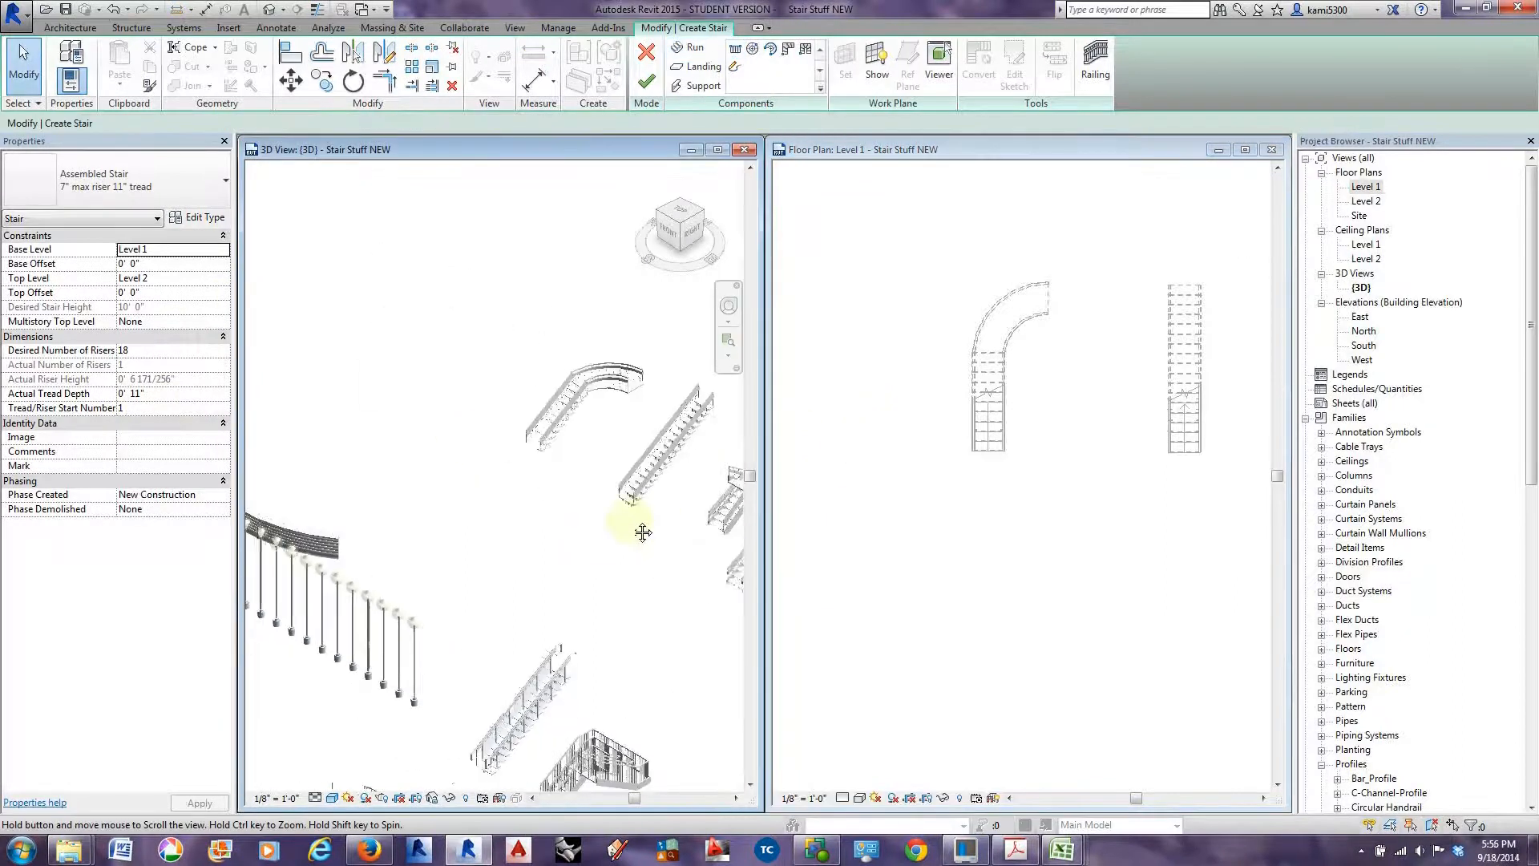
middle_click_drag(409, 422, 484, 437)
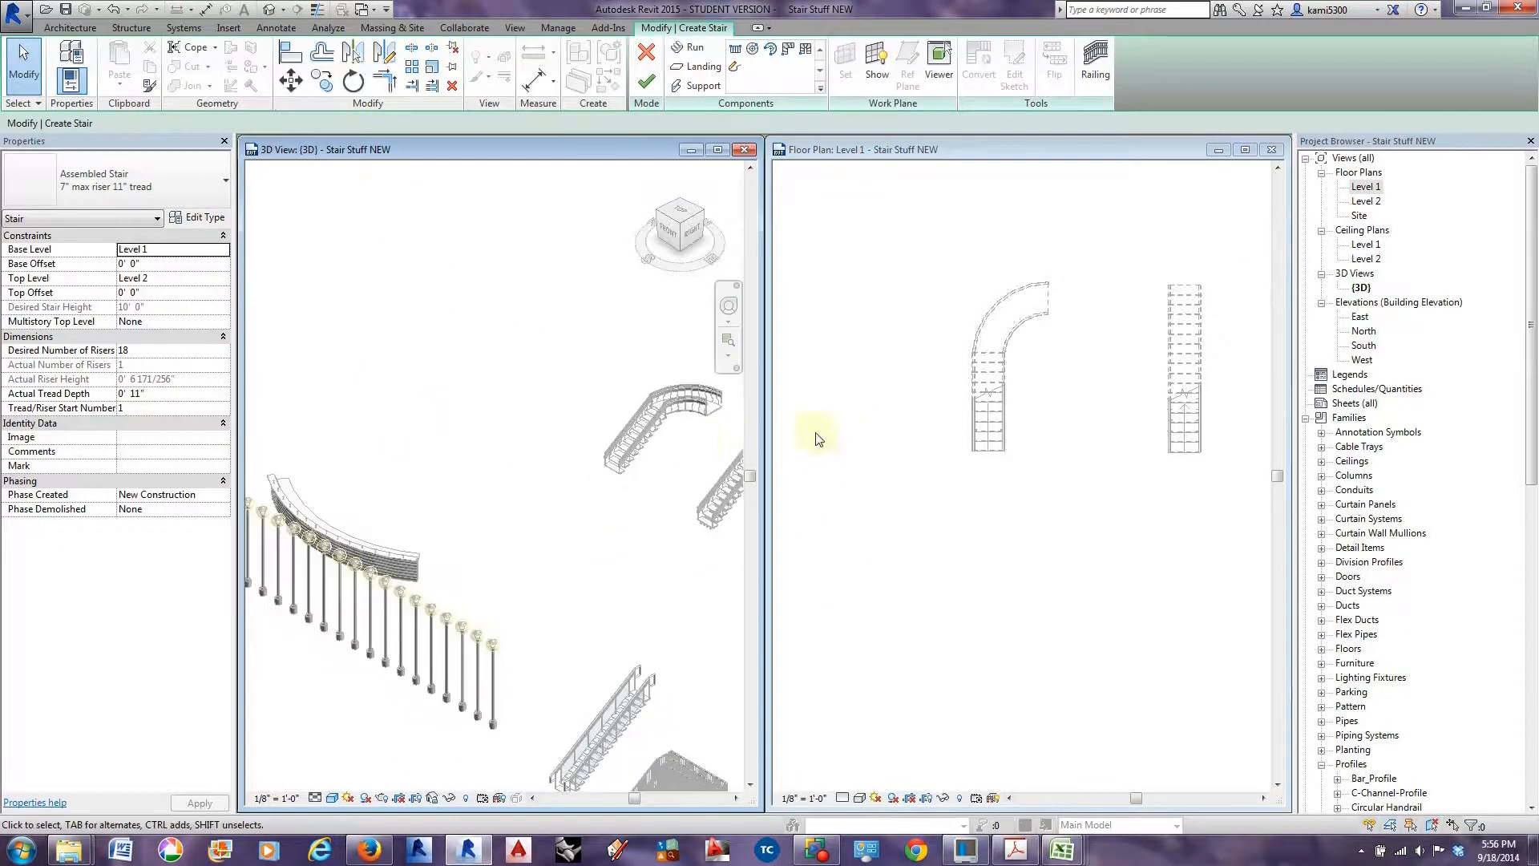
left_click(860, 451)
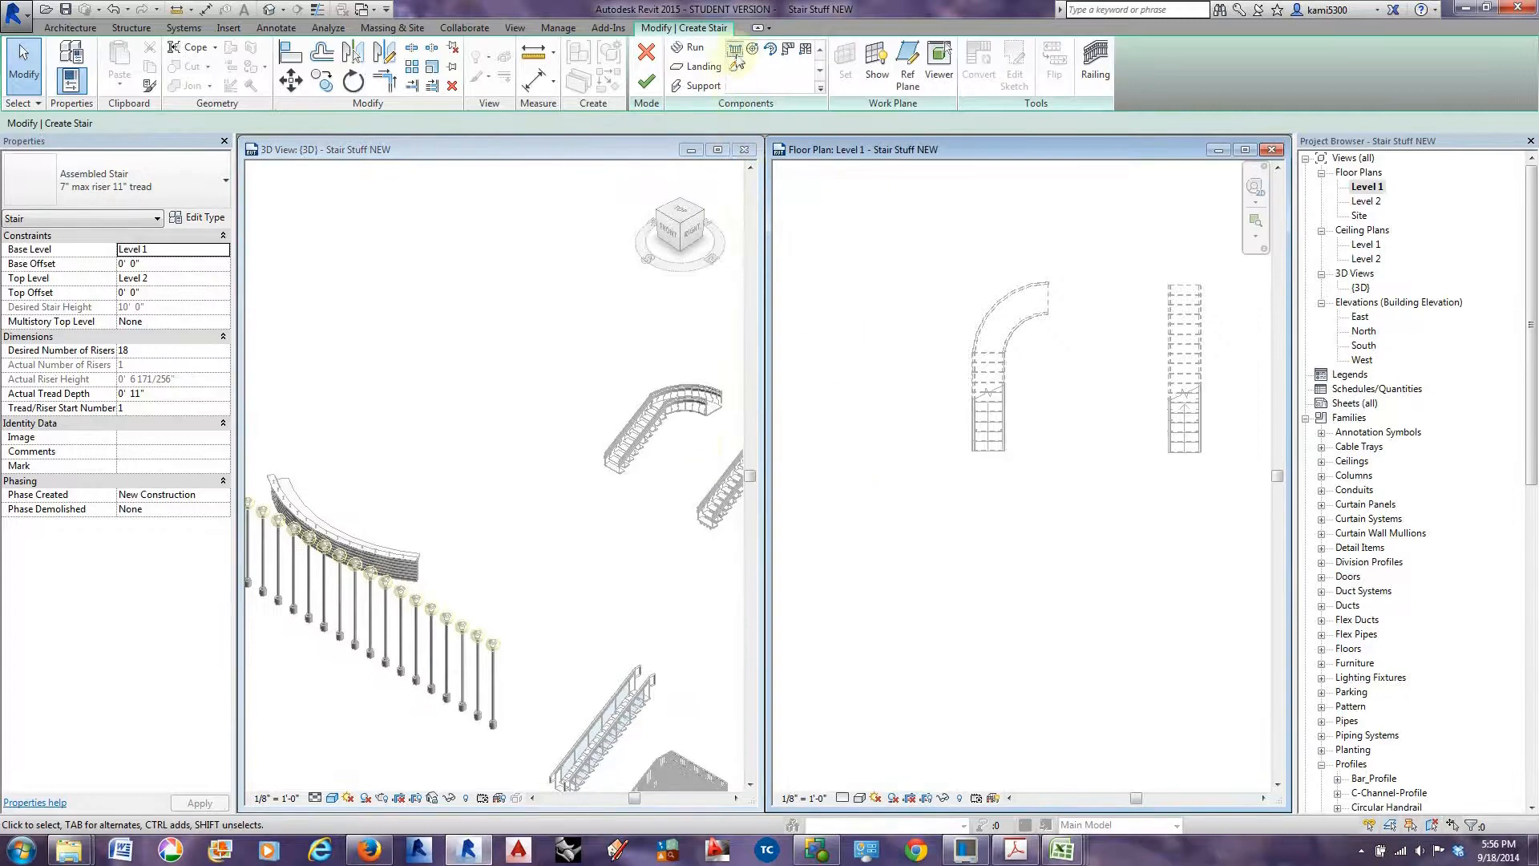
left_click(735, 49)
left_click(852, 448)
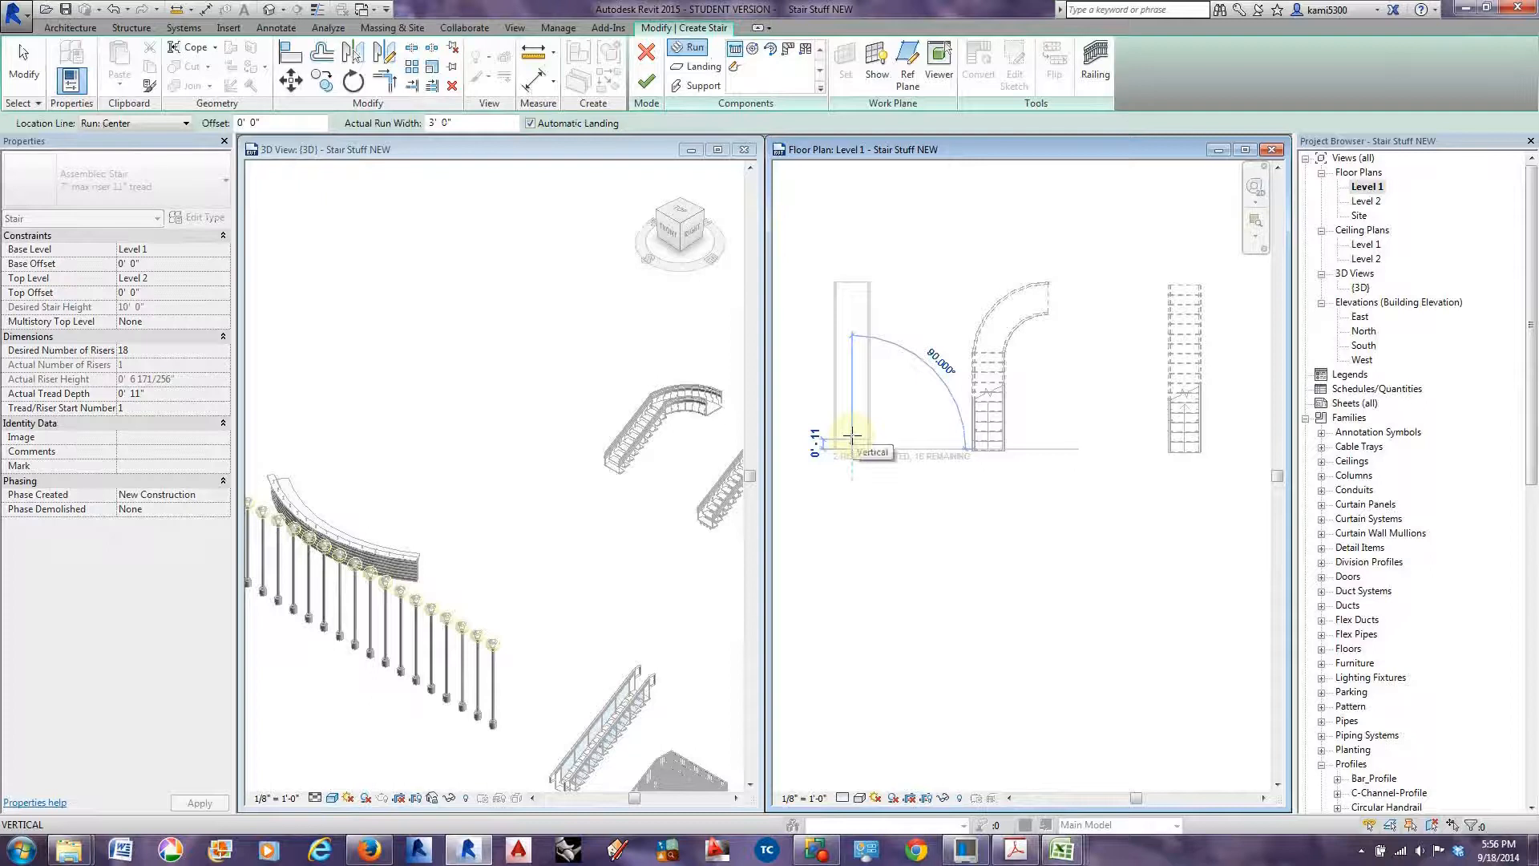
scroll(852, 437, "up", 2)
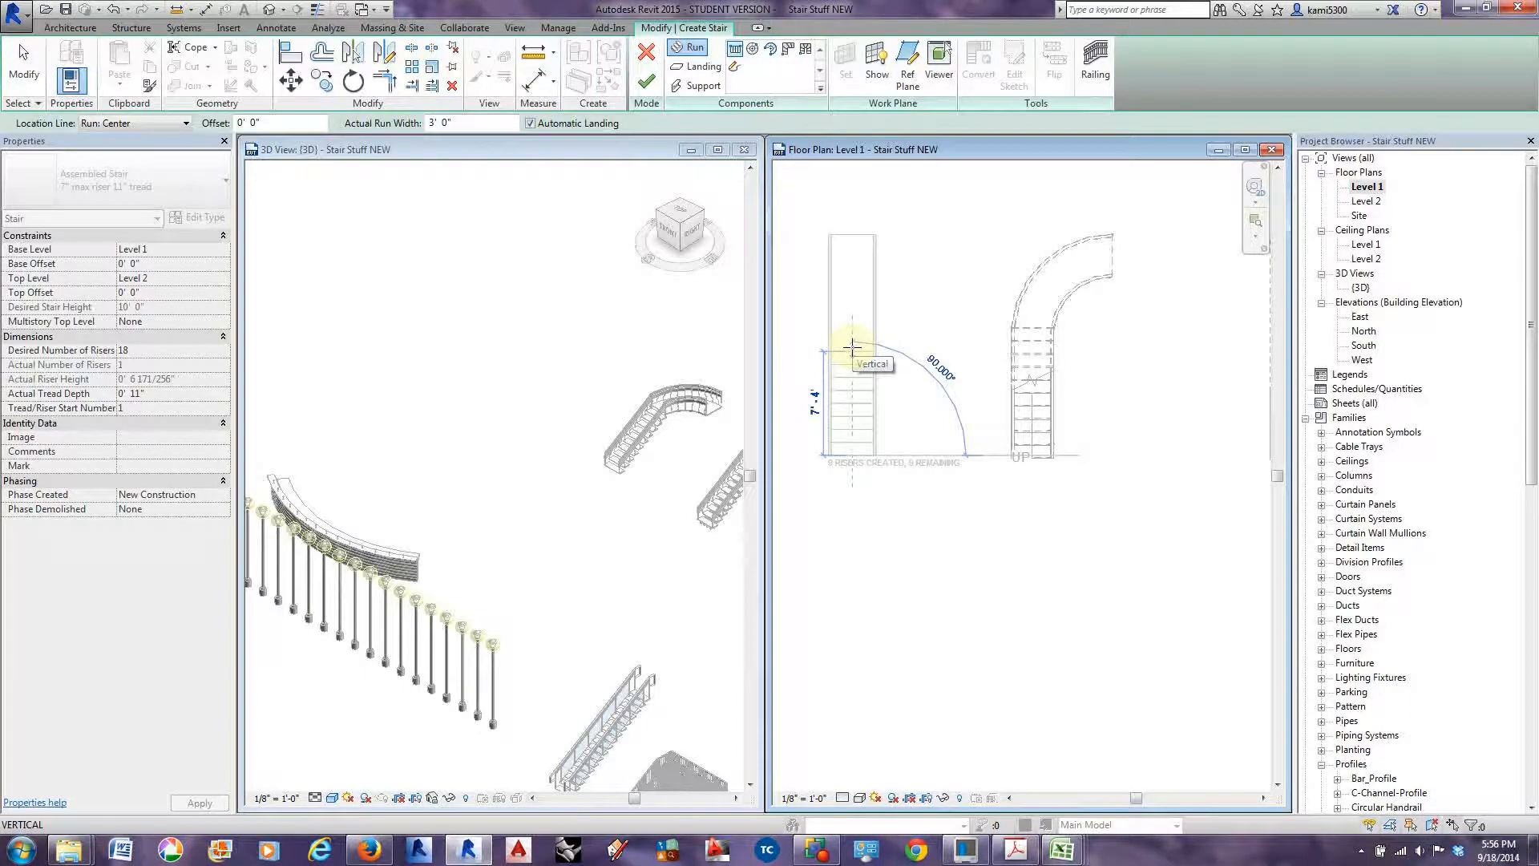
left_click(852, 346)
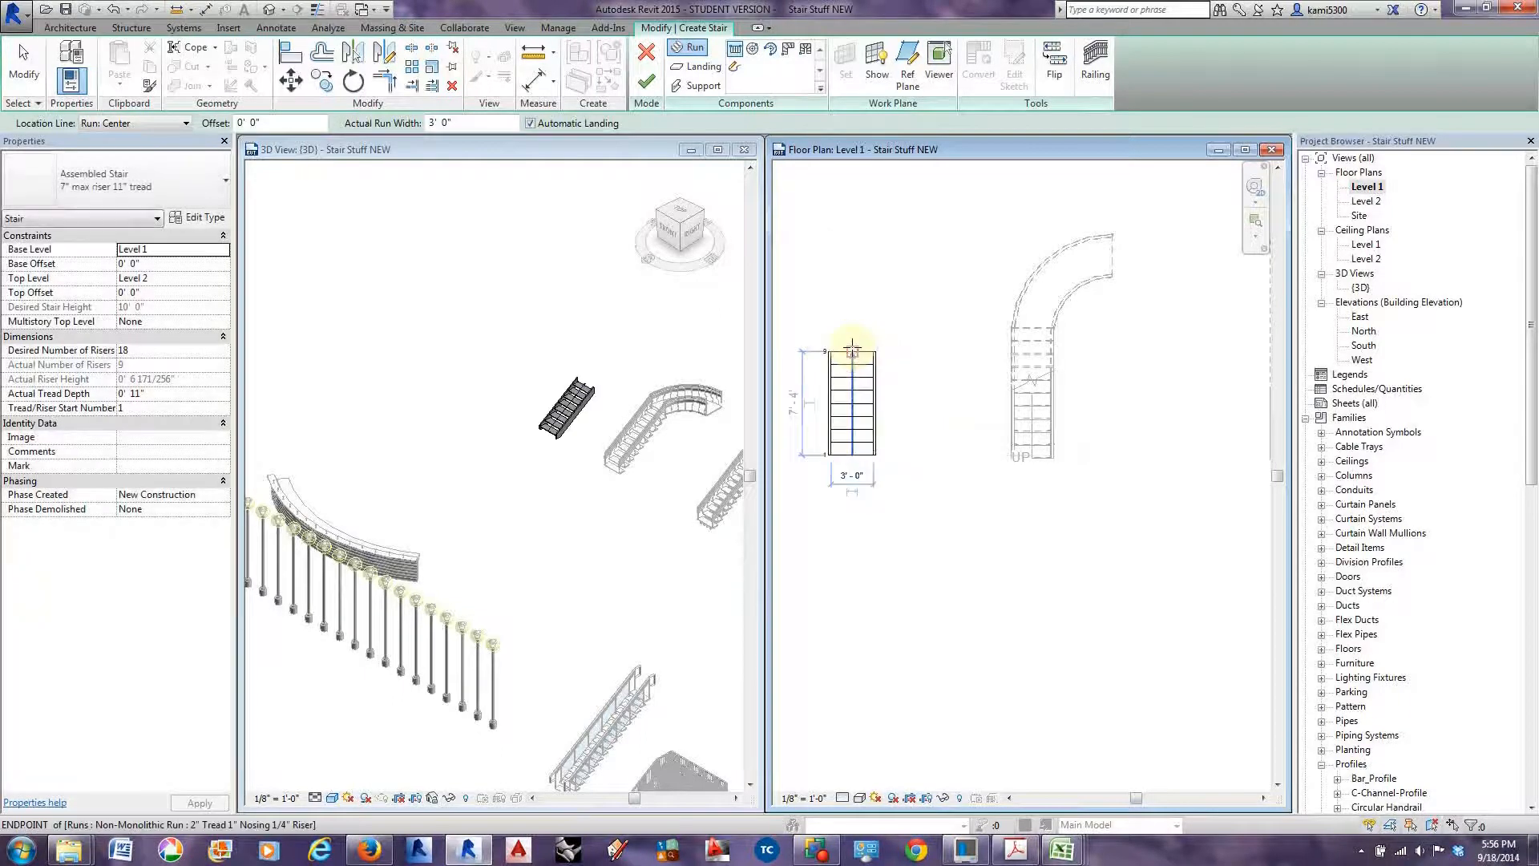
Draw a parallel second run with the remaining 9 risers about 4'-0" left of the first, forming a U-shaped stair with an automatic landing.
middle_click_drag(867, 352, 996, 348)
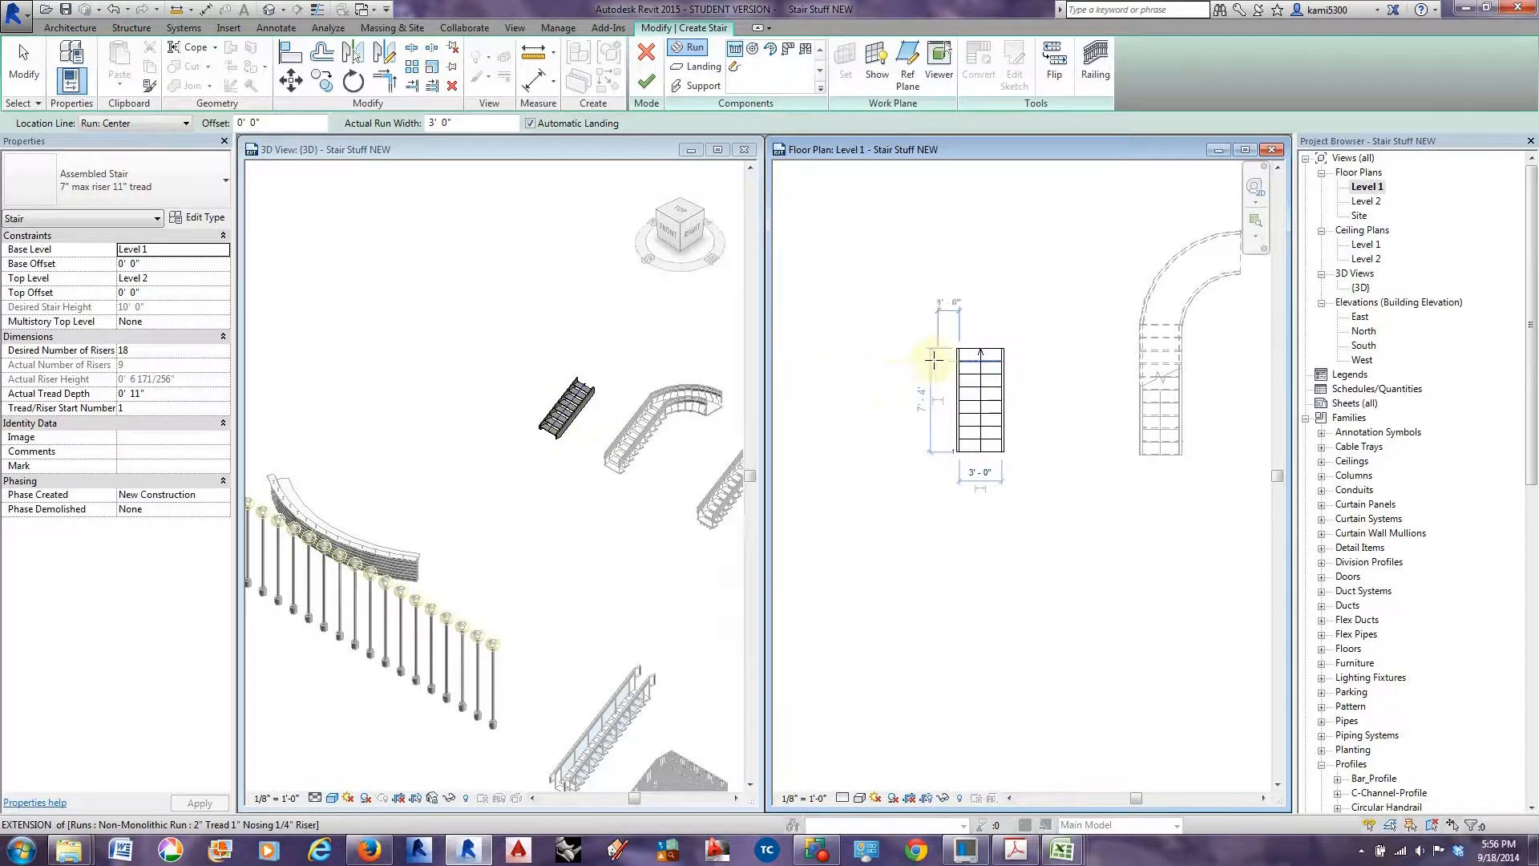
left_click(882, 348)
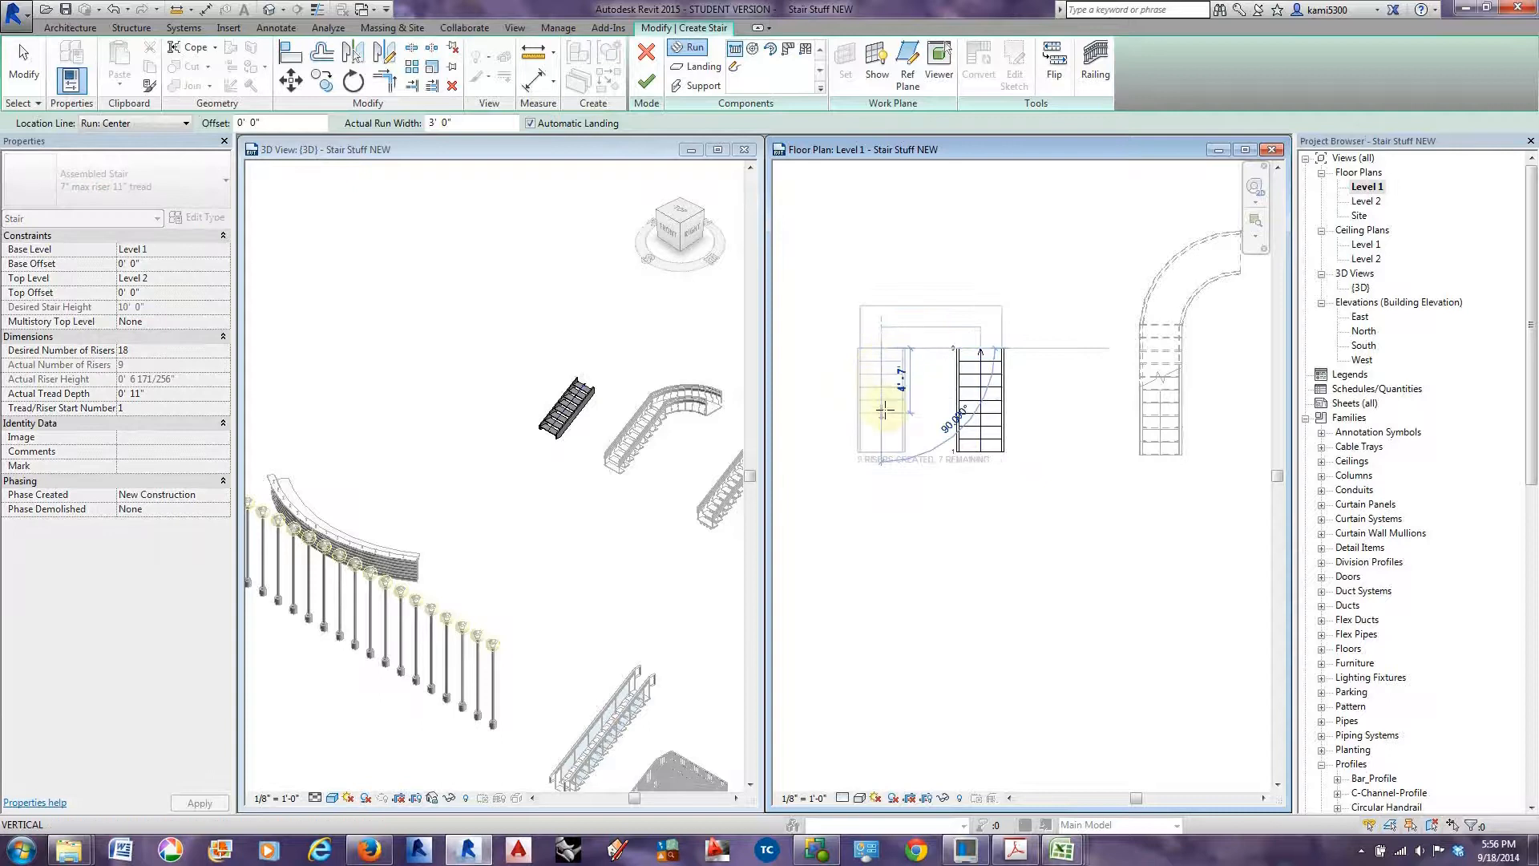
left_click(882, 451)
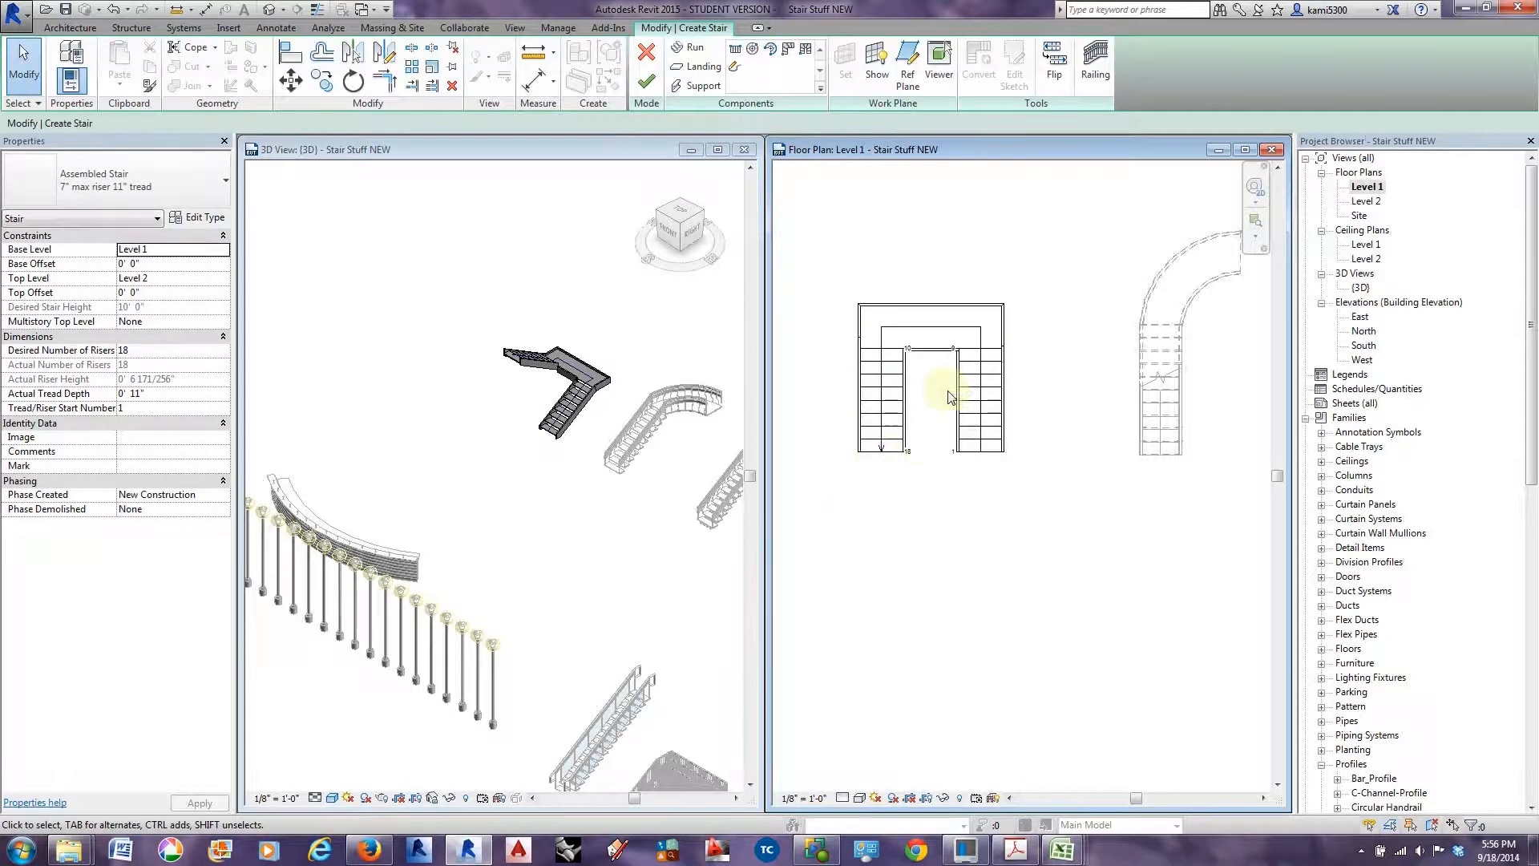
Select the stair's landing and then its second run to inspect each component's properties and shape handles.
left_click(907, 326)
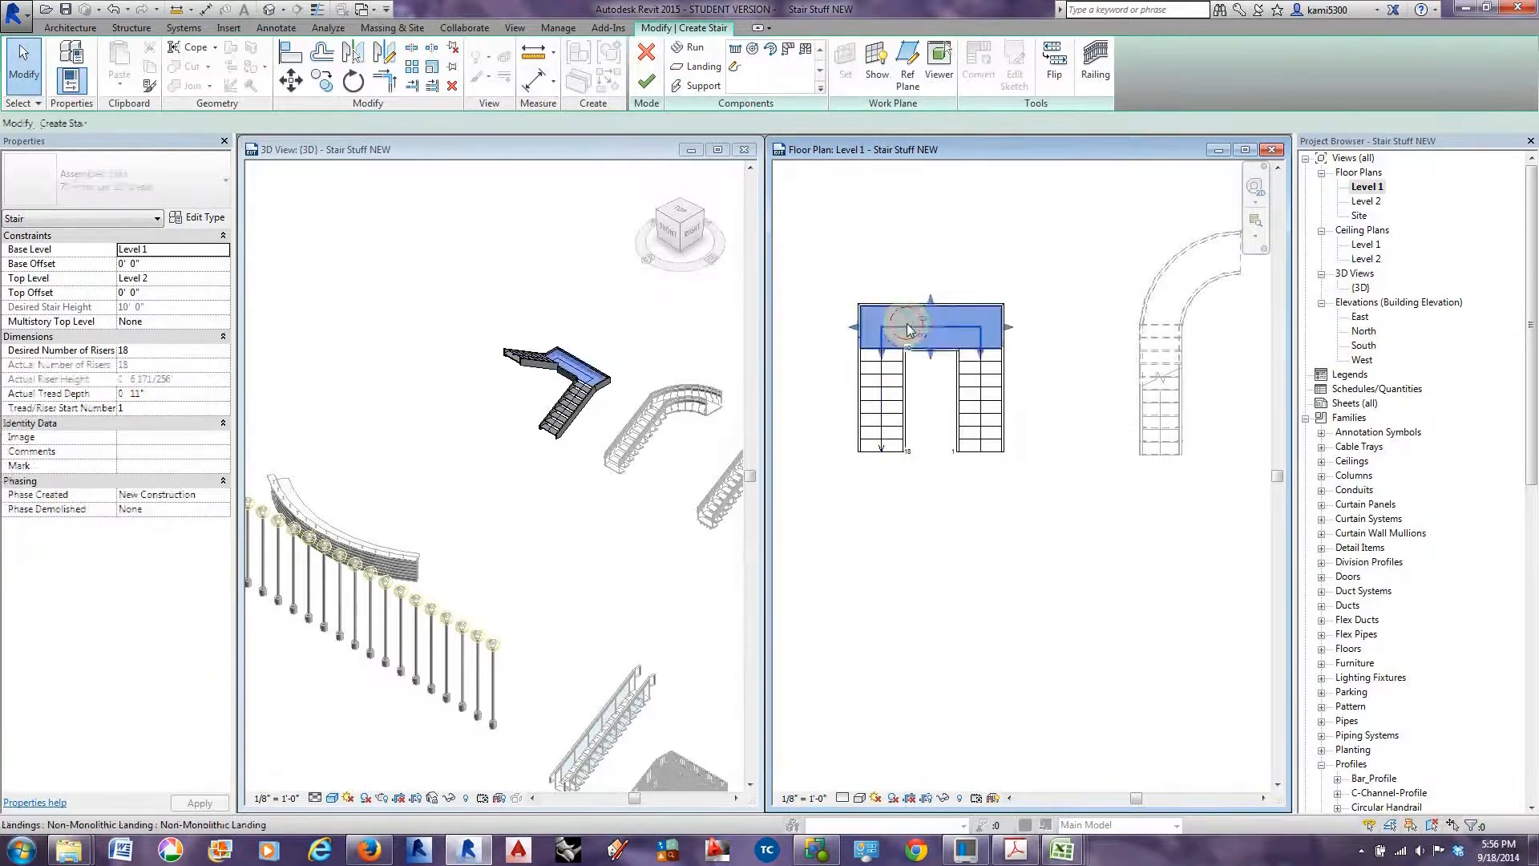
scroll(904, 325, "up", 3)
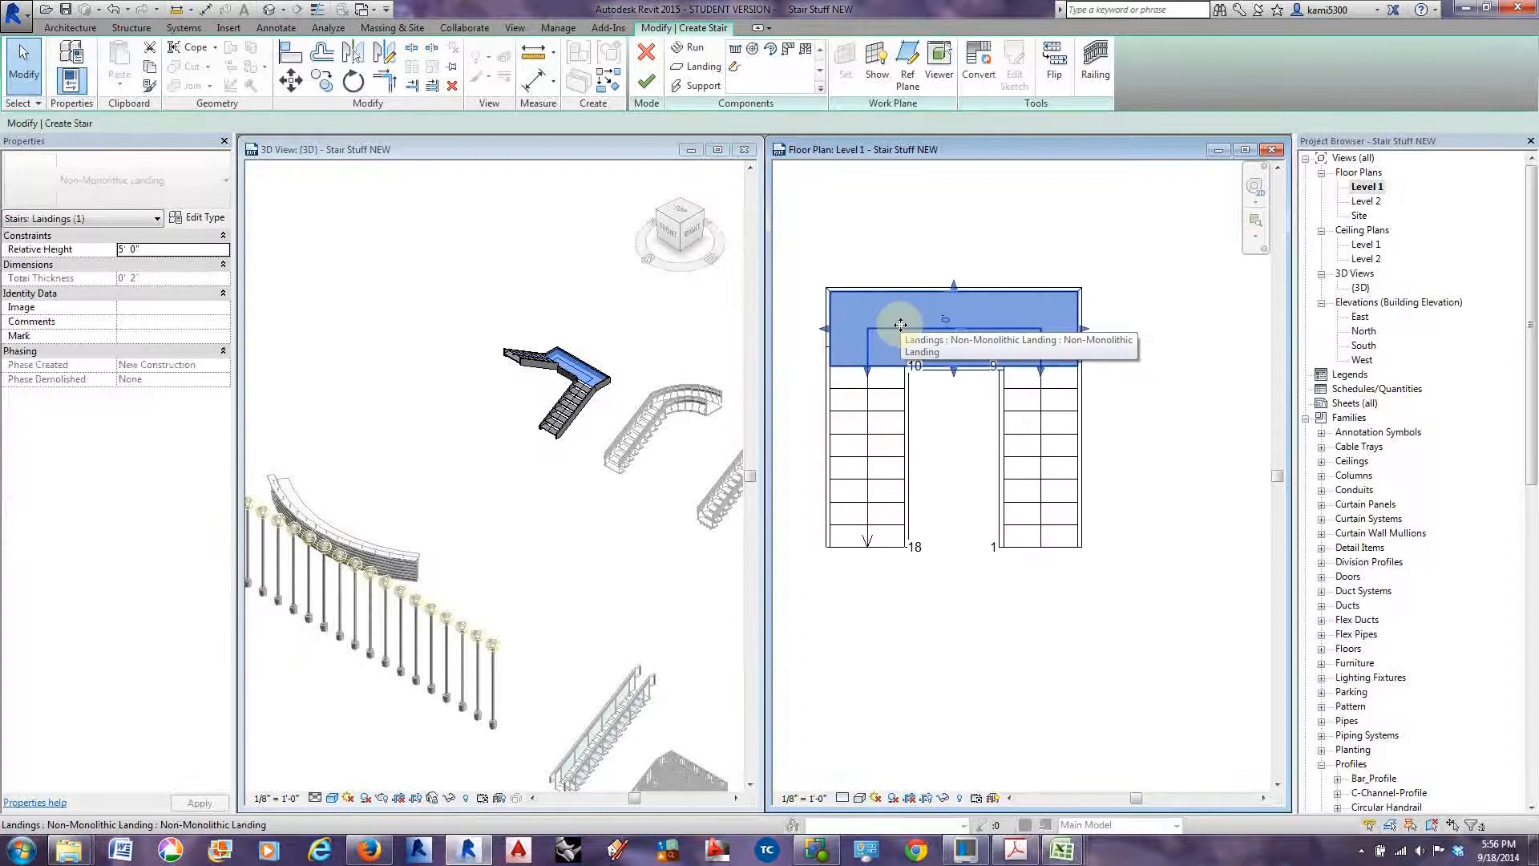
middle_click_drag(892, 364, 907, 334)
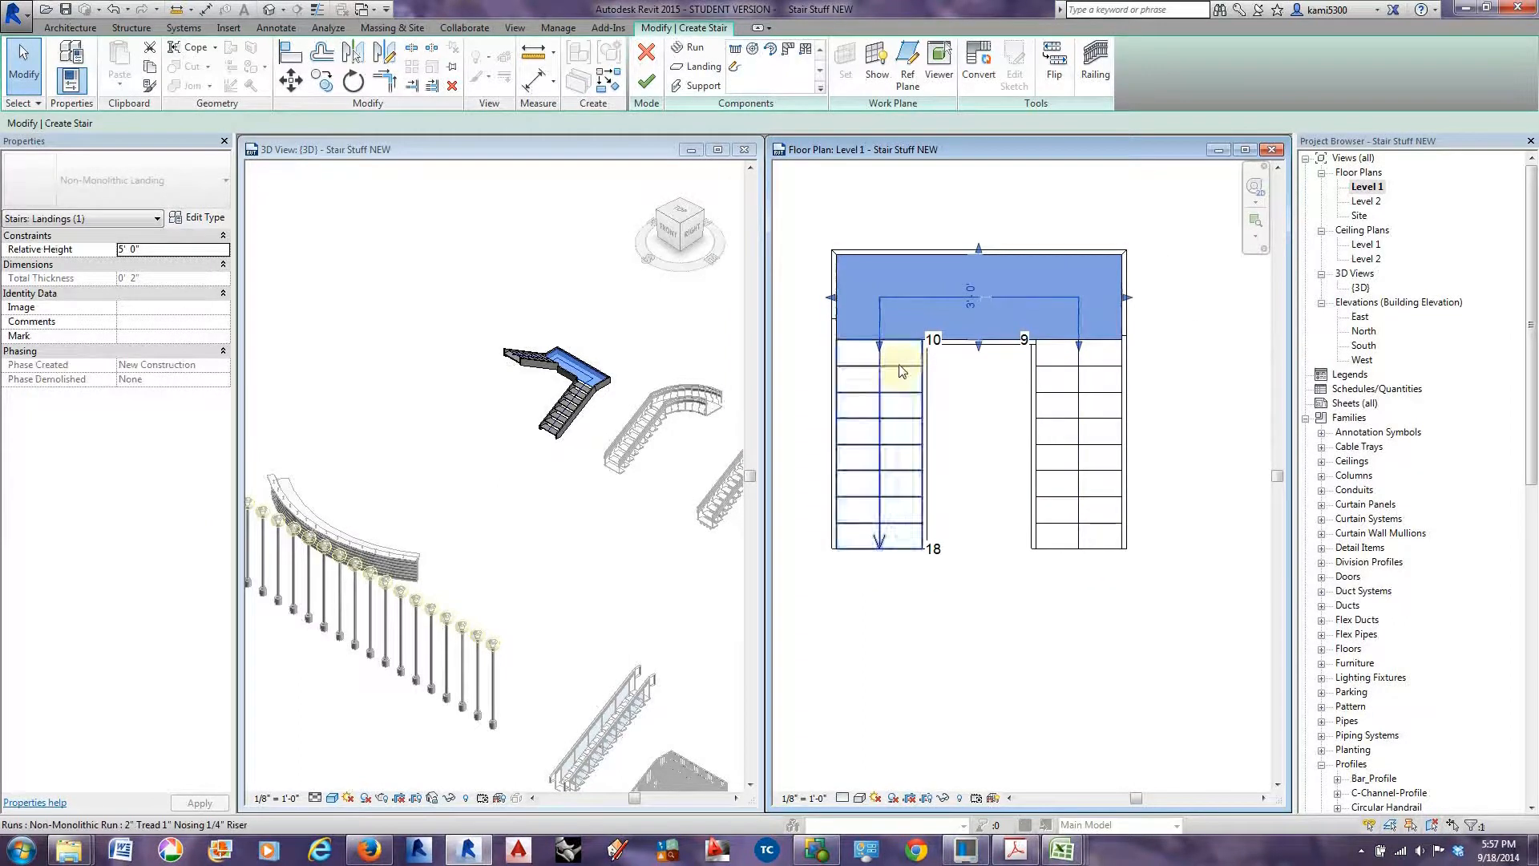
left_click(899, 369)
scroll(900, 369, "down", 1)
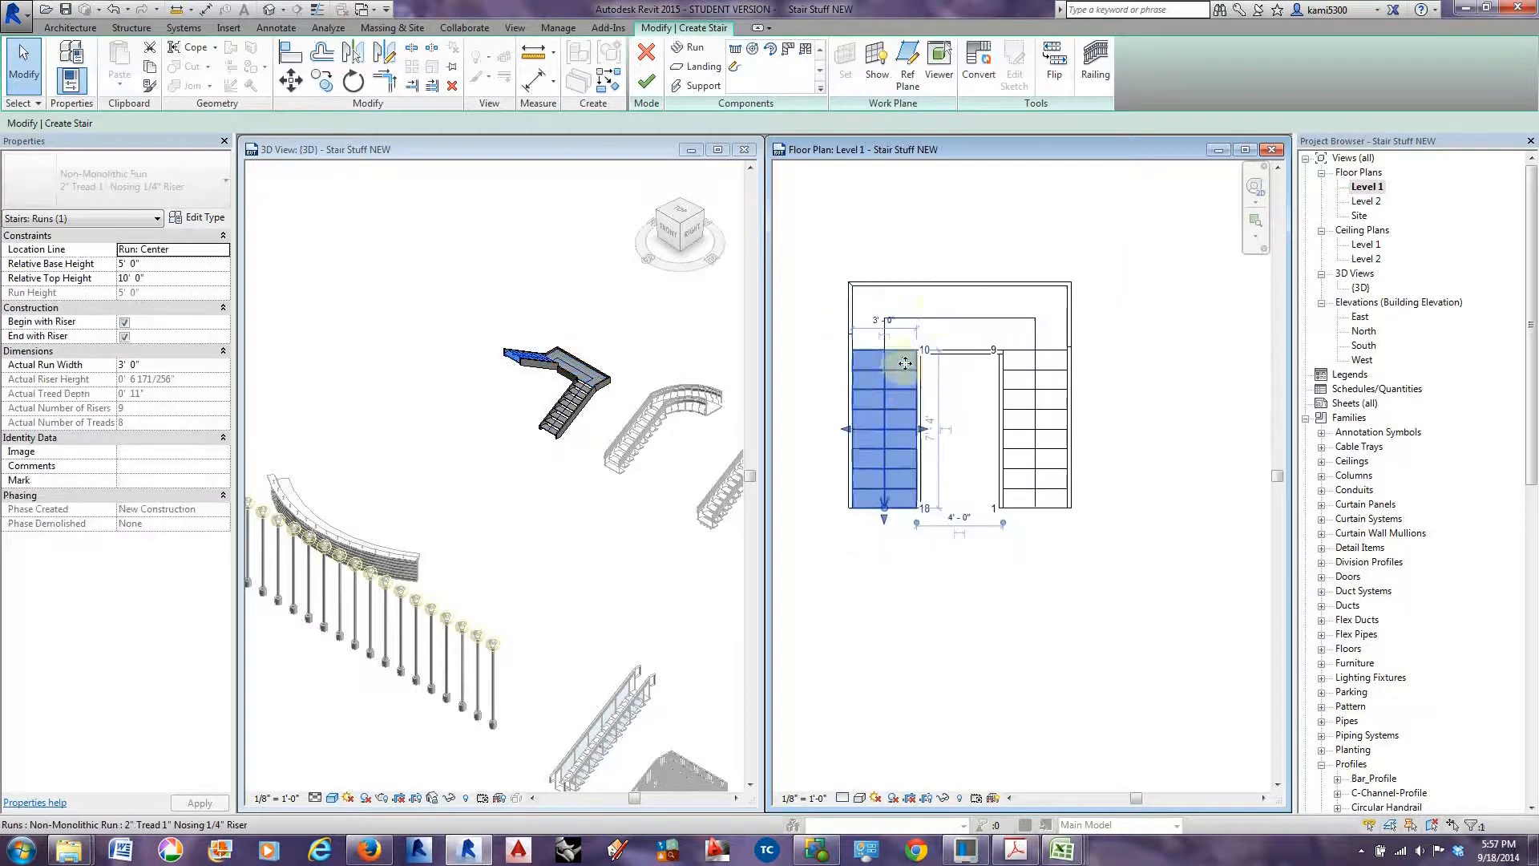
Finish the U-shaped stair and examine its landing, stringers and railings up close in the 3D view.
left_click(944, 324)
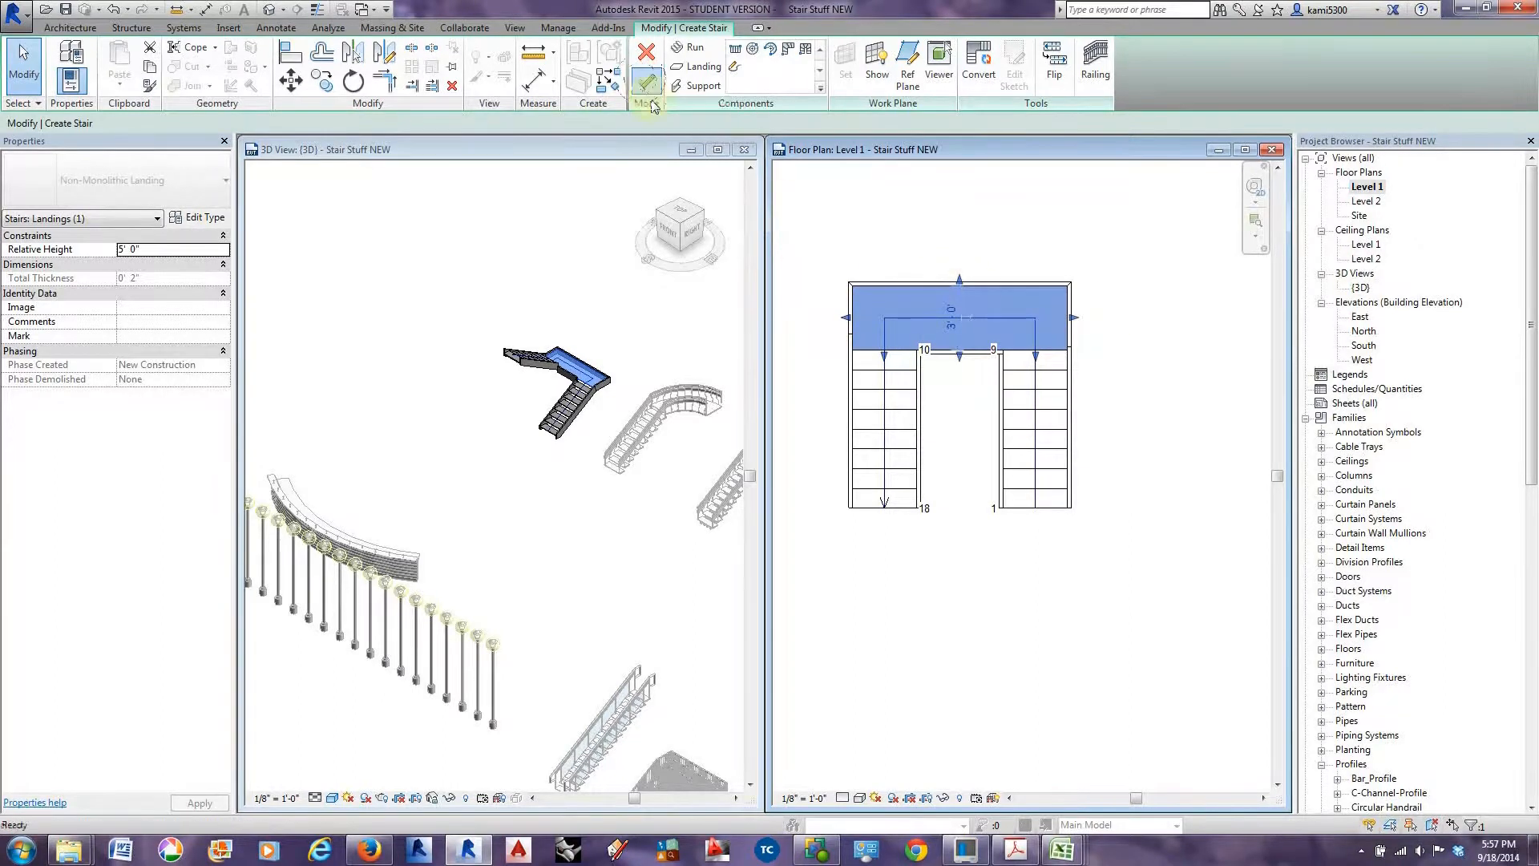
scroll(563, 364, "up", 2)
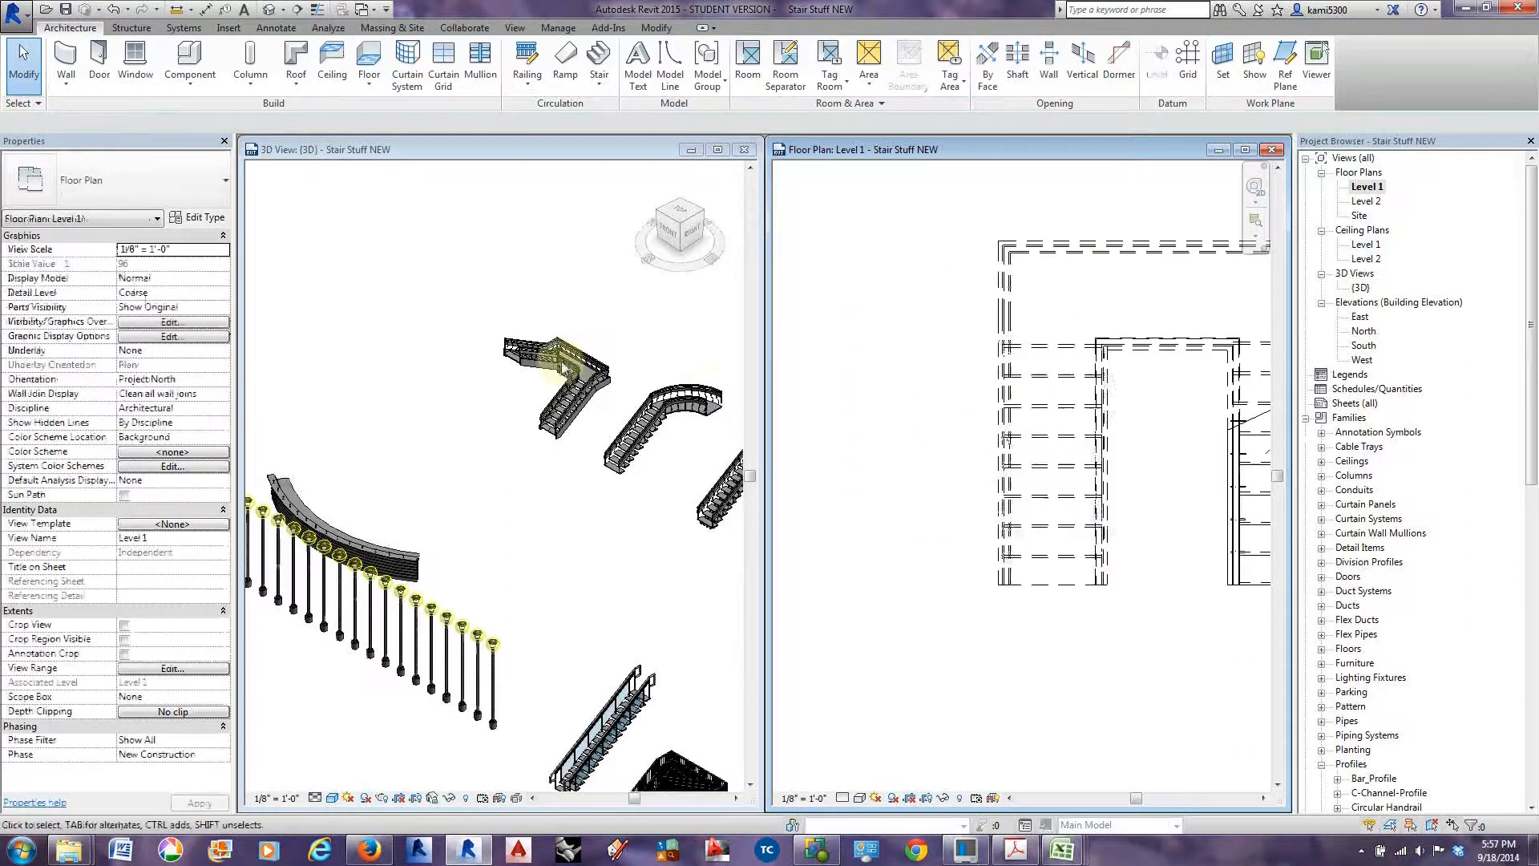
left_click(566, 370)
scroll(566, 370, "up", 5)
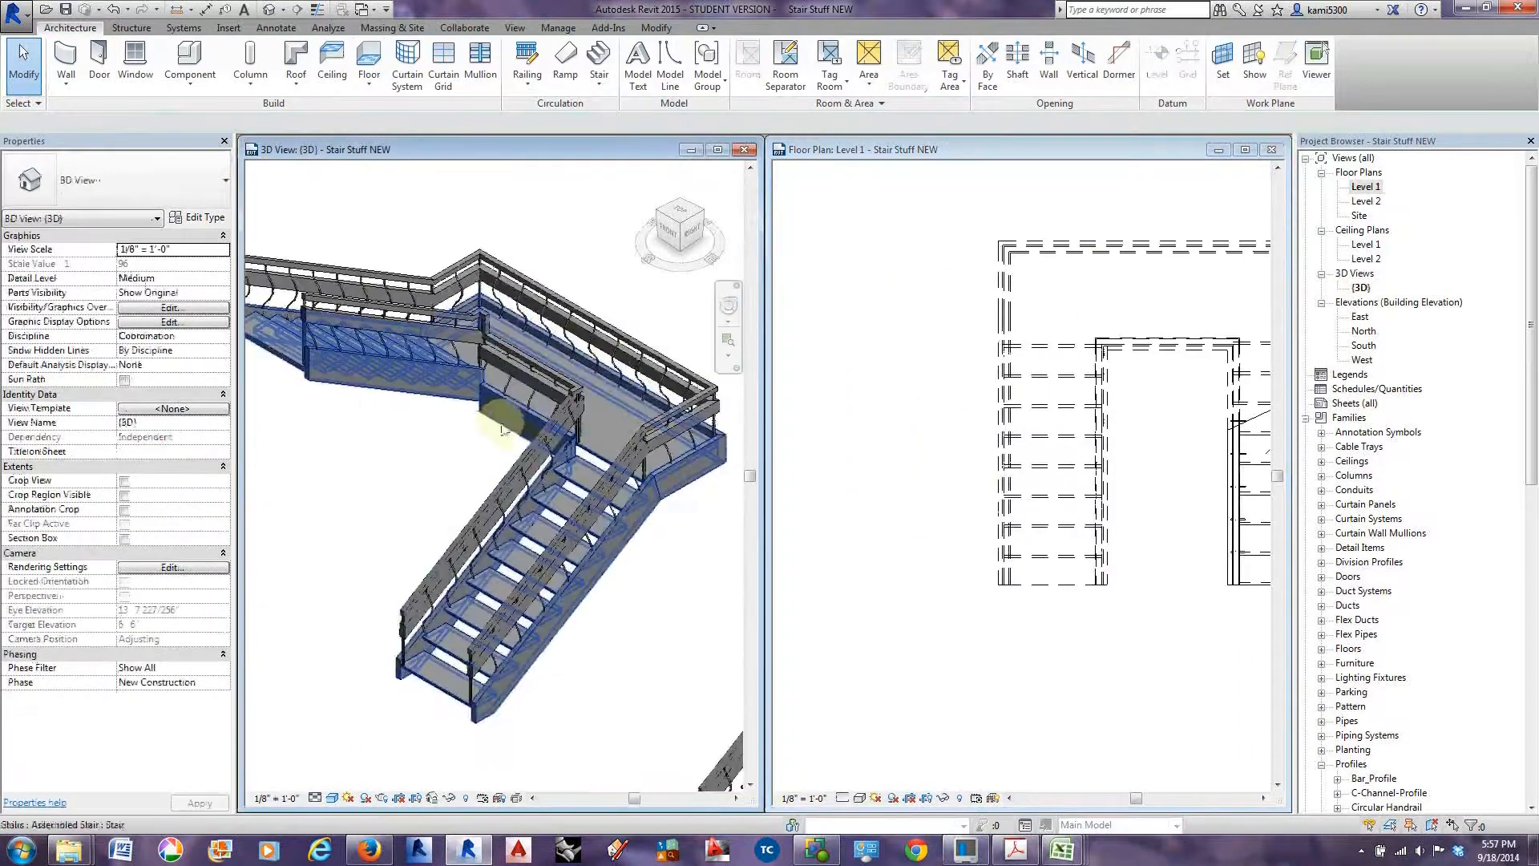
middle_click_drag(513, 439, 535, 453)
scroll(498, 354, "up", 5)
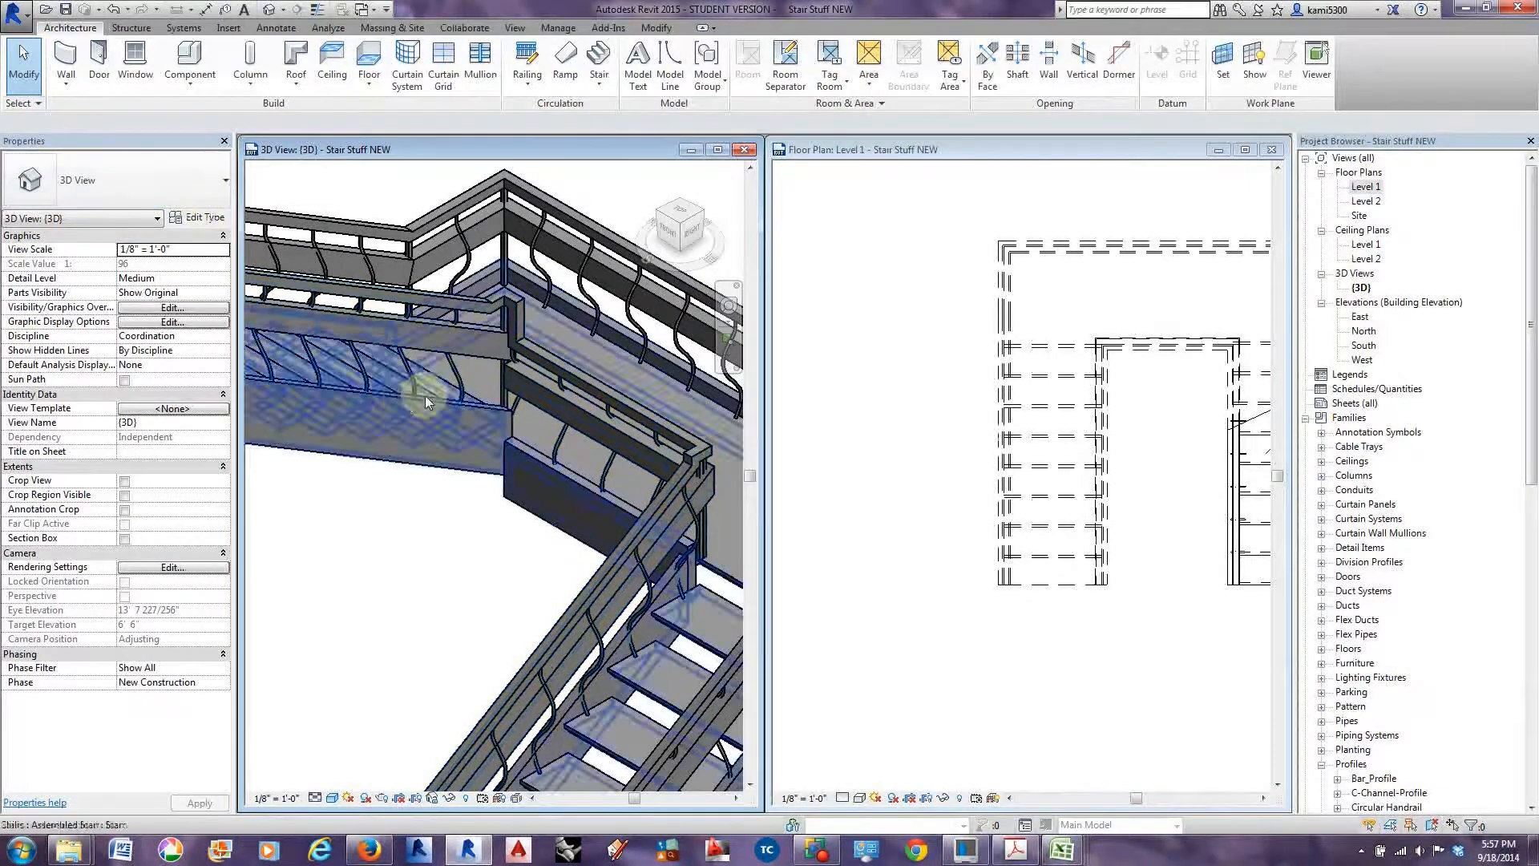
scroll(463, 414, "down", 4)
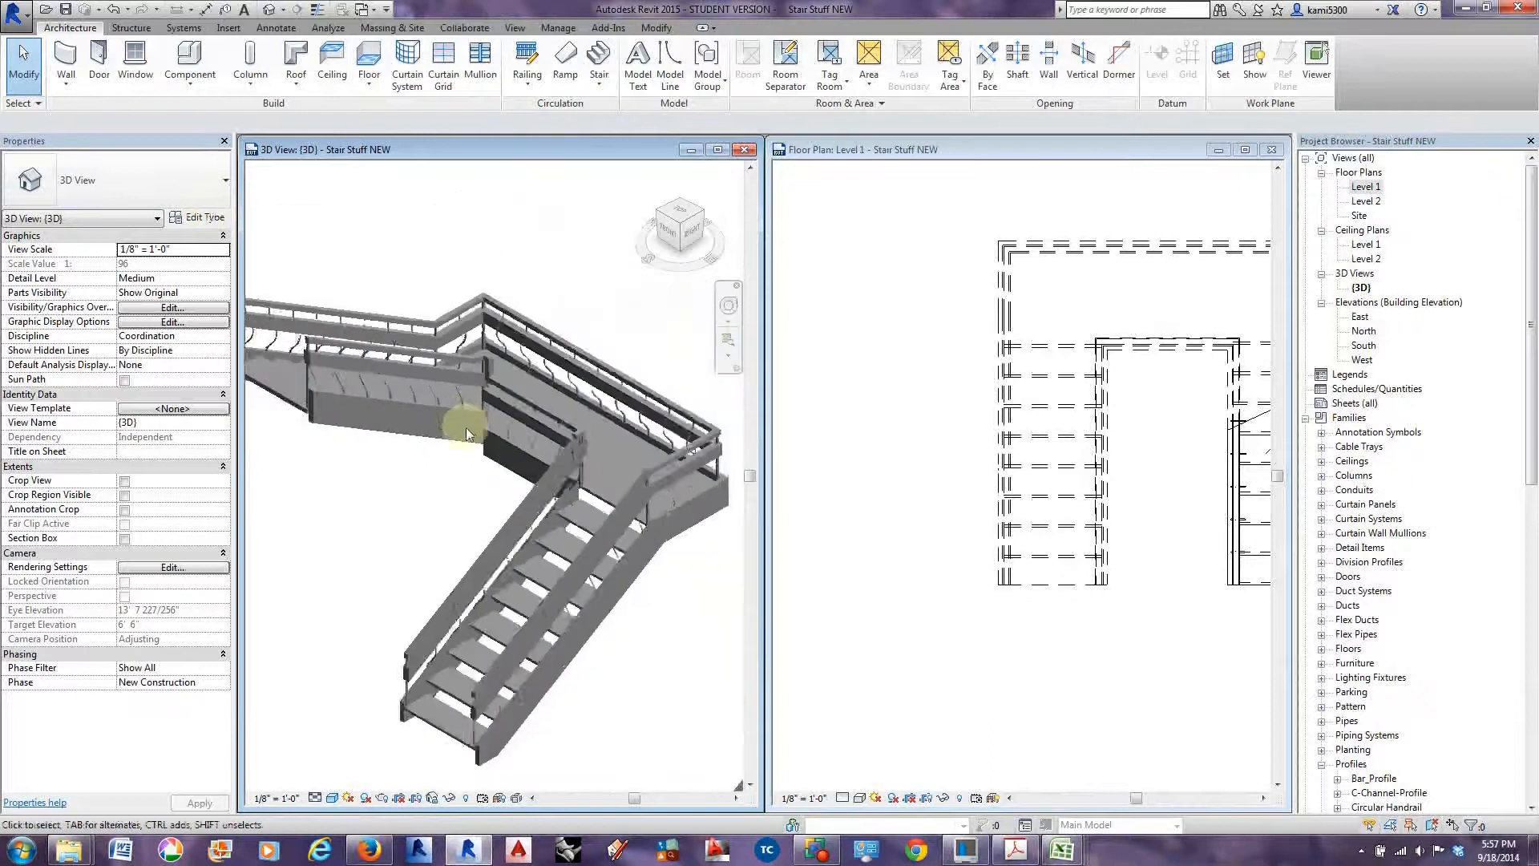
scroll(461, 424, "down", 2)
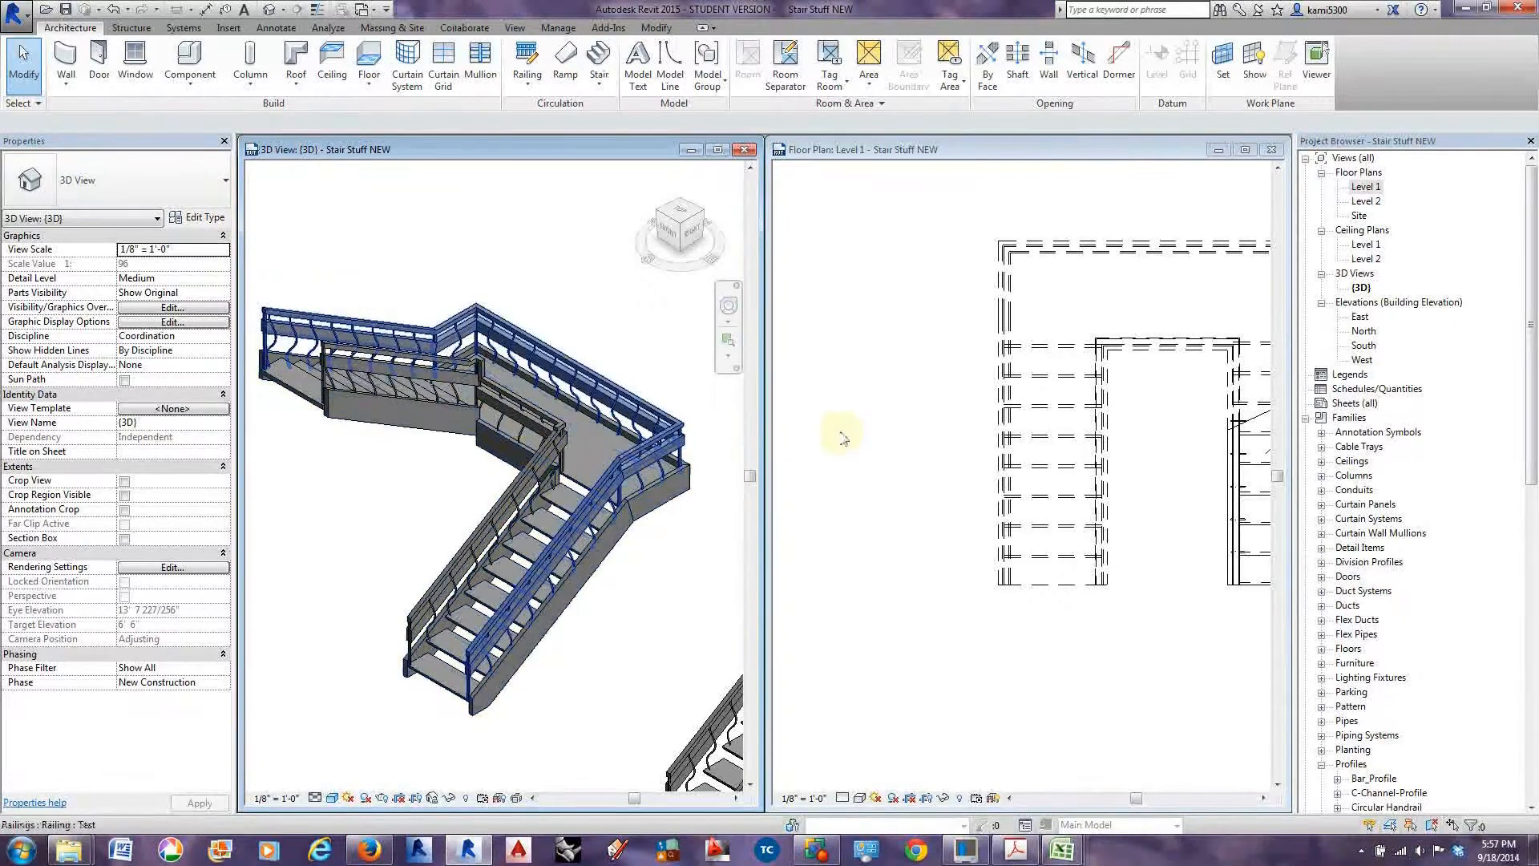
Reopen the U-shaped stair for editing, extend the landing 0'-11" into the second run's side, and finish the stair.
scroll(928, 489, "down", 4)
mouse_move(903, 521)
middle_mouse_down()
mouse_move(1041, 505)
mouse_move(876, 505)
middle_mouse_up()
scroll(1011, 394, "up", 1)
scroll(1012, 395, "up", 1)
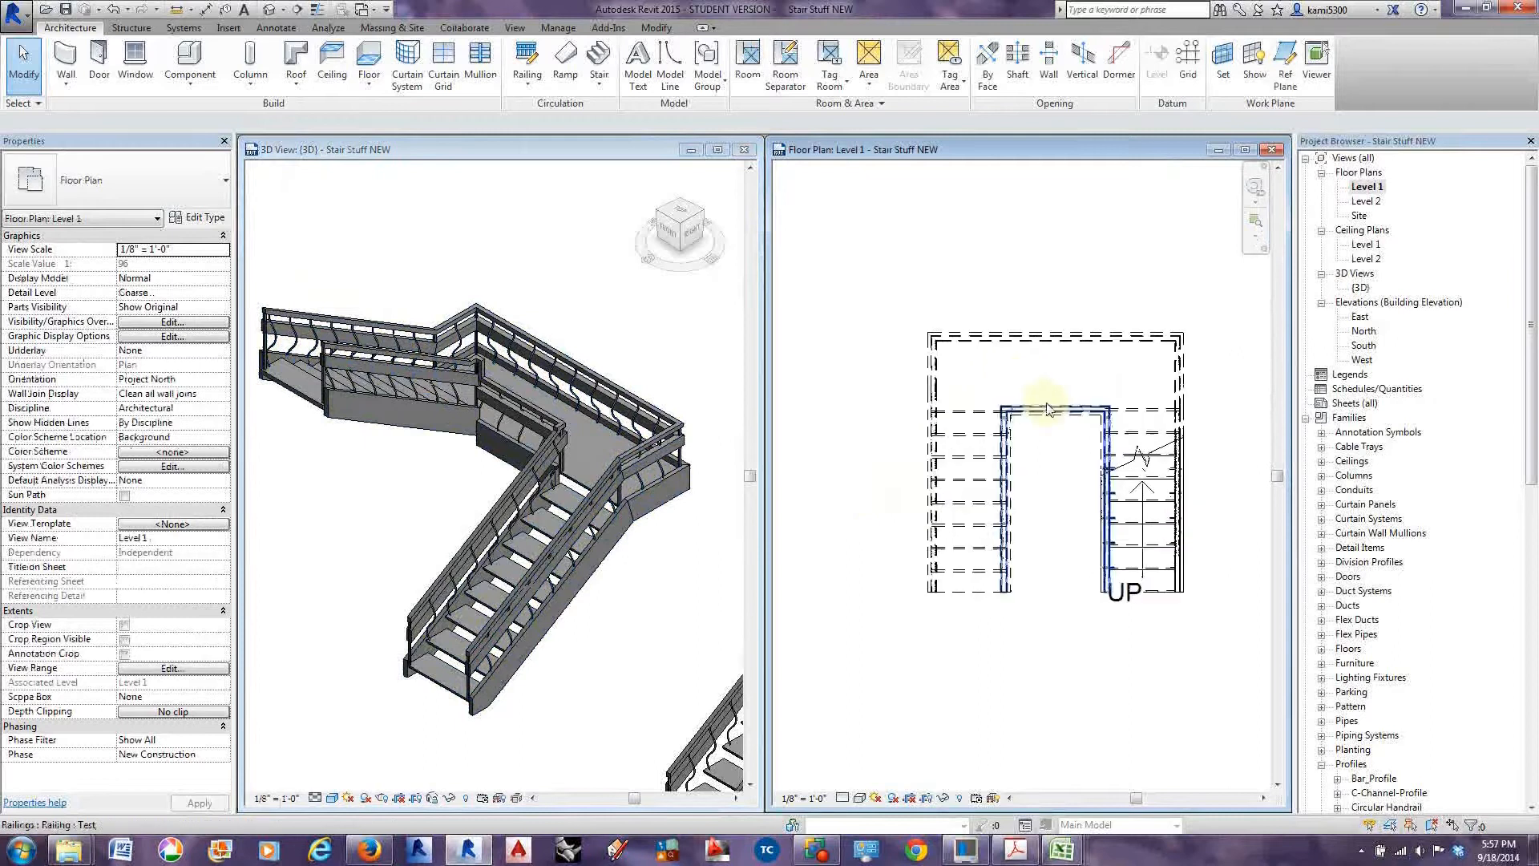
left_click(984, 425)
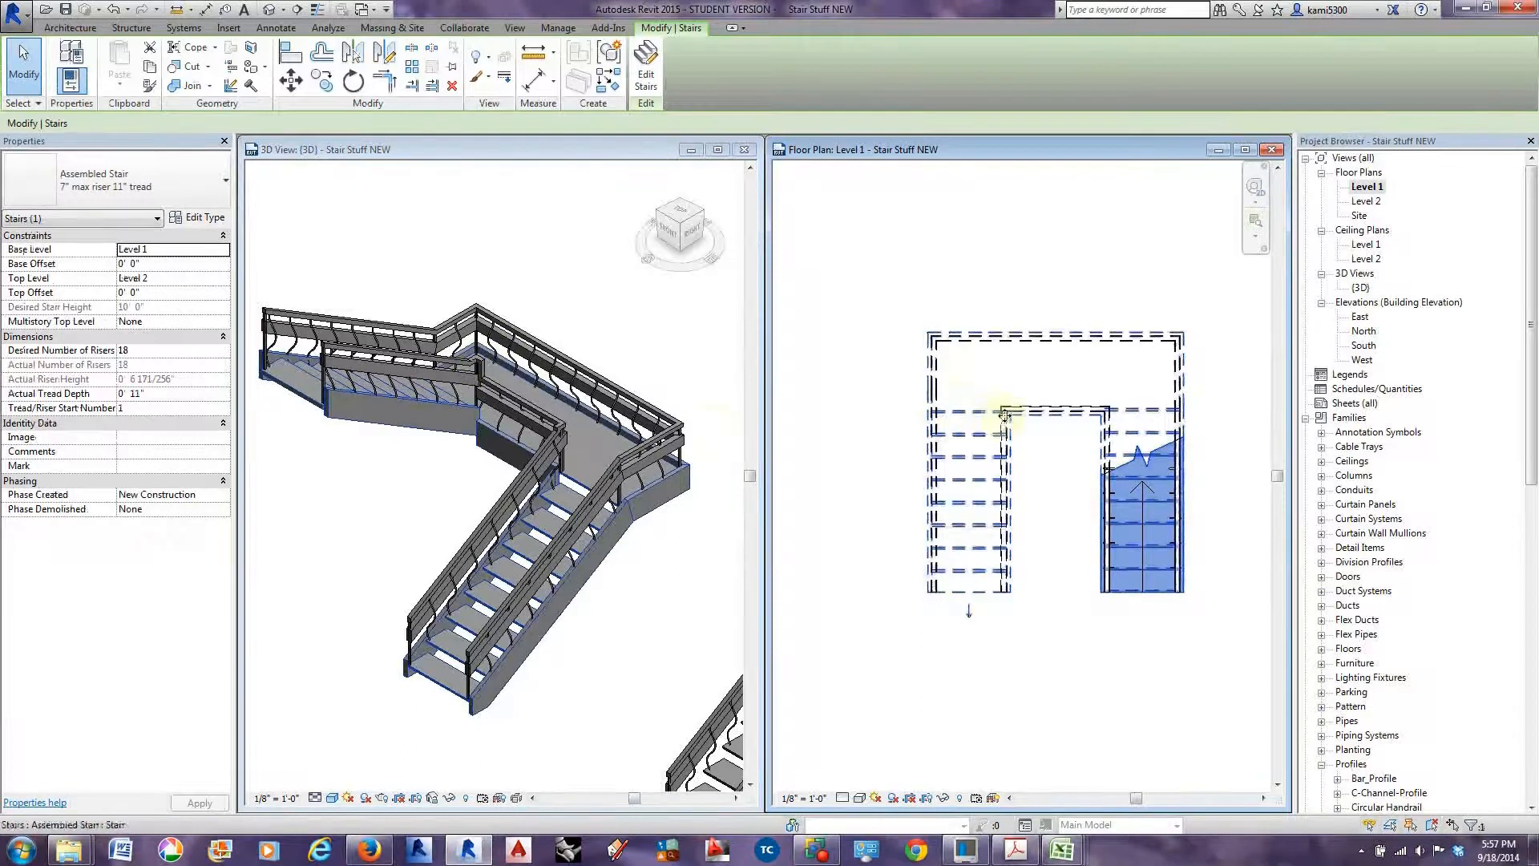
left_click(647, 64)
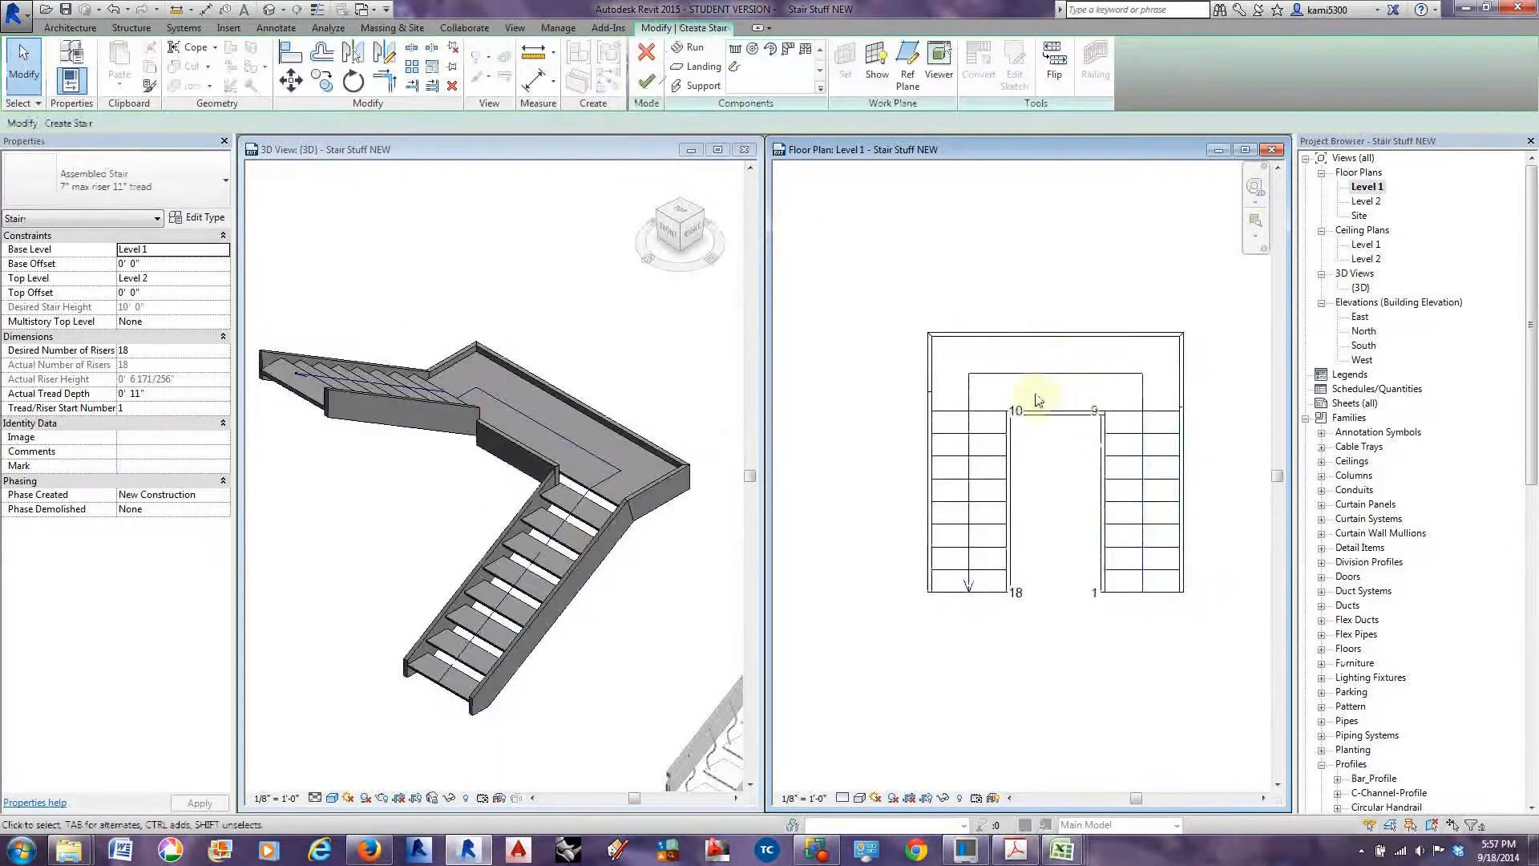
scroll(1022, 373, "up", 1)
left_click(1018, 359)
scroll(988, 417, "up", 1)
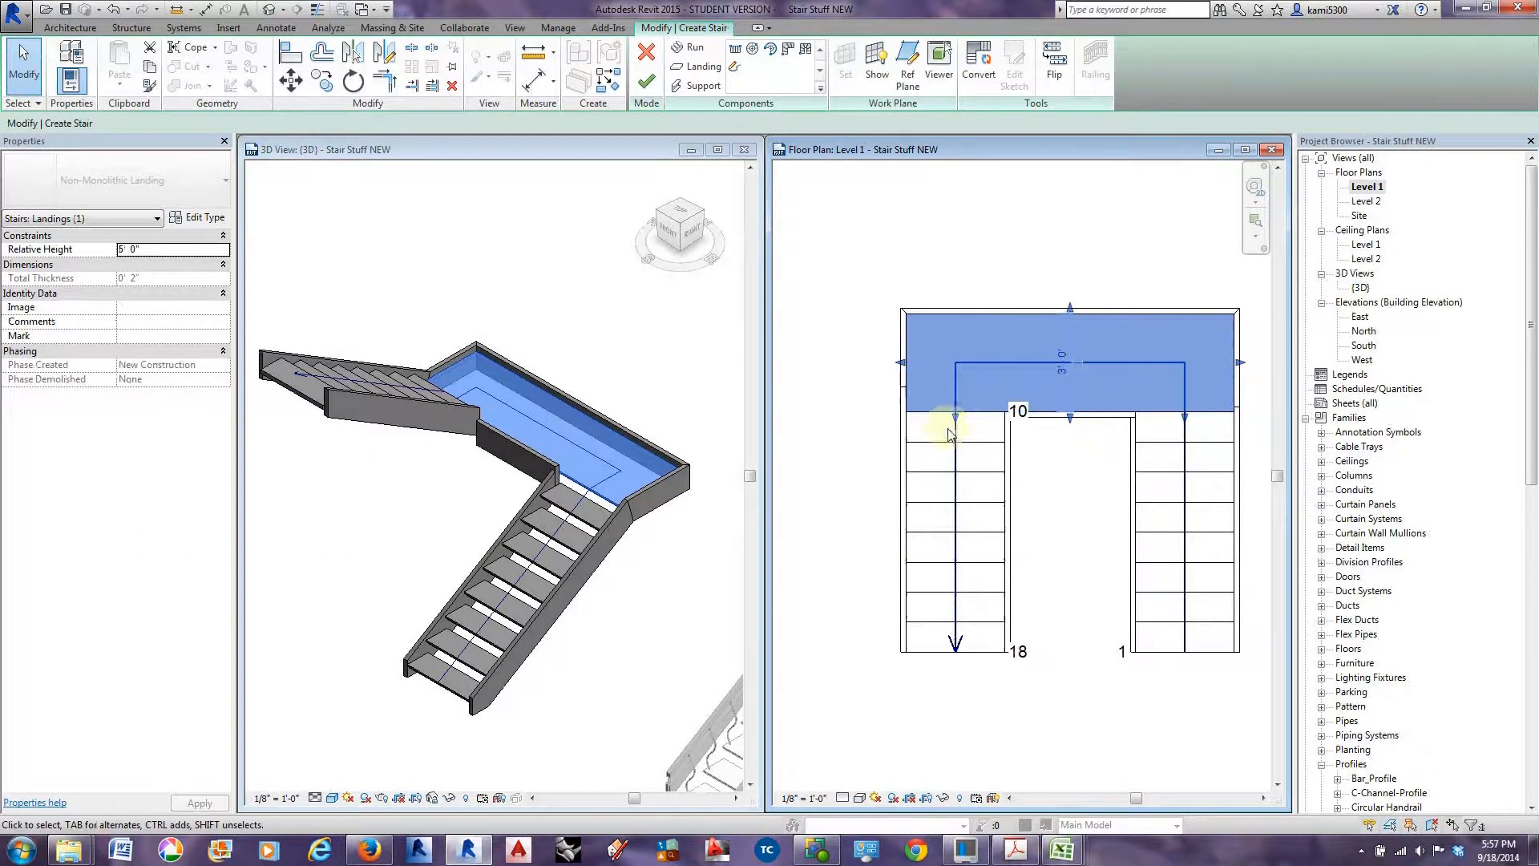
left_click_drag(956, 421, 956, 440)
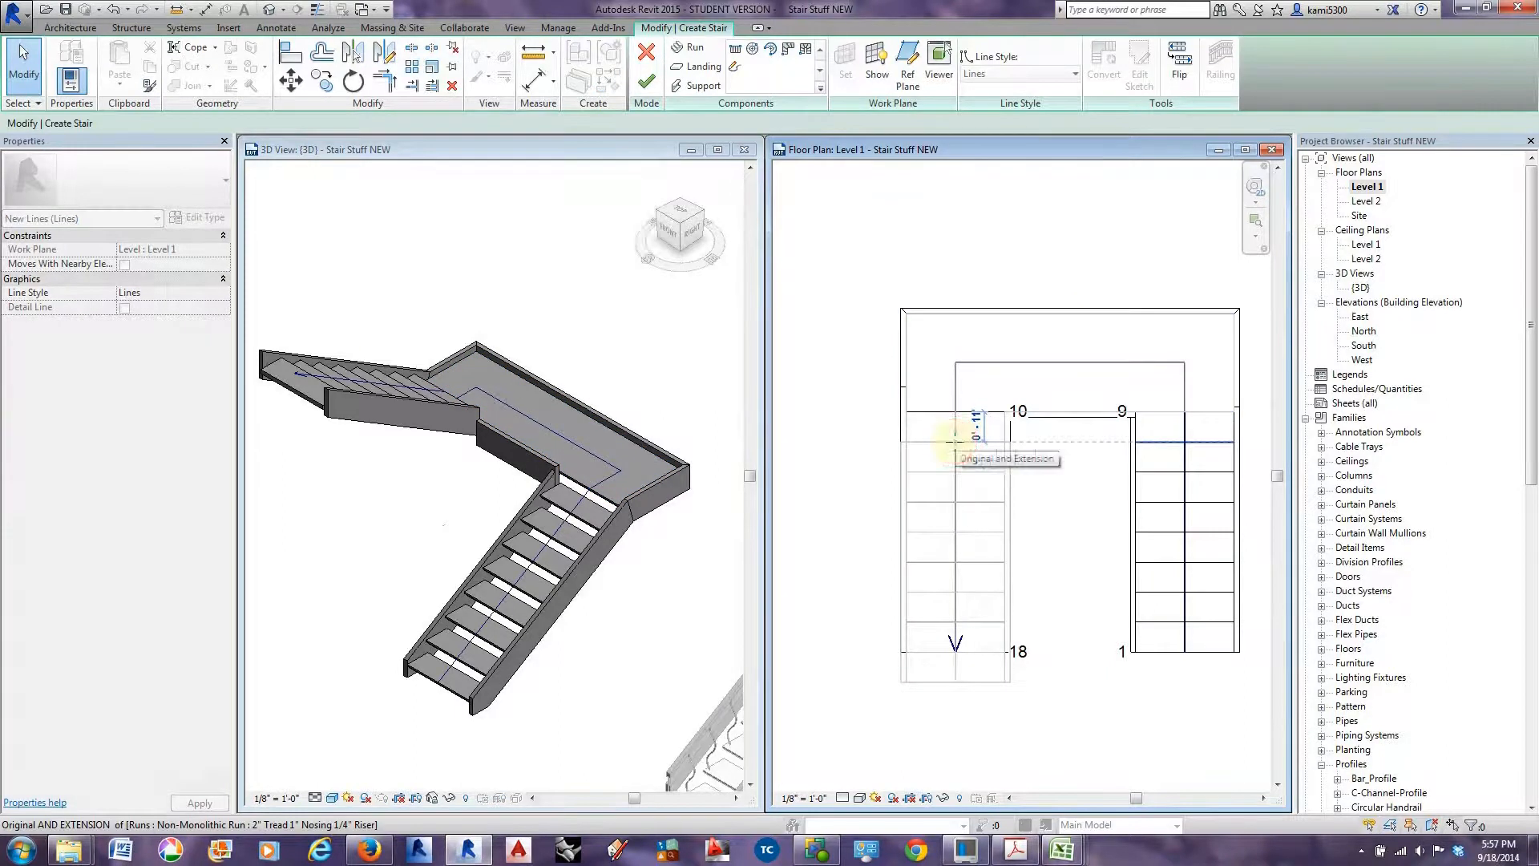
left_click(1020, 438)
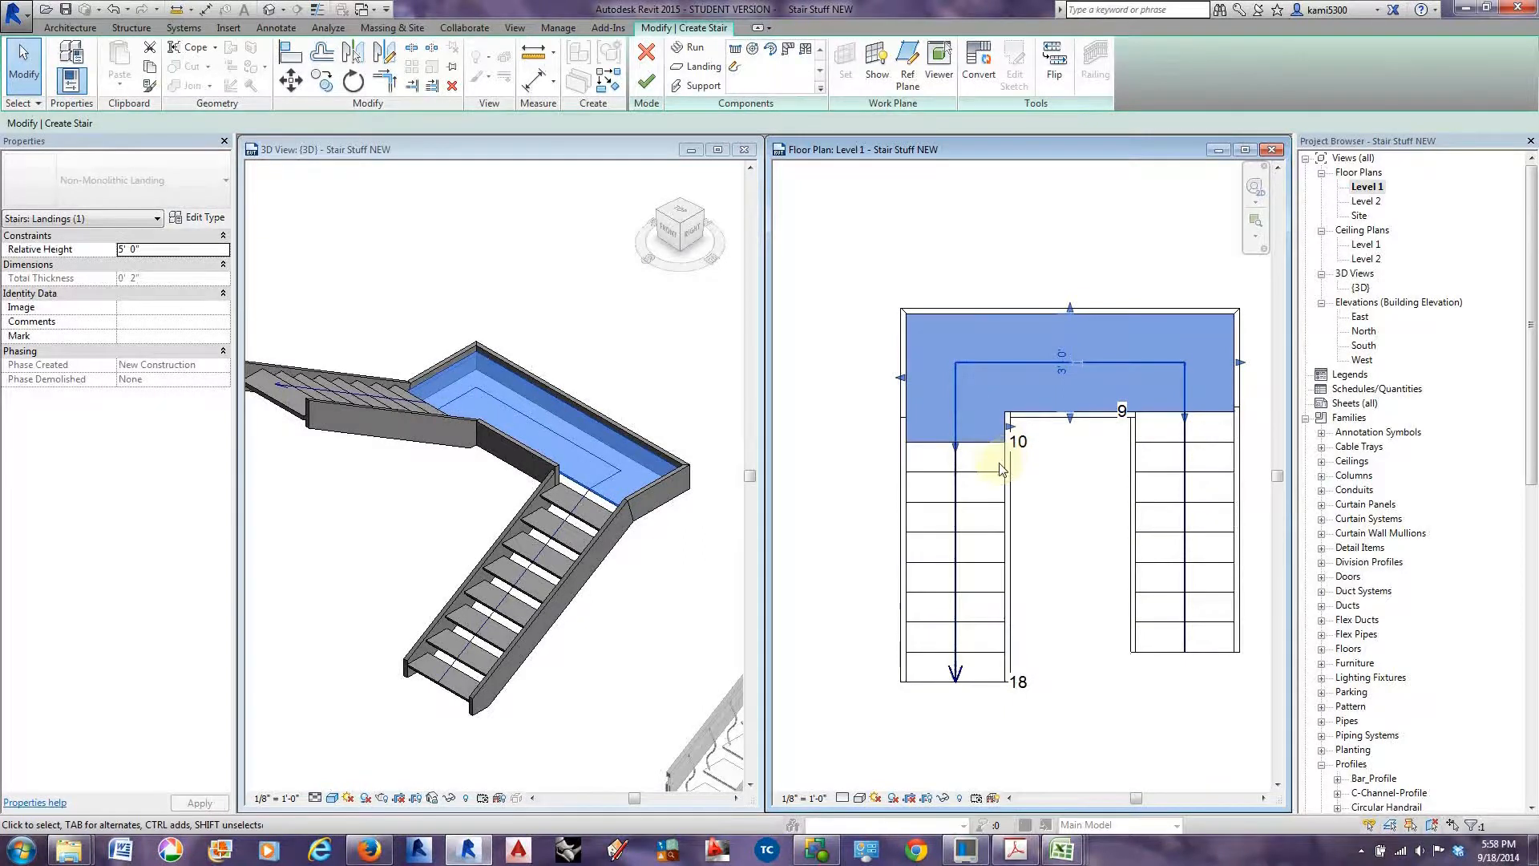
left_click(646, 81)
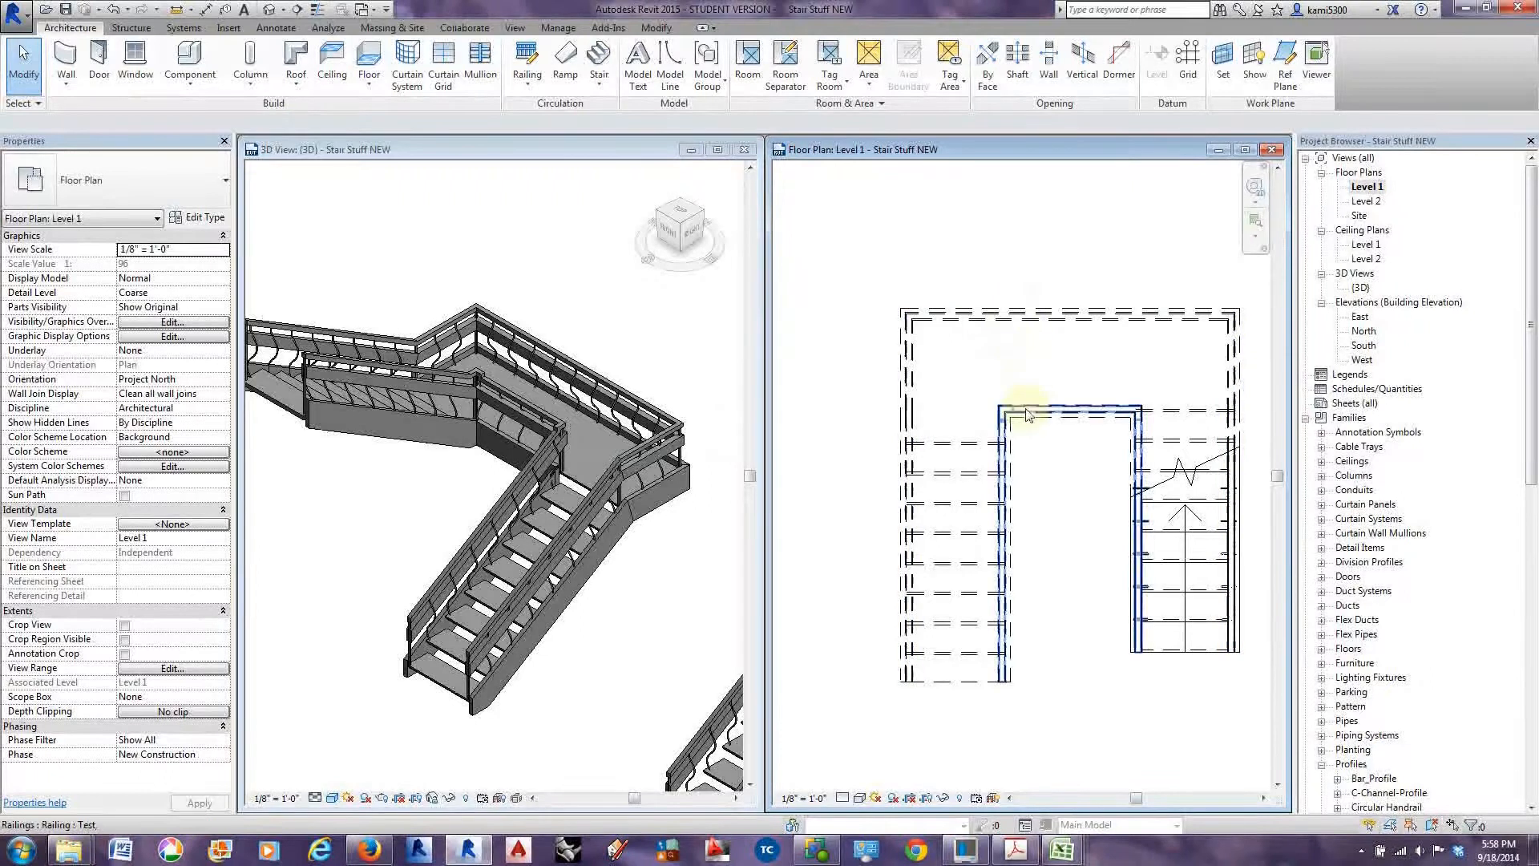
Reopen the stair for editing and set the landing's extension on the second run's side to 1'-6".
left_click(1185, 546)
left_click(650, 72)
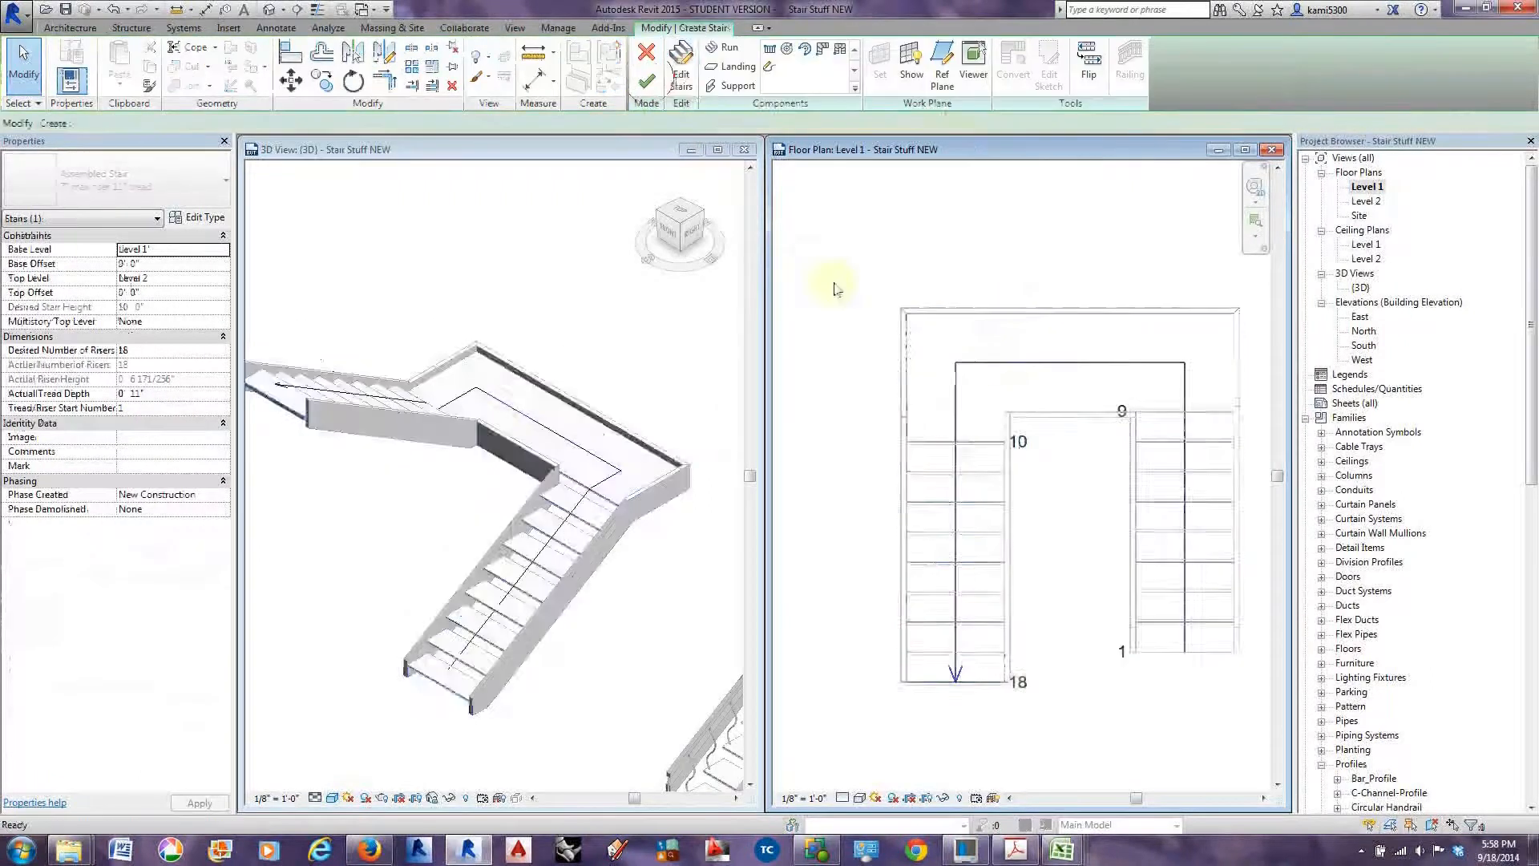
left_click(909, 409)
left_click_drag(955, 443, 956, 465)
type("1")
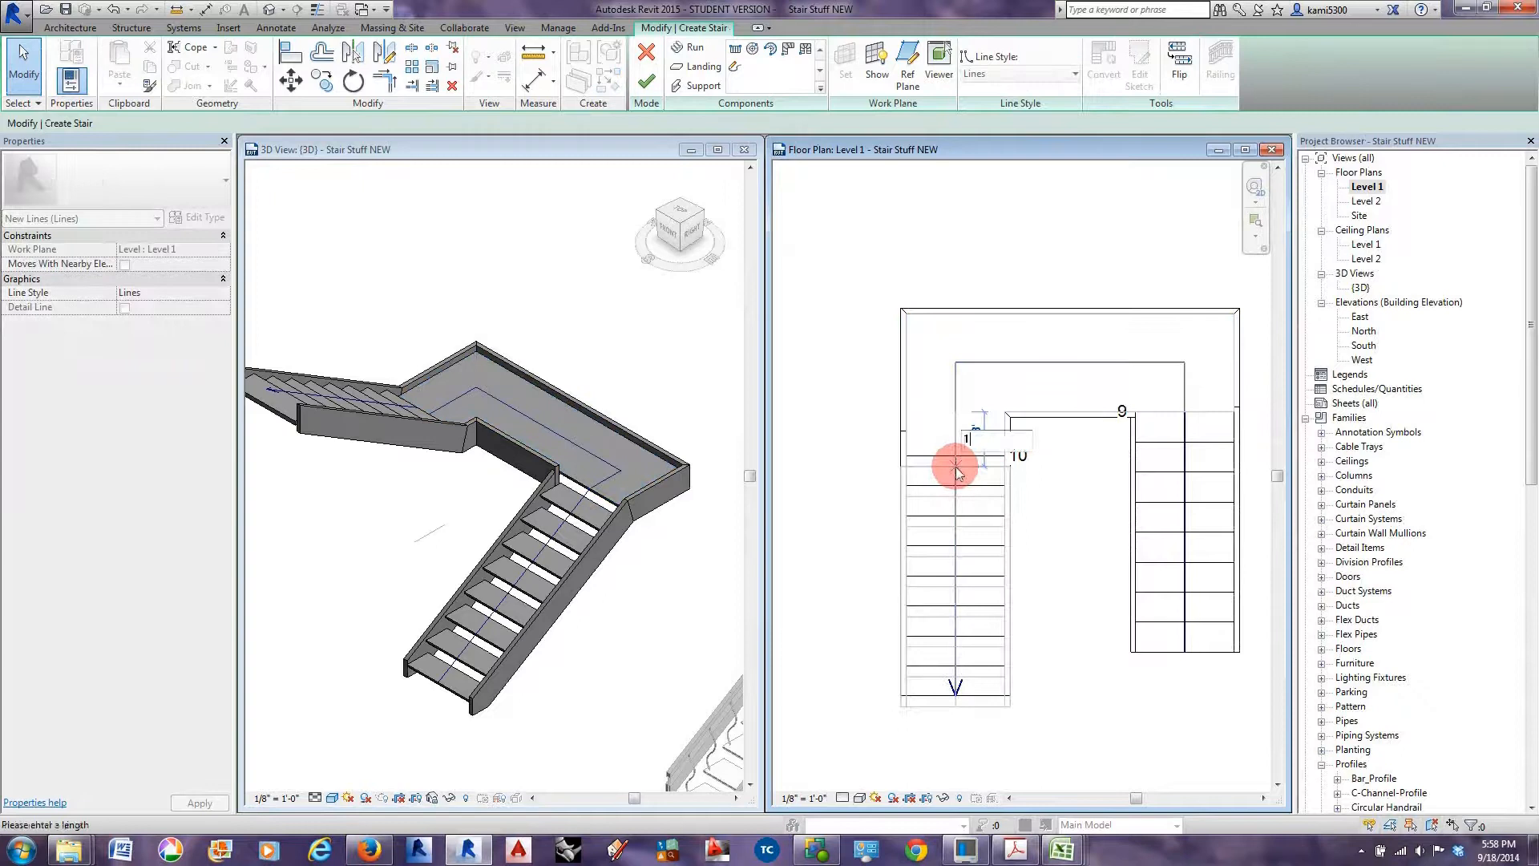
type("'6")
key("Return")
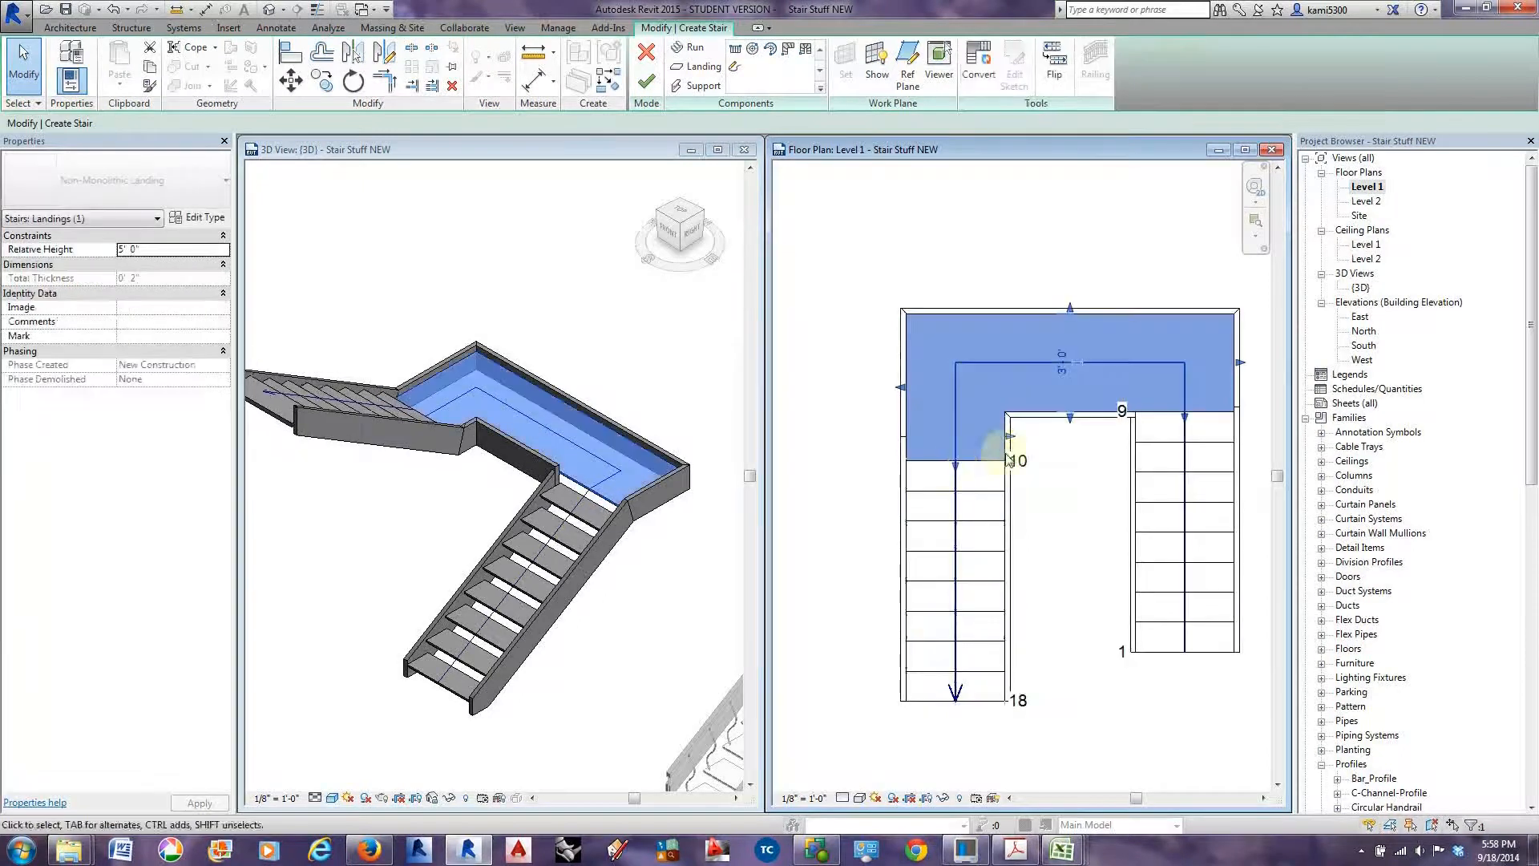
Extend the landing on the first run's side to align with the second run's landing edge, and finish the stair.
left_click(1184, 419)
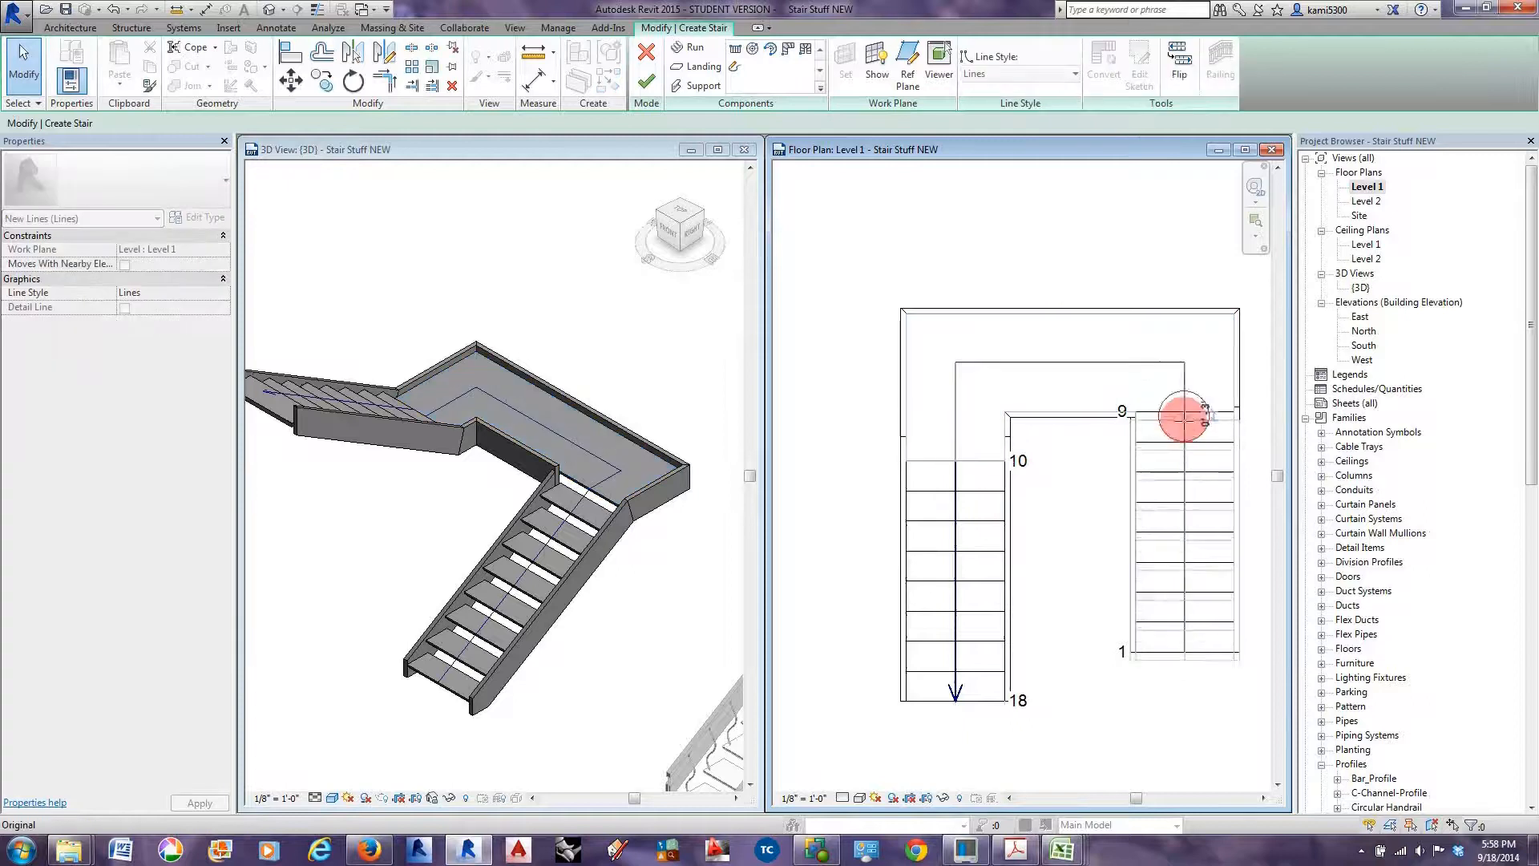
left_click_drag(1184, 418, 1187, 458)
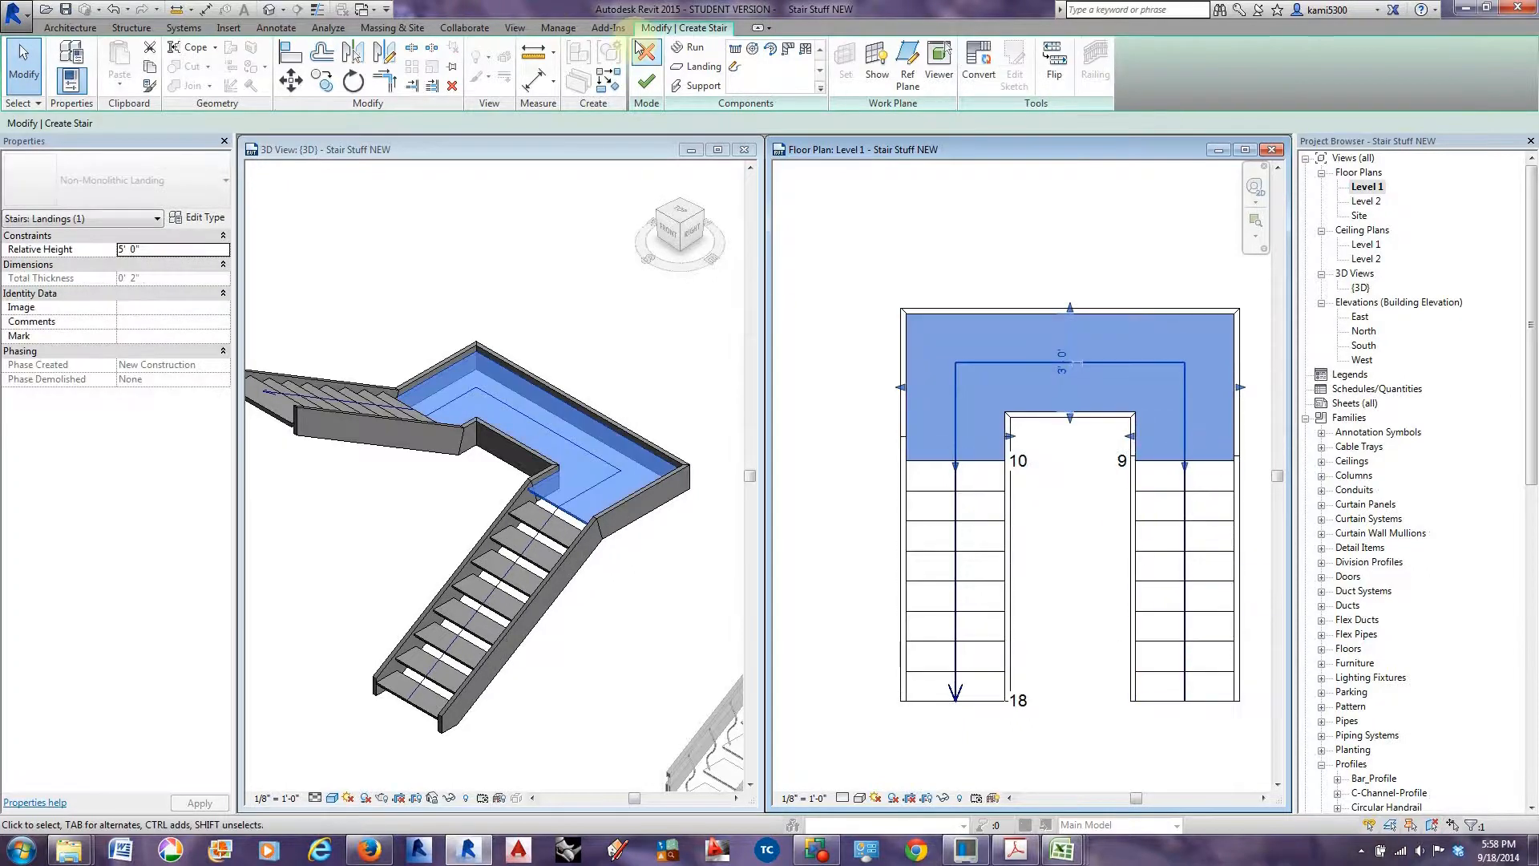
left_click(646, 81)
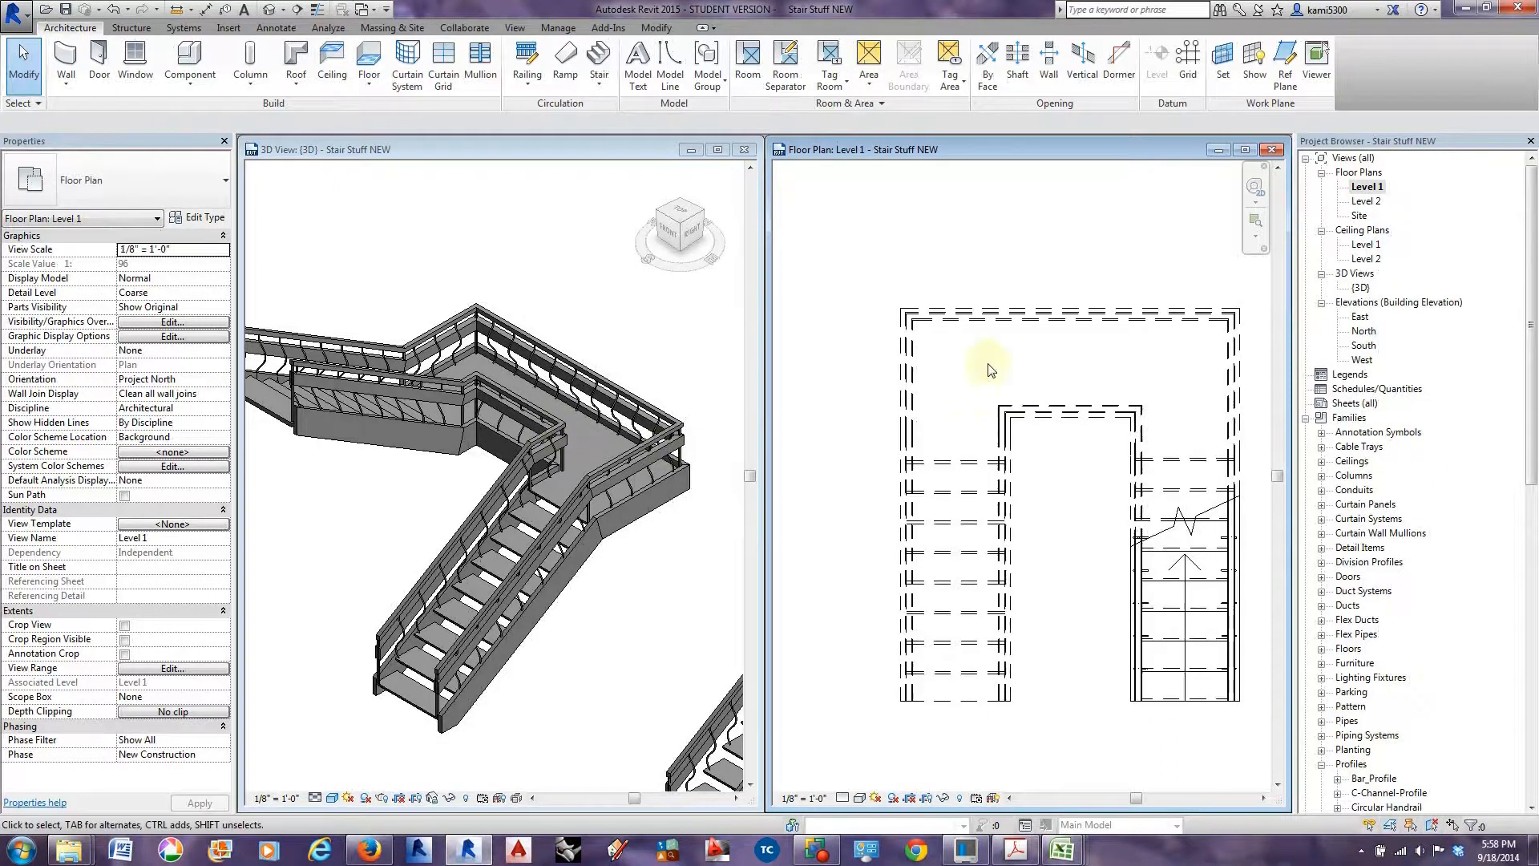
Reopen the stair for editing and set the gap between its two runs to 0'-8".
left_click(1006, 425)
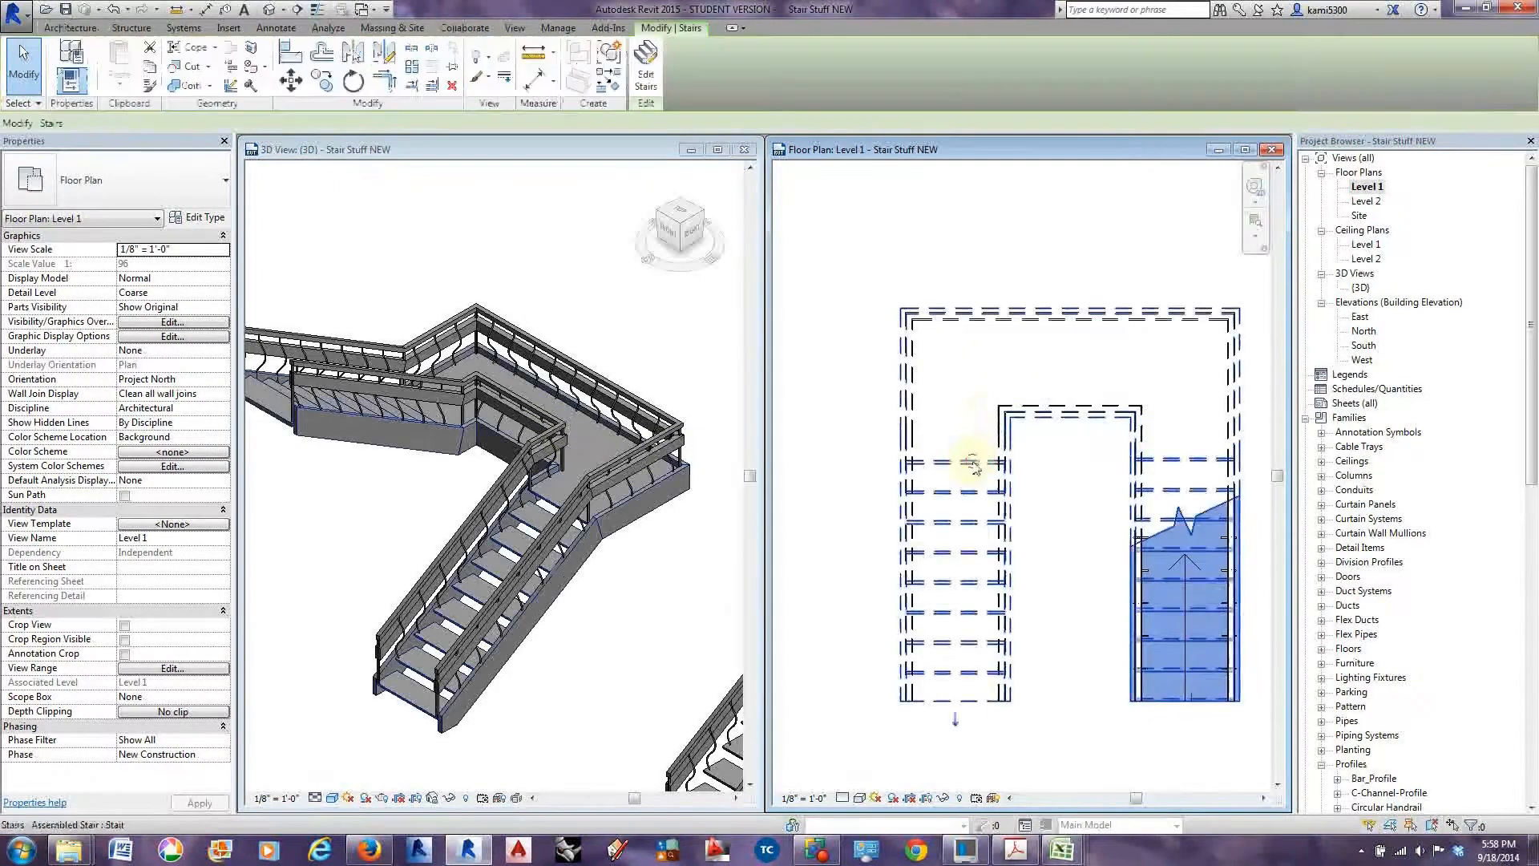
left_click(647, 64)
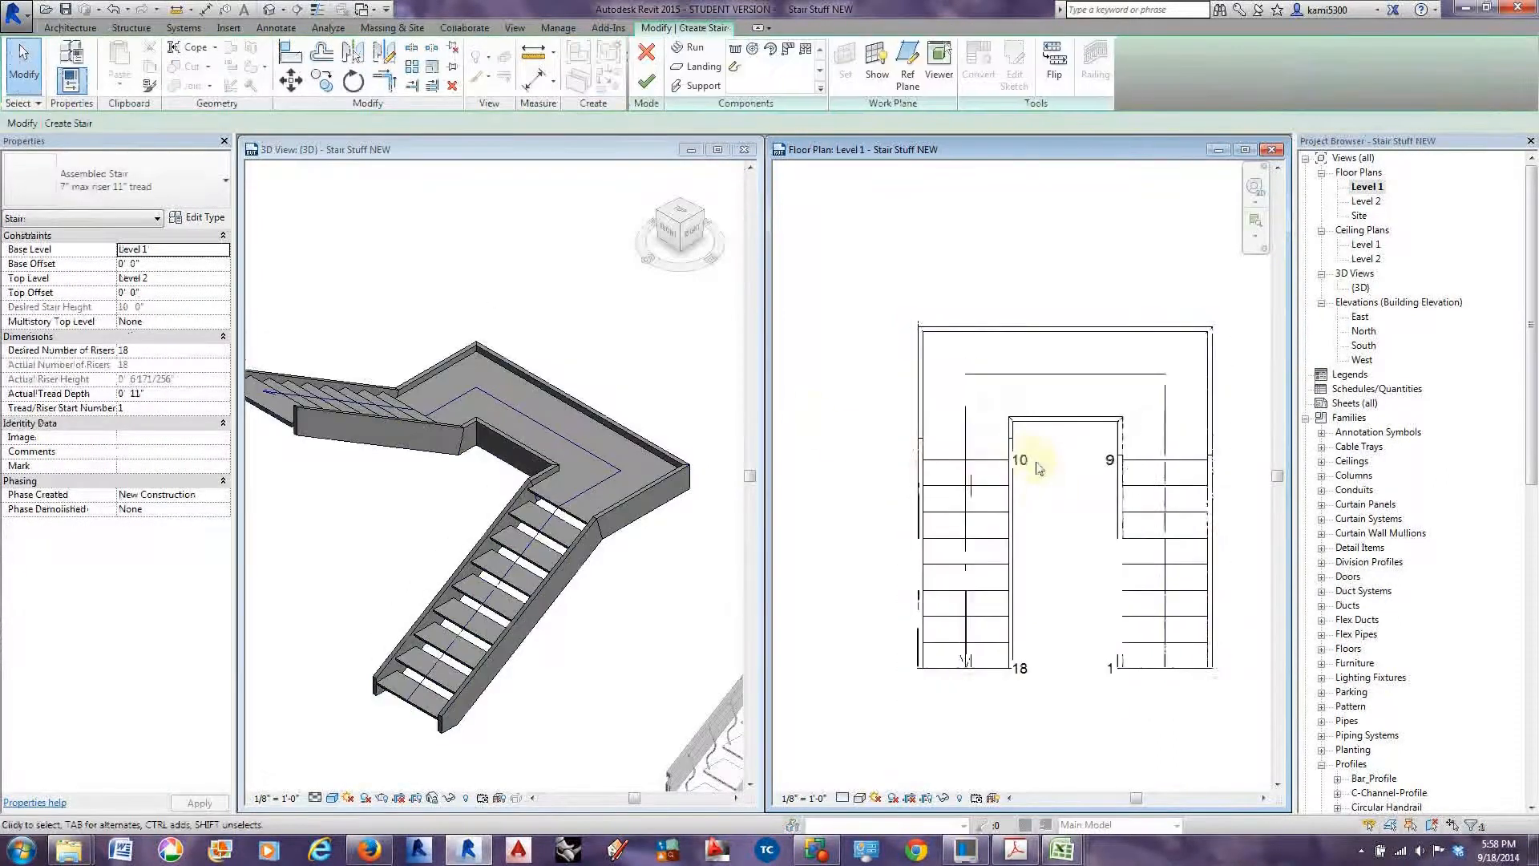
left_click(922, 556)
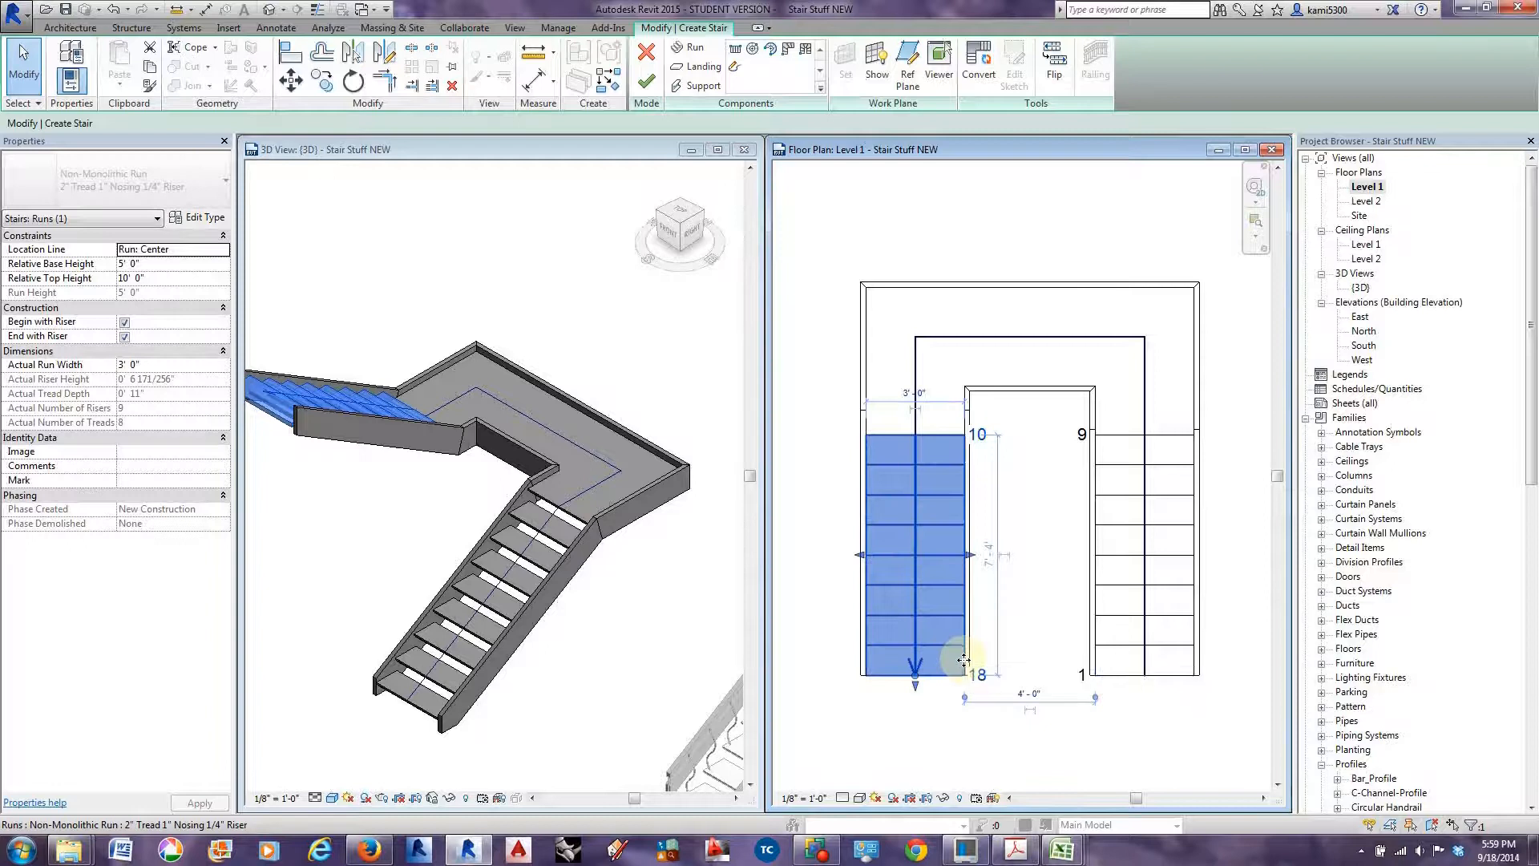
left_click(1031, 694)
type("8")
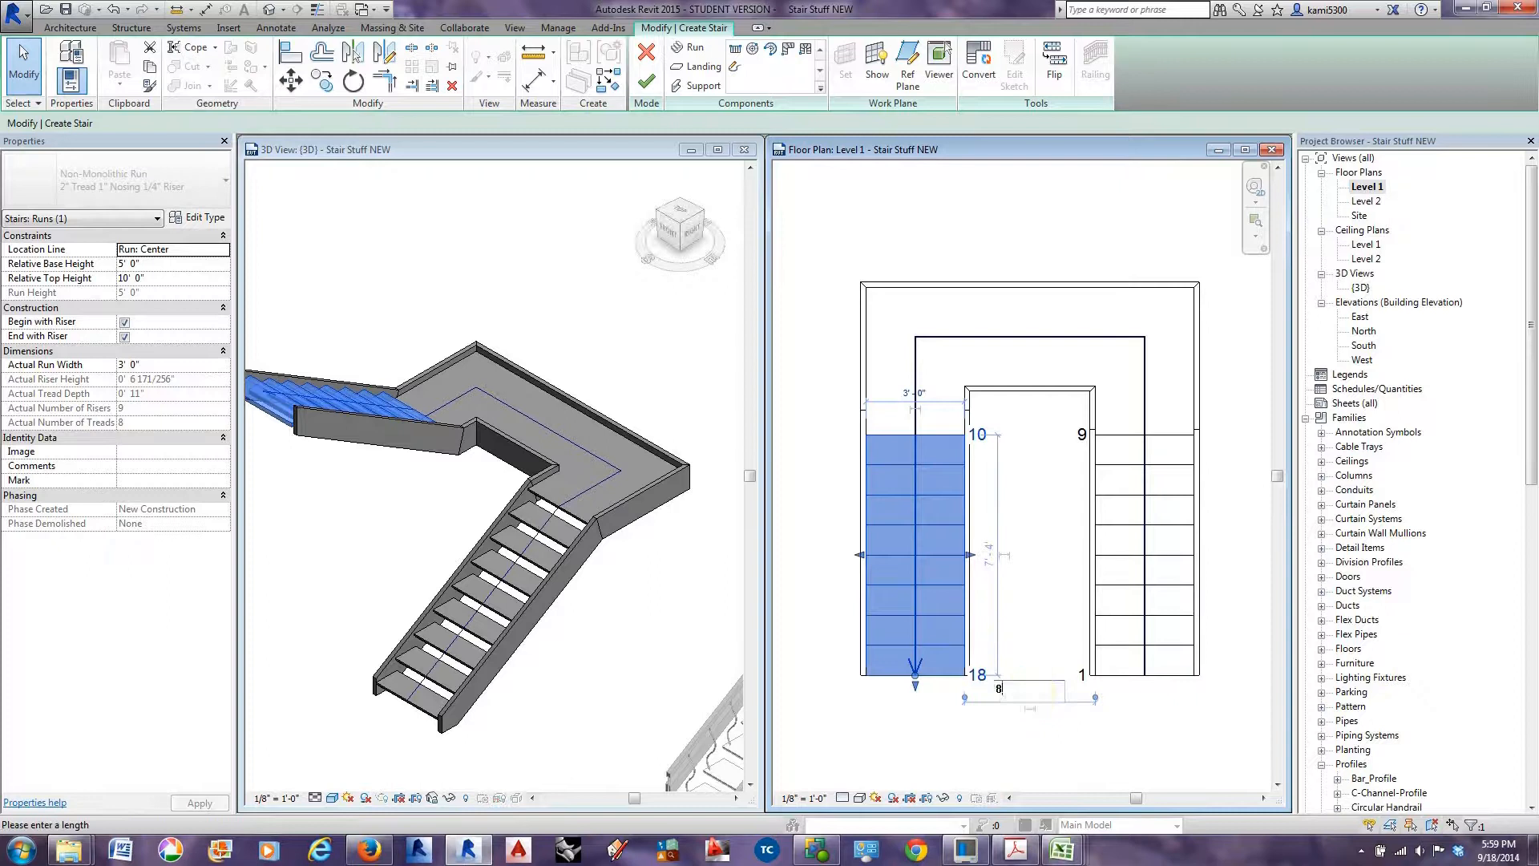
key("Return")
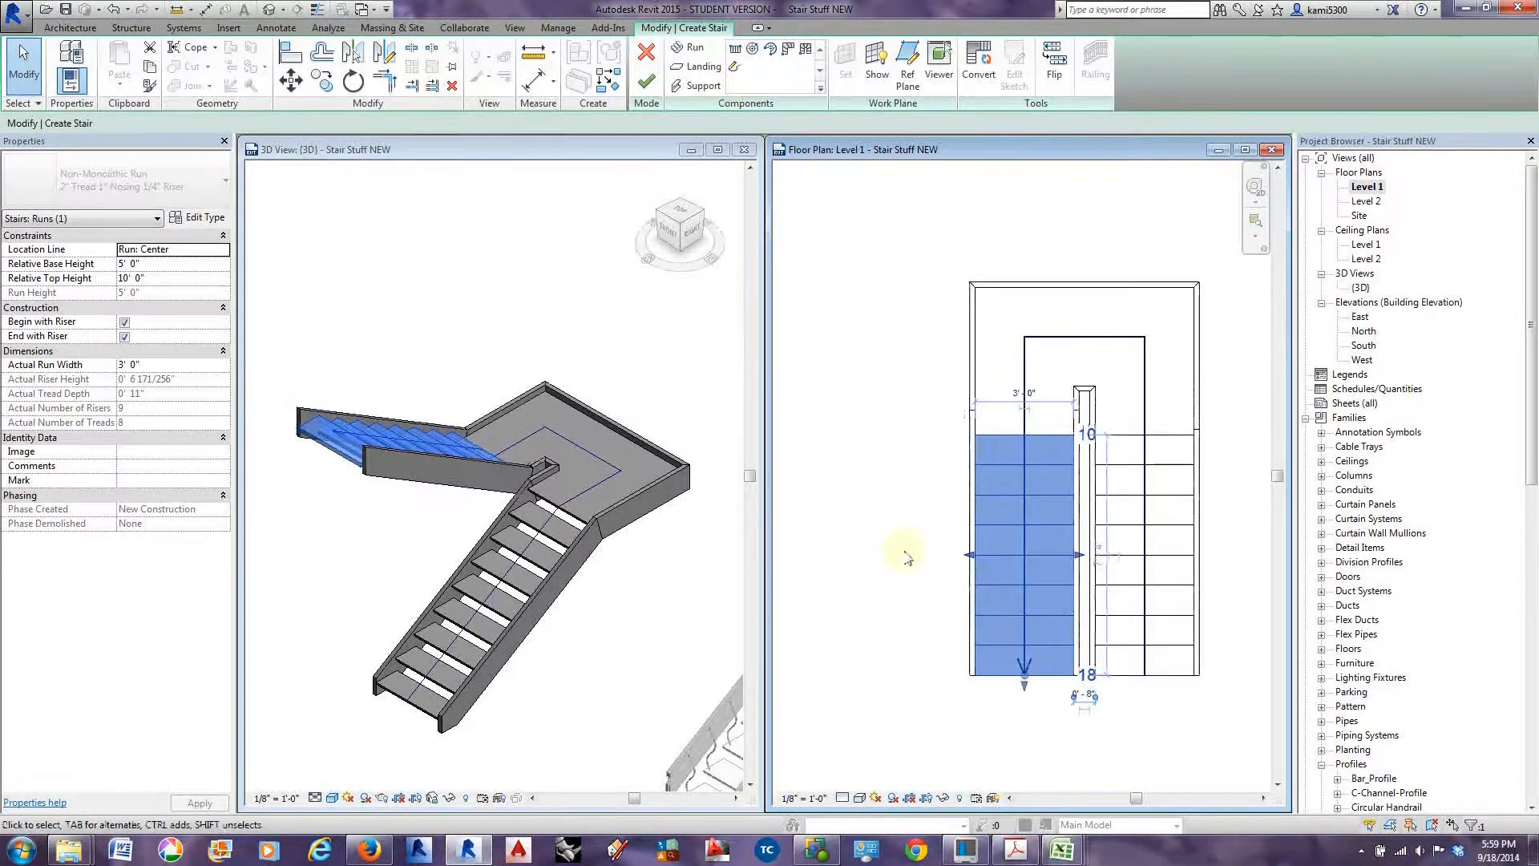
Look over the other sample stairs in the Level 1 plan and return to the U-shaped stair.
scroll(894, 551, "down", 3)
scroll(895, 551, "down", 4)
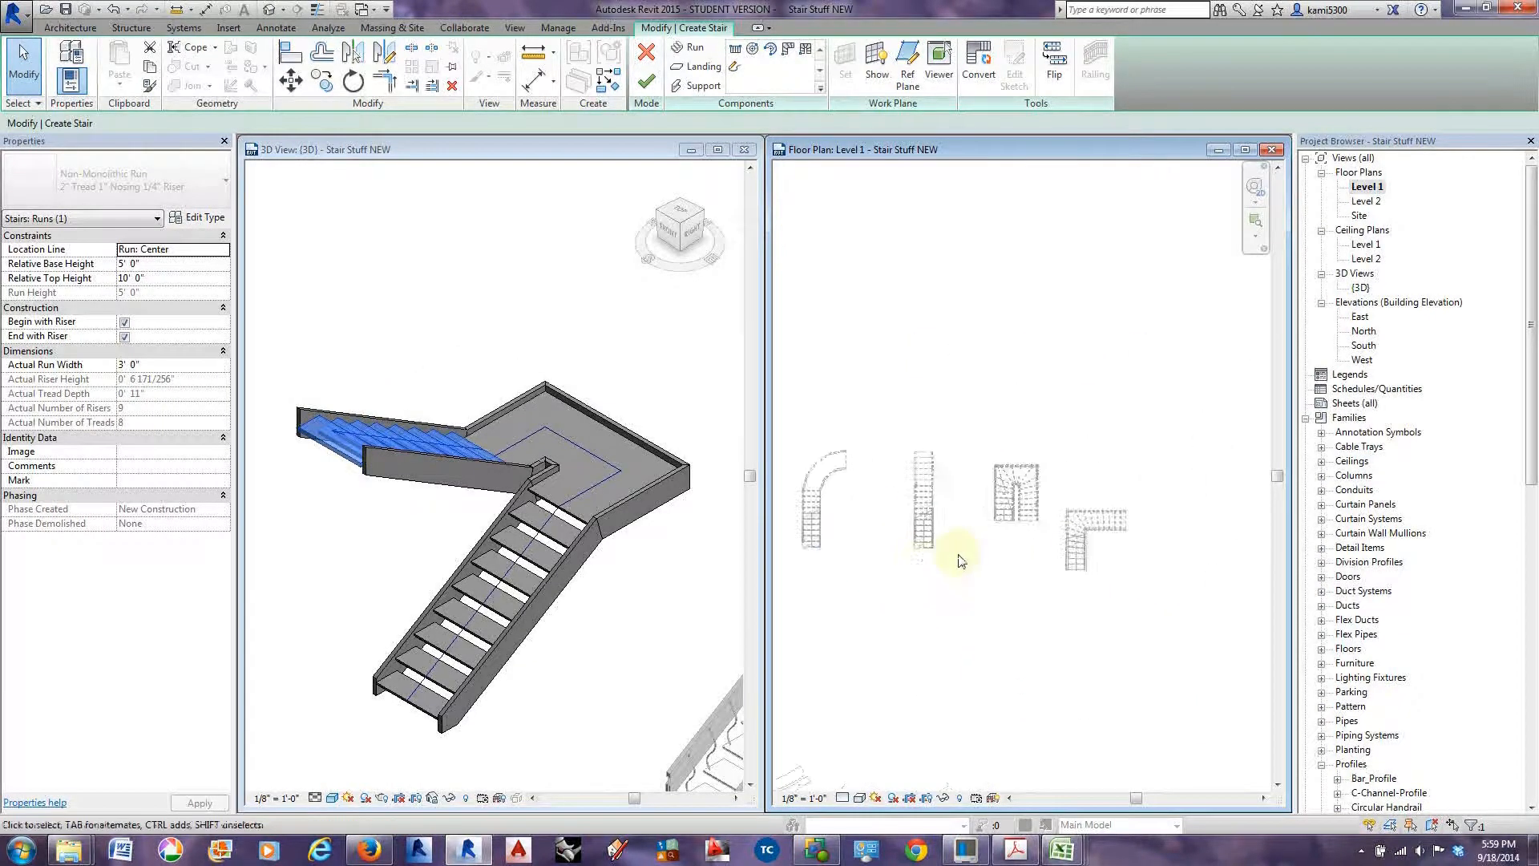
scroll(1083, 677, "up", 4)
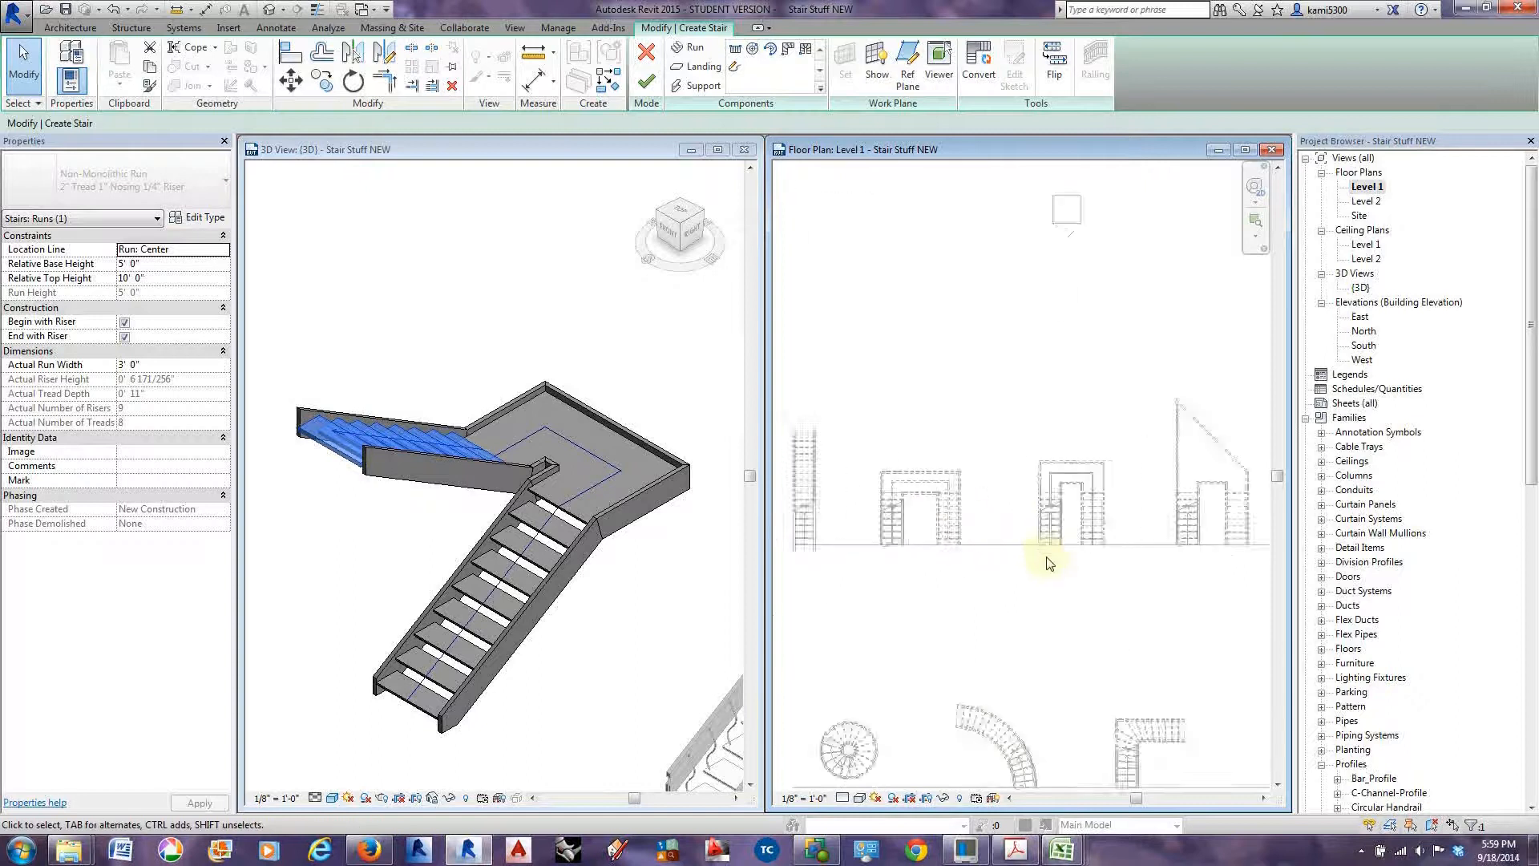
scroll(1031, 497, "down", 1)
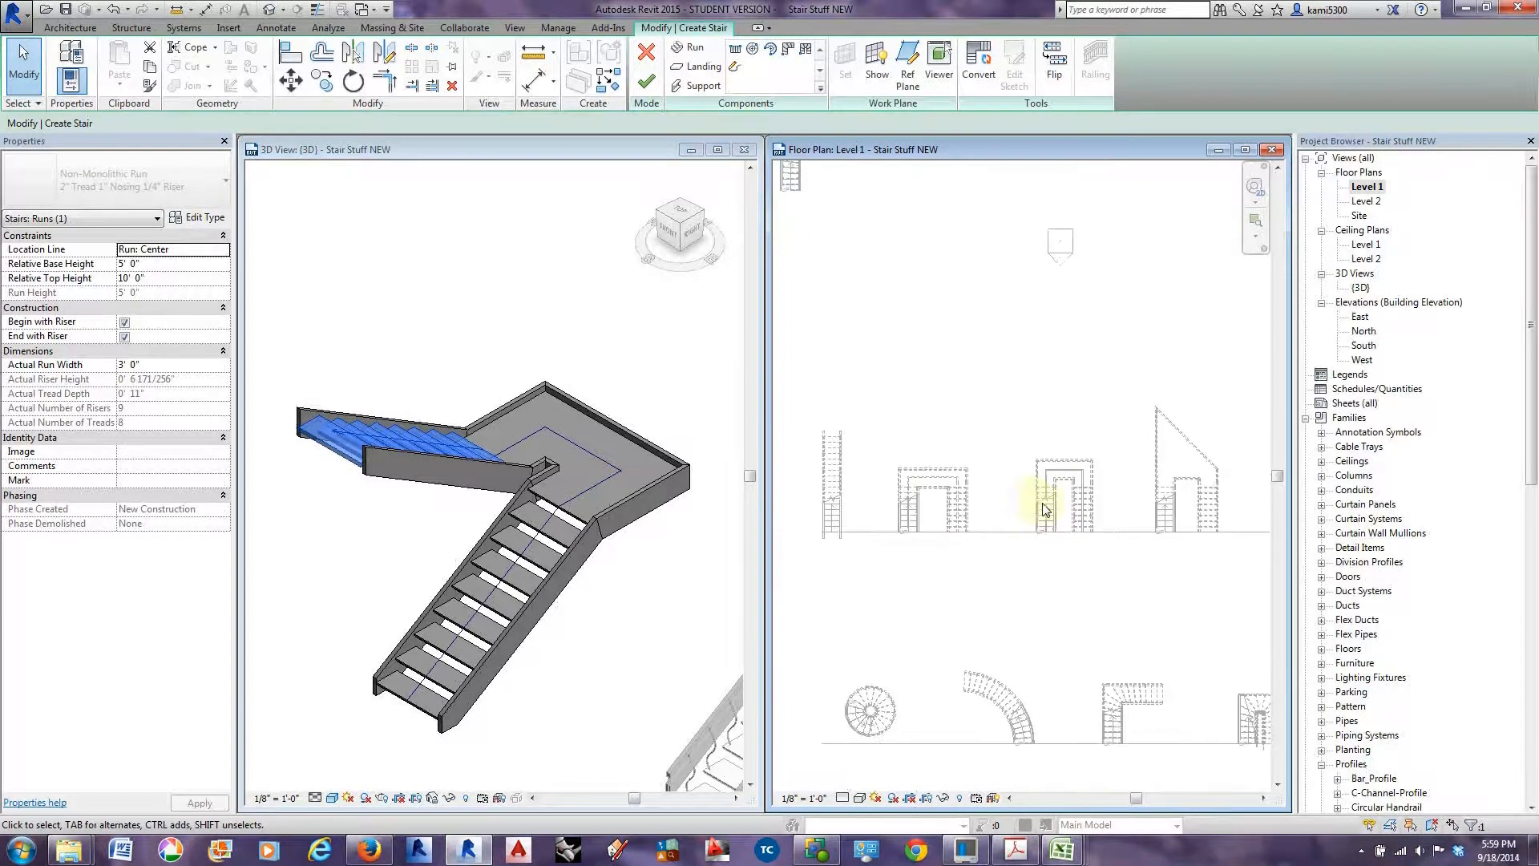
middle_click_drag(1048, 504, 1109, 525)
middle_click_drag(859, 478, 1103, 544)
middle_click_drag(935, 450, 1153, 585)
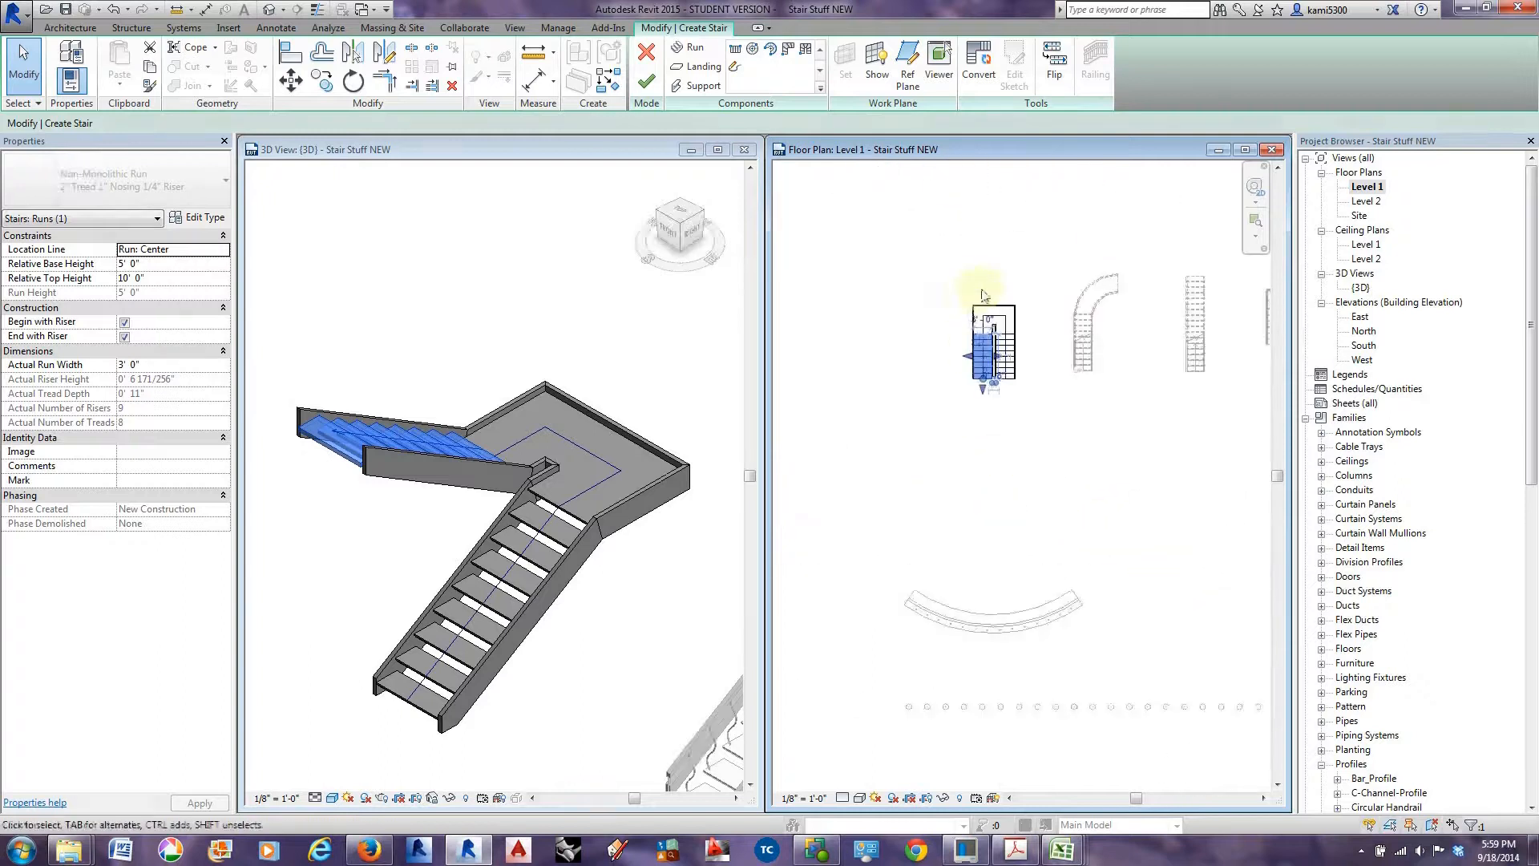
scroll(979, 306, "up", 5)
middle_click_drag(982, 445, 959, 481)
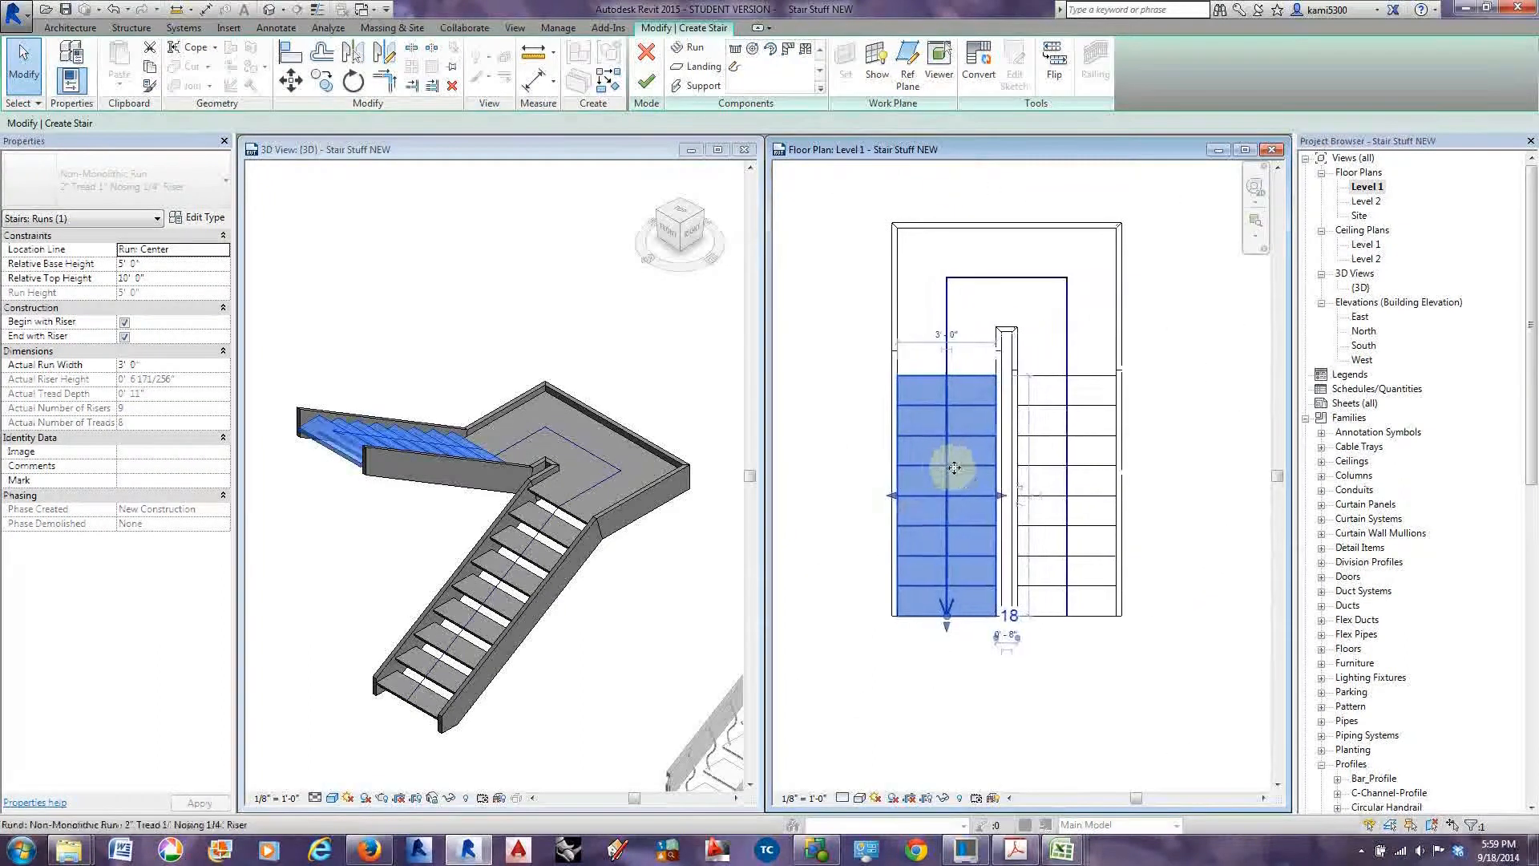
Set the second run's width to 4'-0".
left_click(952, 333)
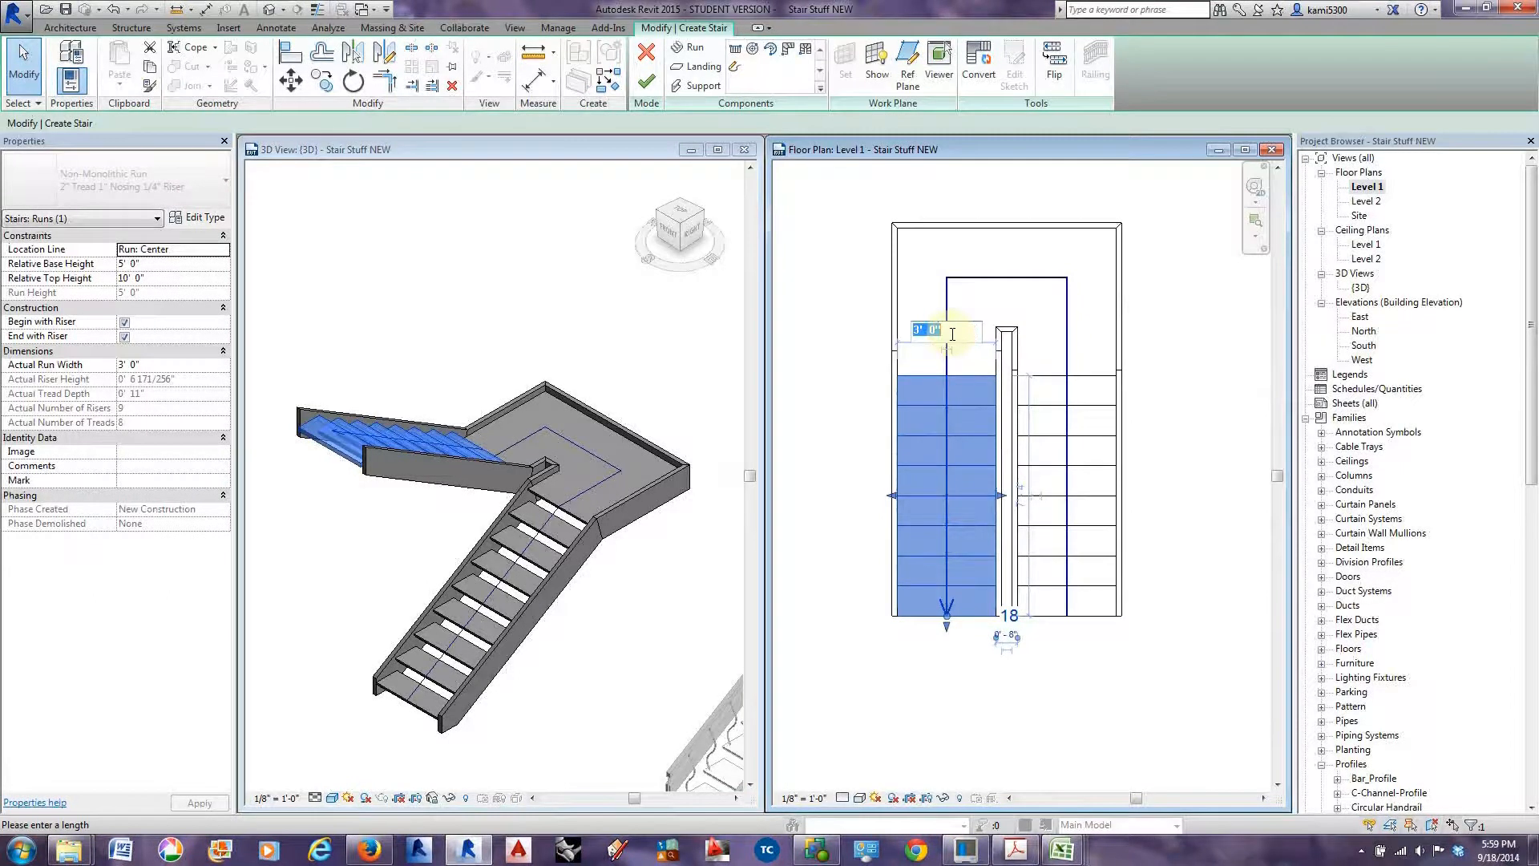
type("4")
key("Return")
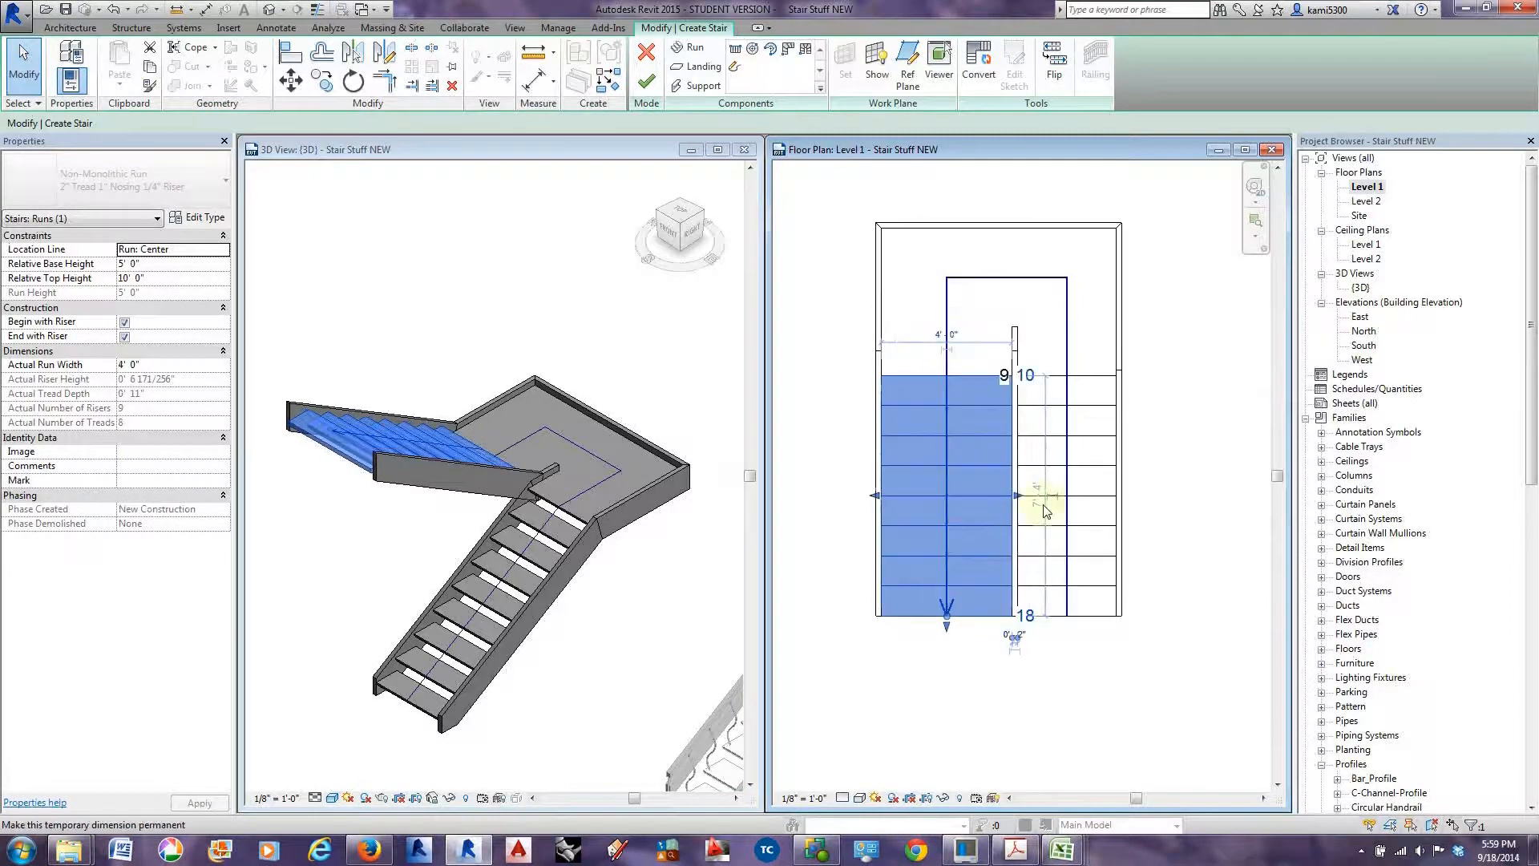
Reposition the widened second run so the gap to the first run is 0'-8" again.
scroll(1018, 638, "up", 4)
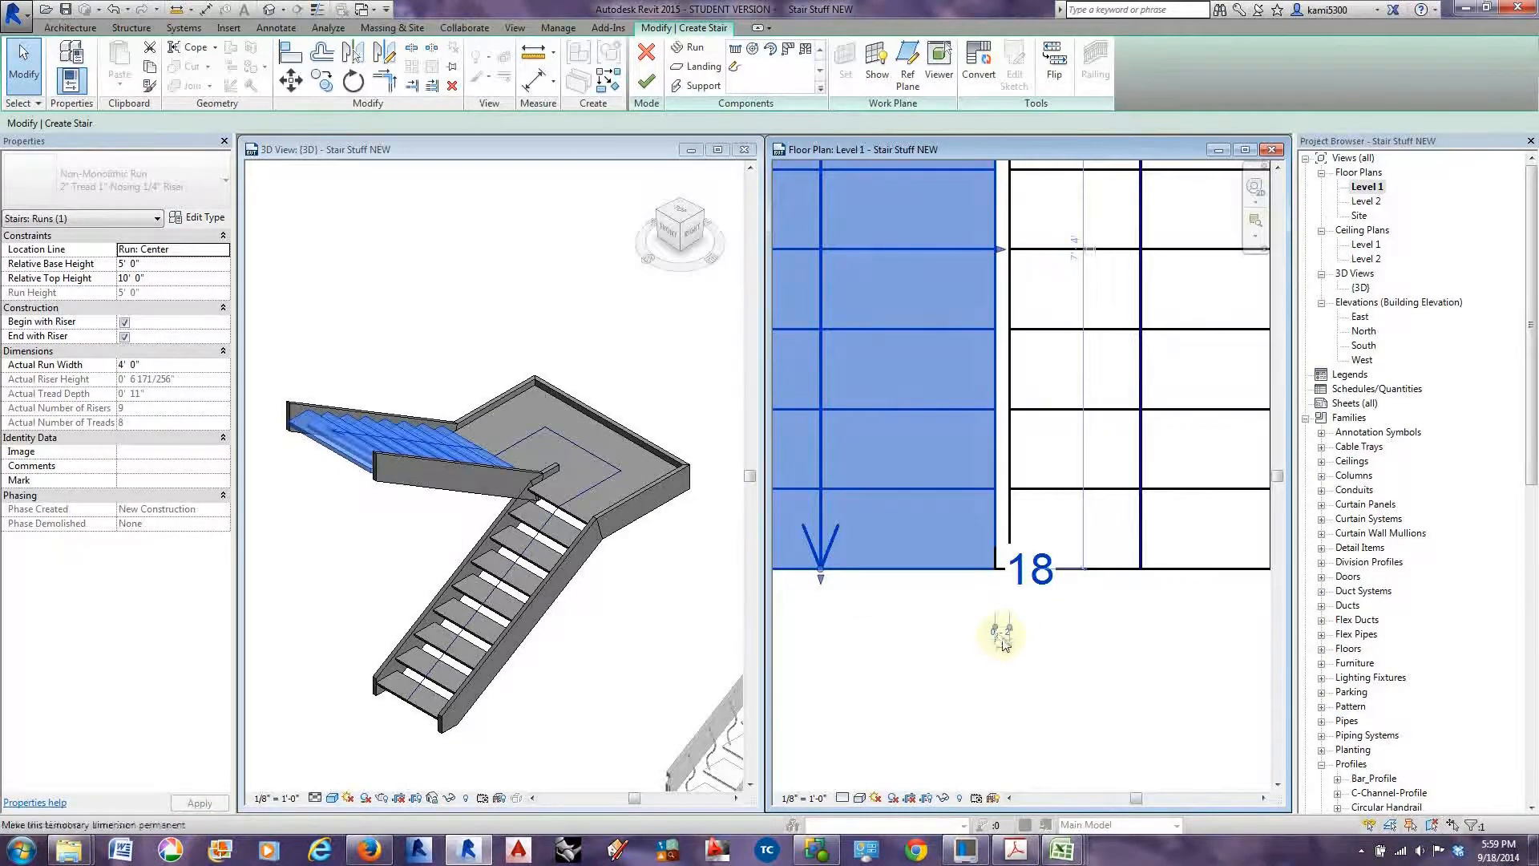
left_click(1003, 632)
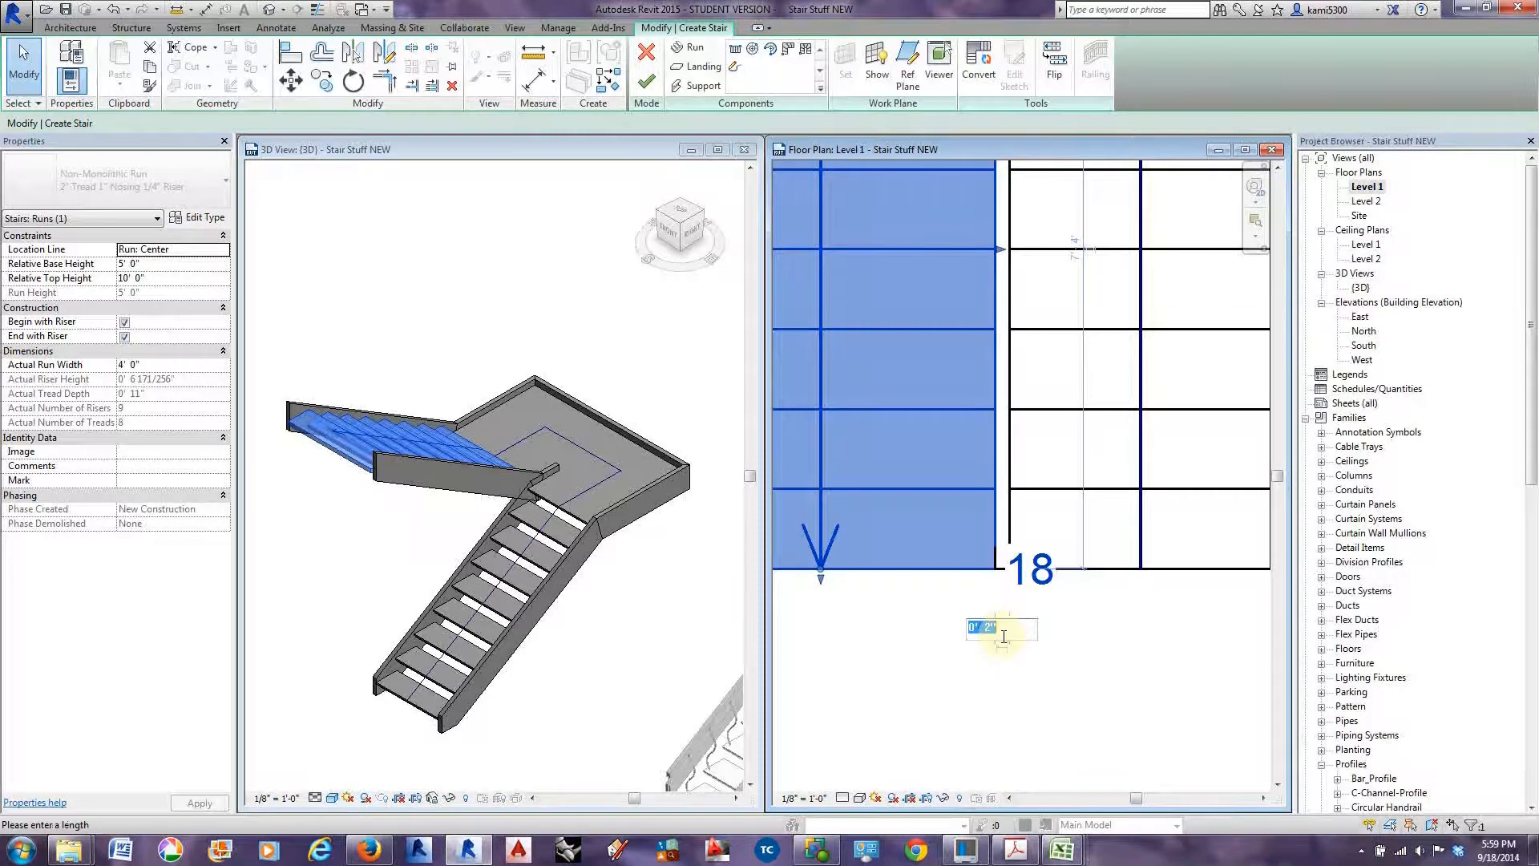
type("0 8")
key("Return")
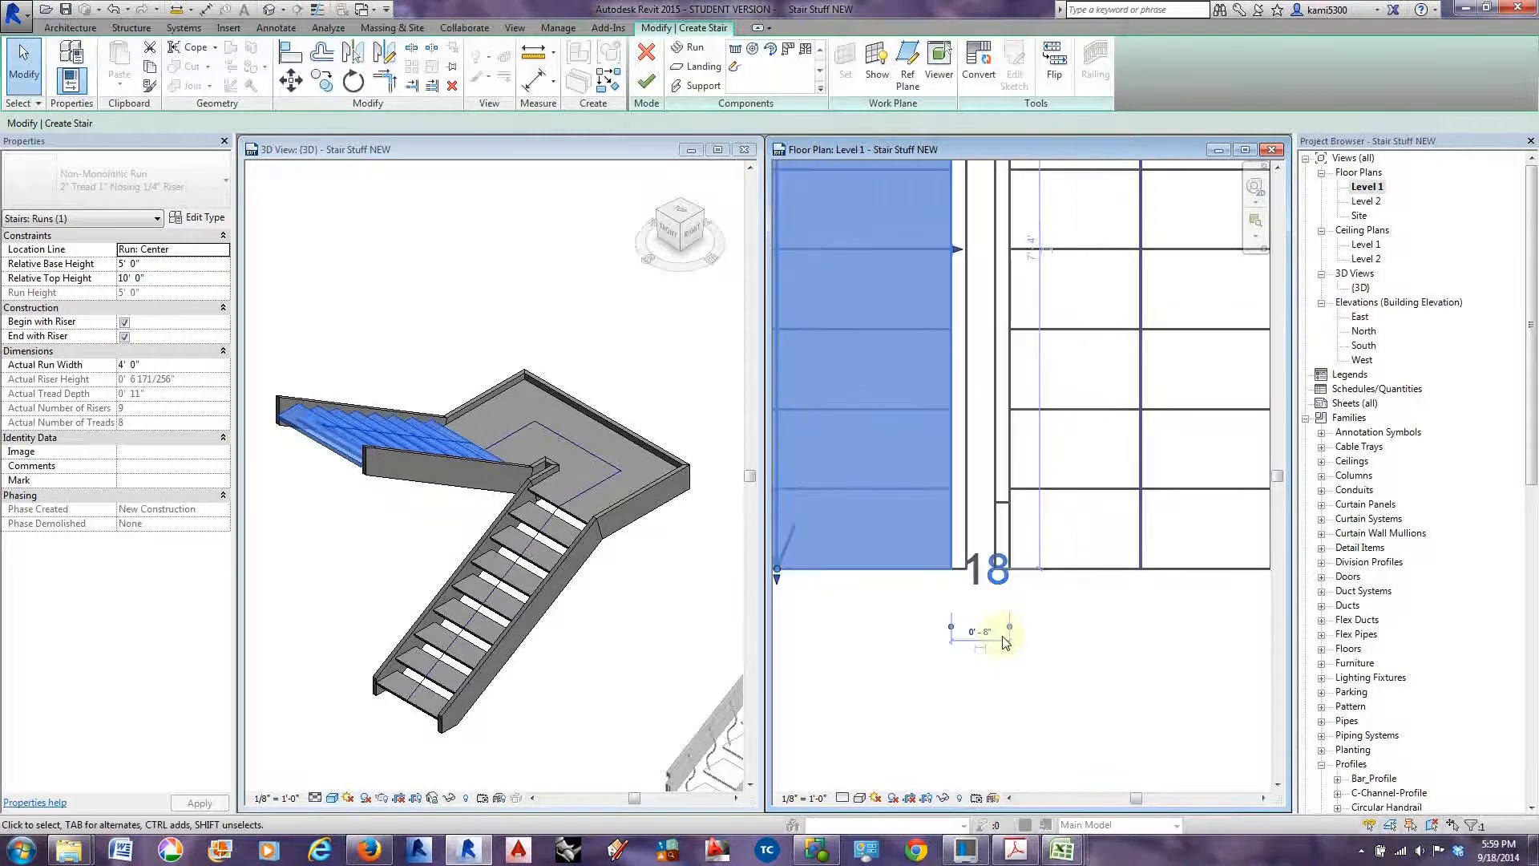
scroll(967, 625, "down", 3)
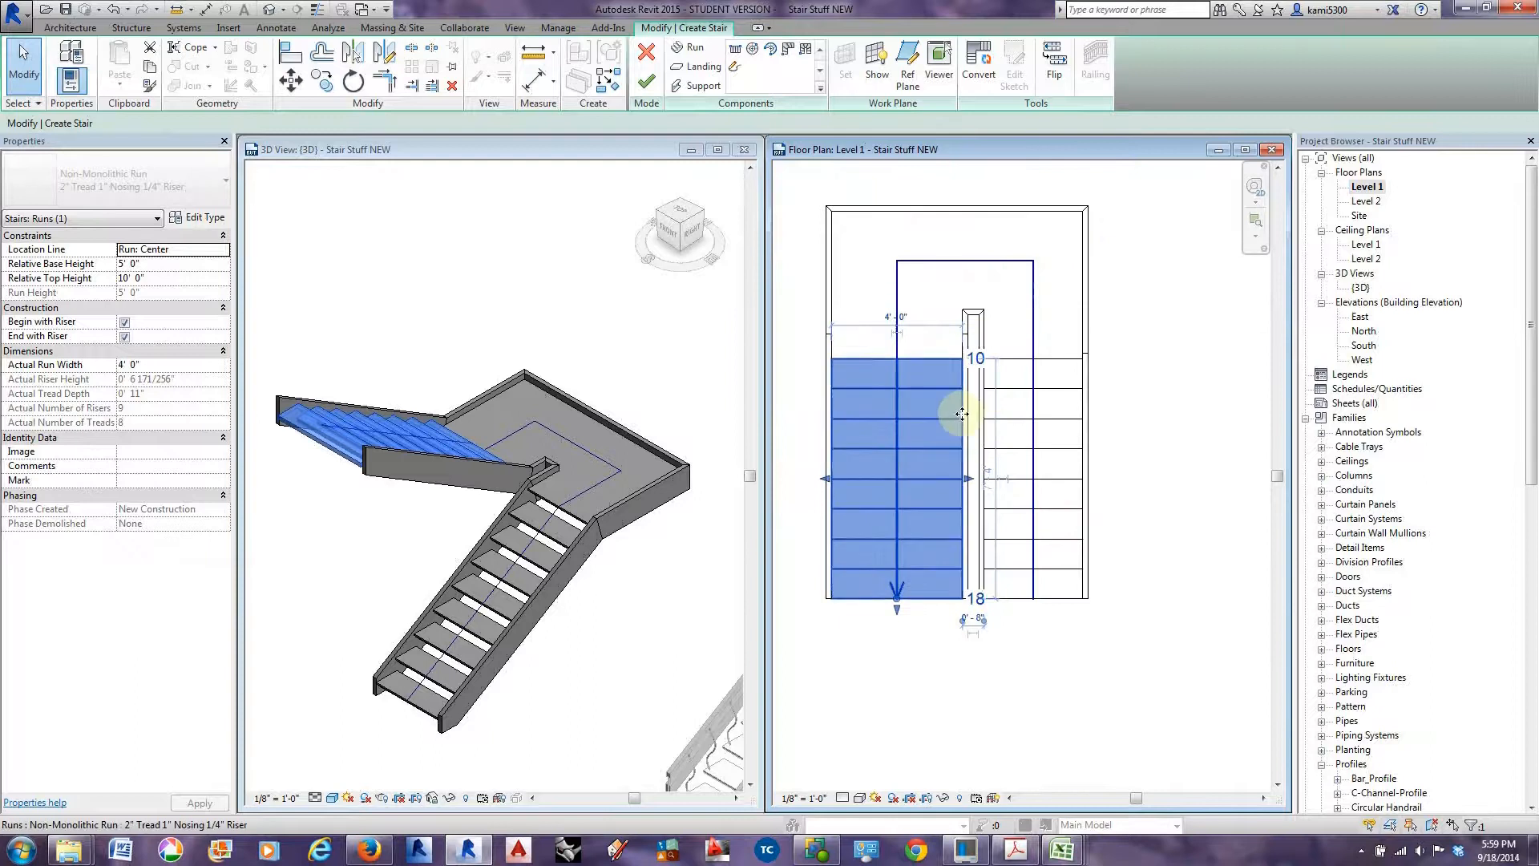
Stretch the outer edge of the upper run outward to a width of about 6'-9 5/8".
scroll(898, 481, "down", 2)
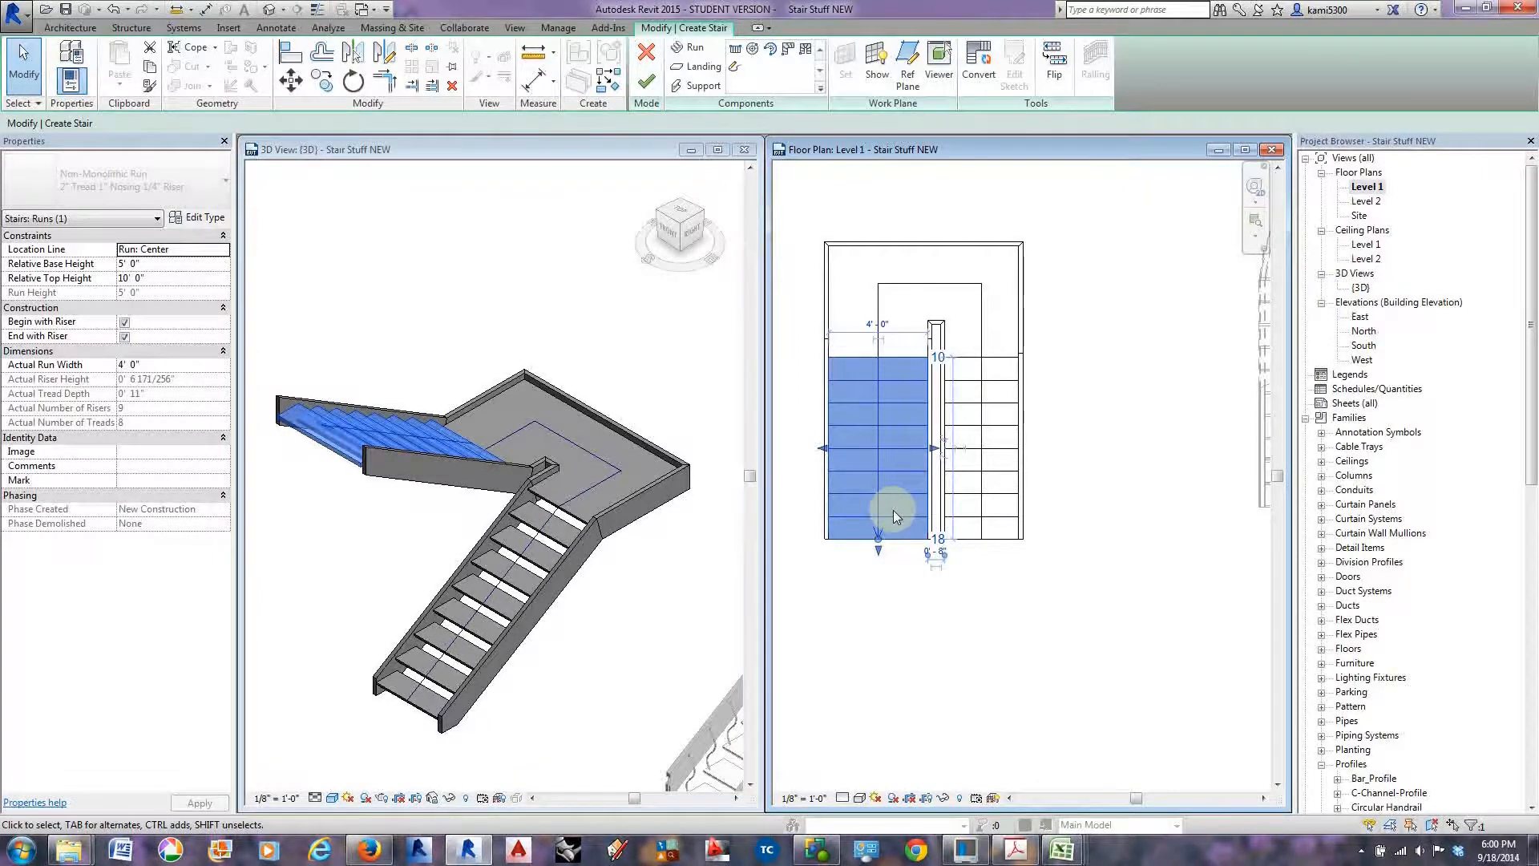
scroll(858, 393, "up", 1)
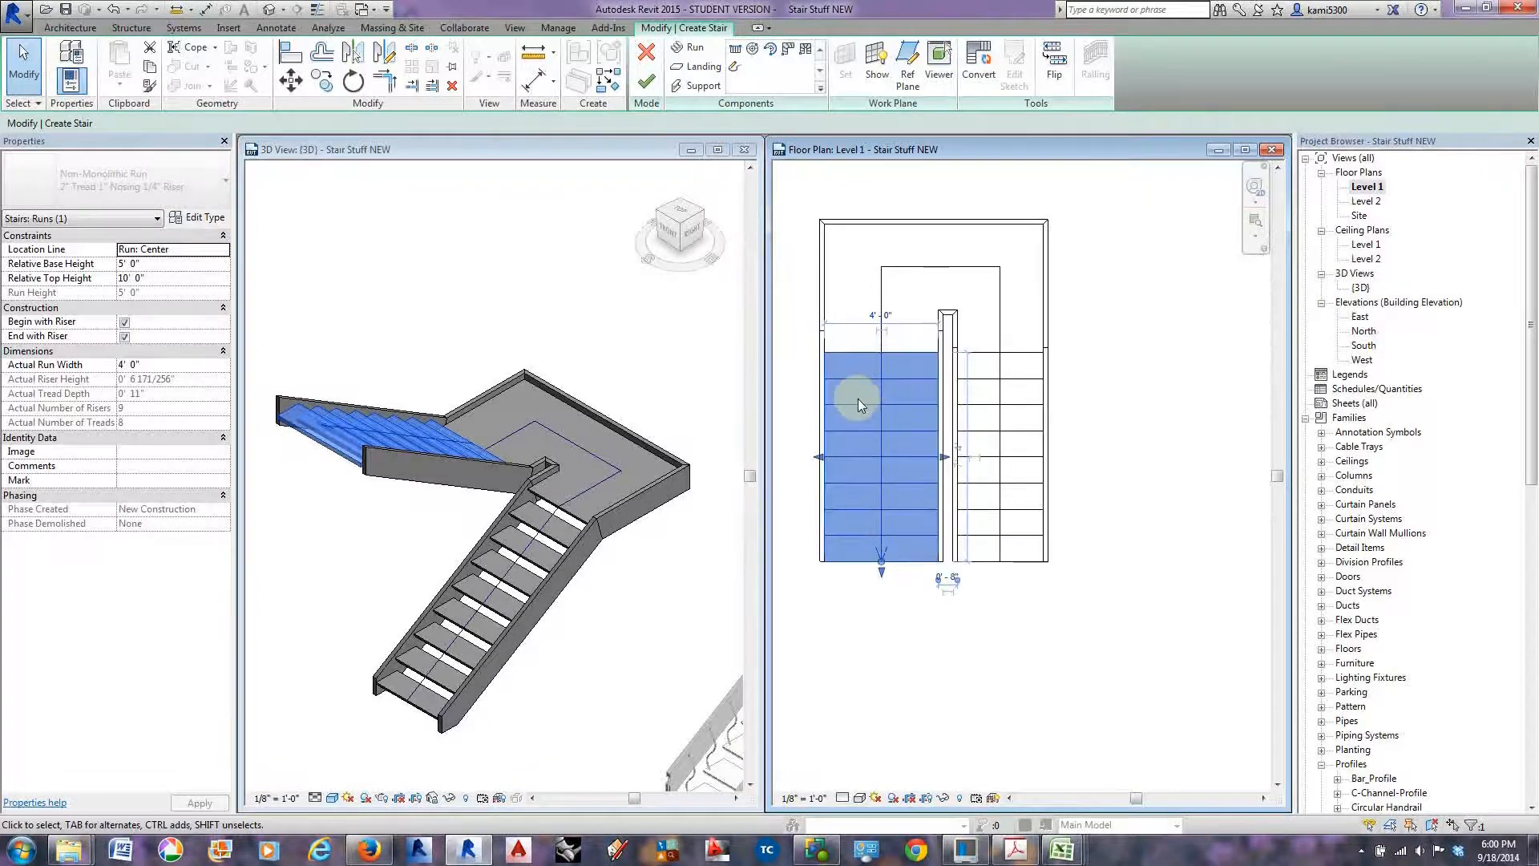
middle_click_drag(858, 397, 965, 372)
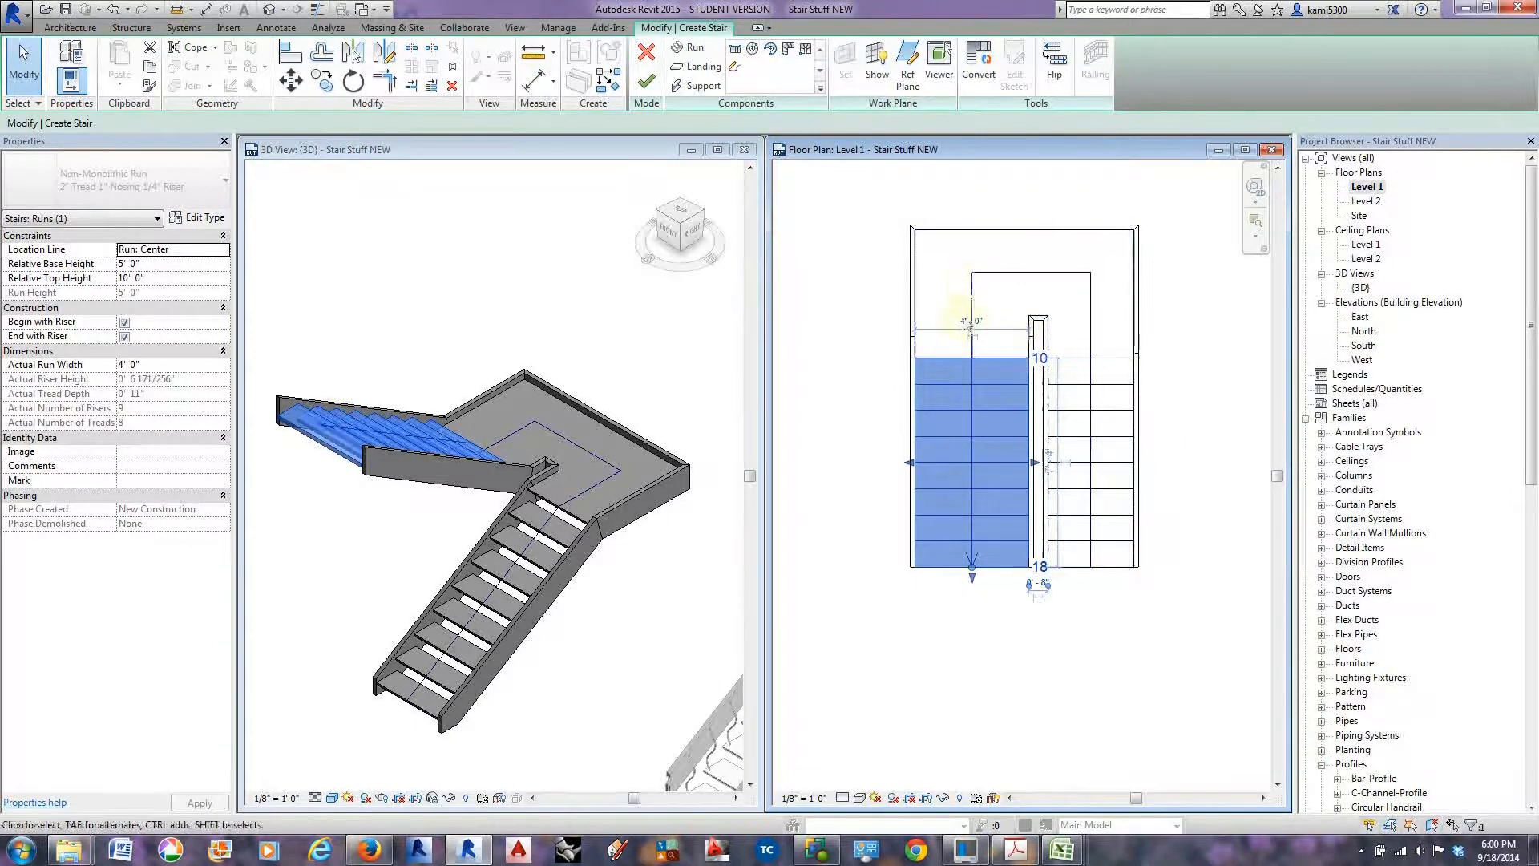
middle_click_drag(960, 483, 957, 469)
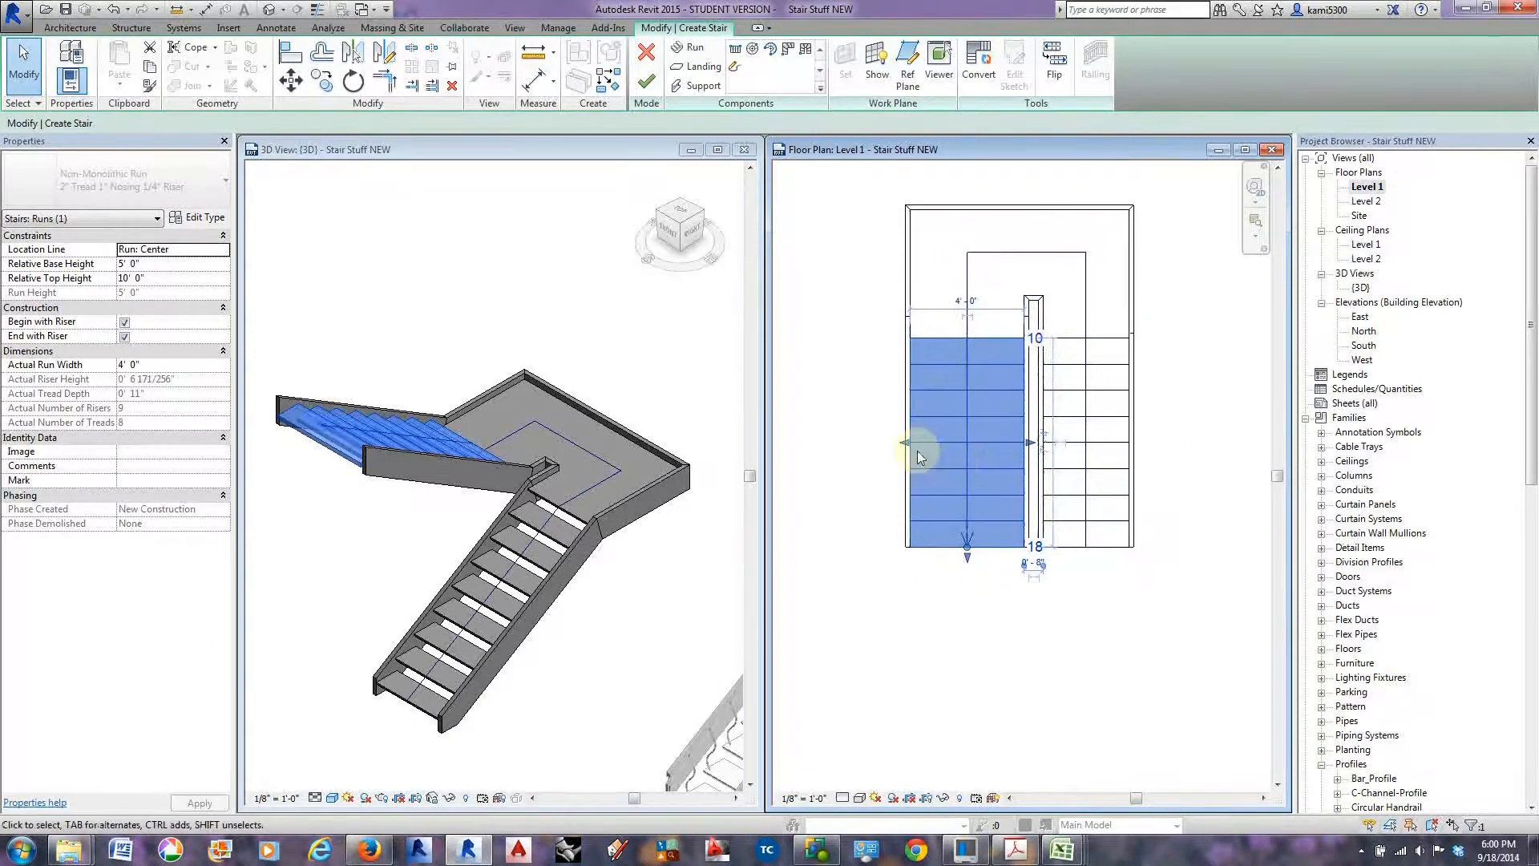
left_click_drag(907, 440, 827, 443)
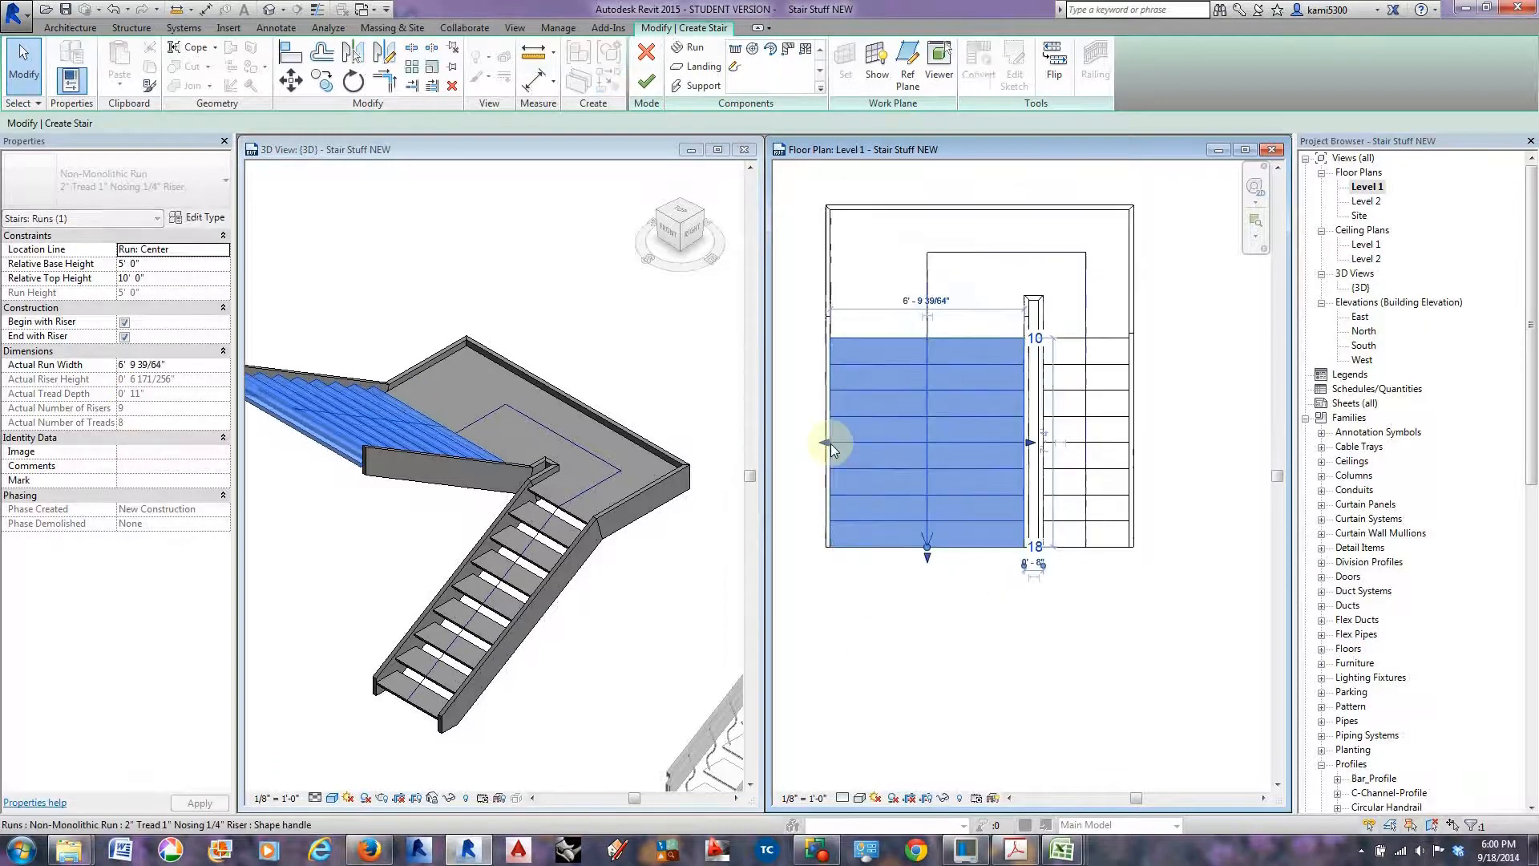
Stretch the outer edge of the lower run outward to a width of about 6'-2".
left_click(1125, 426)
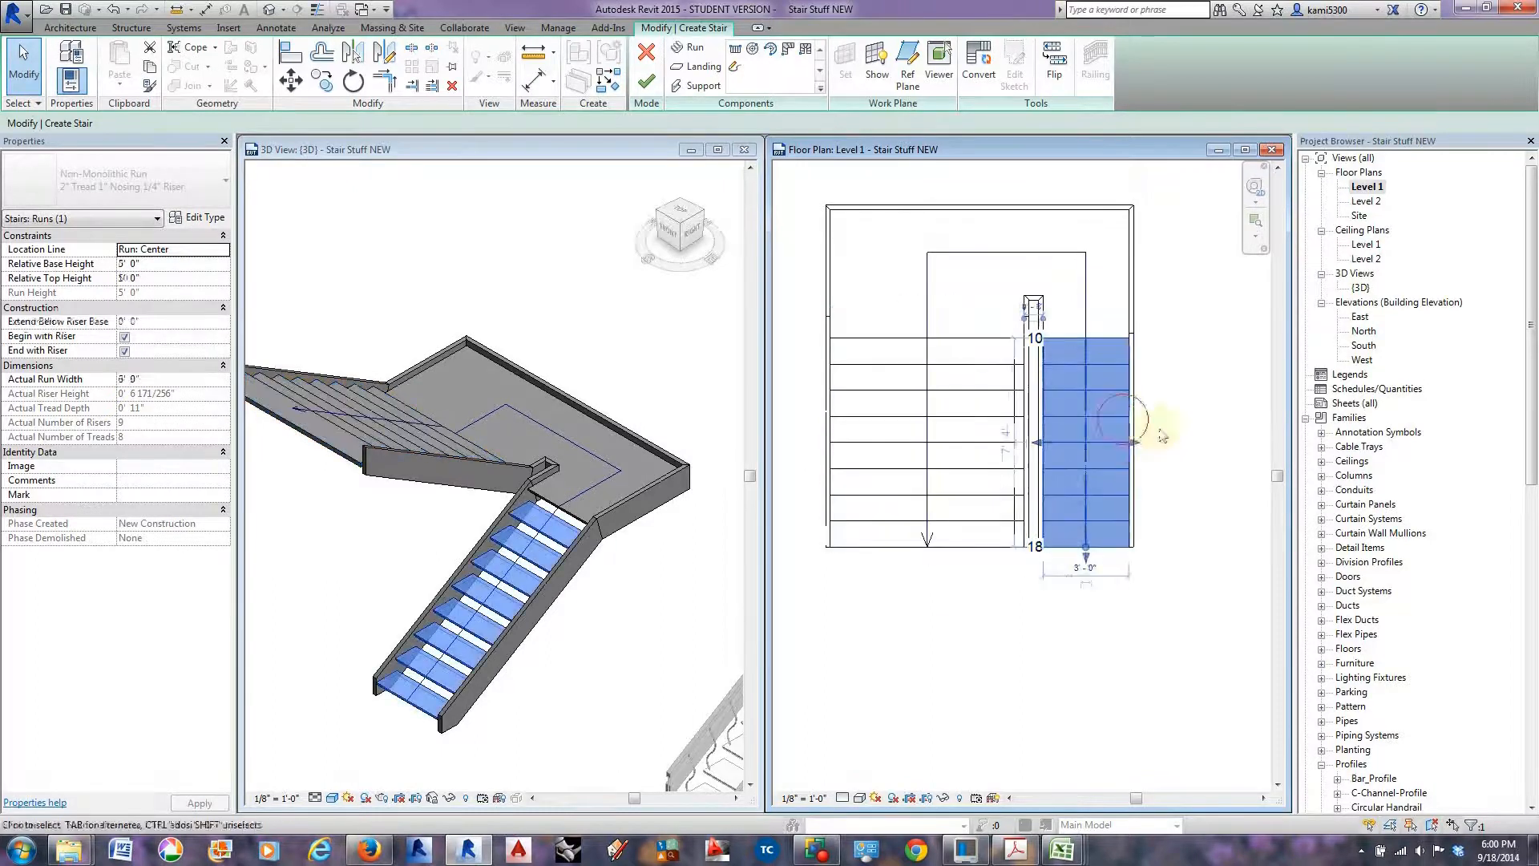
left_click_drag(1129, 437, 1224, 441)
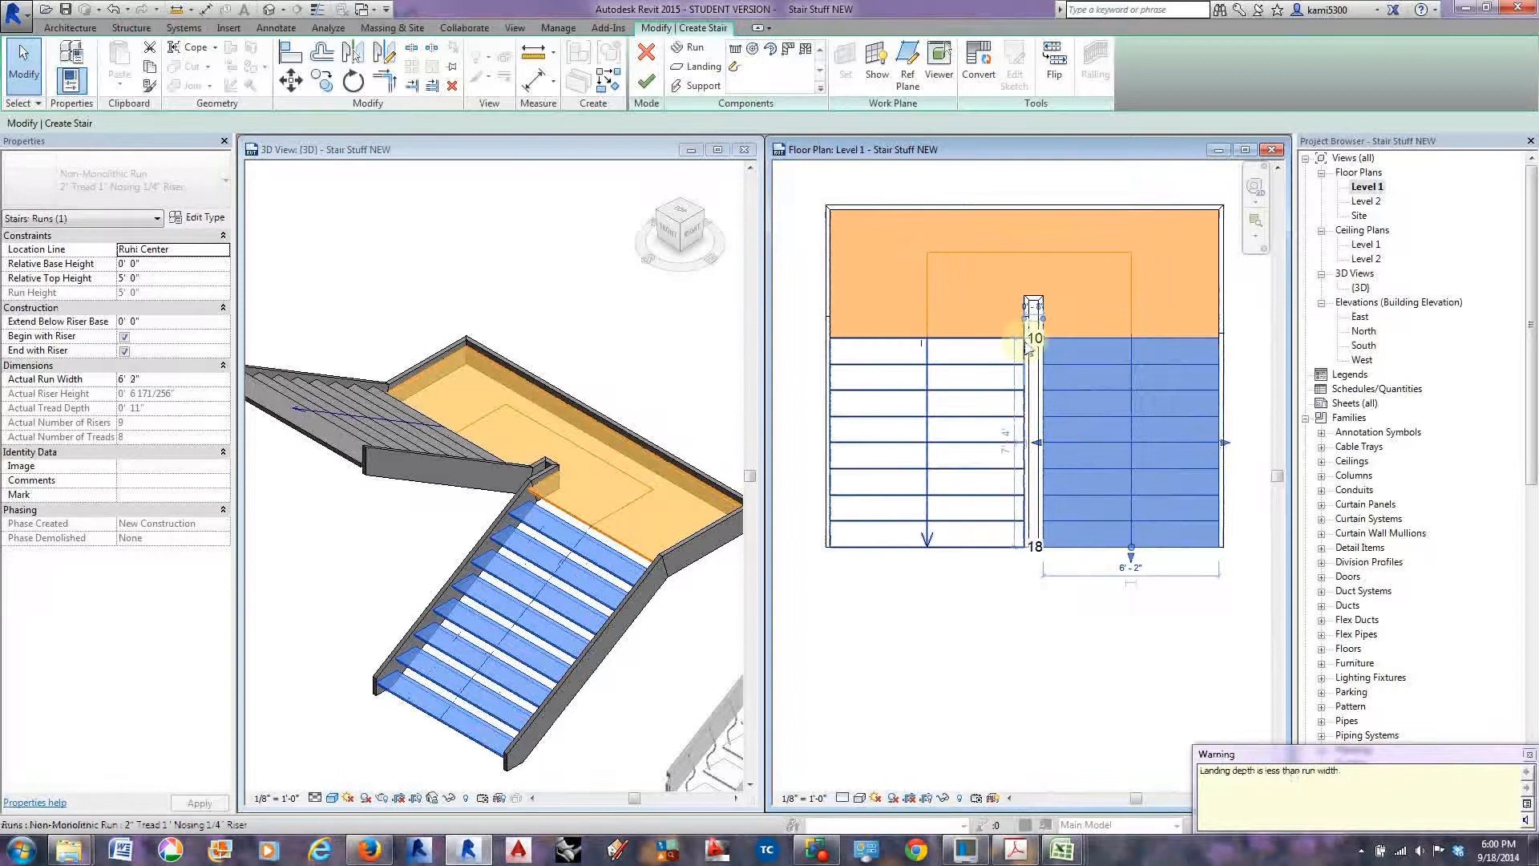
scroll(1027, 338, "down", 1)
middle_click_drag(1073, 422, 1054, 422)
scroll(1121, 446, "down", 1)
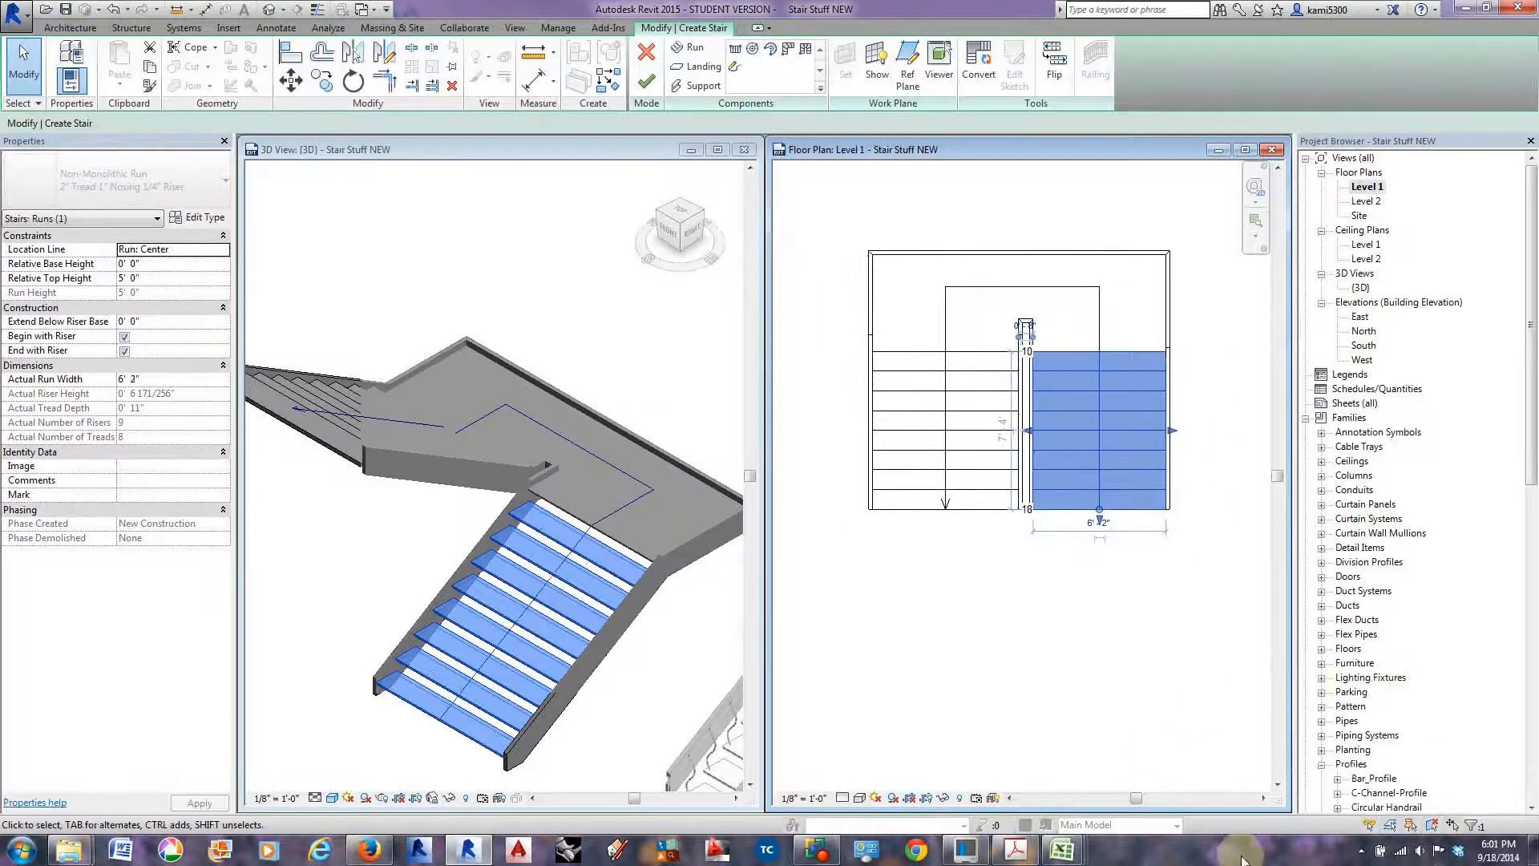
middle_click_drag(1027, 586, 1003, 618)
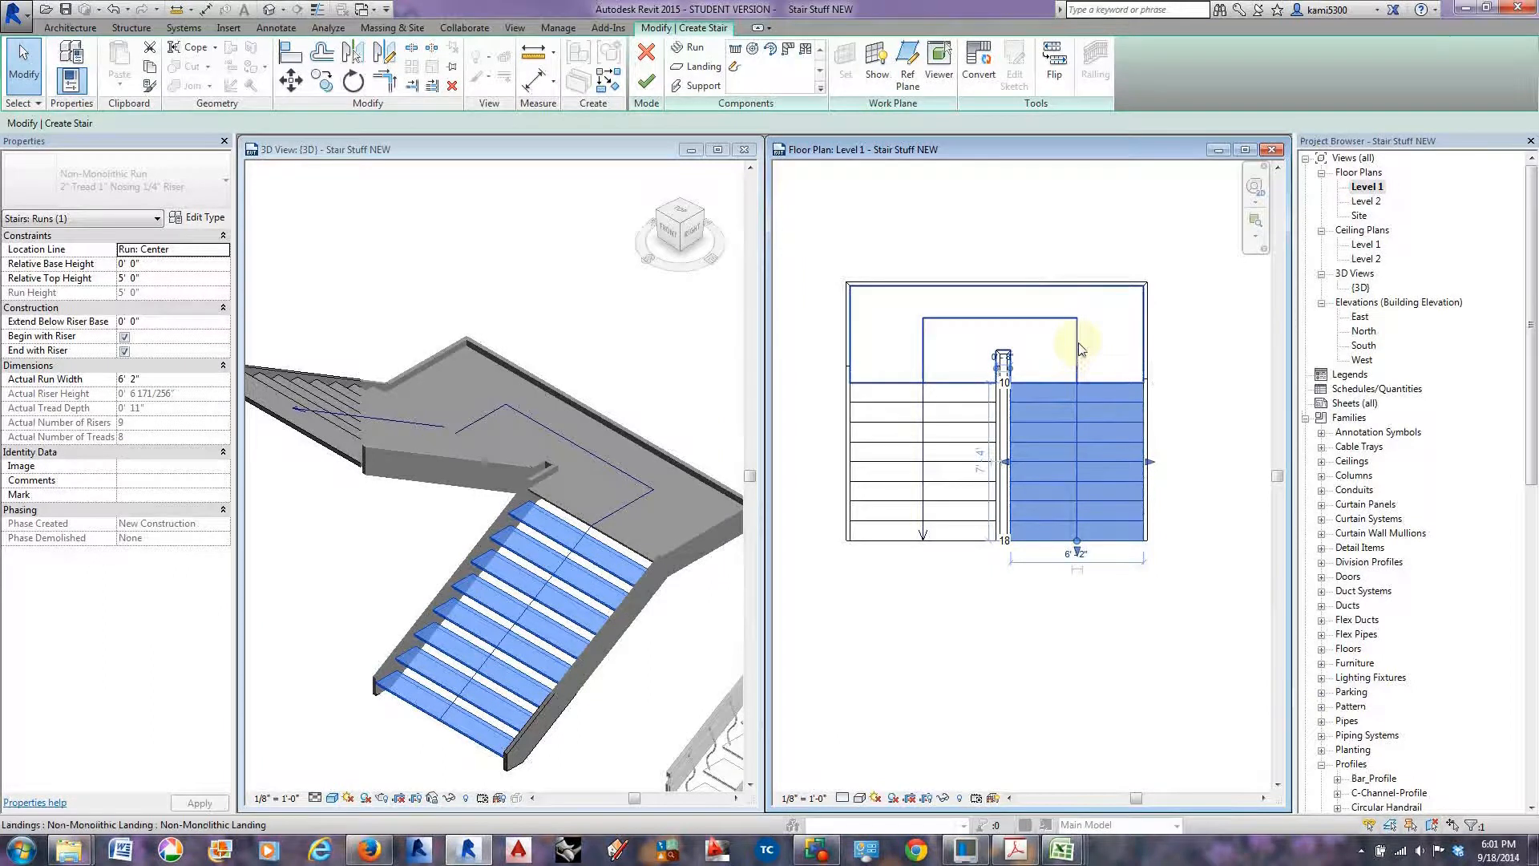
middle_click_drag(1087, 361, 1097, 371)
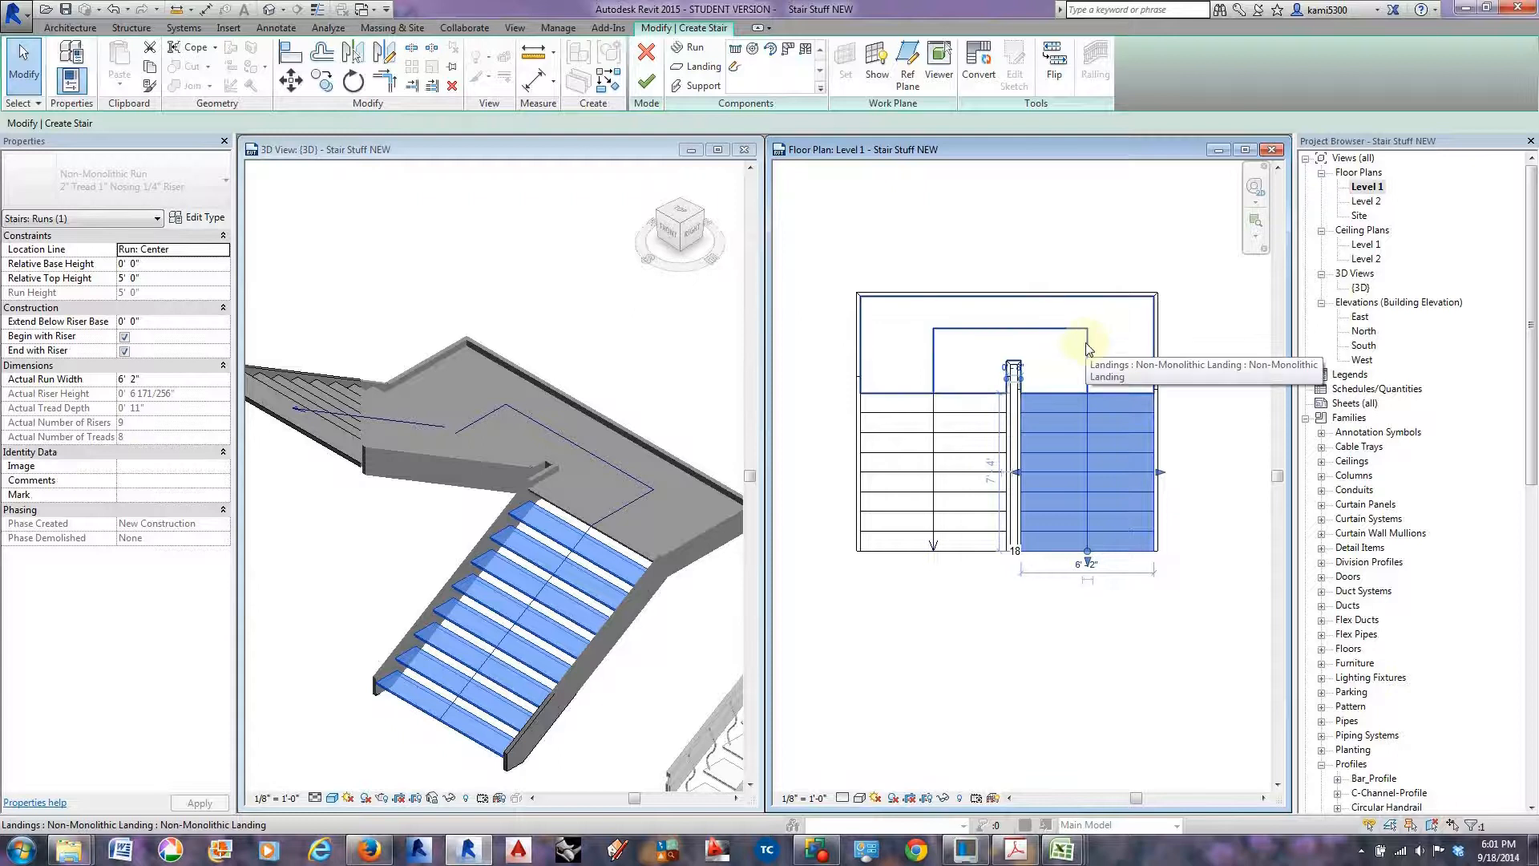
Lengthen the upper run at its end to 12 risers and finish editing the stair.
left_click(936, 557)
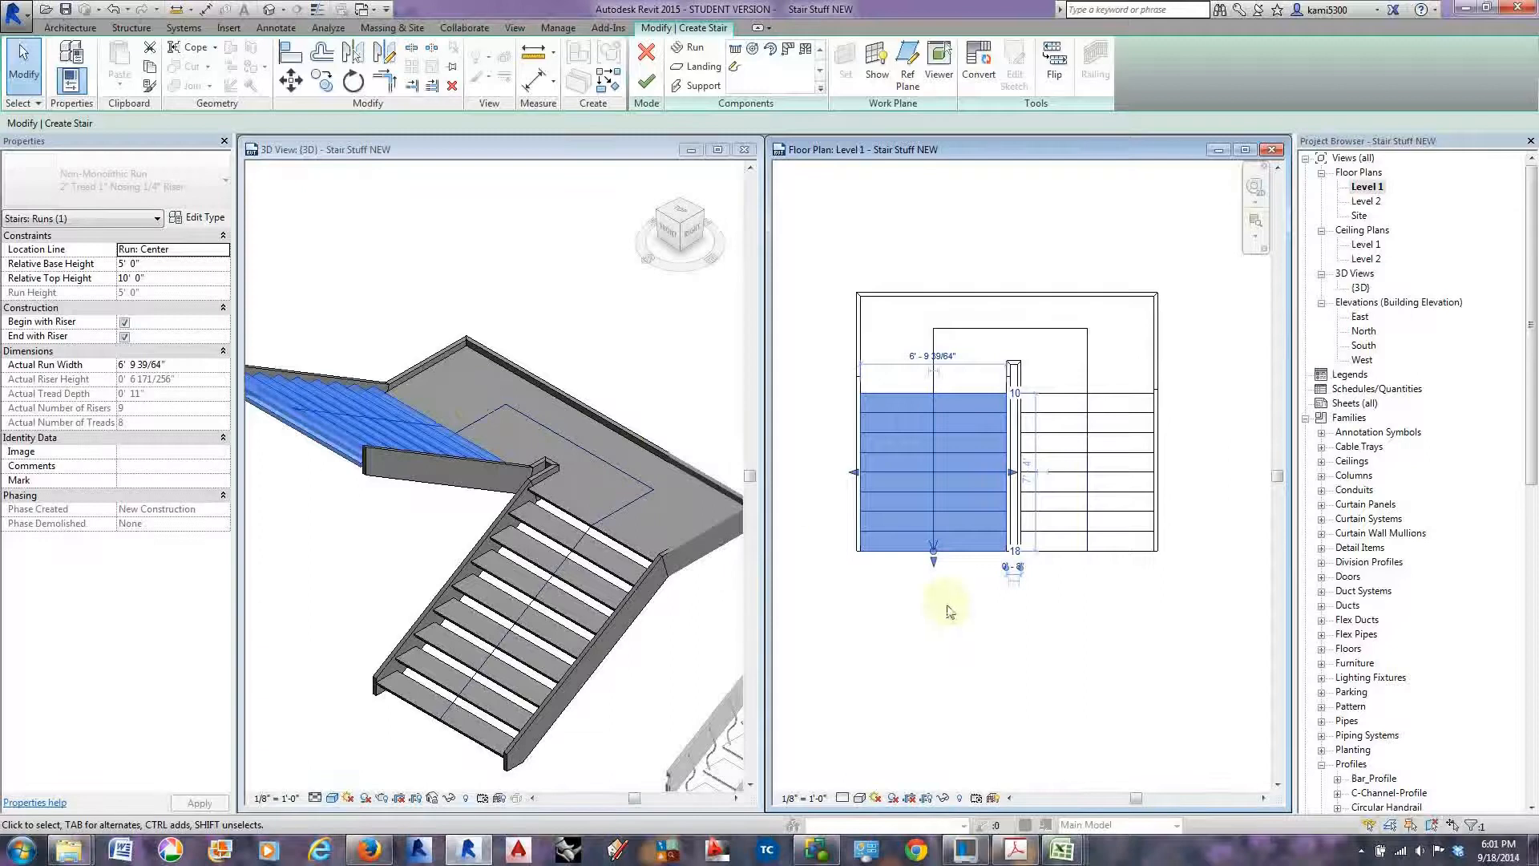
left_click_drag(934, 563, 937, 619)
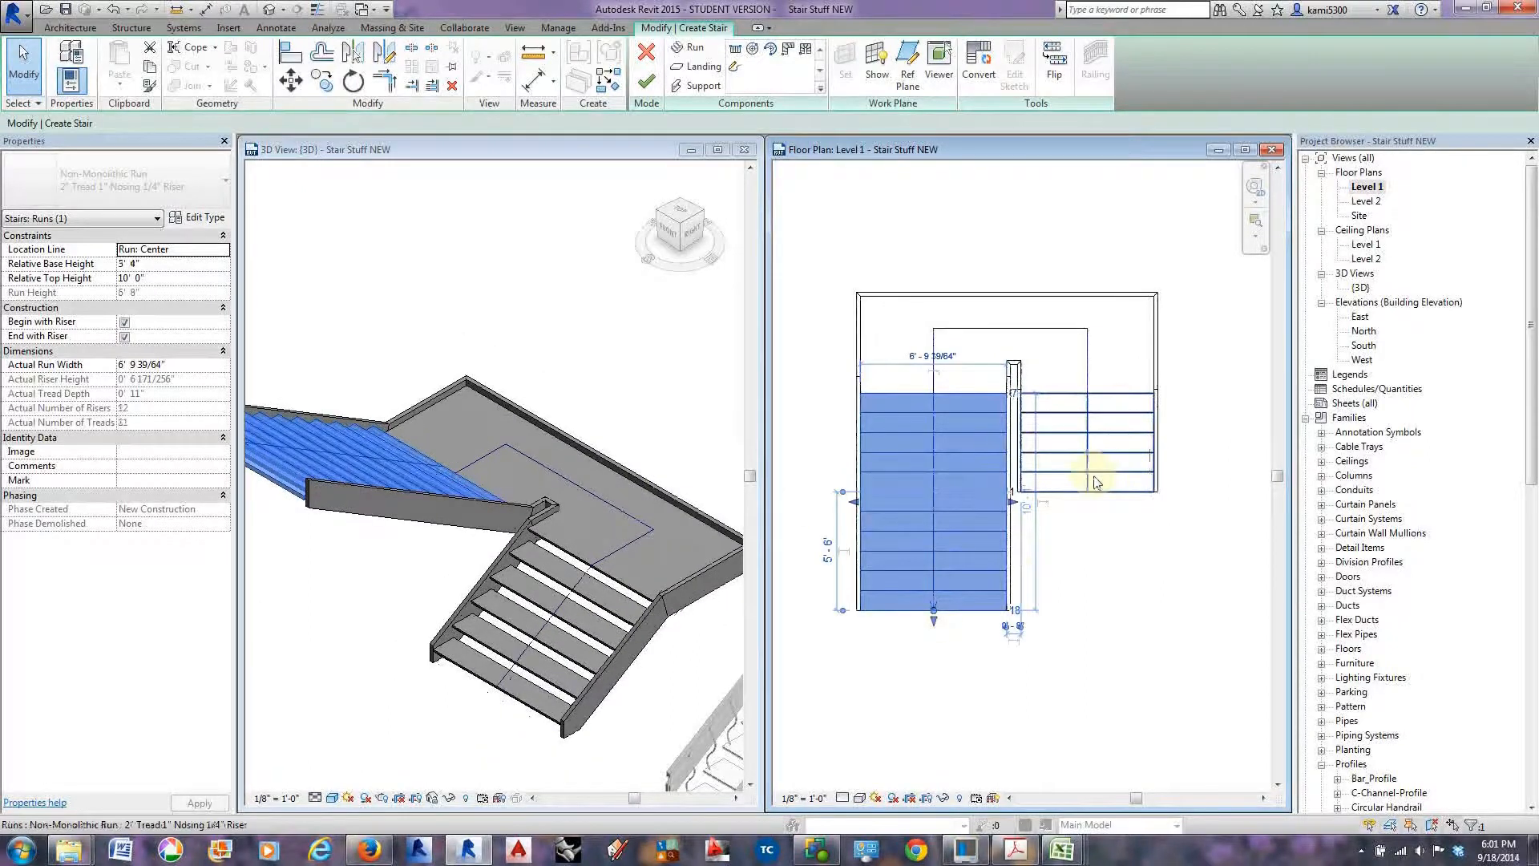
left_click(550, 634)
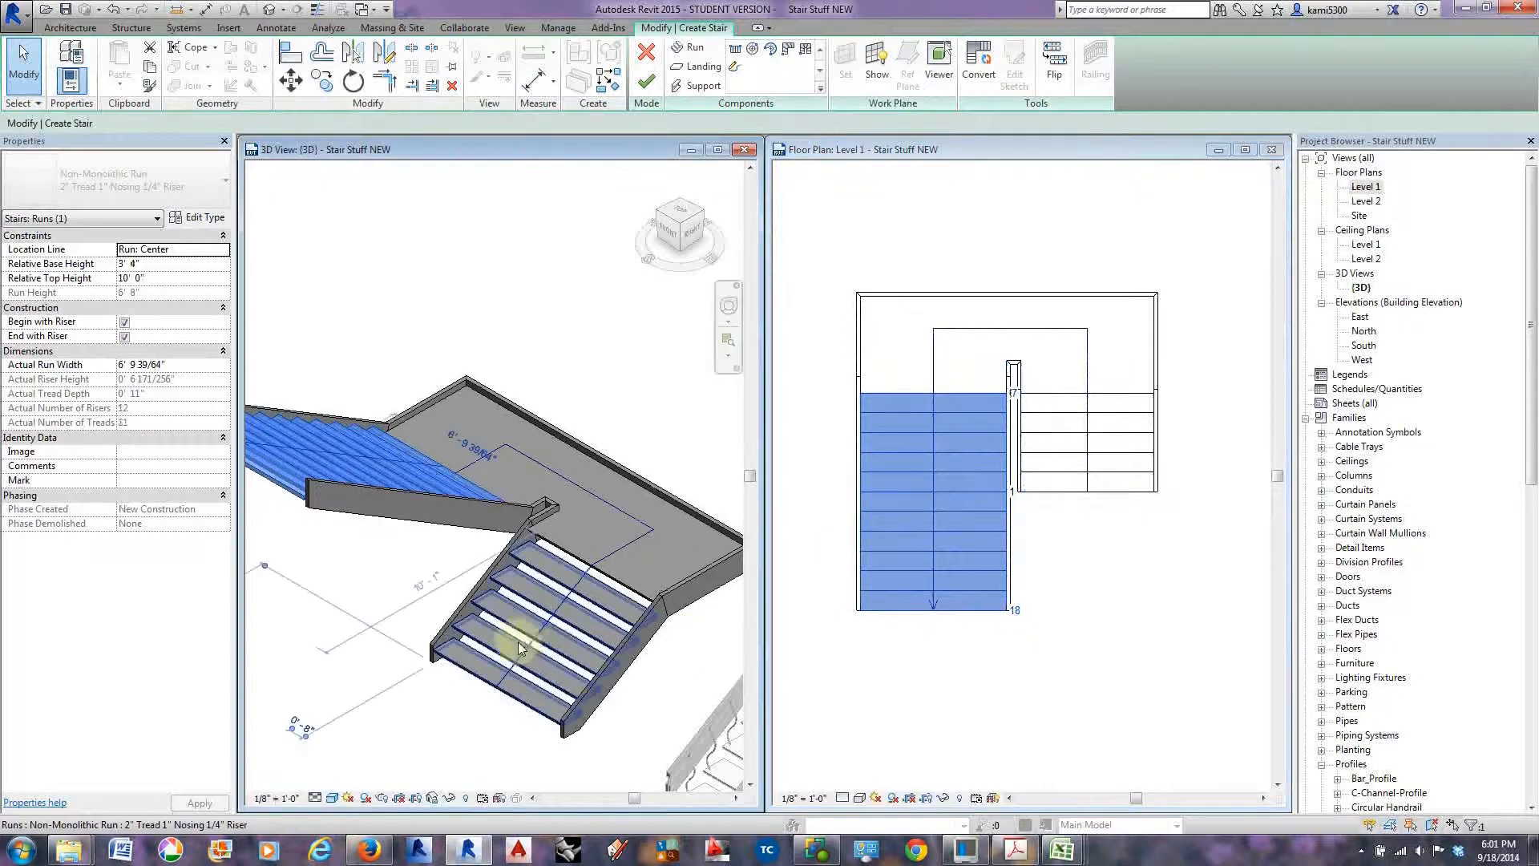
middle_click_drag(628, 685, 553, 670)
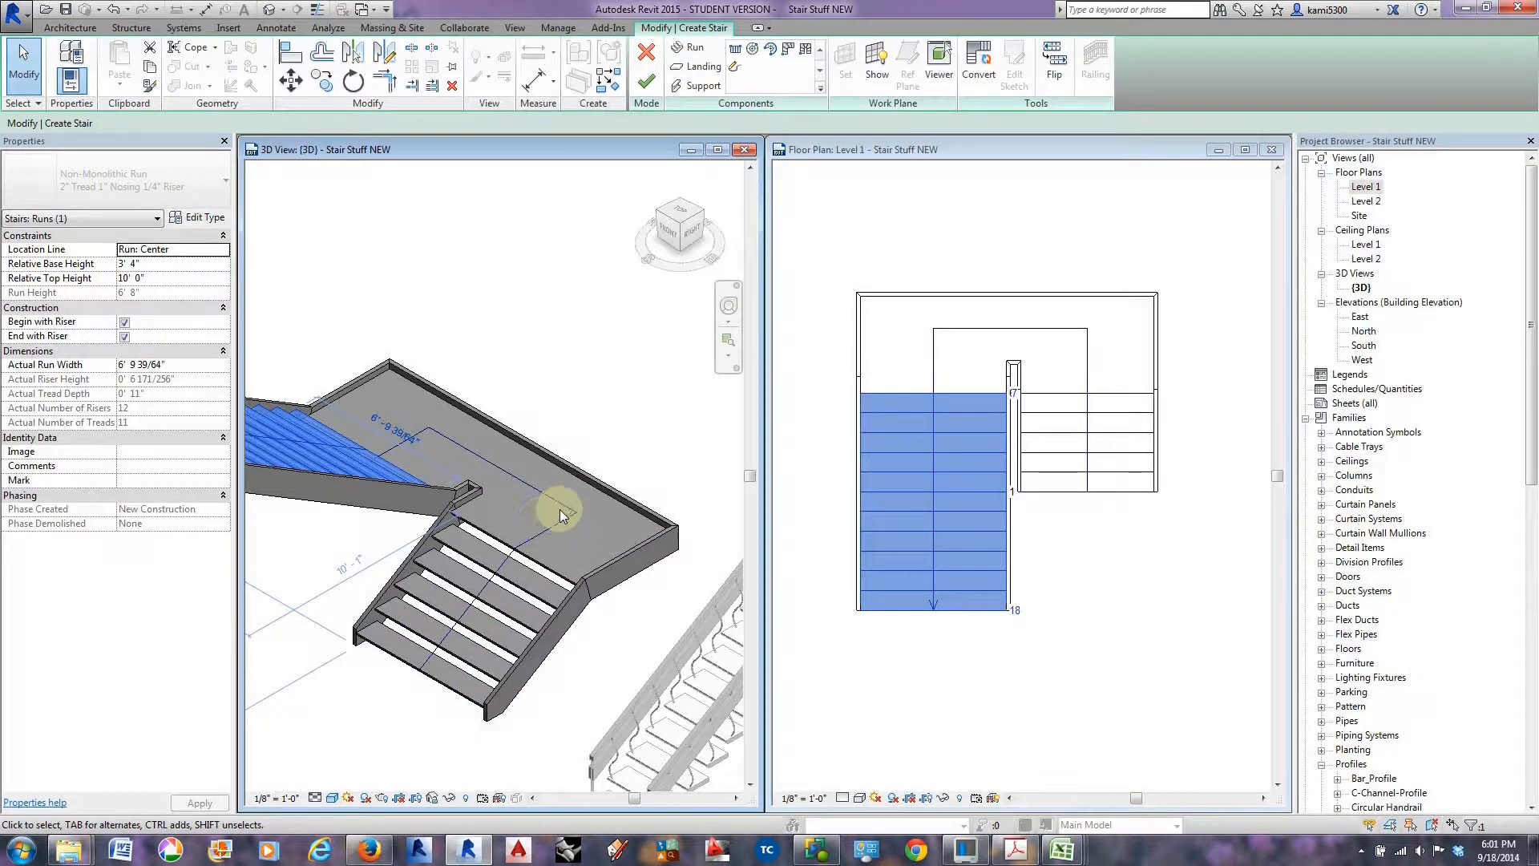
scroll(560, 508, "down", 2)
middle_click_drag(560, 509, 542, 553)
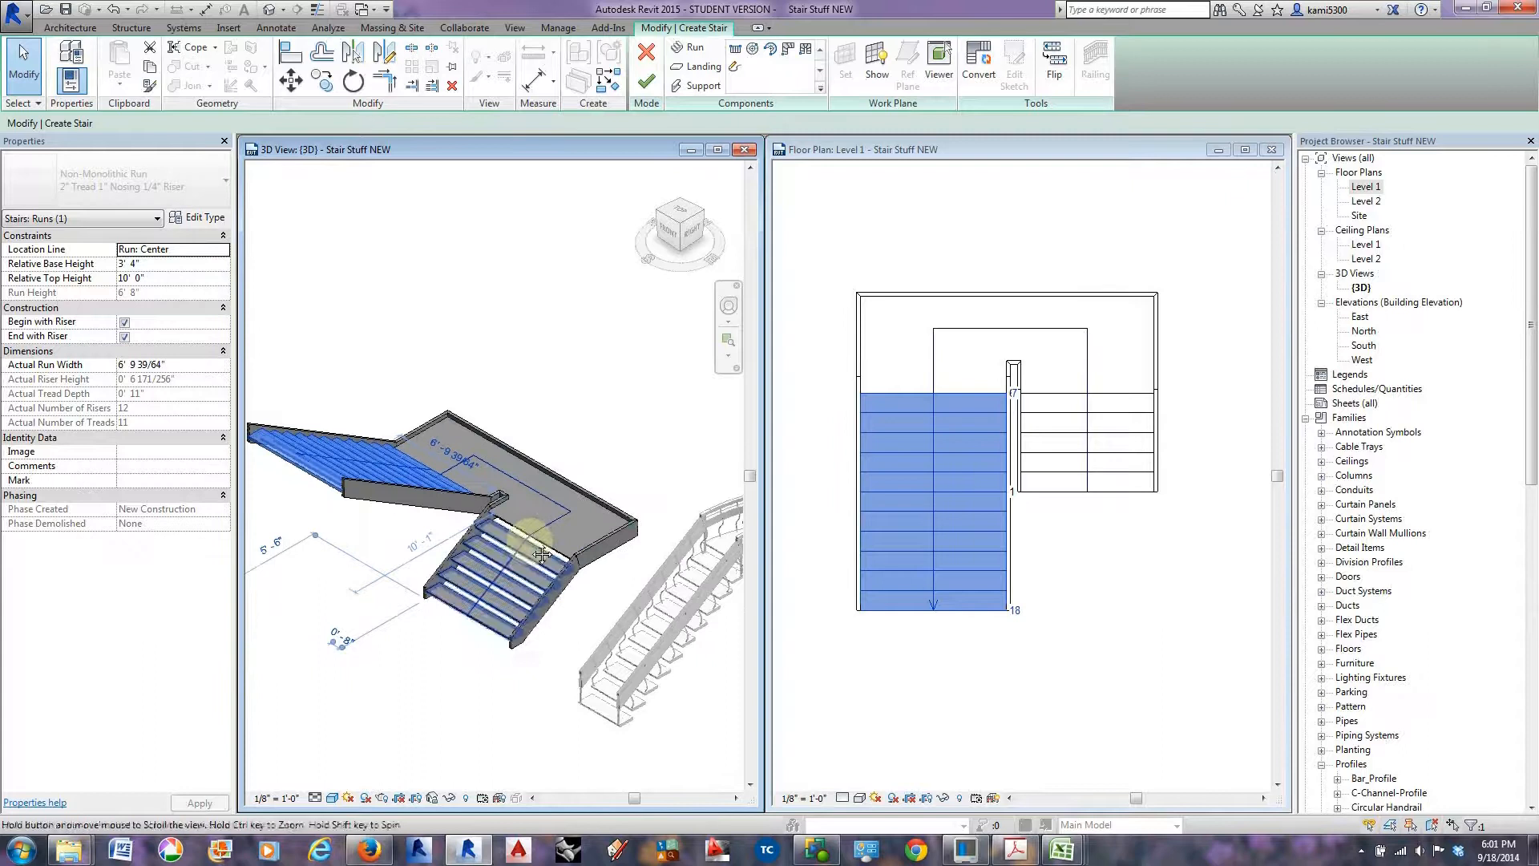
left_click(644, 79)
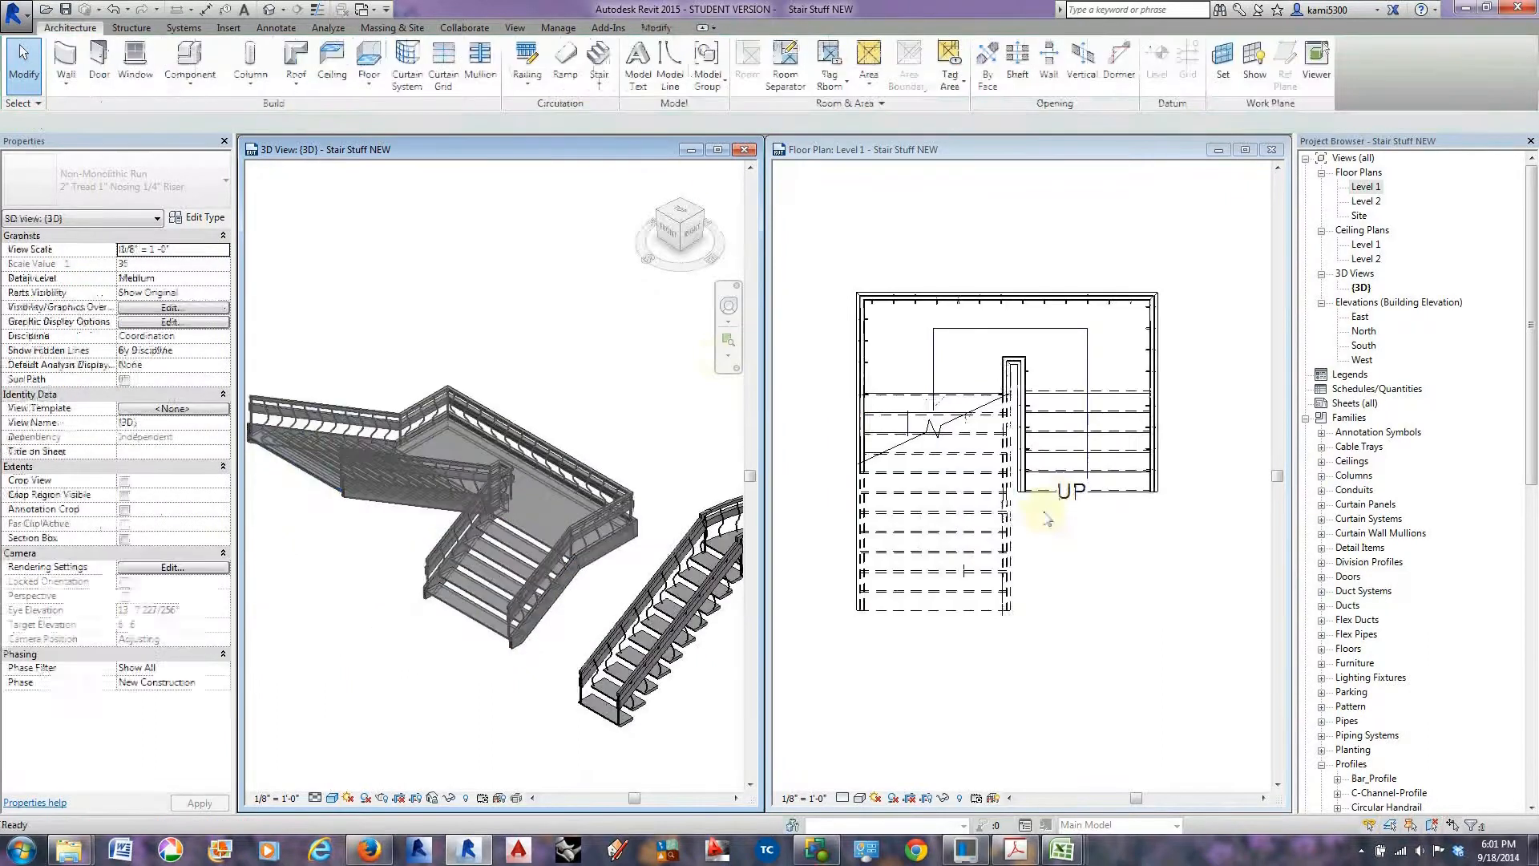
Create a Generic - 12" floor on Level 1 from a rectangle about 19'-5" by 20'-6" around the U-shaped stair.
left_click(1063, 589)
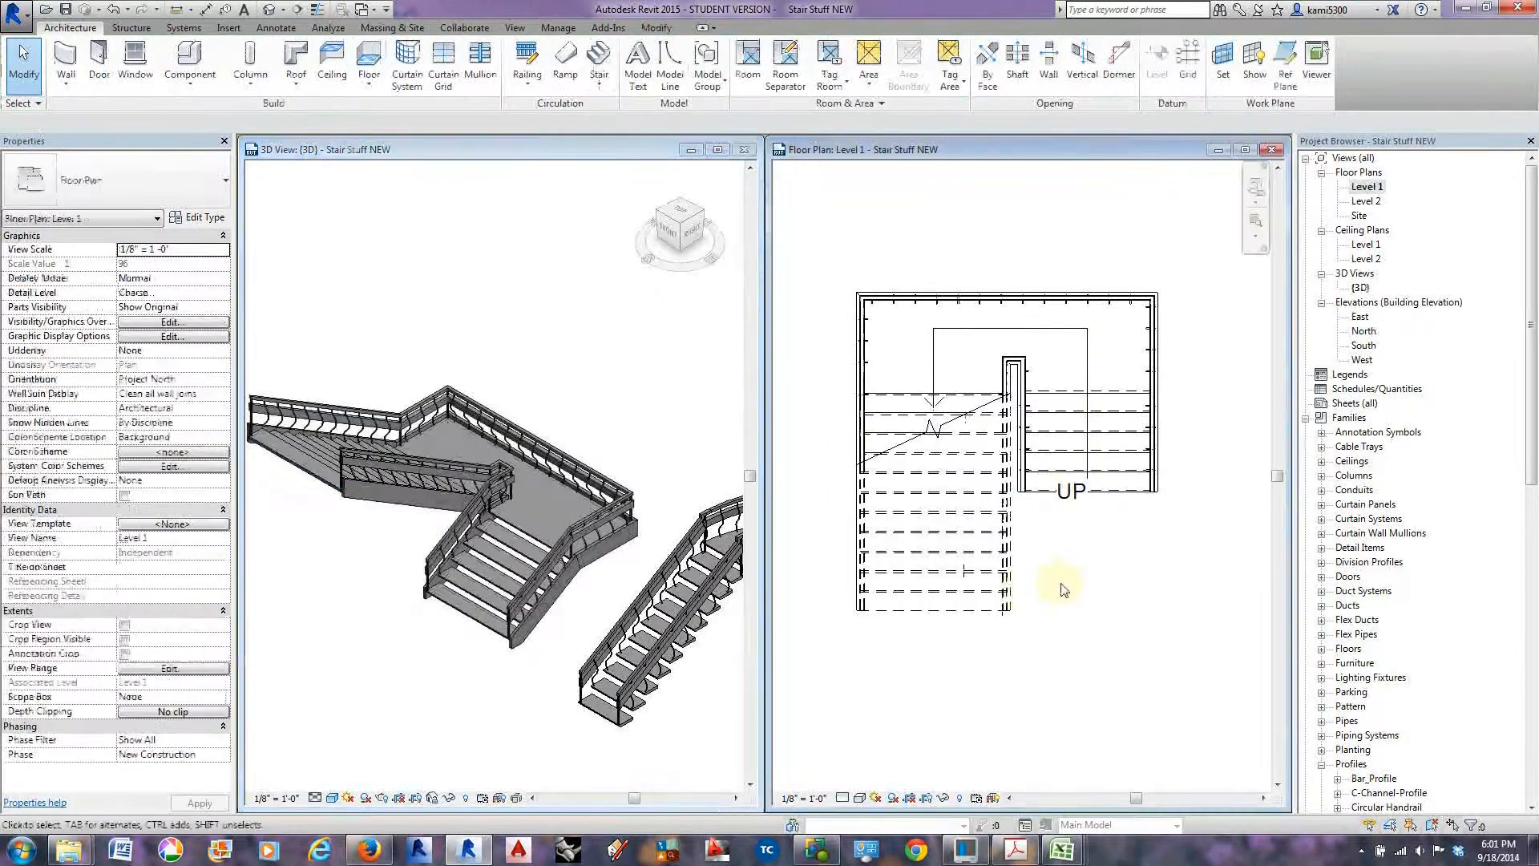
left_click(599, 58)
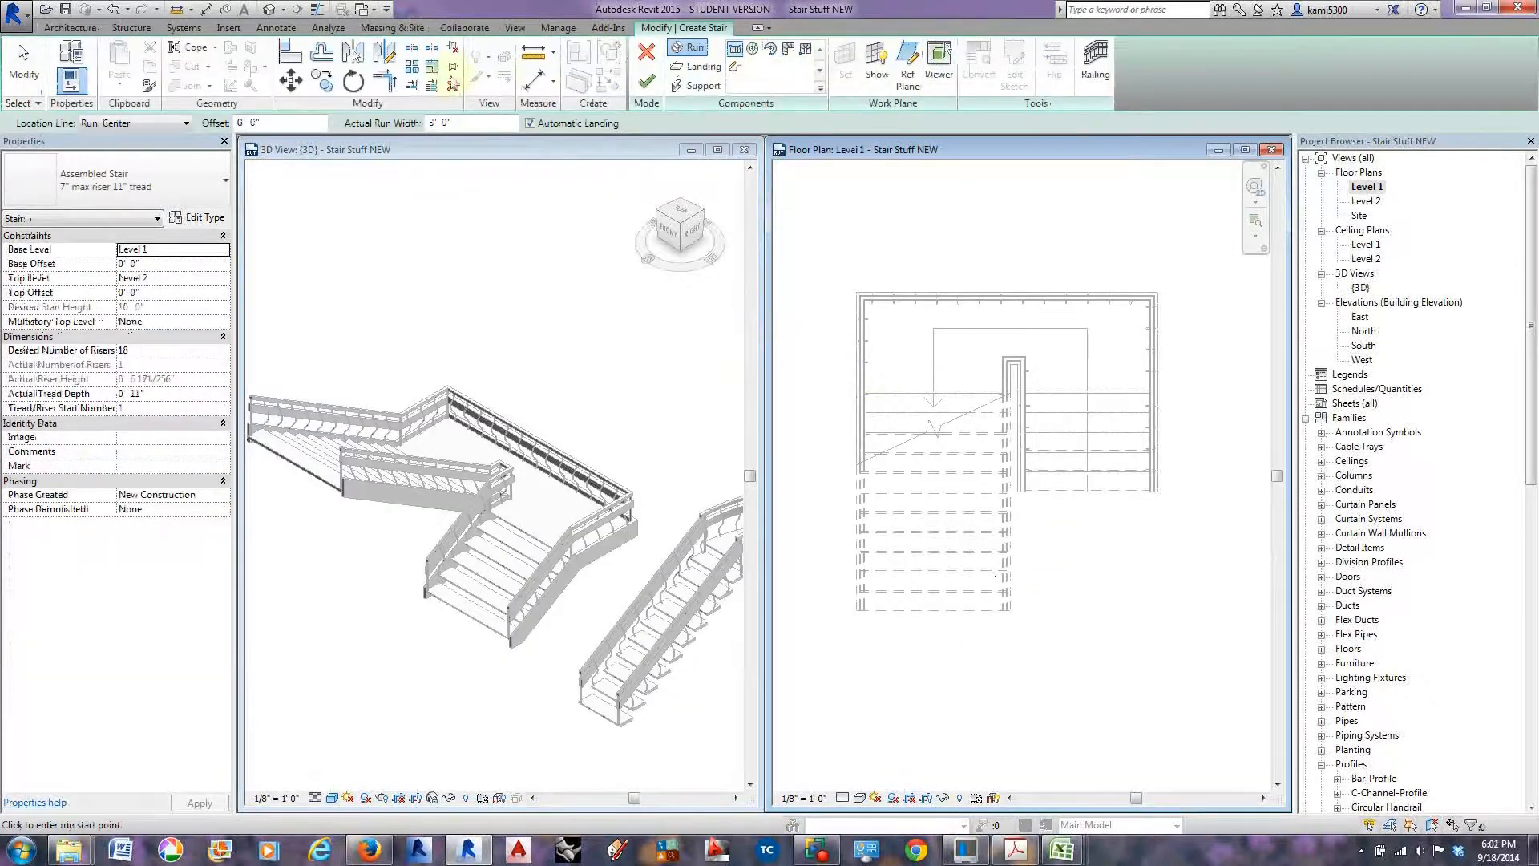
left_click(647, 52)
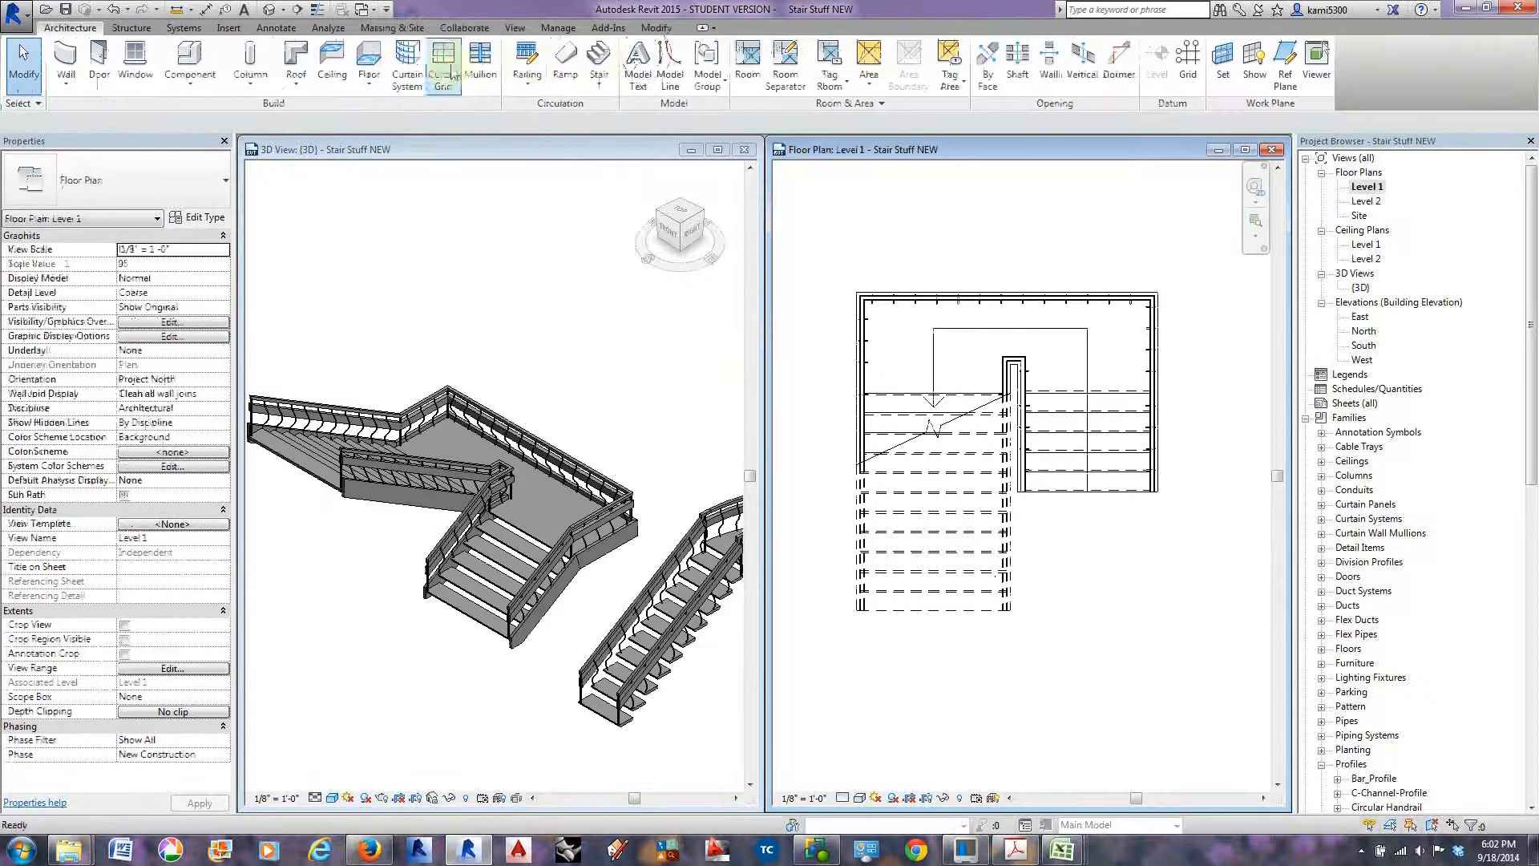
left_click(369, 61)
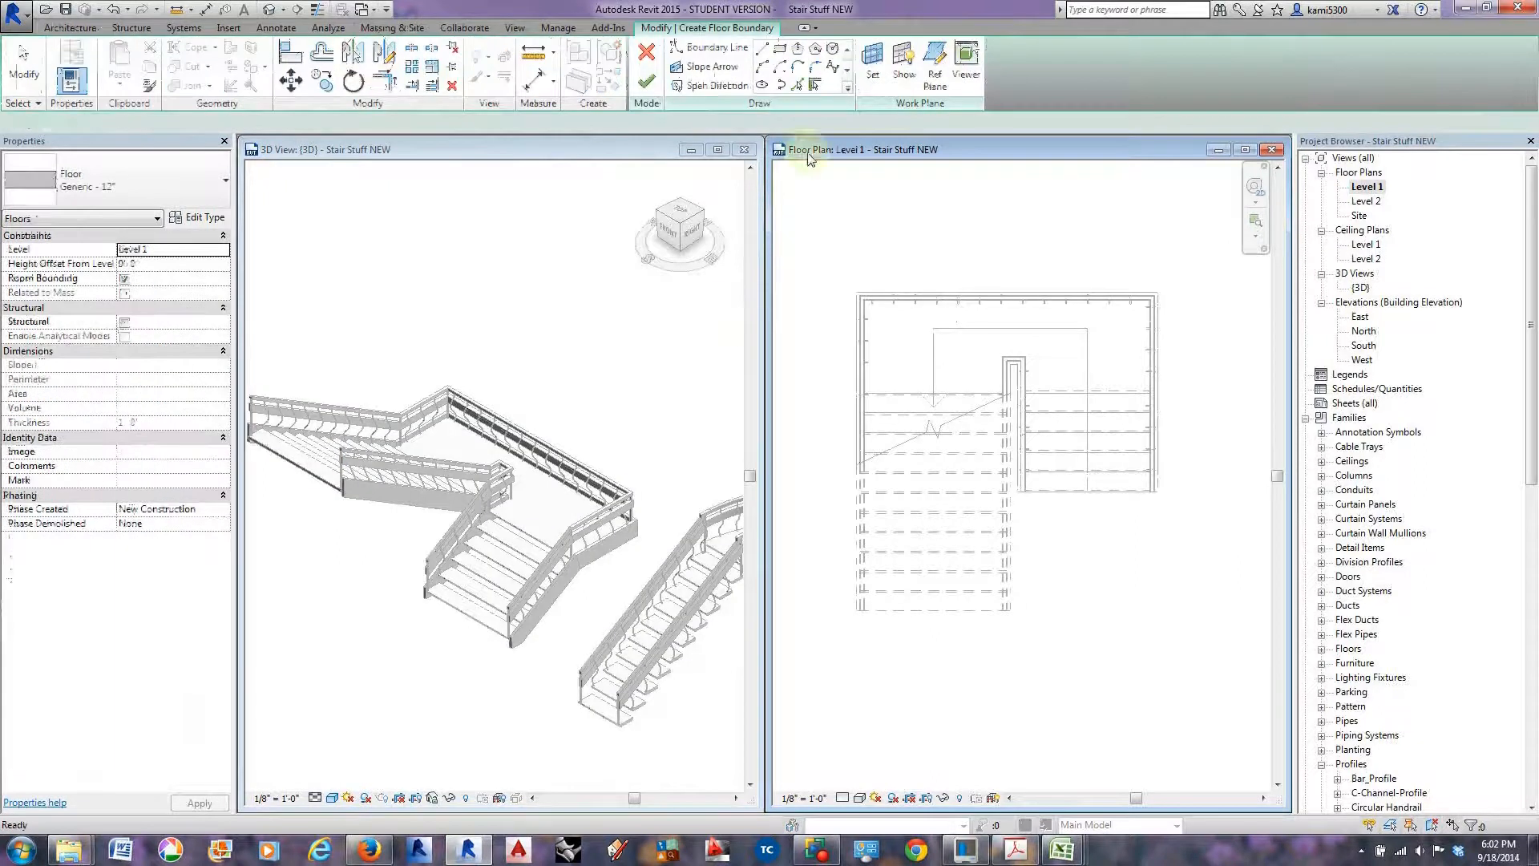
left_click(780, 49)
left_click(797, 251)
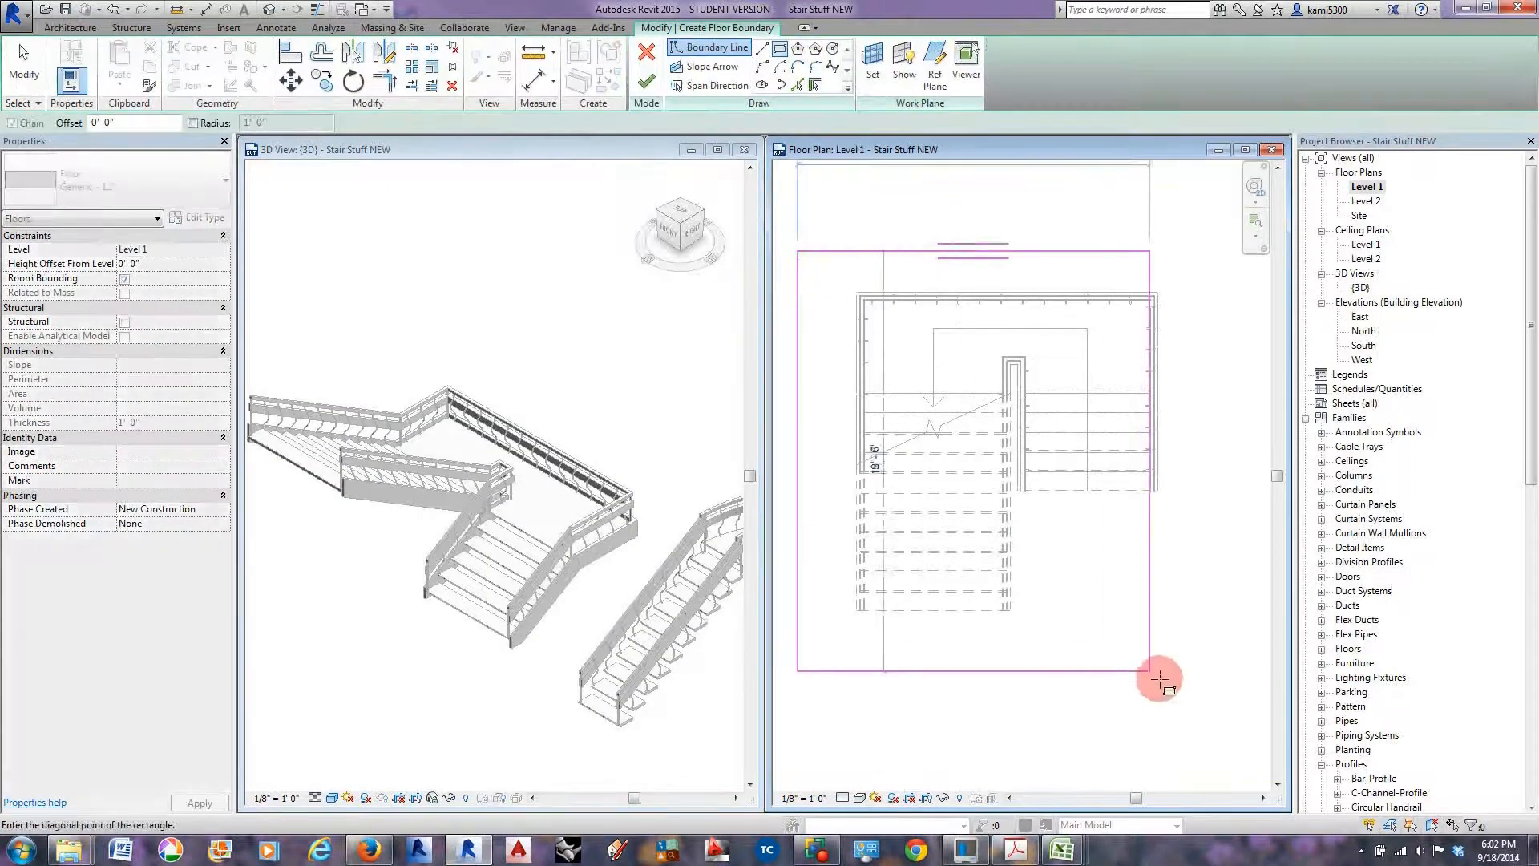
left_click(1216, 693)
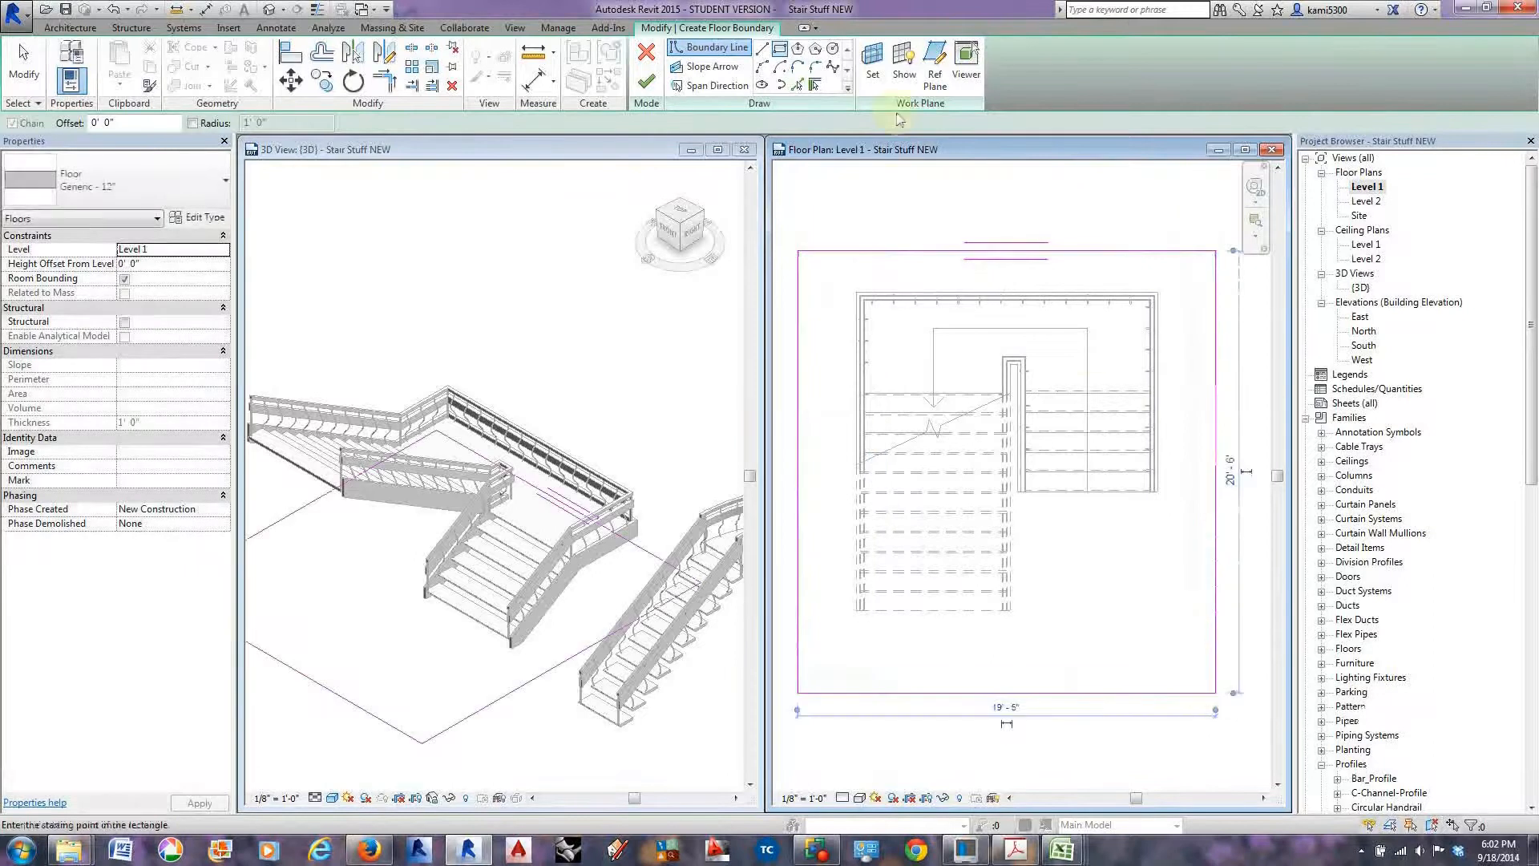
left_click(646, 82)
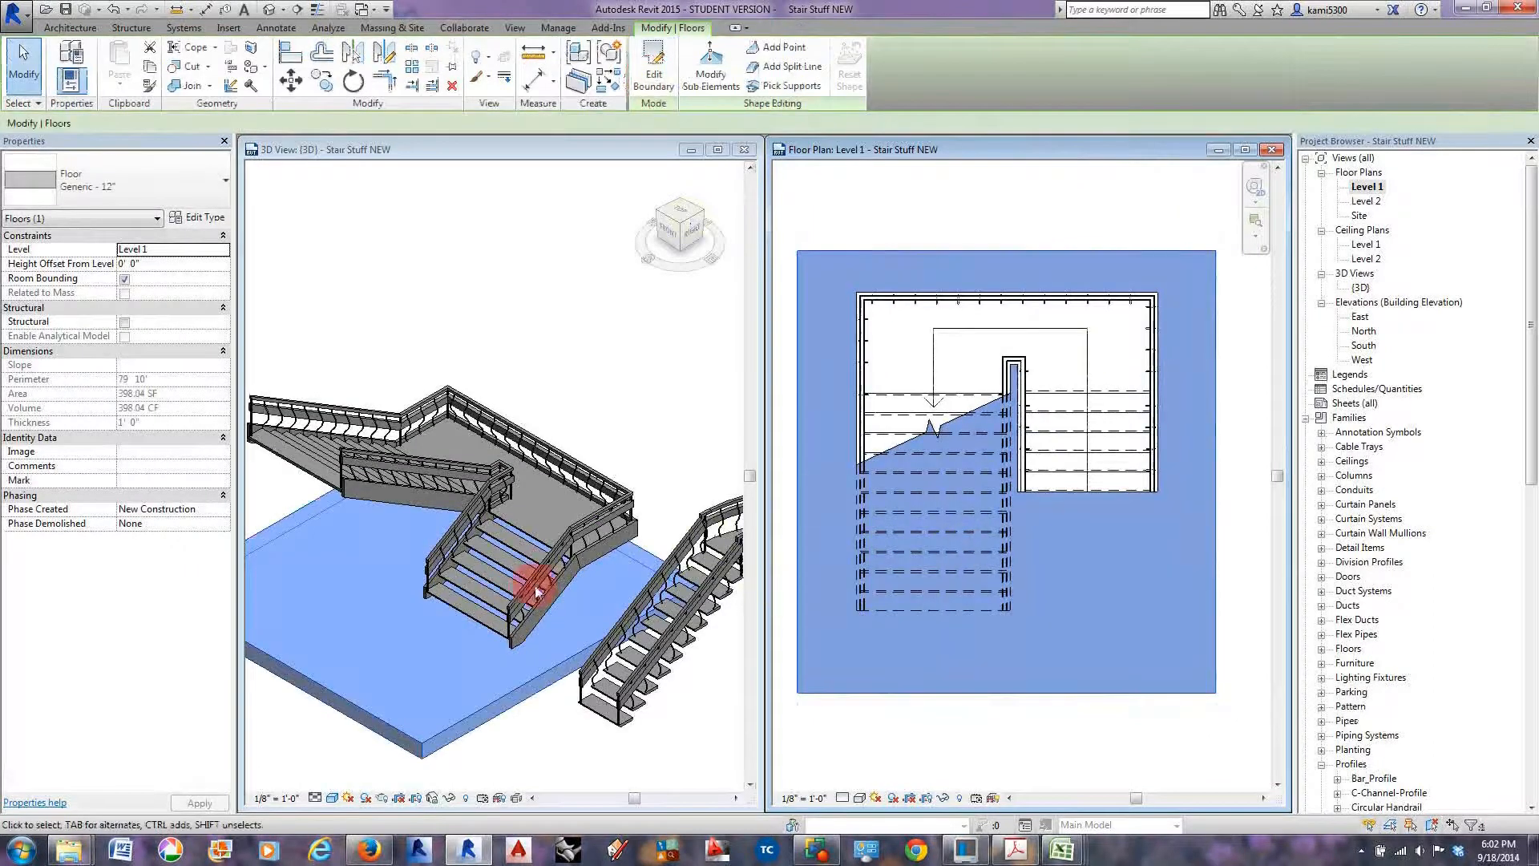
Reopen the U-shaped stair for editing and lengthen the lower run at its start to 10 risers.
middle_click_drag(482, 704, 1107, 481, "shift")
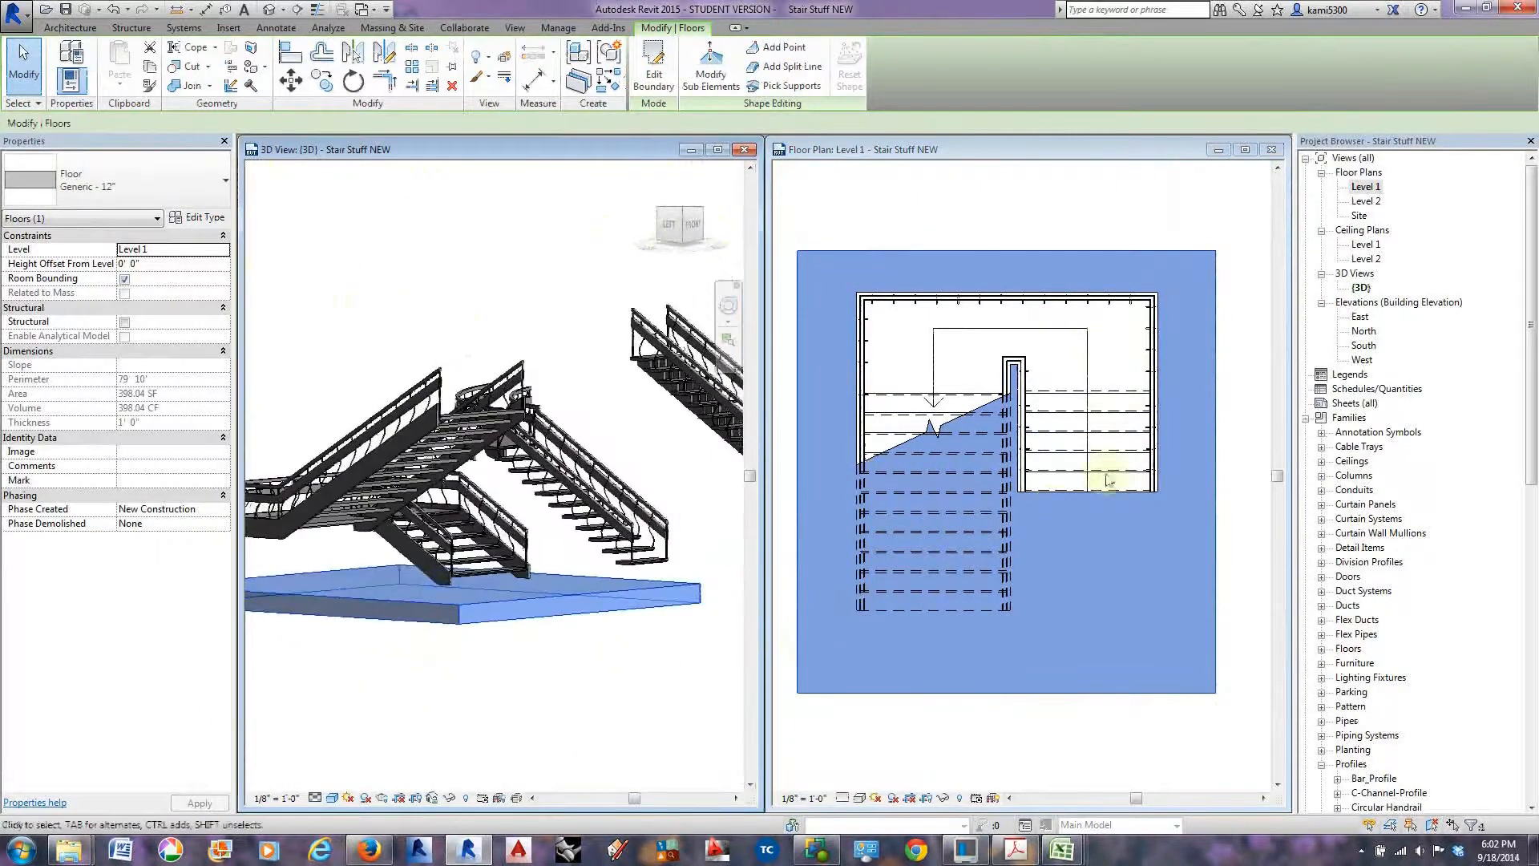
left_click(1089, 398)
left_click(1093, 386)
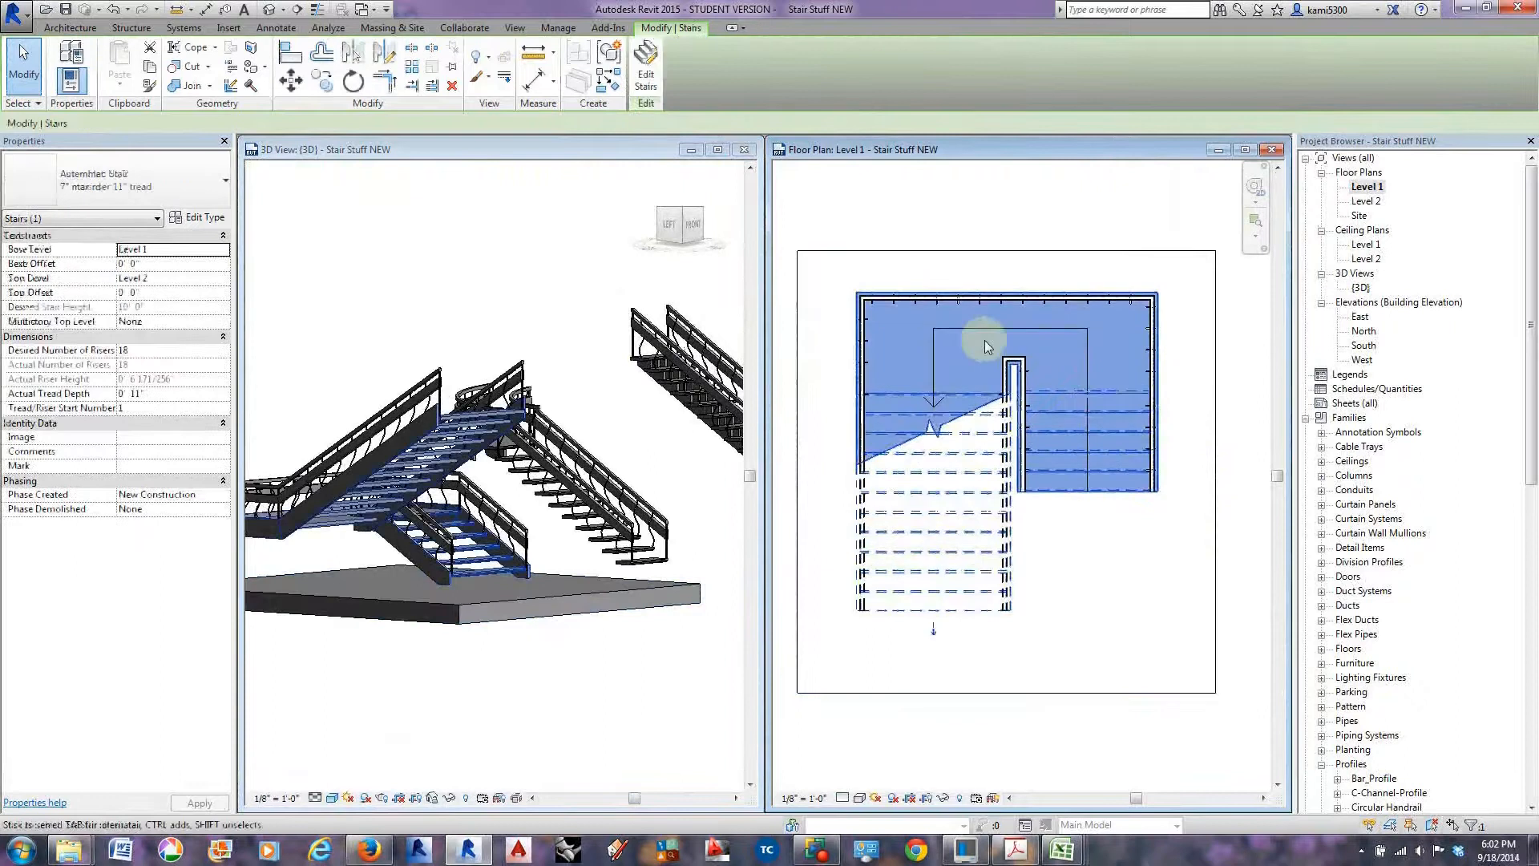
left_click(645, 80)
left_click(1067, 487)
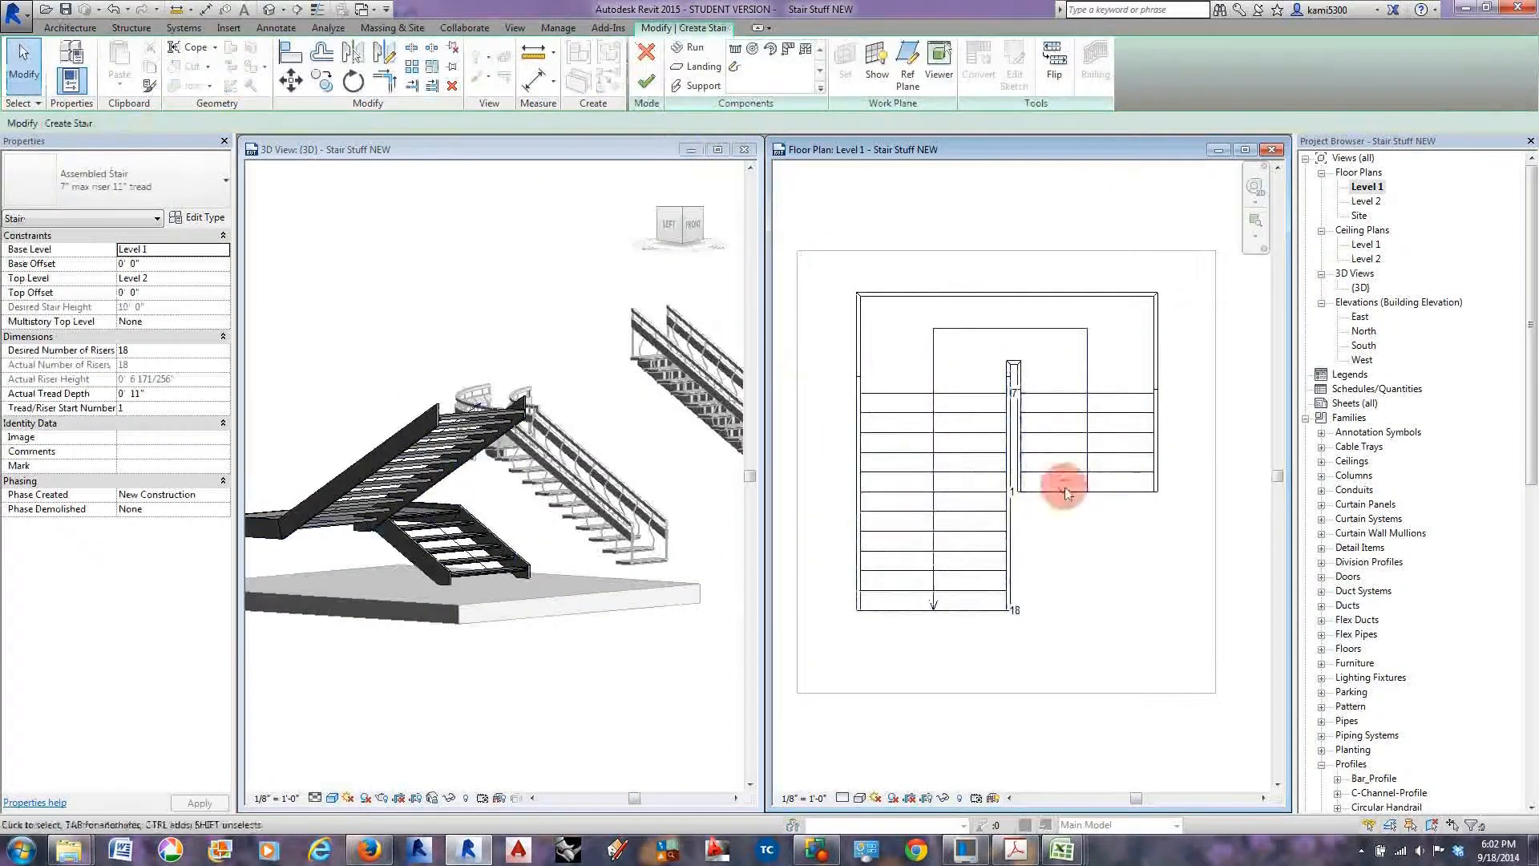
left_click_drag(1085, 496, 1087, 535)
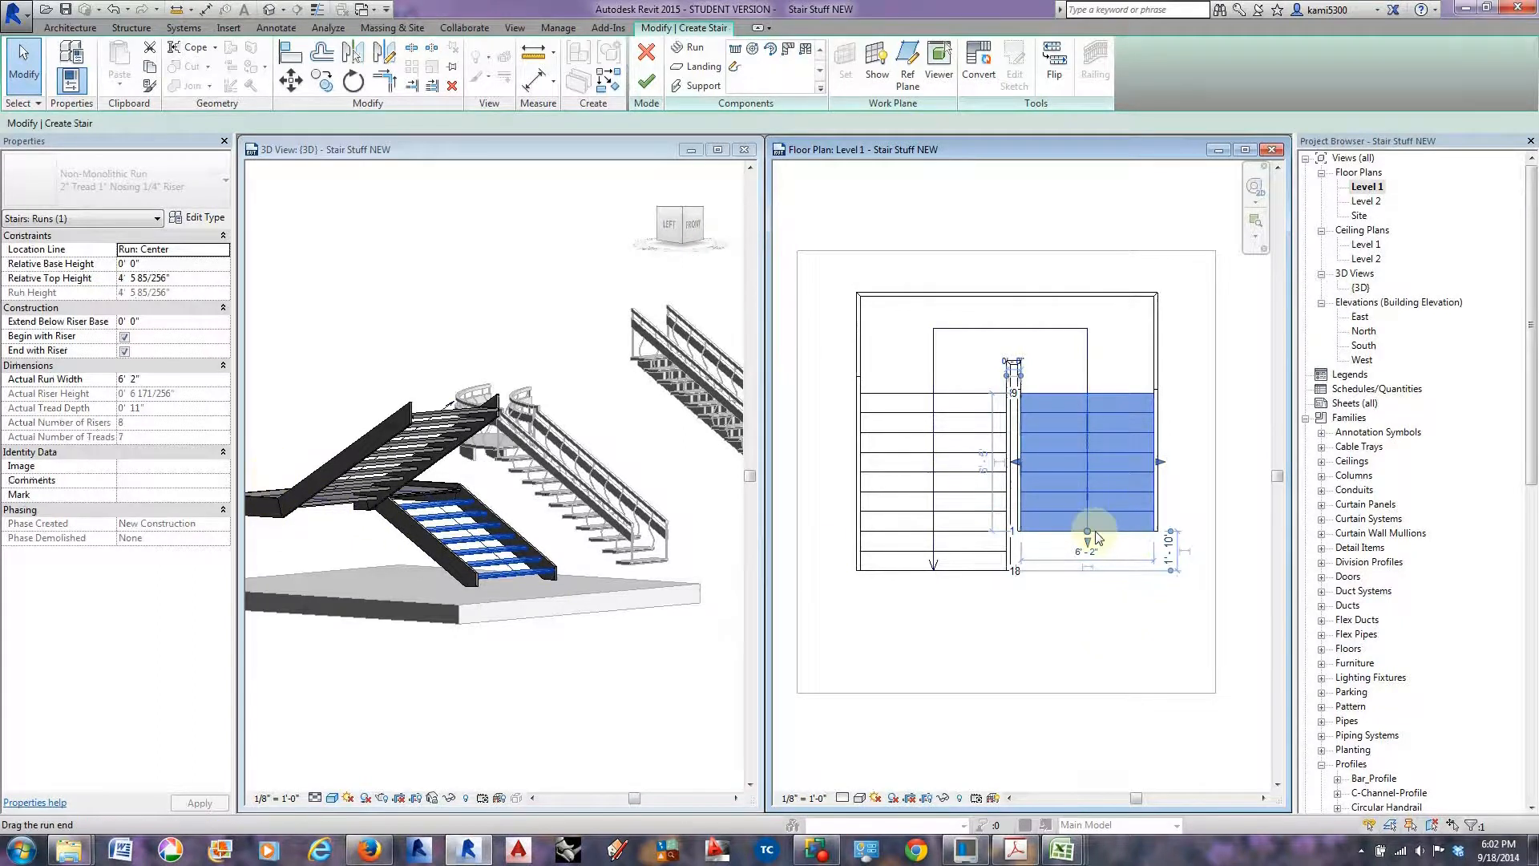
left_click(1084, 559)
left_click_drag(1084, 559, 1086, 571)
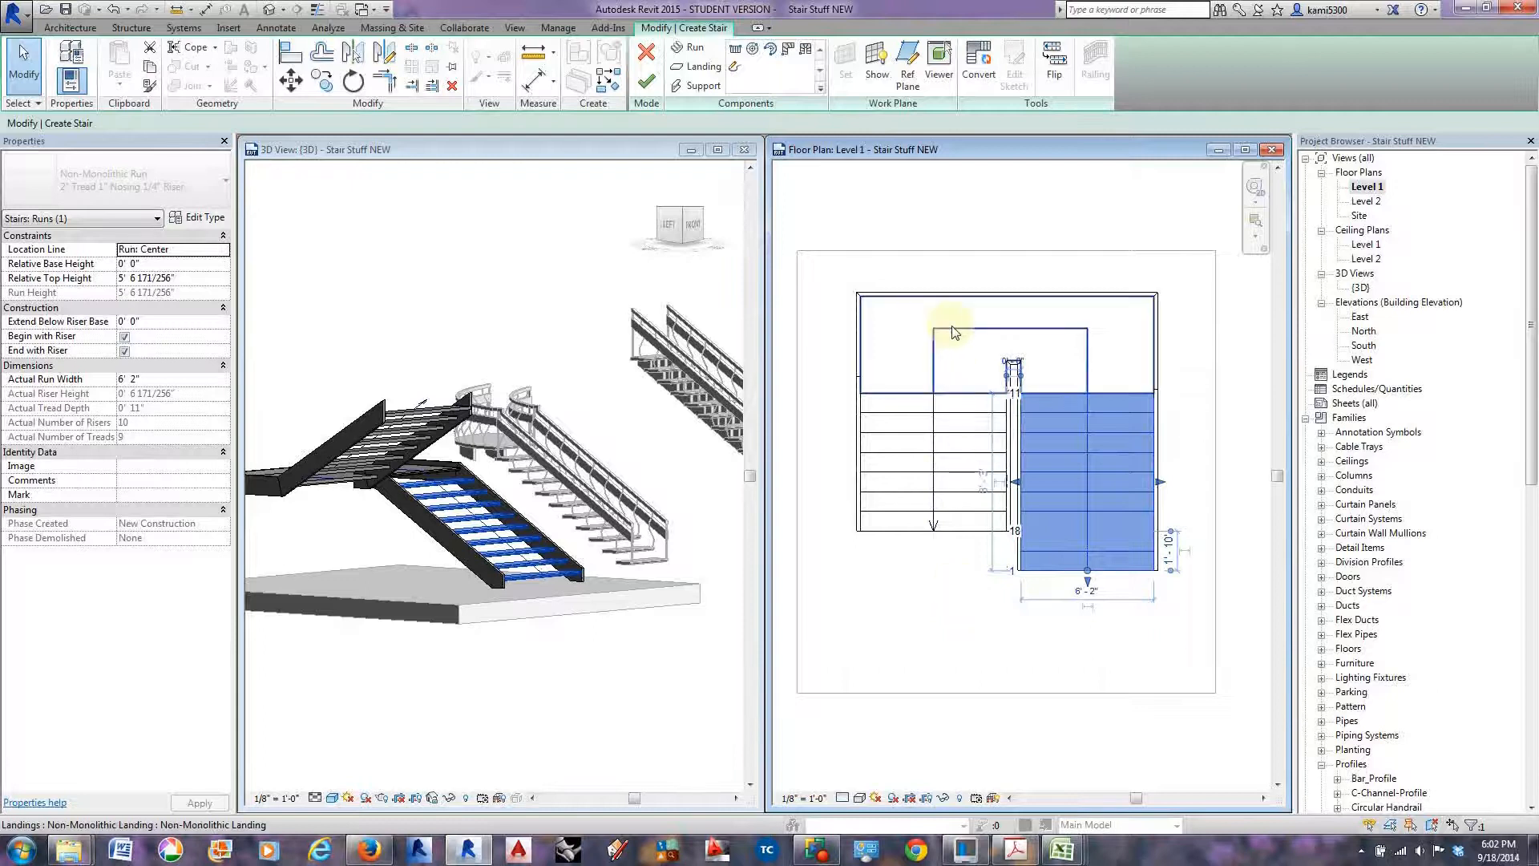
Extend the outer edge of the landing outward to a depth dimension of about 4'-0".
left_click(1094, 458)
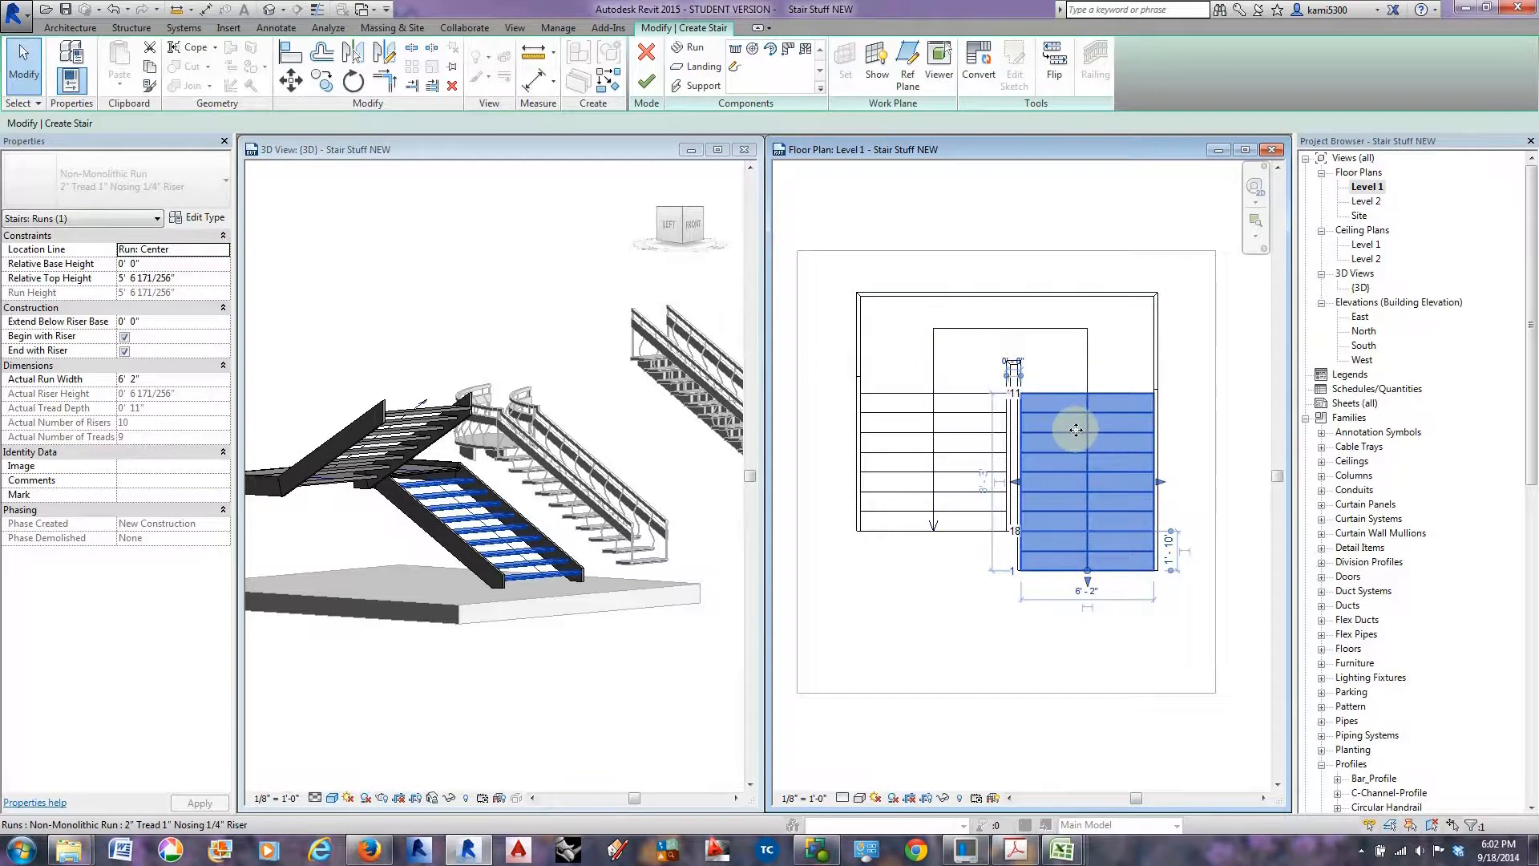
left_click(1033, 334)
scroll(1032, 333, "down", 3)
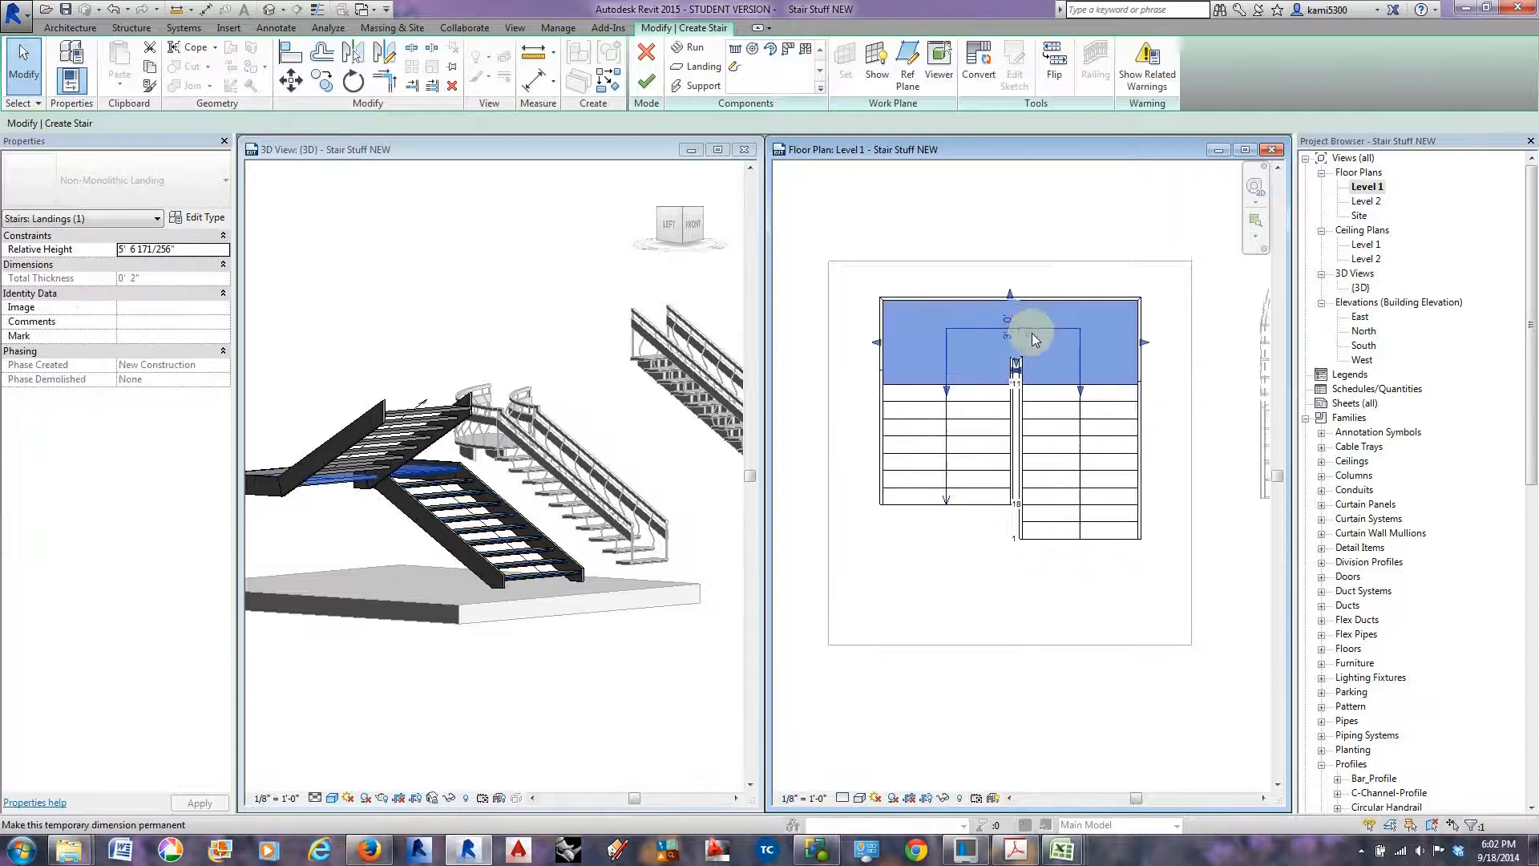
middle_click_drag(1056, 389, 1008, 465)
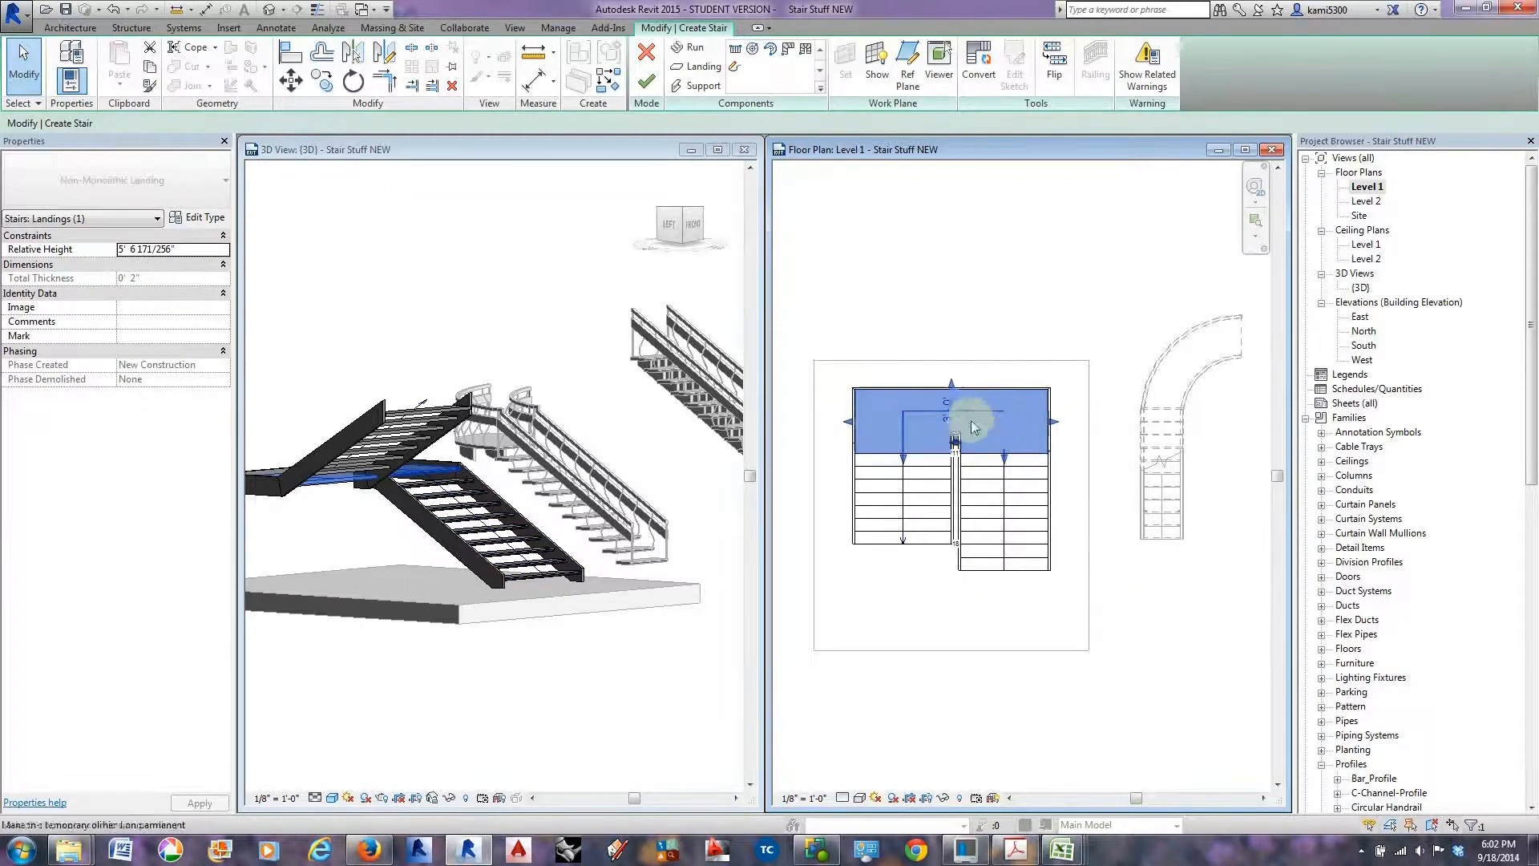
left_click_drag(951, 387, 951, 372)
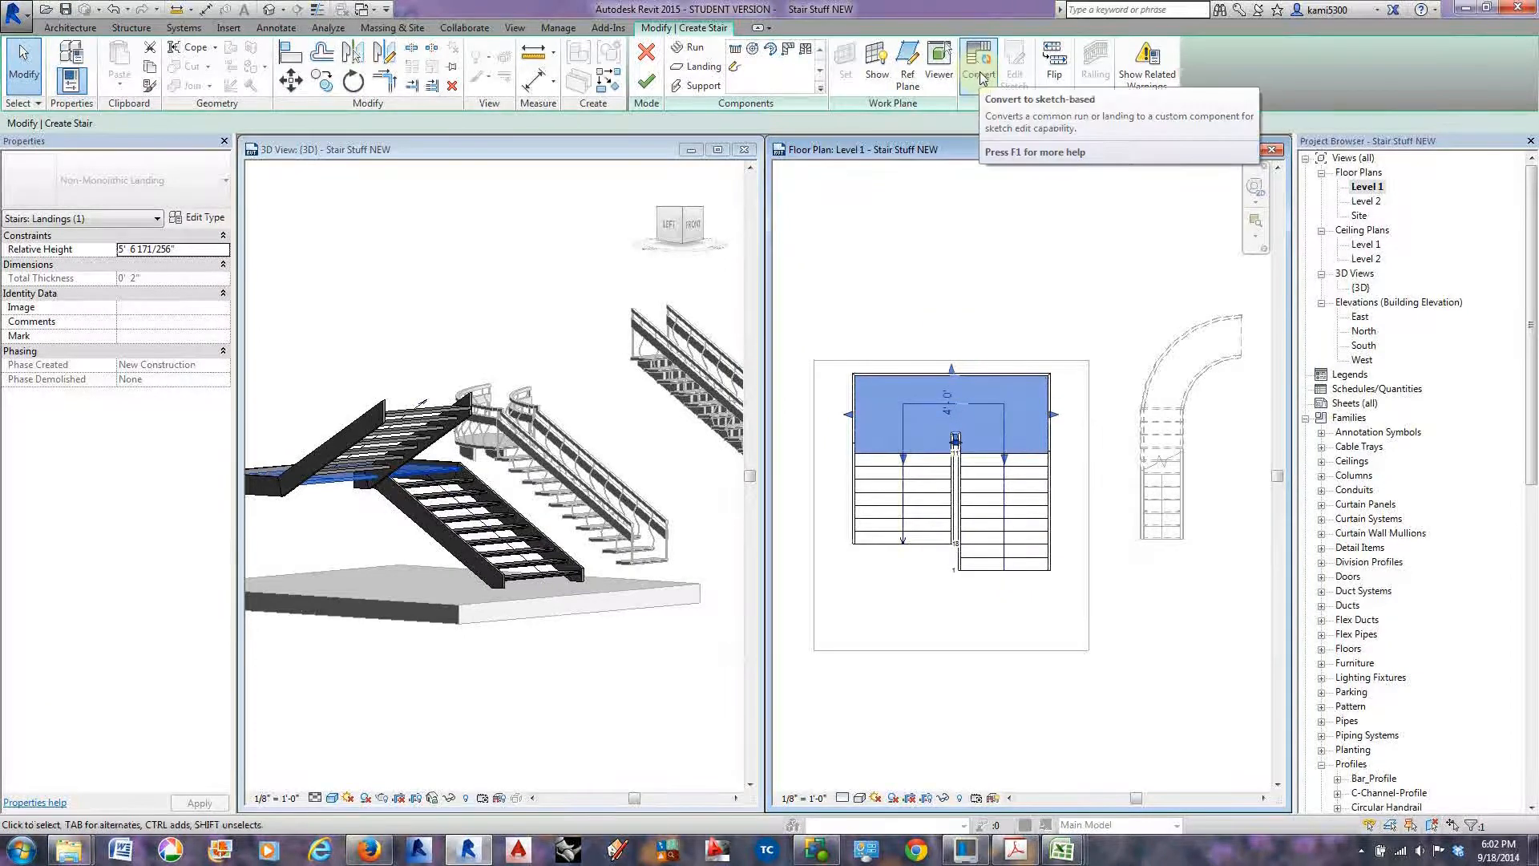
Convert the landing to a custom sketch-based component and open its sketch for editing.
left_click(981, 77)
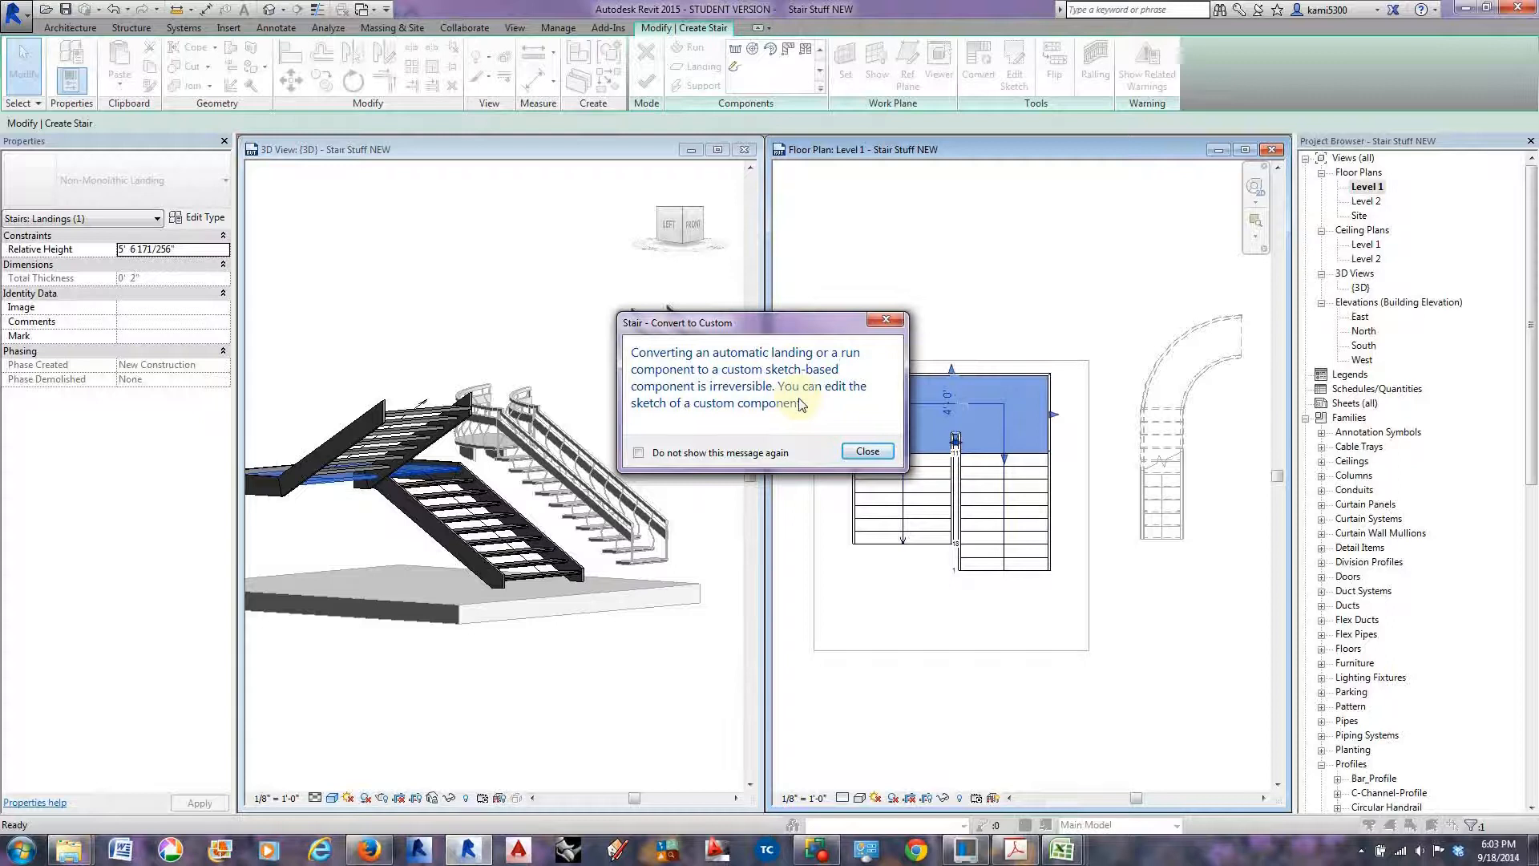
left_click(861, 442)
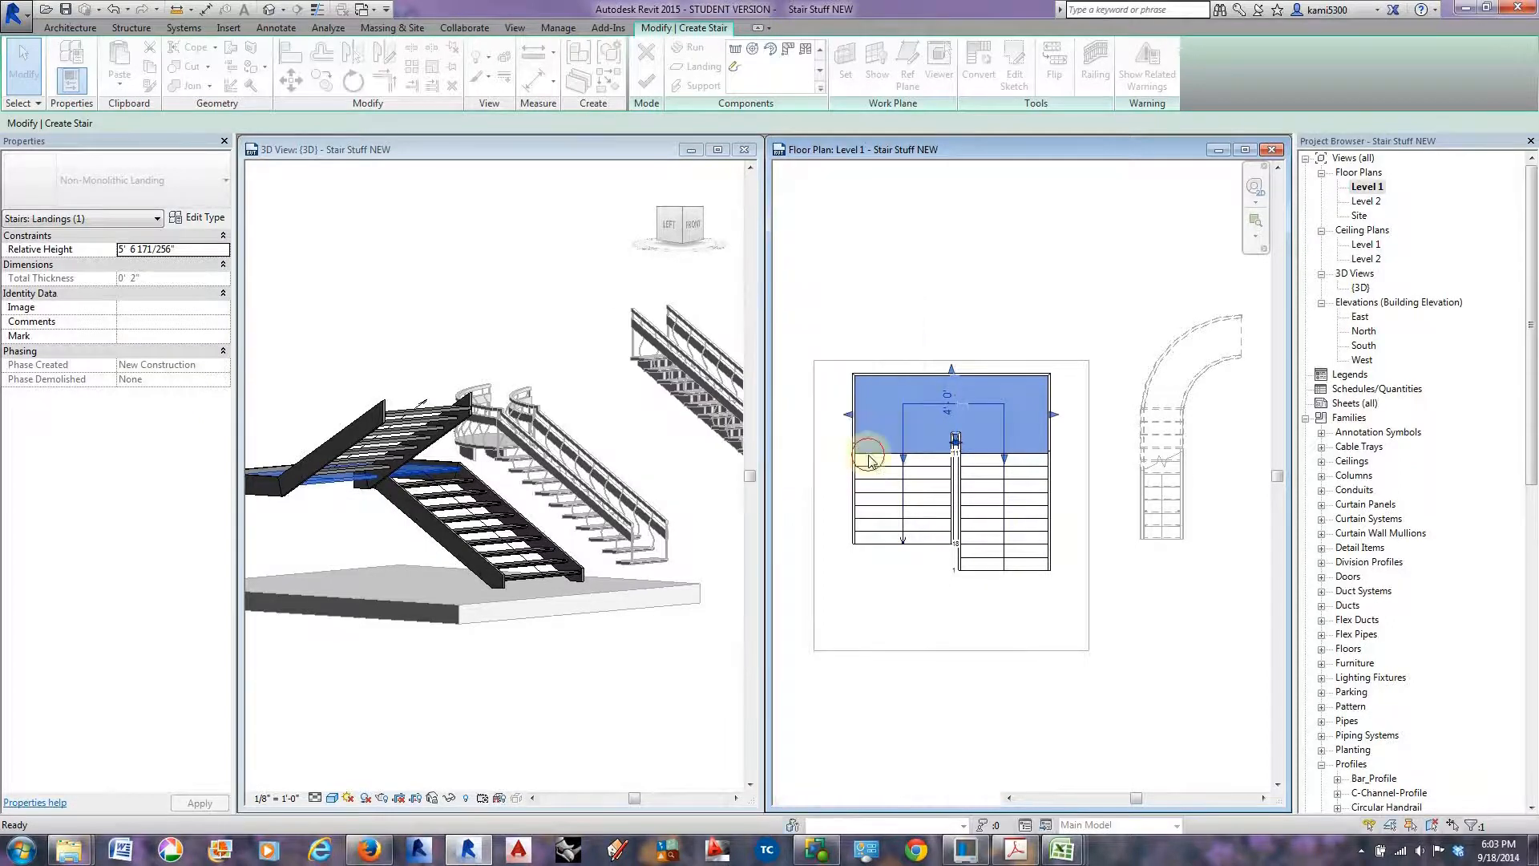
left_click(1015, 77)
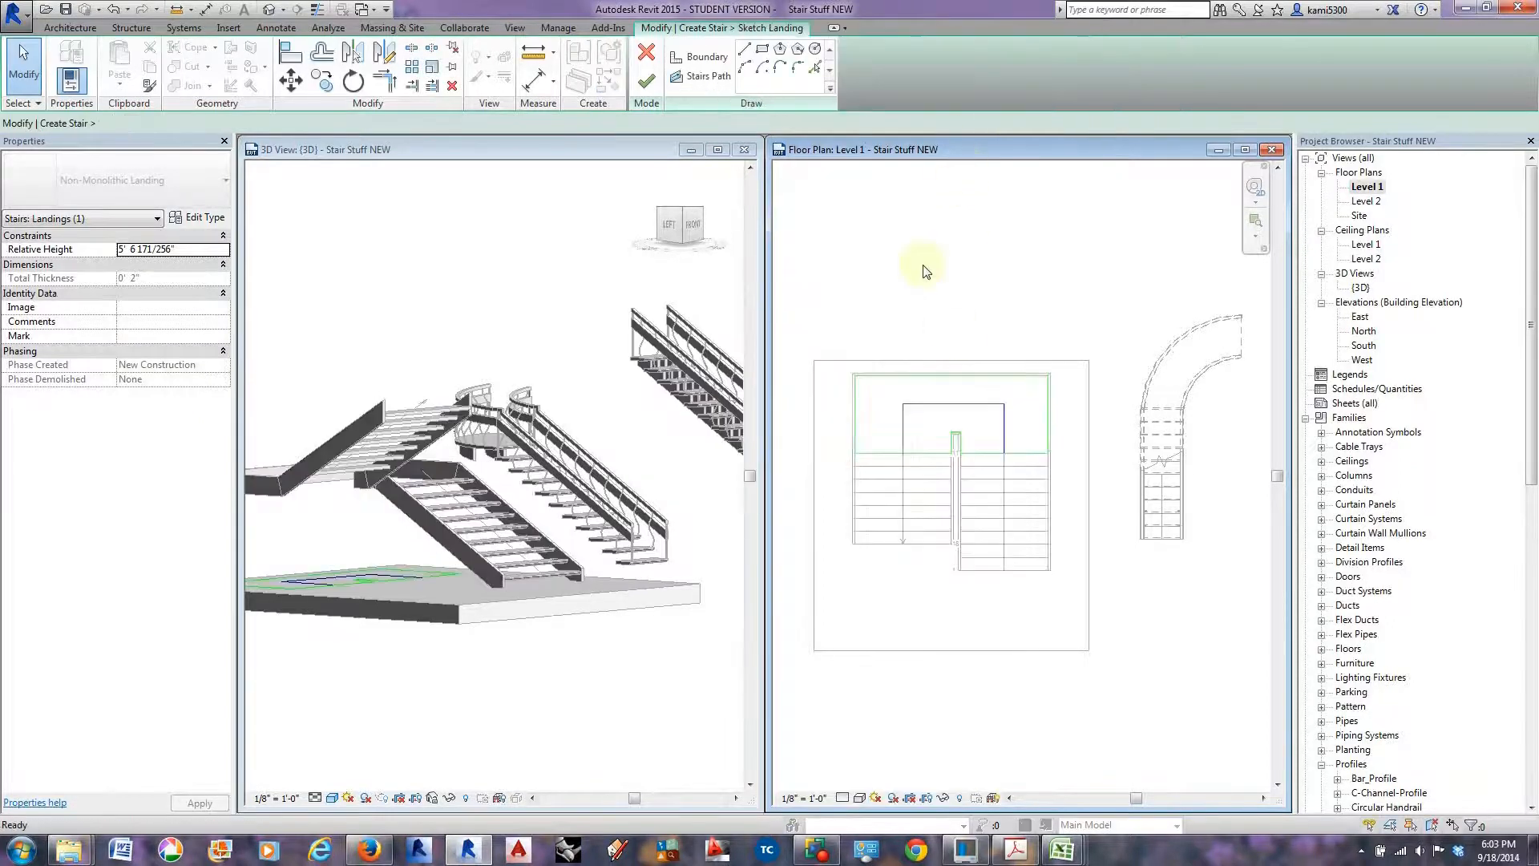
Examine the boundary lines of the landing sketch in the Level 1 floor plan.
scroll(886, 388, "up", 3)
middle_click_drag(900, 431, 886, 425)
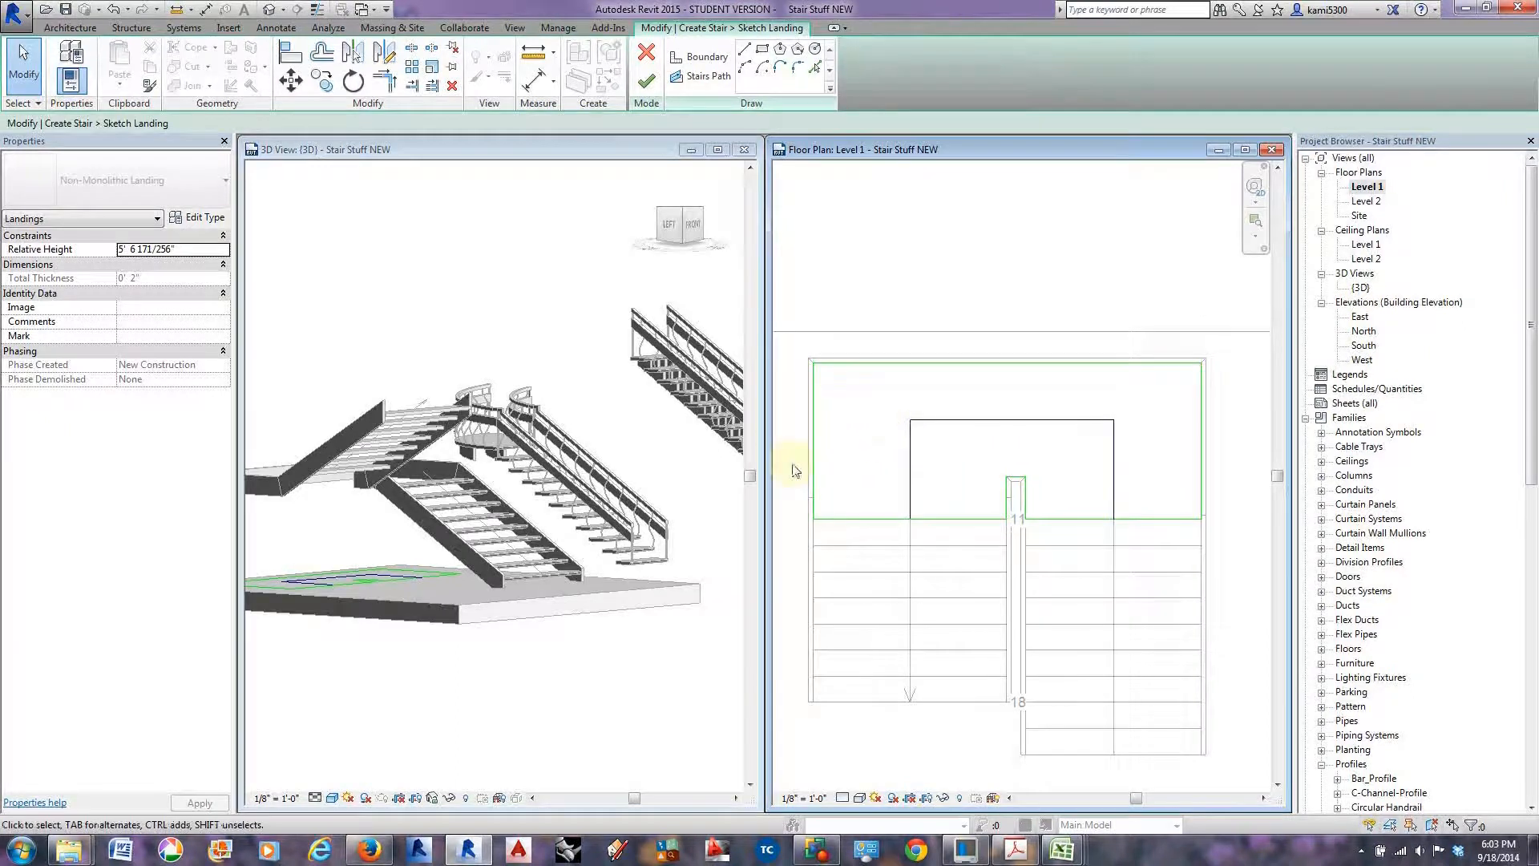
left_click(816, 407)
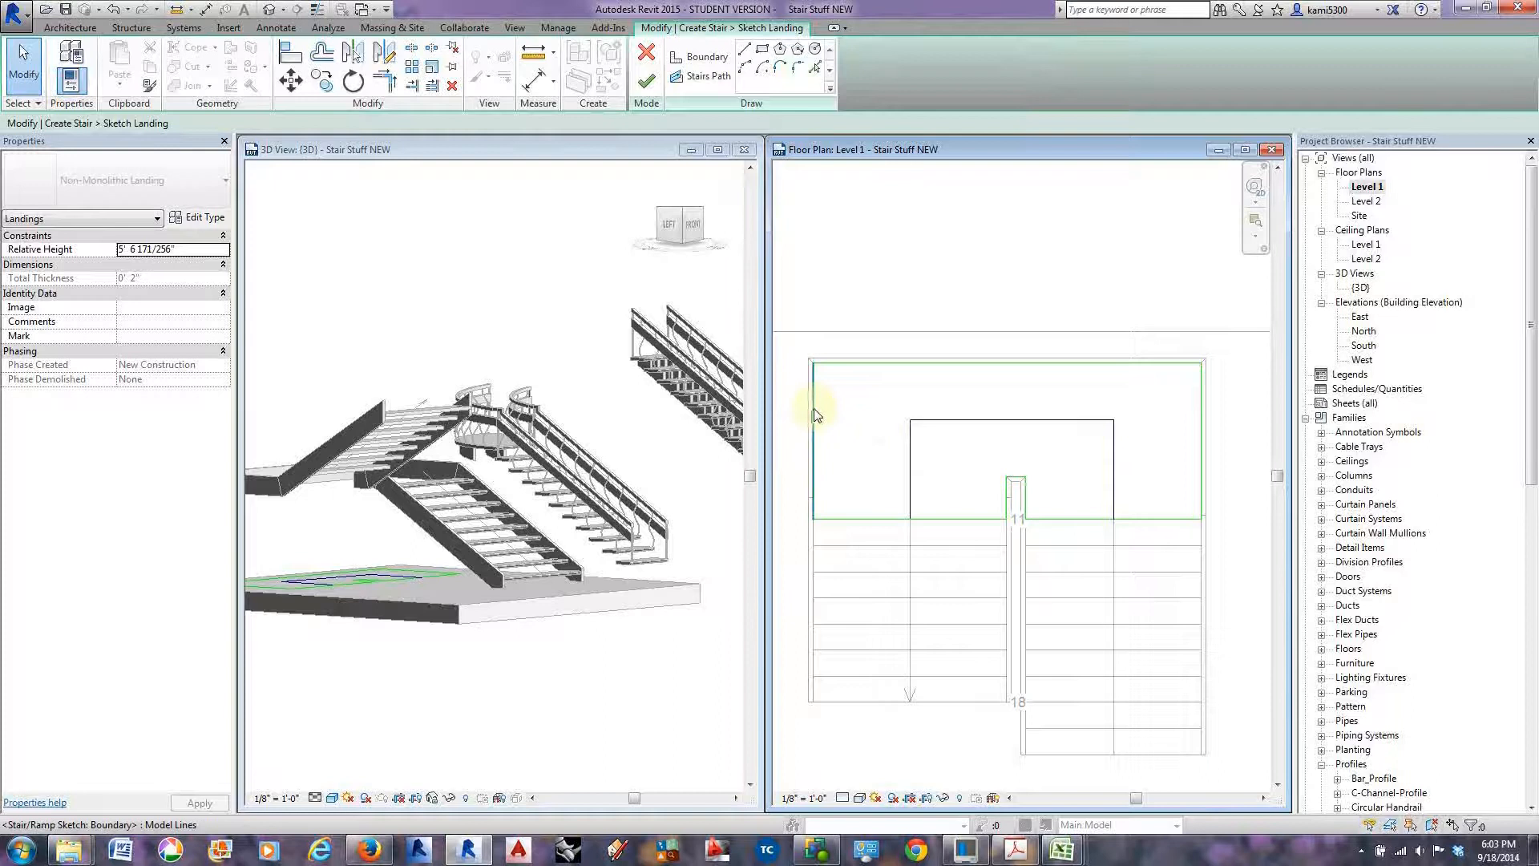
left_click(844, 362)
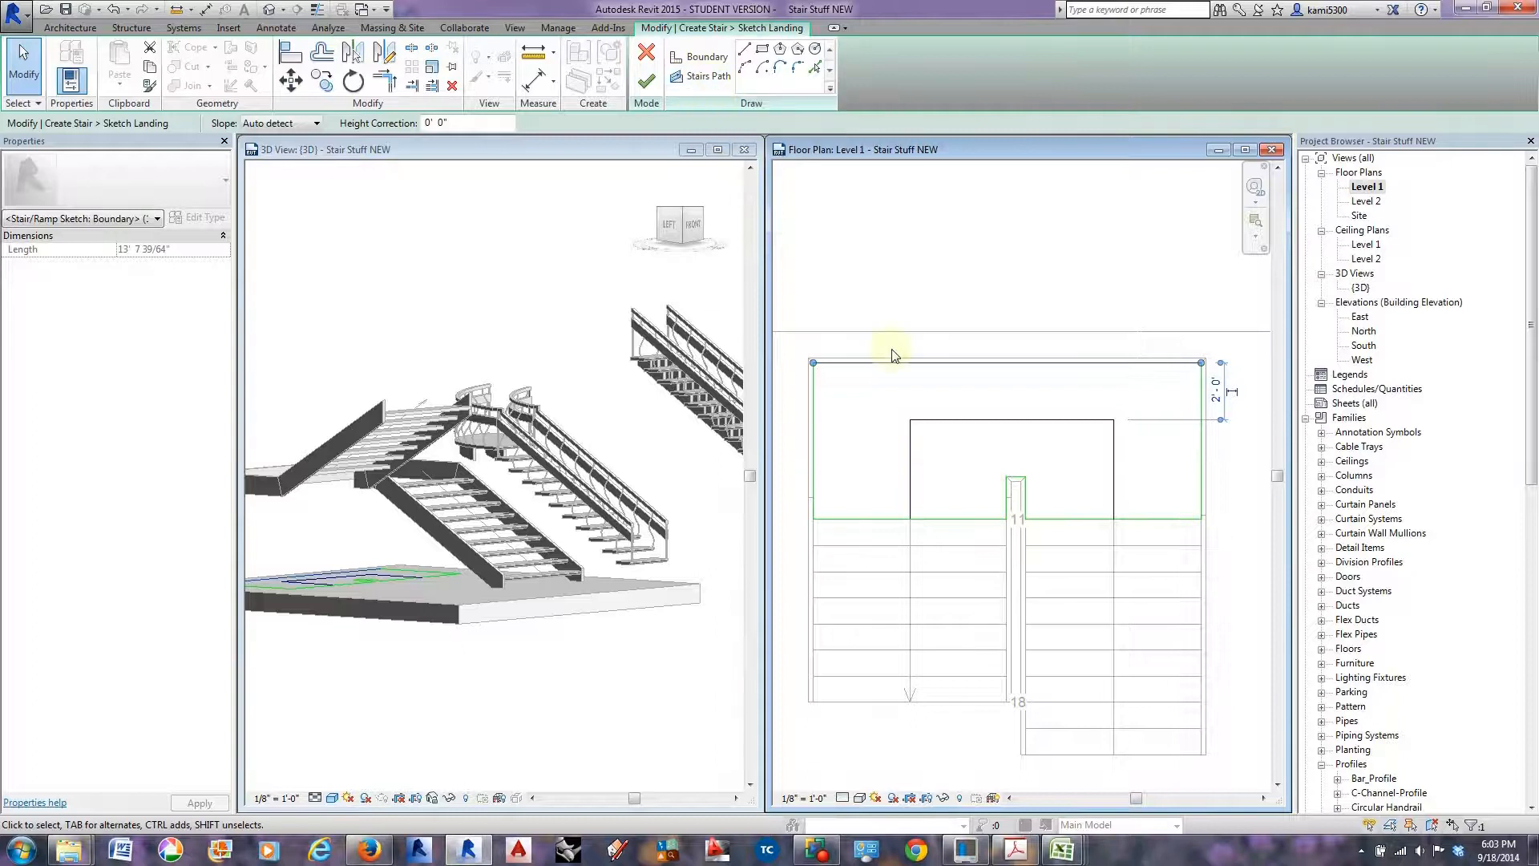
left_click(966, 497)
scroll(970, 494, "down", 3)
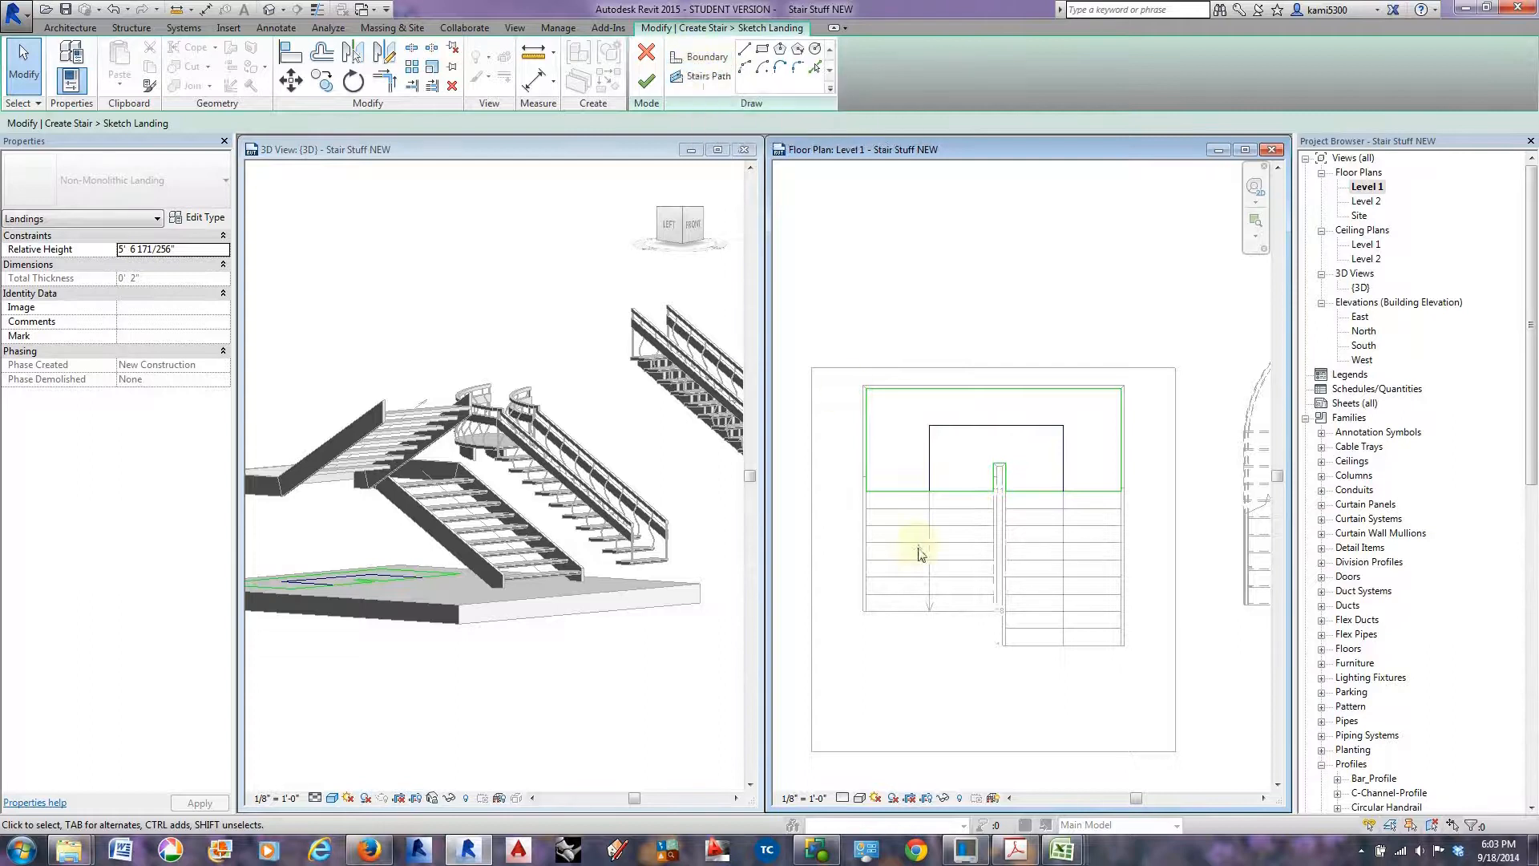
middle_click_drag(917, 390, 921, 410)
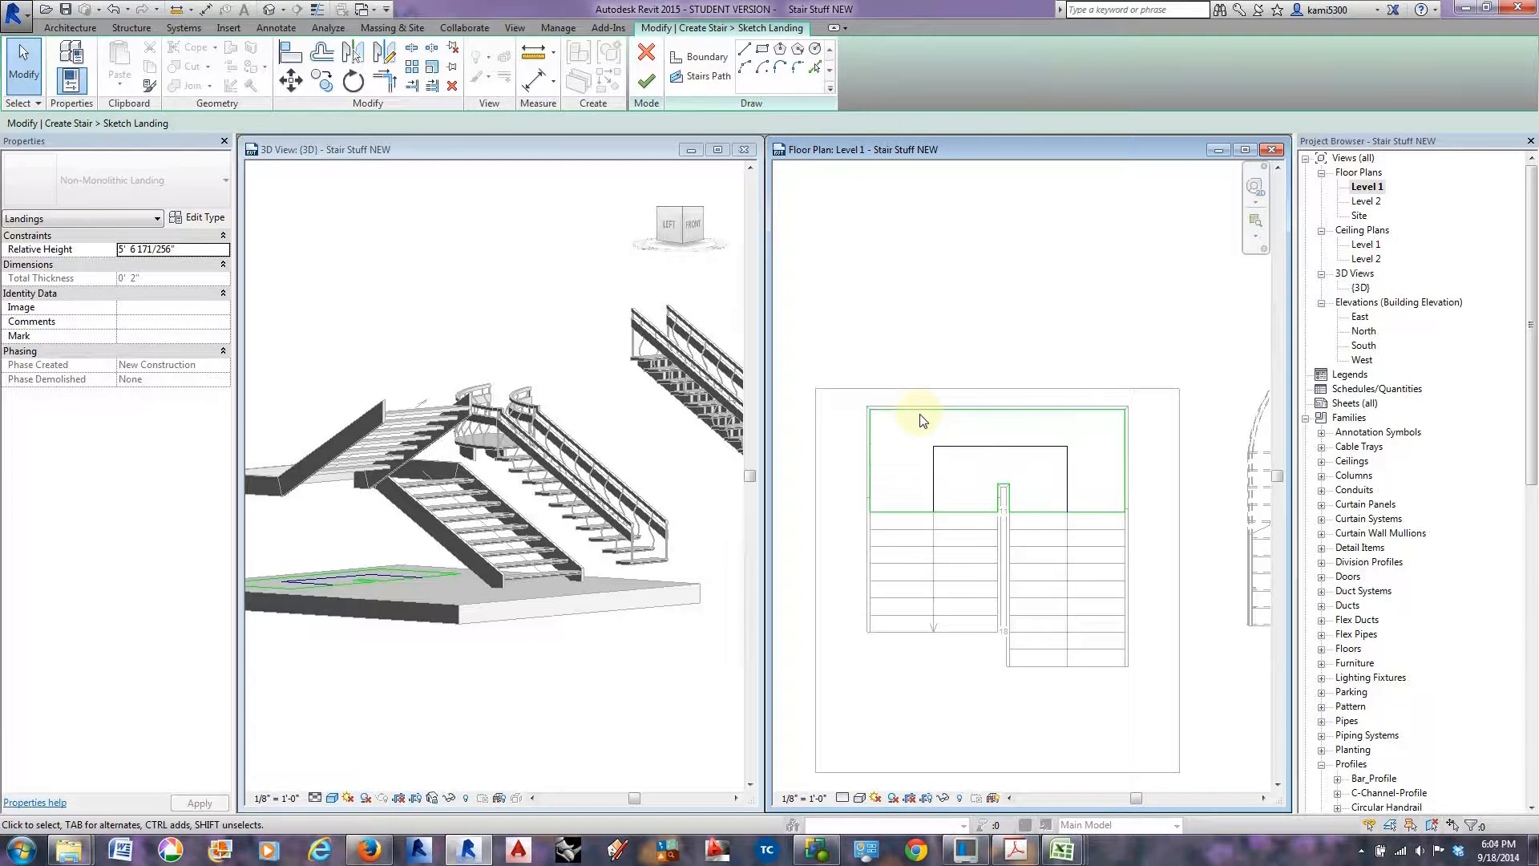
scroll(922, 419, "up", 1)
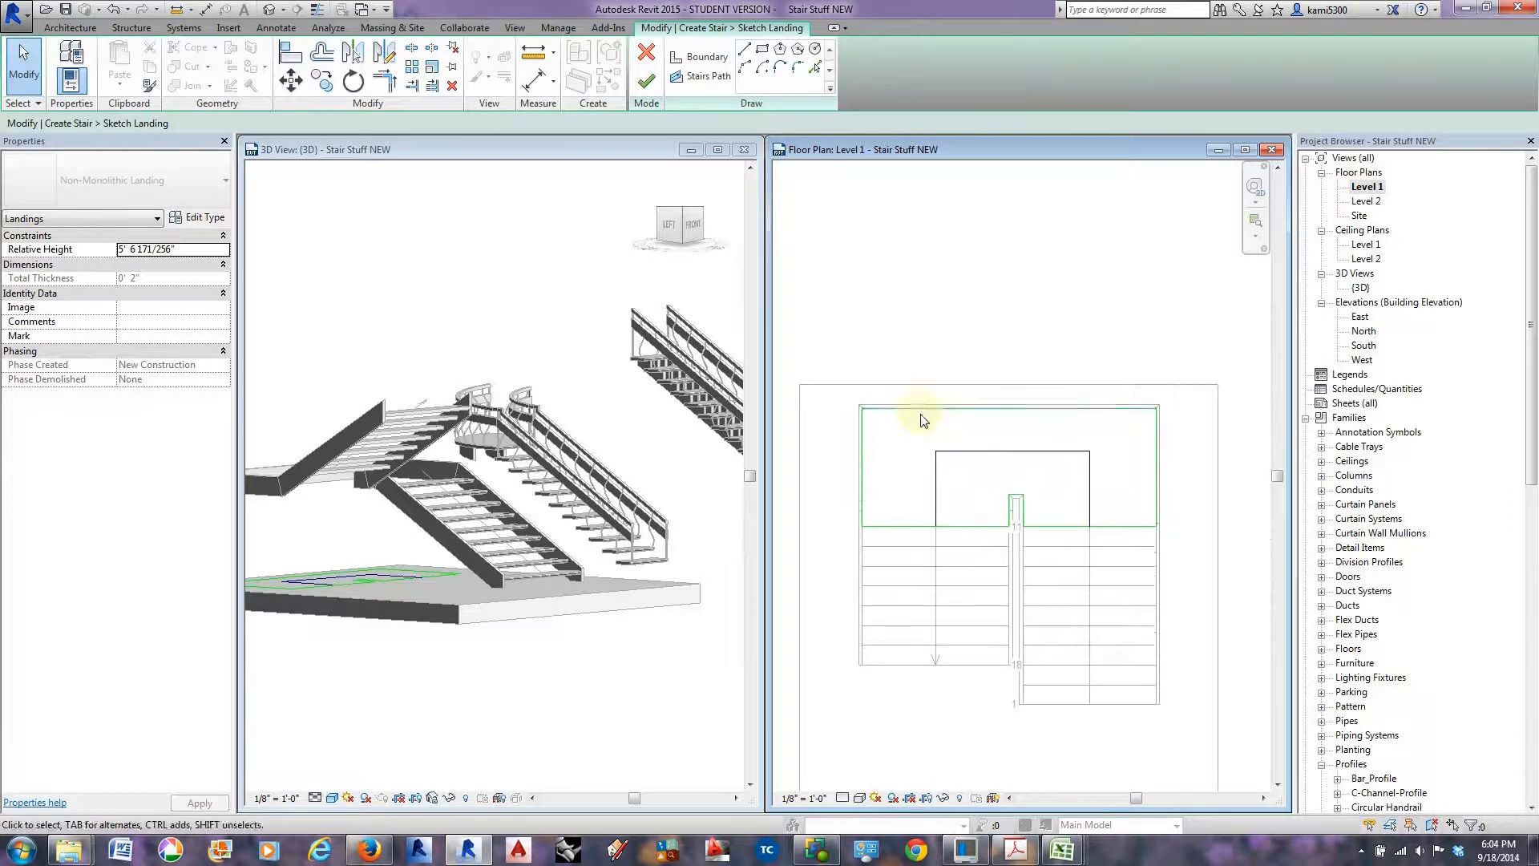
Draw a 180° boundary arc of about 6'-10" radius between the ends of the landing's outer edge.
left_click(745, 68)
left_click(860, 406)
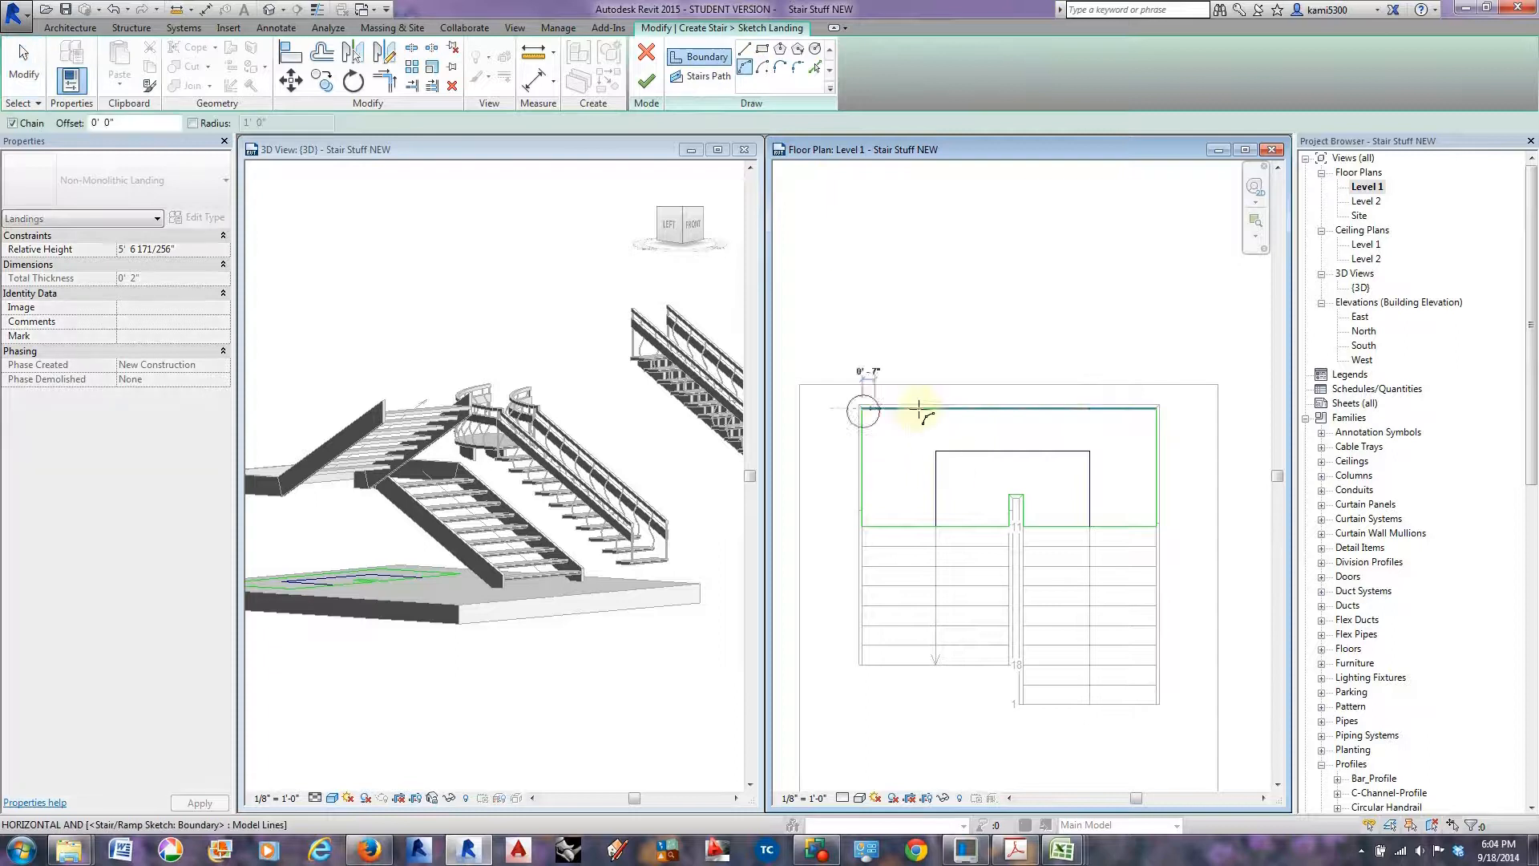
left_click(1160, 407)
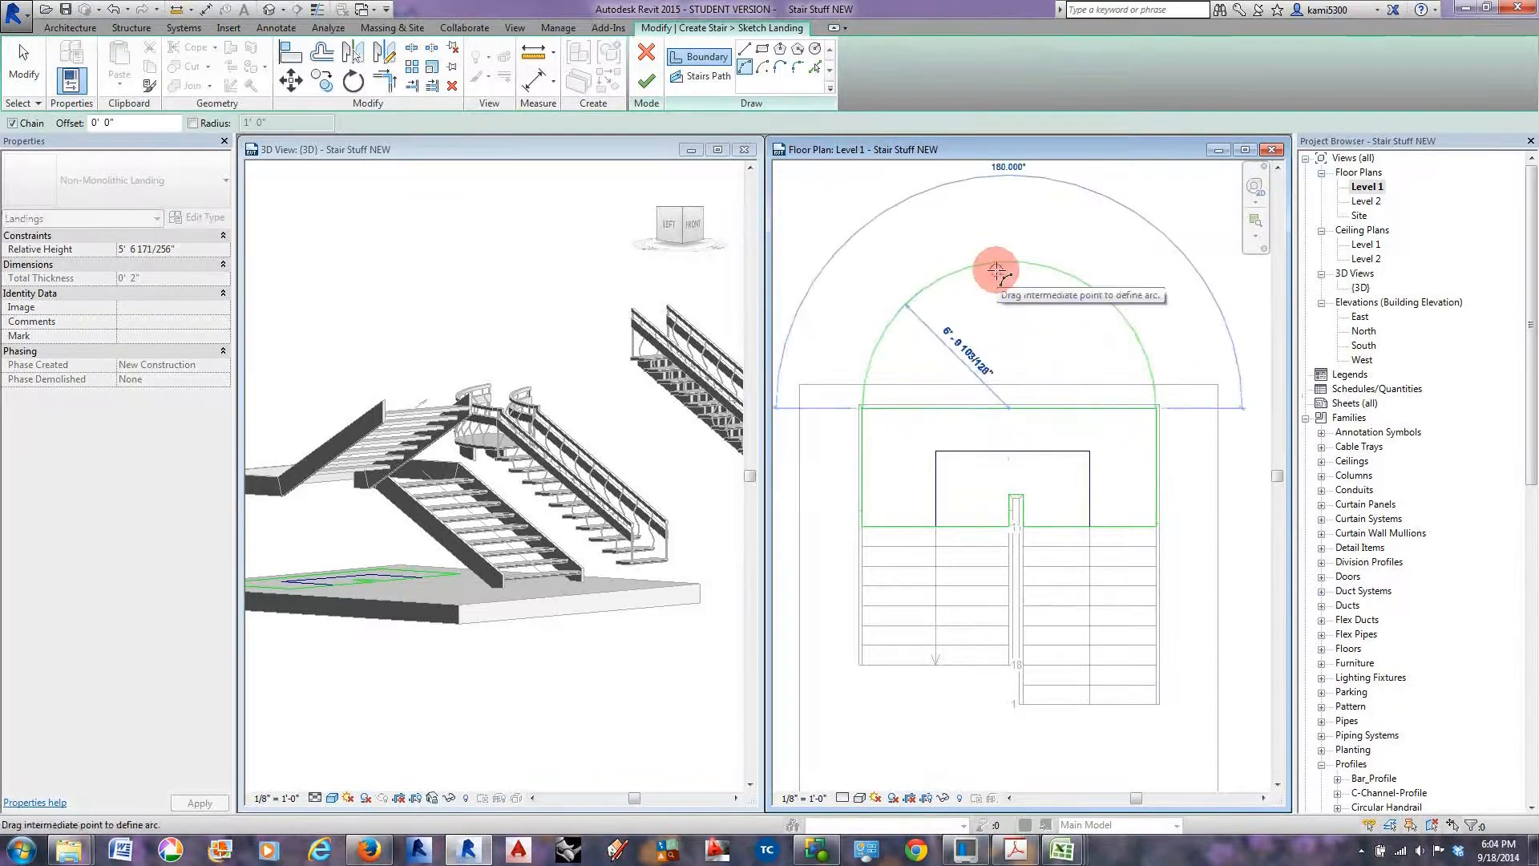
left_click(990, 267)
key("Escape")
key("Escape")
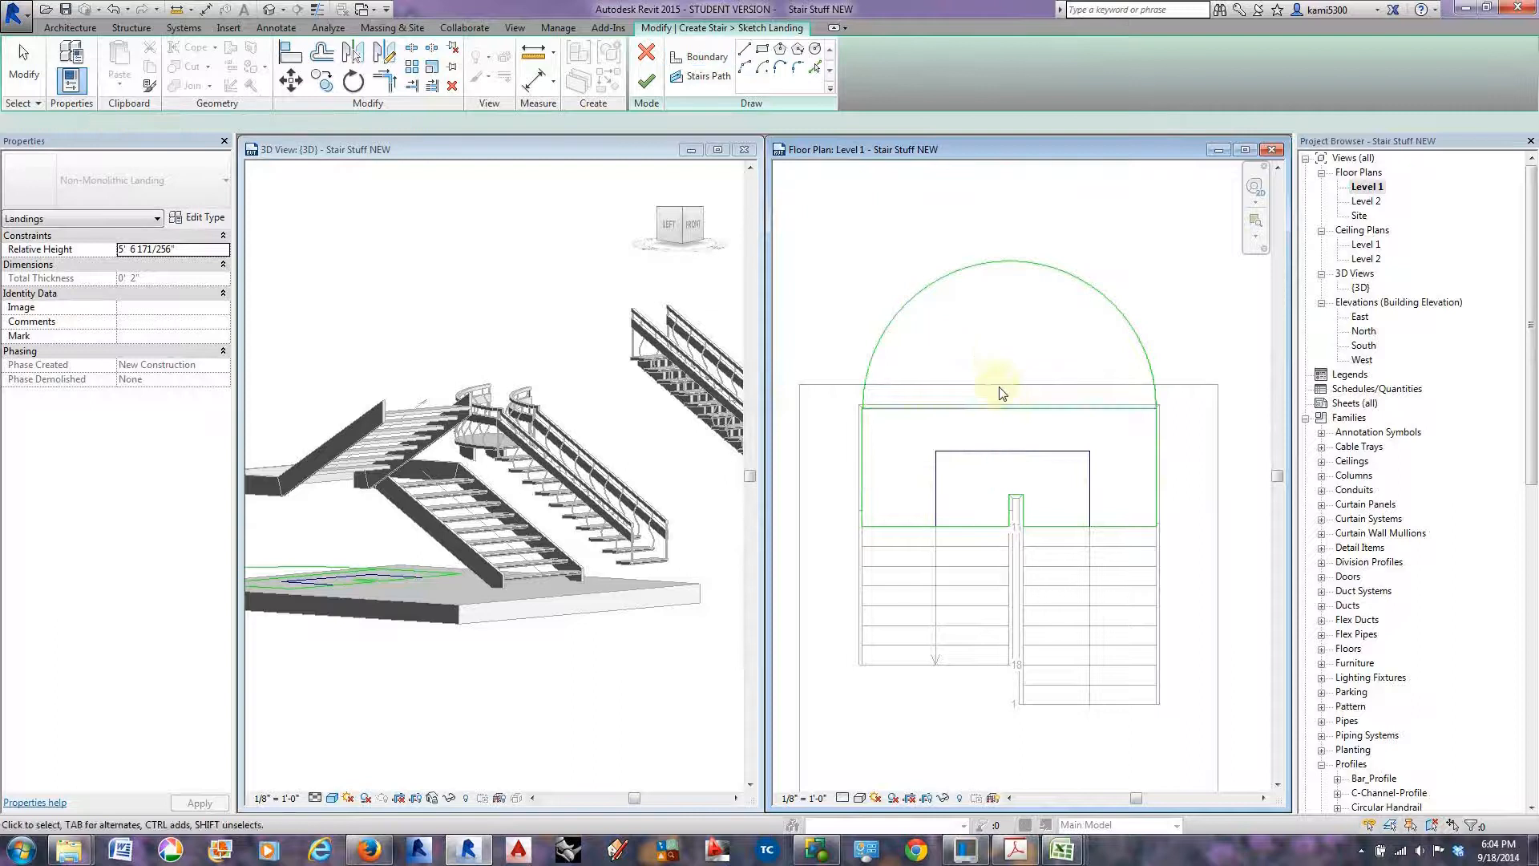
Delete the straight outer edge of the landing beneath the arc and finish the landing sketch.
left_click(1009, 409)
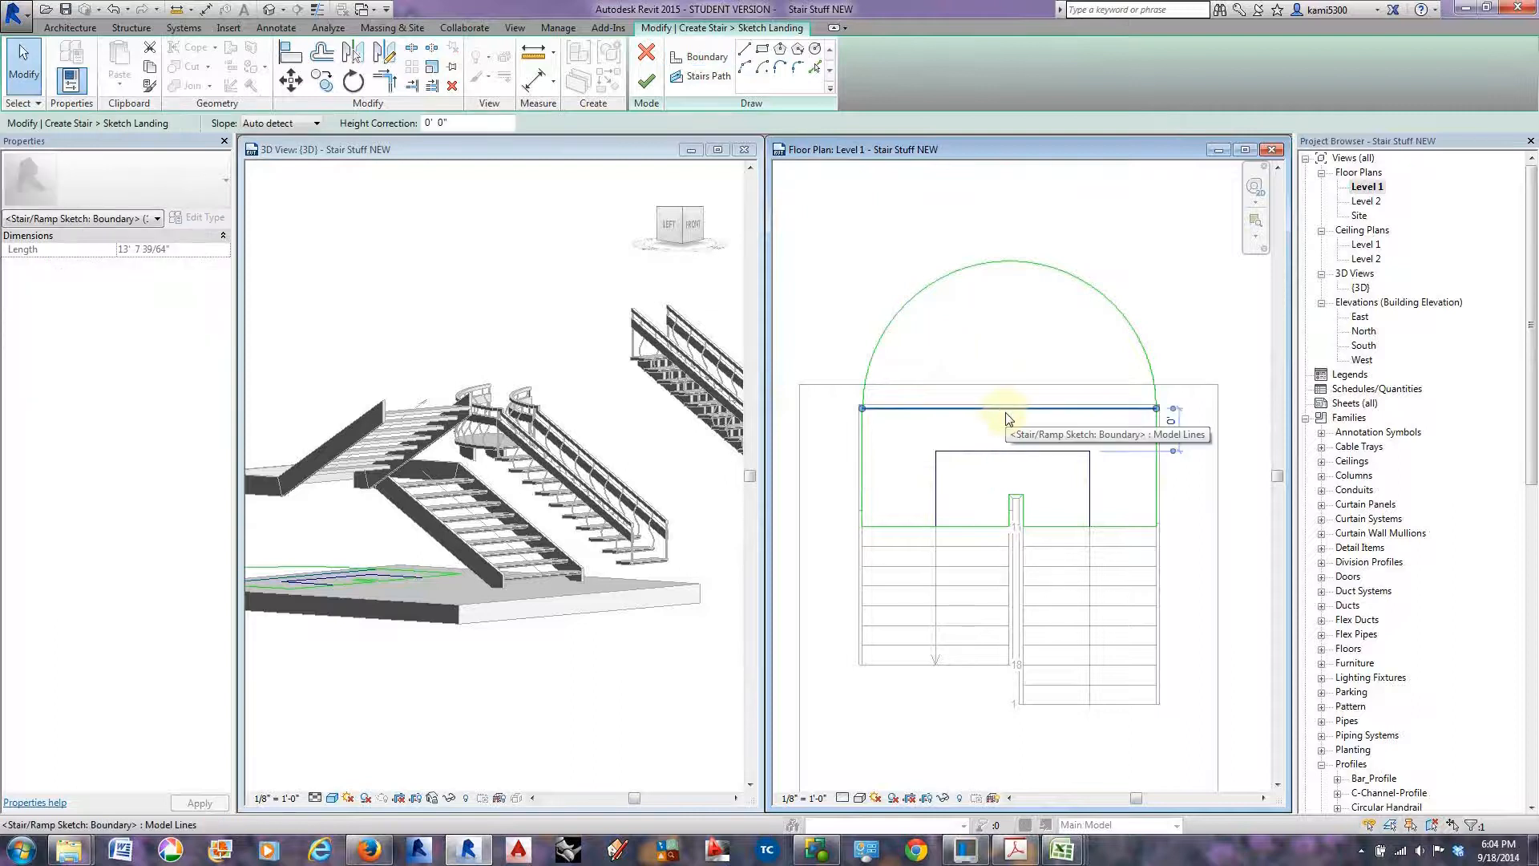
key("Escape")
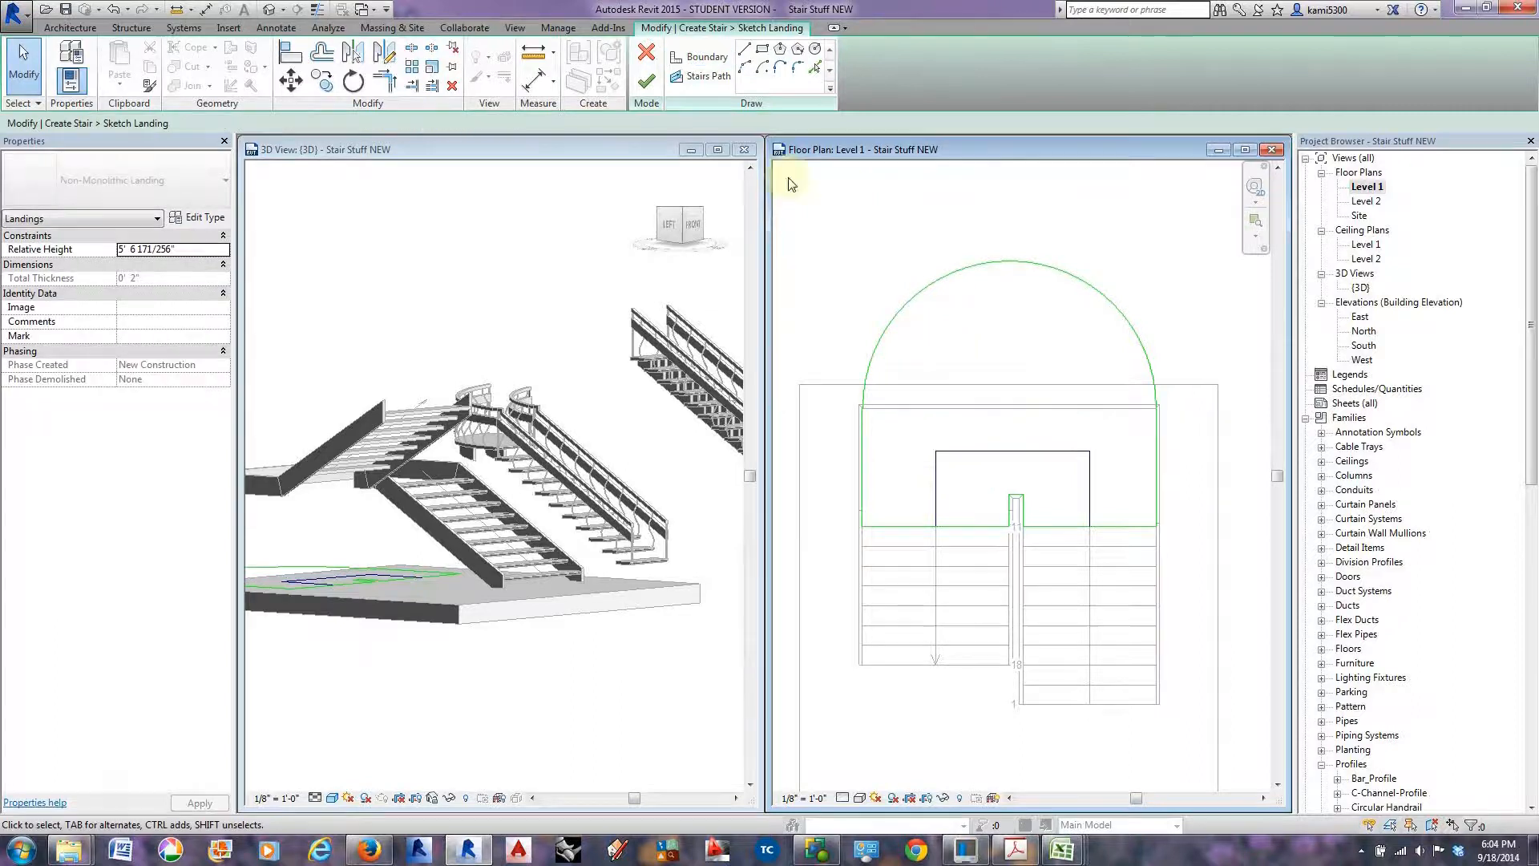
left_click(648, 81)
left_click(1105, 243)
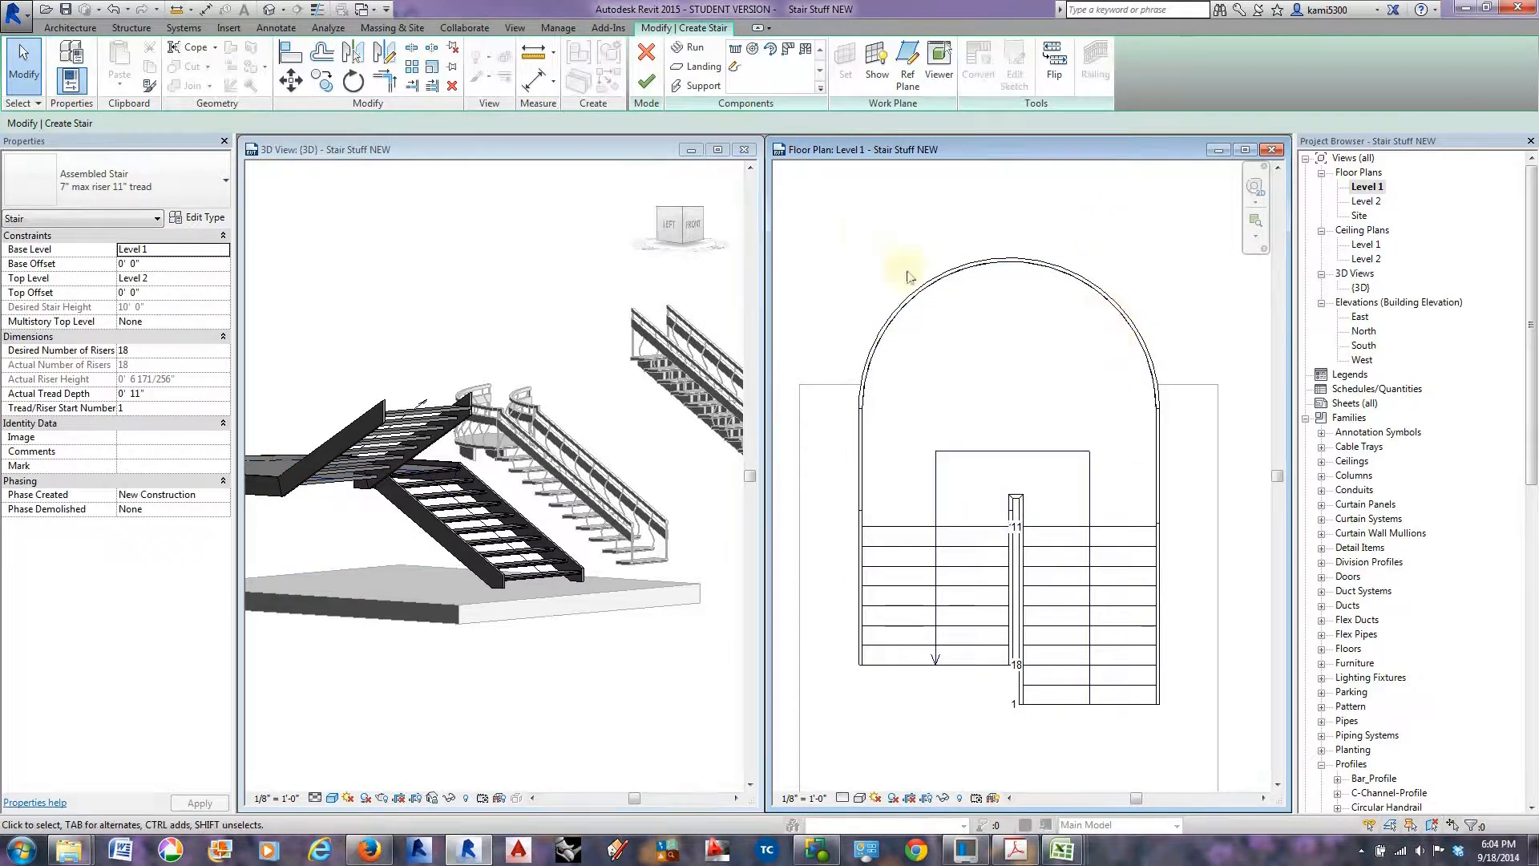
Reopen the landing sketch and draw a jagged chain of seven boundary lines between the two ends of the arc.
left_click(956, 453)
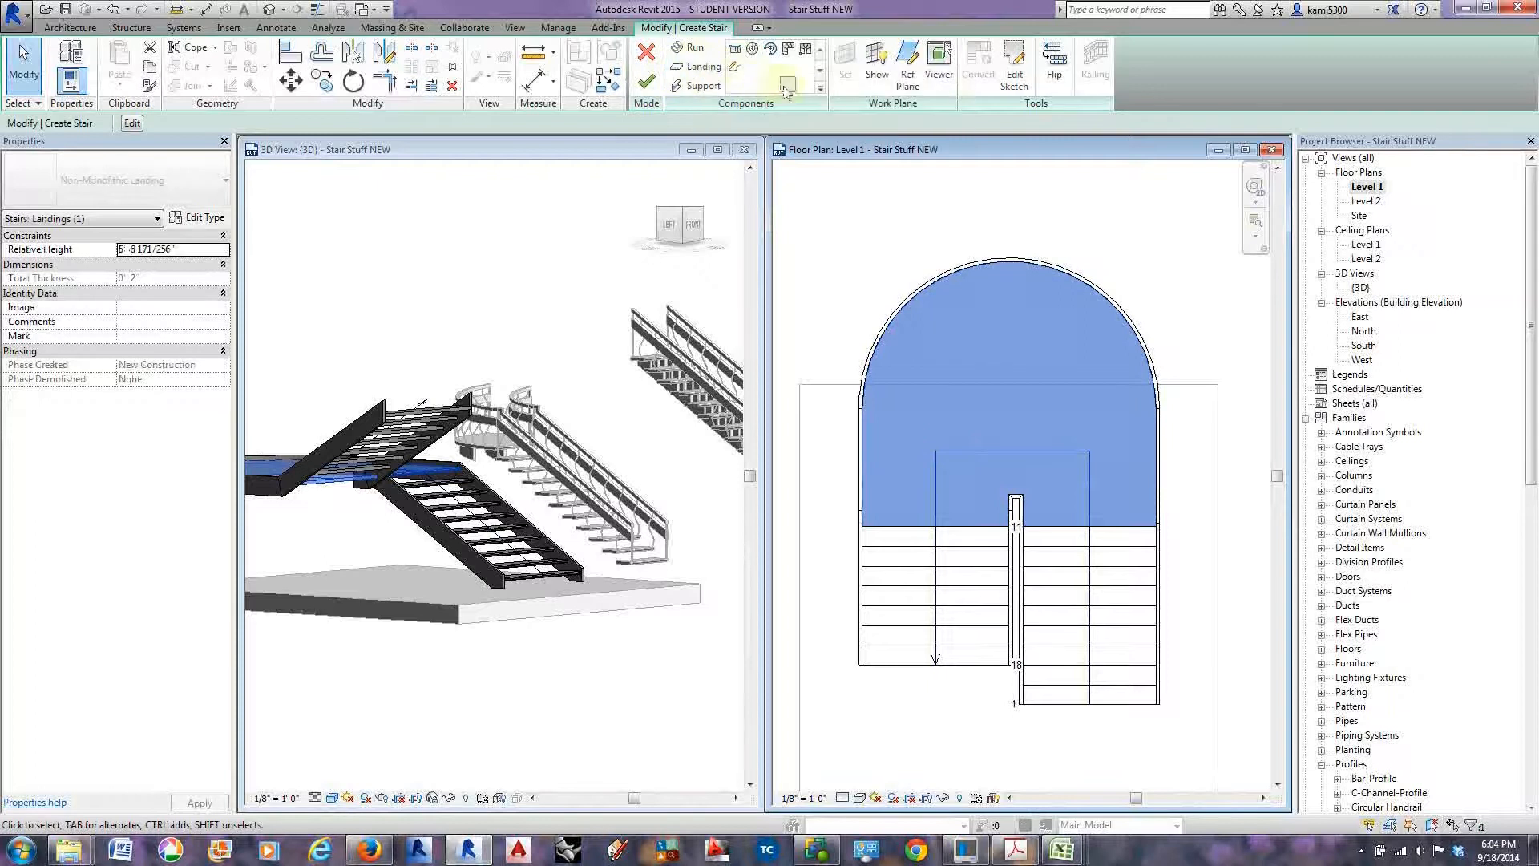
left_click(1015, 68)
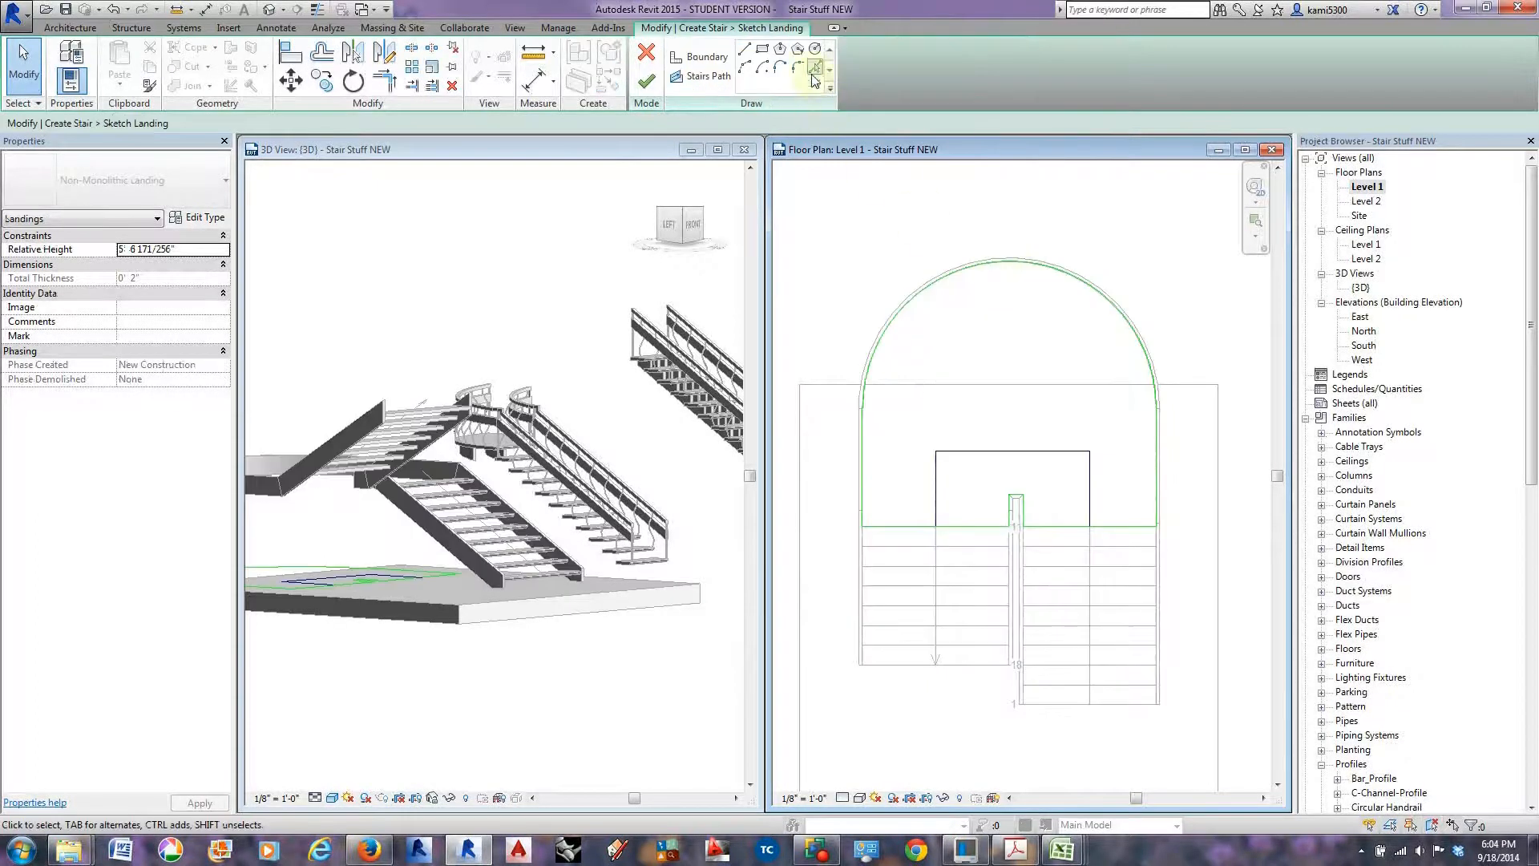
left_click(744, 49)
left_click(860, 407)
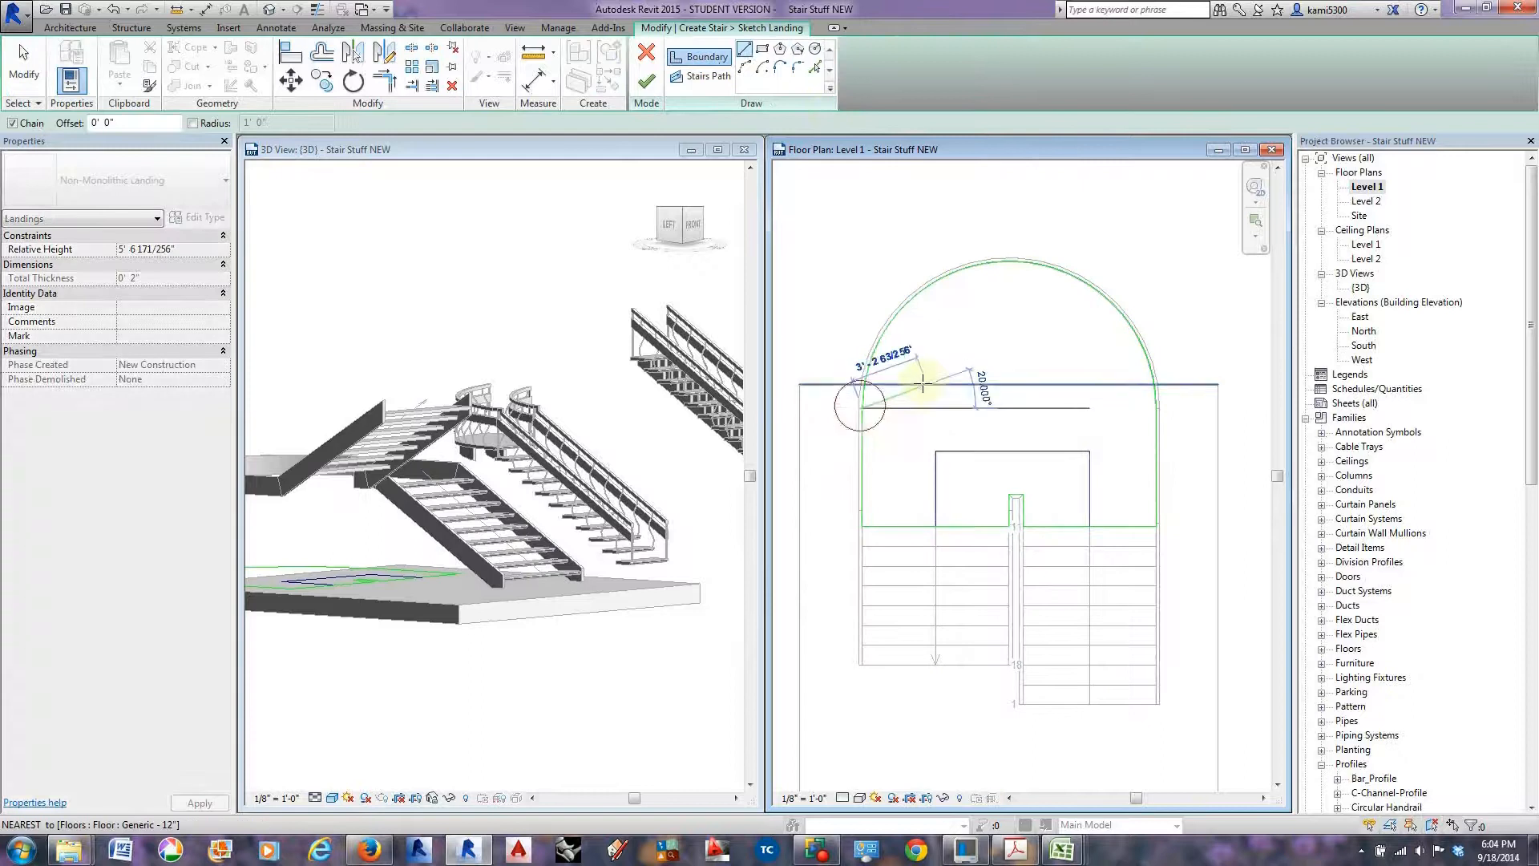
left_click(924, 384)
left_click(920, 322)
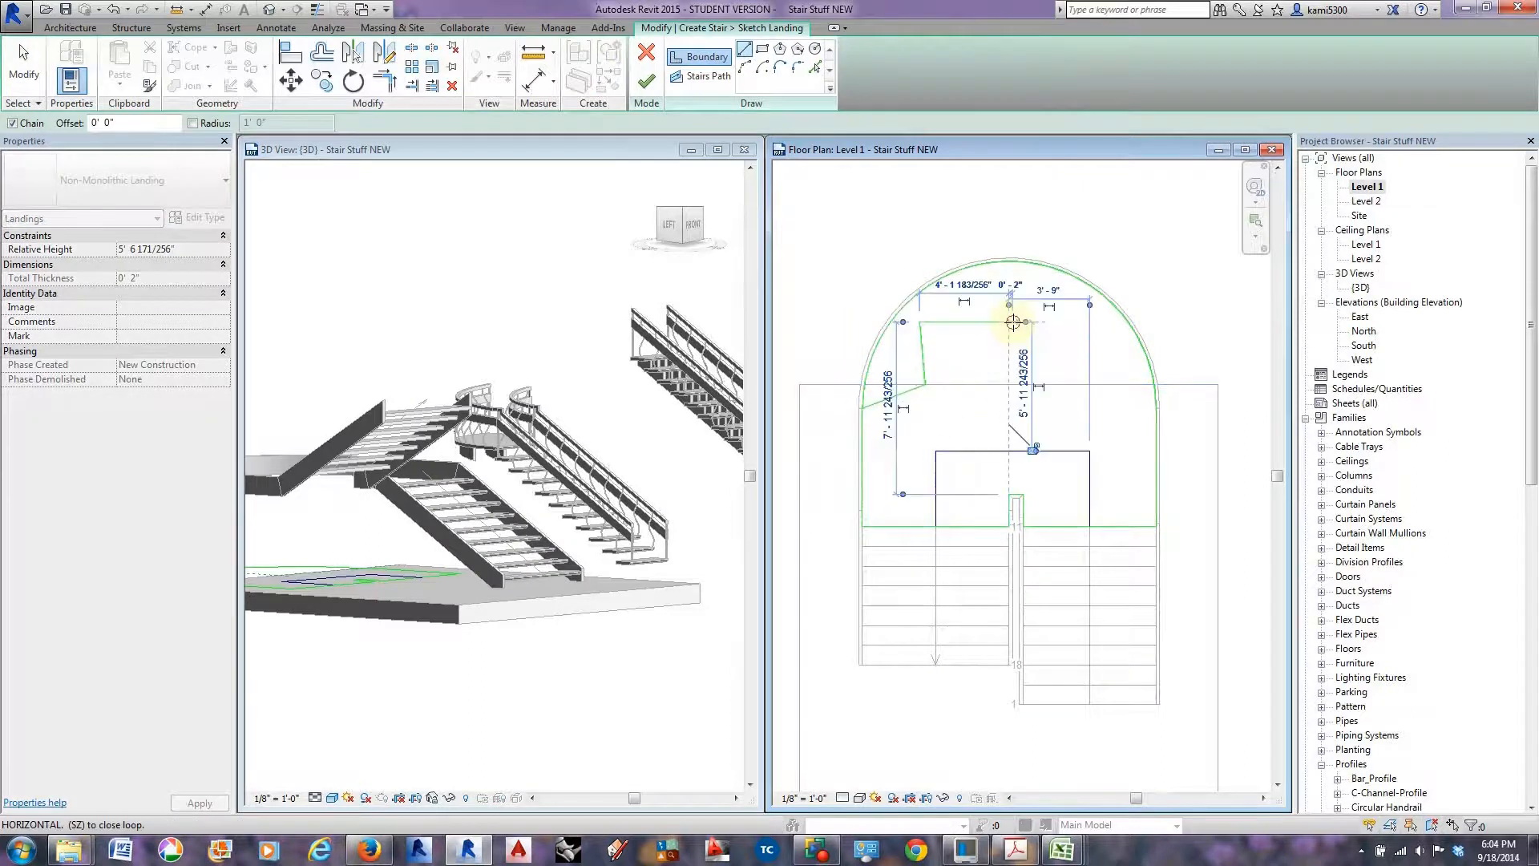
left_click(1009, 322)
left_click(1022, 411)
left_click(1109, 411)
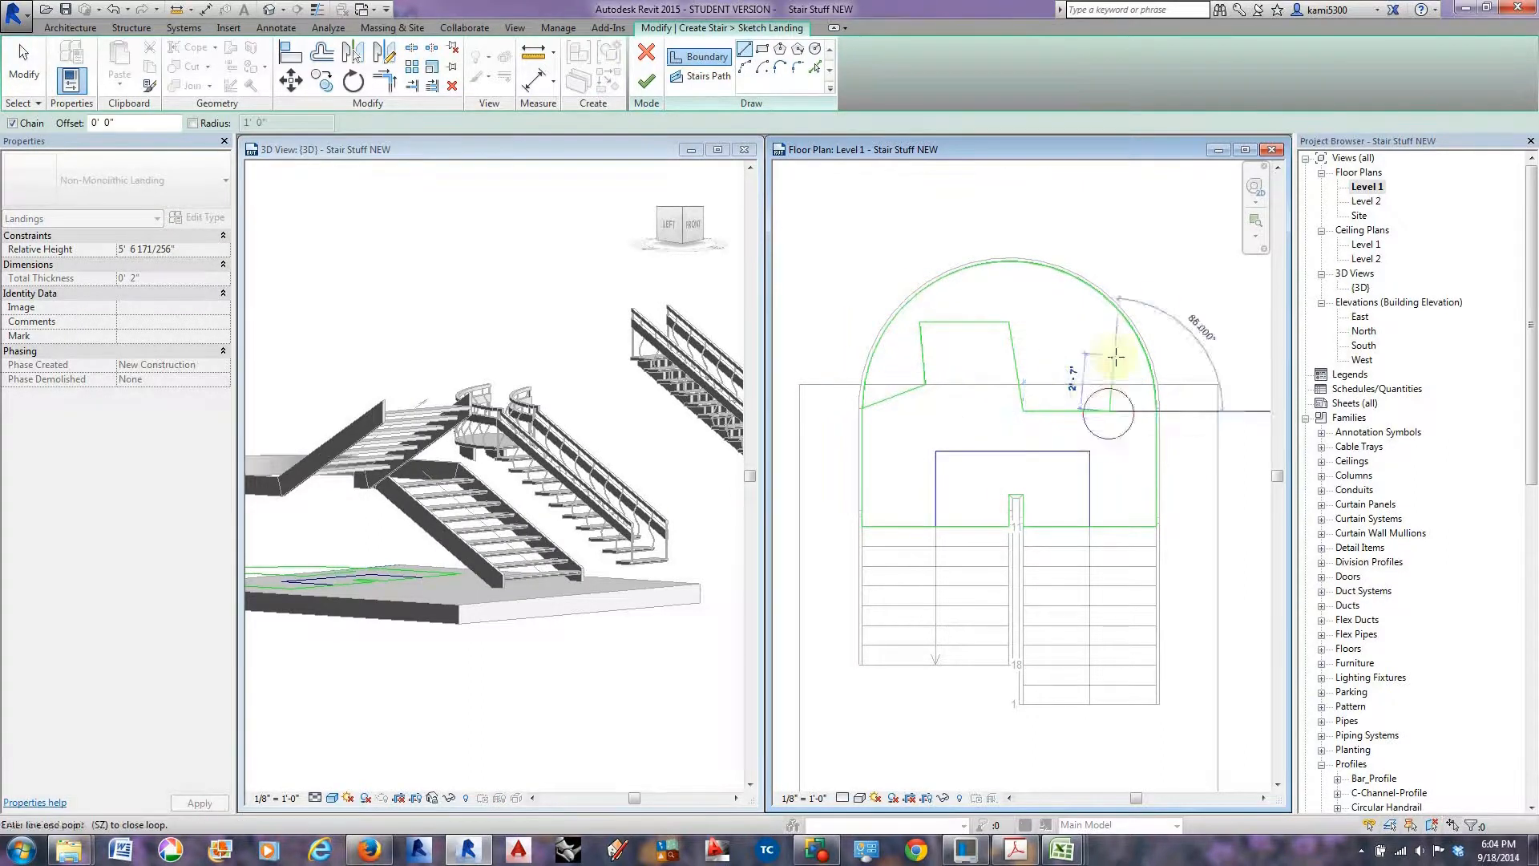
left_click(1114, 356)
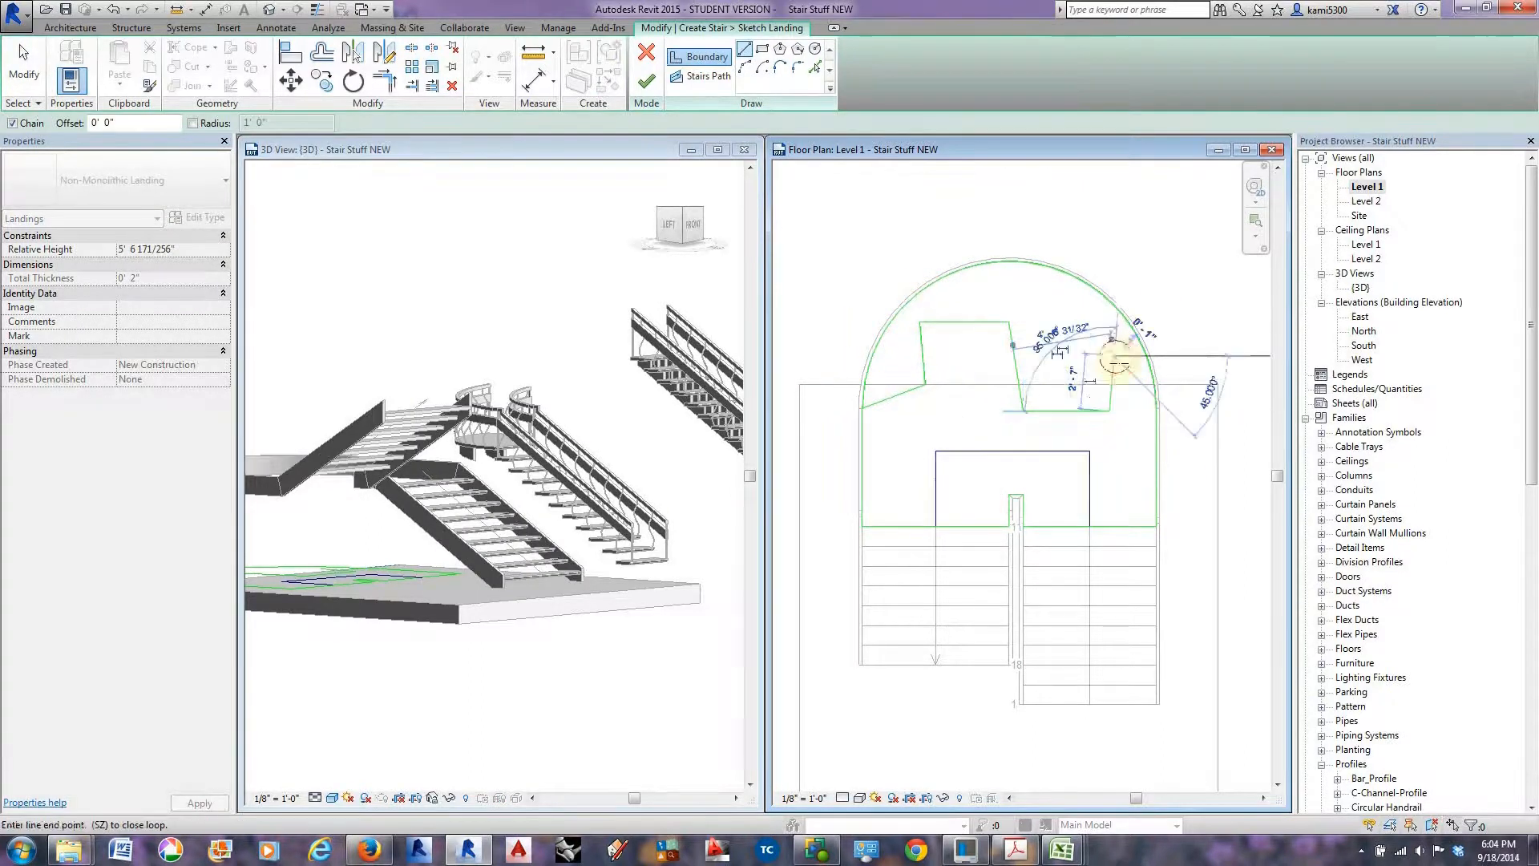
left_click(1157, 408)
key("Escape")
key("Escape")
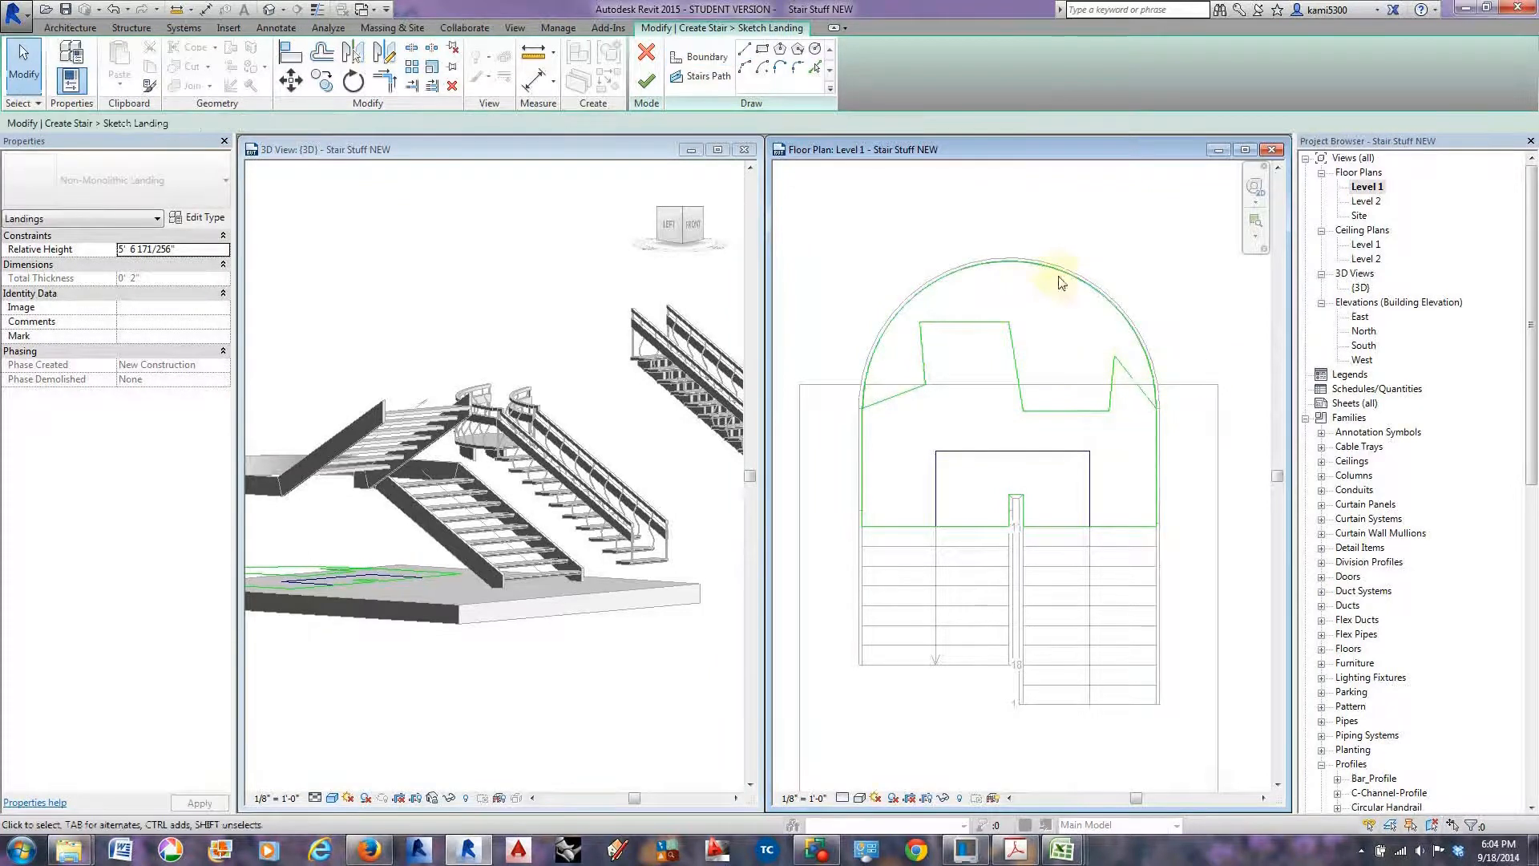
Delete the boundary arc and finish the landing sketch with the jagged outer edge.
left_click(1065, 270)
key("Delete")
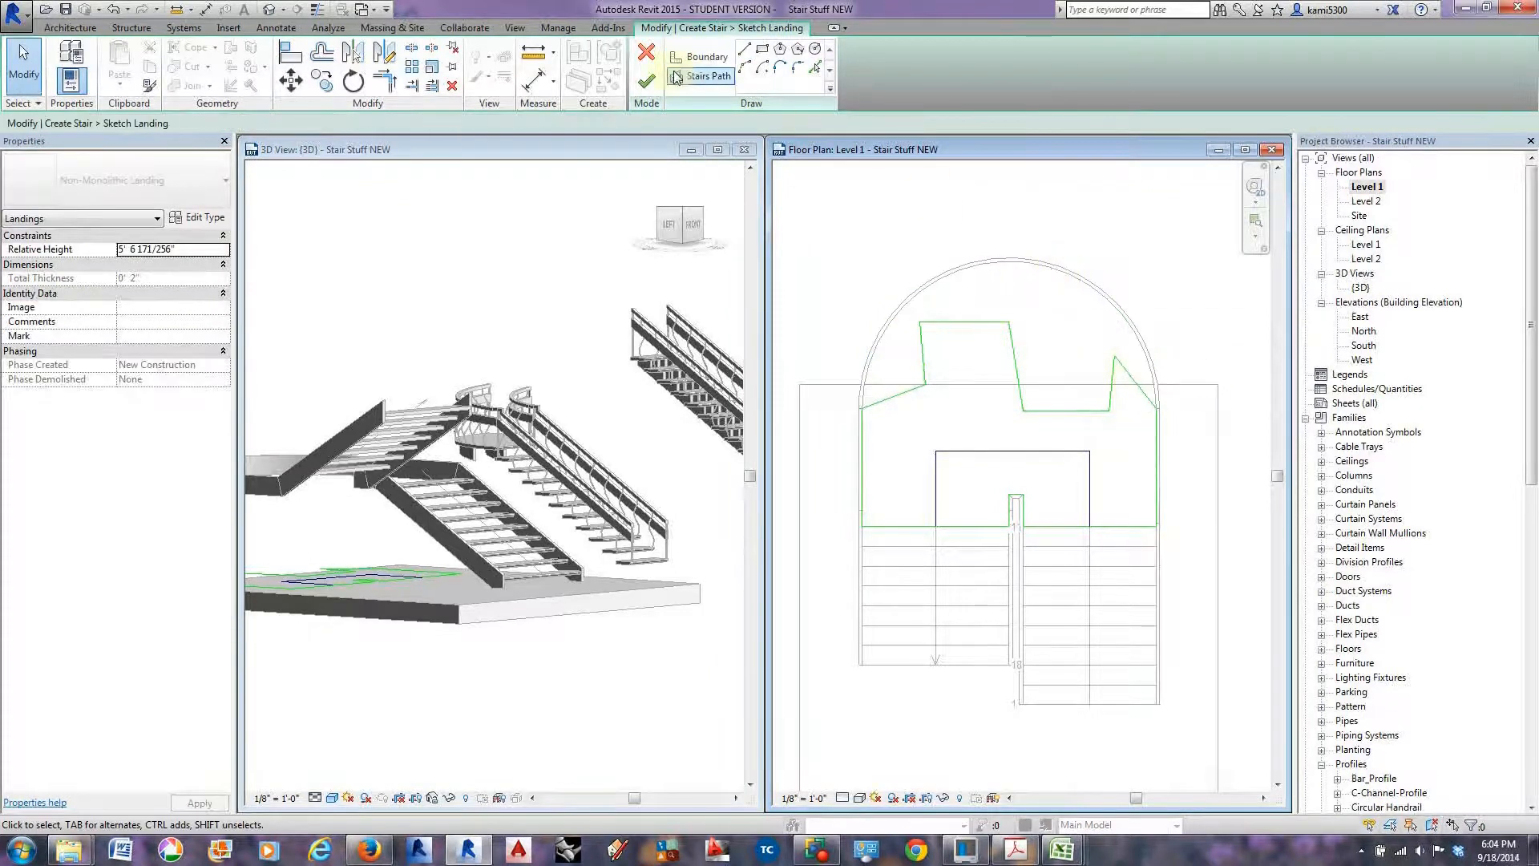
left_click(646, 80)
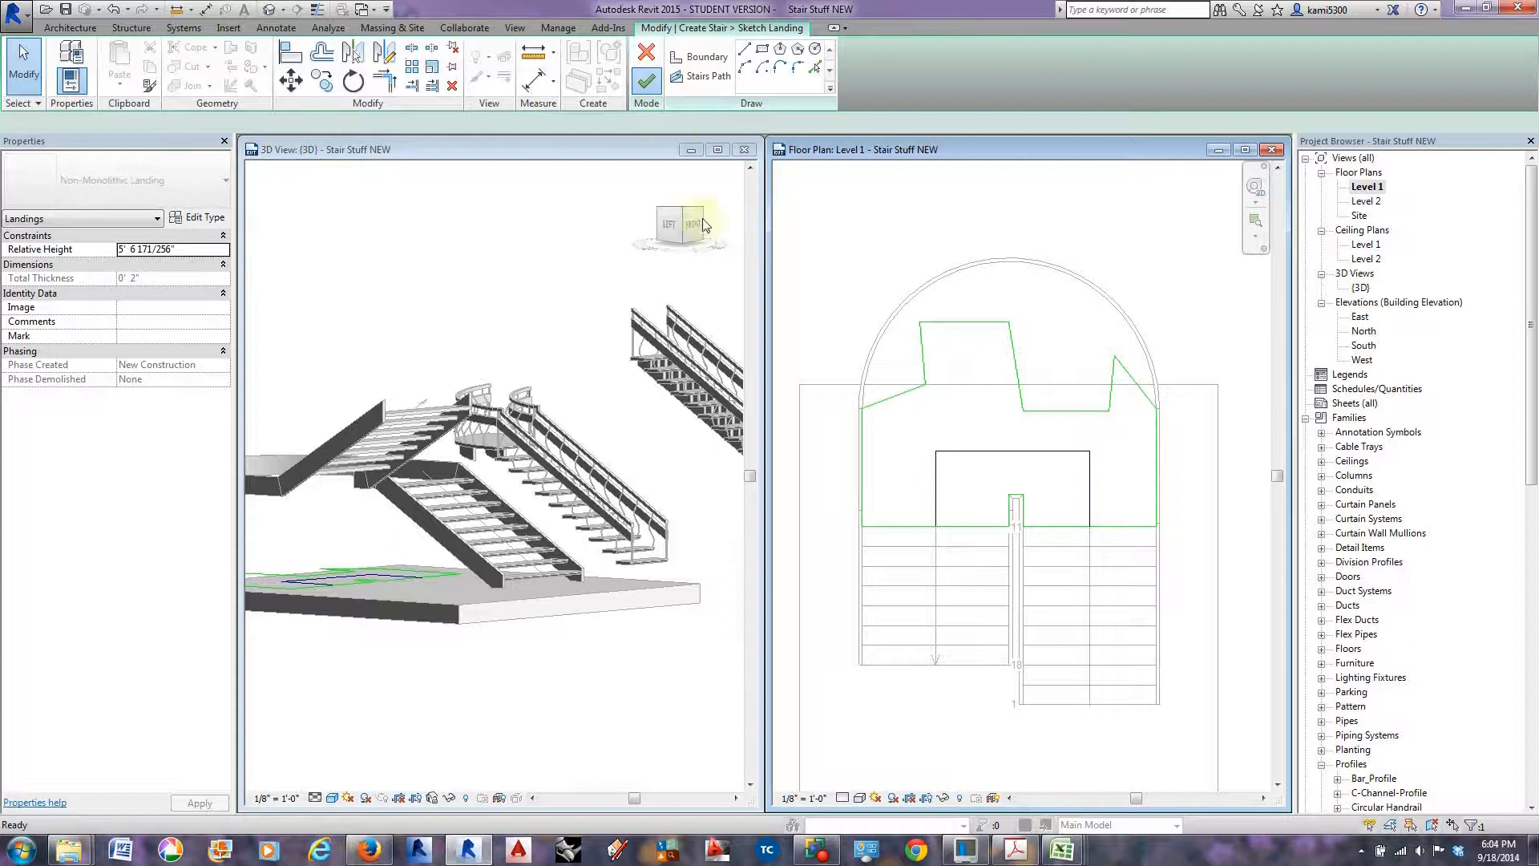
left_click(1077, 297)
scroll(1087, 325, "down", 1)
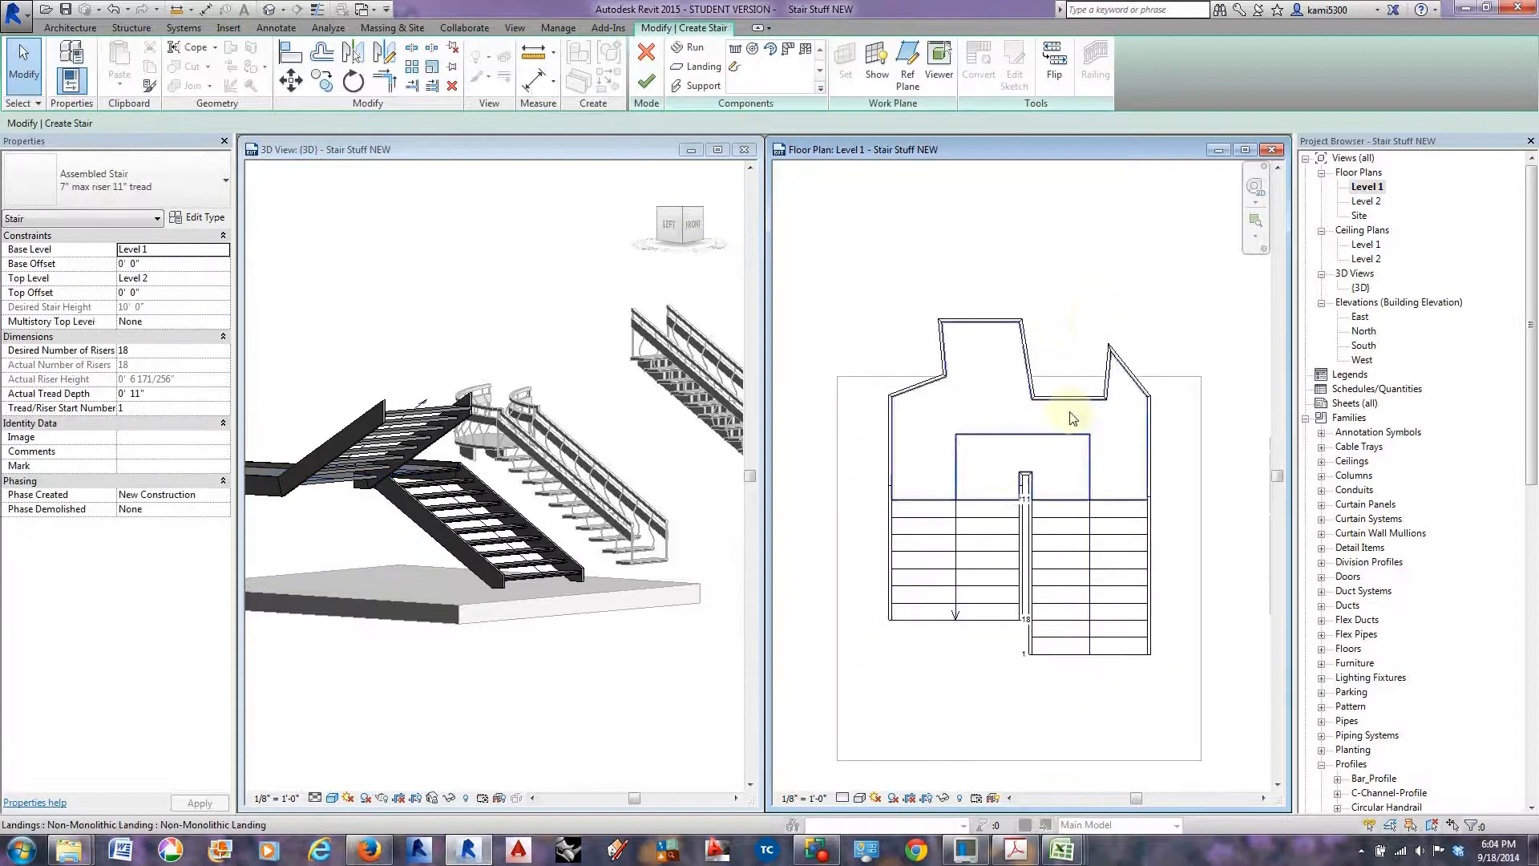
Convert the lower 10-riser run to a custom sketch-based component and open its sketch for editing.
left_click(1083, 546)
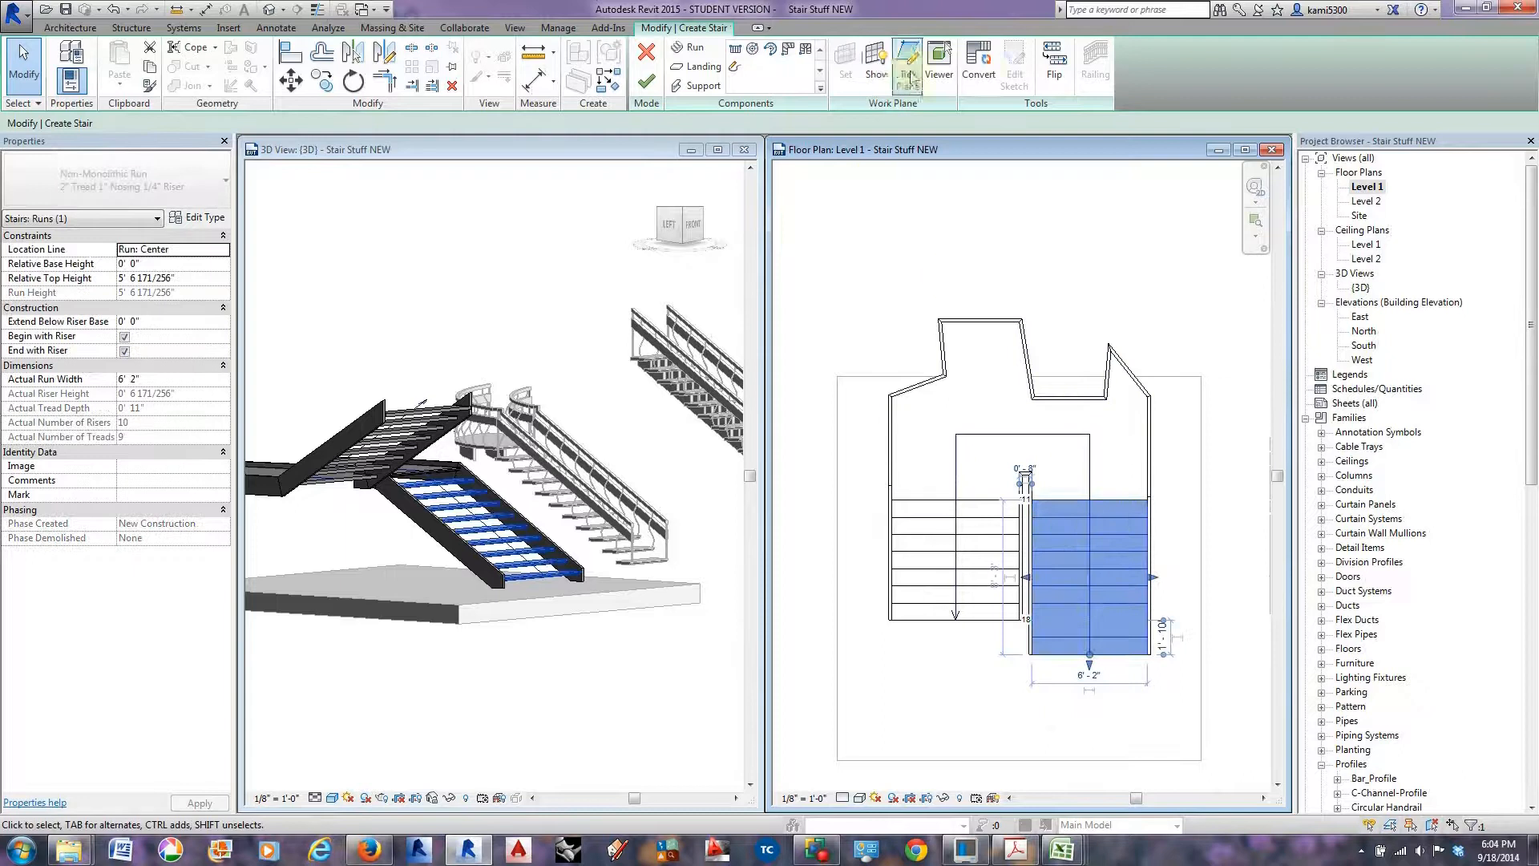
left_click(983, 78)
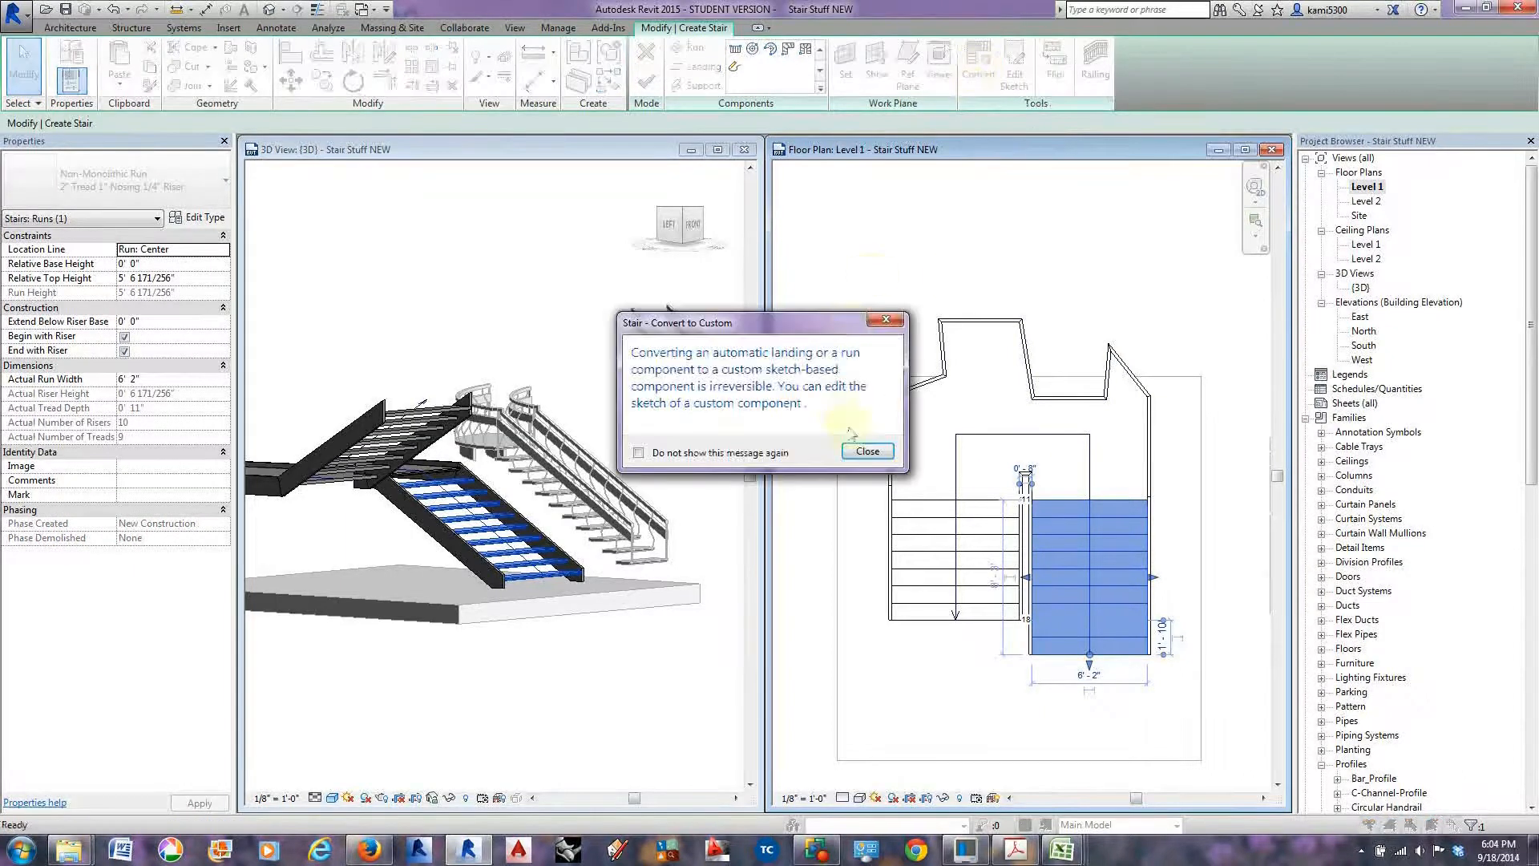
left_click(866, 451)
left_click(1014, 68)
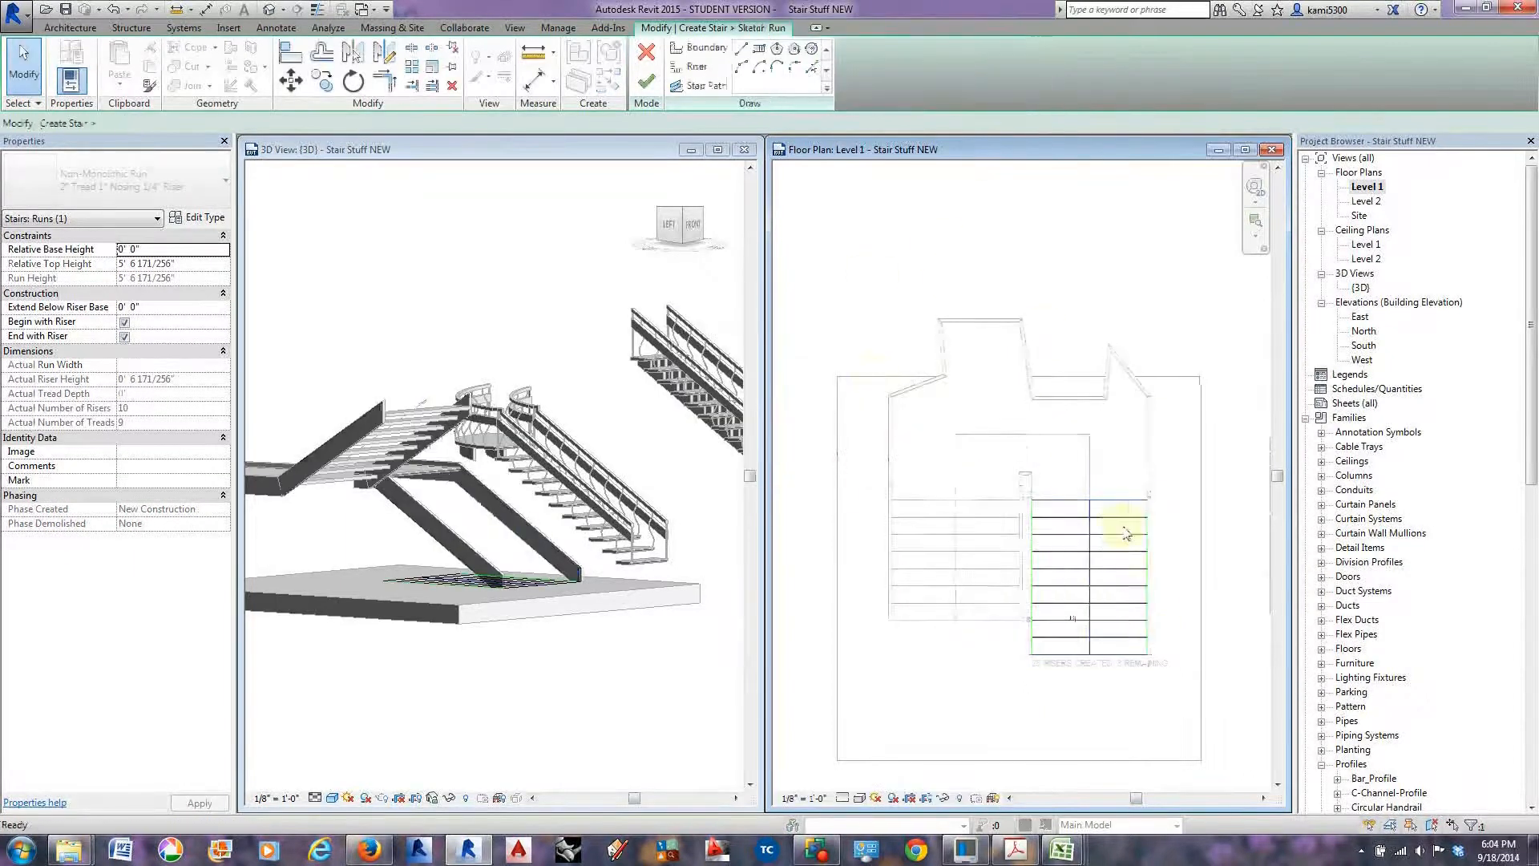
Swing the lower end of the run's outer boundary outward into a 45° diagonal about 6'-10" long.
middle_click_drag(1175, 626, 980, 578)
scroll(959, 570, "up", 3)
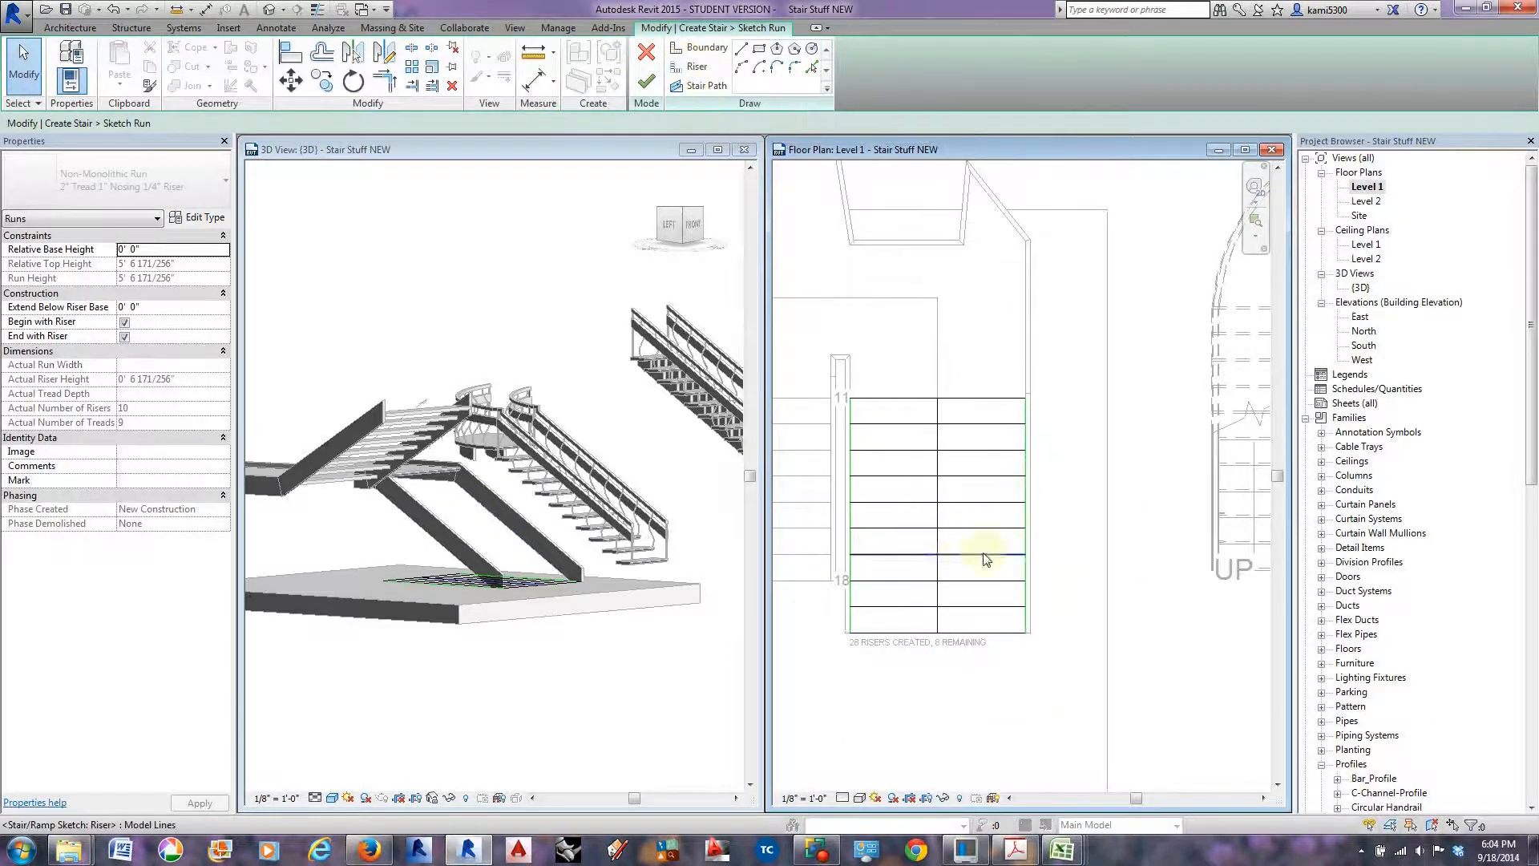
left_click(1025, 536)
left_click_drag(1026, 633, 1164, 535)
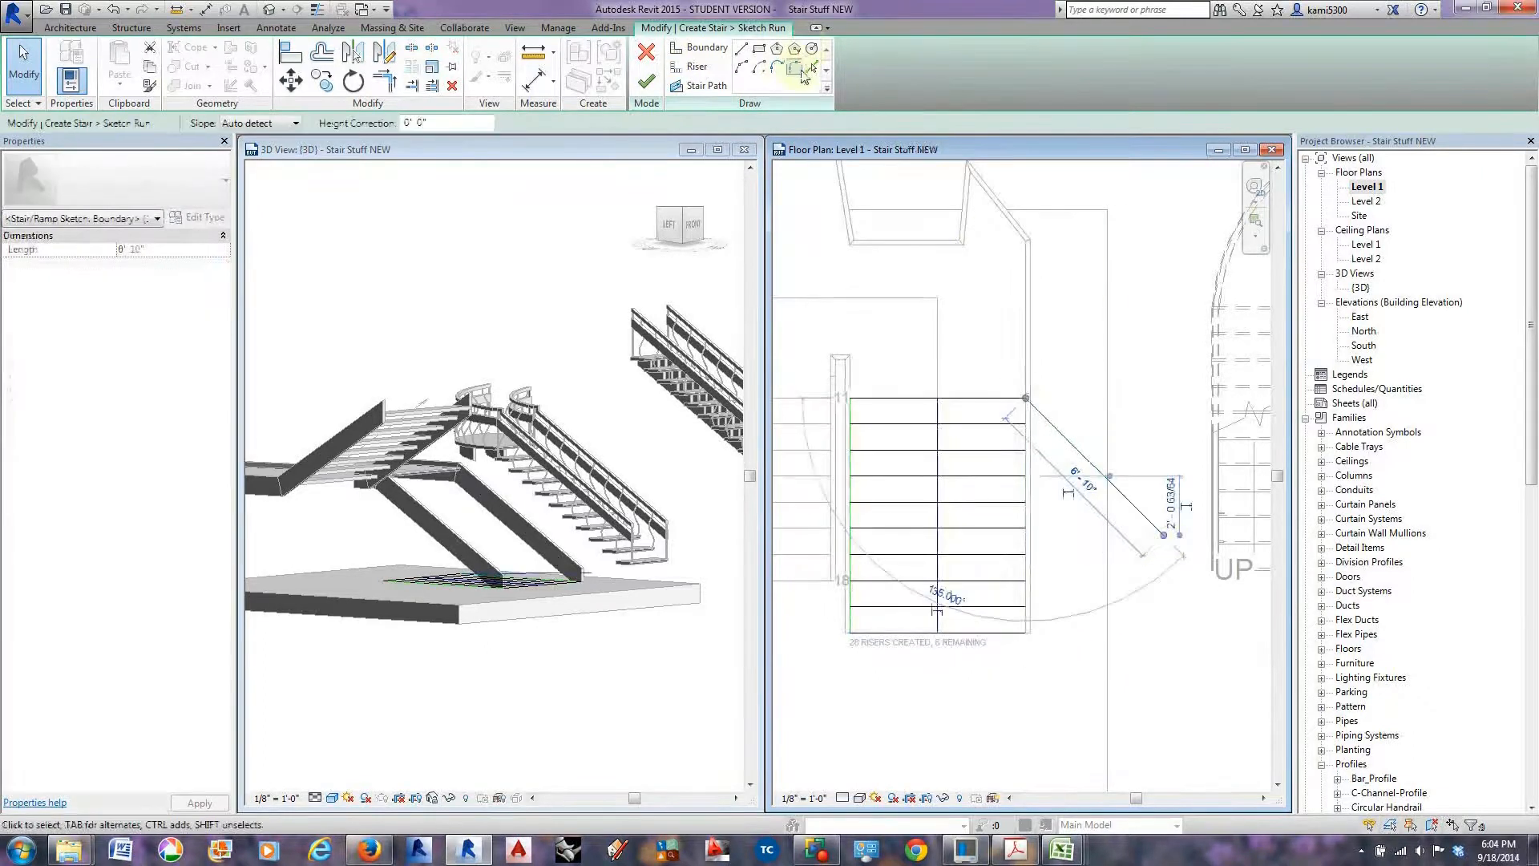
Draw two angled boundary lines from the diagonal's free end to the level of the run's first riser.
left_click(739, 50)
left_click(1163, 534)
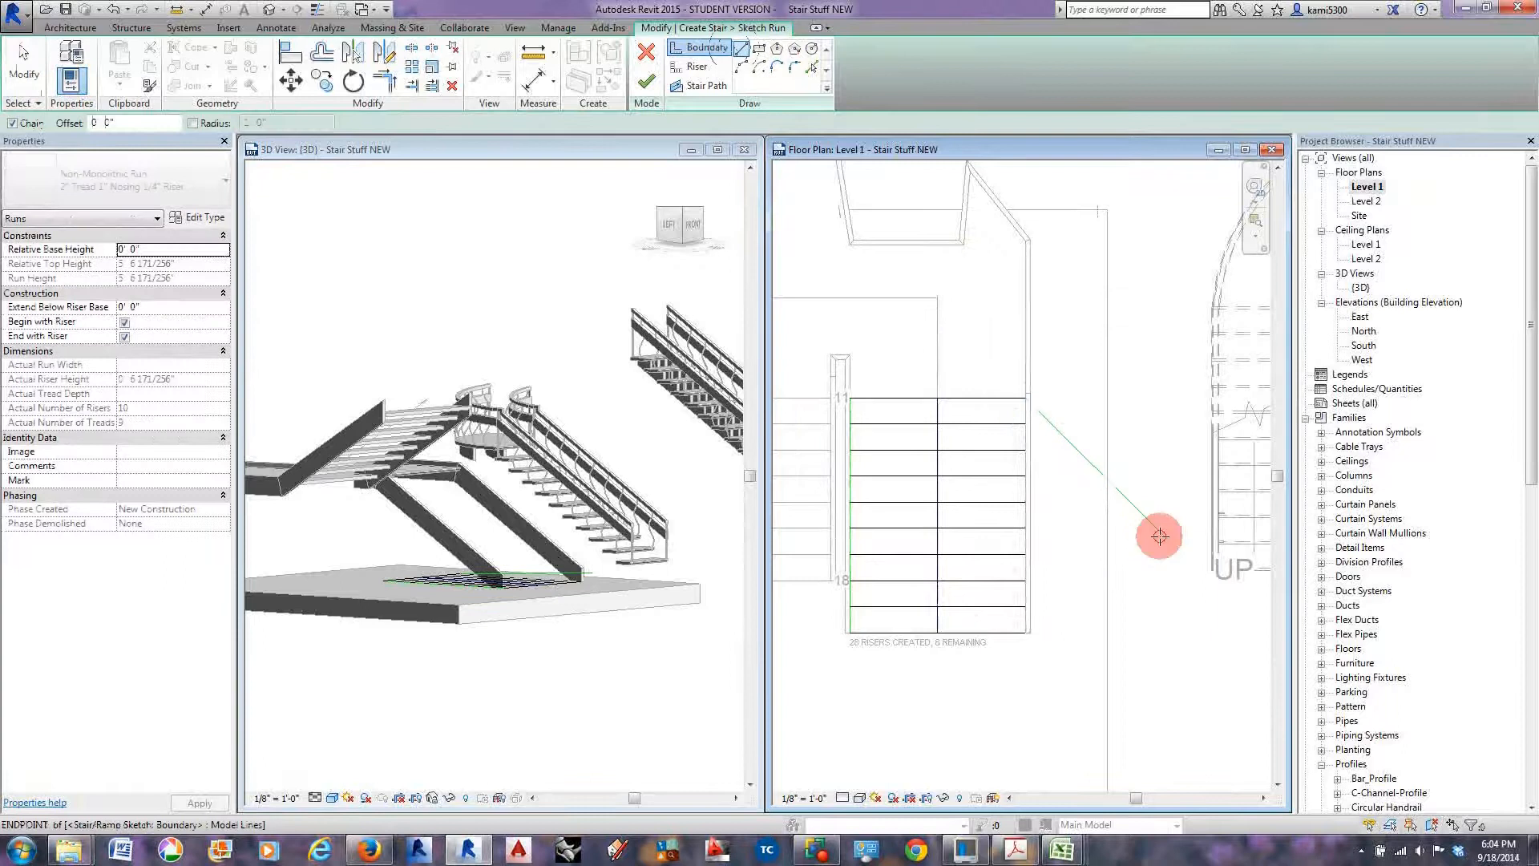
left_click(1139, 579)
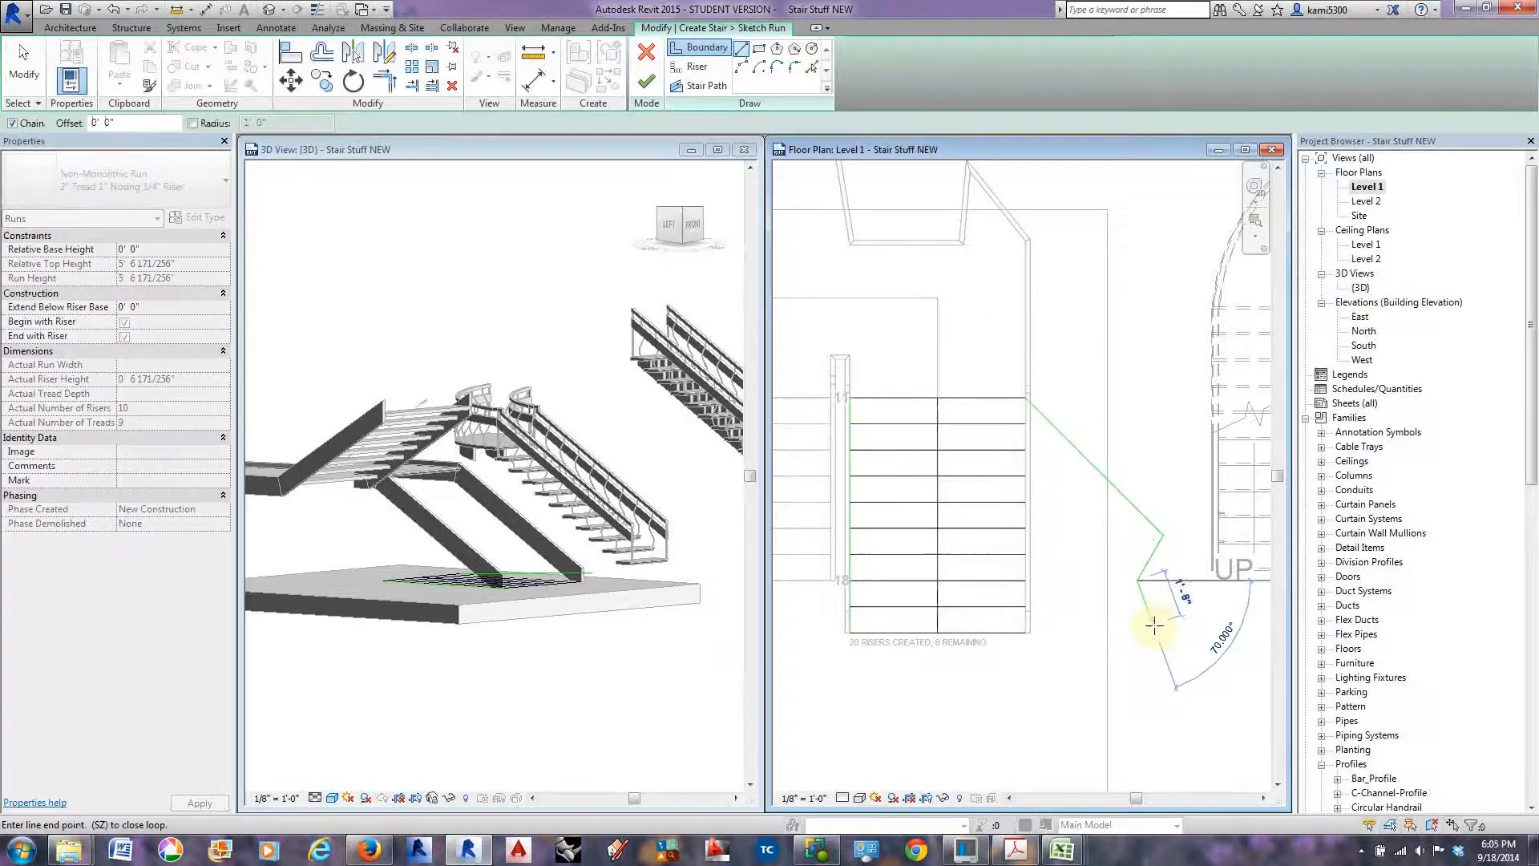
left_click(1155, 634)
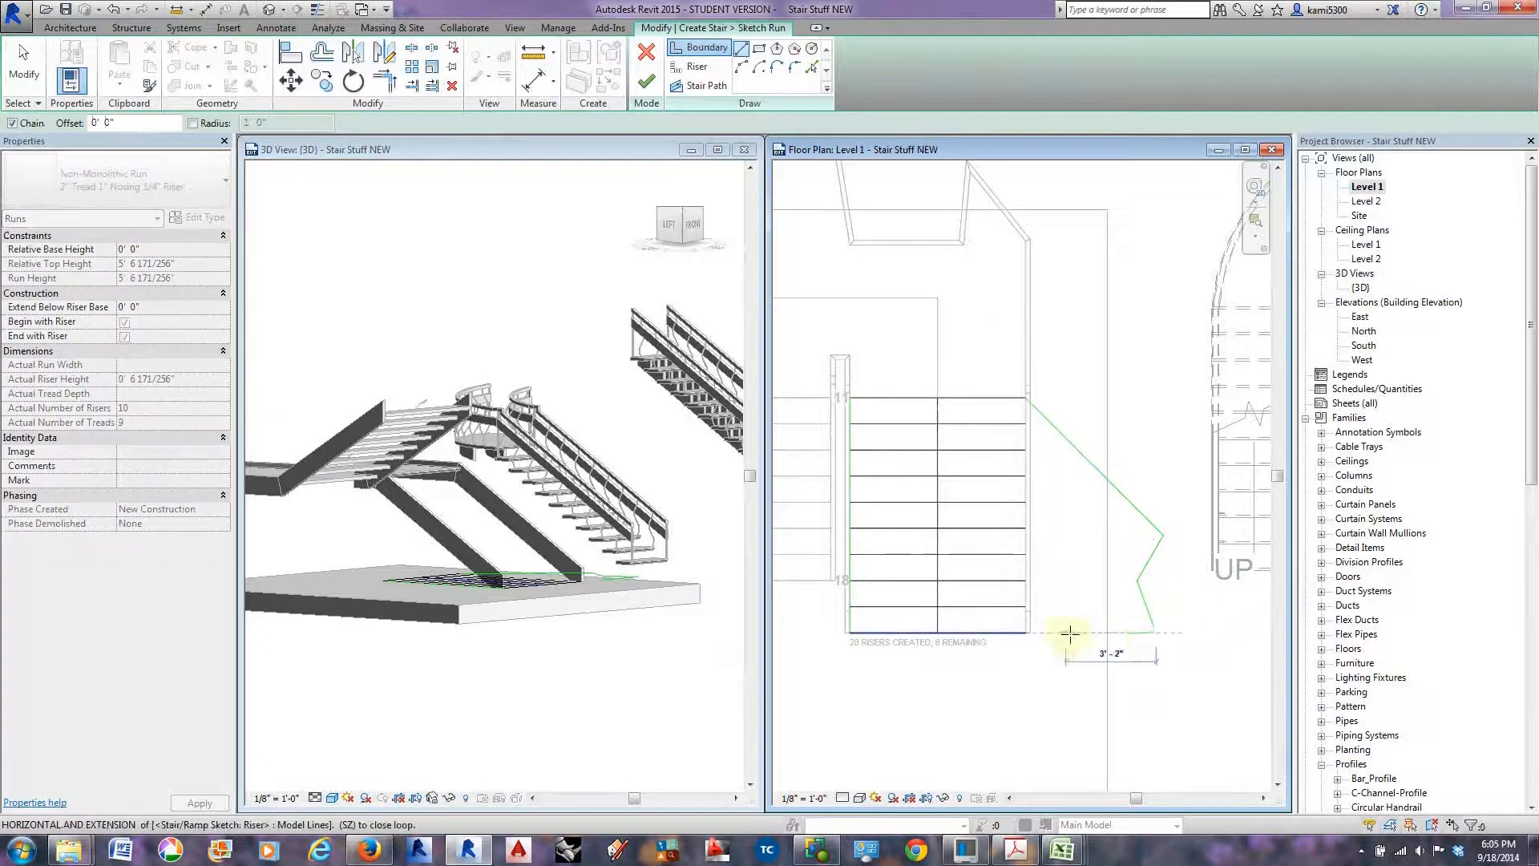
key("Escape")
key("Escape")
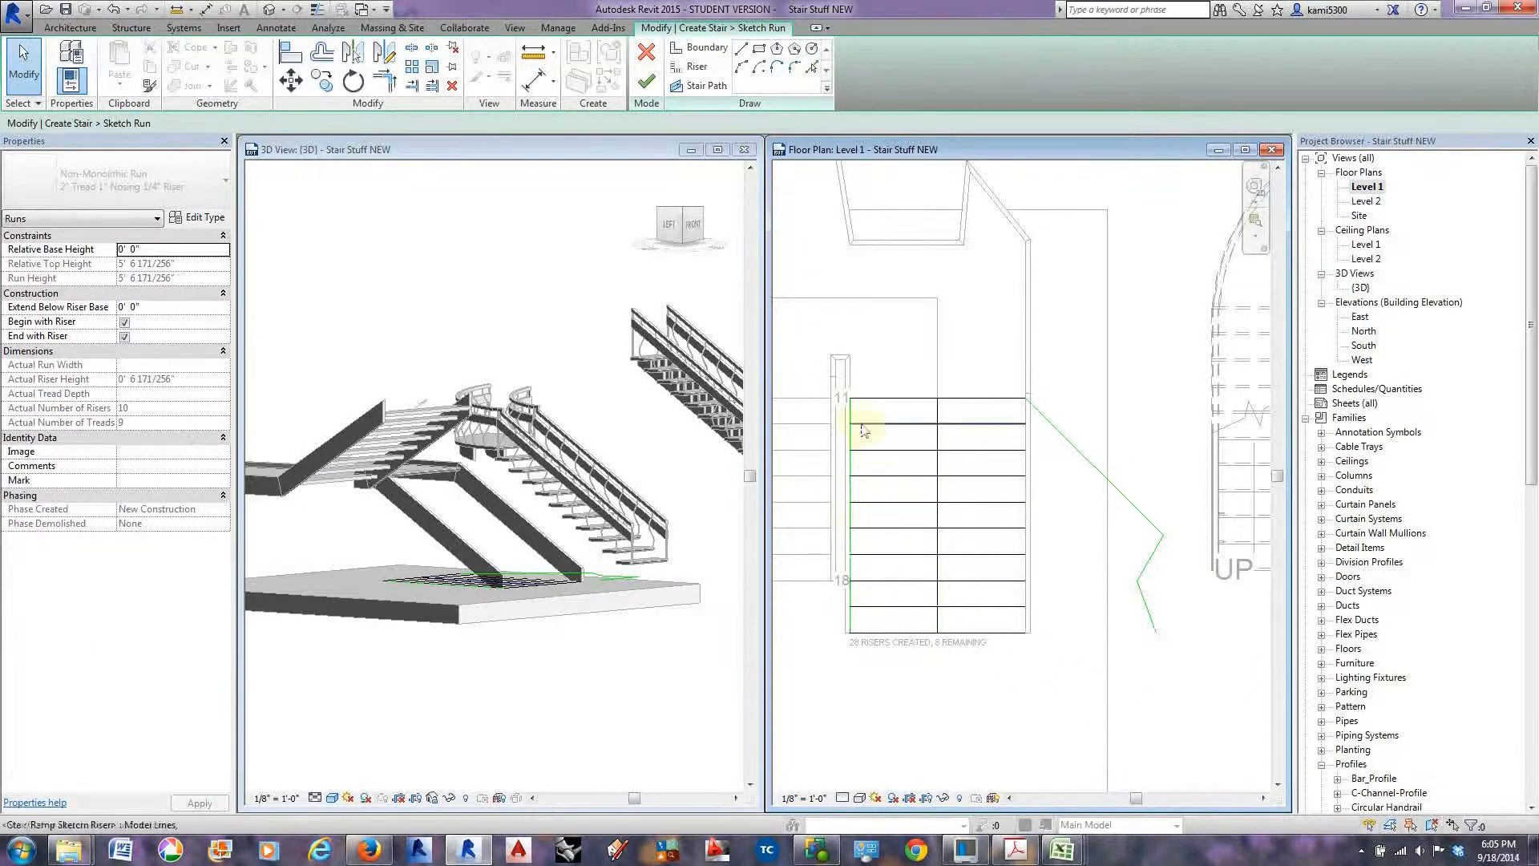
Stretch the run's first riser line outward to meet the end of the new angled boundary.
left_click(989, 633)
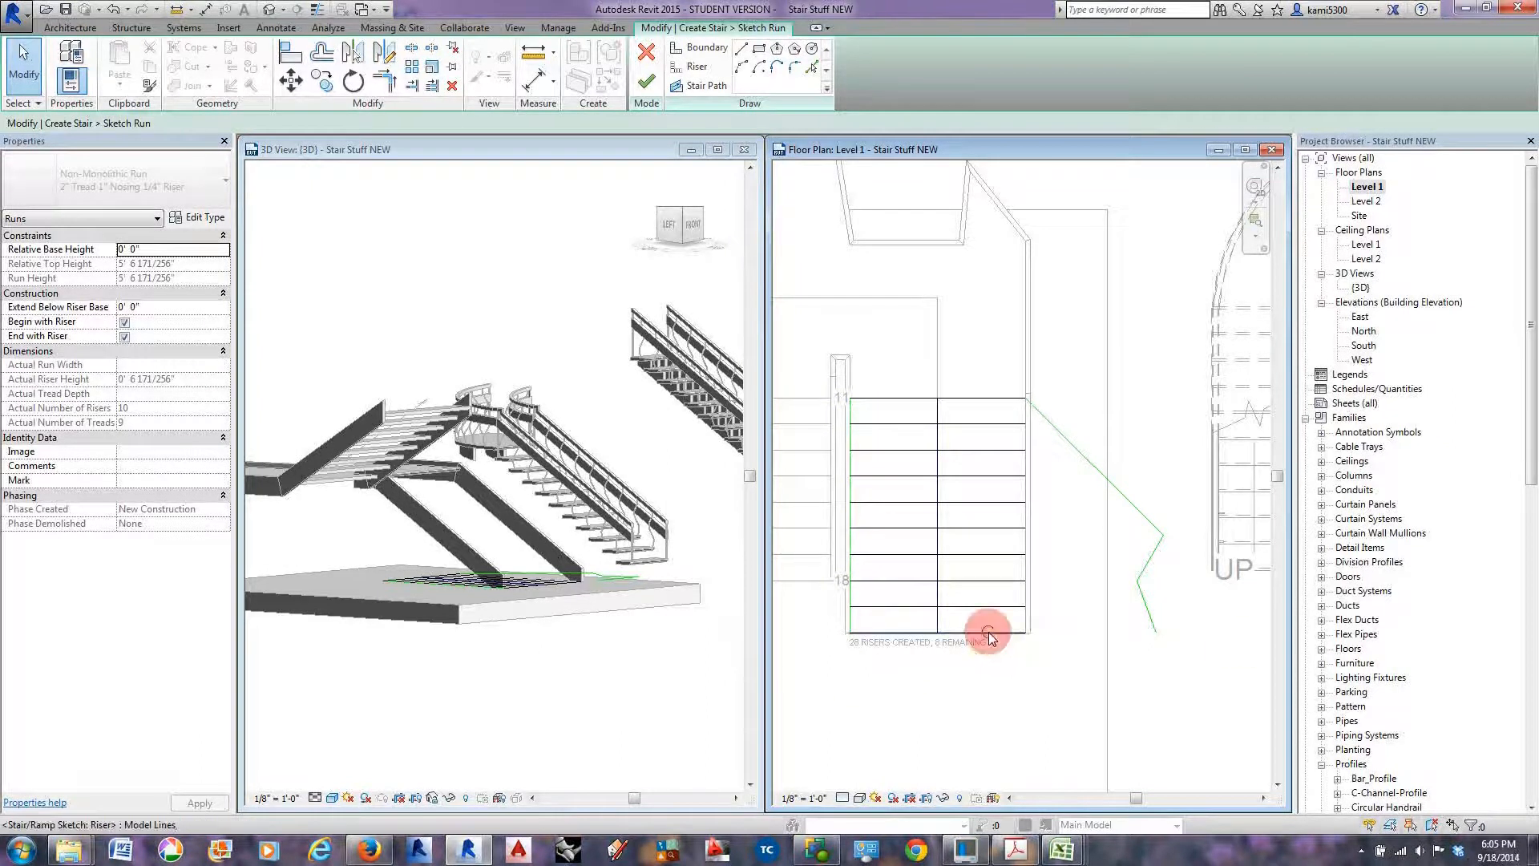
left_click_drag(1026, 633, 1155, 632)
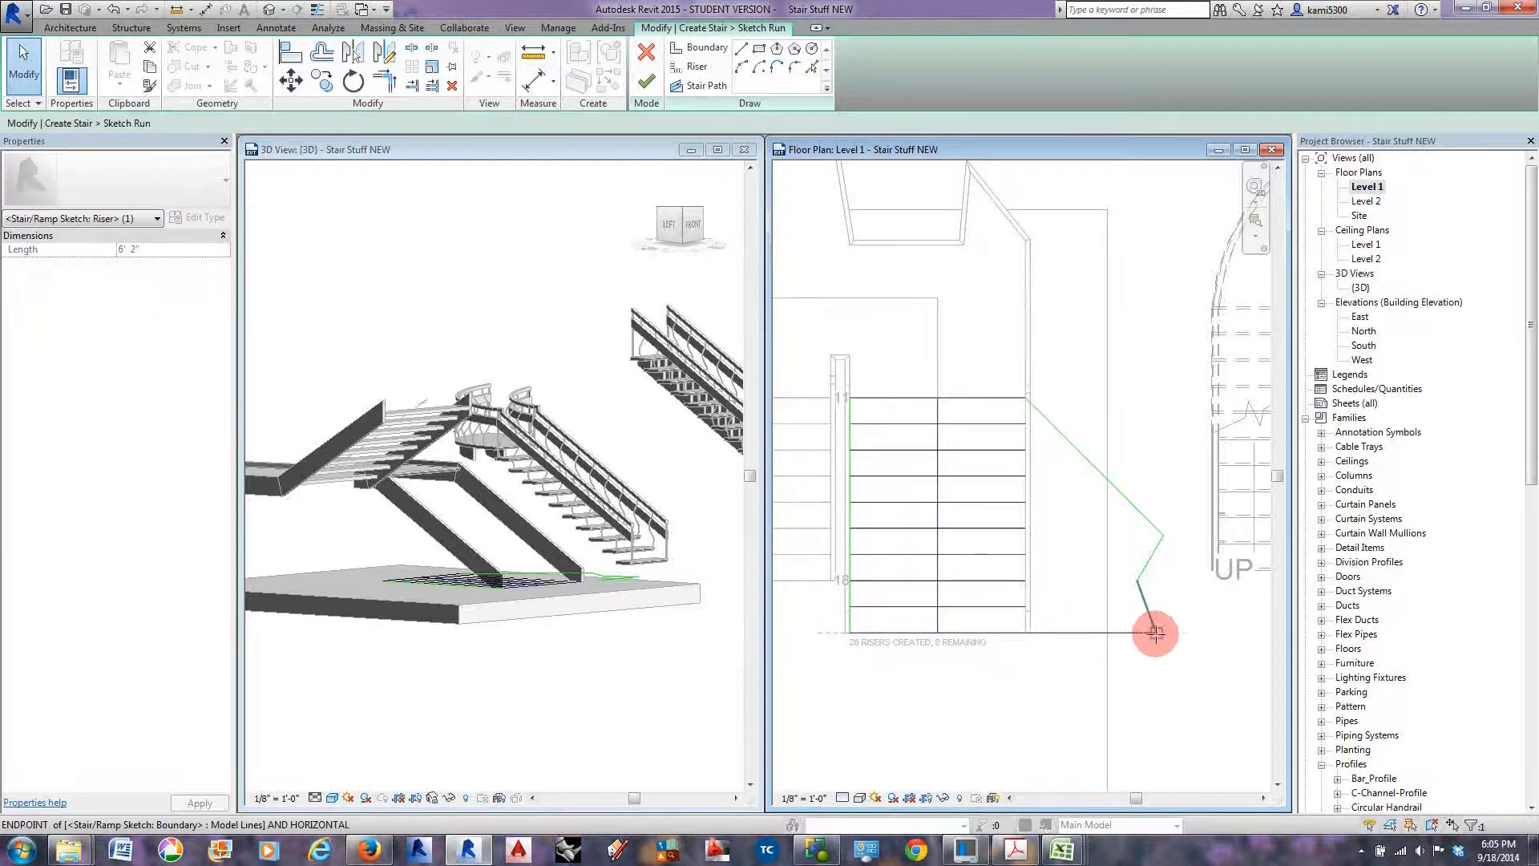
left_click(1117, 683)
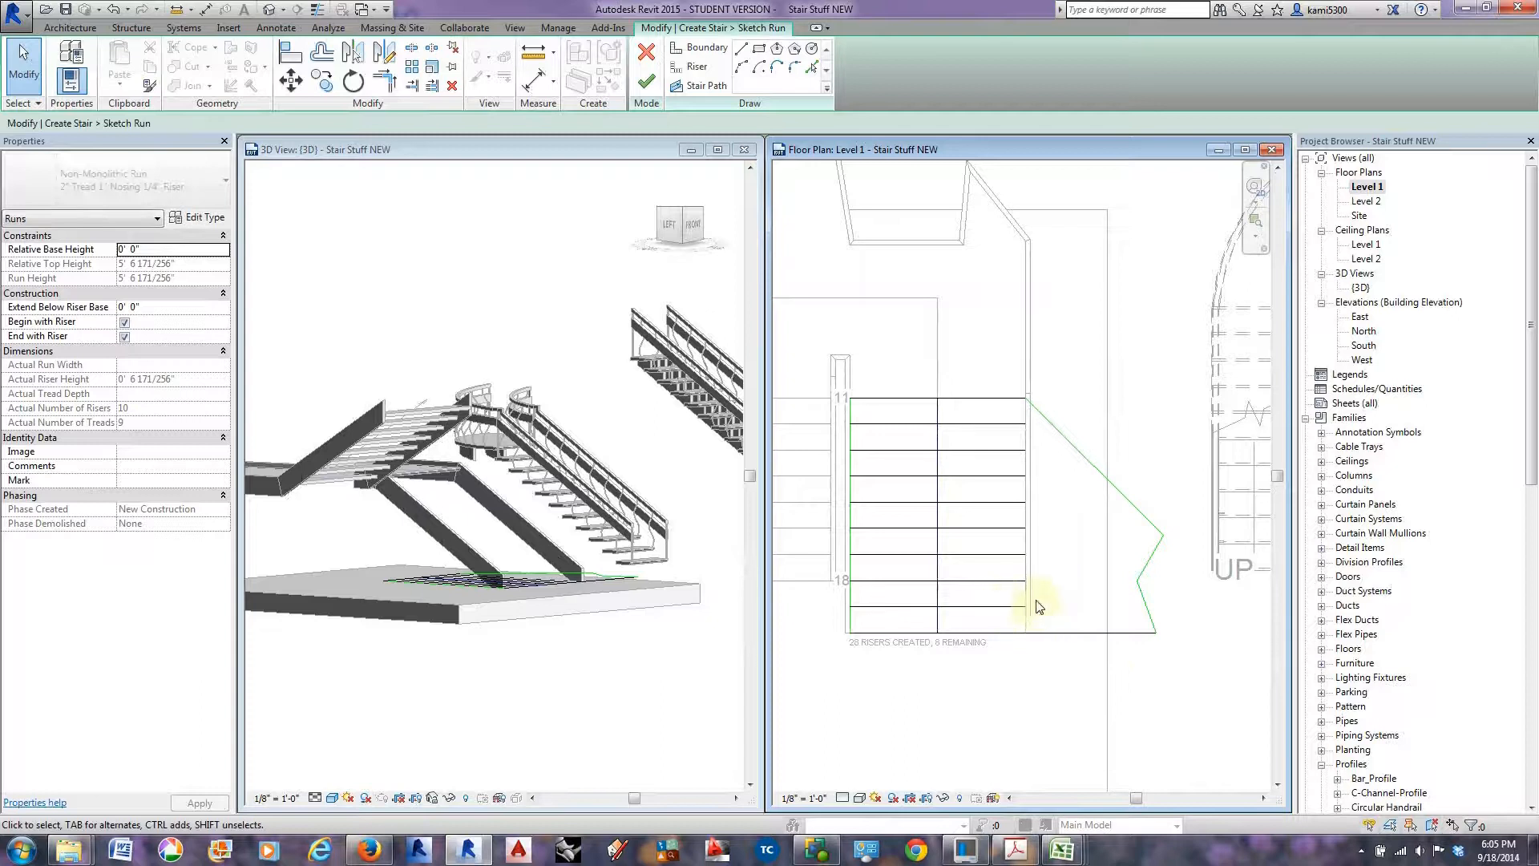
Extend the run's eight intermediate riser lines outward to meet the new angled outer boundary.
left_click(428, 88)
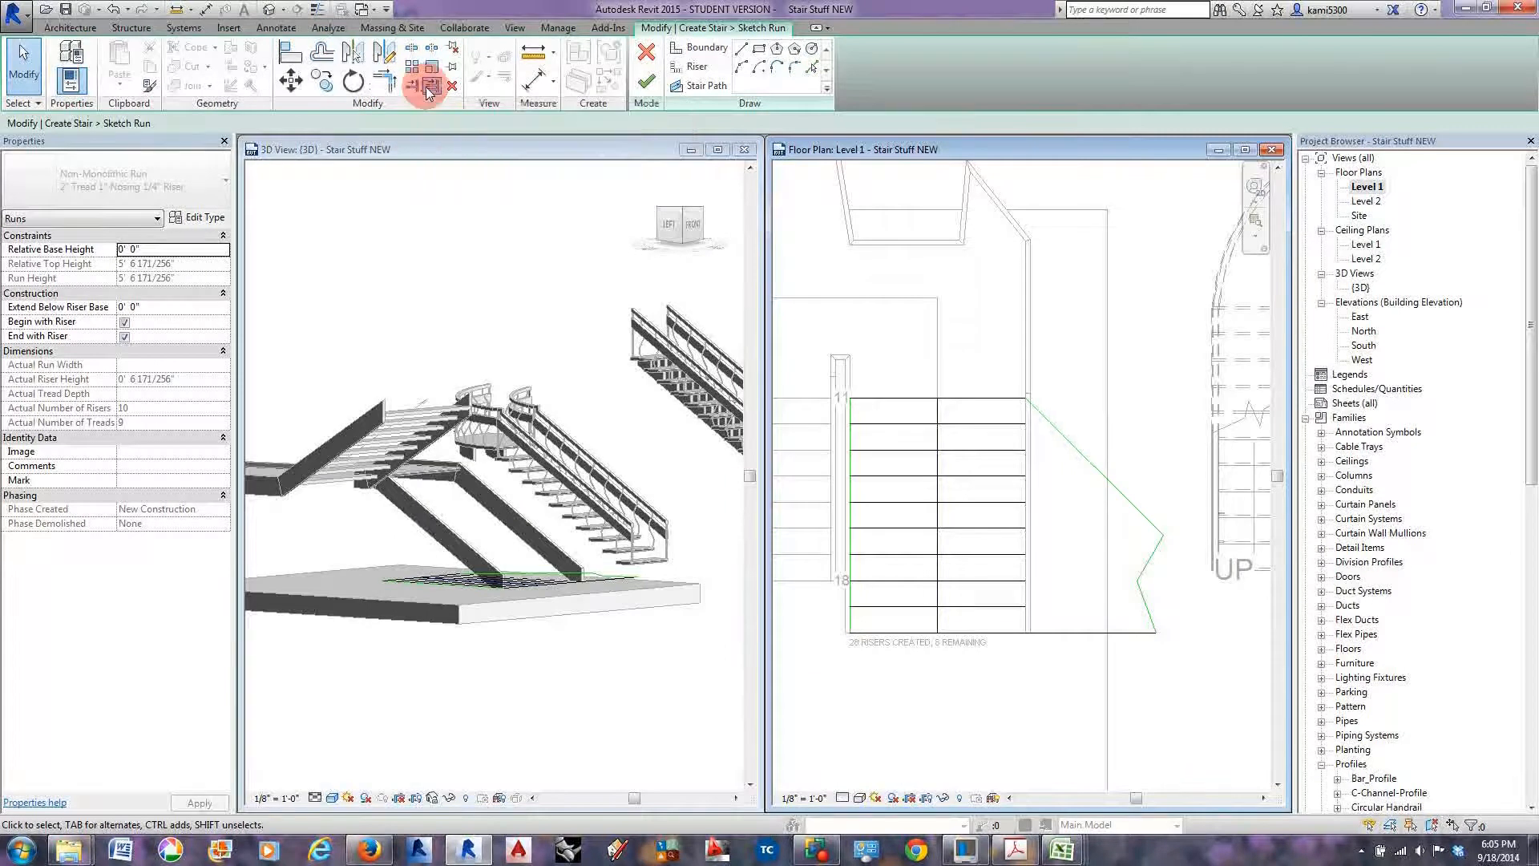
left_click(1143, 595)
left_click(1015, 605)
left_click(1012, 579)
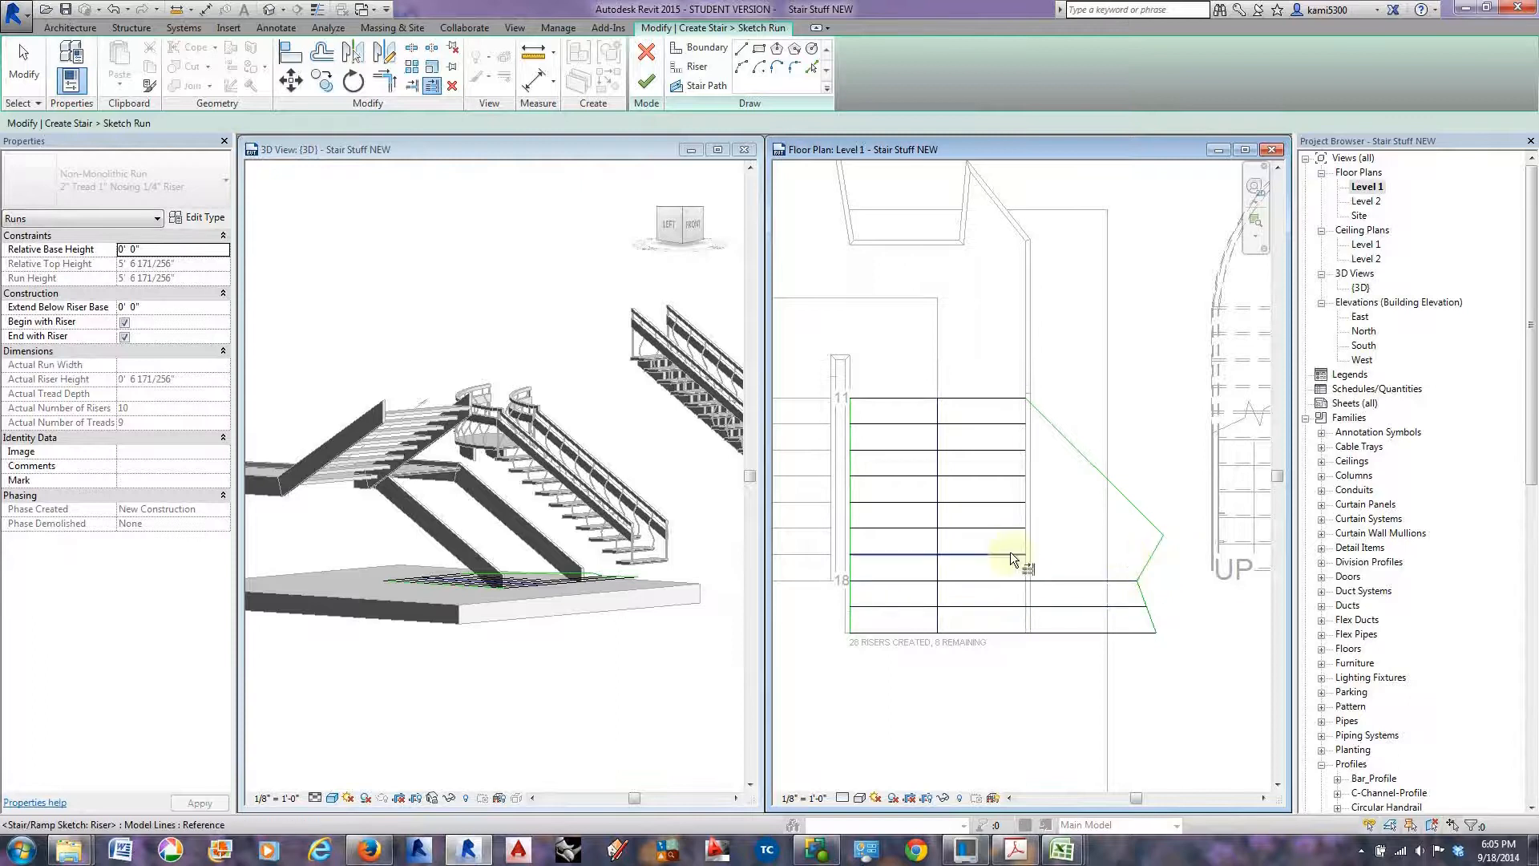
left_click(1094, 554)
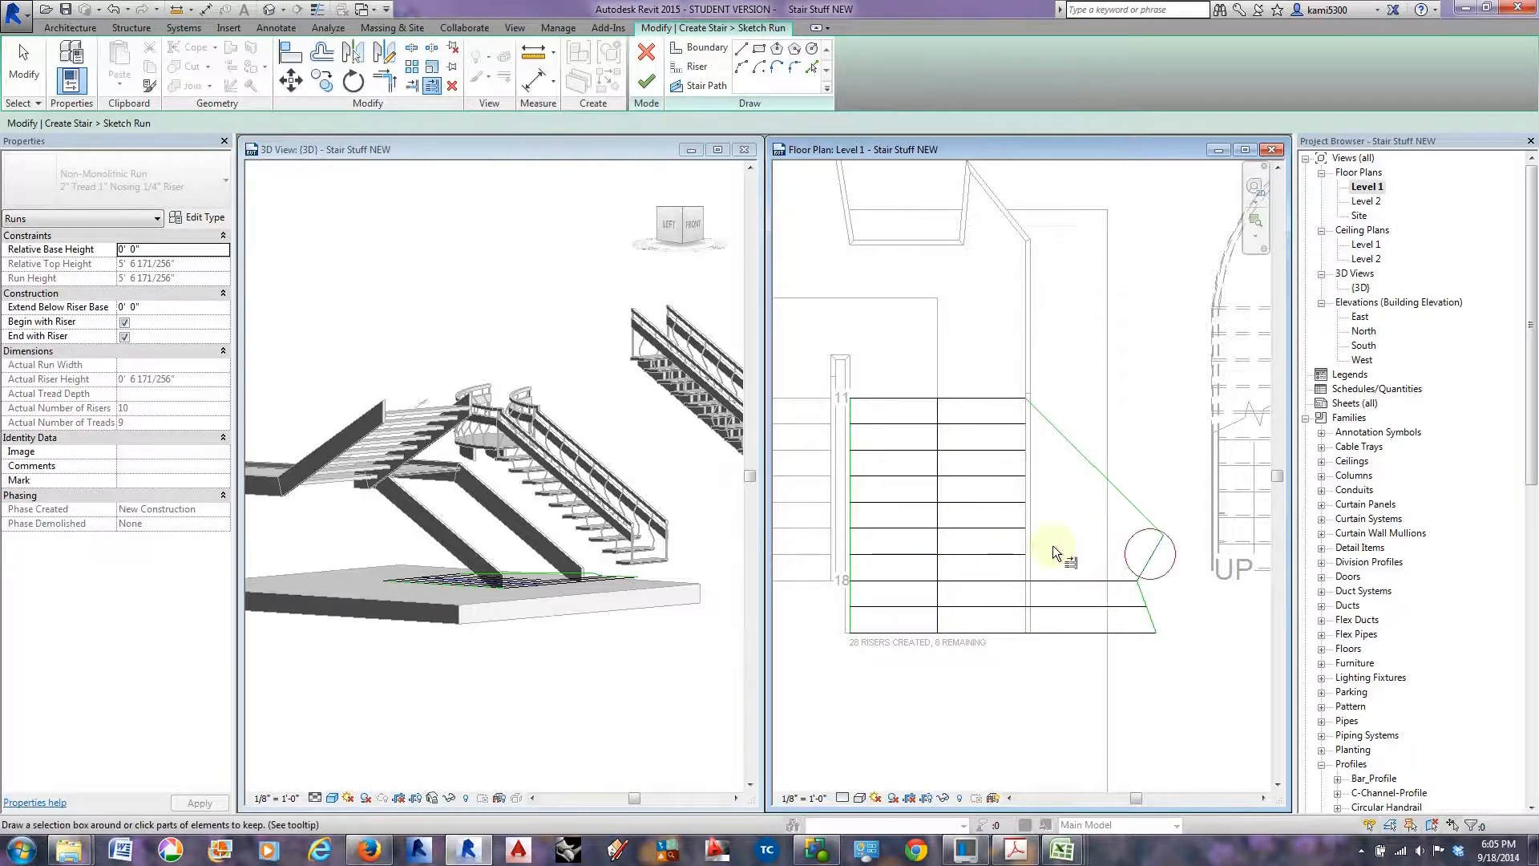
left_click(1023, 527)
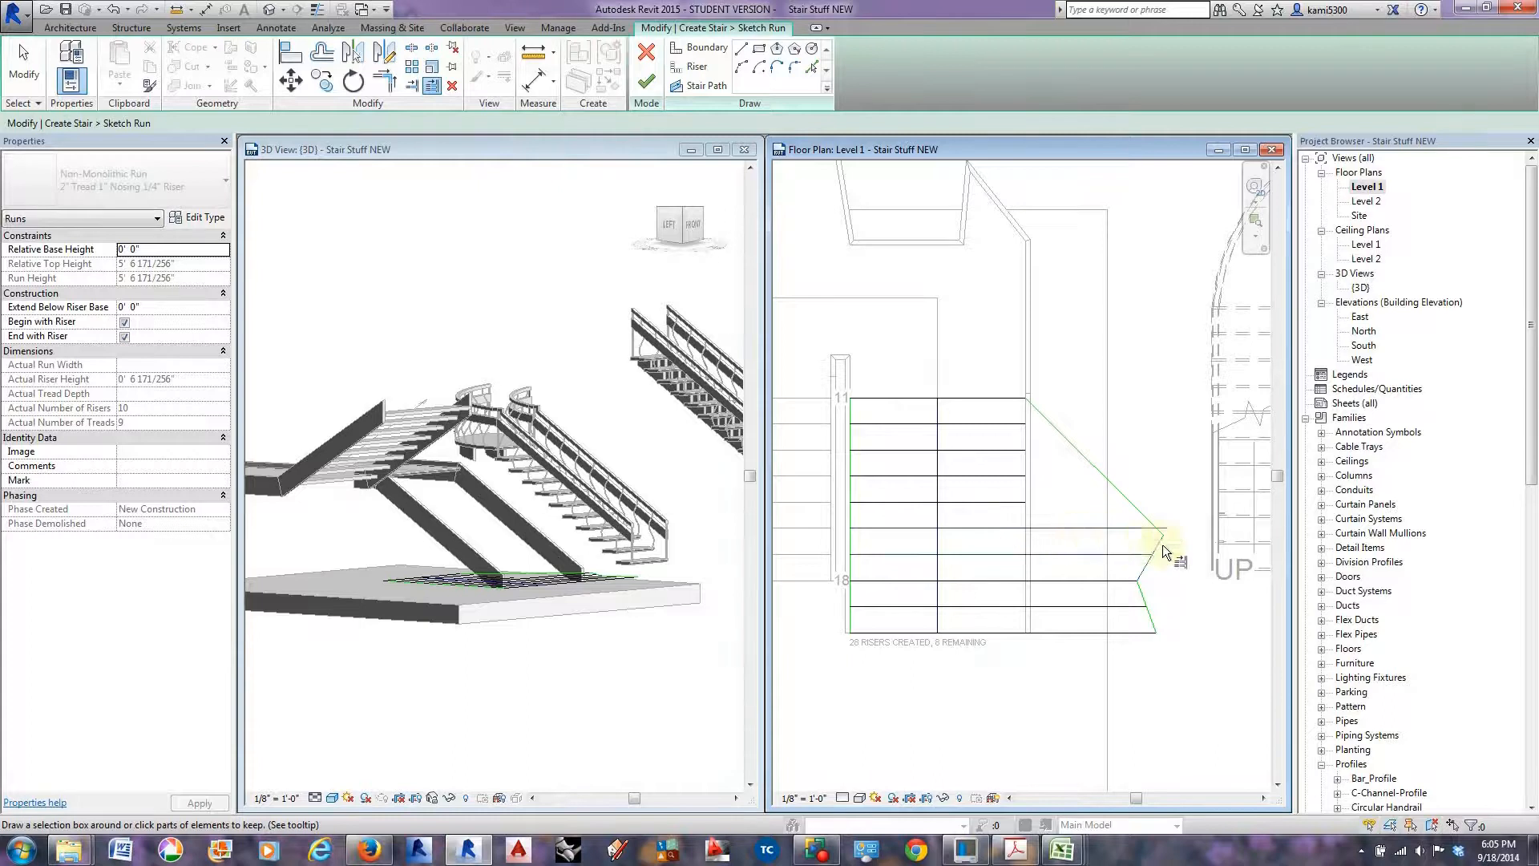
left_click(1011, 502)
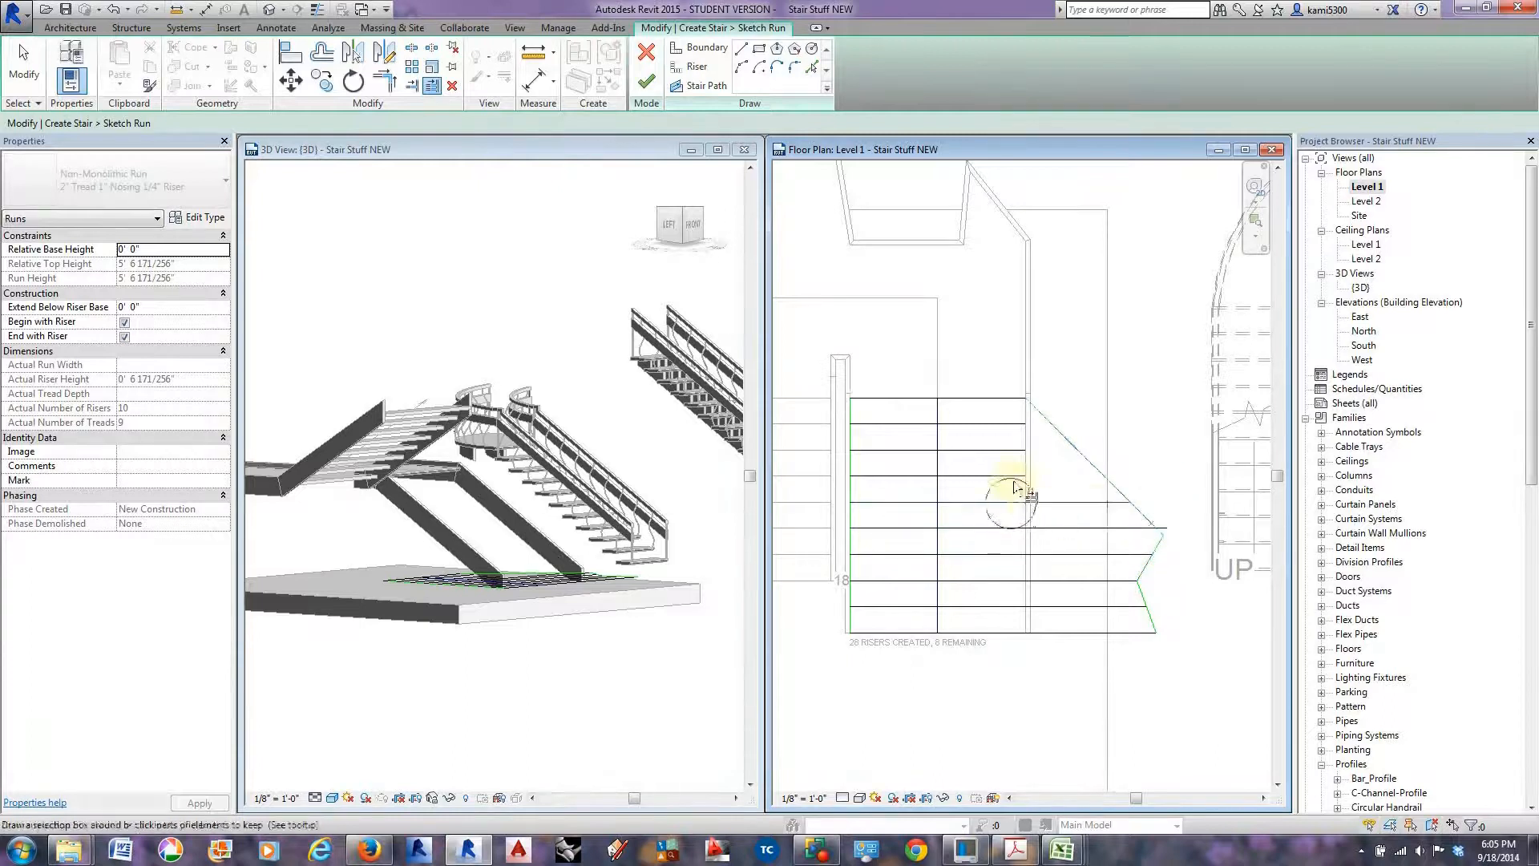
left_click(1014, 476)
left_click(1015, 450)
left_click(1013, 424)
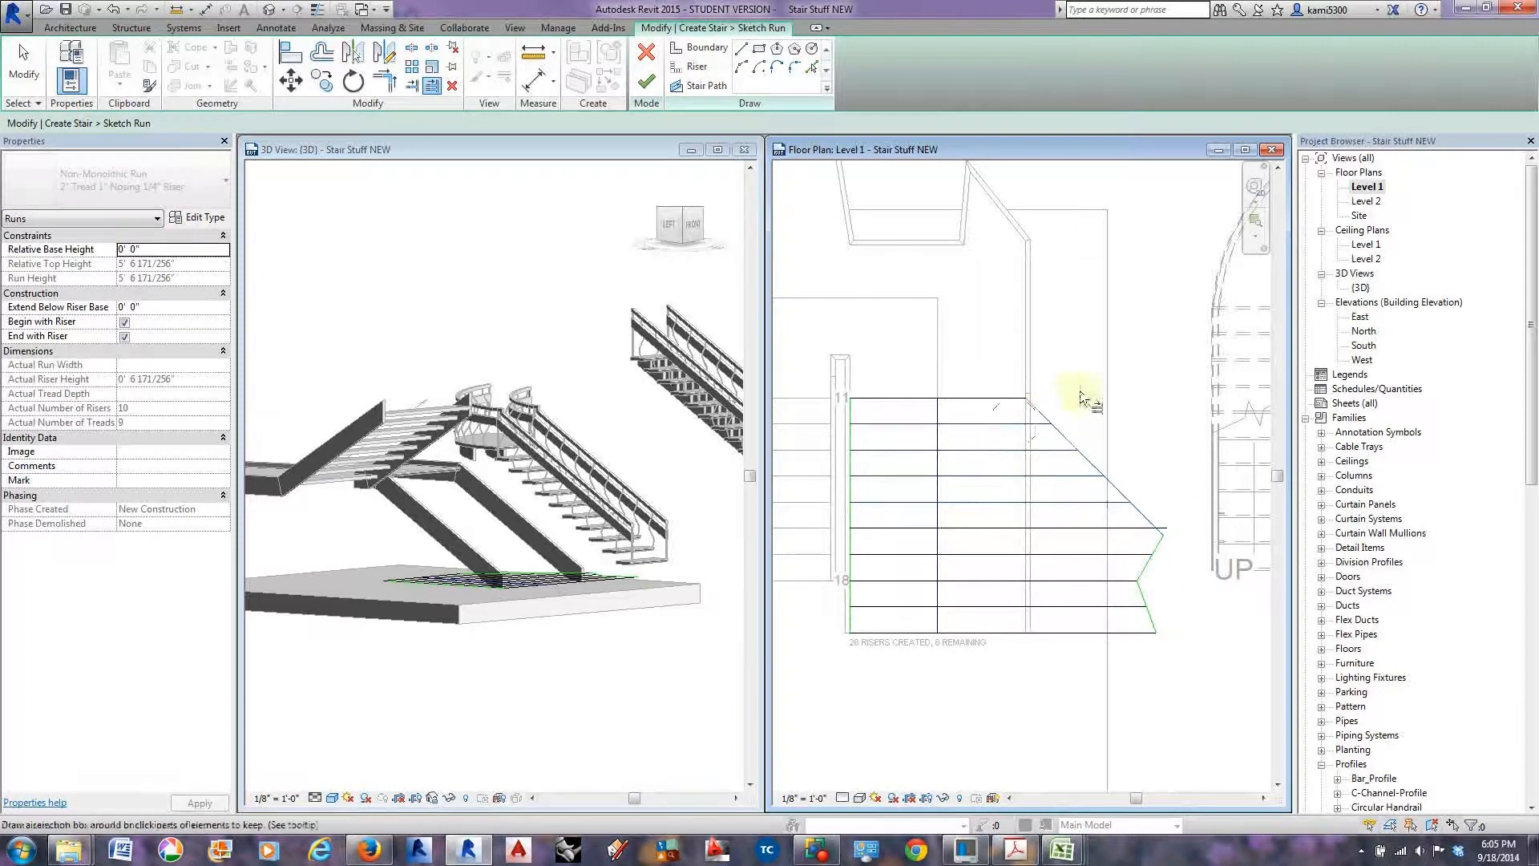
Shorten the riser line that overshoots the boundary's outermost corner so it ends on the outer boundary.
left_click(24, 64)
left_click(1042, 527)
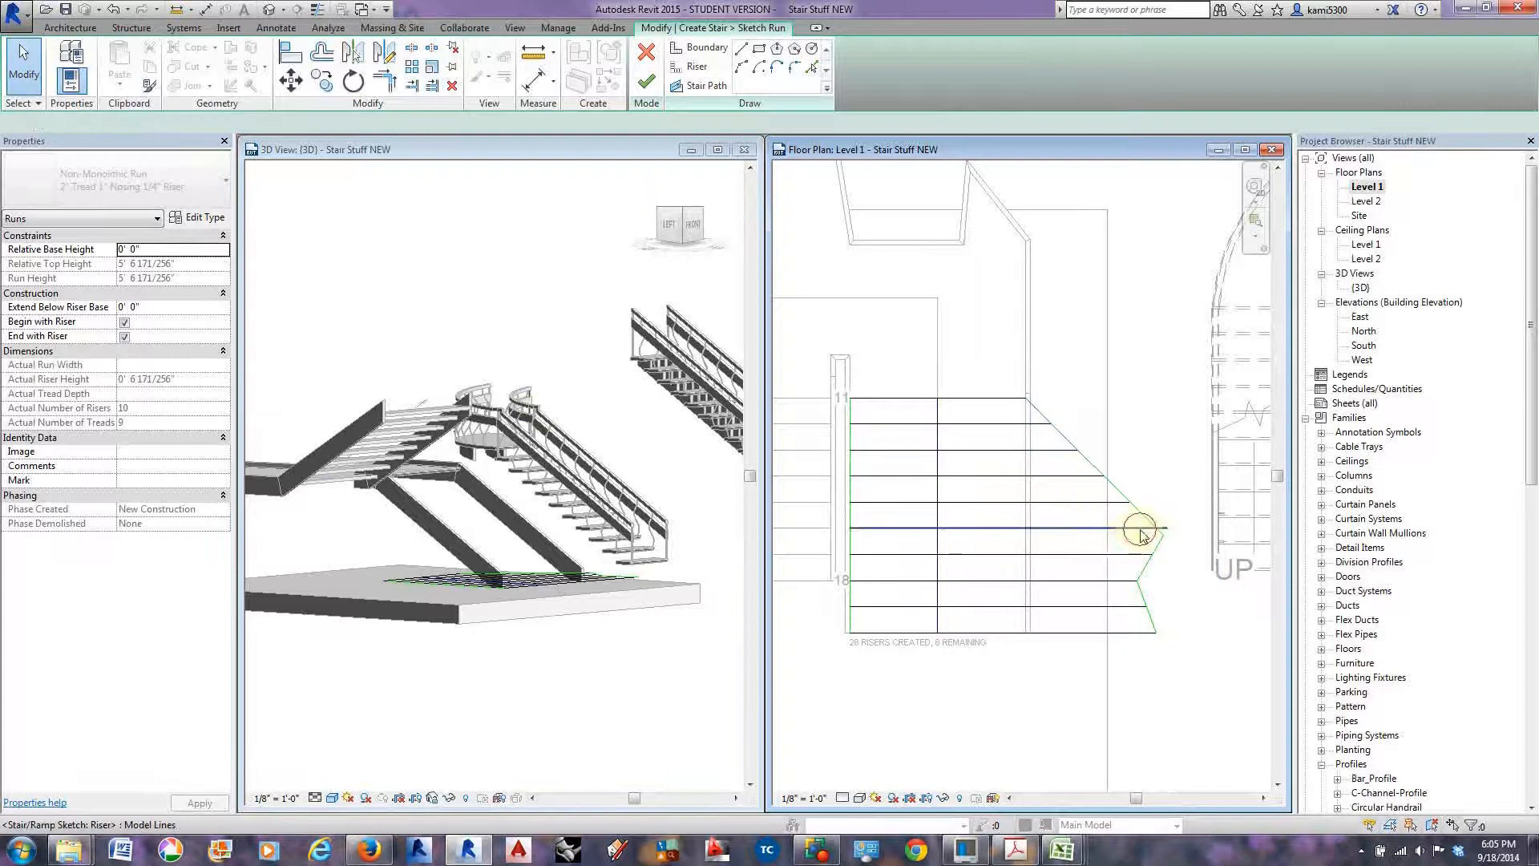
scroll(1168, 531, "up", 3)
left_click_drag(1168, 530, 1144, 533)
scroll(1152, 493, "down", 2)
scroll(1152, 493, "down", 1)
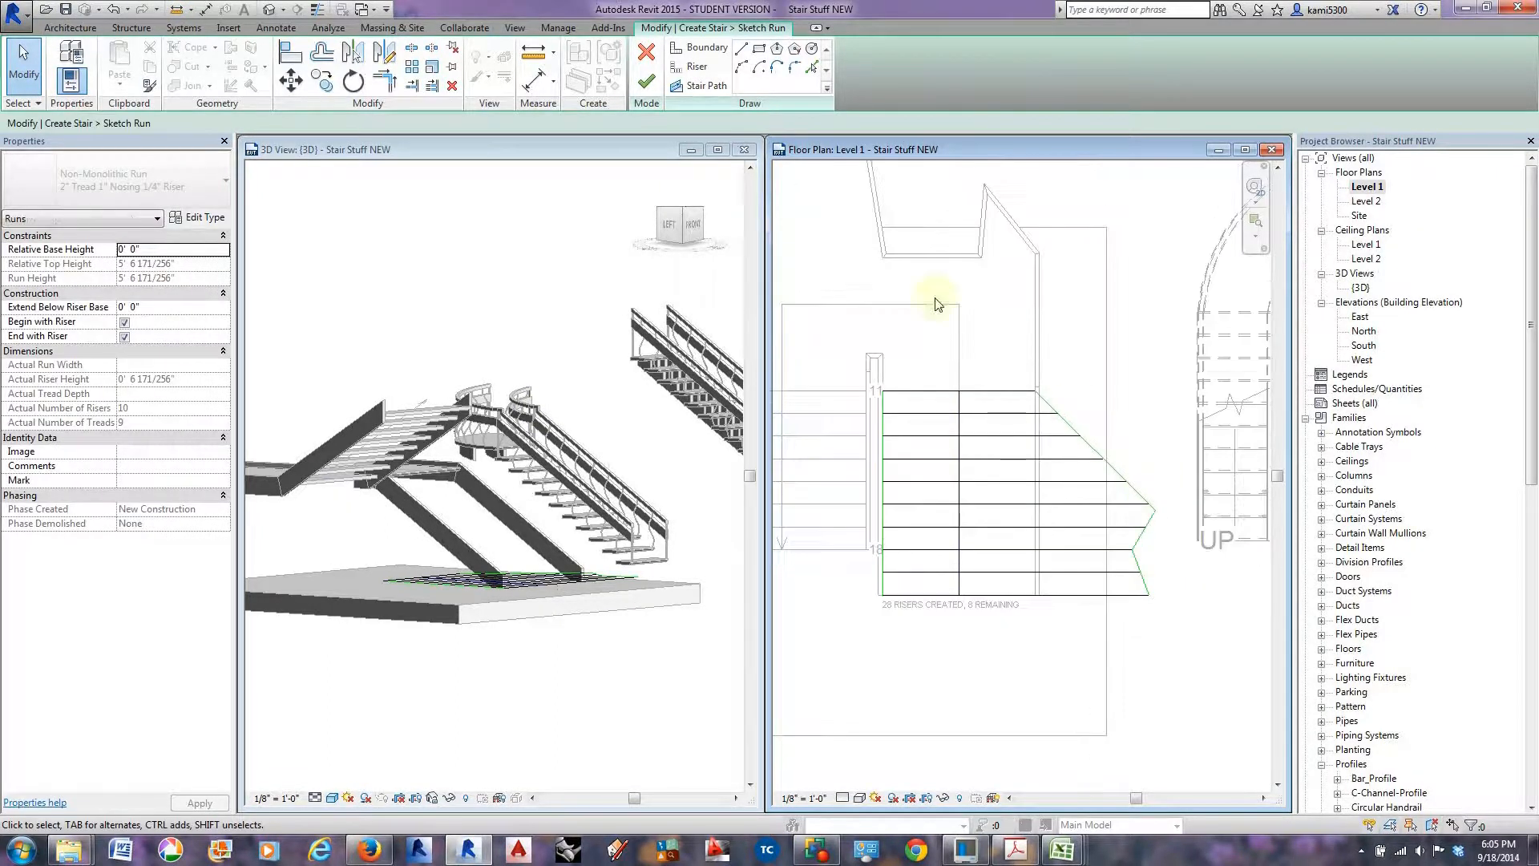
Finish the run sketch and orbit the 3D view to examine the reshaped lower run from above.
left_click(656, 87)
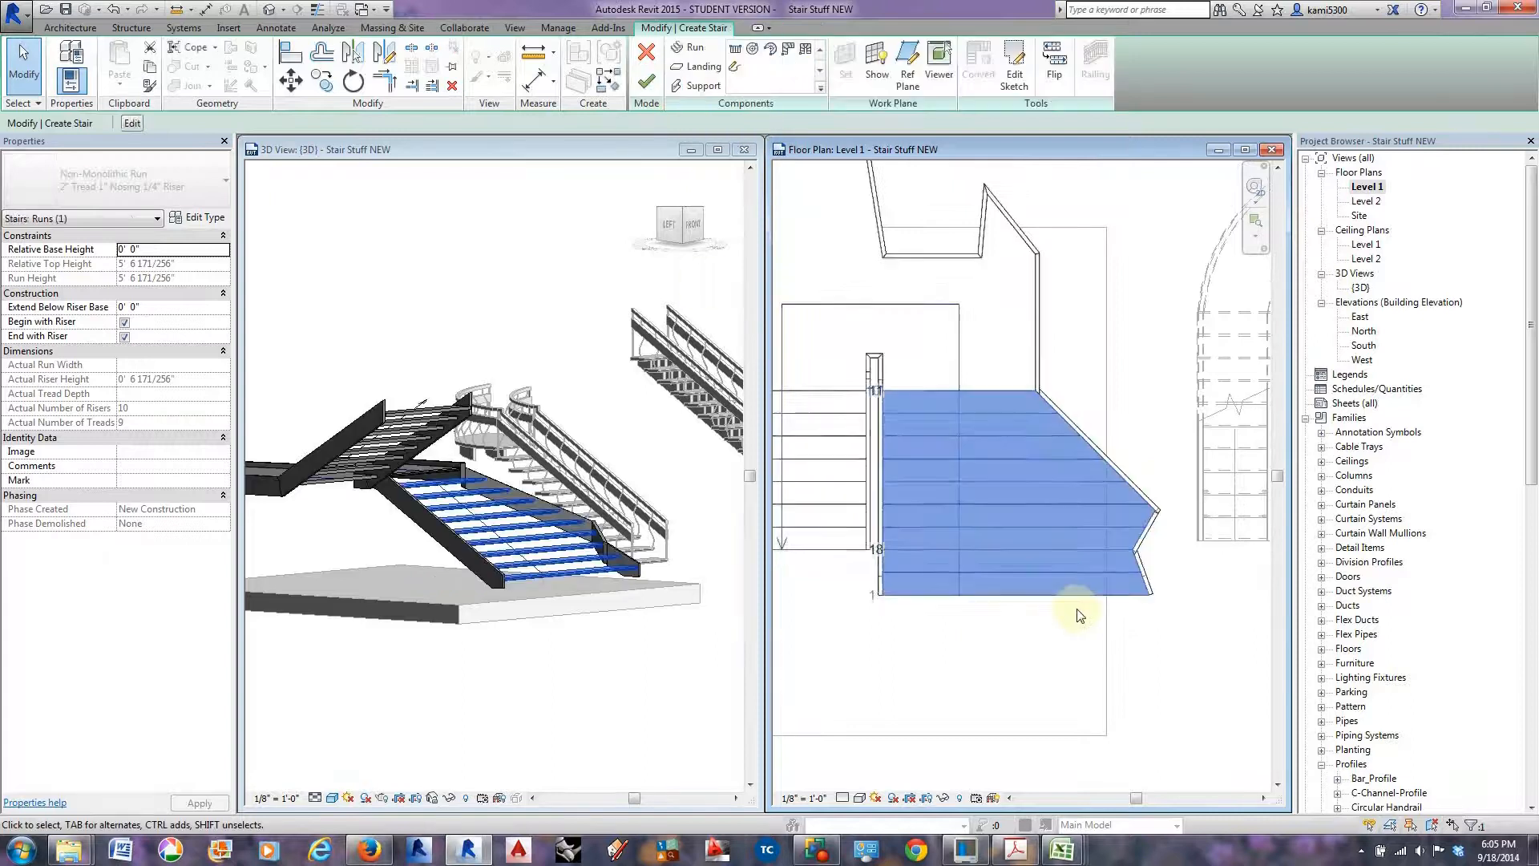
left_click(499, 665)
middle_click_drag(499, 665, 327, 773, "shift")
middle_click_drag(503, 584, 536, 616, "shift")
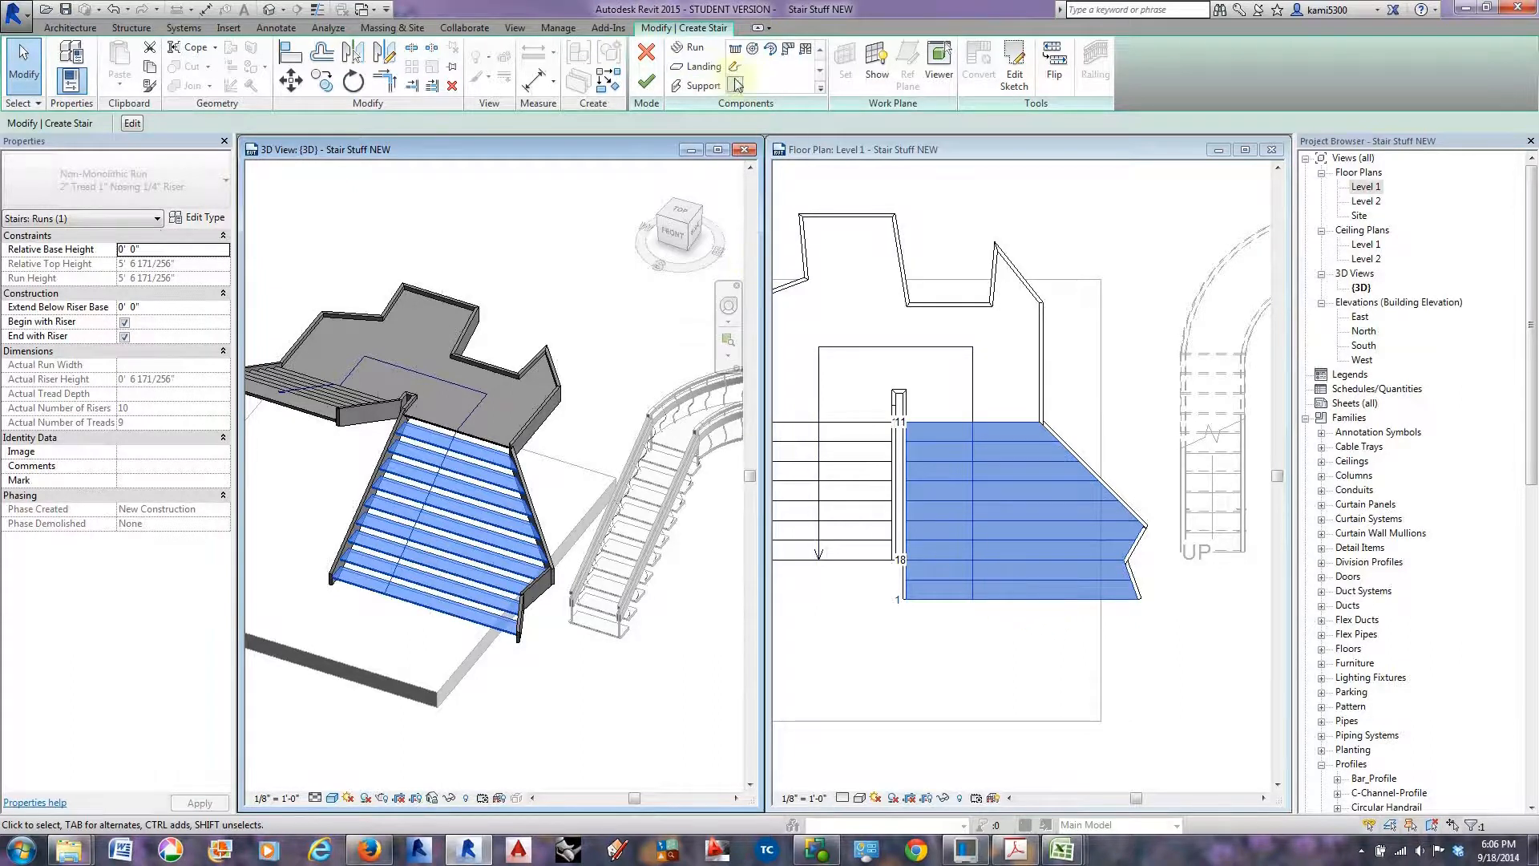
Reopen the run's sketch and draw an outward-bowing arc riser of about 13'-1" radius between the first riser's ends.
left_click(1015, 74)
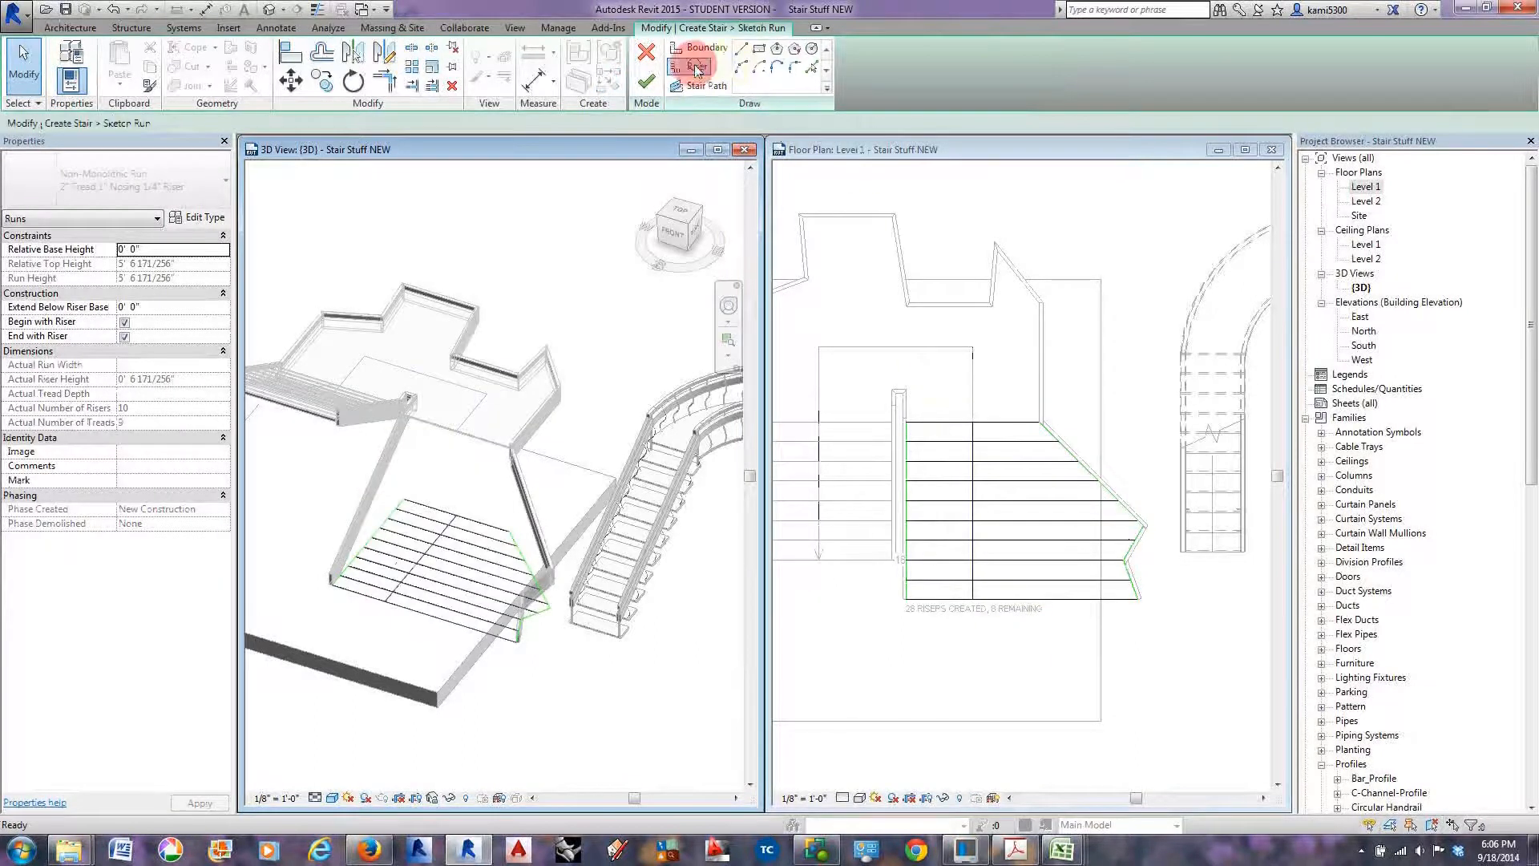
left_click(696, 69)
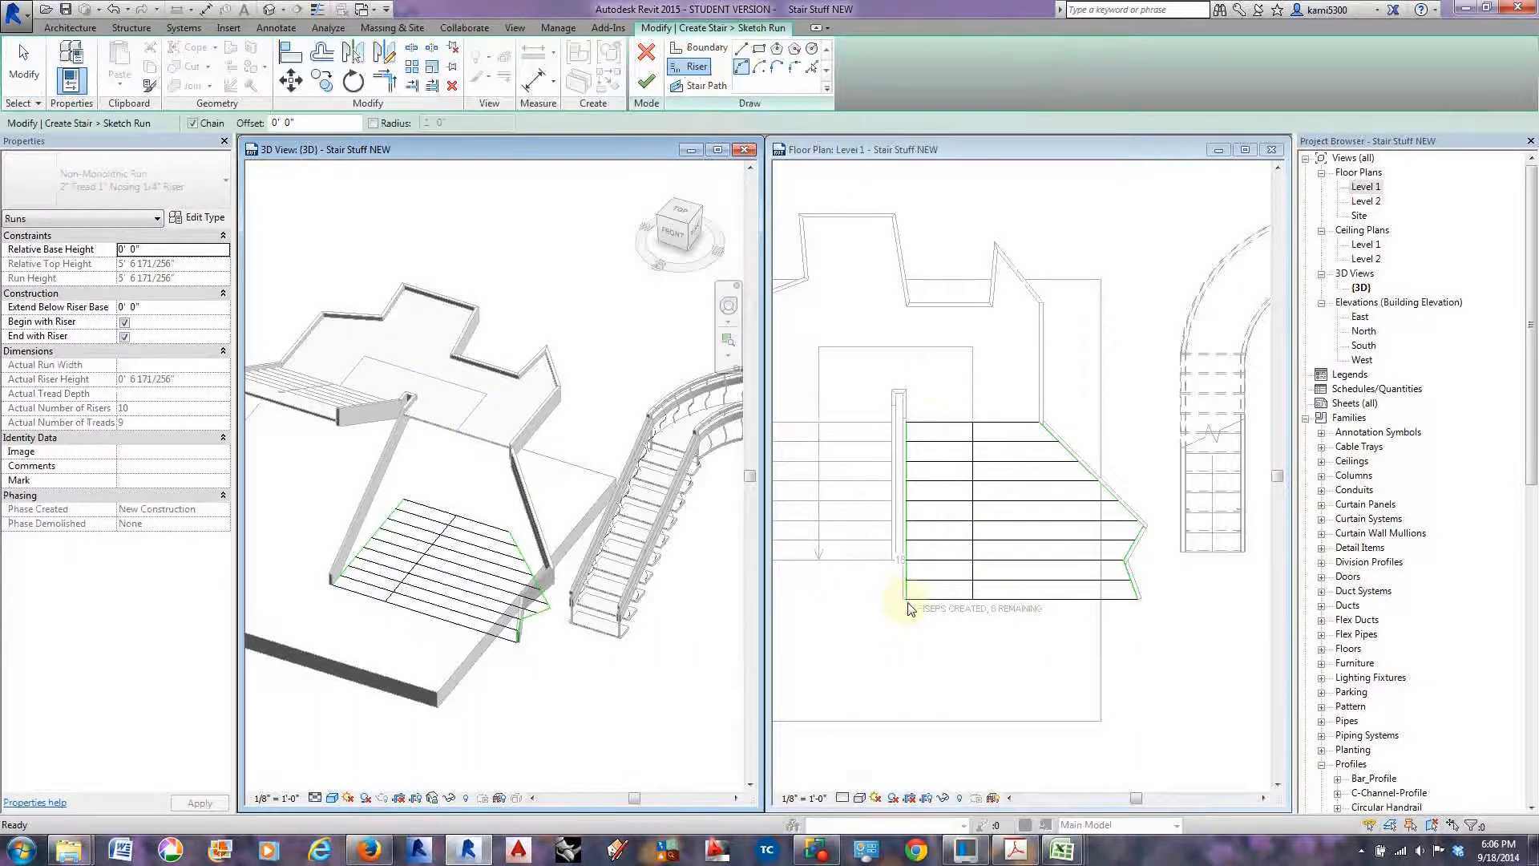
scroll(930, 617, "up", 2)
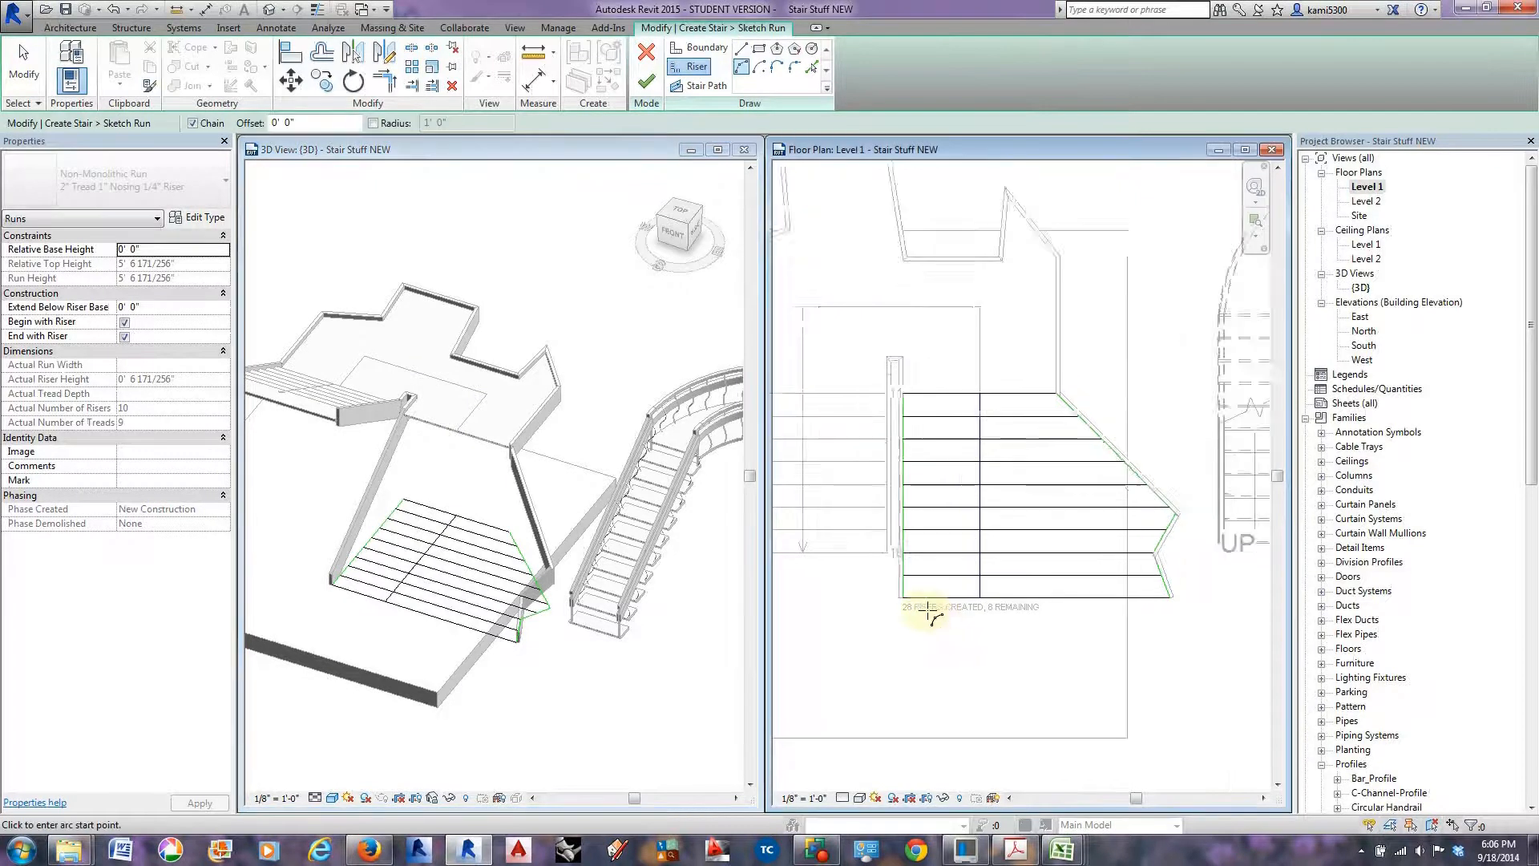
left_click(891, 593)
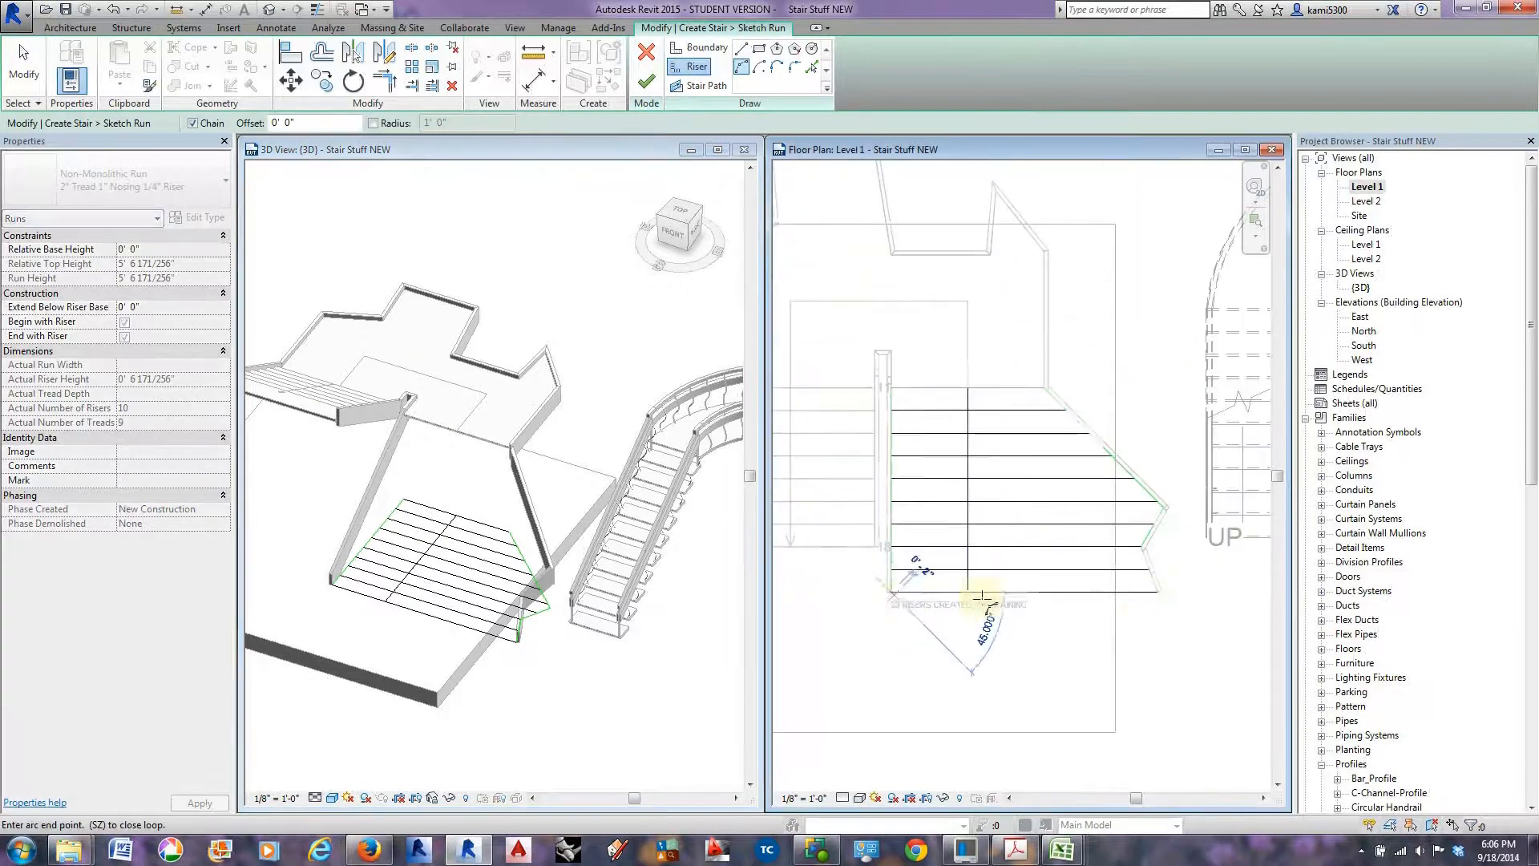
left_click(1157, 593)
left_click(1034, 619)
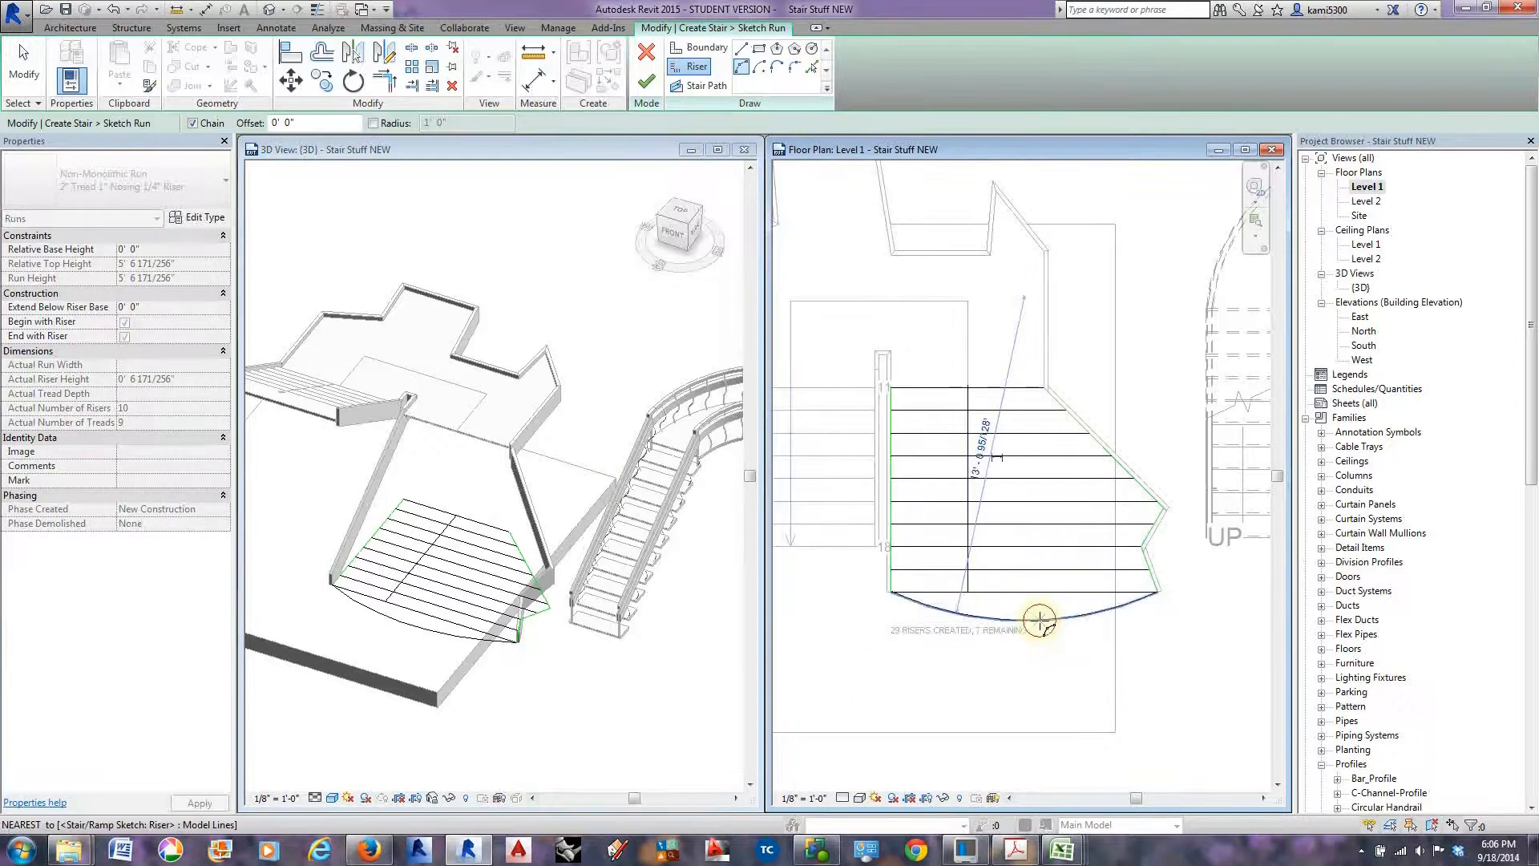
left_click(21, 80)
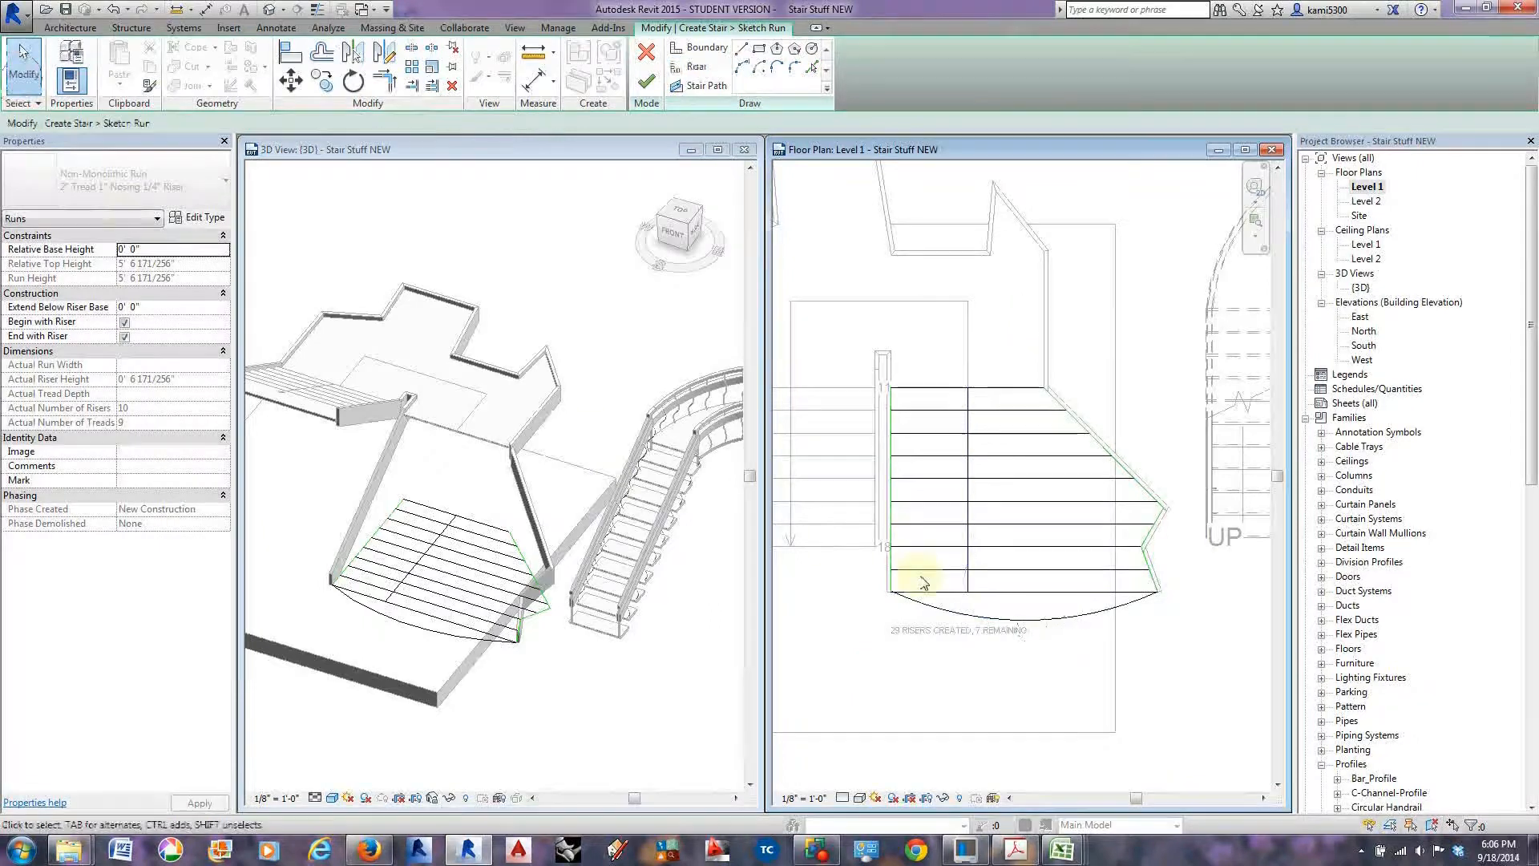
Delete the straight first riser and extend the stair path line down to the arc riser.
left_click(1017, 593)
key("Delete")
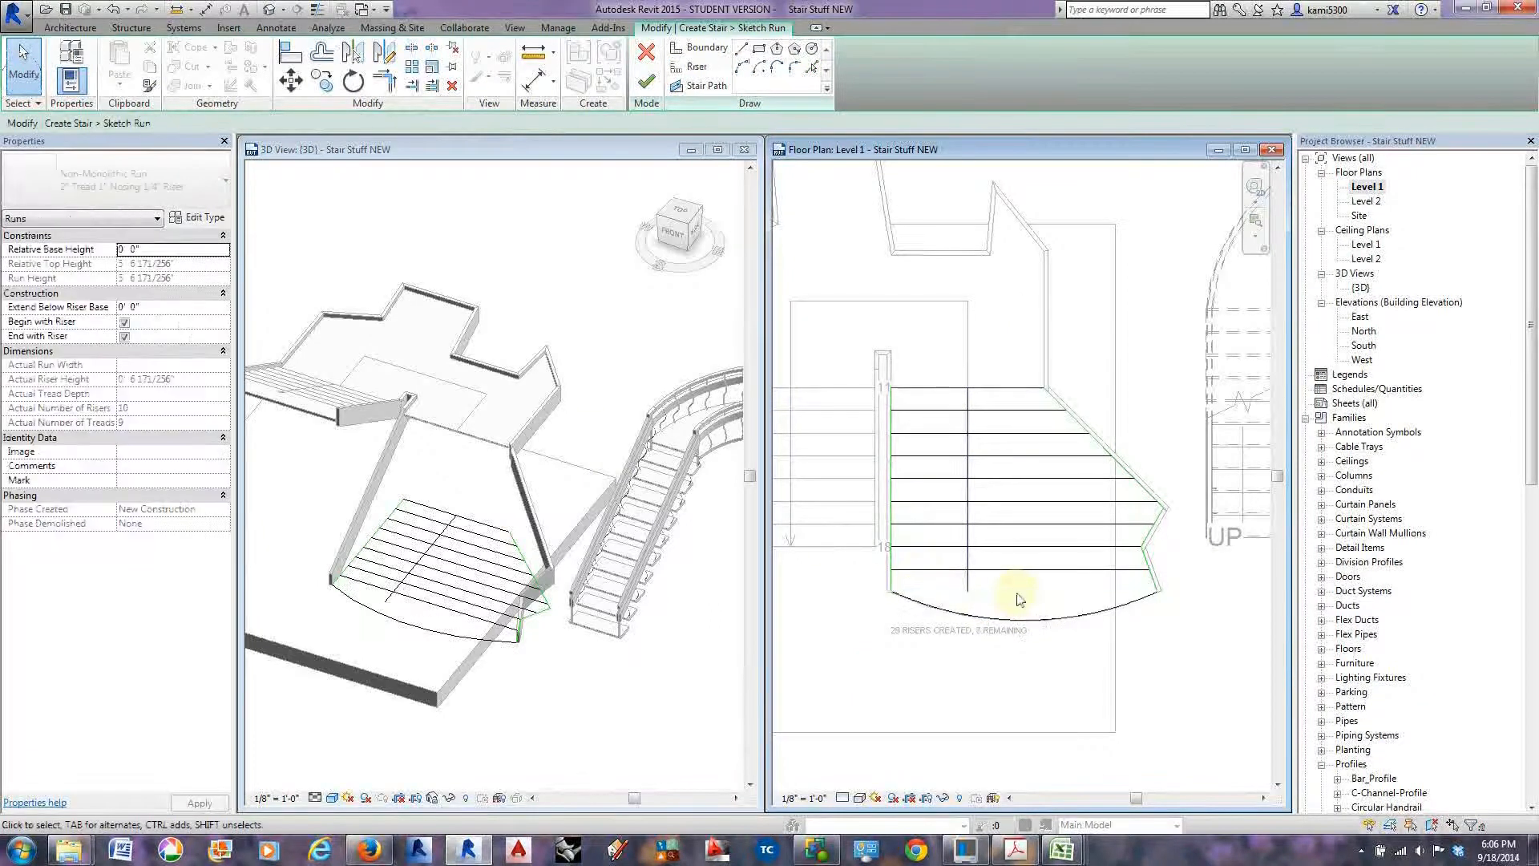
left_click(969, 587)
left_click_drag(968, 591, 967, 615)
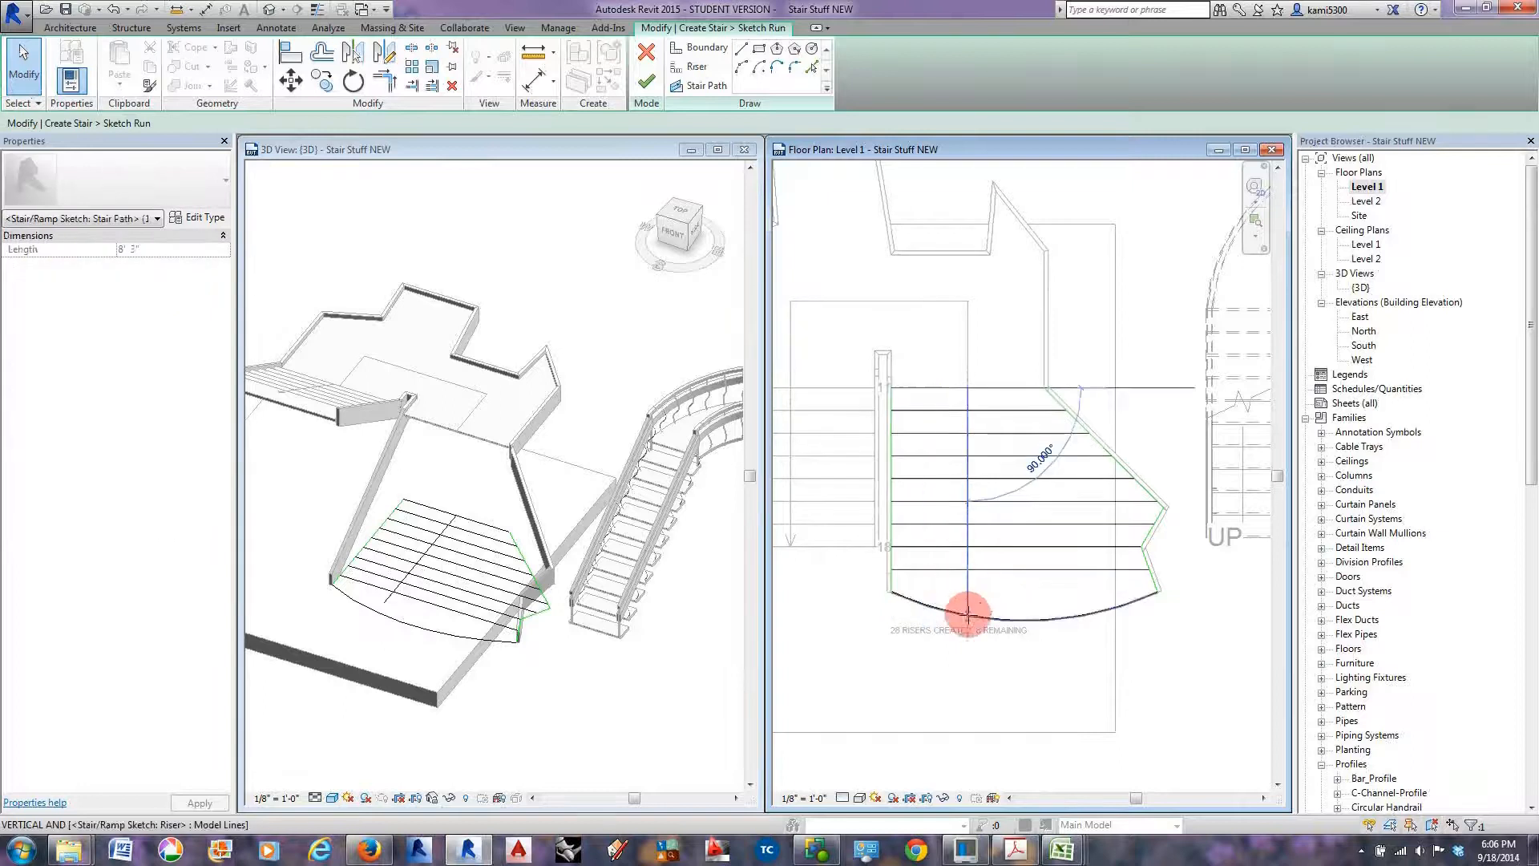
Delete the straight second riser just above the arc riser.
scroll(998, 581, "up", 2)
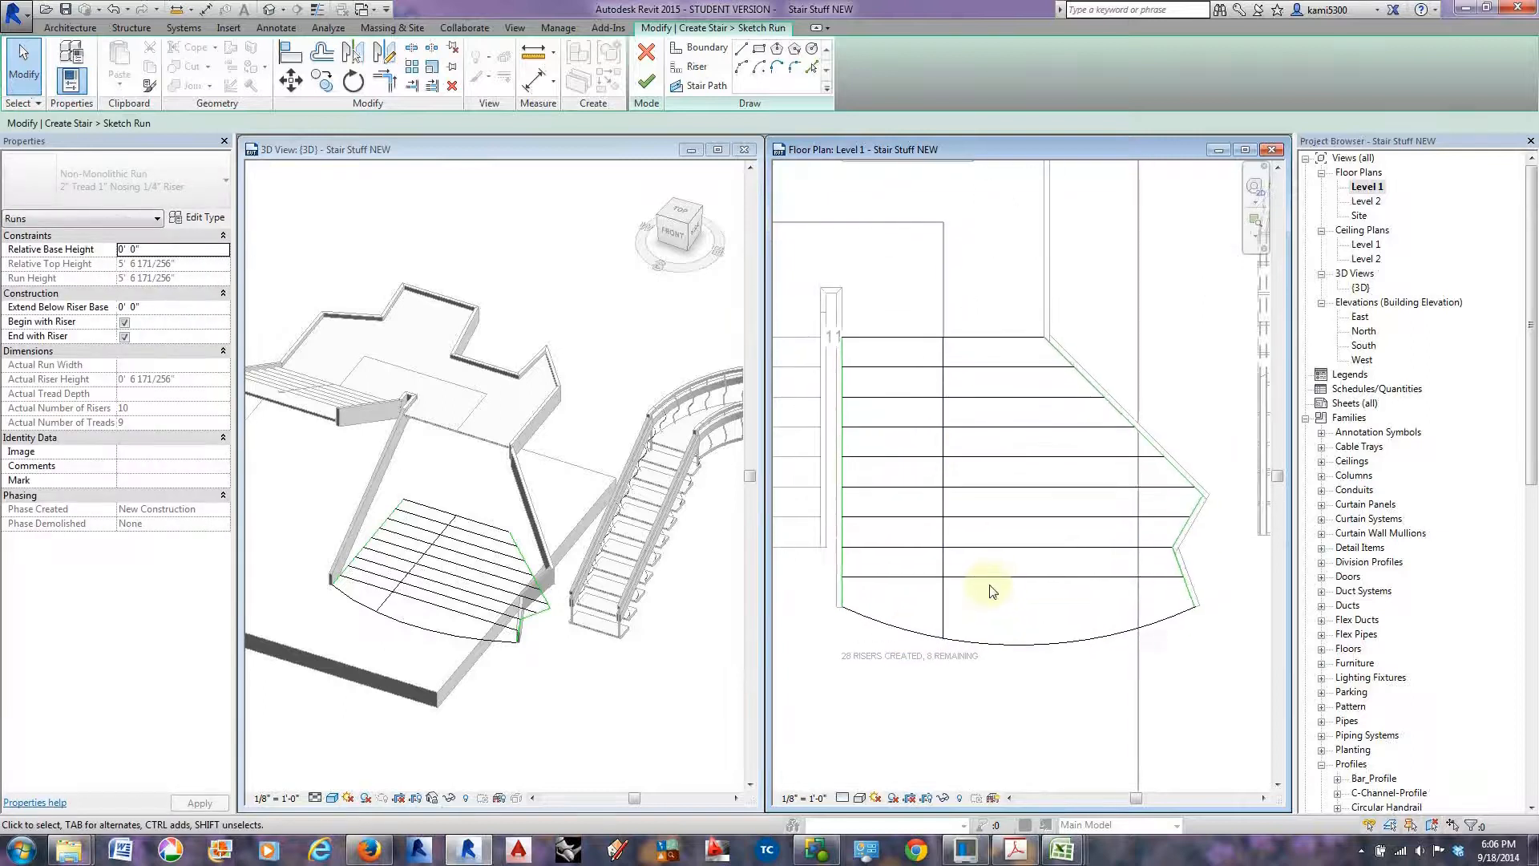
left_click(991, 576)
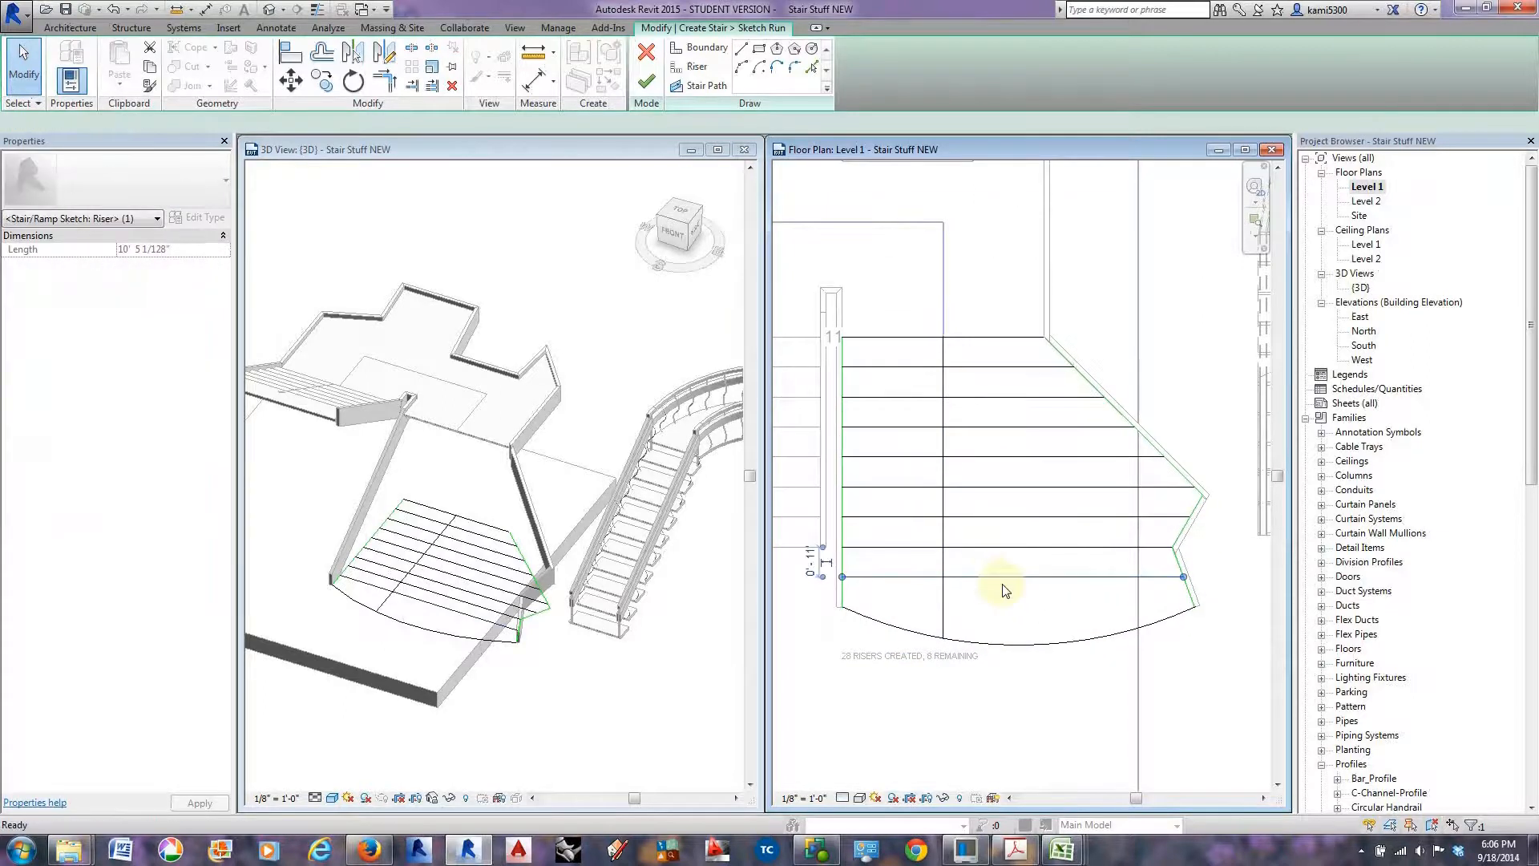
key("Delete")
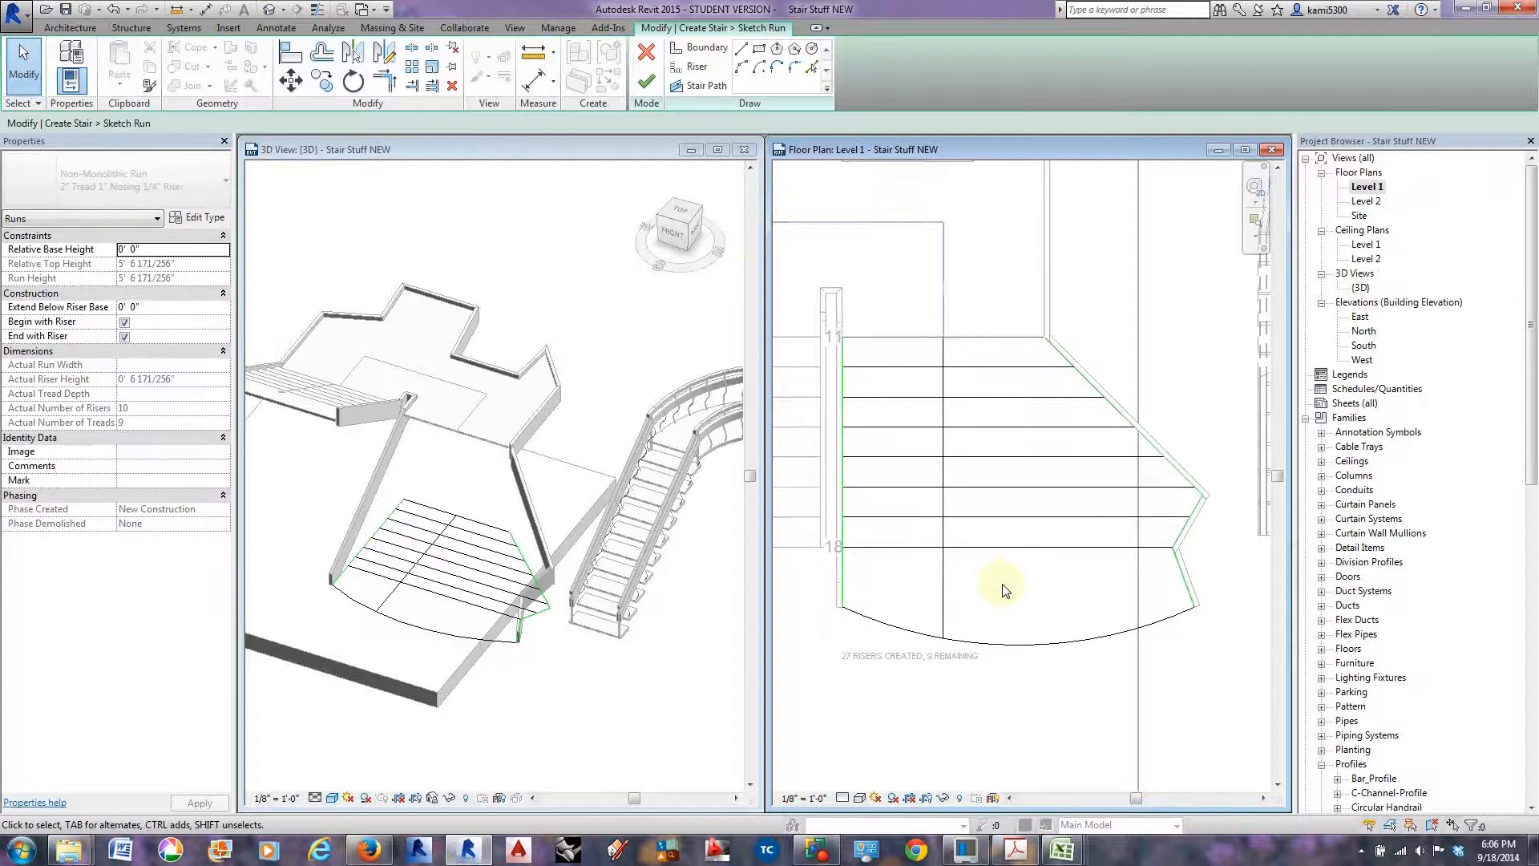
left_click(742, 68)
left_click(842, 573)
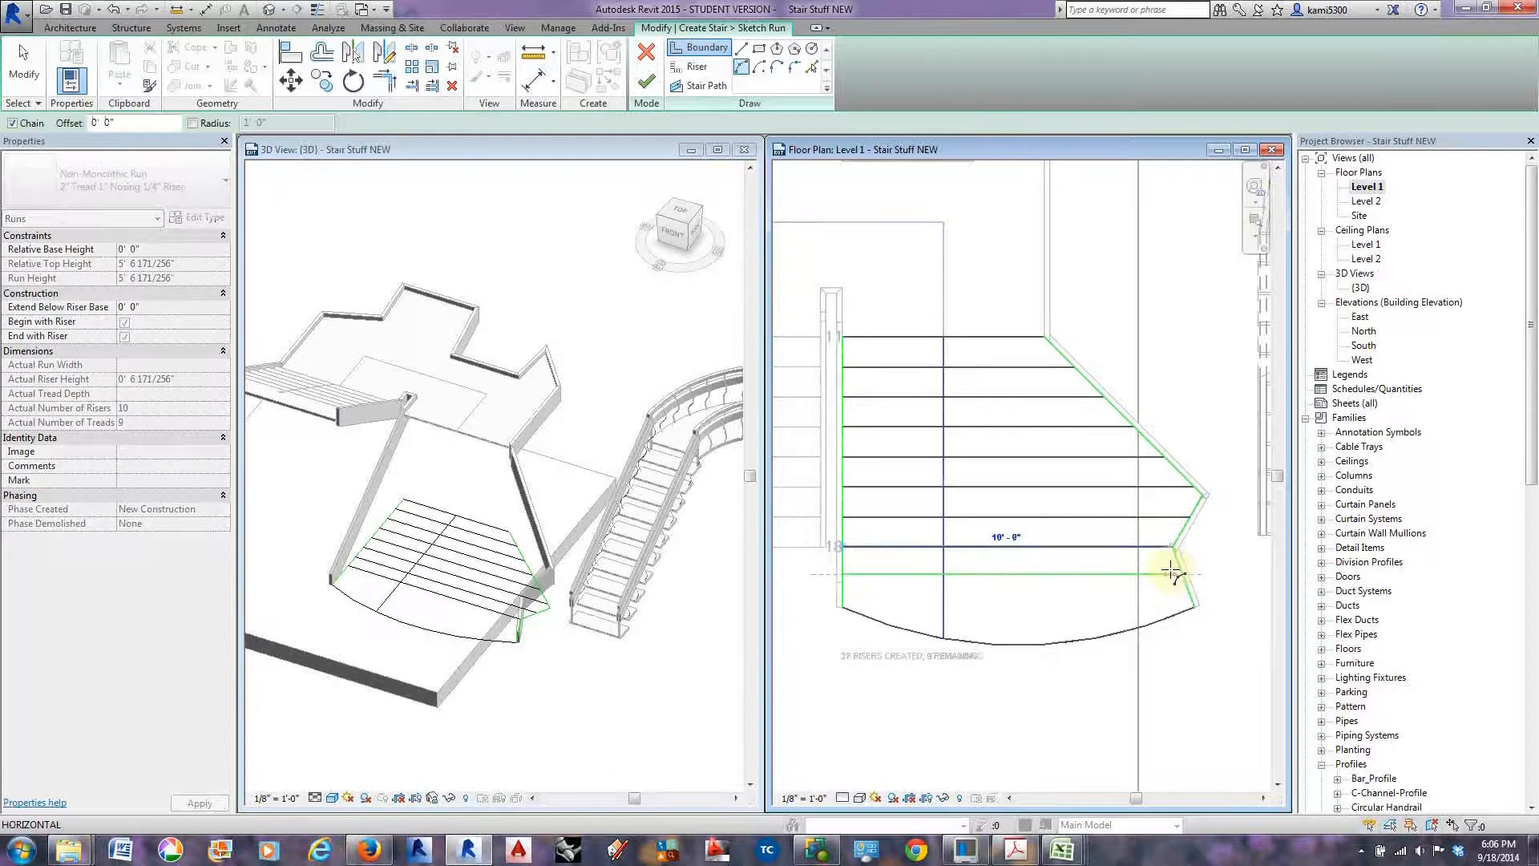
key("Escape")
Draw an arc riser of about 14'-7" radius between the side boundaries in place of the second riser.
left_click(700, 68)
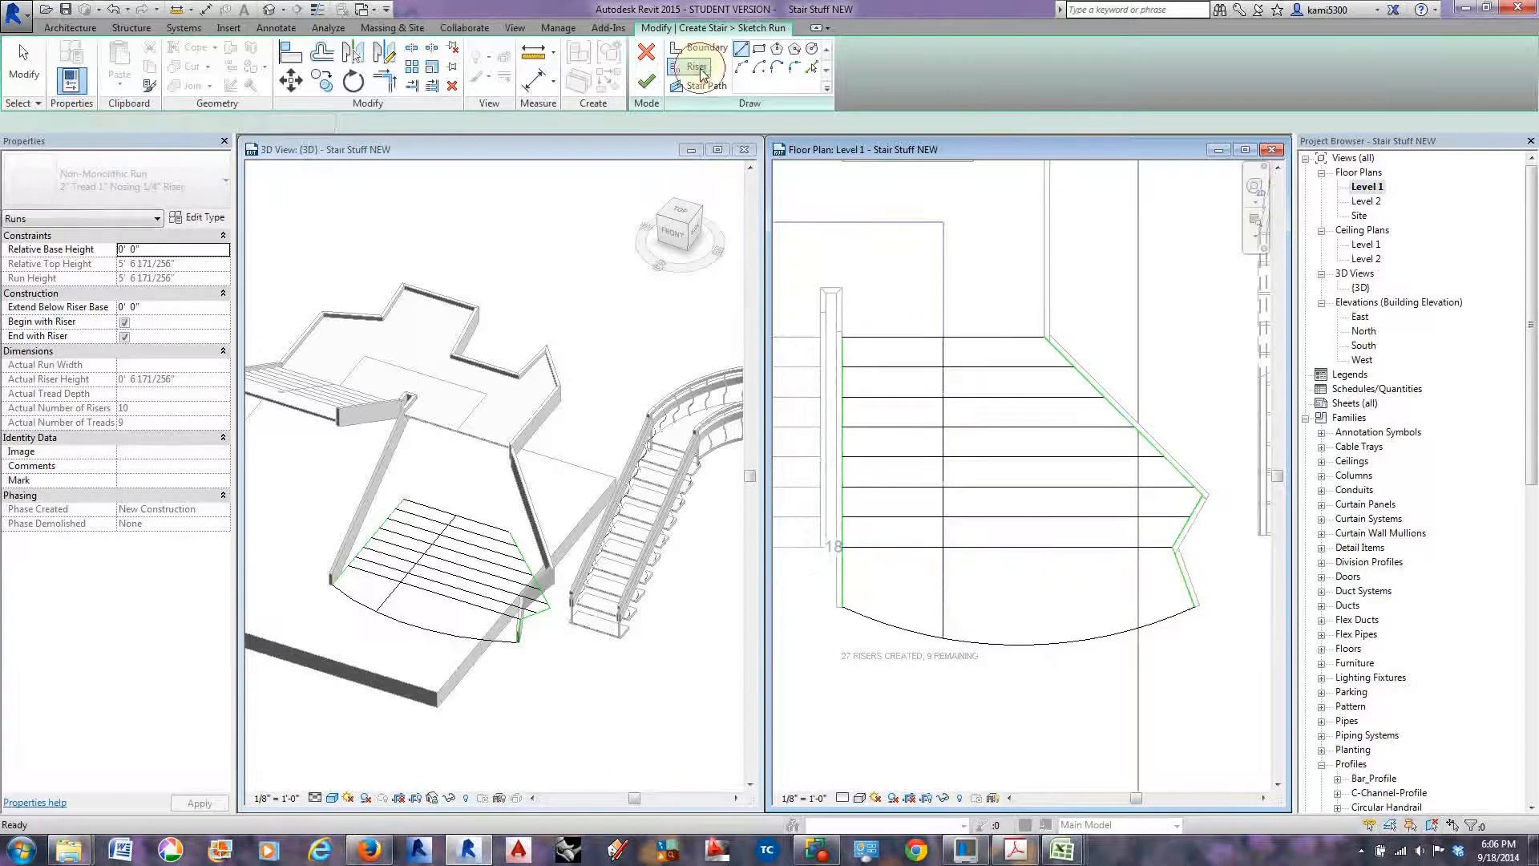
left_click(742, 66)
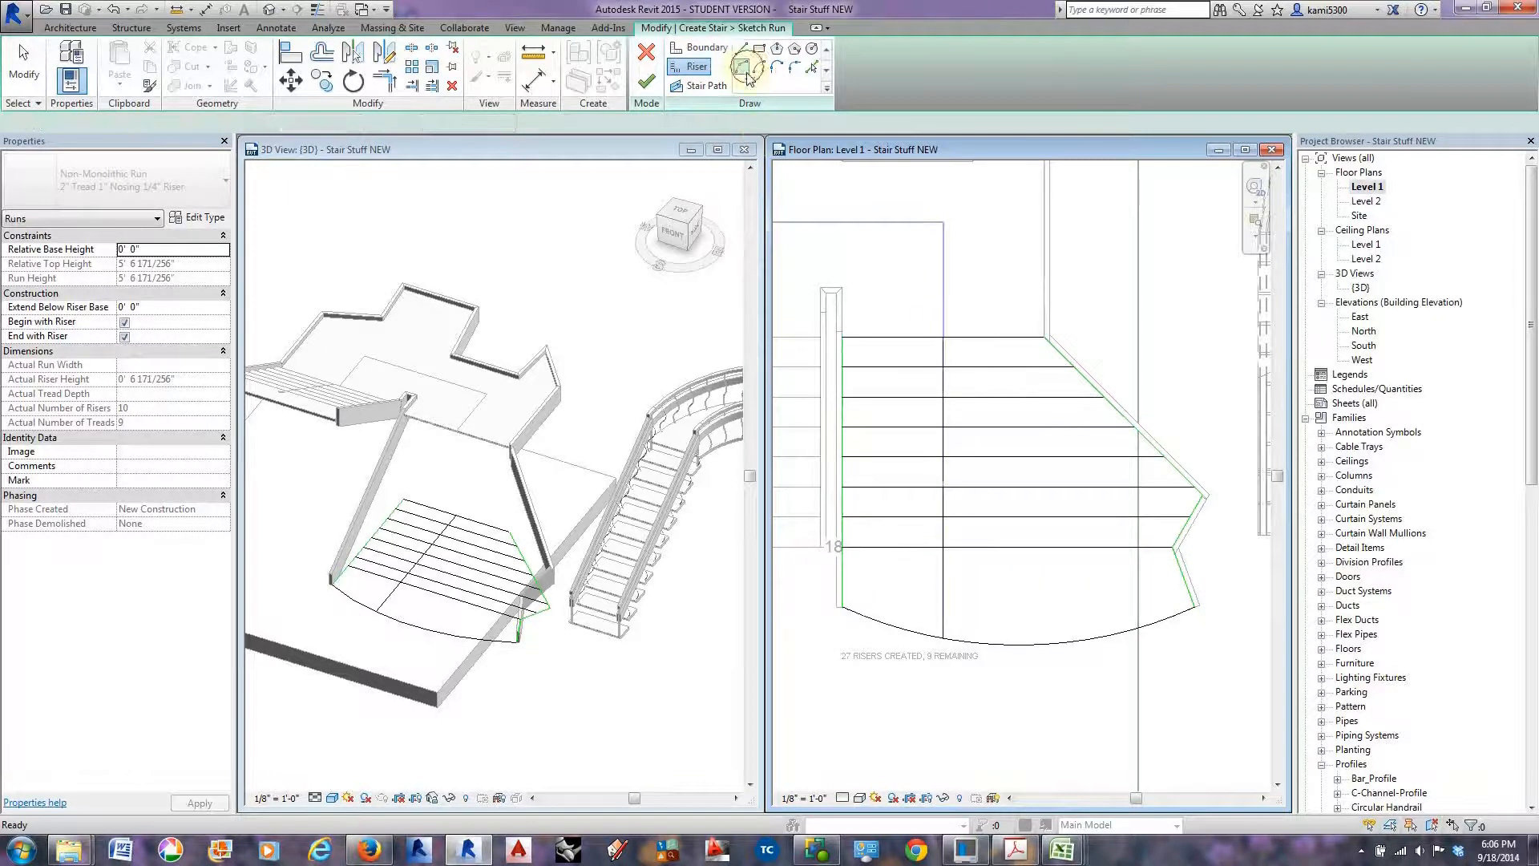
left_click(842, 575)
left_click(1181, 576)
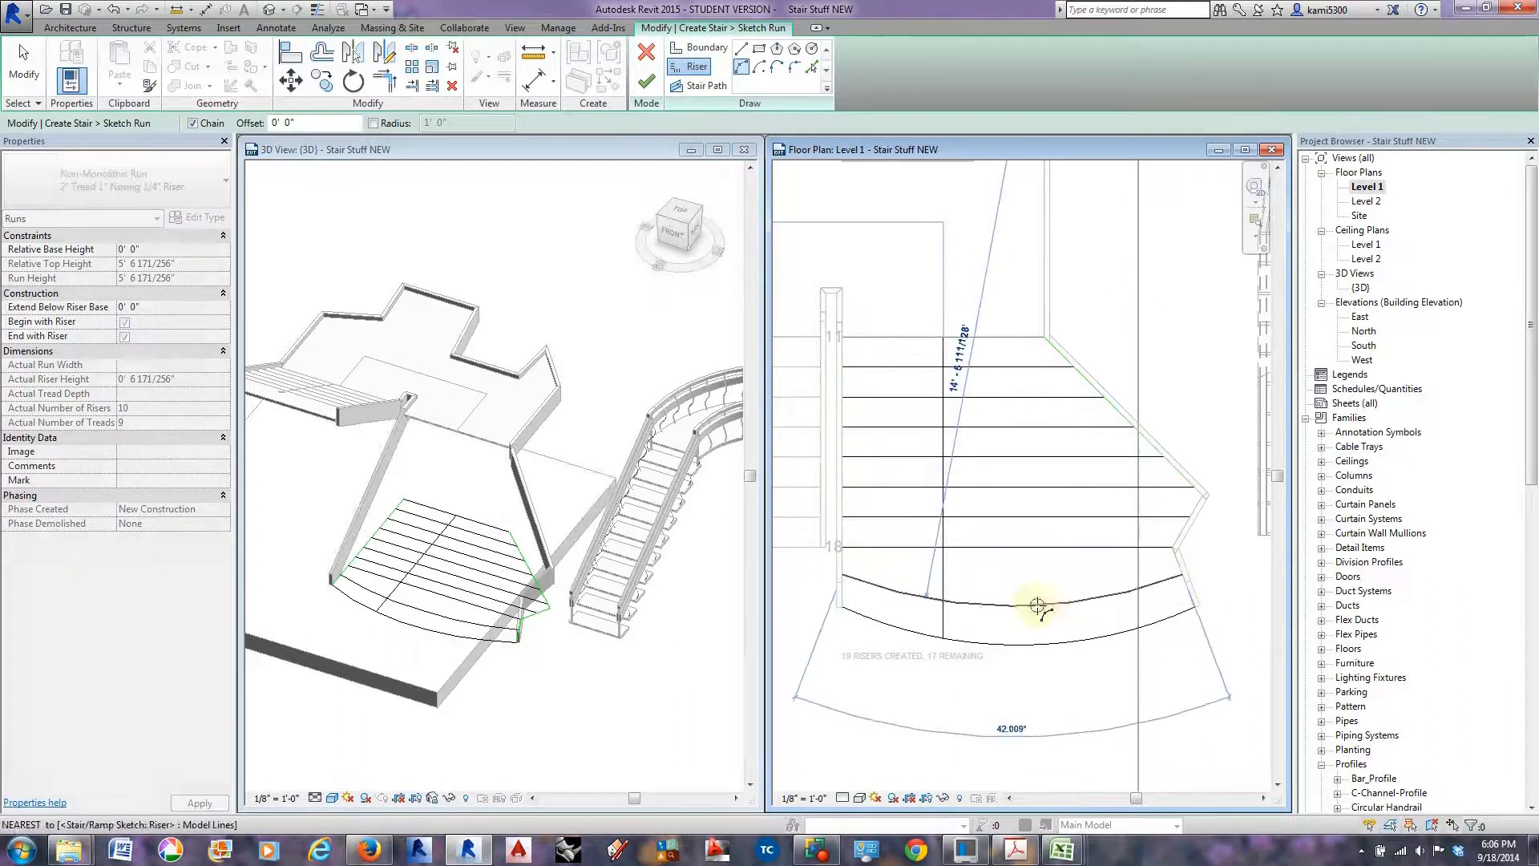
left_click(1038, 607)
Finish the run sketch and examine the curved bottom treads in the 3D view.
left_click(644, 82)
left_click(1103, 473)
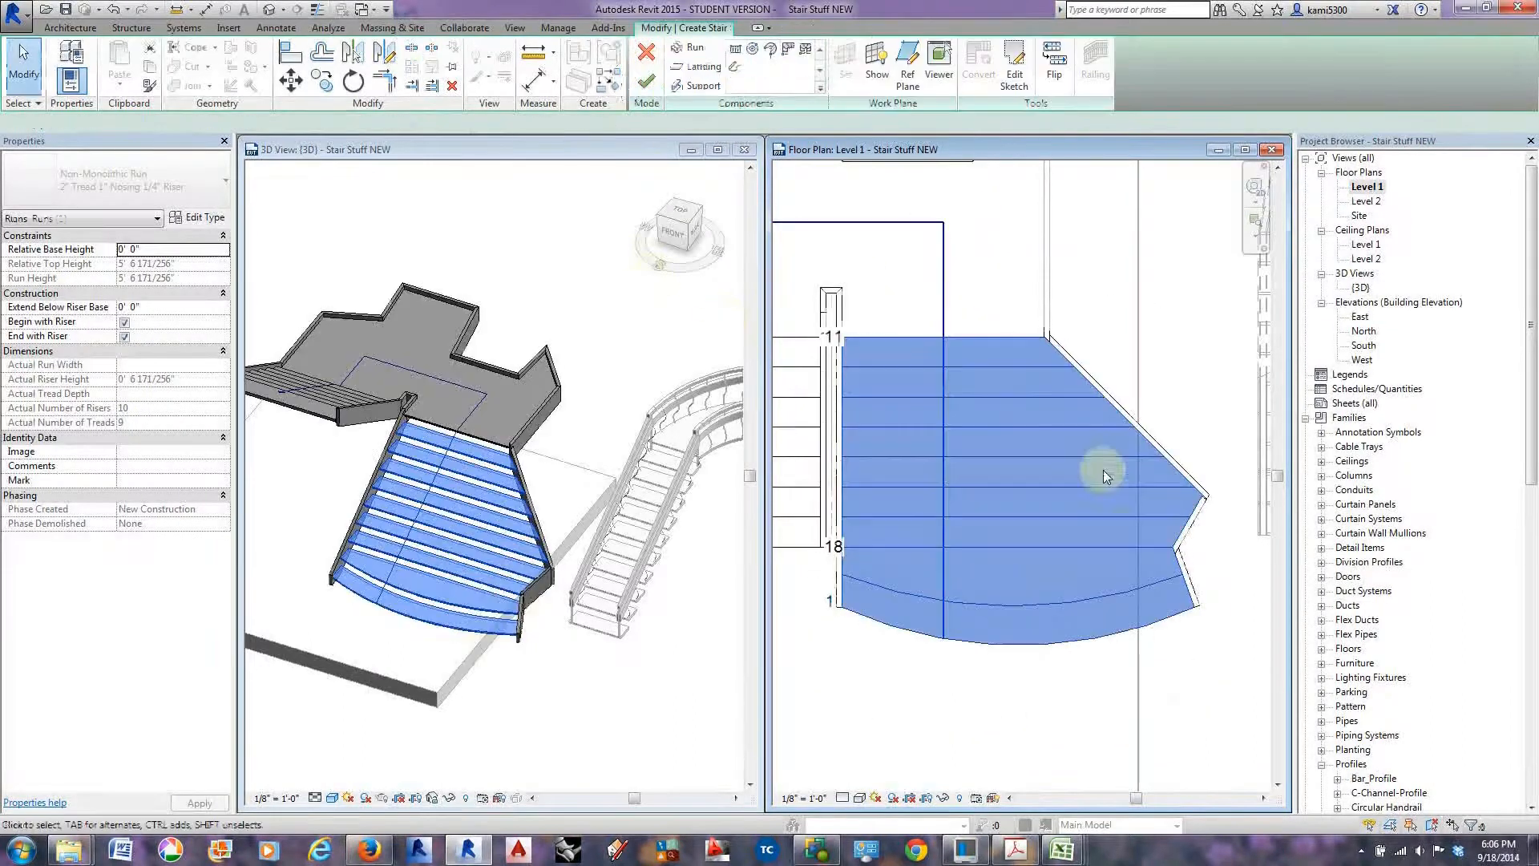
scroll(395, 630, "up", 4)
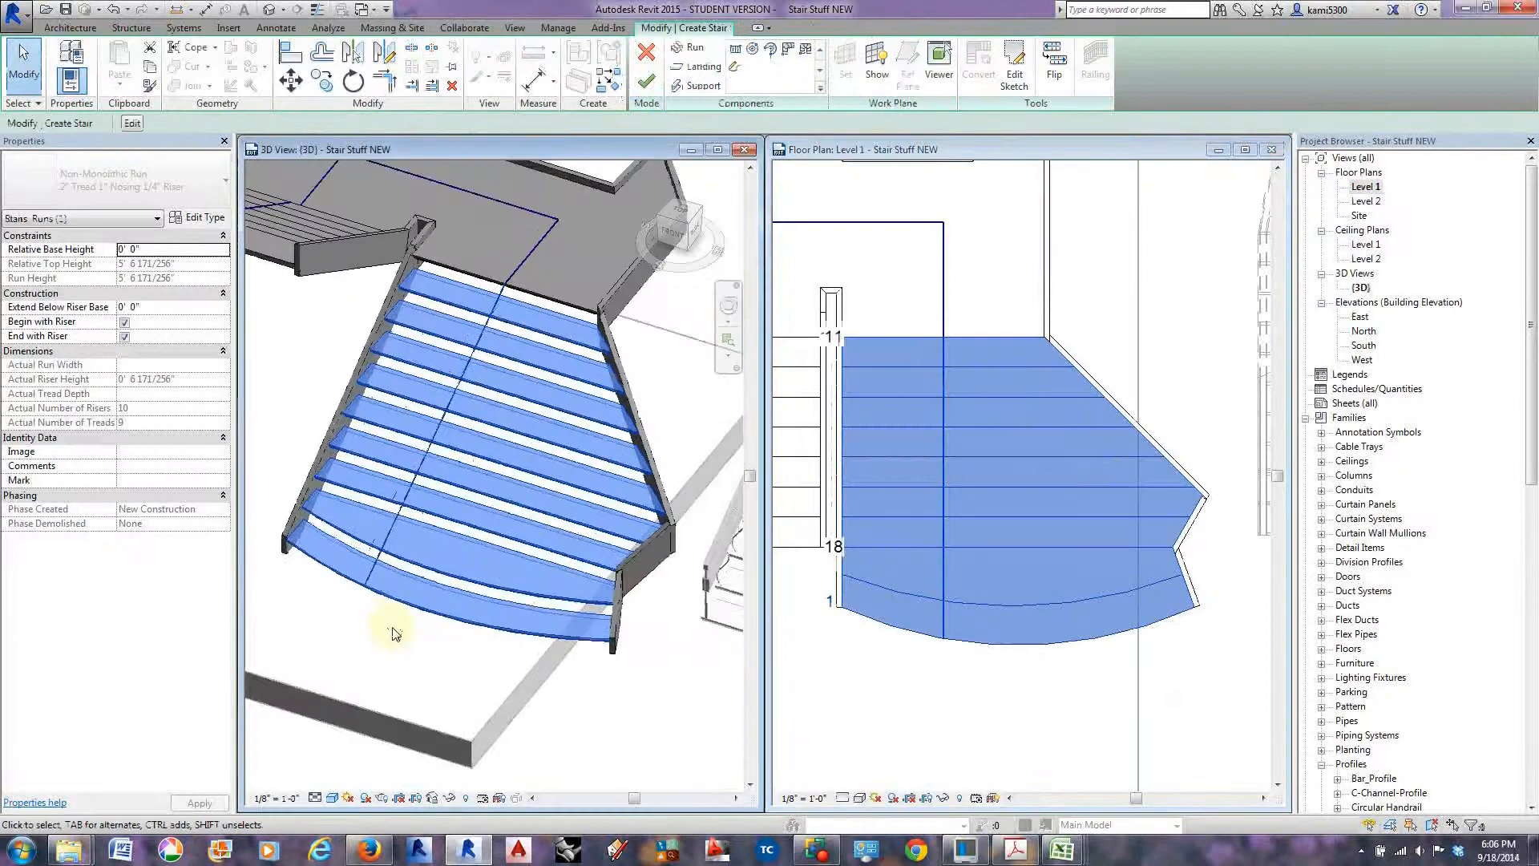
mouse_move(400, 639)
middle_mouse_down("shift")
mouse_move(449, 633)
mouse_move(412, 609)
mouse_move(350, 616)
mouse_move(302, 670)
mouse_move(372, 636)
middle_mouse_up("shift")
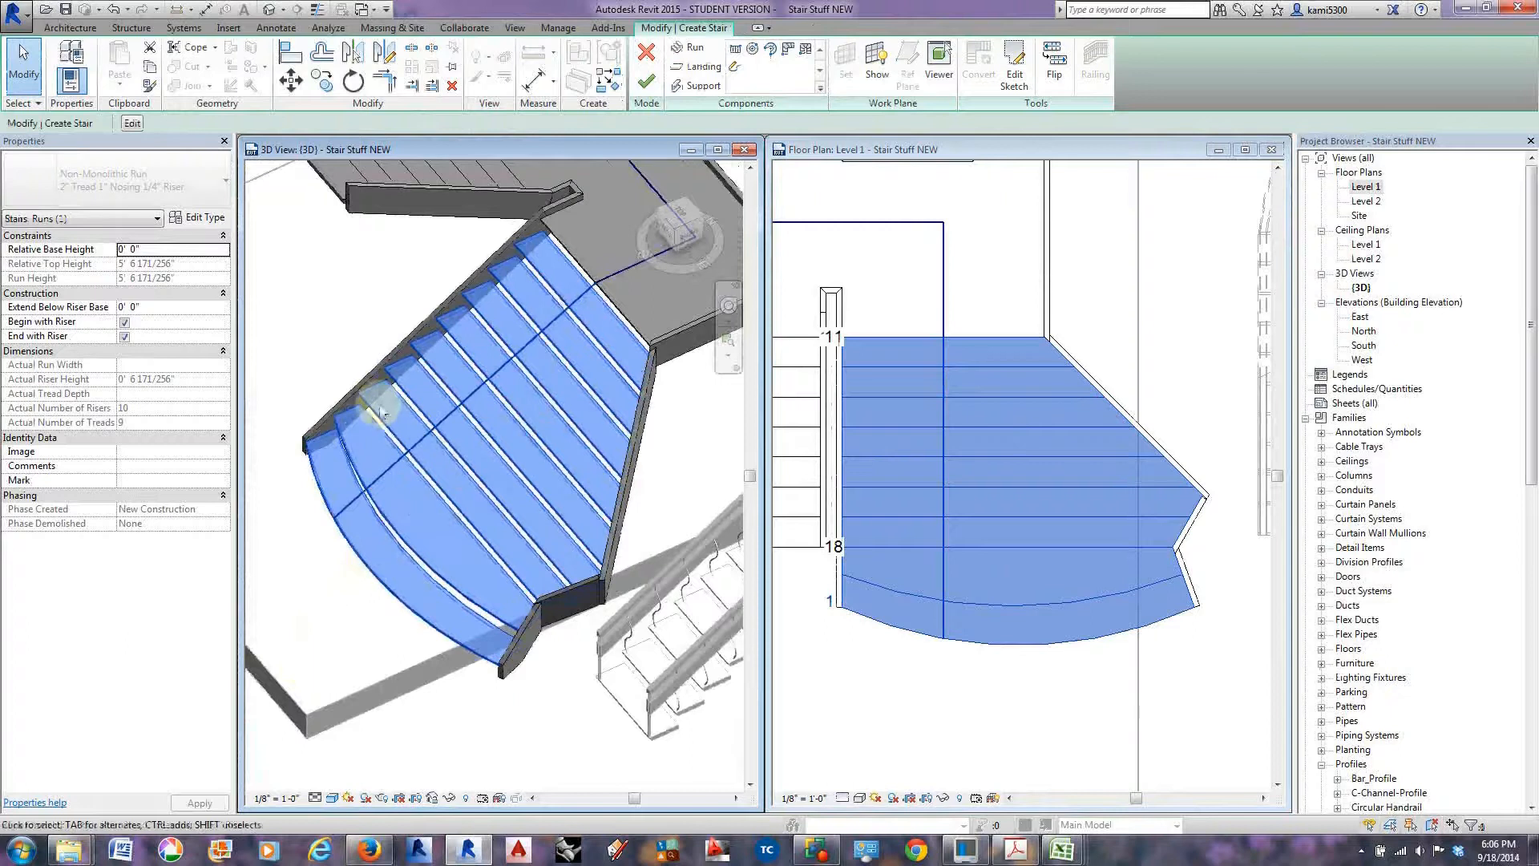
middle_click_drag(440, 492, 551, 490, "shift")
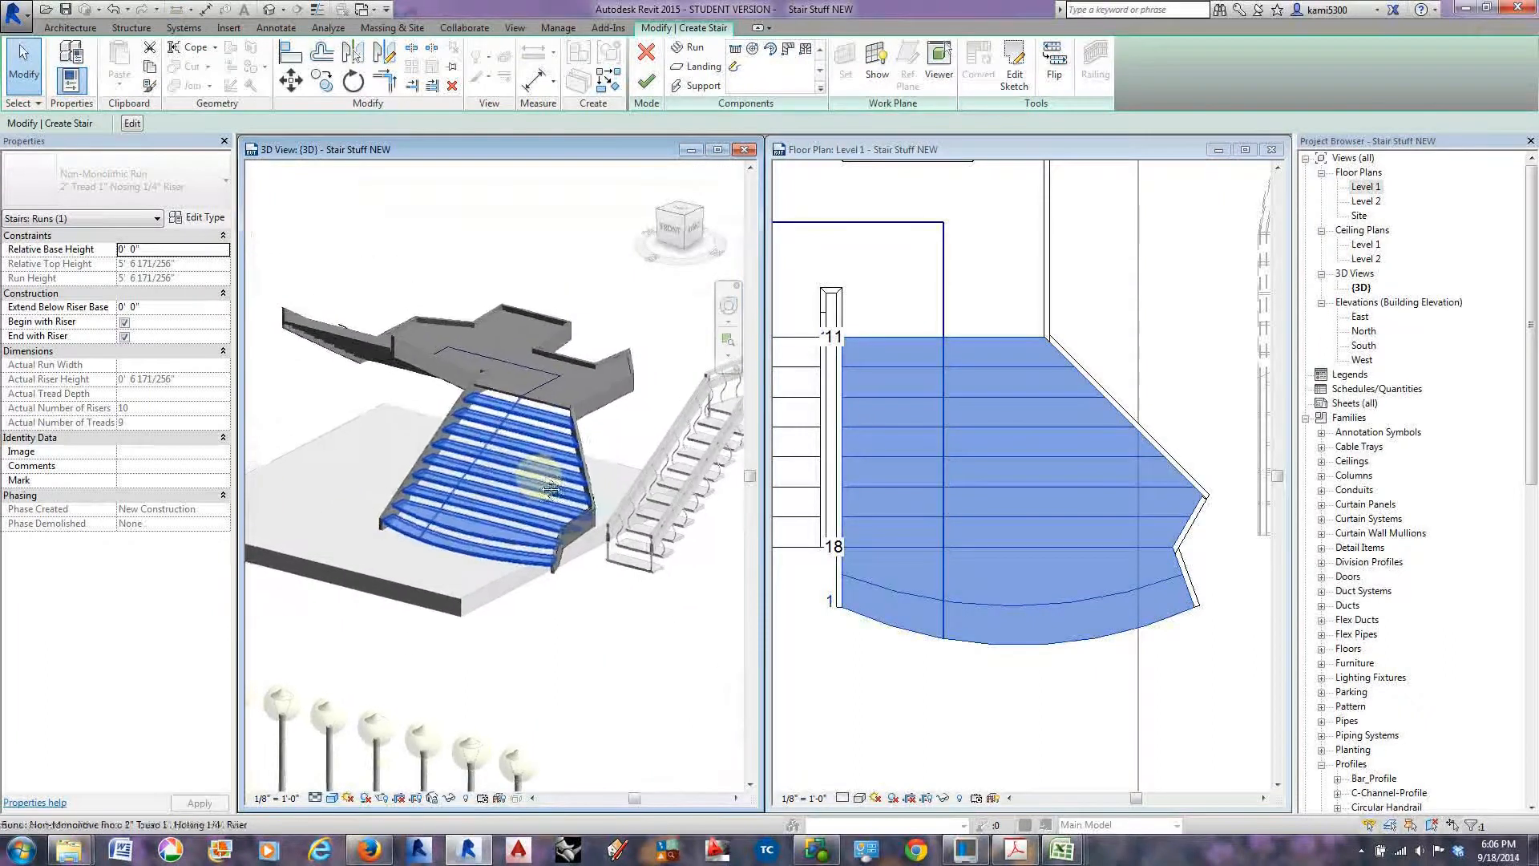
Finish the stair and bring the whole stair into view in the Level 1 floor plan.
left_click(644, 83)
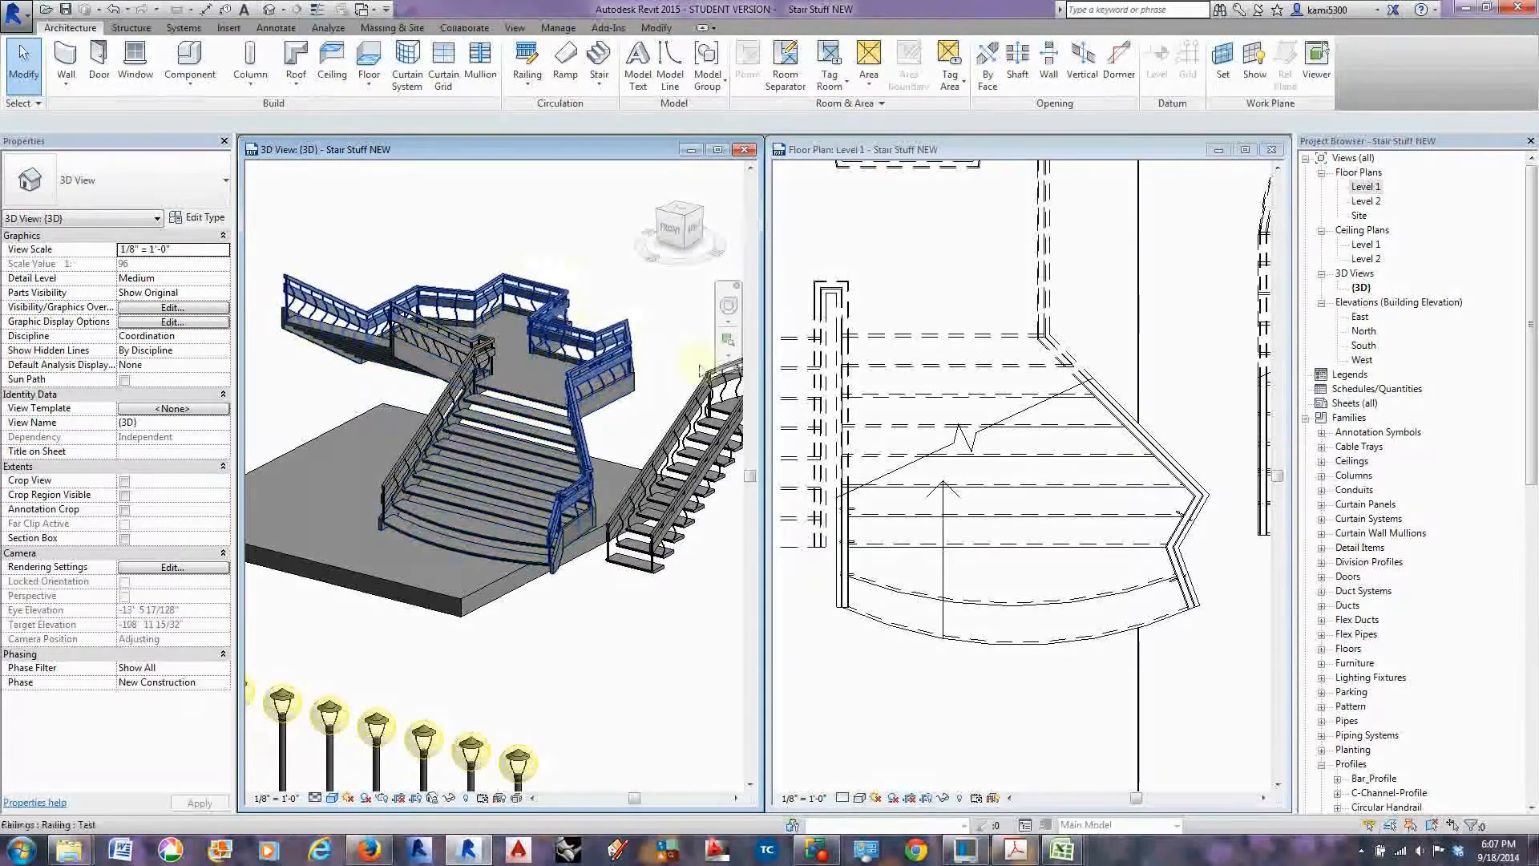
scroll(1077, 465, "down", 3)
middle_click_drag(1085, 529, 1095, 557)
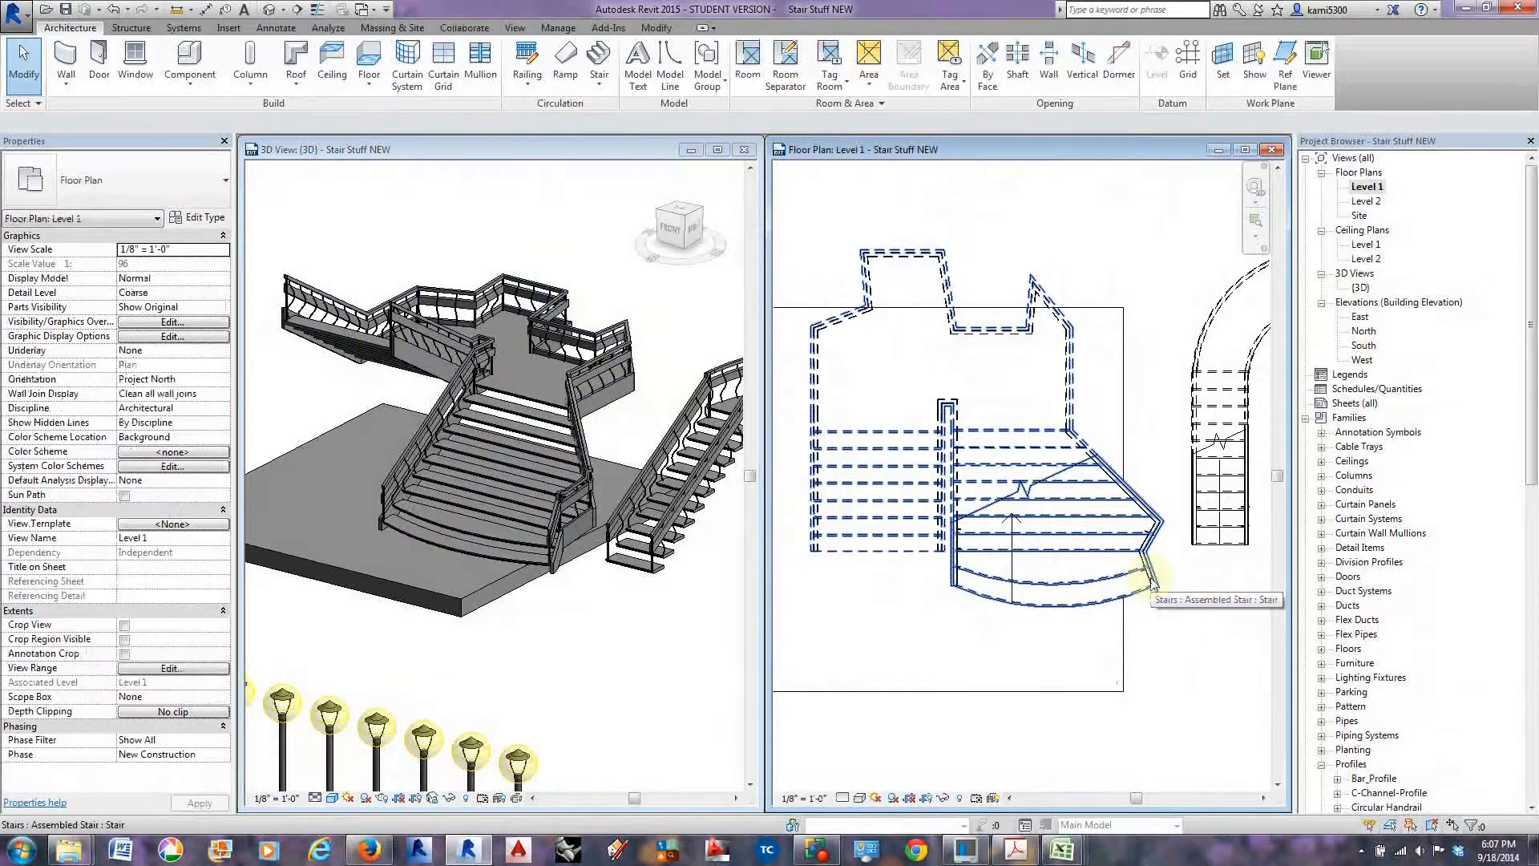
Delete the outer railing that follows the landing and the outer sides of the runs.
left_click(591, 363)
left_click(591, 366)
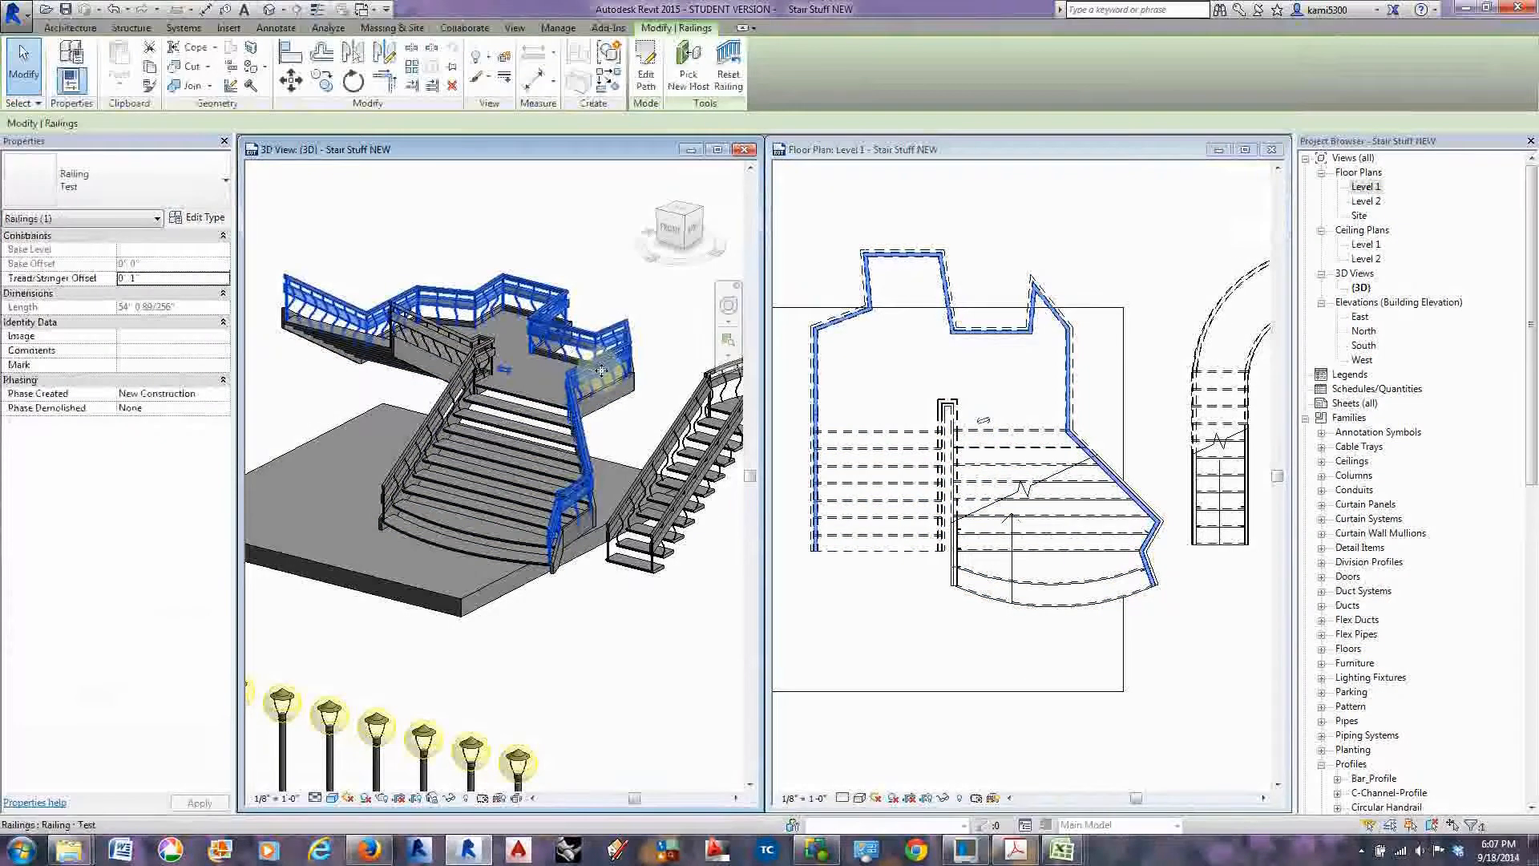
key("Escape")
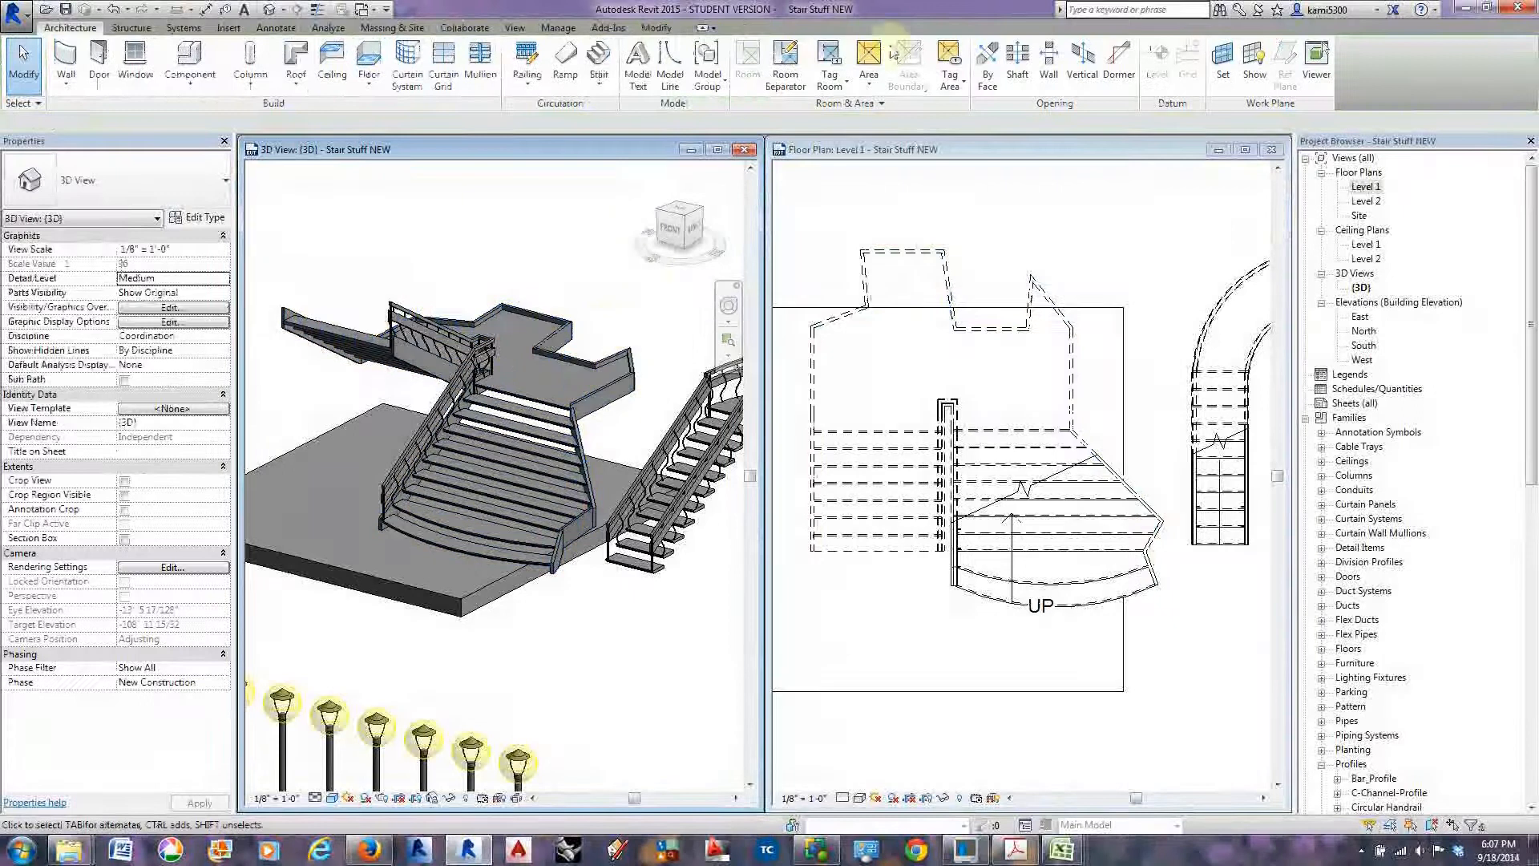
left_click(630, 388)
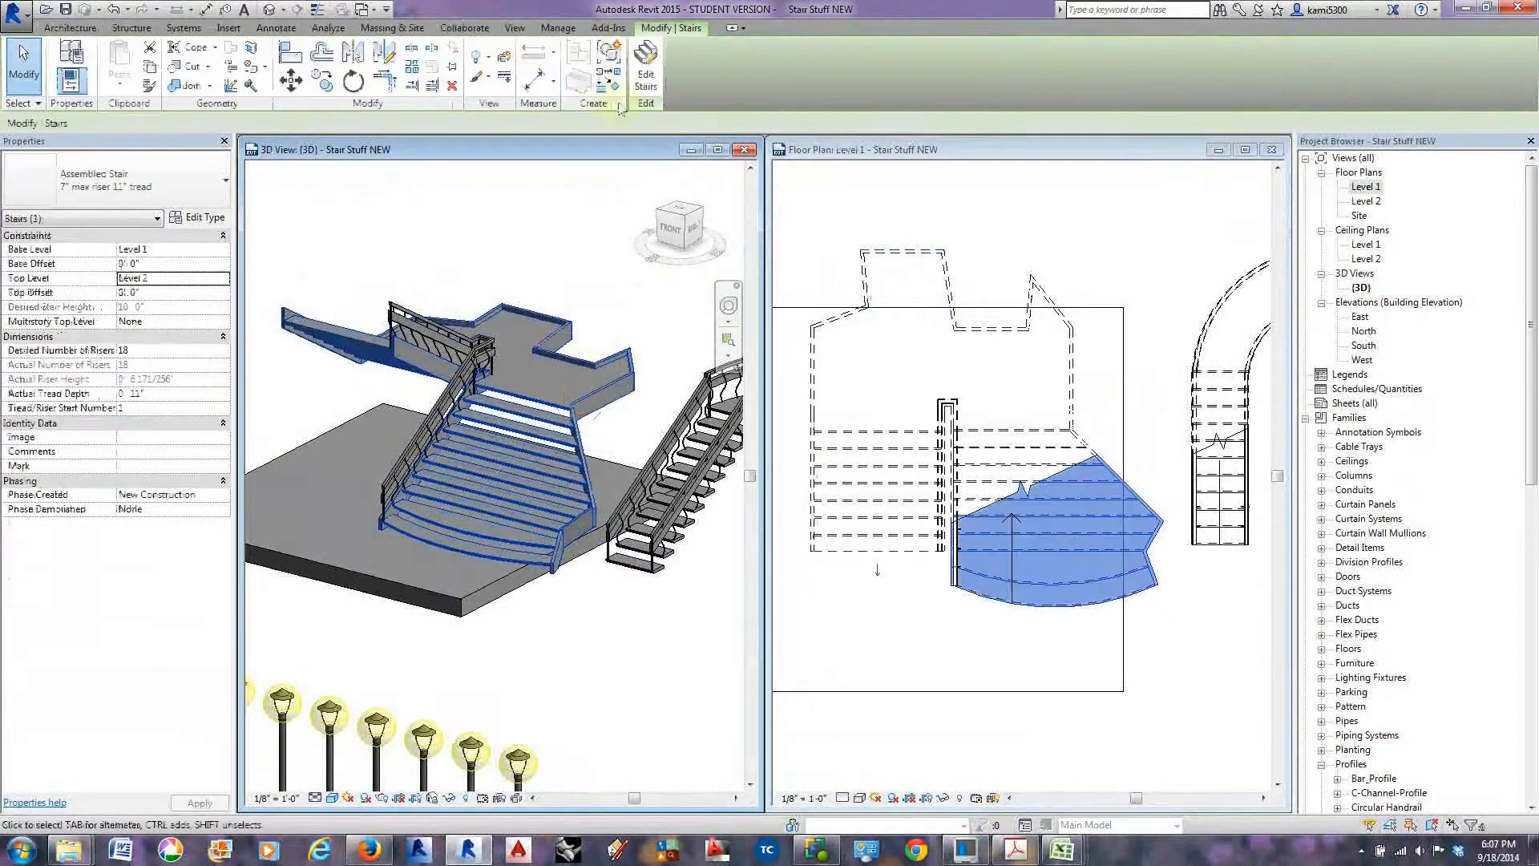
left_click(644, 80)
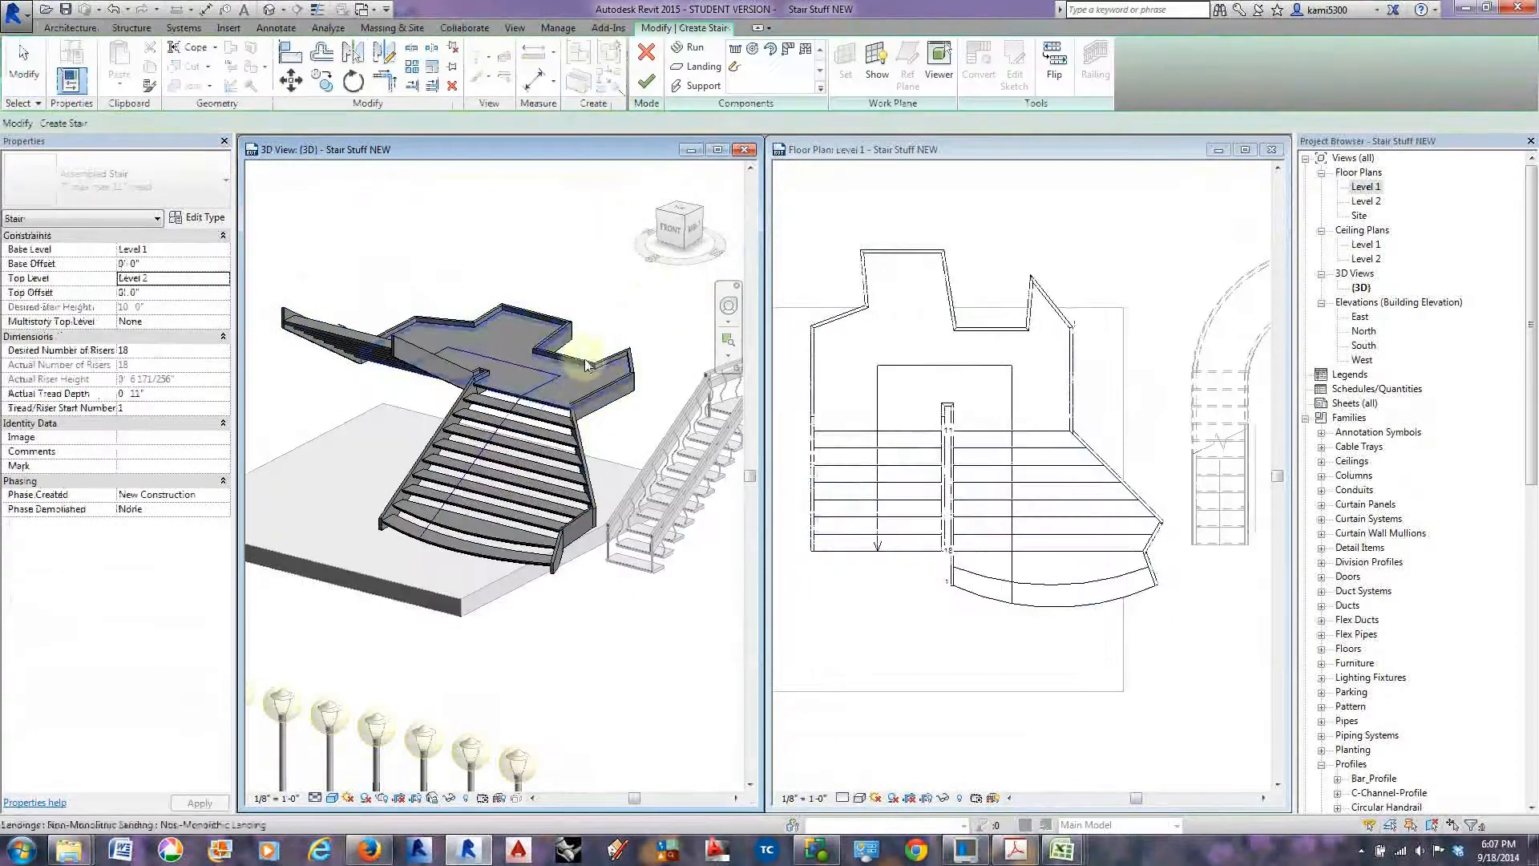
left_click(648, 81)
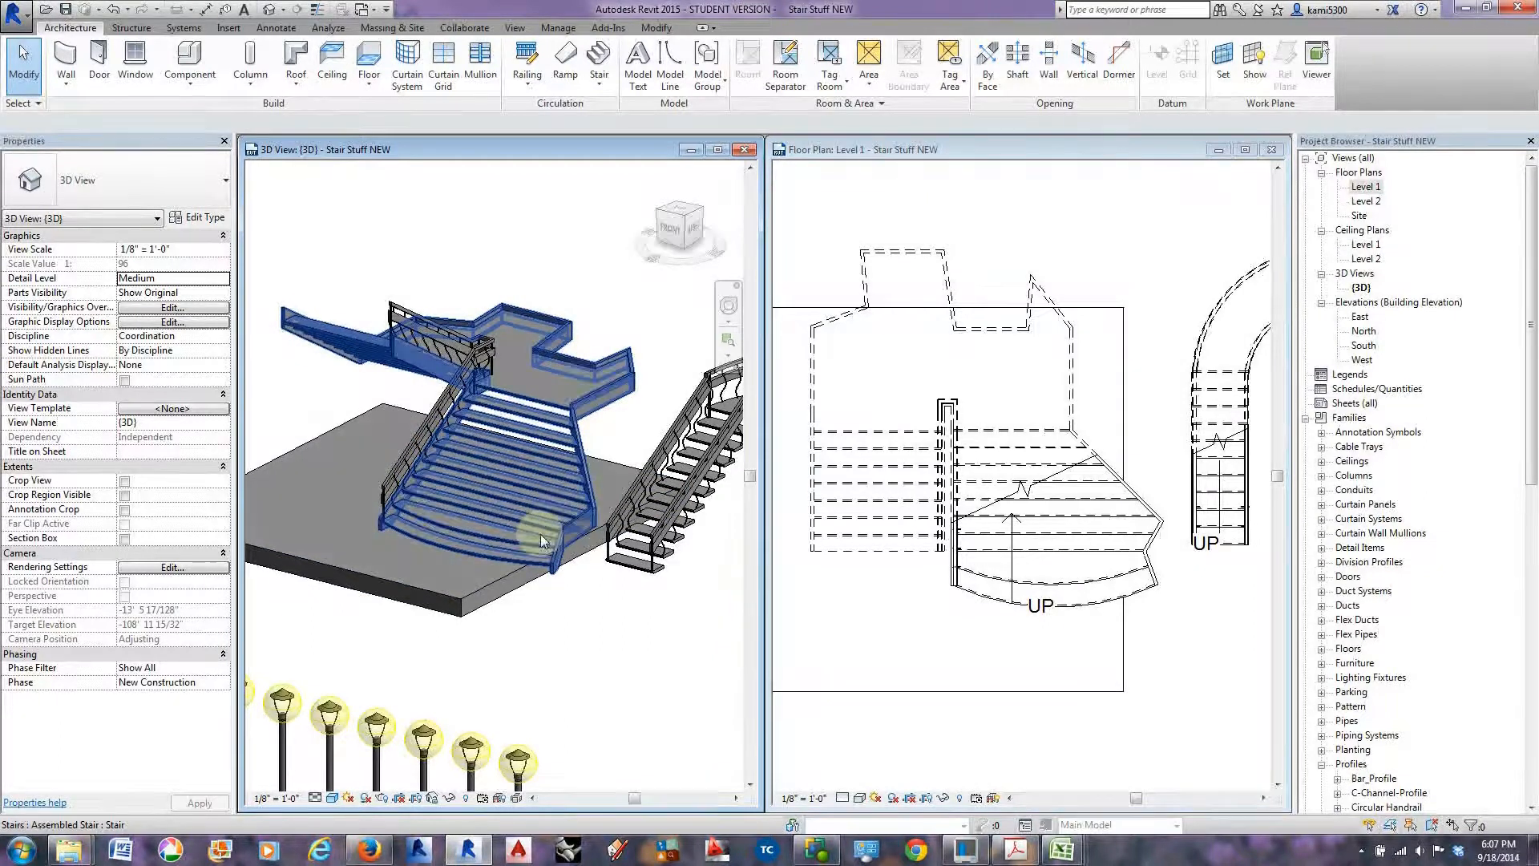
scroll(542, 499, "down", 1)
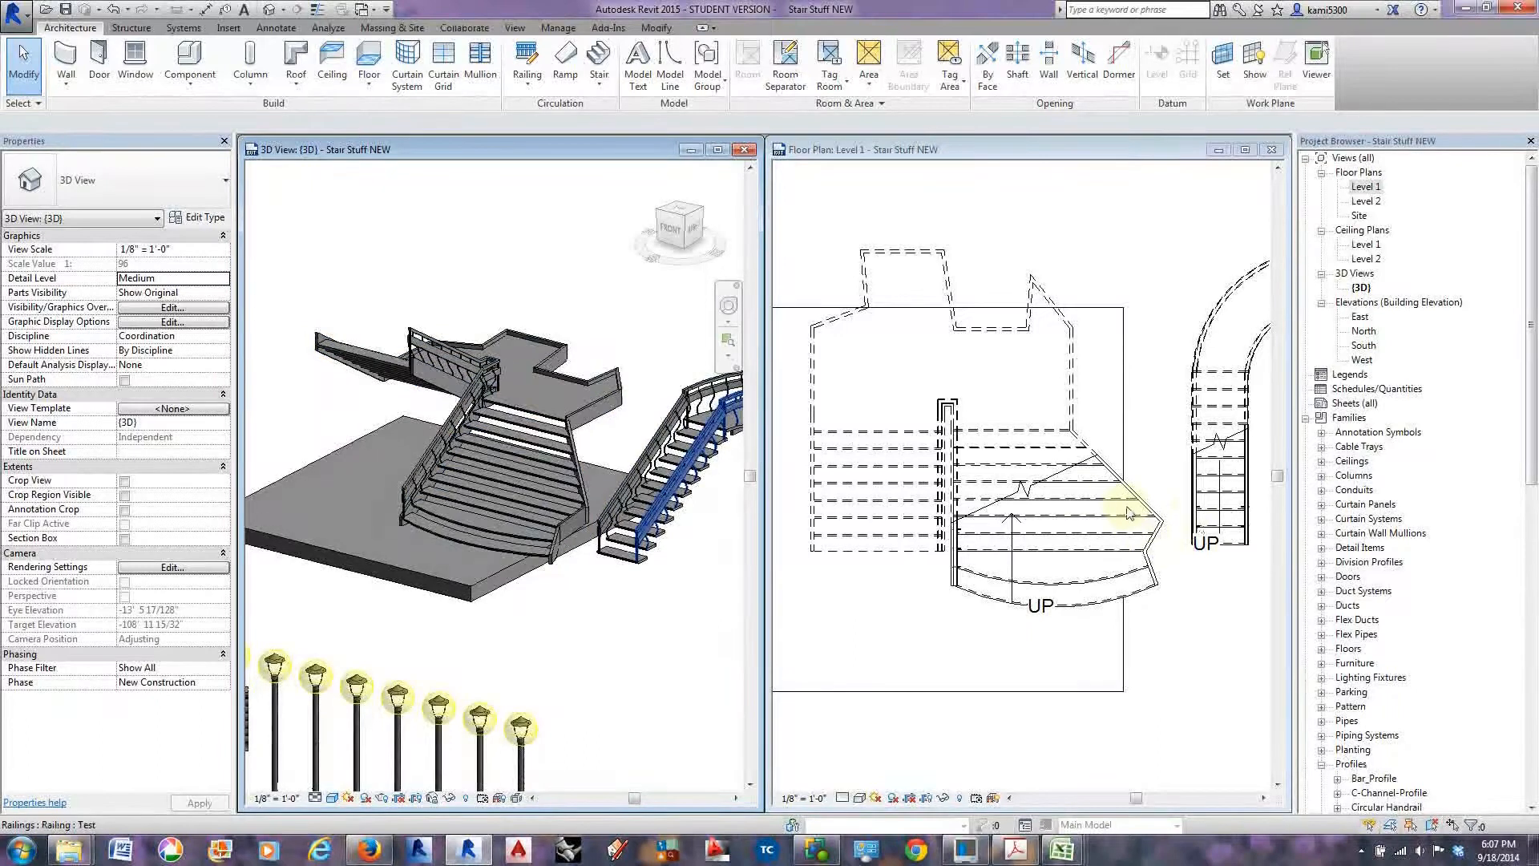
Start a railing in the Level 1 plan and sketch its path along the lower run's angled outer boundary up to the landing.
left_click(527, 81)
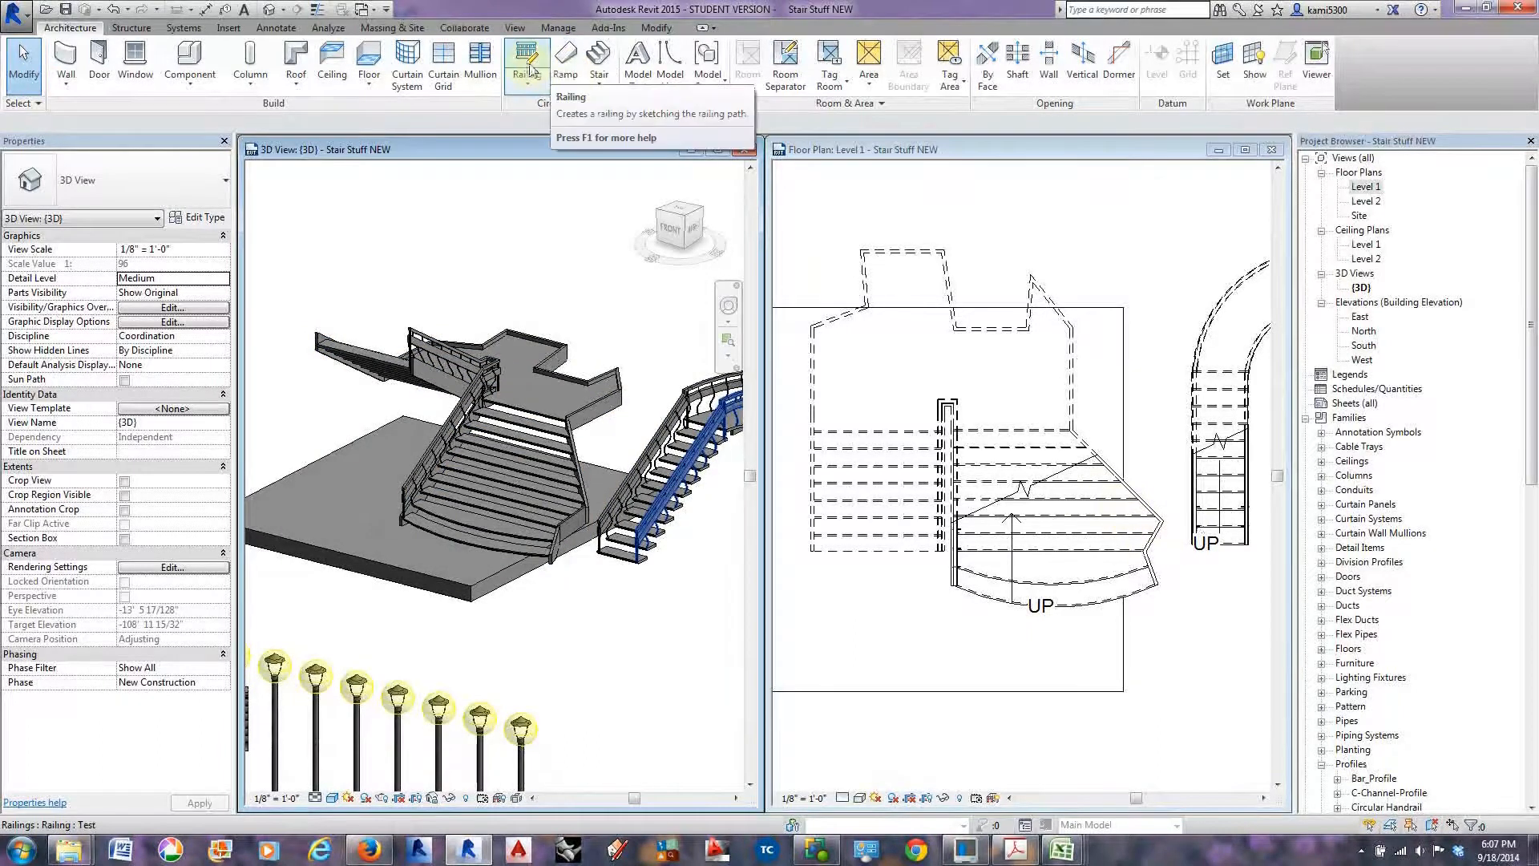
left_click(568, 99)
left_click(855, 470)
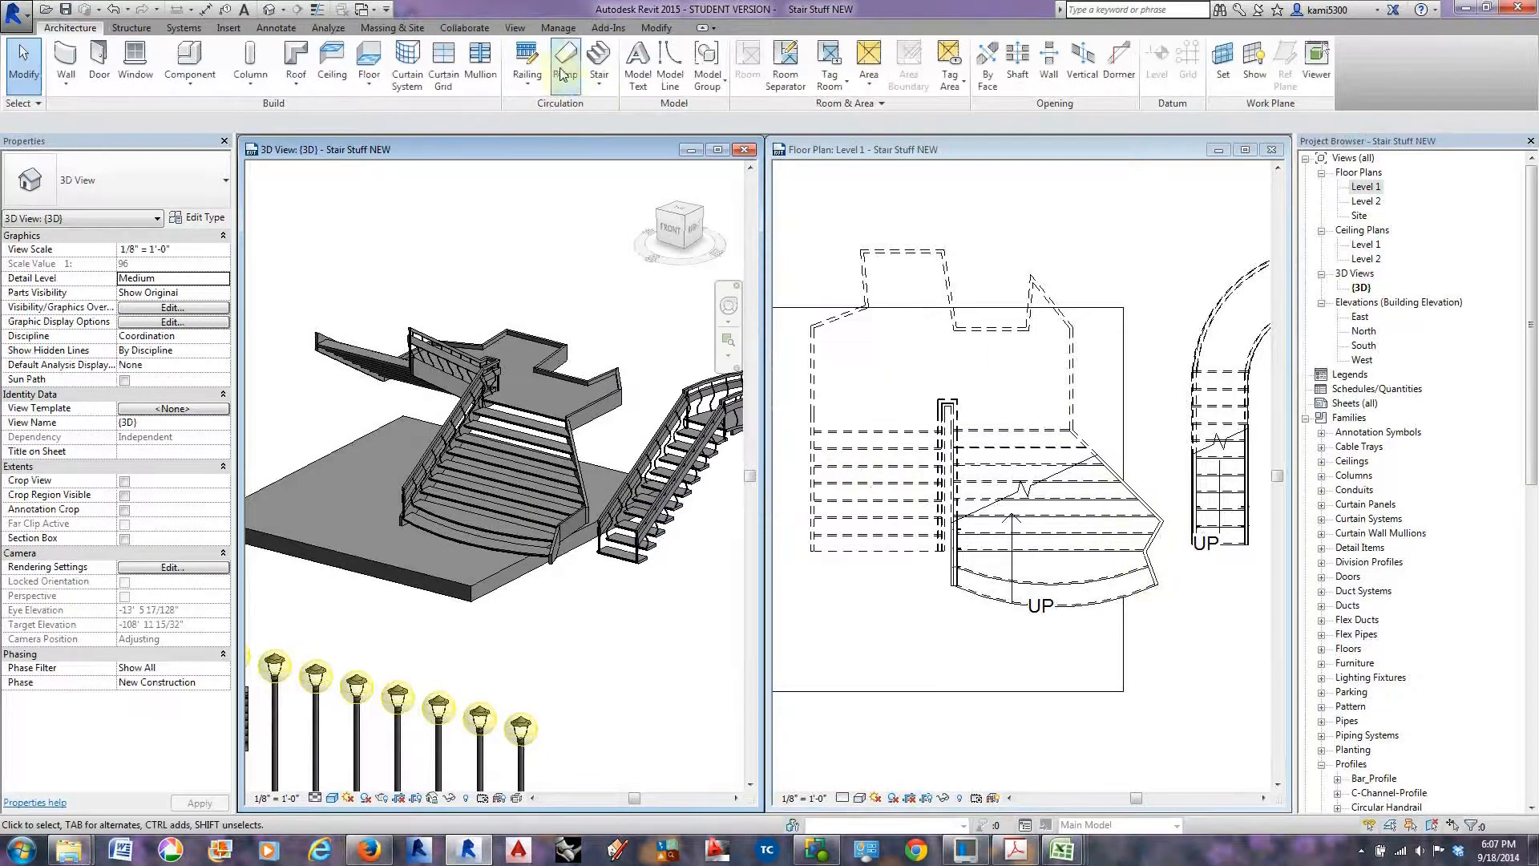
left_click(901, 254)
left_click(536, 68)
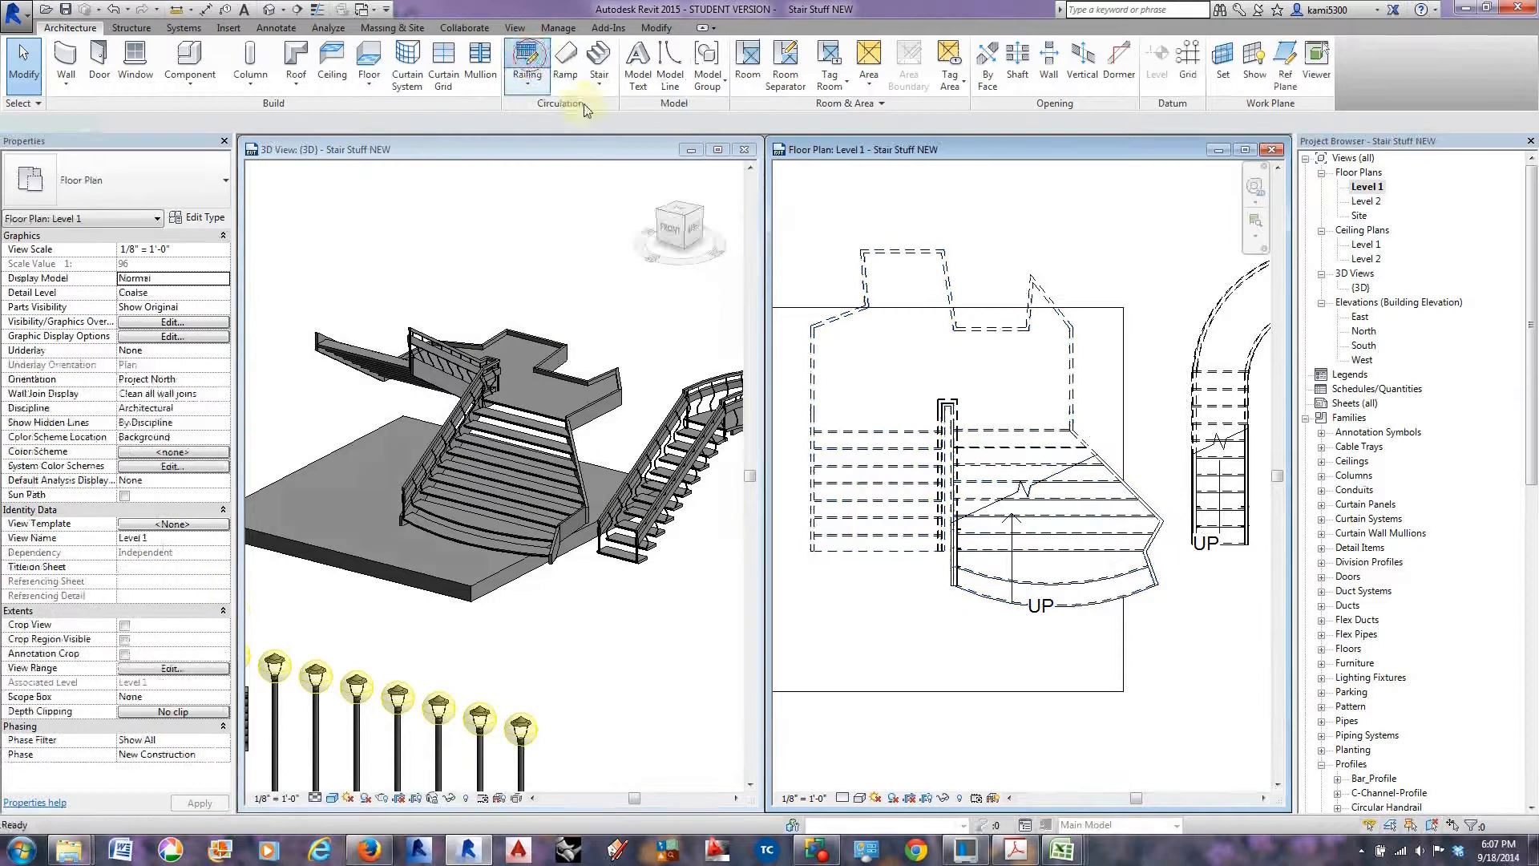
scroll(1152, 594, "up", 3)
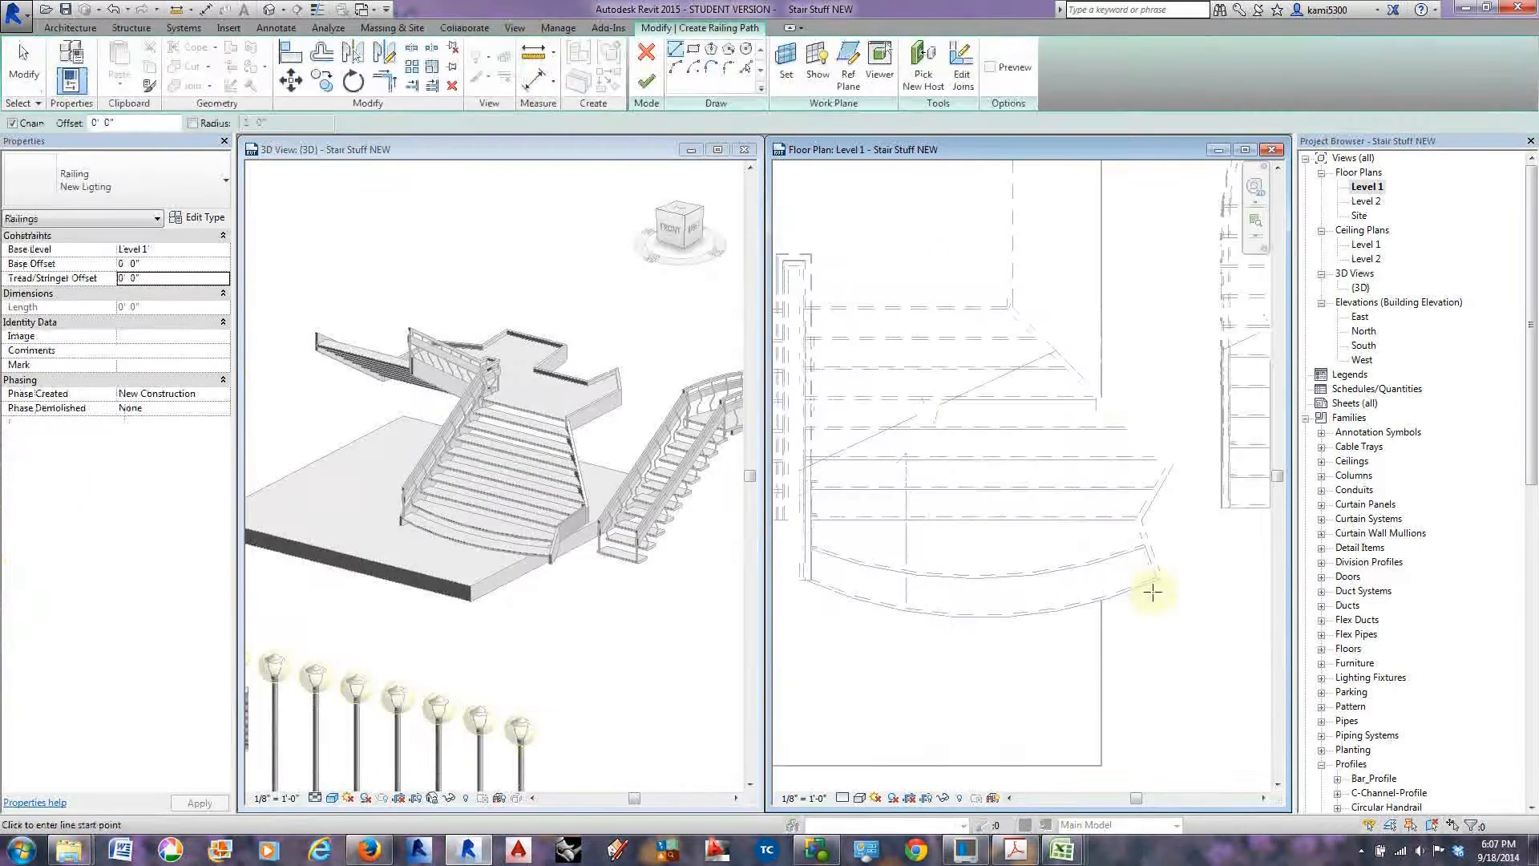
left_click(1153, 594)
left_click(1126, 520)
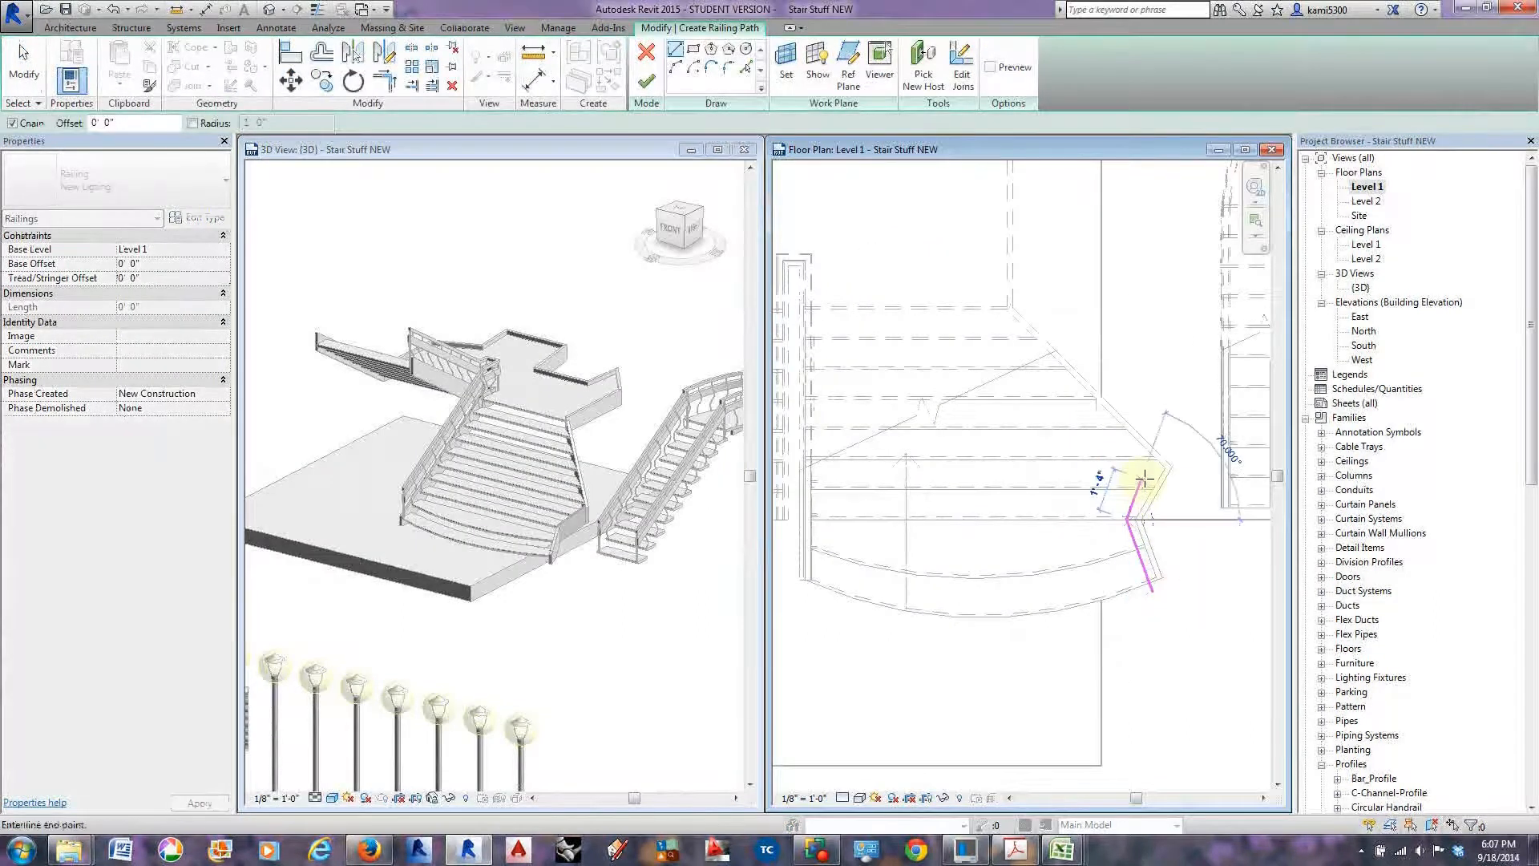
left_click(1157, 468)
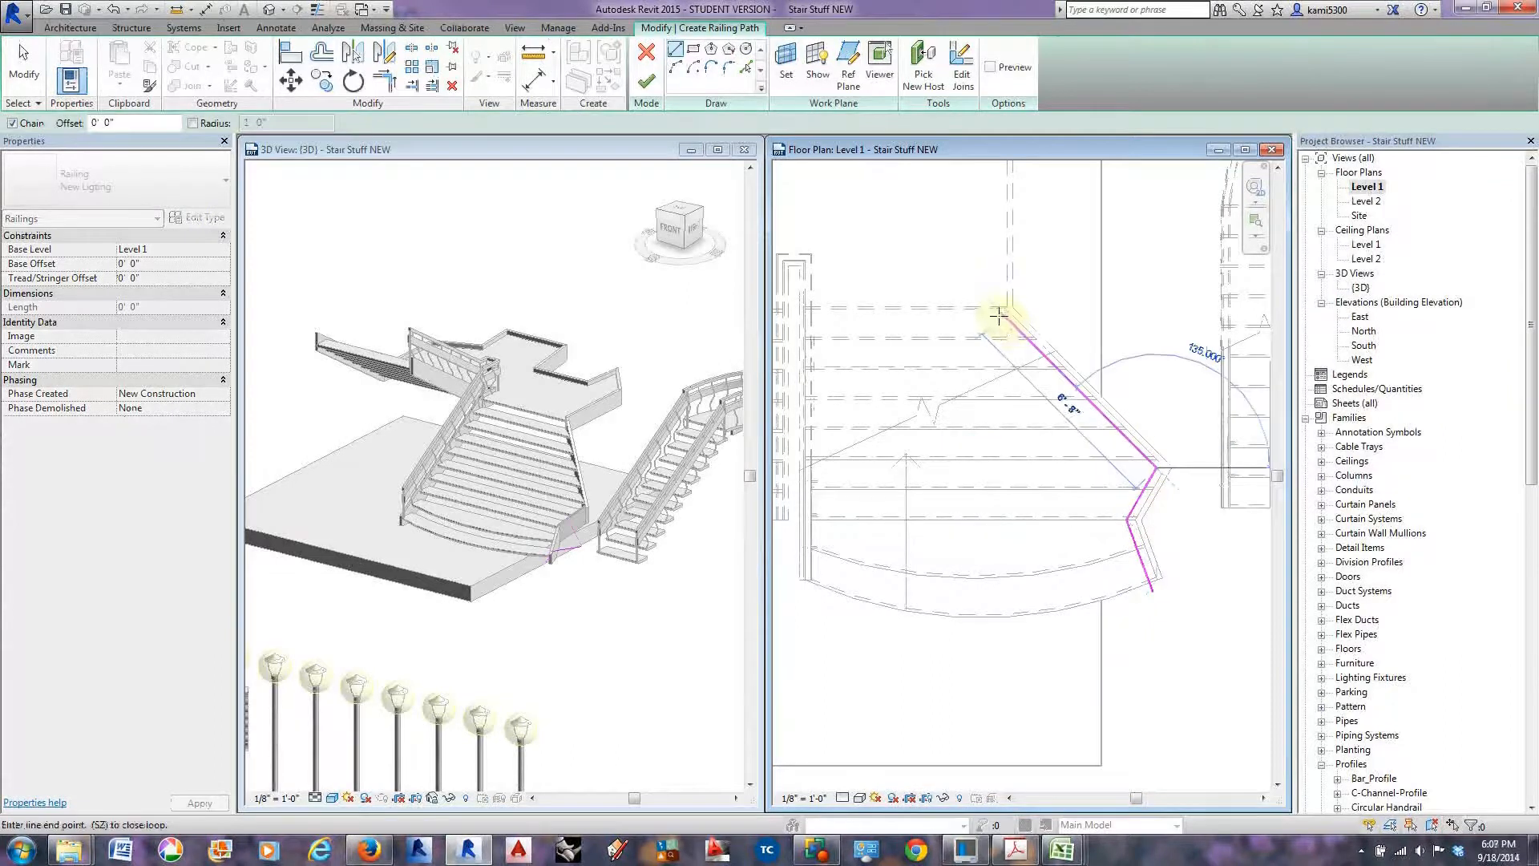
left_click(1001, 314)
Continue the railing path just inside the landing's stepped outer edge, around to the start of the upper run.
middle_click_drag(1004, 288, 998, 559)
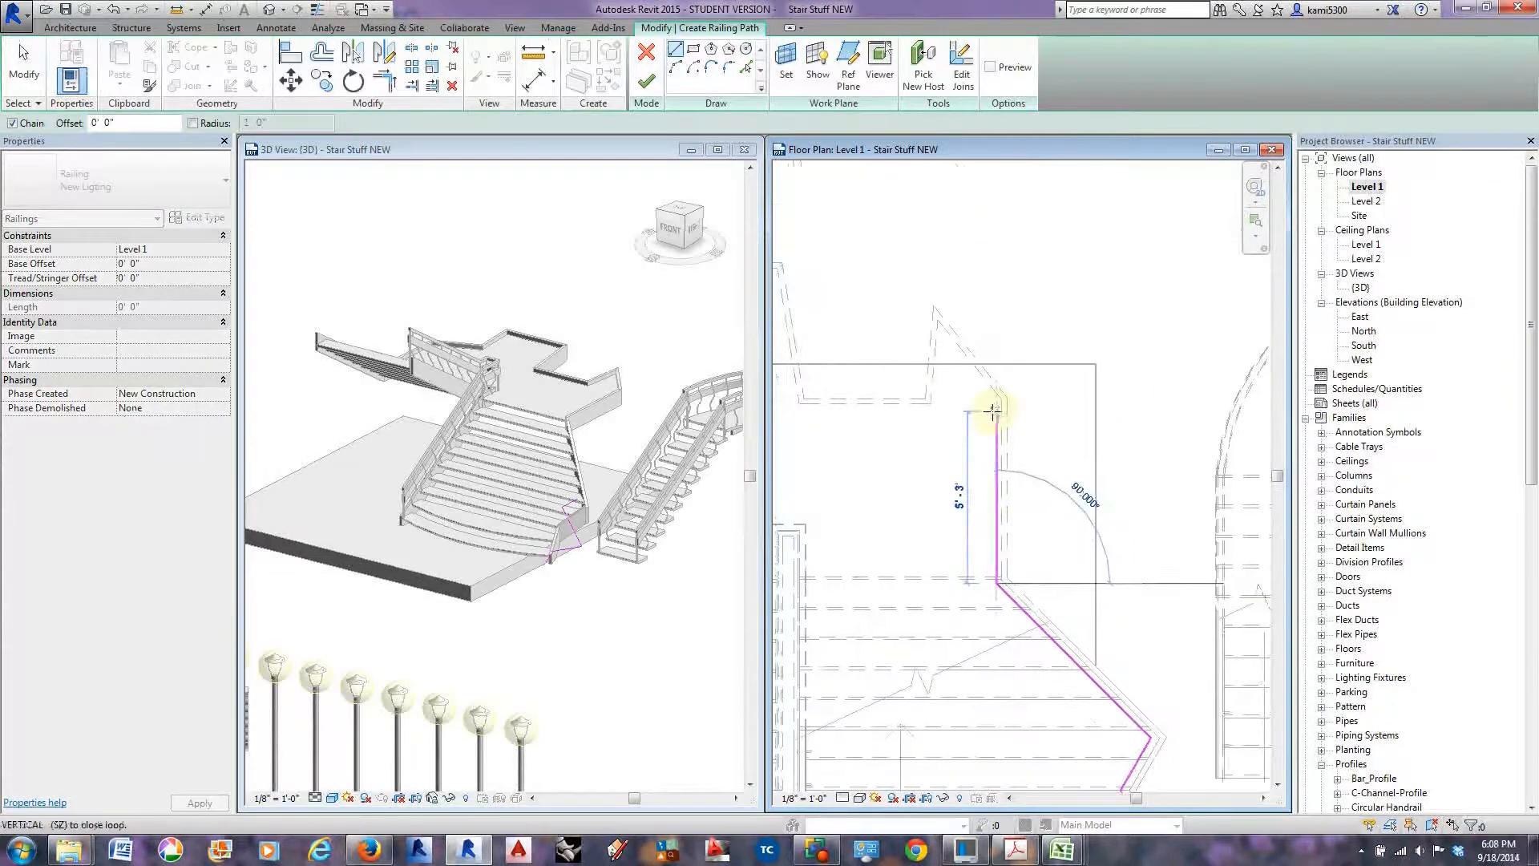
left_click(997, 410)
middle_click_drag(921, 413, 1083, 408)
left_click(1091, 409)
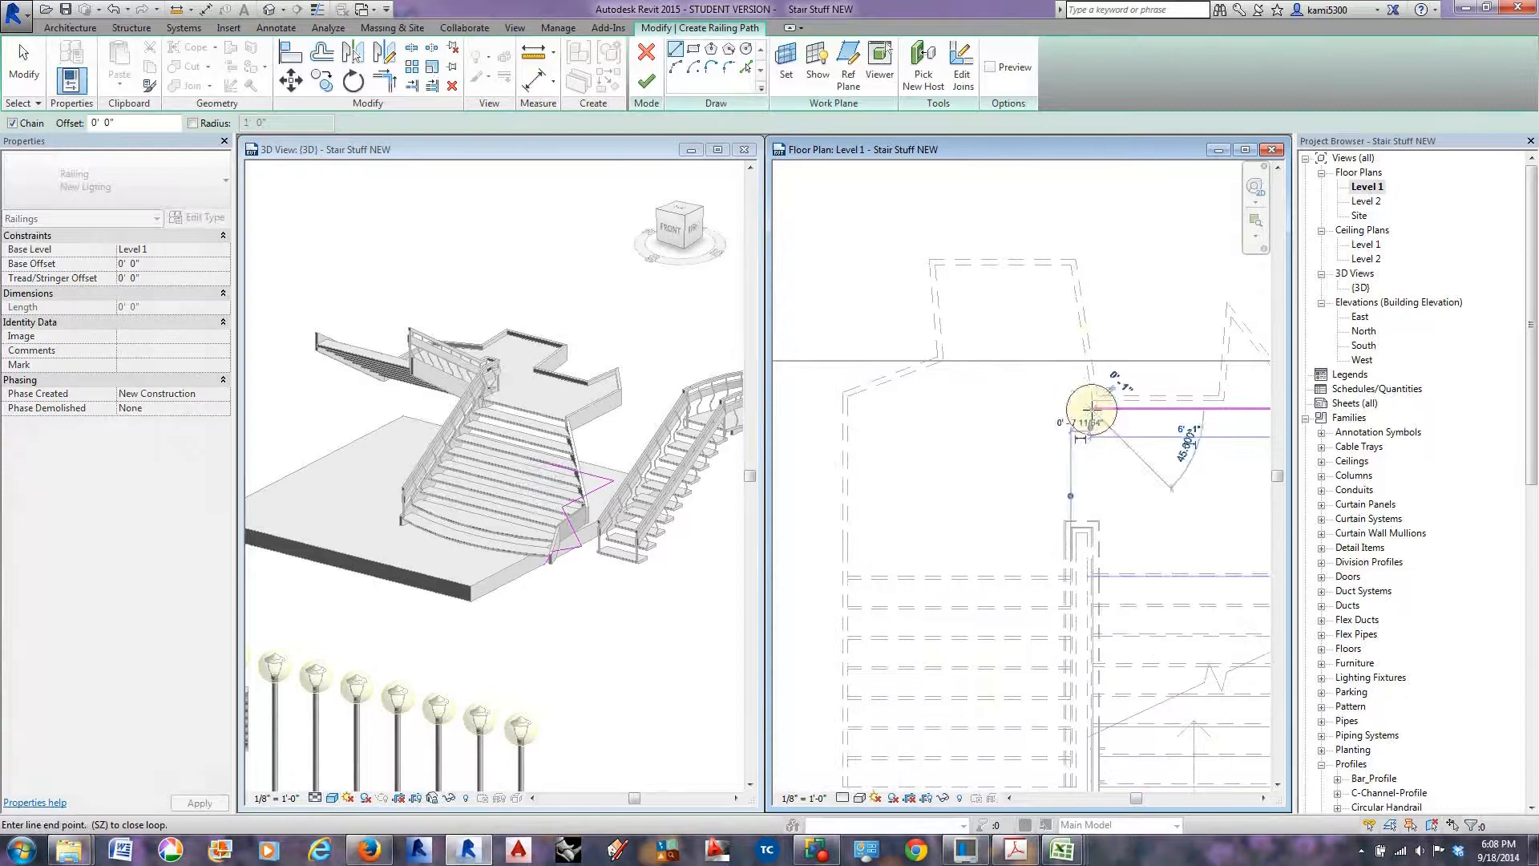
left_click(1068, 276)
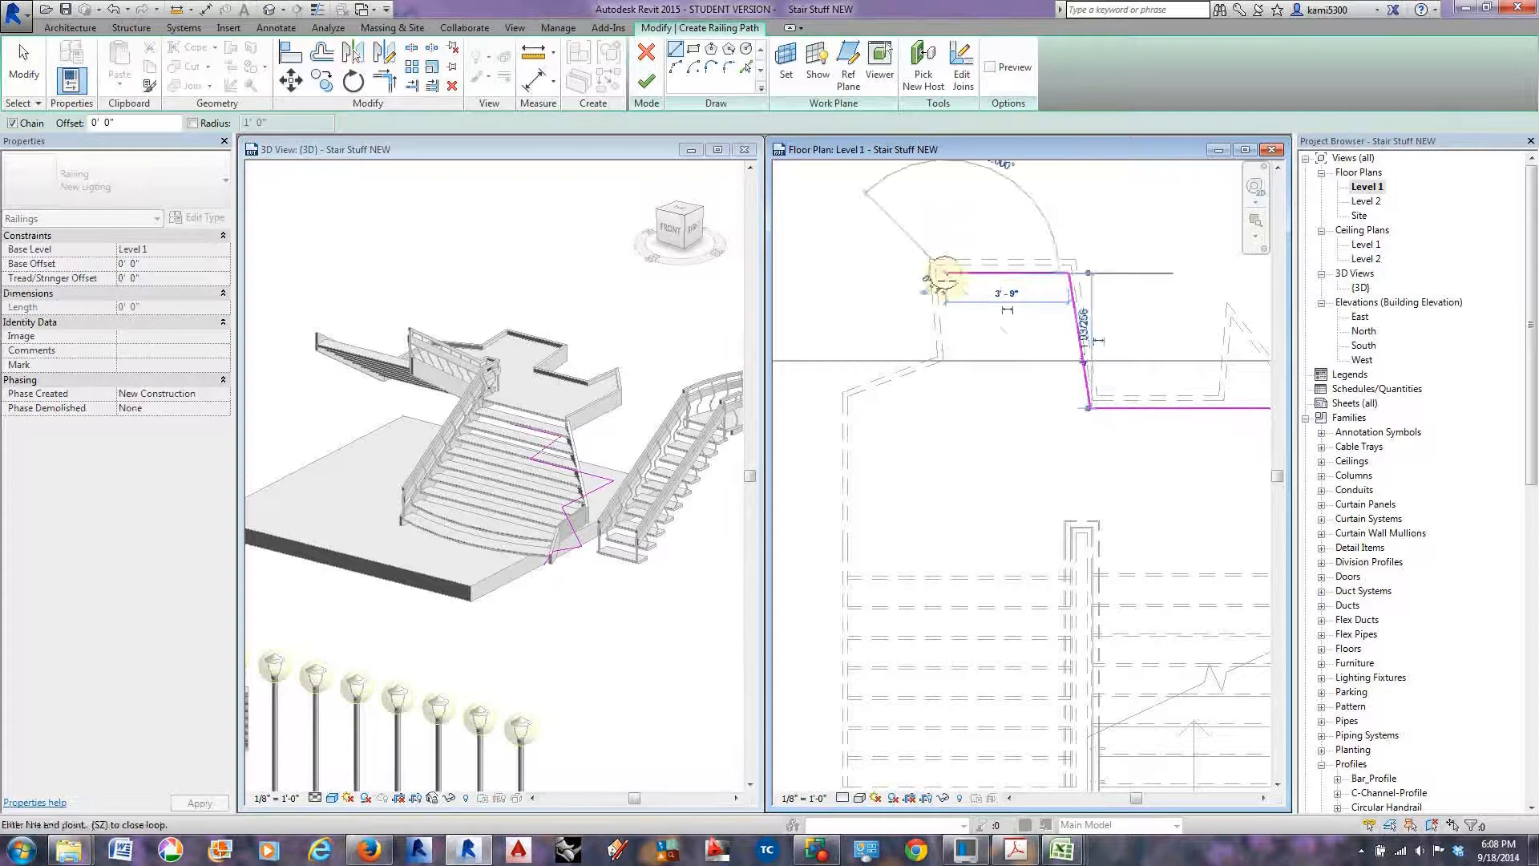
left_click(946, 274)
left_click(953, 361)
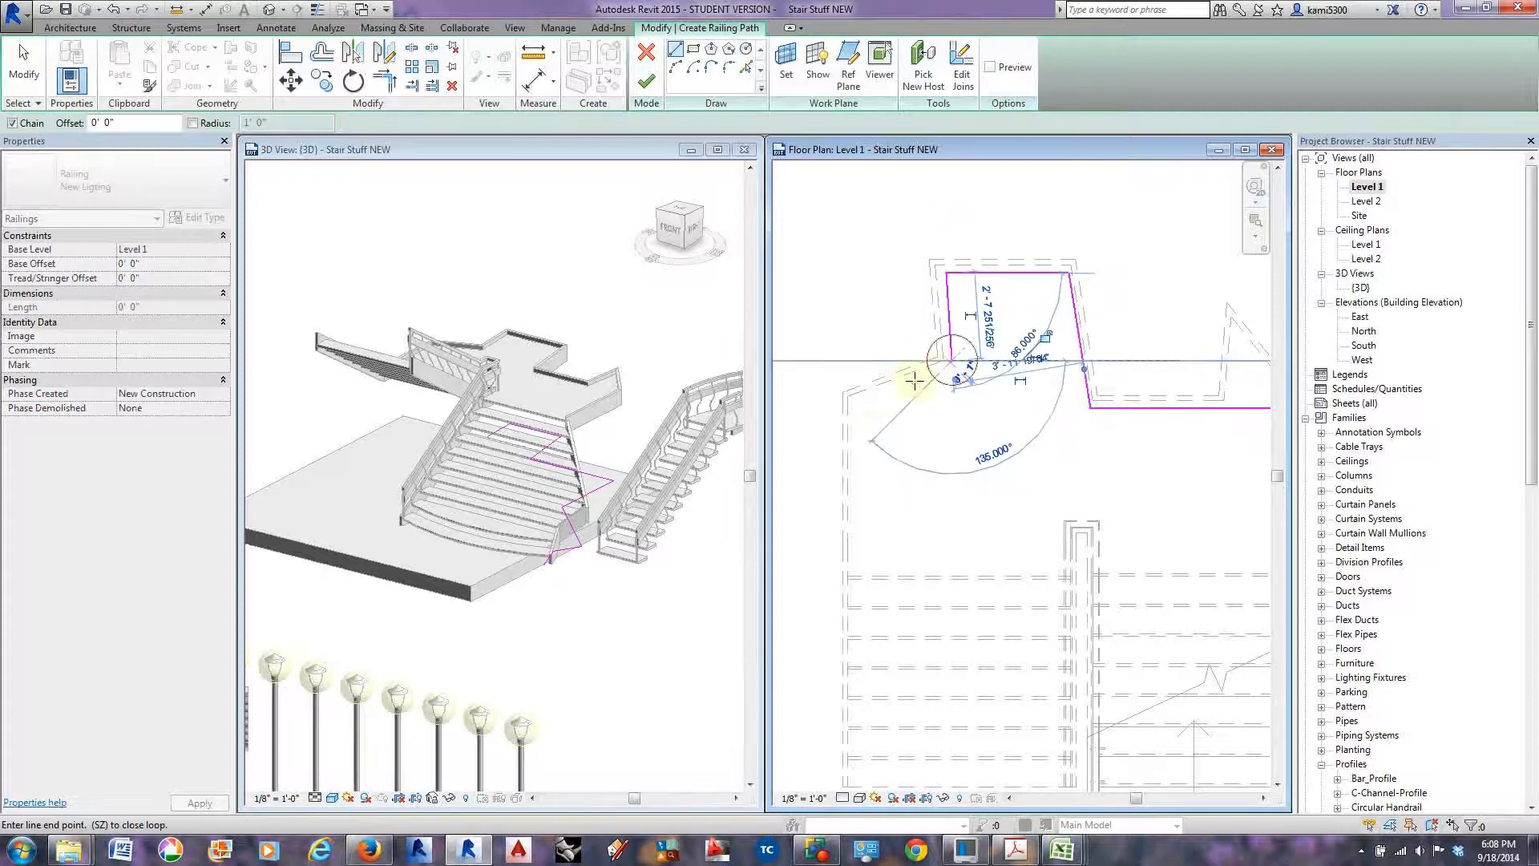
left_click(850, 401)
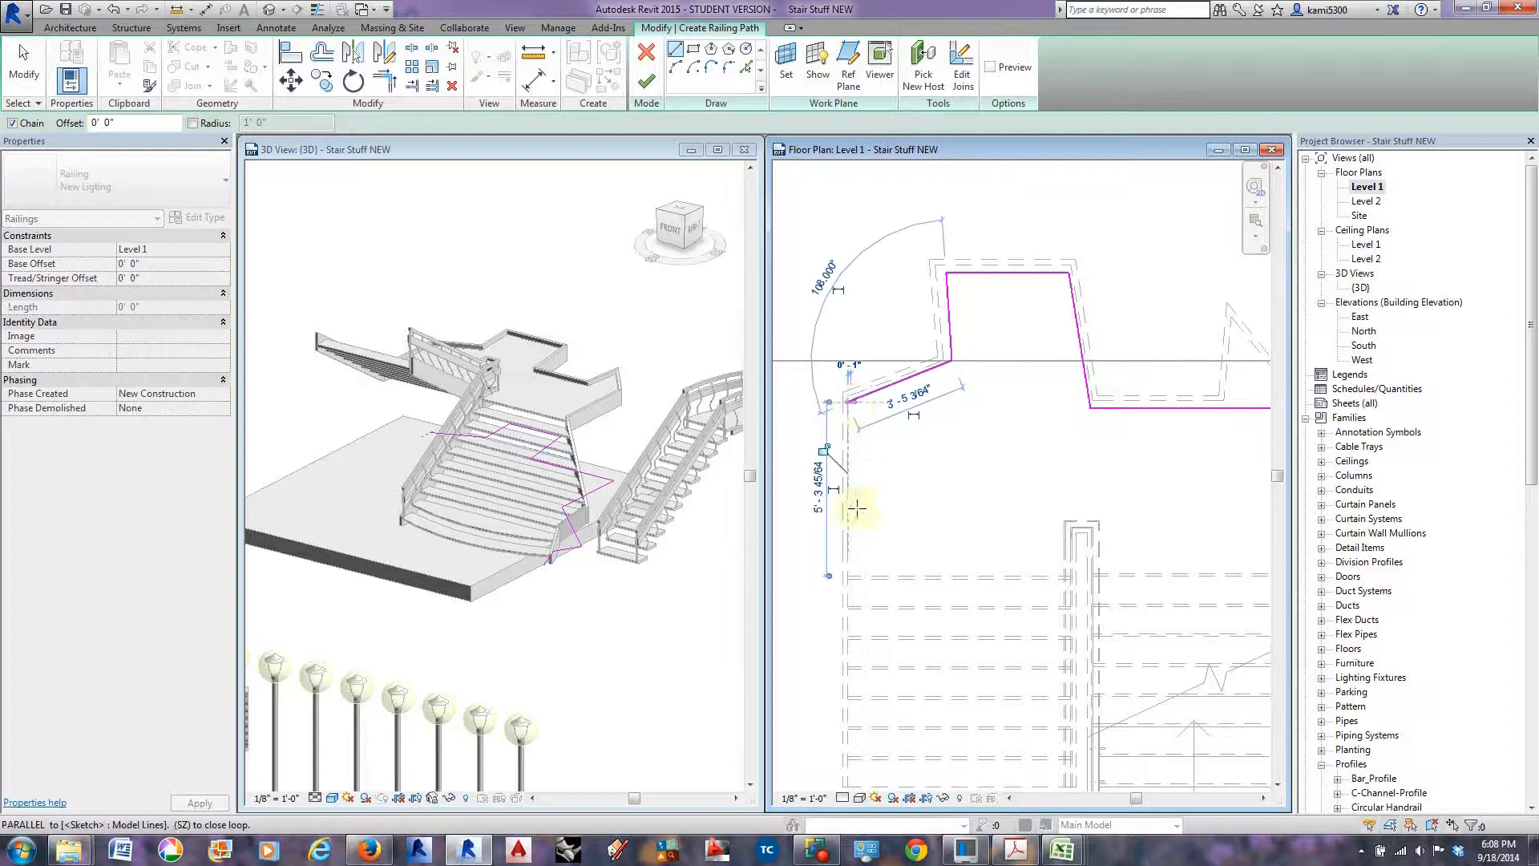
left_click(850, 575)
Extend the railing path along the upper run's outer side to its last riser and finish the railing sketch.
middle_click_drag(876, 622, 866, 330)
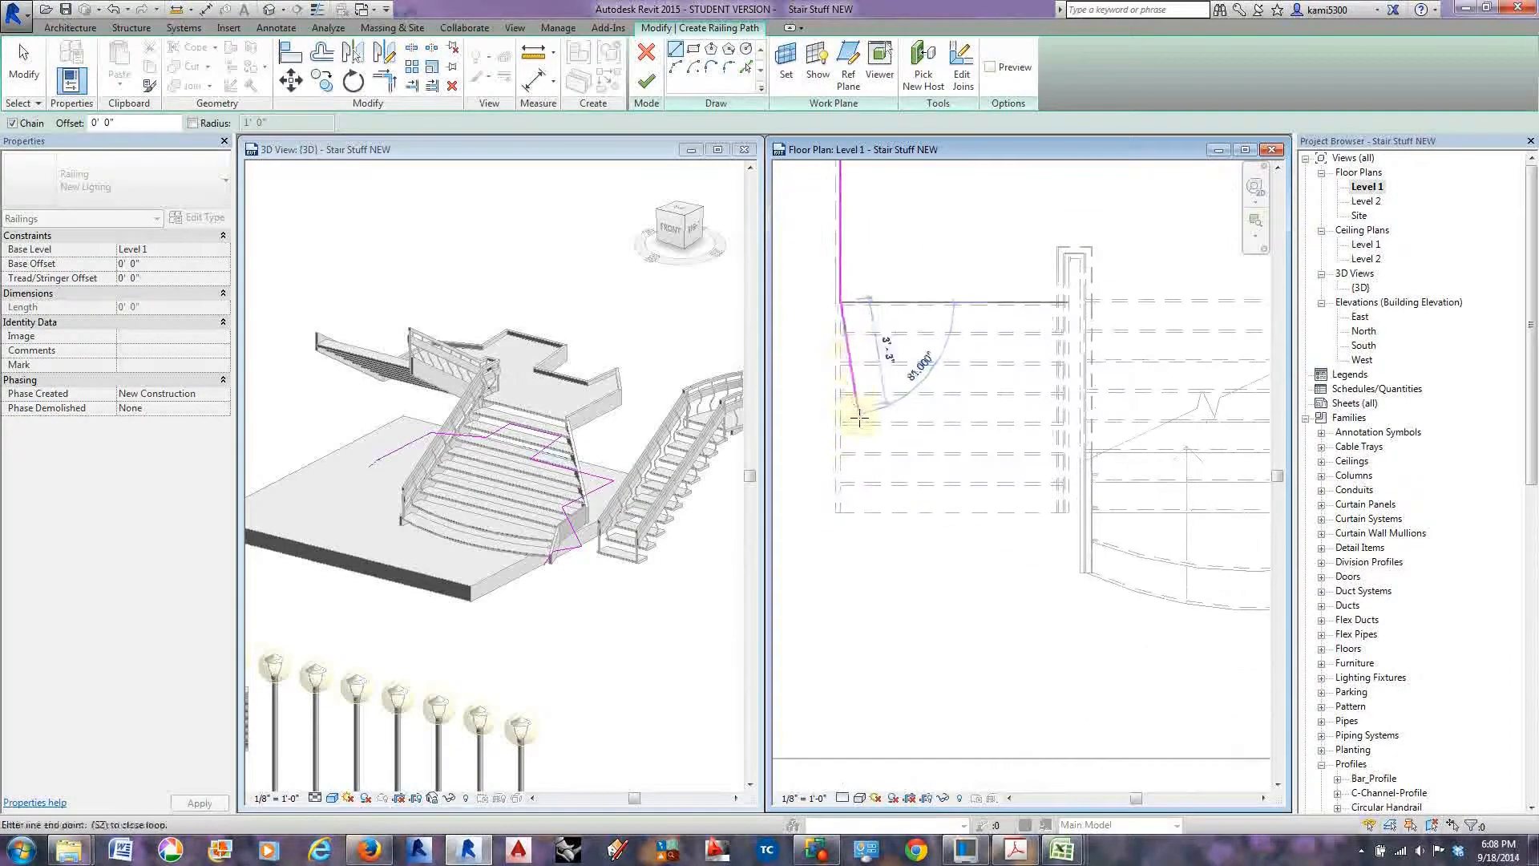
left_click(841, 513)
scroll(841, 512, "down", 2)
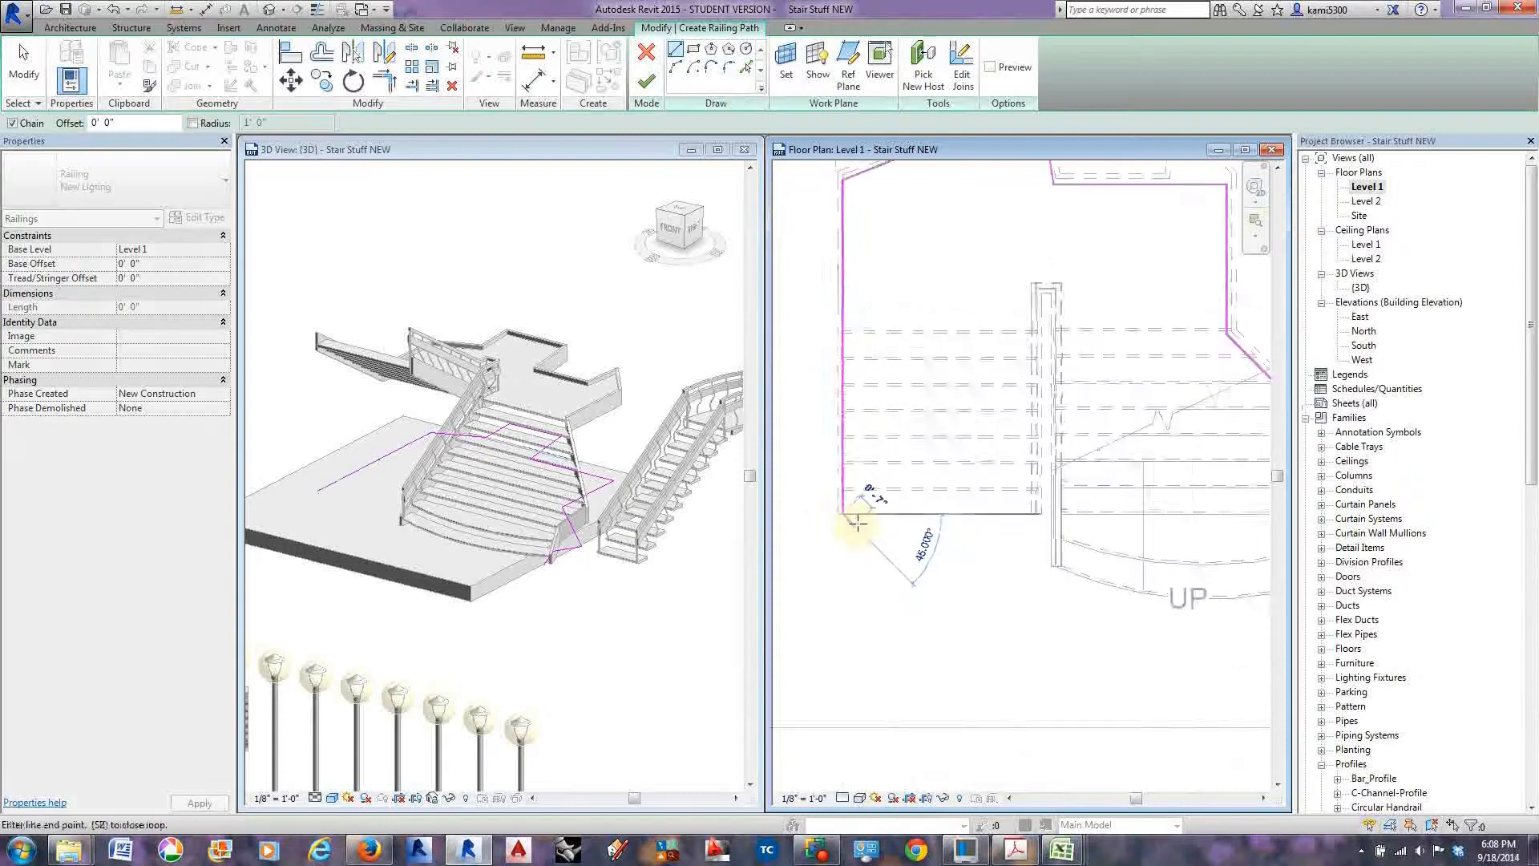
left_click(32, 73)
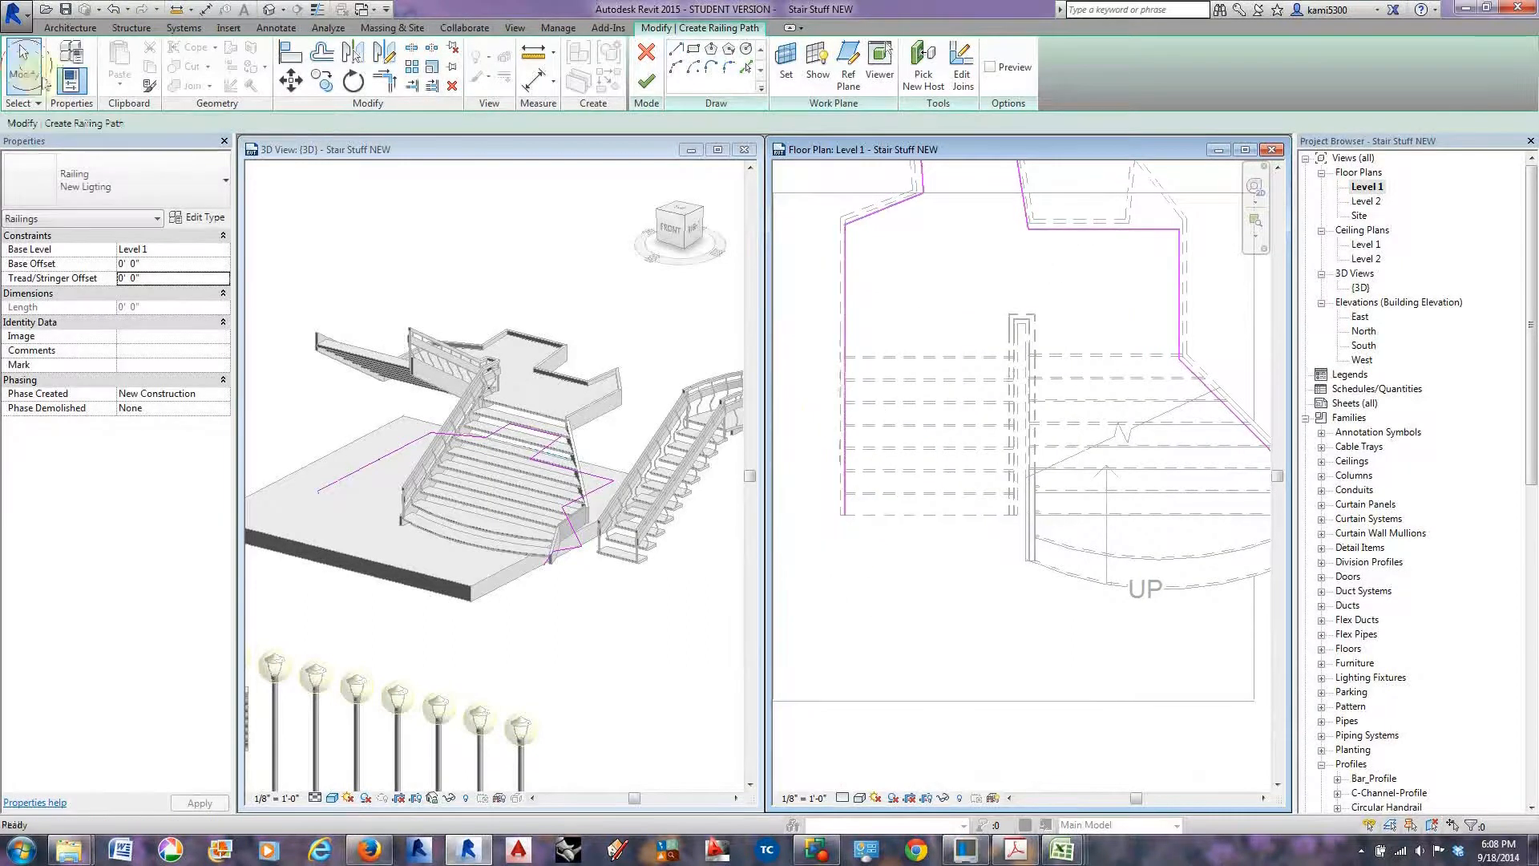
left_click(646, 81)
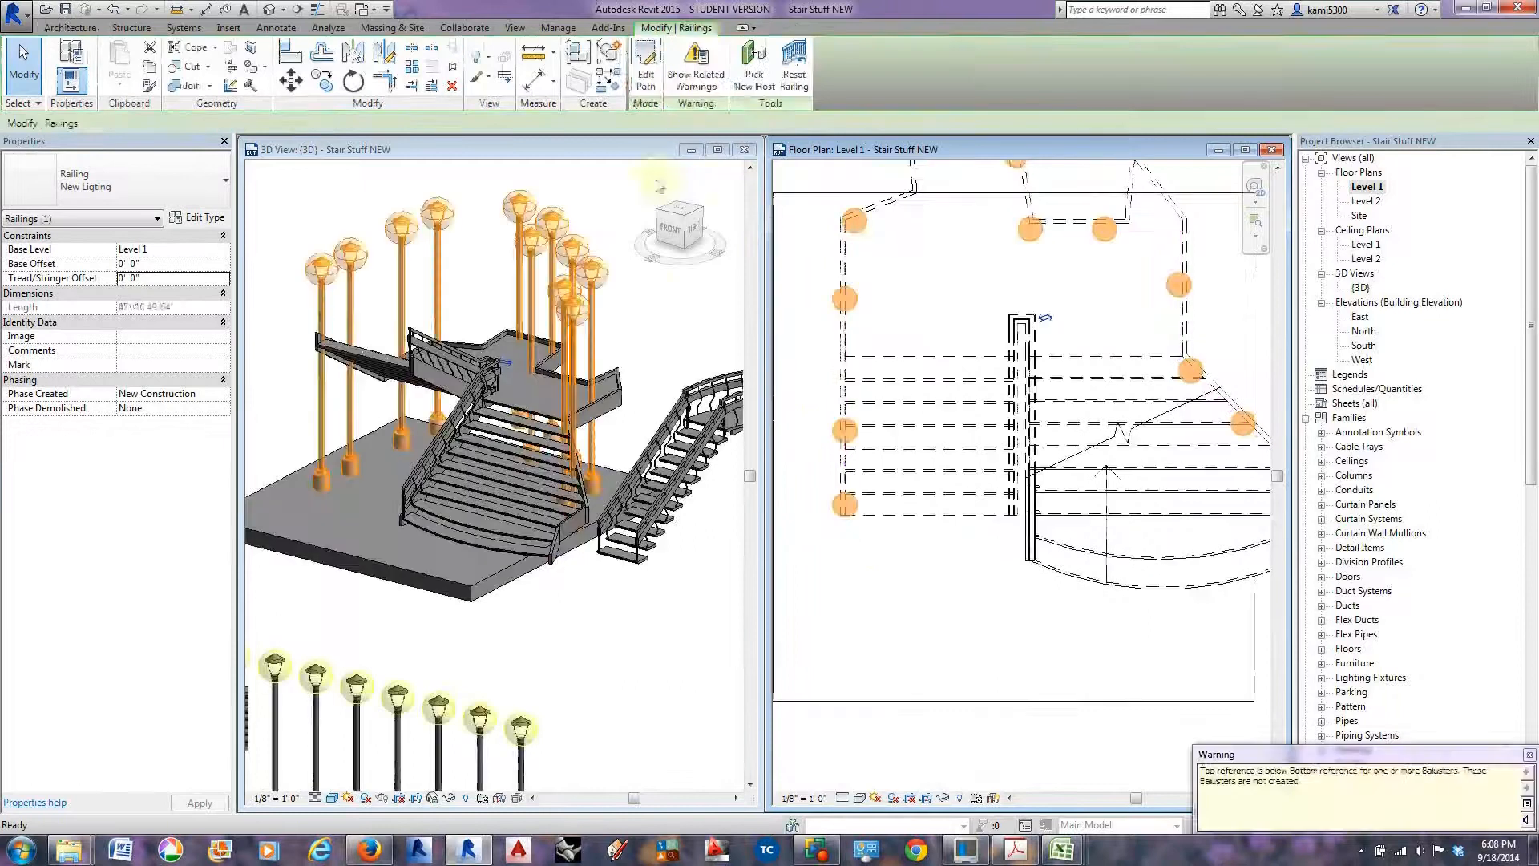
Change the new railing's type to Guardrail - Pipe and set the customized U-shaped stair as its host.
left_click(152, 186)
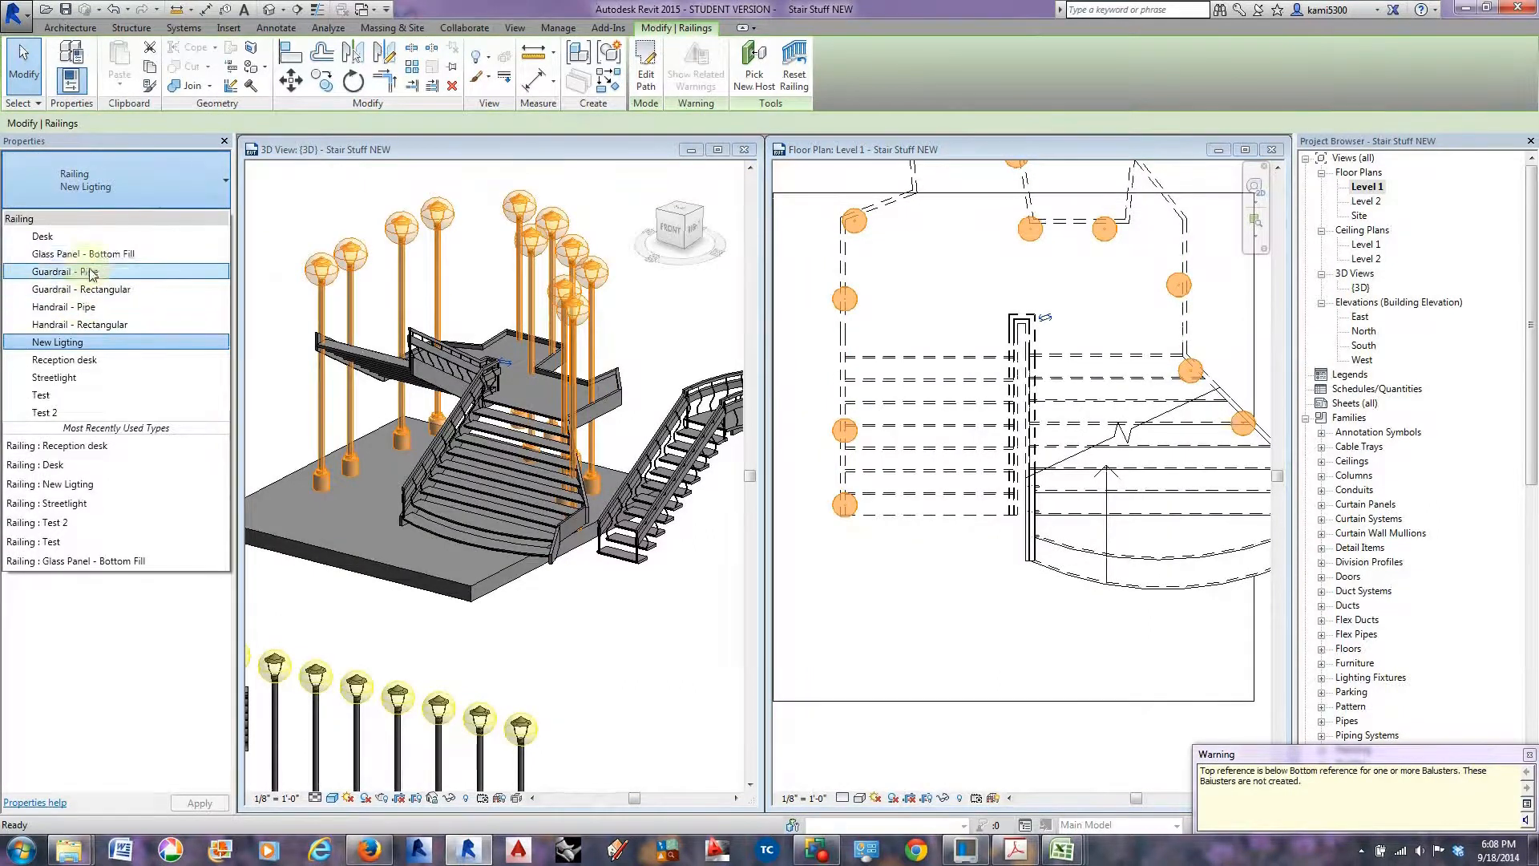
left_click(88, 273)
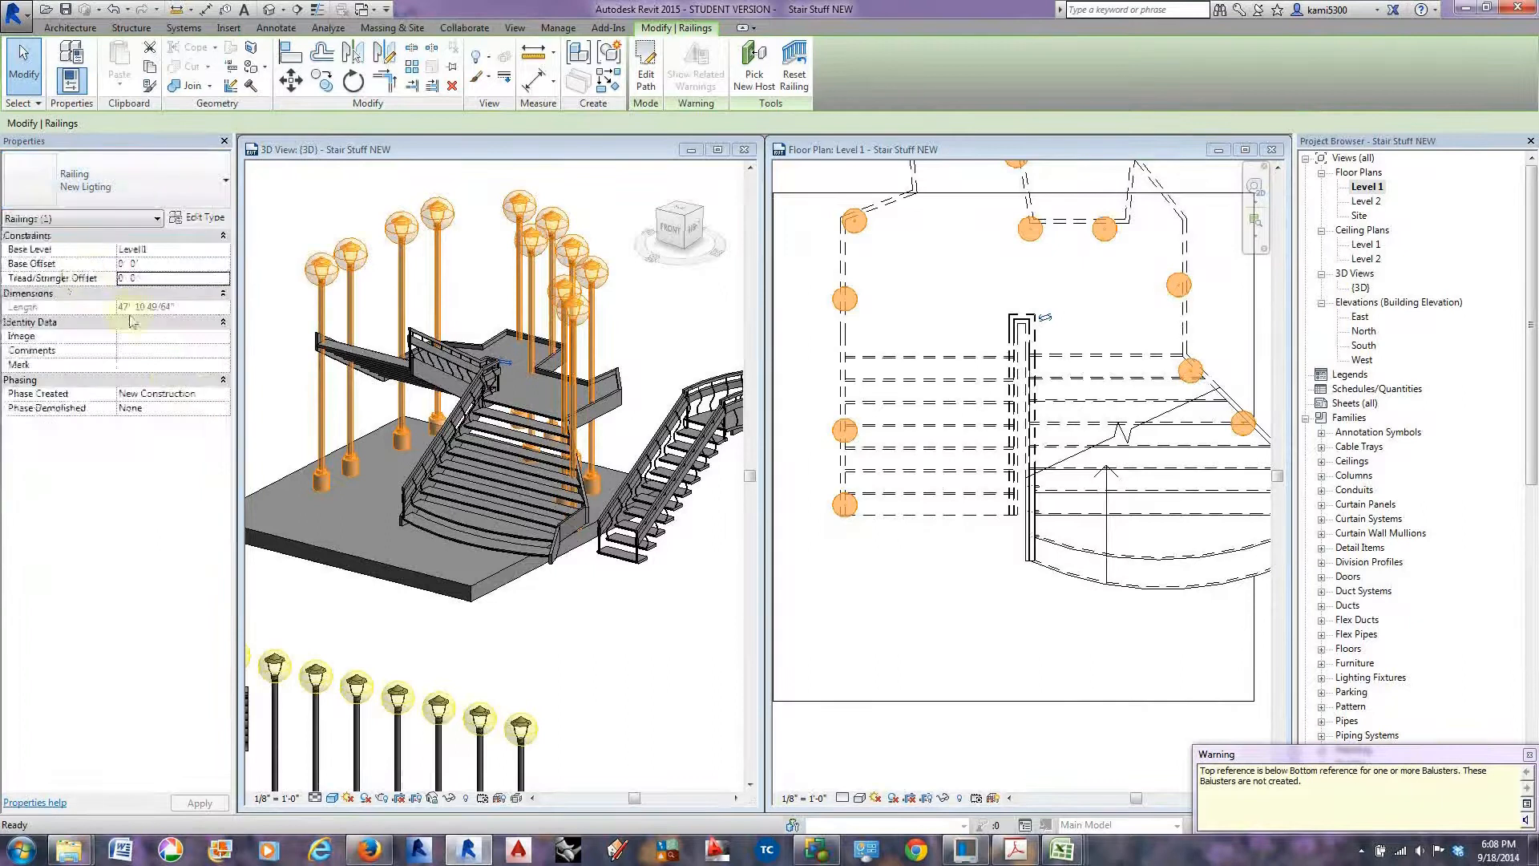
left_click(617, 479)
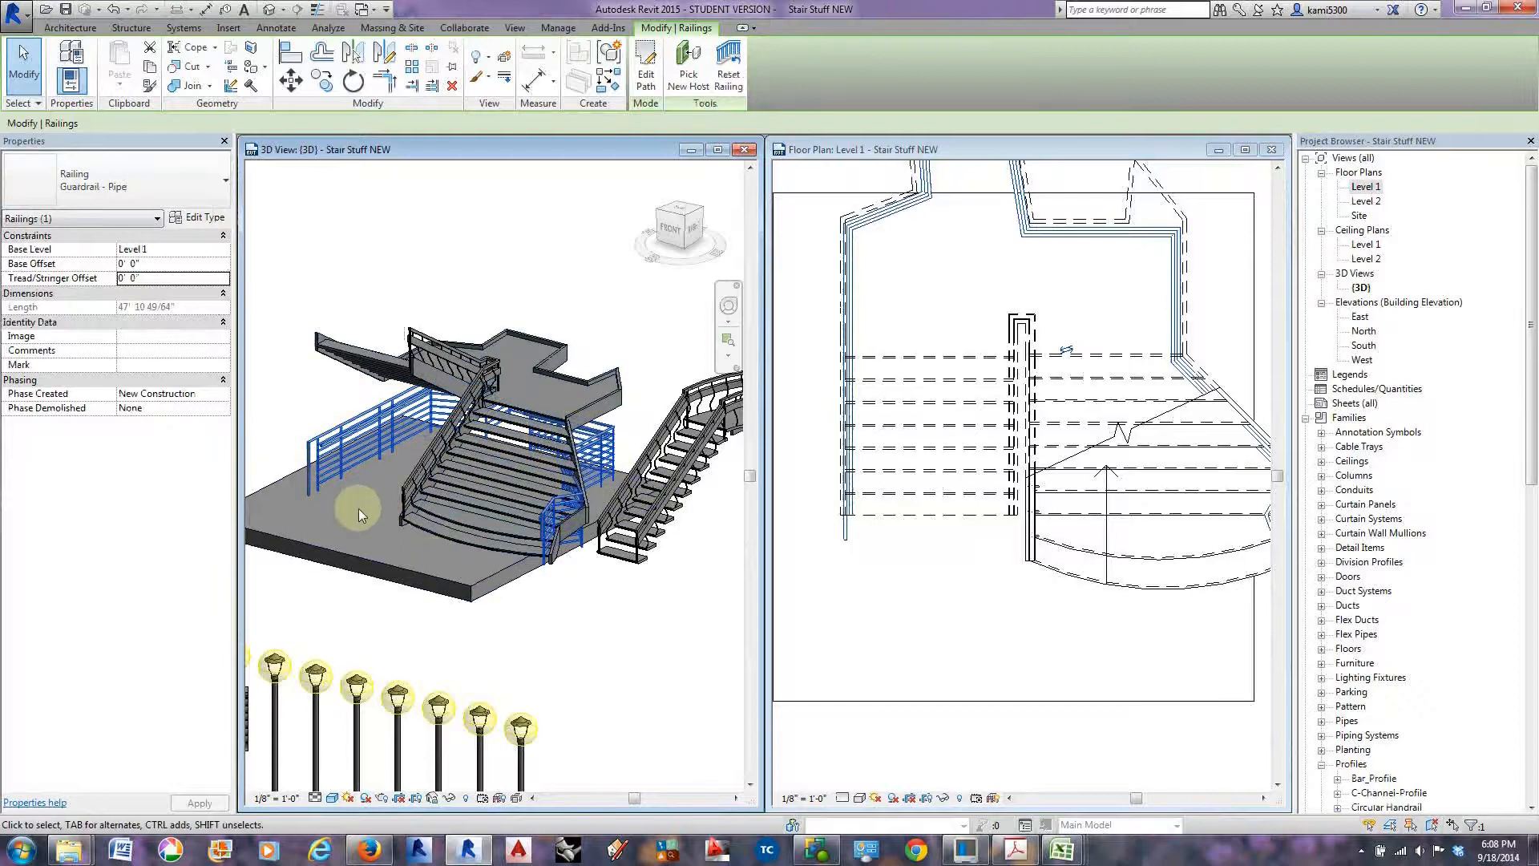
left_click(686, 80)
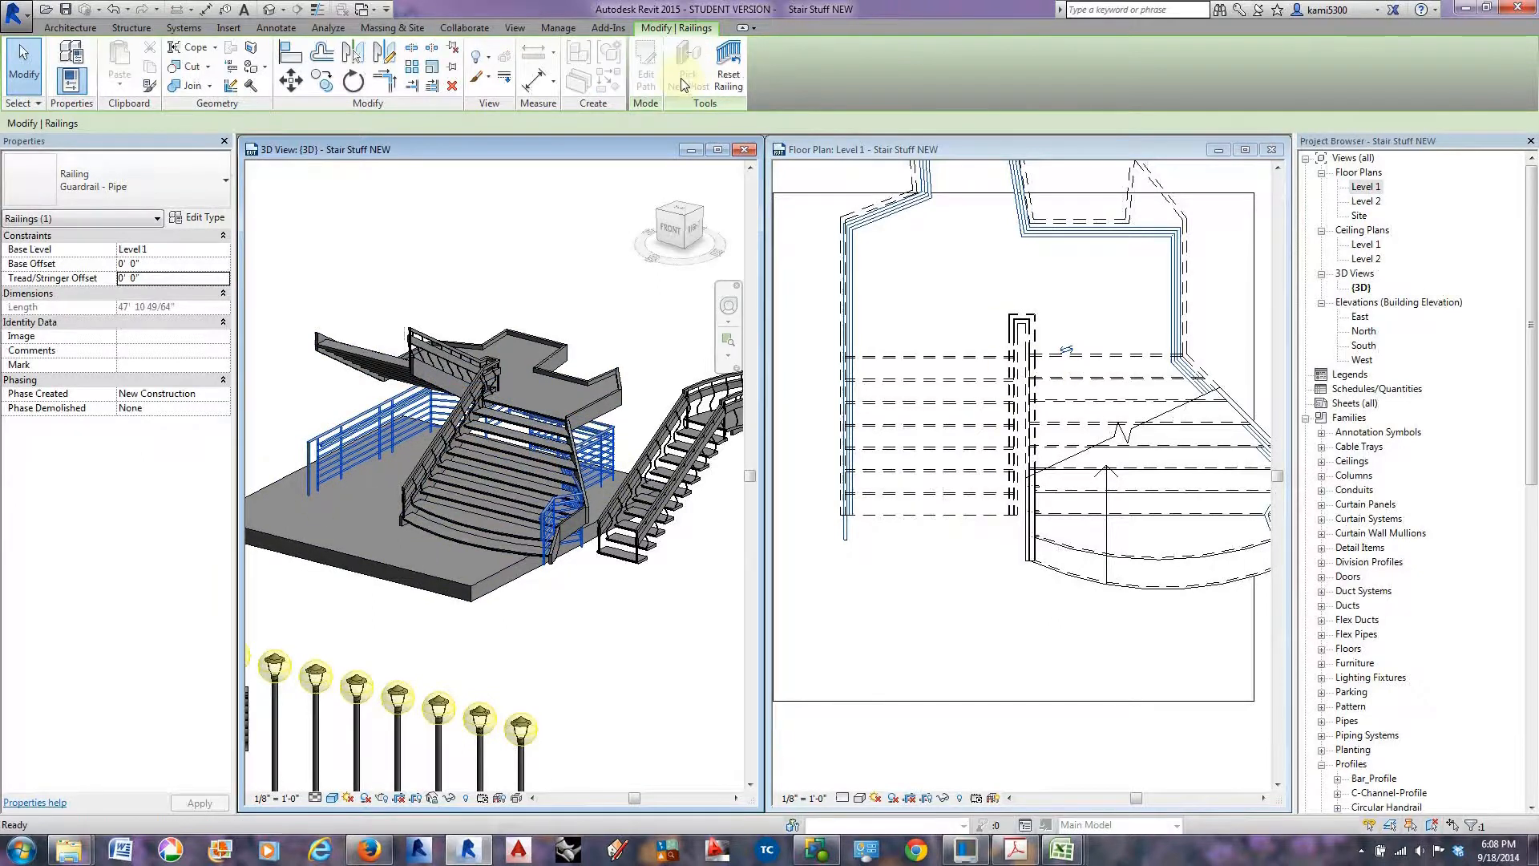
key("Escape")
key("Escape")
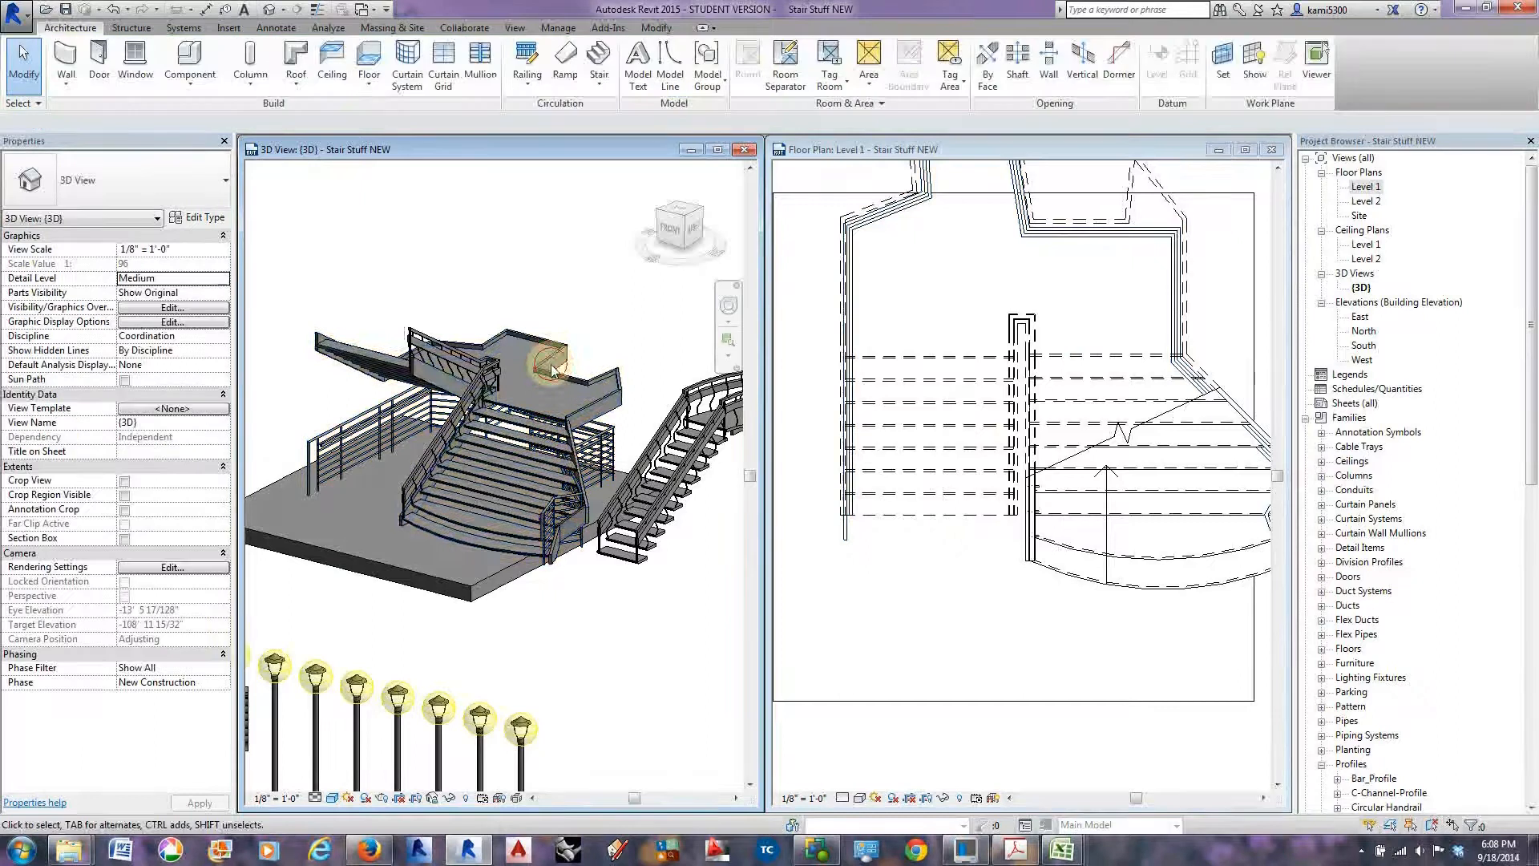
left_click(375, 421)
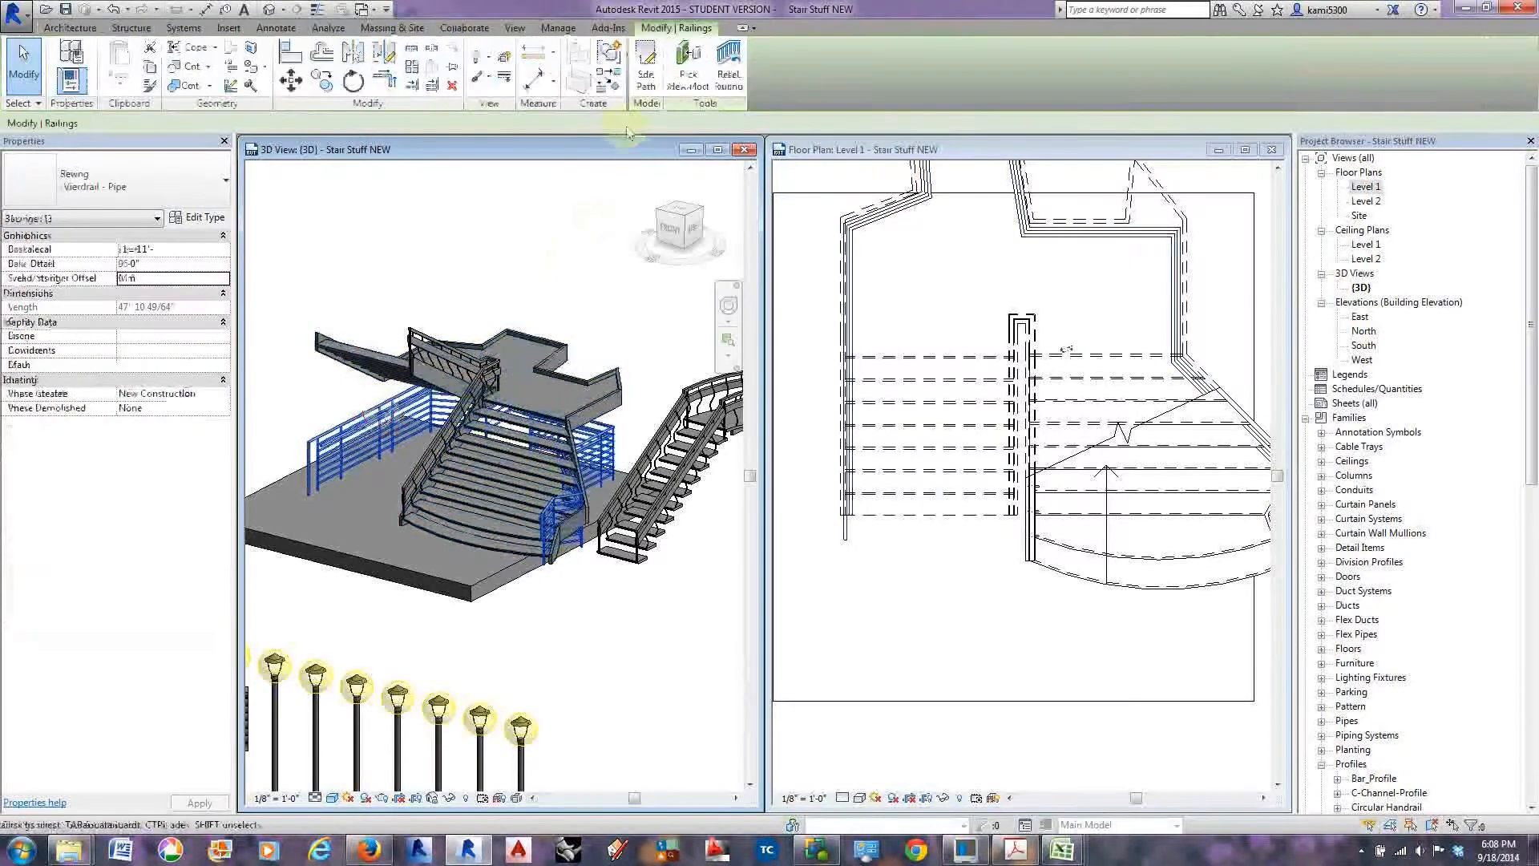
left_click(634, 453)
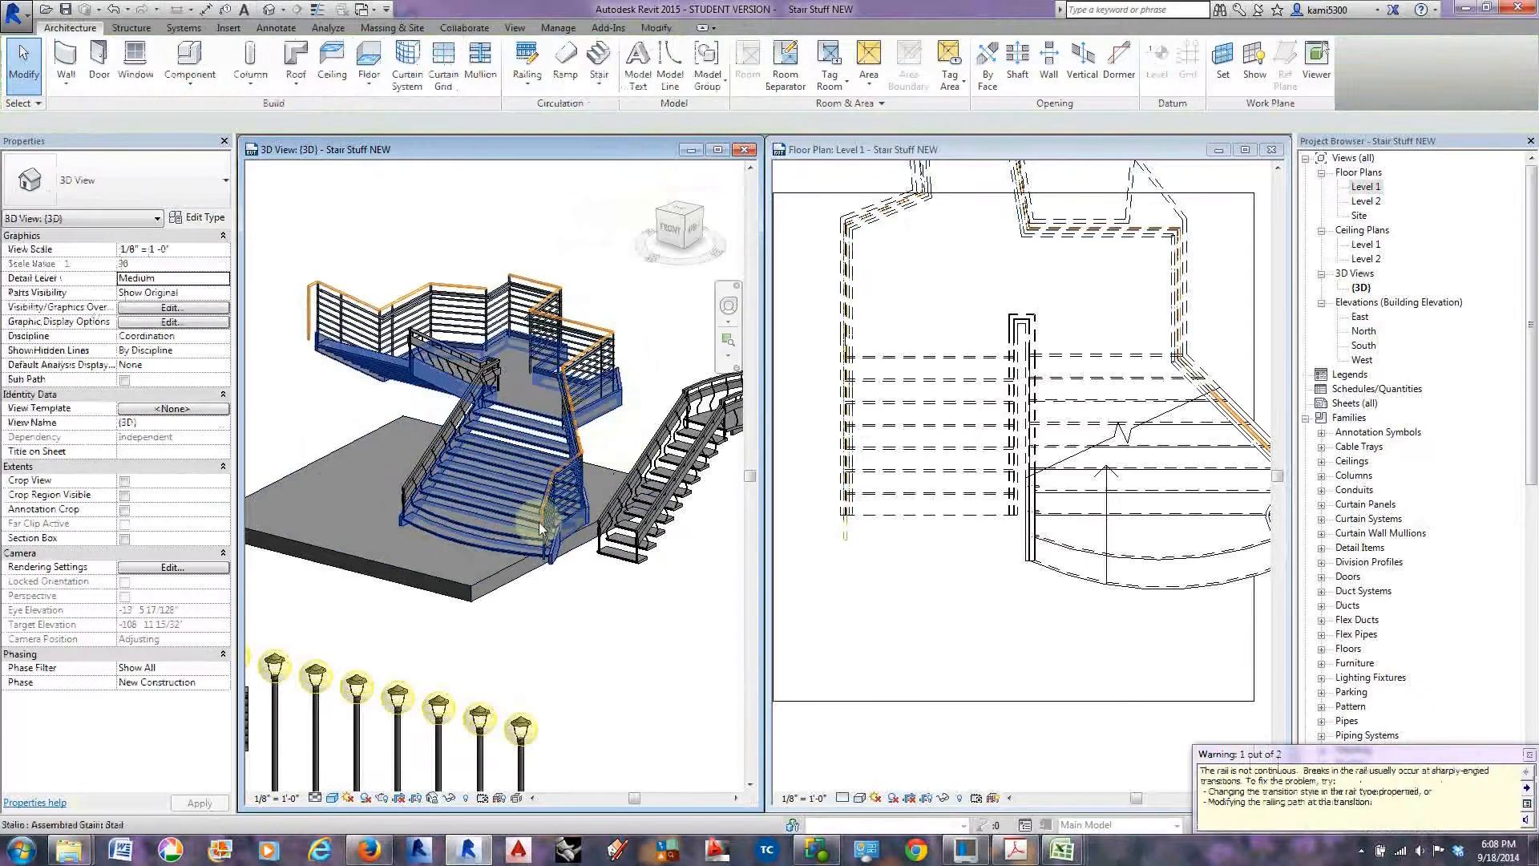
Examine the guardrail along the runs and around the landing corners from several angles in the 3D view.
scroll(533, 509, "up", 5)
scroll(507, 520, "down", 4)
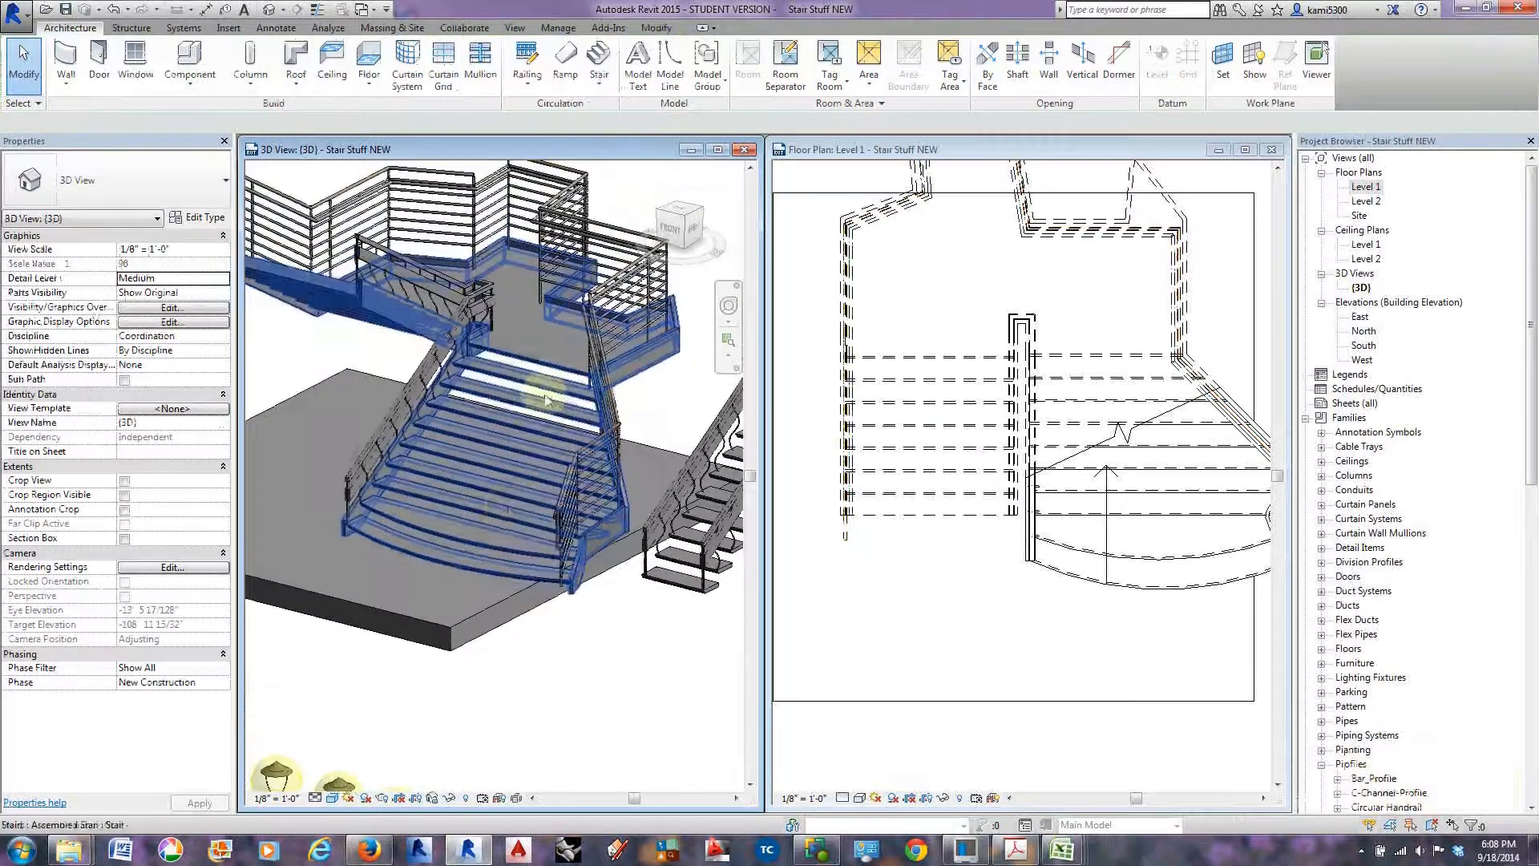
scroll(535, 397, "up", 3)
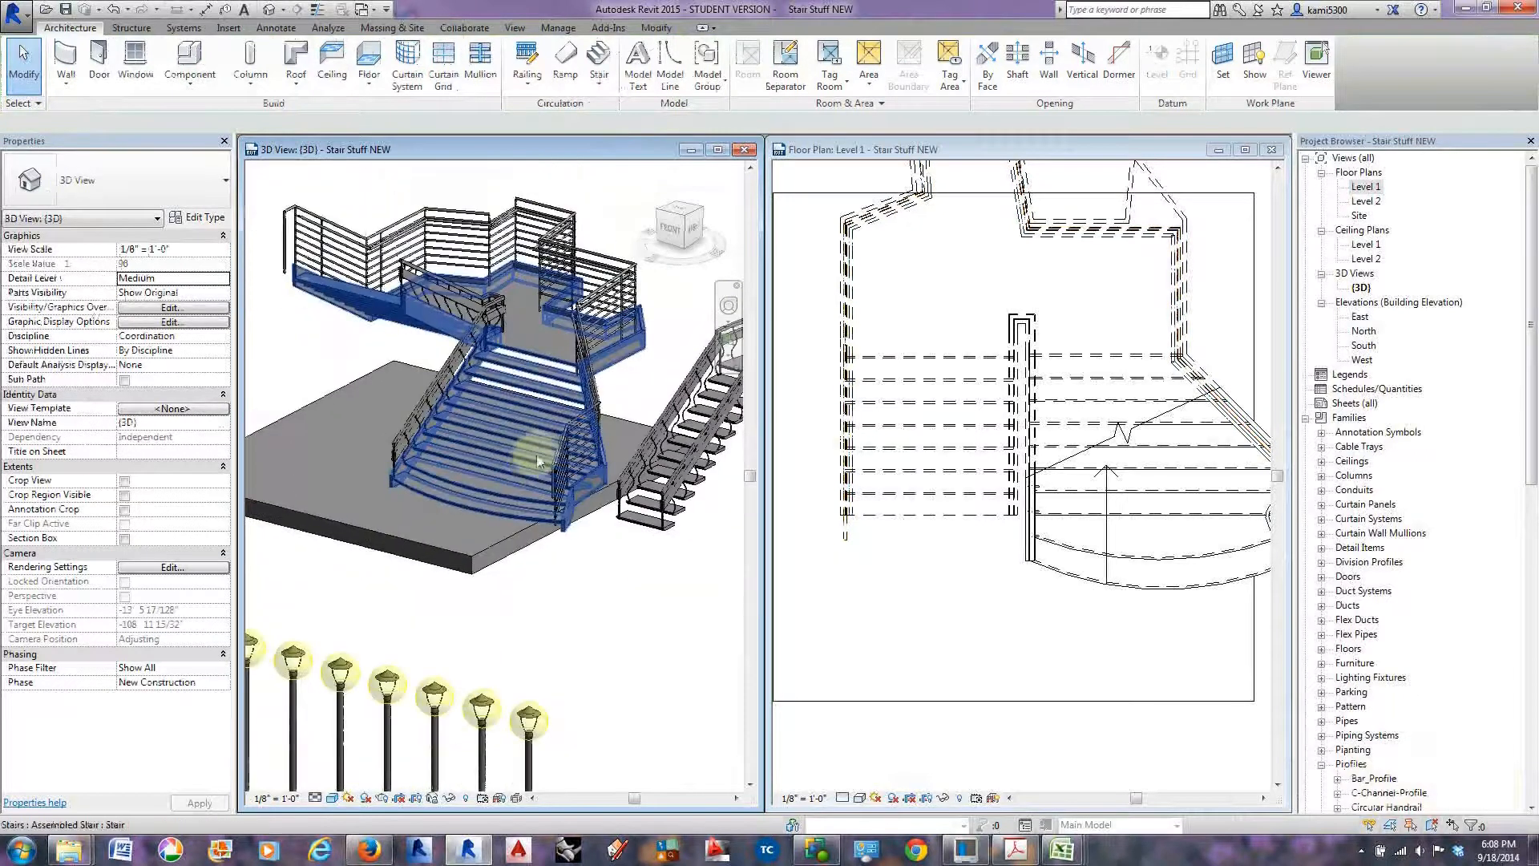
scroll(531, 462, "down", 1)
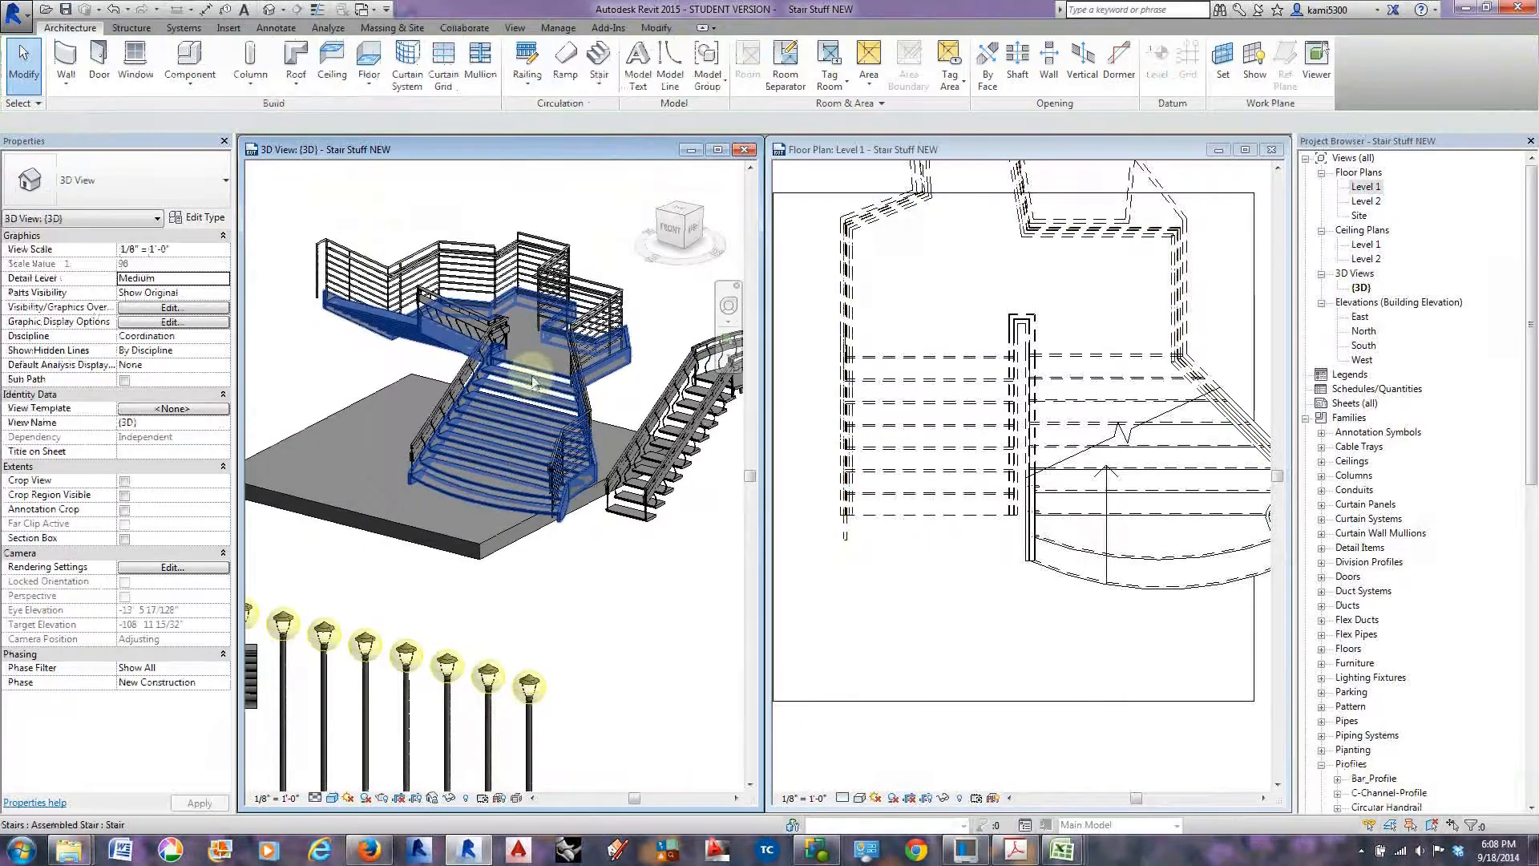
middle_click_drag(526, 417, 856, 409, "shift")
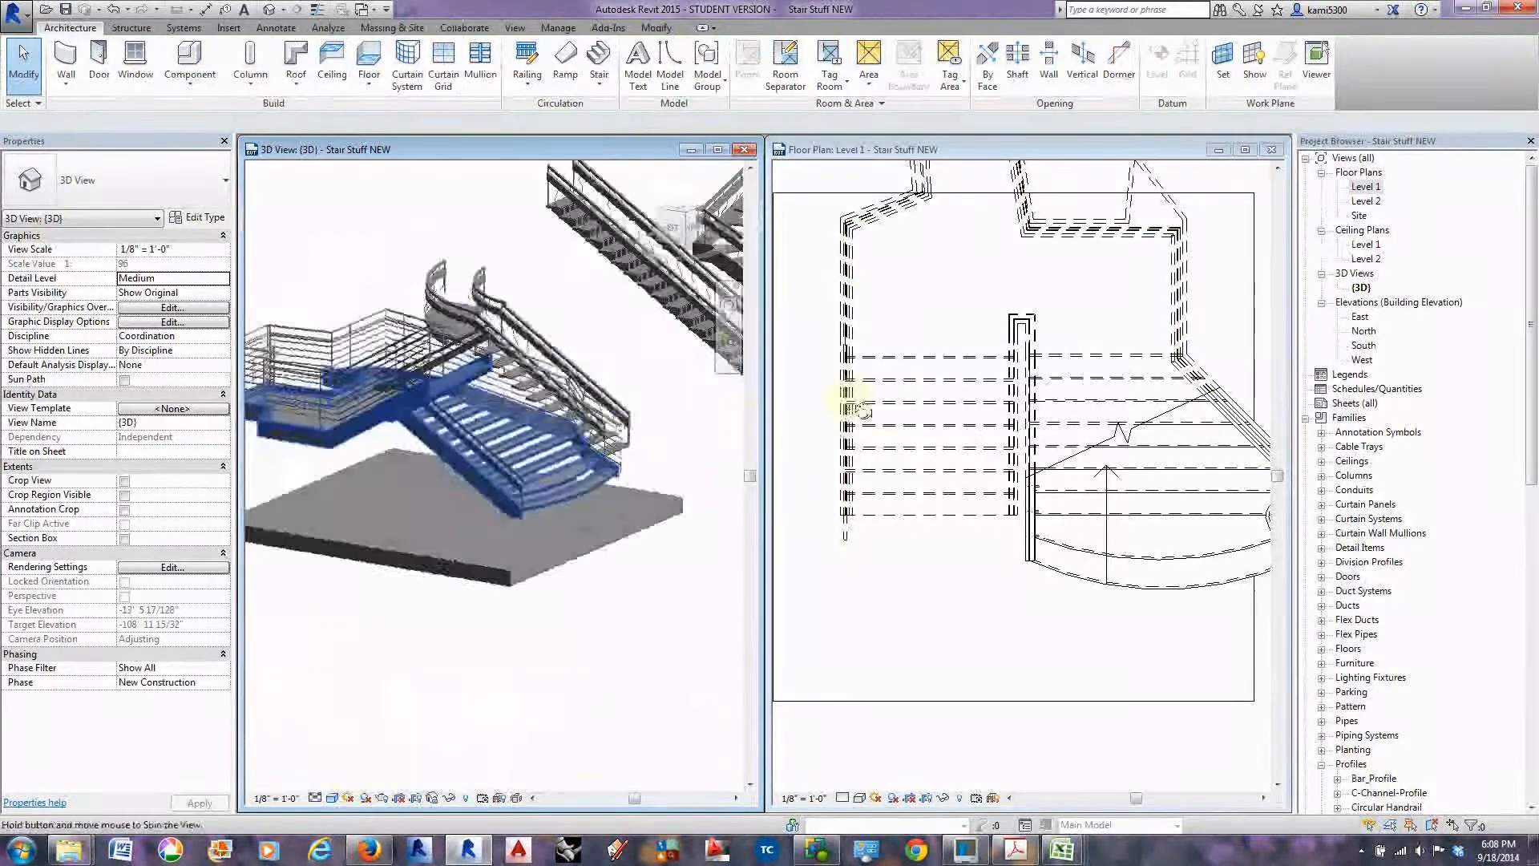
middle_click_drag(493, 415, 676, 412, "shift")
scroll(453, 373, "up", 3)
scroll(453, 379, "down", 4)
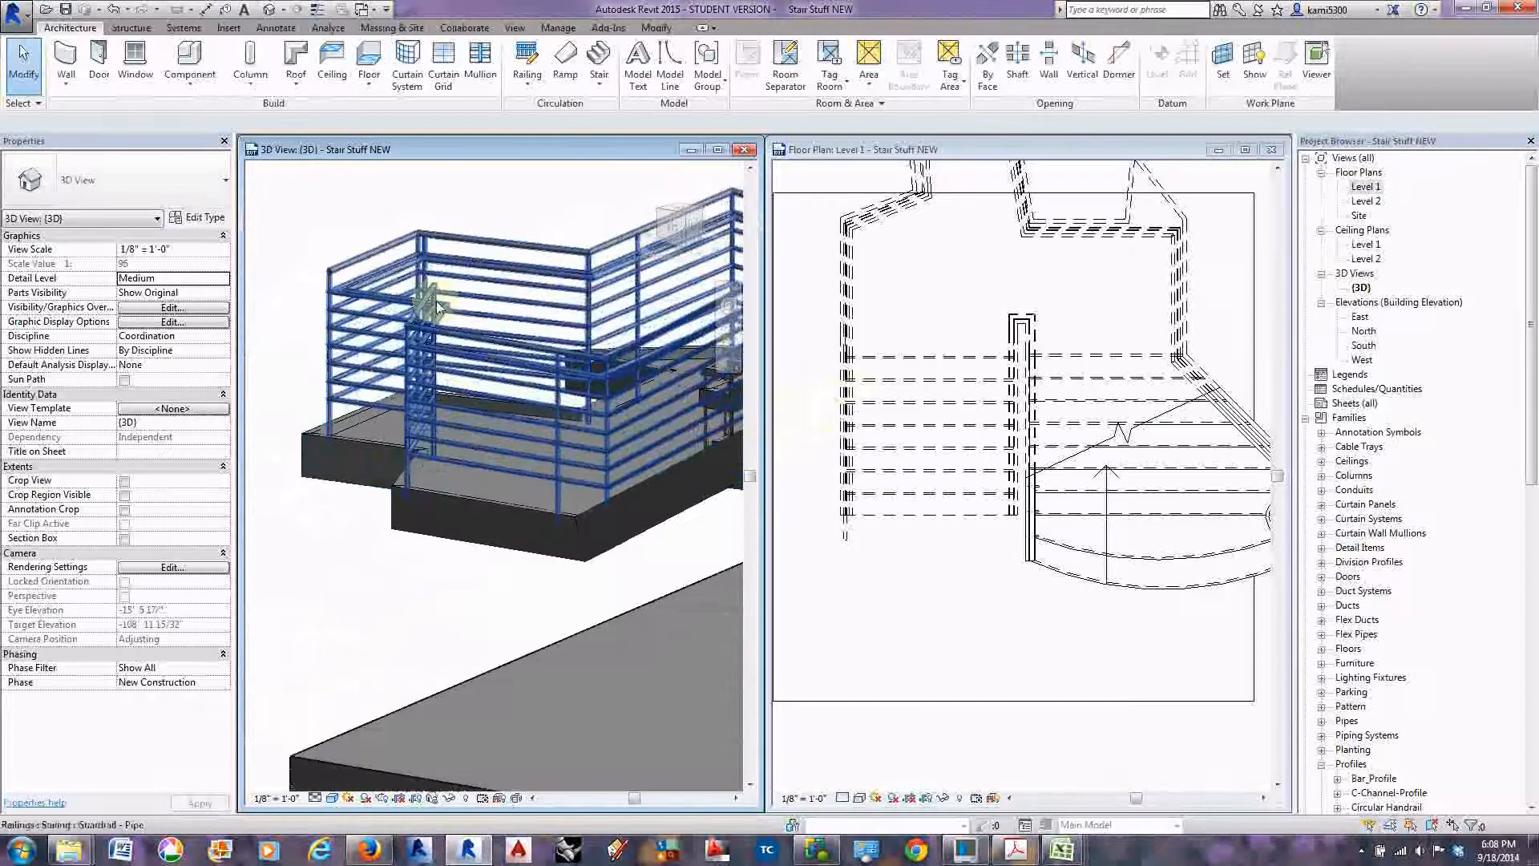
middle_click_drag(503, 345, 355, 297, "shift")
scroll(355, 296, "up", 2)
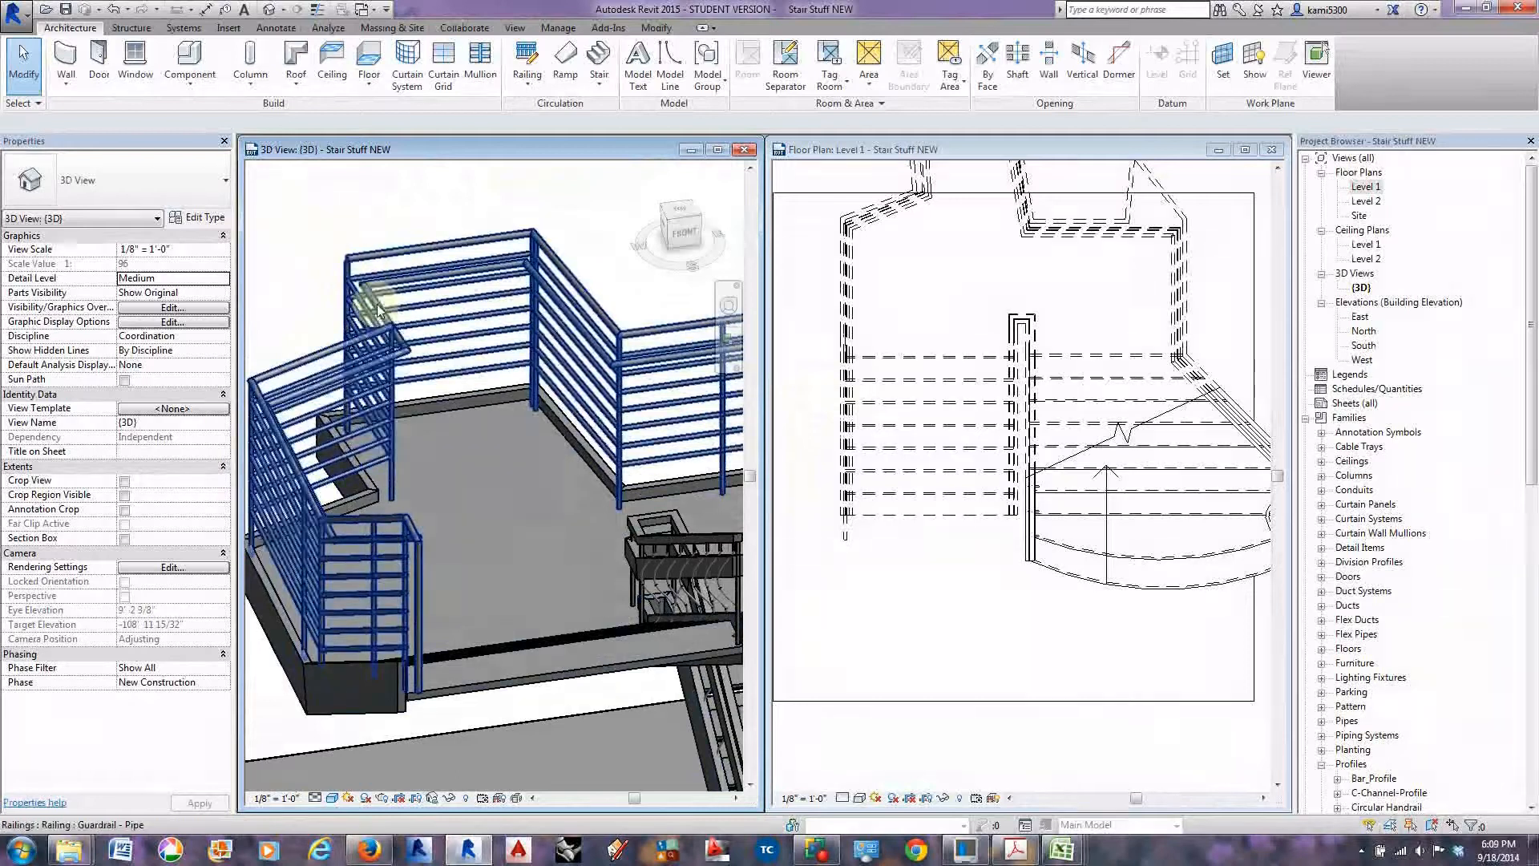
scroll(349, 264, "down", 4)
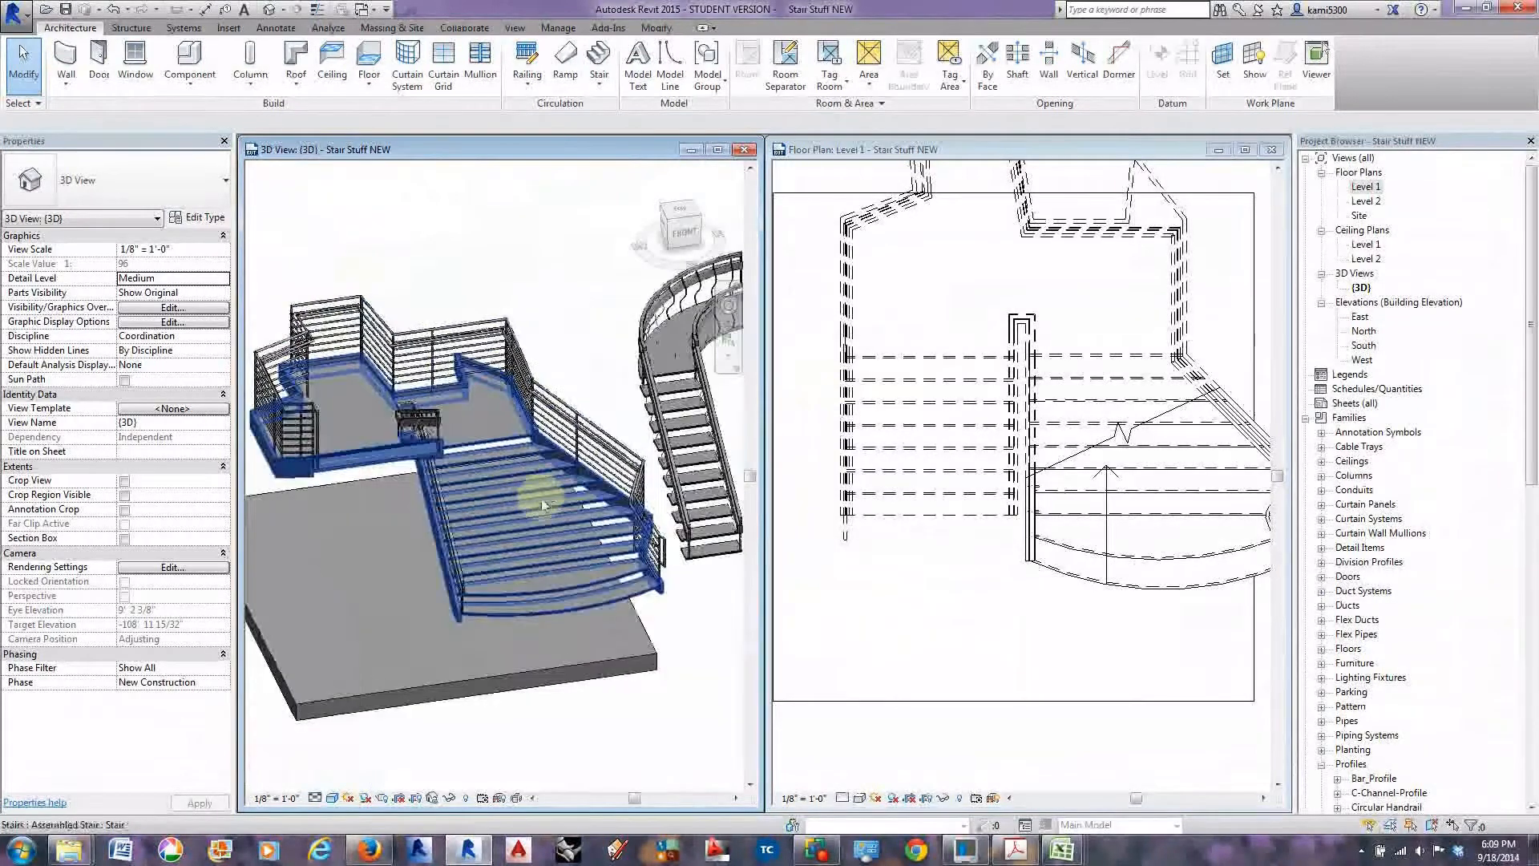
middle_click_drag(611, 567, 550, 584, "shift")
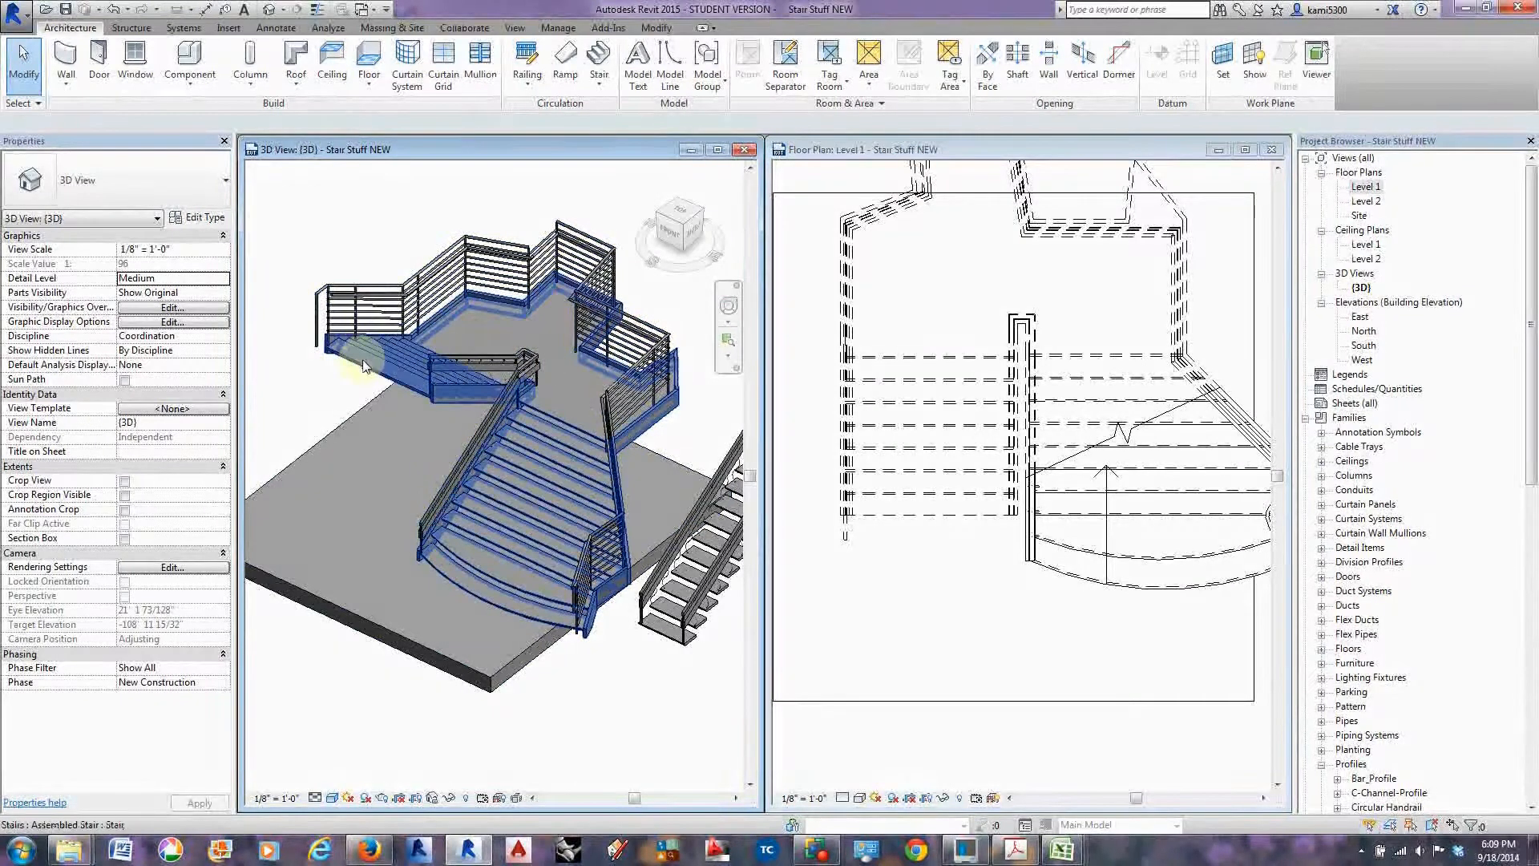
Open the path sketch of the stair's outer guardrail for editing.
left_click(327, 327)
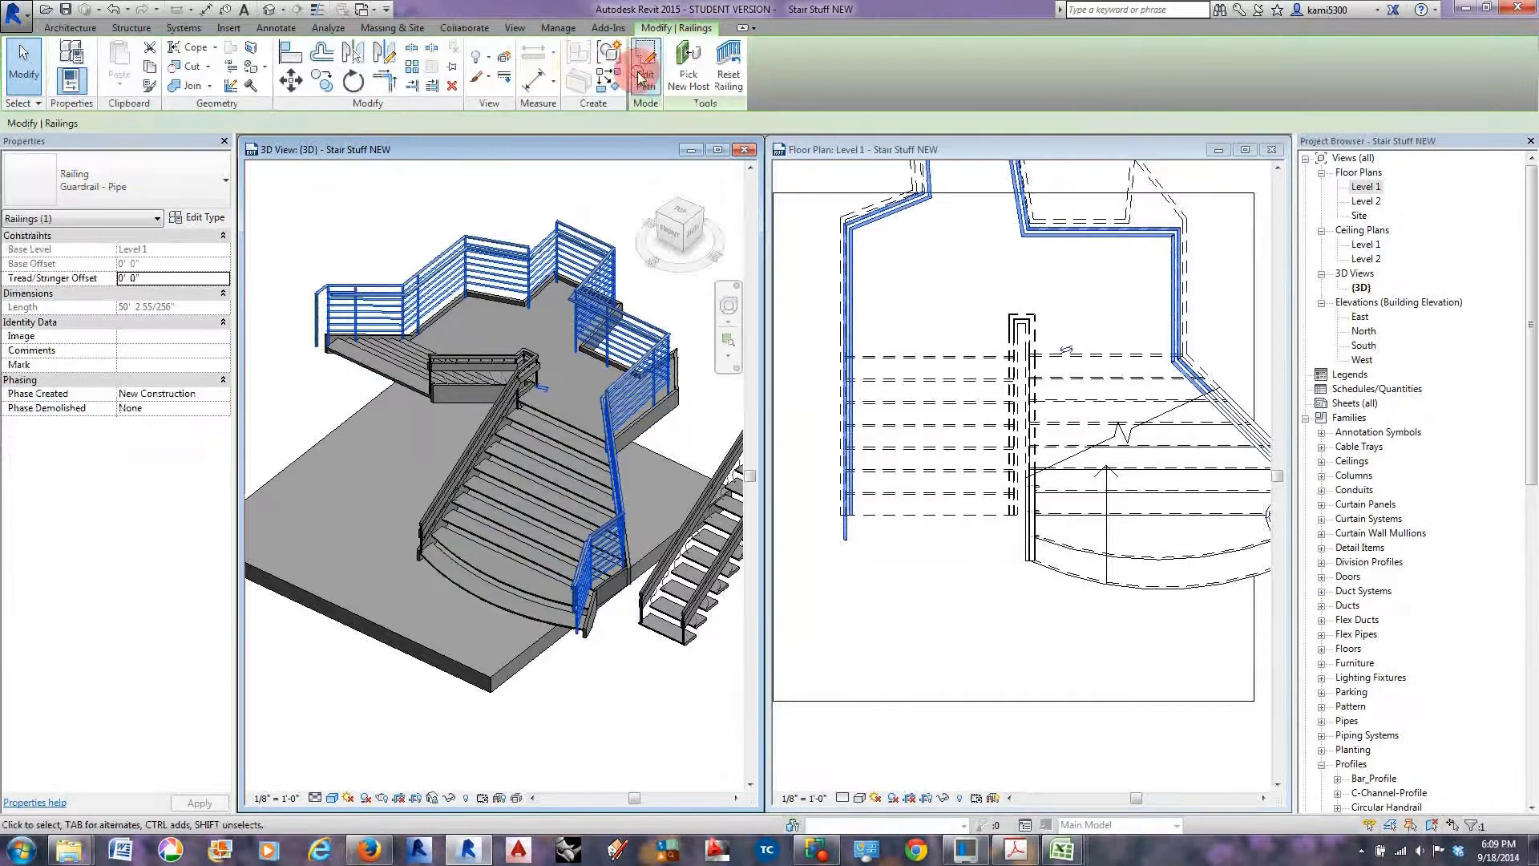
left_click(646, 66)
left_click(392, 450)
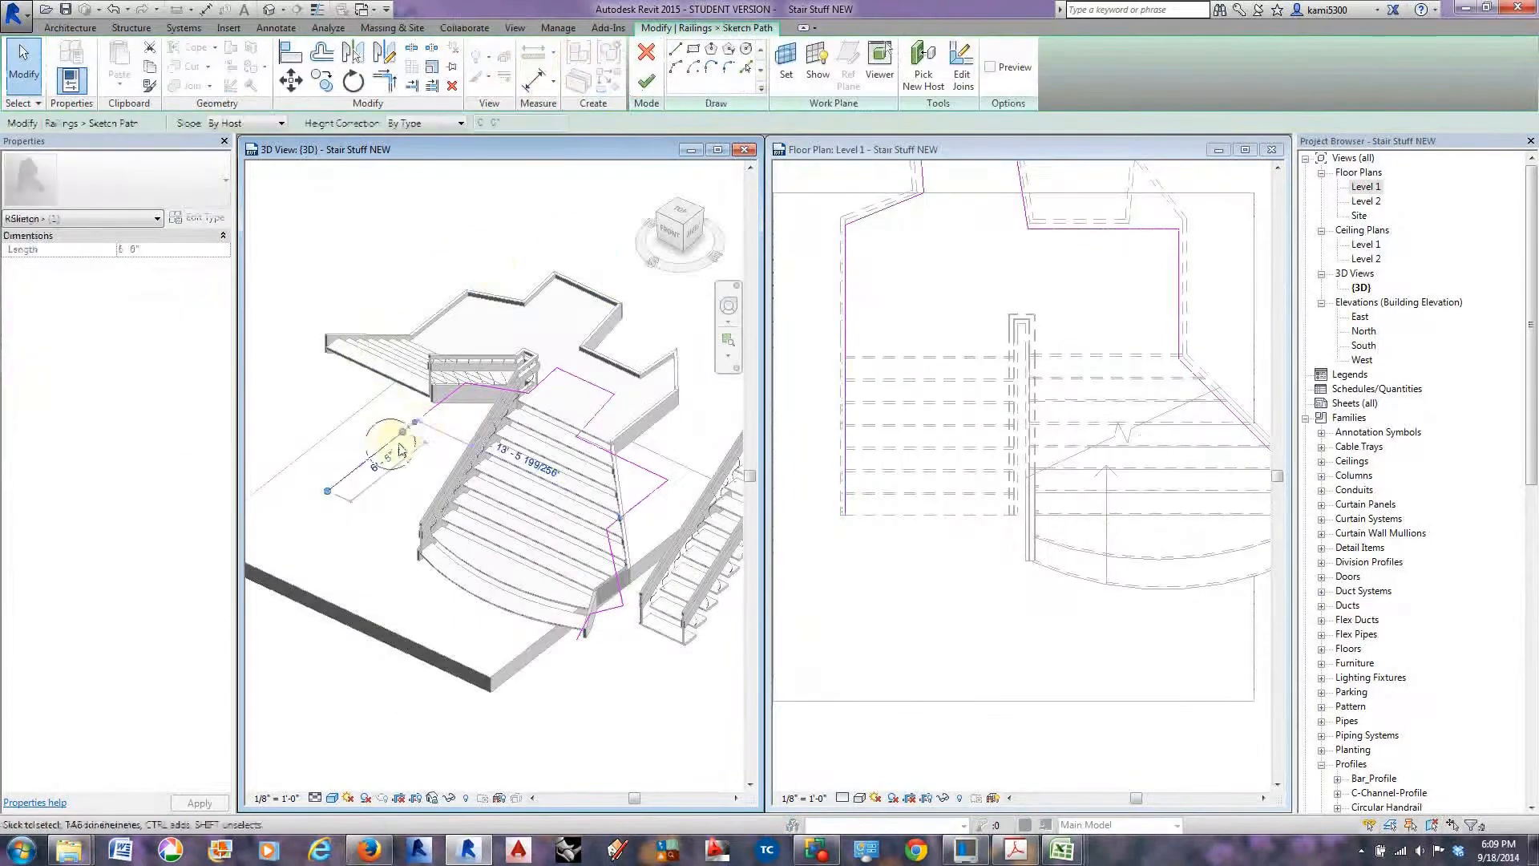
scroll(962, 328, "up", 4)
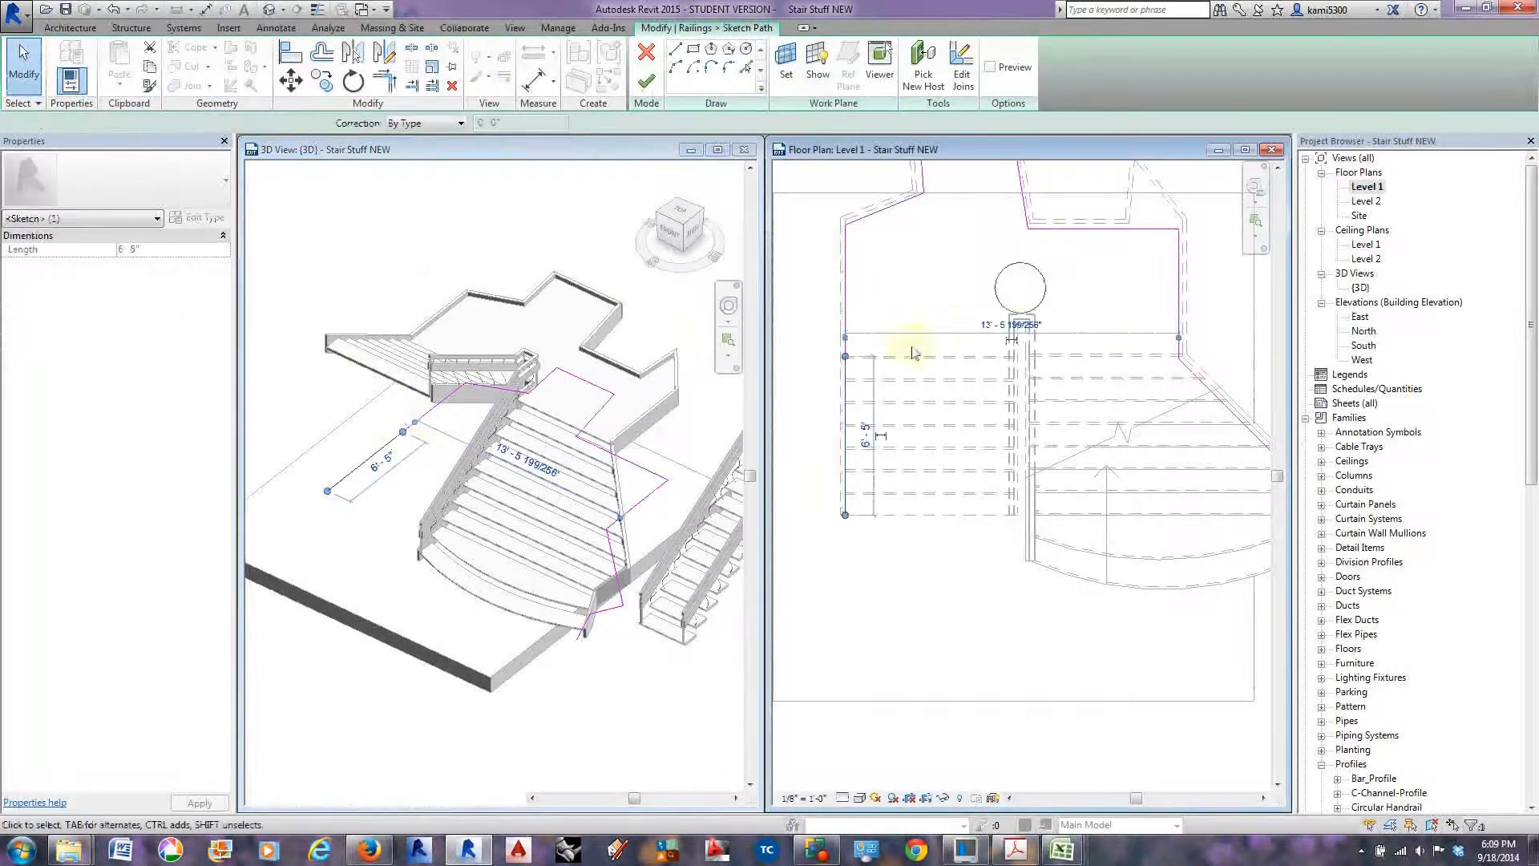
left_click(866, 320)
scroll(870, 332, "down", 1)
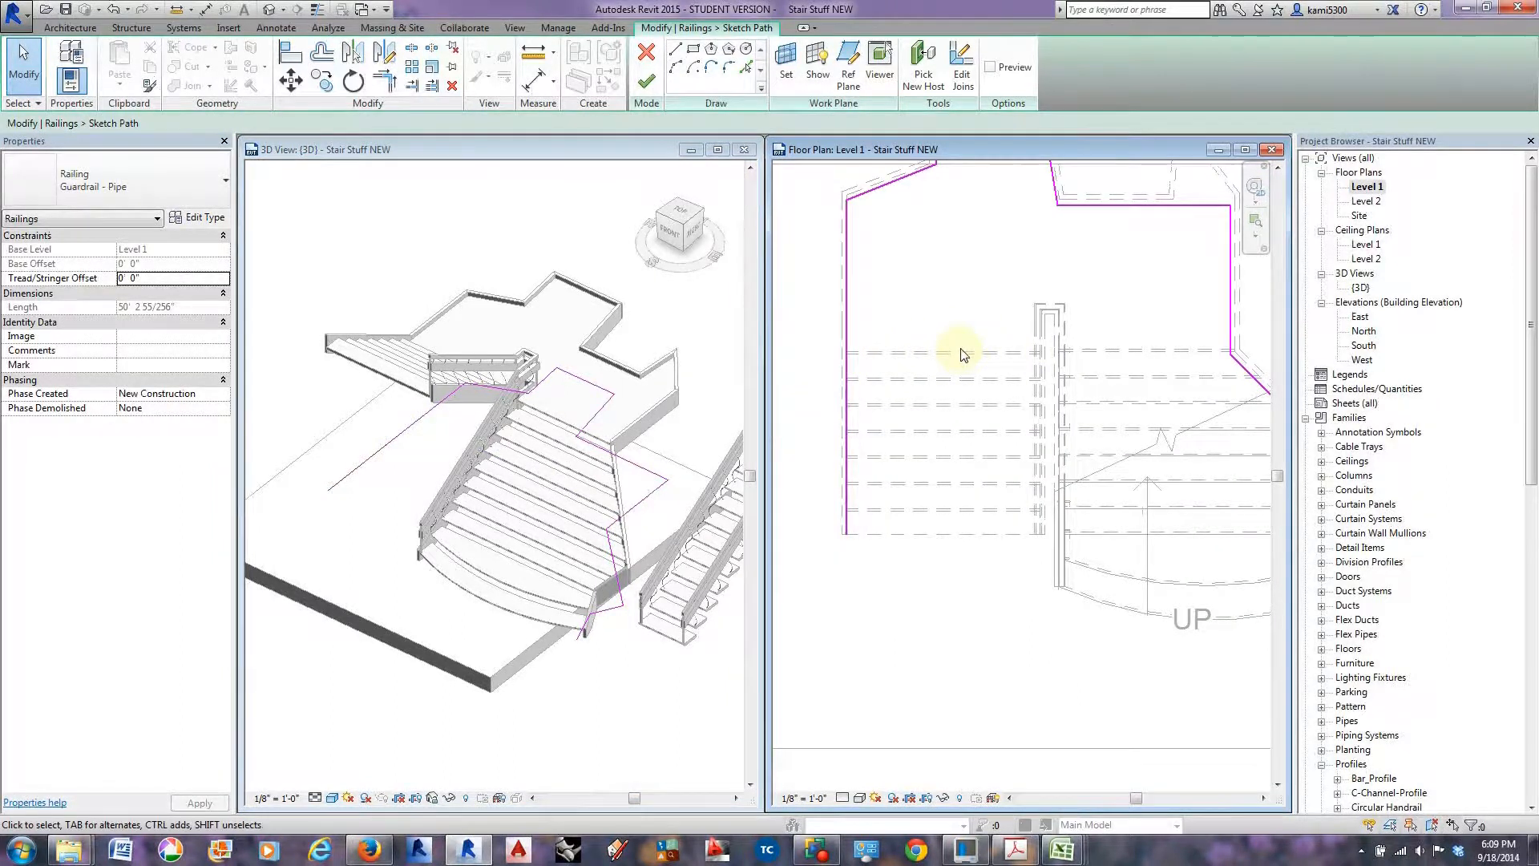
scroll(962, 353, "down", 2)
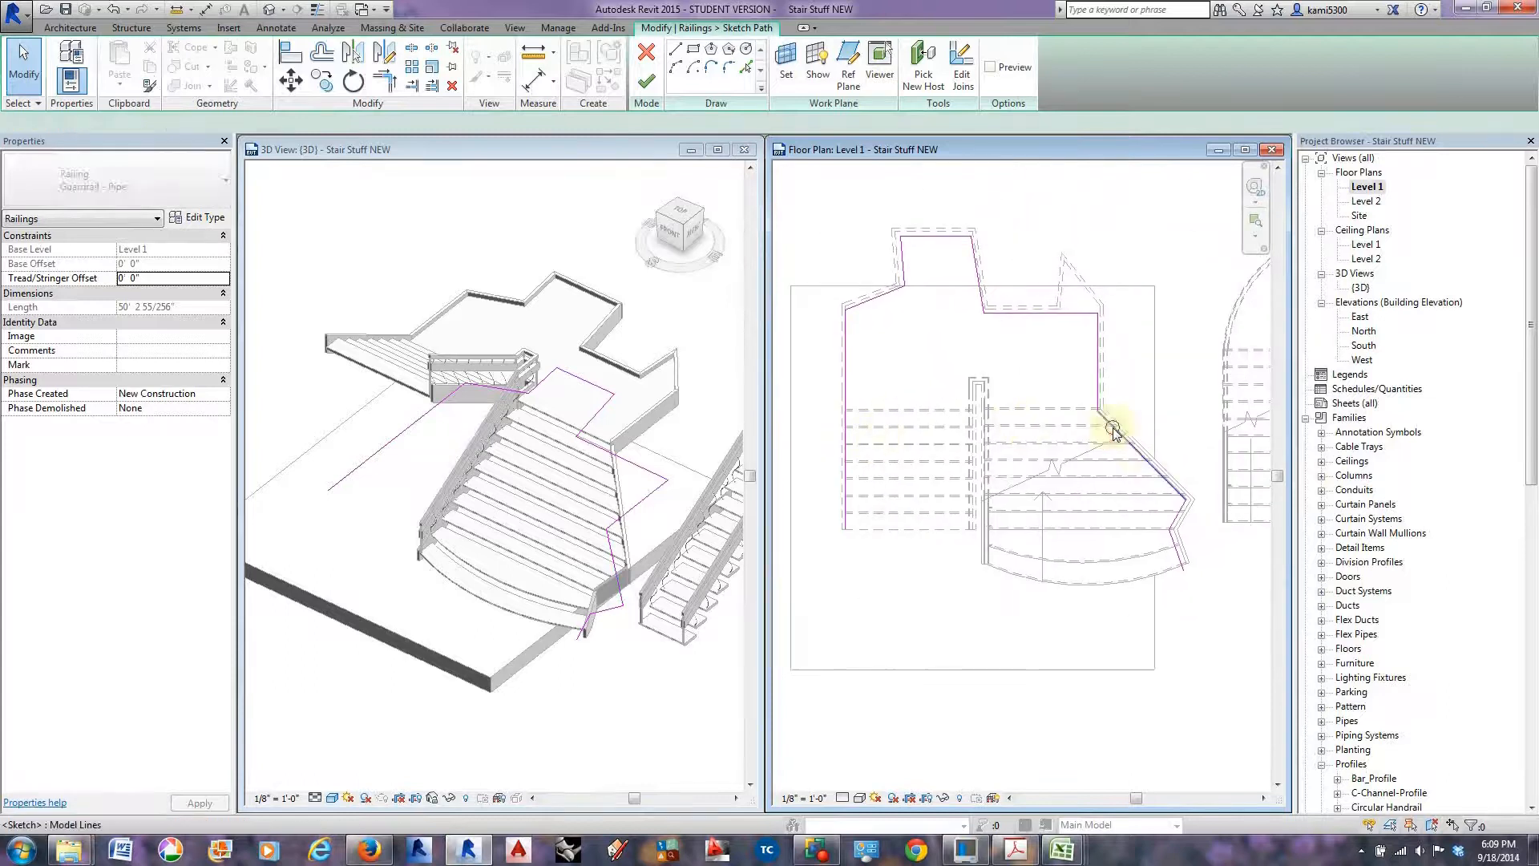
Shorten the guardrail path line along the upper run to 5'-2" by pulling back its landing end.
left_click(1114, 430)
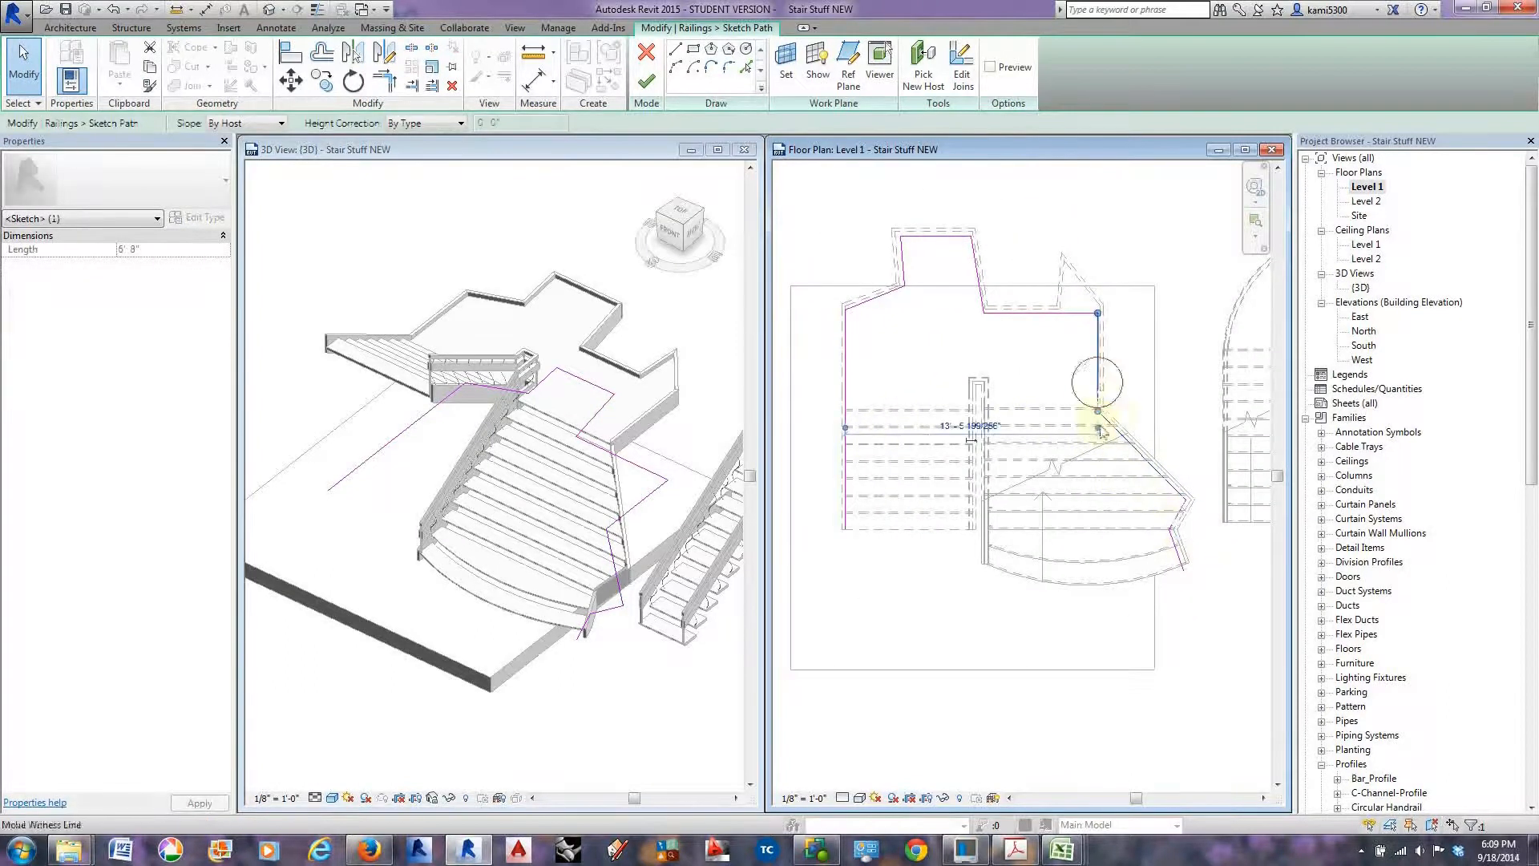
left_click(1111, 425)
left_click(1105, 416)
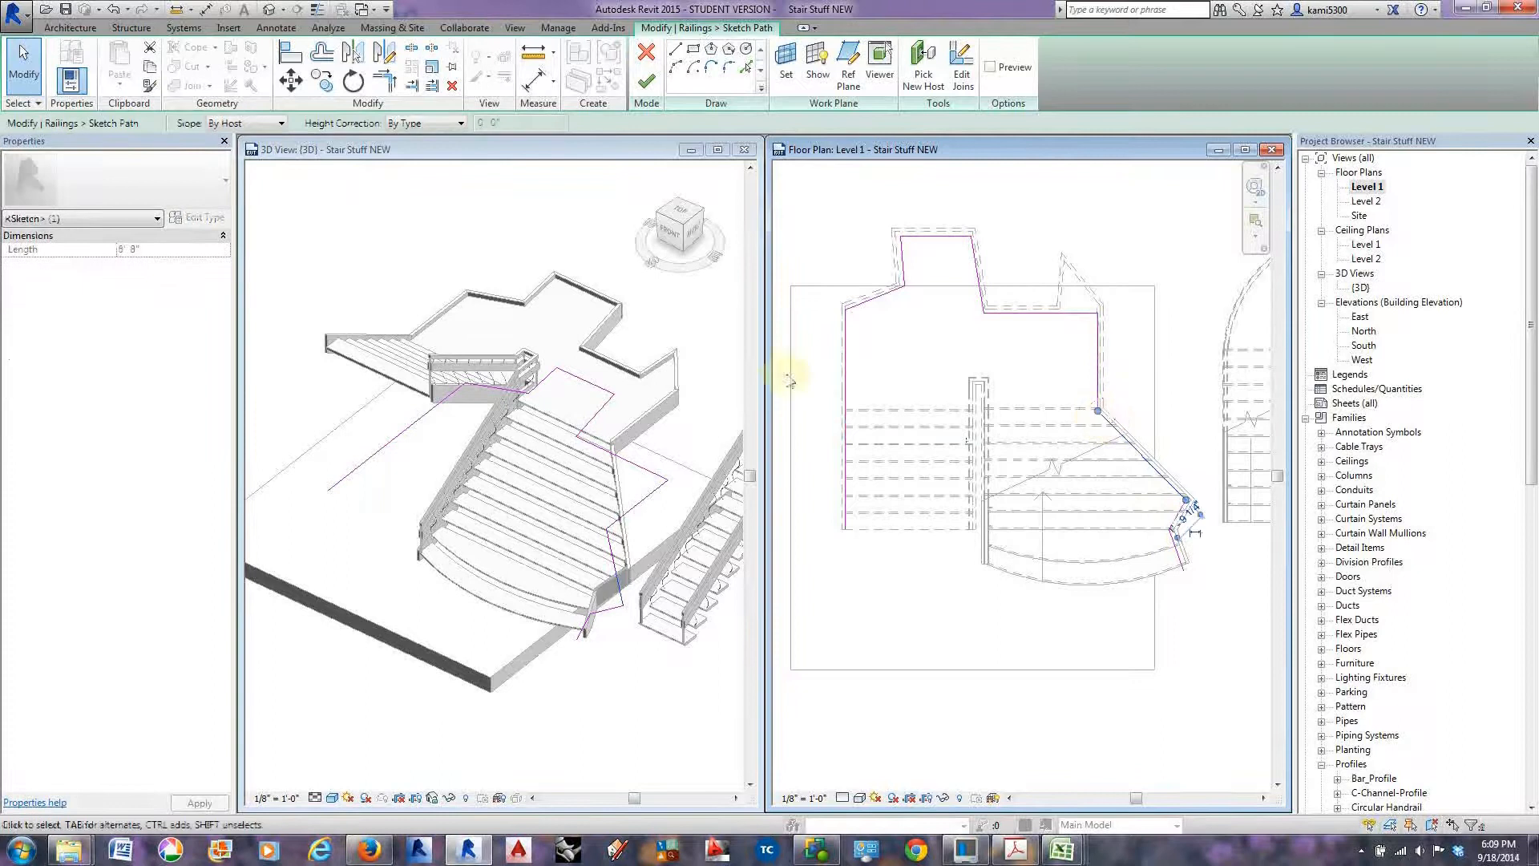
left_click(844, 449)
mouse_move(845, 412)
left_mouse_down()
mouse_move(855, 310)
mouse_move(834, 200)
mouse_move(845, 433)
left_mouse_up()
left_click(853, 362)
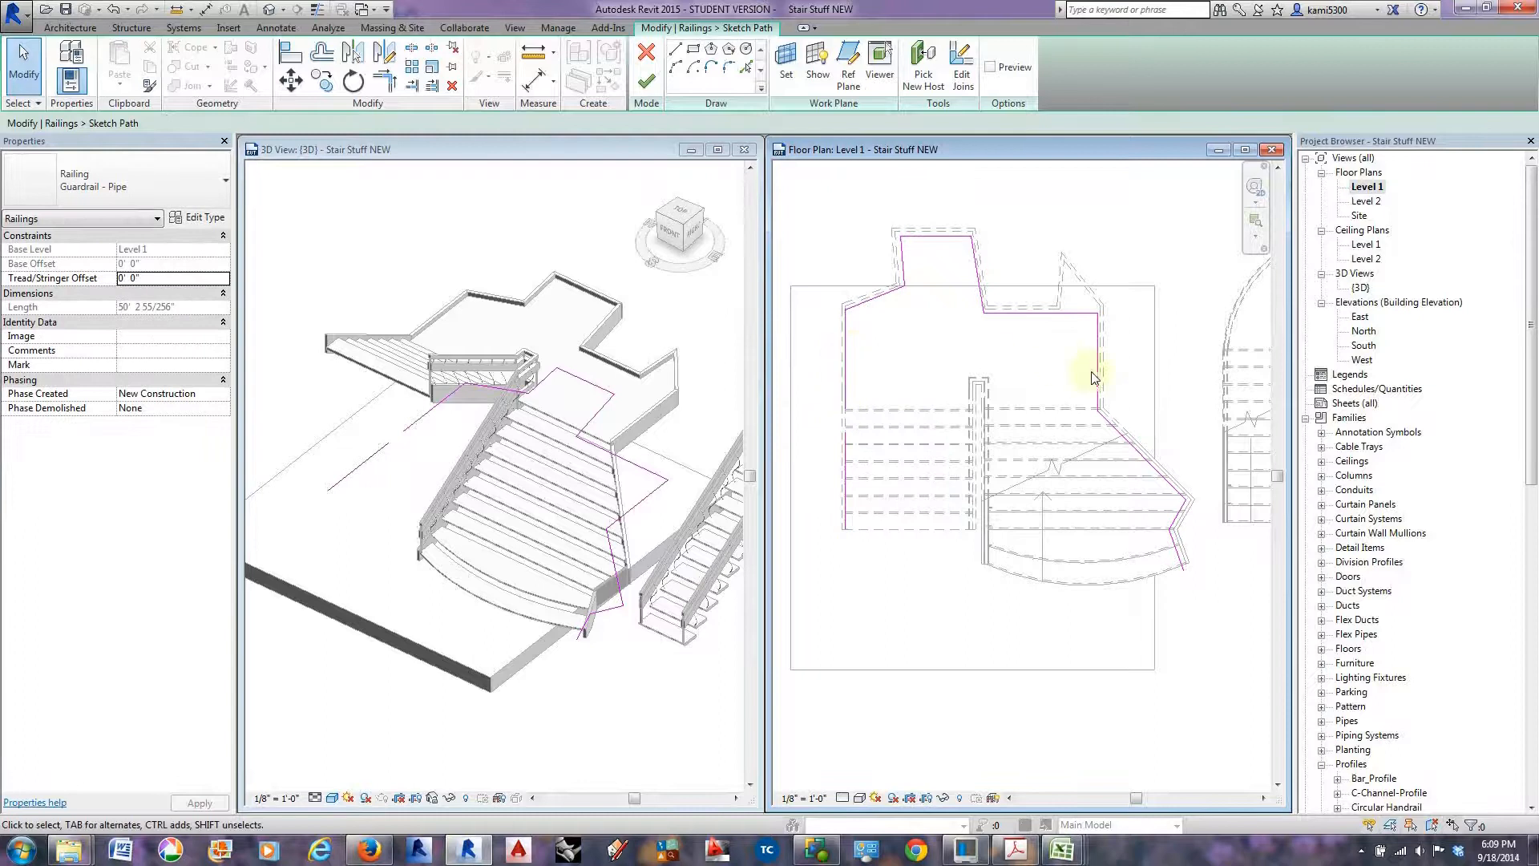
Delete the guardrail path lines around the landing and along the lower run, keeping only the upper run's line.
left_click_drag(1187, 399, 850, 298)
left_click_drag(776, 191, 776, 193)
key("Delete")
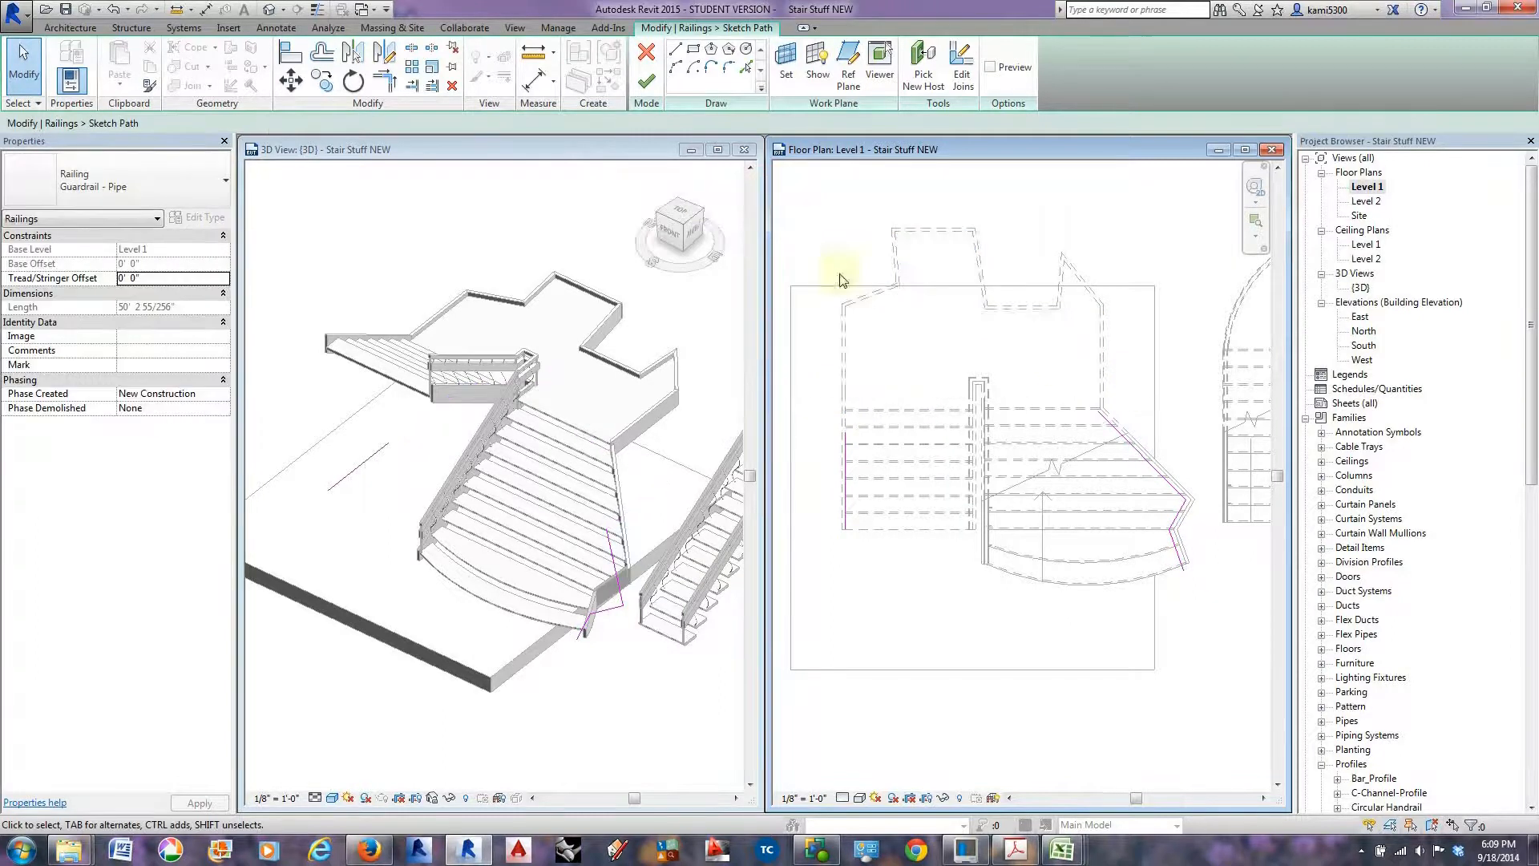
left_click_drag(1228, 603, 1057, 393)
key("Delete")
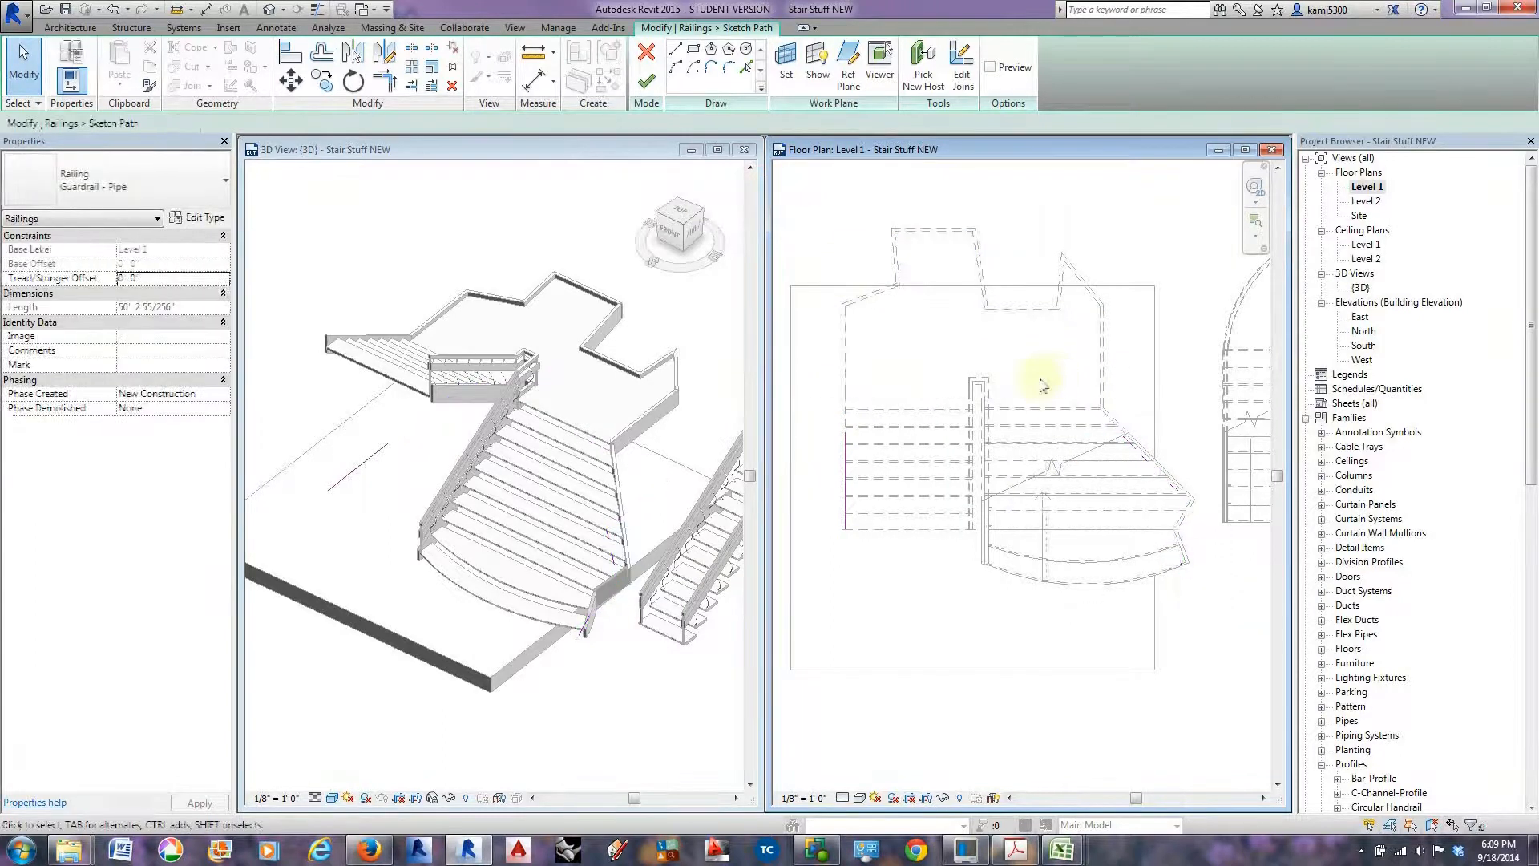
Extend the remaining path line along the upper run to the landing's outer corner and finish the railing sketch.
left_click(851, 464)
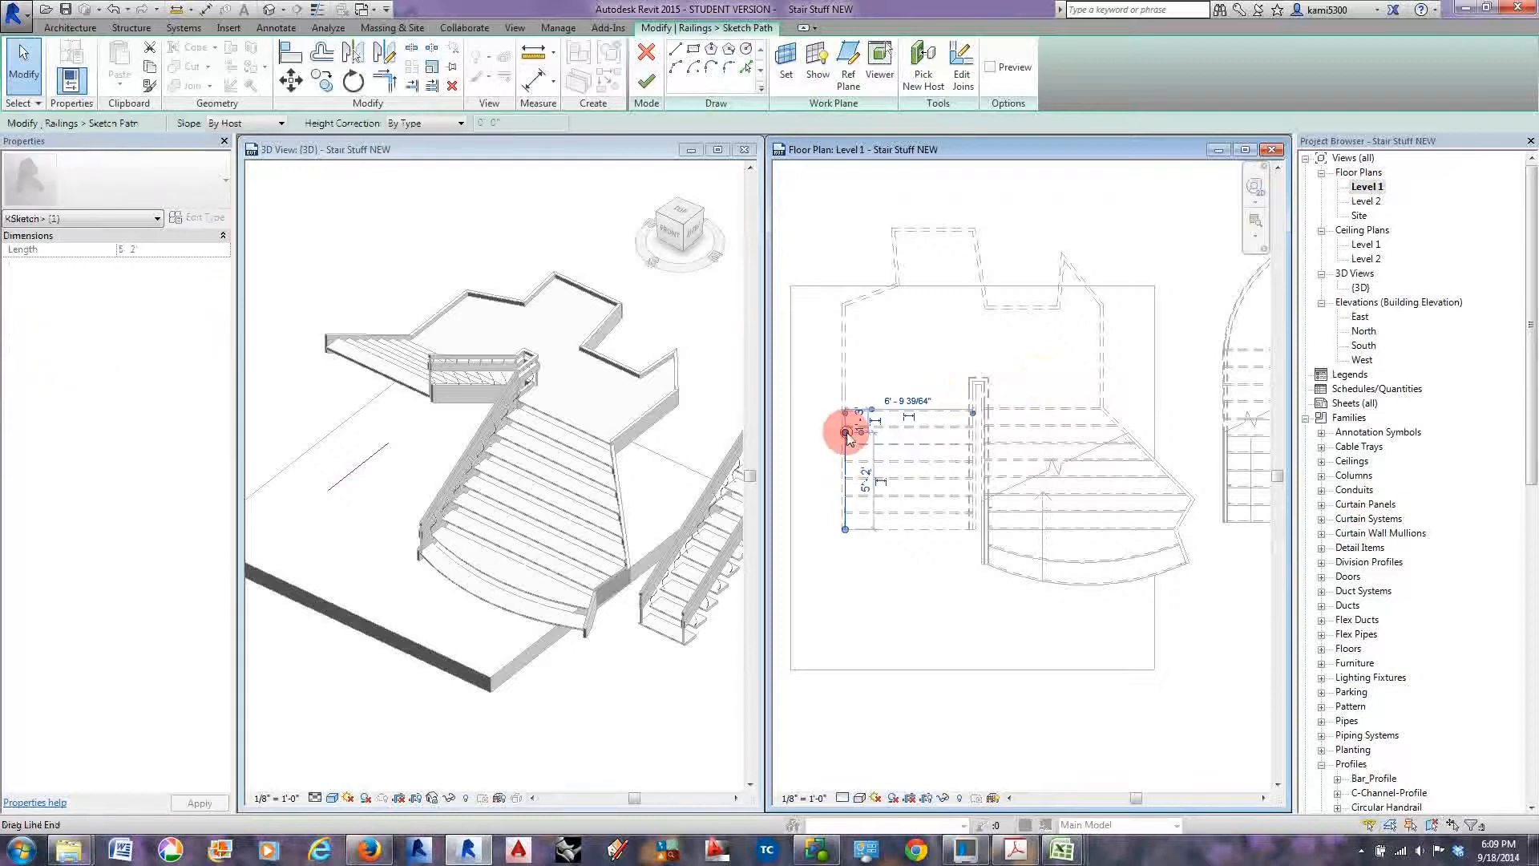
mouse_move(848, 435)
left_mouse_down()
mouse_move(838, 286)
mouse_move(845, 305)
left_mouse_up()
left_click(647, 80)
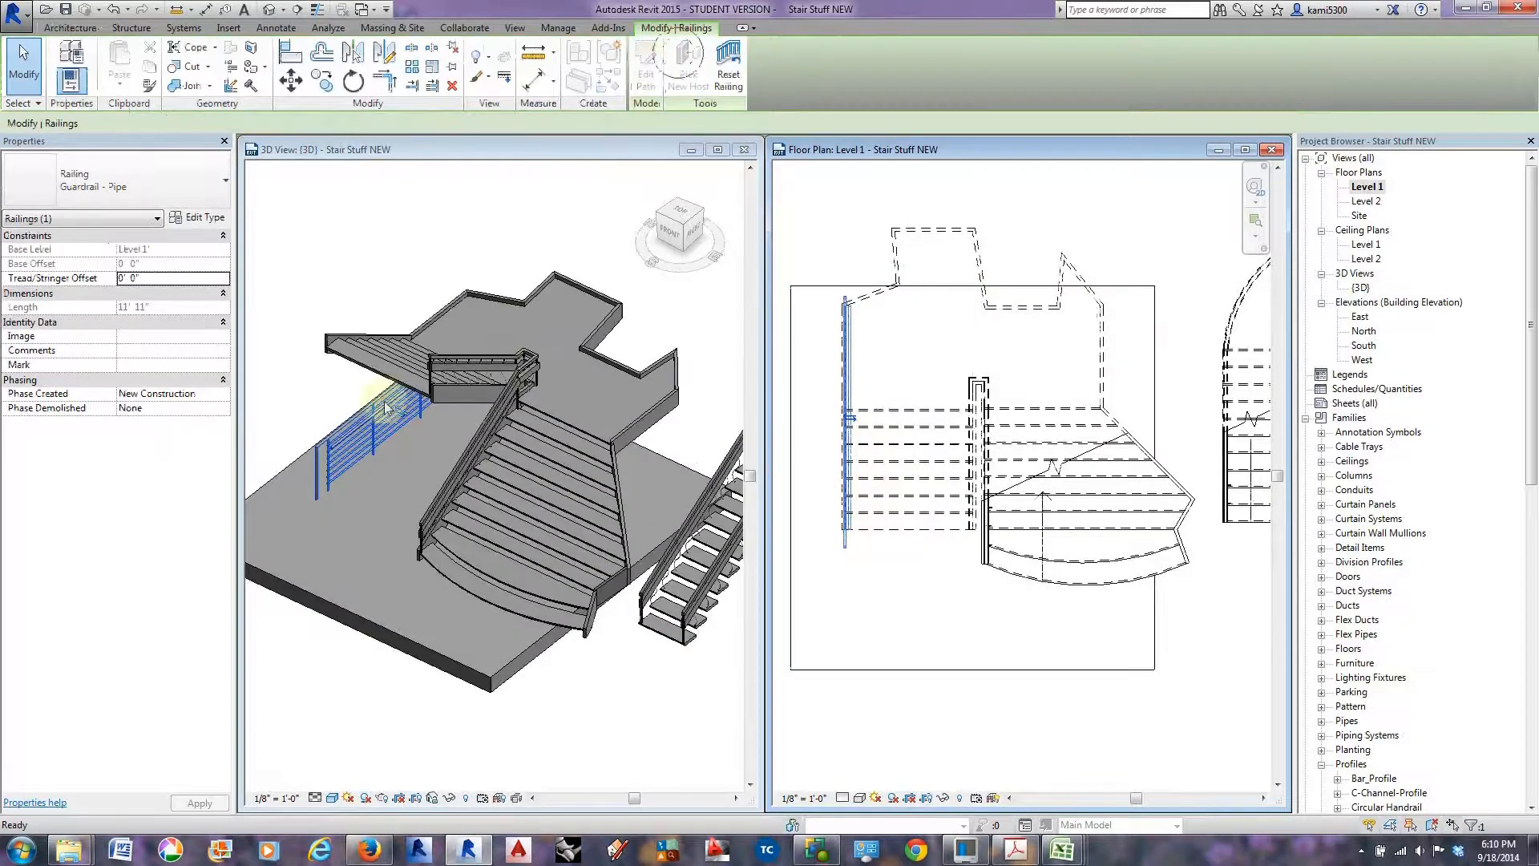
Try to set the customized U-shaped stair as the host of the edited guardrail by picking its upper run.
left_click(359, 481)
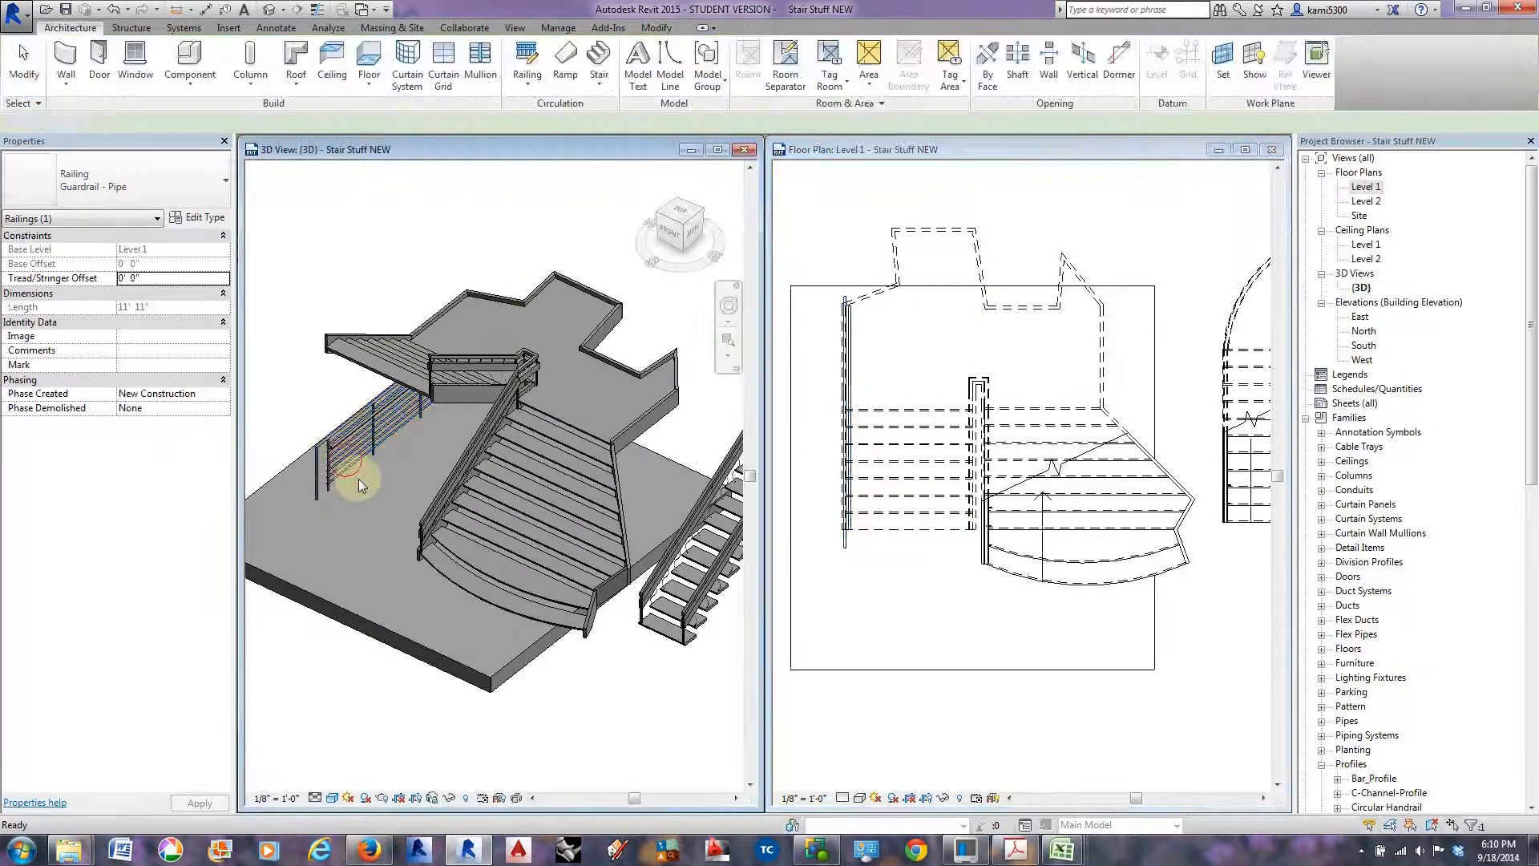
left_click(373, 441)
left_click(691, 72)
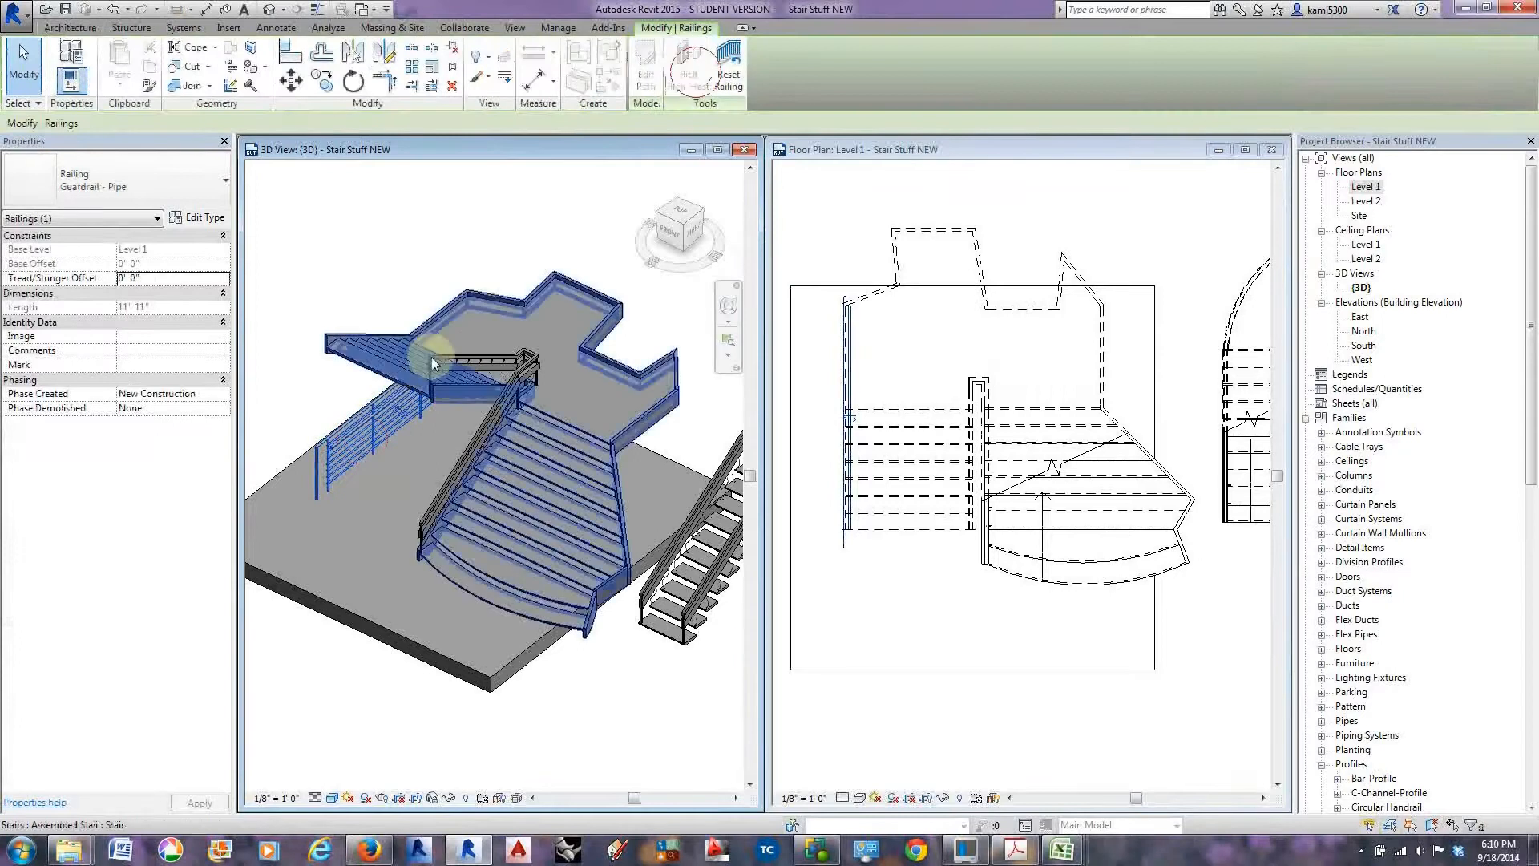
left_click(388, 369)
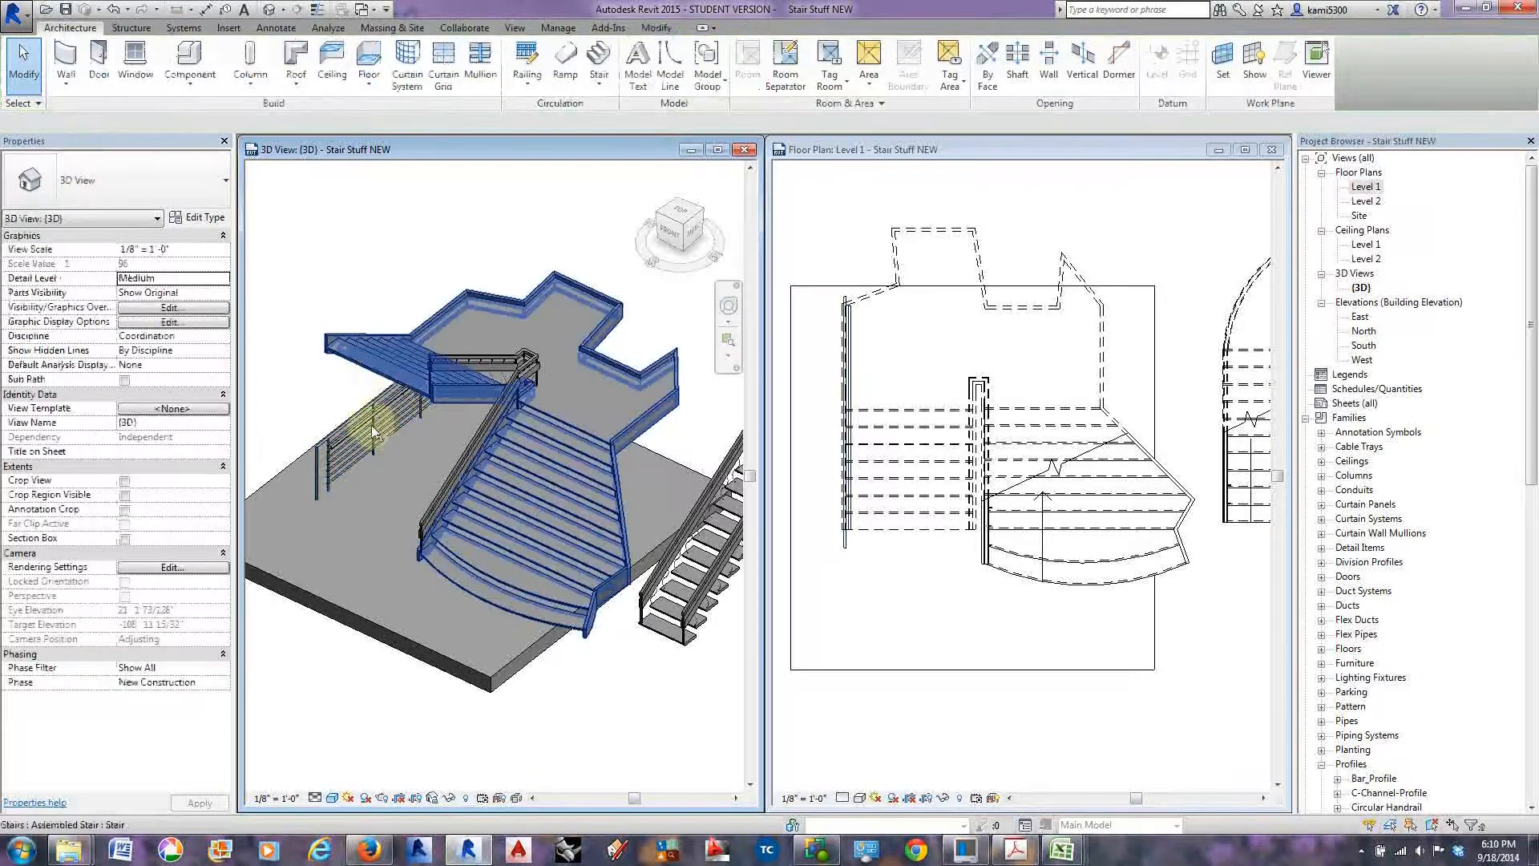
left_click(373, 433)
left_click(691, 72)
left_click(396, 361)
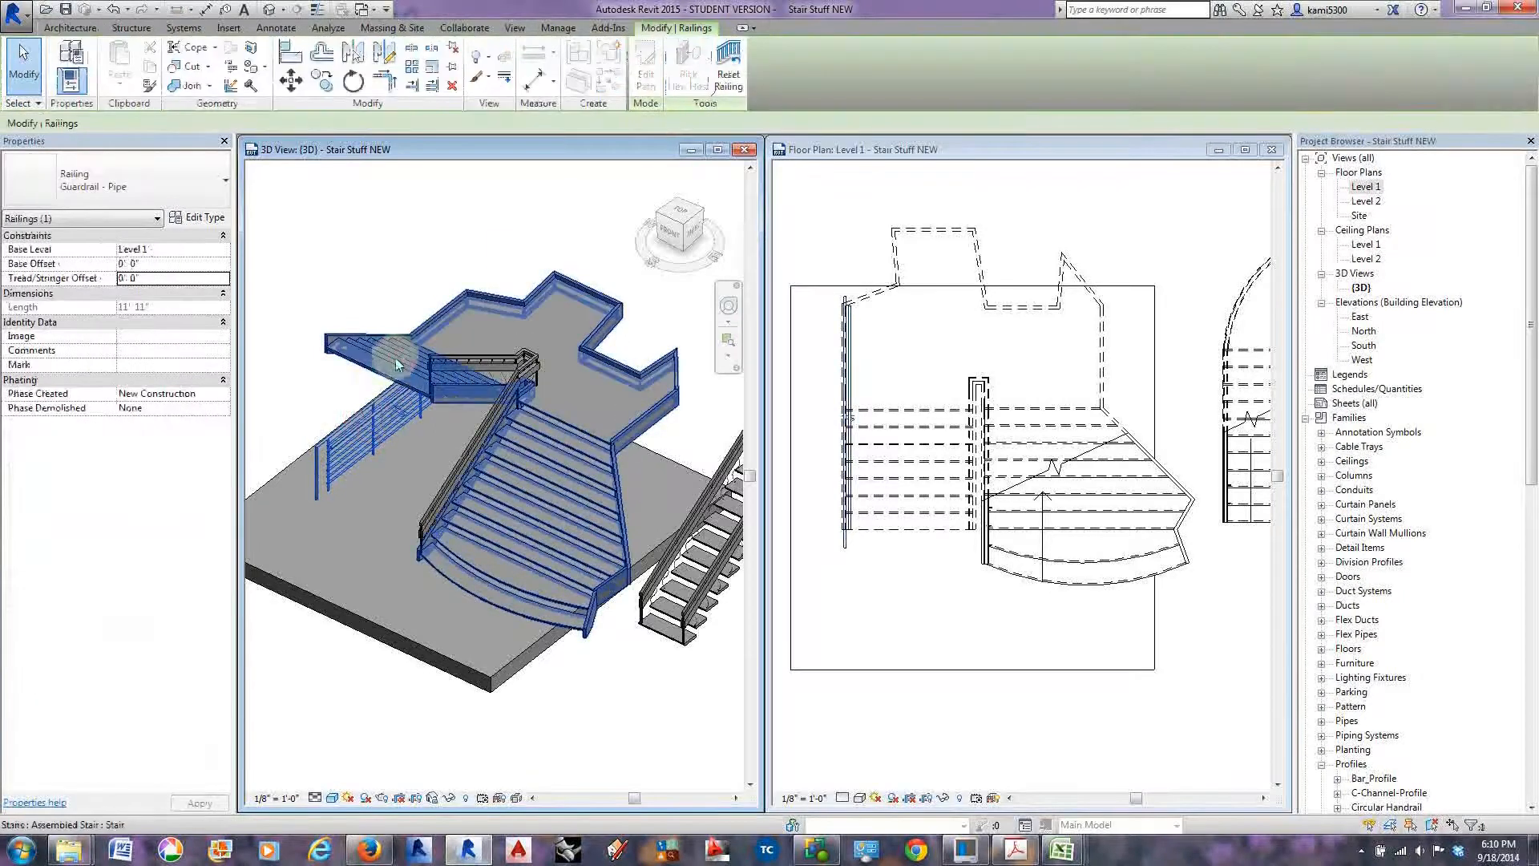
left_click(384, 391)
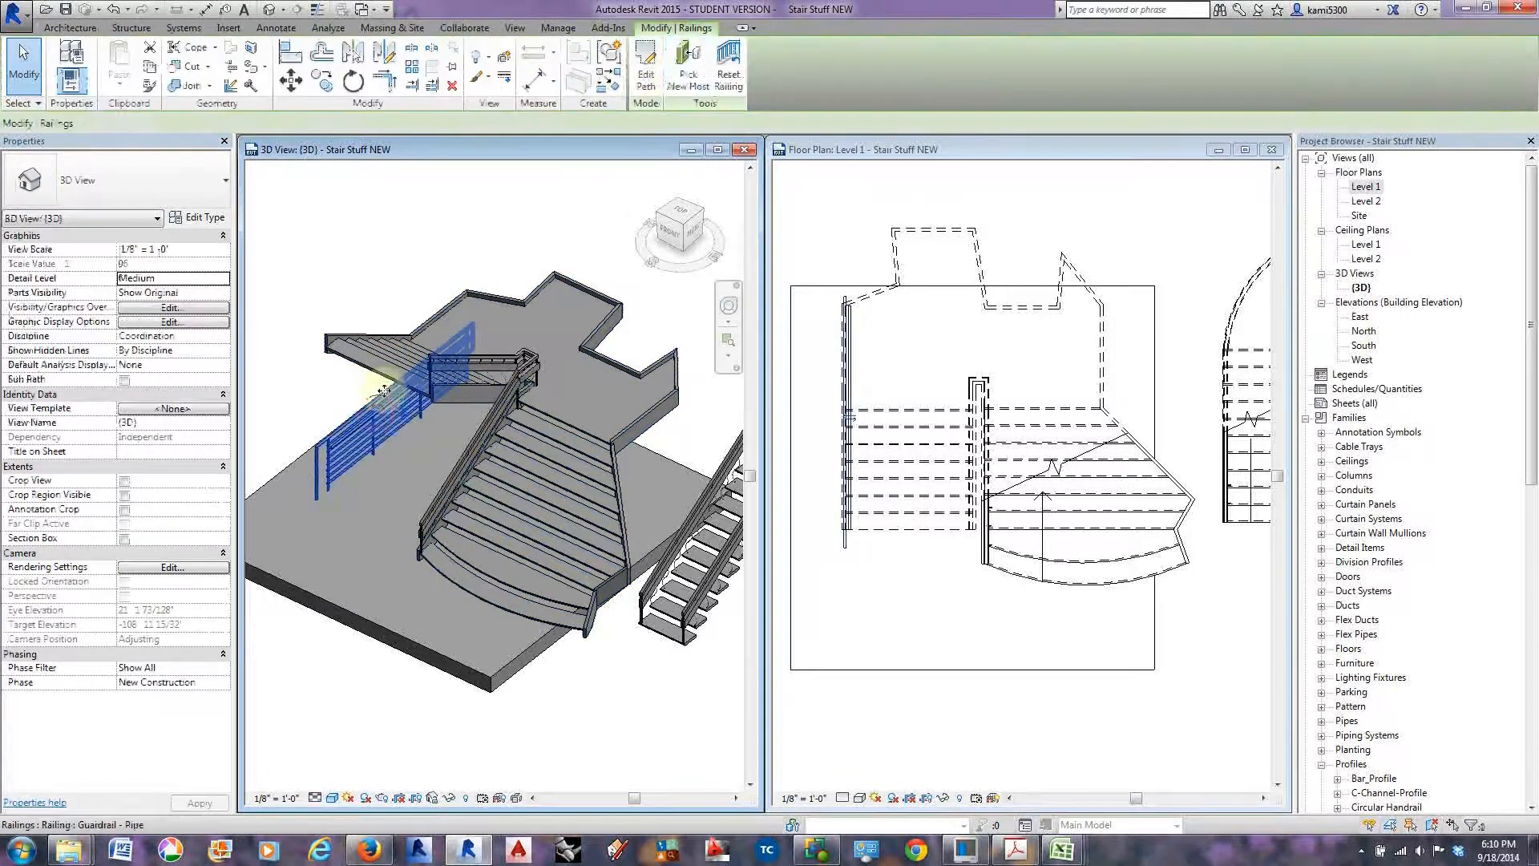
left_click(688, 73)
left_click(425, 357)
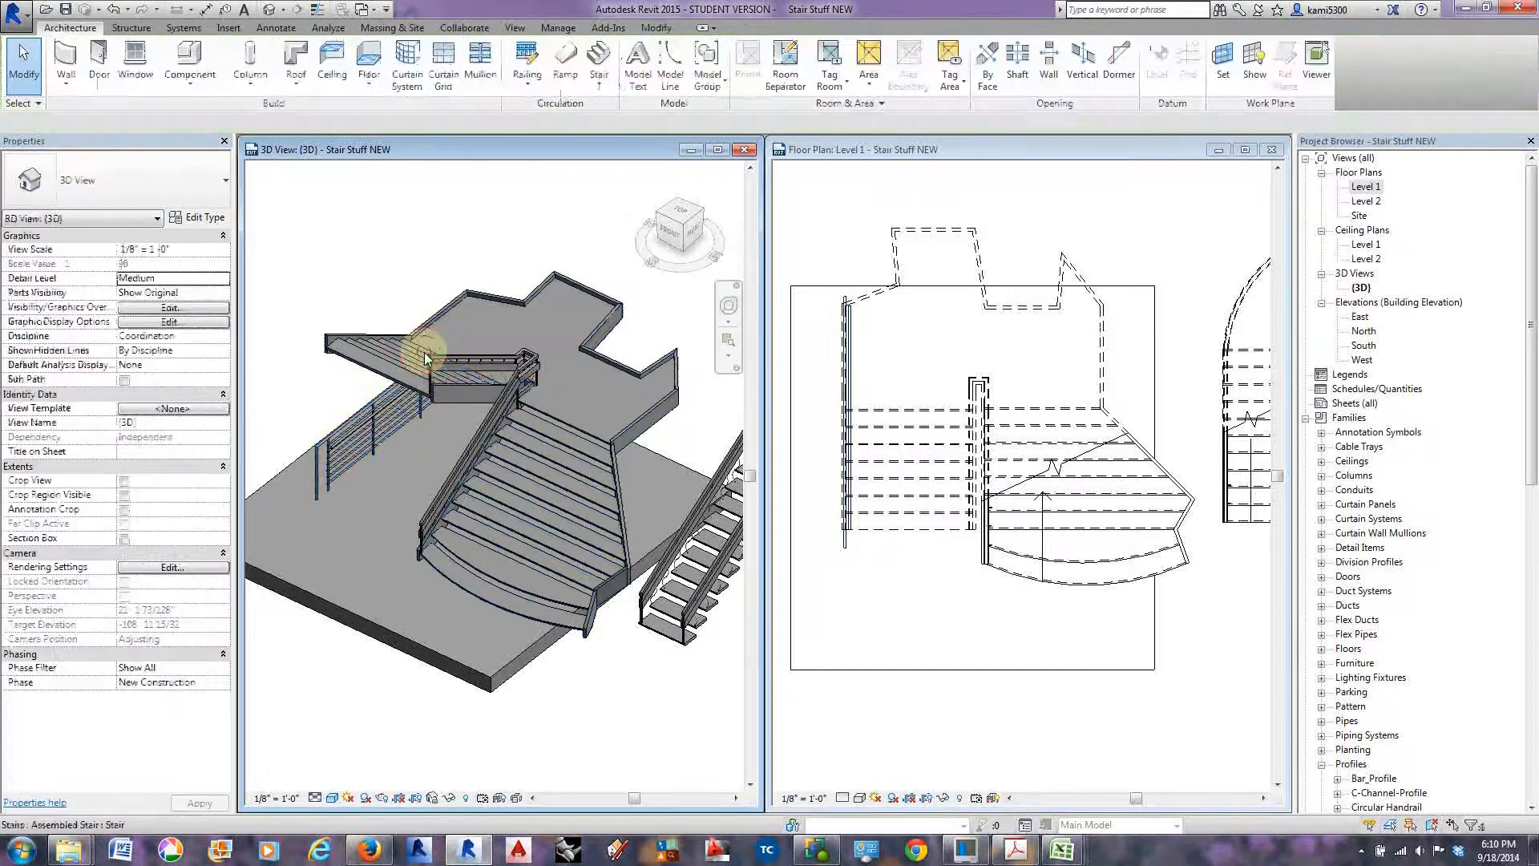
Try again to host the guardrail on the customized stair, picking the stair at its landing.
middle_click_drag(385, 418, 407, 417)
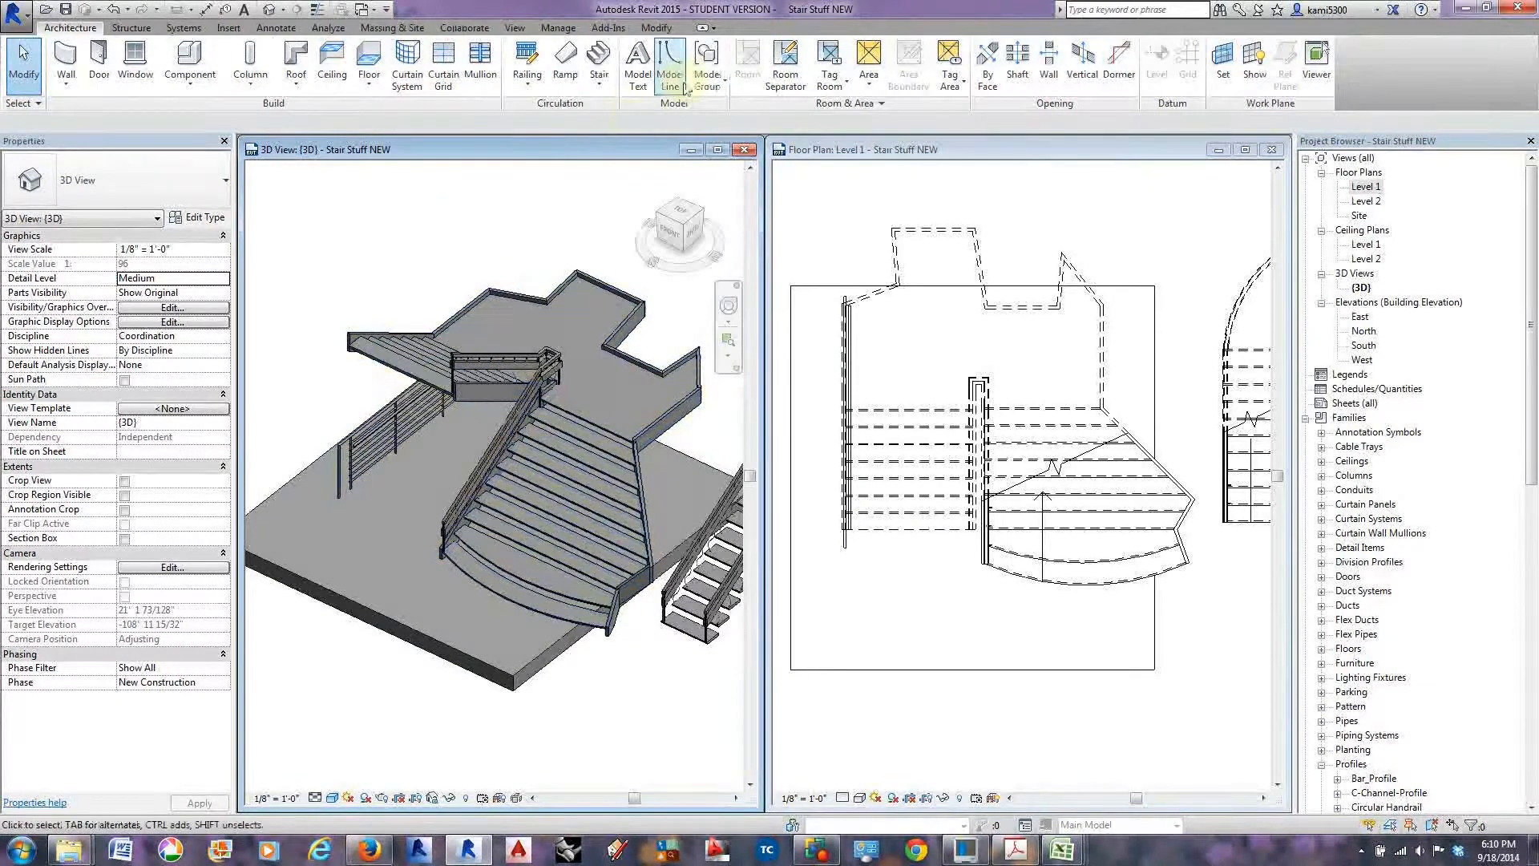
left_click(388, 412)
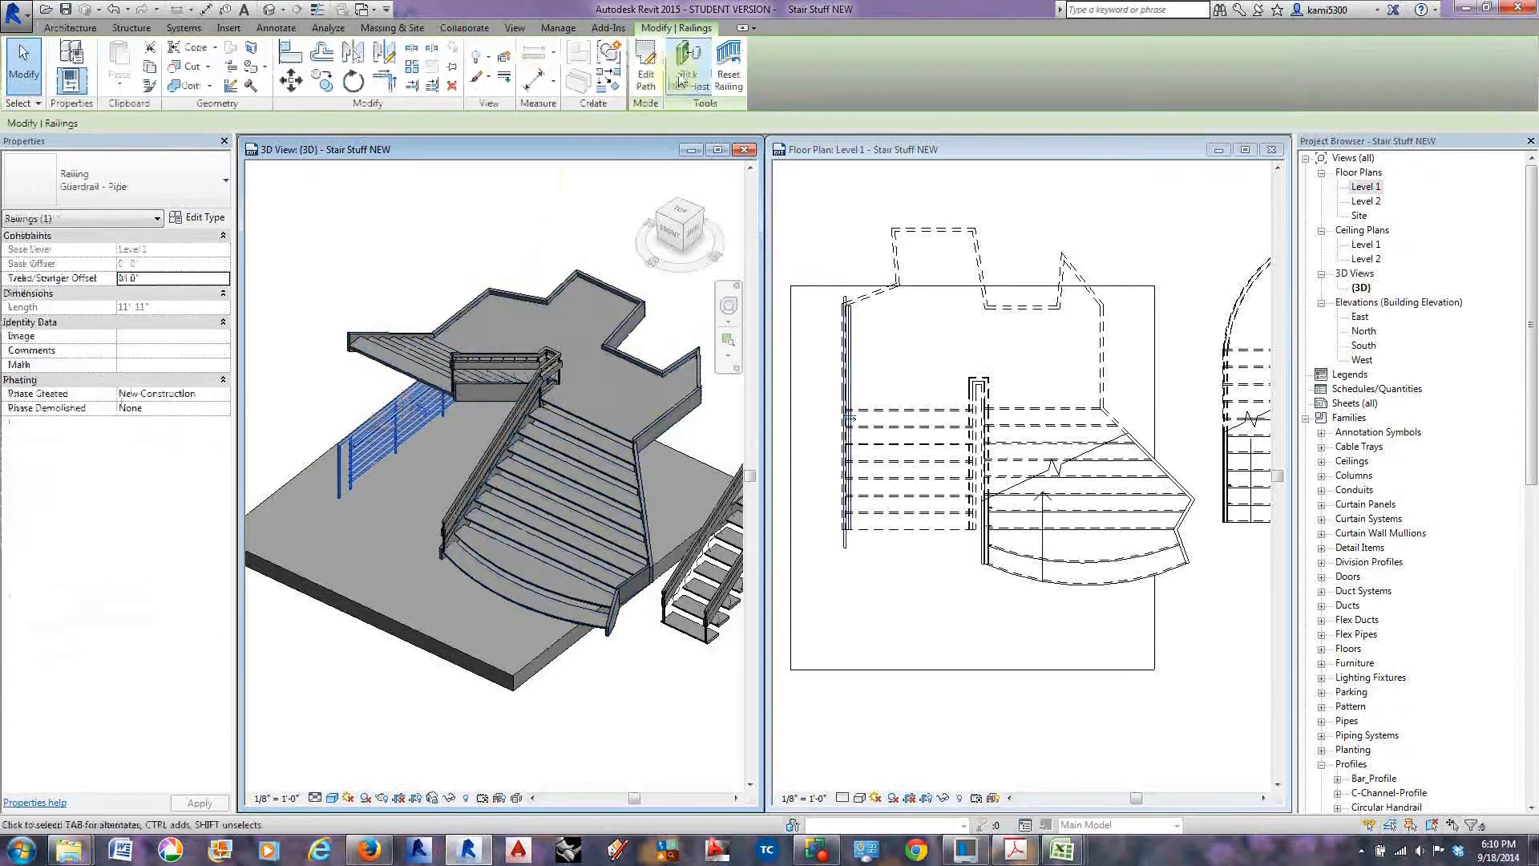
left_click(515, 319)
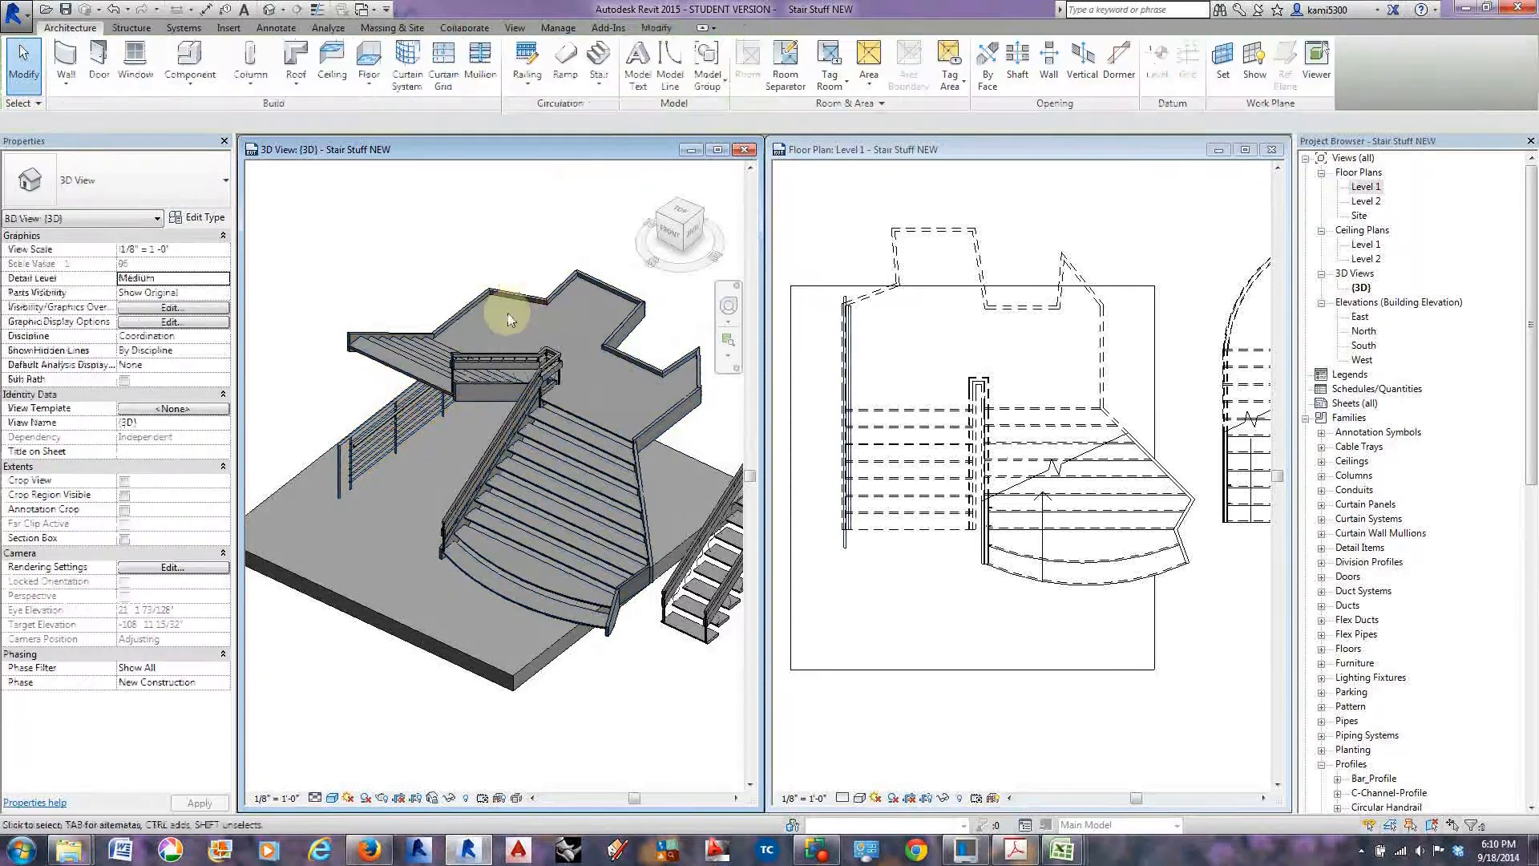
left_click(388, 409)
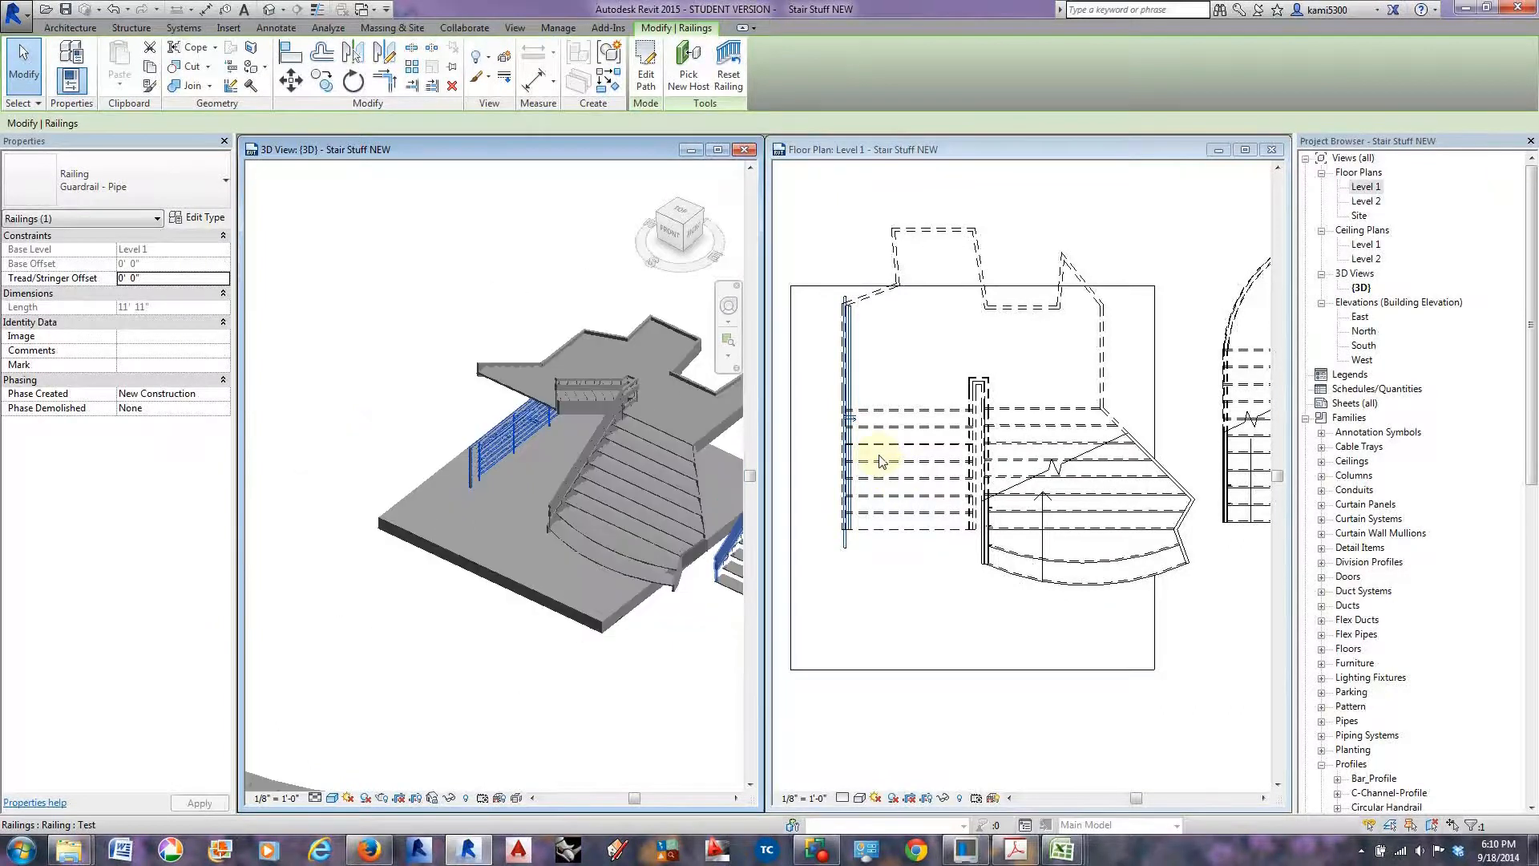
scroll(481, 543, "down", 2)
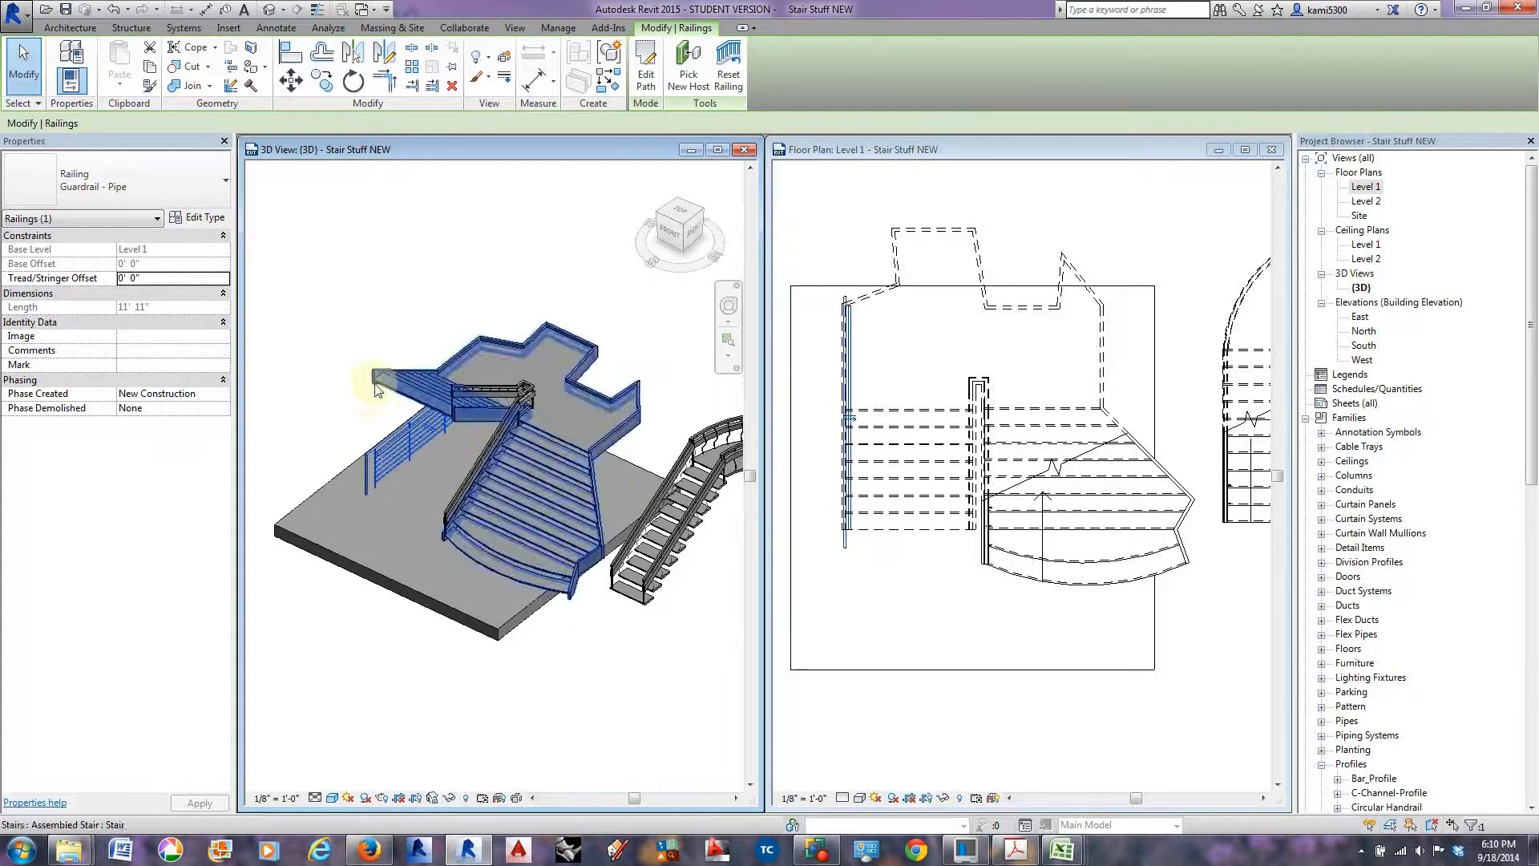
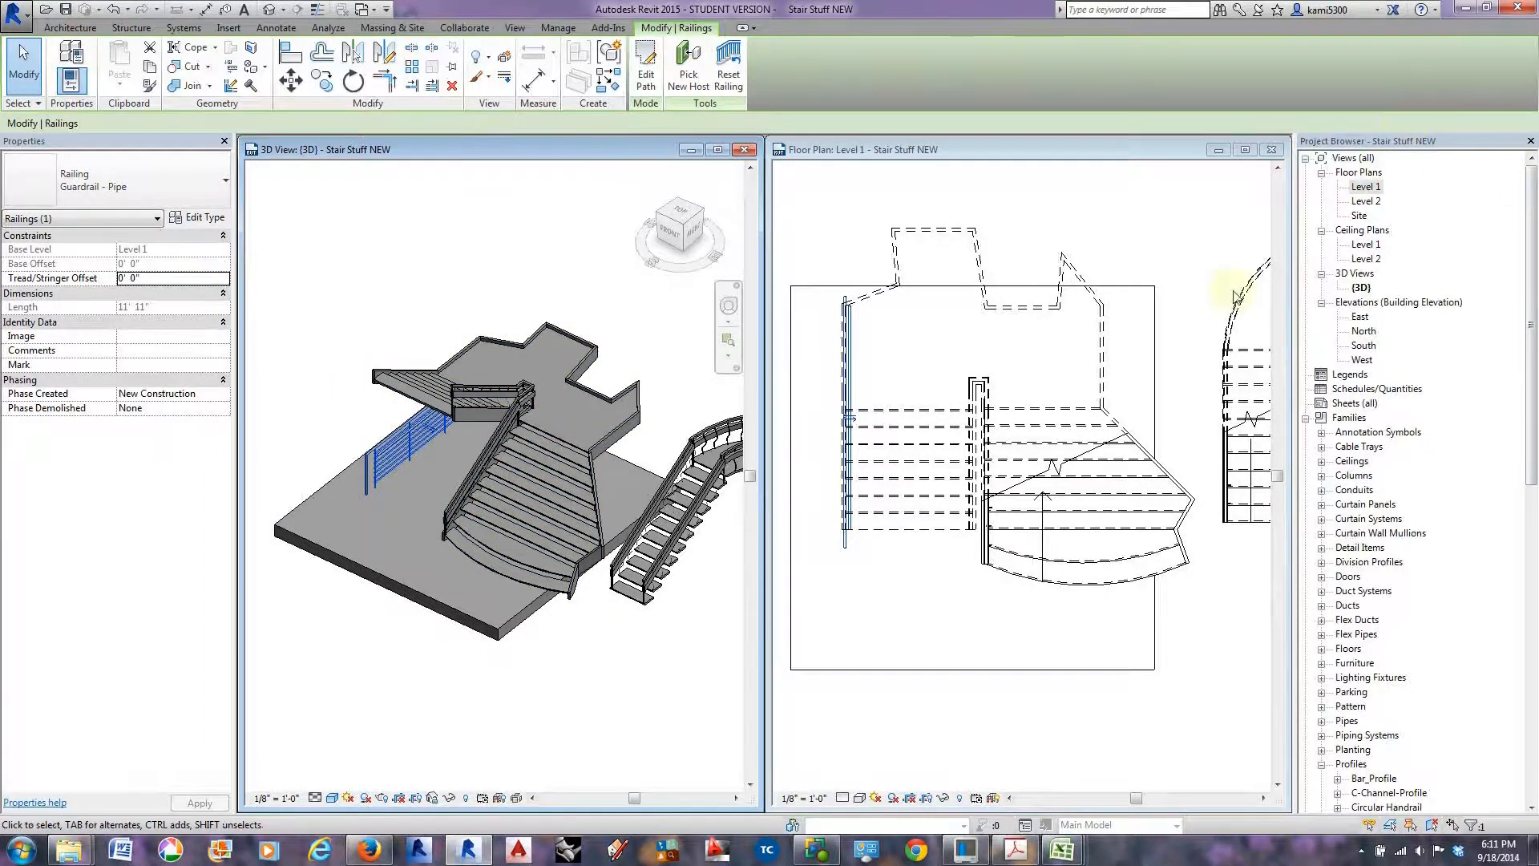
Copy the Level 1 floor slab and paste it aligned to Level 2.
left_click(1154, 314)
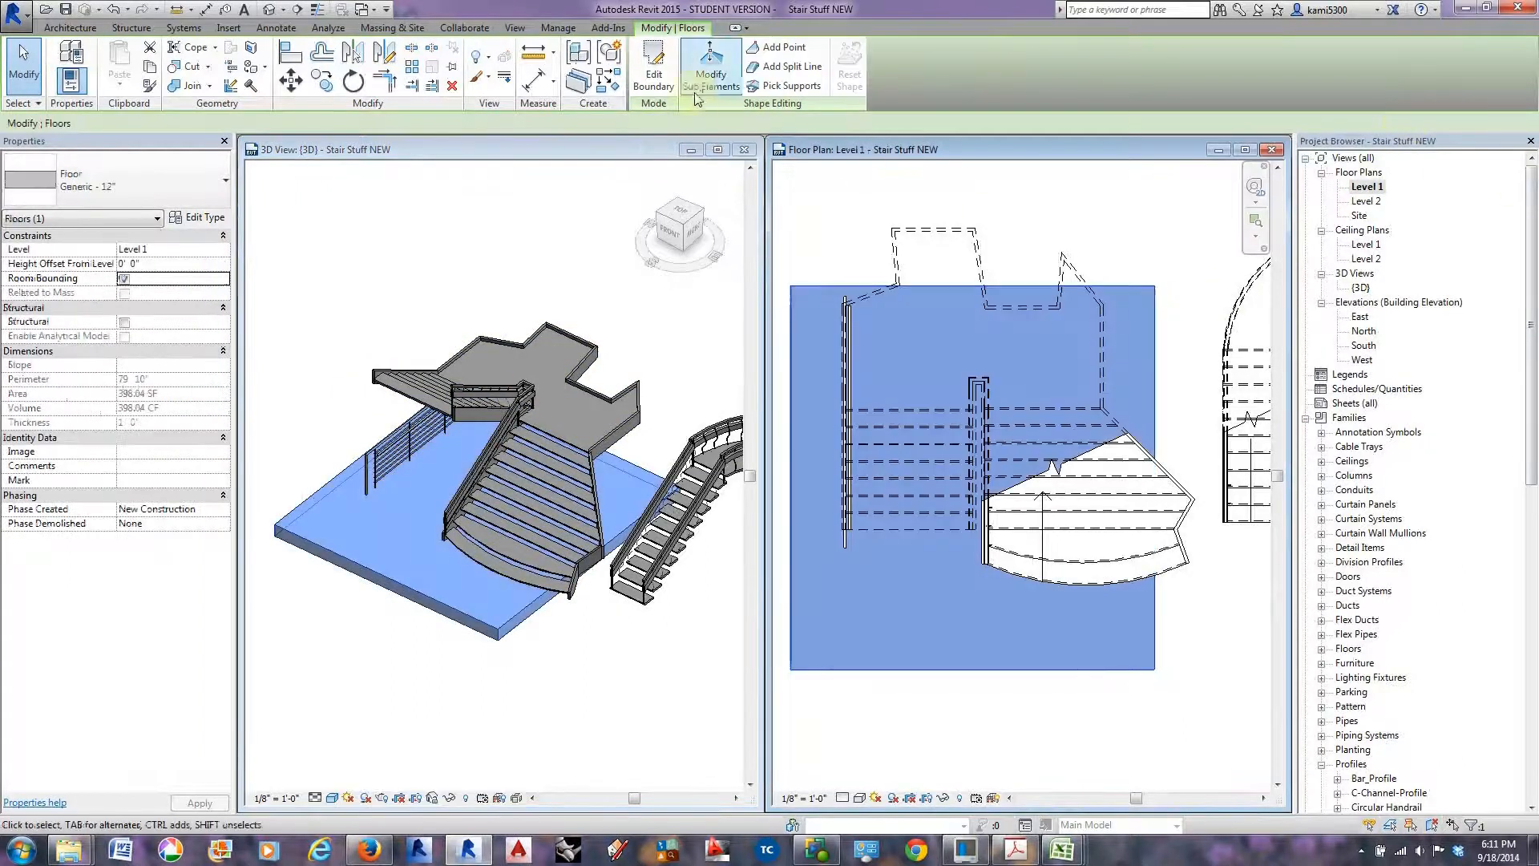
left_click(149, 70)
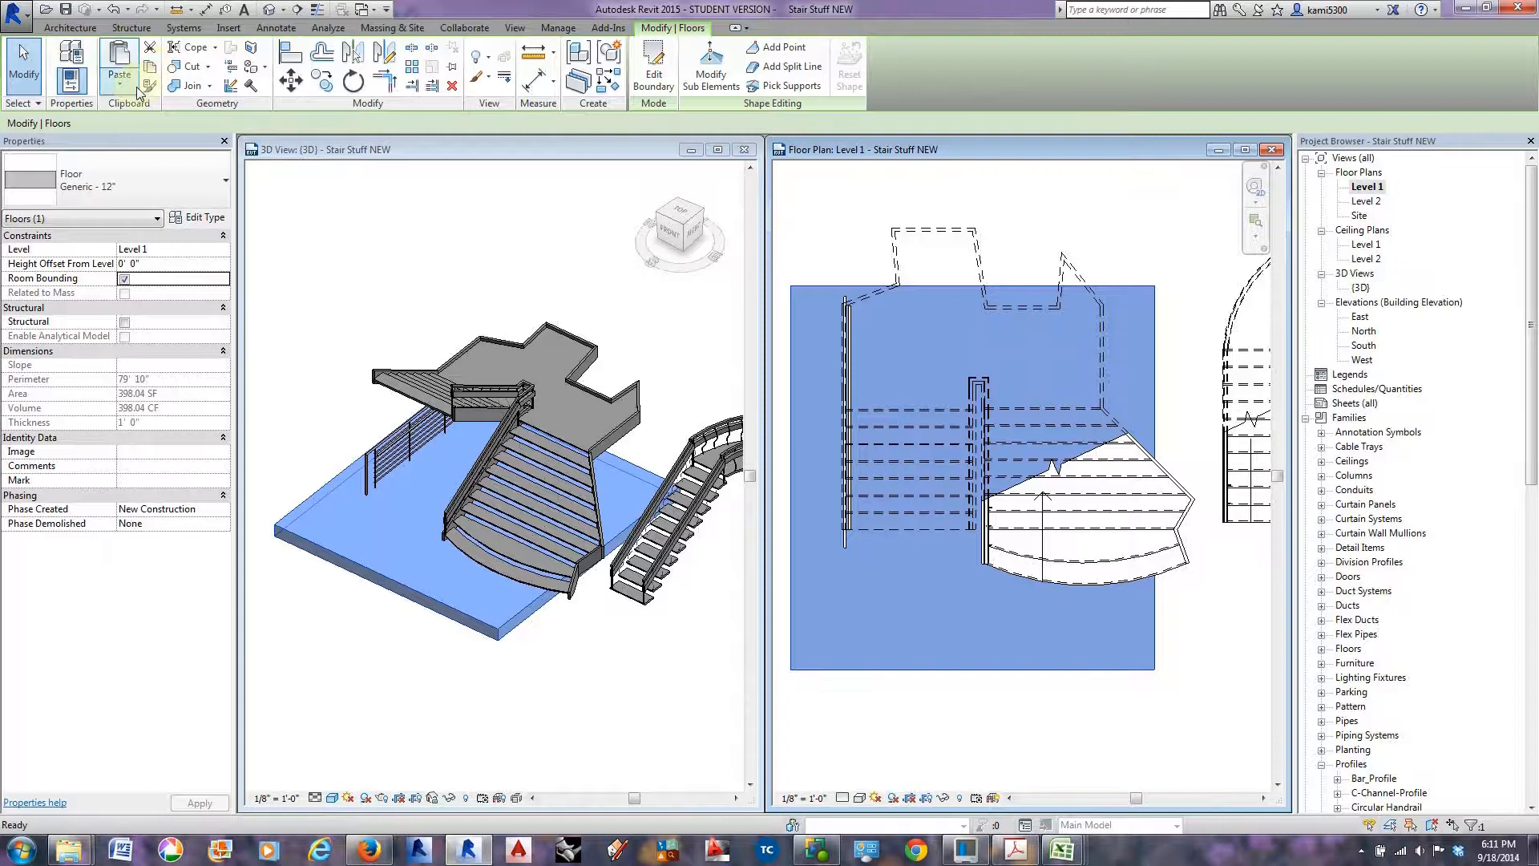
left_click(122, 94)
left_click(192, 99)
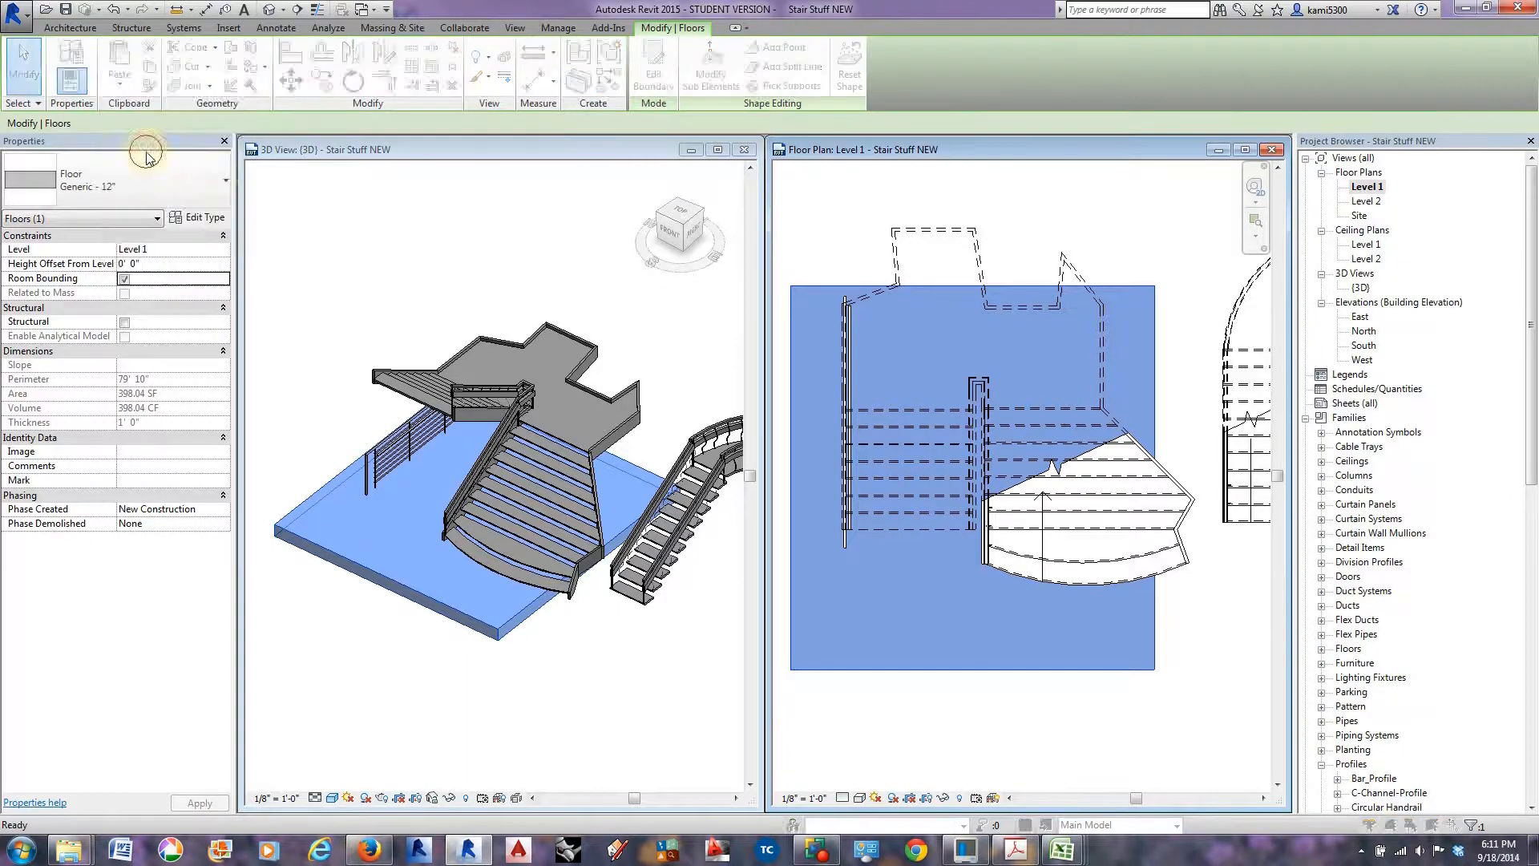
left_click(691, 329)
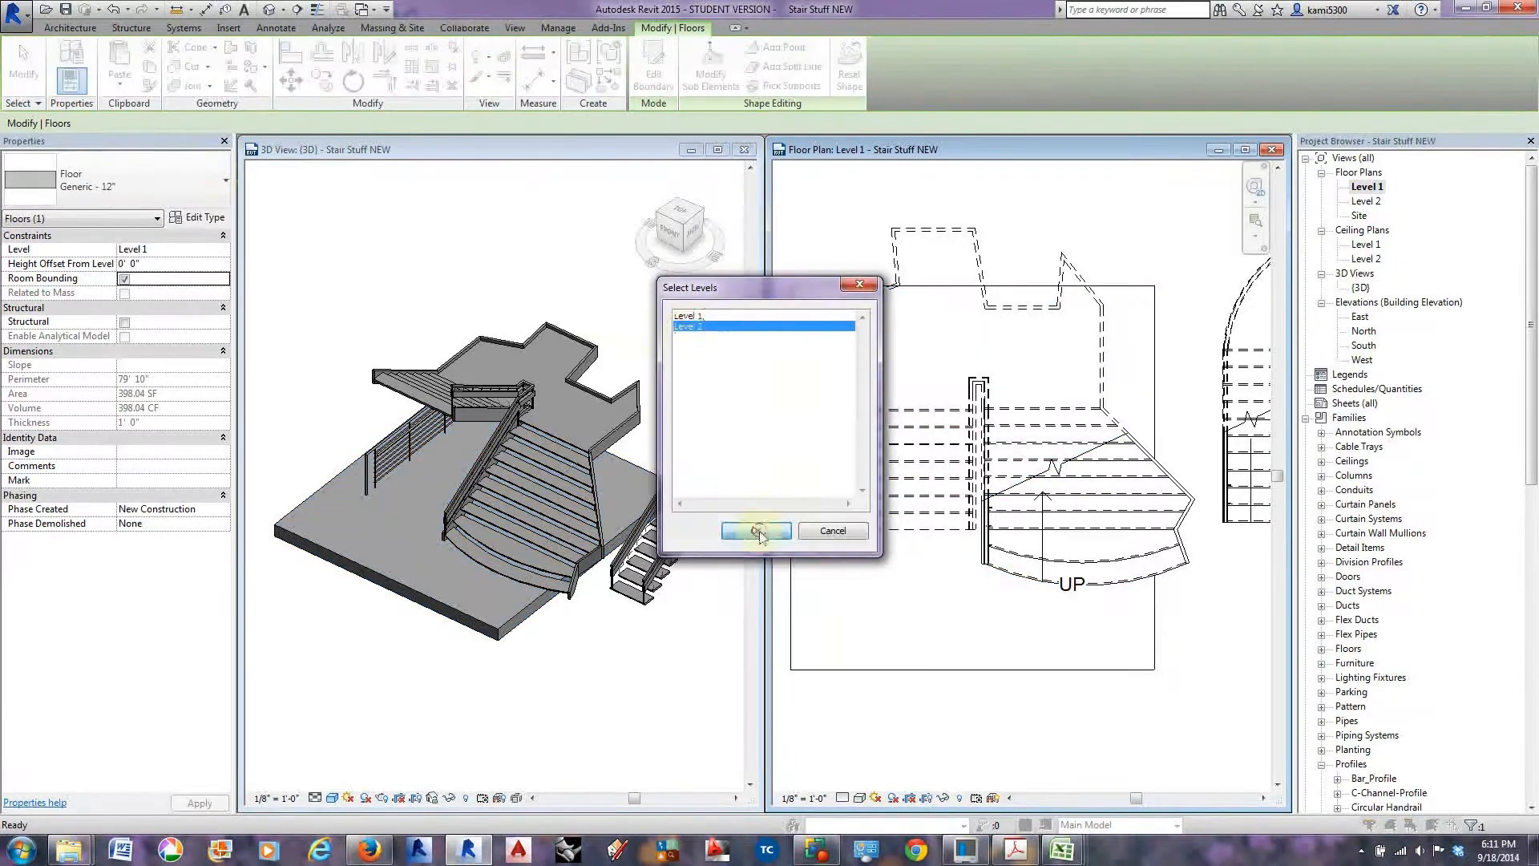
left_click(757, 532)
left_click(556, 461)
left_click(576, 378)
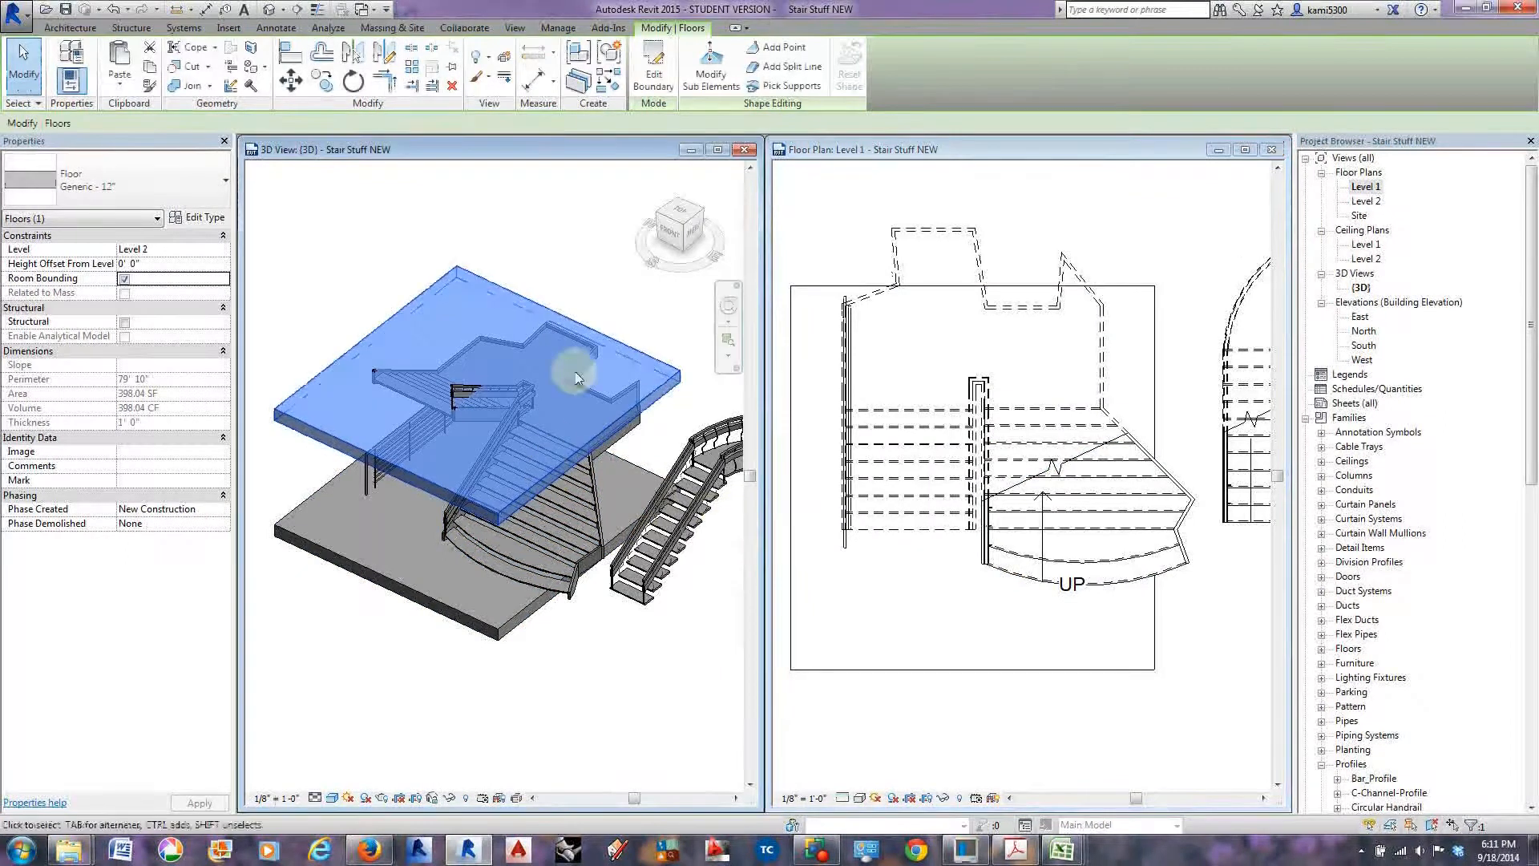
In the Level 2 floor plan, move the copied floor so its back edge meets the end of the upper run.
left_click(874, 390)
left_click(1367, 201)
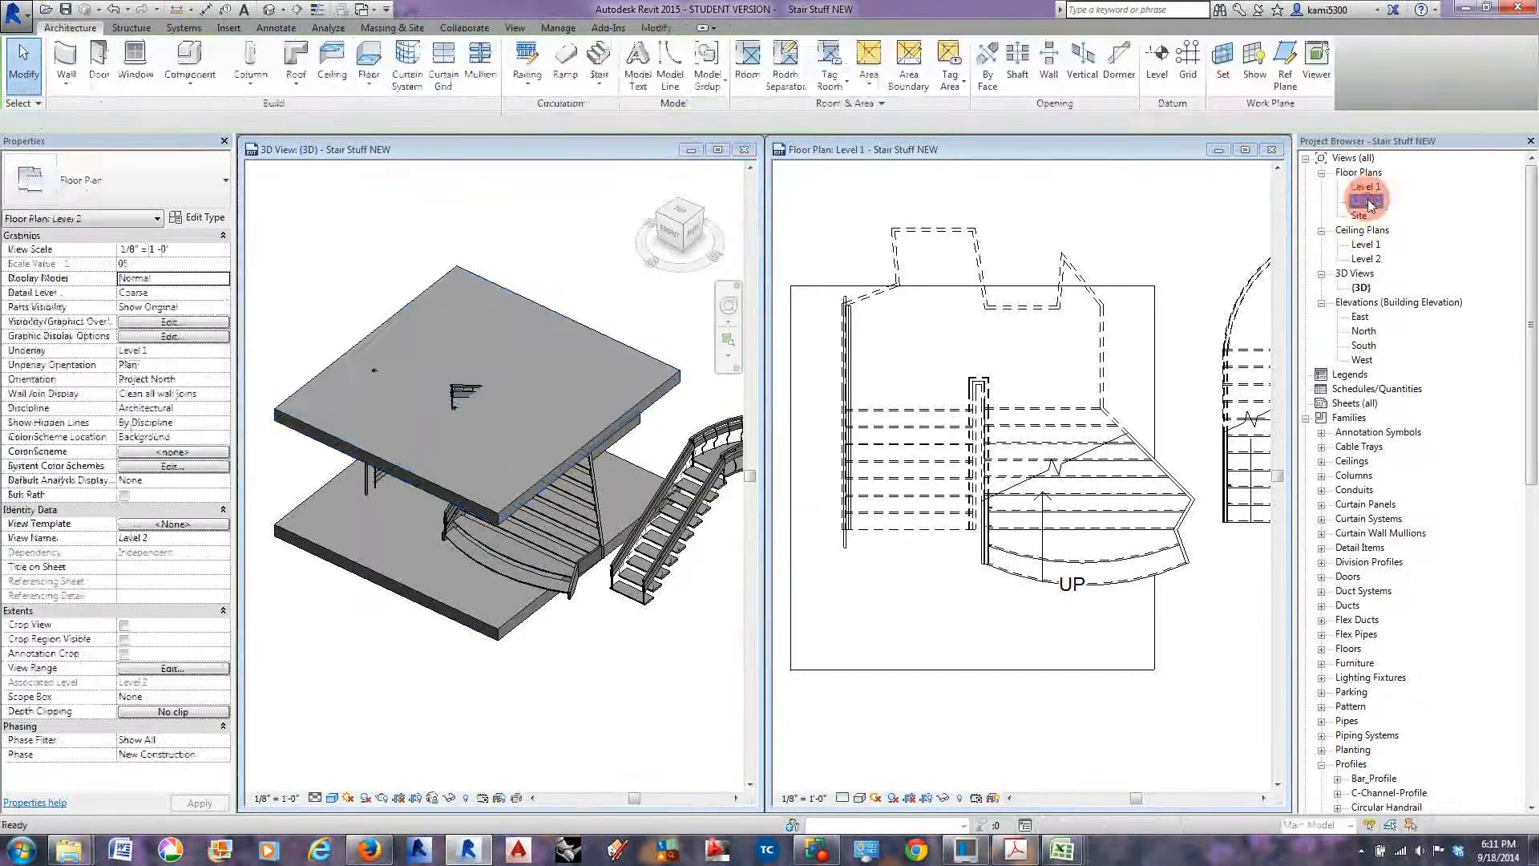
double_click(1362, 202)
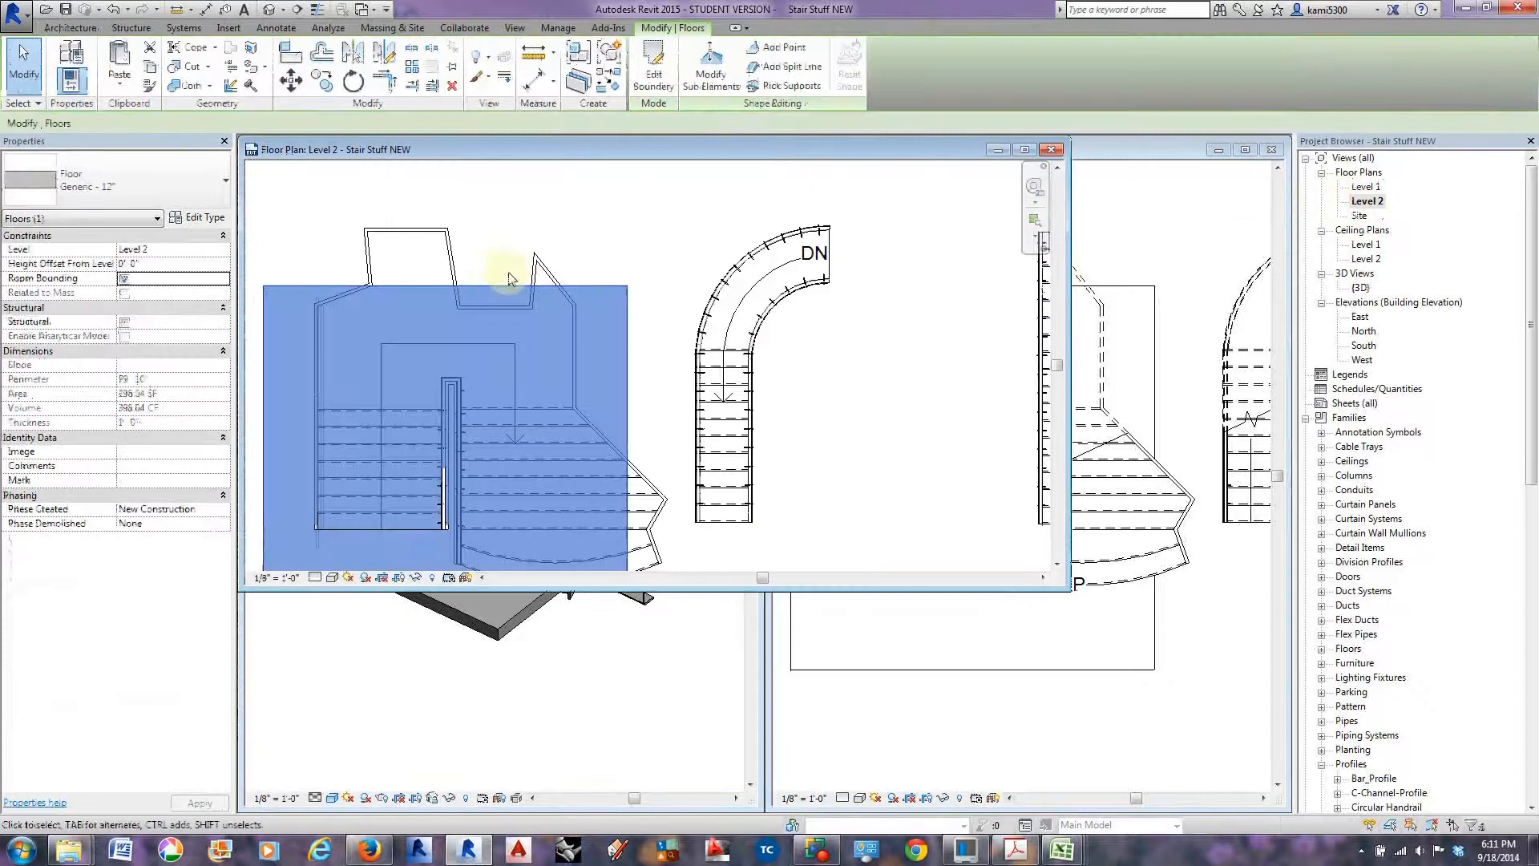
scroll(529, 353, "down", 2)
middle_click_drag(529, 353, 706, 265)
left_click_drag(728, 211, 725, 373)
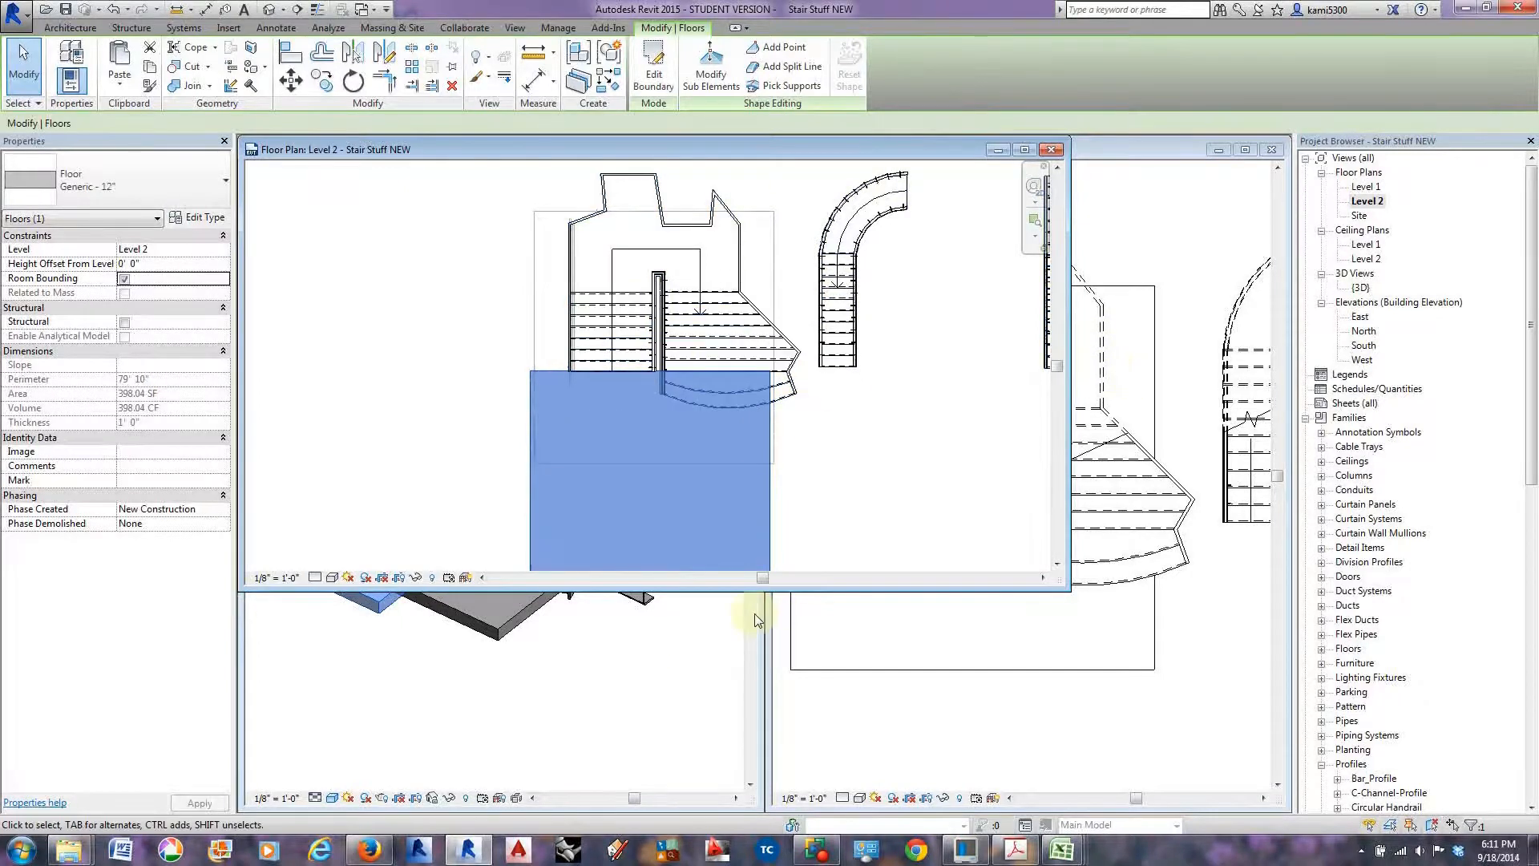
In the Level 1 plan, edit the outer guardrail's path, shortening its landing end to the upper run's first riser, about 6' 5" long.
left_click(704, 658)
middle_click_drag(441, 440, 512, 445)
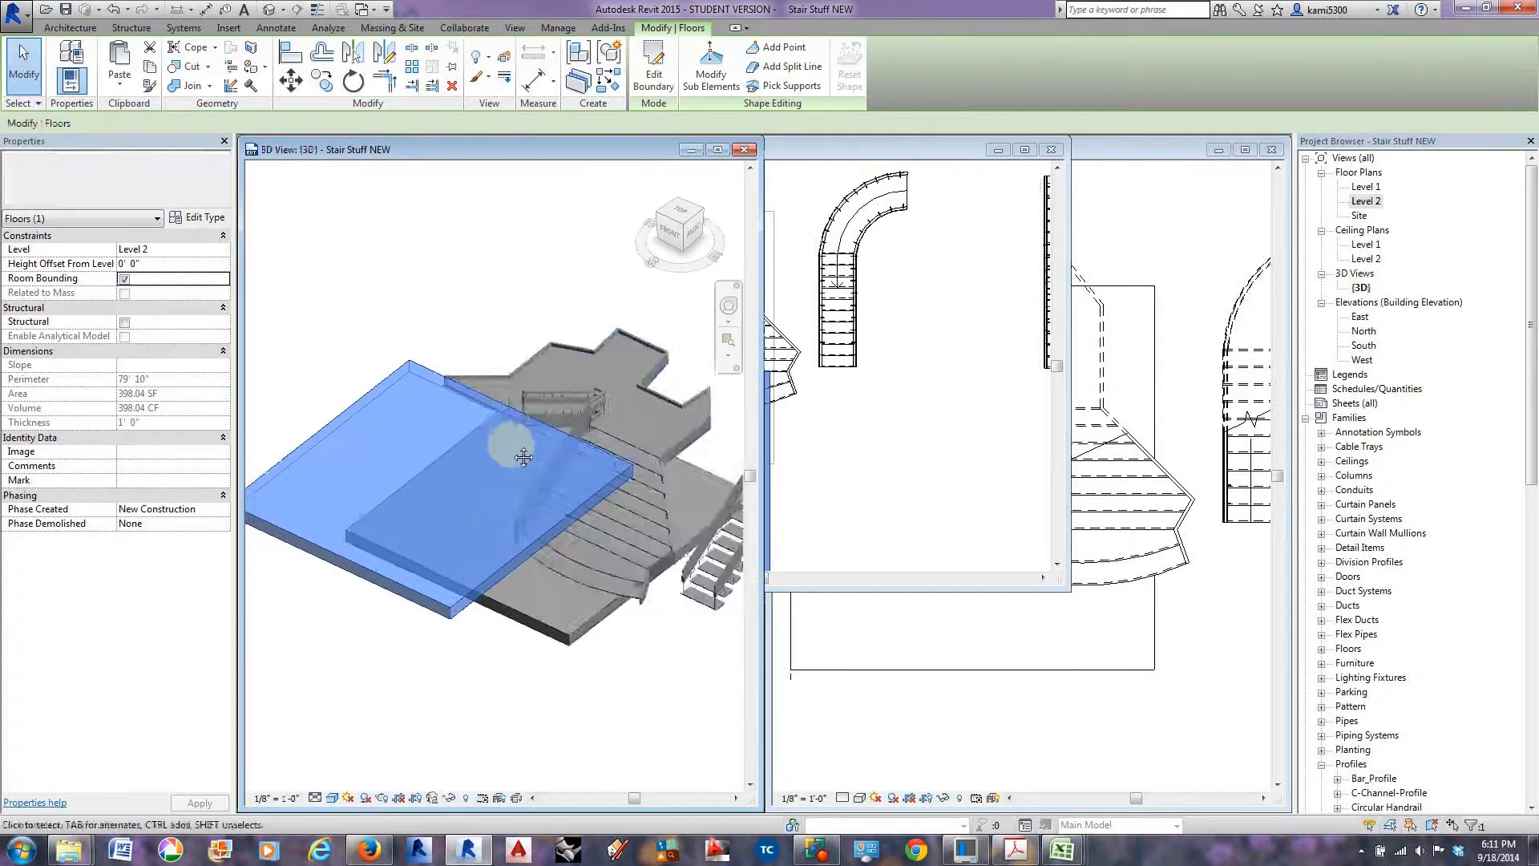
left_click(1015, 666)
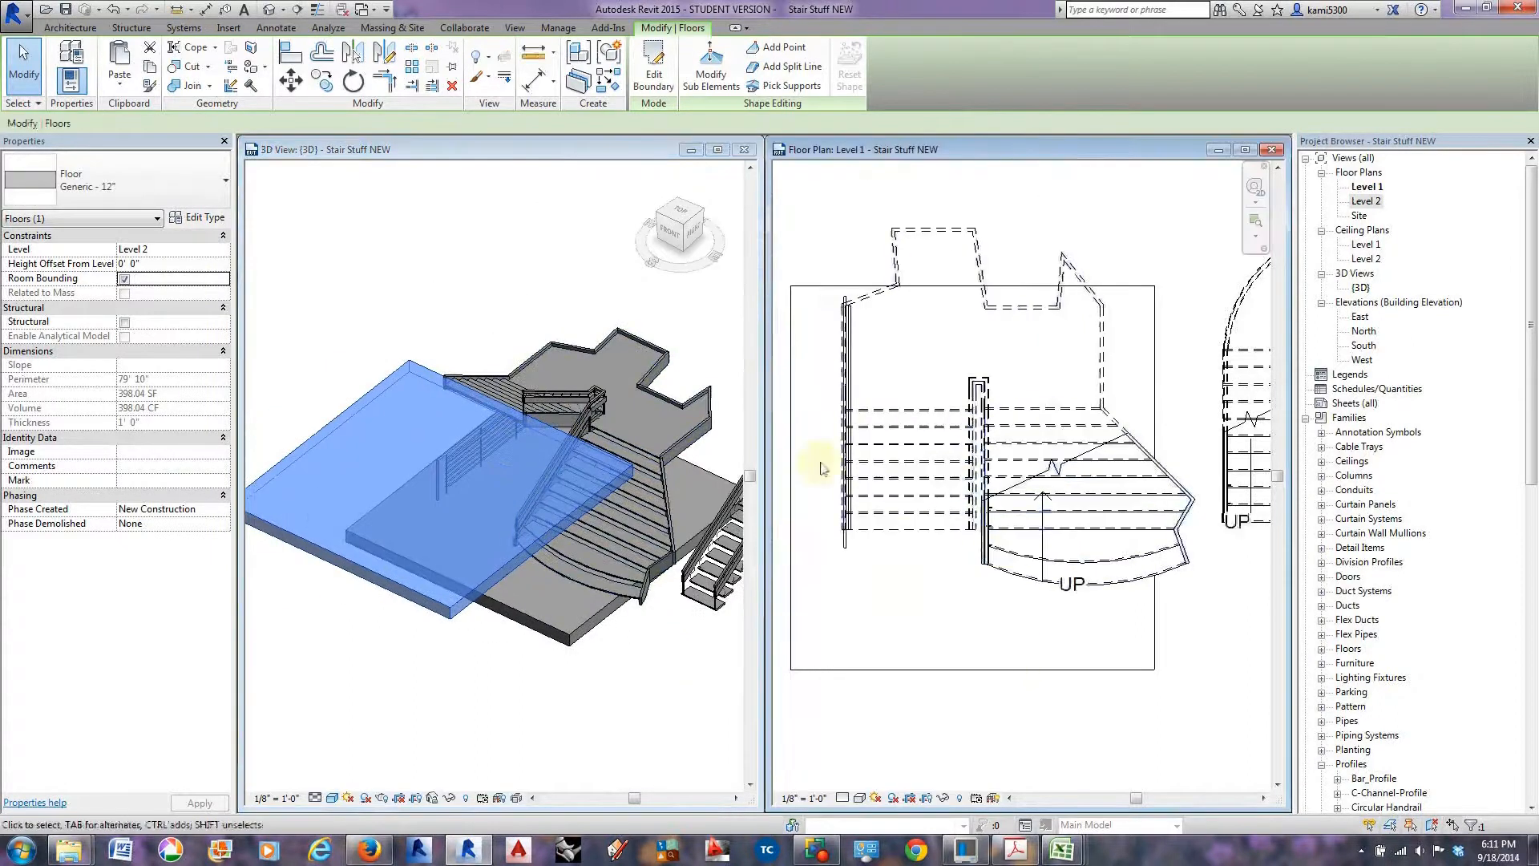
scroll(855, 469, "up", 5)
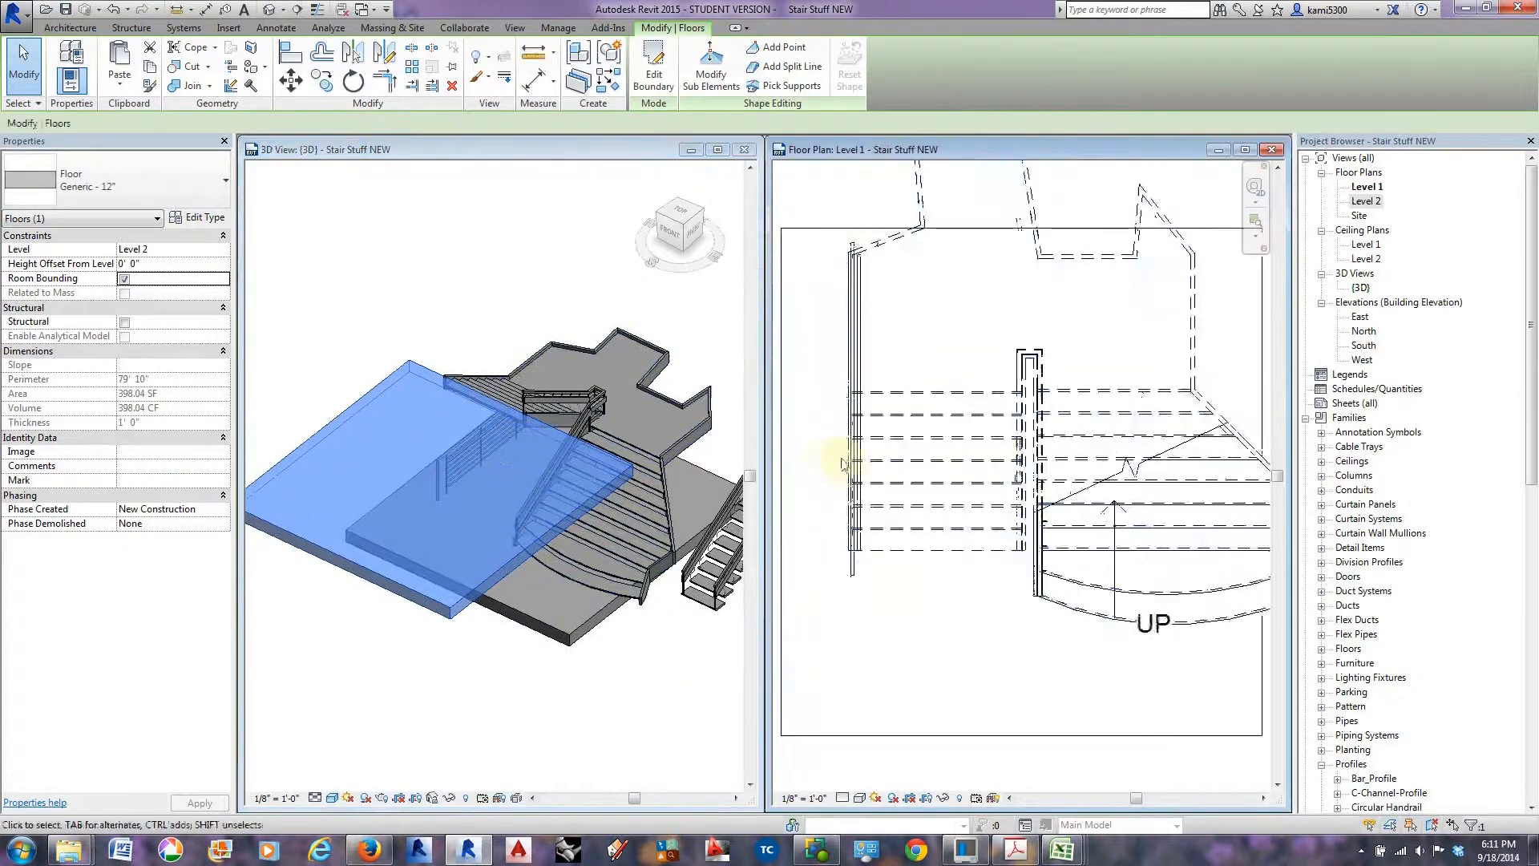
left_click(863, 314)
scroll(863, 309, "down", 2)
left_click(646, 64)
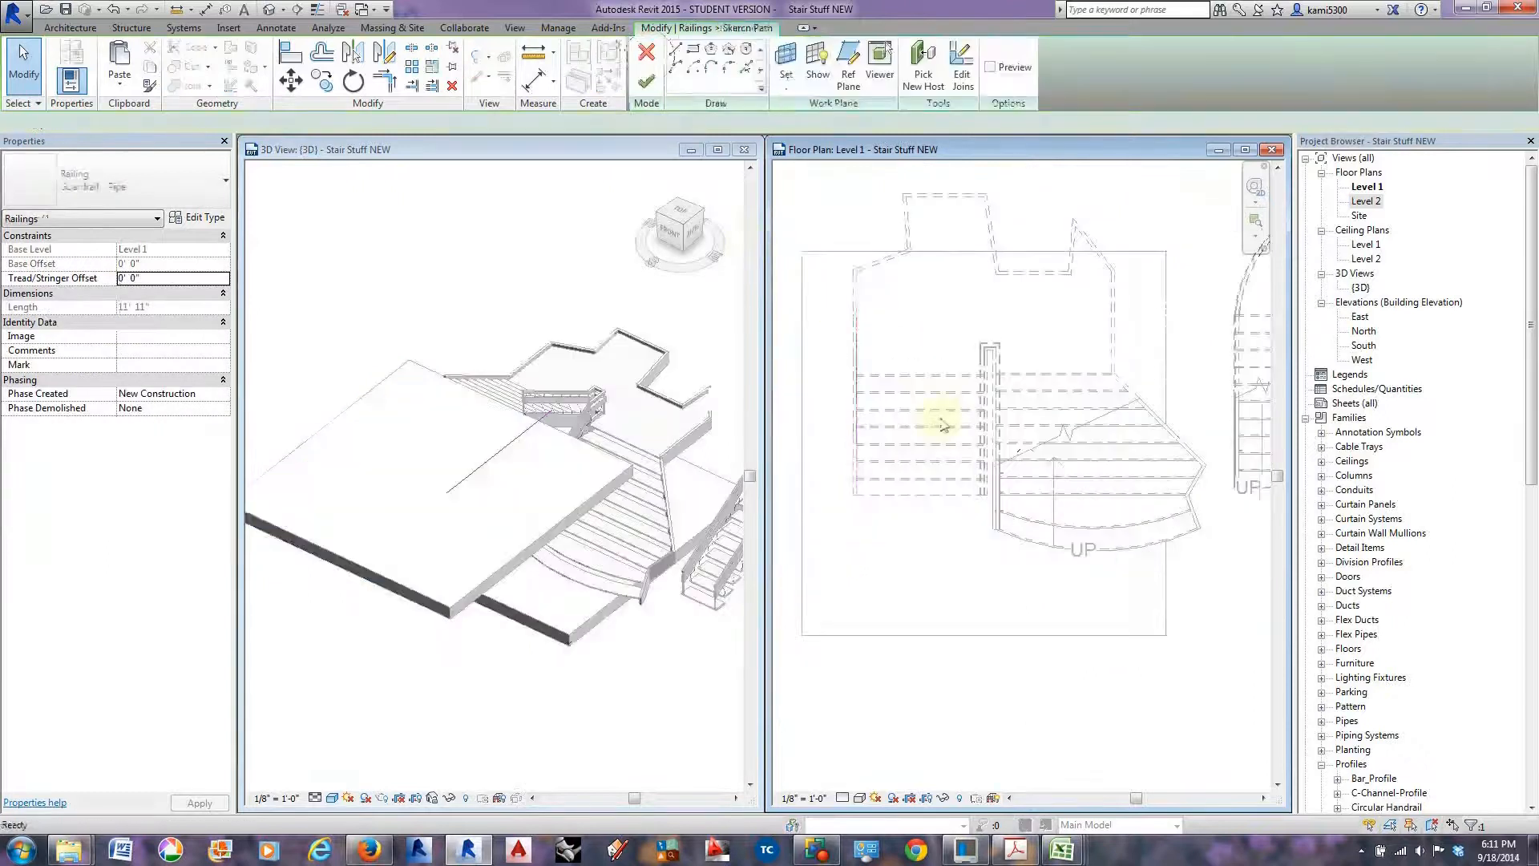
left_click_drag(856, 271, 856, 375)
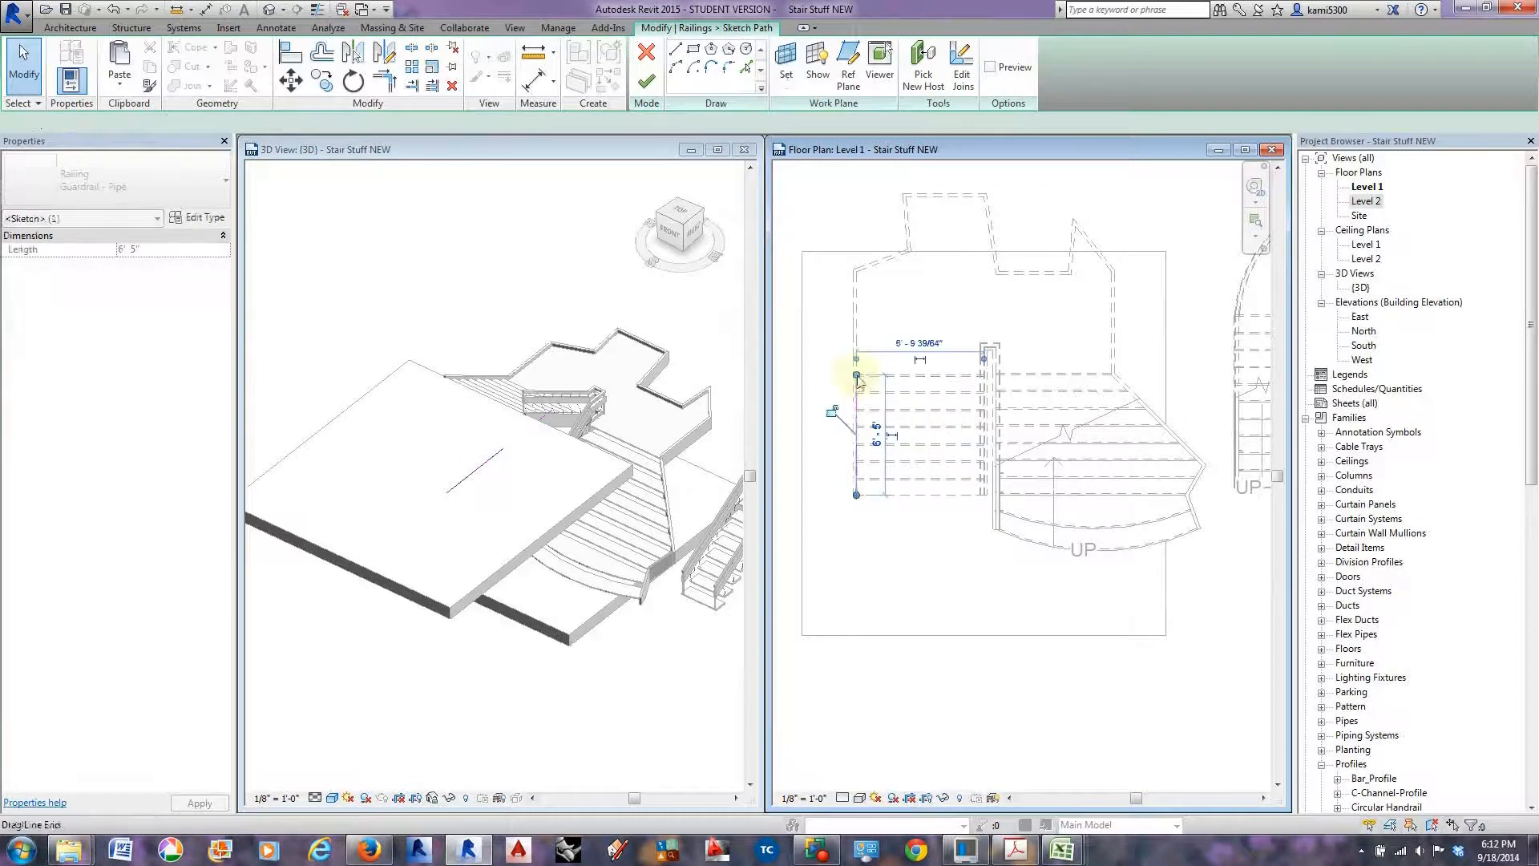
Extend the guardrail path about 8" past the upper run, turn it about 2' 11" out to the floor's side edge, and finish the sketch.
left_click(678, 53)
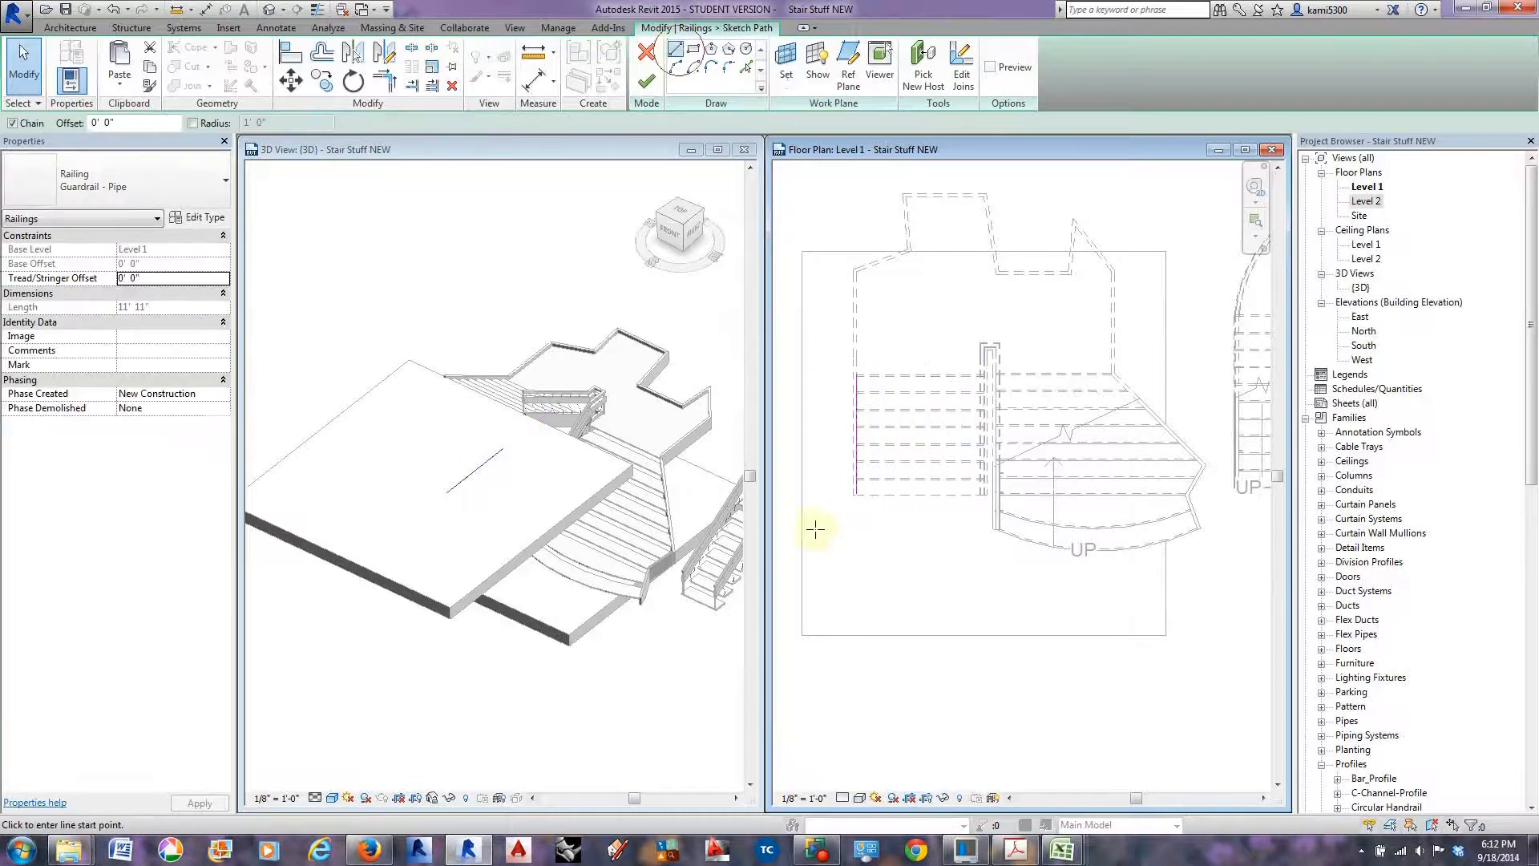
scroll(826, 529, "up", 4)
middle_click_drag(839, 533, 868, 558)
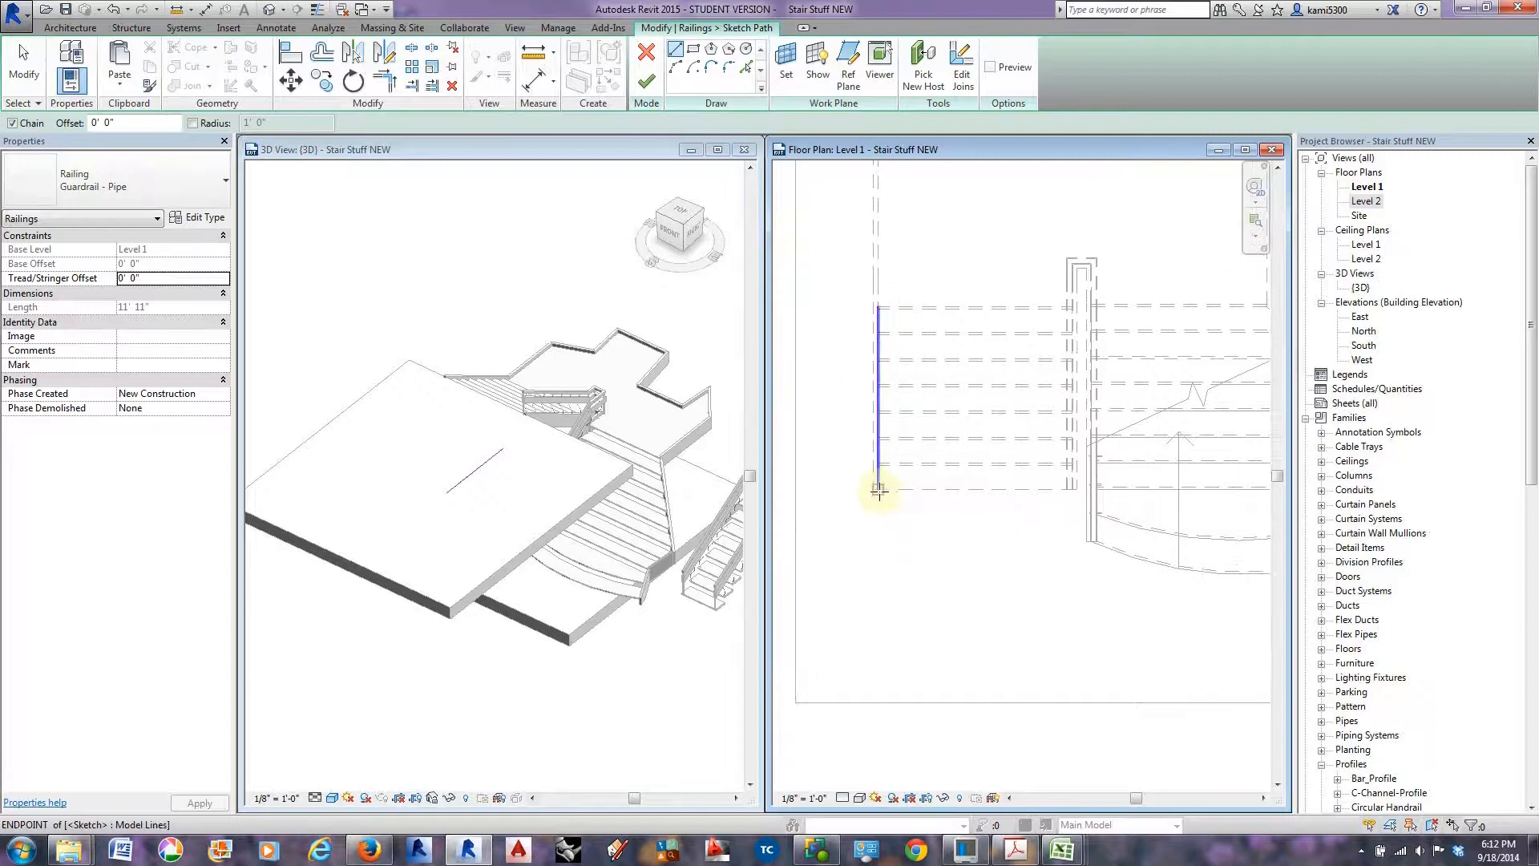
left_click(879, 490)
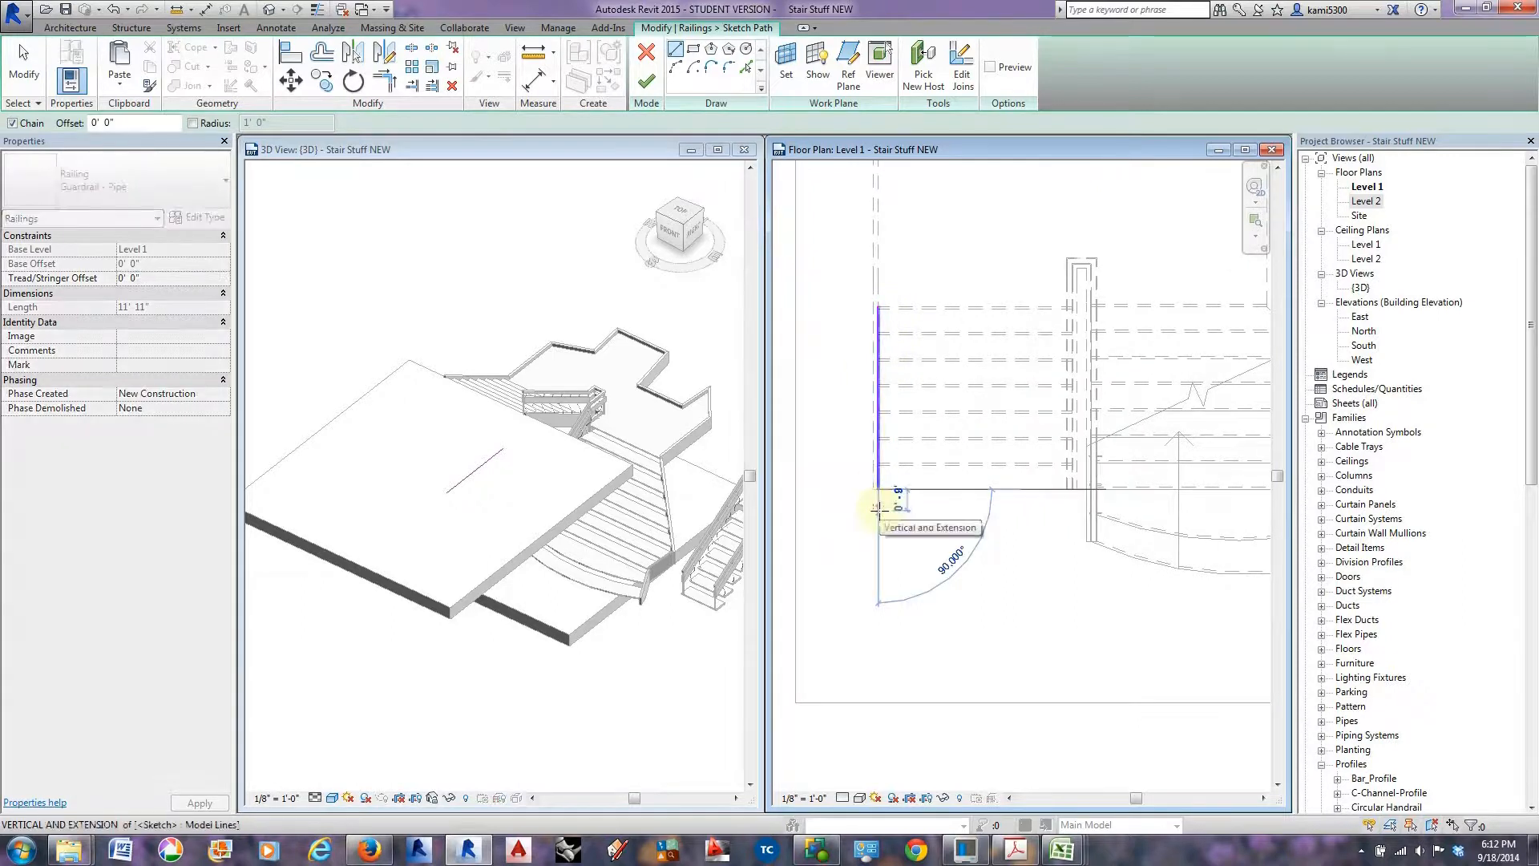
left_click(879, 510)
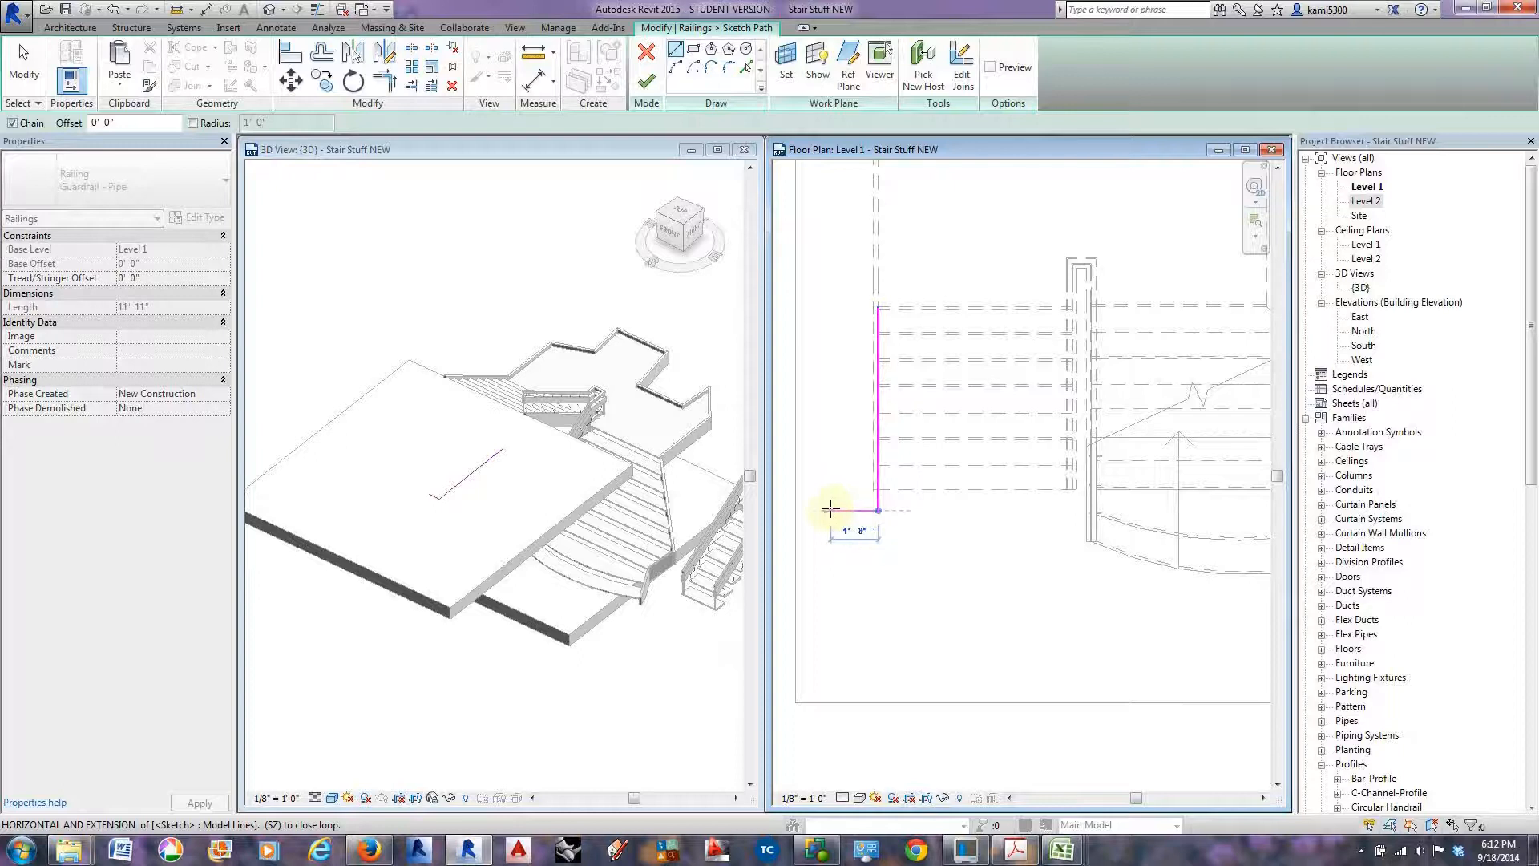
left_click(796, 510)
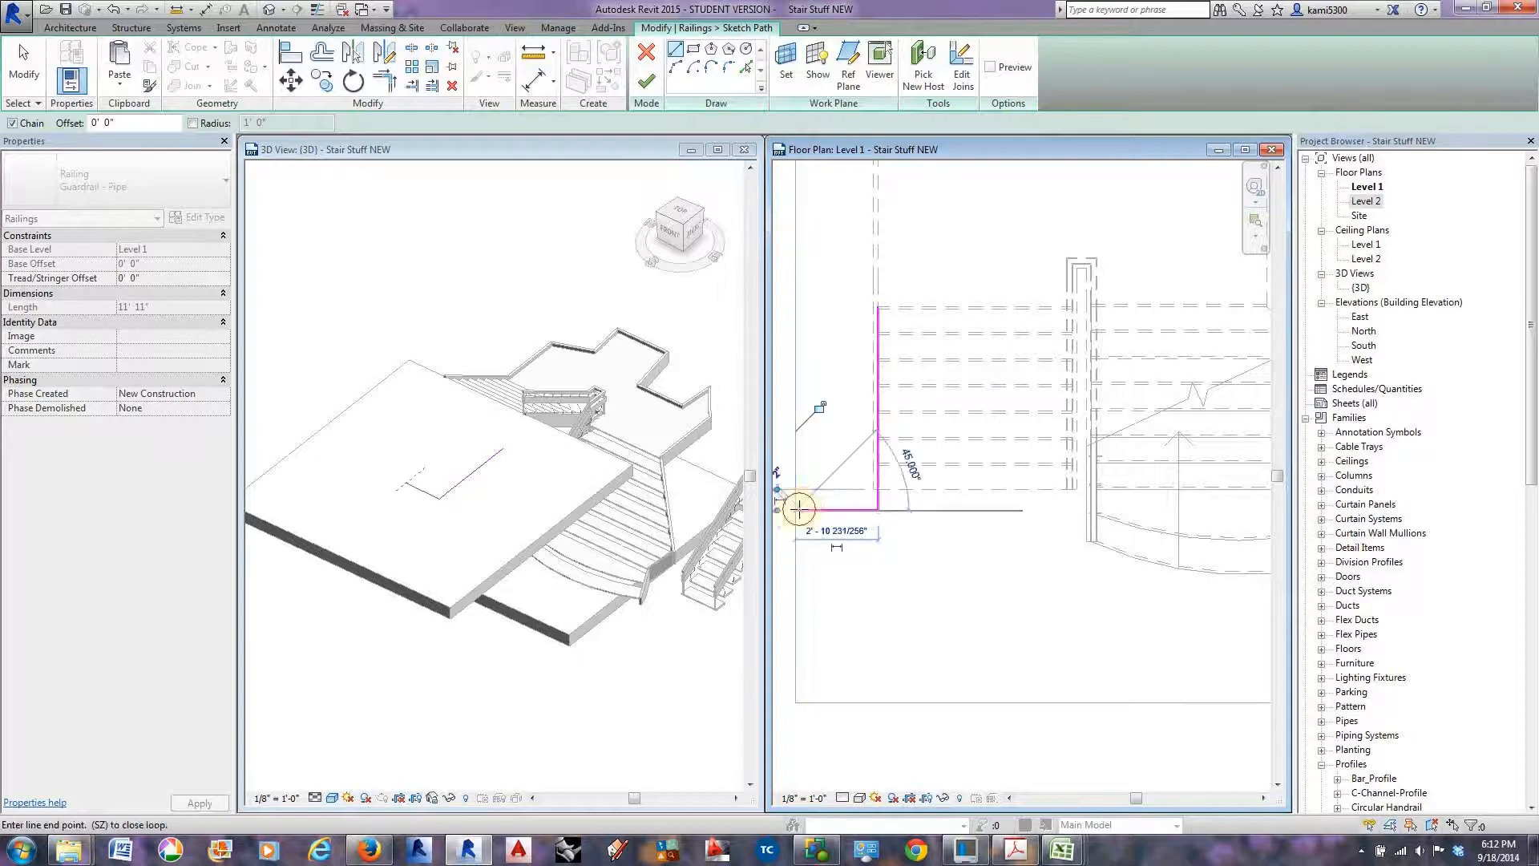
key("Escape")
key("Escape")
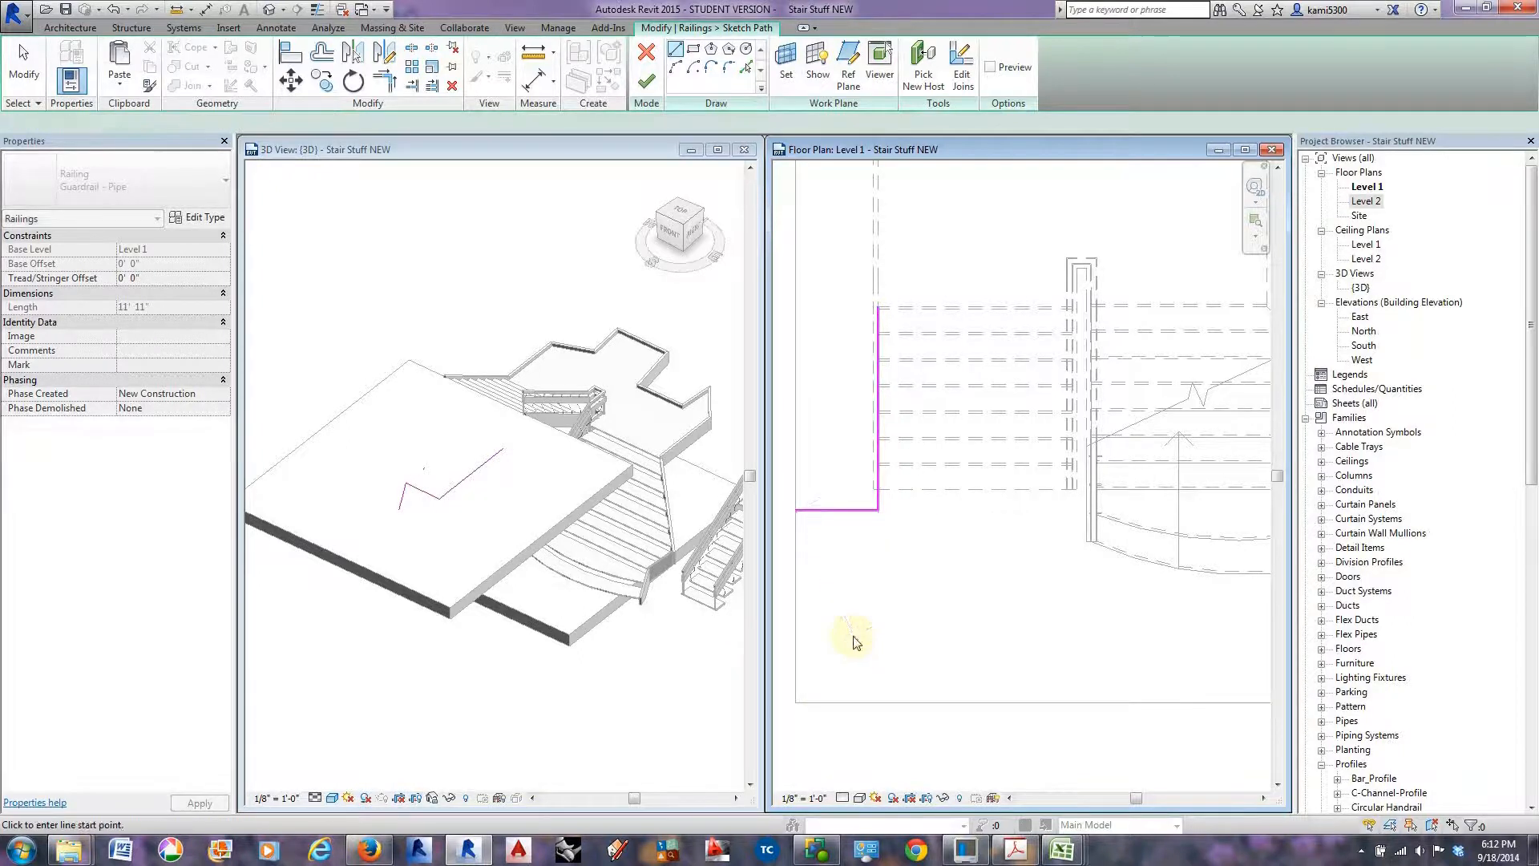
left_click(647, 80)
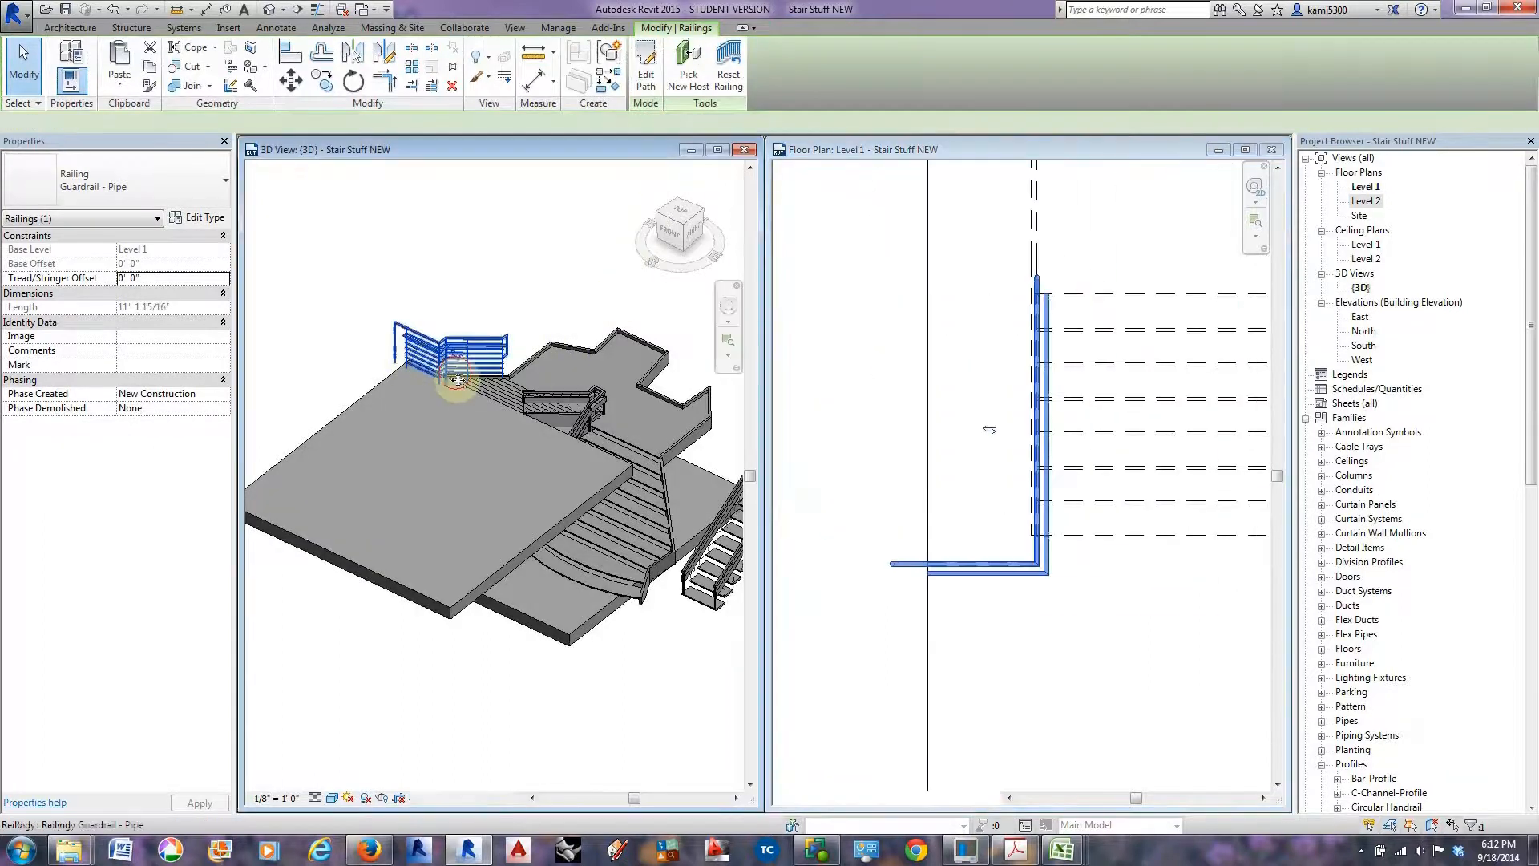
scroll(455, 380, "up", 4)
middle_click_drag(456, 436, 726, 340, "shift")
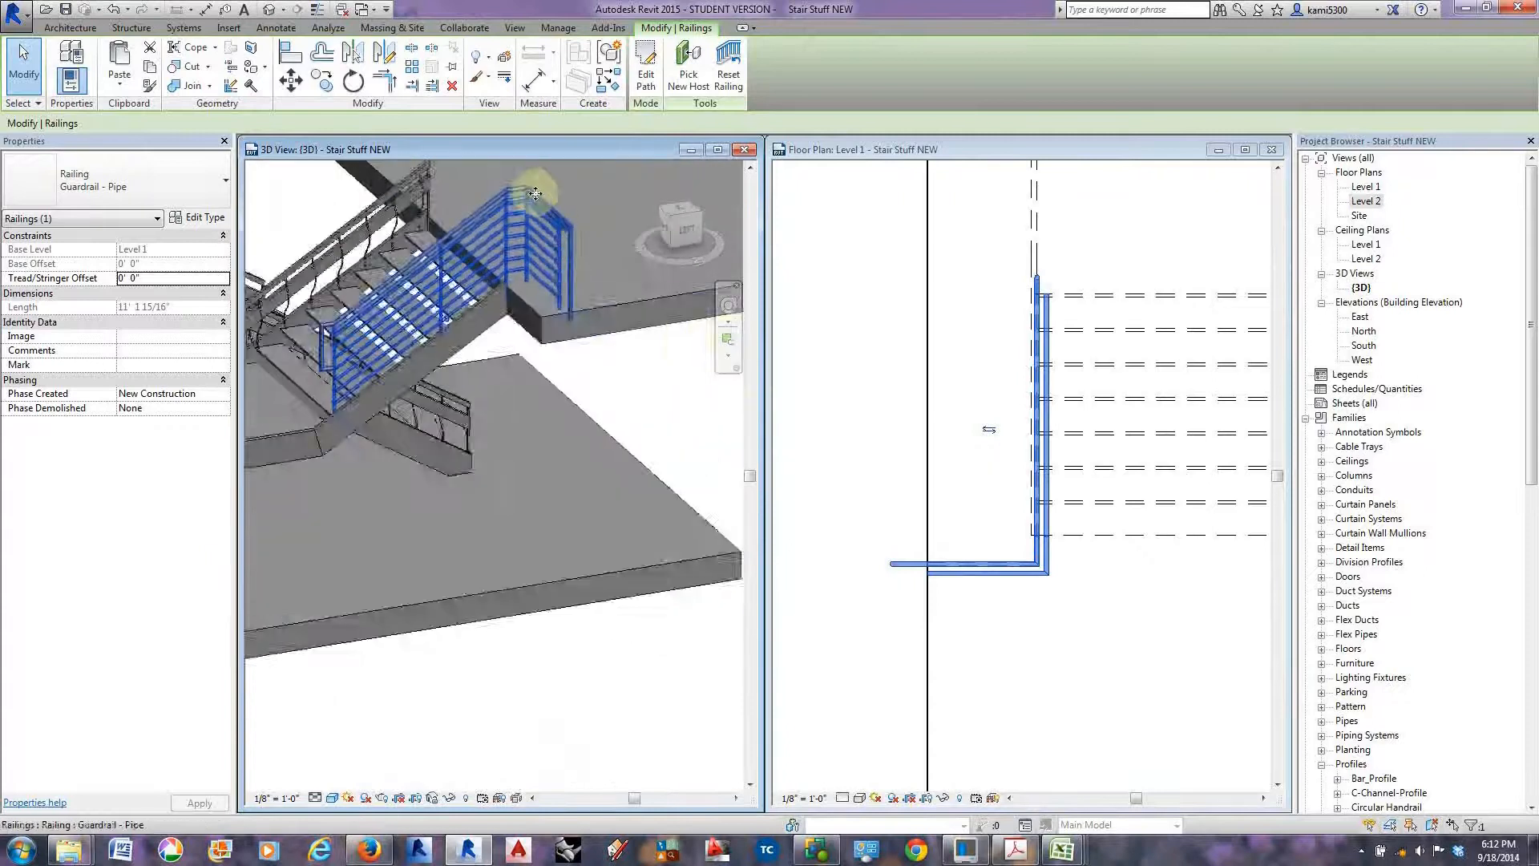
scroll(497, 193, "up", 3)
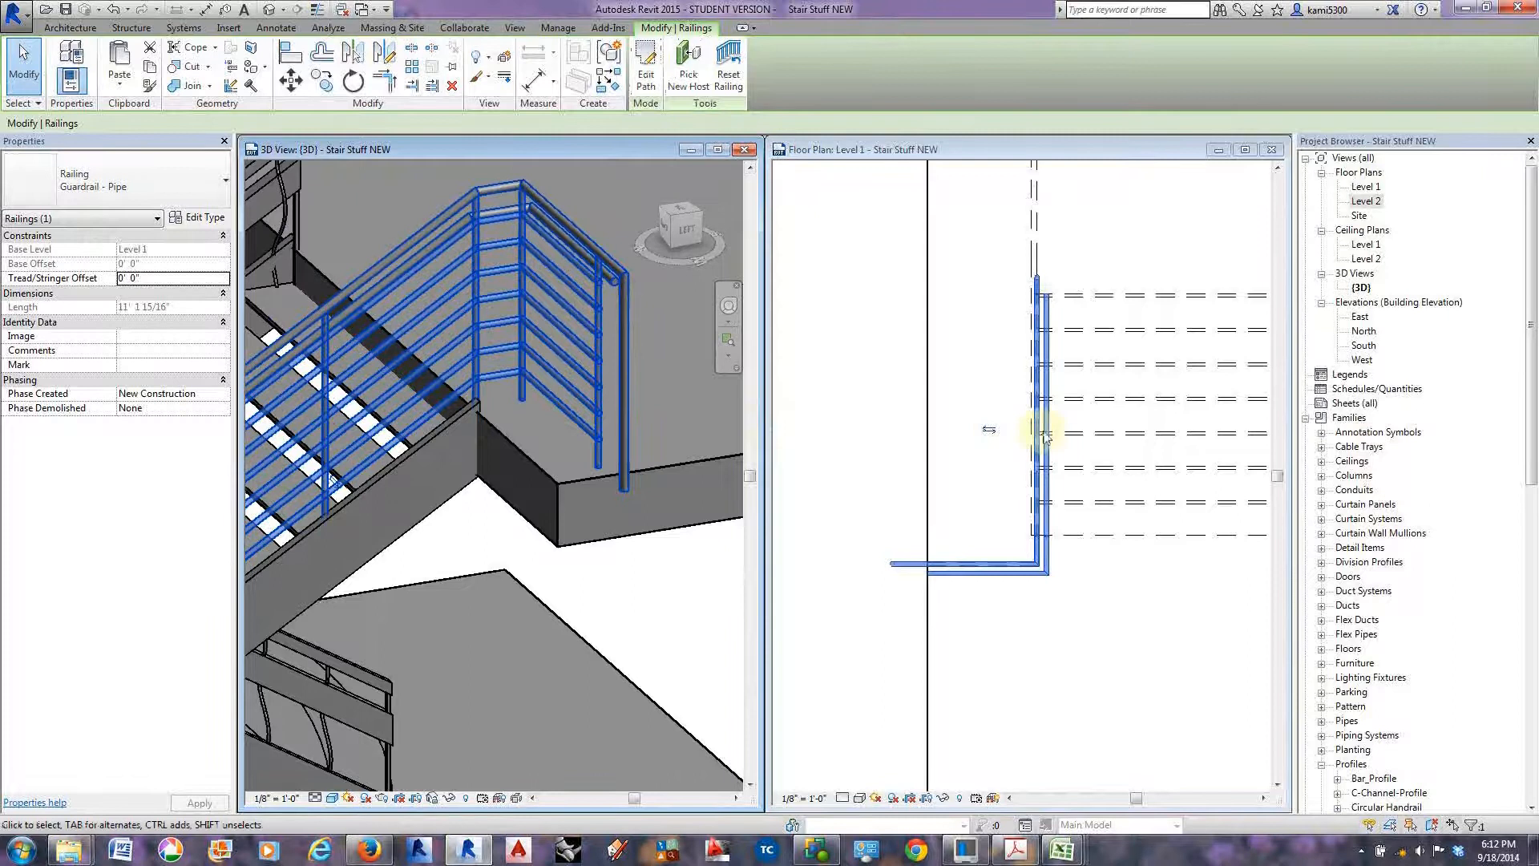
Sketch a new L-shaped railing path about 10' 8" long from the inner railing's upper end to the floor's opposite side edge.
scroll(1042, 449, "down", 5)
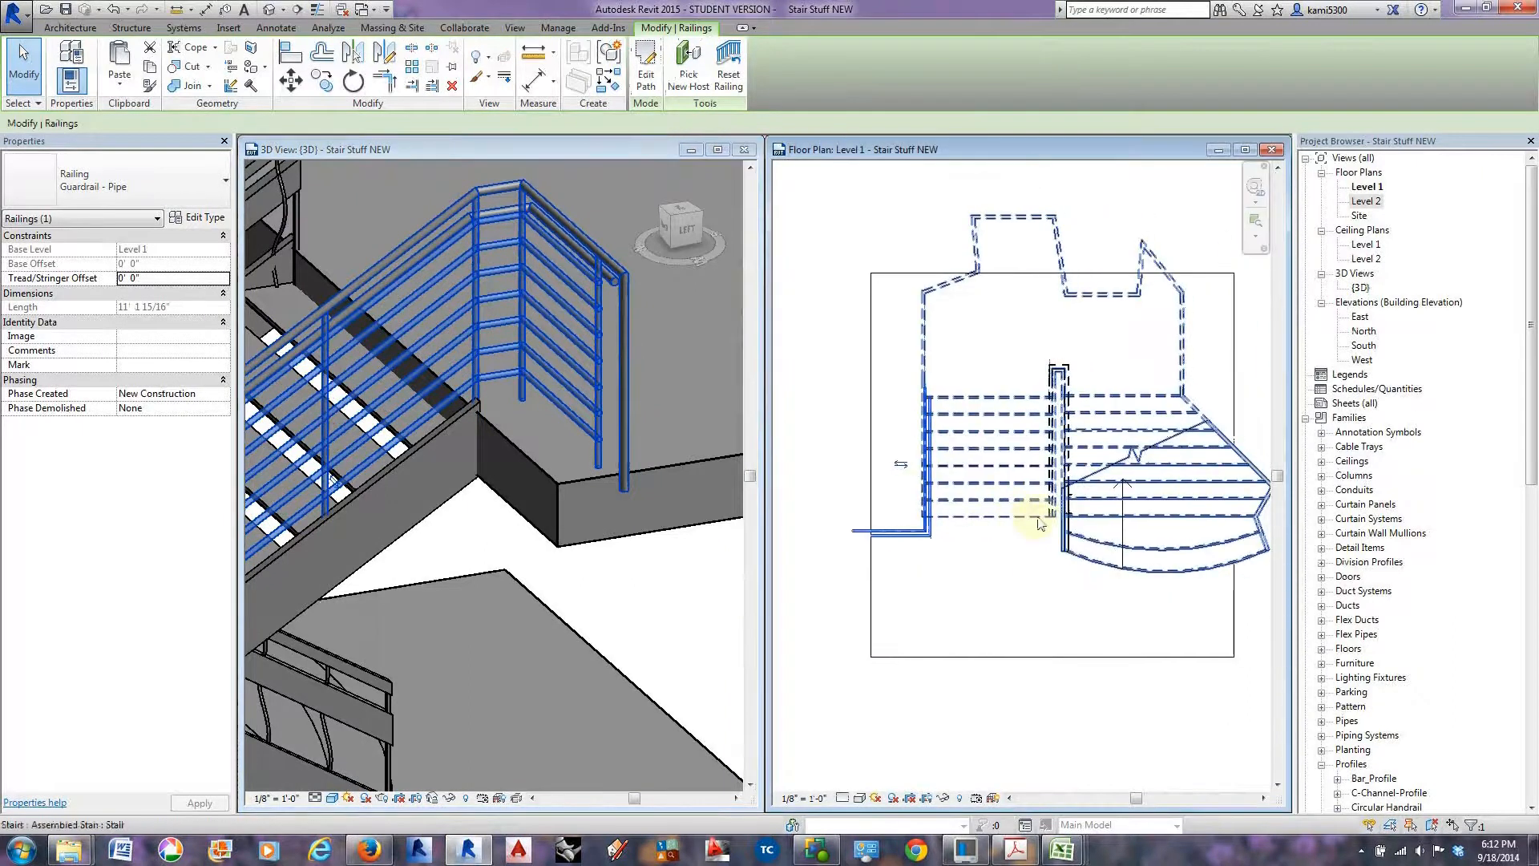
scroll(1034, 517, "up", 5)
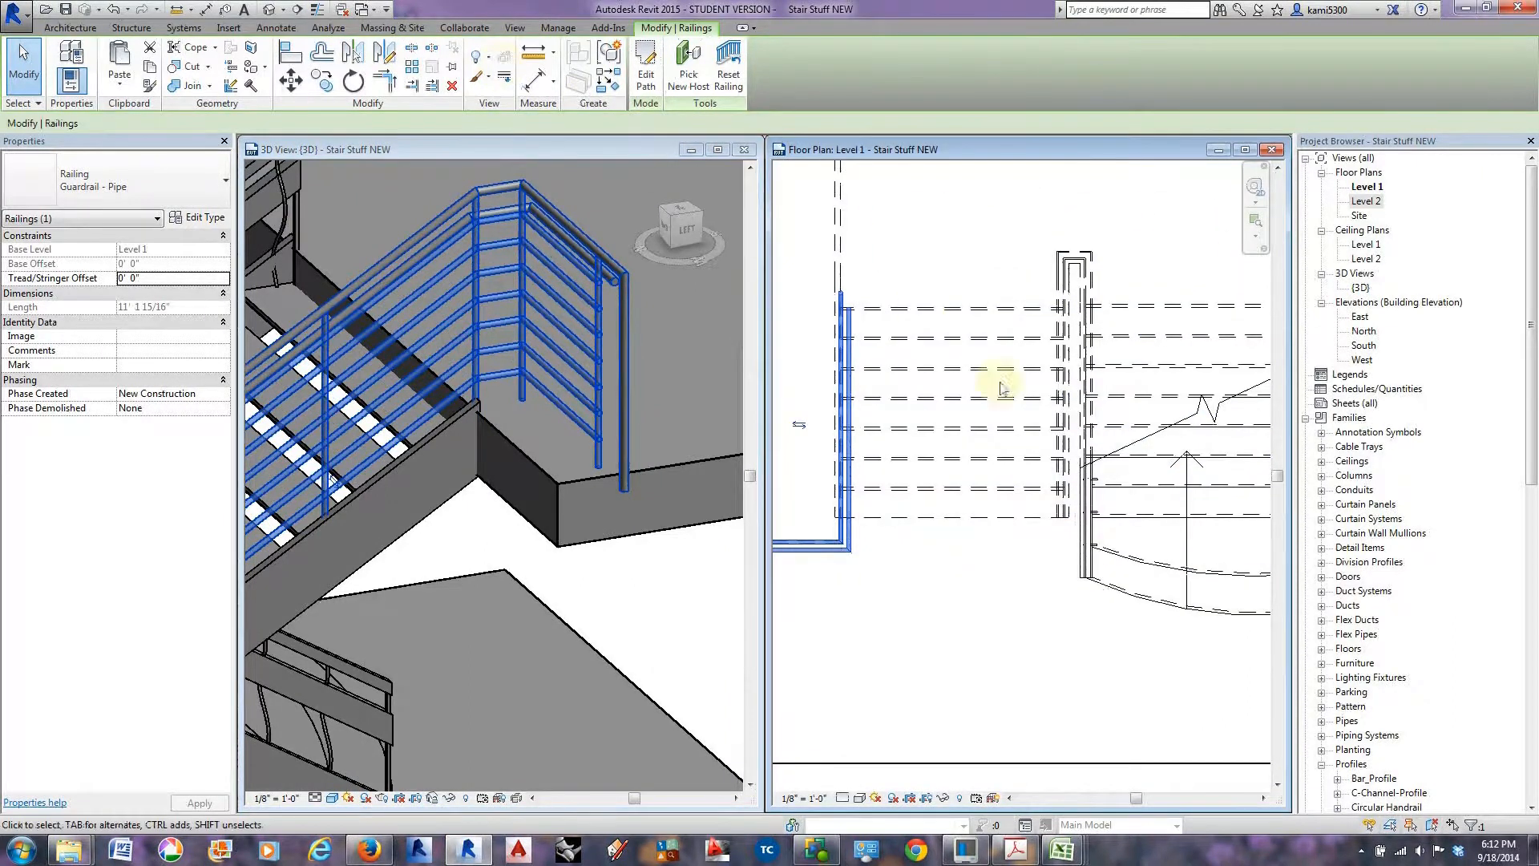
left_click(1065, 261)
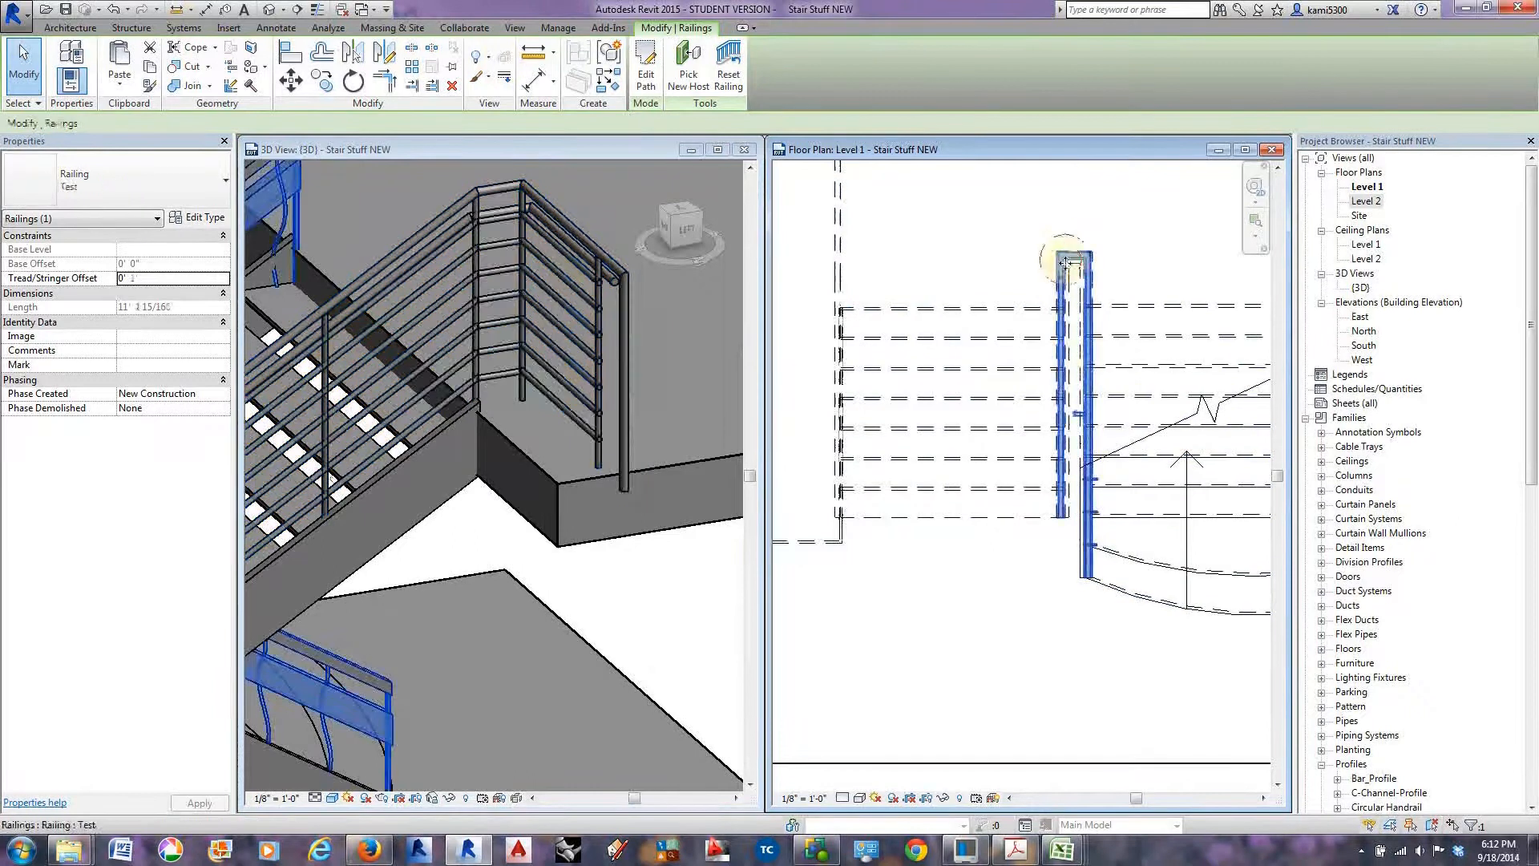
left_click(1027, 592)
left_click(524, 56)
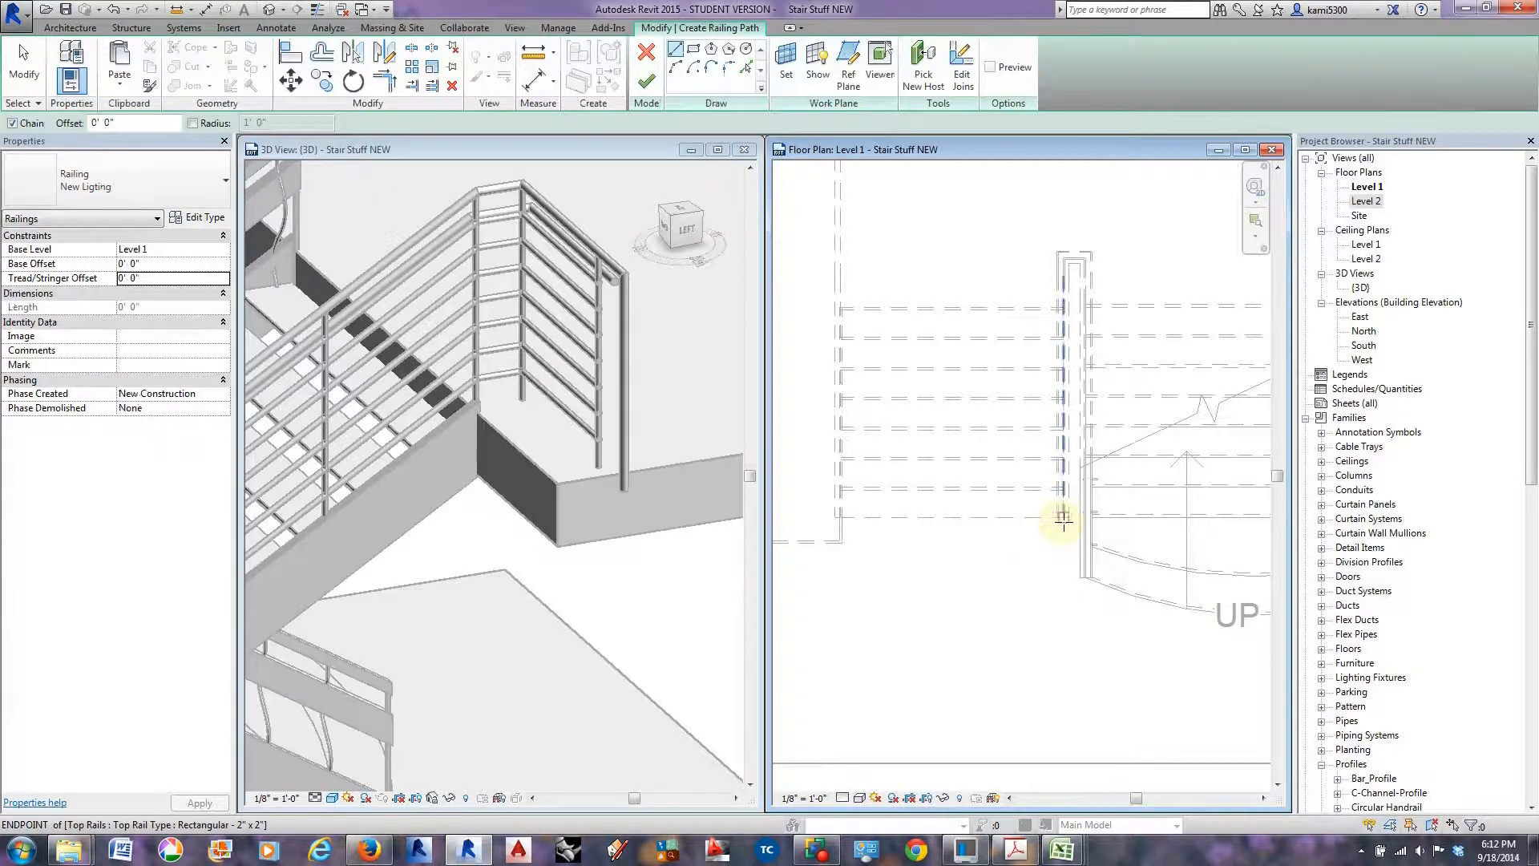
left_click(1063, 517)
left_click(1065, 542)
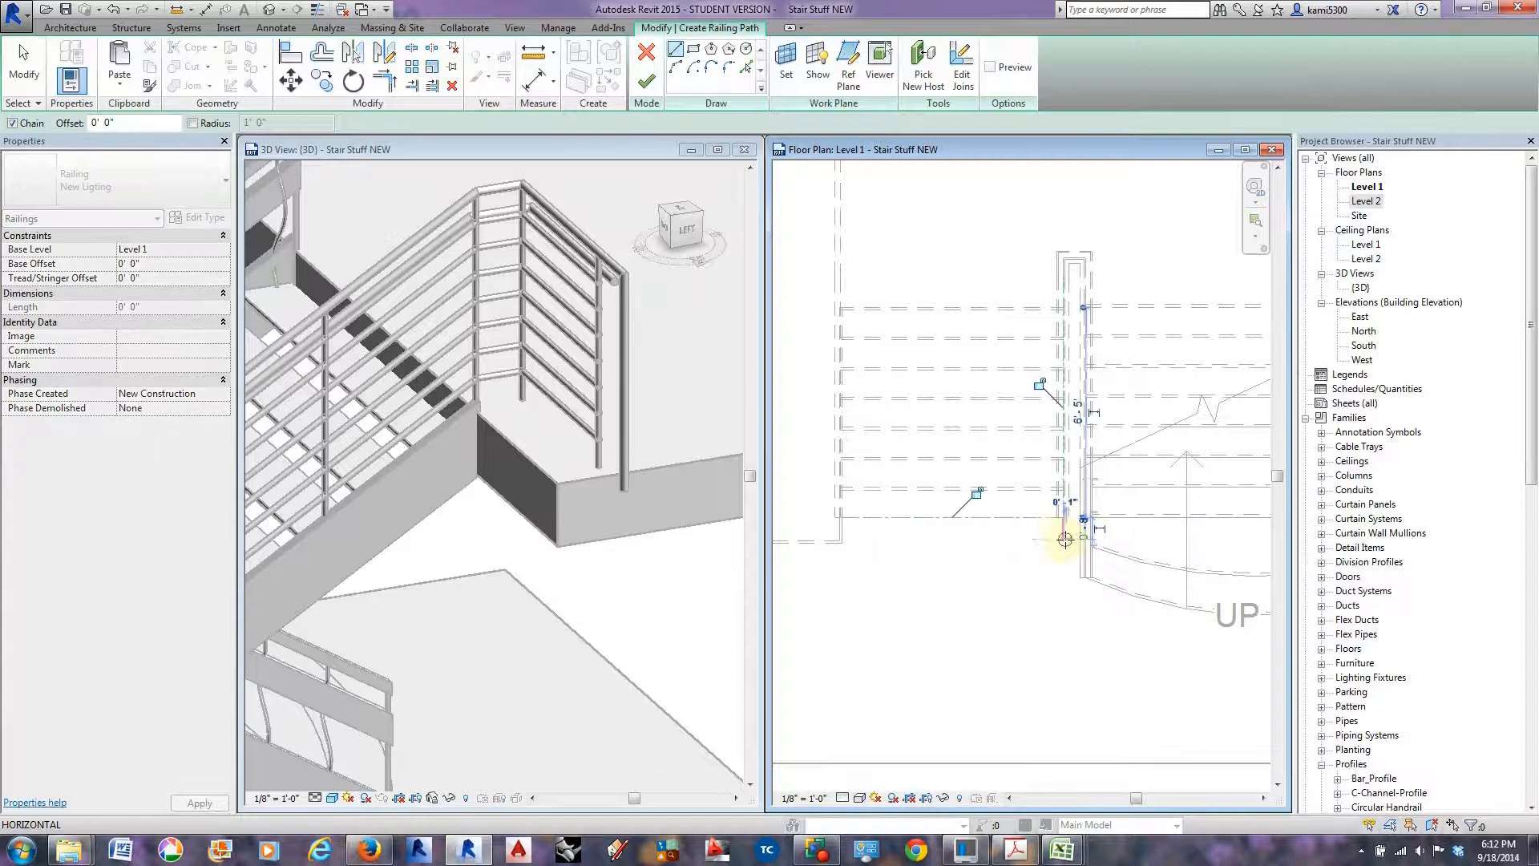
middle_click_drag(1172, 541, 1023, 552)
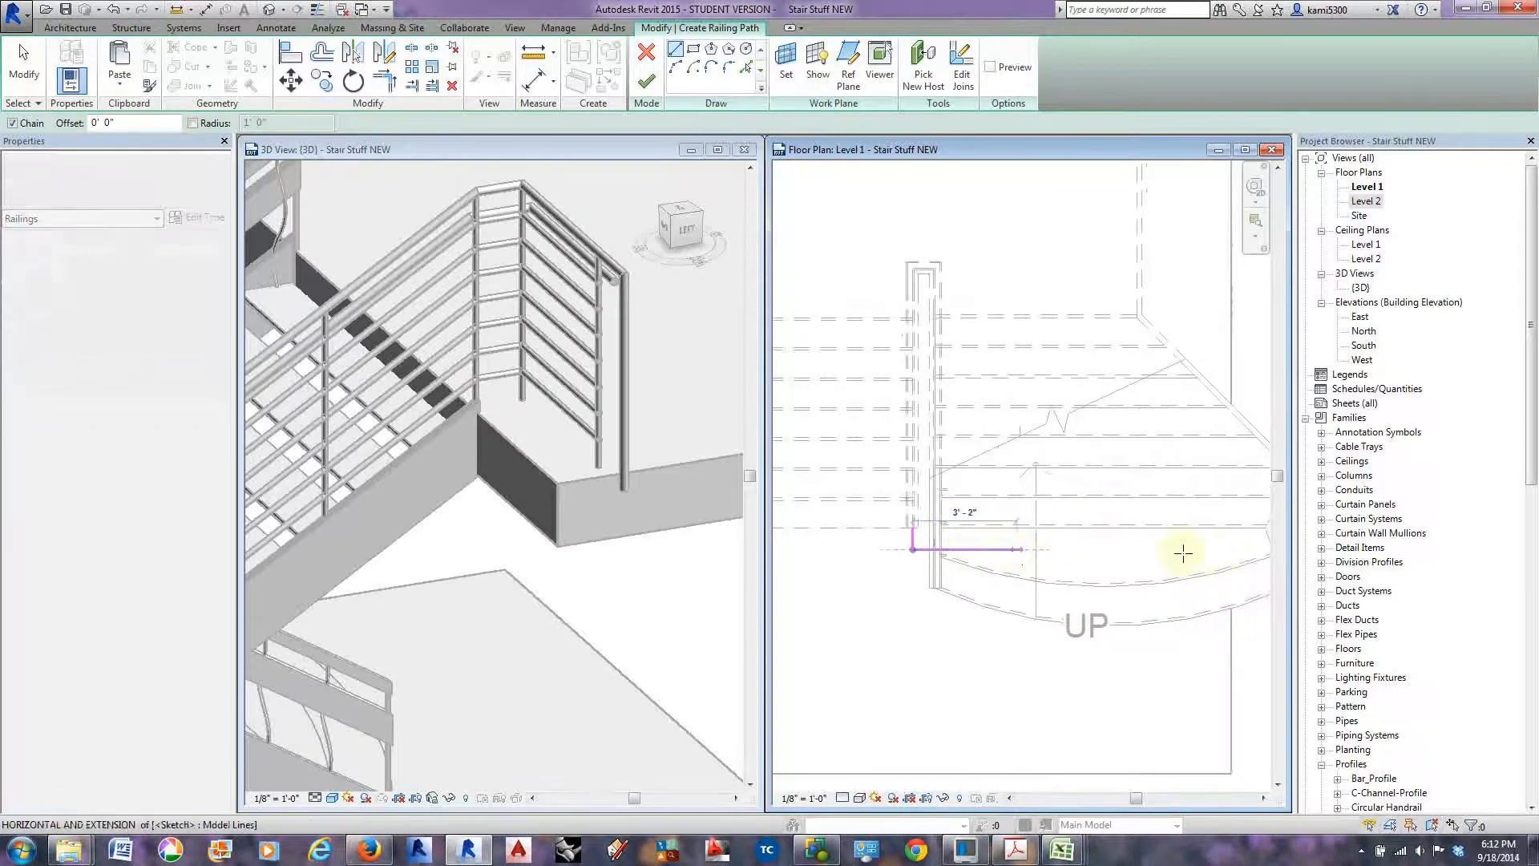
left_click(1239, 550)
left_click(646, 83)
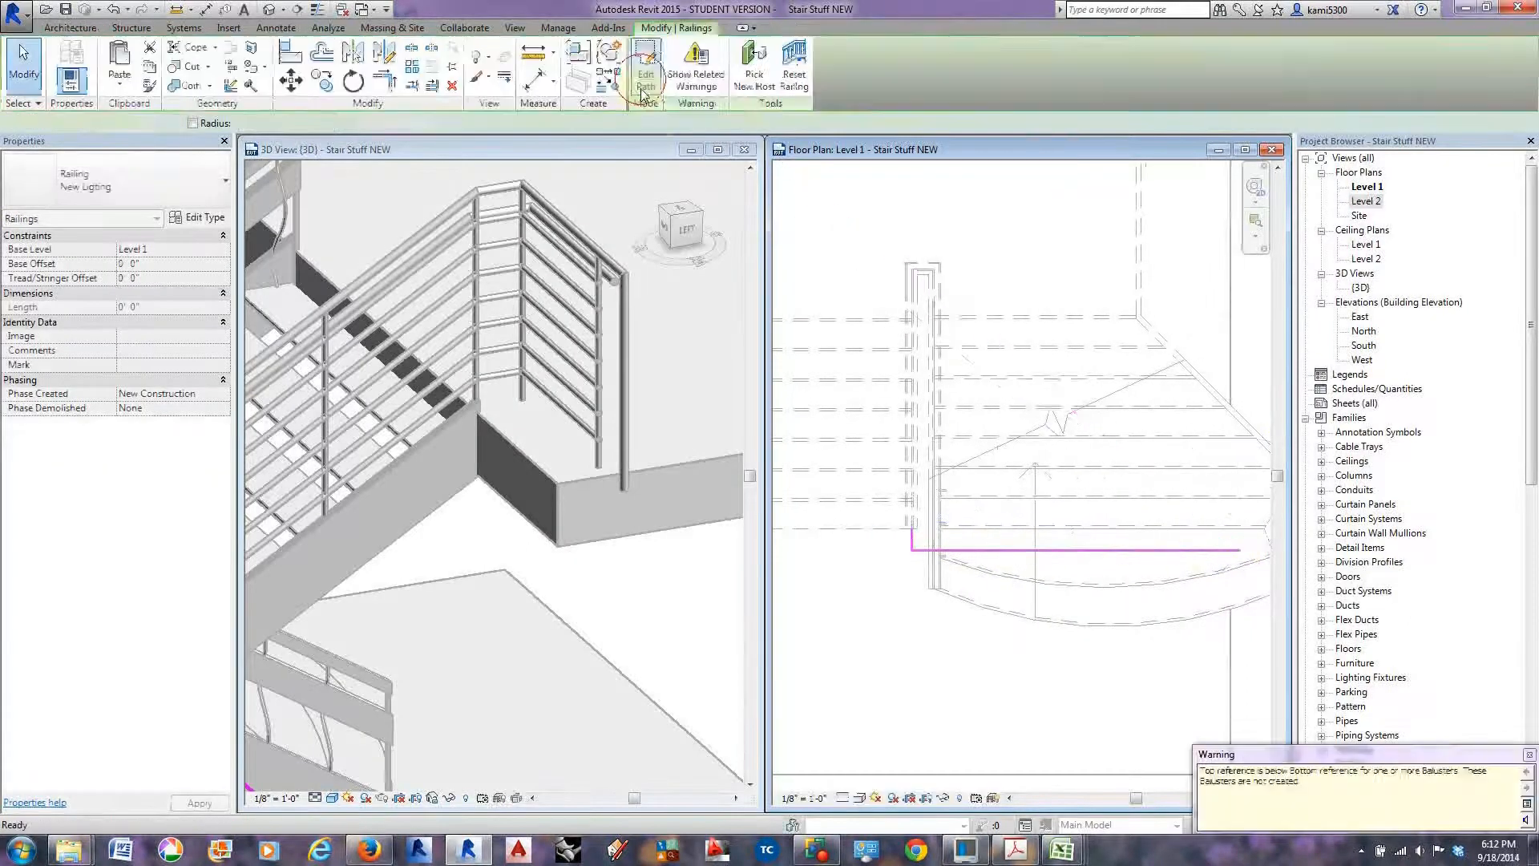
Change the new railing's type to Guardrail - Pipe and host it on the Level 2 floor.
scroll(550, 449, "down", 2)
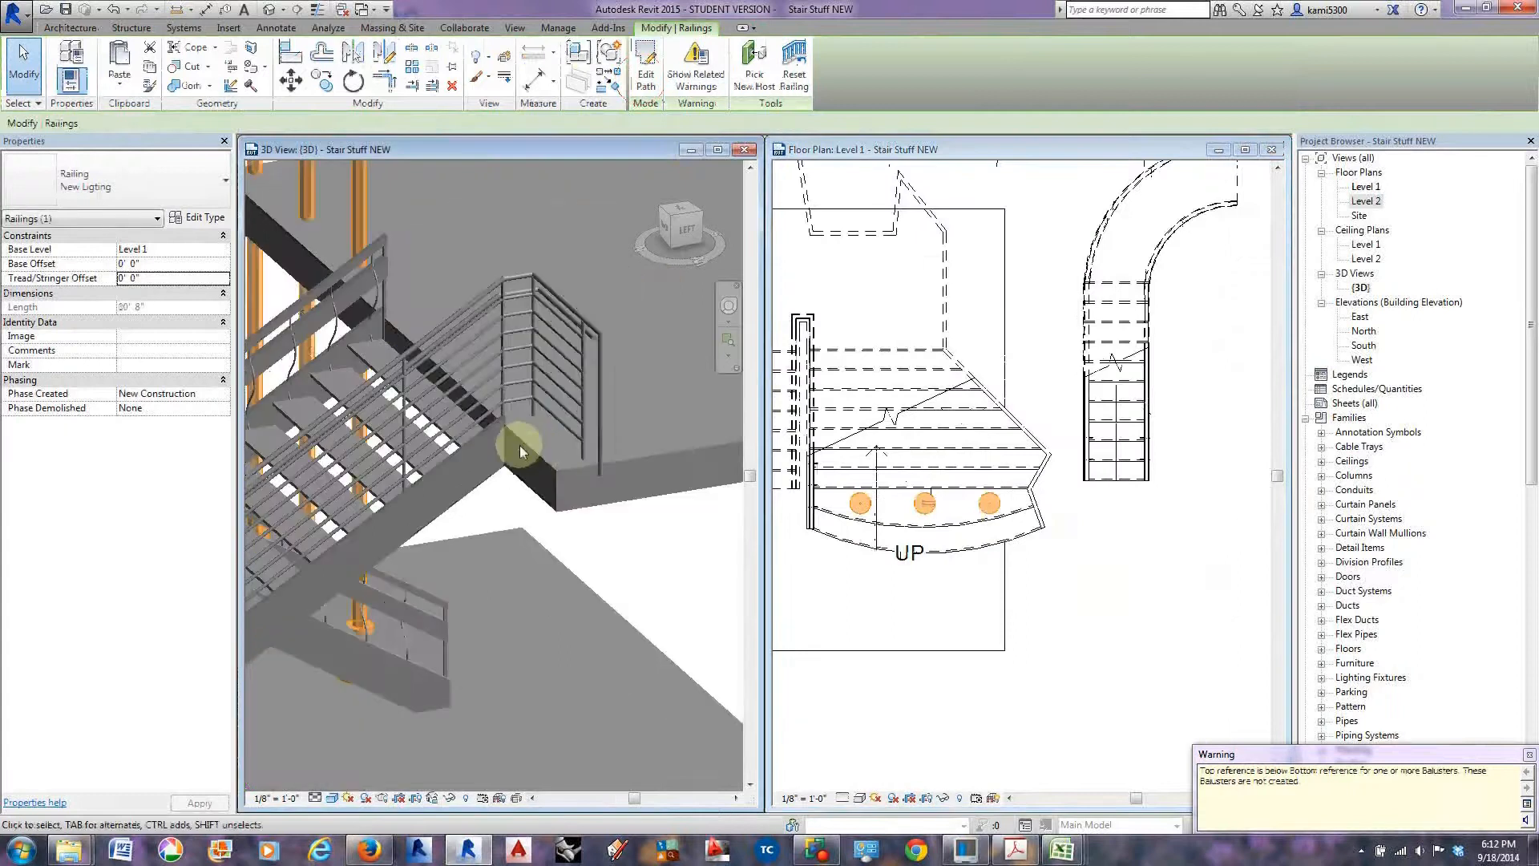
middle_click_drag(485, 359, 604, 495)
left_click(143, 178)
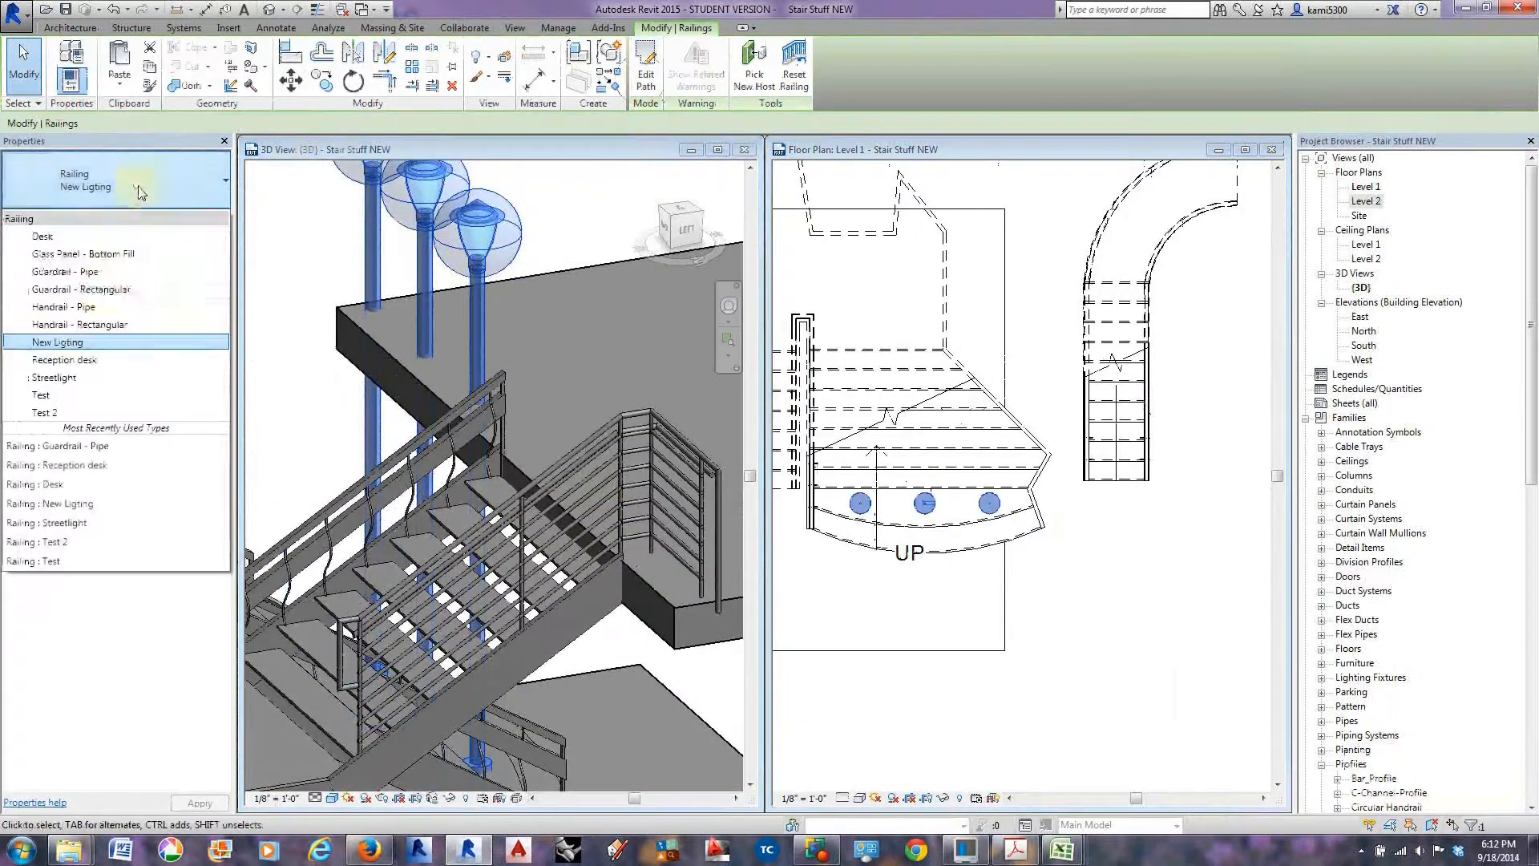
left_click(96, 278)
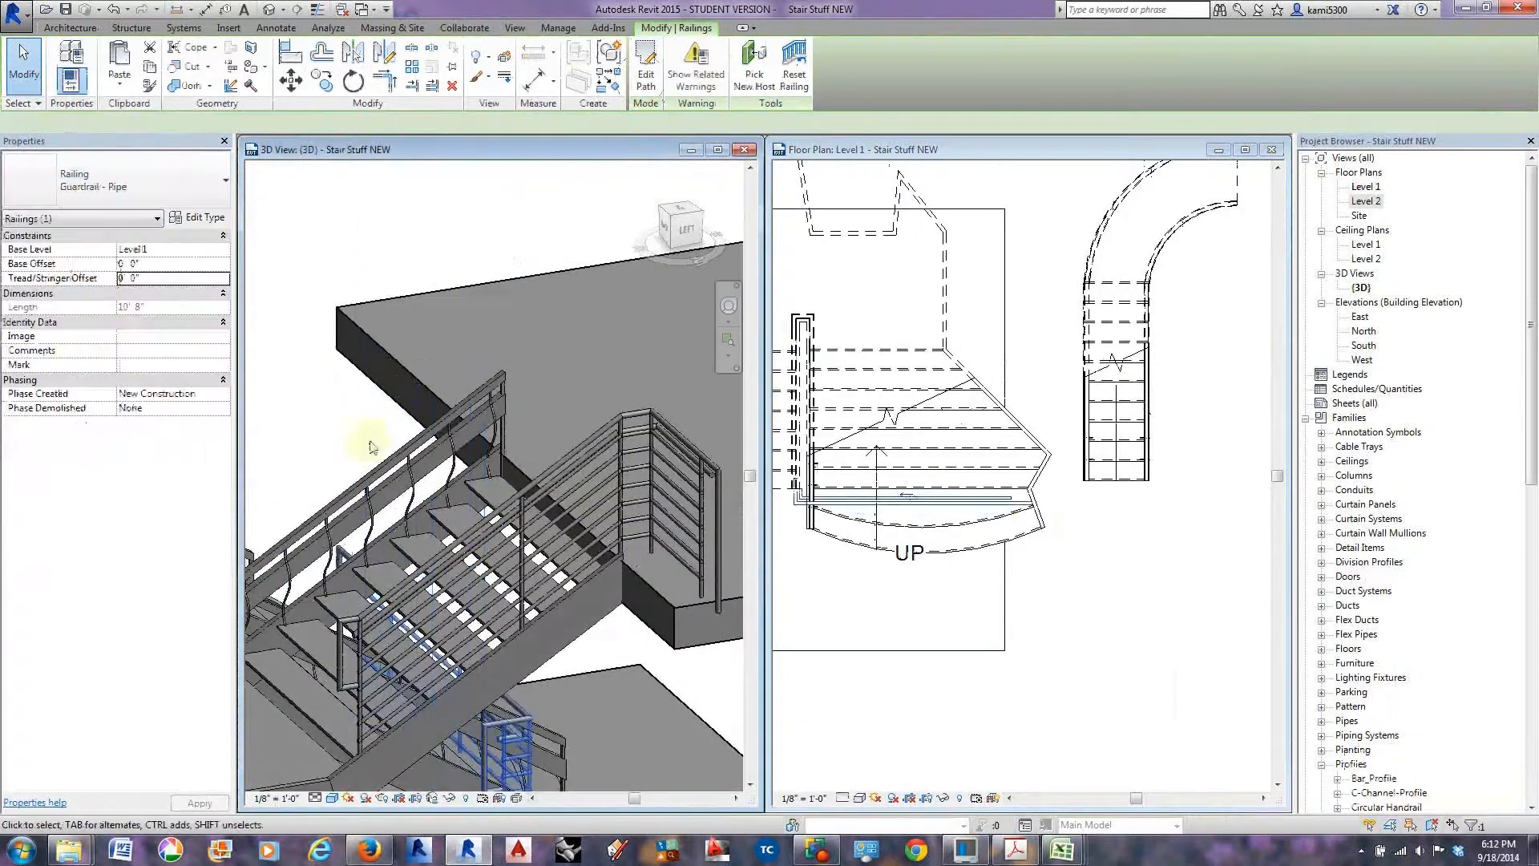
left_click(522, 736)
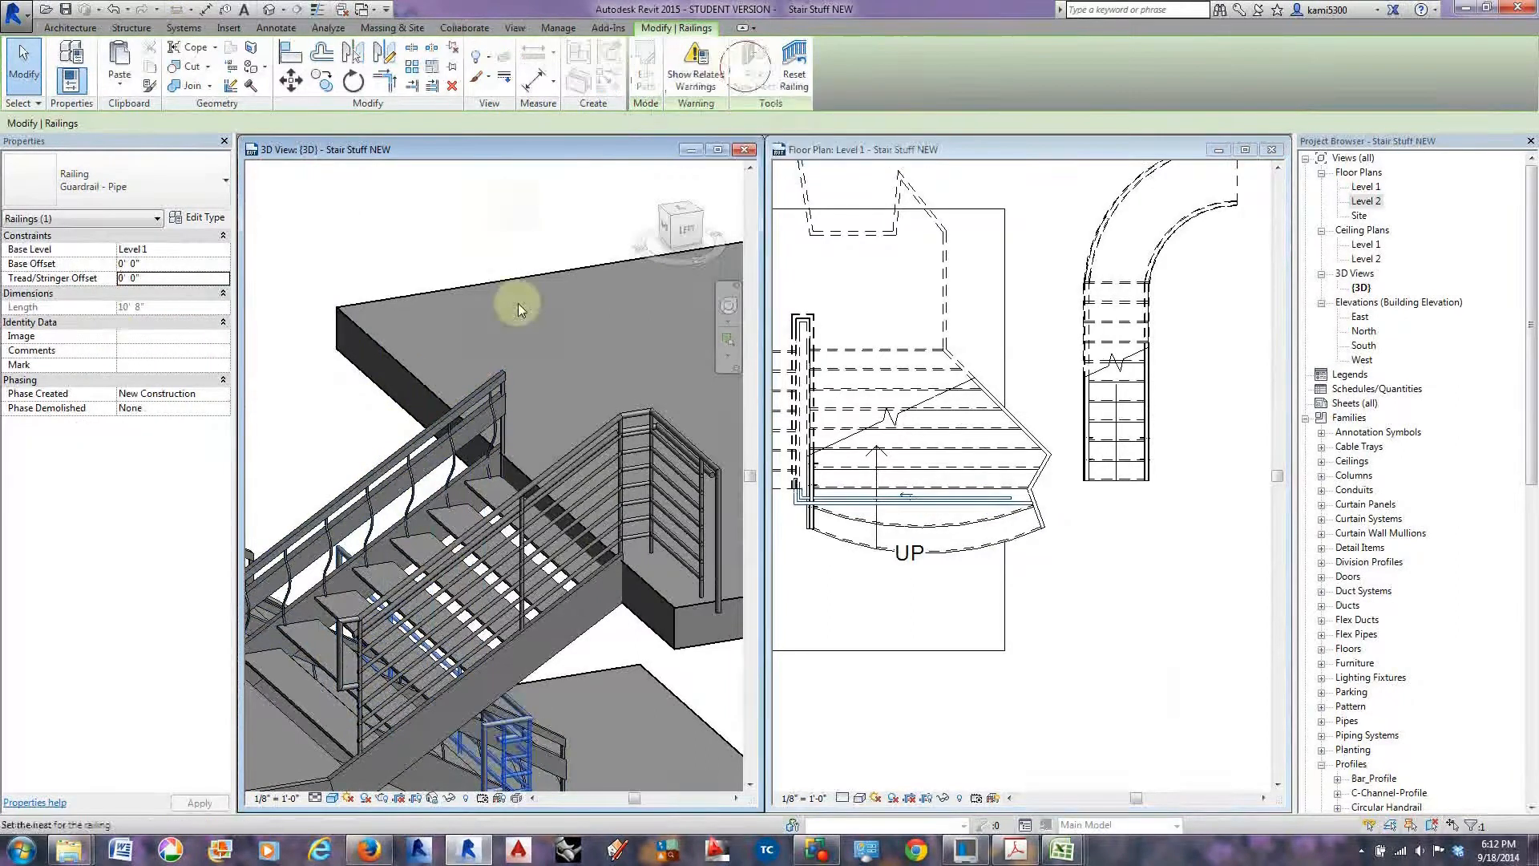
left_click(414, 375)
Change the stair's inner railing to Guardrail - Pipe and check how it meets the upper floor's guardrail.
scroll(492, 441, "down", 1)
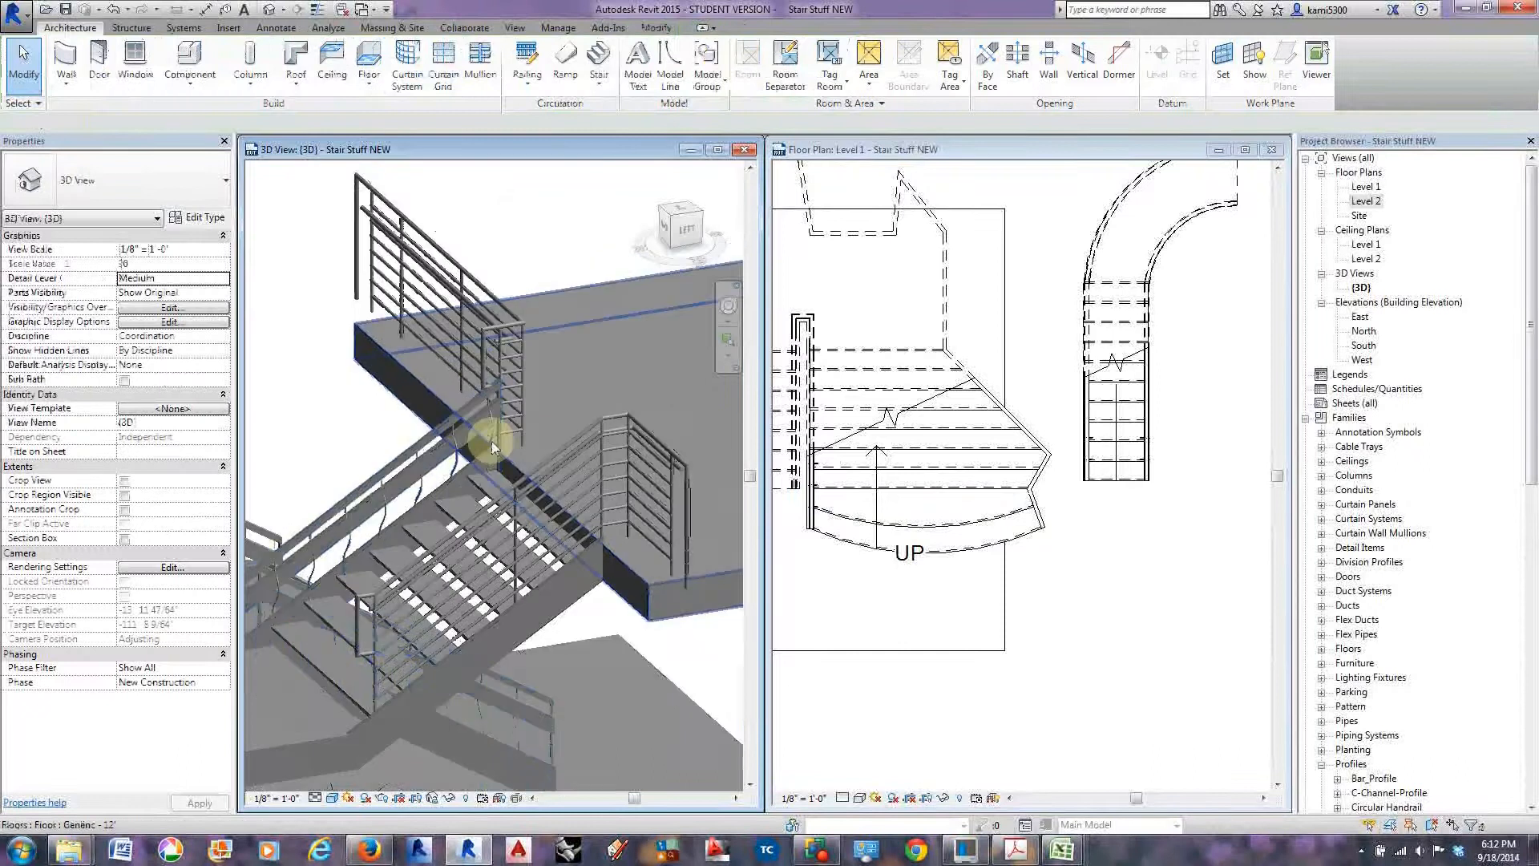
scroll(517, 396, "up", 3)
scroll(601, 457, "up", 3)
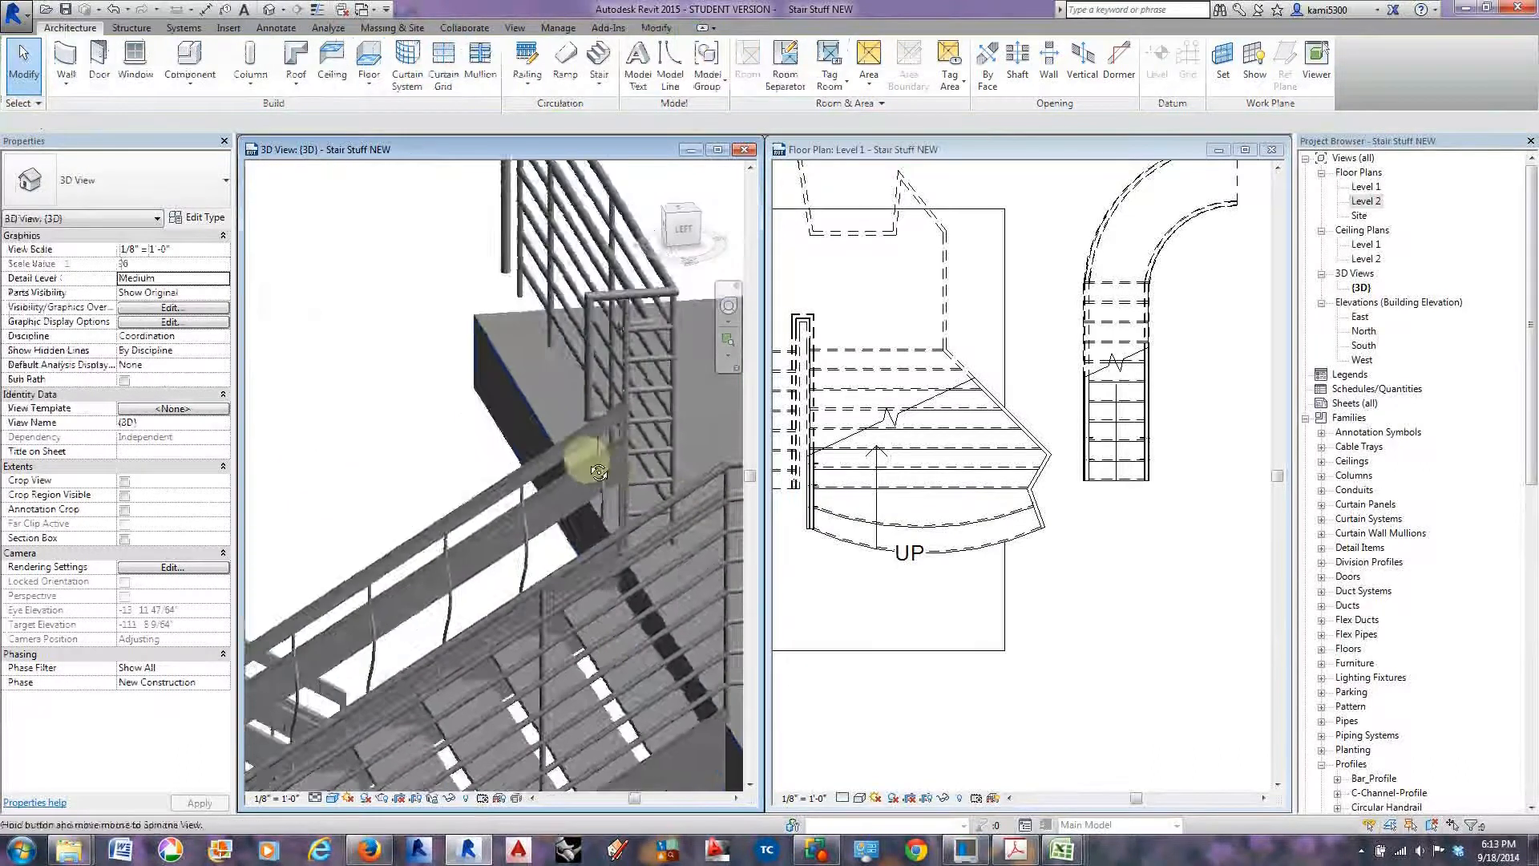
left_click(542, 460)
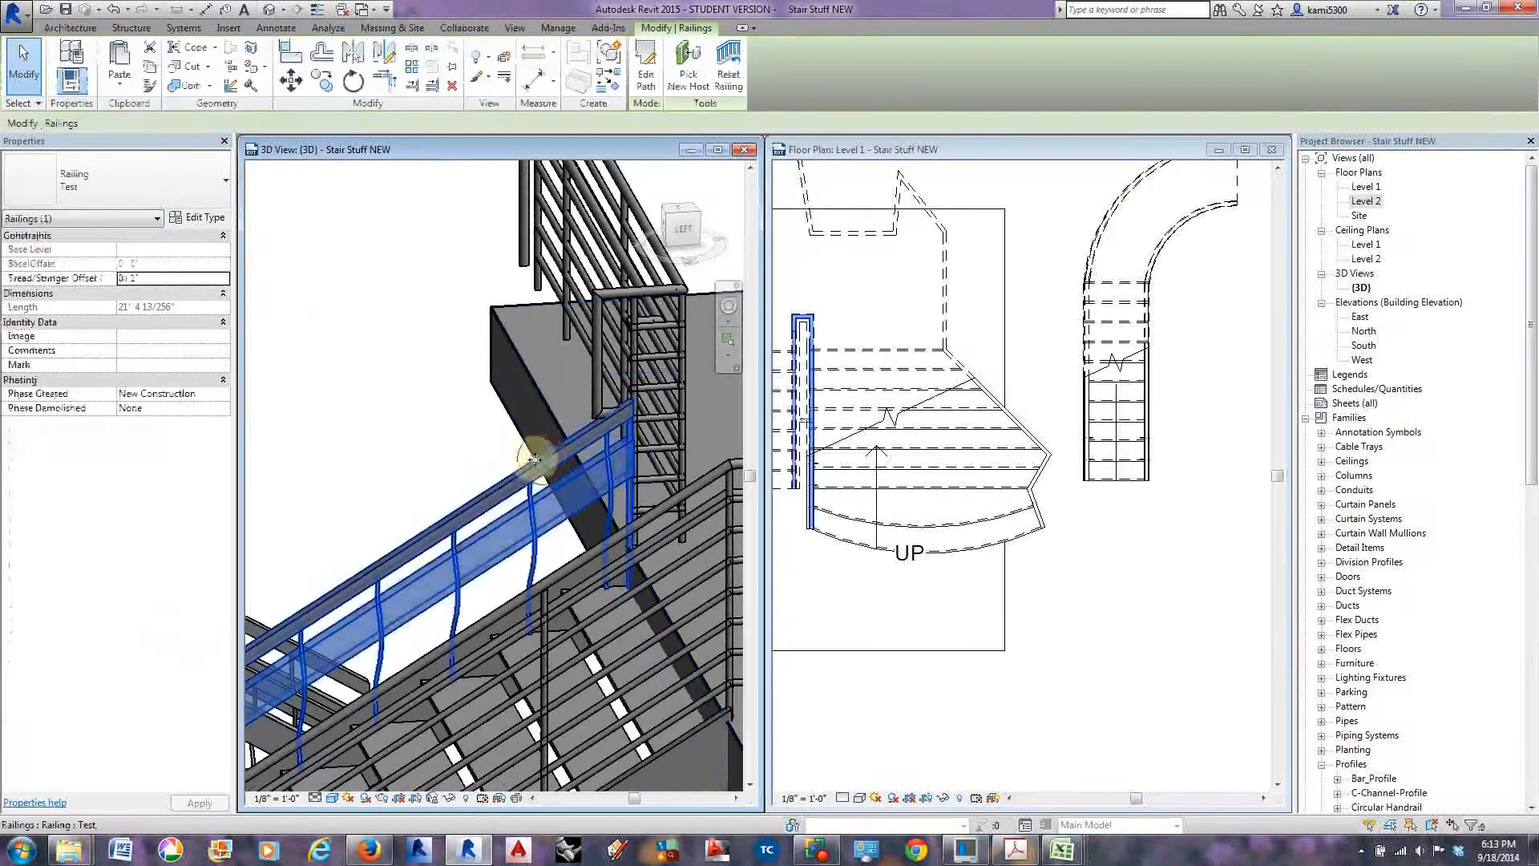
left_click(161, 183)
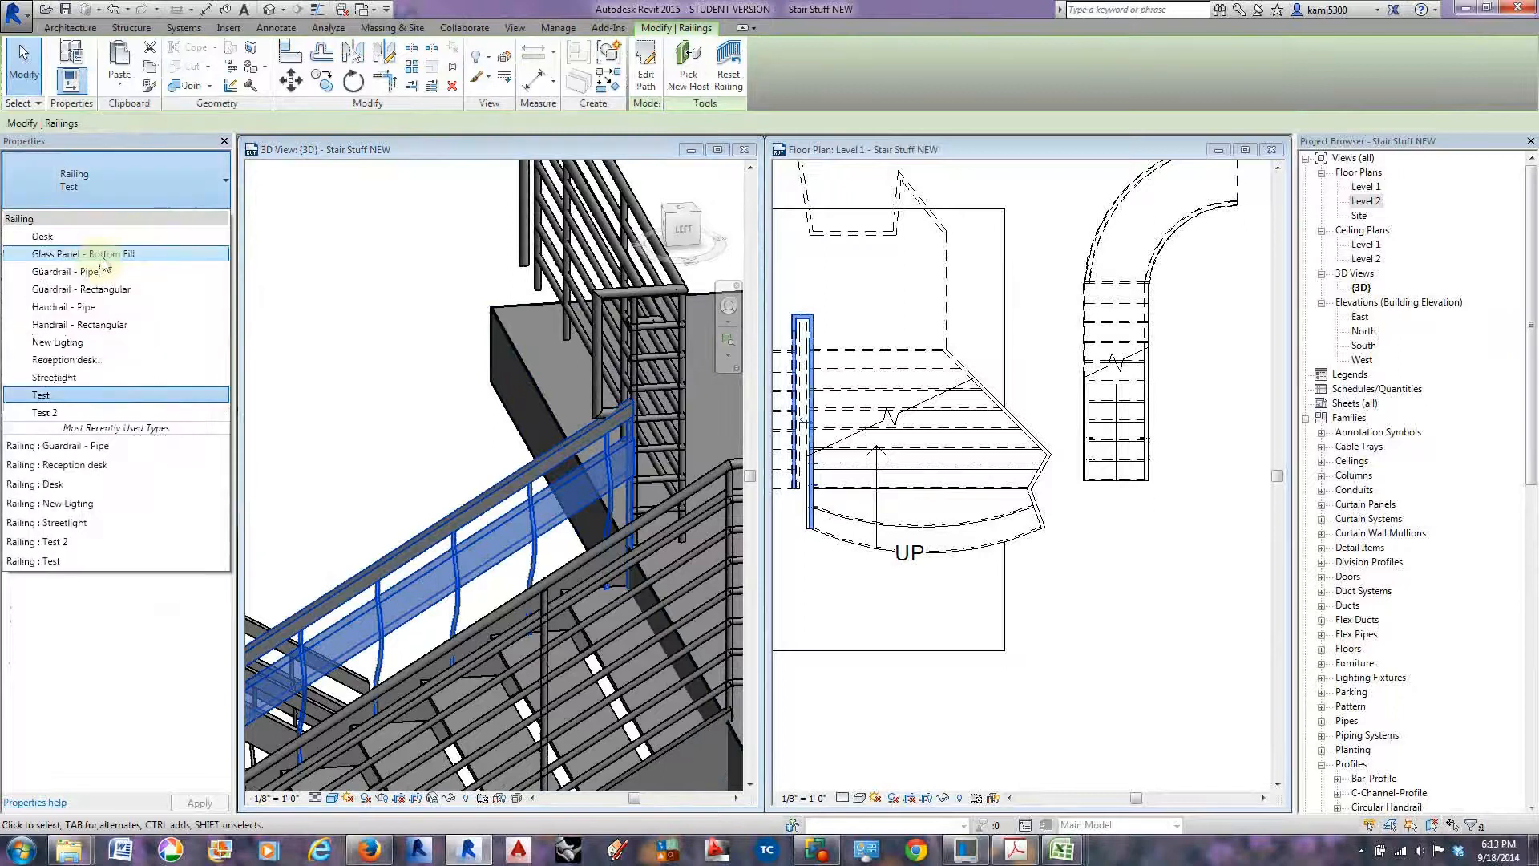
left_click(110, 281)
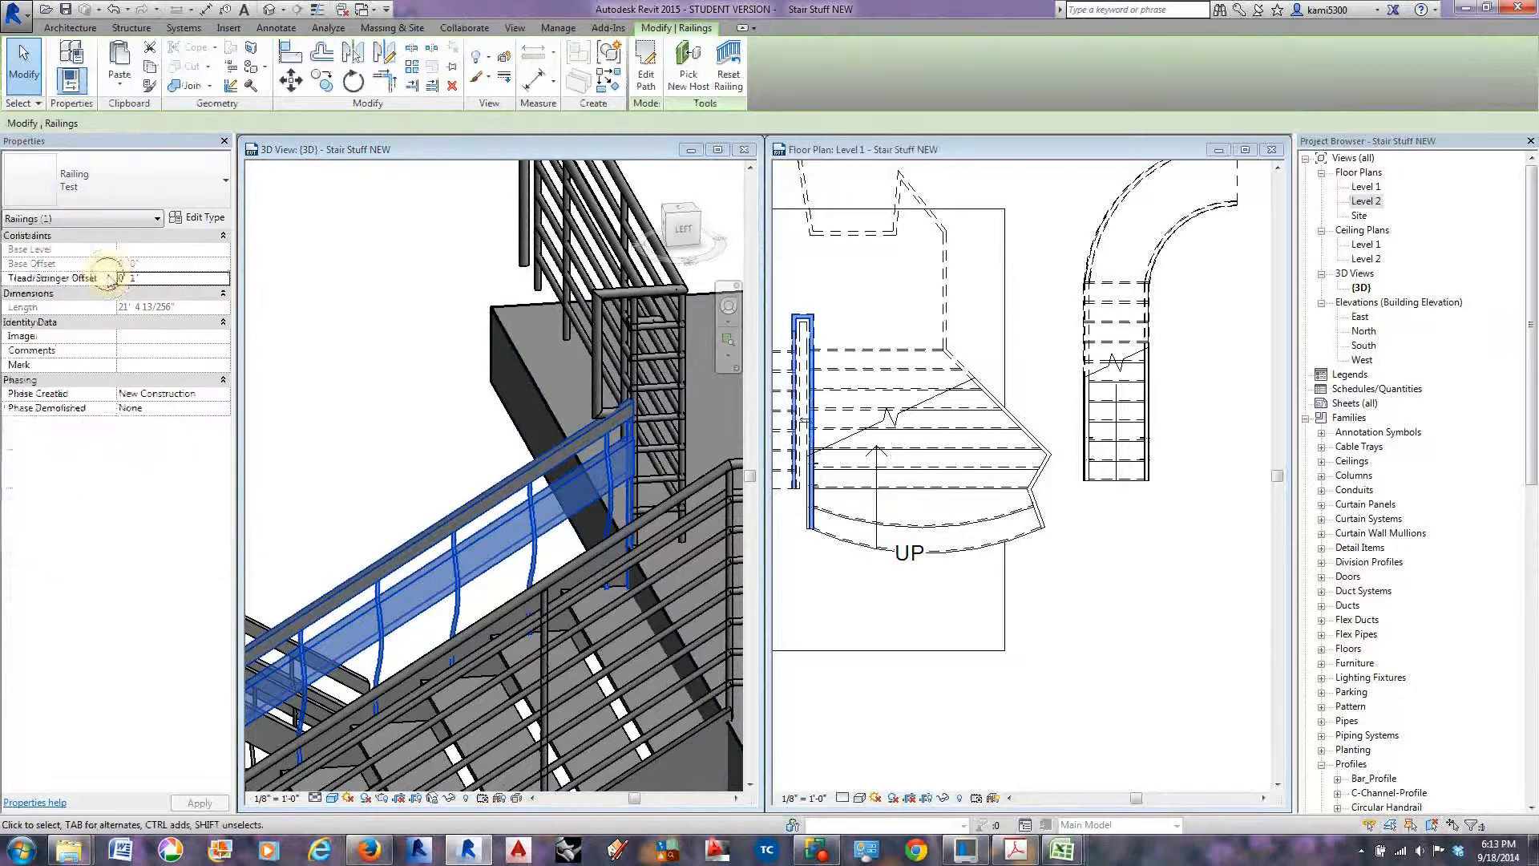
scroll(653, 387, "down", 1)
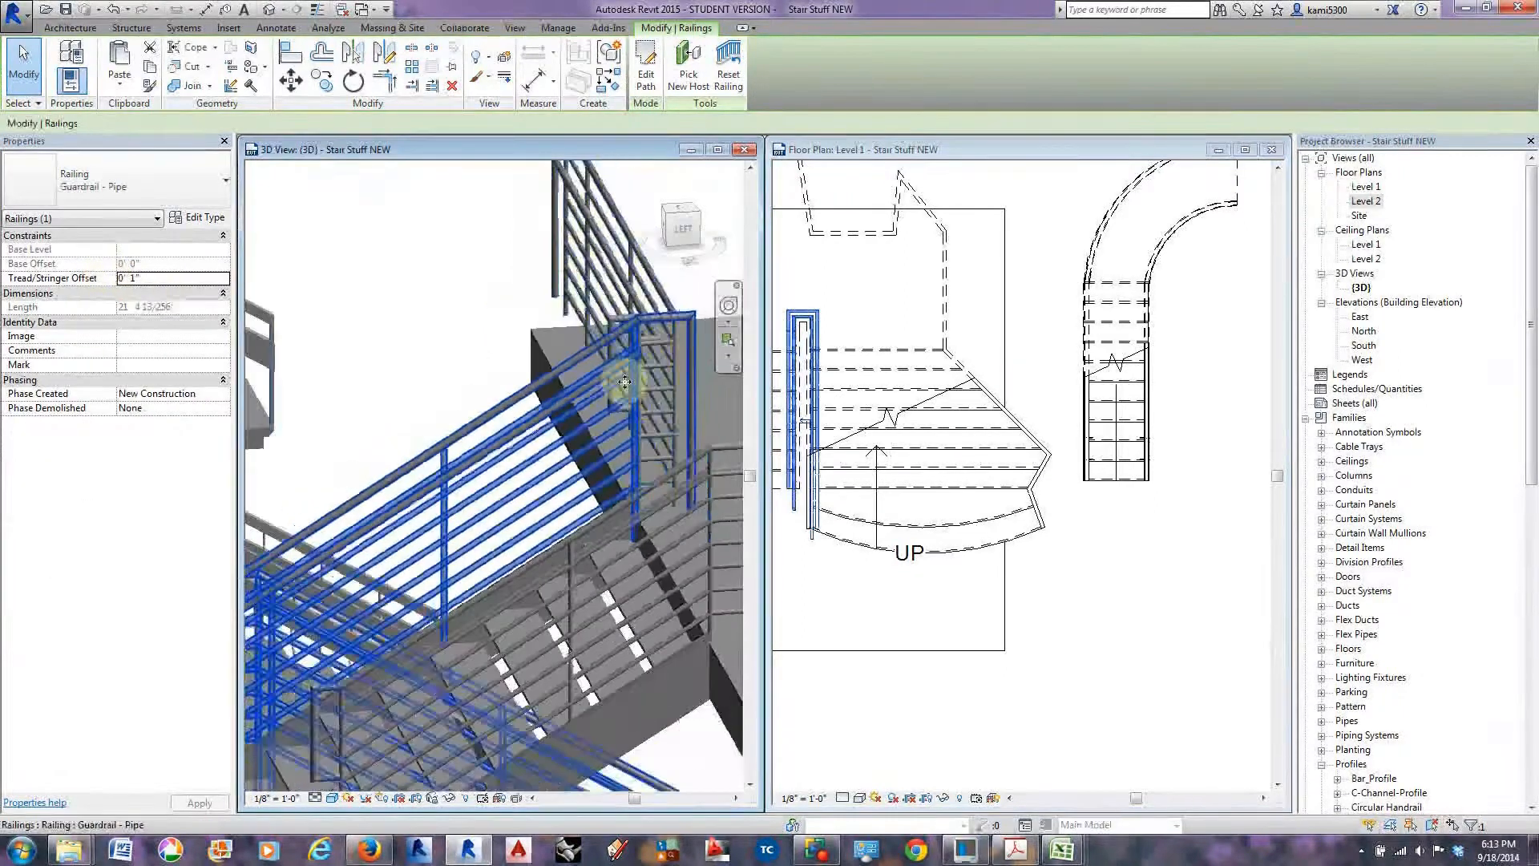
scroll(505, 397, "up", 5)
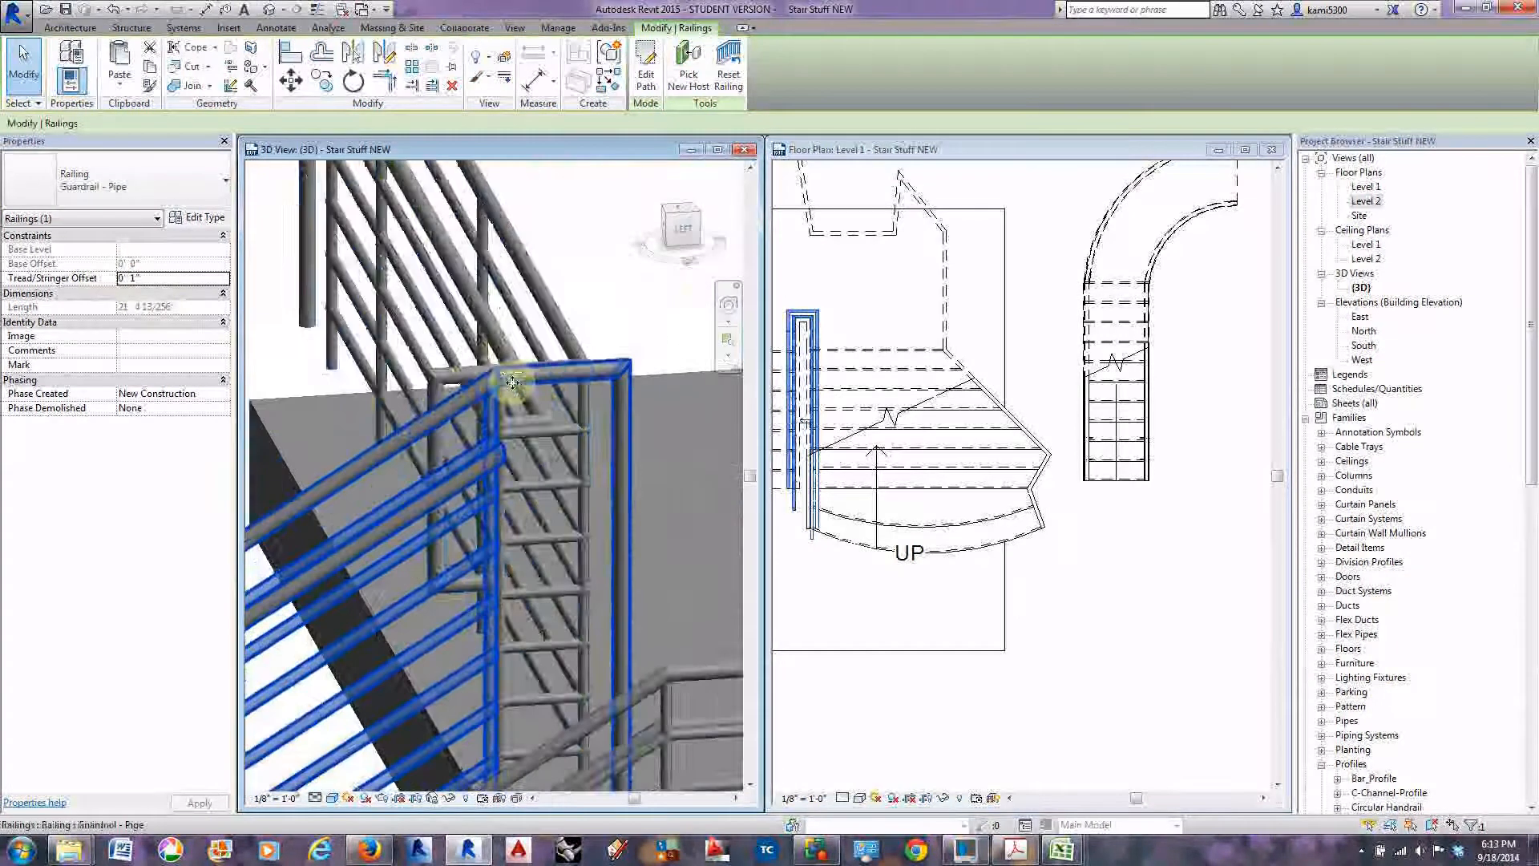
scroll(465, 365, "down", 3)
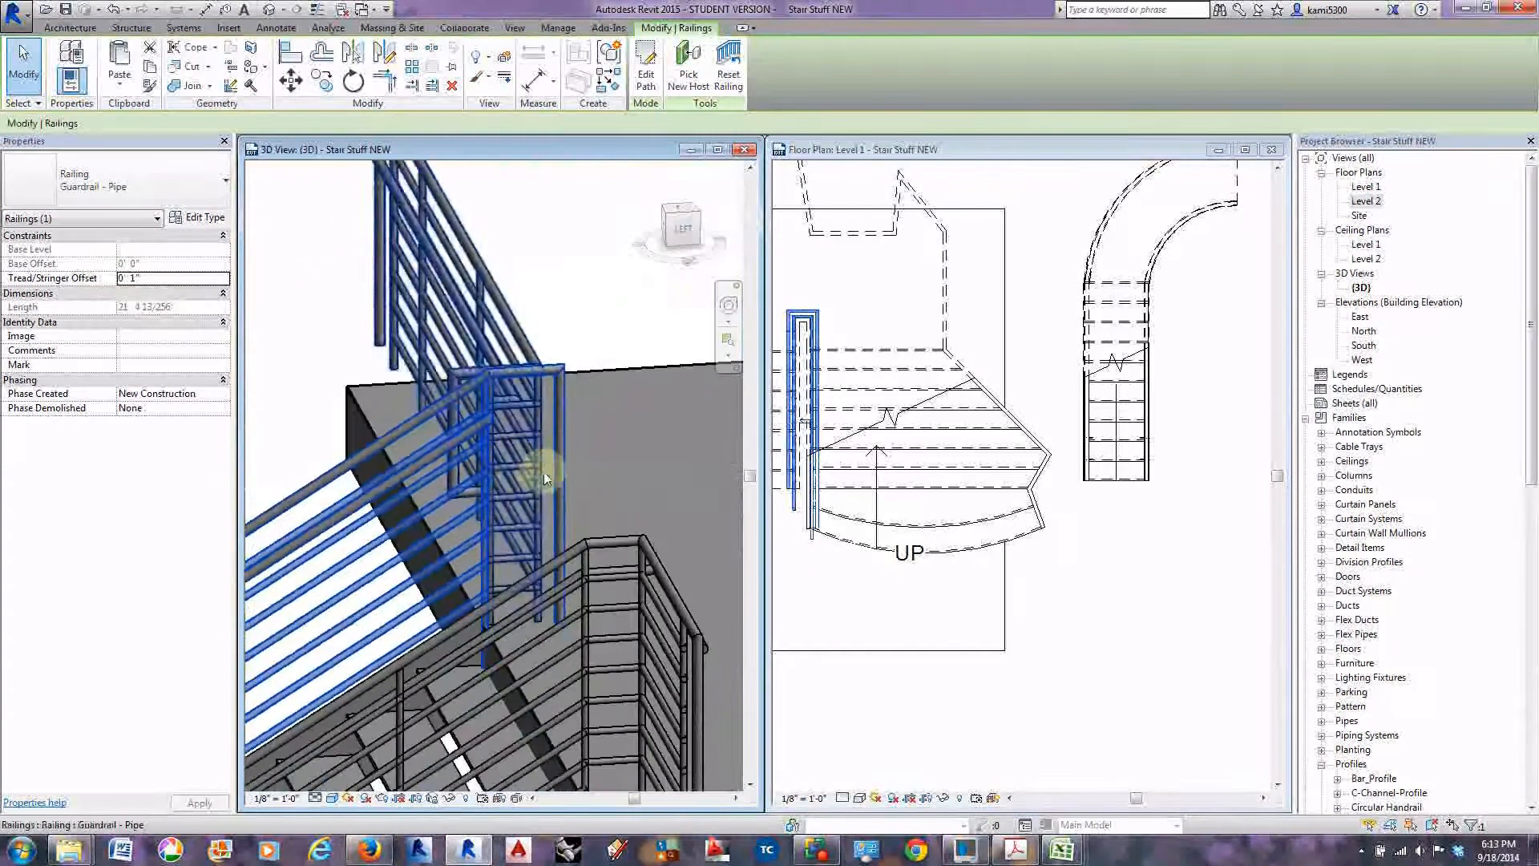
middle_click_drag(550, 481, 543, 385, "shift")
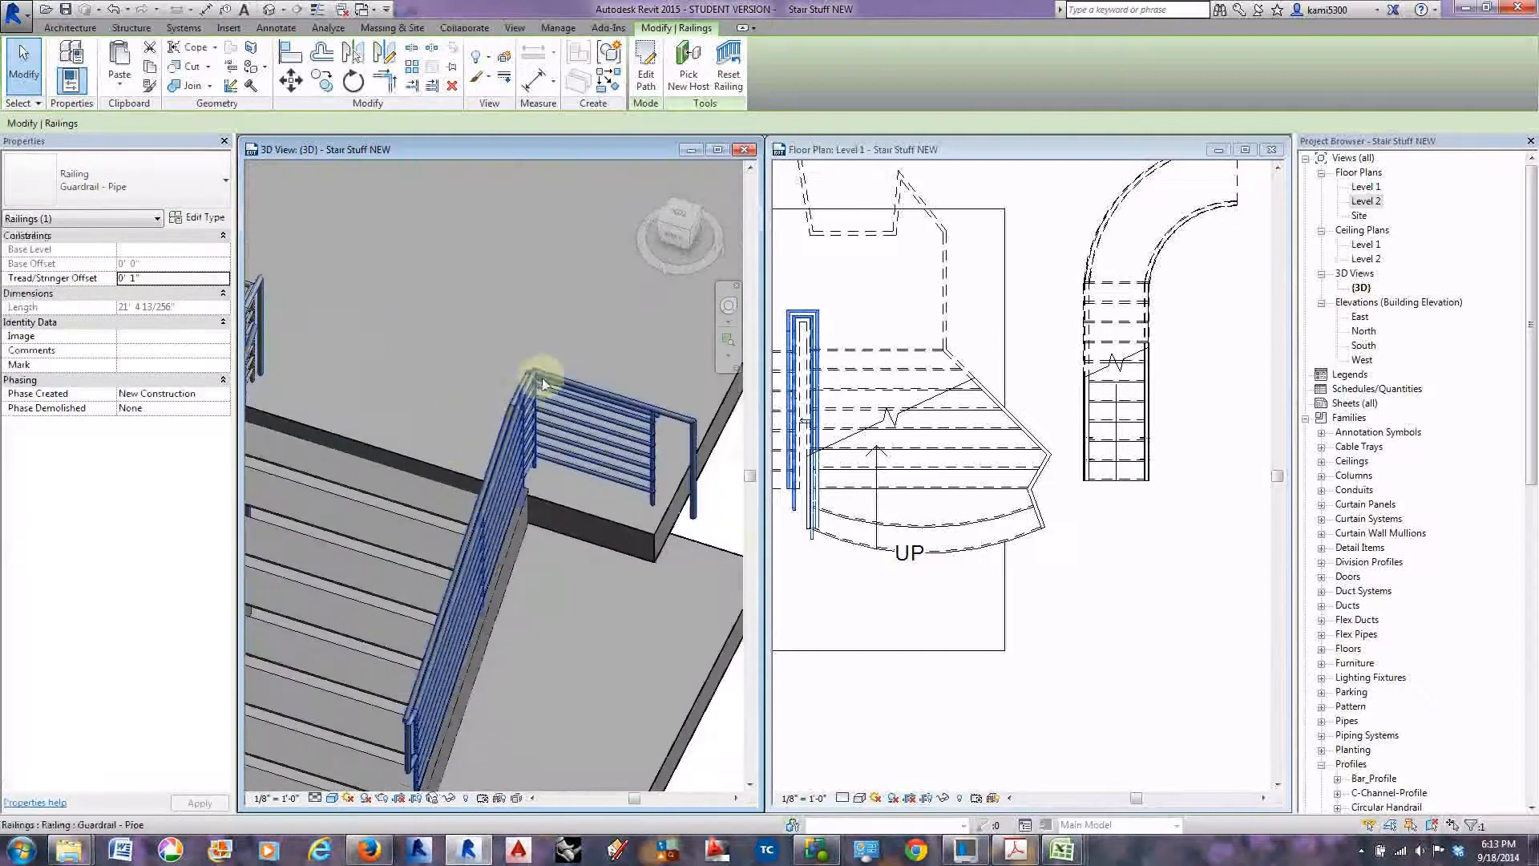
middle_click_drag(491, 454, 464, 433, "shift")
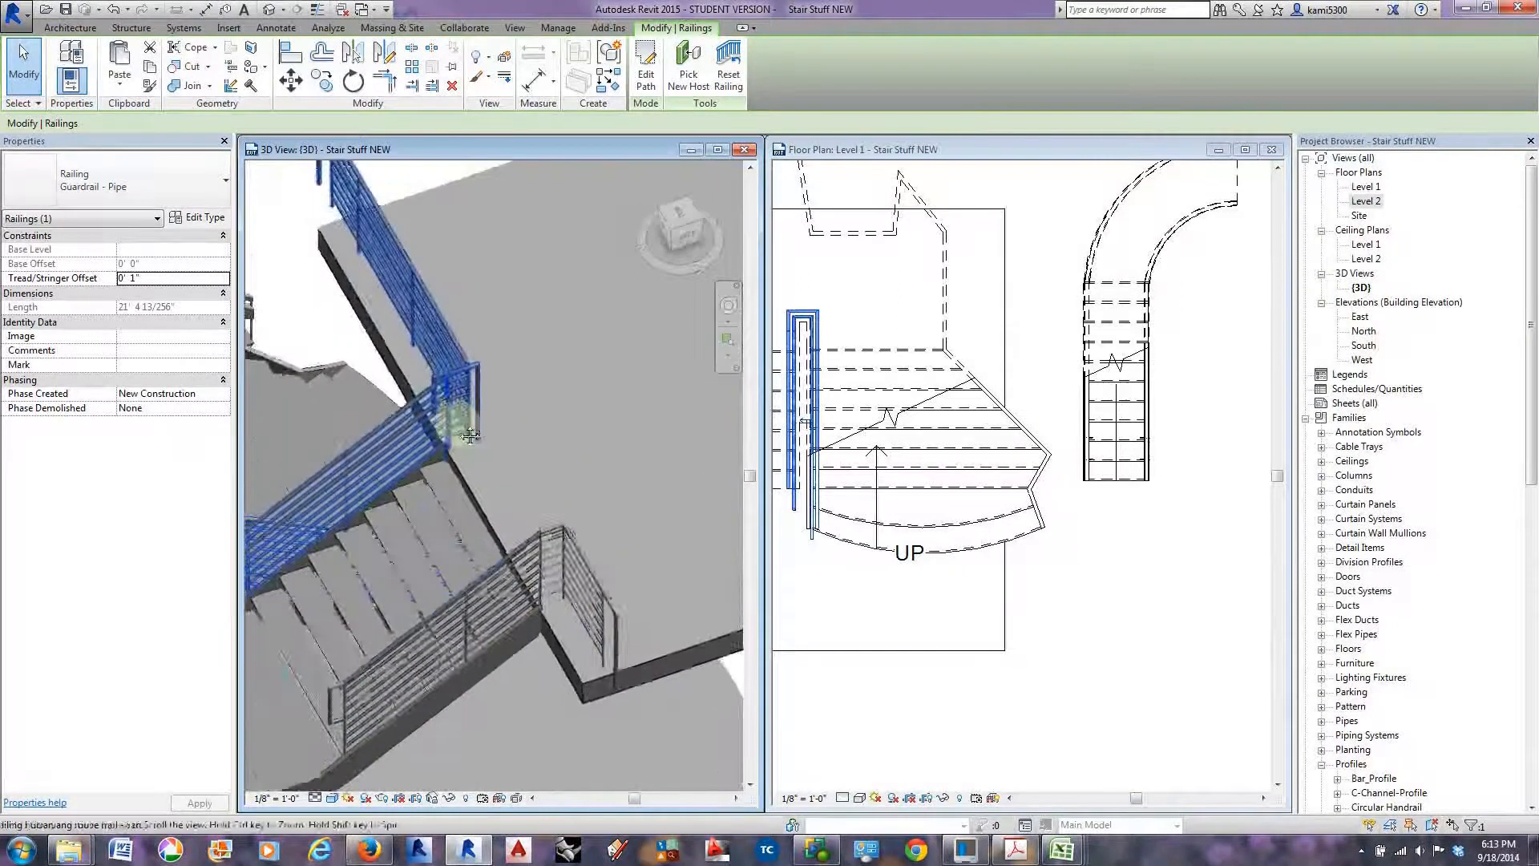
Open the top rail of the outer guardrail at the upper floor for editing as a continuous rail.
scroll(474, 371, "up", 3)
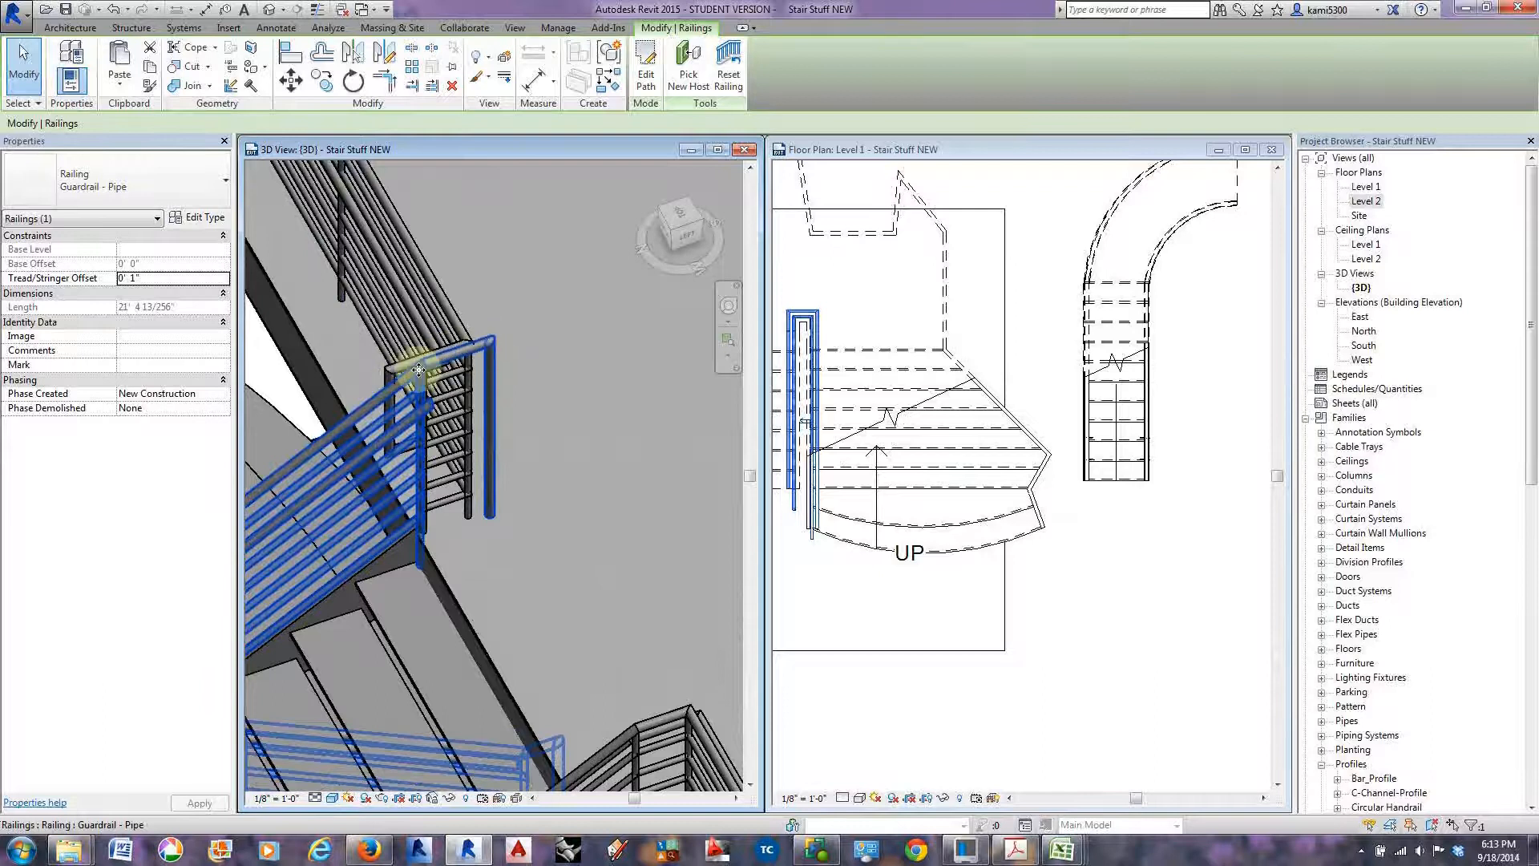
scroll(532, 401, "down", 2)
middle_click_drag(584, 557, 526, 480)
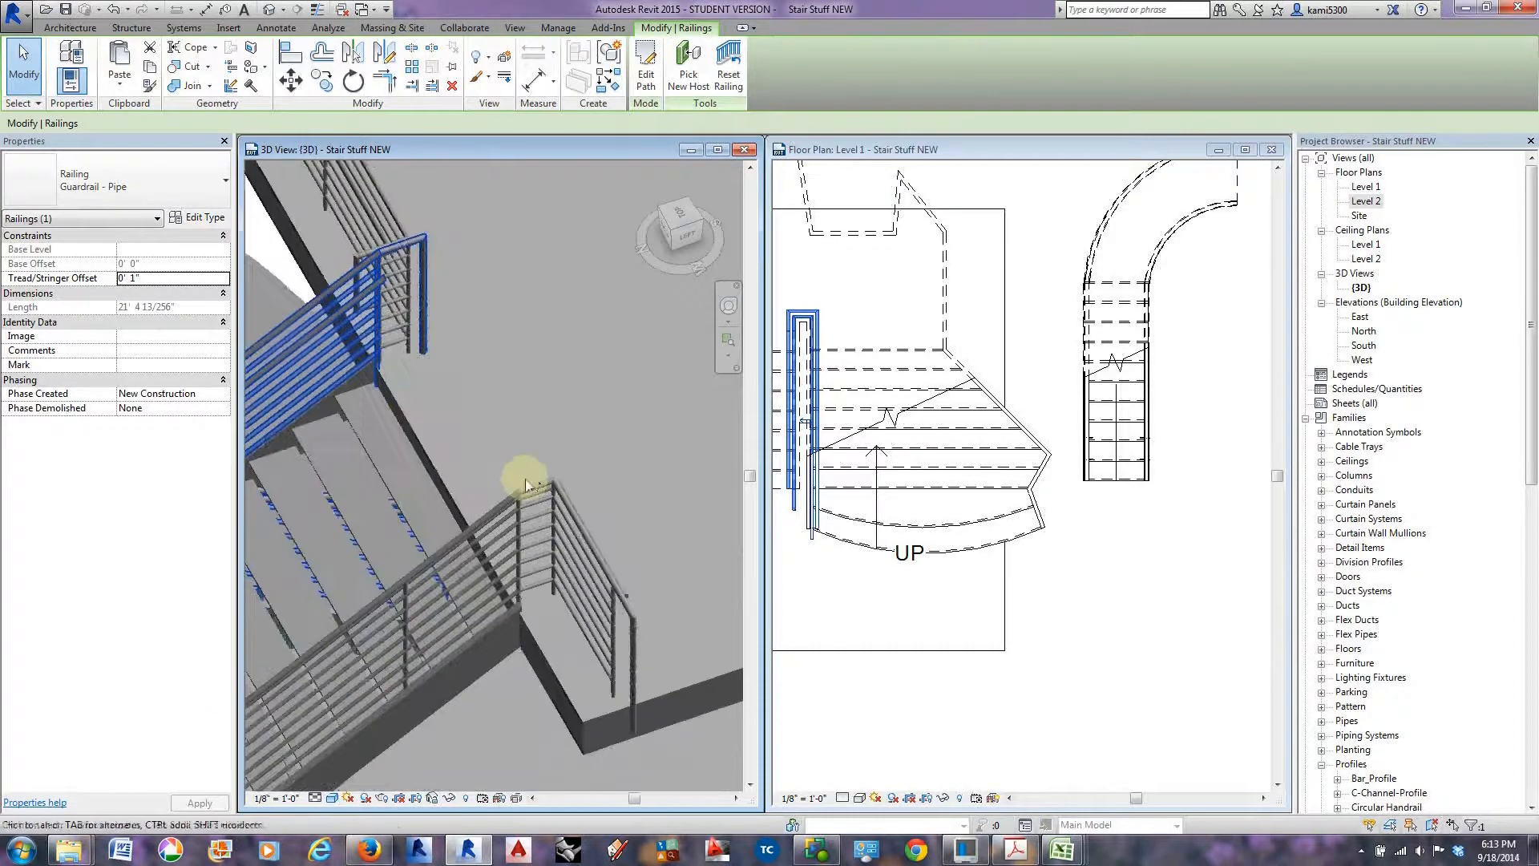
left_click(578, 560)
middle_click_drag(619, 629, 788, 546, "shift")
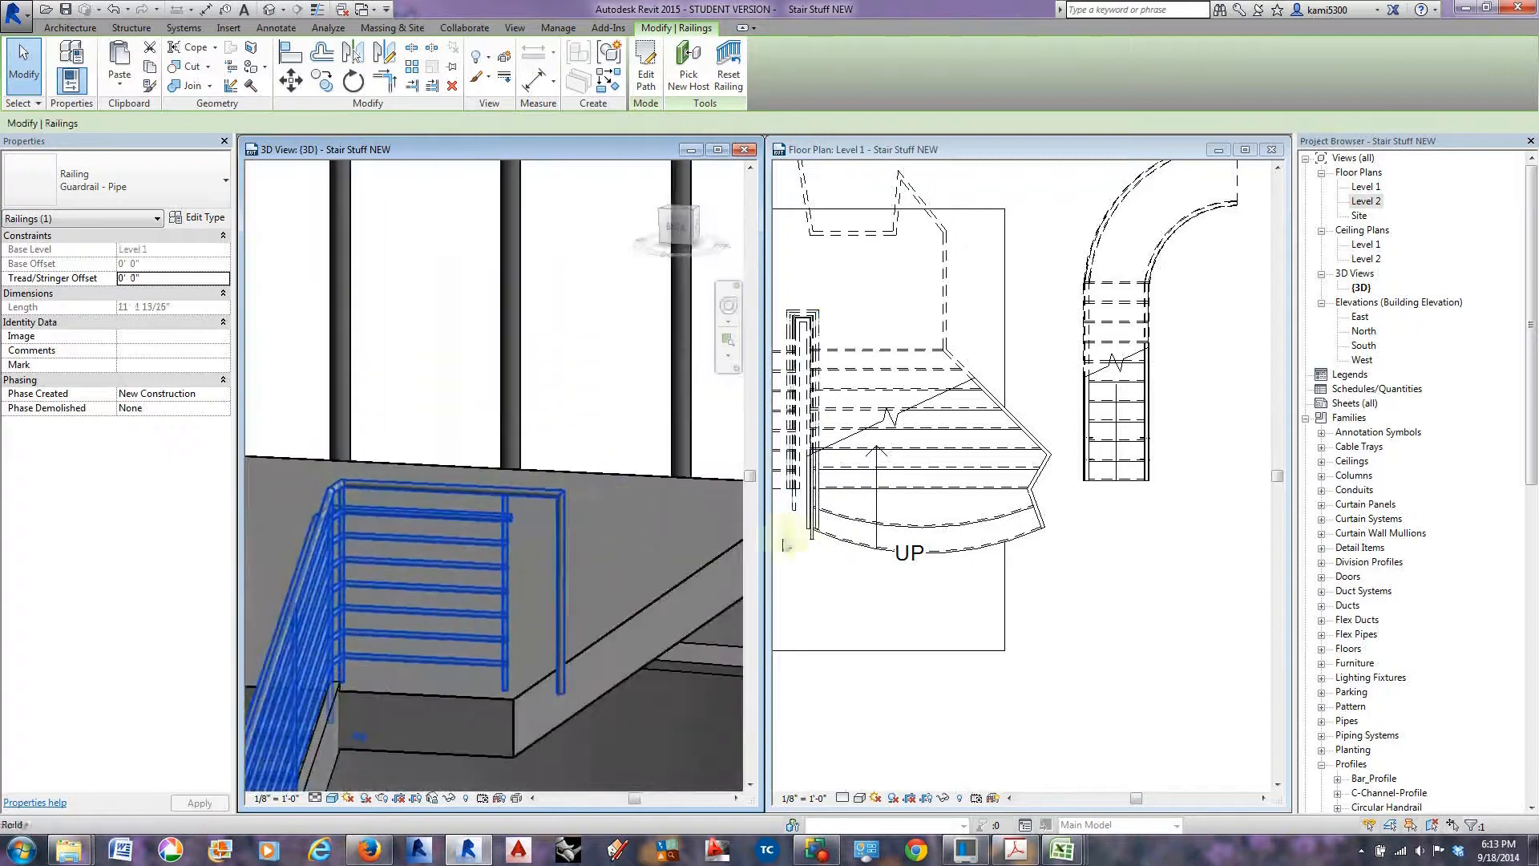
left_click(516, 489)
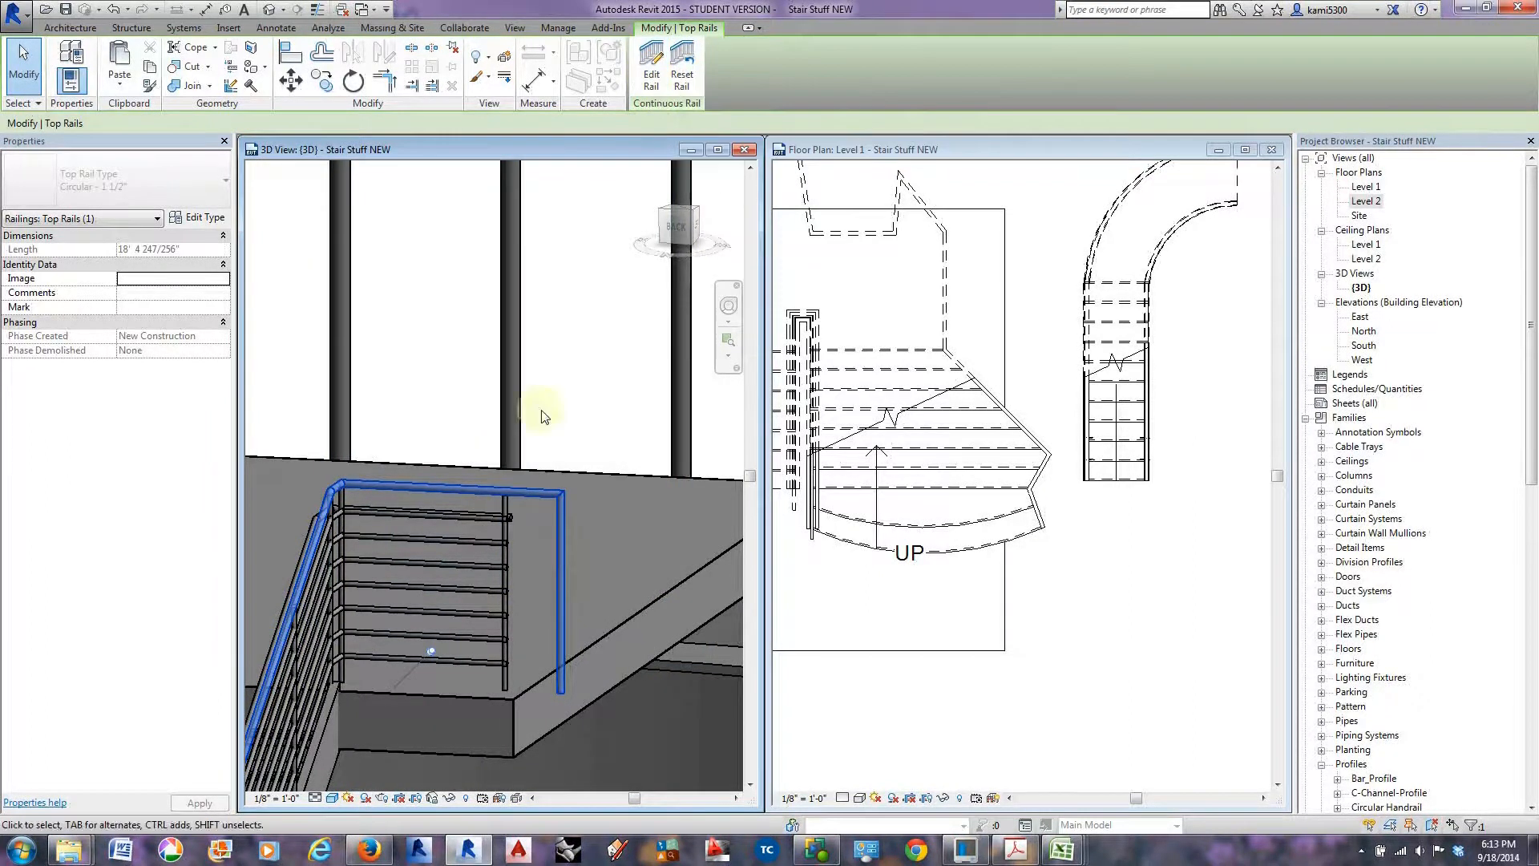
left_click(652, 68)
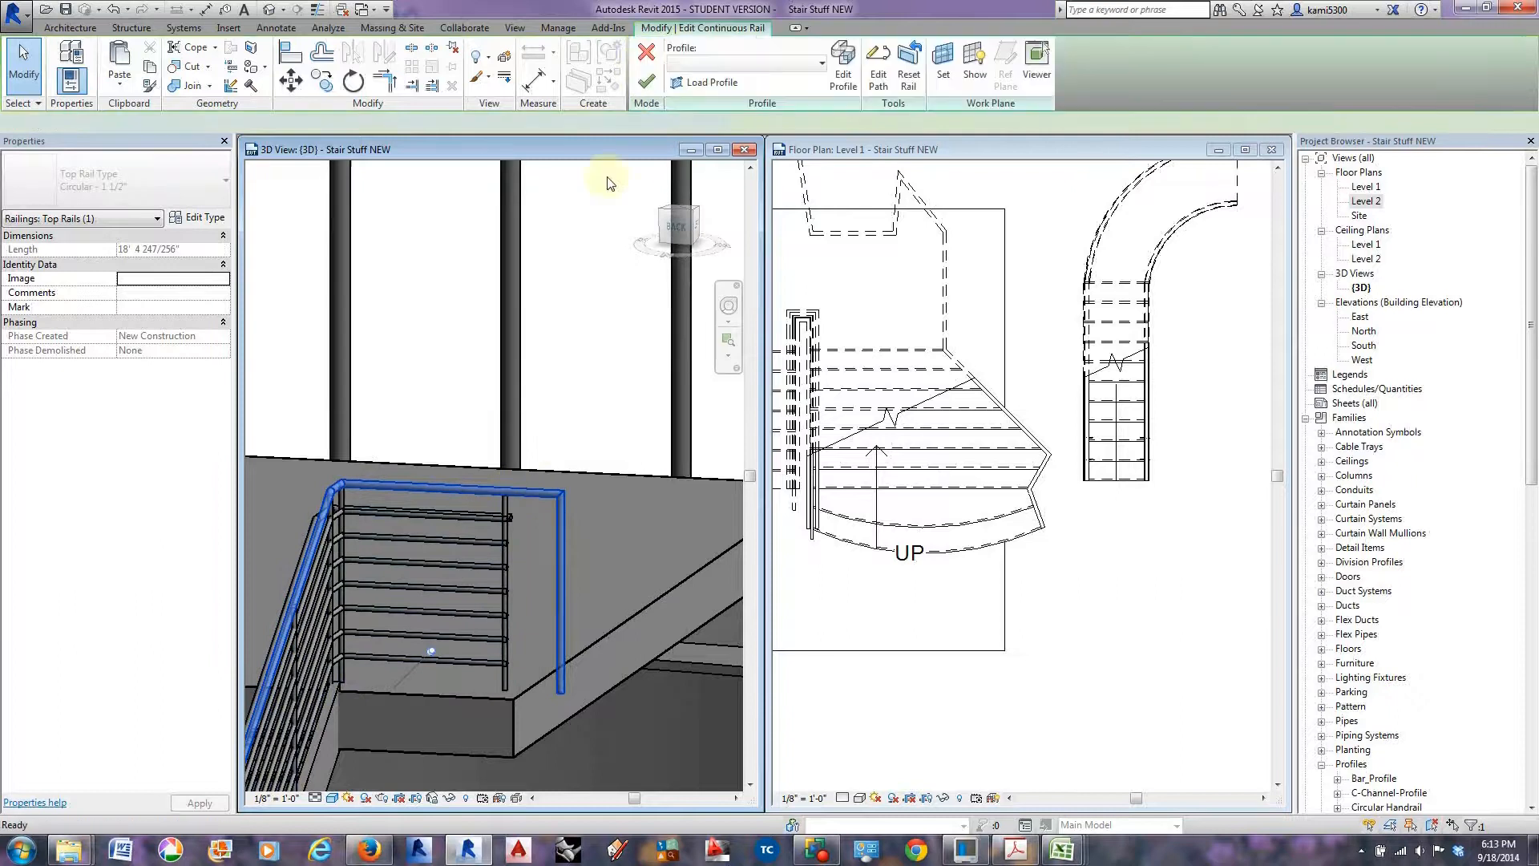
Open the path of the top rail's end extension for editing beside the guardrail's last post.
scroll(522, 537, "up", 1)
middle_click_drag(545, 544, 522, 522)
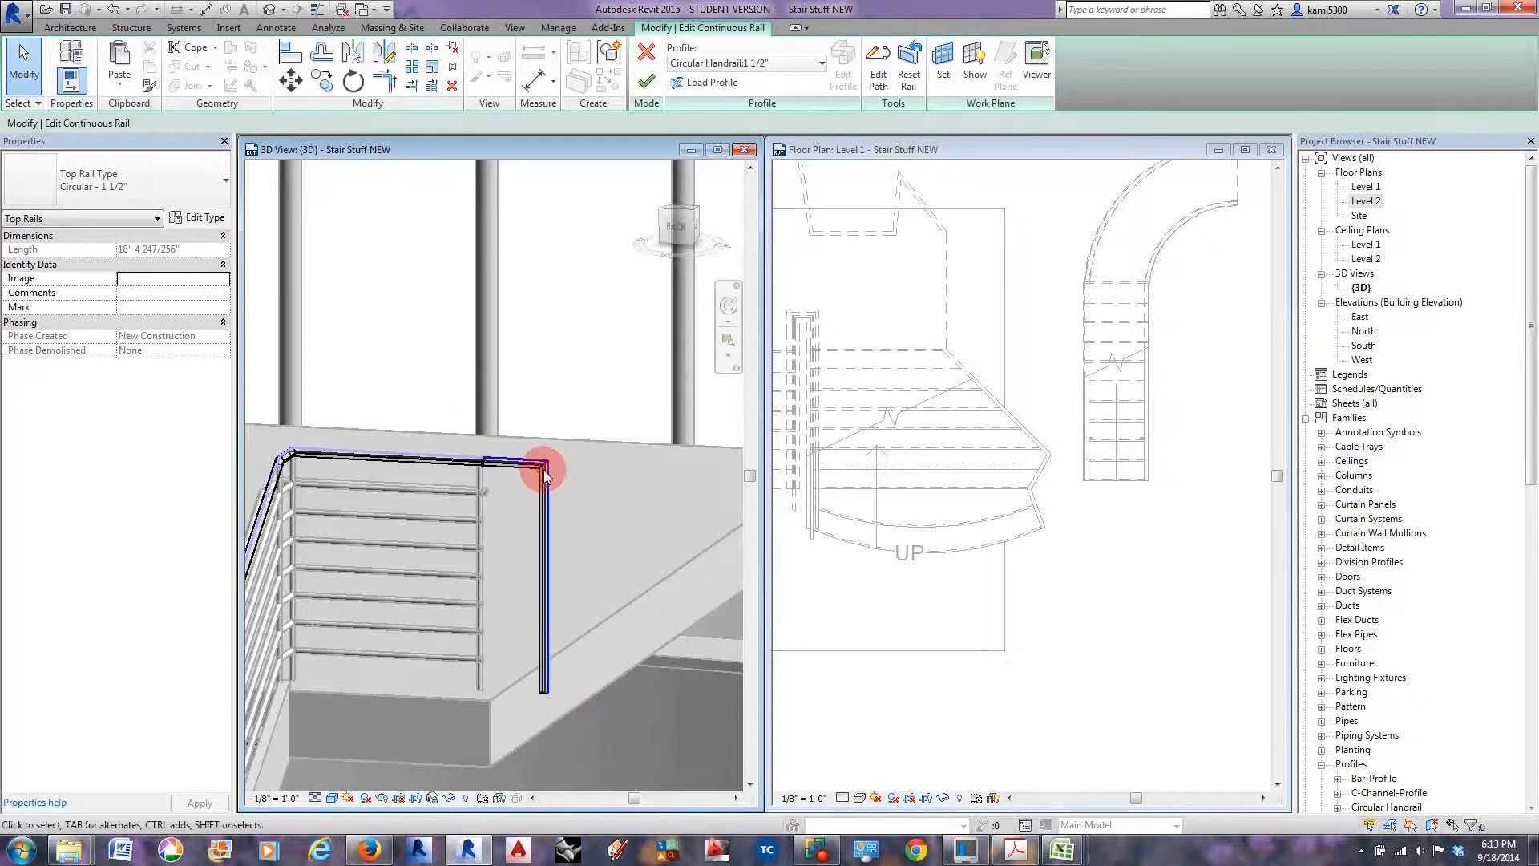
scroll(527, 458, "down", 2)
scroll(511, 484, "up", 4)
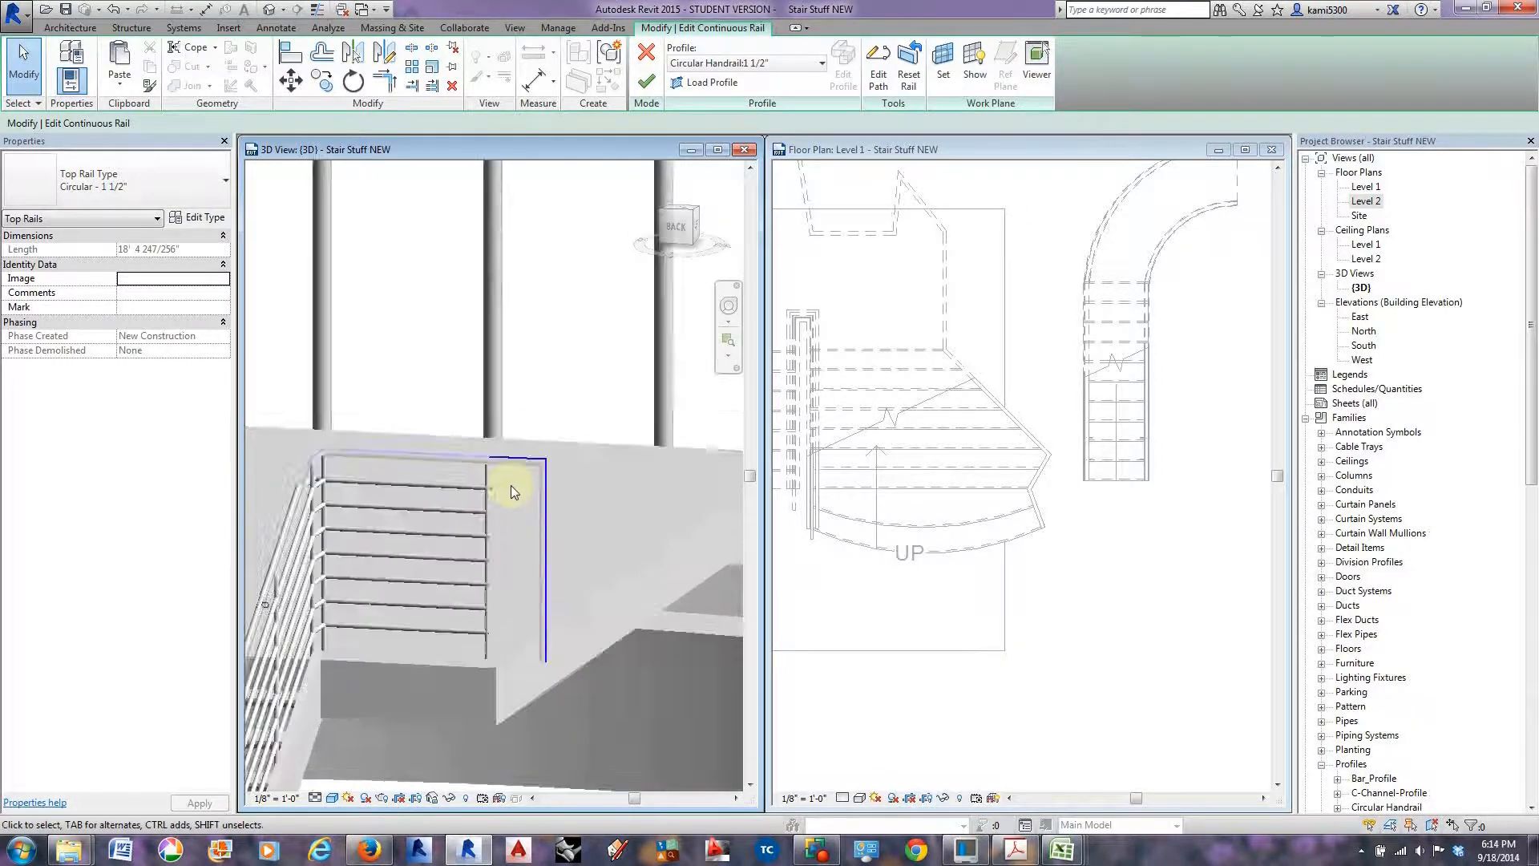
left_click(517, 435)
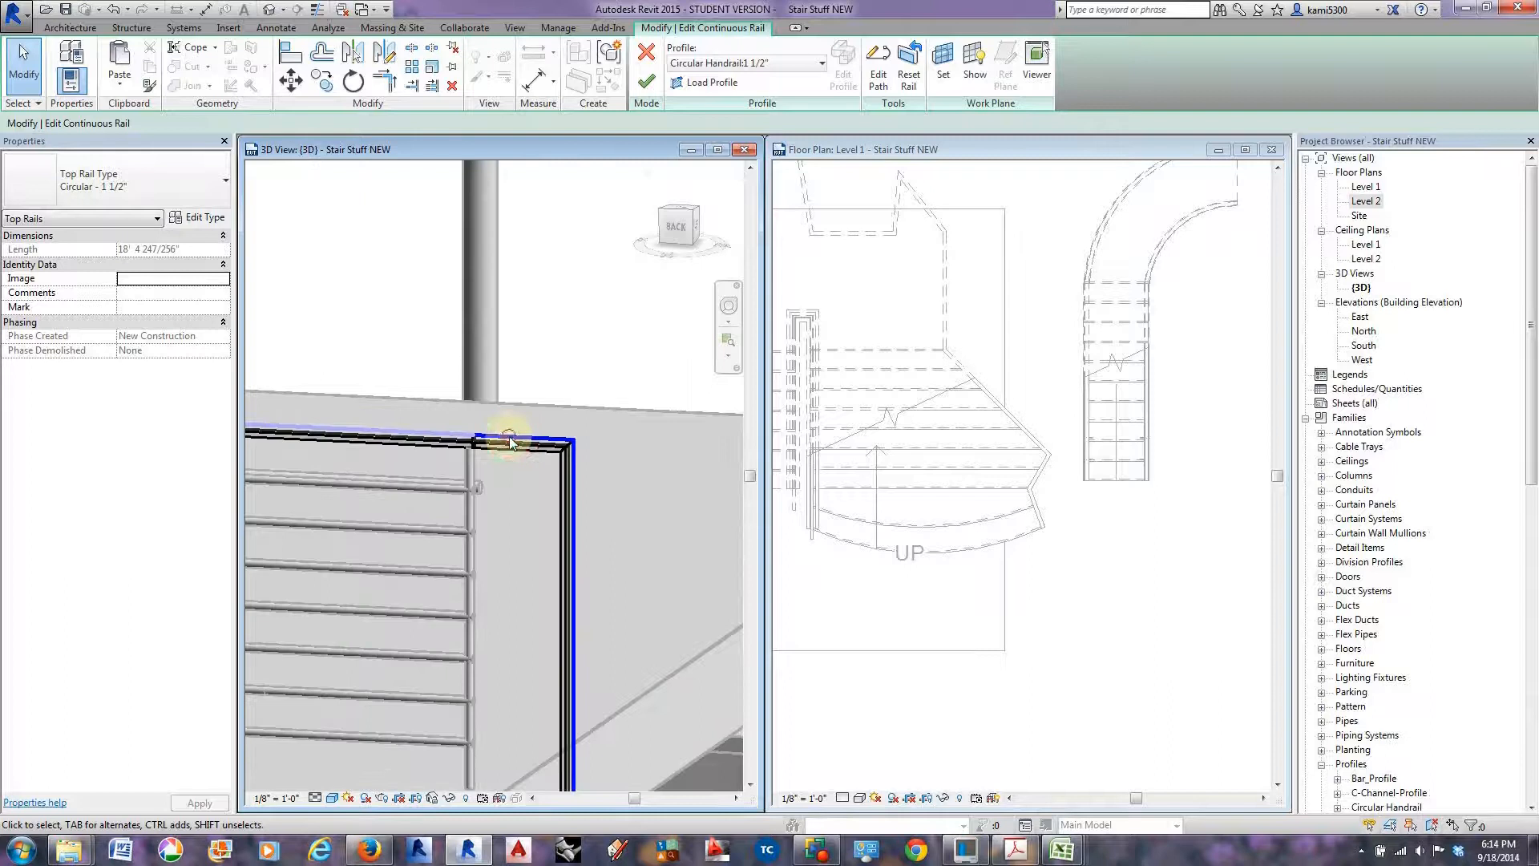
left_click(879, 68)
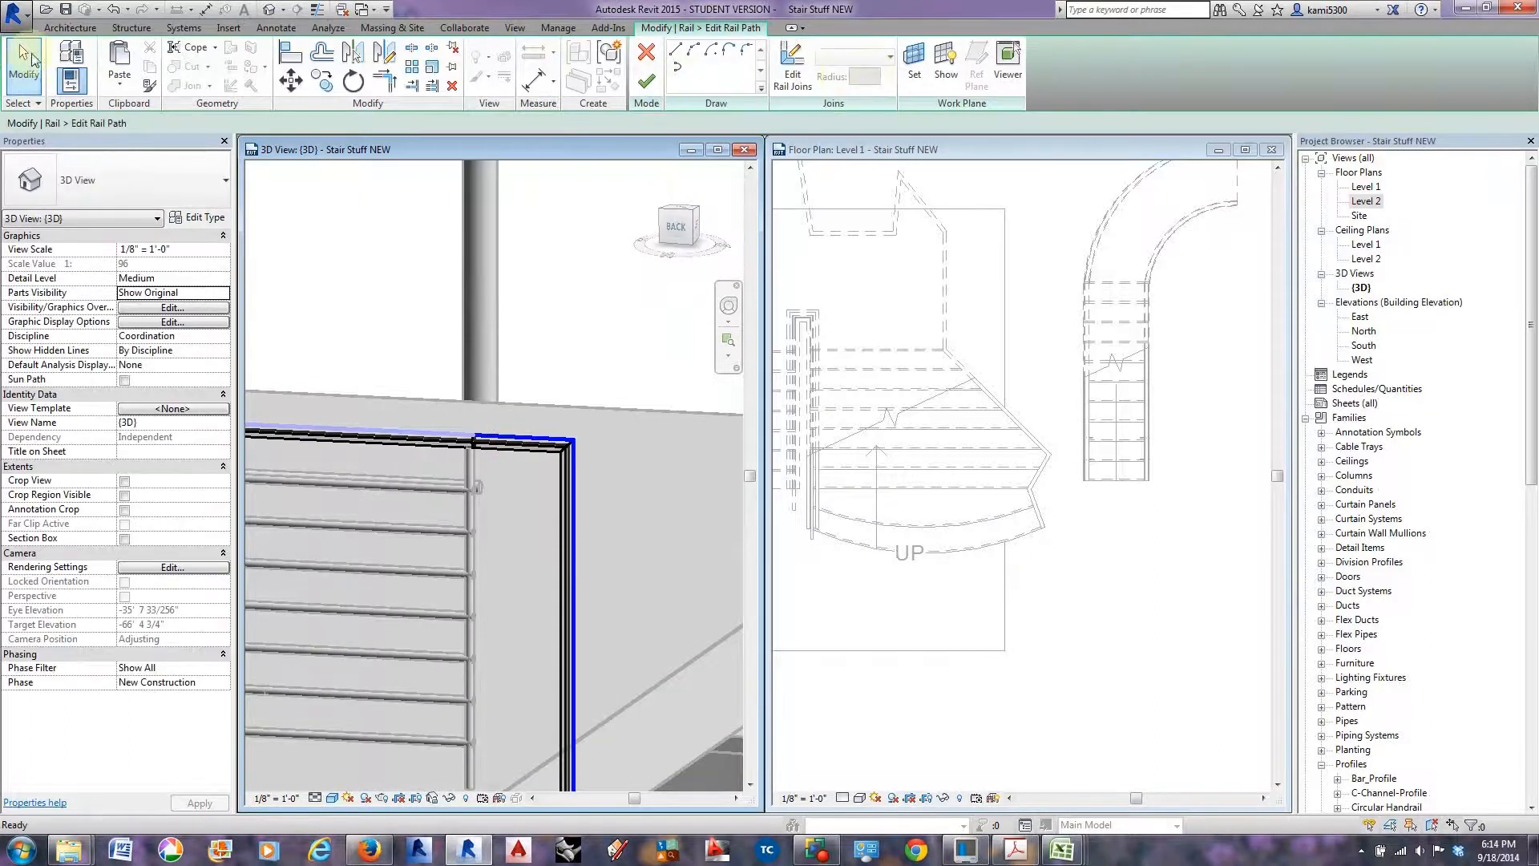
left_click(646, 54)
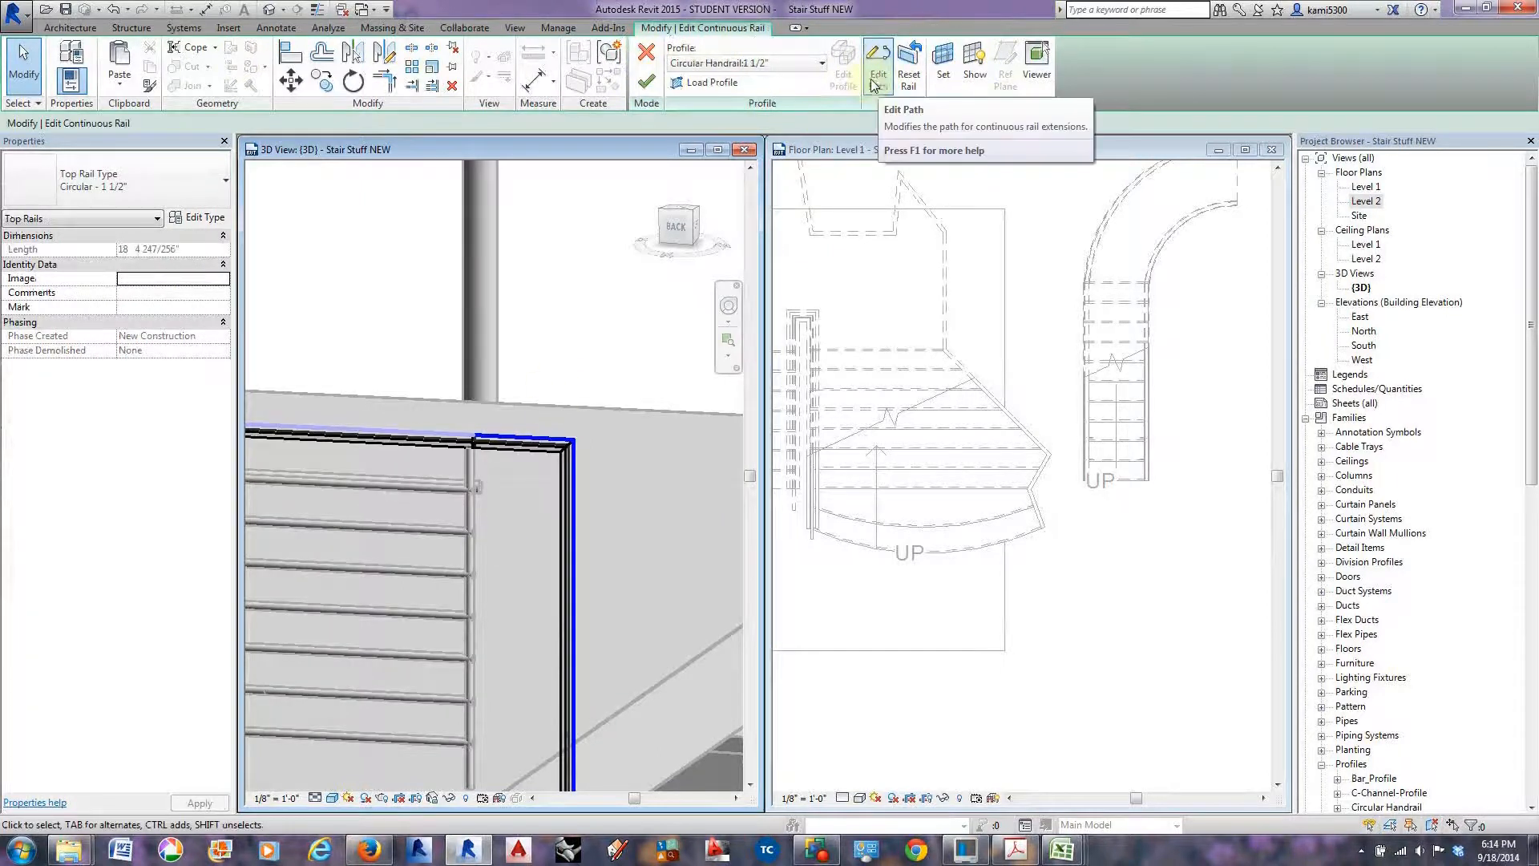
left_click(886, 81)
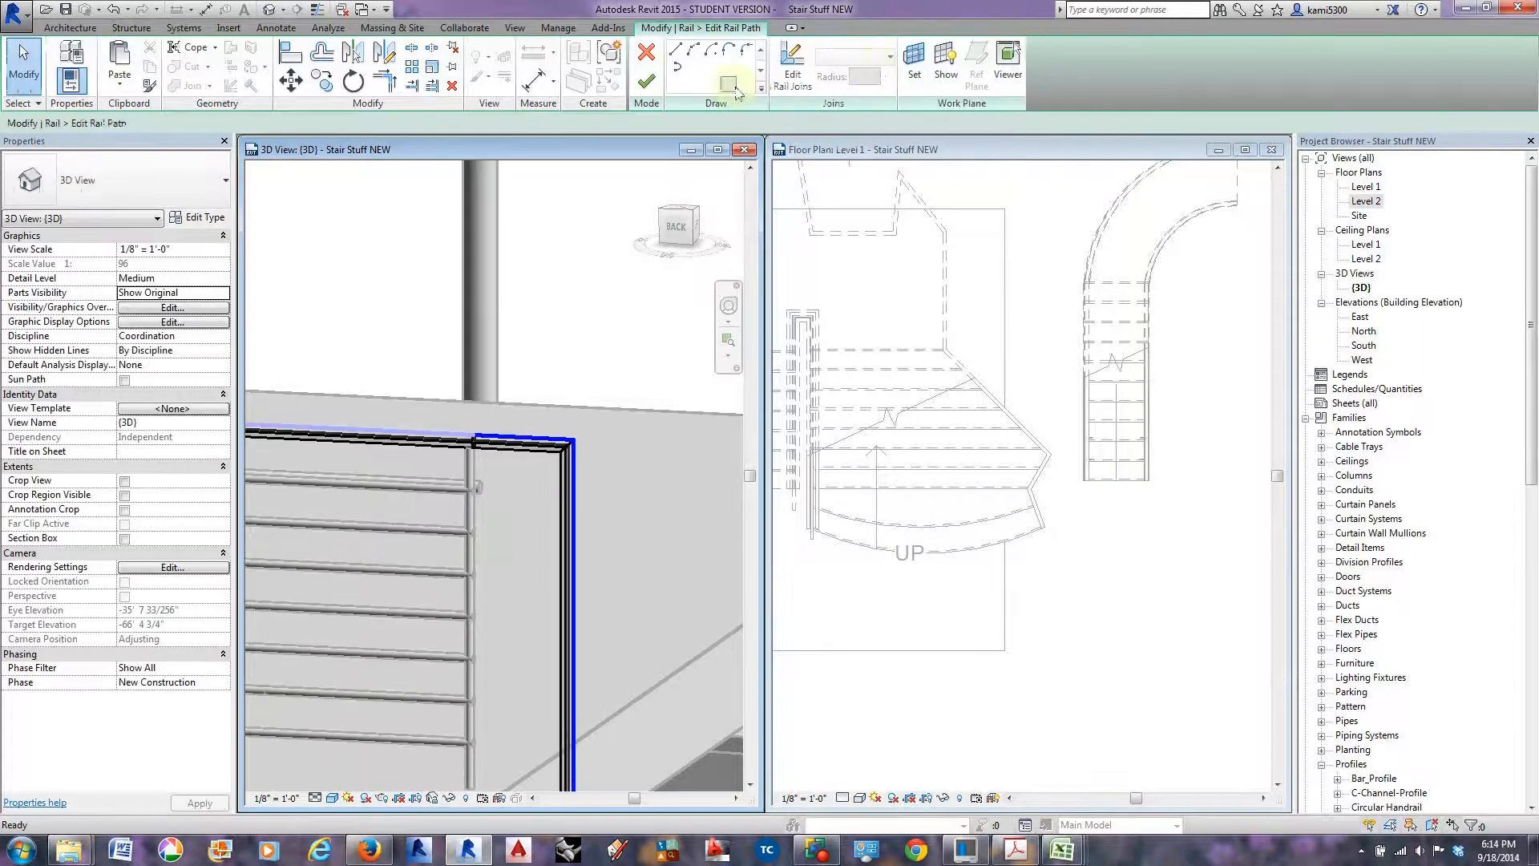
scroll(552, 392, "down", 4)
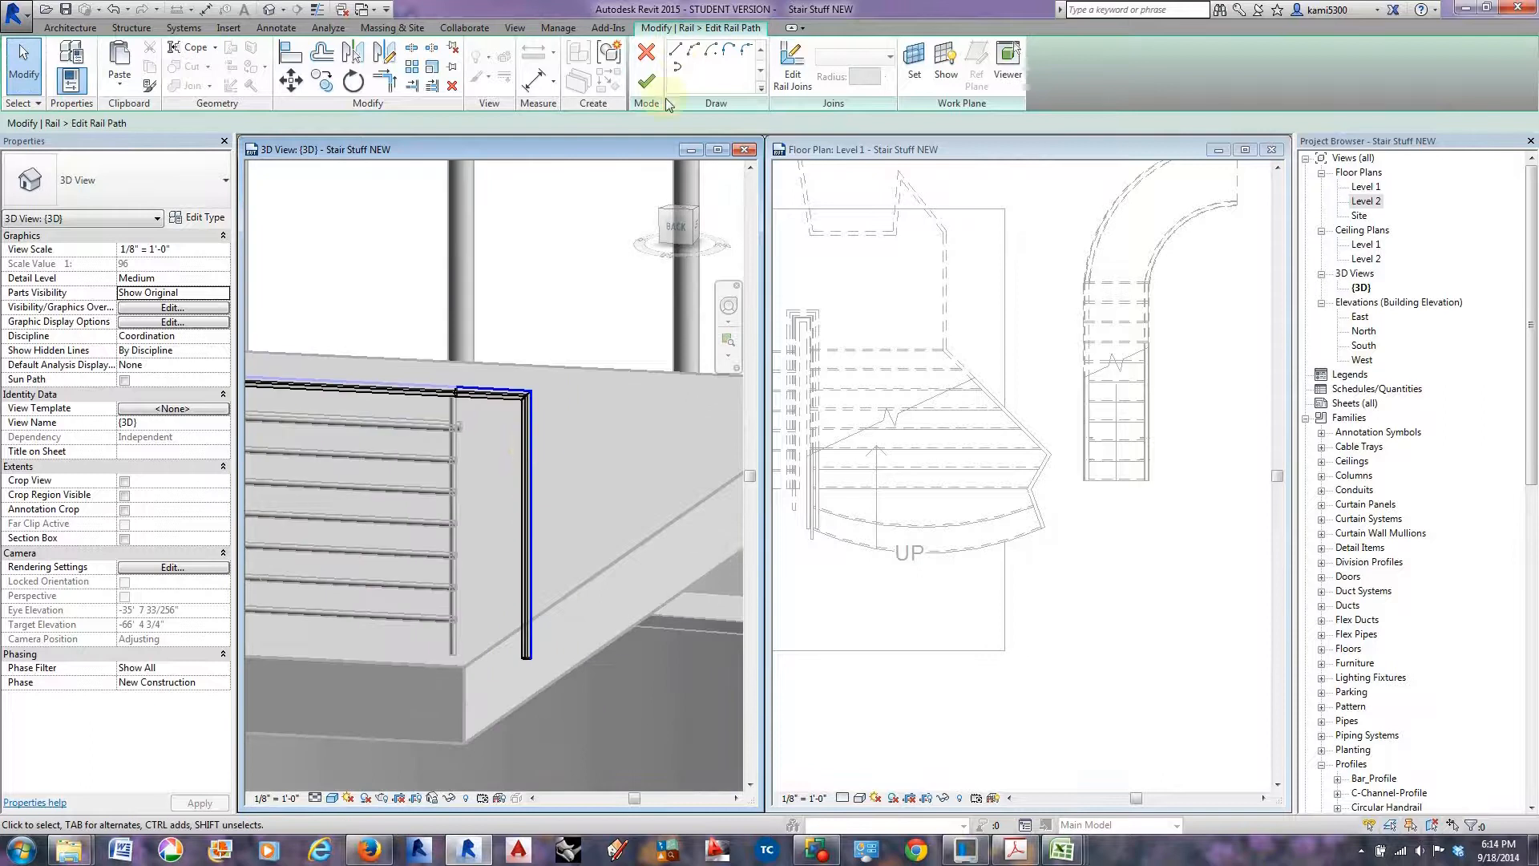
left_click(677, 56)
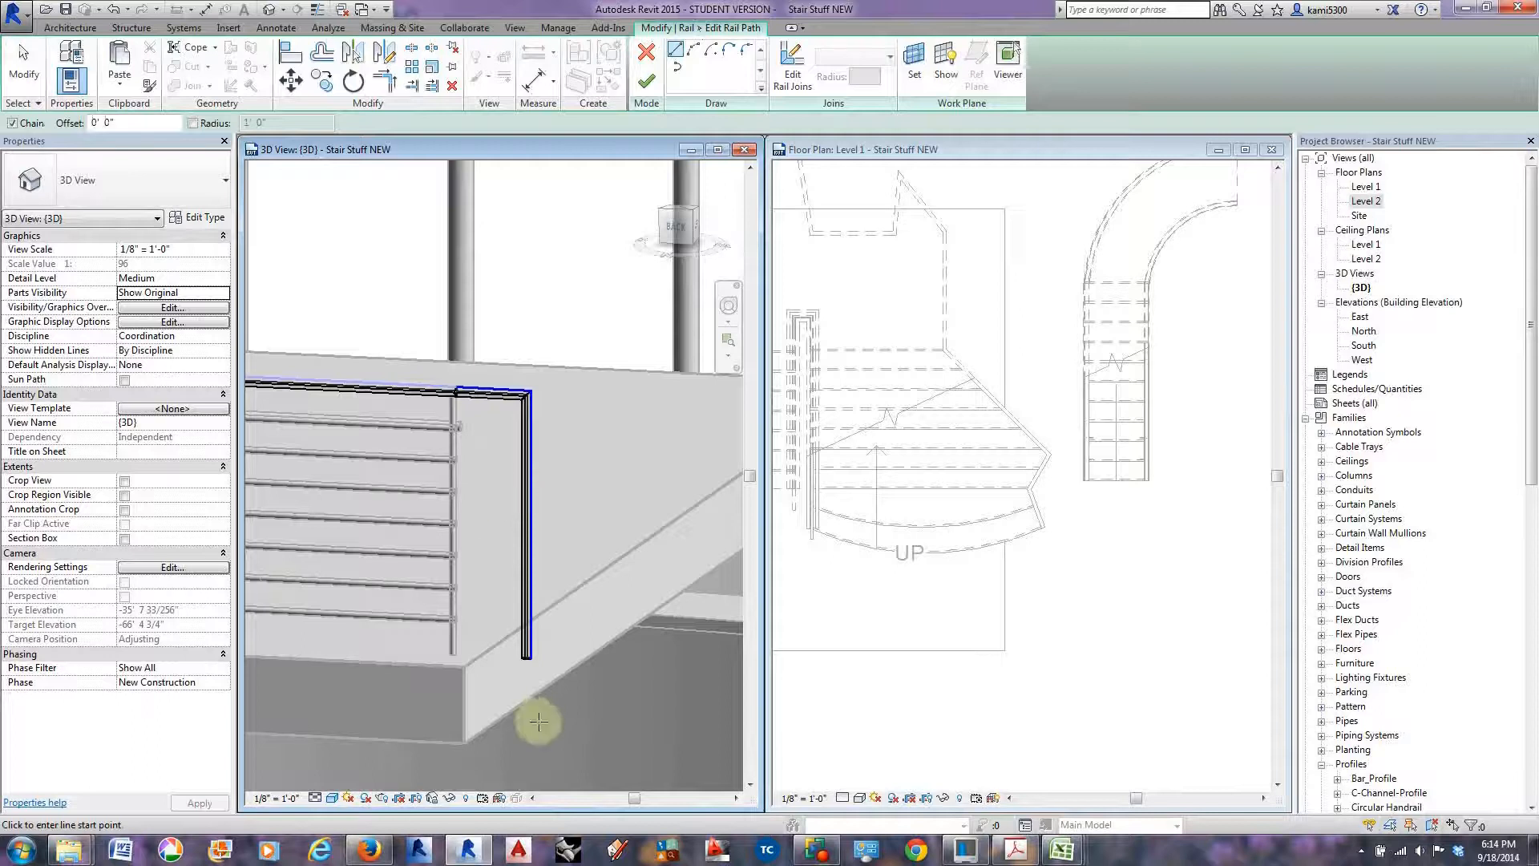
left_click(528, 658)
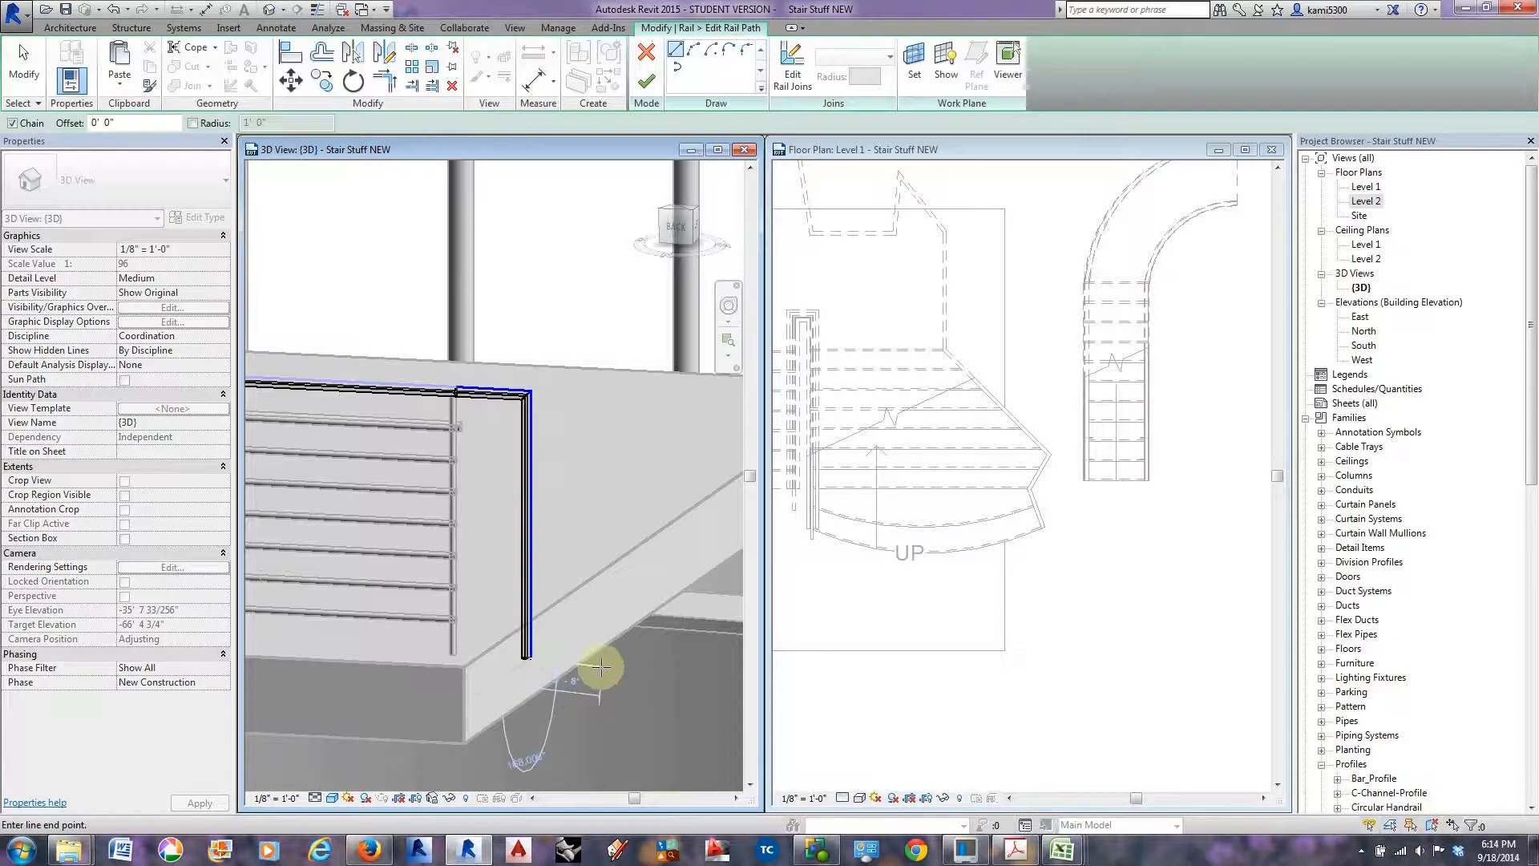
key("Escape")
scroll(531, 384, "up", 3)
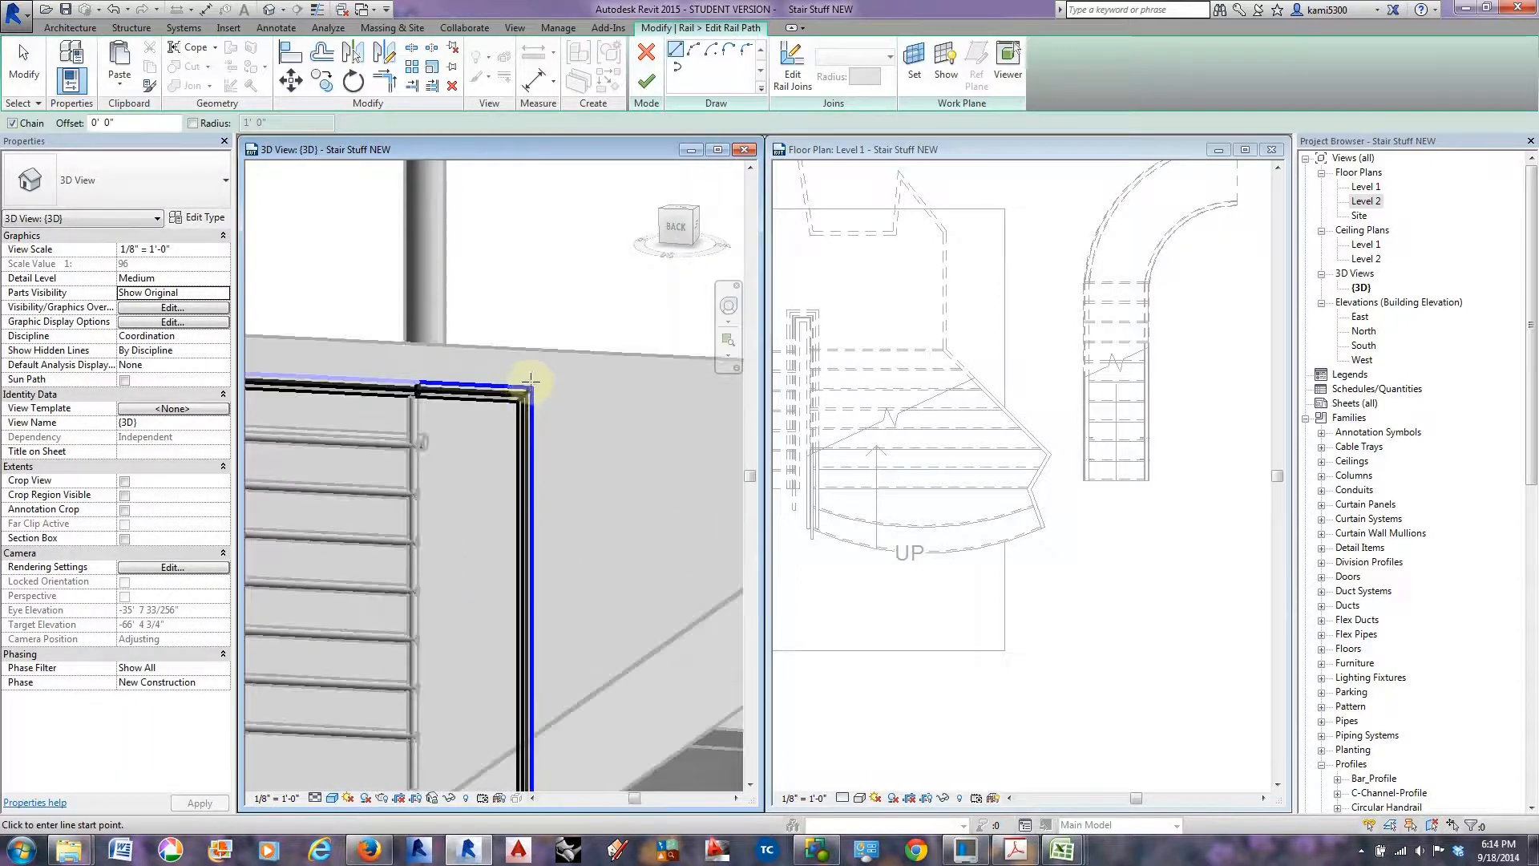
scroll(531, 393, "up", 2)
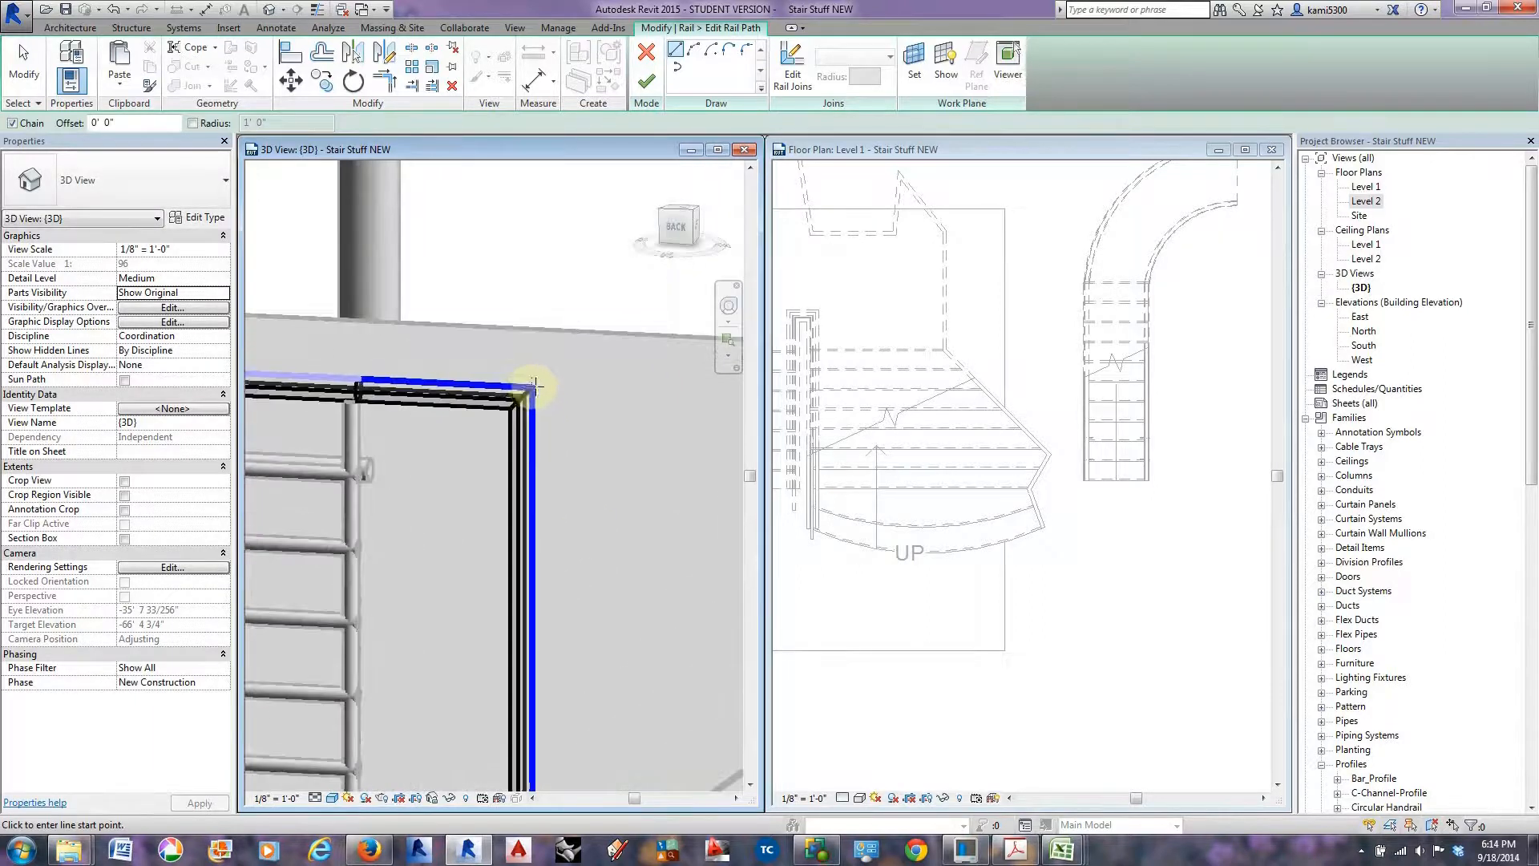
key("Escape")
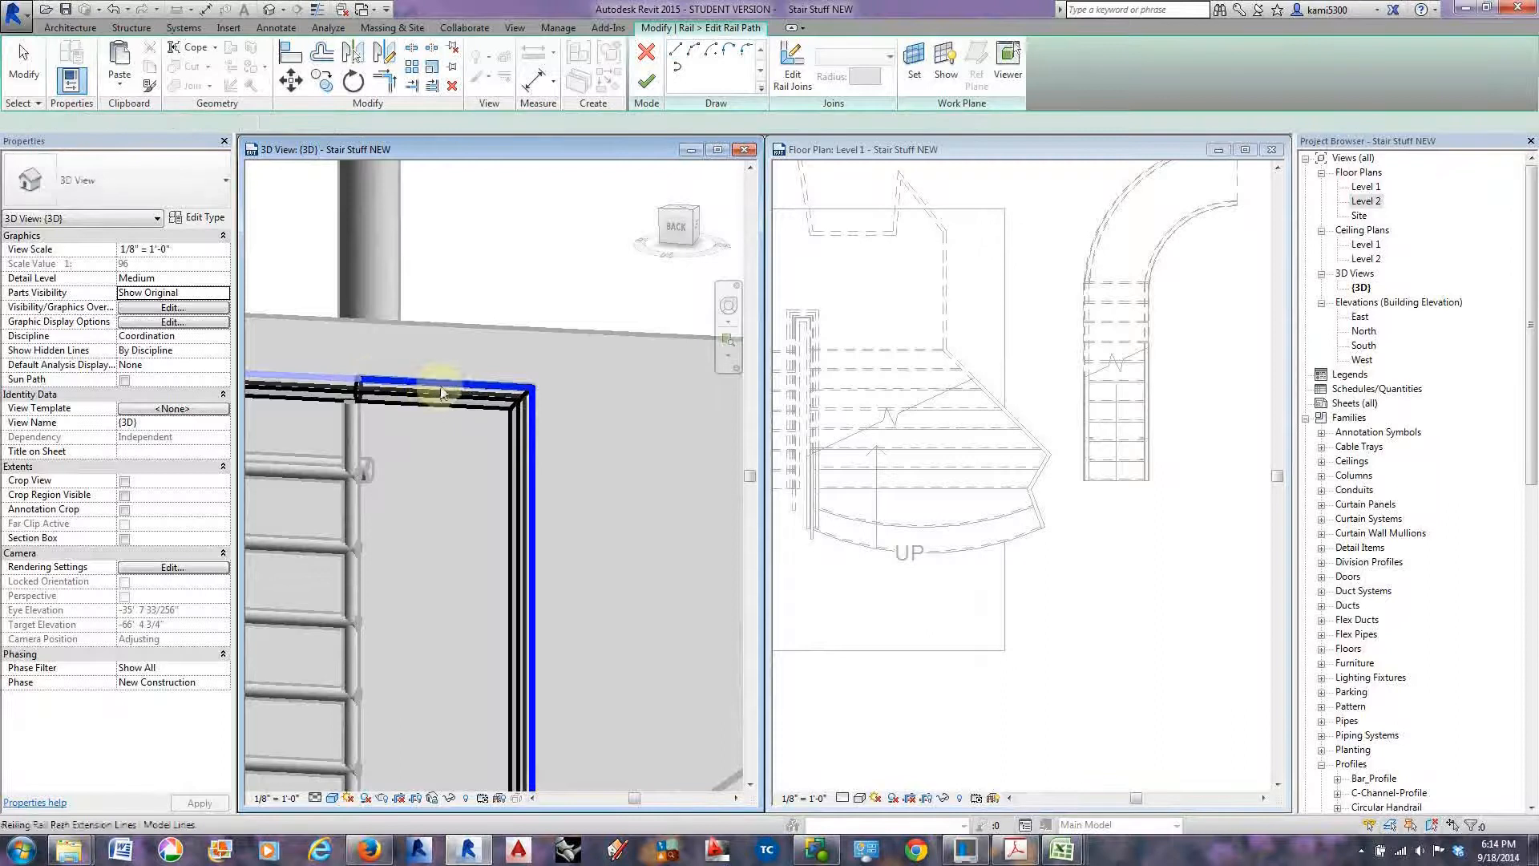
Try to sketch a start-end-radius arc from the top rail's end down to the middle of the last post.
left_click(440, 385)
scroll(445, 375, "down", 1)
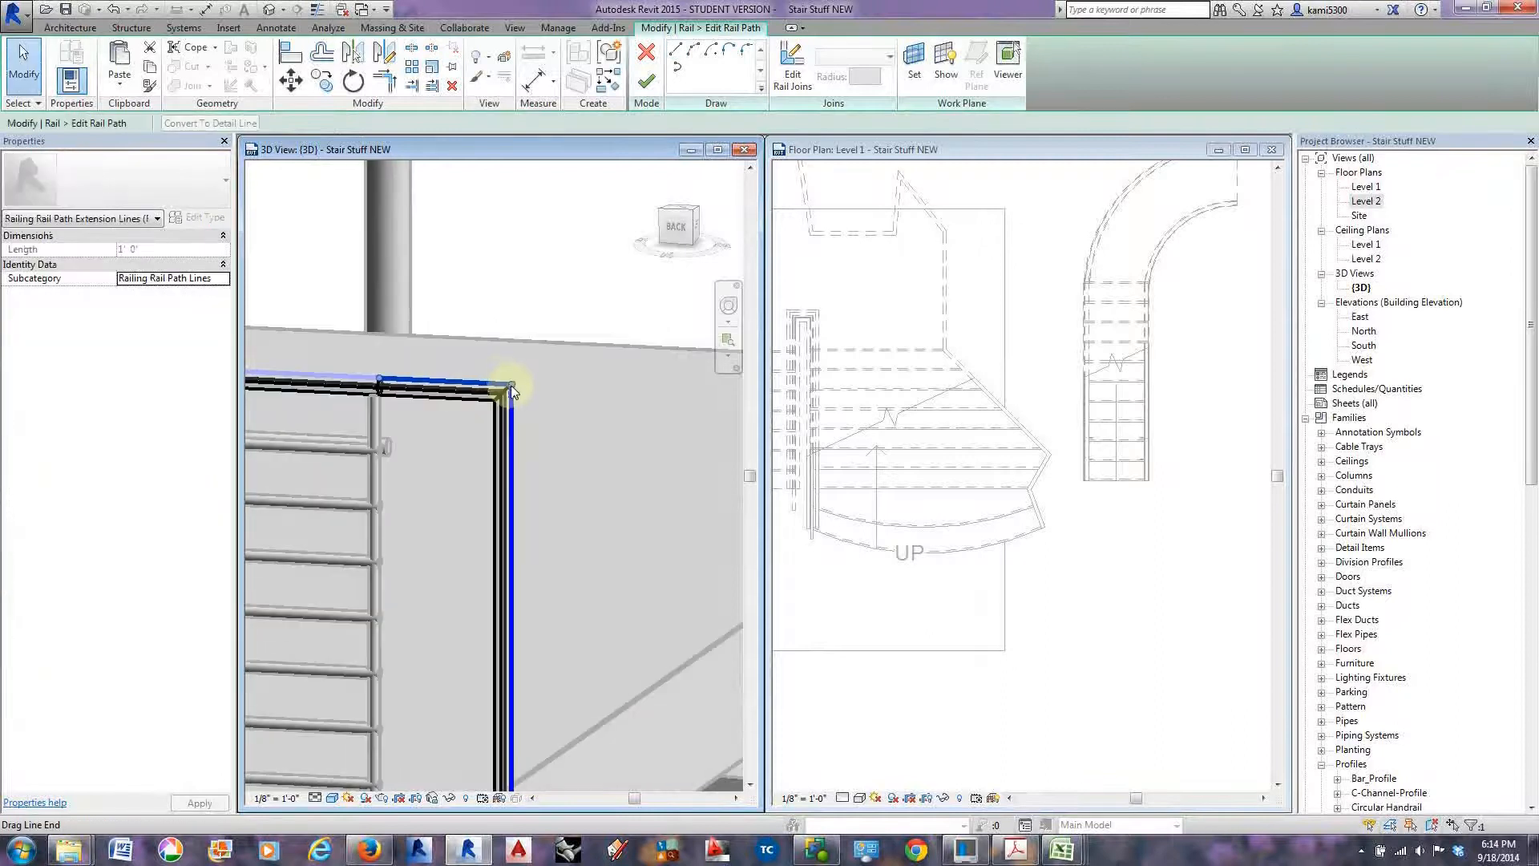
left_click(680, 70)
left_click(697, 52)
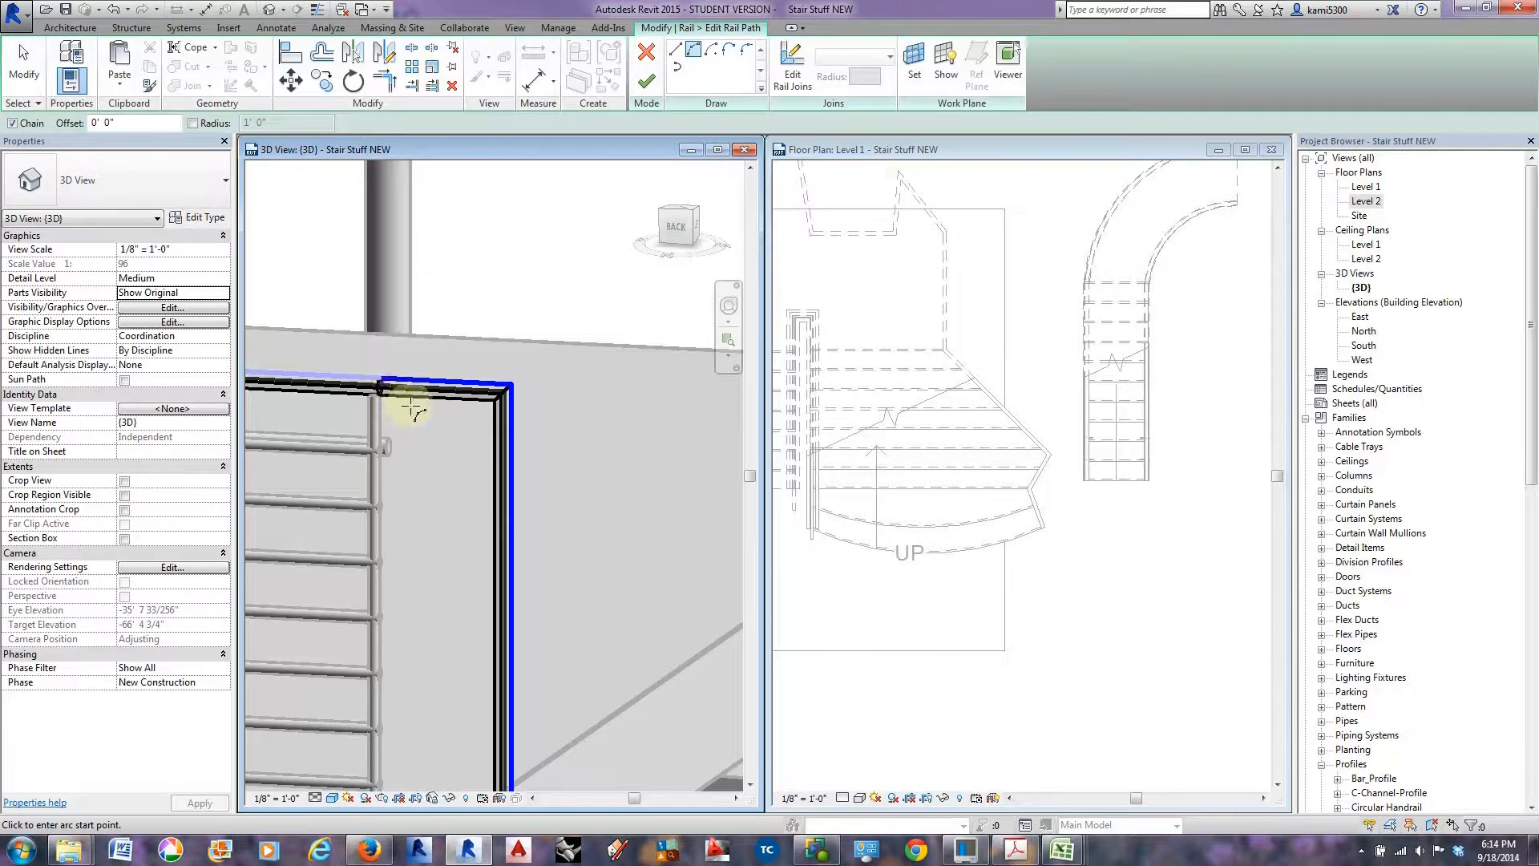
middle_click_drag(409, 409, 523, 403, "shift")
scroll(523, 403, "up", 2)
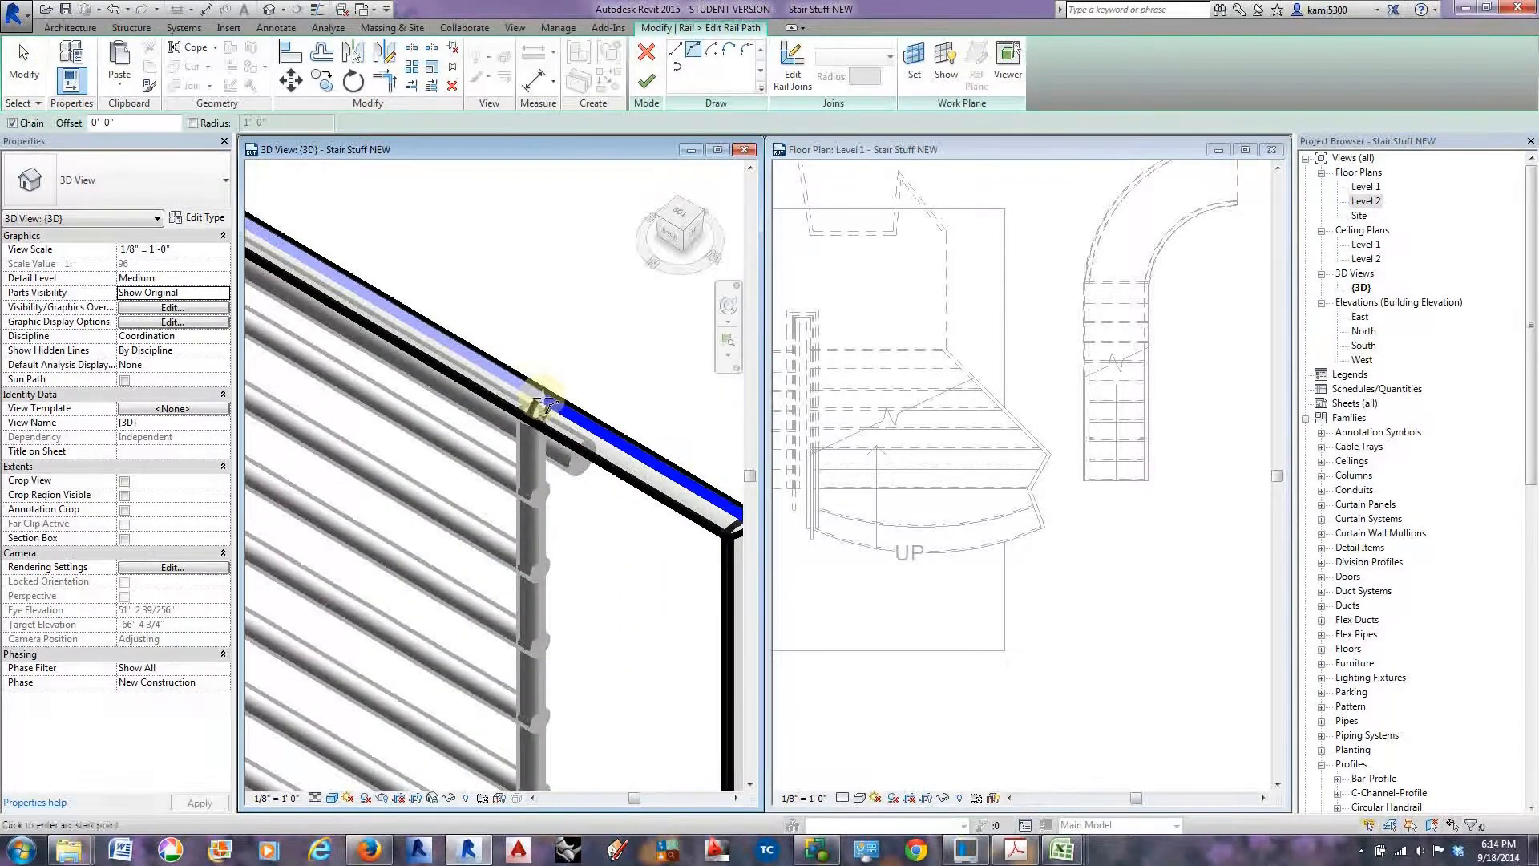
left_click(543, 401)
scroll(554, 425, "down", 3)
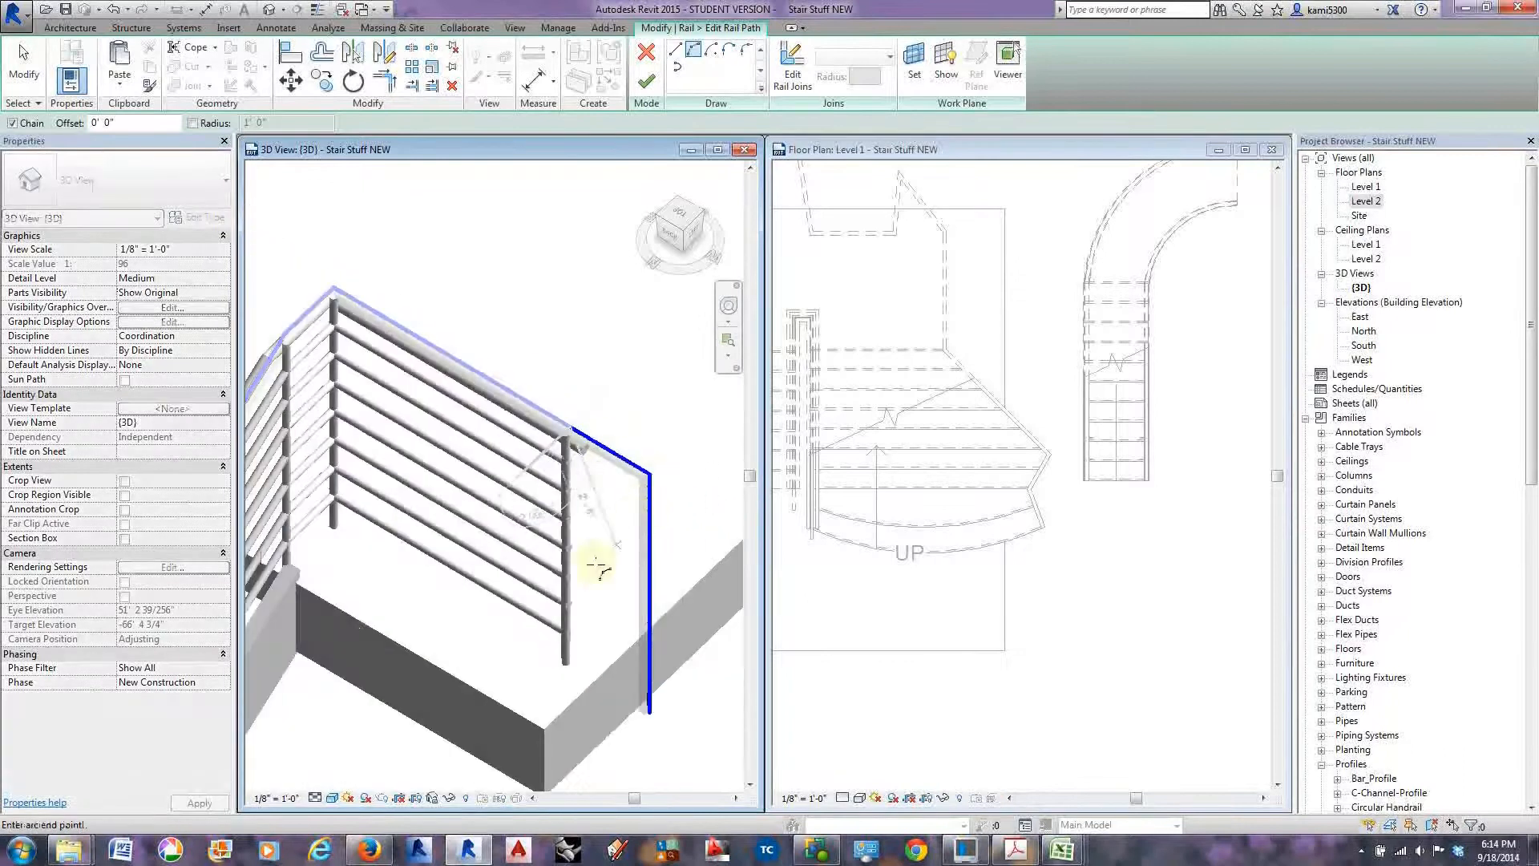
left_click(574, 539)
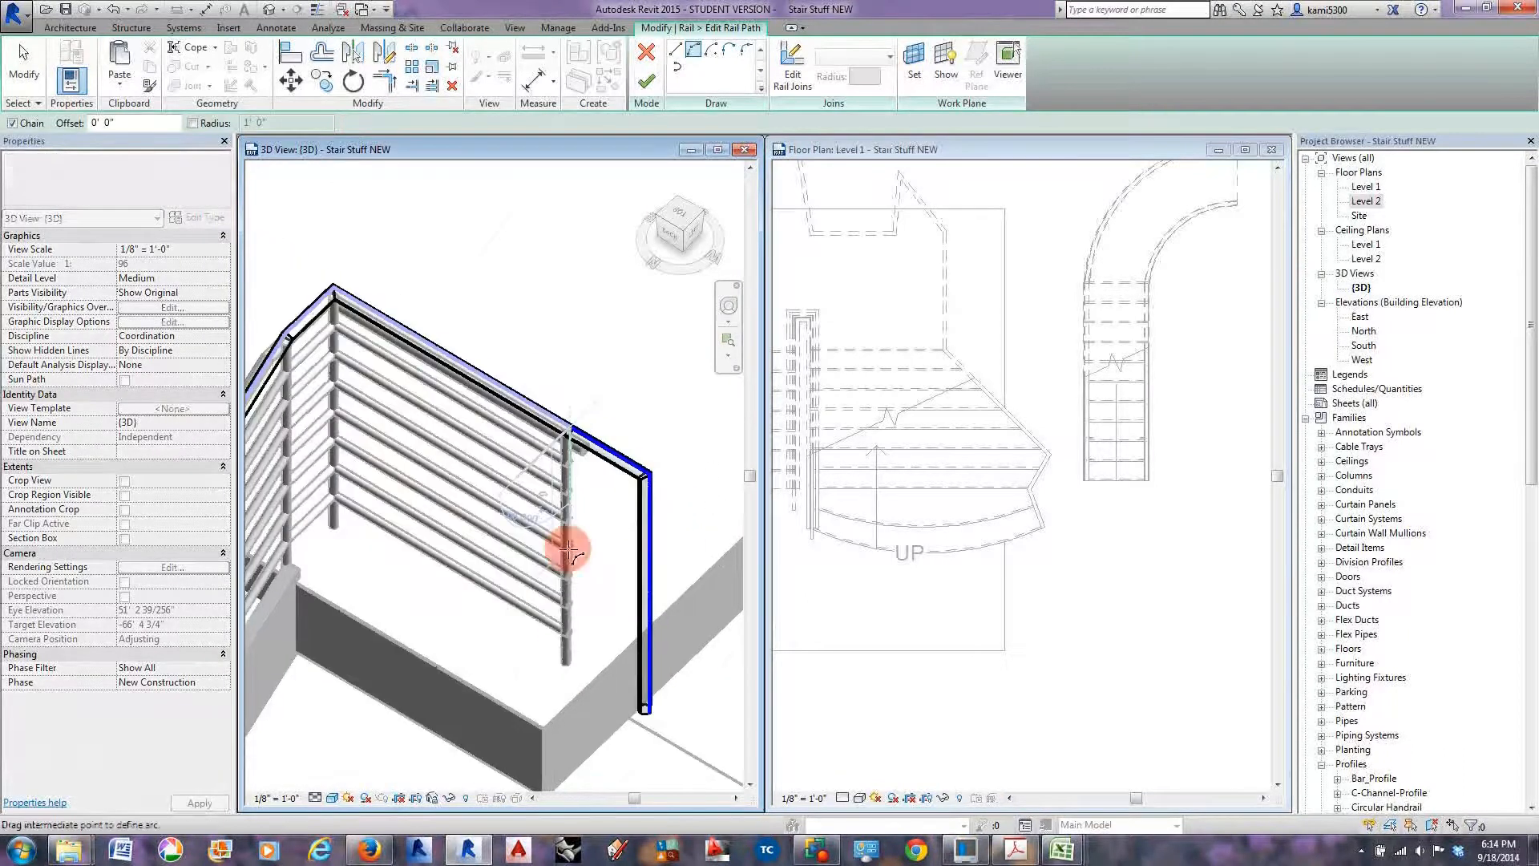
left_click(612, 529)
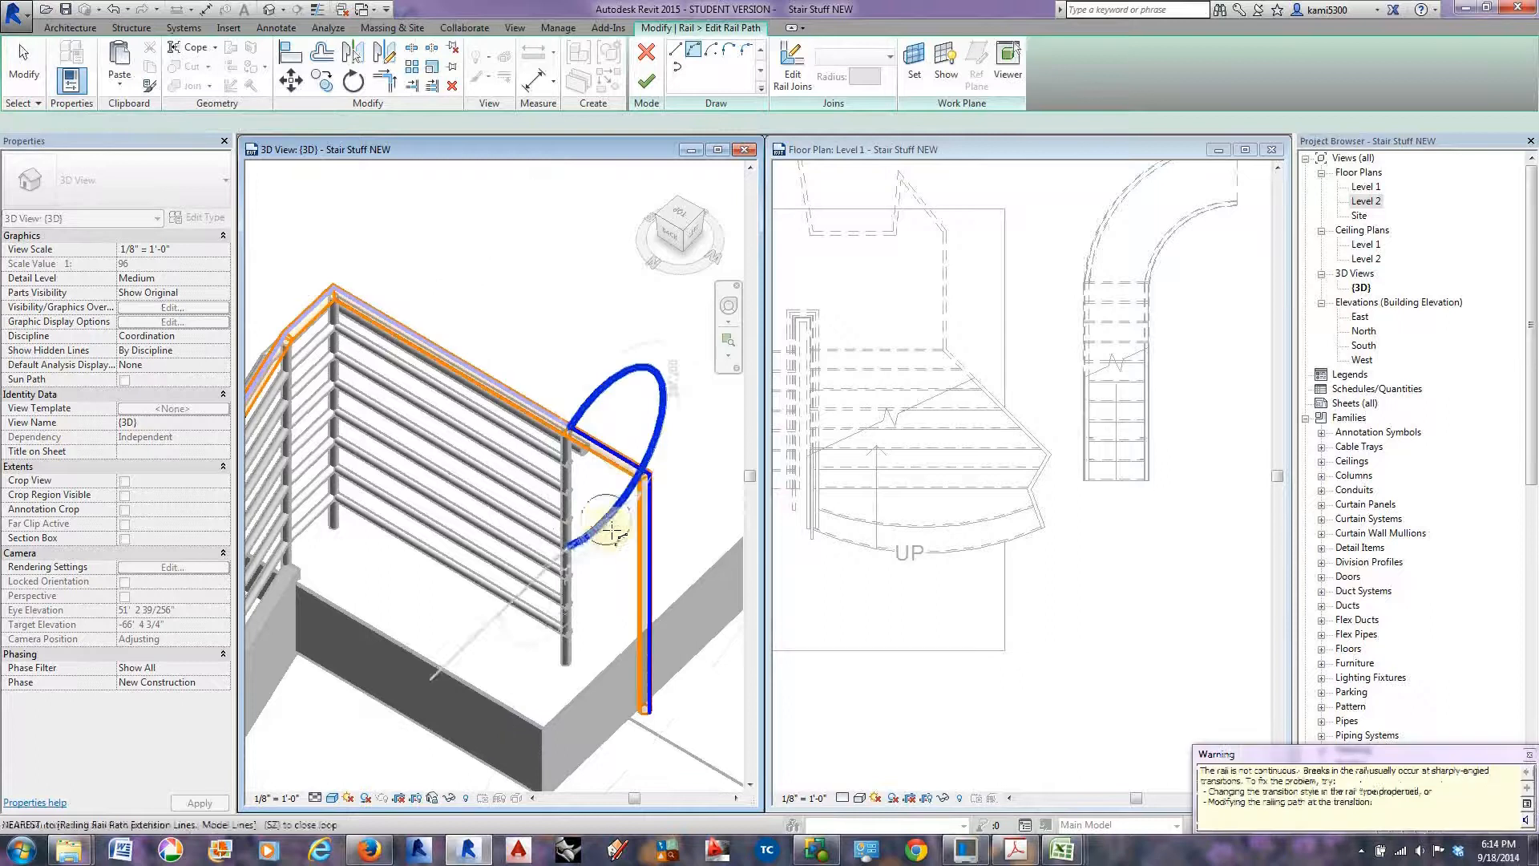
Leave the arc tool and delete the arc from the rail extension path.
key("Escape")
key("Escape")
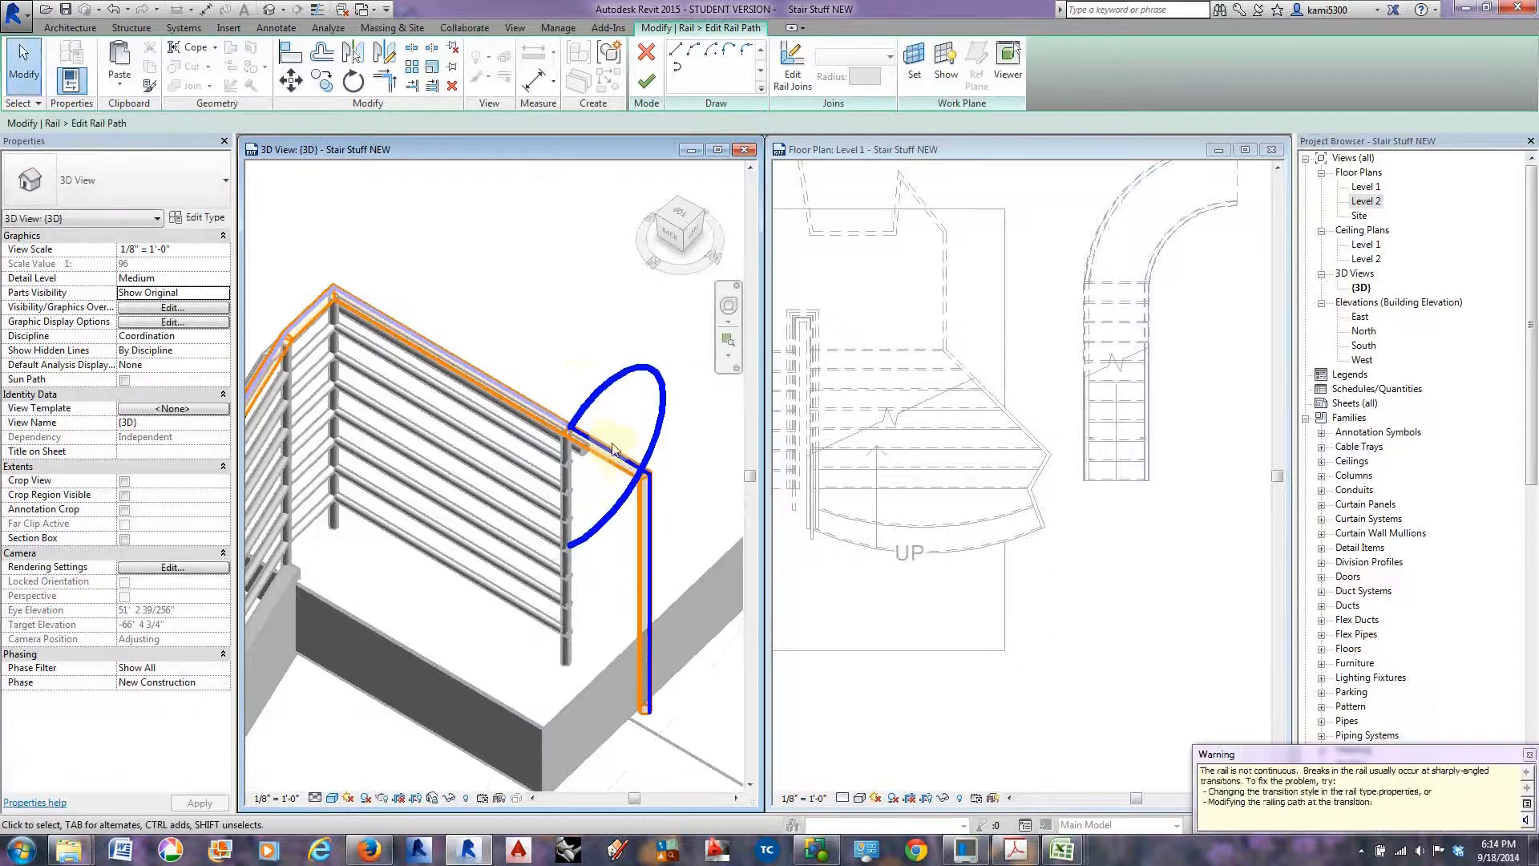
left_click(615, 378)
key("Delete")
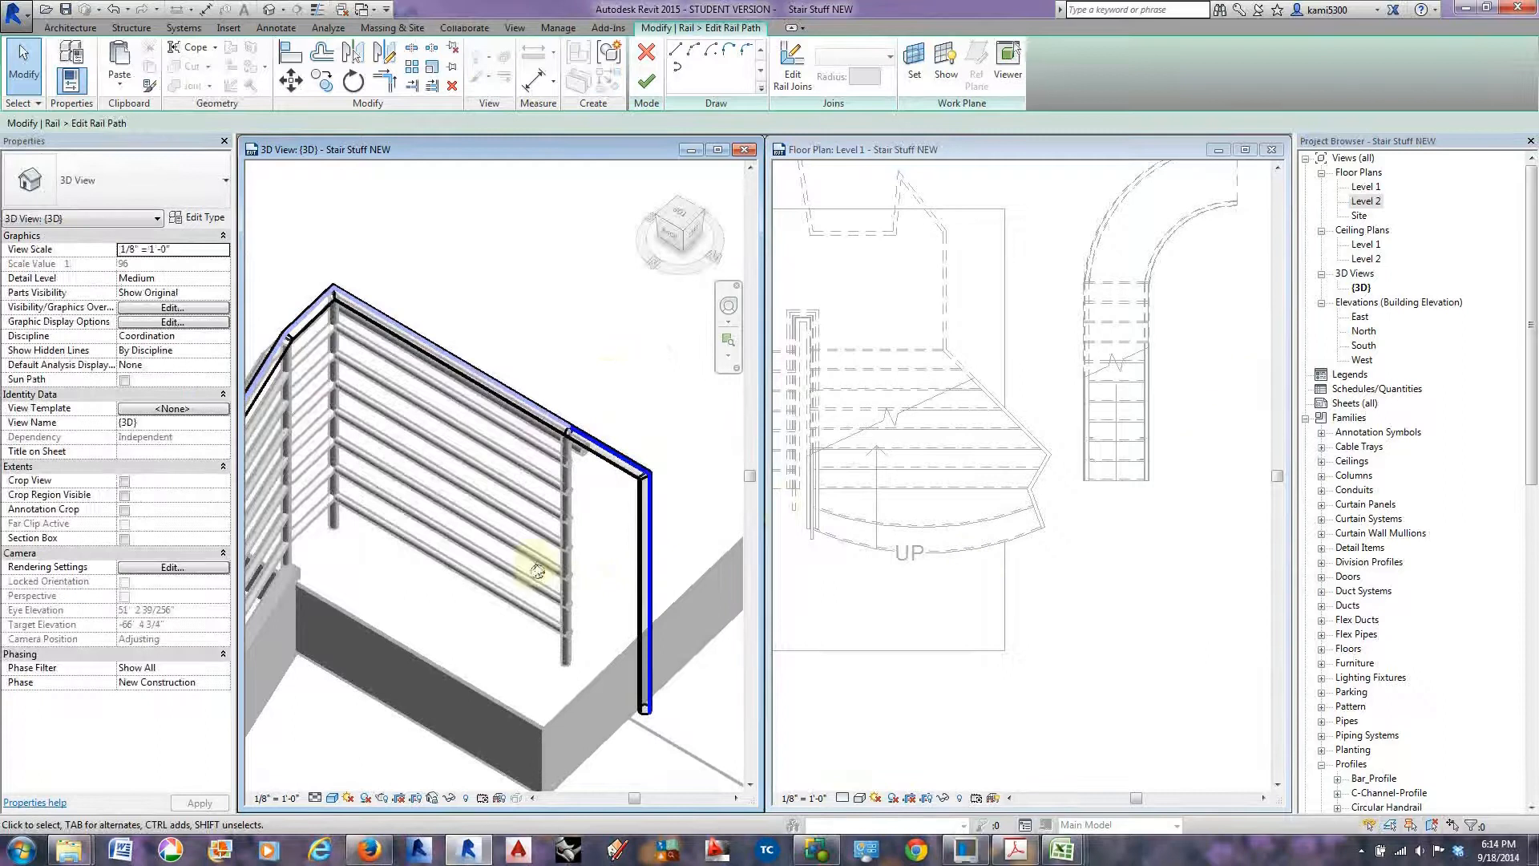
Open the North elevation, look for the edited guardrail among the stairs there, and close the elevation.
scroll(537, 571, "down", 10)
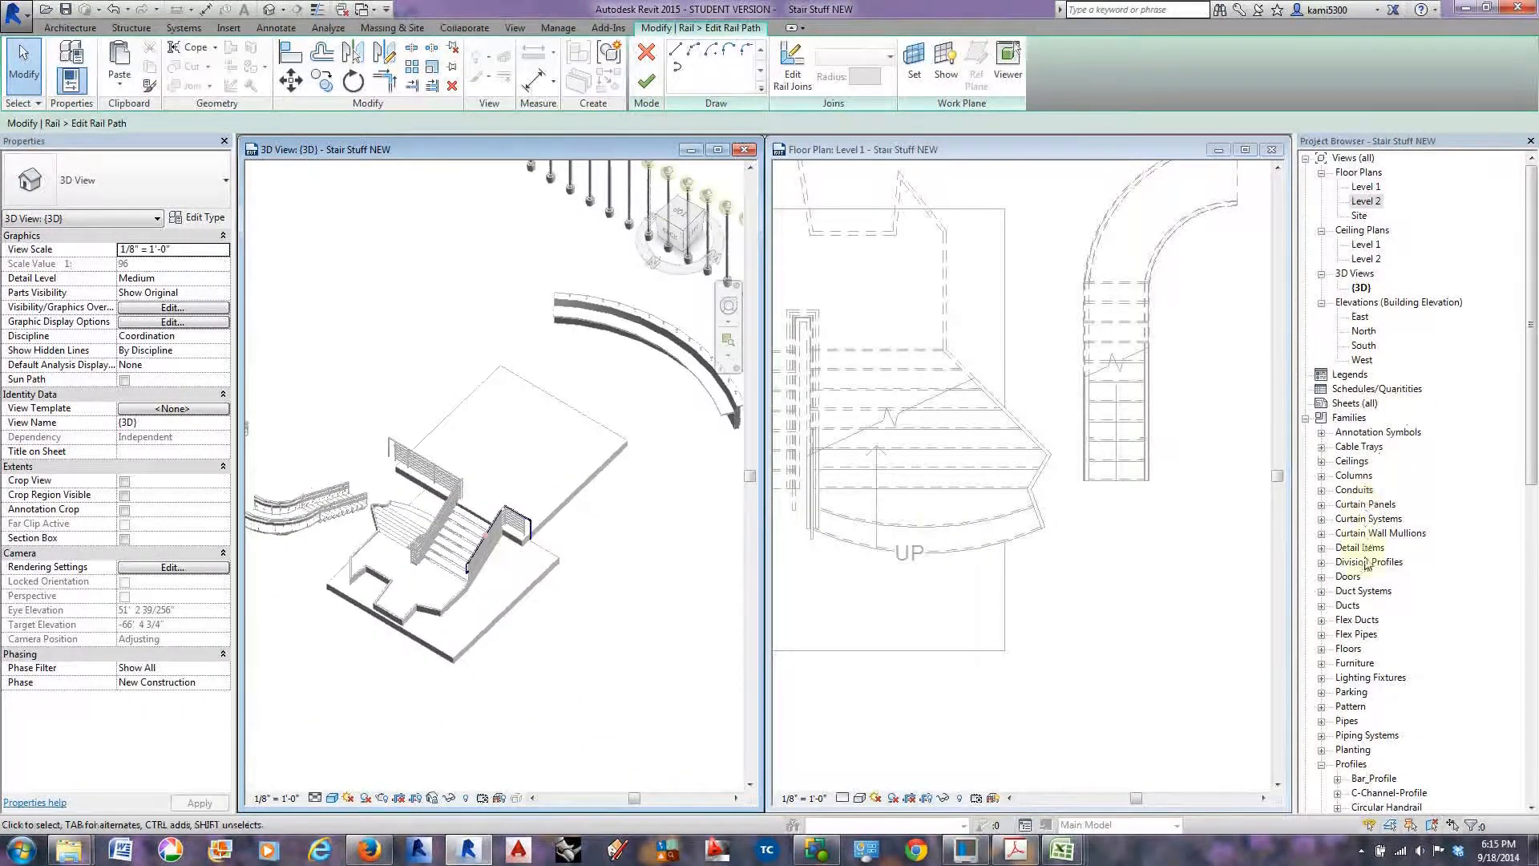
double_click(1365, 330)
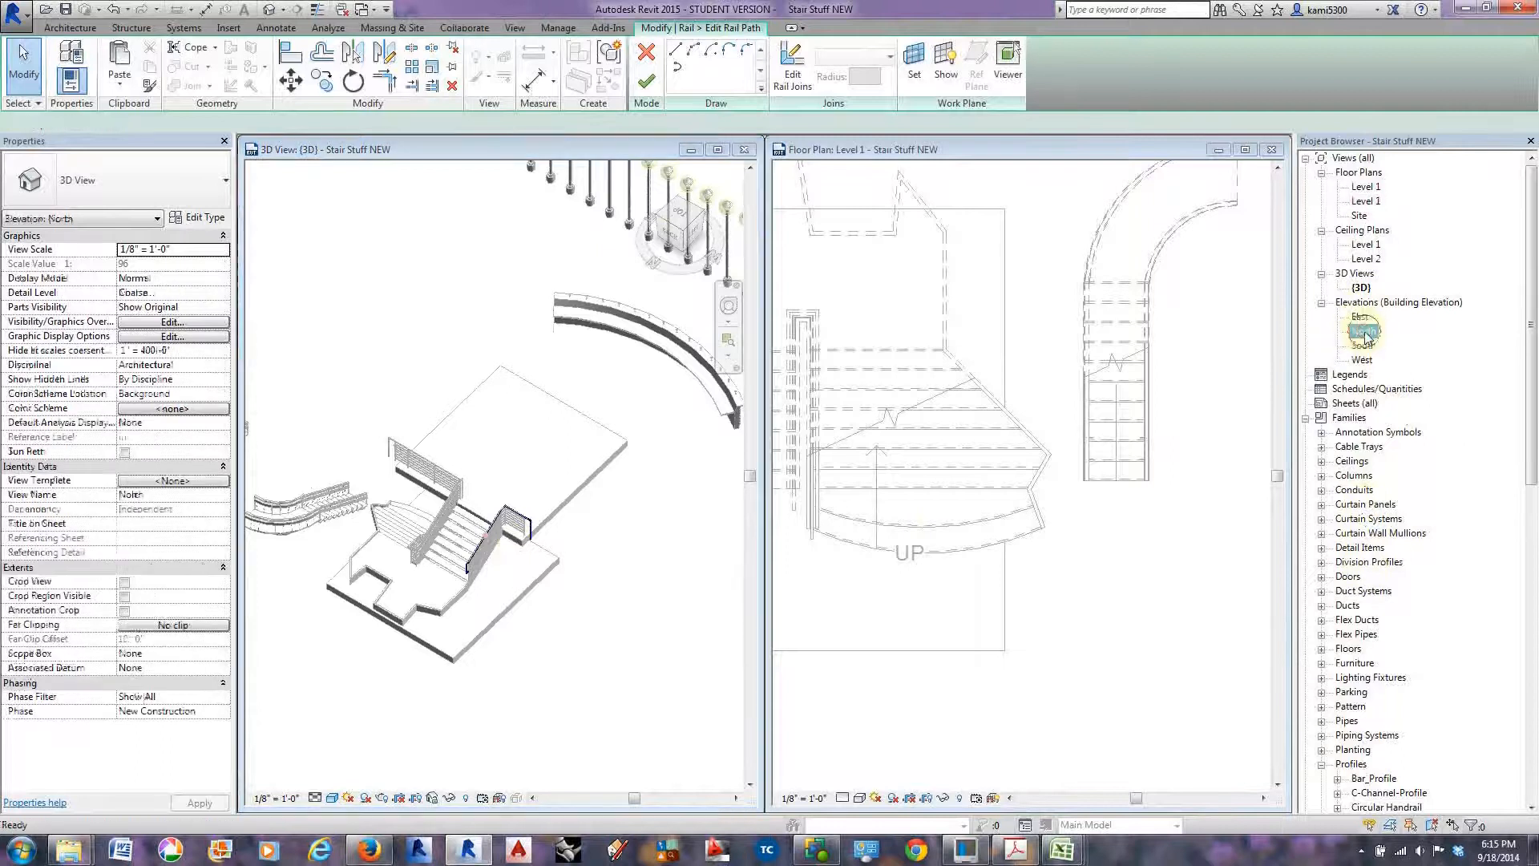
scroll(609, 401, "up", 5)
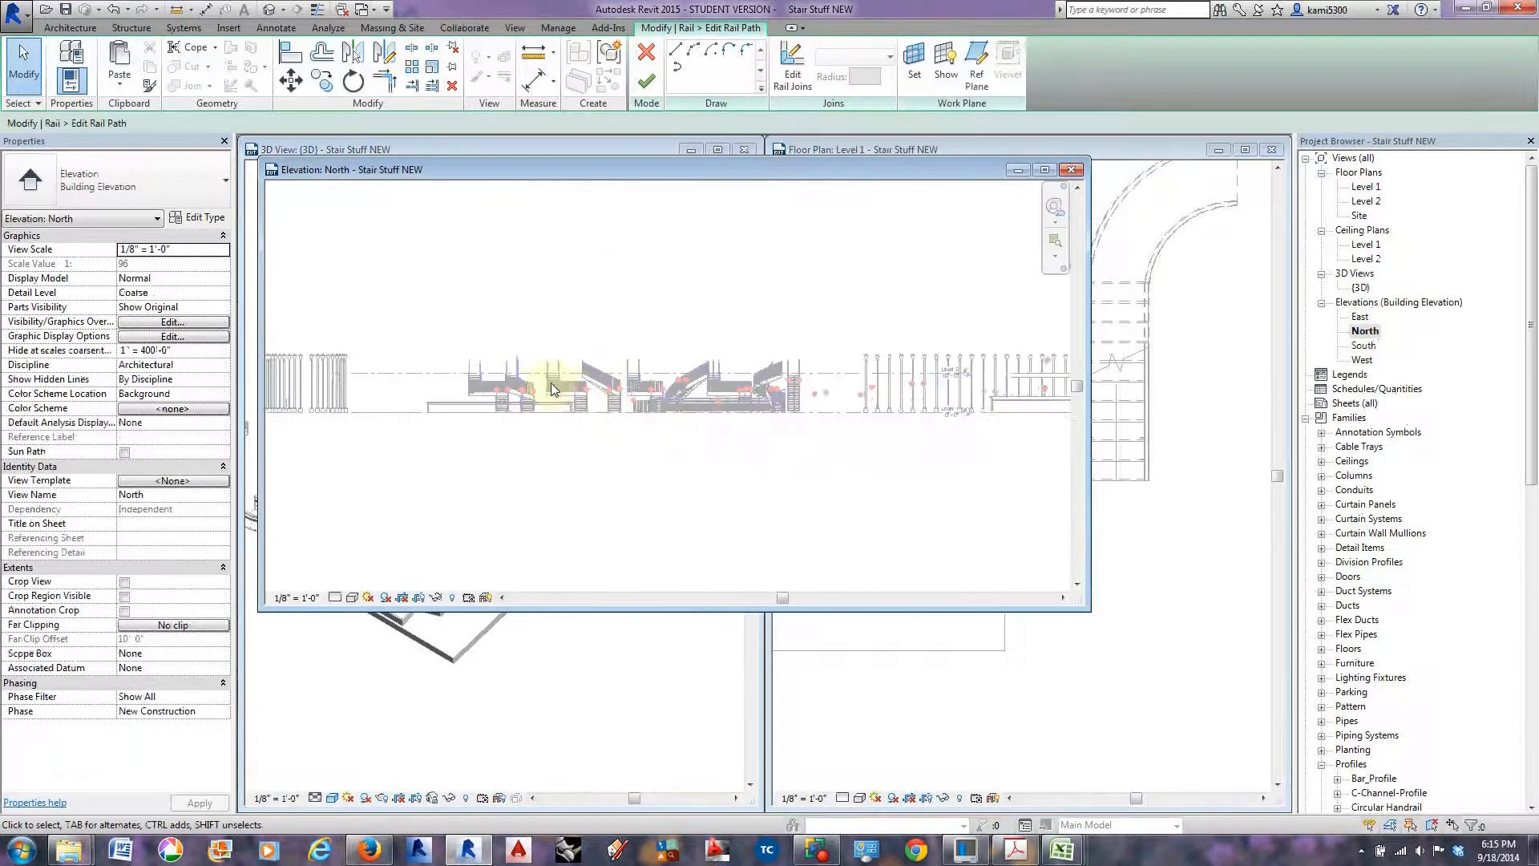
middle_click_drag(801, 424, 811, 424)
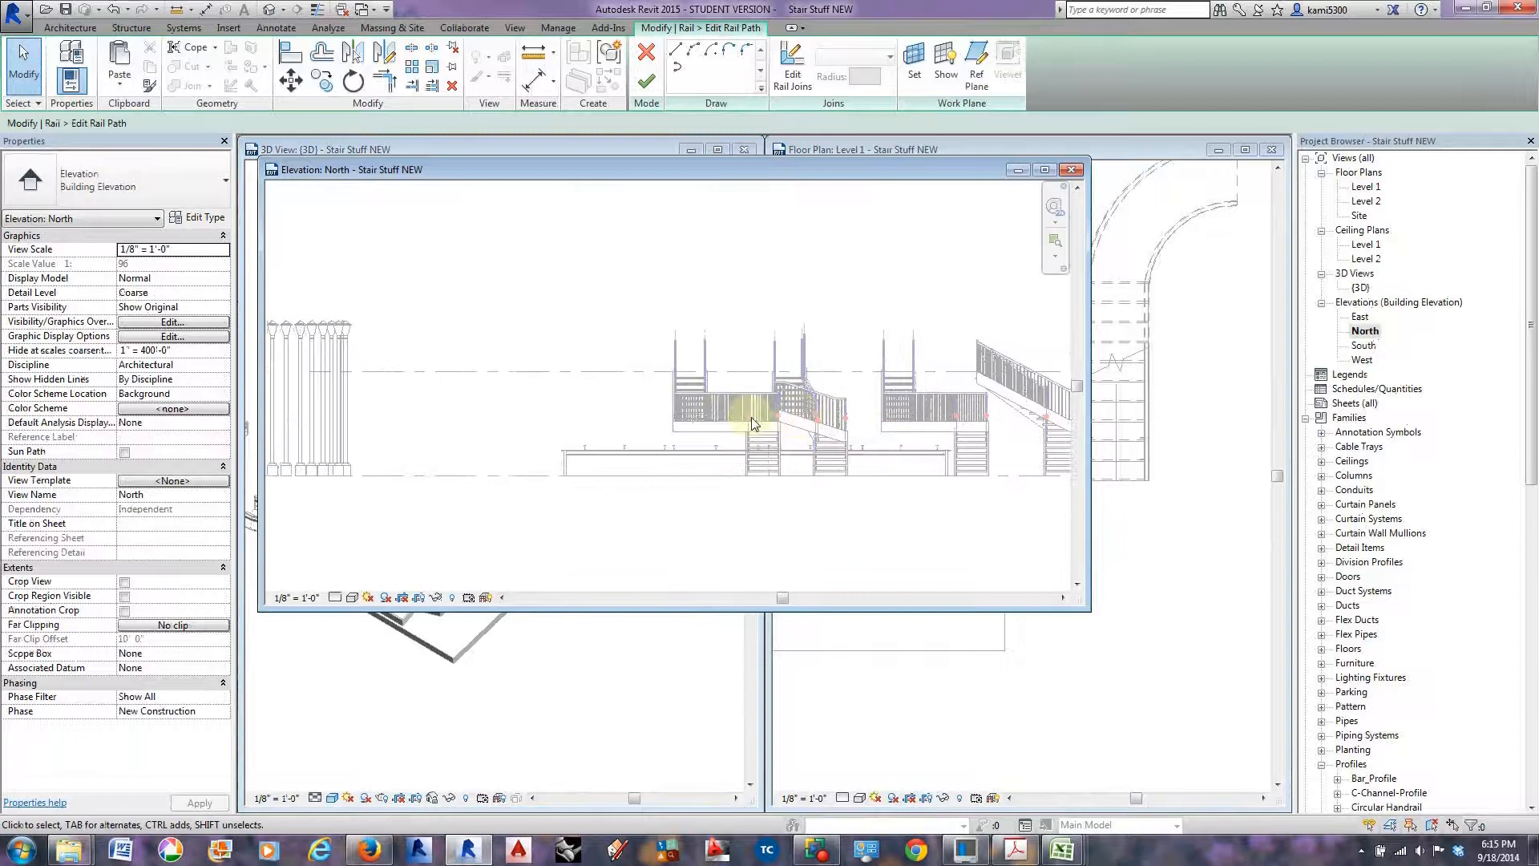
middle_click_drag(905, 443, 392, 444)
scroll(408, 433, "down", 2)
middle_click_drag(762, 452, 938, 471)
middle_click_drag(623, 431, 866, 440)
scroll(688, 415, "up", 2)
scroll(689, 418, "up", 2)
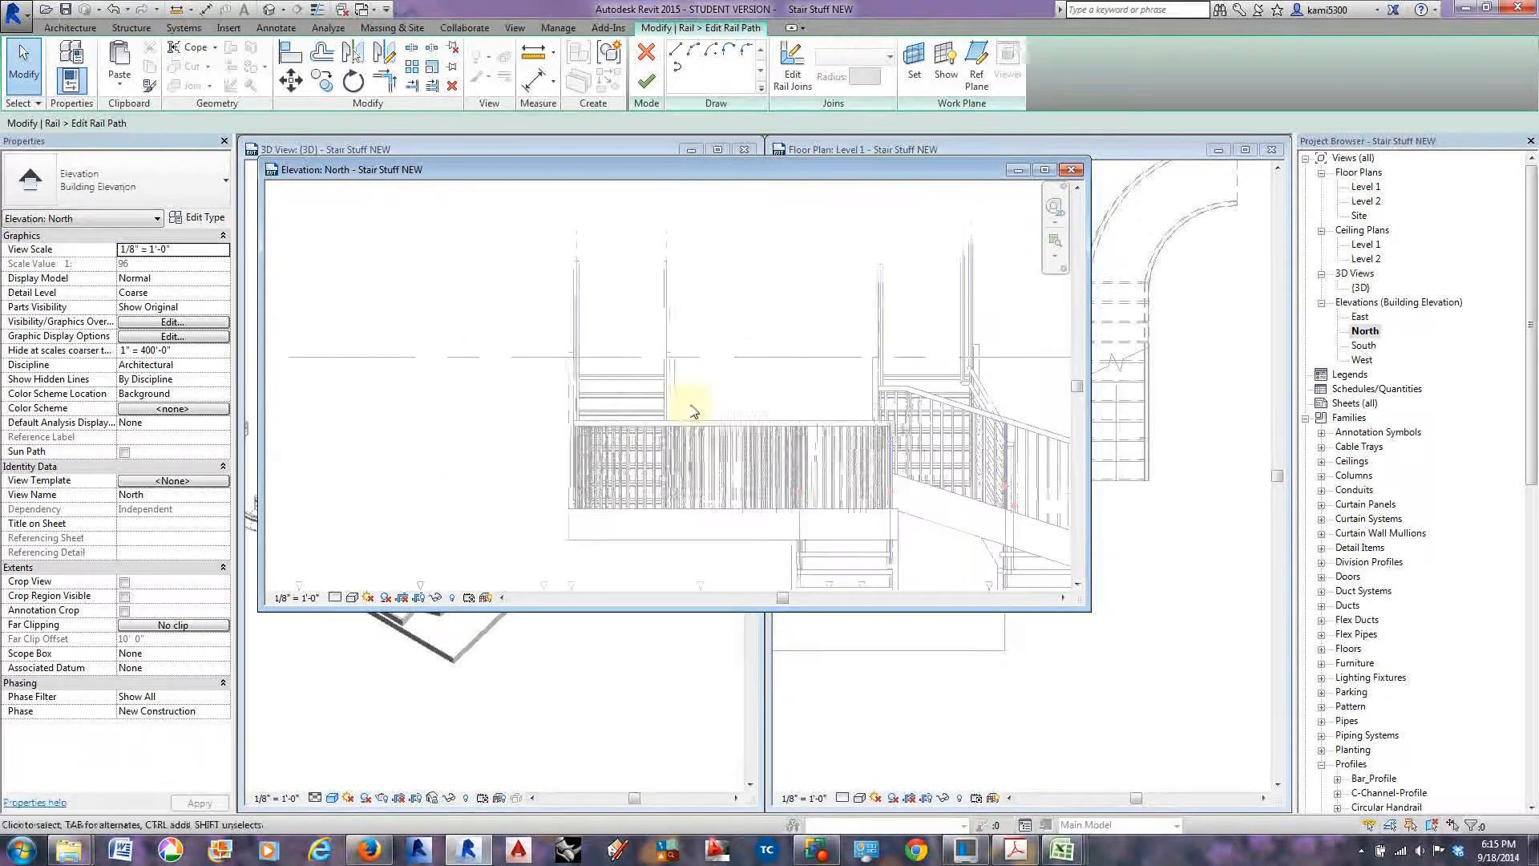
middle_click_drag(783, 406, 539, 457)
scroll(639, 431, "down", 3)
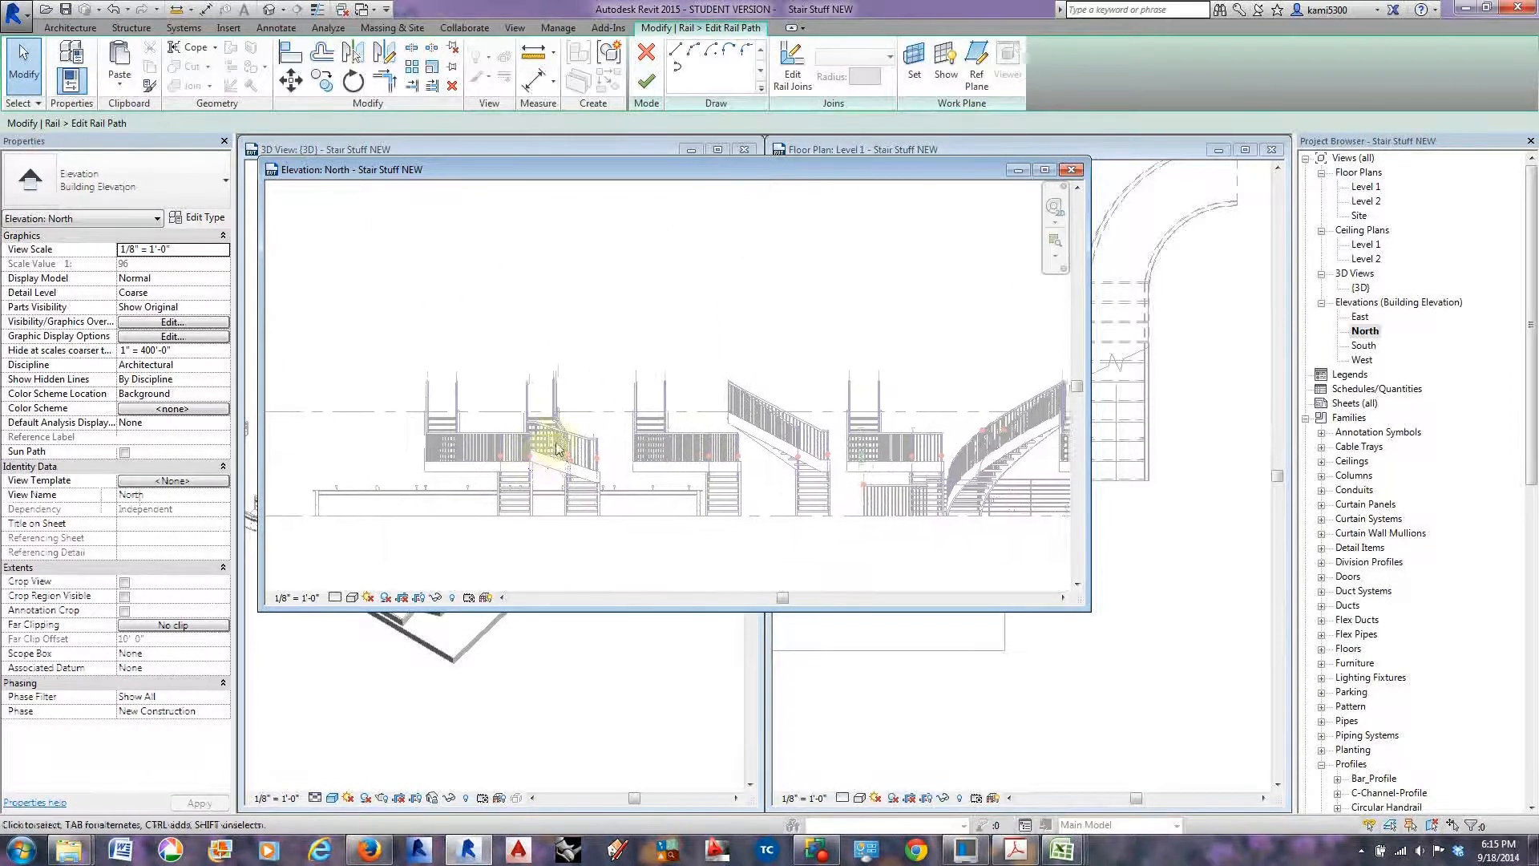
scroll(560, 447, "down", 2)
scroll(739, 447, "down", 1)
middle_click_drag(779, 461, 767, 461)
scroll(773, 456, "up", 1)
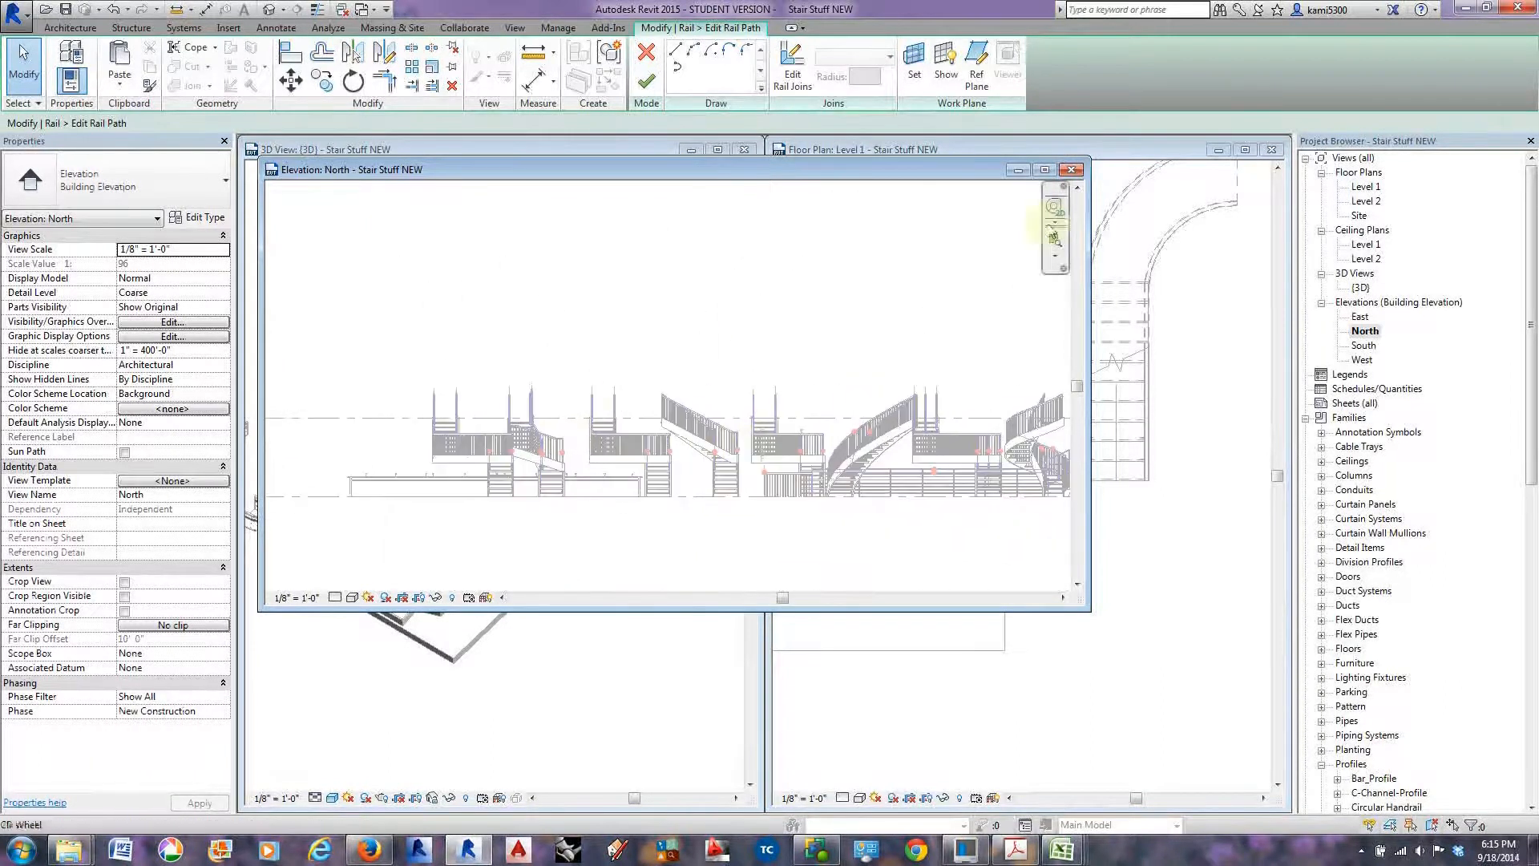
left_click(1072, 171)
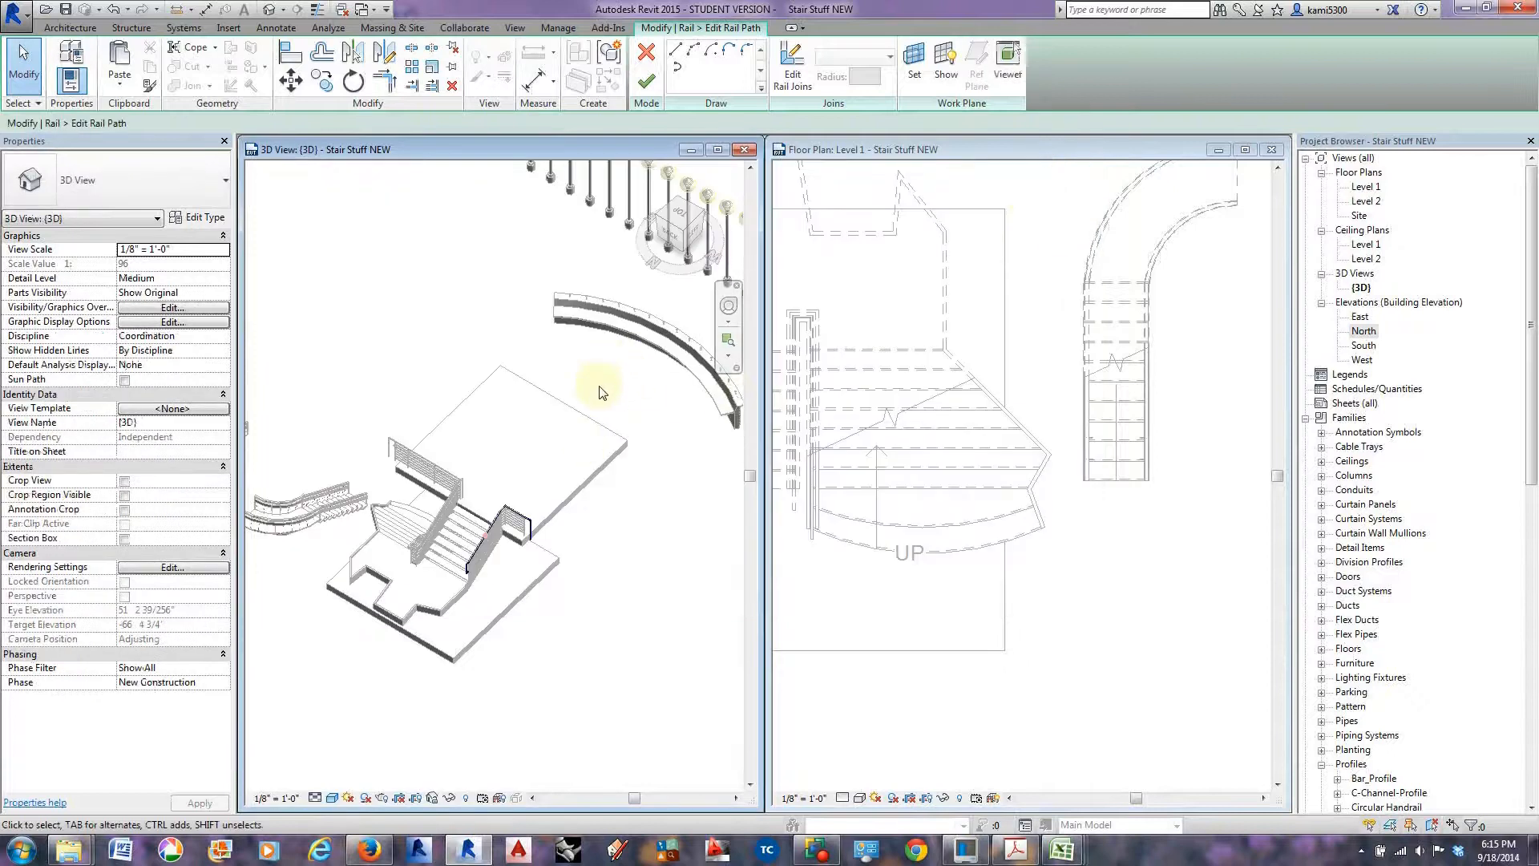
Look over the other stairs and railings across the 3D model.
middle_click_drag(602, 393, 316, 533)
scroll(425, 501, "down", 3)
middle_click_drag(397, 558, 657, 702)
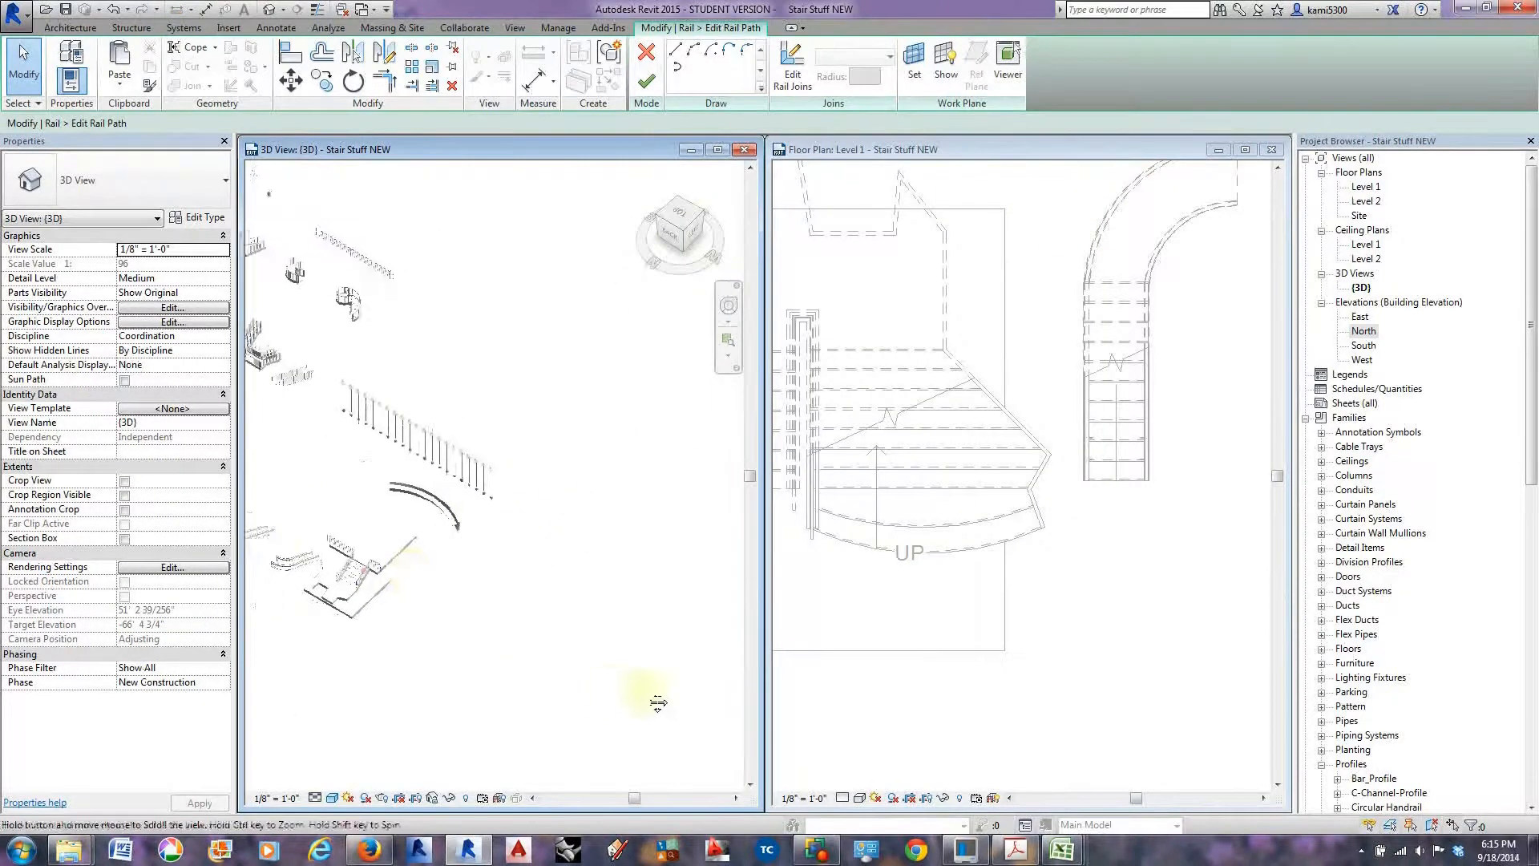
middle_click_drag(398, 474, 518, 551)
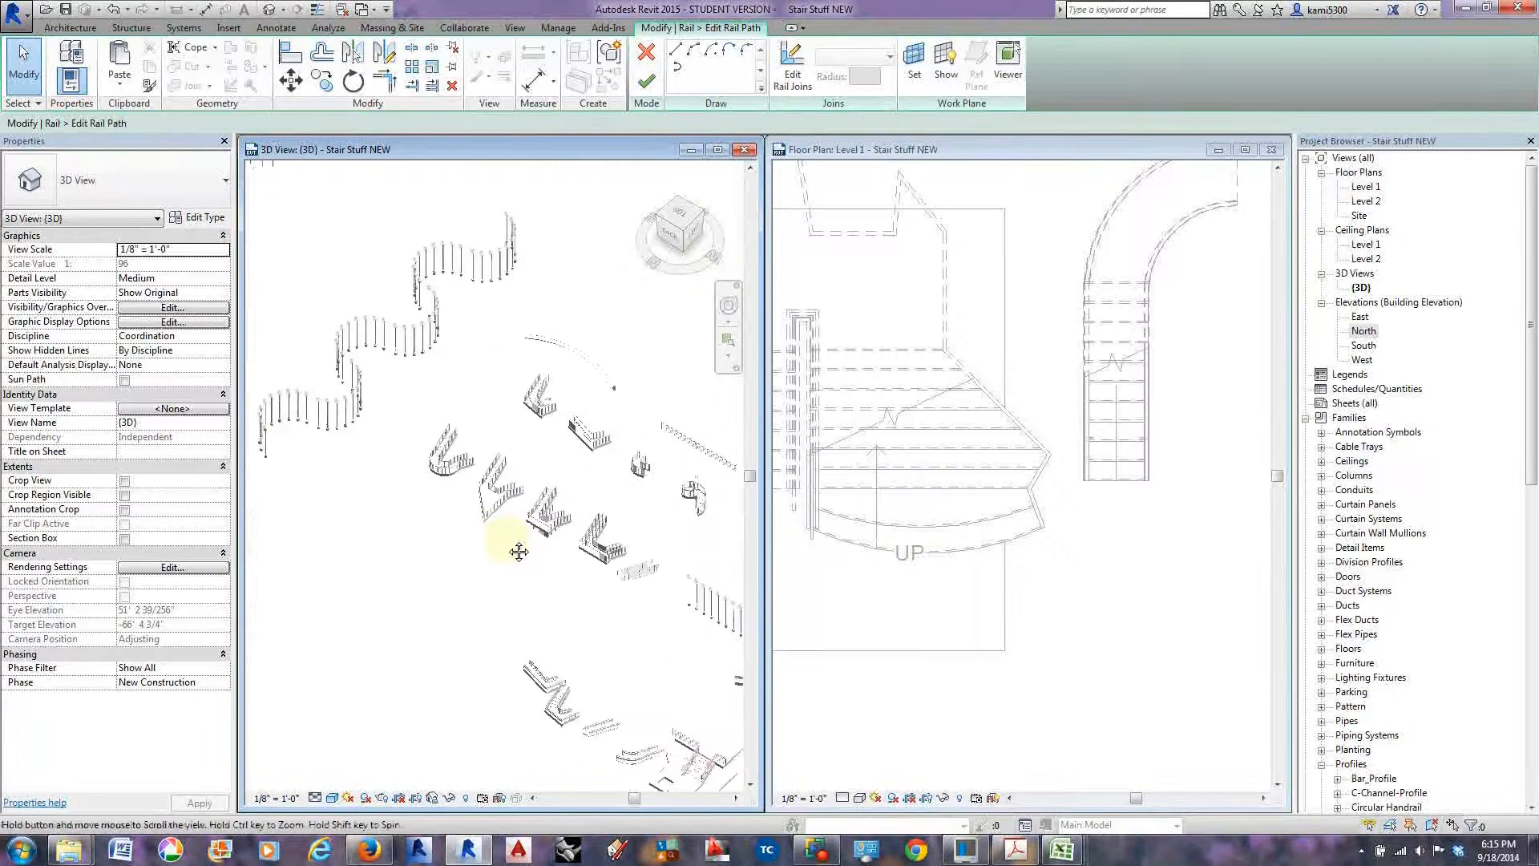
Finish the top rail's path edit and the continuous rail edit, and deselect the rail.
left_click(647, 80)
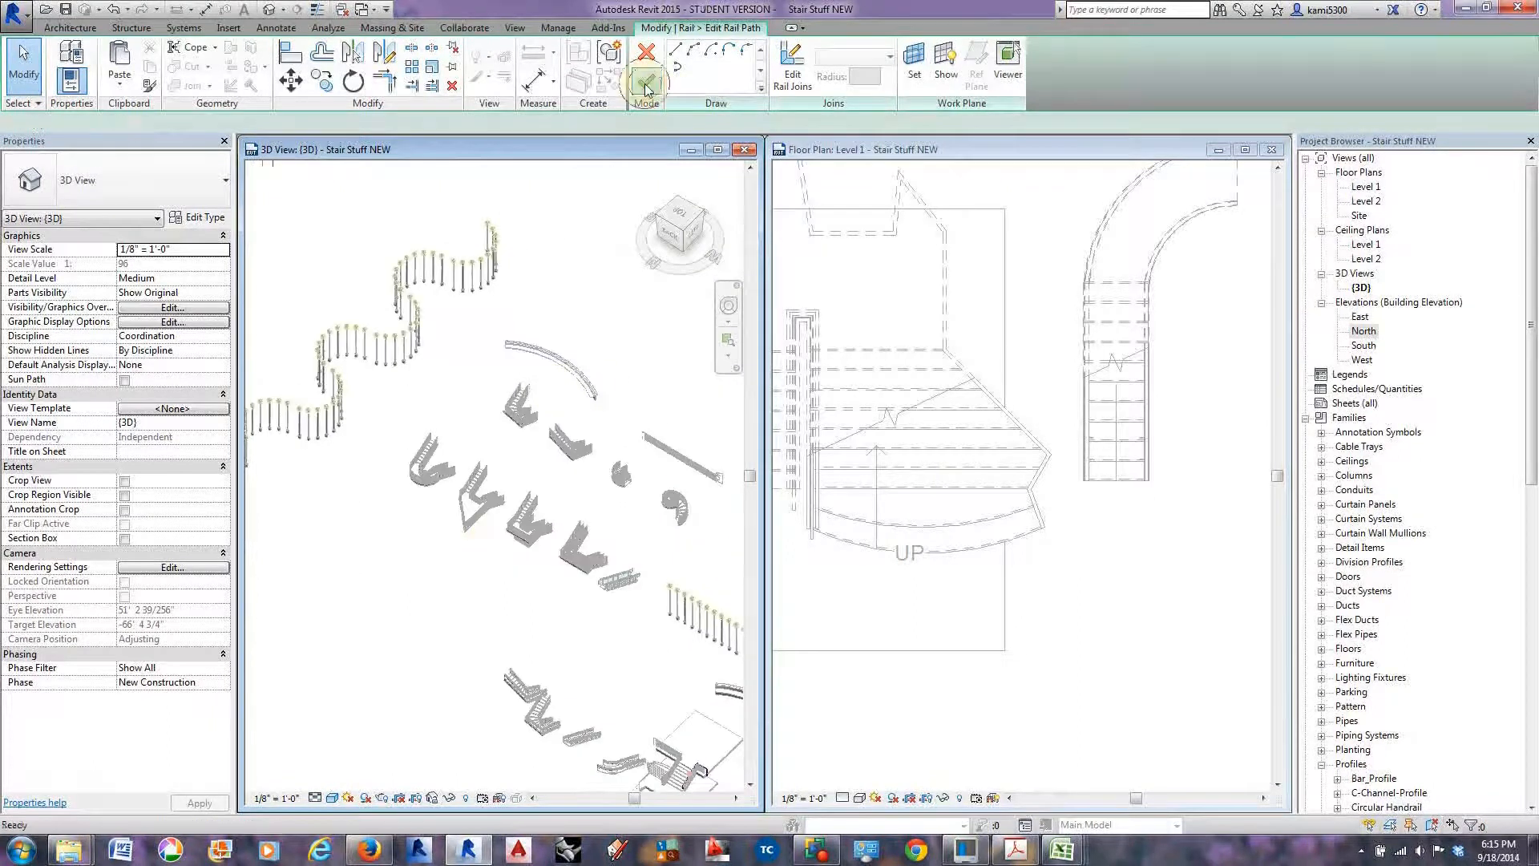
left_click(647, 81)
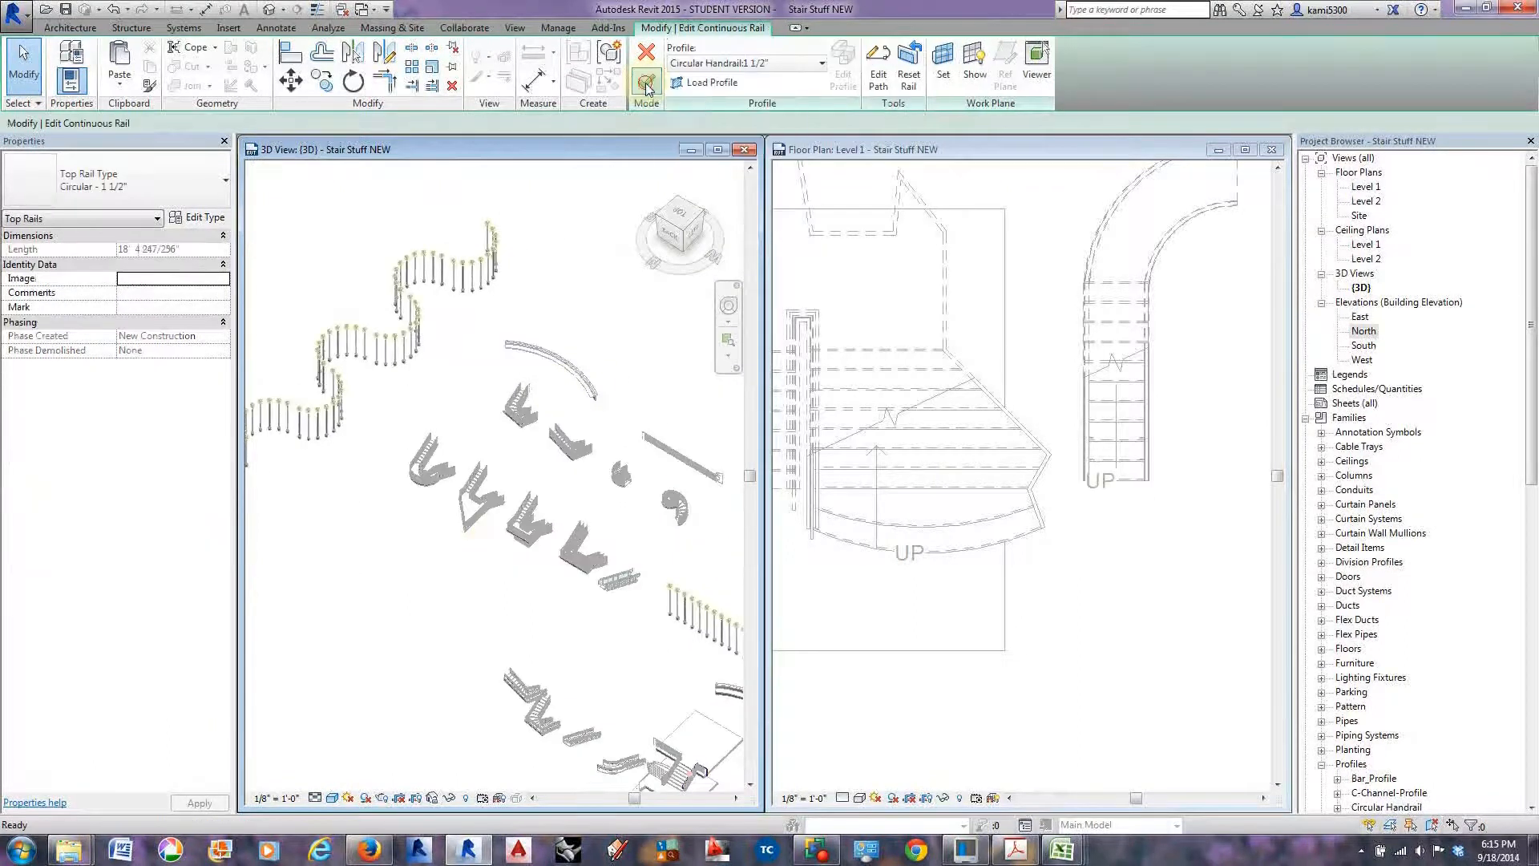
middle_click_drag(515, 543, 494, 531)
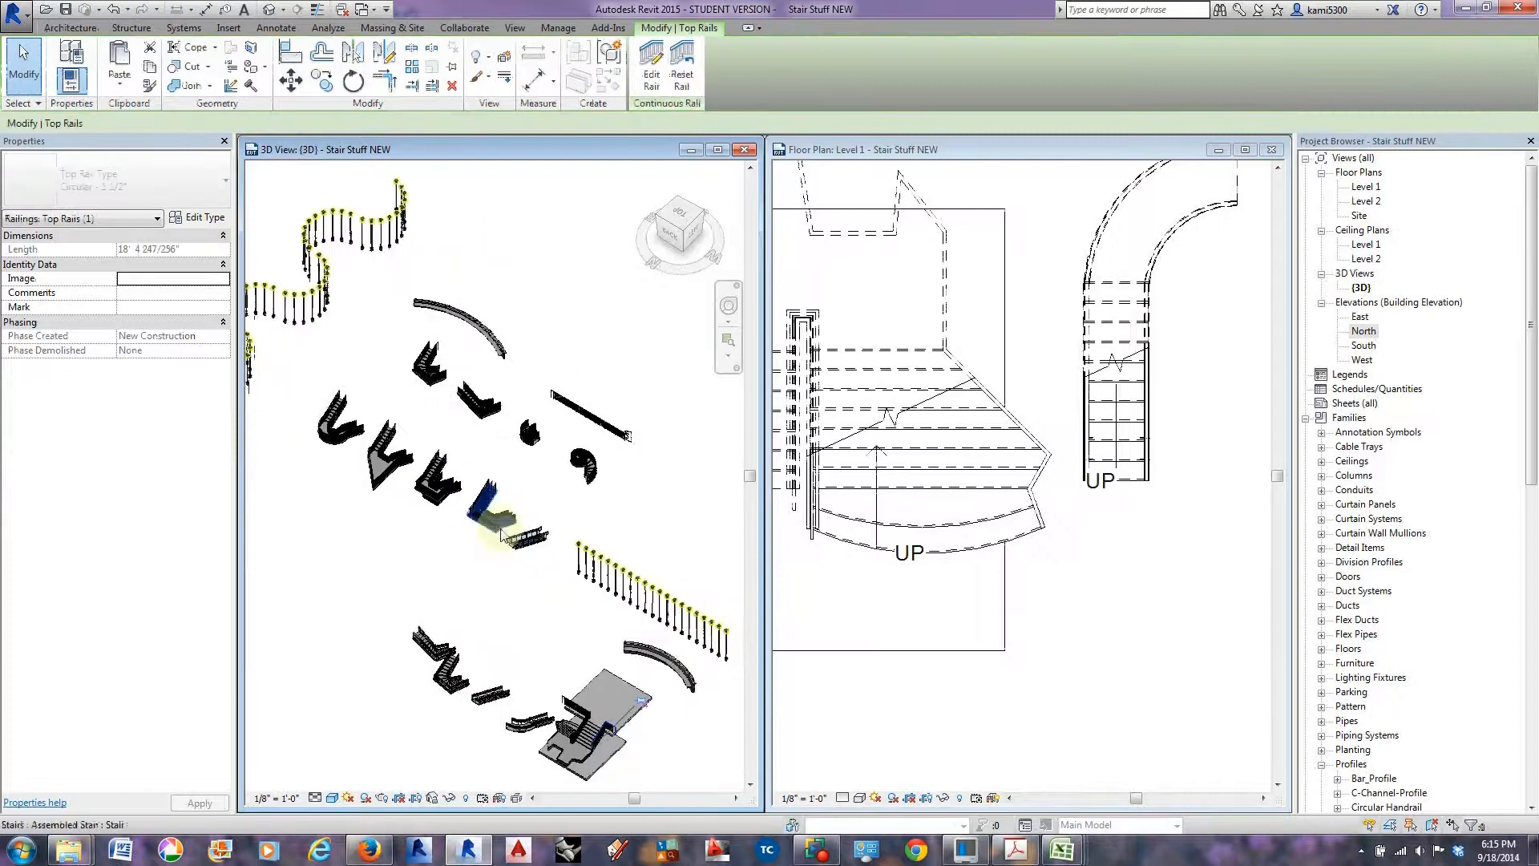
middle_click_drag(560, 704, 526, 640)
left_click(500, 340)
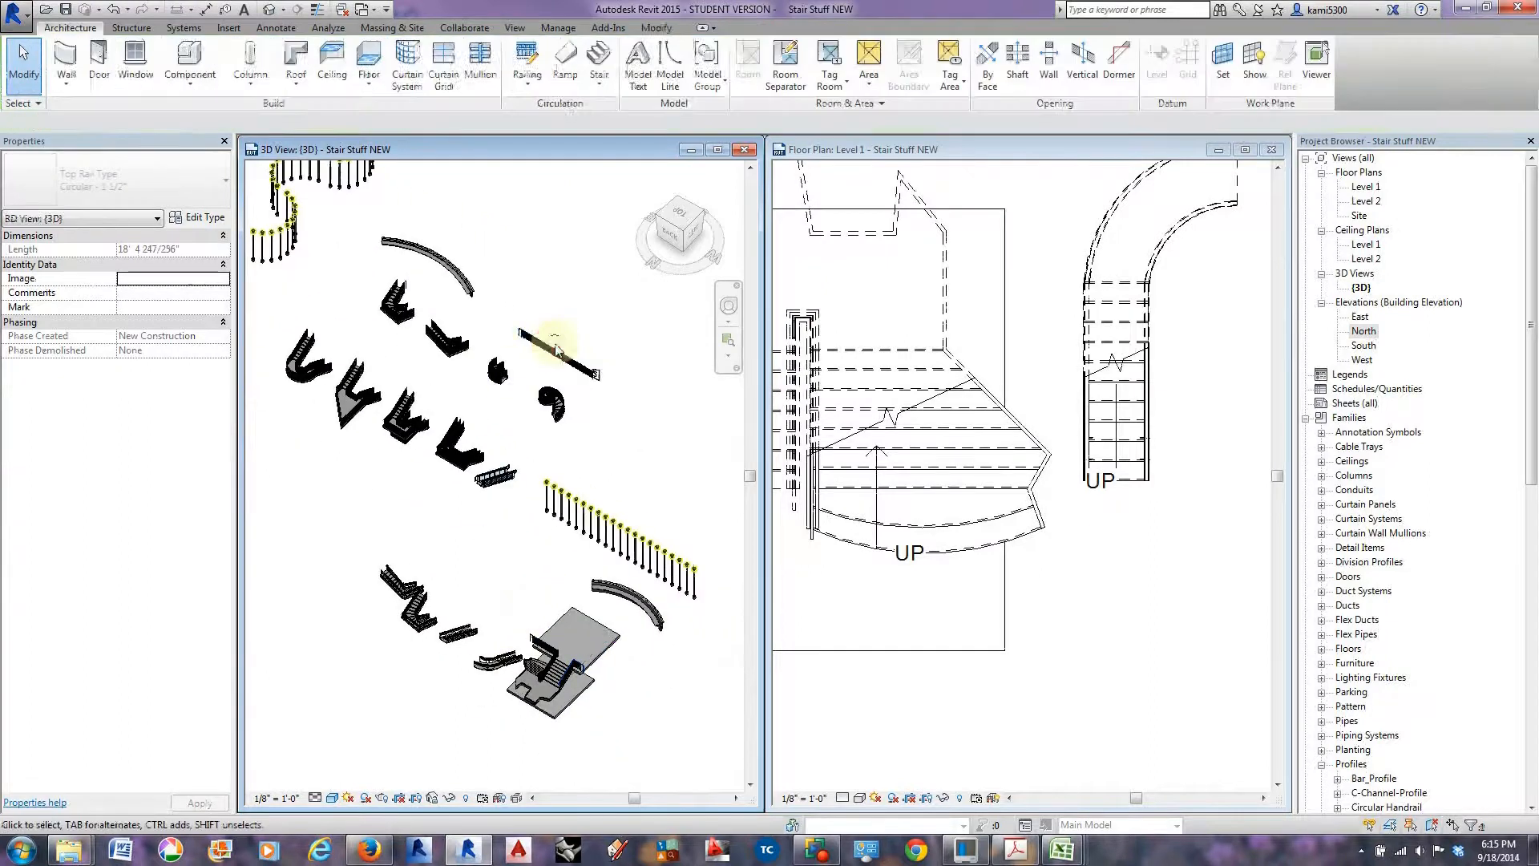
Examine both ends of the straight pipe guardrail in the 3D view, including the custom top rail extensions.
scroll(598, 376, "up", 5)
middle_click_drag(635, 423, 510, 415)
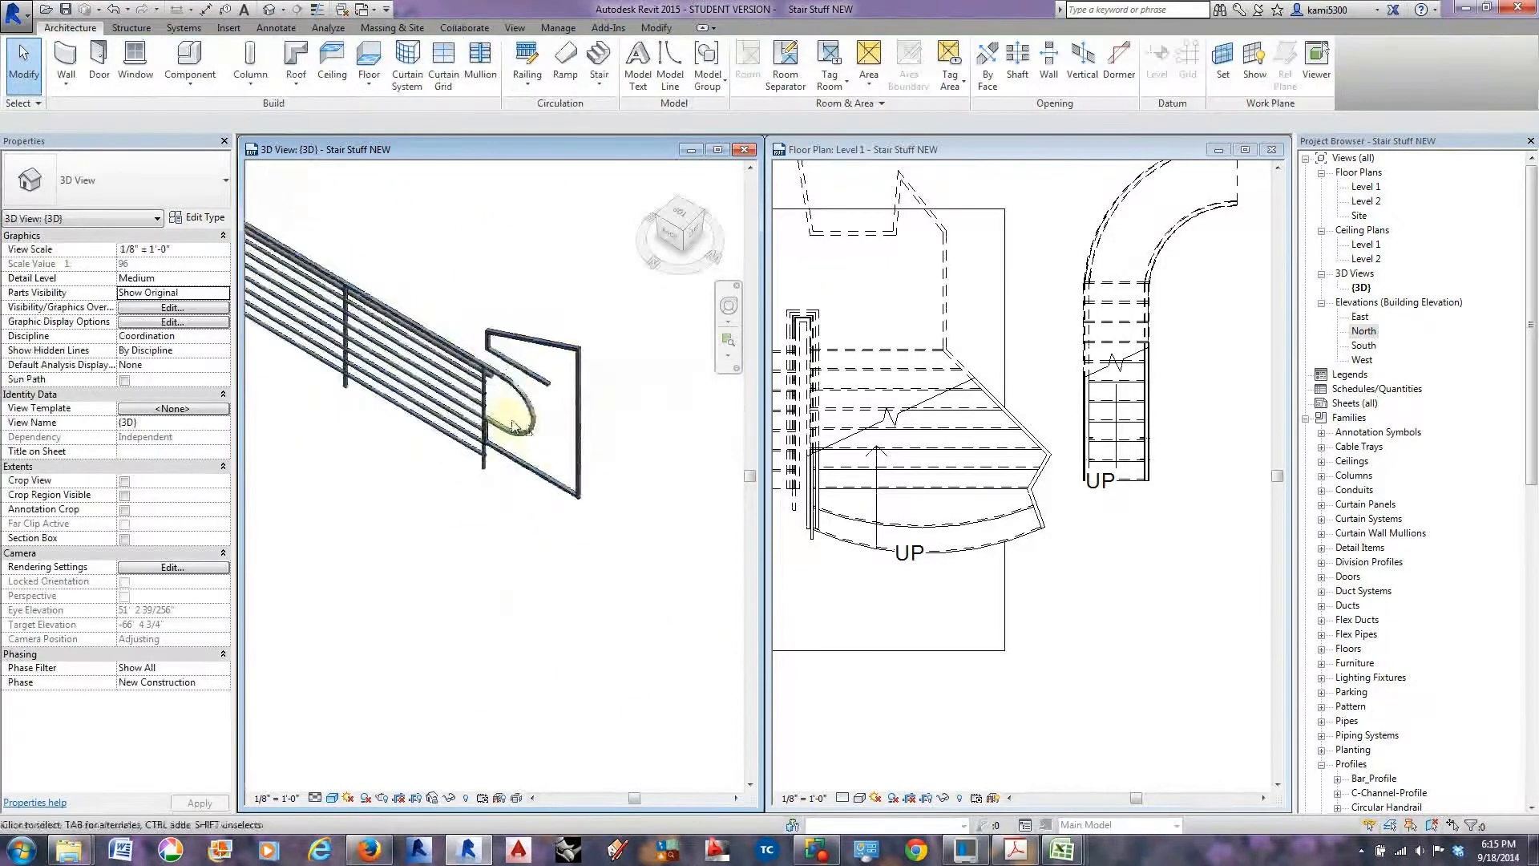
scroll(510, 415, "up", 3)
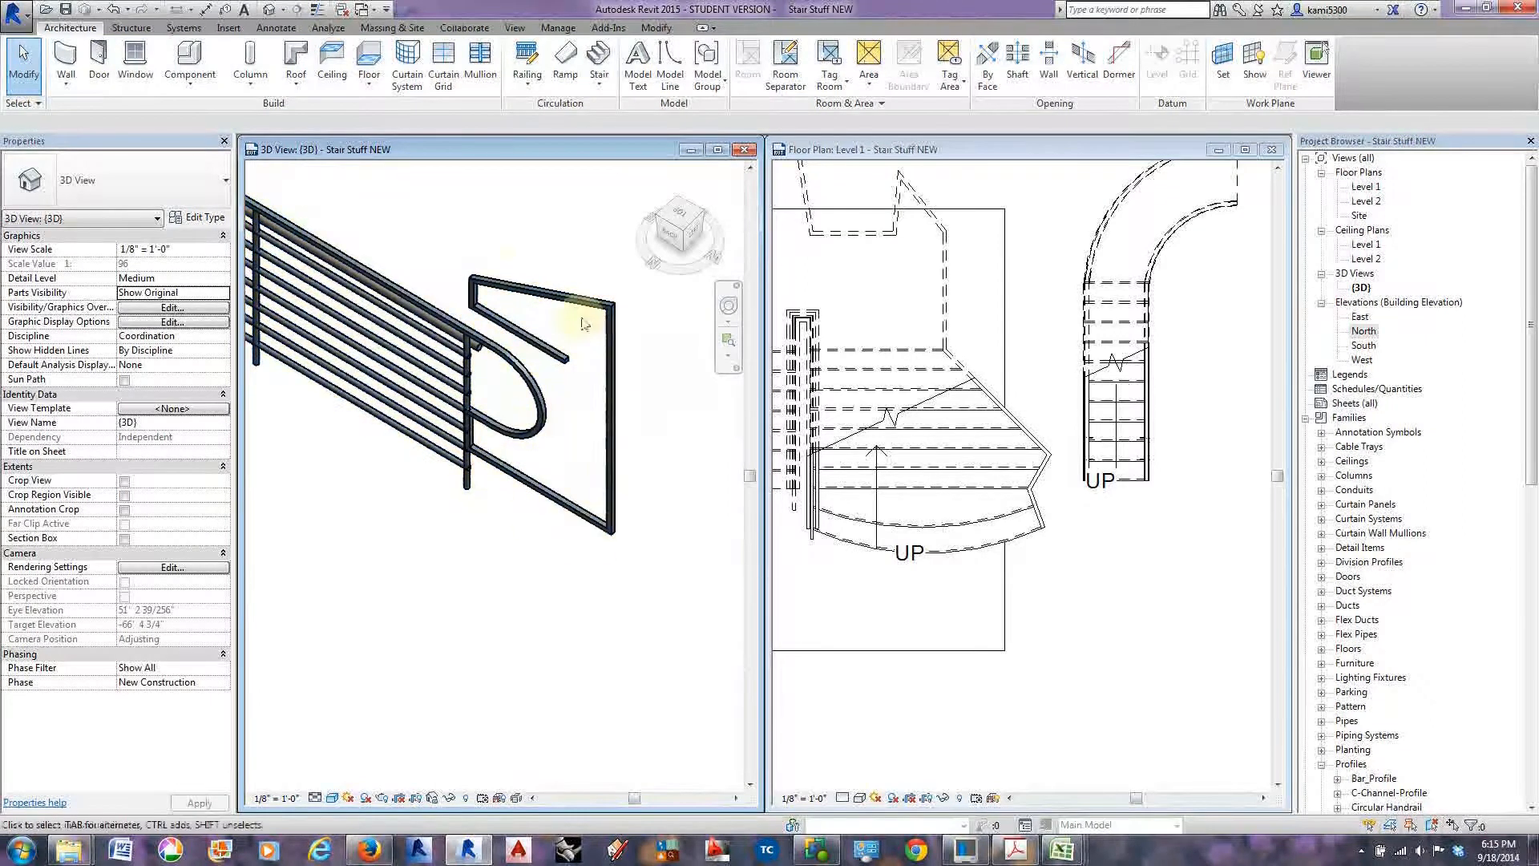
scroll(576, 373, "down", 3)
middle_click_drag(419, 350, 636, 591)
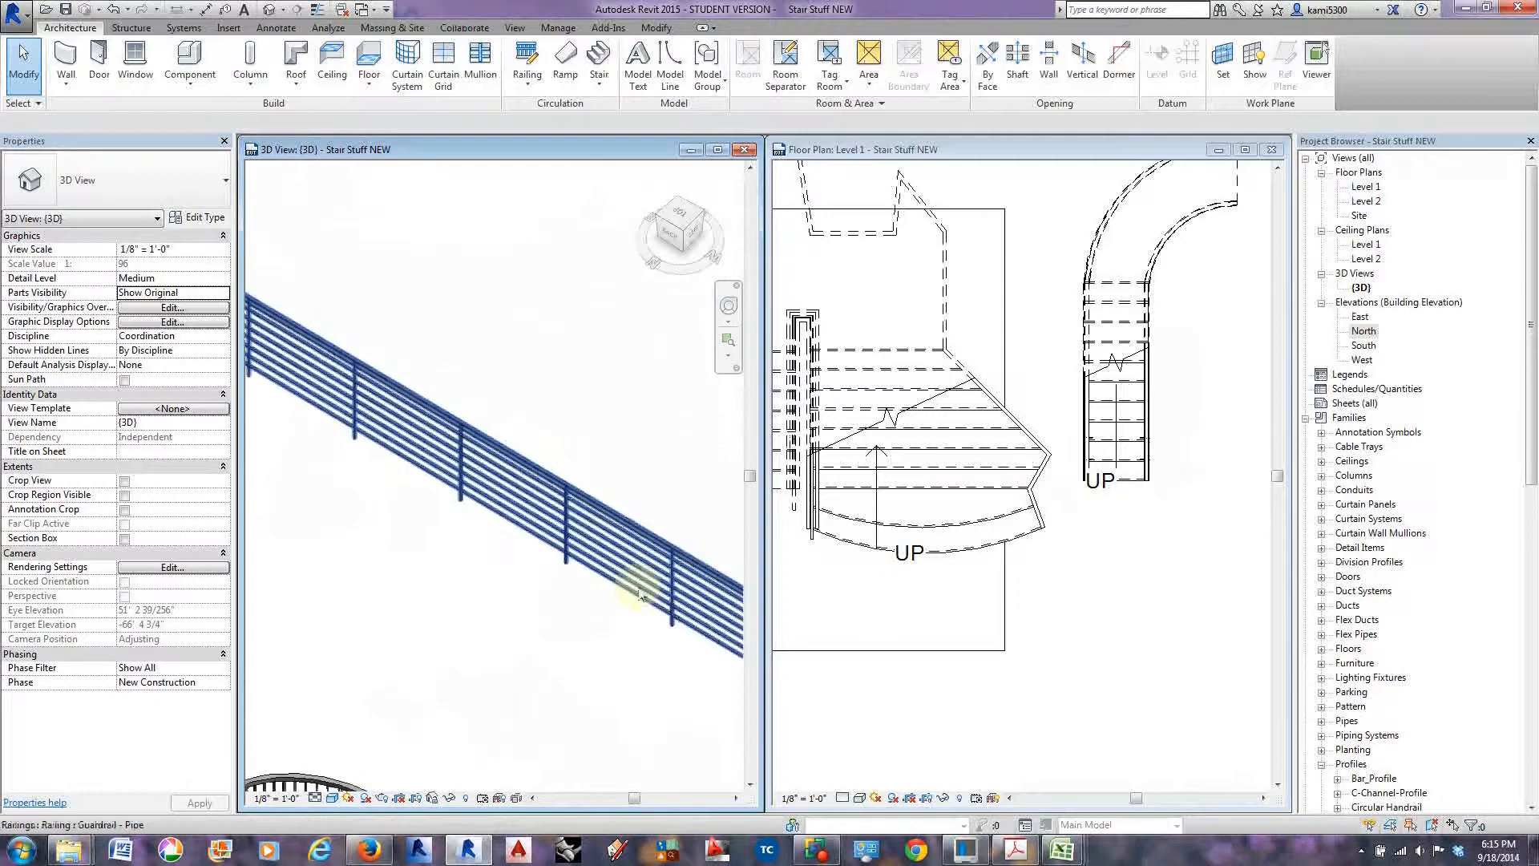
middle_click_drag(513, 550, 580, 530)
middle_click_drag(359, 382, 642, 524)
scroll(494, 369, "up", 2)
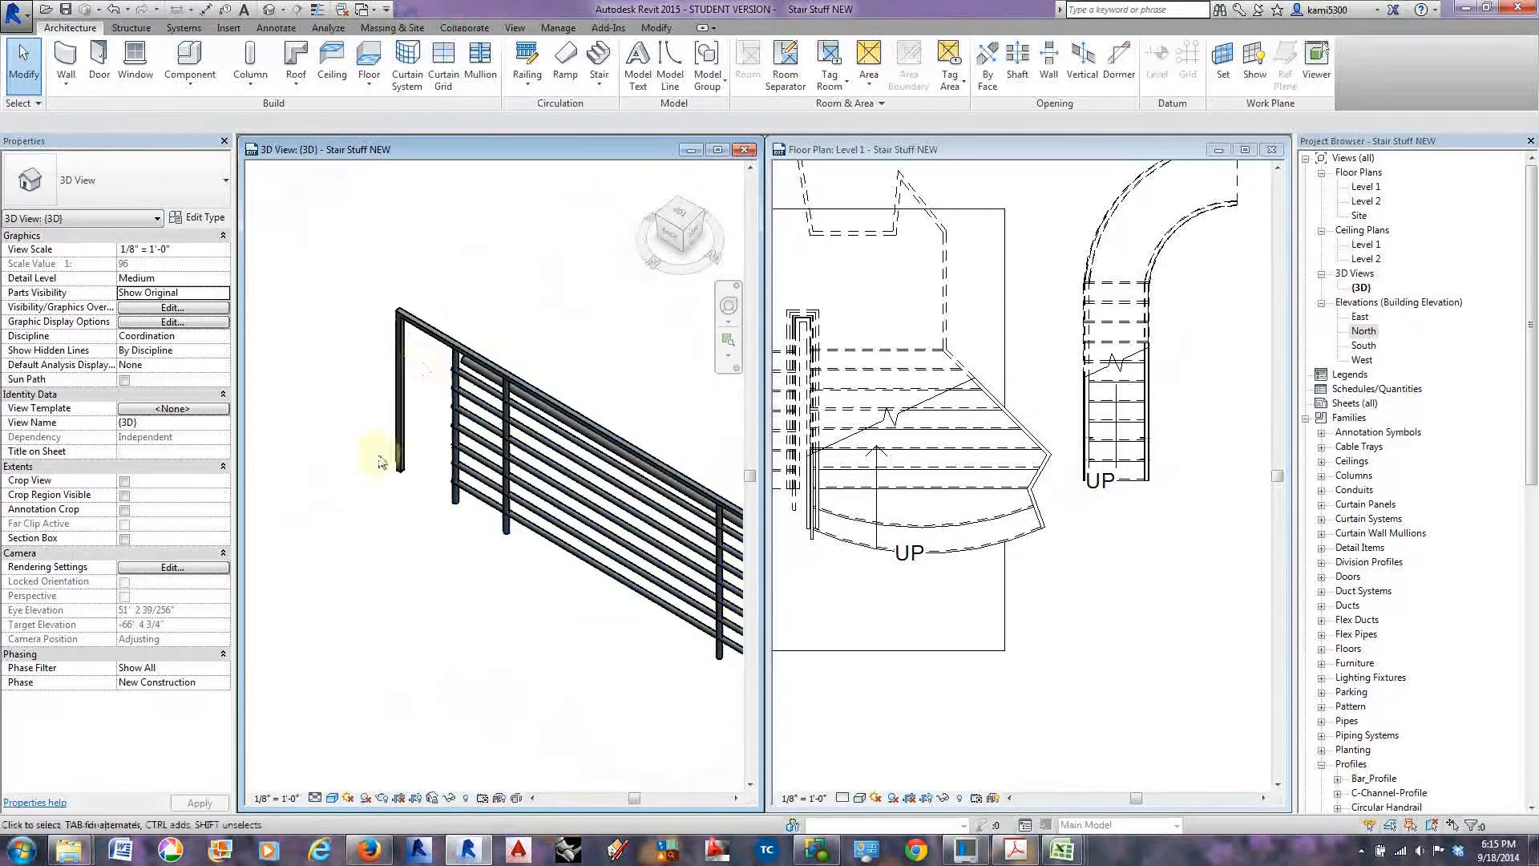
scroll(389, 345, "down", 3)
scroll(375, 370, "down", 2)
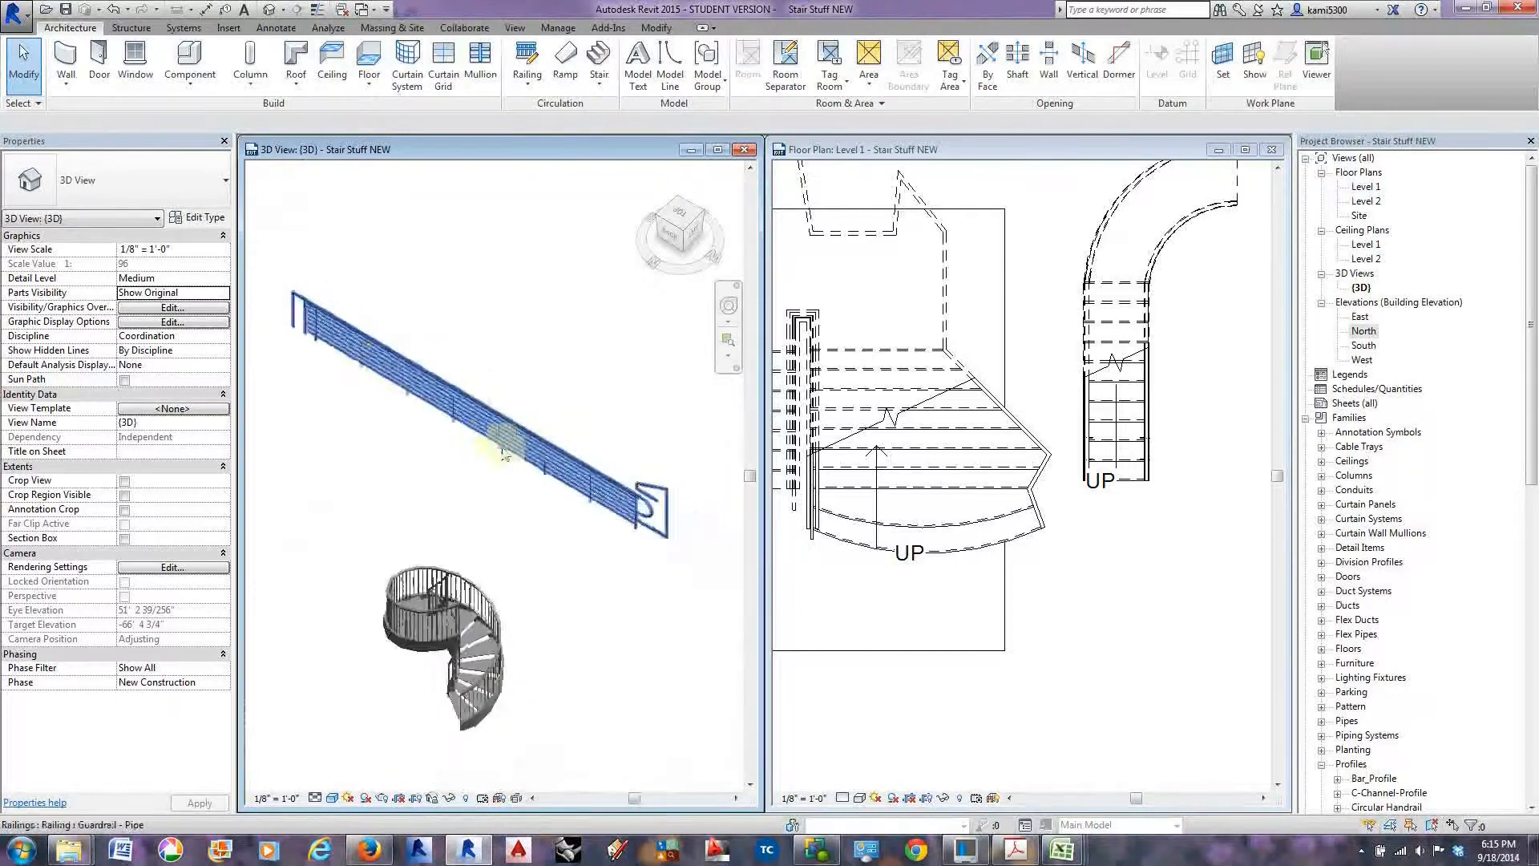
middle_click_drag(507, 446, 385, 360)
scroll(388, 361, "up", 1)
scroll(513, 407, "up", 3)
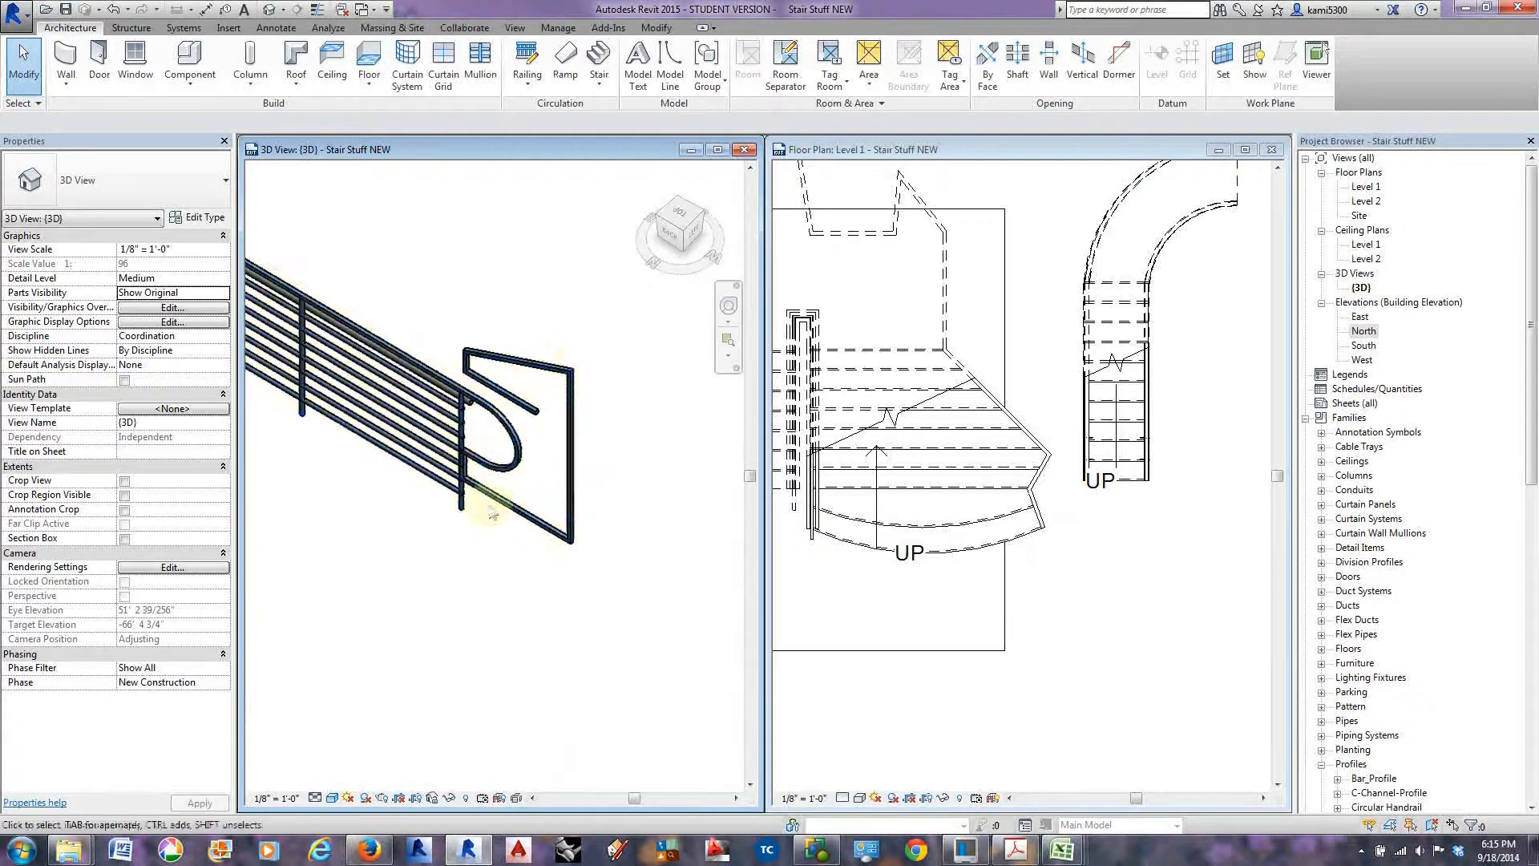
scroll(577, 481, "down", 4)
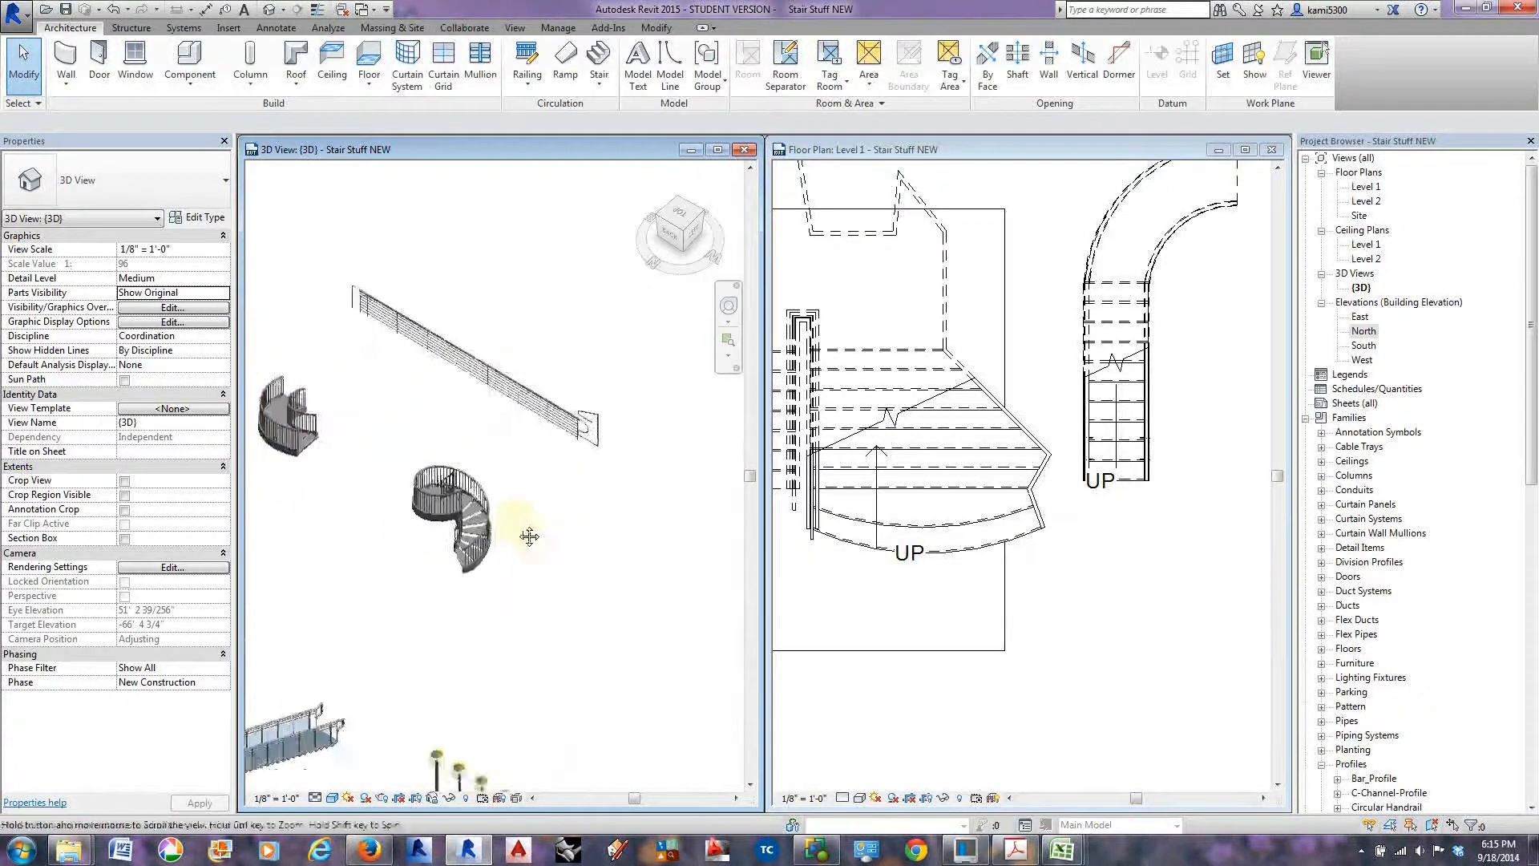
Start a new stair in the Level 1 floor plan with a full-step spiral run.
left_click(973, 594)
scroll(973, 561, "down", 2)
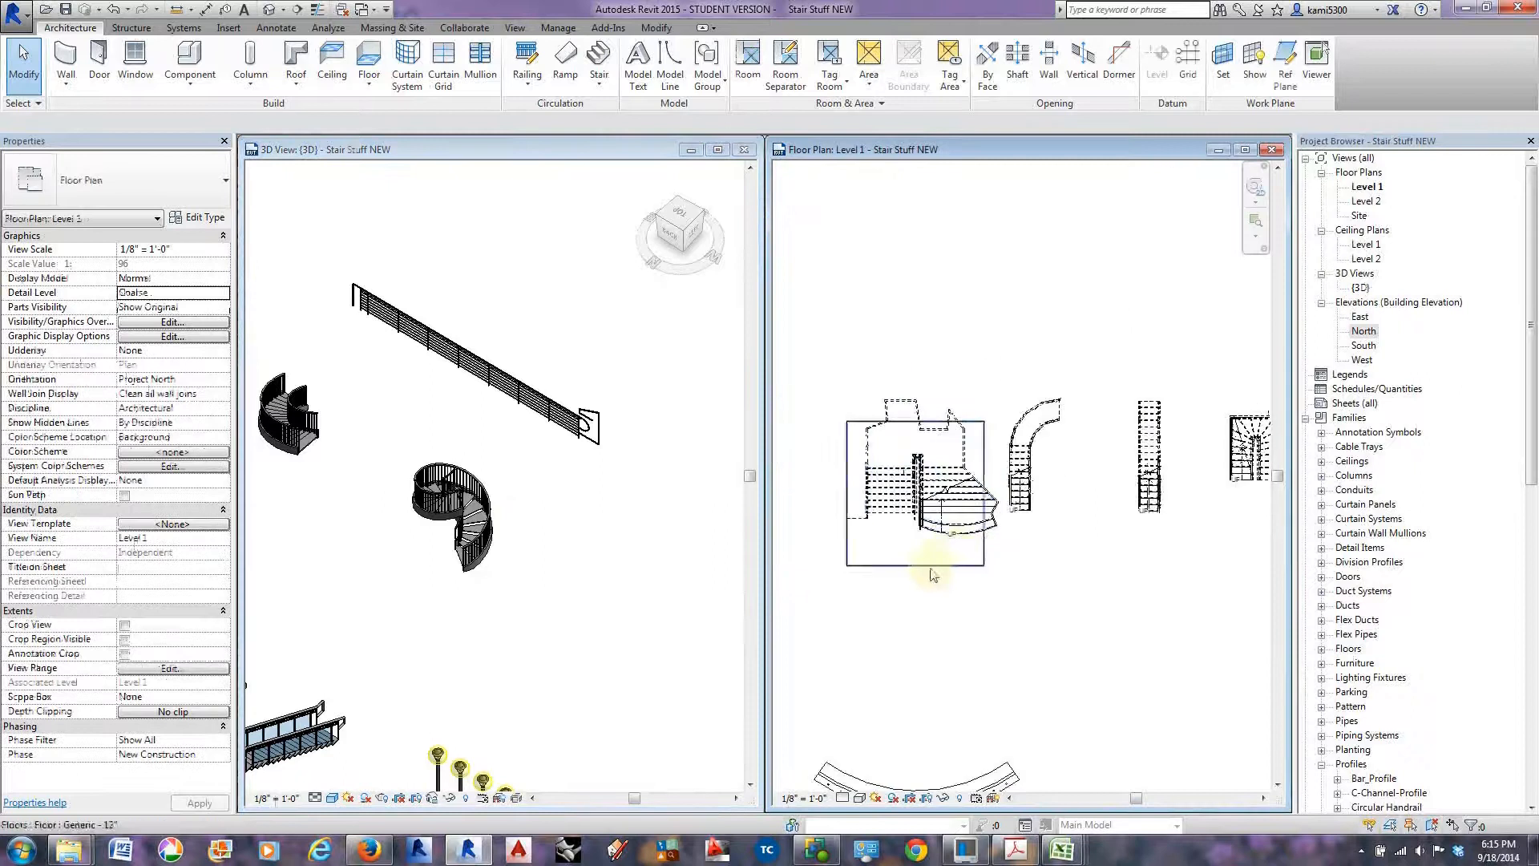
scroll(954, 570, "down", 2)
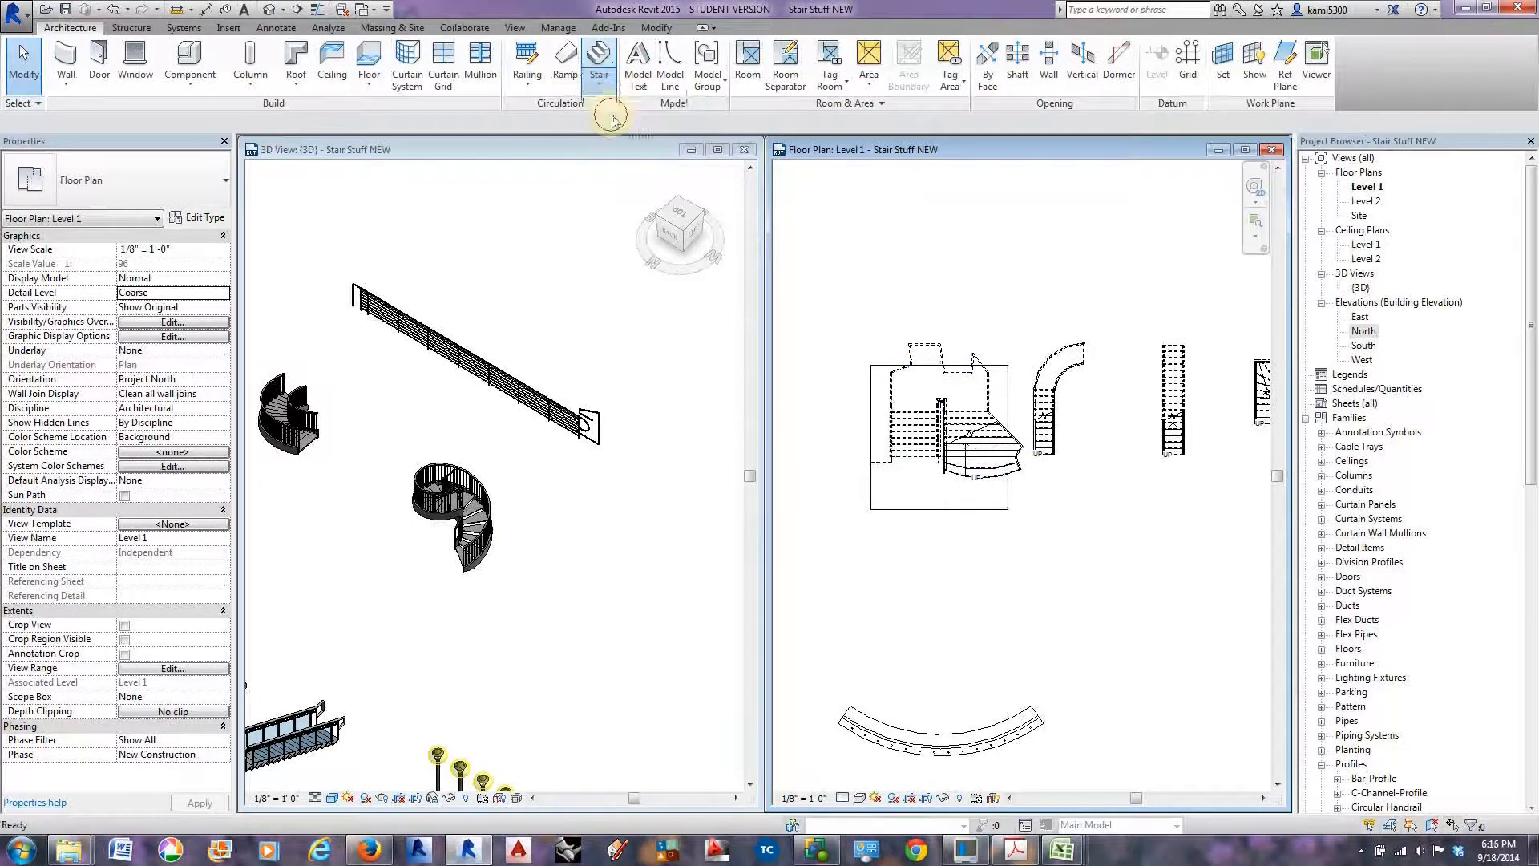
left_click(601, 76)
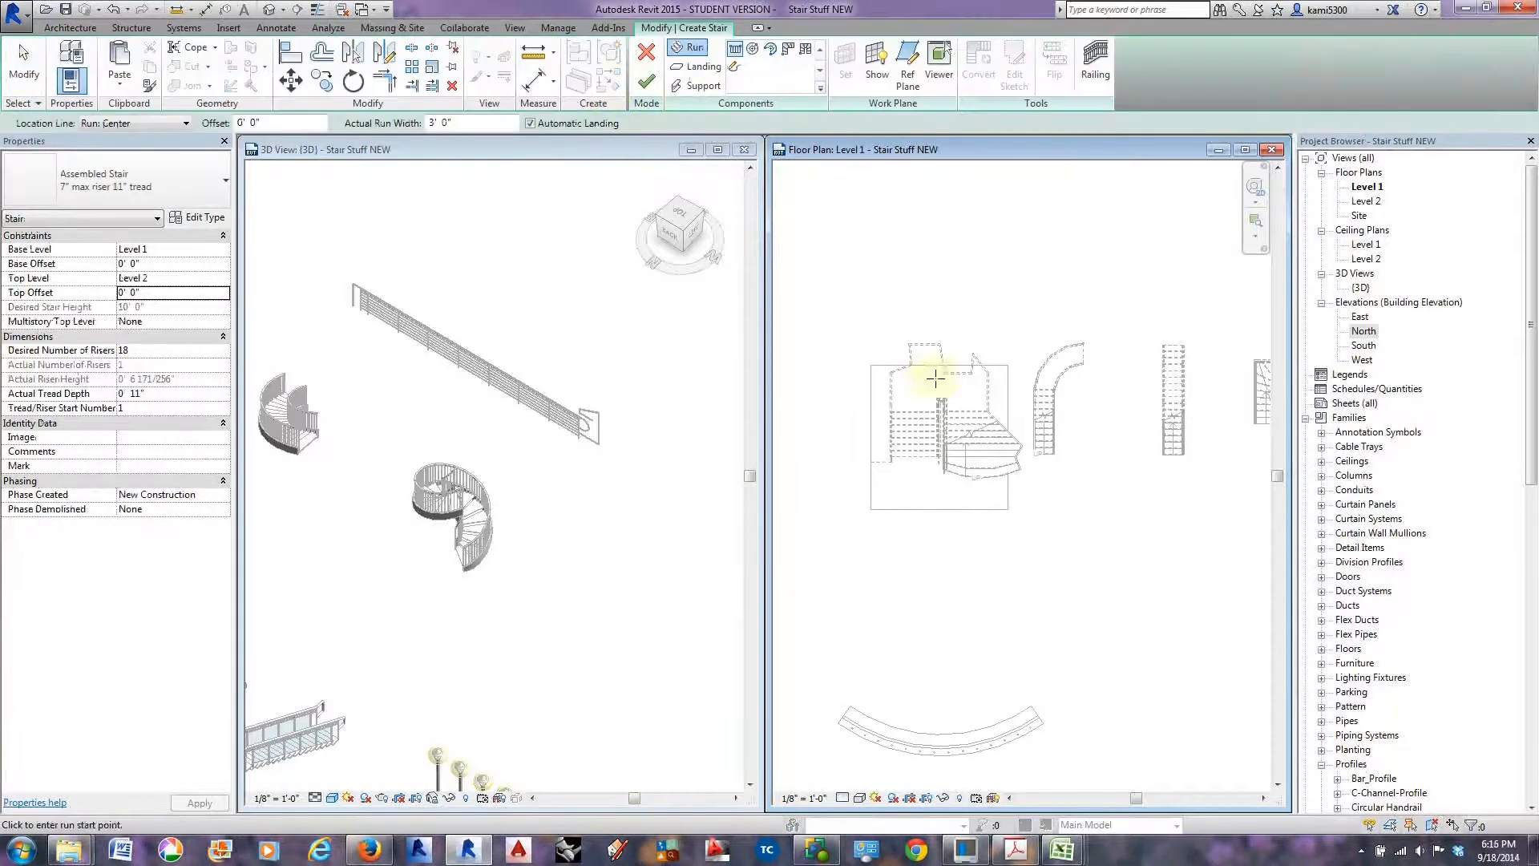
middle_click_drag(962, 390, 1176, 411)
scroll(1072, 368, "down", 1)
middle_click_drag(1082, 423, 1086, 398)
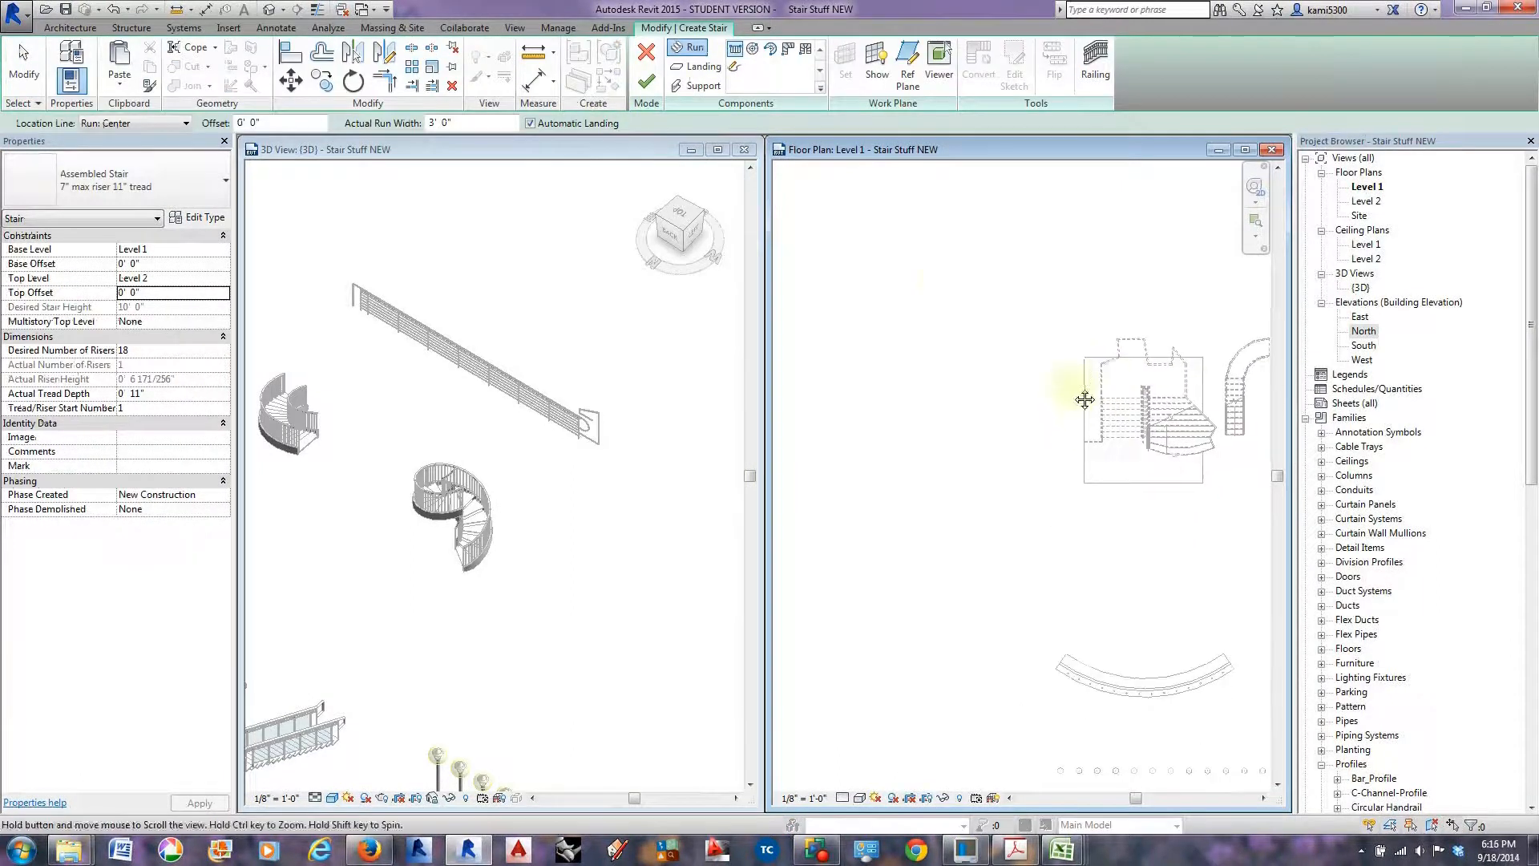
left_click(752, 49)
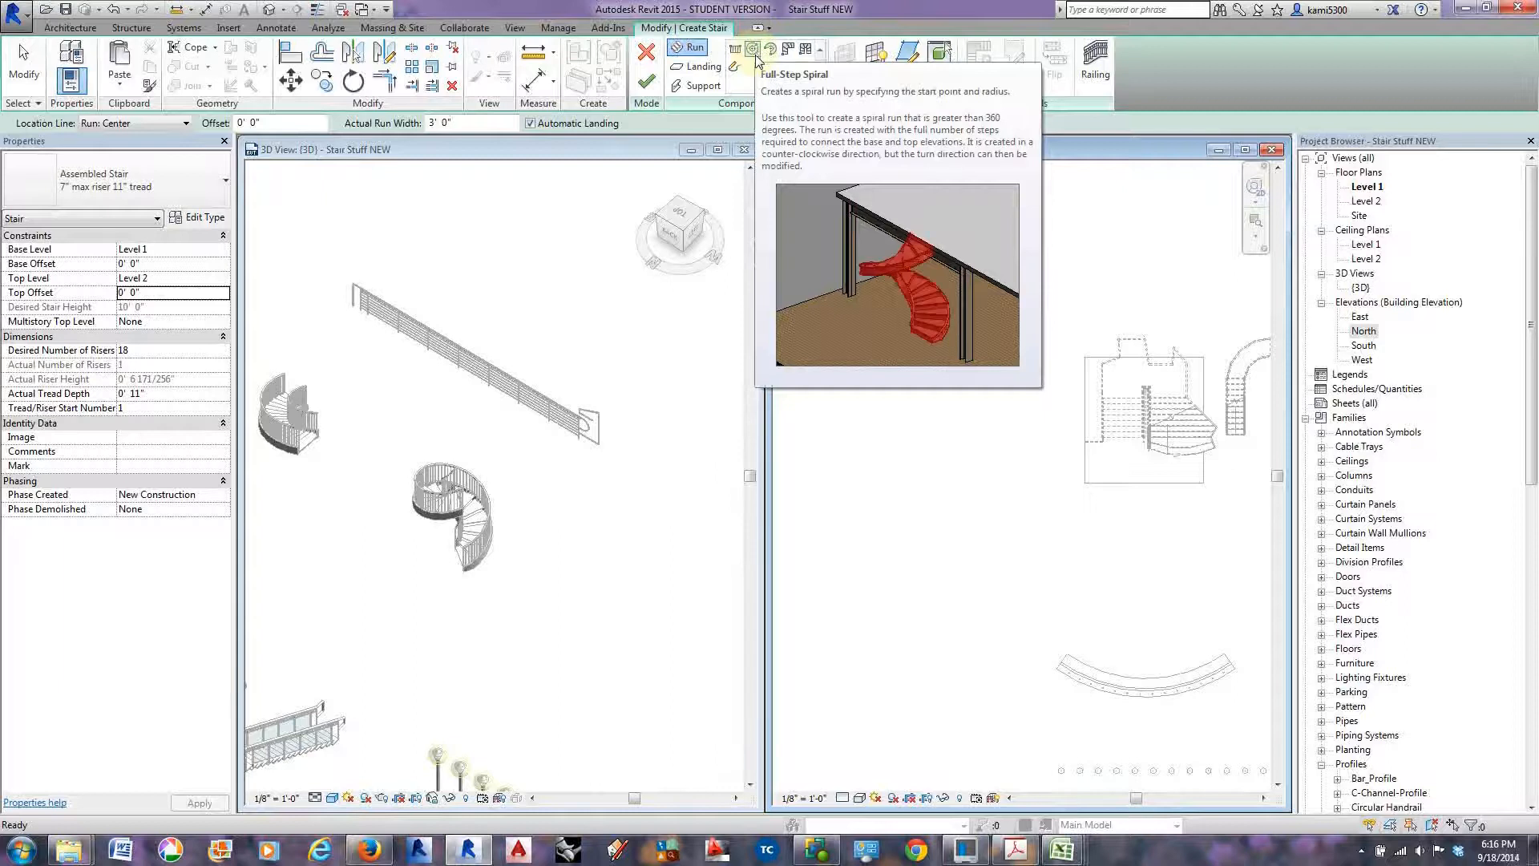
left_click(755, 53)
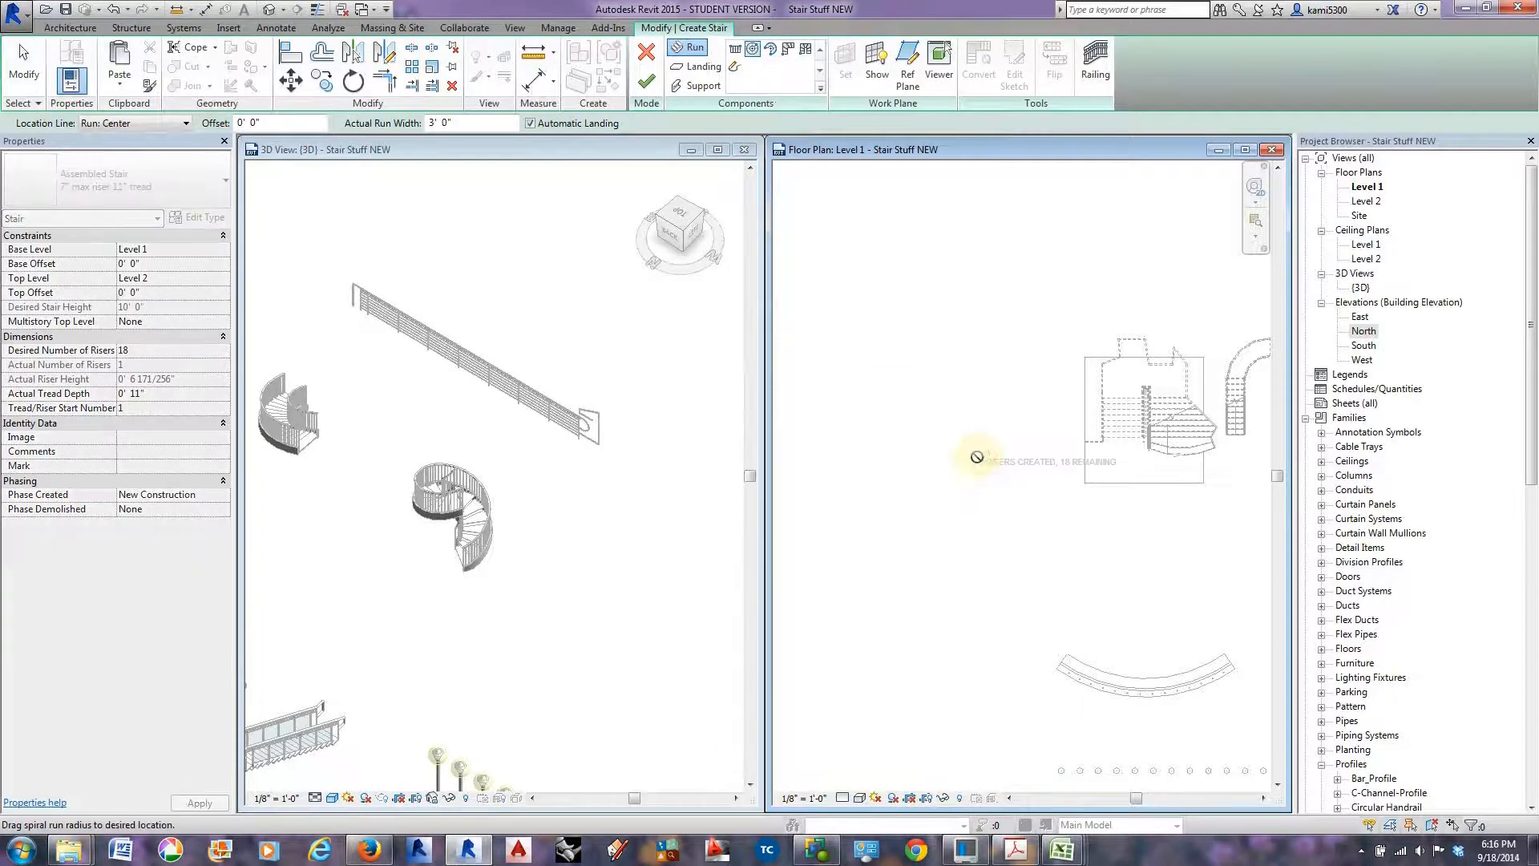
scroll(979, 455, "up", 2)
left_click(980, 454)
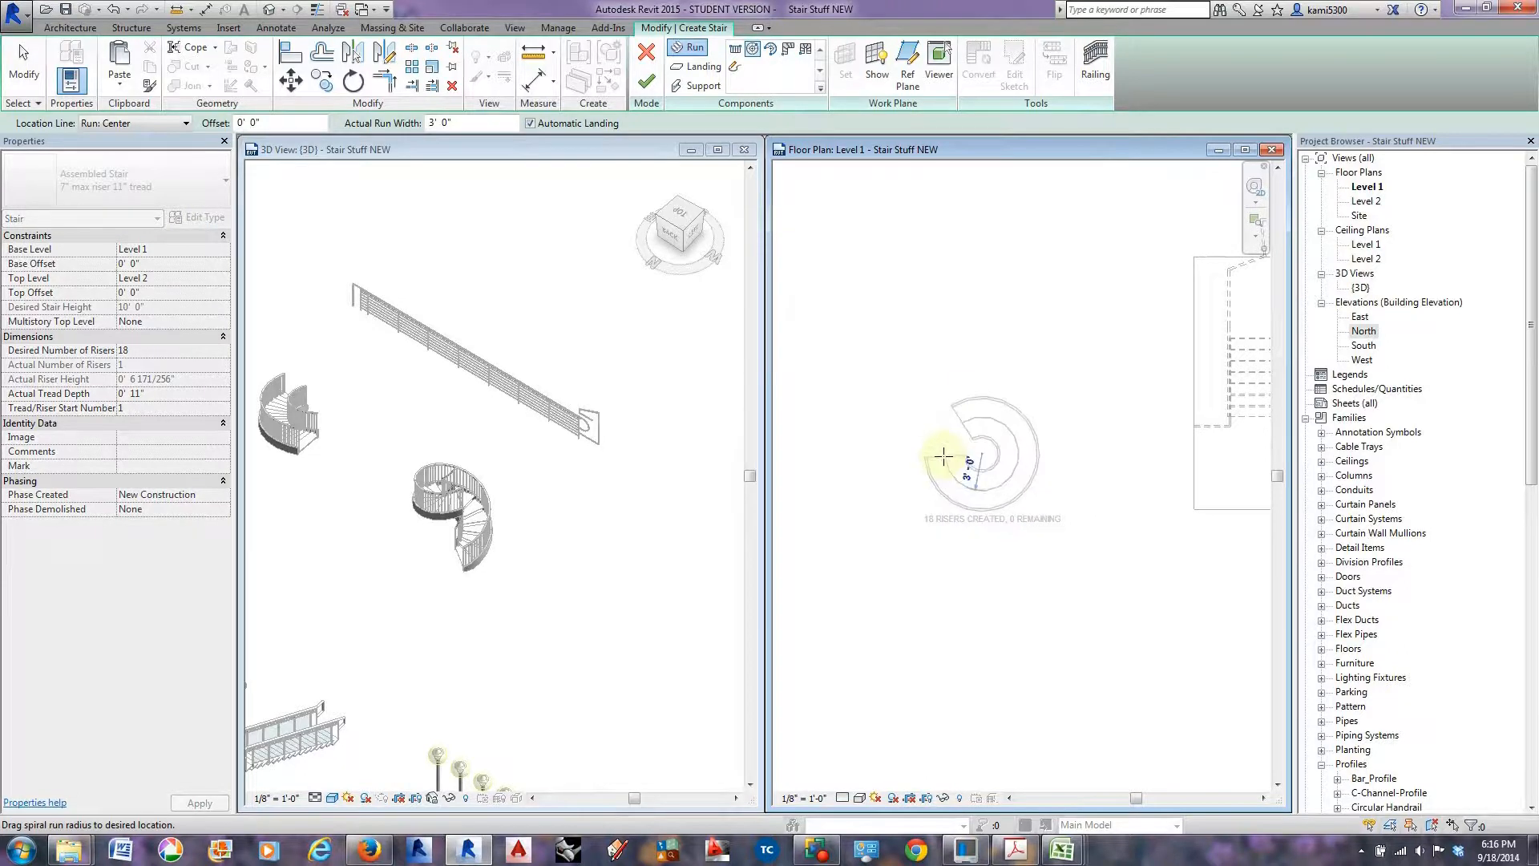
scroll(948, 455, "up", 2)
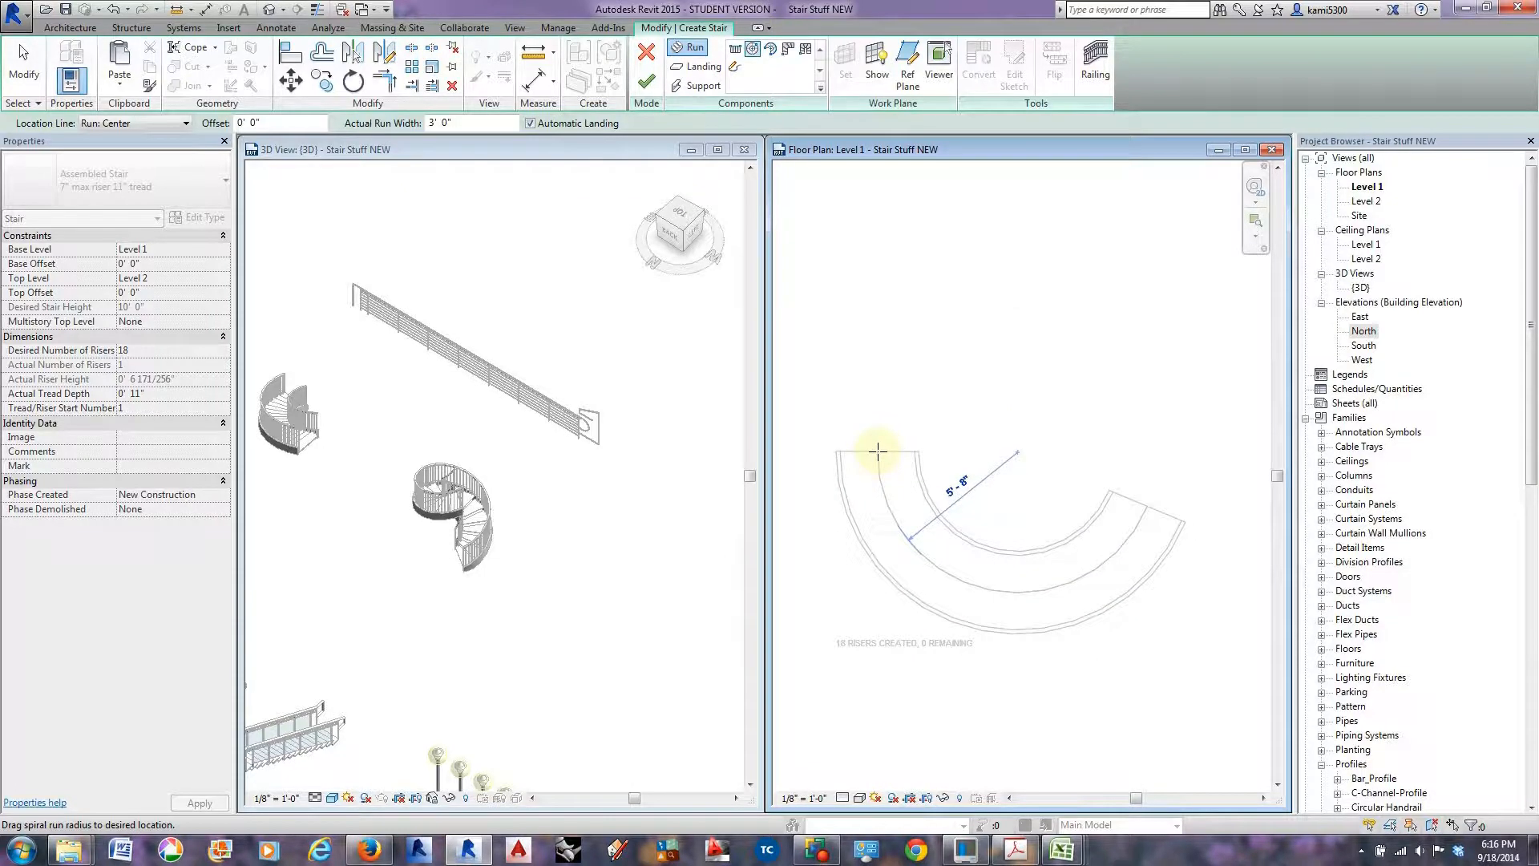
key("Escape")
key("Escape")
Draw a full-step spiral run with a radius of about 3'-11", centred on the detail line between the L-shaped and U-shaped winder stairs.
scroll(883, 419, "down", 7)
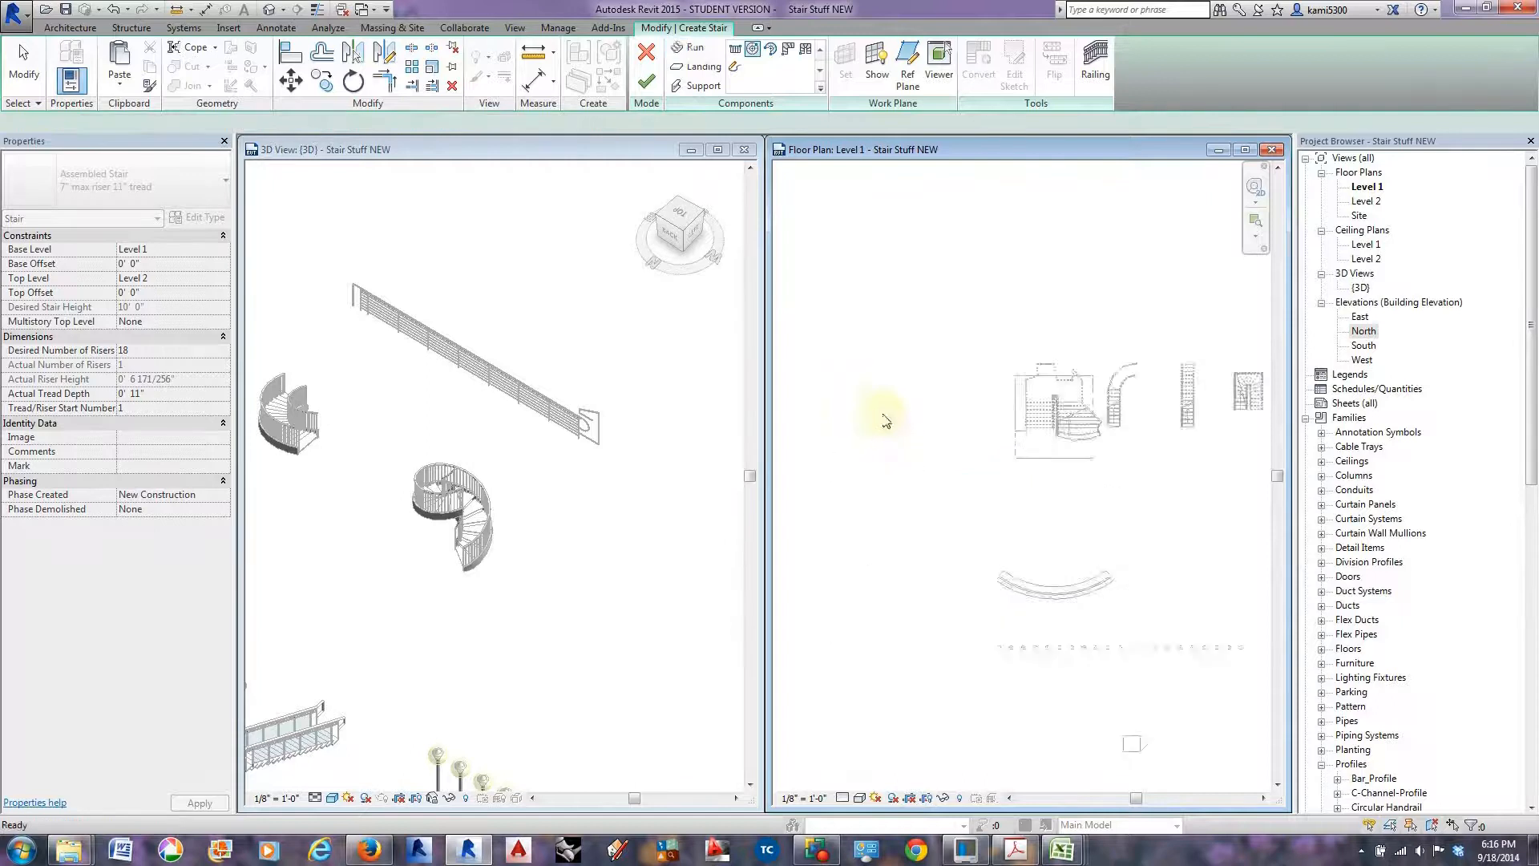
middle_click_drag(1120, 578, 976, 483)
scroll(1075, 491, "up", 5)
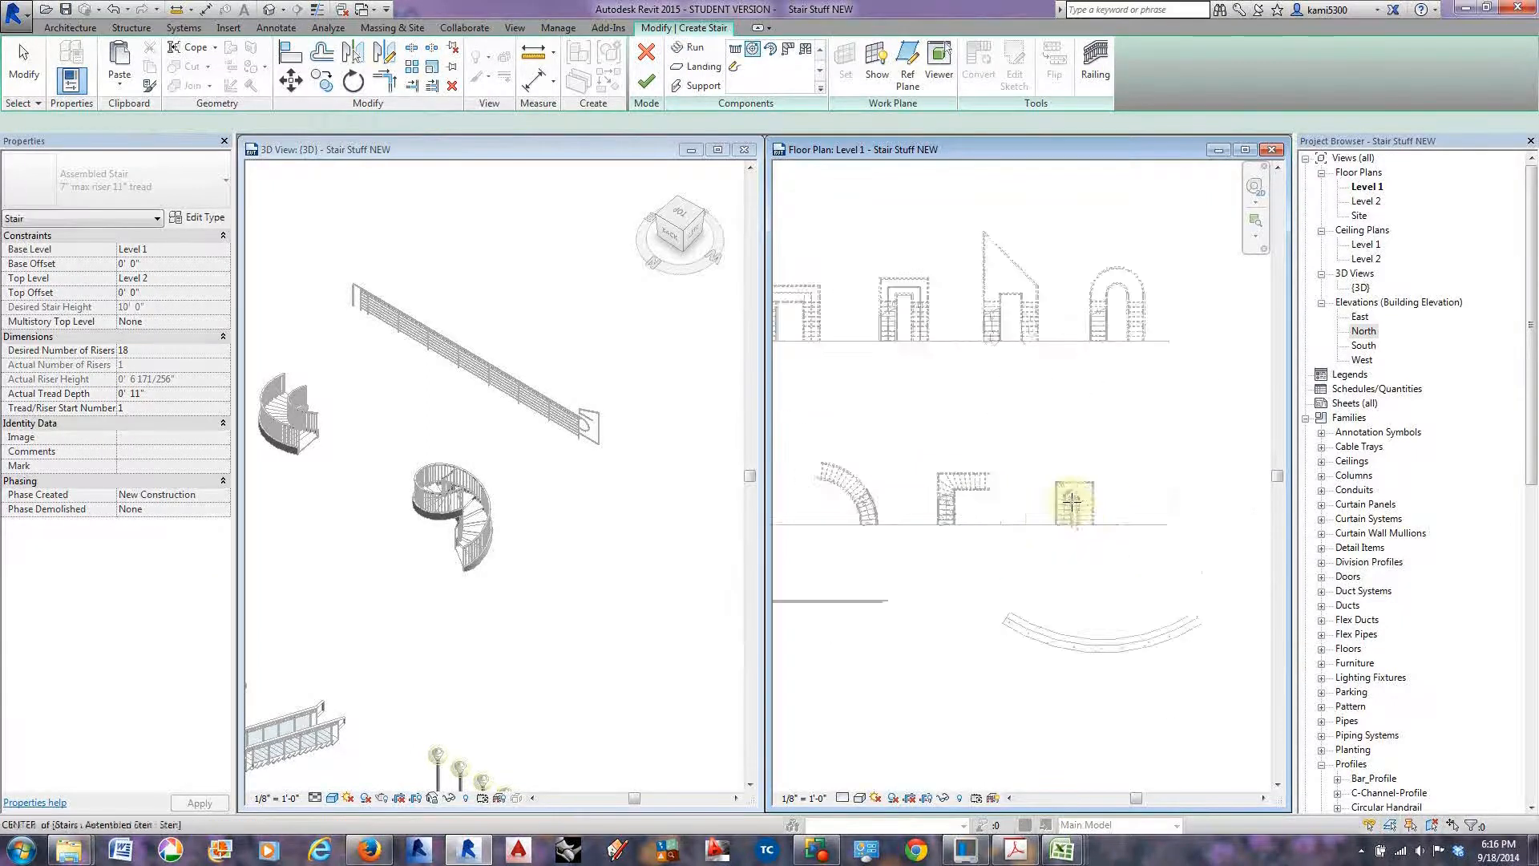
middle_click_drag(939, 538, 1011, 531)
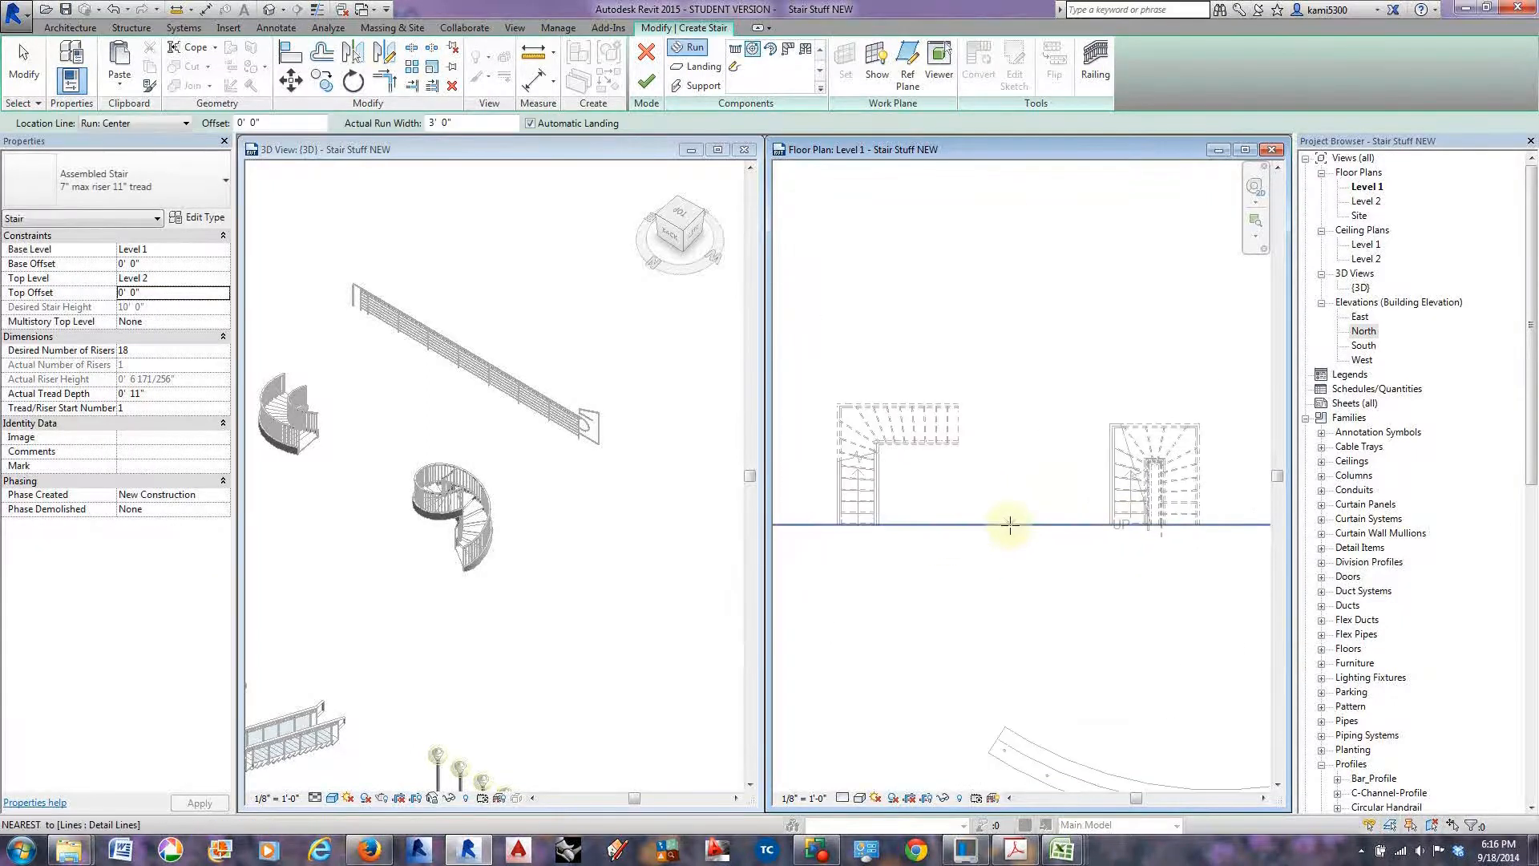
left_click(1008, 526)
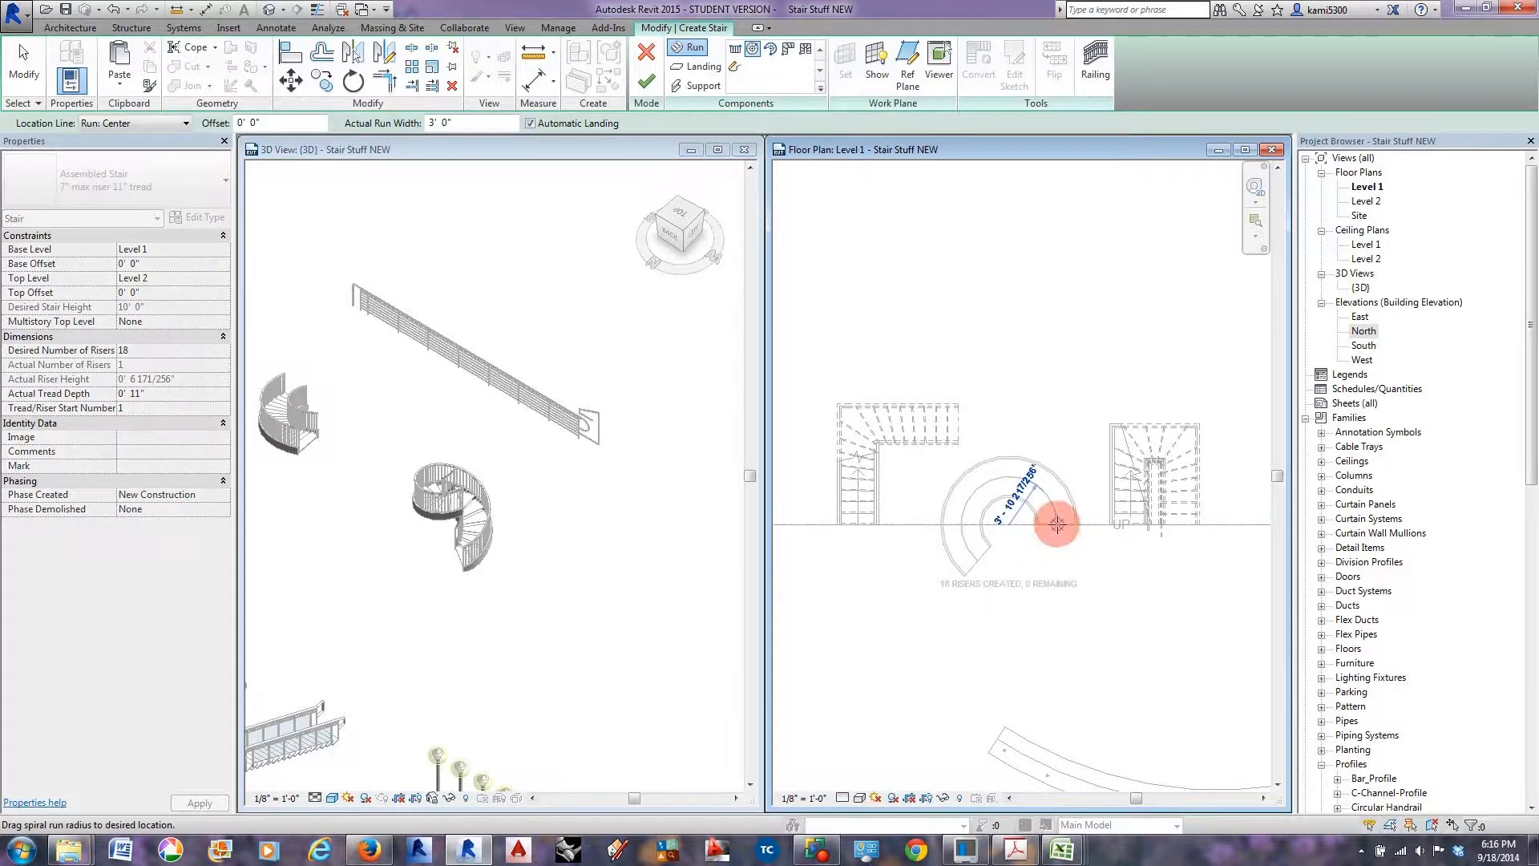
left_click(1057, 524)
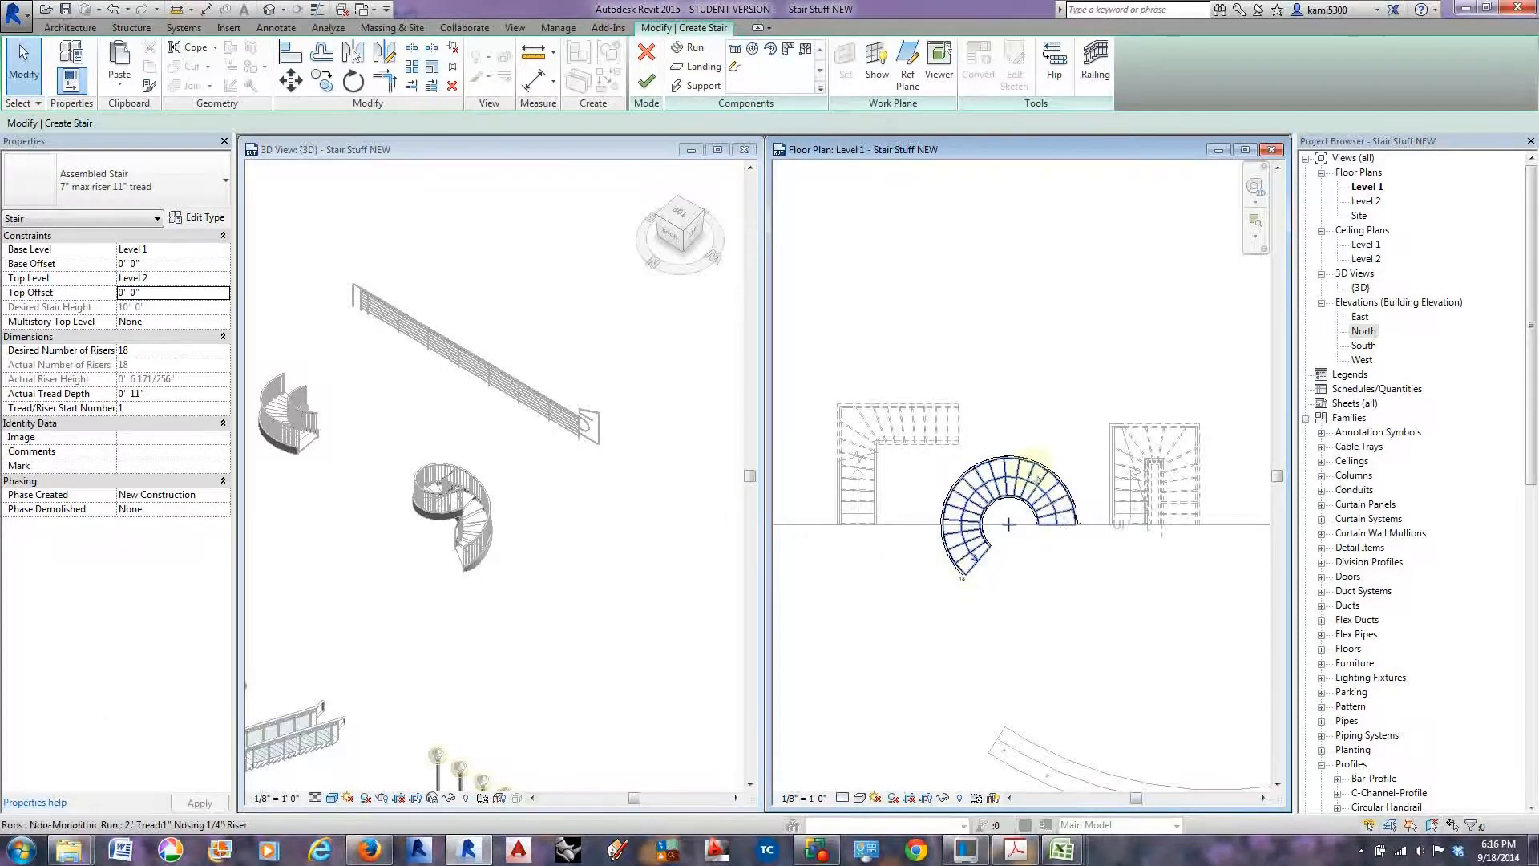
scroll(974, 561, "down", 2)
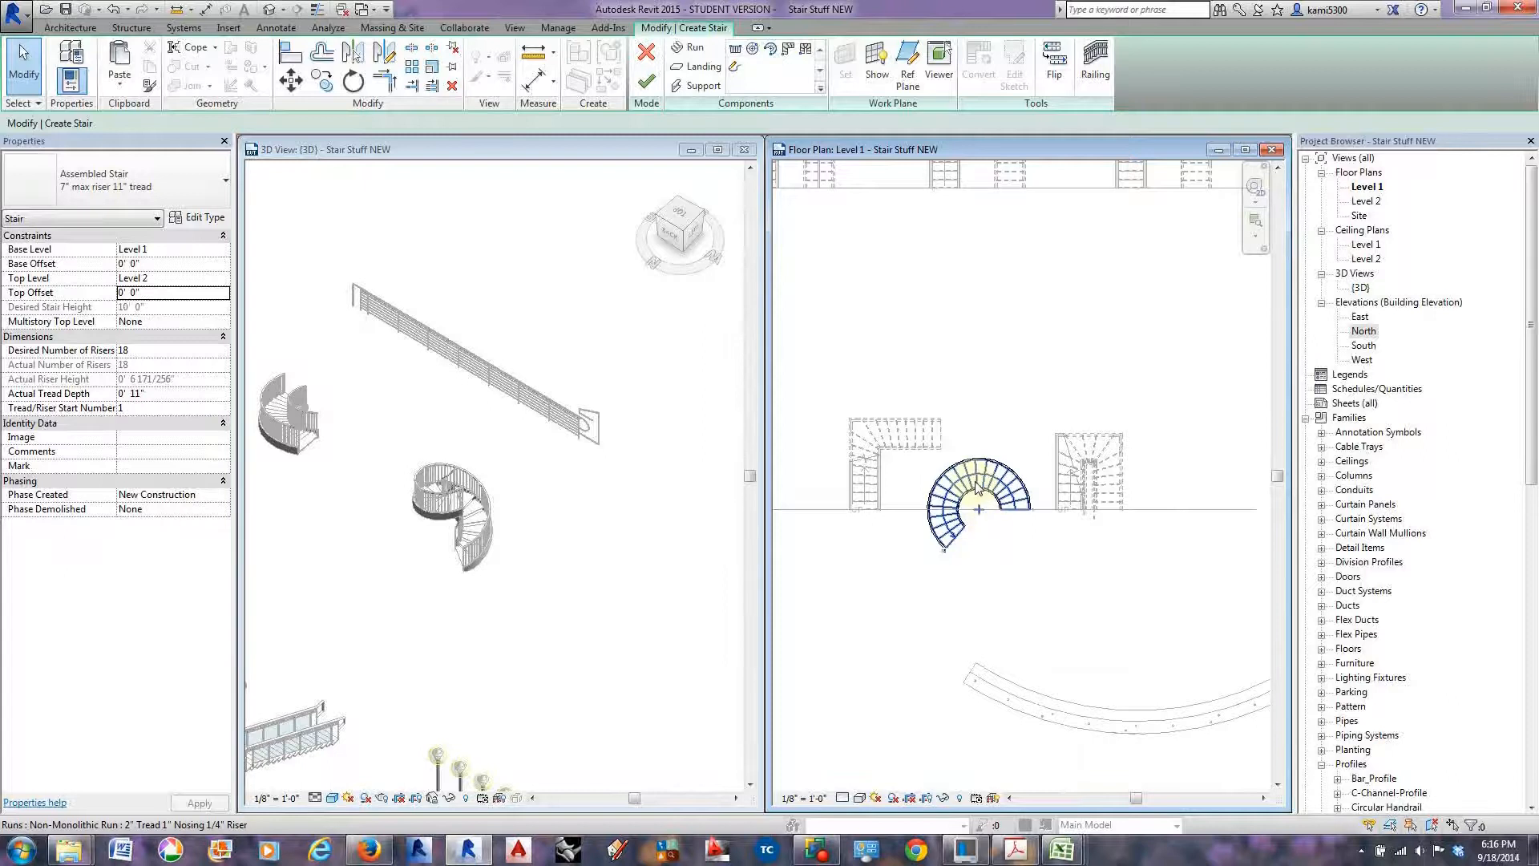
left_click(772, 51)
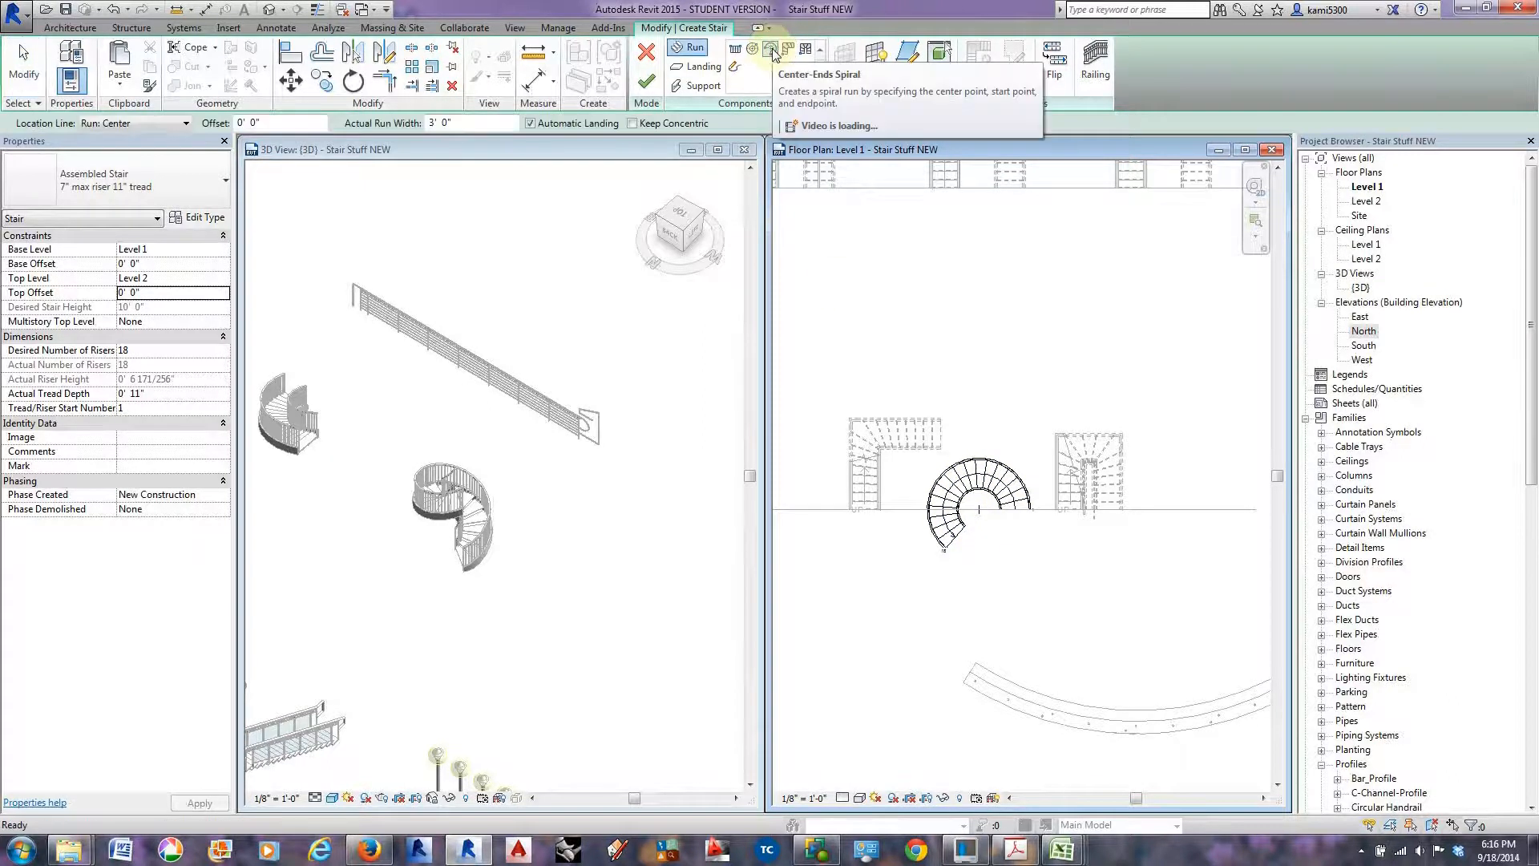
middle_click_drag(1158, 522, 962, 492)
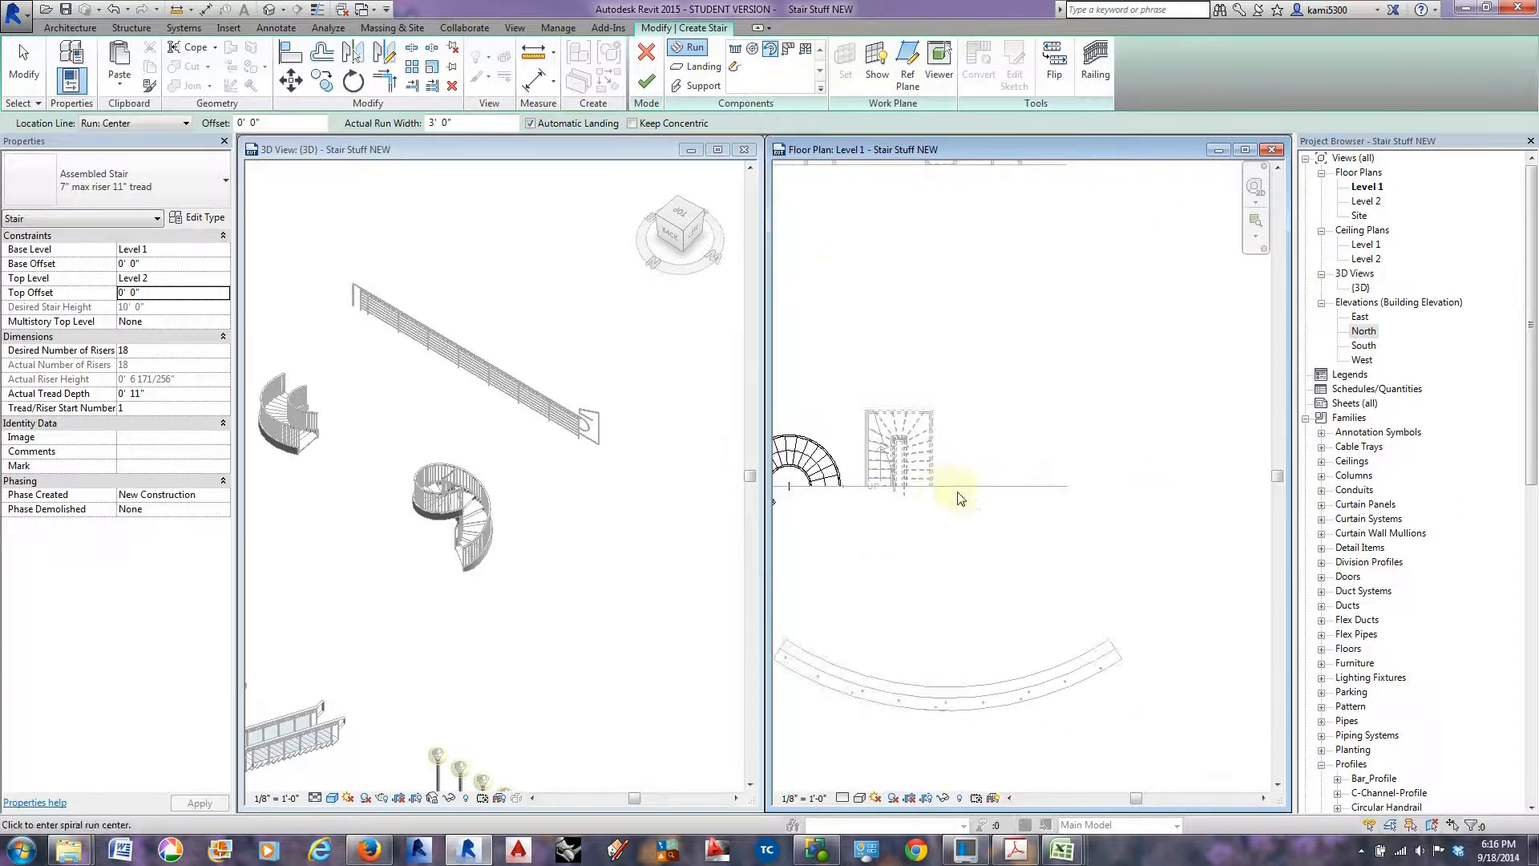
left_click(1060, 485)
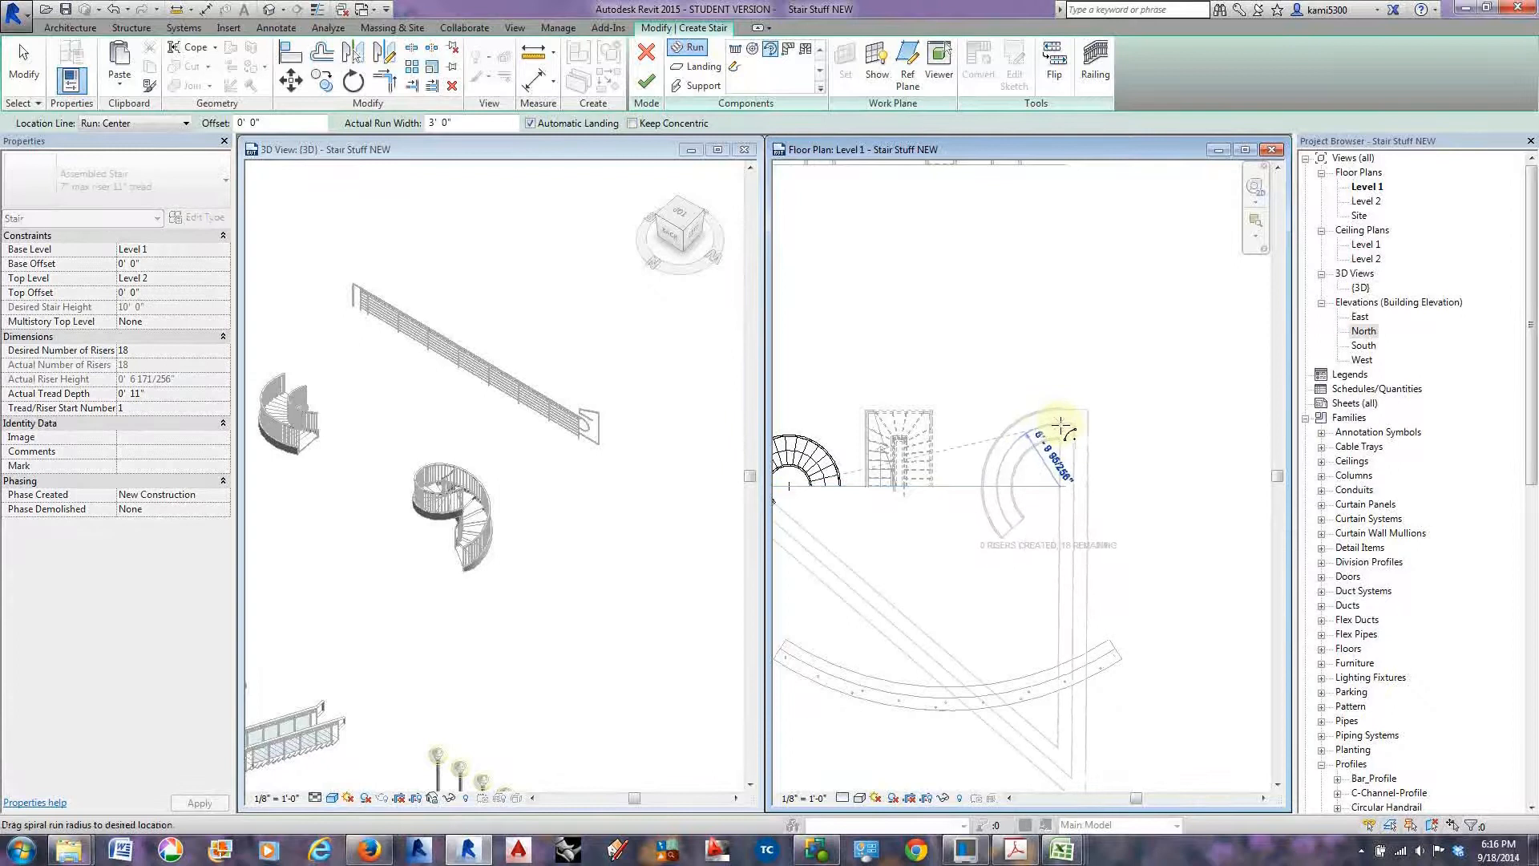
key("Escape")
key("Escape")
scroll(991, 427, "down", 2)
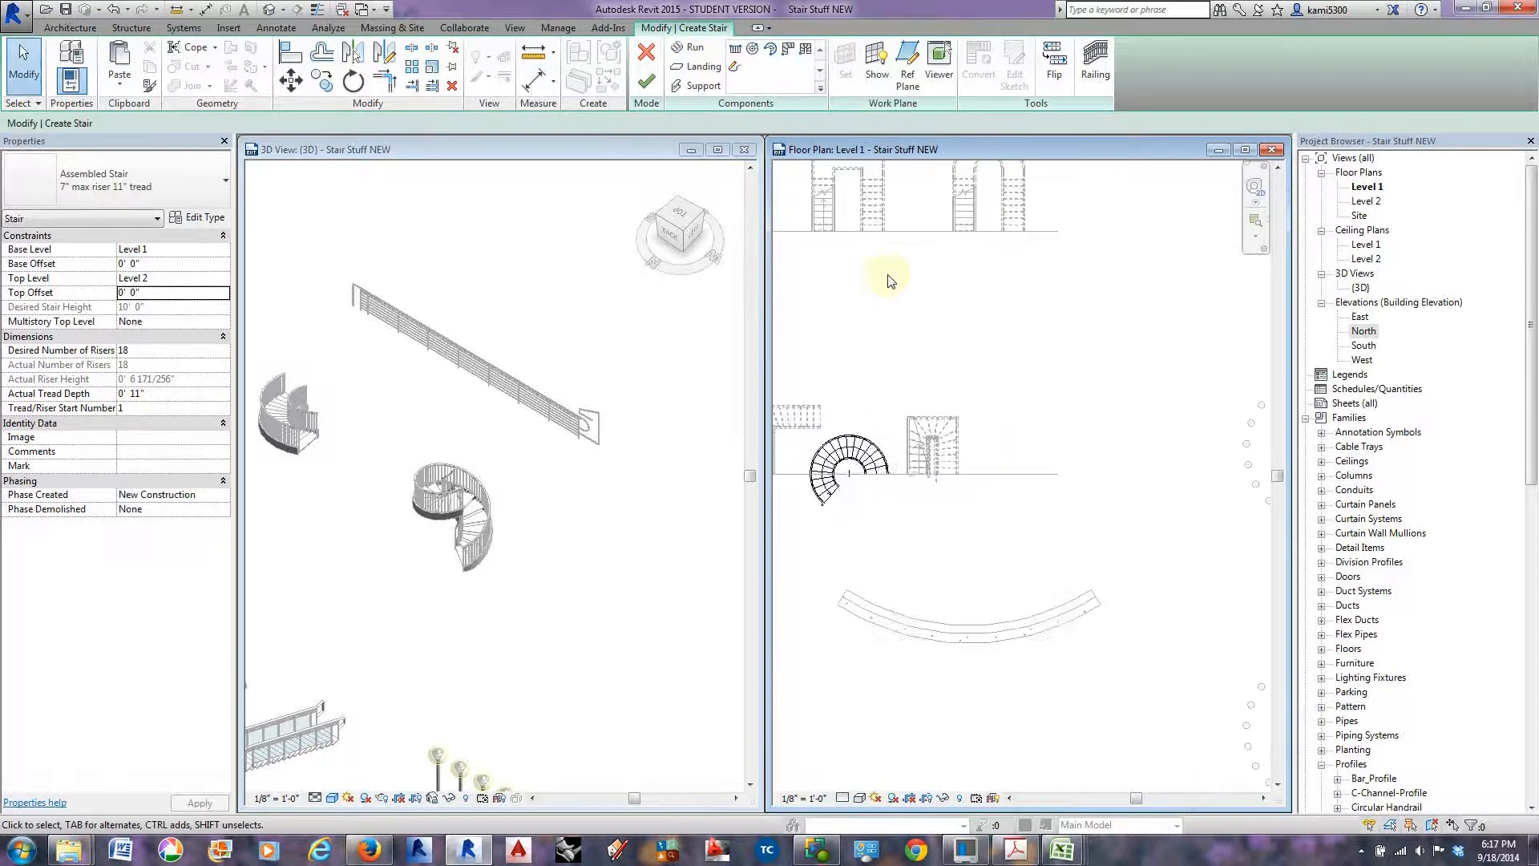
Finish the full-step spiral stair.
left_click(643, 80)
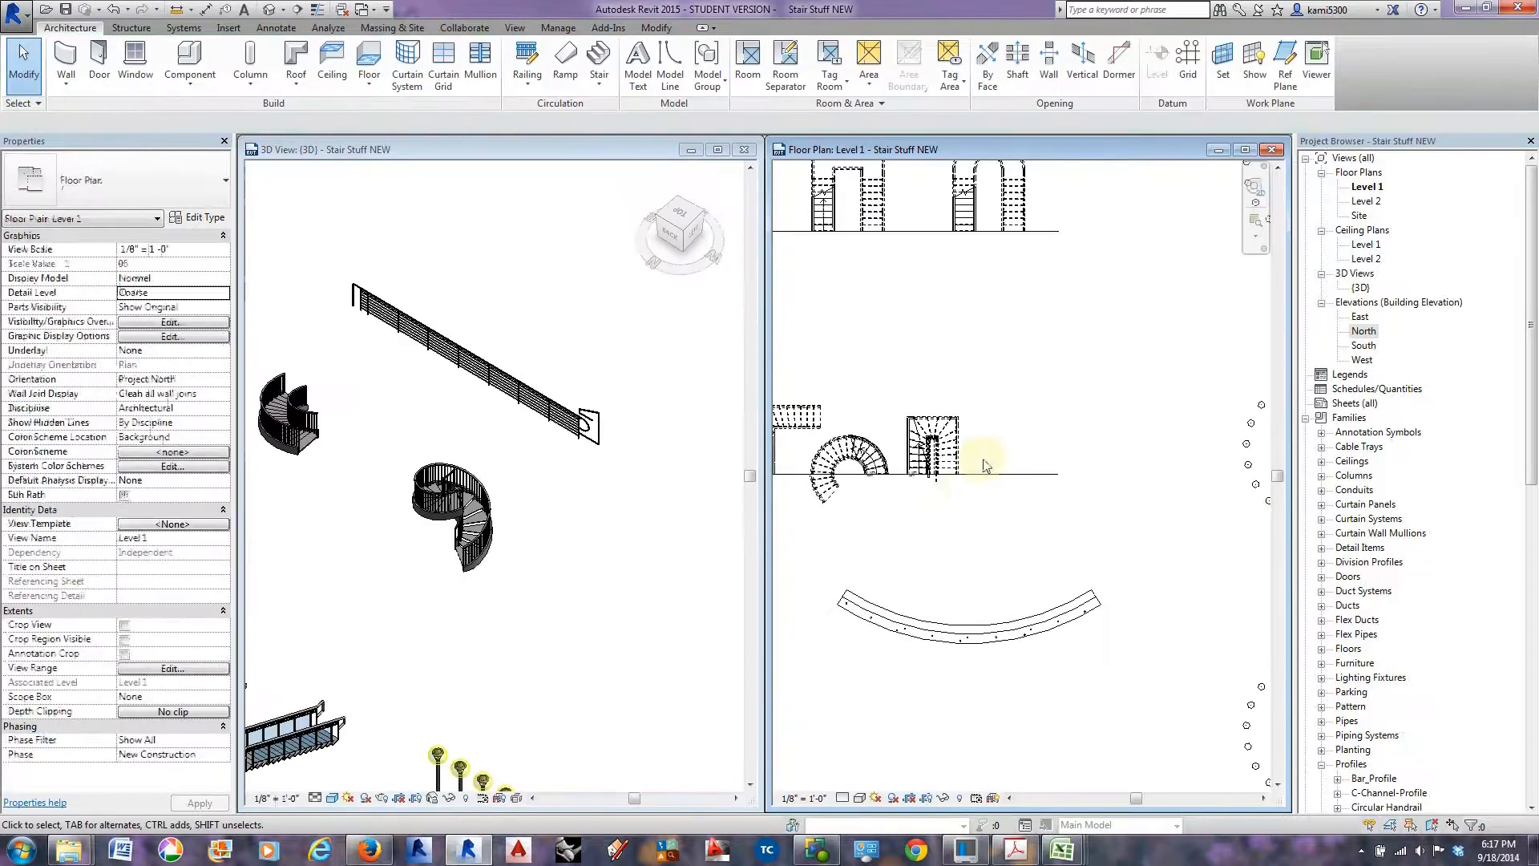
In a new stair, draw a 9-riser center-ends spiral run of about 5'-9 1/2" radius, centred on the detail line beyond the U-shaped winder stair.
scroll(985, 465, "up", 3)
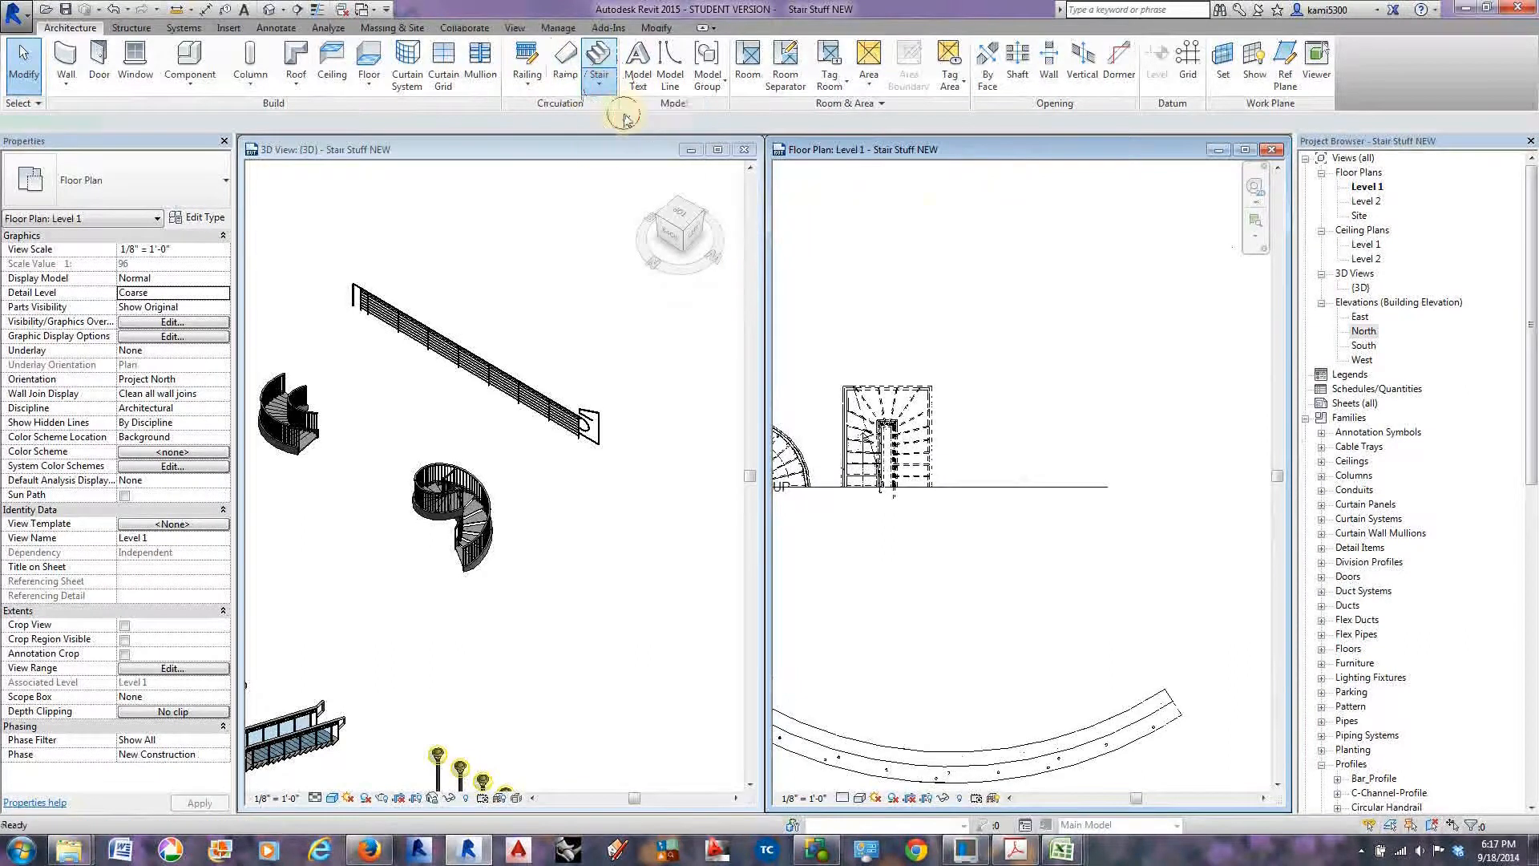
left_click(599, 69)
left_click(770, 49)
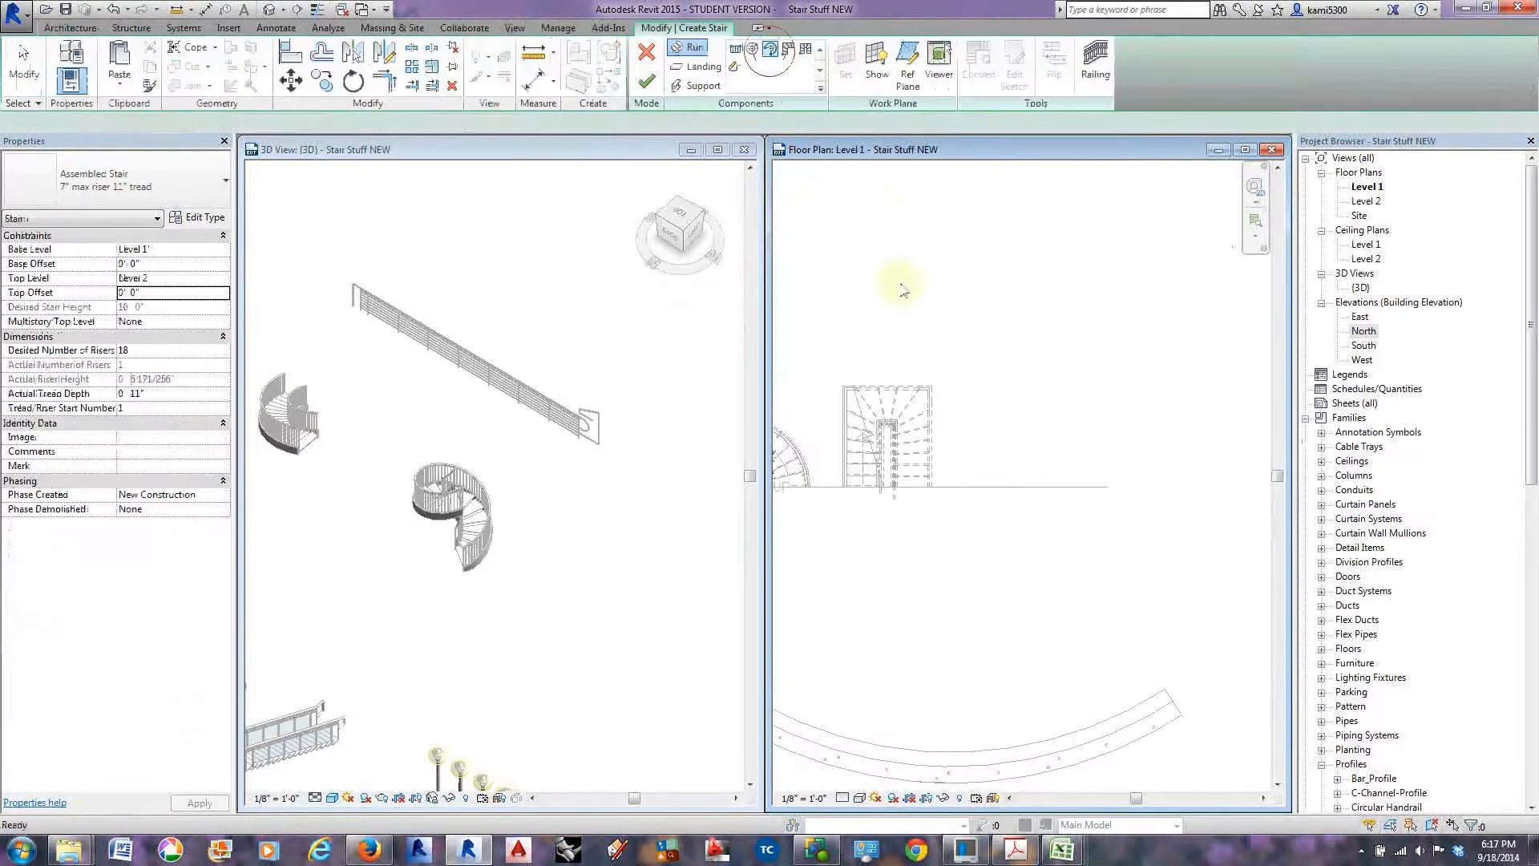
left_click(1019, 486)
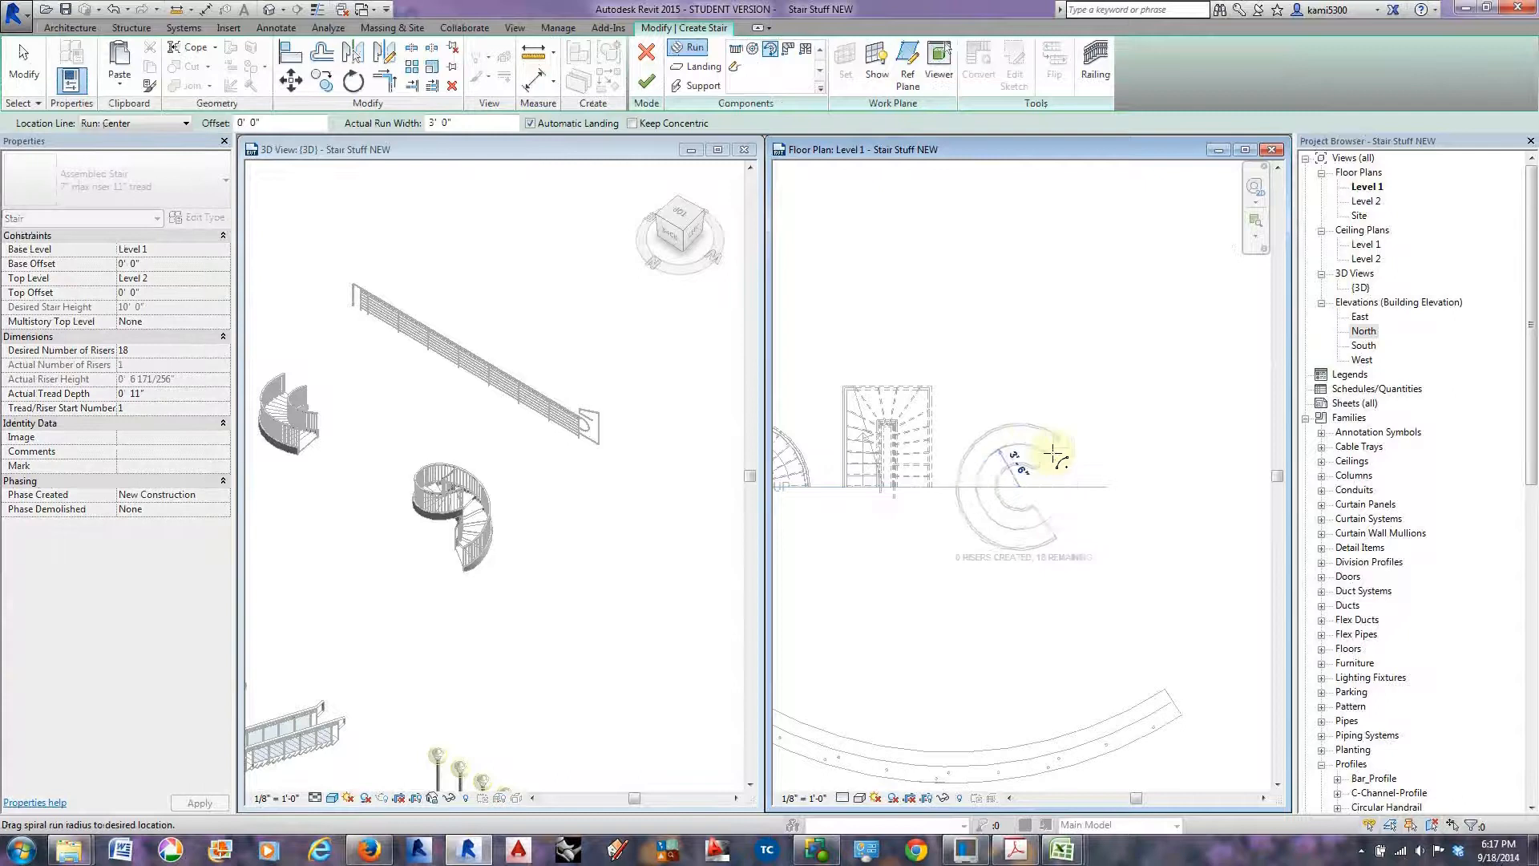
left_click(1092, 486)
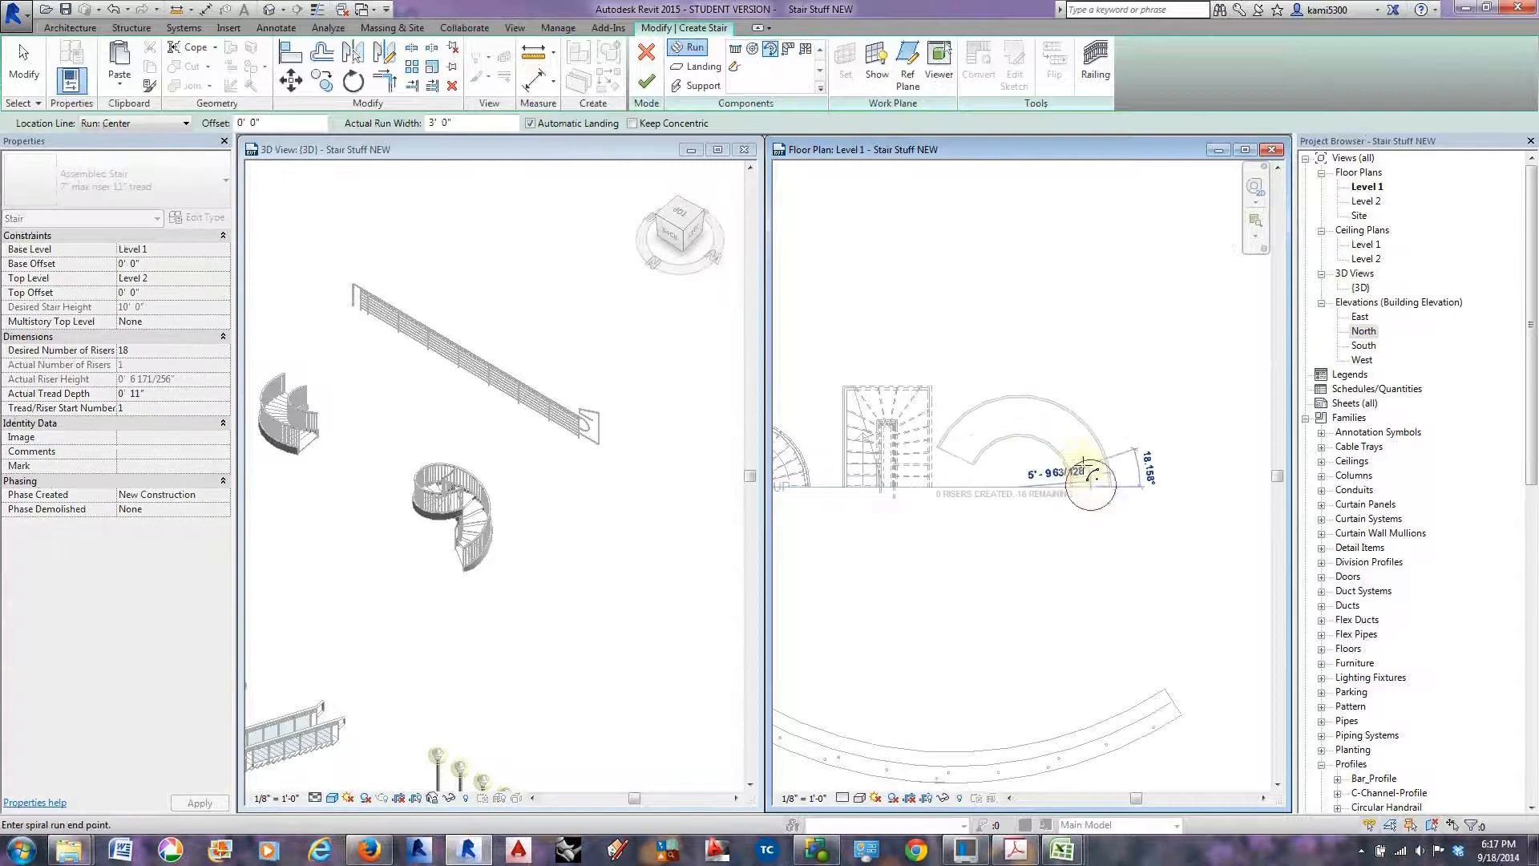
left_click(1040, 428)
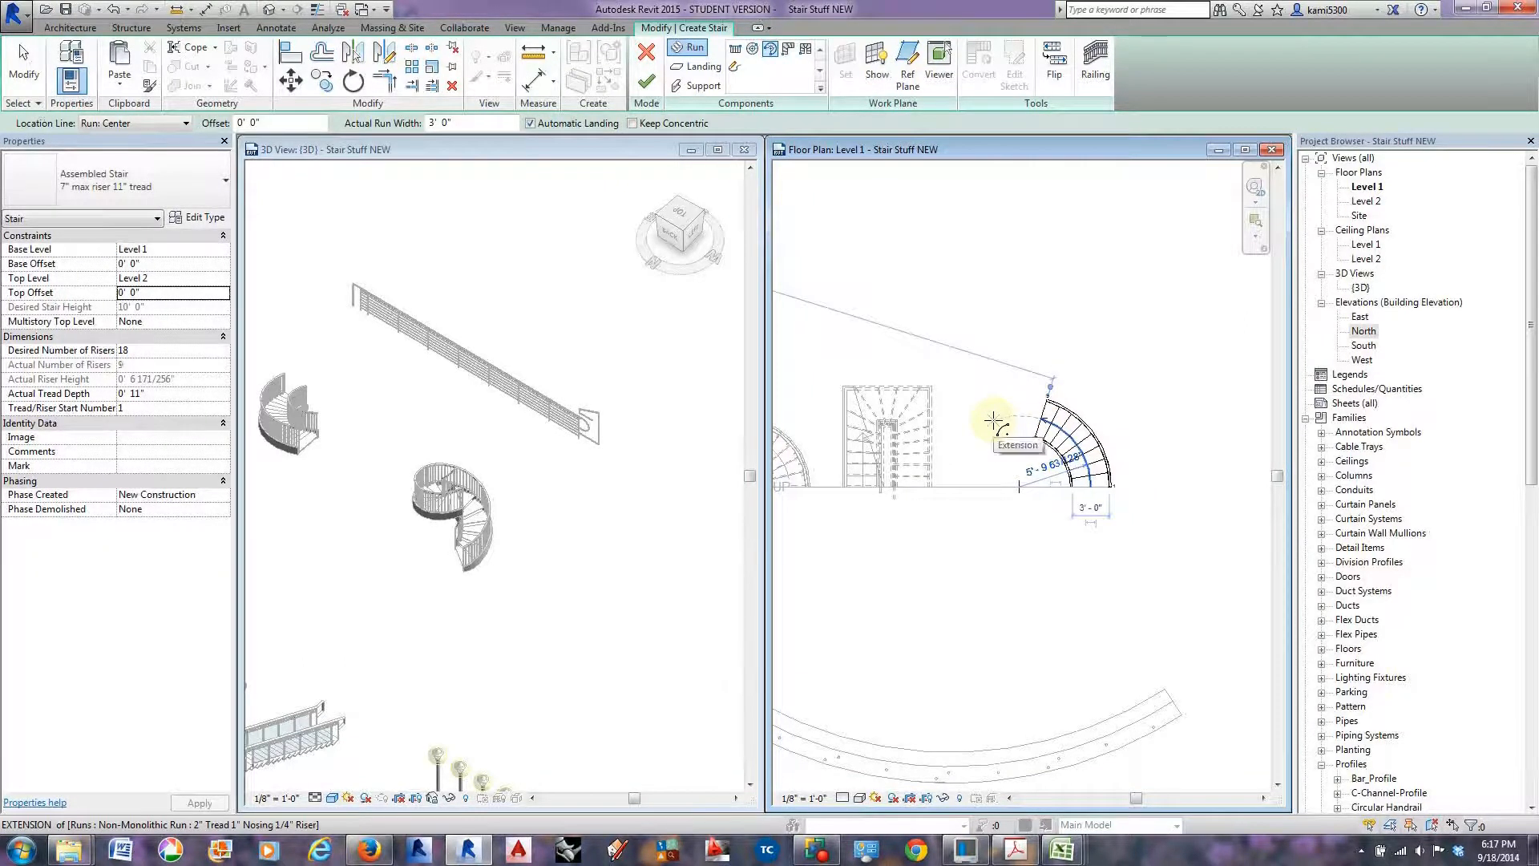
Draw a second center-ends spiral run using the 9 remaining risers, about 12'-6" in radius, joined to the first run by an automatic landing.
left_click(993, 421)
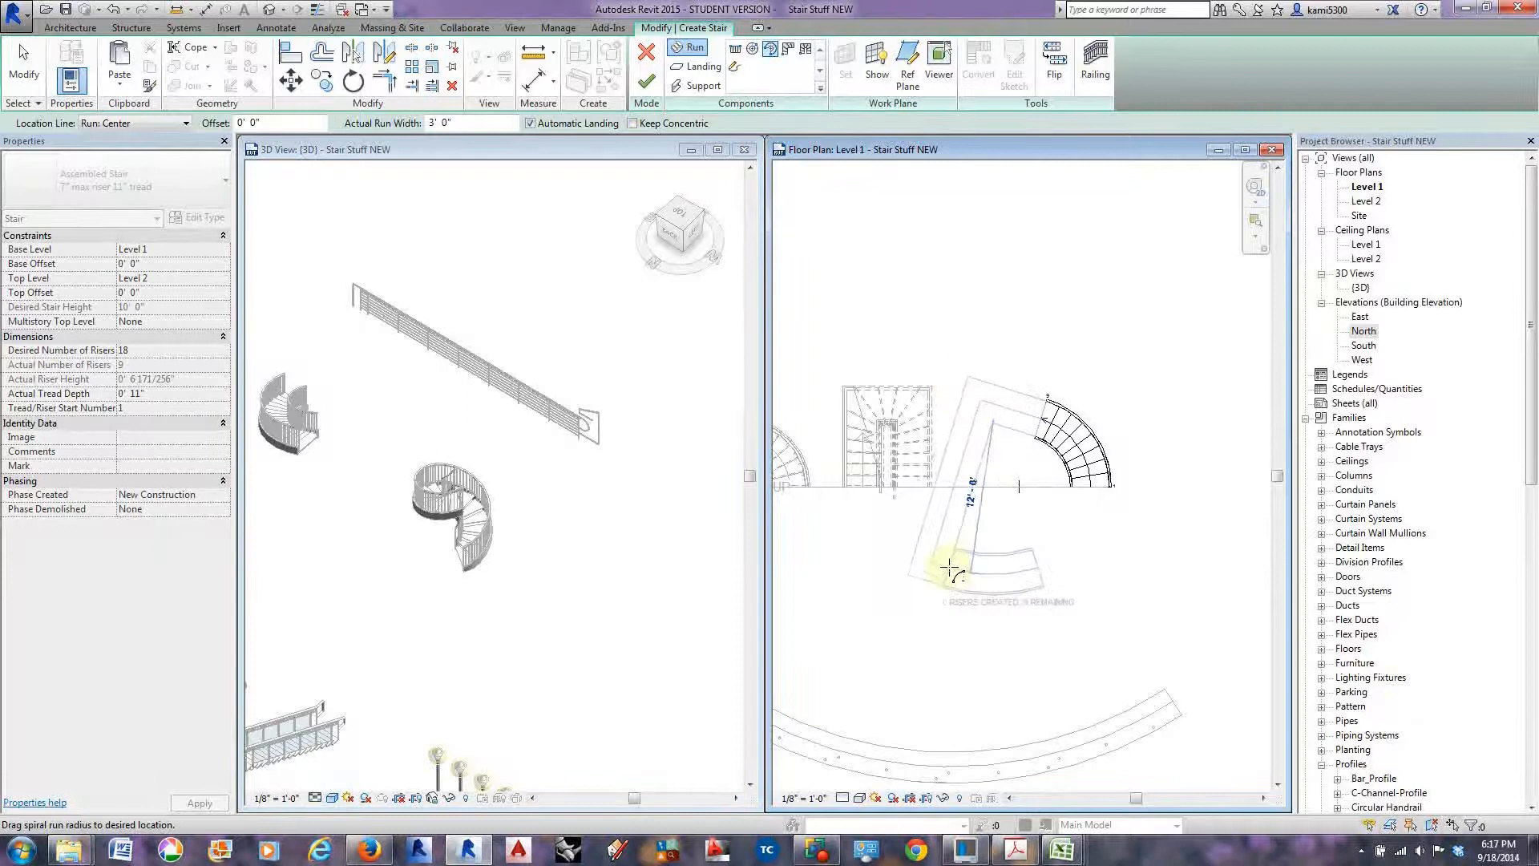
left_click(1035, 559)
key("Escape")
middle_click_drag(1043, 524, 1105, 517)
scroll(1030, 539, "down", 1)
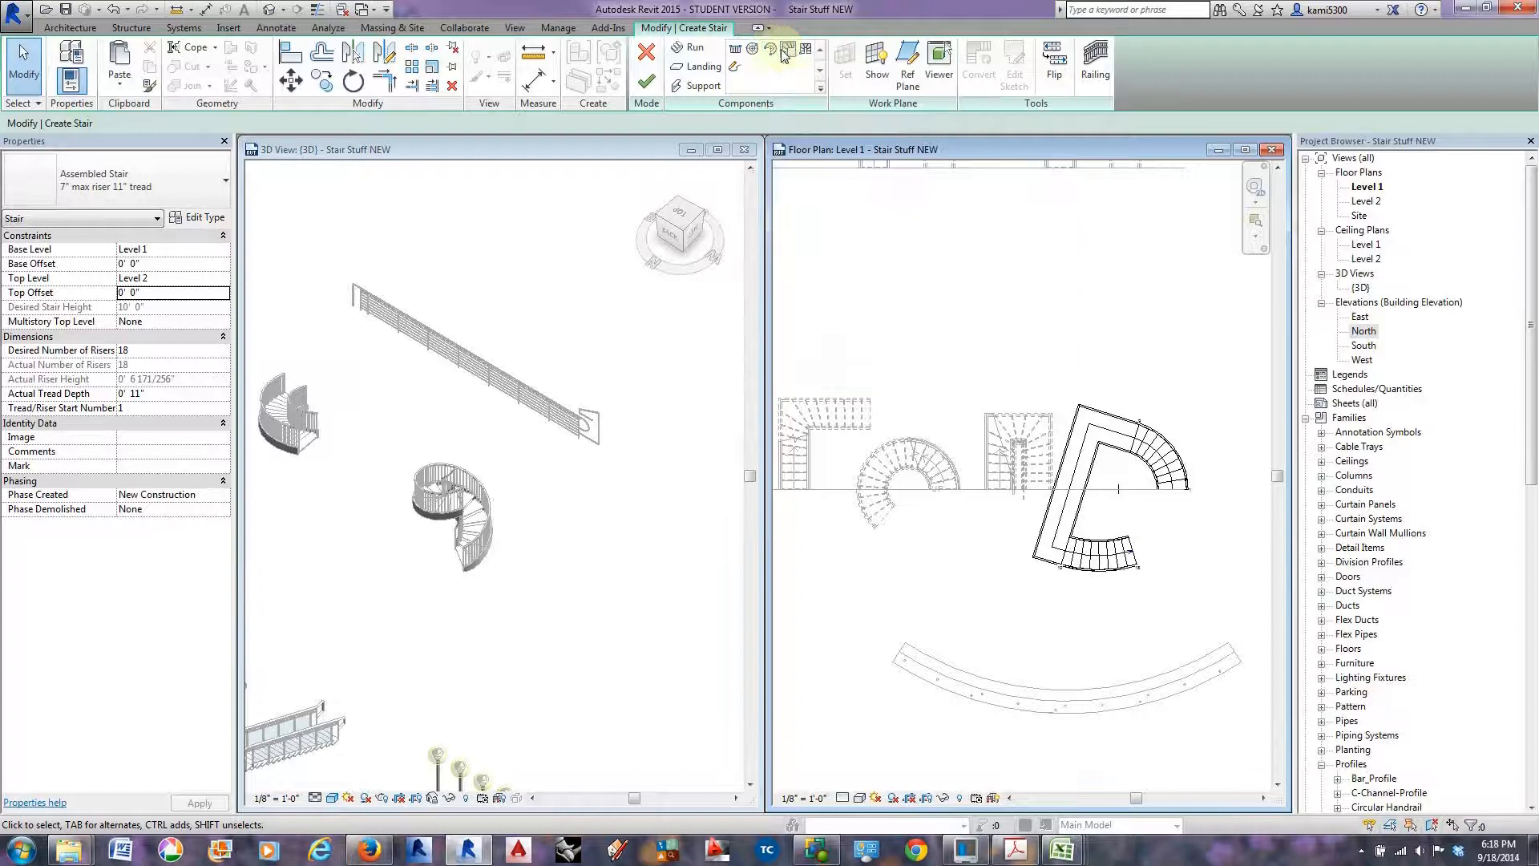
scroll(1157, 458, "down", 2)
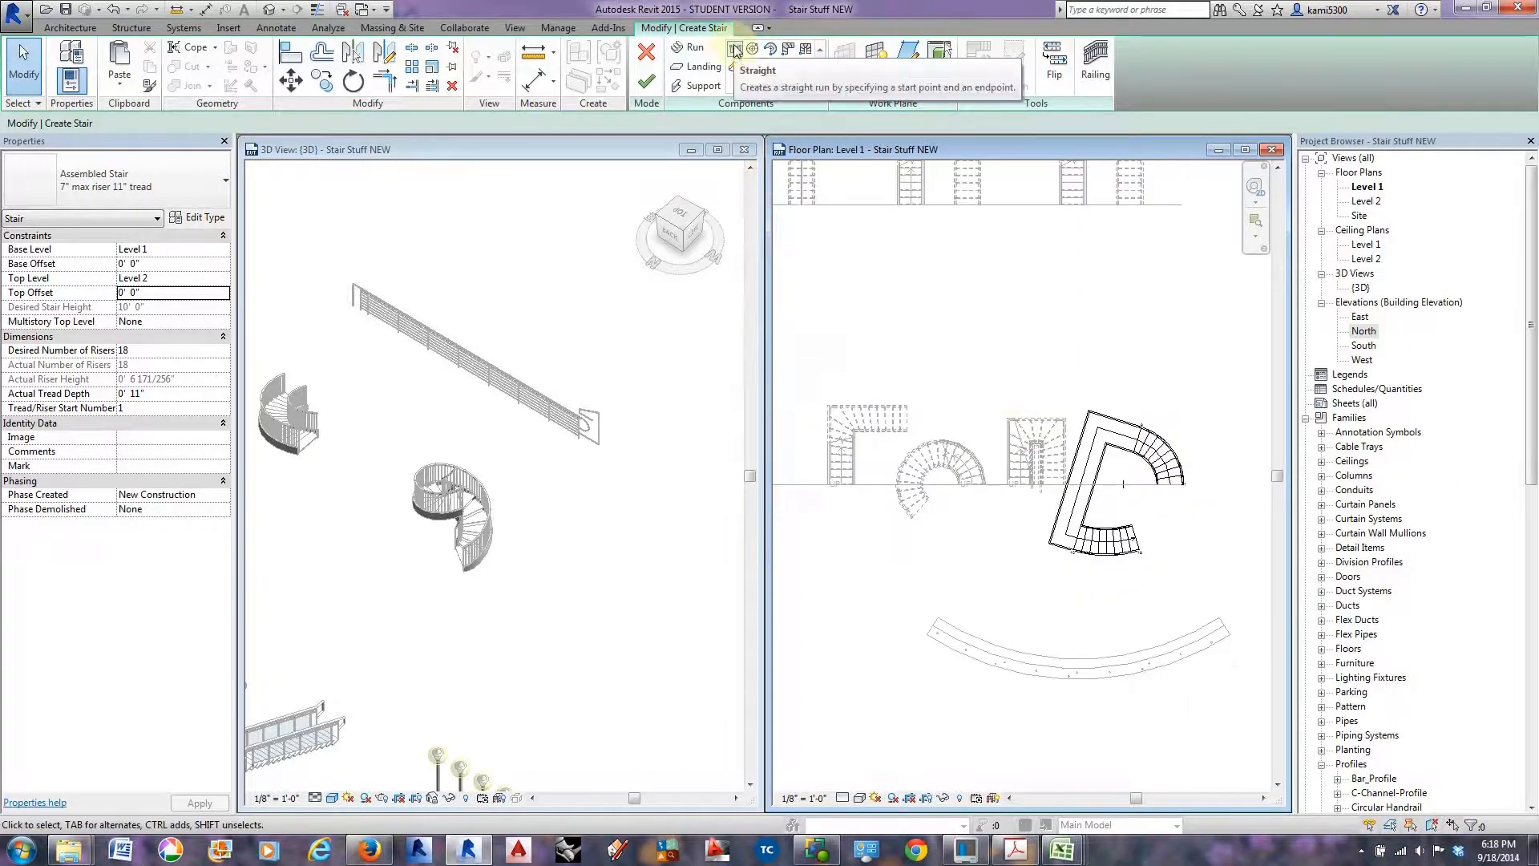
scroll(1129, 453, "up", 2)
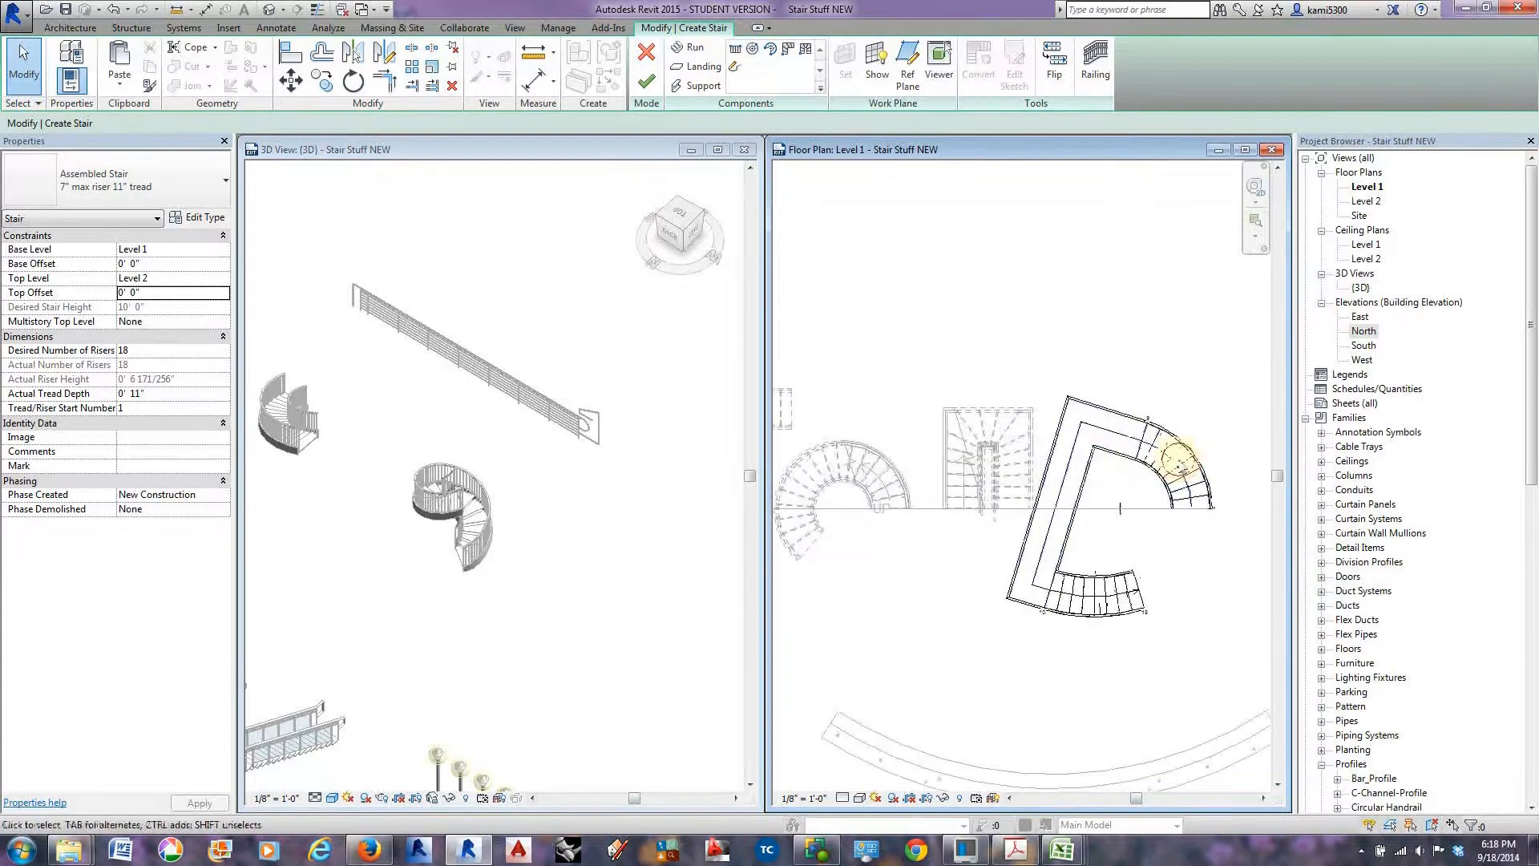
Convert the first 9-riser spiral run to a custom sketch-based component and open its sketch.
left_click(1185, 478)
scroll(1189, 483, "up", 2)
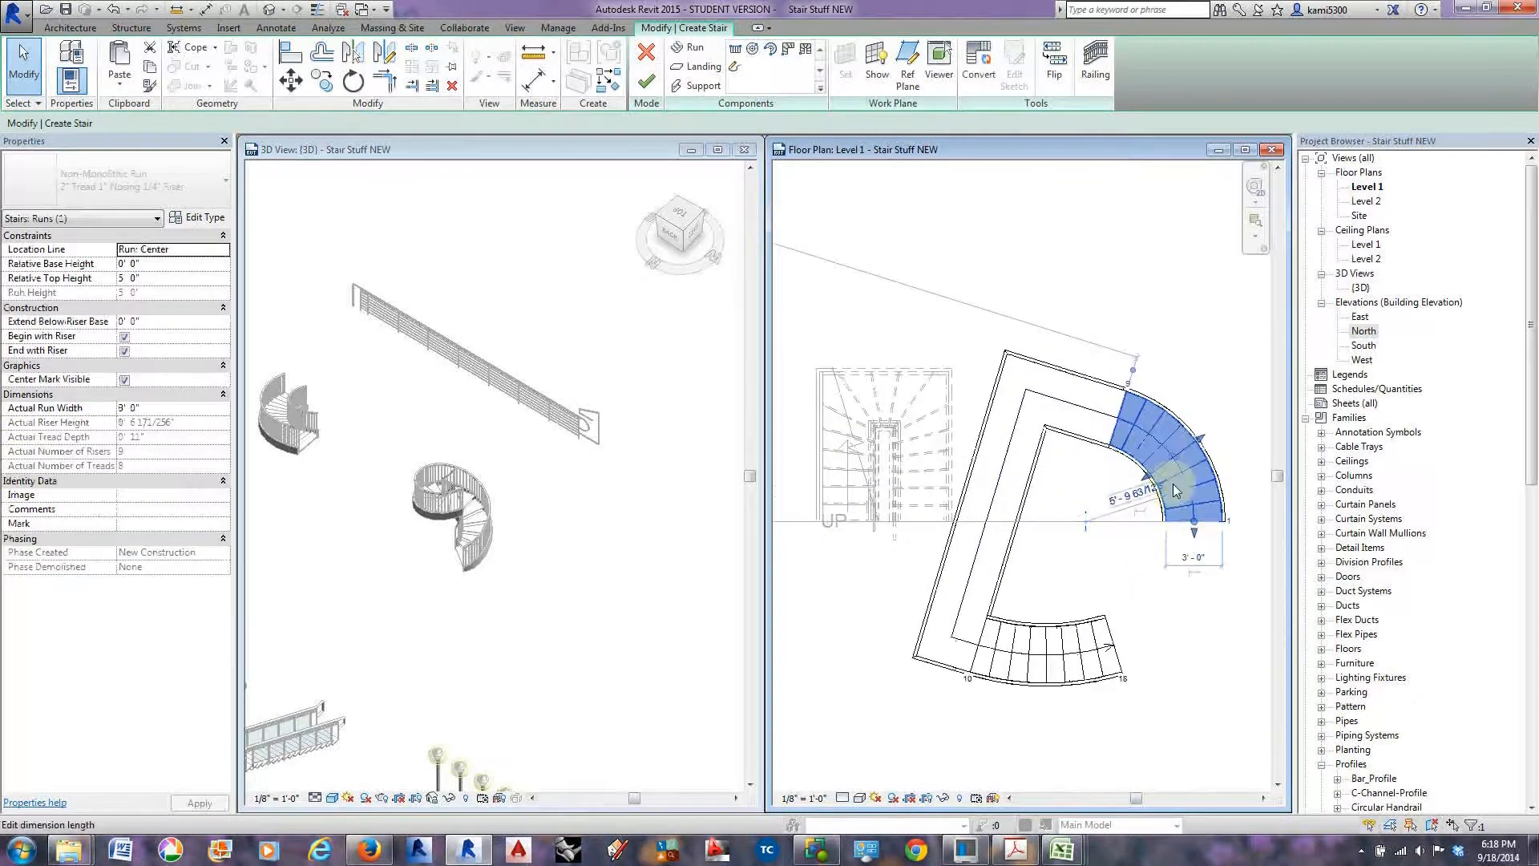
left_click(974, 74)
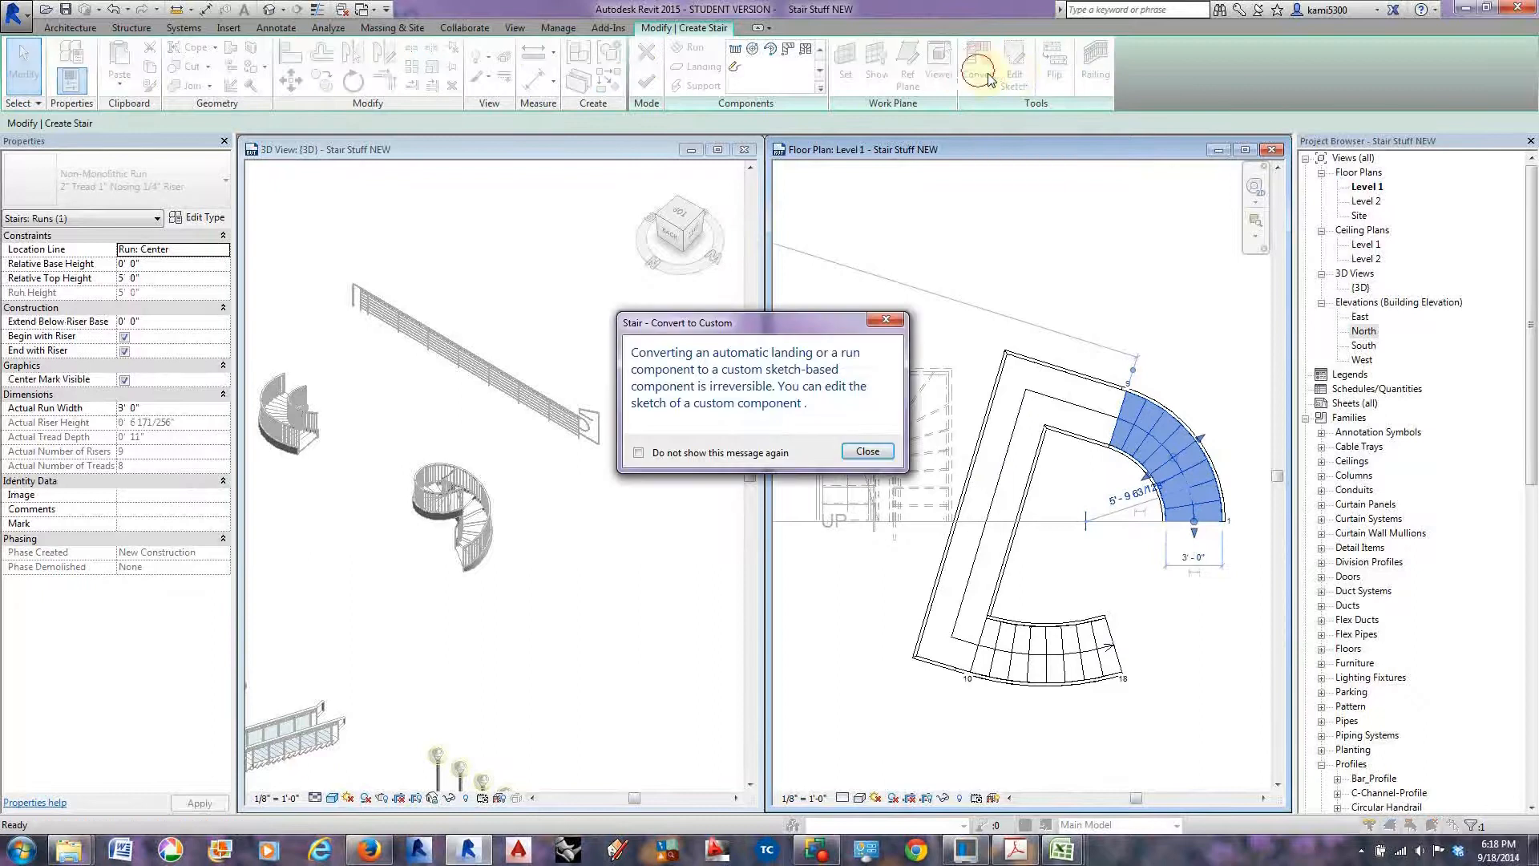
left_click(868, 450)
double_click(1162, 439)
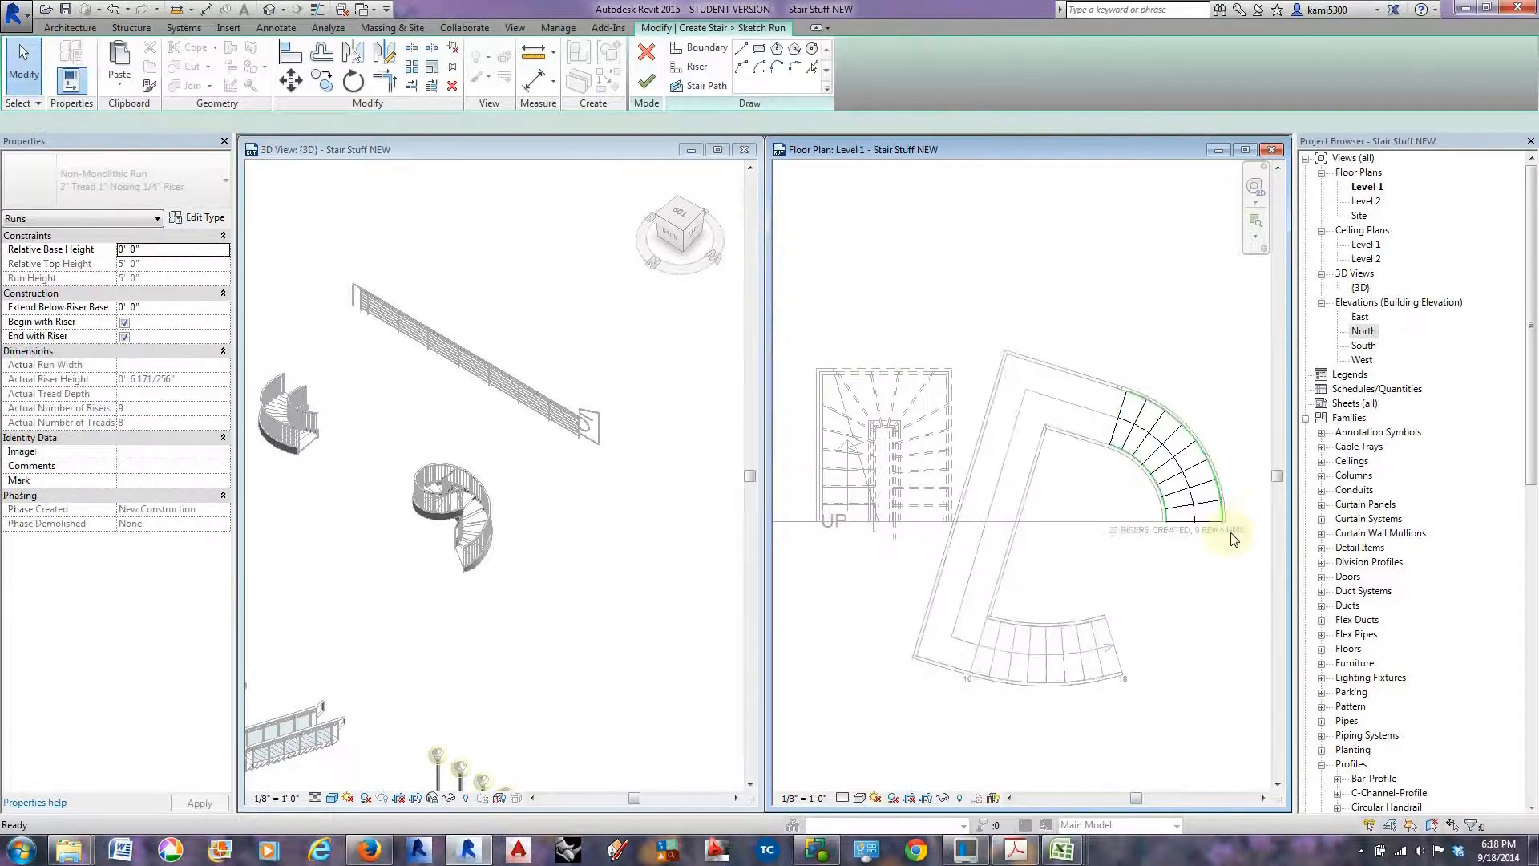
Examine the spiral run's boundary, riser and stair path lines, and finish the sketch.
scroll(1224, 521, "up", 5)
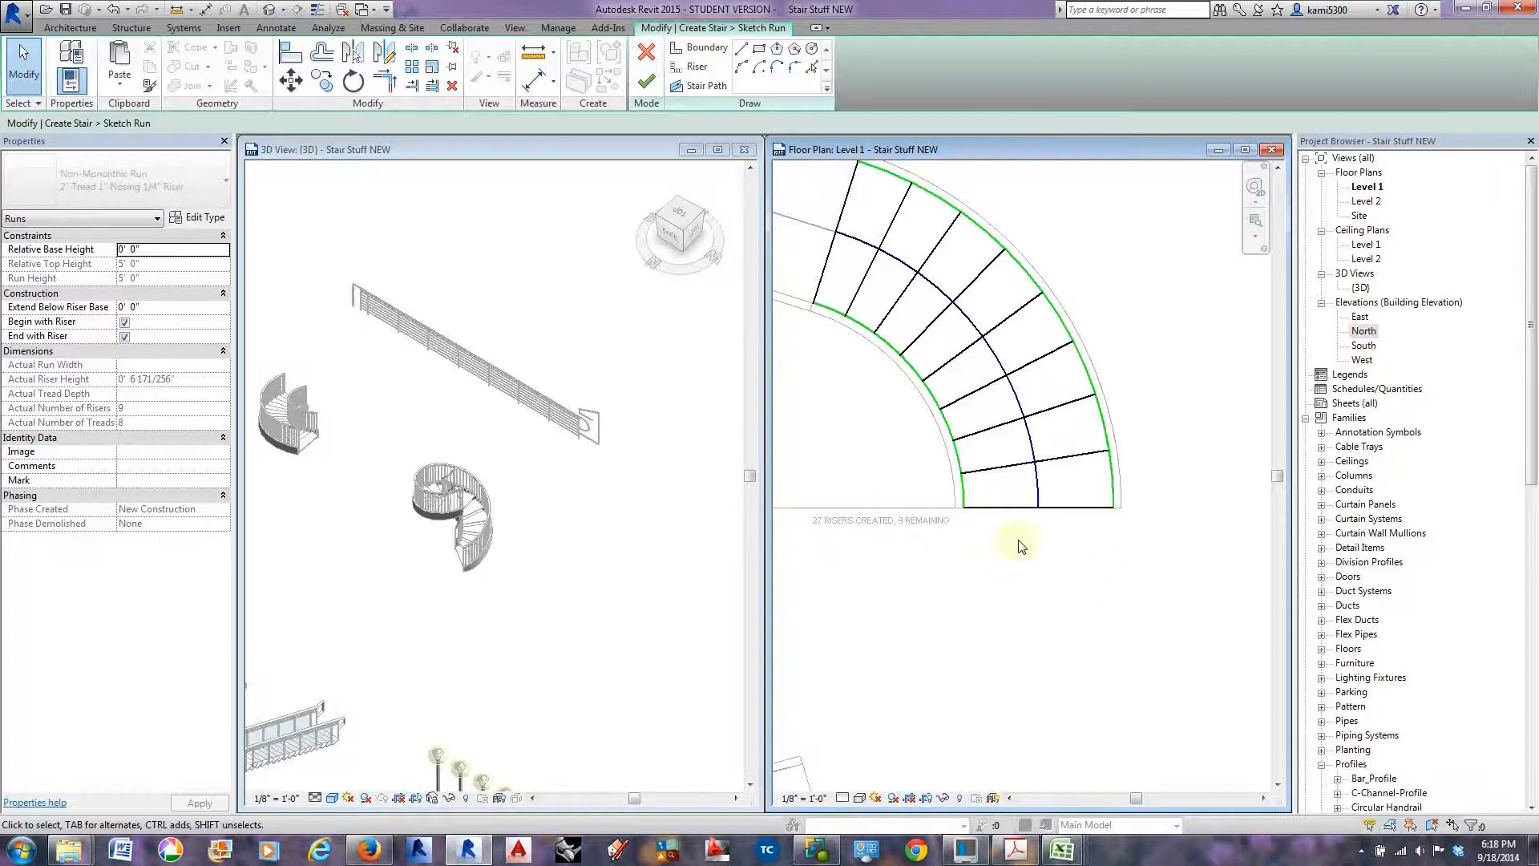
scroll(924, 320, "down", 1)
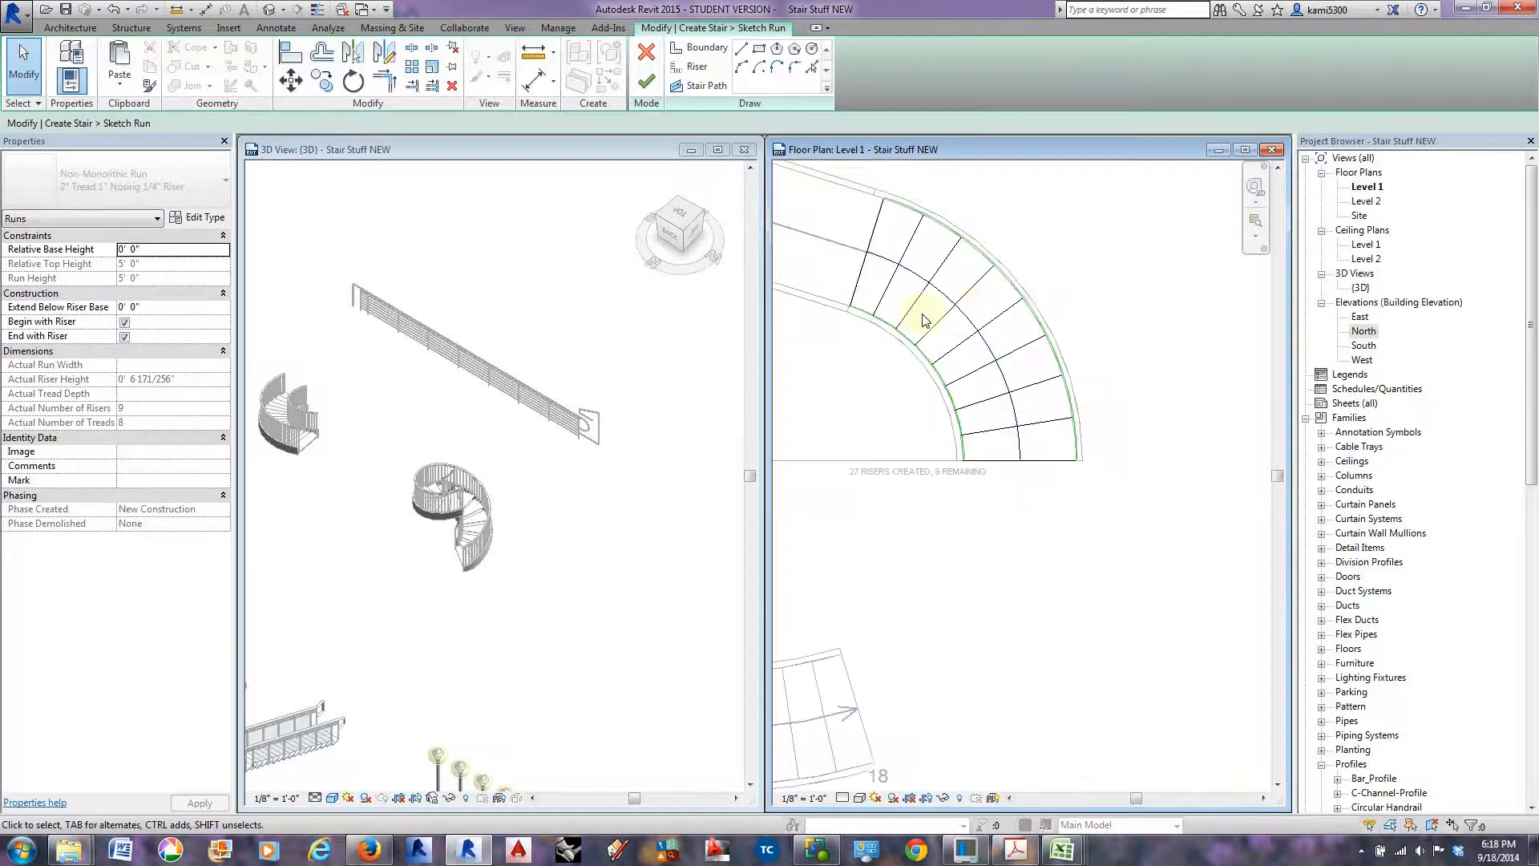
scroll(946, 303, "down", 3)
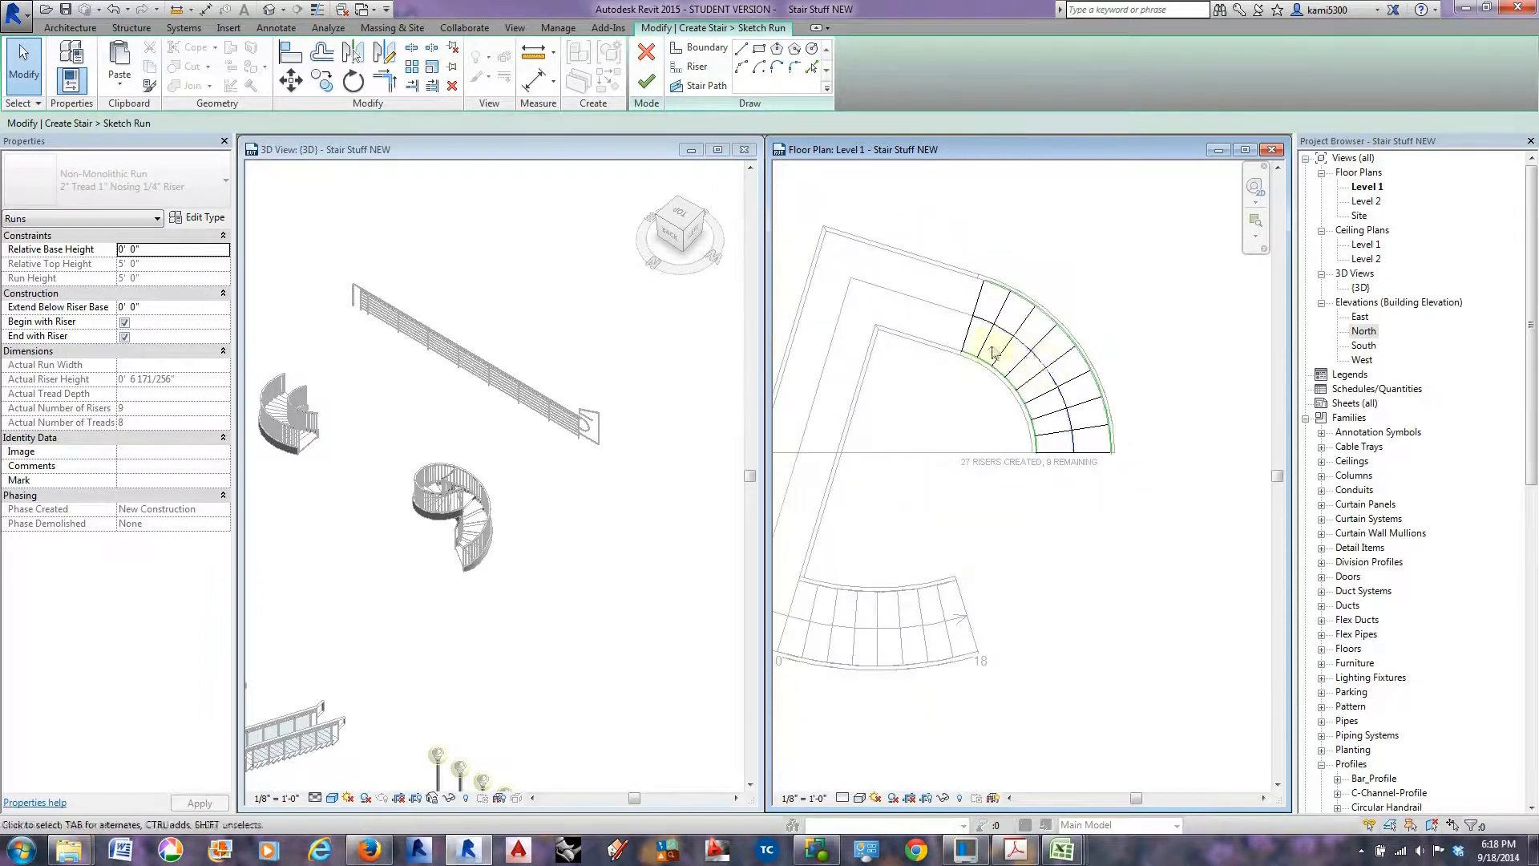
left_click(647, 81)
middle_click_drag(930, 229, 976, 246)
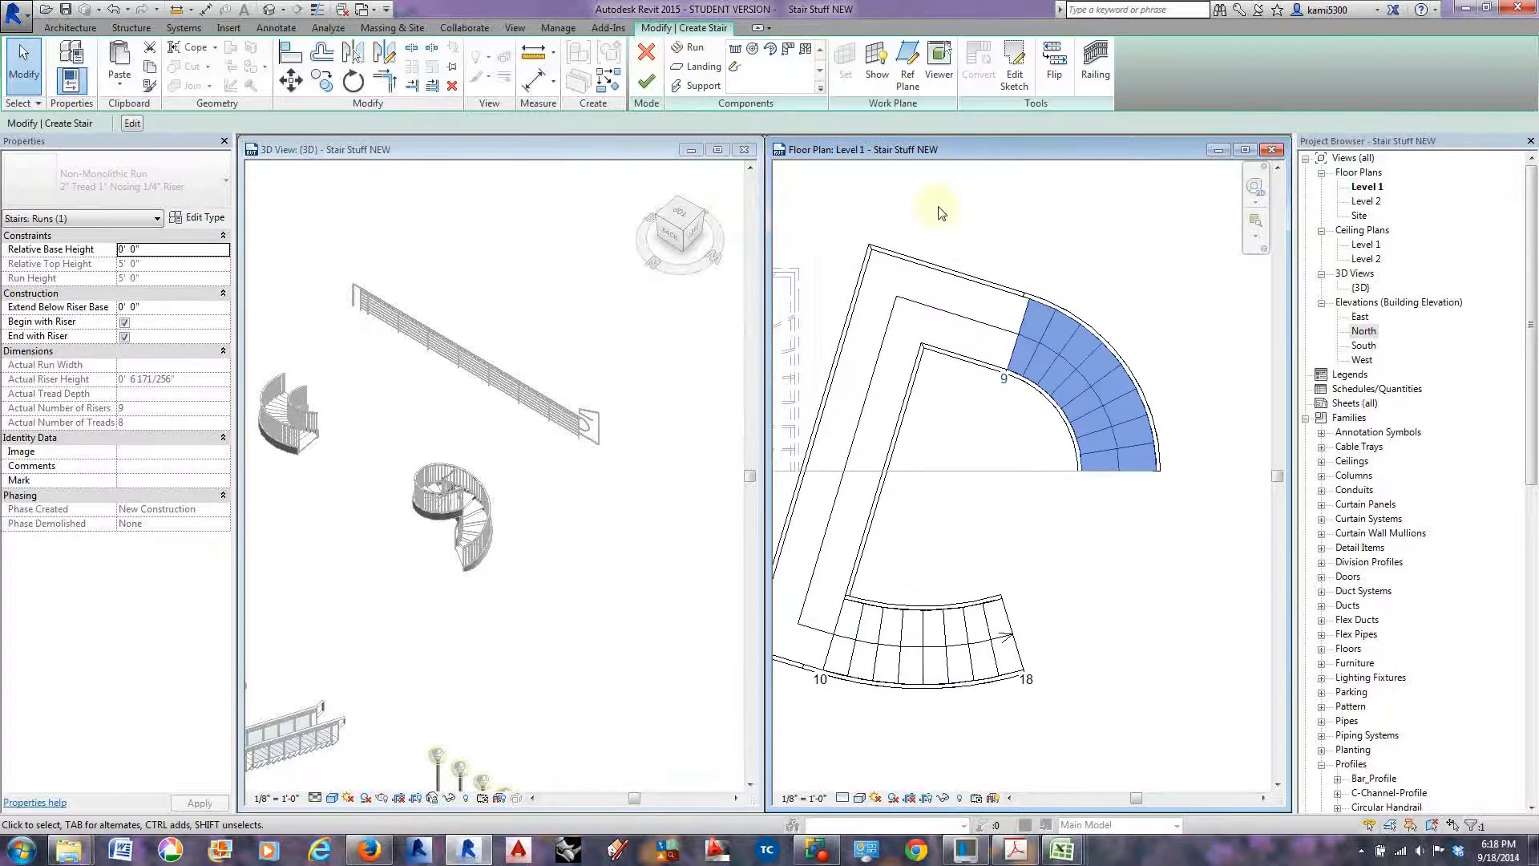
Place a 3'-0" wide L-shaped winder run beyond the spiral run and select it.
left_click(788, 50)
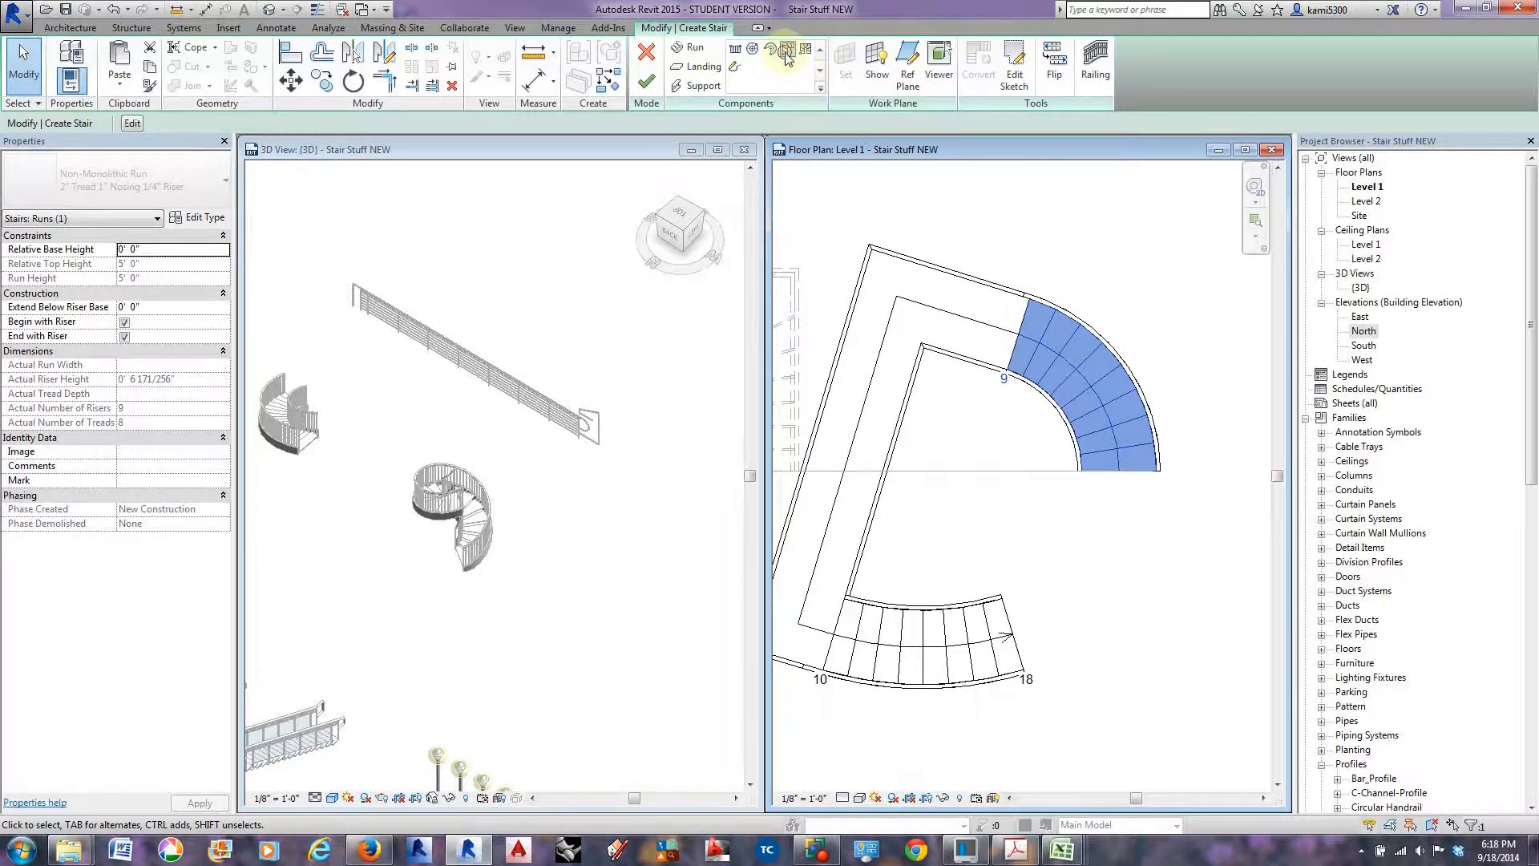
scroll(946, 239, "down", 3)
middle_click_drag(1077, 294, 917, 348)
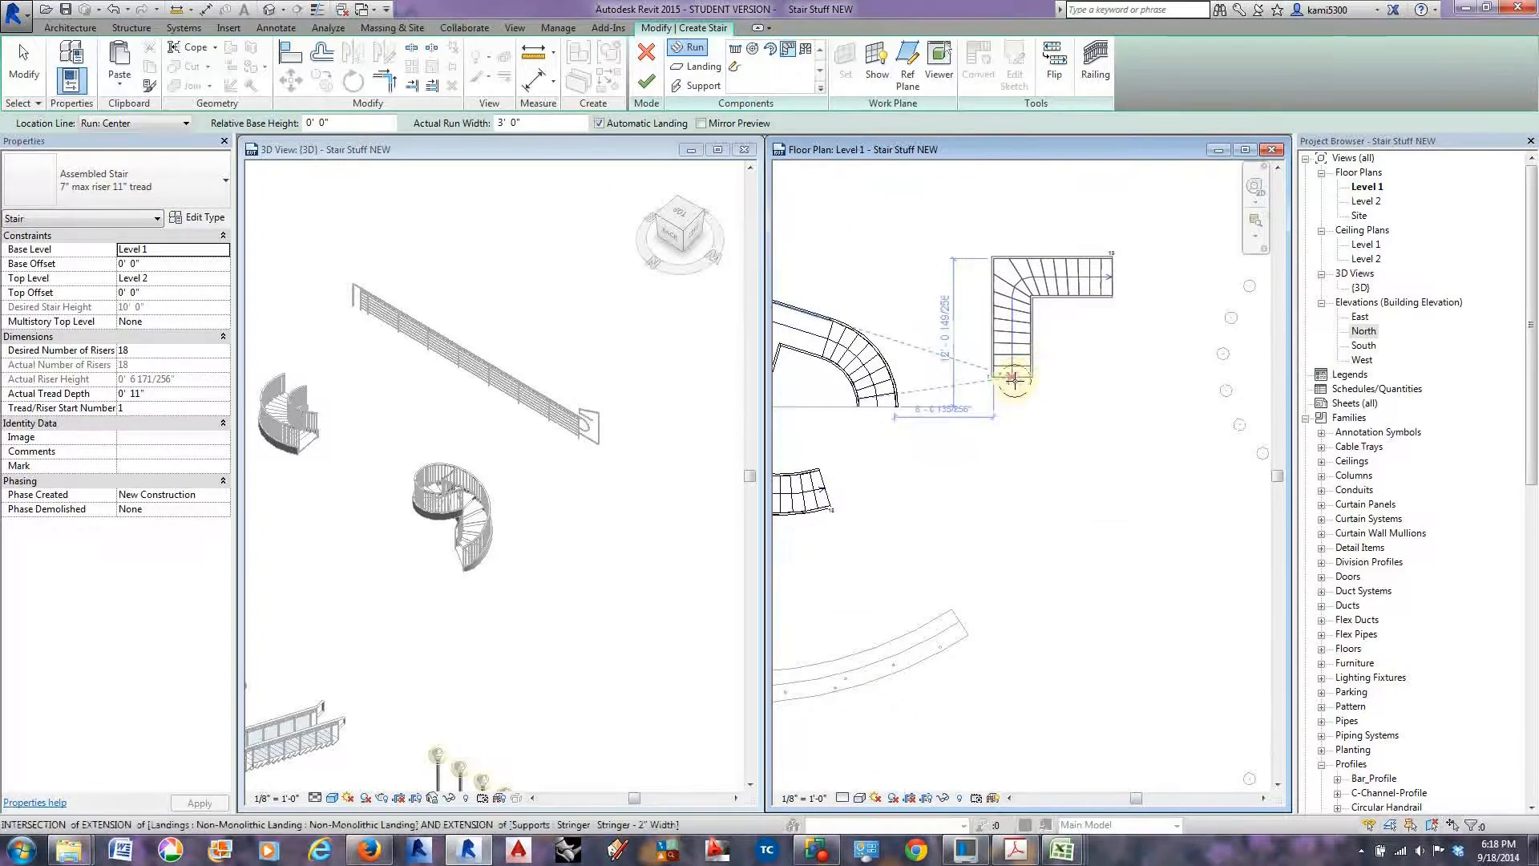
left_click(1014, 379)
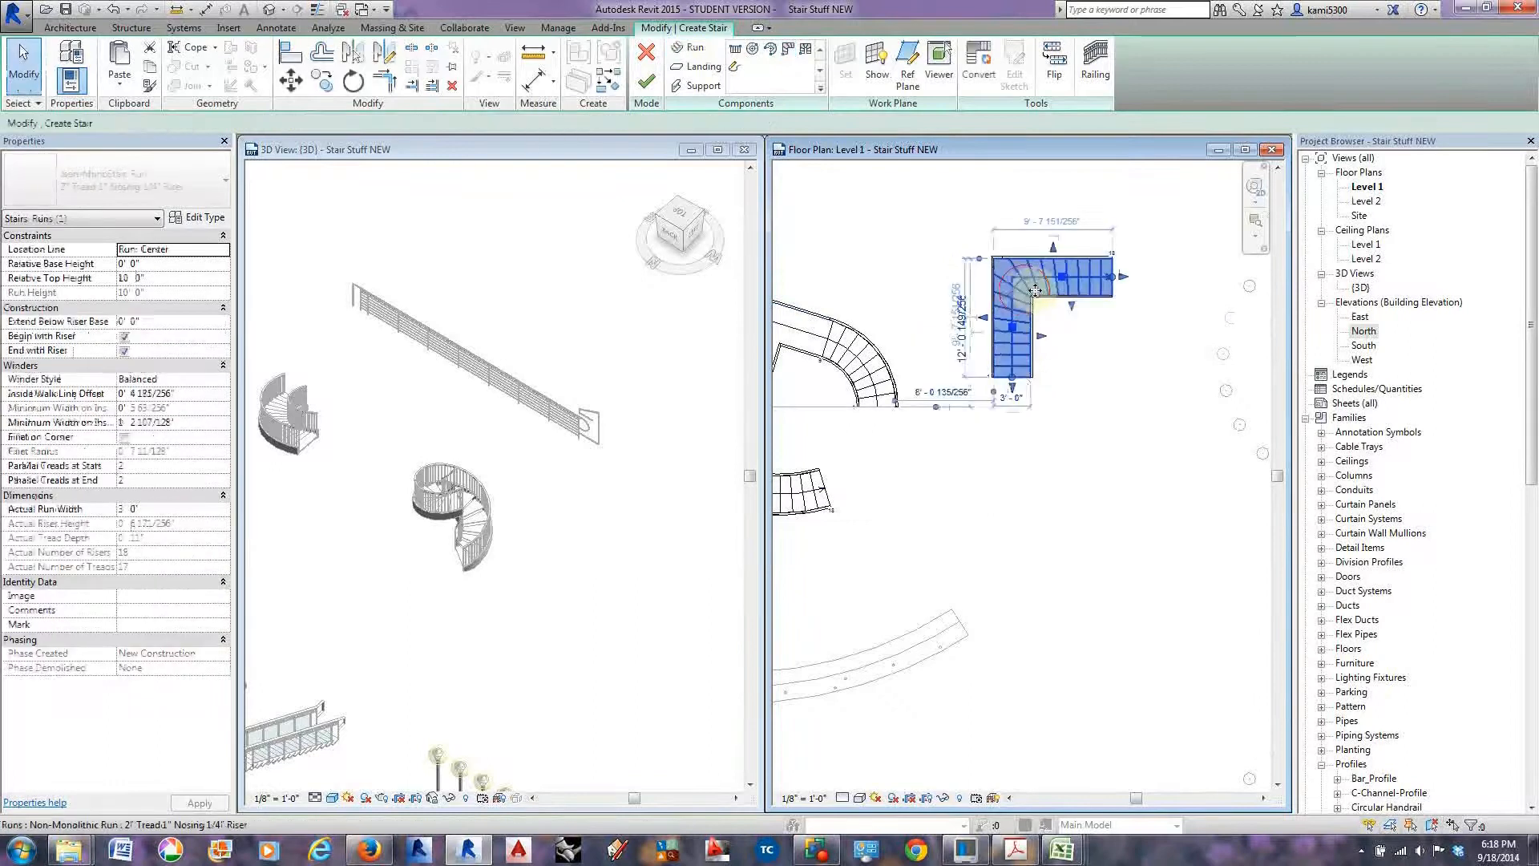
scroll(1035, 291, "up", 3)
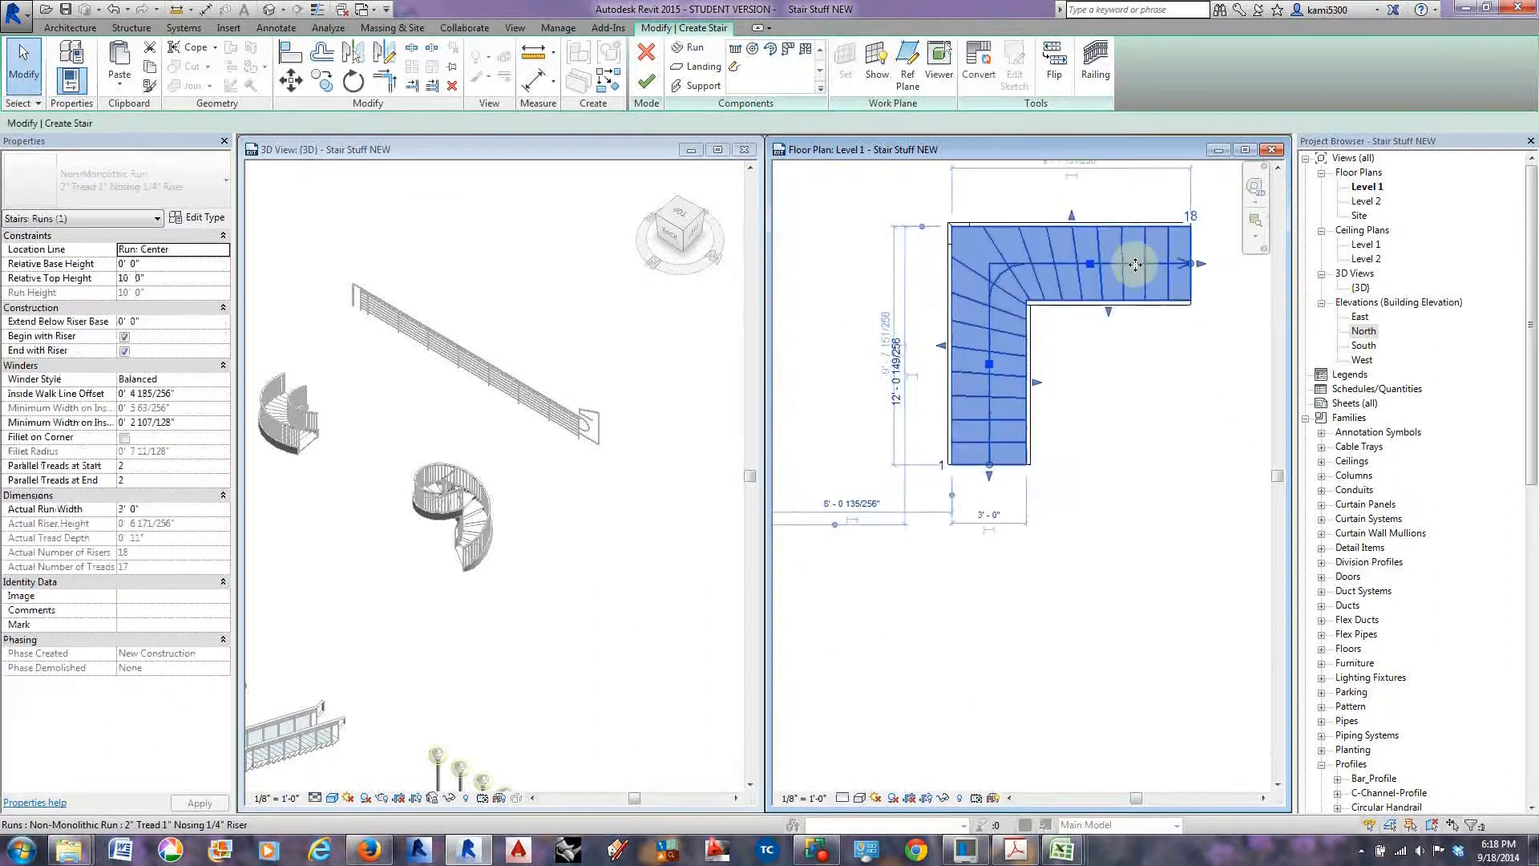
Widen the L-shaped winder run to about 7'-6" by moving its outer and inner edges.
left_click_drag(1072, 215, 1072, 186)
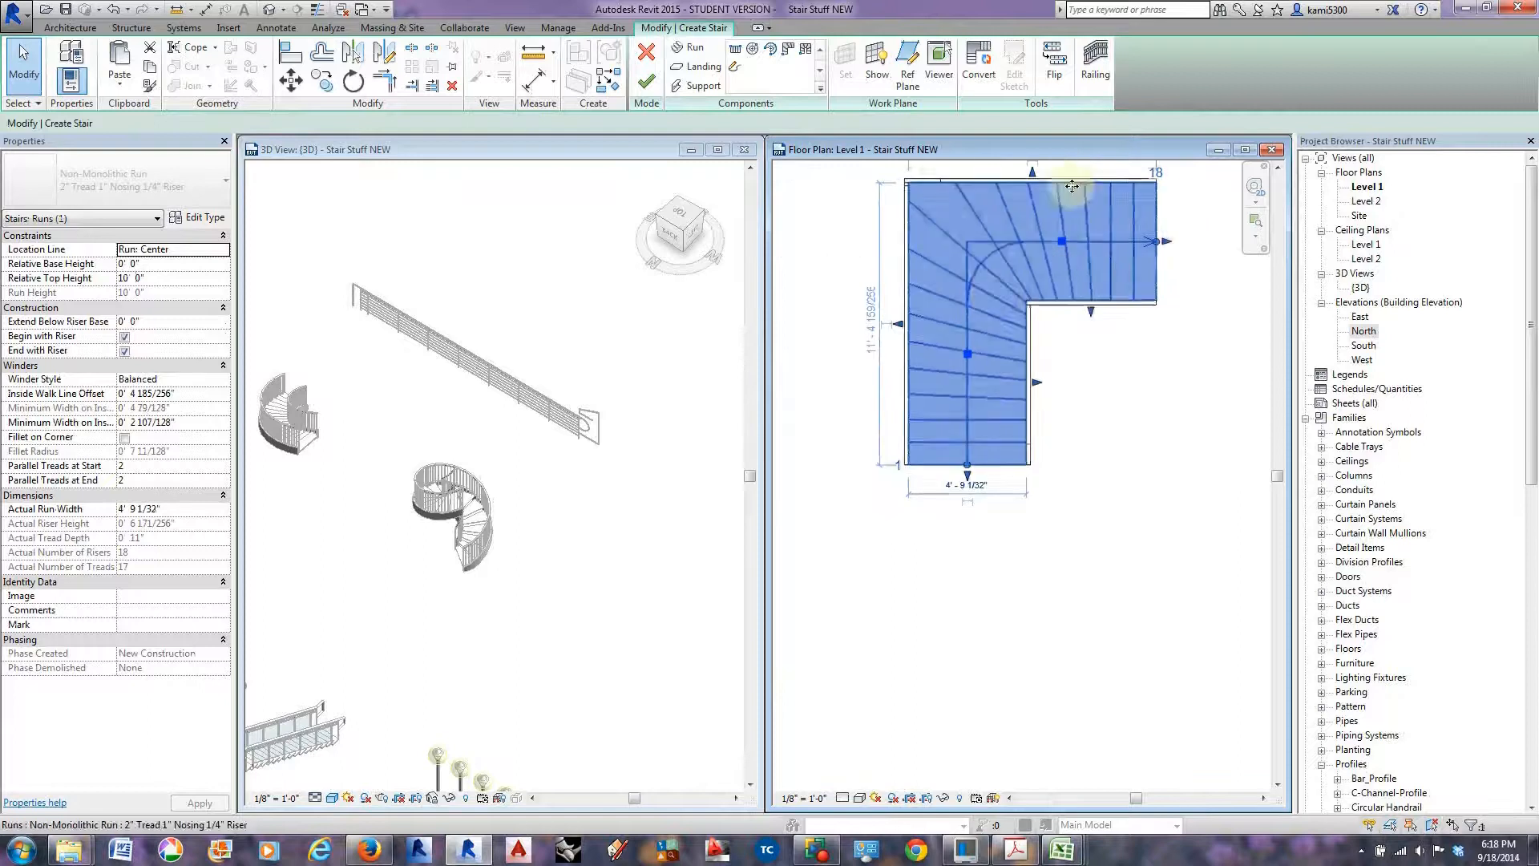
mouse_move(898, 324)
left_mouse_down()
mouse_move(876, 326)
mouse_move(888, 342)
left_mouse_up()
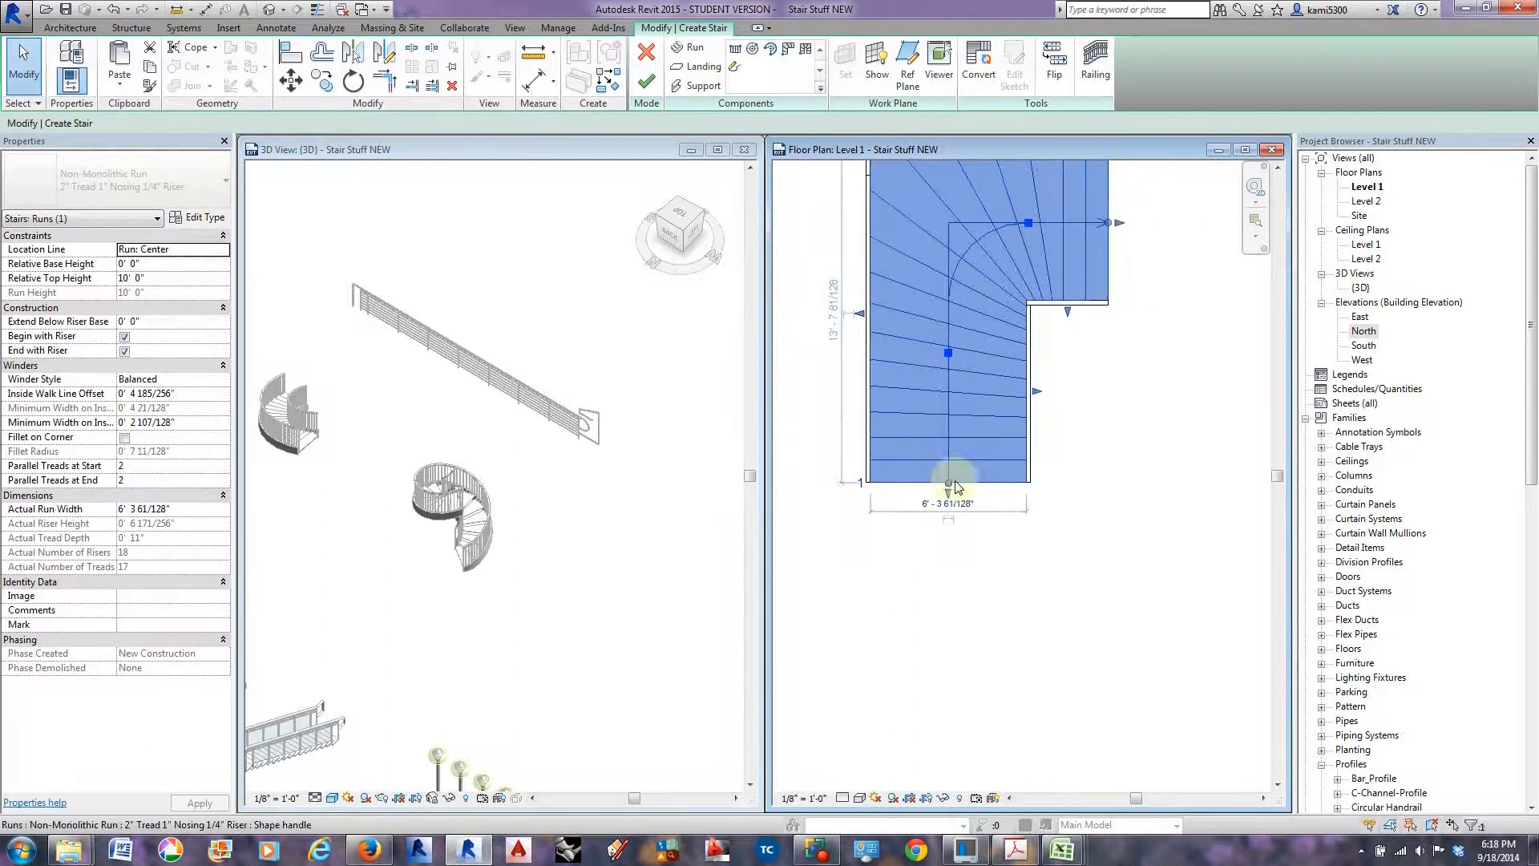
left_click_drag(1069, 311, 1069, 333)
Convert the widened L-shaped winder run to a custom sketch-based component and open its sketch.
left_click(979, 74)
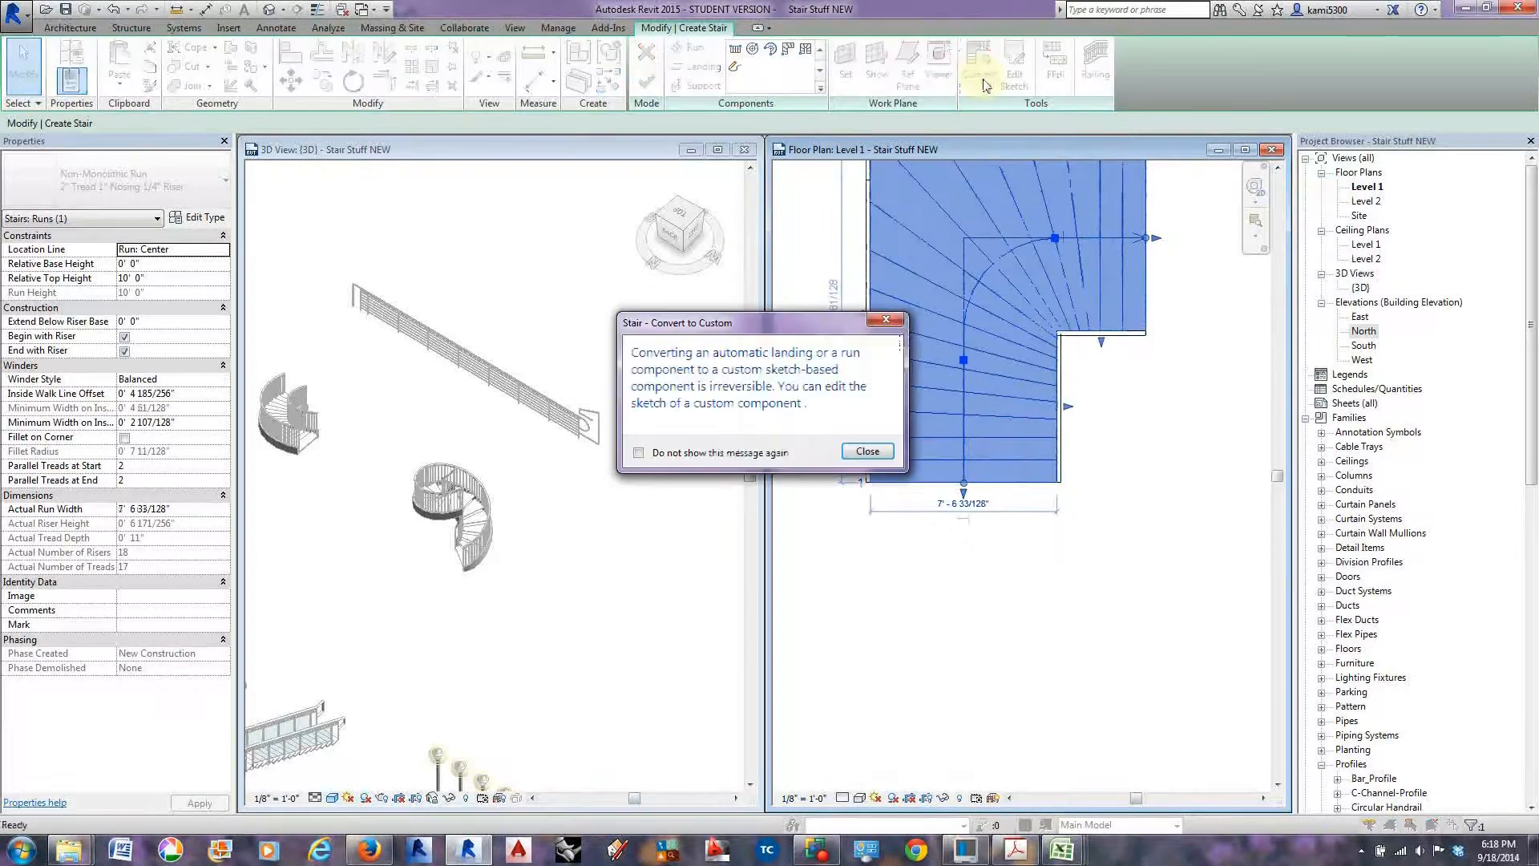
left_click(868, 451)
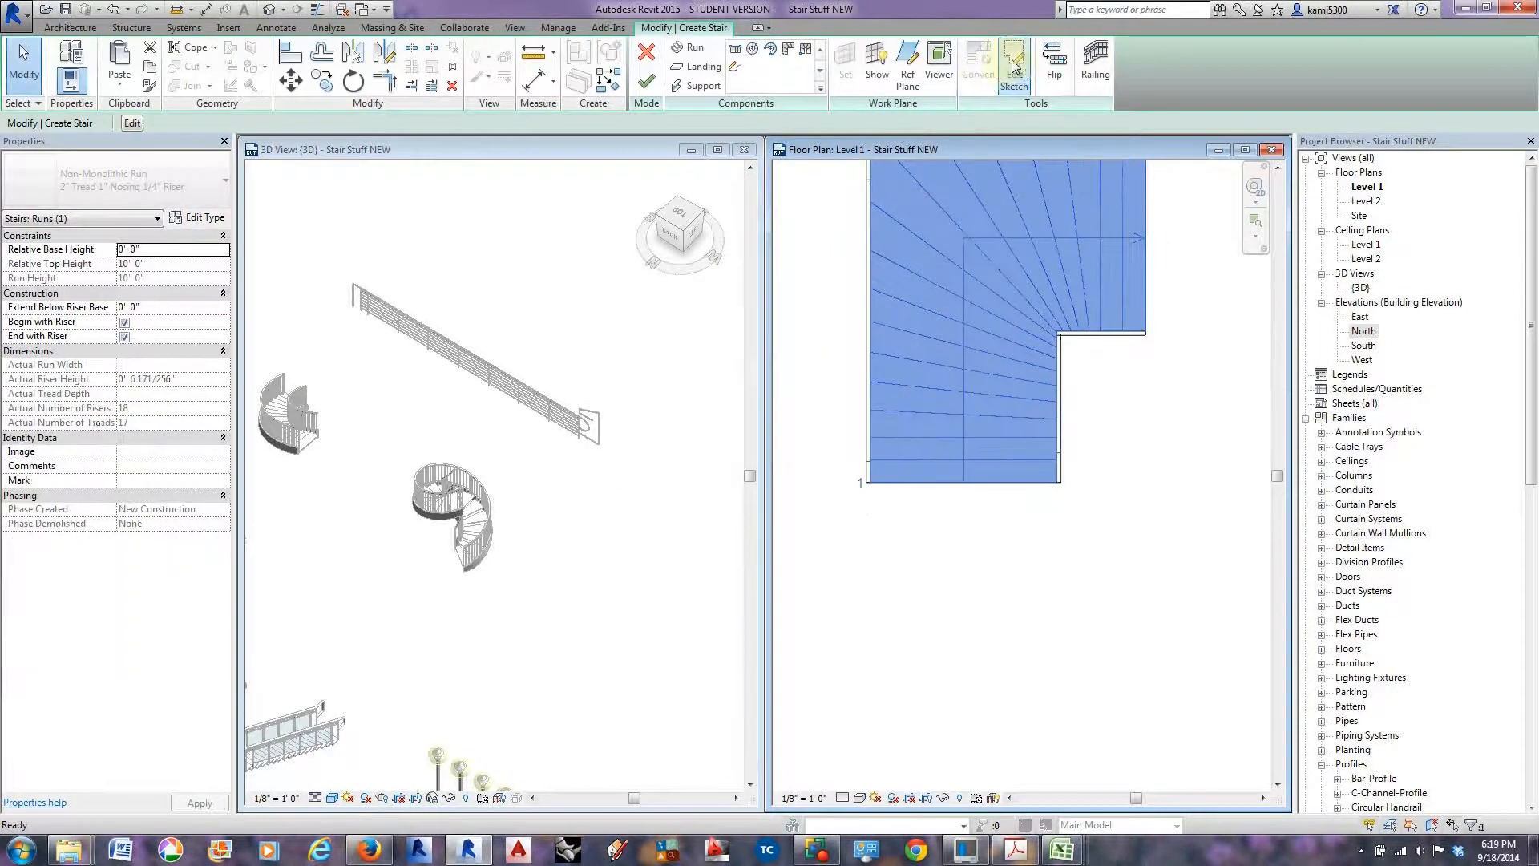
left_click(1014, 66)
Examine the L-shaped winder's boundary and riser lines, finish the sketch and deselect the run.
middle_click_drag(1024, 286, 1031, 398)
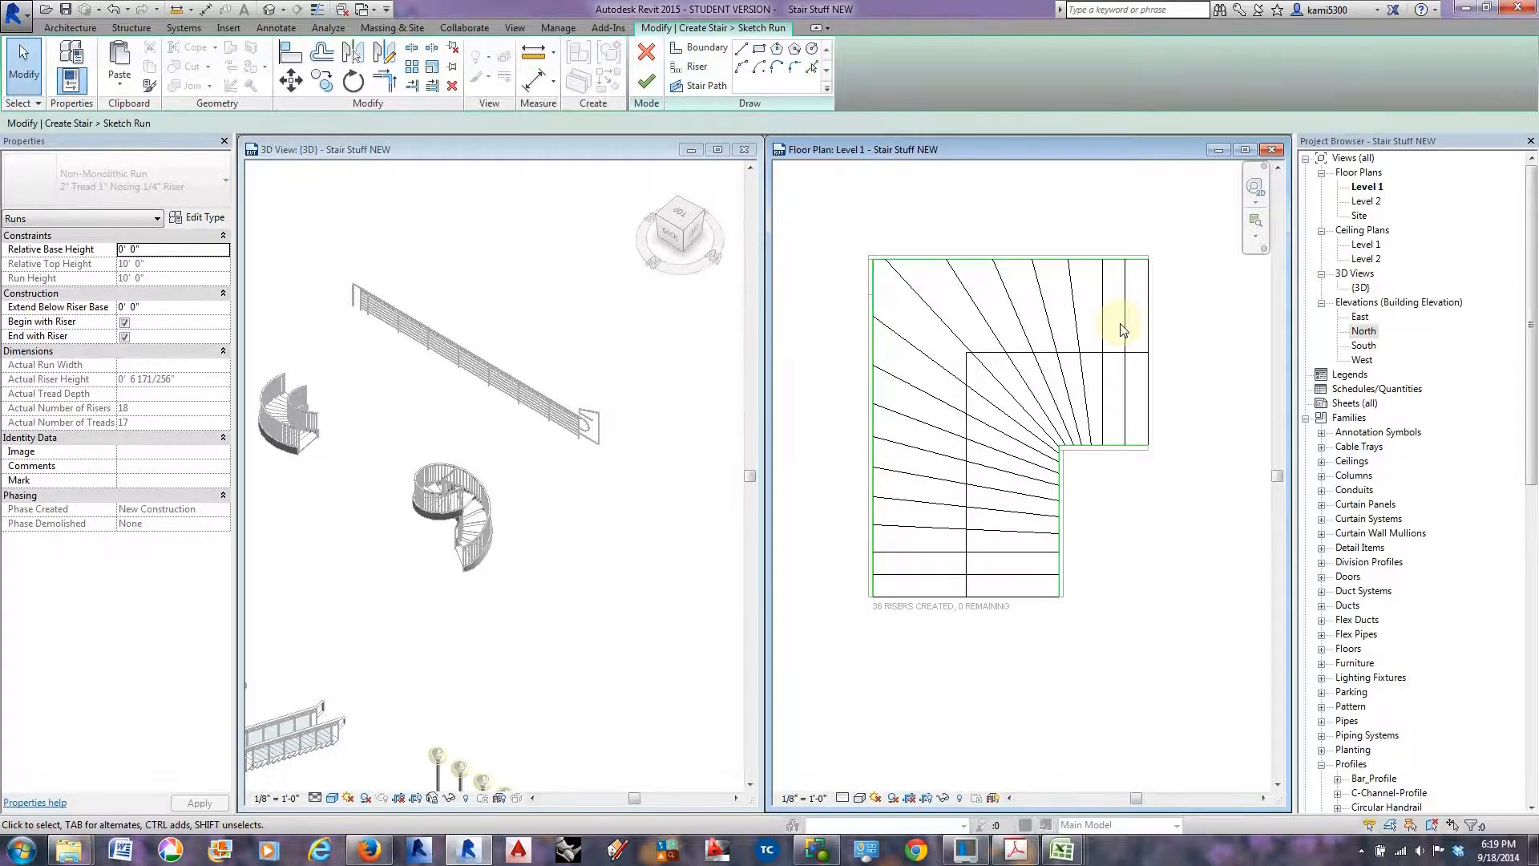
scroll(1002, 368, "down", 2)
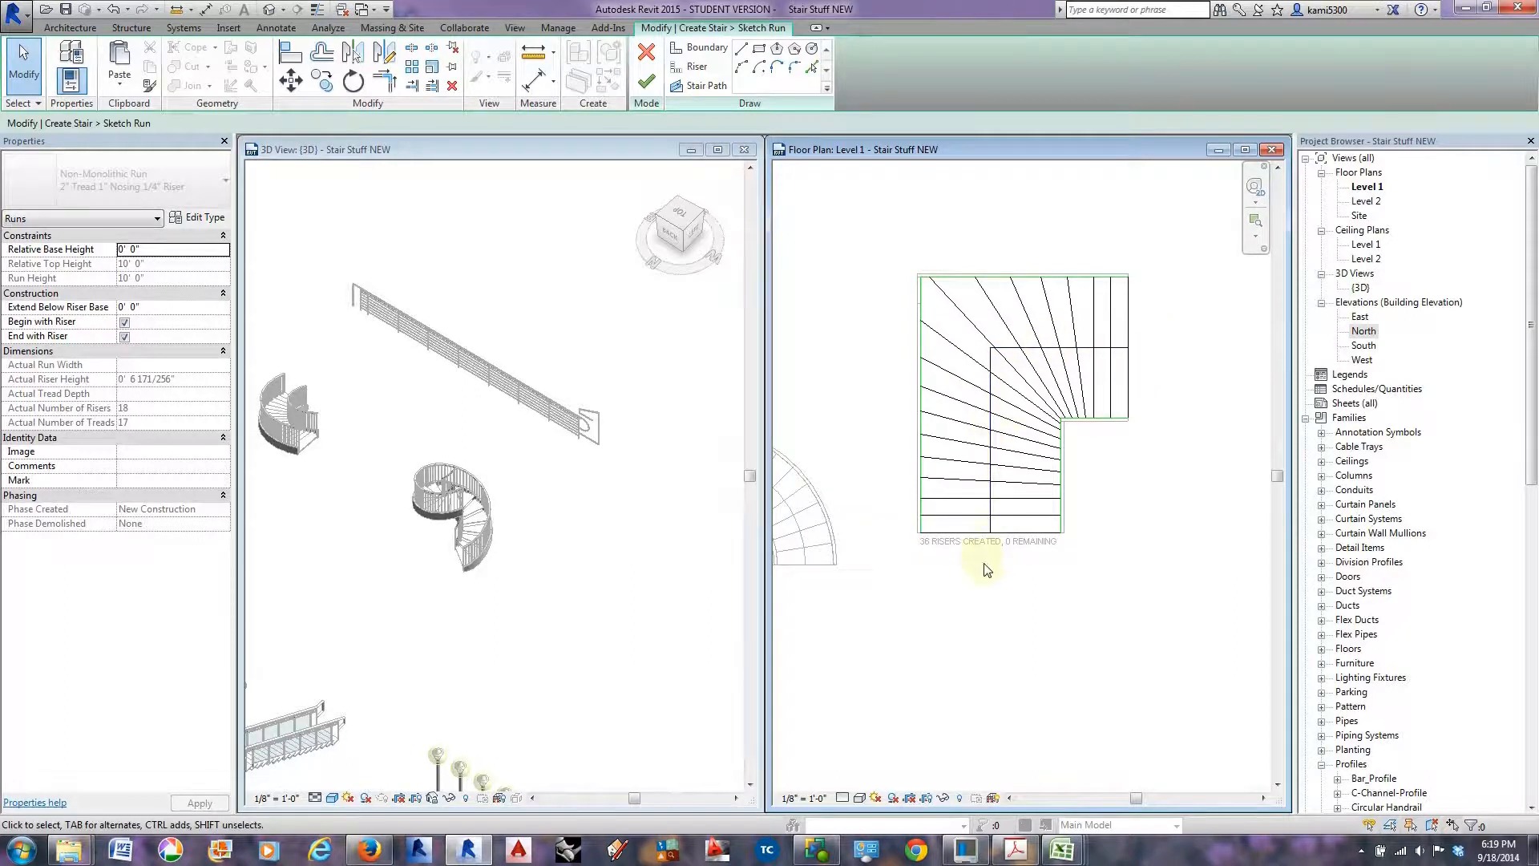
left_click(643, 83)
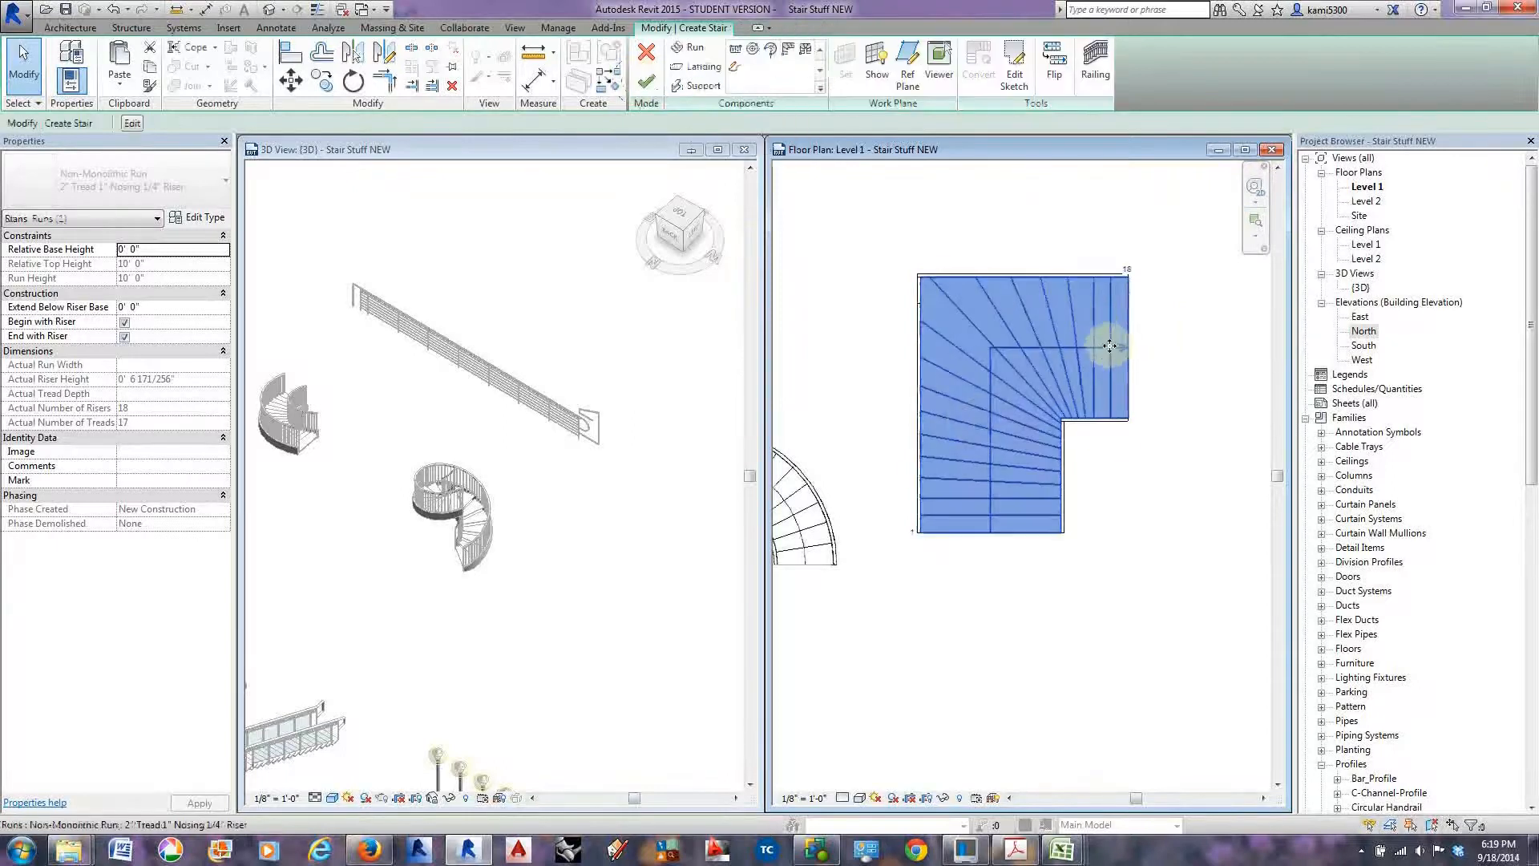
scroll(1109, 345, "down", 2)
left_click(1109, 513)
scroll(1095, 501, "down", 2)
middle_click_drag(1147, 516, 1104, 512)
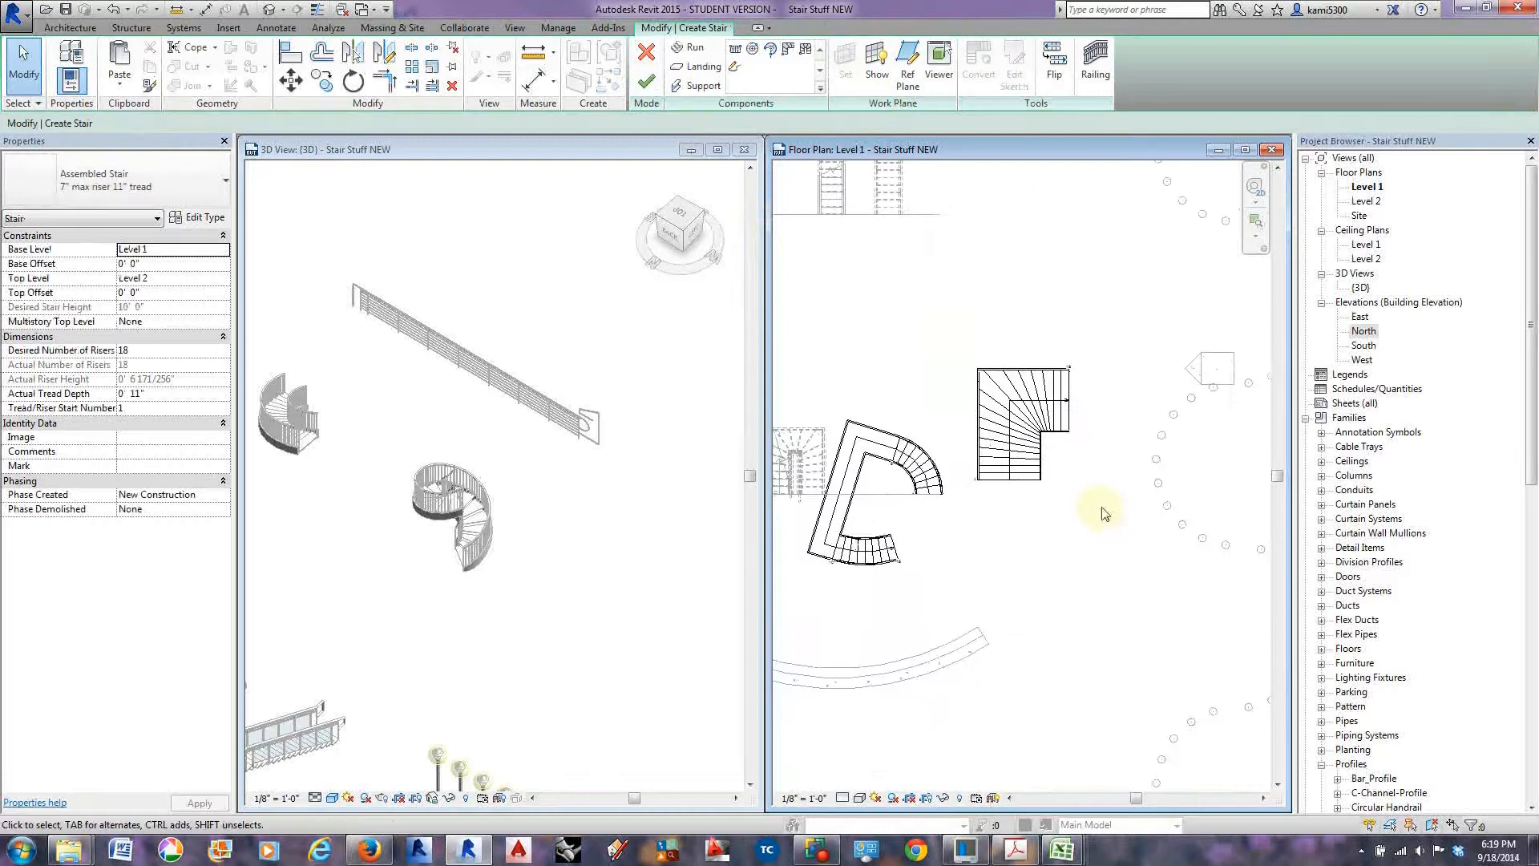
Place a 3'-0" wide U-shaped winder run in the open space above the L-shaped winder.
left_click(805, 48)
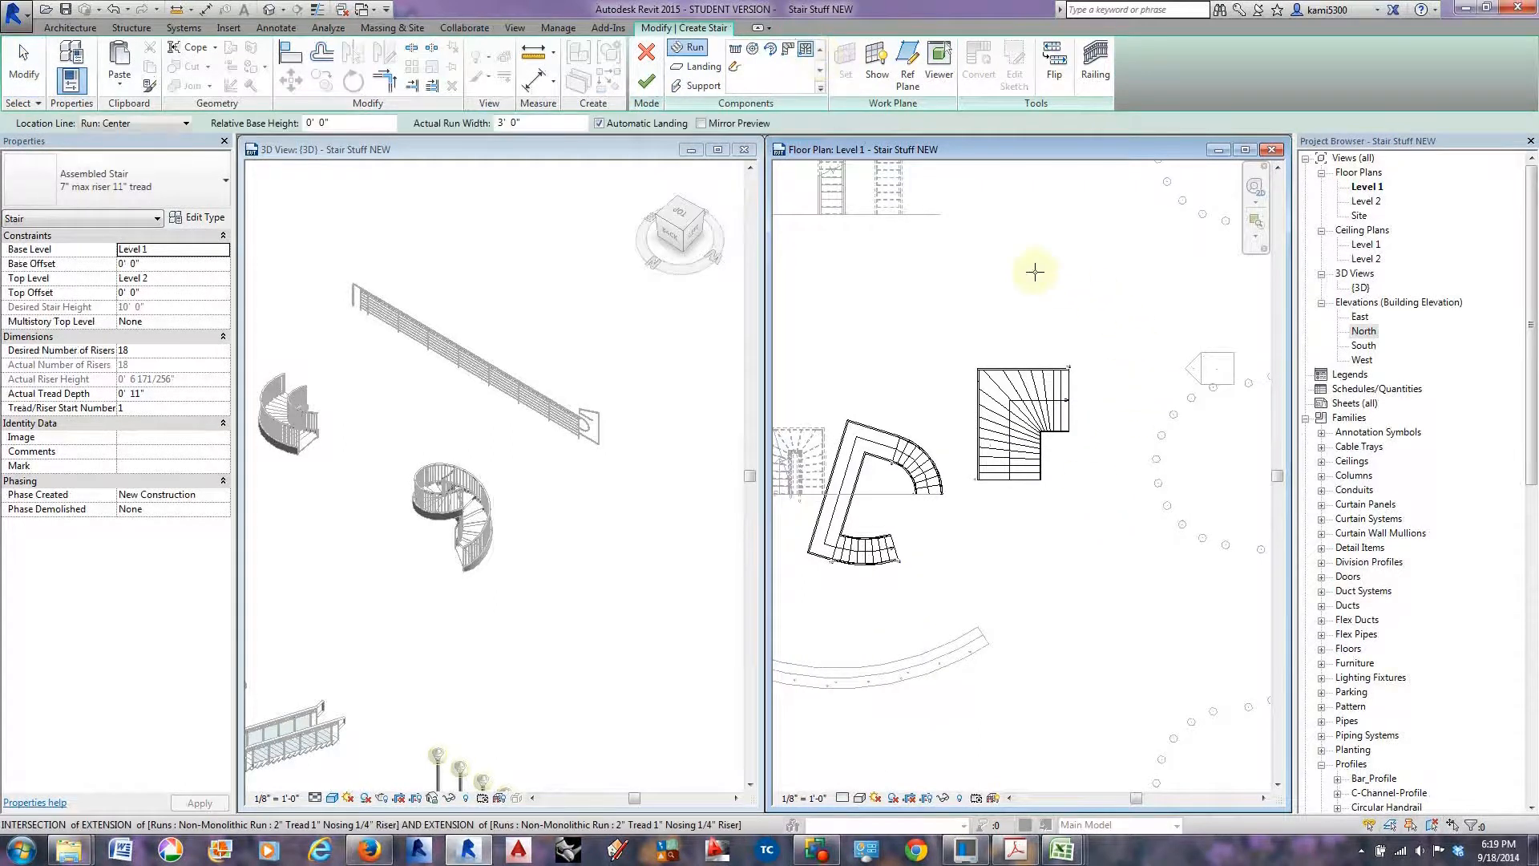
left_click(1032, 265)
key("Escape")
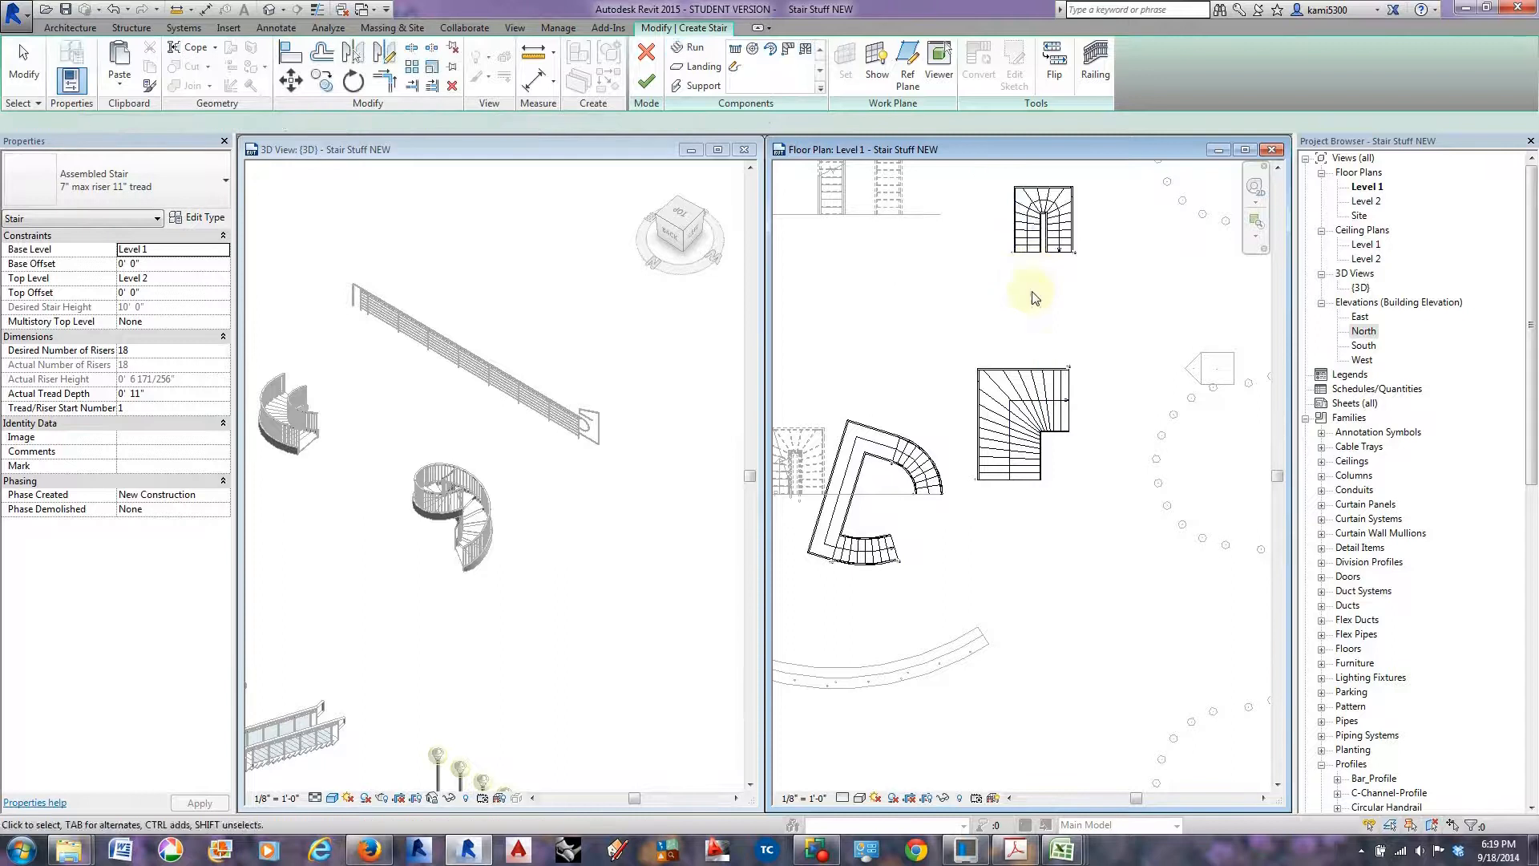
Nudge the U-shaped winder run's path so its starting leg is about 7'-11 3/4" long.
scroll(1035, 201, "up", 3)
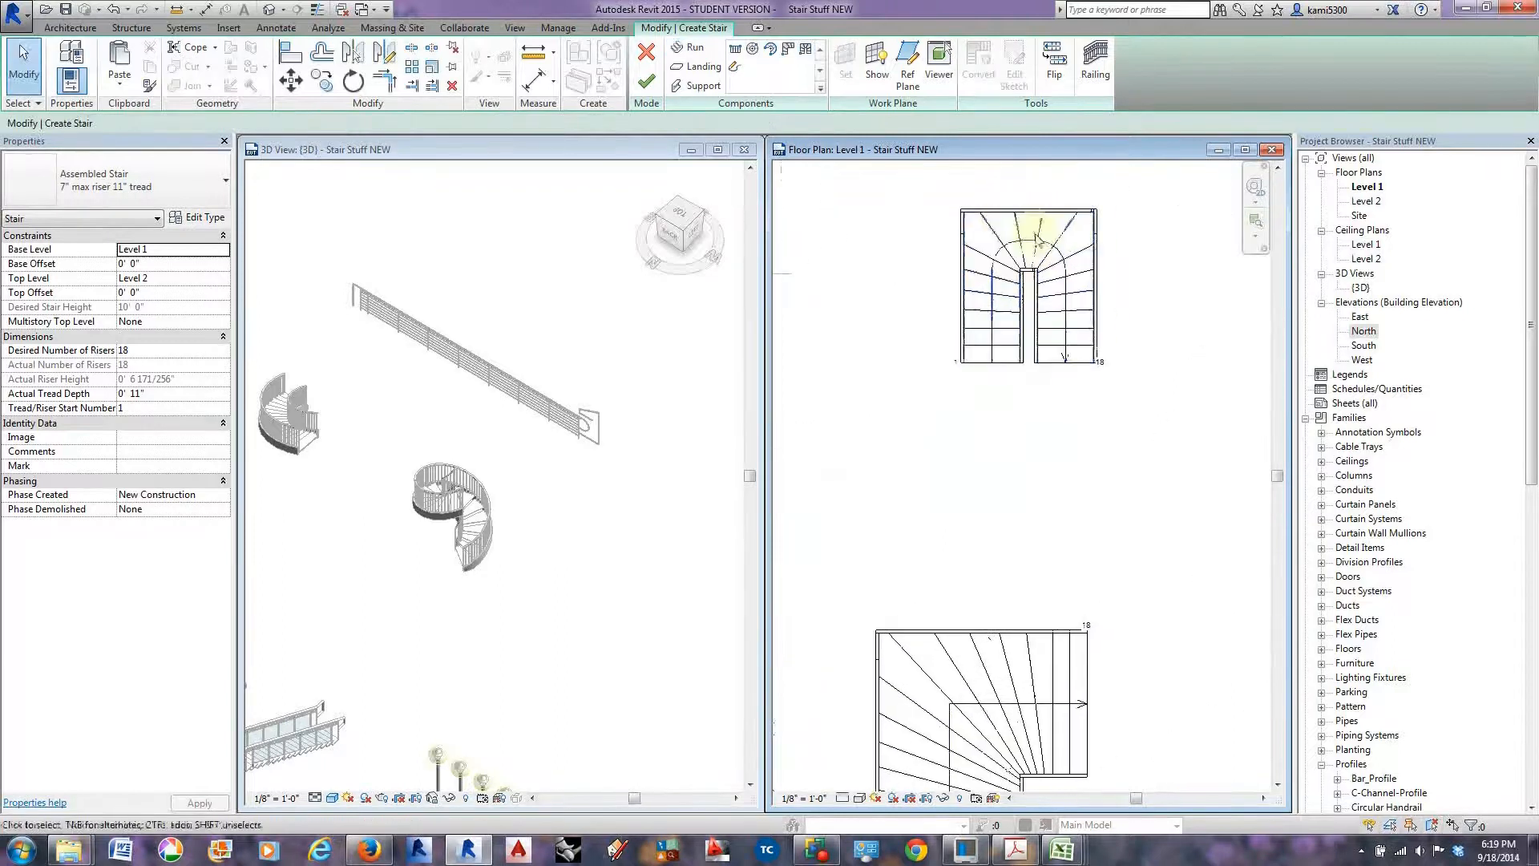
left_click(1044, 267)
scroll(1035, 249, "up", 1)
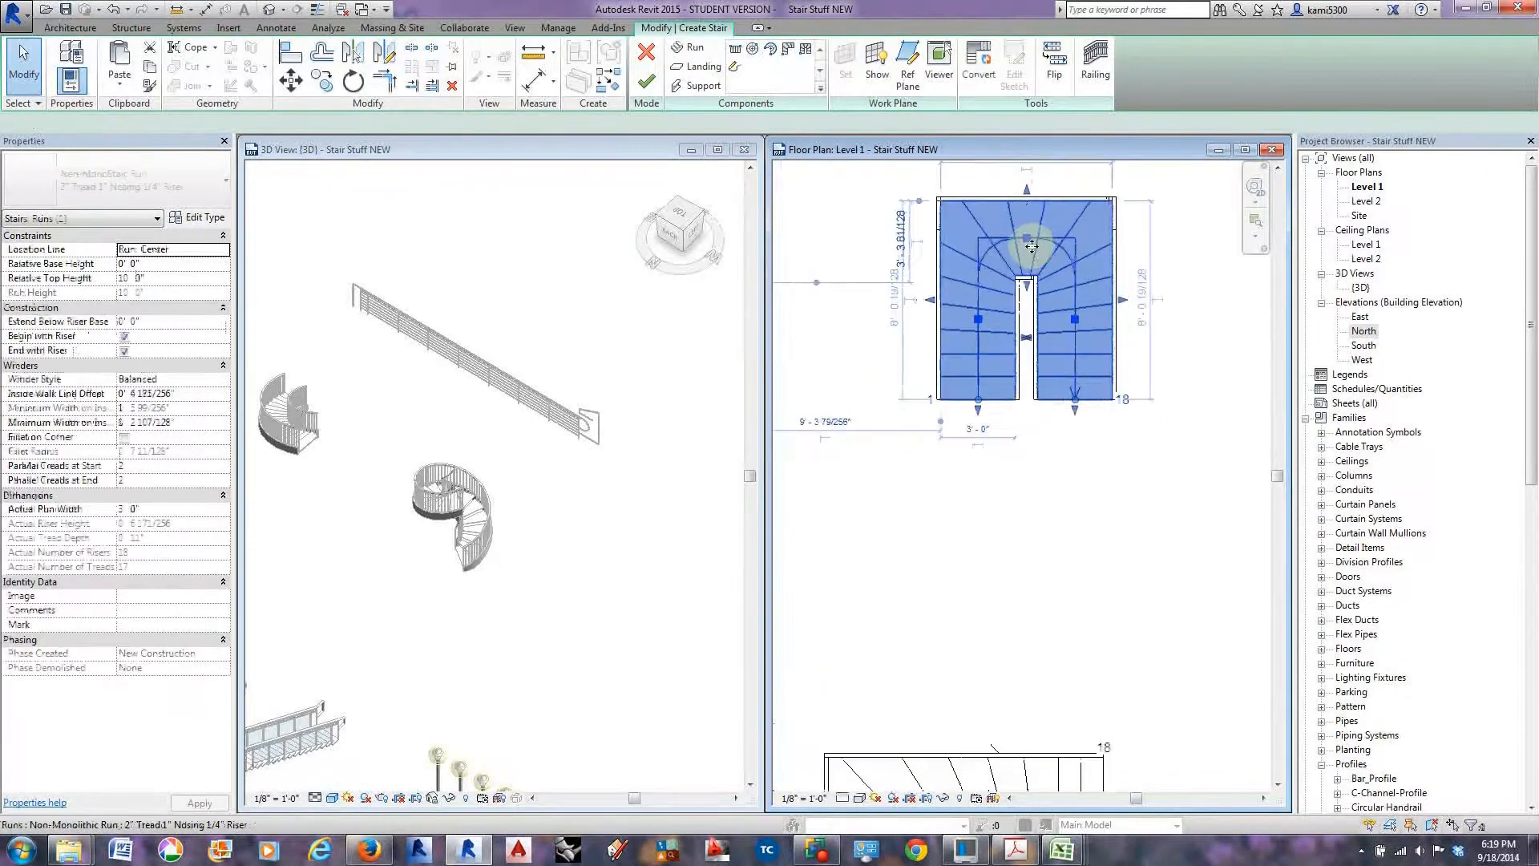
mouse_move(1027, 238)
left_mouse_down()
mouse_move(1026, 224)
mouse_move(1027, 239)
left_mouse_up()
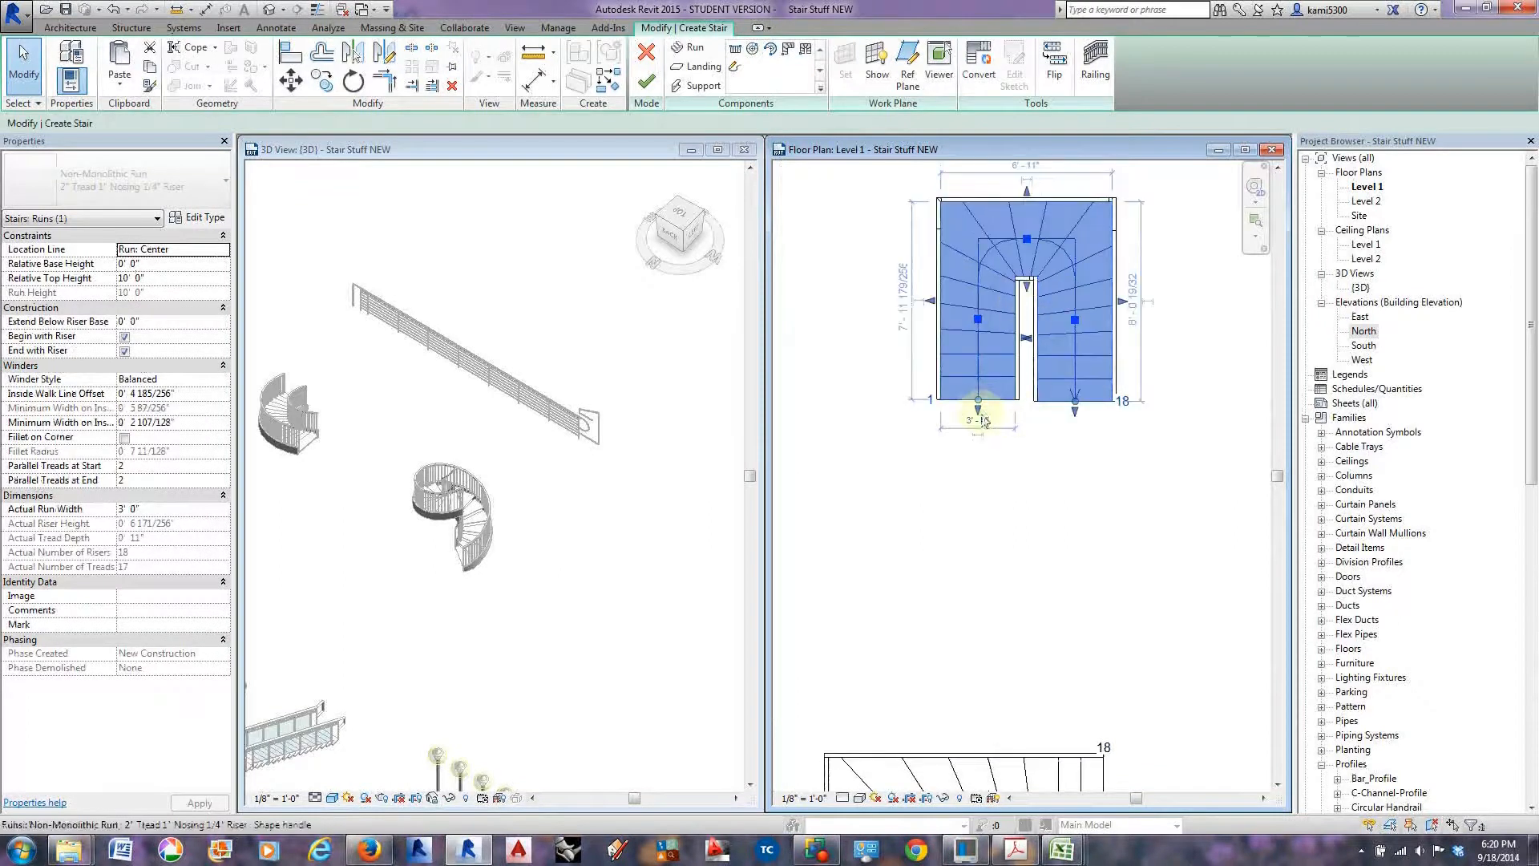
Try to extend the starting leg of the U-shaped winder run beyond its first riser.
scroll(979, 424, "up", 1)
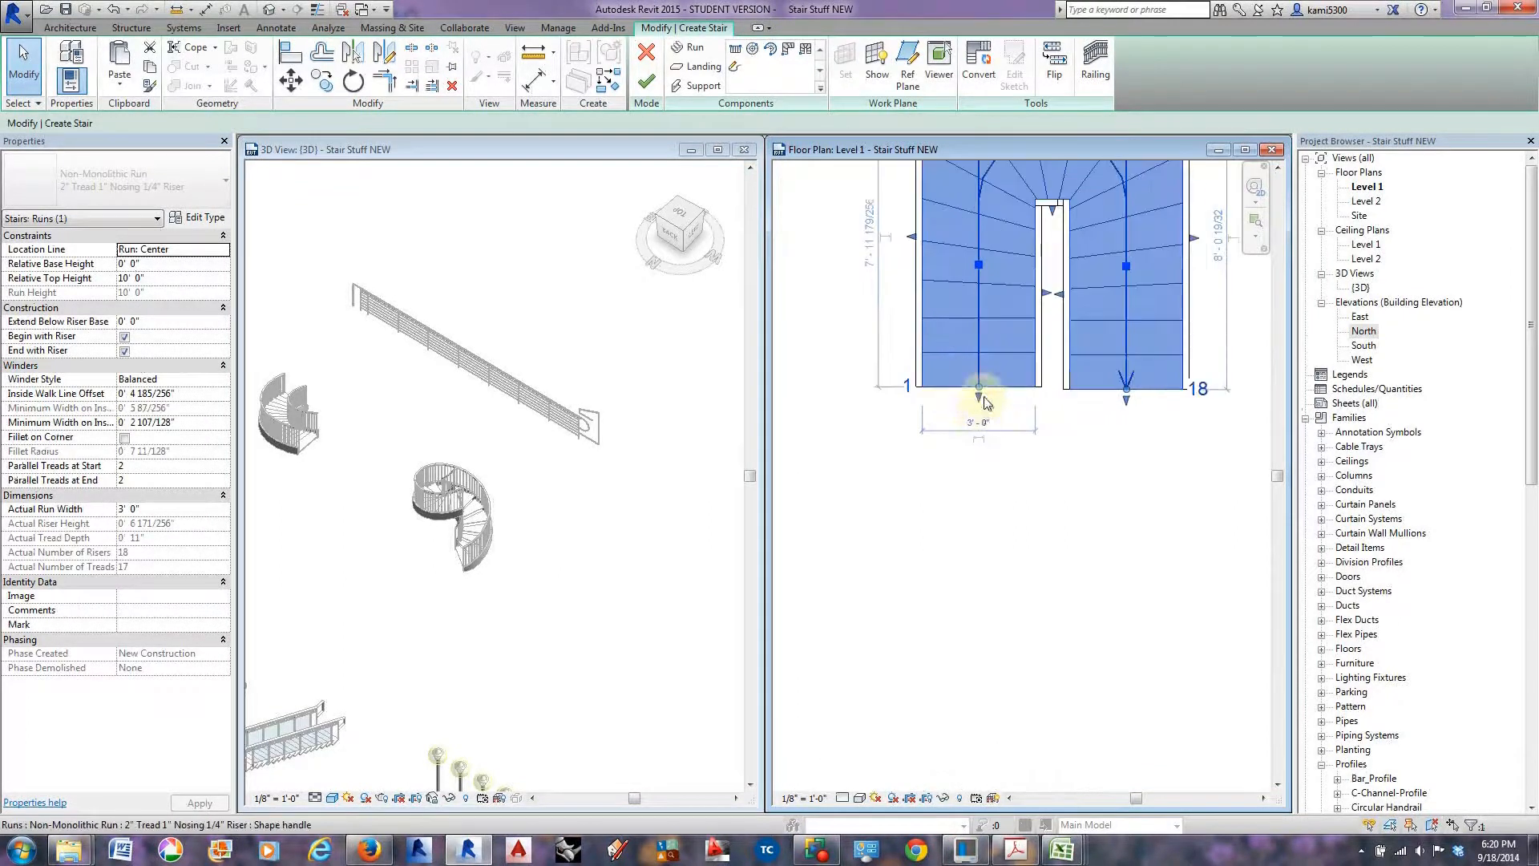
left_click_drag(979, 397, 982, 443)
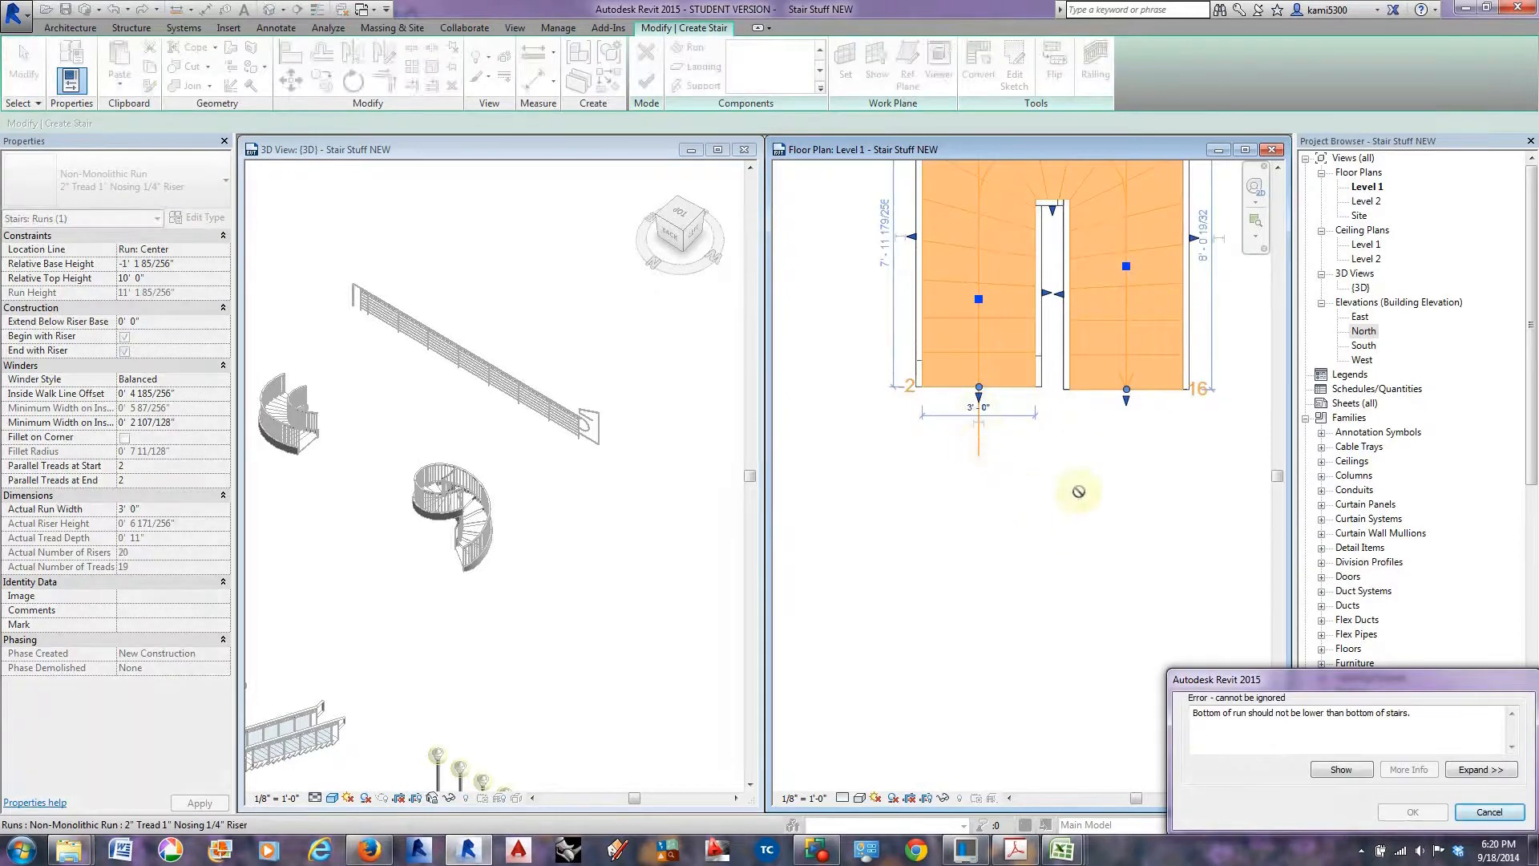
left_click(1490, 811)
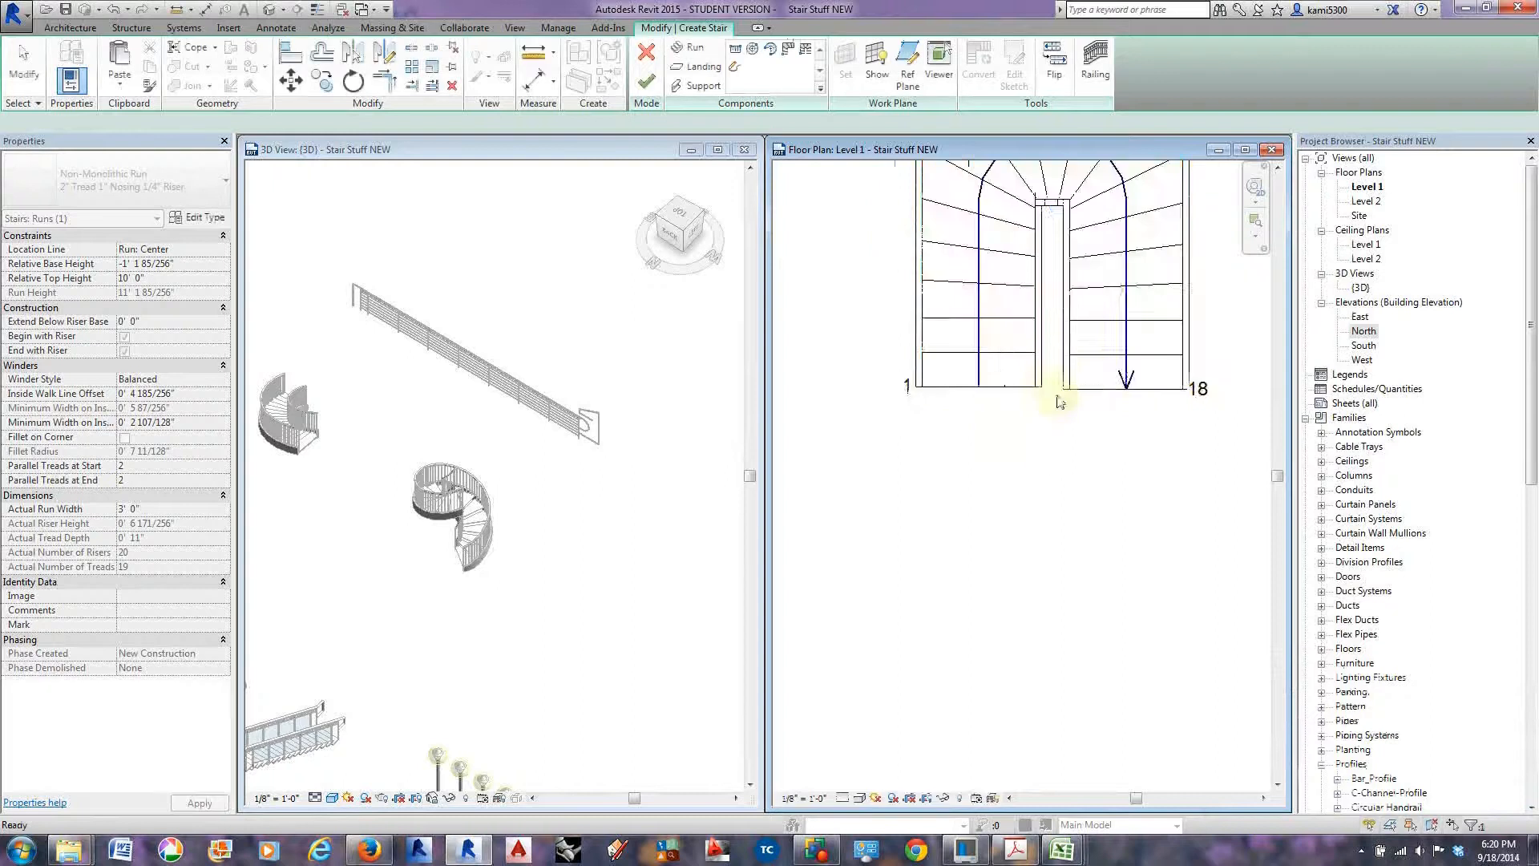
scroll(1060, 421, "down", 4)
middle_click_drag(1070, 510, 1058, 332)
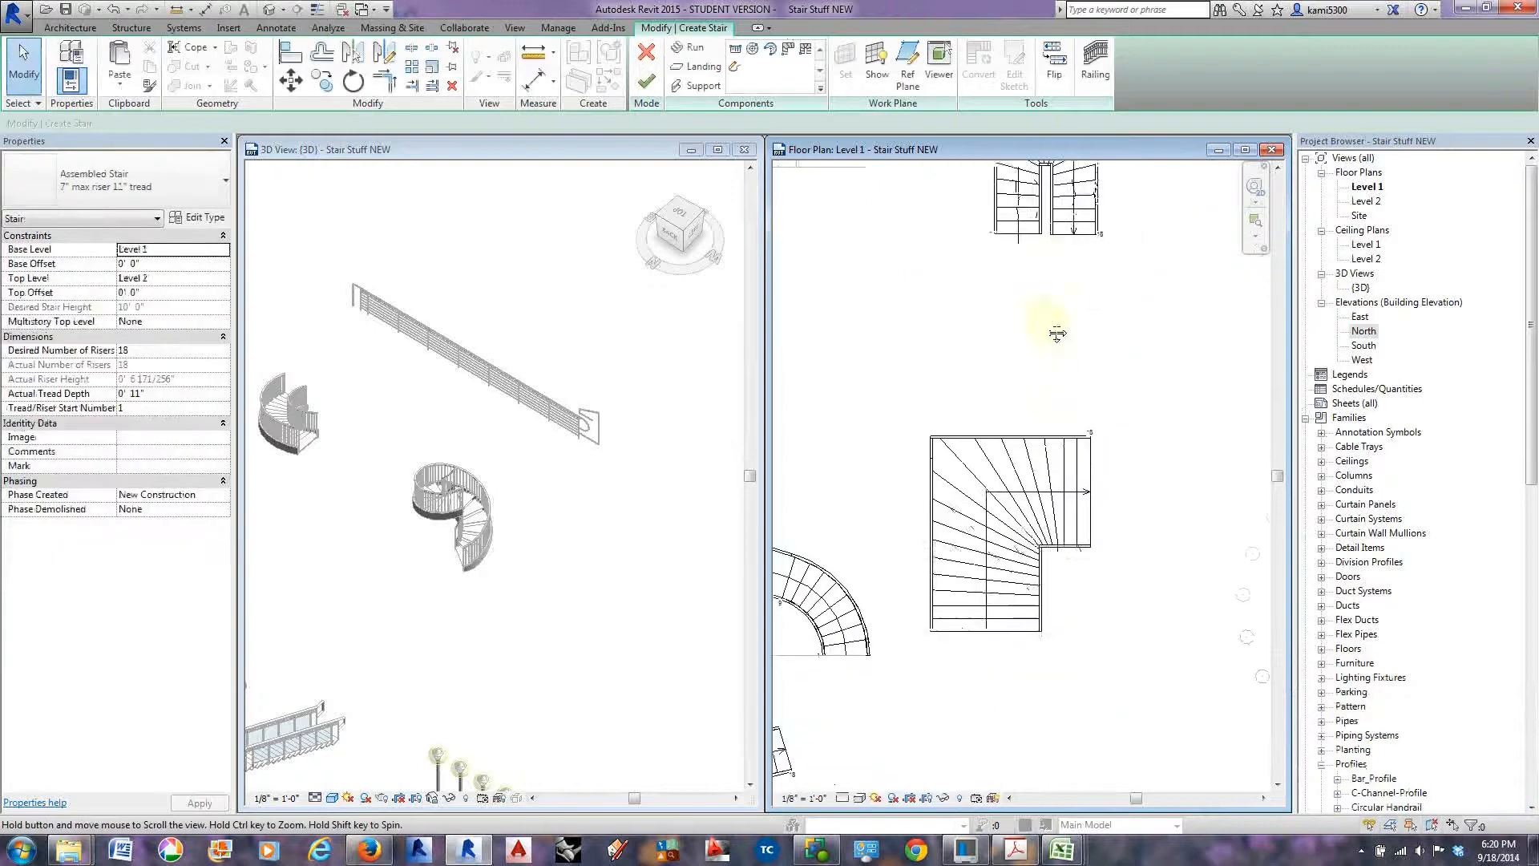
left_click(1100, 489)
scroll(1100, 501, "up", 1)
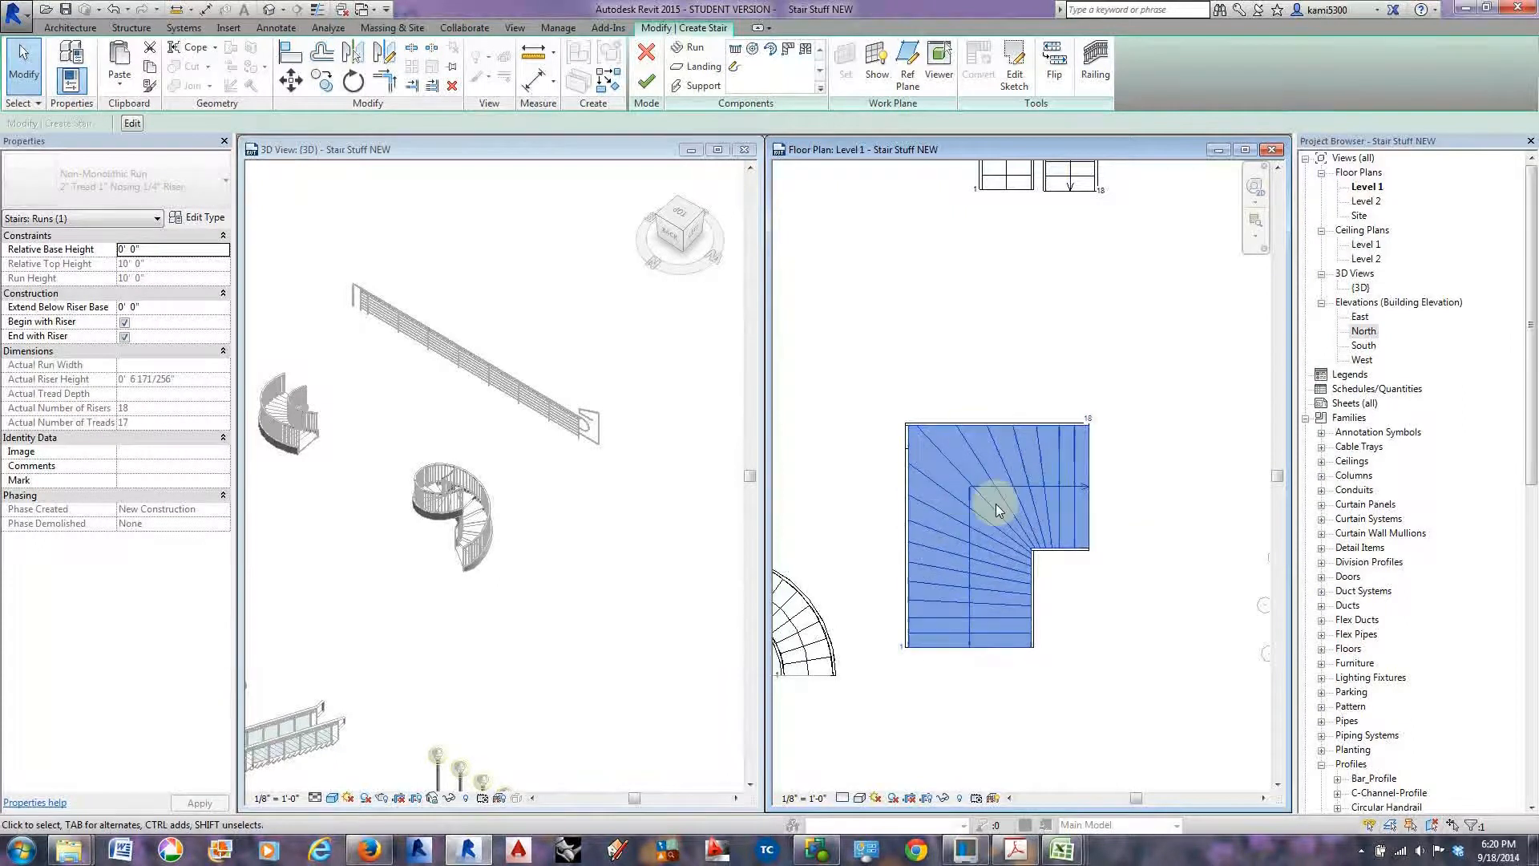
scroll(992, 508, "down", 5)
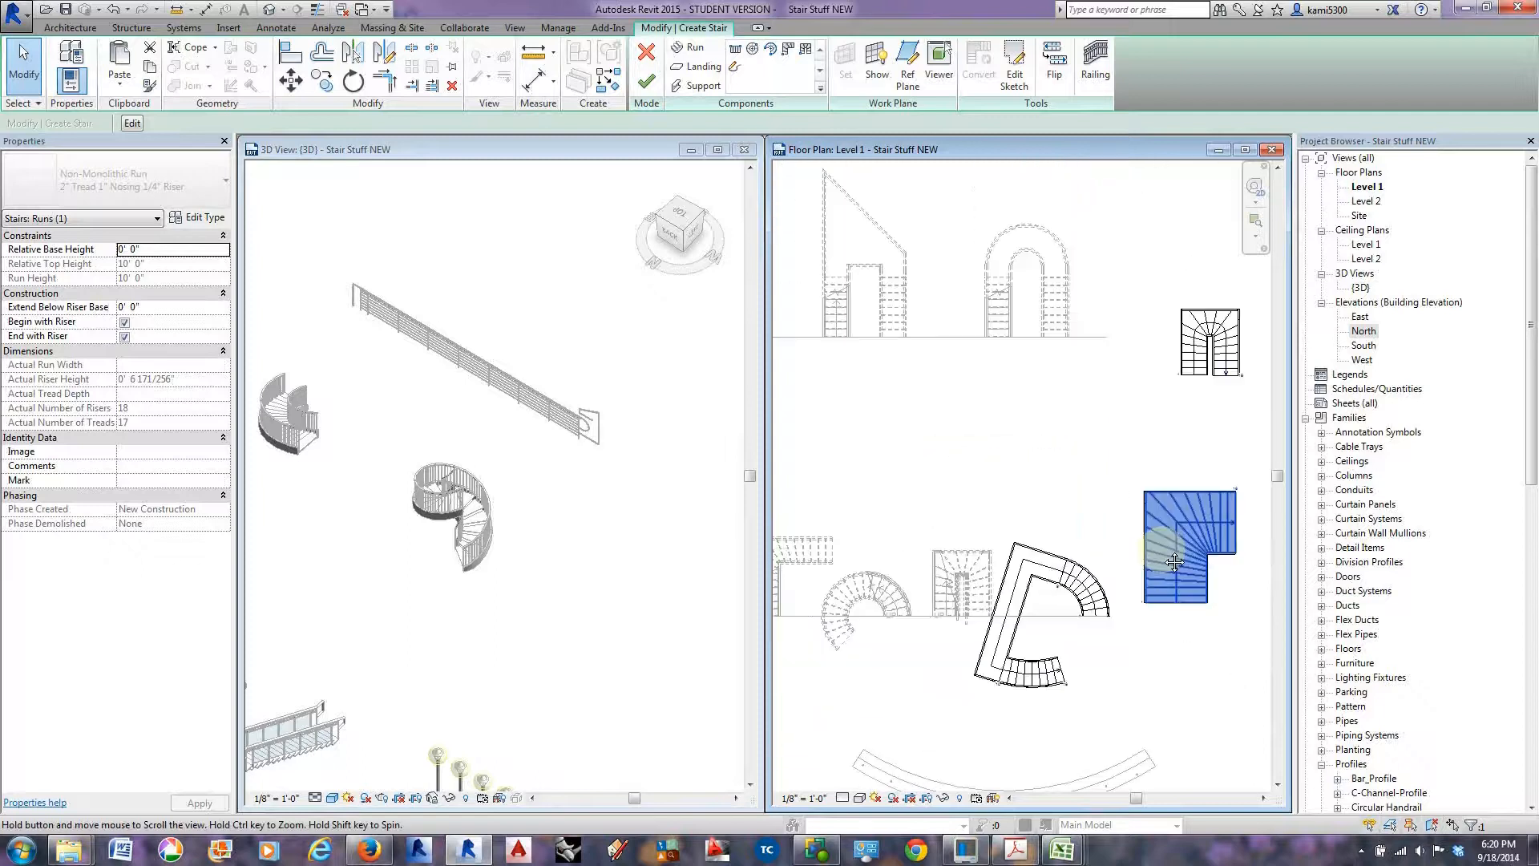
scroll(1146, 543, "down", 4)
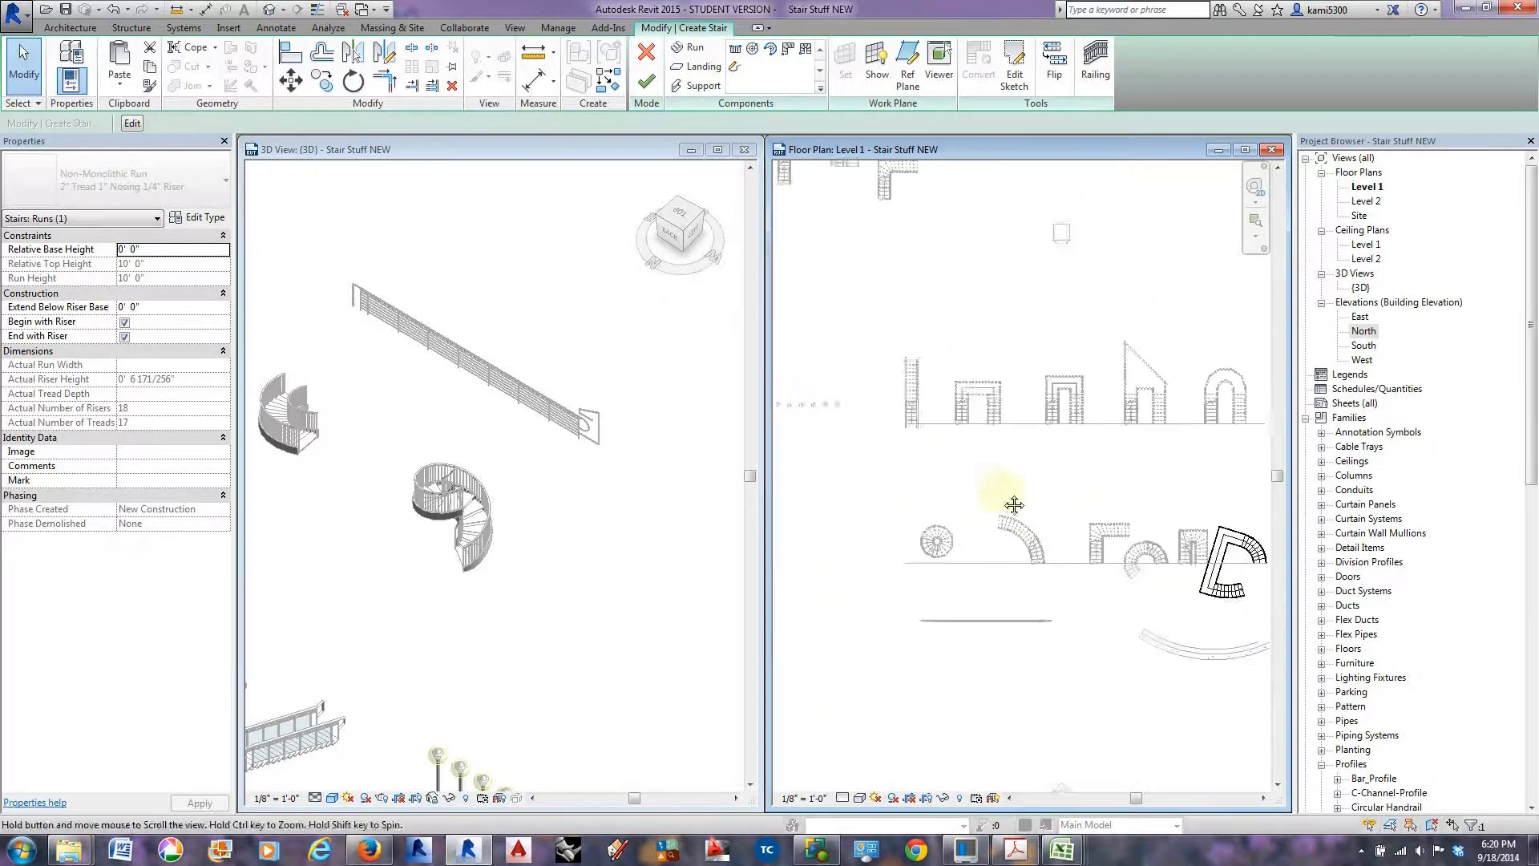
left_click(733, 55)
middle_click_drag(901, 385, 1045, 446)
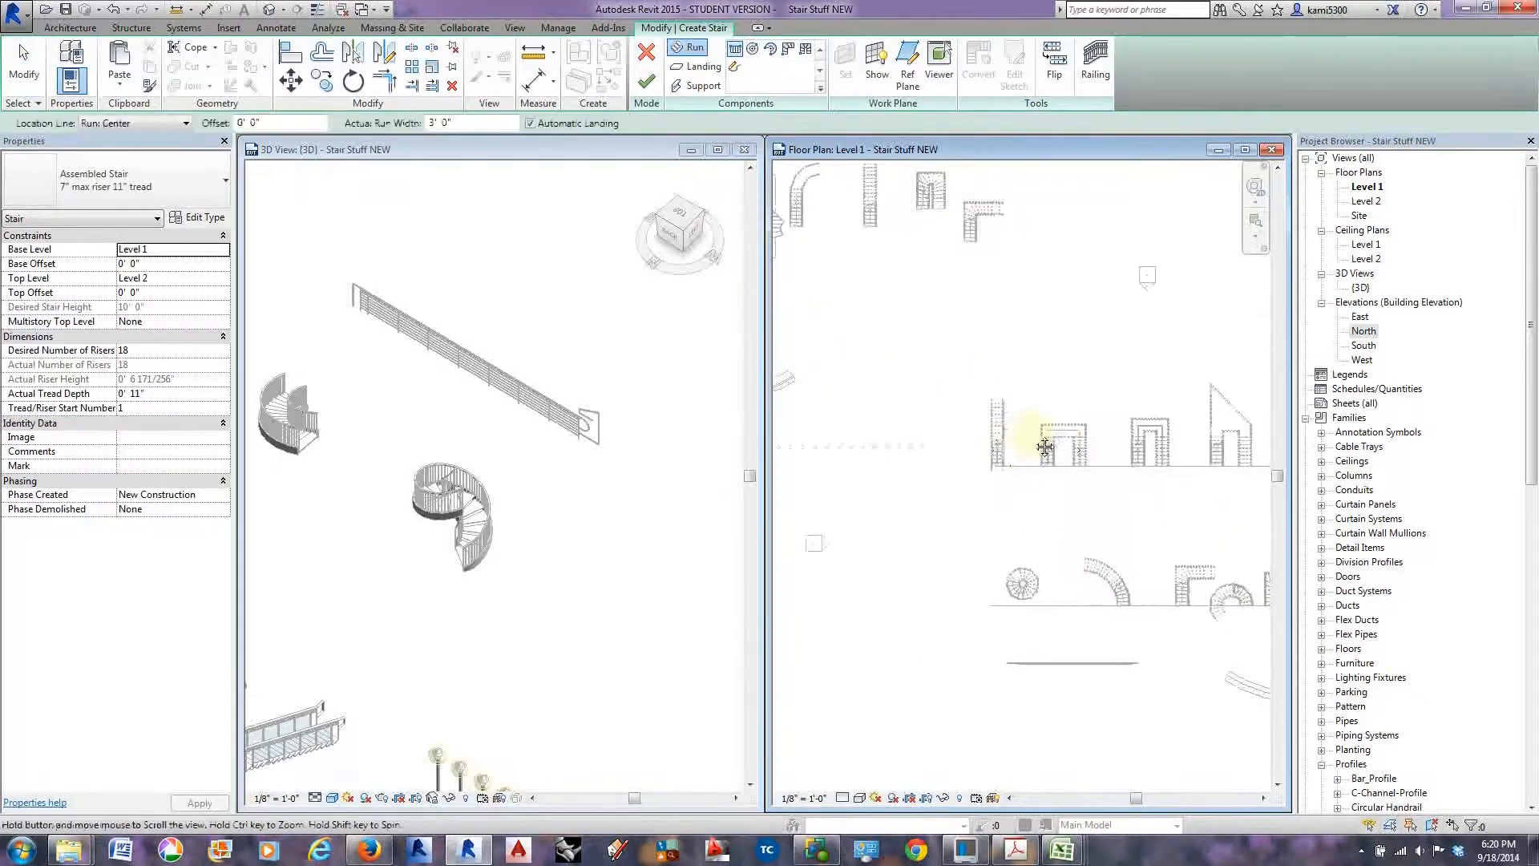
middle_click_drag(890, 425, 1091, 445)
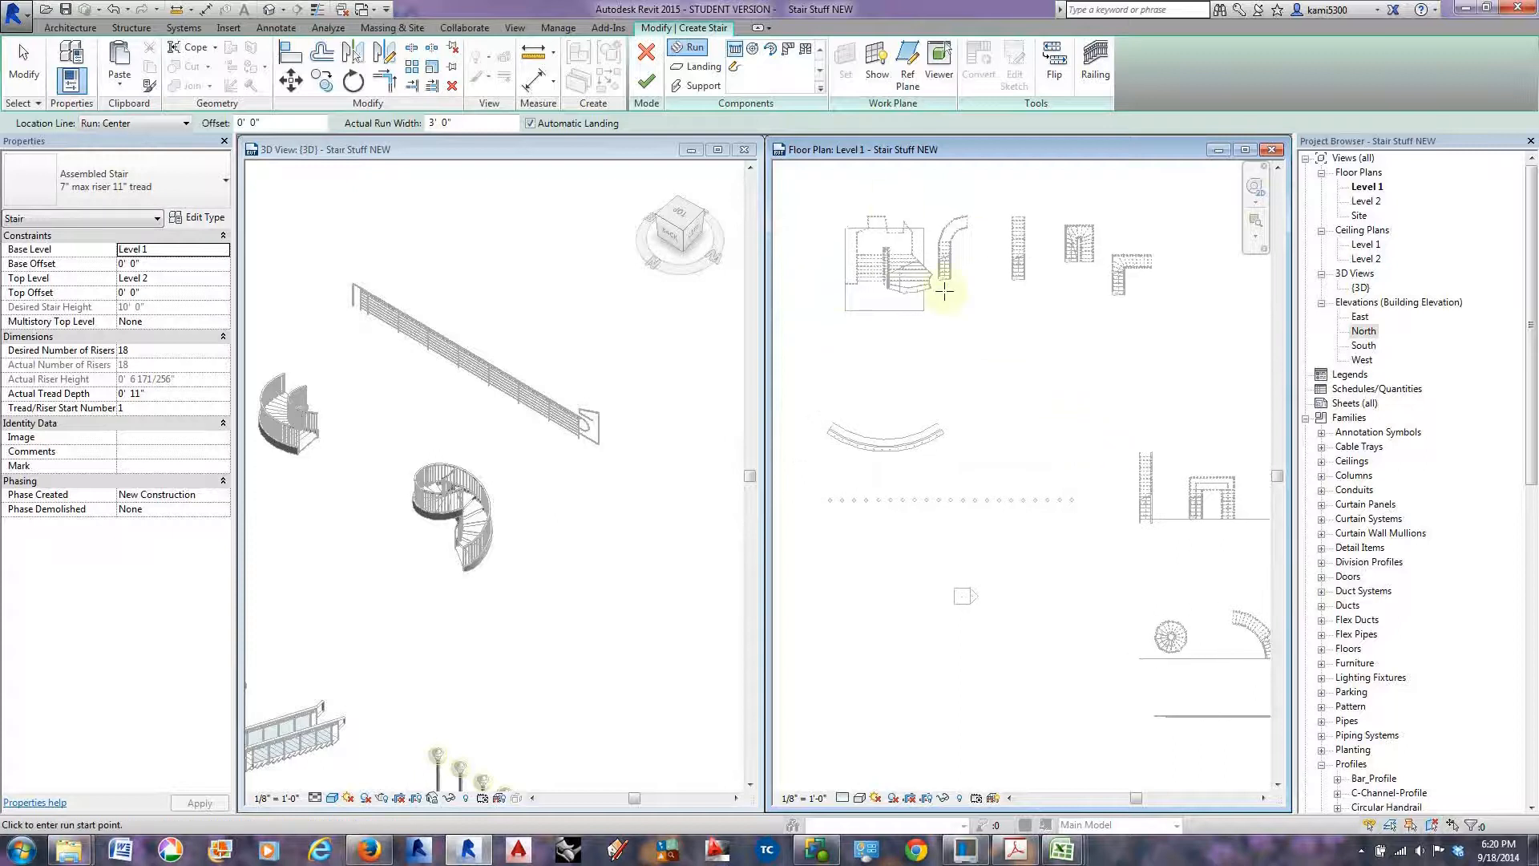
key("Escape")
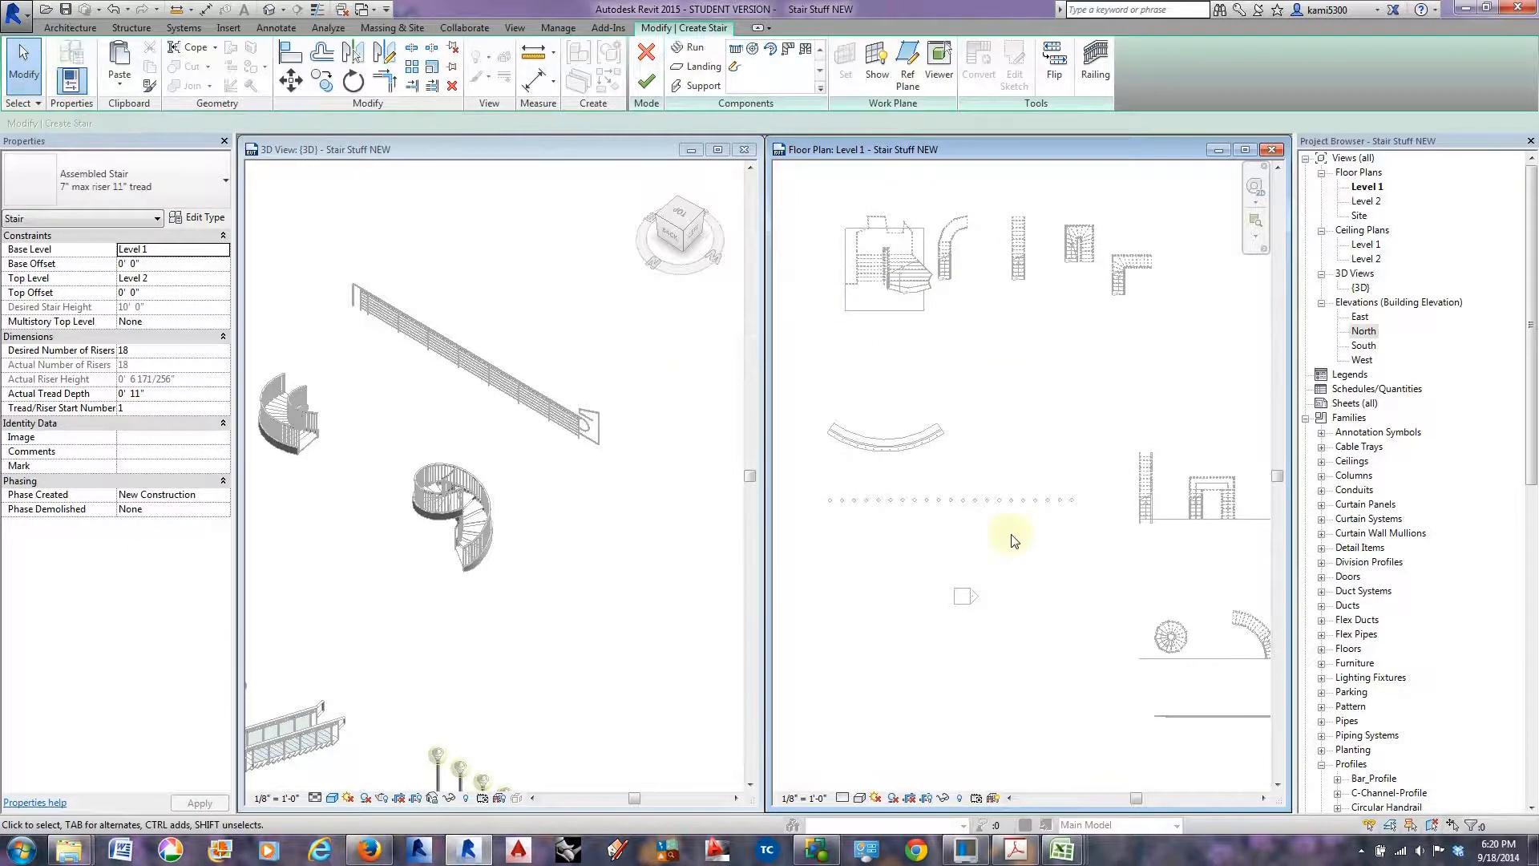
Finish the stair containing the spiral and winder runs and check the model in 3D.
scroll(985, 469, "down", 3)
middle_click_drag(1093, 505, 1002, 499)
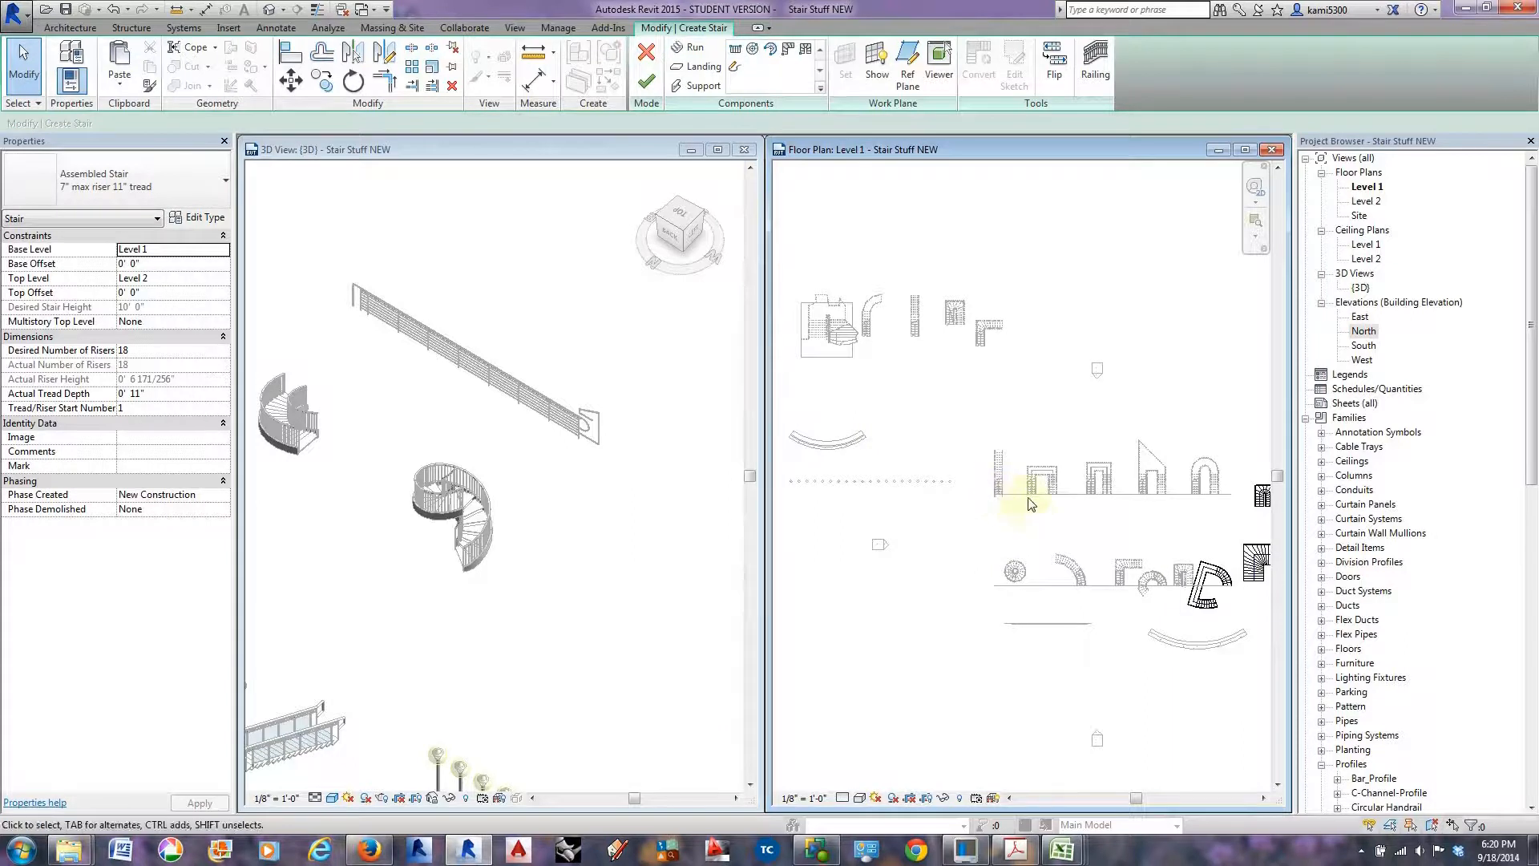
middle_click_drag(886, 429, 1045, 429)
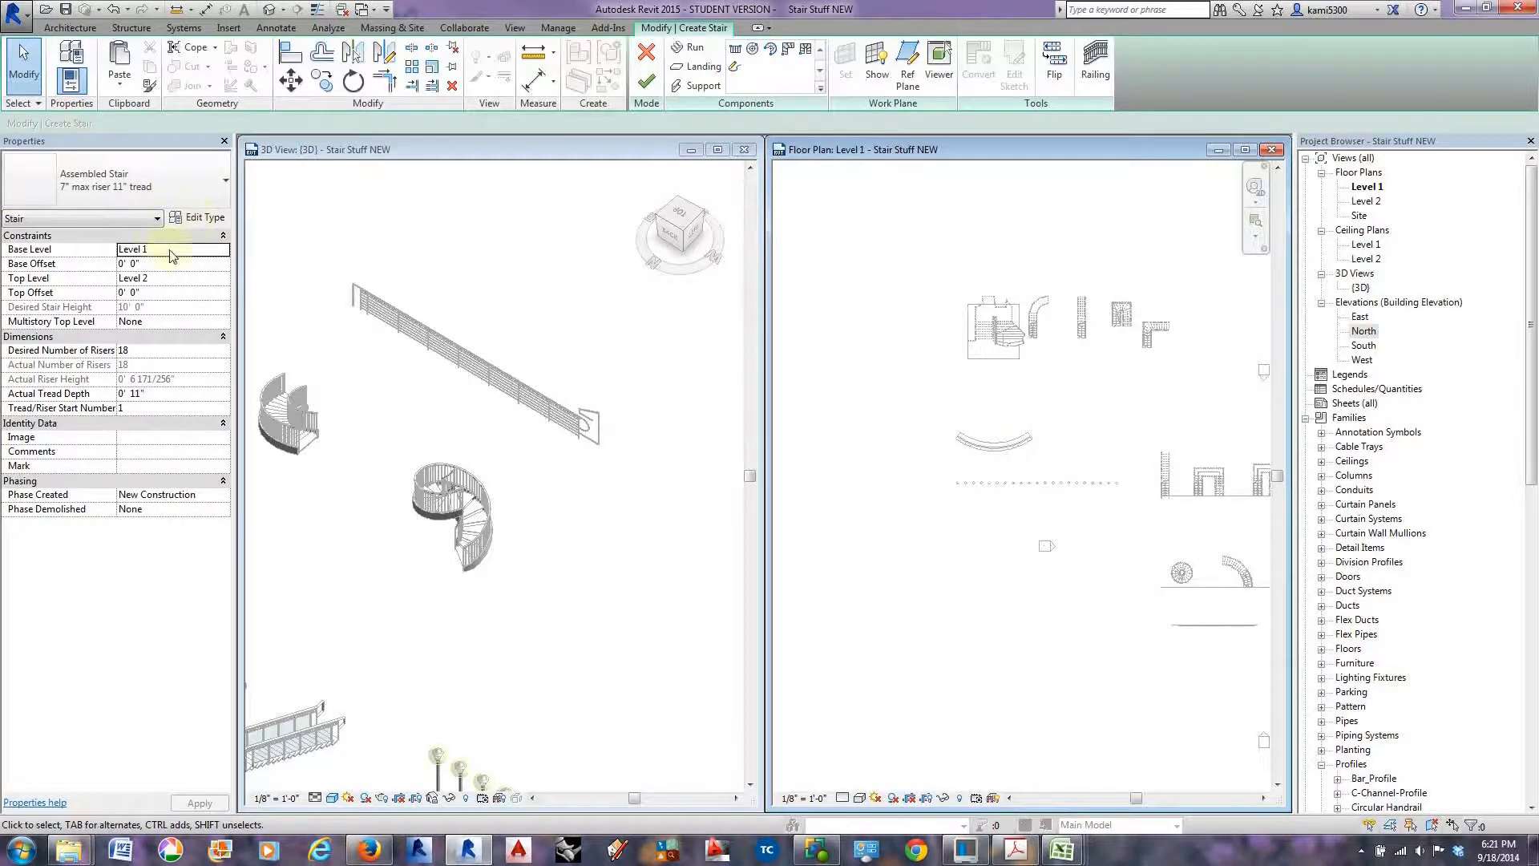
scroll(1086, 540, "down", 3)
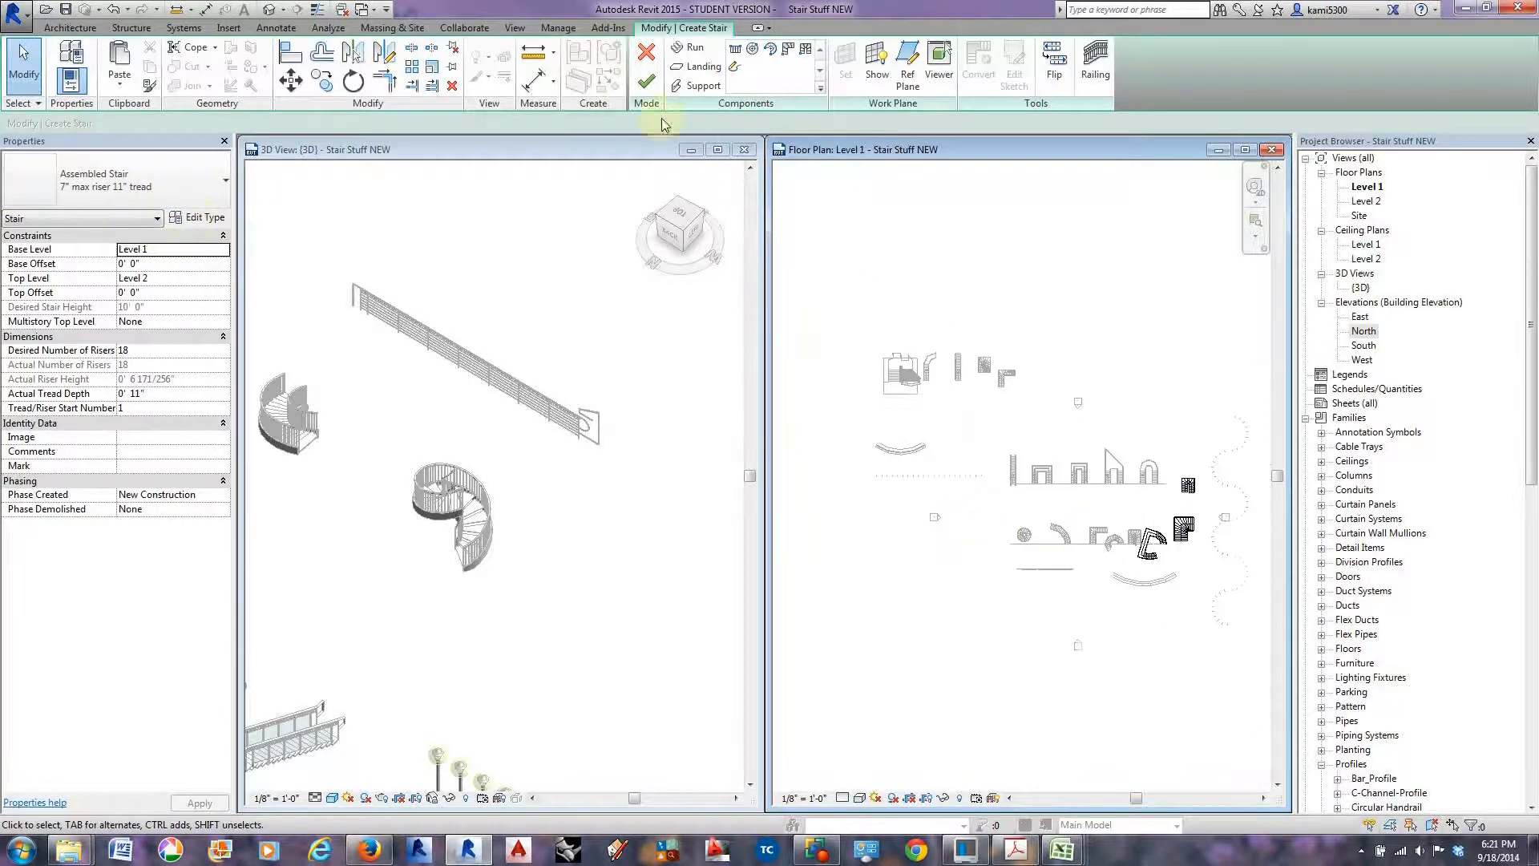
left_click(646, 81)
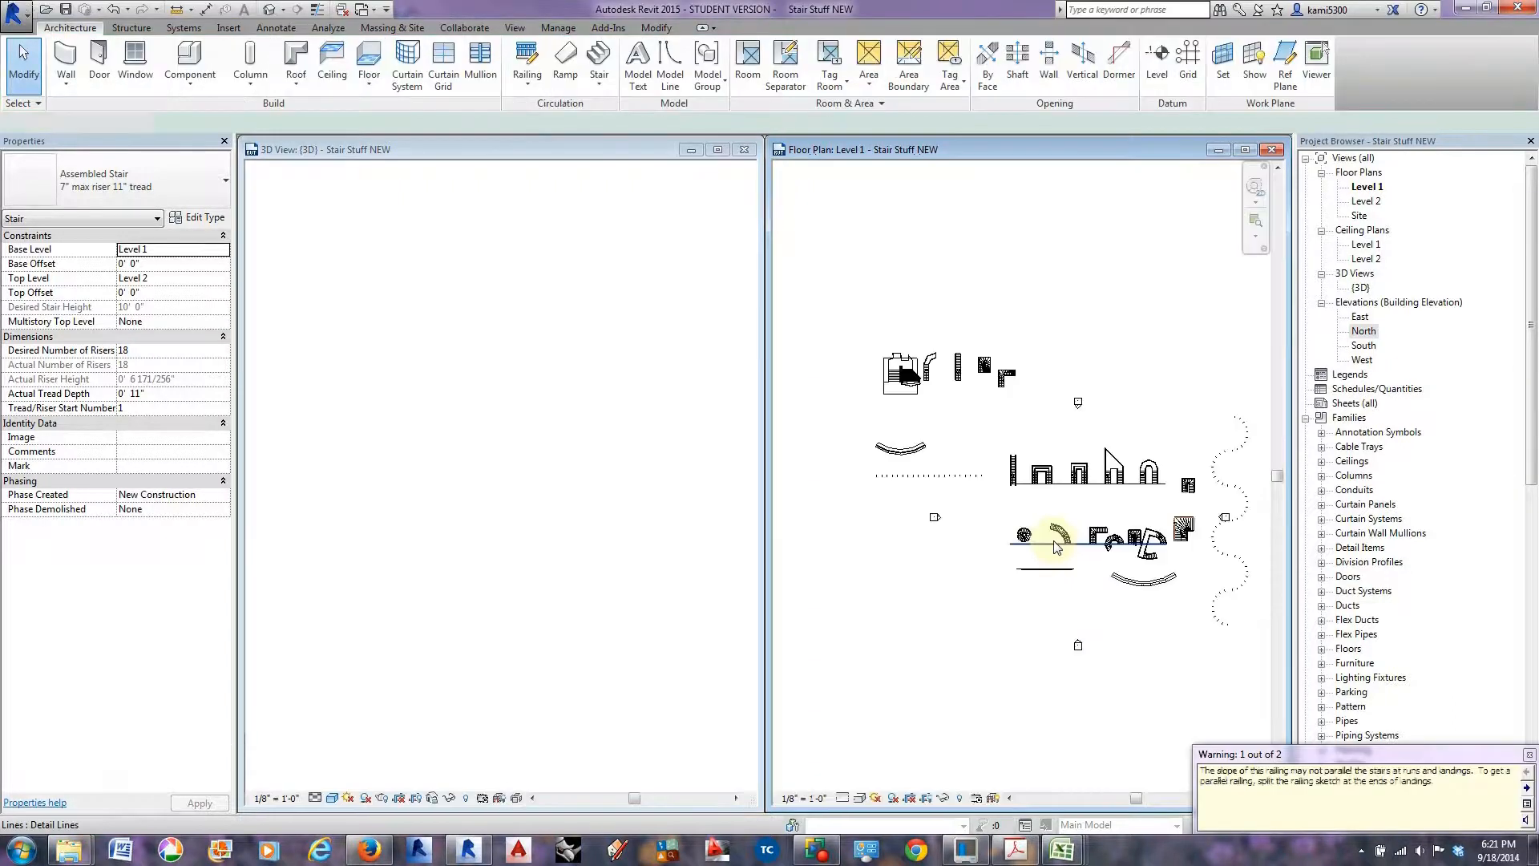
left_click(615, 508)
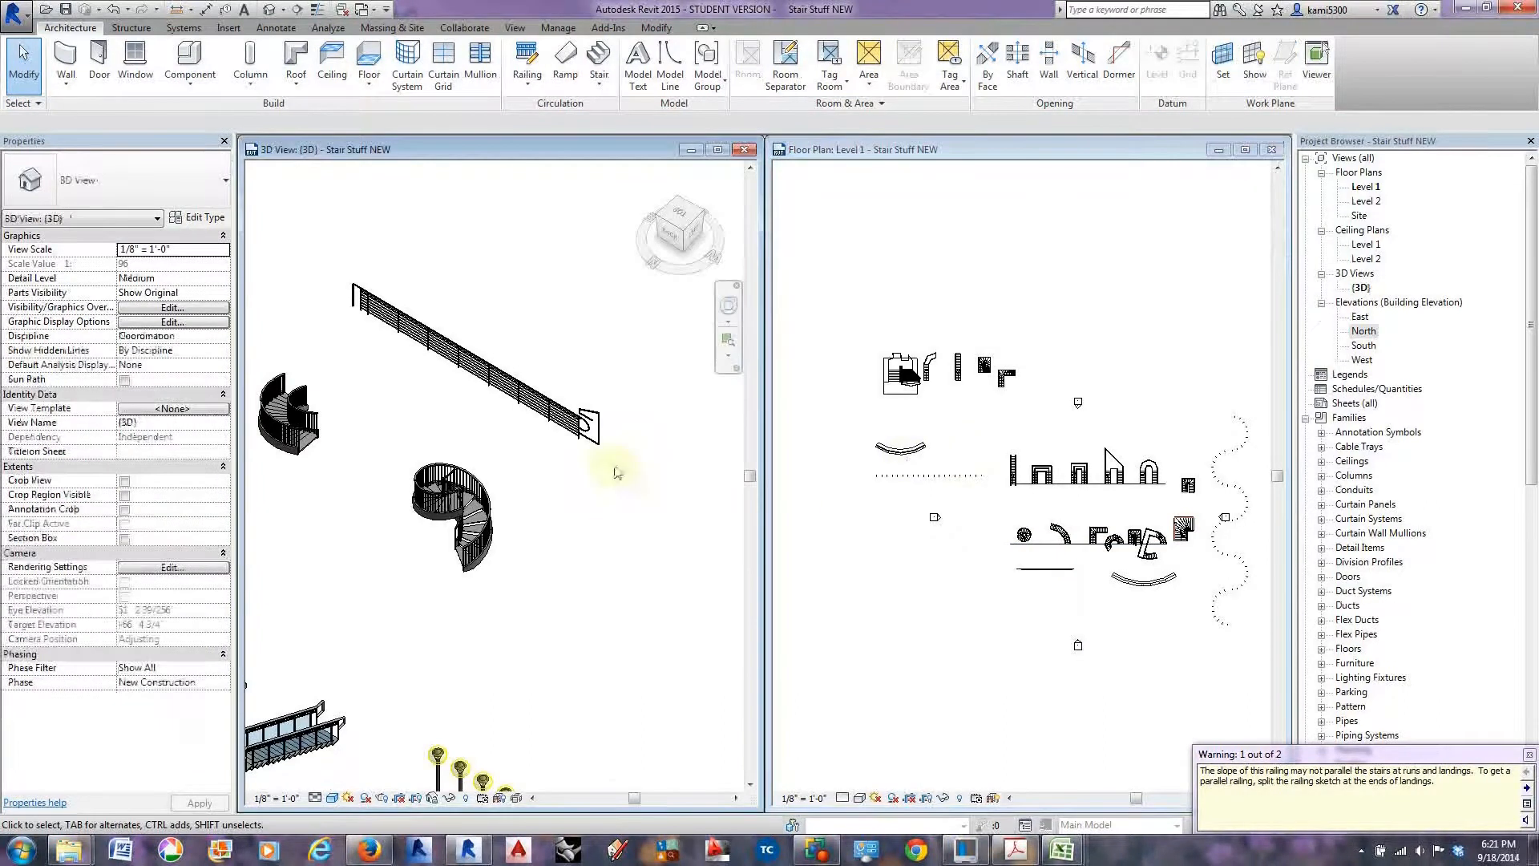
scroll(618, 471, "down", 4)
middle_click_drag(537, 554, 600, 573)
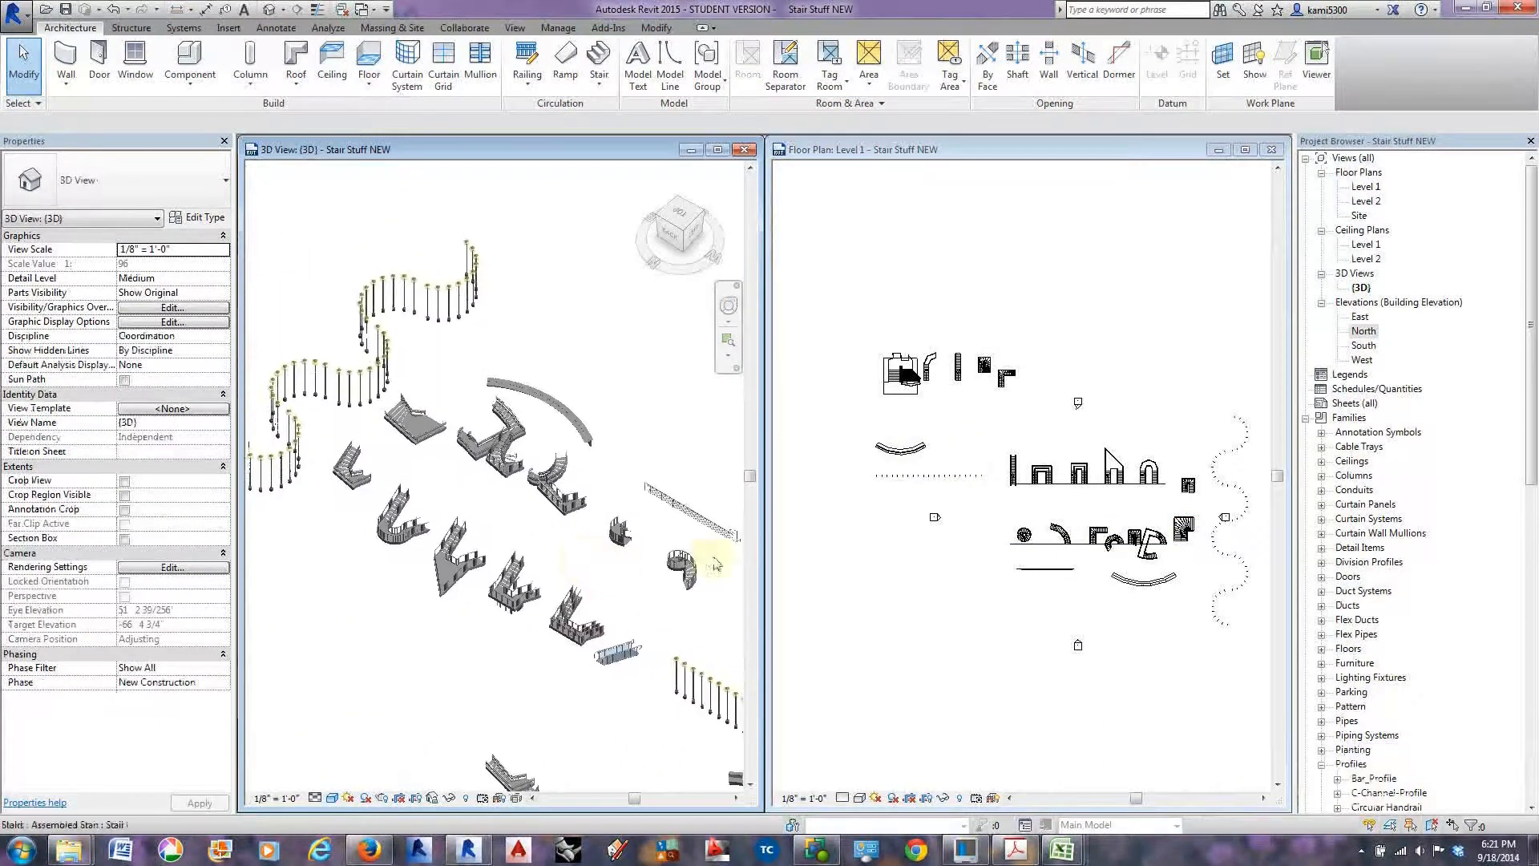
Create a straight stair run from Level 1 to Level 2 in the empty area beside the existing stairs and finish the stair.
left_click(931, 495)
middle_click_drag(839, 383, 991, 410)
scroll(991, 411, "up", 3)
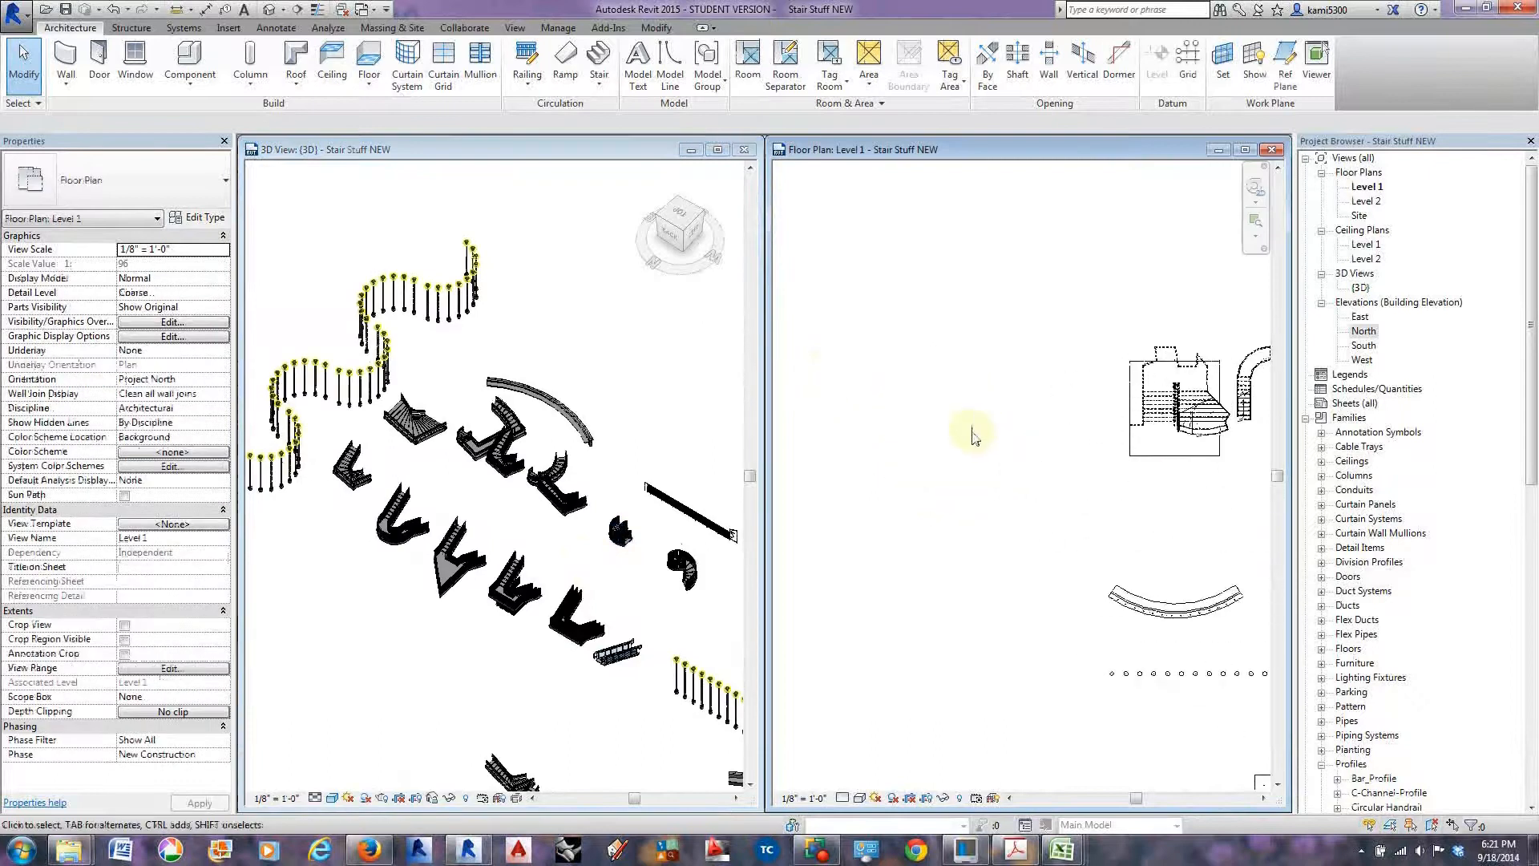
left_click(600, 80)
left_click(620, 117)
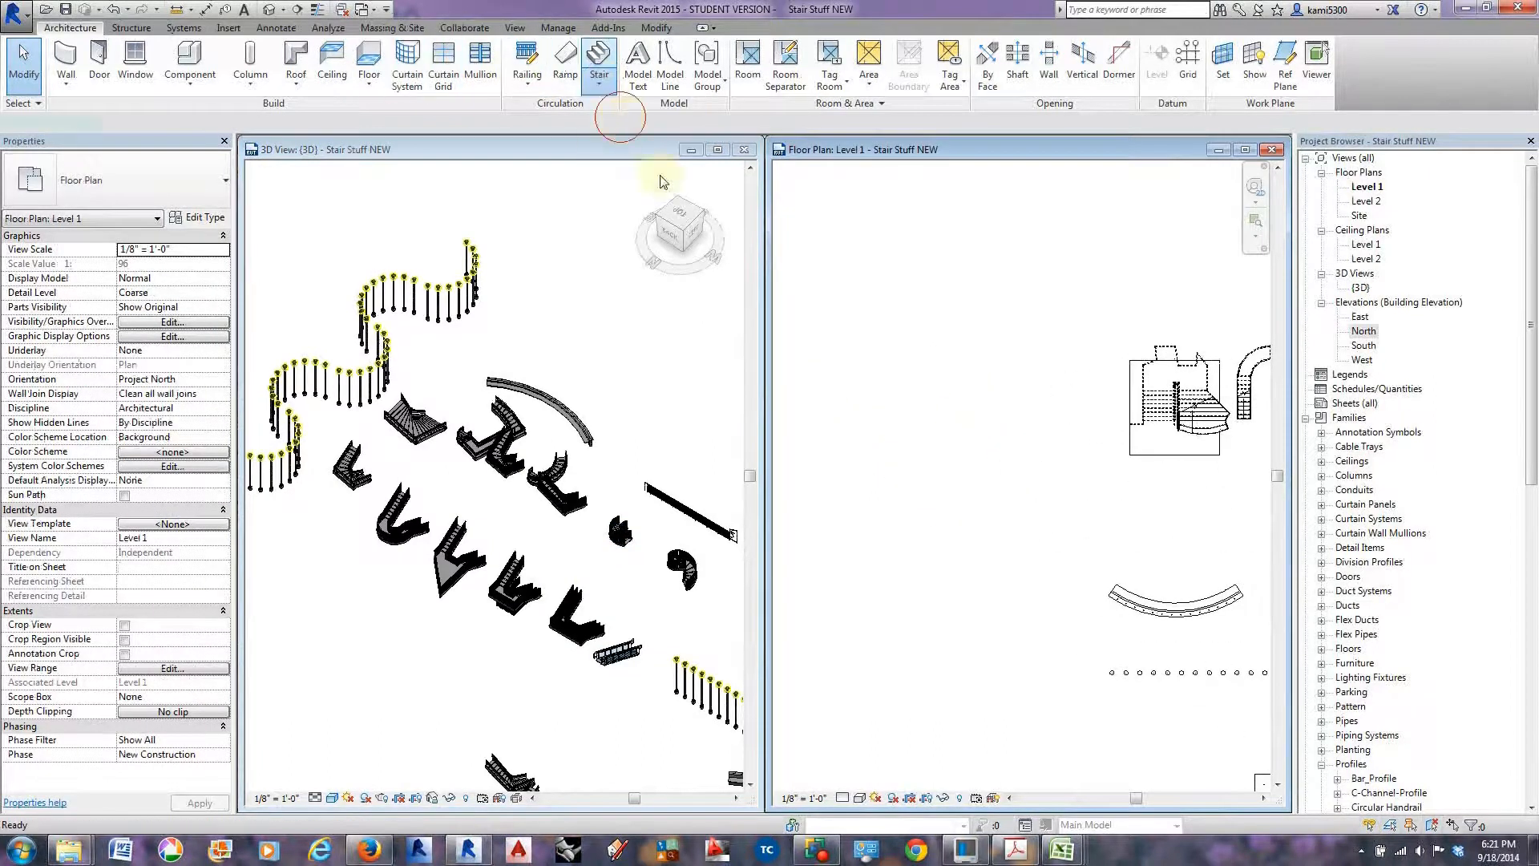
left_click(975, 462)
left_click(975, 390)
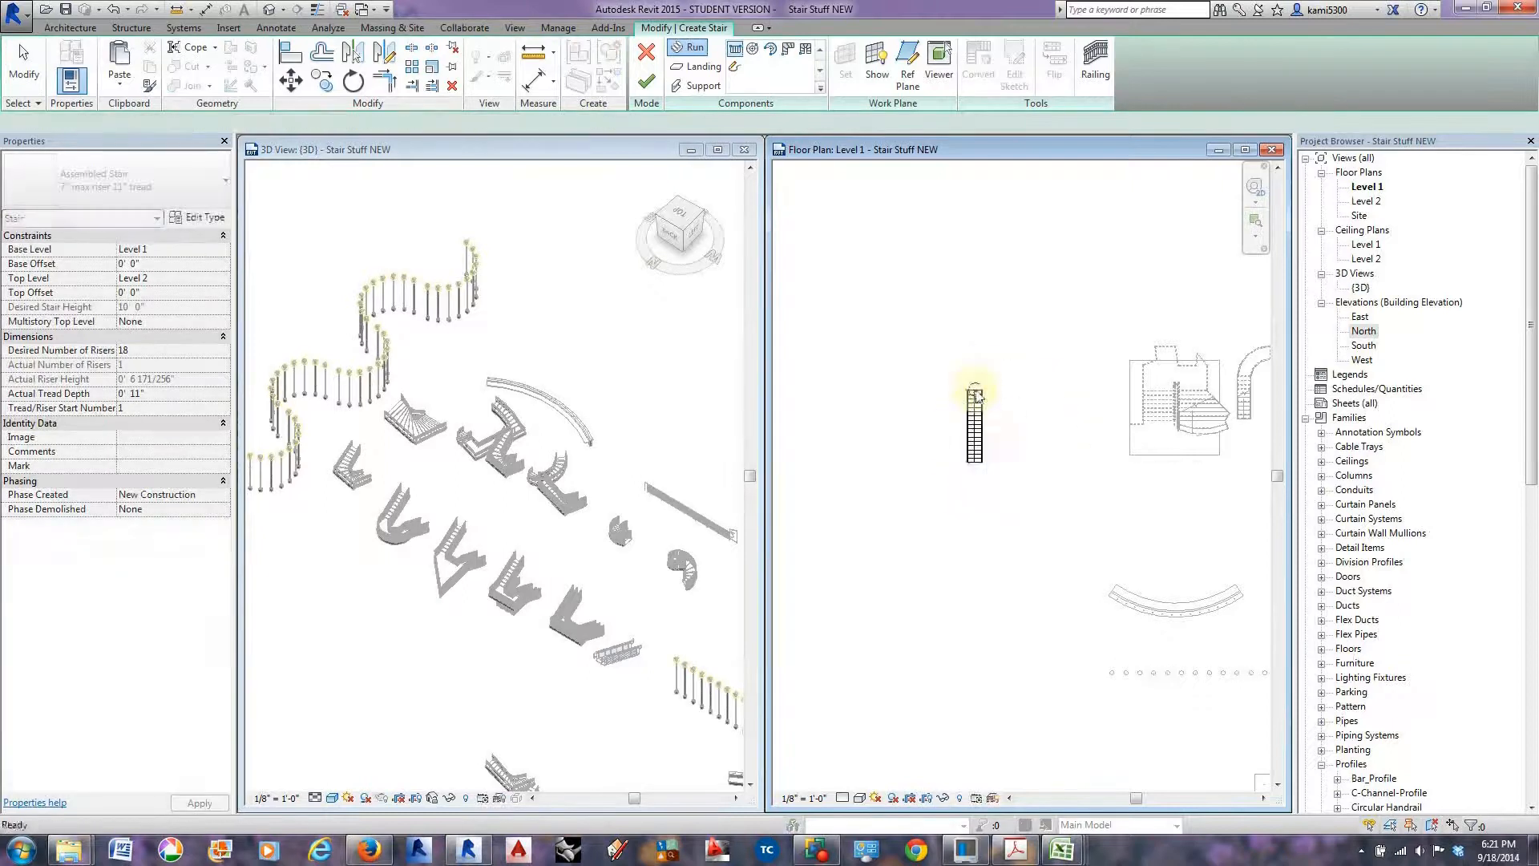
key("Escape")
scroll(1023, 432, "up", 2)
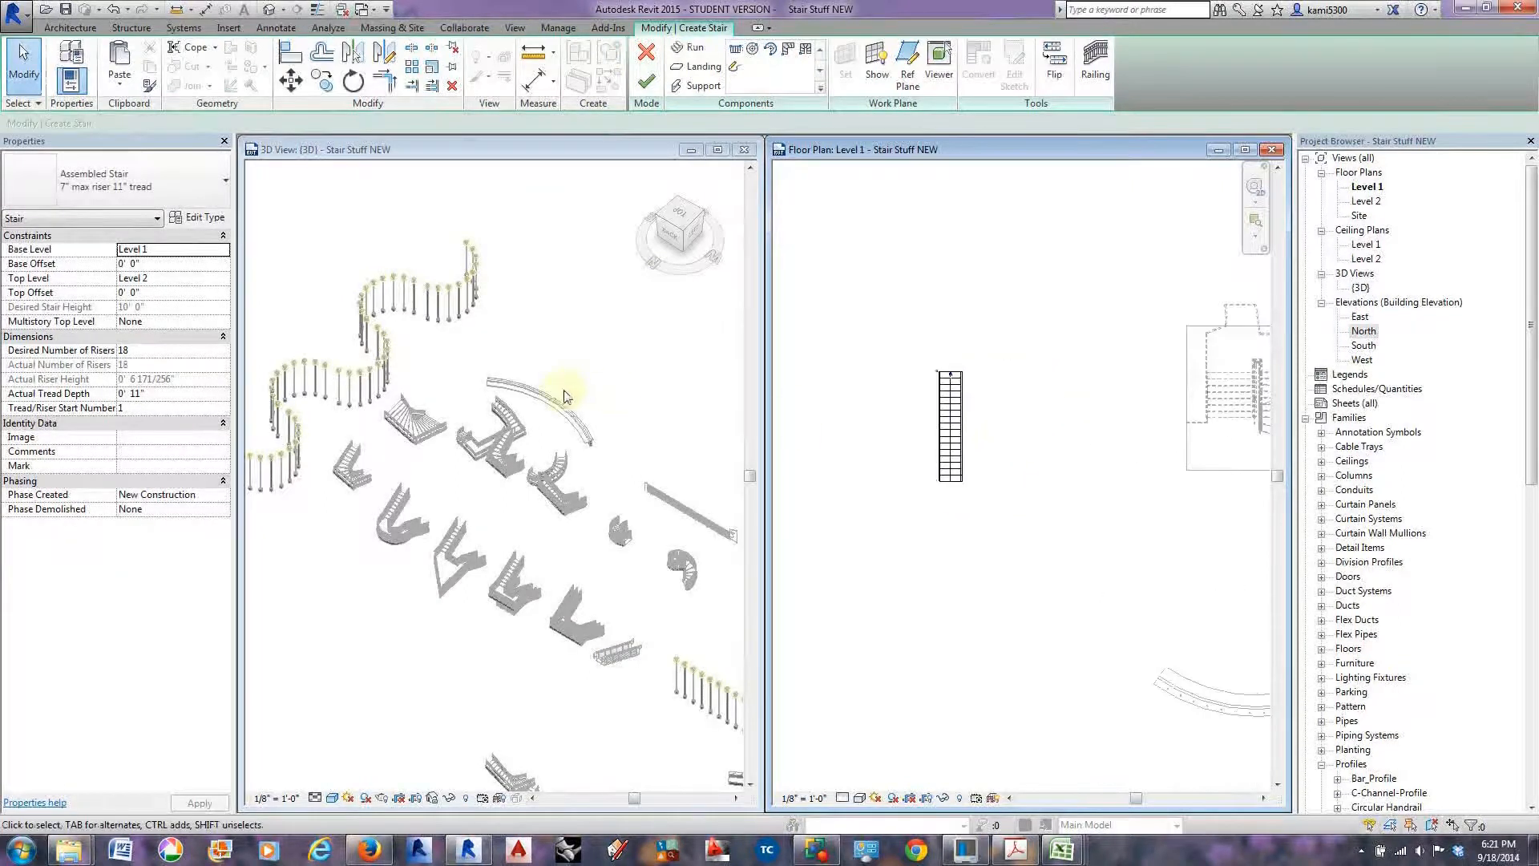
left_click(648, 80)
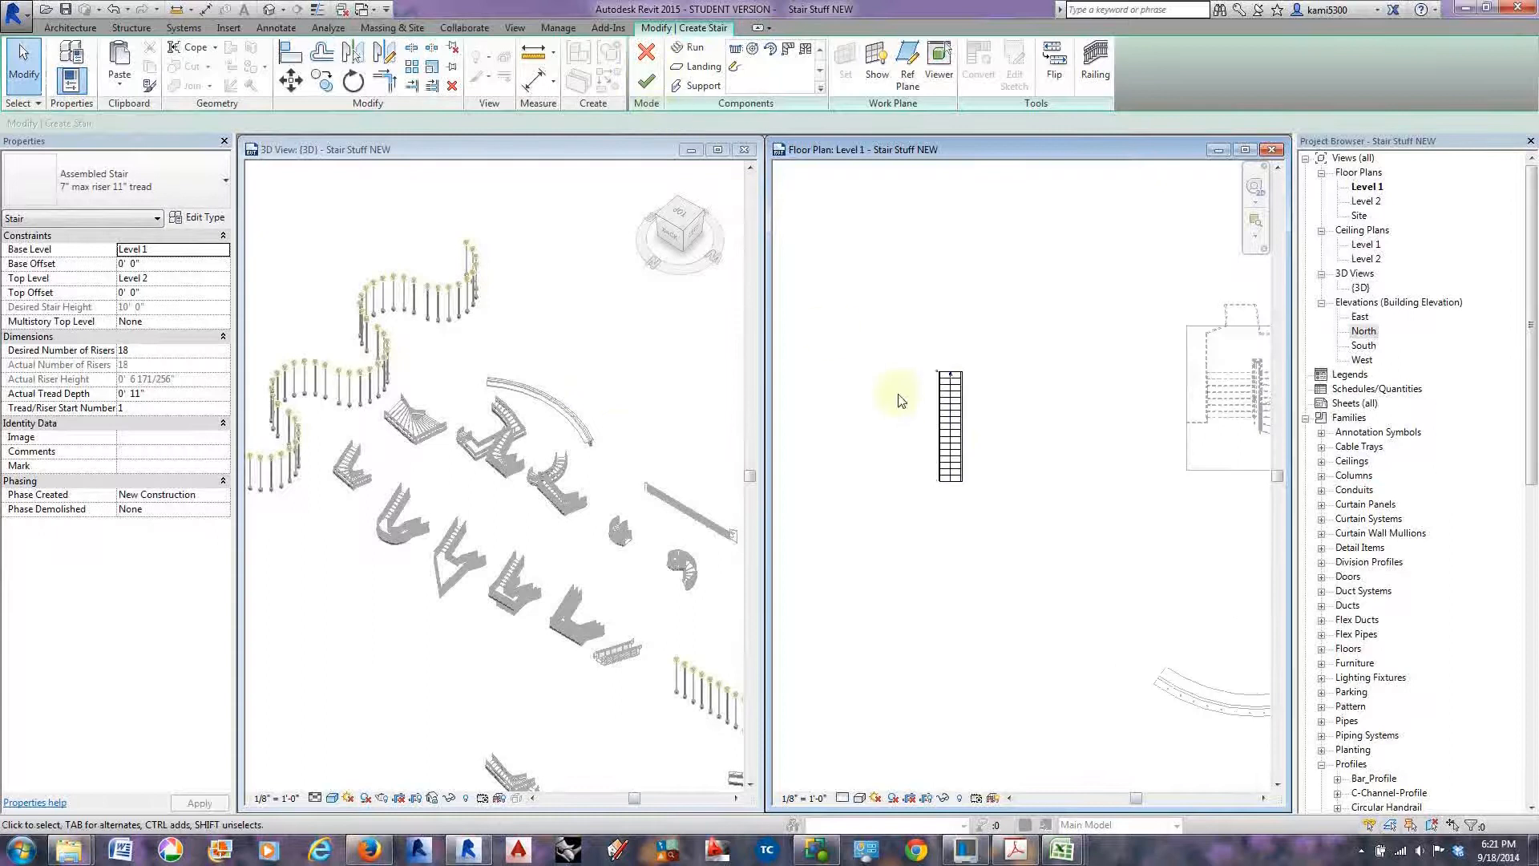
left_click(646, 82)
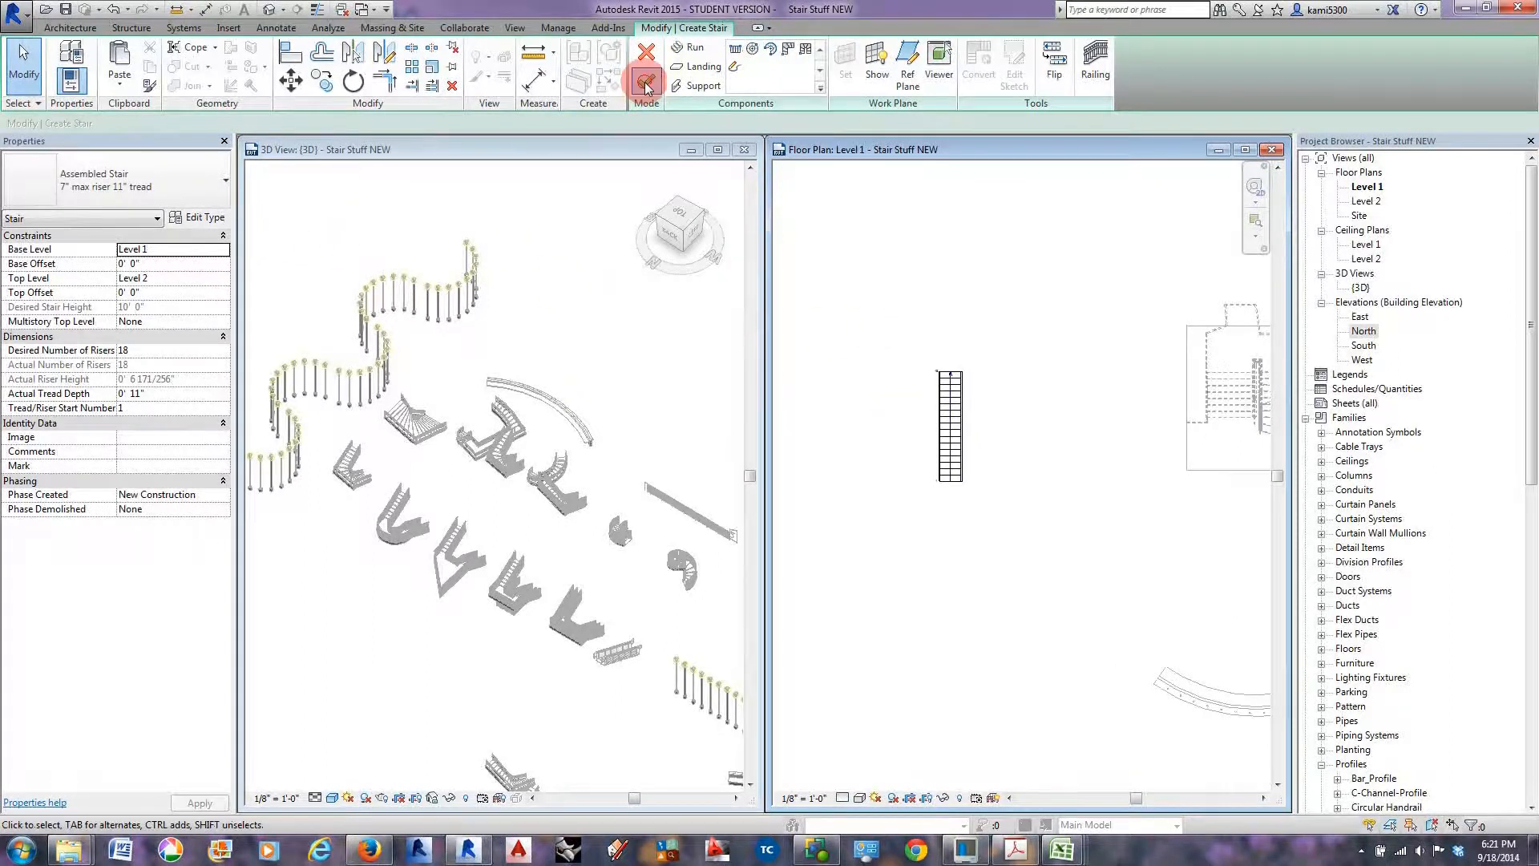
Inspect the new straight stair in 3D, review its type properties and the available stair types, and keep 7" max riser 11" tread.
left_click(577, 553)
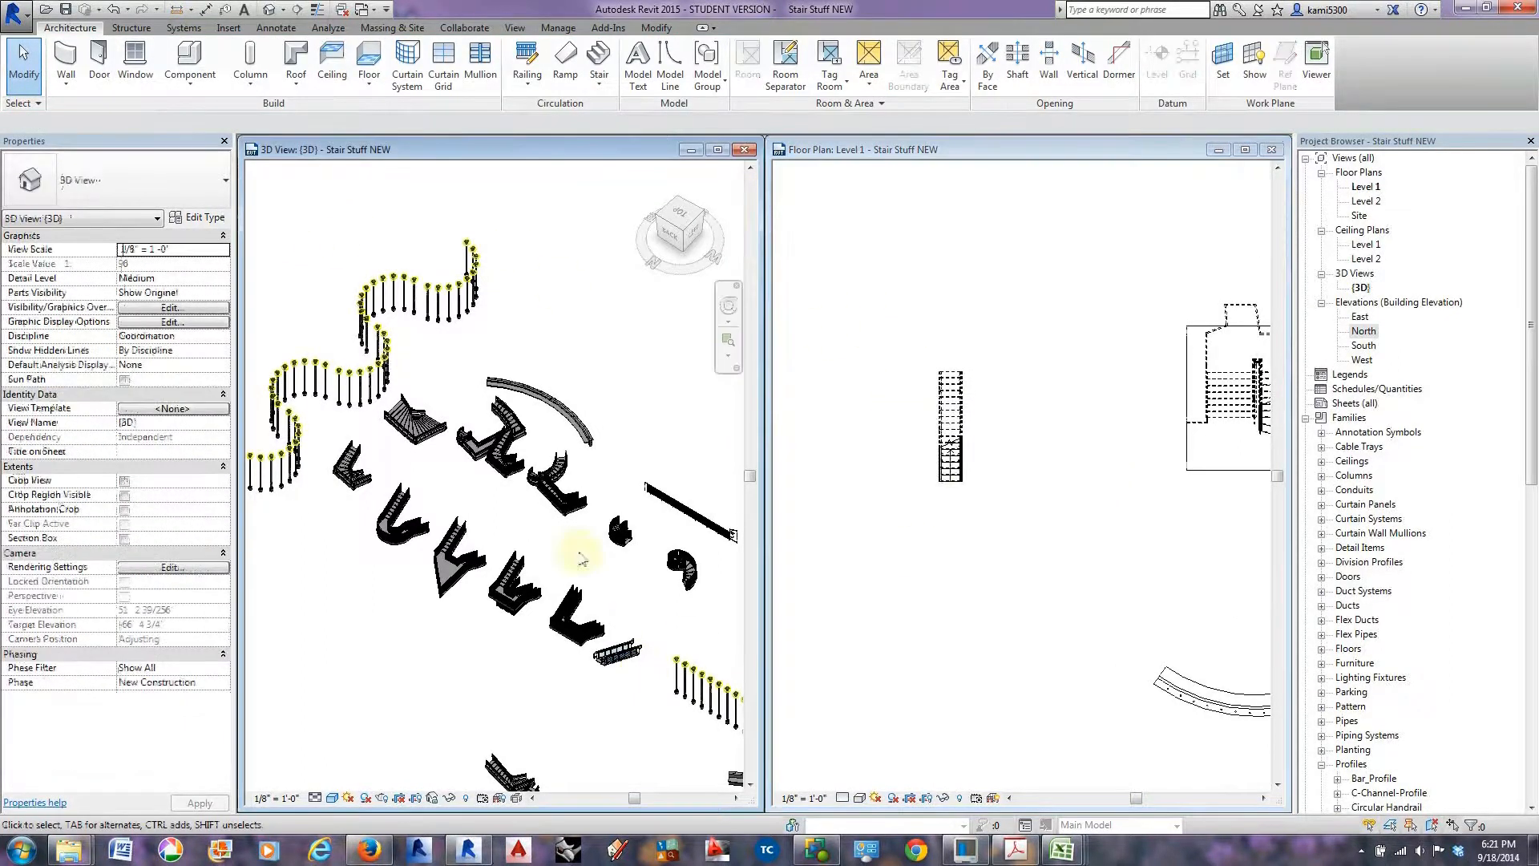
middle_click_drag(645, 638, 565, 540)
middle_click_drag(576, 630, 531, 439)
middle_click_drag(701, 683, 567, 645)
scroll(565, 645, "up", 6)
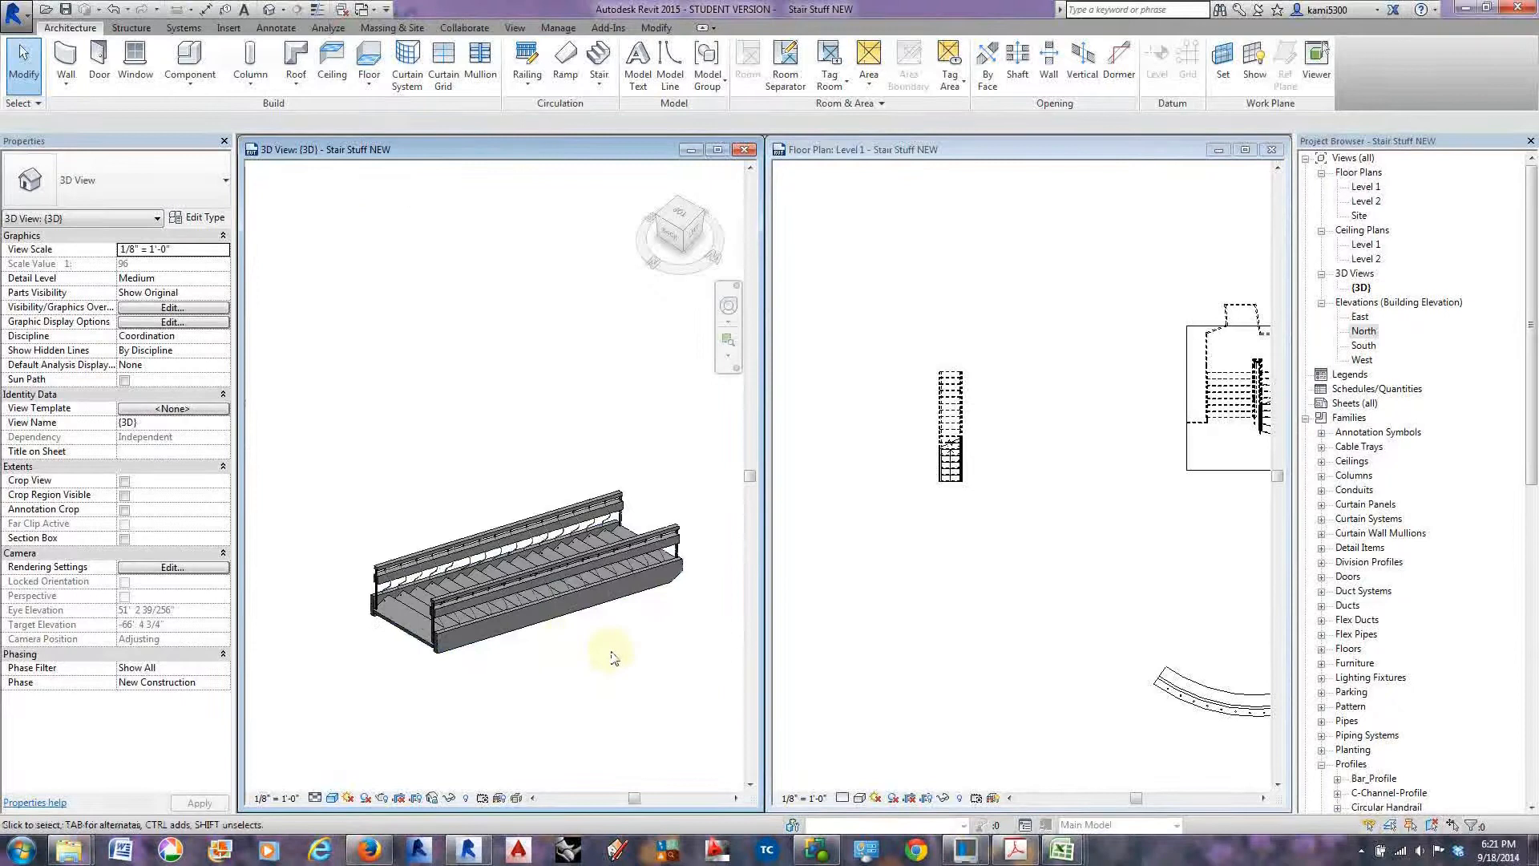
mouse_move(481, 685)
middle_mouse_down("shift")
mouse_move(492, 697)
mouse_move(498, 639)
mouse_move(469, 670)
mouse_move(487, 670)
mouse_move(475, 660)
middle_mouse_up("shift")
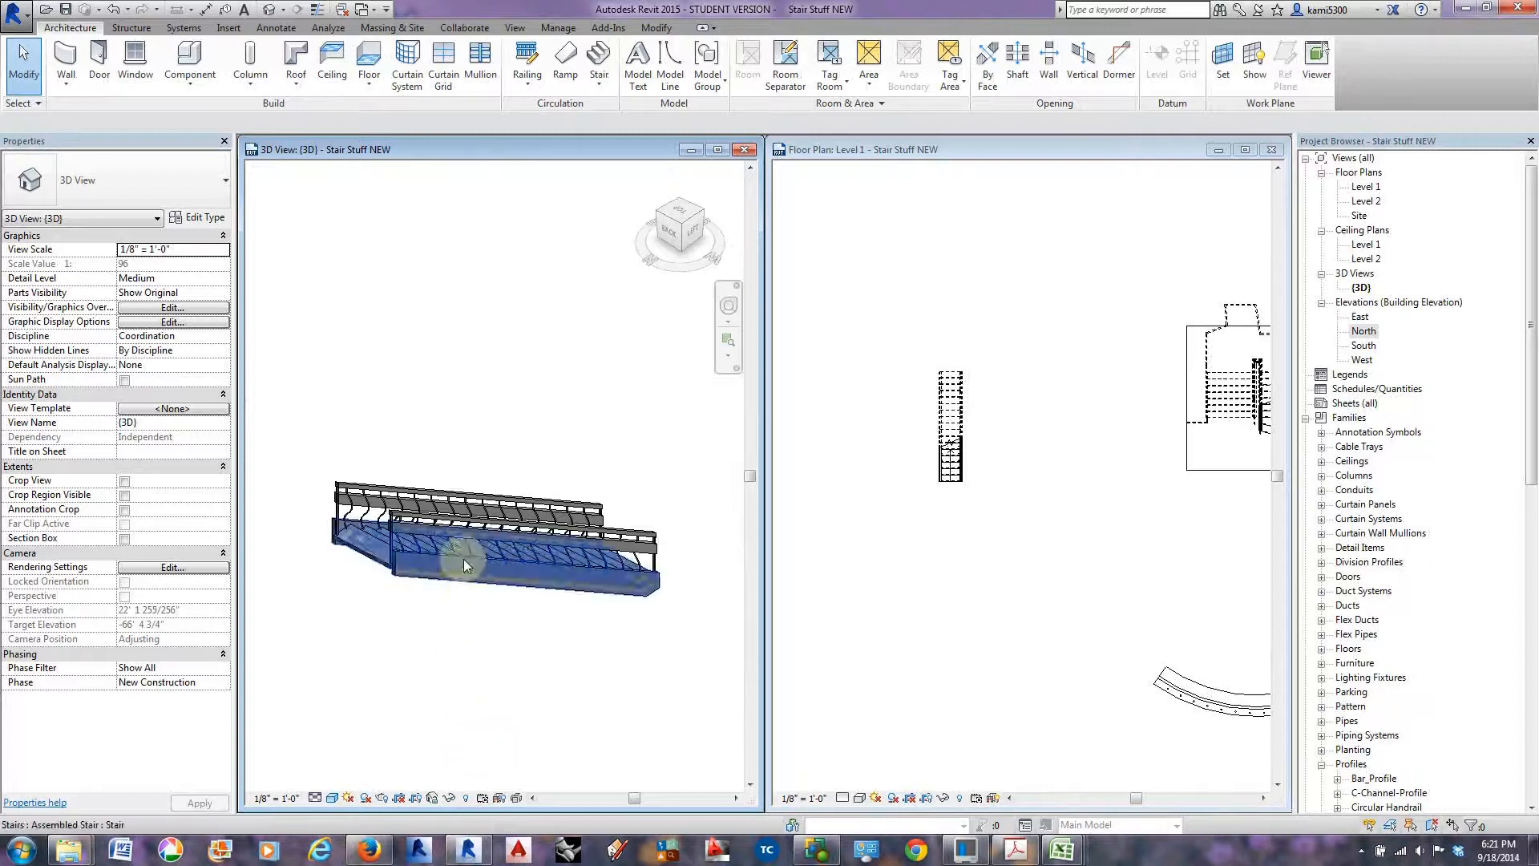
left_click(401, 562)
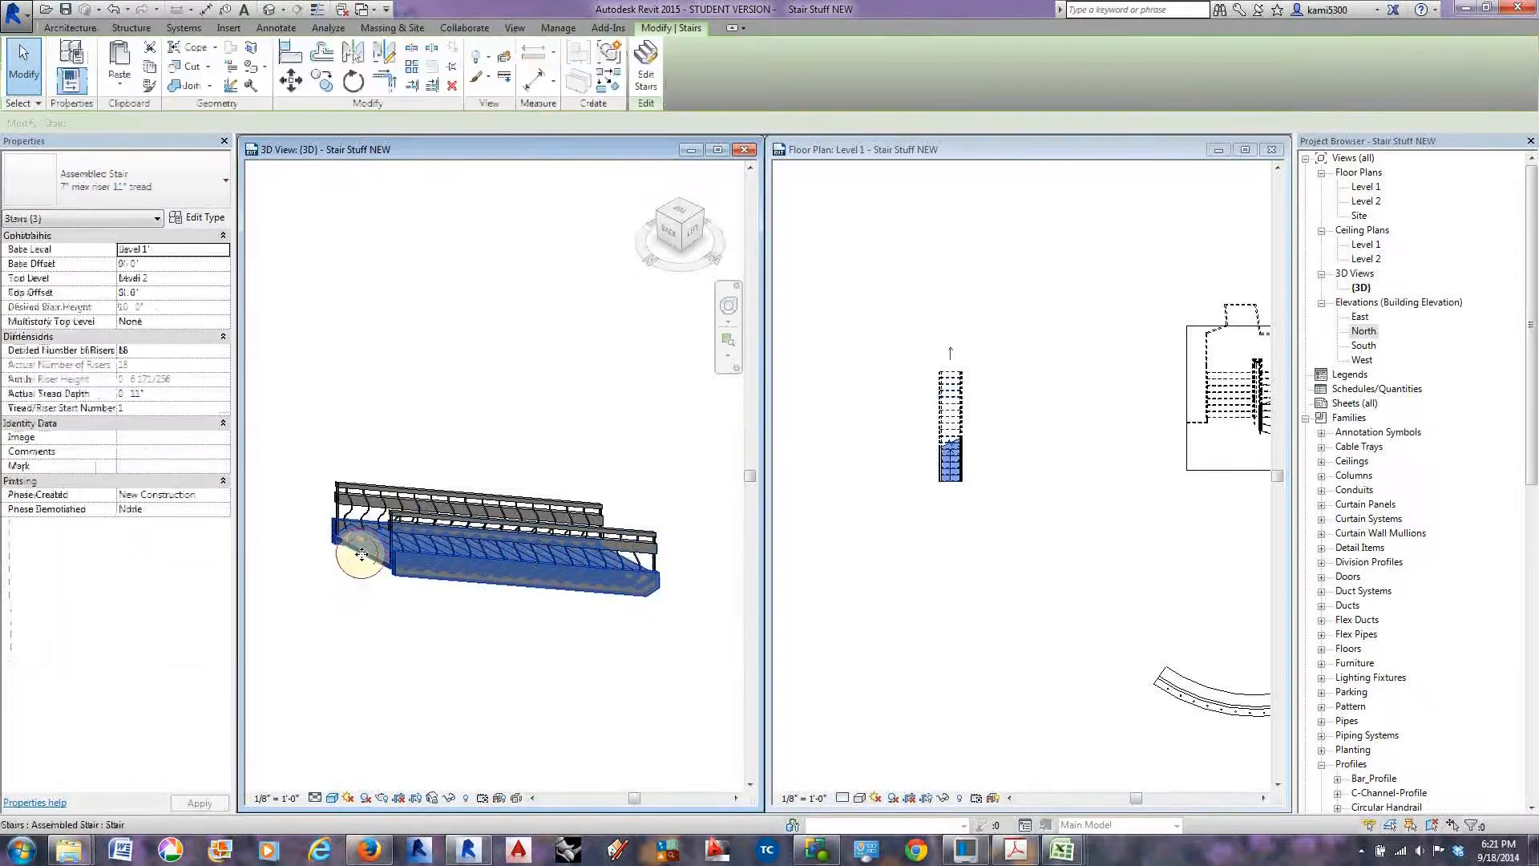
left_click(189, 223)
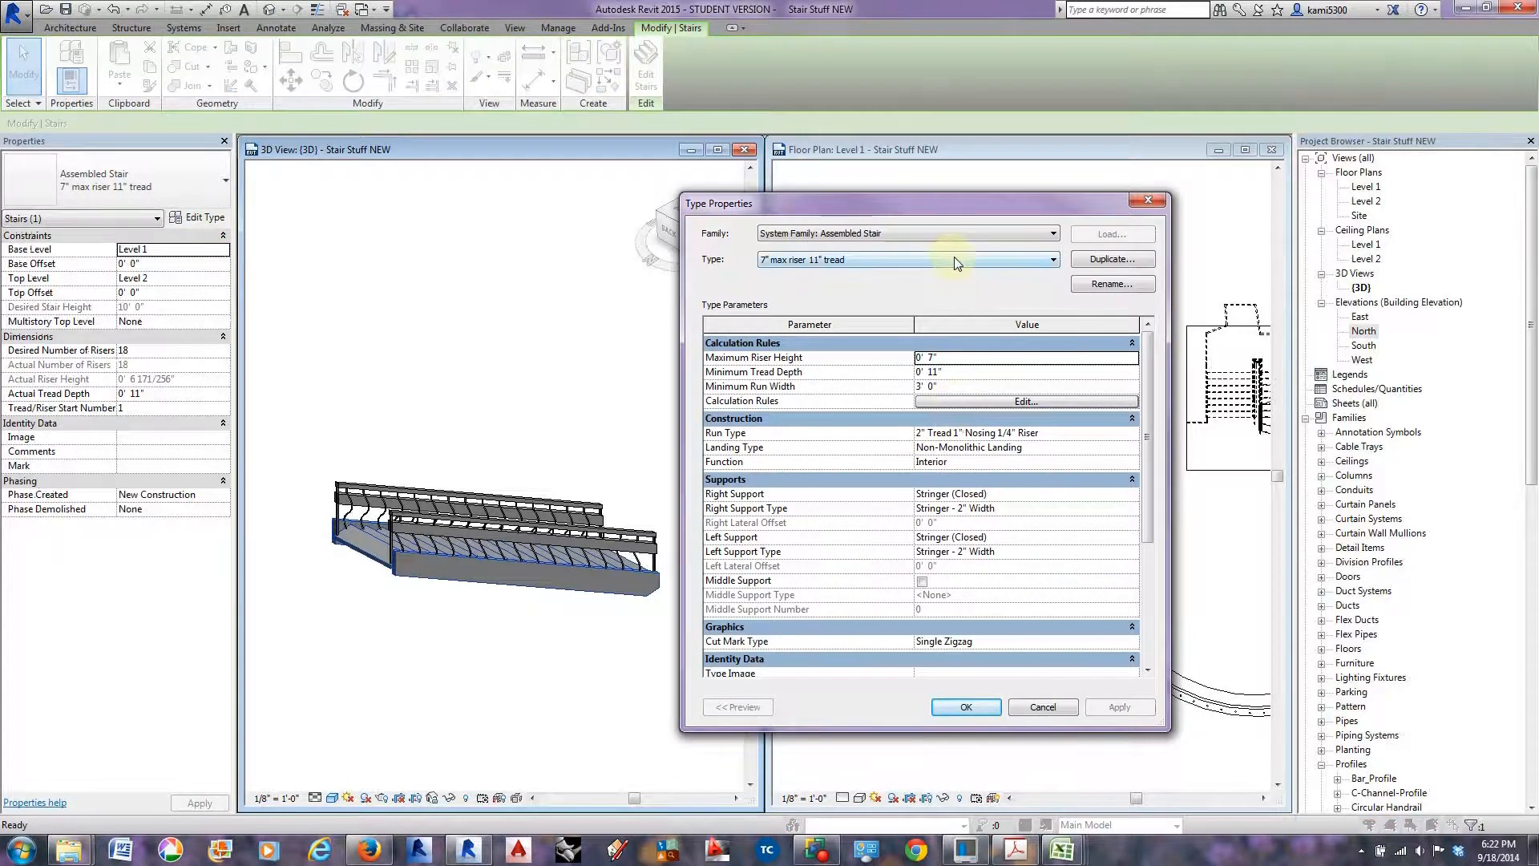
left_click(1028, 706)
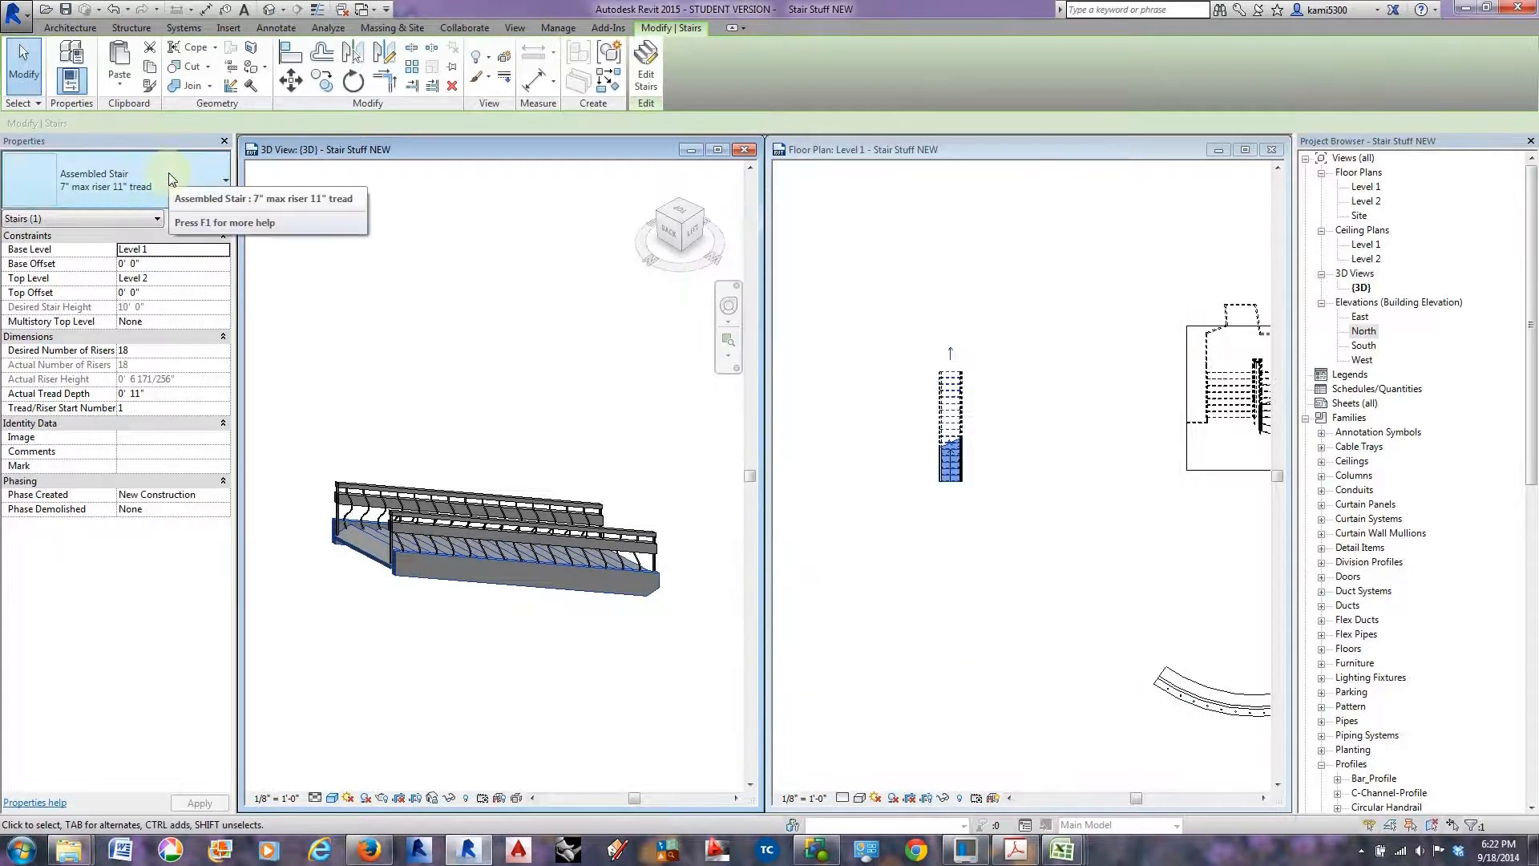
left_click(176, 188)
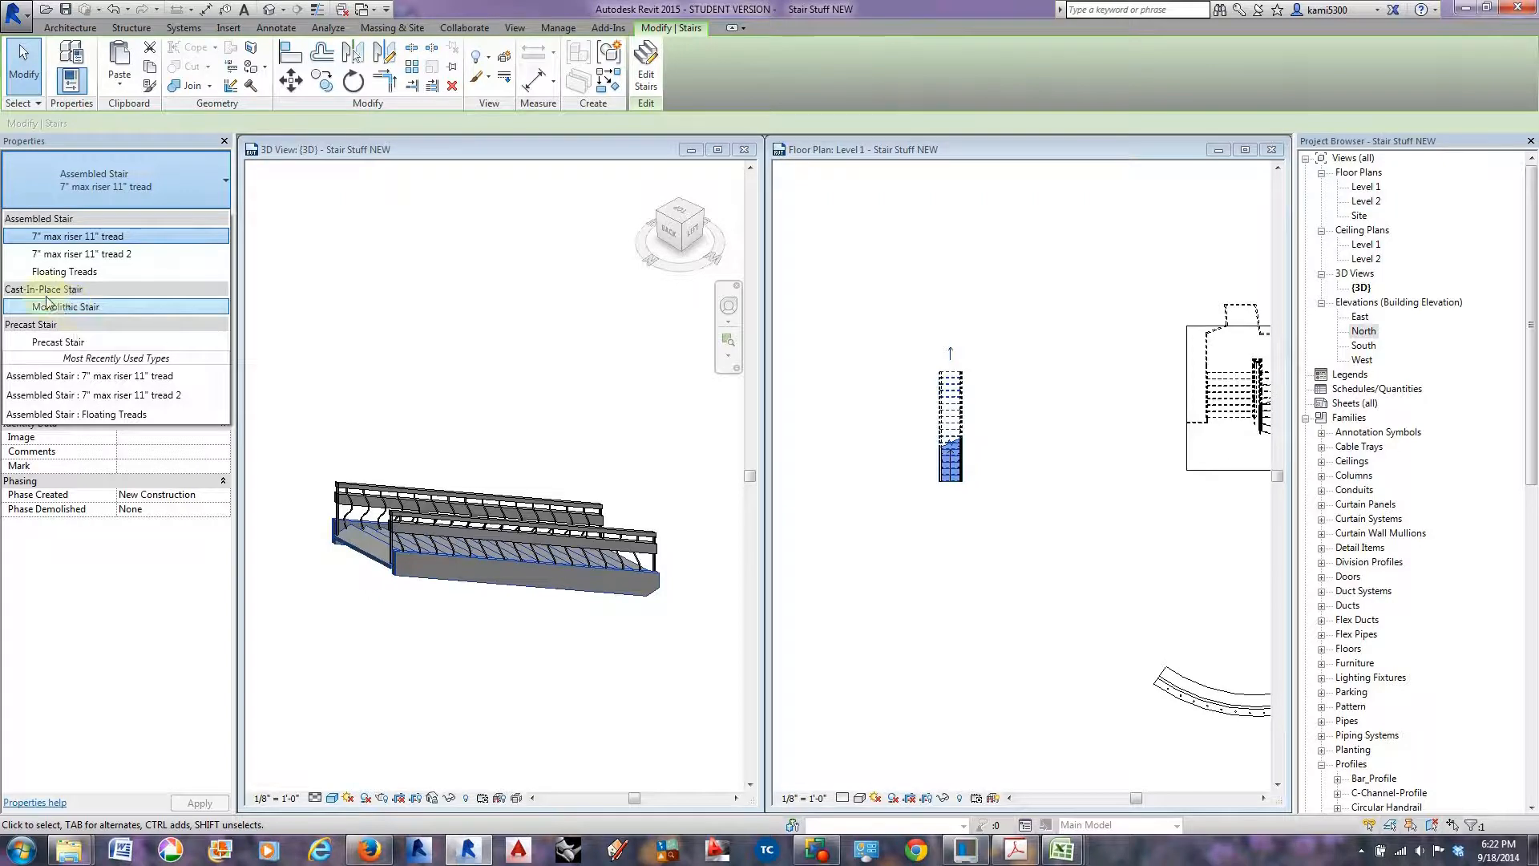
left_click(109, 236)
Duplicate the straight stair's type as 7" max riser 11" tread 3.
left_click(199, 217)
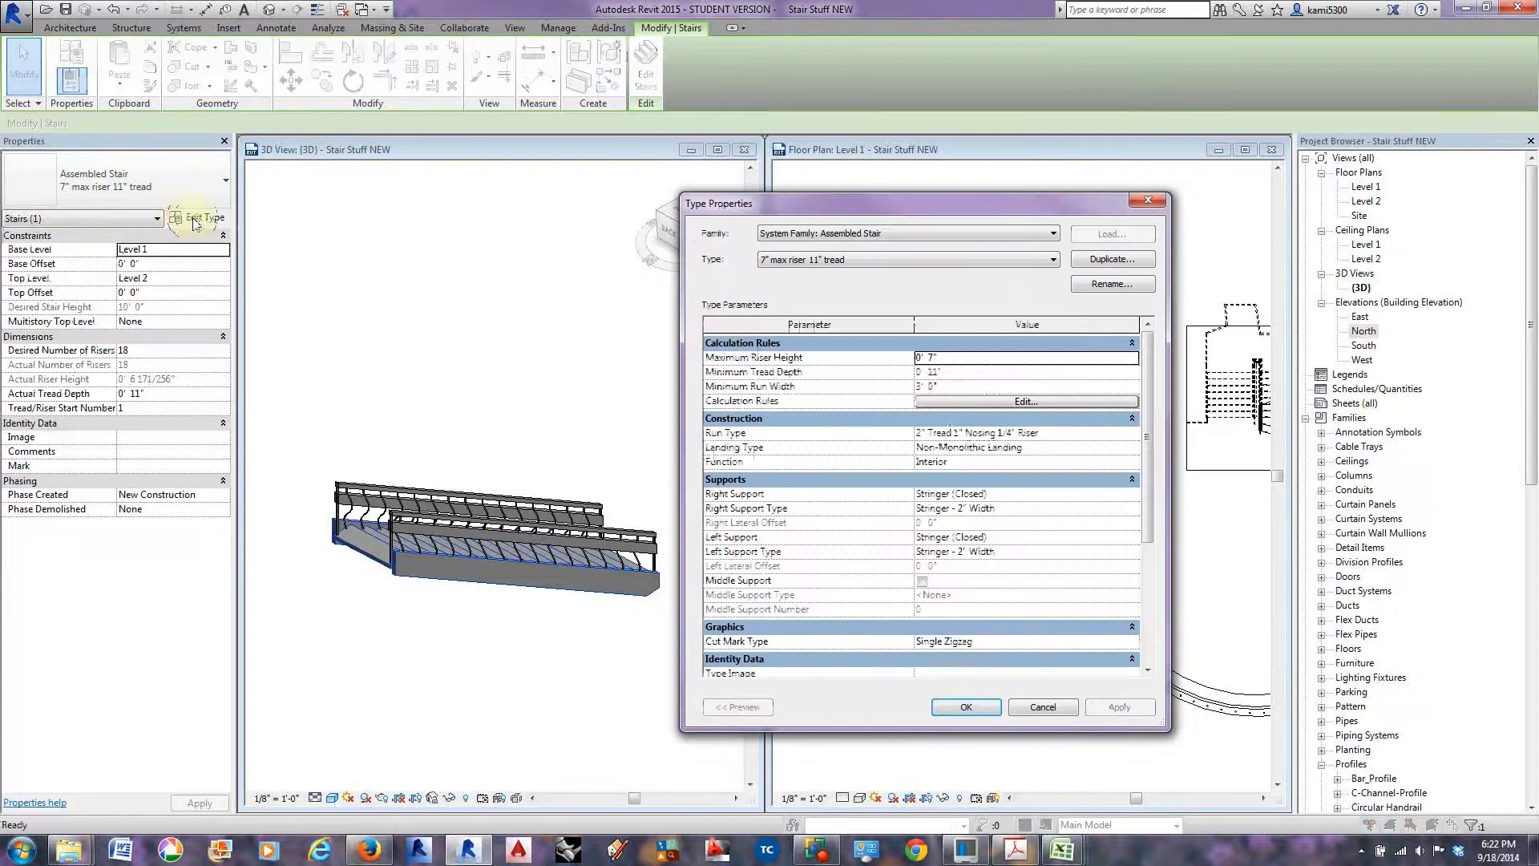
left_click(1097, 259)
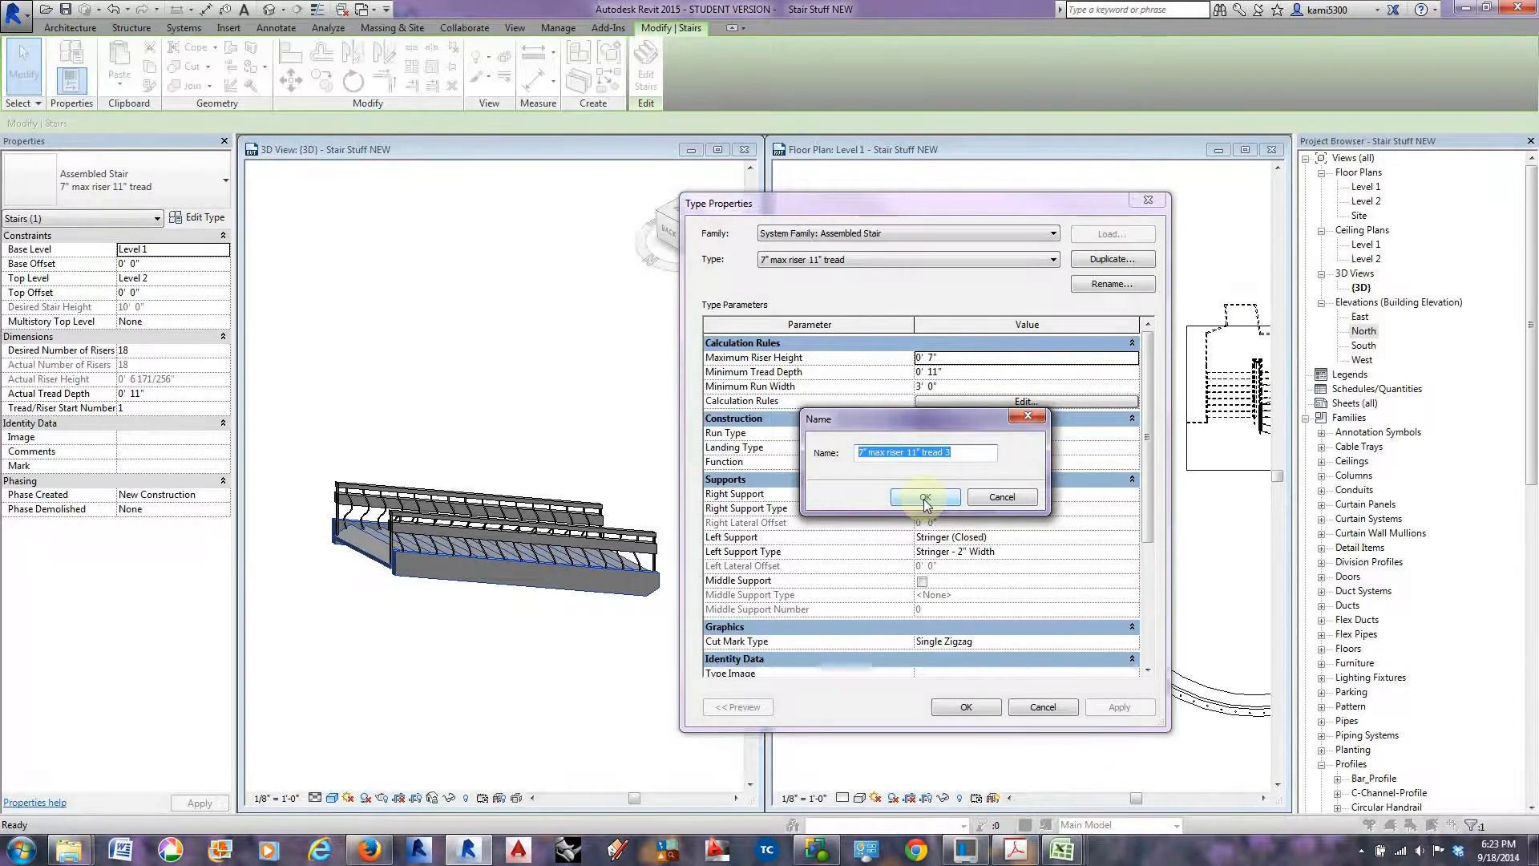
left_click(925, 498)
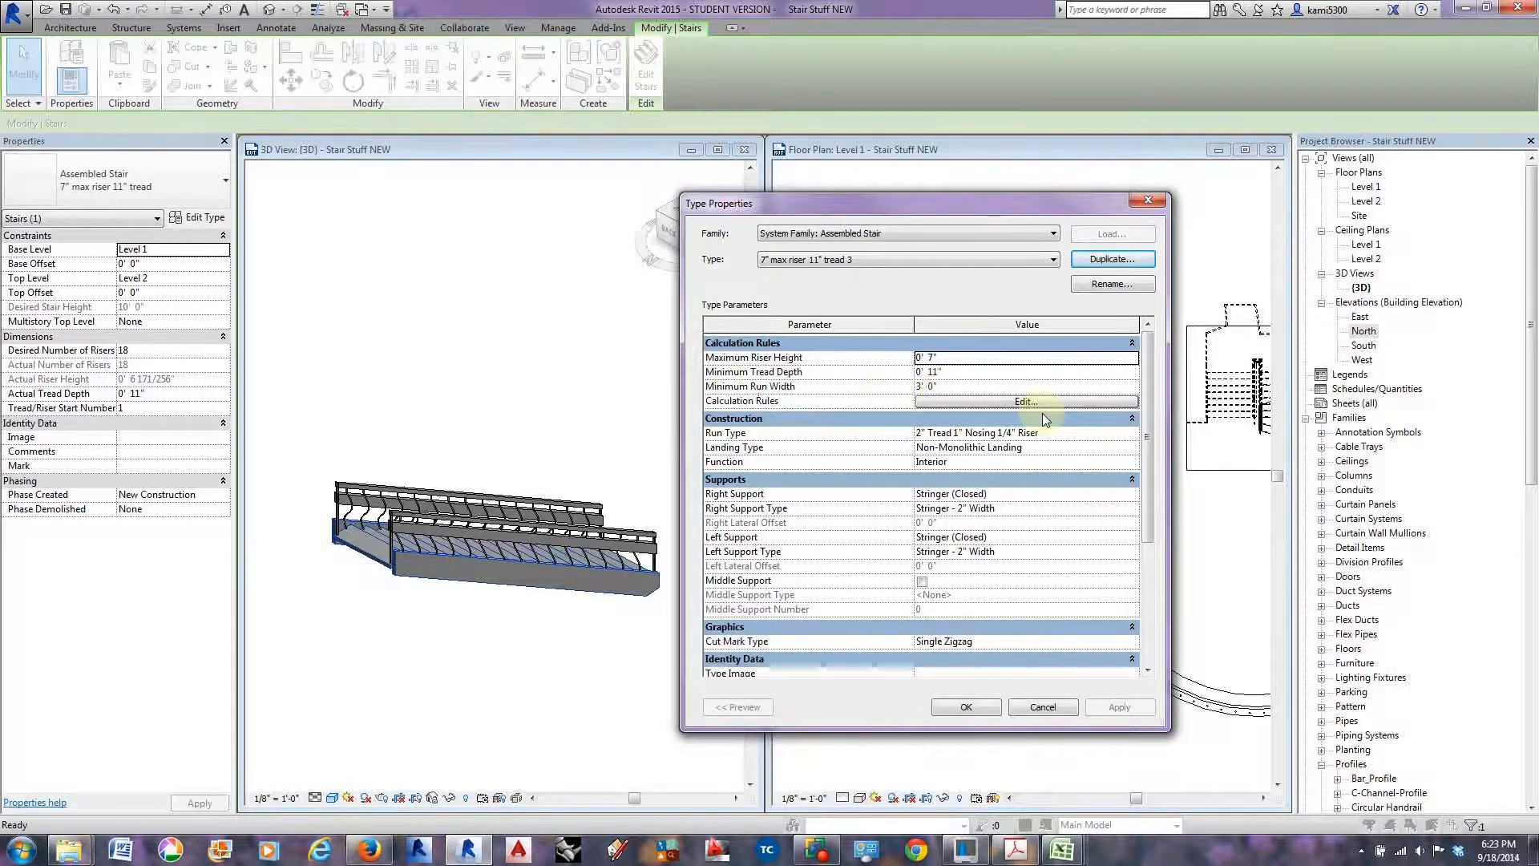
Set the duplicated stair type's minimum run width to 6'-0" and apply it to the stair.
left_click(942, 386)
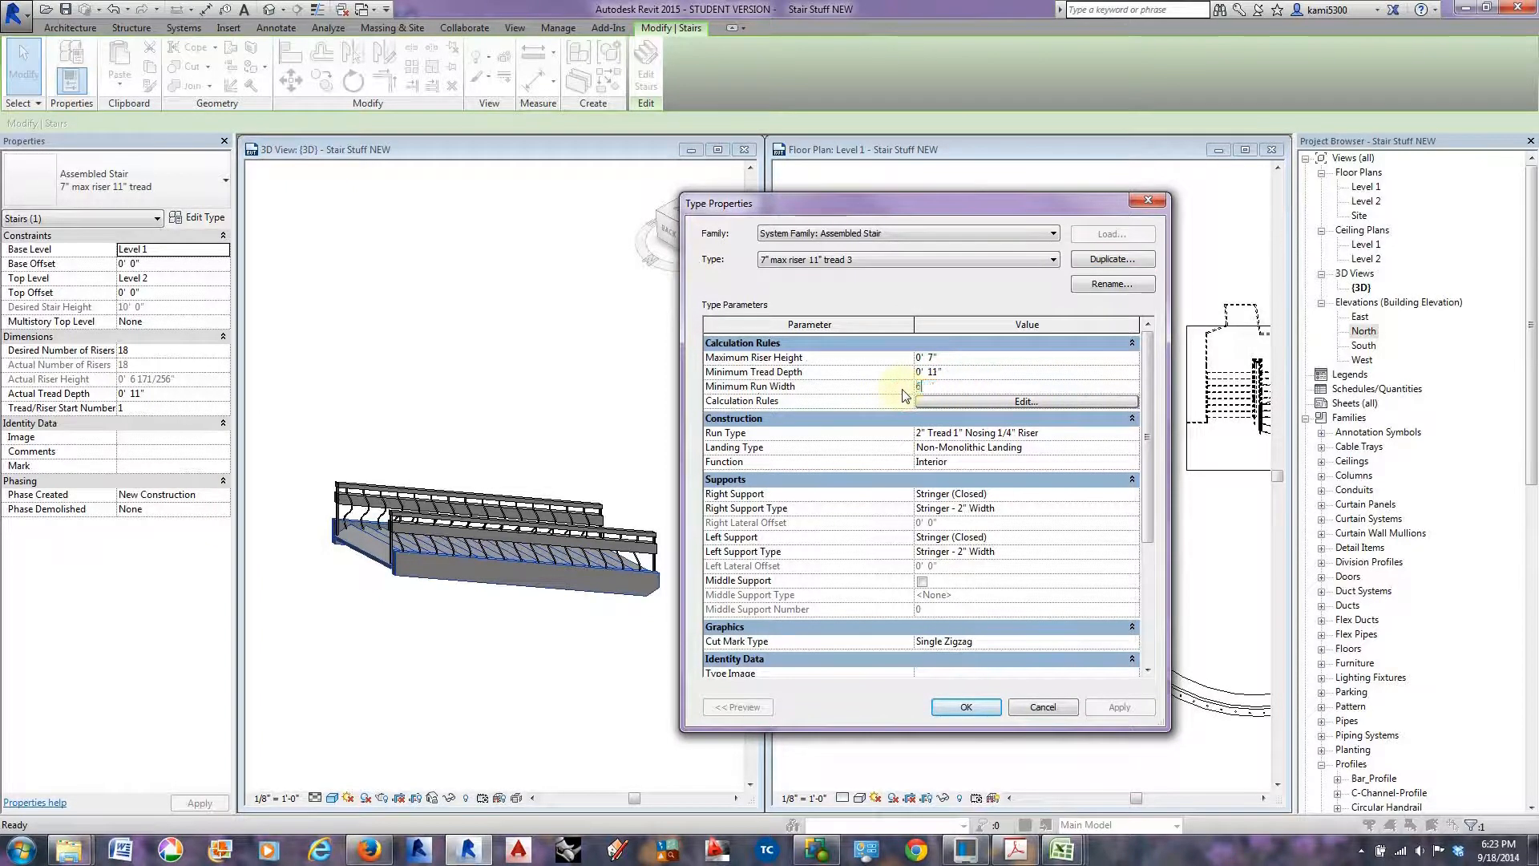
type("6")
key("Return")
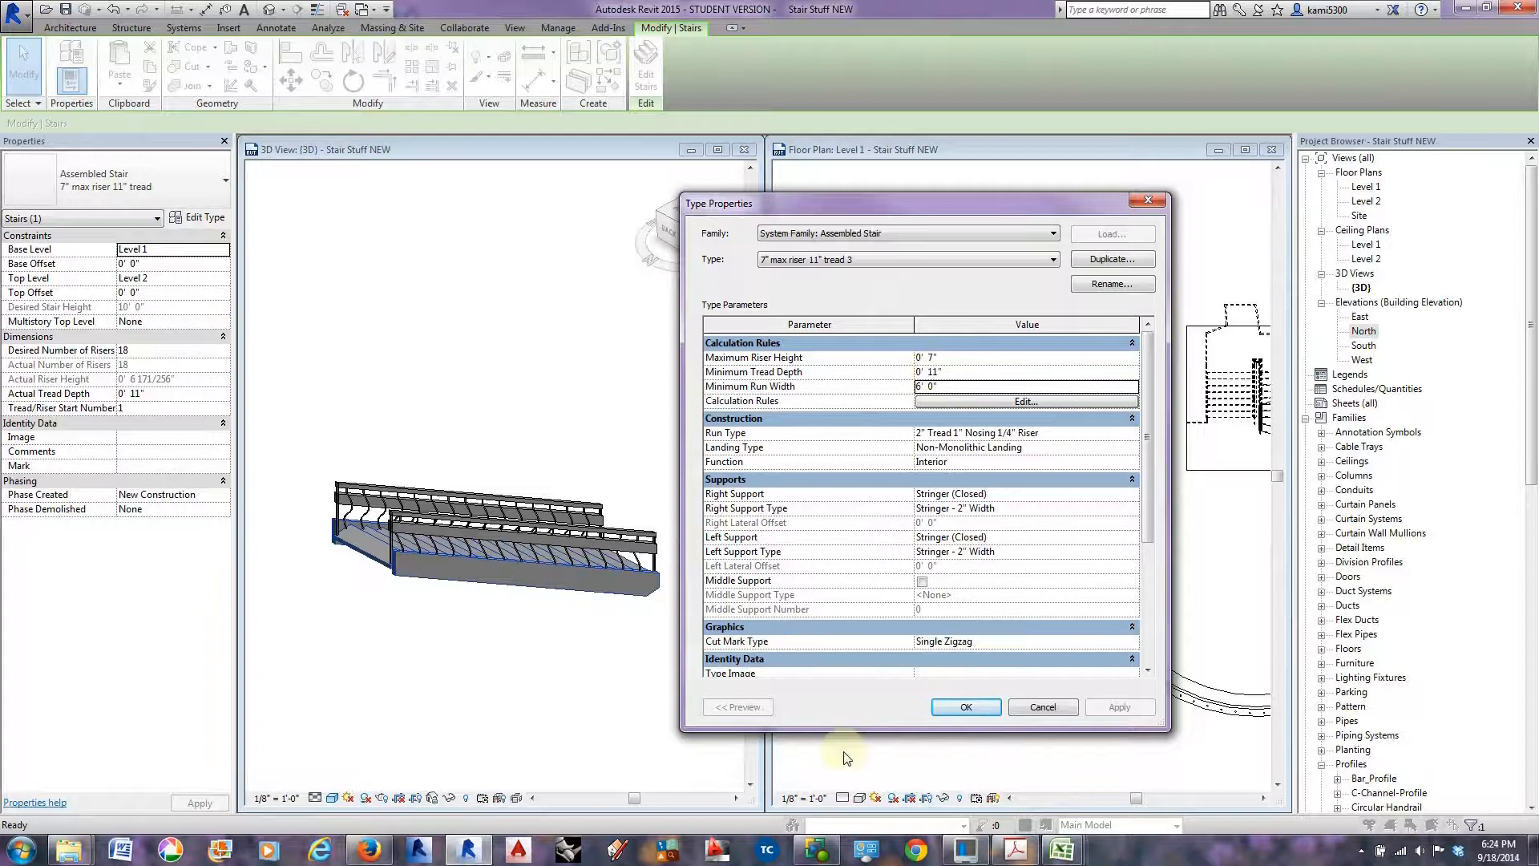
left_click(966, 707)
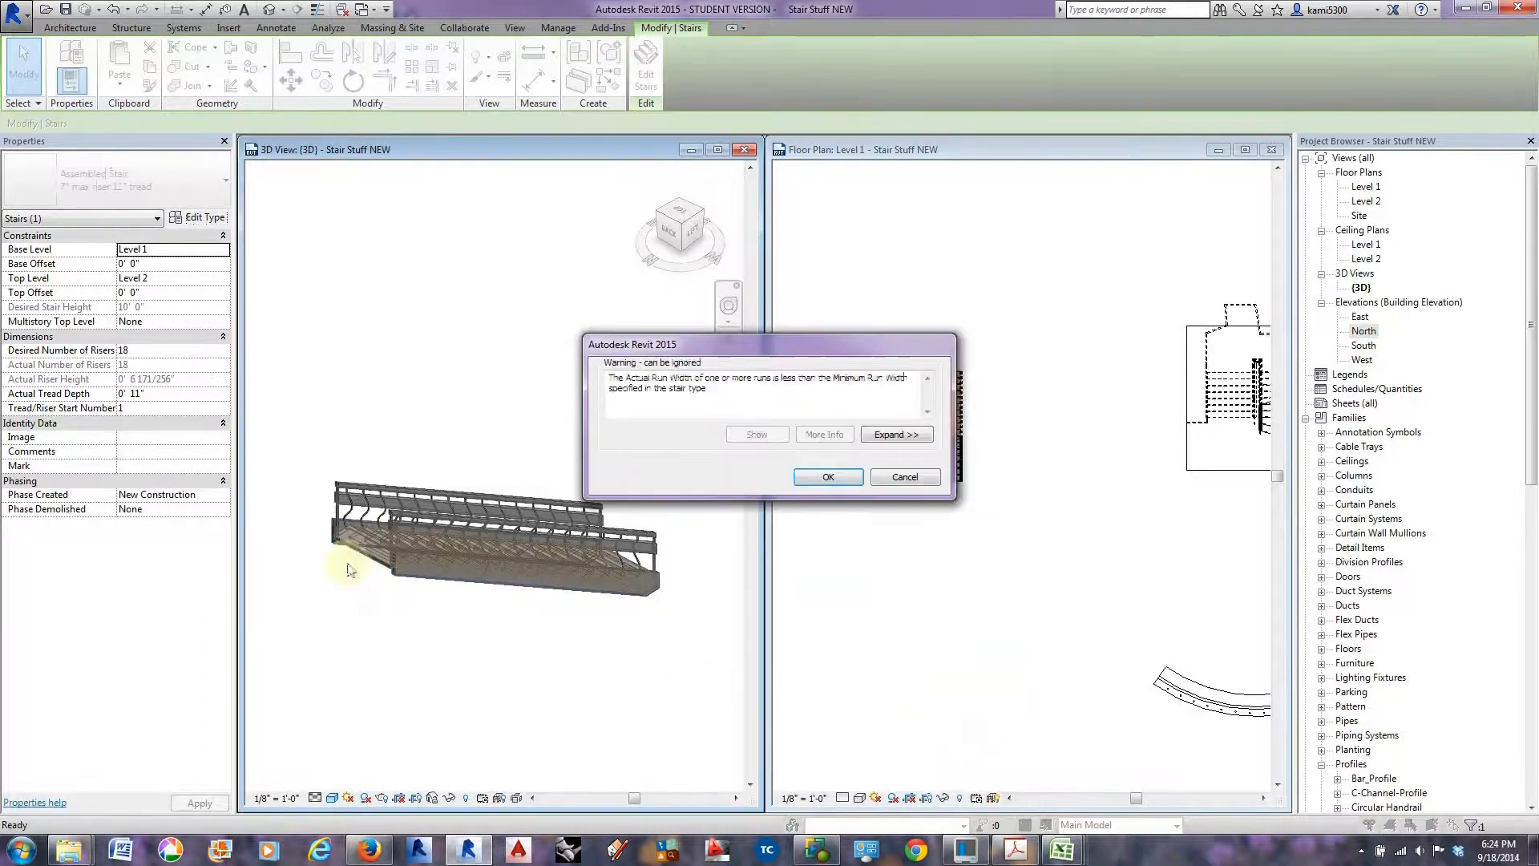
left_click(828, 478)
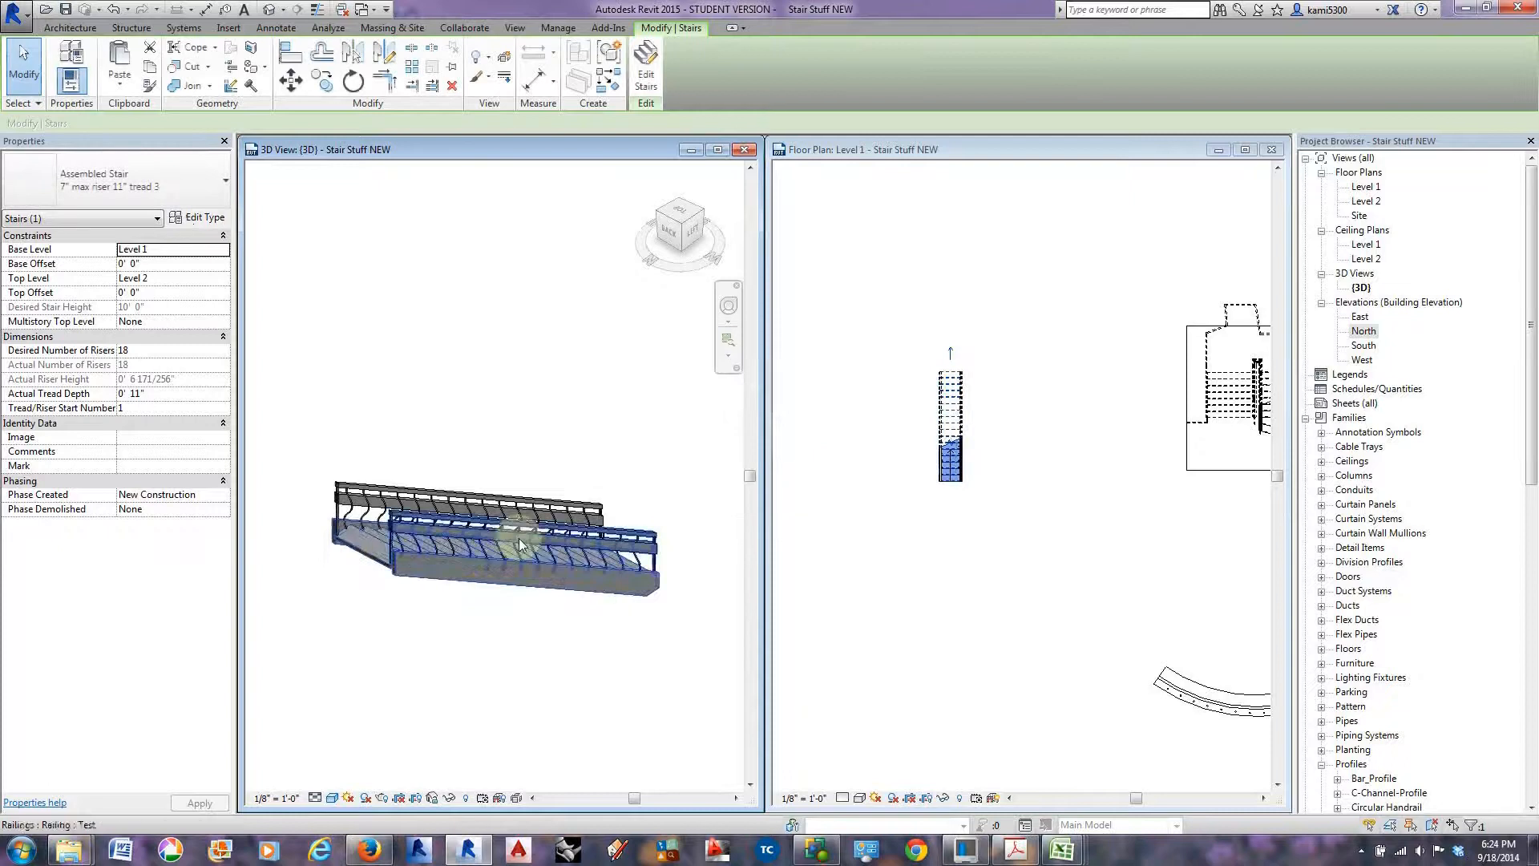
Review the straight stair's type properties and the Stair Calculator rules, leaving the calculator unchanged.
left_click(372, 550)
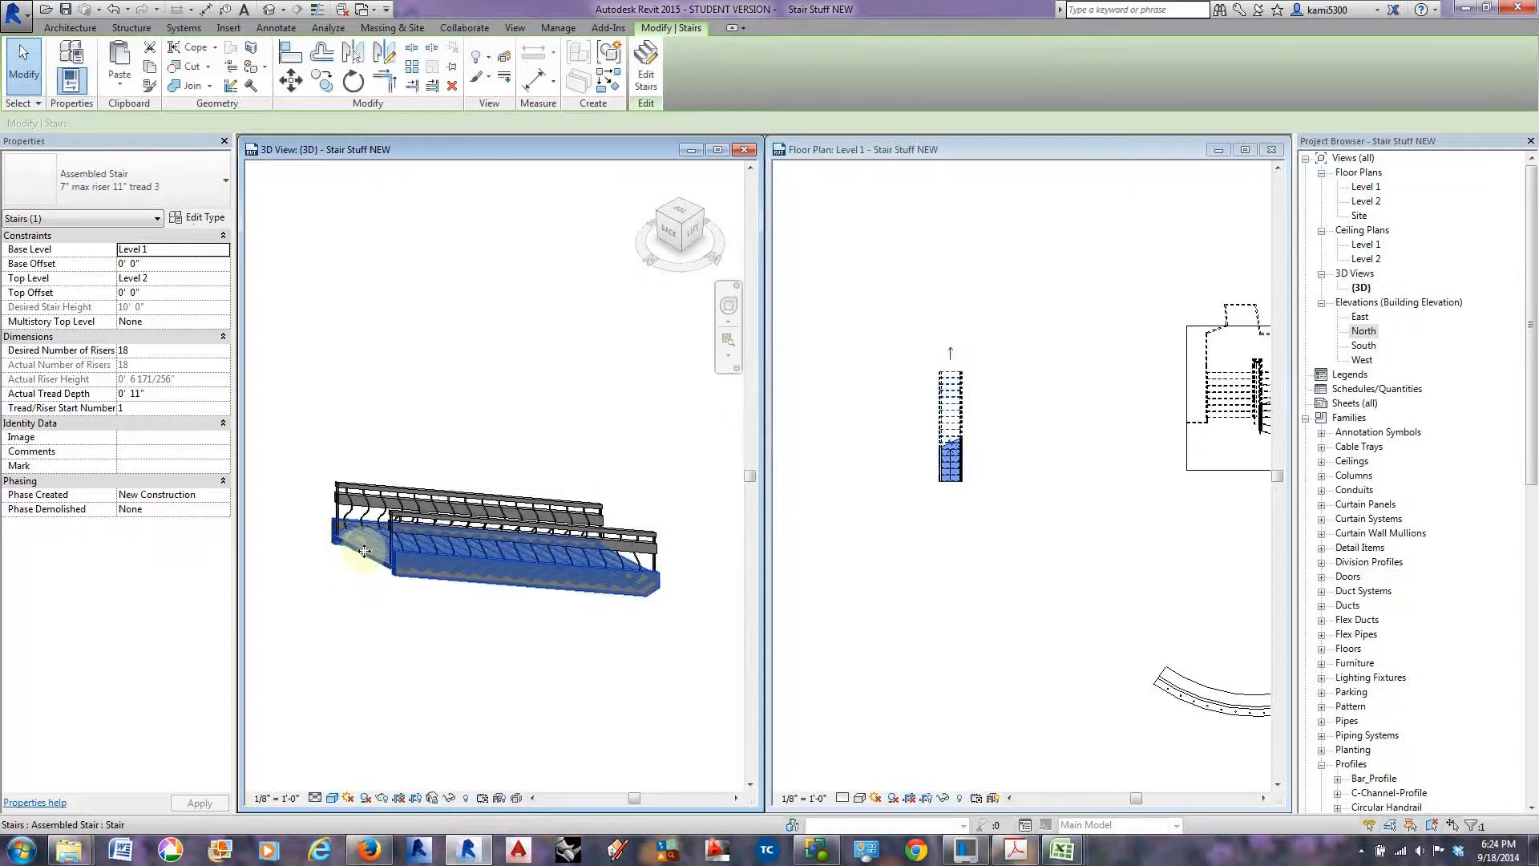
left_click(950, 436)
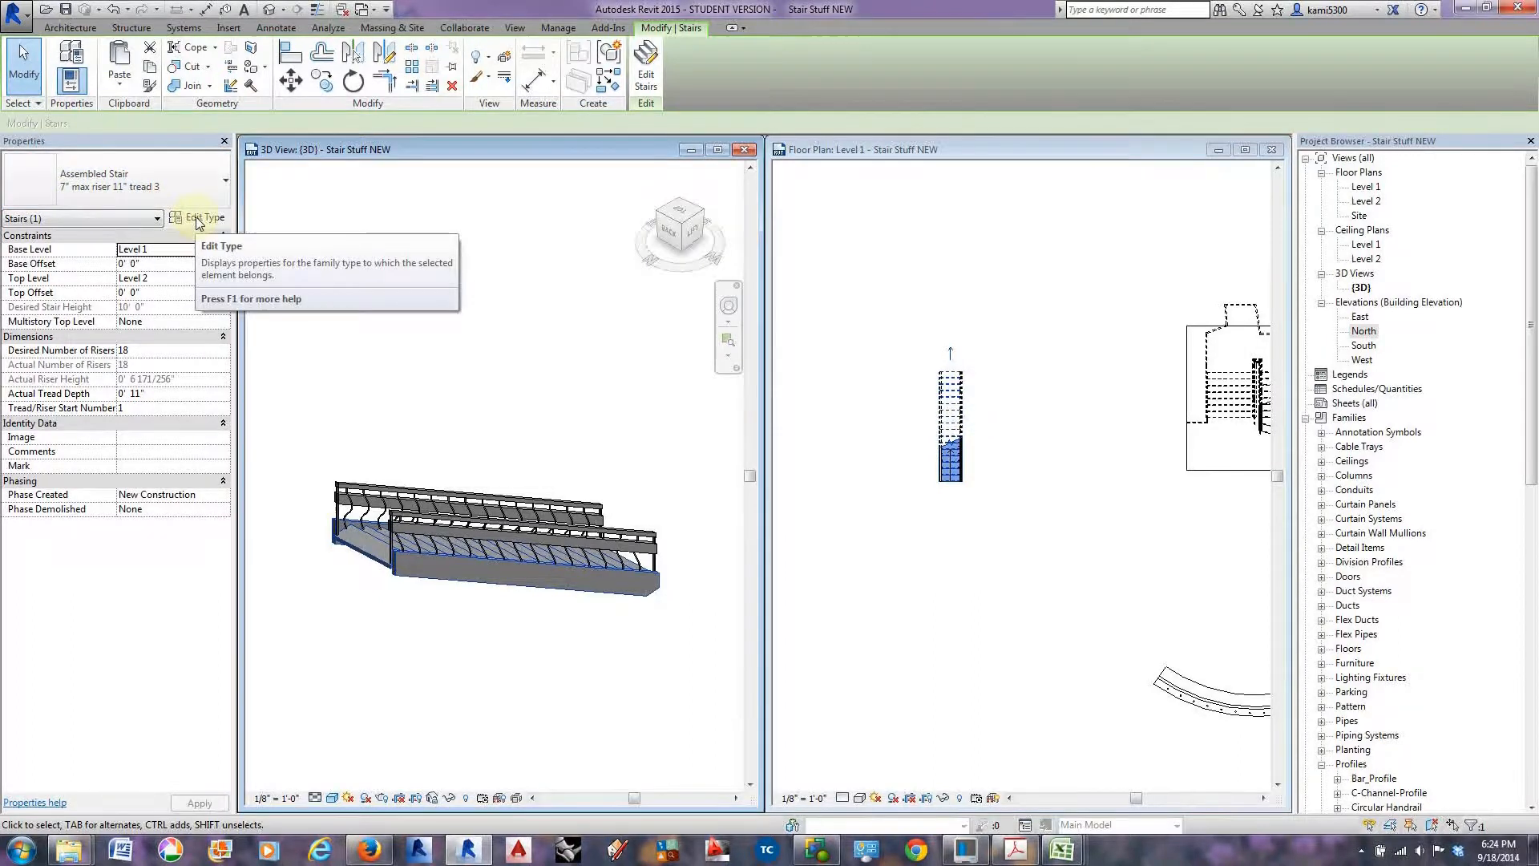
left_click(199, 219)
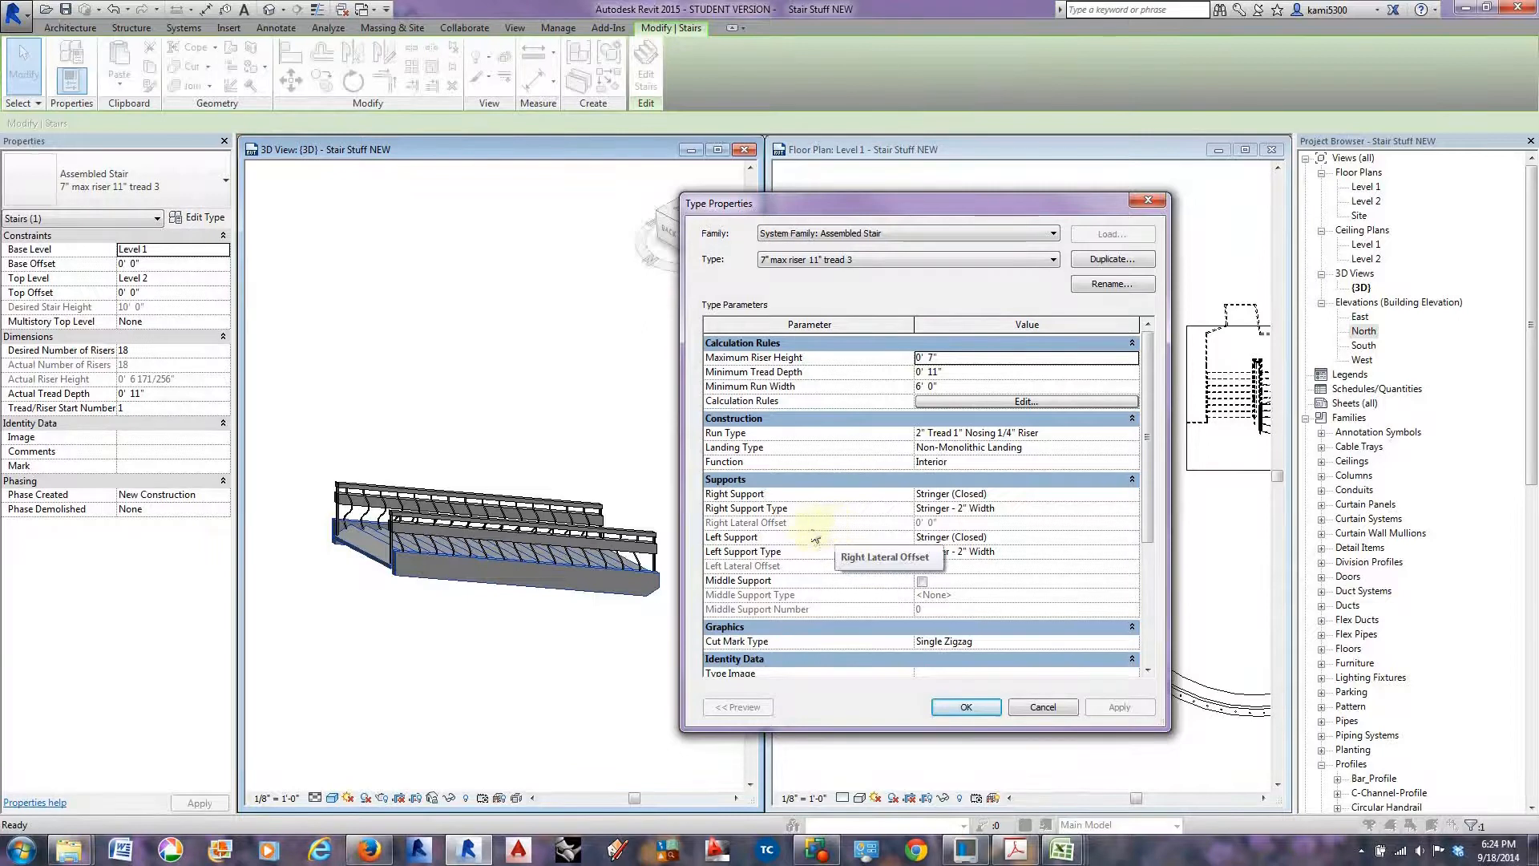
left_click(950, 402)
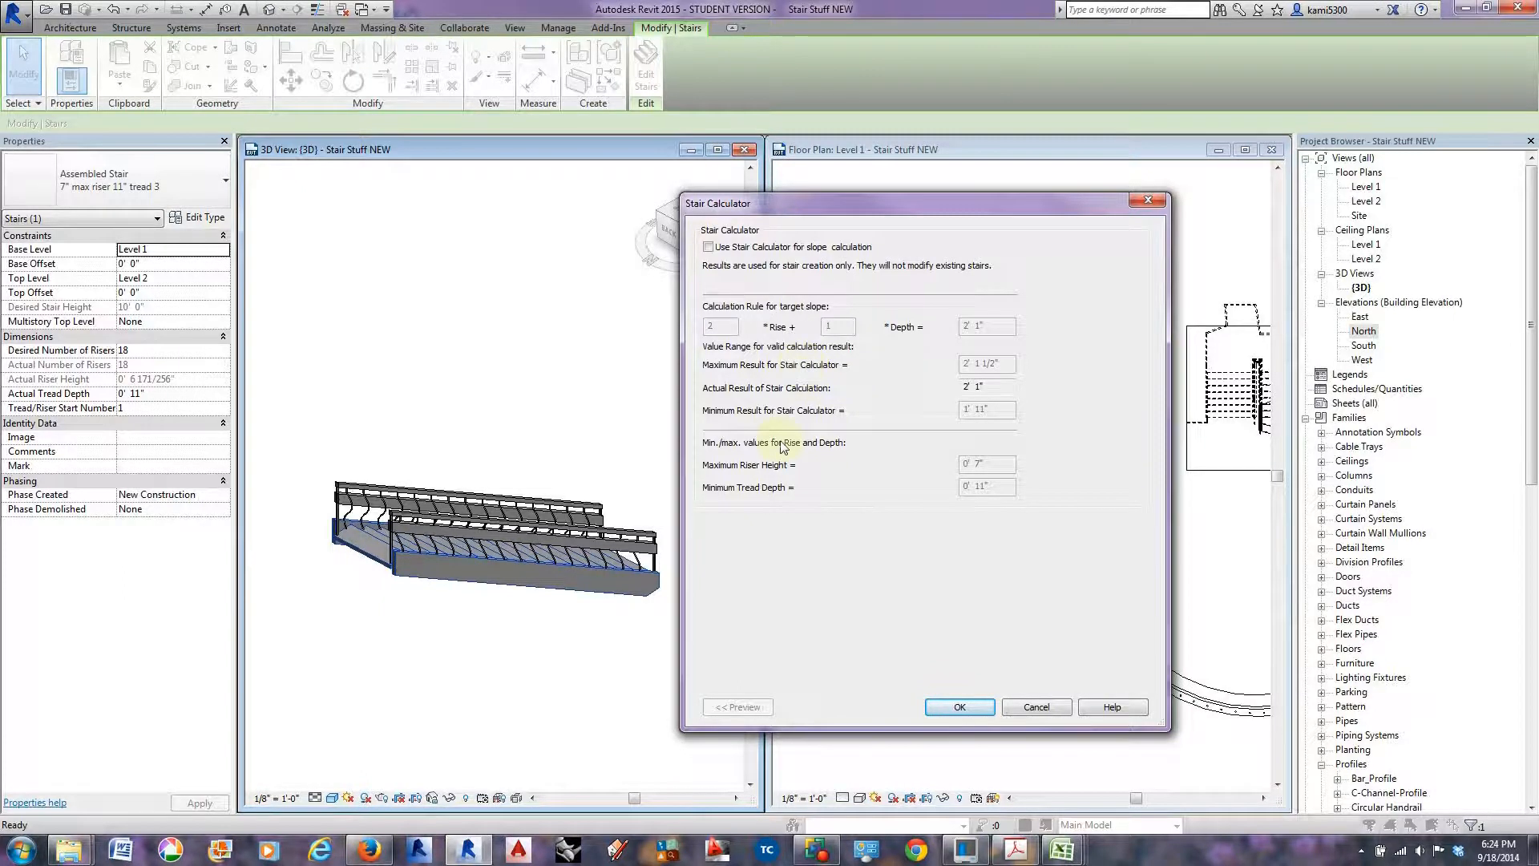
left_click(1034, 707)
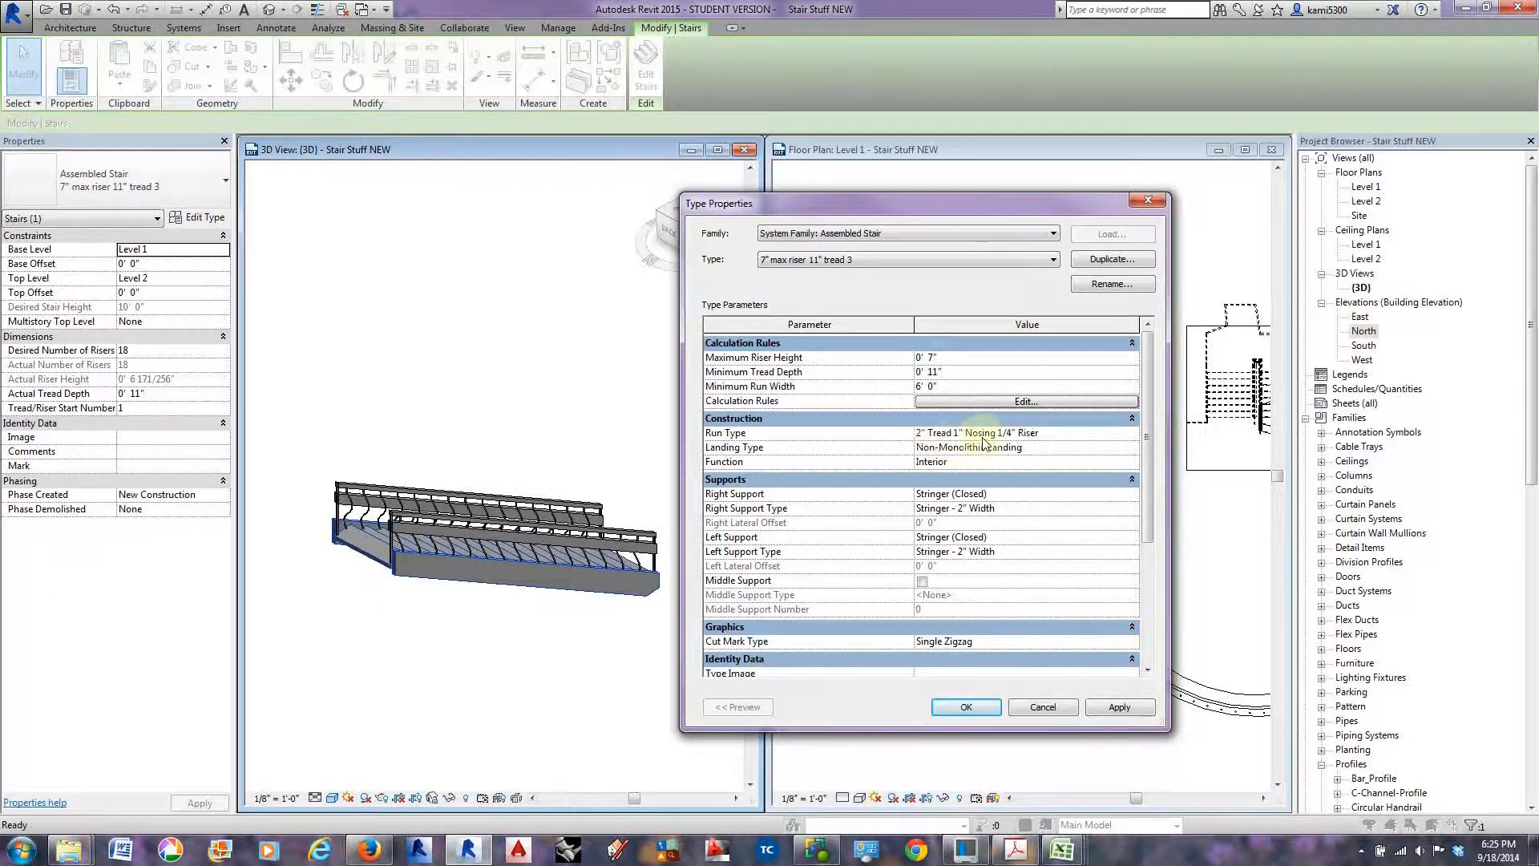
Duplicate the straight stair's run type as 2" Tread 1" Nosing 1/4" Riser 2.
left_click(1099, 431)
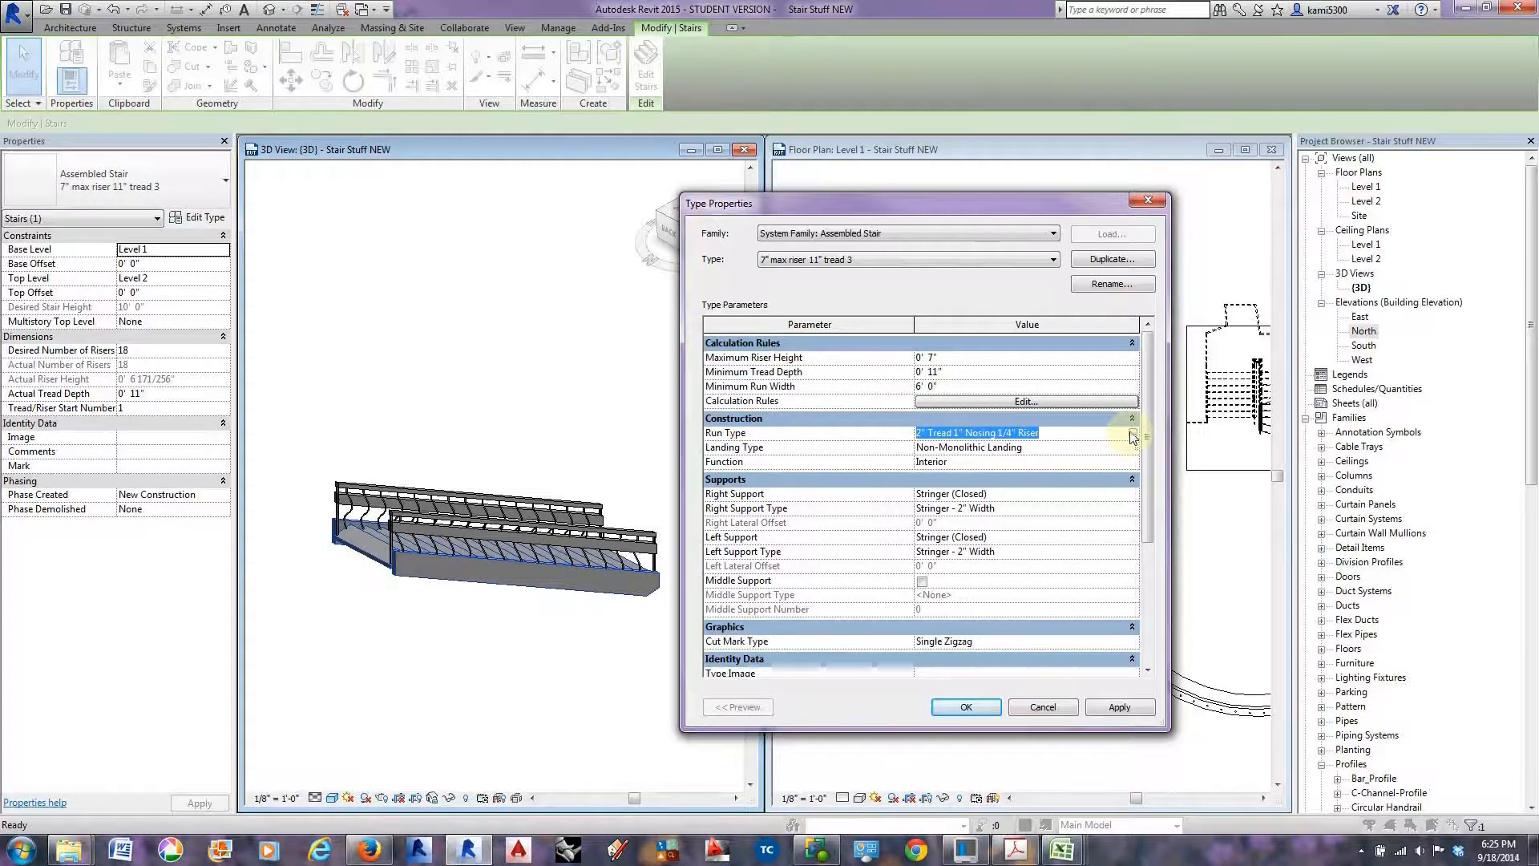
left_click(1133, 434)
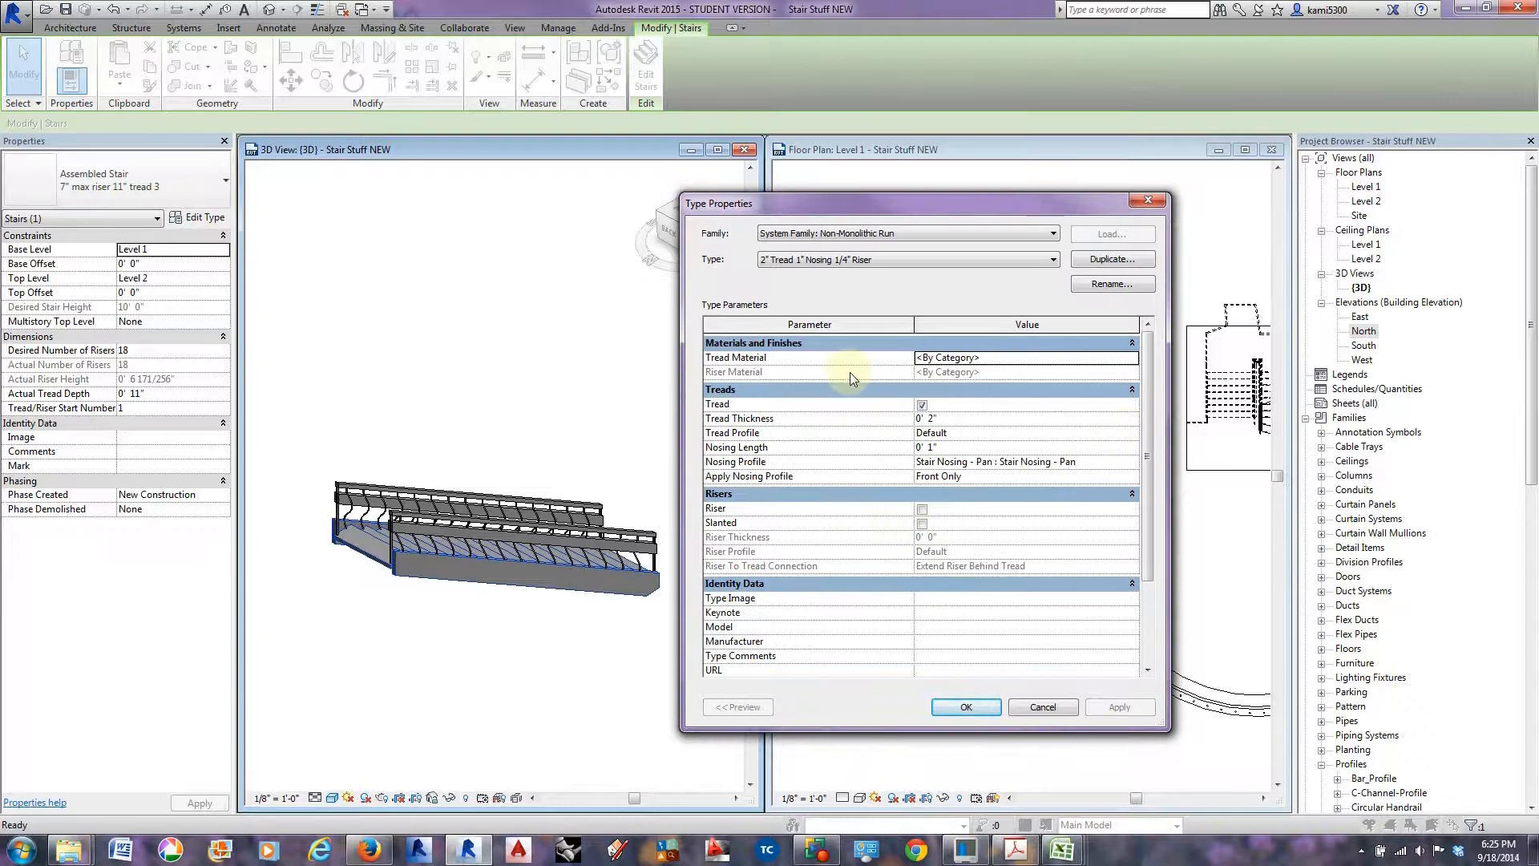
left_click(907, 259)
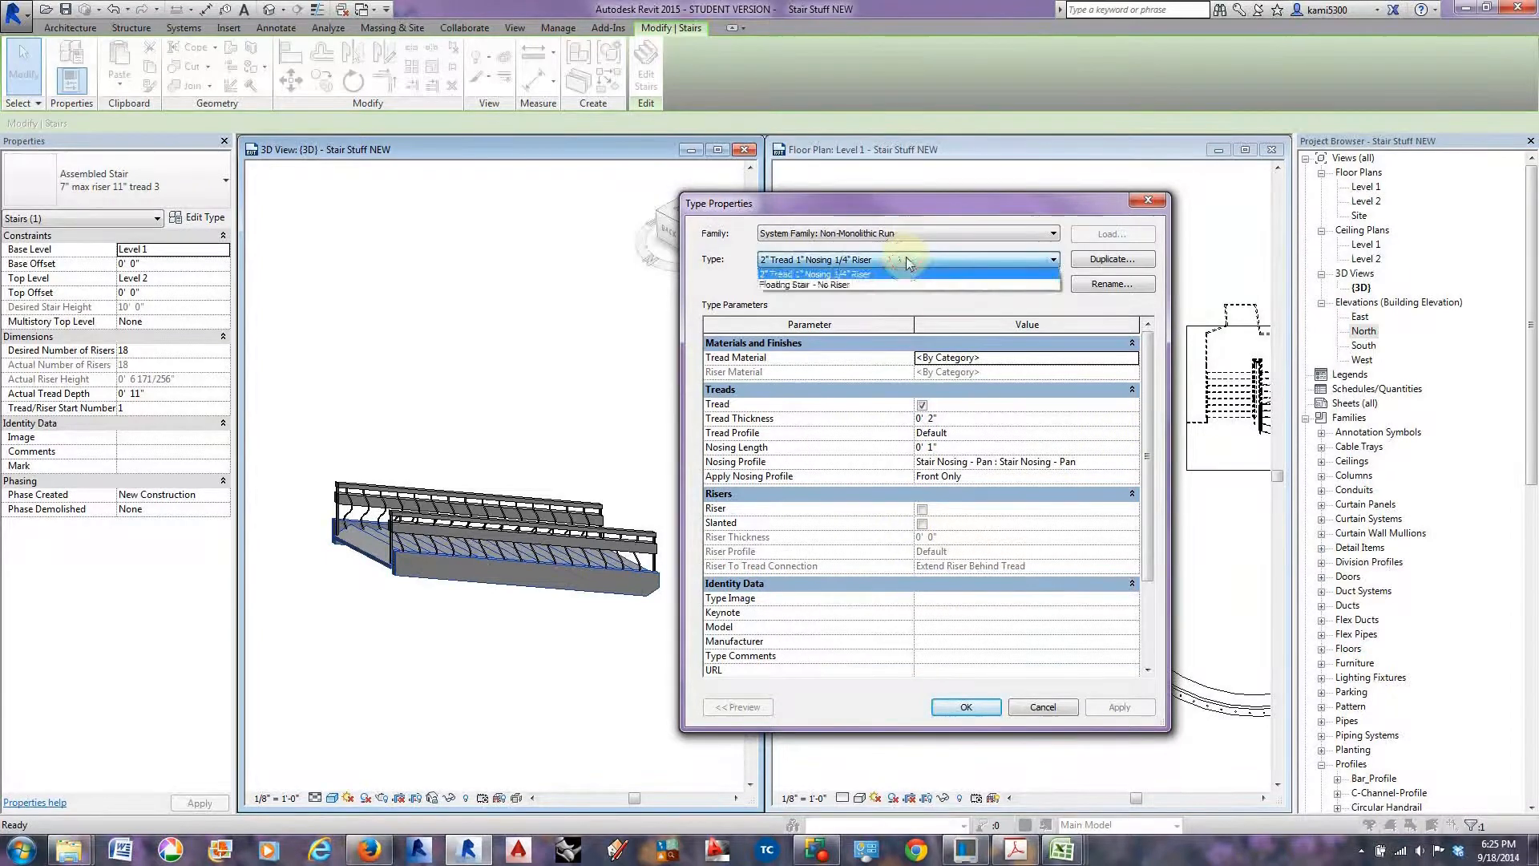
left_click(907, 260)
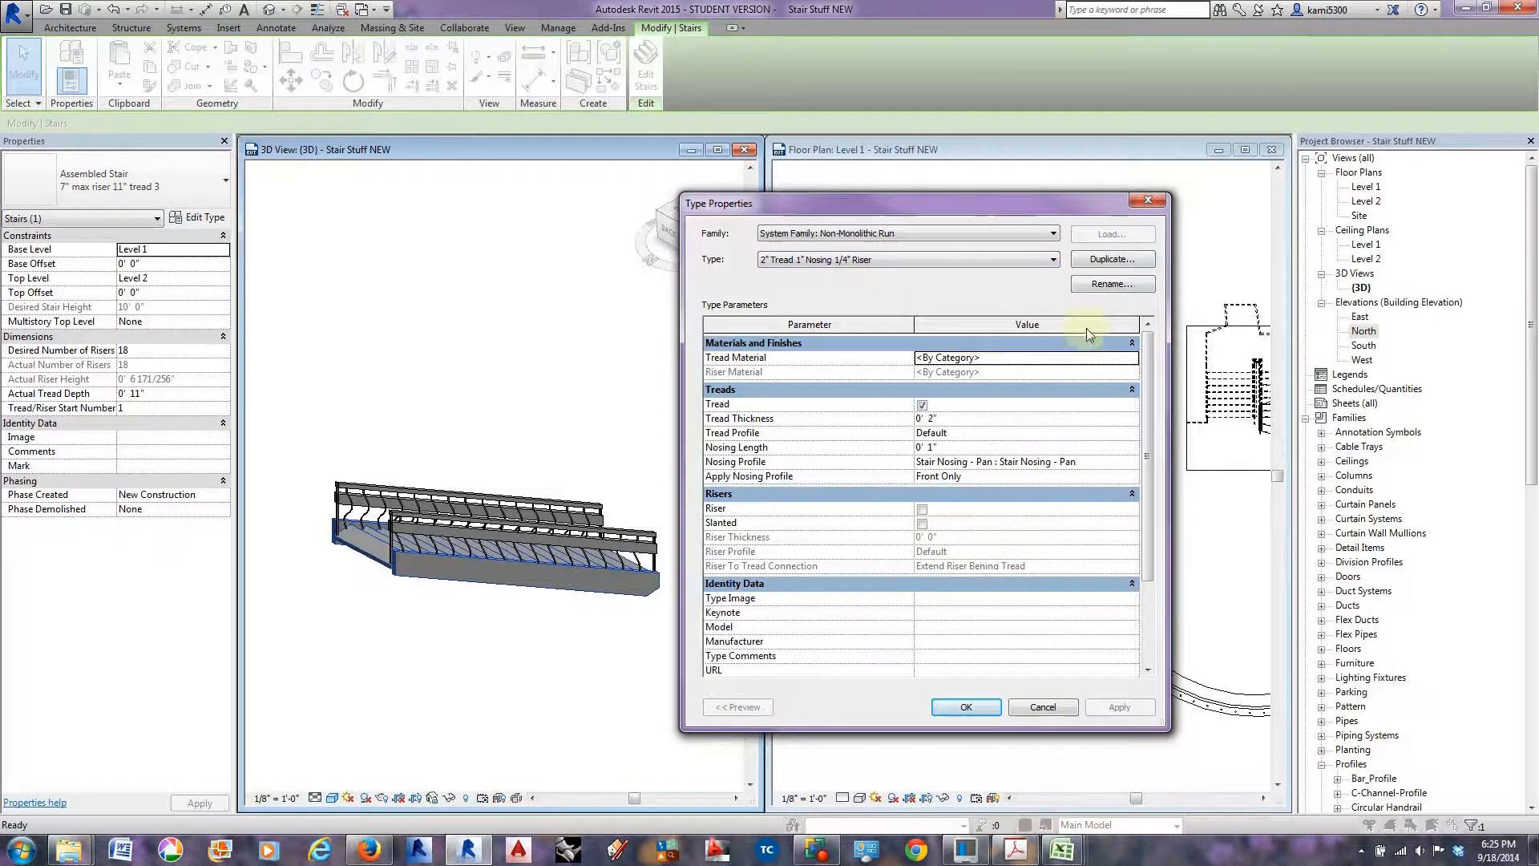
left_click(1109, 261)
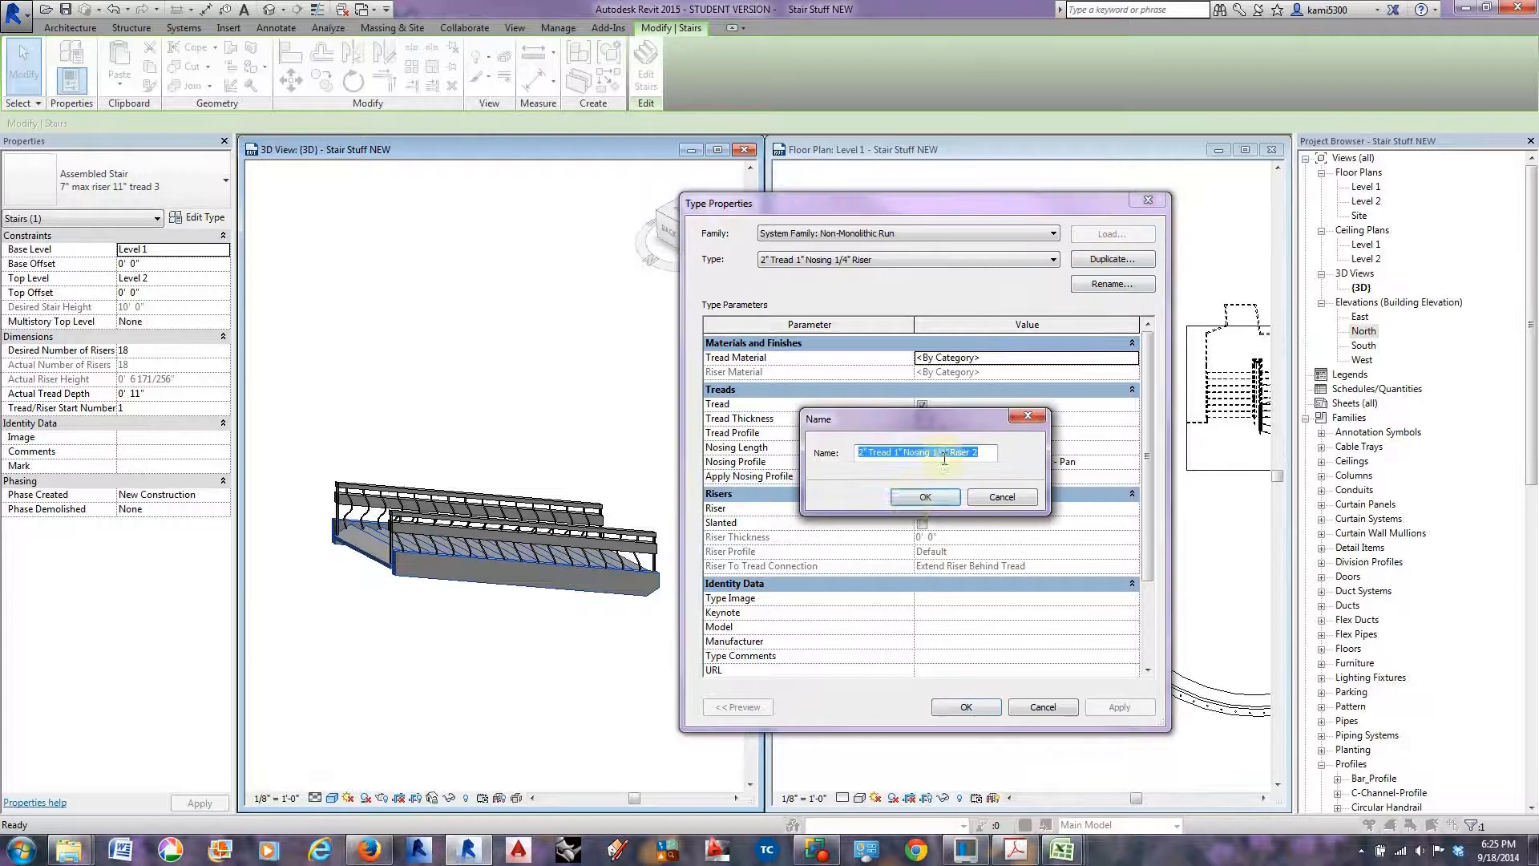
left_click(919, 498)
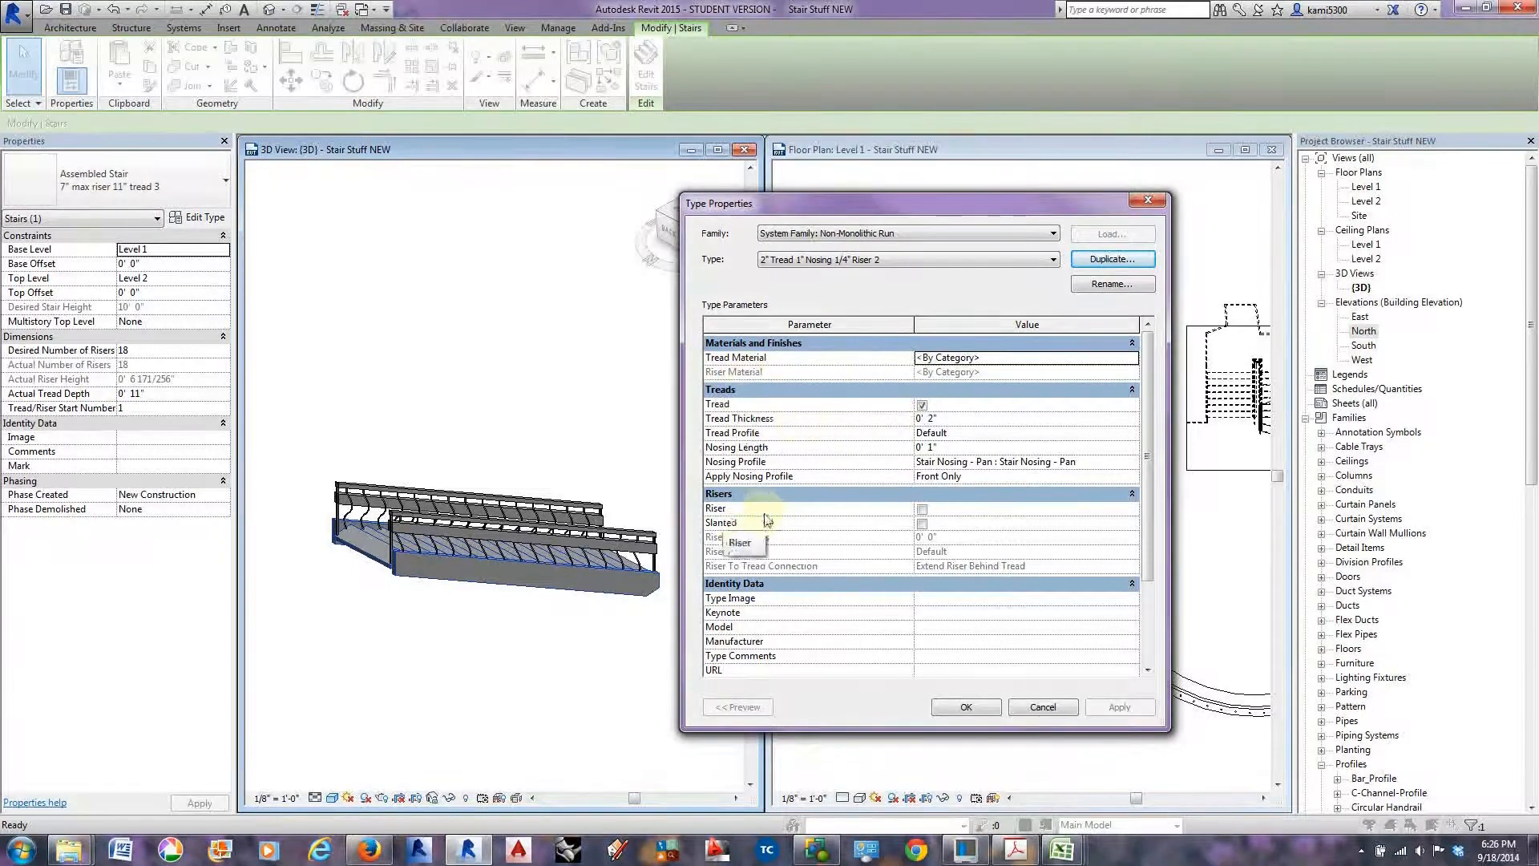
Enable risers in the duplicated run type and review the tread profile, riser profile and riser-to-tread connection options, keeping their settings.
left_click(922, 513)
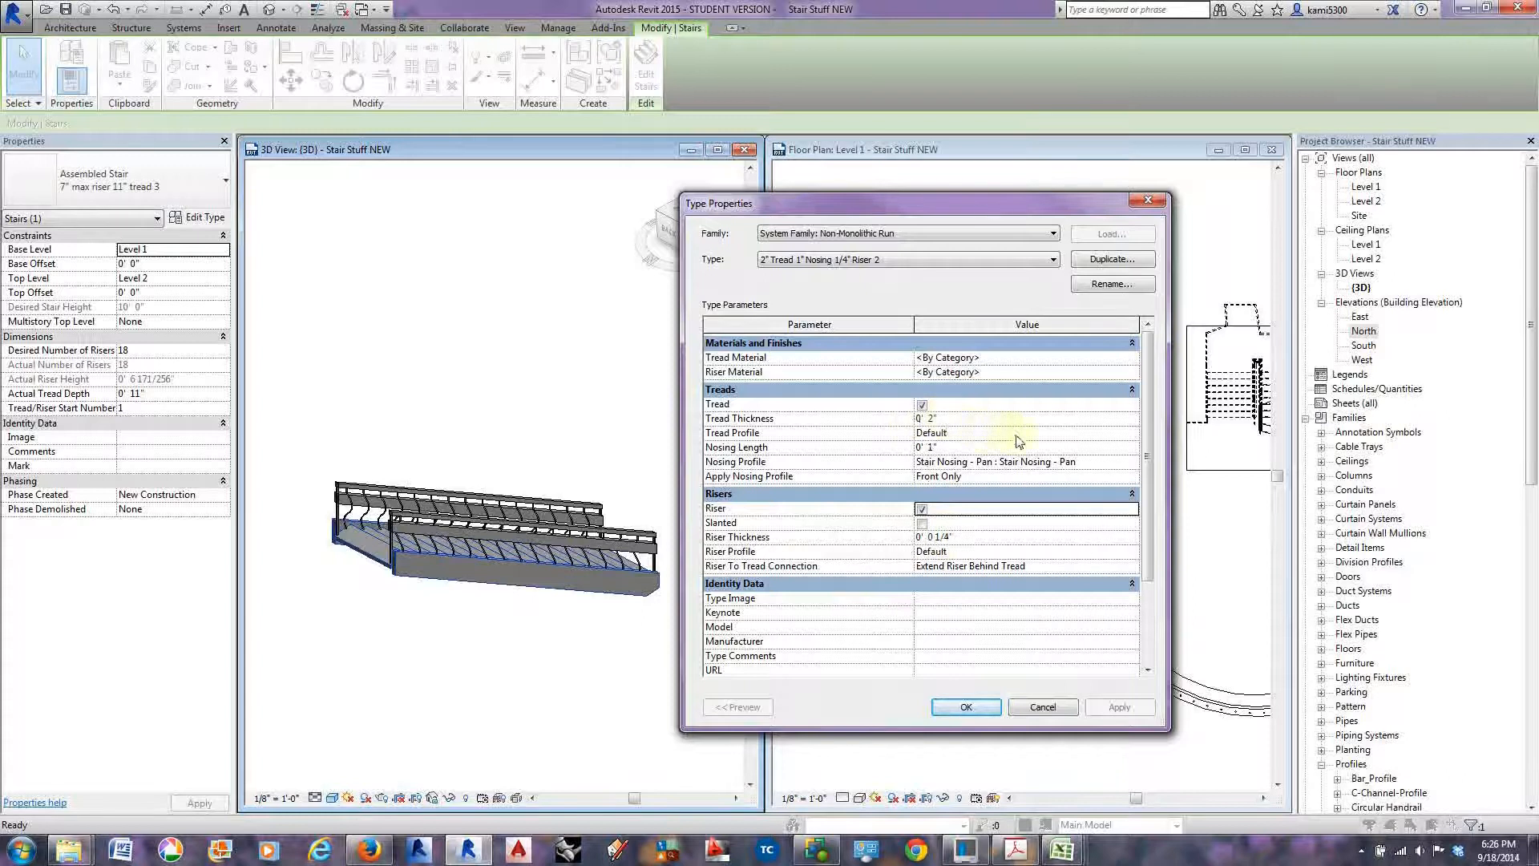
left_click(1132, 433)
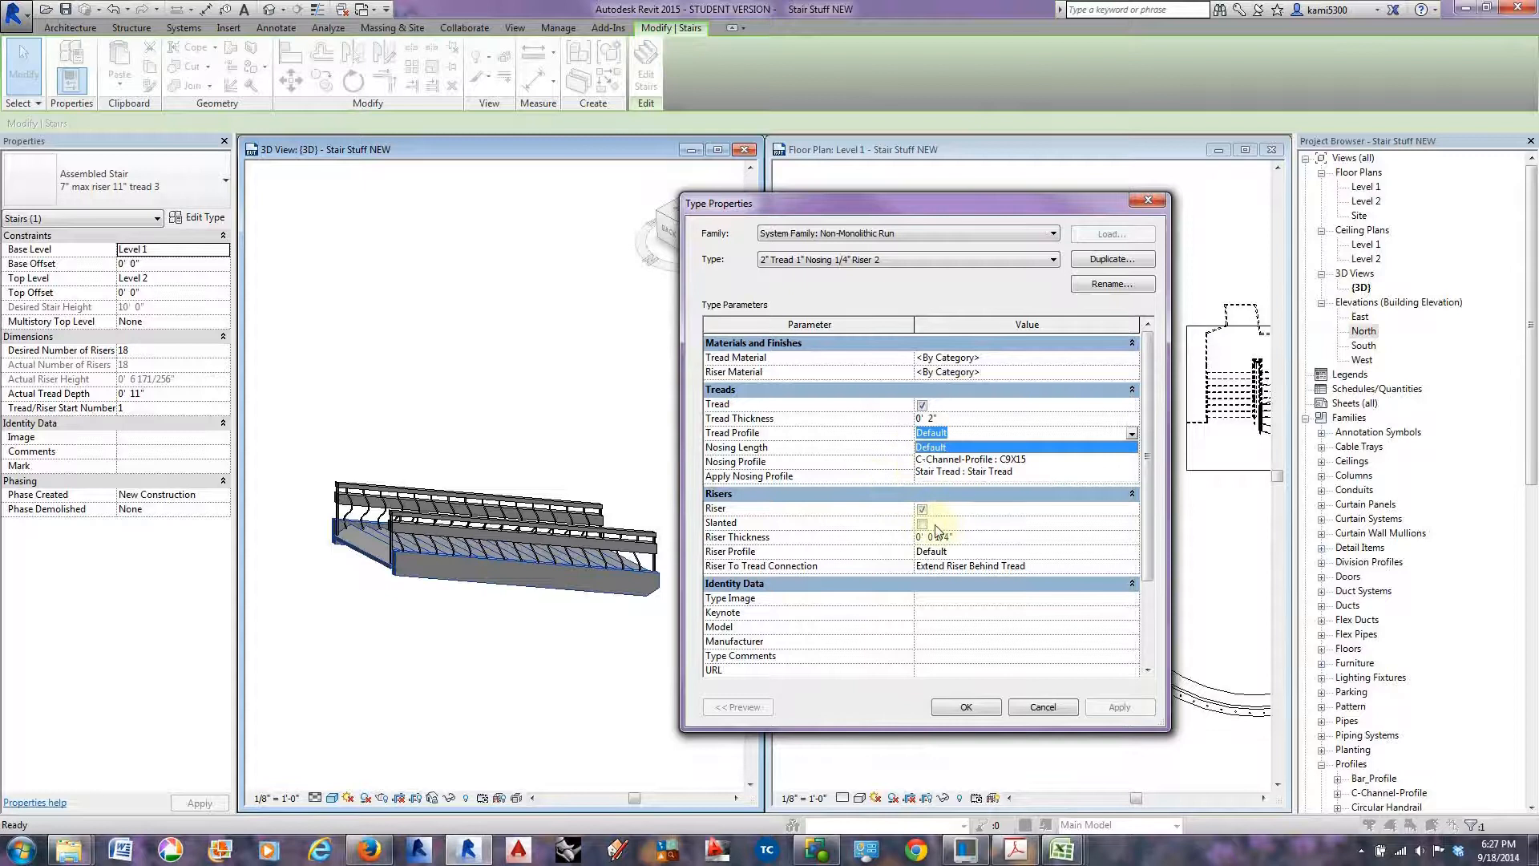
left_click(971, 557)
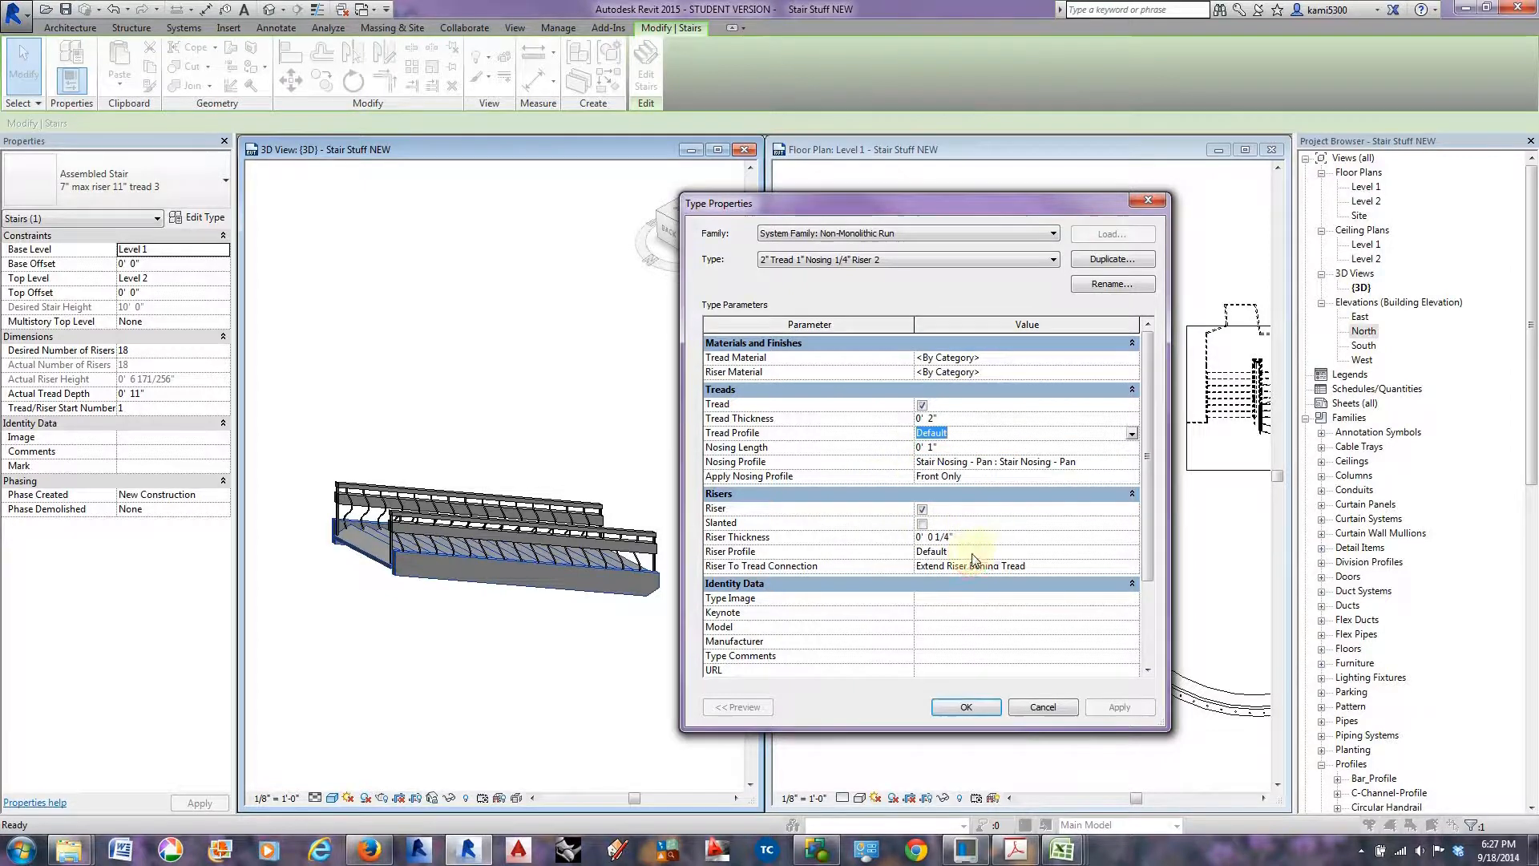
left_click(1132, 552)
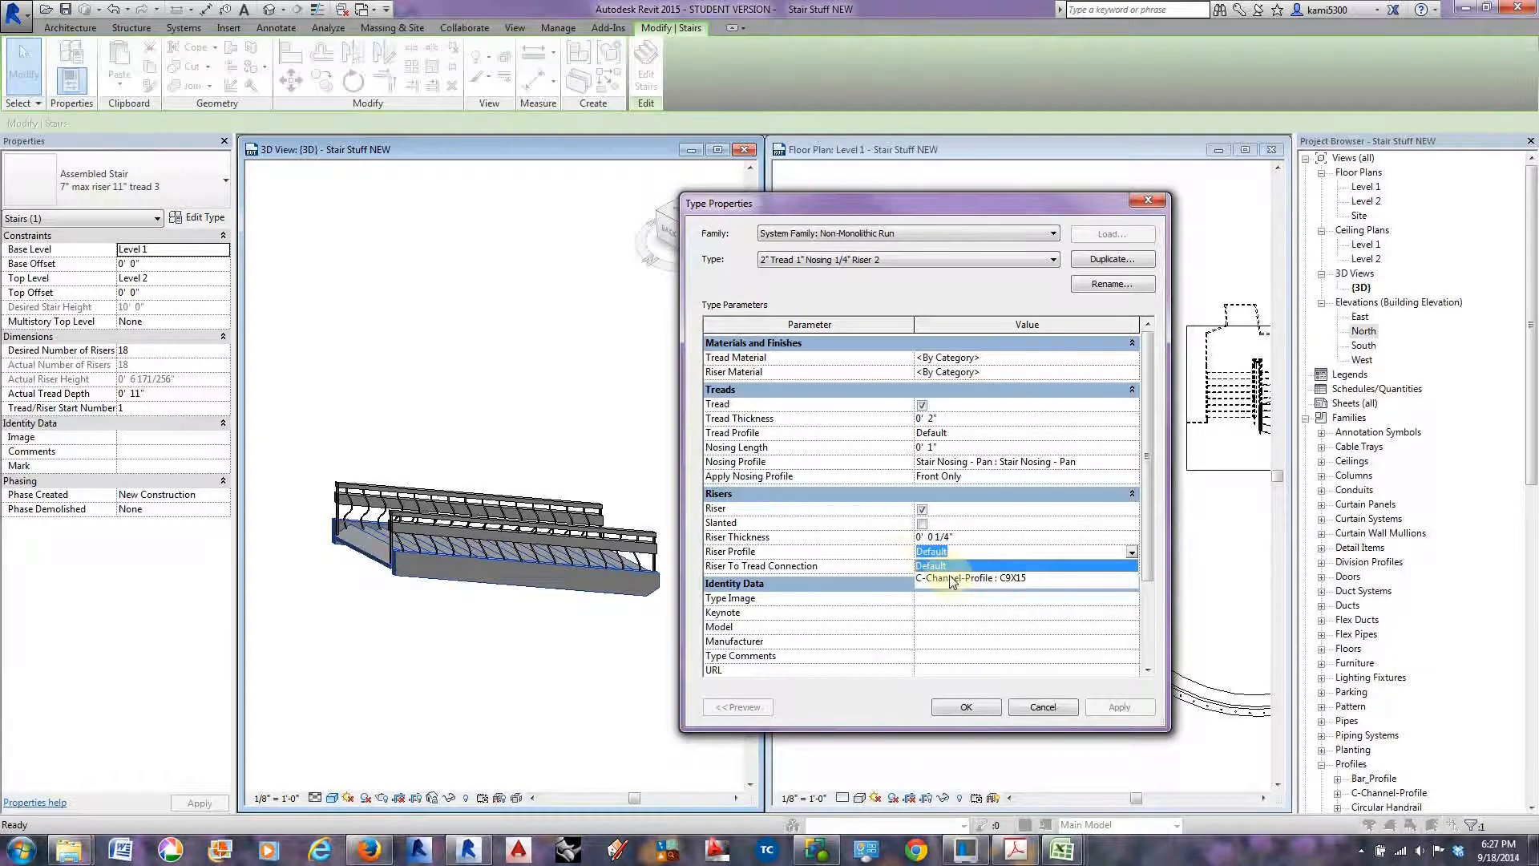
left_click(862, 565)
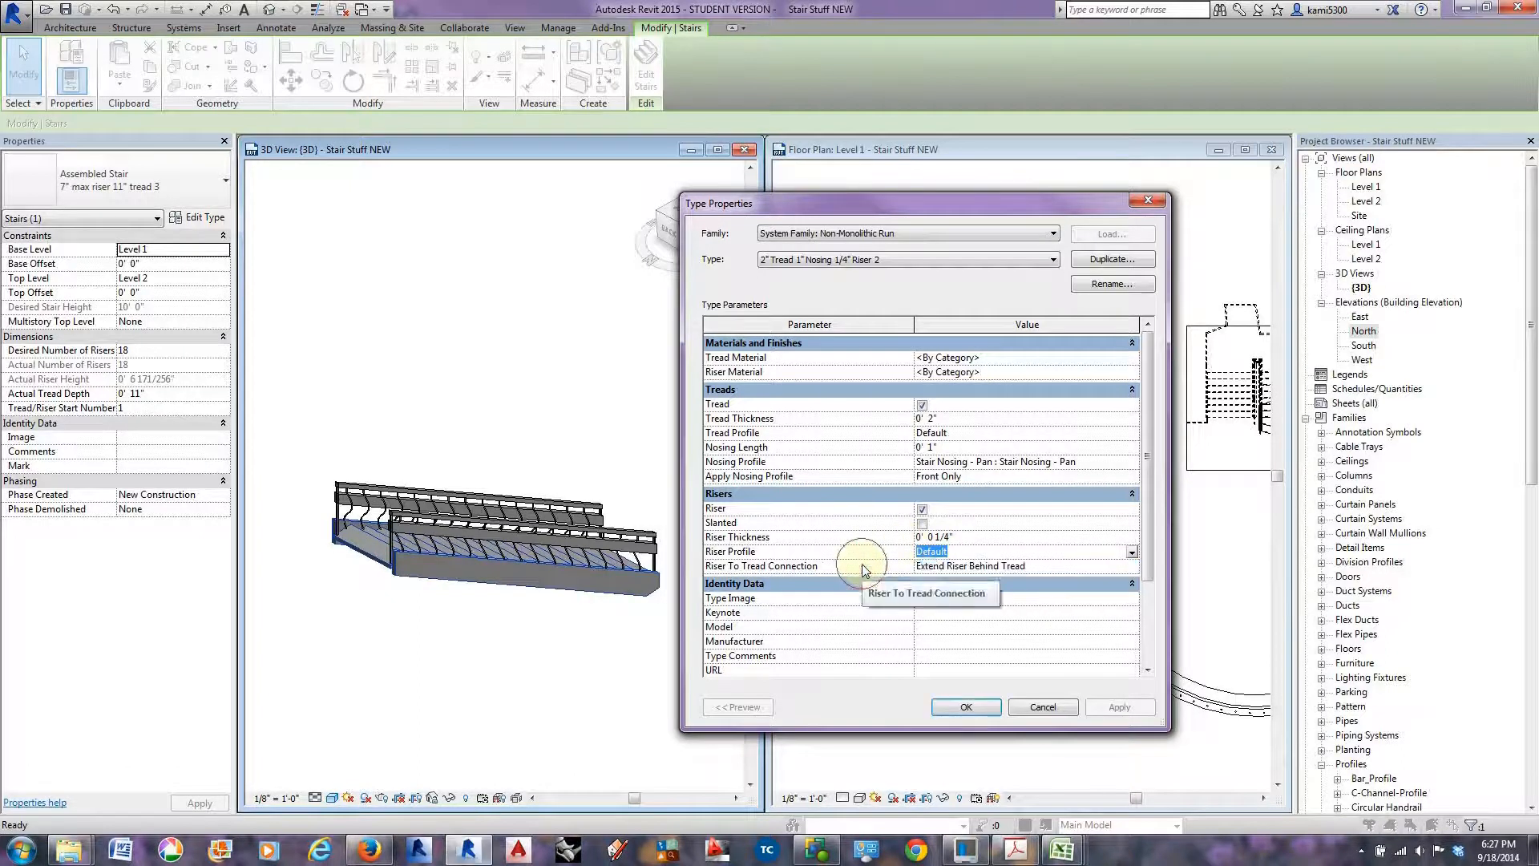
left_click(1123, 568)
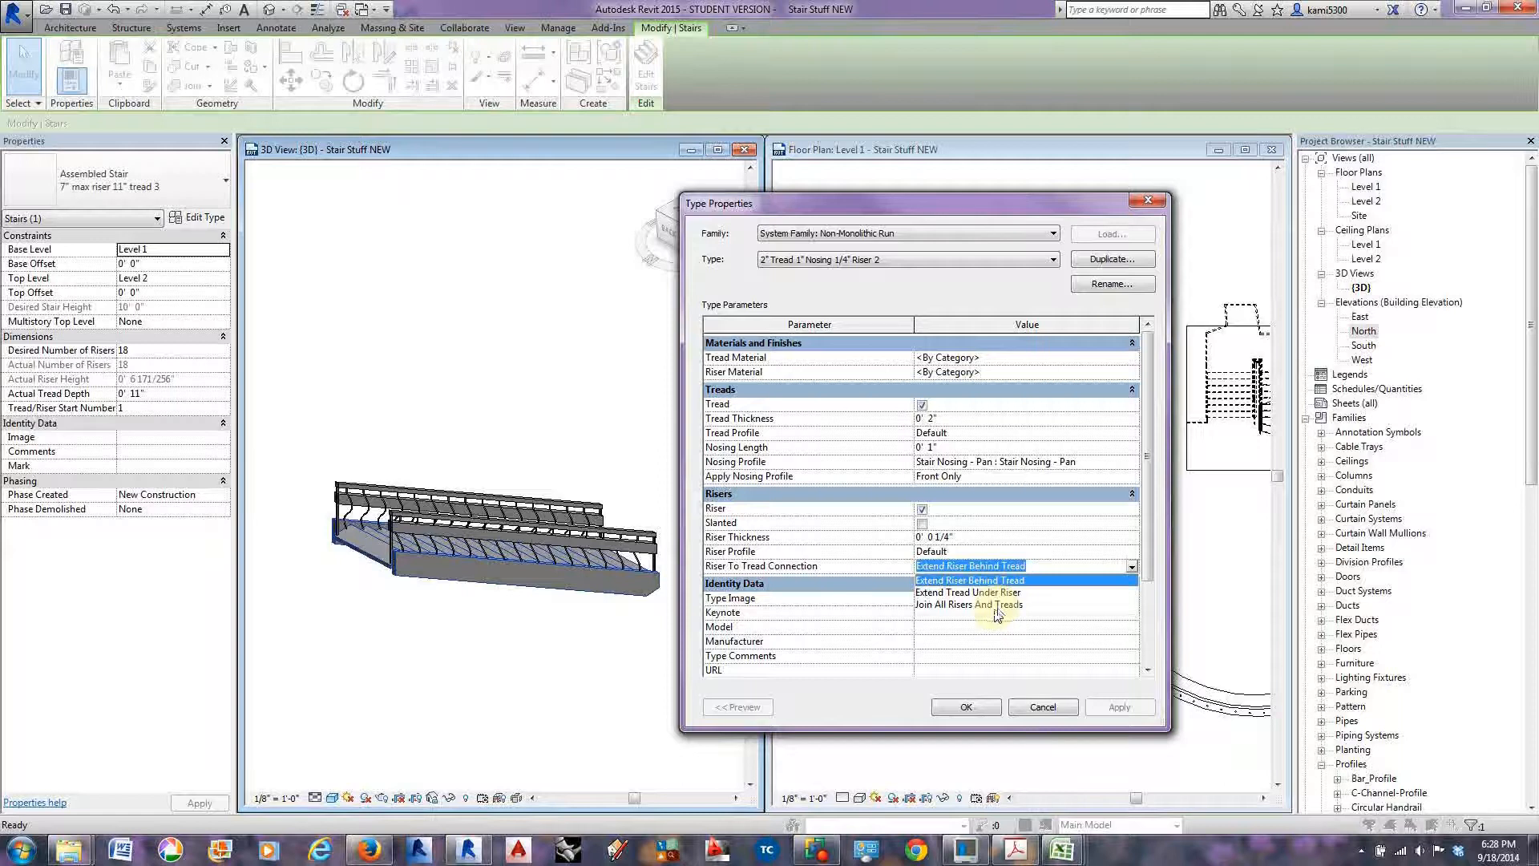
left_click(857, 576)
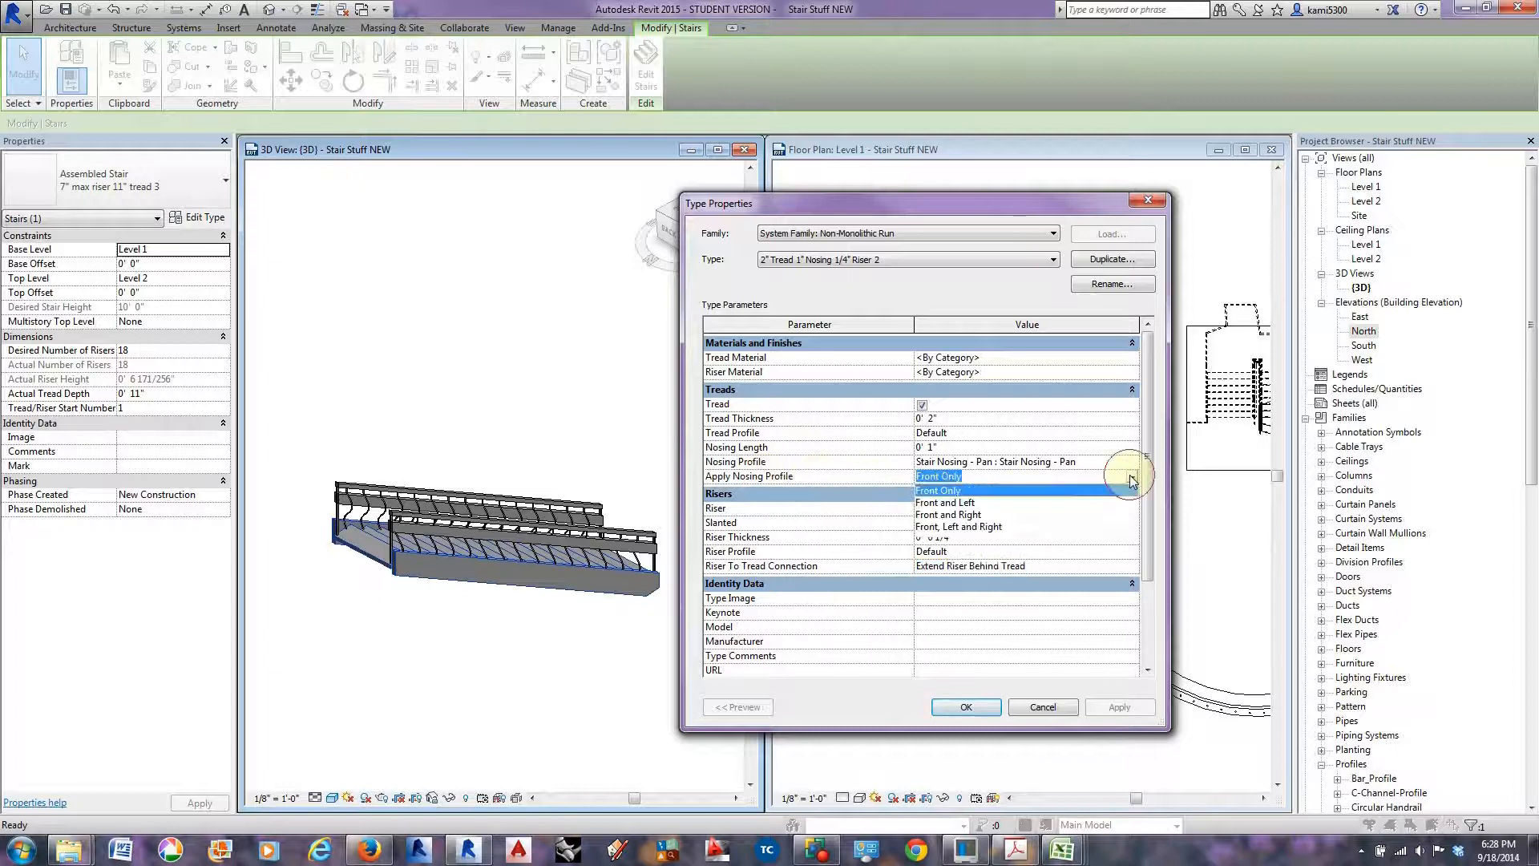
Set the run type's nosing profile to Front and Left and apply the updated type to the stair.
left_click(1130, 479)
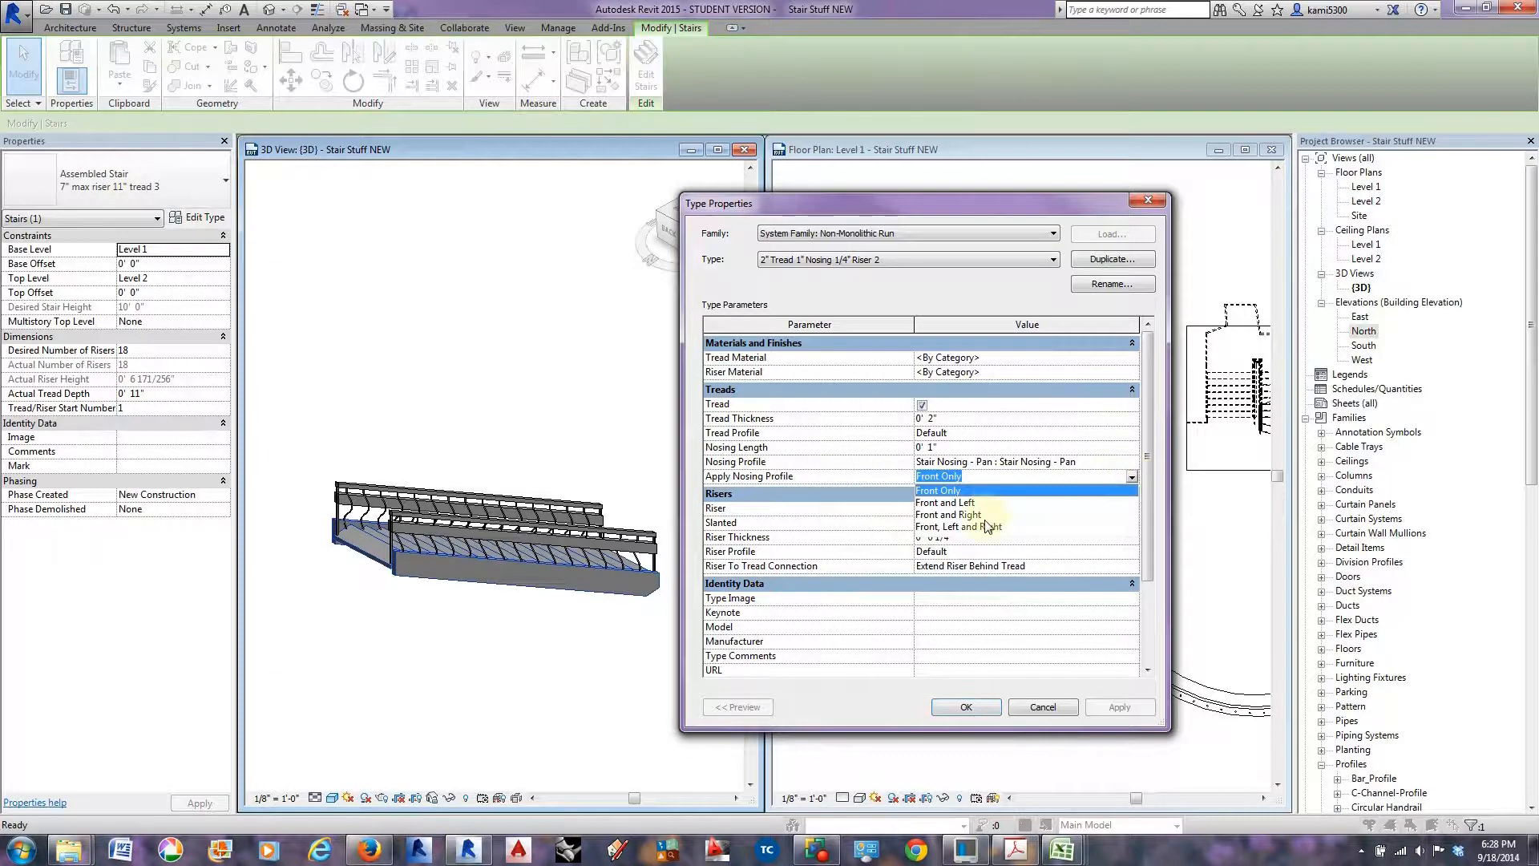
left_click(957, 504)
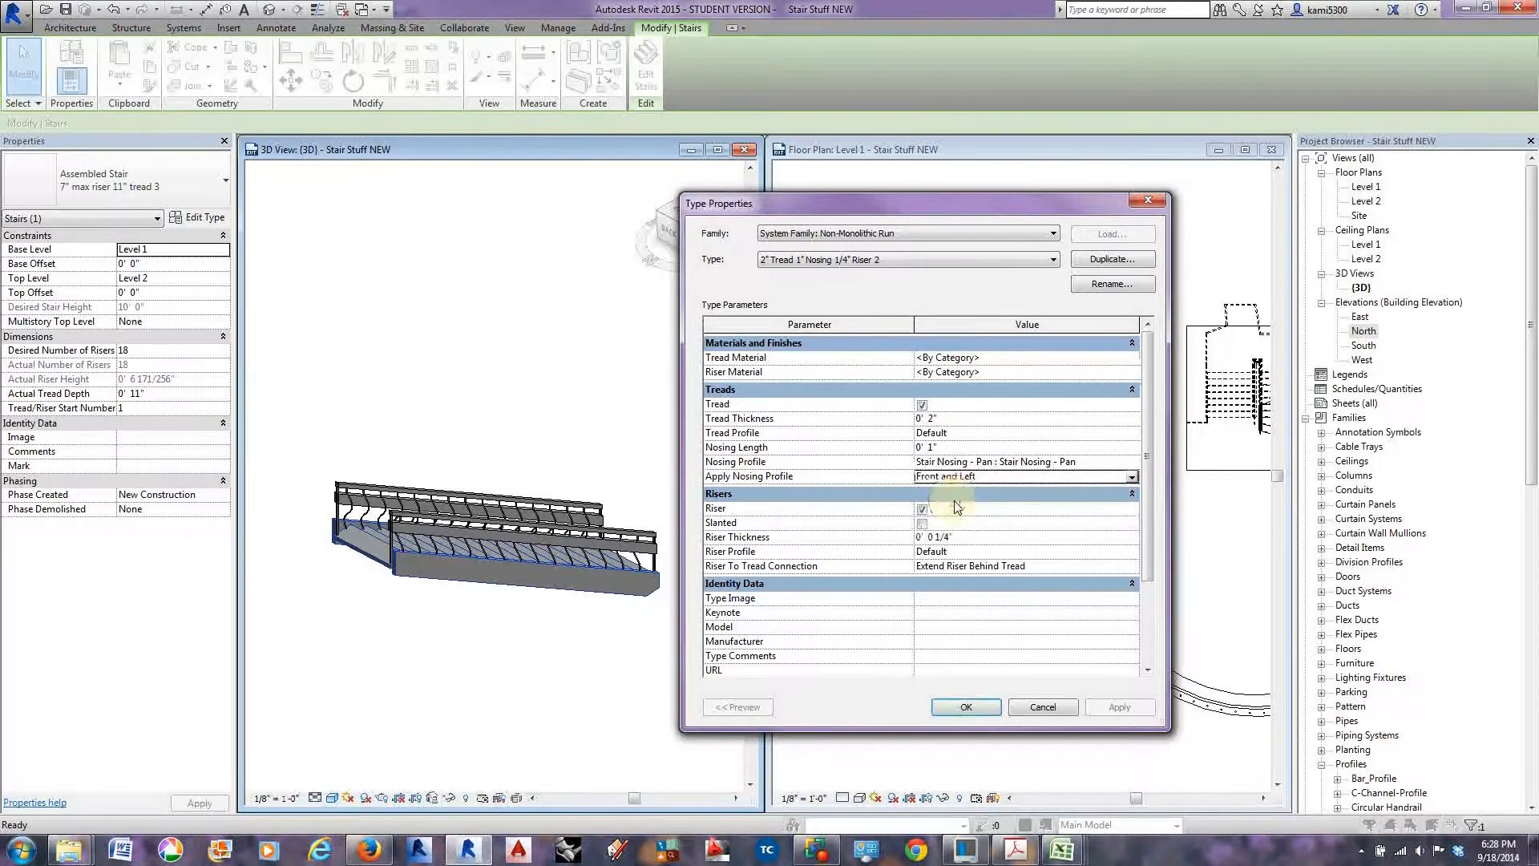
left_click(977, 709)
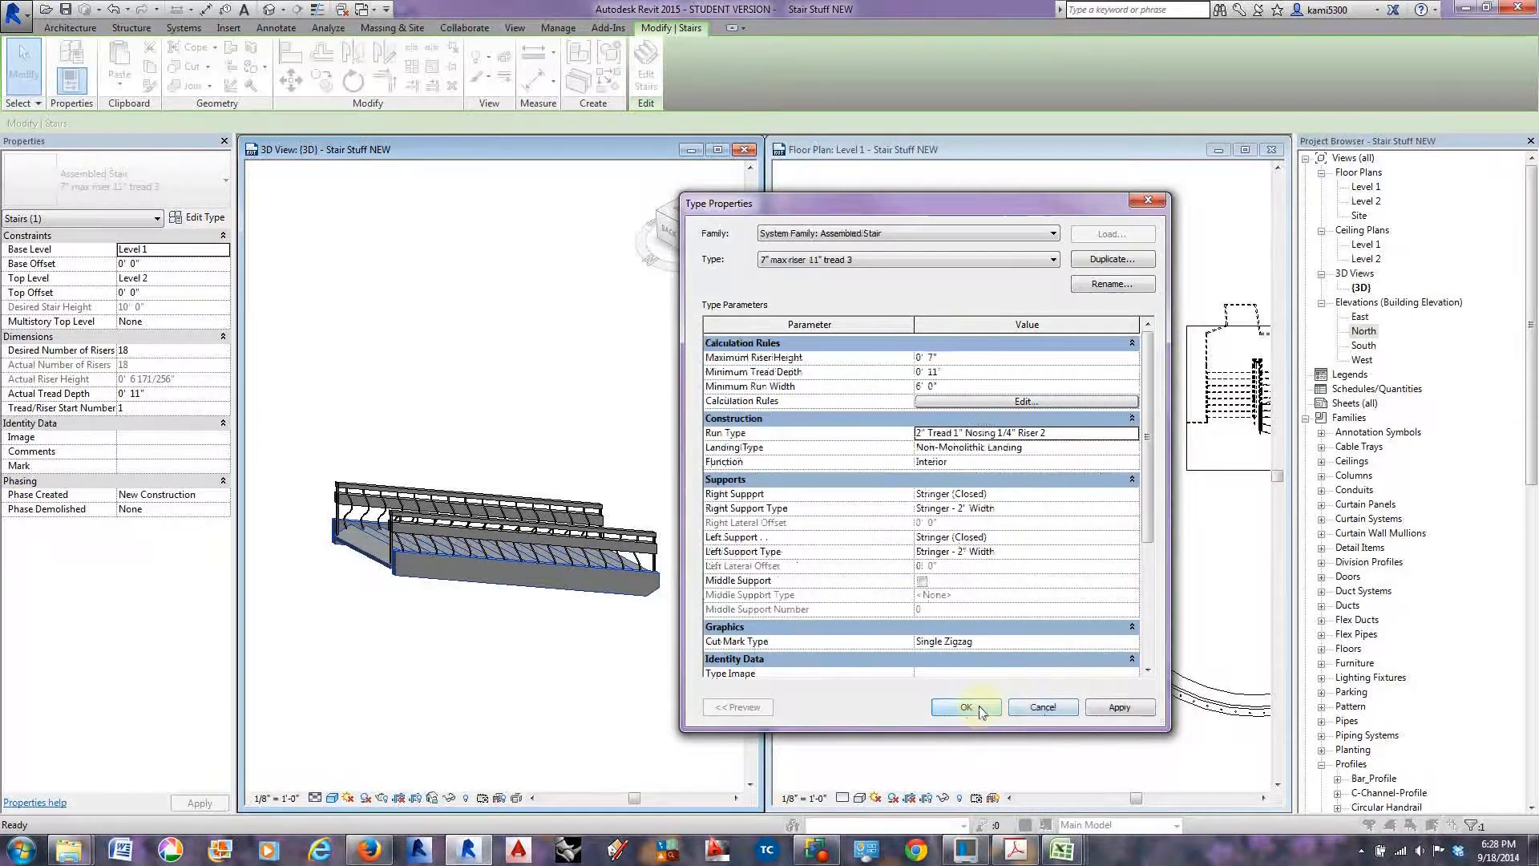
left_click(1119, 707)
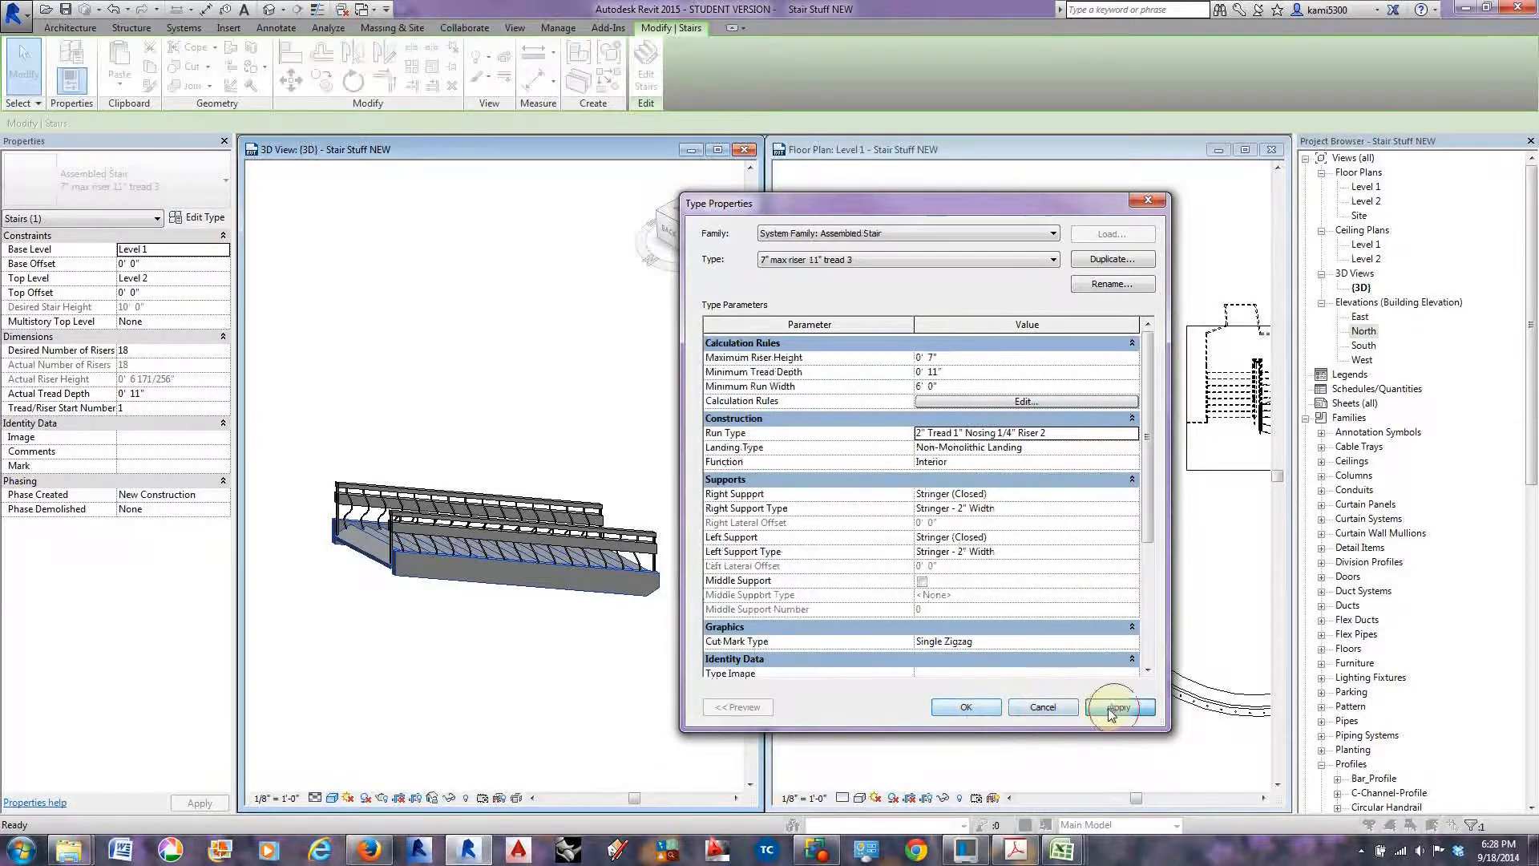
left_click(968, 707)
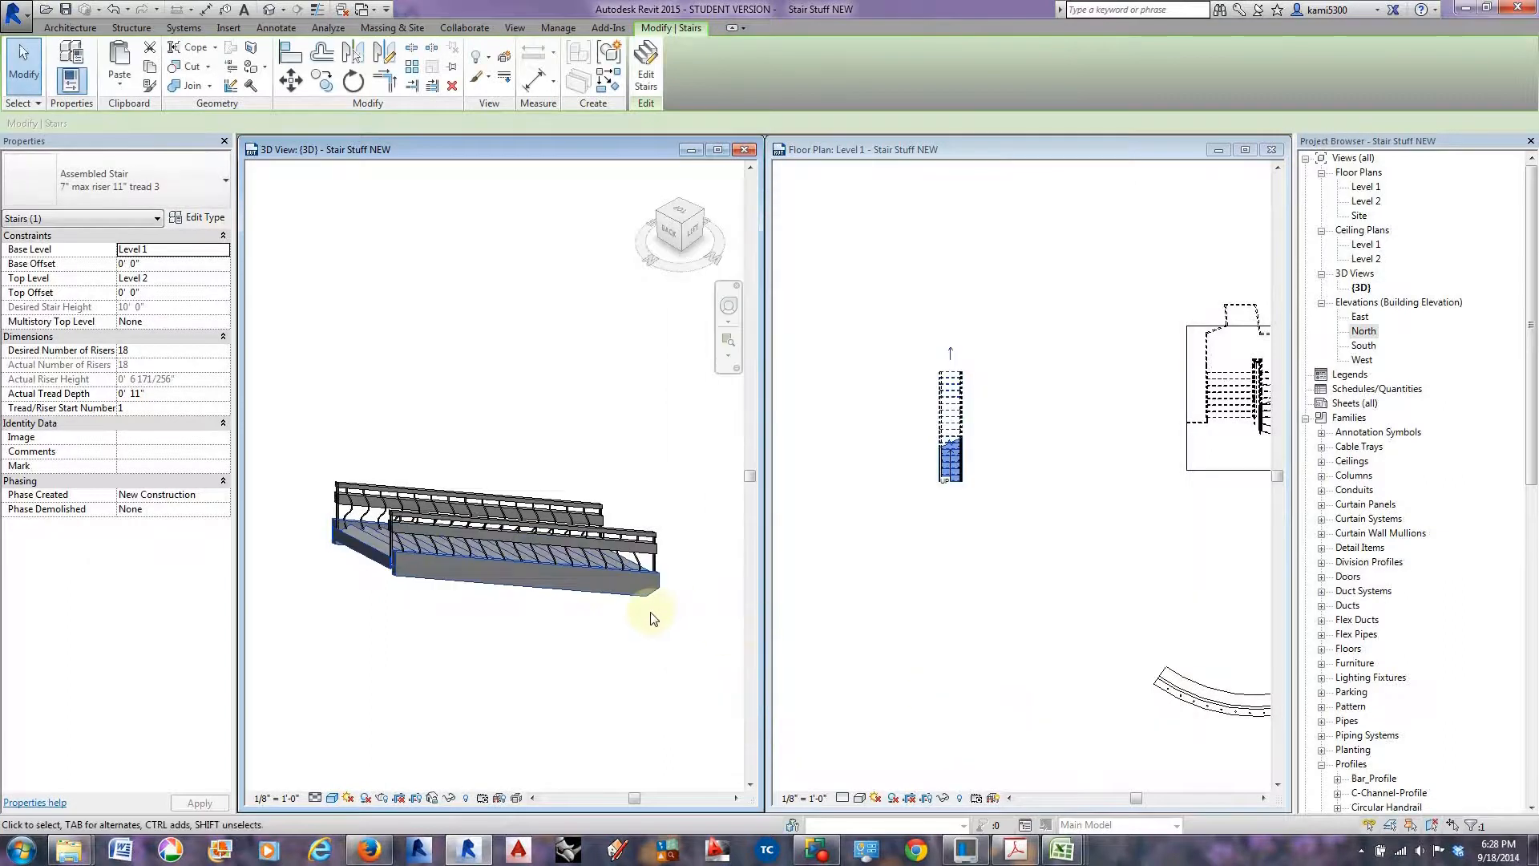
Inspect the straight stair's treads and risers in 3D and review its run type's tread and riser settings.
middle_click_drag(627, 619, 690, 710, "shift")
scroll(692, 715, "up", 6)
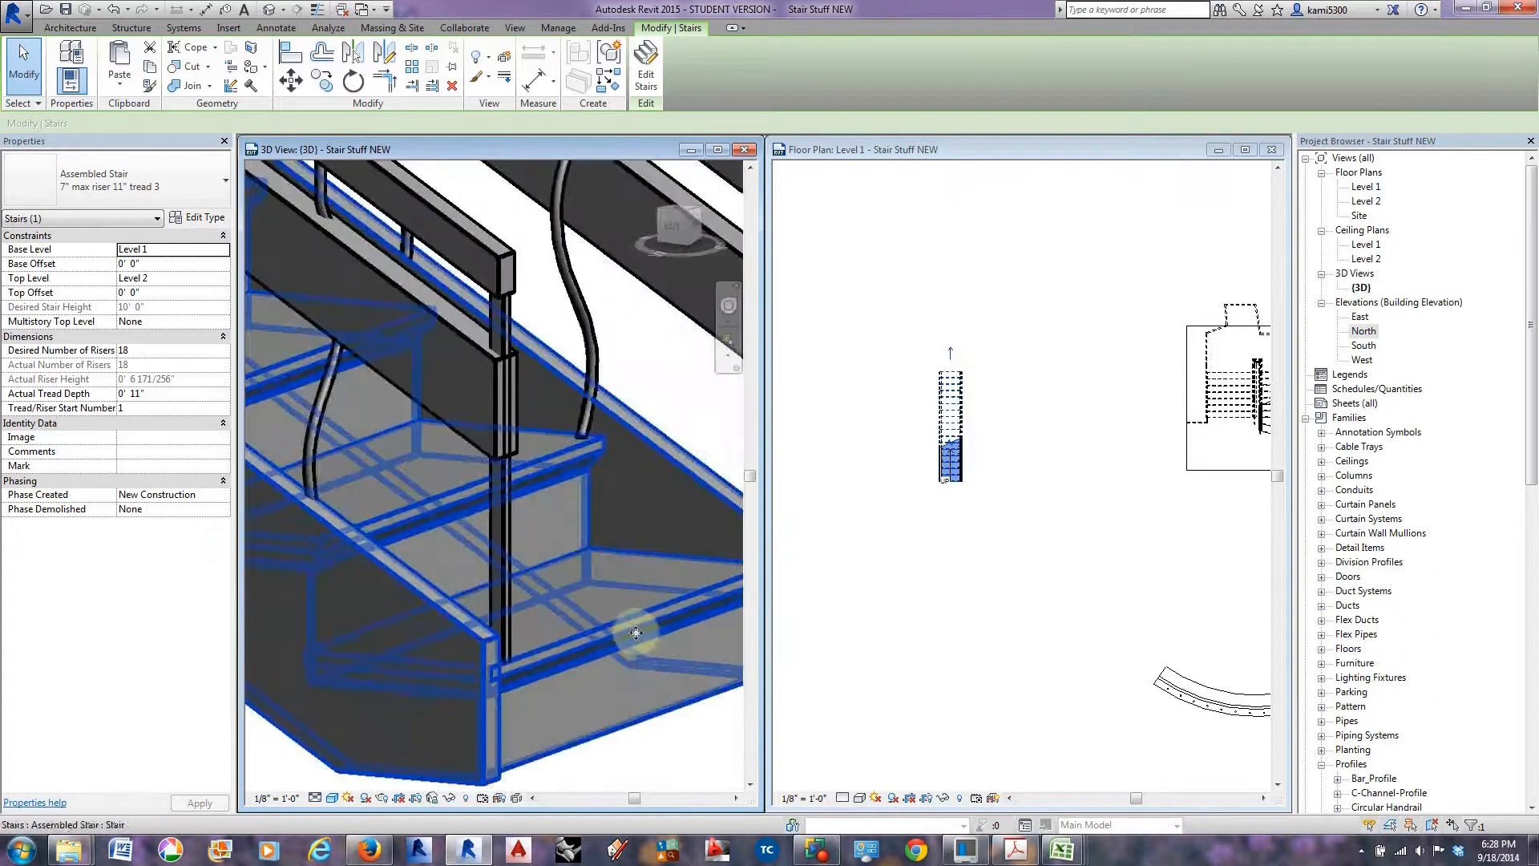
scroll(636, 633, "down", 5)
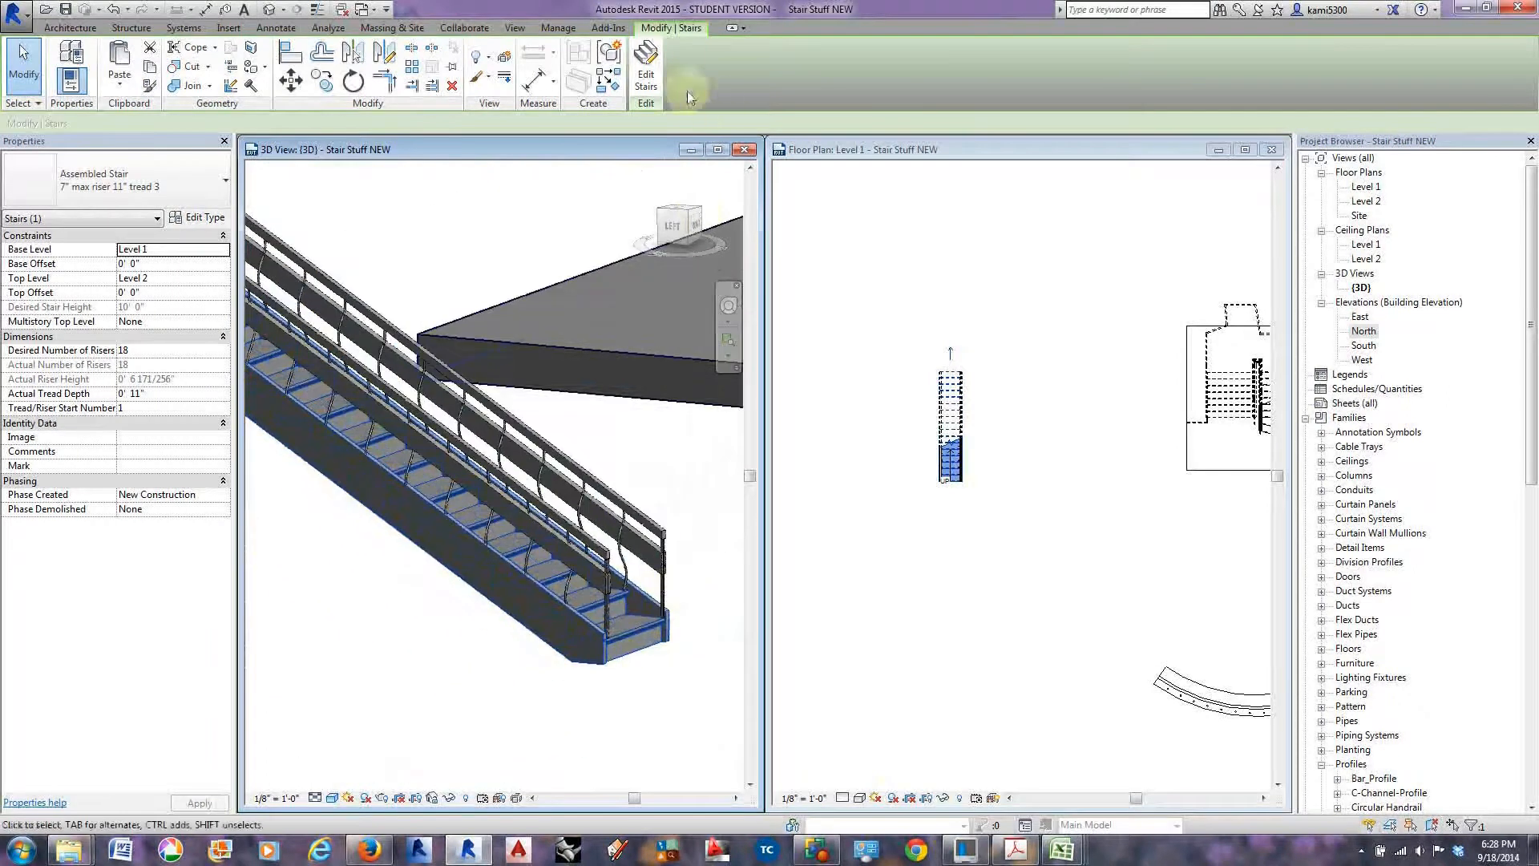
left_click(197, 217)
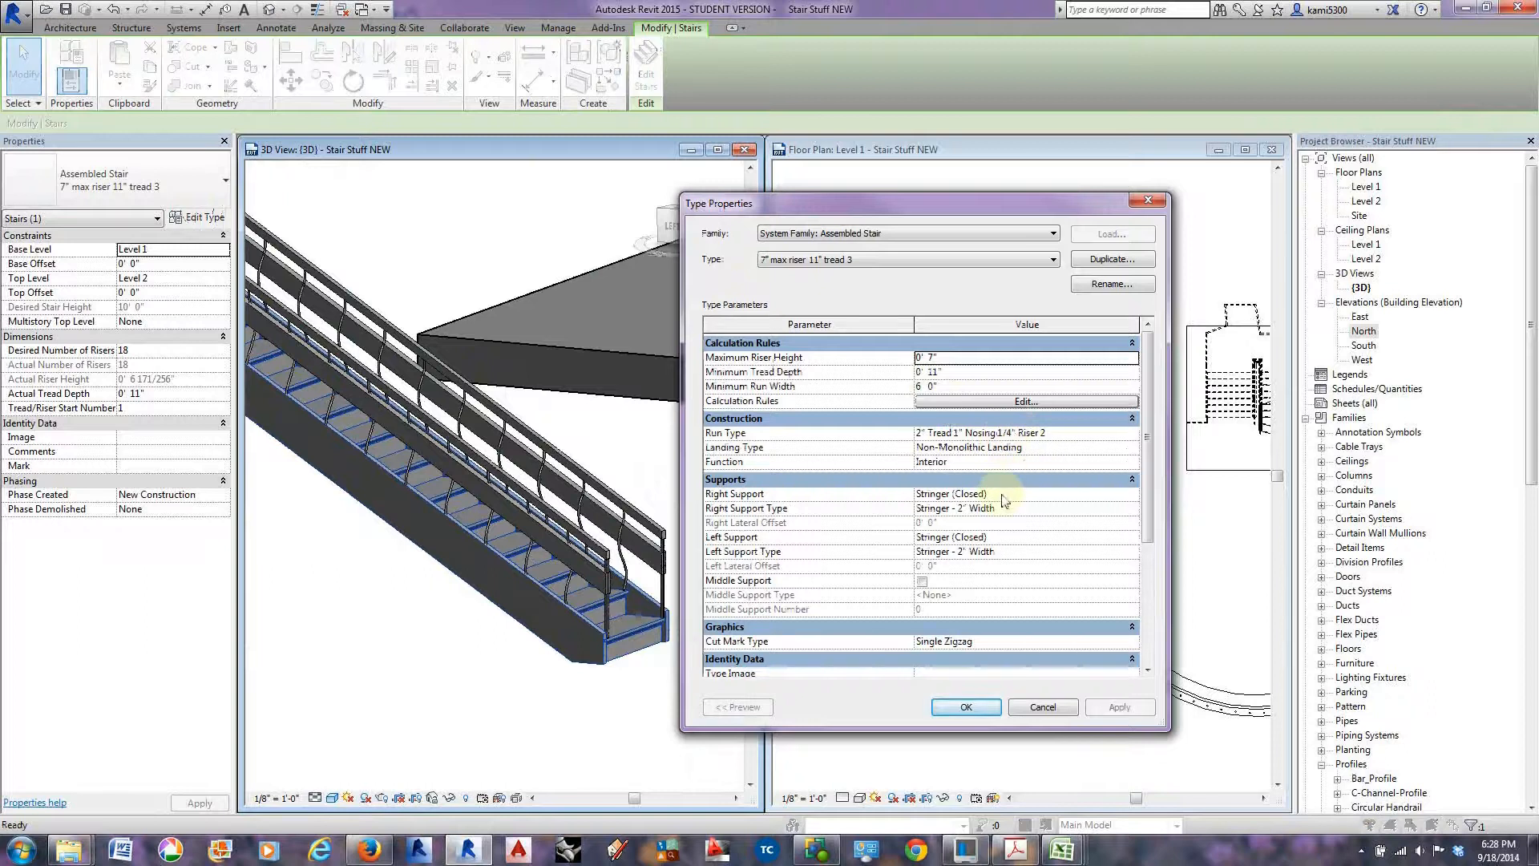
left_click(1106, 433)
left_click(1135, 434)
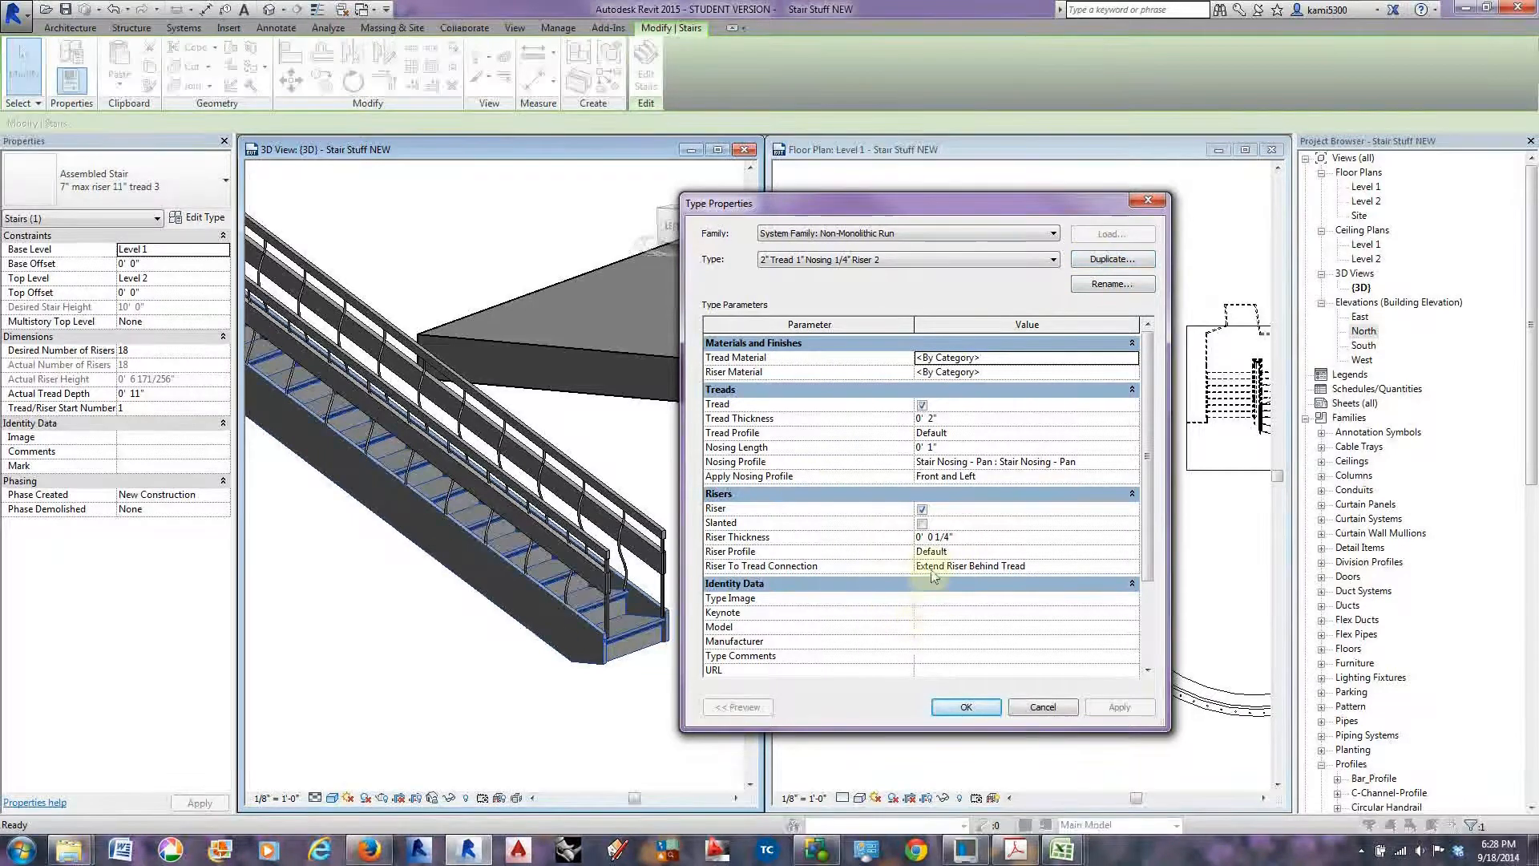
left_click(987, 715)
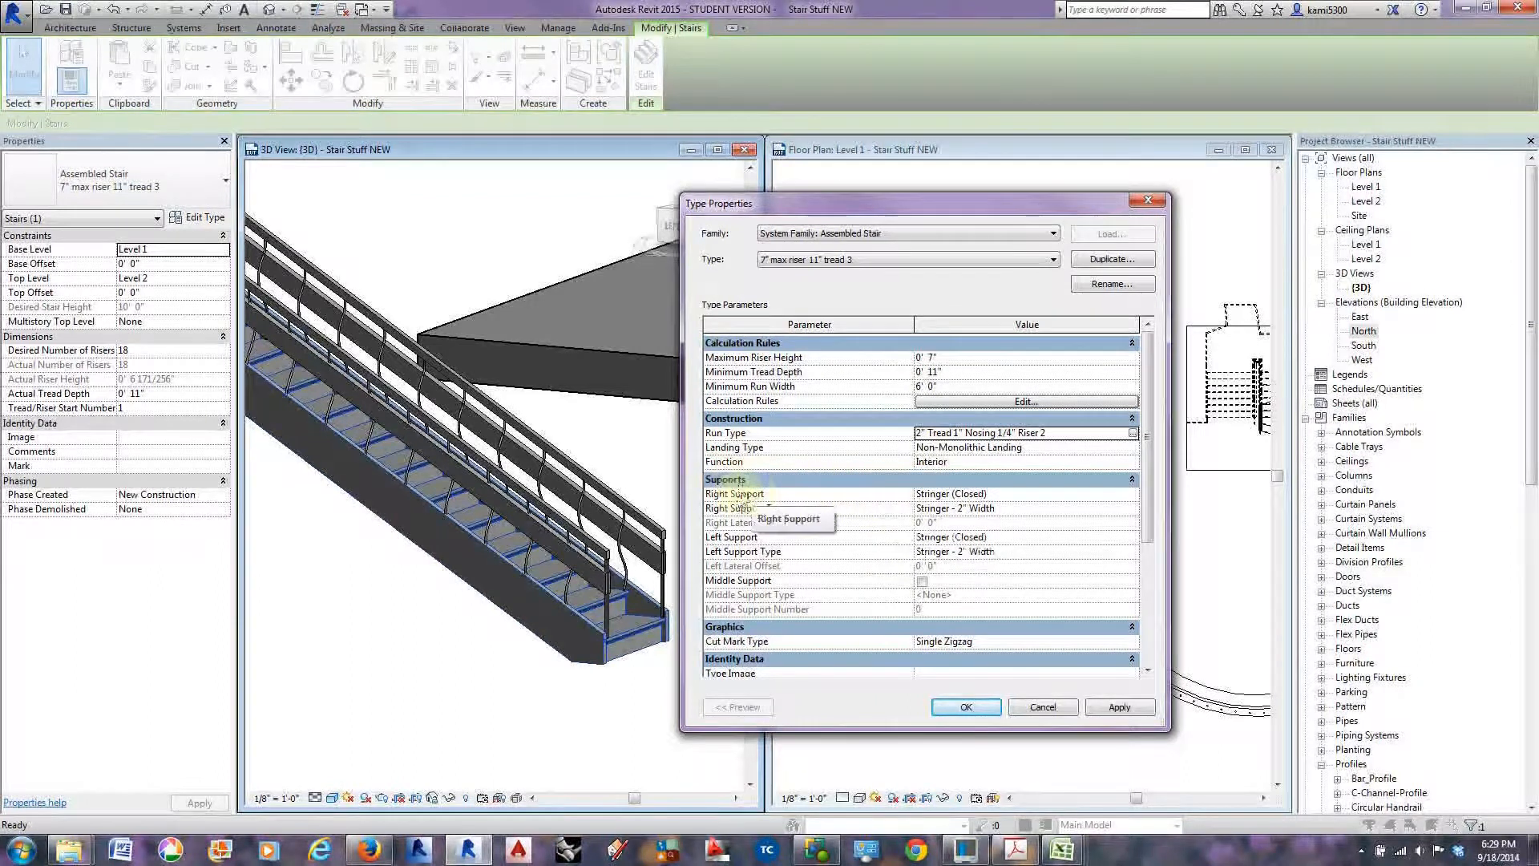
Try Carriage (Open) as the stair type's right support and apply it.
left_click(1129, 494)
left_click(1131, 495)
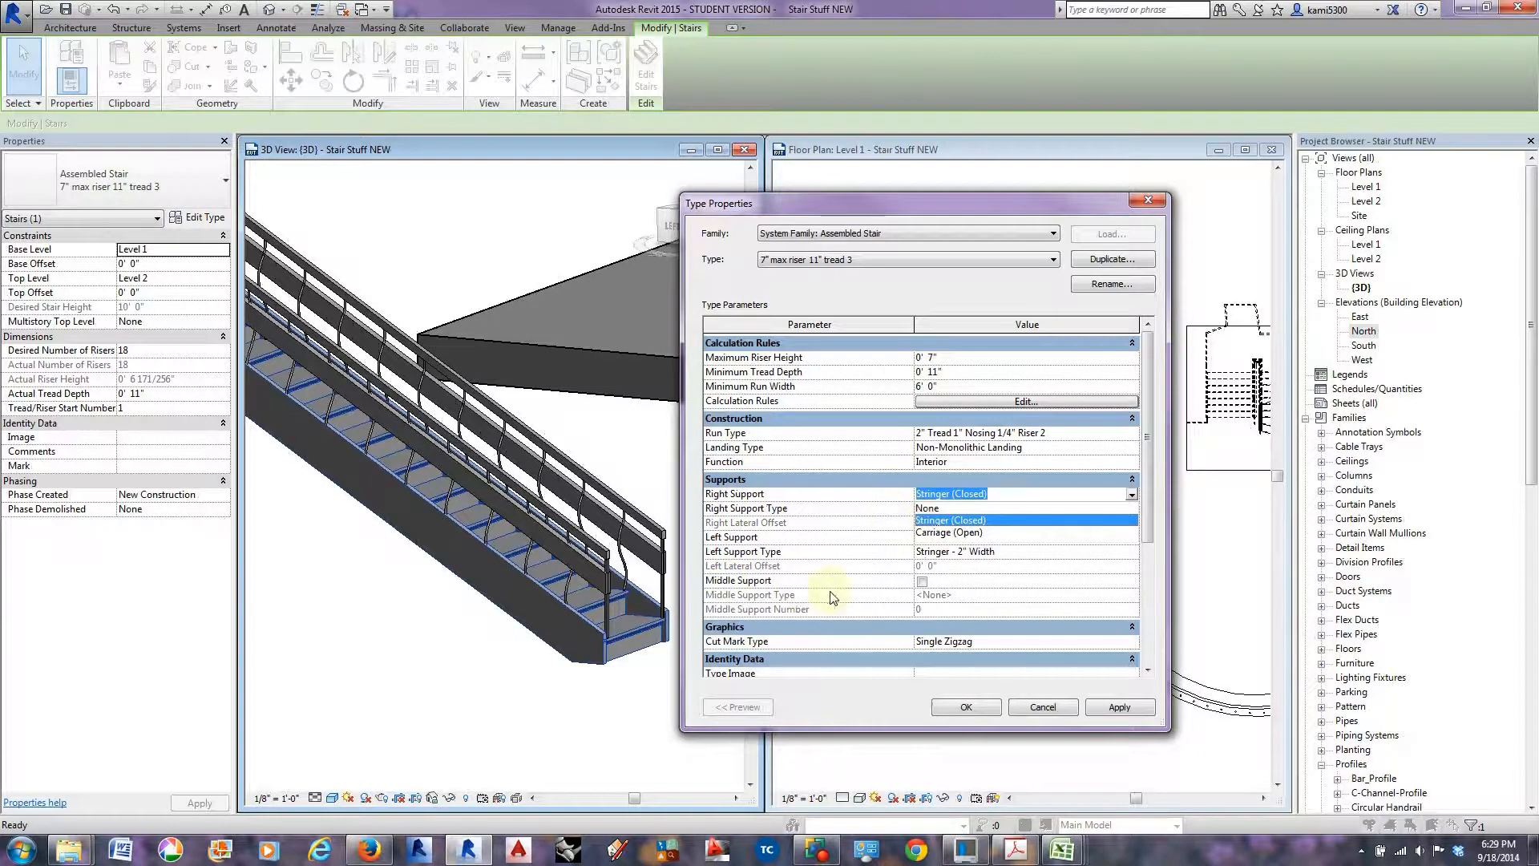
left_click(942, 533)
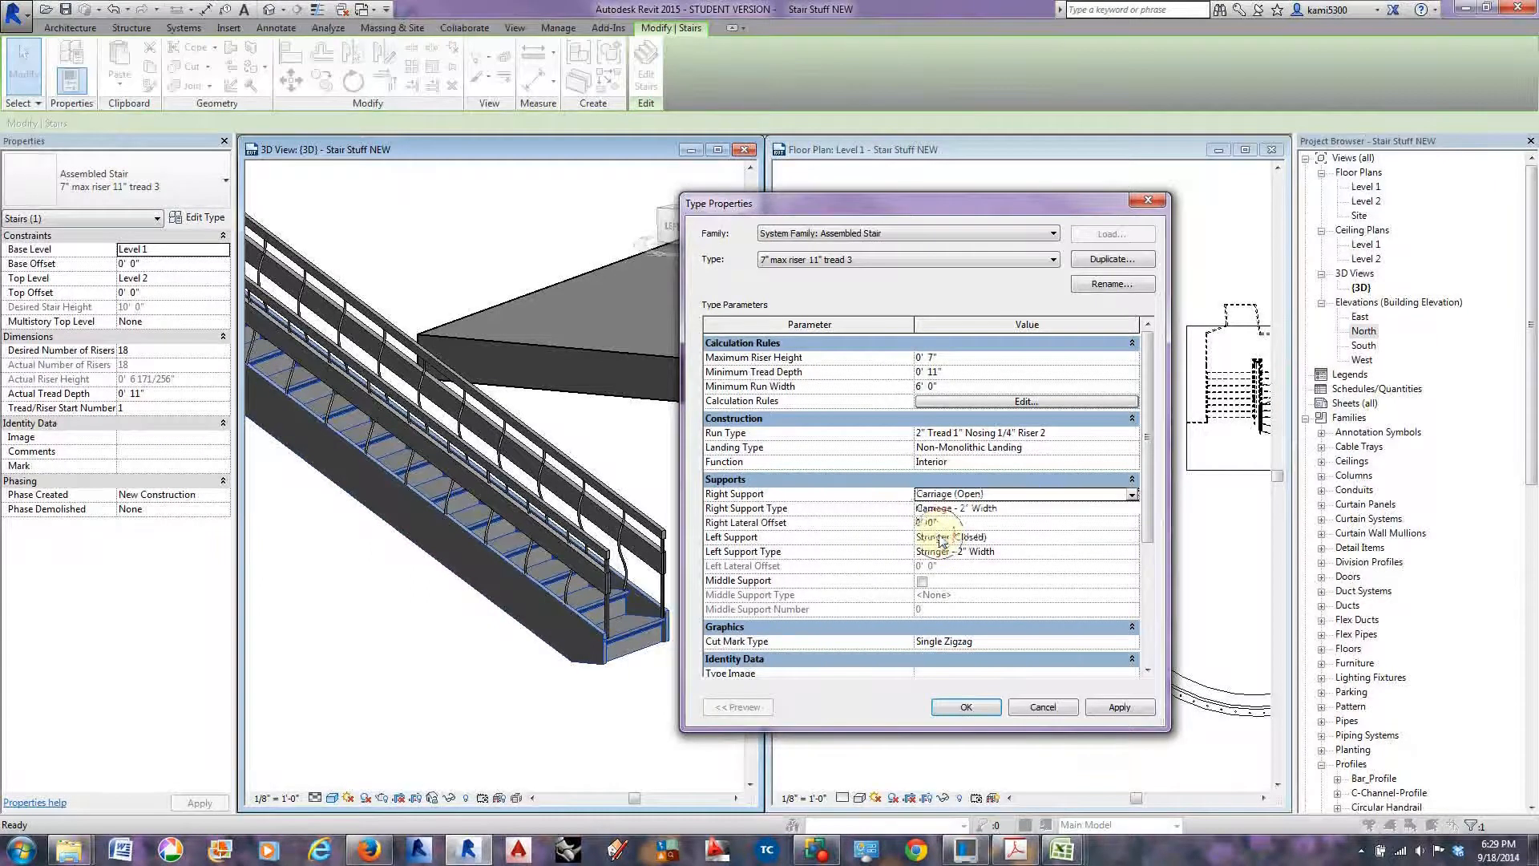
left_click(1119, 707)
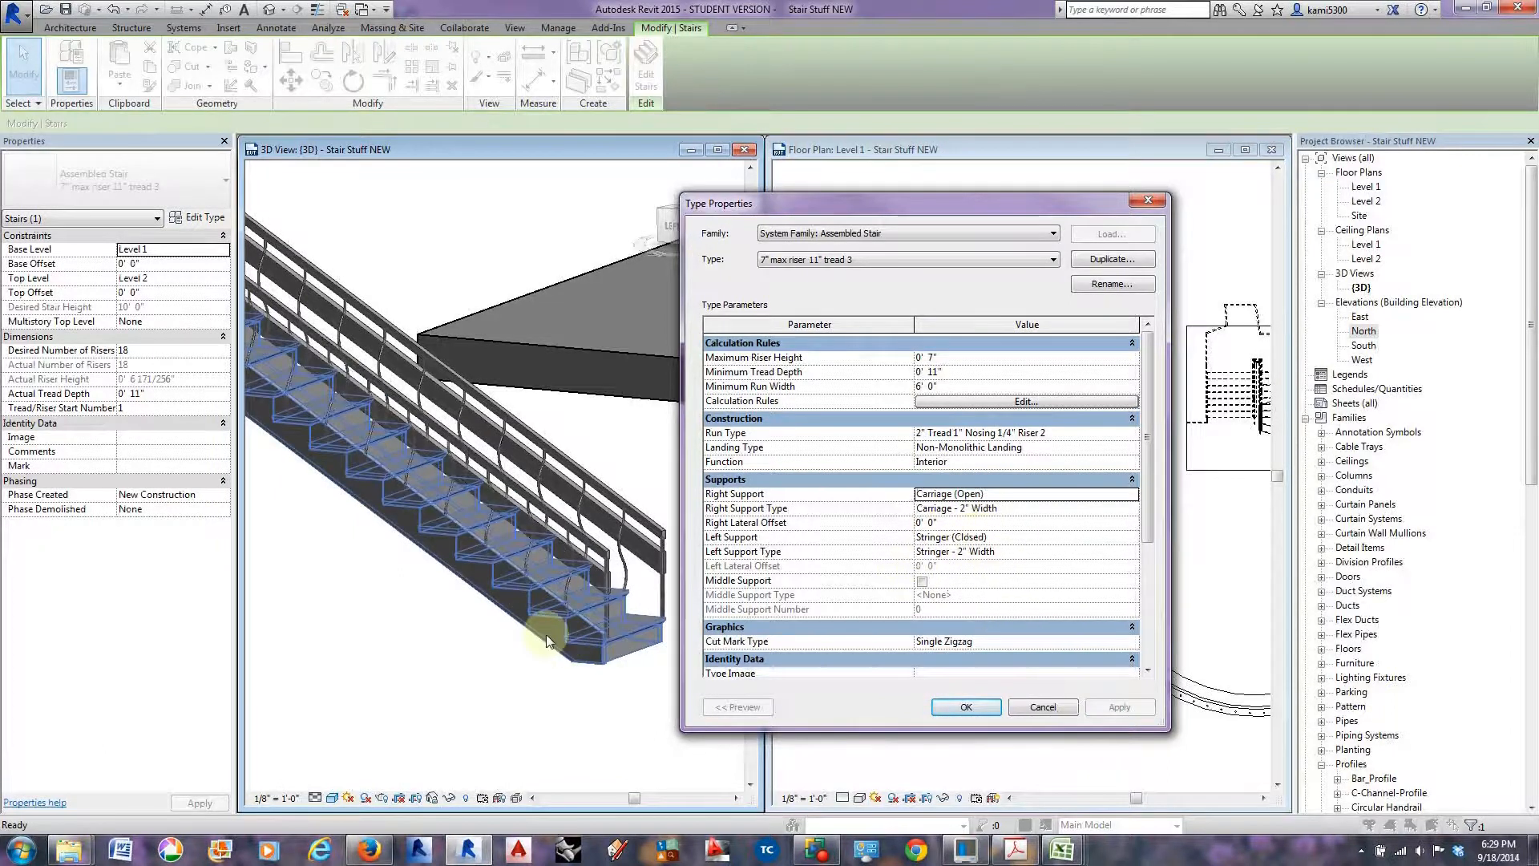
Set the stair type's right support to None and apply the change.
left_click(1132, 494)
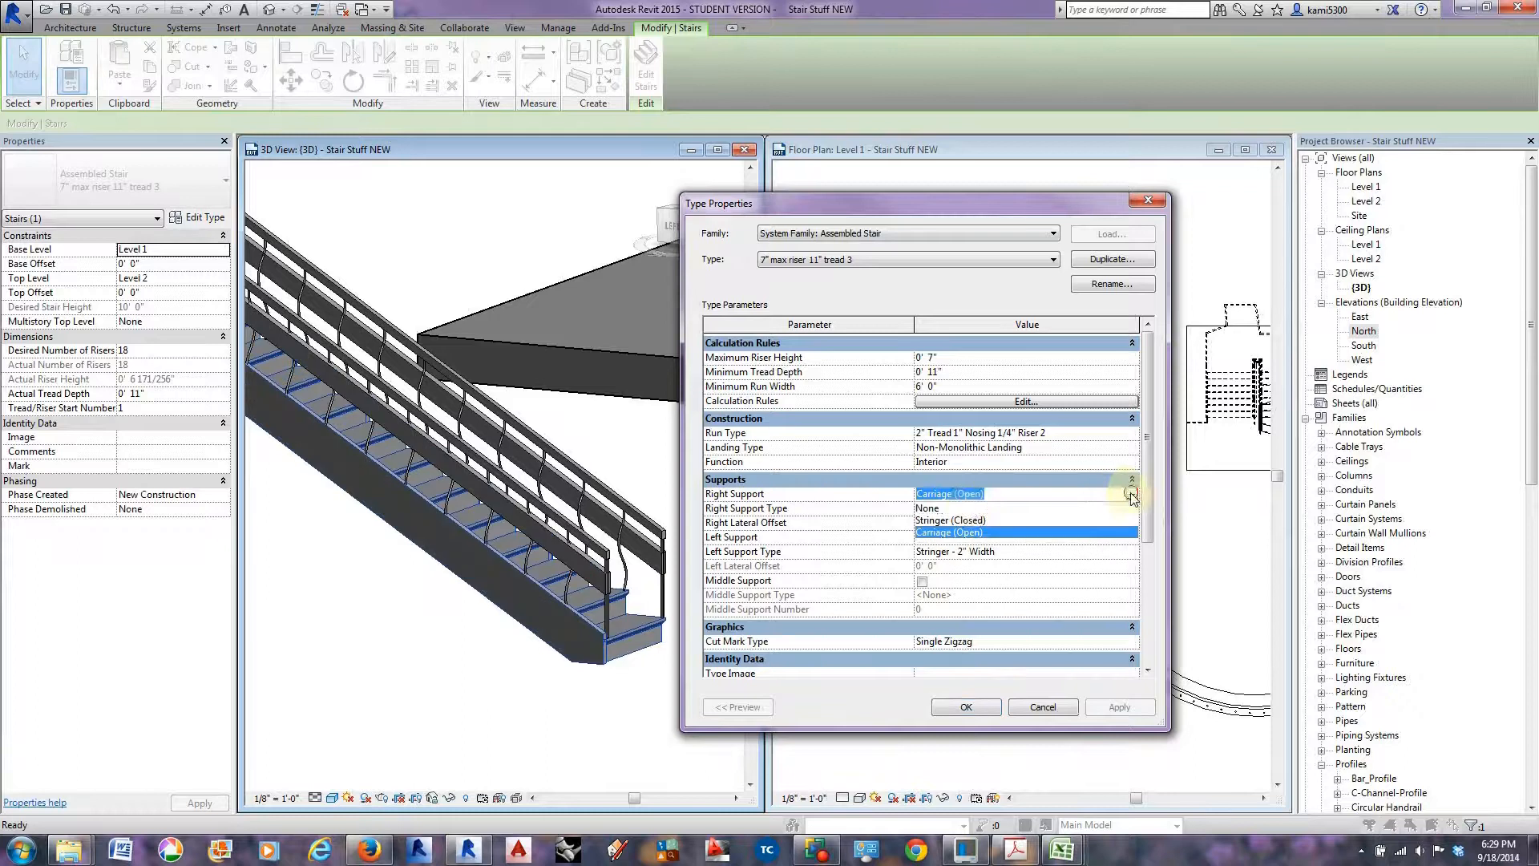
left_click(938, 508)
left_click(1120, 708)
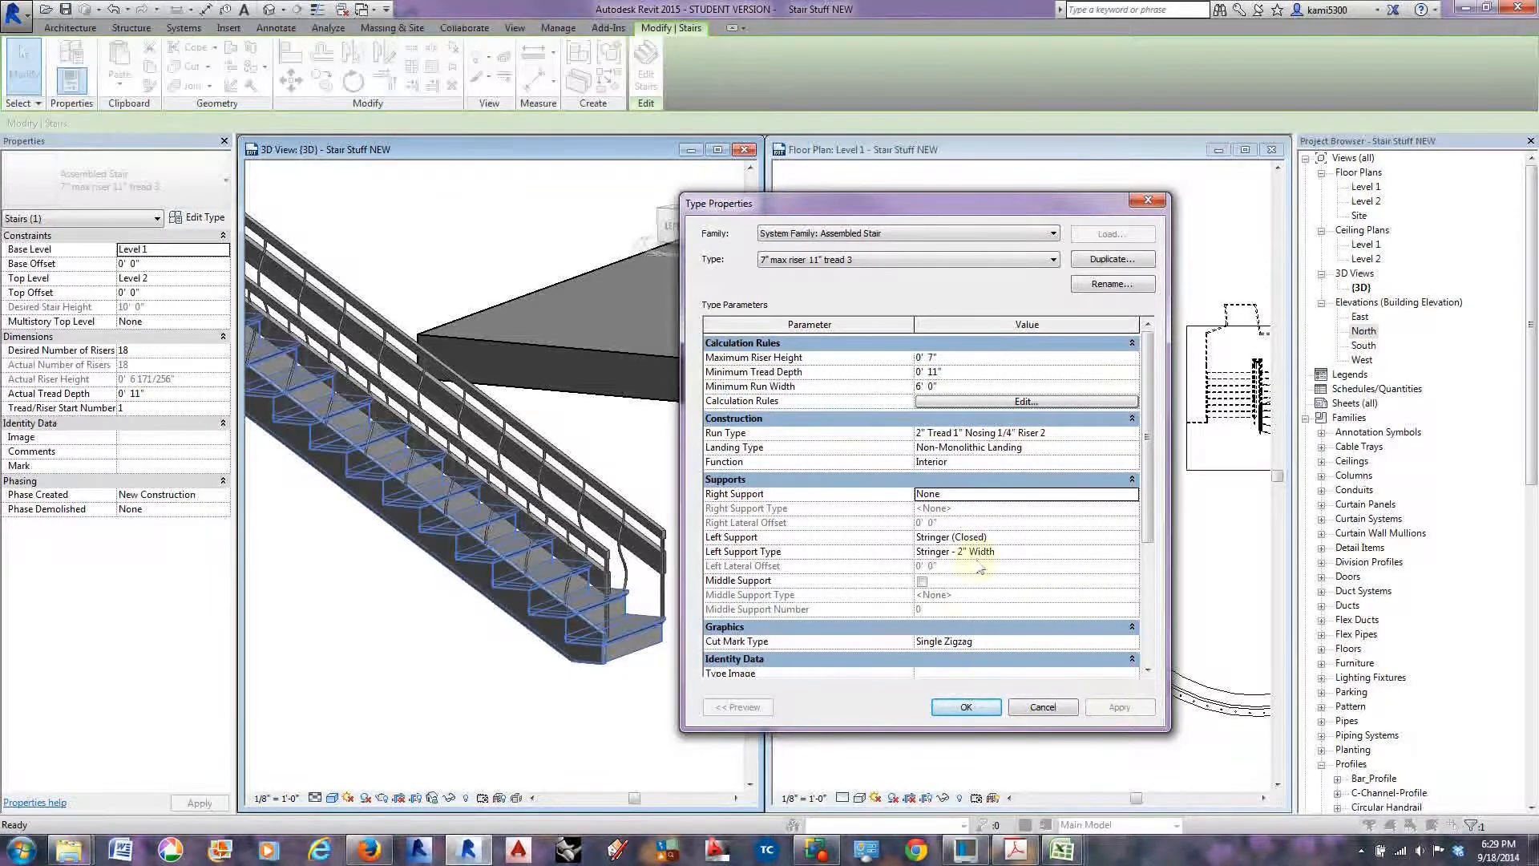
Try Carriage (Open) as the stair type's left support and apply it.
left_click(982, 535)
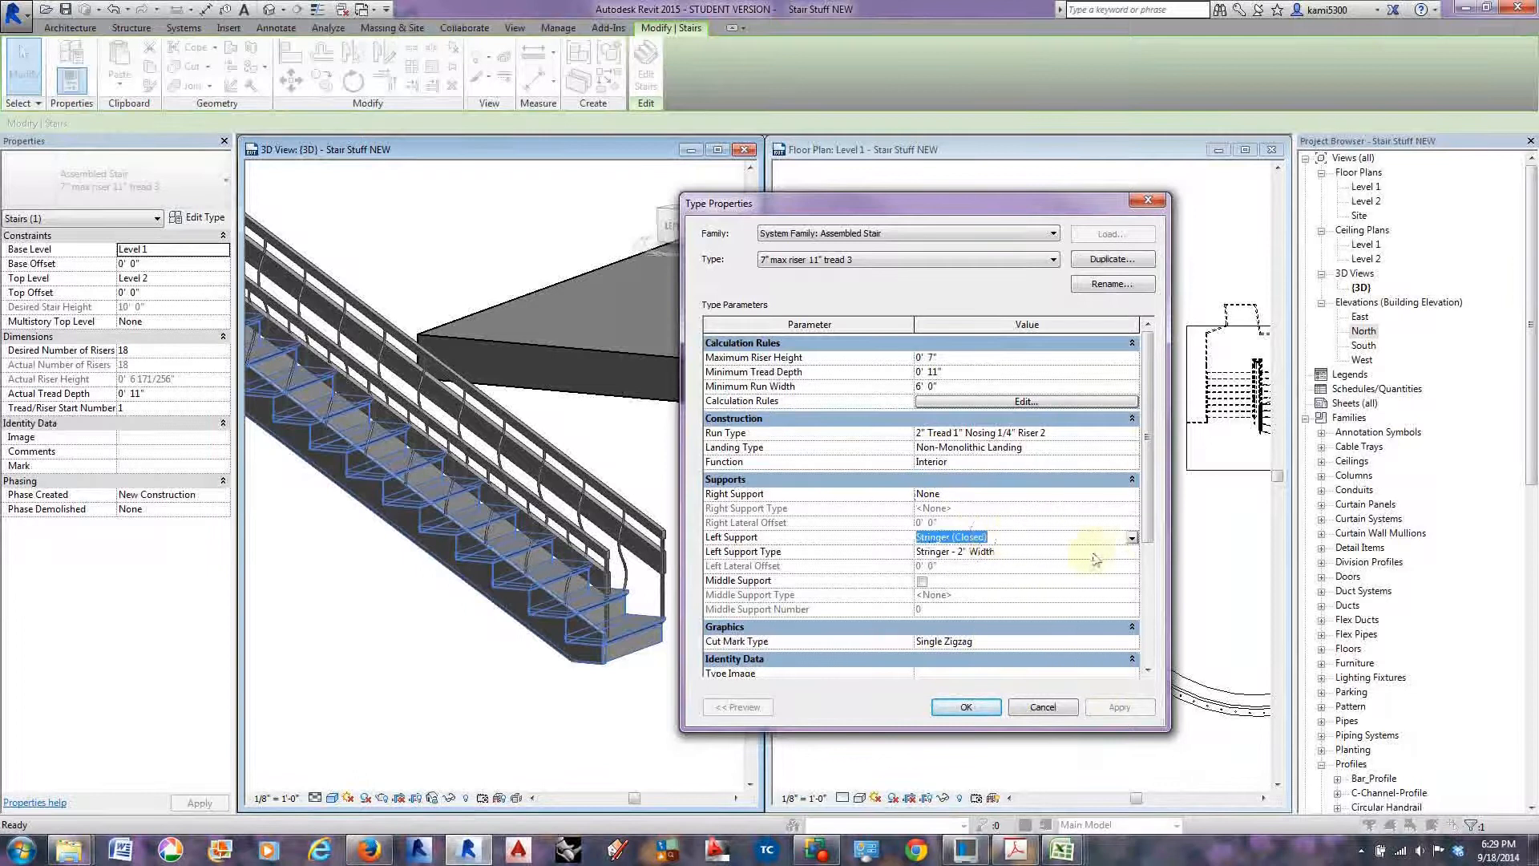
left_click(1131, 538)
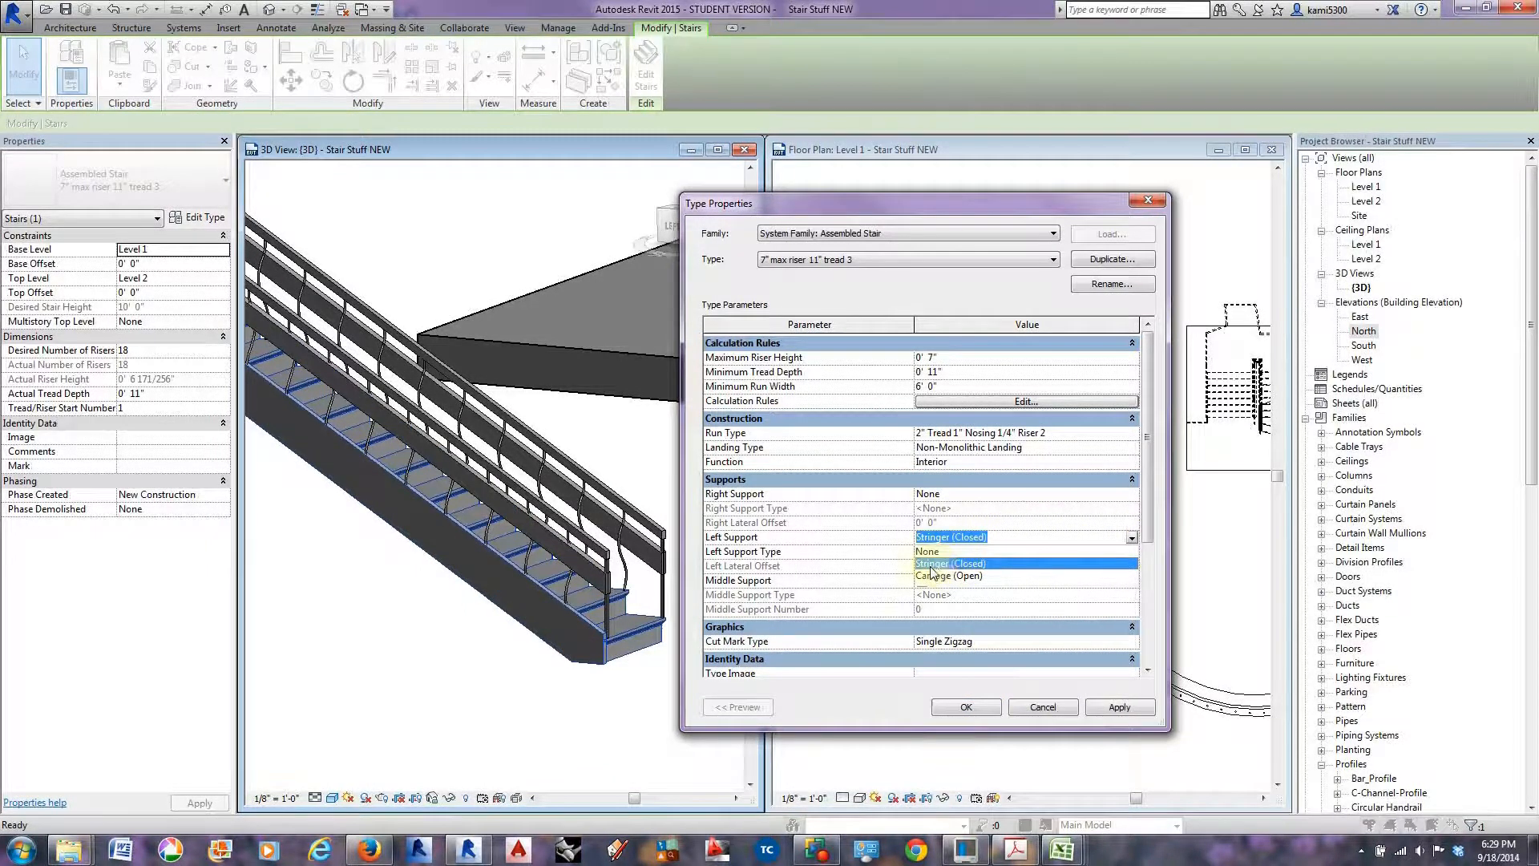
left_click(943, 576)
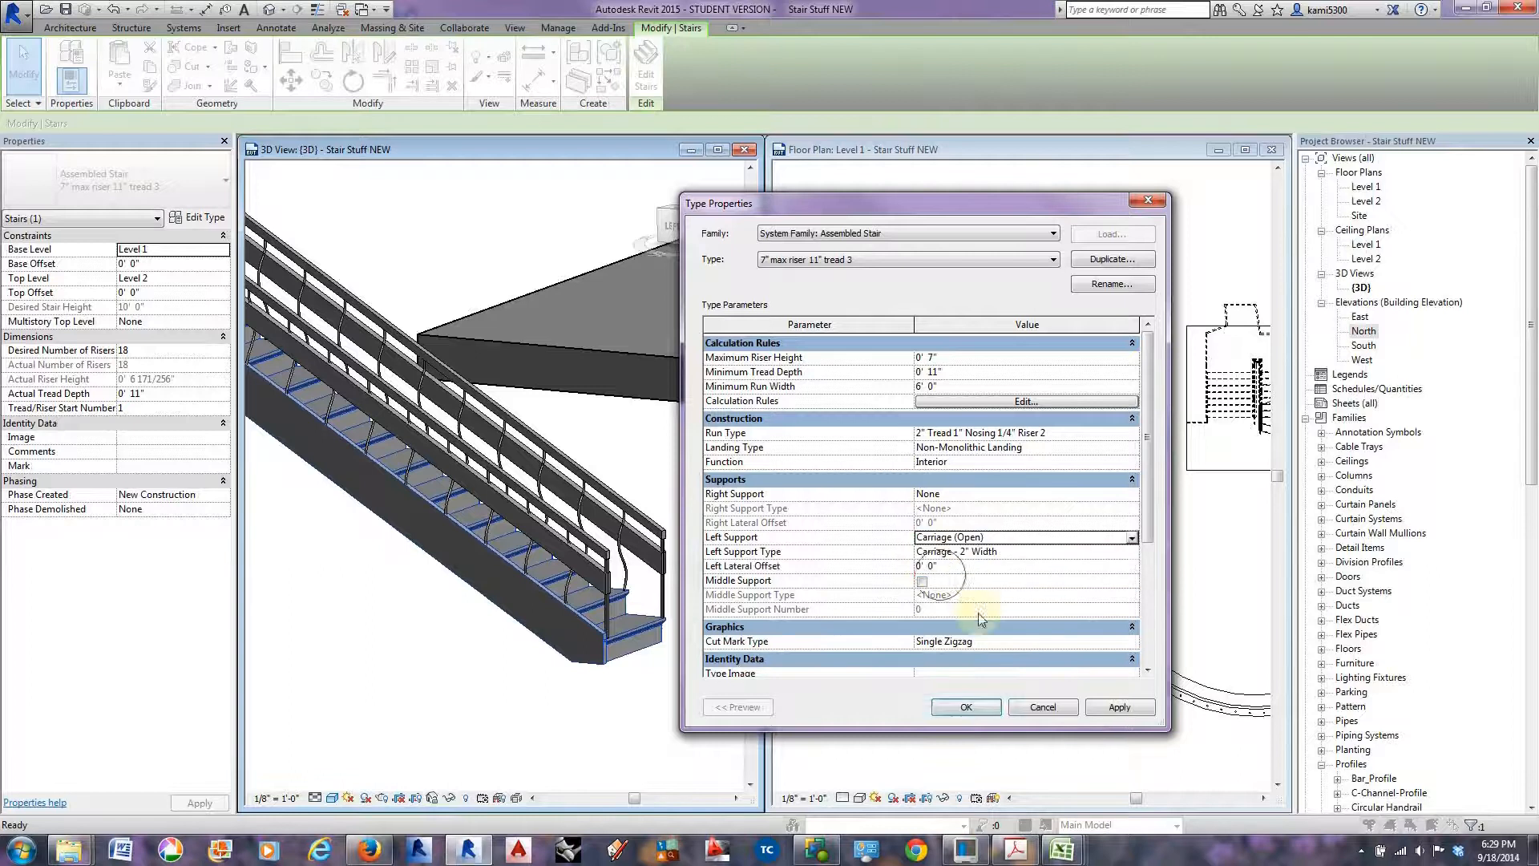
left_click(1117, 707)
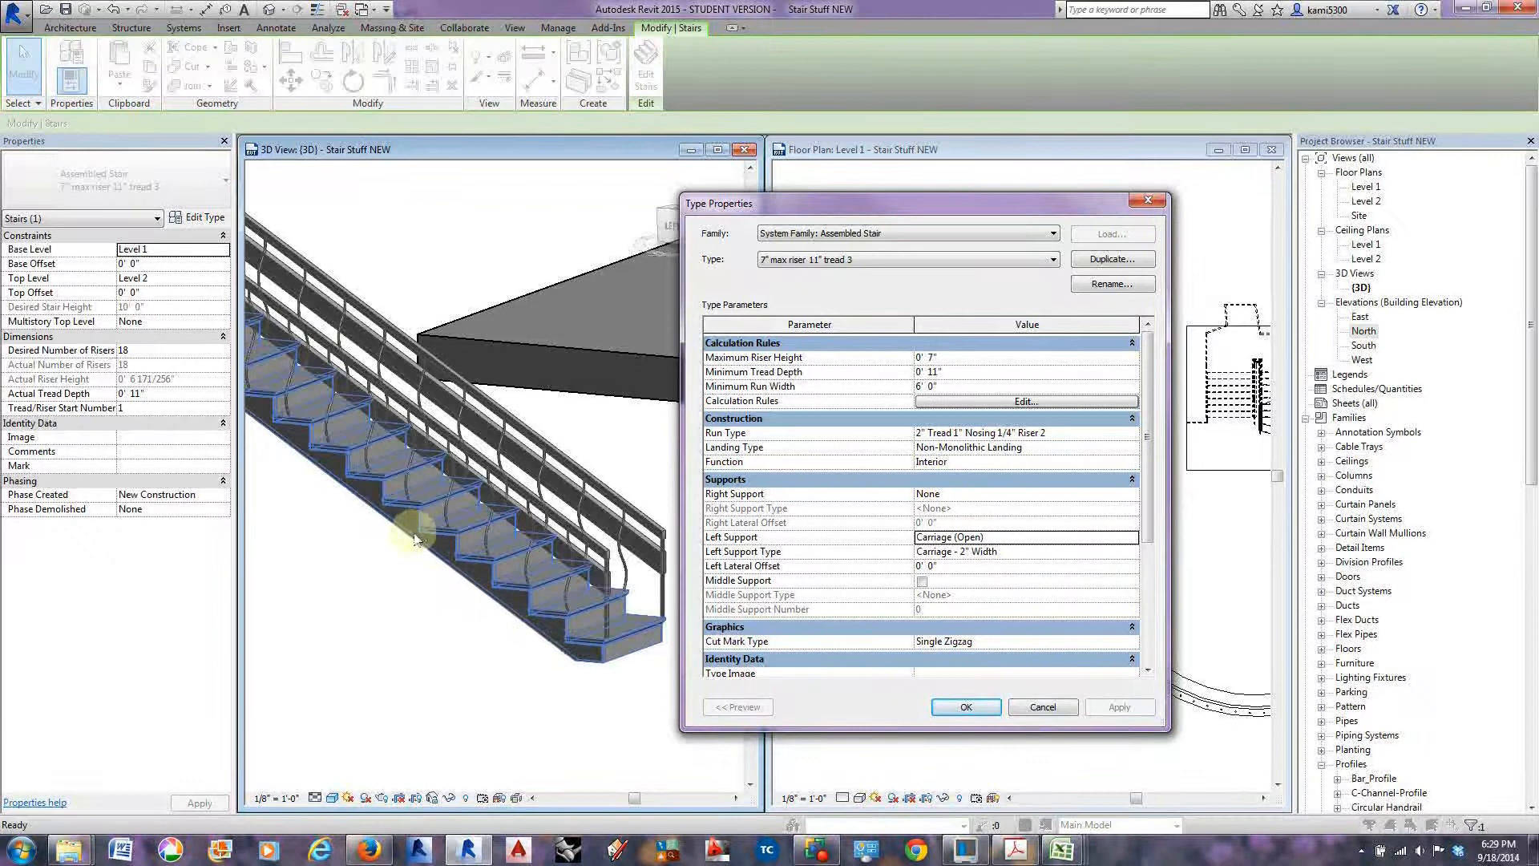
Set the stair type's left support to None and apply the change.
left_click(1133, 537)
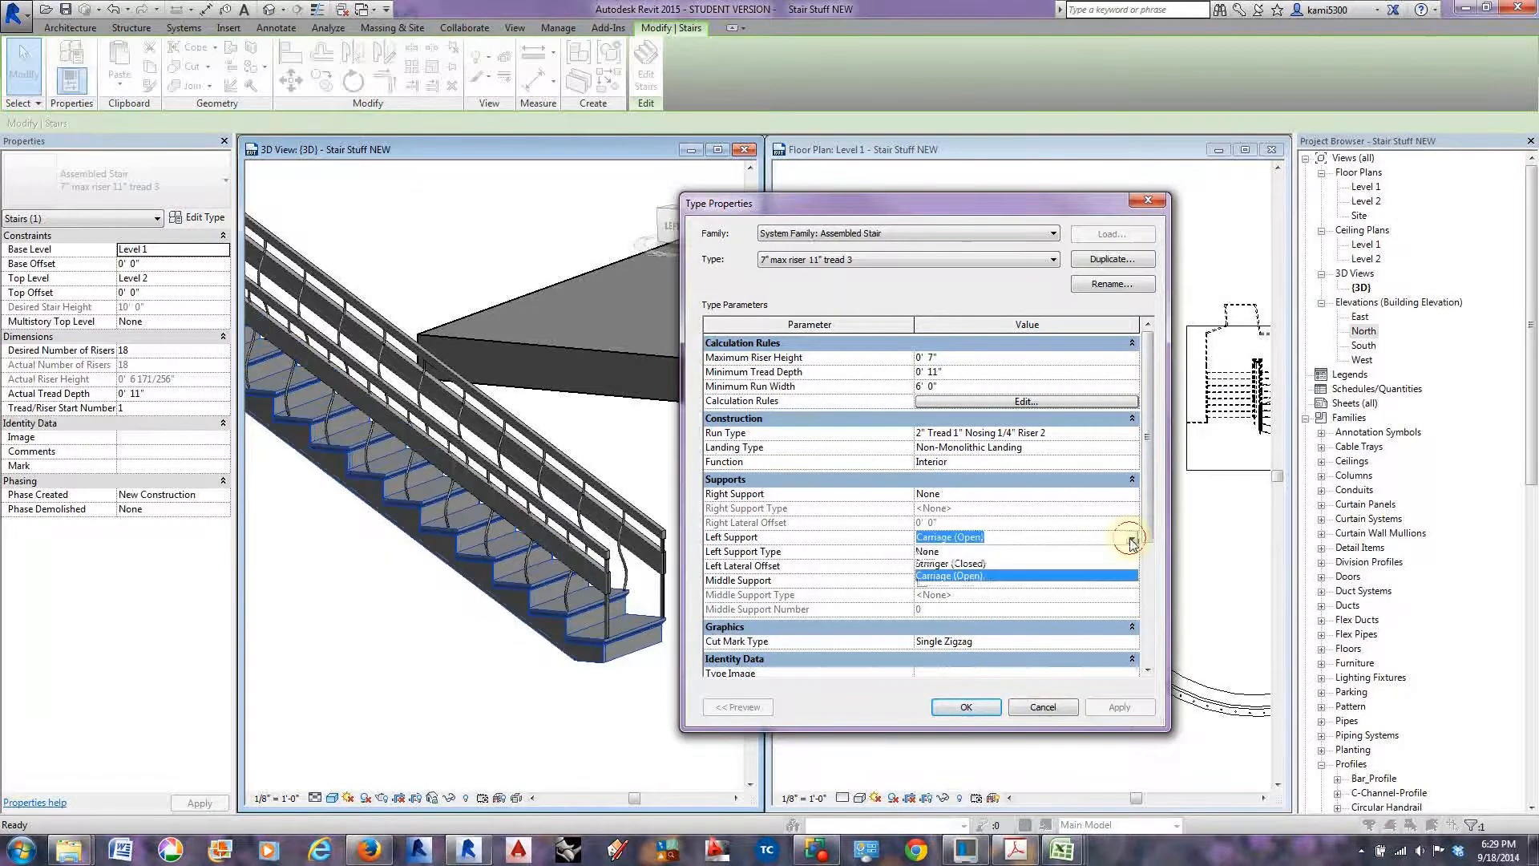
left_click(954, 552)
left_click(1120, 707)
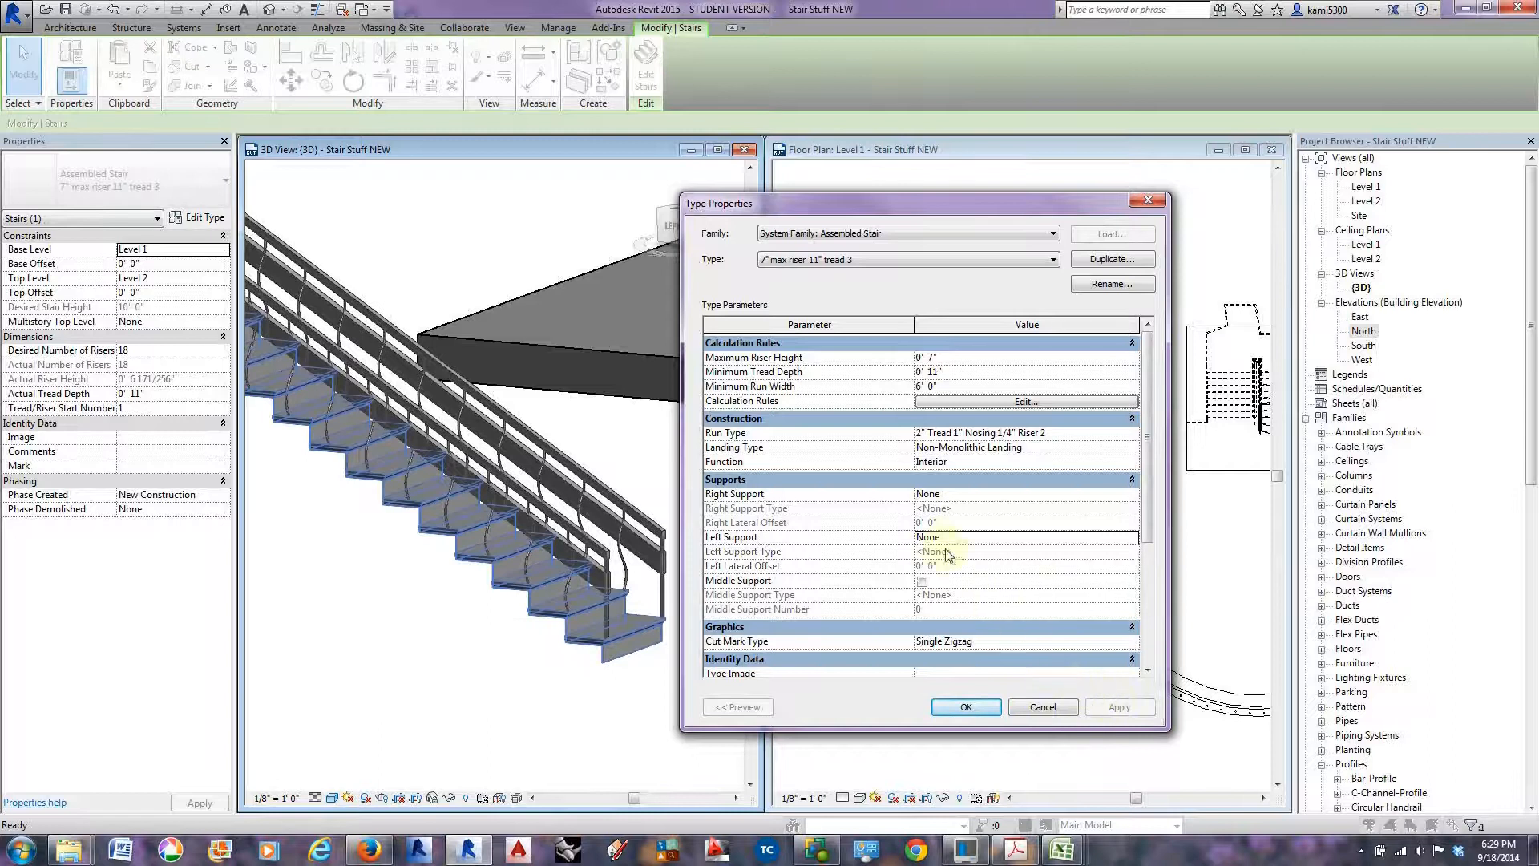
Enable the stair type's middle support and turn off the risers in its 2" Tread 1" Nosing 1/4" Riser 2 run type.
left_click(922, 582)
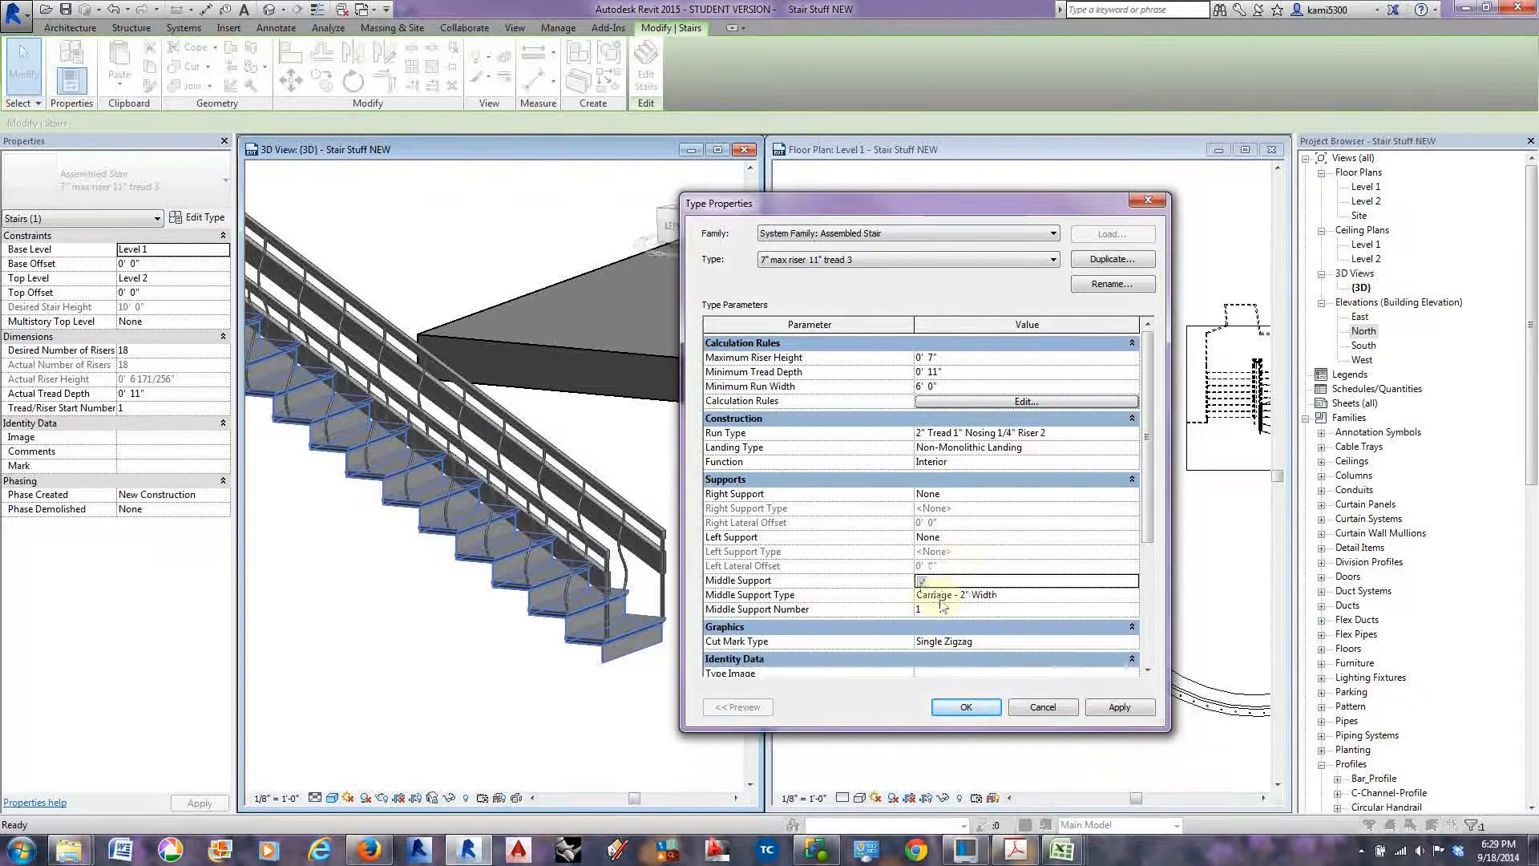
left_click(1105, 707)
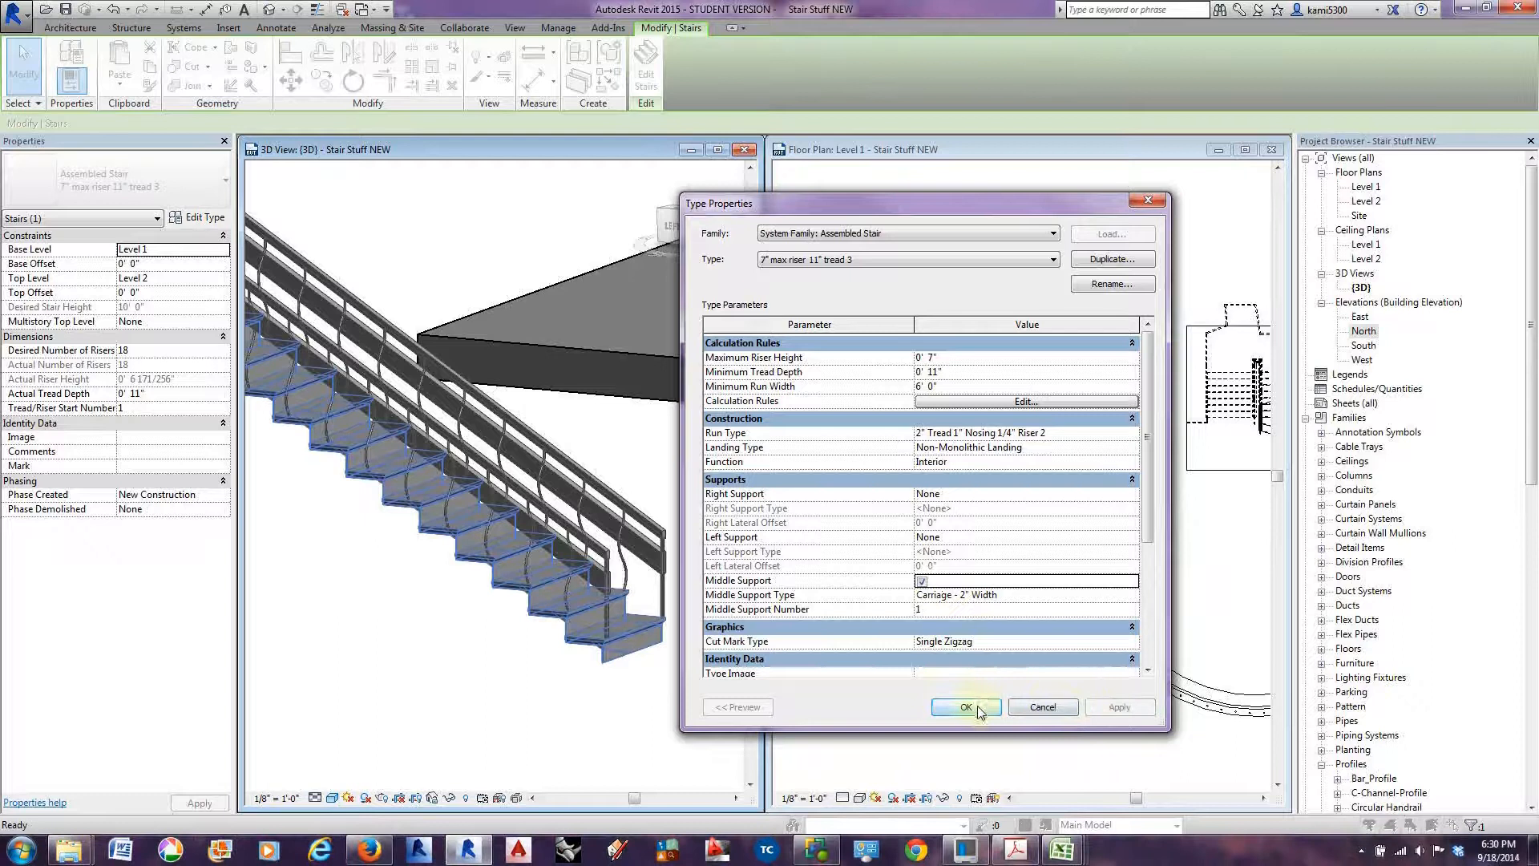
left_click(1107, 433)
left_click(1133, 433)
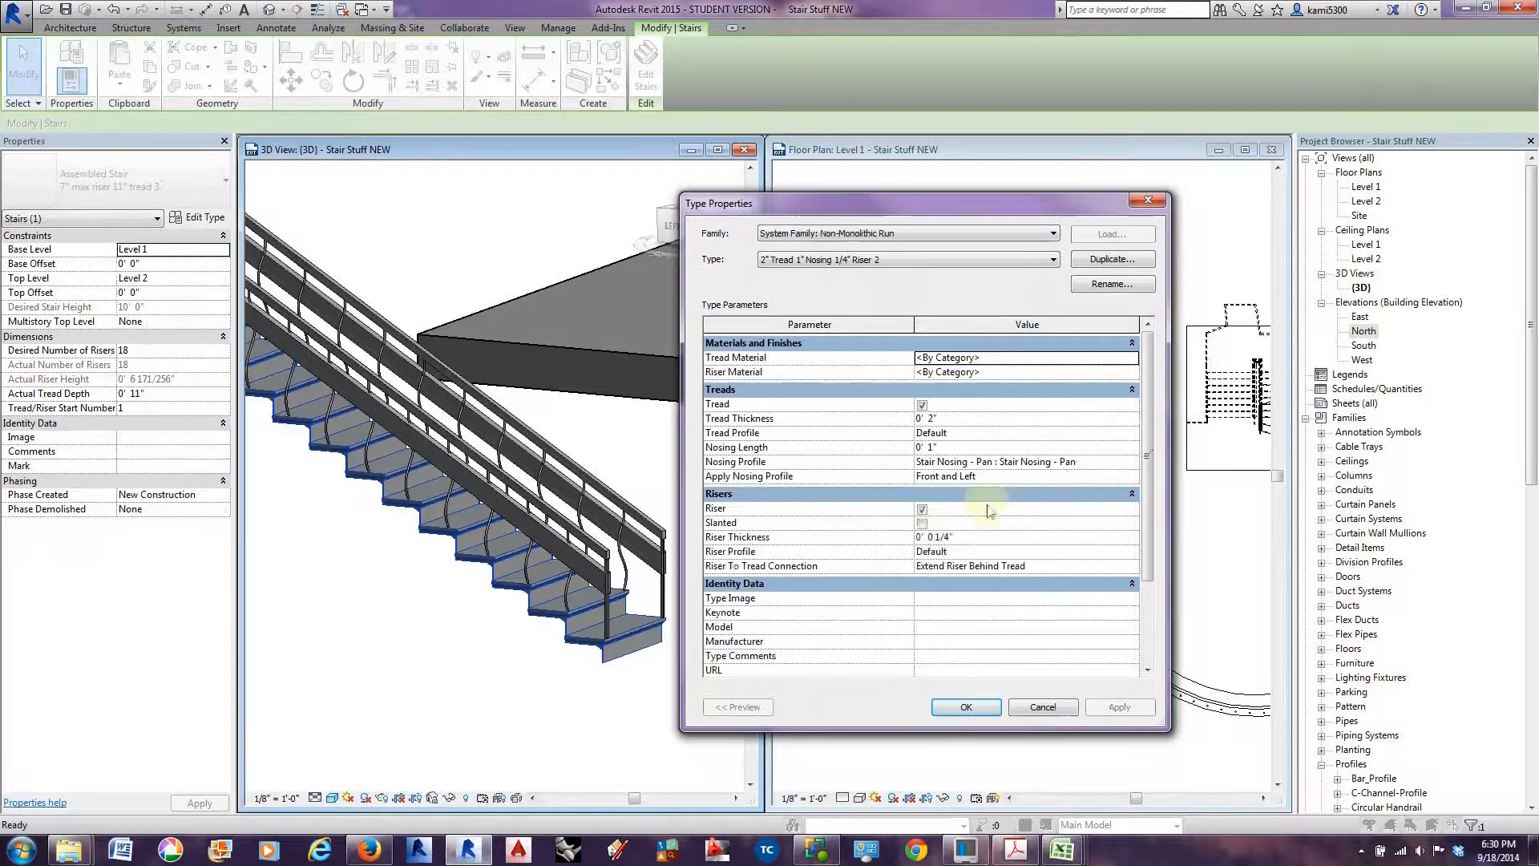
left_click(922, 509)
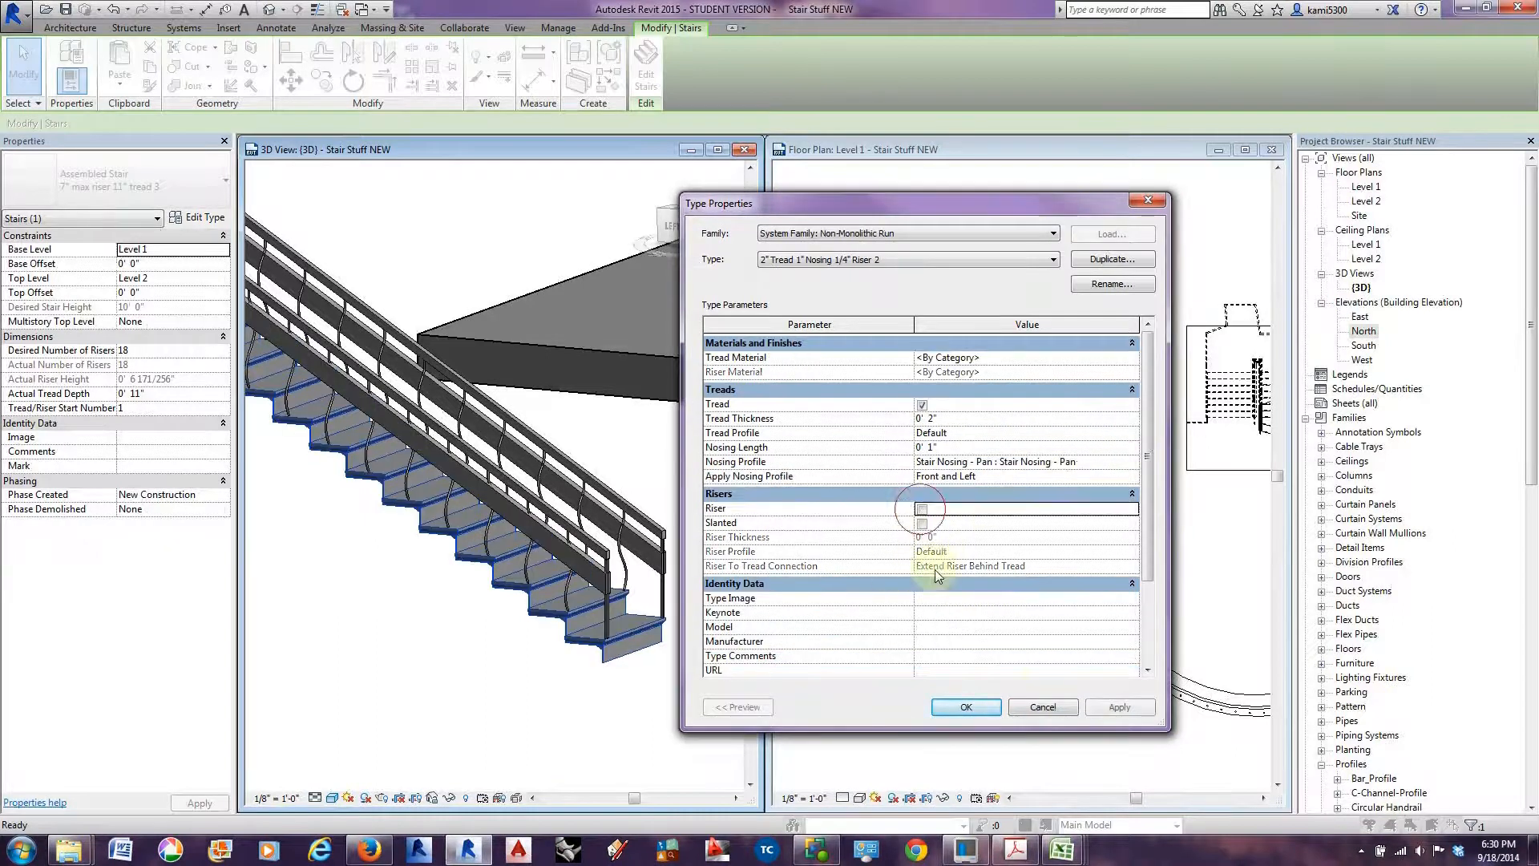
left_click(1105, 708)
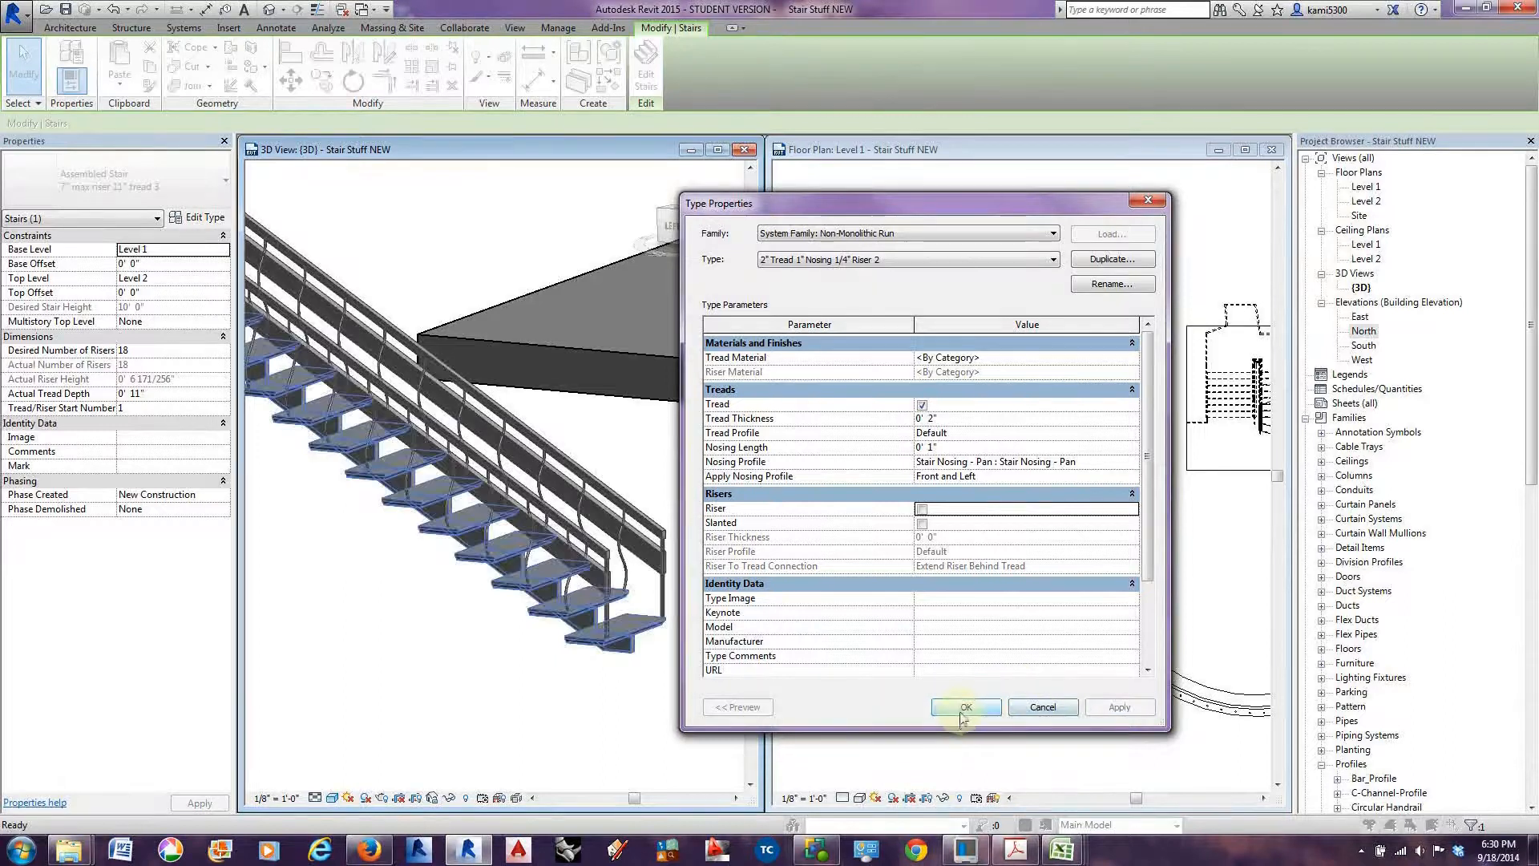
left_click(964, 709)
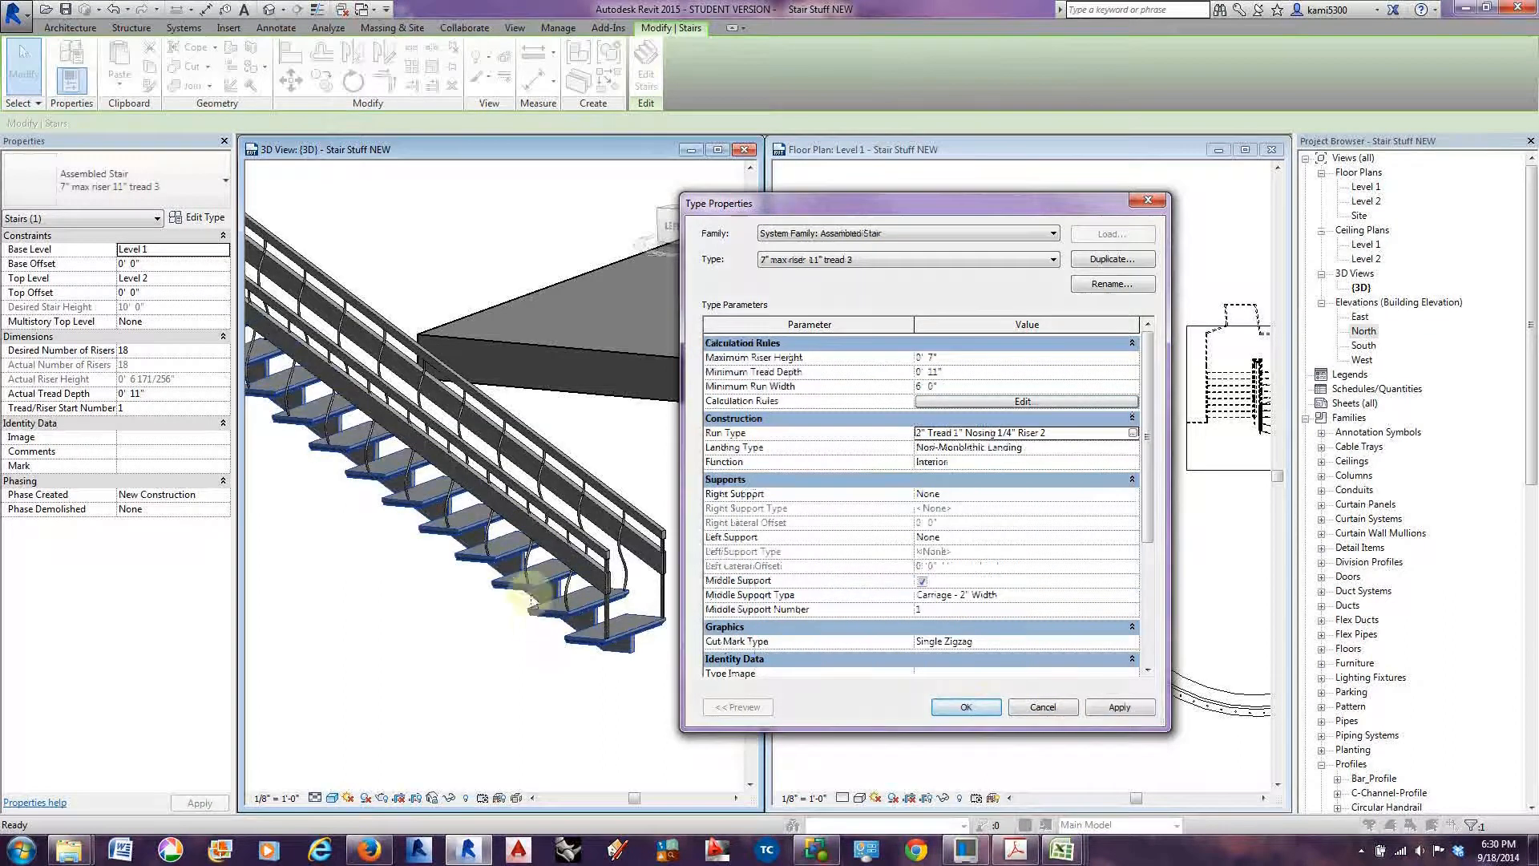
Set the stair type's middle support number to 2 and accept the type changes.
left_click(929, 612)
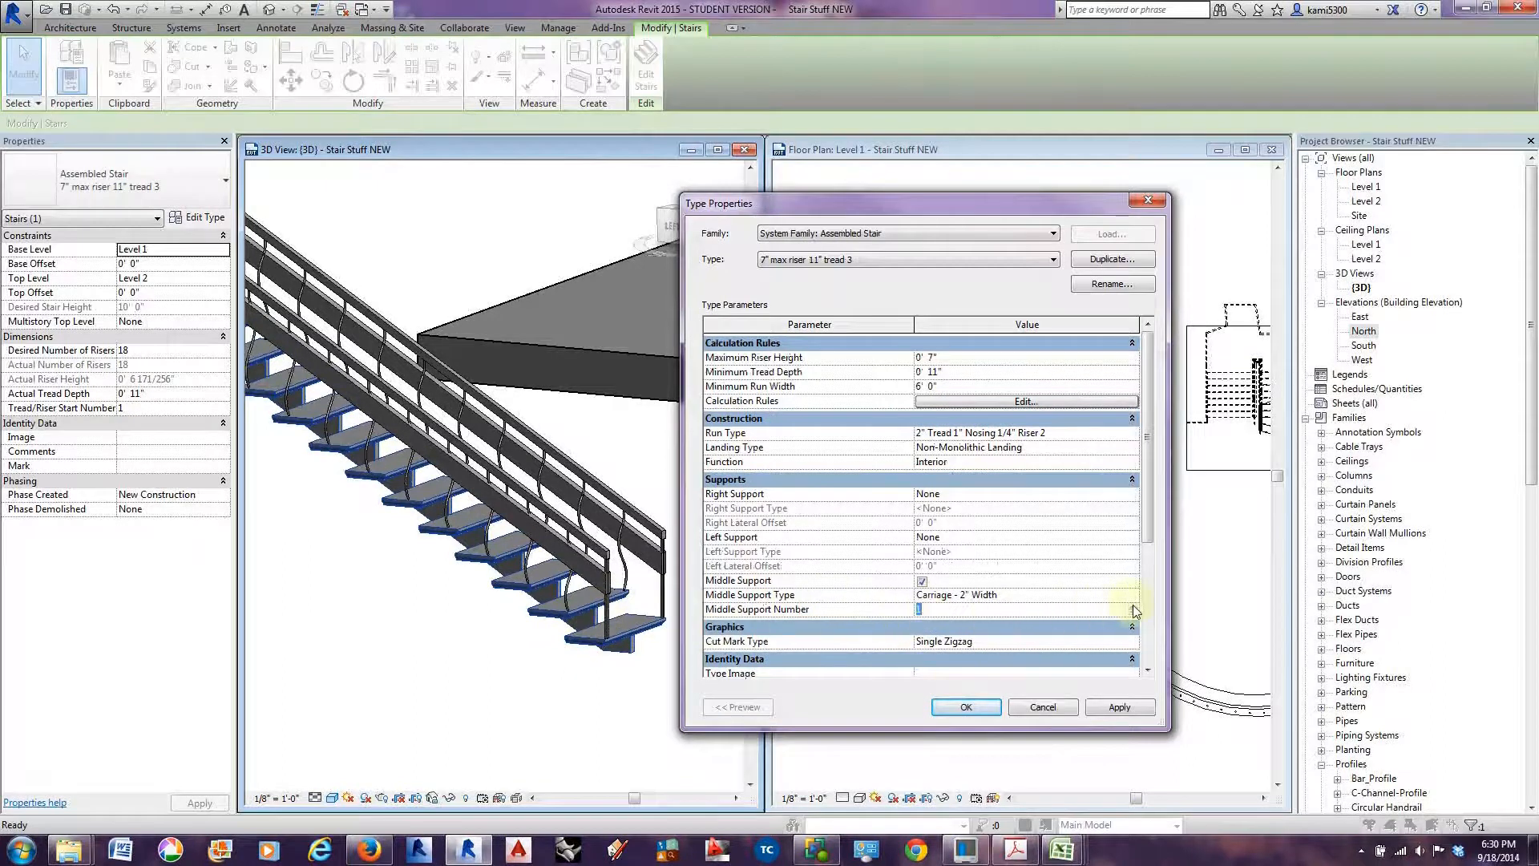
left_click(1133, 714)
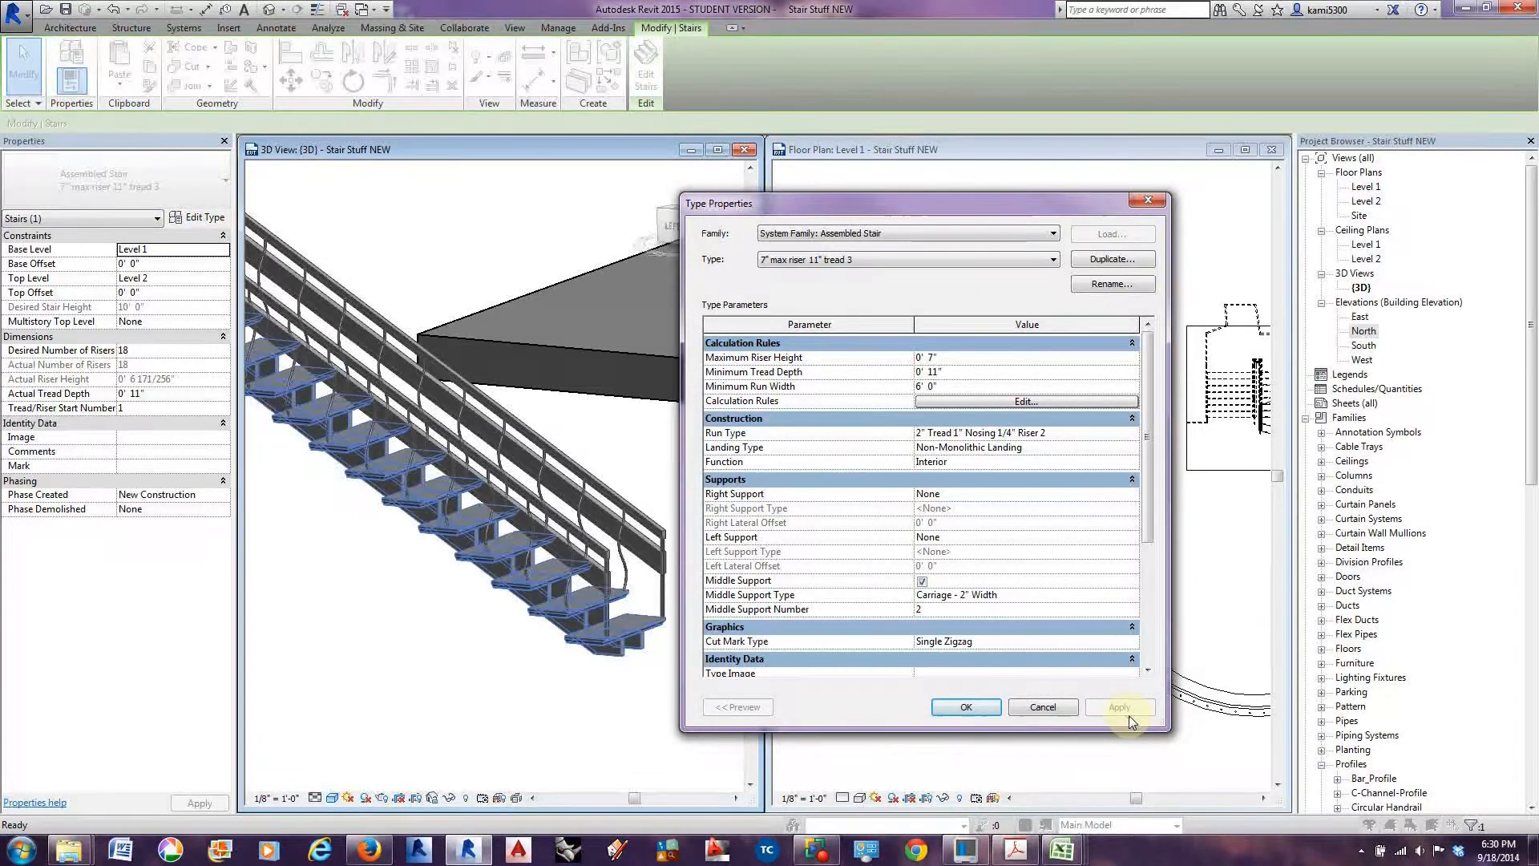
left_click(967, 707)
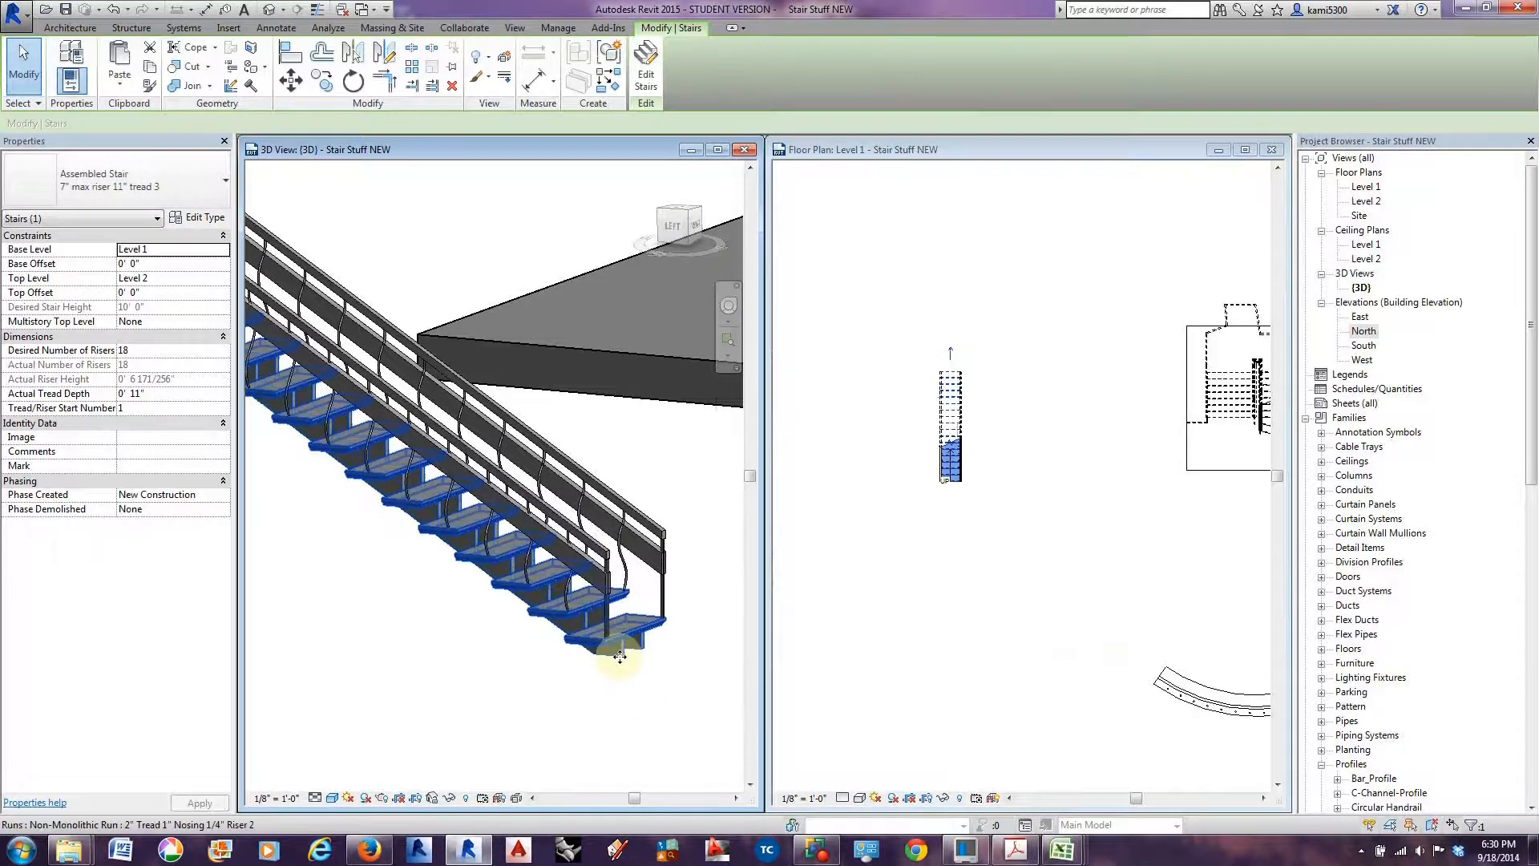
Examine the type properties of the straight stair's middle carriage support, including its structural depth, total depth and width.
left_click(618, 658)
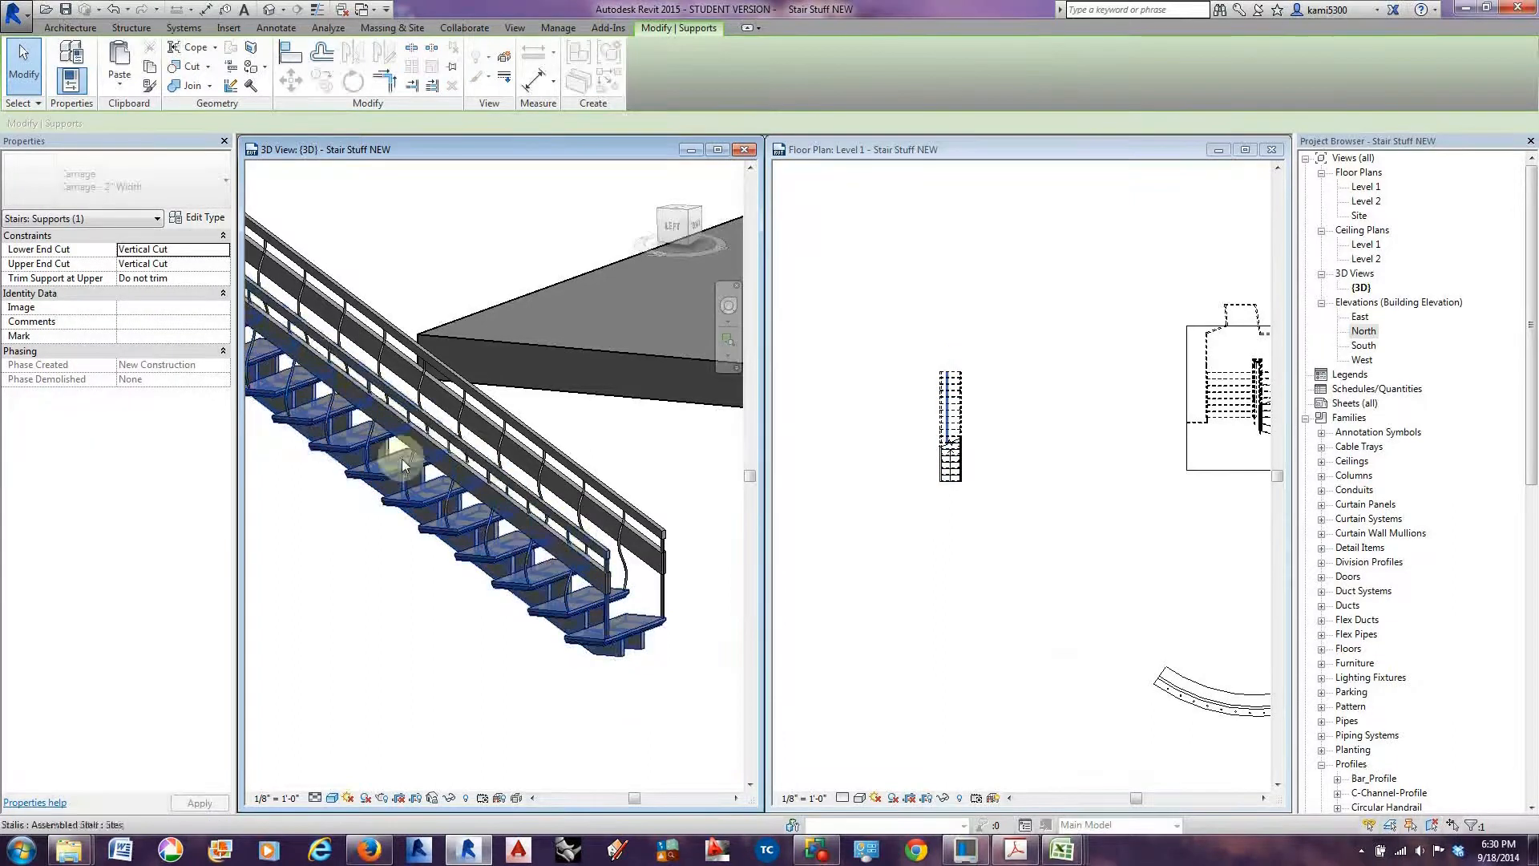
left_click(203, 216)
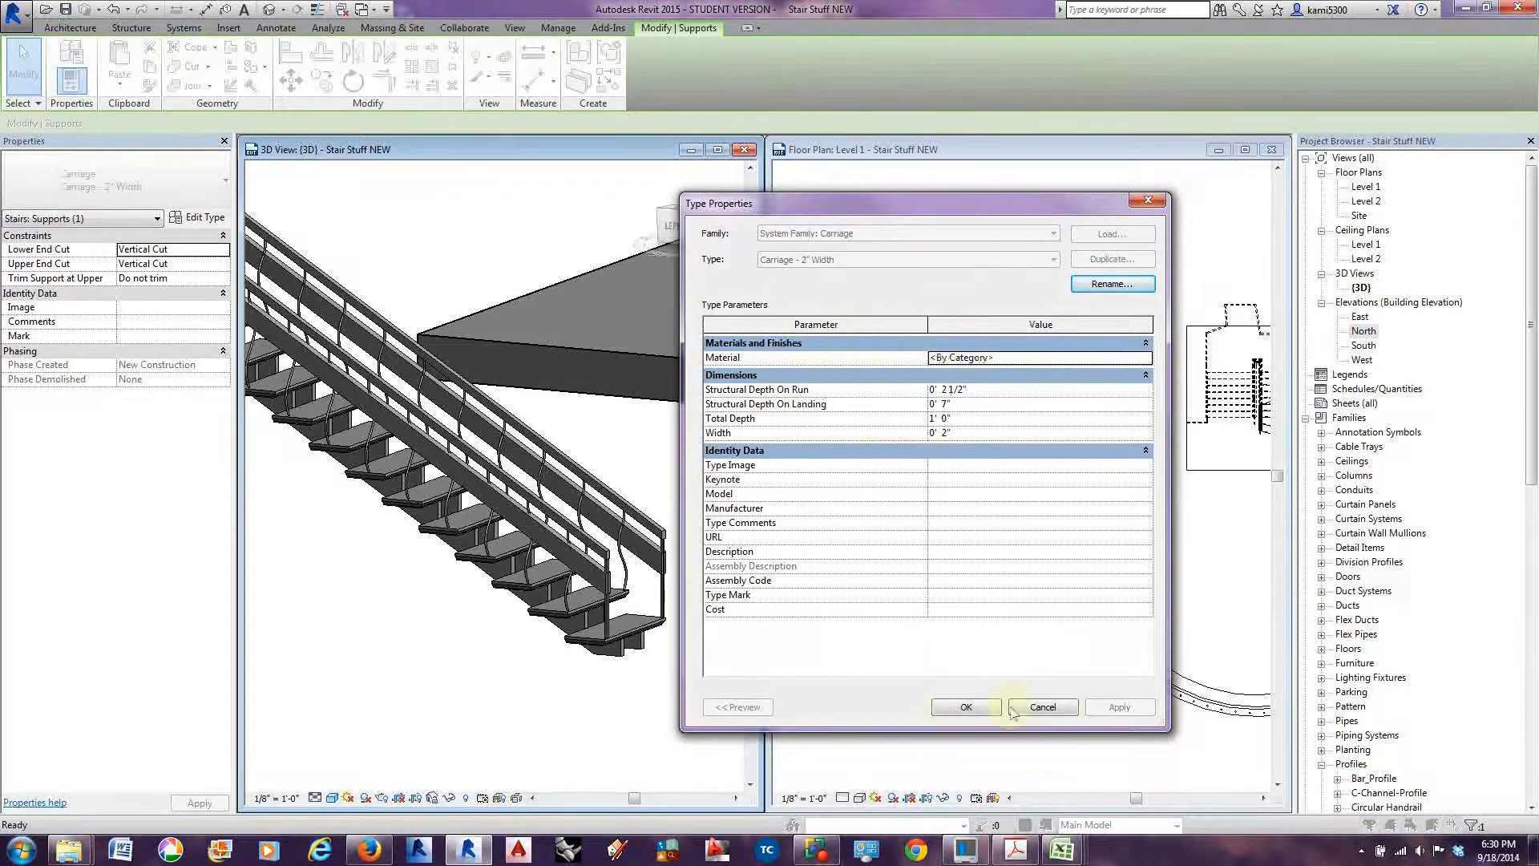
left_click(966, 707)
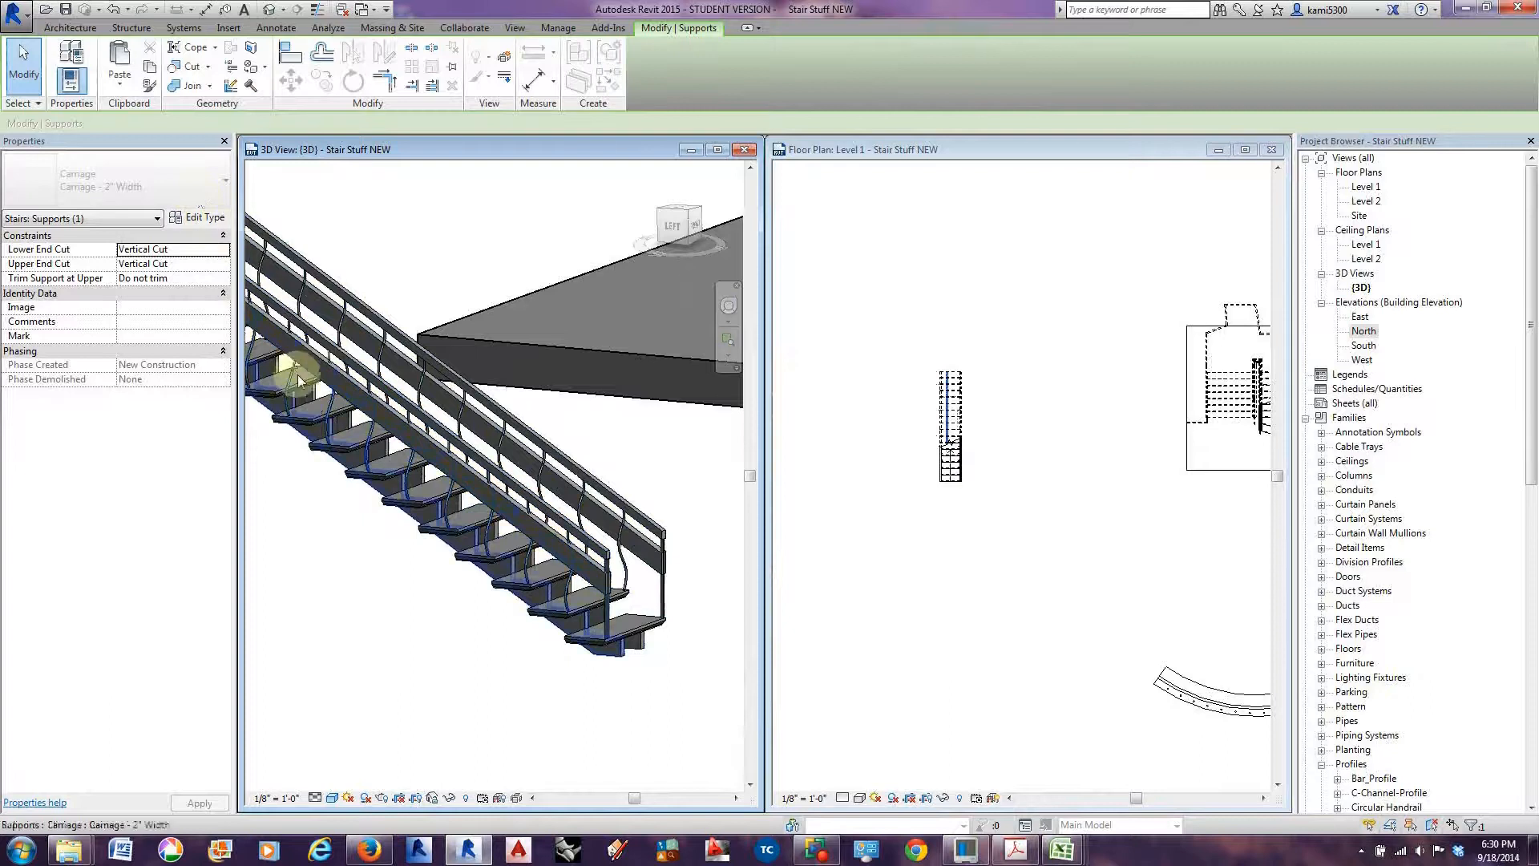
Set the straight stair type's right support to Stringer (Closed) and apply the change.
left_click(275, 385)
left_click(206, 218)
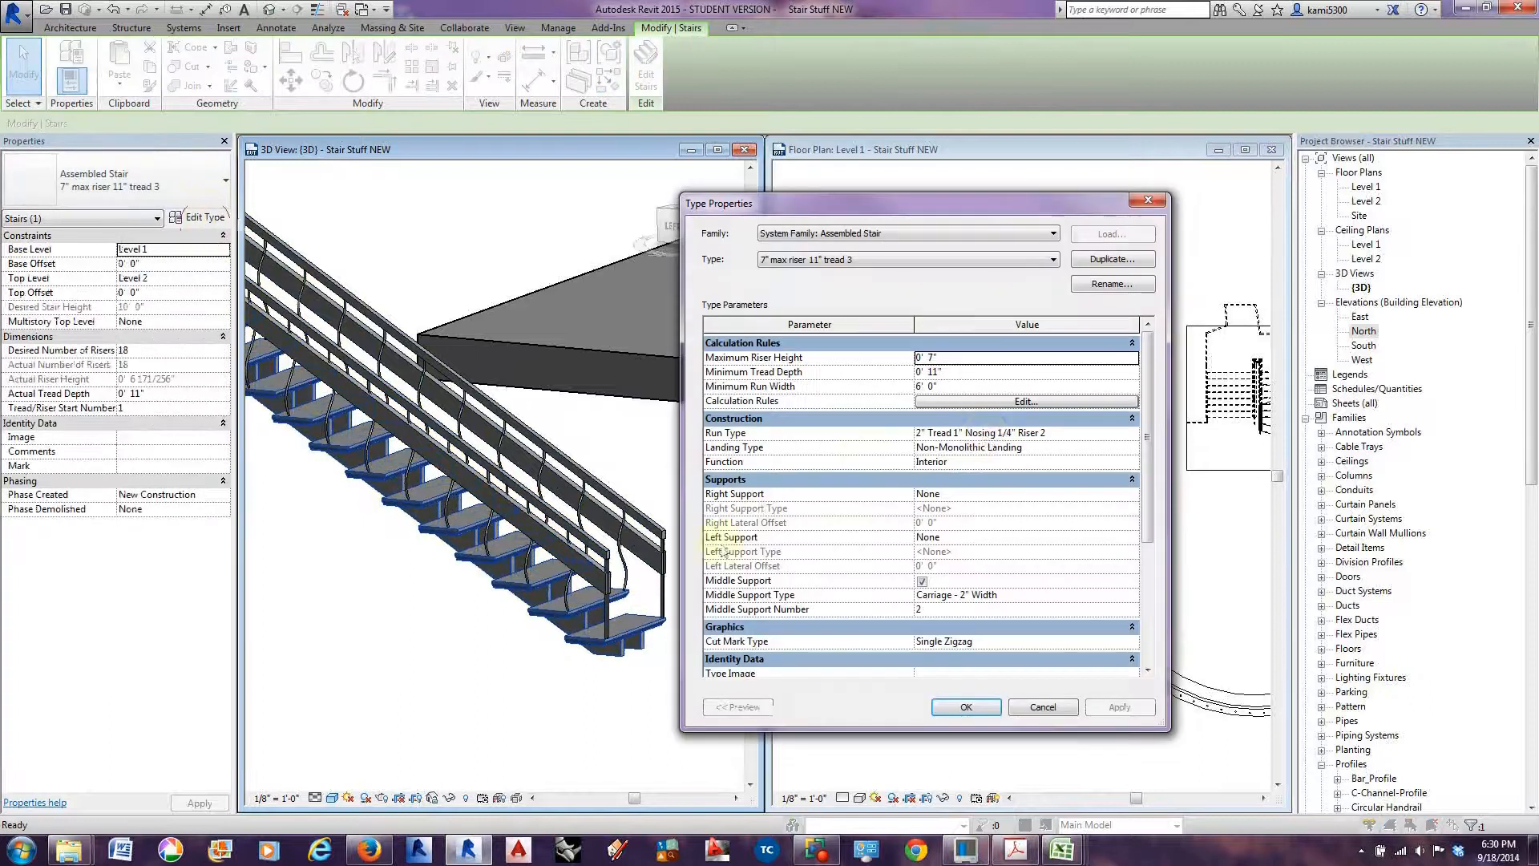
left_click(1130, 494)
left_click(1132, 494)
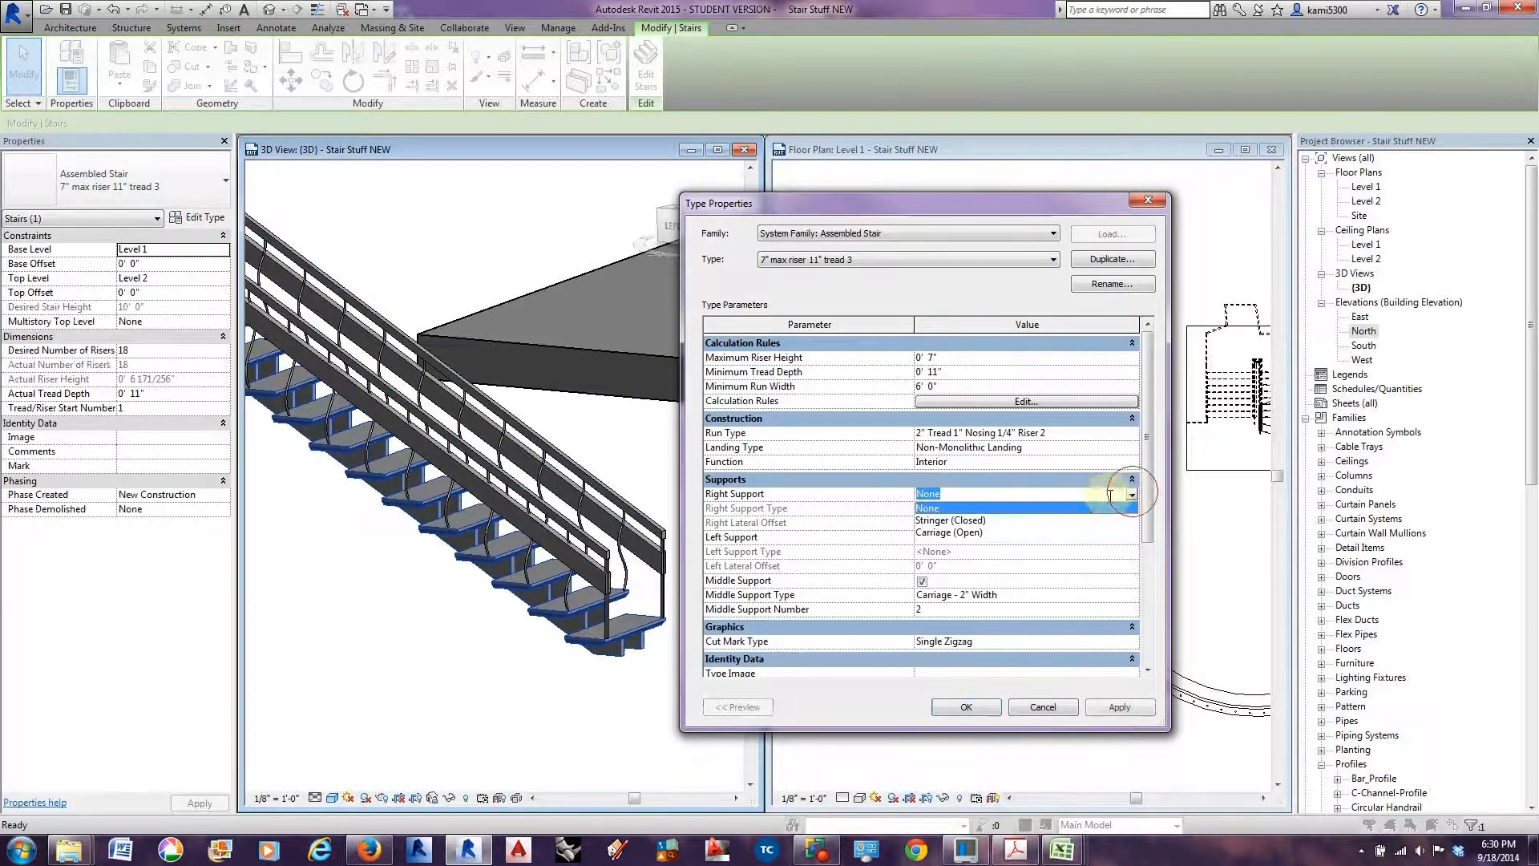
left_click(966, 522)
left_click(1119, 707)
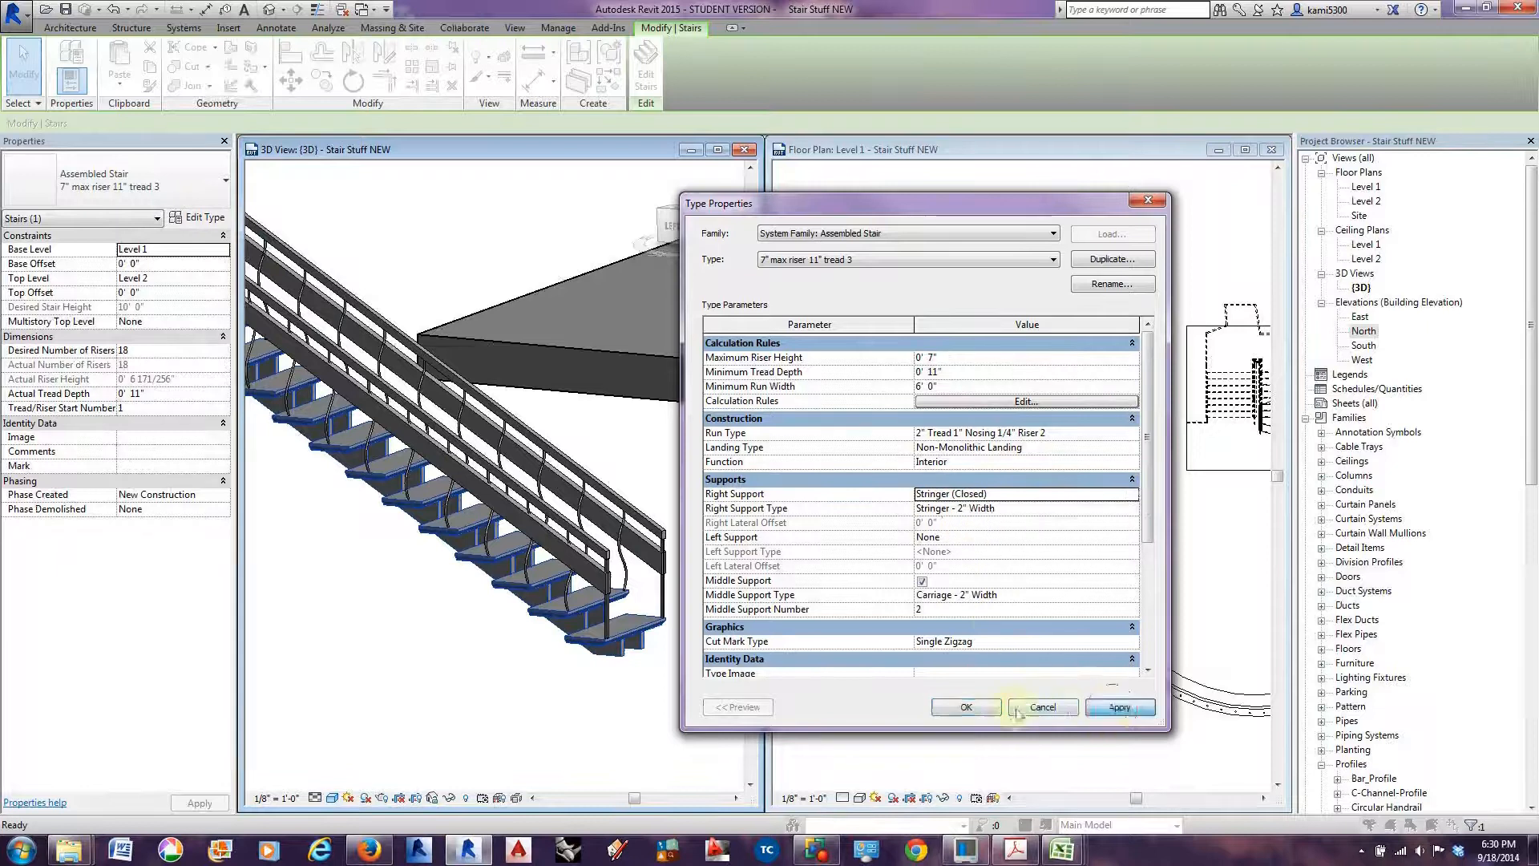
Set the straight stair type's left support to Stringer (Closed) and accept the type changes.
left_click(1132, 538)
left_click(974, 567)
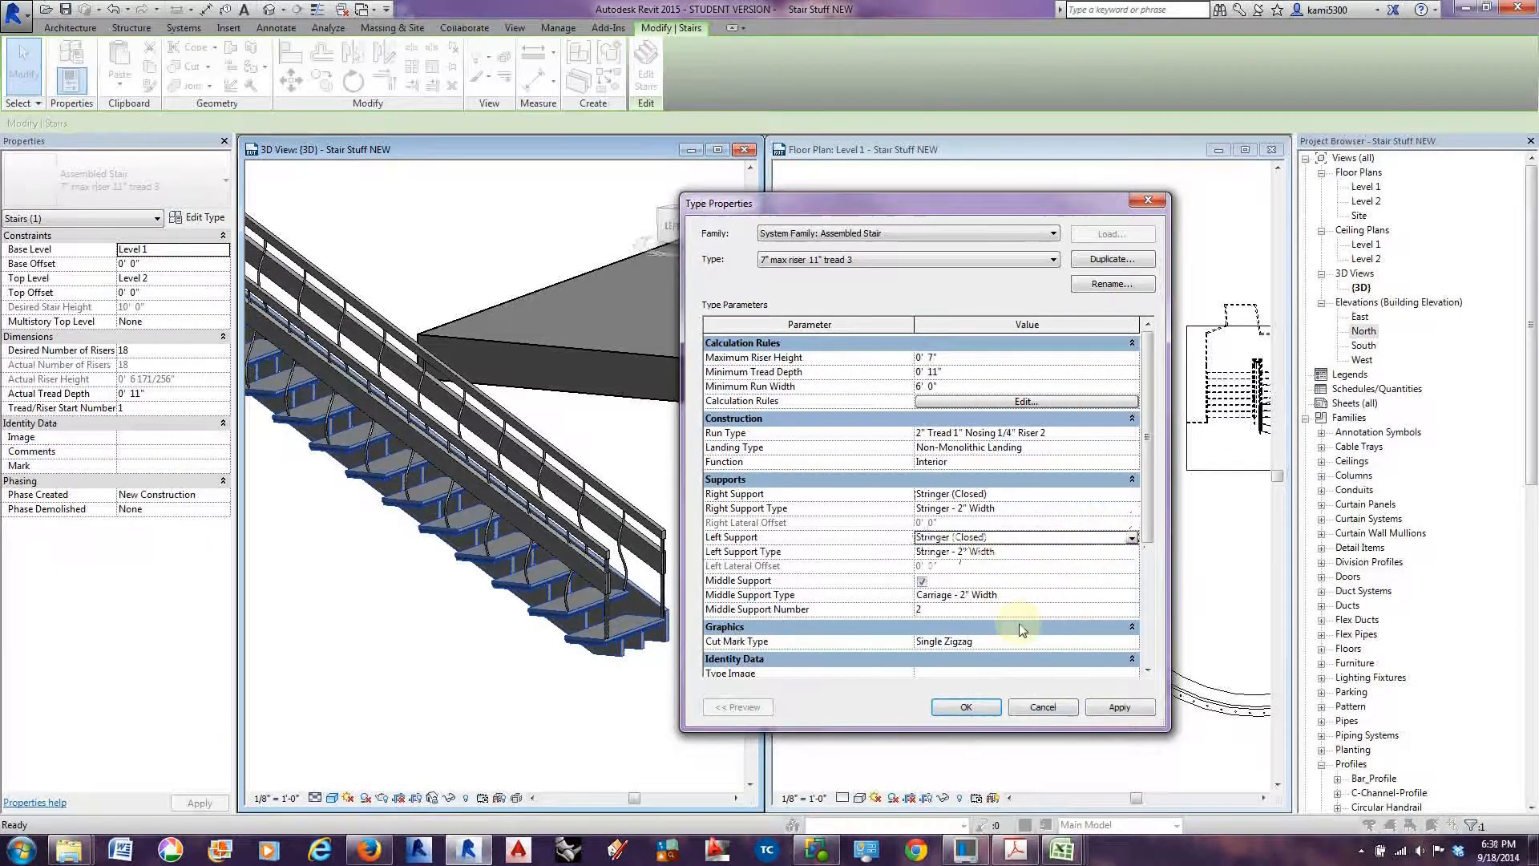
left_click(1114, 707)
left_click(966, 707)
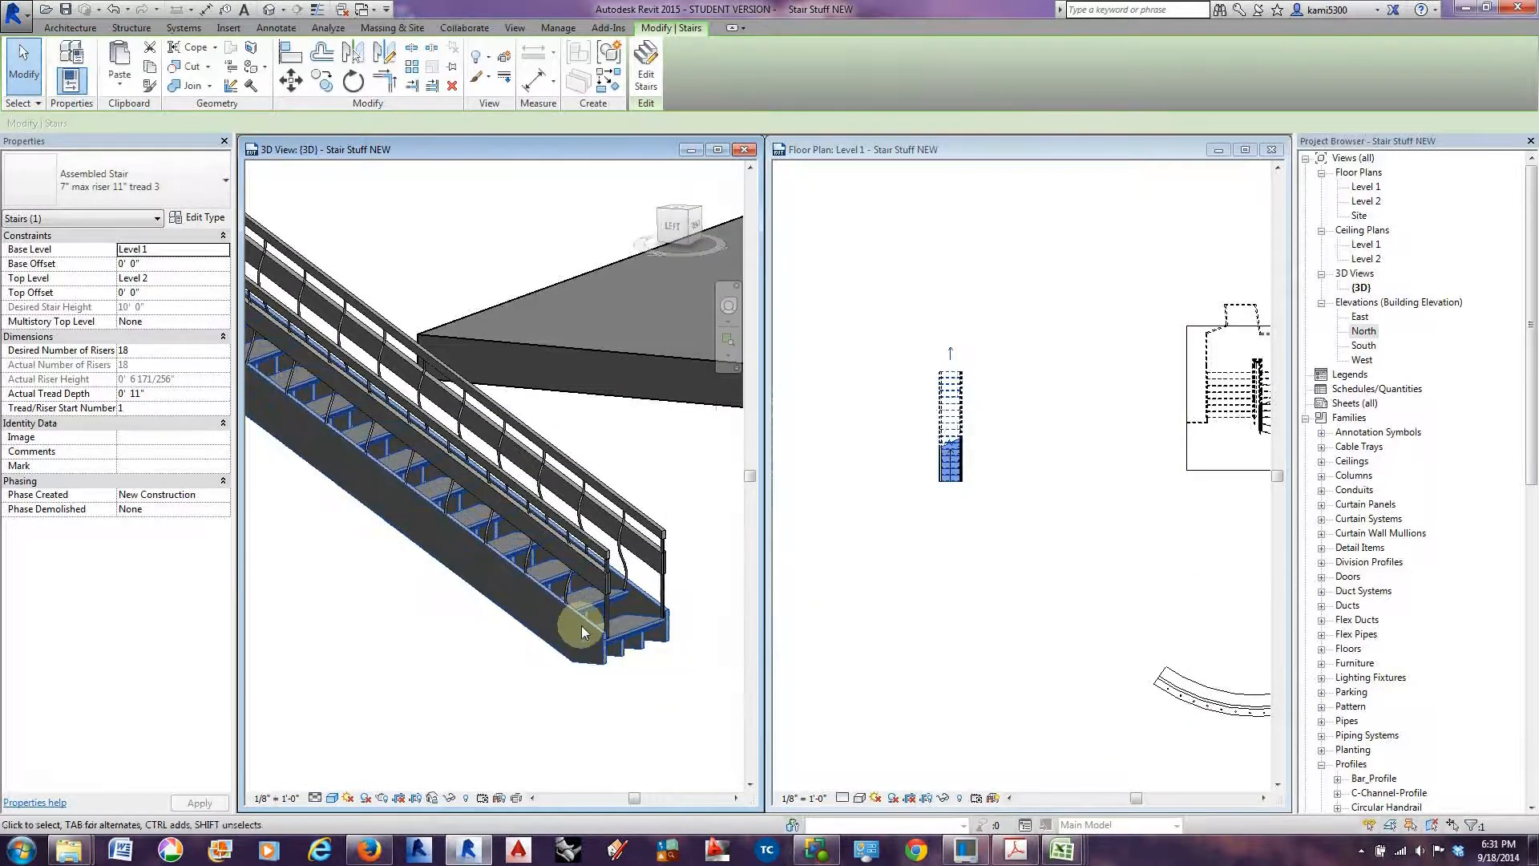
Change the section profile of the straight stair's side stringer type to C-Channel-Profile : C9X15.
left_click(582, 624)
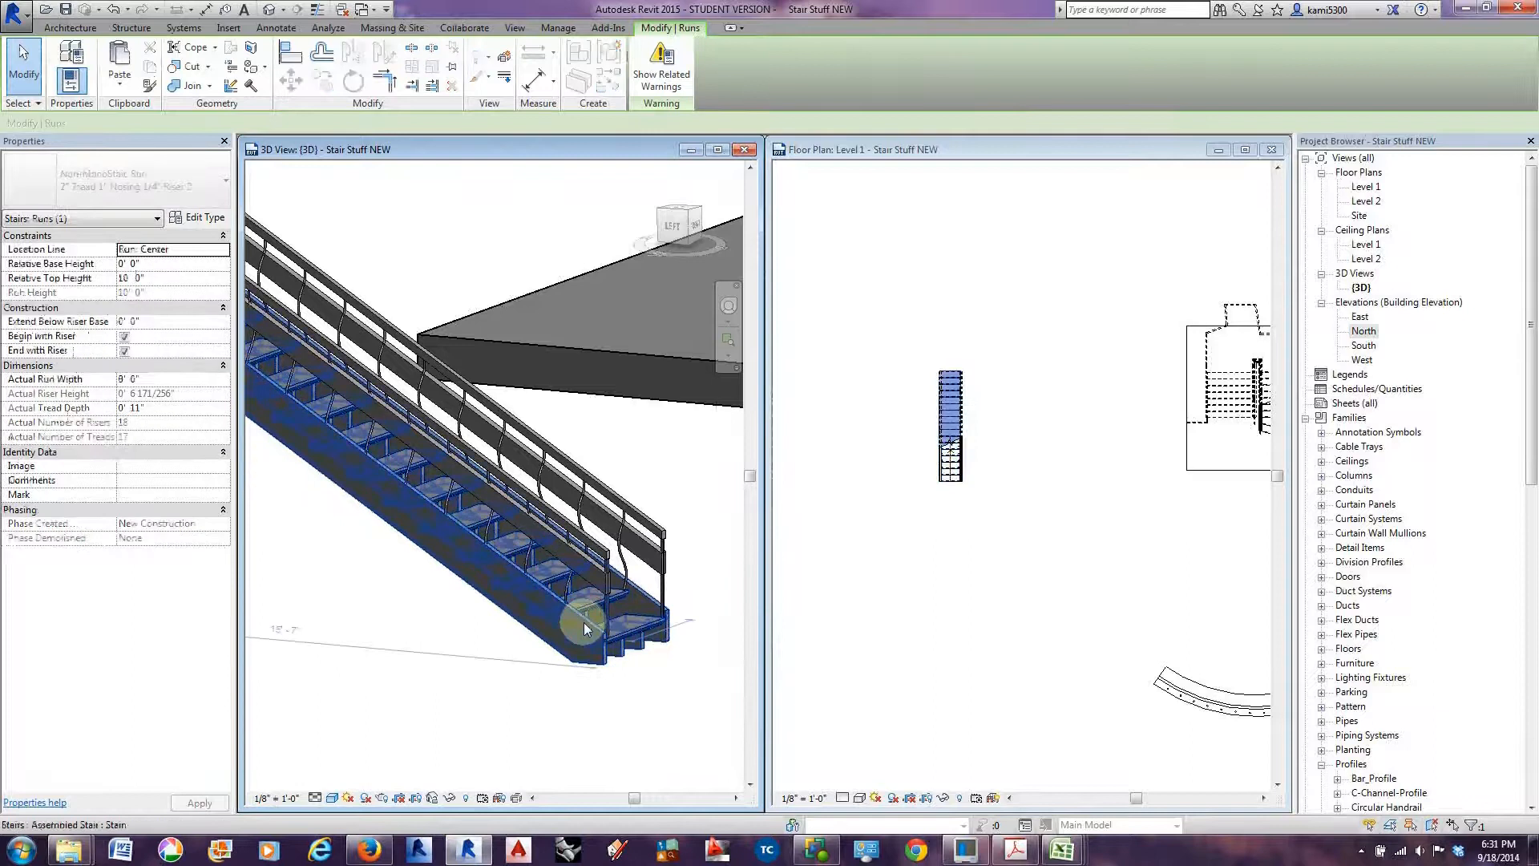
key("Tab")
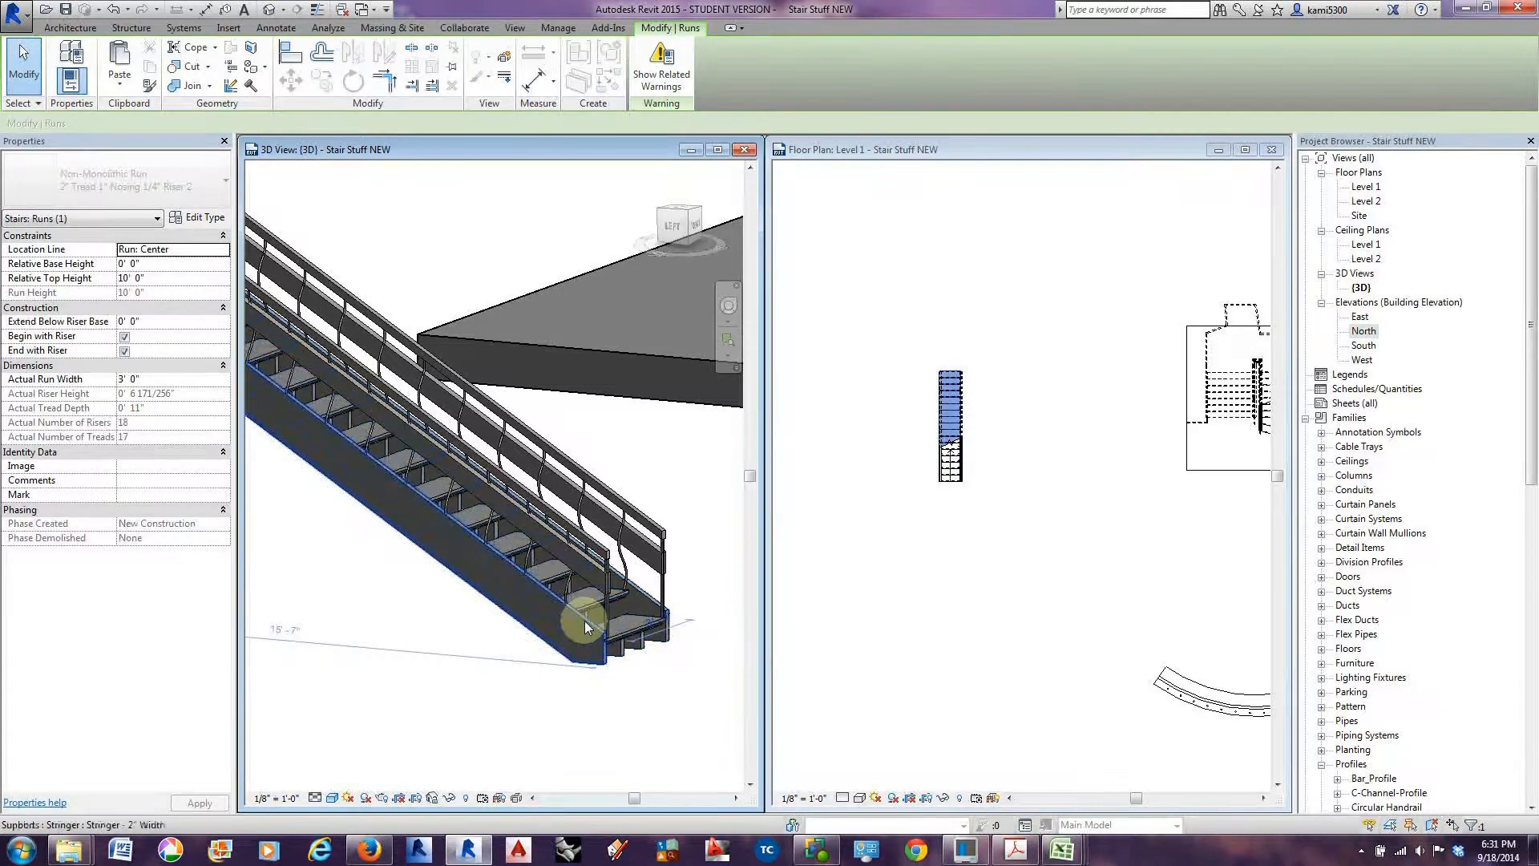
left_click(585, 625)
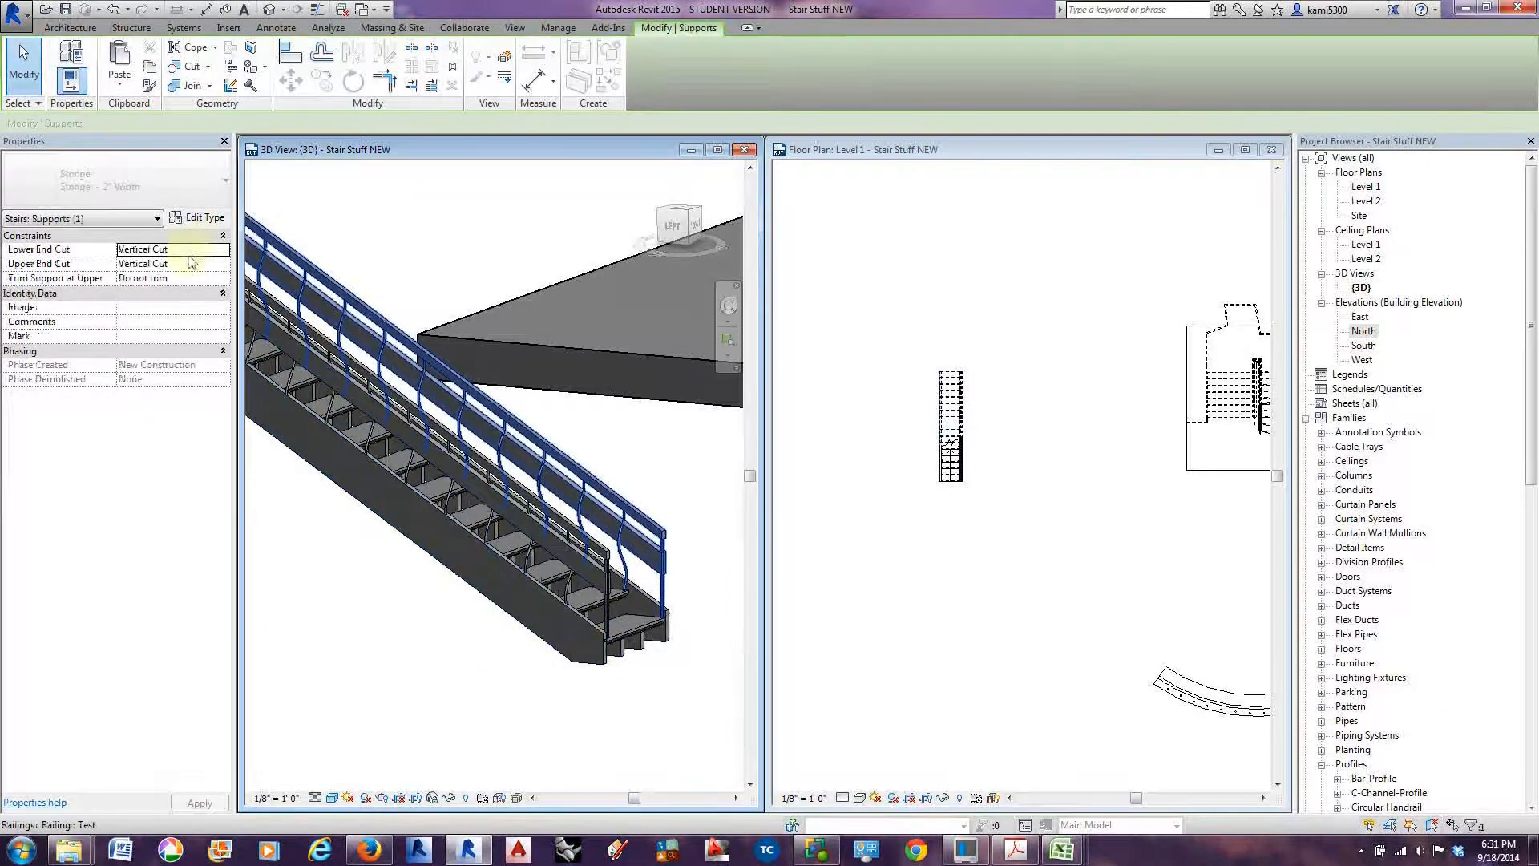
left_click(201, 218)
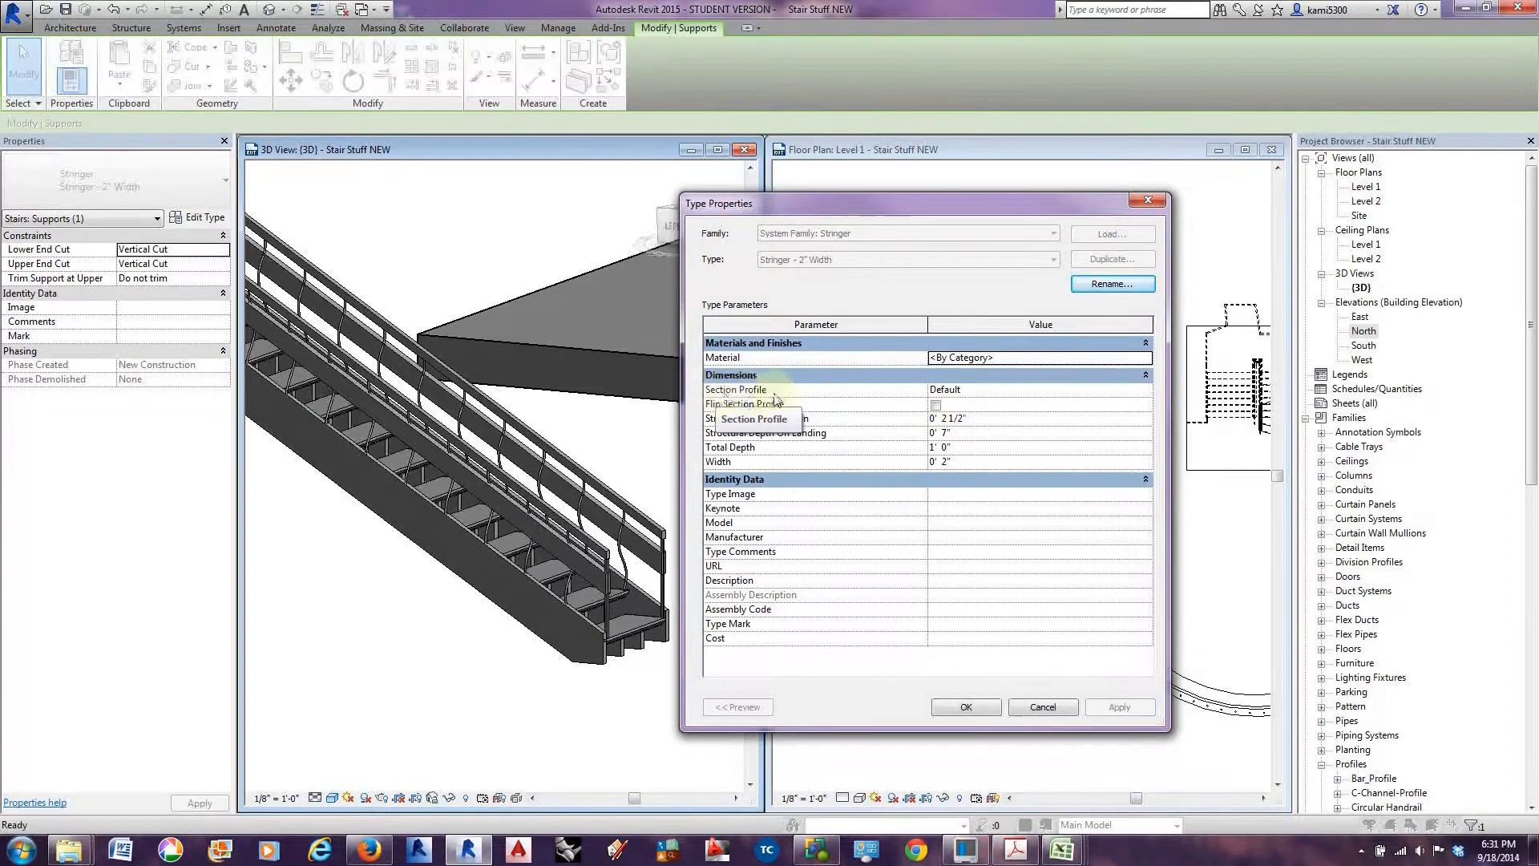
left_click(1145, 390)
left_click(1146, 390)
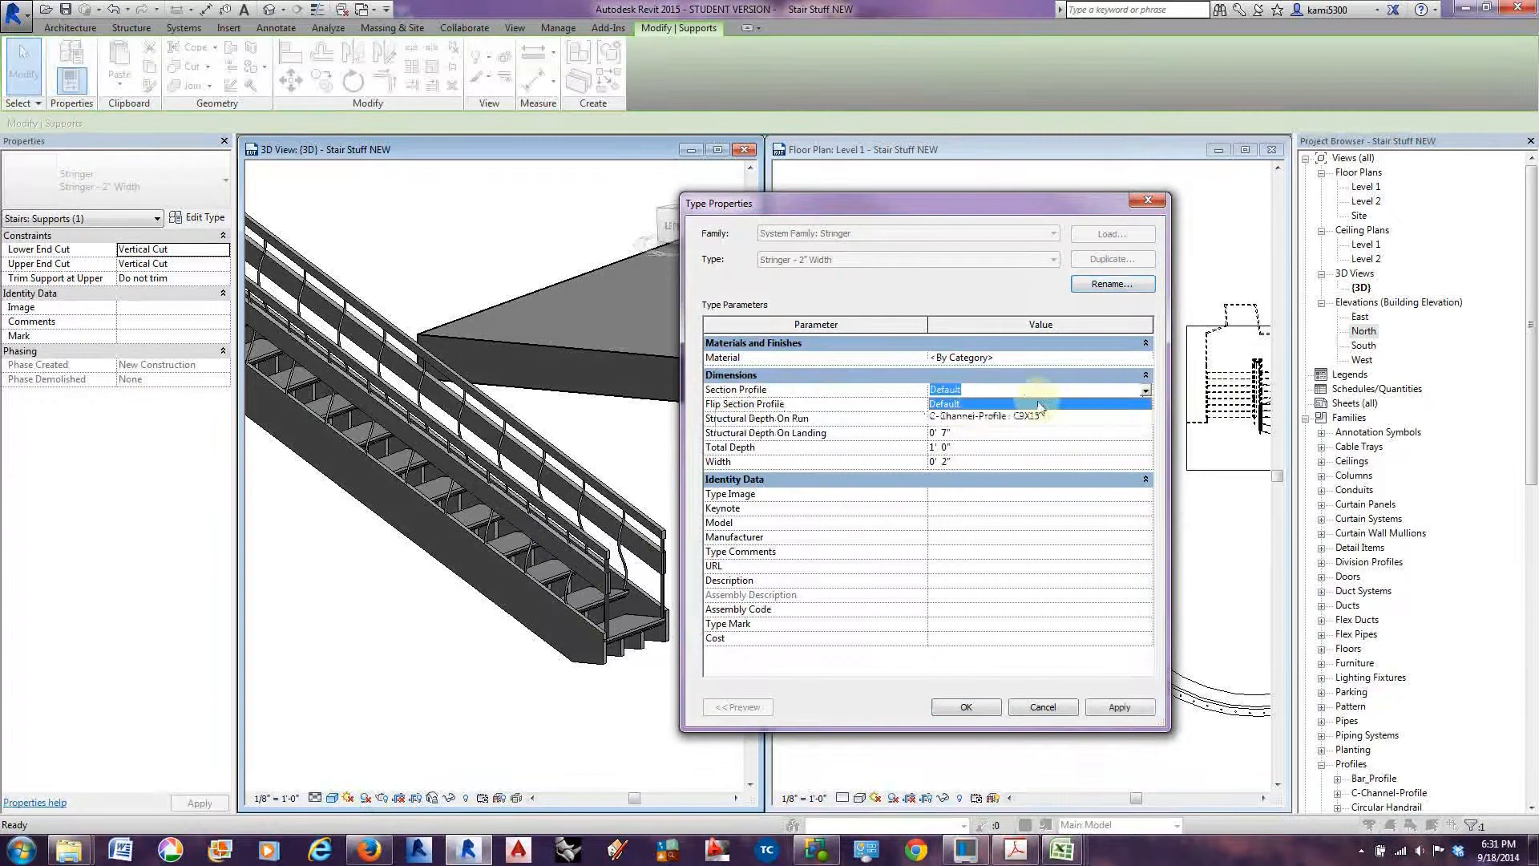
left_click(974, 416)
left_click(1119, 707)
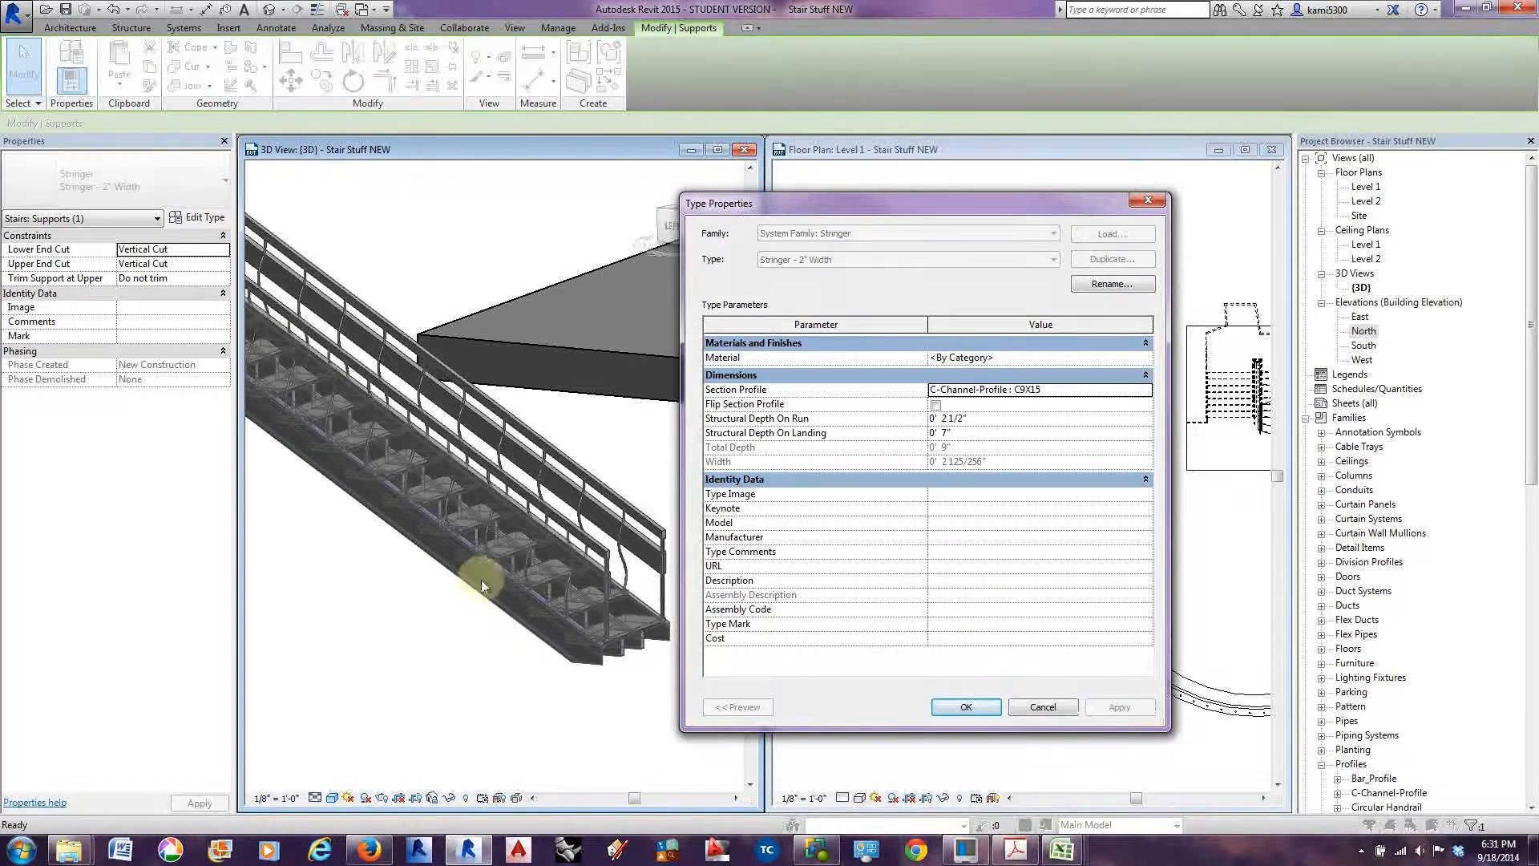
left_click(958, 709)
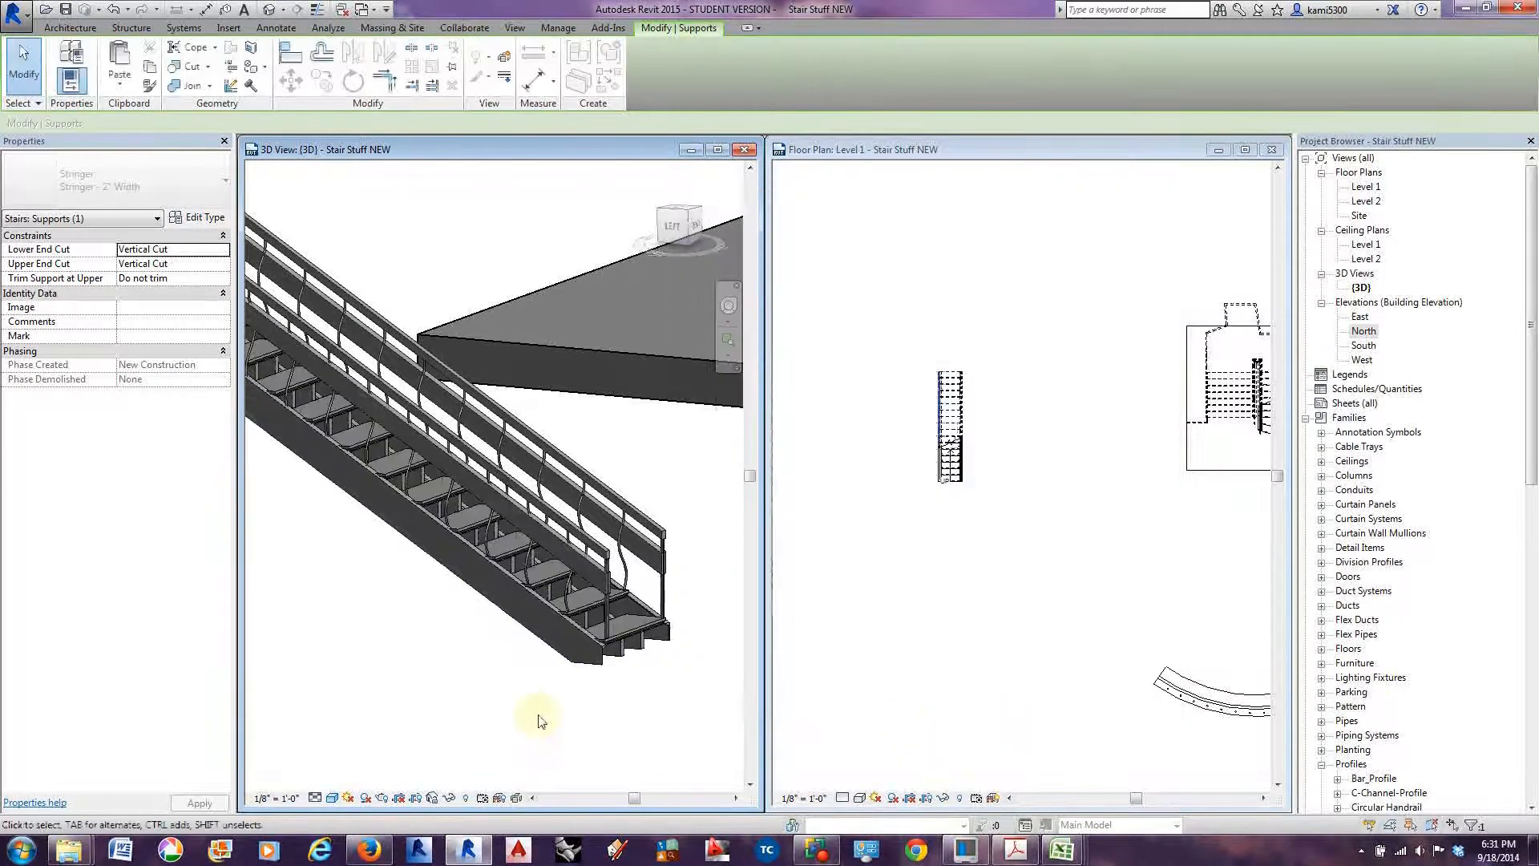
Flip the section profile of the C-channel stringer type and check the stringer at the foot of the straight stair.
scroll(591, 638, "up", 4)
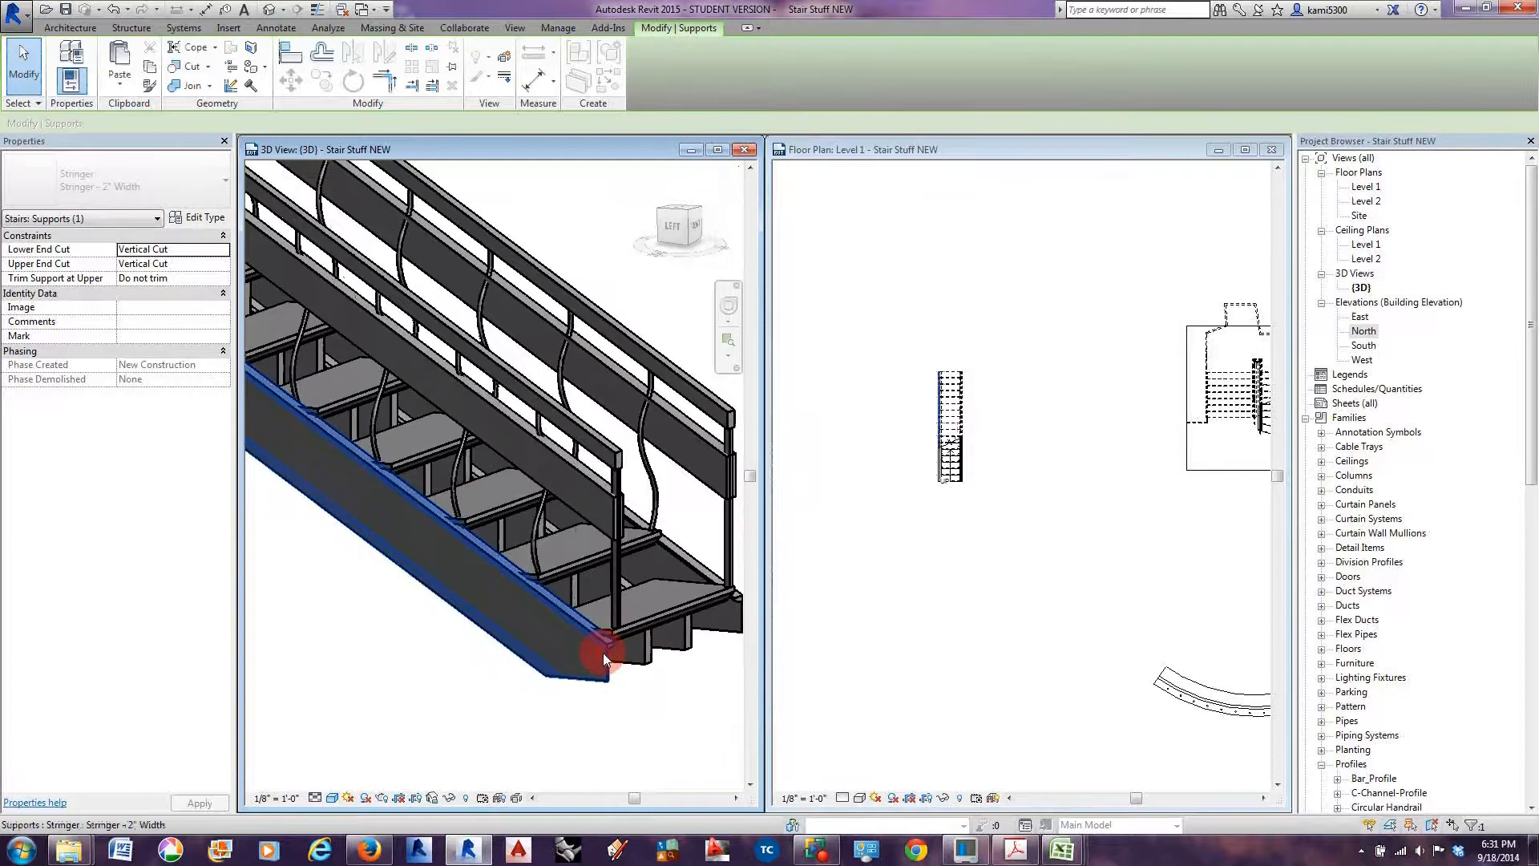
scroll(561, 629, "down", 5)
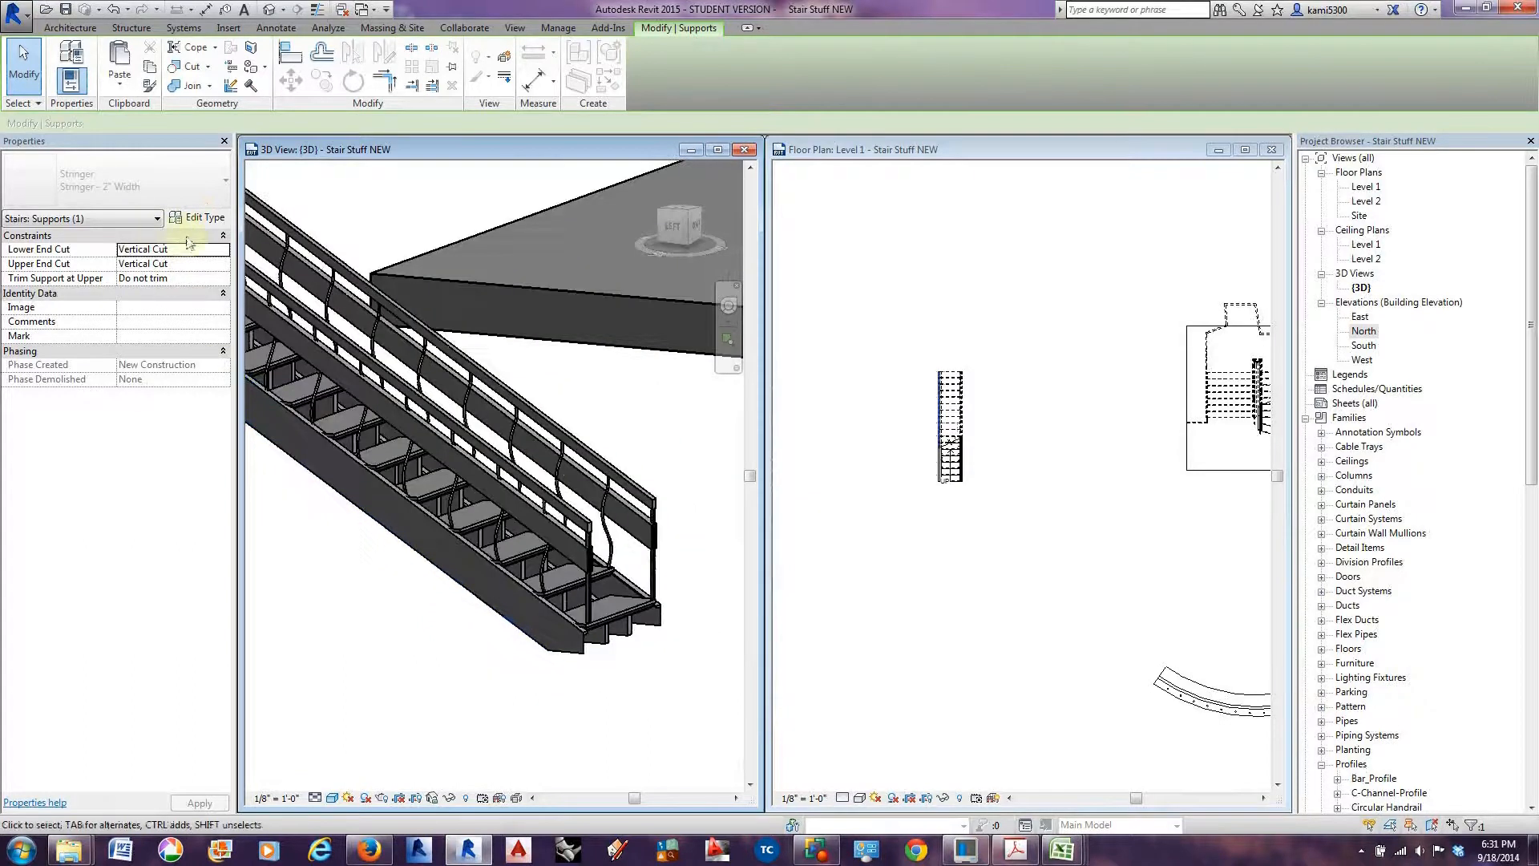
left_click(200, 218)
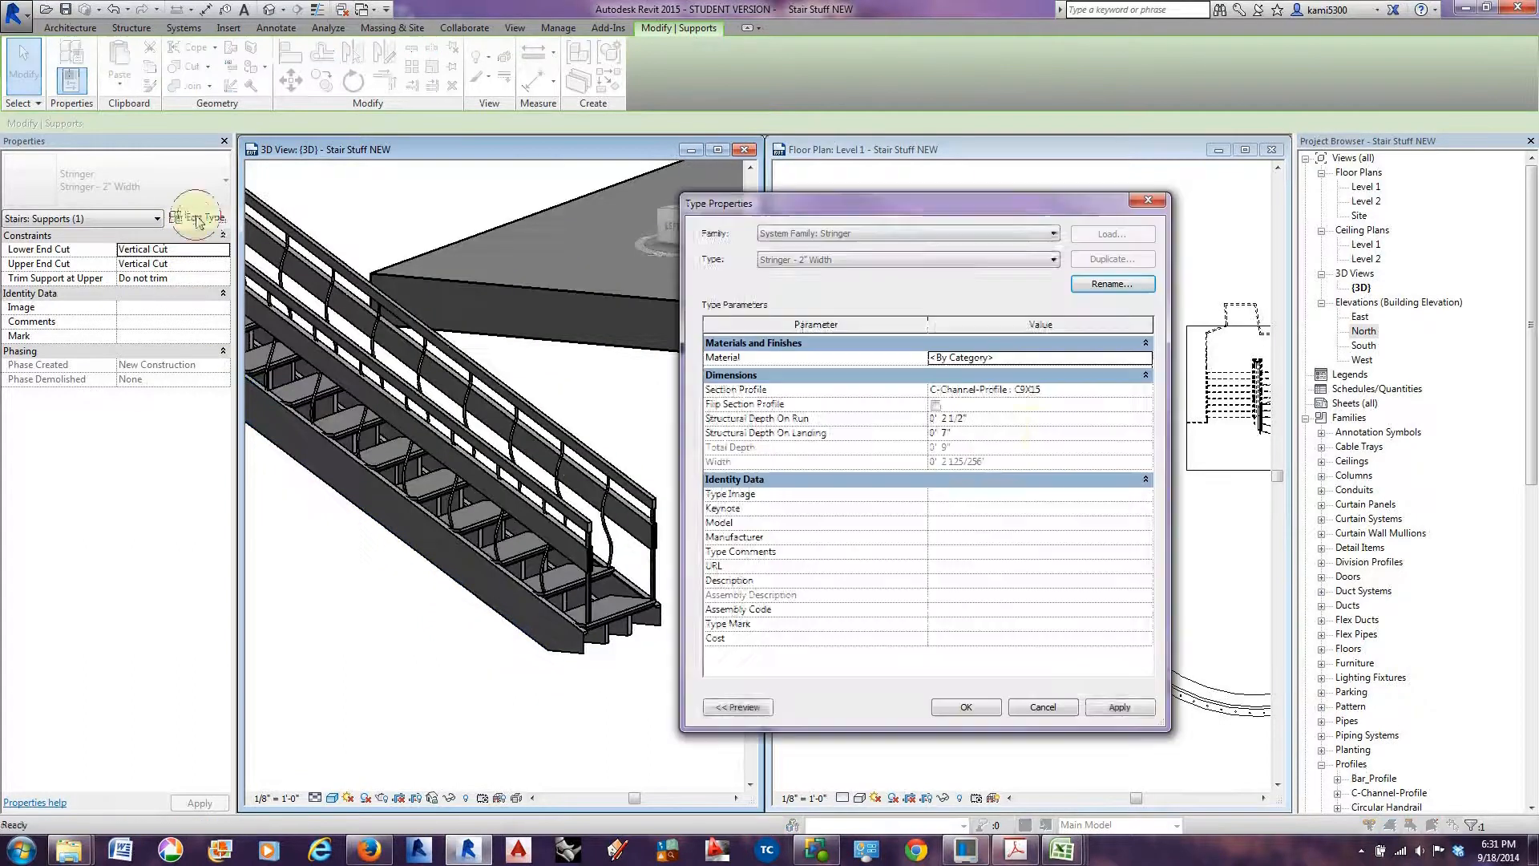
left_click(936, 405)
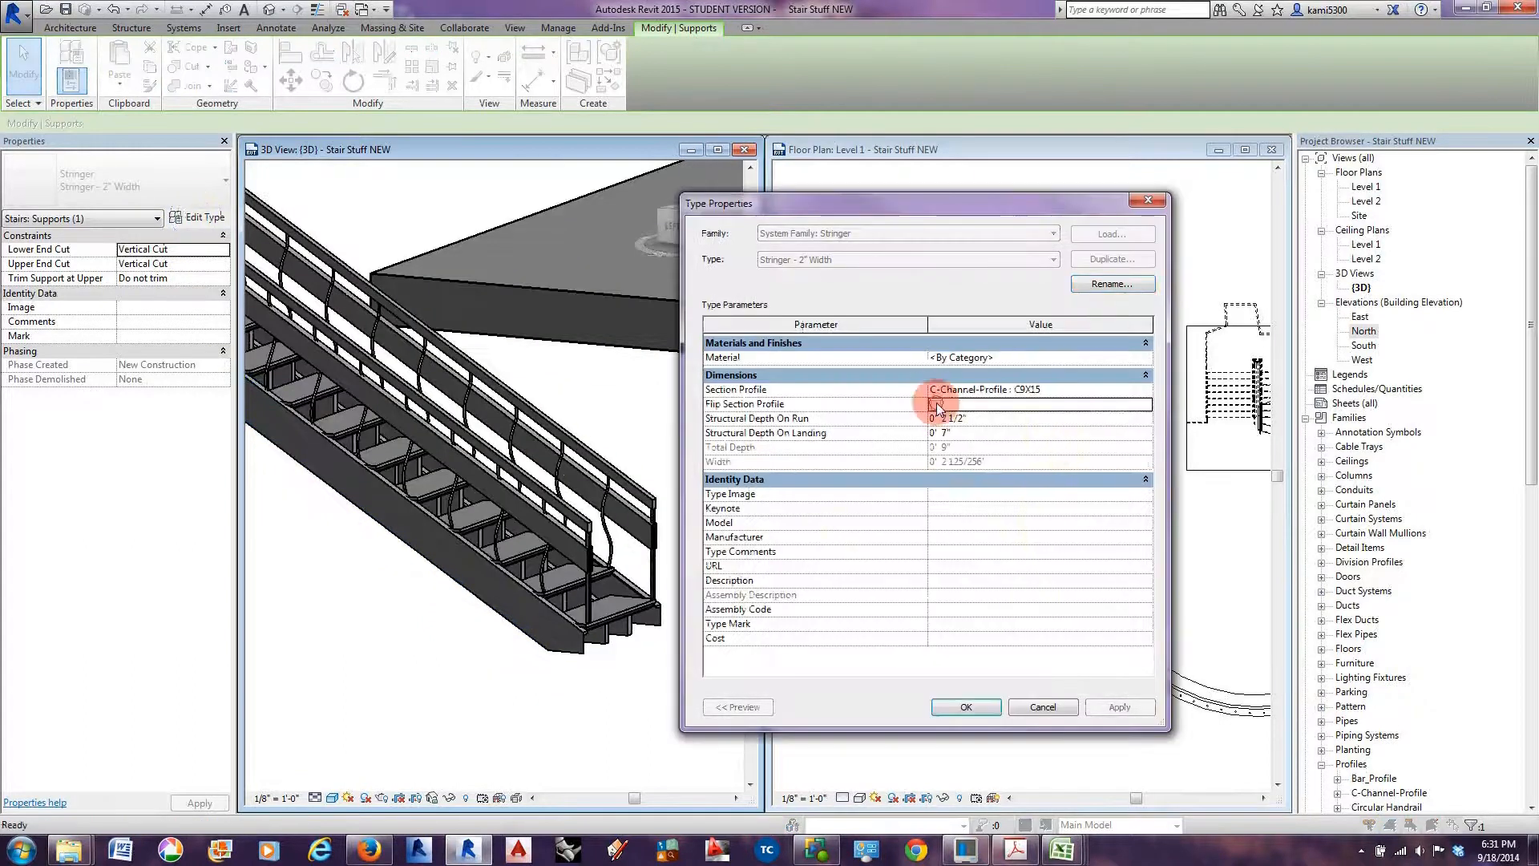
left_click(980, 712)
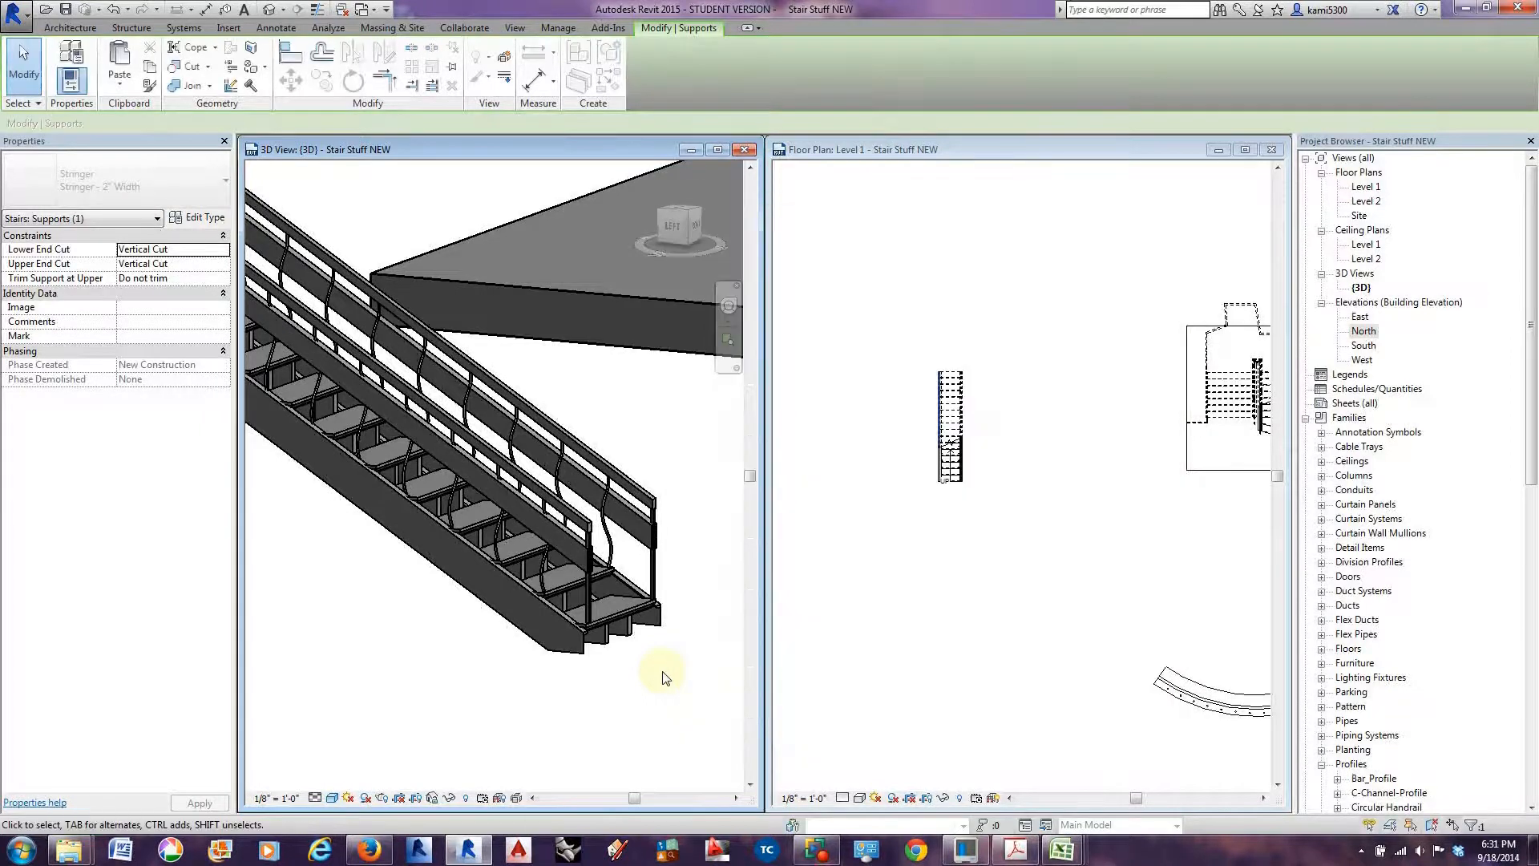
scroll(509, 582, "up", 3)
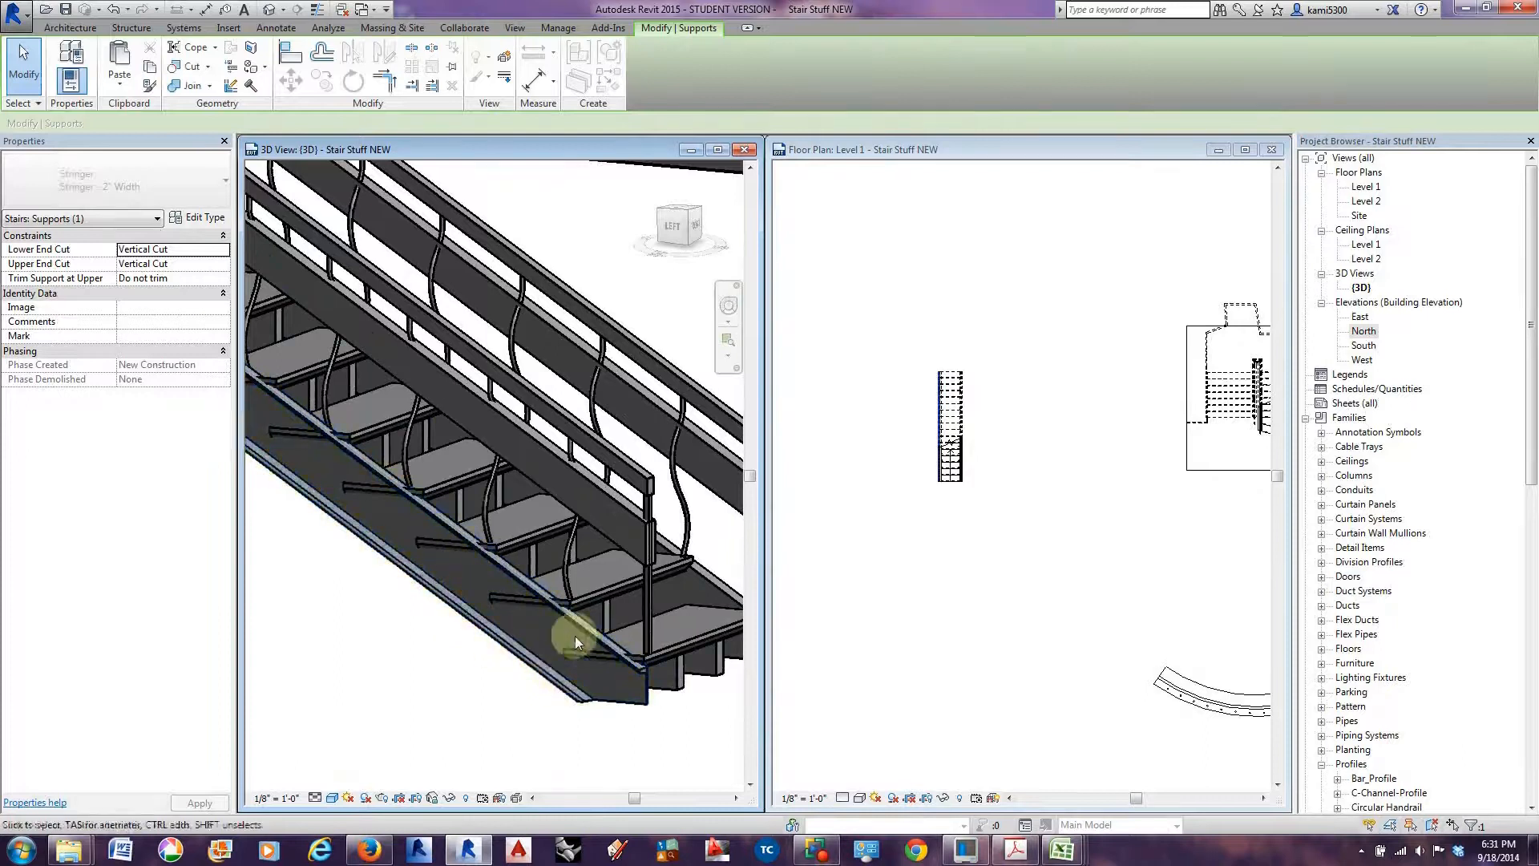
scroll(473, 567, "down", 5)
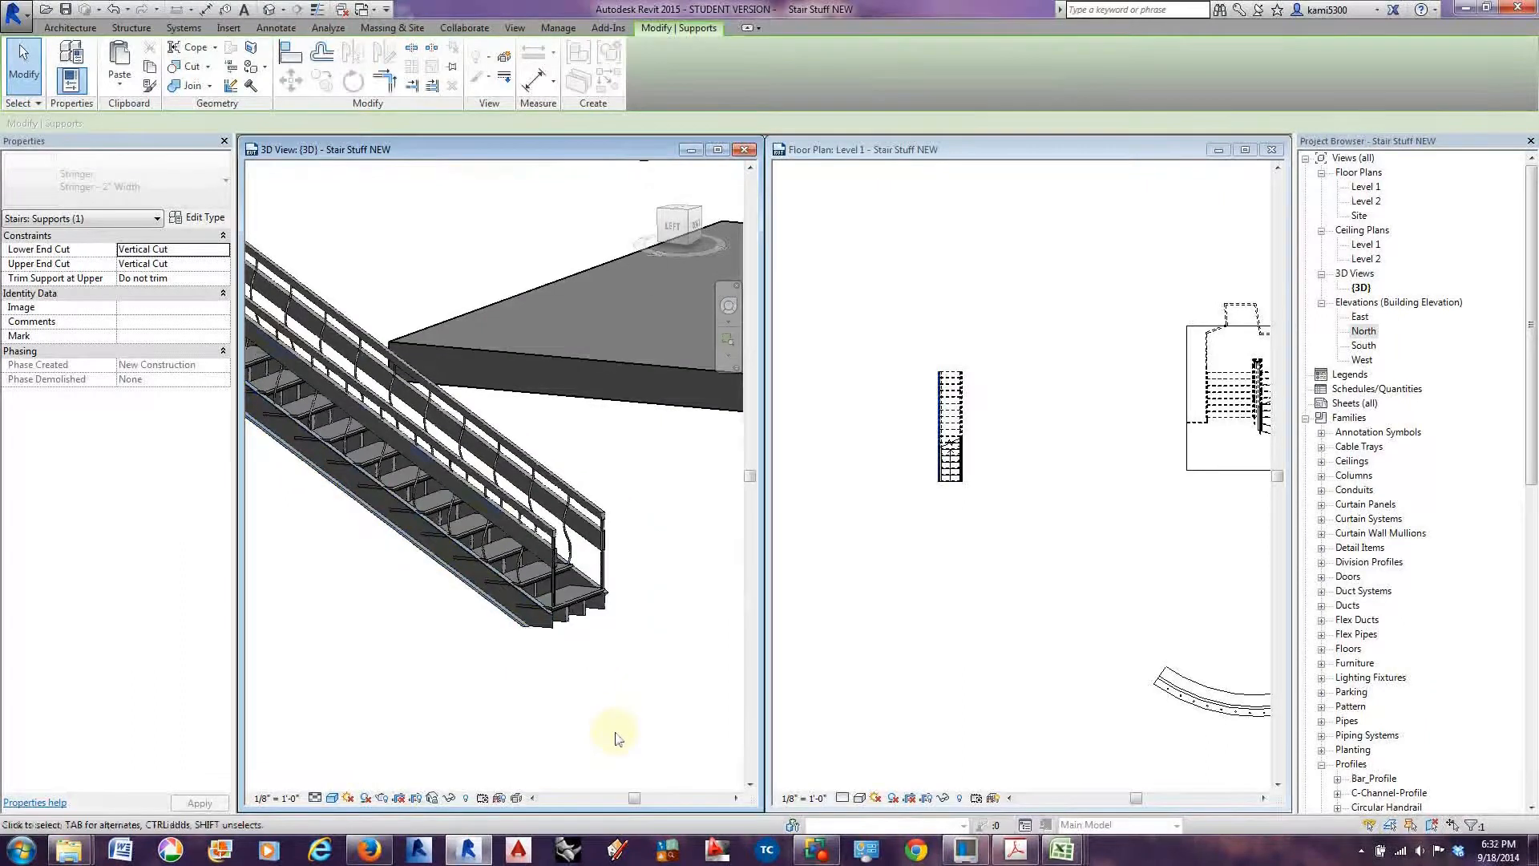
scroll(473, 574, "down", 4)
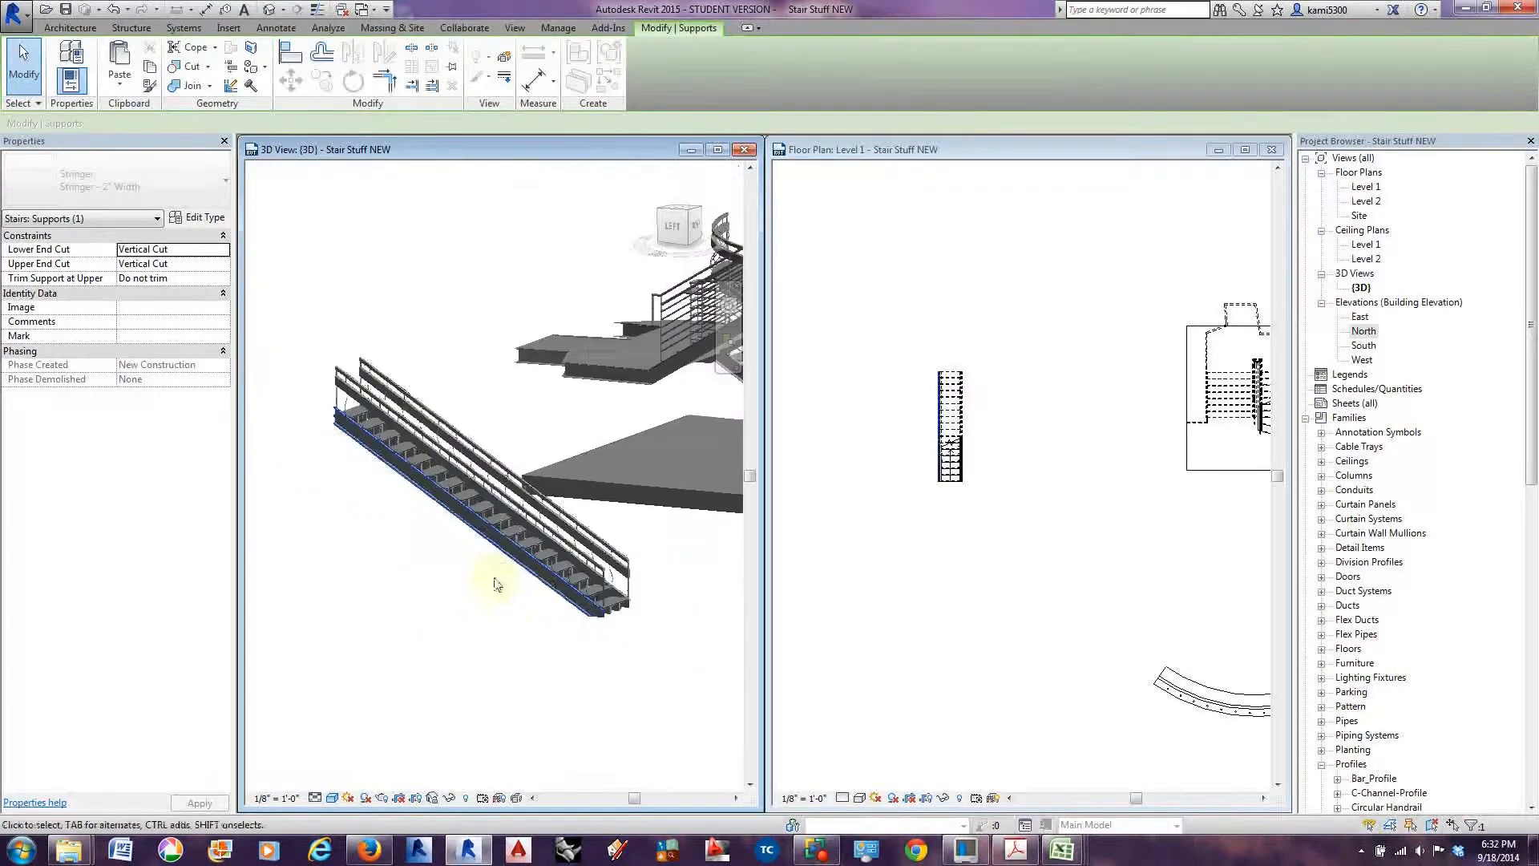
middle_click_drag(540, 600, 469, 606)
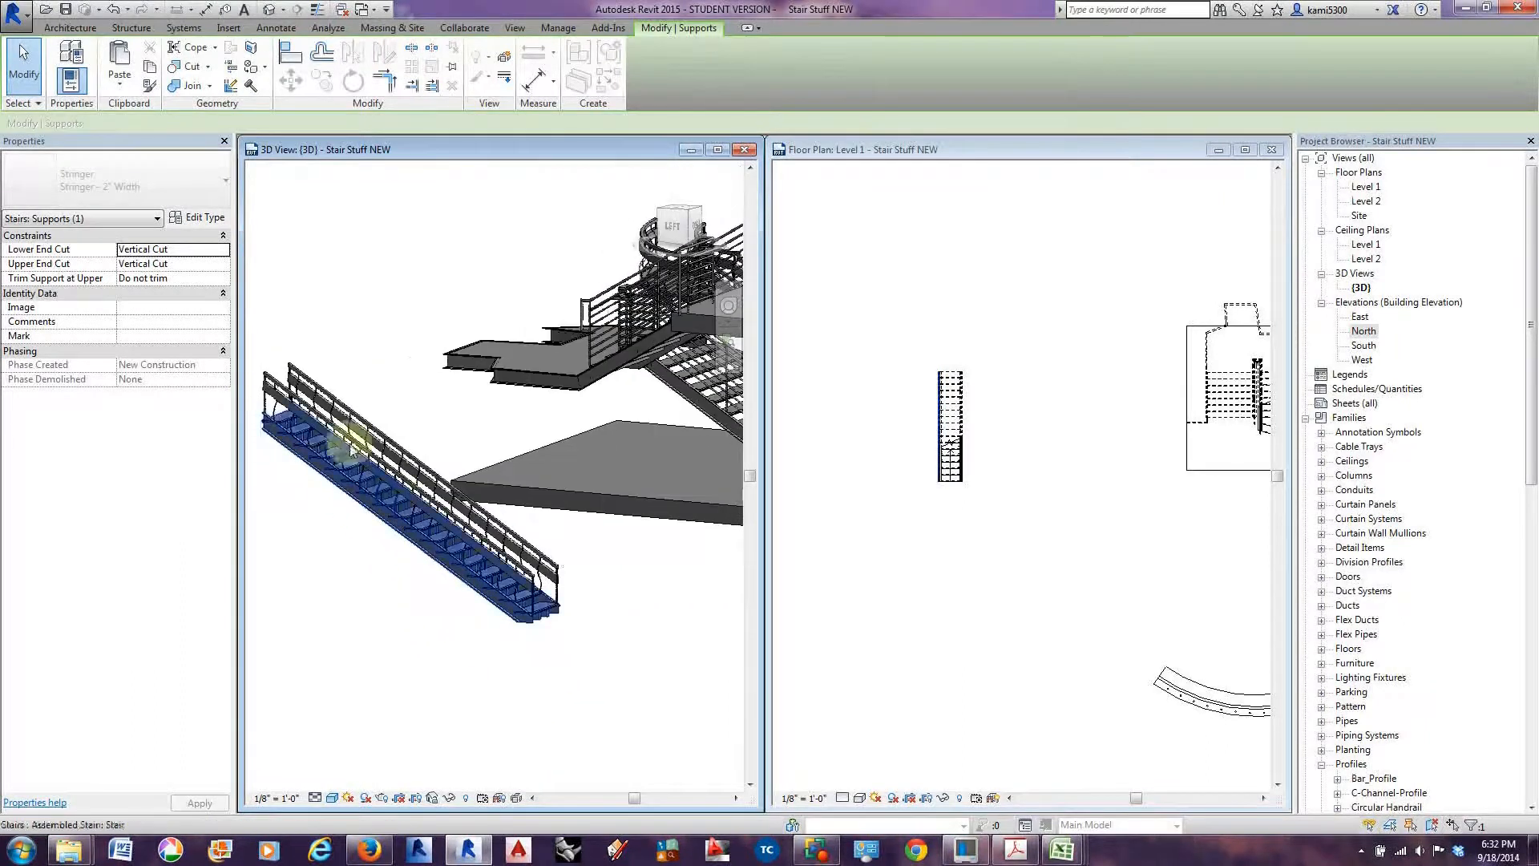
scroll(449, 533, "down", 2)
middle_click_drag(465, 449, 433, 526)
scroll(433, 526, "down", 4)
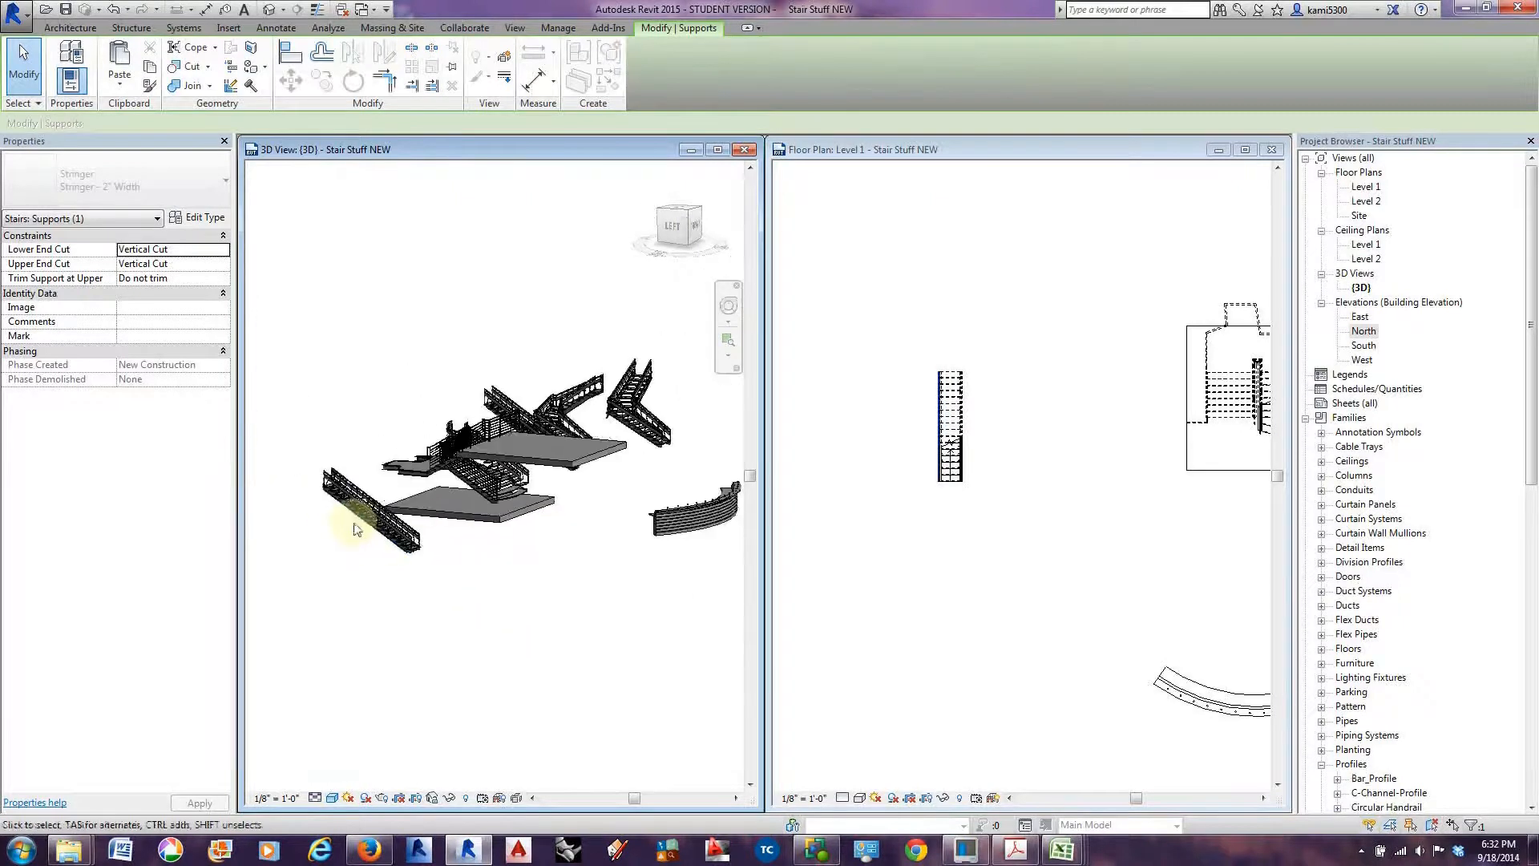
scroll(357, 529, "up", 4)
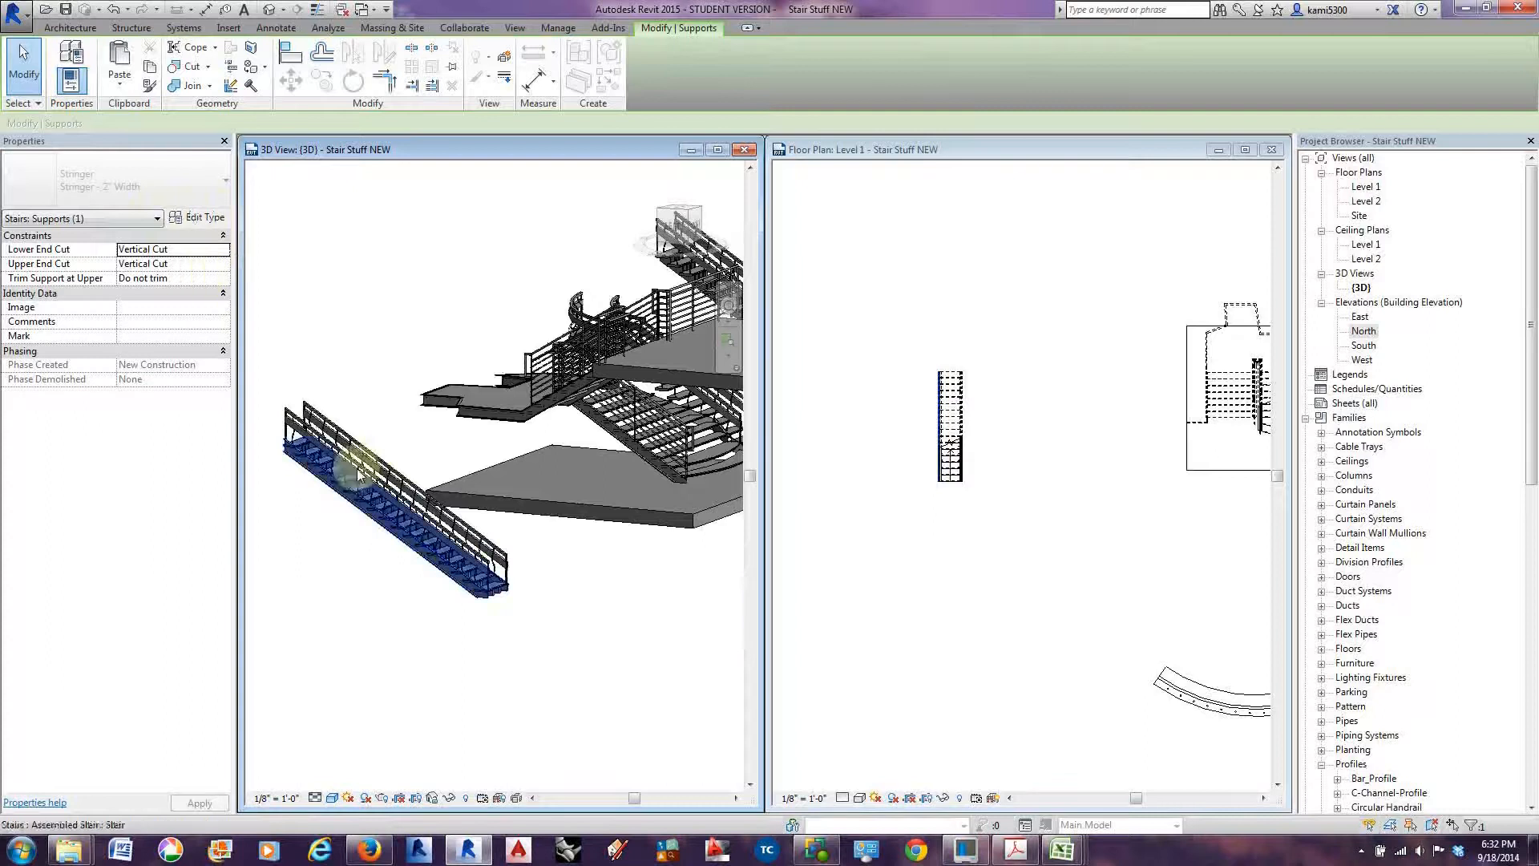
Inspect the straight stair's C-channel side stringers along the full run in the 3D view.
scroll(336, 490, "up", 5)
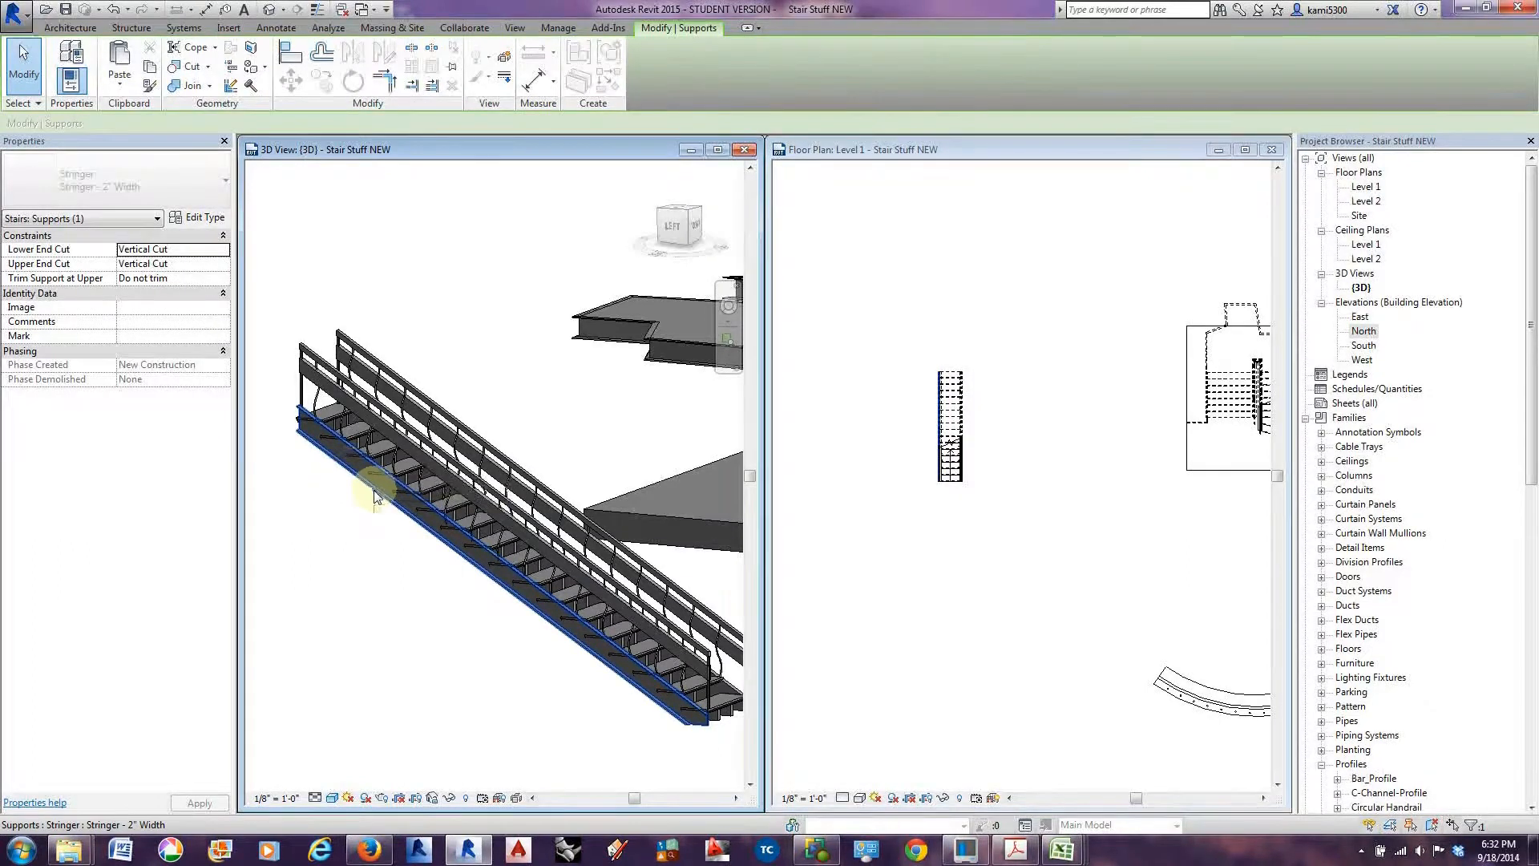
scroll(425, 474, "down", 1)
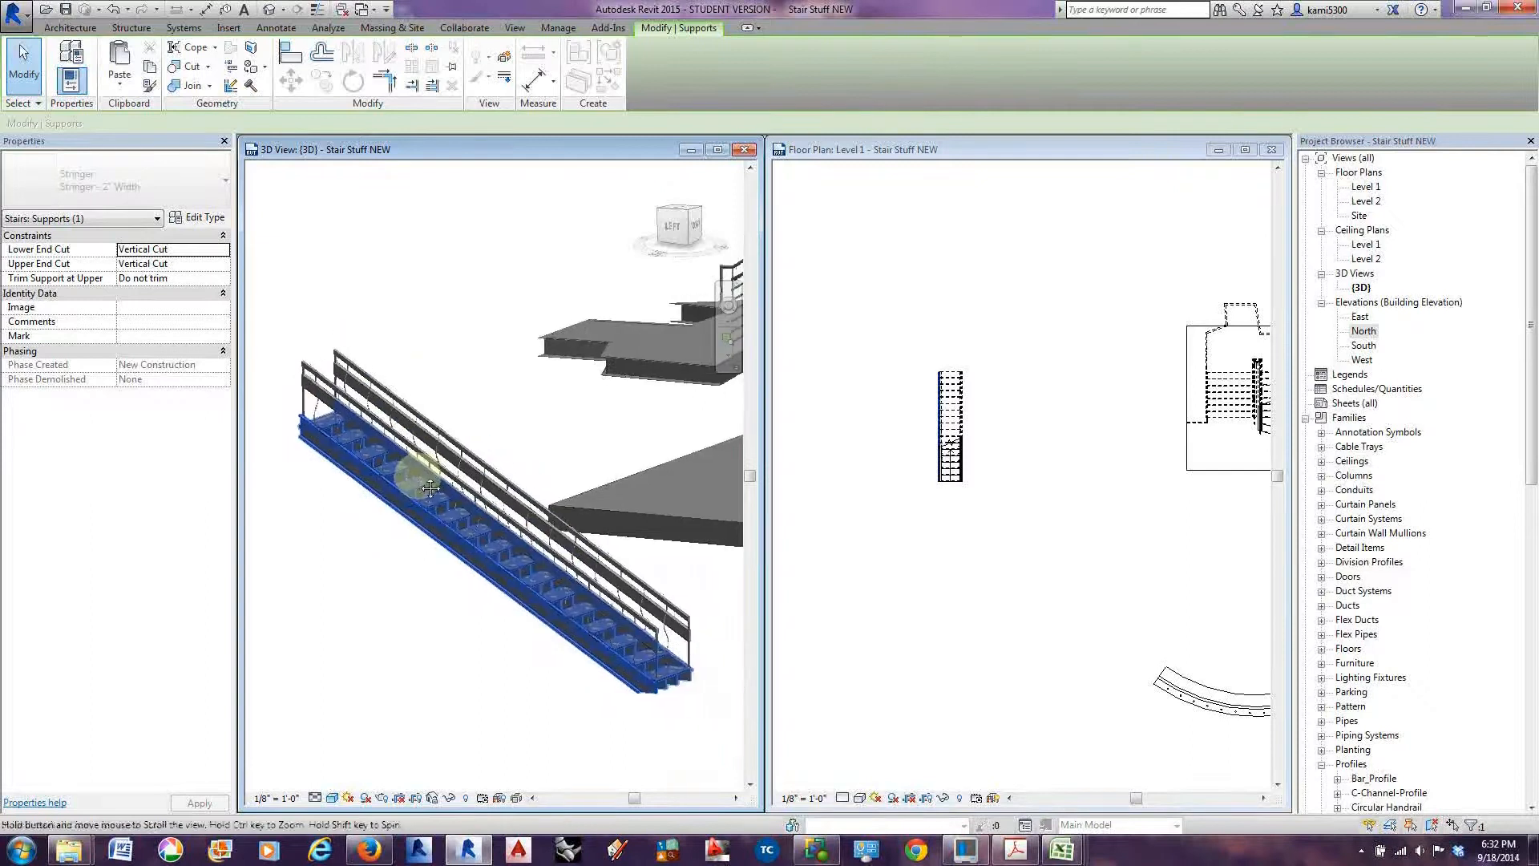
scroll(406, 469, "up", 2)
scroll(371, 480, "down", 4)
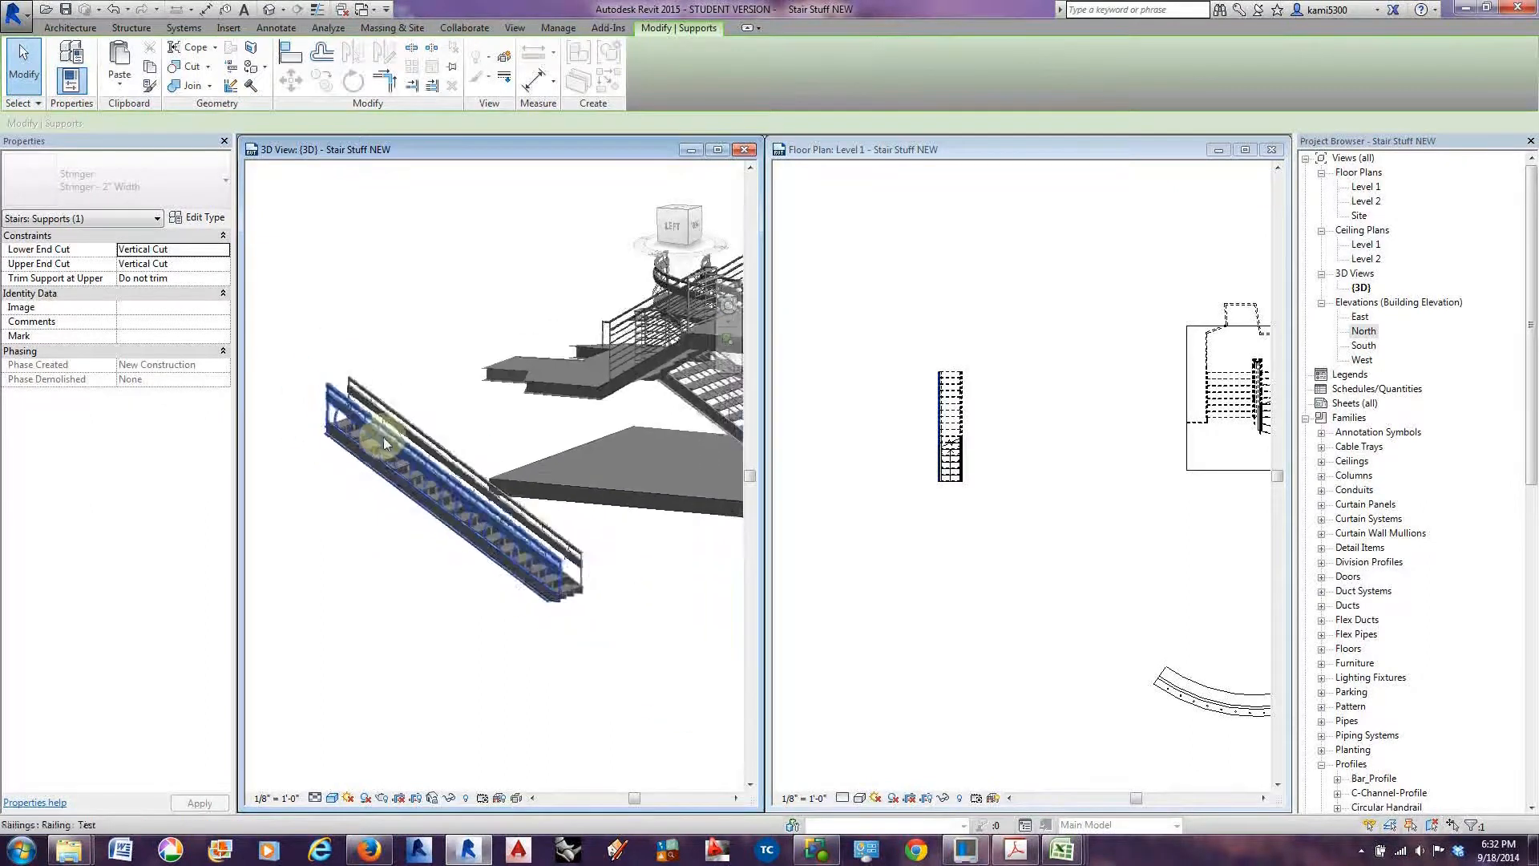
scroll(370, 592, "up", 3)
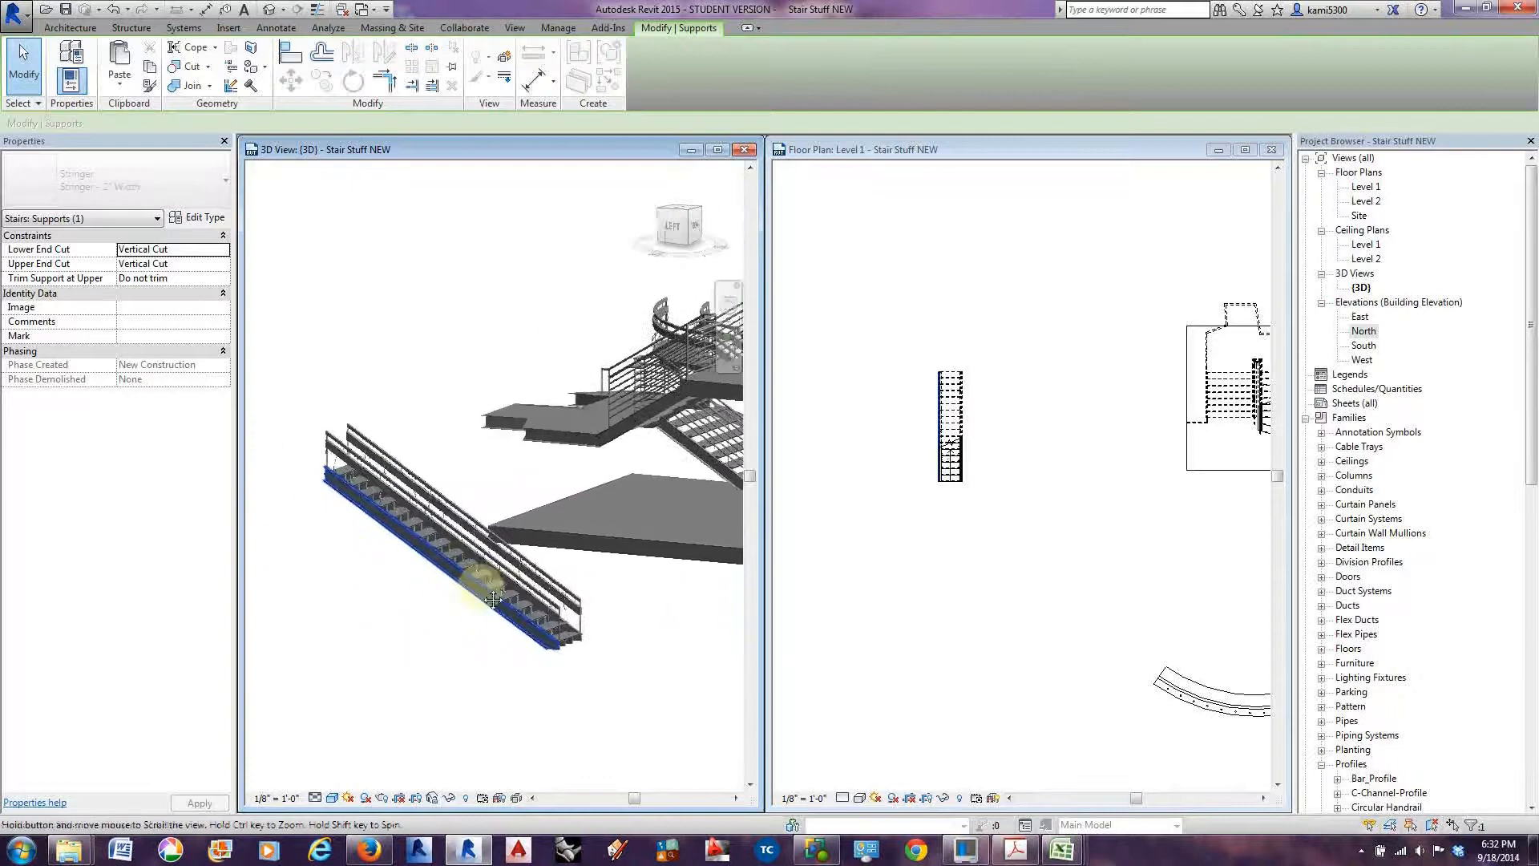
scroll(508, 604, "down", 5)
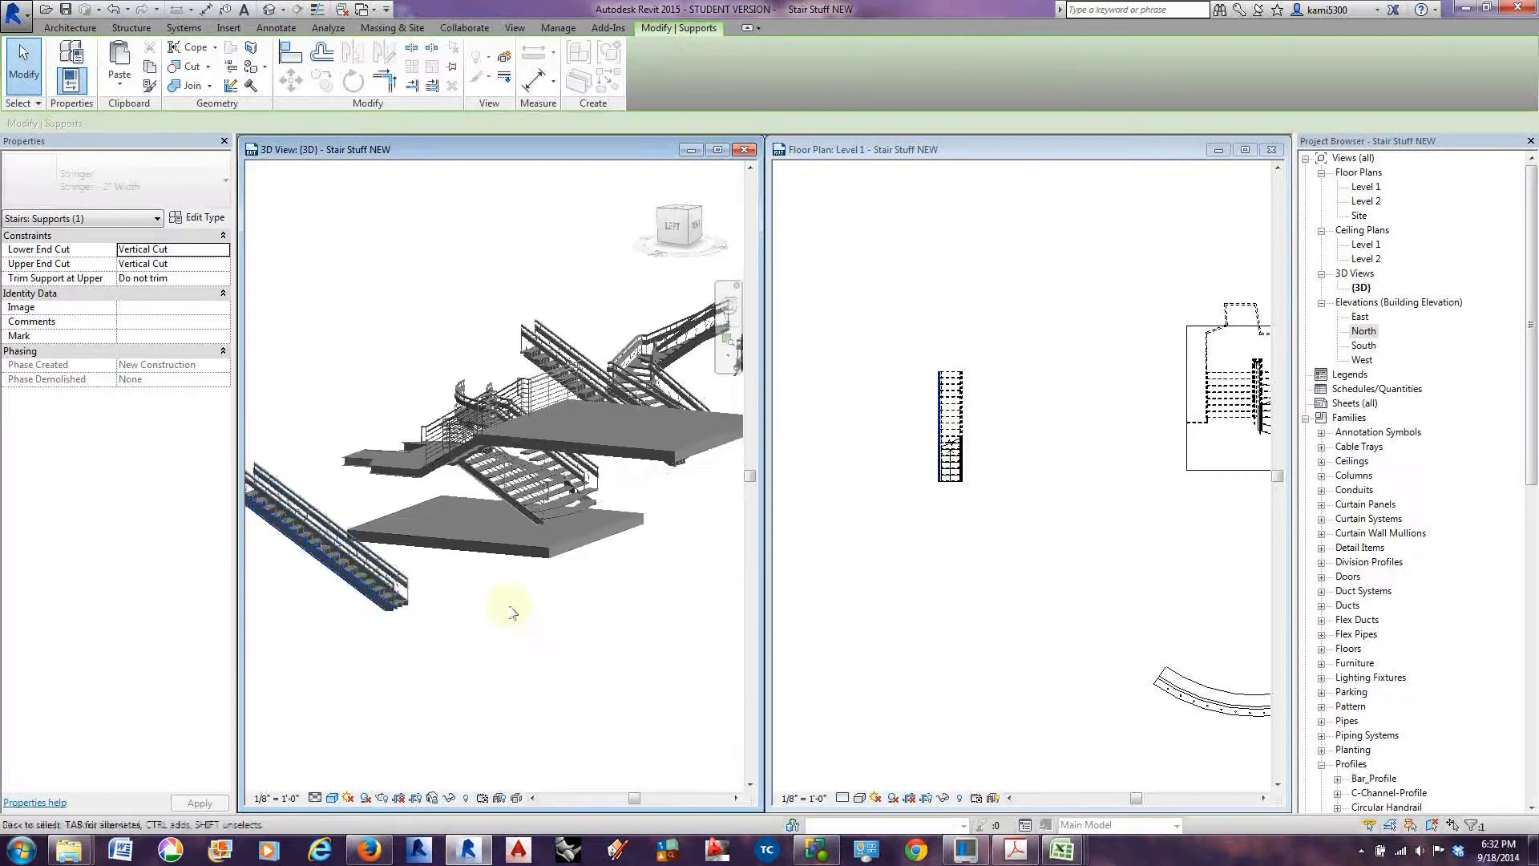
Duplicate the type of the freestanding Guardrail - Pipe railing in front of the stairs as Guardrail - Pipe 2.
middle_click_drag(546, 625, 481, 591)
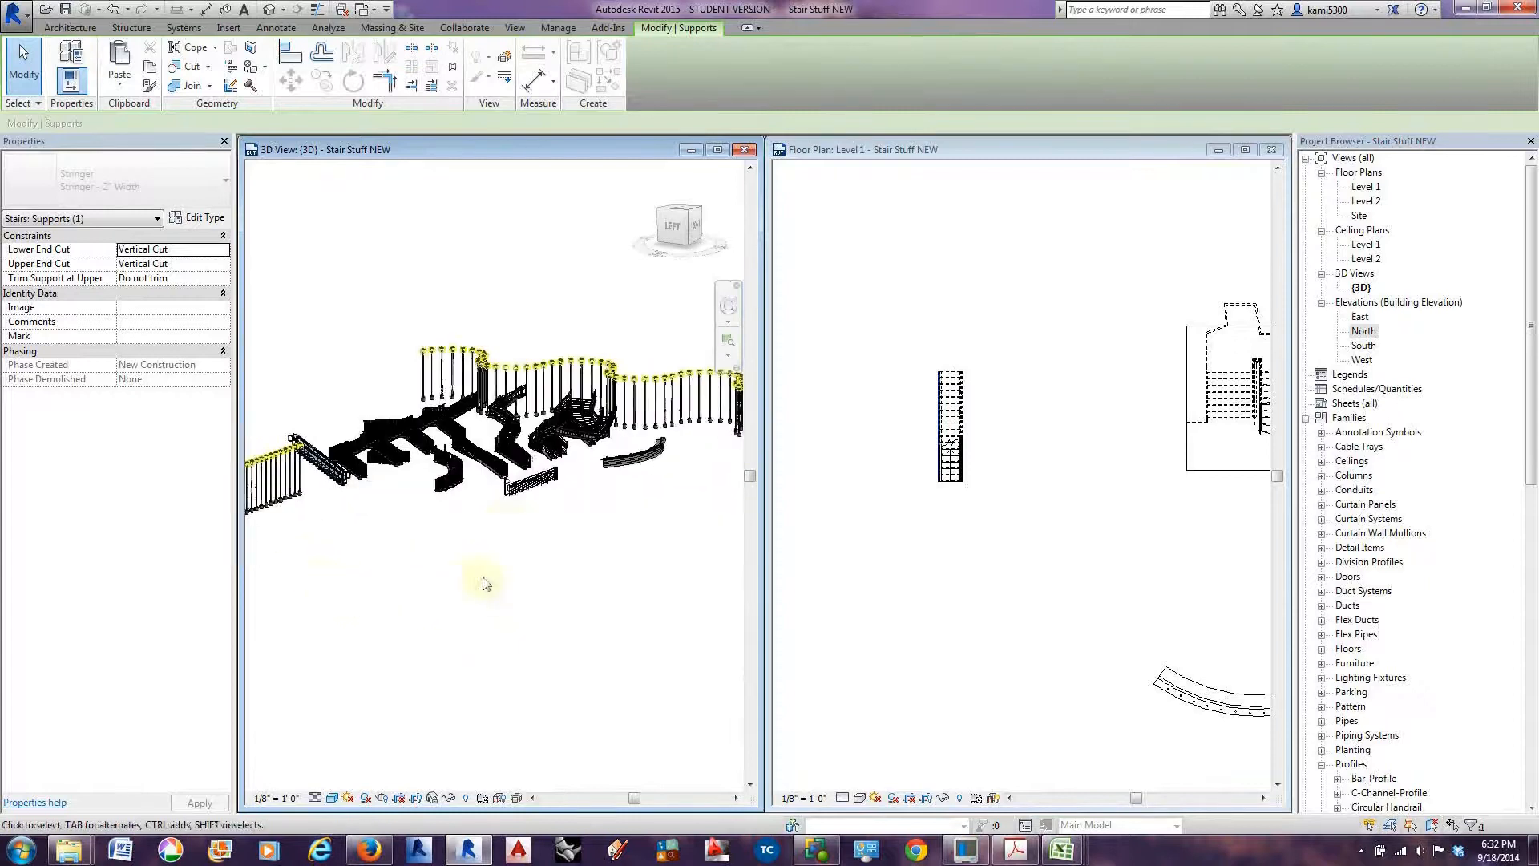
scroll(529, 485, "up", 5)
scroll(526, 477, "up", 4)
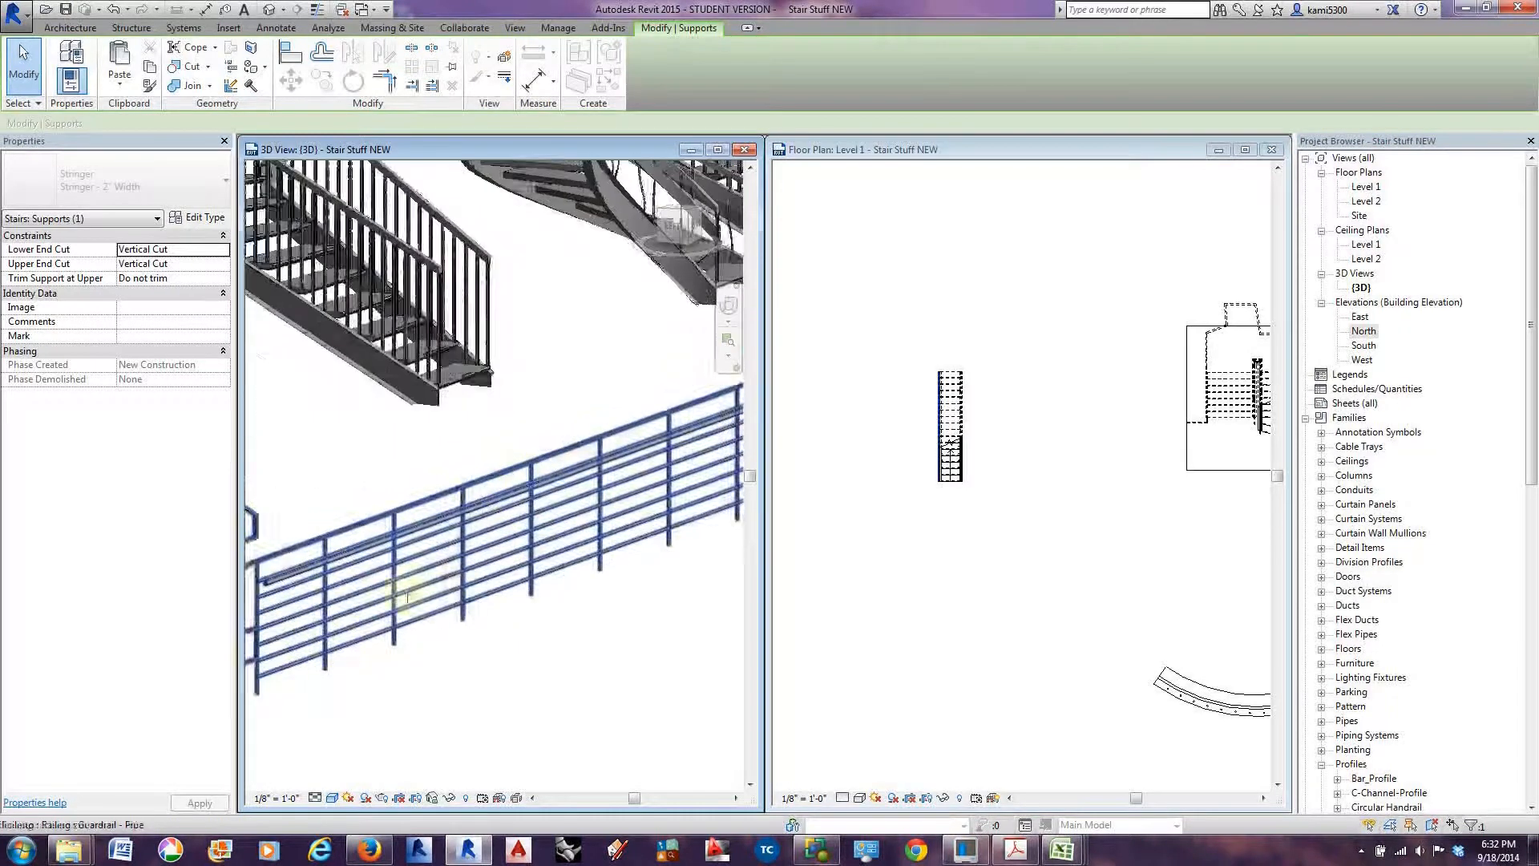
left_click(434, 537)
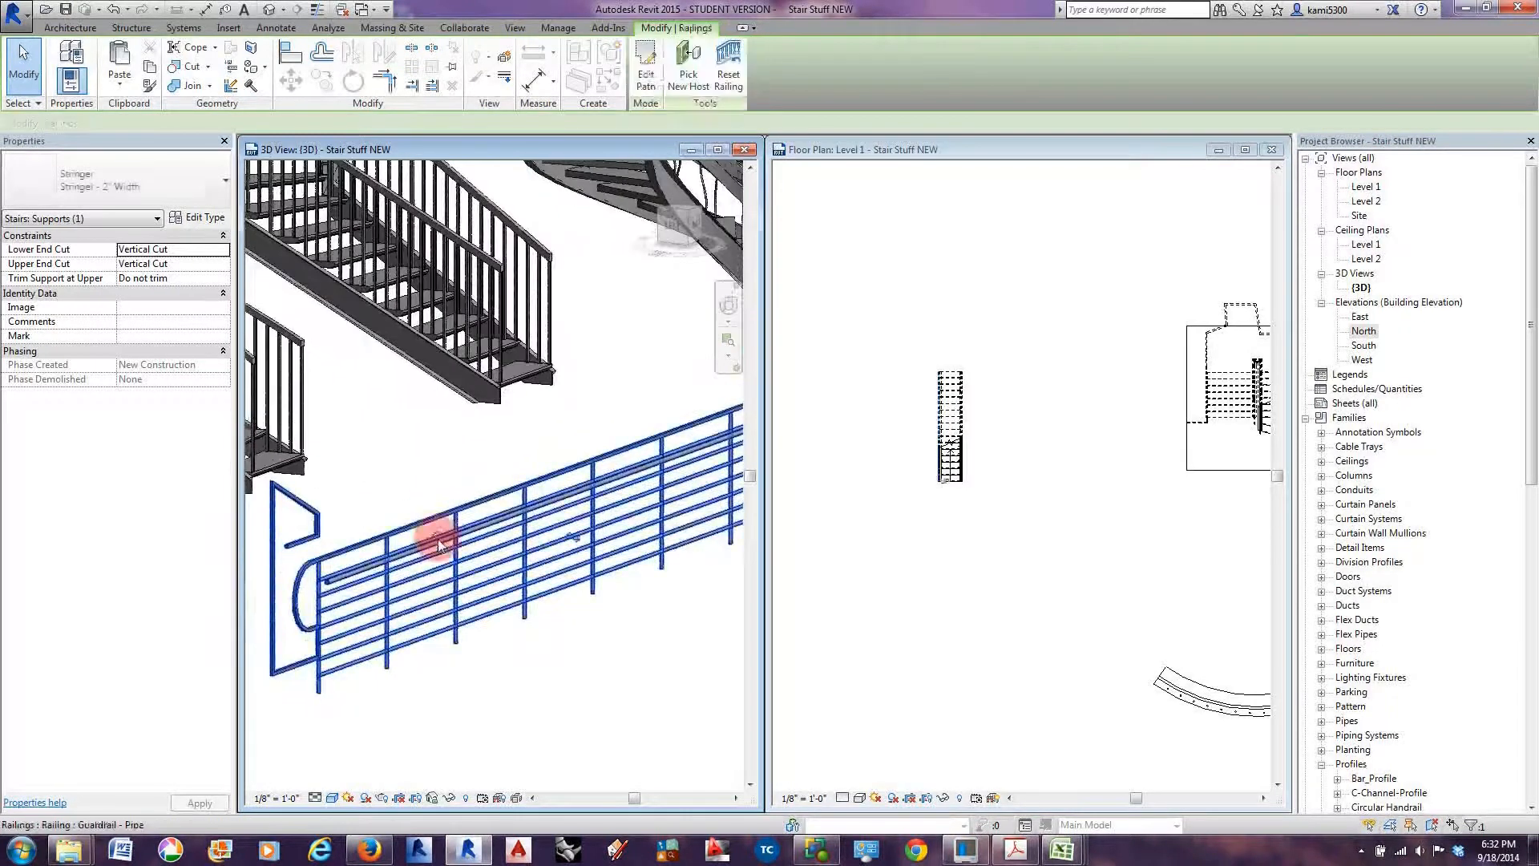
scroll(412, 567, "down", 3)
middle_click_drag(447, 583, 453, 615)
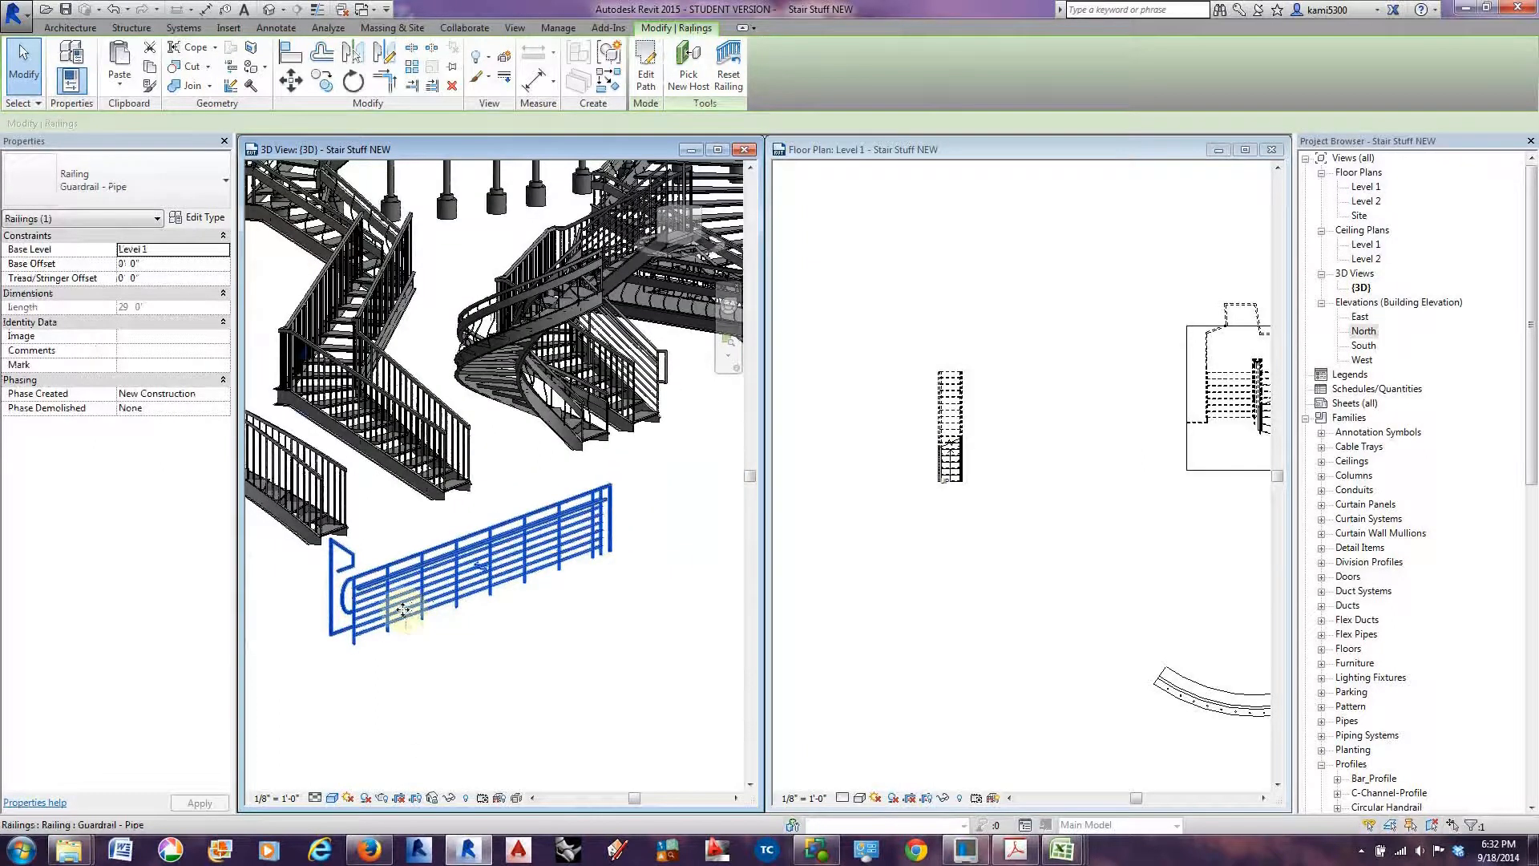
left_click(153, 186)
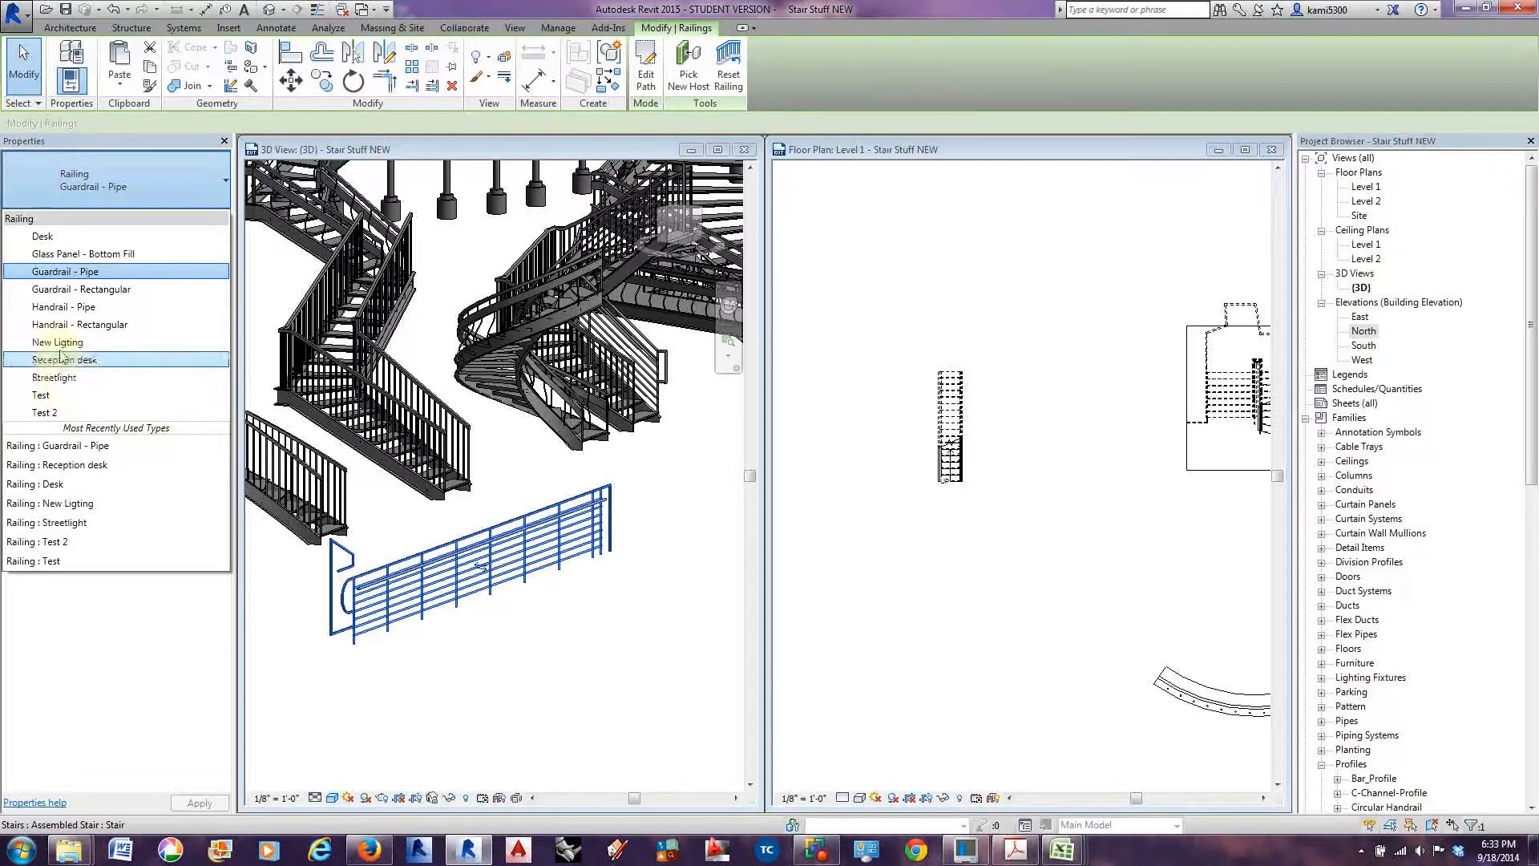
left_click(101, 273)
left_click(190, 217)
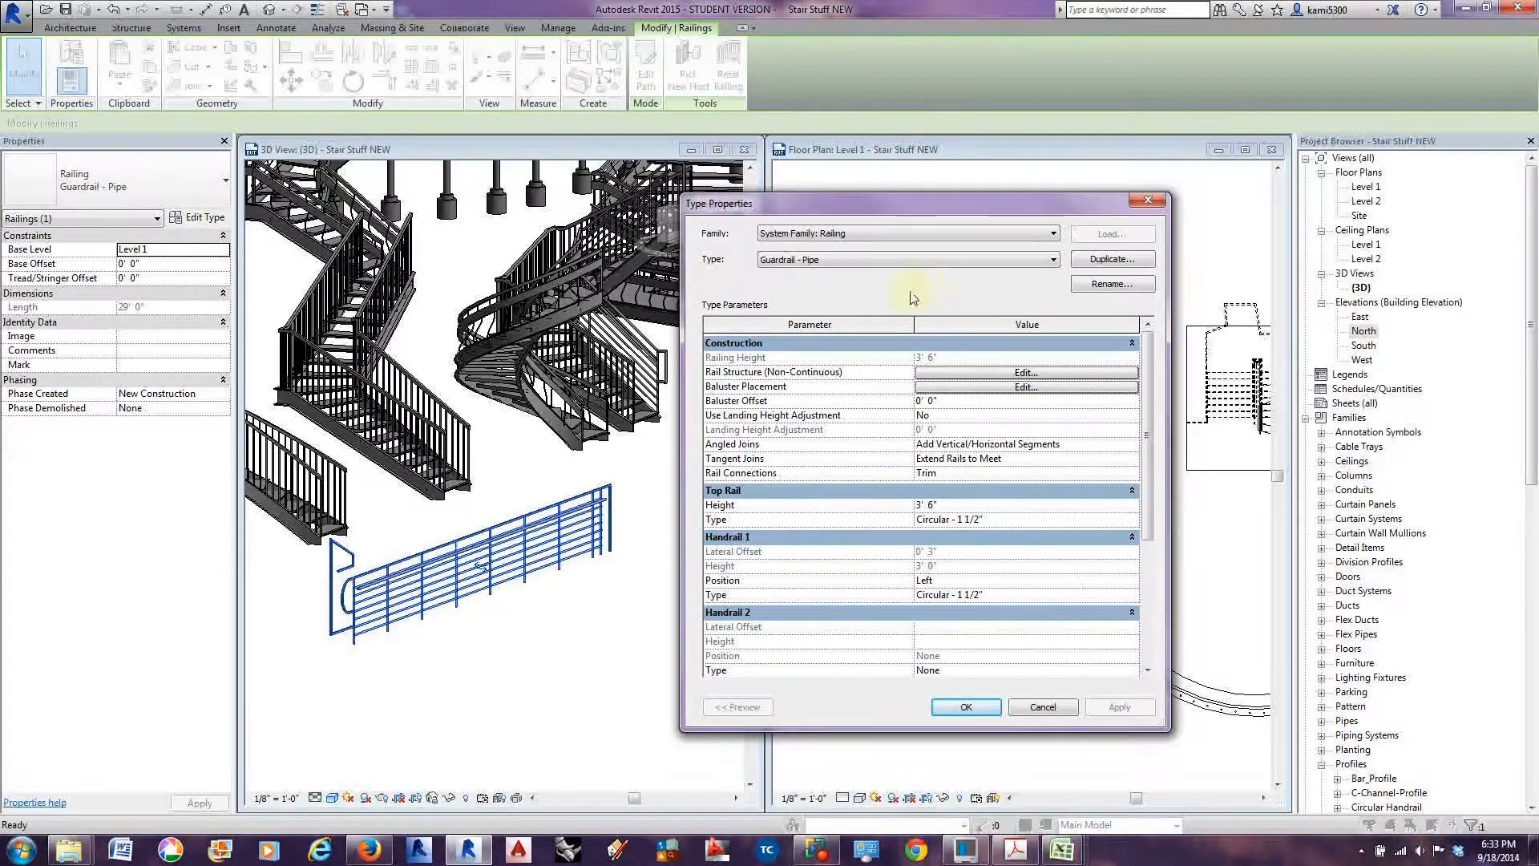
left_click(1112, 258)
left_click(926, 497)
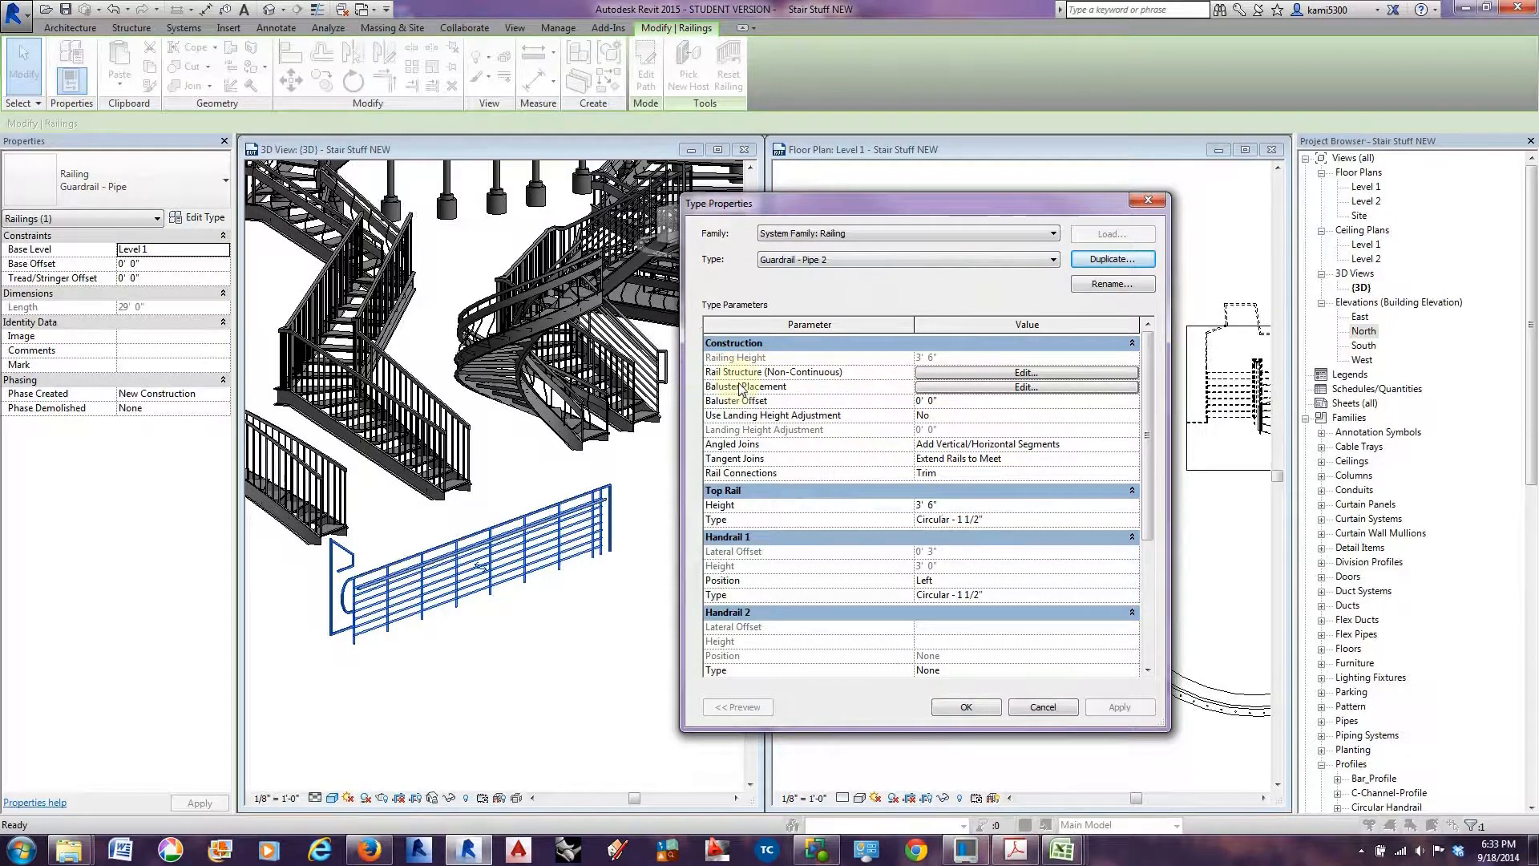
Delete Rail 7 and Rail 3 from the non-continuous rail structure of Guardrail - Pipe 2 and accept the type changes.
left_click(1013, 374)
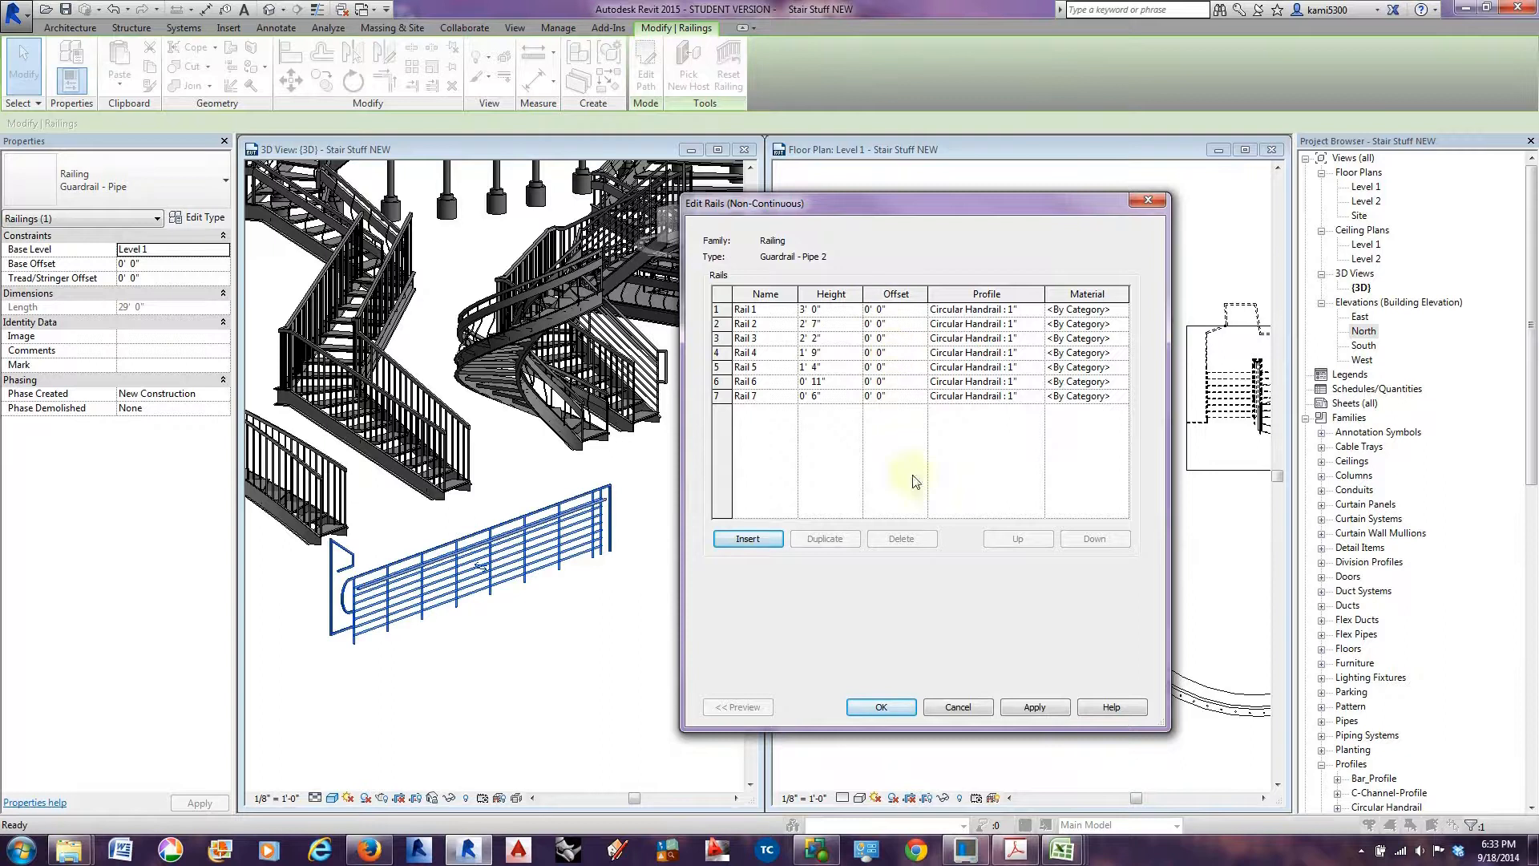
left_click(716, 395)
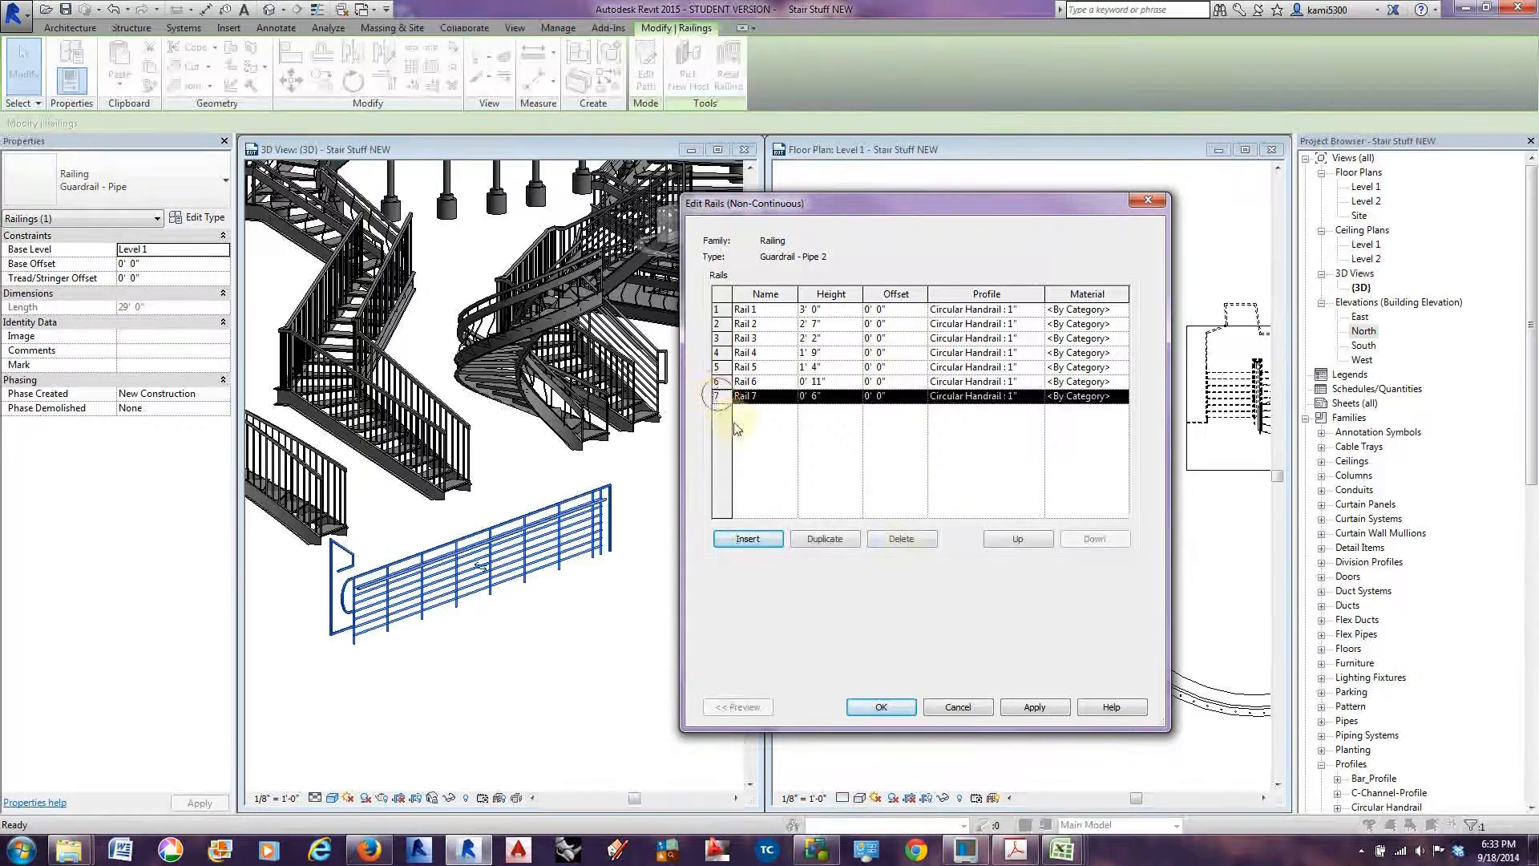
left_click(900, 539)
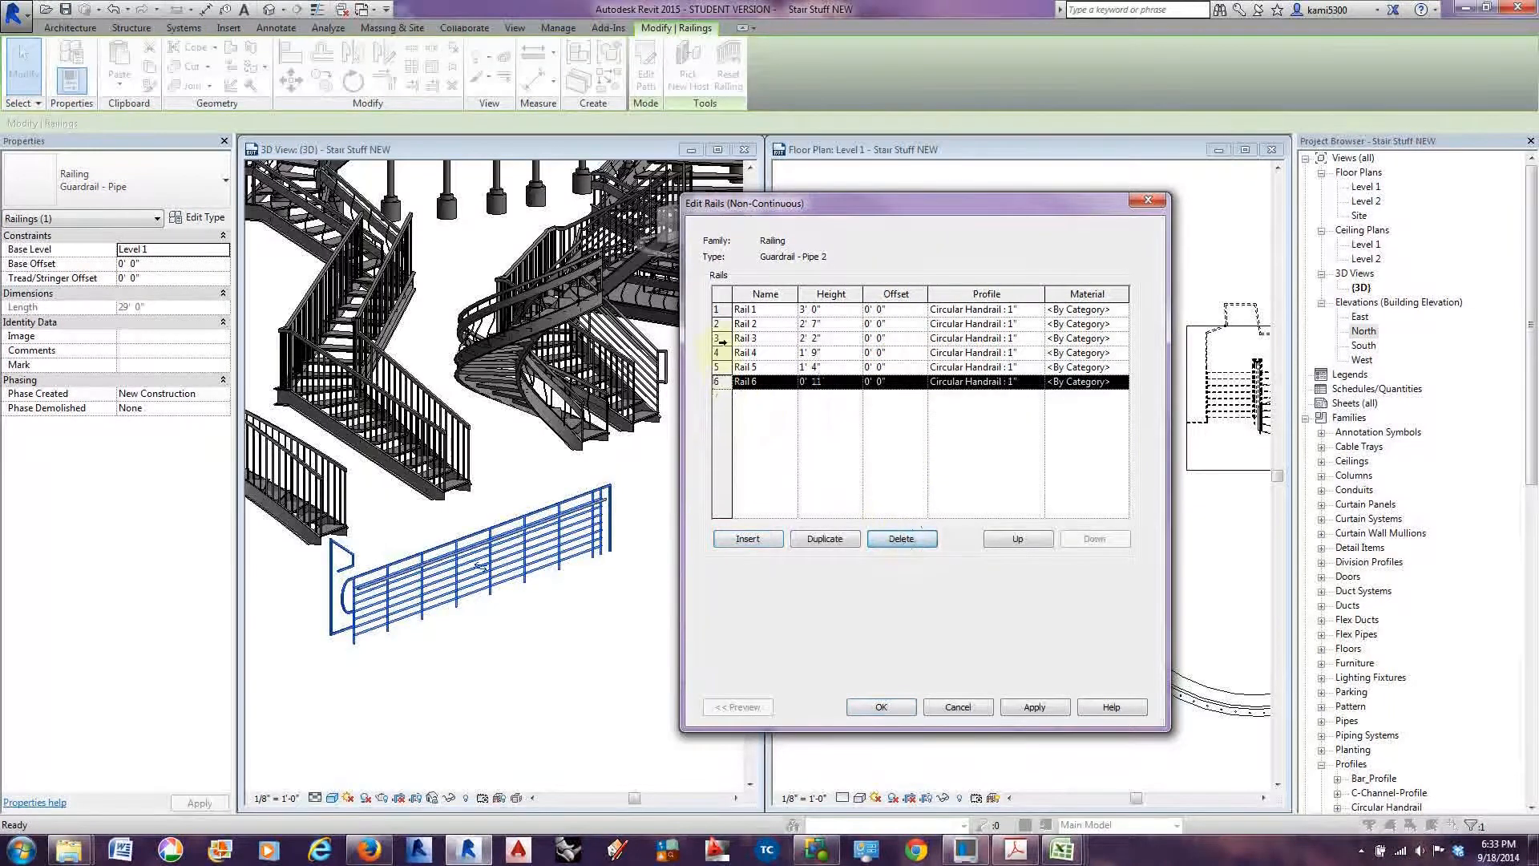
left_click(720, 338)
left_click(902, 538)
left_click(1035, 707)
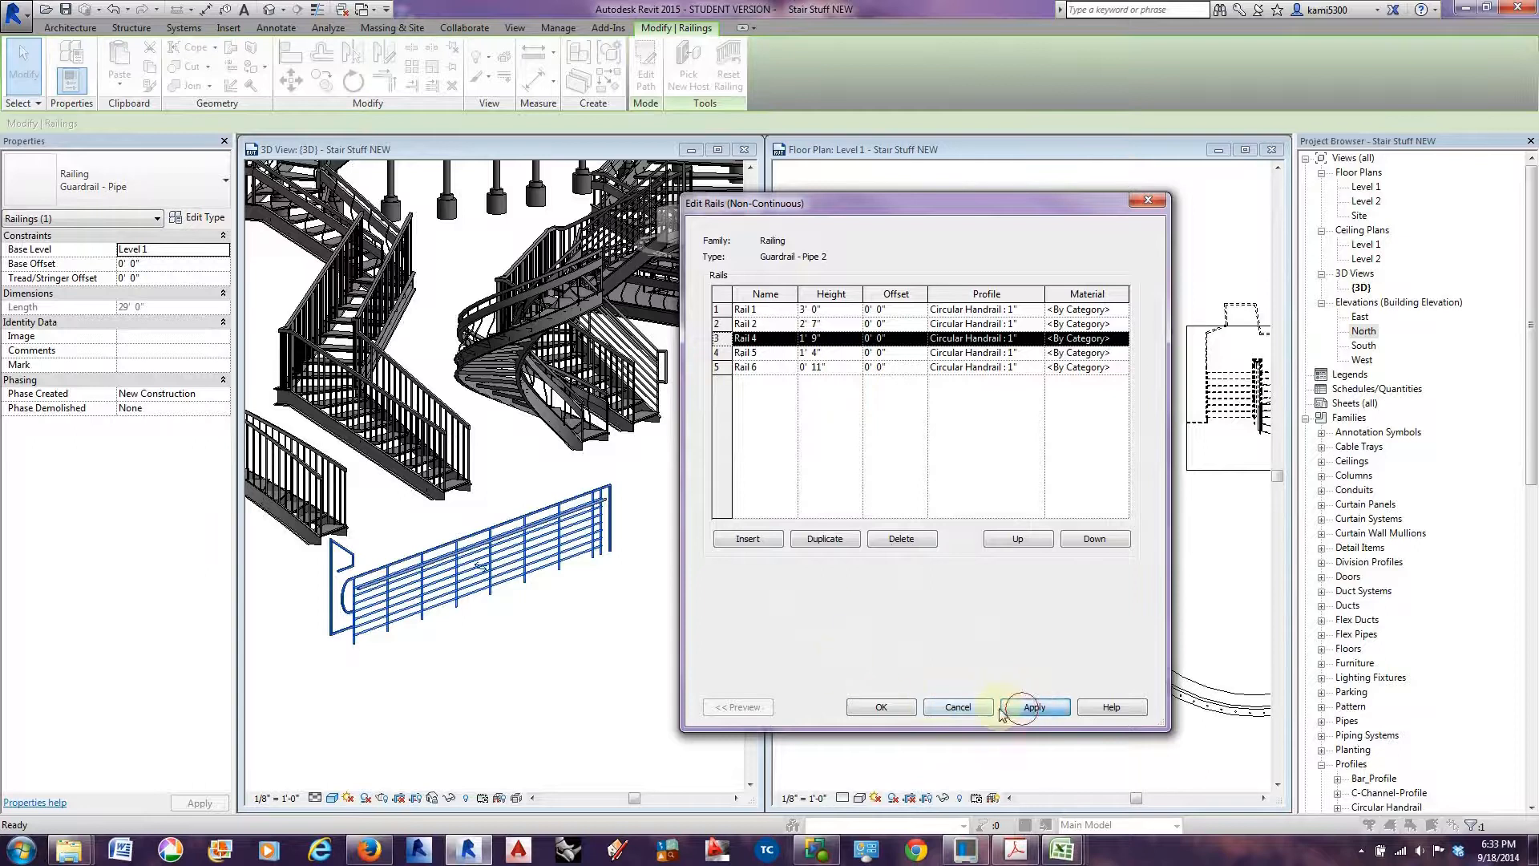
left_click(881, 707)
left_click(968, 707)
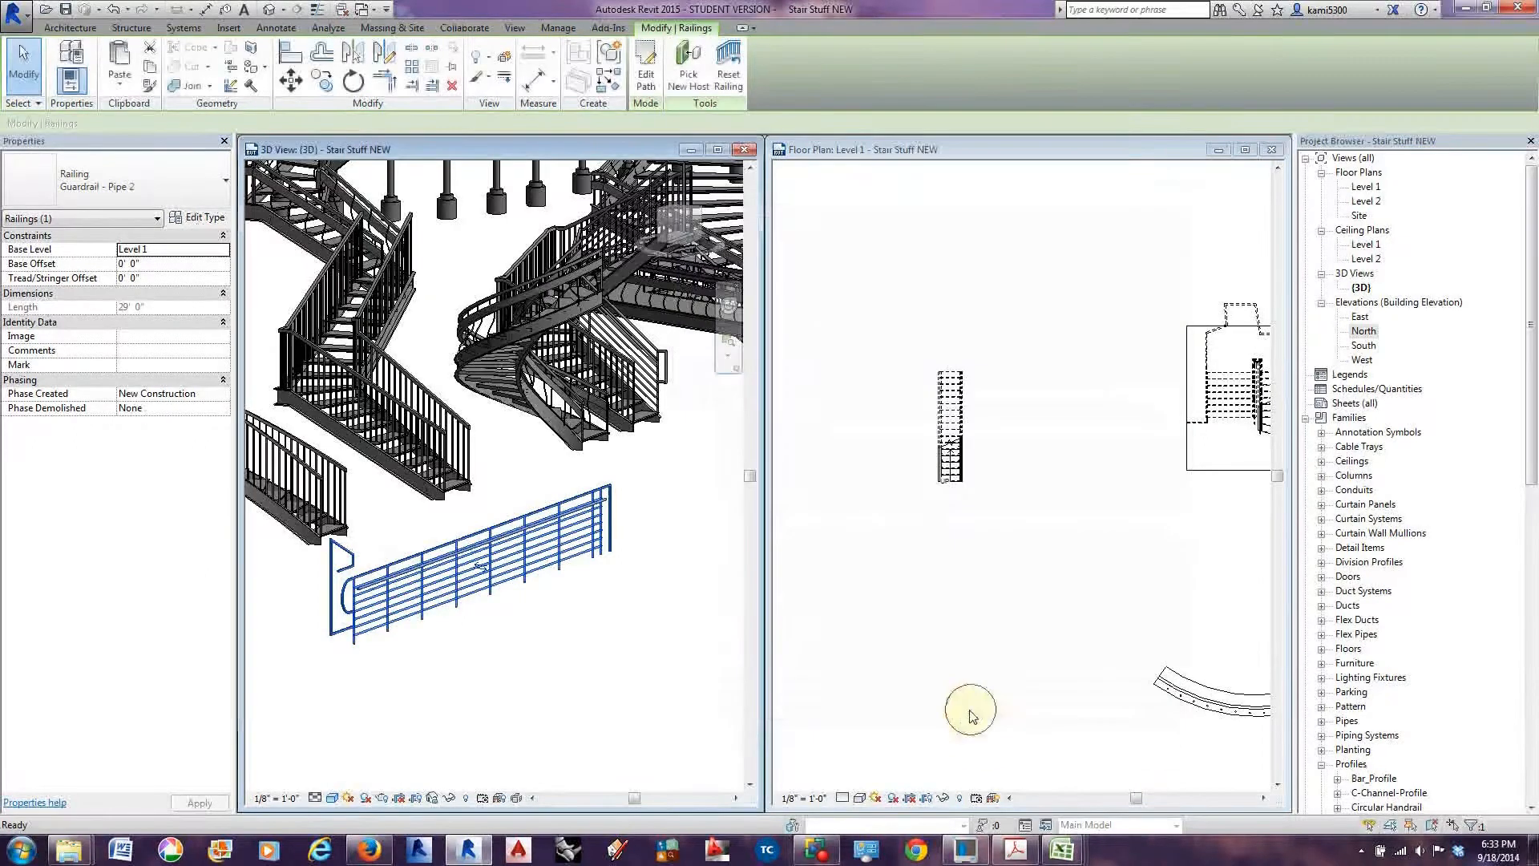
scroll(354, 595, "up", 1)
scroll(355, 595, "up", 2)
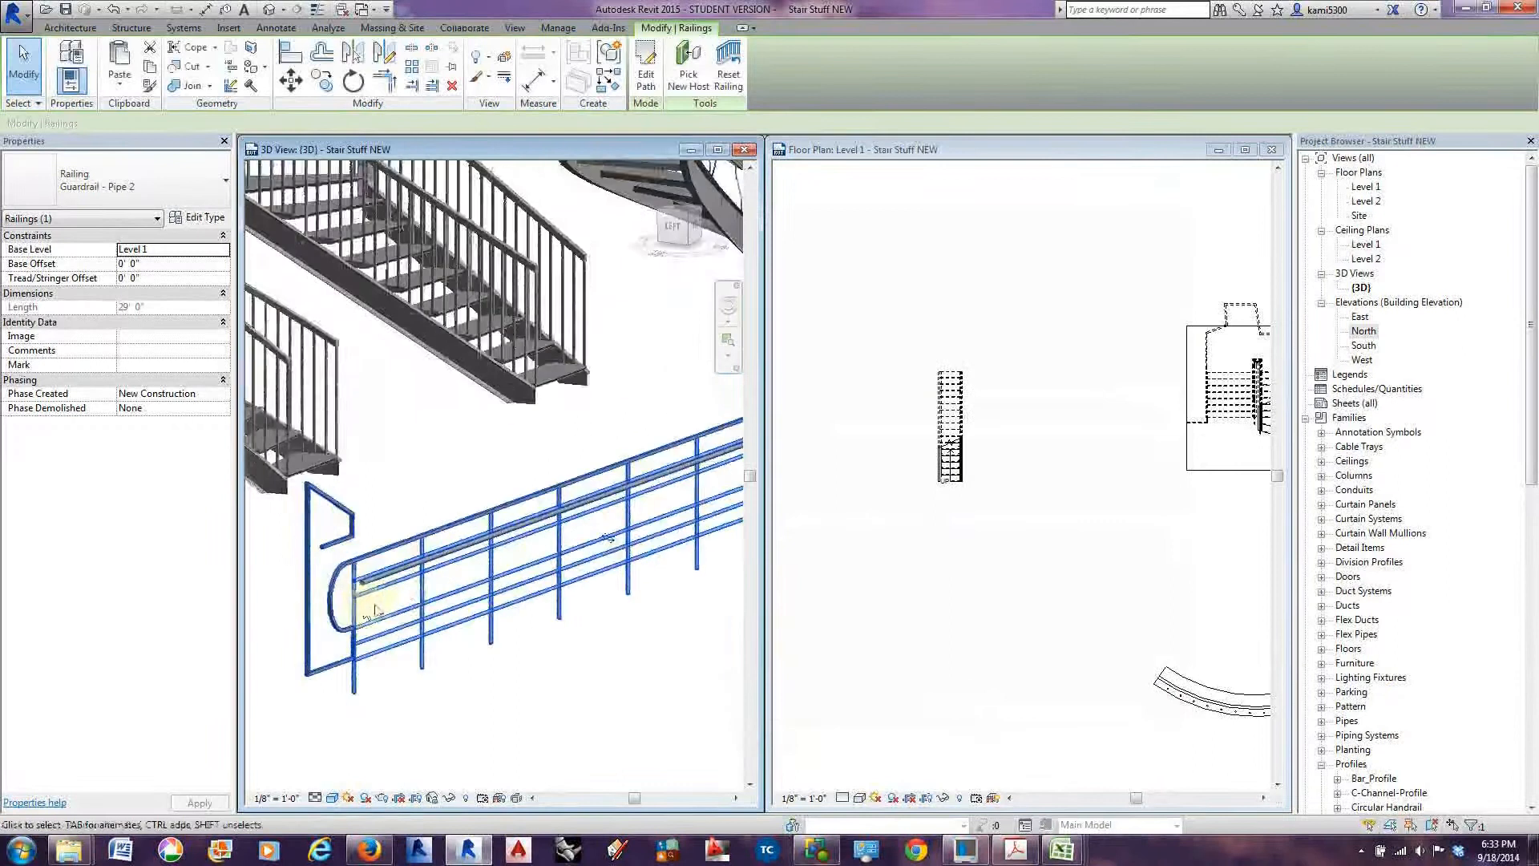
scroll(388, 611, "down", 1)
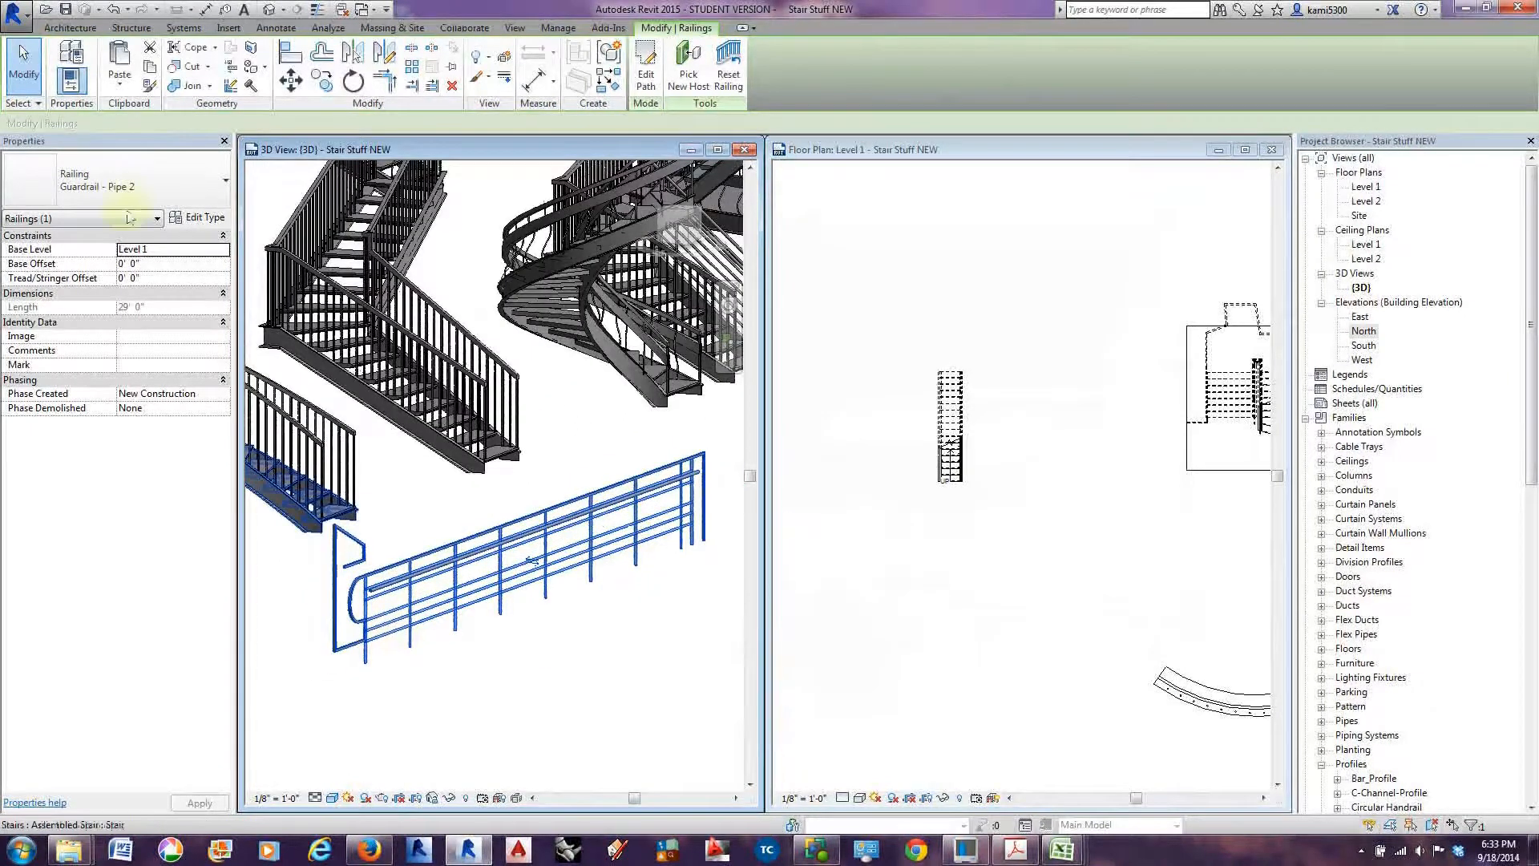
Change the profile of Rail 1 in the Guardrail - Pipe 2 rail structure to fgtjfyffyfyflyf and apply it.
left_click(195, 218)
left_click(966, 365)
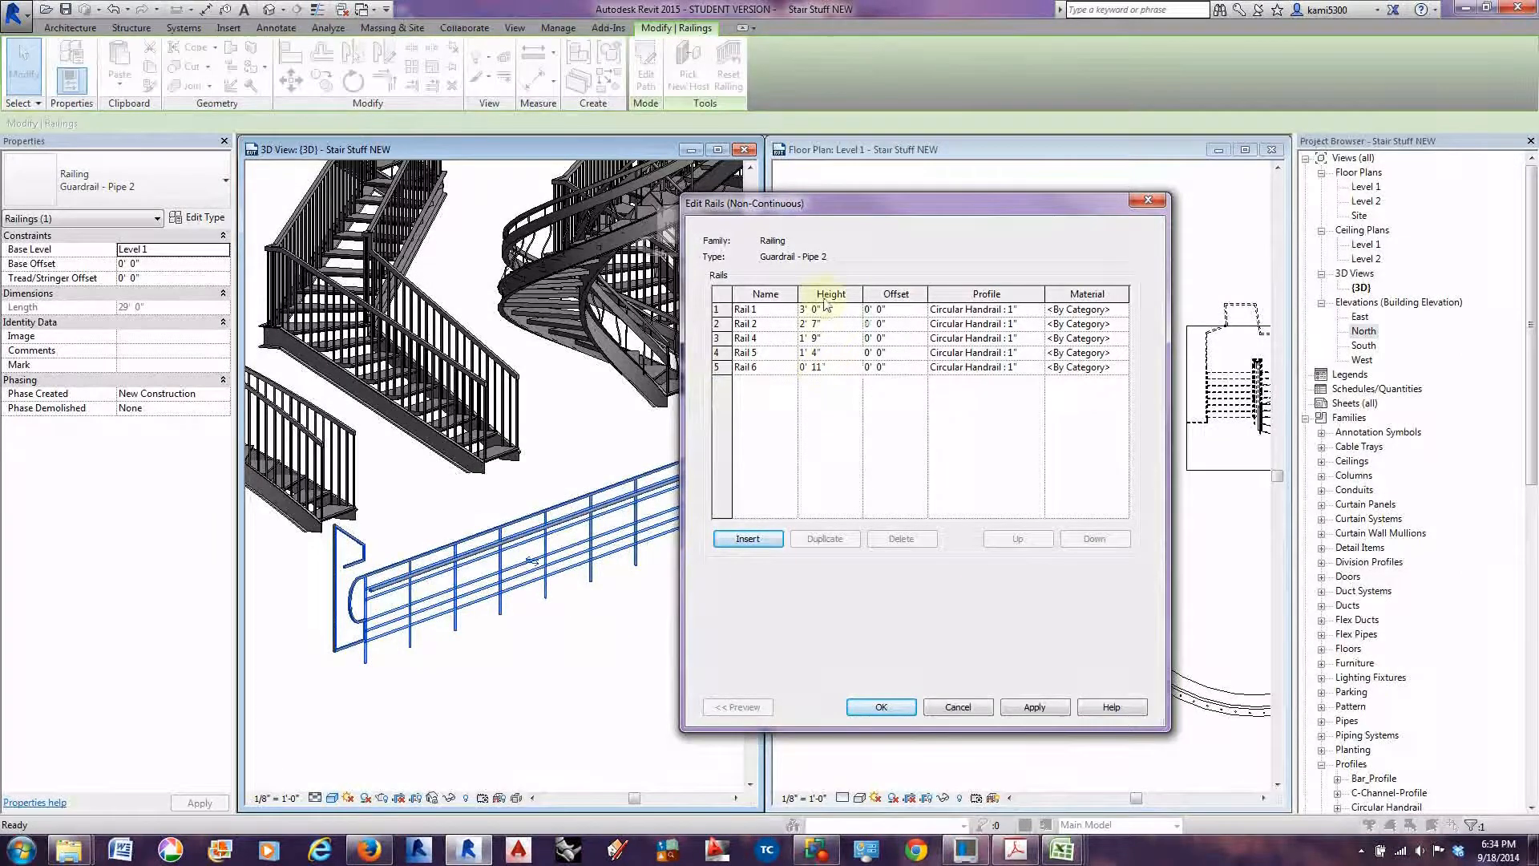
left_click(1039, 311)
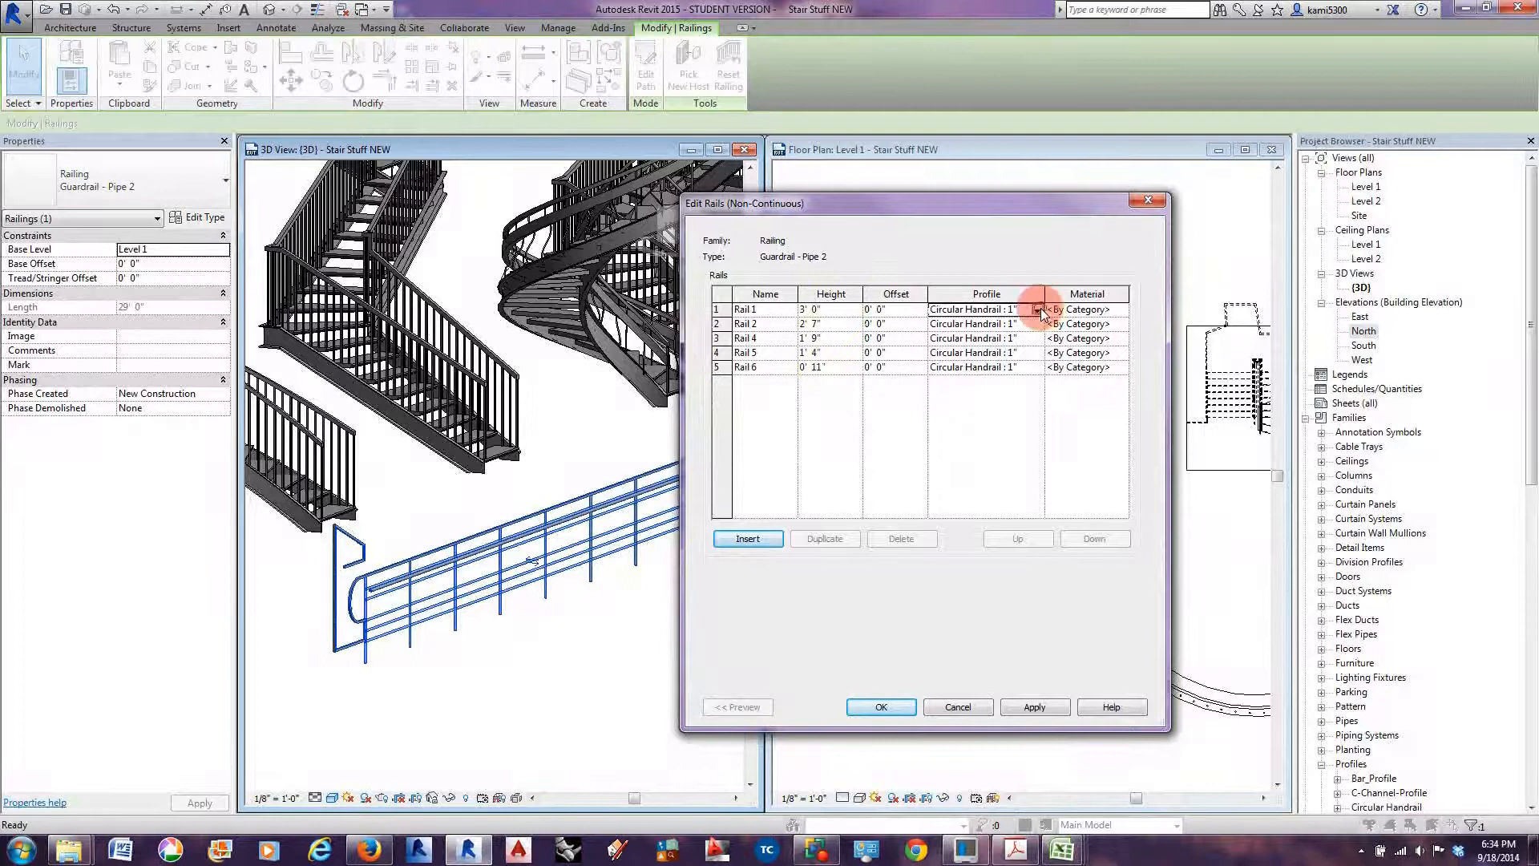
left_click(1038, 310)
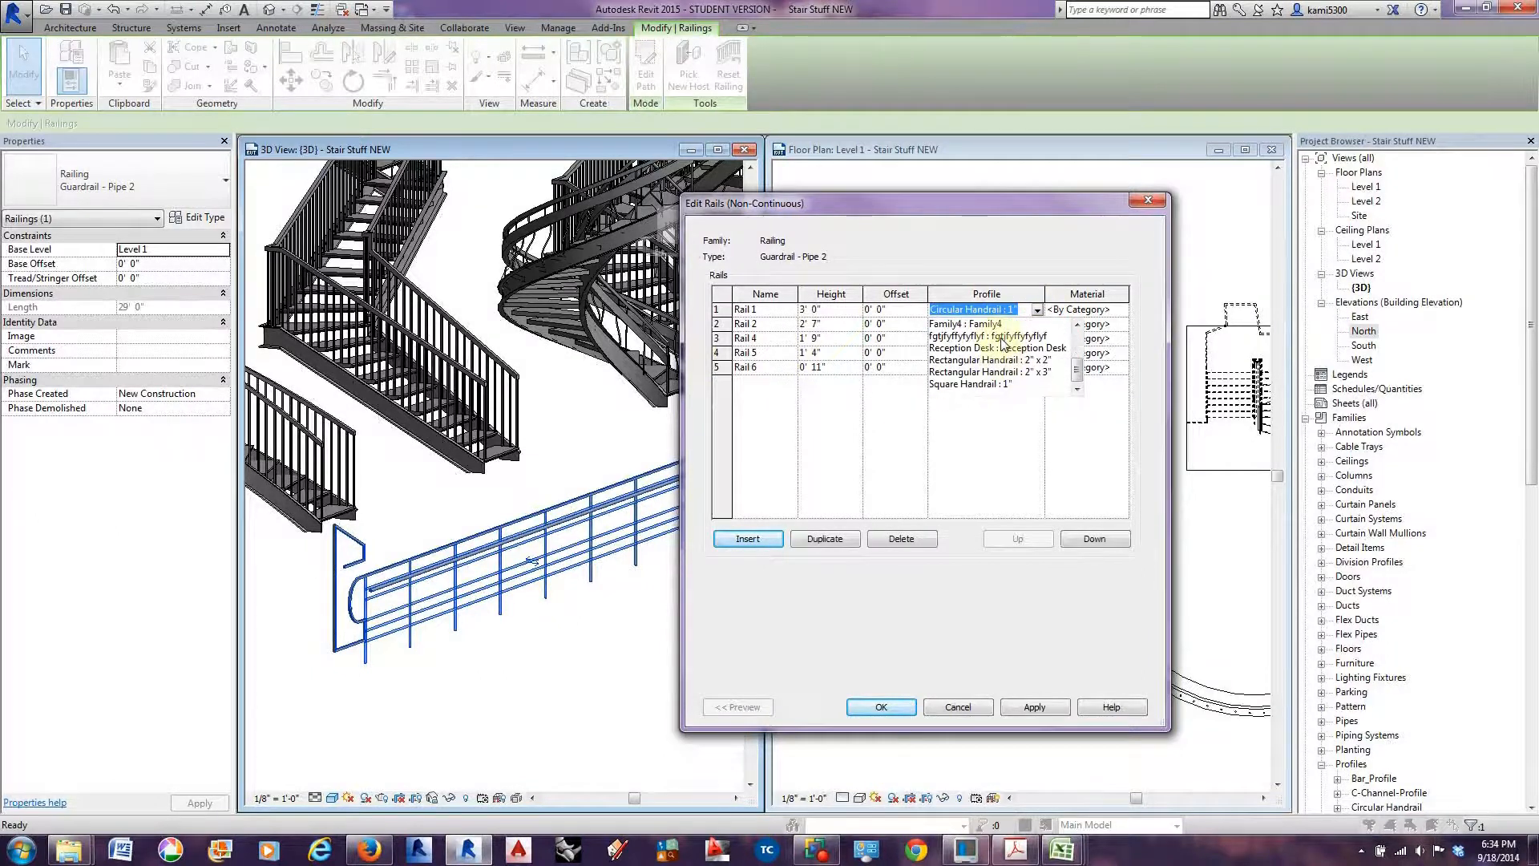
left_click(1002, 336)
left_click(1044, 707)
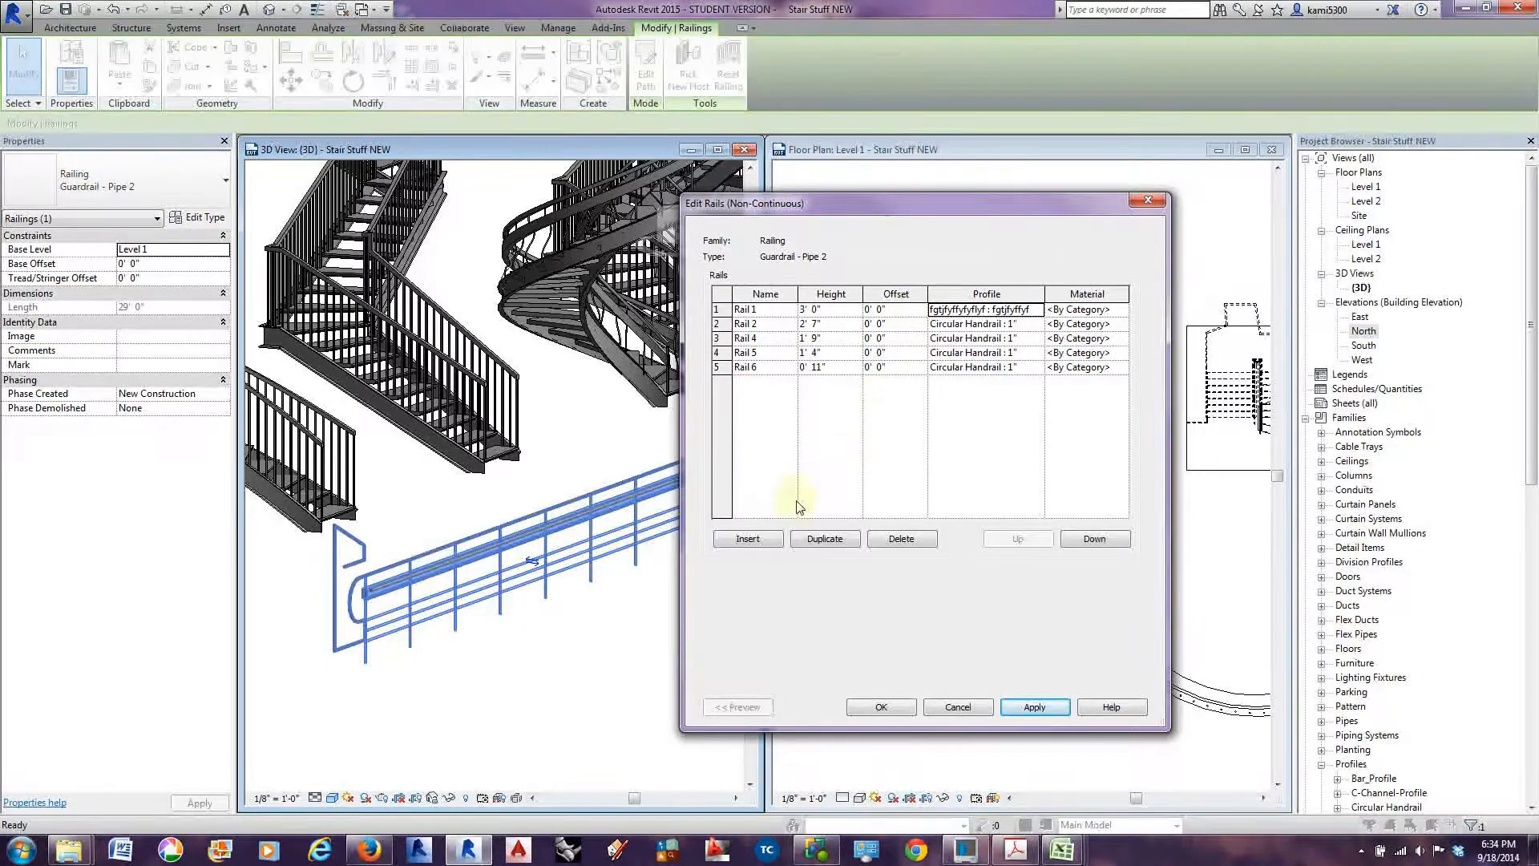
left_click(960, 707)
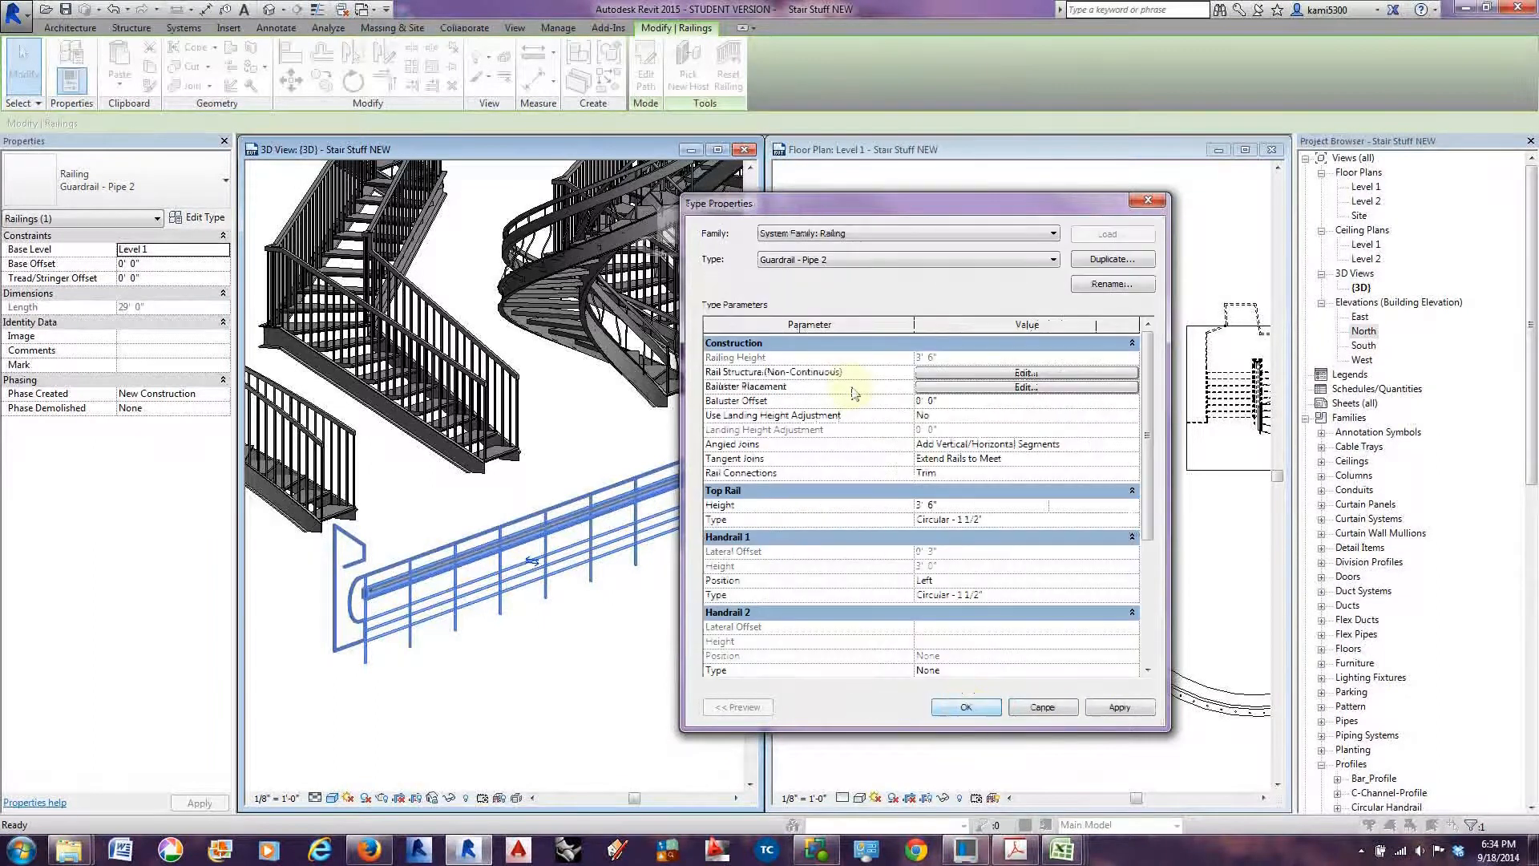
Duplicate the regular baluster twice in the main pattern of Guardrail - Pipe 2's baluster placement.
left_click(1027, 388)
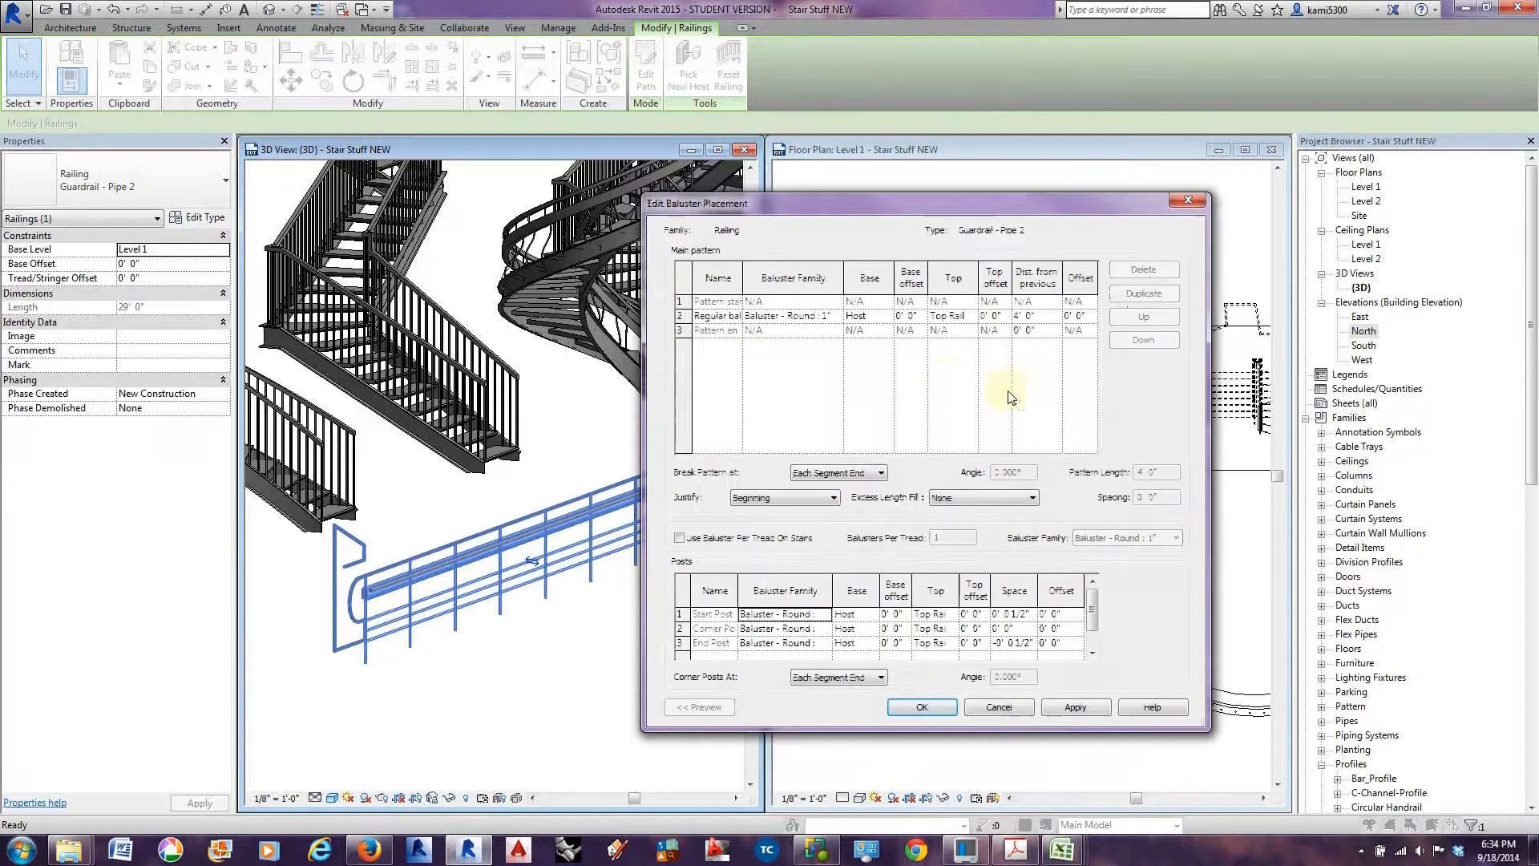
left_click_drag(866, 203, 1048, 179)
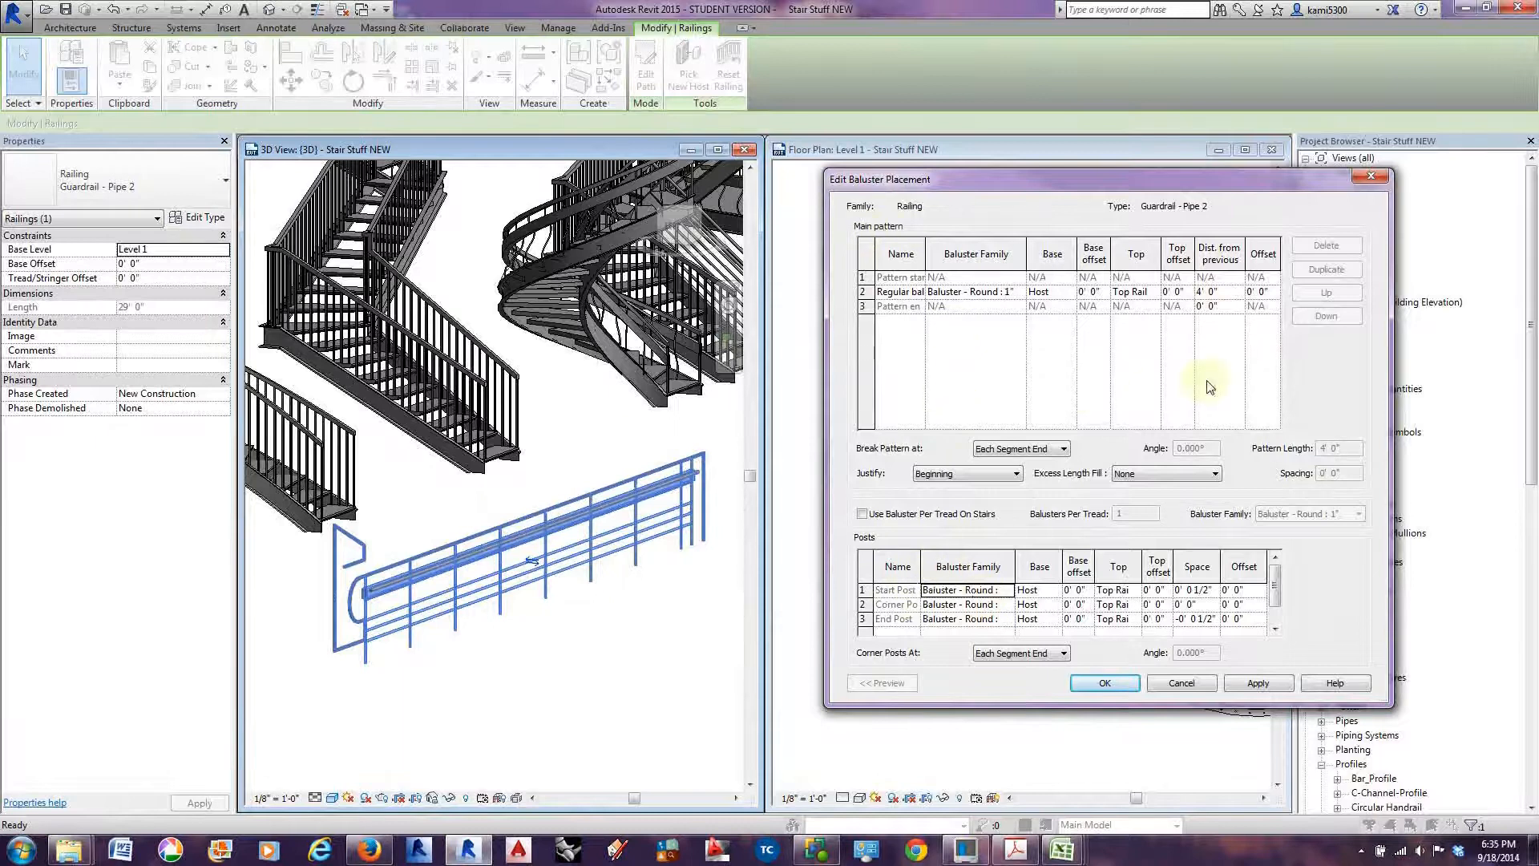
left_click(869, 292)
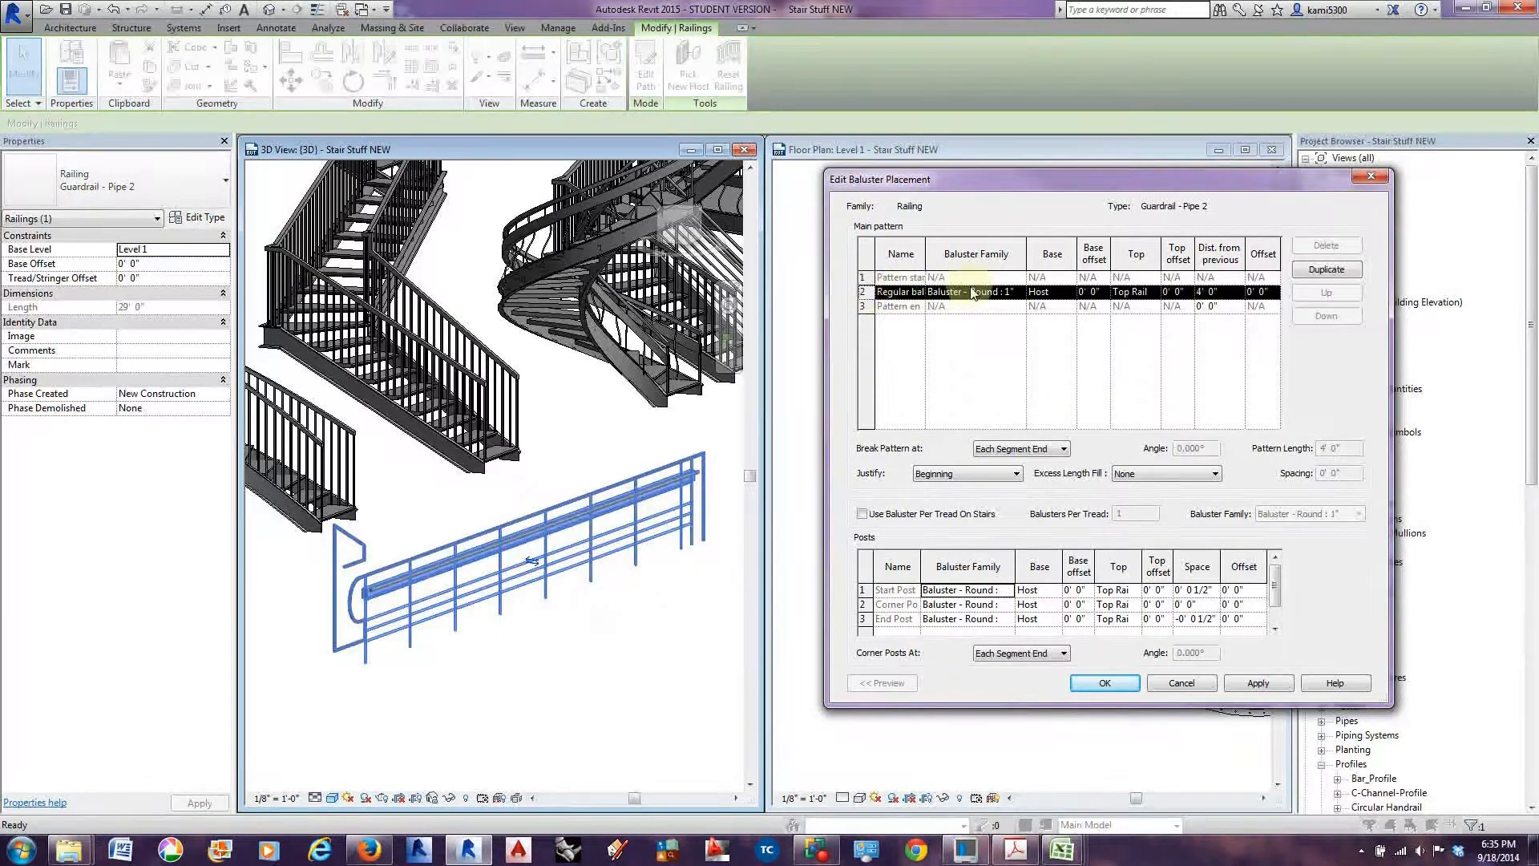
left_click(1347, 271)
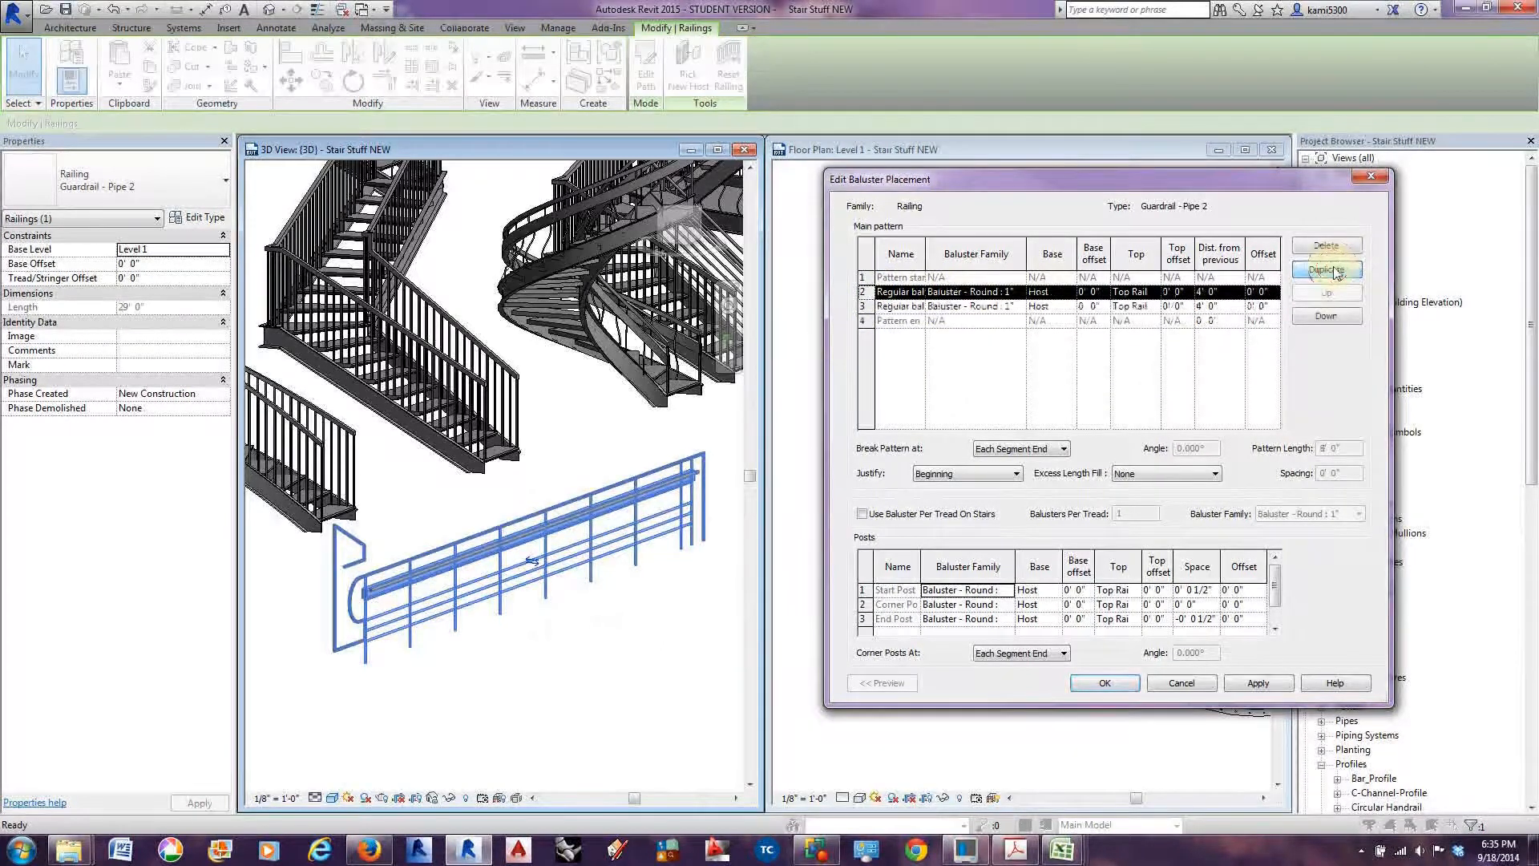
left_click(1347, 271)
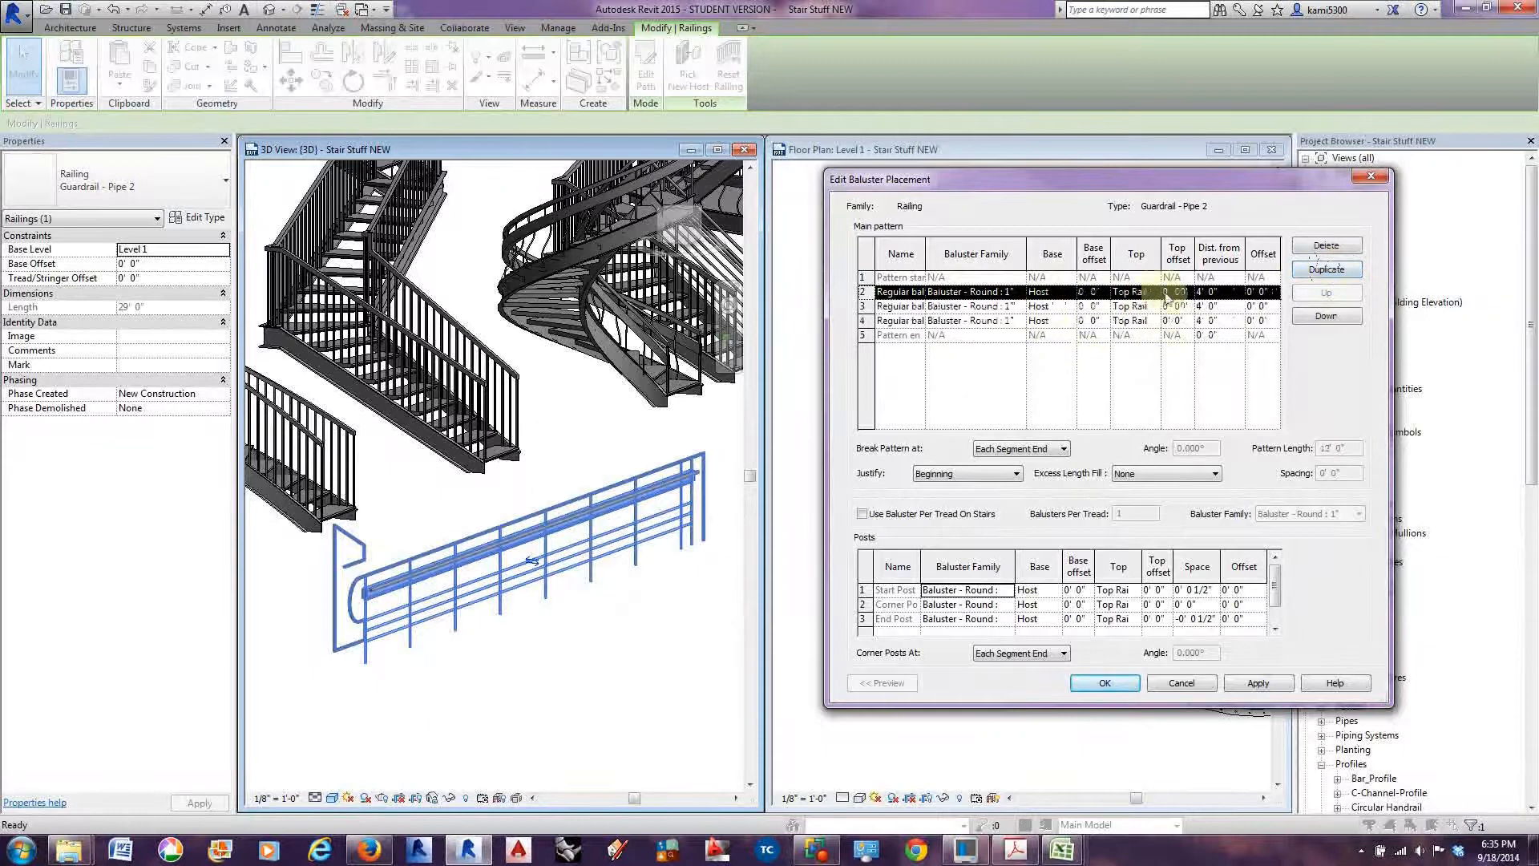
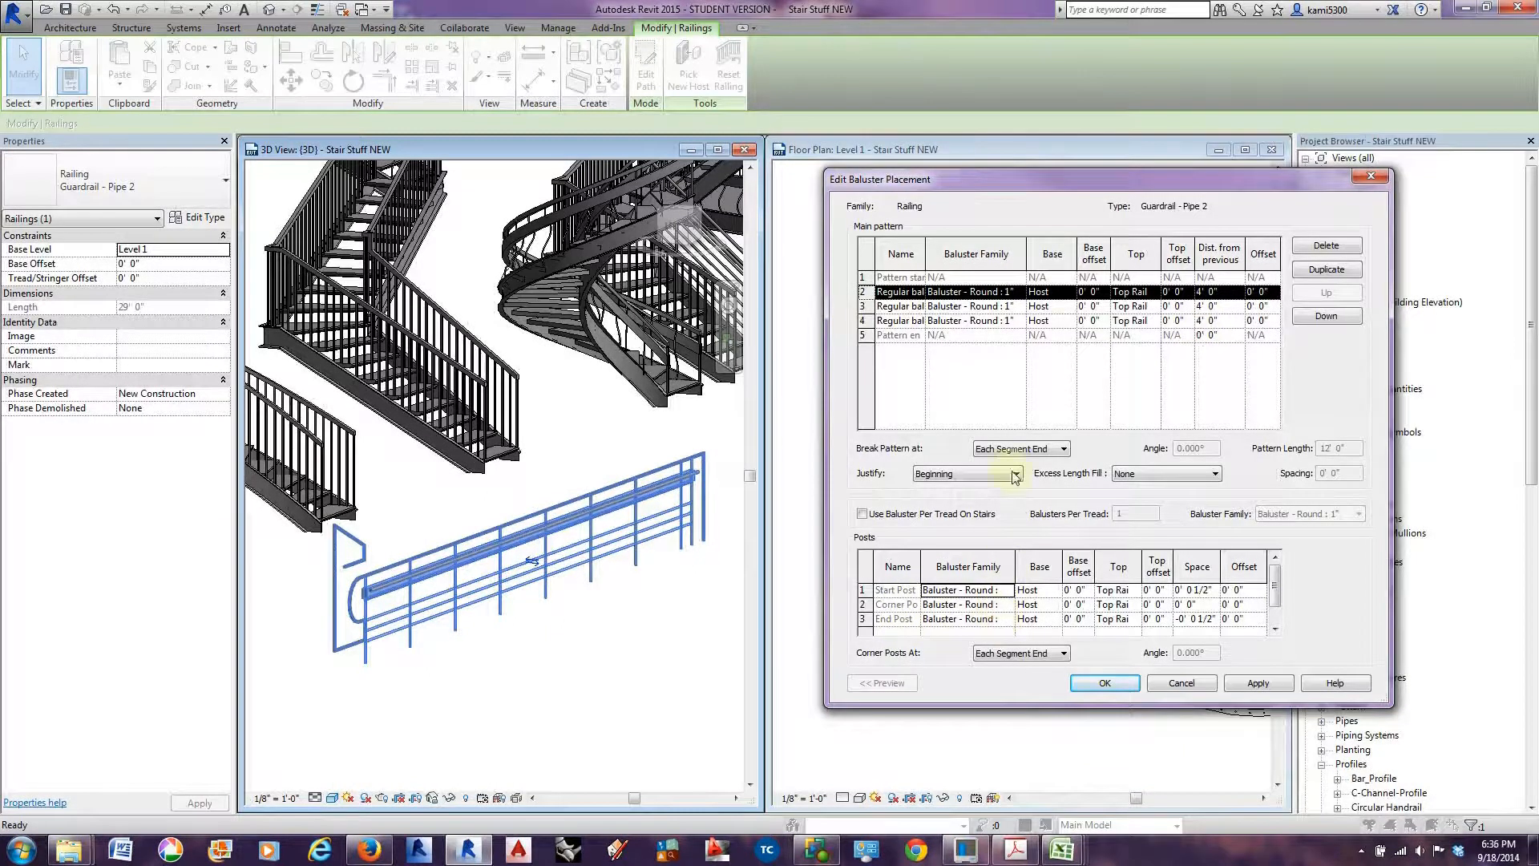
Review the base and top attachment options of the first two regular balusters in the main pattern.
left_click(1065, 298)
left_click(1071, 295)
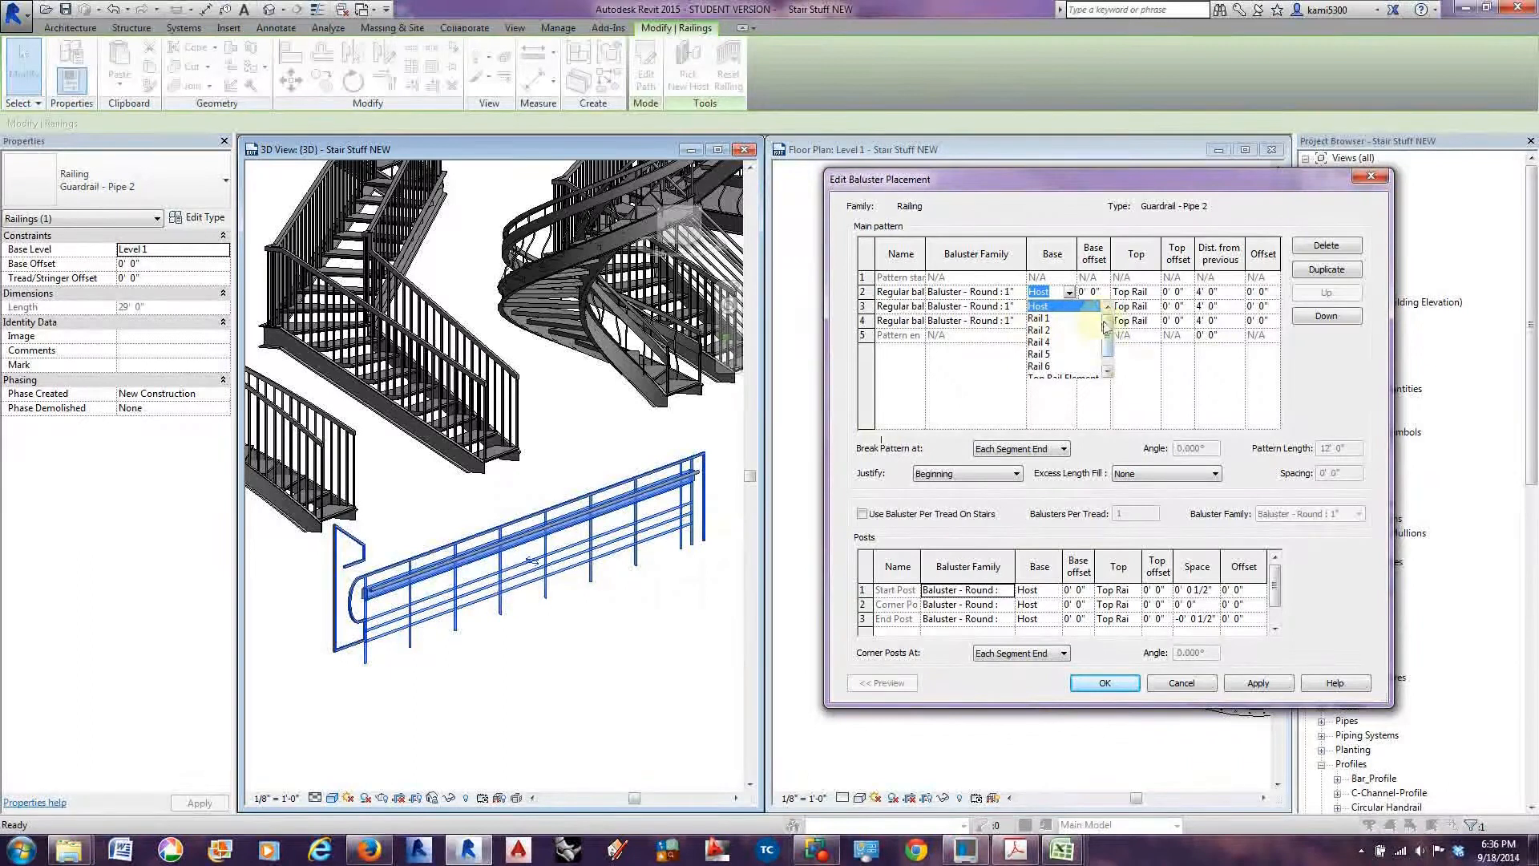
left_click(1156, 298)
left_click(1155, 295)
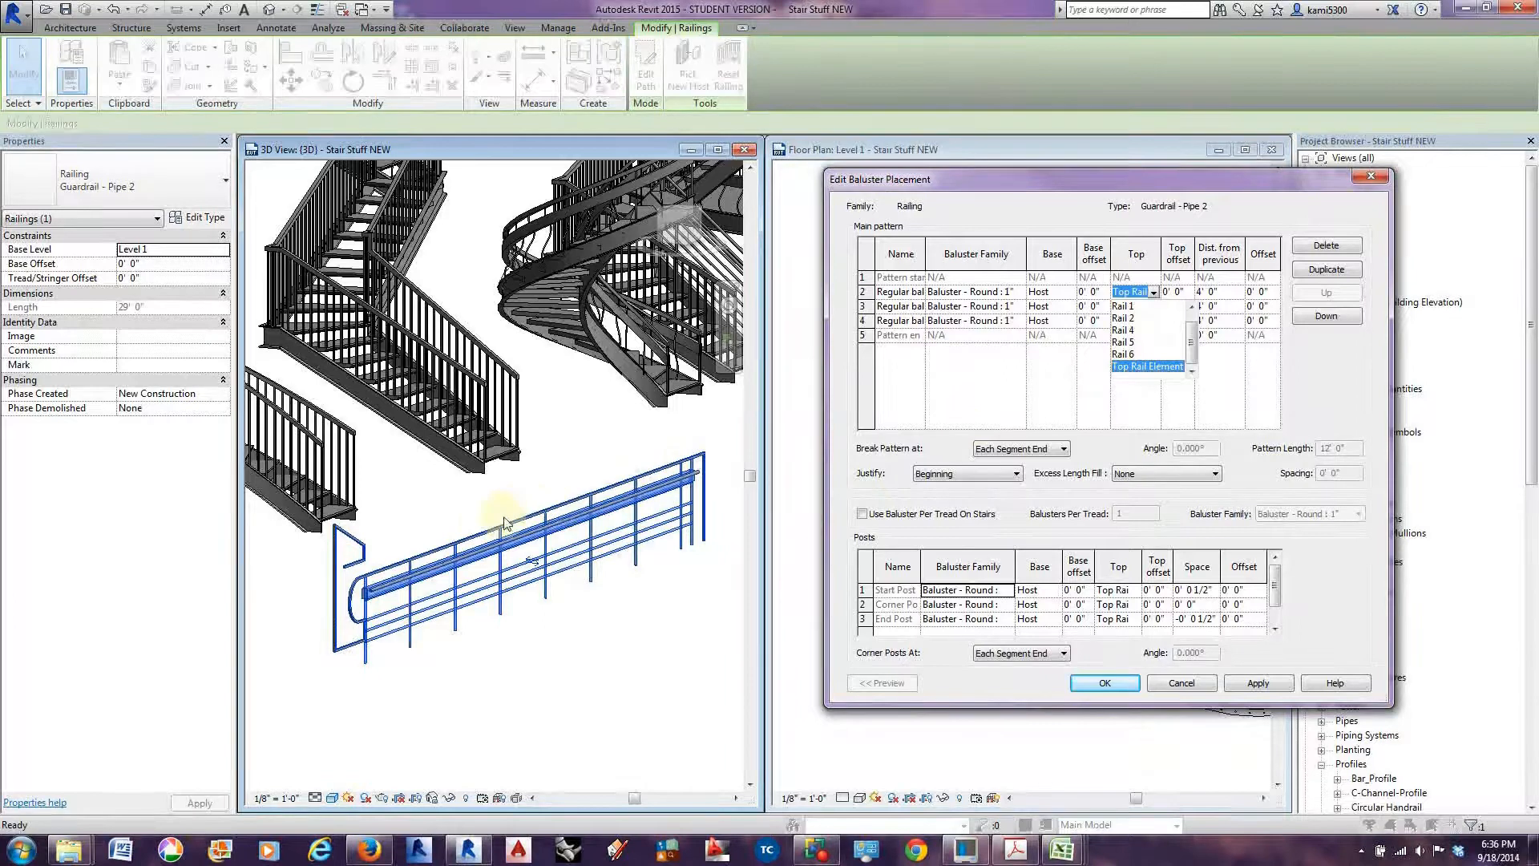
left_click(1048, 388)
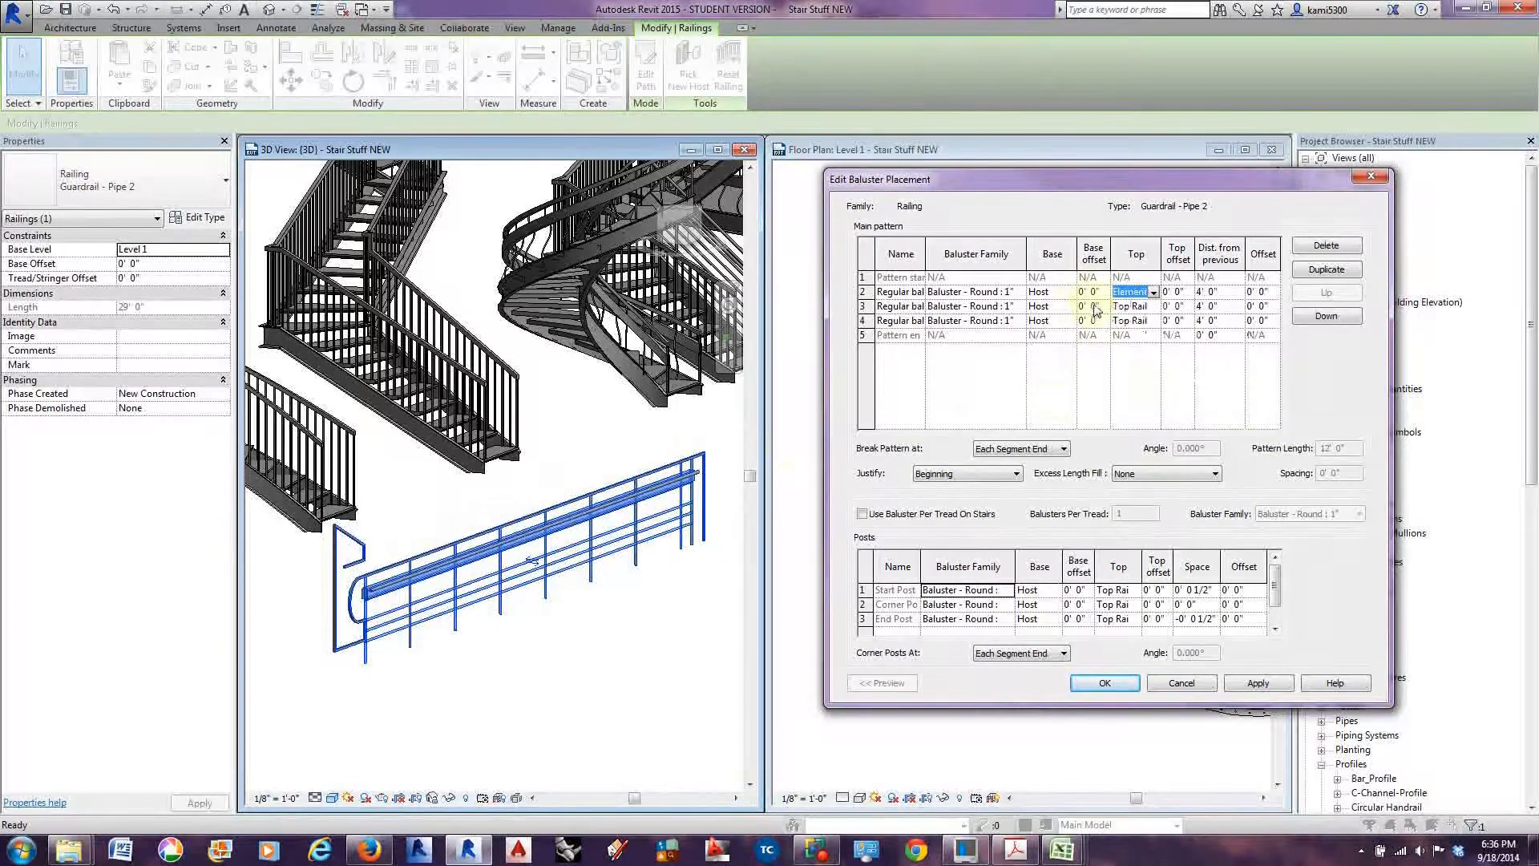
left_click(1042, 308)
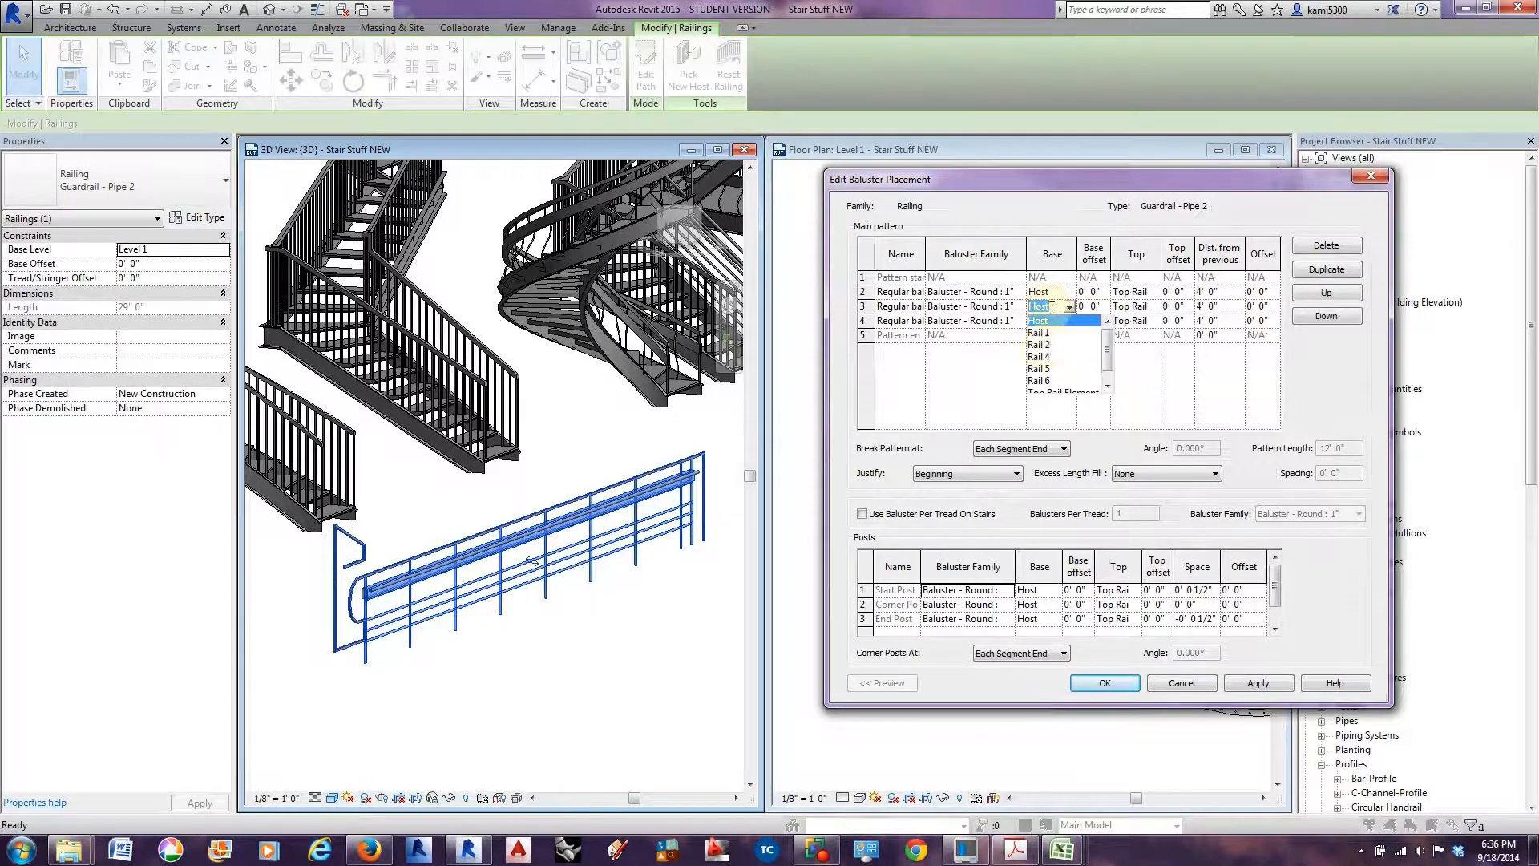
left_click(1052, 308)
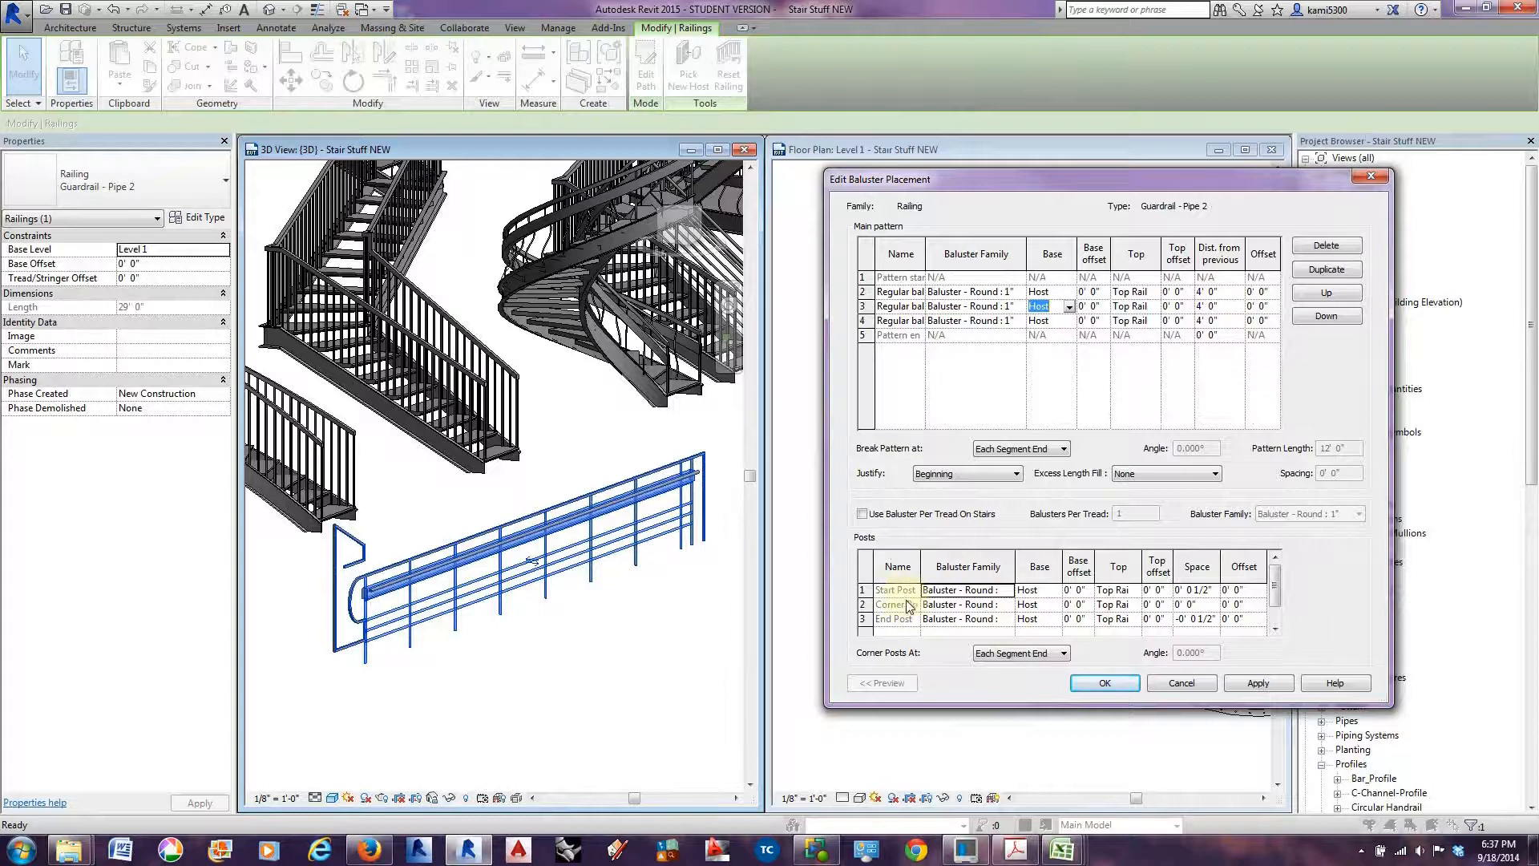
Review the baluster families available for the start post of Guardrail - Pipe 2.
left_click(1008, 592)
left_click(1008, 591)
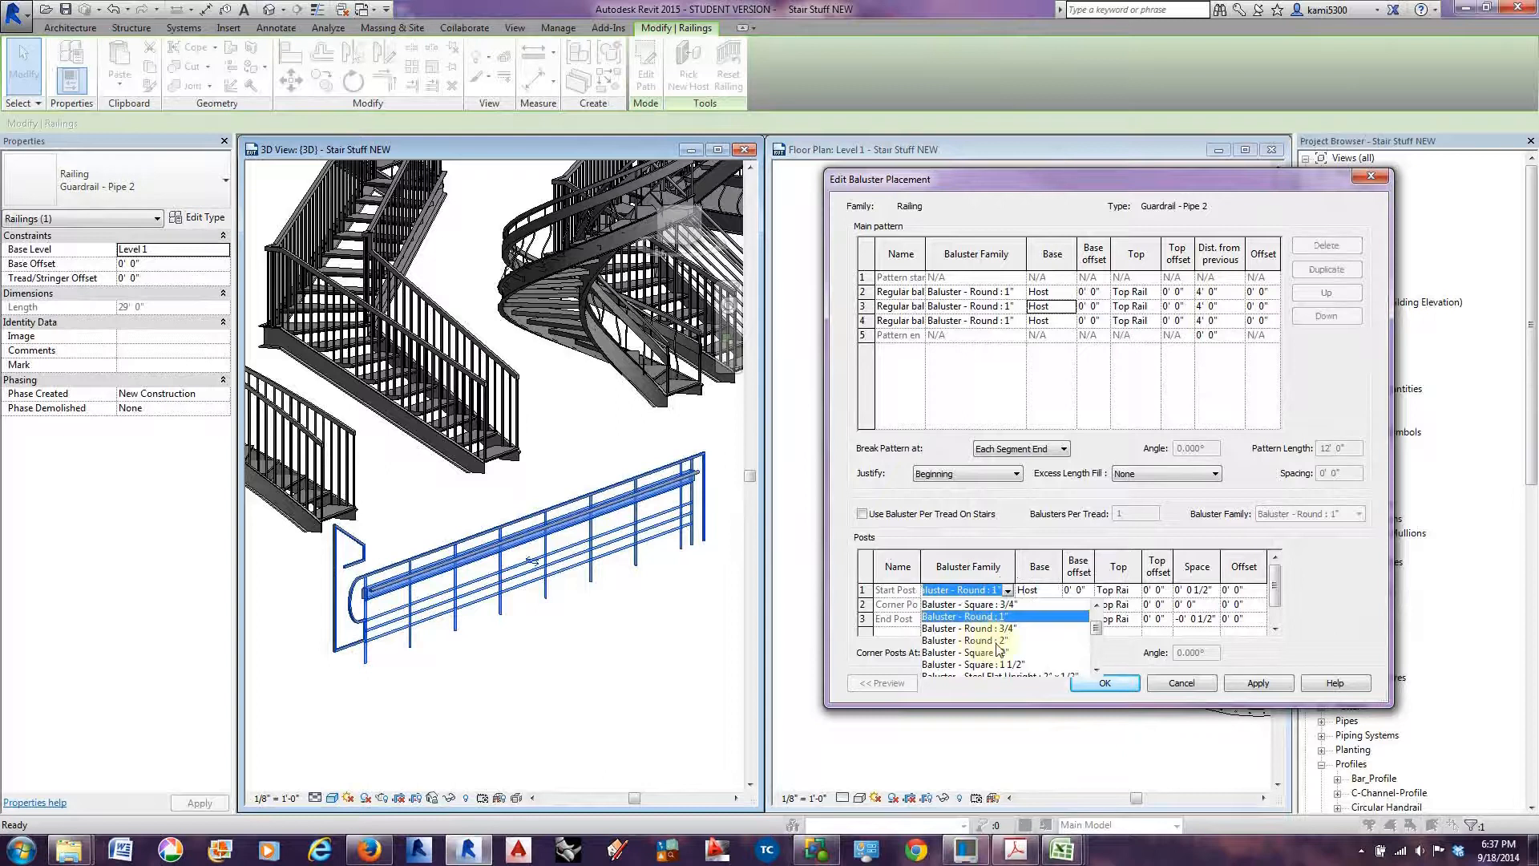
scroll(990, 646, "down", 5)
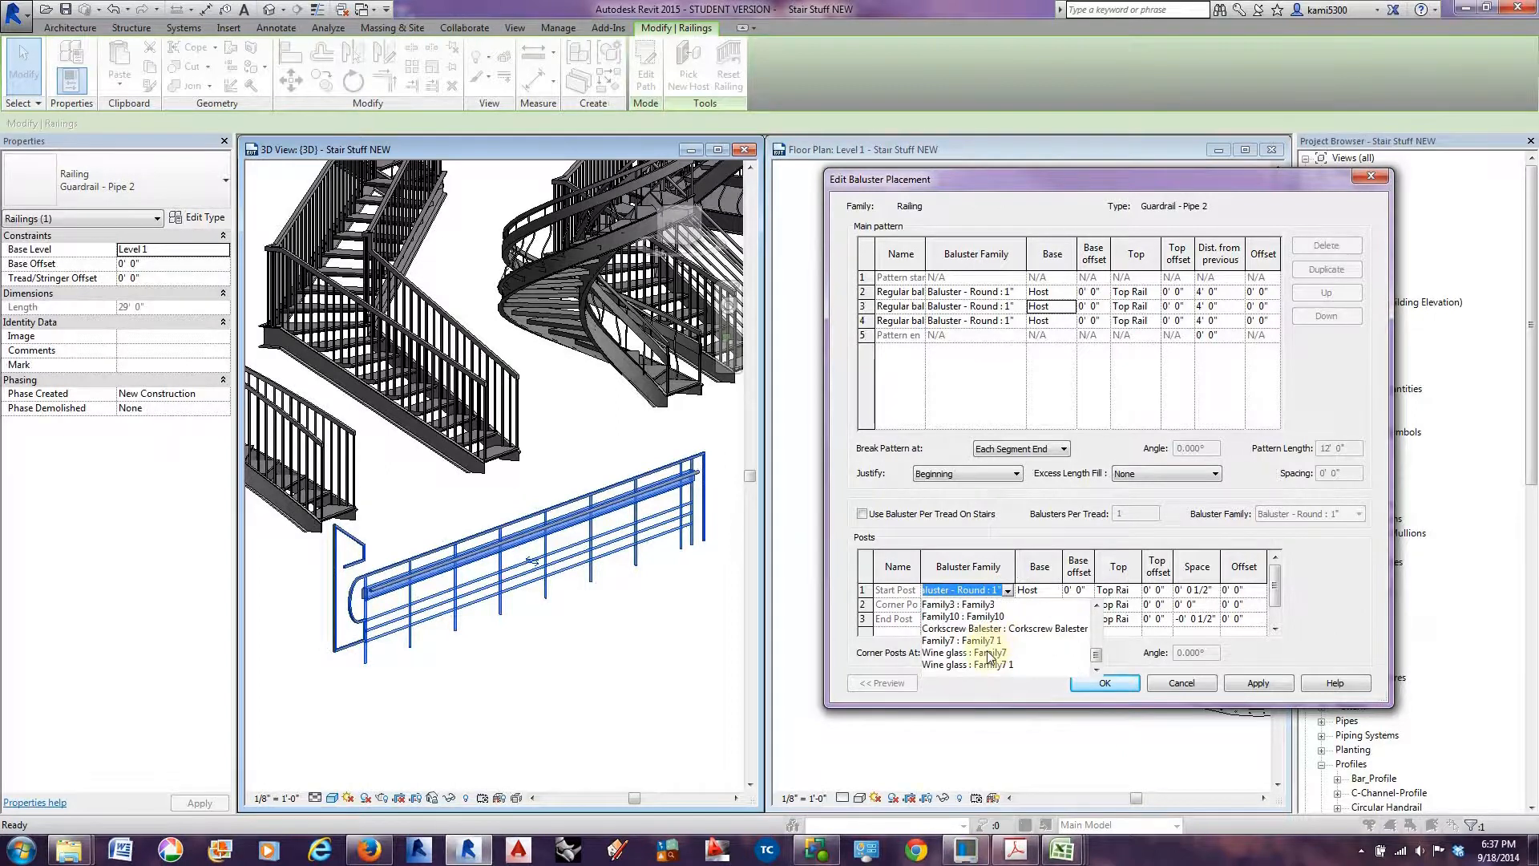
scroll(995, 645, "up", 3)
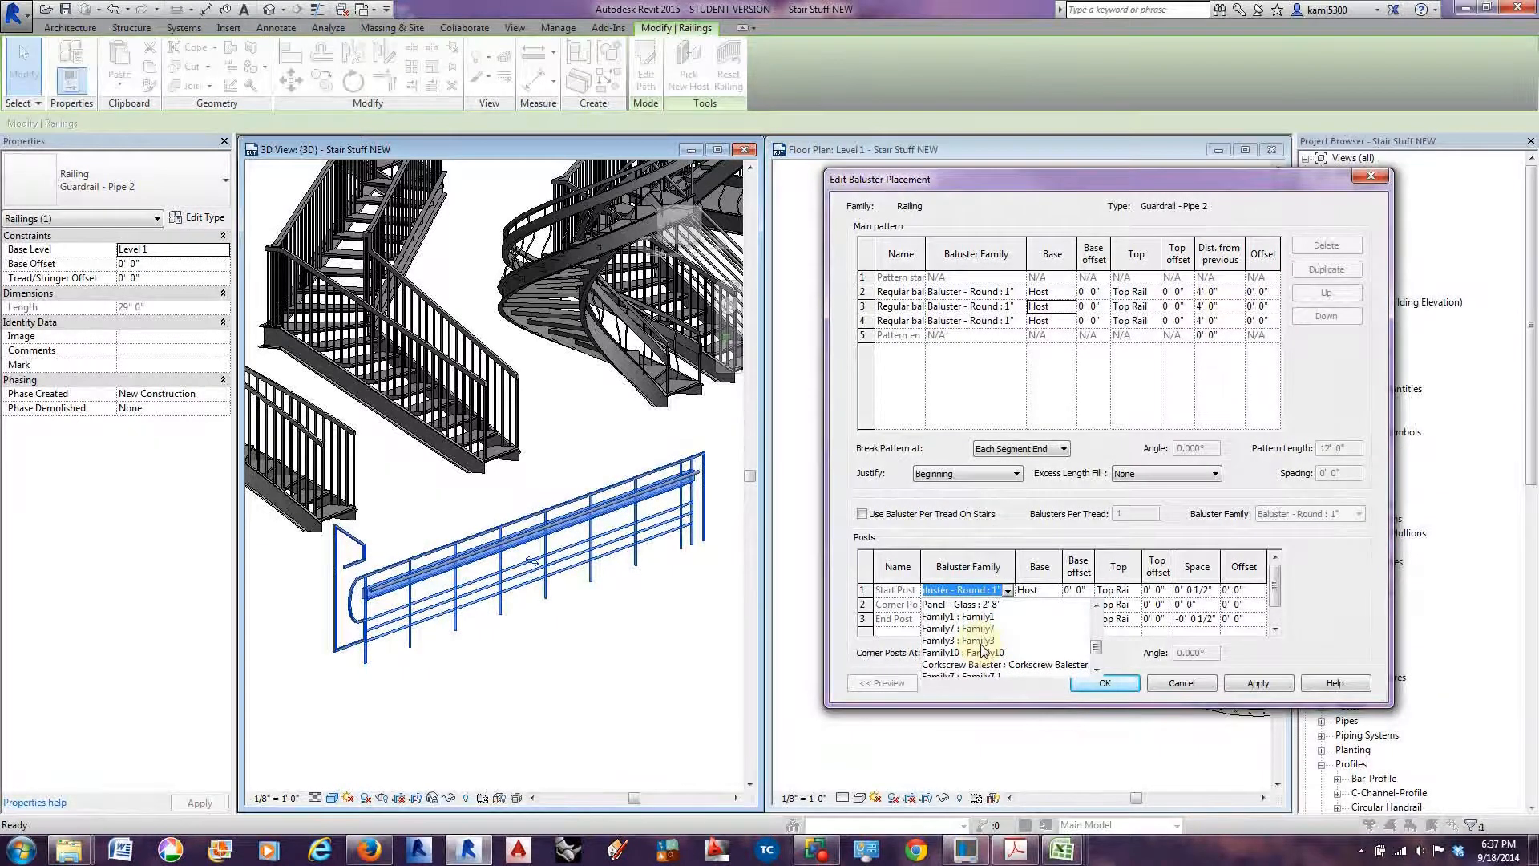
scroll(986, 646, "down", 3)
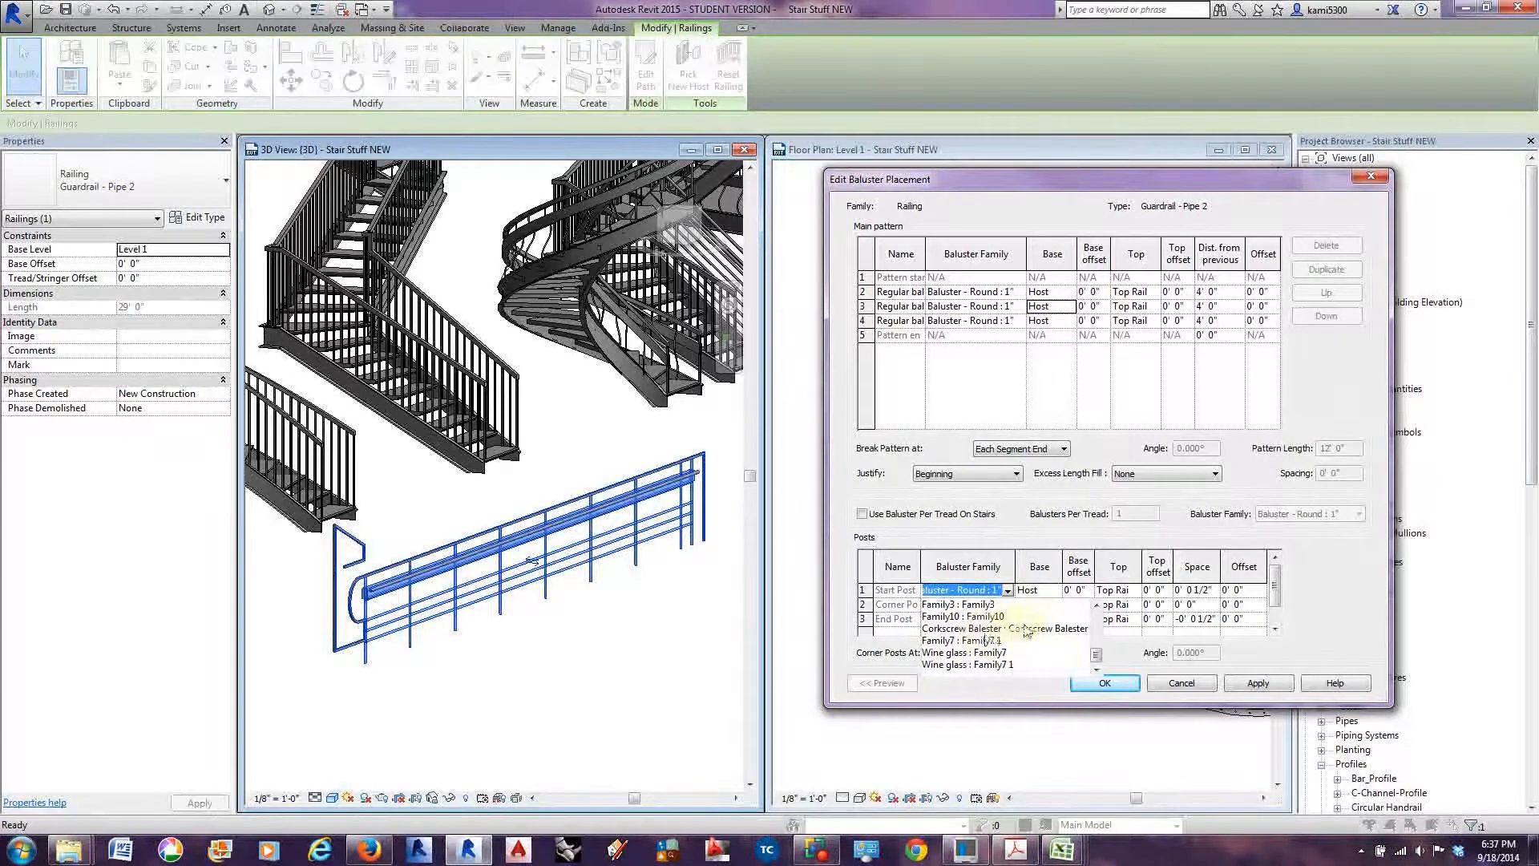
left_click(1141, 639)
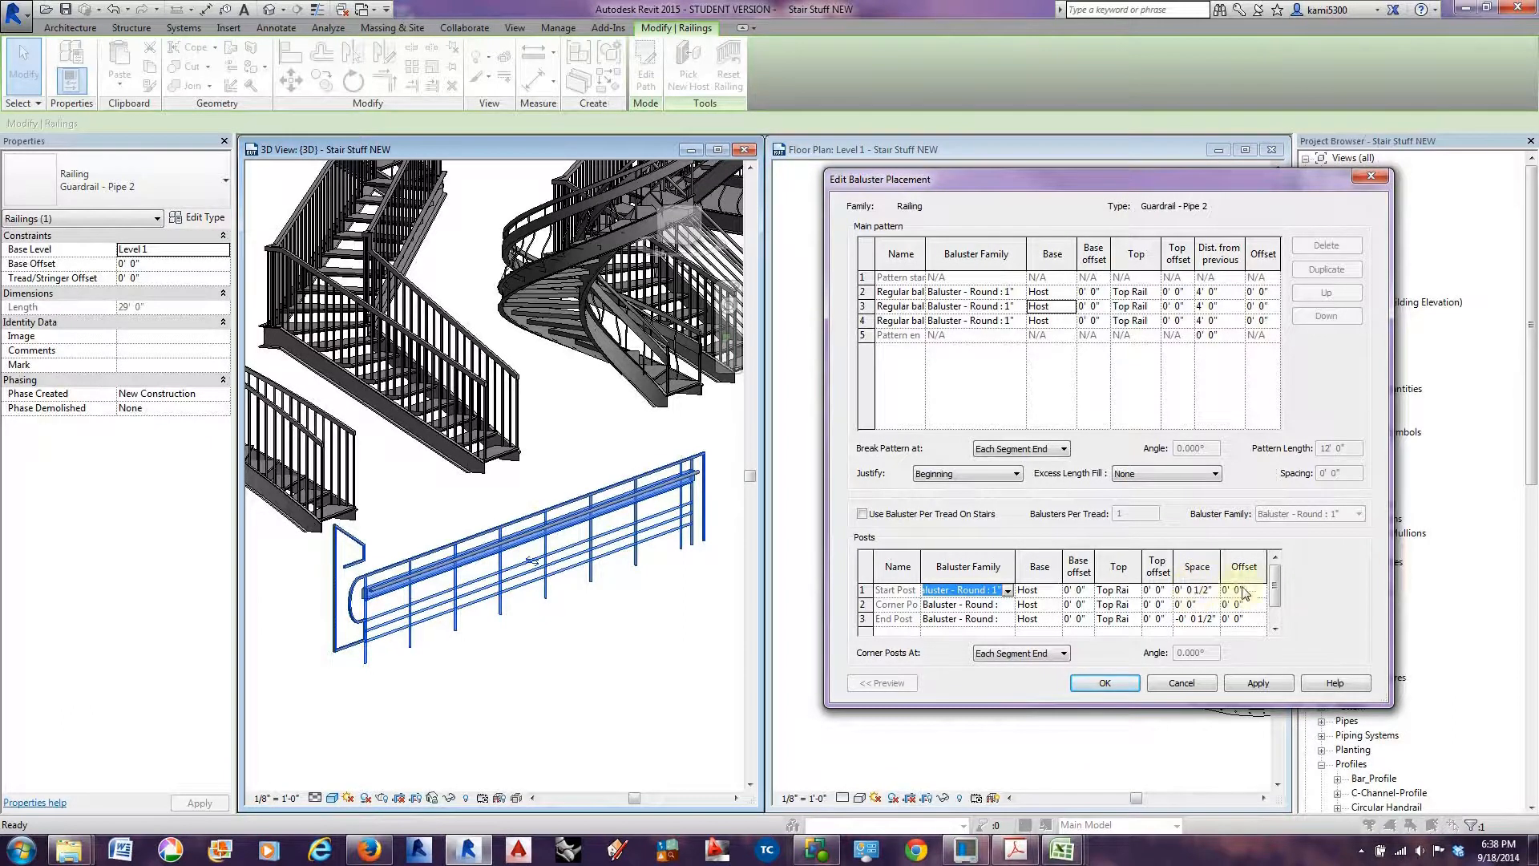
Check the start, corner and end post rows and accept the baluster placement of Guardrail - Pipe 2.
mouse_move(1275, 595)
left_mouse_down()
mouse_move(1275, 575)
mouse_move(1280, 612)
mouse_move(1275, 578)
left_mouse_up()
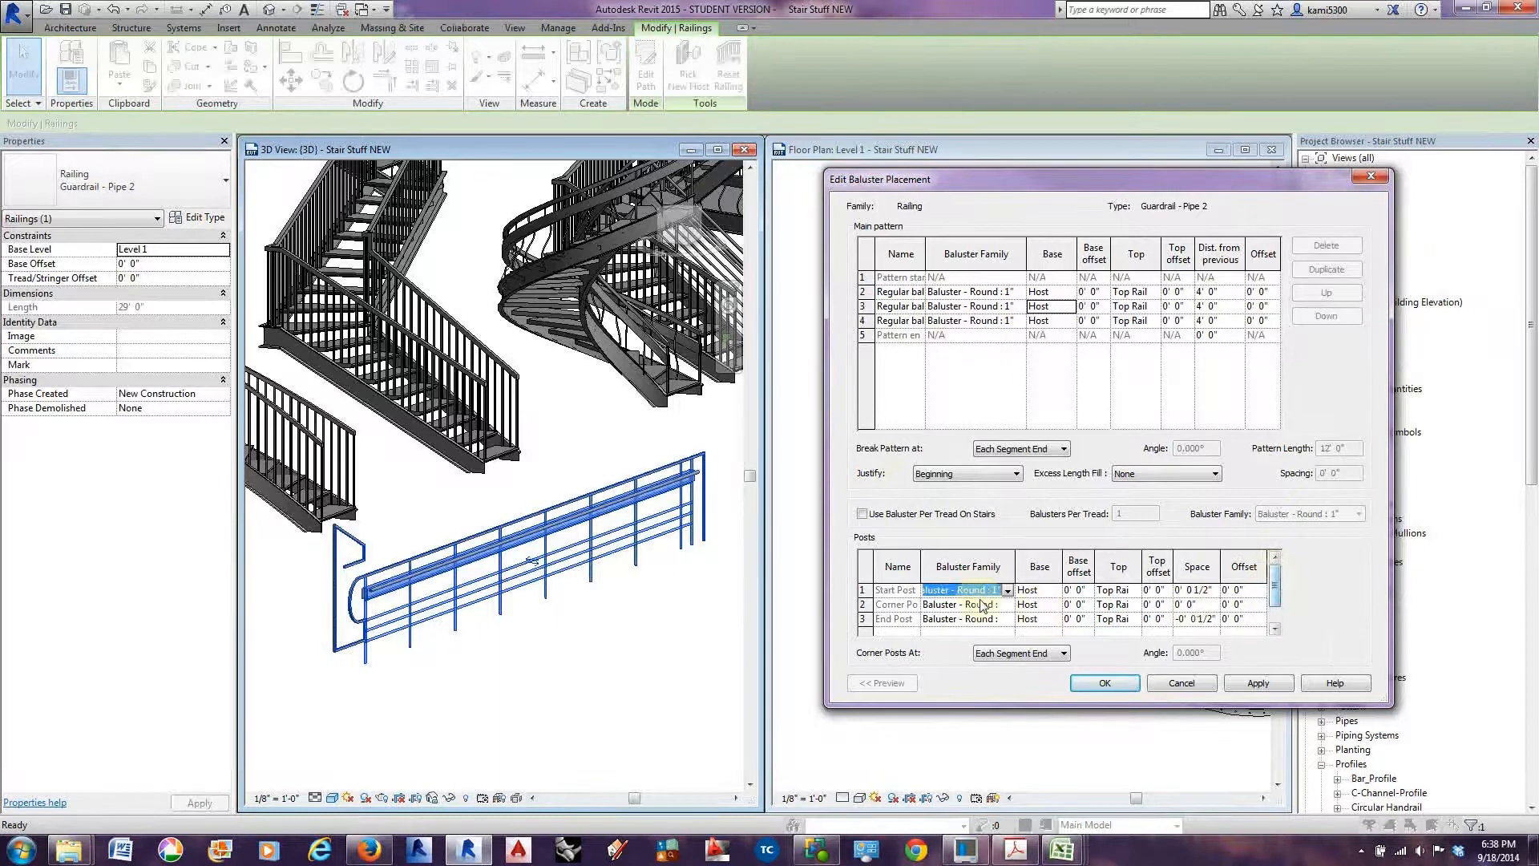
left_click(864, 590)
left_click(864, 605)
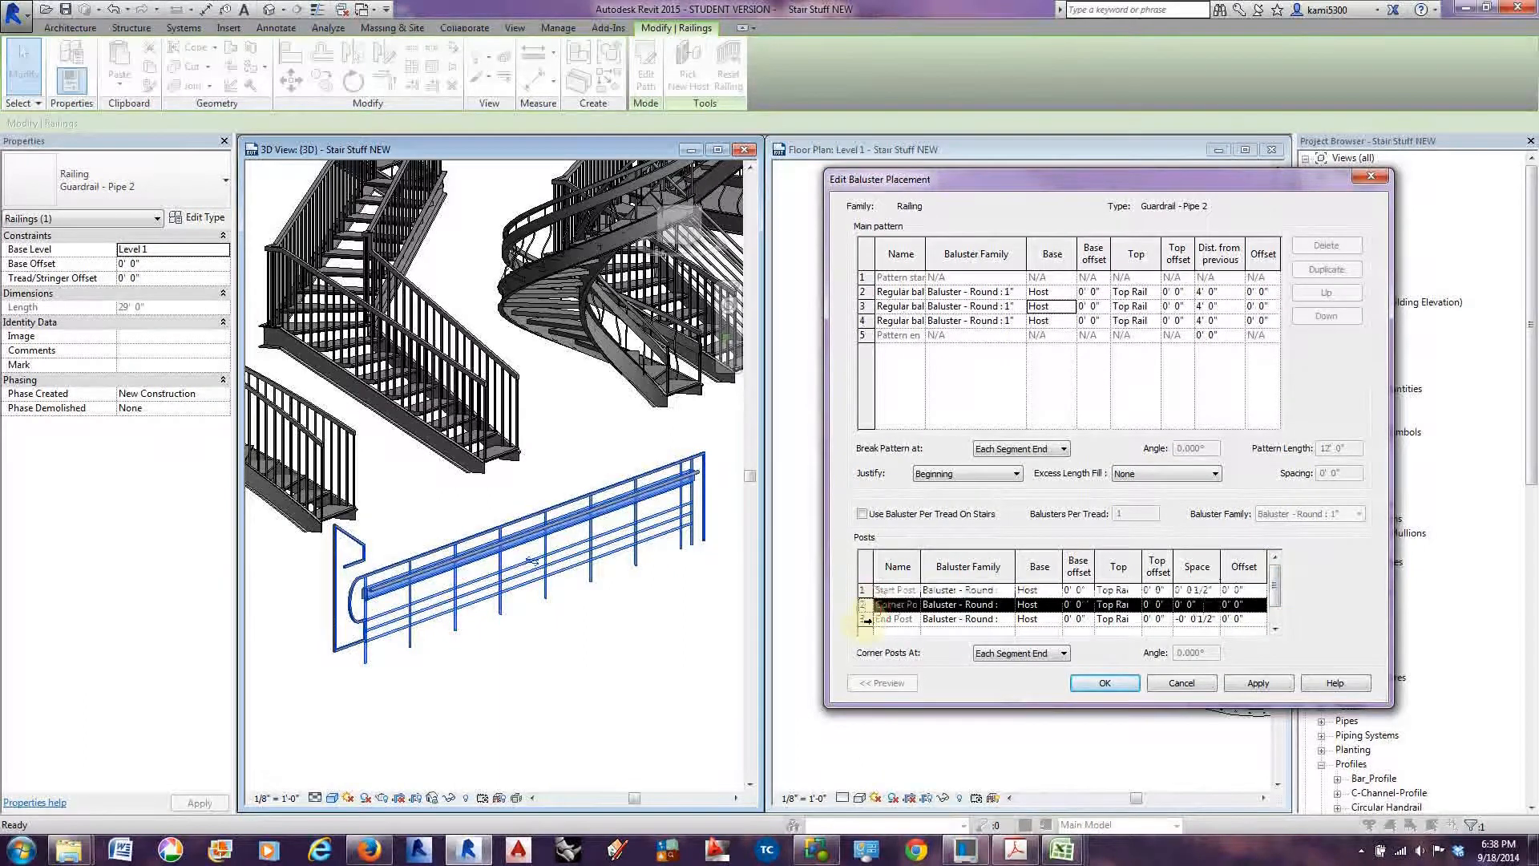
left_click(866, 619)
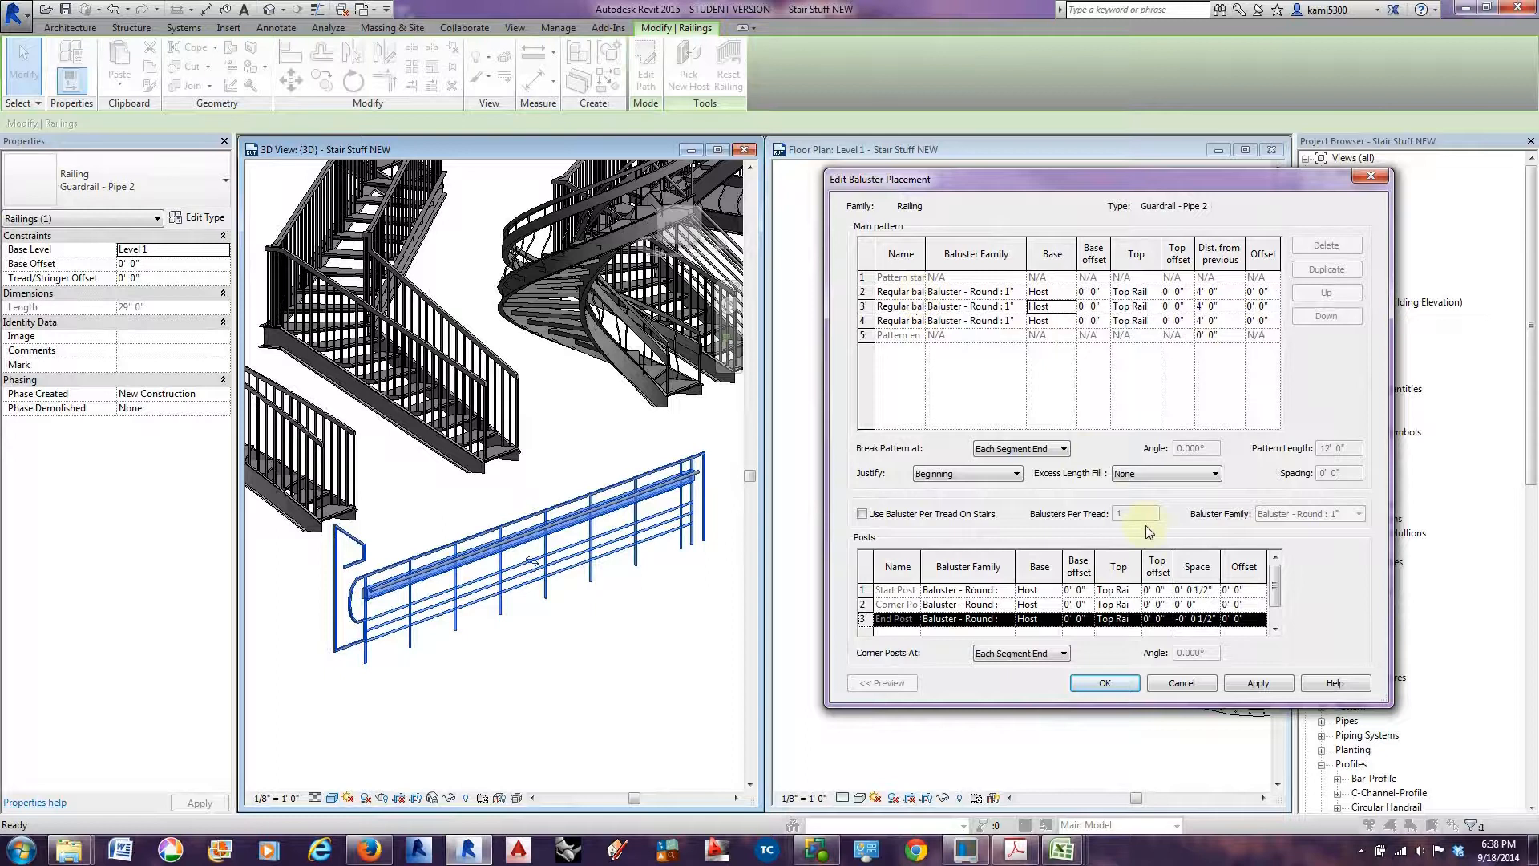
left_click(1098, 682)
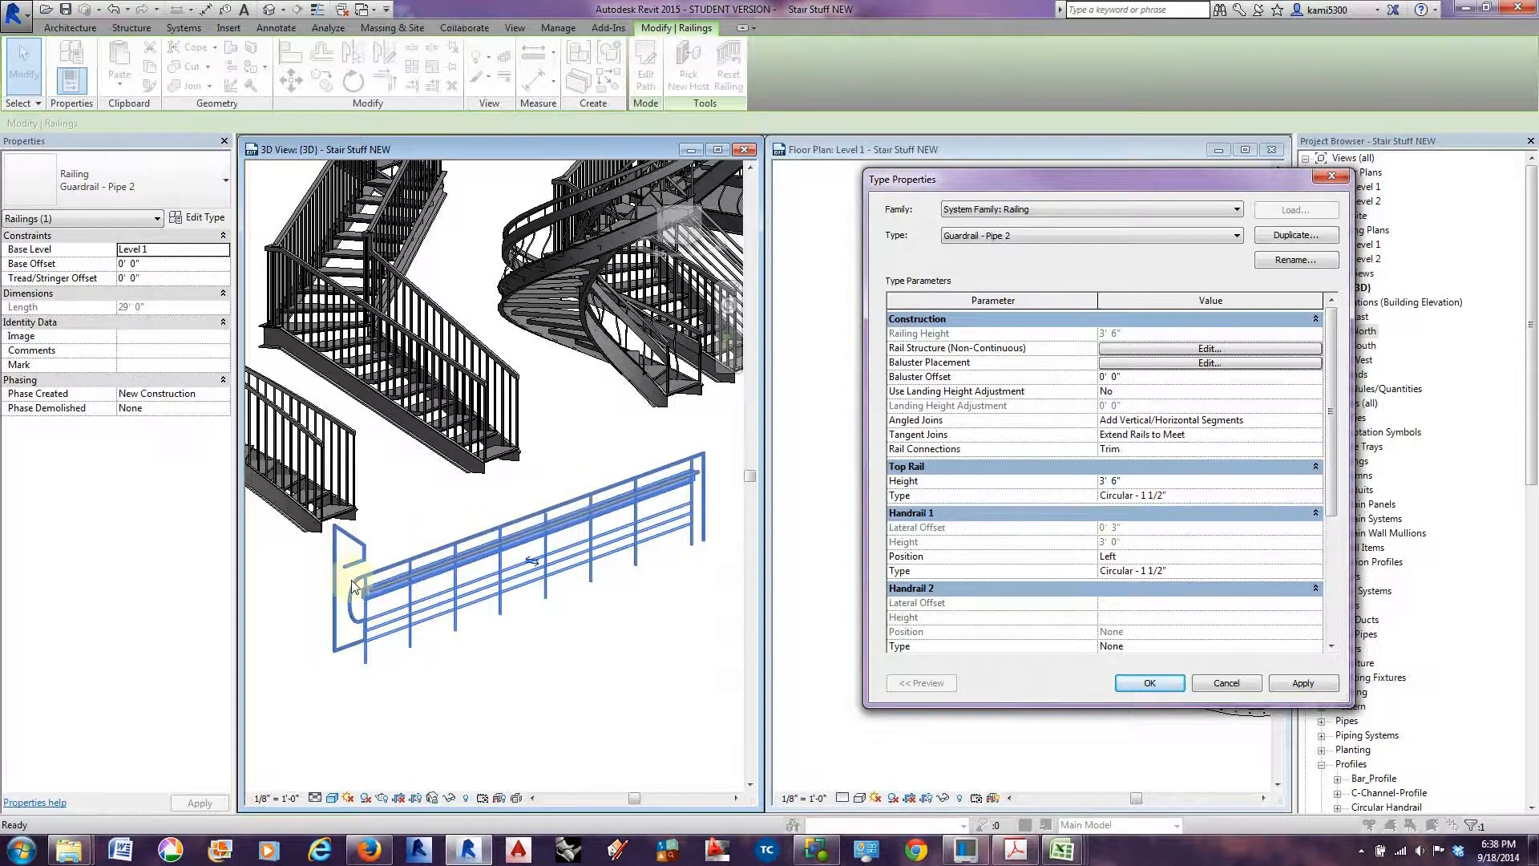
Set the top rail type of Guardrail - Pipe 2 to Elliptical - 1 1/2" x 1 1/8" and apply it.
left_click(1313, 497)
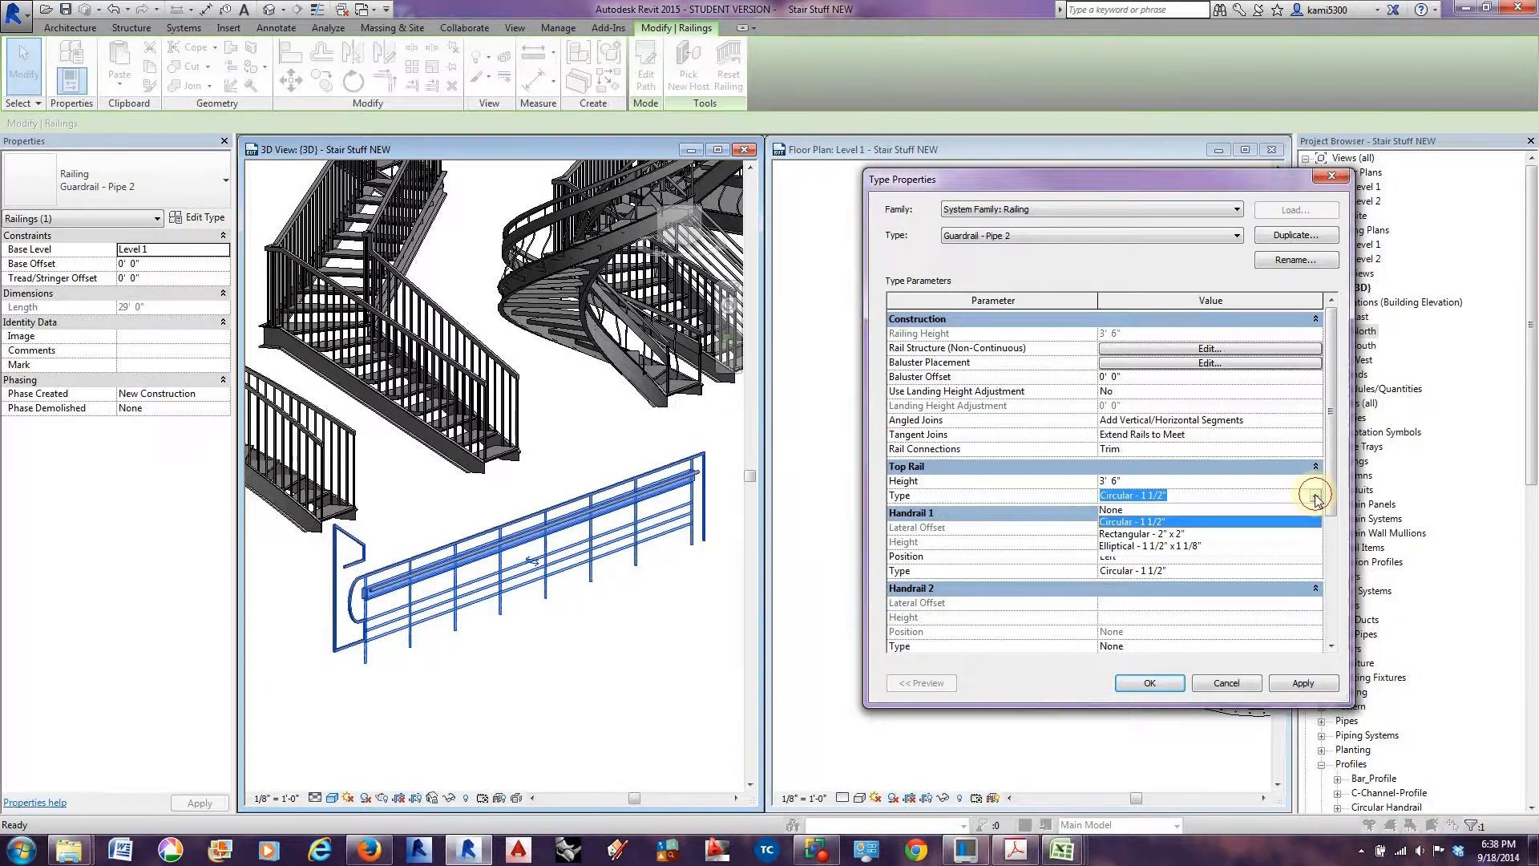
left_click(1142, 546)
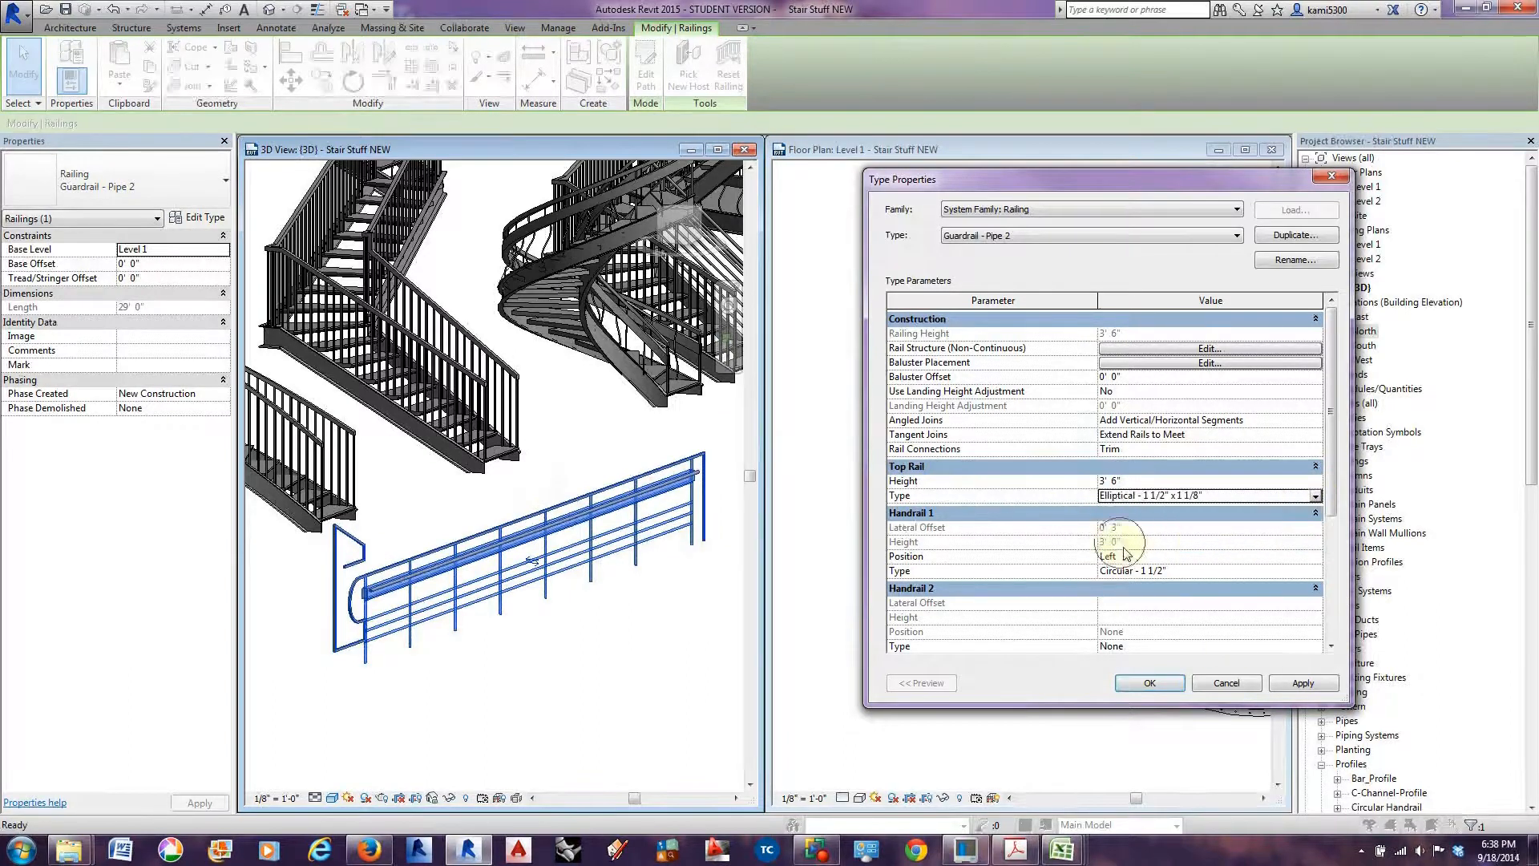
left_click(1301, 683)
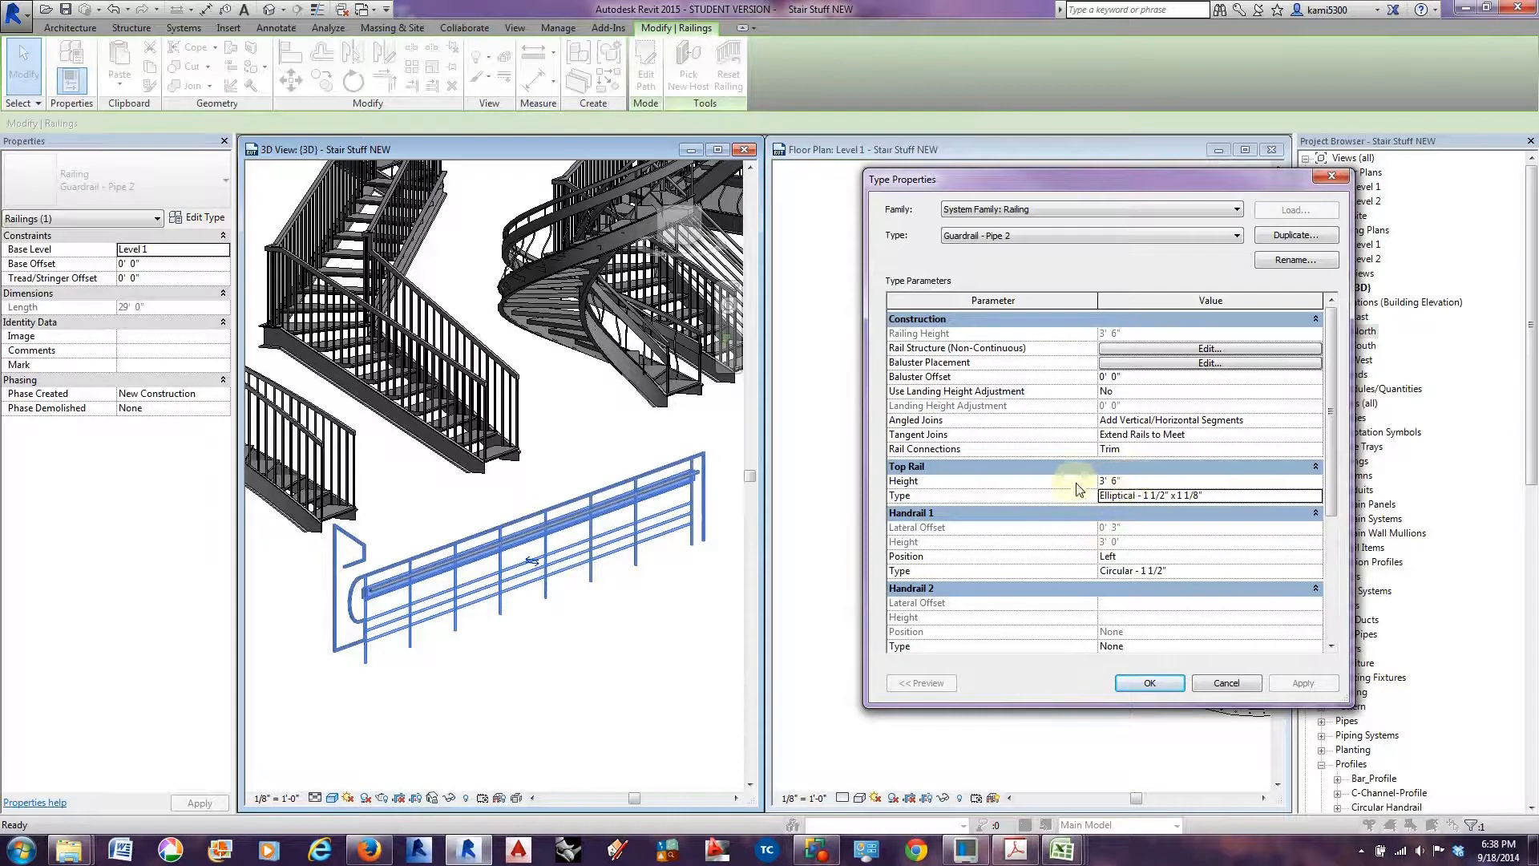
Set the top rail height of Guardrail - Pipe 2 to 4' 0" and accept the type changes.
left_click(1126, 481)
type("4")
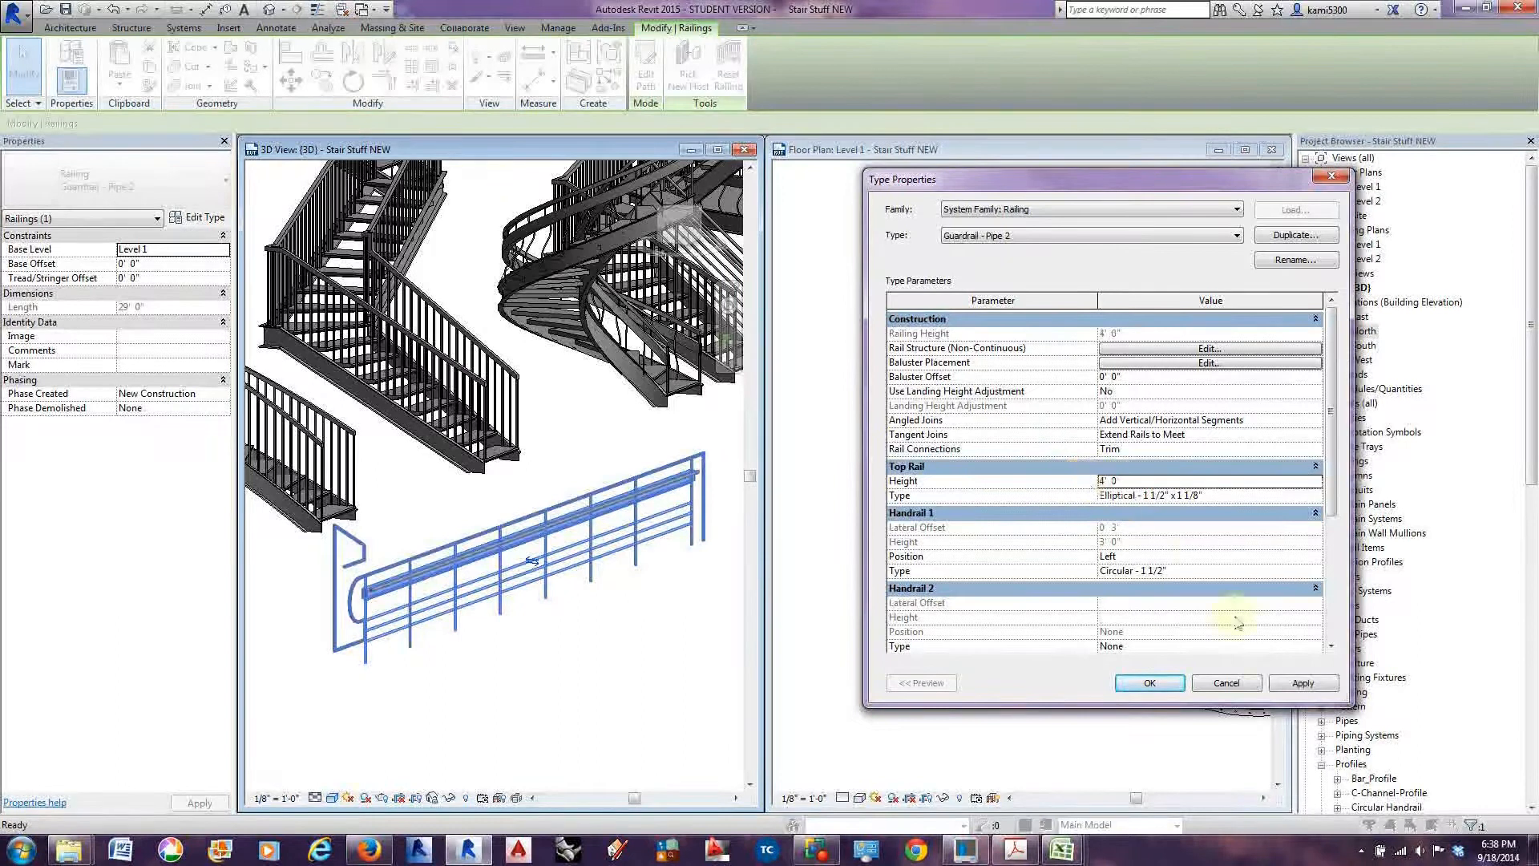
left_click(1297, 684)
left_click(1150, 683)
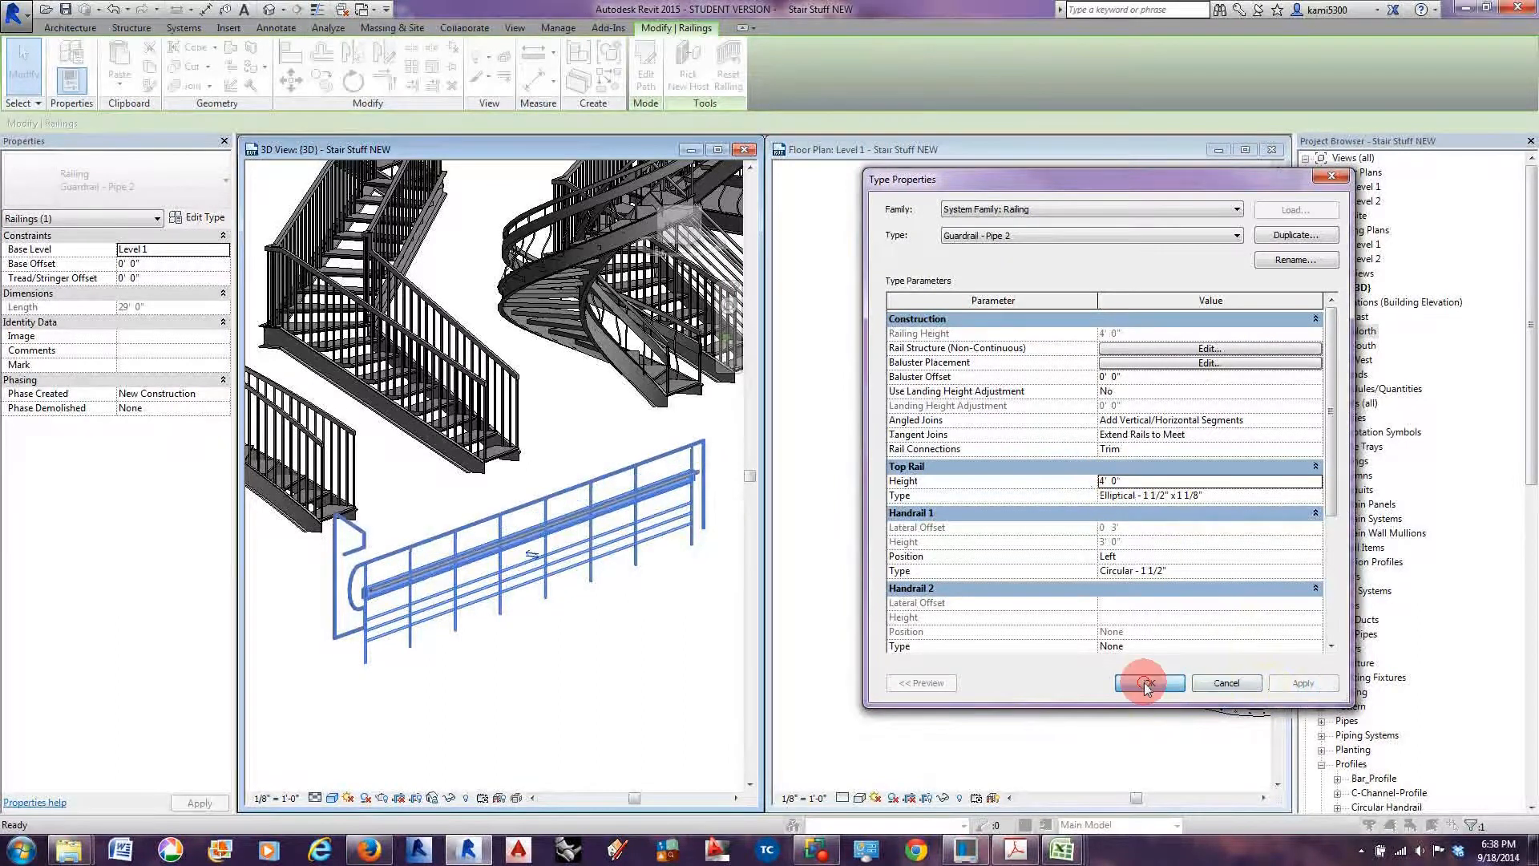
Change the top rail type of Guardrail - Pipe 2 to Circular - 1 1/2" and apply it.
scroll(321, 593, "up", 5)
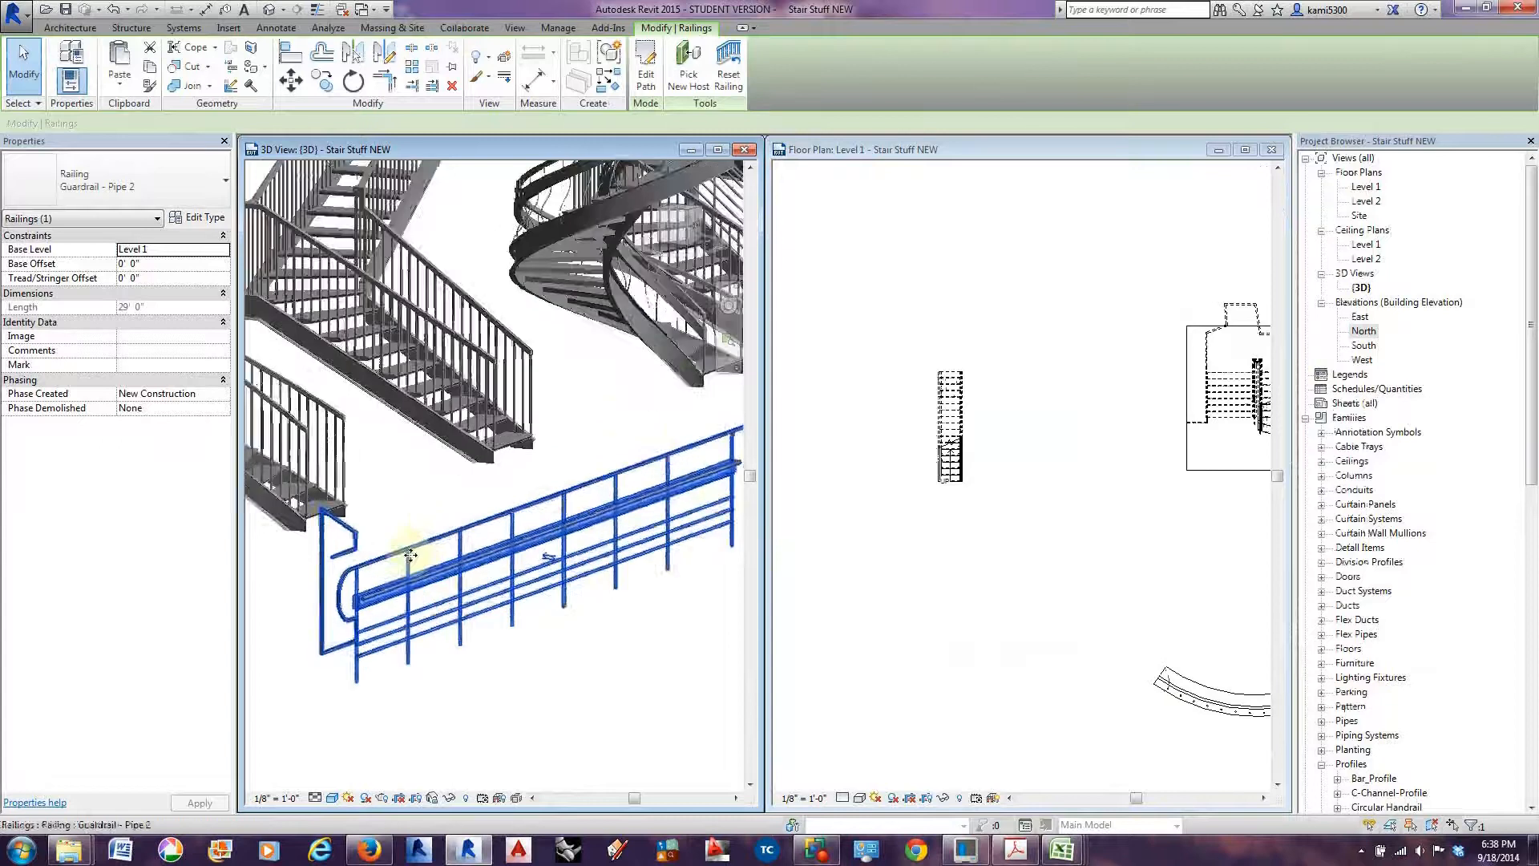
middle_click_drag(316, 596, 323, 576)
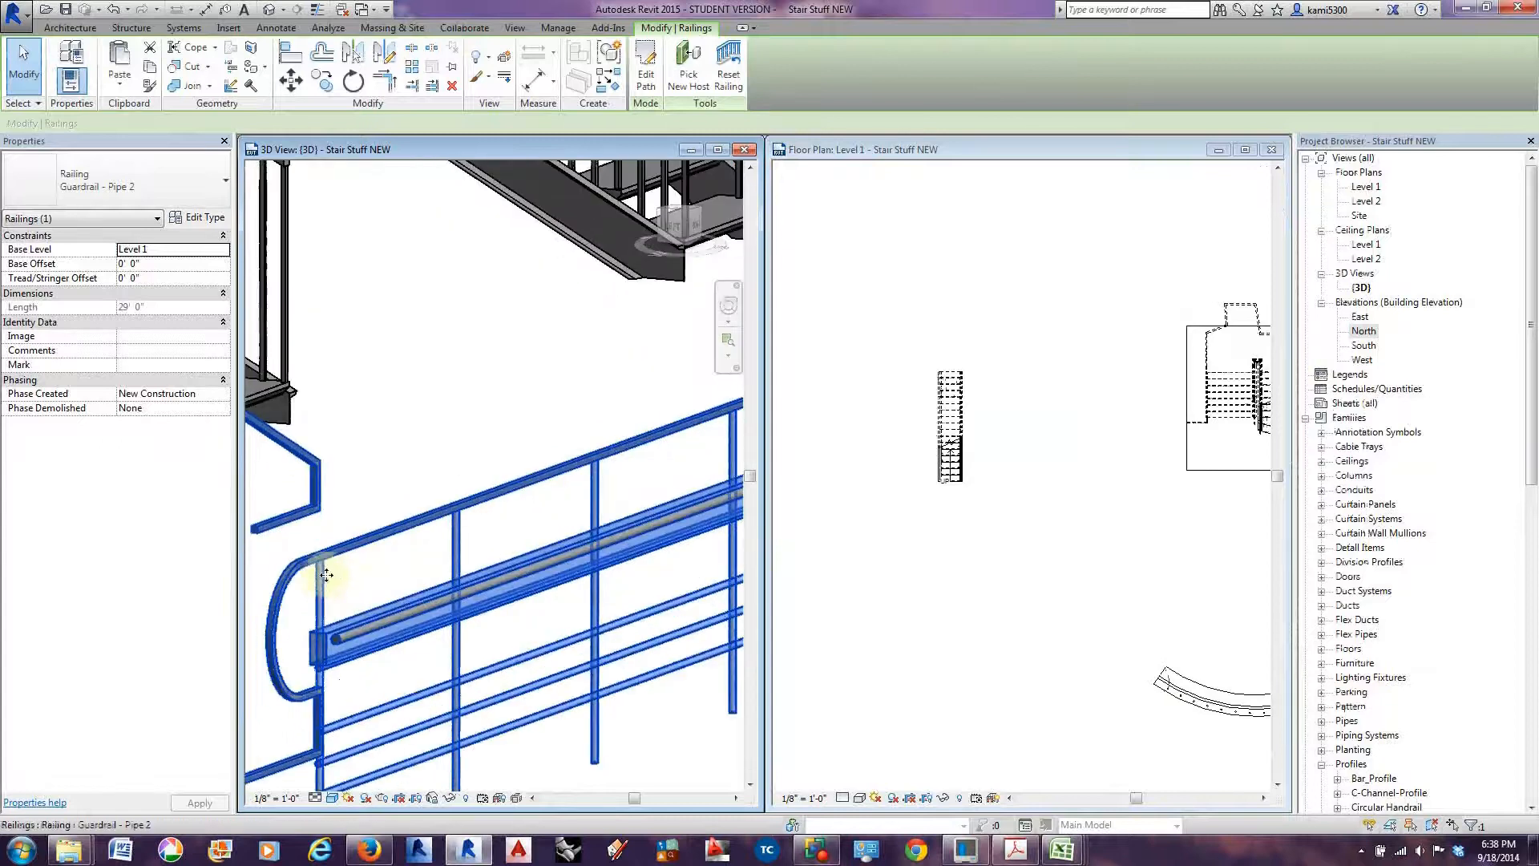
middle_click_drag(446, 548, 458, 527)
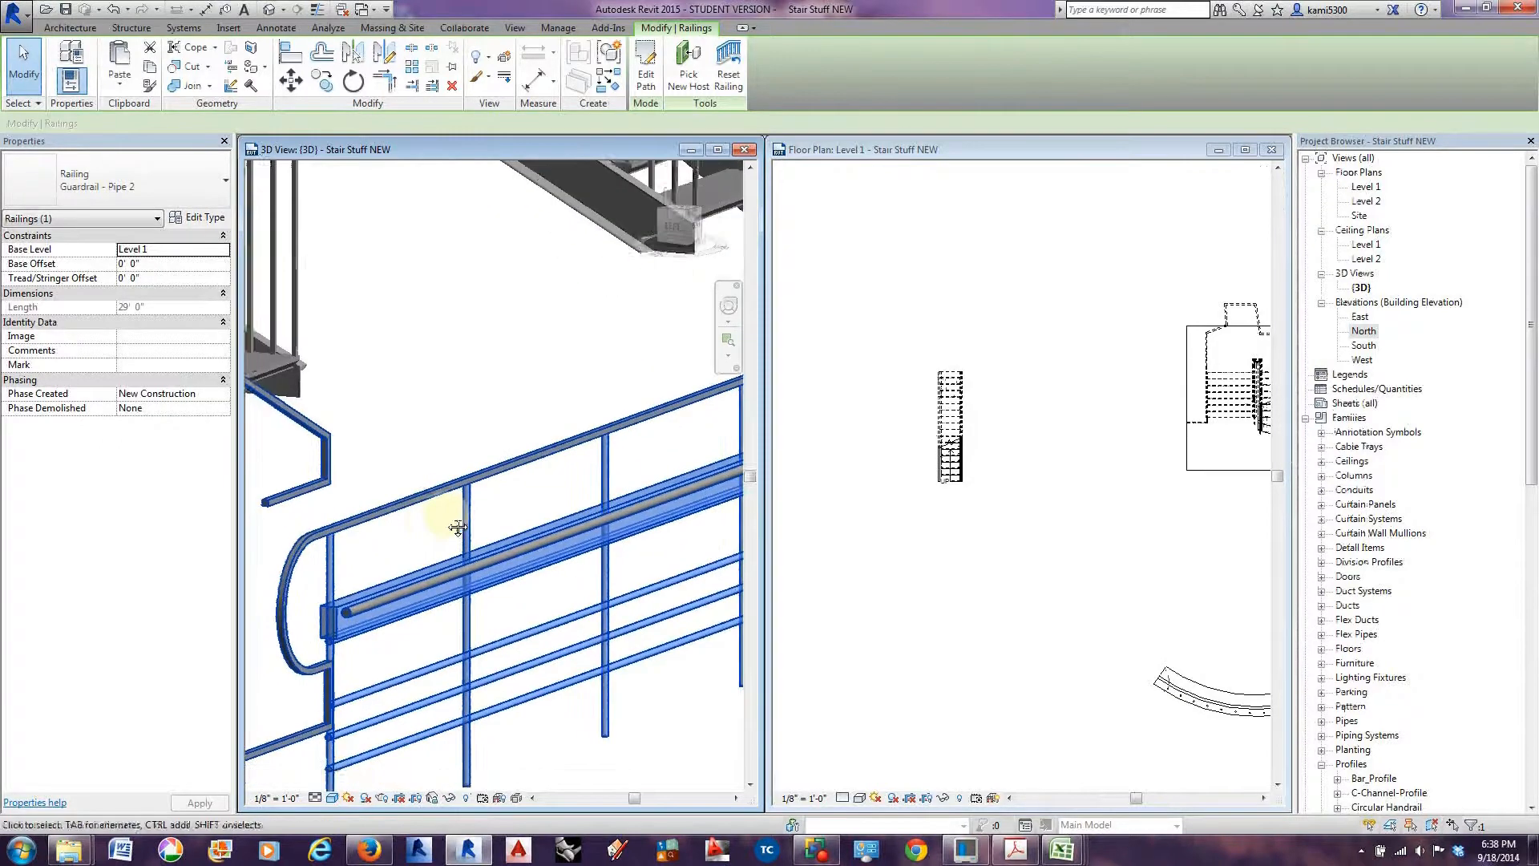
left_click(197, 218)
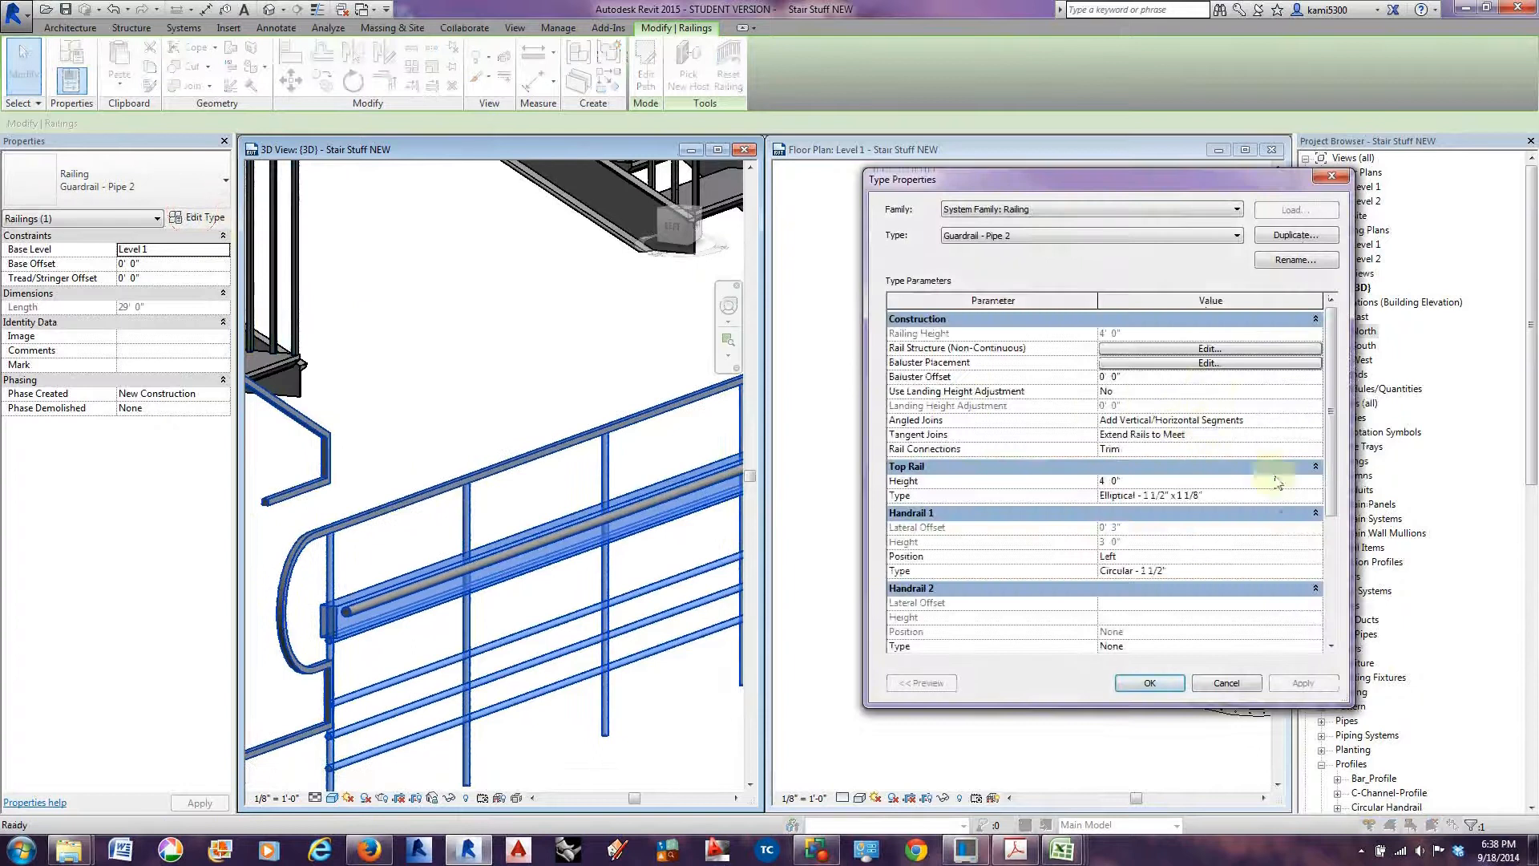
left_click(1315, 497)
left_click(1315, 498)
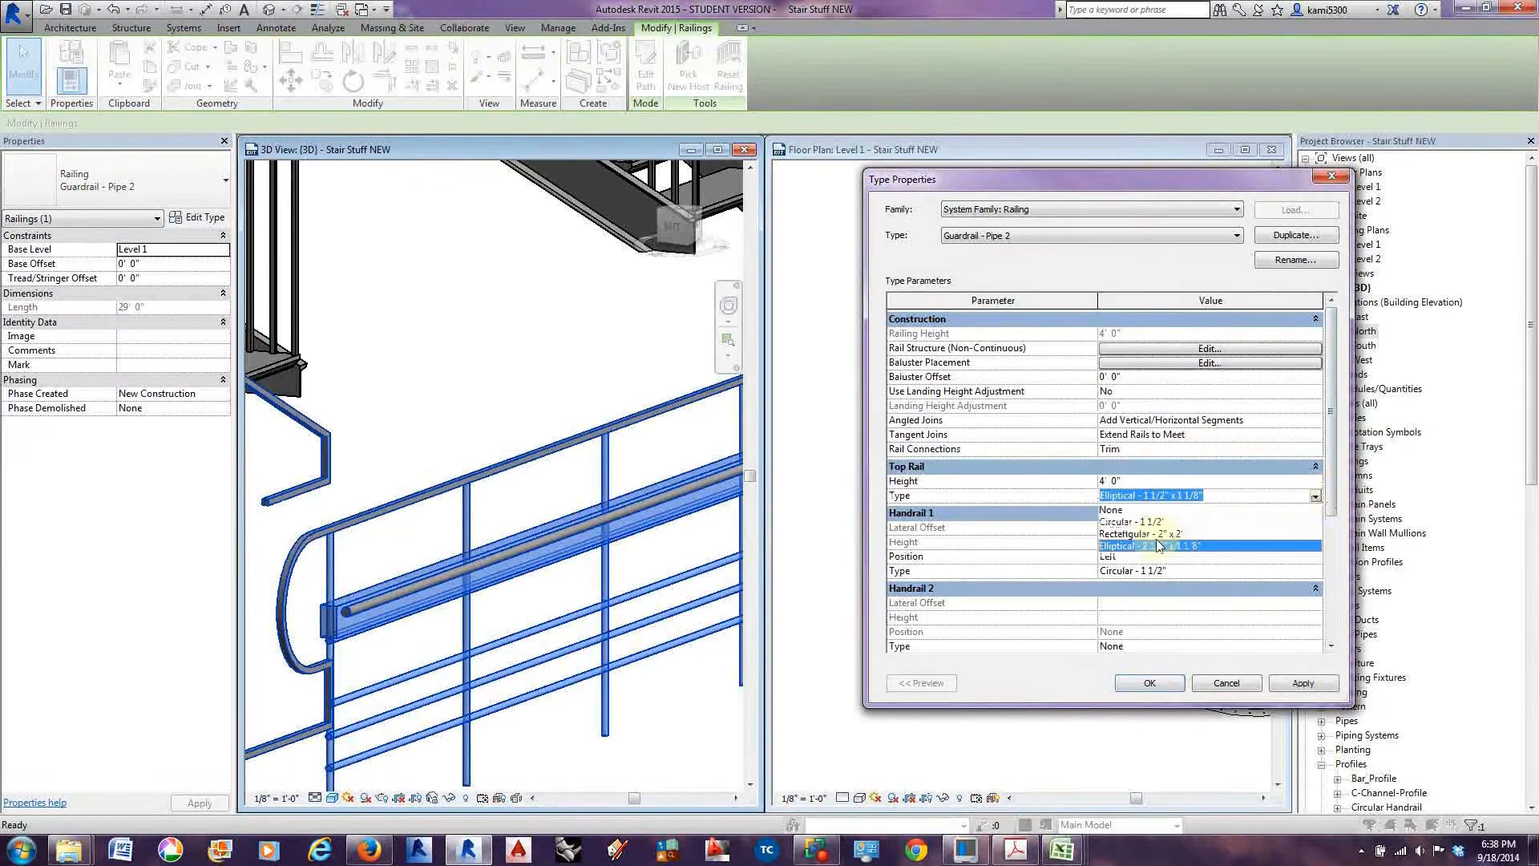
left_click(1130, 521)
left_click(1283, 682)
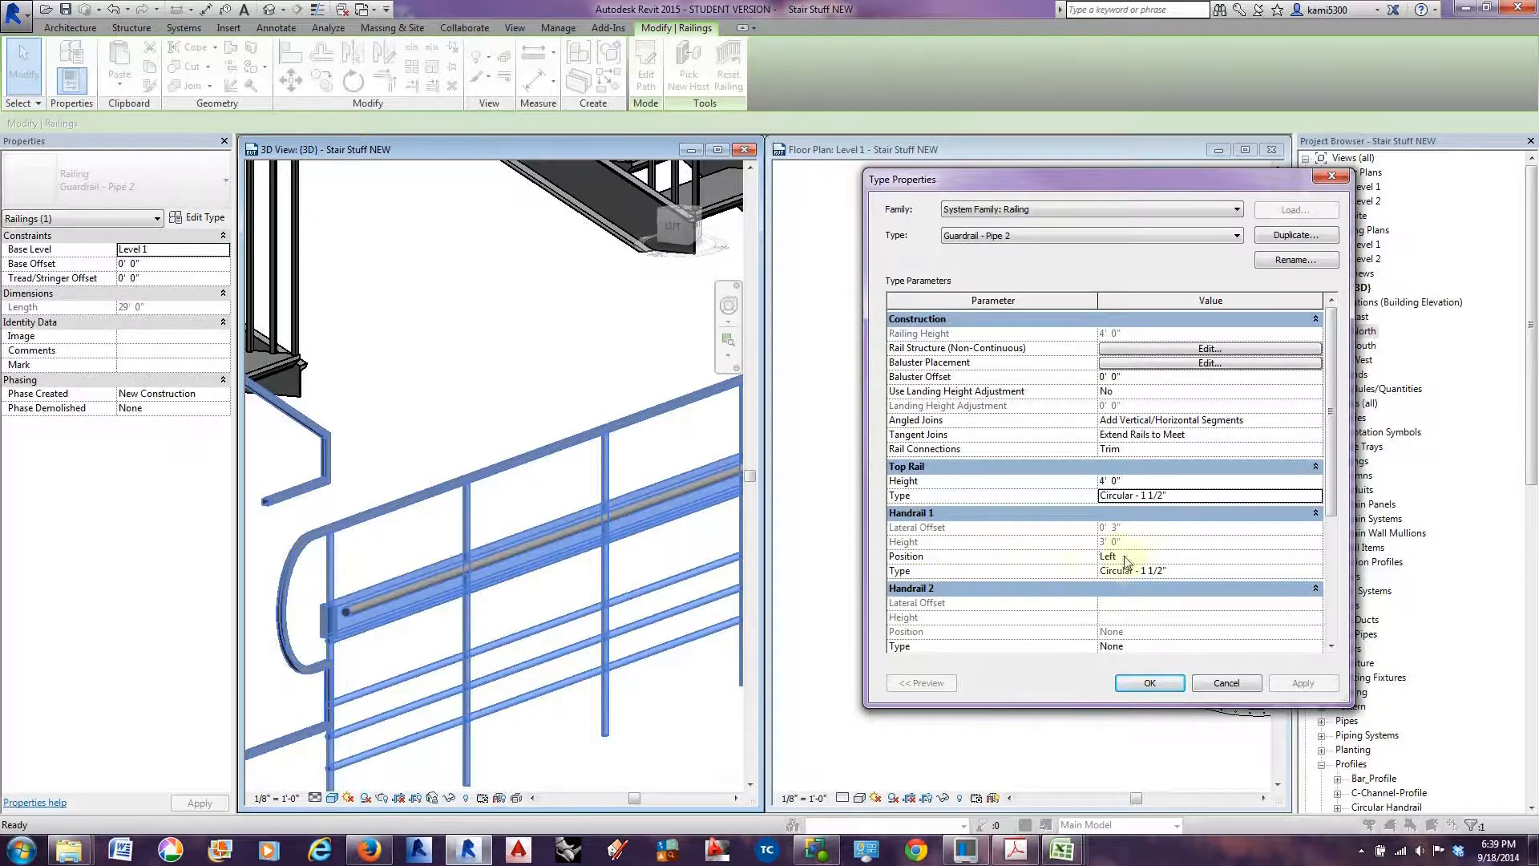
Review the position options for Handrail 1 in the guardrail's type properties.
left_click(1316, 558)
left_click(1316, 557)
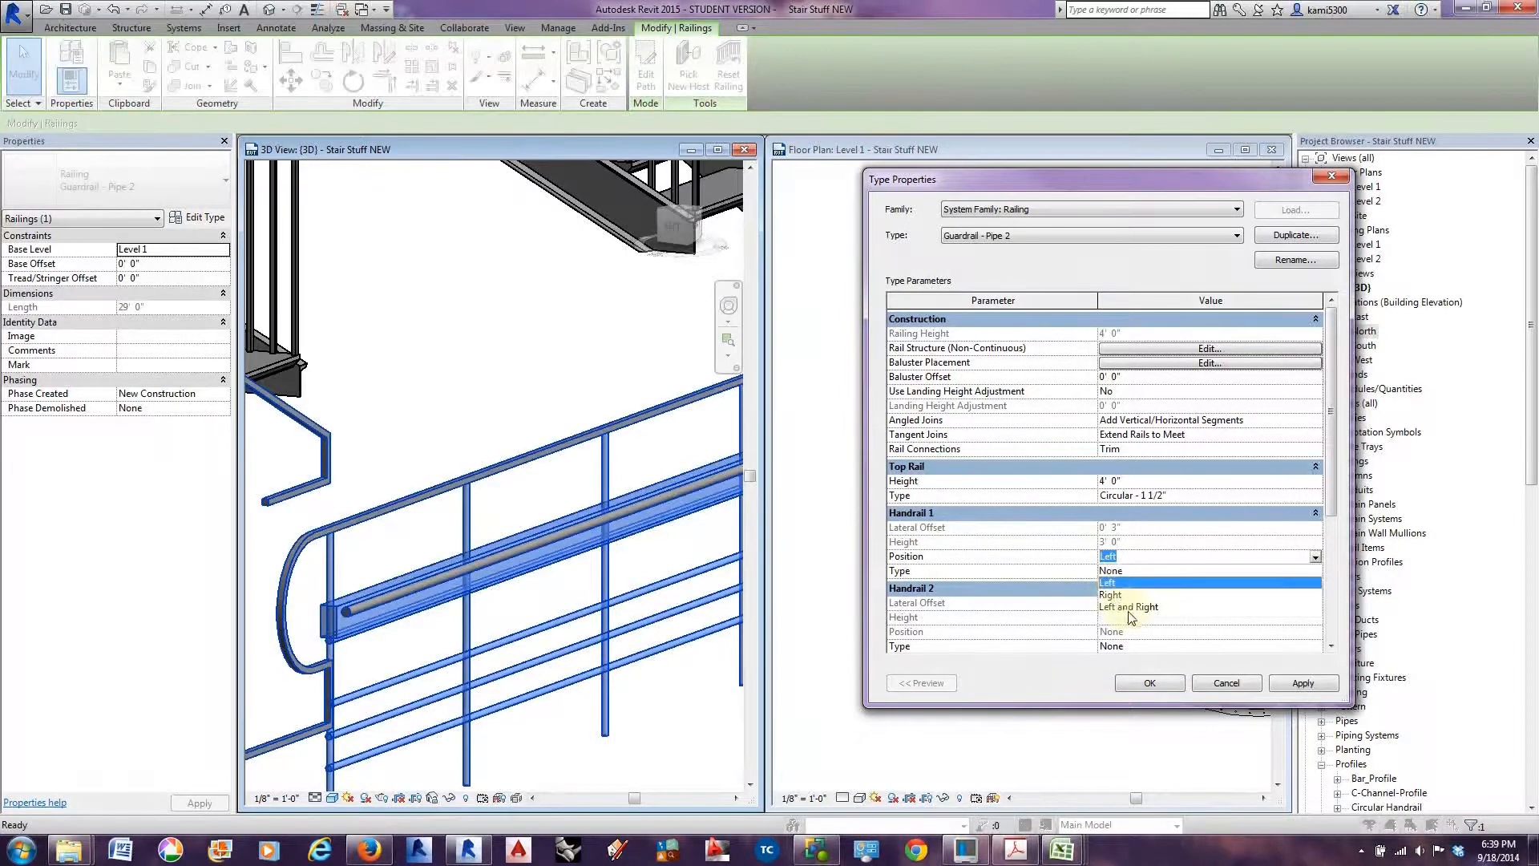
left_click(1065, 589)
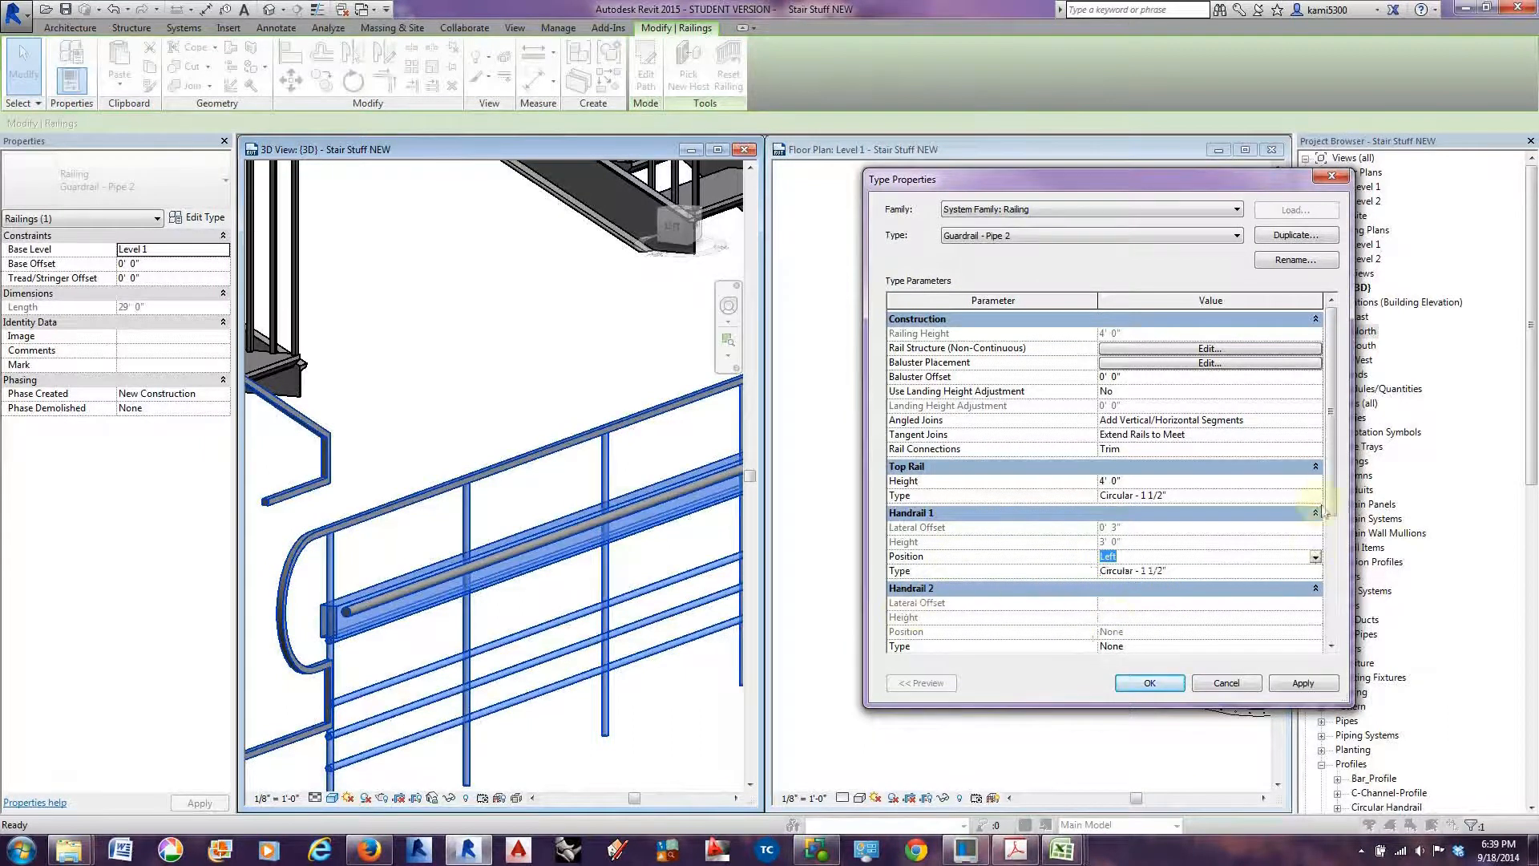
Set the Handrail 1 type of Guardrail - Pipe 2 to Pipe - Wall Mount and apply it.
scroll(1327, 505, "down", 2)
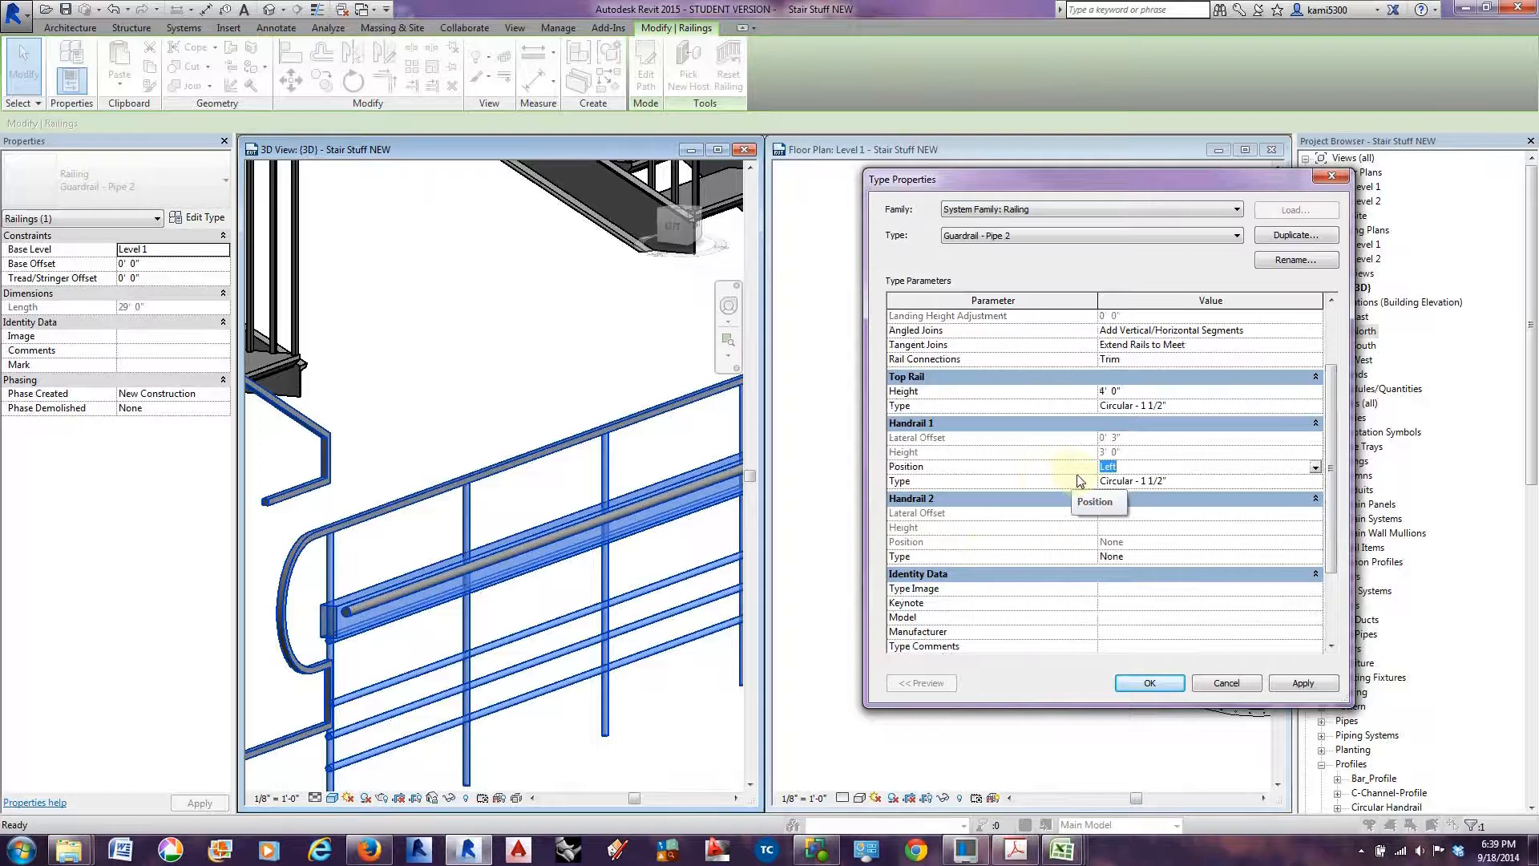
left_click(1315, 481)
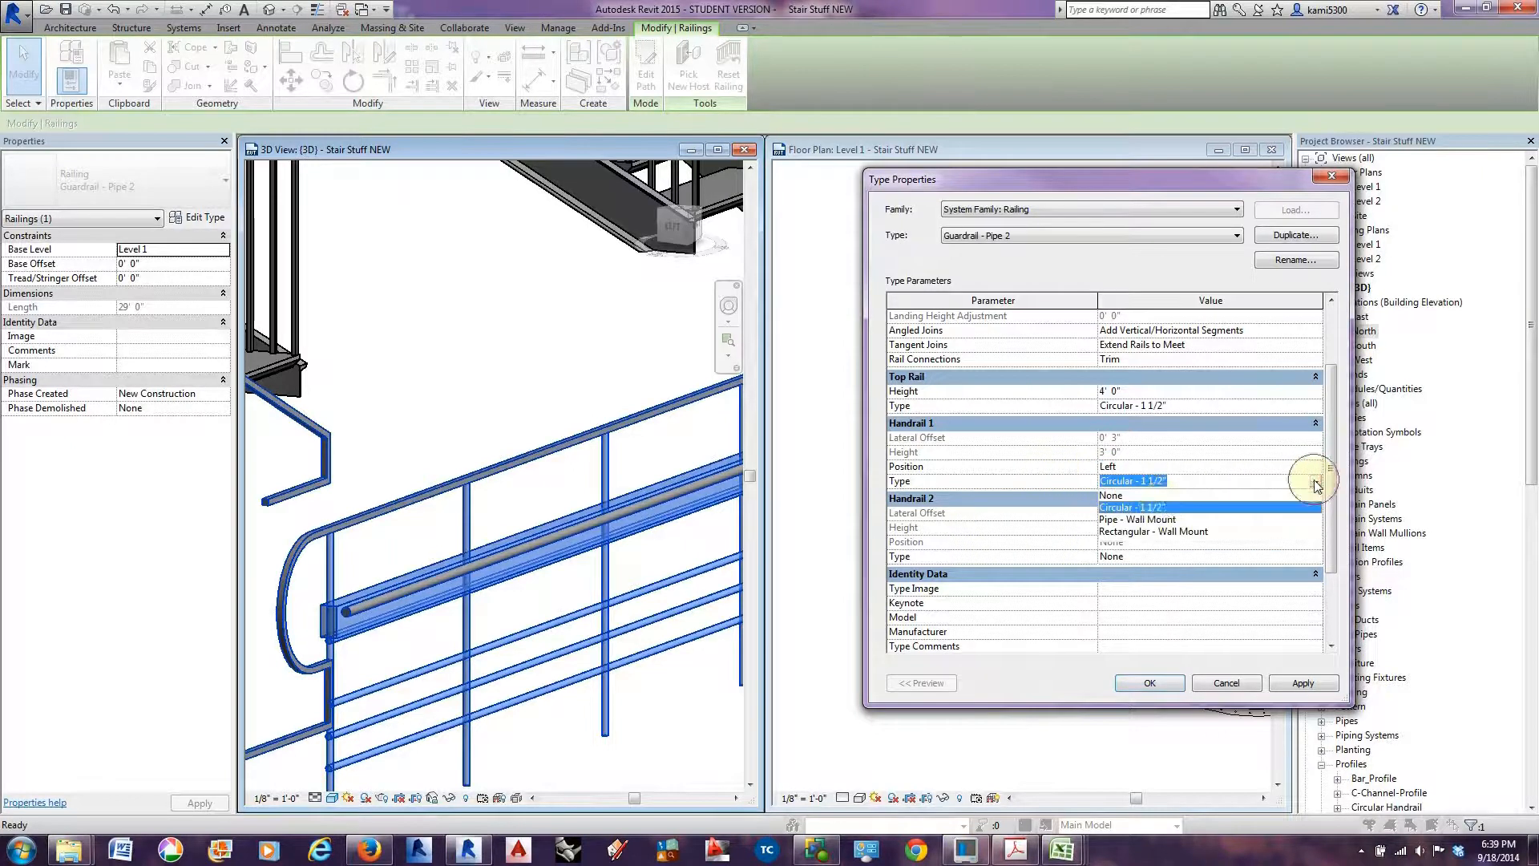
left_click(1155, 520)
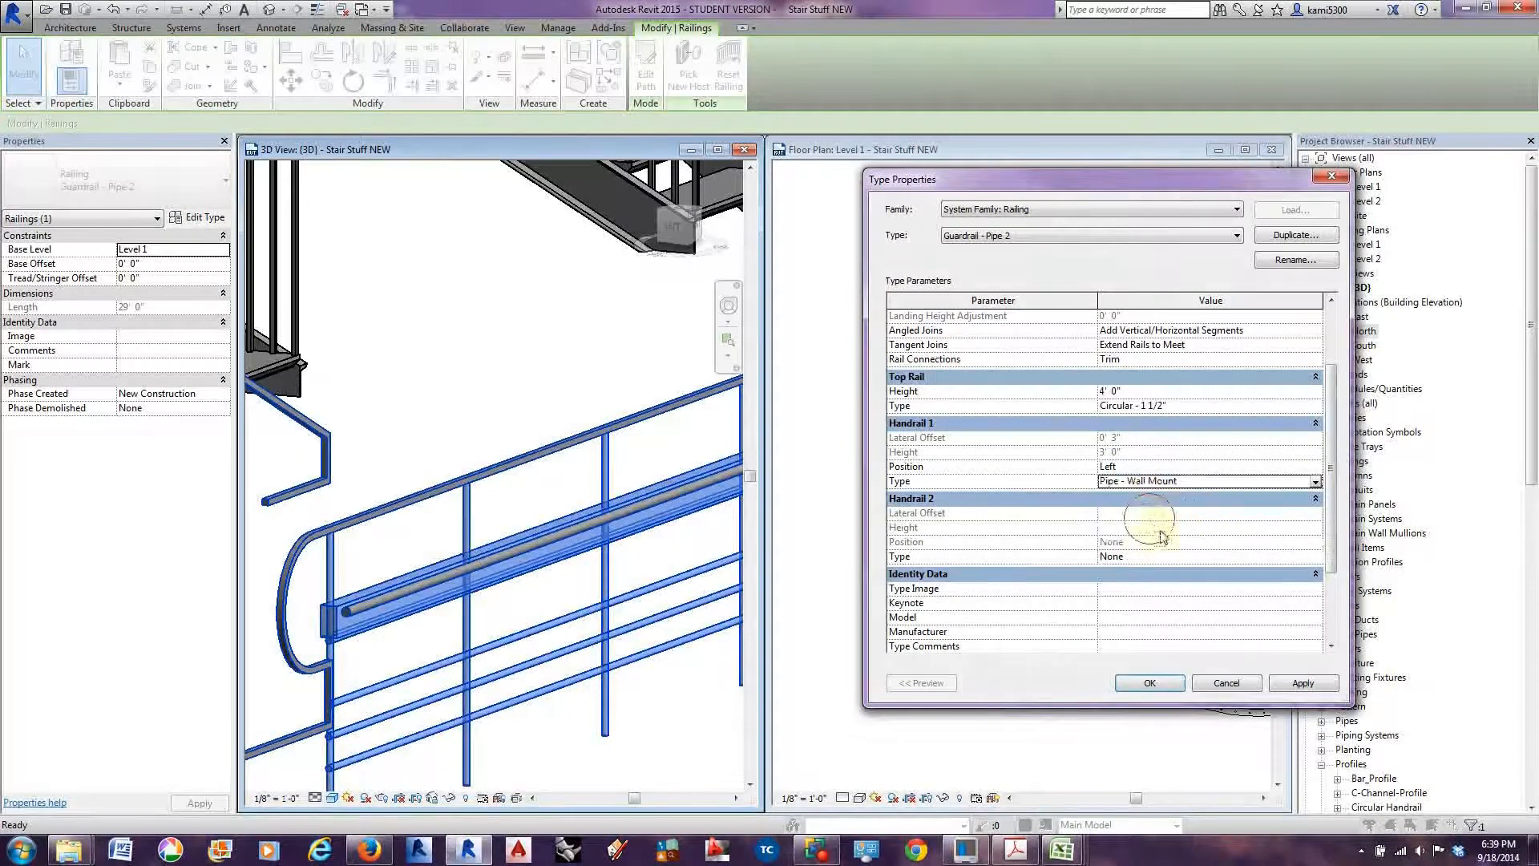
left_click(1281, 690)
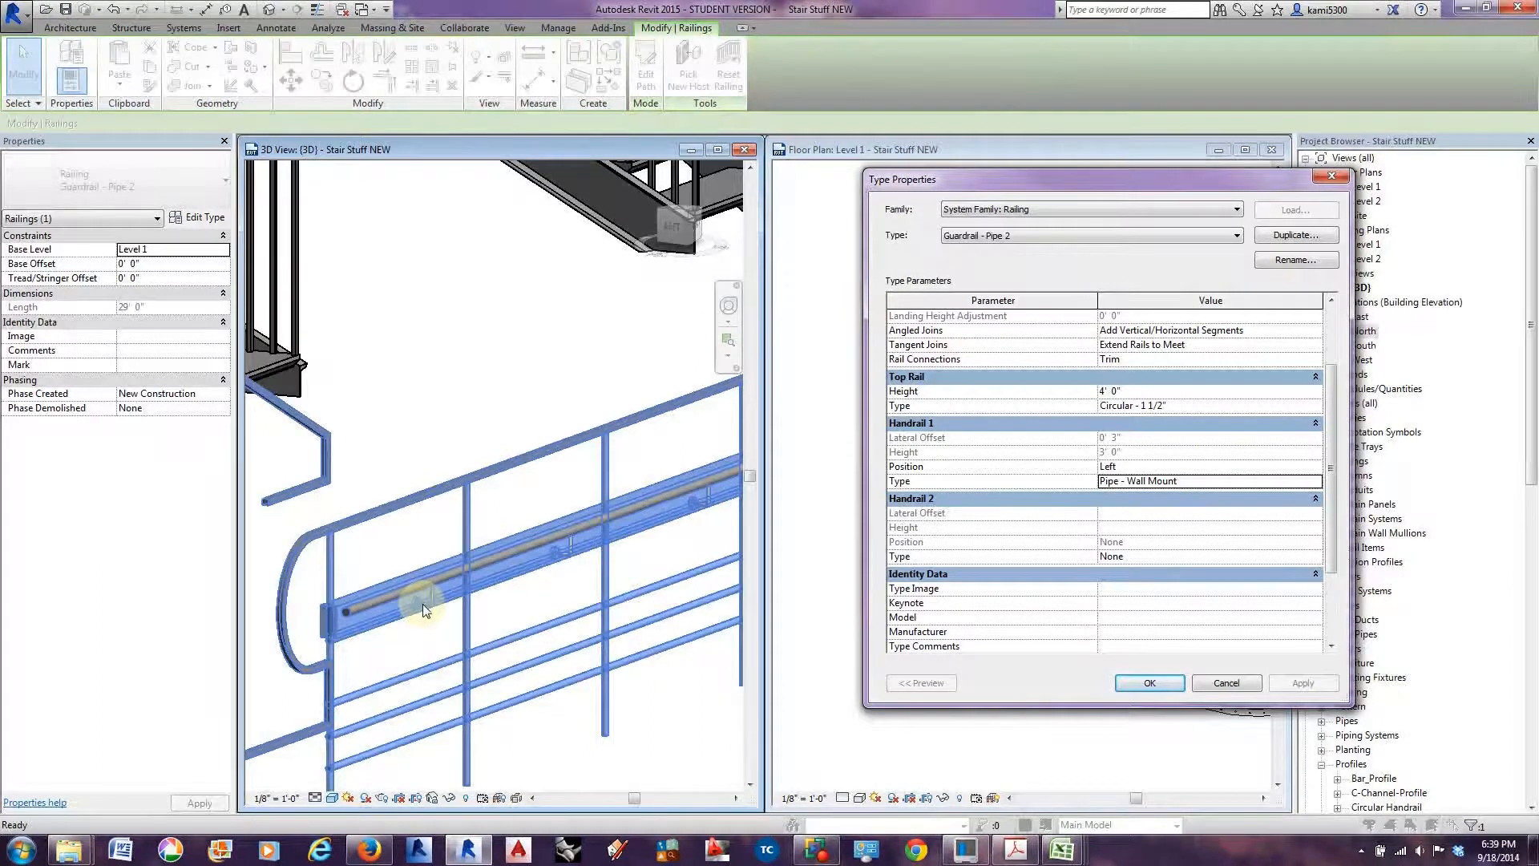
Switch Handrail 1 back to the Circular - 1 1/2" type and apply it.
left_click(1315, 482)
left_click(1136, 503)
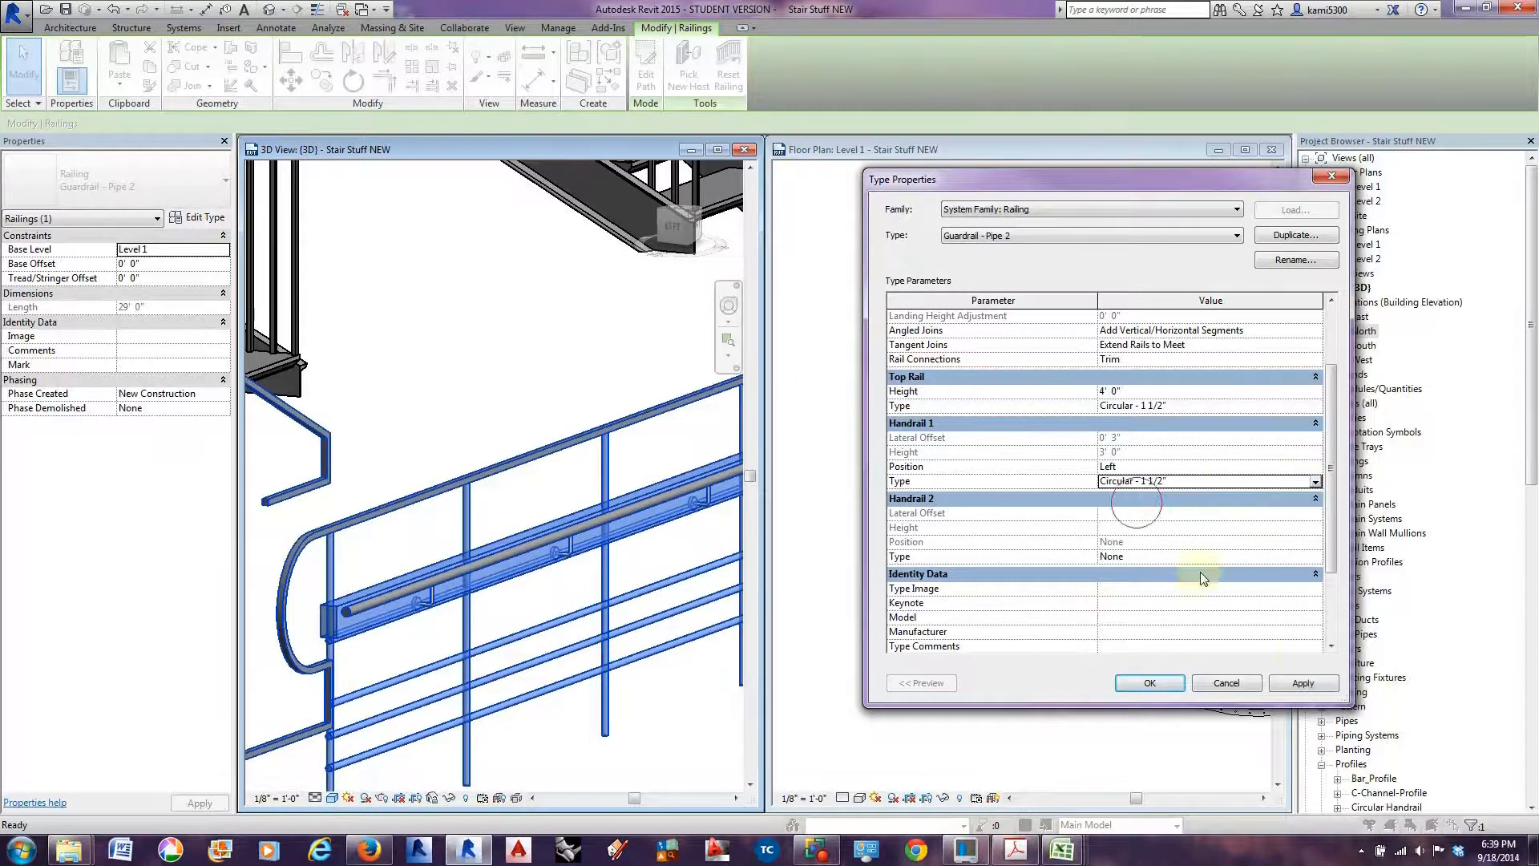
left_click(1303, 683)
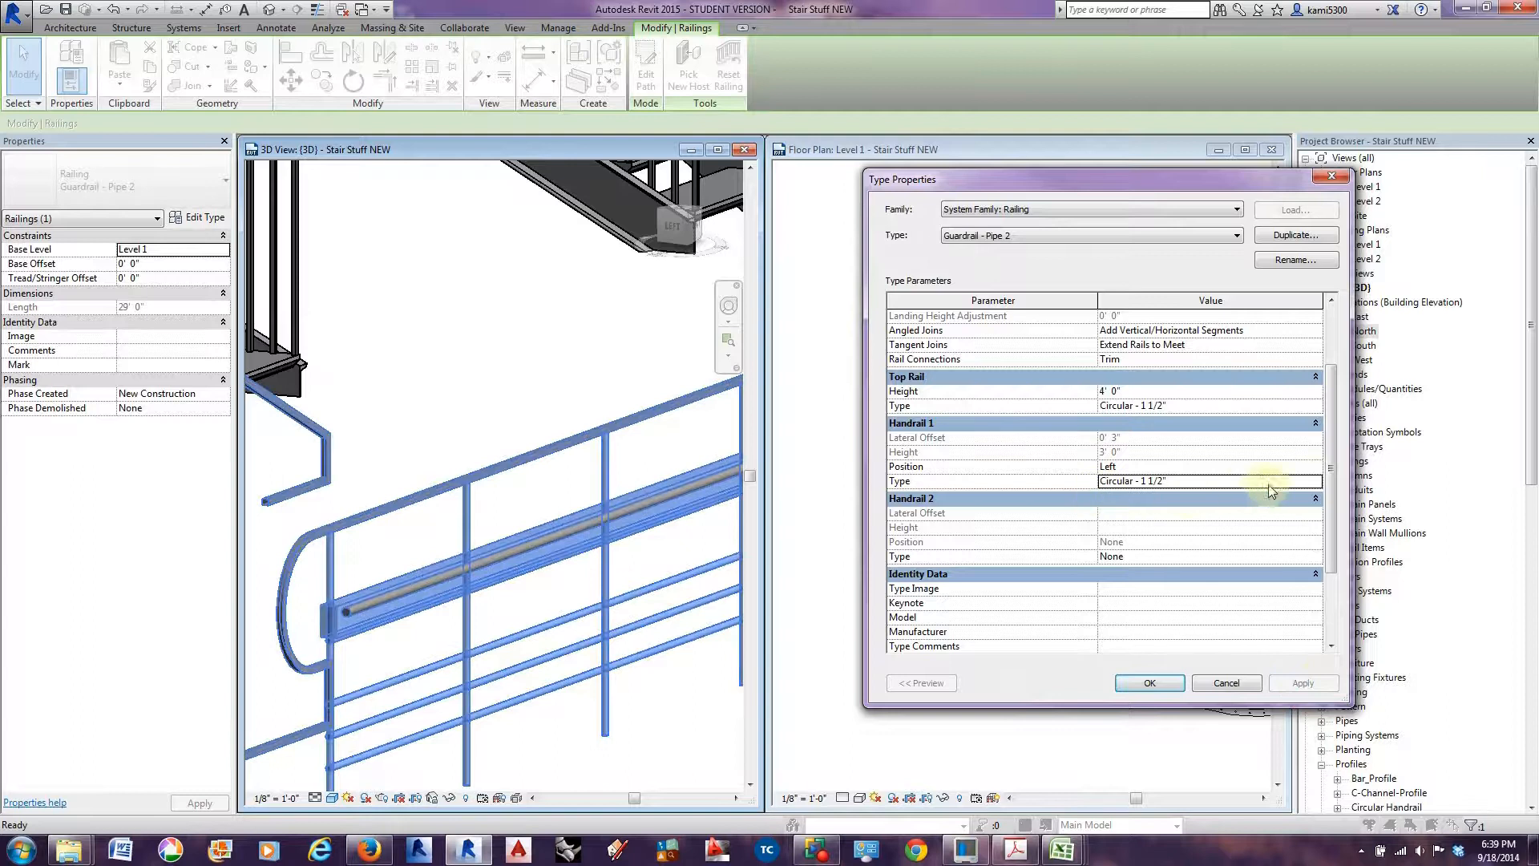
Try Rectangular - Wall Mount, Pipe - Wall Mount and Circular - 1 1/2" in turn as the Handrail 1 type.
left_click(1315, 481)
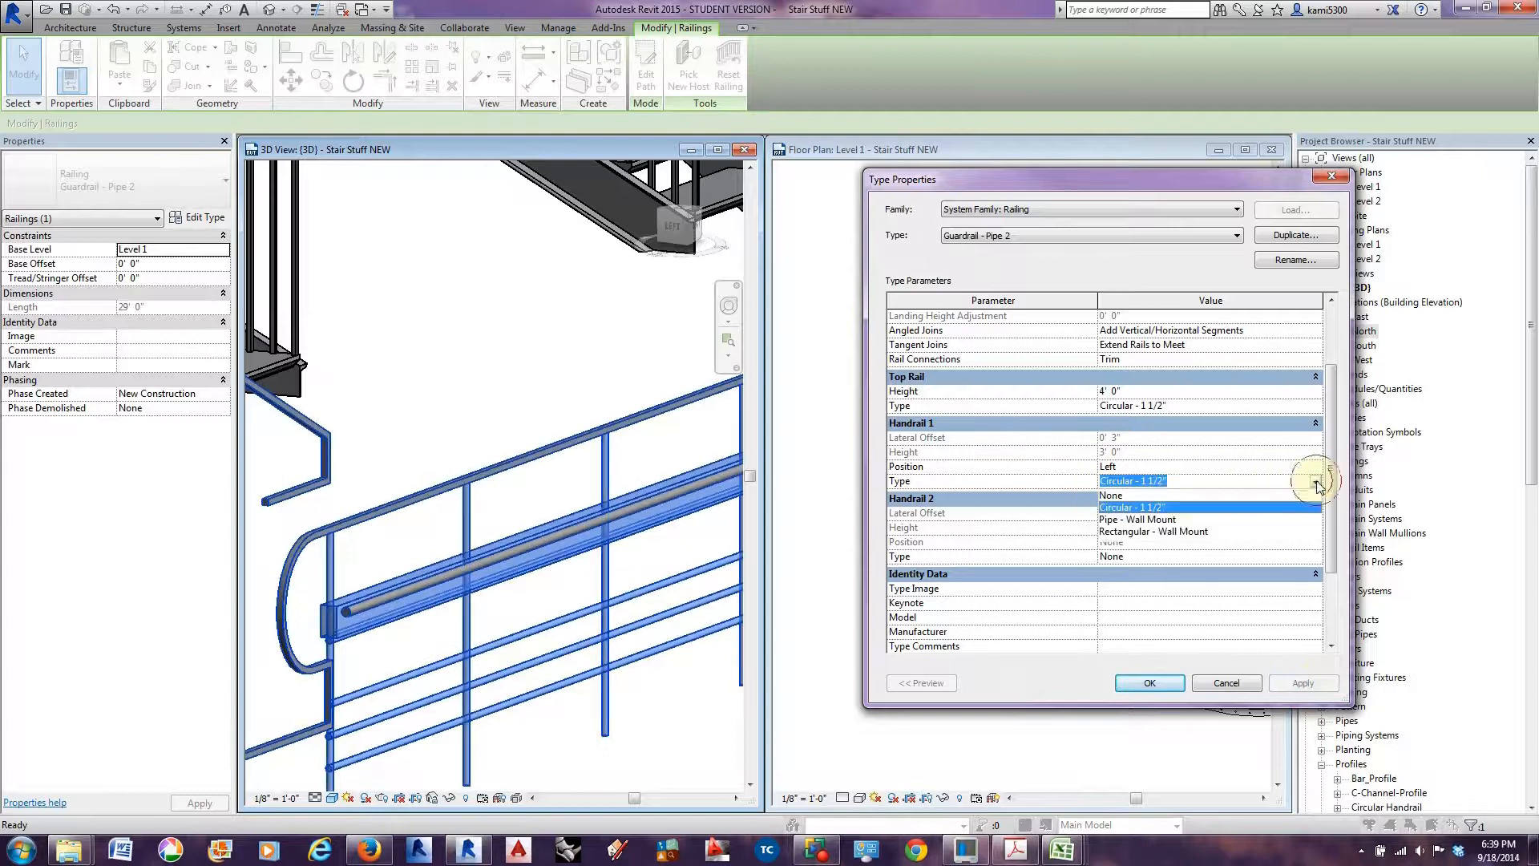
left_click(1146, 532)
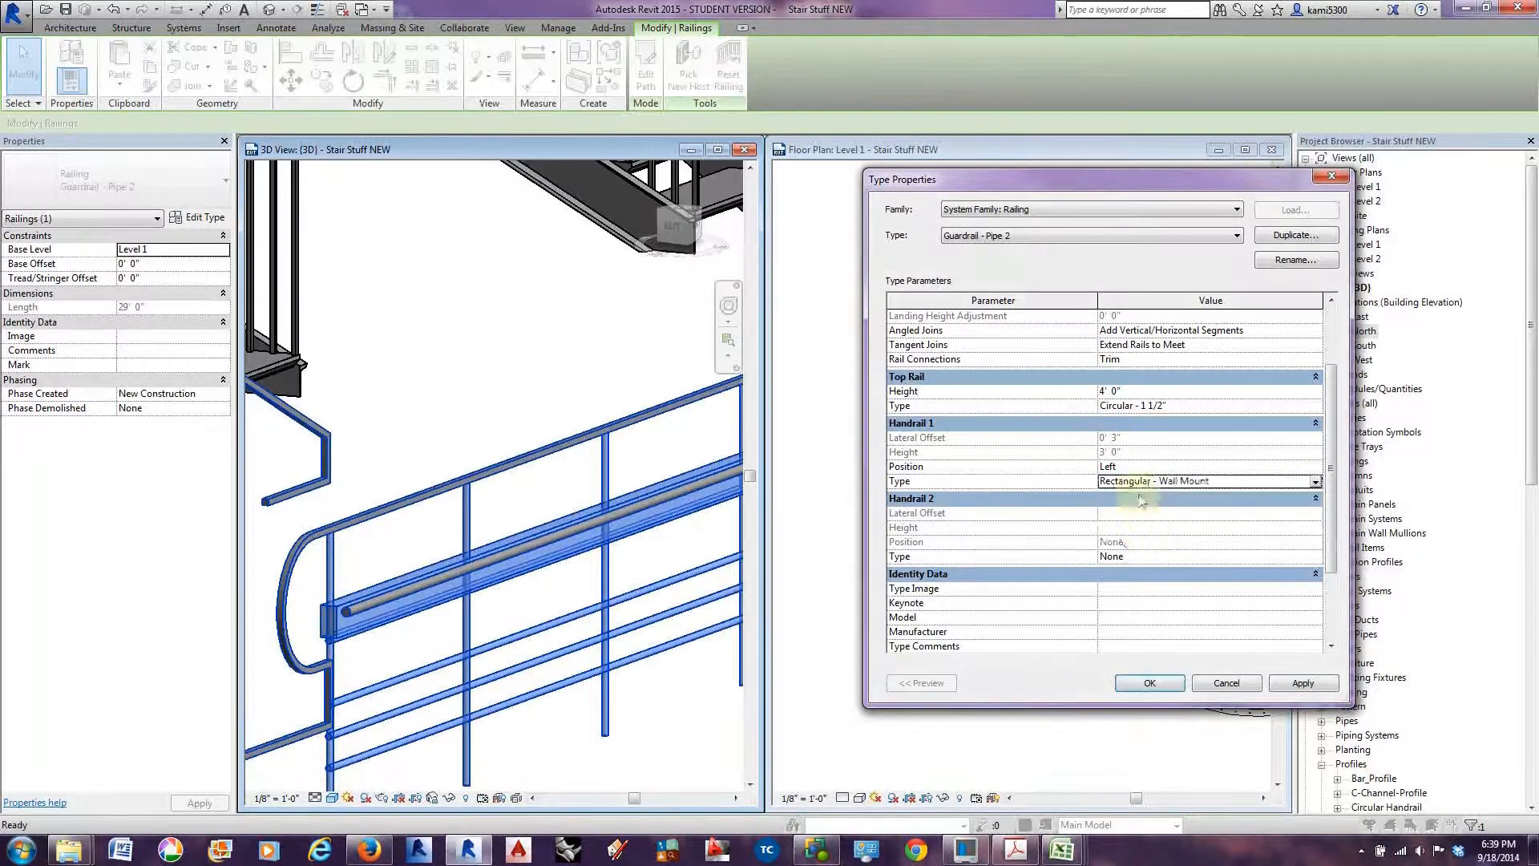
left_click(1315, 481)
left_click(1147, 515)
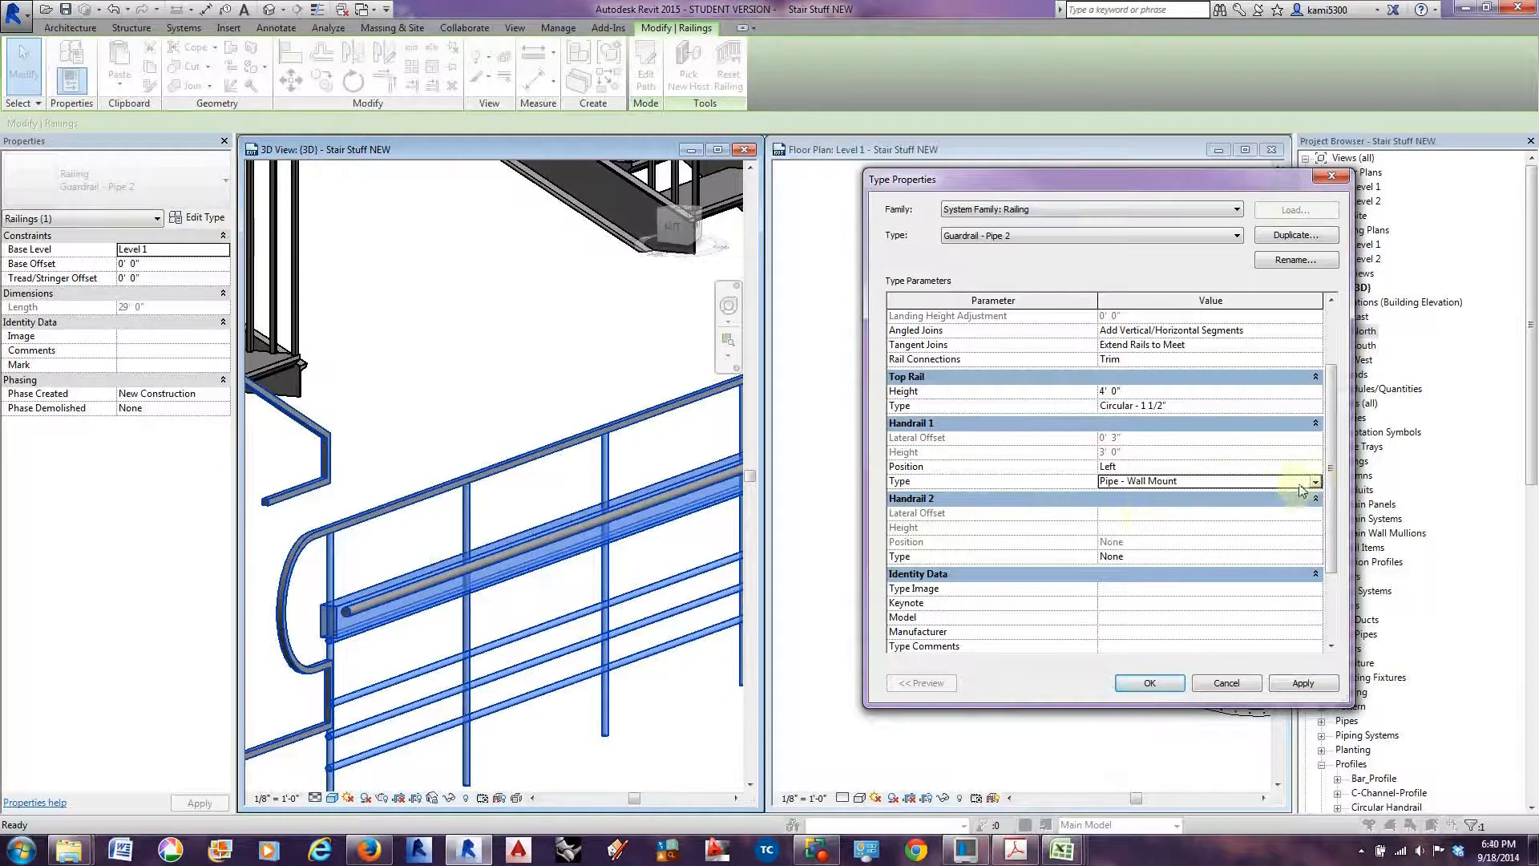
left_click(1315, 482)
left_click(1139, 502)
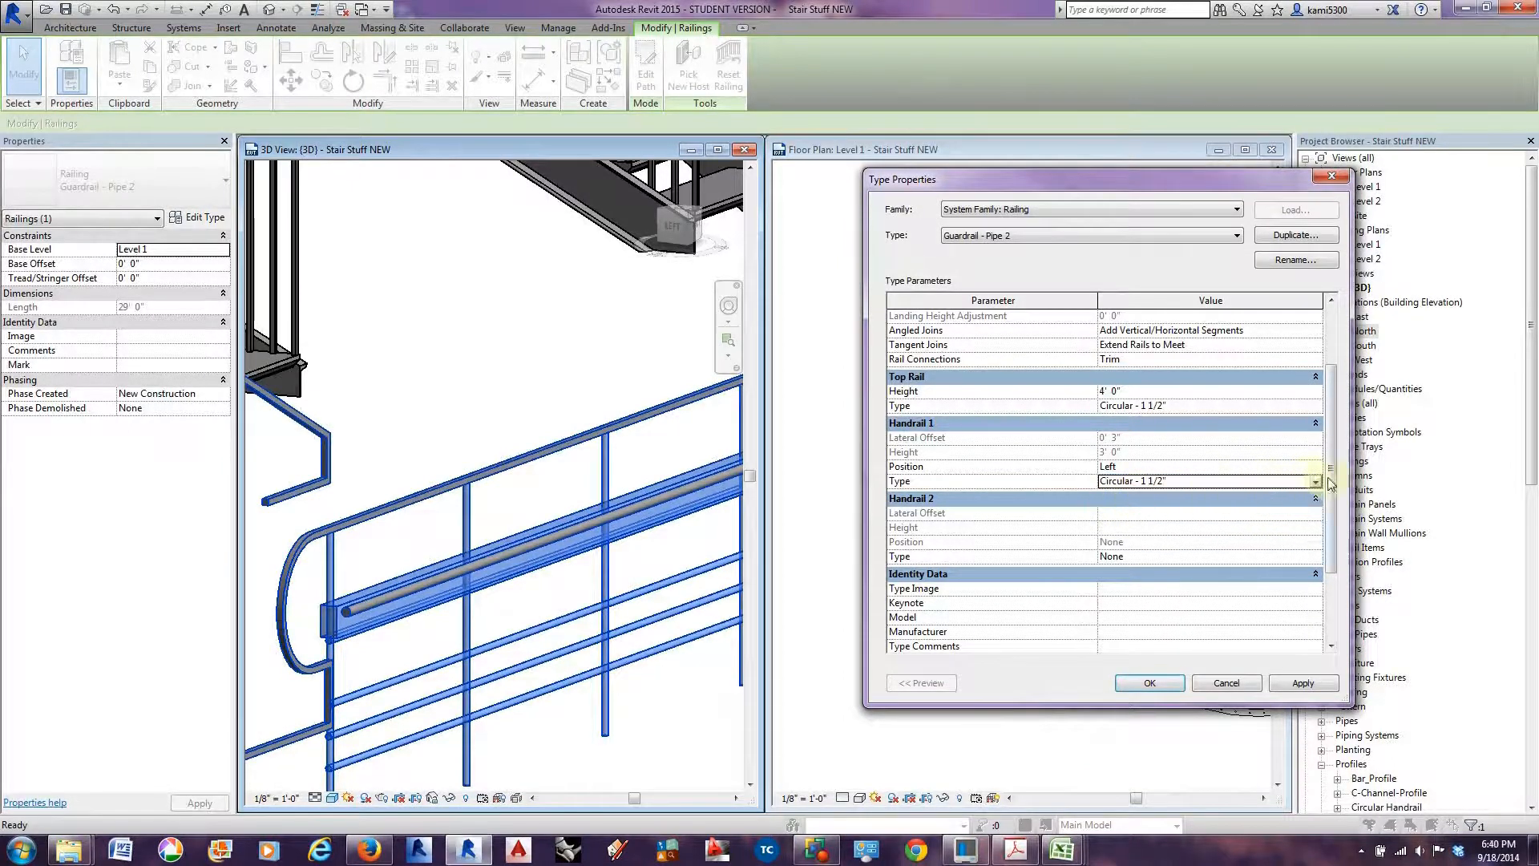
Set the Handrail 1 type of Guardrail - Pipe 2 to None, accept the type changes and deselect the railing.
left_click(1315, 481)
left_click(1111, 498)
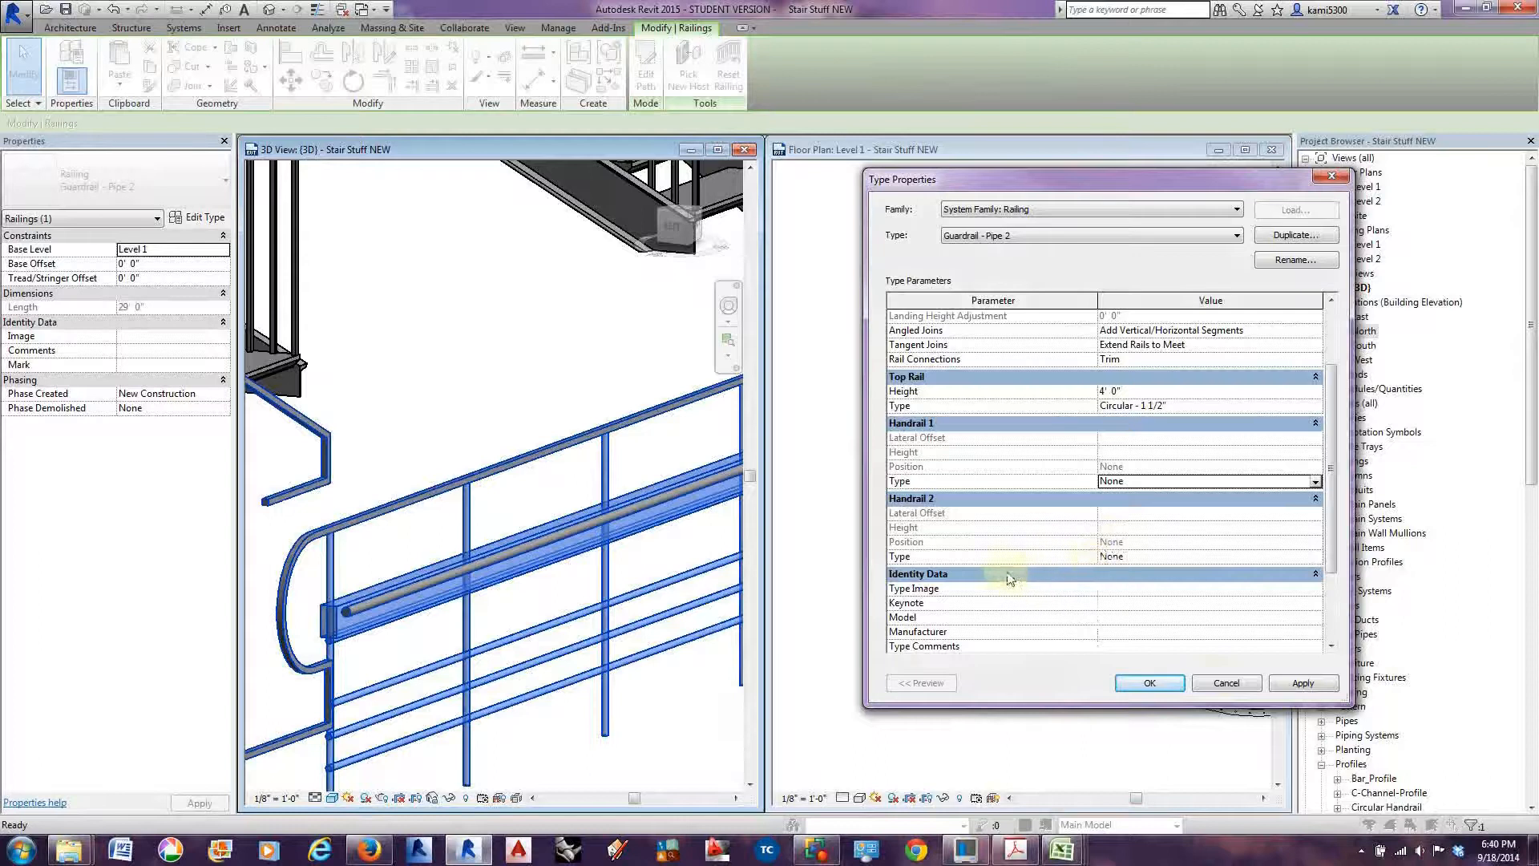
left_click(1150, 683)
left_click(516, 605)
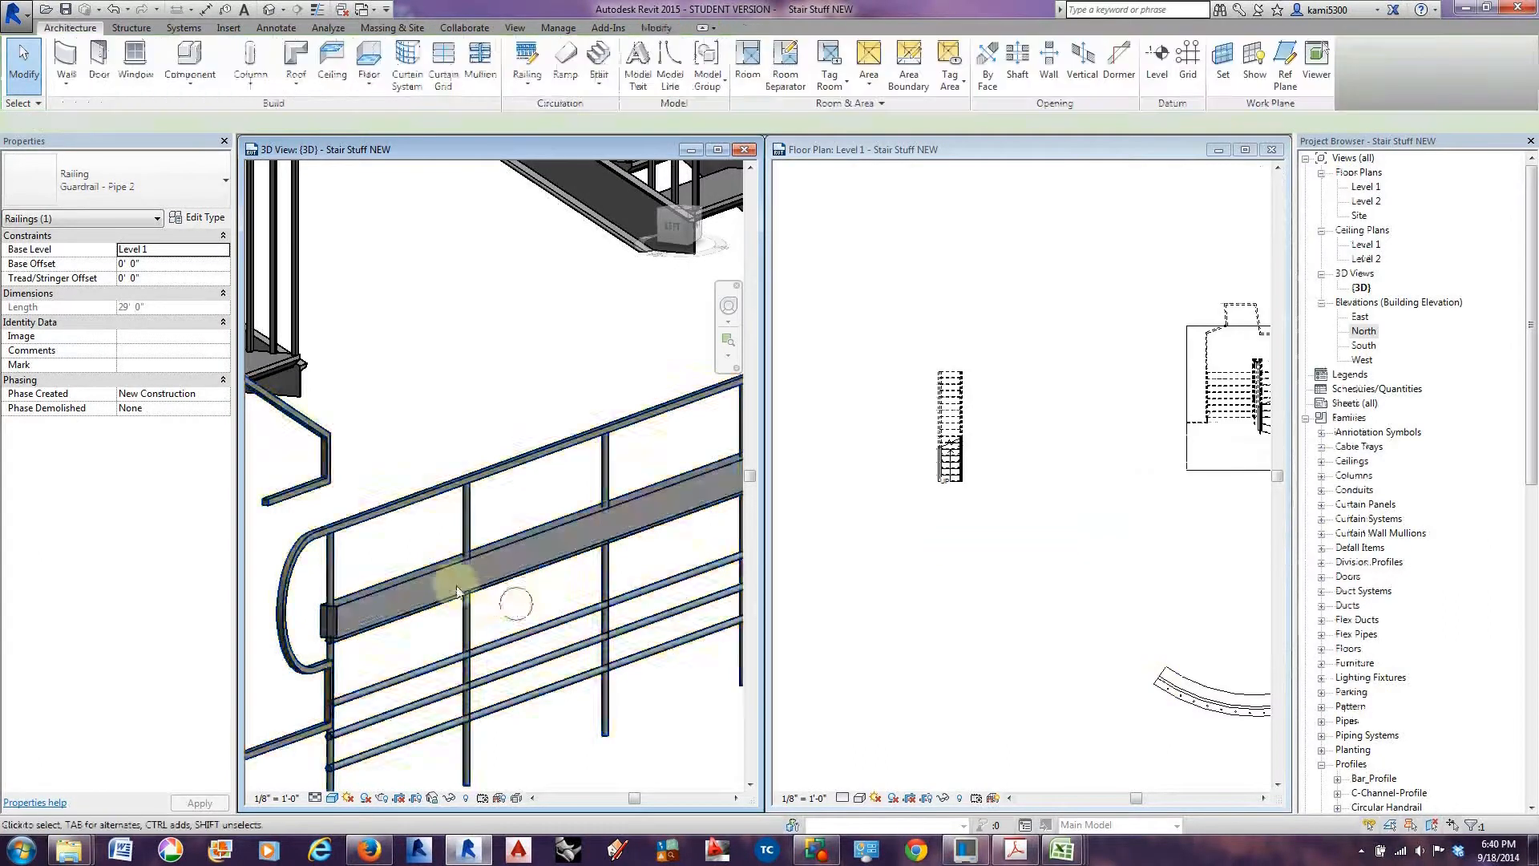
scroll(452, 575, "down", 3)
middle_click_drag(573, 611, 516, 631)
scroll(433, 619, "down", 2)
scroll(377, 611, "up", 5)
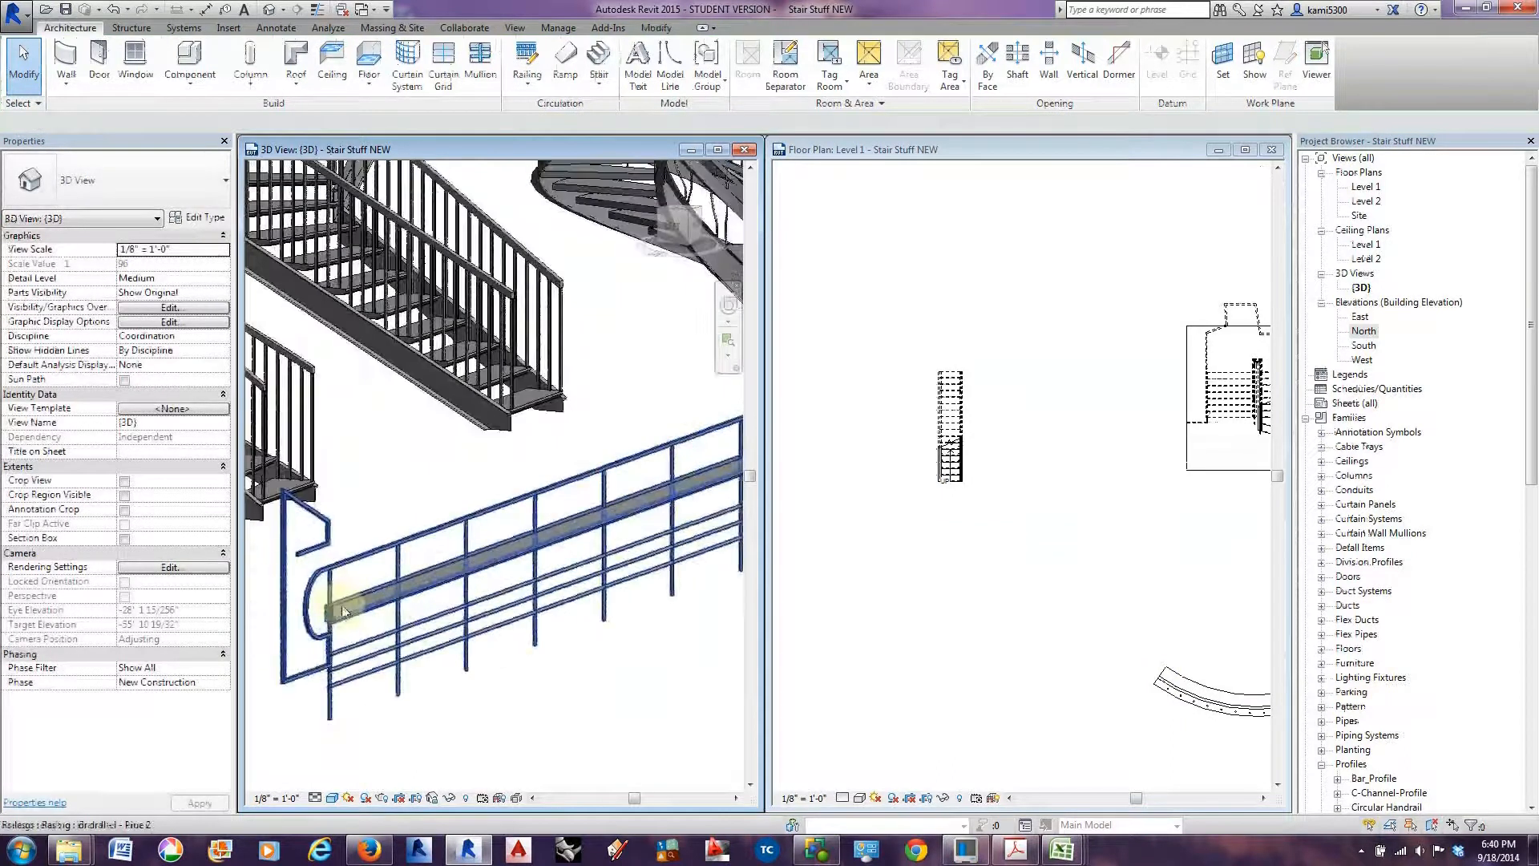
Inspect the curved reception desk railing: view its path sketch, leave the sketch, and look closely at the small balusters on top.
scroll(335, 618, "down", 6)
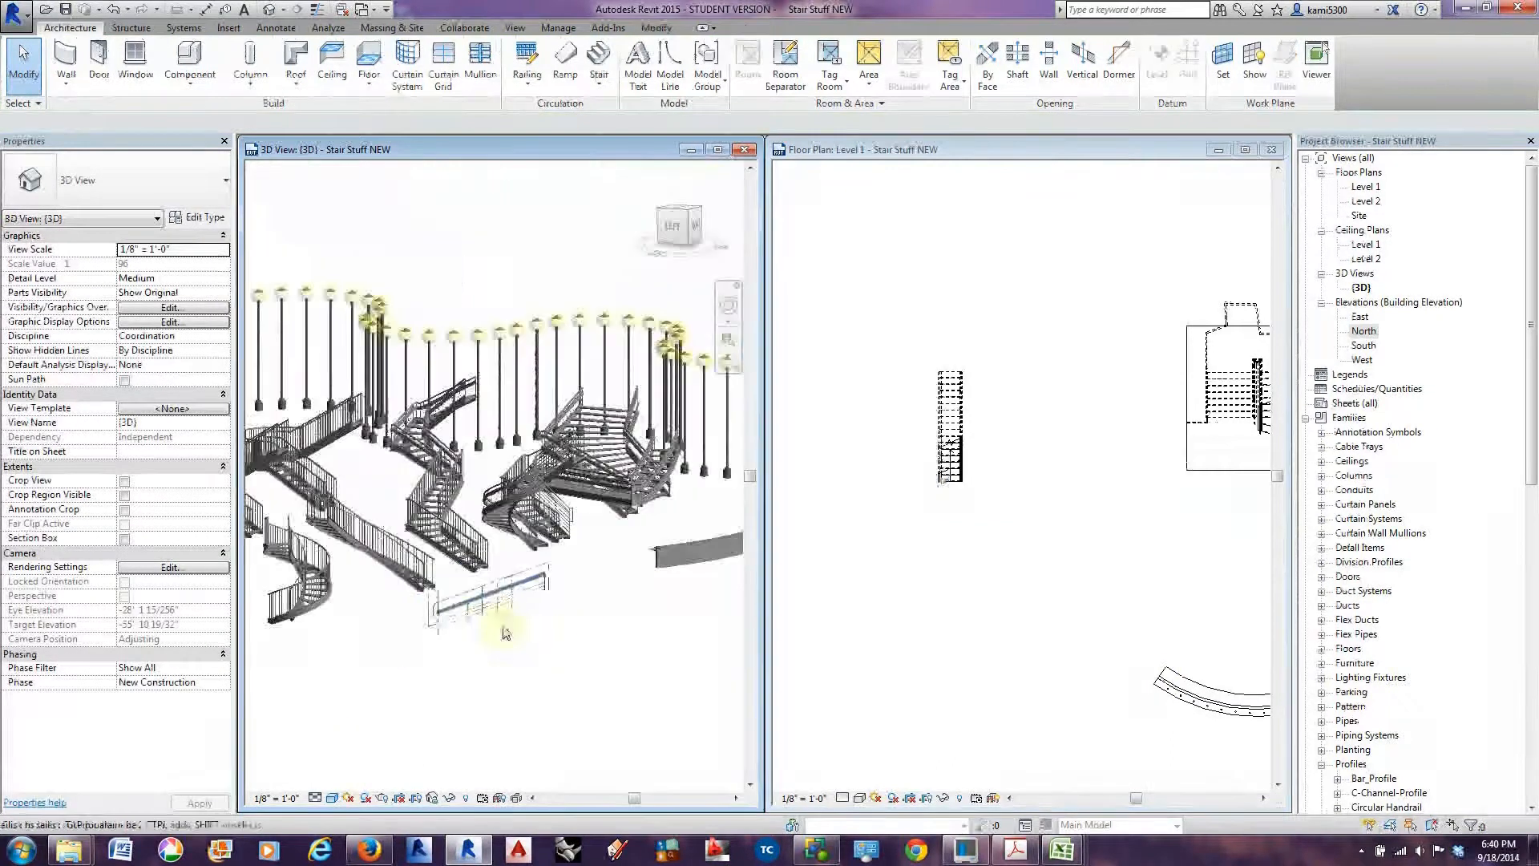
middle_click_drag(450, 616, 332, 567, "shift")
scroll(332, 568, "up", 2)
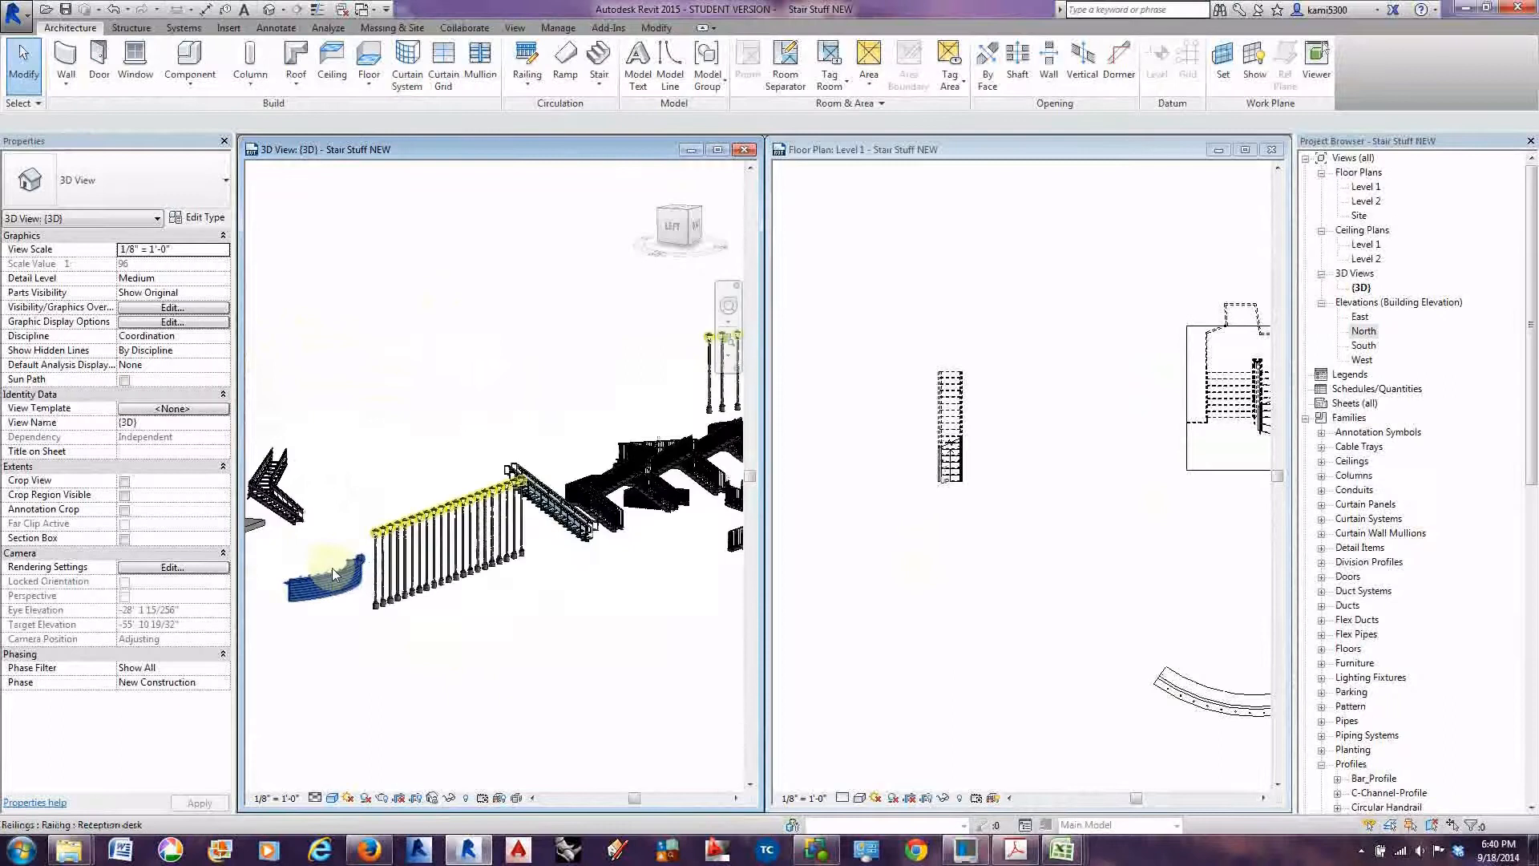
scroll(379, 591, "up", 6)
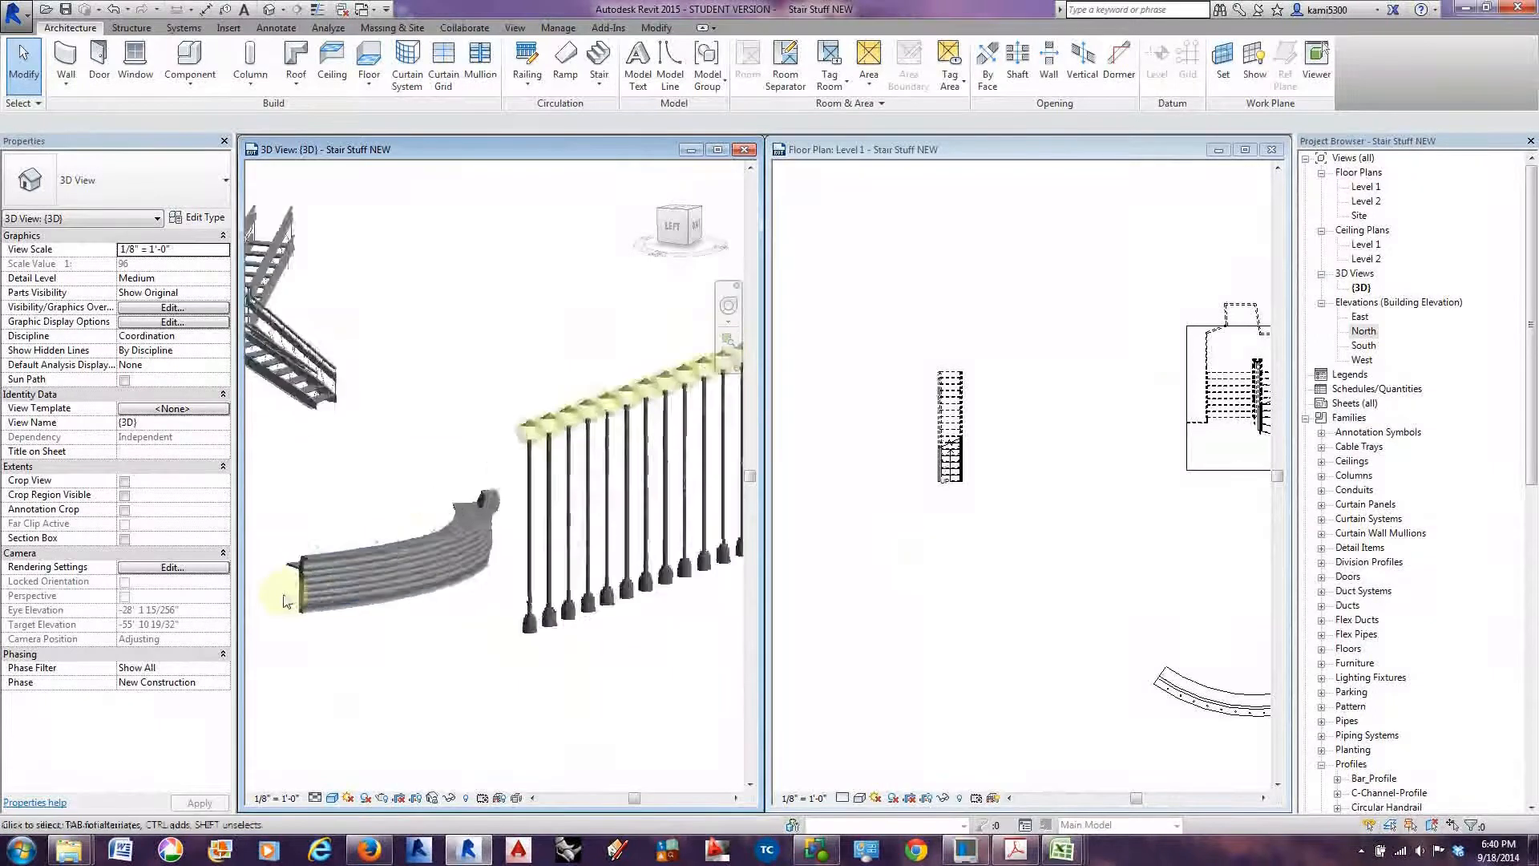
middle_click_drag(387, 660, 402, 660)
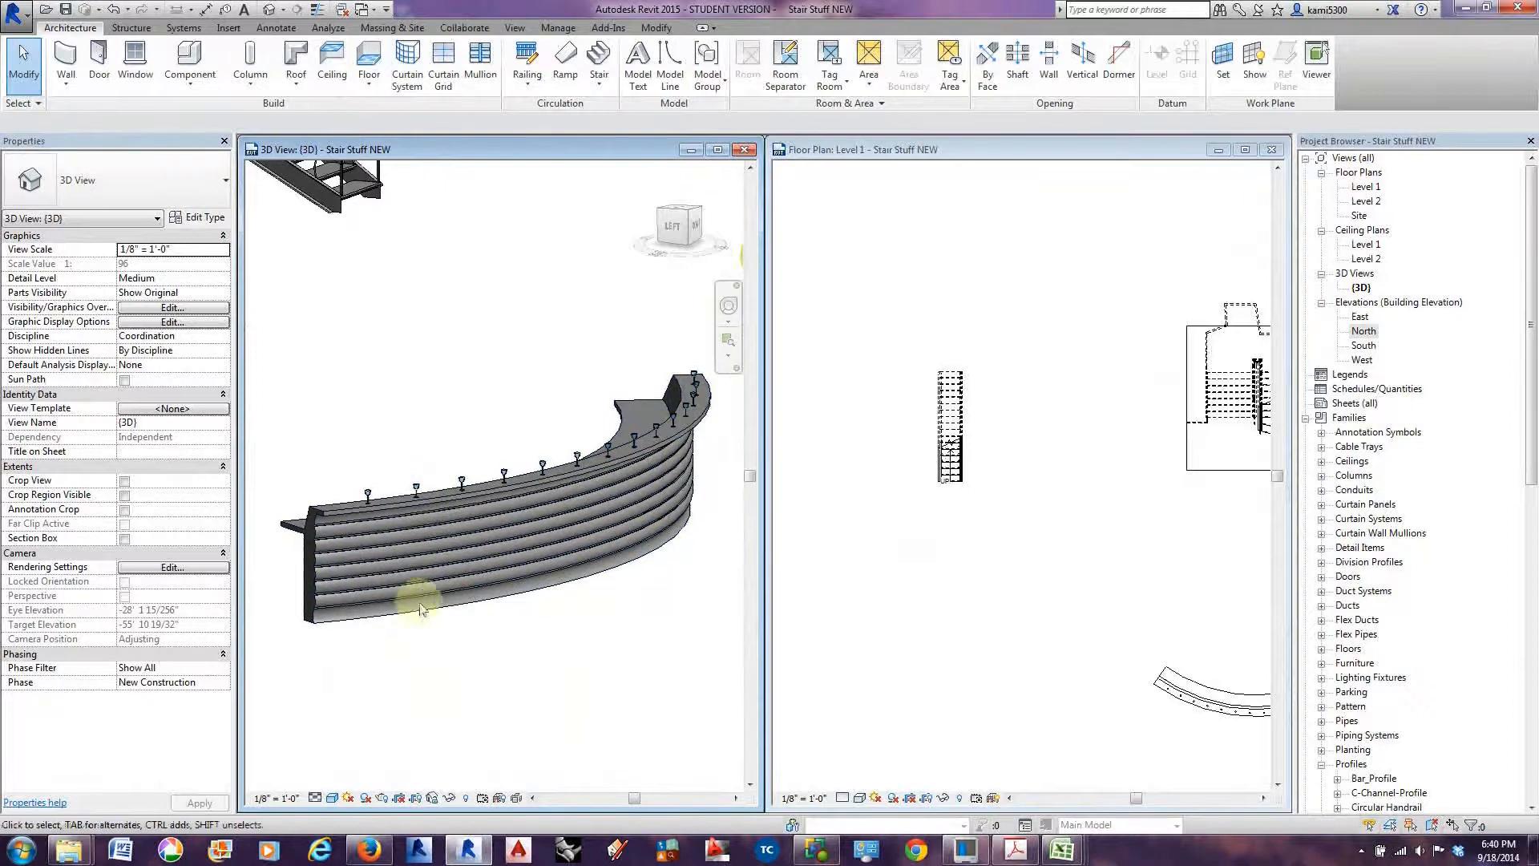
left_click(422, 614)
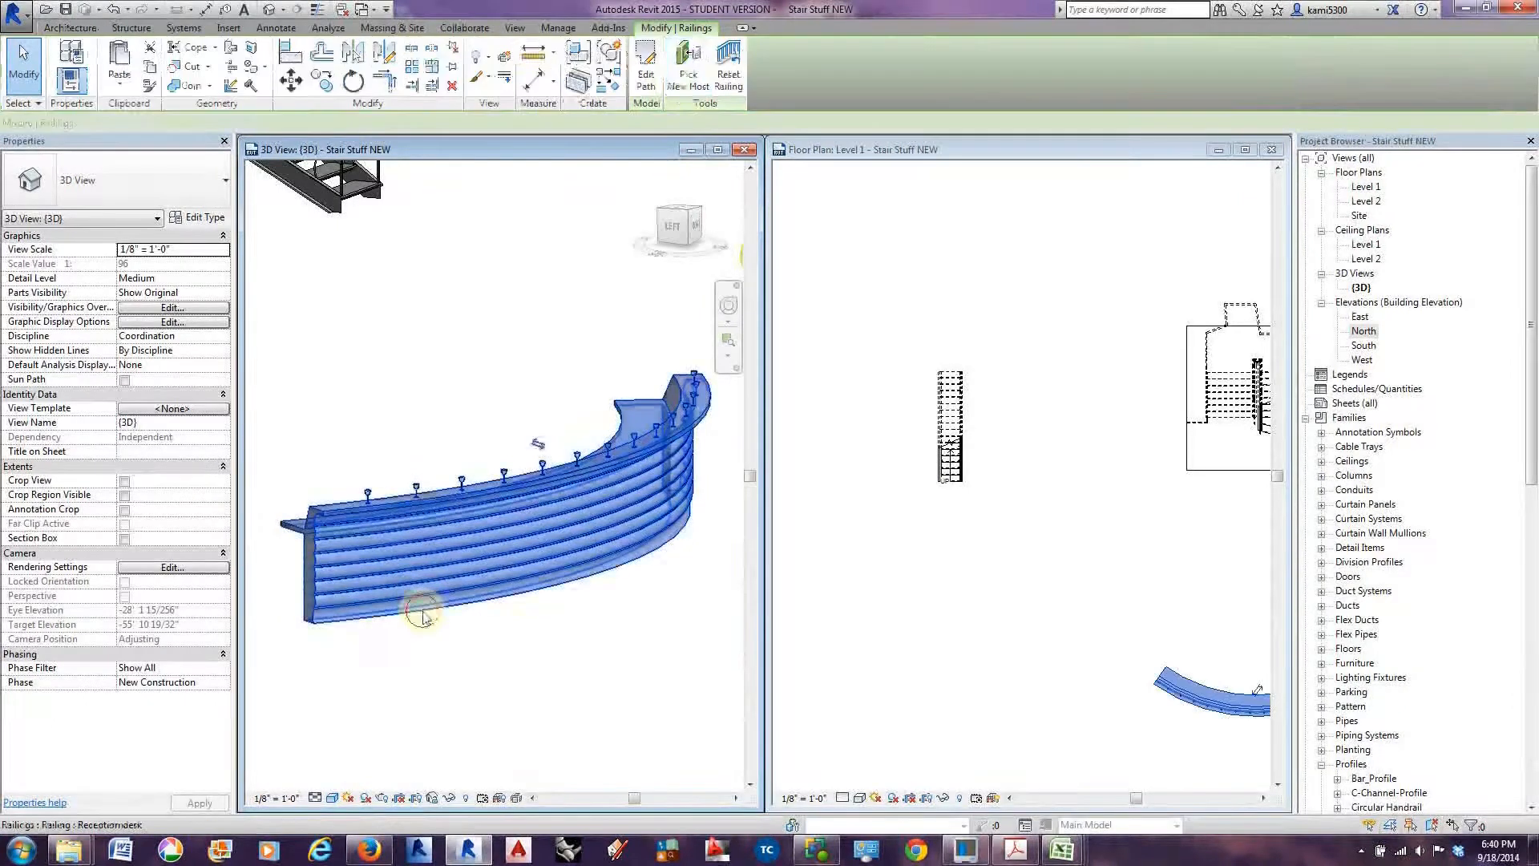
left_click(653, 68)
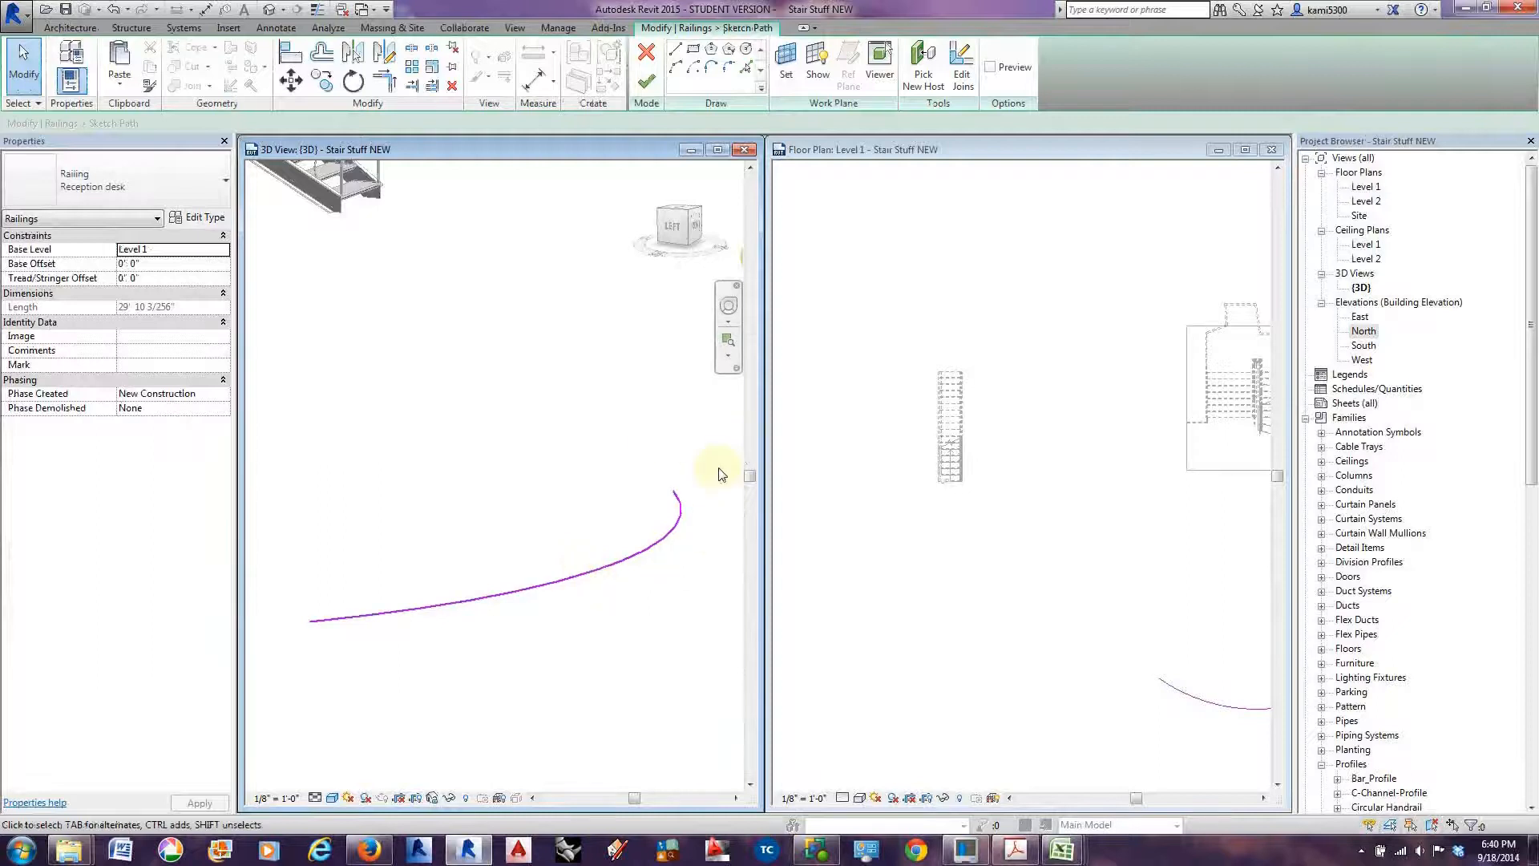
left_click(646, 82)
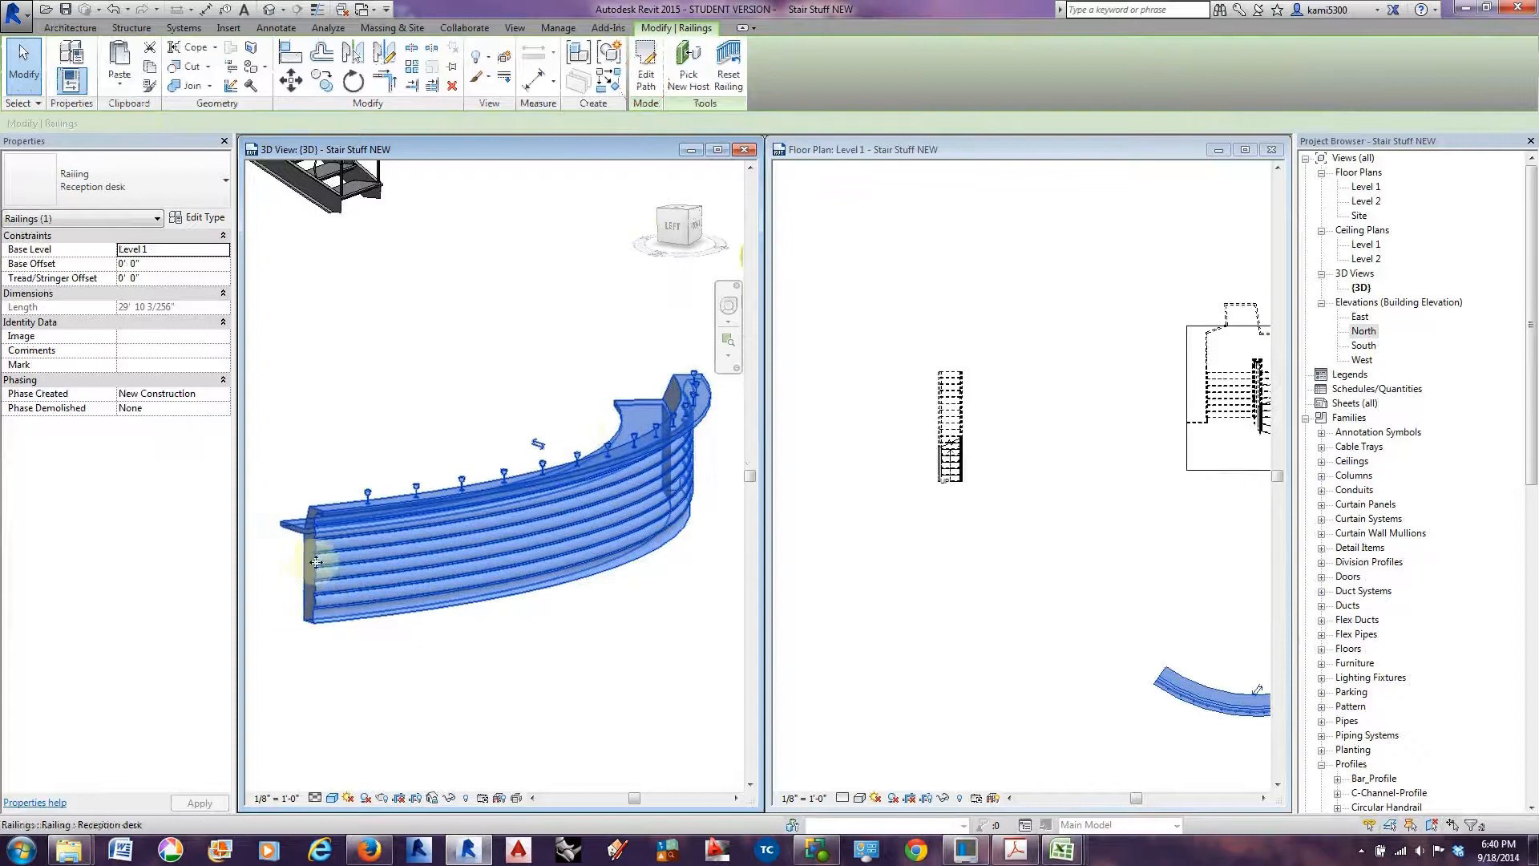
scroll(368, 495, "up", 4)
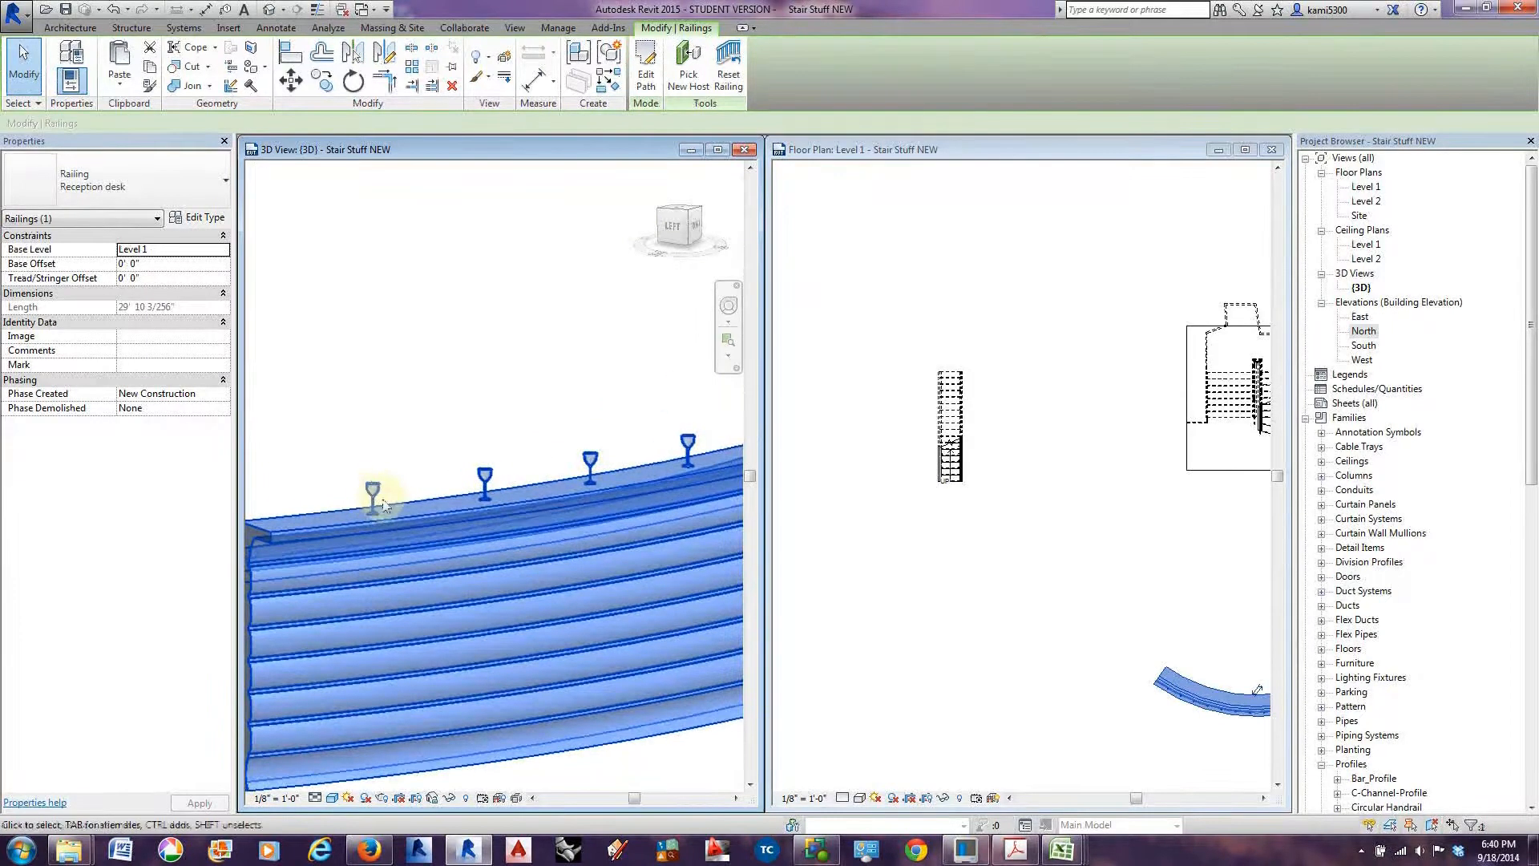
scroll(373, 492, "down", 5)
scroll(372, 497, "down", 2)
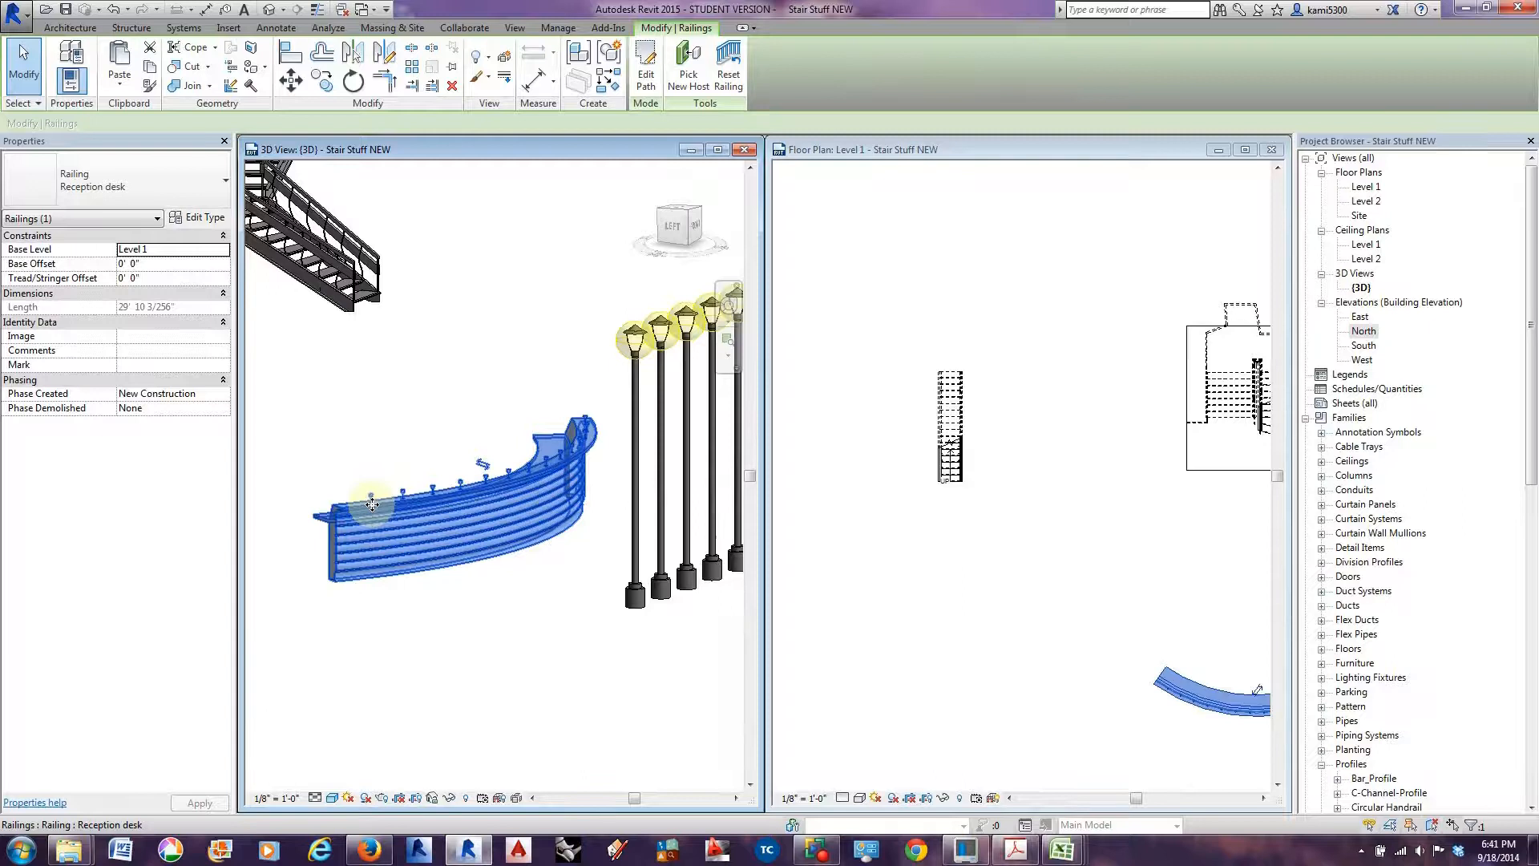
Select the straight street-light railing beside the reception desk and view its lamp-post balusters.
middle_click_drag(637, 588, 401, 600)
scroll(533, 548, "down", 4)
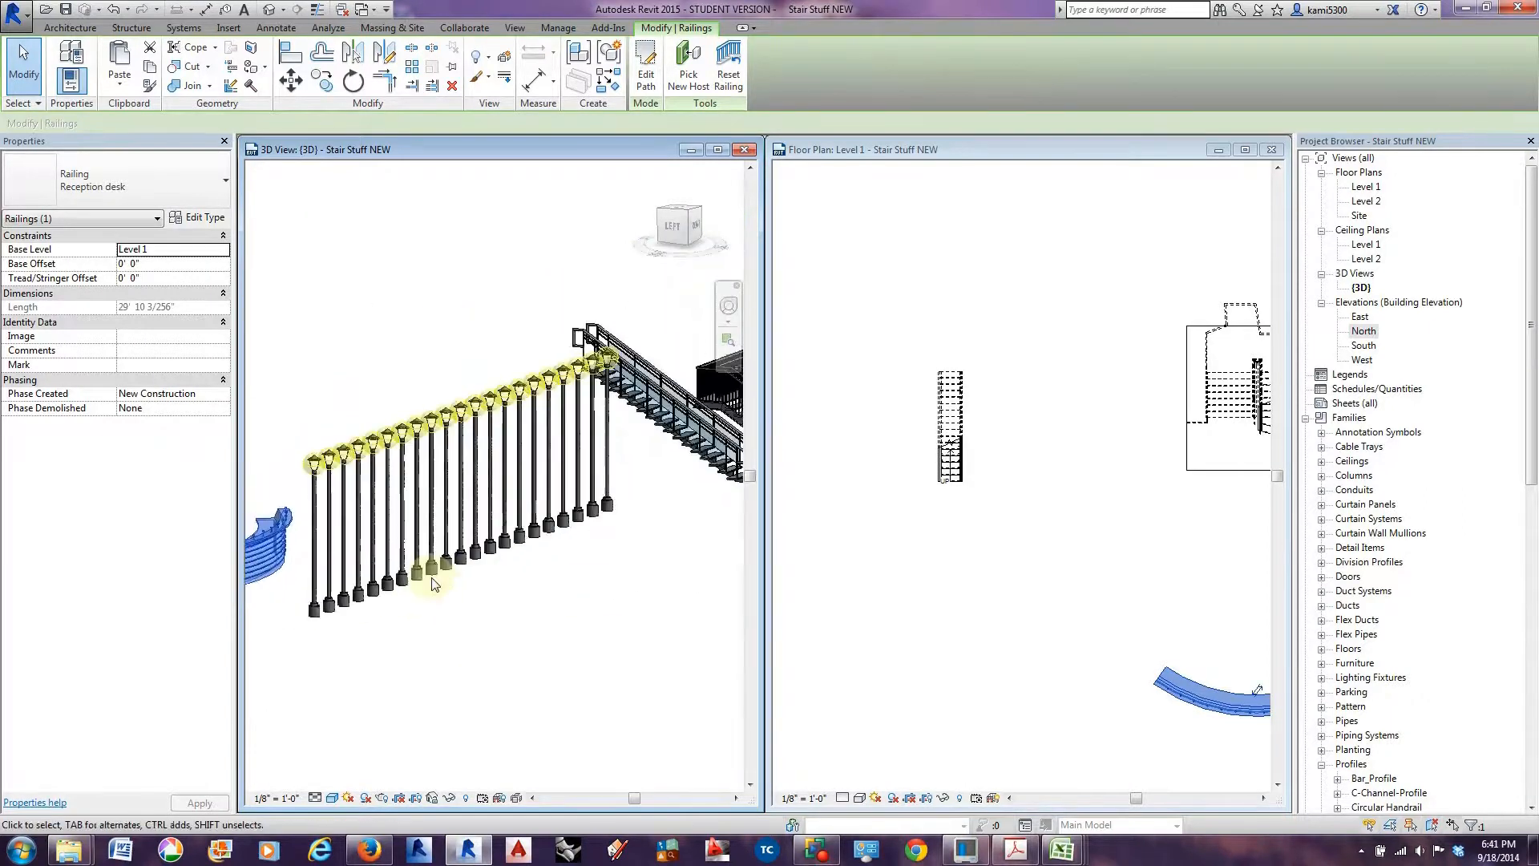
left_click(433, 563)
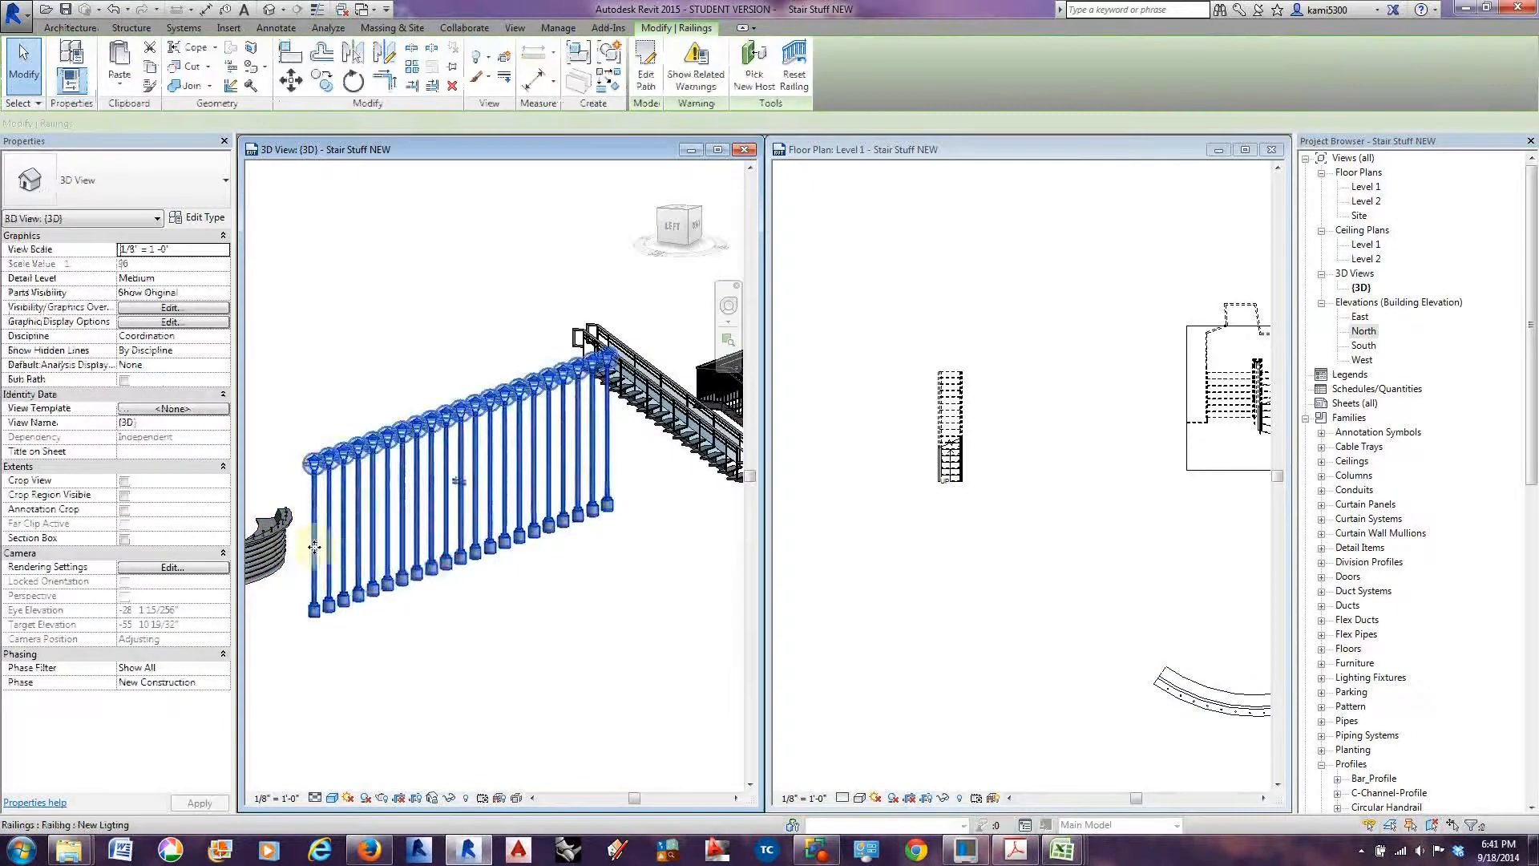
scroll(313, 547, "up", 3)
scroll(314, 547, "down", 5)
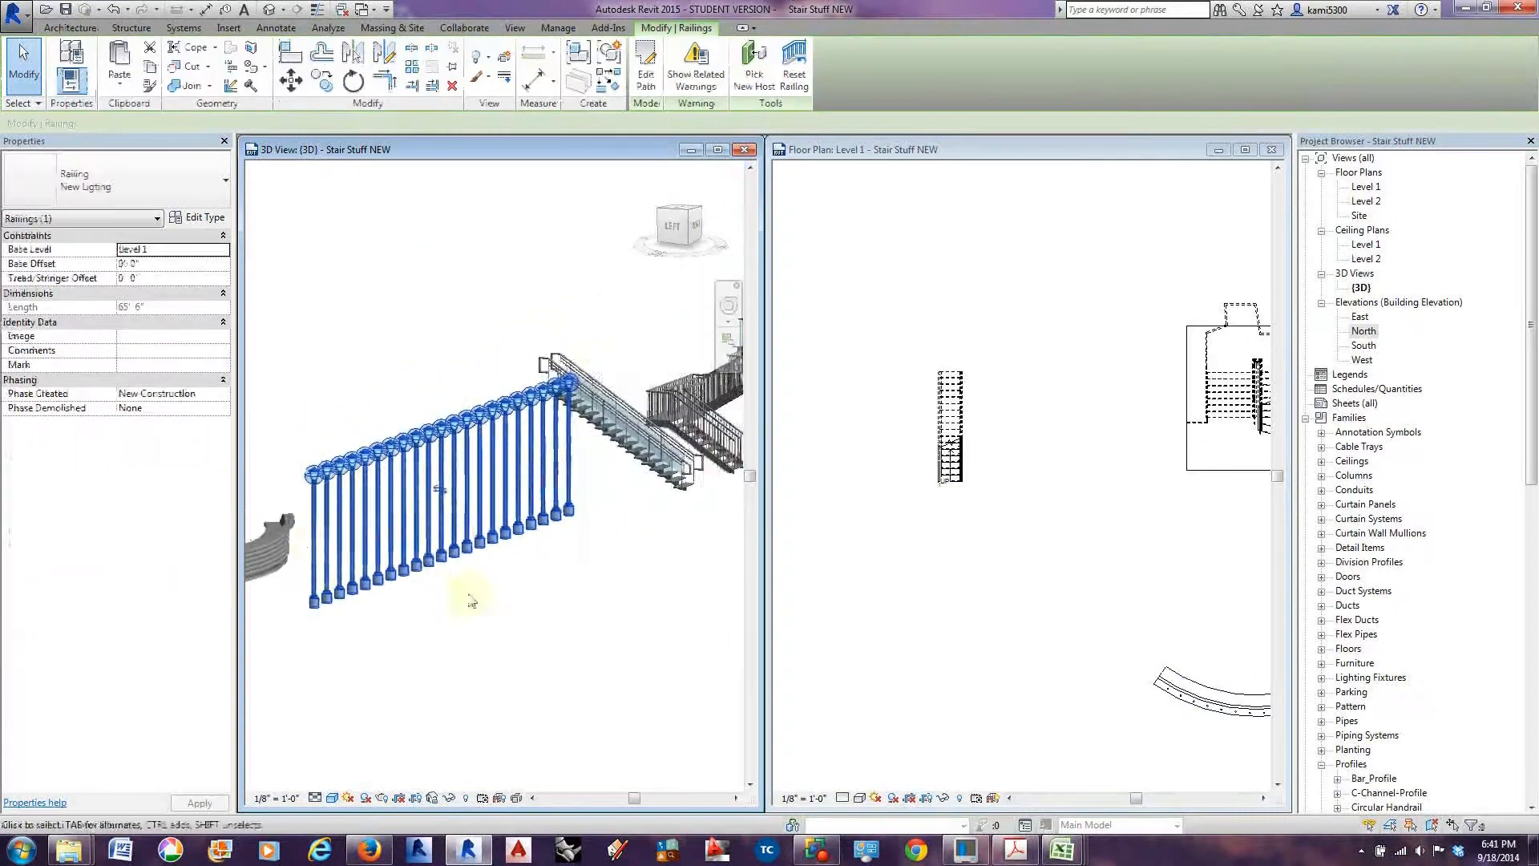
Review the type properties and baluster placement of the long curving street-light railing behind the stairs.
scroll(389, 584, "down", 3)
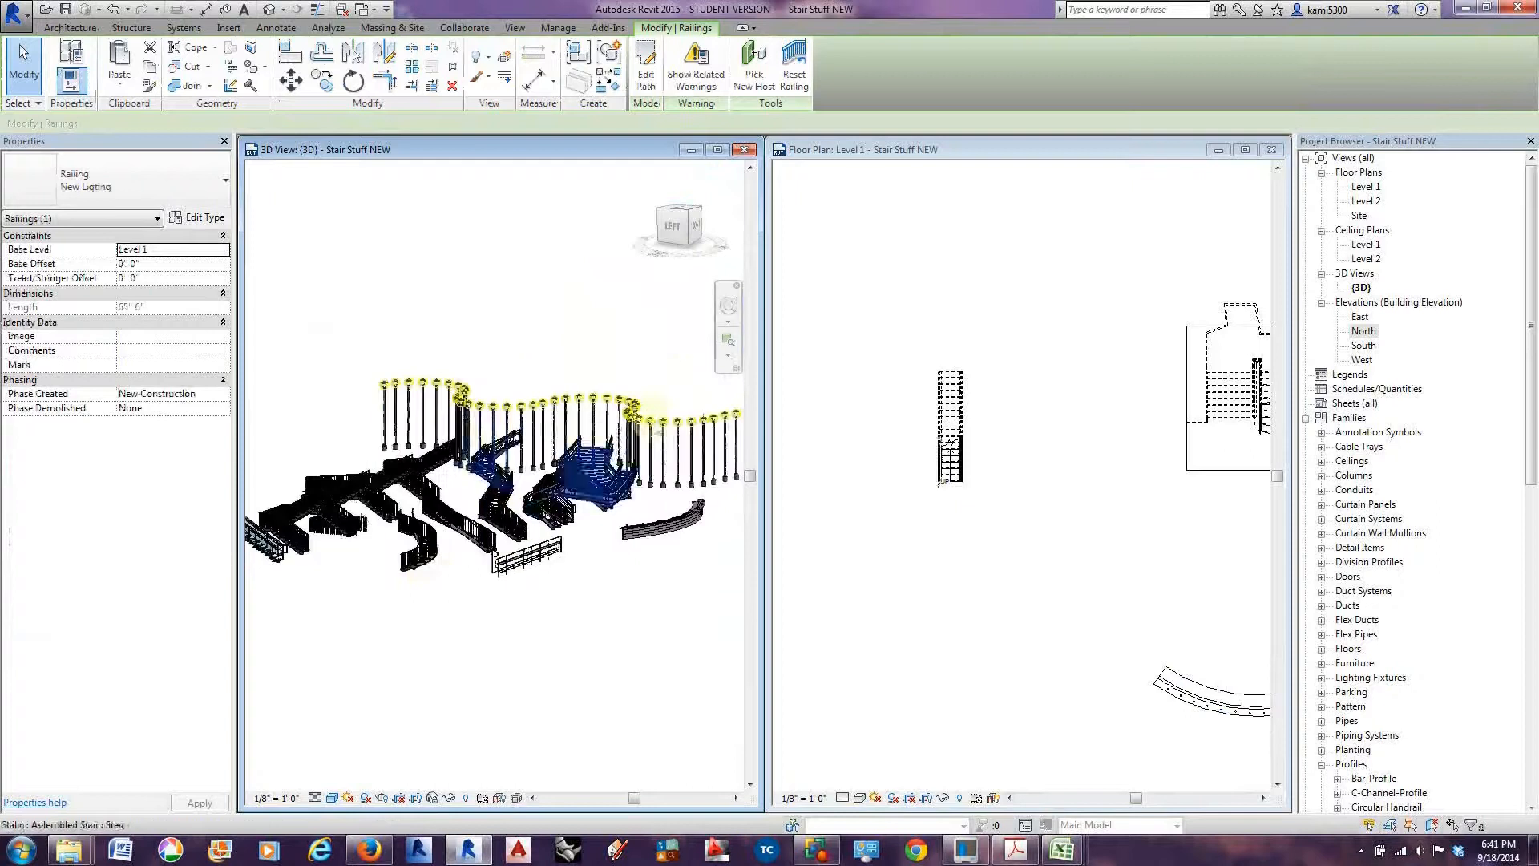
middle_click_drag(599, 487, 539, 525)
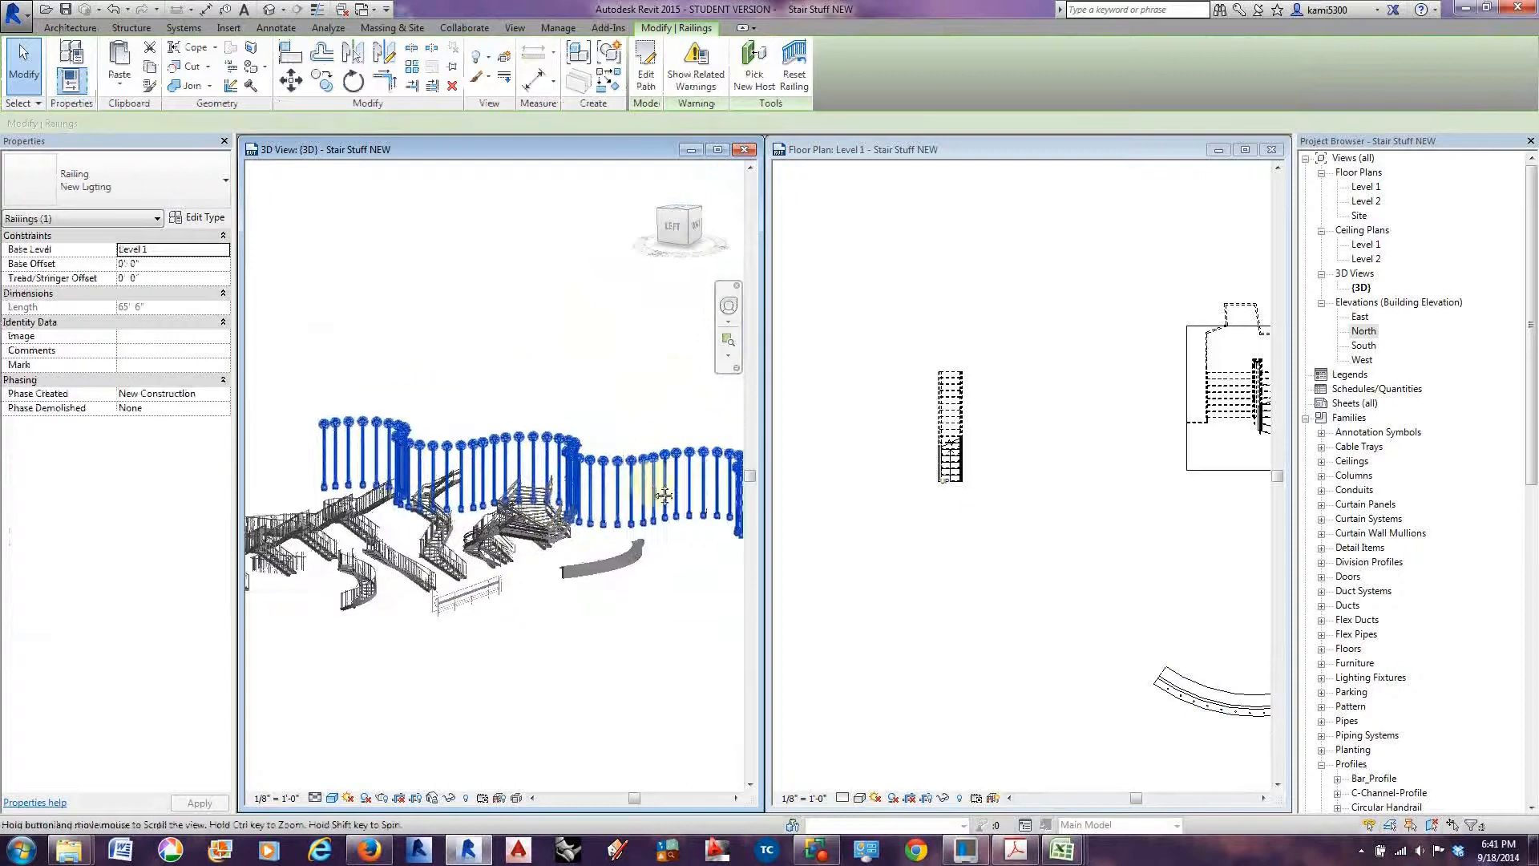
middle_click_drag(656, 492, 583, 493)
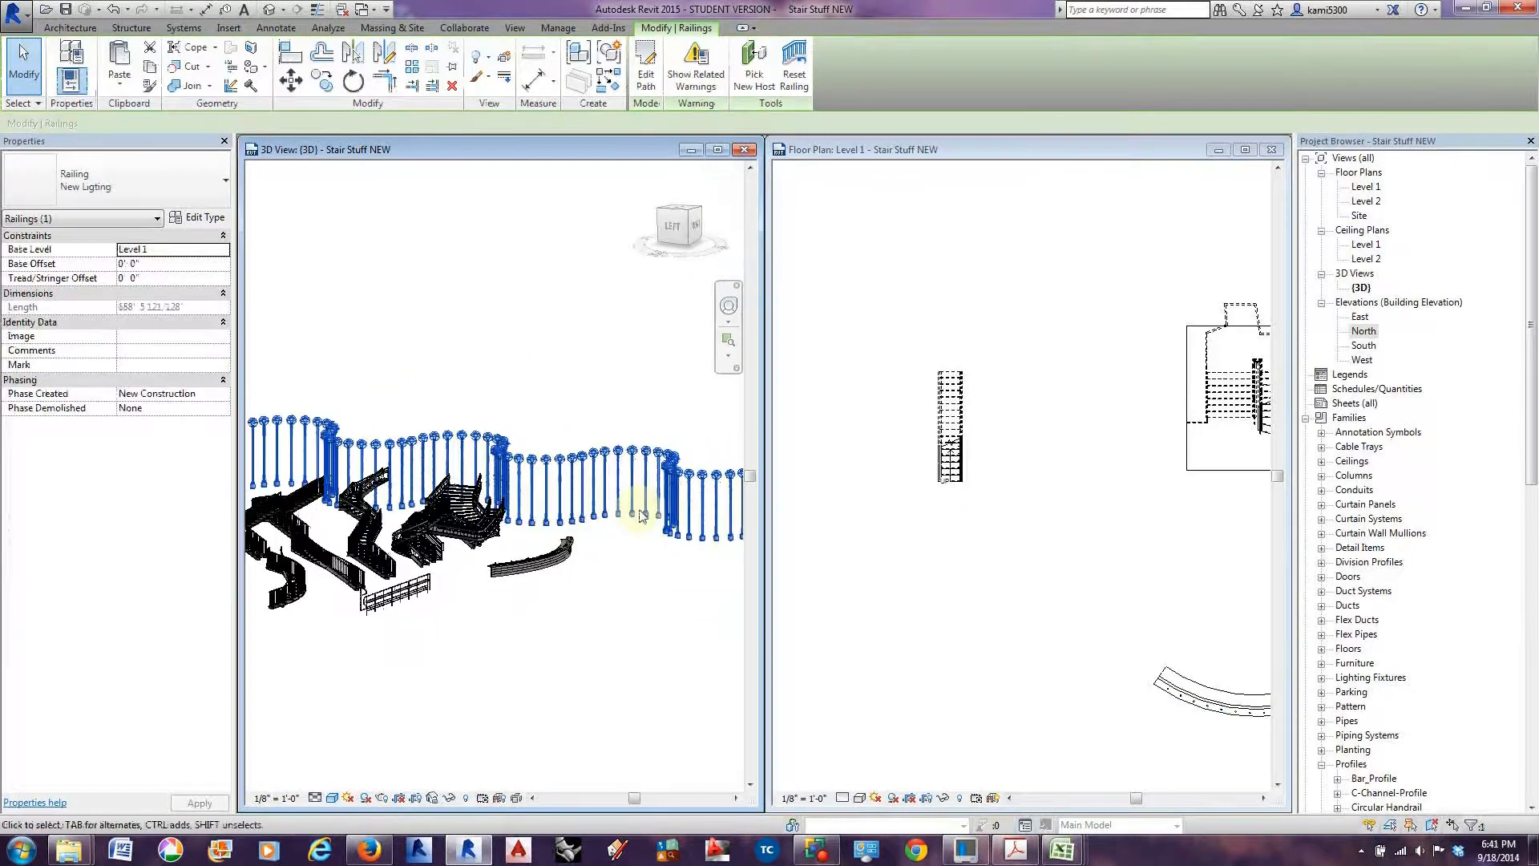
left_click(197, 217)
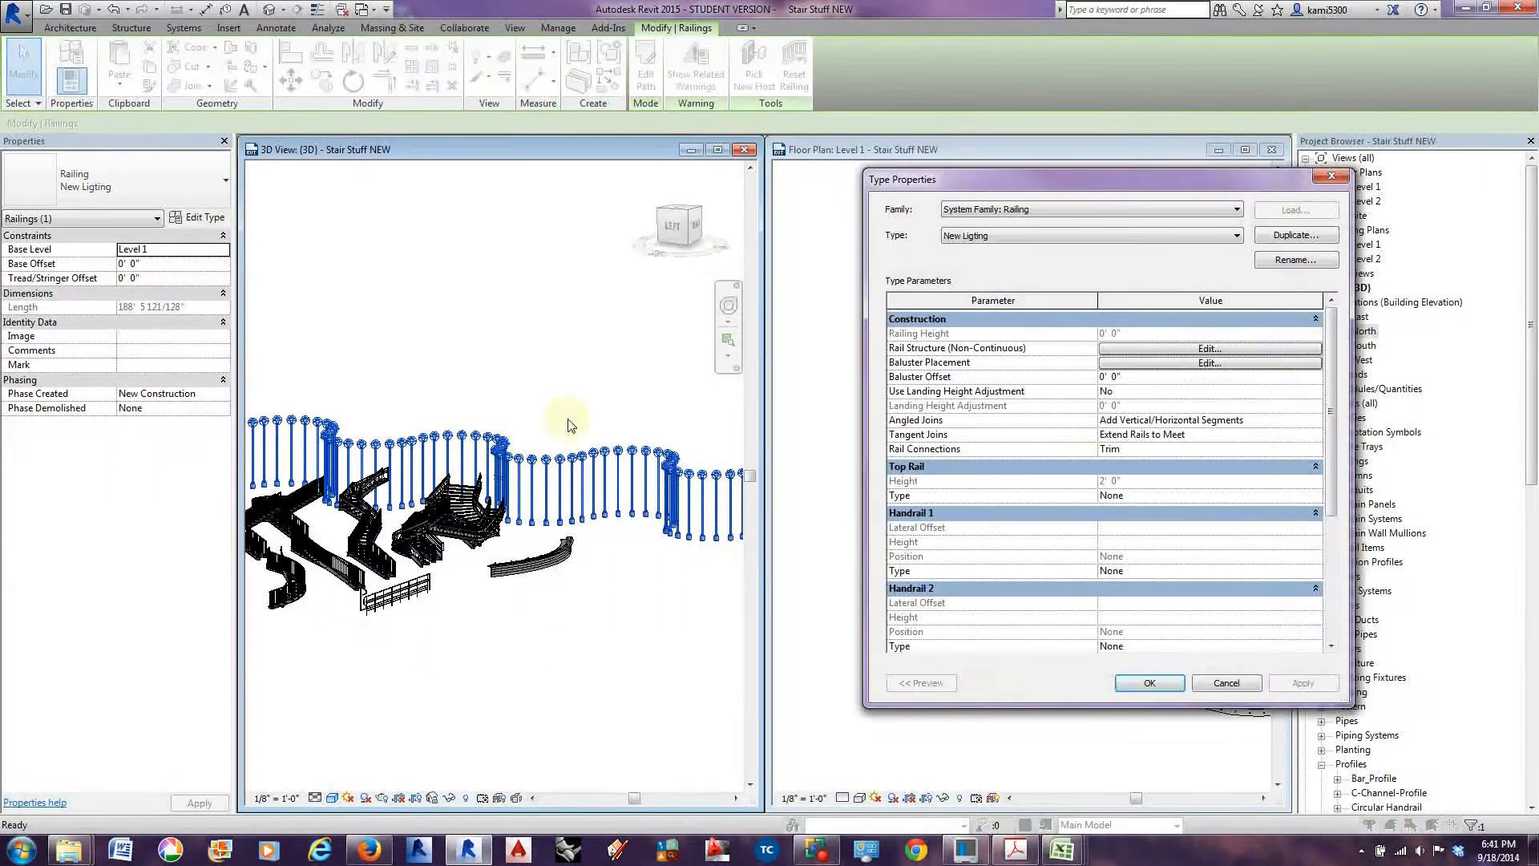
left_click(1205, 364)
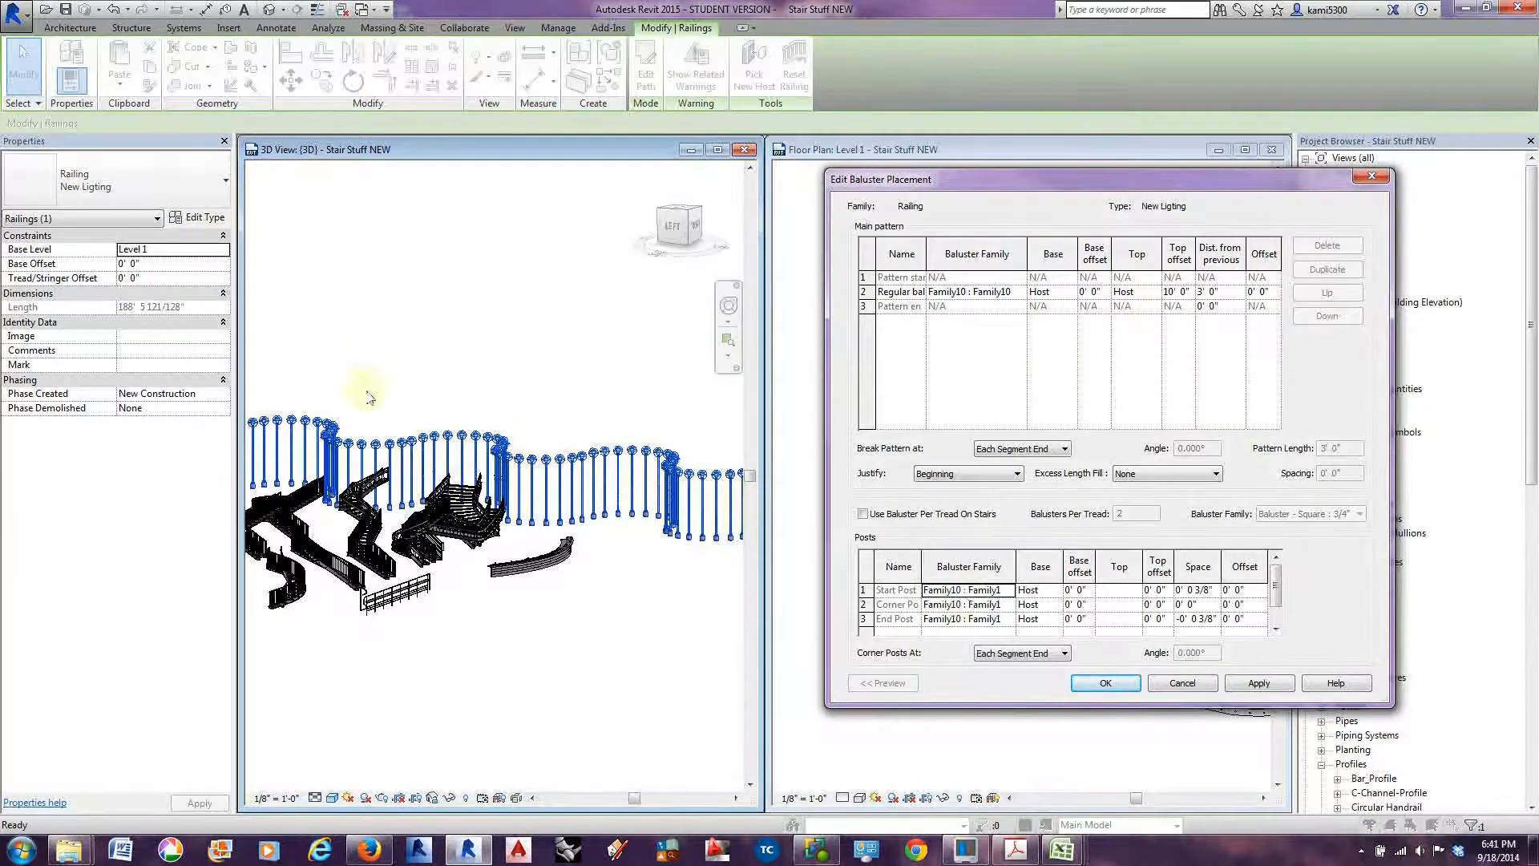
left_click(1114, 683)
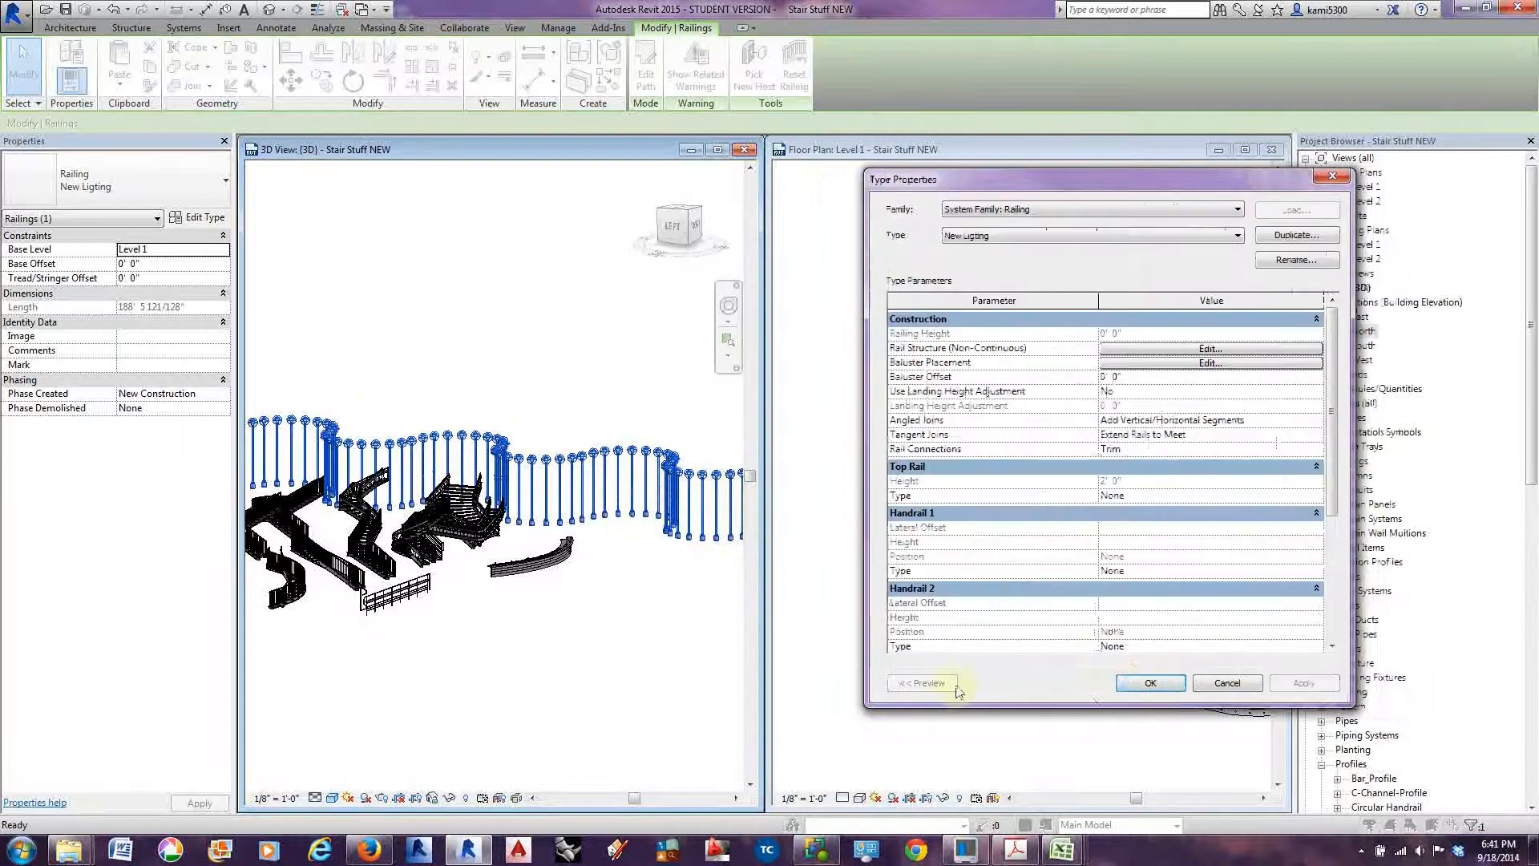
left_click(1136, 683)
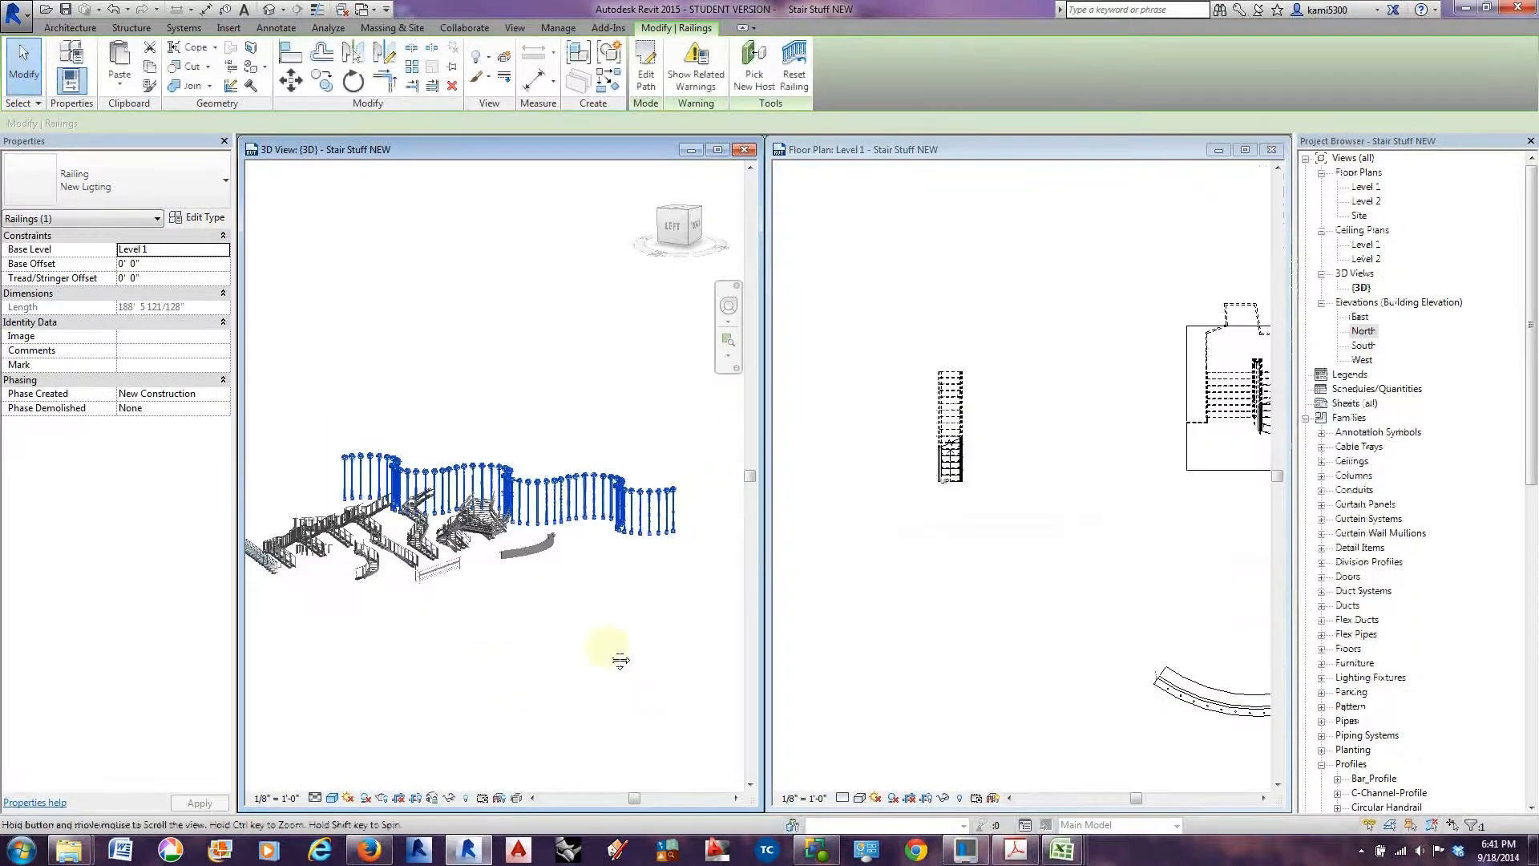
Examine the reception desk railing and the neighbouring straight street-light railing in the 3D view.
middle_click_drag(612, 653, 603, 621, "shift")
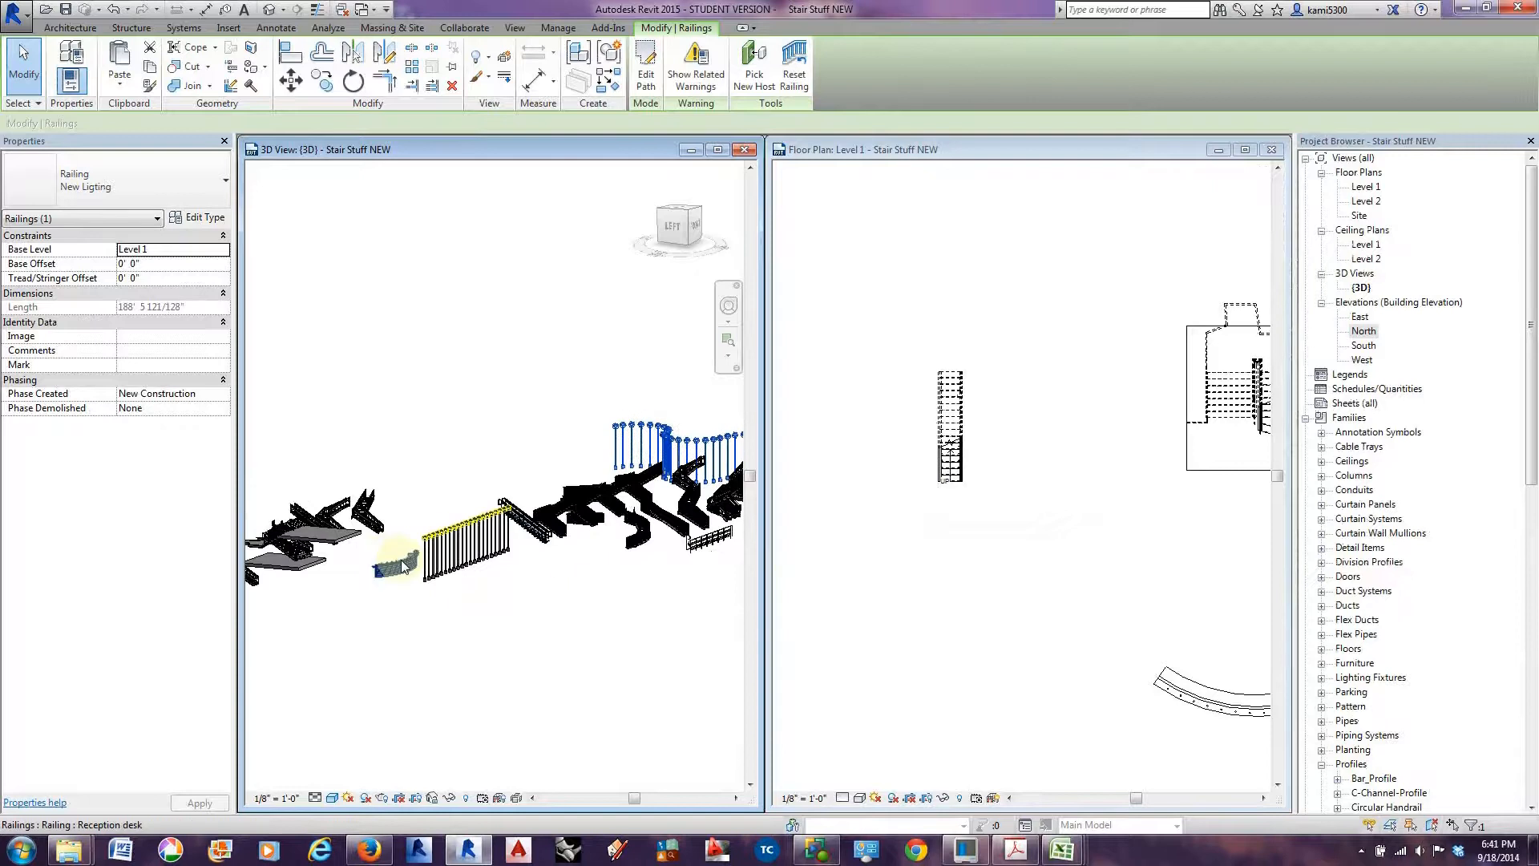
scroll(394, 579, "up", 5)
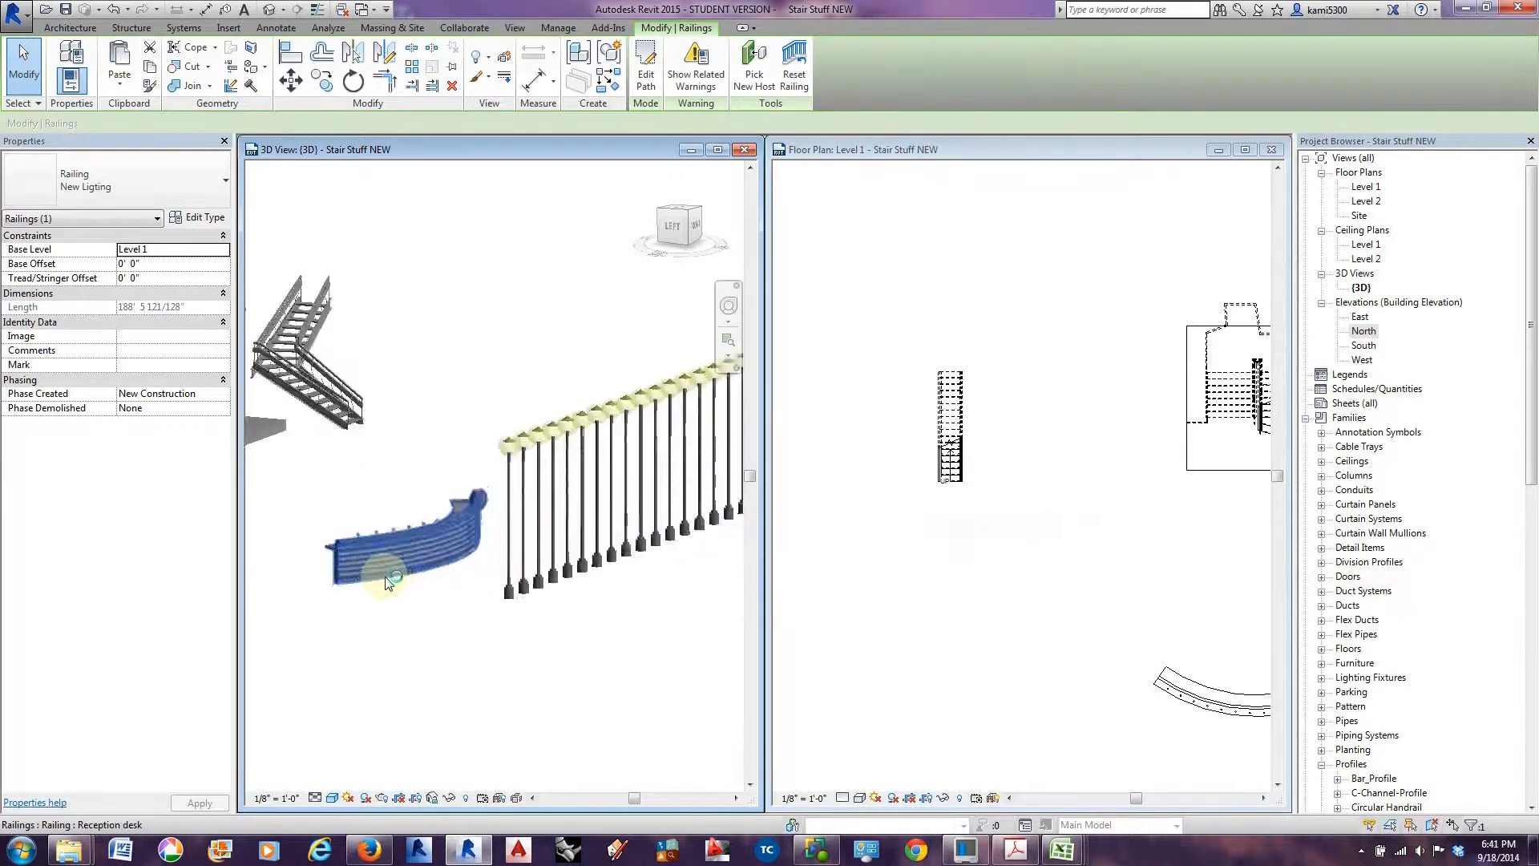
scroll(381, 582, "up", 2)
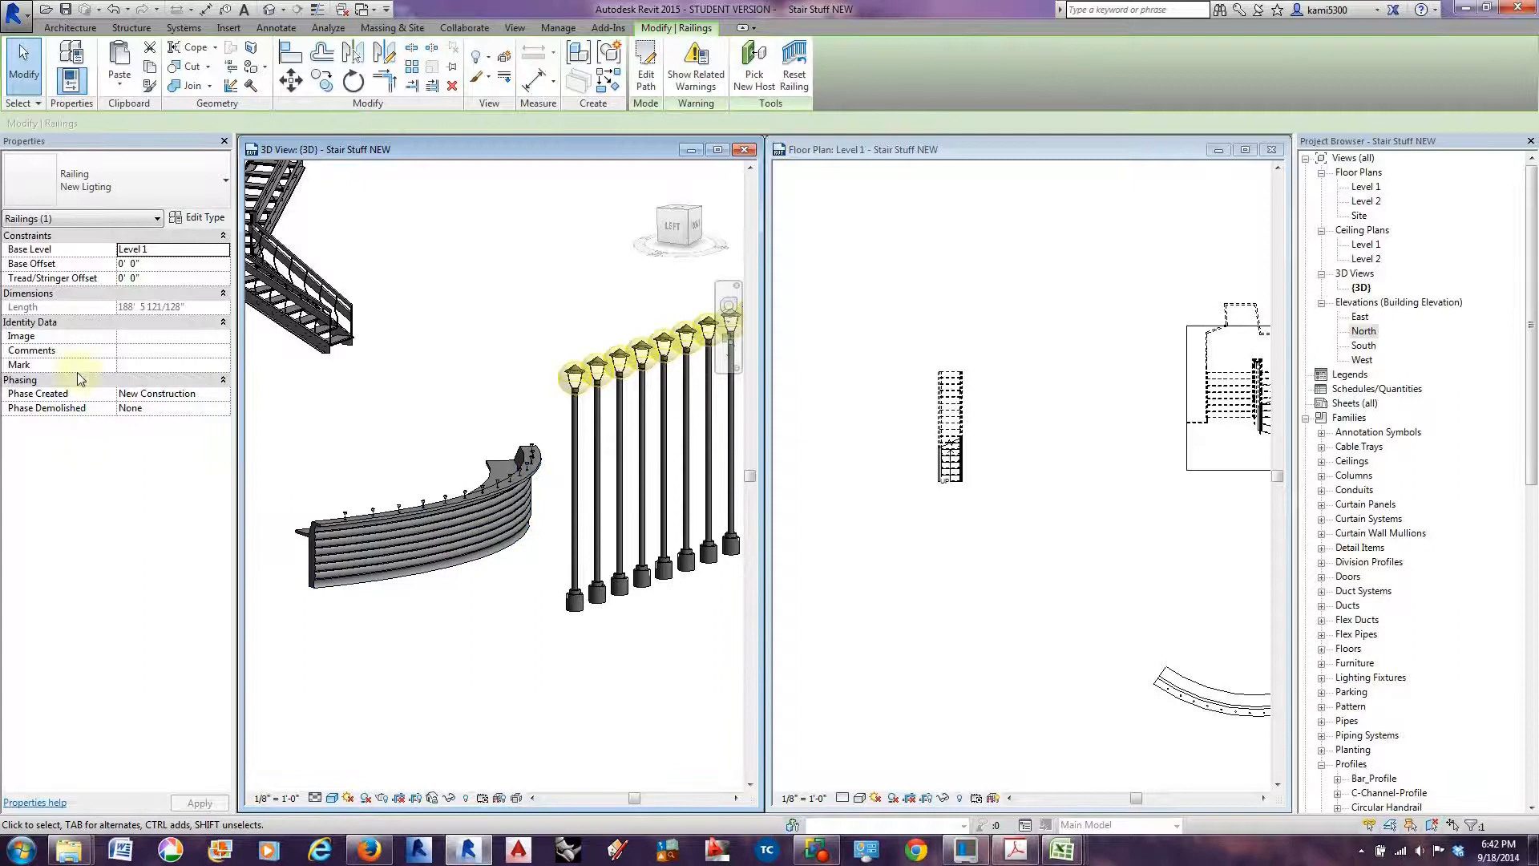
scroll(425, 477, "down", 3)
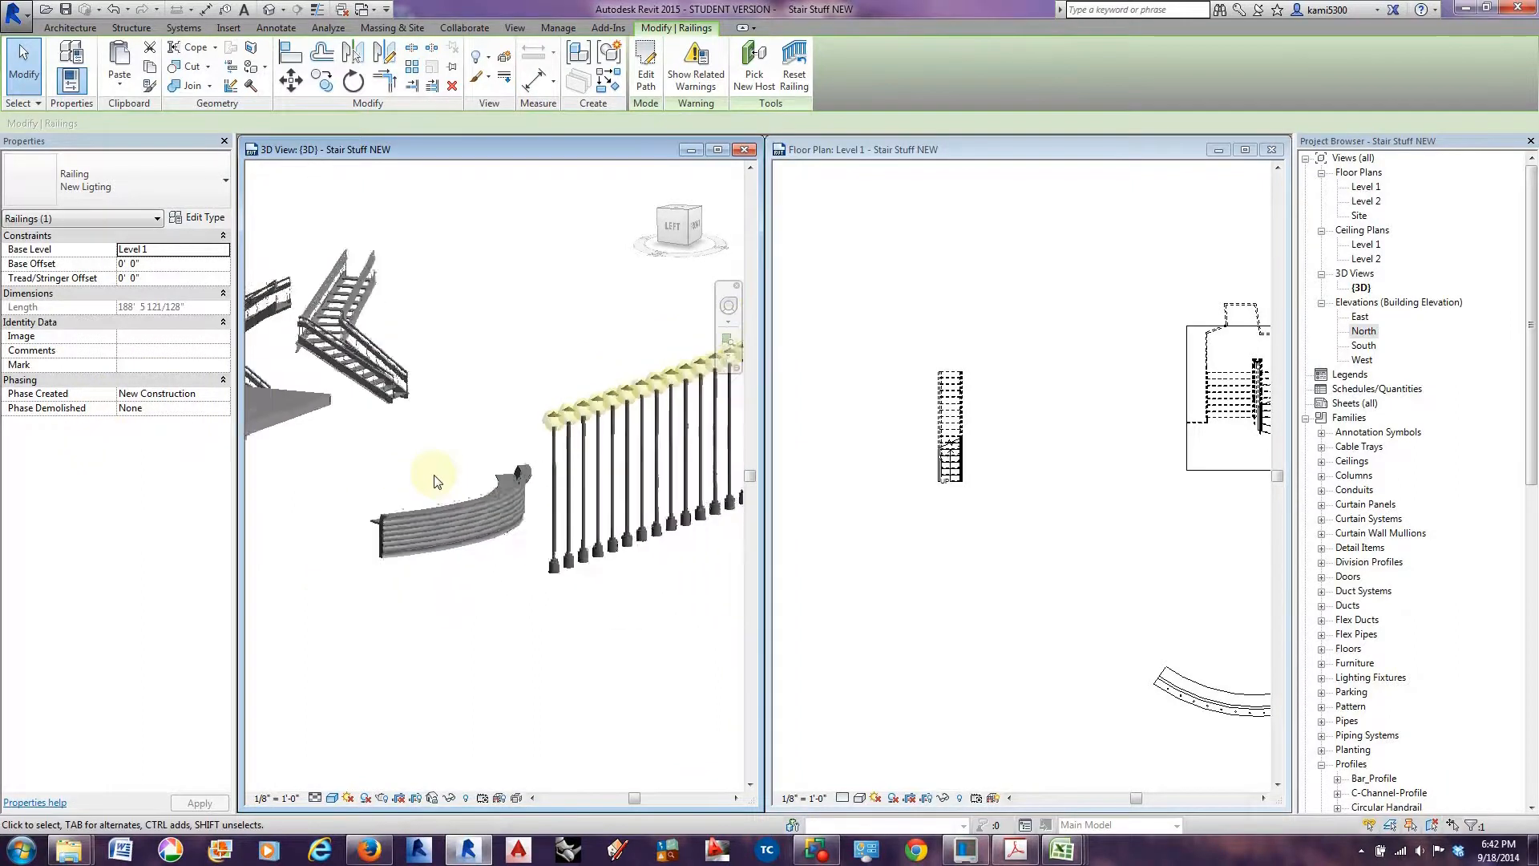
scroll(433, 480, "down", 2)
middle_click_drag(411, 461, 303, 469)
scroll(602, 354, "up", 2)
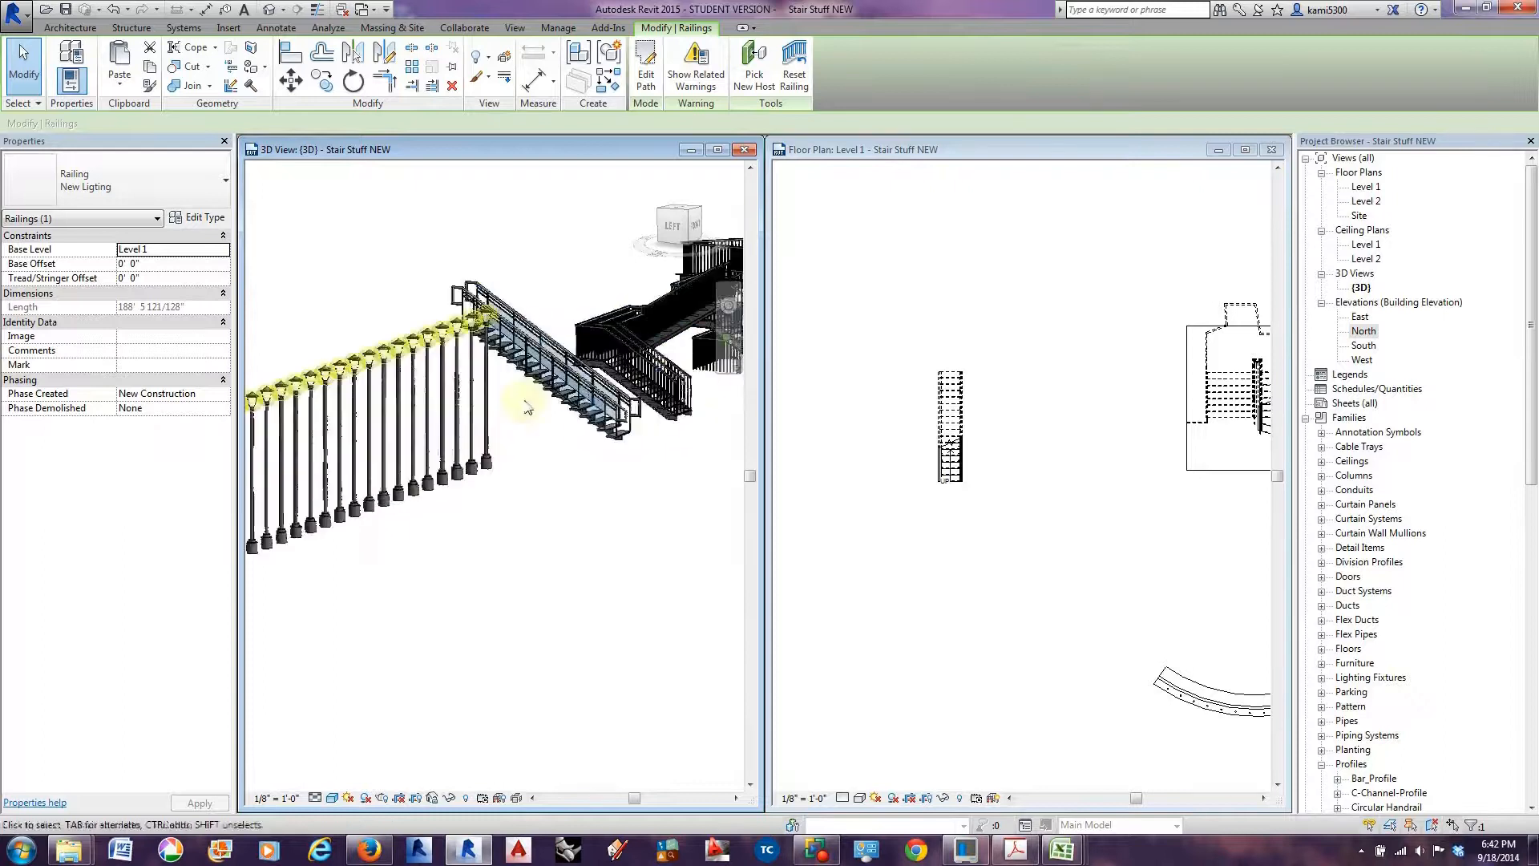
Create a new family from the Baluster template, dismissing the save reminder without saving the project.
left_click(14, 12)
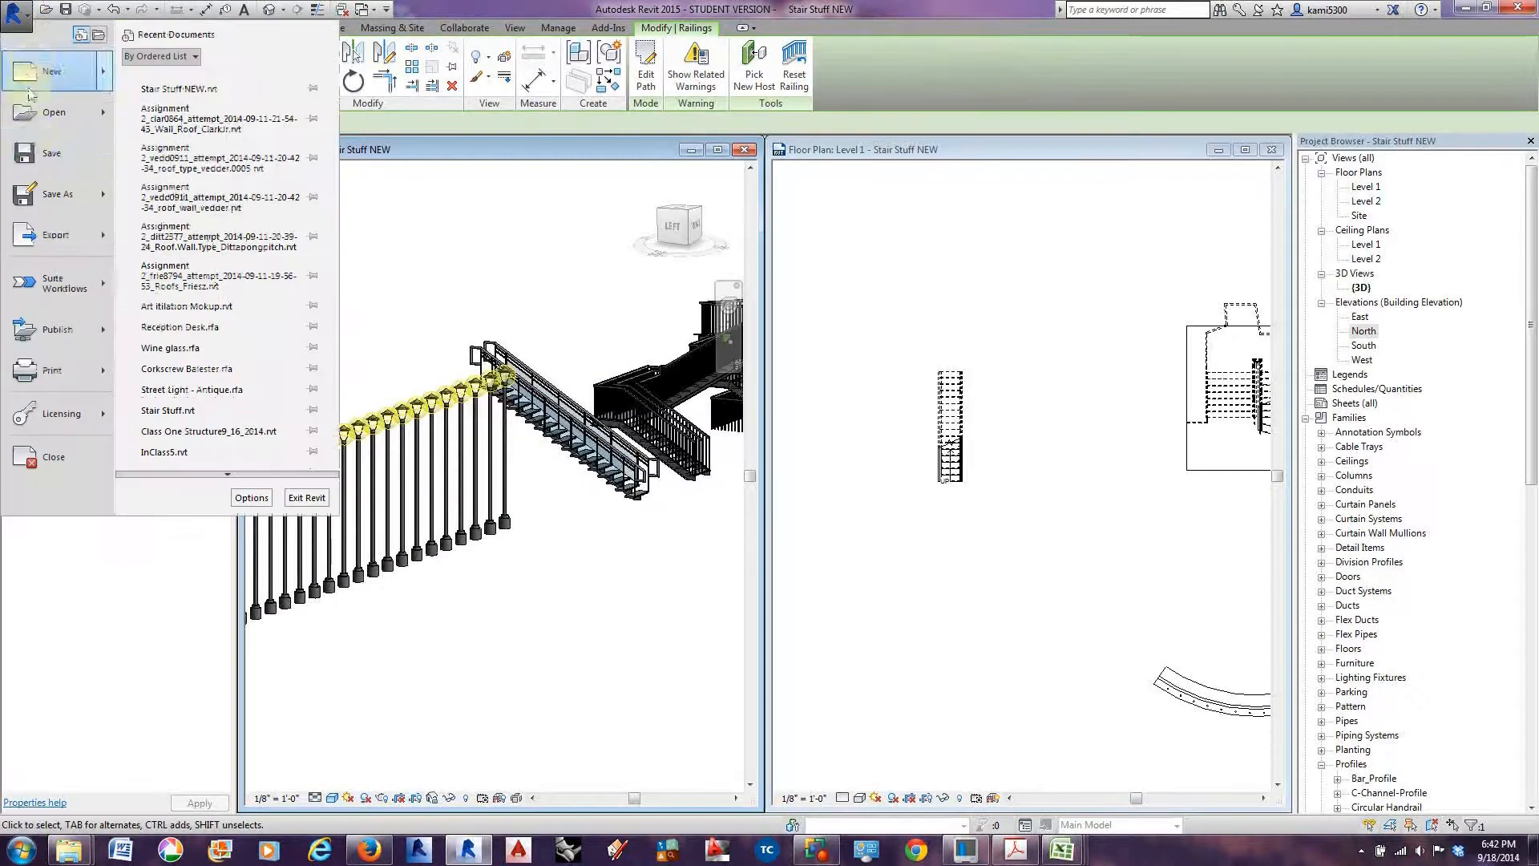
left_click(100, 74)
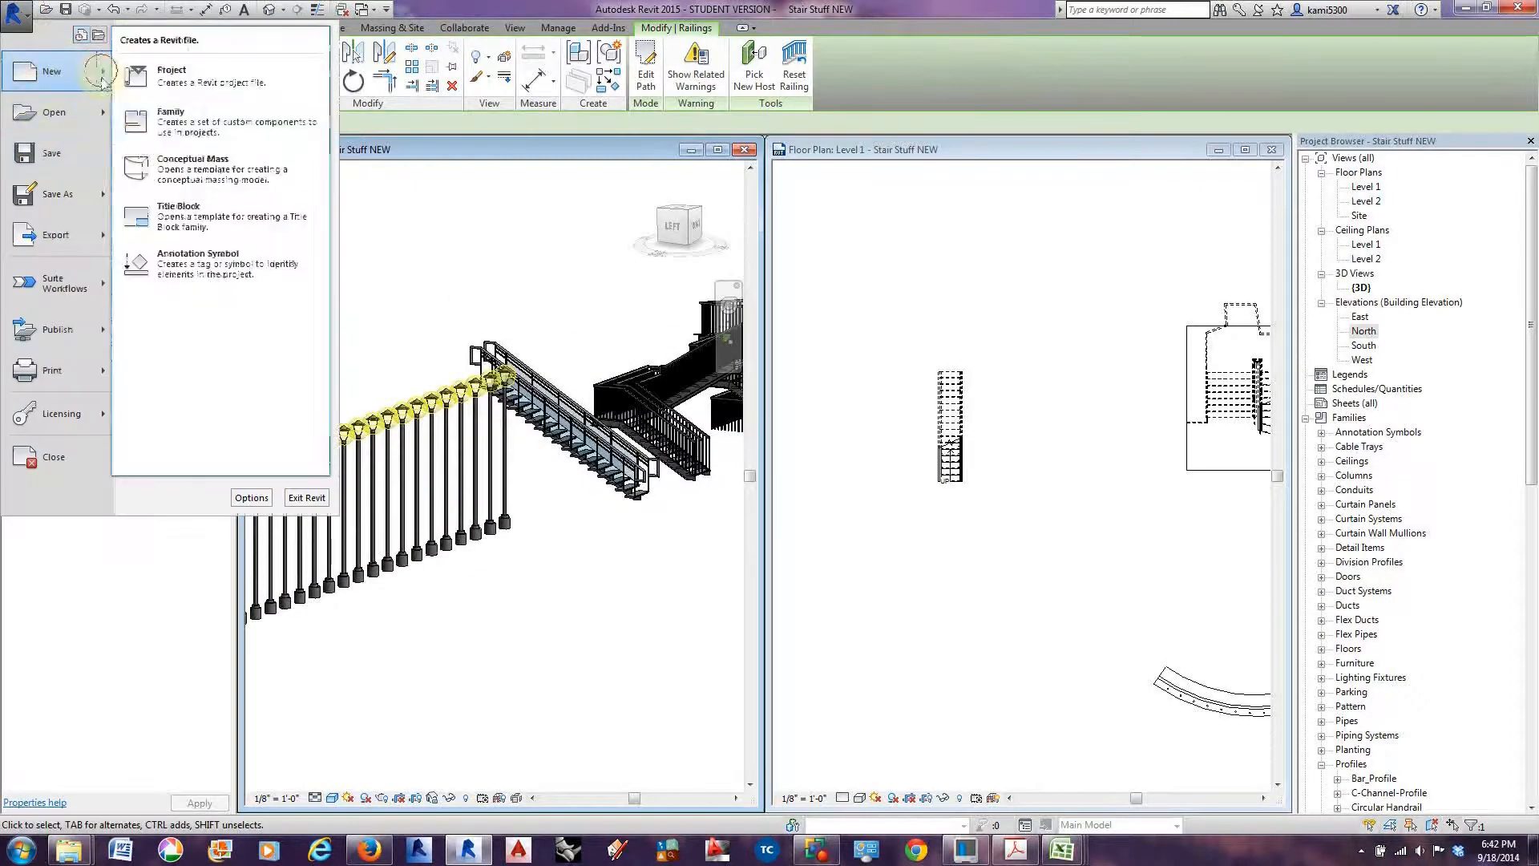
left_click(170, 116)
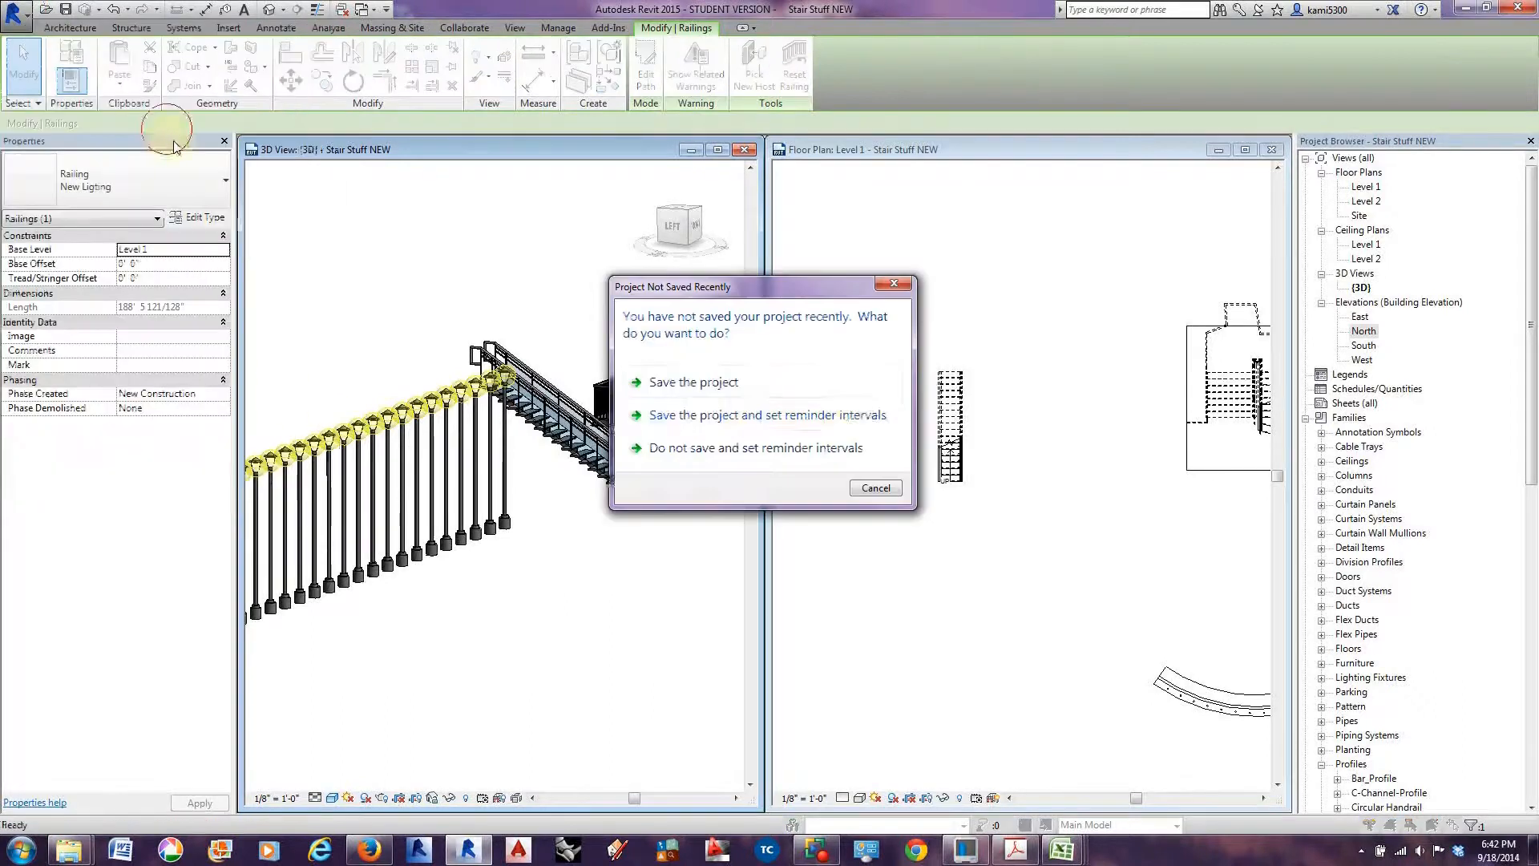
left_click(876, 488)
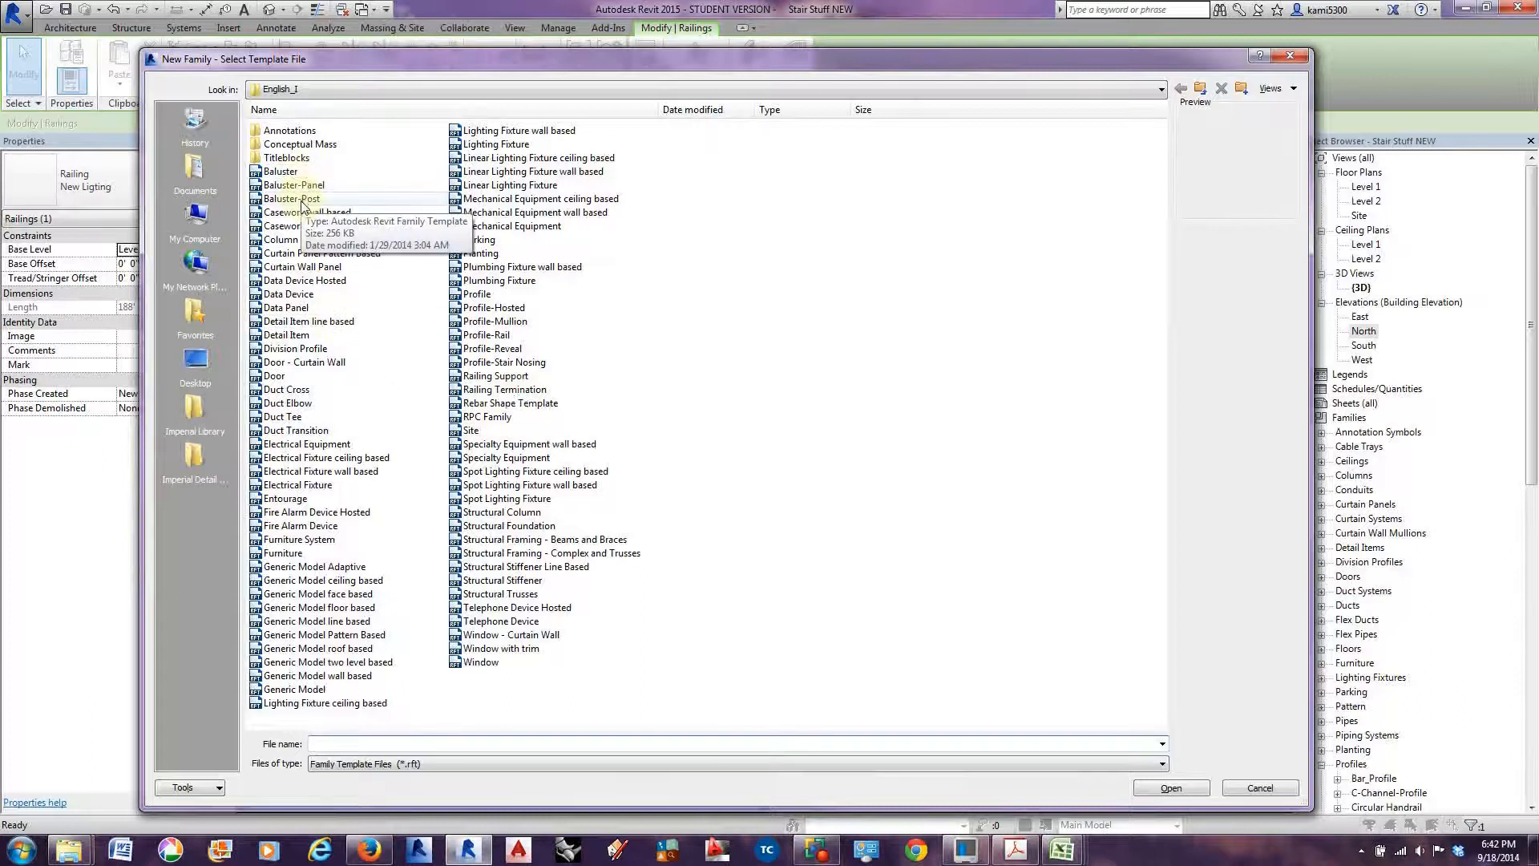
left_click(275, 174)
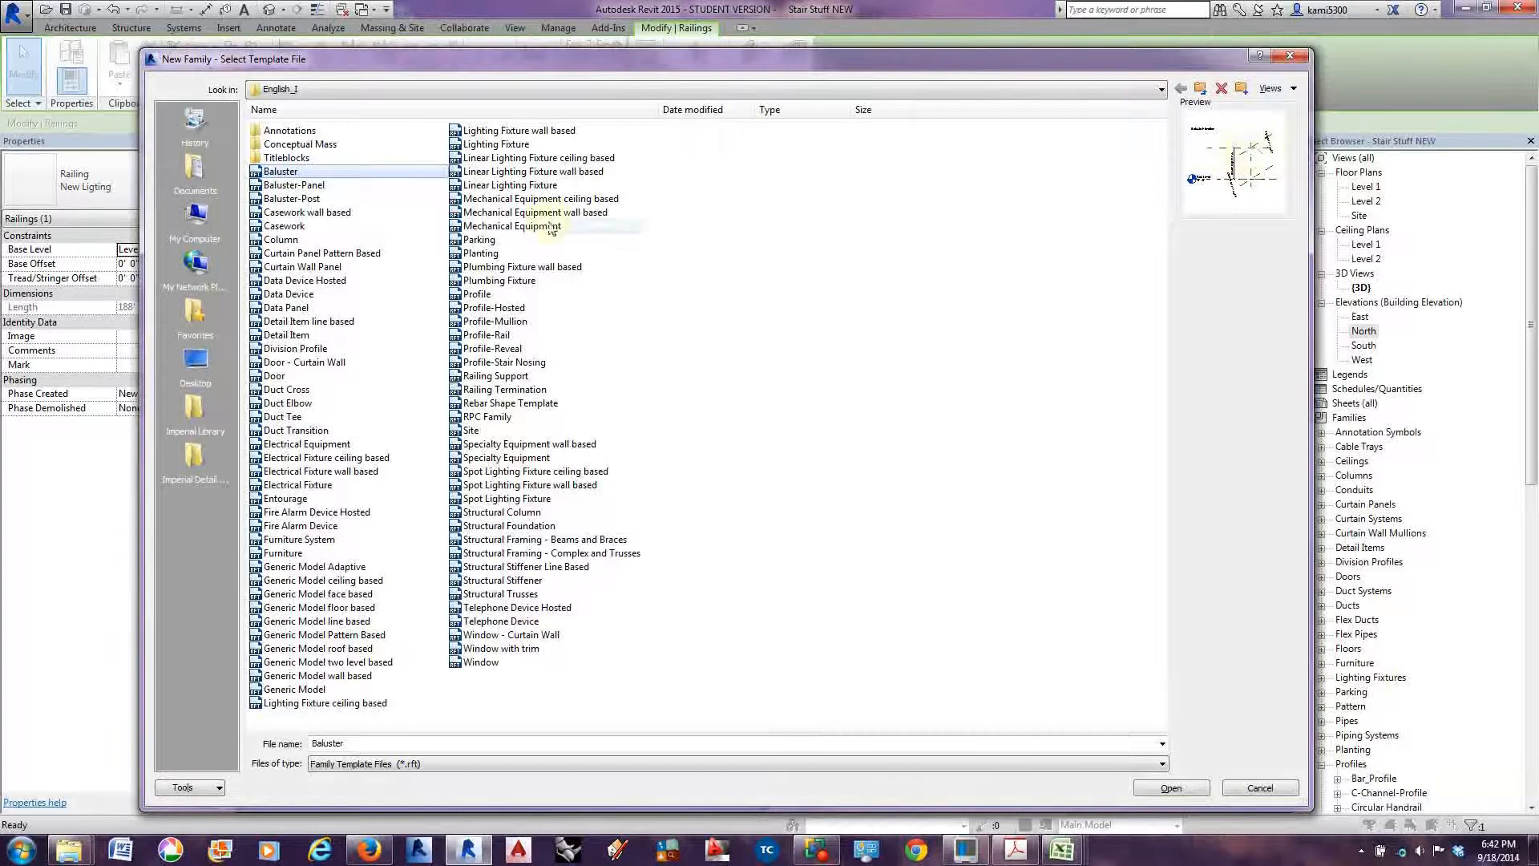
left_click(1171, 791)
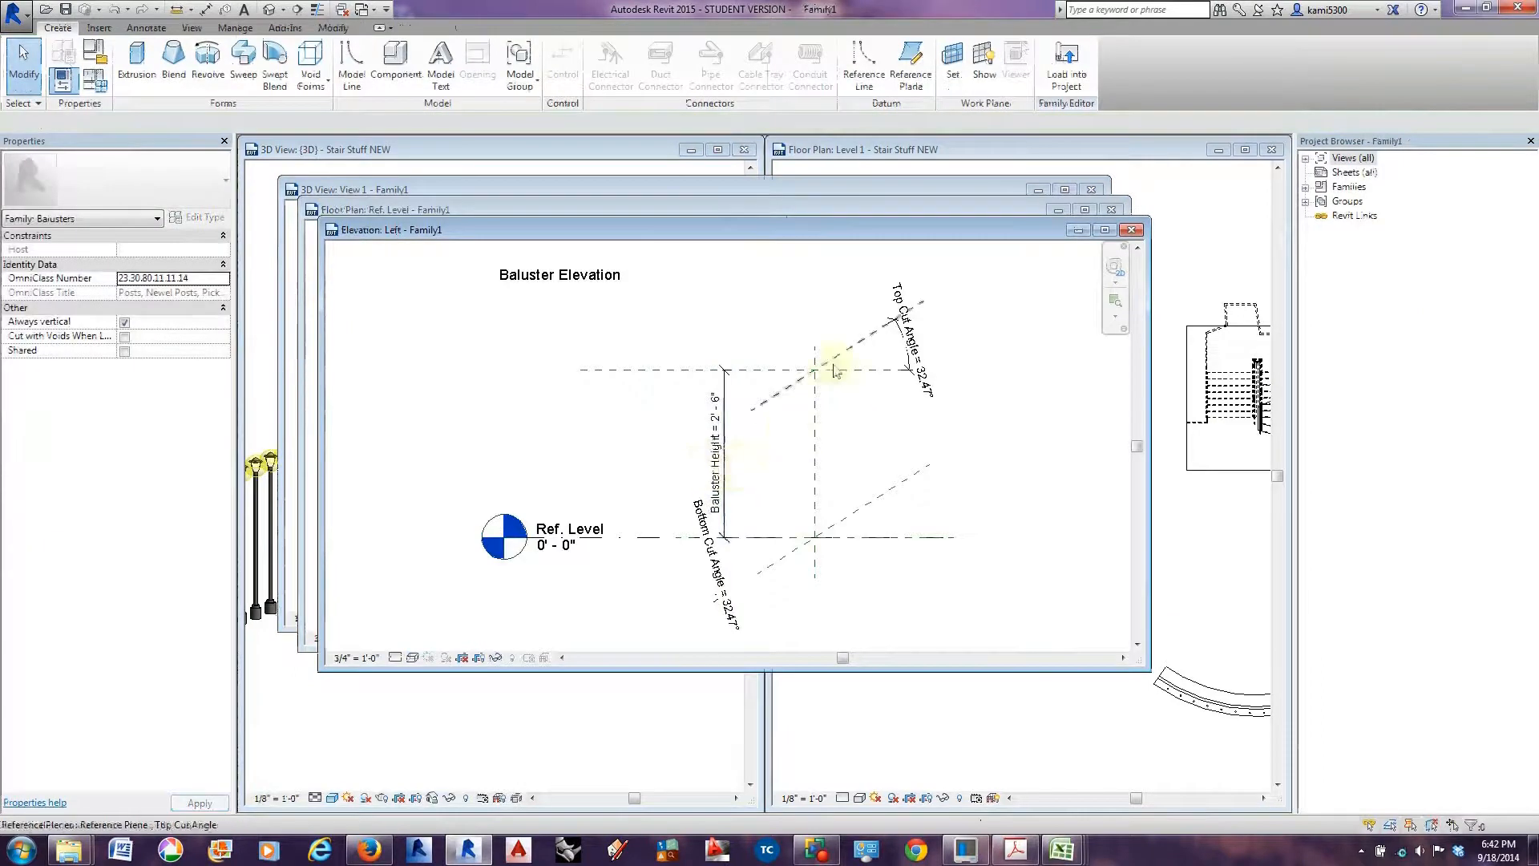
Review the type parameters and cut-angle reference planes of the new baluster family, and close its left elevation view.
scroll(832, 358, "up", 3)
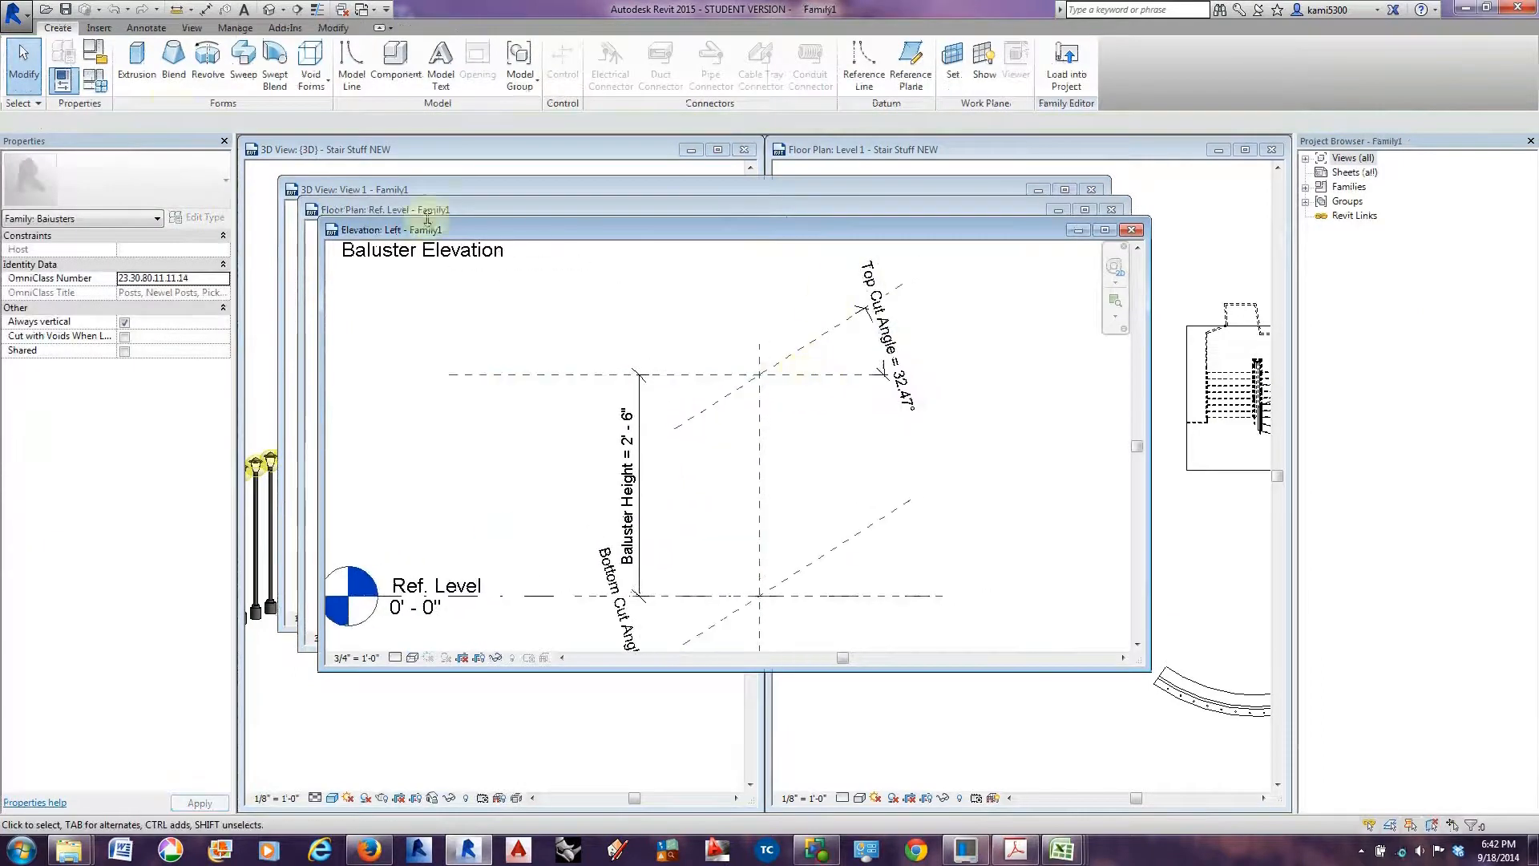
left_click(97, 84)
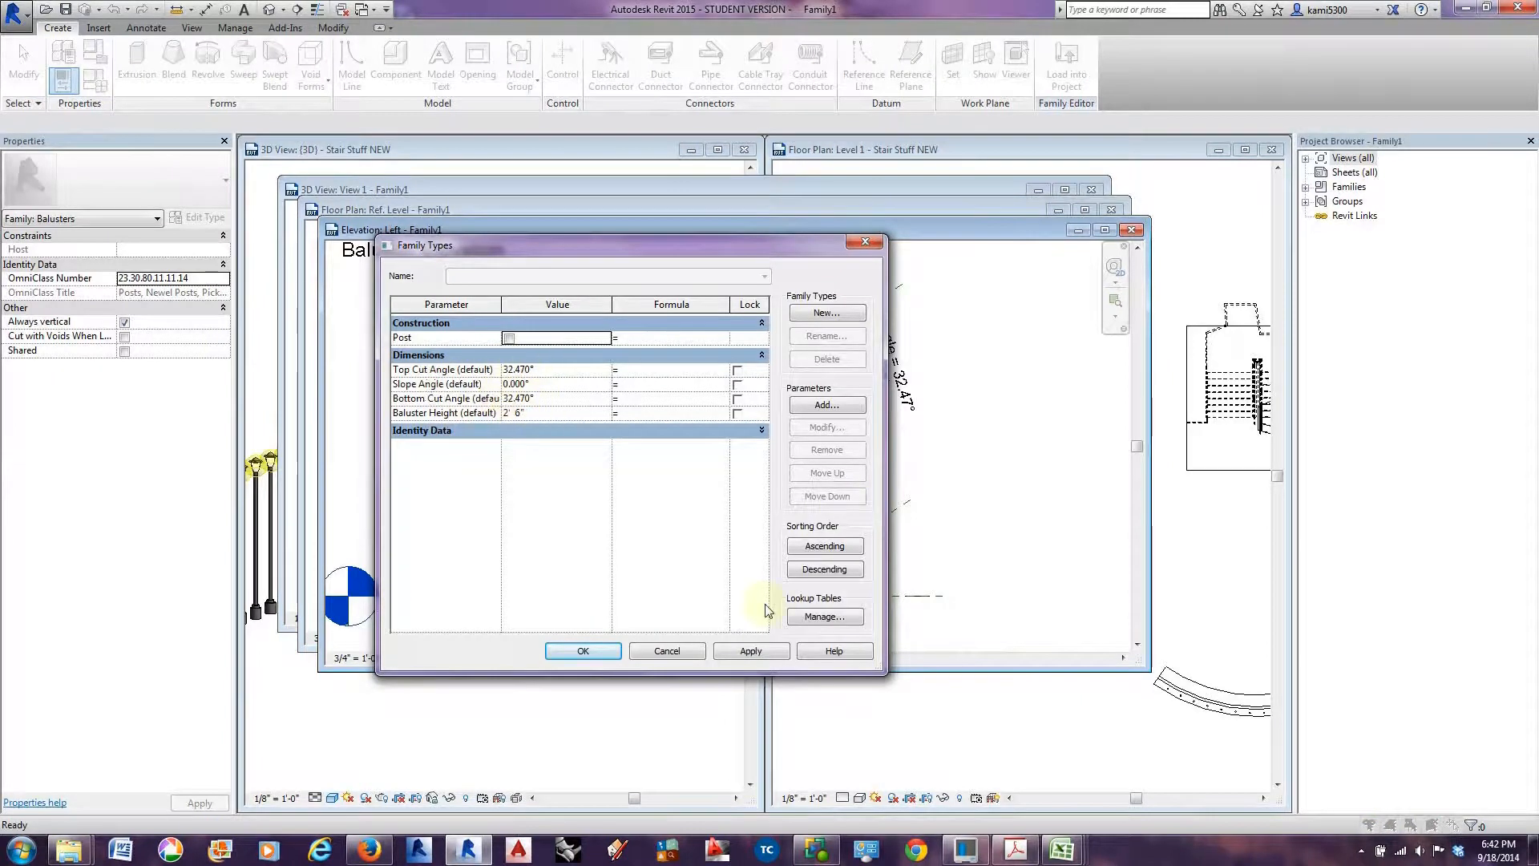
left_click(588, 648)
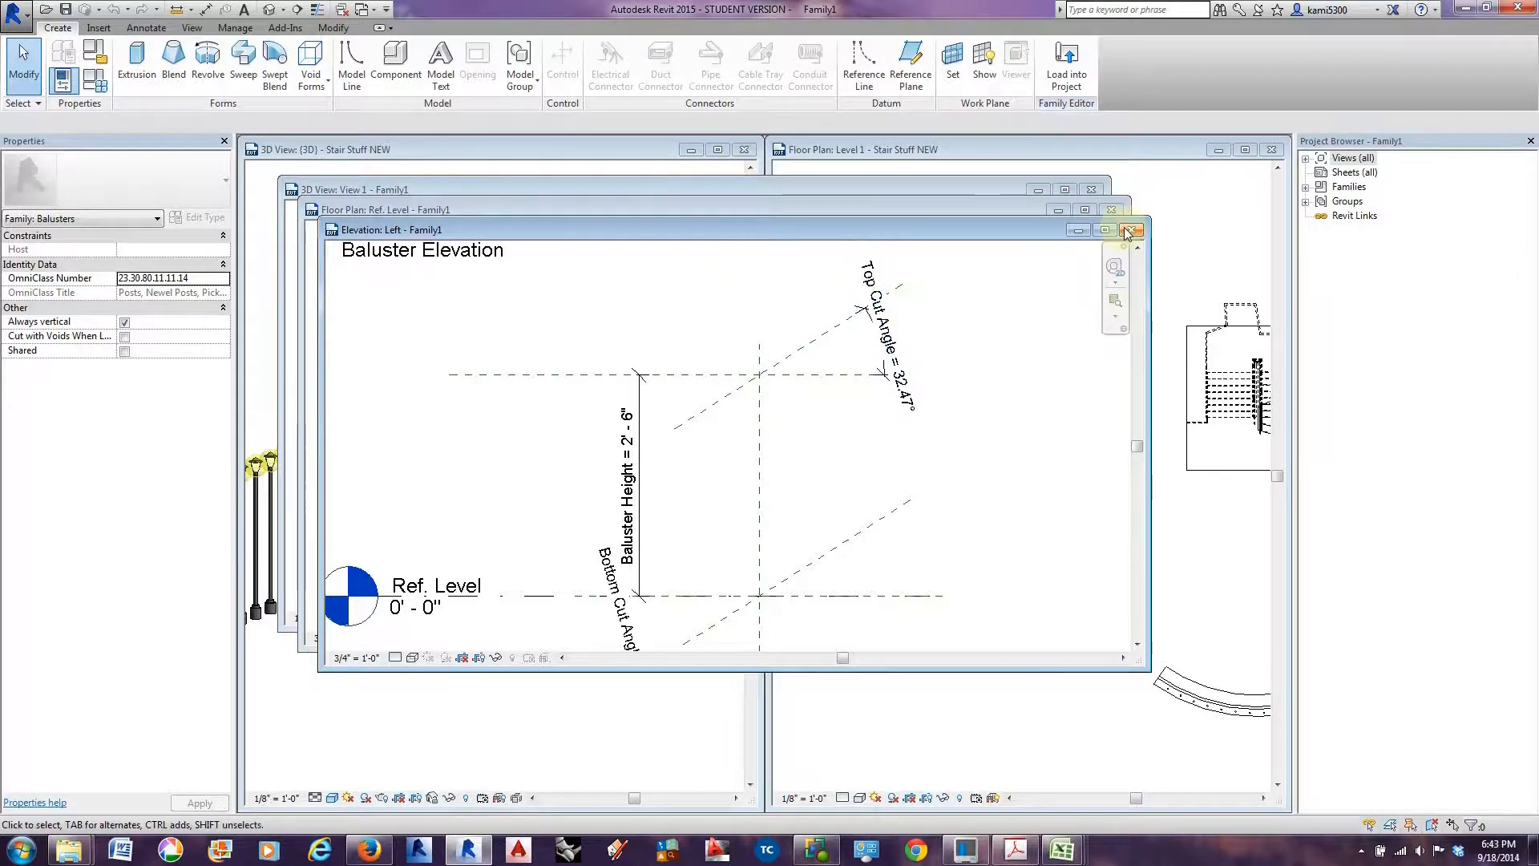
scroll(705, 406, "down", 2)
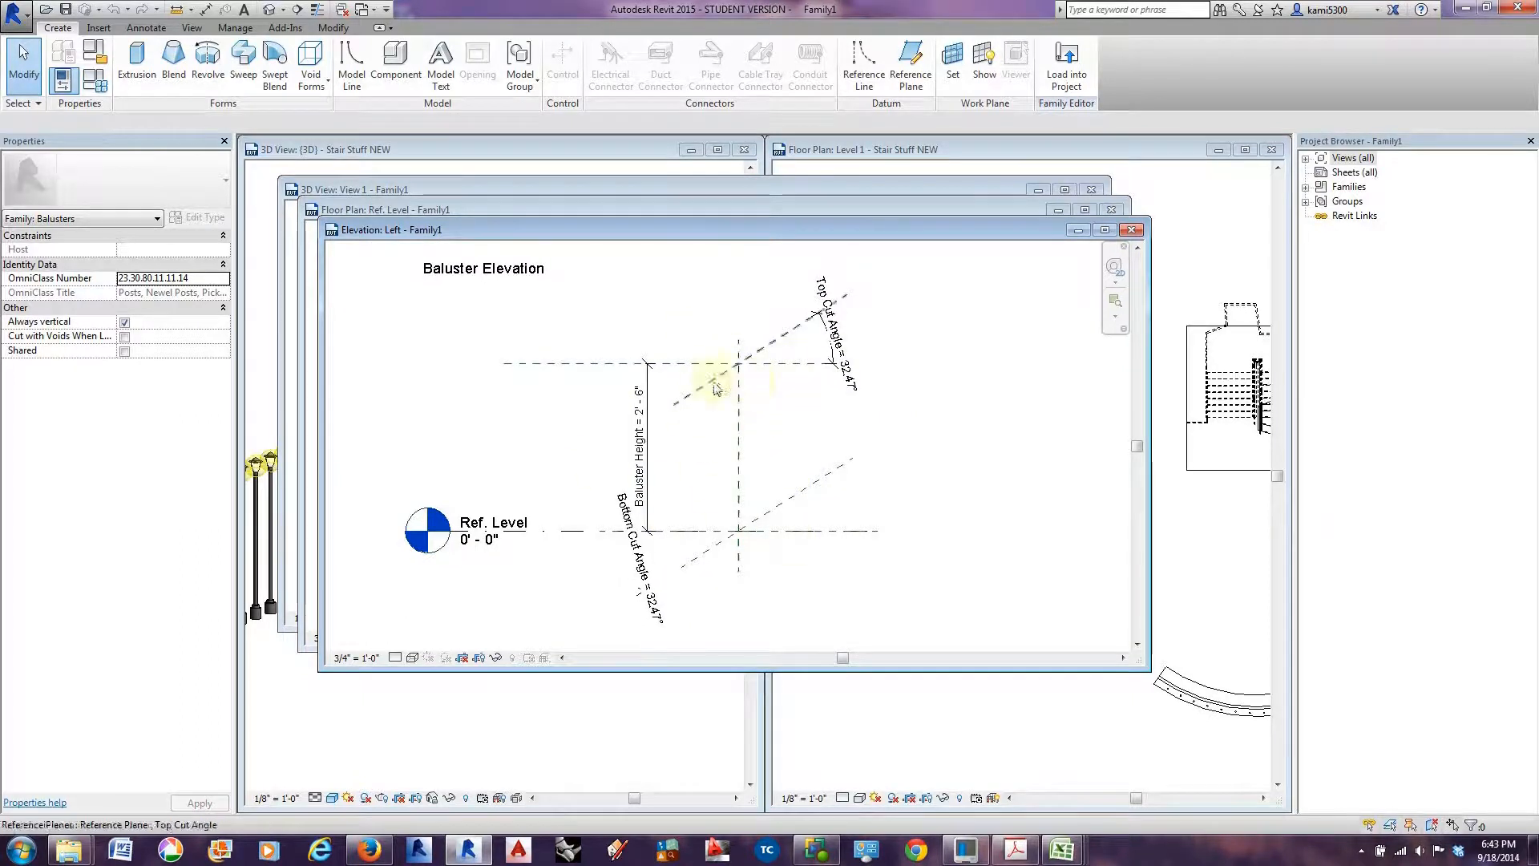
left_click(1131, 232)
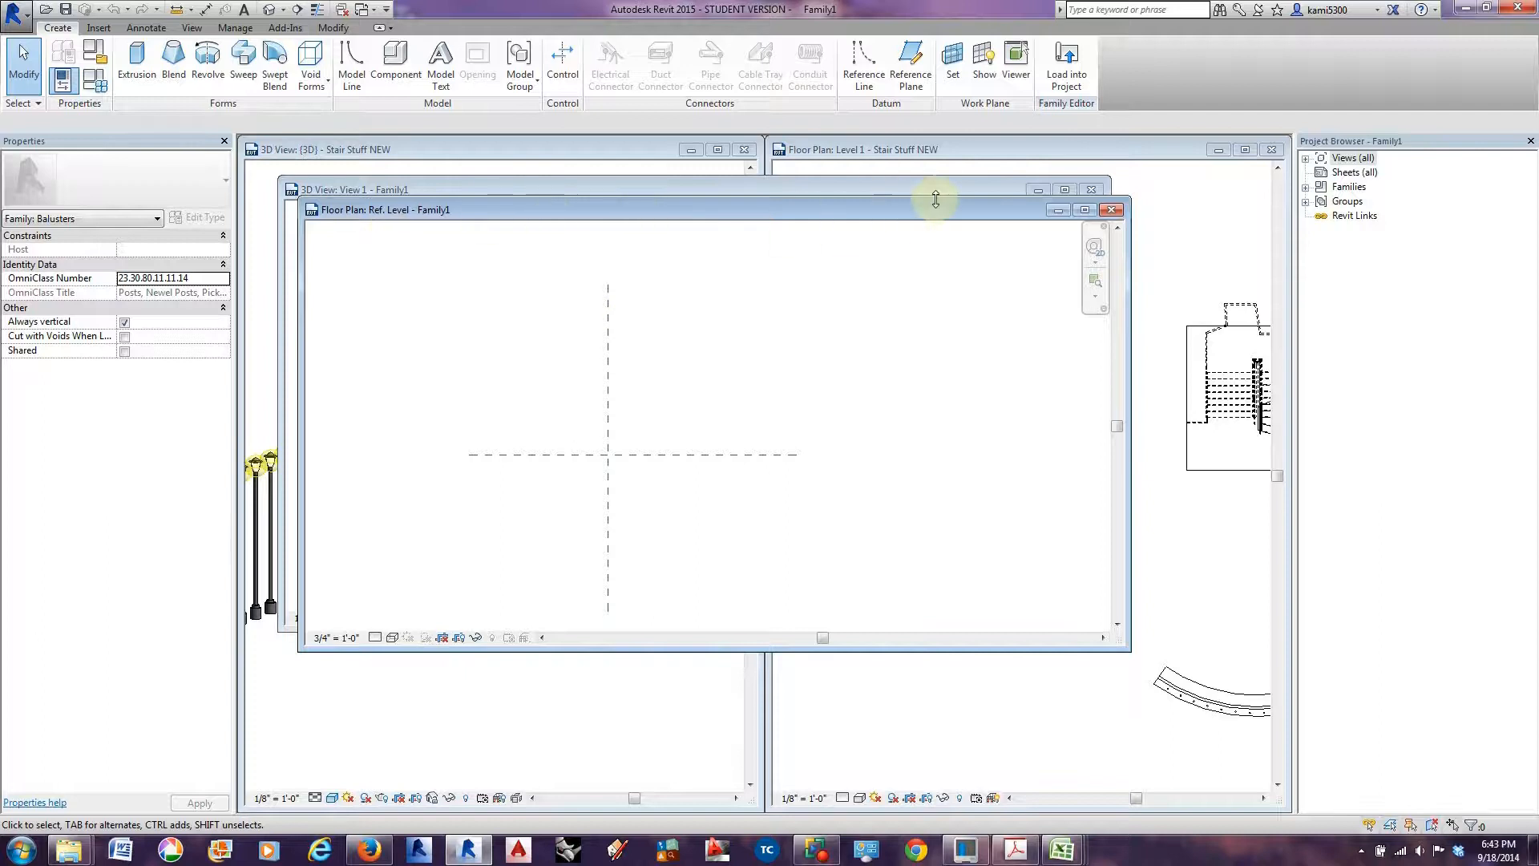
Close the new baluster family's remaining plan and 3D views, and browse the Supports and Terminations folders of the railing family library.
left_click(1113, 210)
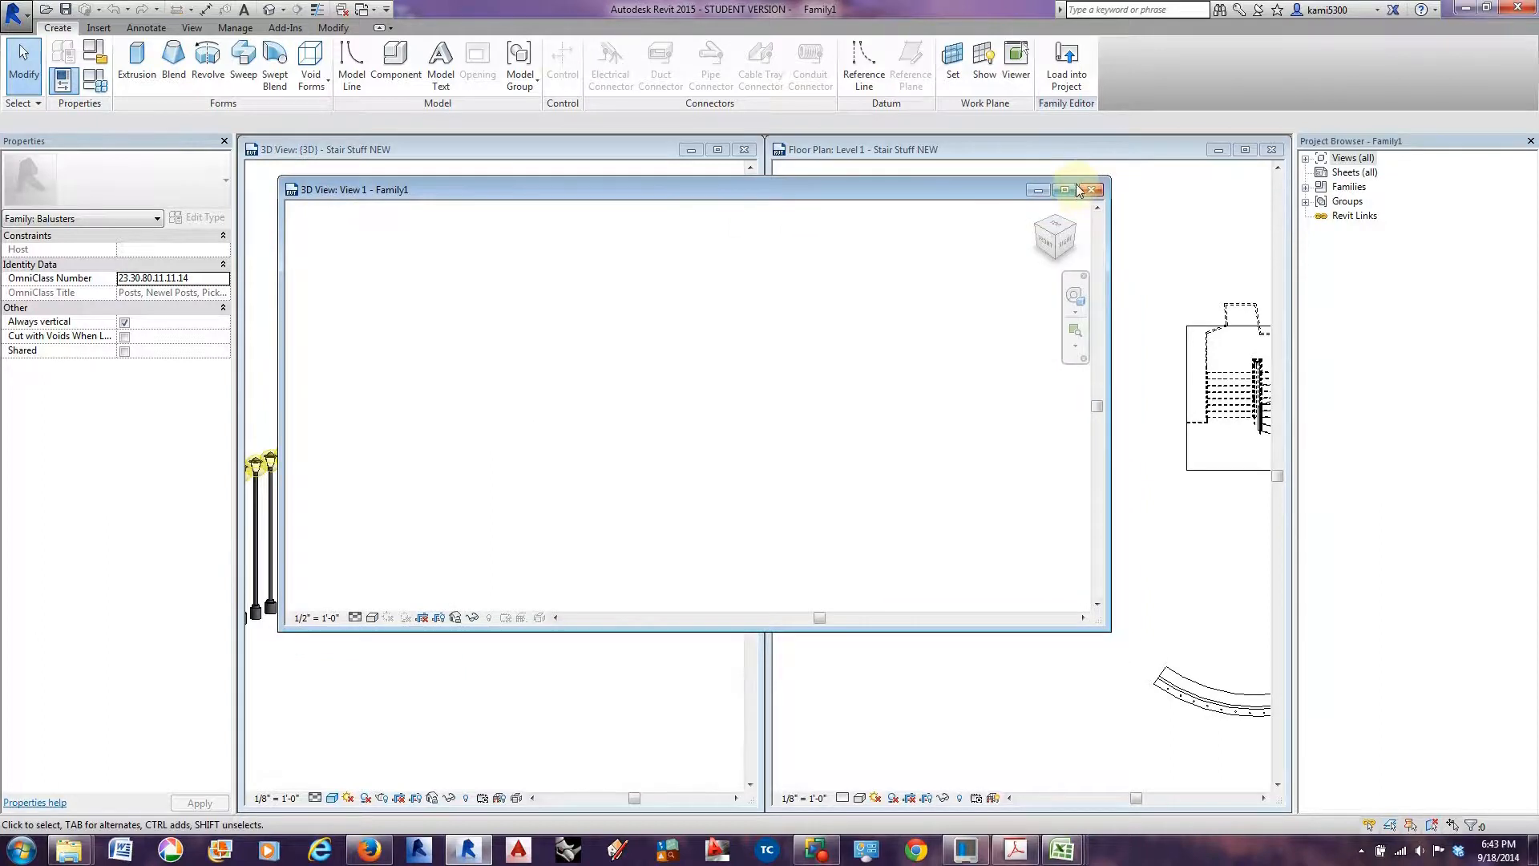
left_click(1084, 191)
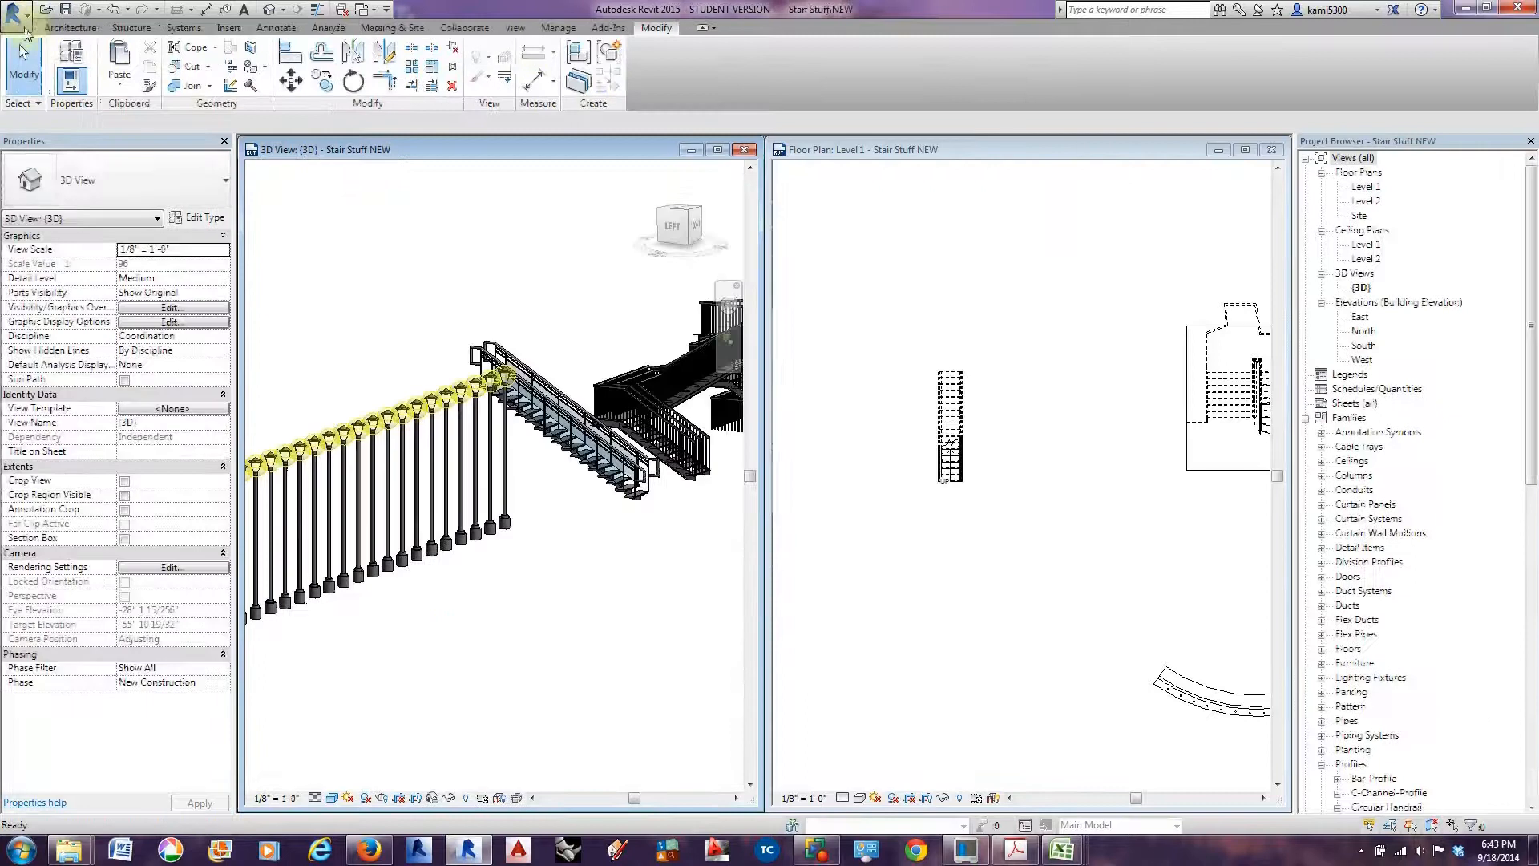
left_click(224, 30)
left_click(573, 76)
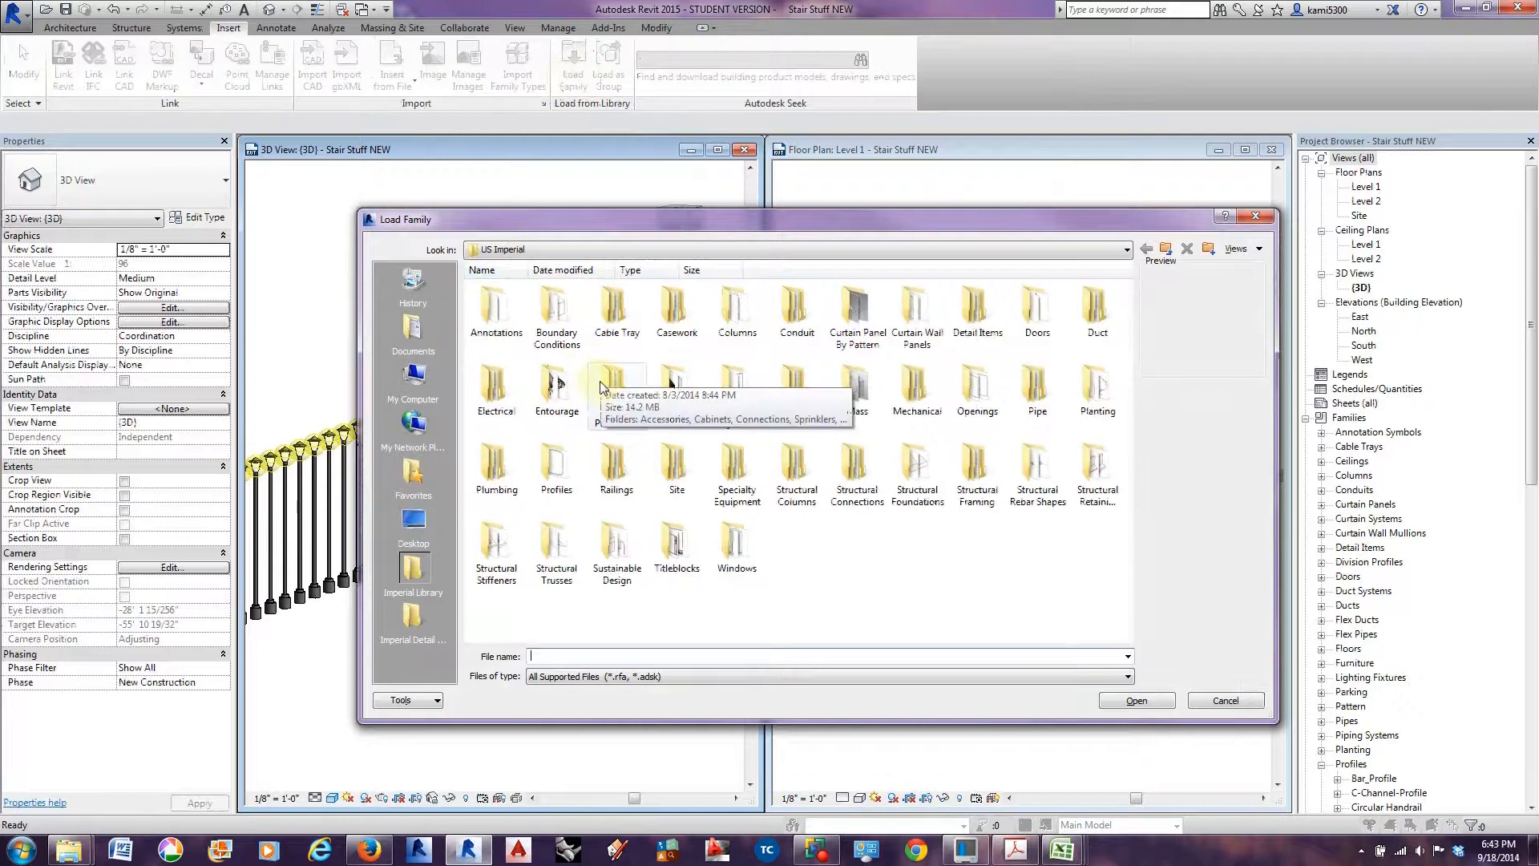
double_click(615, 465)
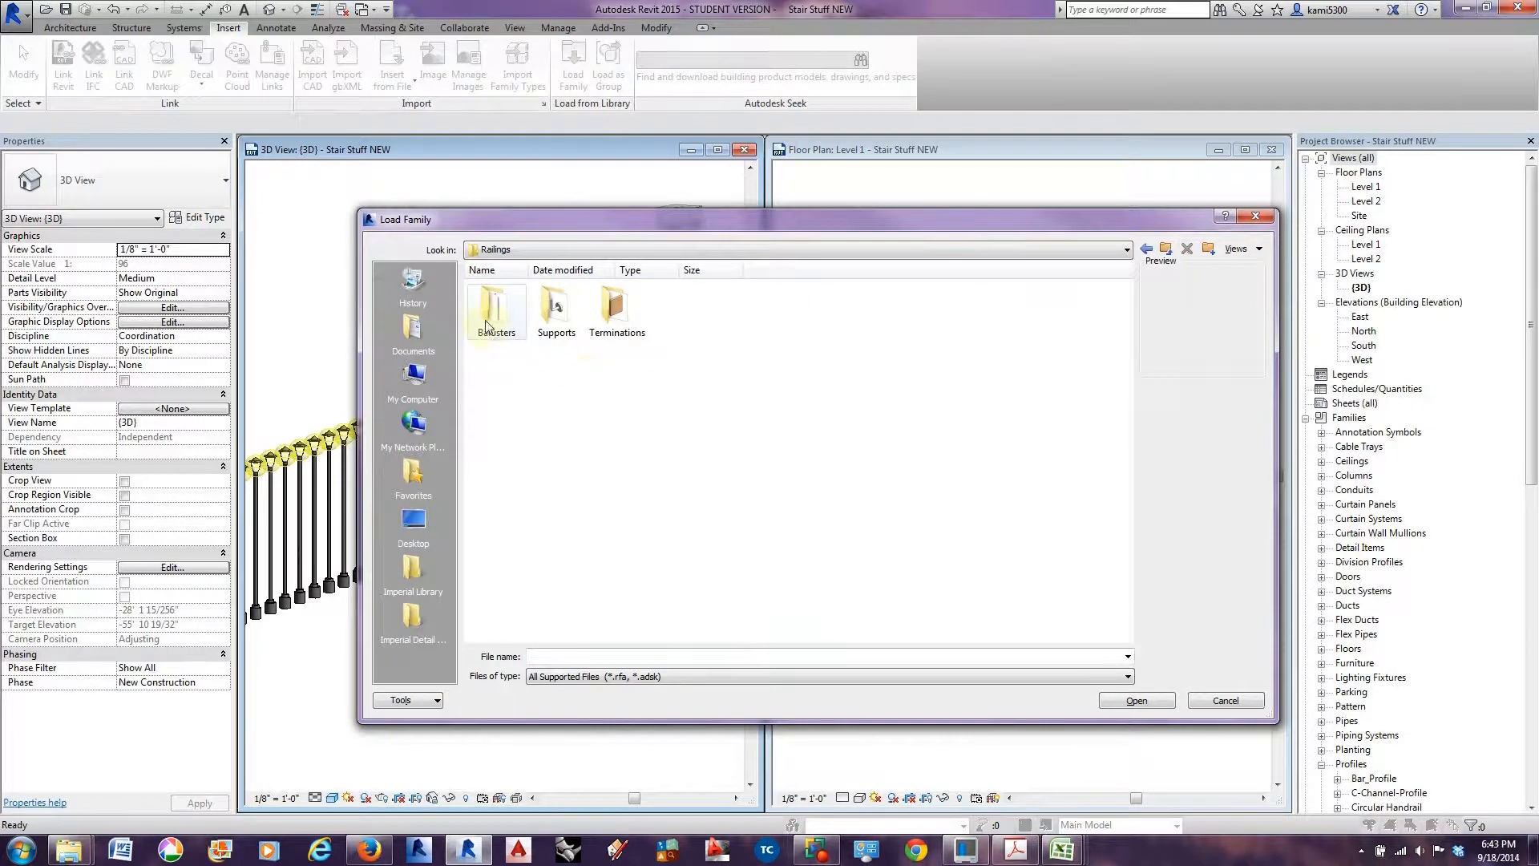
double_click(556, 306)
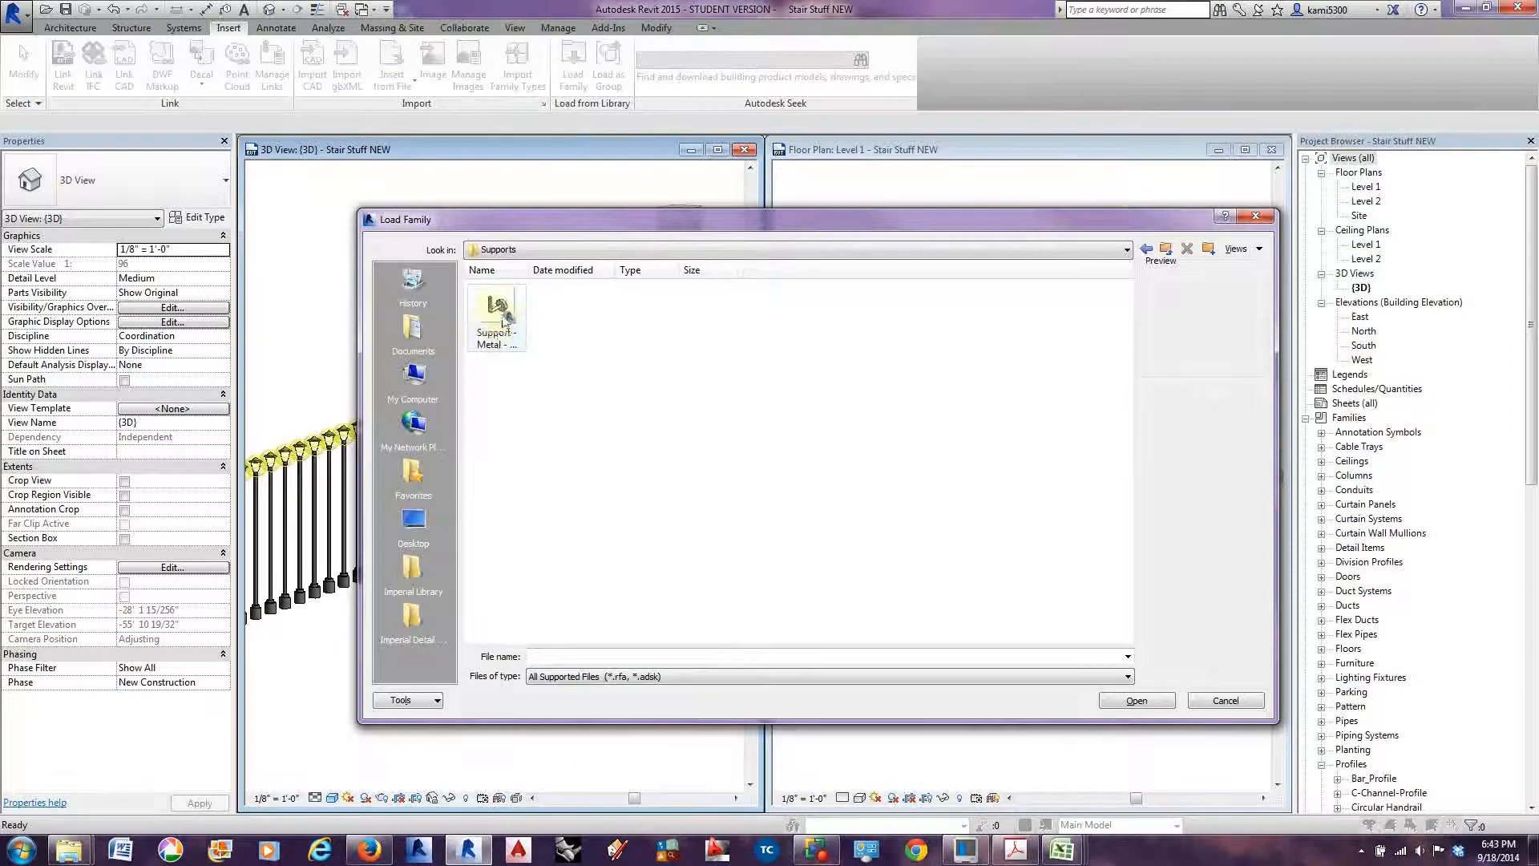
left_click(1146, 249)
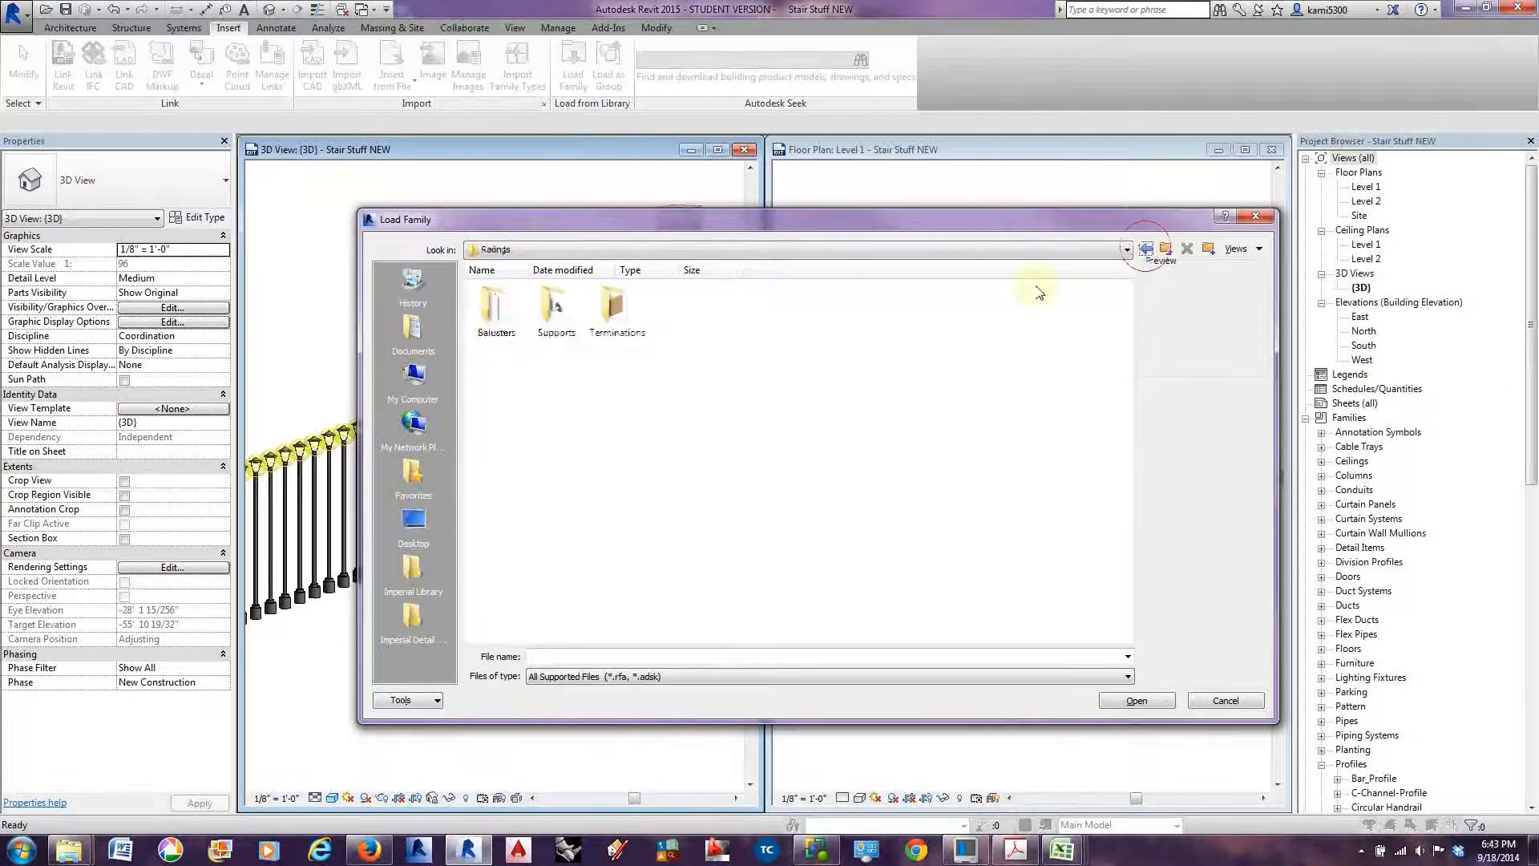
double_click(607, 321)
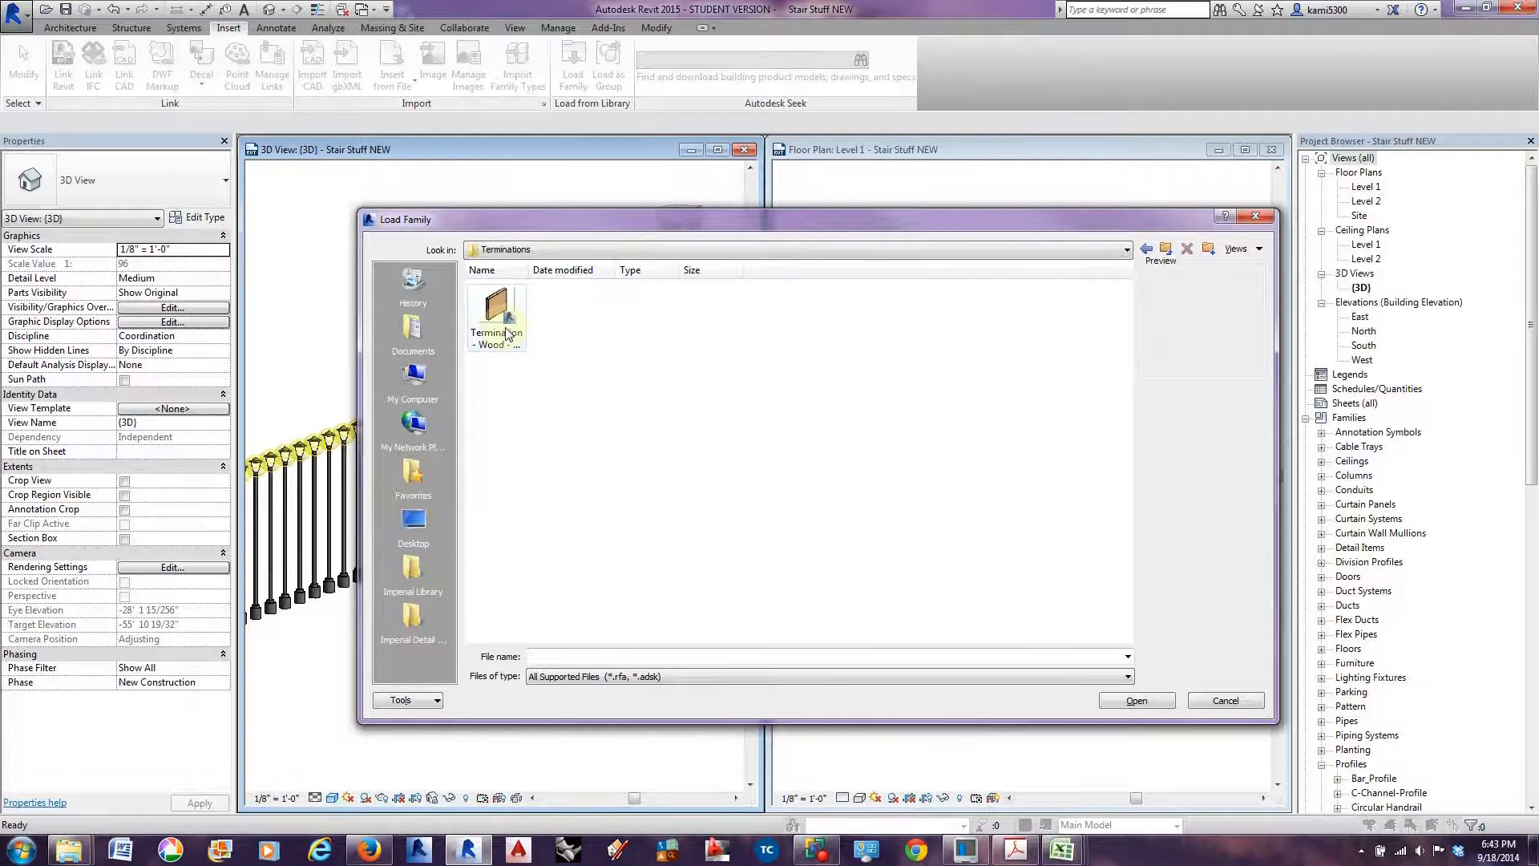
left_click(1145, 249)
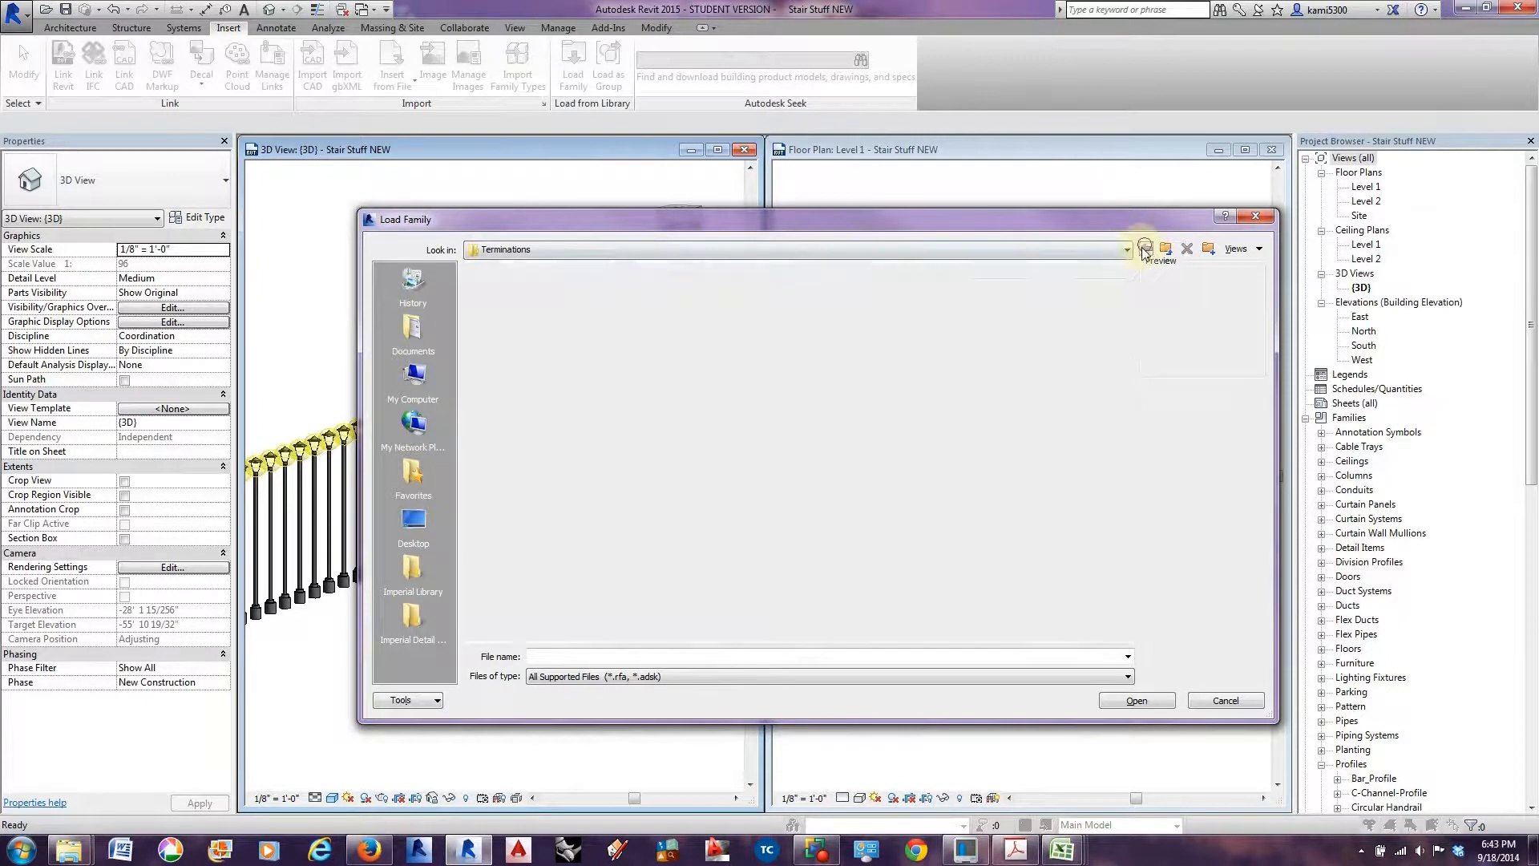
Preview the steel flat, custom baluster and post families in the library's Balusters folder.
double_click(494, 311)
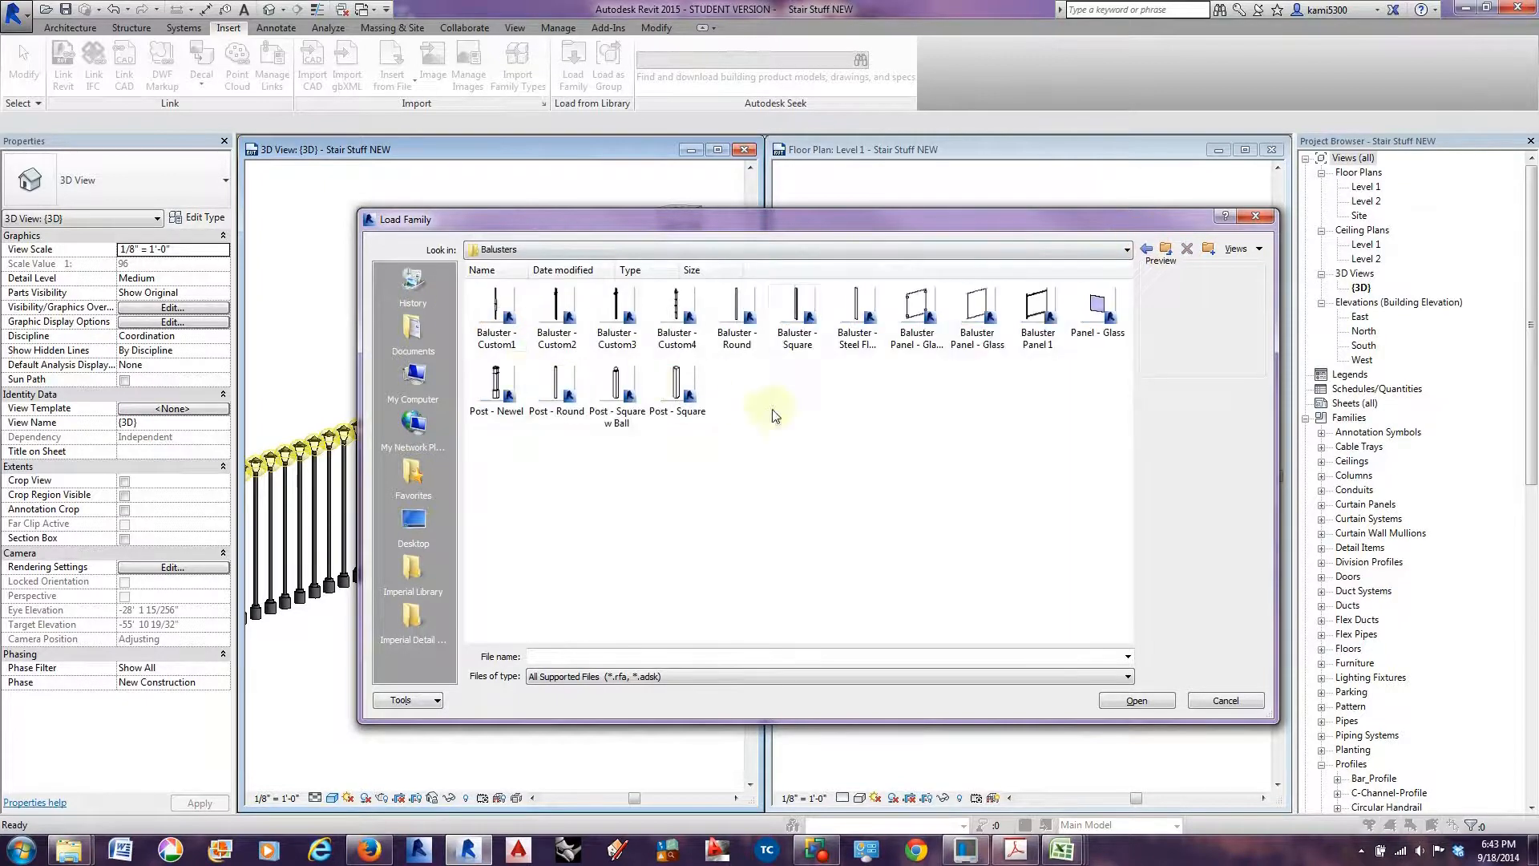
left_click(850, 328)
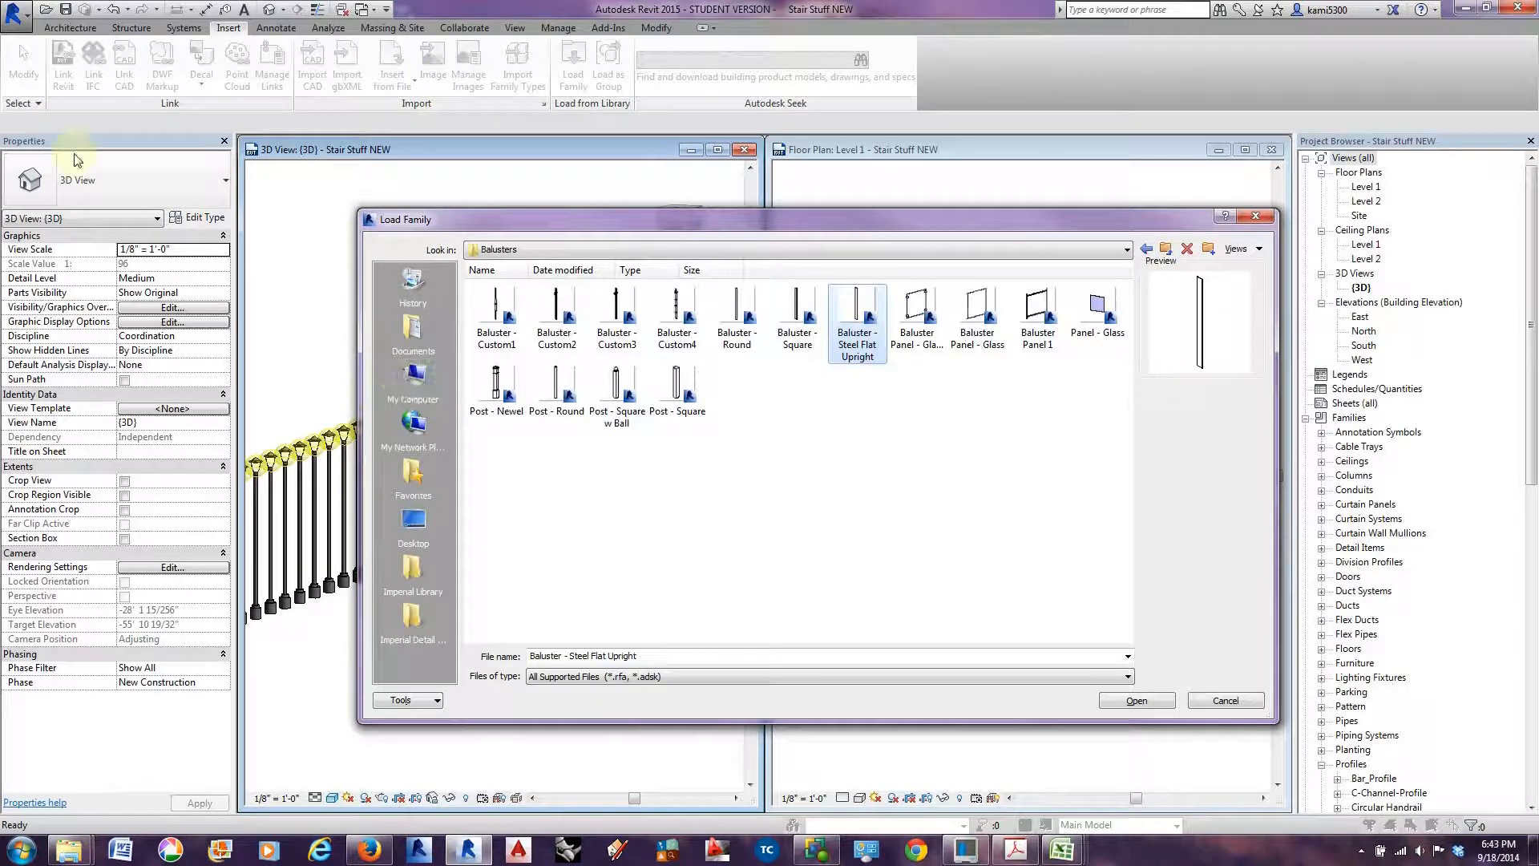
left_click(676, 313)
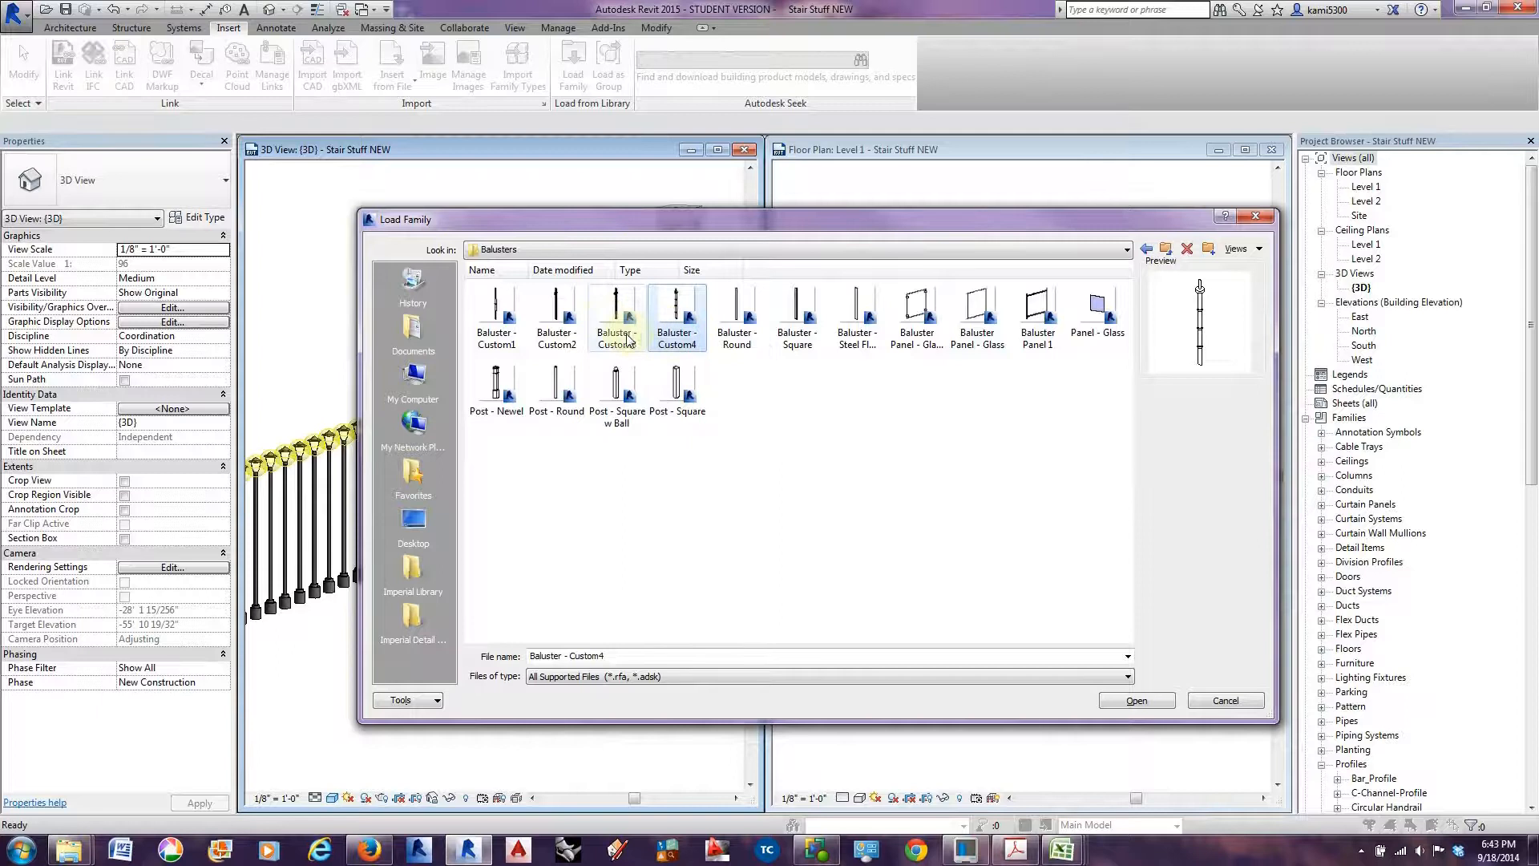
left_click(621, 329)
left_click(548, 321)
left_click(497, 313)
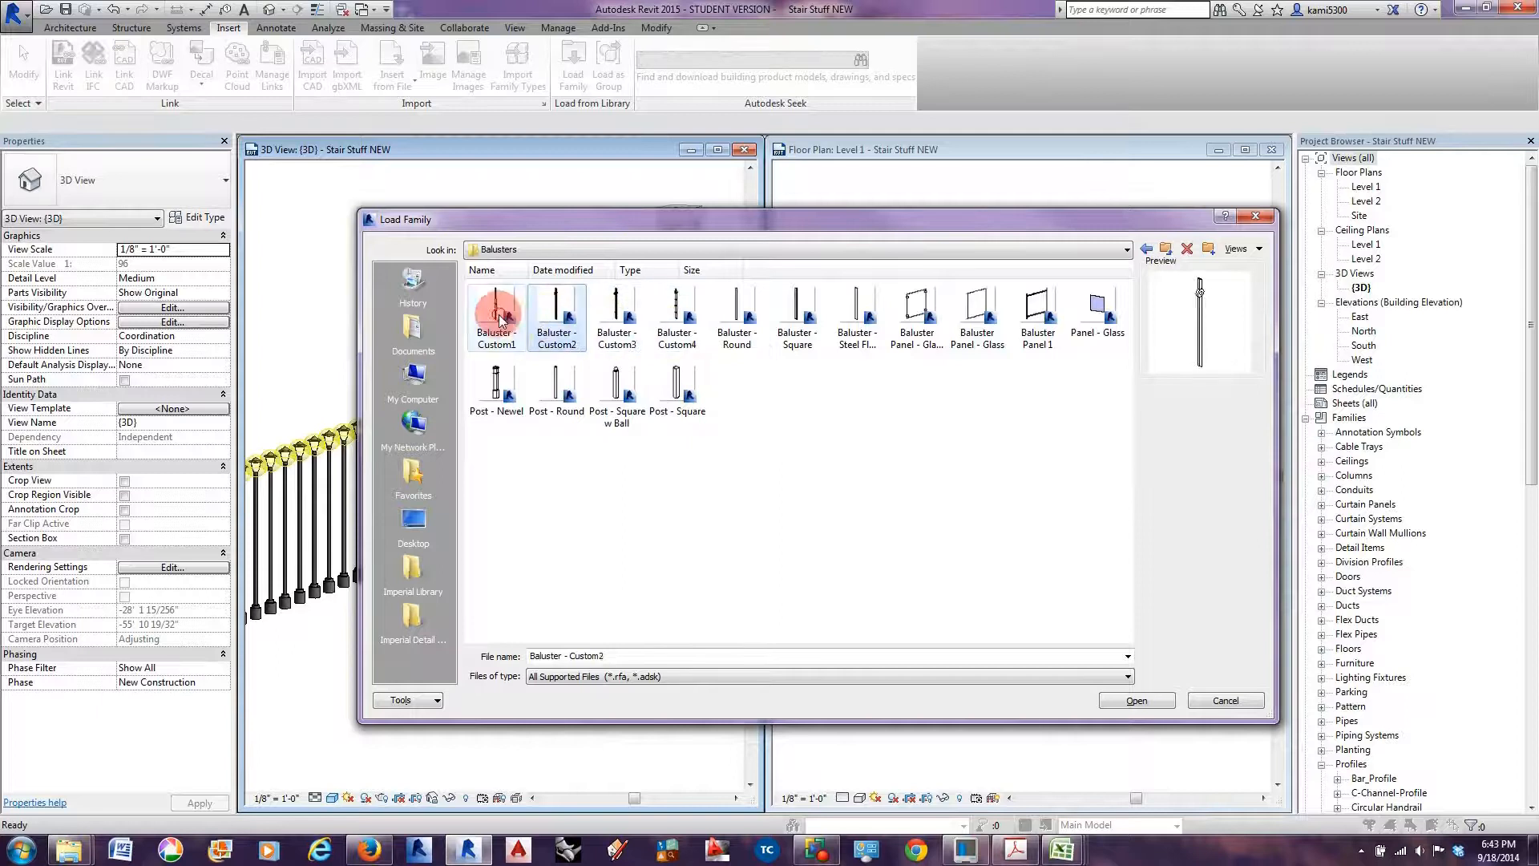
left_click(497, 387)
left_click(557, 387)
left_click(615, 386)
left_click(676, 387)
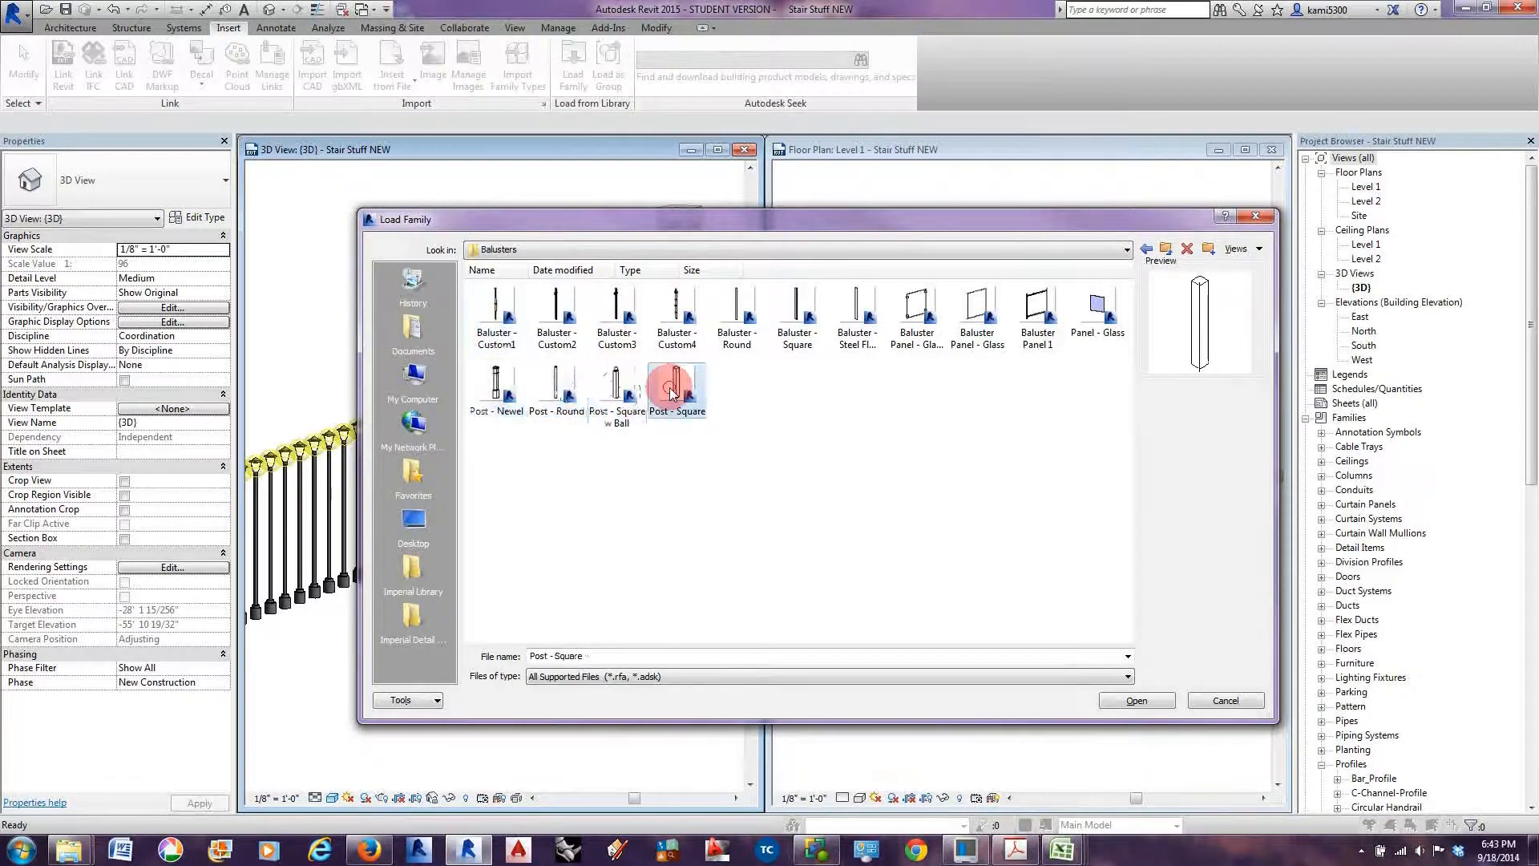
Compare the previews of the baluster panel families and load Baluster Panel - Glass w Brackets into the project.
left_click(910, 319)
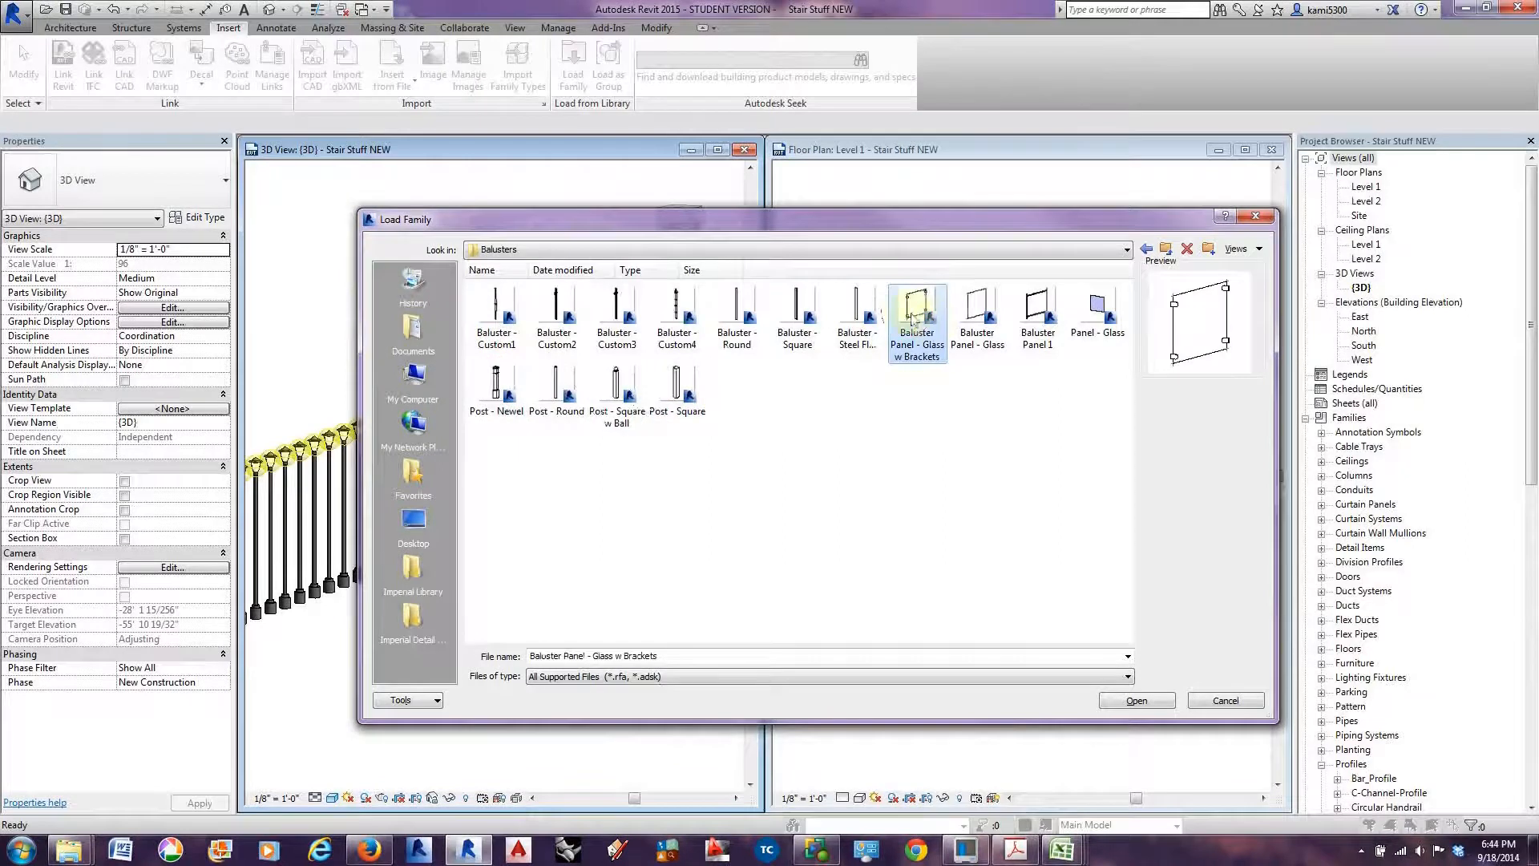
left_click(978, 316)
left_click(1047, 319)
left_click(1097, 313)
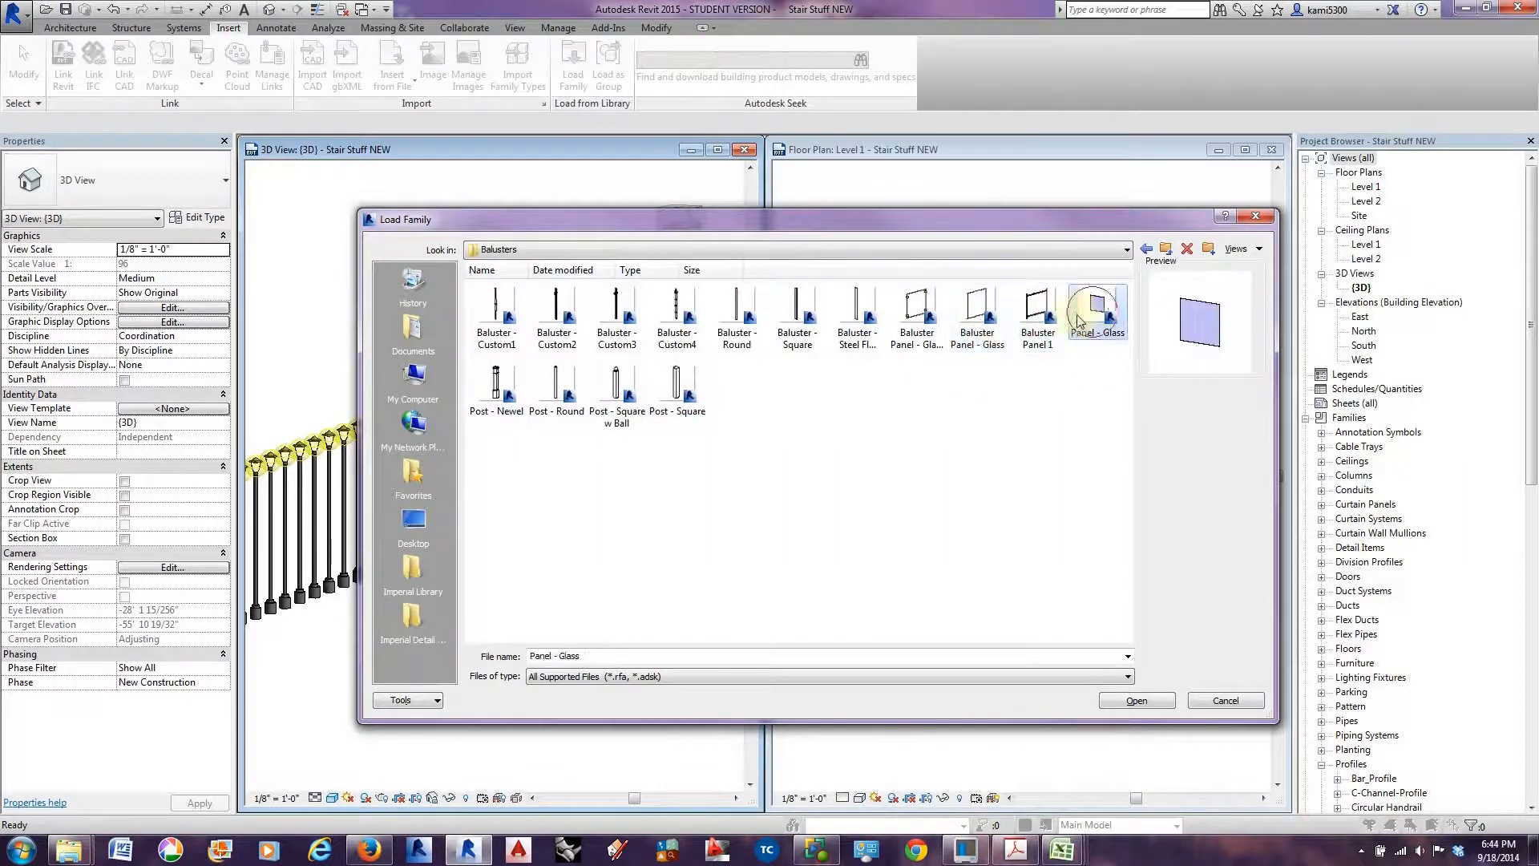
left_click(1039, 317)
left_click(973, 324)
left_click(919, 335)
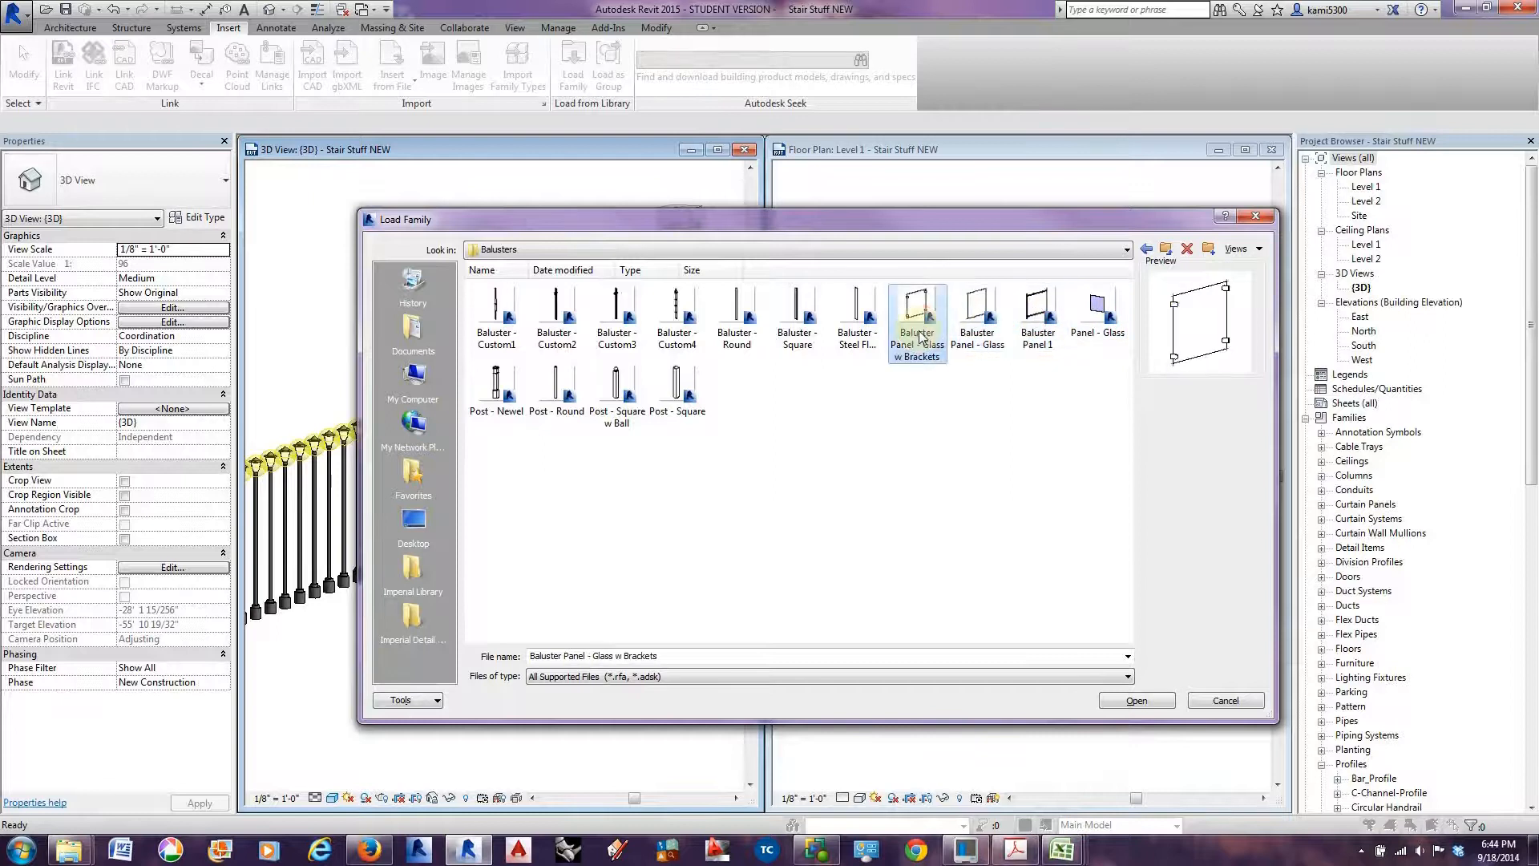
left_click(1154, 702)
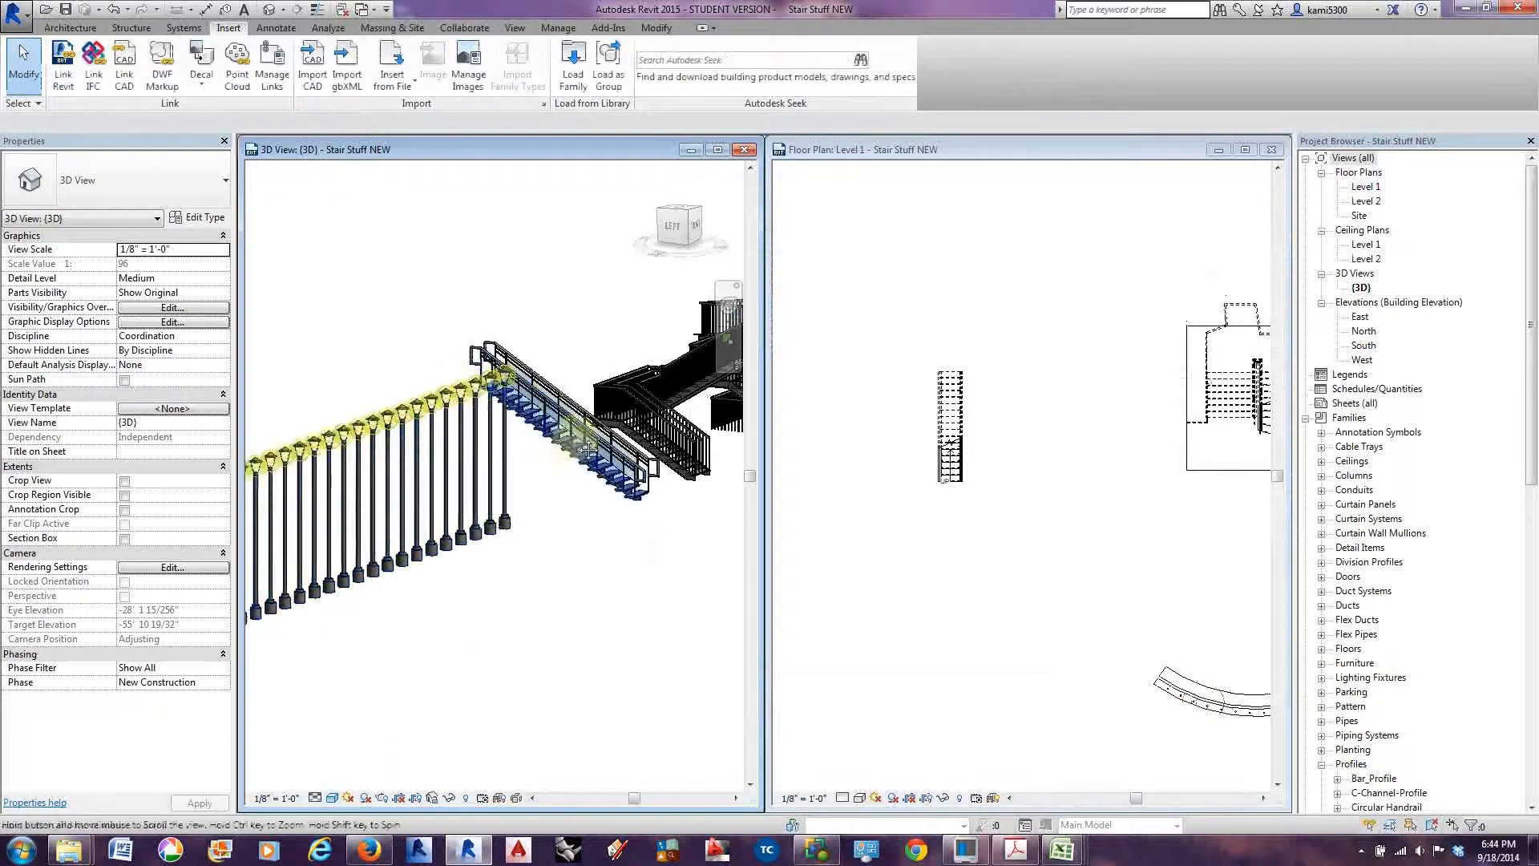
Review the type properties and baluster placement of the glass panel stair railing, leaving its settings untouched.
scroll(581, 429, "up", 5)
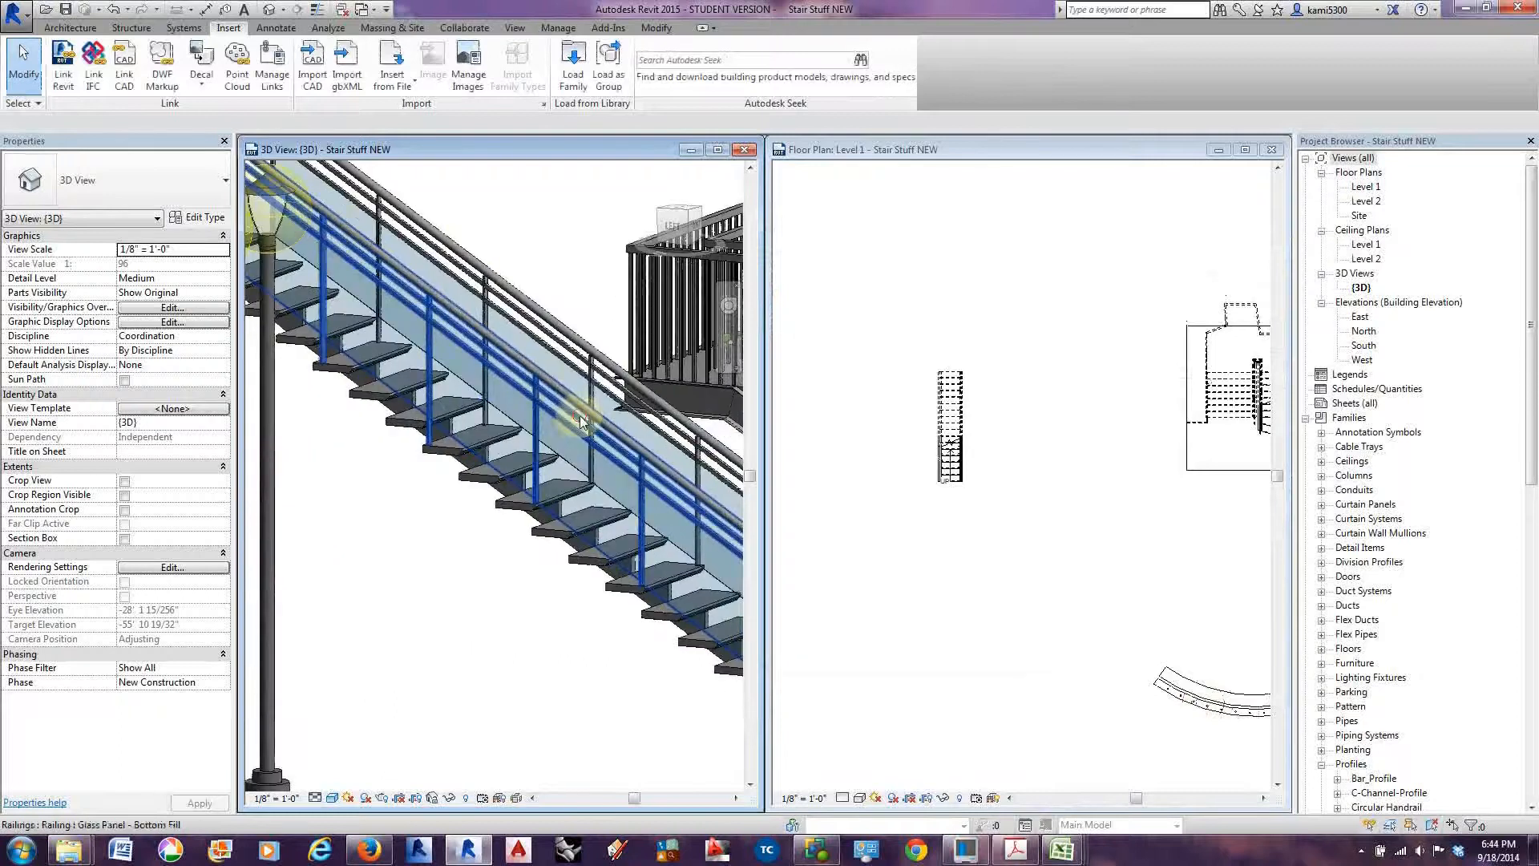
left_click(579, 420)
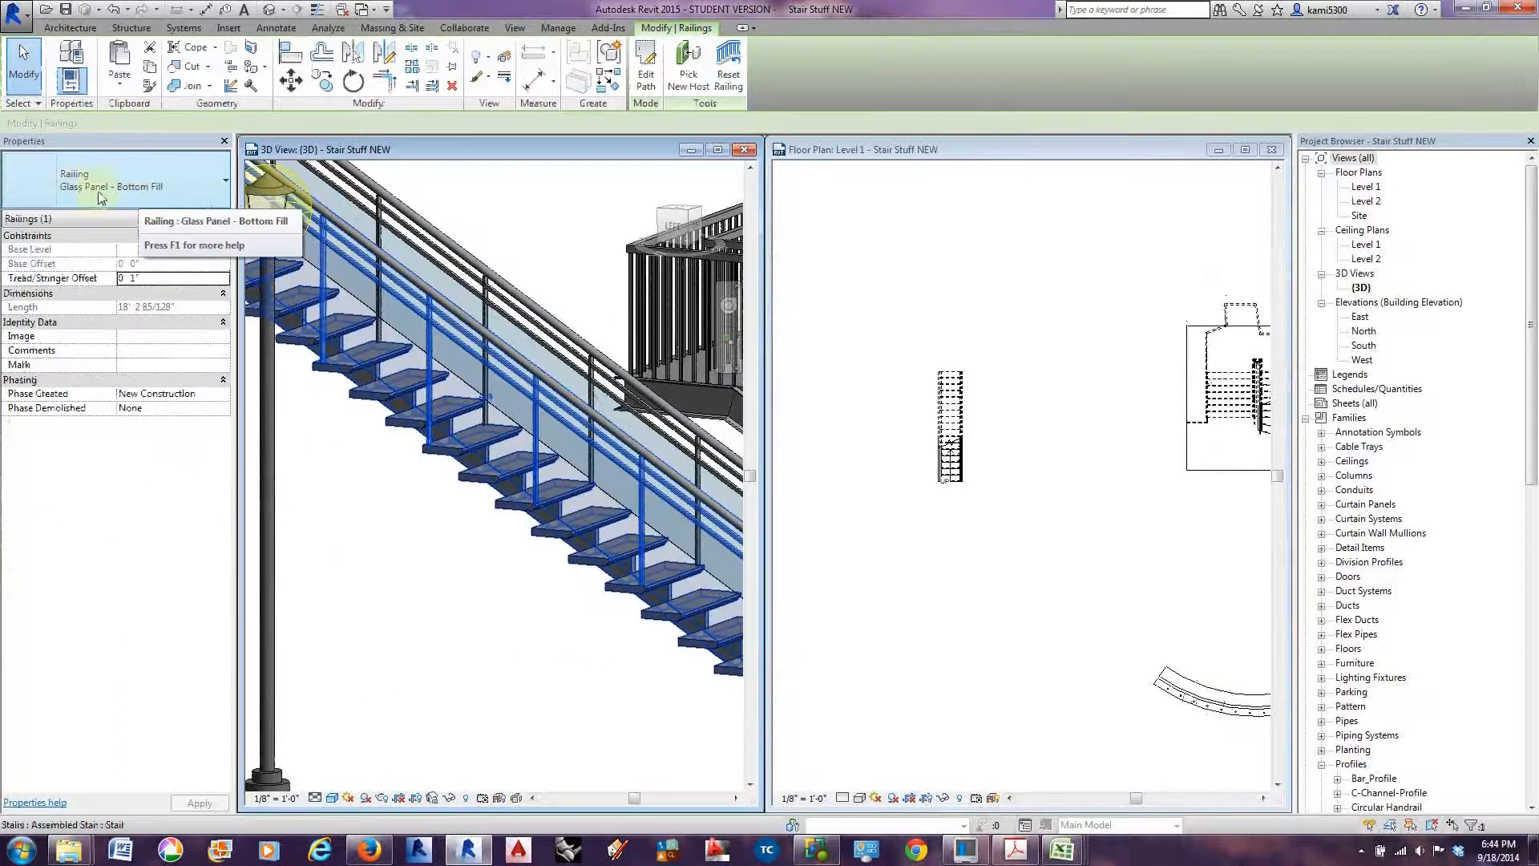
left_click(194, 217)
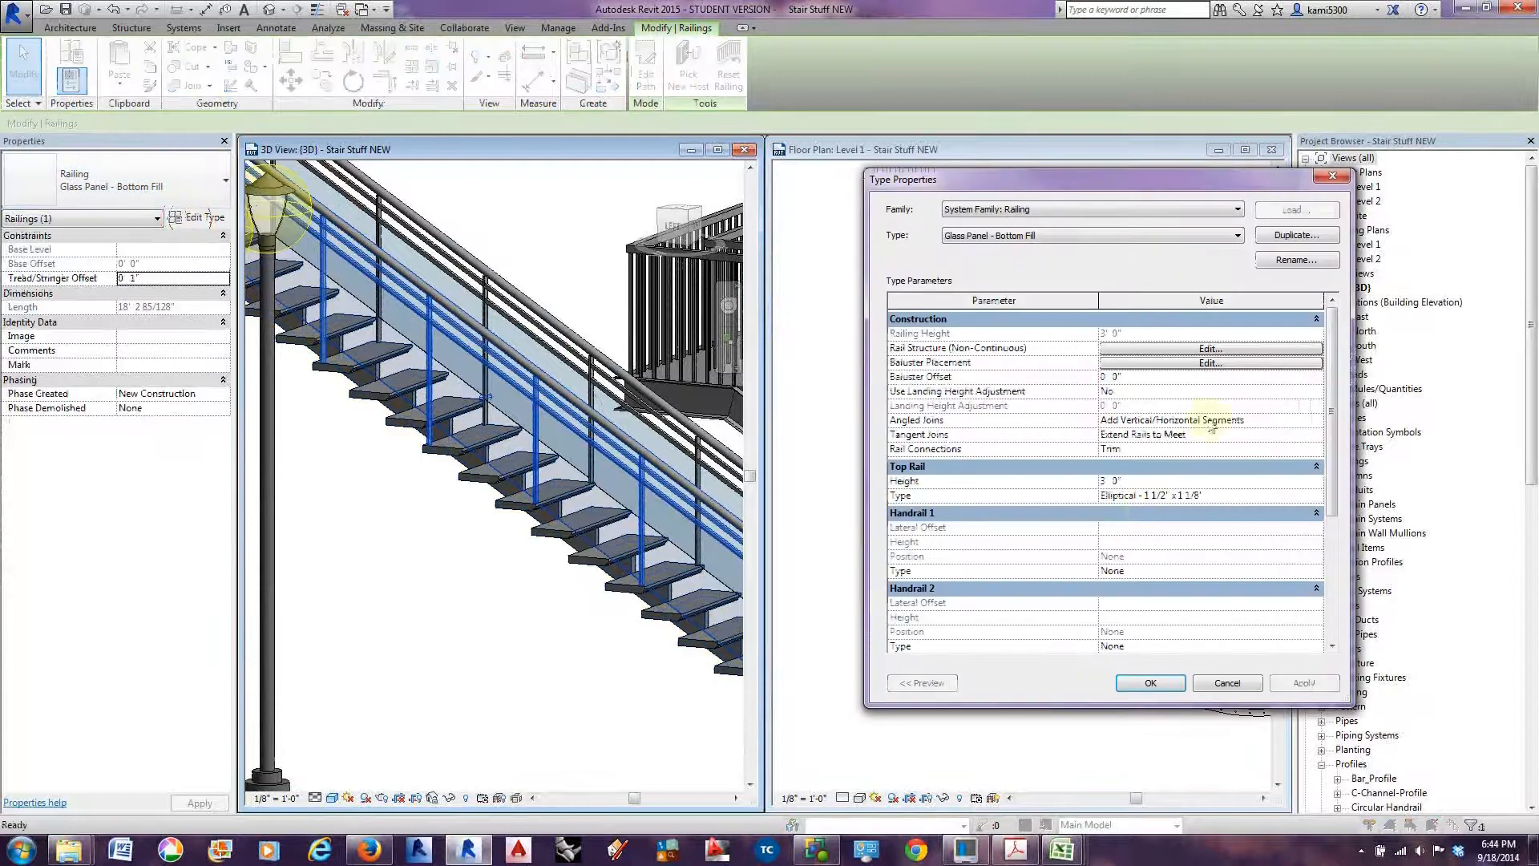
left_click(1160, 364)
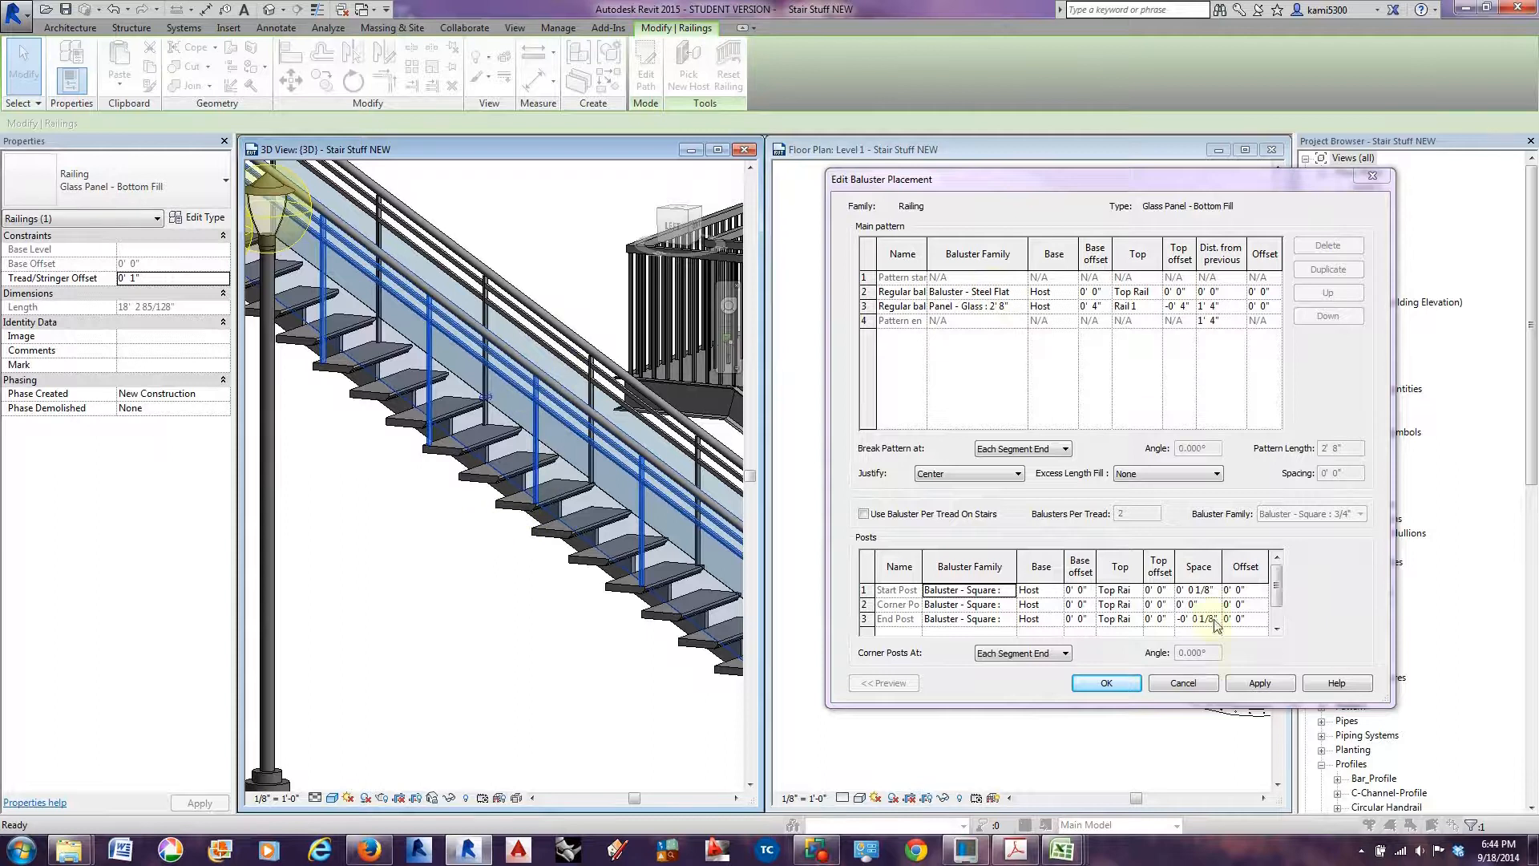
left_click(1185, 684)
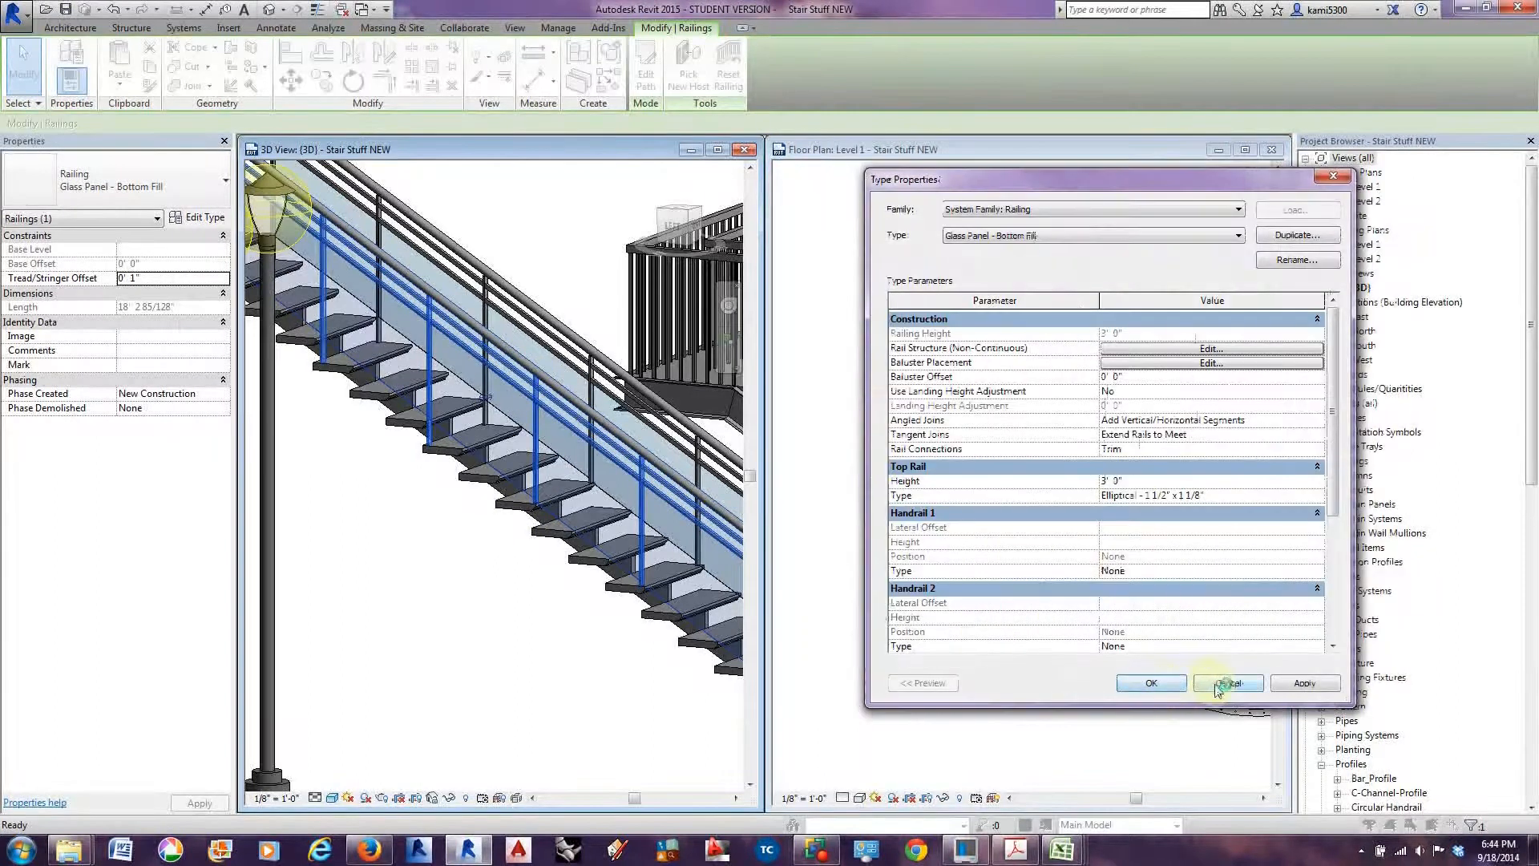
left_click(1218, 686)
left_click(430, 574)
middle_click_drag(430, 573, 307, 295, "shift")
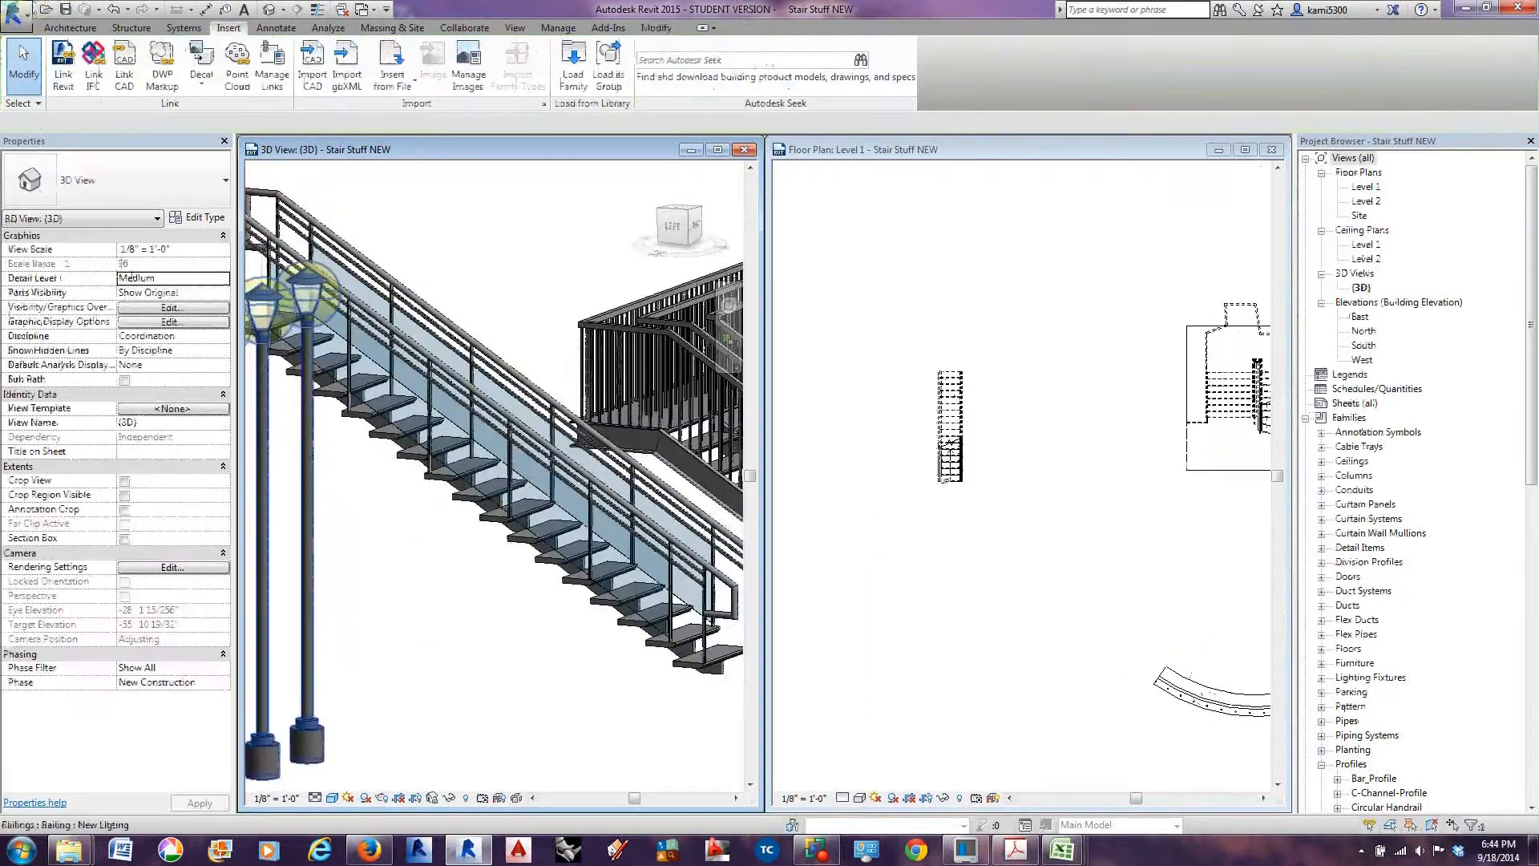
Create a new family from the Baluster-Post template.
left_click(16, 12)
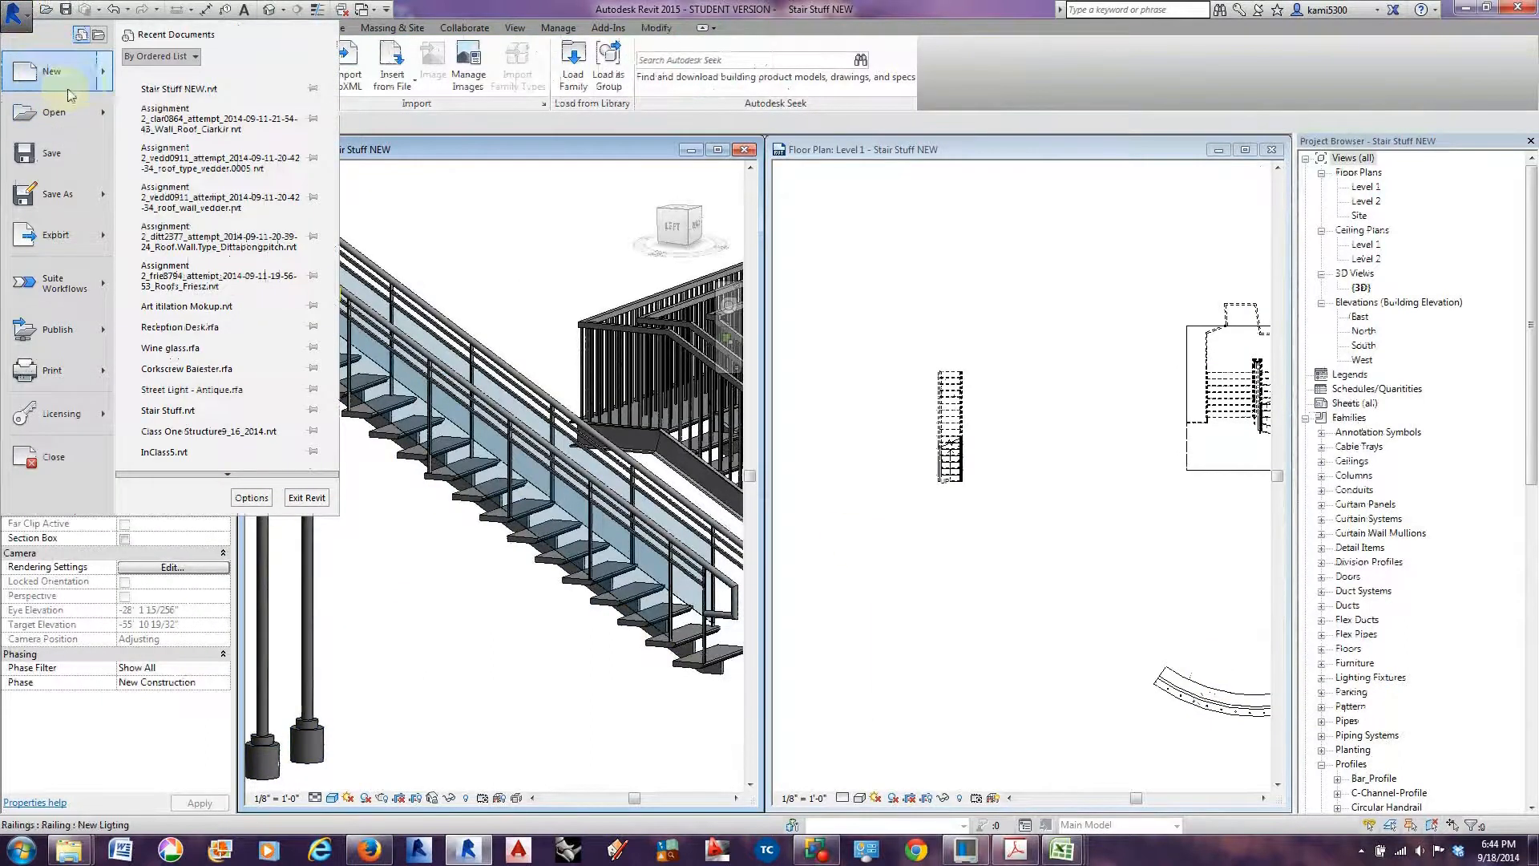
mouse_move(95, 85)
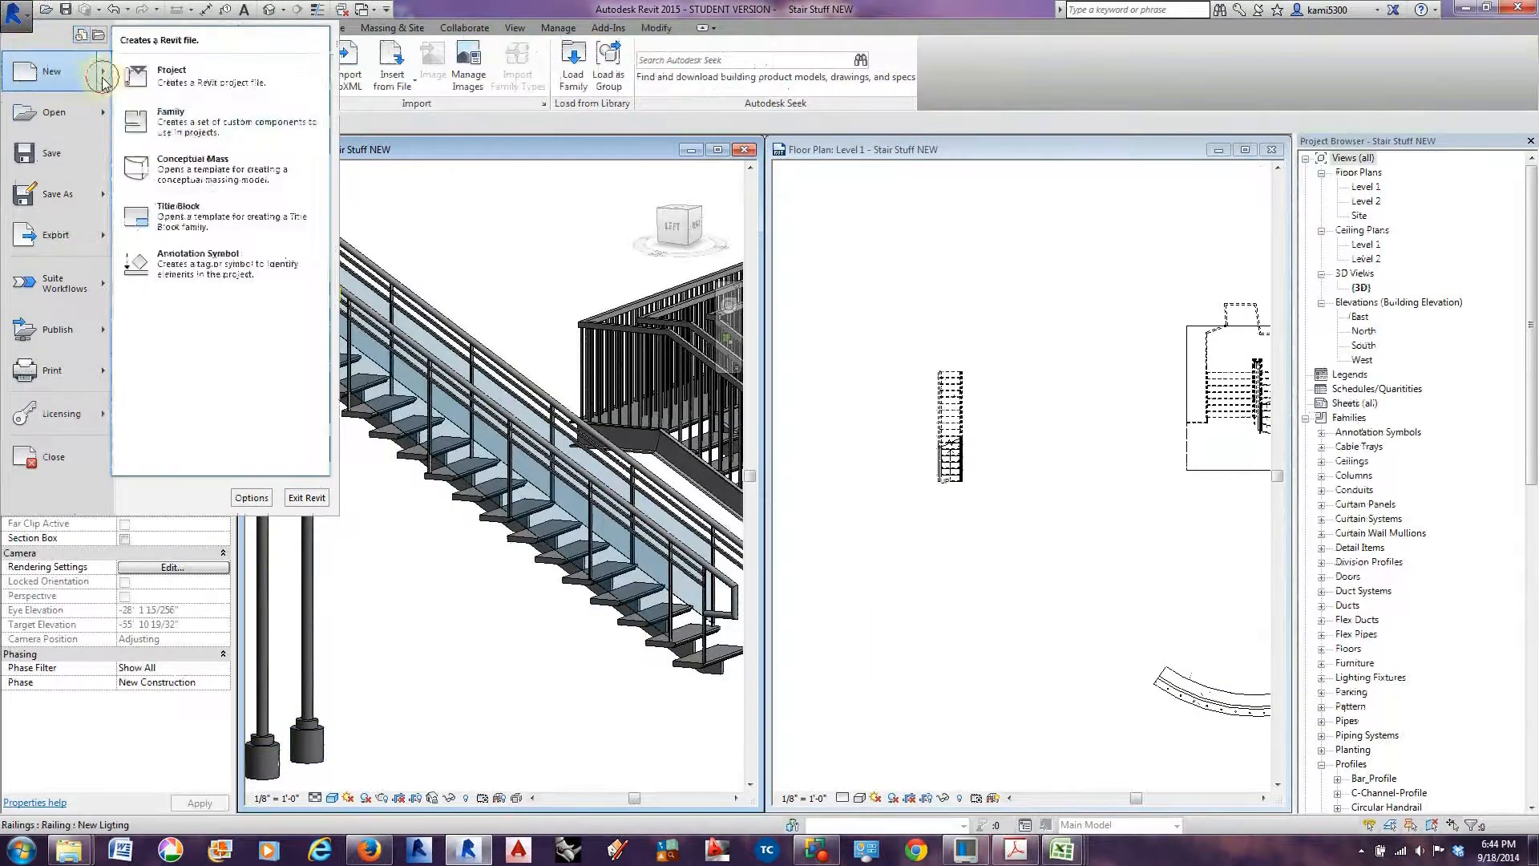
left_click(165, 128)
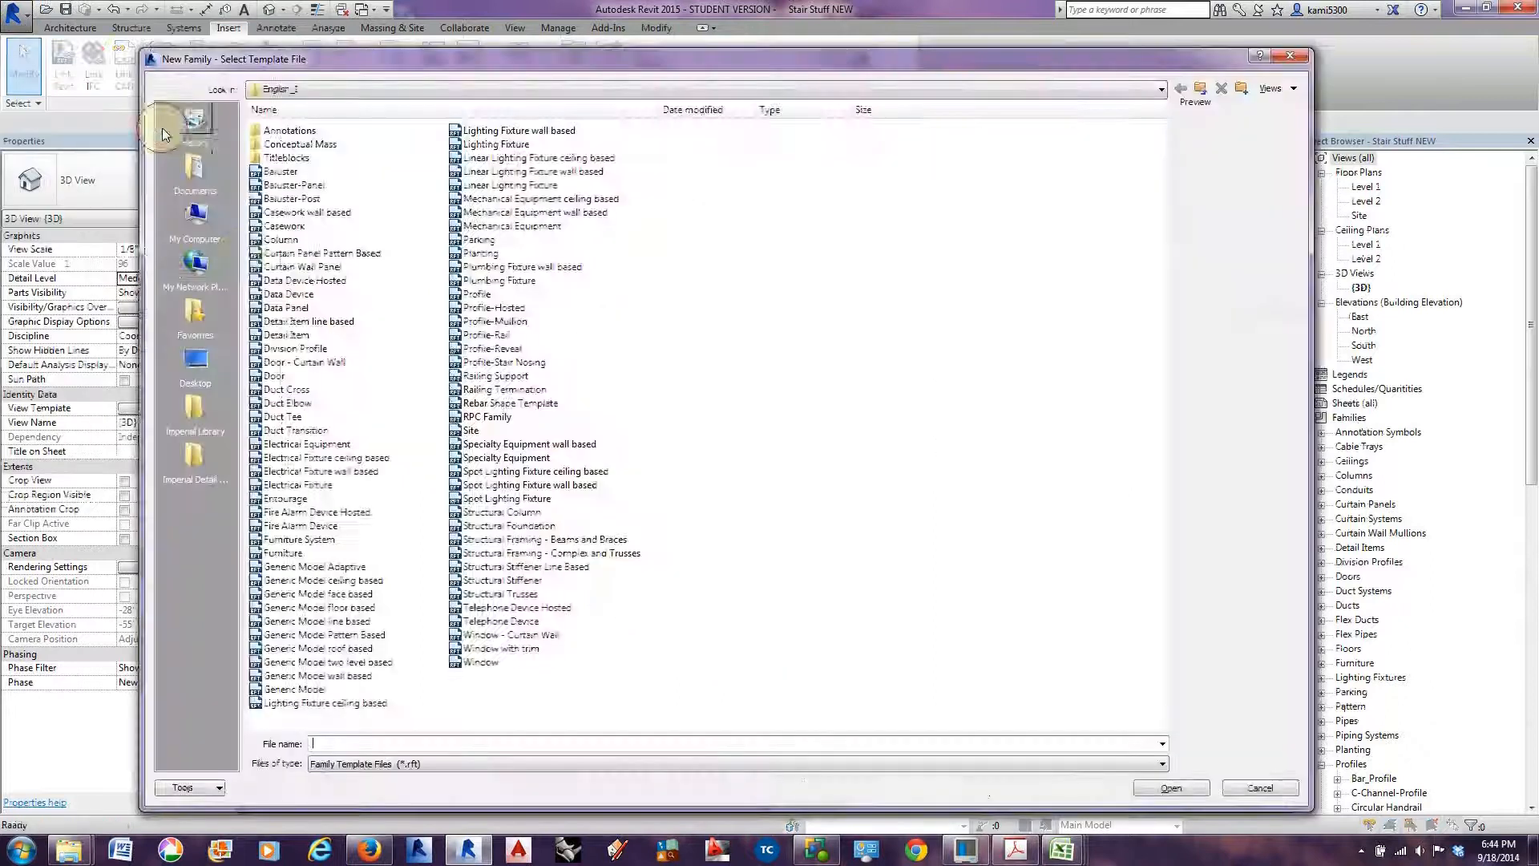
left_click(312, 199)
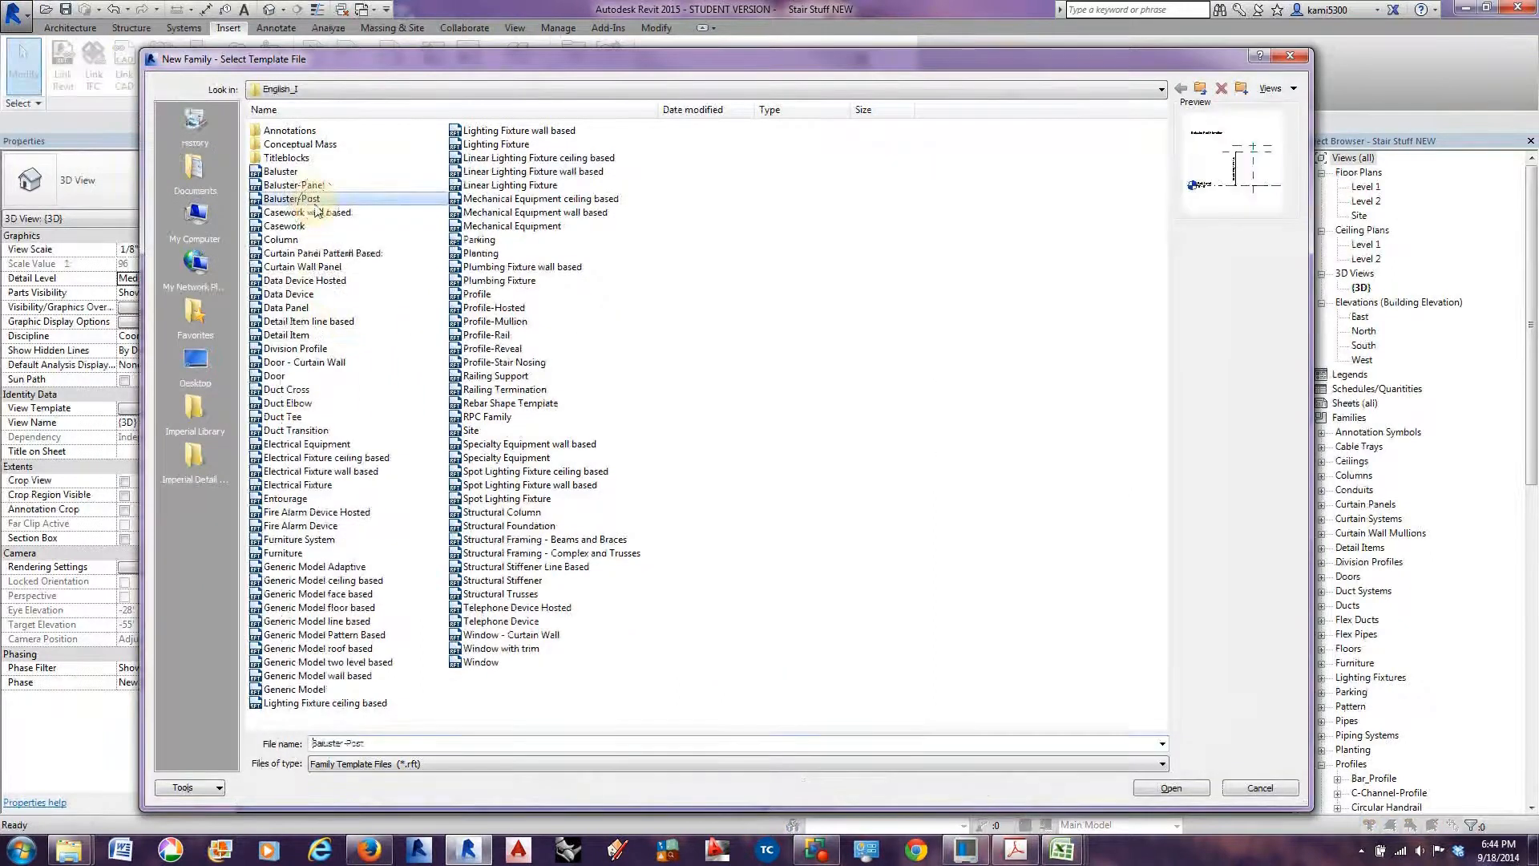
left_click(1189, 792)
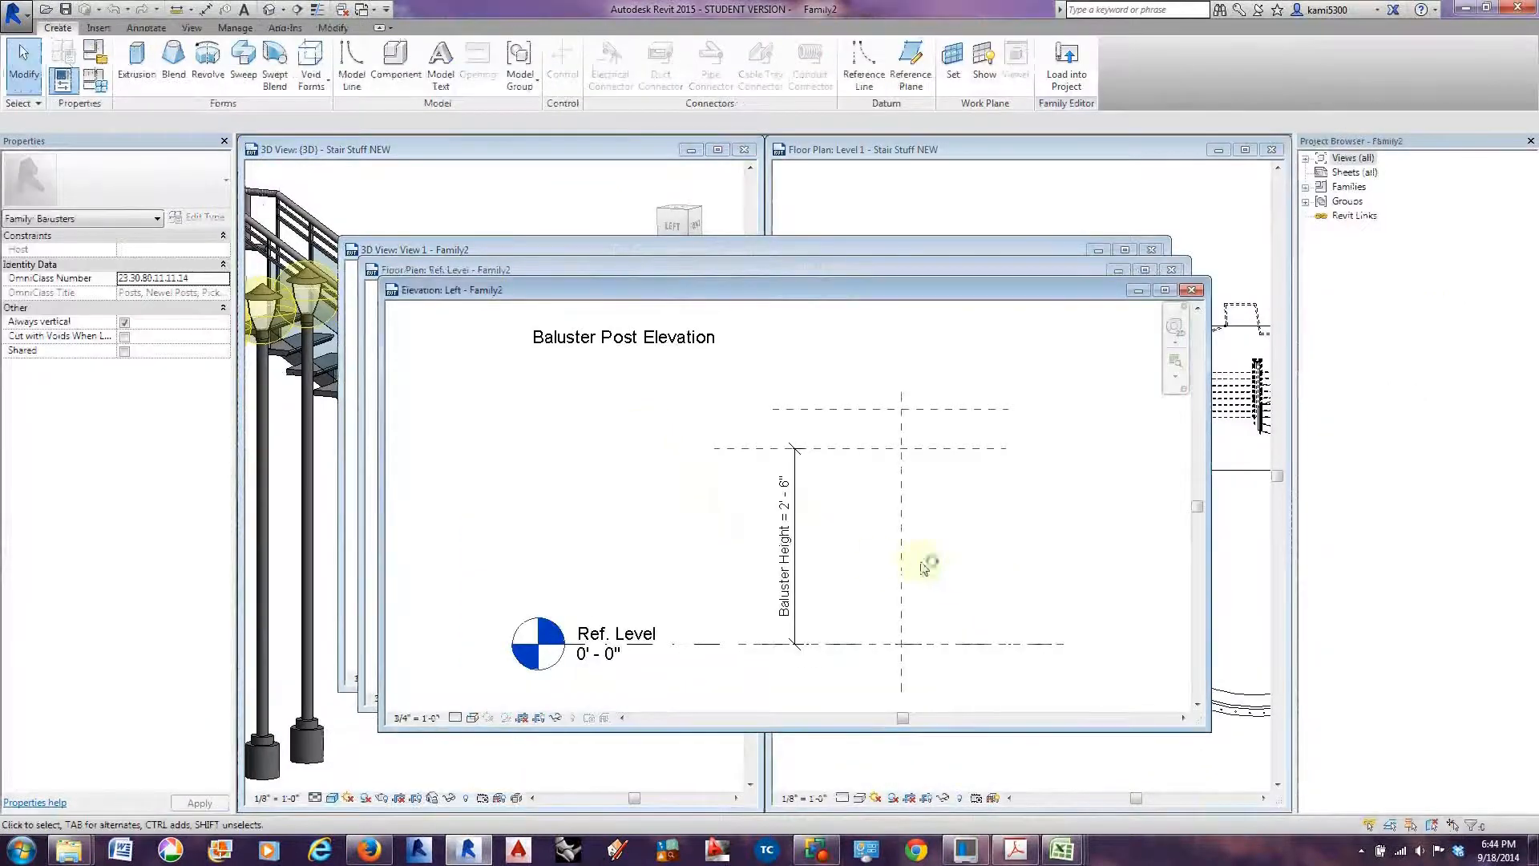
Examine the baluster height dimension and the type parameters of the new baluster post family.
middle_click_drag(935, 570, 783, 556)
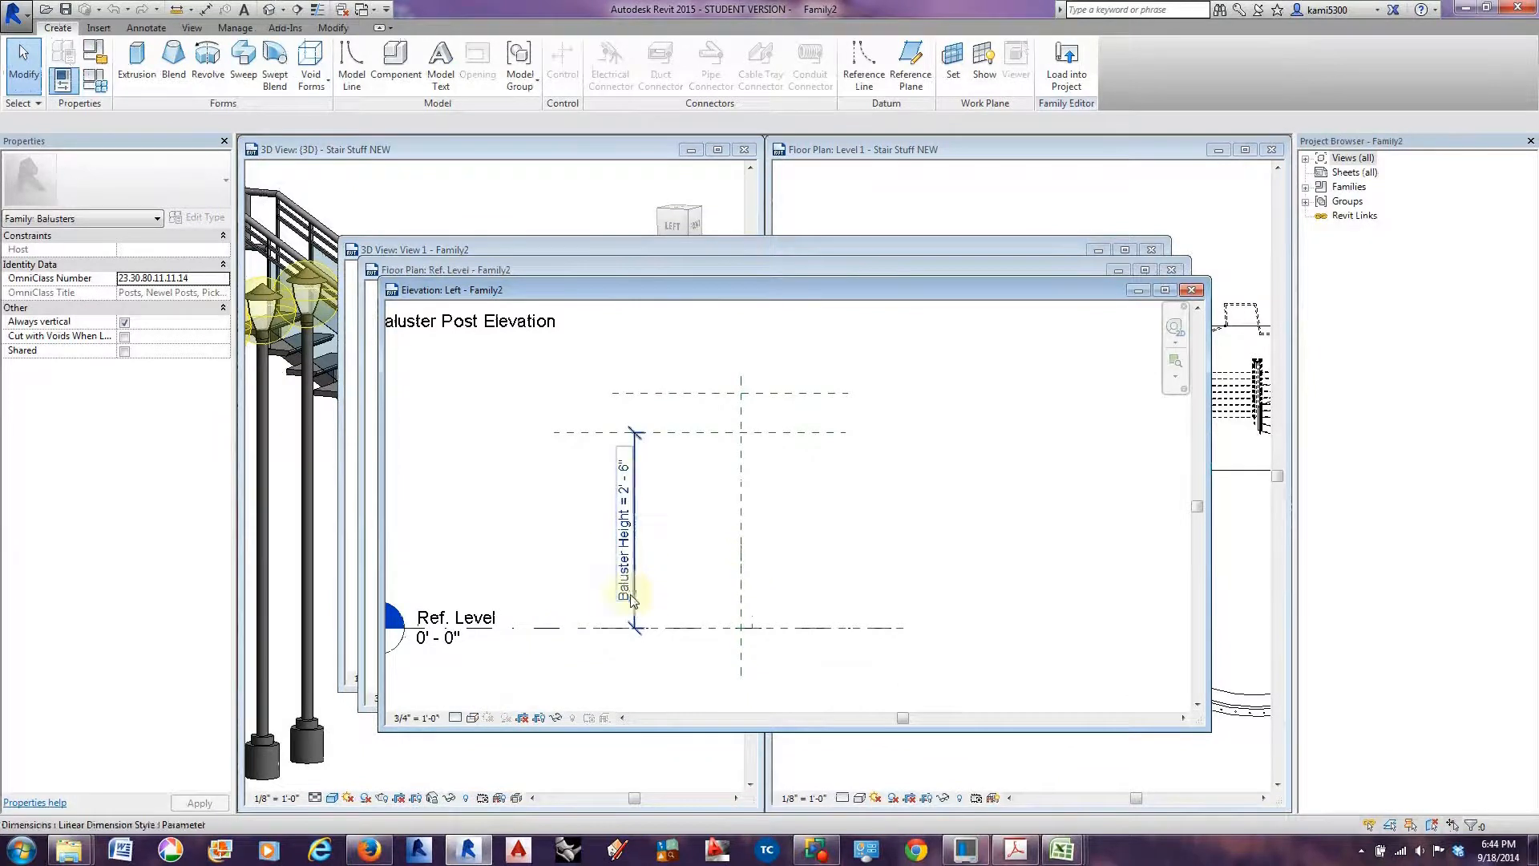
left_click(64, 80)
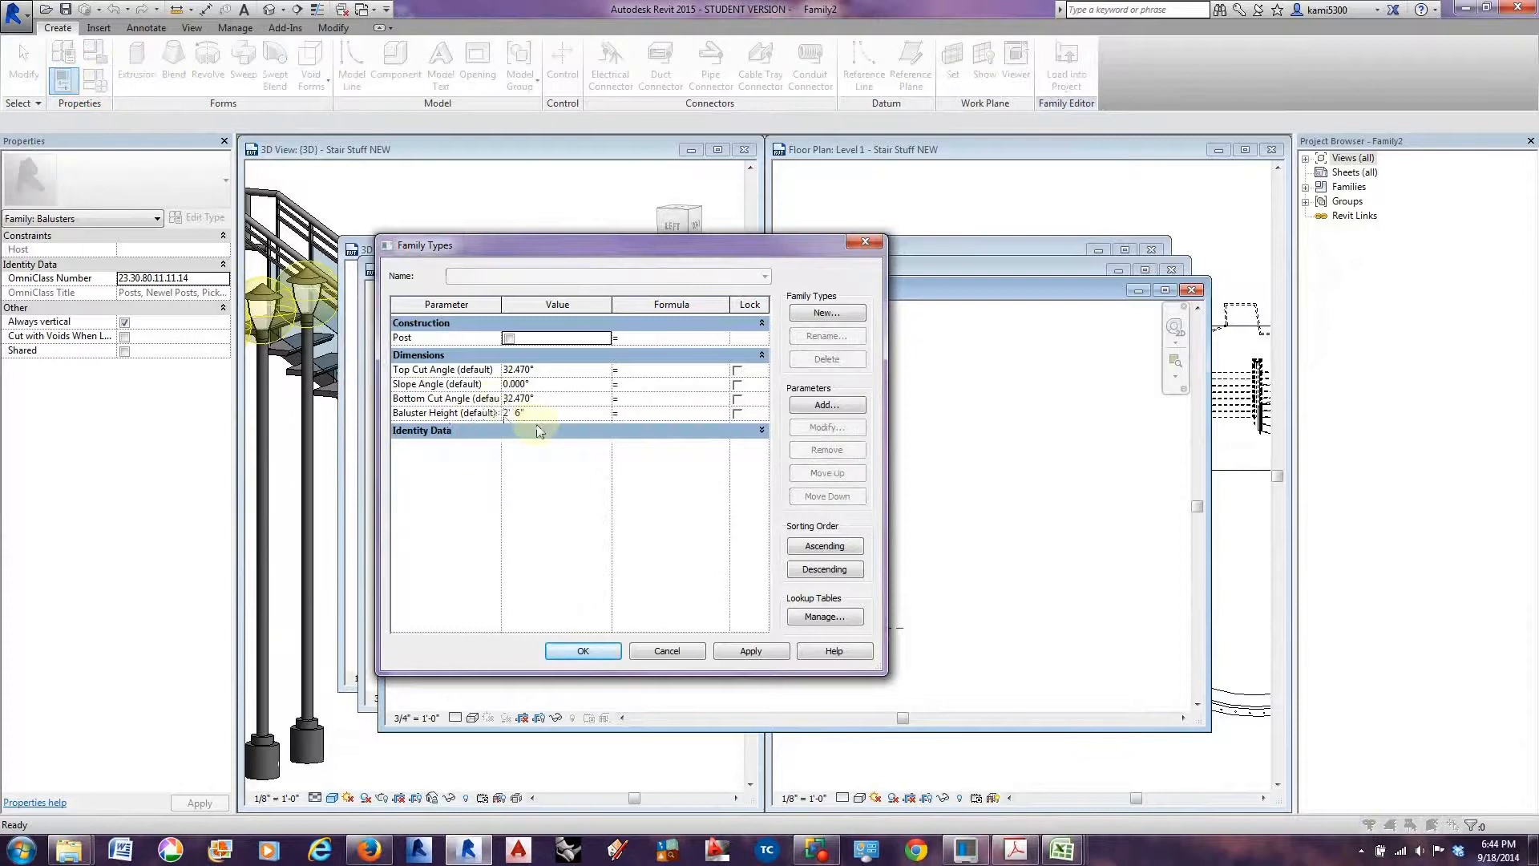
left_click(668, 652)
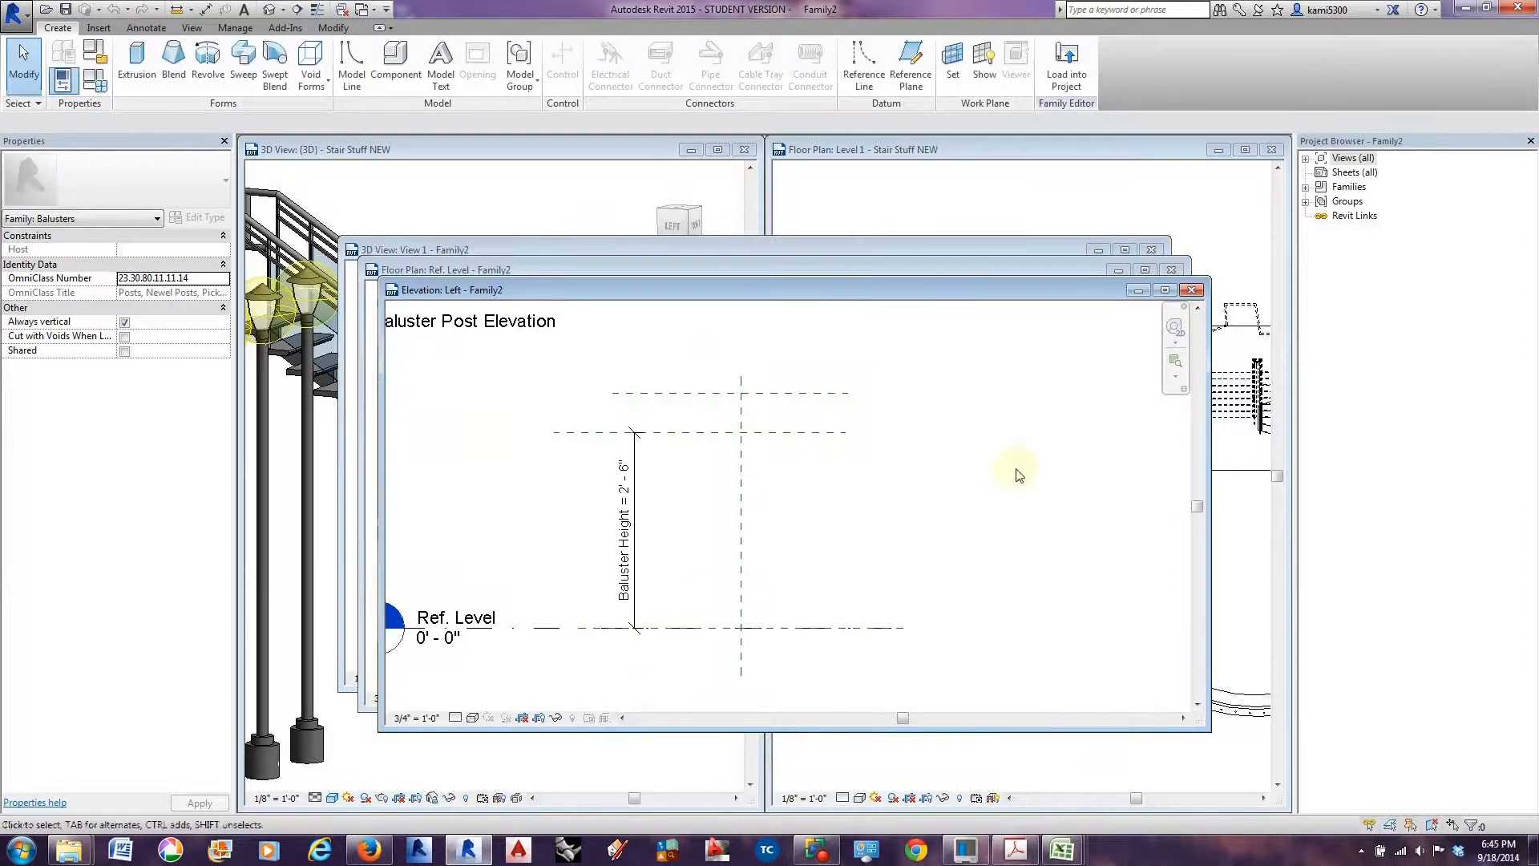
Open the back elevation of the baluster post family for comparison and return to its left elevation.
left_click(1307, 159)
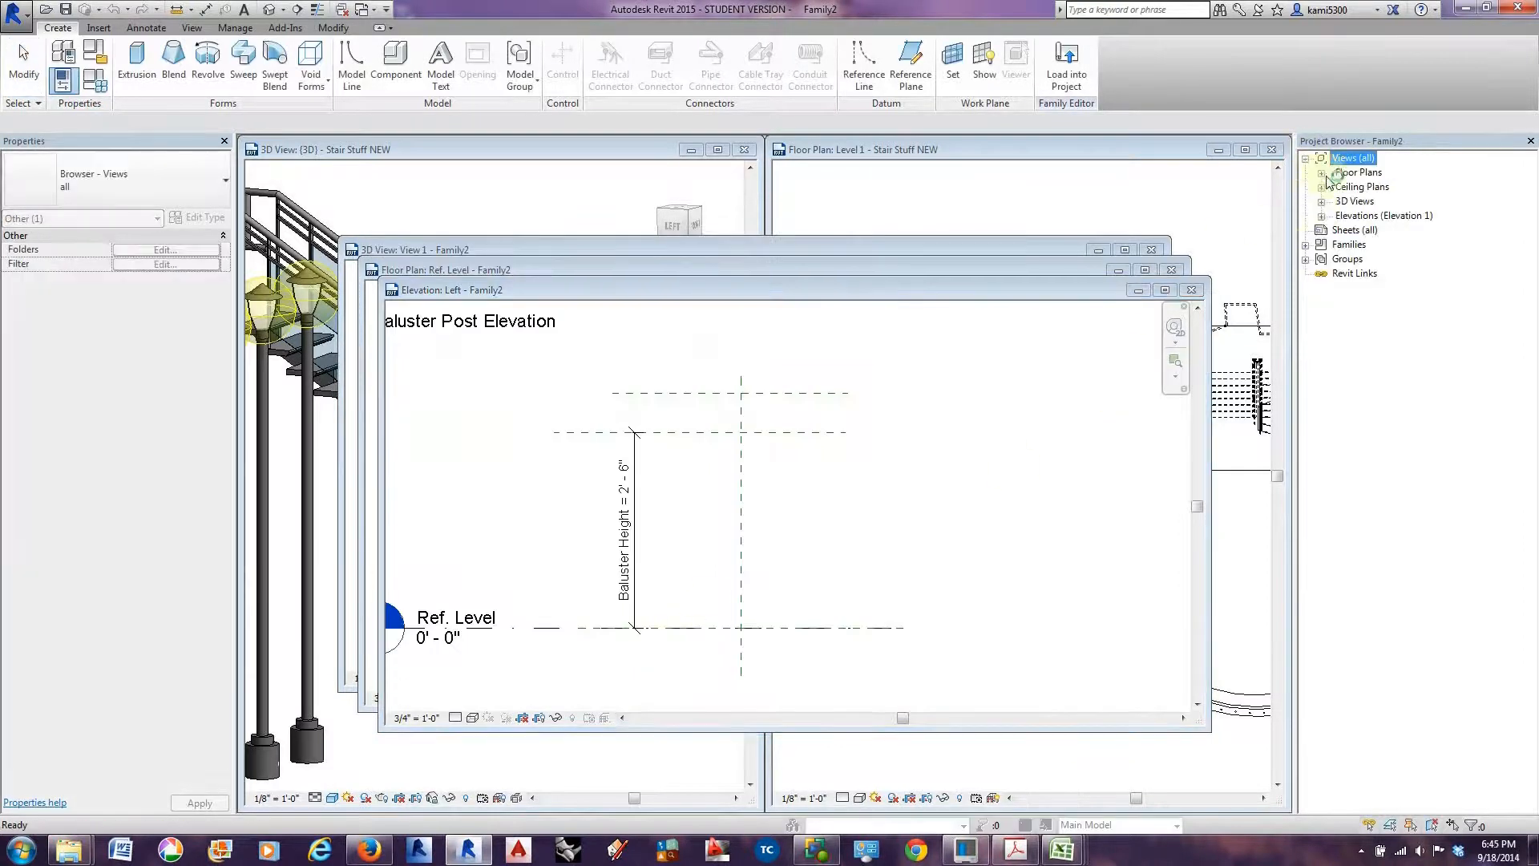
left_click(1321, 216)
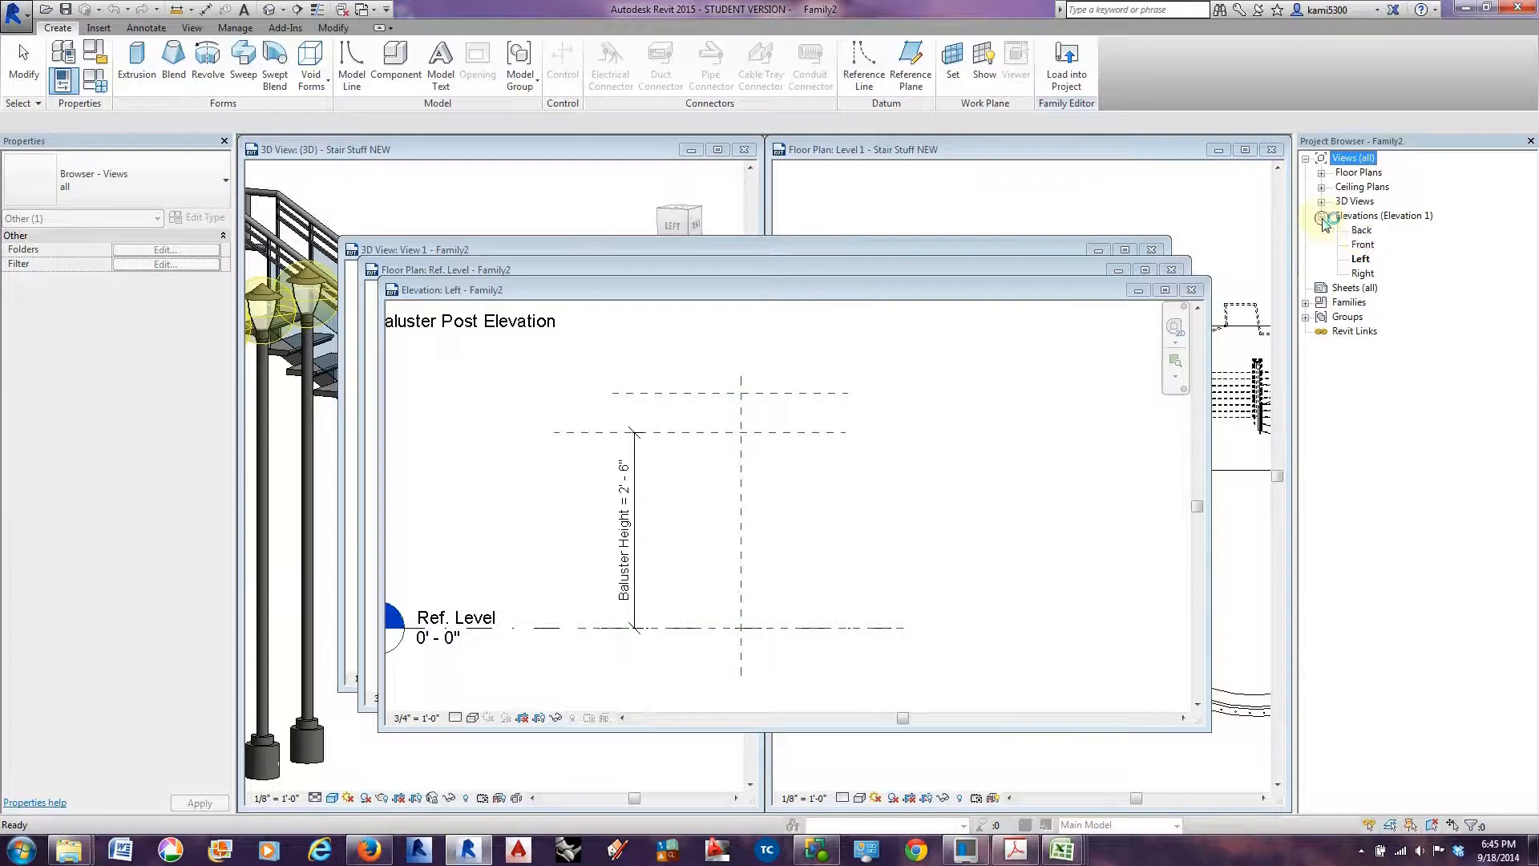
double_click(1363, 231)
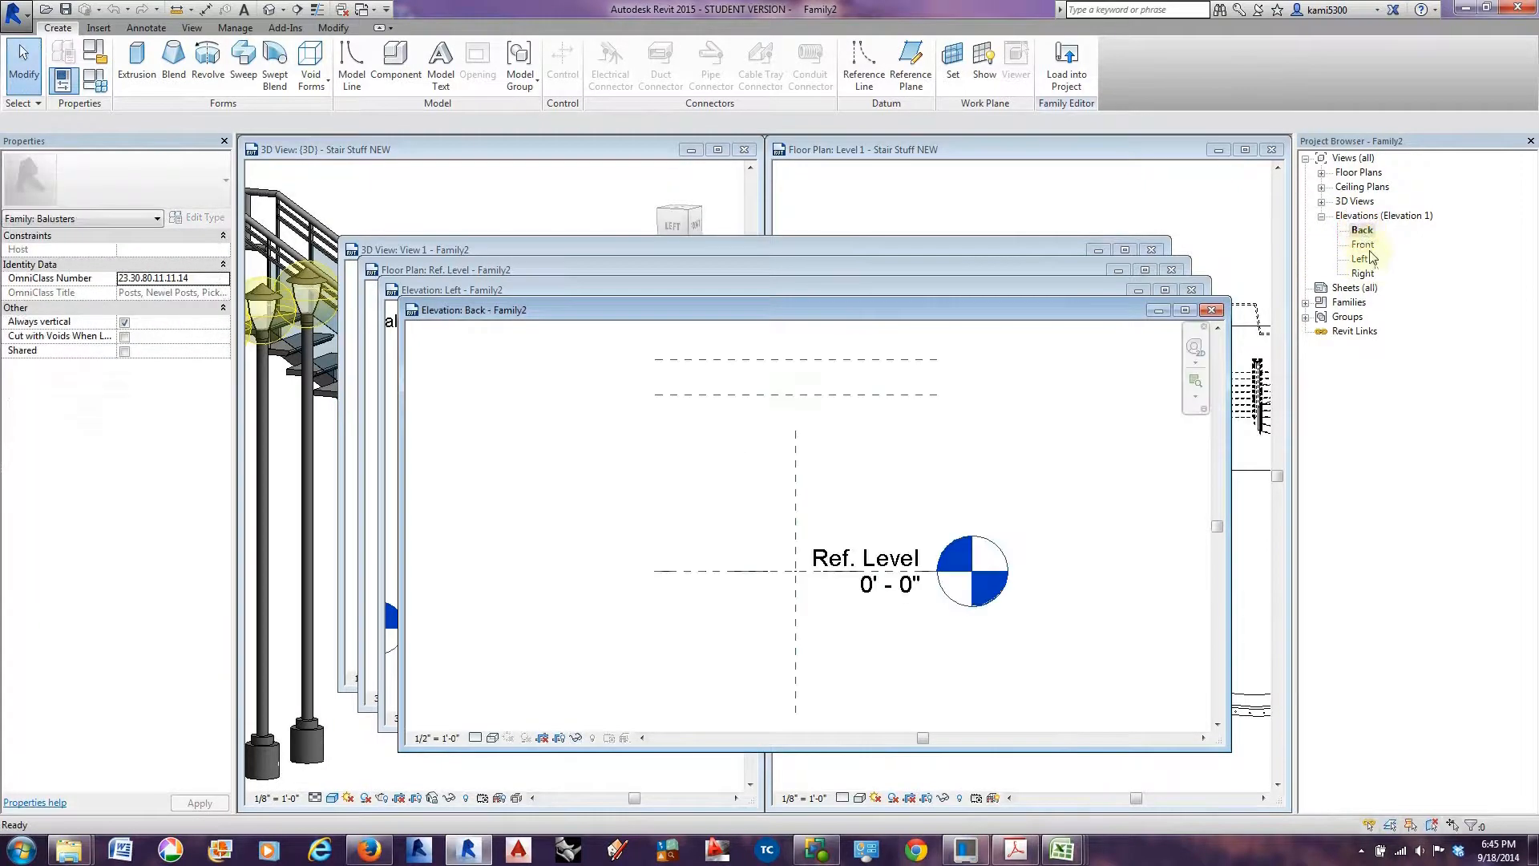
double_click(1362, 259)
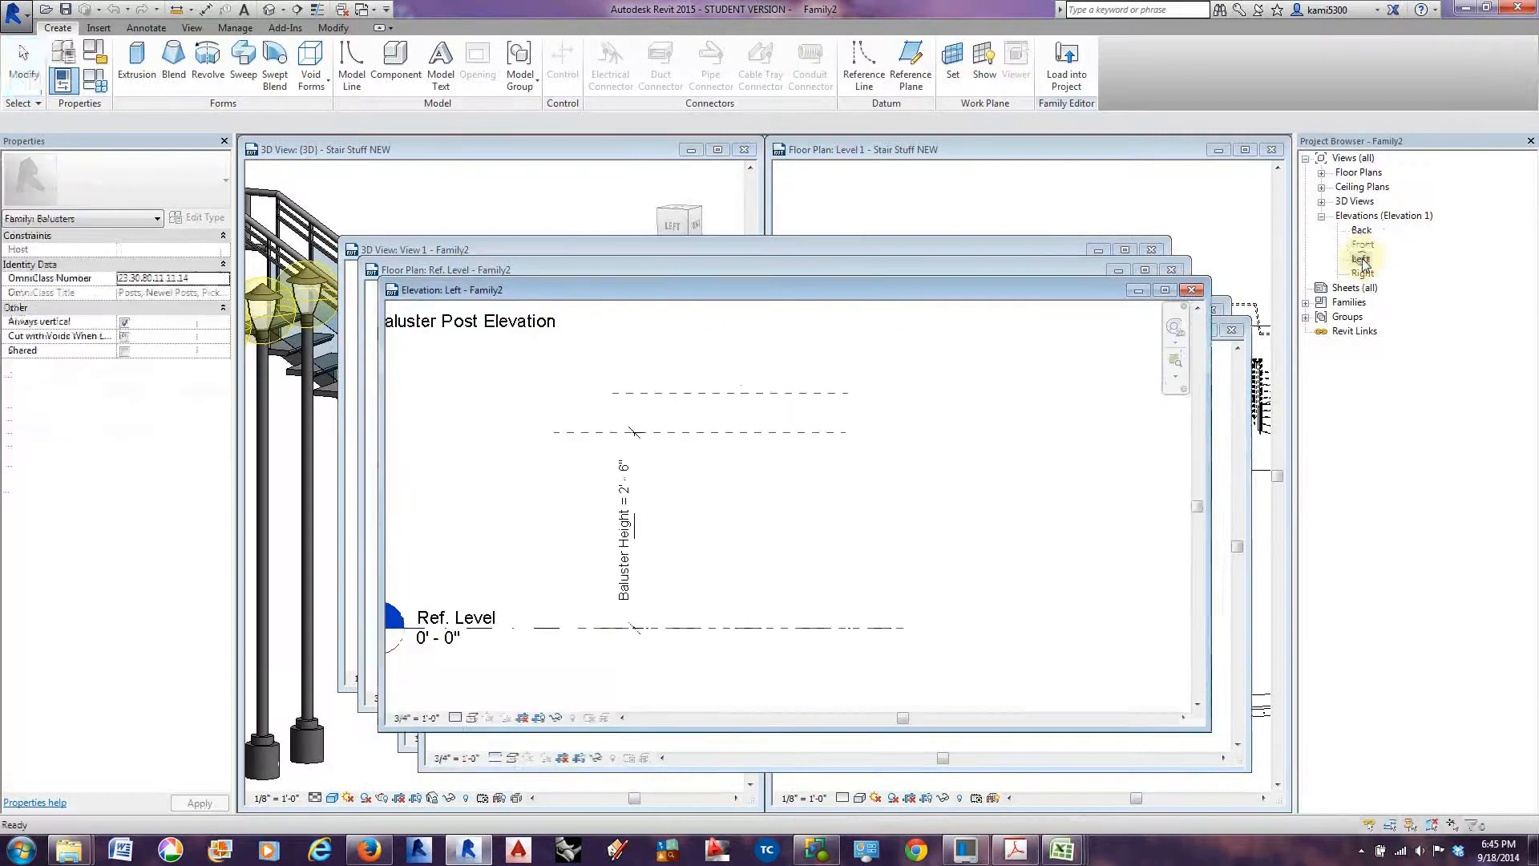
Open the back elevation of the baluster post family and close its left elevation, reference level plan, 3D and front elevation views.
double_click(1362, 231)
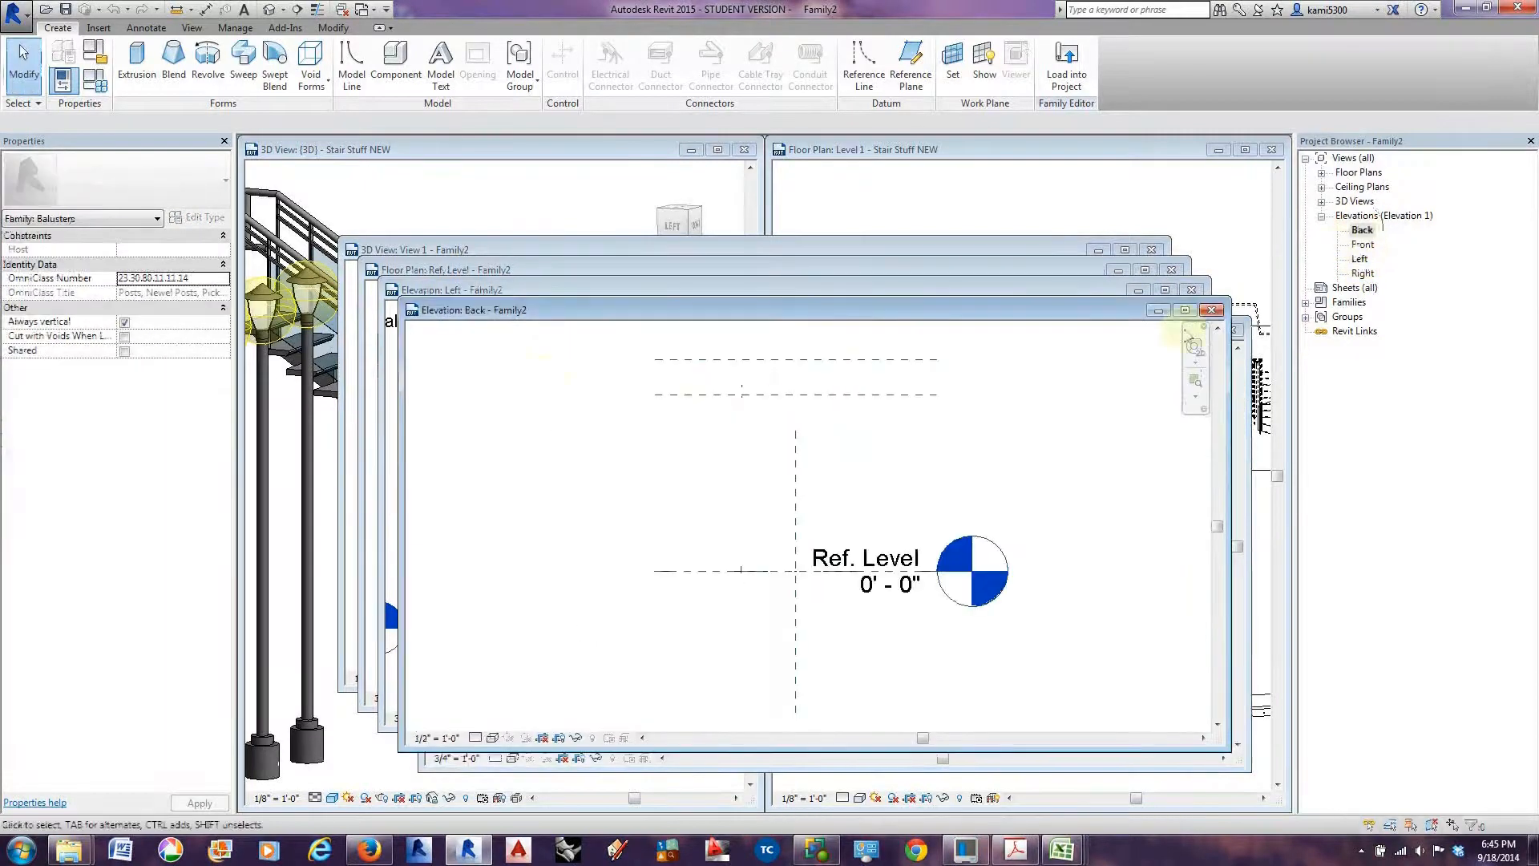
left_click(1212, 311)
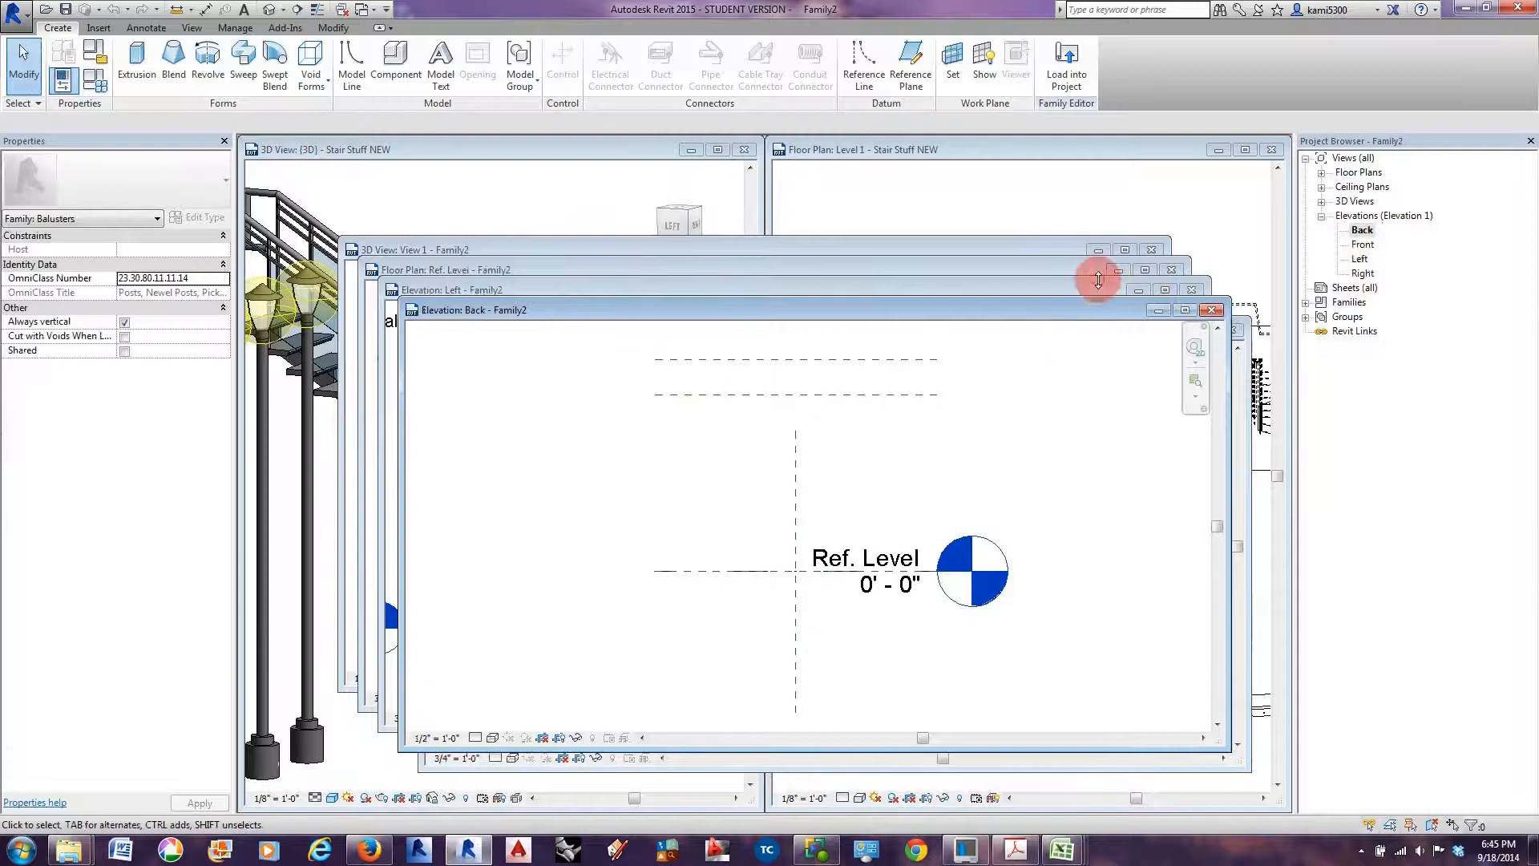
left_click(1192, 291)
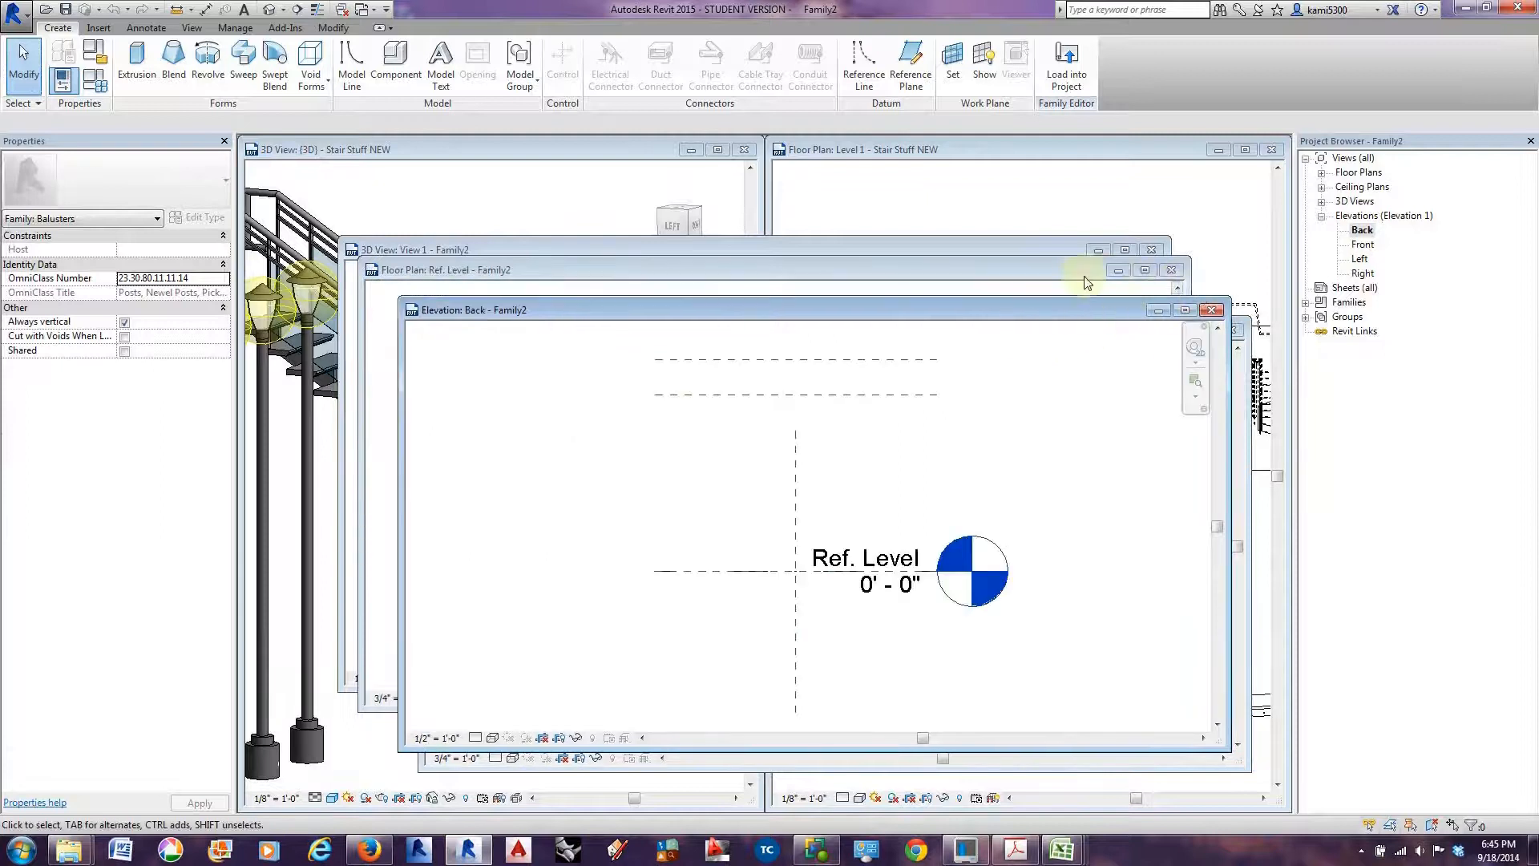
left_click(1172, 270)
left_click(1034, 256)
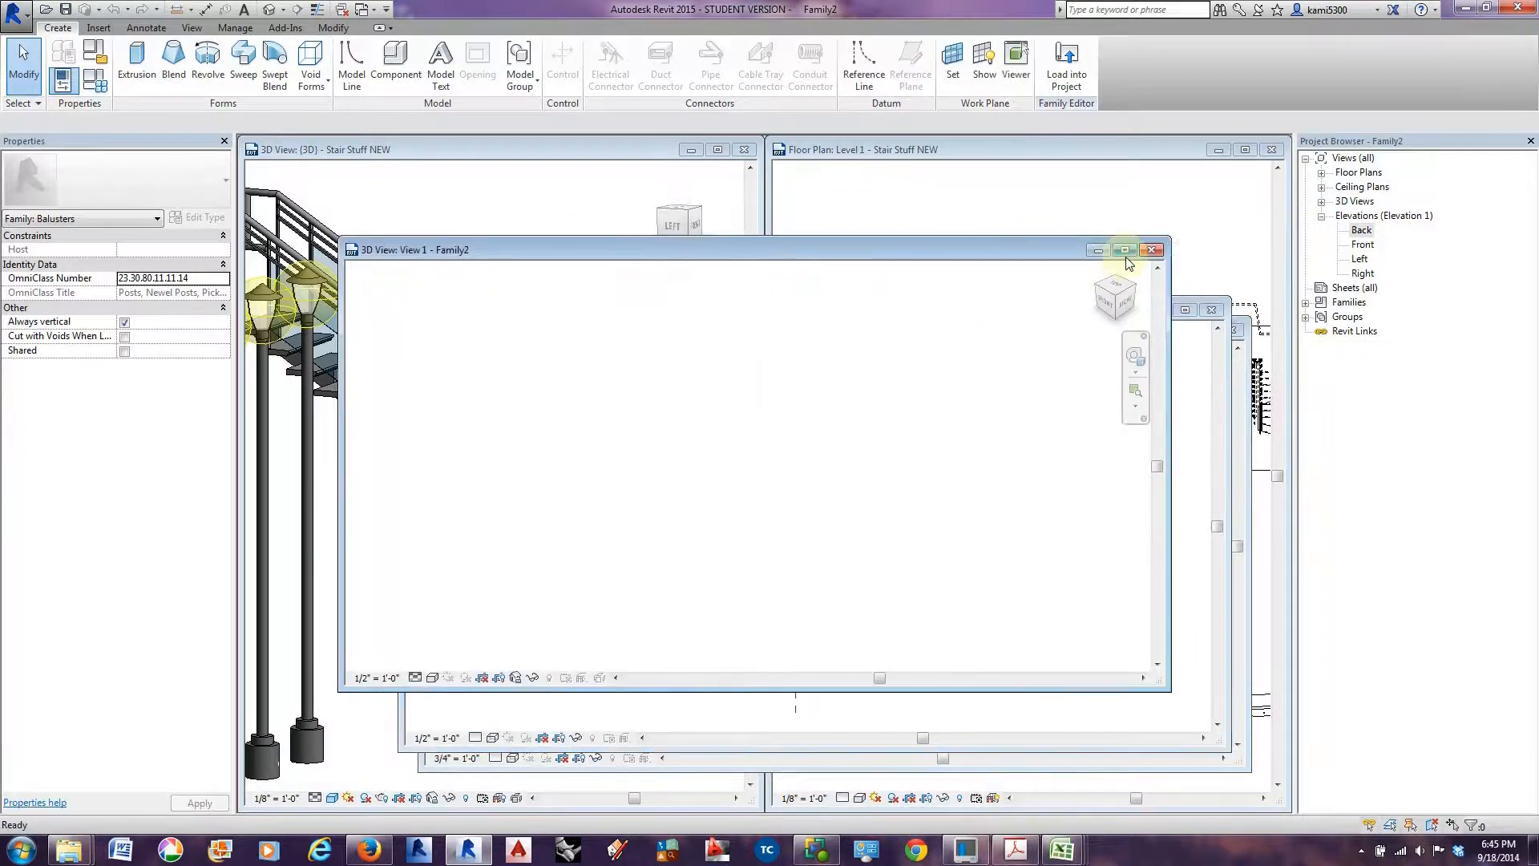
left_click(1151, 249)
left_click(1239, 357)
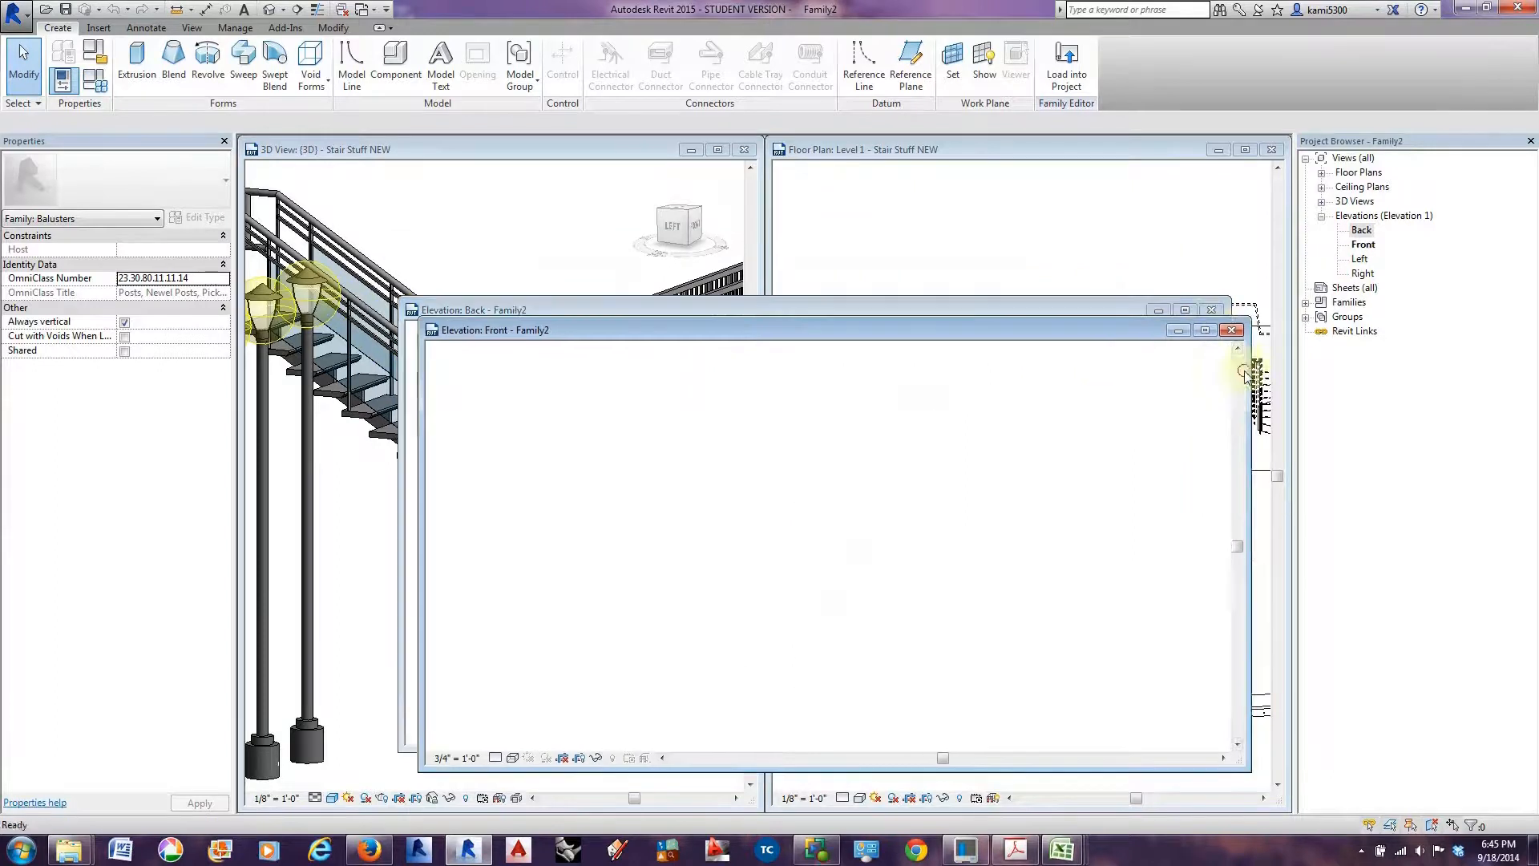
left_click(1233, 331)
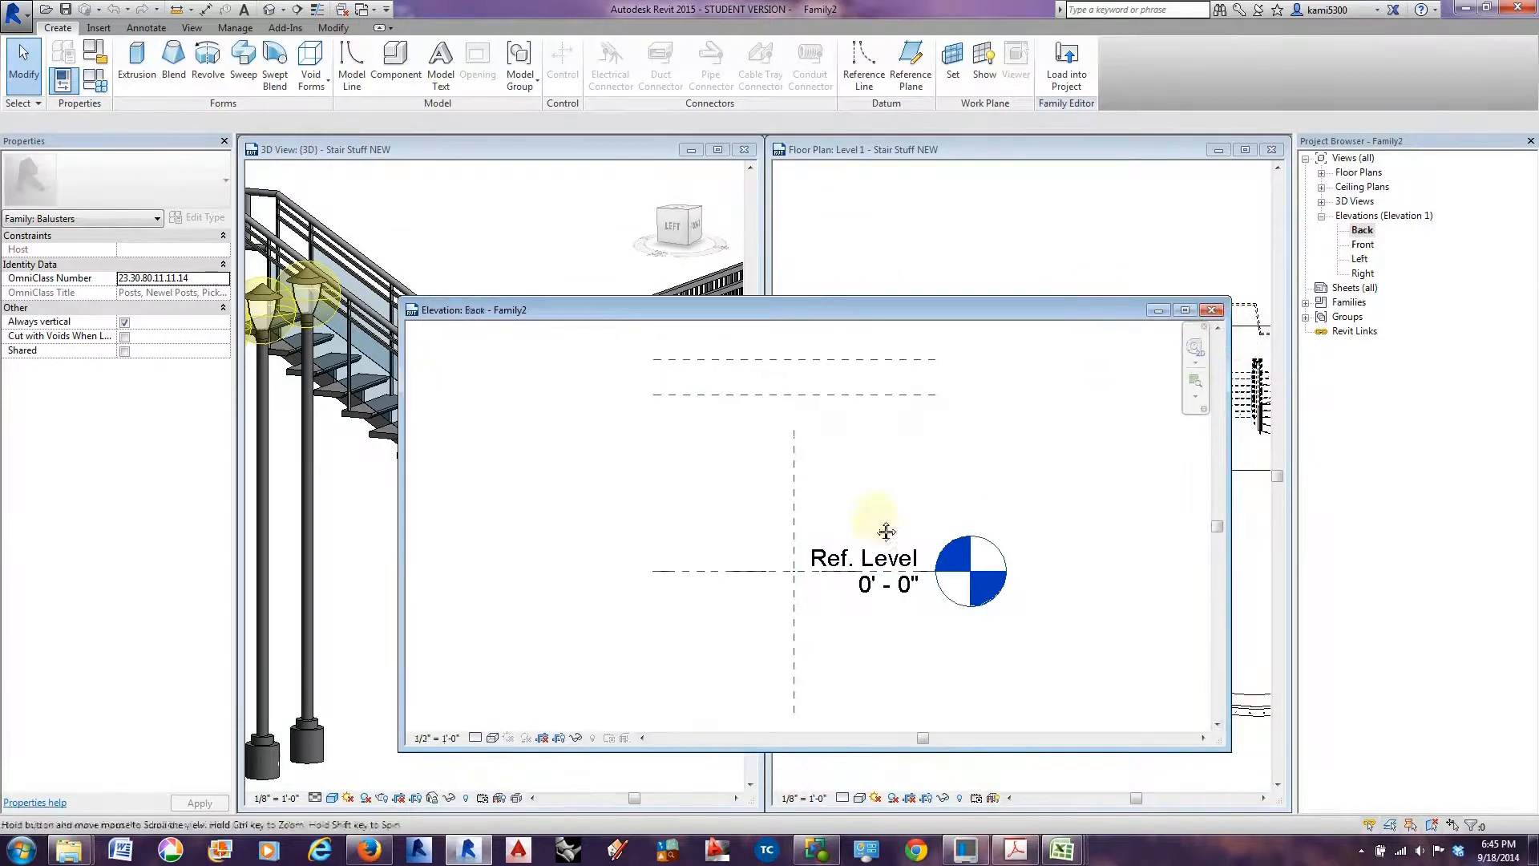
Open the family's front and left elevations and maximize the left one, showing the whole Baluster Post Elevation.
double_click(1361, 242)
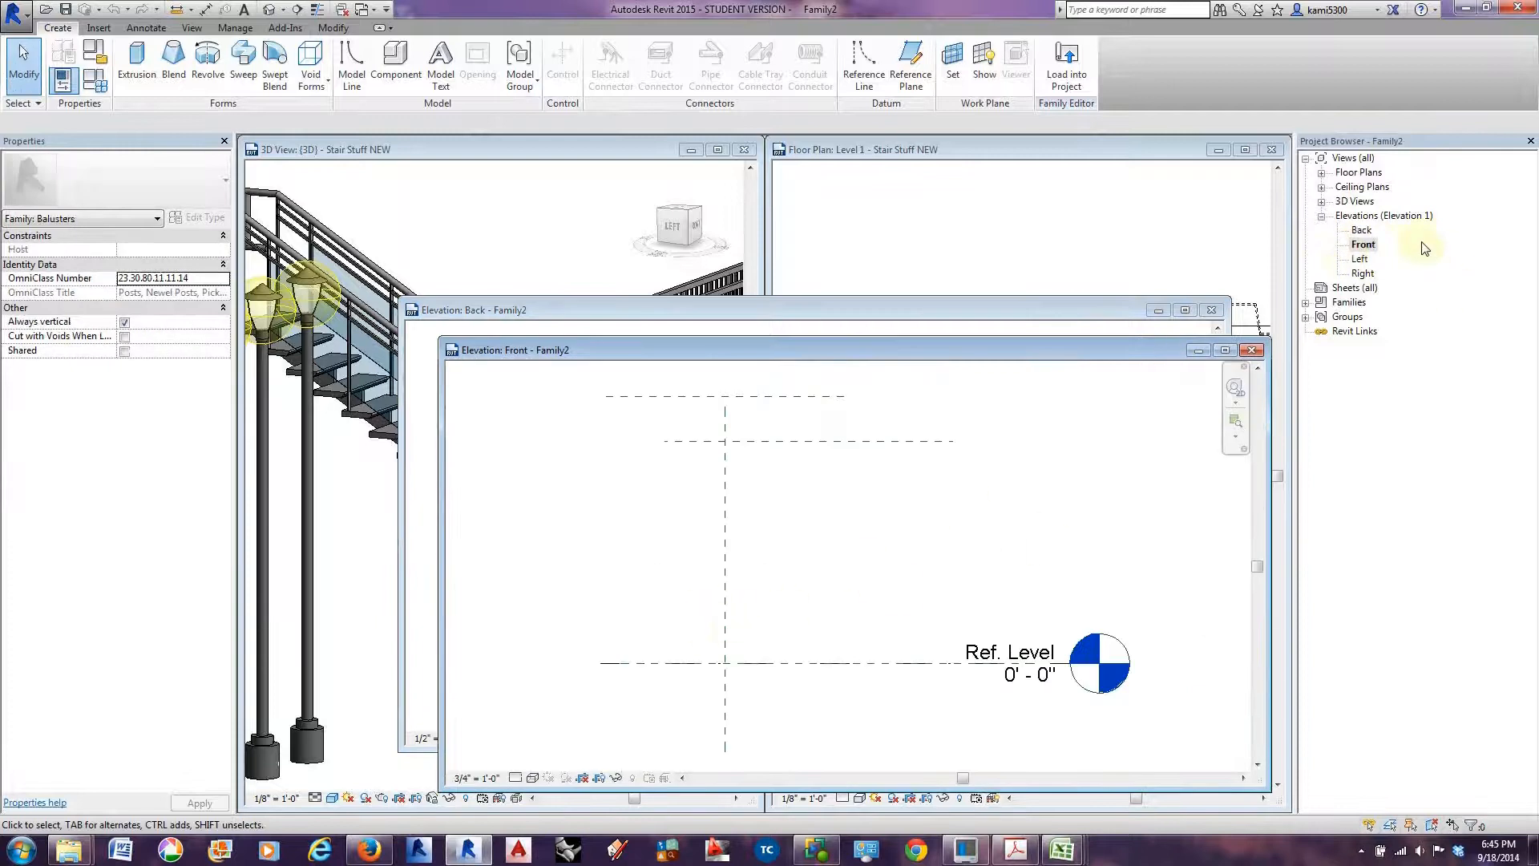
double_click(1361, 260)
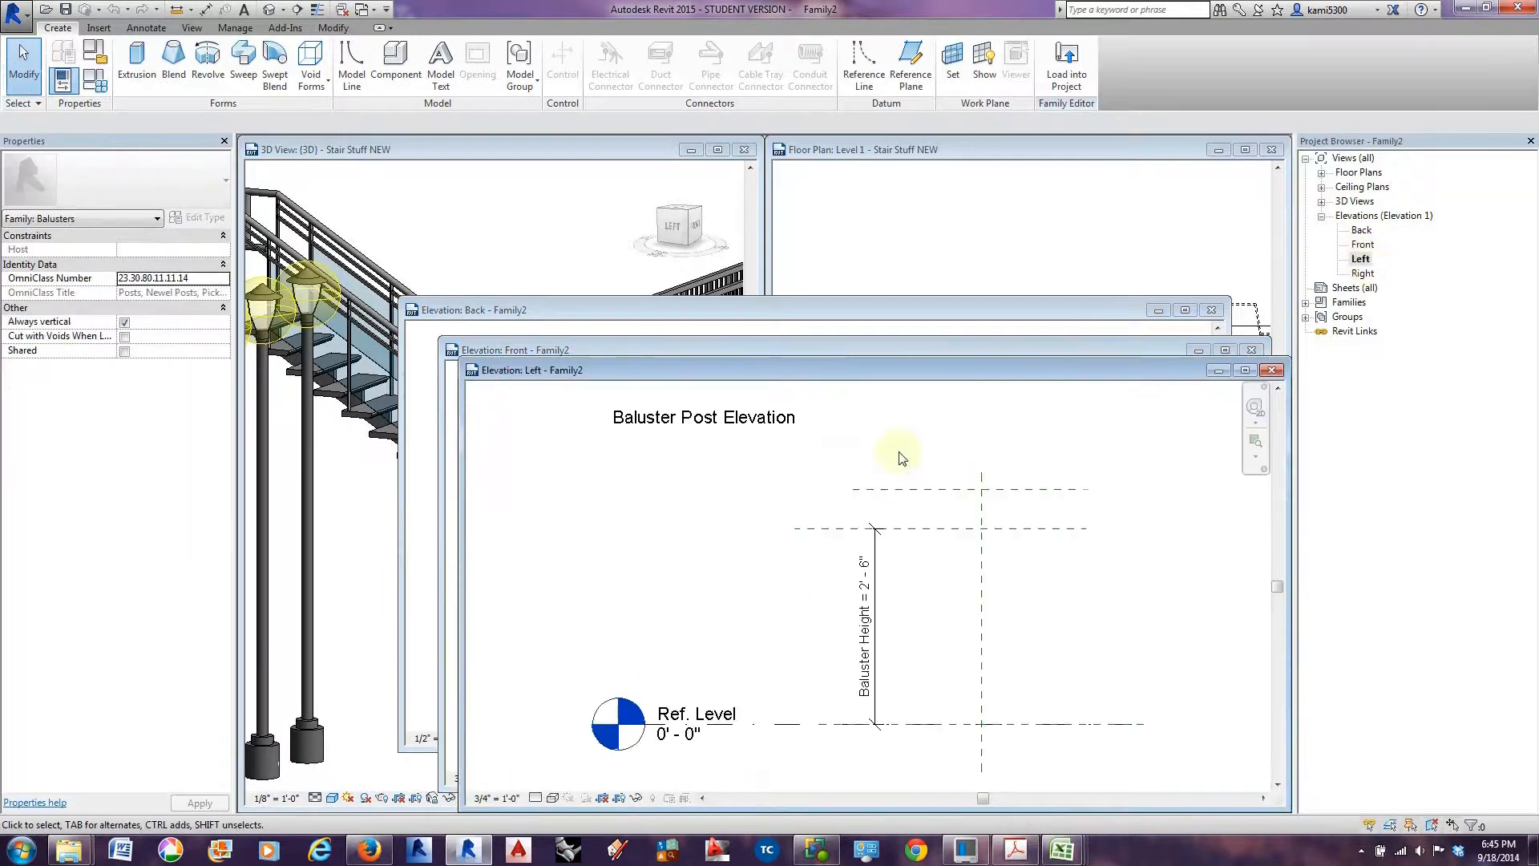
left_click_drag(858, 377, 743, 256)
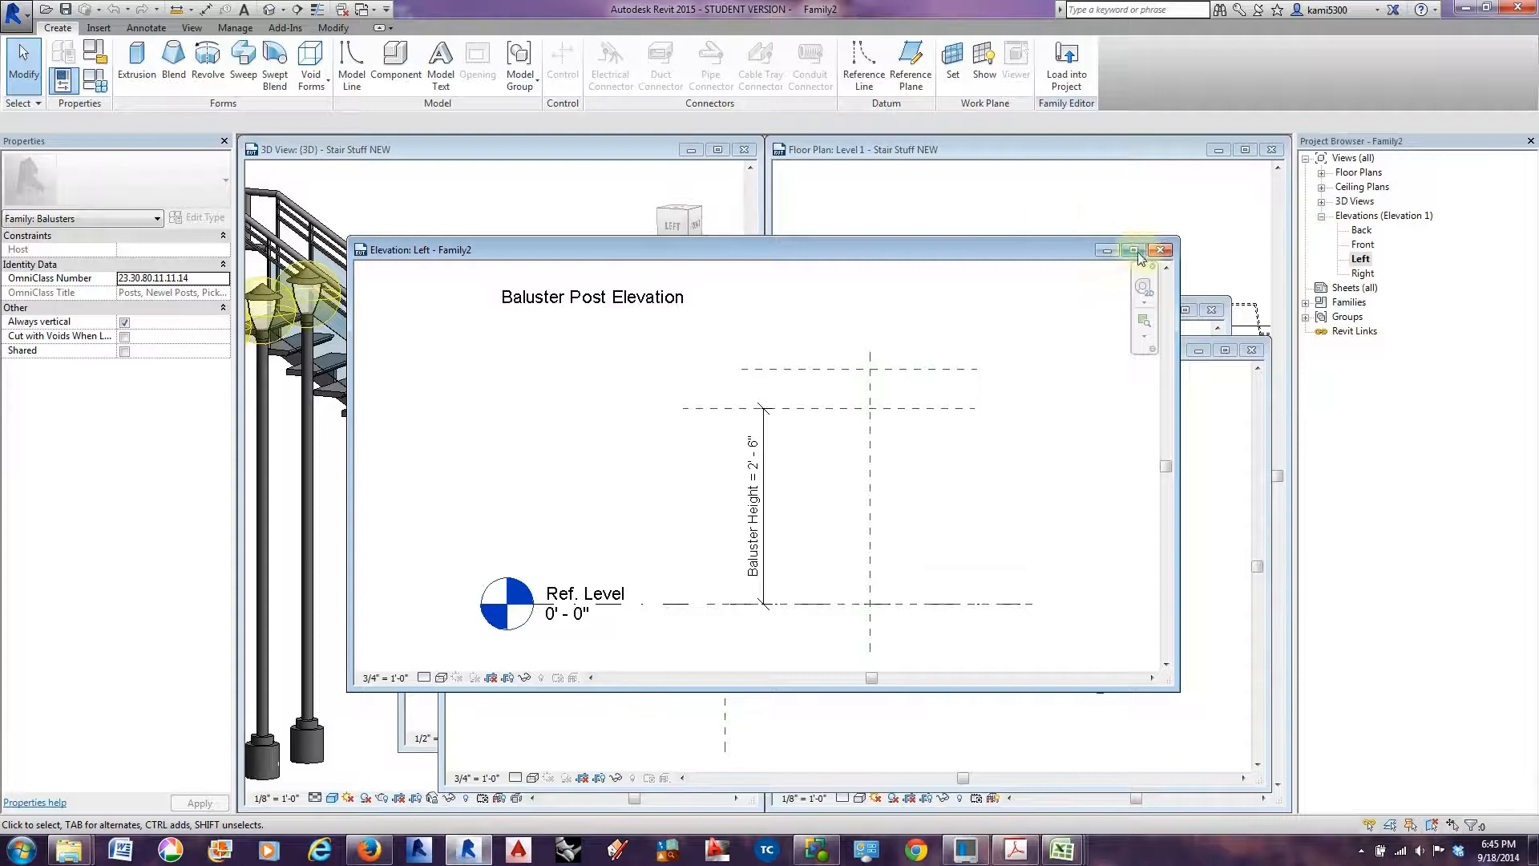
left_click(1134, 250)
scroll(802, 377, "up", 3)
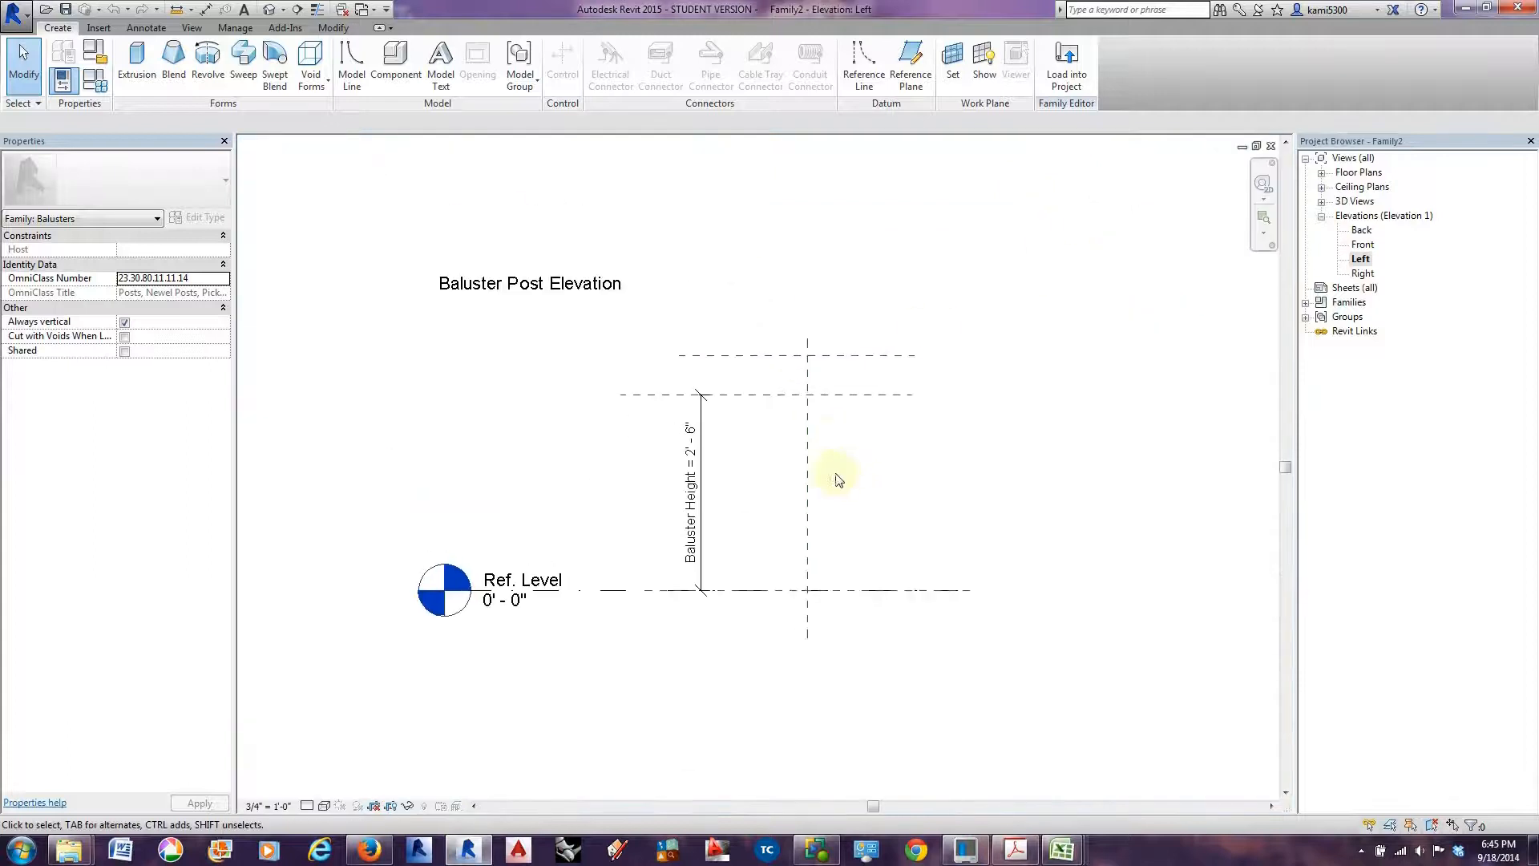
middle_click_drag(846, 449, 881, 463)
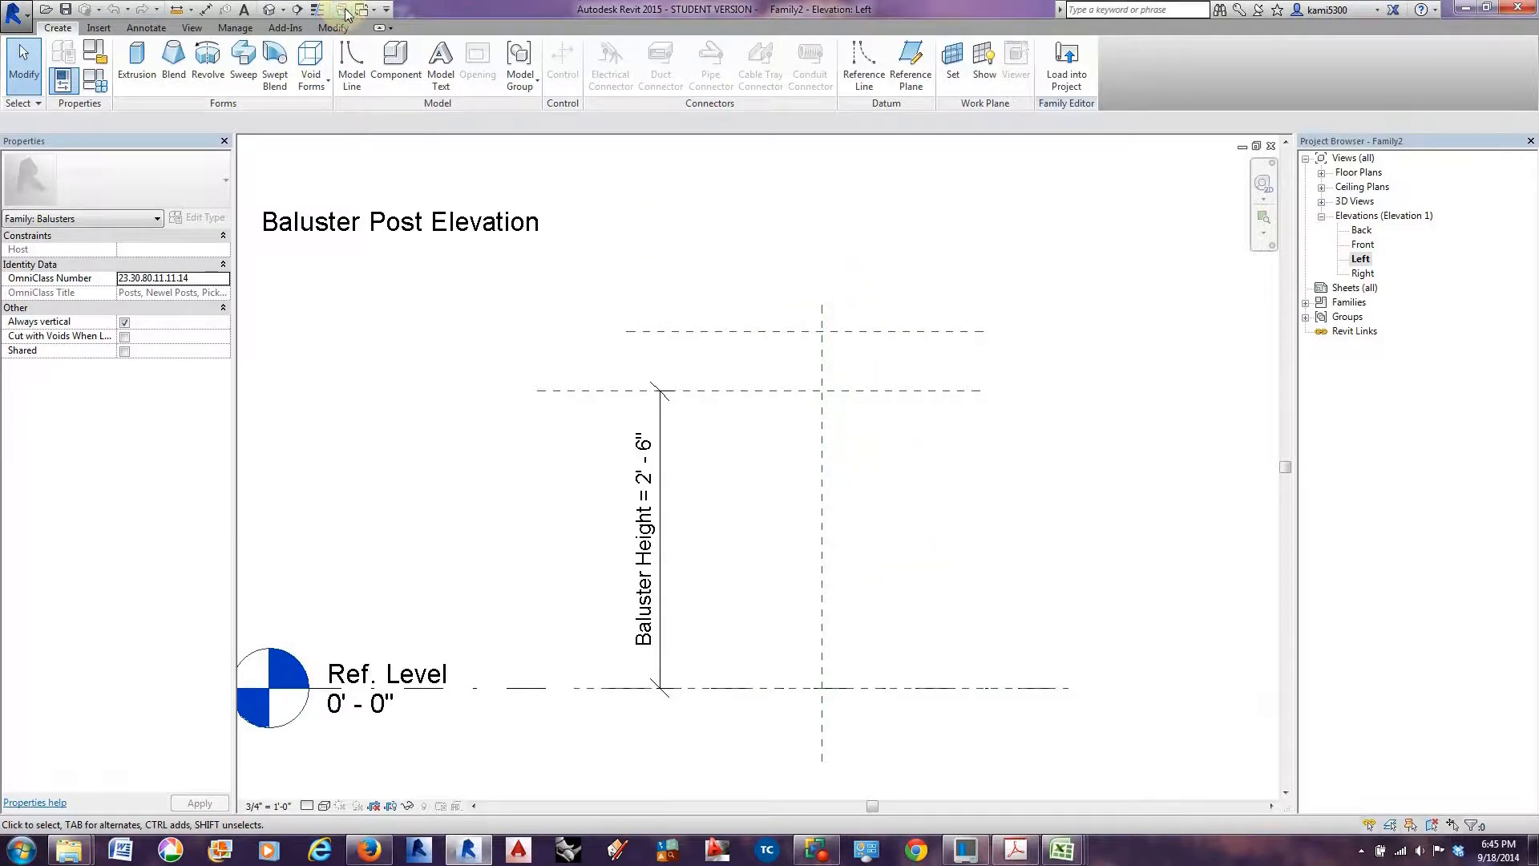
middle_click_drag(749, 426, 773, 416)
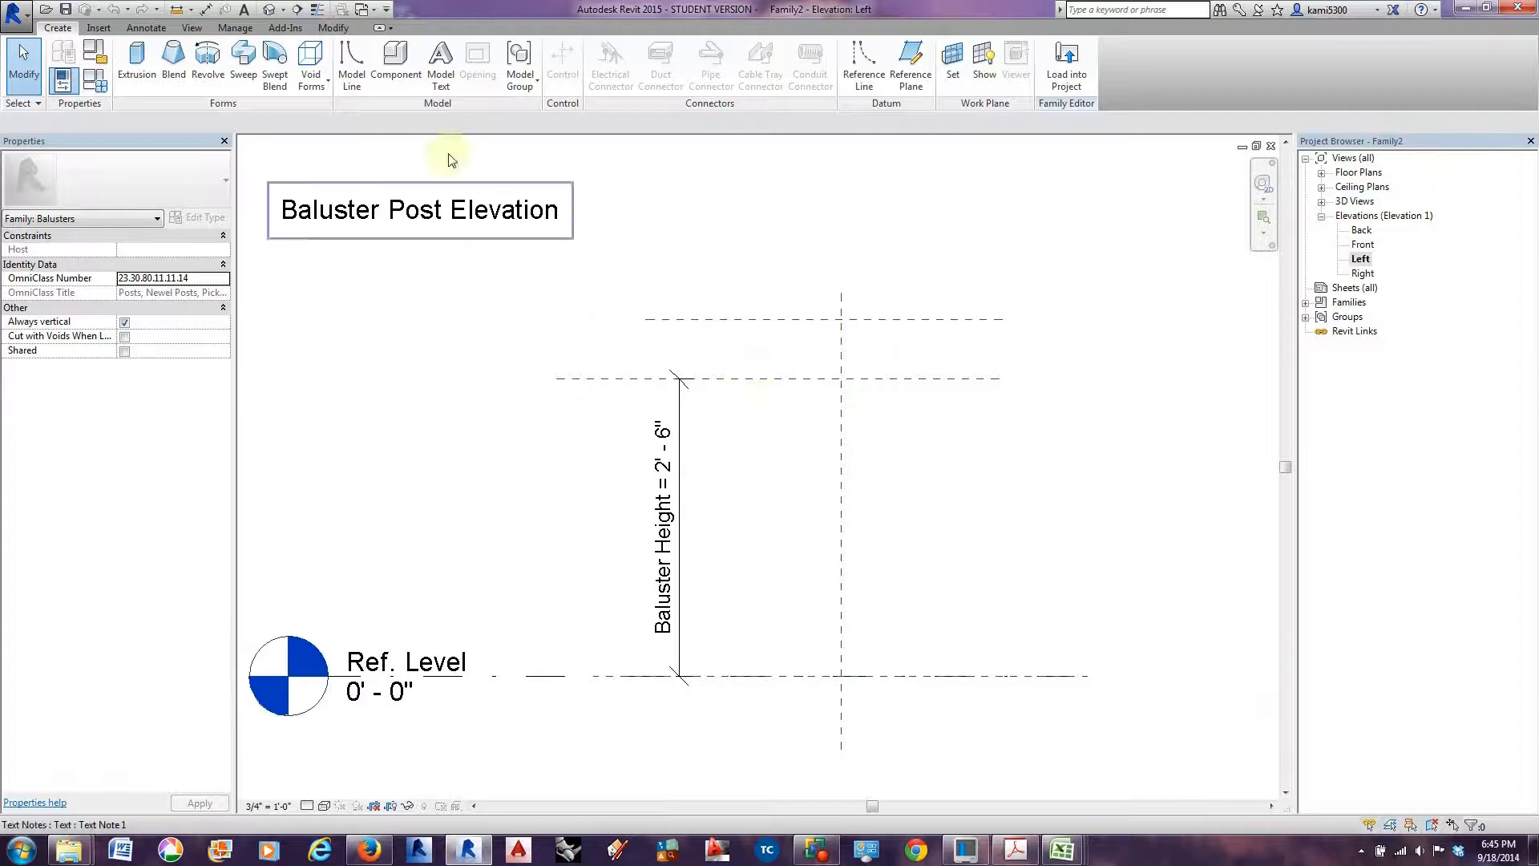
mouse_move(903, 523)
middle_mouse_down()
mouse_move(842, 517)
mouse_move(886, 511)
middle_mouse_up()
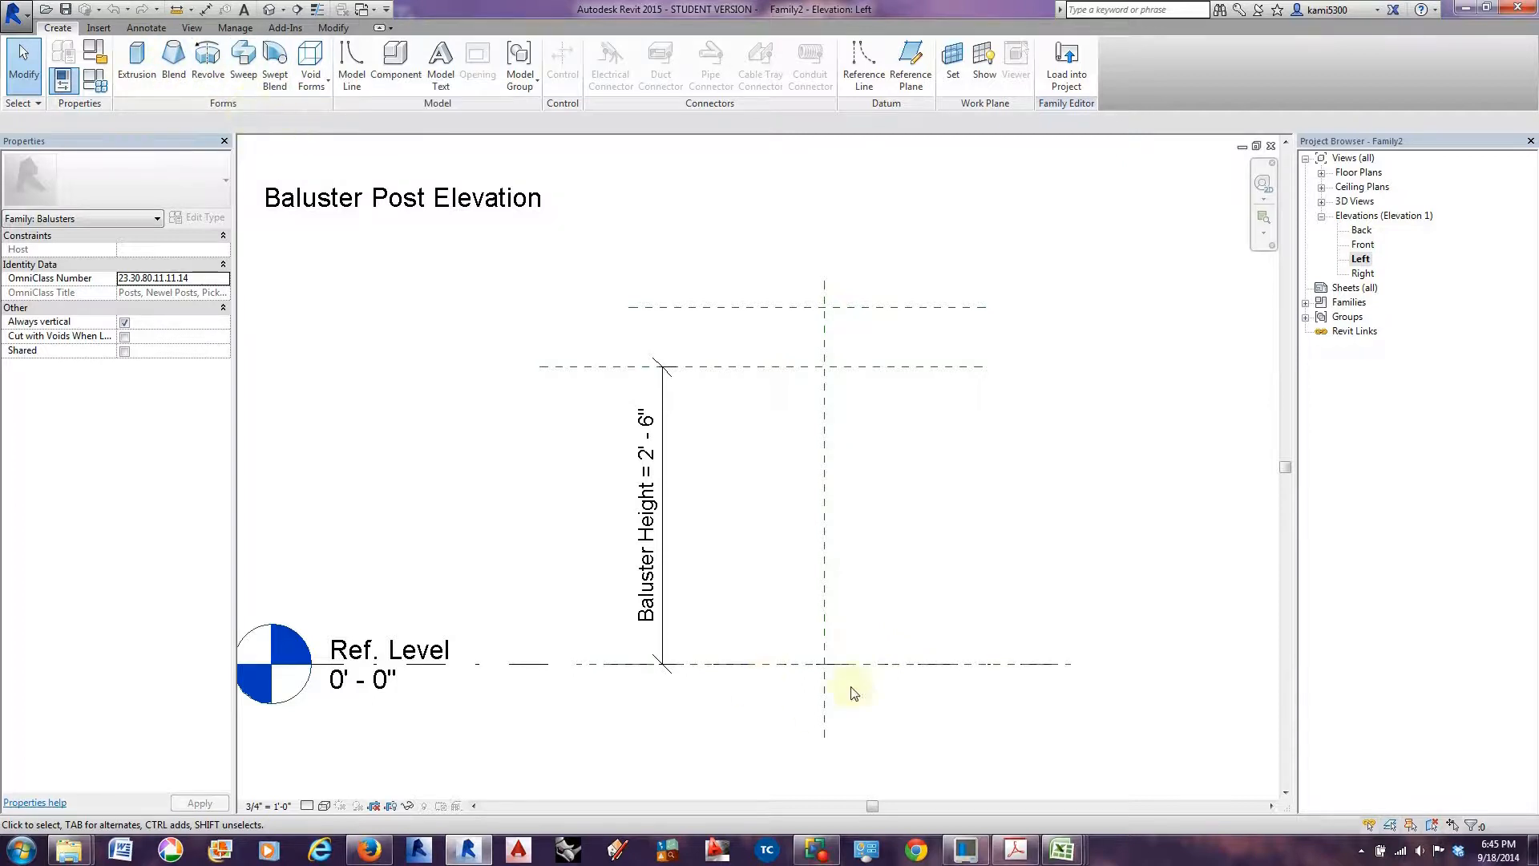
Start a sweep with a sketched path on the work plane Reference Plane : Center (Left/Right).
left_click(243, 64)
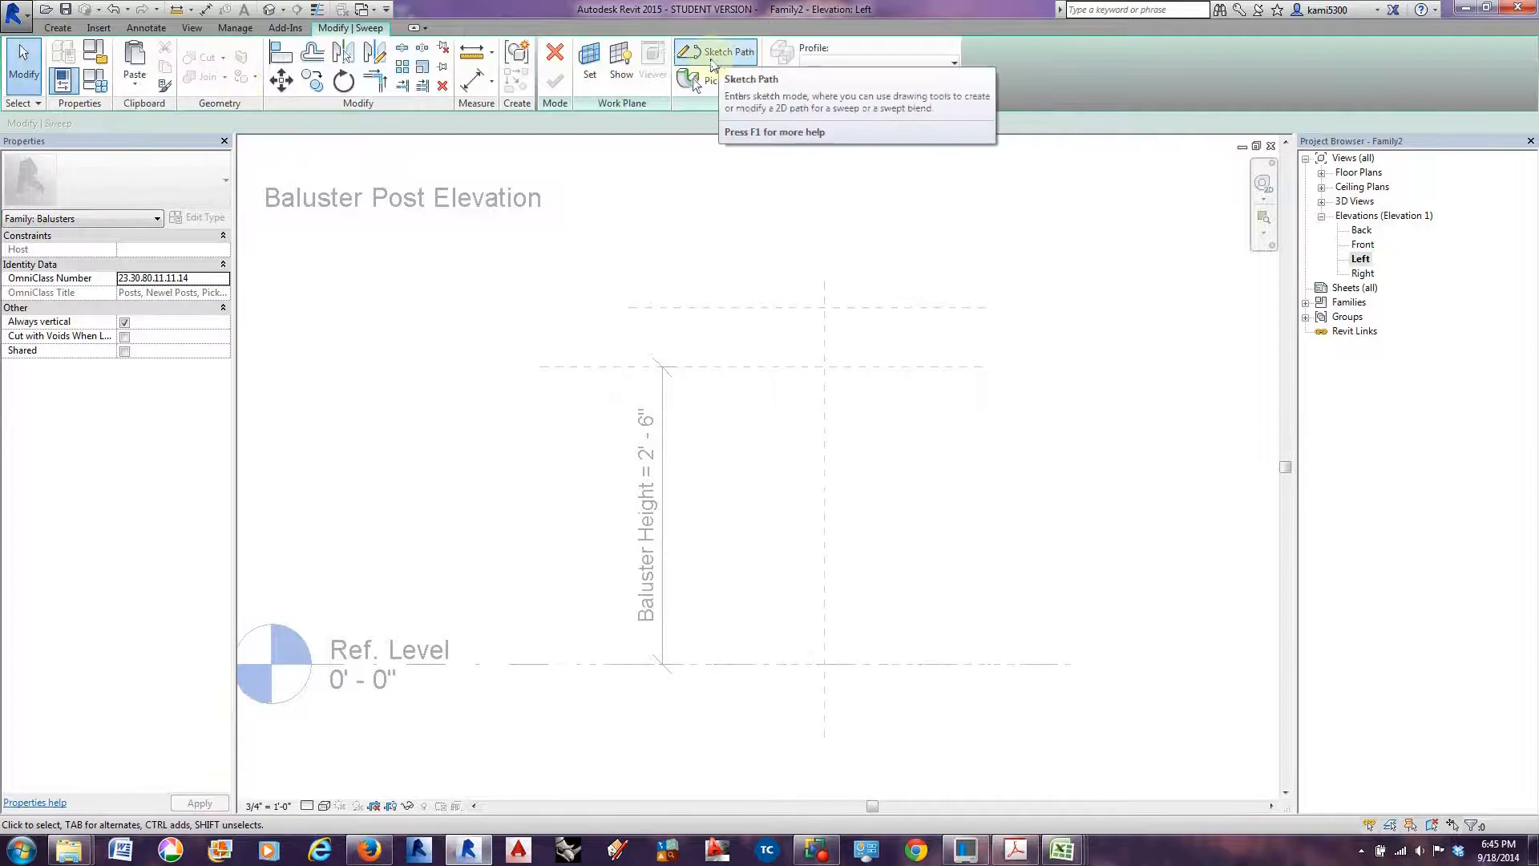
left_click(712, 54)
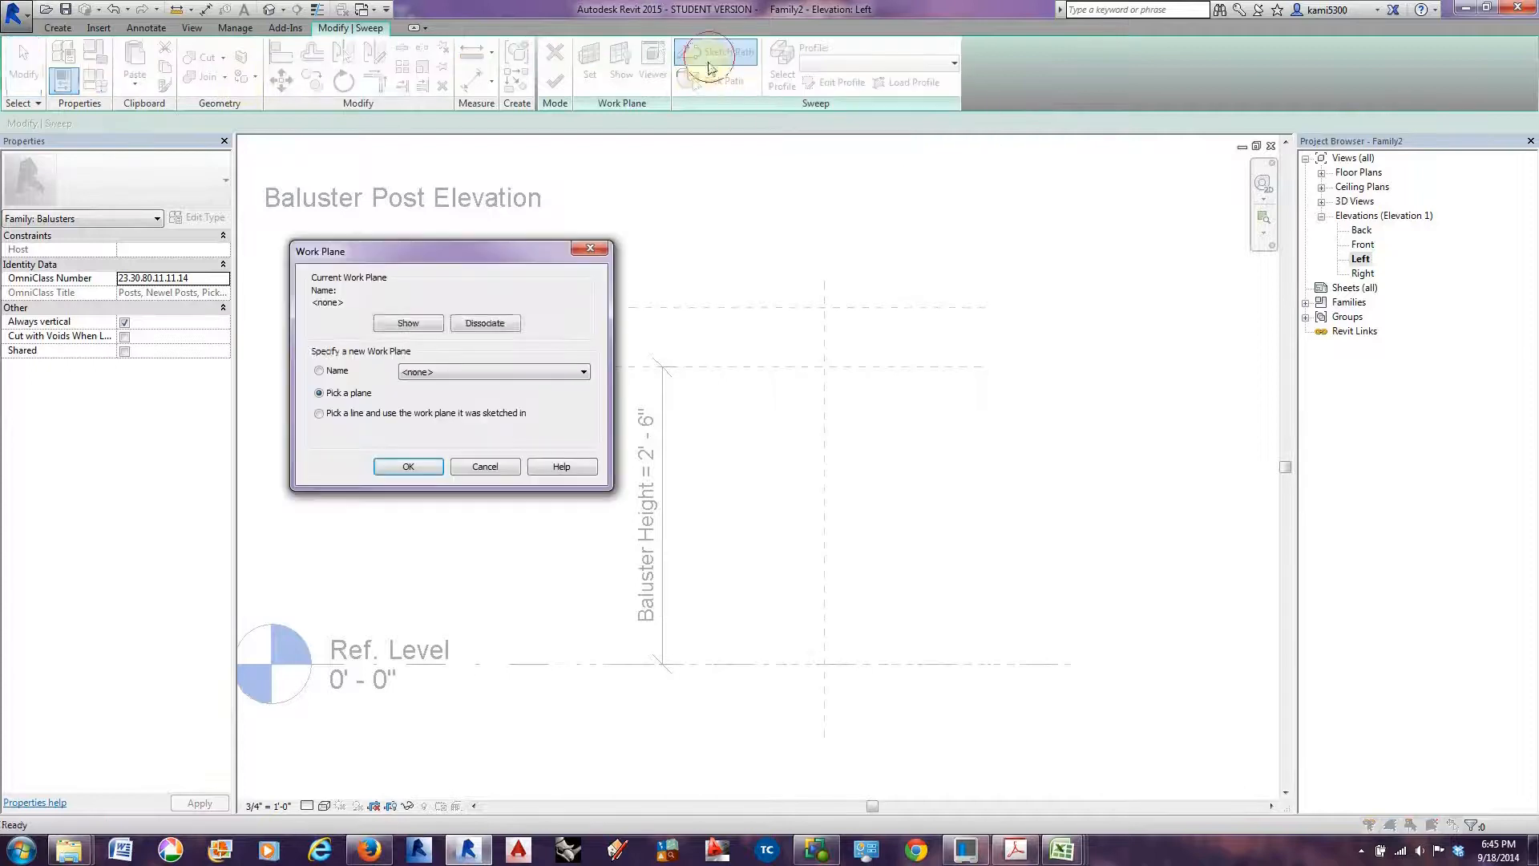
left_click(492, 371)
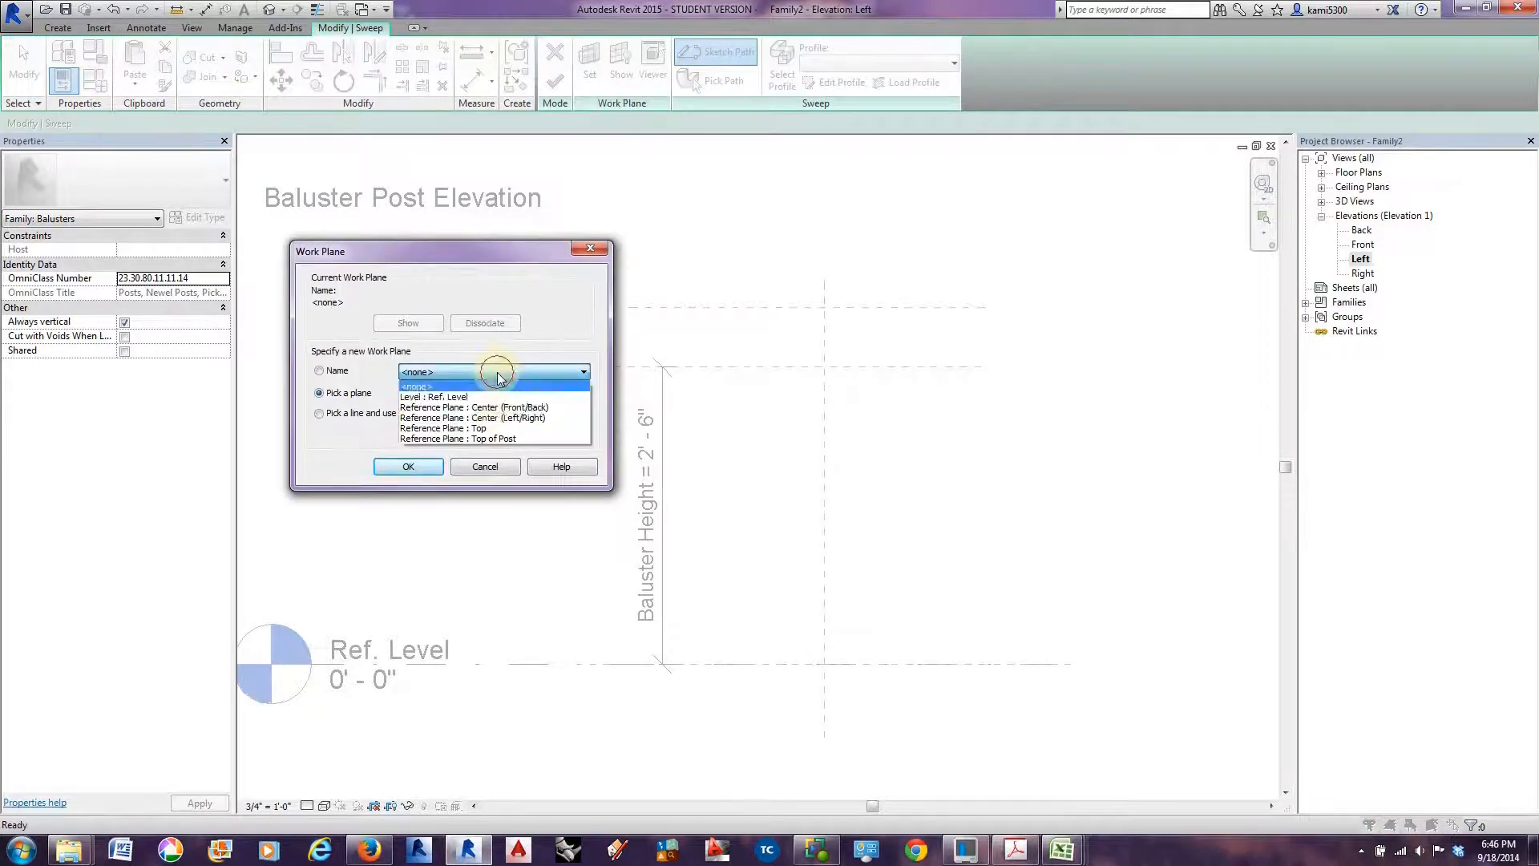
left_click(486, 419)
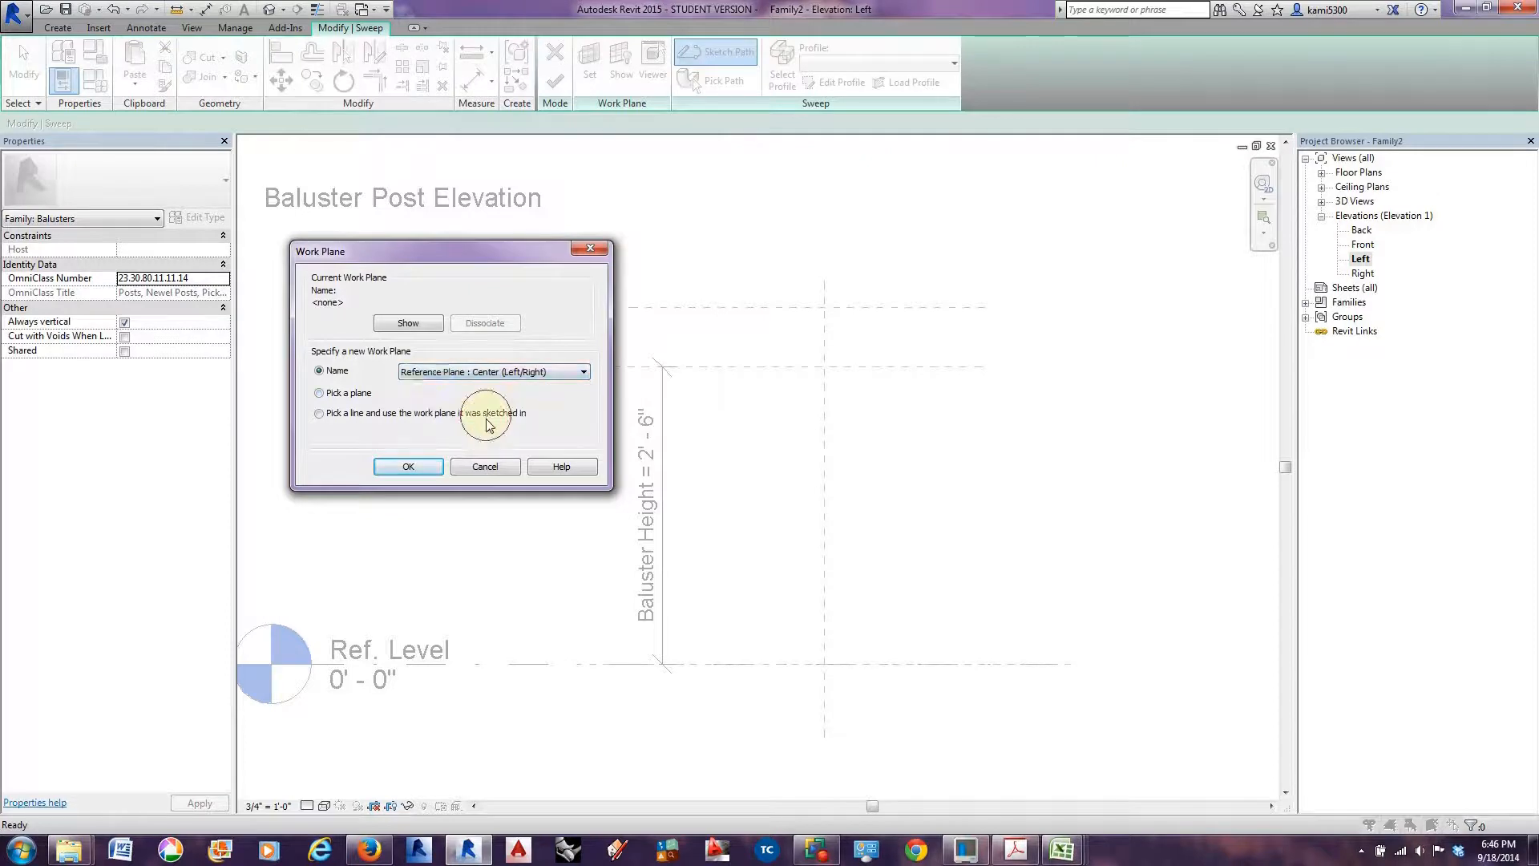
left_click(410, 465)
Sketch a short vertical line up from the reference level and continue it with a wavy spline ending on the centerline just below the baluster height plane.
scroll(833, 633, "up", 3)
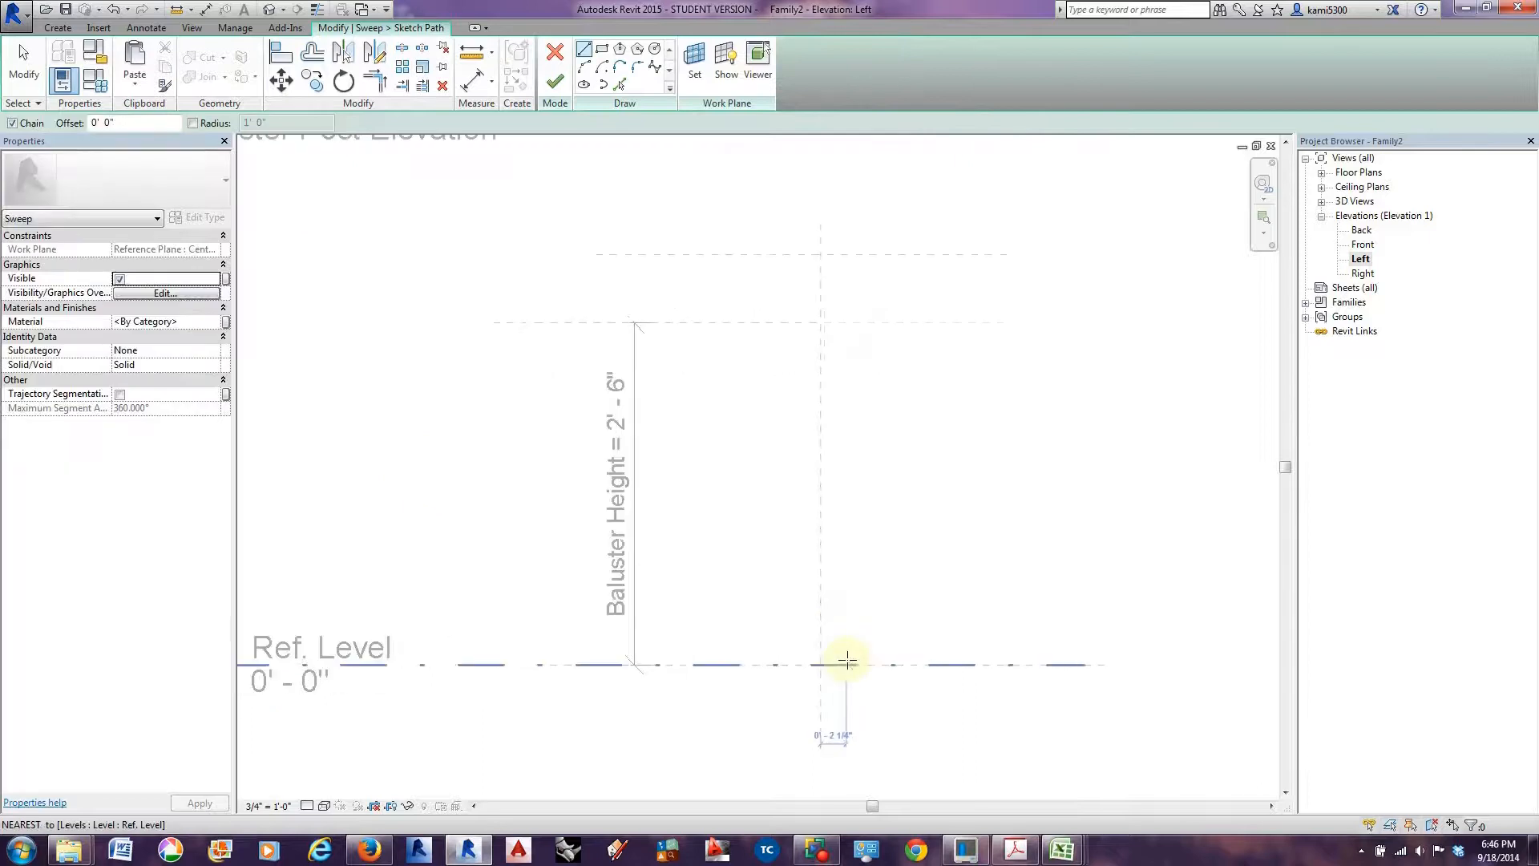
left_click(755, 664)
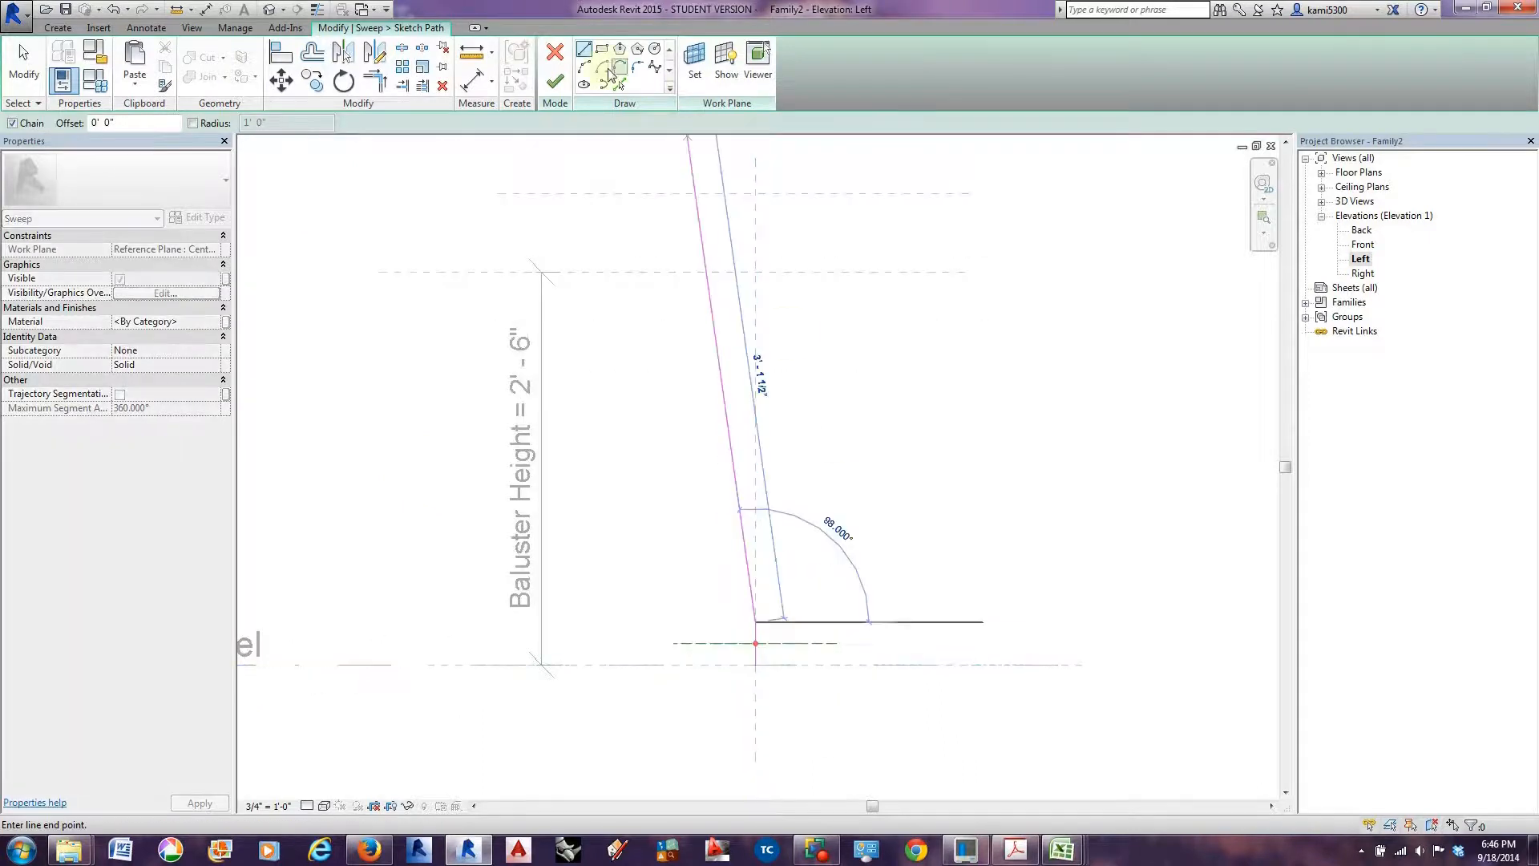
left_click(585, 67)
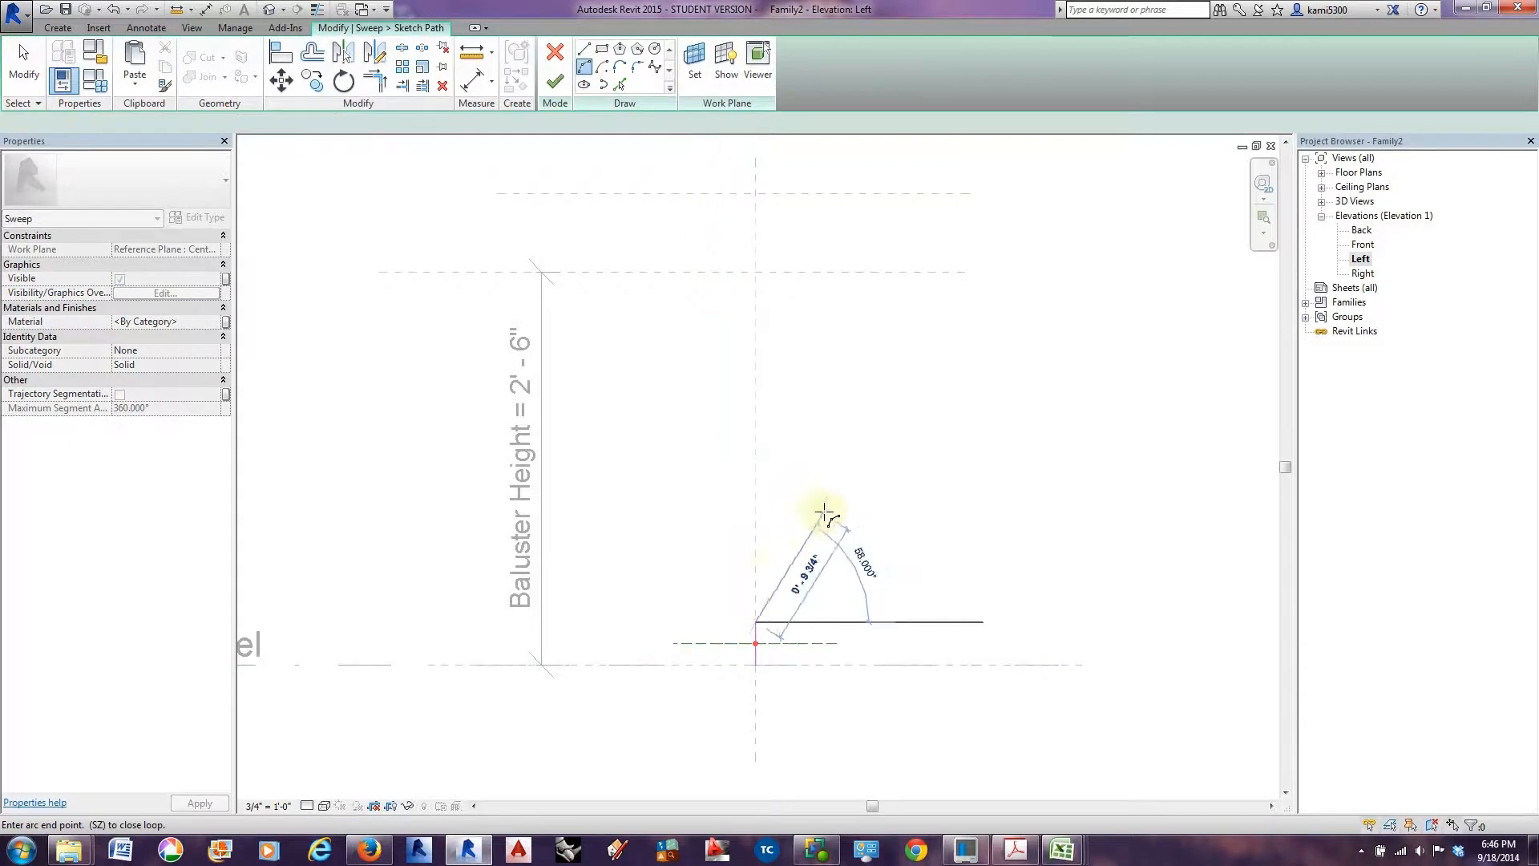
left_click(655, 67)
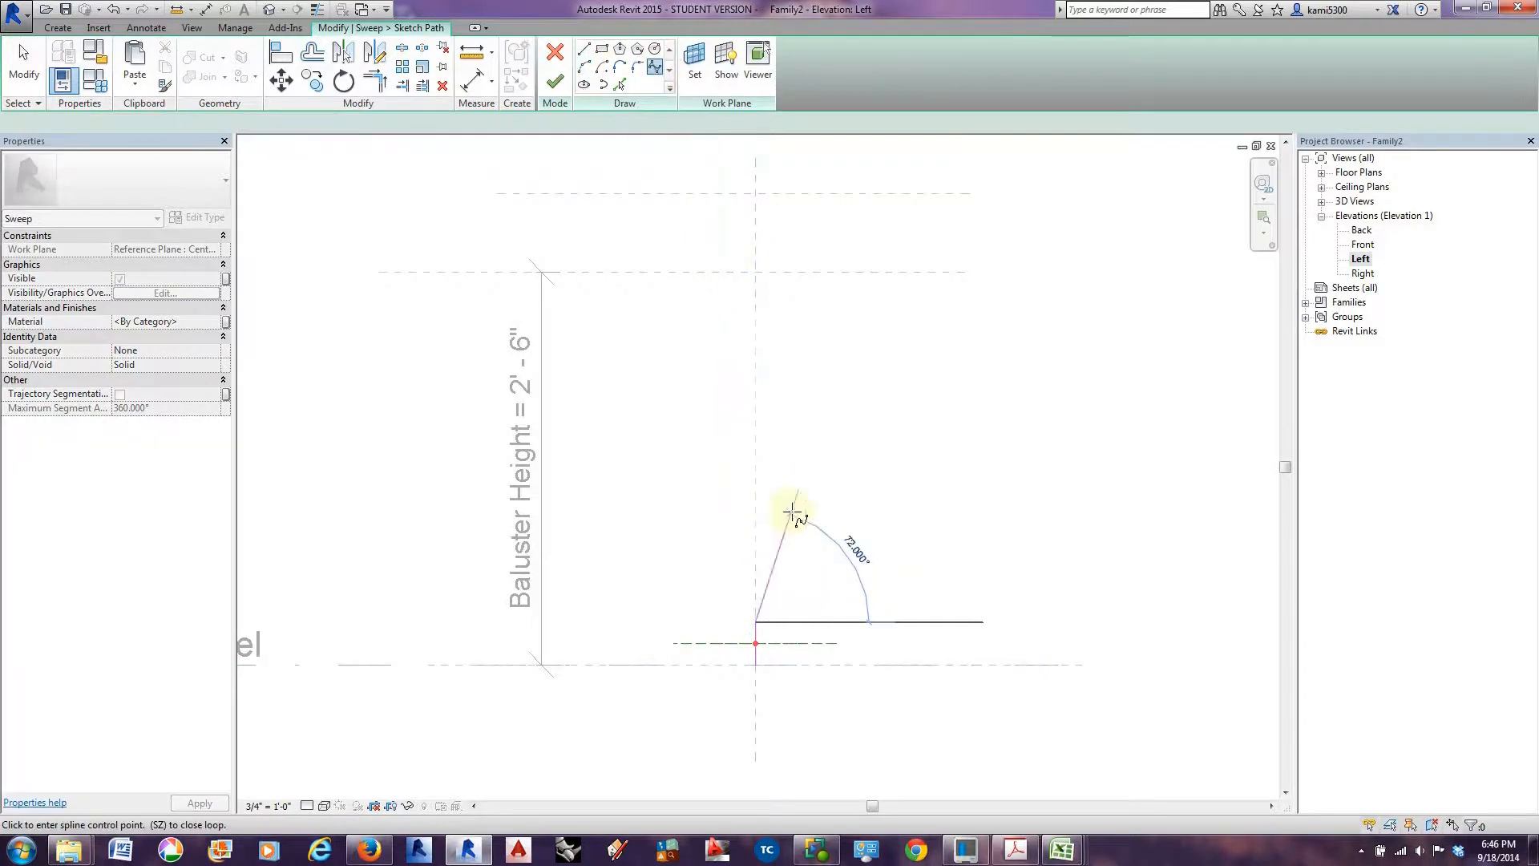
left_click(807, 511)
left_click(681, 469)
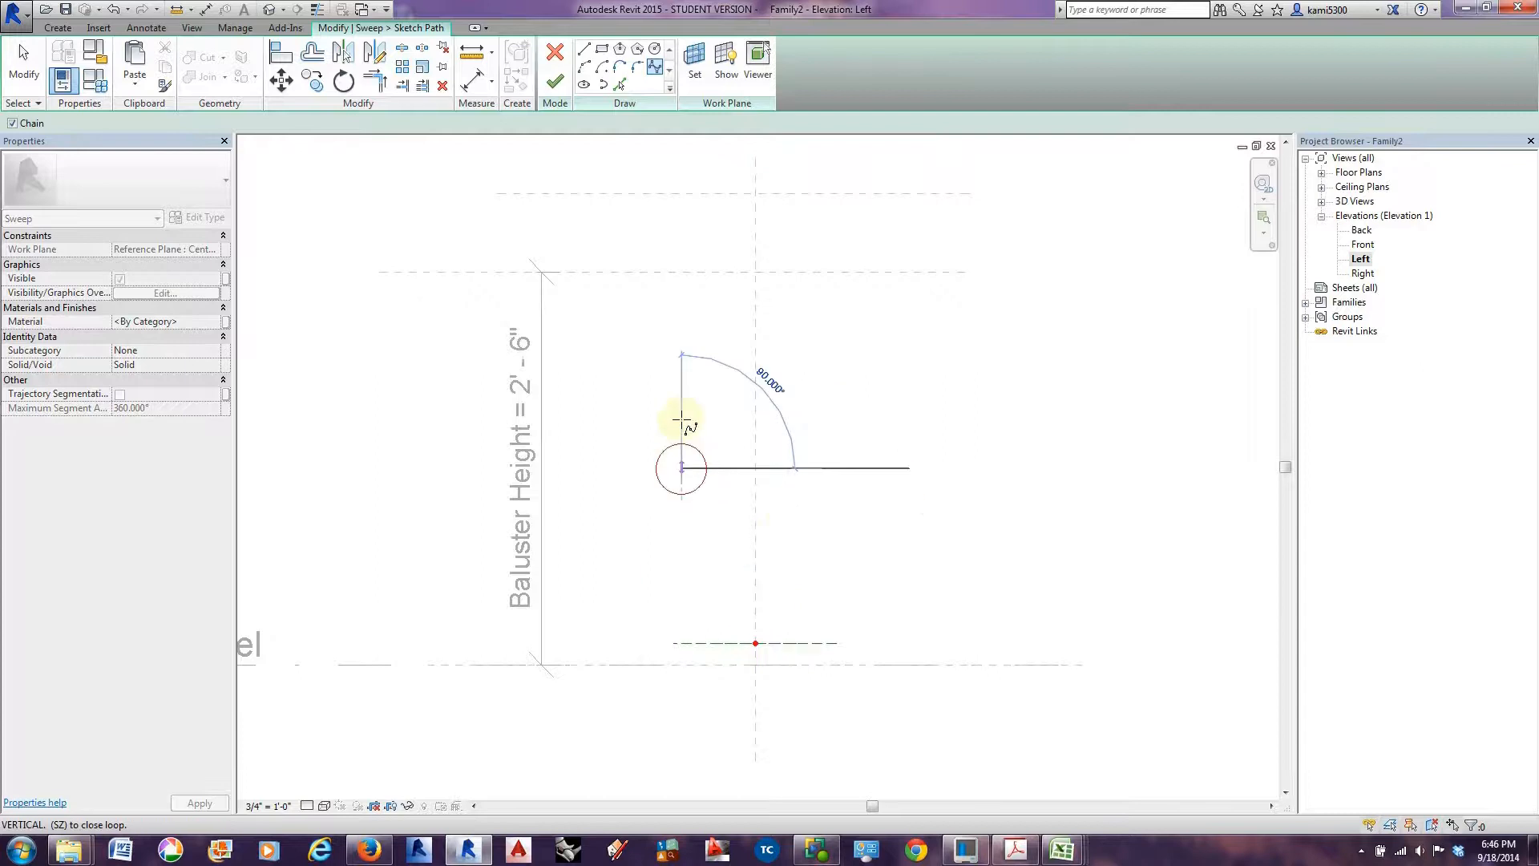
left_click(699, 374)
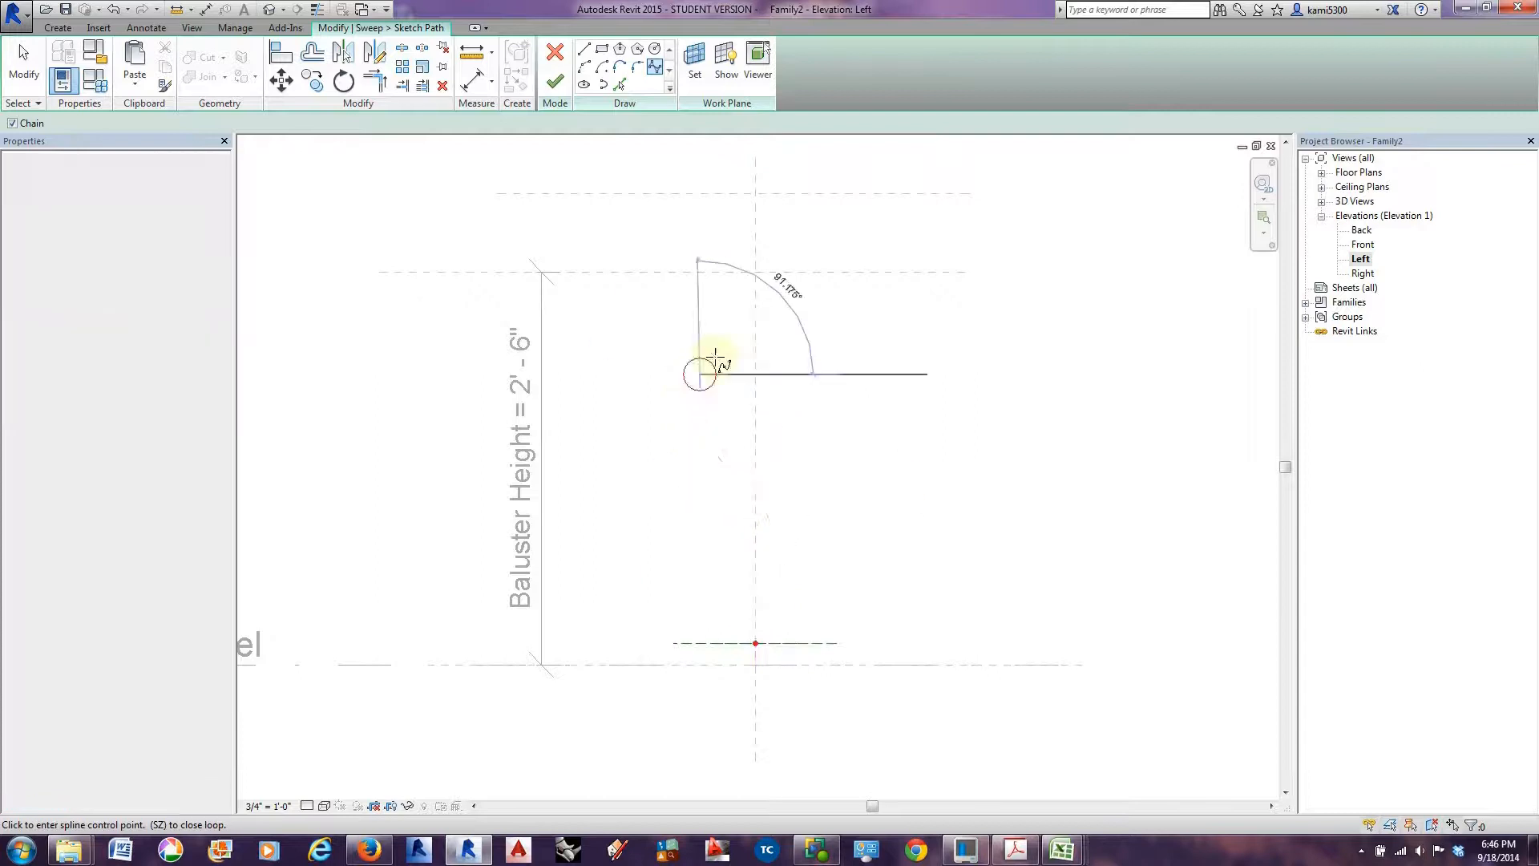
left_click(787, 314)
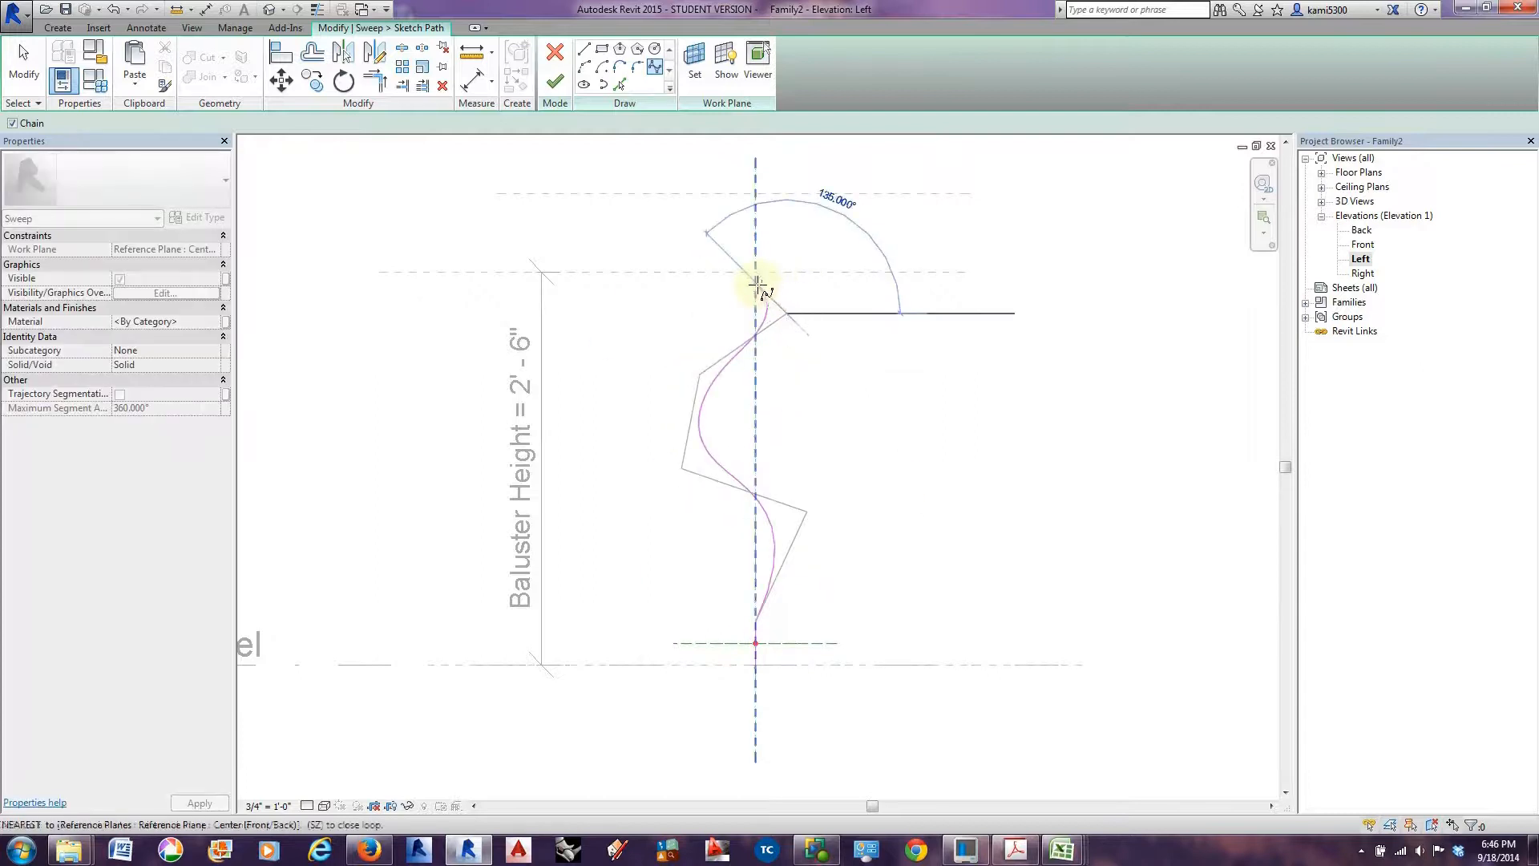
scroll(756, 283, "up", 2)
left_click(753, 281)
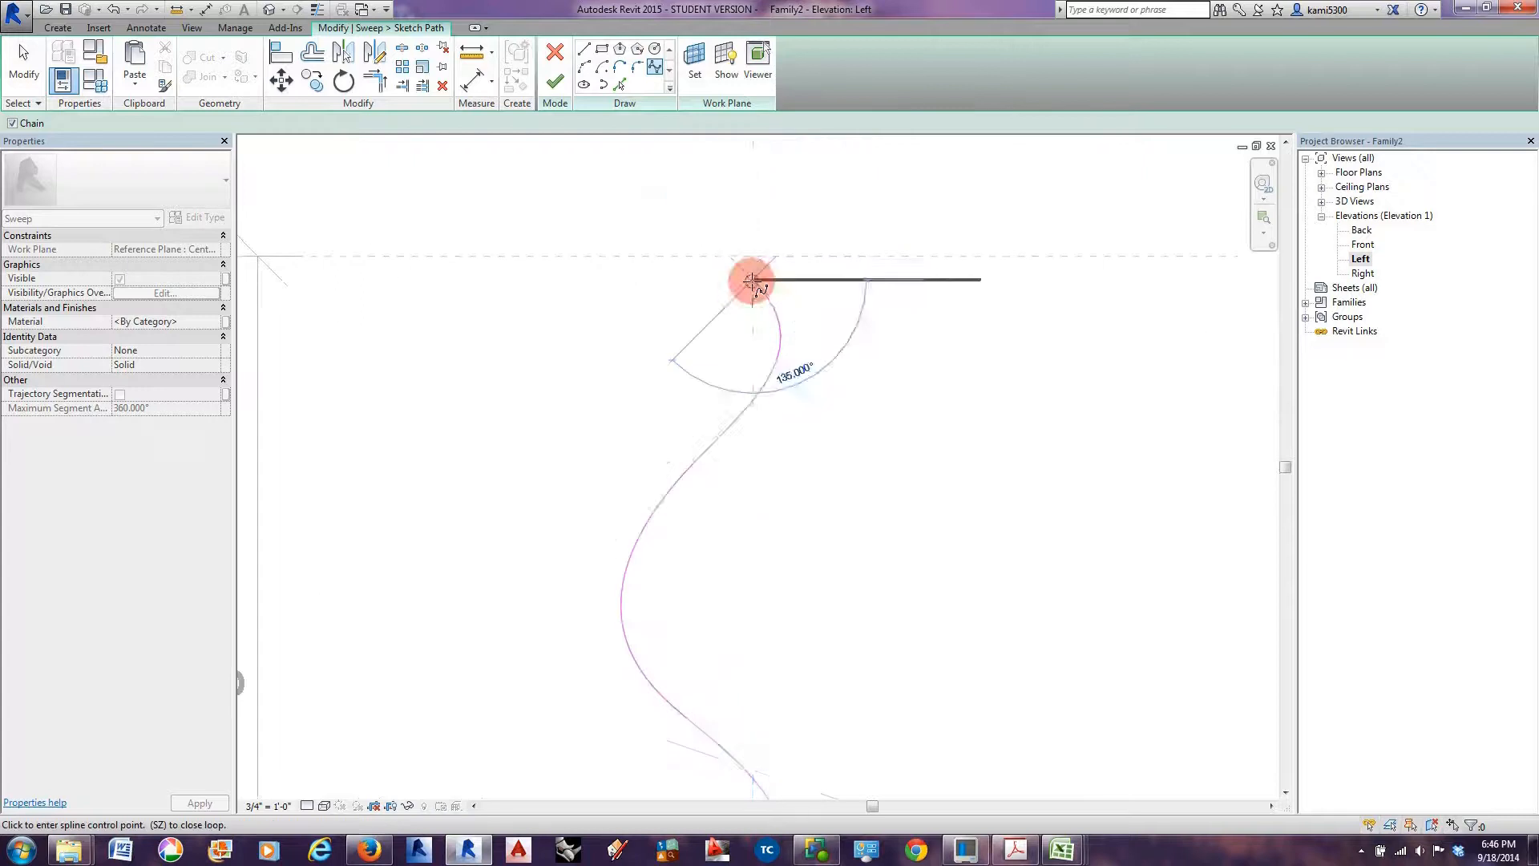
right_click(752, 282)
left_click(777, 294)
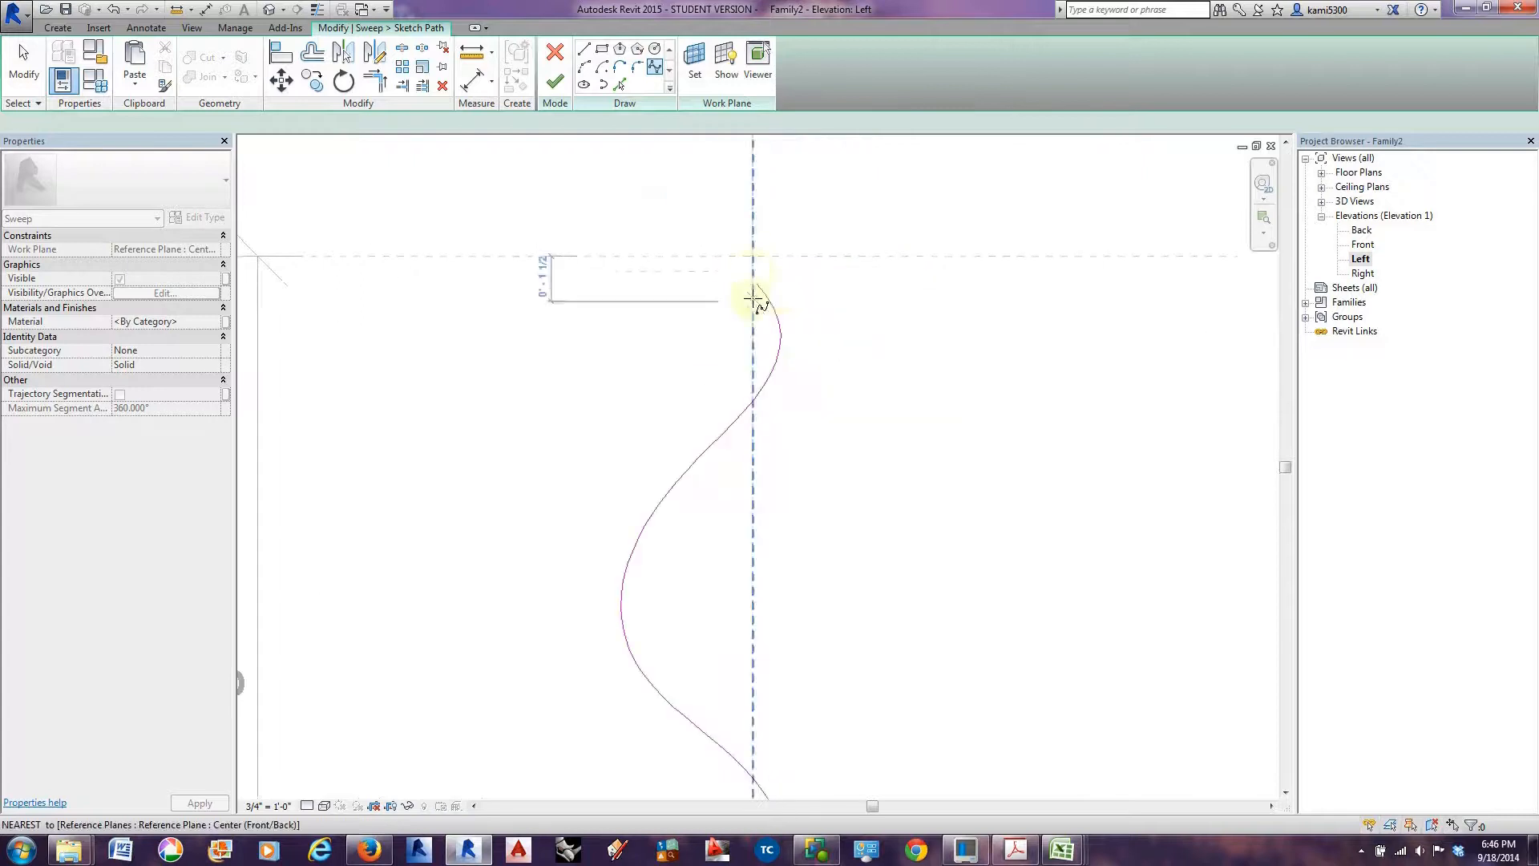
Join the spline's upper end to the baluster height plane with a short vertical line and finish the sweep path.
left_click(585, 49)
left_click(753, 280)
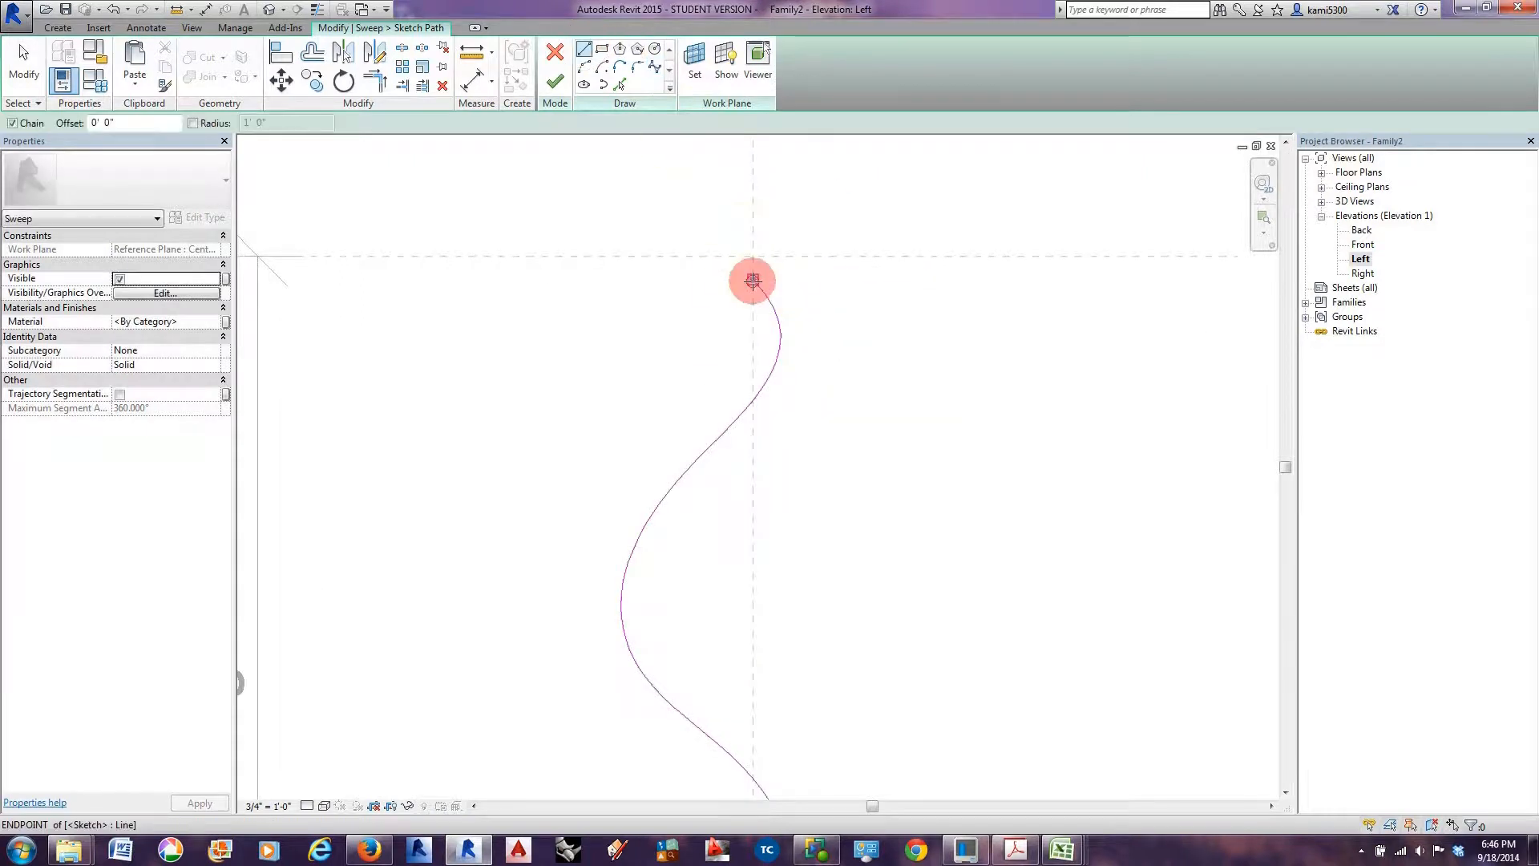
scroll(752, 257, "down", 3)
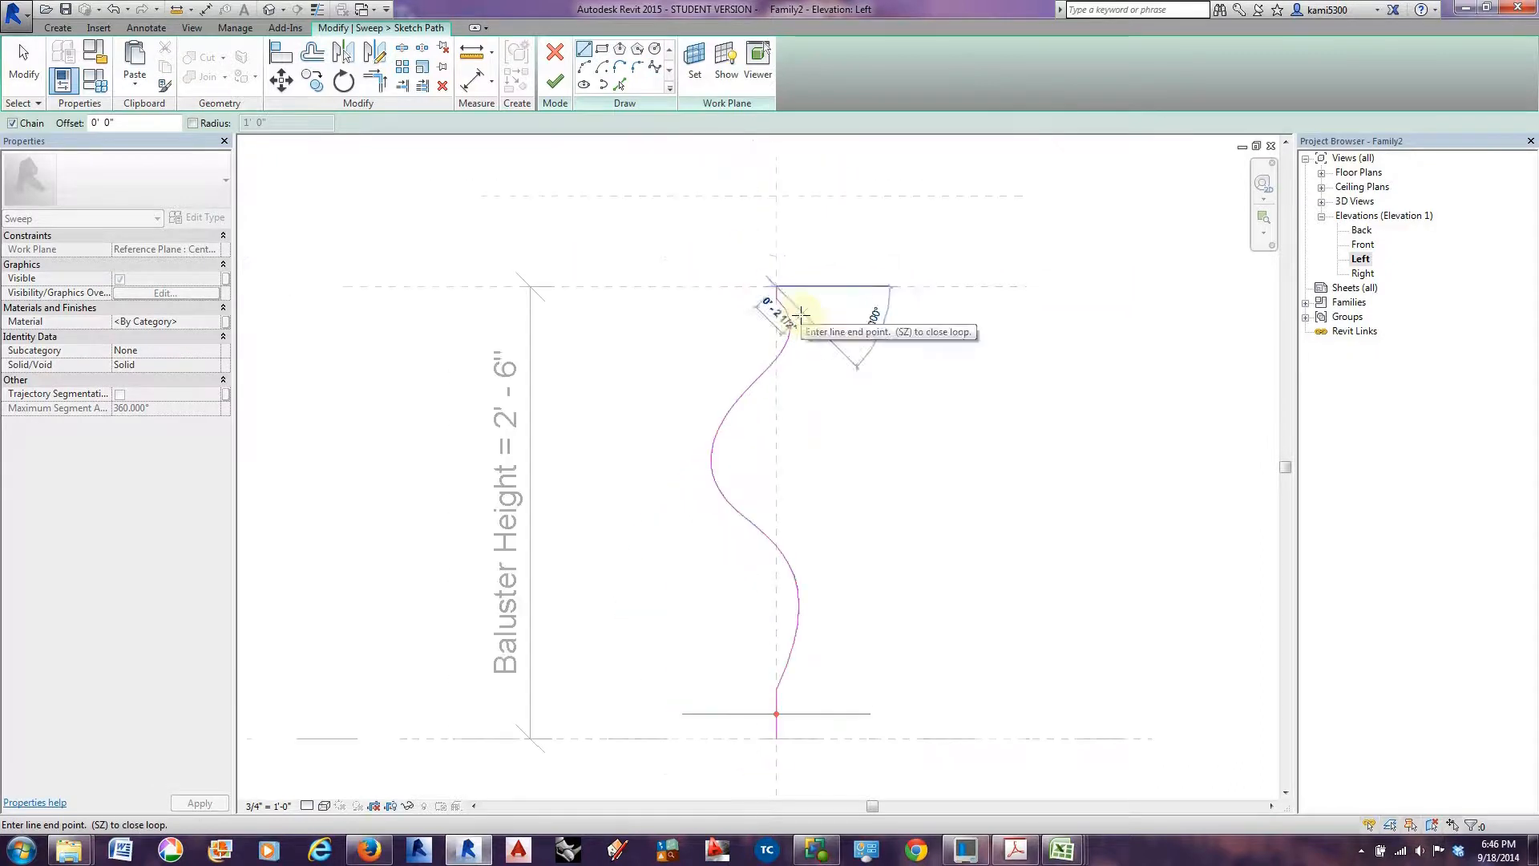
left_click(24, 69)
scroll(850, 440, "down", 1)
scroll(850, 439, "up", 1)
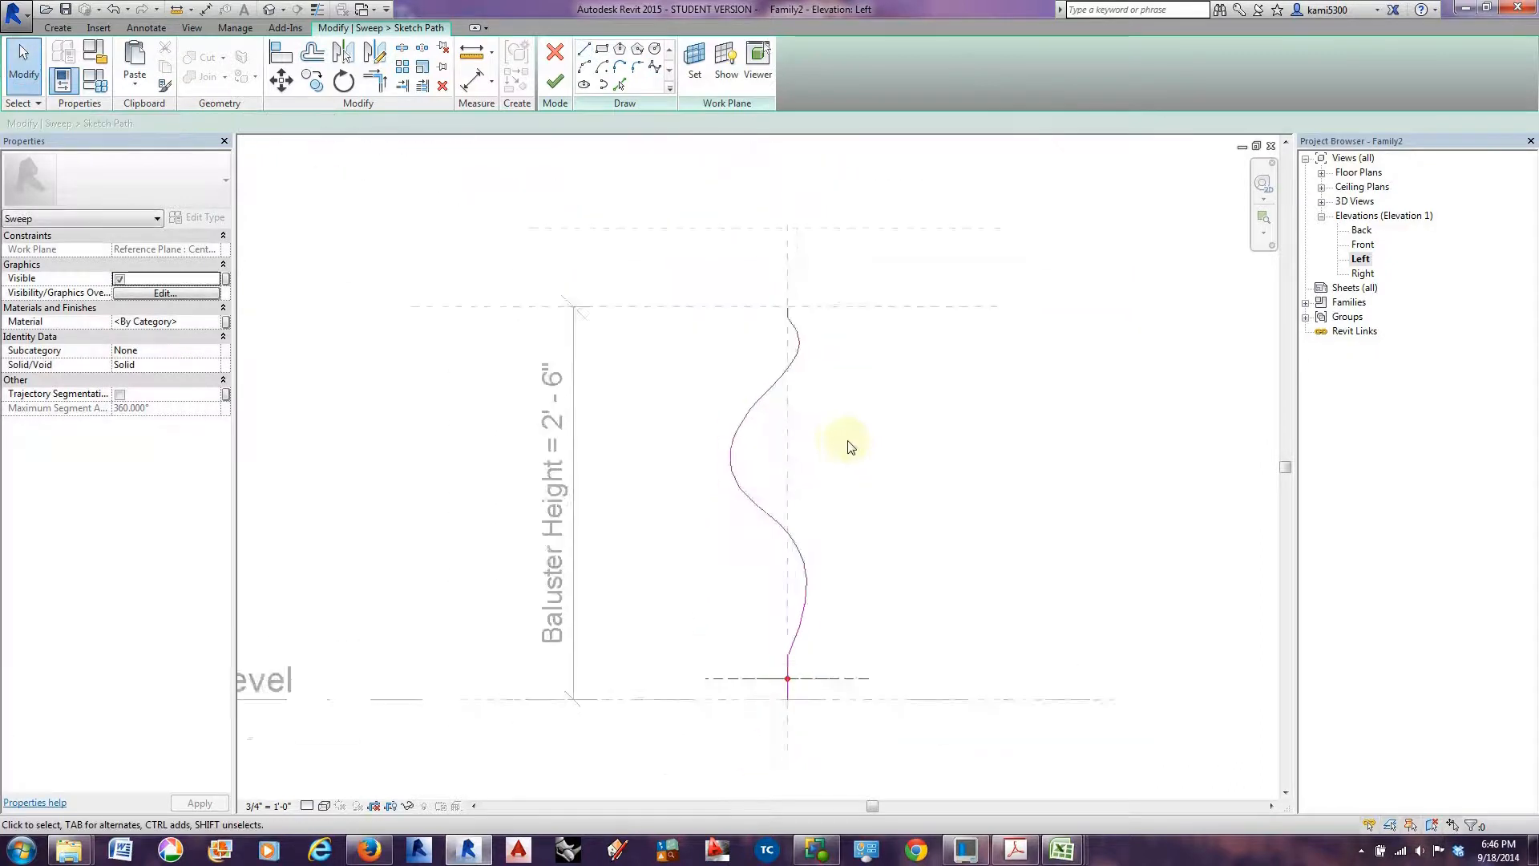
left_click(554, 81)
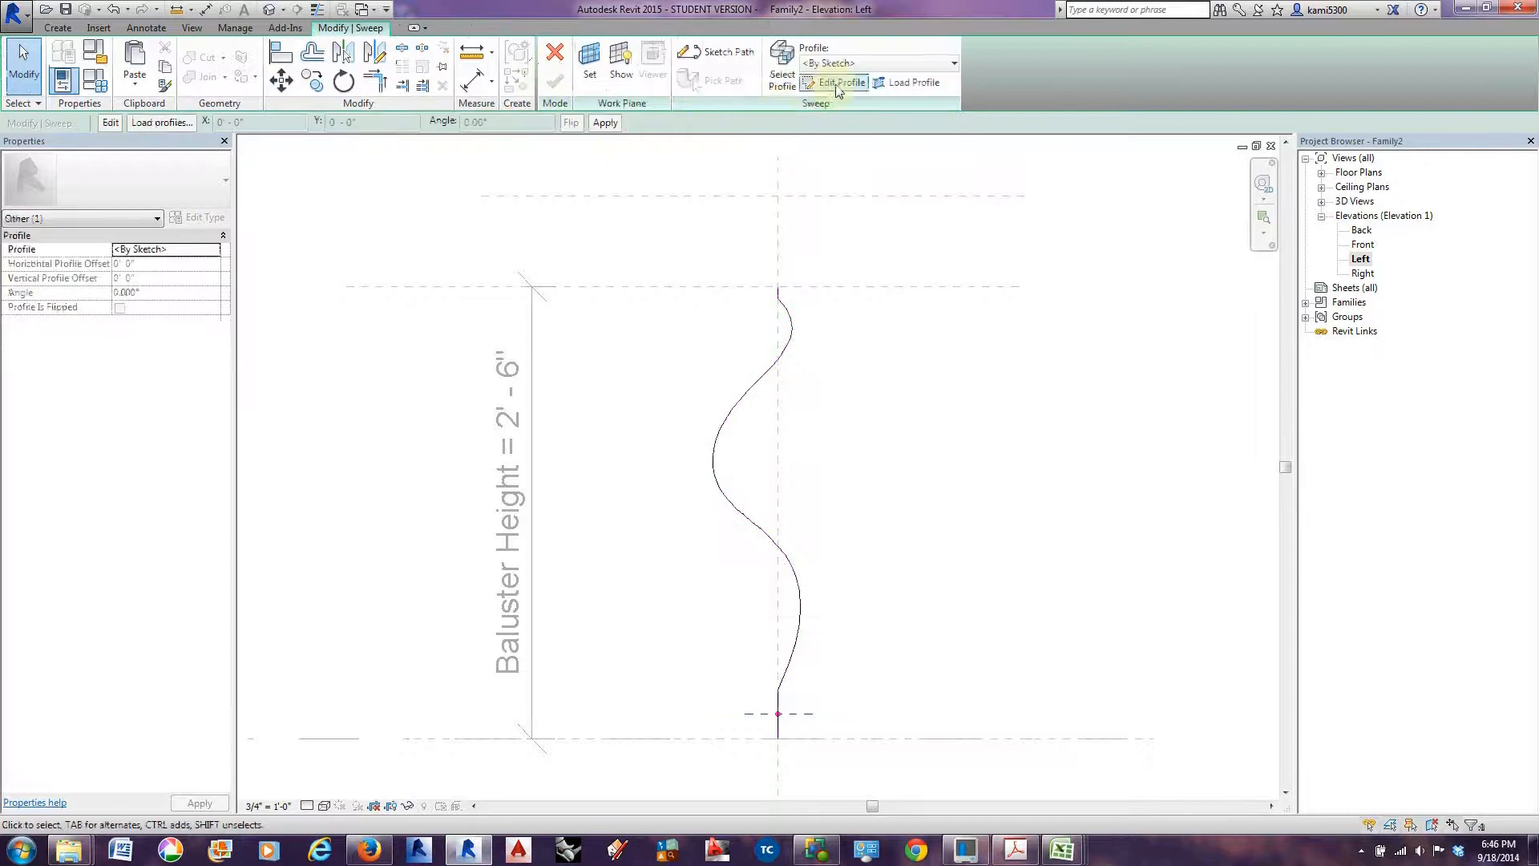
Sketch the sweep profile in the Ref. Level floor plan as a six-sided polygon centred on the path, about 1.3 inches across flats.
left_click(836, 83)
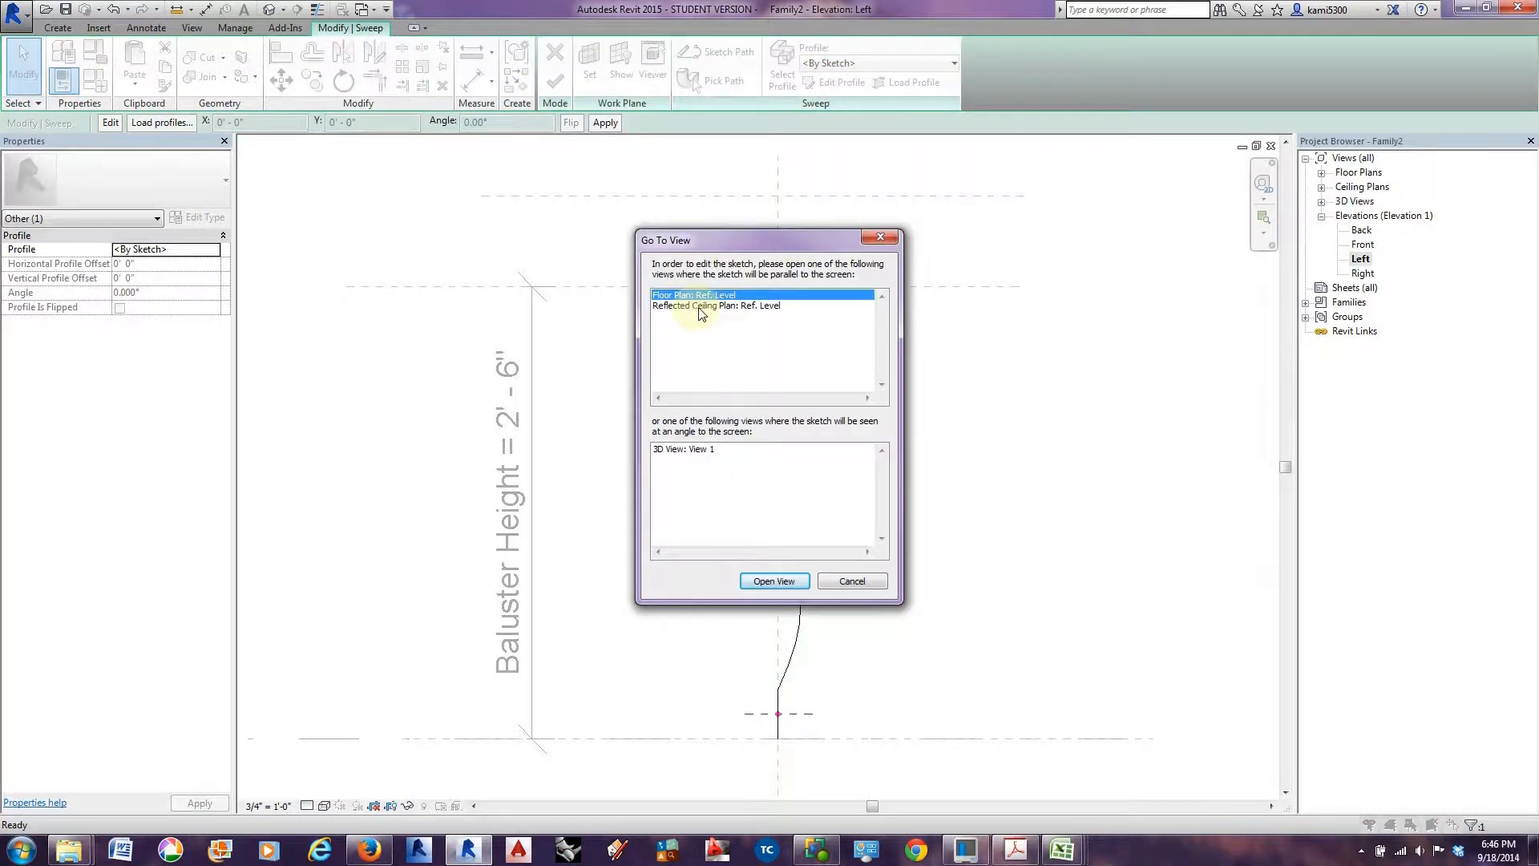
left_click(774, 581)
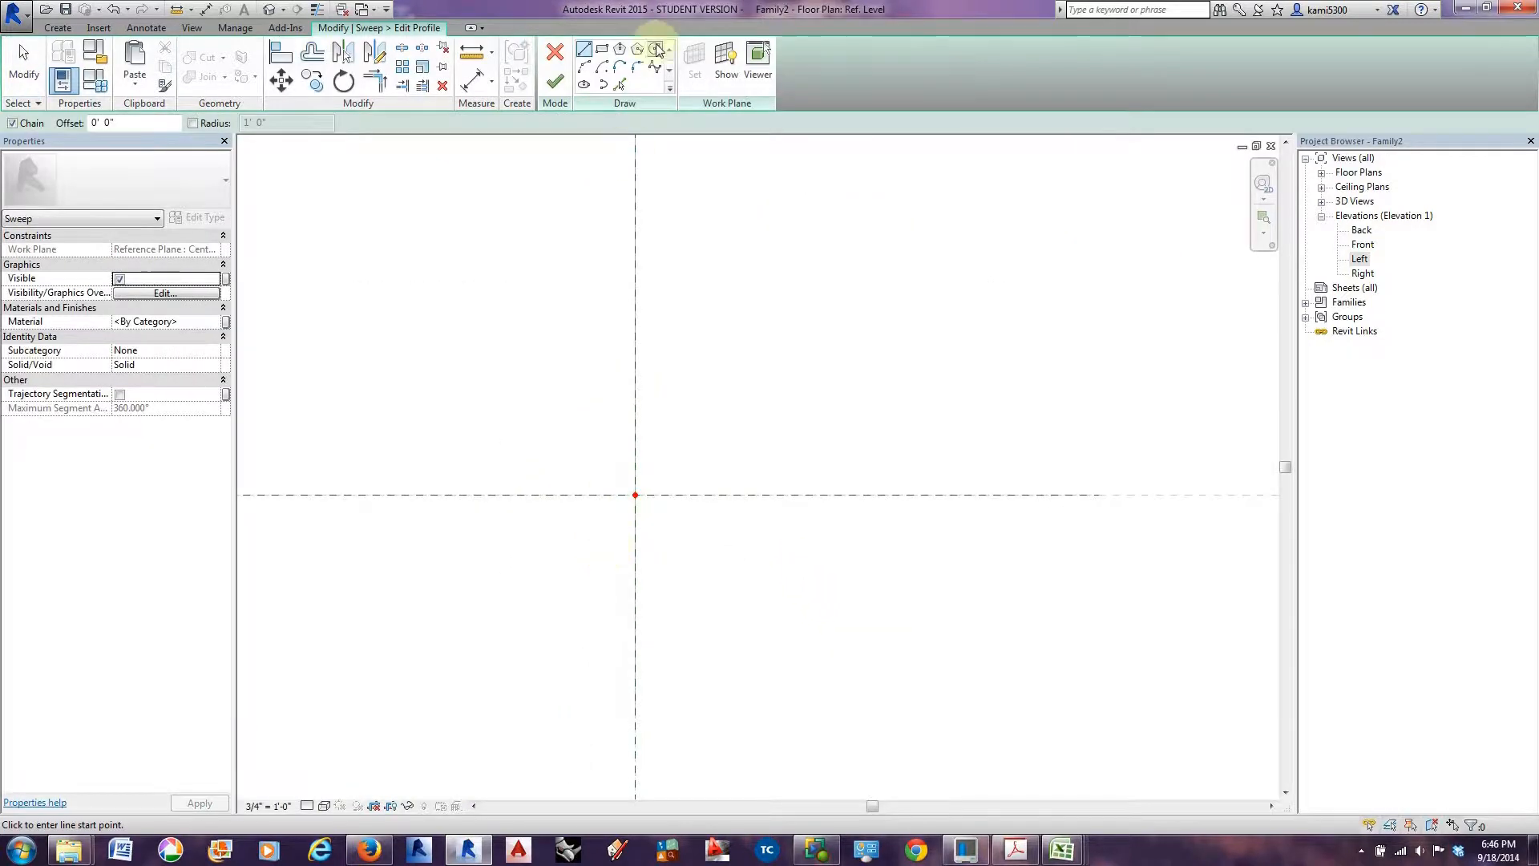
left_click(620, 49)
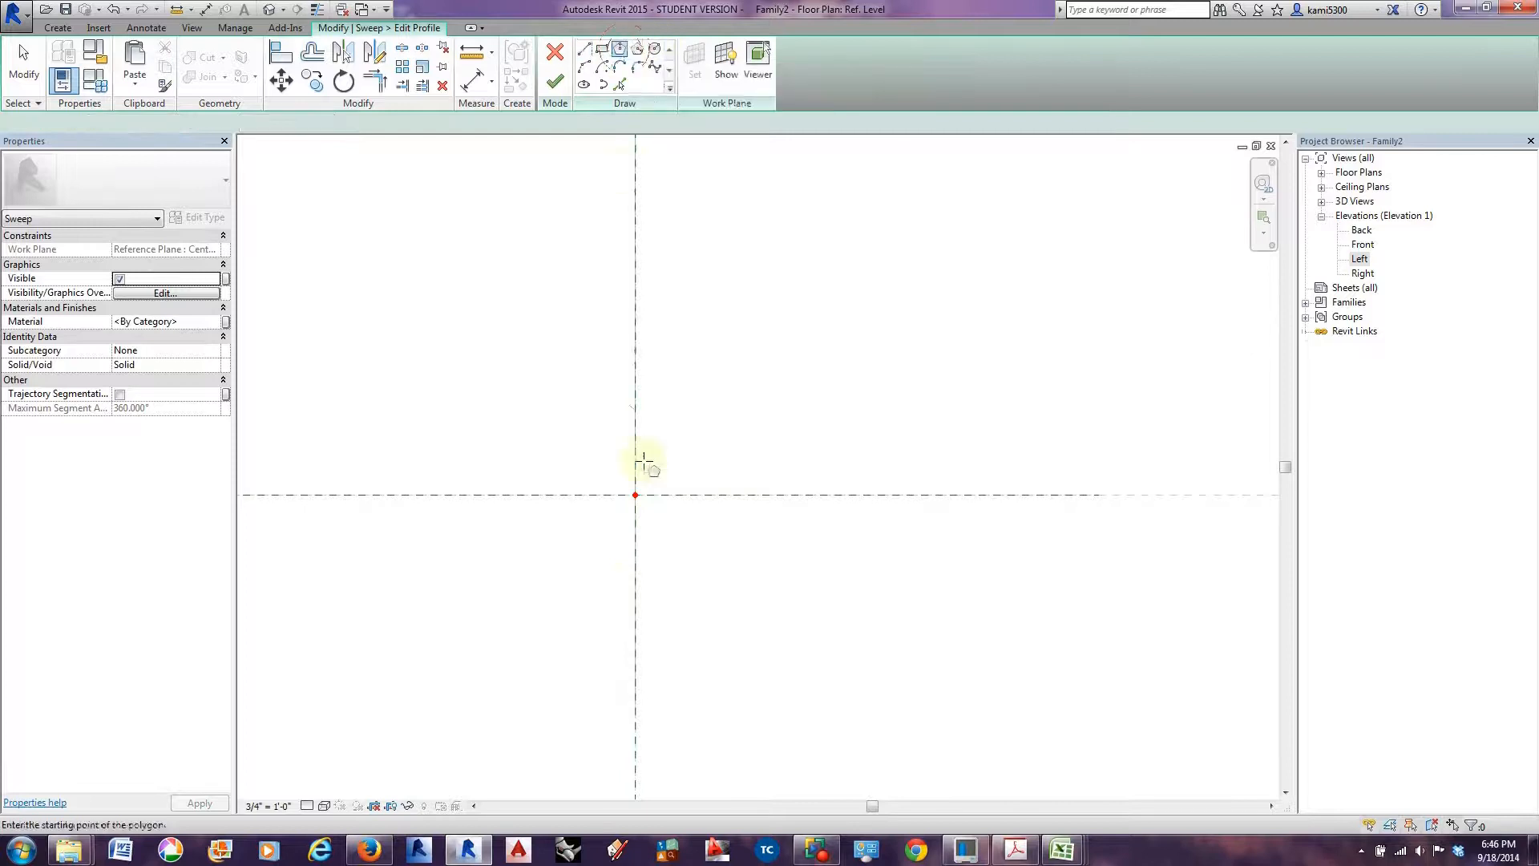
left_click(636, 494)
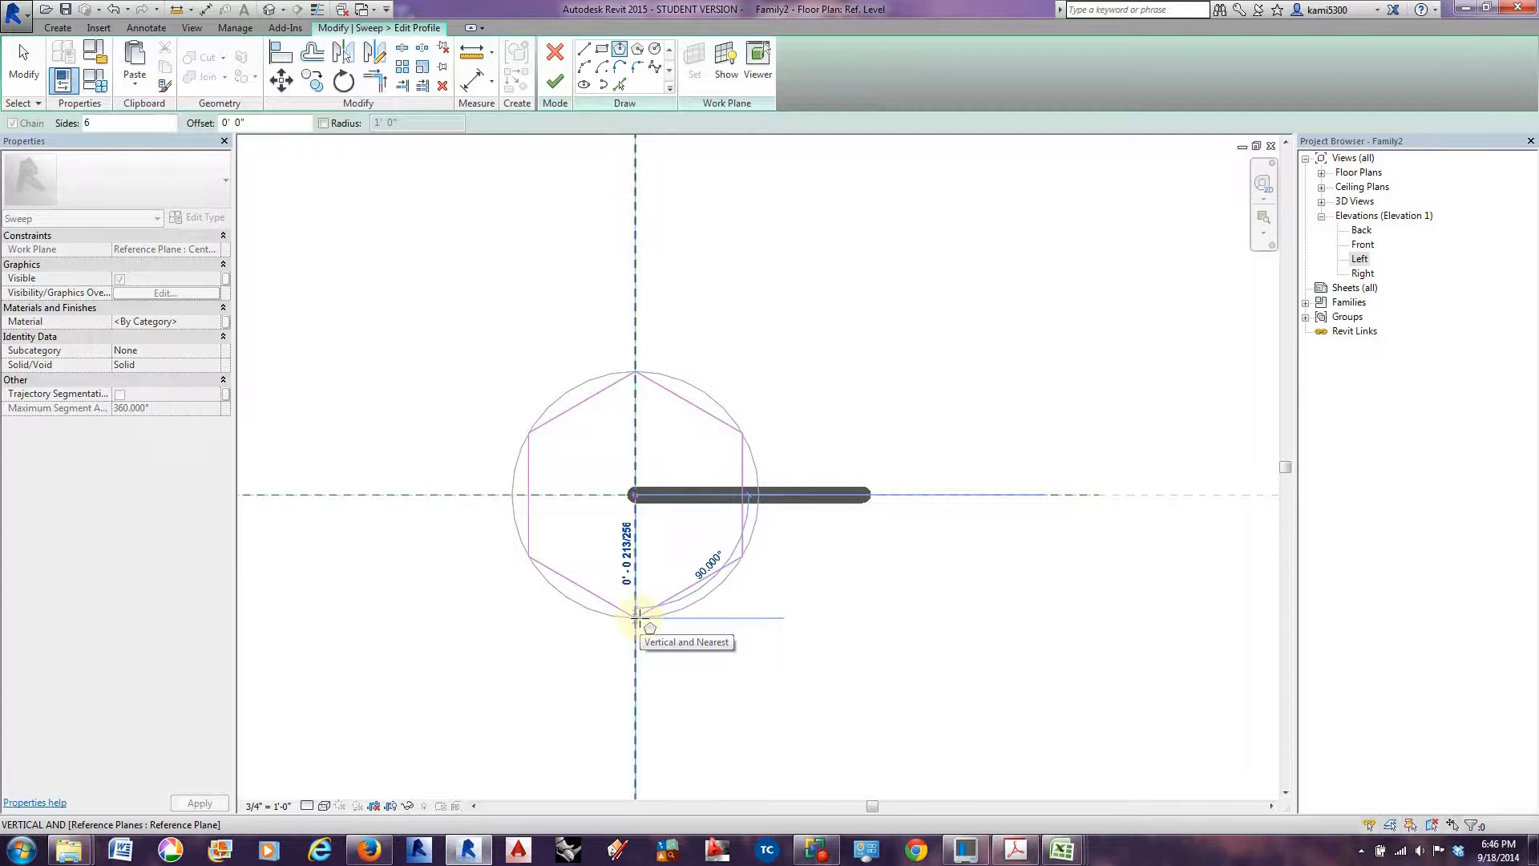
left_click(636, 606)
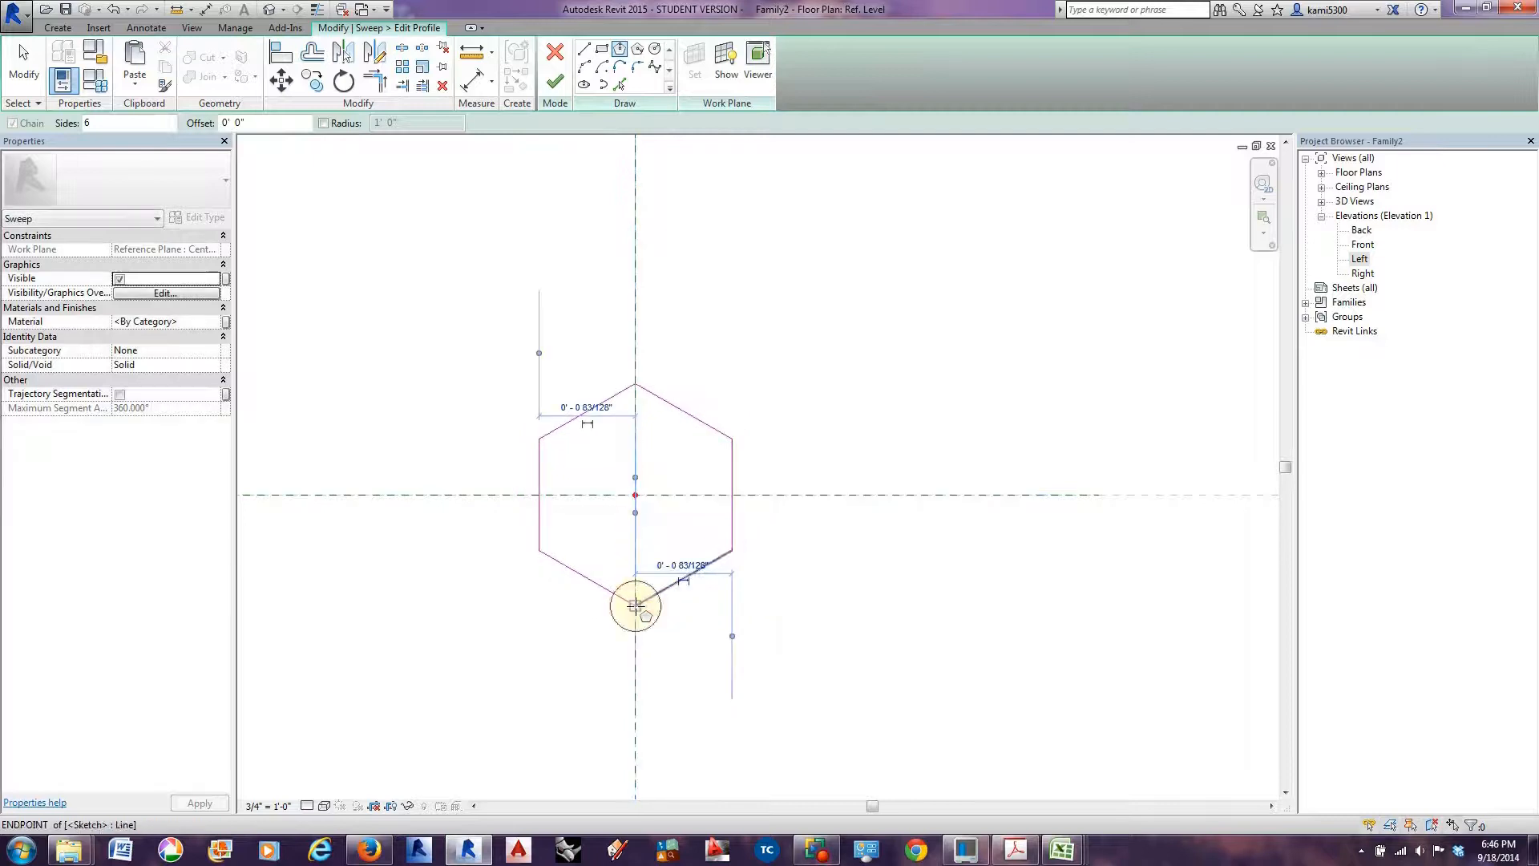
left_click(554, 80)
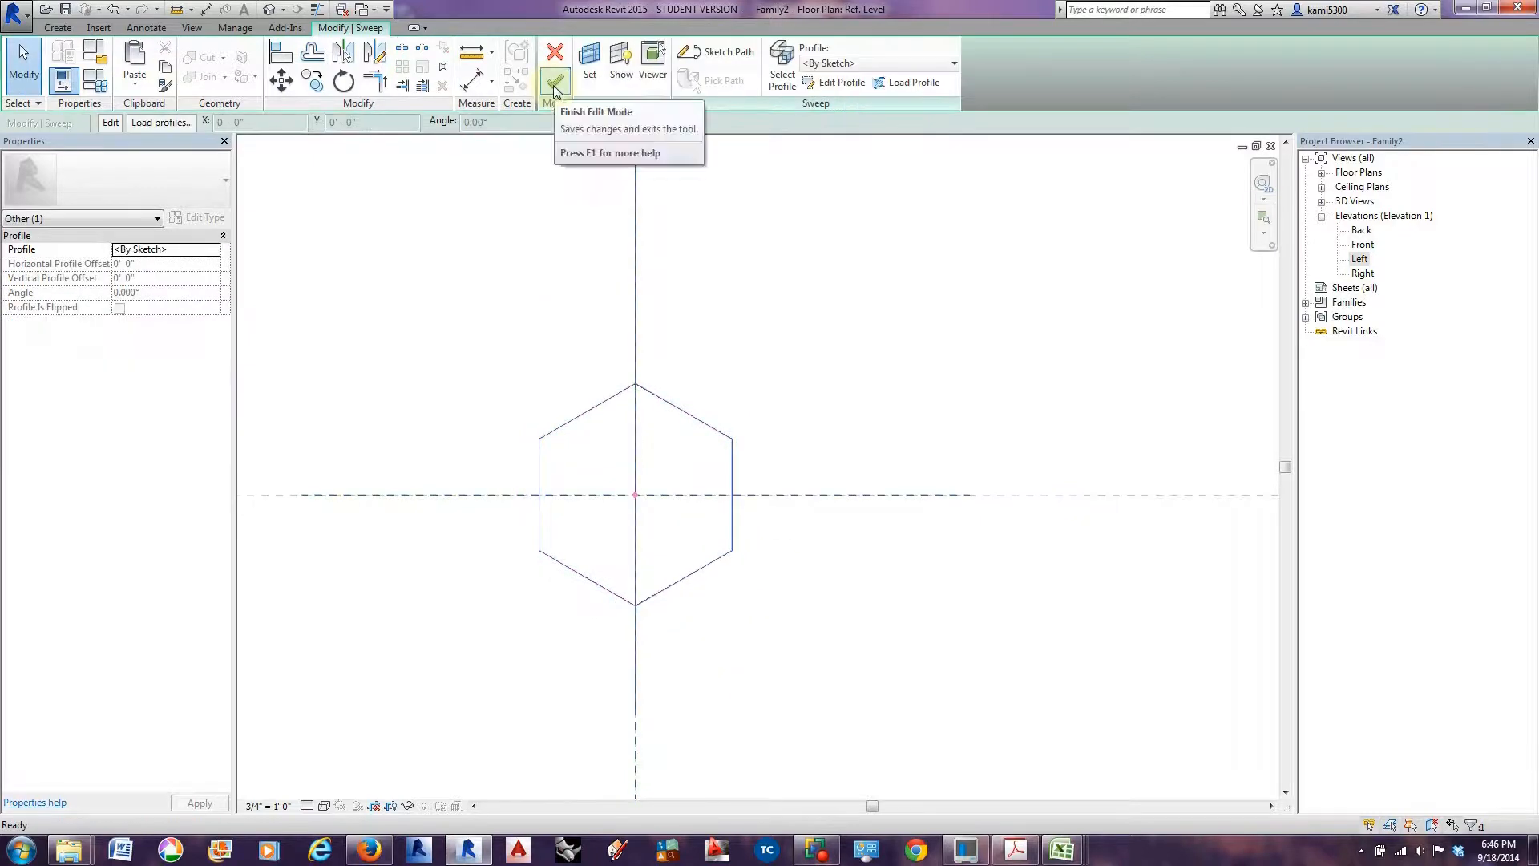
Finish the sweep and inspect the curved baluster in the 3D view.
left_click(554, 81)
left_click(269, 11)
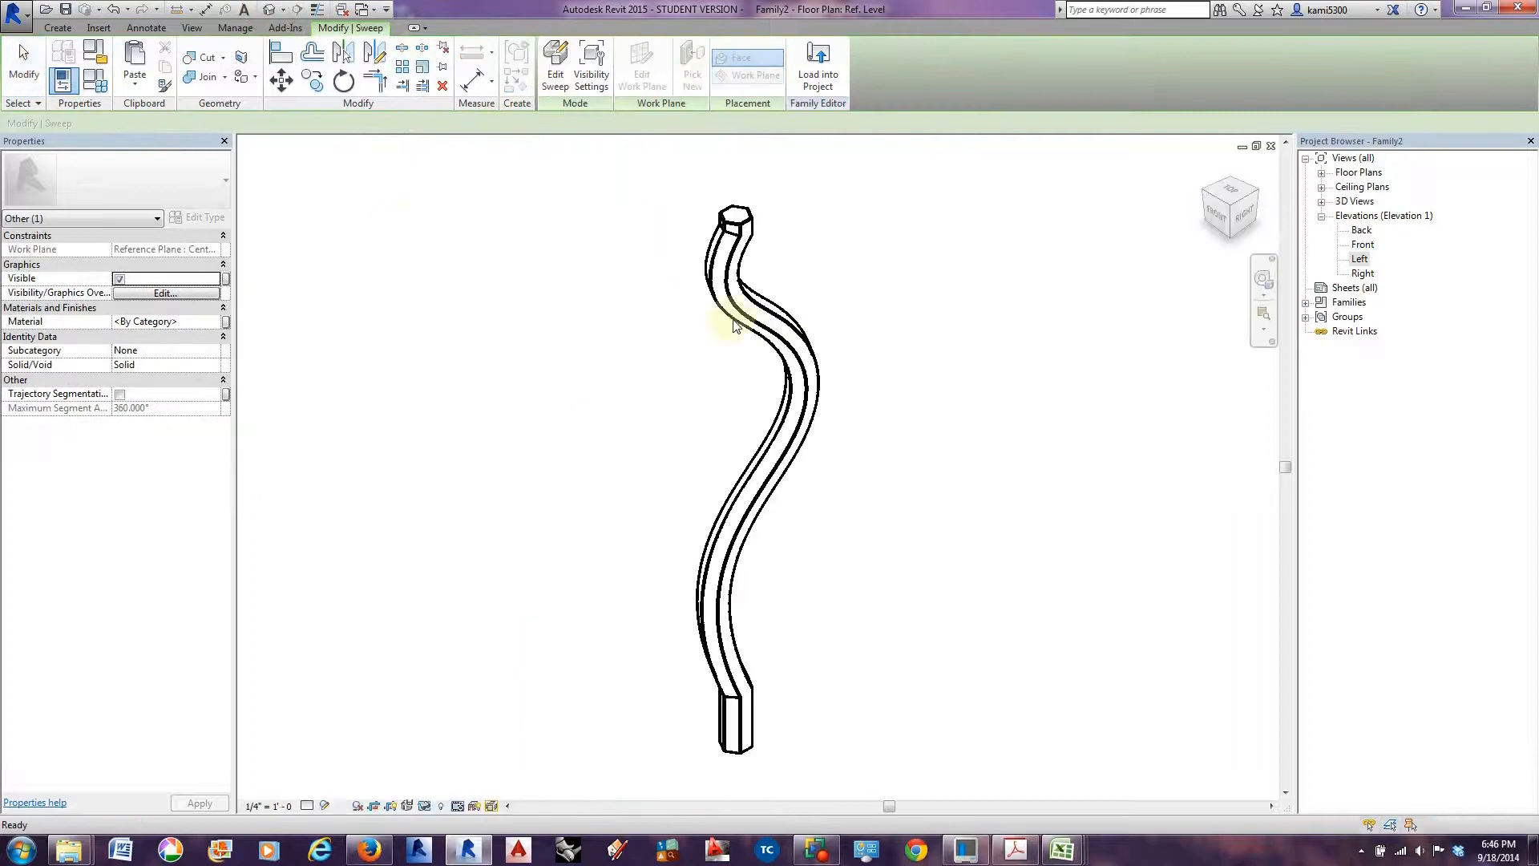
left_click(1006, 545)
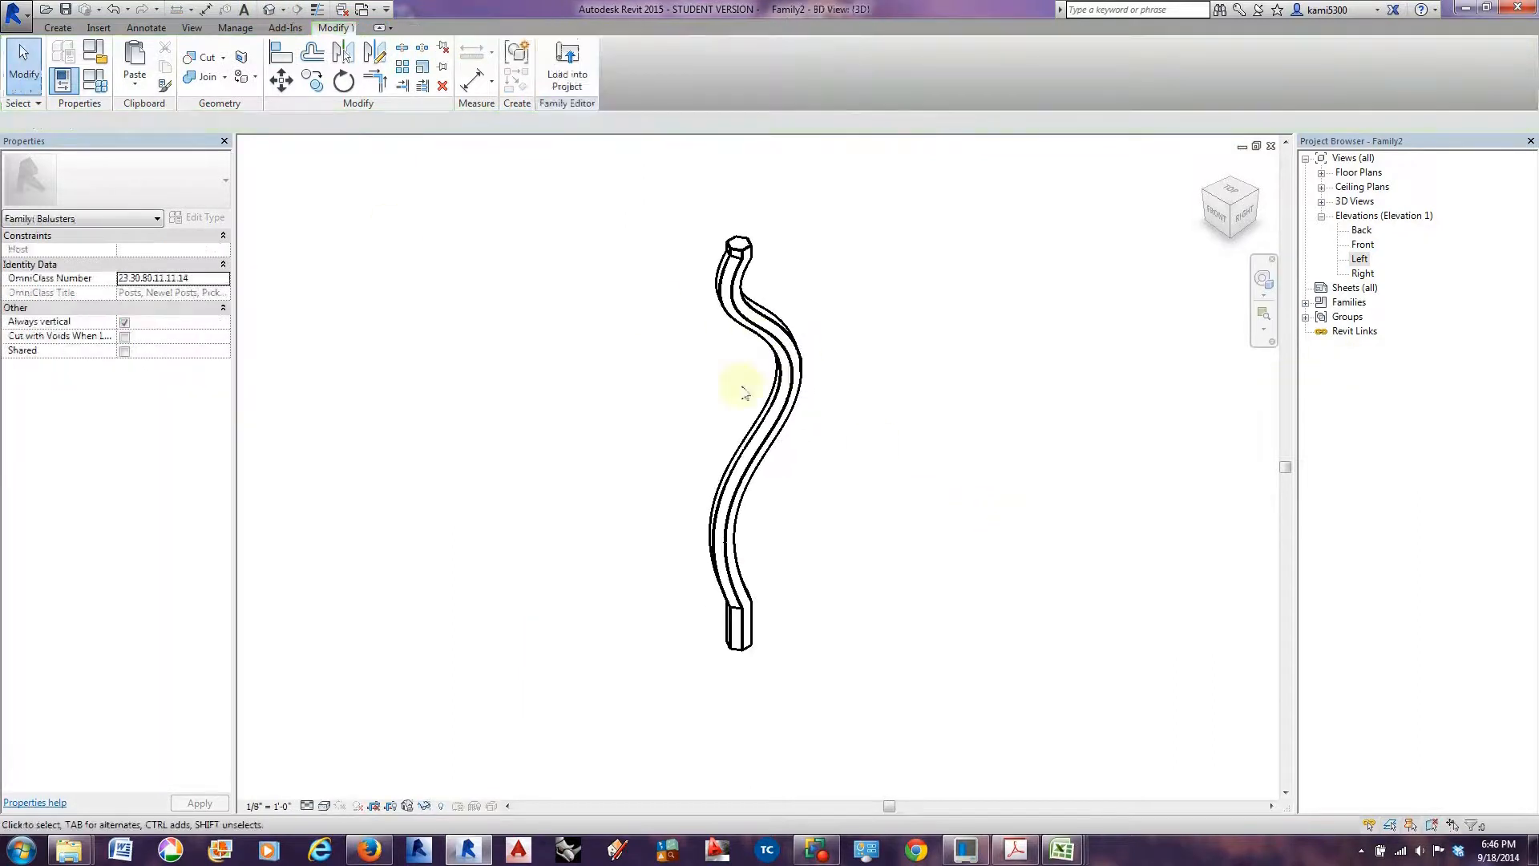
middle_click_drag(824, 510, 634, 436, "shift")
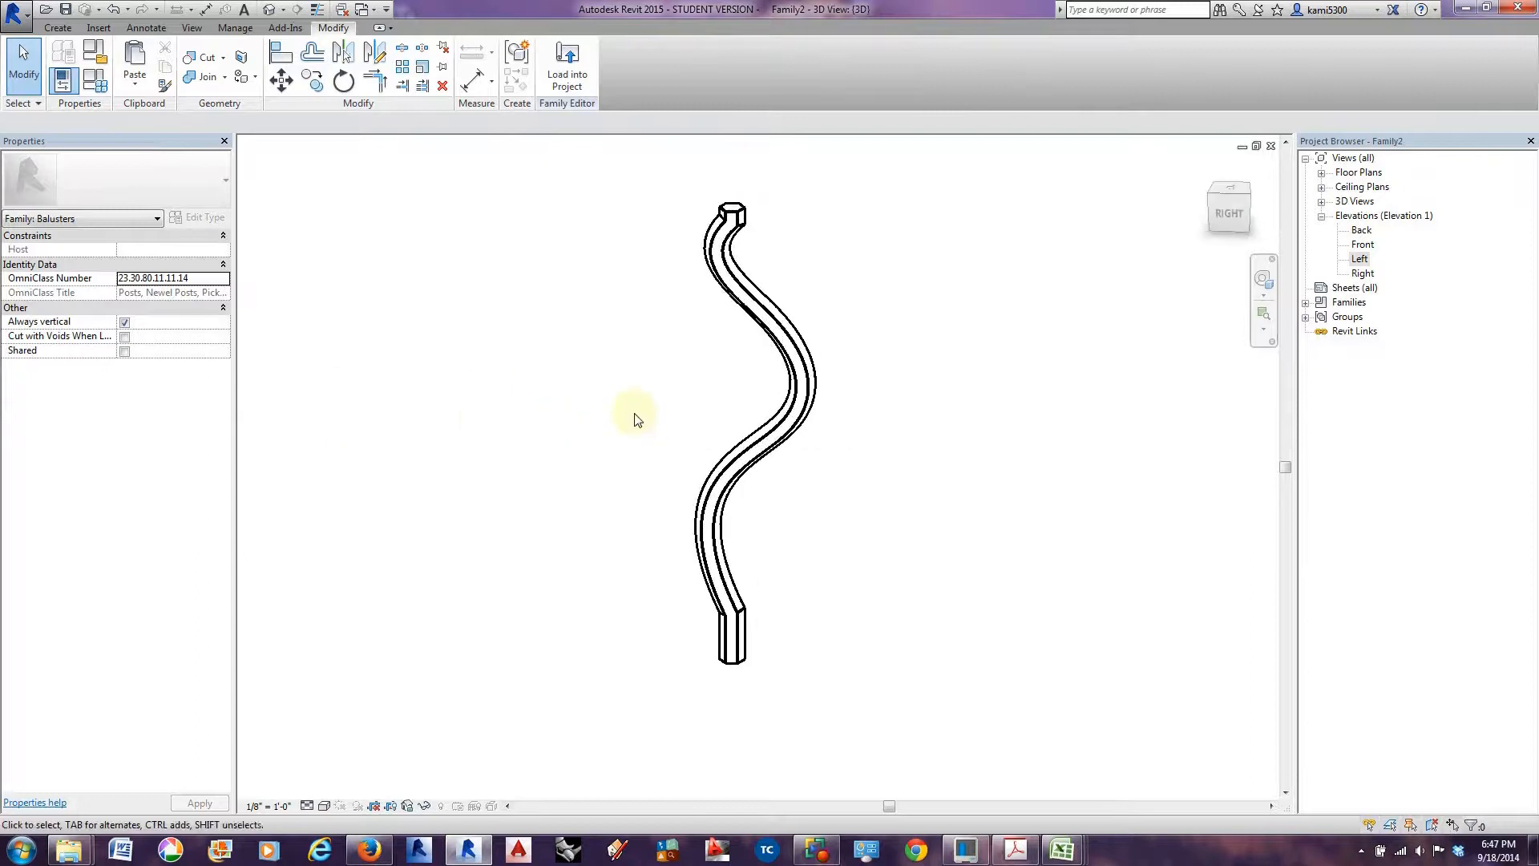
Save the family as Baliter 1 in the In Class Assignment 5 folder and load it into the Stair Stuff NEW project.
left_click(14, 14)
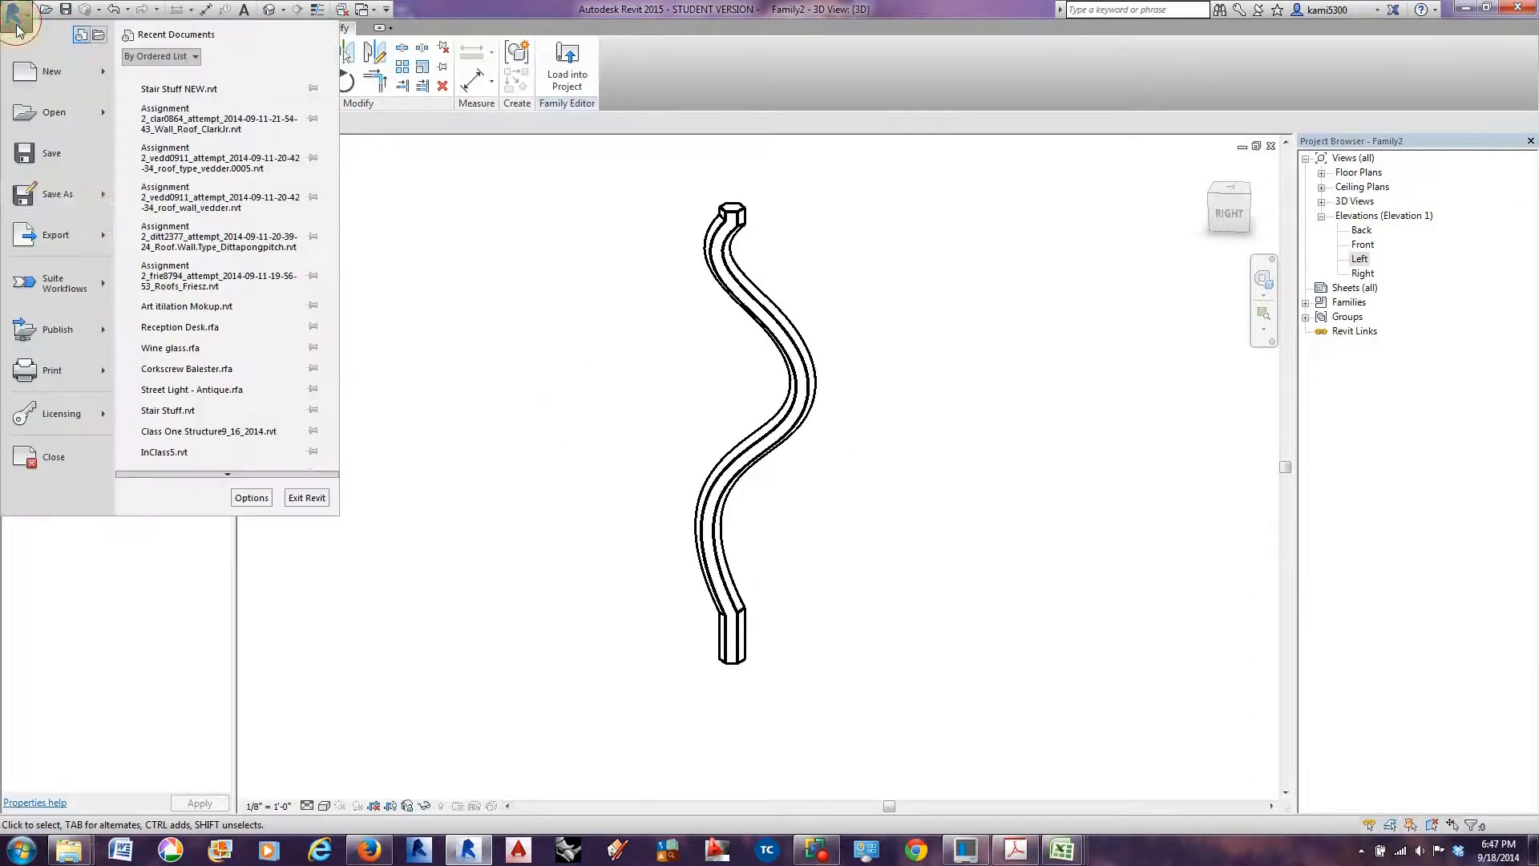
mouse_move(56, 194)
left_click(164, 150)
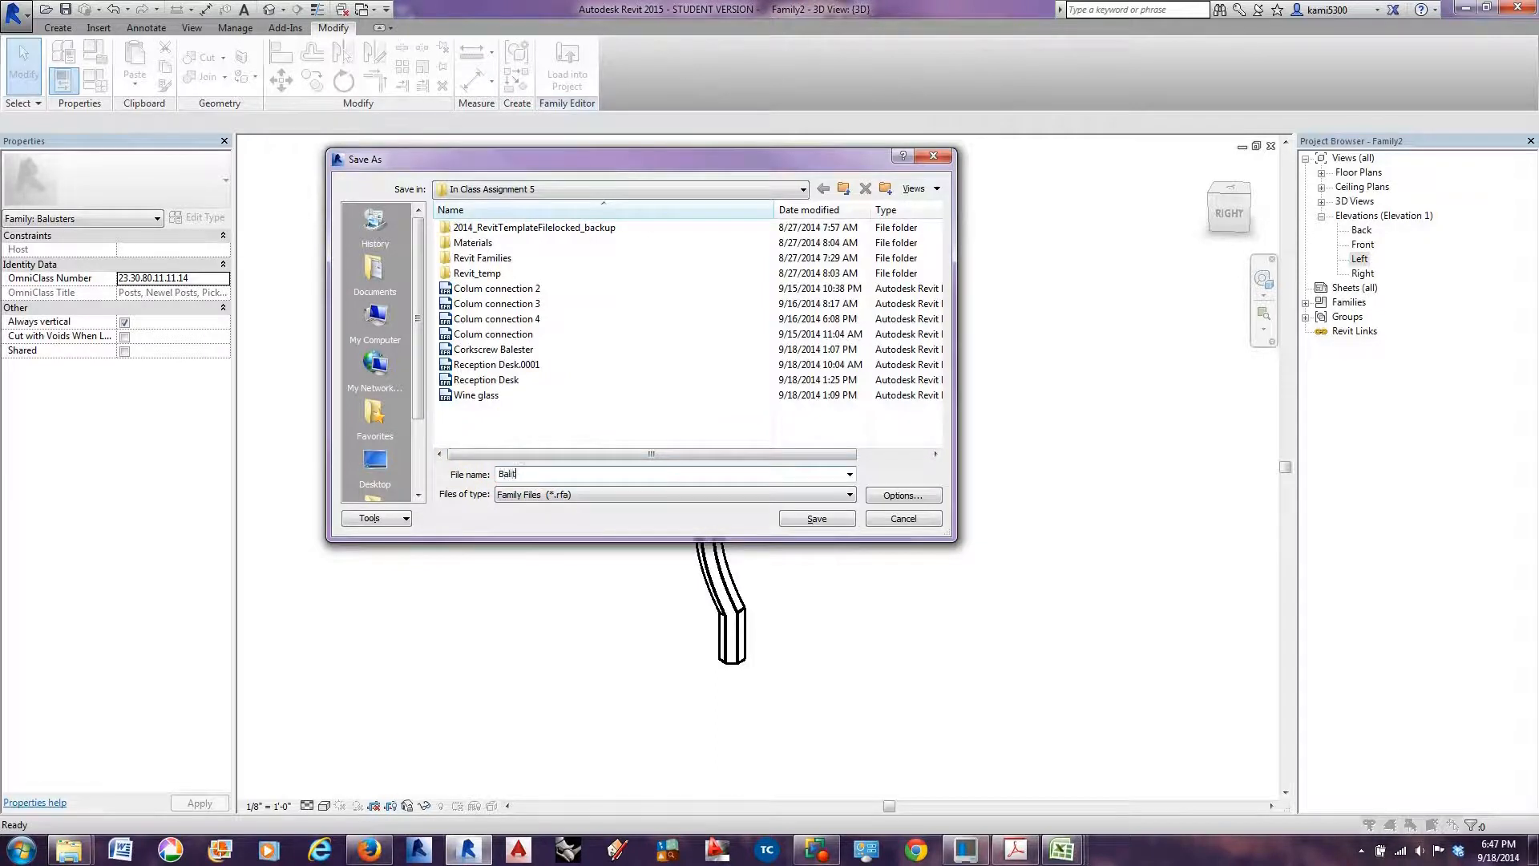
key("Return")
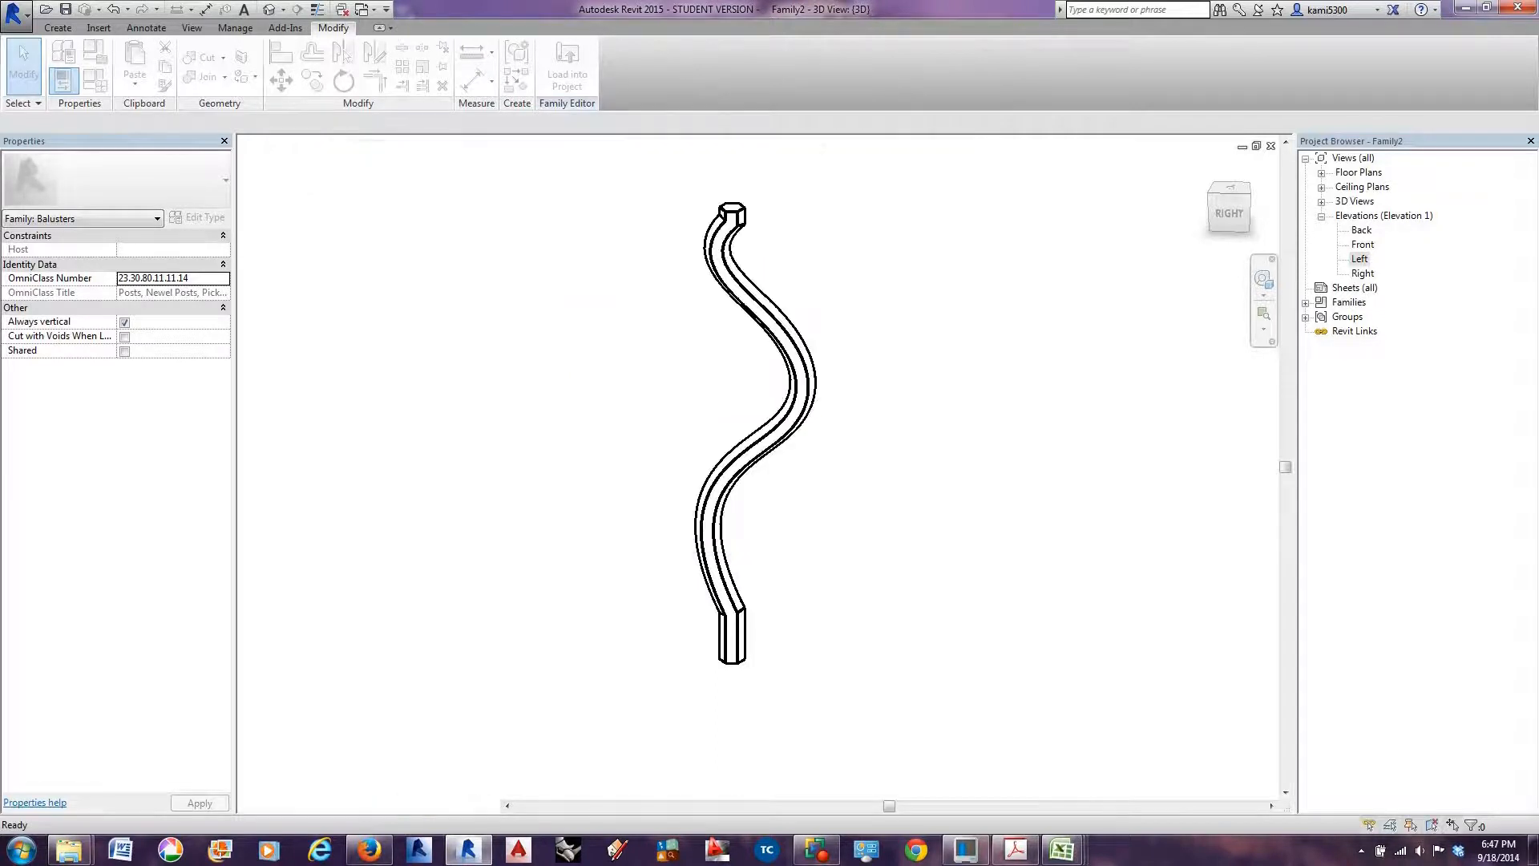
left_click(571, 84)
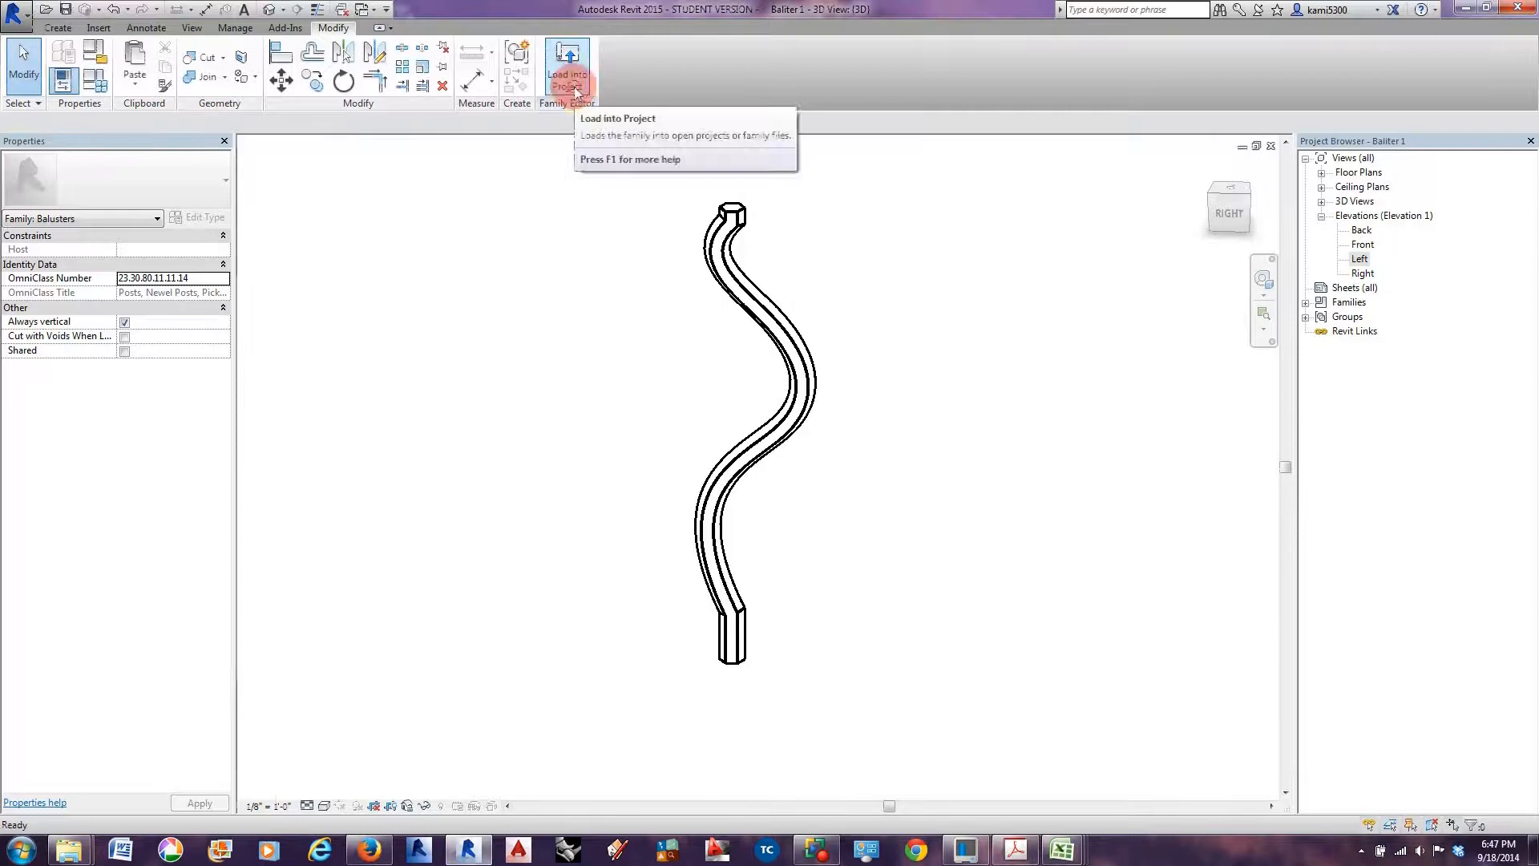
Select the freestanding Guardrail - Pipe 2 railing and open the baluster placement settings of its type.
scroll(808, 550, "down", 5)
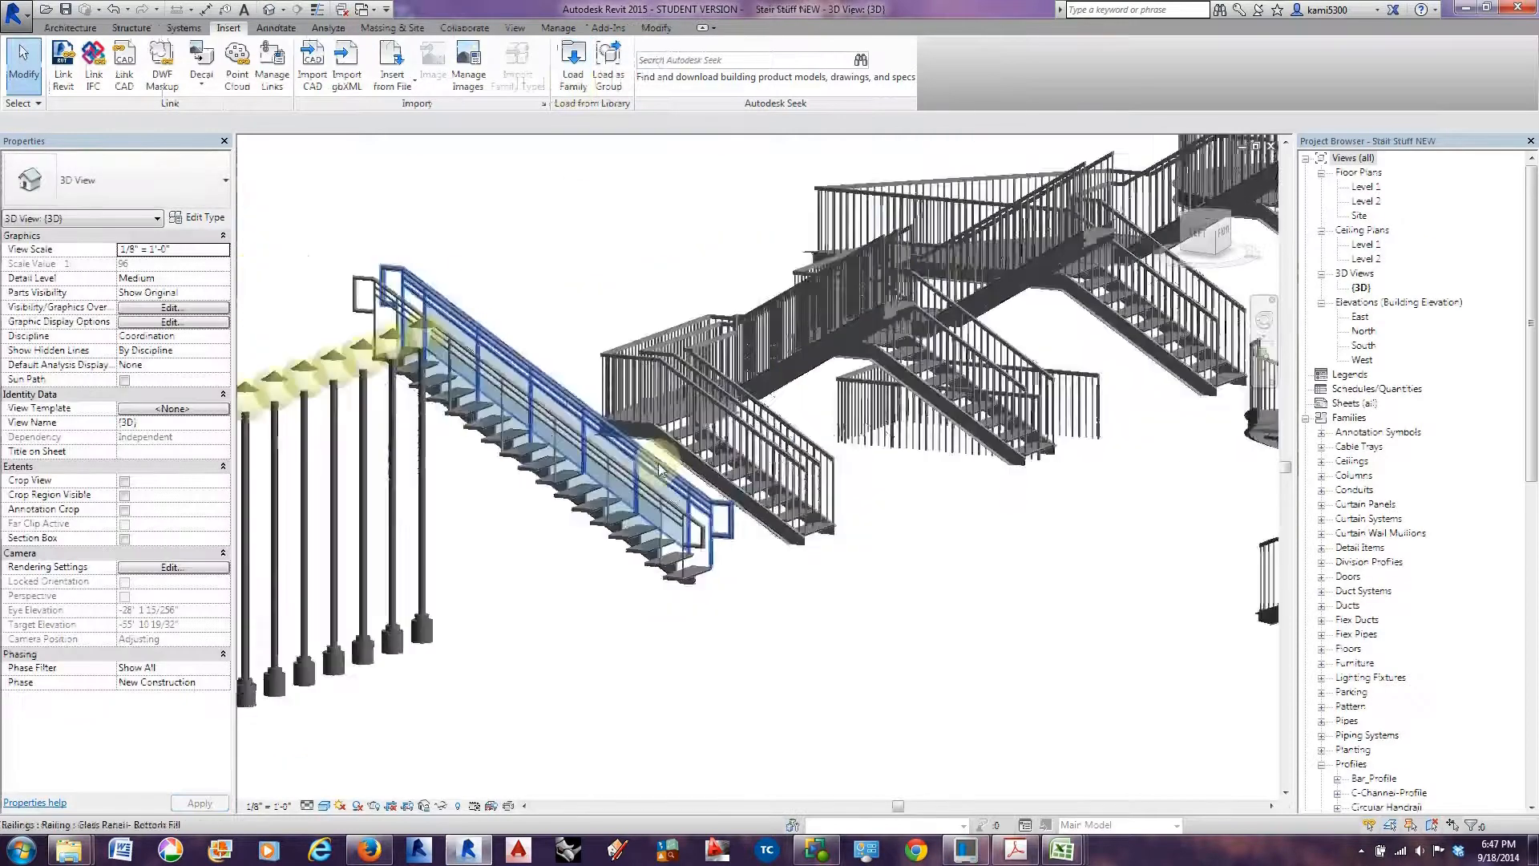
middle_click_drag(807, 550, 520, 510)
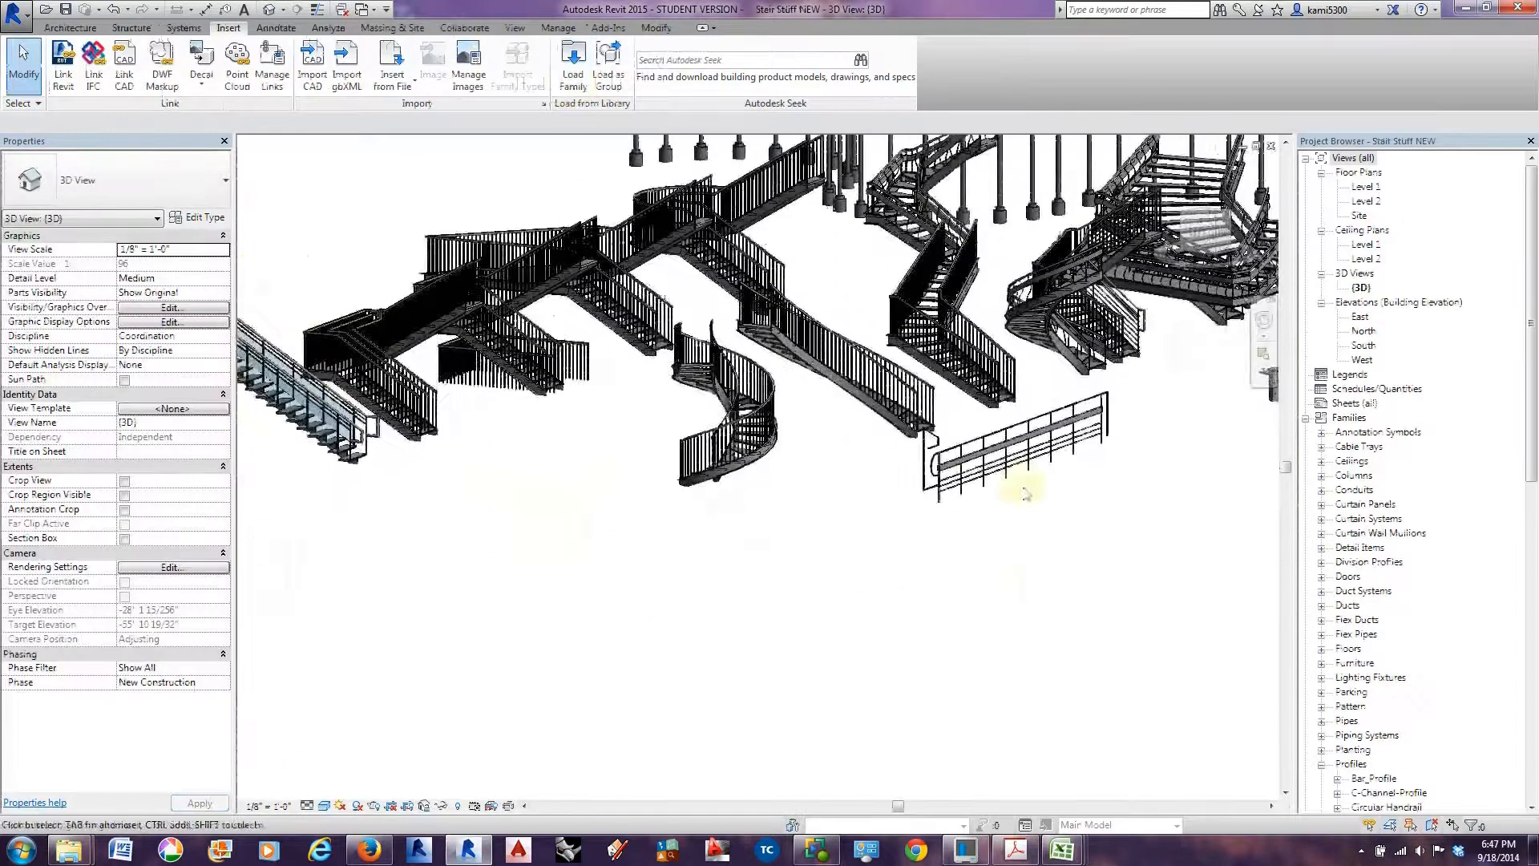
scroll(1024, 489, "up", 3)
left_click(966, 372)
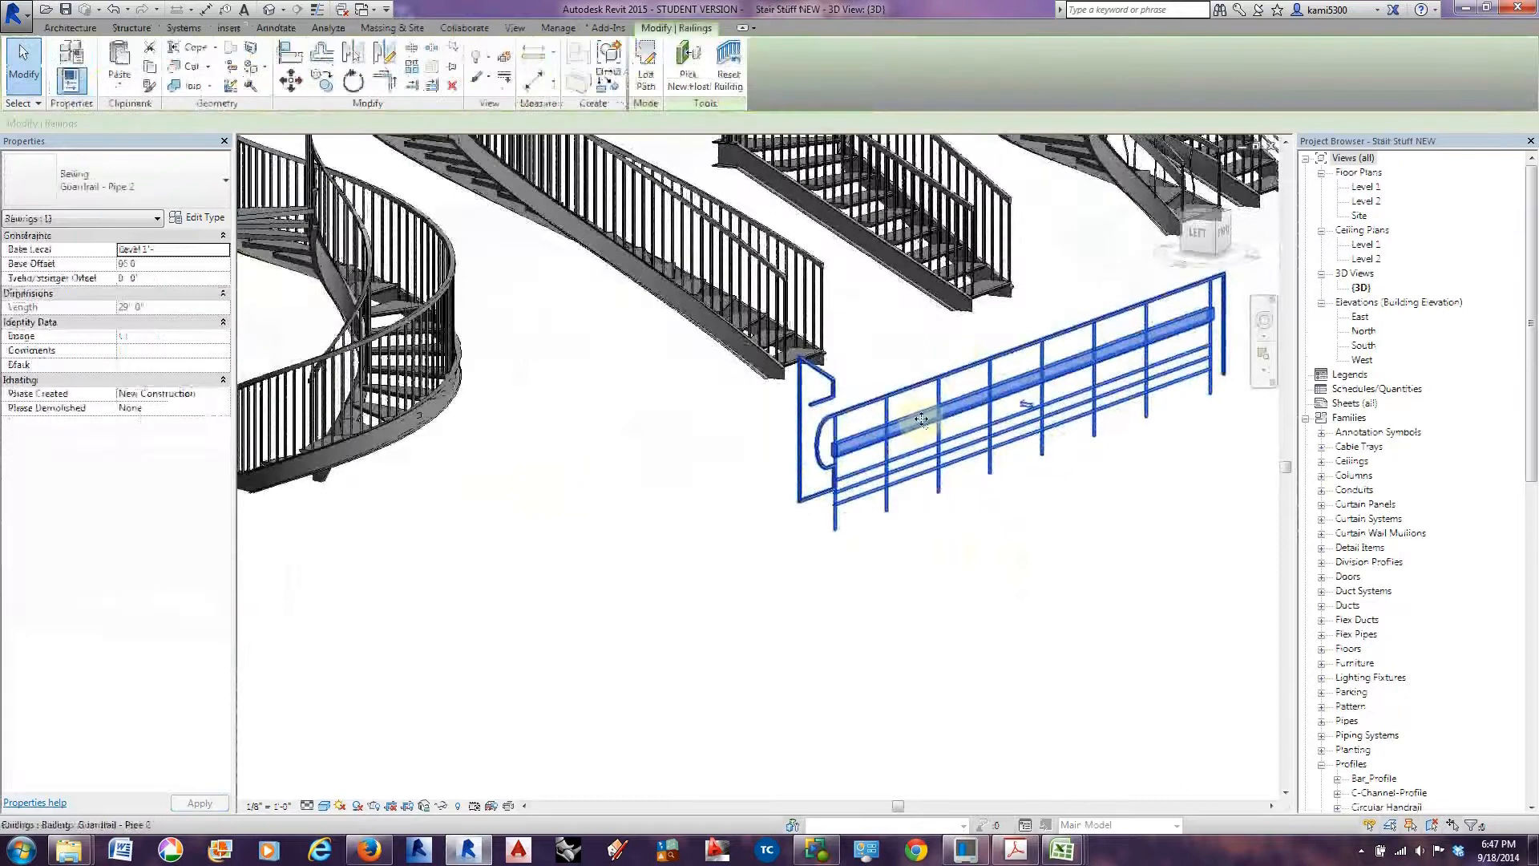
middle_click_drag(921, 416, 725, 495)
scroll(821, 454, "up", 5)
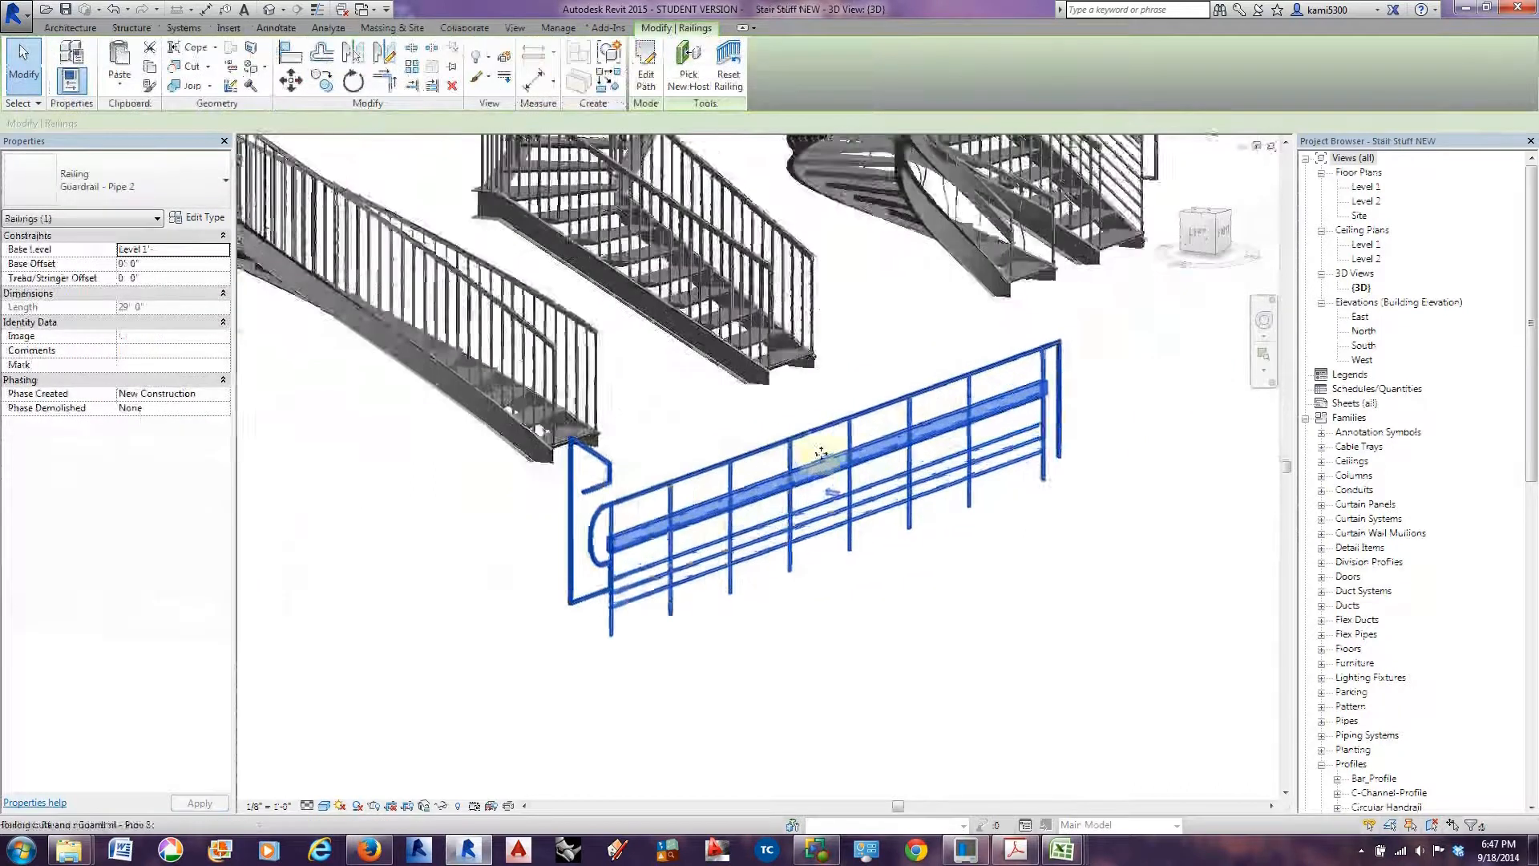
left_click(198, 217)
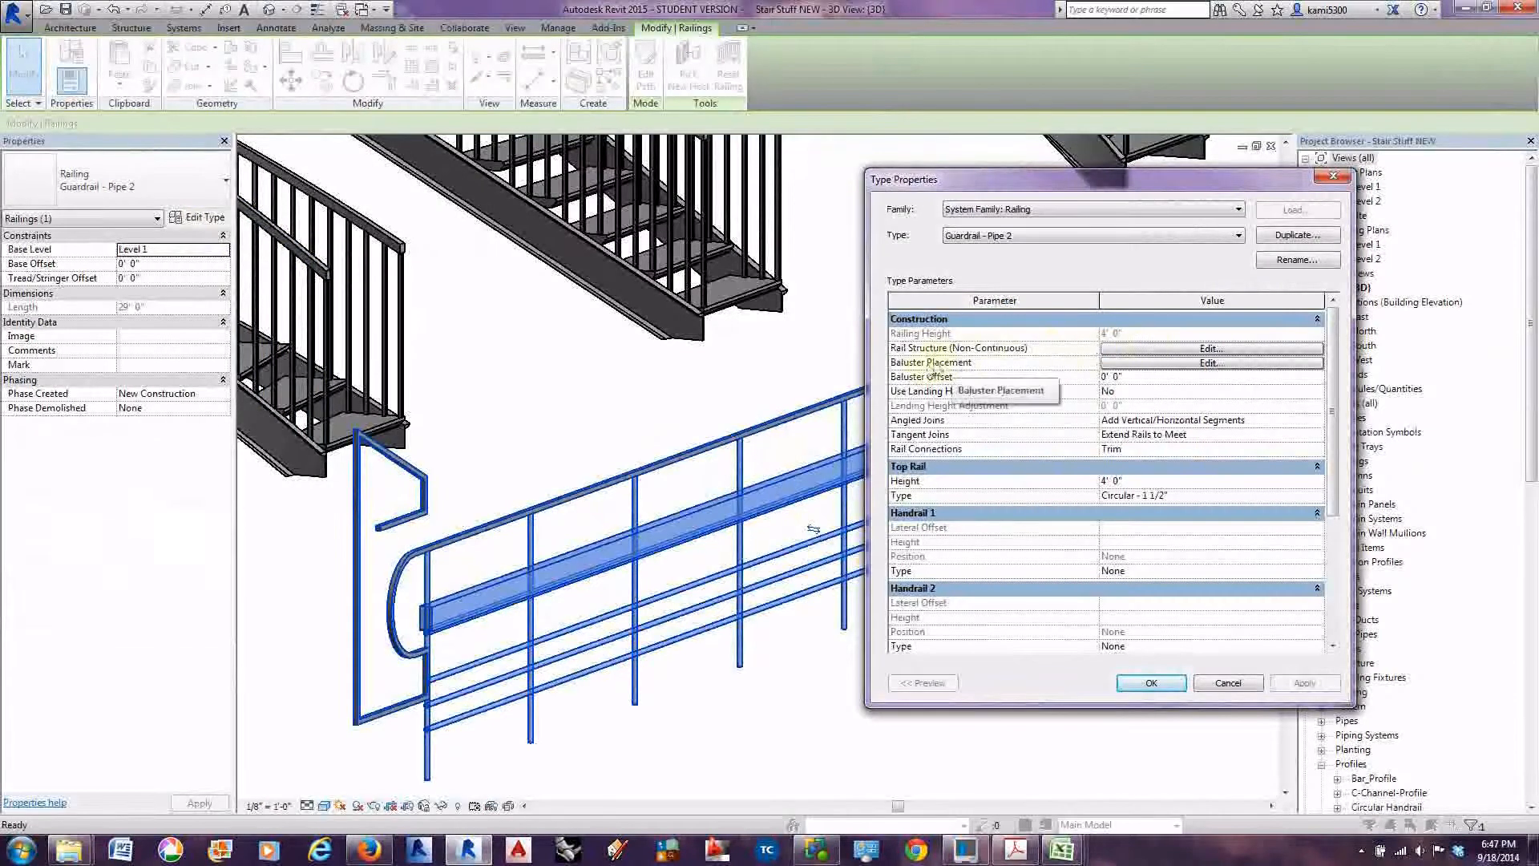
left_click(1120, 364)
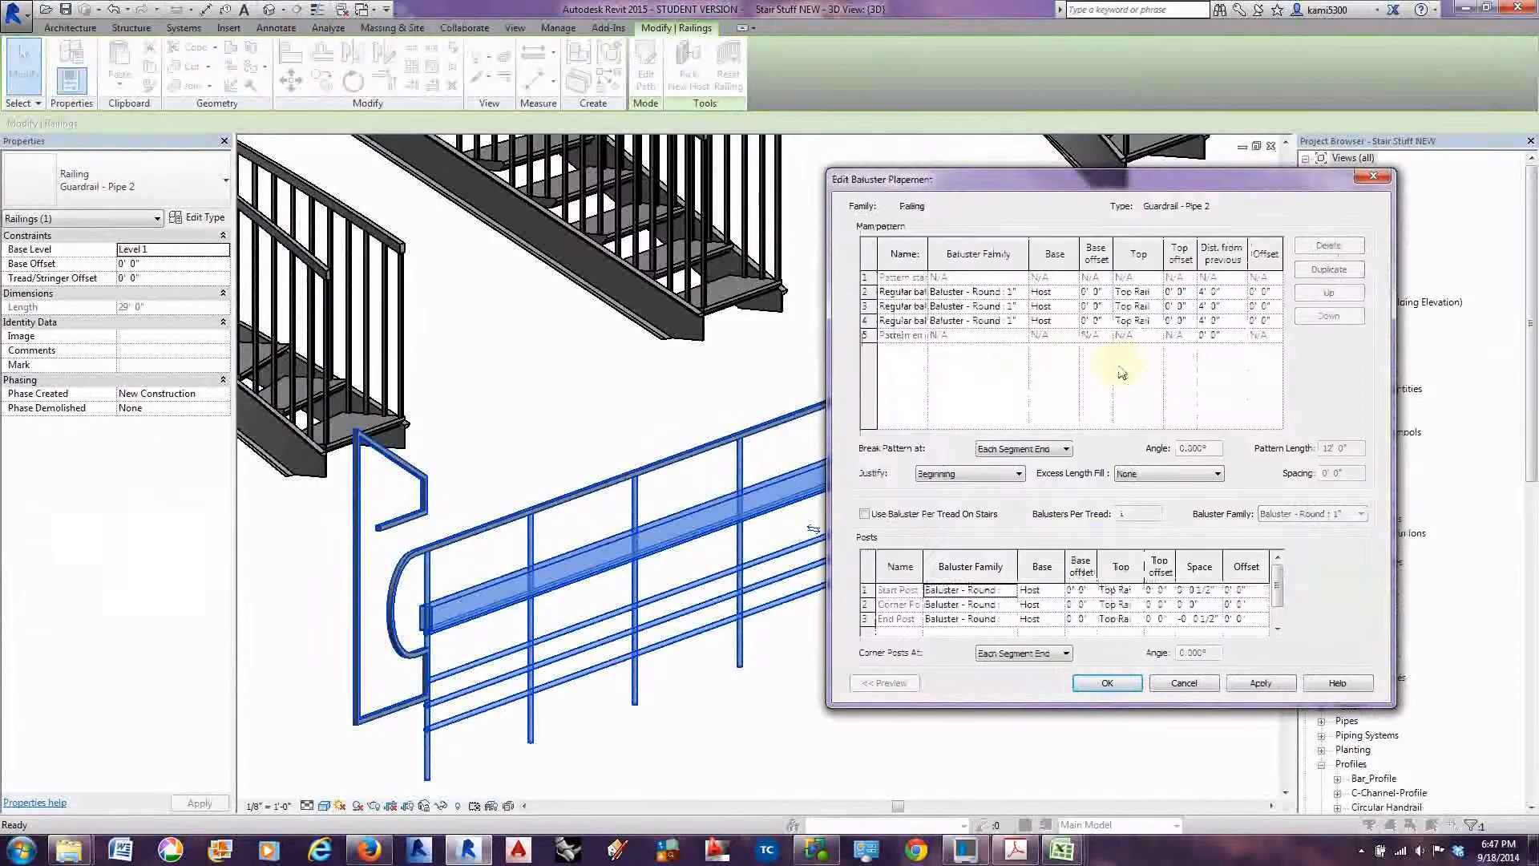
Set the baluster family of the first regular baluster in the main pattern to Baliter 1 : Baliter 1.
left_click(1025, 292)
scroll(1018, 342, "down", 2)
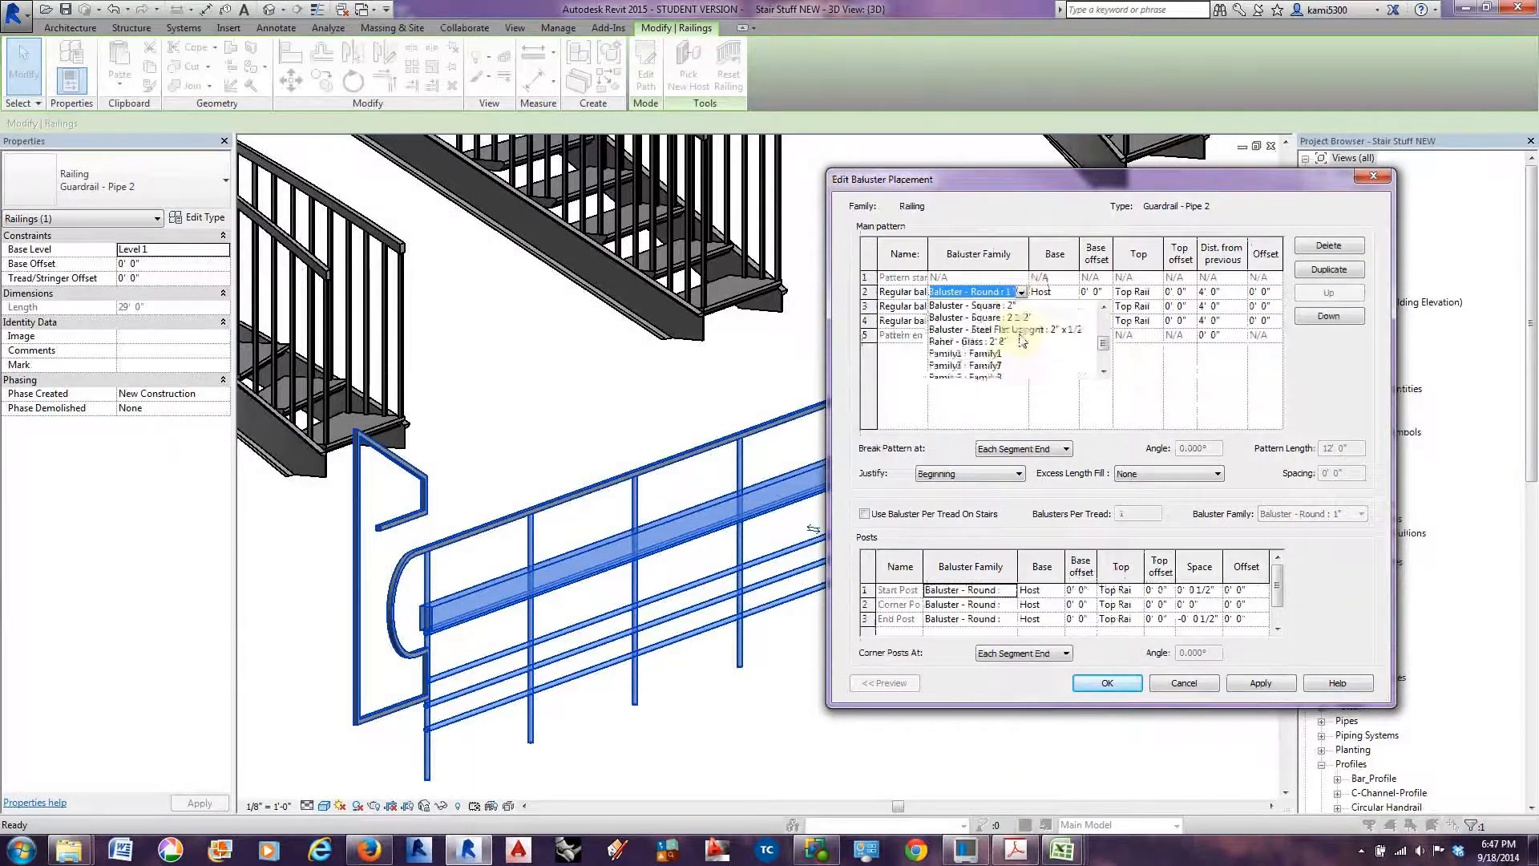
scroll(1008, 343, "up", 1)
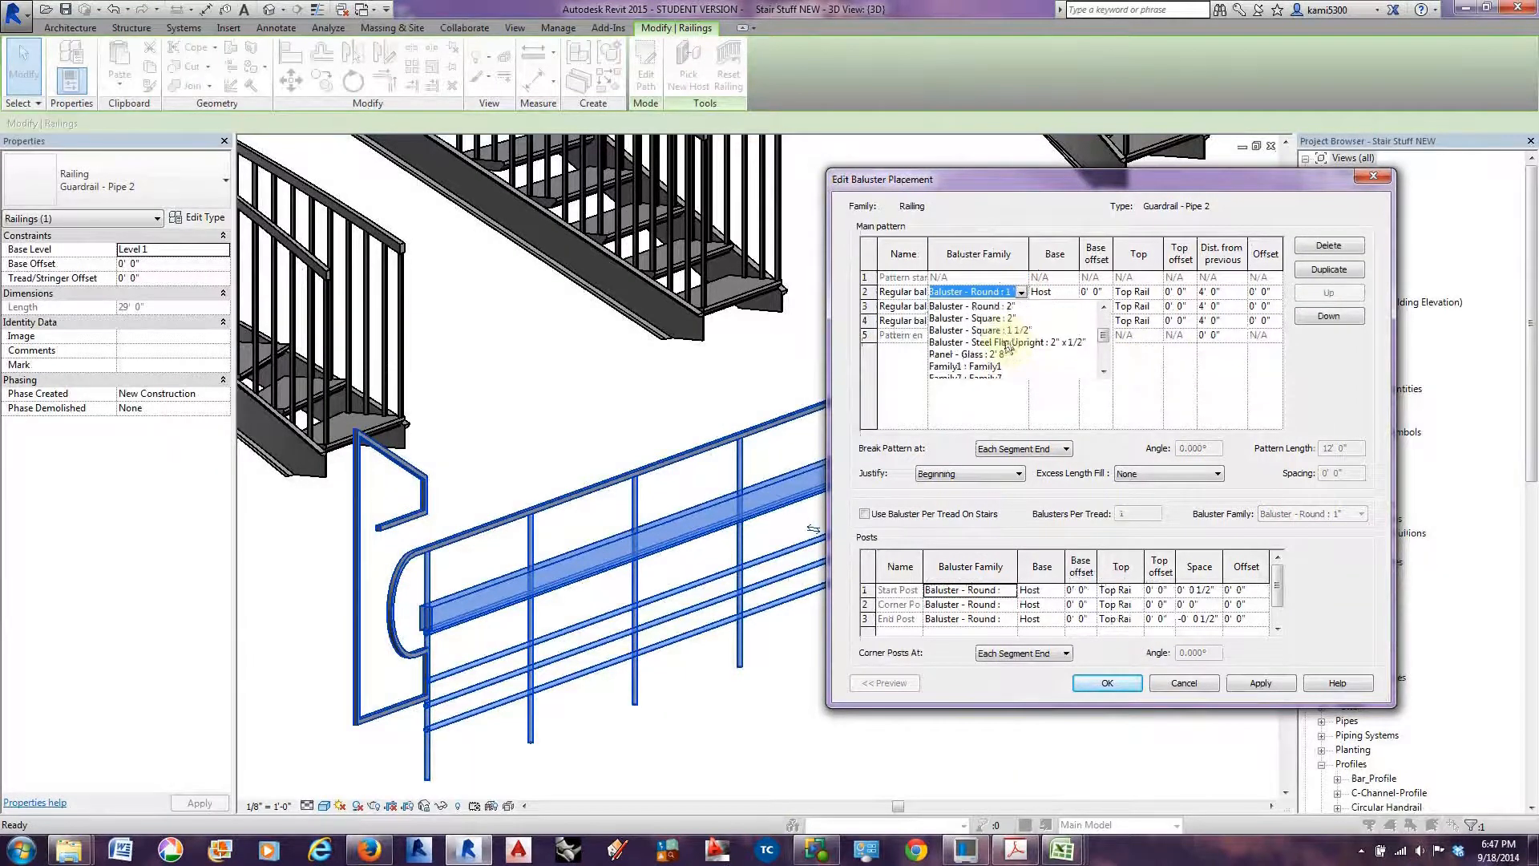
scroll(1017, 353, "up", 2)
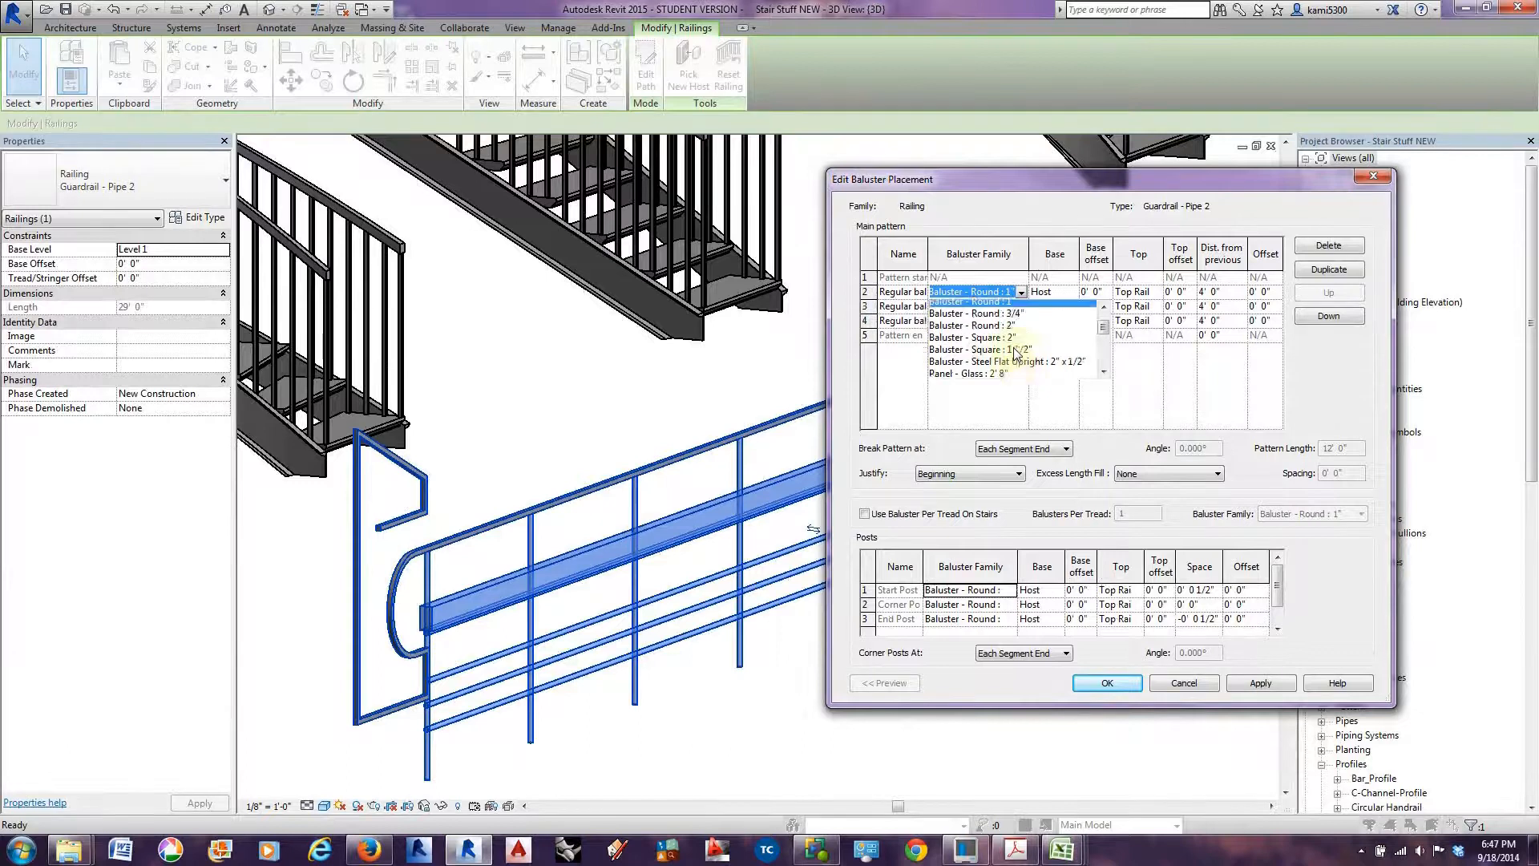
scroll(1015, 353, "down", 5)
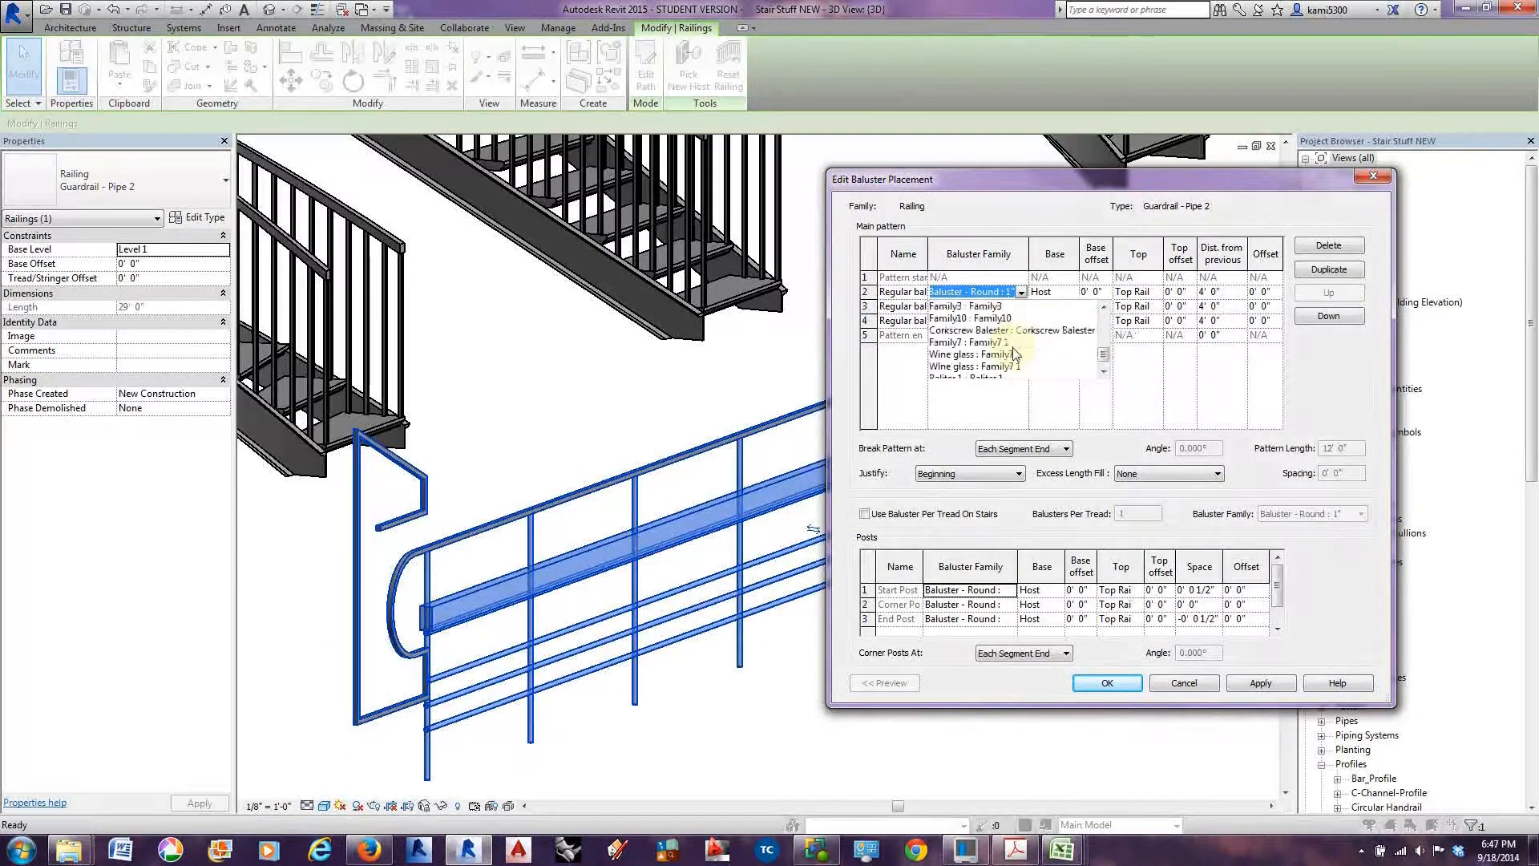
scroll(1015, 353, "down", 1)
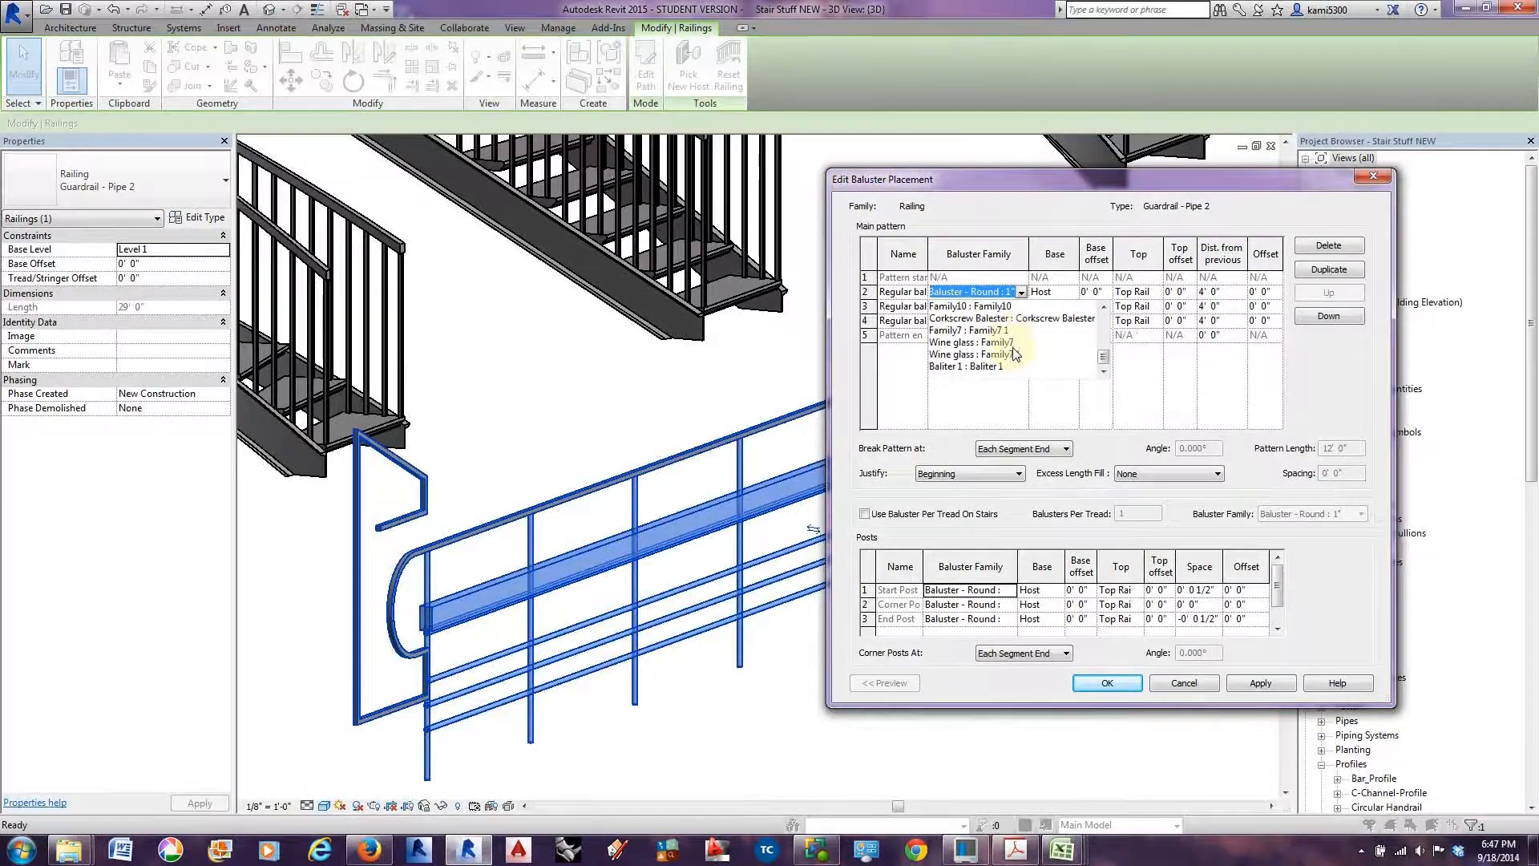
left_click(991, 367)
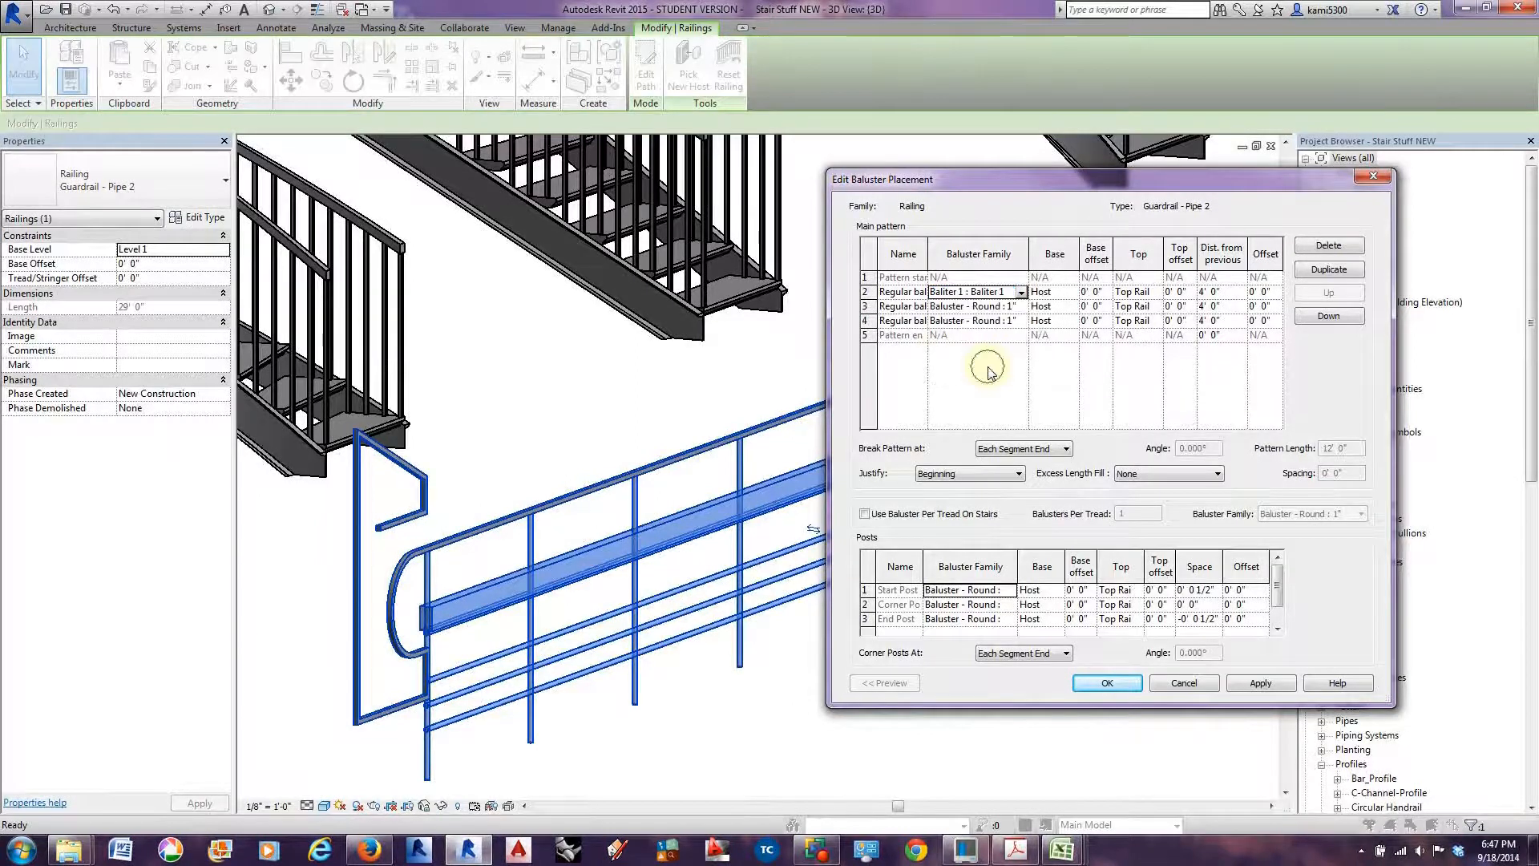
Set the second and third regular balusters to Baliter 1 : Baliter 1 and apply the pattern to the railing type.
left_click(1012, 306)
left_click(1021, 306)
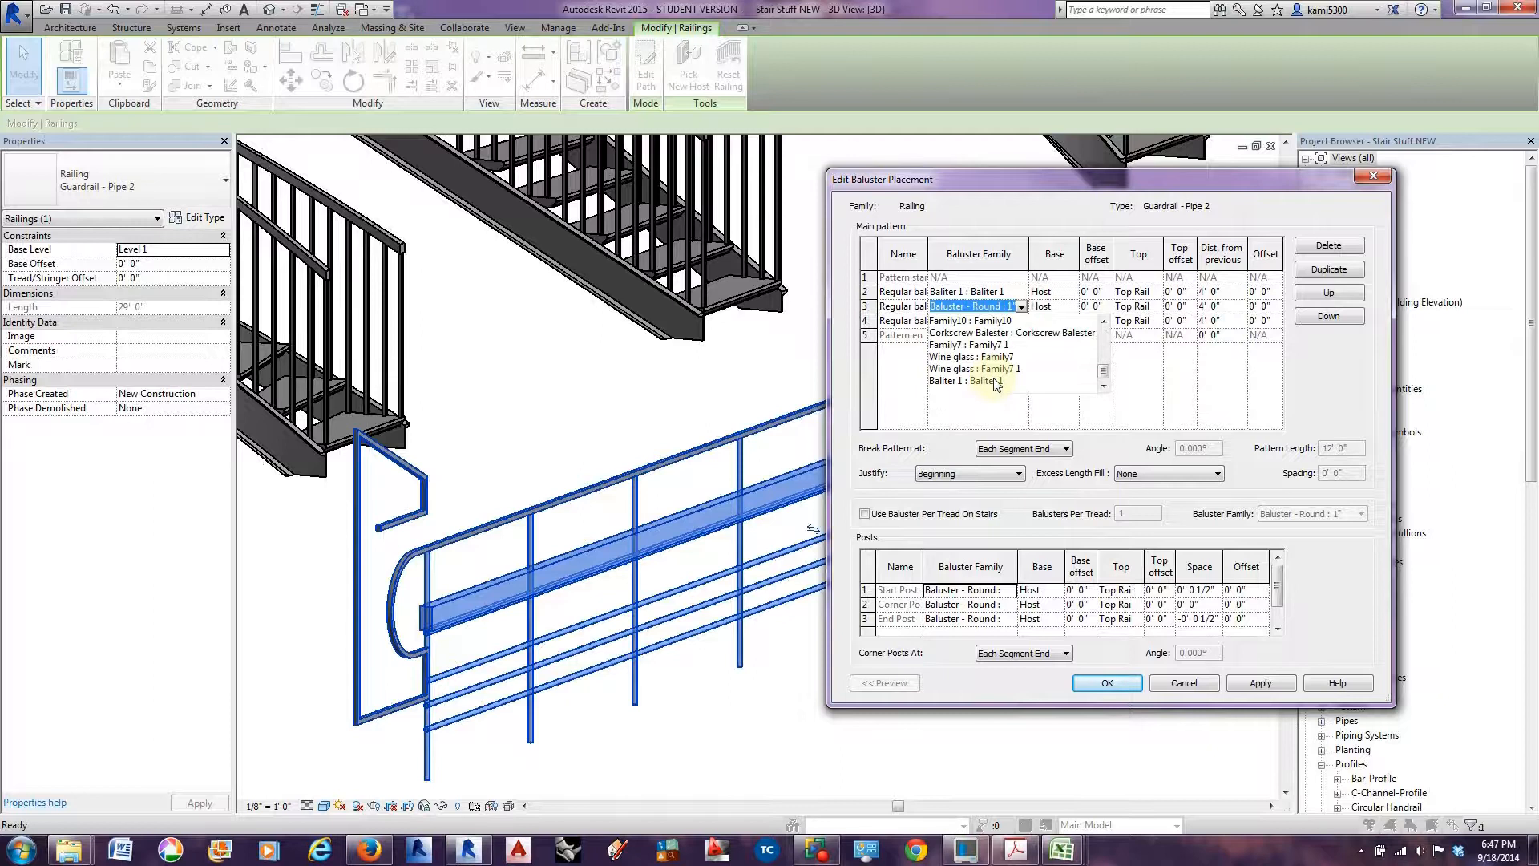
left_click(994, 382)
left_click(1022, 320)
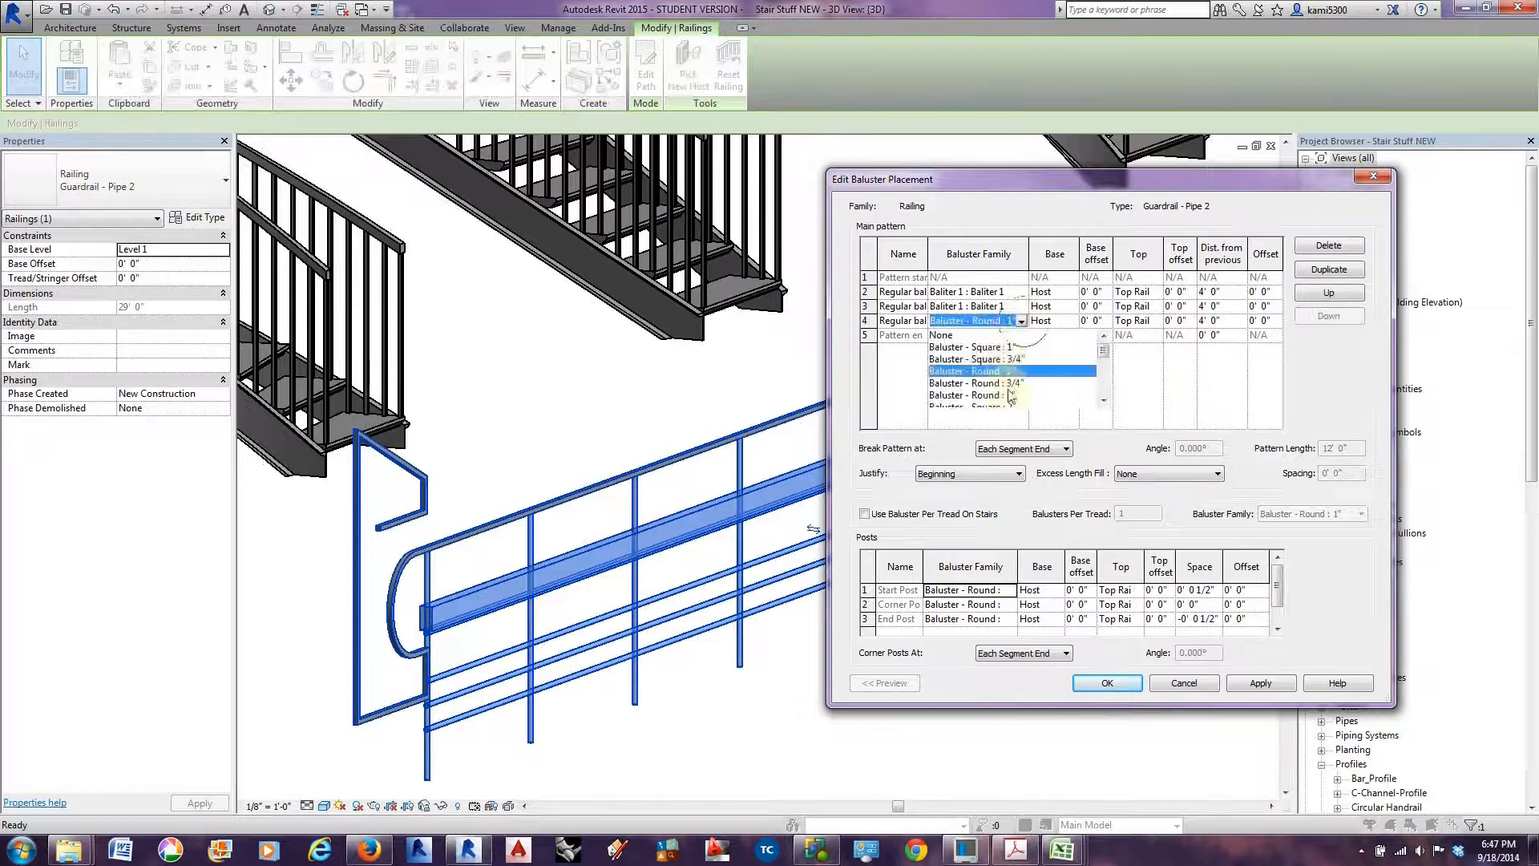
left_click(1003, 395)
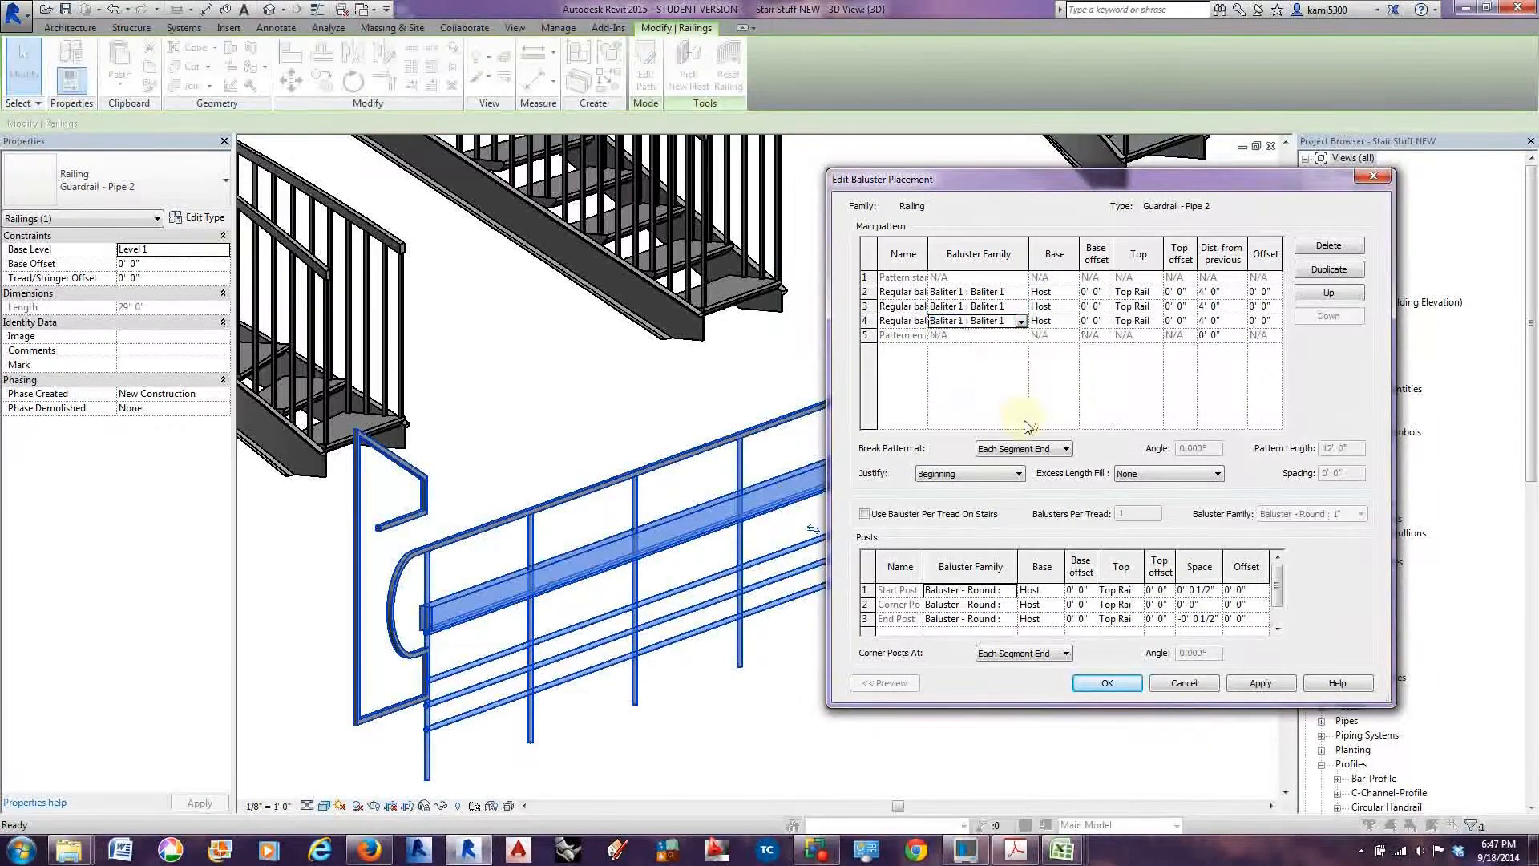
left_click(1261, 684)
left_click(1108, 683)
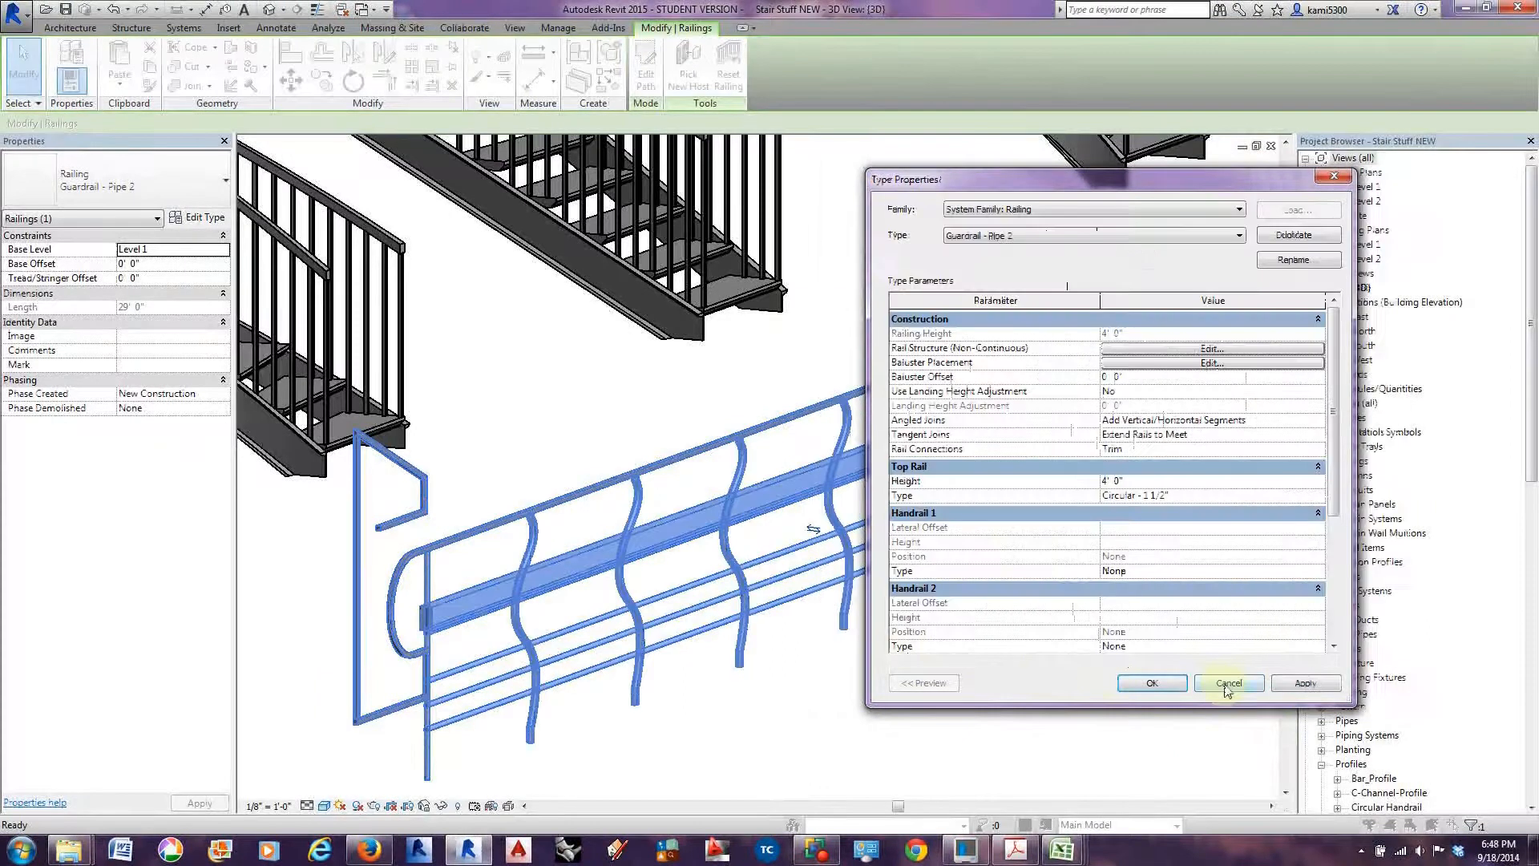
left_click(1155, 683)
scroll(877, 528, "up", 1)
scroll(897, 535, "down", 2)
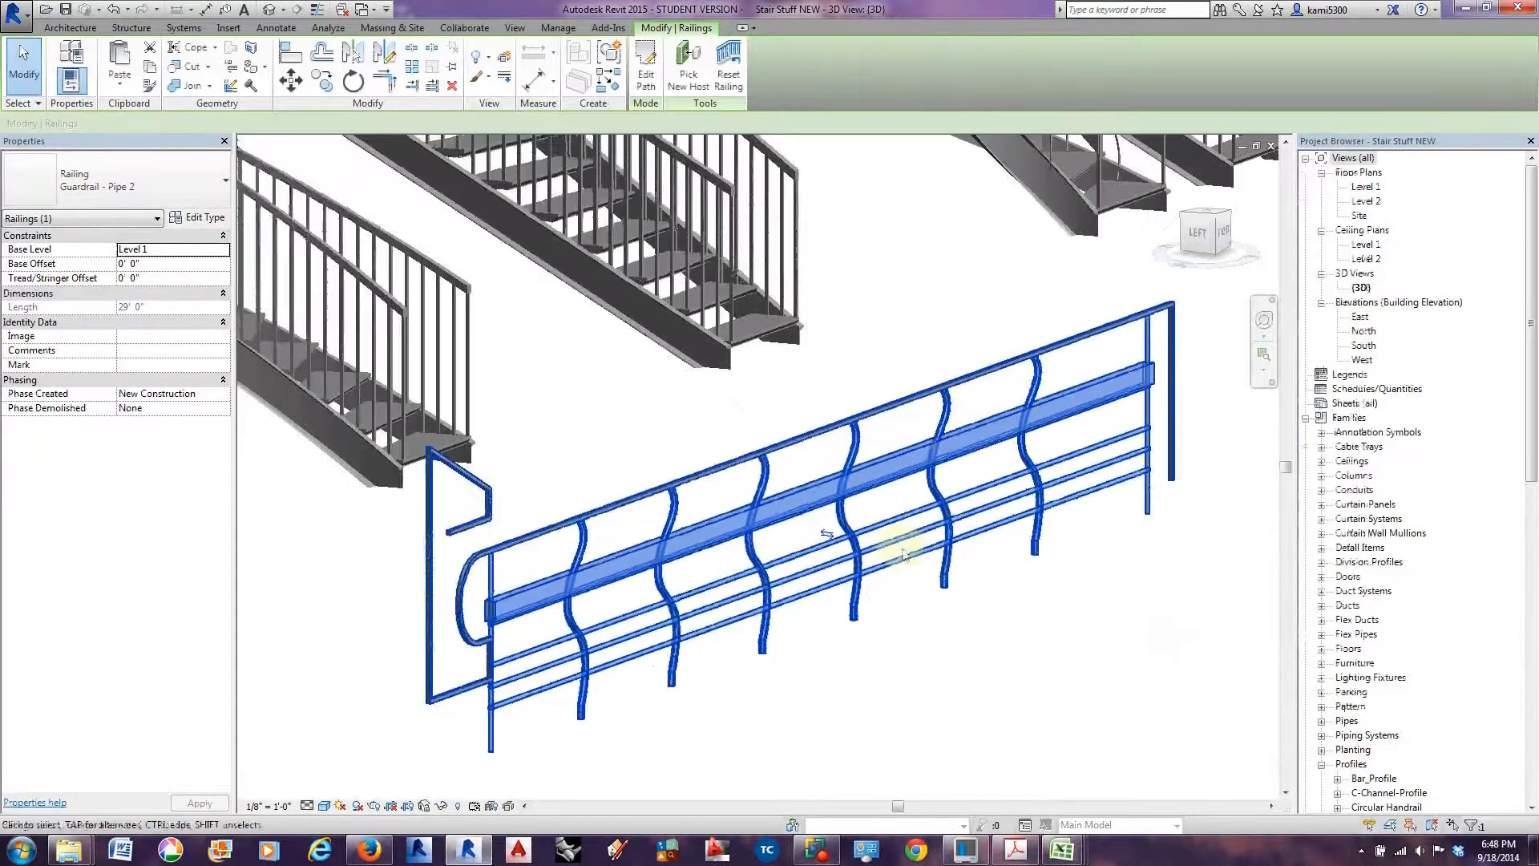
scroll(944, 570, "down", 1)
middle_click_drag(935, 622, 970, 614, "shift")
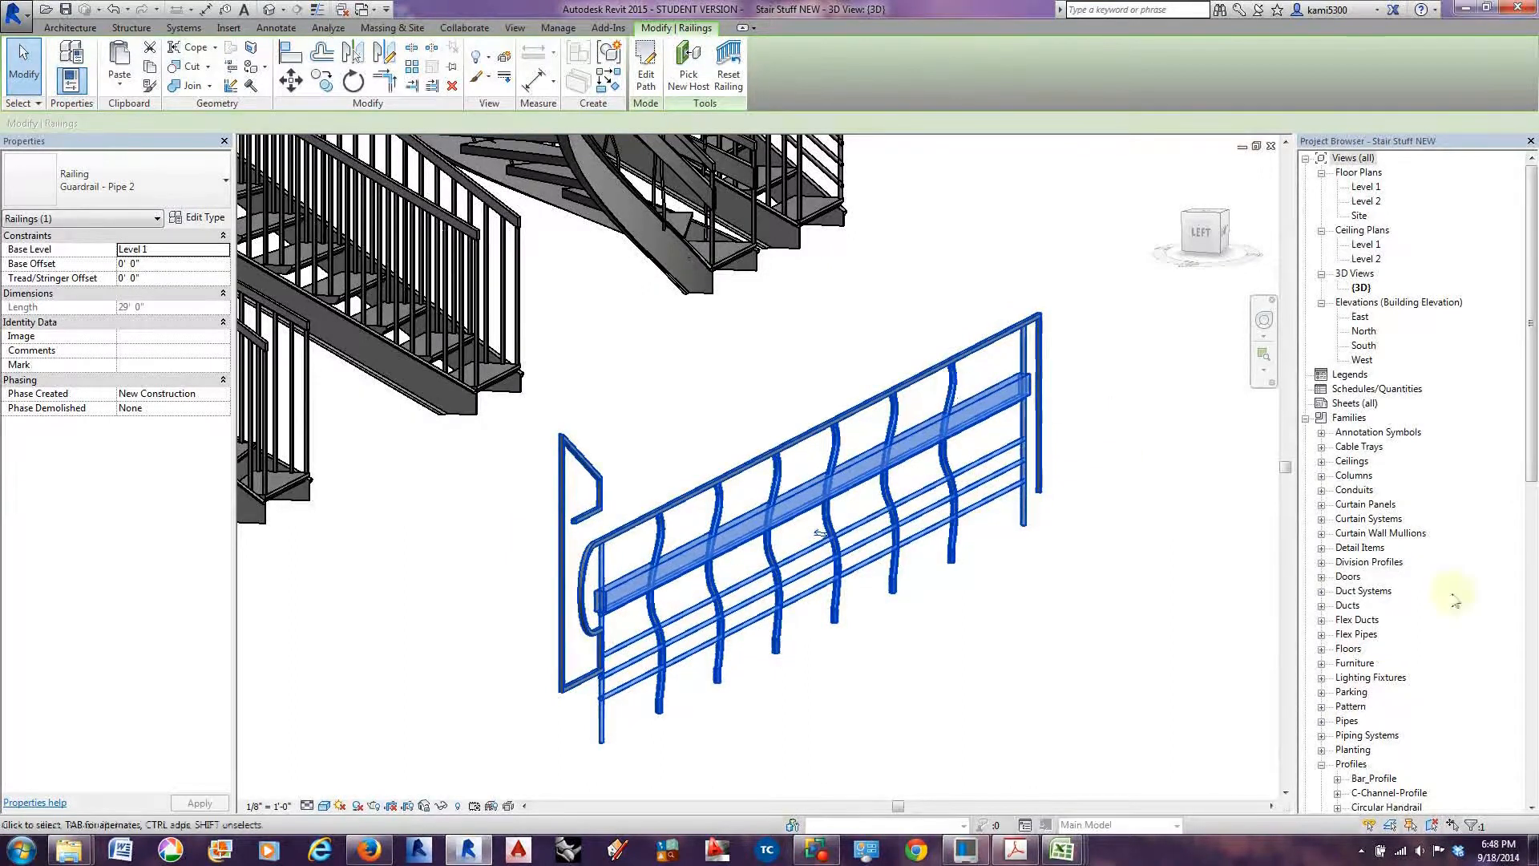
Open the project's Baliter 1 railing family for editing and select its Center (Left/Right) reference plane in the floor plan.
left_click_drag(1533, 371, 1534, 587)
left_click(1367, 591)
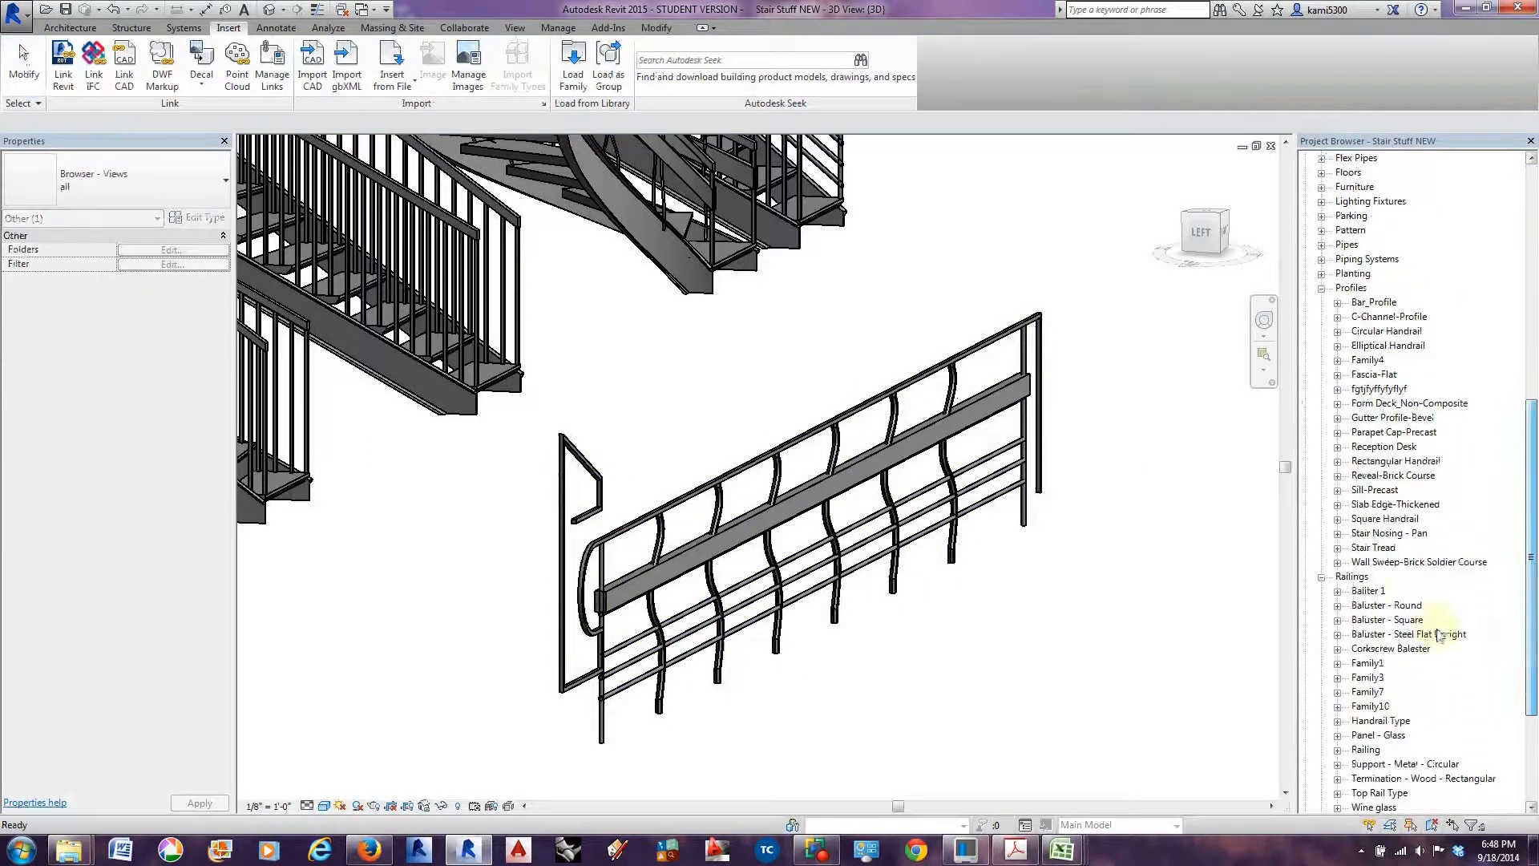
right_click(1367, 591)
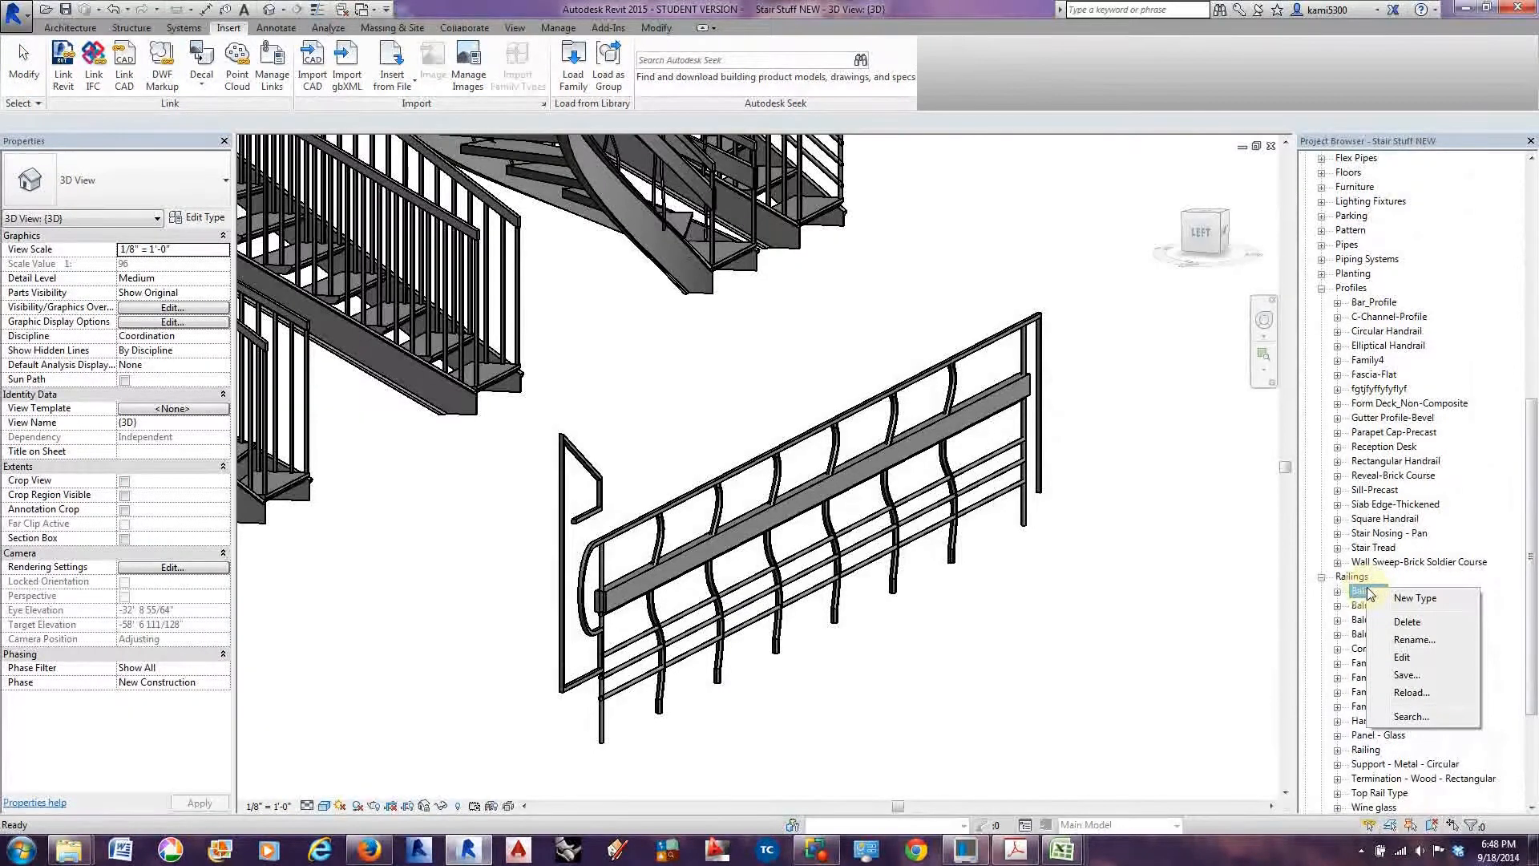
left_click(1412, 659)
scroll(705, 457, "down", 3)
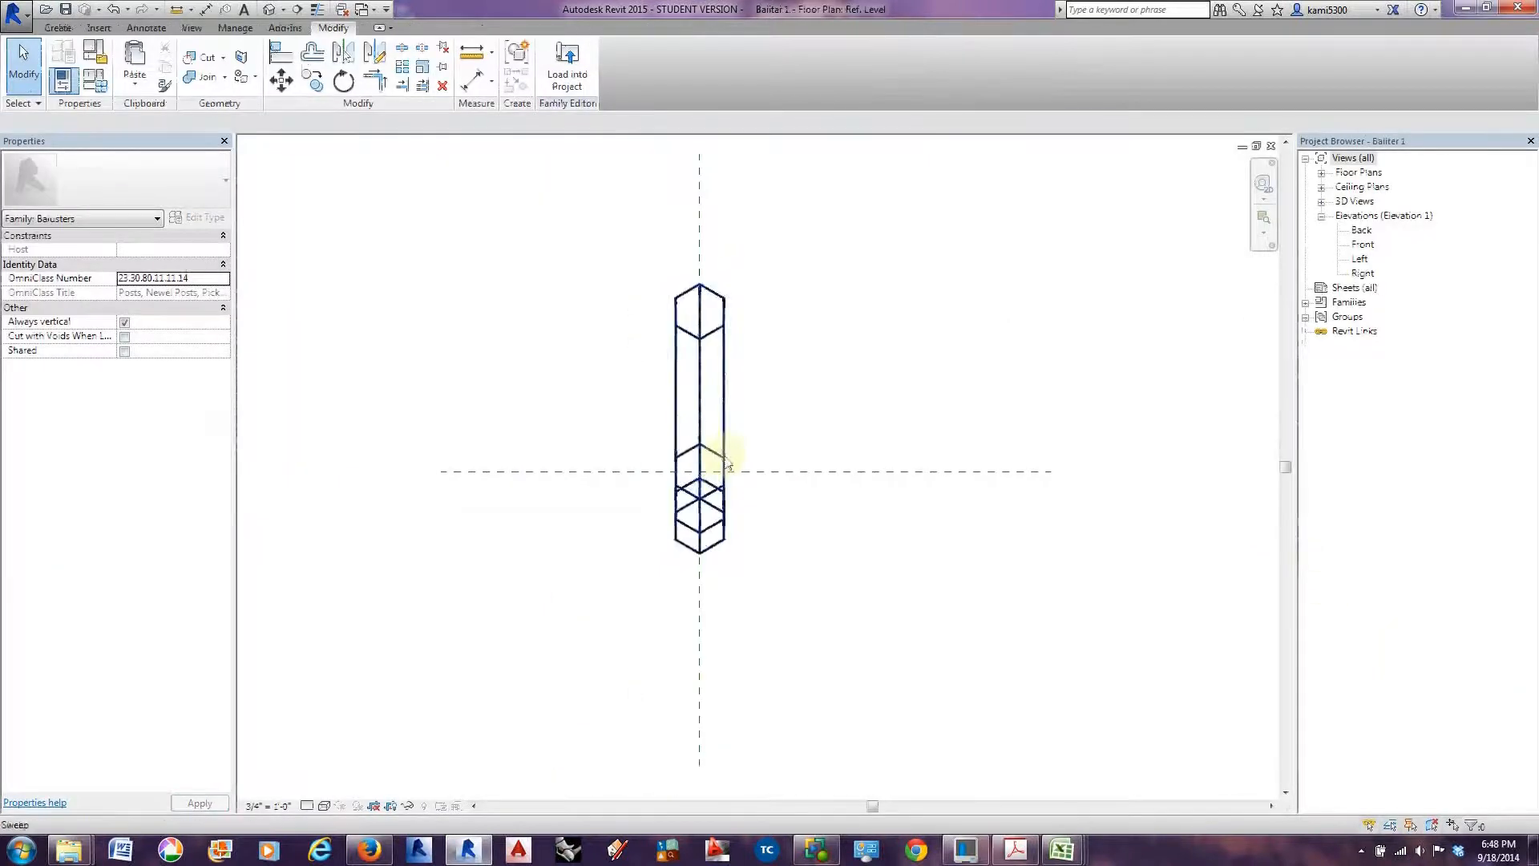
left_click(699, 236)
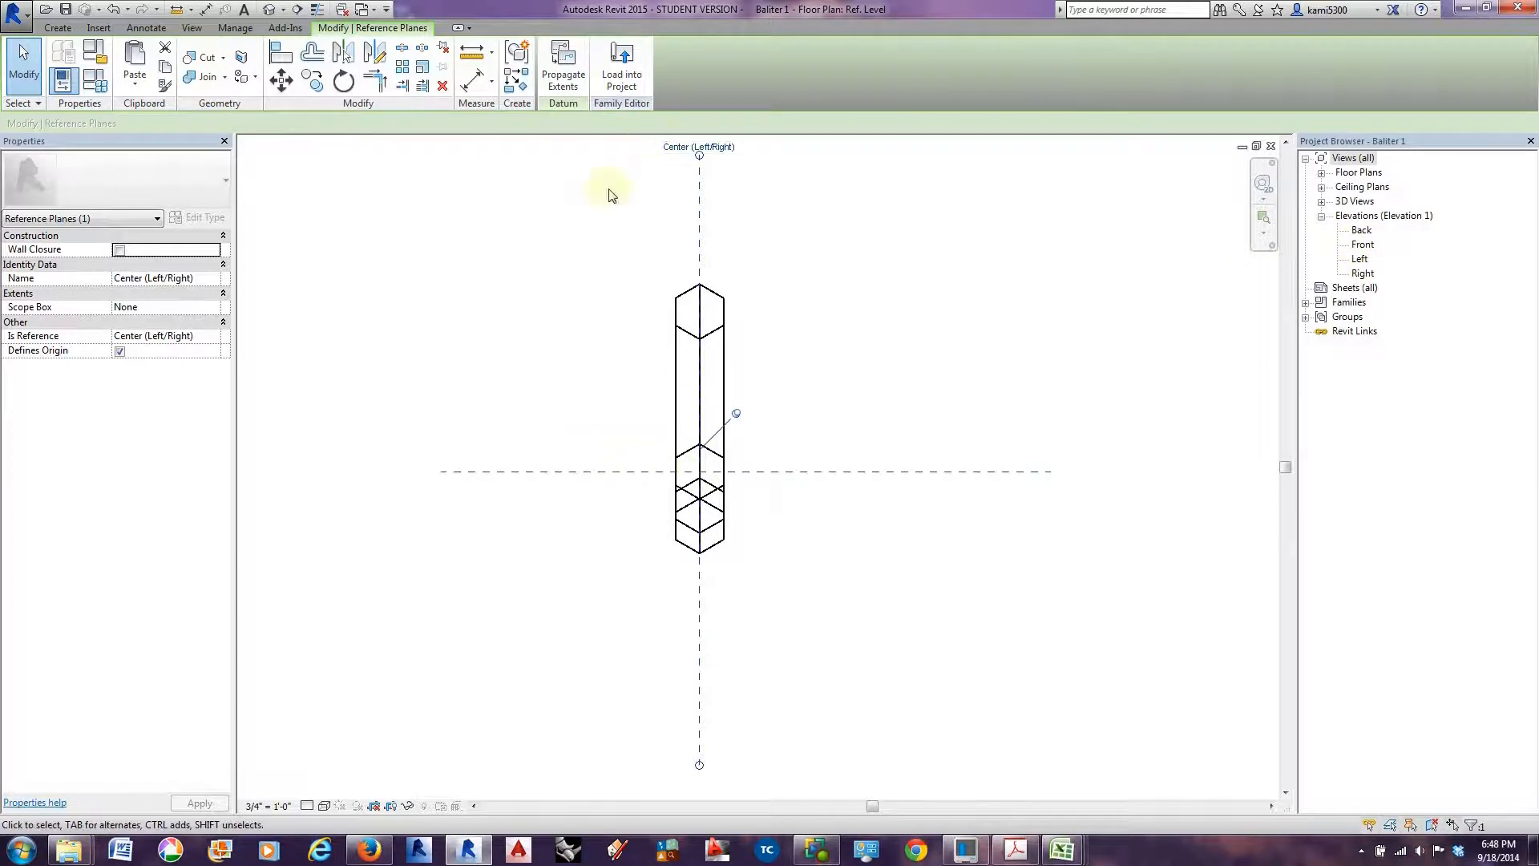
left_click(699, 372)
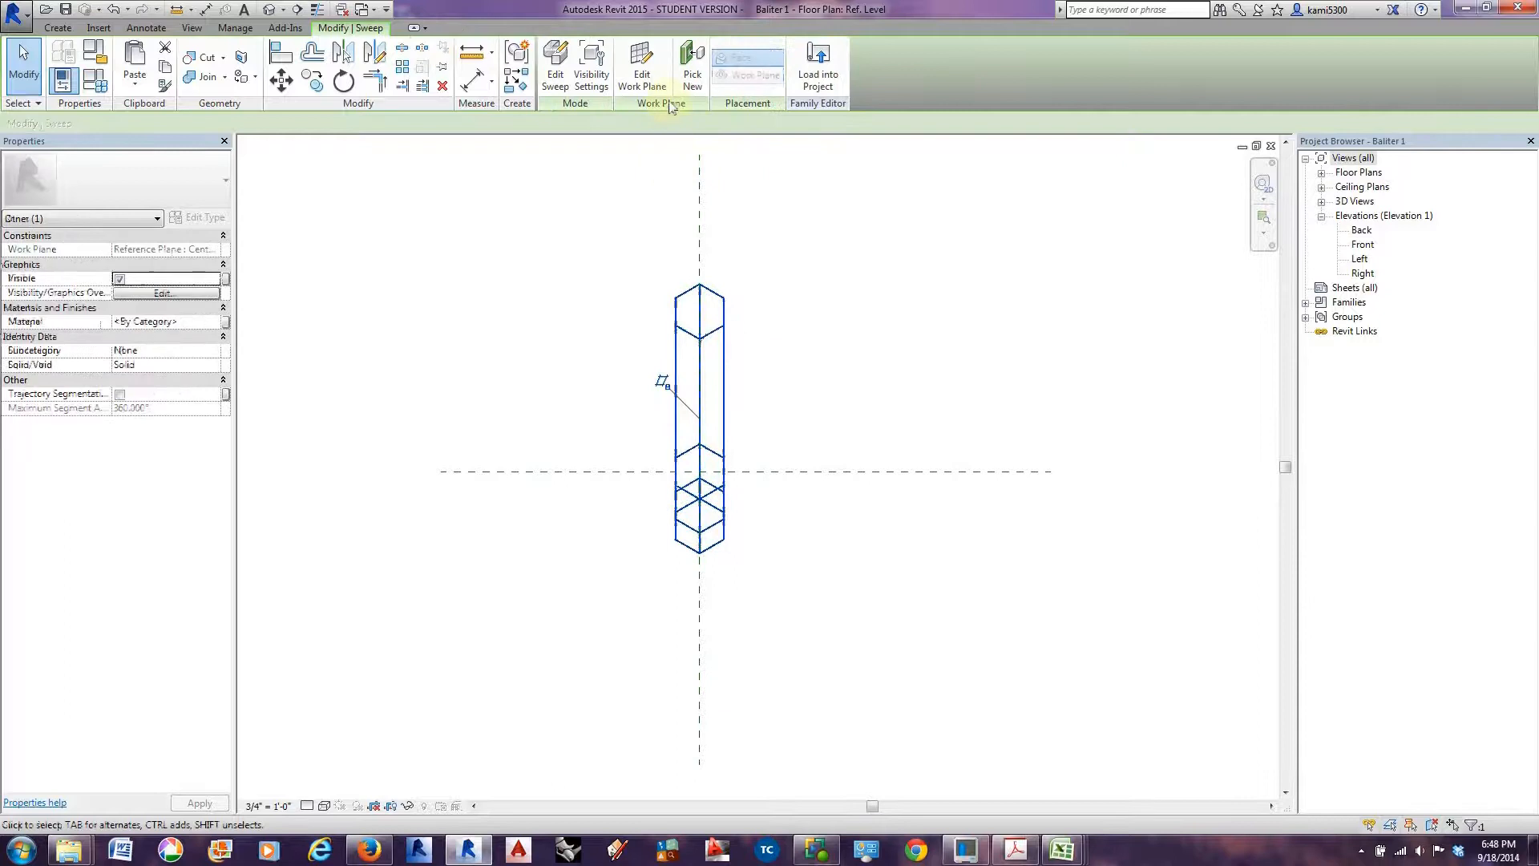
left_click(642, 71)
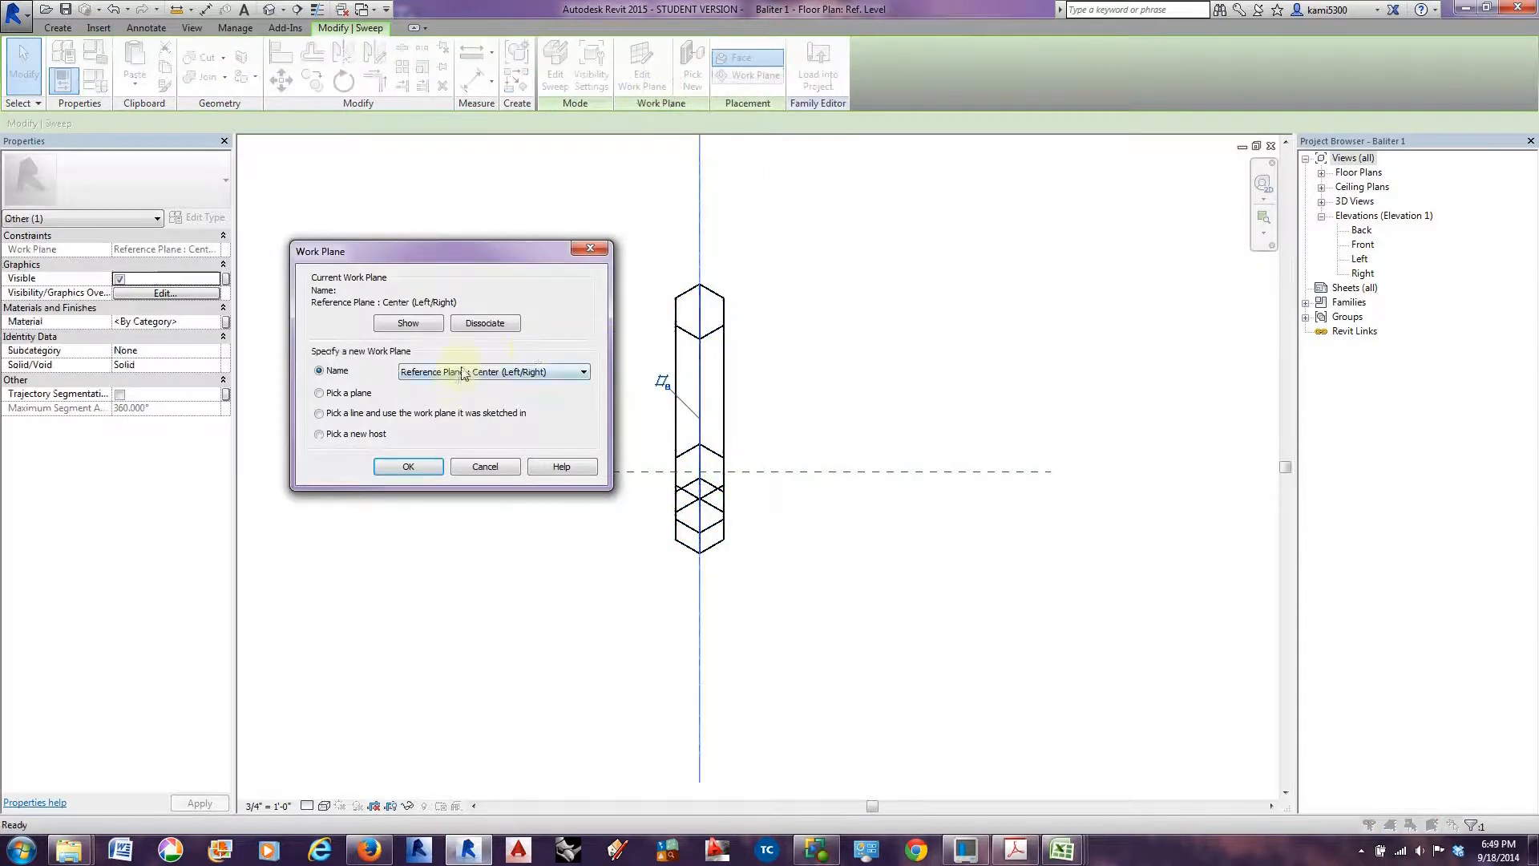
left_click(463, 372)
left_click(476, 387)
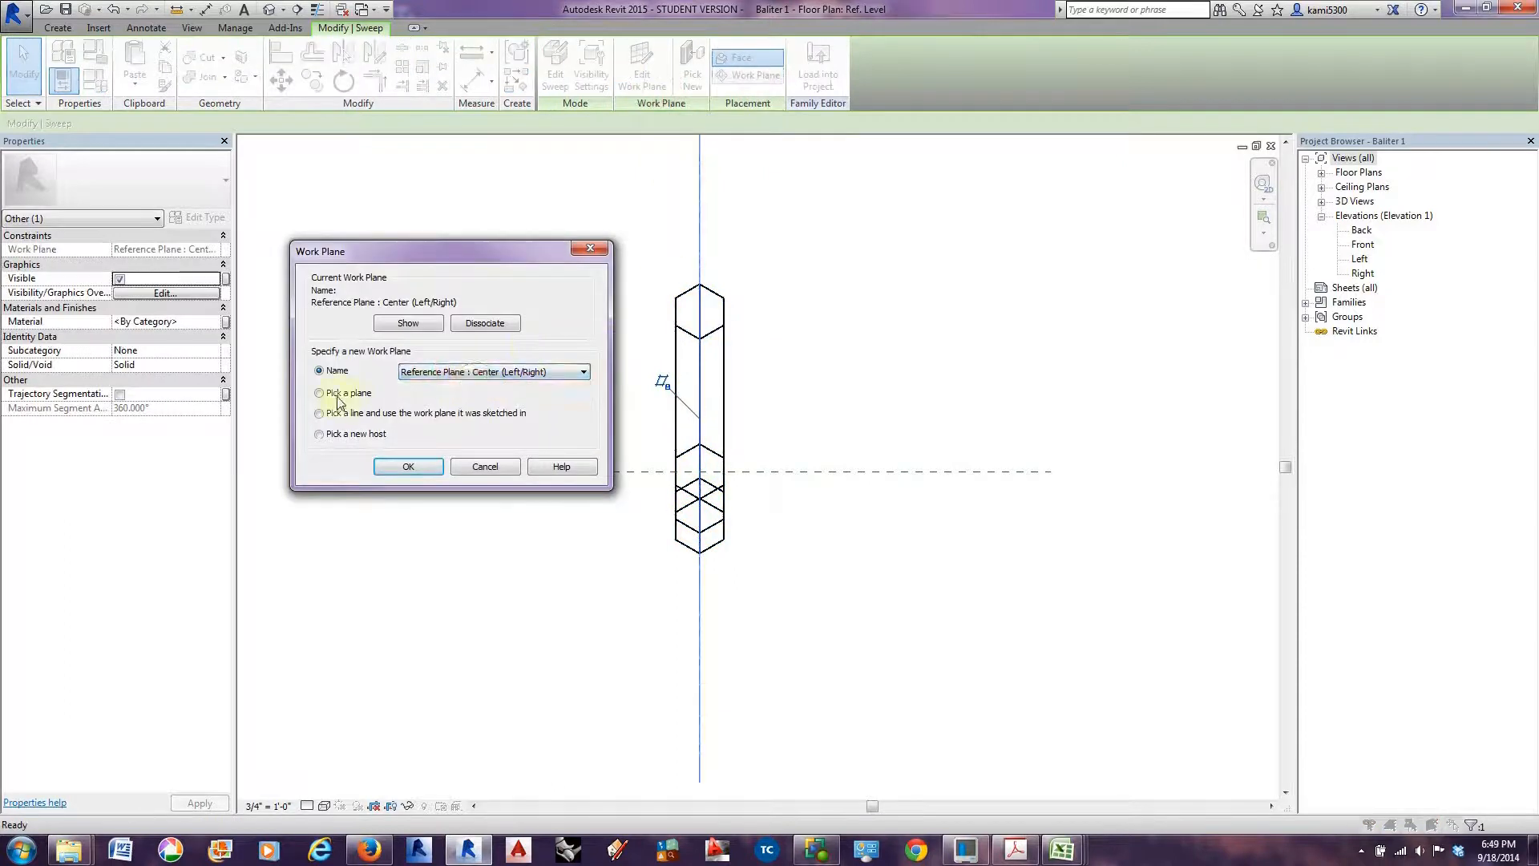
left_click(477, 473)
left_click(381, 468)
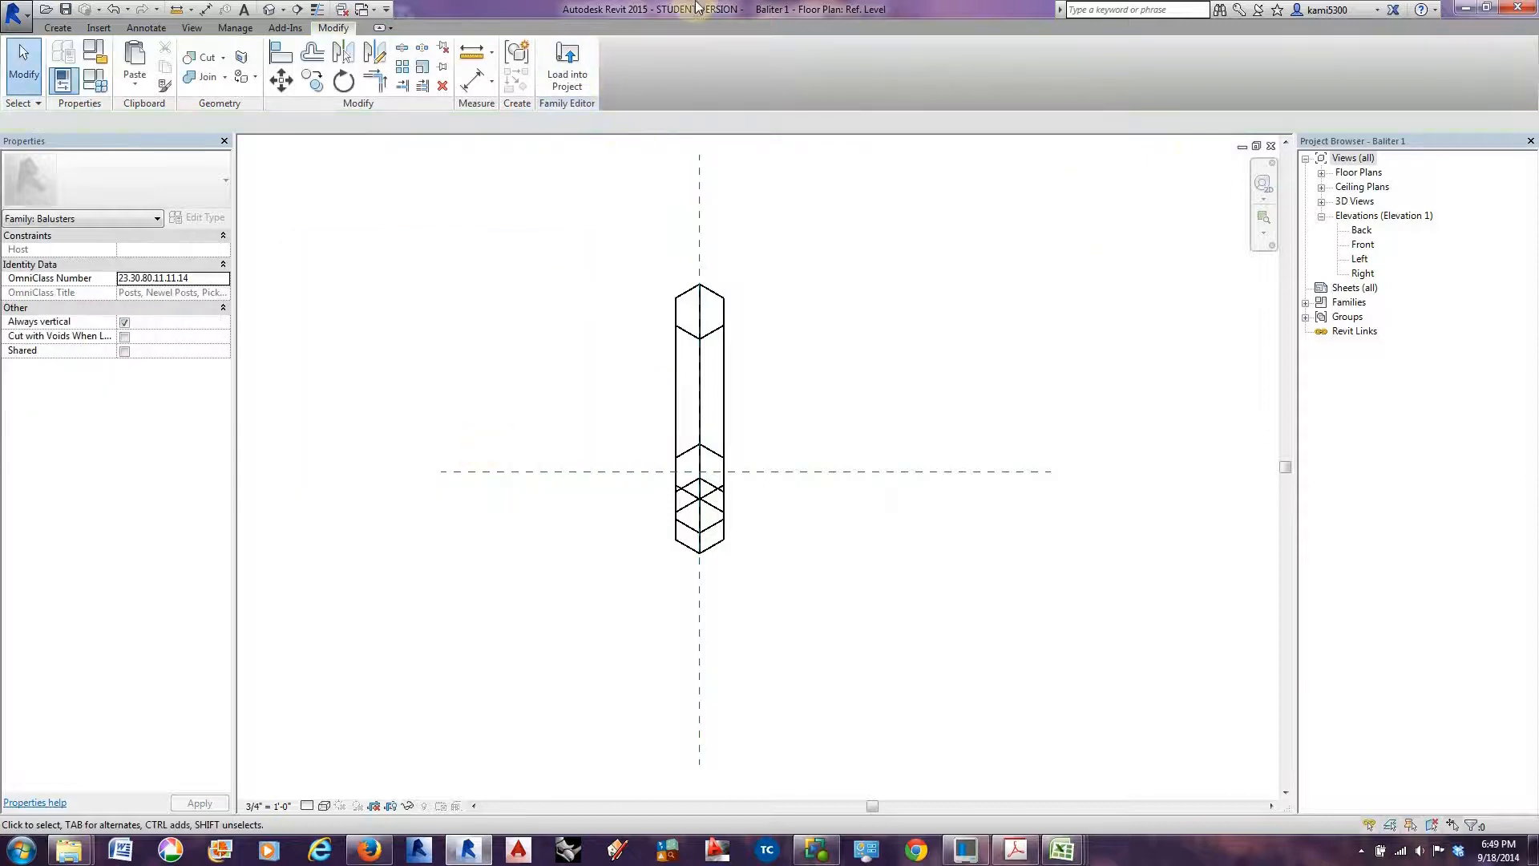
Try to set the sweep's work plane to Center (Front/Back) from the Front elevation and discard the sweep edits.
double_click(1362, 247)
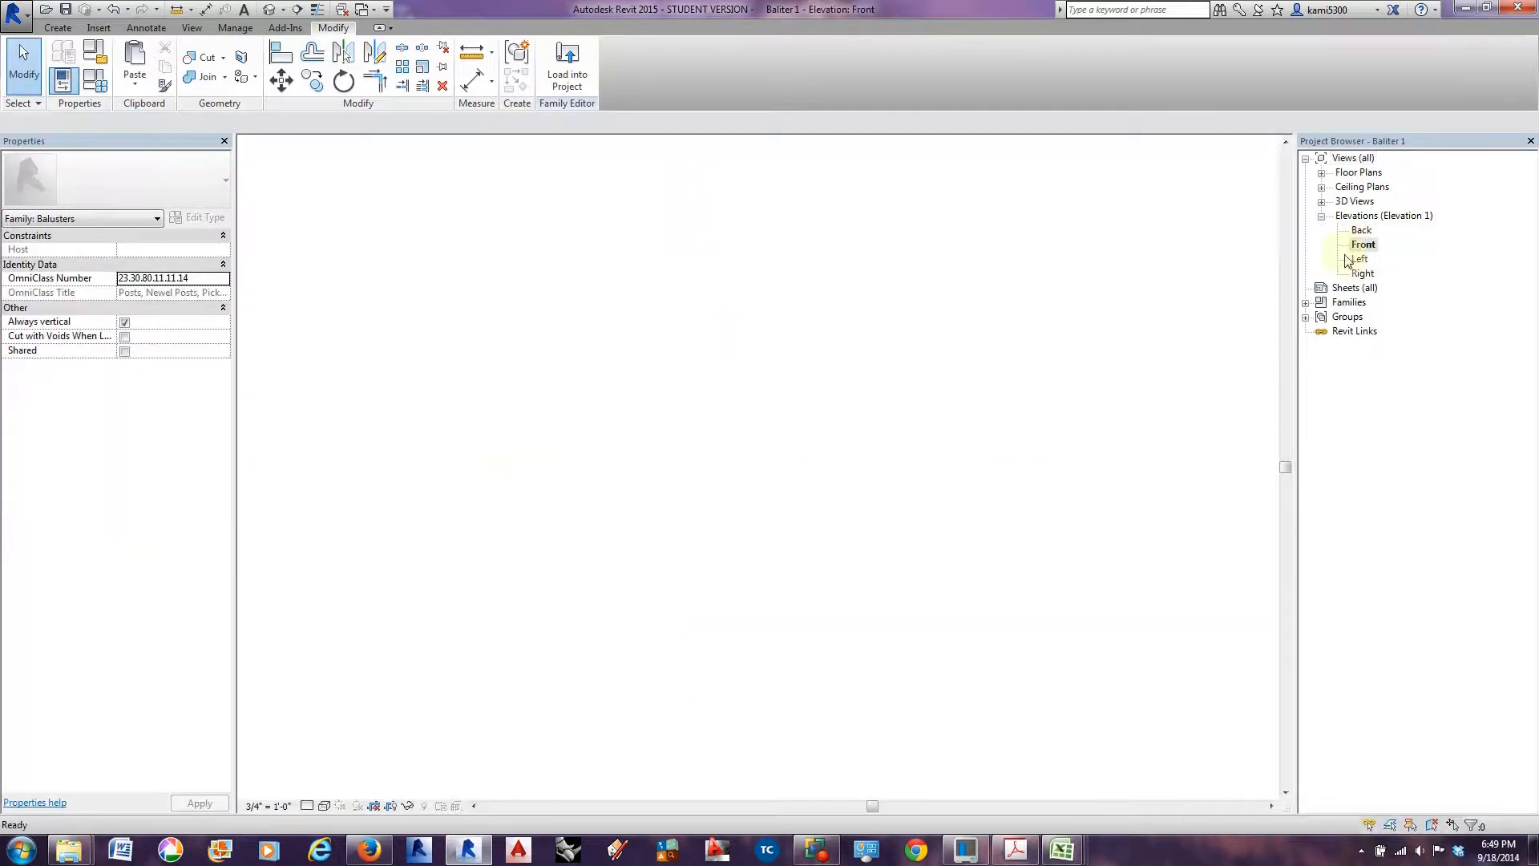
left_click(560, 359)
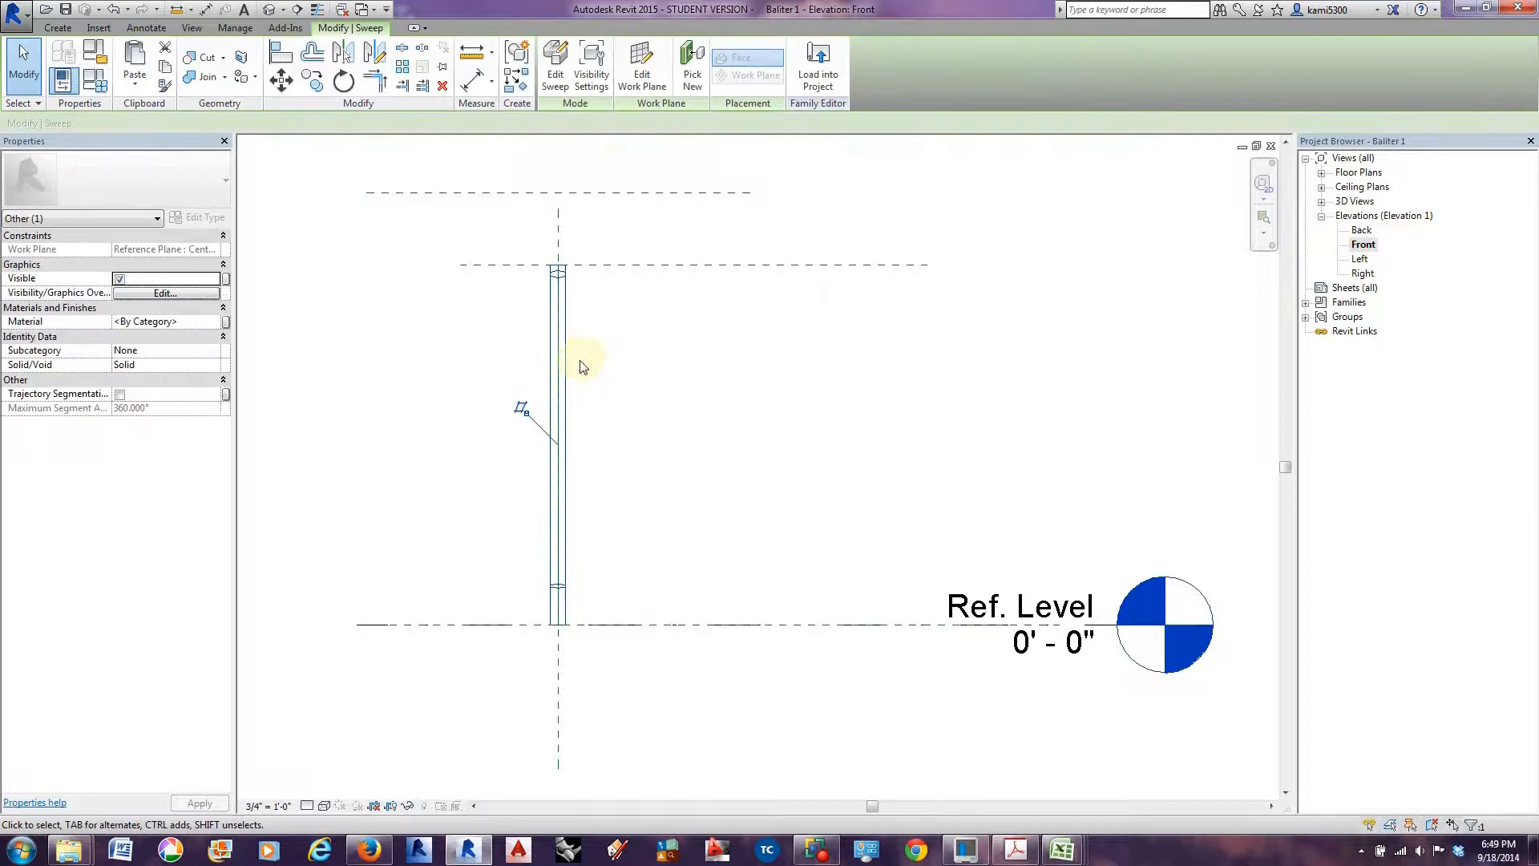
scroll(585, 363, "up", 1)
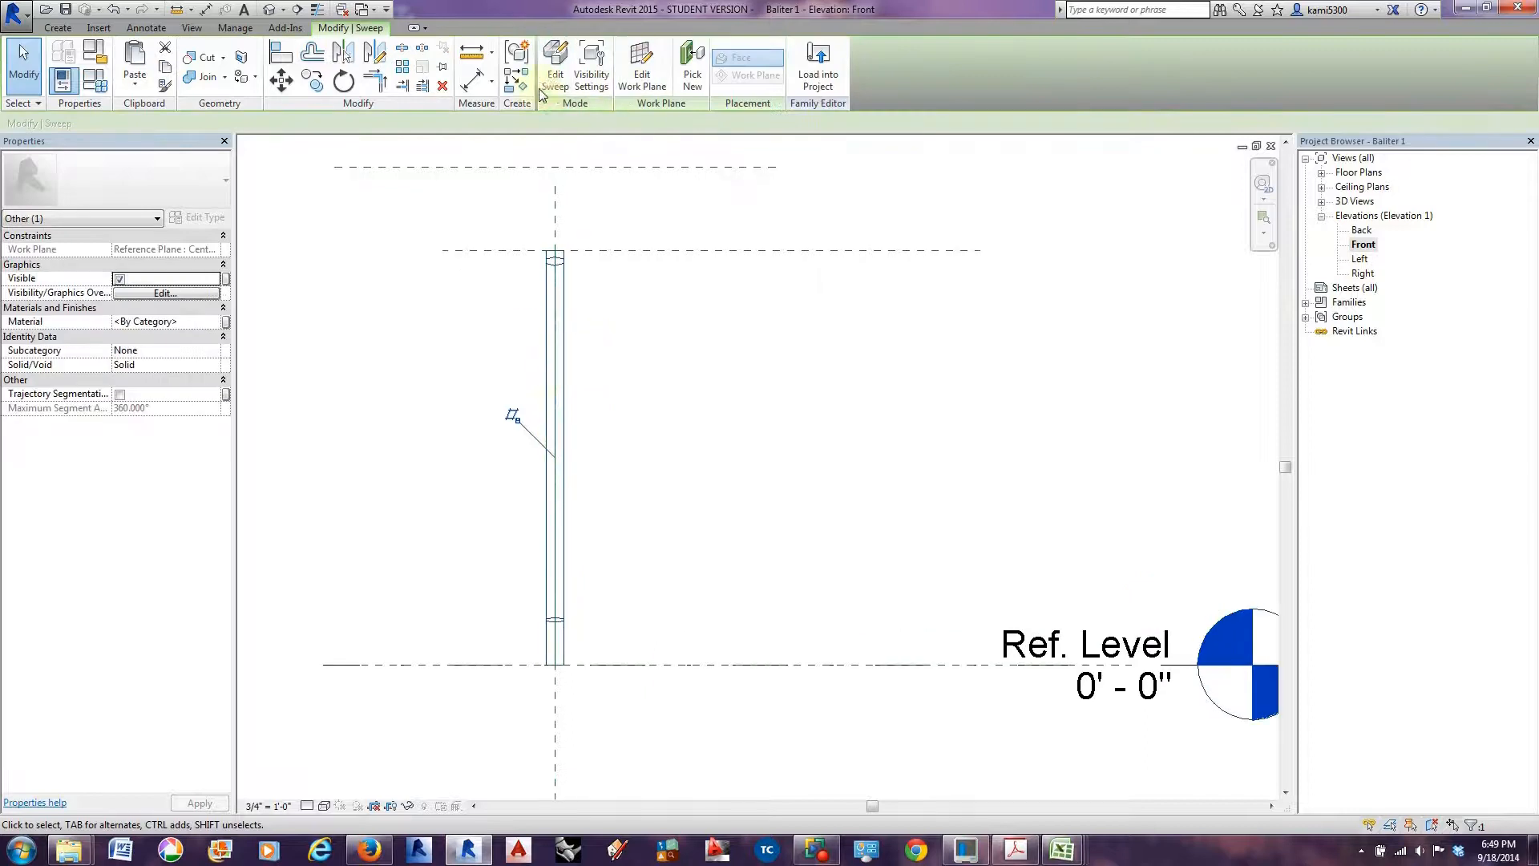
left_click(555, 69)
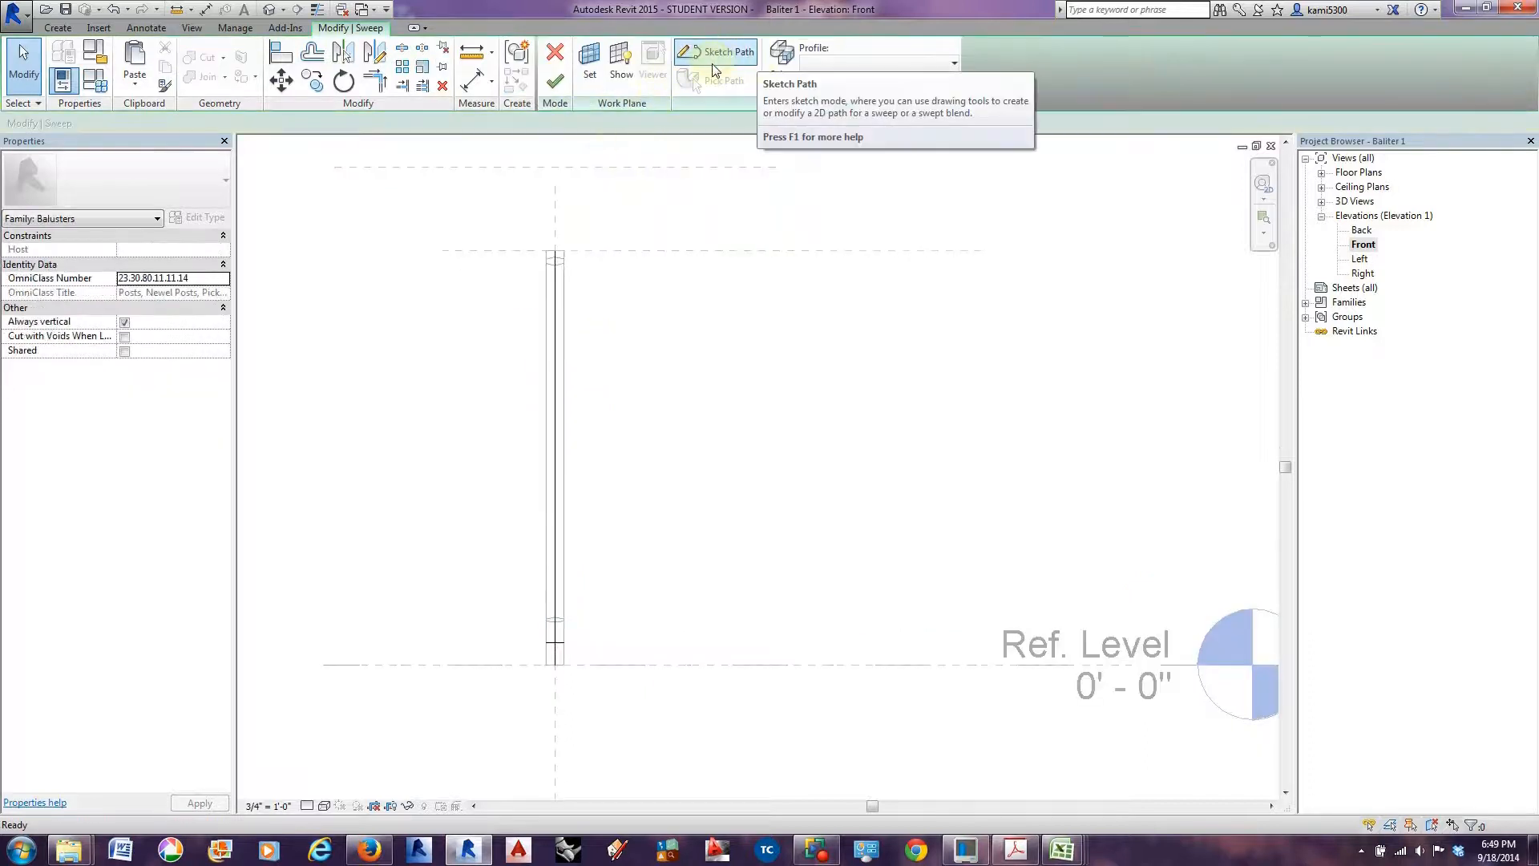
left_click(590, 69)
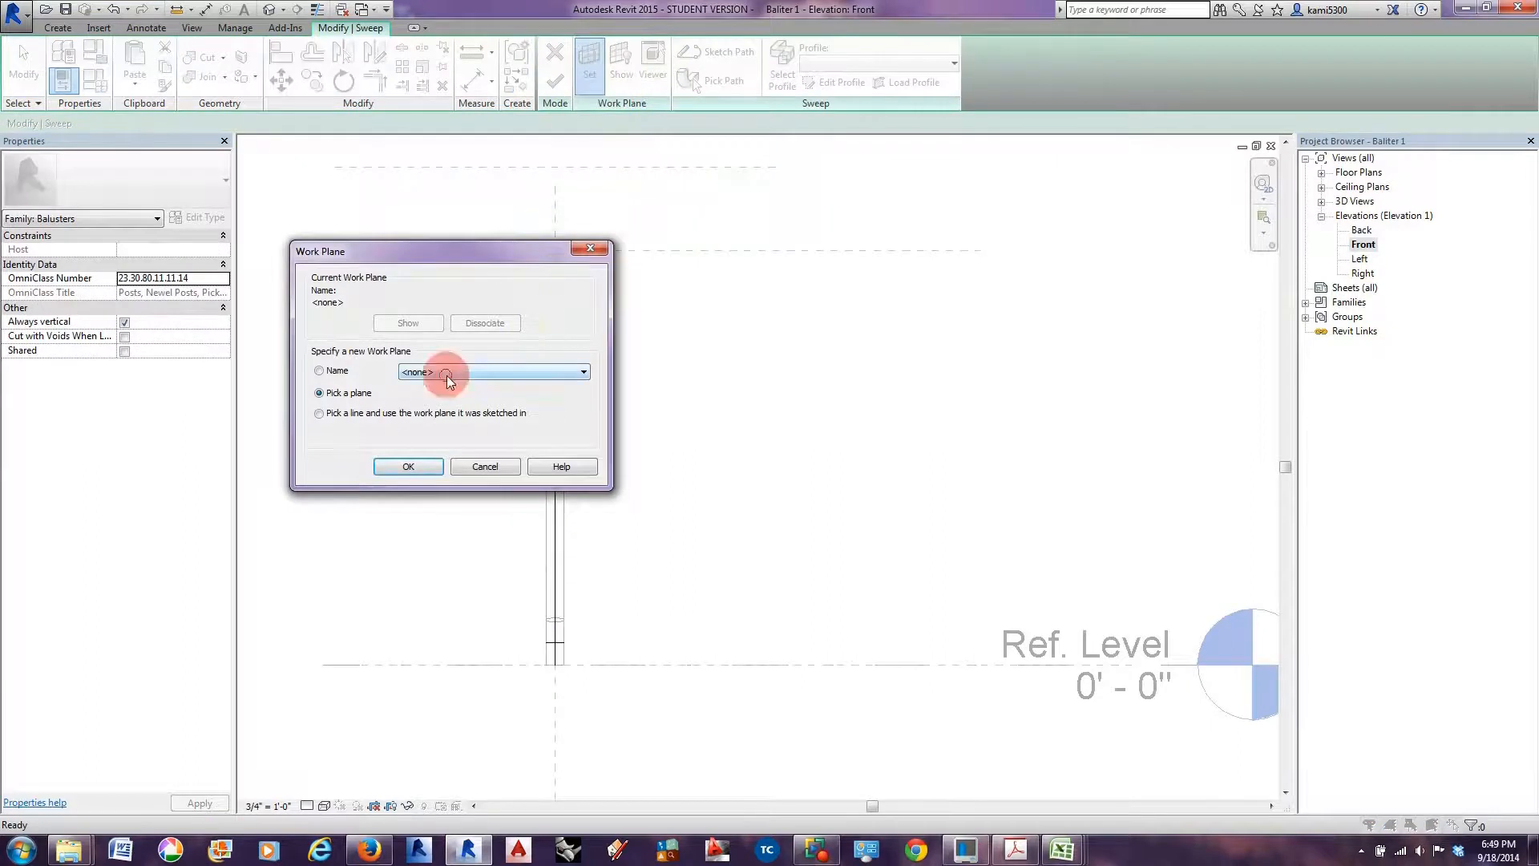
left_click(446, 374)
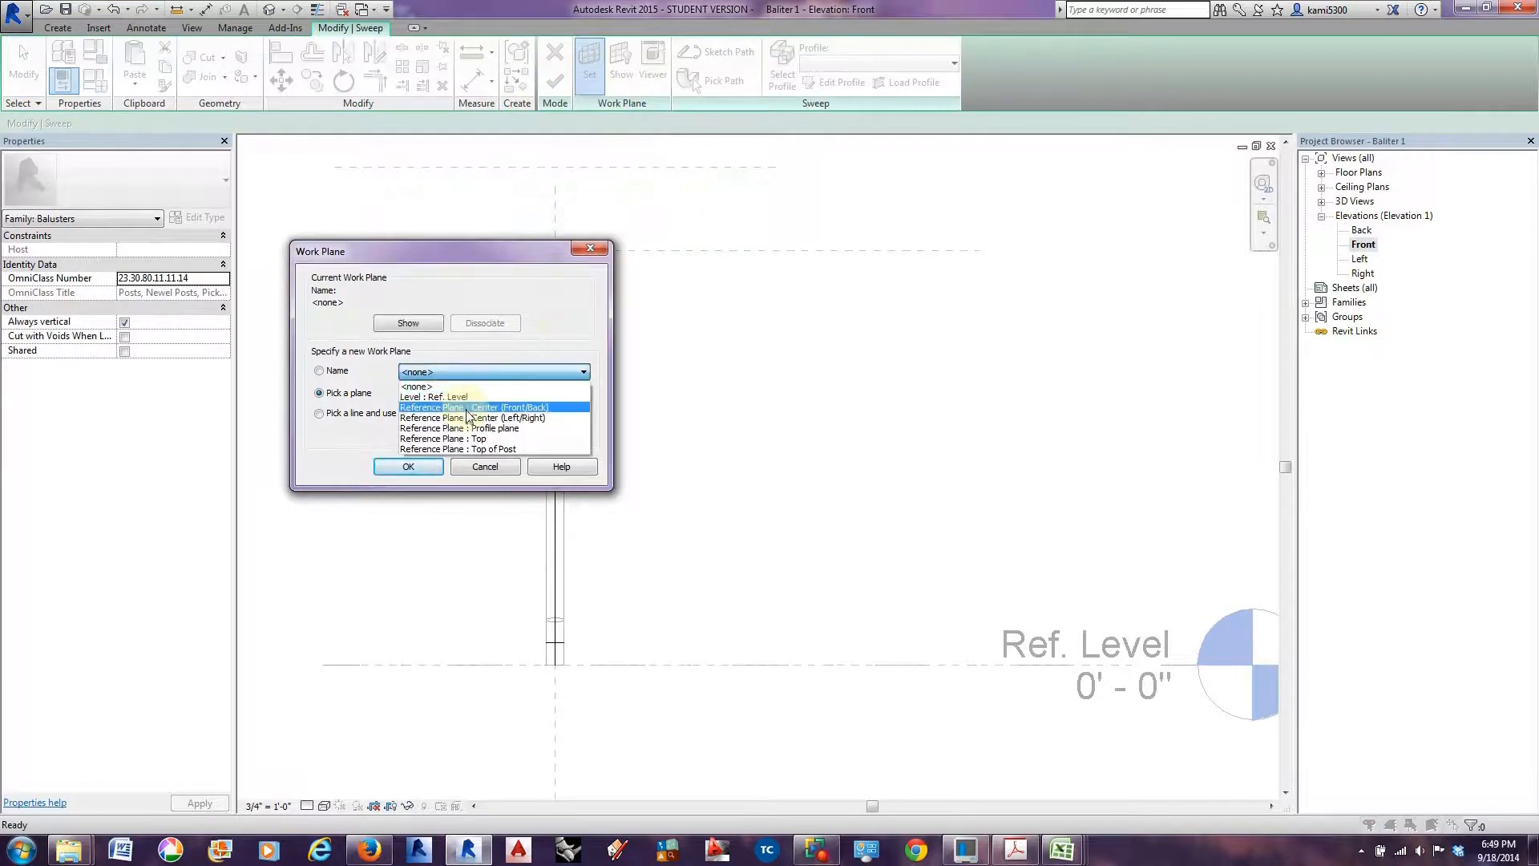
left_click(466, 409)
left_click(425, 467)
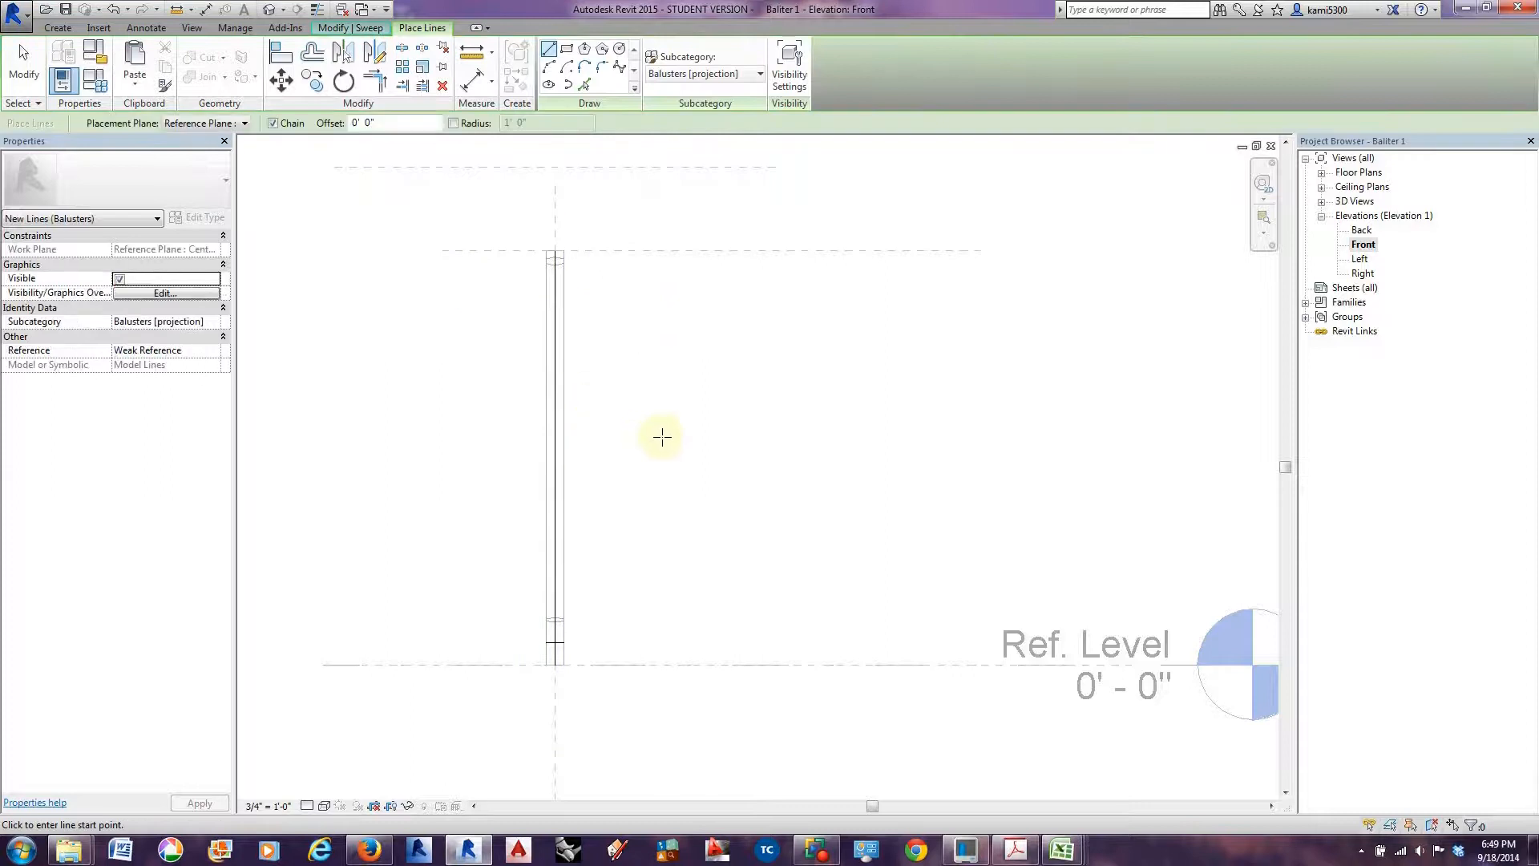
key("Escape")
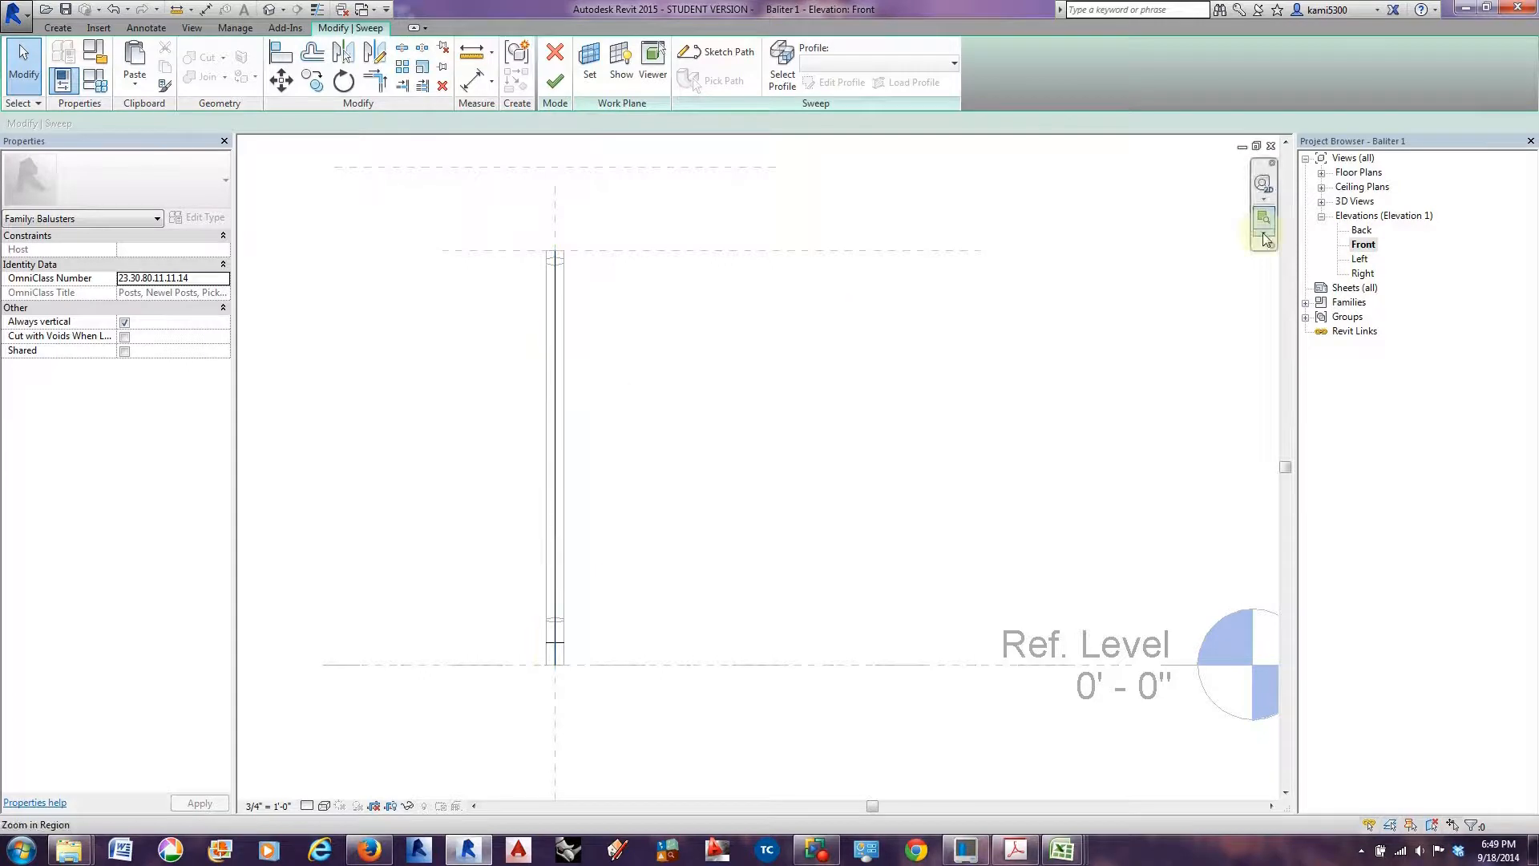
left_click(555, 53)
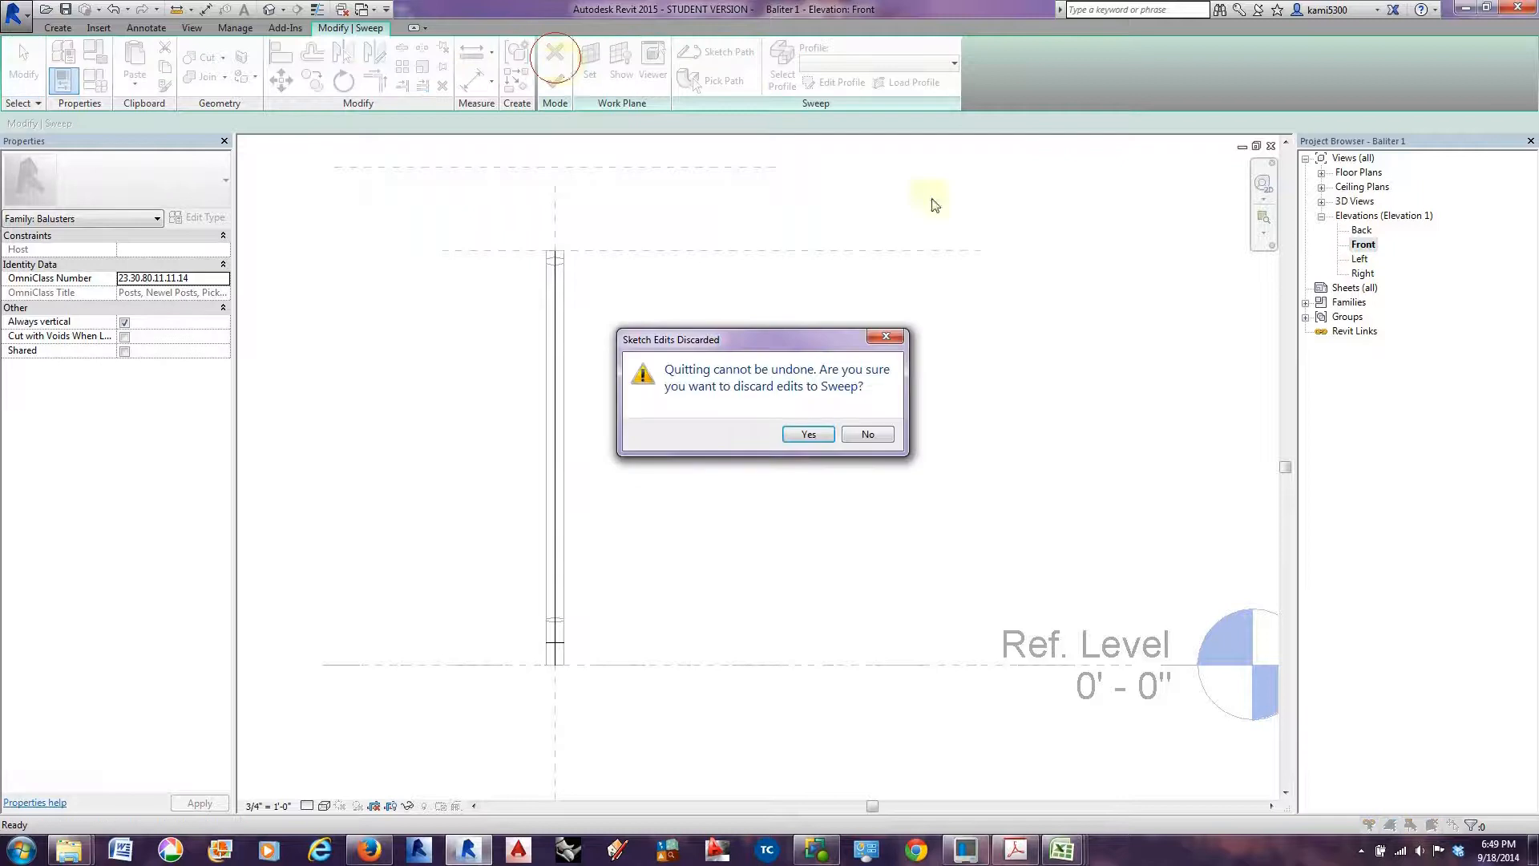
left_click(801, 436)
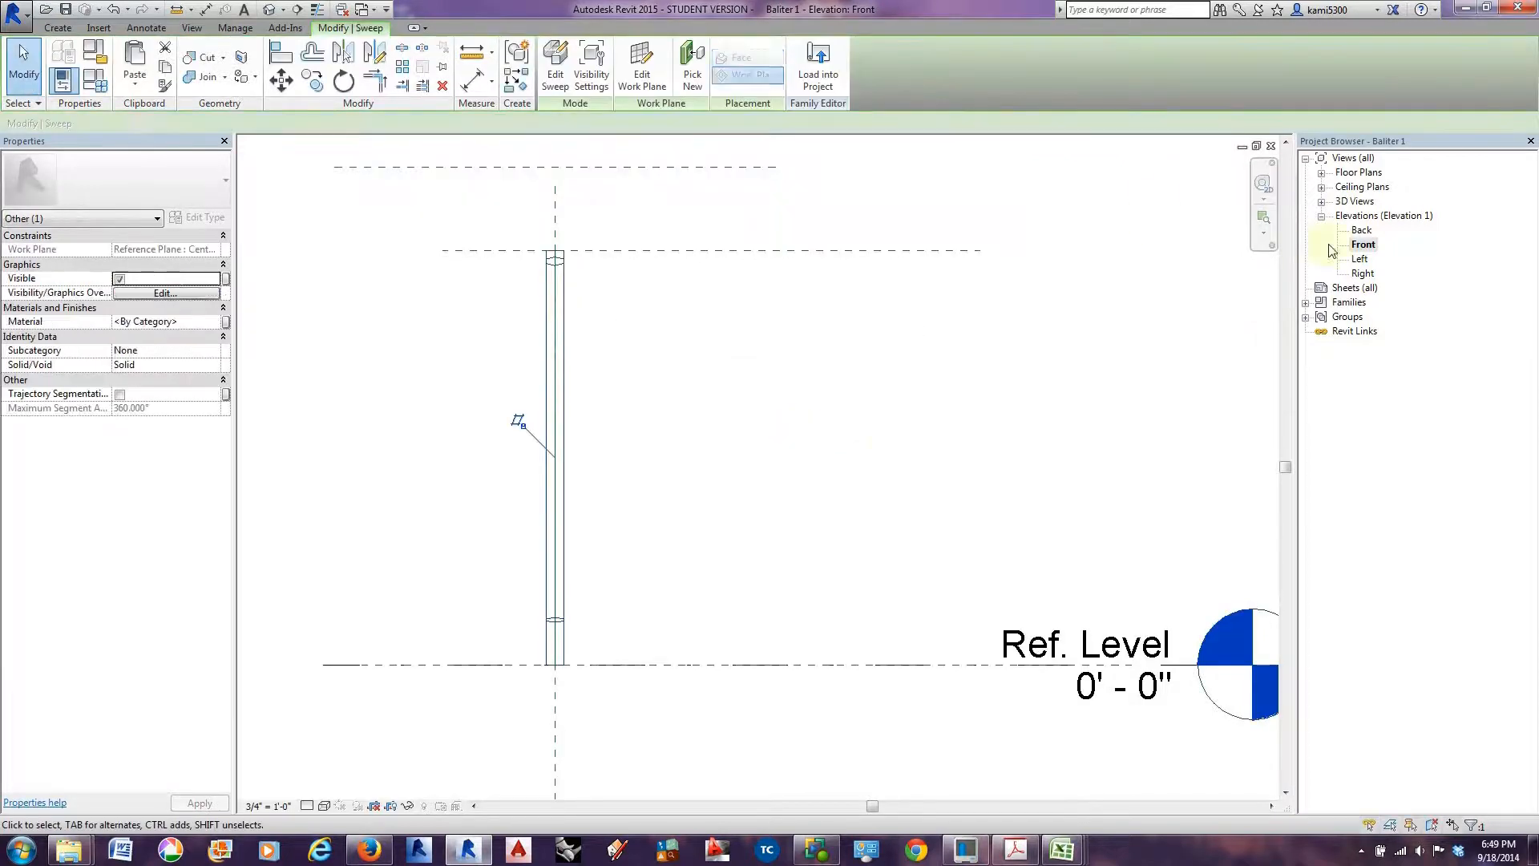
Delete the existing baluster sweep in the Ref. Level floor plan.
double_click(1347, 175)
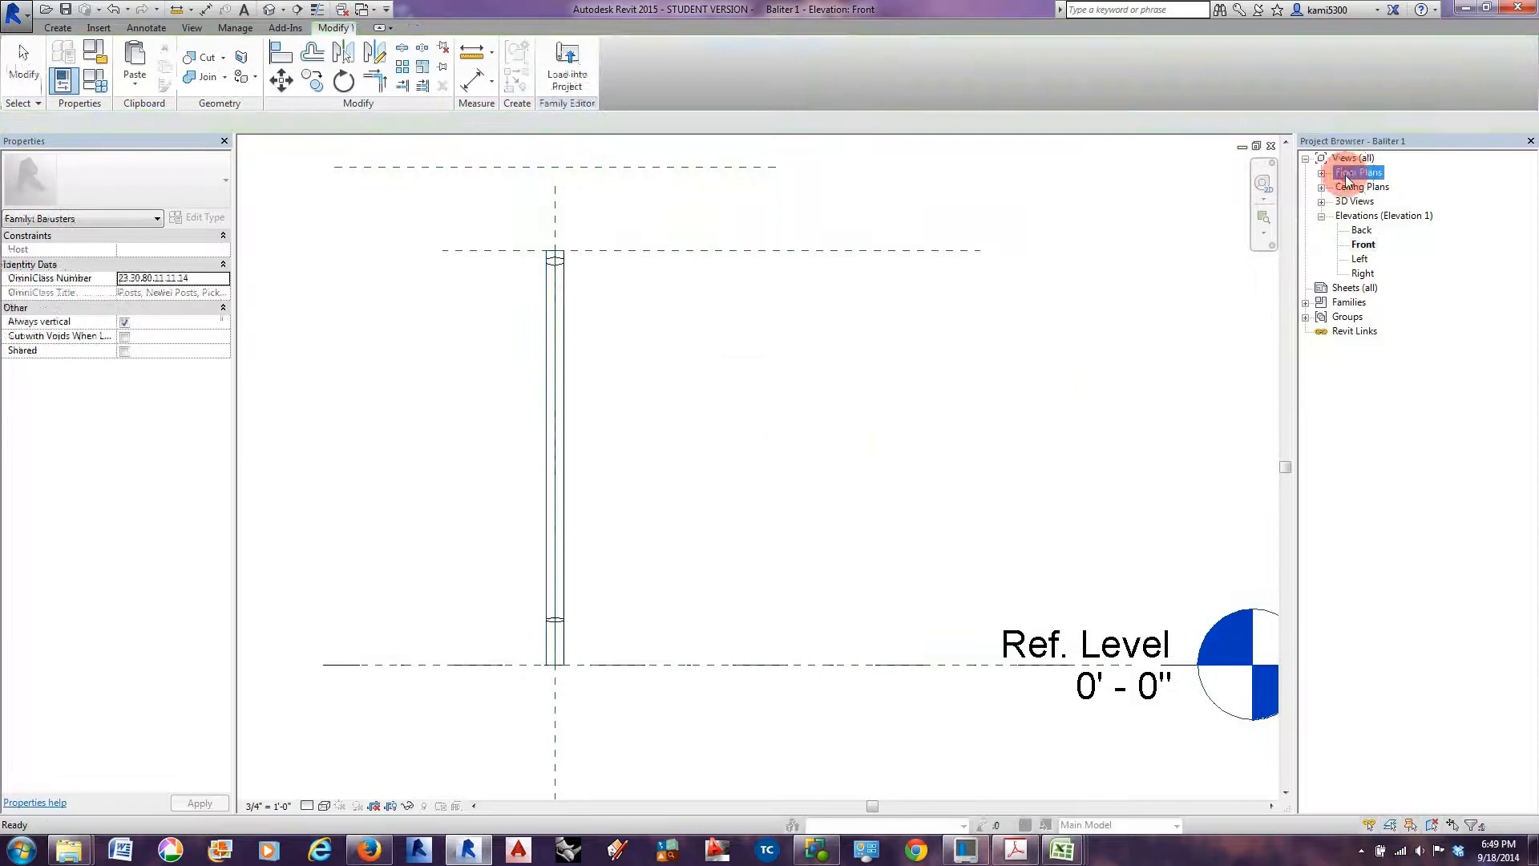
double_click(1368, 187)
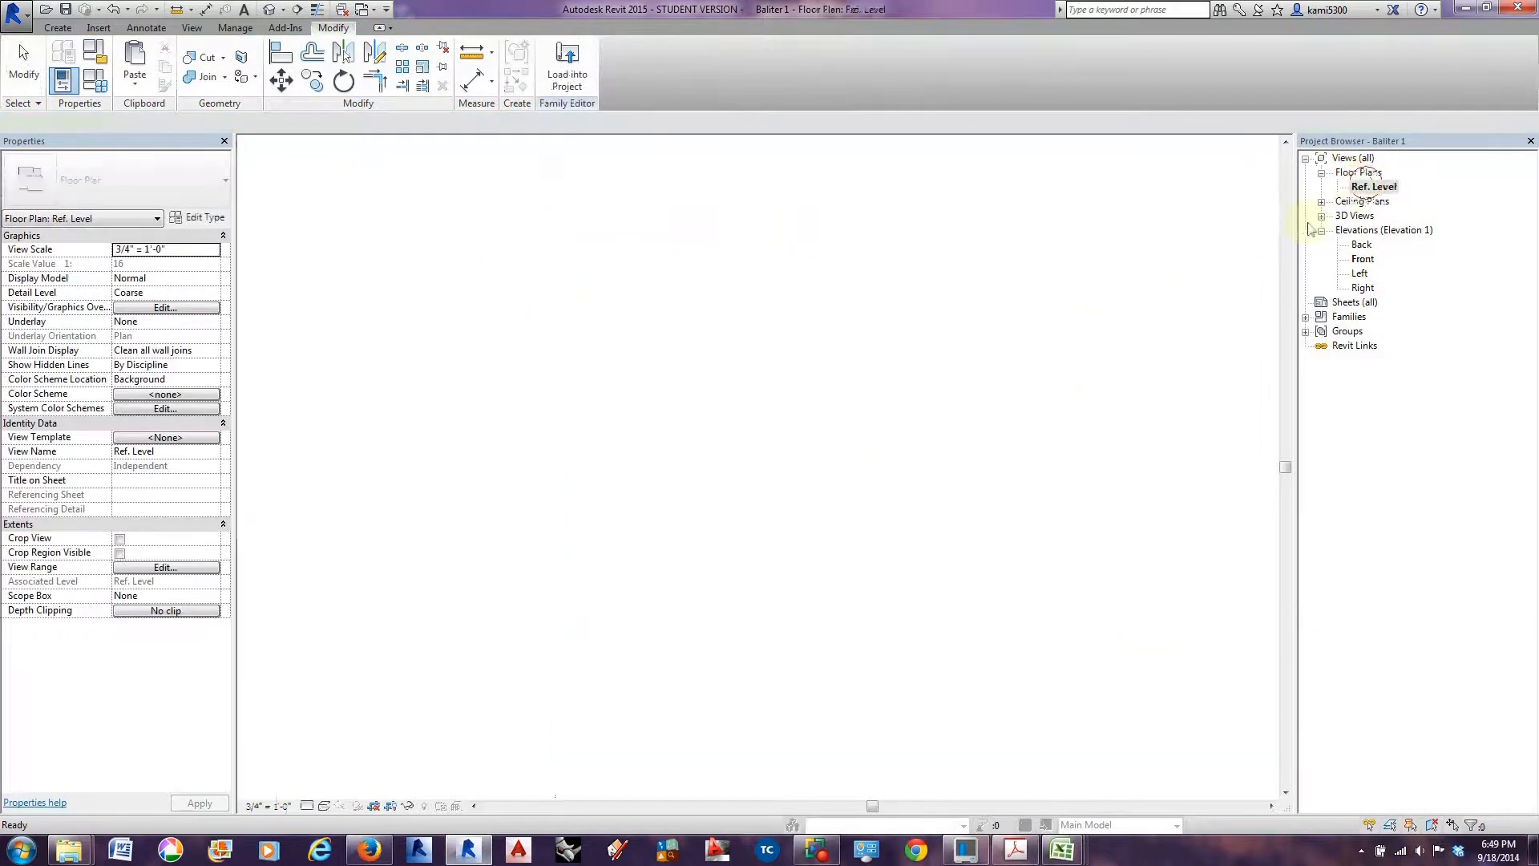
left_click(768, 473)
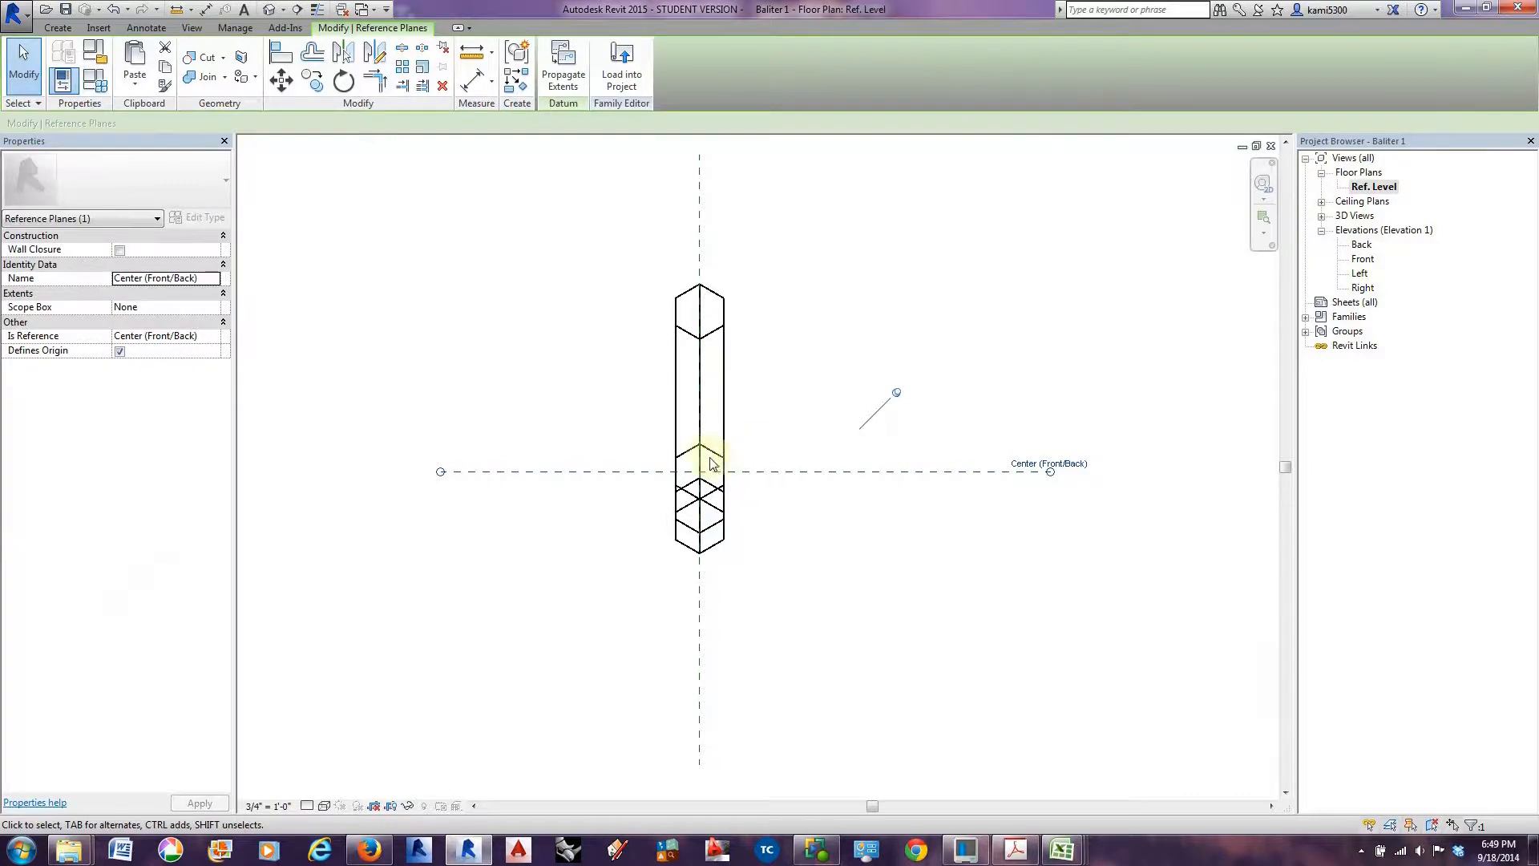
left_click(722, 412)
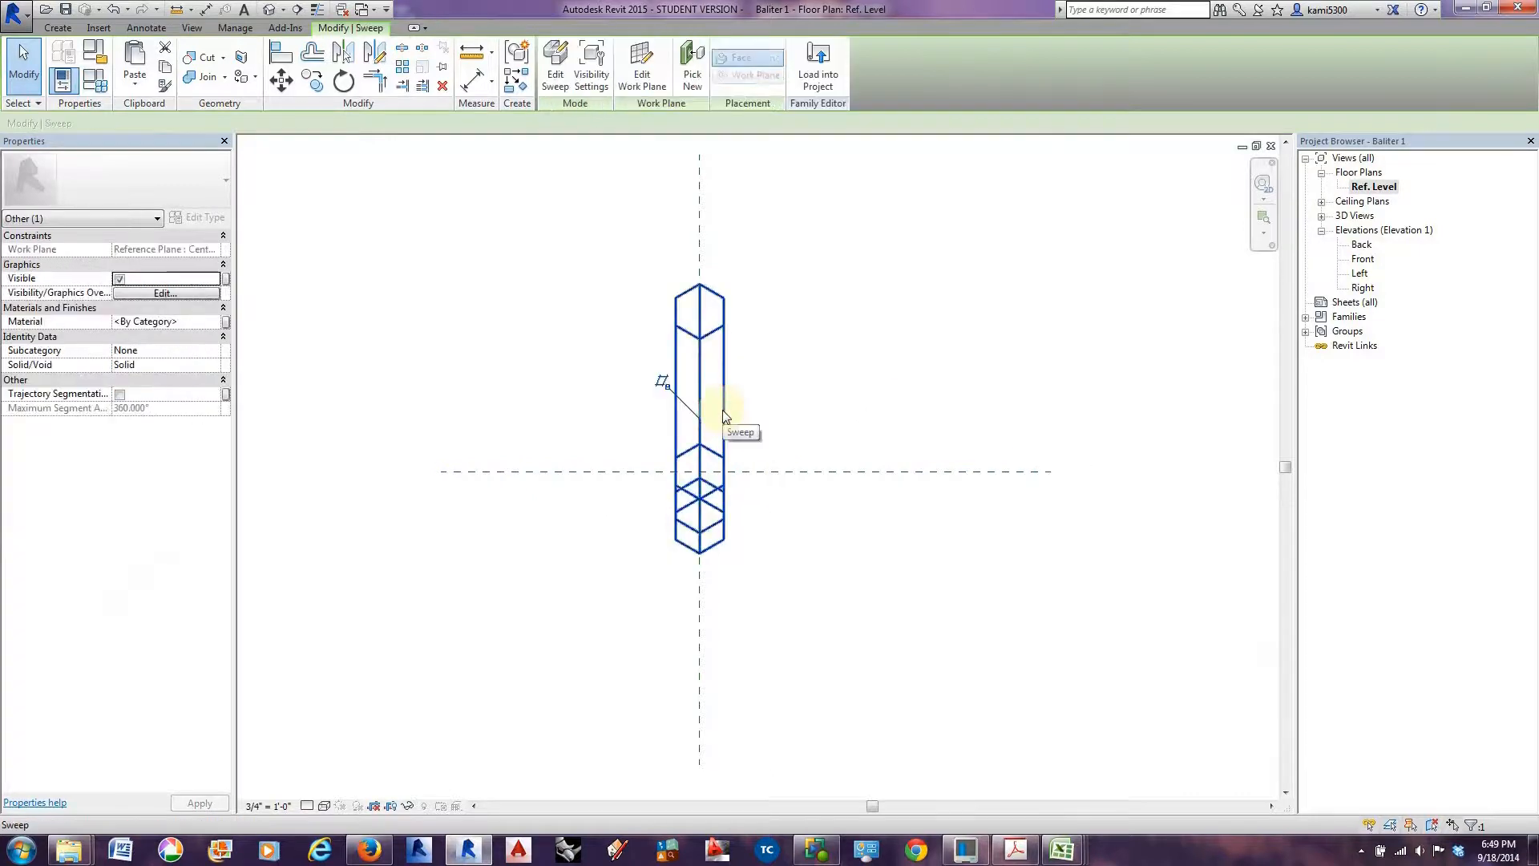
key("Delete")
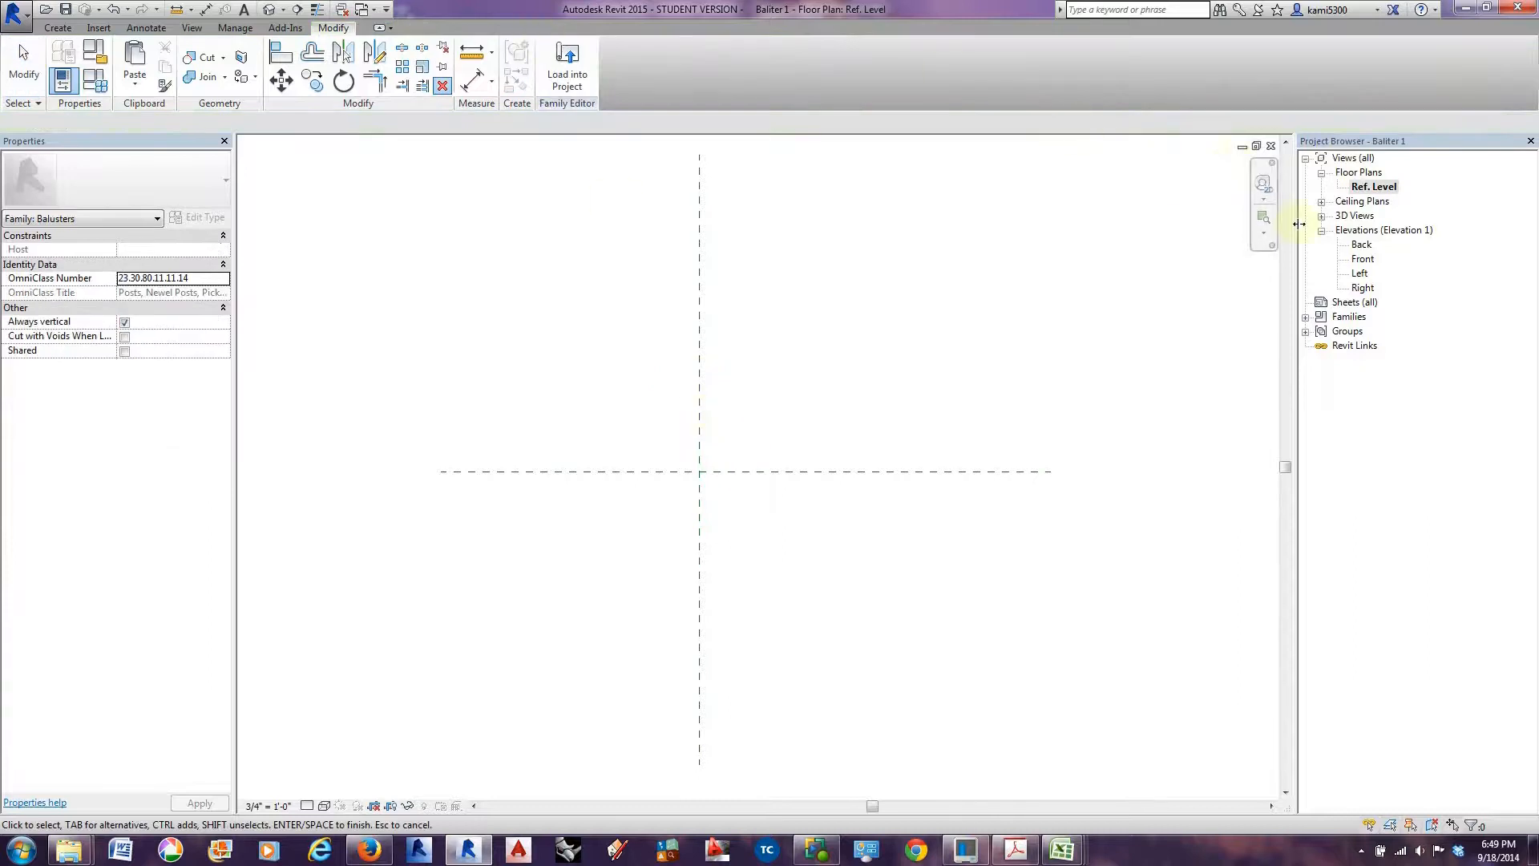
Start a new sweep in the Back elevation and sketch its path on the Center (Front/Back) reference plane.
double_click(1365, 247)
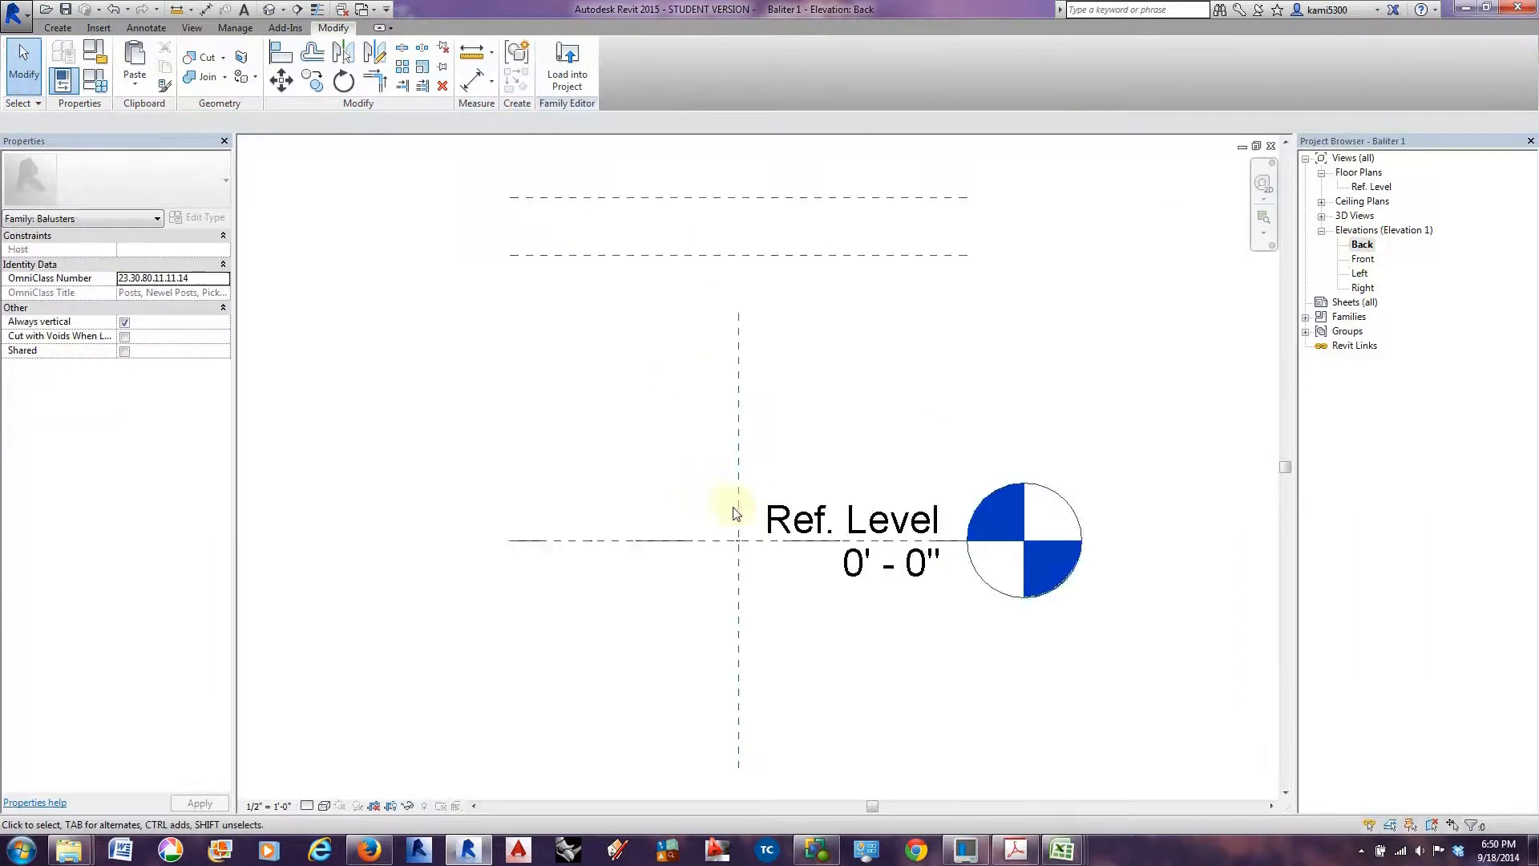
left_click(61, 30)
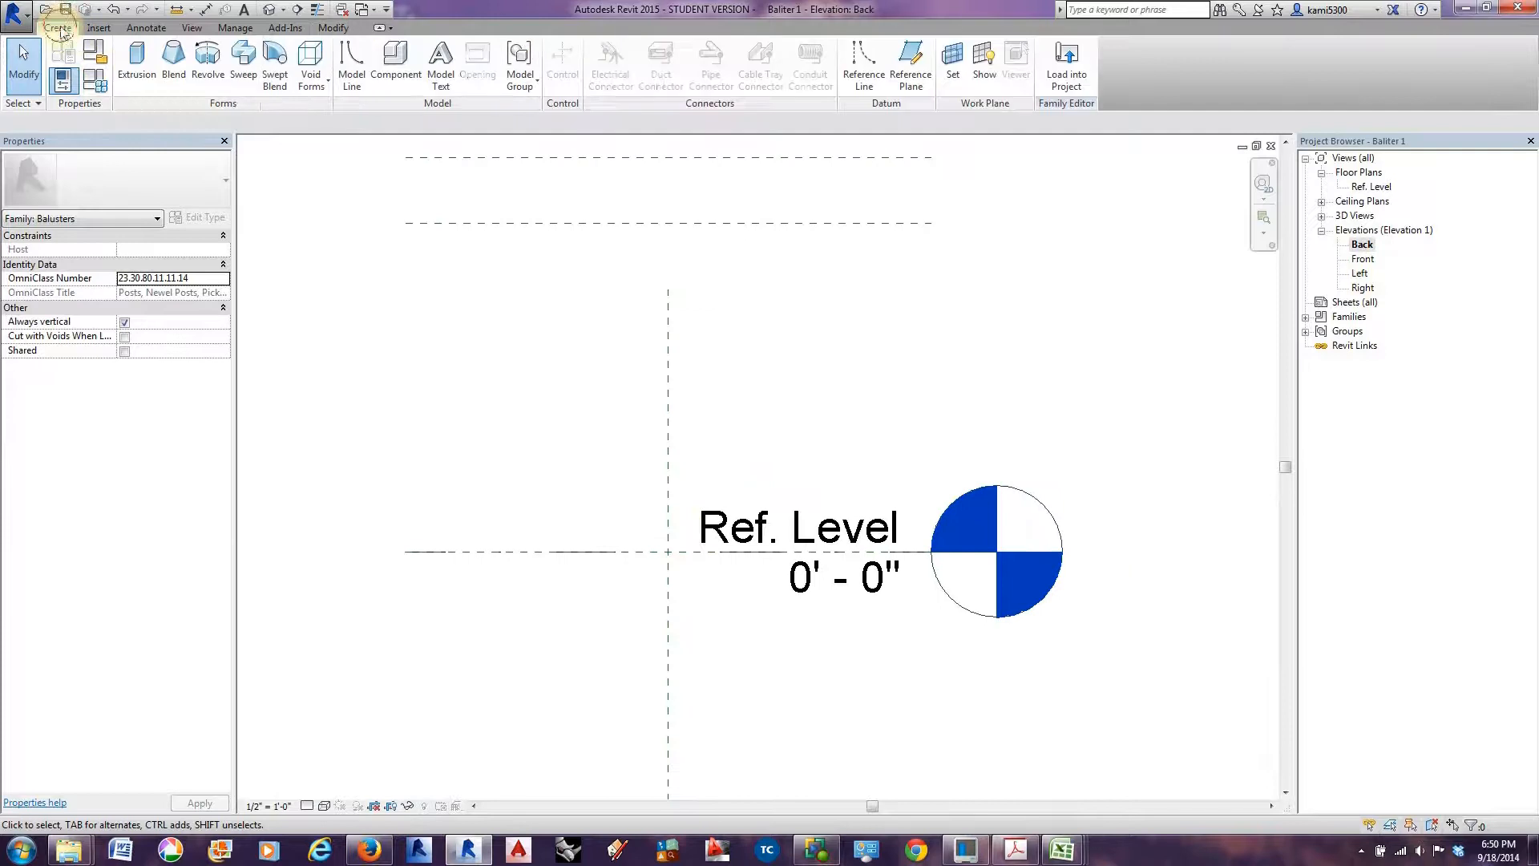
left_click(244, 64)
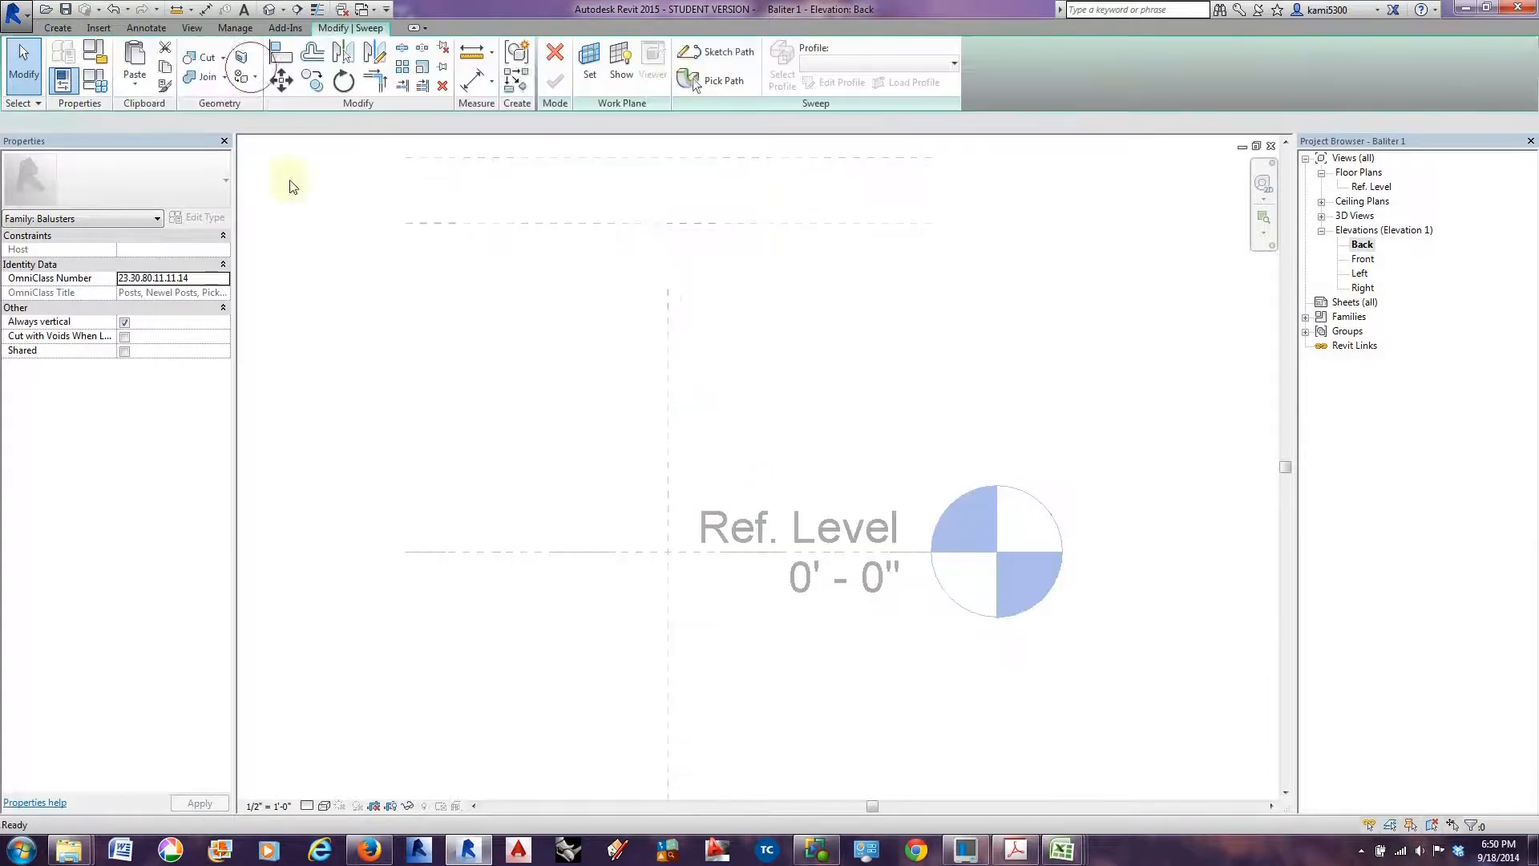
left_click(705, 51)
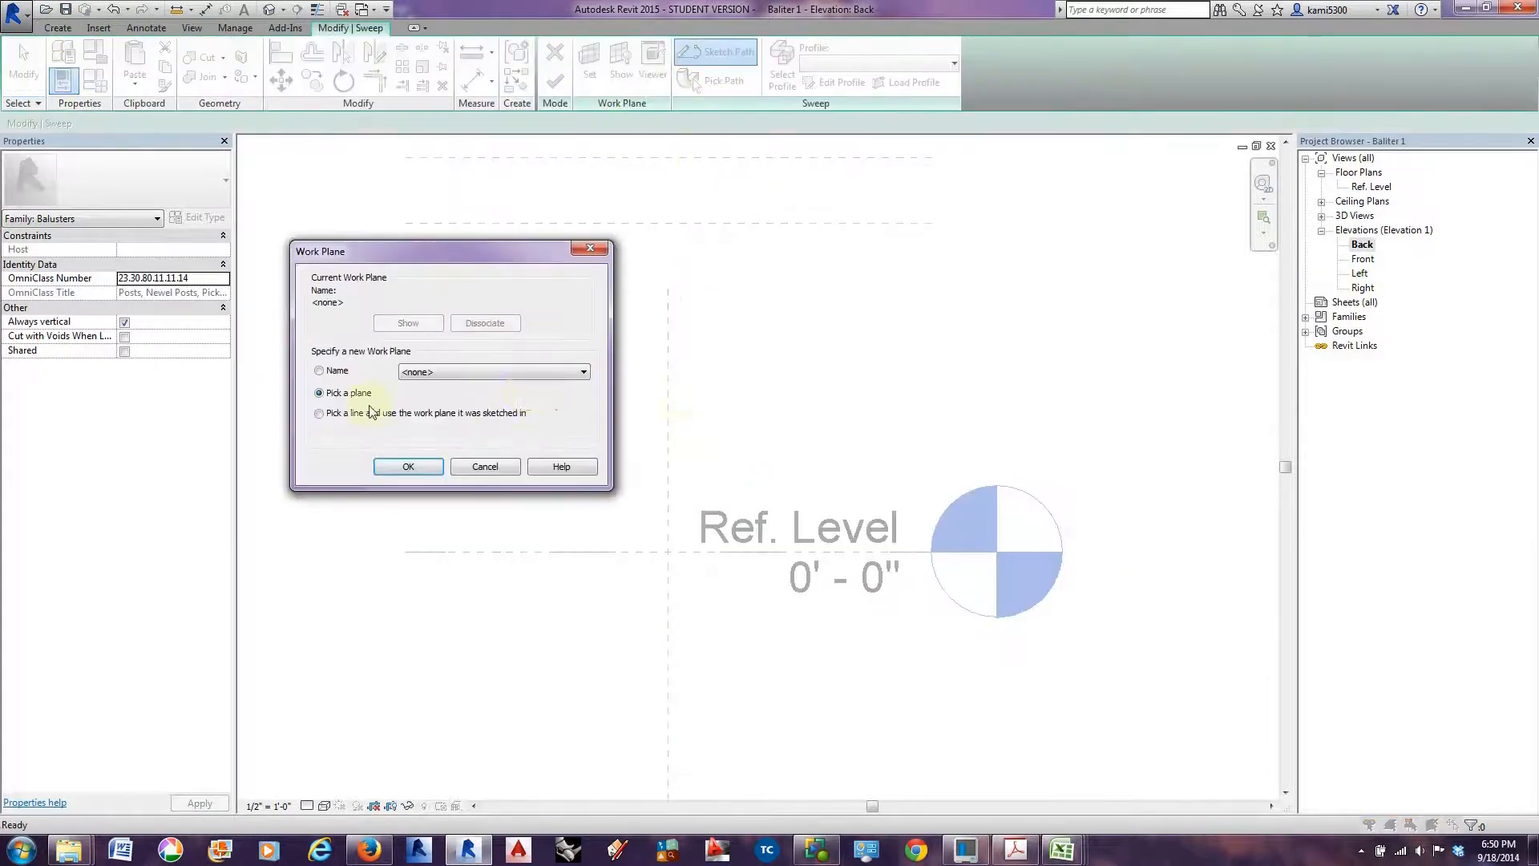
left_click(417, 371)
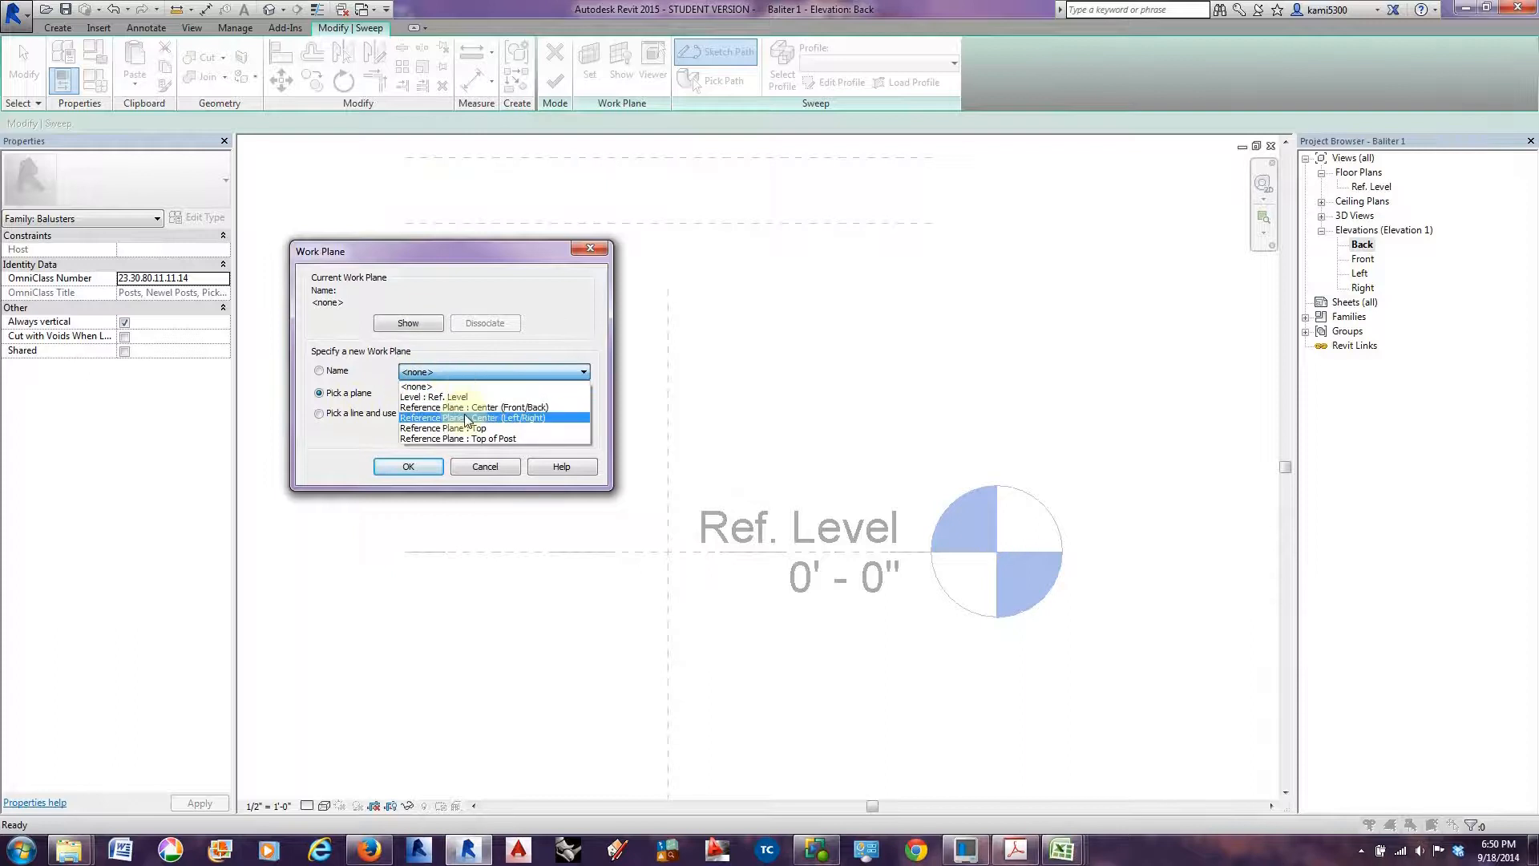
left_click(467, 417)
left_click(505, 371)
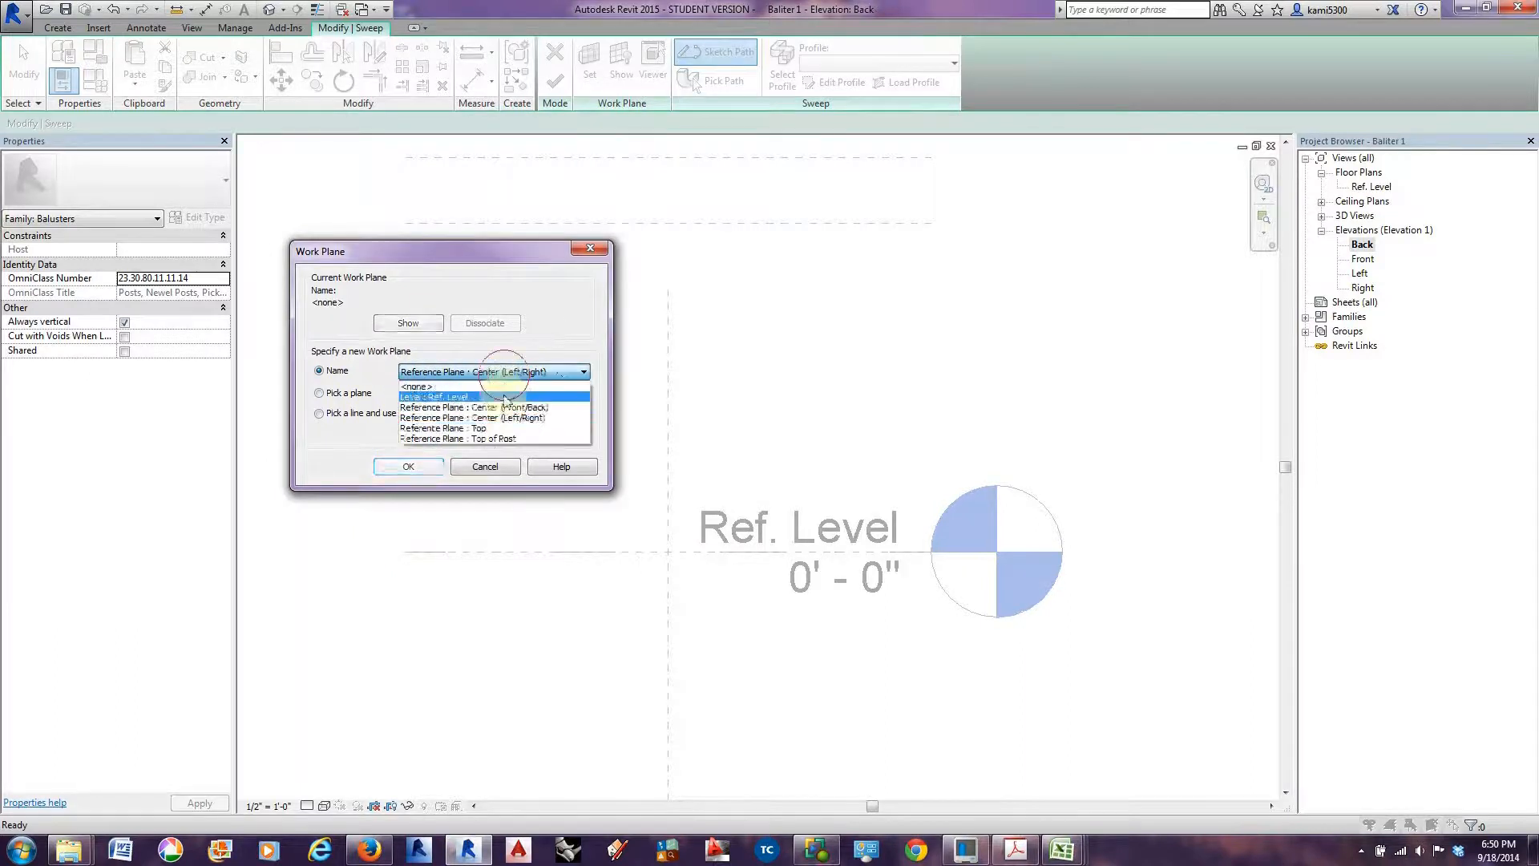
left_click(504, 409)
left_click(433, 469)
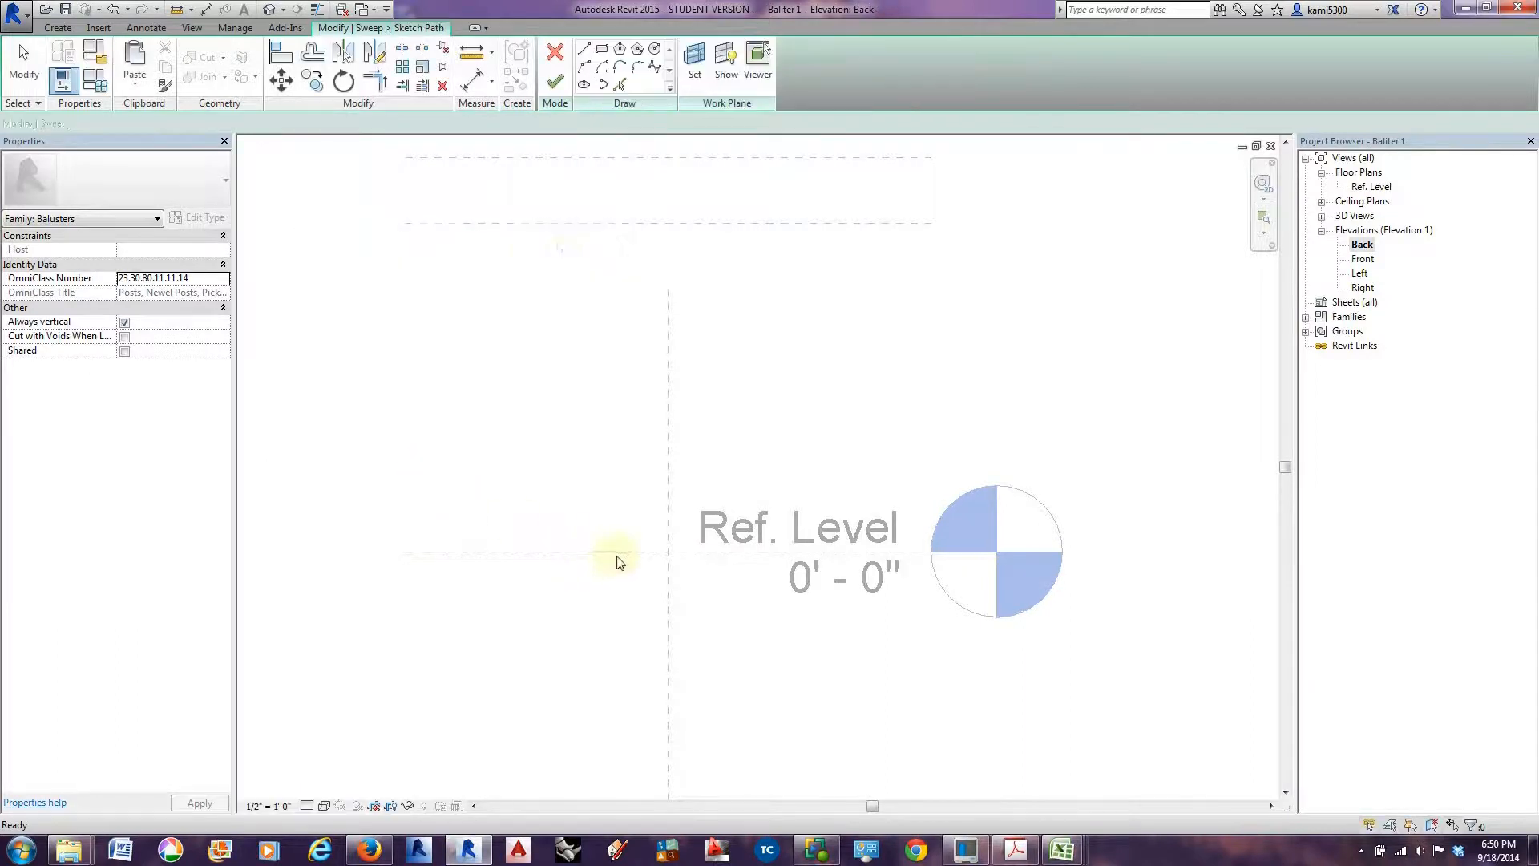
Sketch a vertical line about 2 1/4" long up from Ref. Level on the center plane and continue it with a wavy spline ending on that plane.
left_click(663, 553)
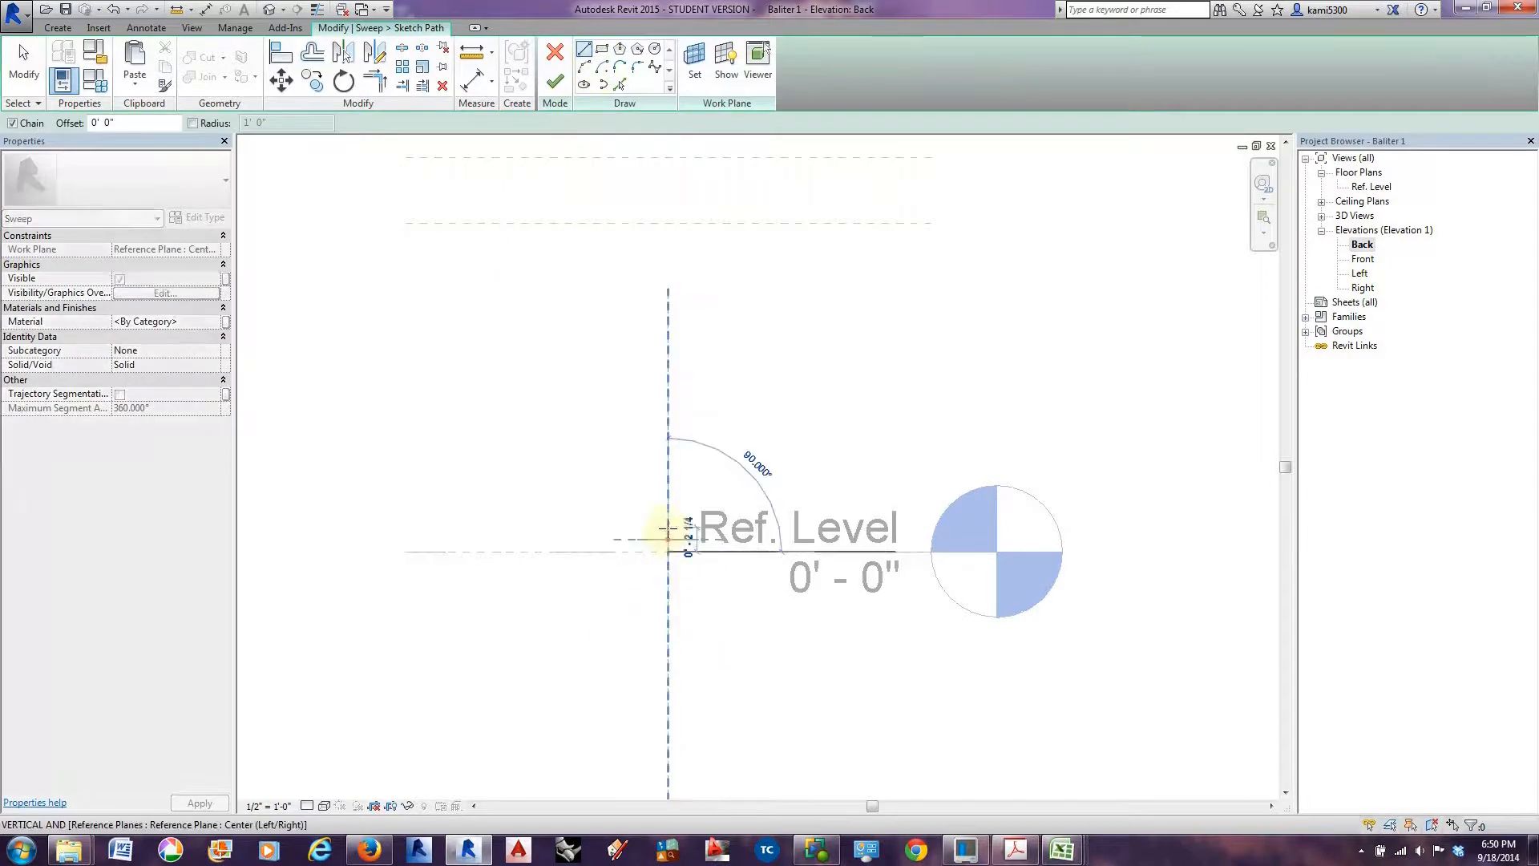
left_click(642, 171)
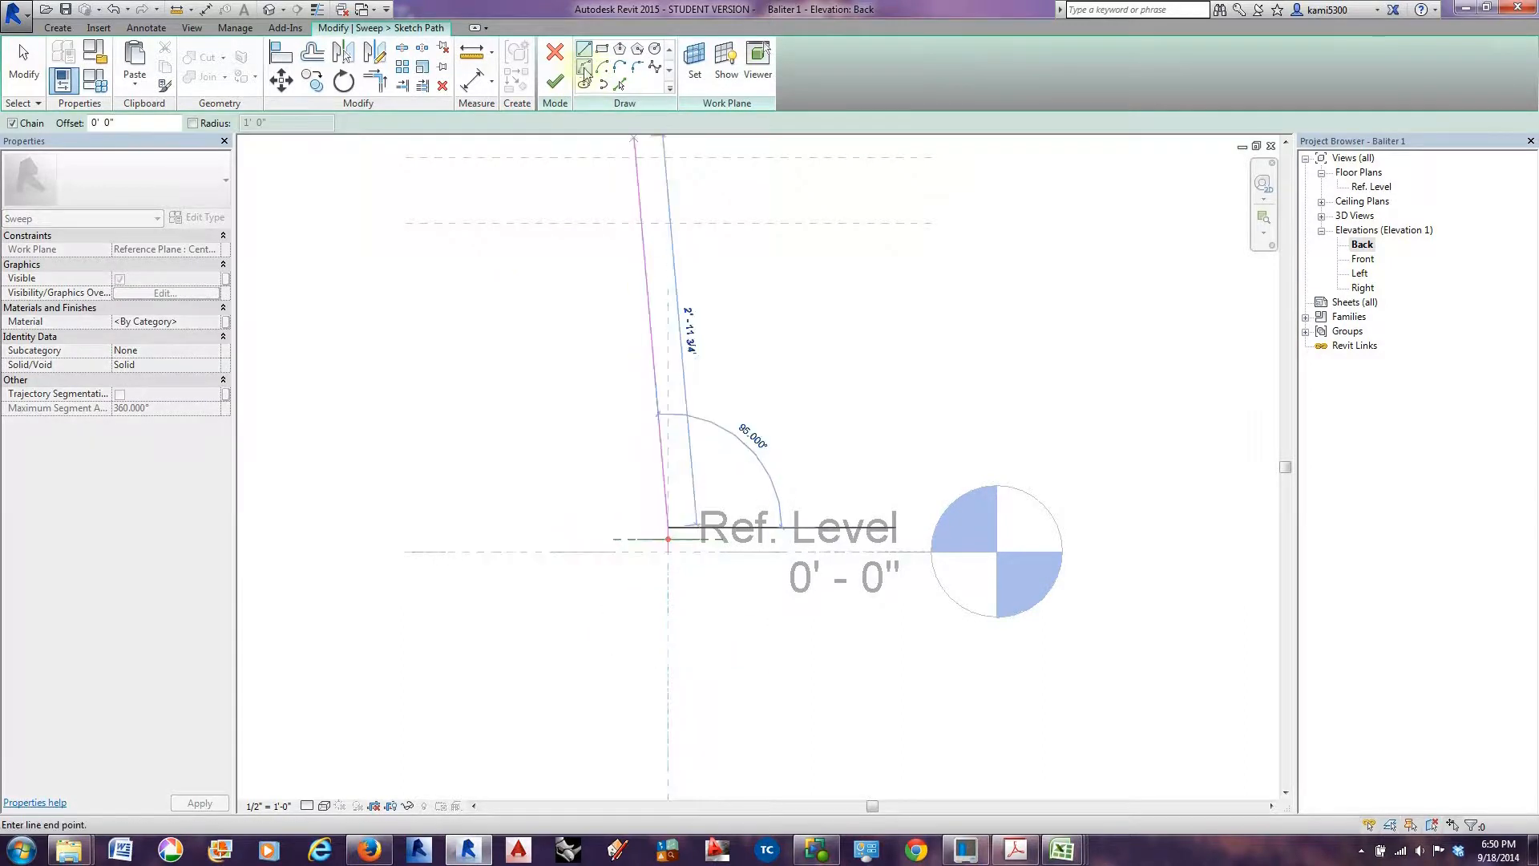
left_click(655, 67)
left_click(710, 452)
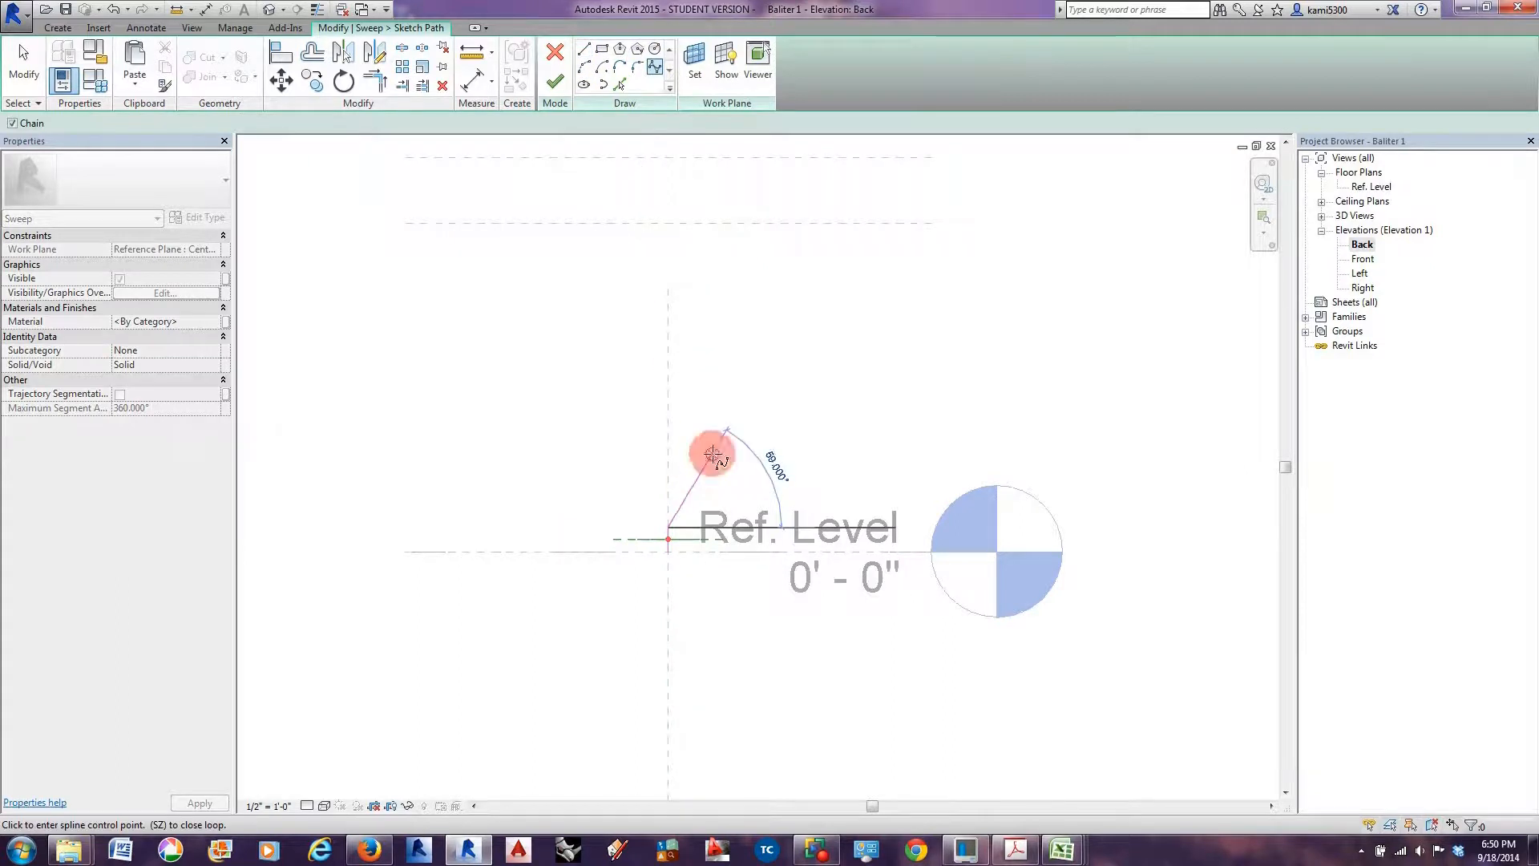
left_click(633, 403)
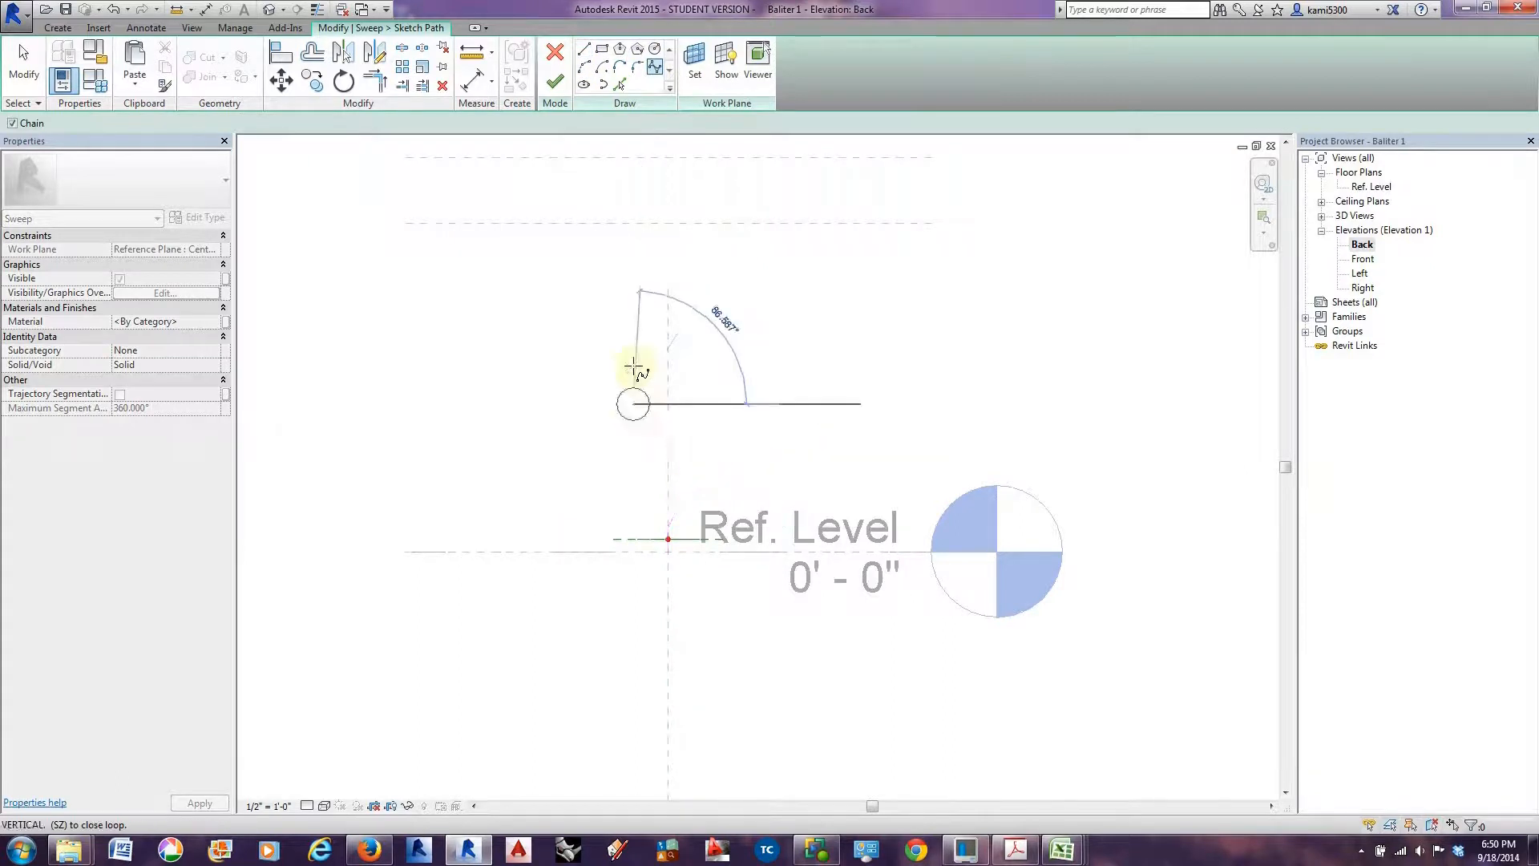
left_click(624, 326)
left_click(680, 273)
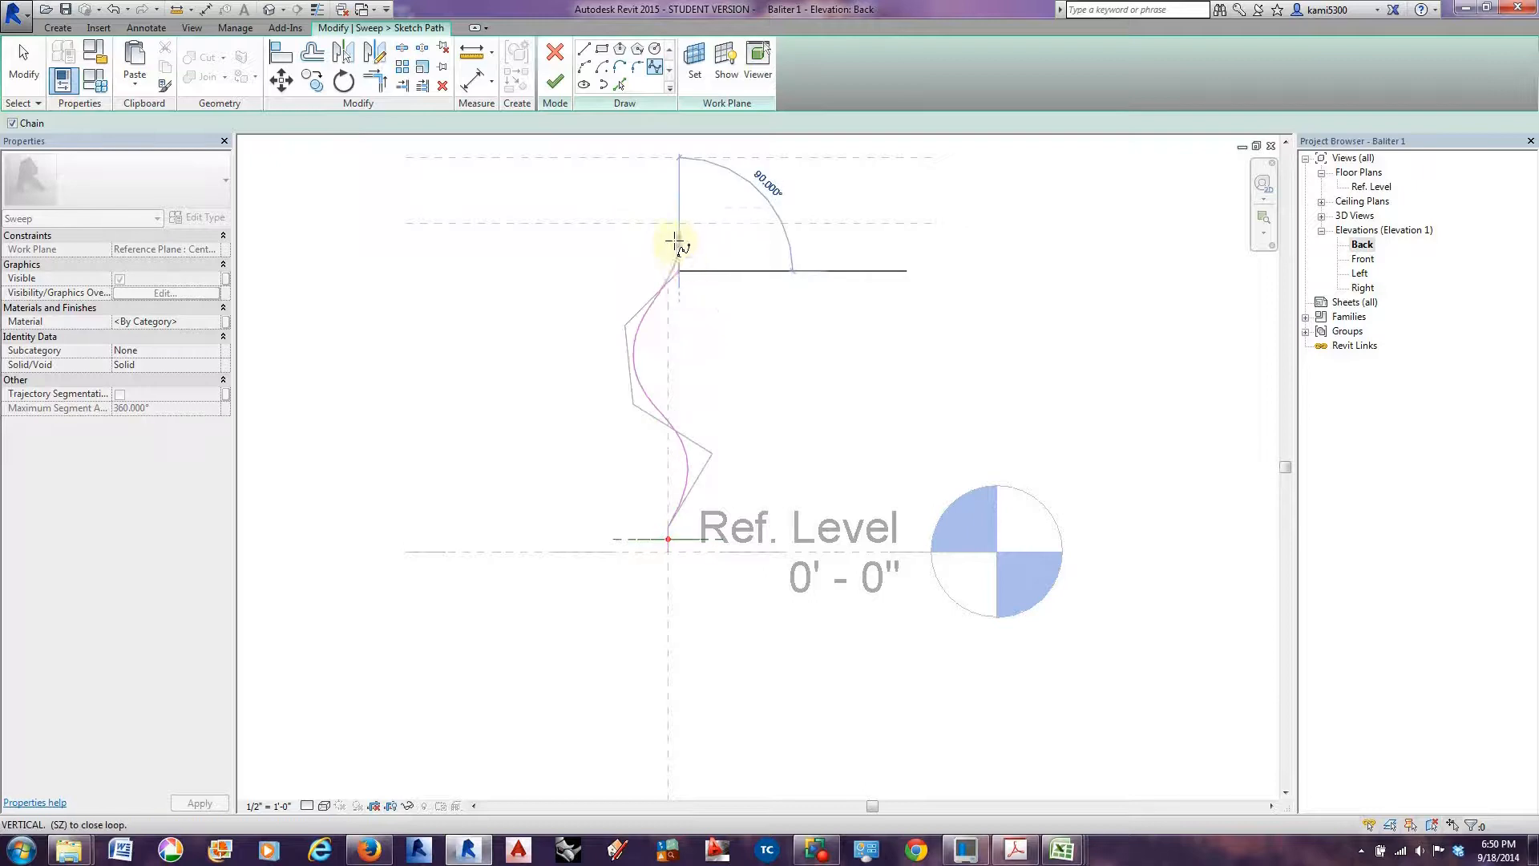
scroll(671, 239, "up", 4)
right_click(665, 235)
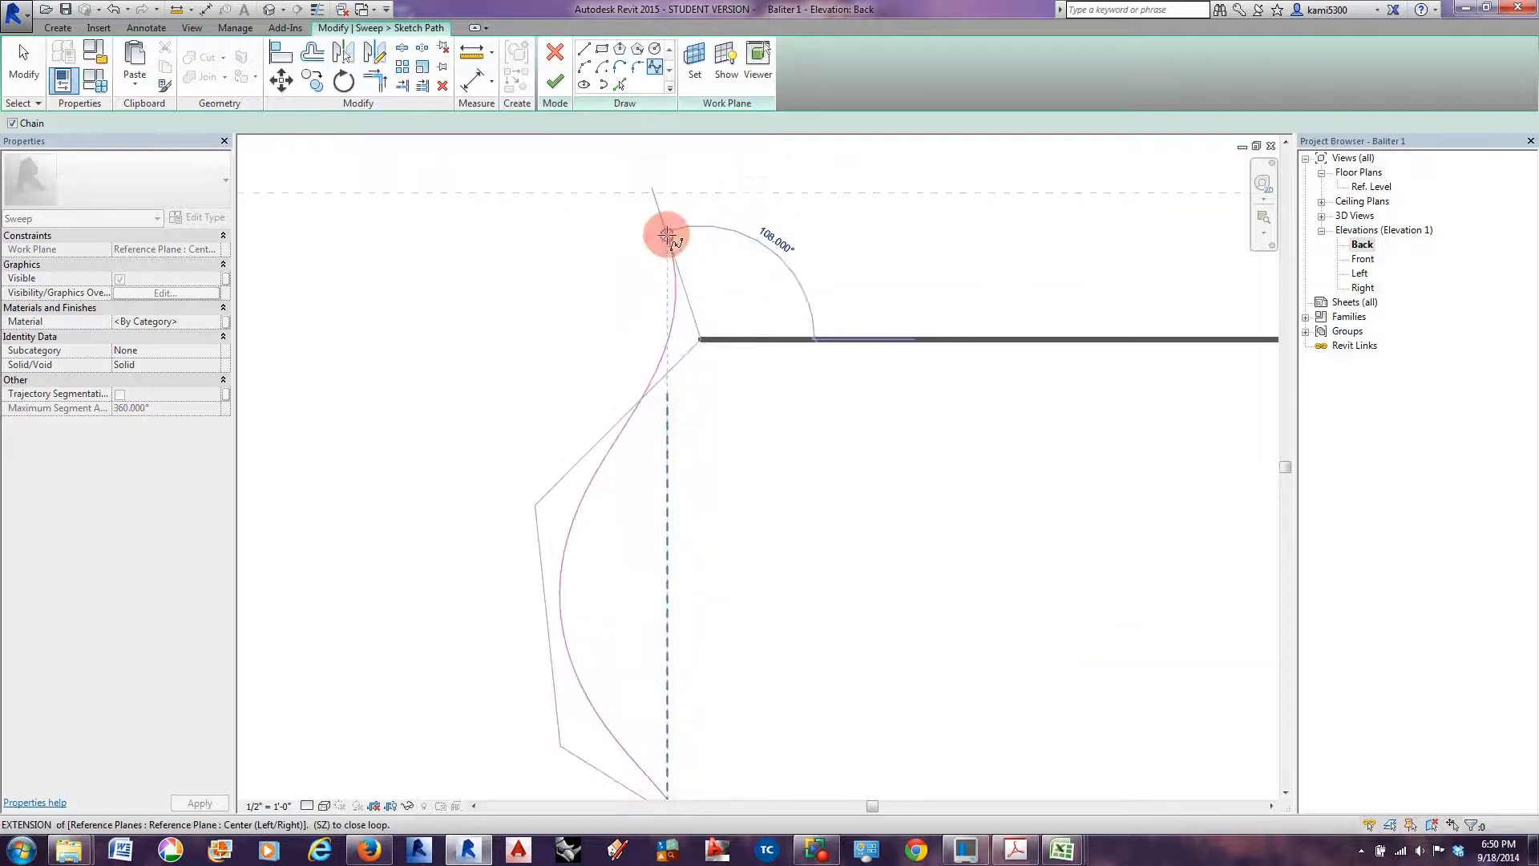
Close the gap from the spline's upper end to the lower of the two upper reference planes with a vertical line and finish the path.
left_click(584, 49)
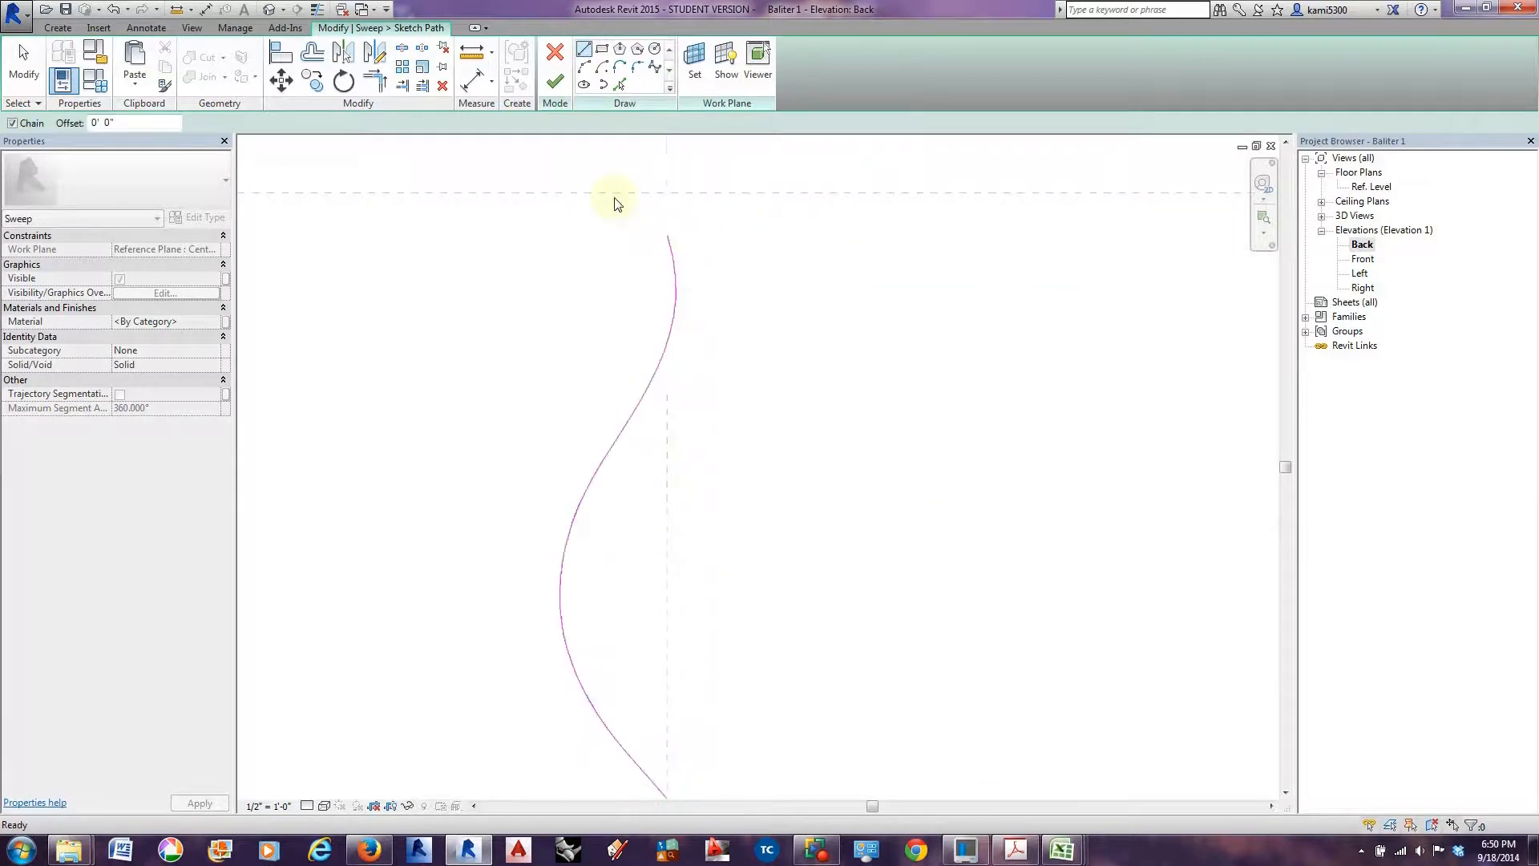
left_click(659, 234)
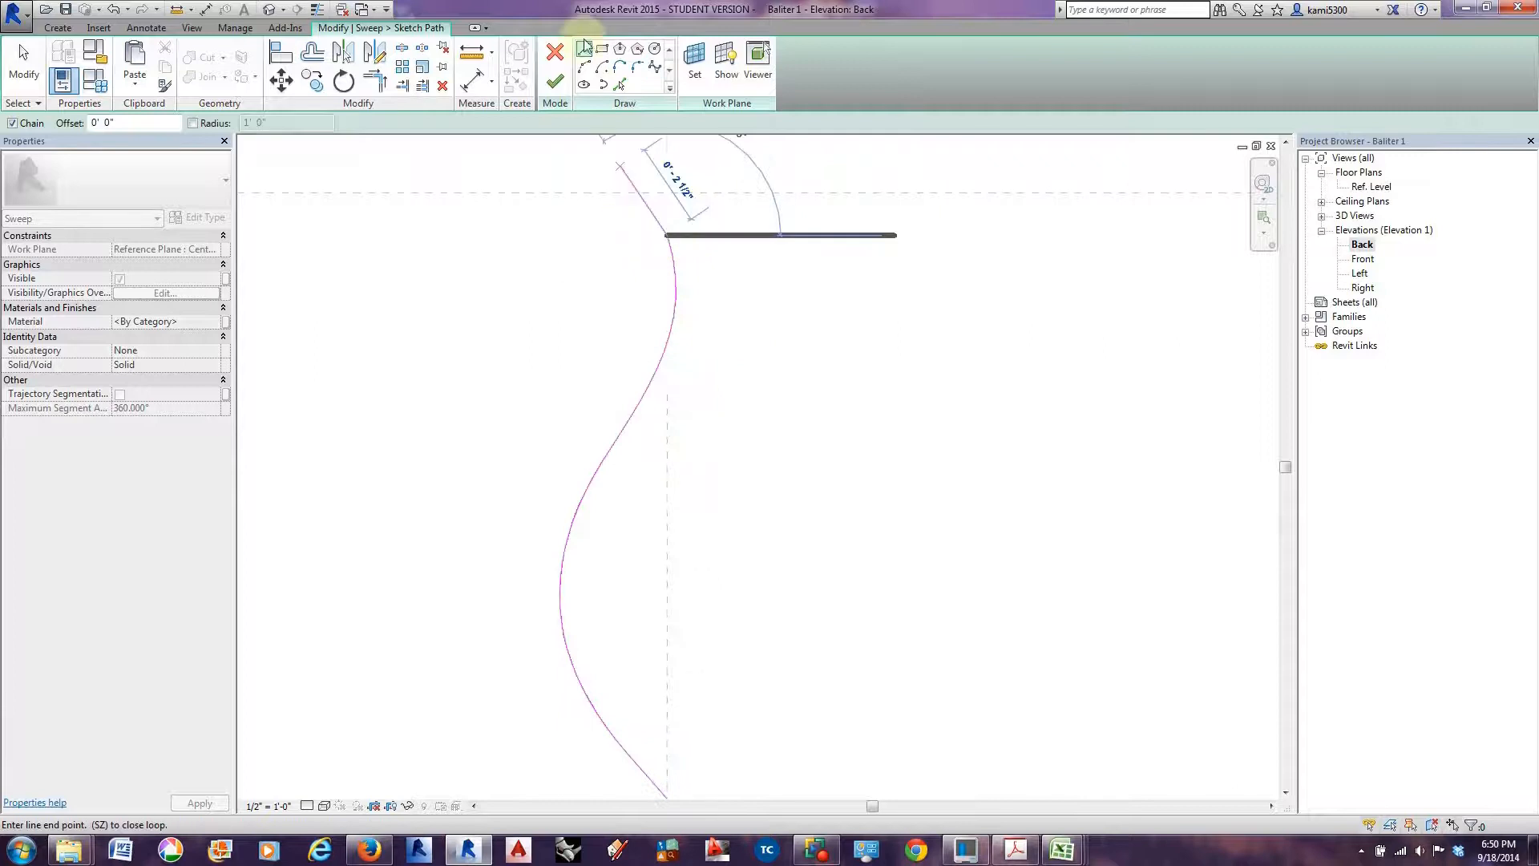
left_click(676, 192)
left_click(555, 81)
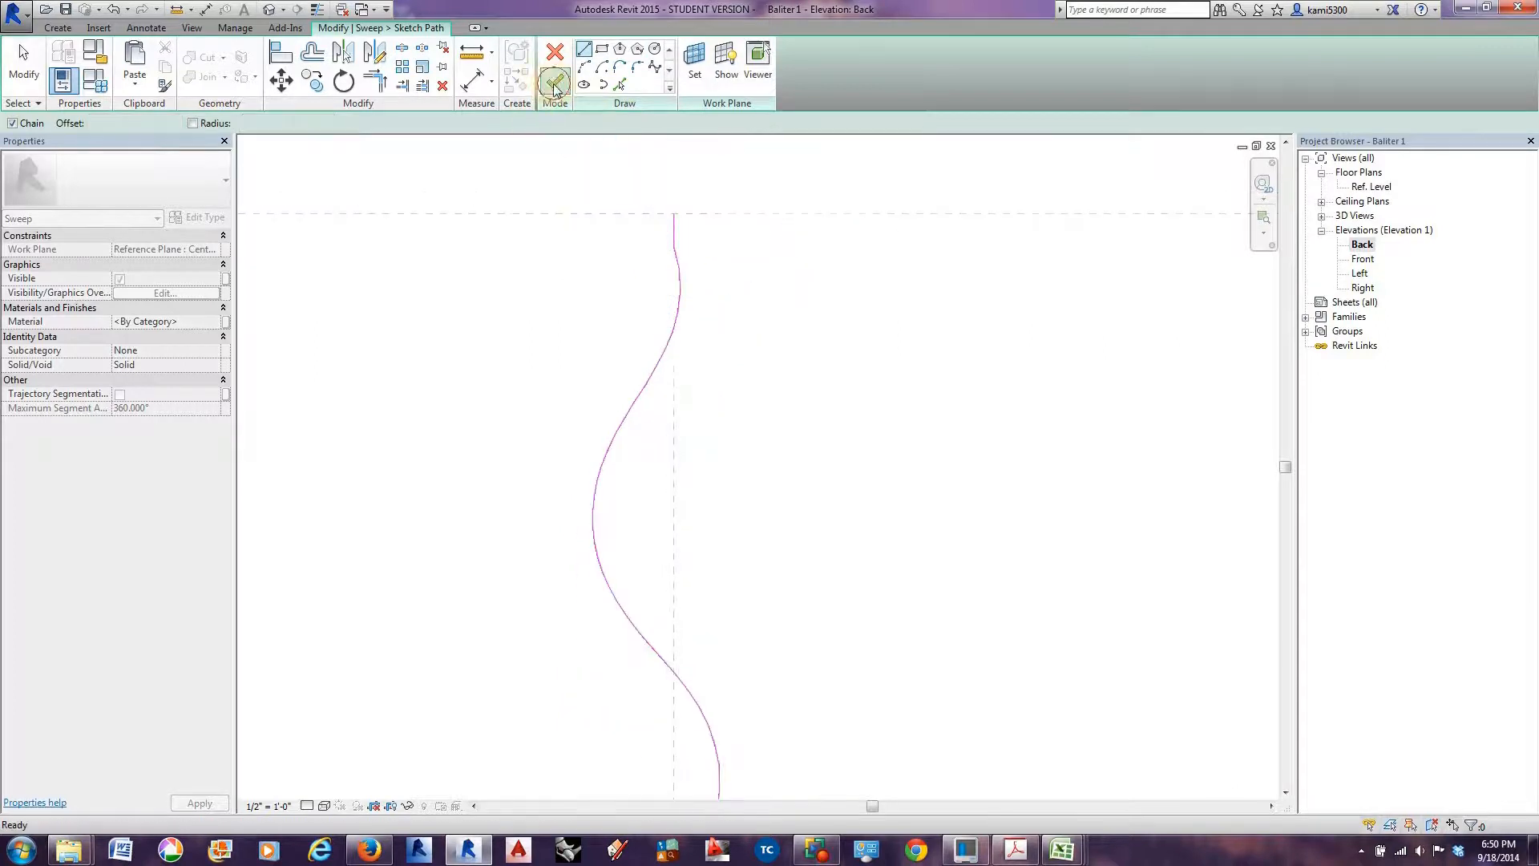
Sketch the sweep profile in the Ref. Level floor plan as a hexagon of about 1/2" radius centered on the path's start, and finish it.
left_click(830, 82)
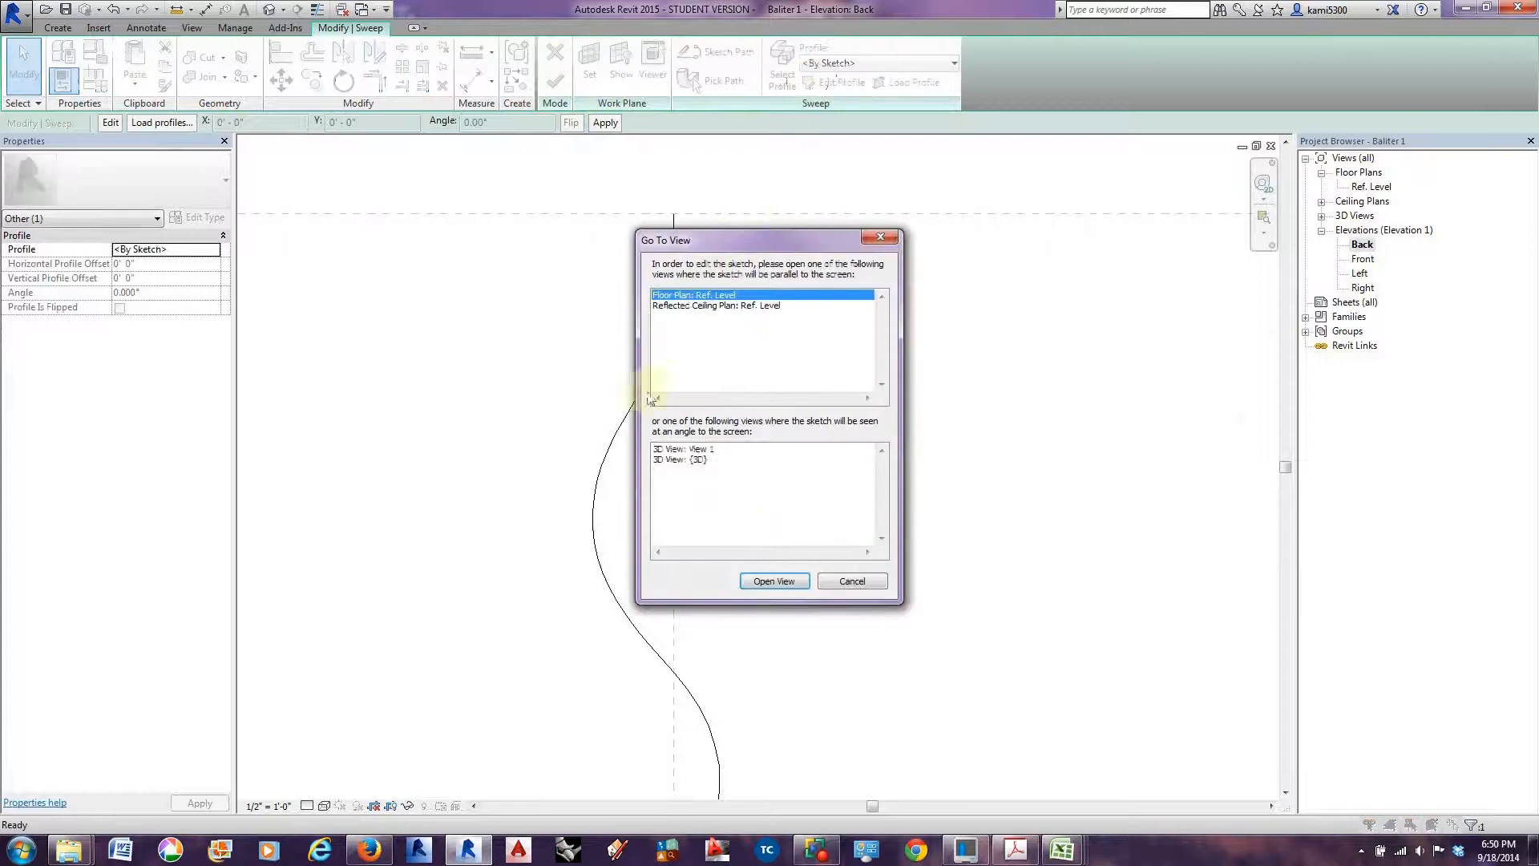
left_click(778, 582)
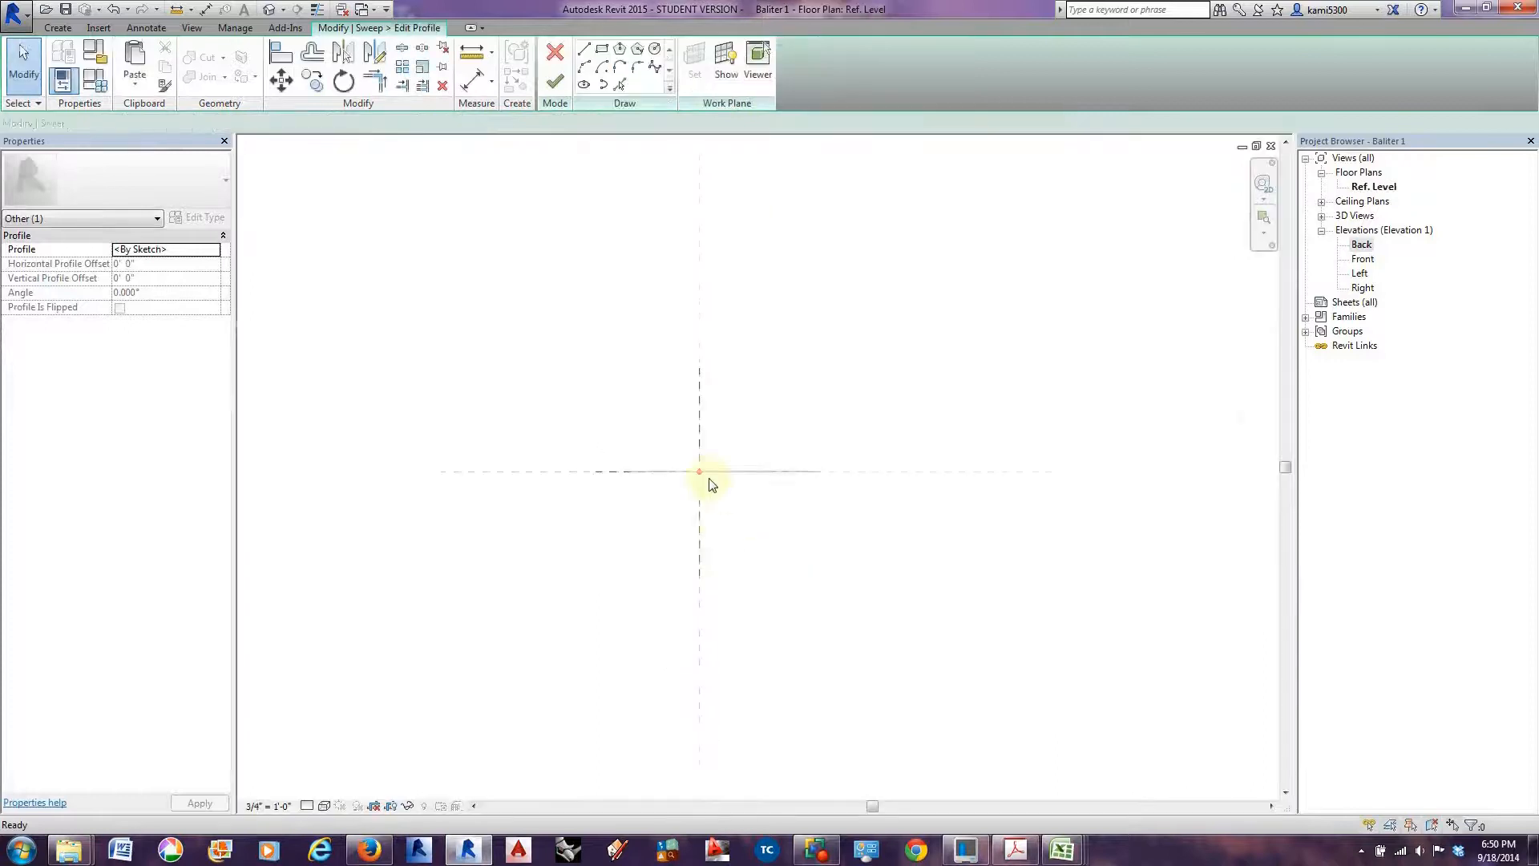
left_click(620, 49)
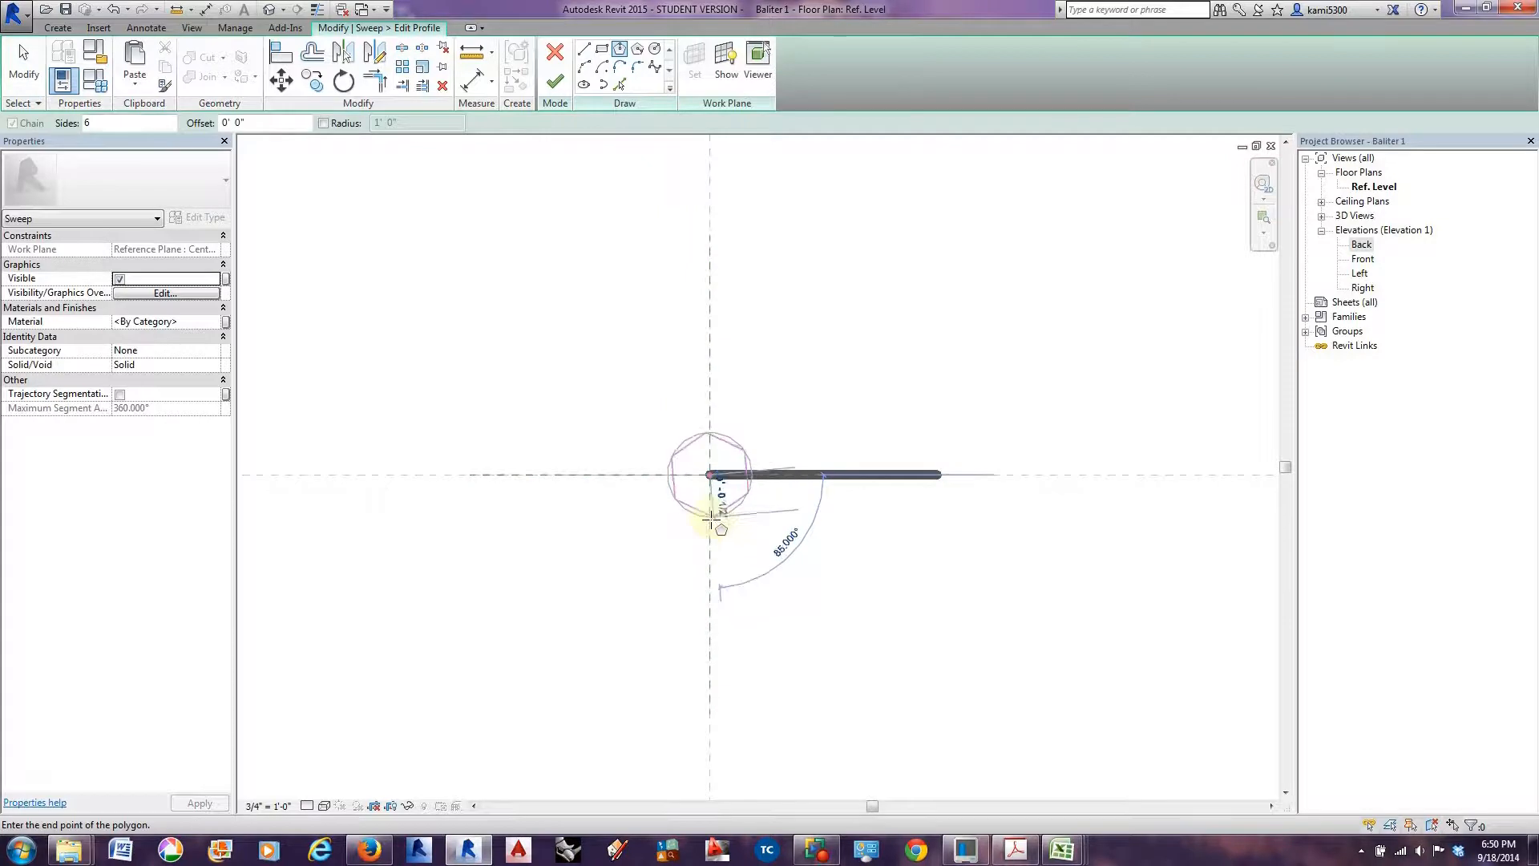
left_click(710, 516)
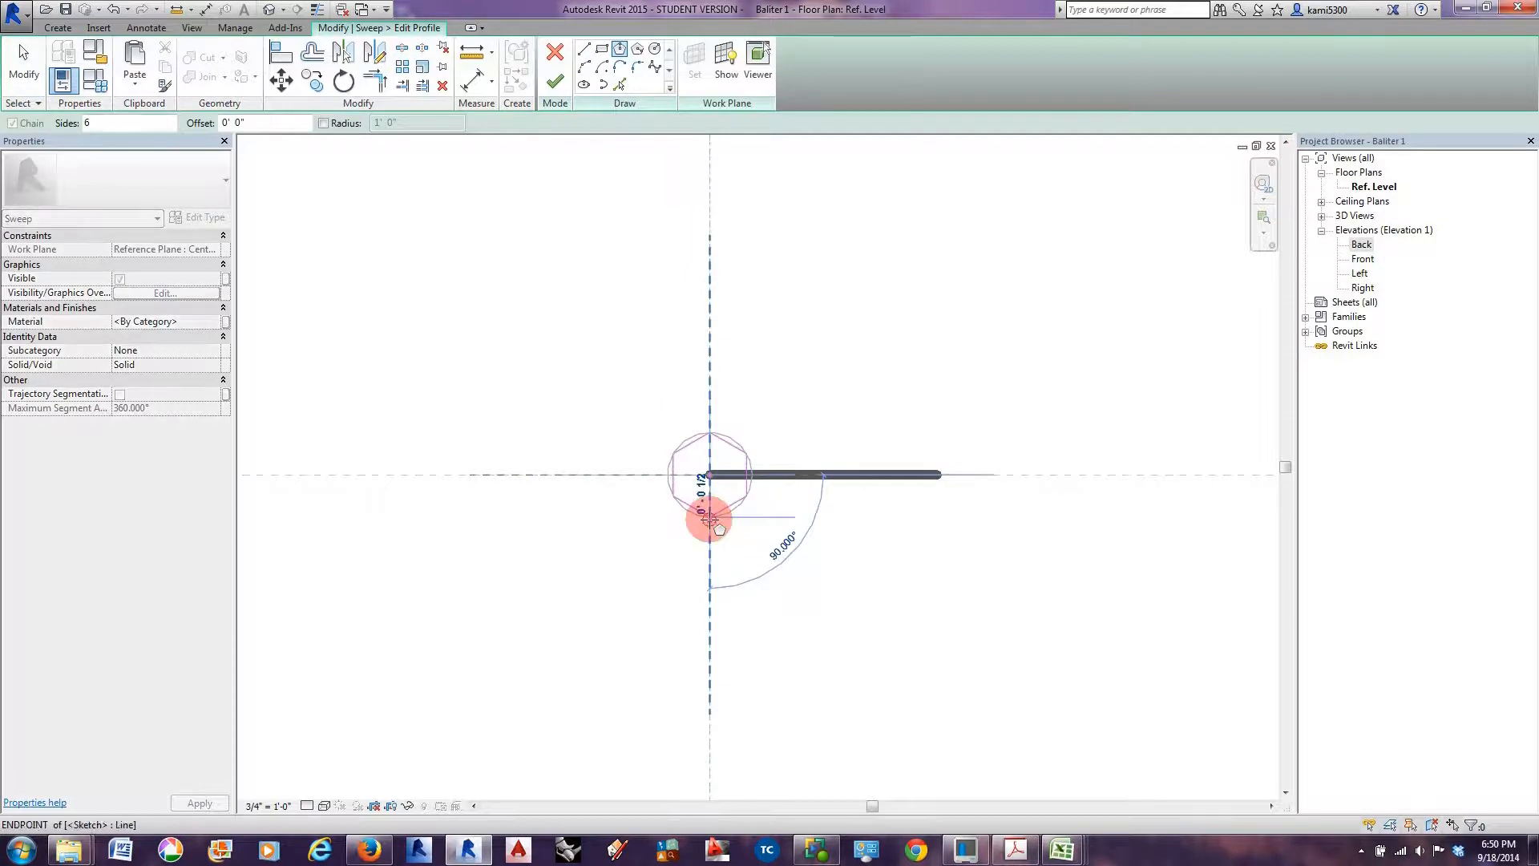
left_click(555, 81)
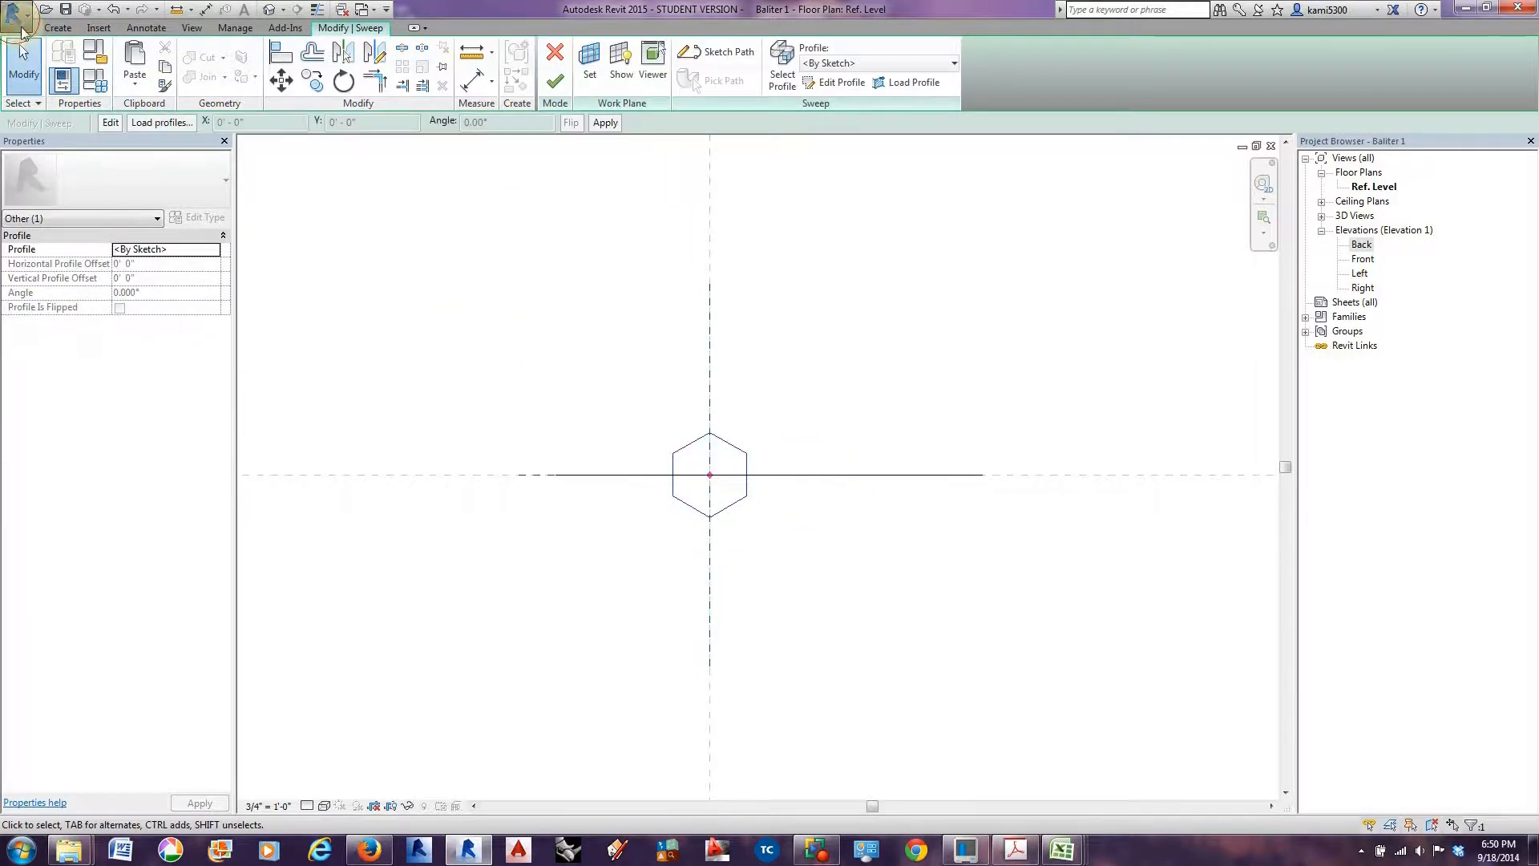
left_click(14, 12)
mouse_move(68, 197)
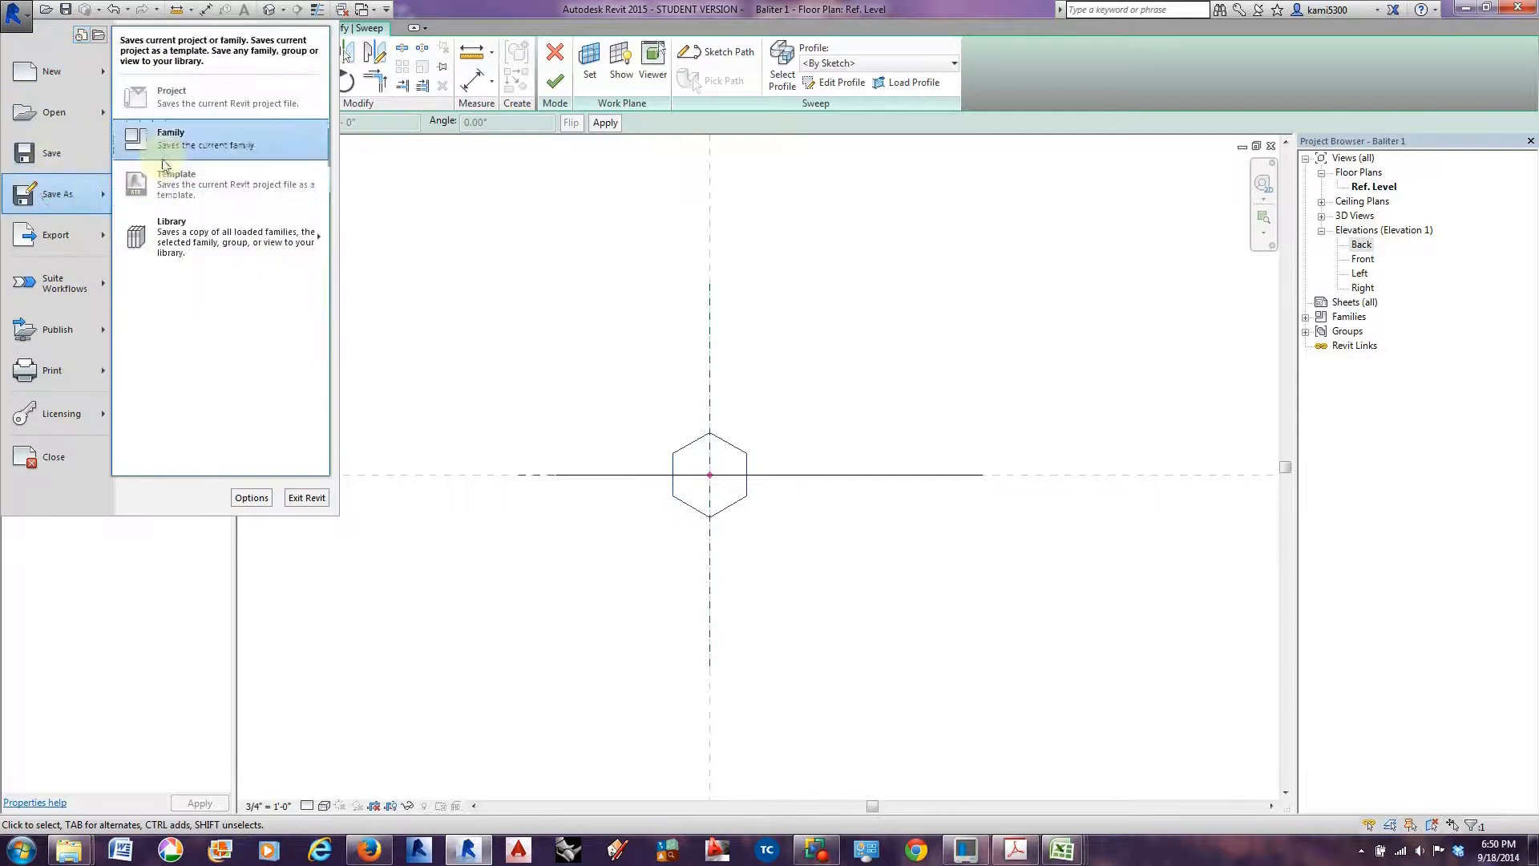
left_click(172, 205)
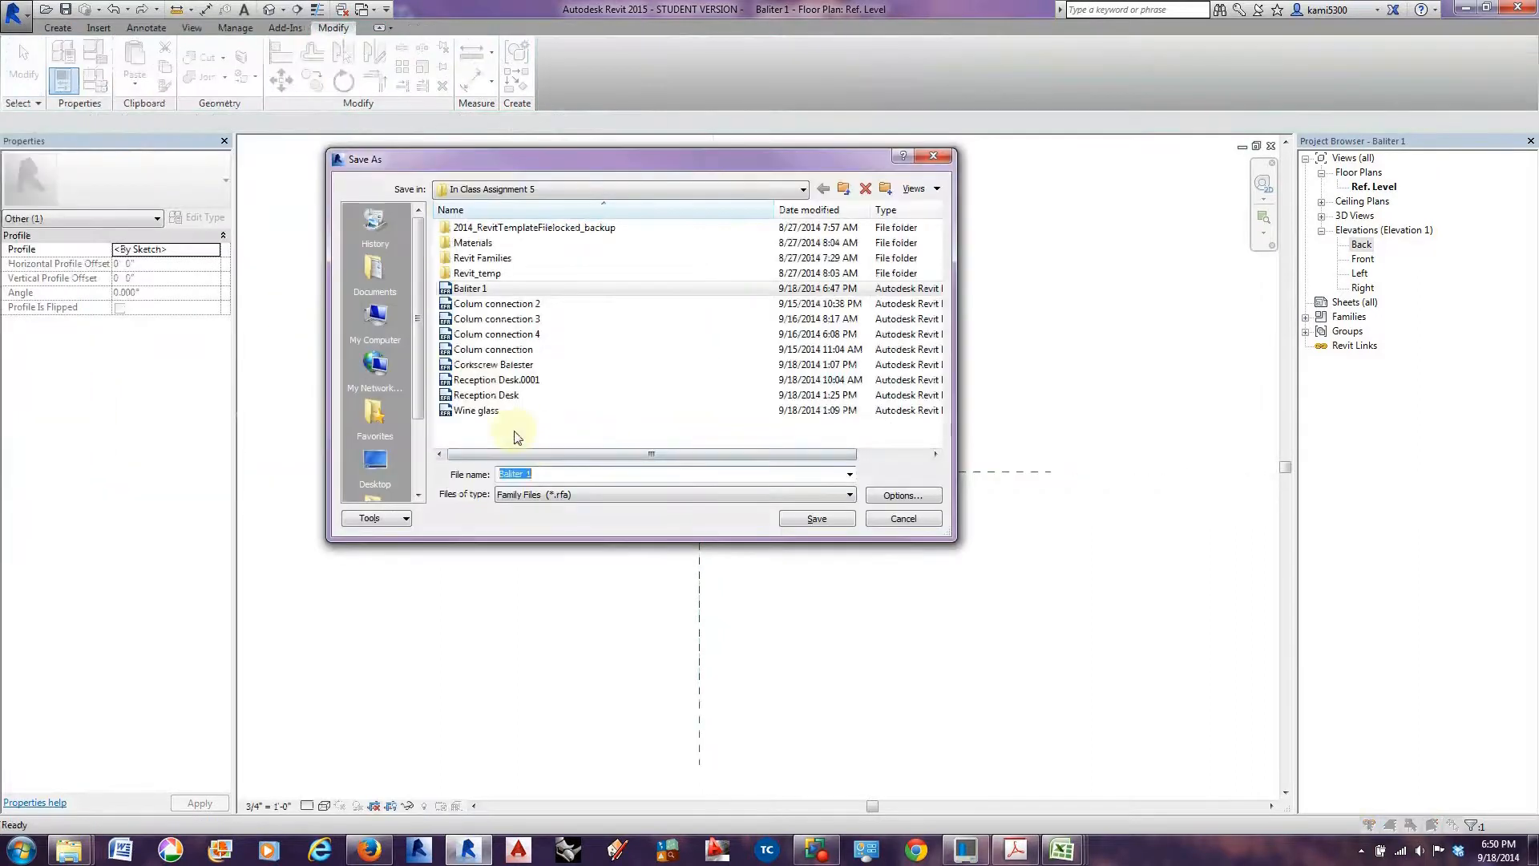
double_click(534, 474)
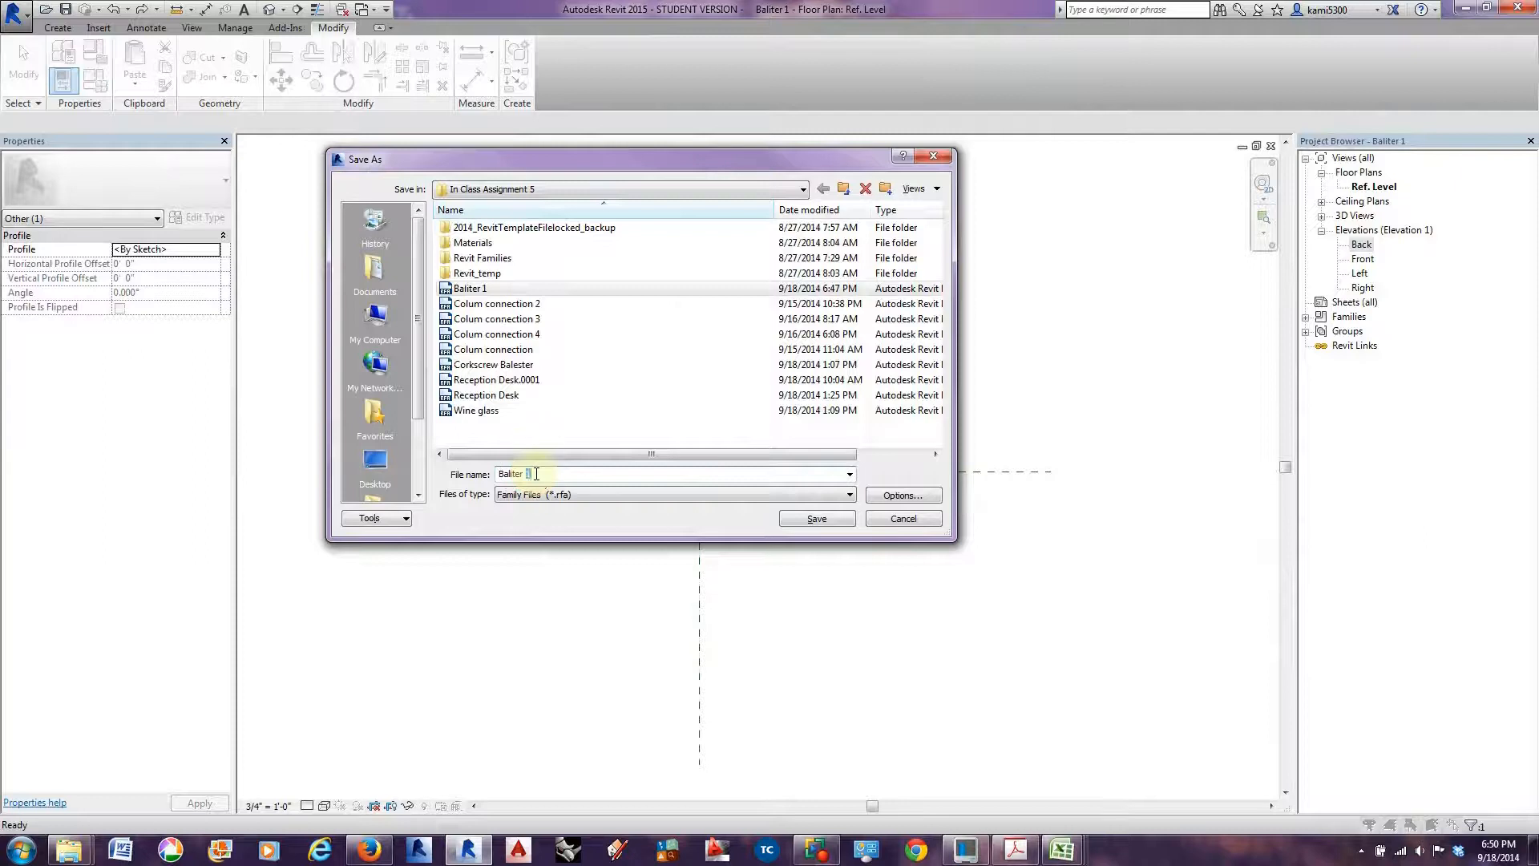
left_click(798, 520)
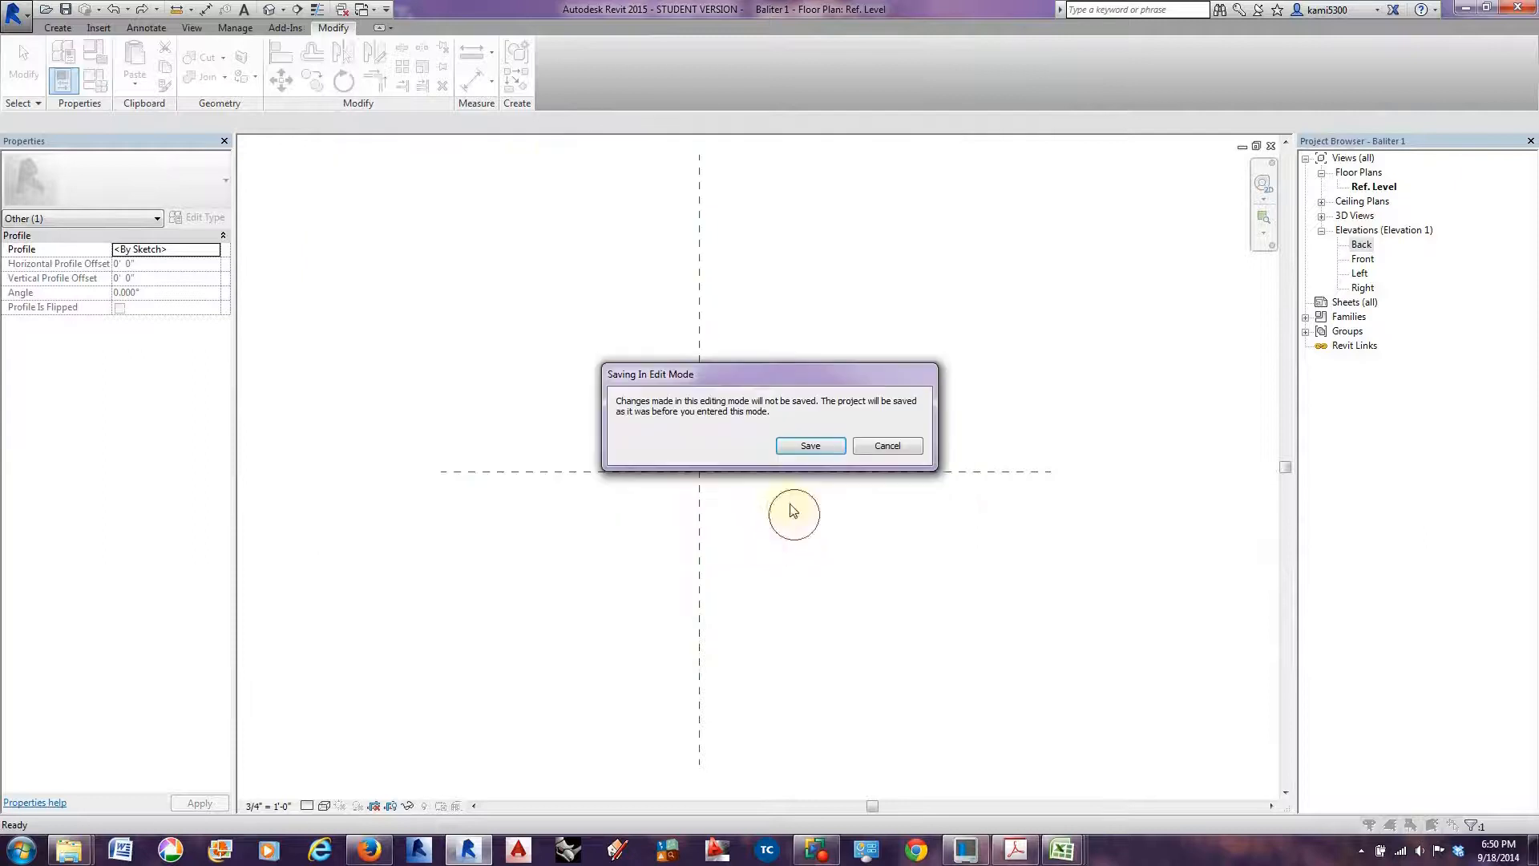
left_click(808, 453)
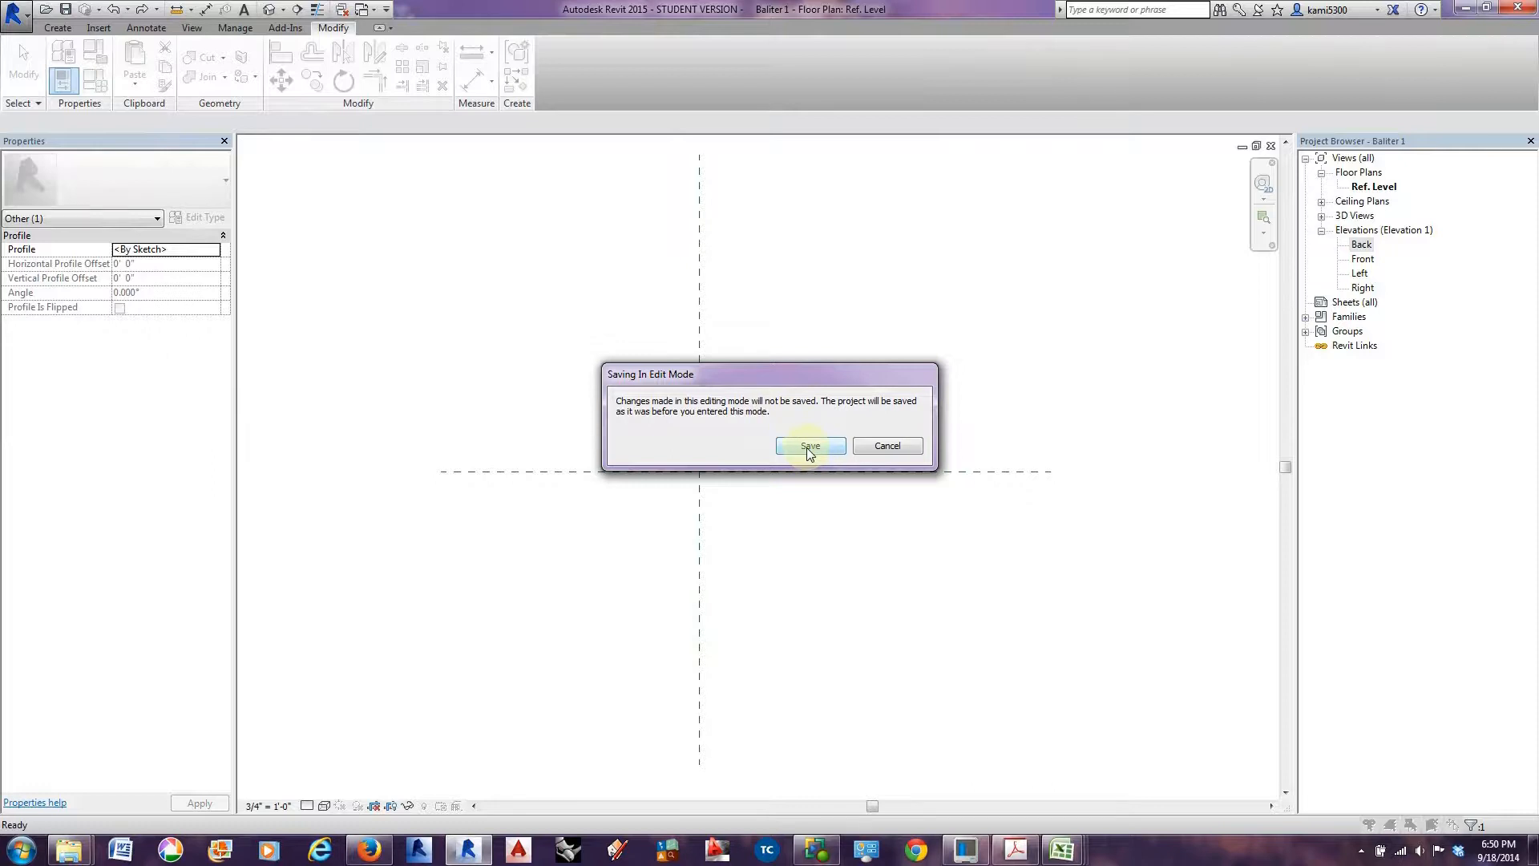
left_click(887, 446)
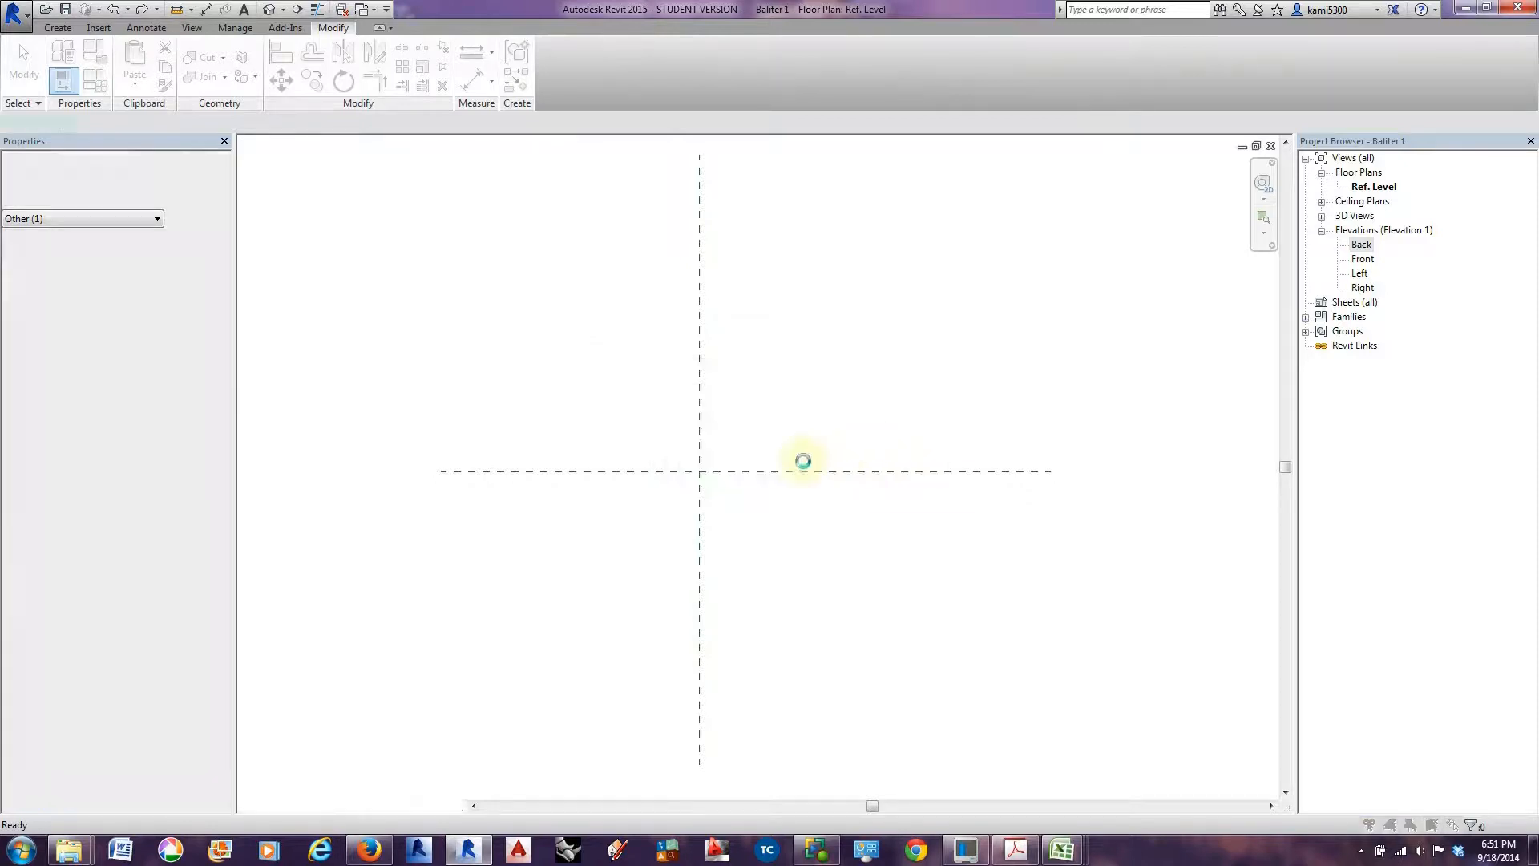
Finish the baluster sweep and save the family under the new name Baliter 2.
left_click(867, 426)
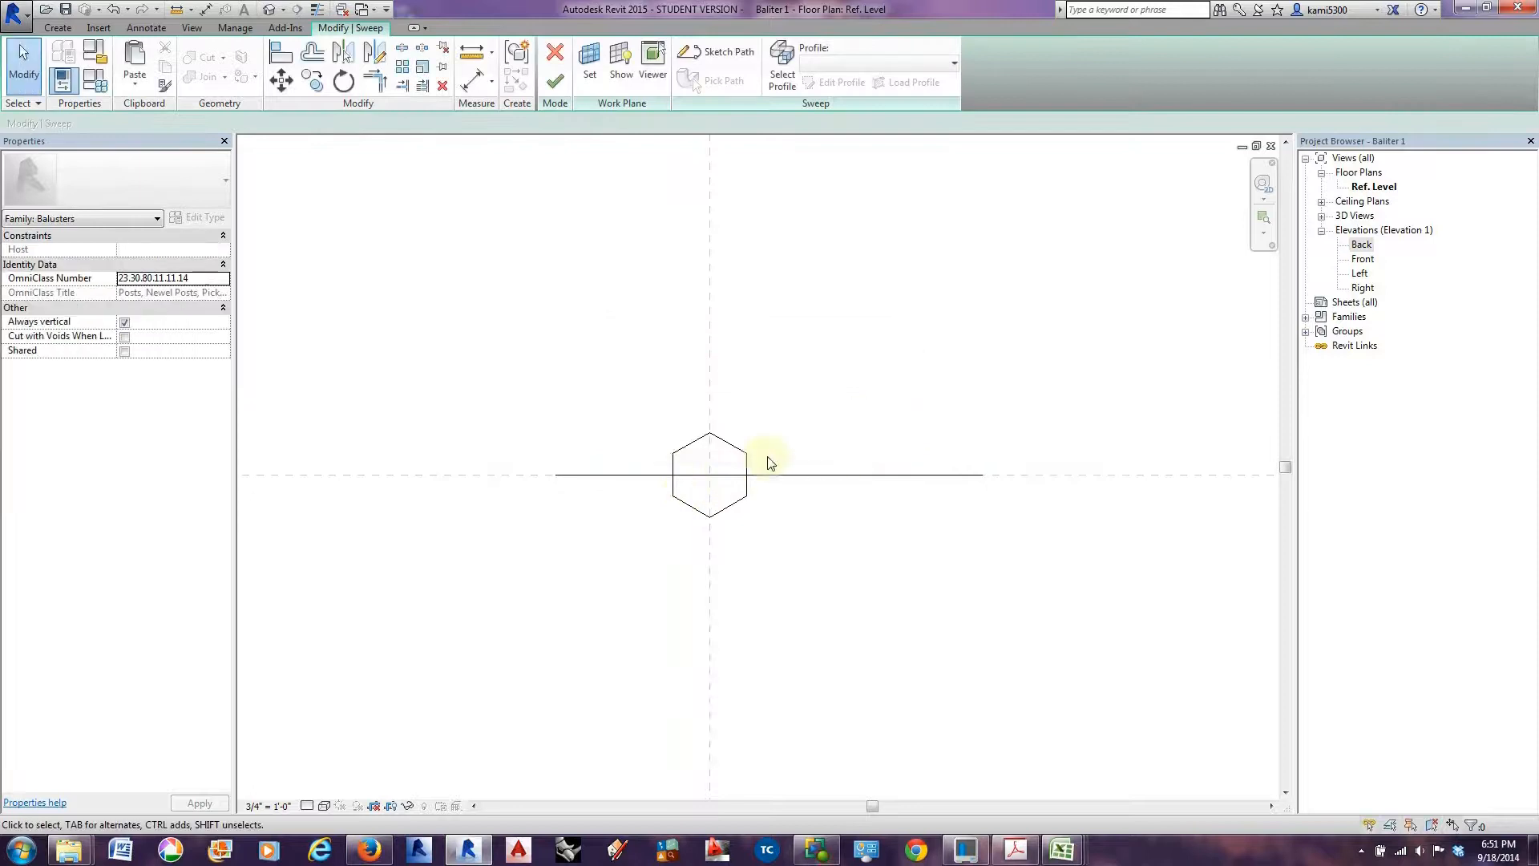
left_click(569, 83)
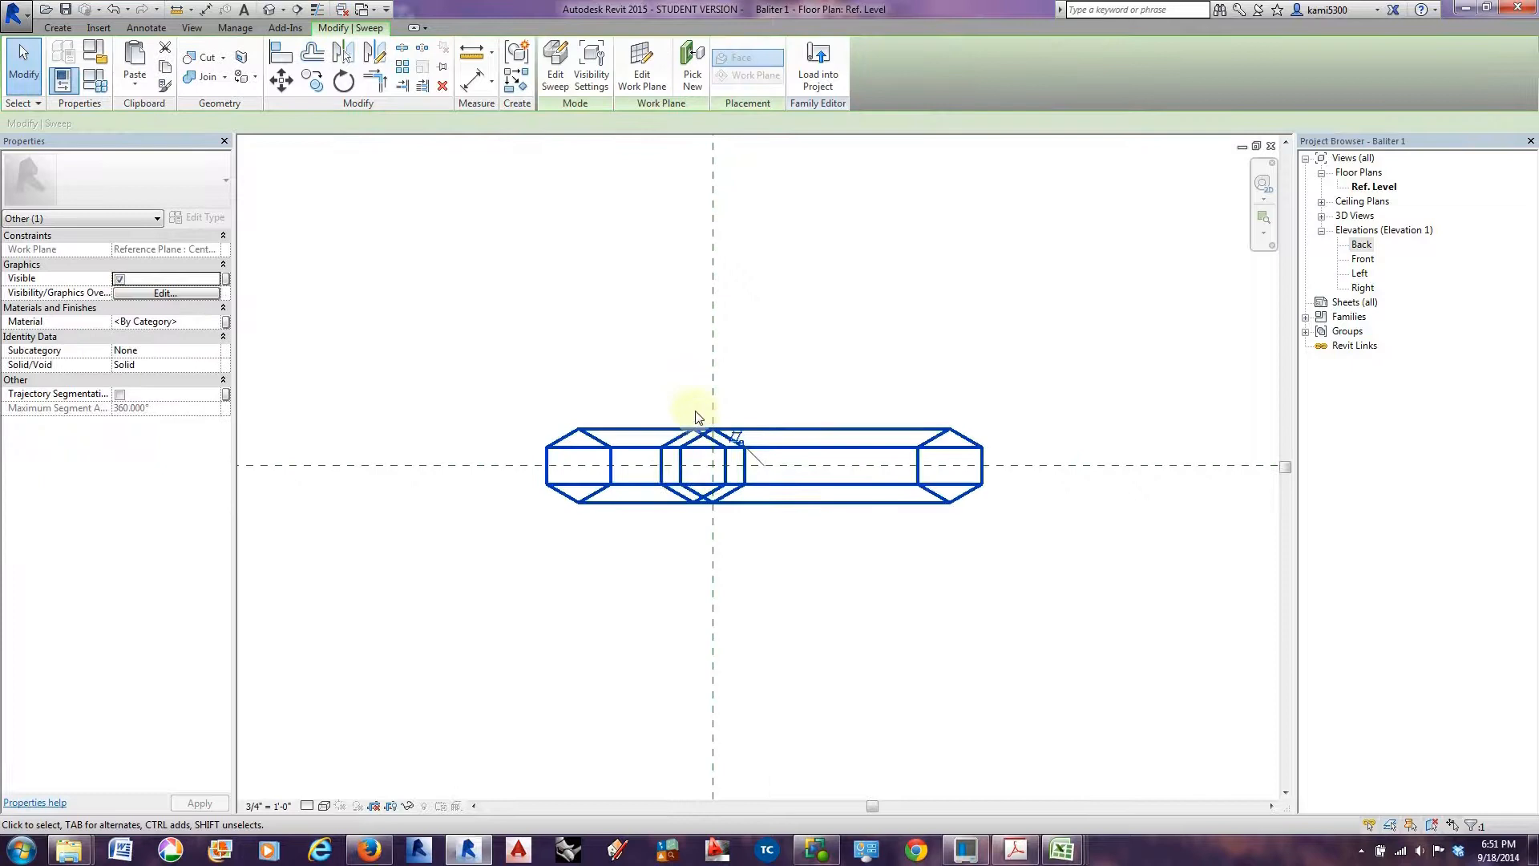
scroll(691, 409, "up", 2)
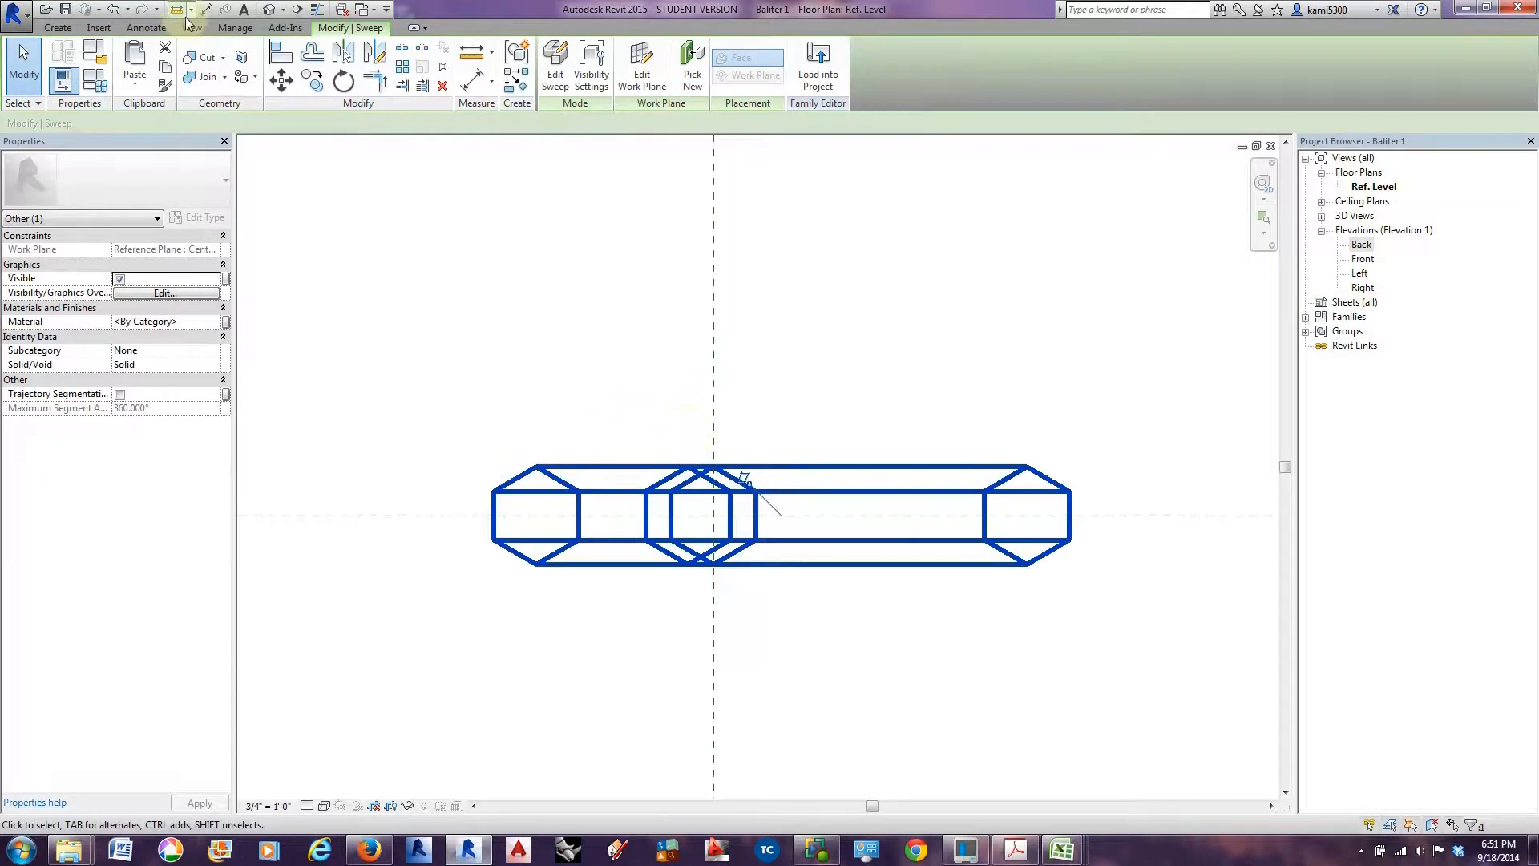
left_click(20, 23)
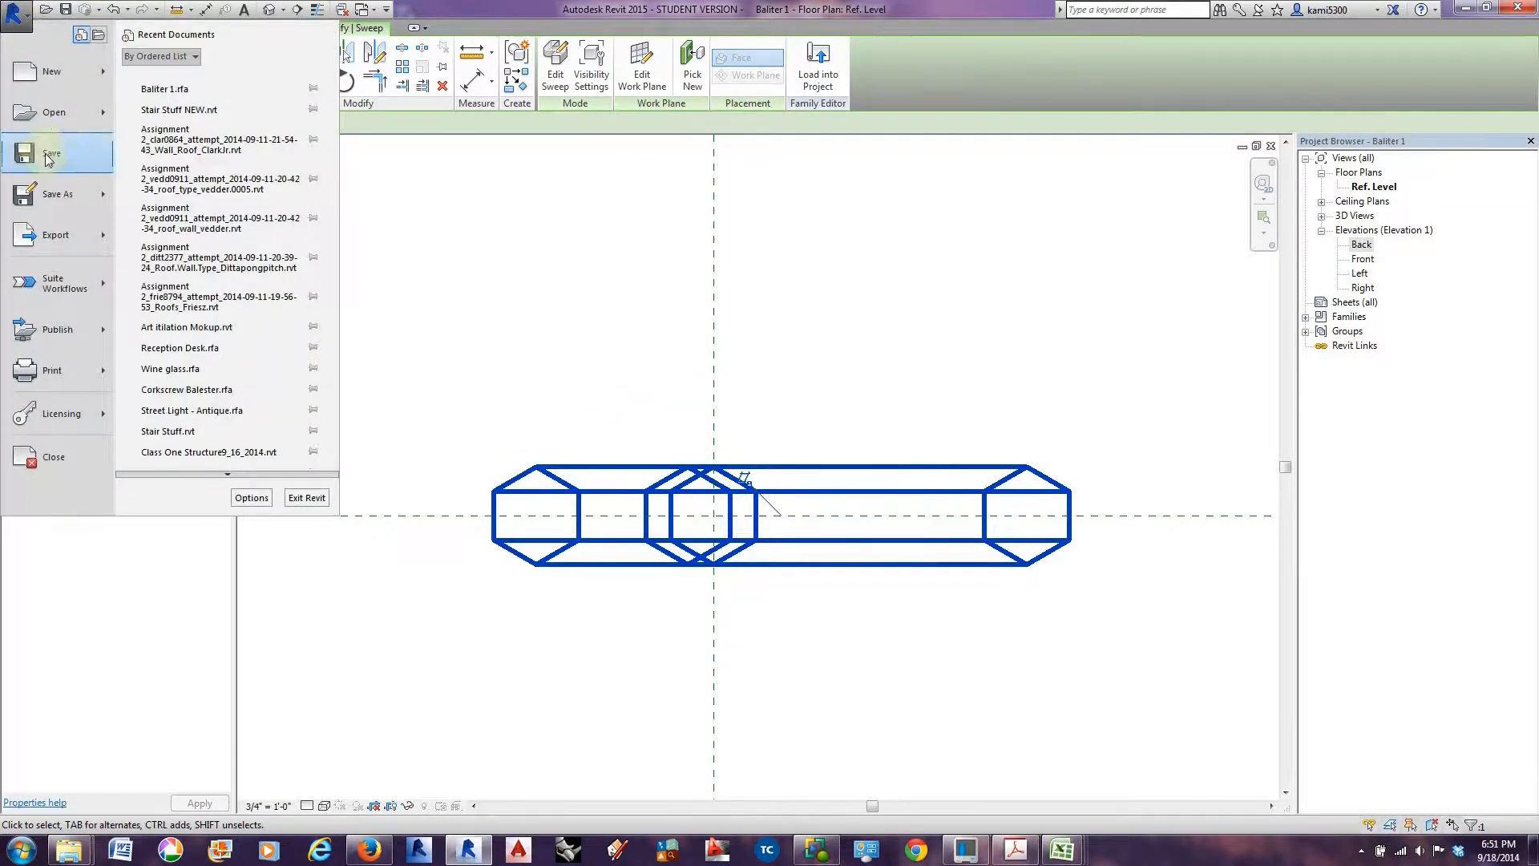
left_click(36, 193)
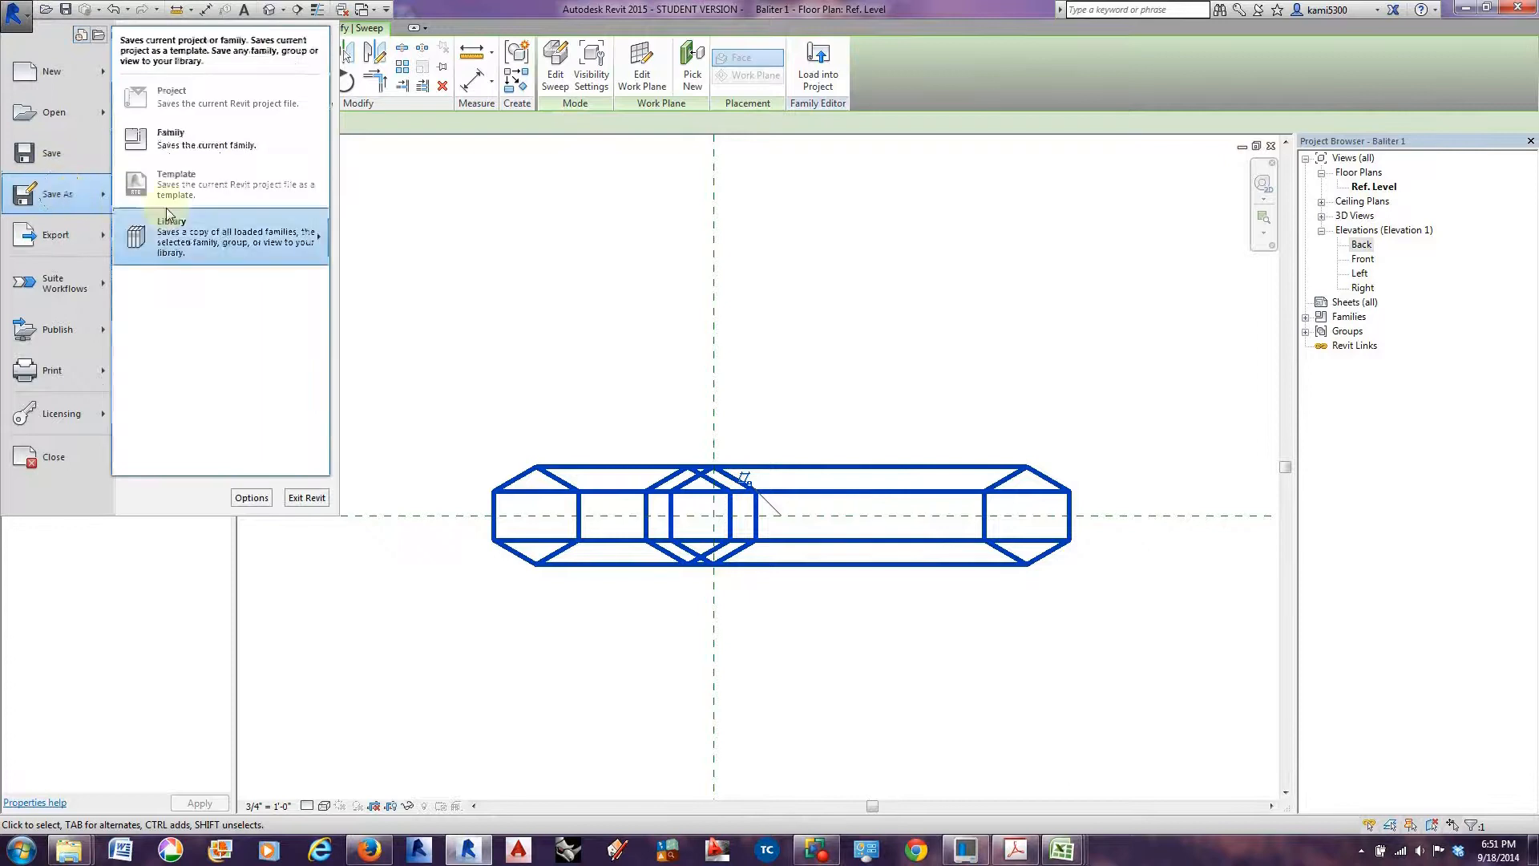
left_click(171, 138)
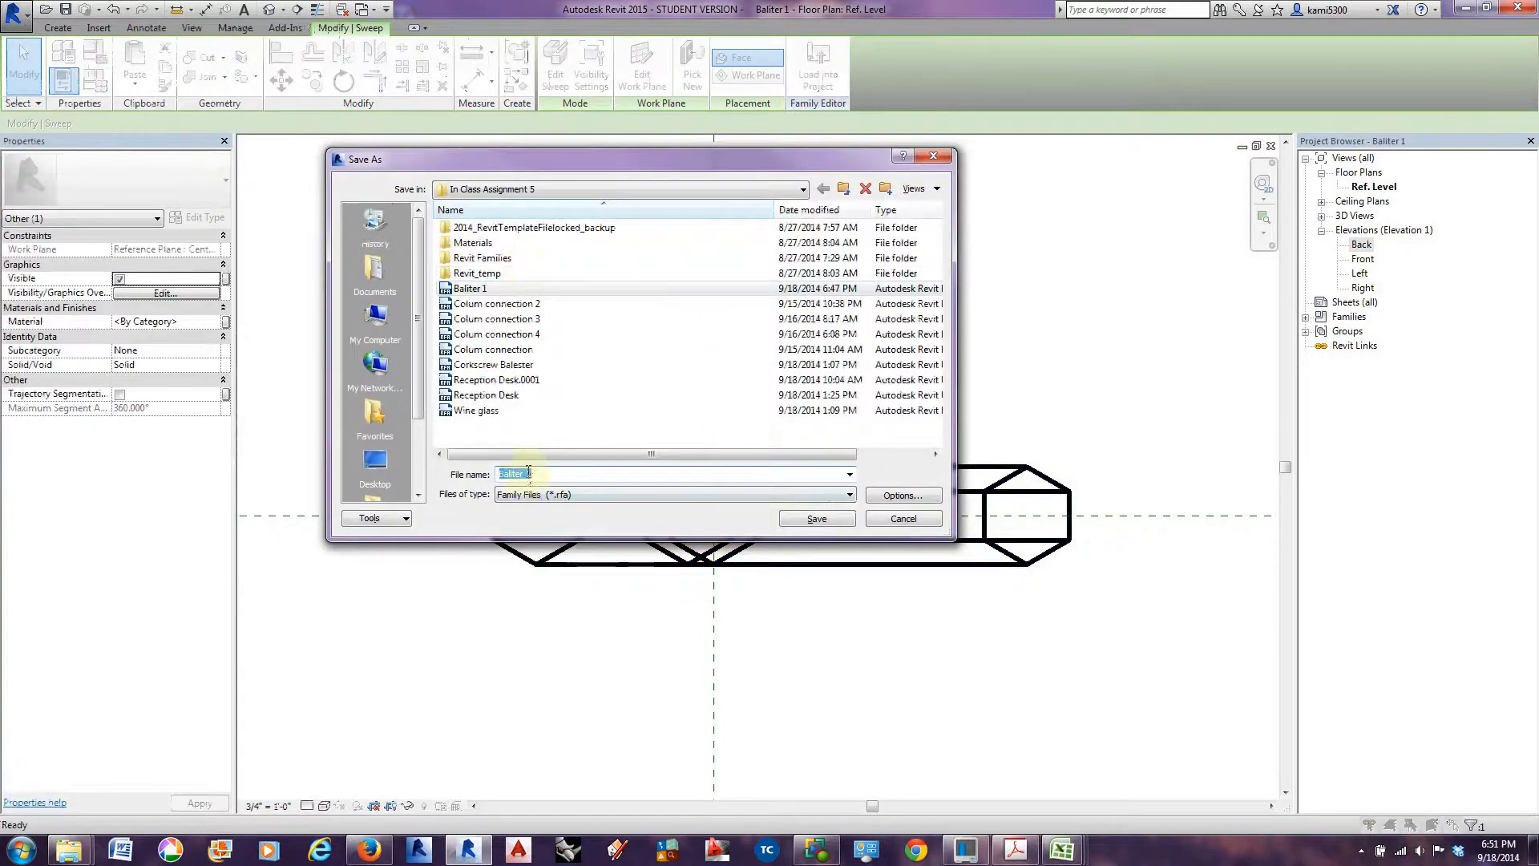
left_click_drag(529, 473, 539, 475)
left_click(816, 519)
left_click(736, 440)
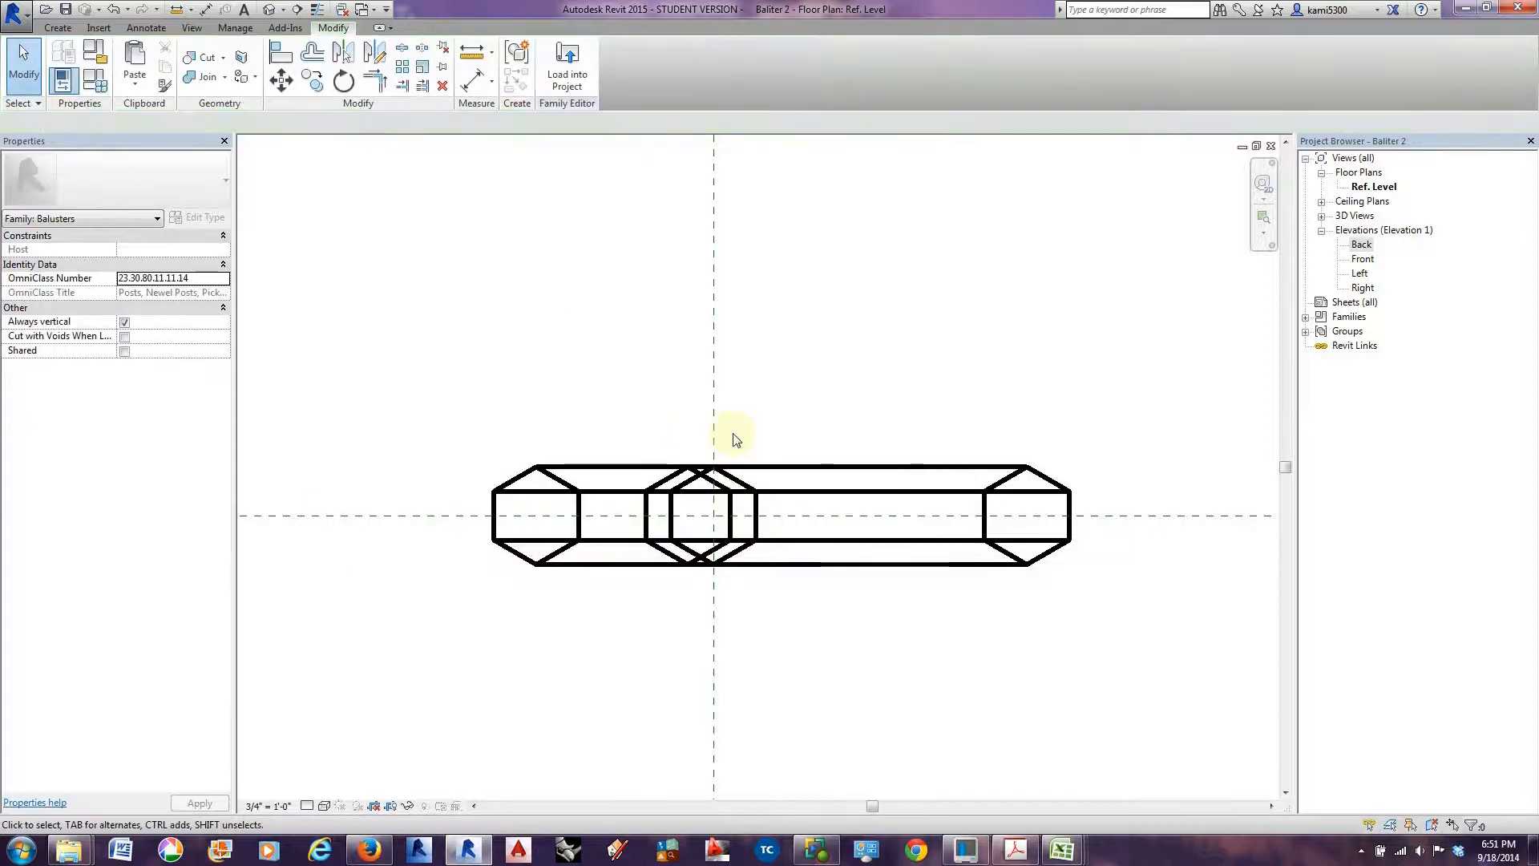
Load Baliter 2 into the Stair Stuff NEW project and assign it to row 3 of Guardrail - Pipe 2's main baluster pattern.
left_click(567, 64)
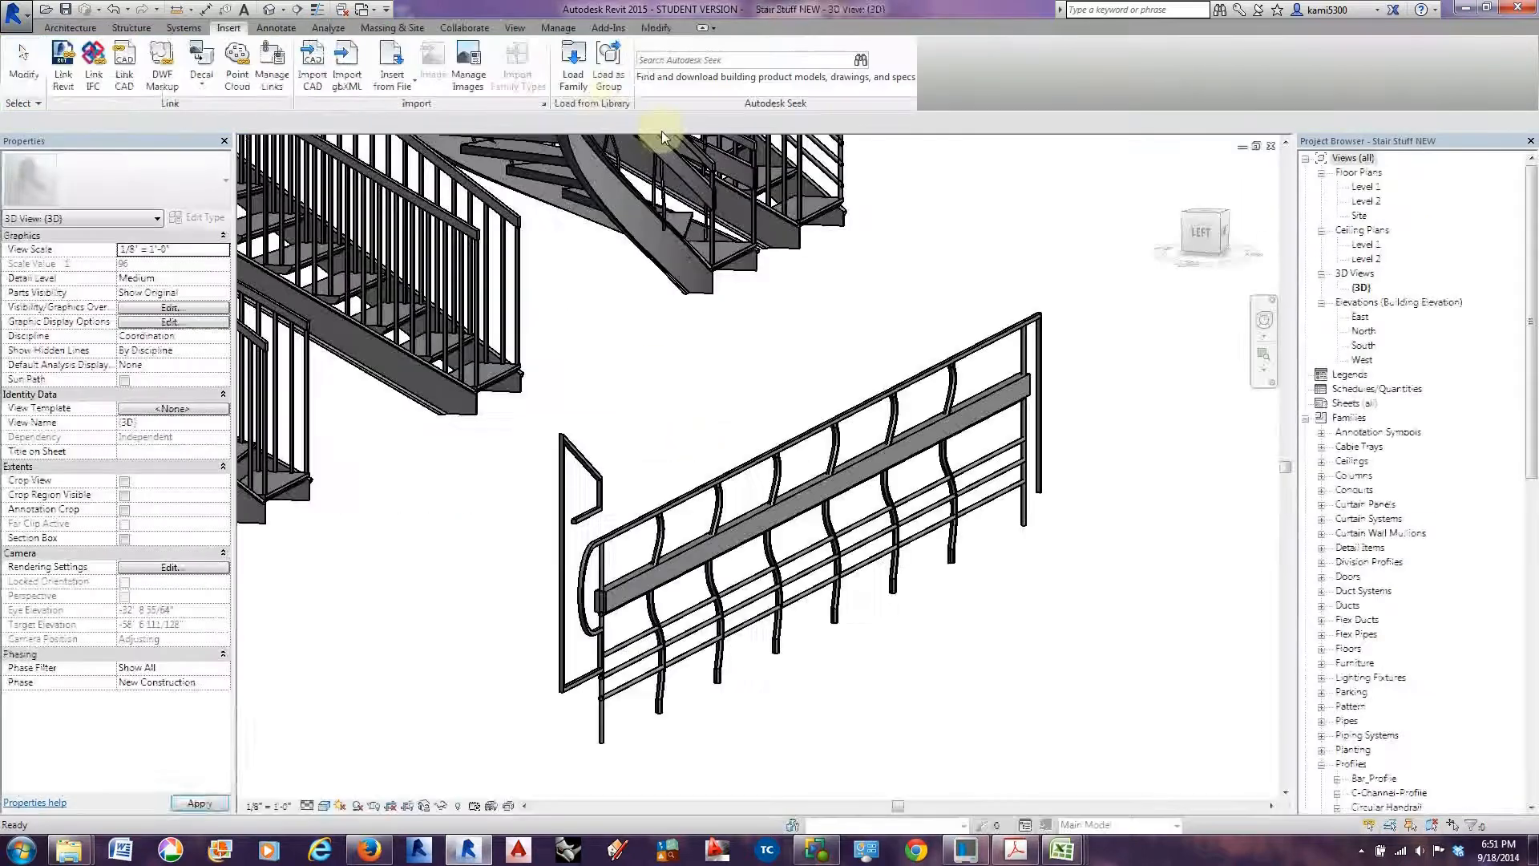
left_click(836, 440)
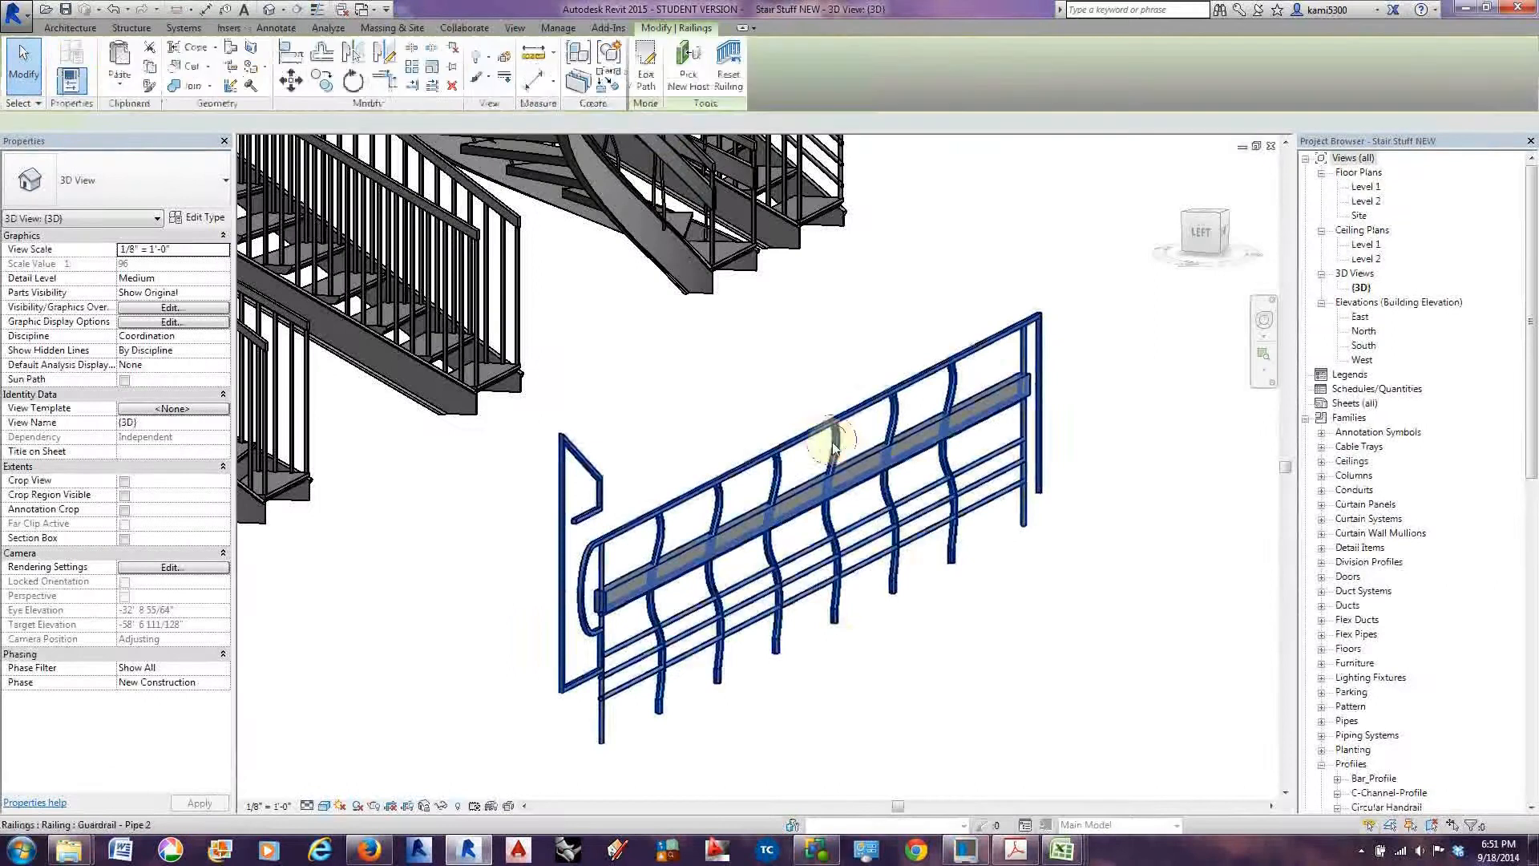
left_click(197, 218)
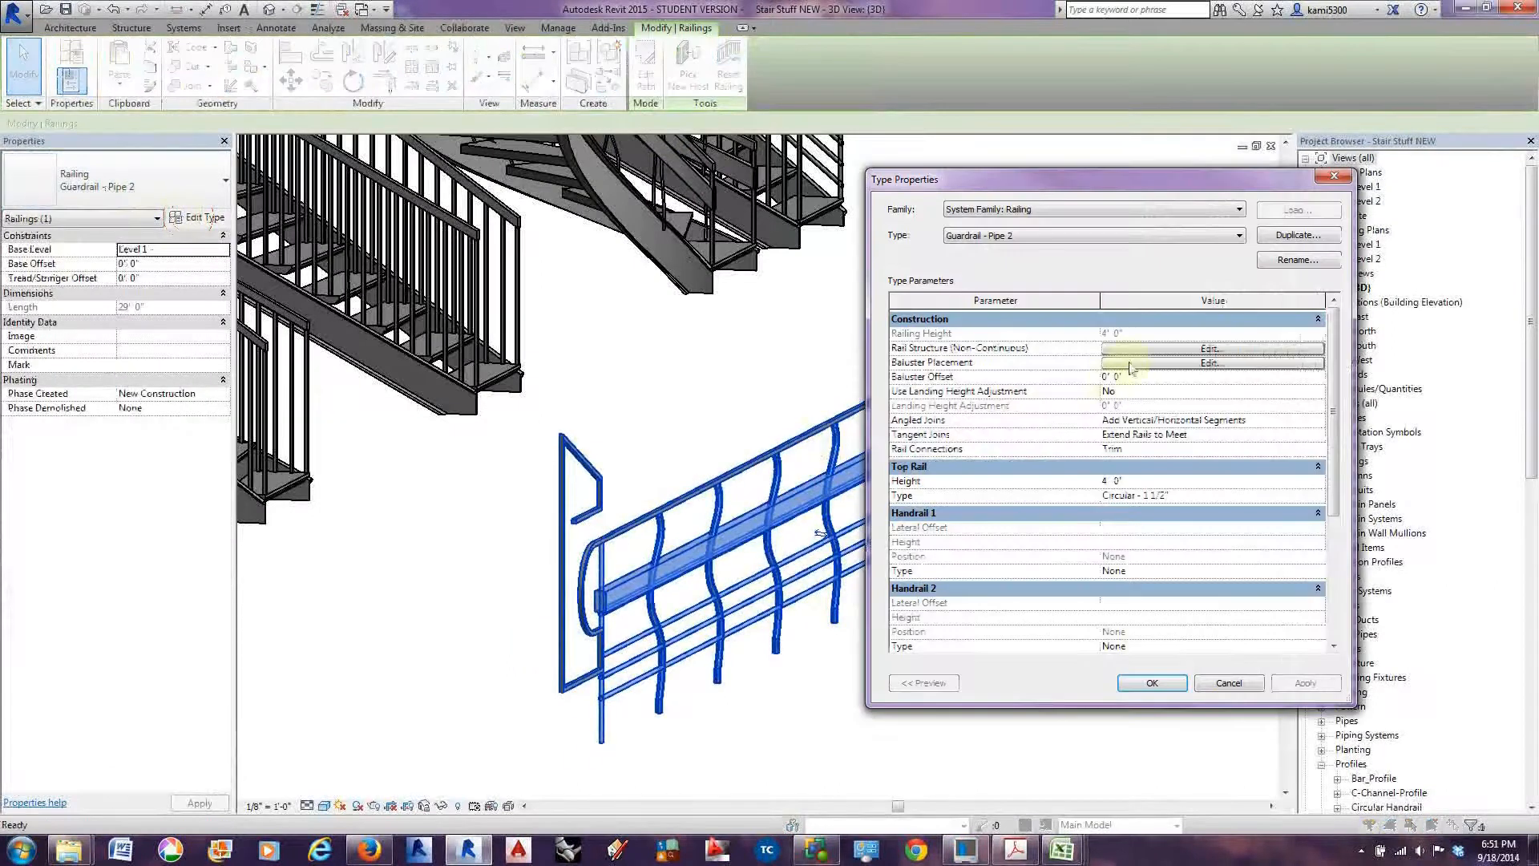
left_click(1181, 365)
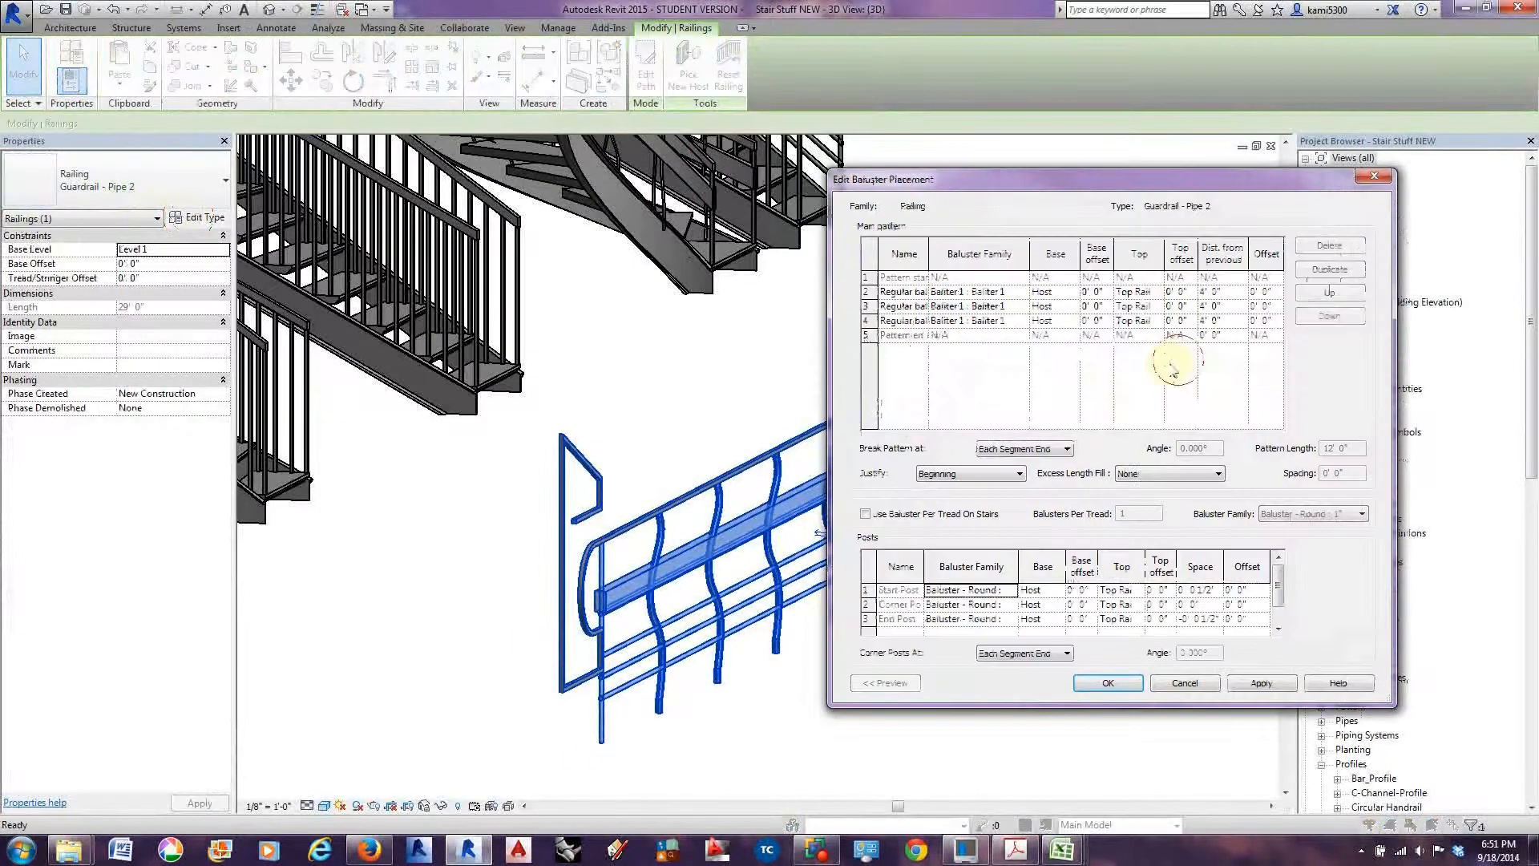
left_click(1012, 306)
left_click(1022, 307)
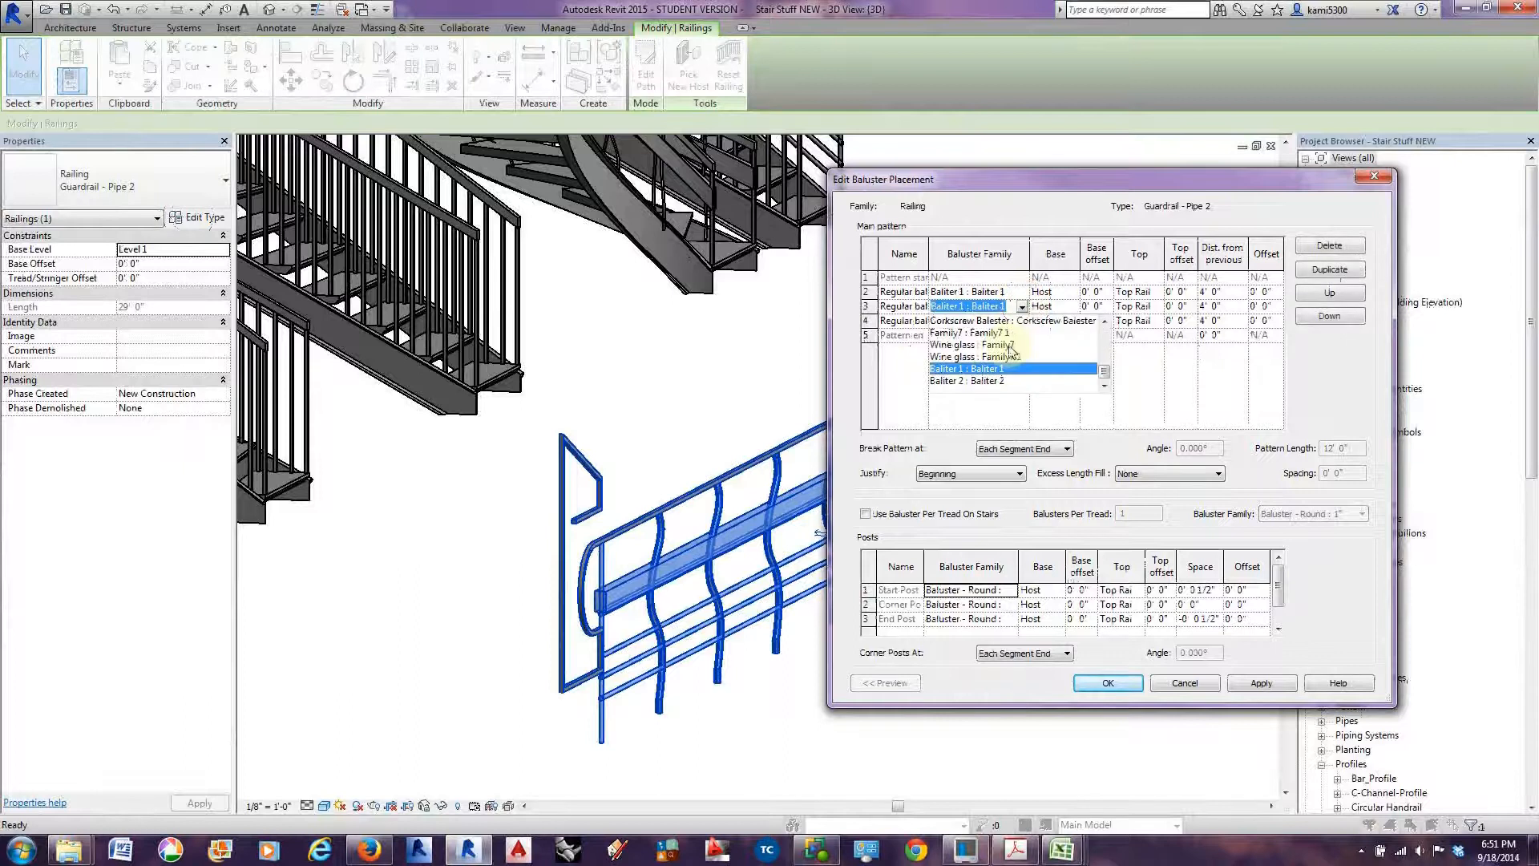
left_click(993, 380)
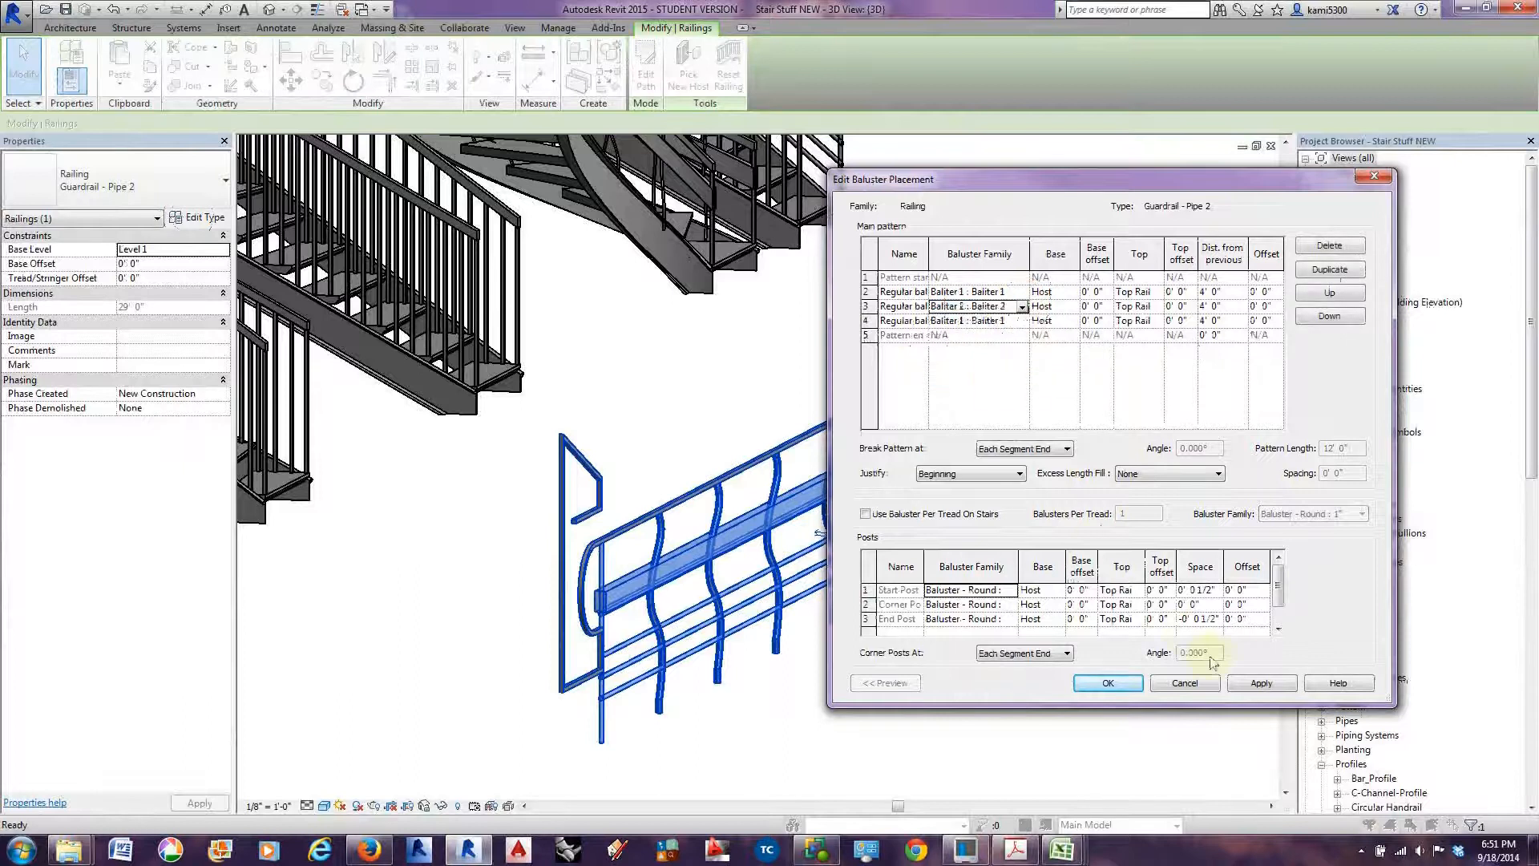
left_click(1108, 683)
left_click(1154, 683)
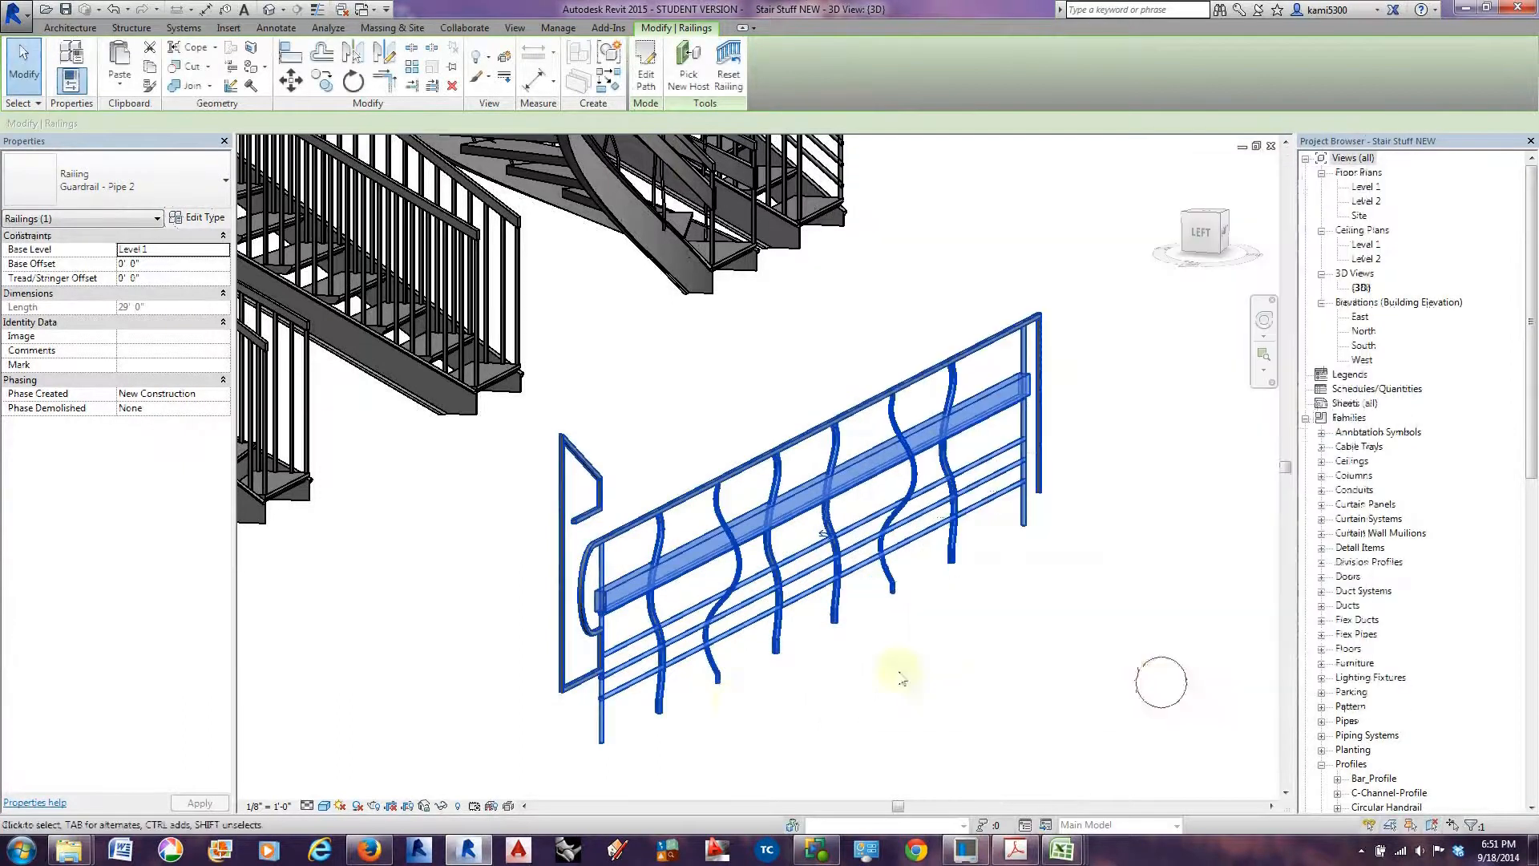
left_click(729, 698)
middle_click_drag(777, 687, 611, 516, "shift")
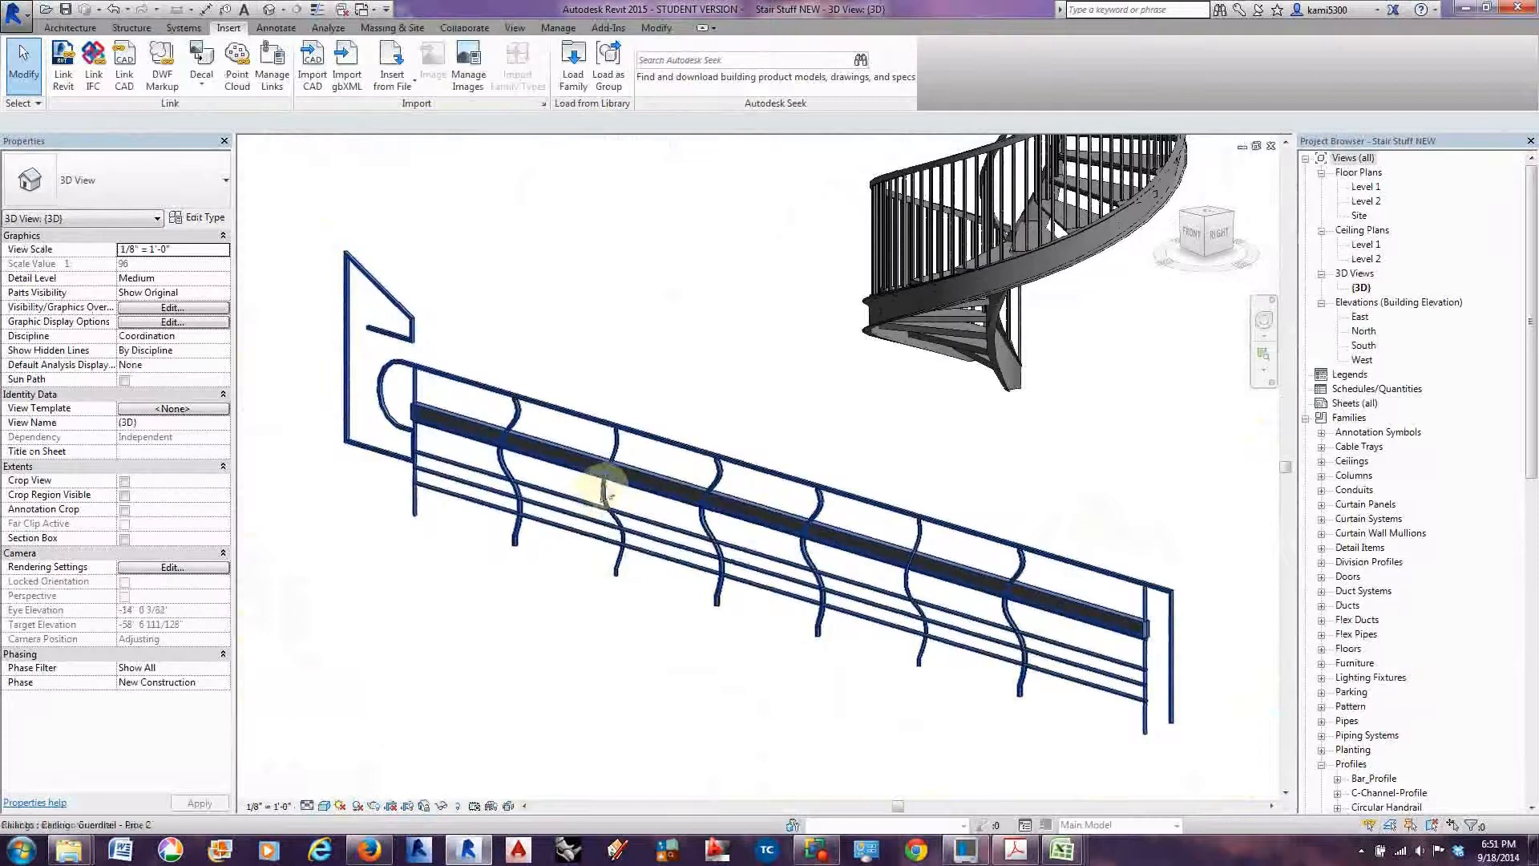
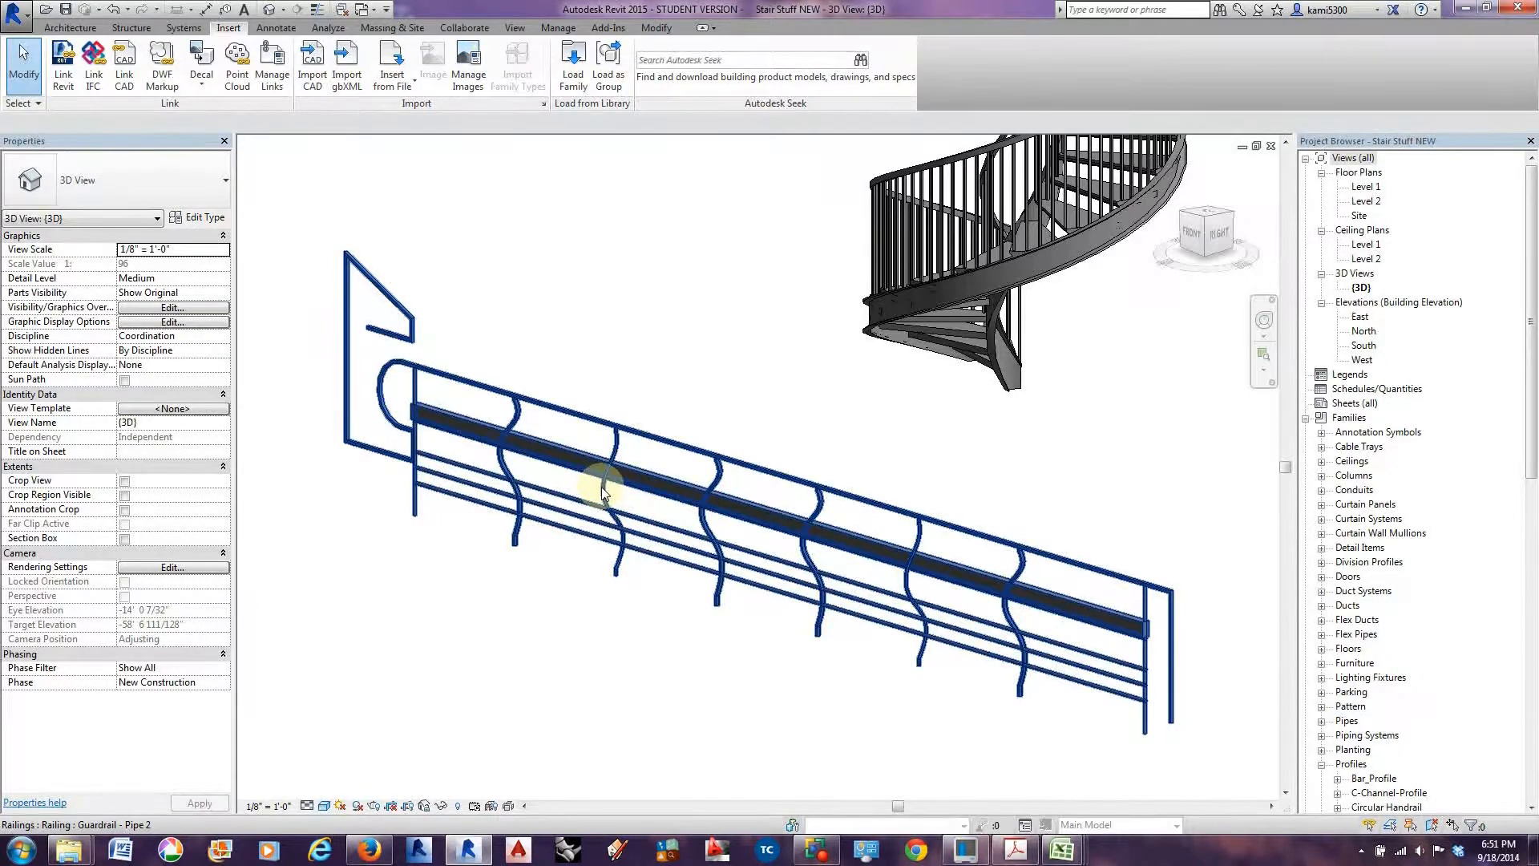
middle_click_drag(603, 491, 724, 537, "shift")
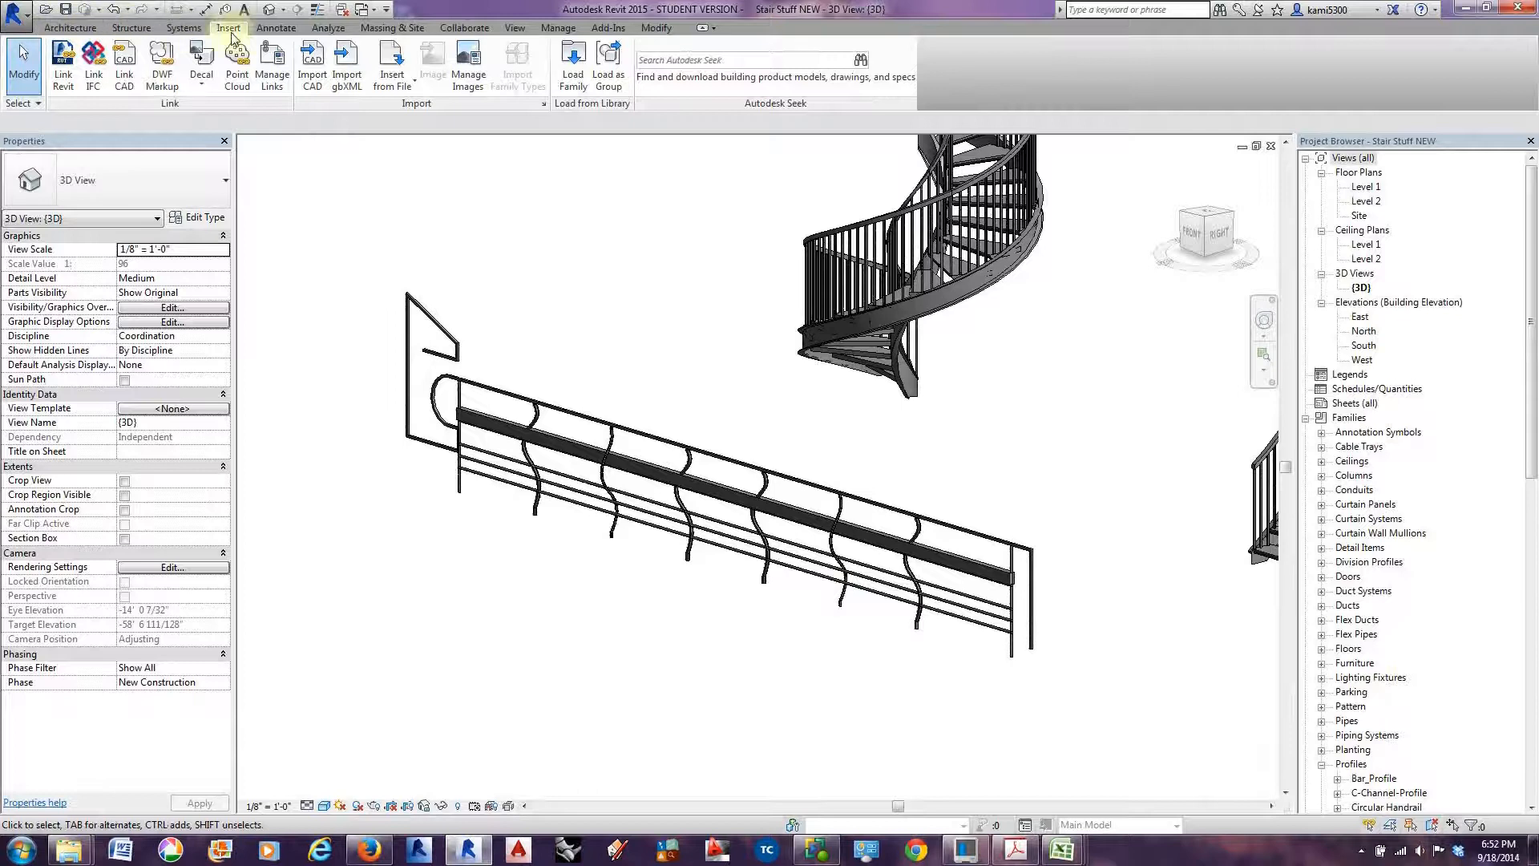
Create a new family from the Profile-Rail template.
left_click(16, 13)
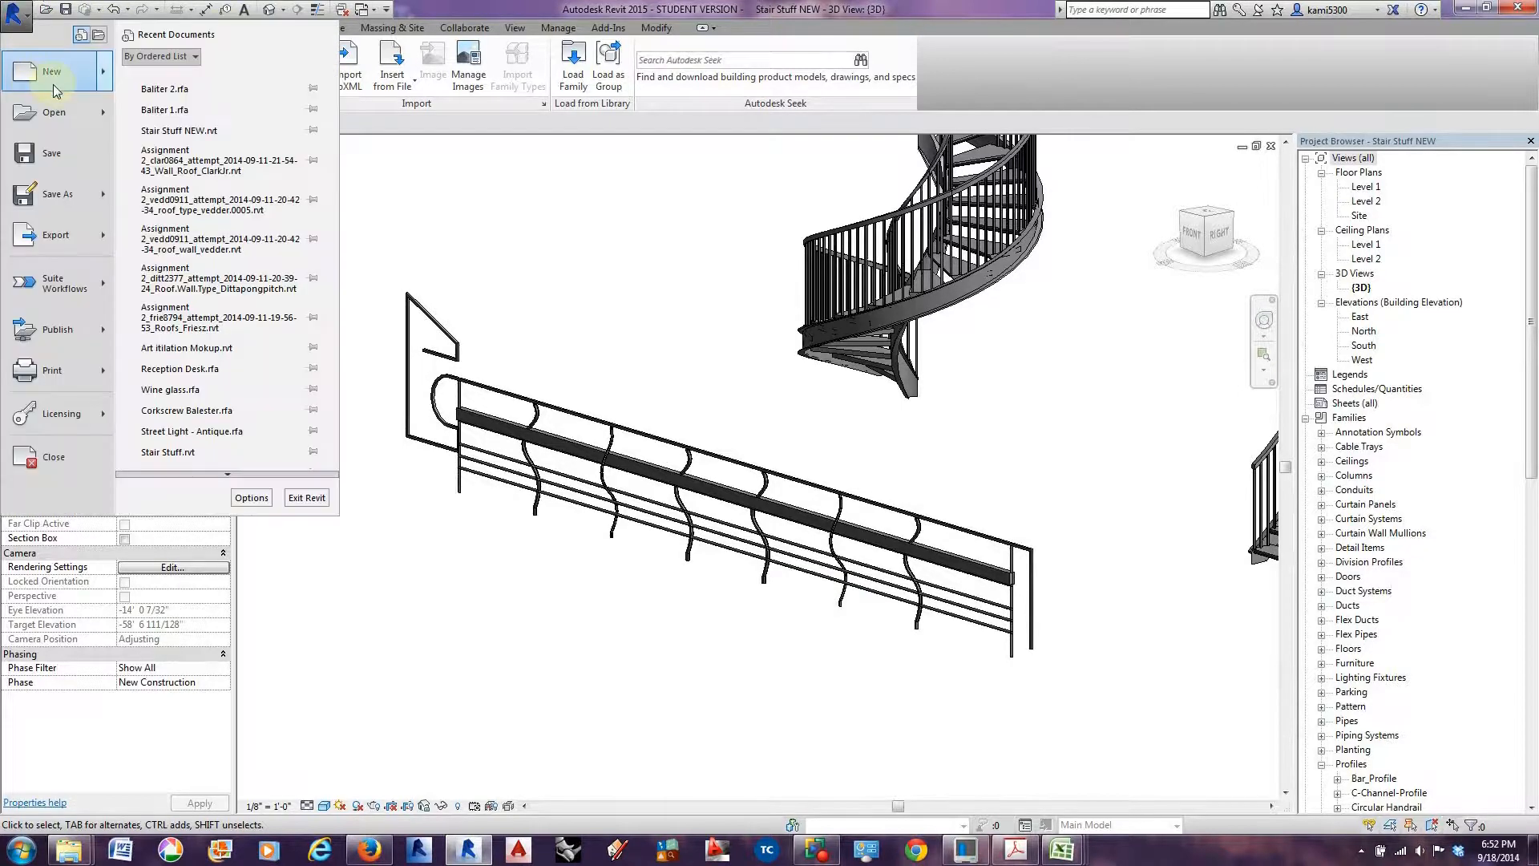
left_click(105, 76)
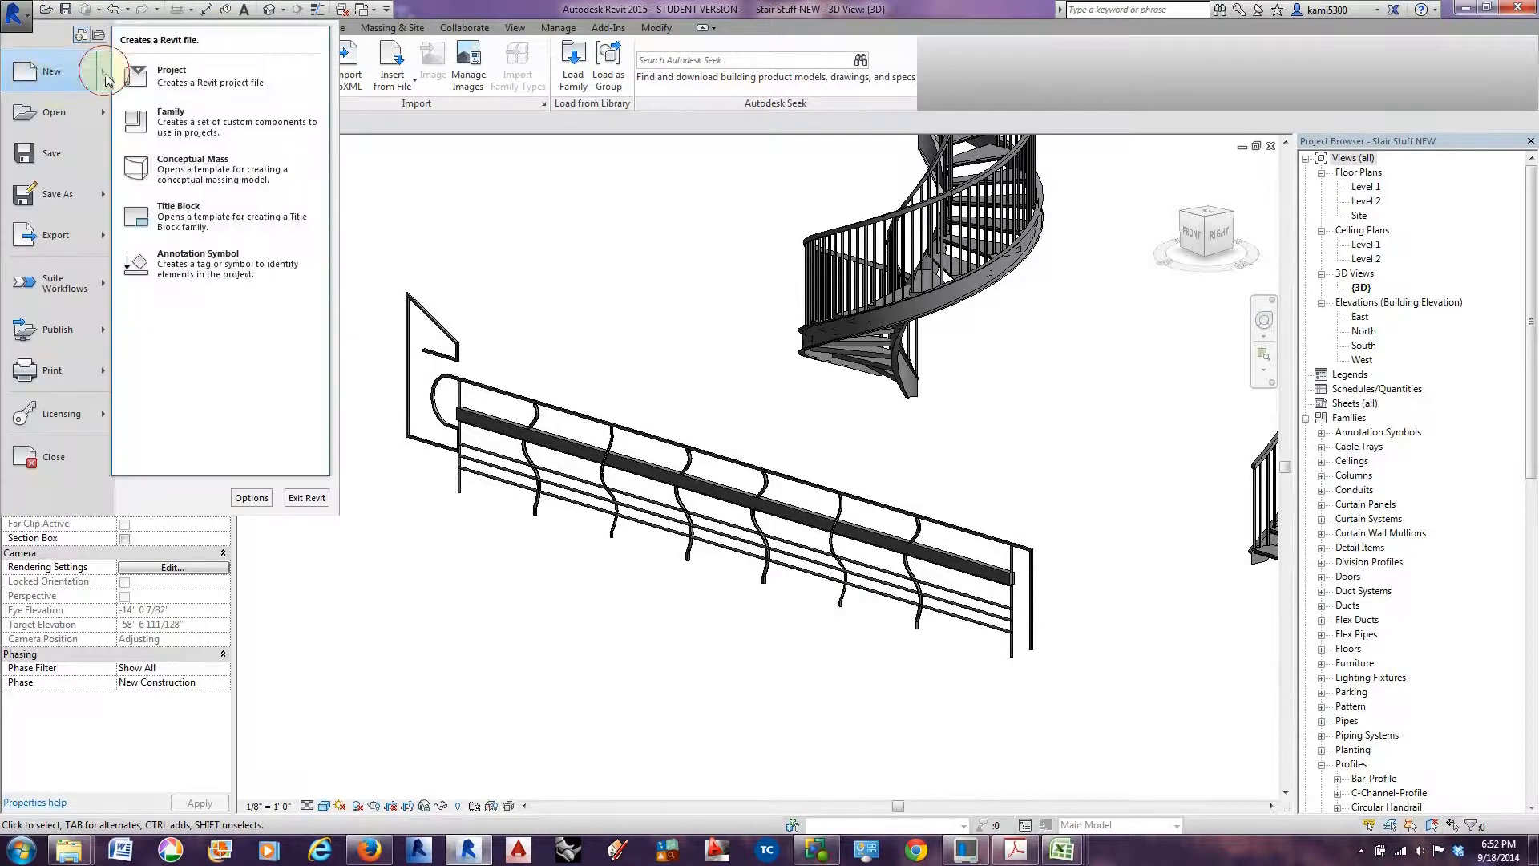
left_click(199, 130)
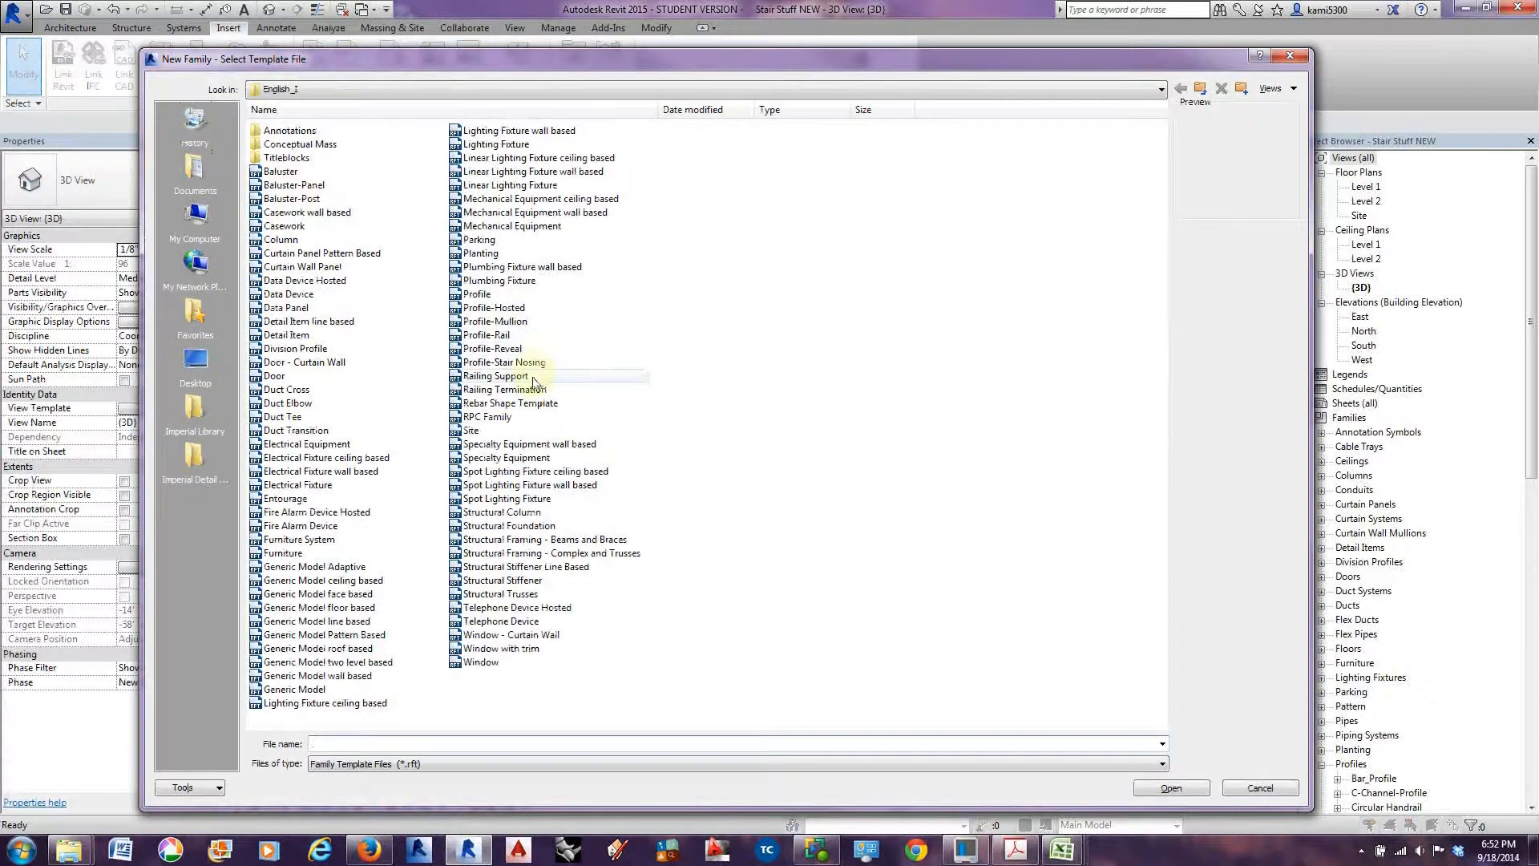
left_click(503, 337)
left_click(1170, 789)
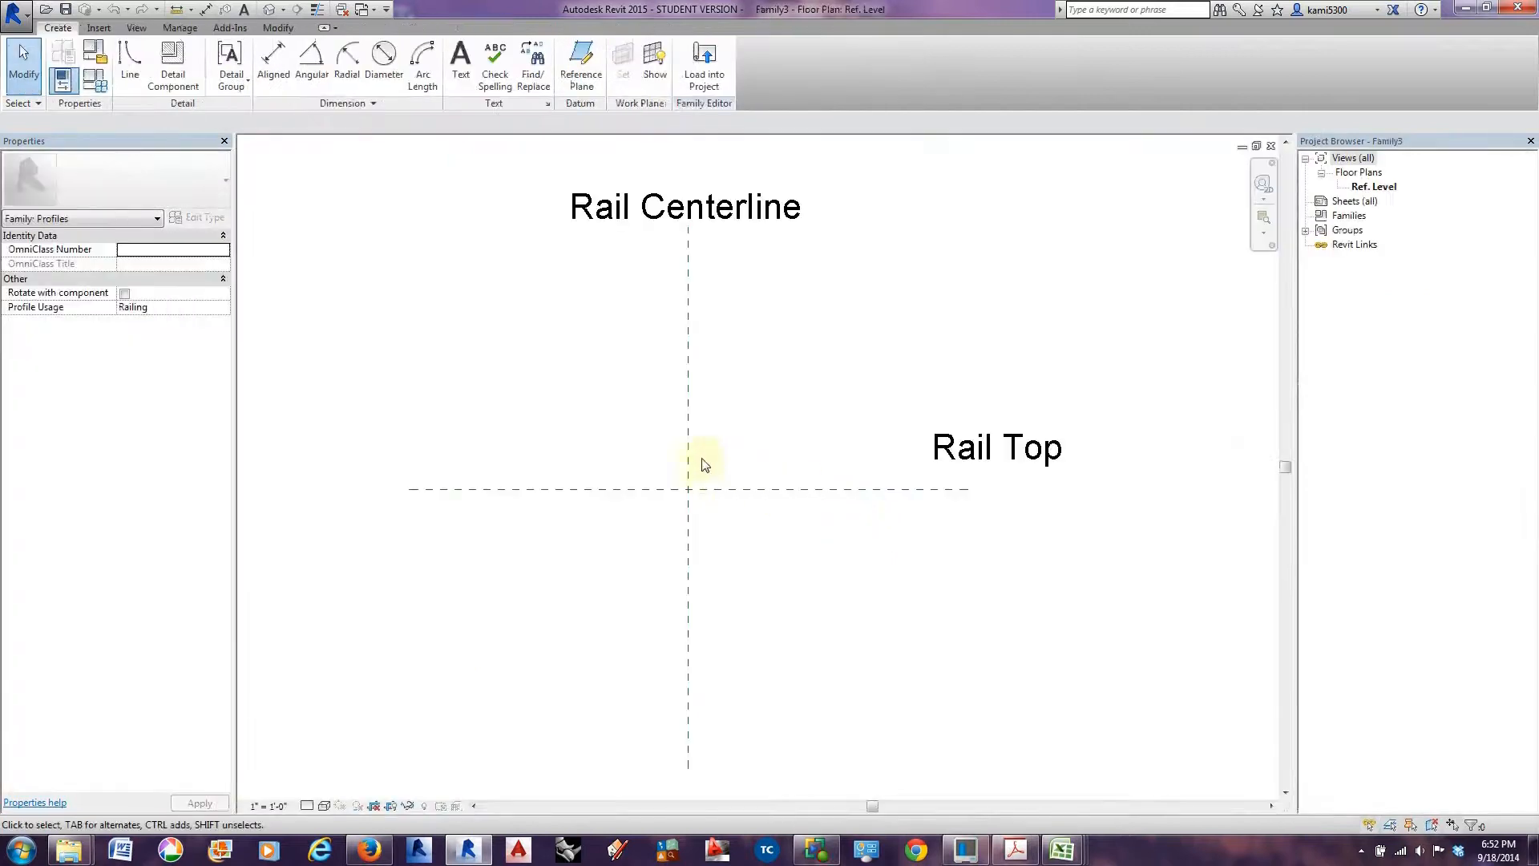
scroll(702, 458, "up", 3)
scroll(701, 459, "down", 2)
middle_click_drag(702, 459, 694, 491)
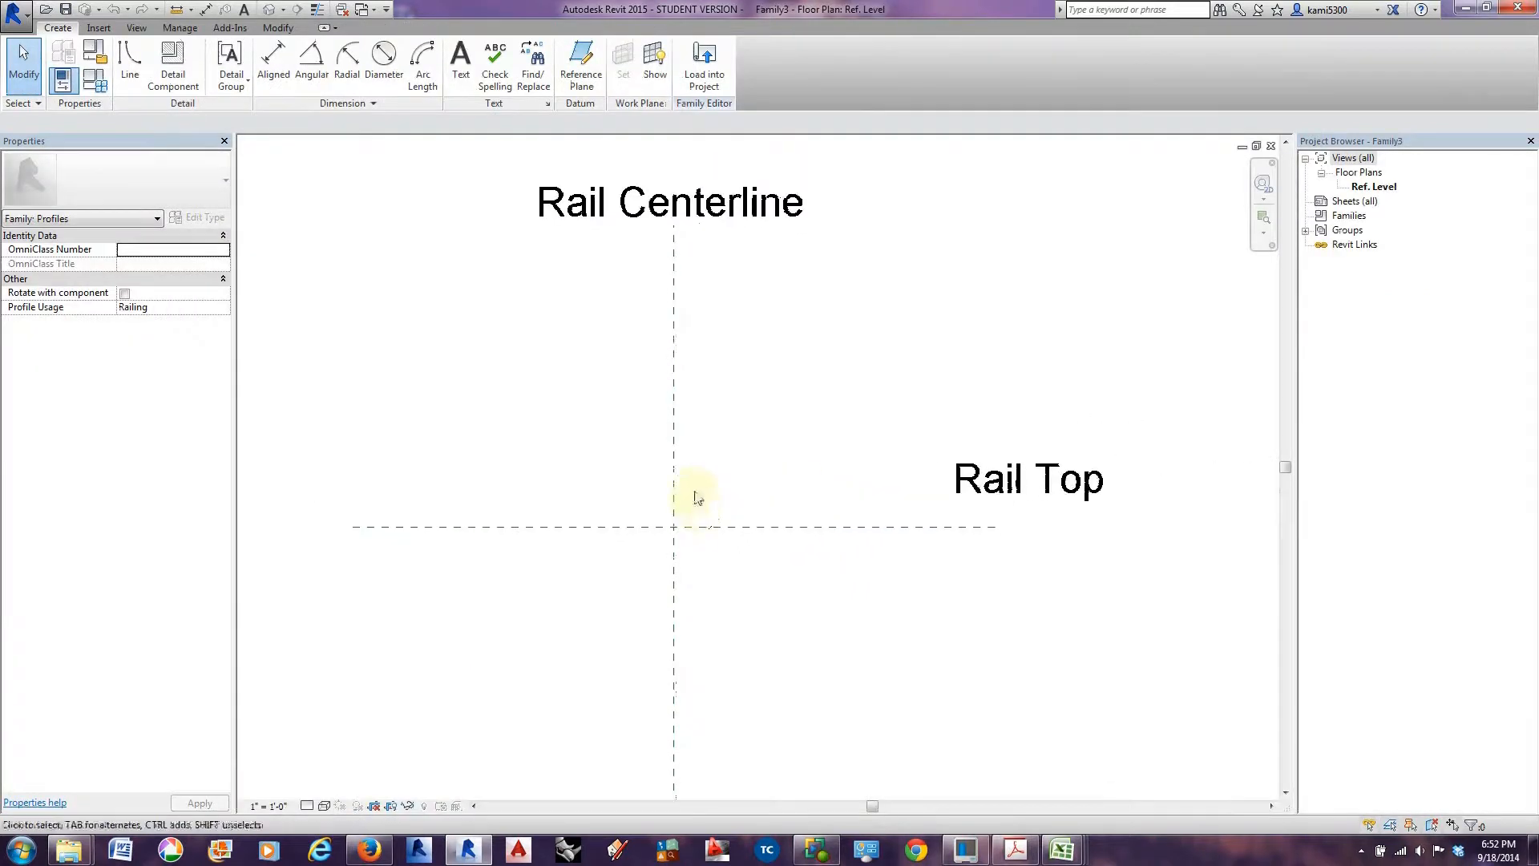
scroll(696, 498, "down", 1)
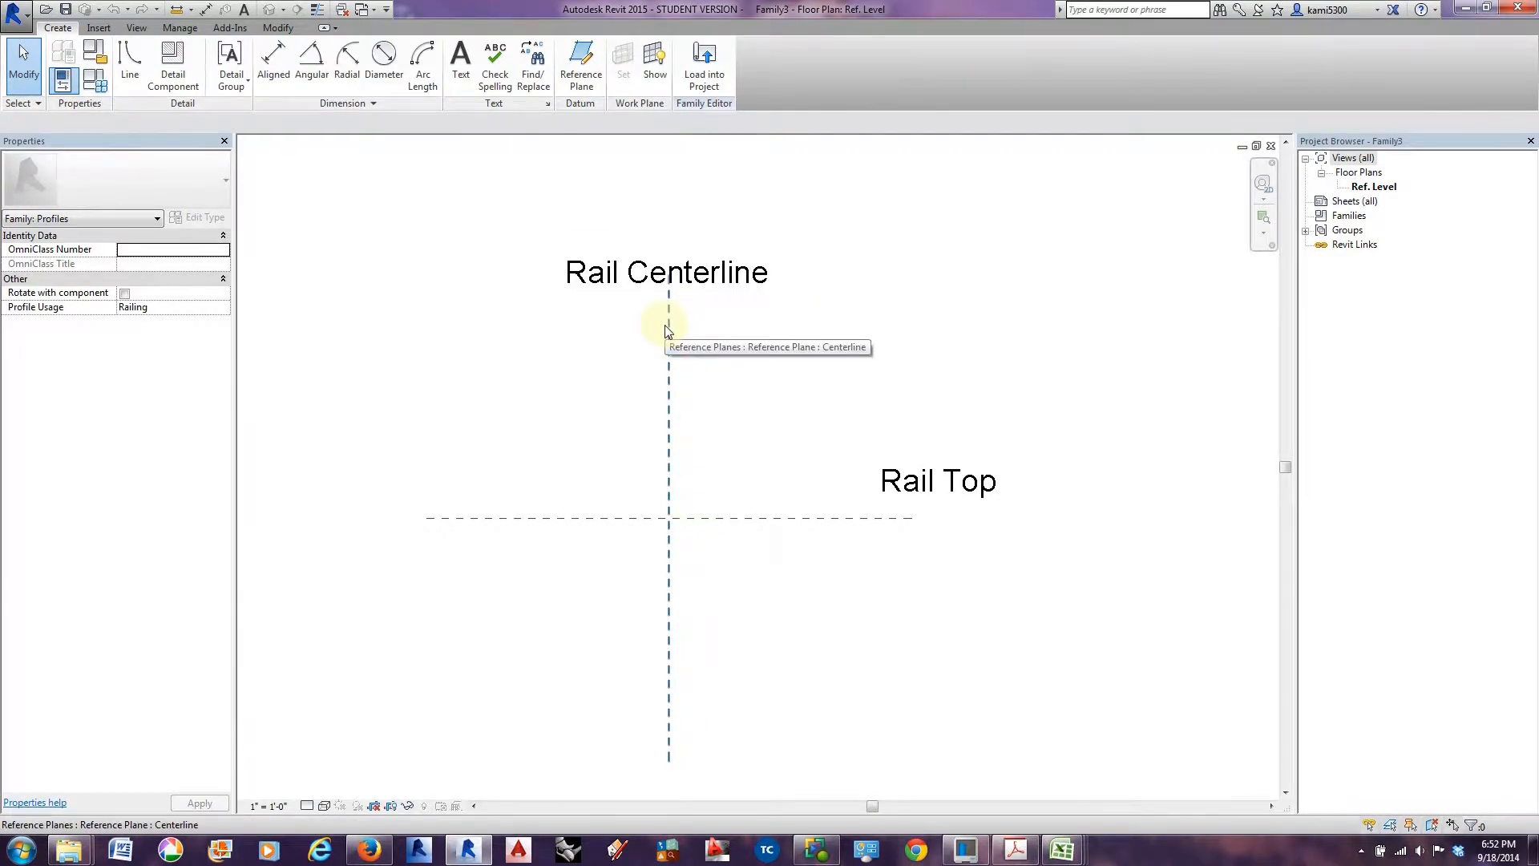
middle_click_drag(713, 522, 726, 407)
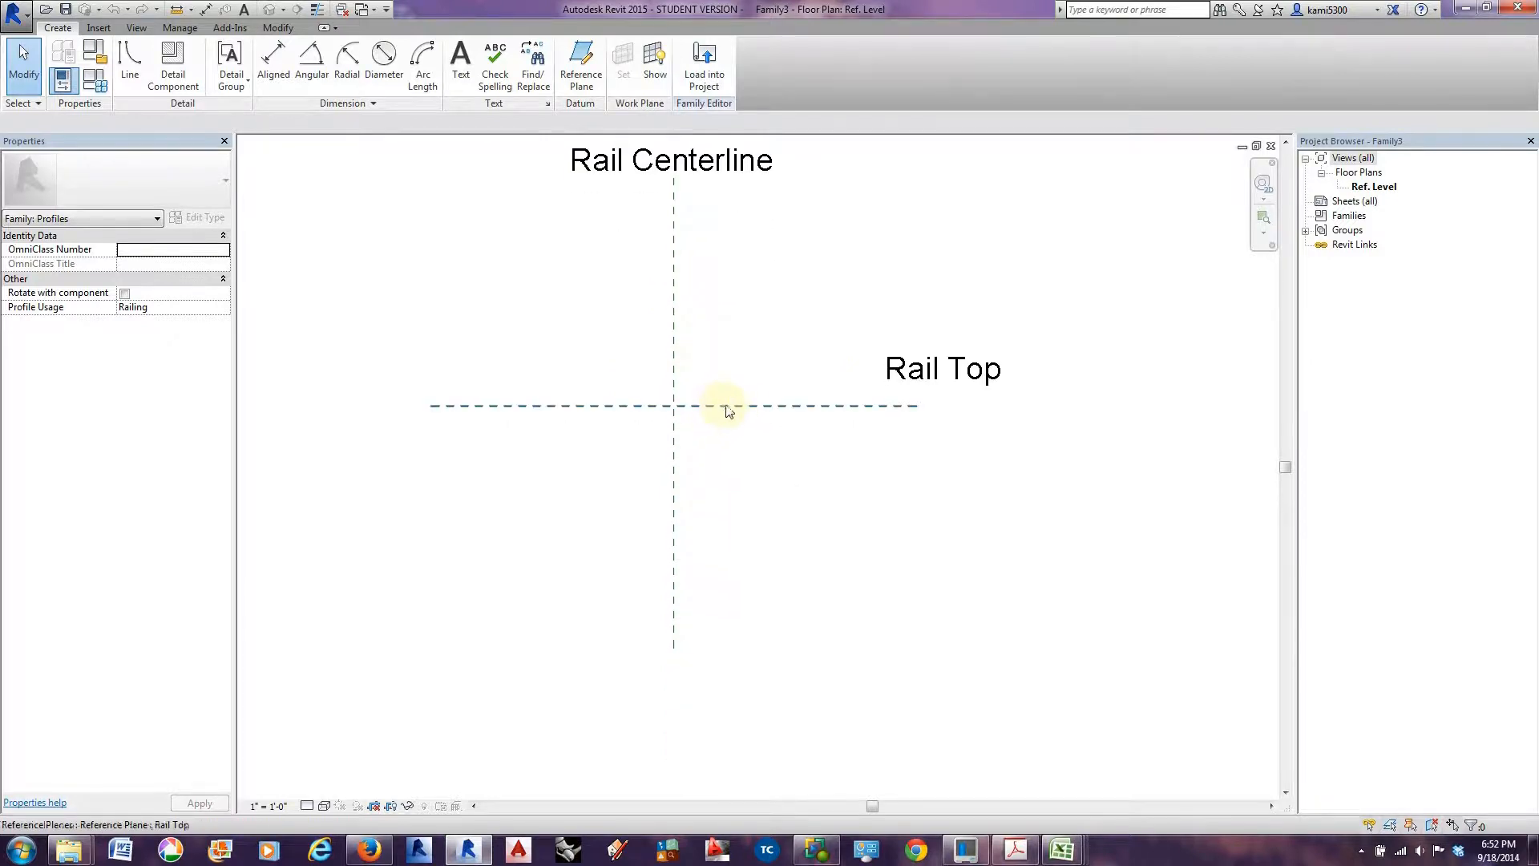
Draw the profile outline from the Rail Centerline and Rail Top intersection: top edge, short lip, inward slope, vertical face and a 1" deep notch.
scroll(700, 403, "down", 2)
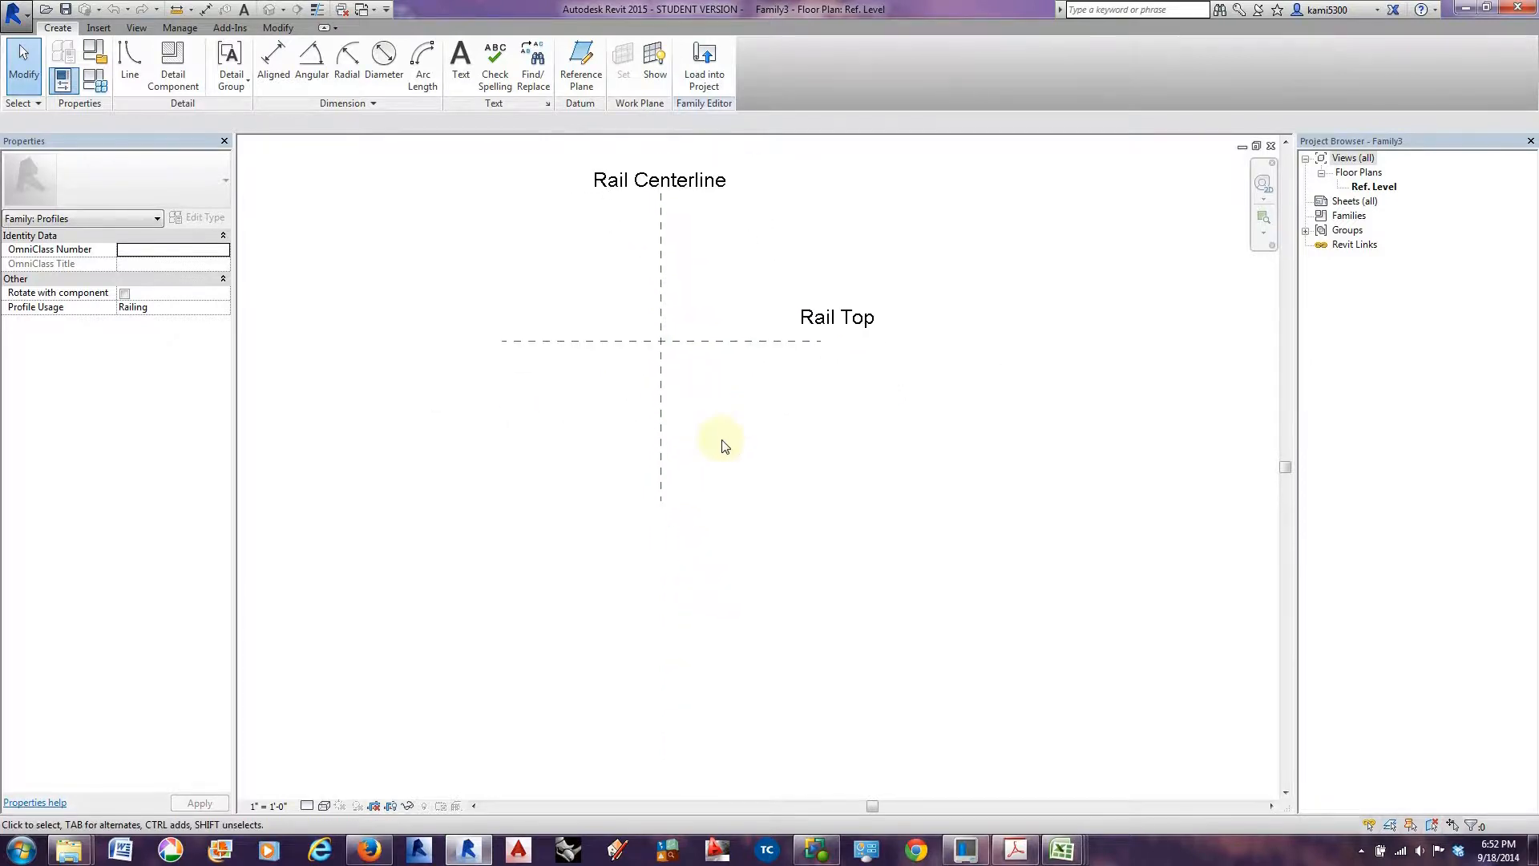
left_click(130, 62)
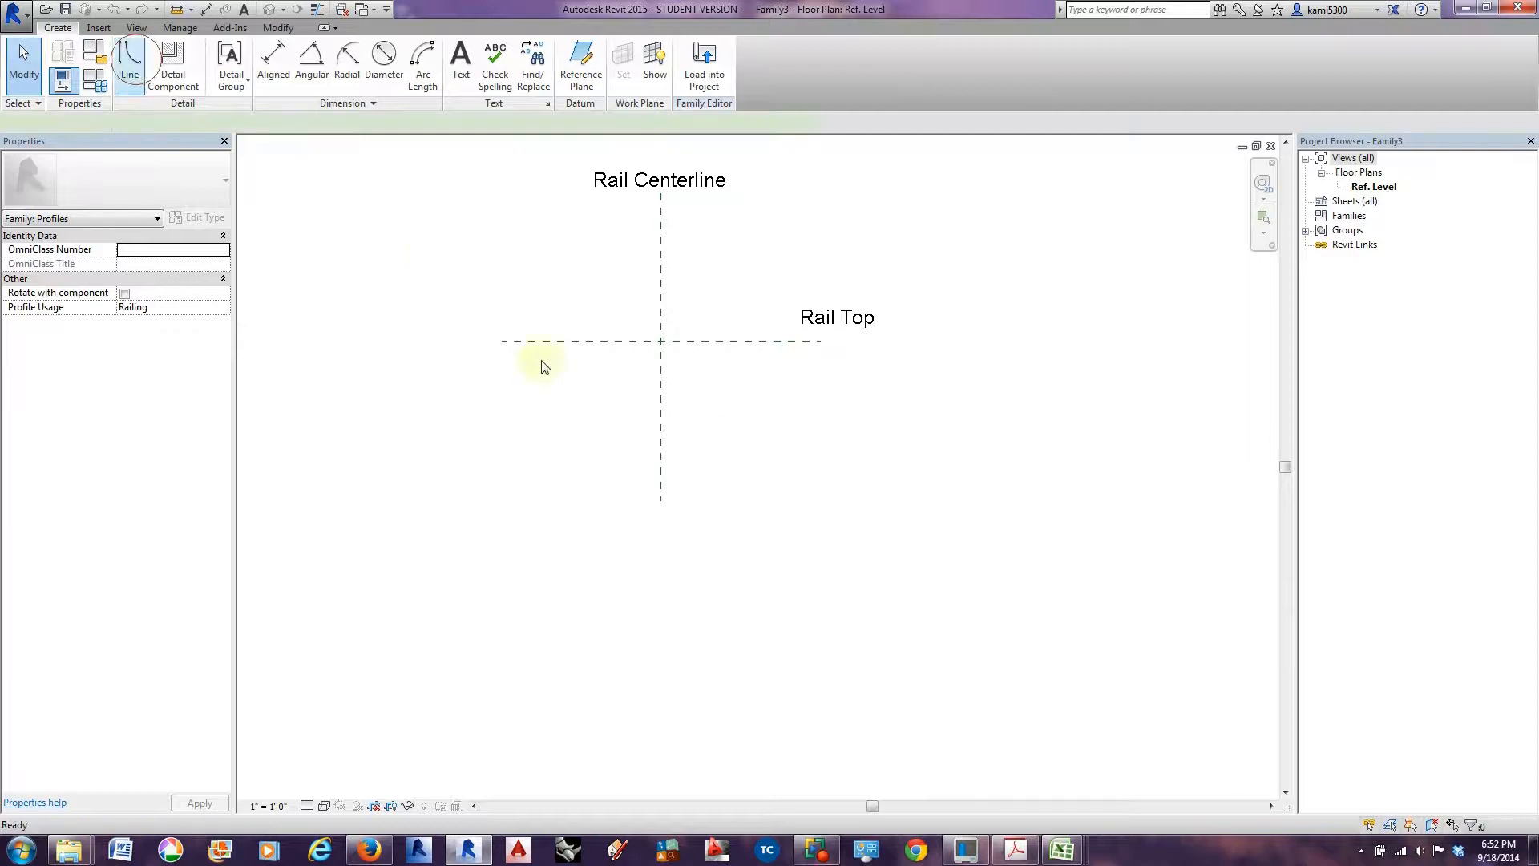
left_click(661, 342)
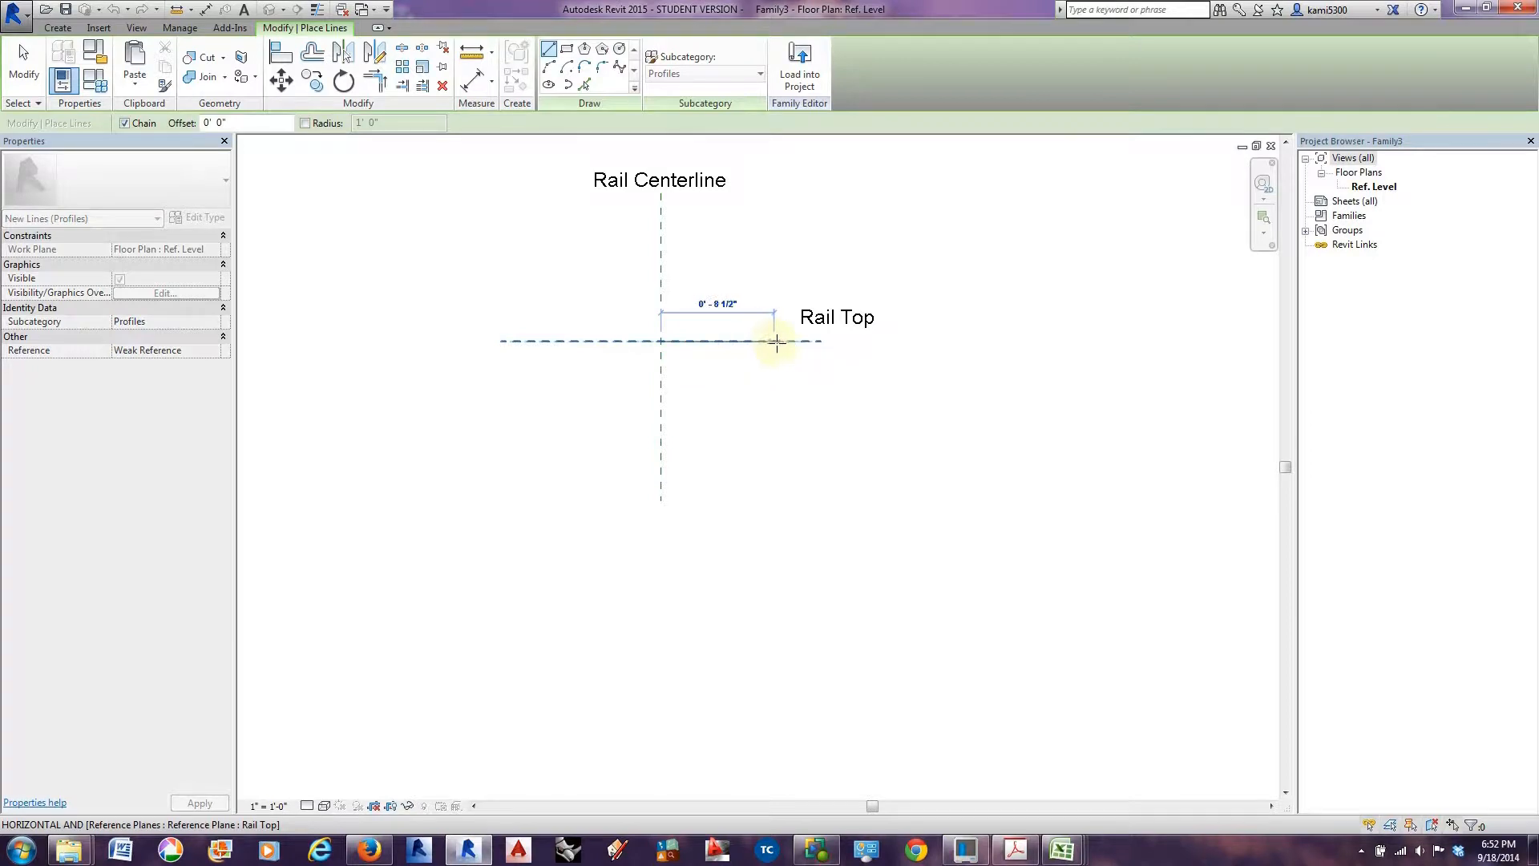
left_click(790, 341)
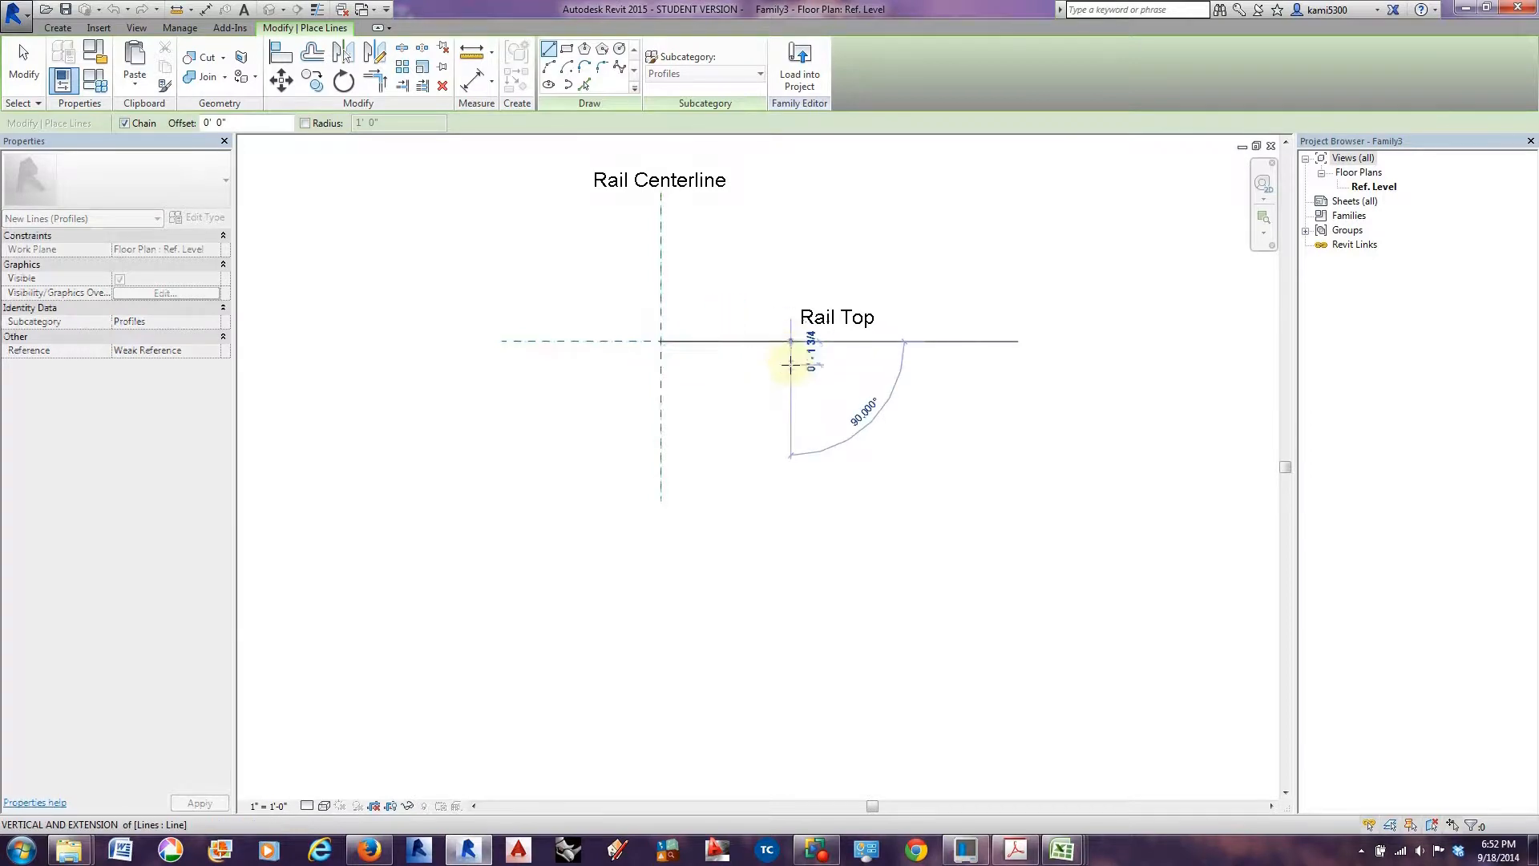
left_click(790, 354)
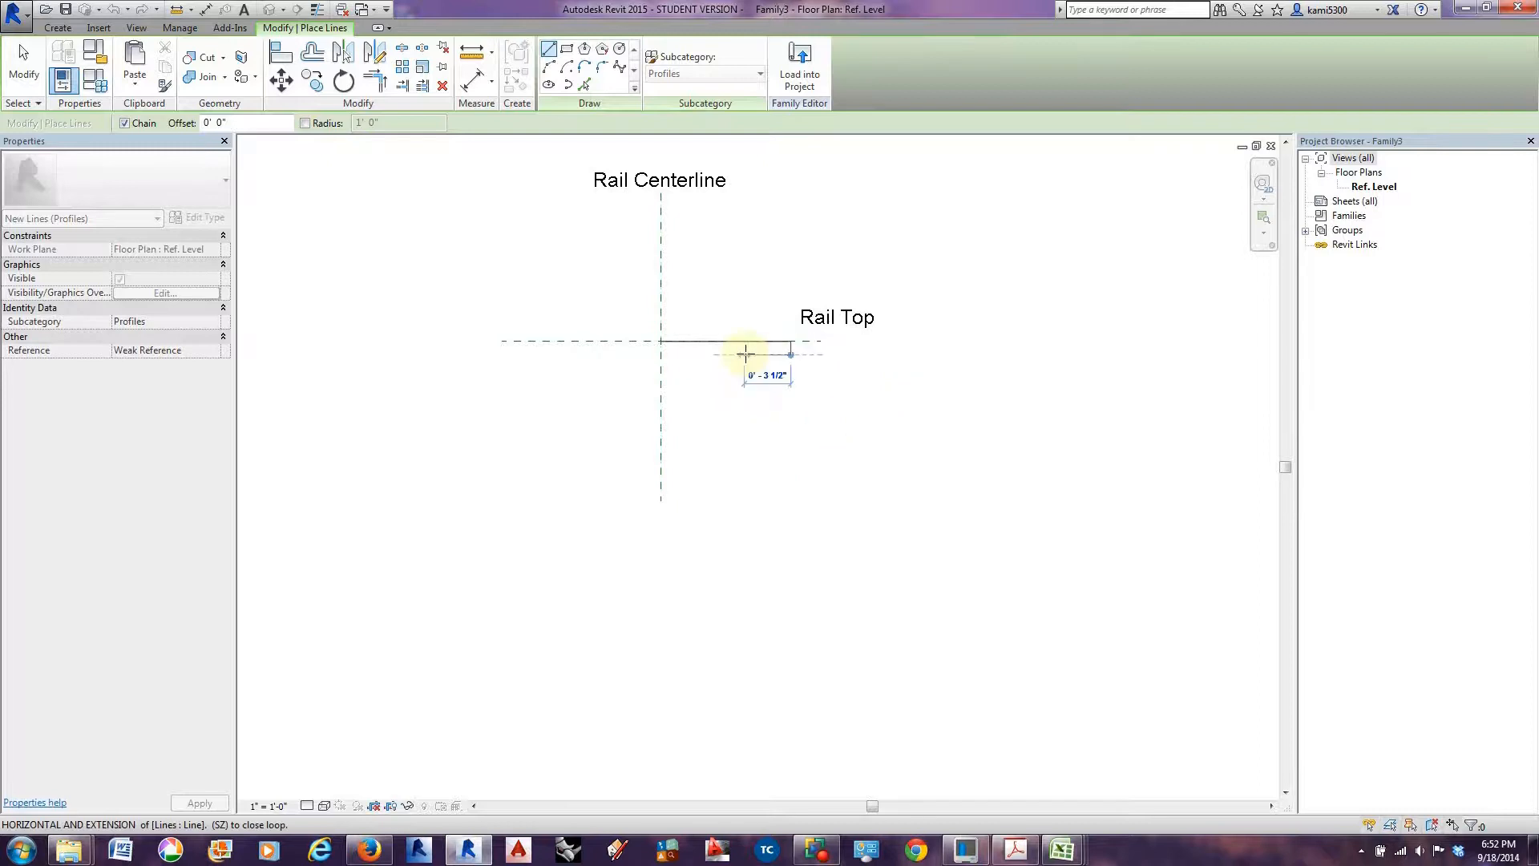
left_click(737, 380)
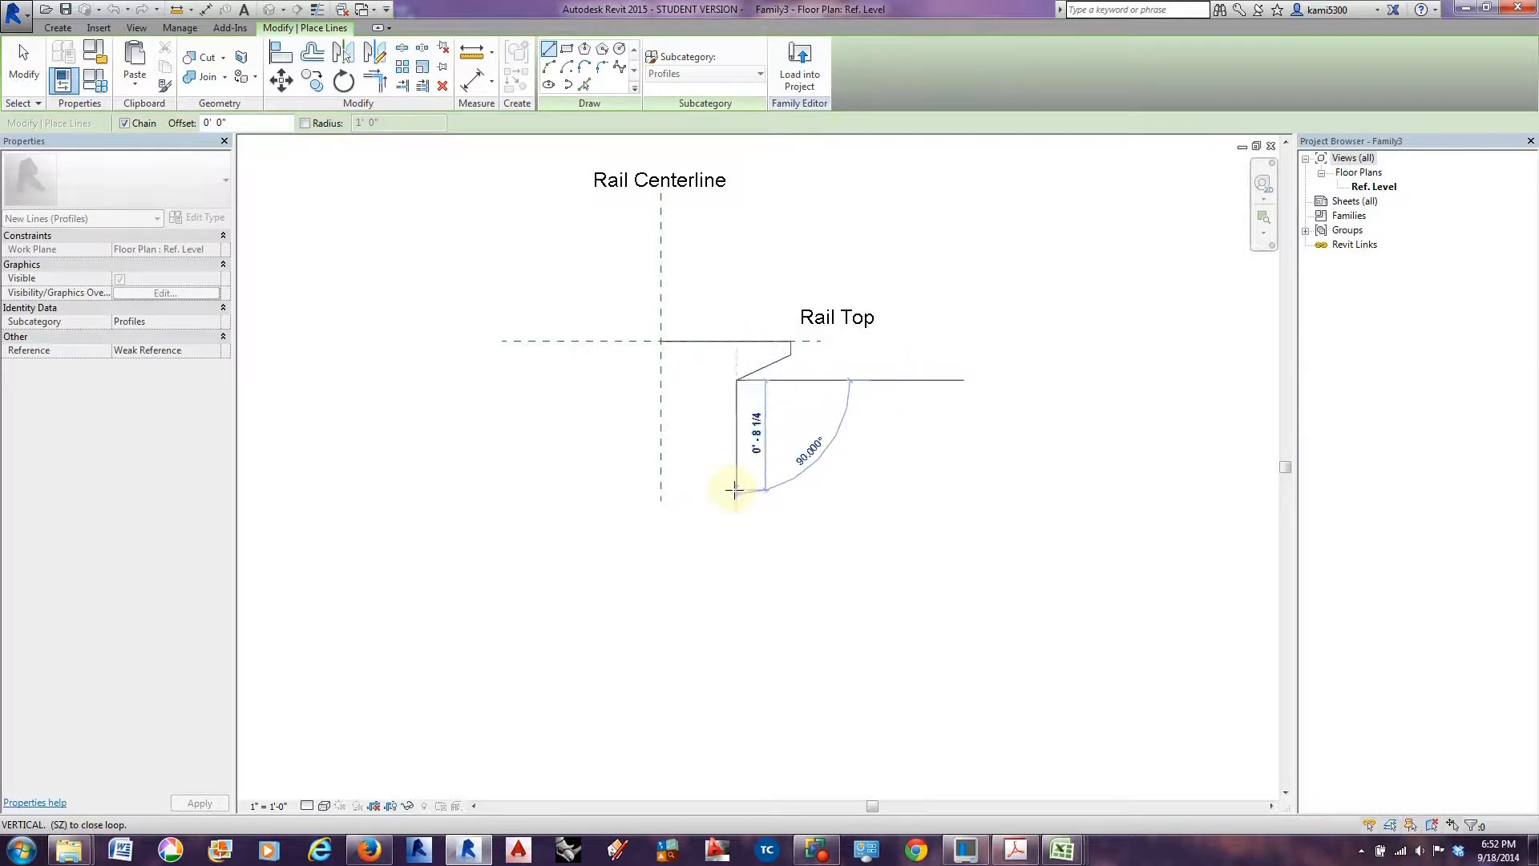
left_click(737, 437)
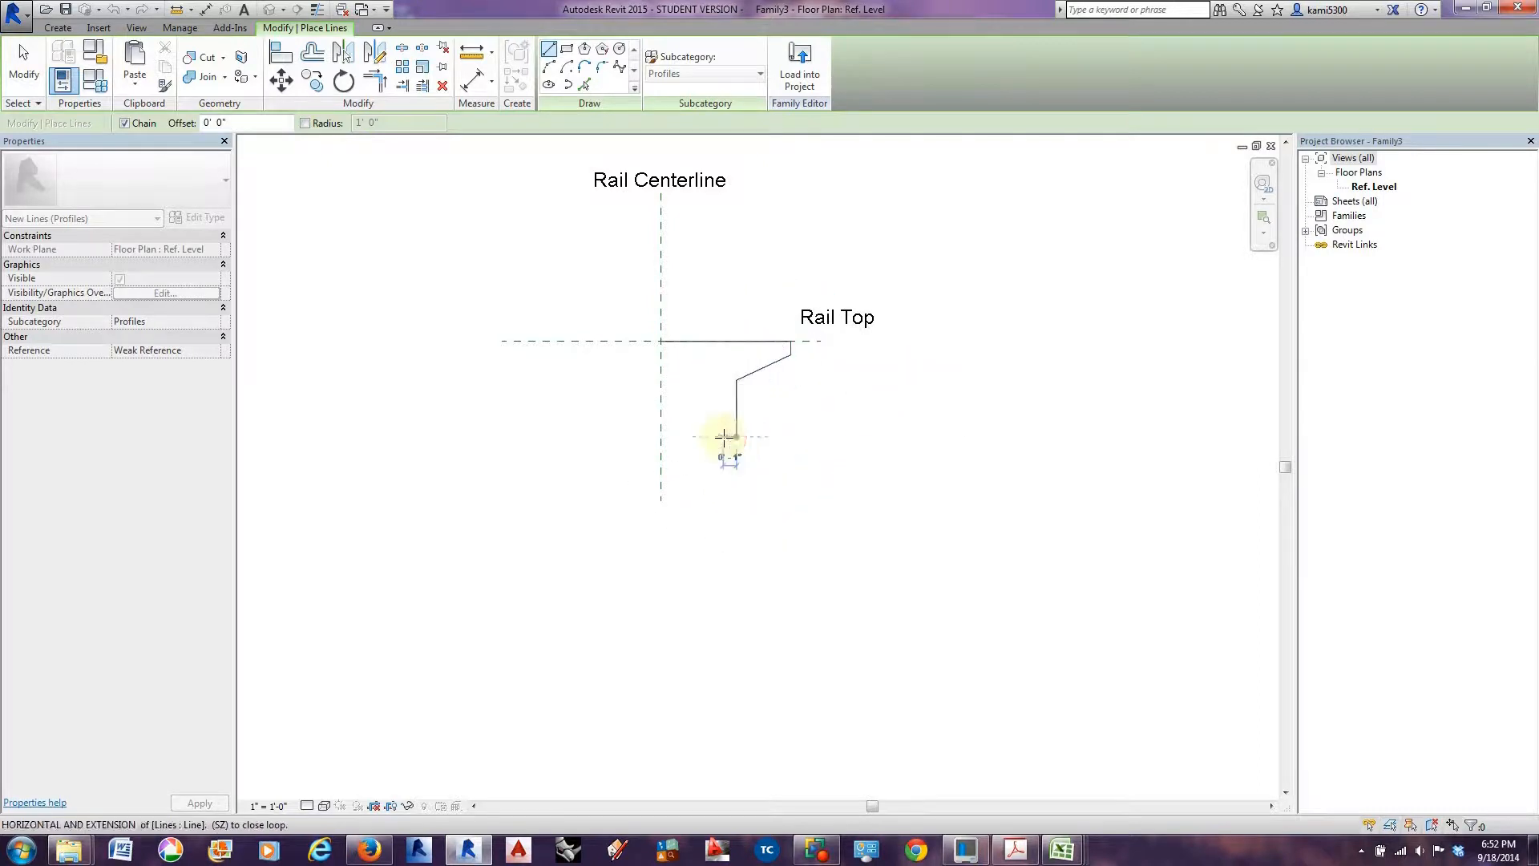
left_click(736, 446)
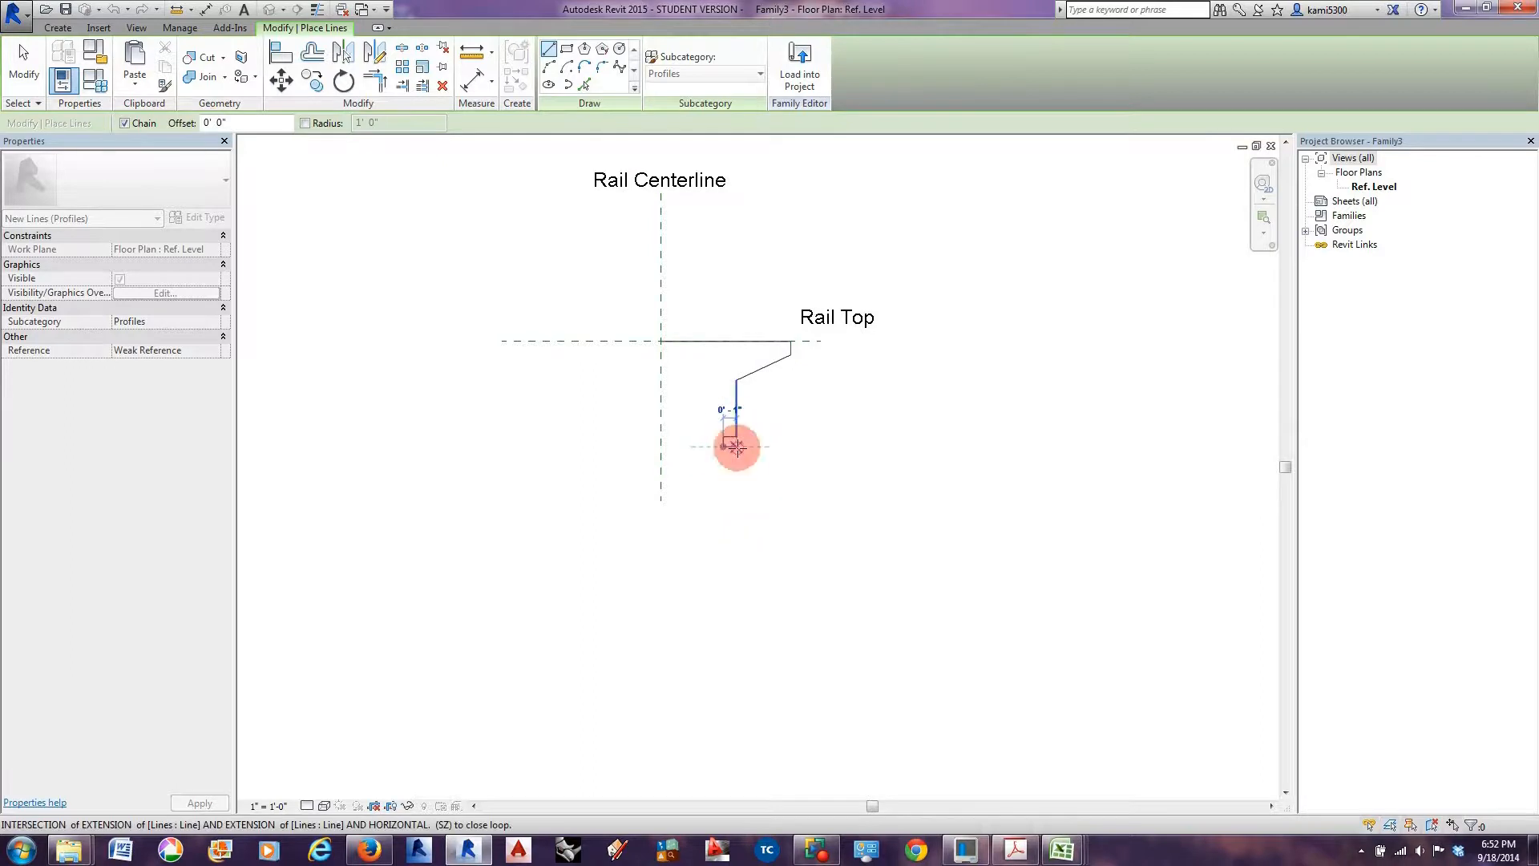
Extend the vertical face 10" down from the first notch and draw a second notch about 1" deep and 1 1/2" high.
middle_click_drag(732, 481, 732, 423)
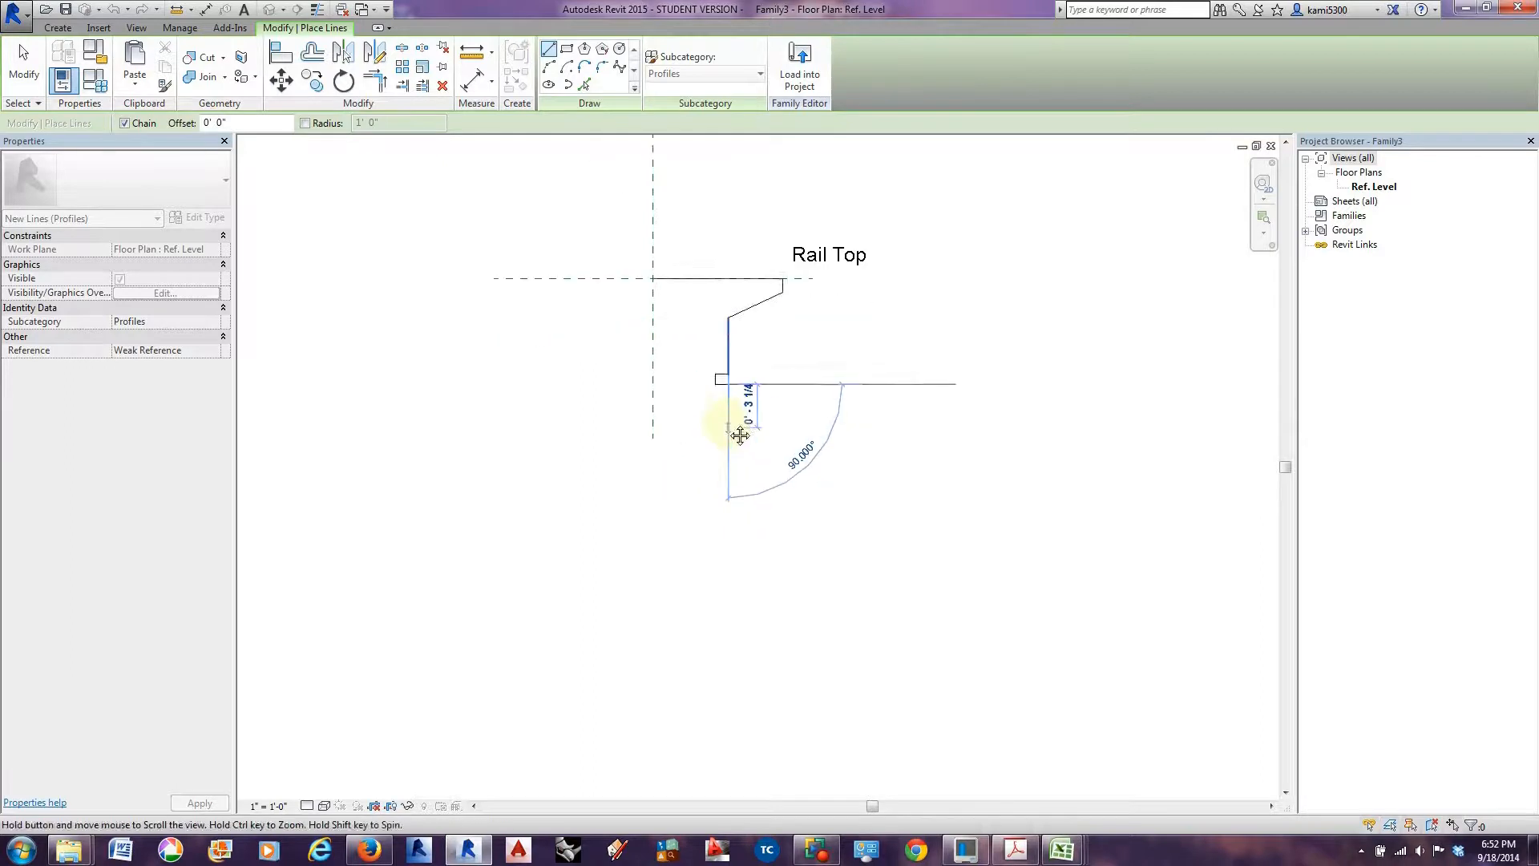
left_click(732, 507)
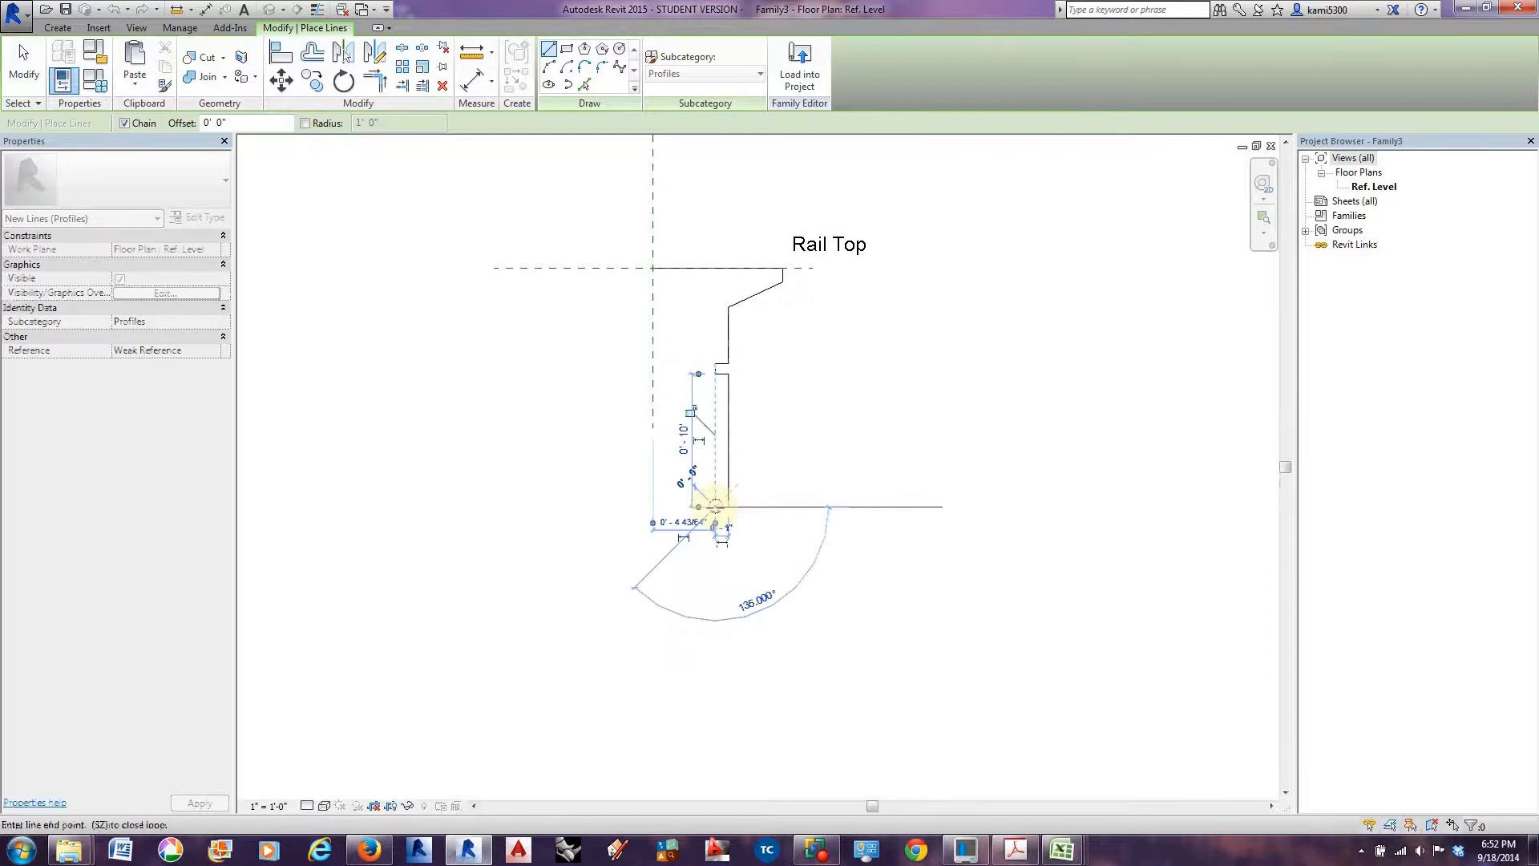
left_click(715, 507)
left_click(716, 527)
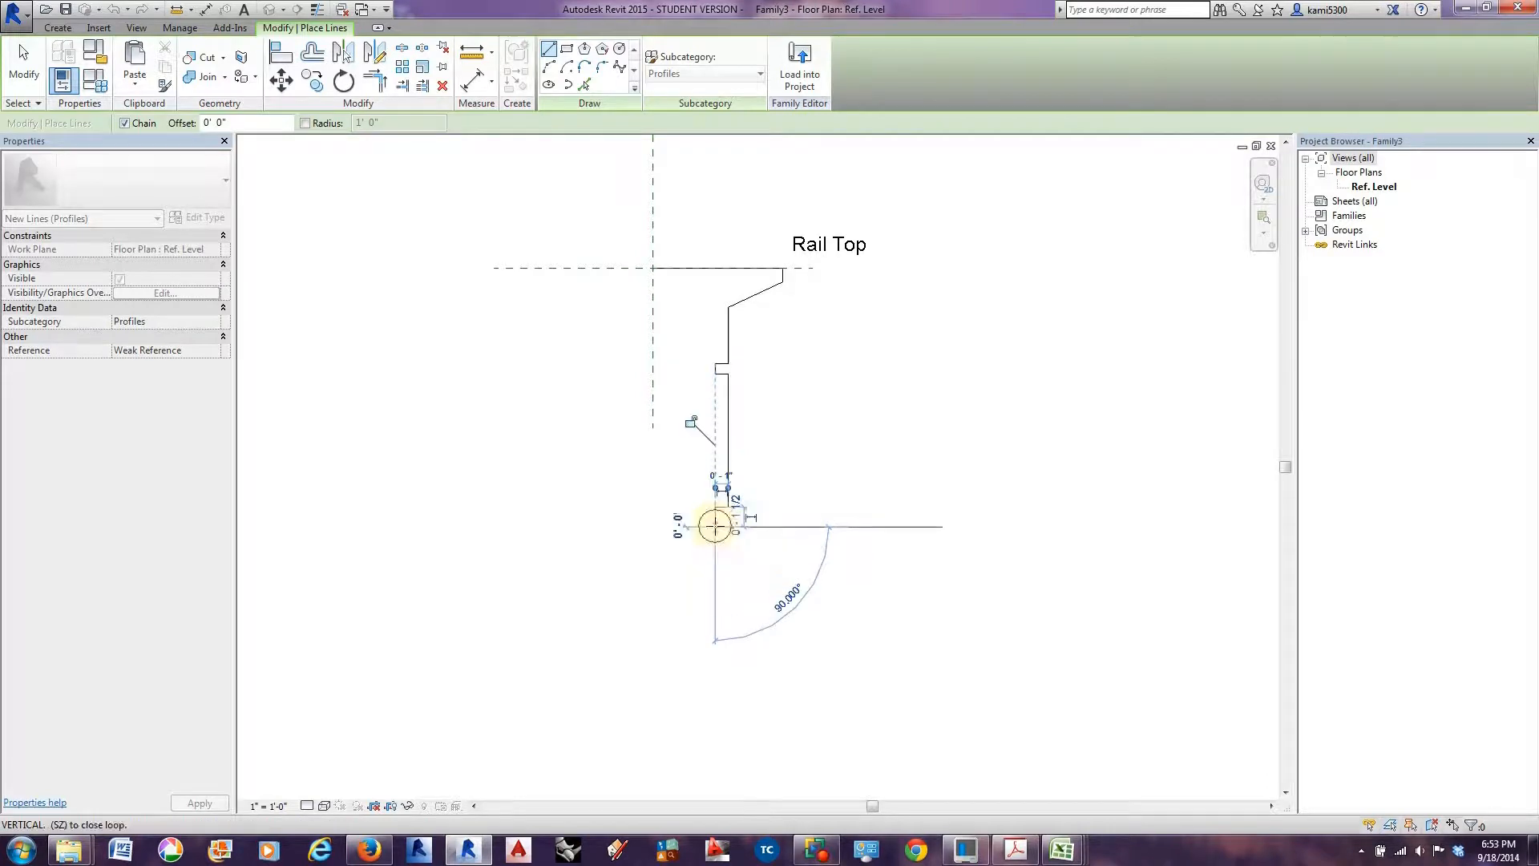
left_click(728, 527)
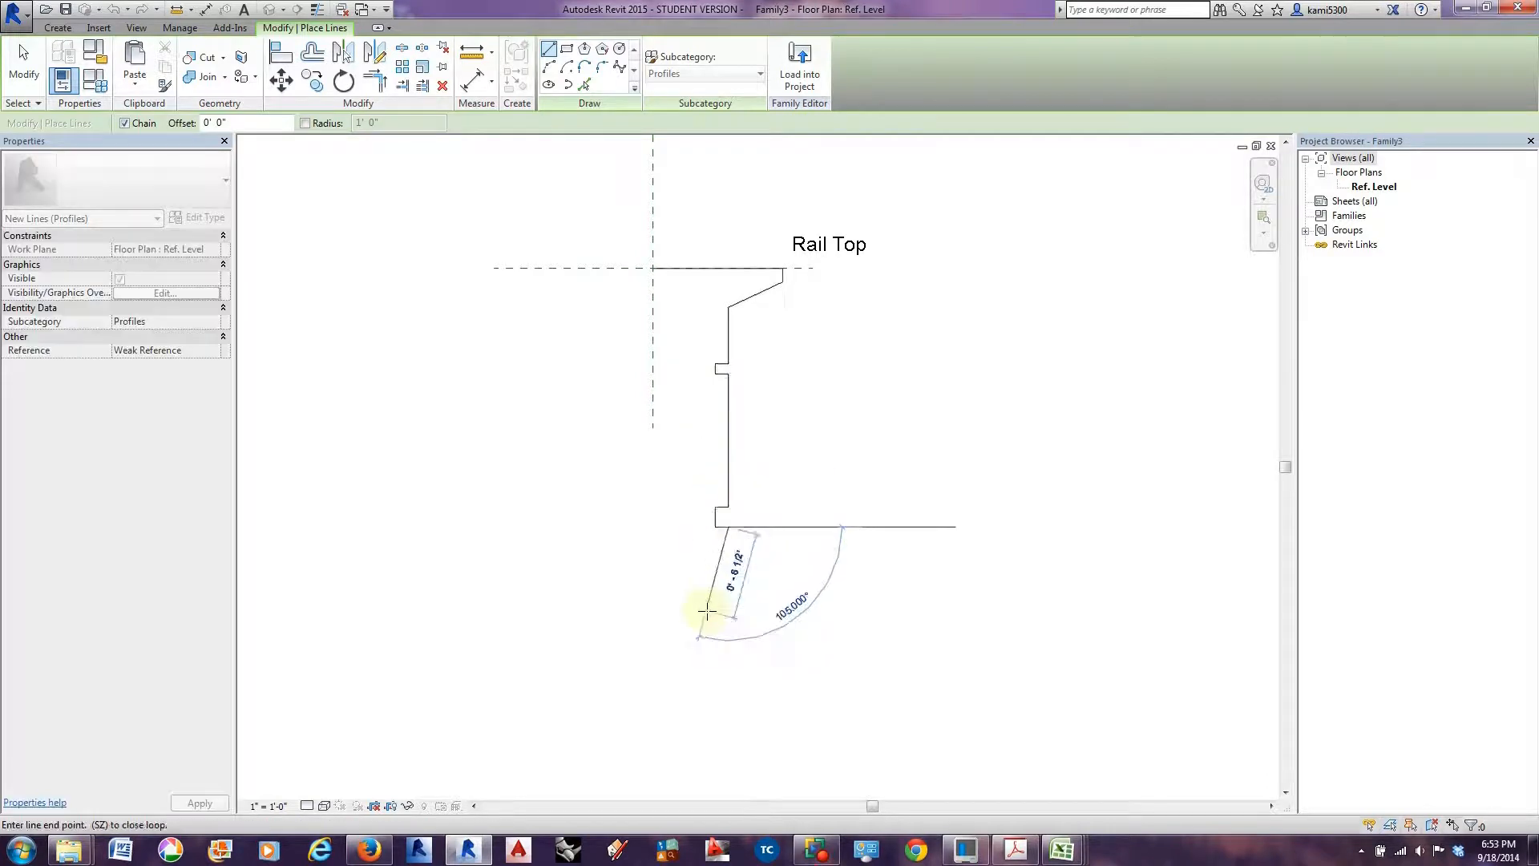
Continue the outline with a lower face about 1'-7" long, a horizontal base, a 45° toe and a slightly inclined back edge rising toward Rail Top.
scroll(721, 614, "down", 2)
middle_click_drag(736, 618, 756, 560)
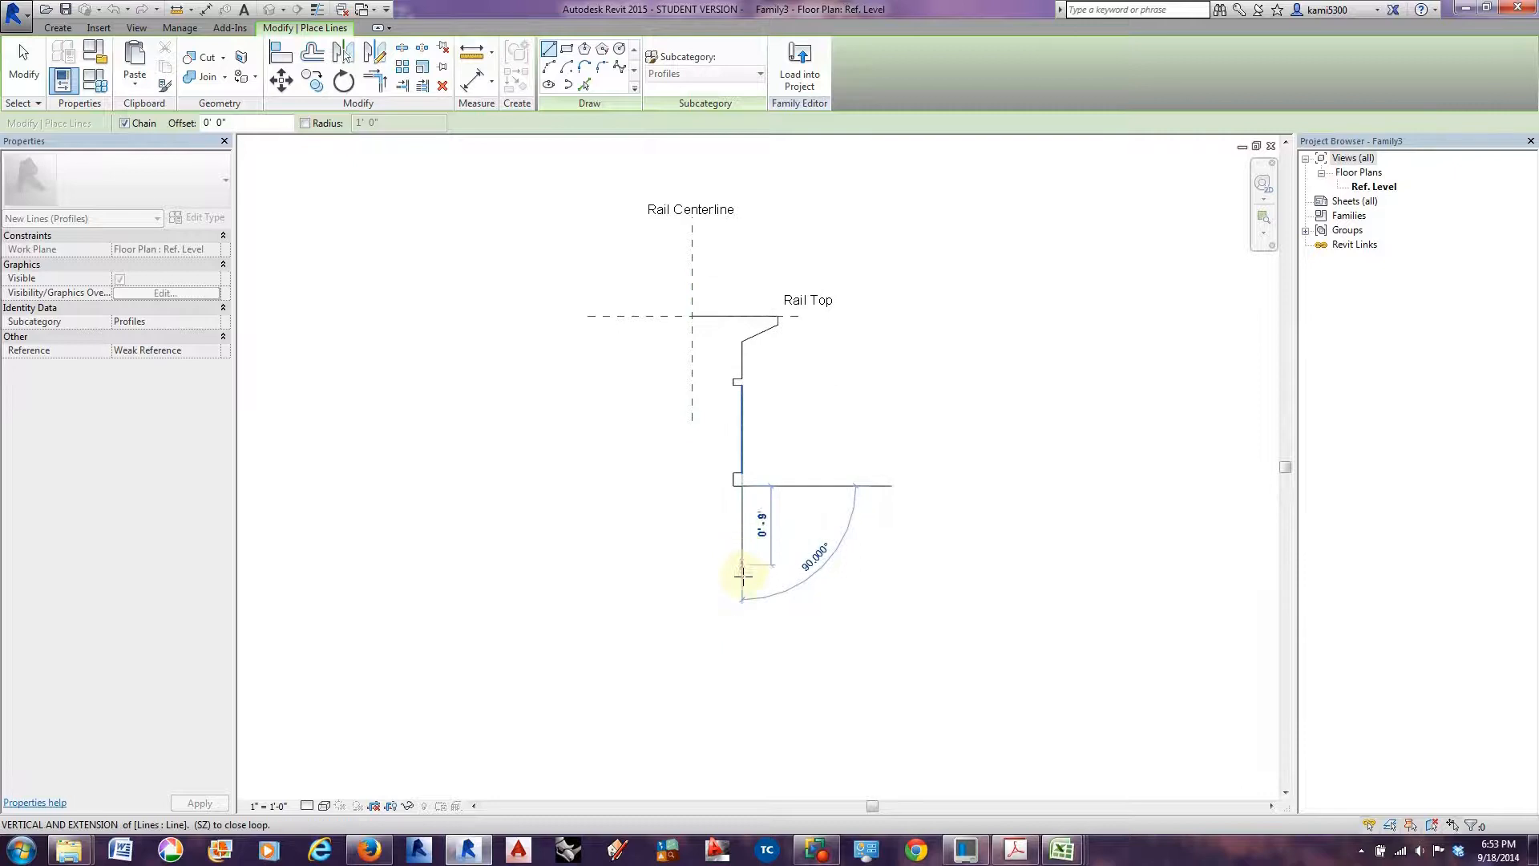
left_click(741, 649)
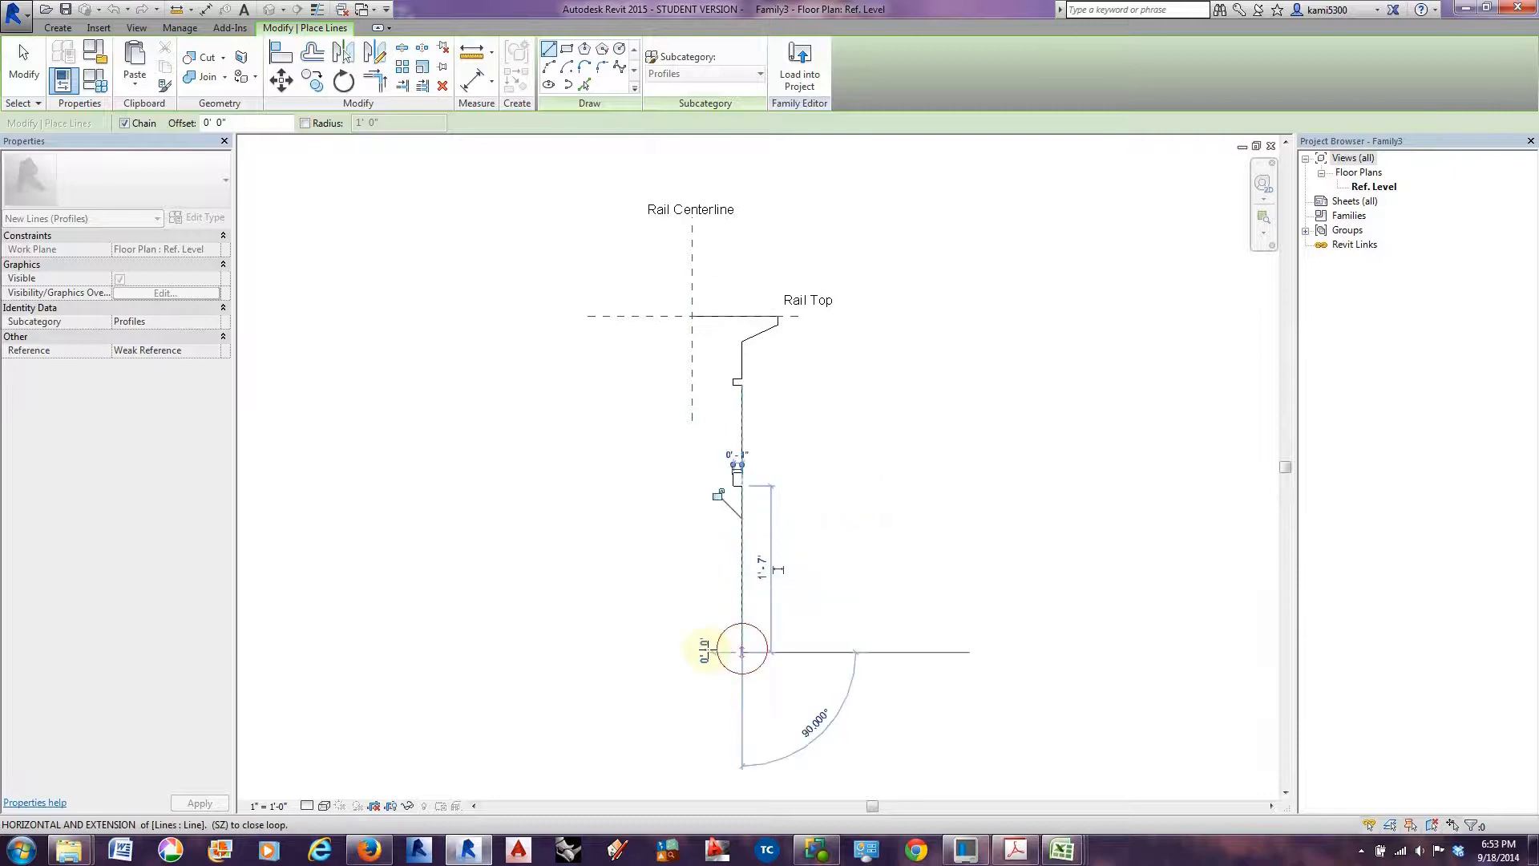
left_click(610, 652)
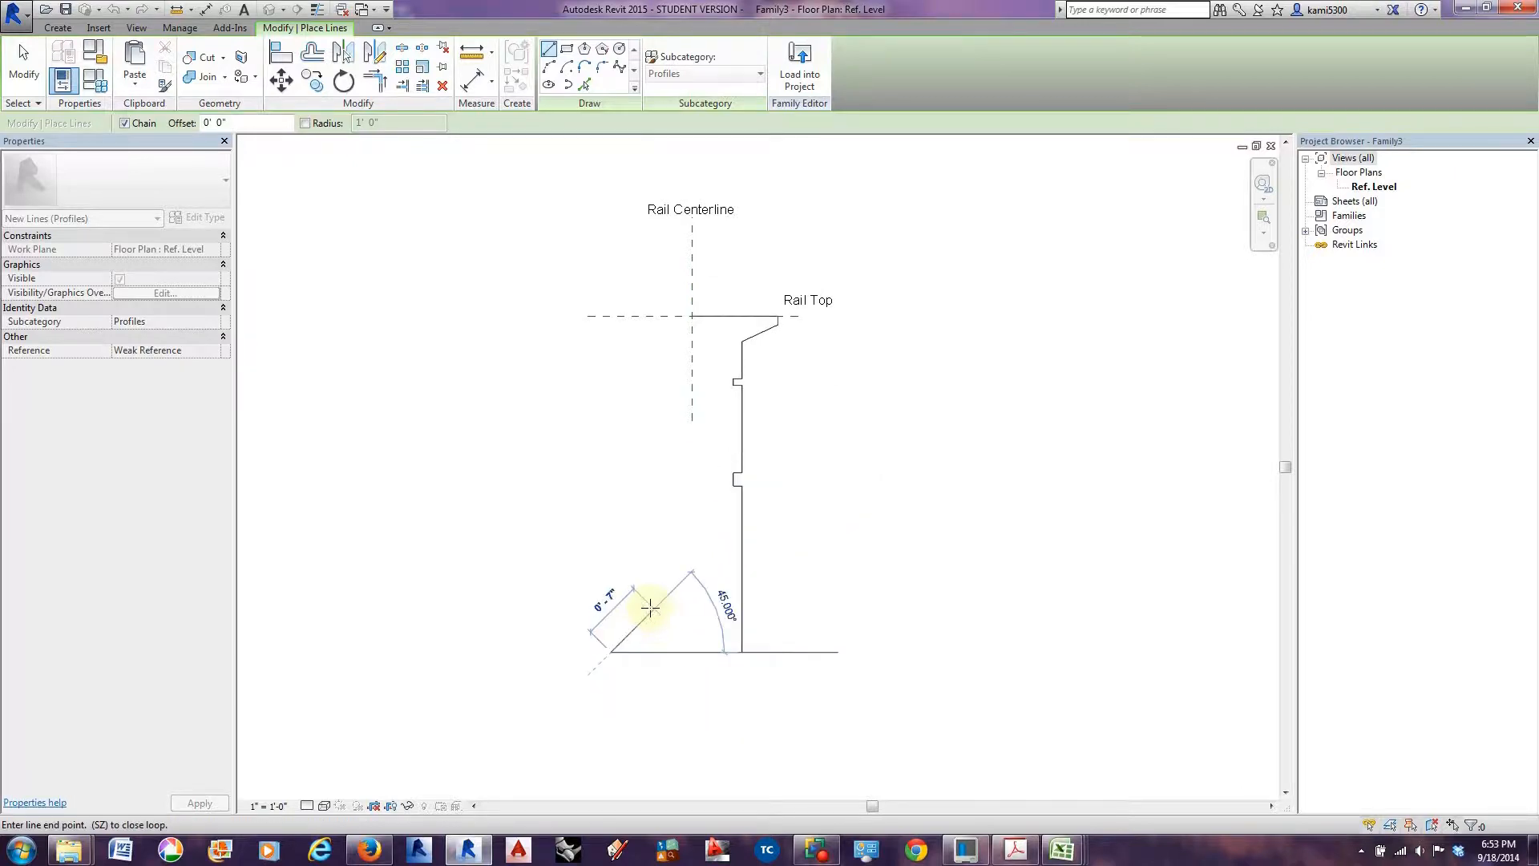
left_click(659, 603)
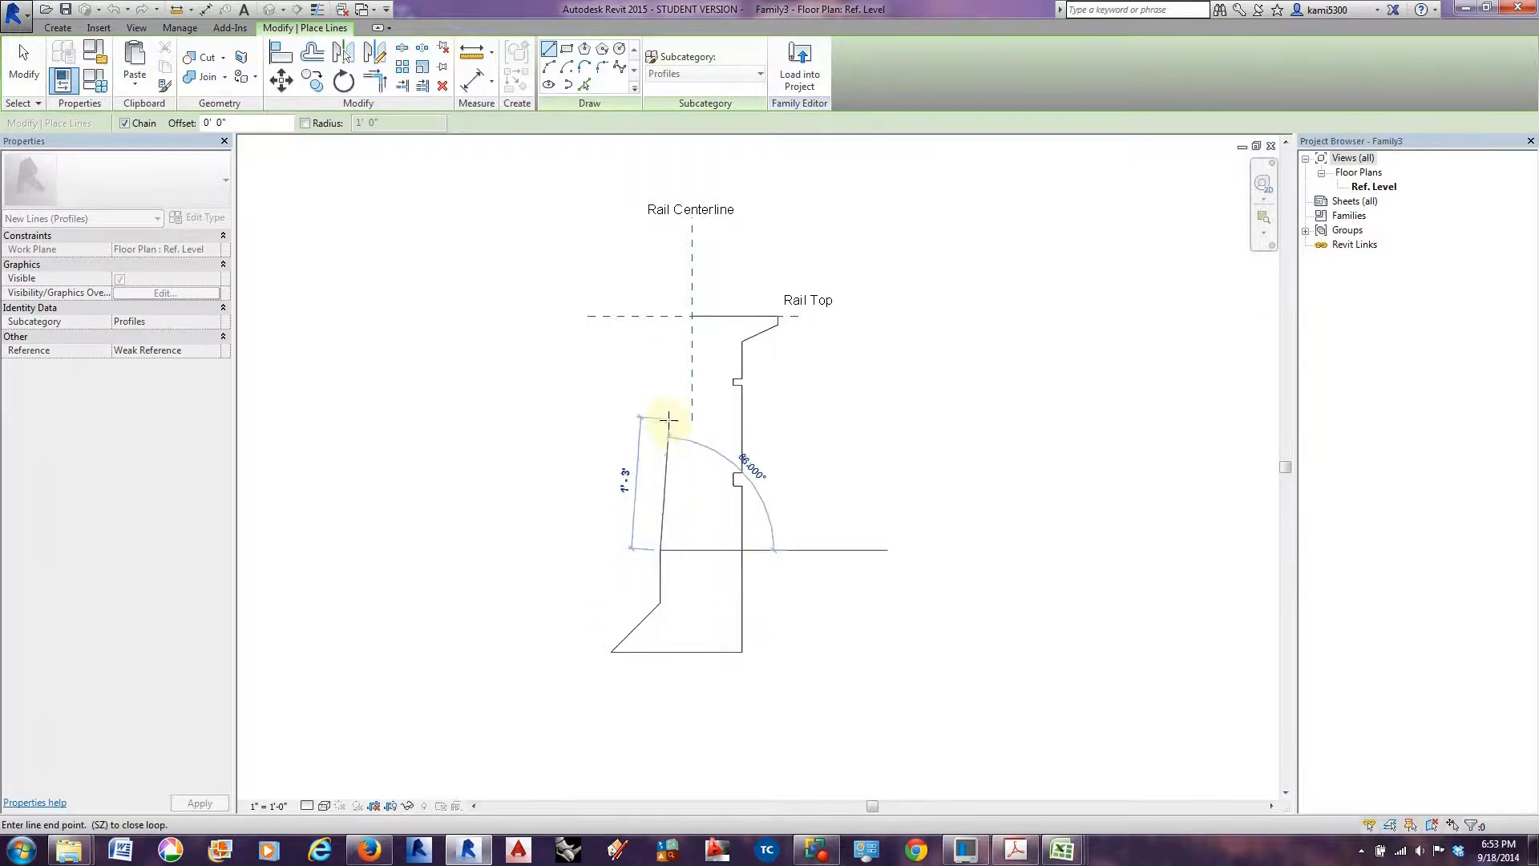
left_click(664, 386)
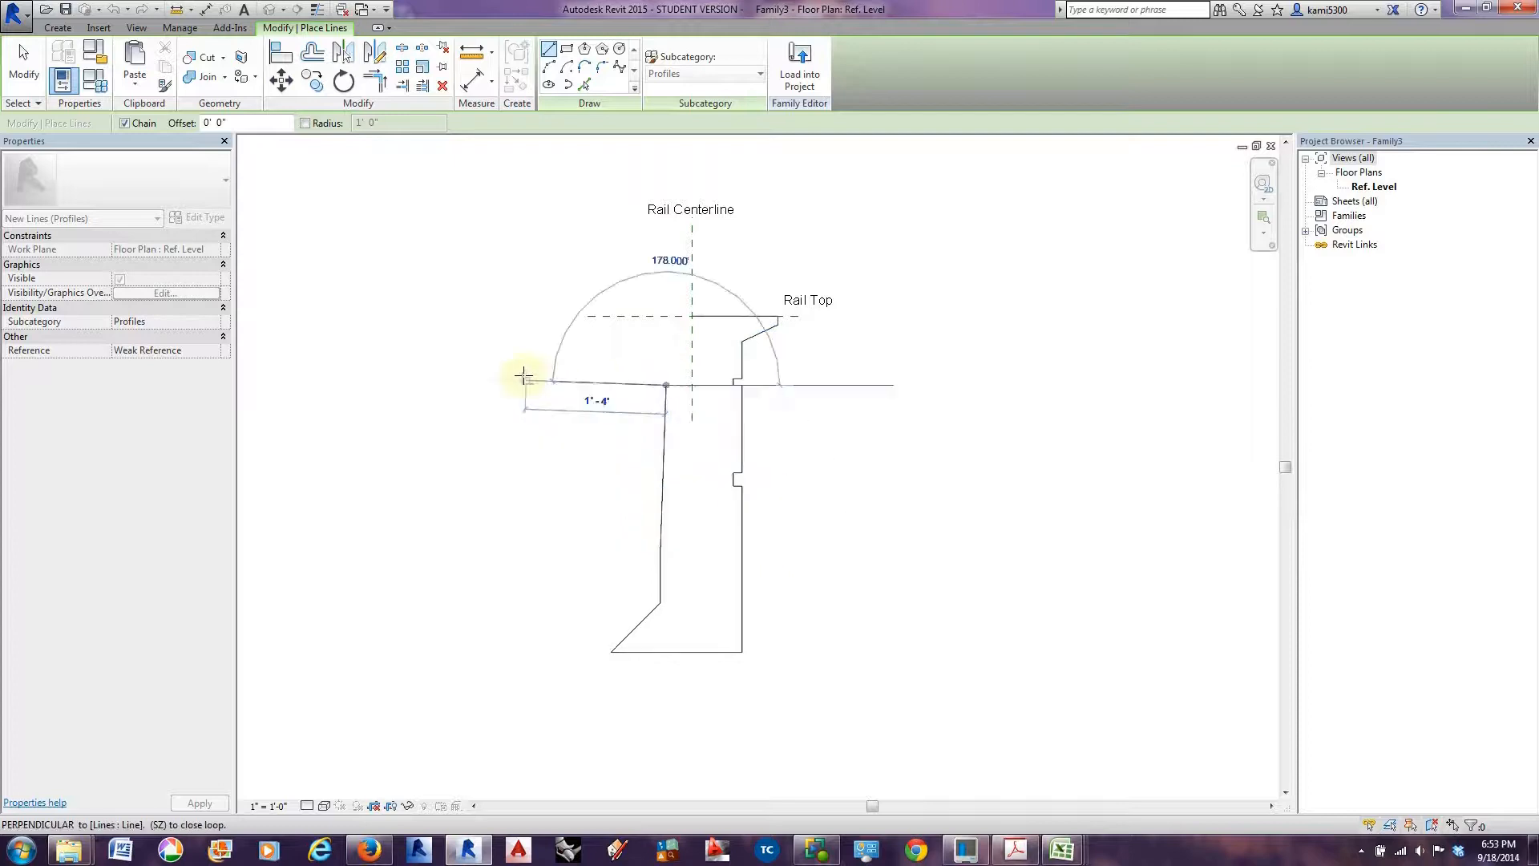
Draw a ledge about 2" thick projecting from the back edge, then close the outline with a diagonal to the Rail Centerline and Rail Top intersection.
left_click(543, 384)
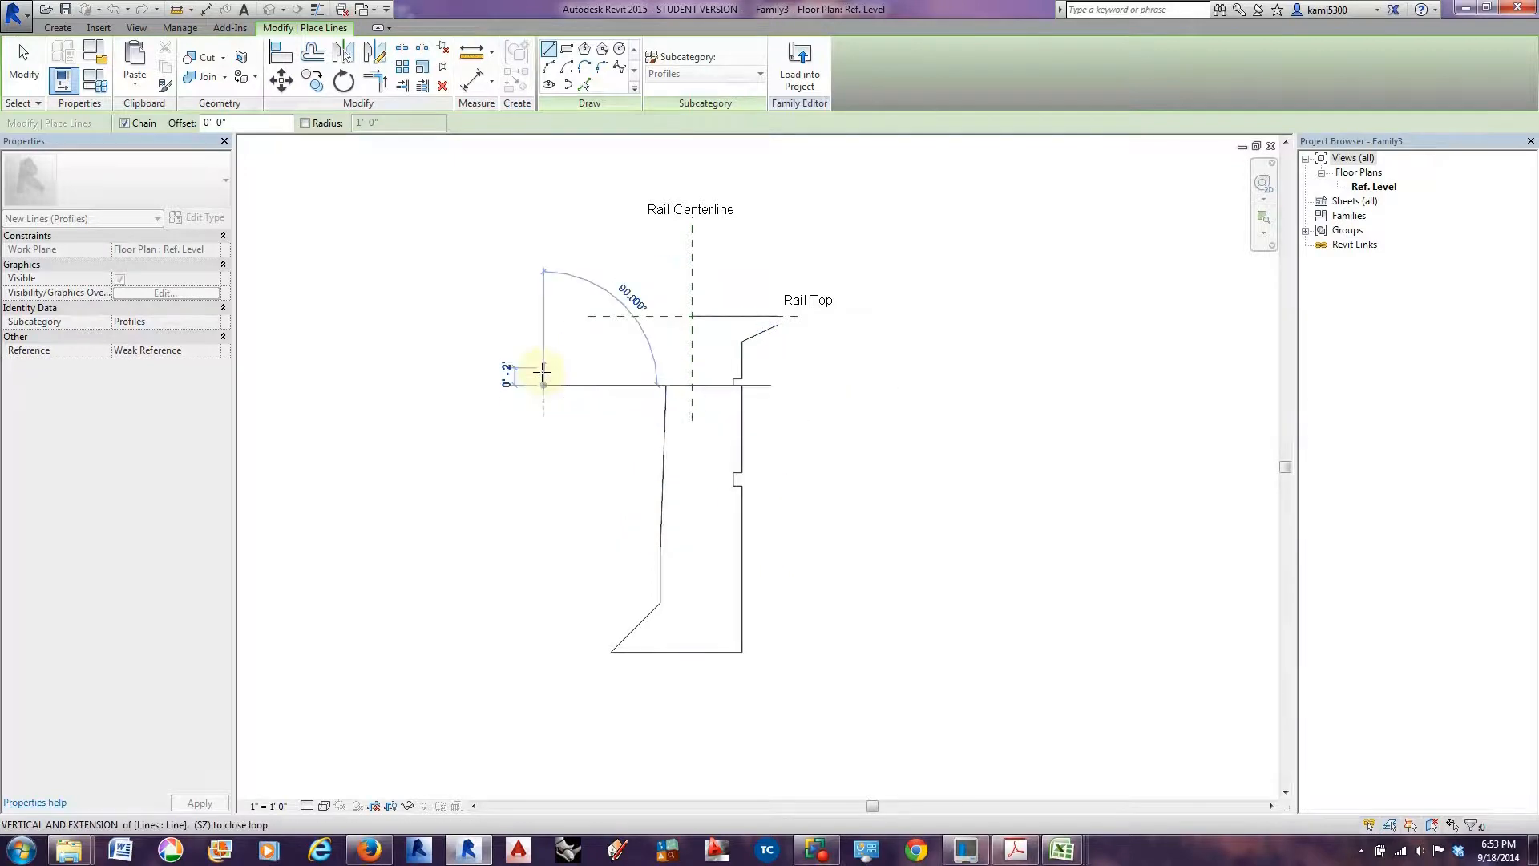
left_click(645, 368)
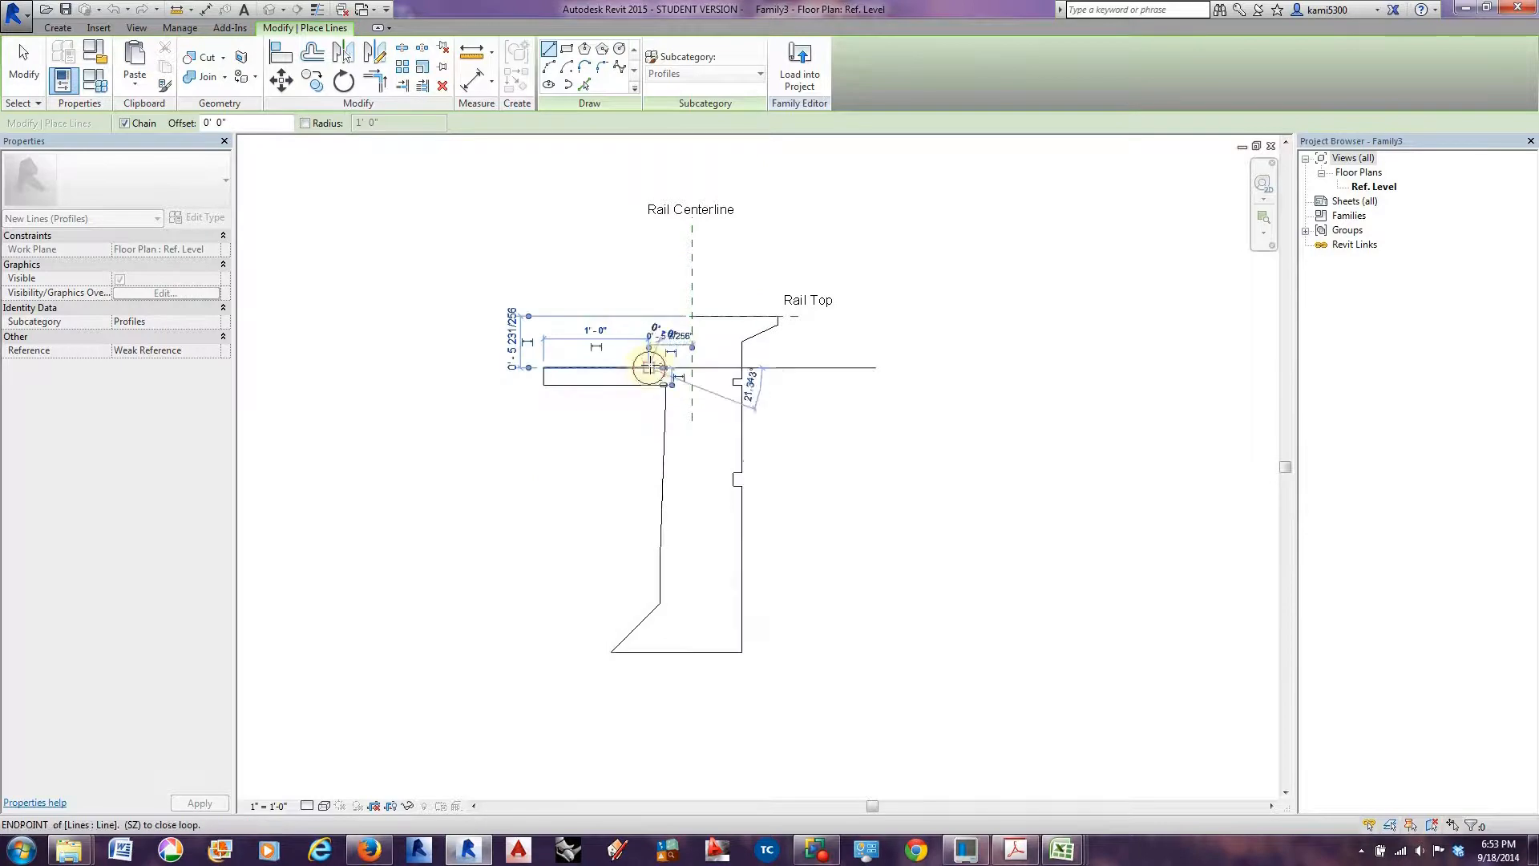
scroll(694, 315, "up", 5)
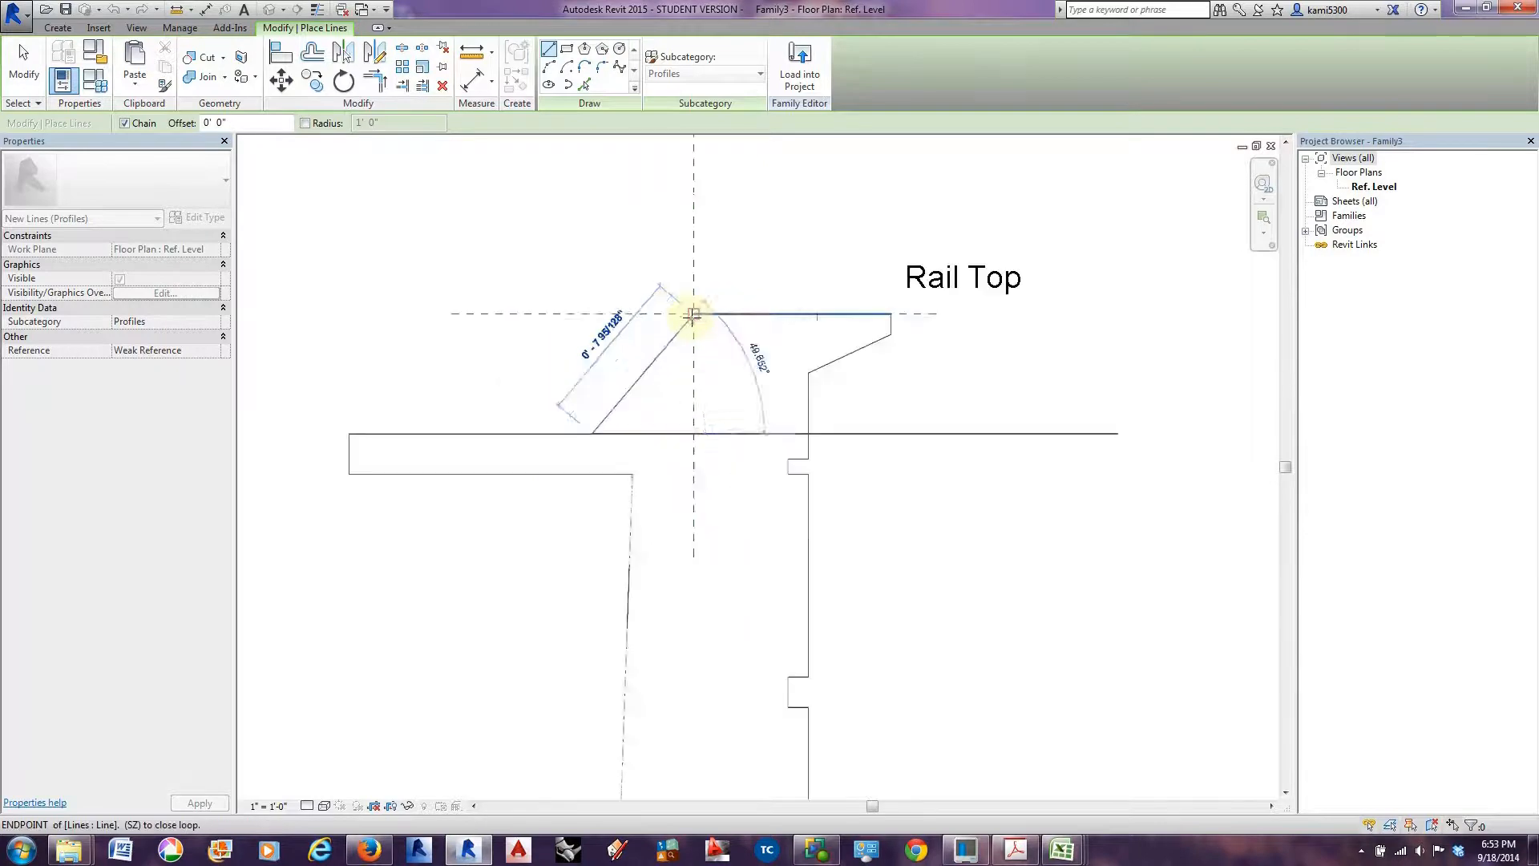
left_click(691, 311)
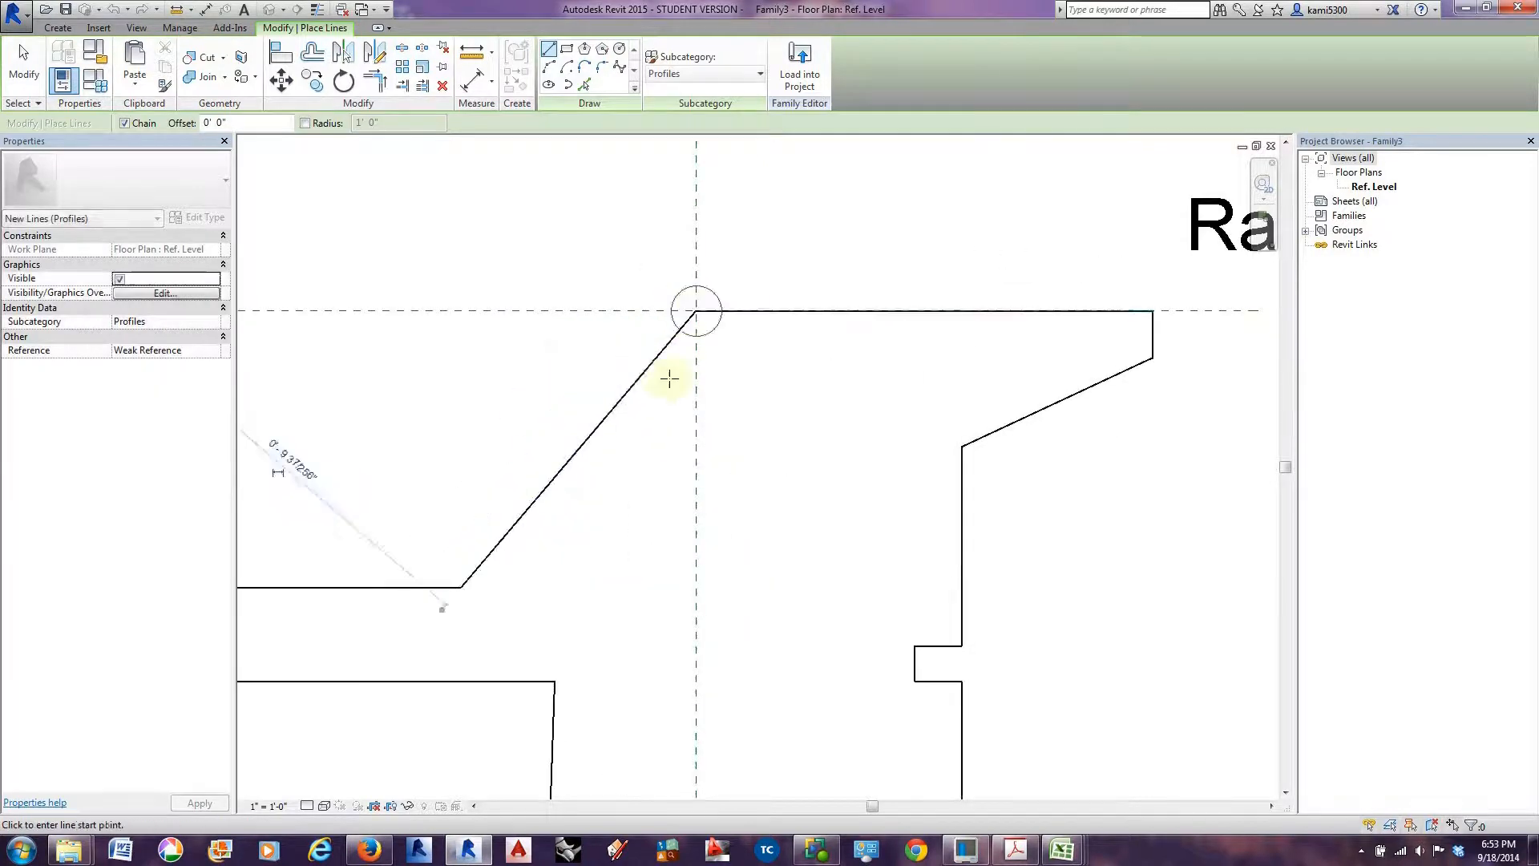
scroll(677, 377, "down", 5)
key("Escape")
scroll(704, 508, "down", 2)
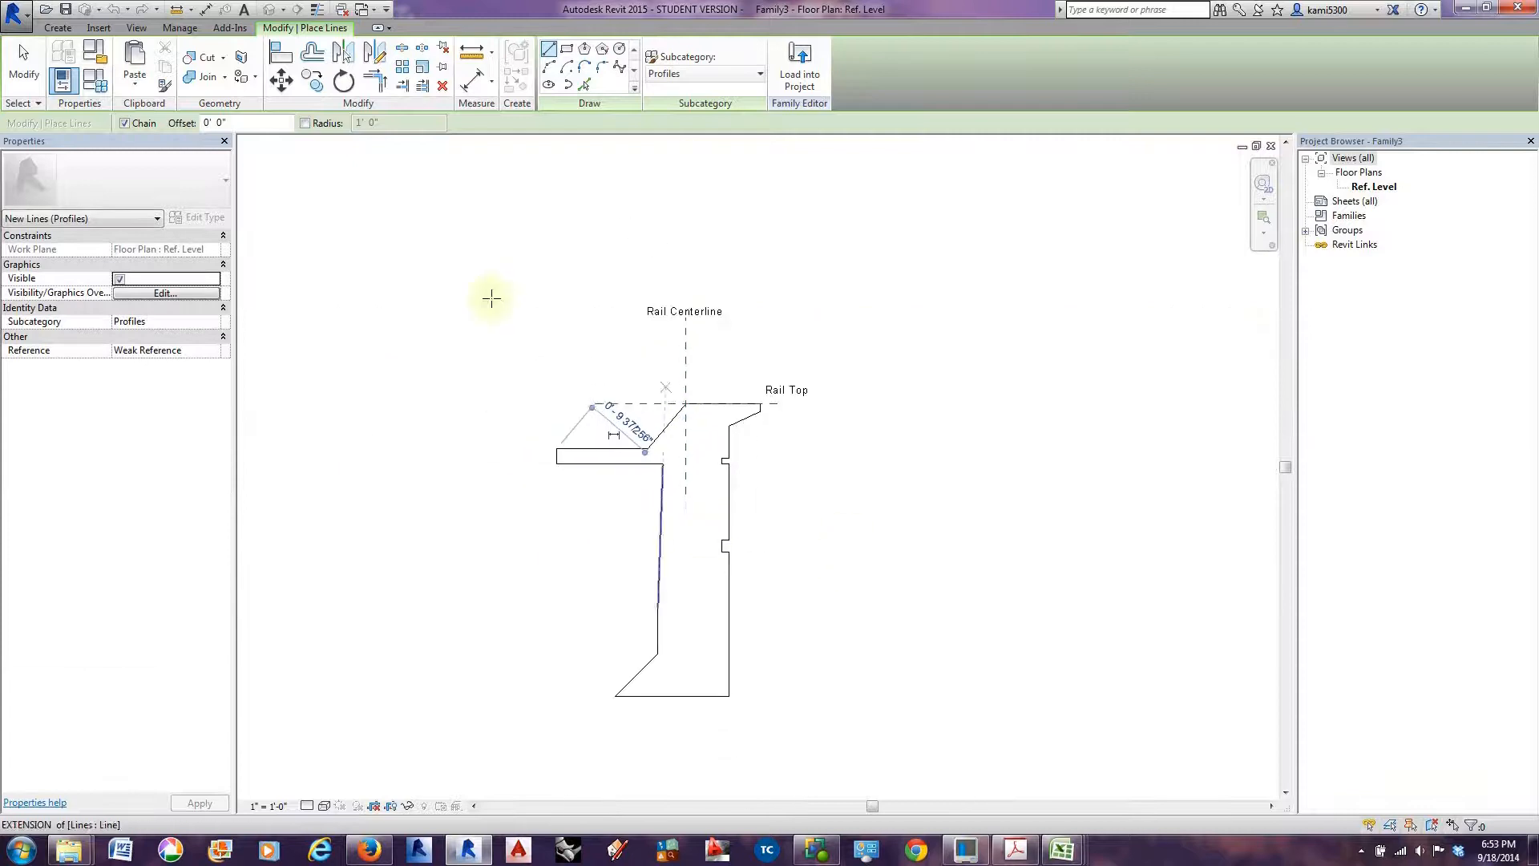
left_click(24, 73)
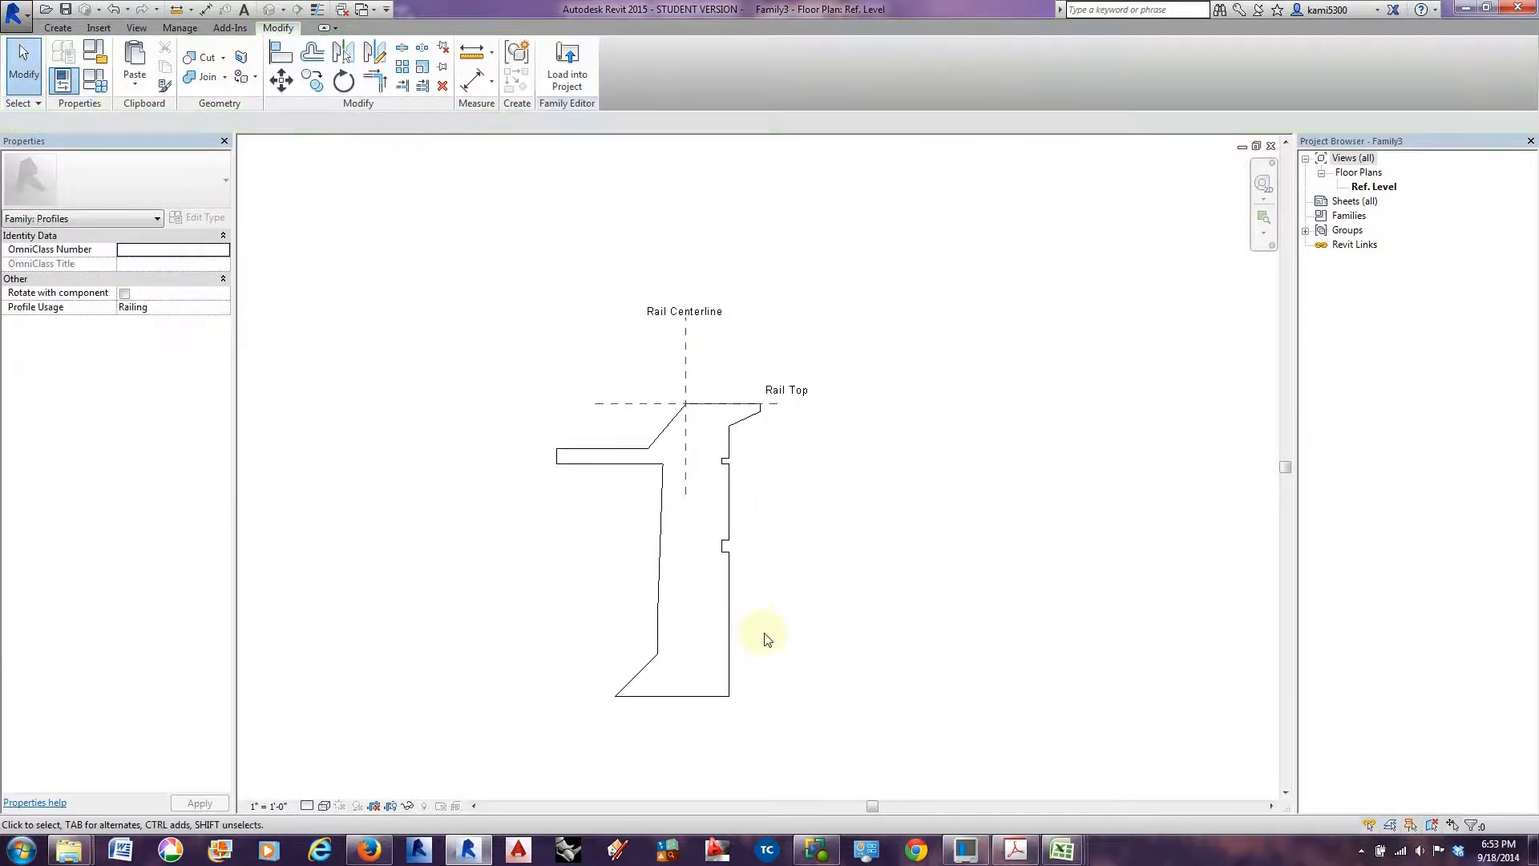
scroll(766, 636, "down", 2)
scroll(634, 578, "up", 3)
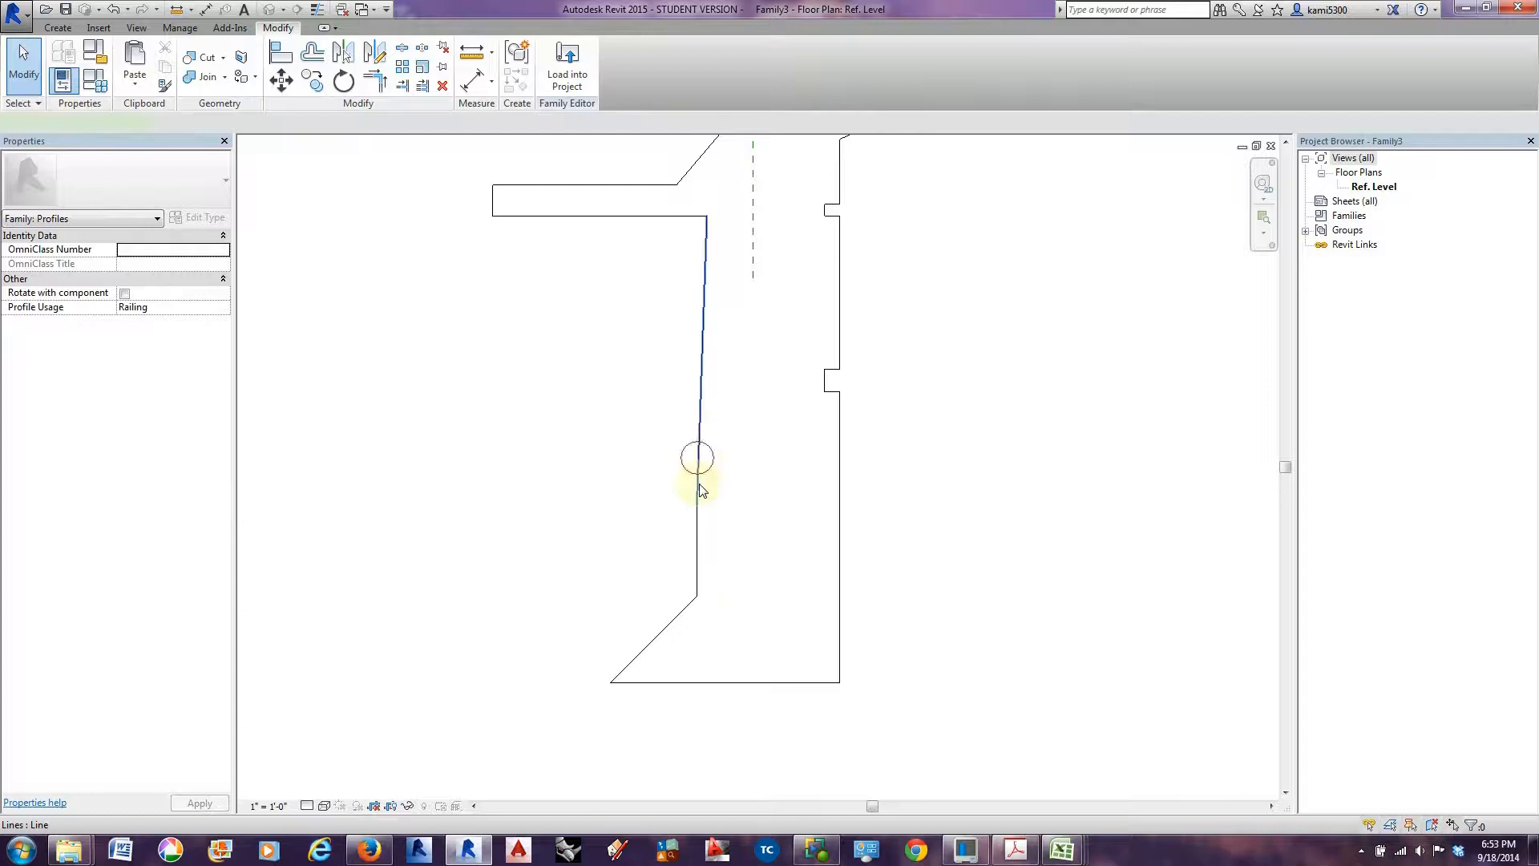
left_click(699, 490)
left_click(724, 553)
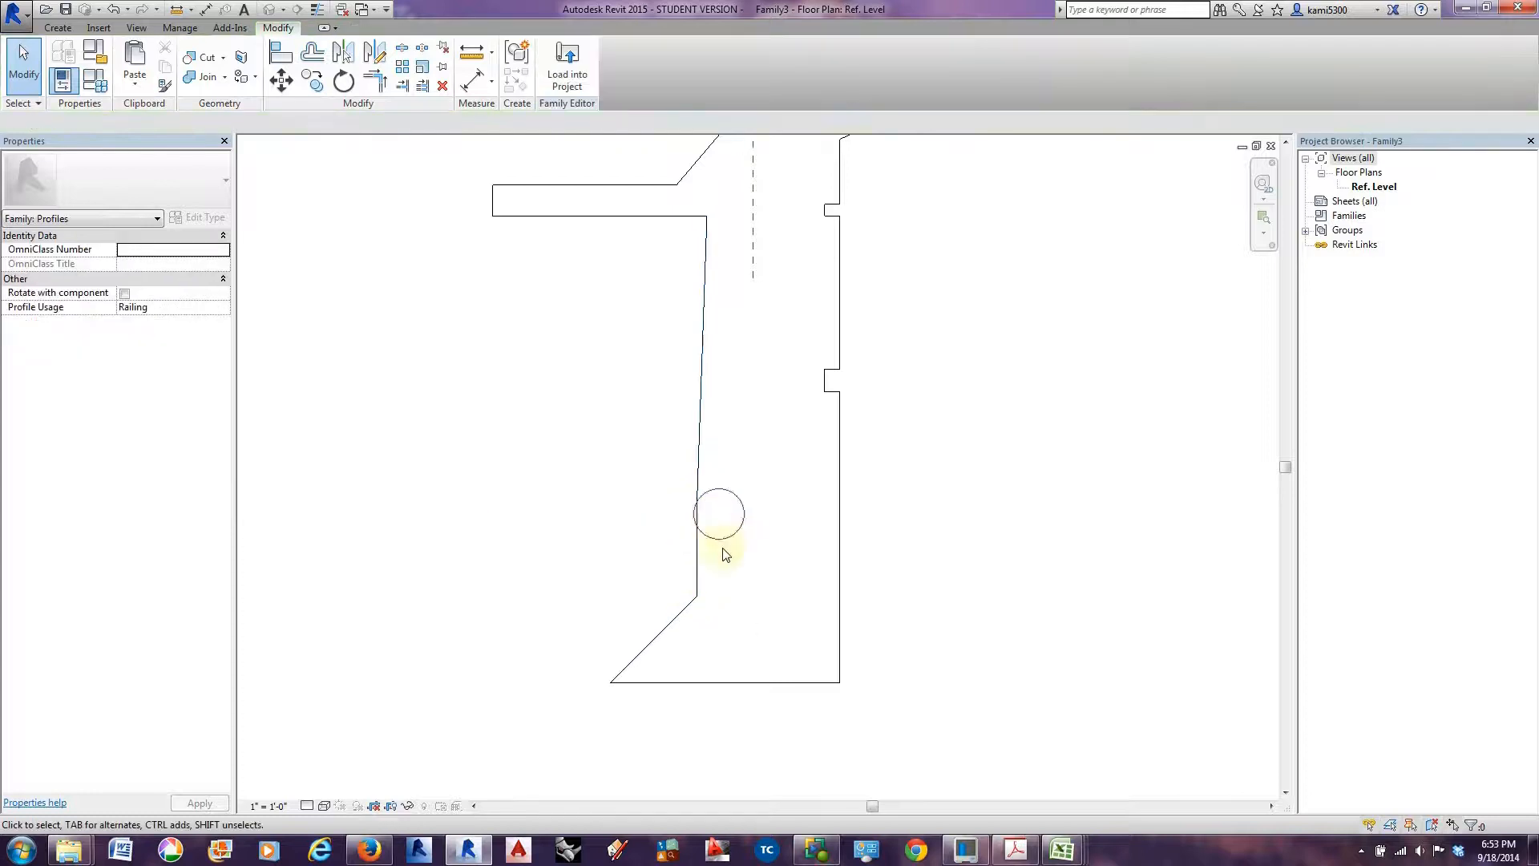
scroll(724, 554, "down", 3)
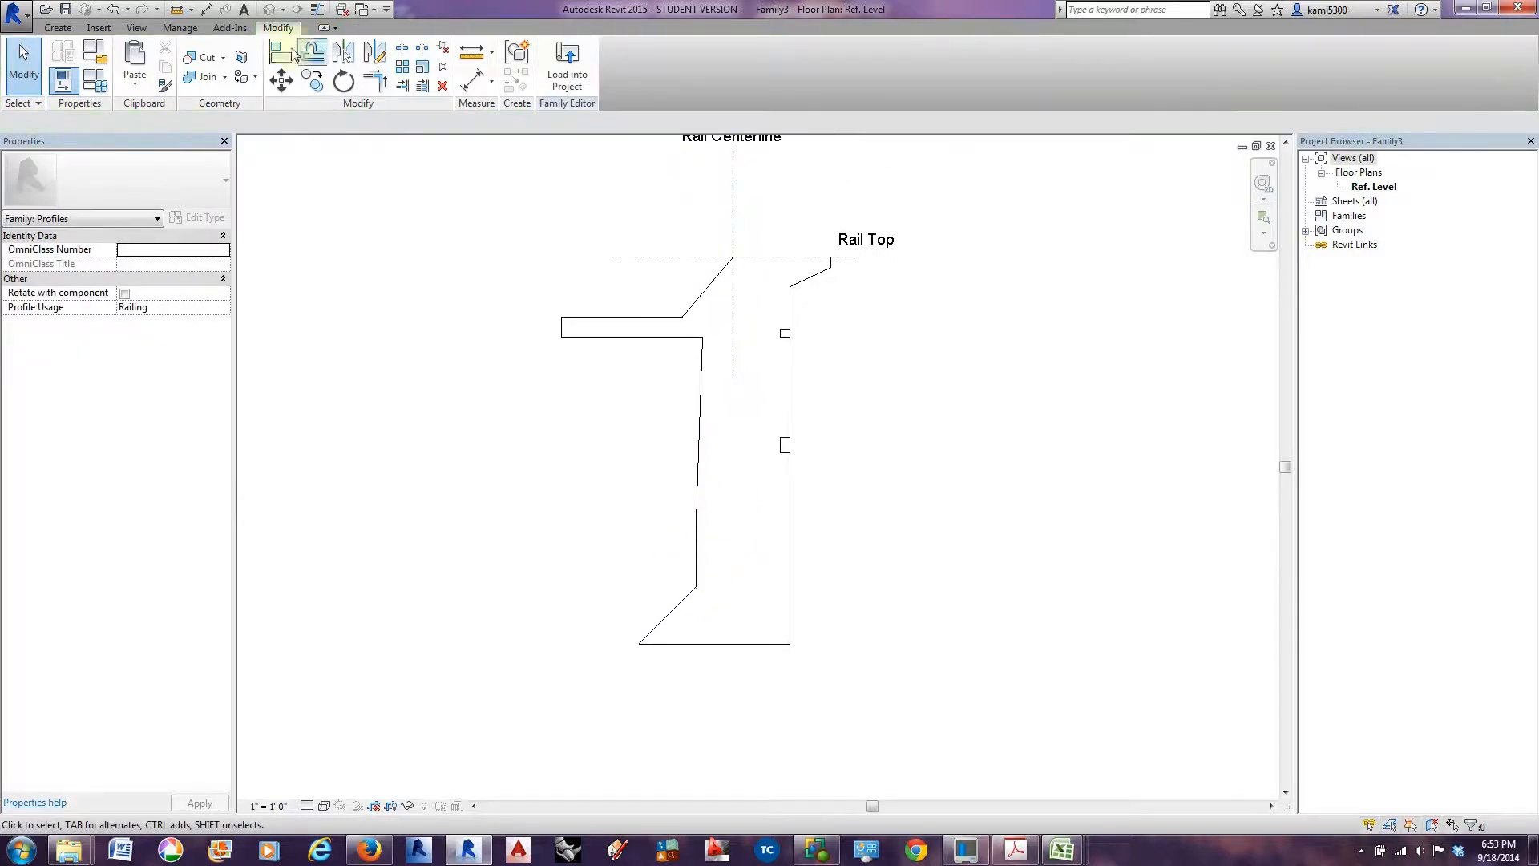
Save the profile family as Reception Desk 2 in the In Class Assignment 5 folder.
left_click(16, 19)
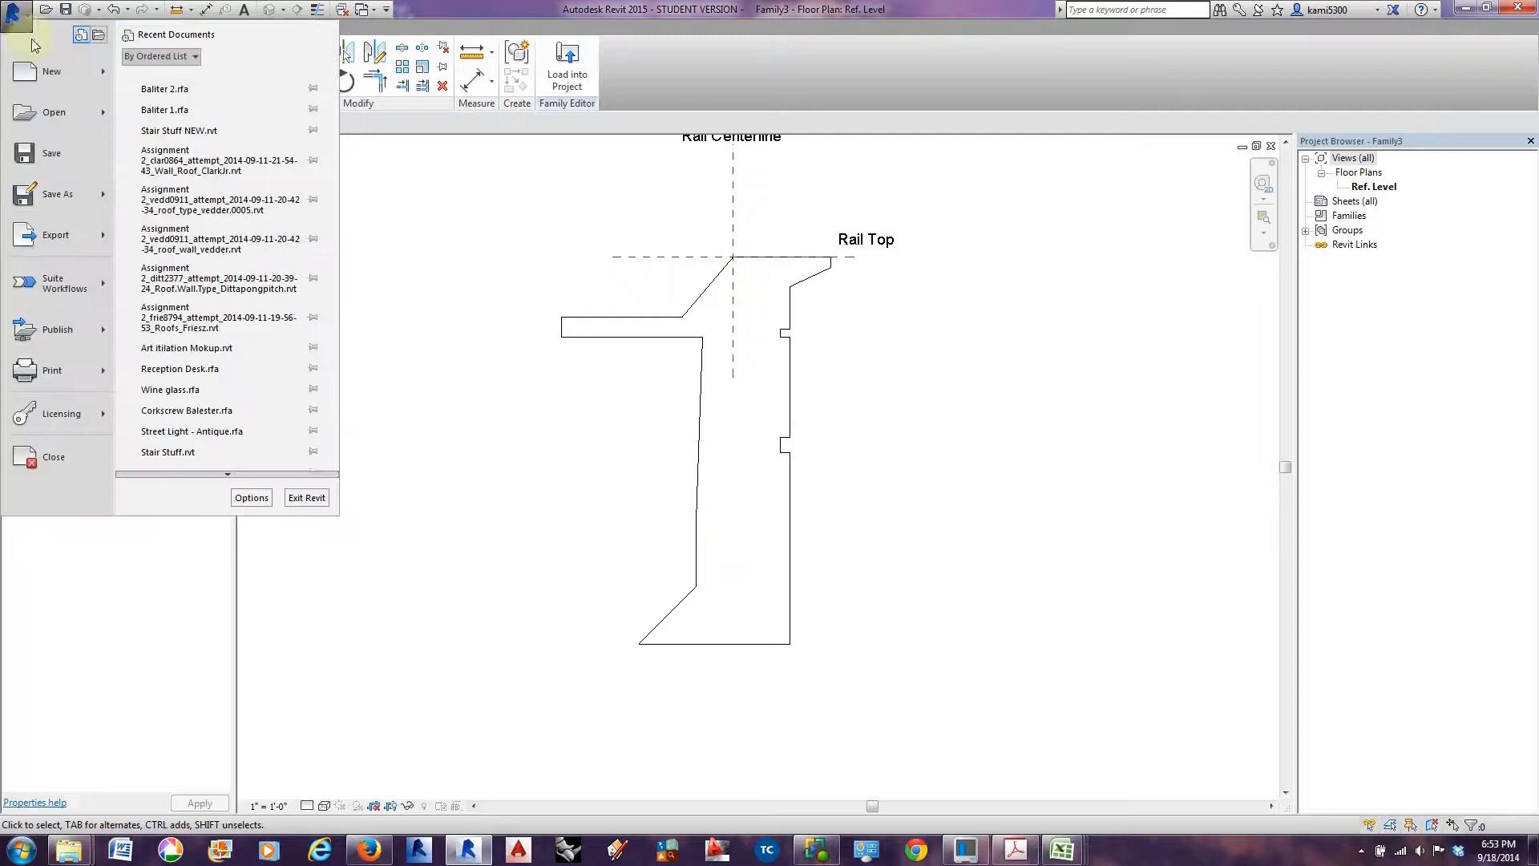
mouse_move(62, 200)
left_click(165, 149)
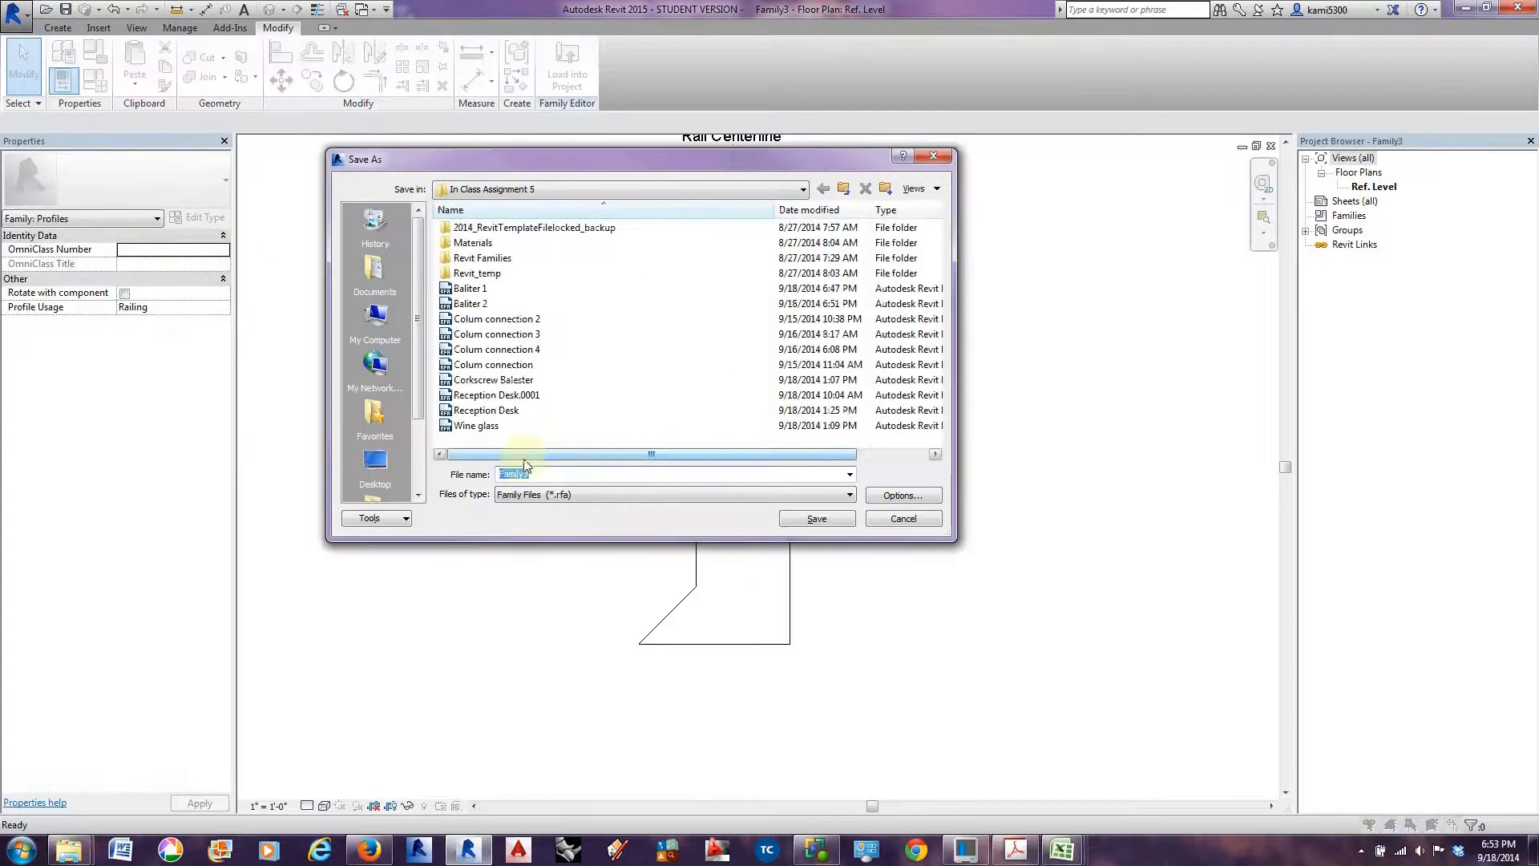
left_click(485, 410)
left_click(568, 474)
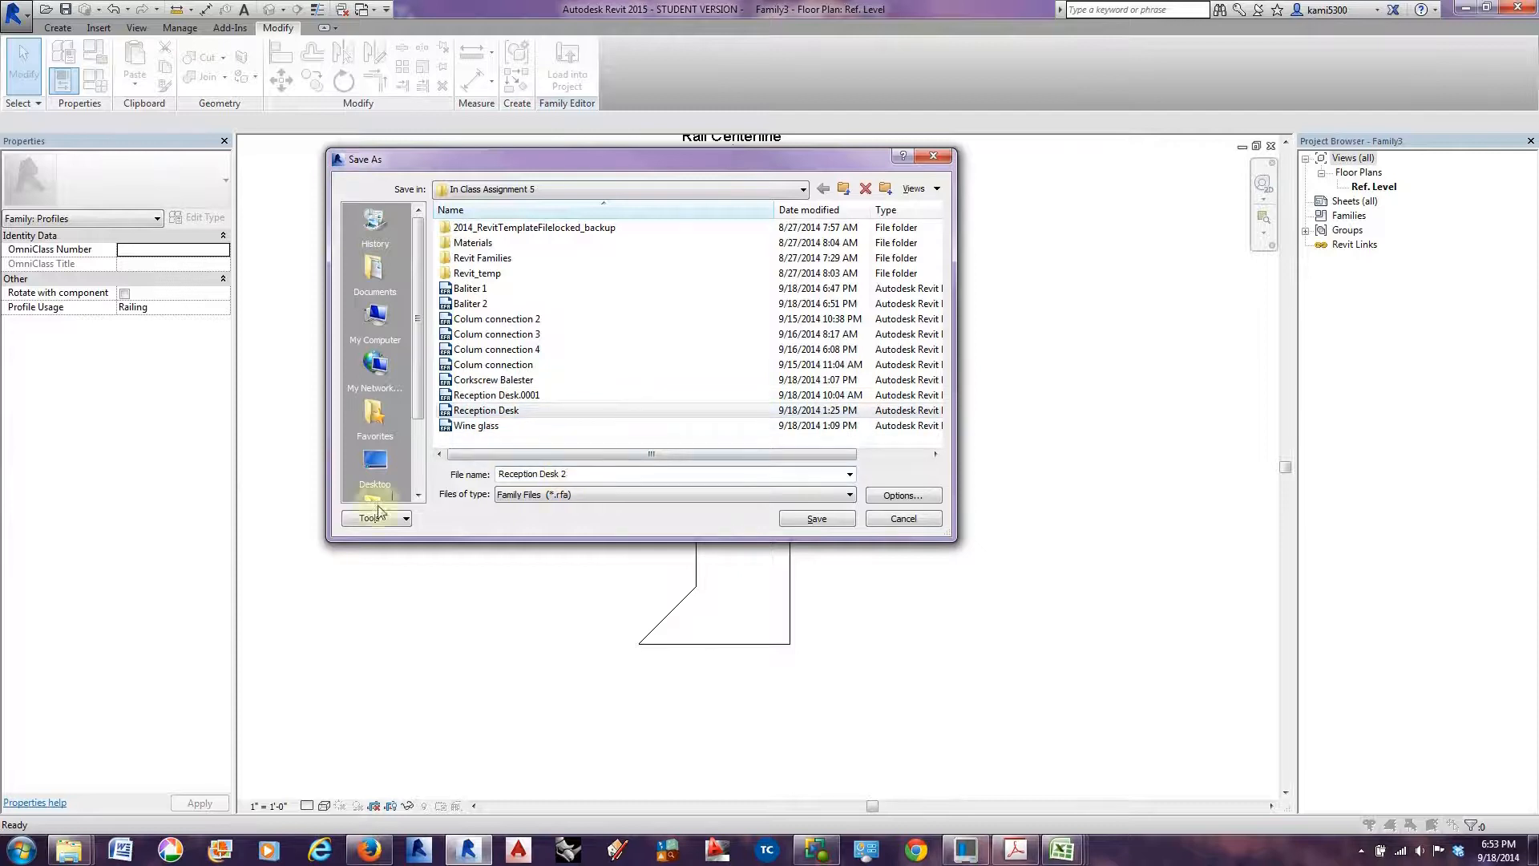
left_click(815, 529)
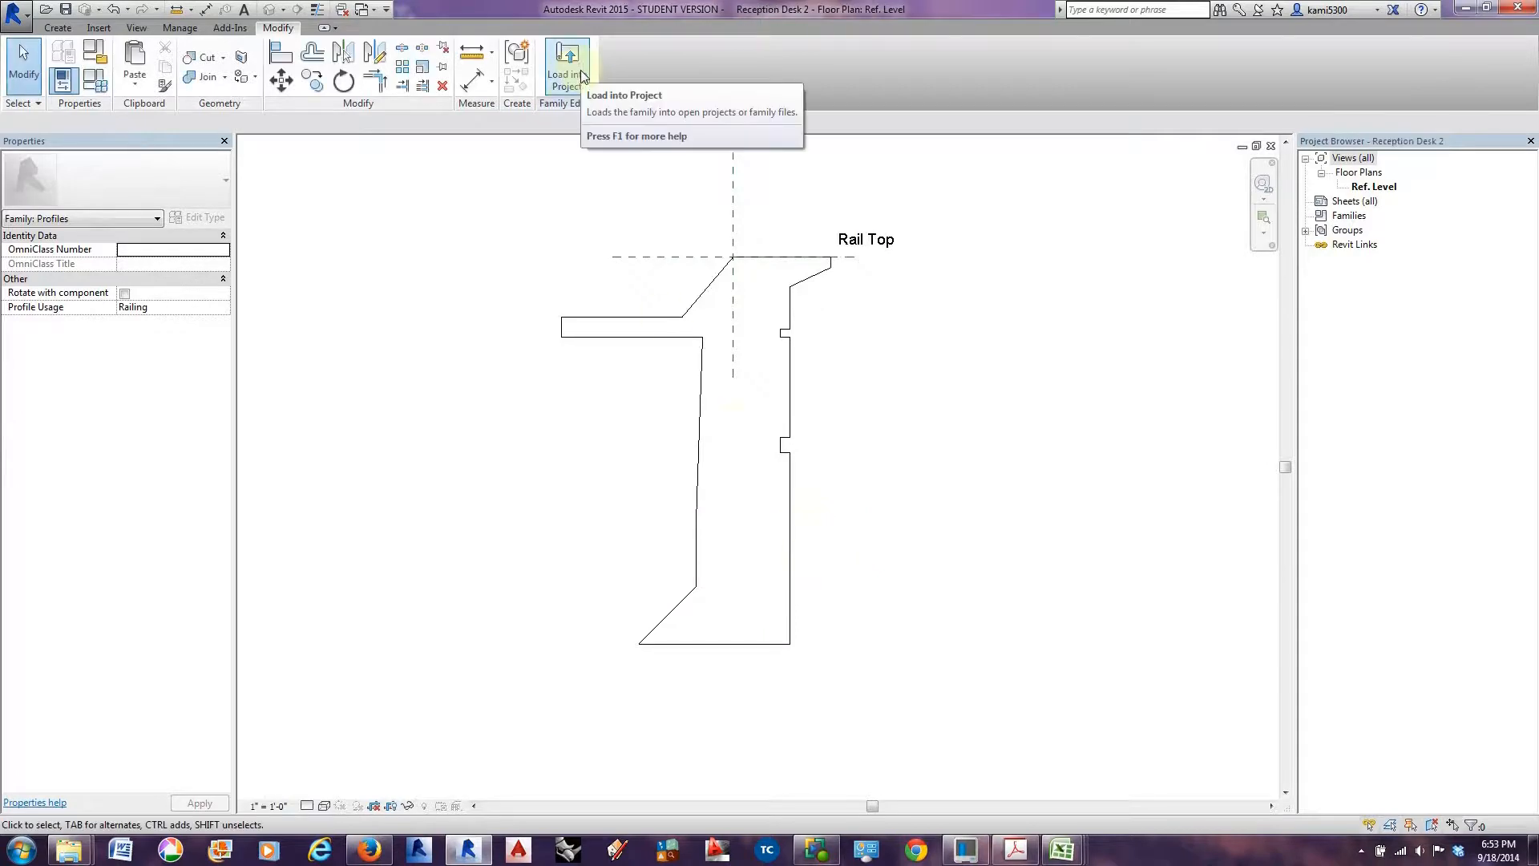
Load the Reception Desk 2 profile into the Stair Stuff NEW project and open the Level 1 floor plan.
left_click(578, 79)
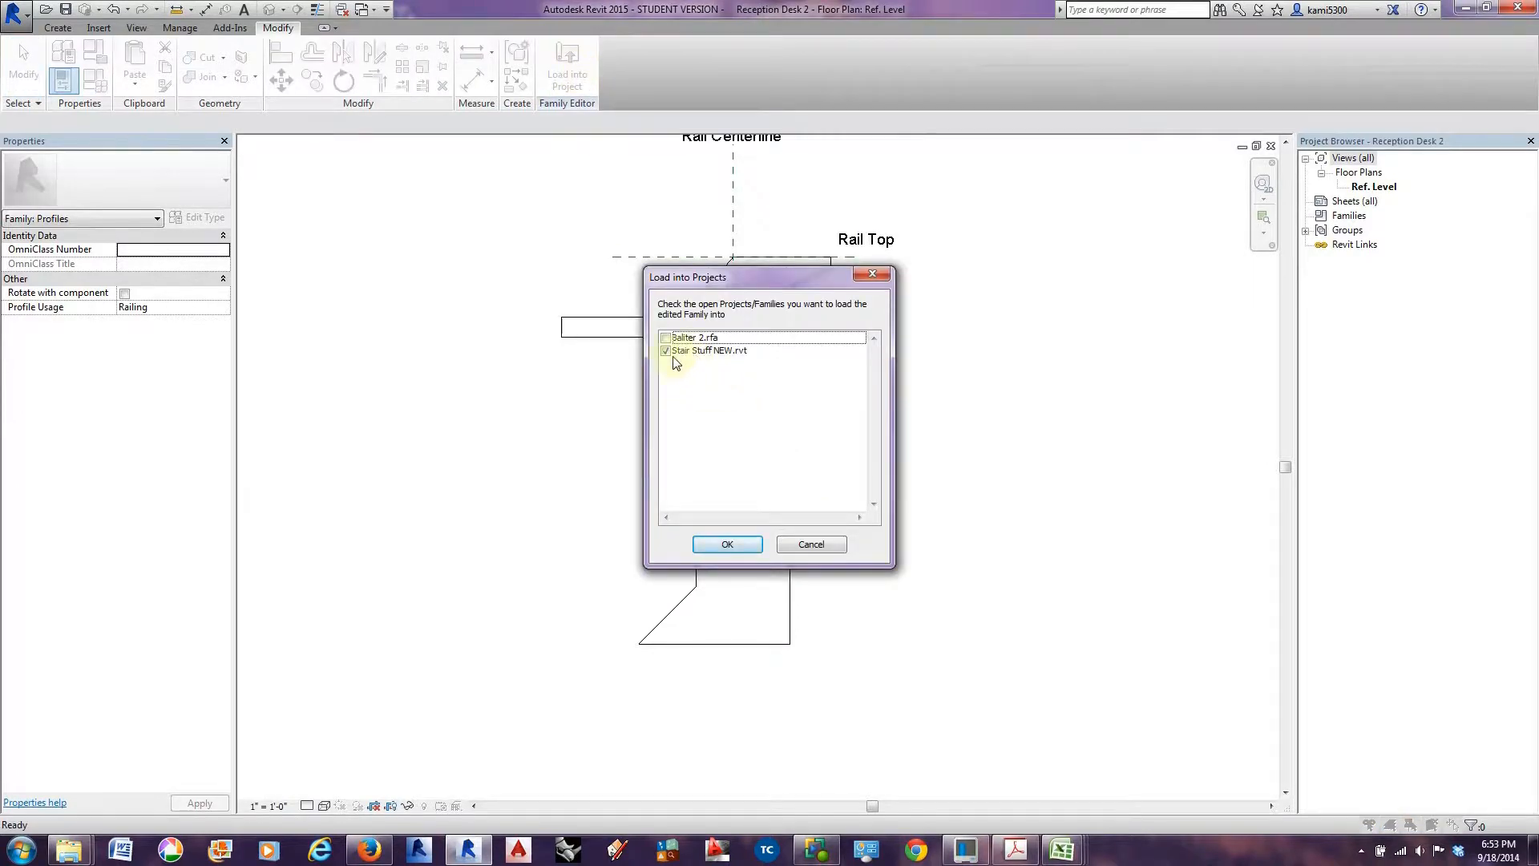
left_click(729, 545)
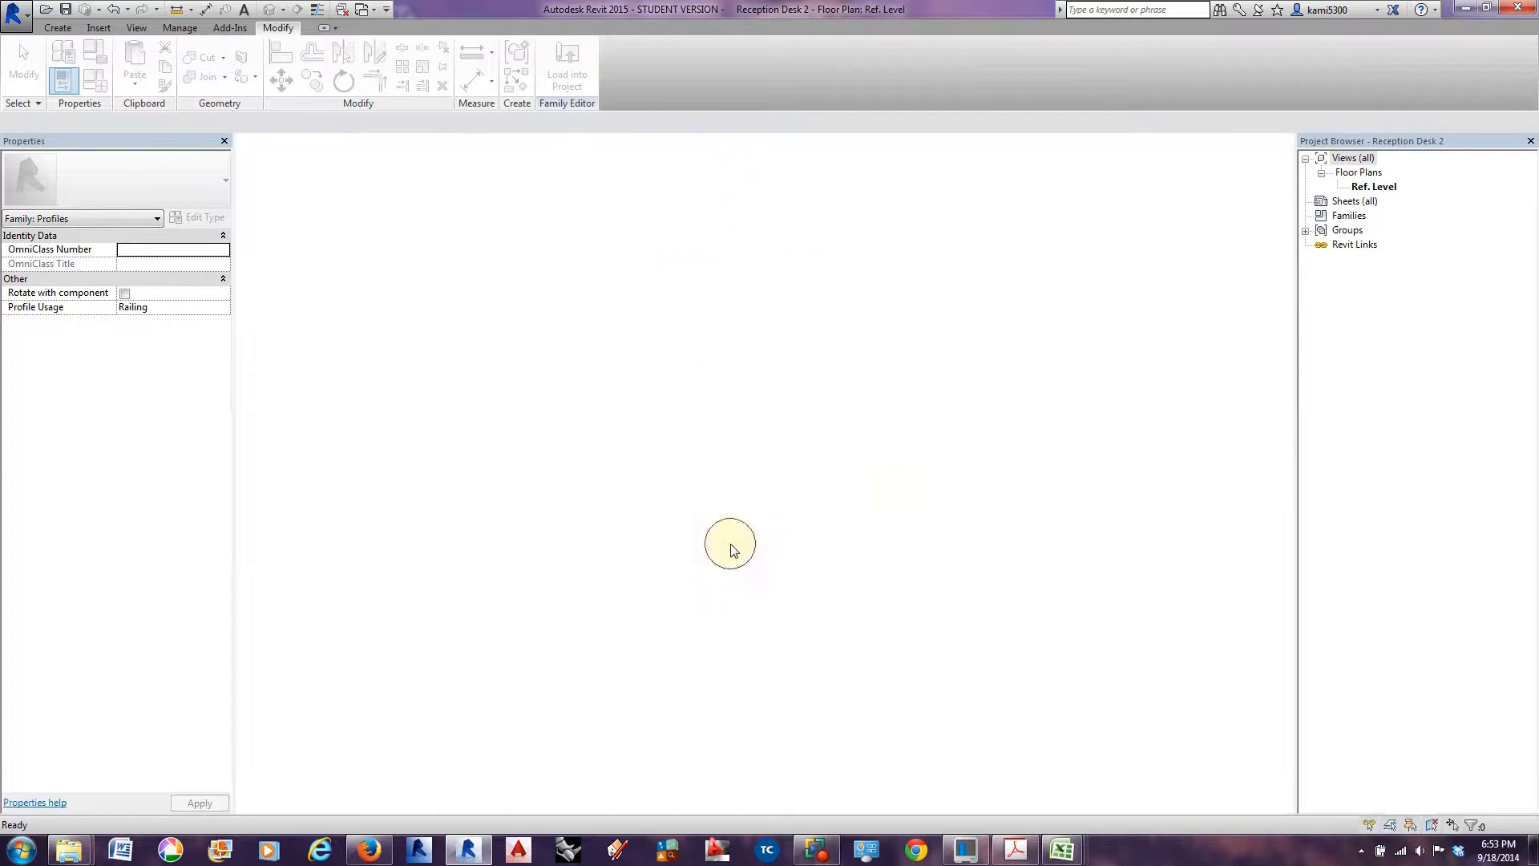
scroll(767, 627, "down", 3)
scroll(767, 628, "down", 3)
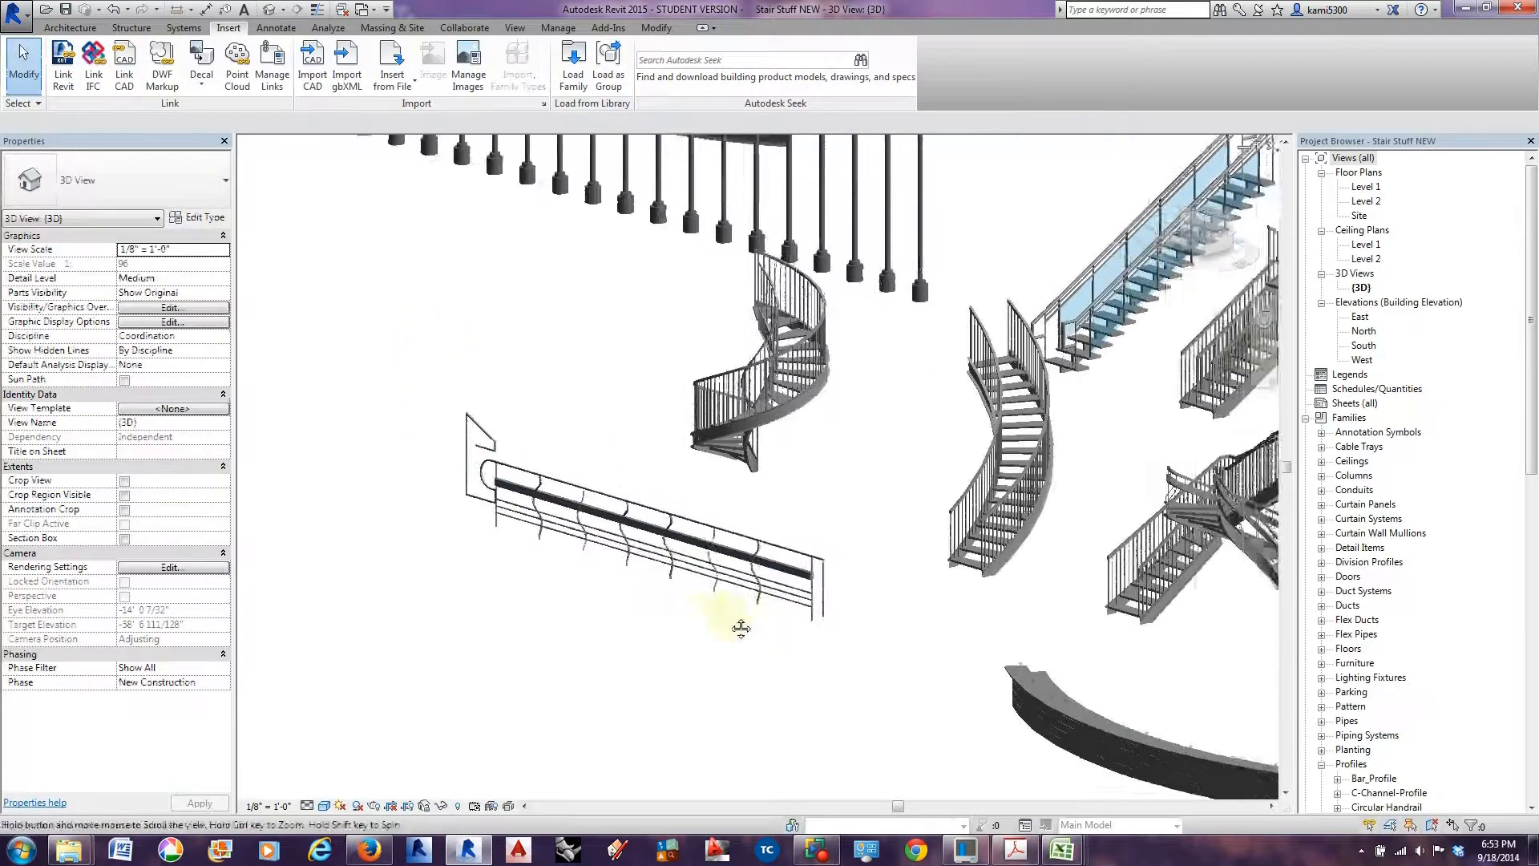
left_click(58, 30)
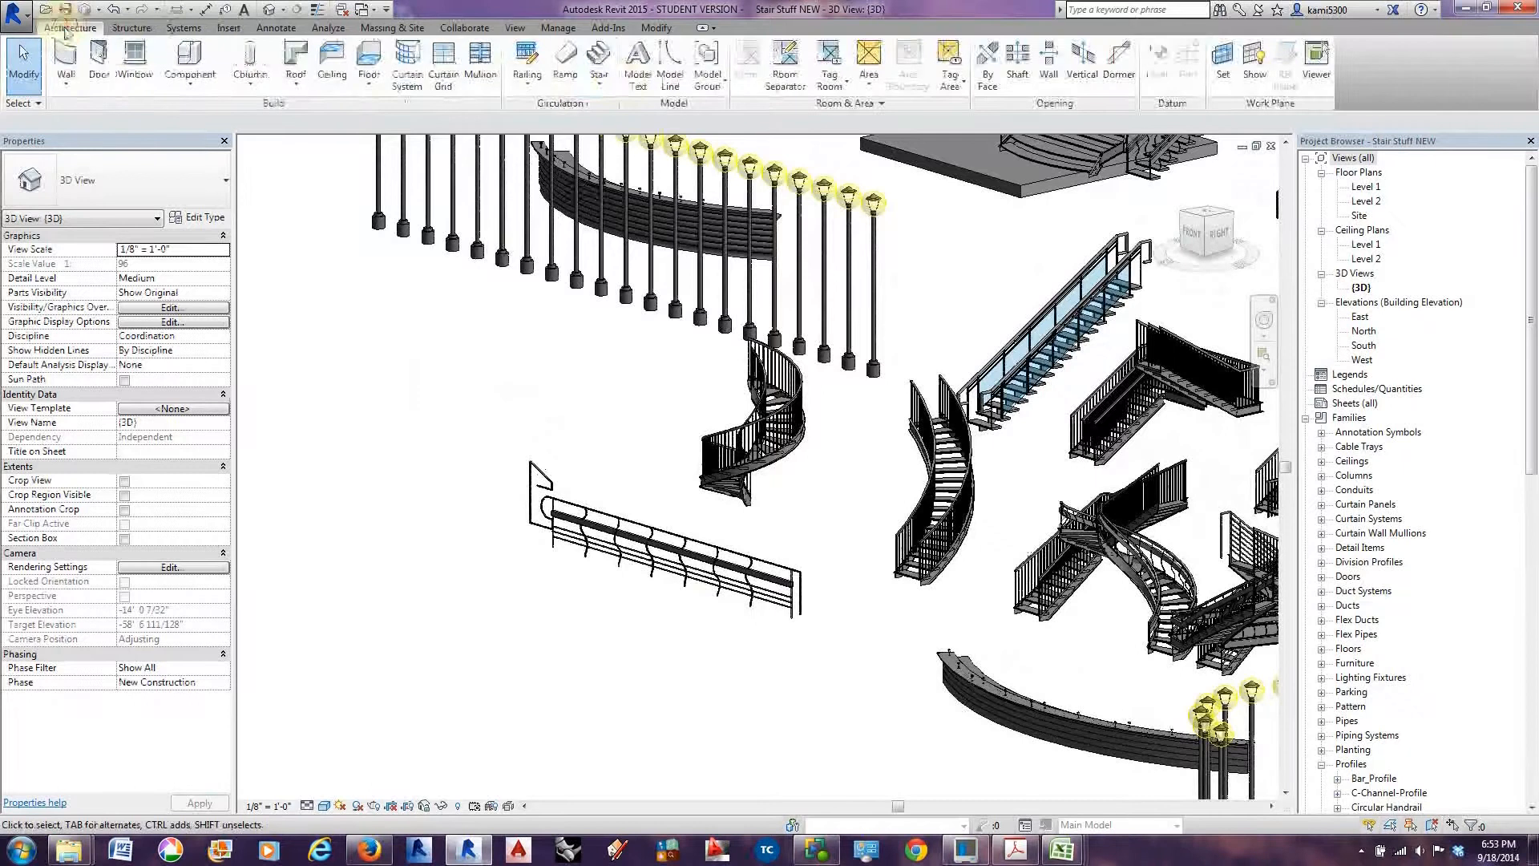
left_click(1367, 187)
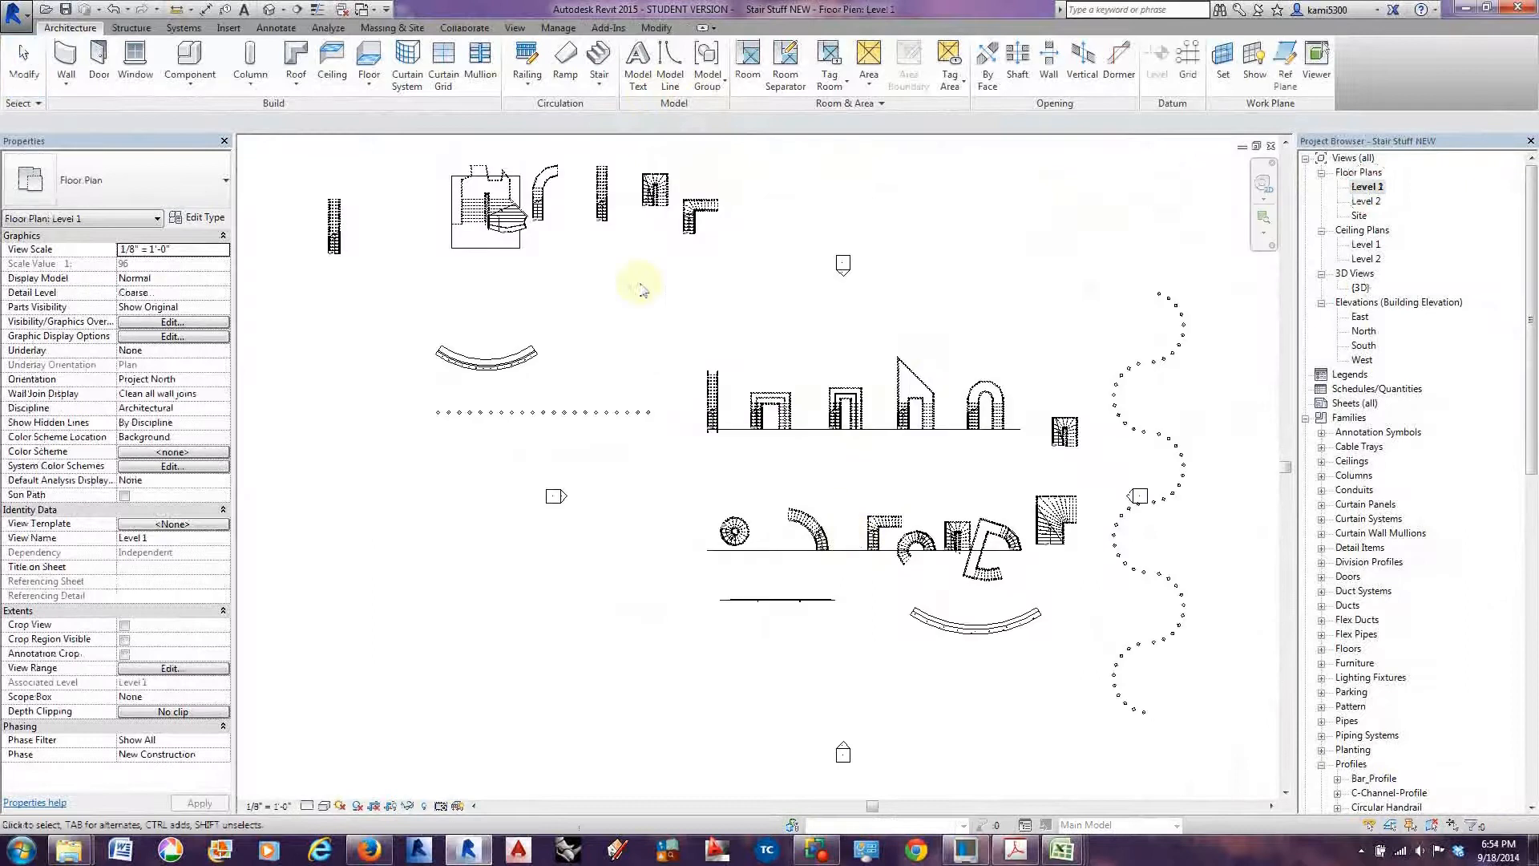
Sketch a railing path on Level 1 as a shallow downward-bowed arc about 14'-7" long, below the row of streetlights.
left_click(528, 64)
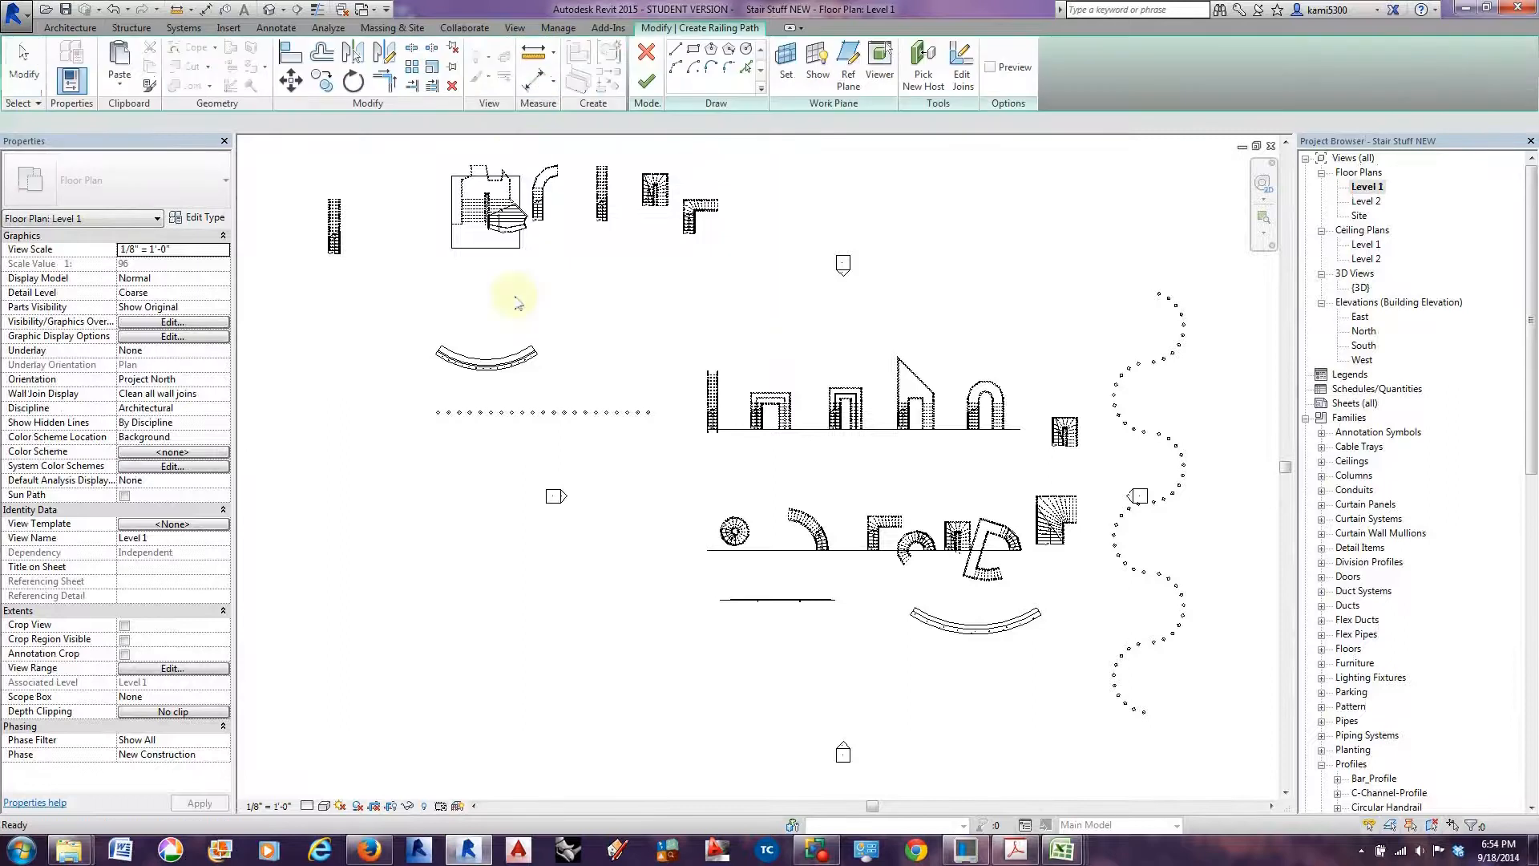
middle_click_drag(506, 560, 567, 436)
scroll(567, 436, "up", 3)
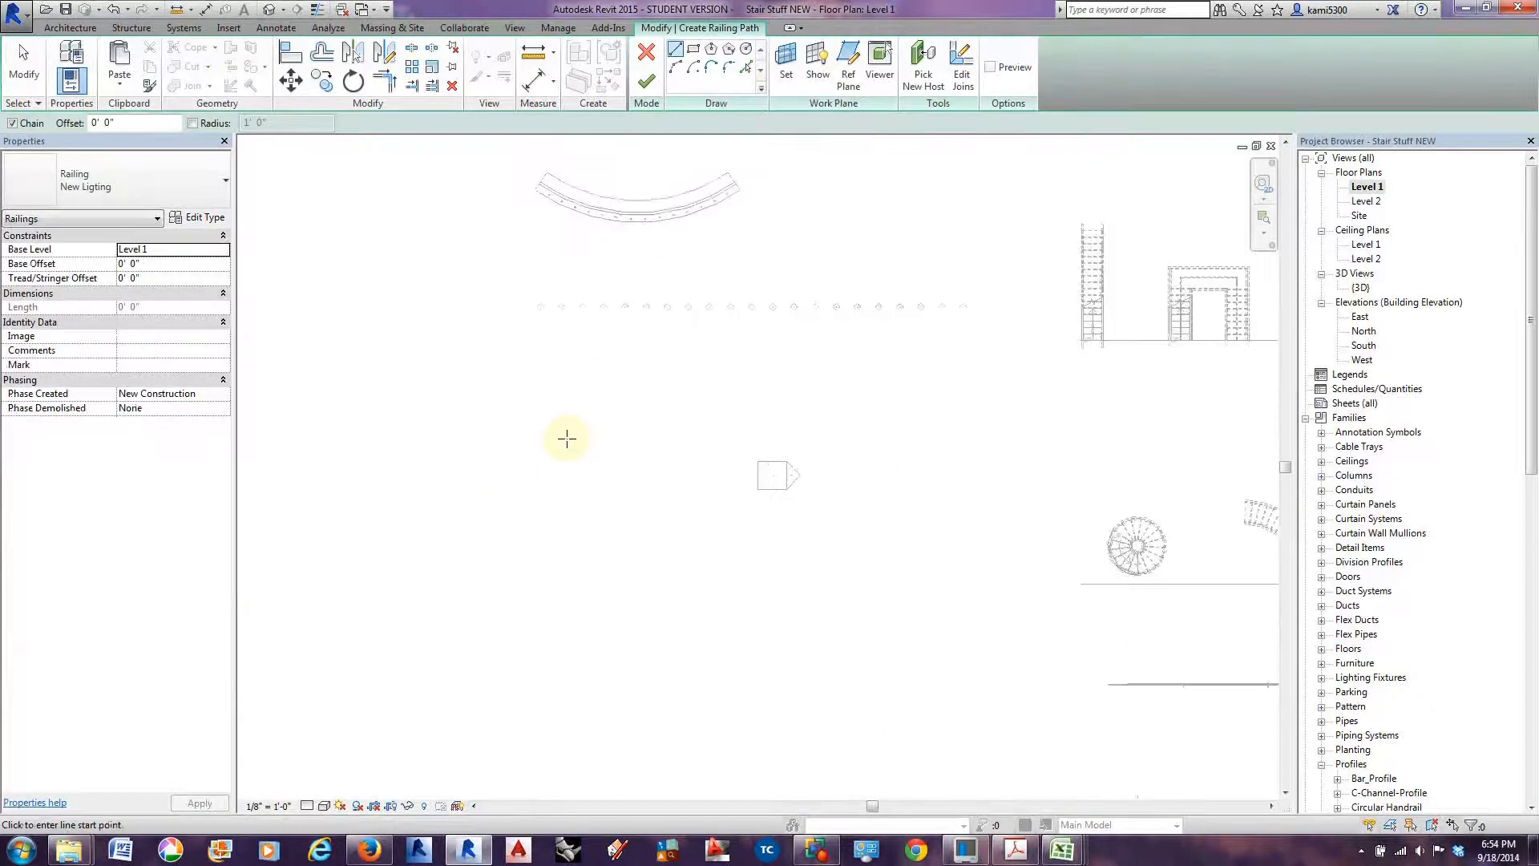
left_click(676, 66)
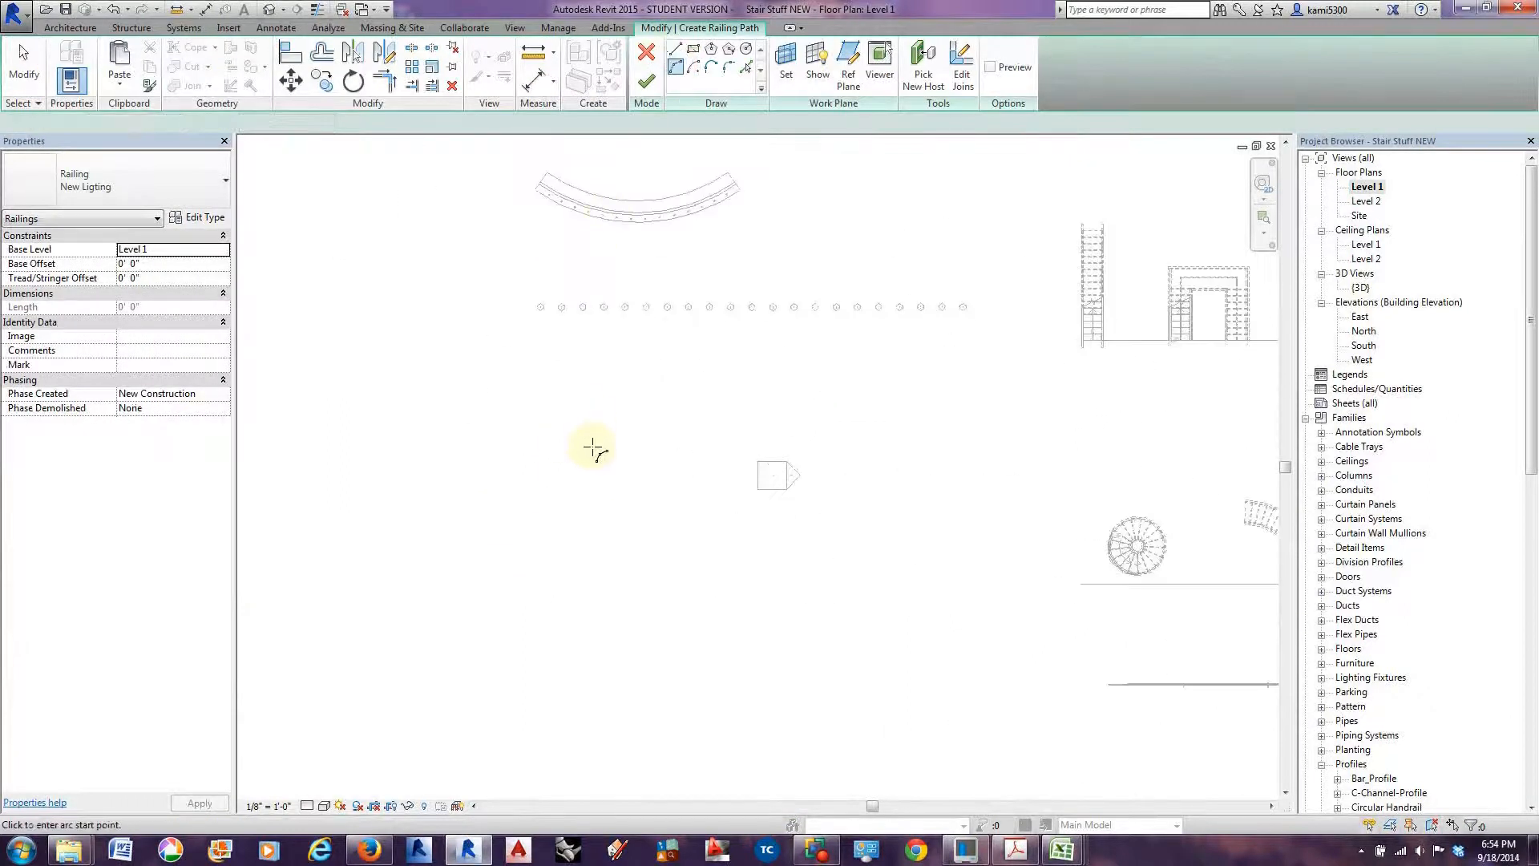
scroll(593, 447, "up", 2)
left_click(574, 435)
left_click(737, 436)
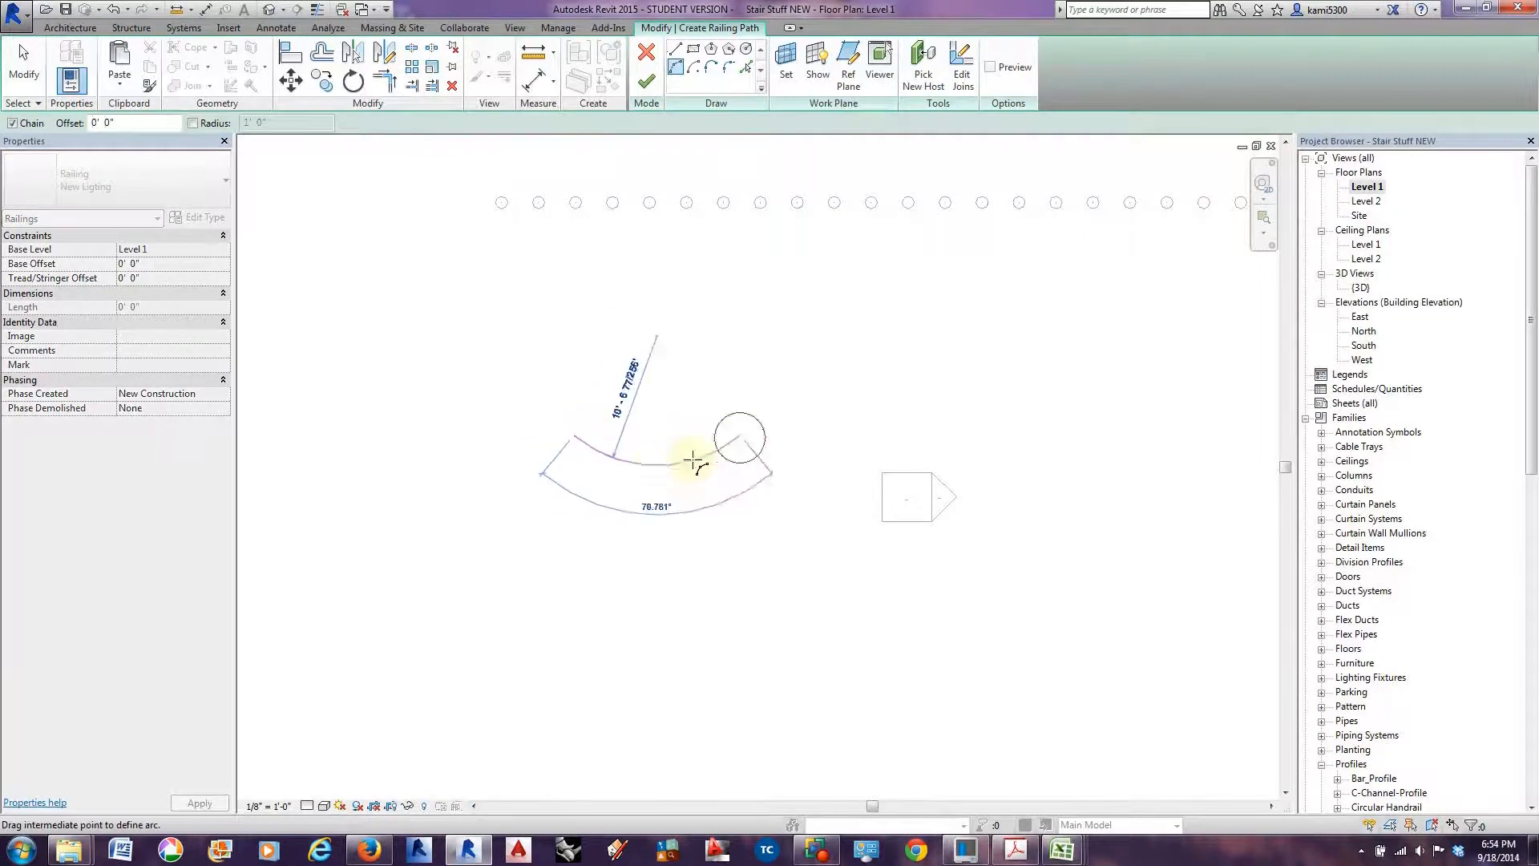
left_click(657, 465)
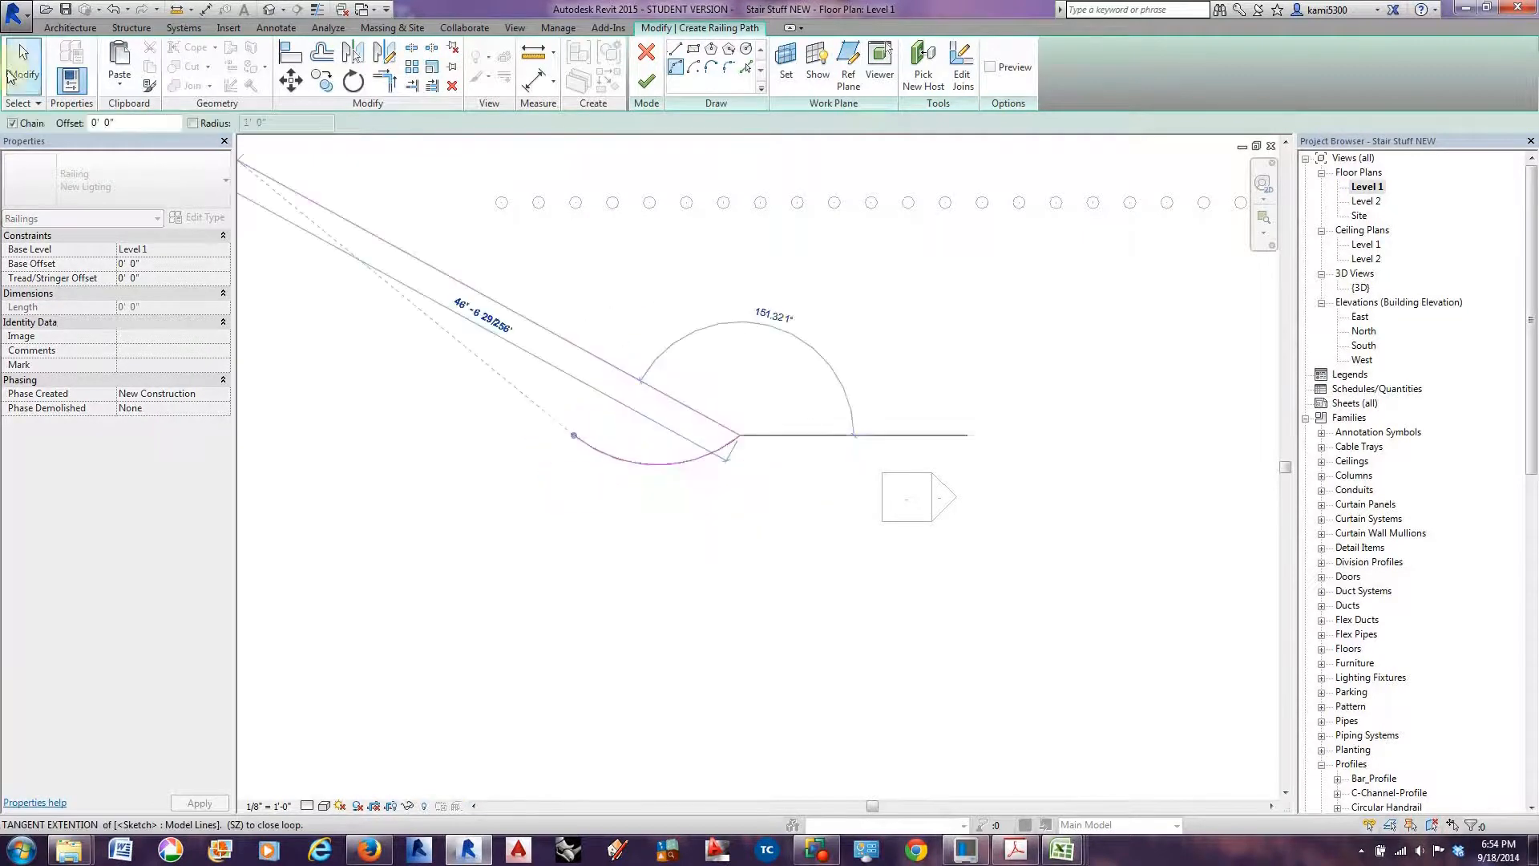
left_click(23, 64)
Duplicate the Reception desk railing type as Reception desk 2.
left_click(205, 218)
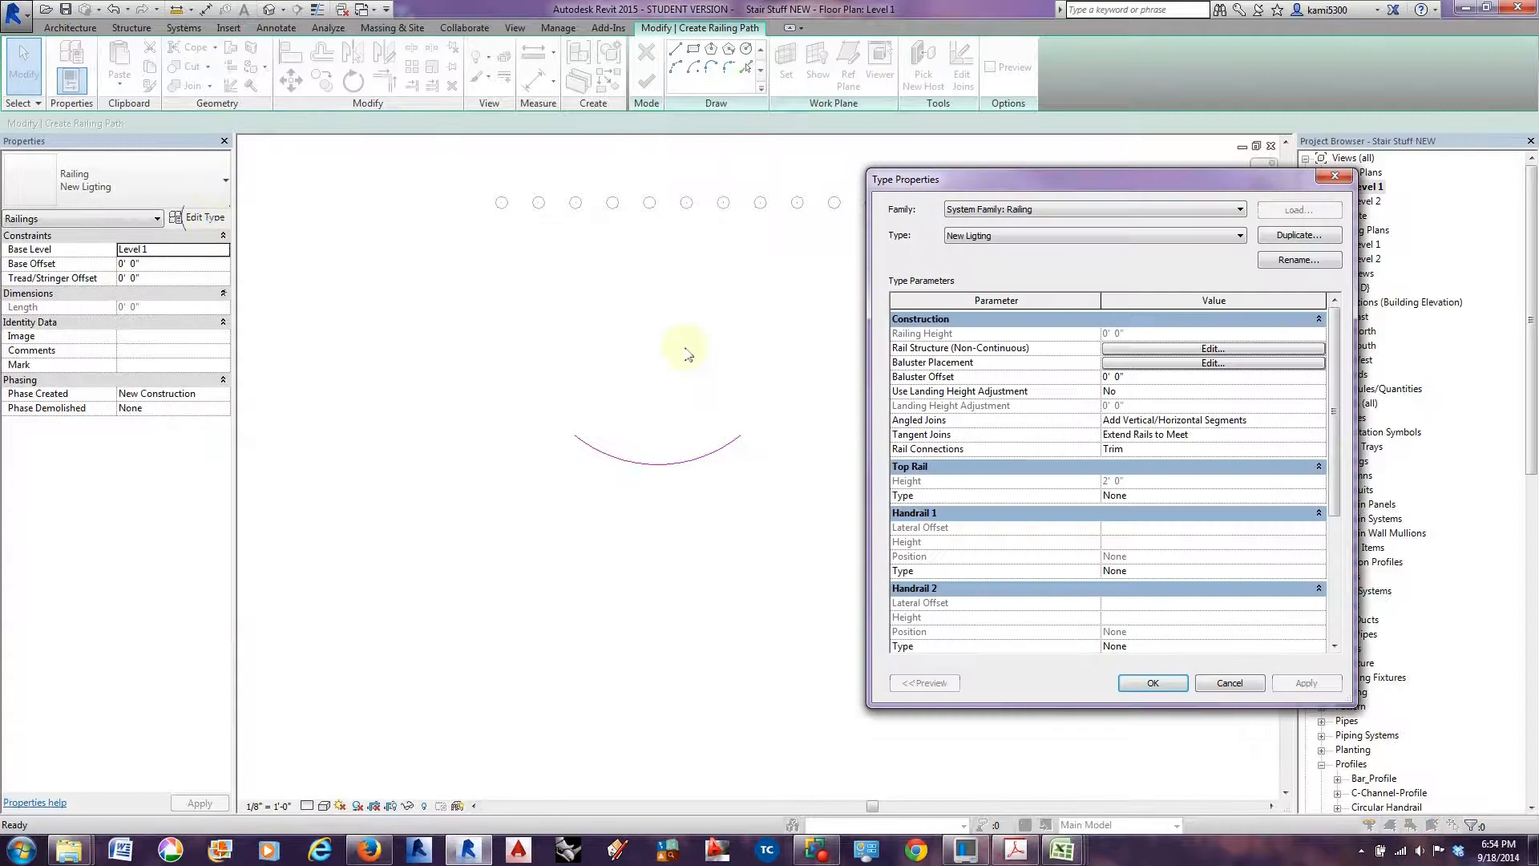
left_click(1323, 235)
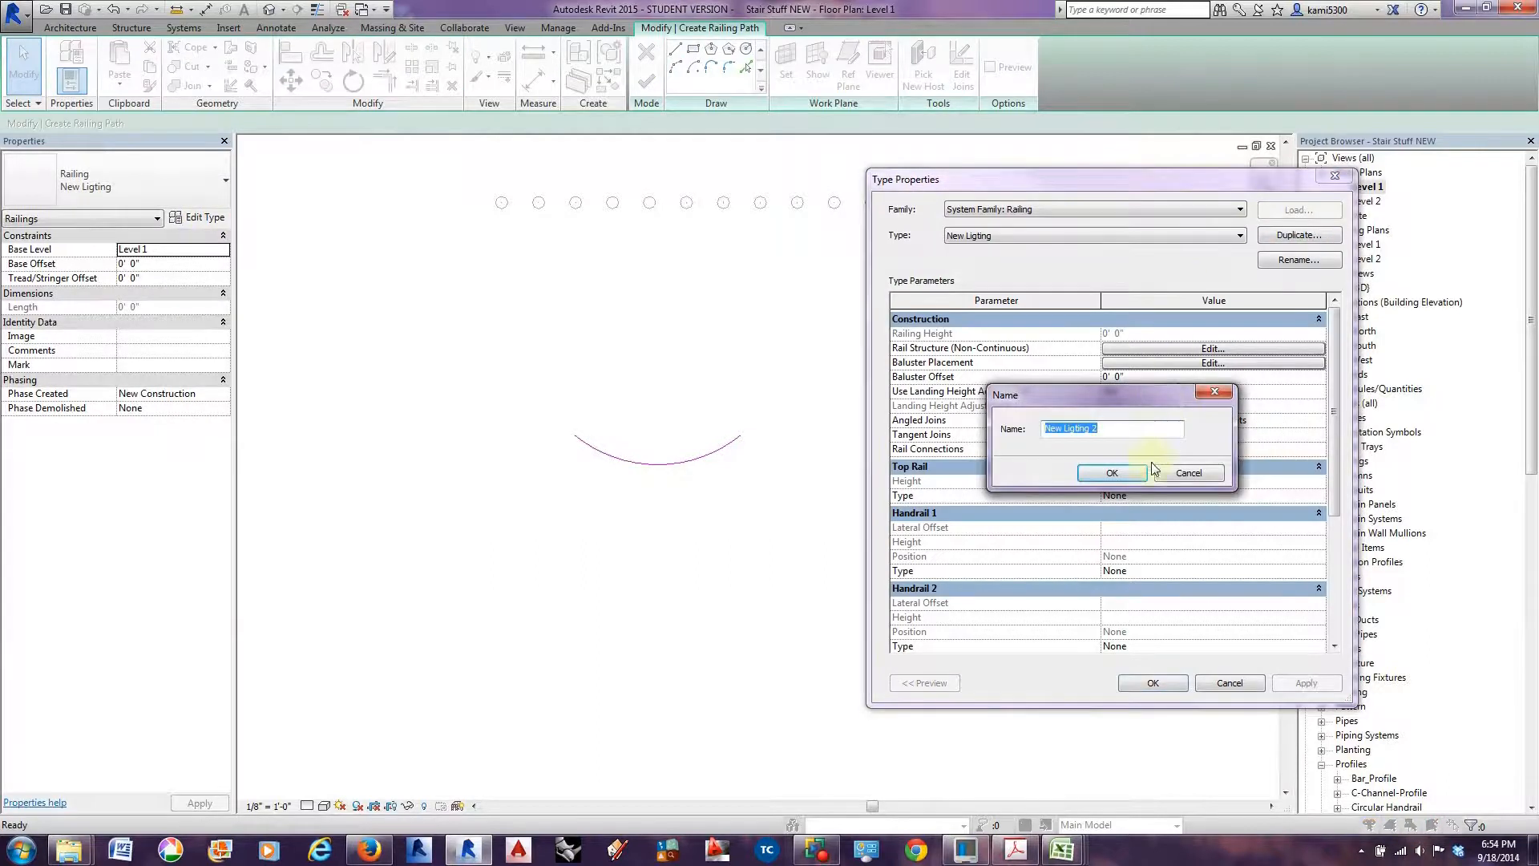
left_click(1179, 473)
left_click(1224, 235)
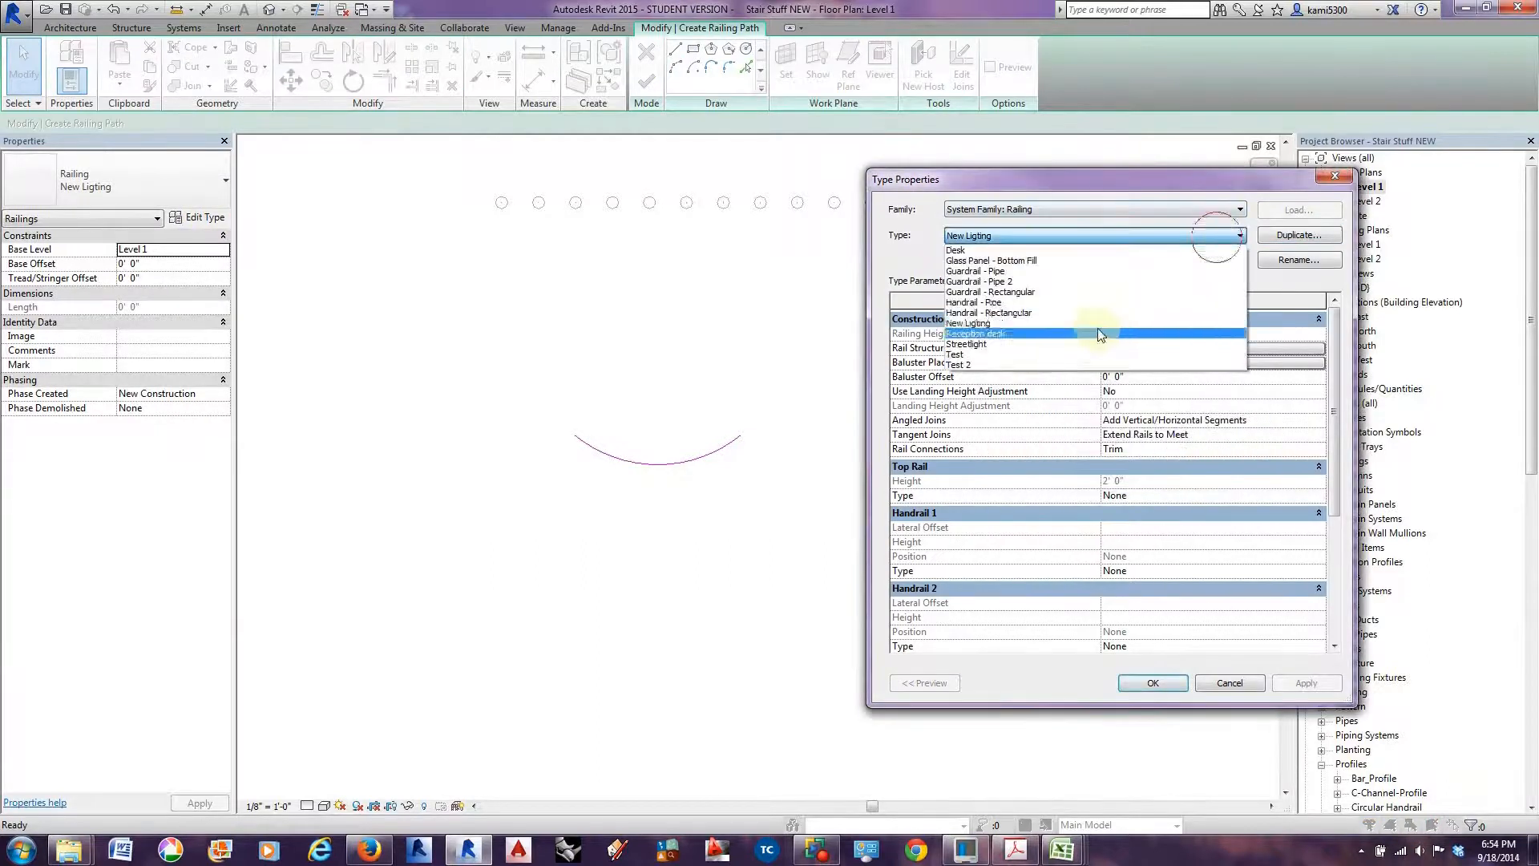
left_click(988, 333)
left_click(1315, 238)
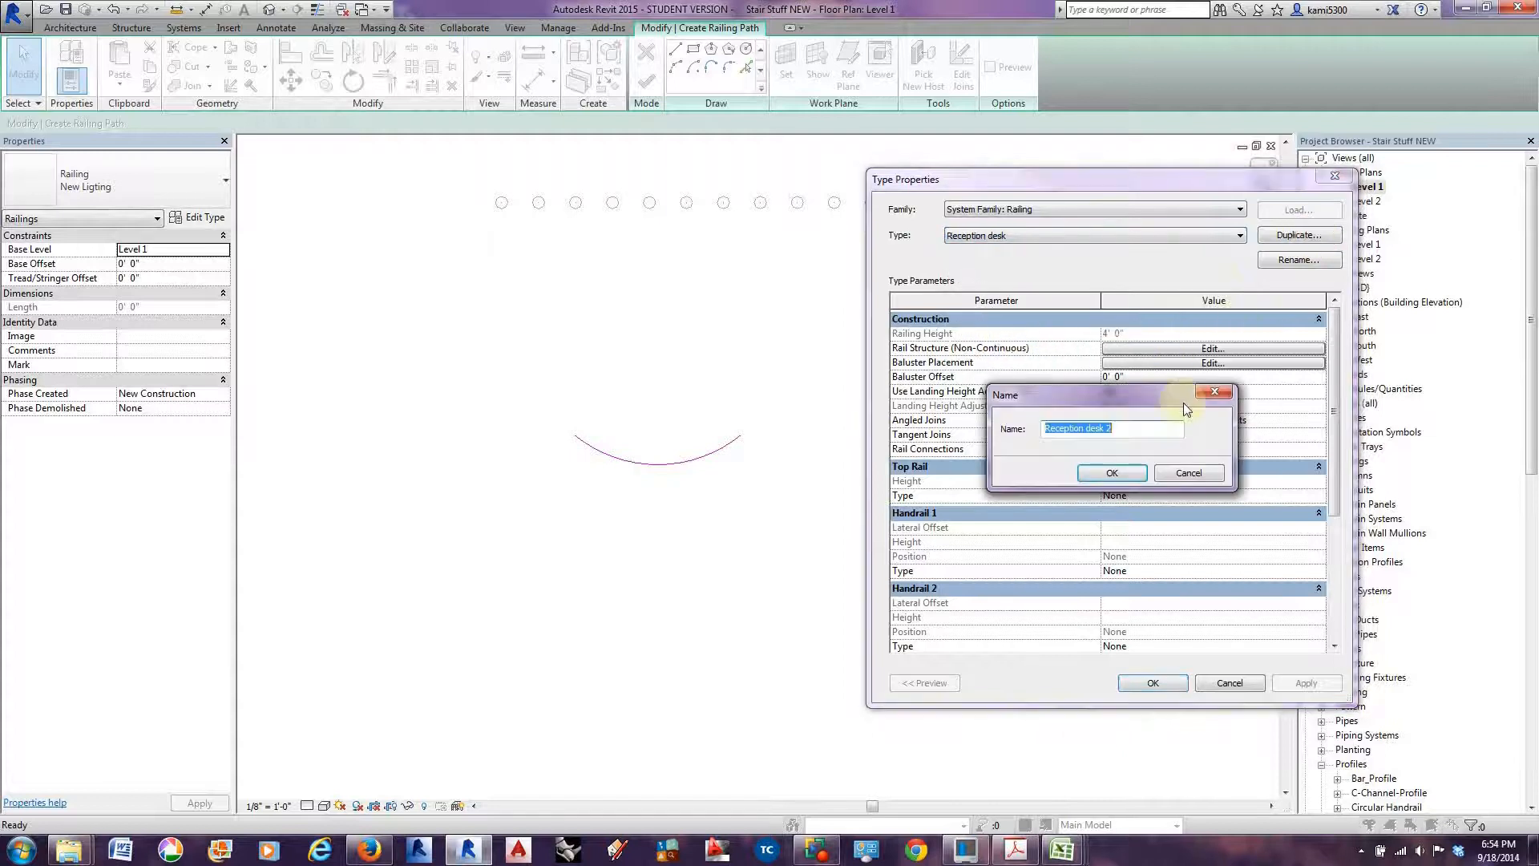
left_click(1112, 474)
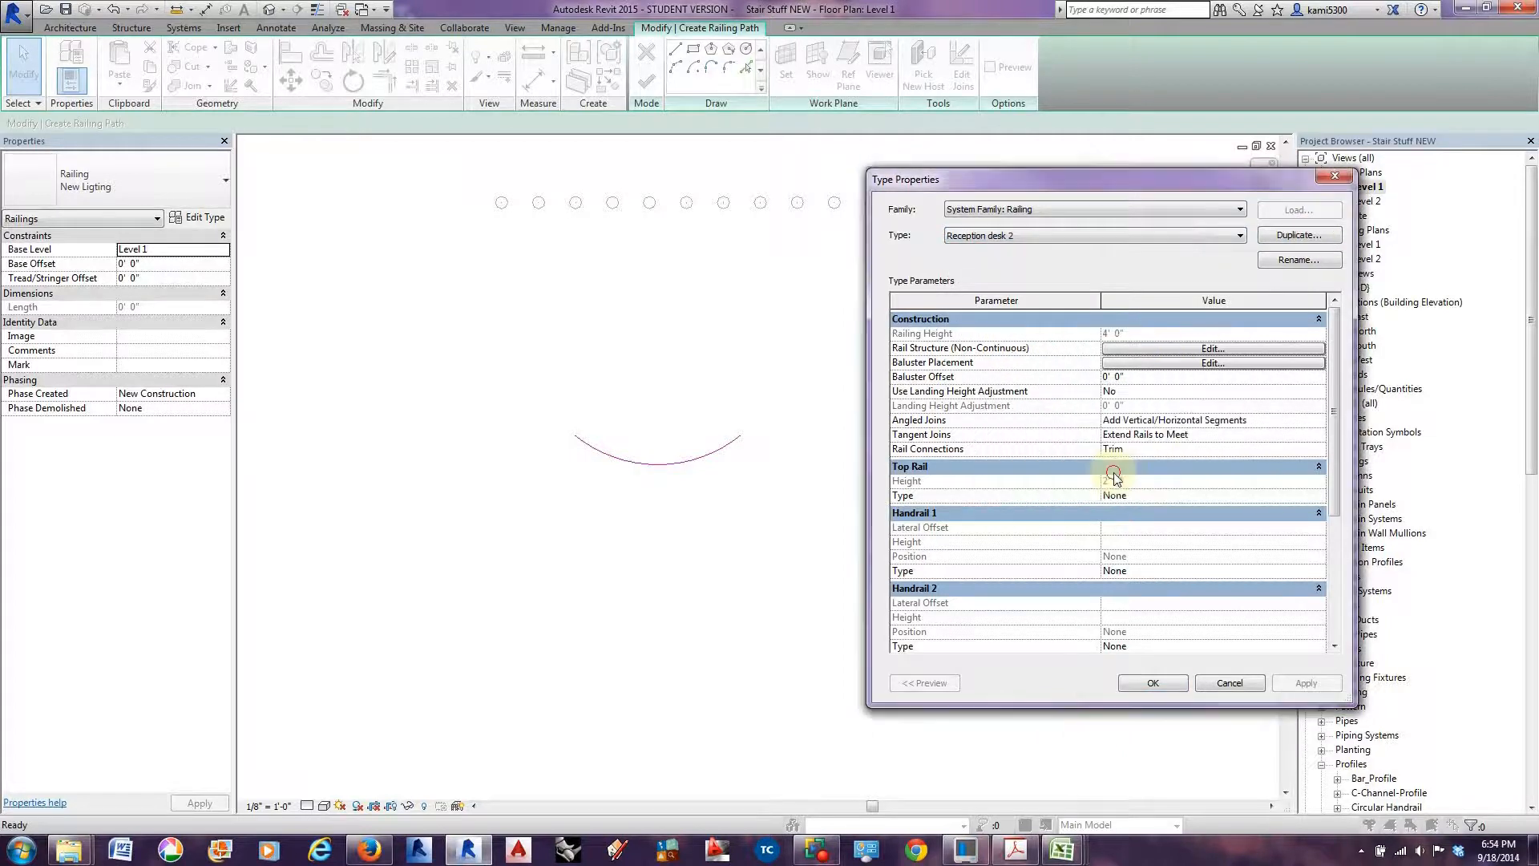
Assign the Reception Desk 2 profile to the Desk rail, keeping its height at 4' 0", and finish the railing.
left_click(1159, 363)
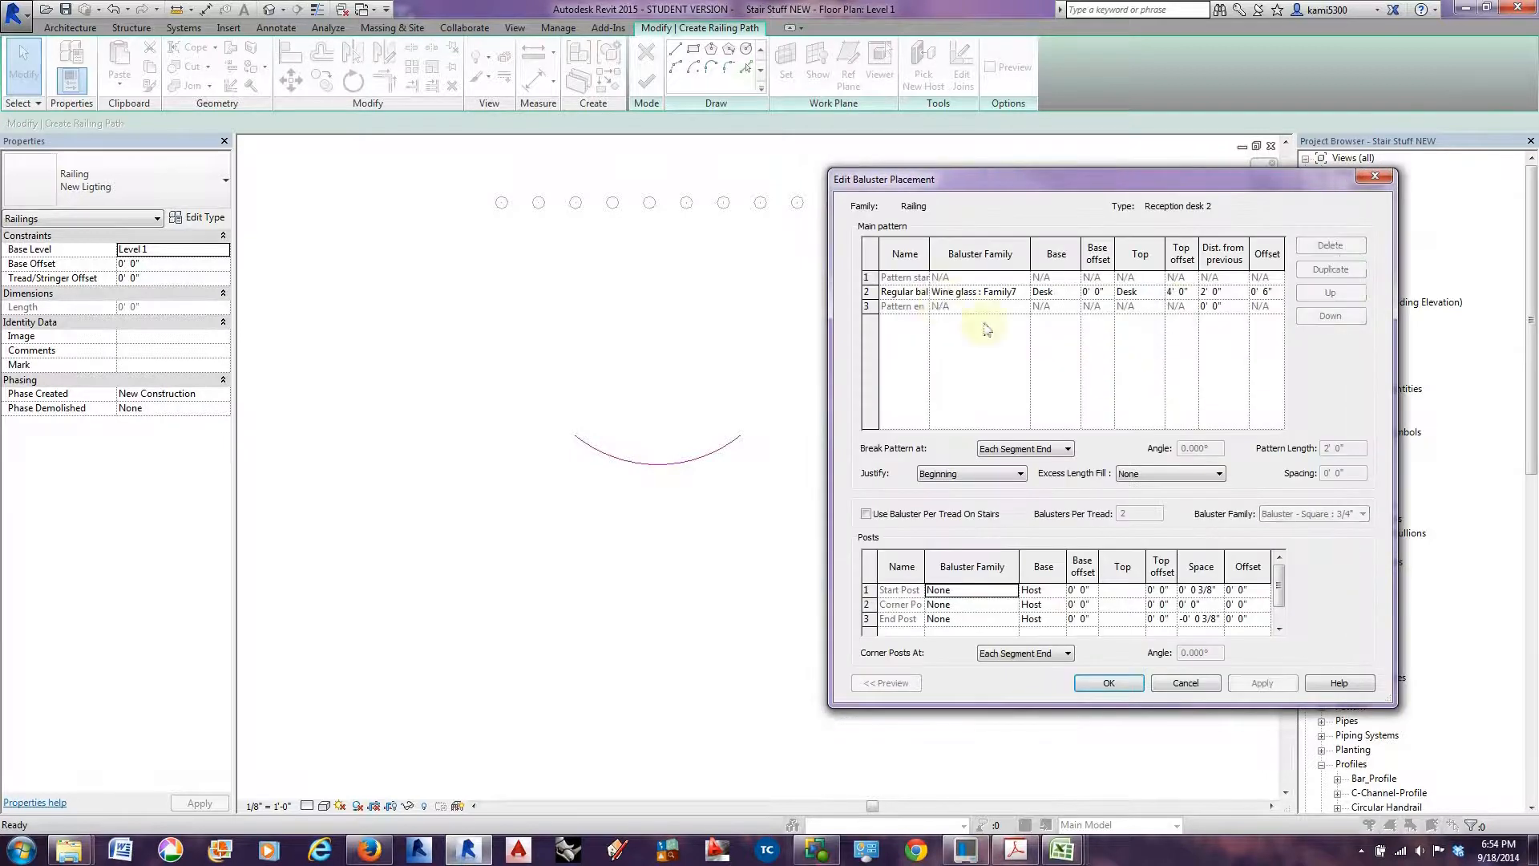
left_click(1200, 683)
left_click(1205, 349)
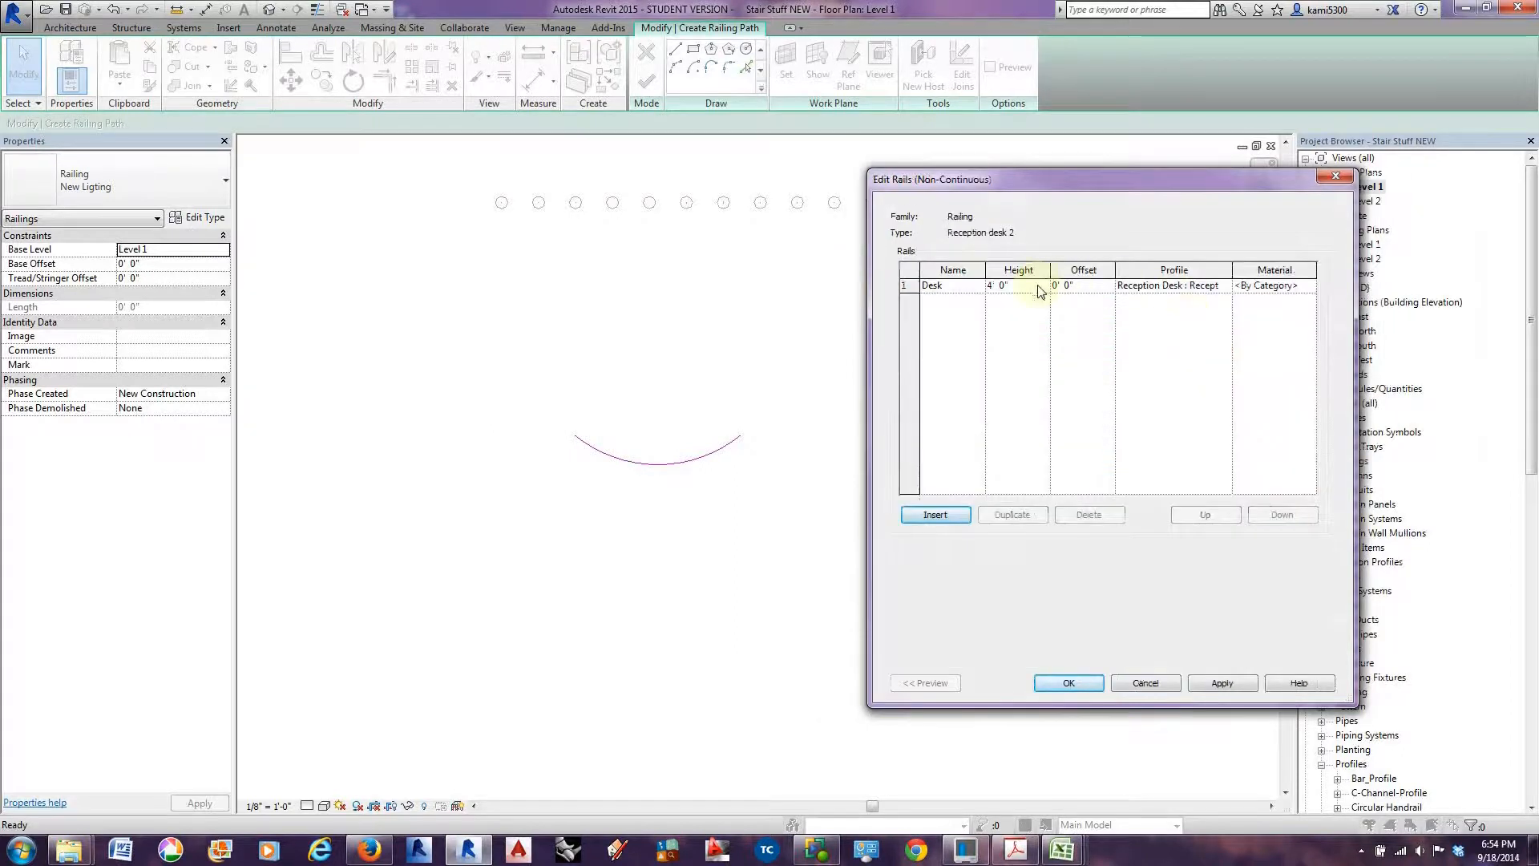
left_click(1229, 289)
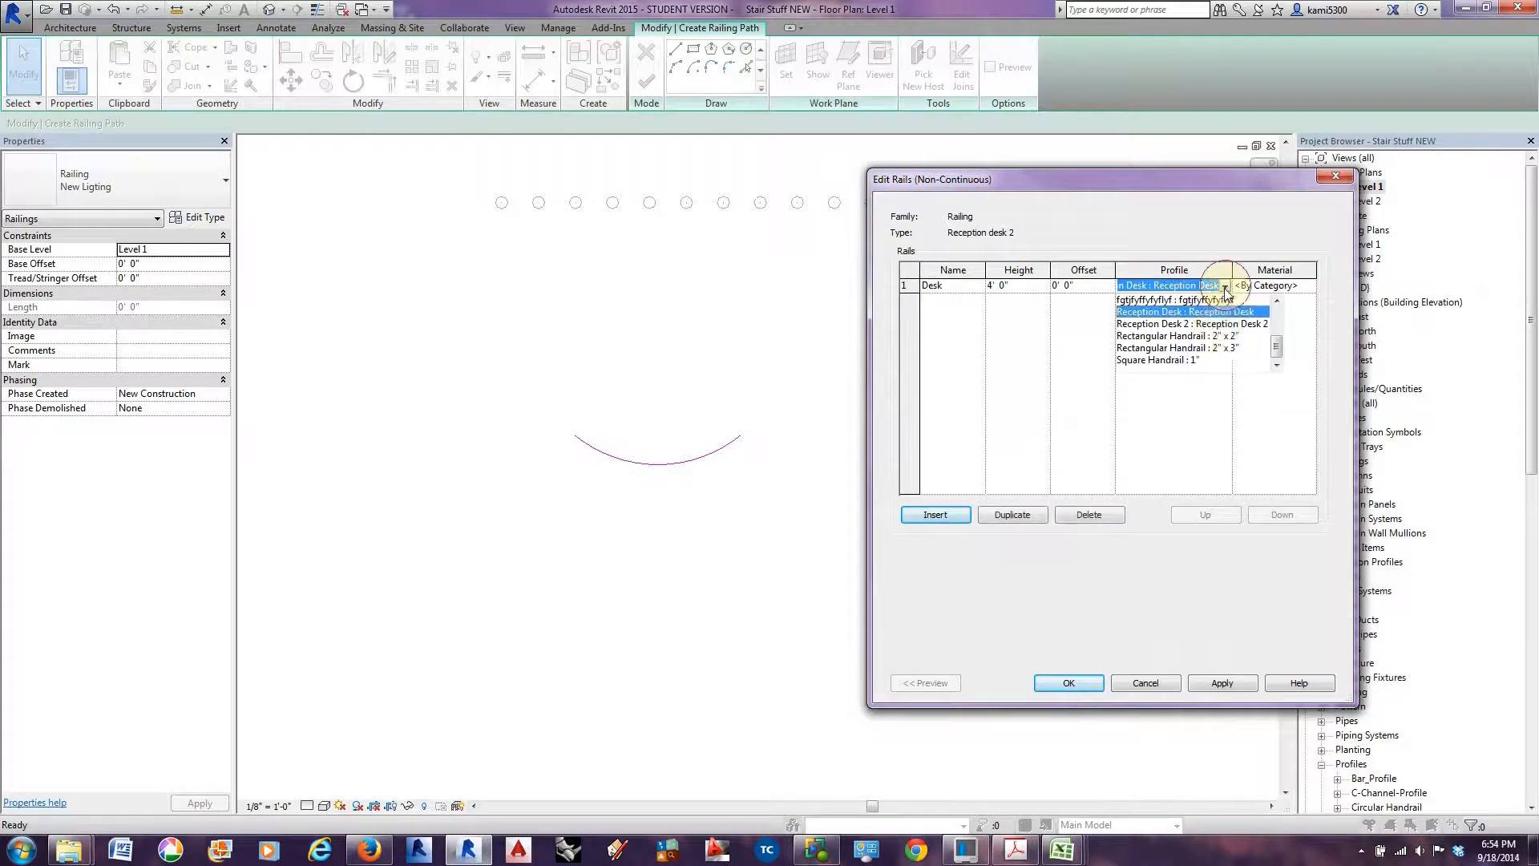
left_click(1226, 324)
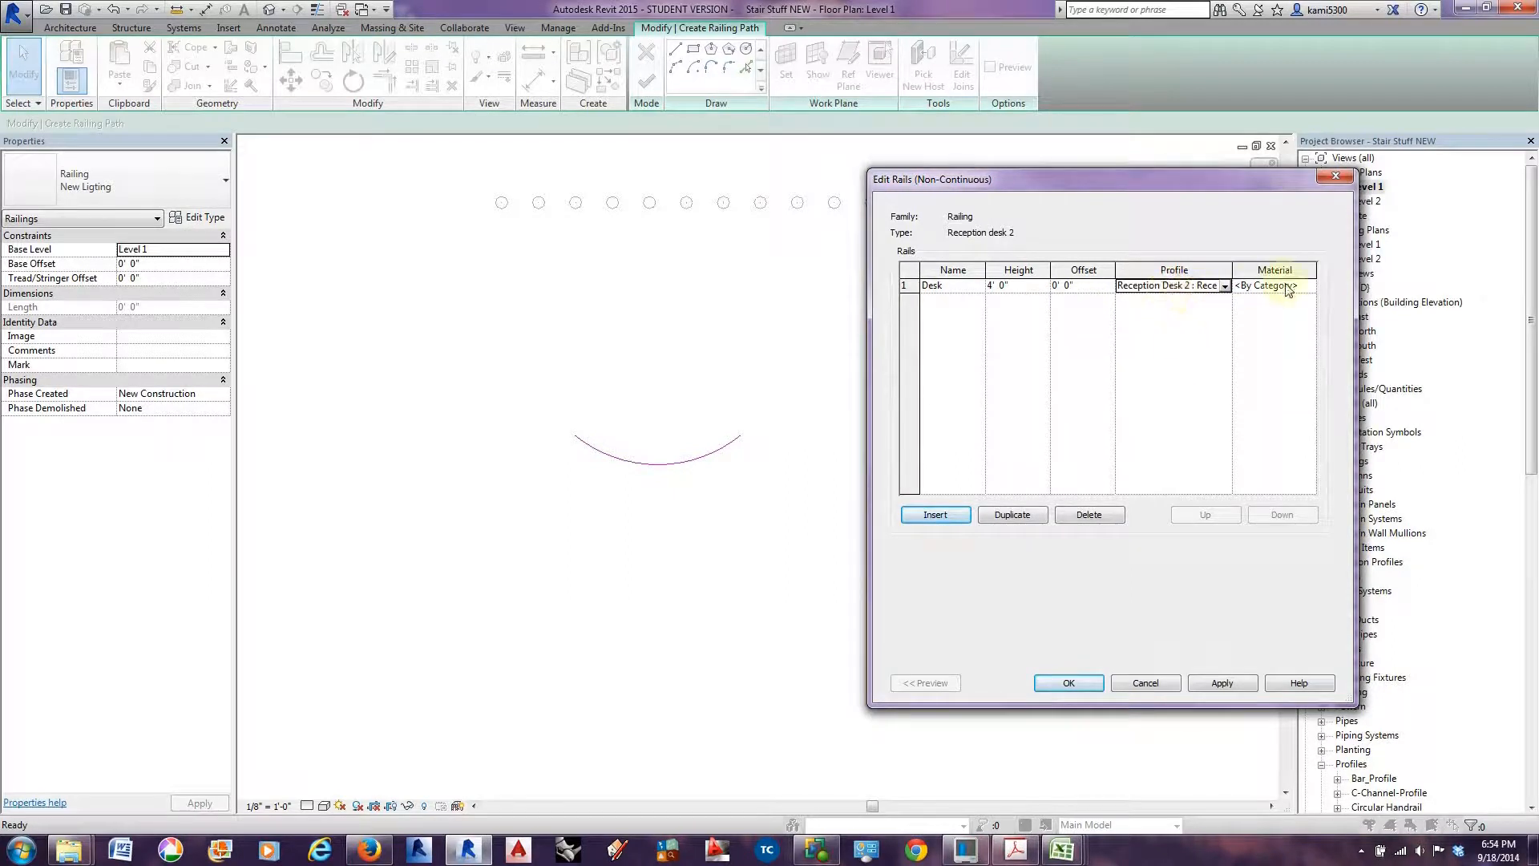
left_click(1015, 287)
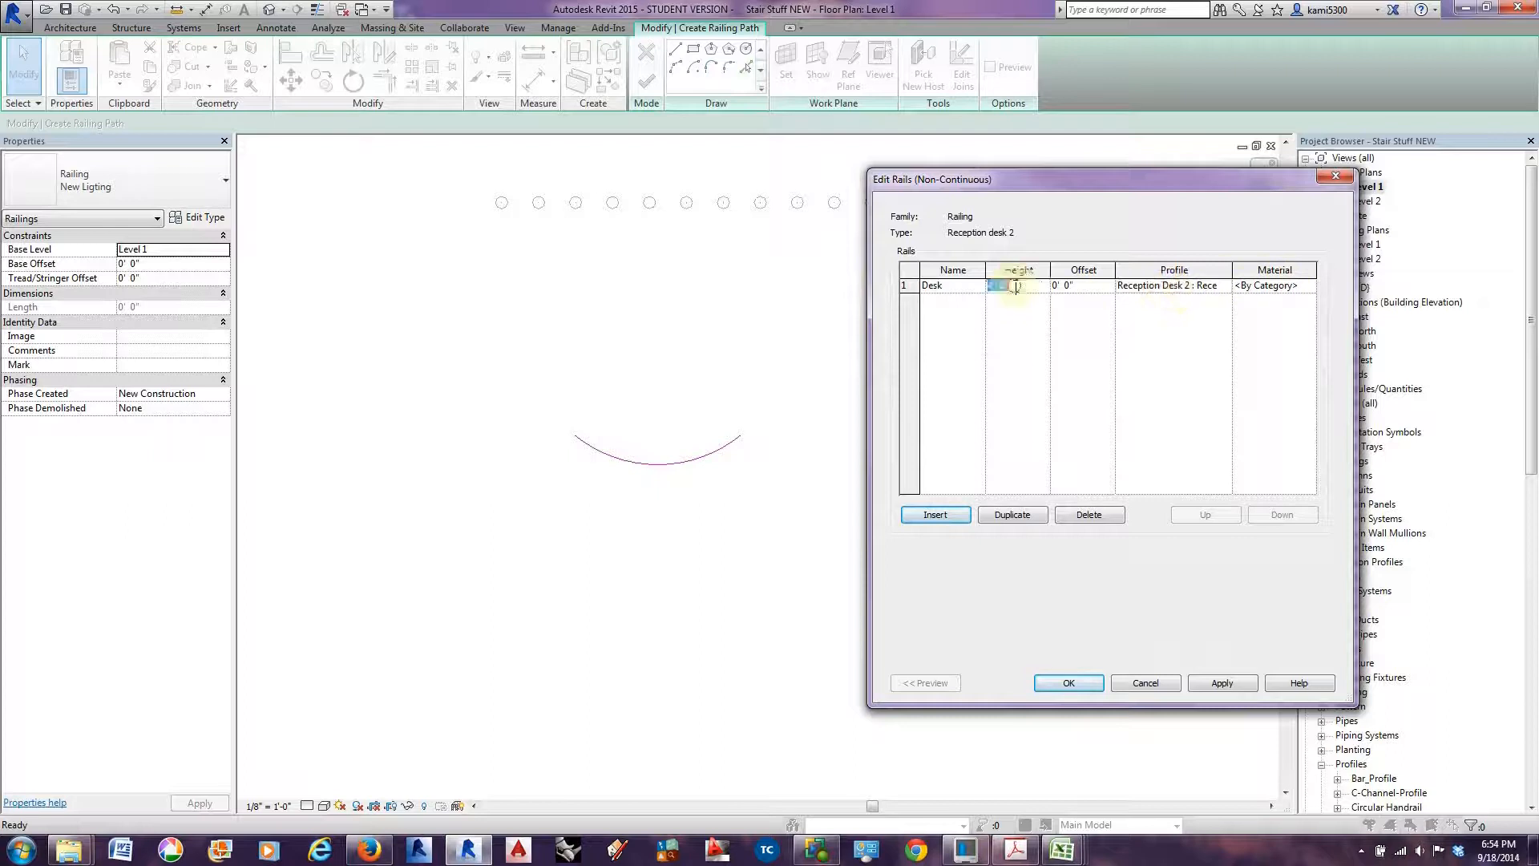
left_click_drag(1023, 286, 985, 289)
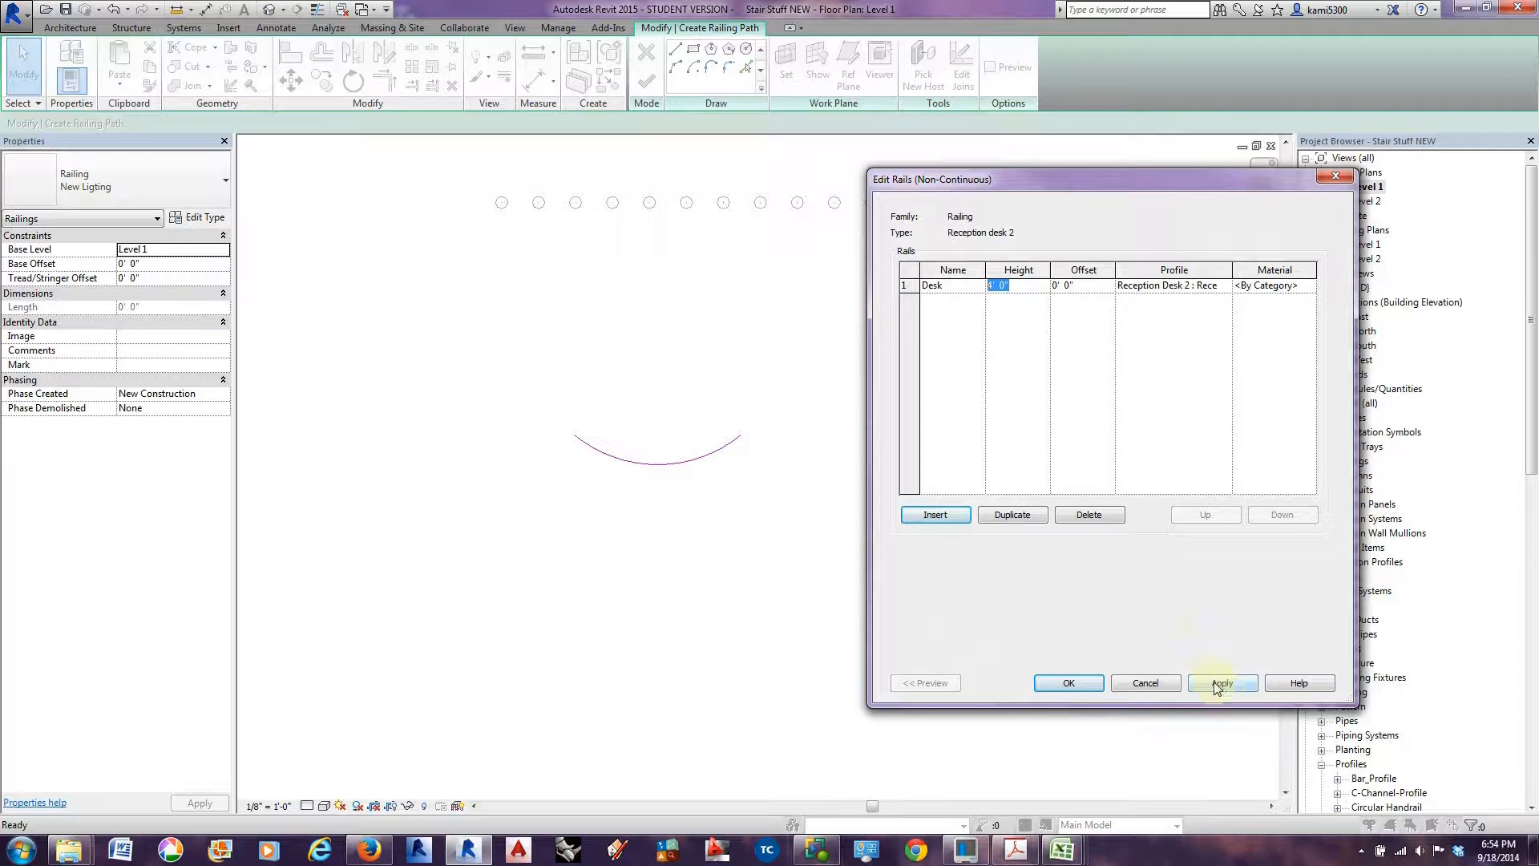
left_click(1069, 683)
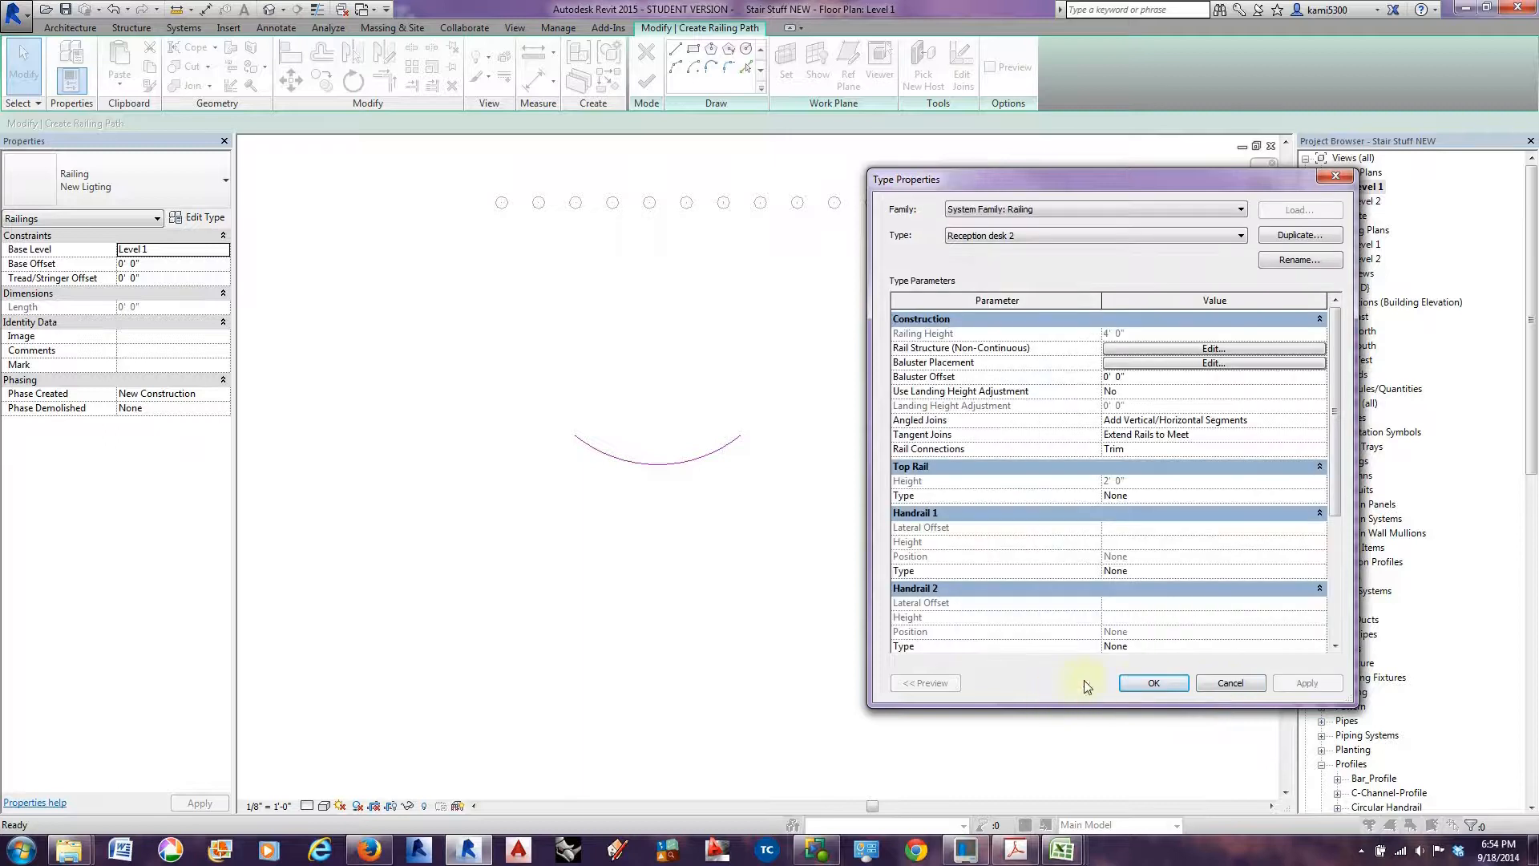
left_click(1152, 684)
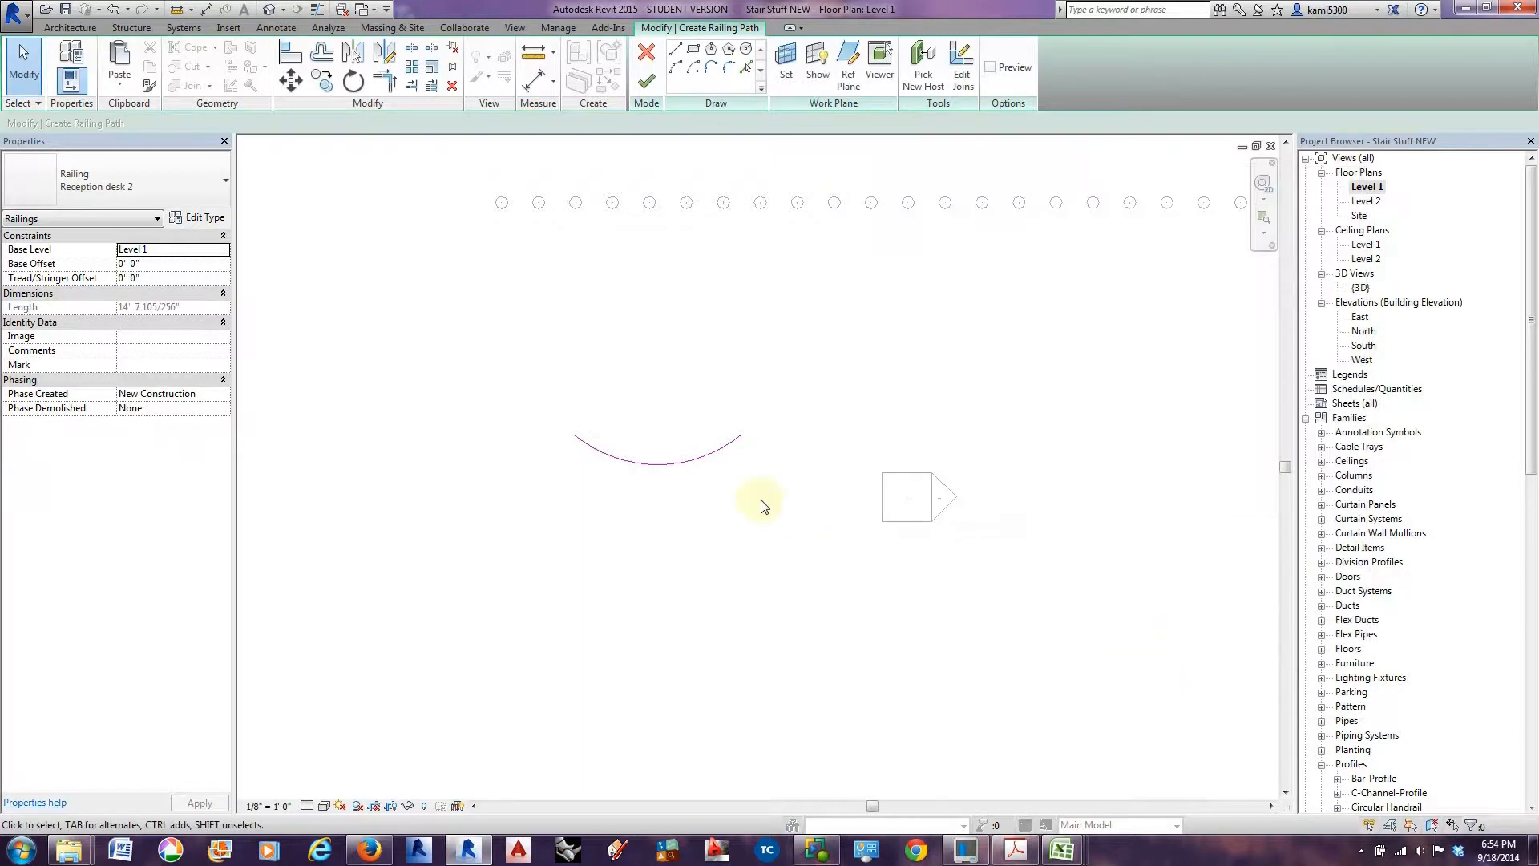
left_click(646, 81)
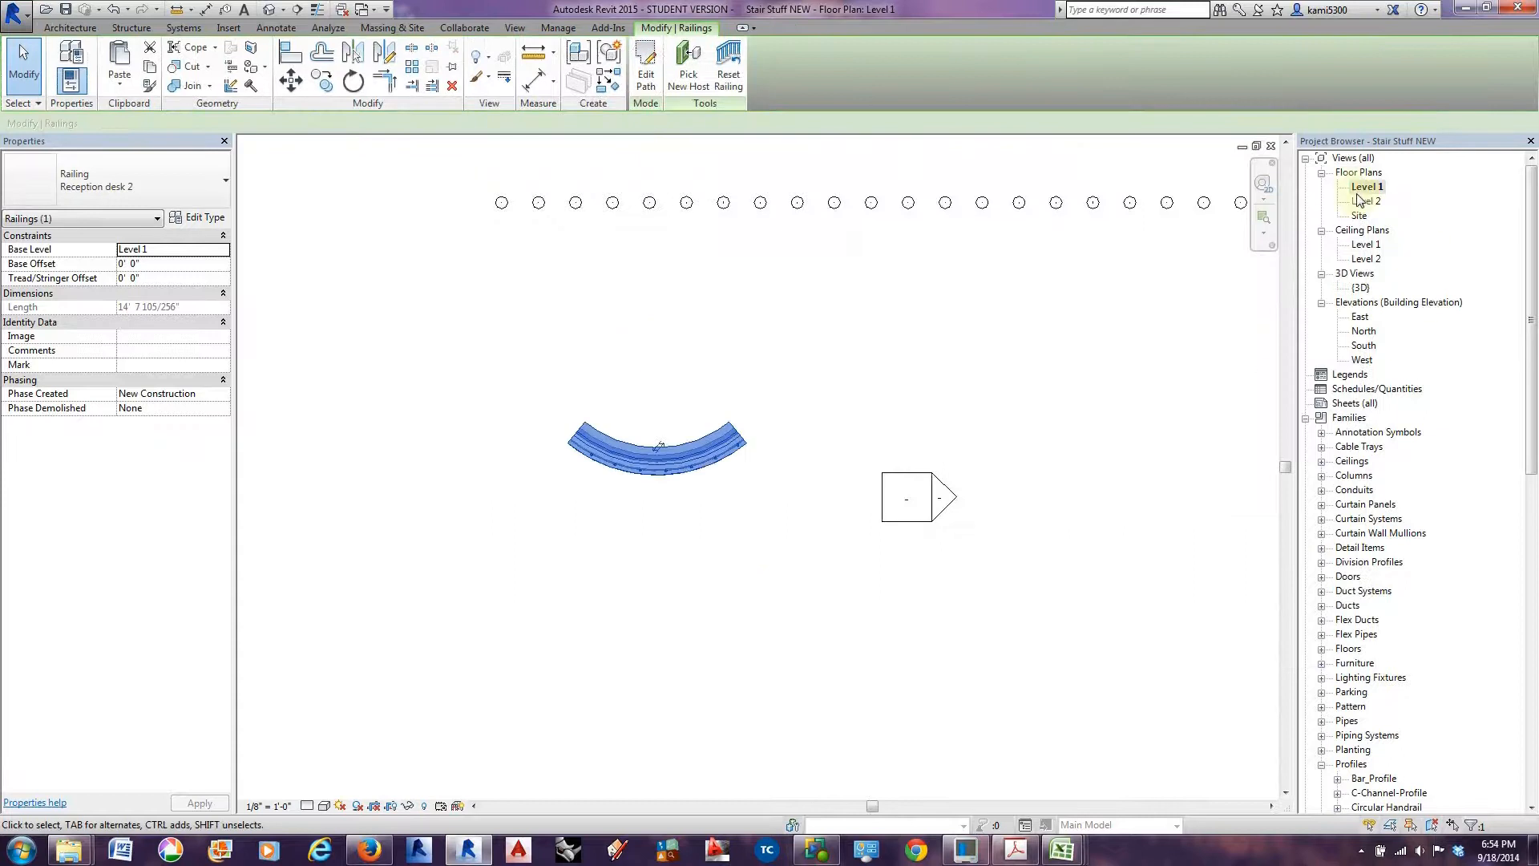
Examine the new curved reception desk railing in the 3D view, including its end profile and the glasses along its top.
left_click(269, 9)
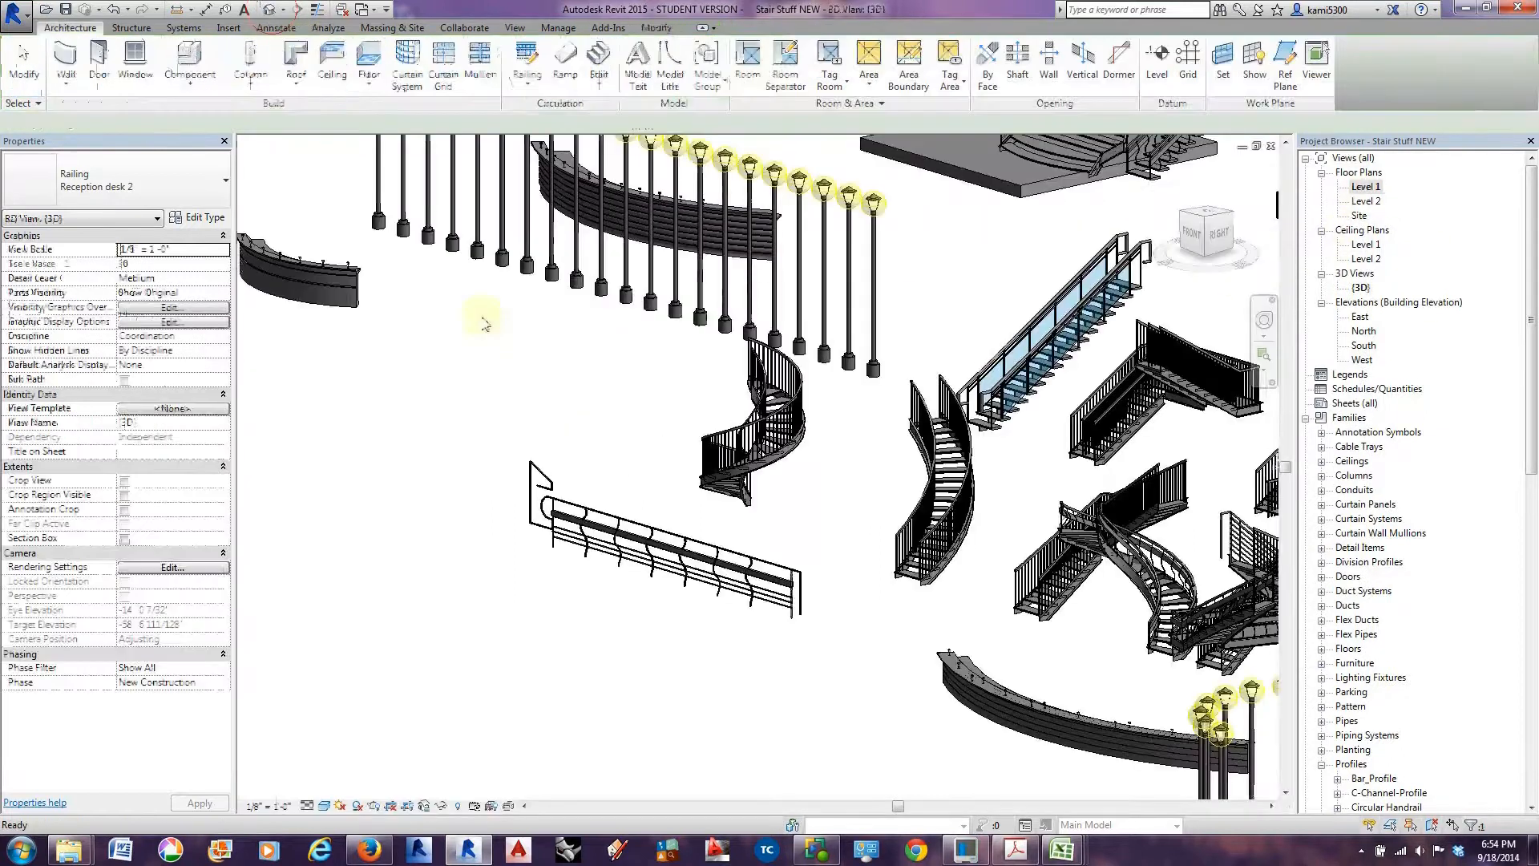
middle_click_drag(638, 538, 1073, 582)
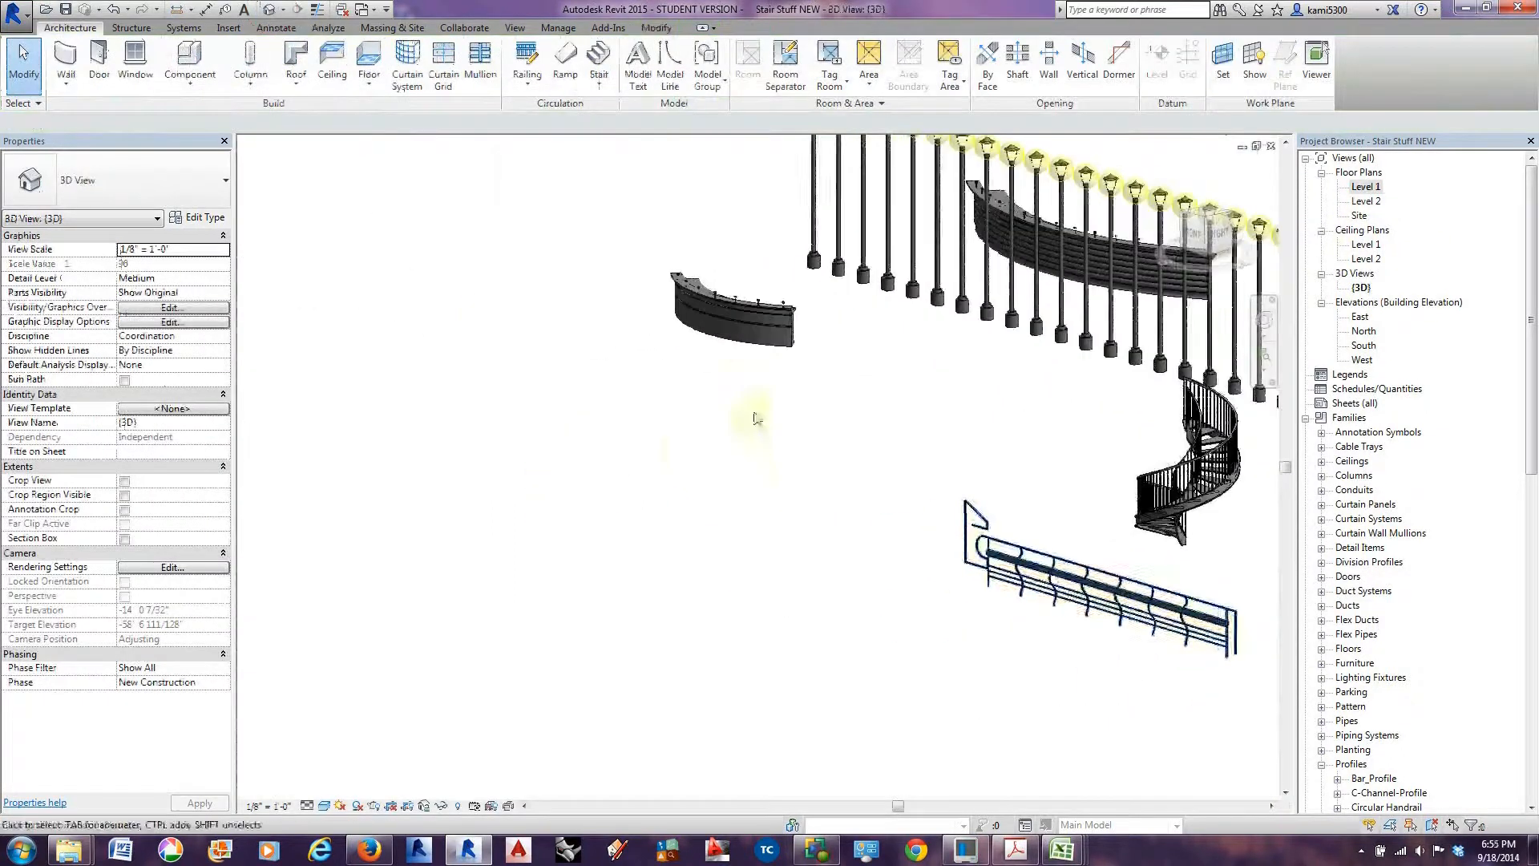
middle_click_drag(782, 432, 680, 473)
scroll(642, 343, "up", 4)
left_click(642, 330)
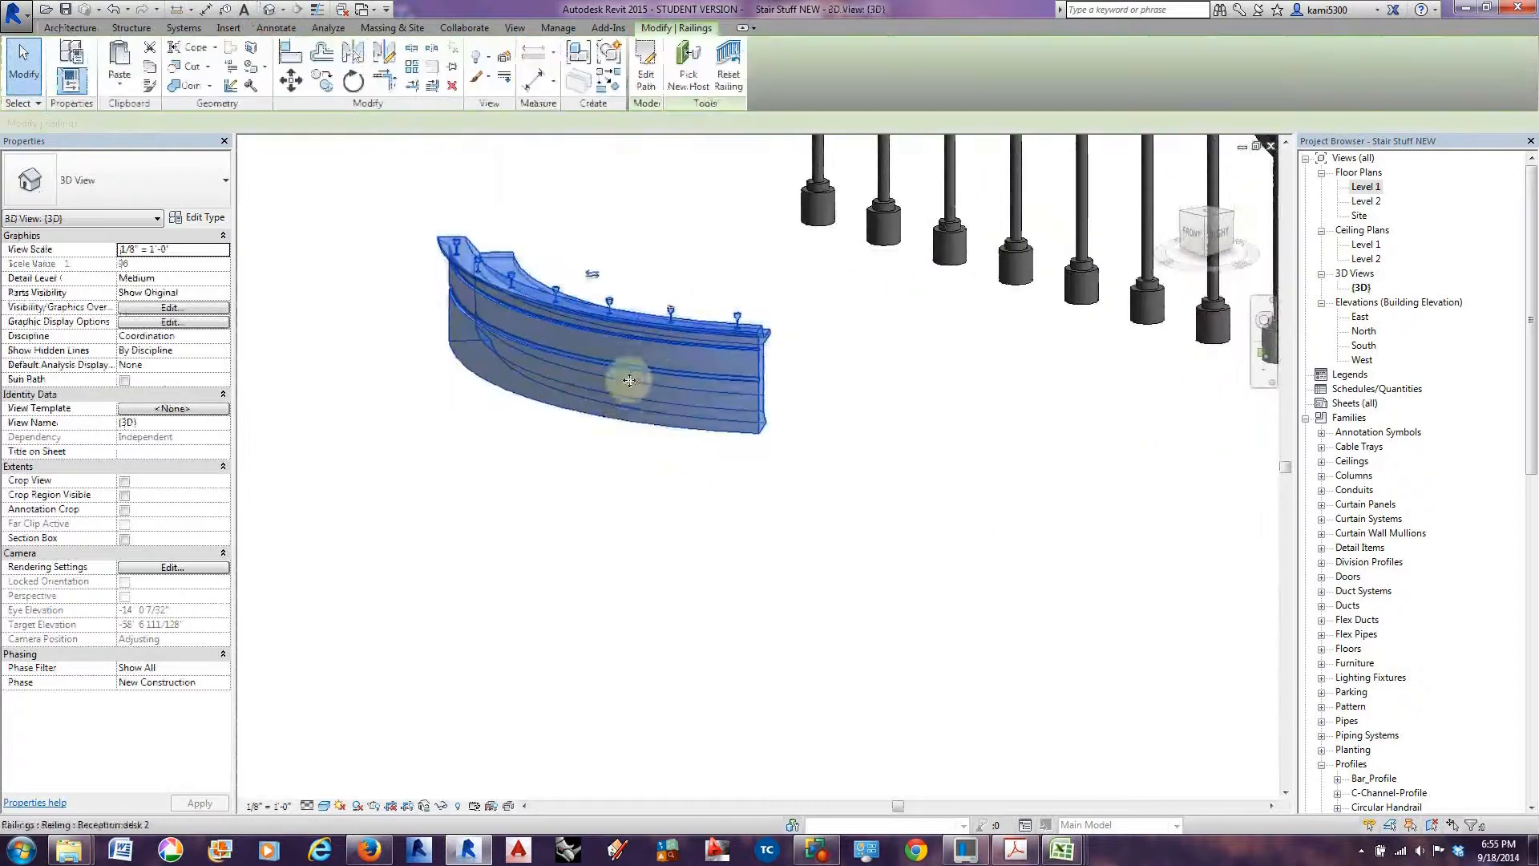
middle_click_drag(625, 410, 1100, 445, "shift")
scroll(512, 353, "up", 2)
scroll(567, 532, "up", 1)
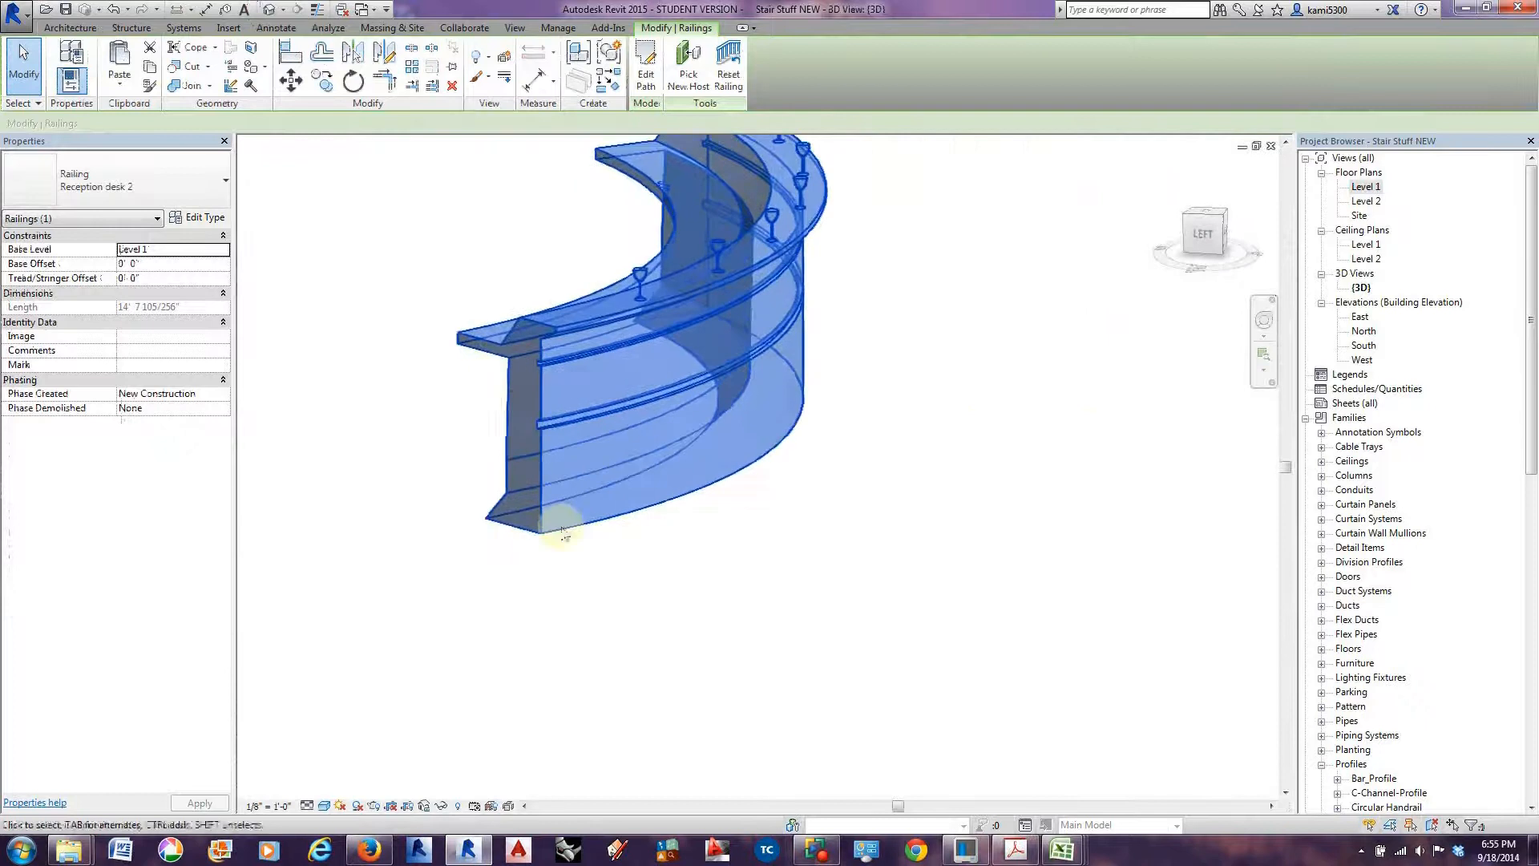
scroll(666, 531, "up", 2)
left_click(633, 578)
scroll(654, 571, "down", 2)
middle_click_drag(701, 577, 574, 578, "shift")
scroll(520, 469, "up", 2)
middle_click_drag(582, 659, 622, 623, "shift")
scroll(540, 652, "down", 2)
scroll(631, 490, "up", 2)
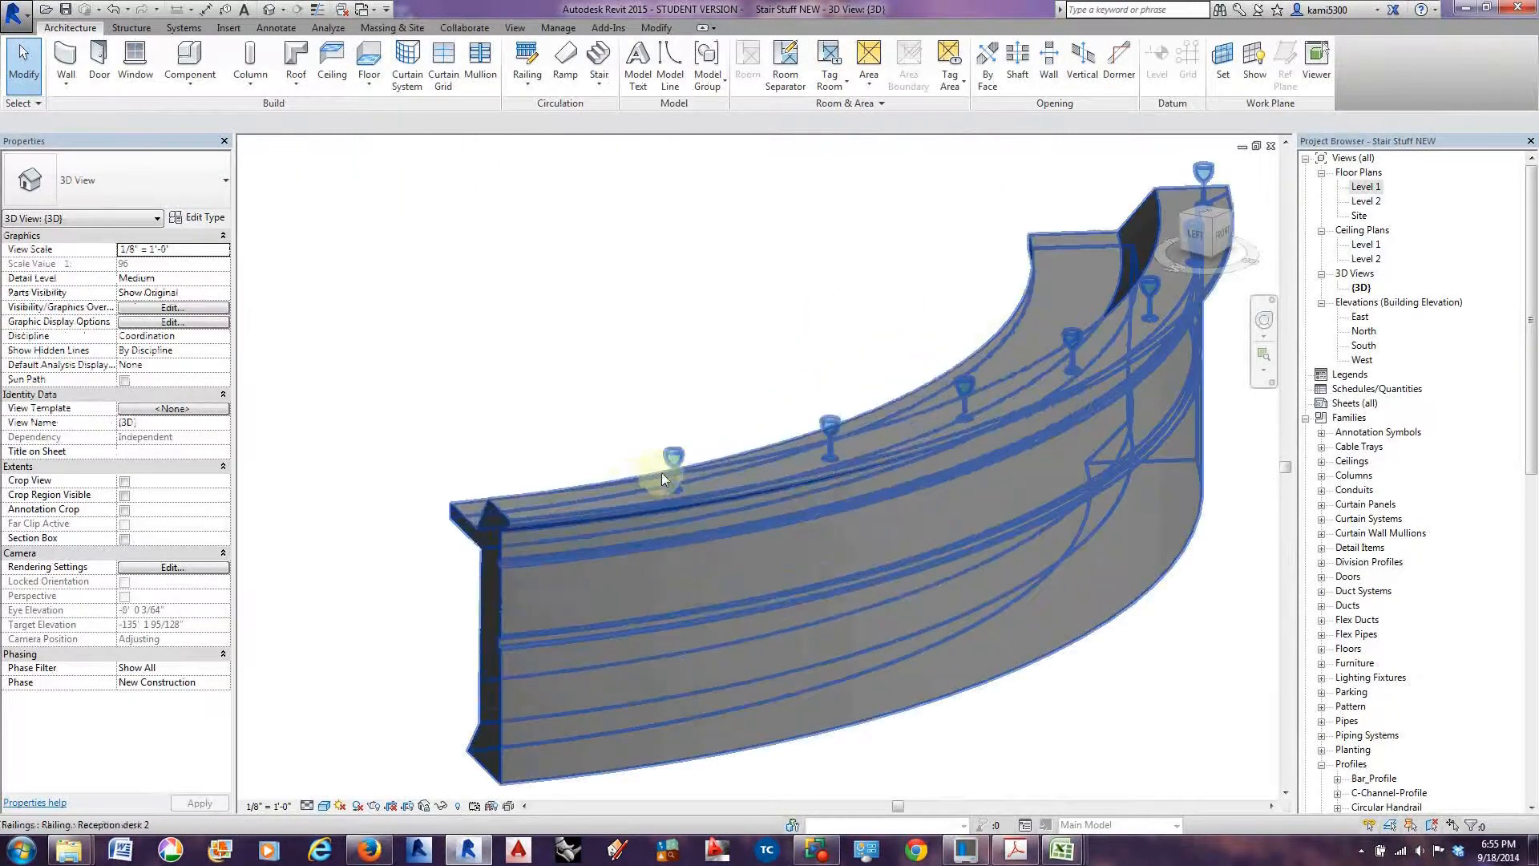
Look through the project's profile and railing families, and check which baluster family the Reception desk 2 baluster placement uses.
left_click(674, 473)
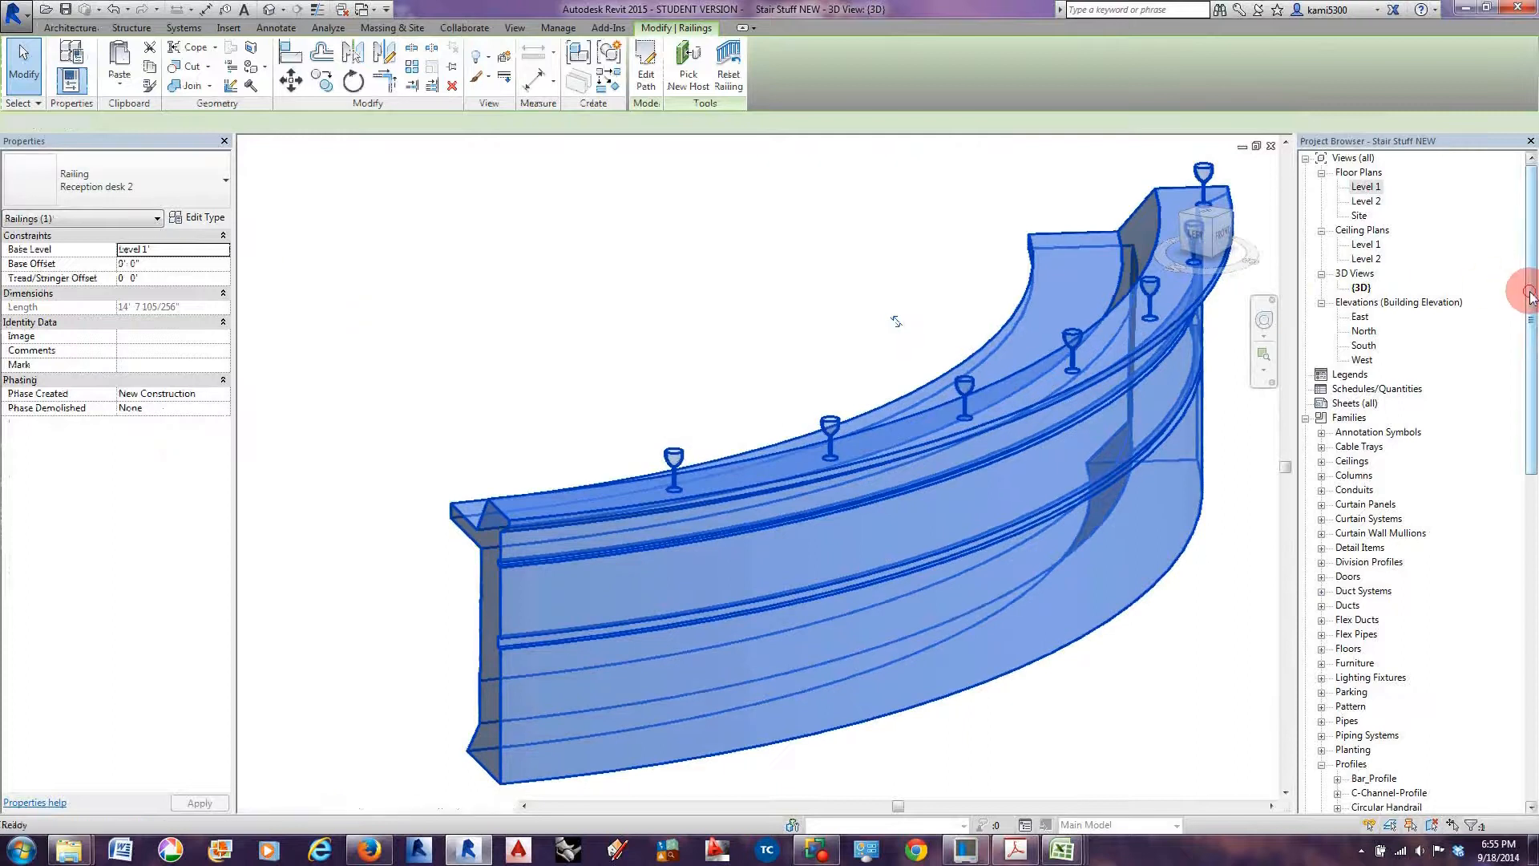
left_click(1501, 294)
scroll(1506, 457, "down", 15)
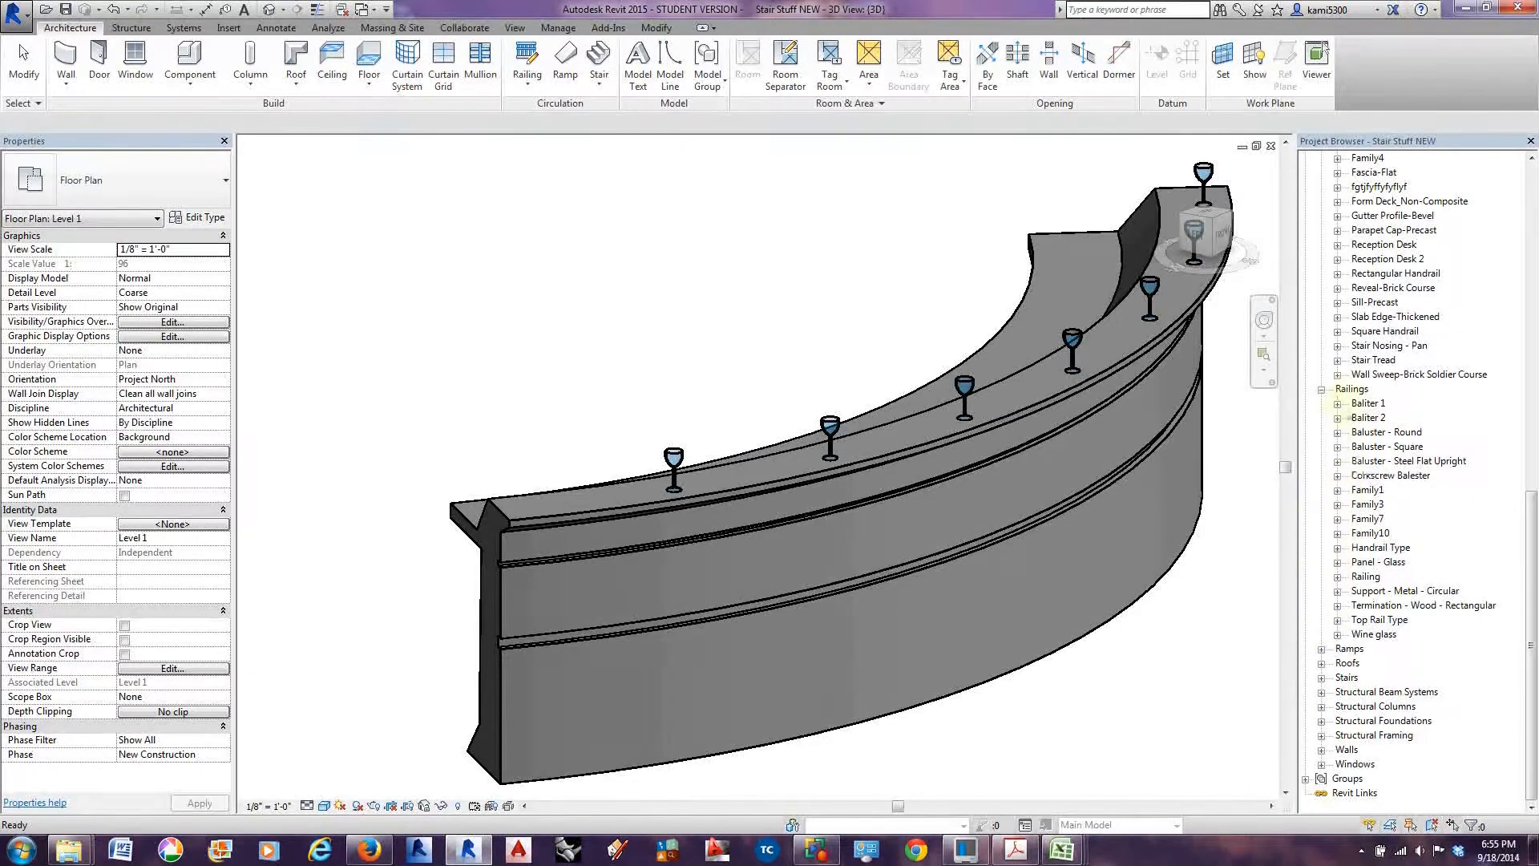
scroll(1324, 391, "up", 4)
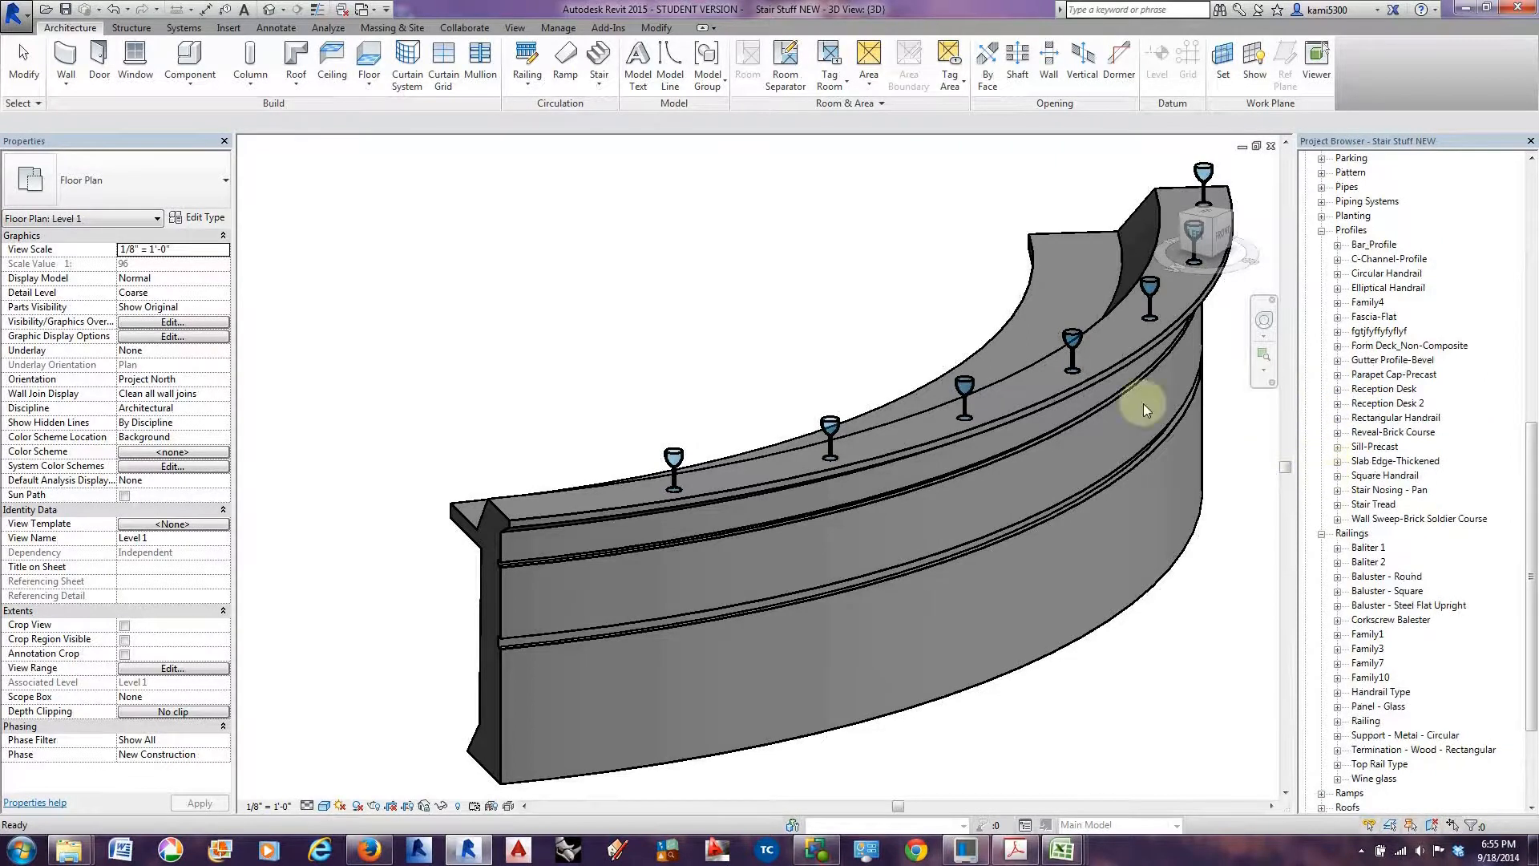
left_click(956, 433)
left_click(201, 217)
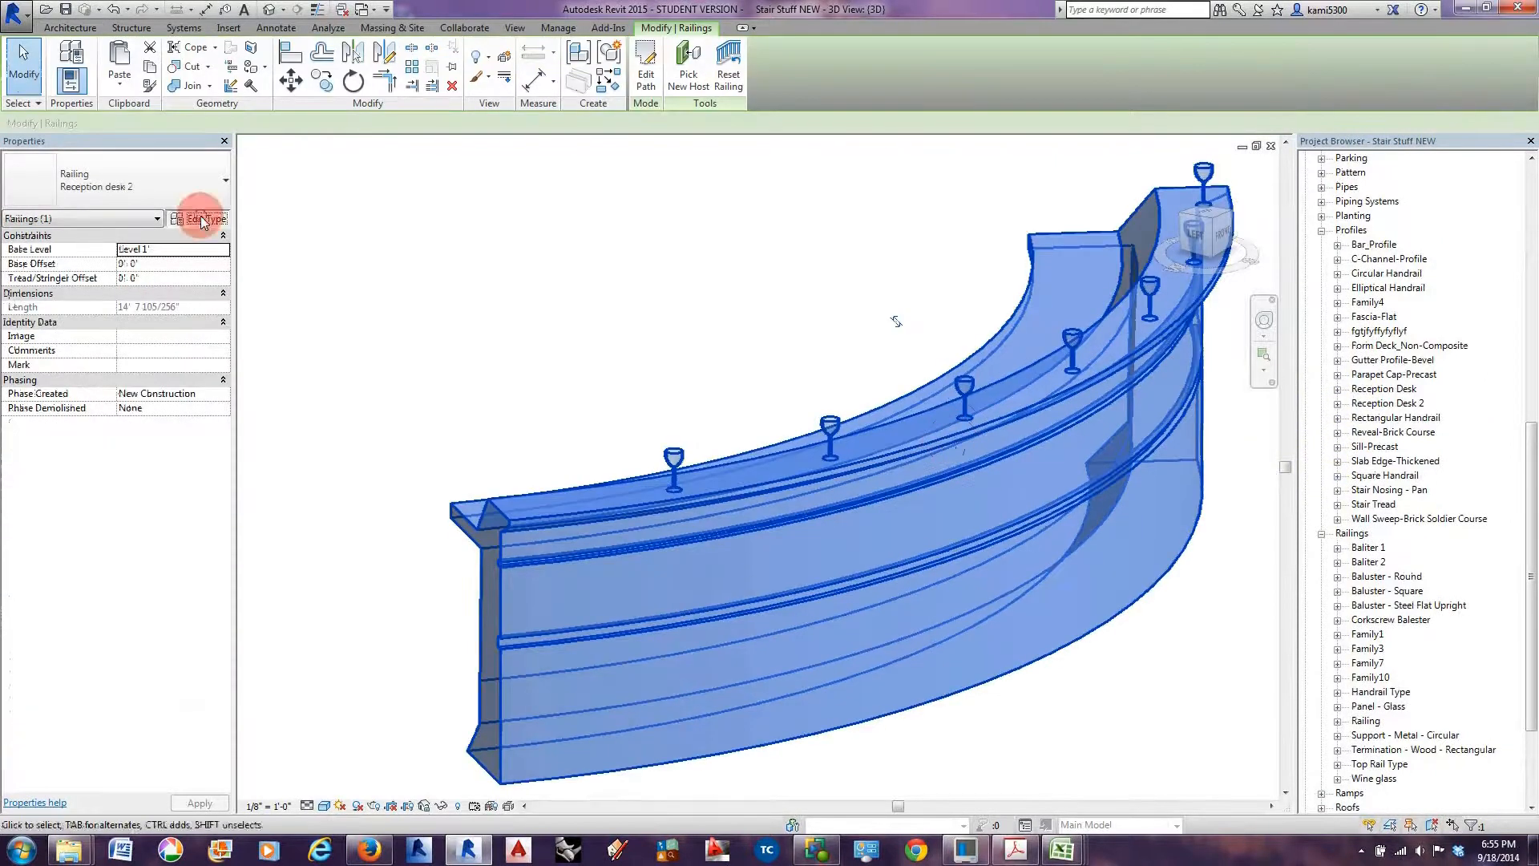
left_click(1212, 364)
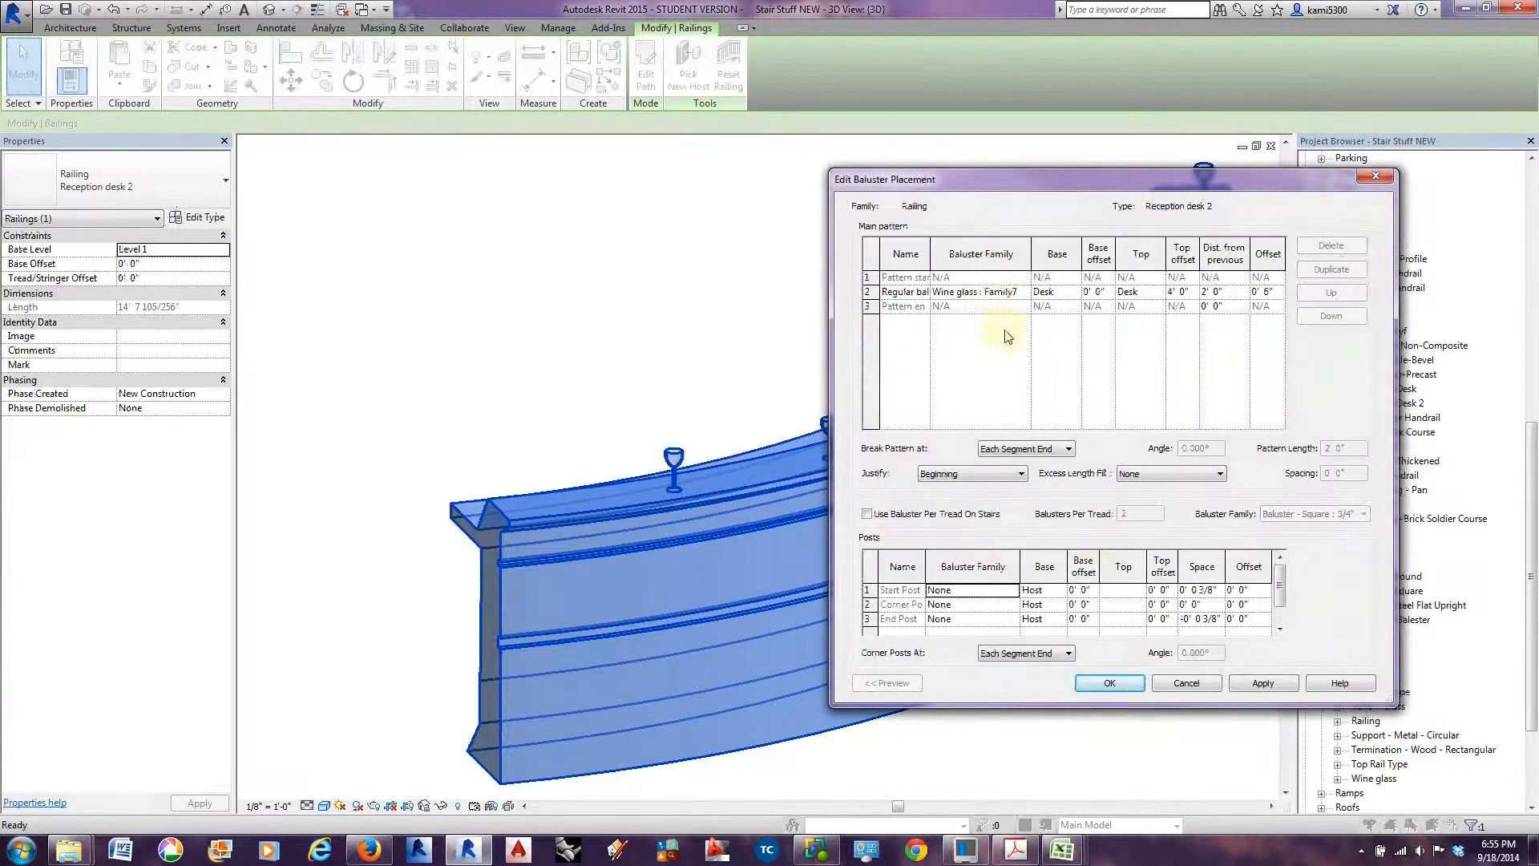
left_click(1188, 683)
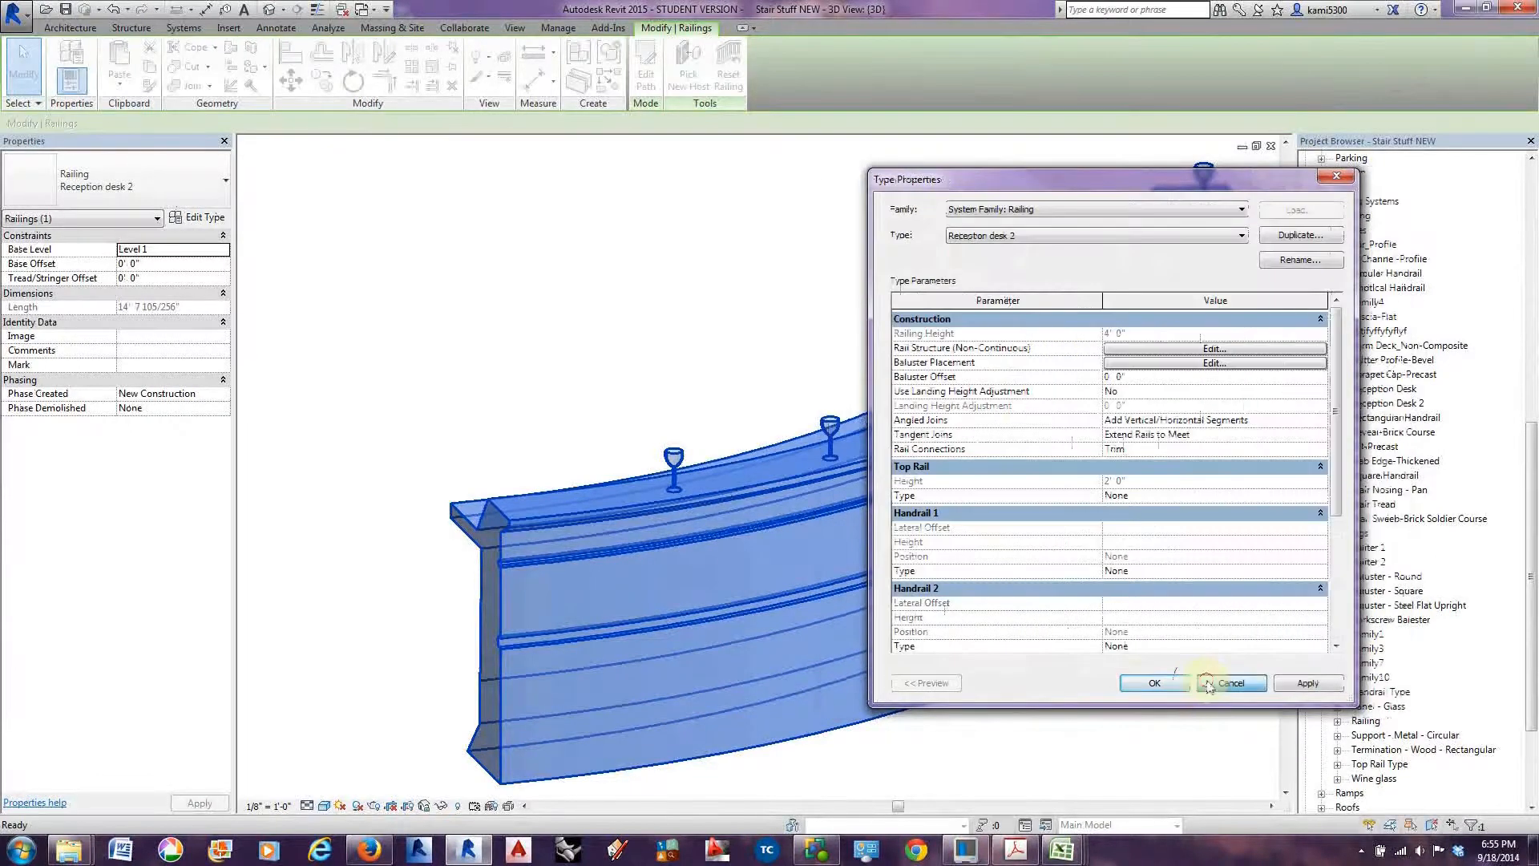
left_click(1224, 682)
key("Escape")
Open the Wine glass baluster family for editing and select the glass model in its 3D view.
left_click(1376, 706)
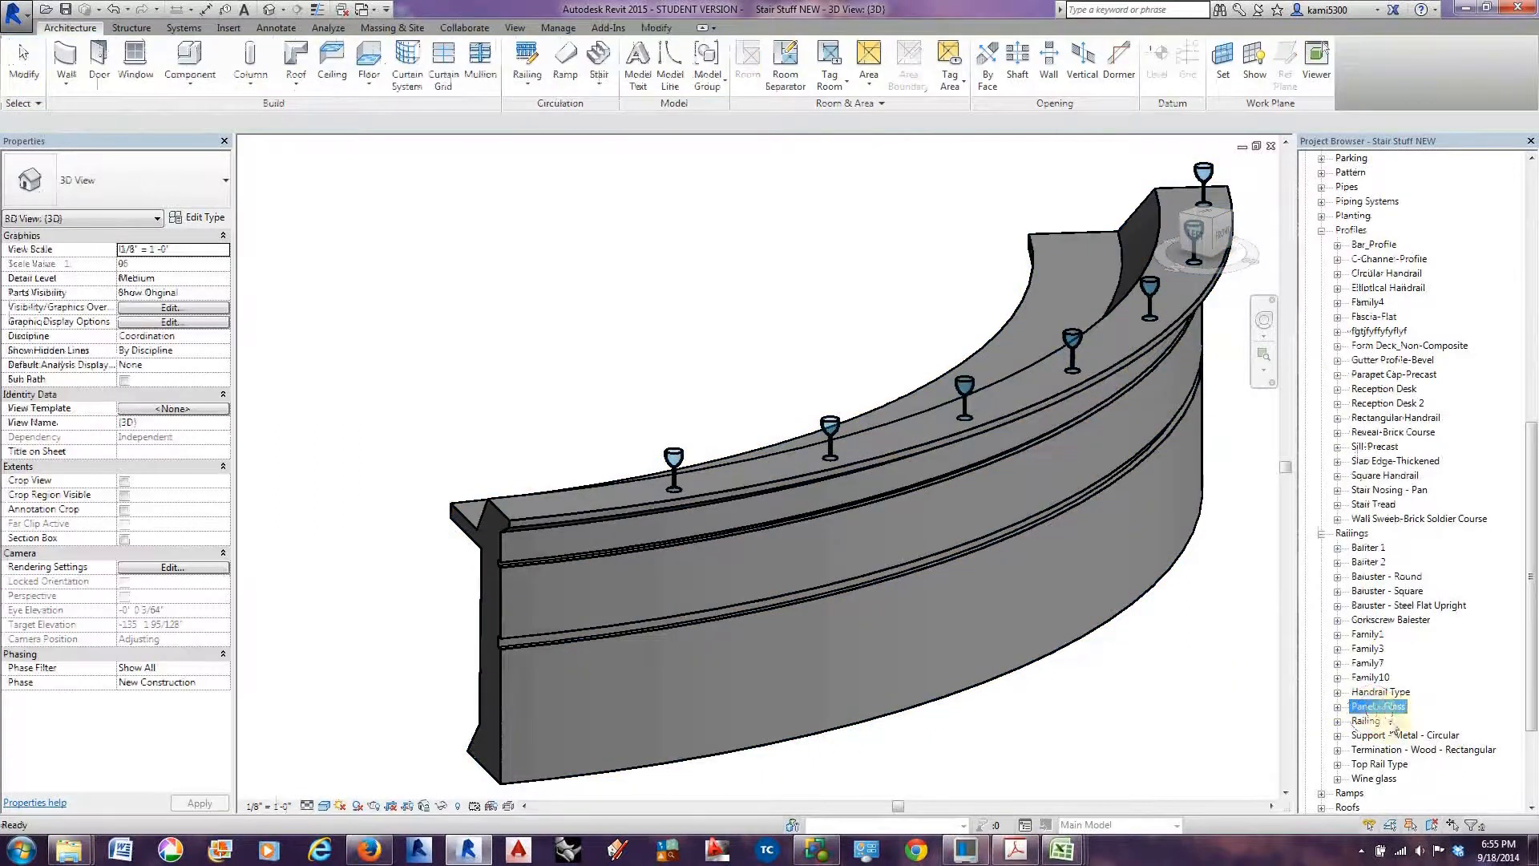
left_click(1378, 778)
right_click(1377, 779)
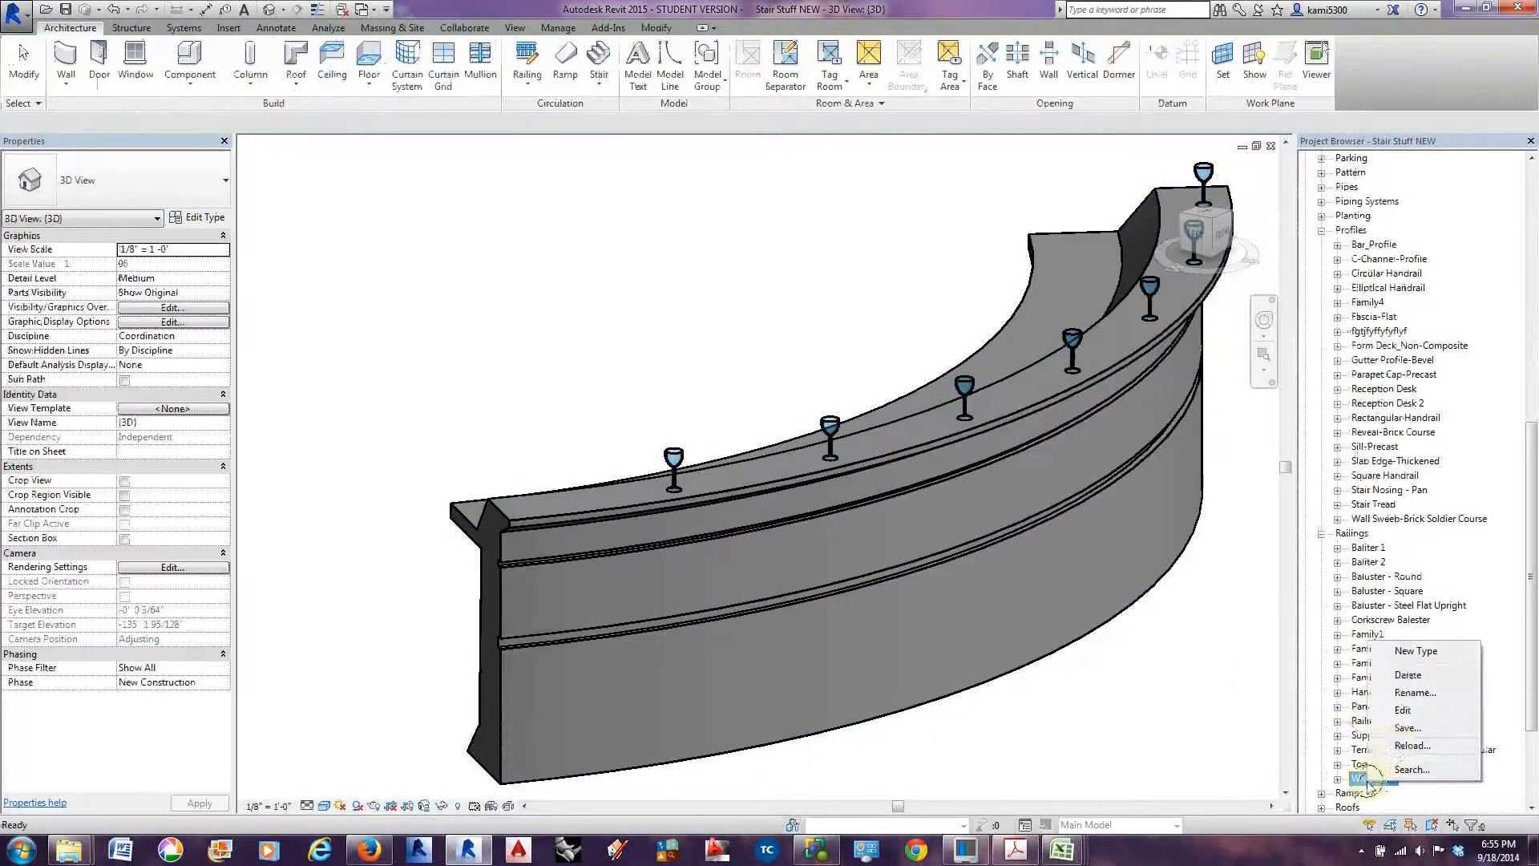
left_click(1409, 708)
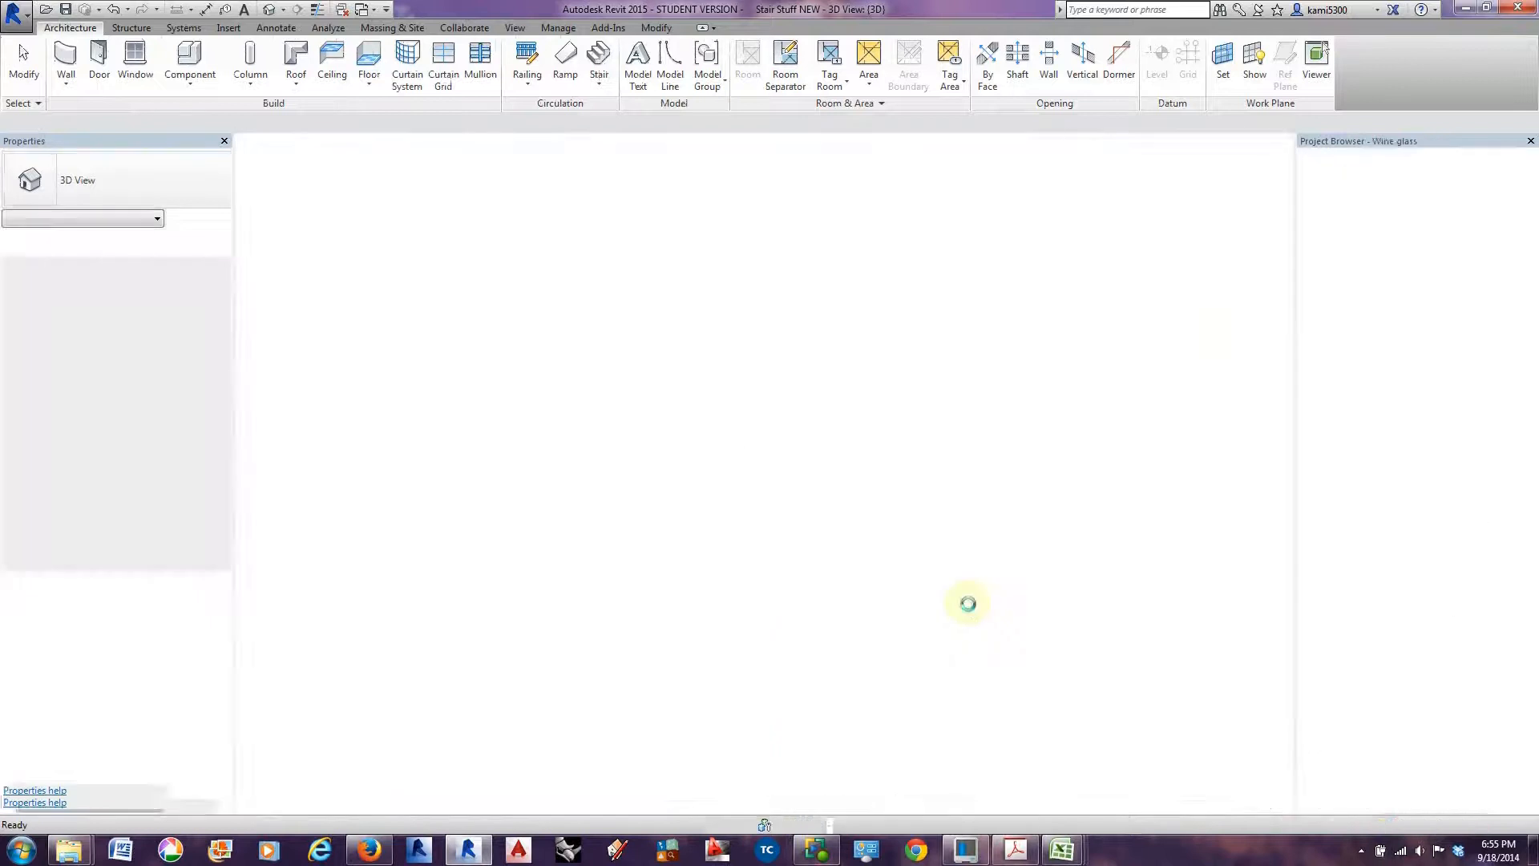
scroll(853, 423, "down", 3)
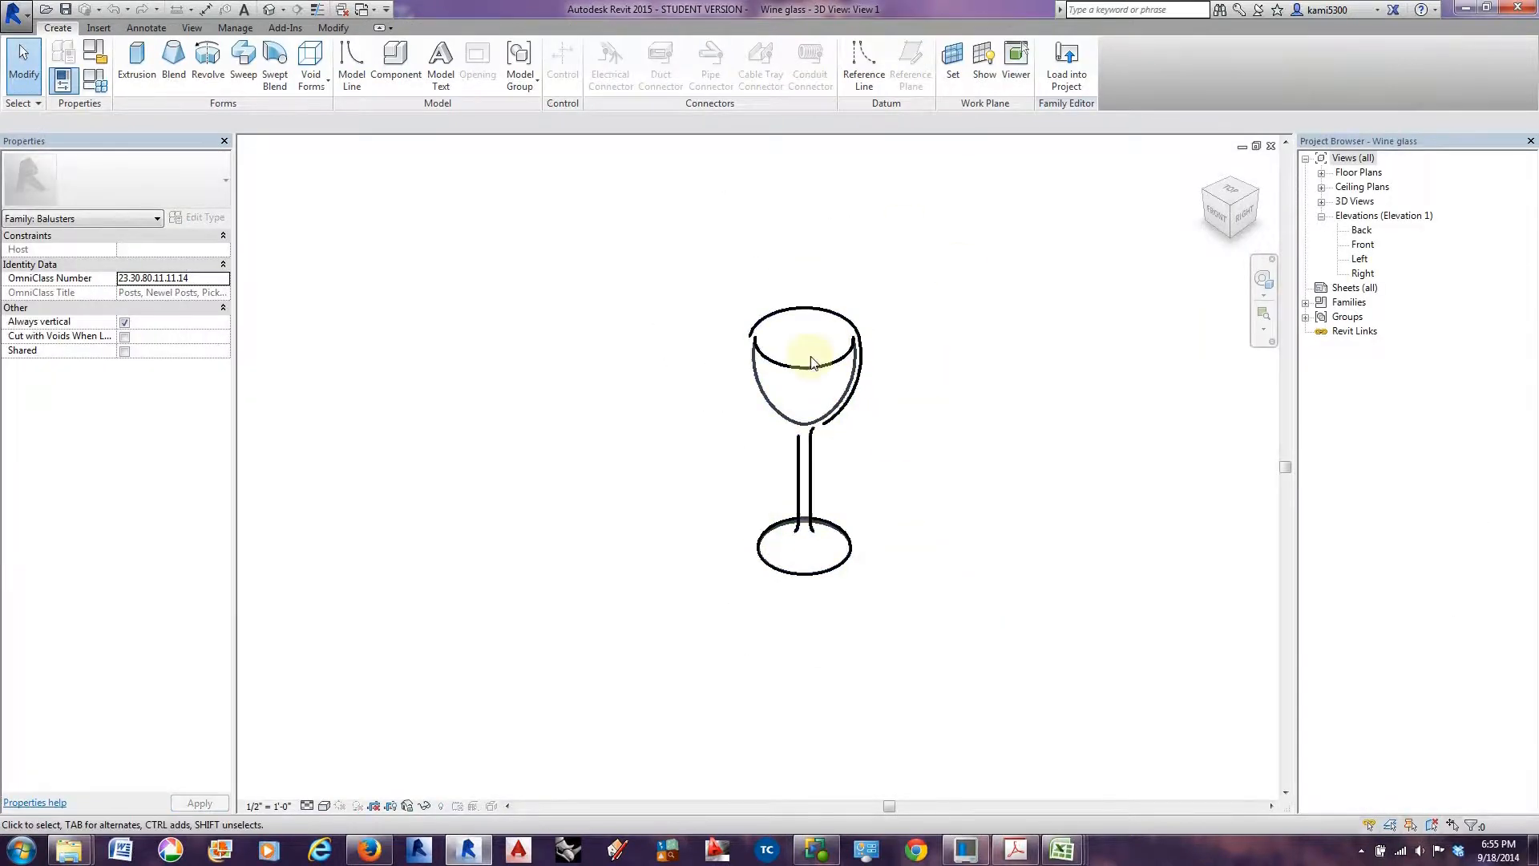
left_click(839, 357)
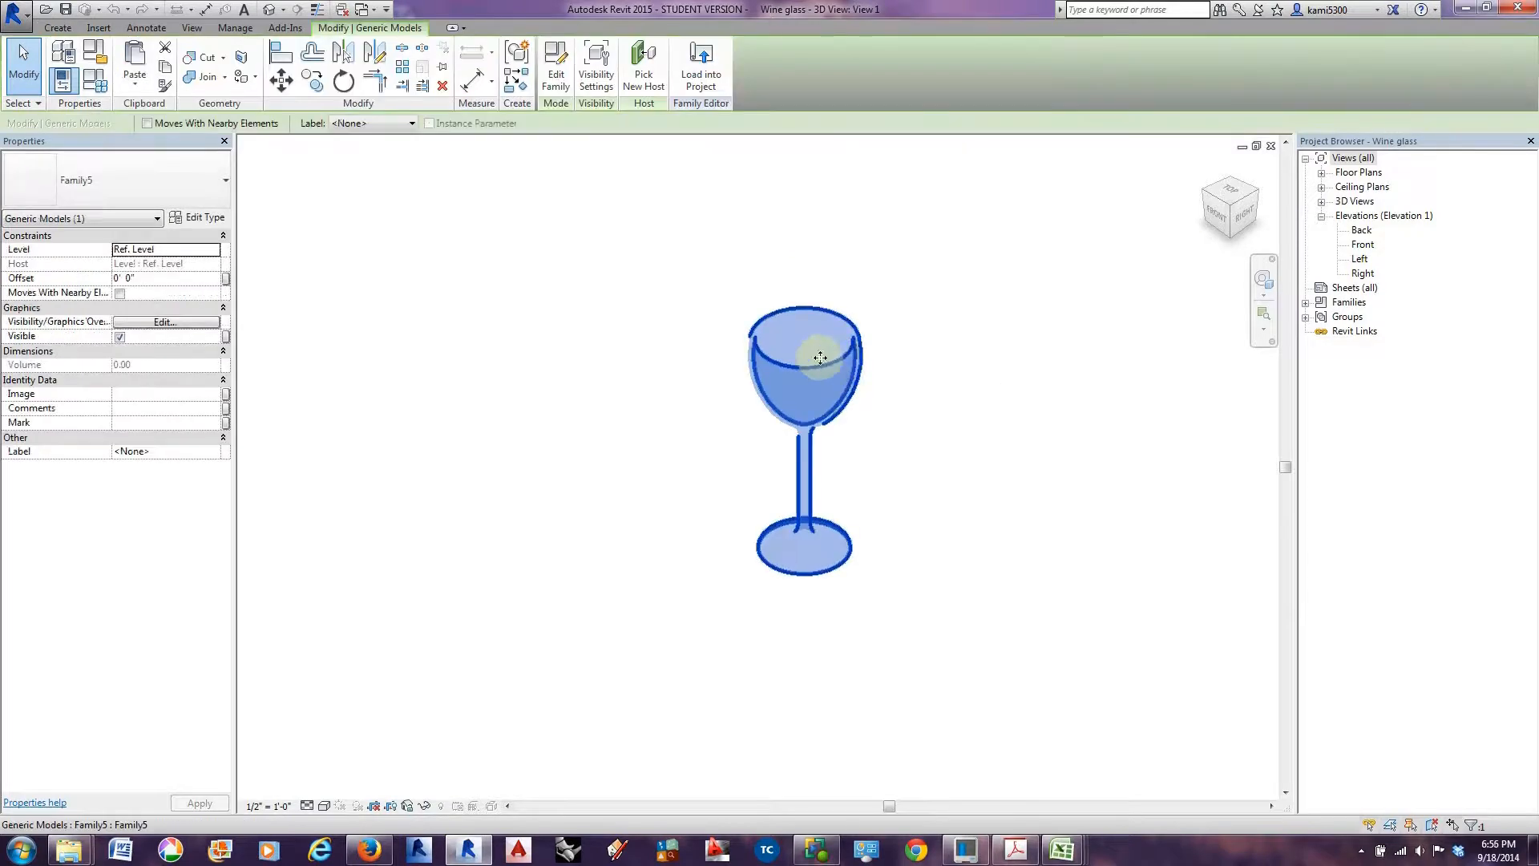
Open the nested glass model's own family for editing and load it back into Wine glass.rfa only.
left_click(554, 71)
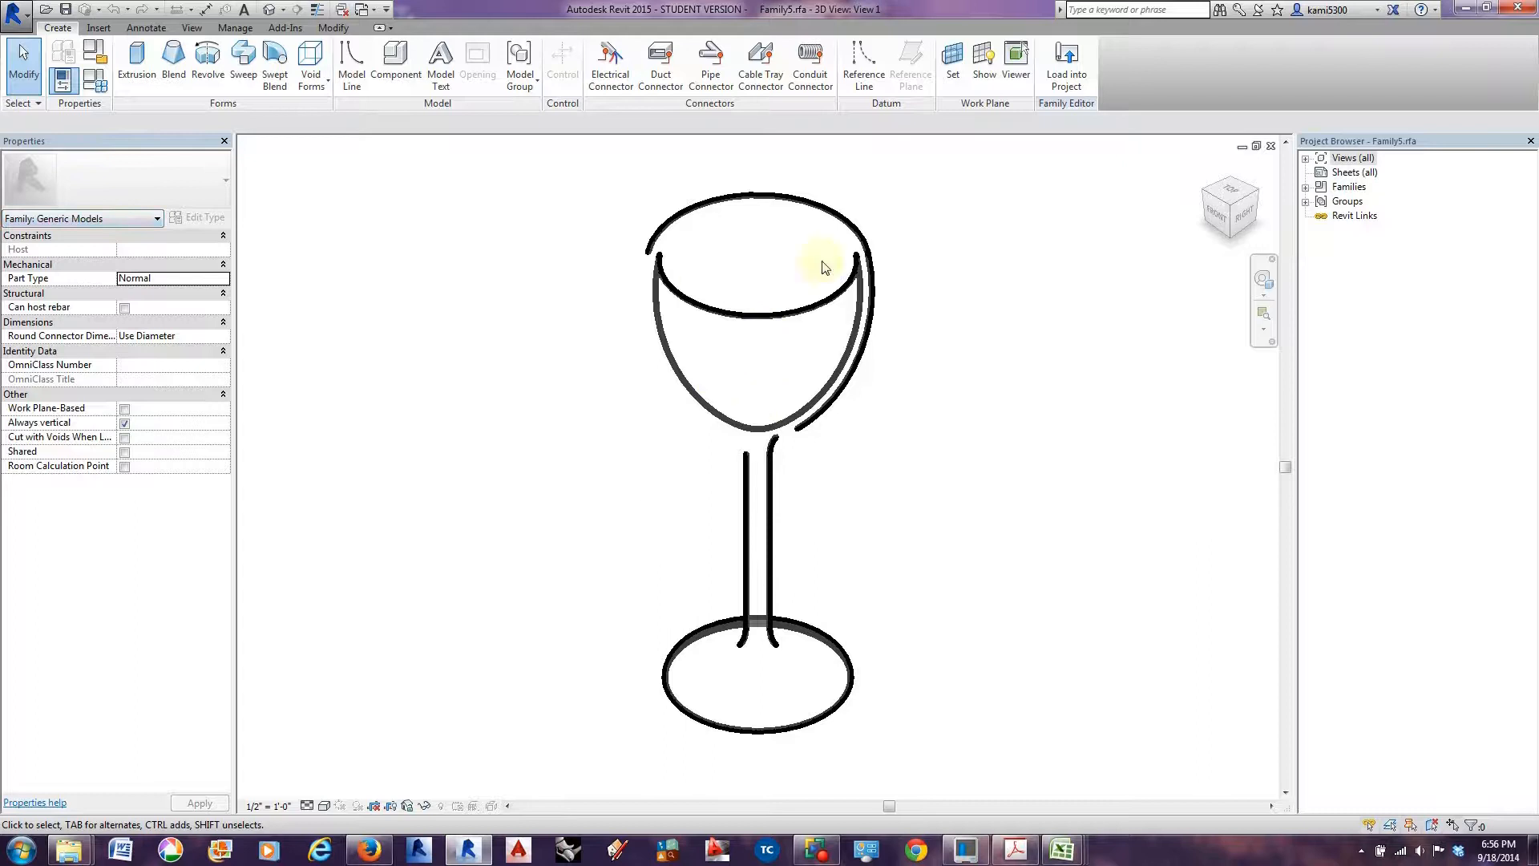
left_click(1062, 78)
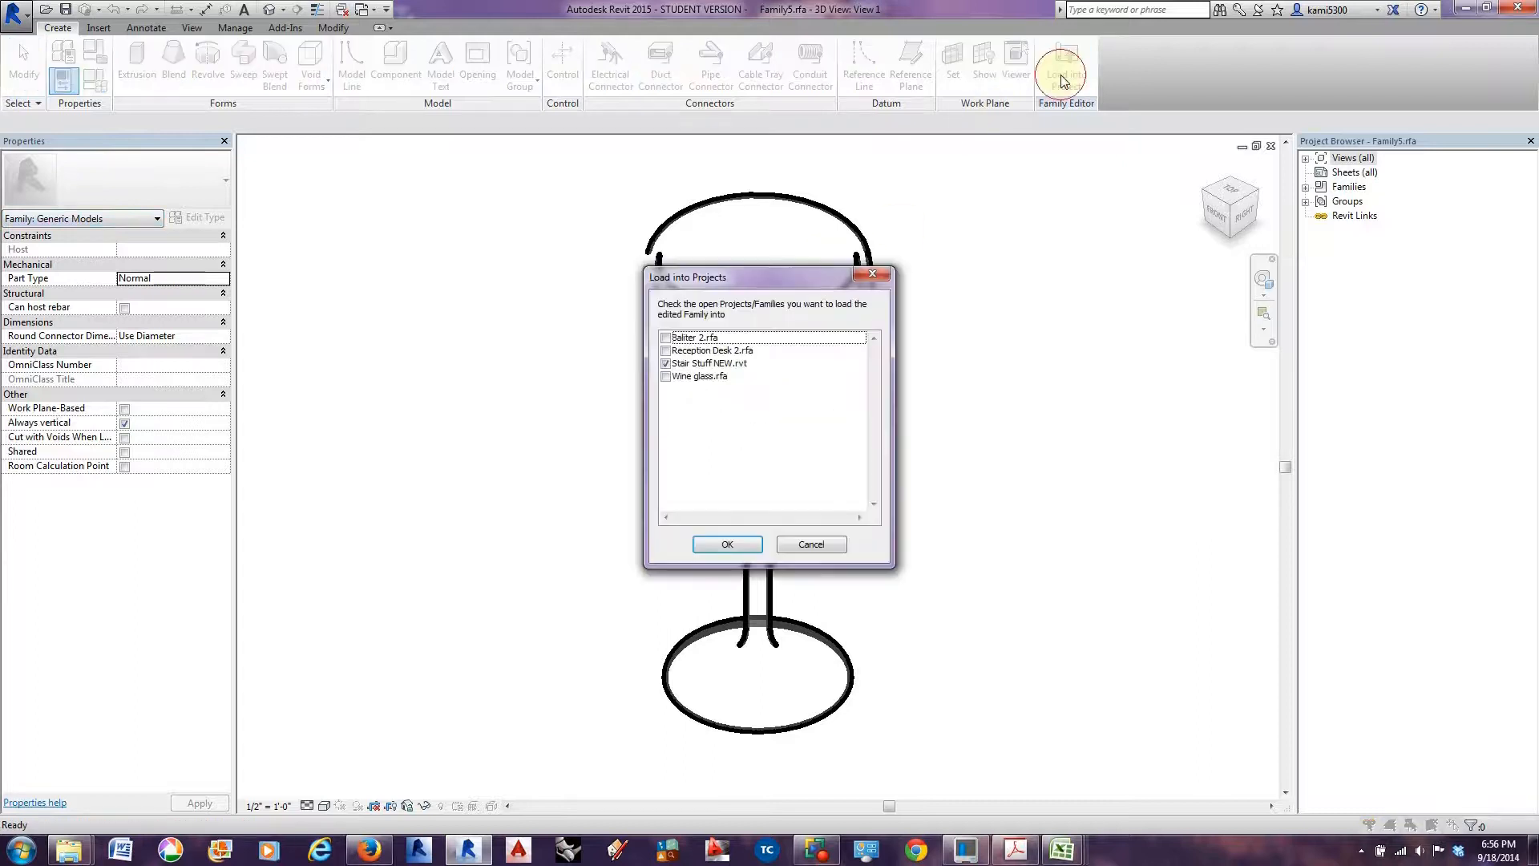
left_click(666, 379)
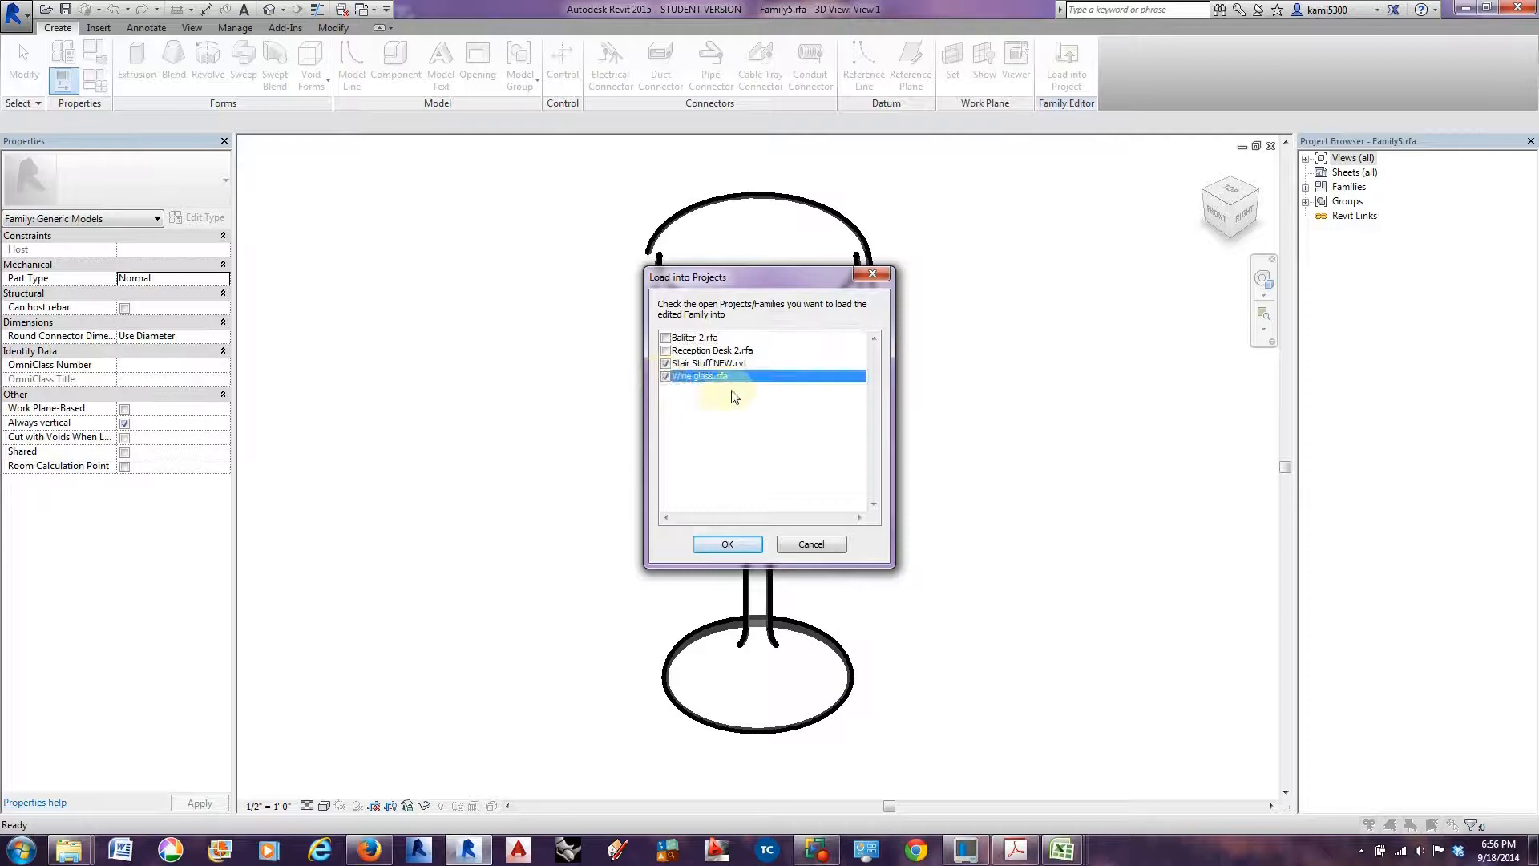
left_click(665, 365)
left_click(728, 543)
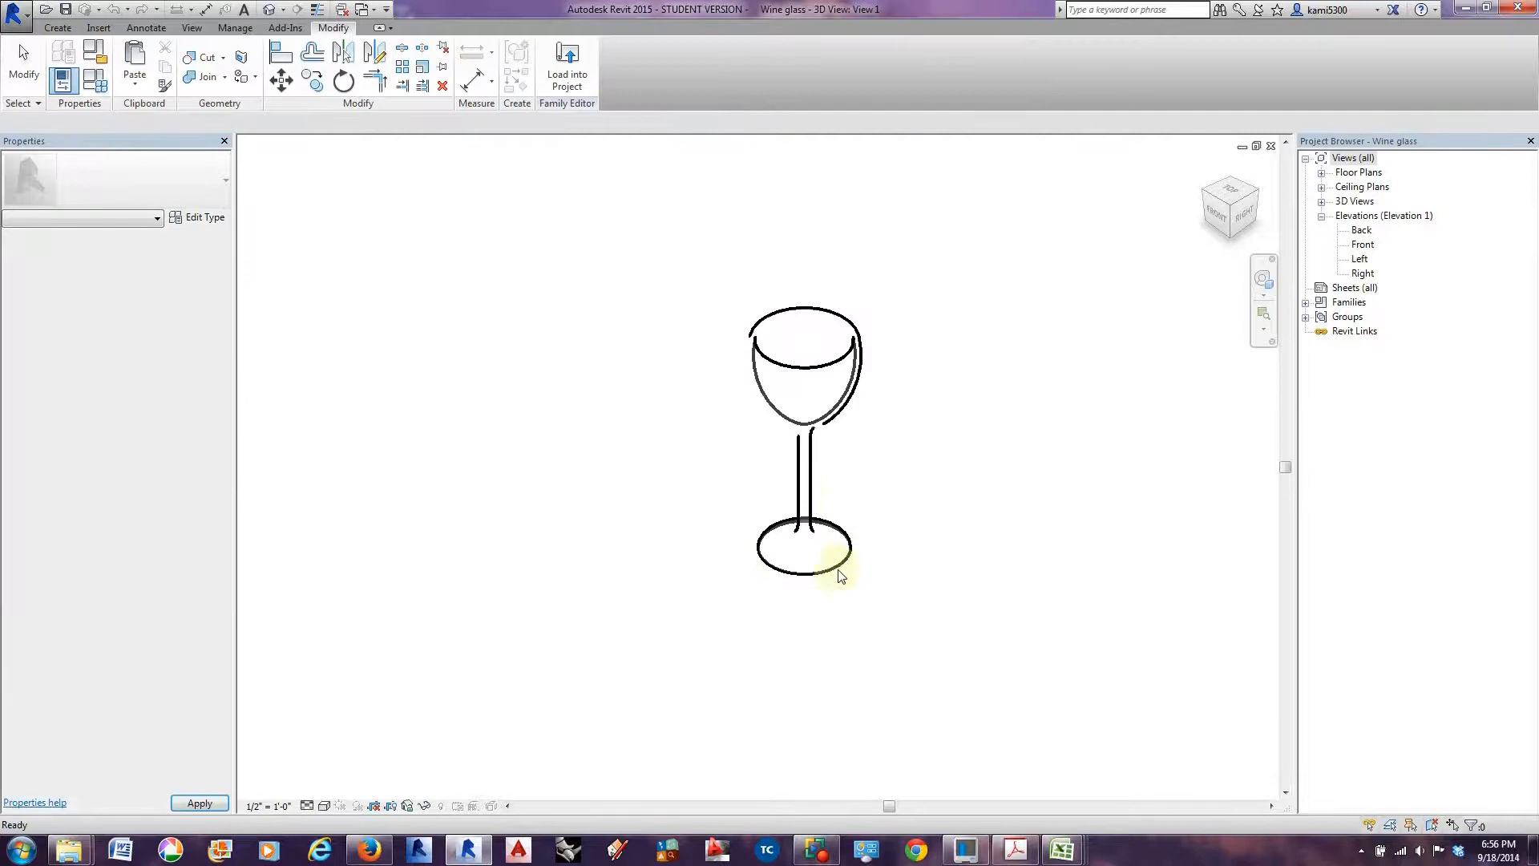
left_click(835, 575)
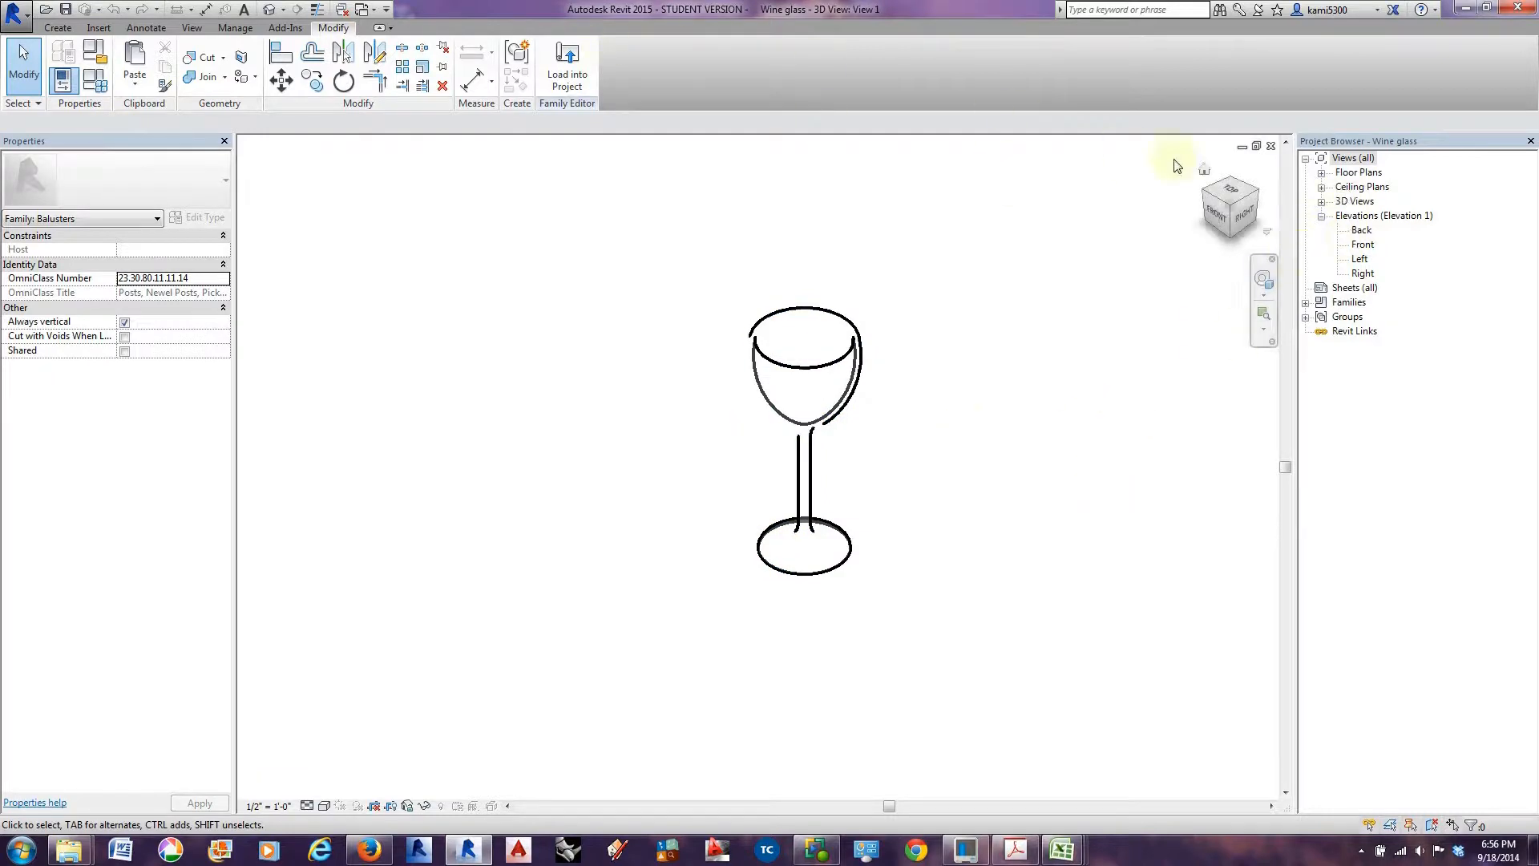
Close the Wine glass family and the nested glass family without saving, returning to the project's 3D view.
left_click(1270, 147)
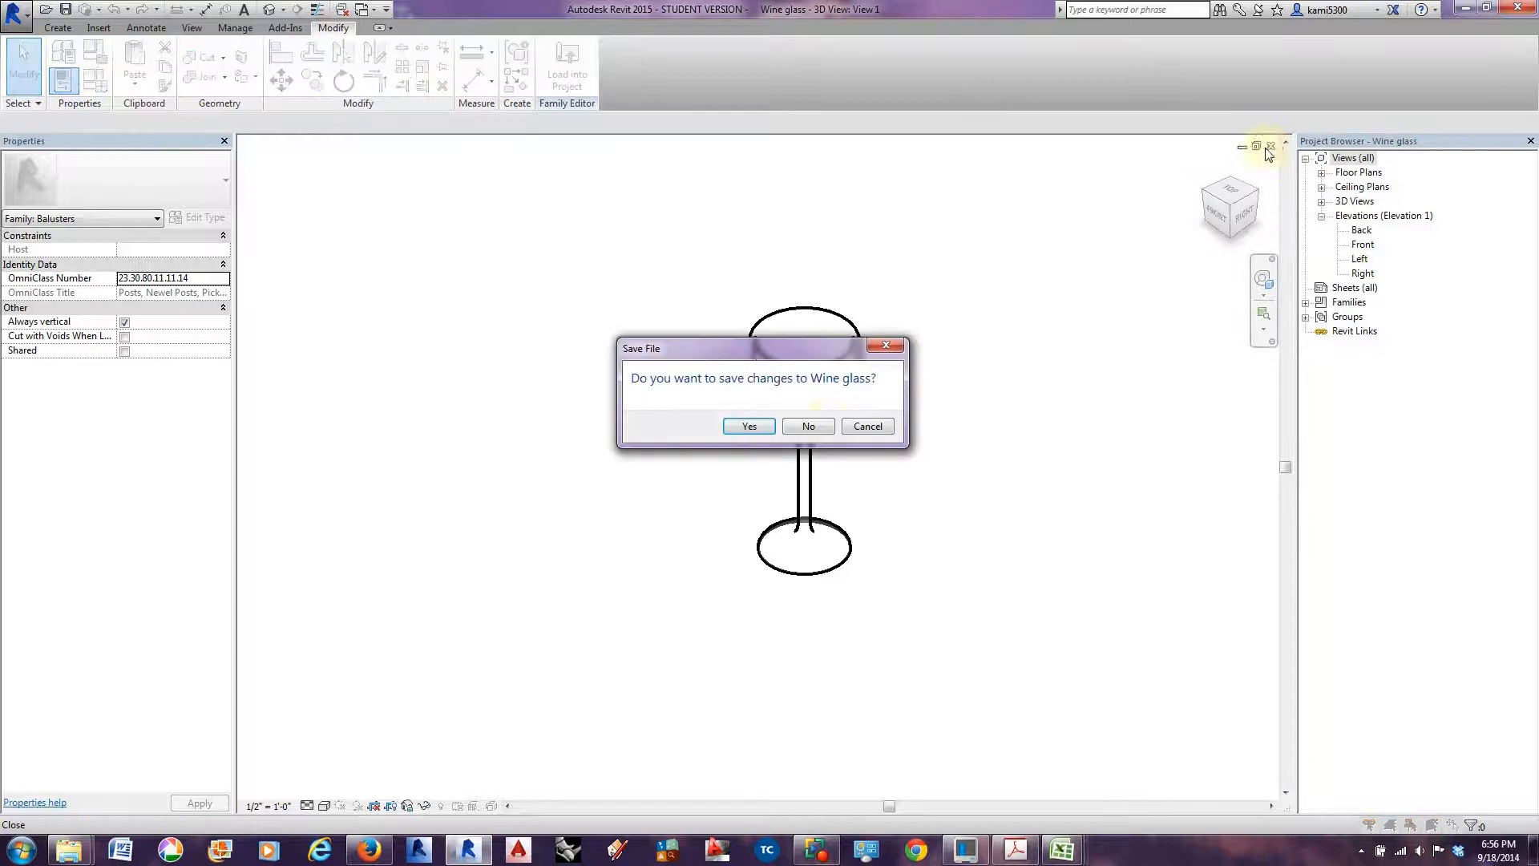
left_click(804, 427)
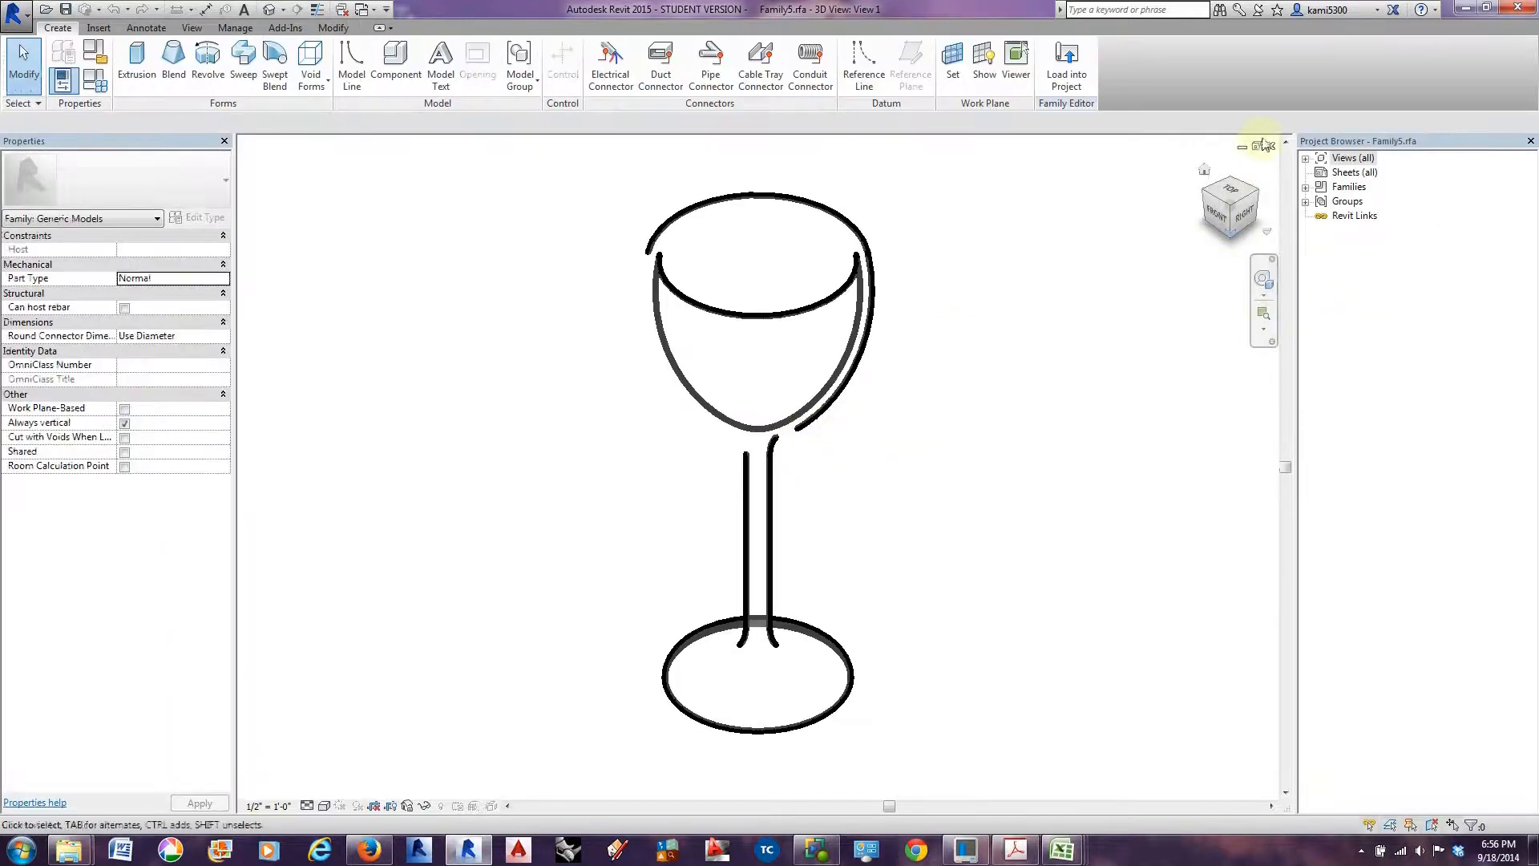
left_click(1270, 146)
left_click(797, 424)
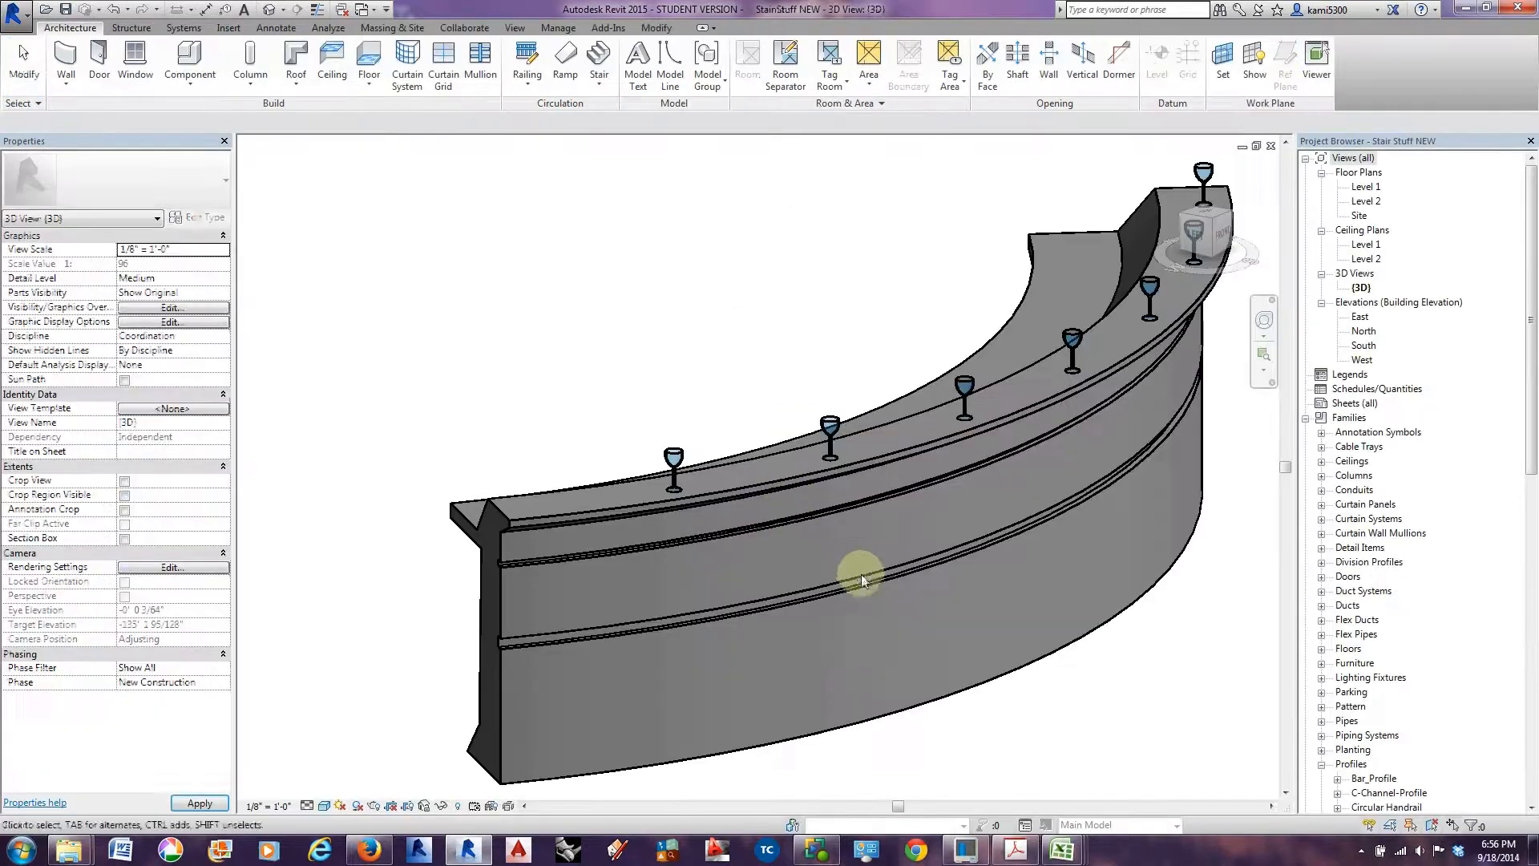
scroll(863, 579, "down", 4)
middle_click_drag(895, 561, 947, 676)
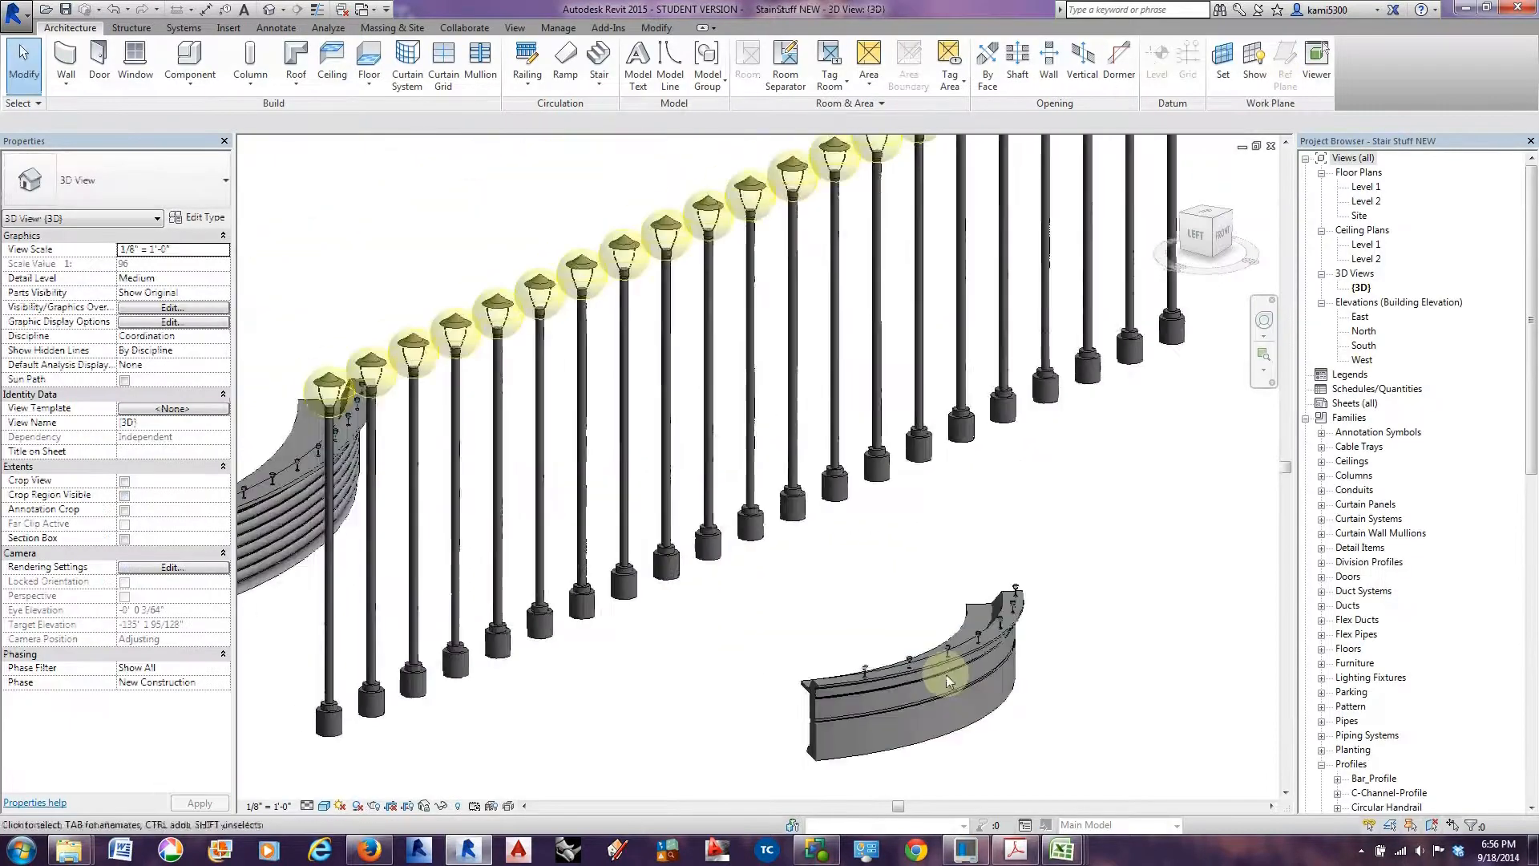
scroll(947, 682, "down", 3)
left_click(818, 576)
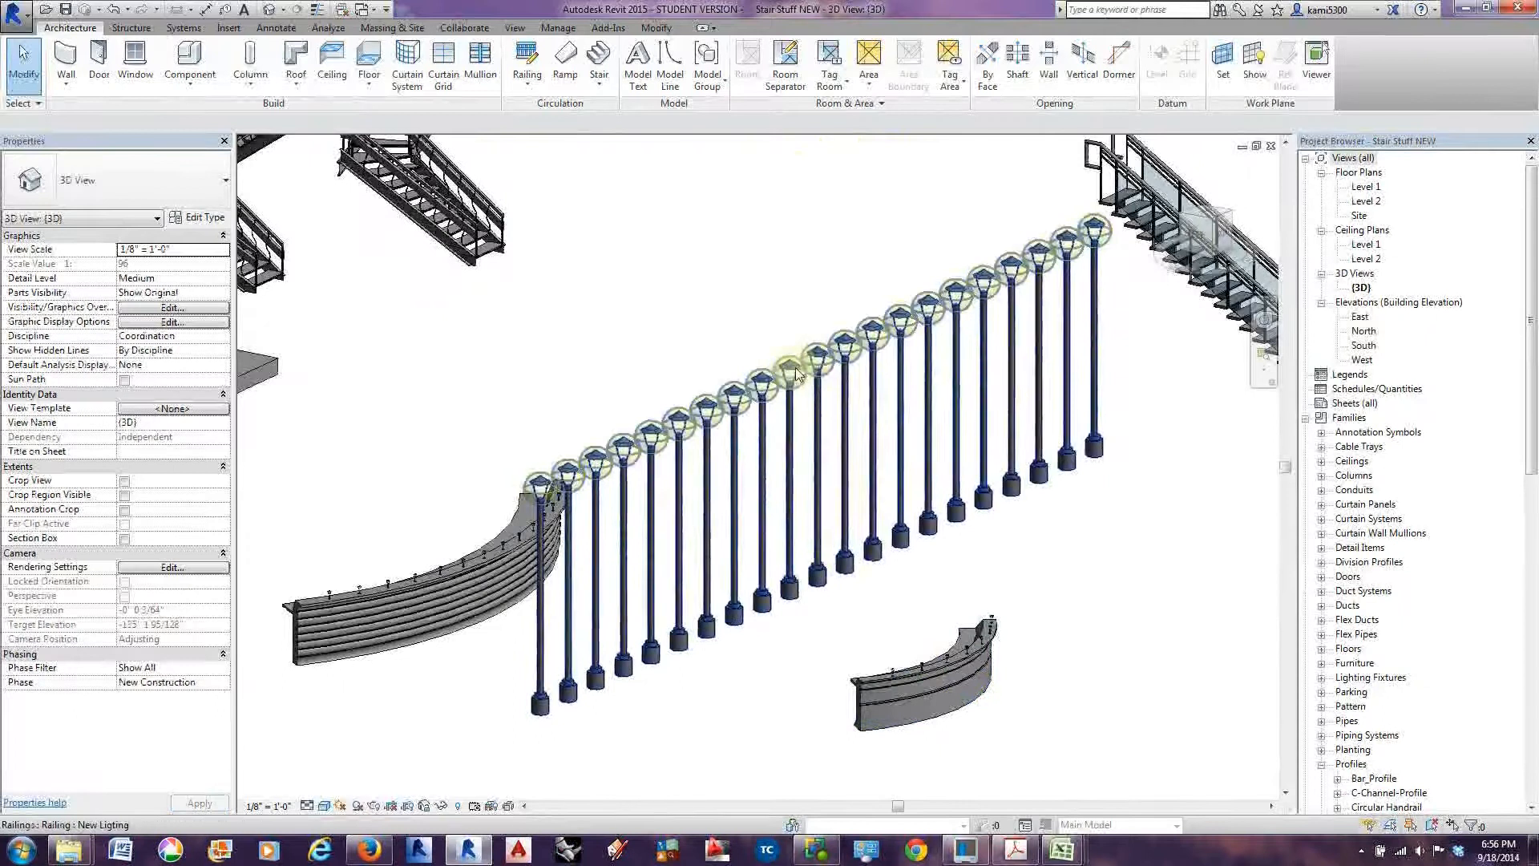
key("Escape")
Try to load the Street Light - Antique family from the library's Lighting, Architectural, External folder into the project.
left_click(214, 31)
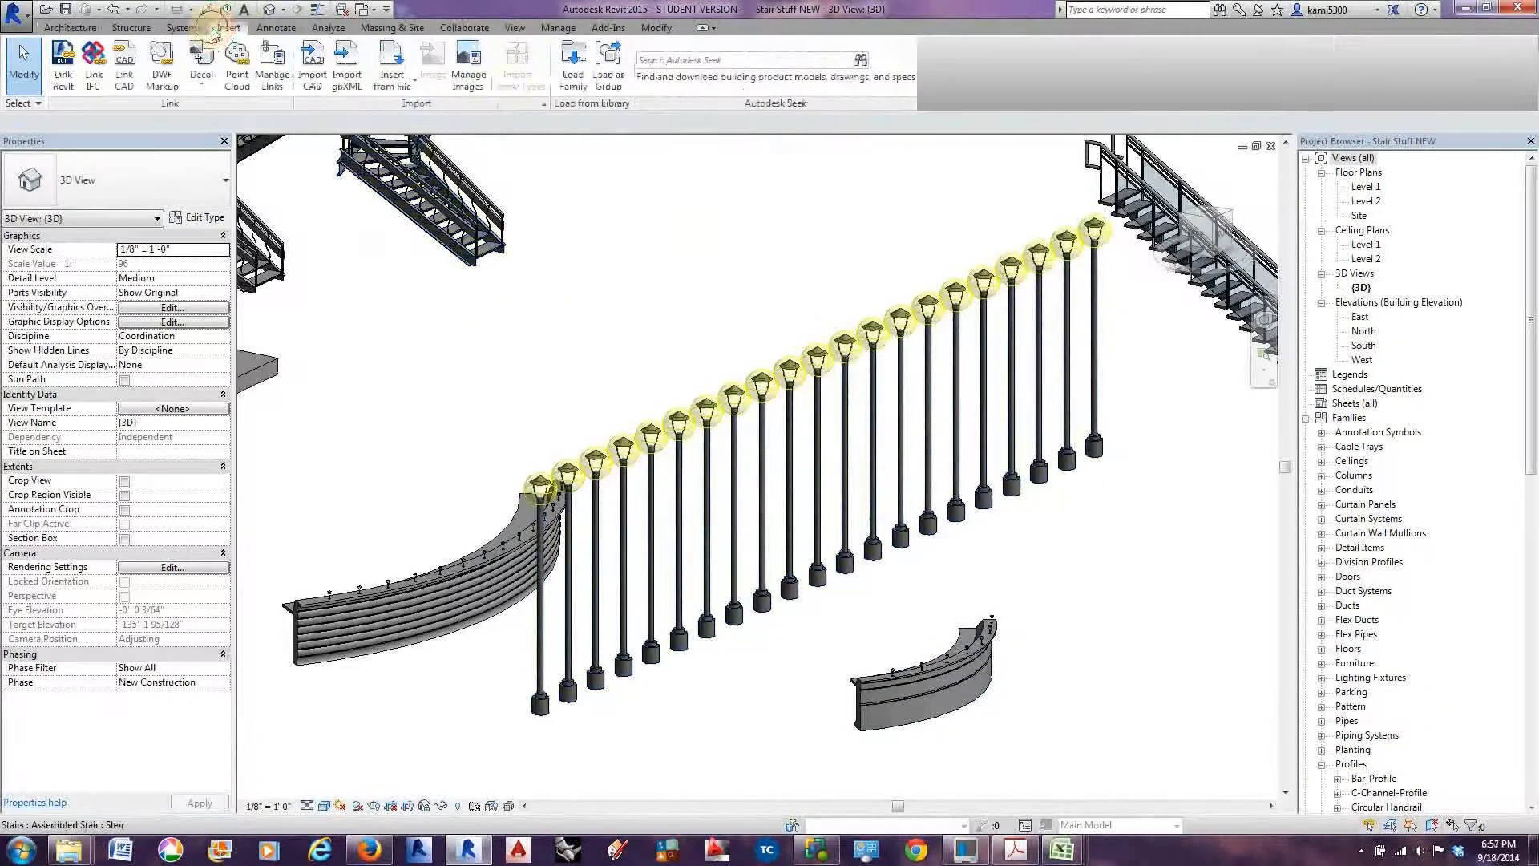
left_click(573, 65)
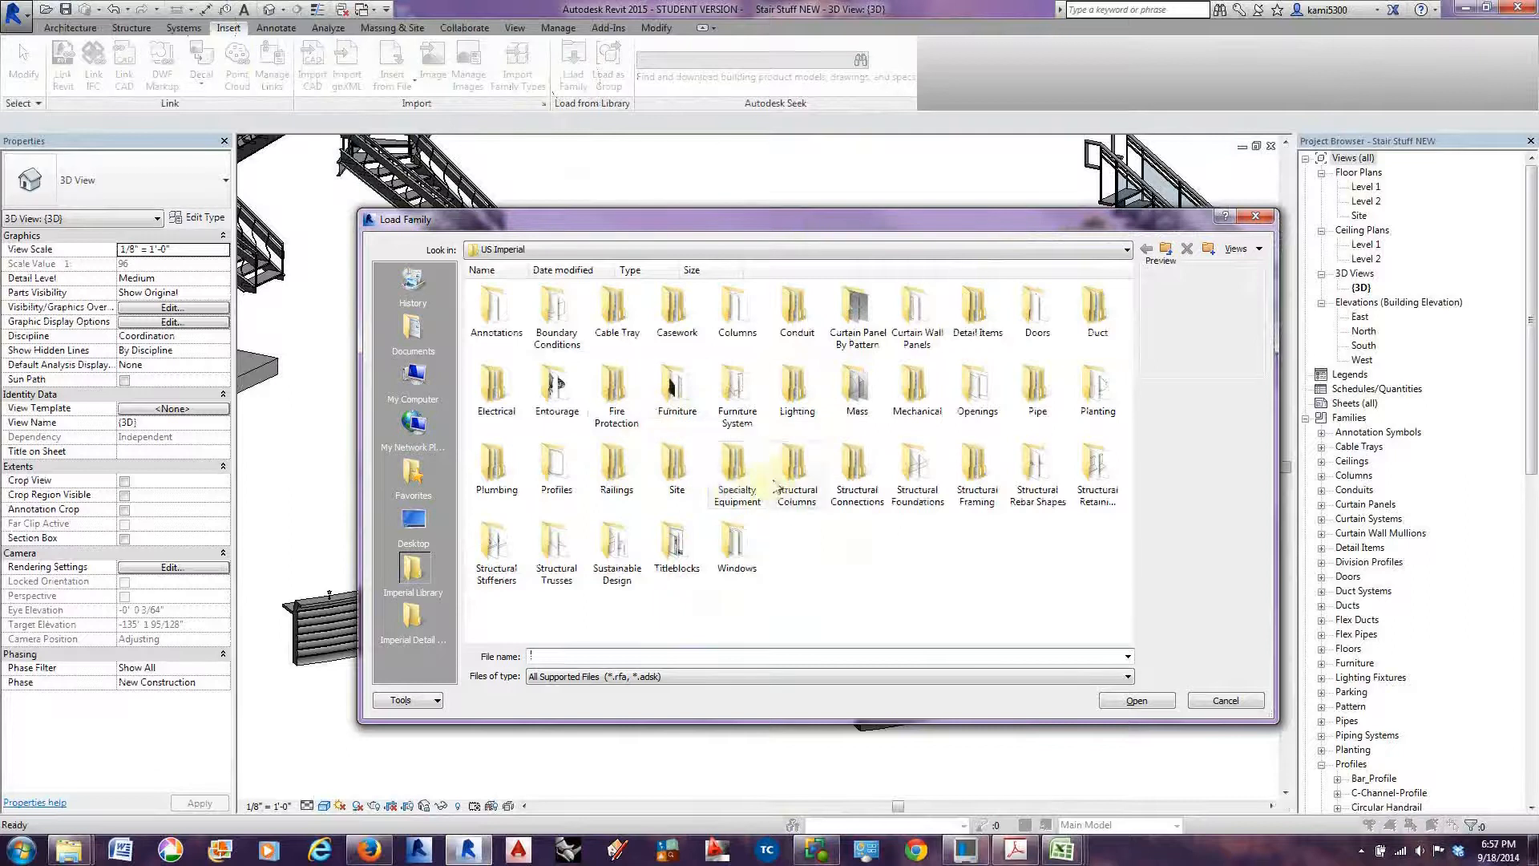
double_click(790, 395)
double_click(489, 311)
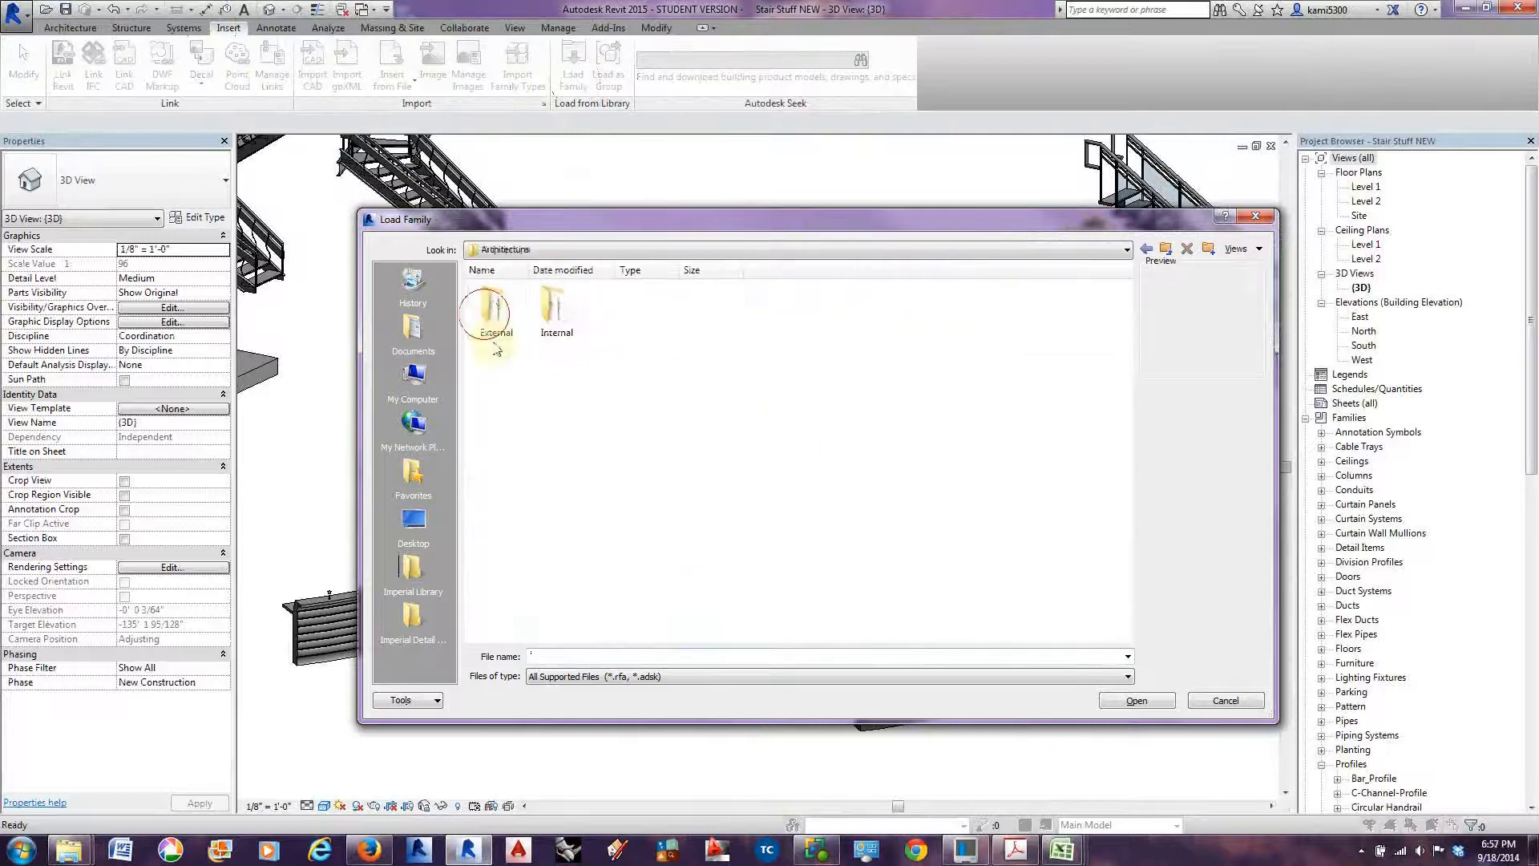
double_click(496, 319)
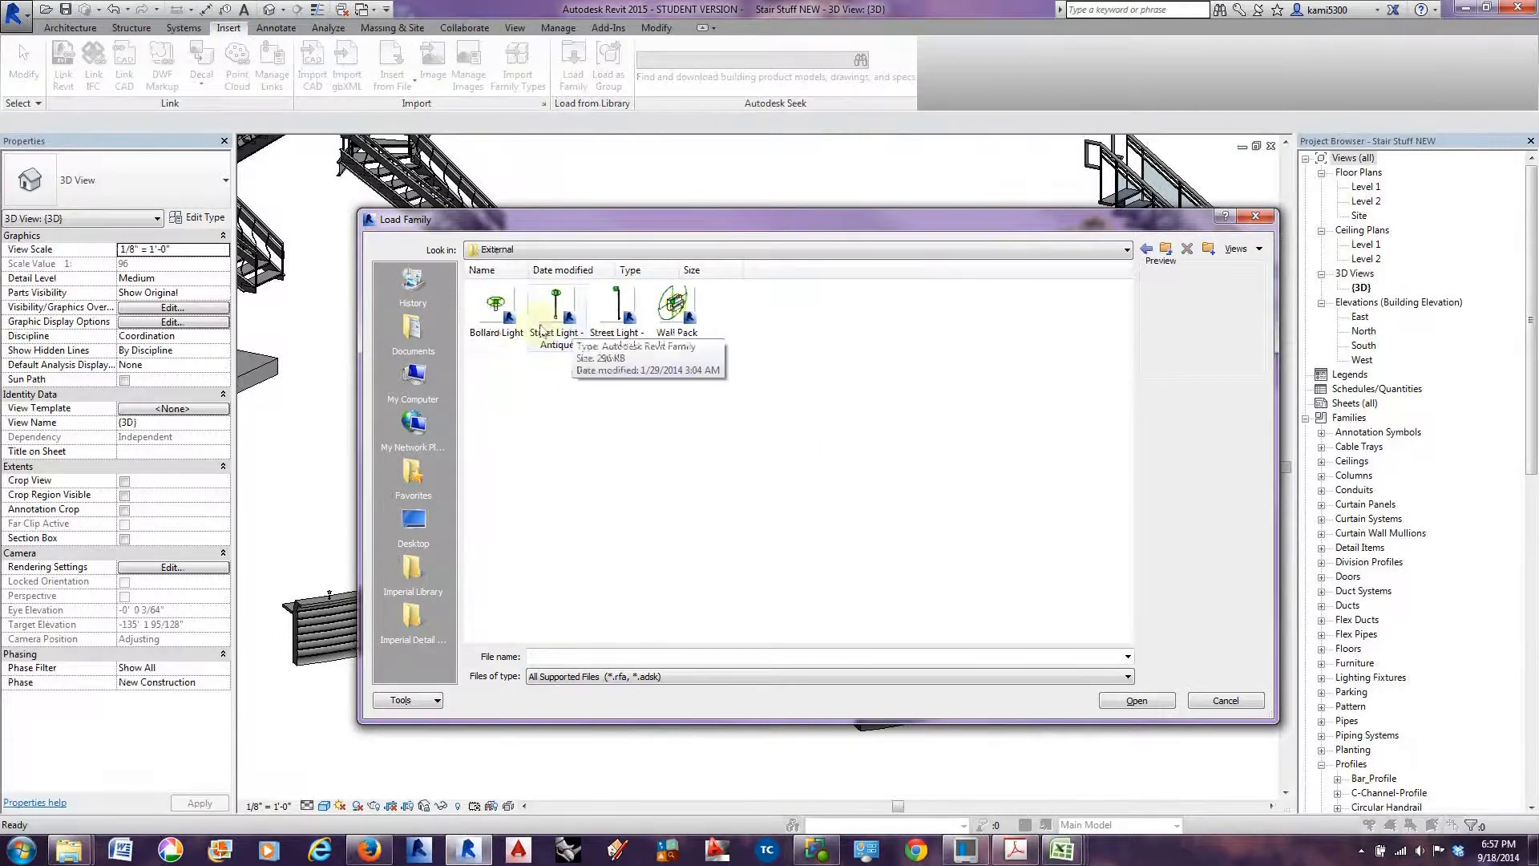
left_click(542, 330)
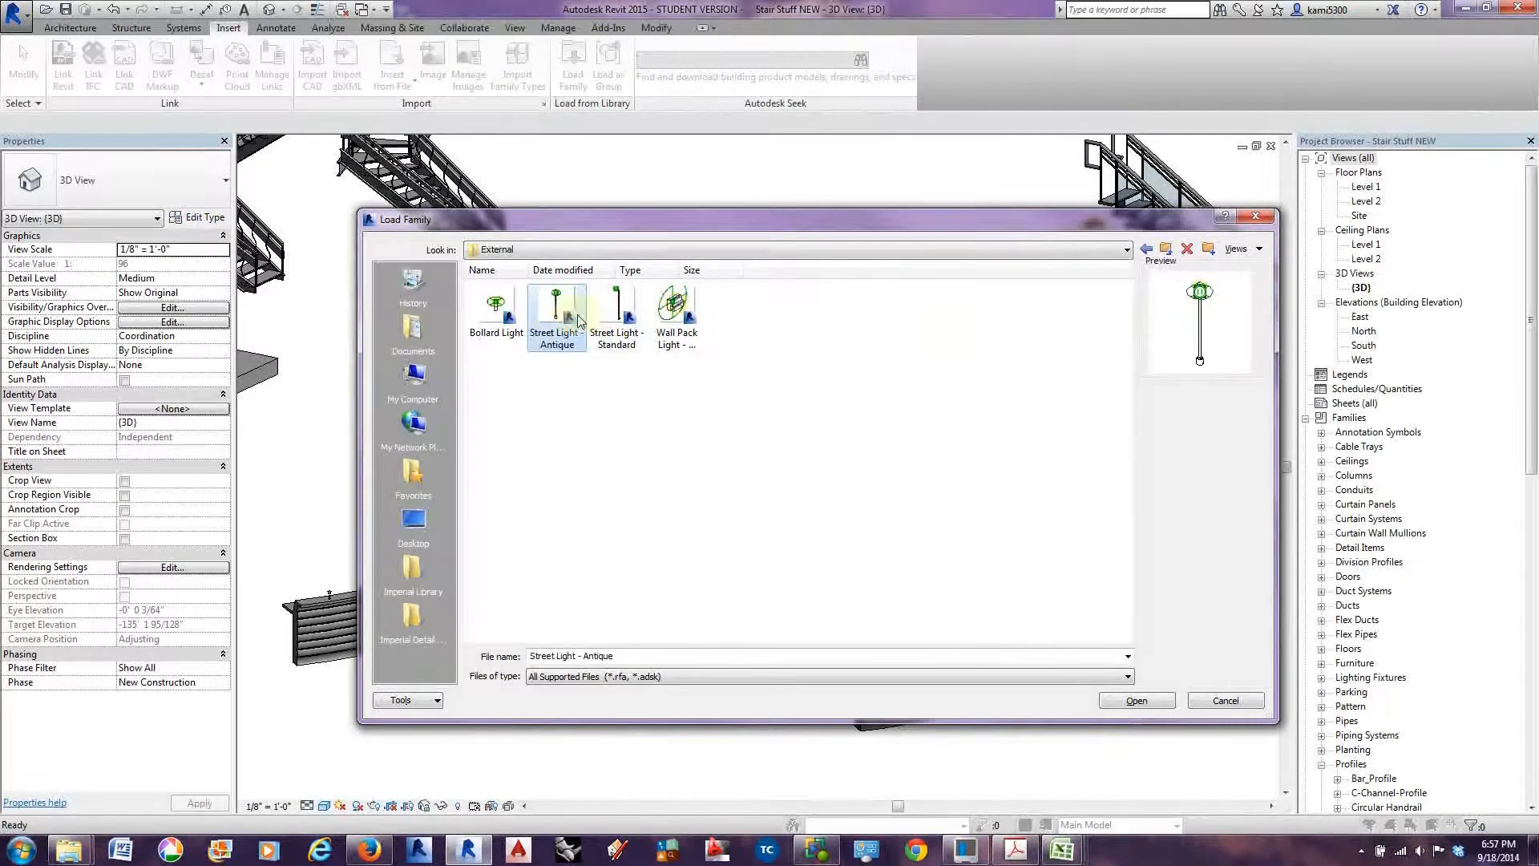
double_click(554, 313)
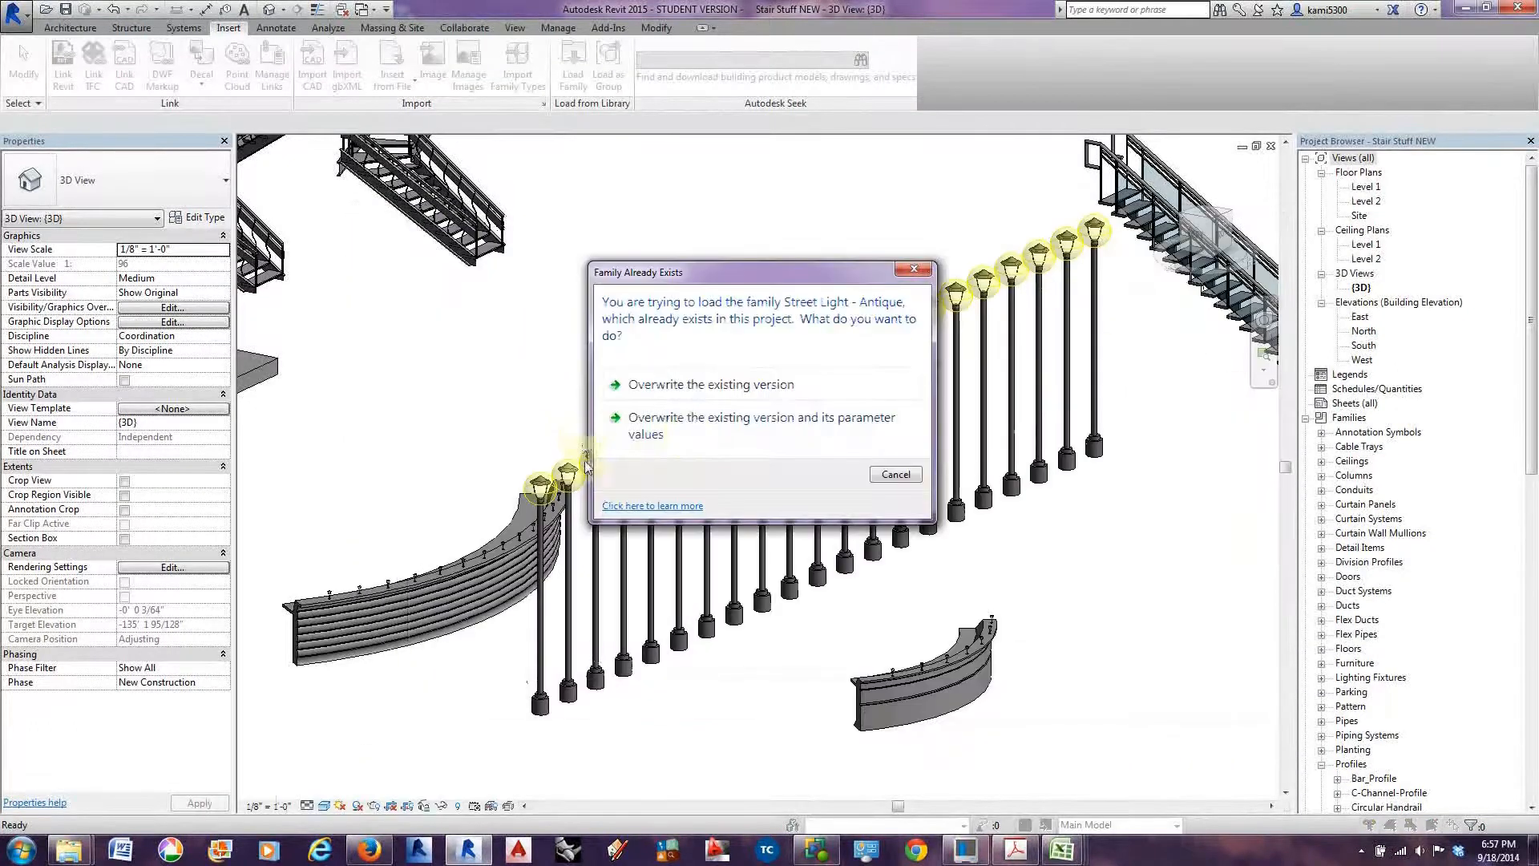
left_click(895, 475)
Create a new family from the Baluster-Post template and open its Ref. Level floor plan.
middle_click_drag(774, 571, 711, 565)
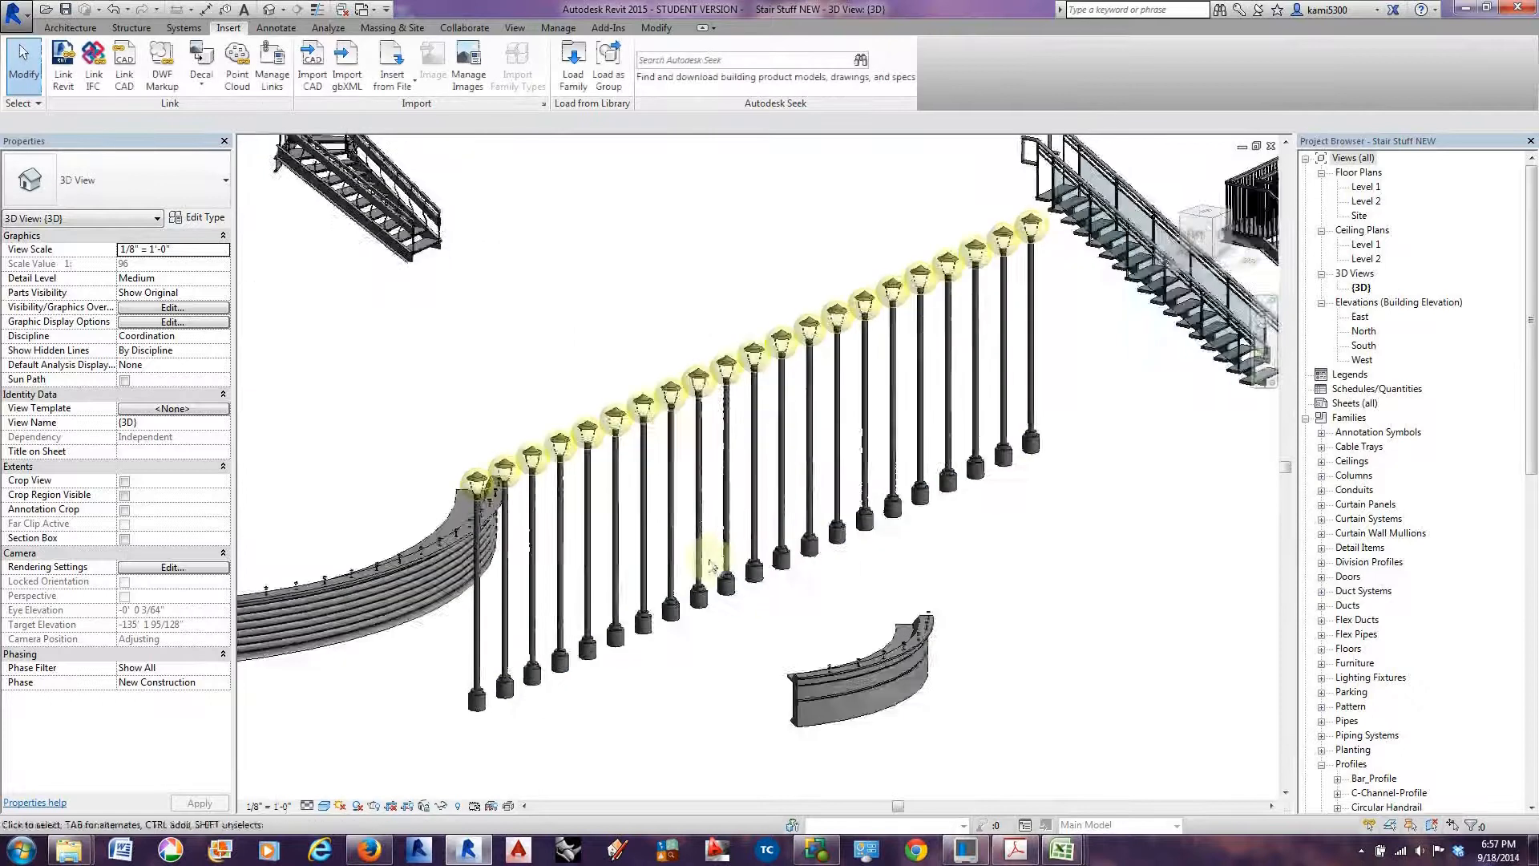
scroll(721, 571, "down", 5)
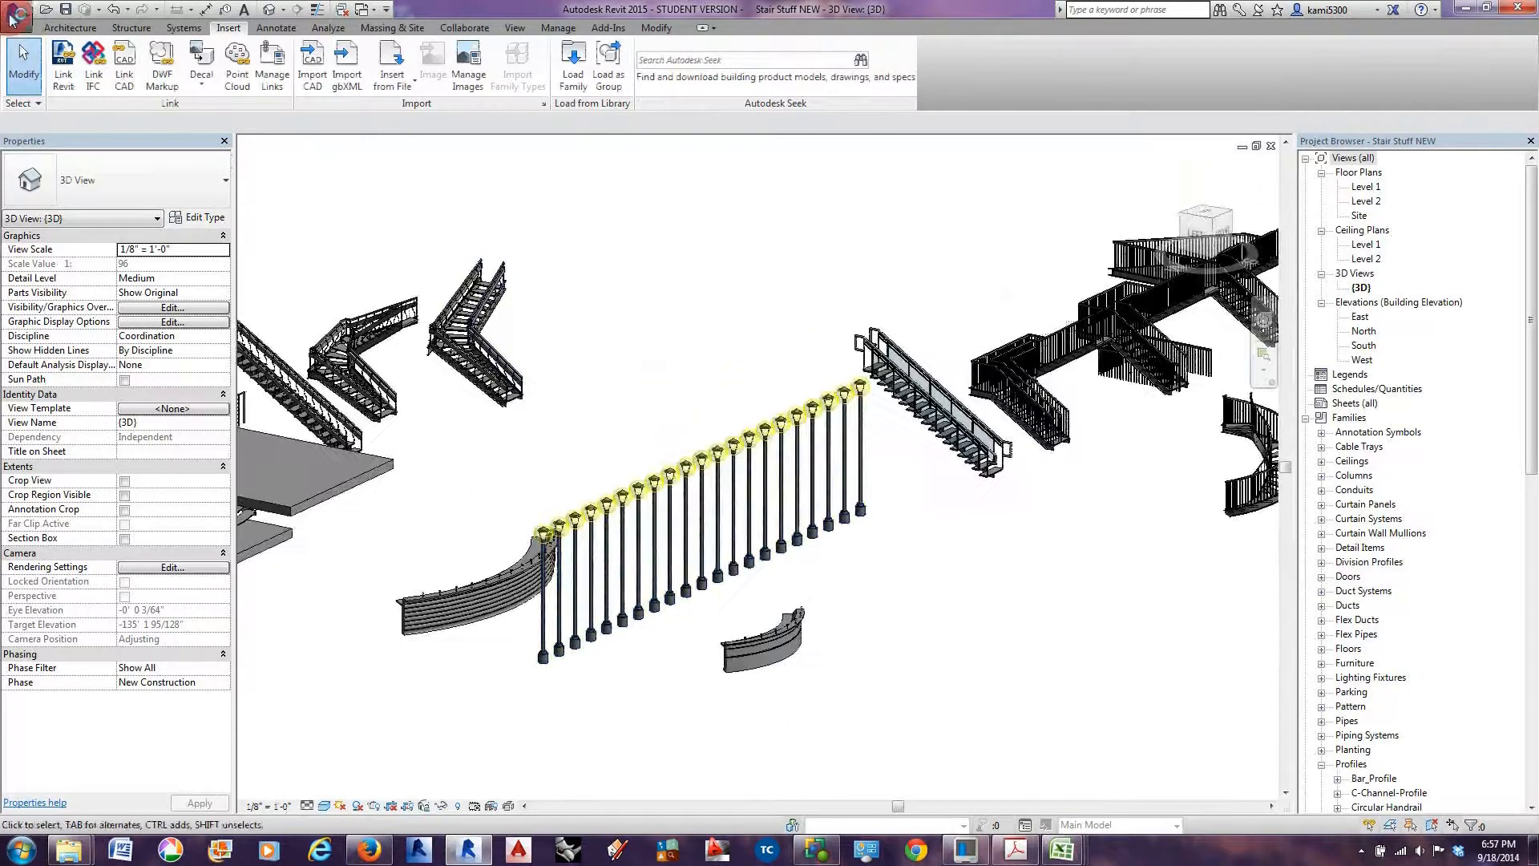
left_click(11, 17)
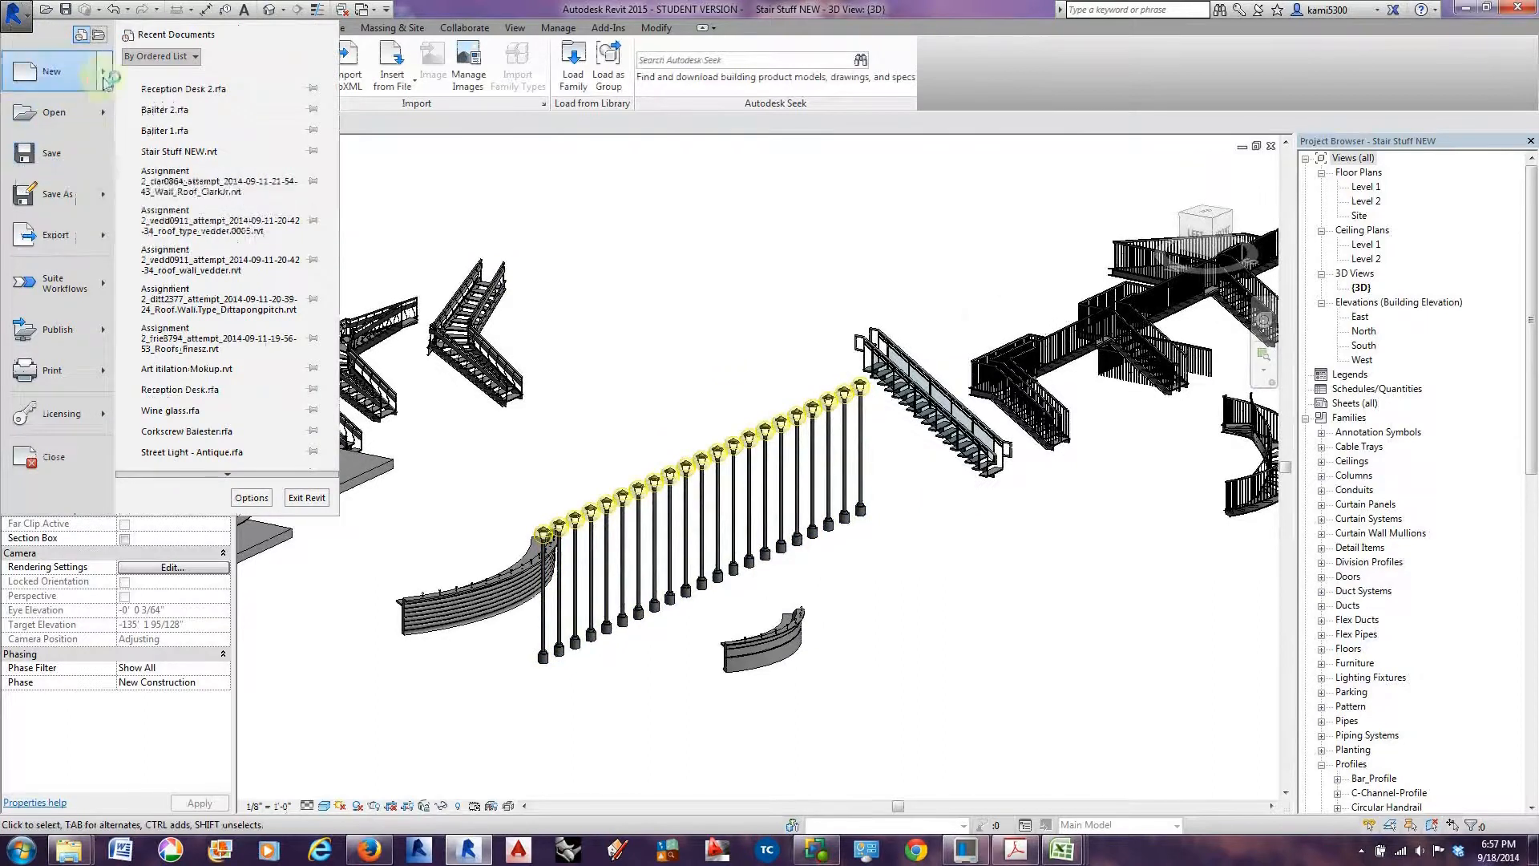
mouse_move(106, 83)
left_click(183, 120)
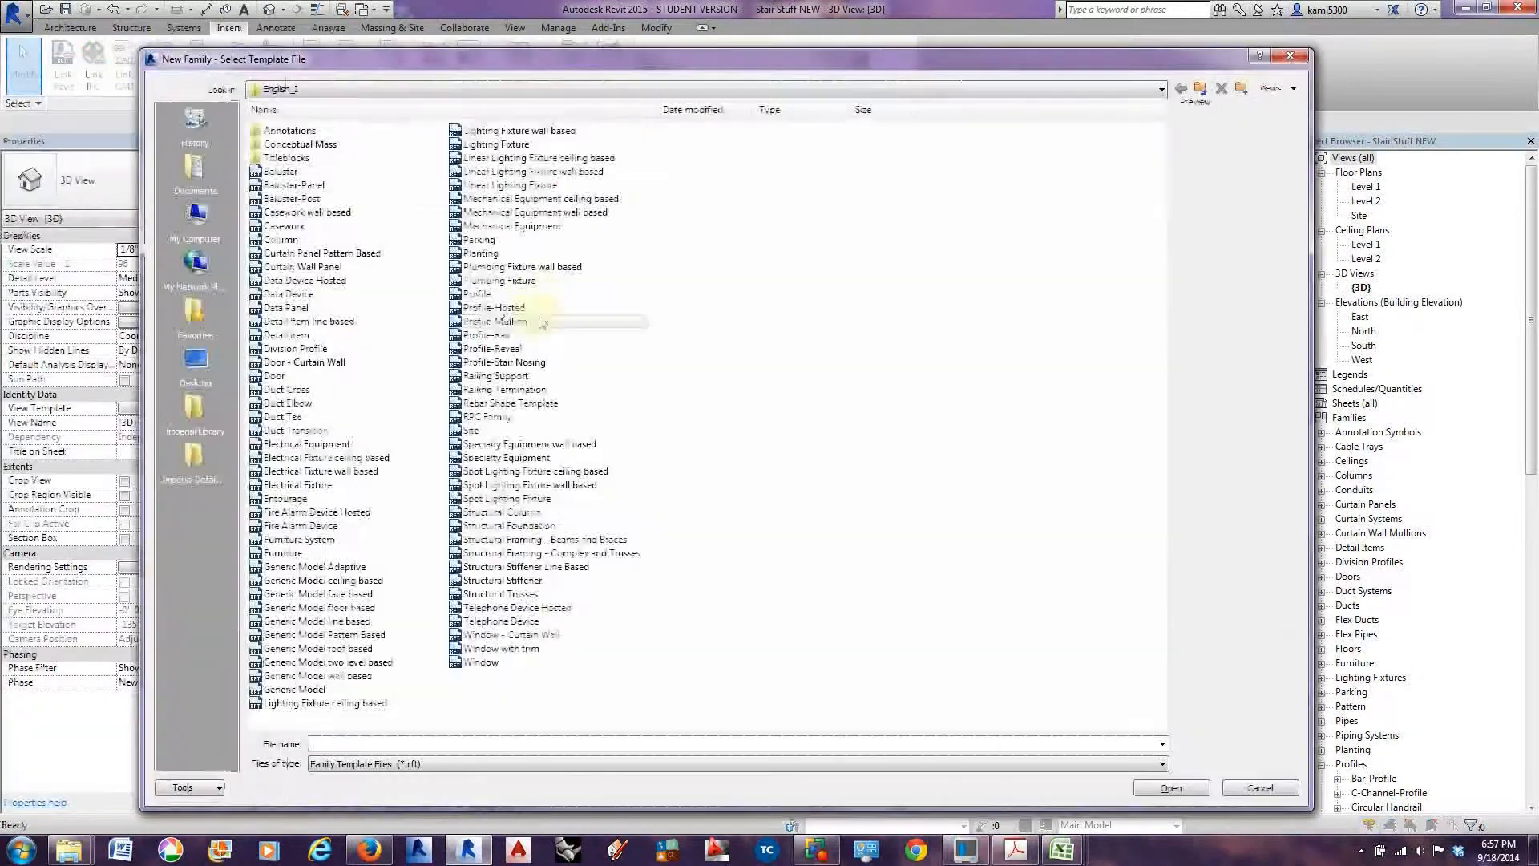
left_click(306, 201)
left_click(1172, 789)
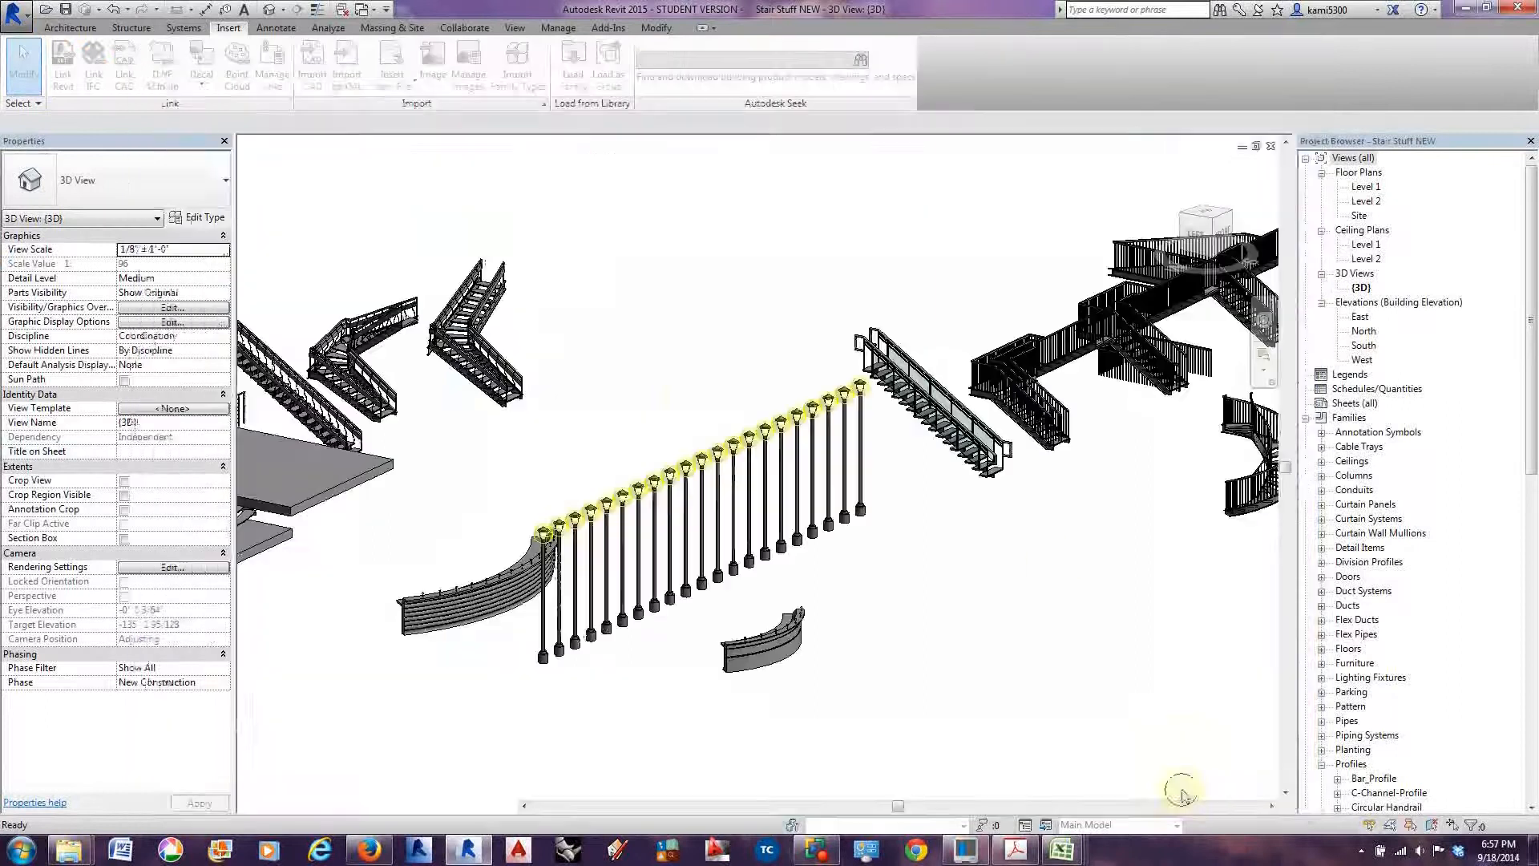
left_click(1306, 158)
double_click(1354, 172)
double_click(1371, 186)
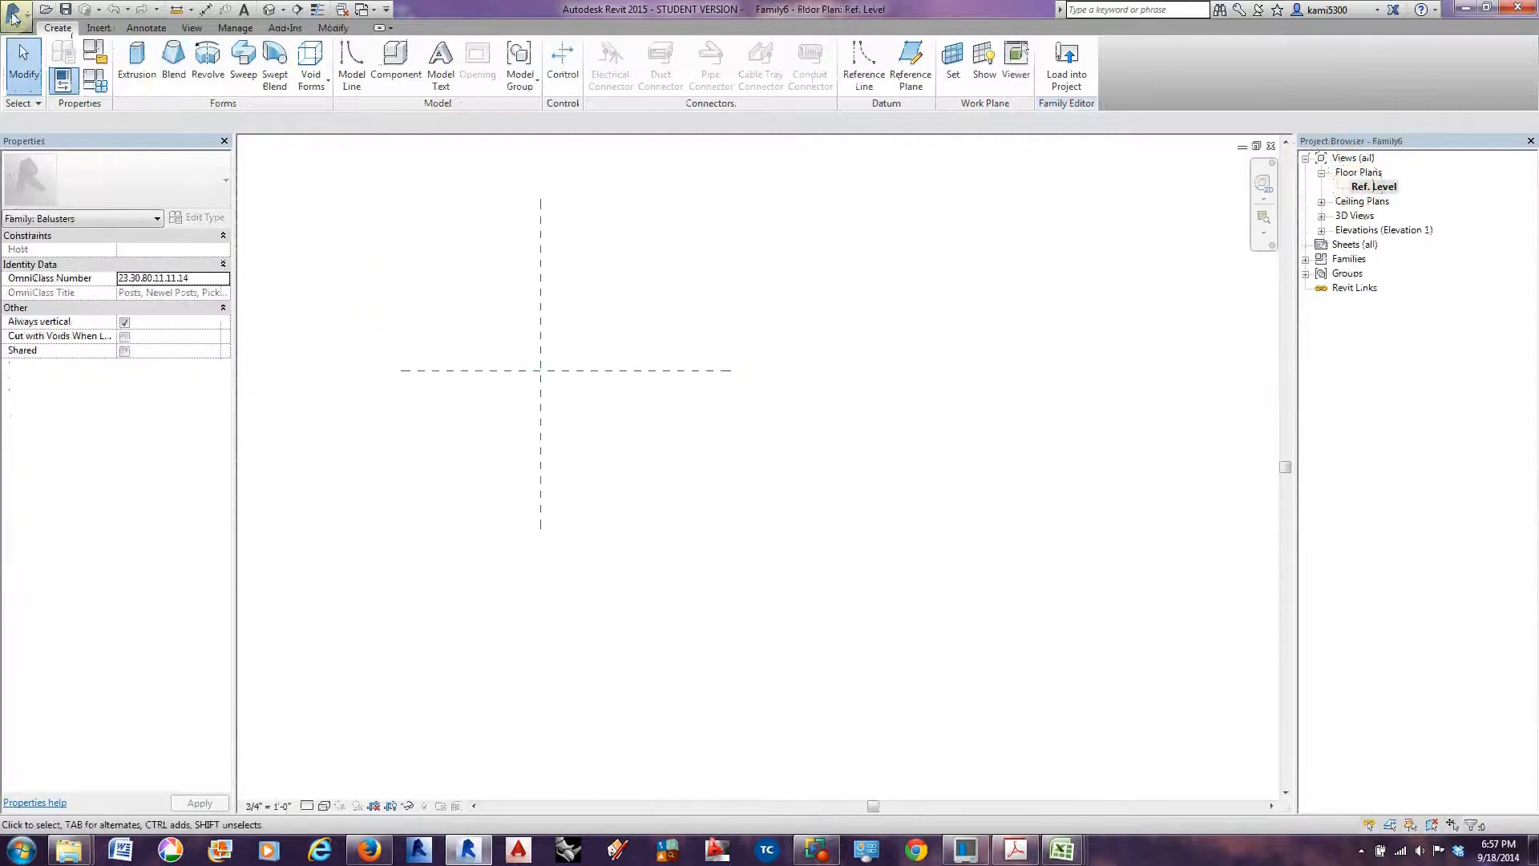
Load the Street Light - Standard family from the library's Lighting, Architectural, External folder into the new baluster family.
left_click(15, 13)
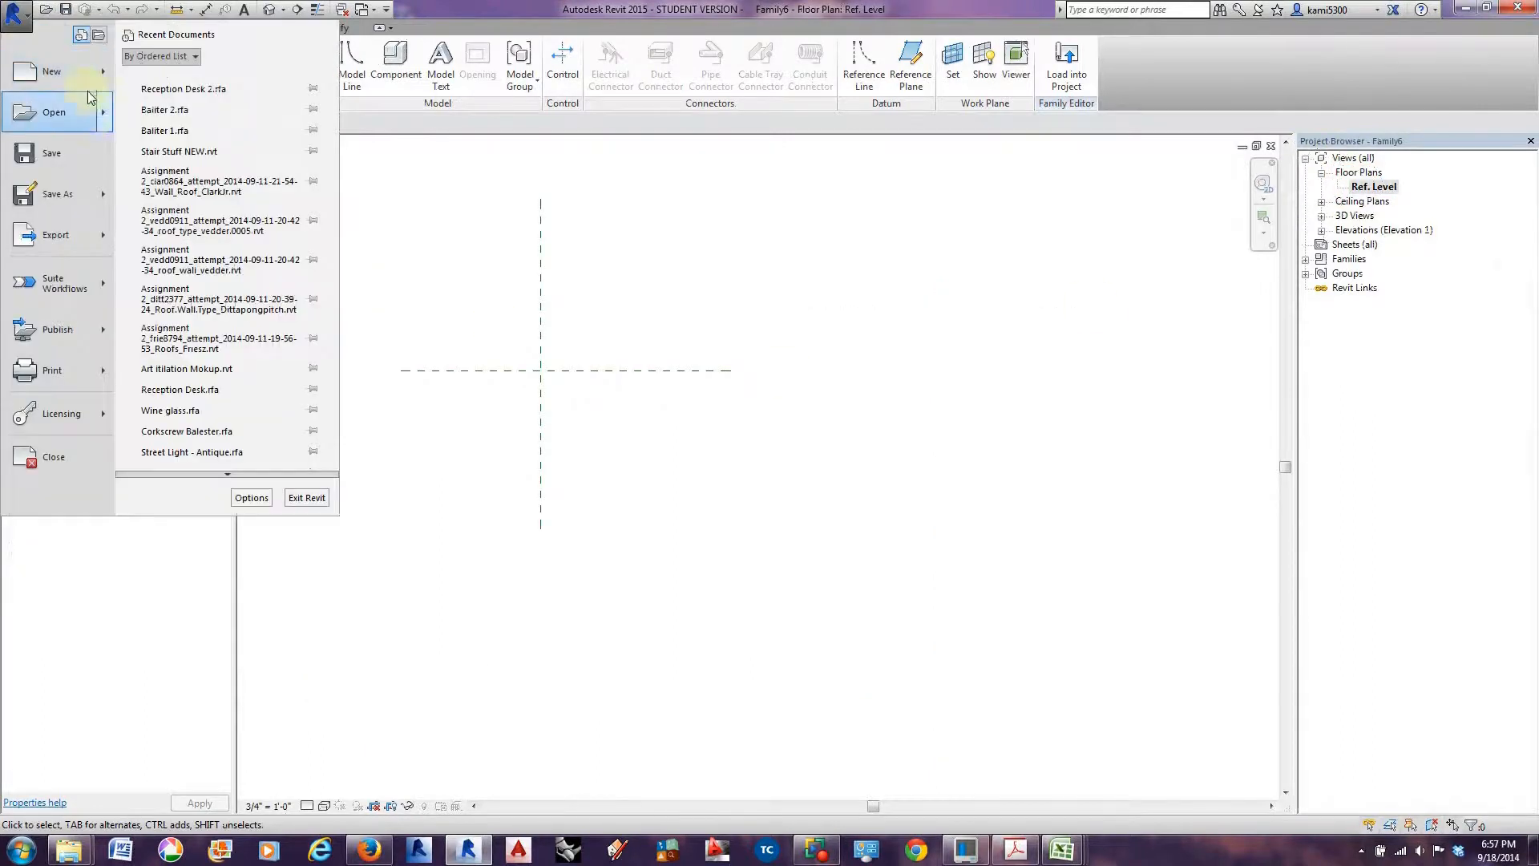
left_click(401, 199)
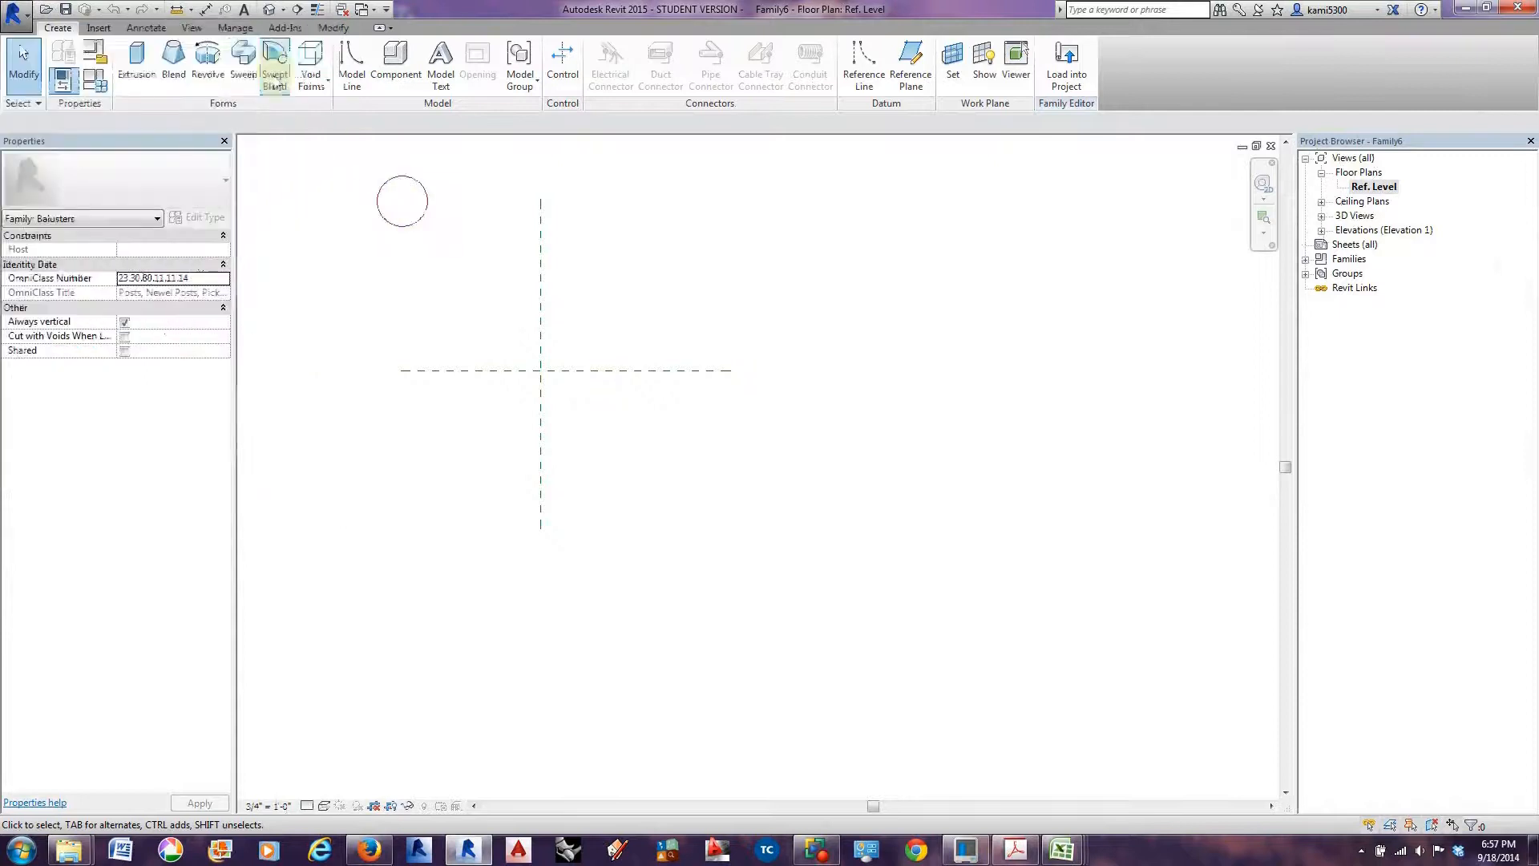
left_click(99, 28)
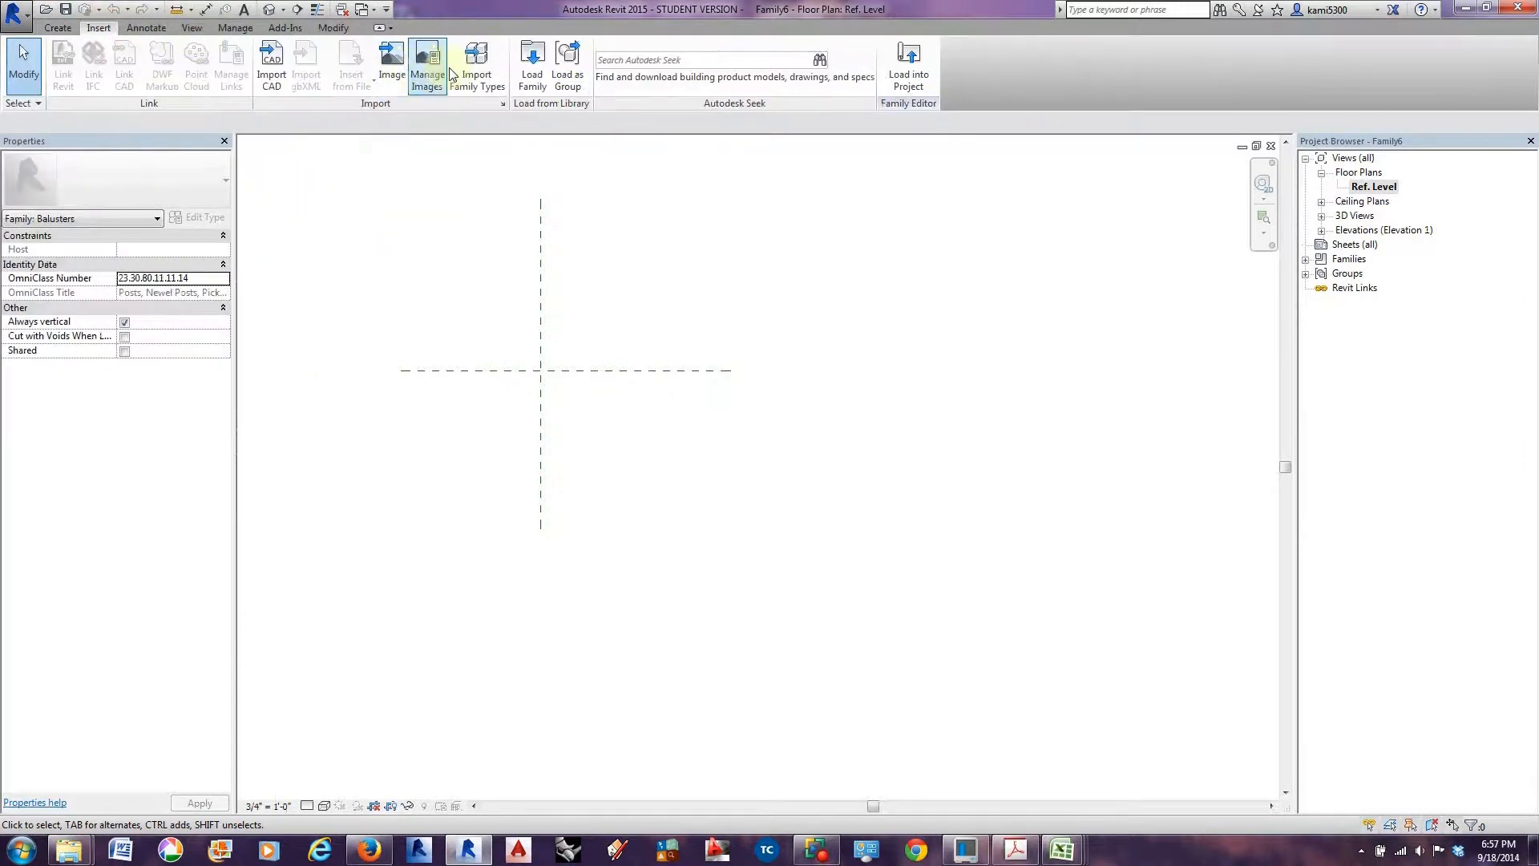
left_click(535, 68)
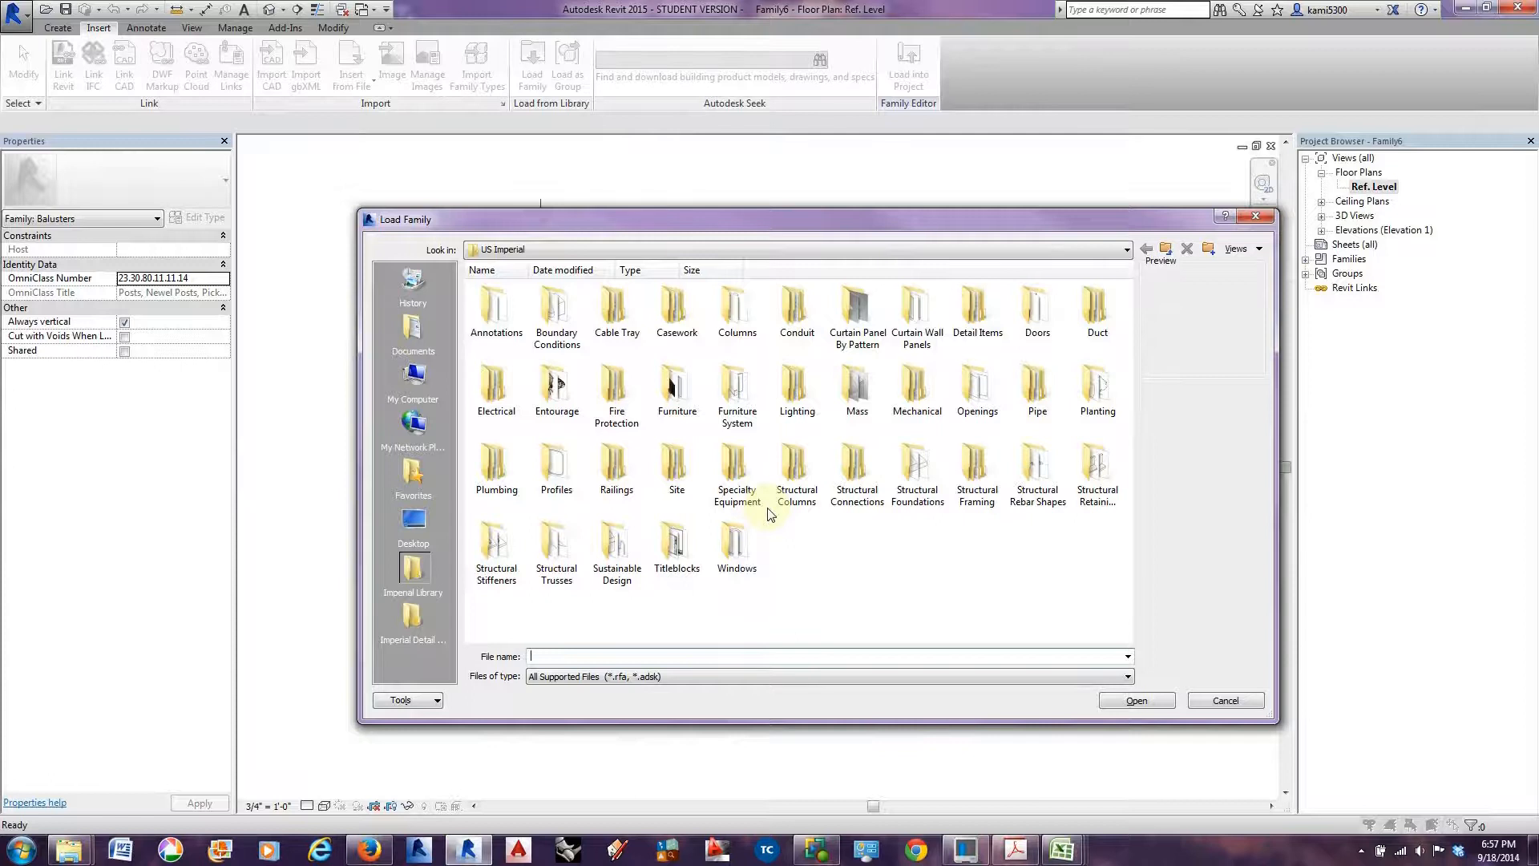
double_click(797, 401)
double_click(506, 322)
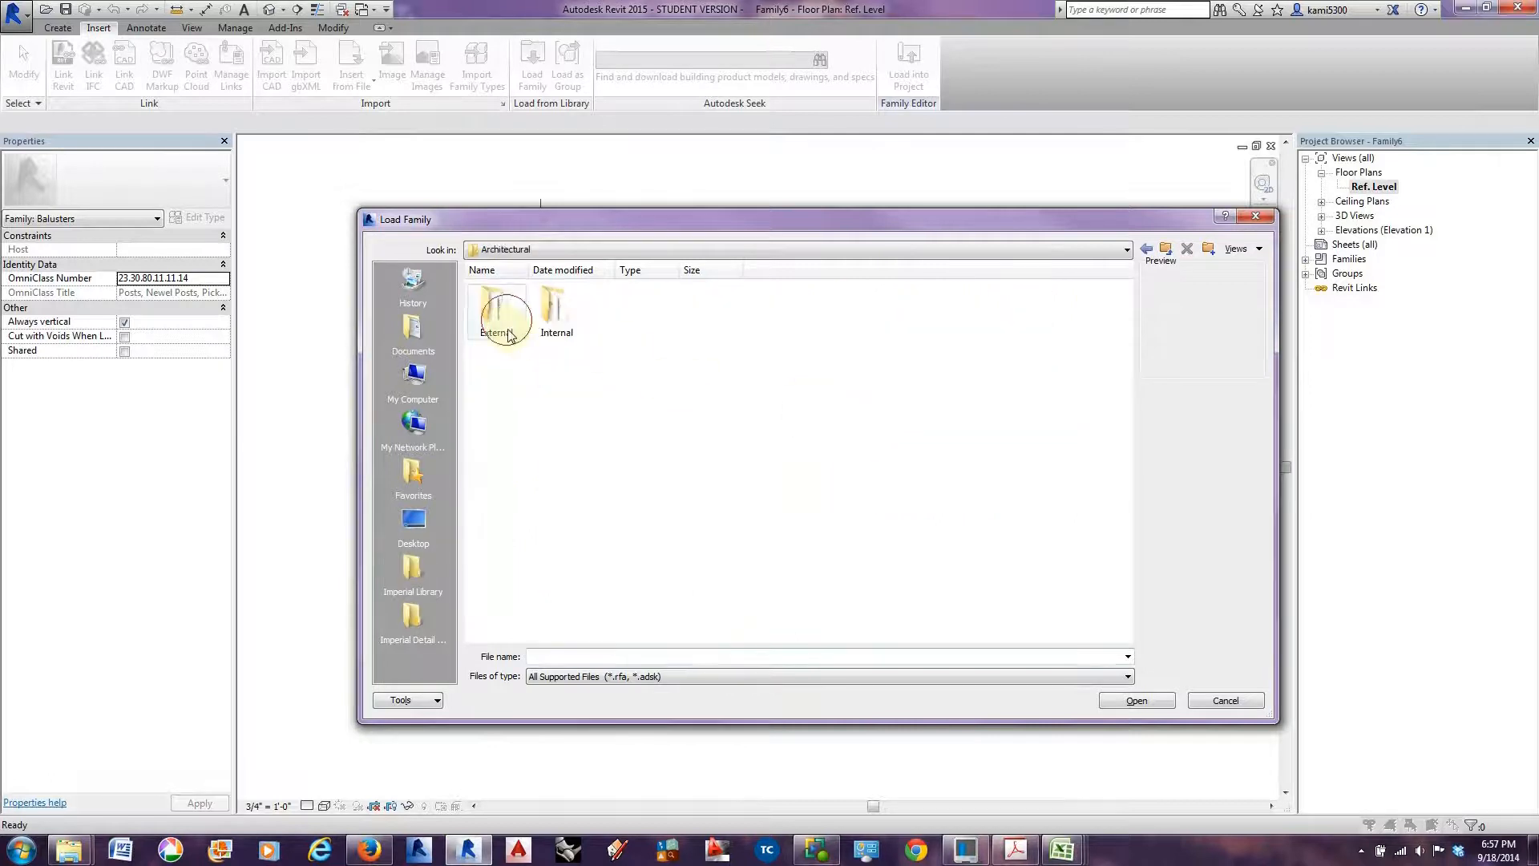
double_click(501, 319)
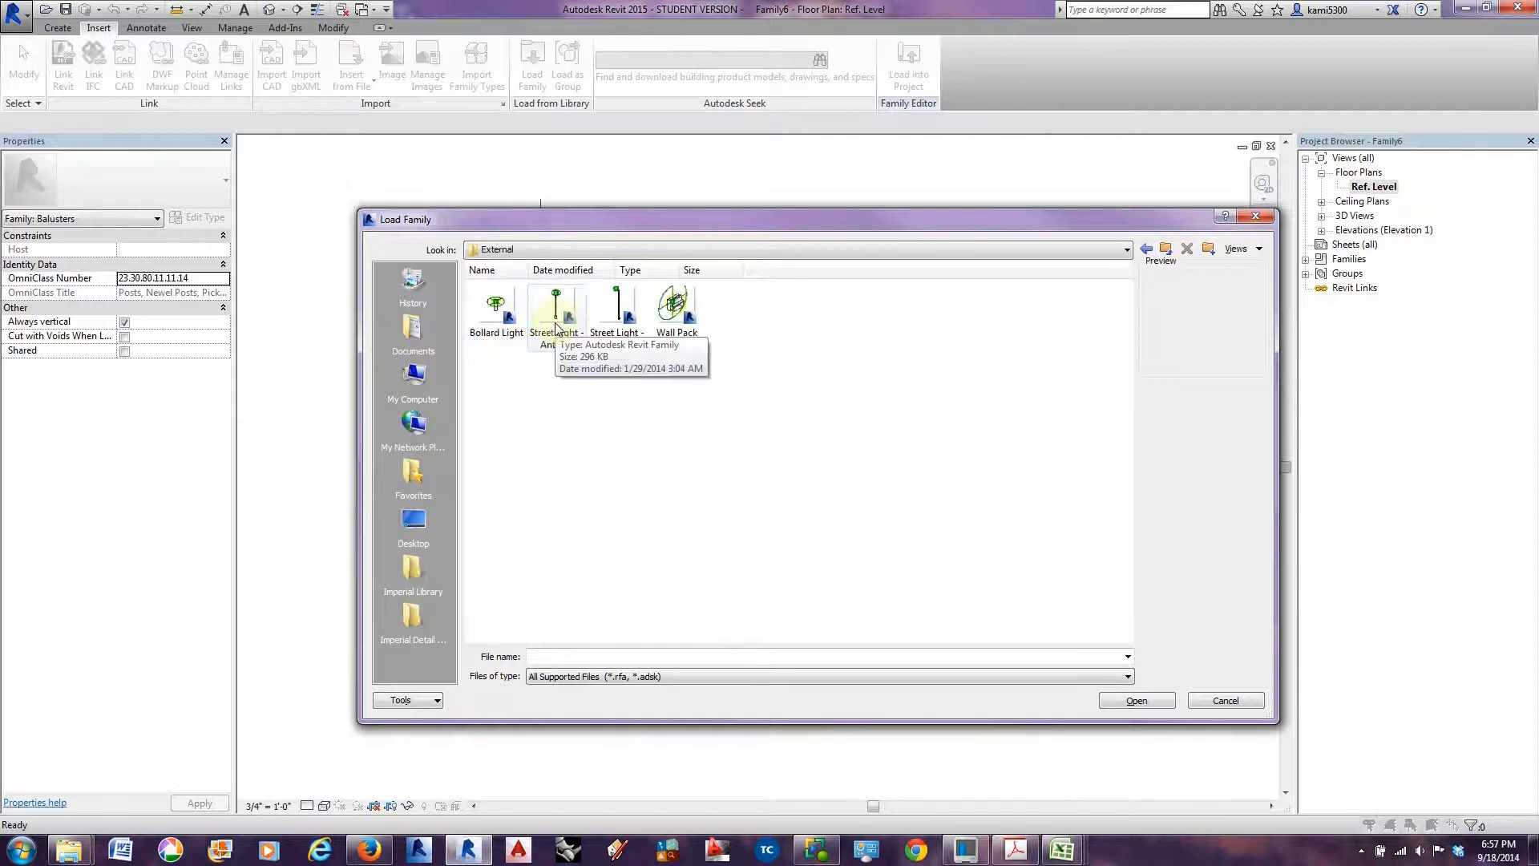
left_click(616, 314)
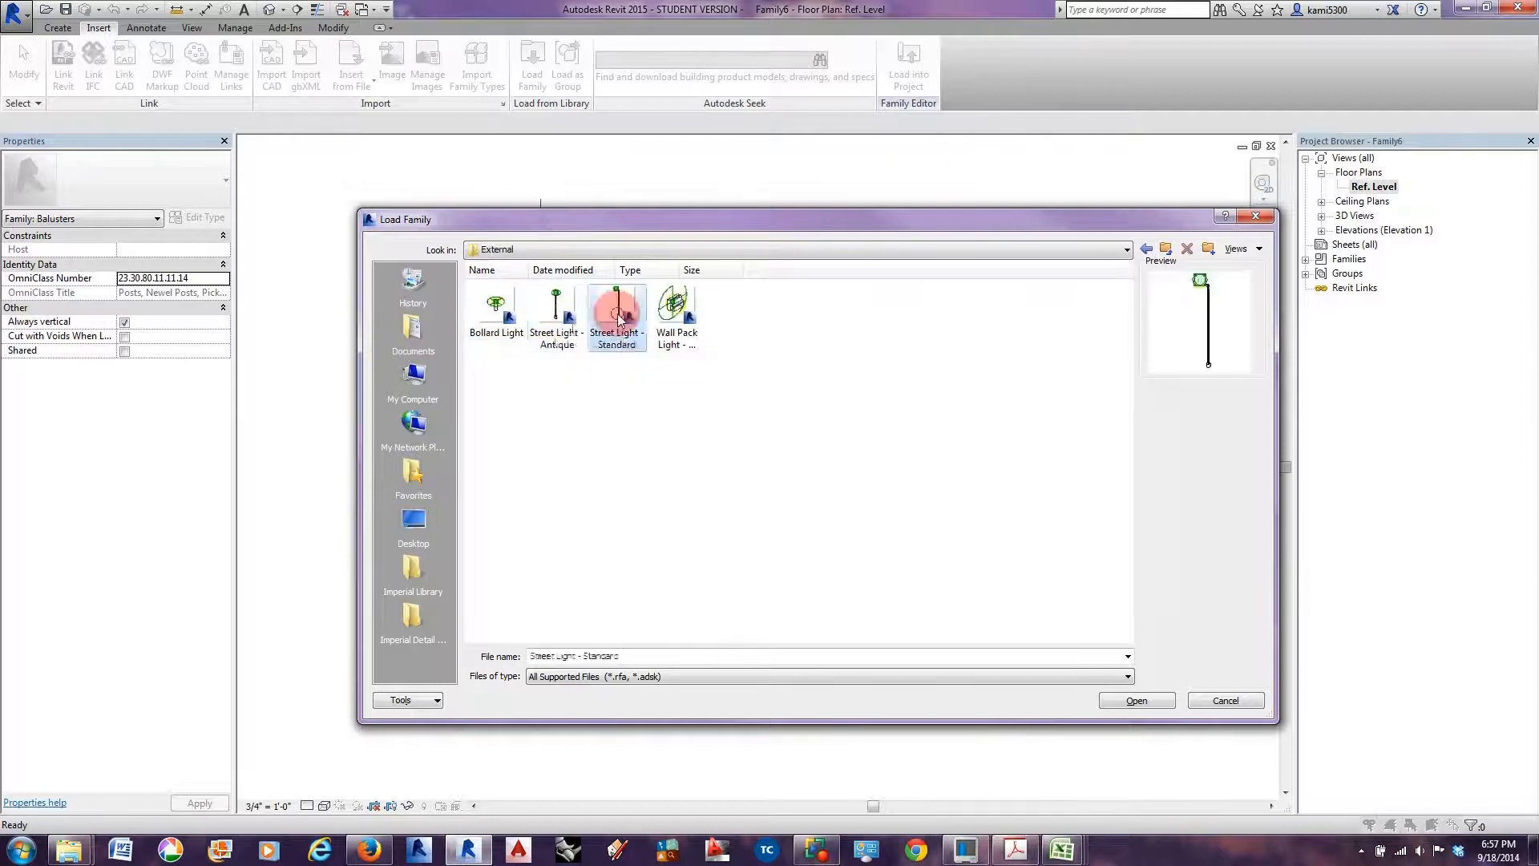
left_click(1141, 701)
Place one Street Light - Standard component where the two reference planes cross, finish placing, and show the family in 3D.
scroll(513, 375, "up", 3)
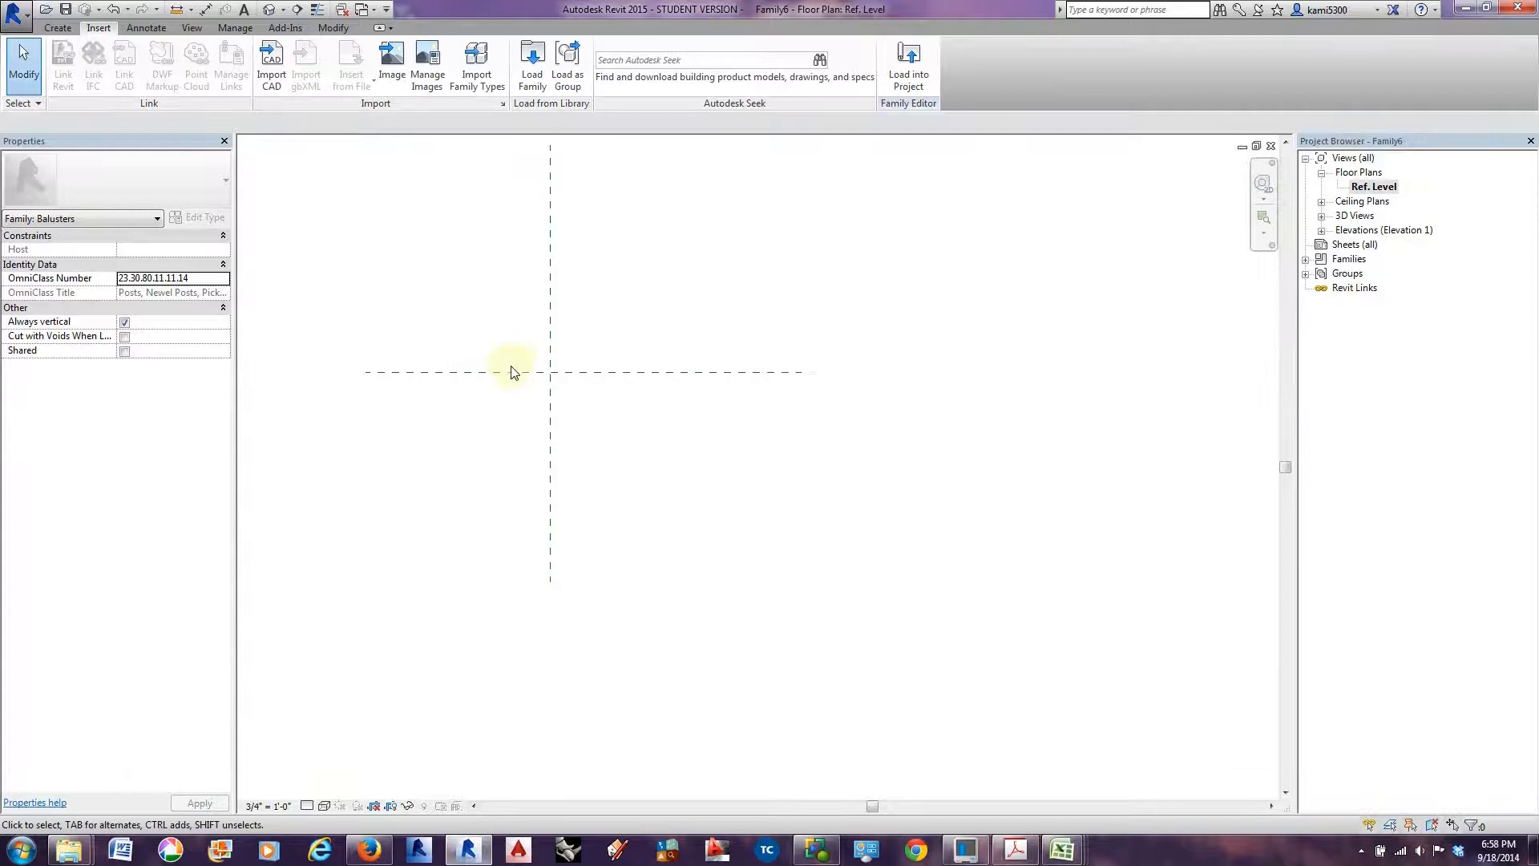
left_click(62, 28)
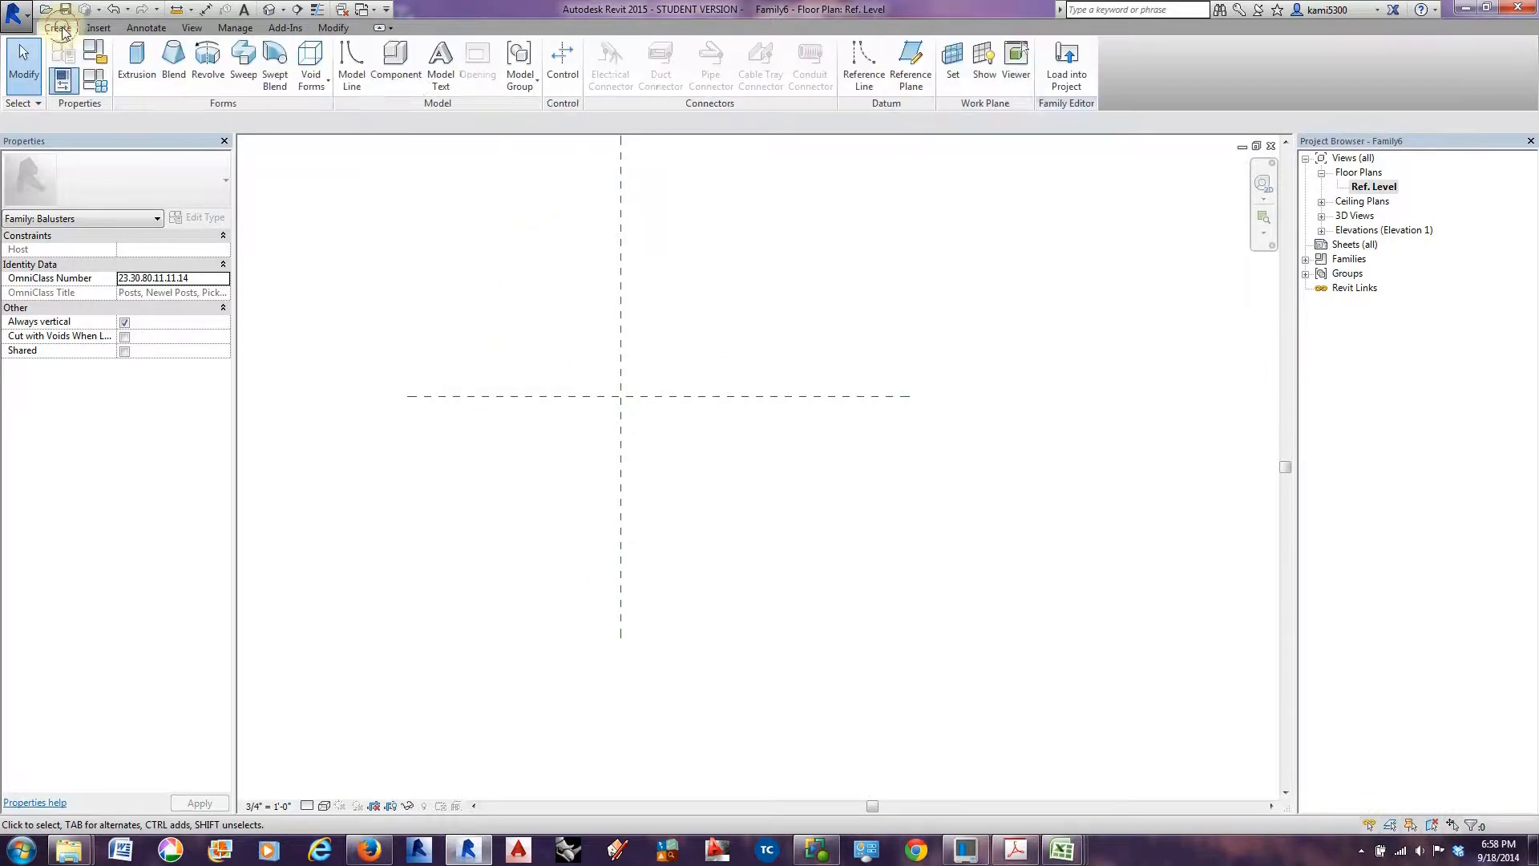
left_click(396, 60)
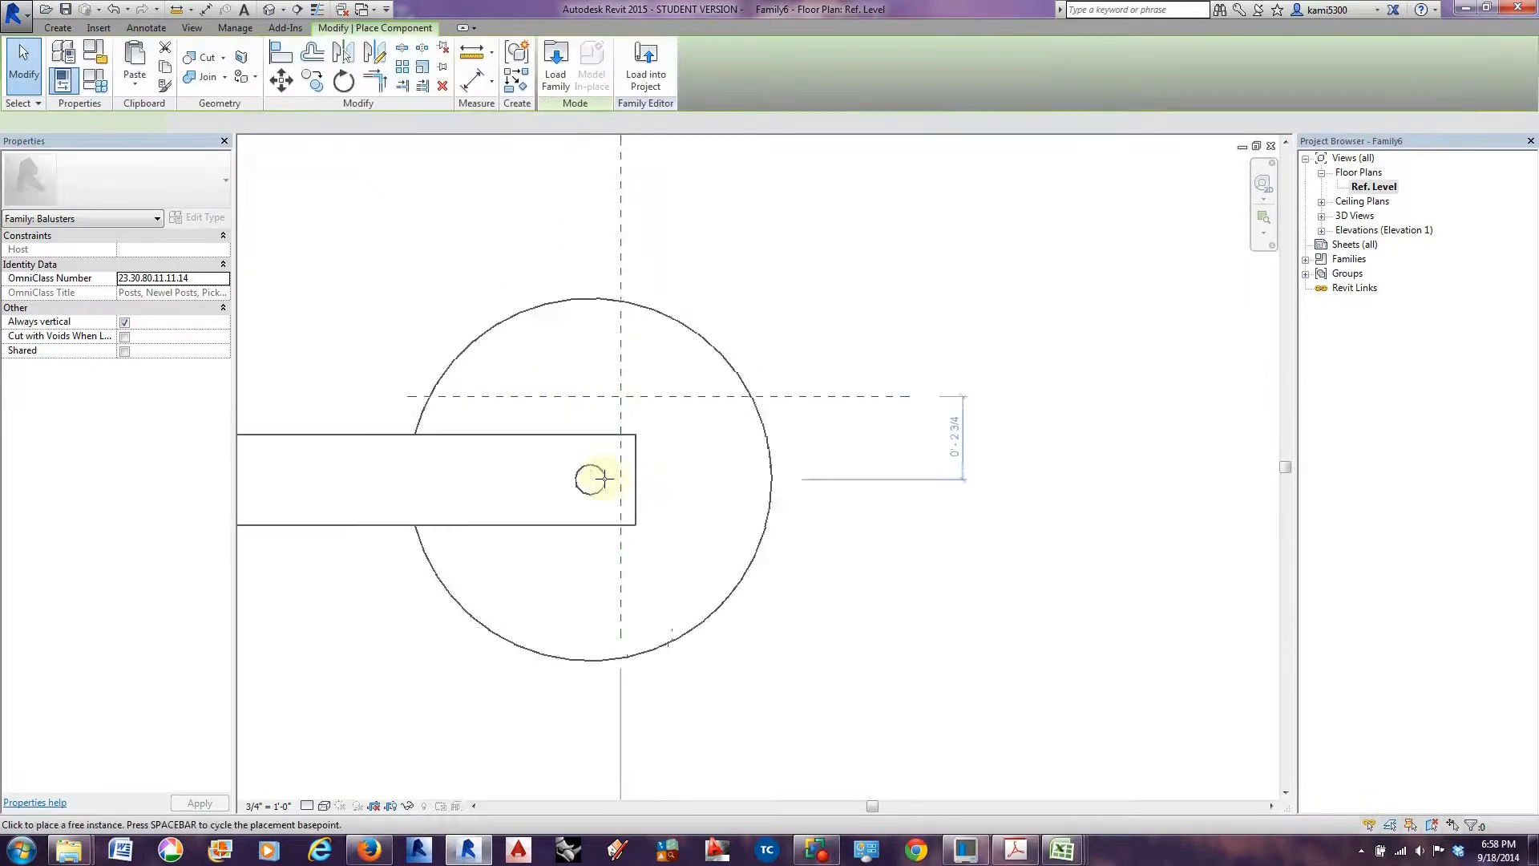
left_click(621, 396)
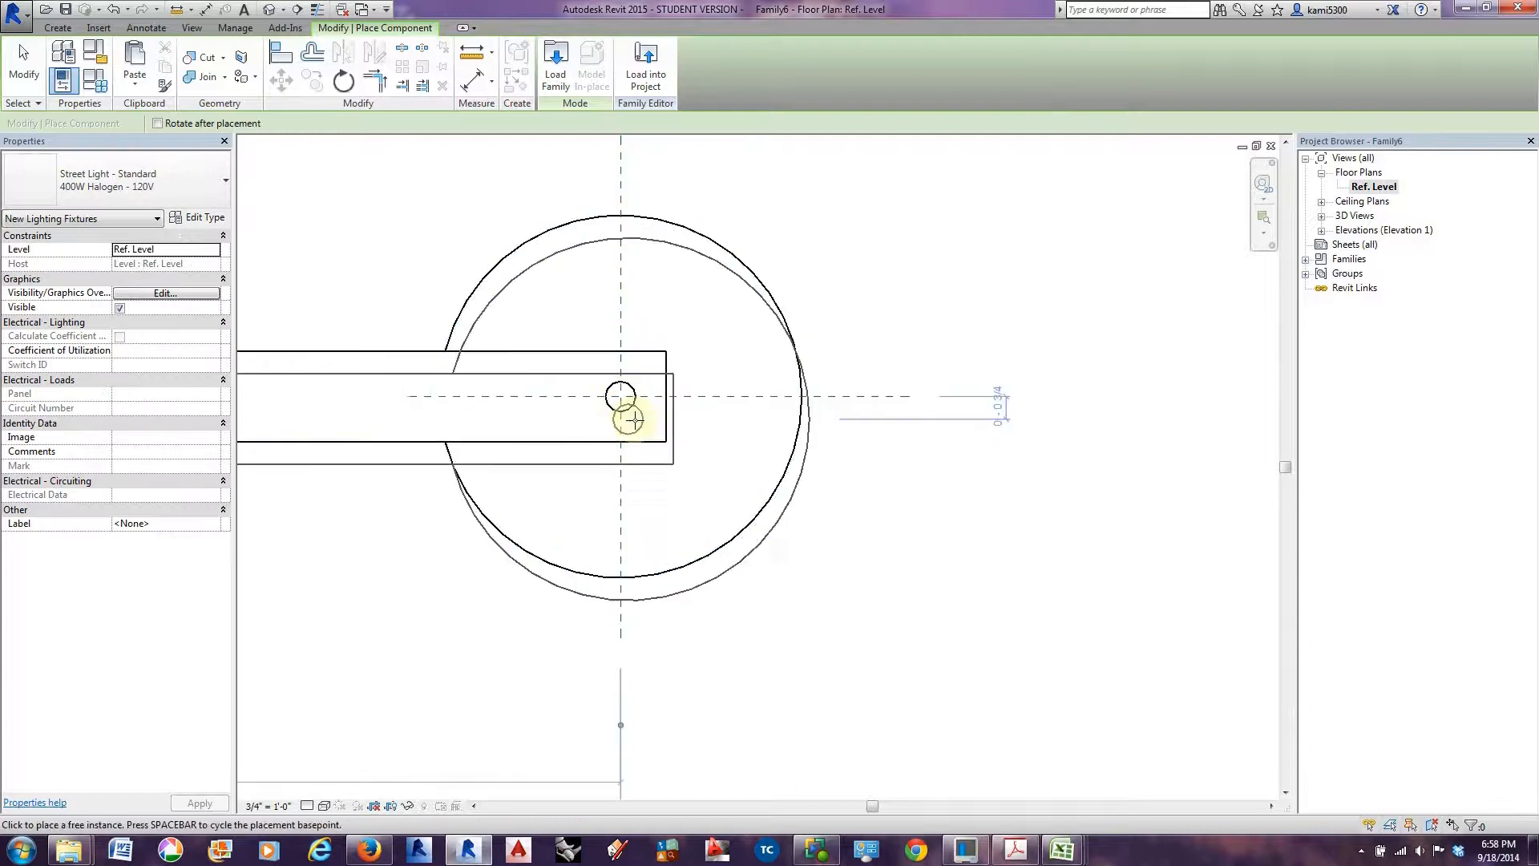
scroll(636, 417, "down", 3)
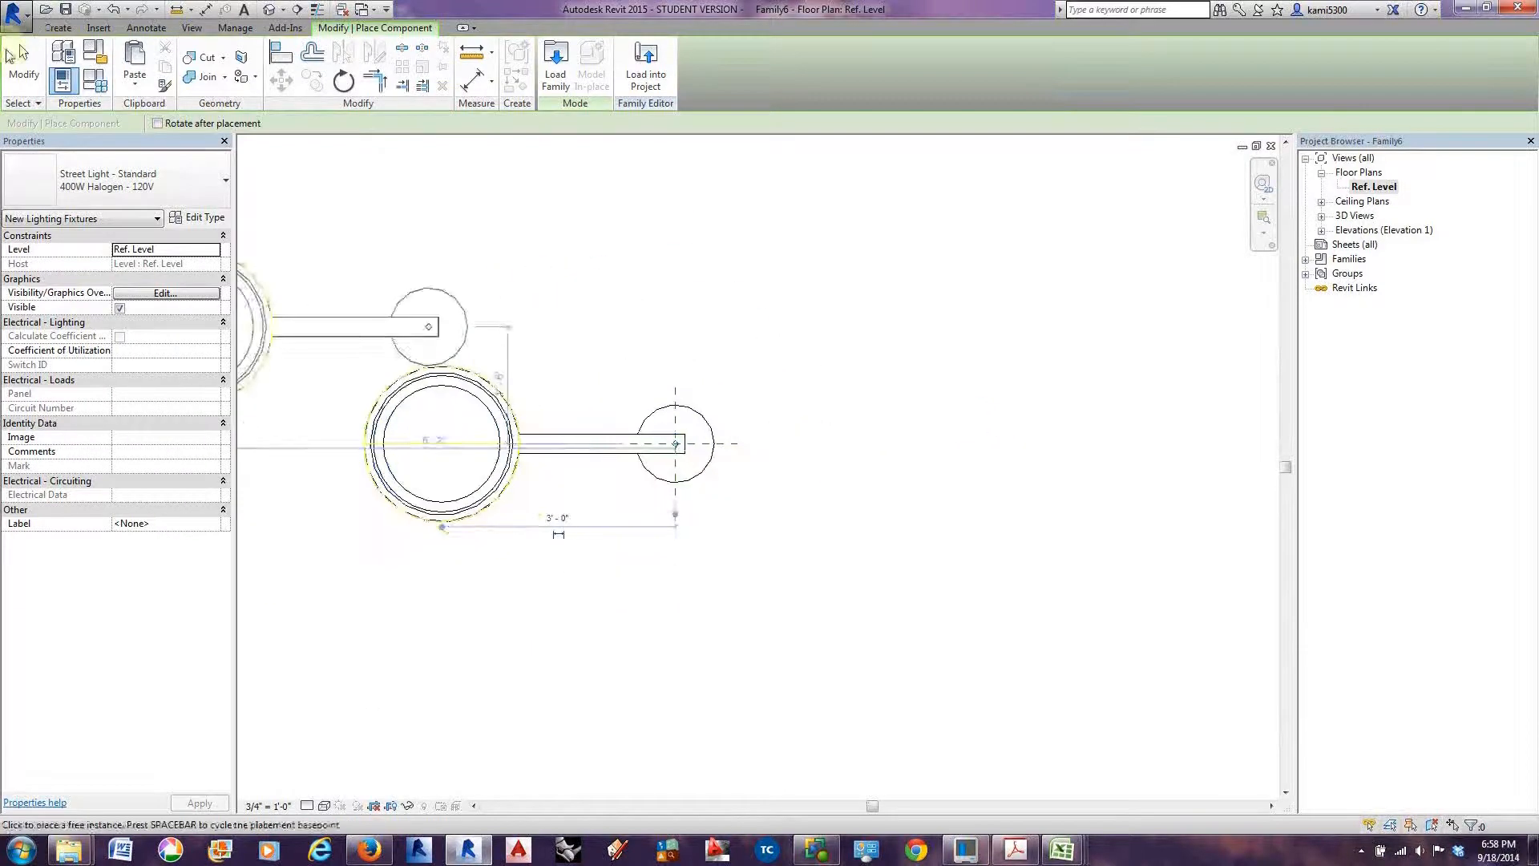
left_click(24, 64)
scroll(705, 503, "down", 3)
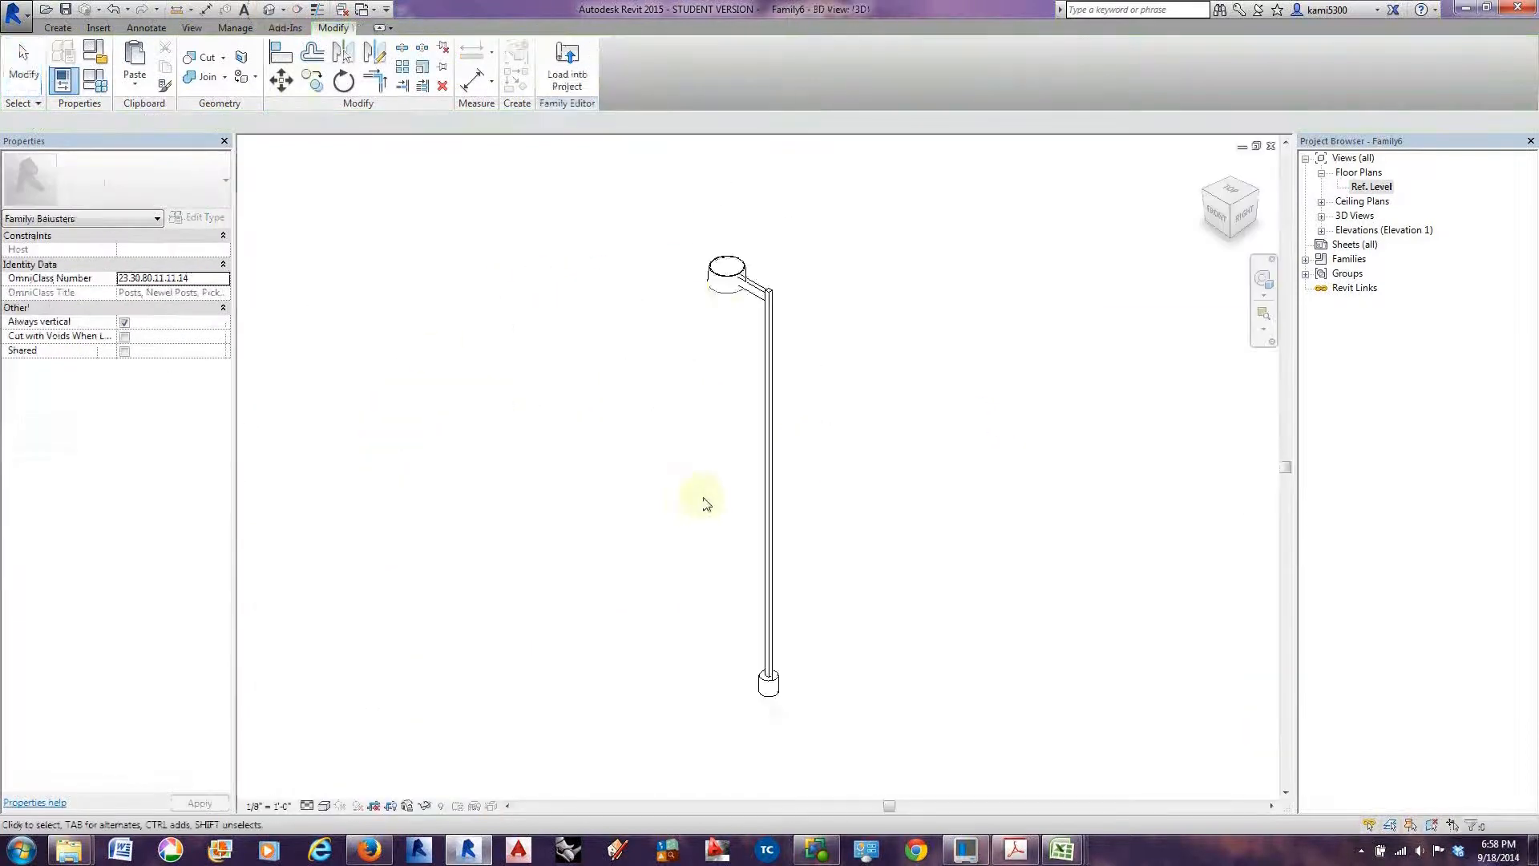
Create a new family from the Lighting Fixture template.
middle_click_drag(816, 630, 781, 622)
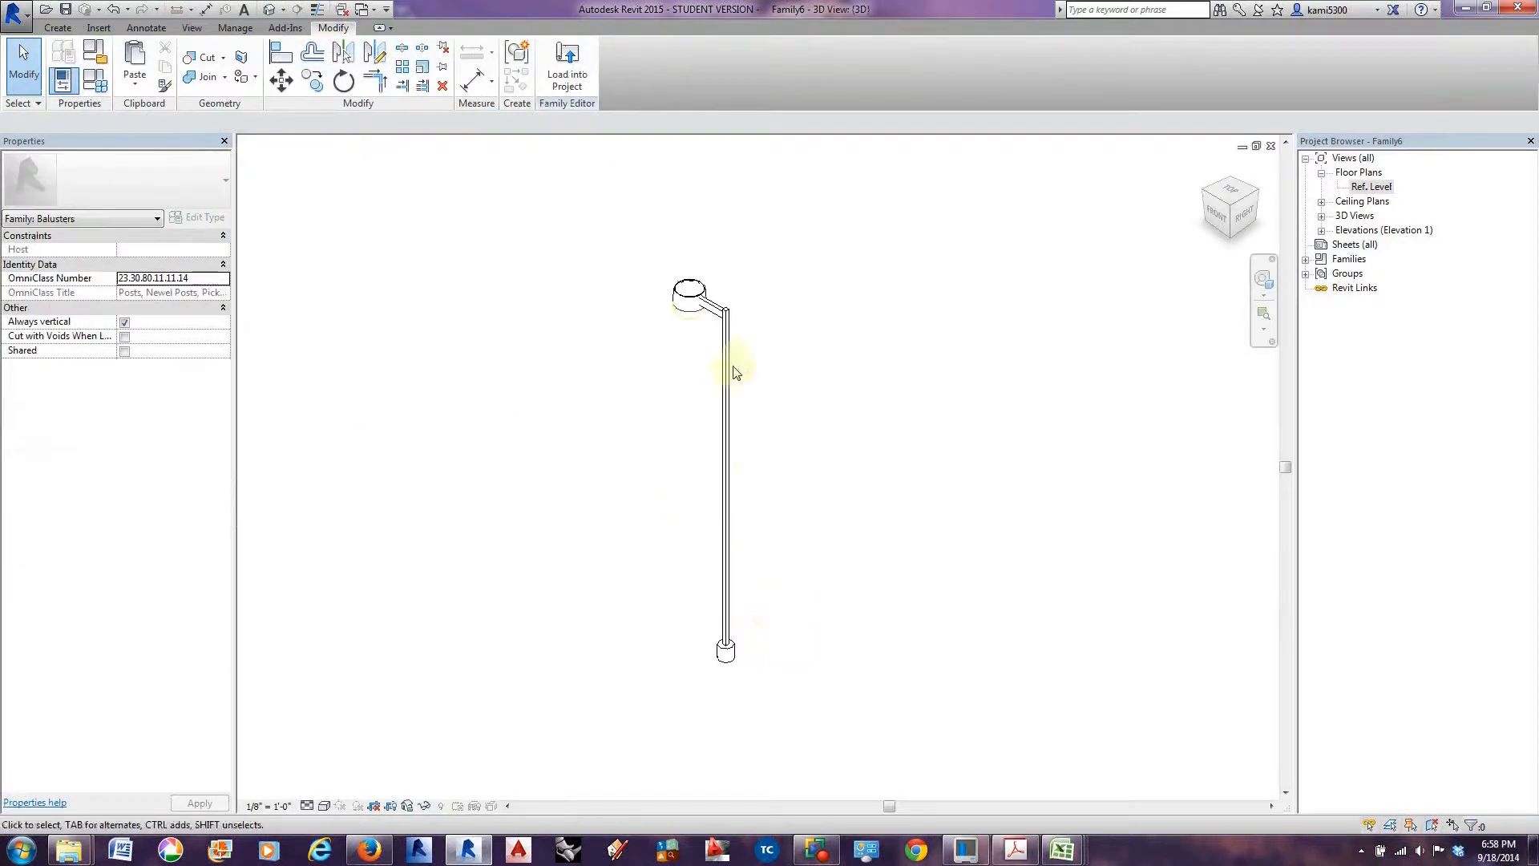
left_click(723, 314)
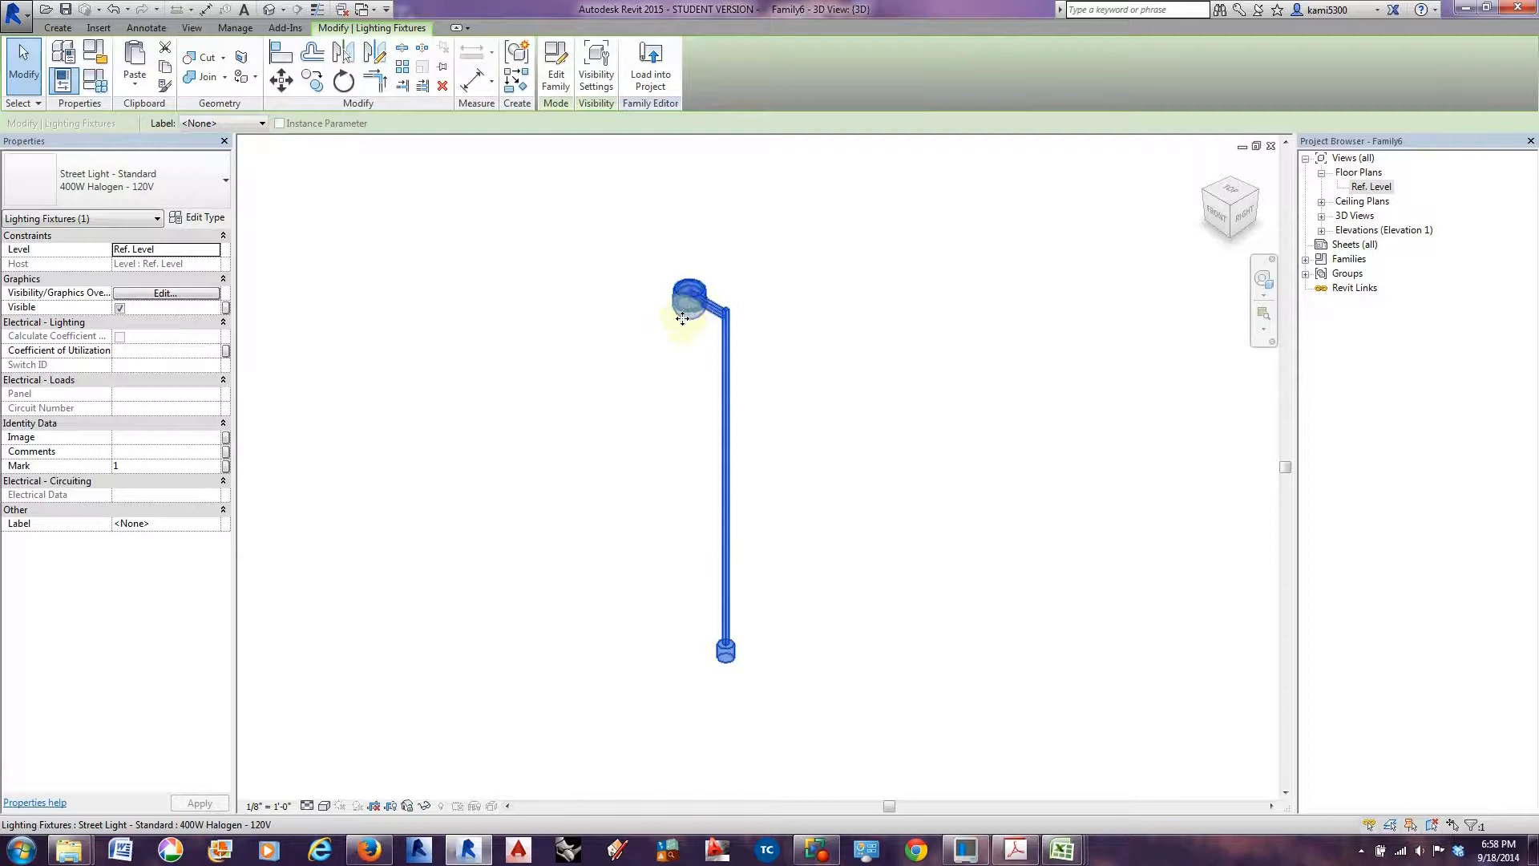
left_click(15, 11)
mouse_move(100, 87)
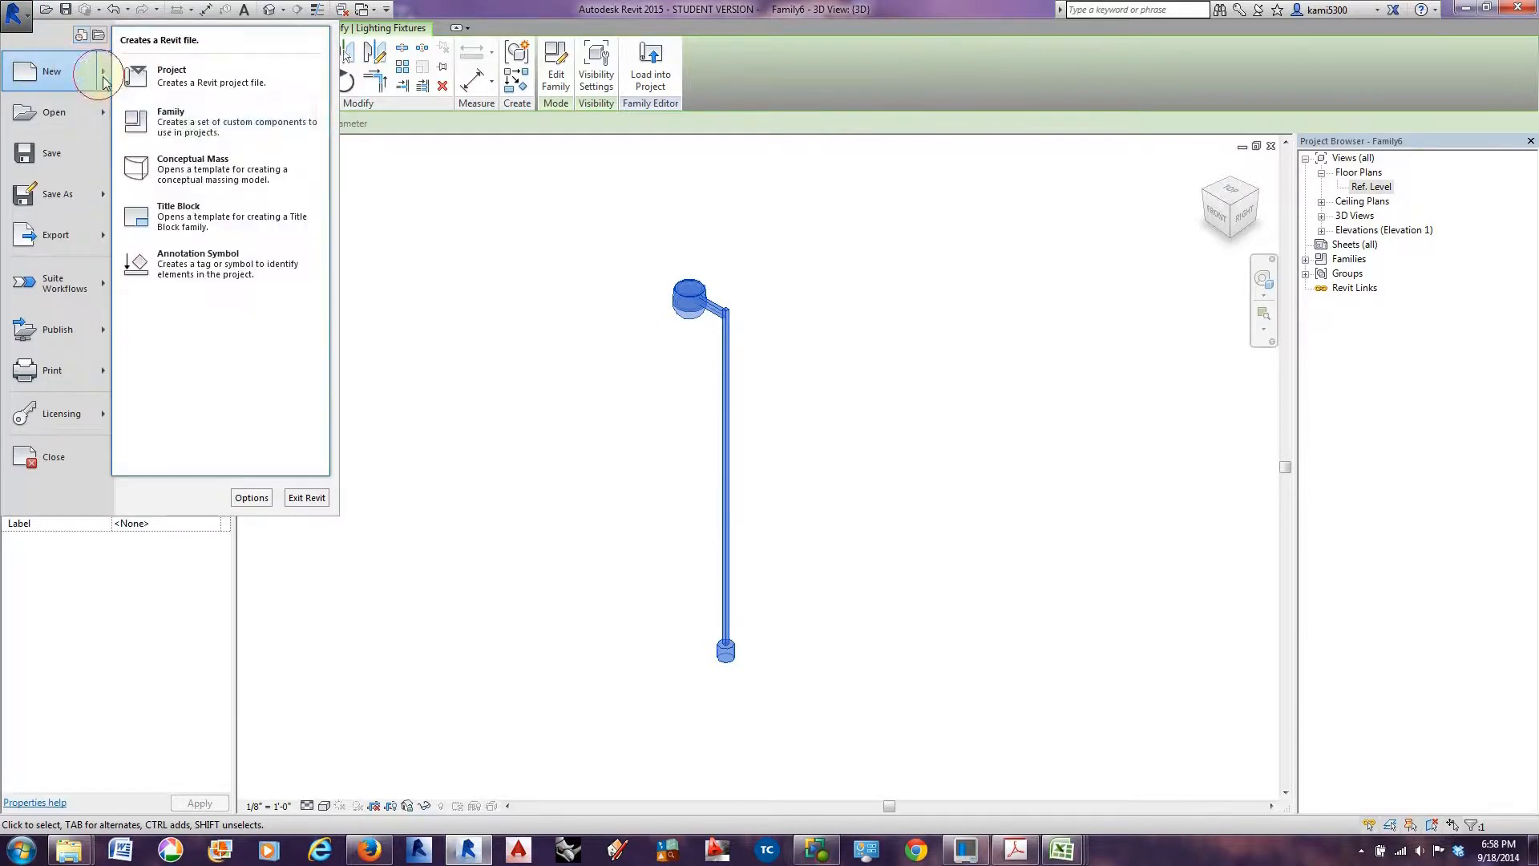
left_click(168, 119)
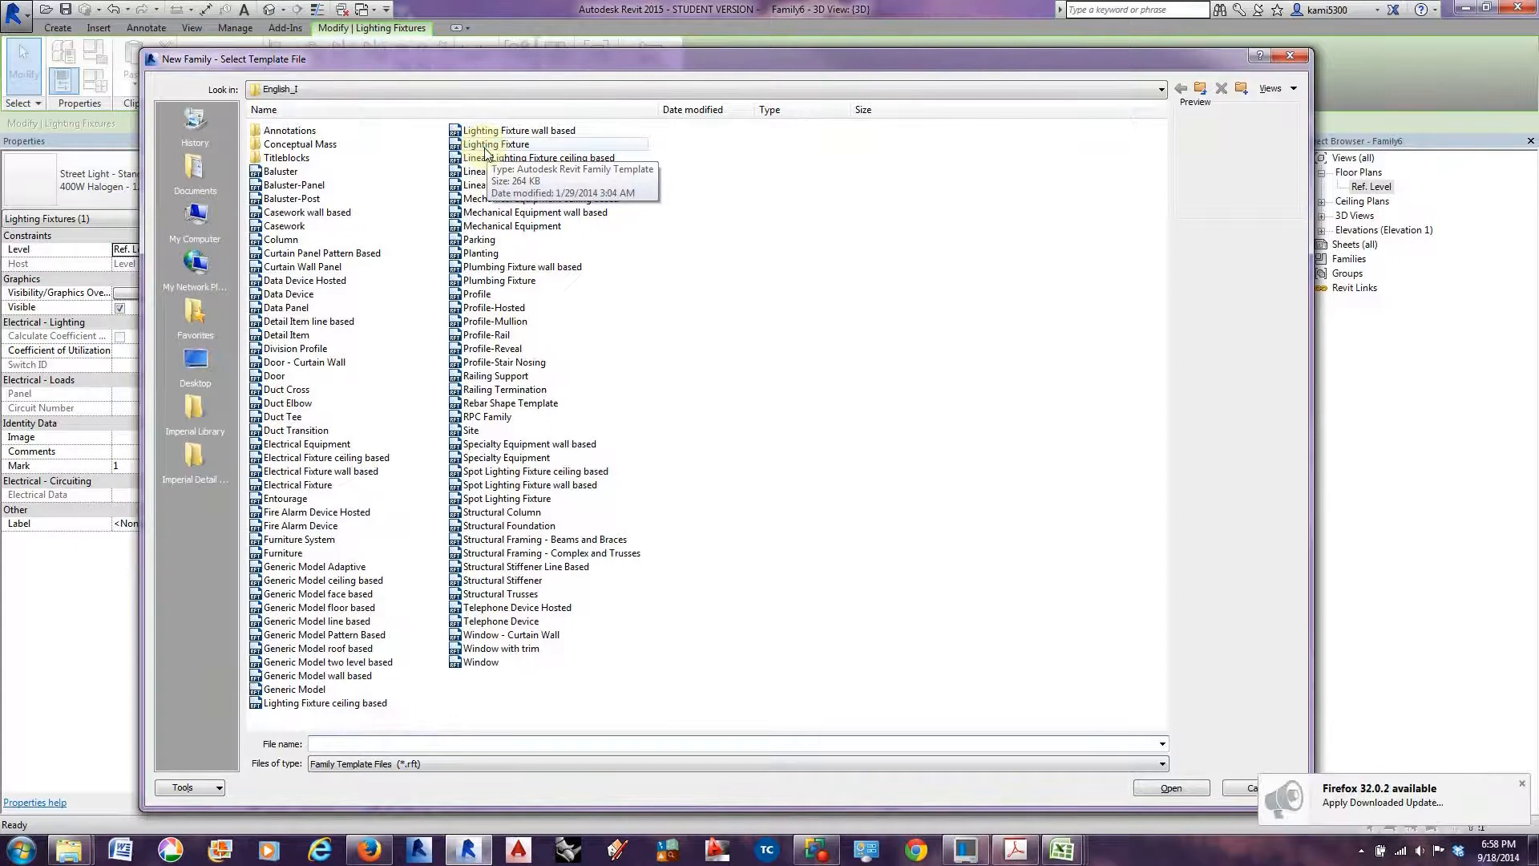
double_click(485, 146)
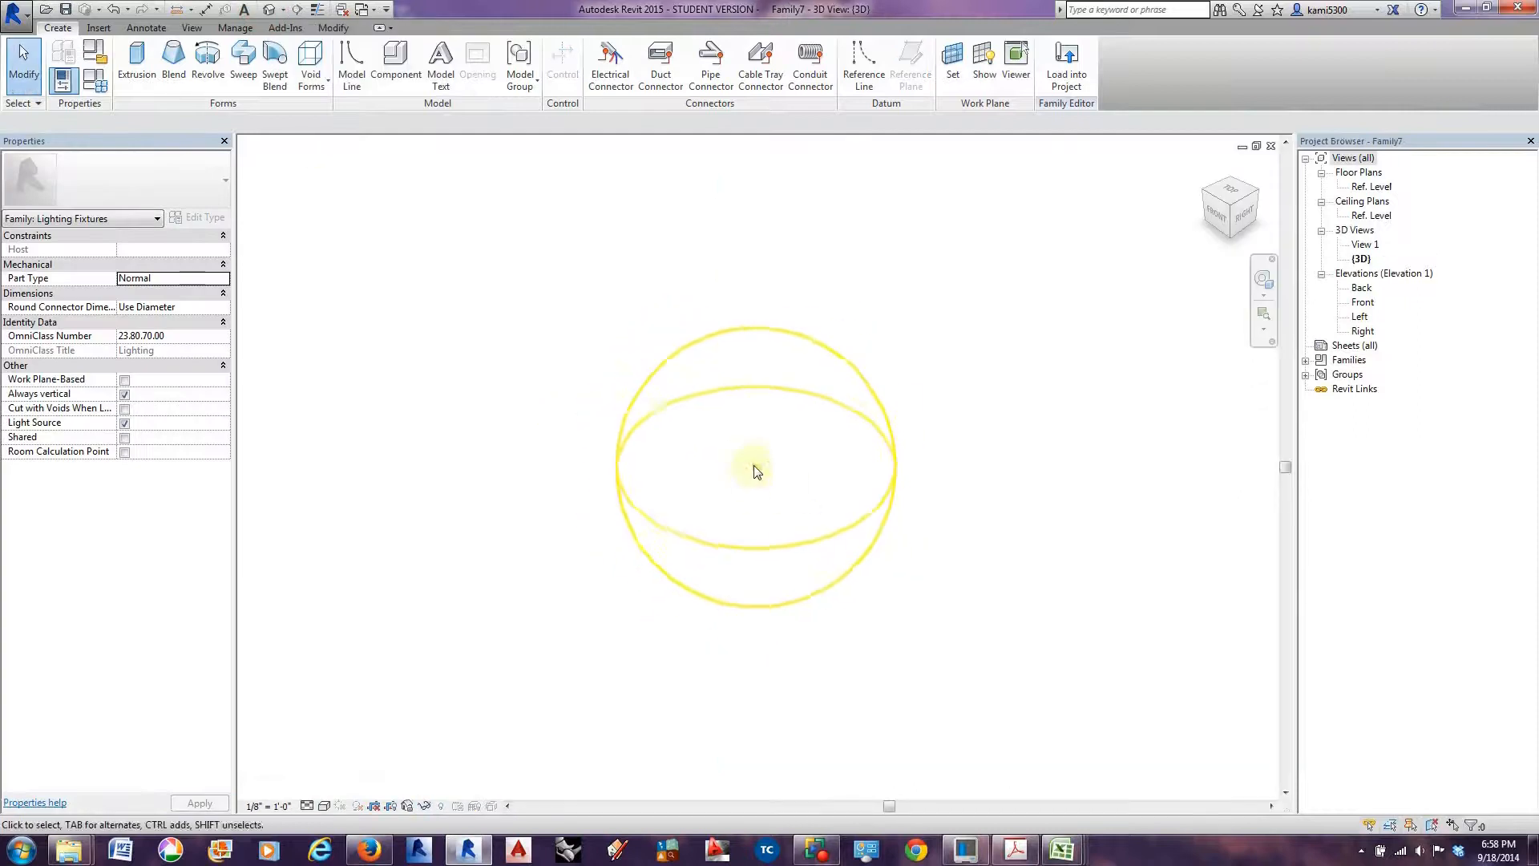
Define the family's light source to emit from a circle with spherical light distribution, trying the other shapes and distributions first.
left_click(783, 497)
left_click(568, 68)
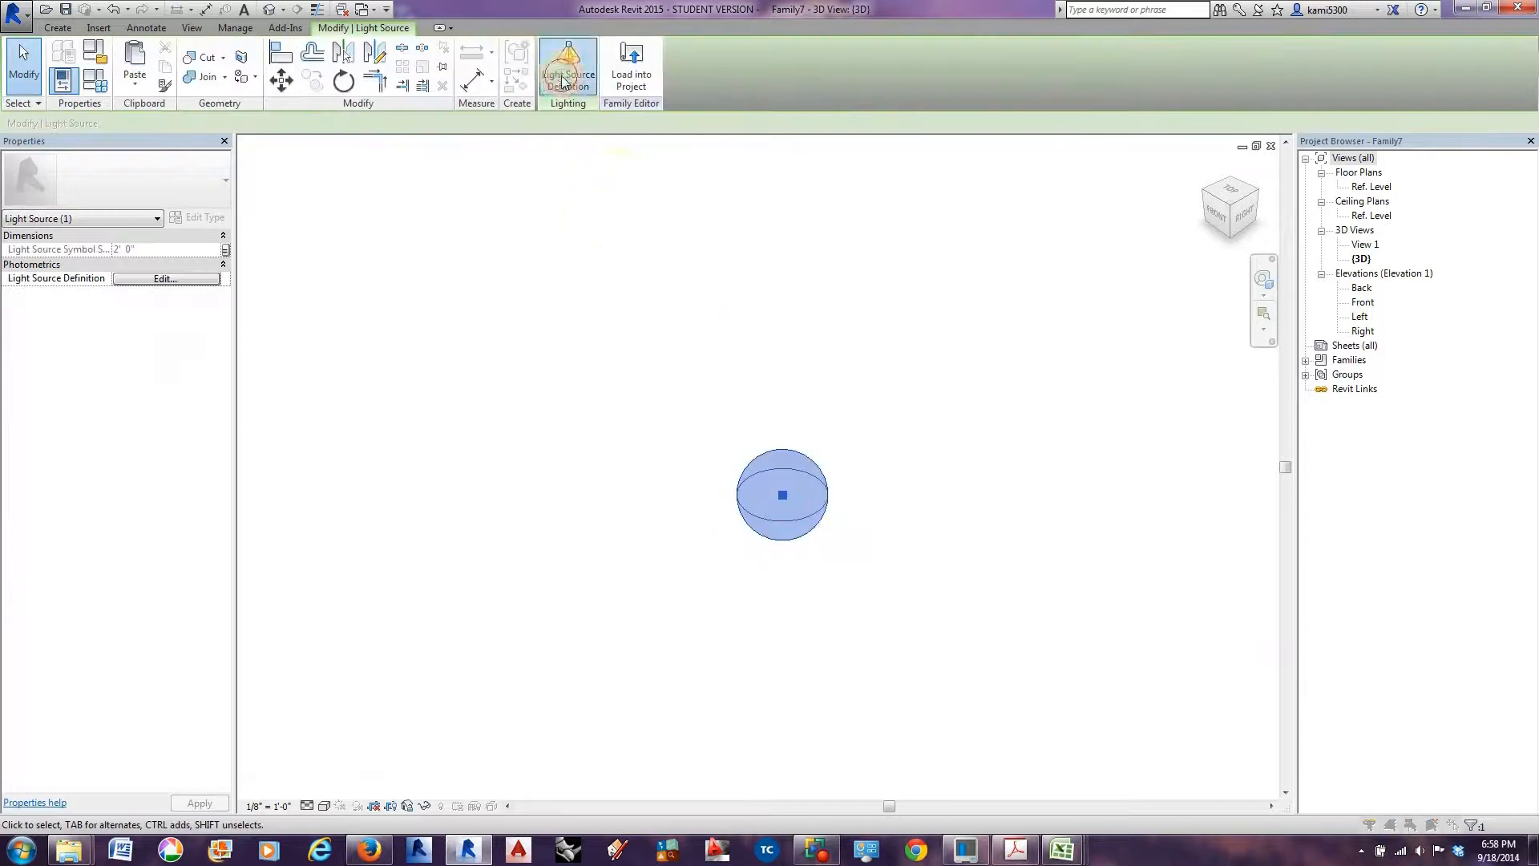
left_click(1106, 329)
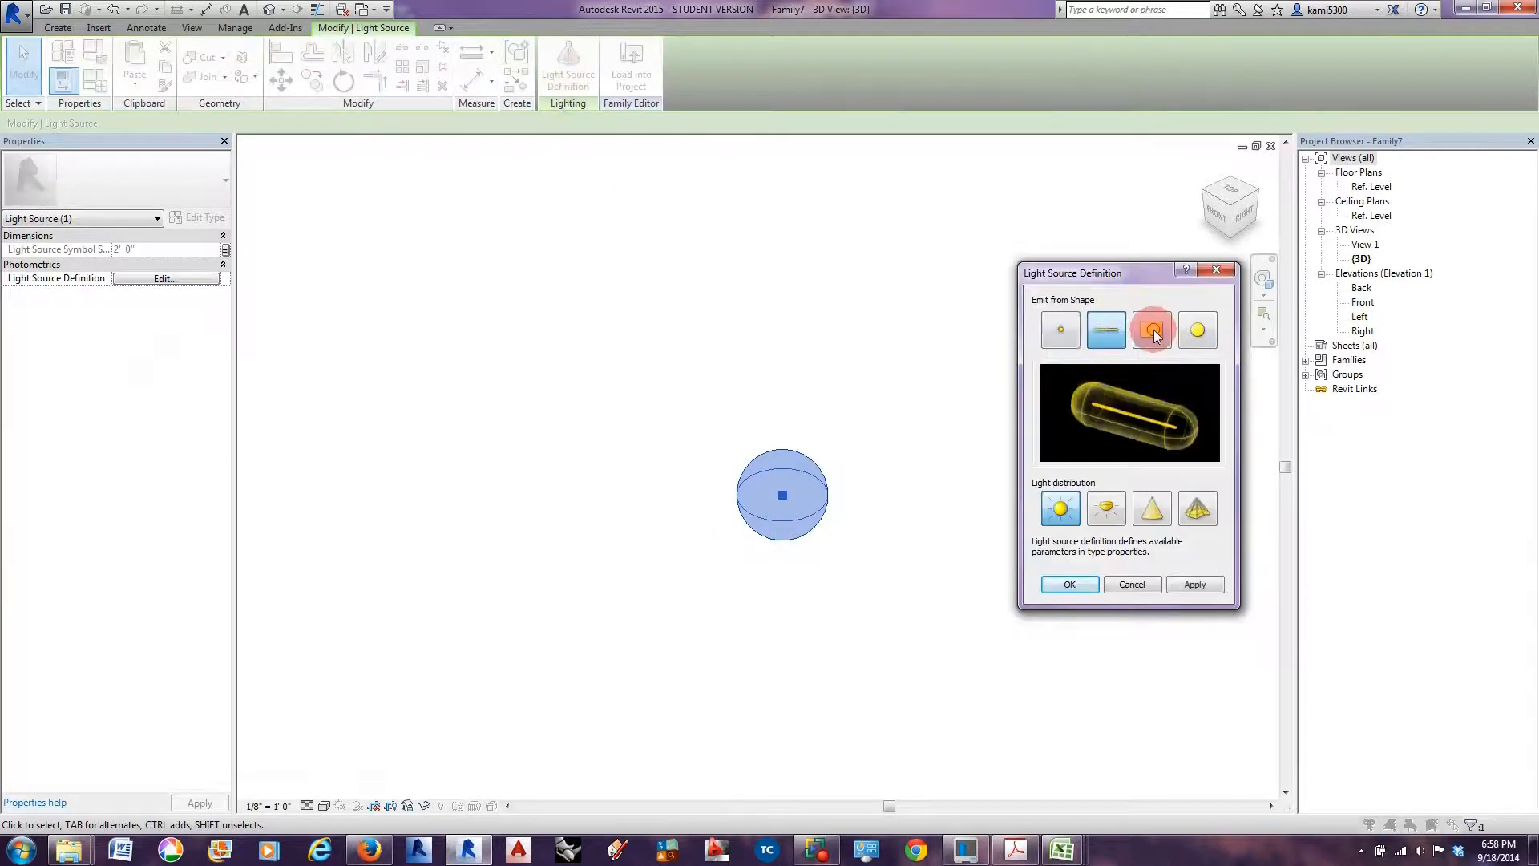
left_click(1153, 330)
left_click(1198, 329)
left_click(1107, 508)
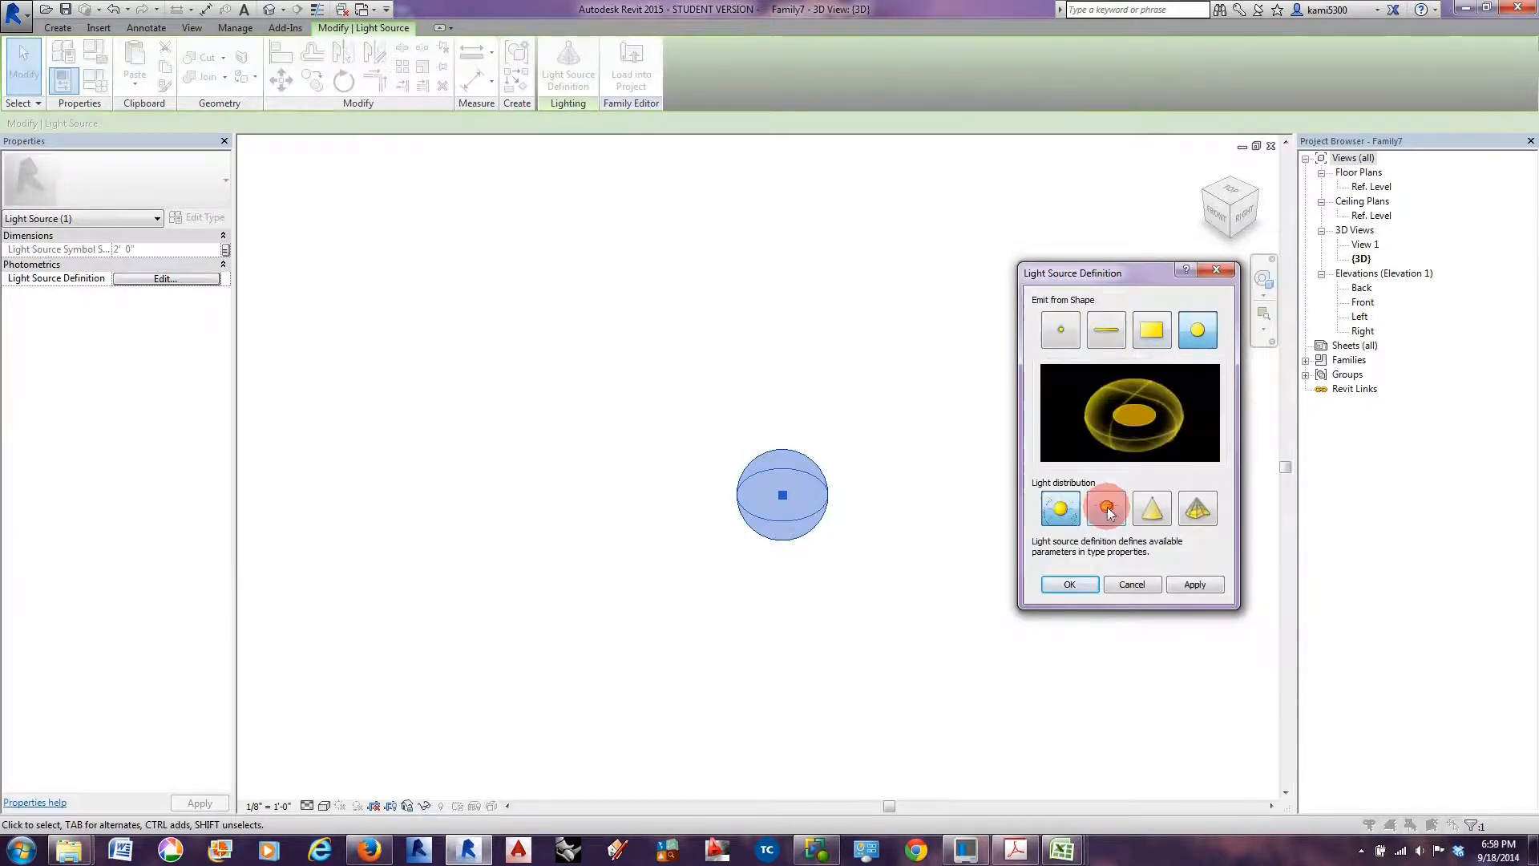
left_click(1153, 508)
left_click(1198, 508)
left_click(1061, 508)
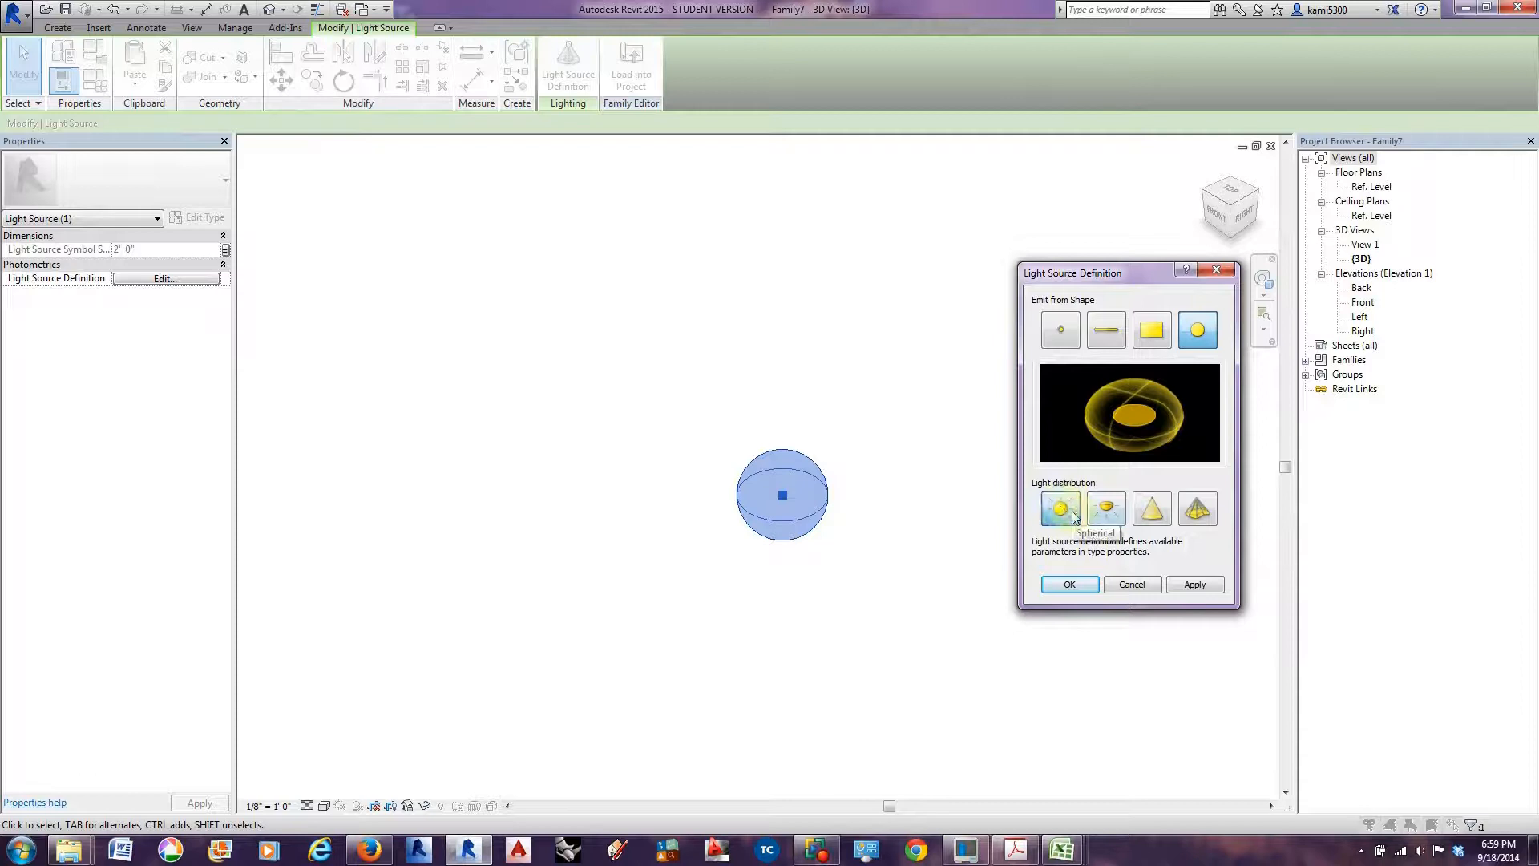
left_click(1071, 585)
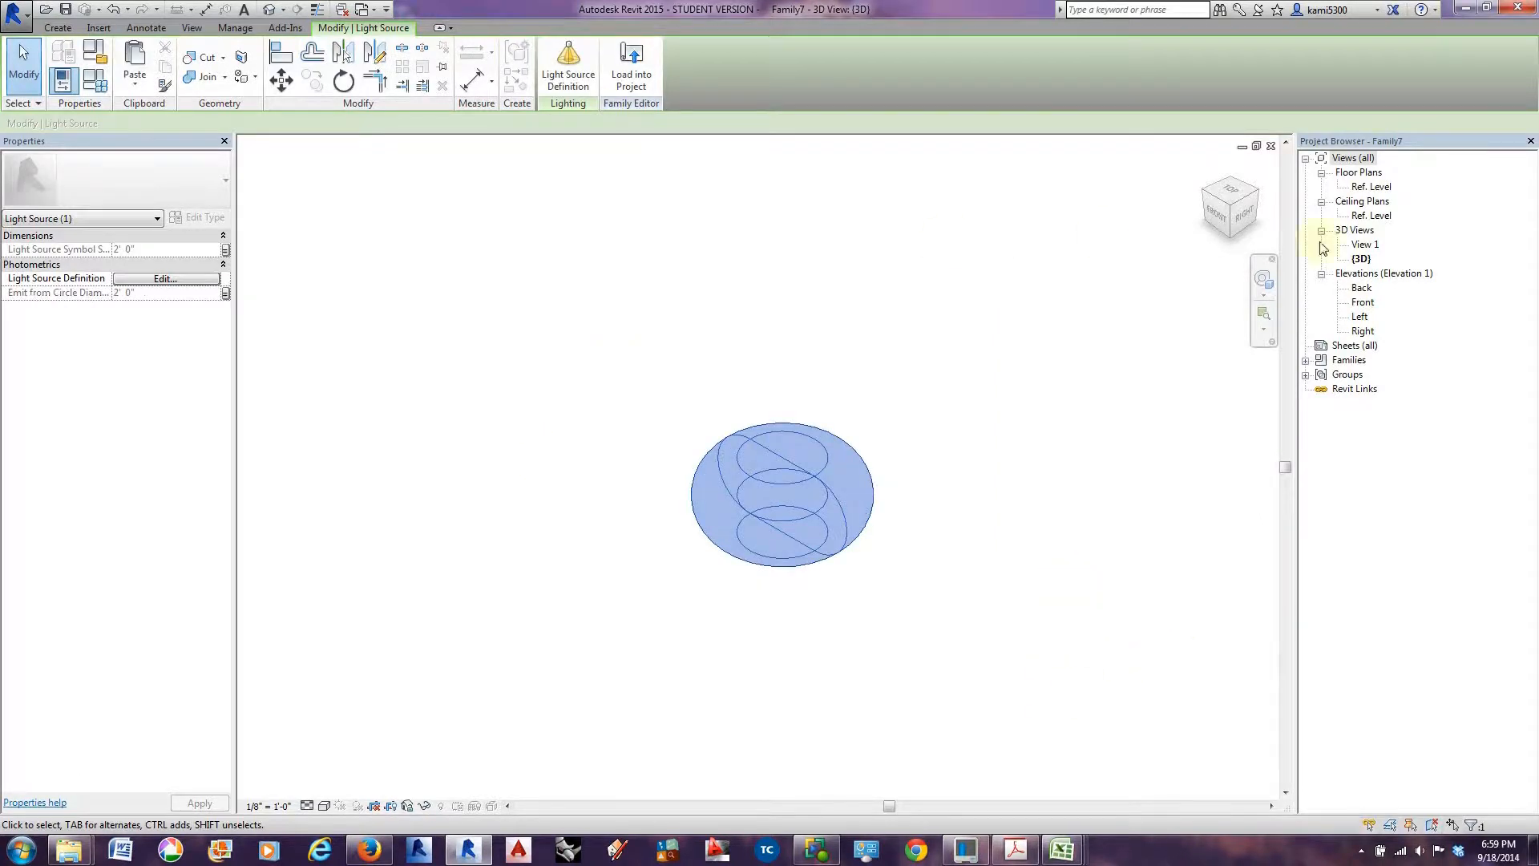
Open the lighting fixture family's Ref. Level floor plan, select the light source, and show the modeling tools for creating geometry.
double_click(1373, 191)
left_click(756, 491)
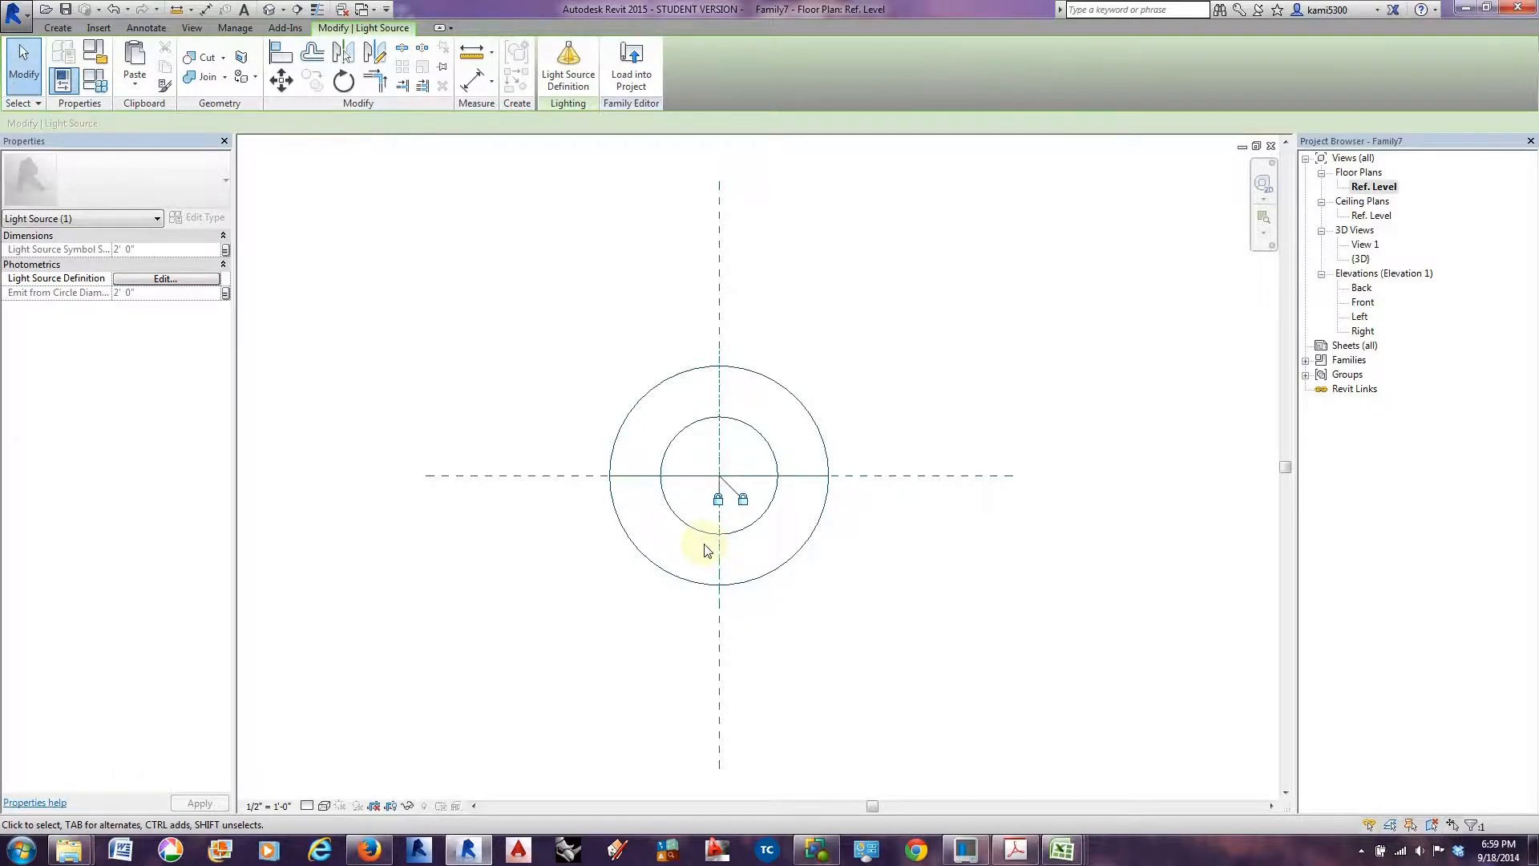
left_click(57, 28)
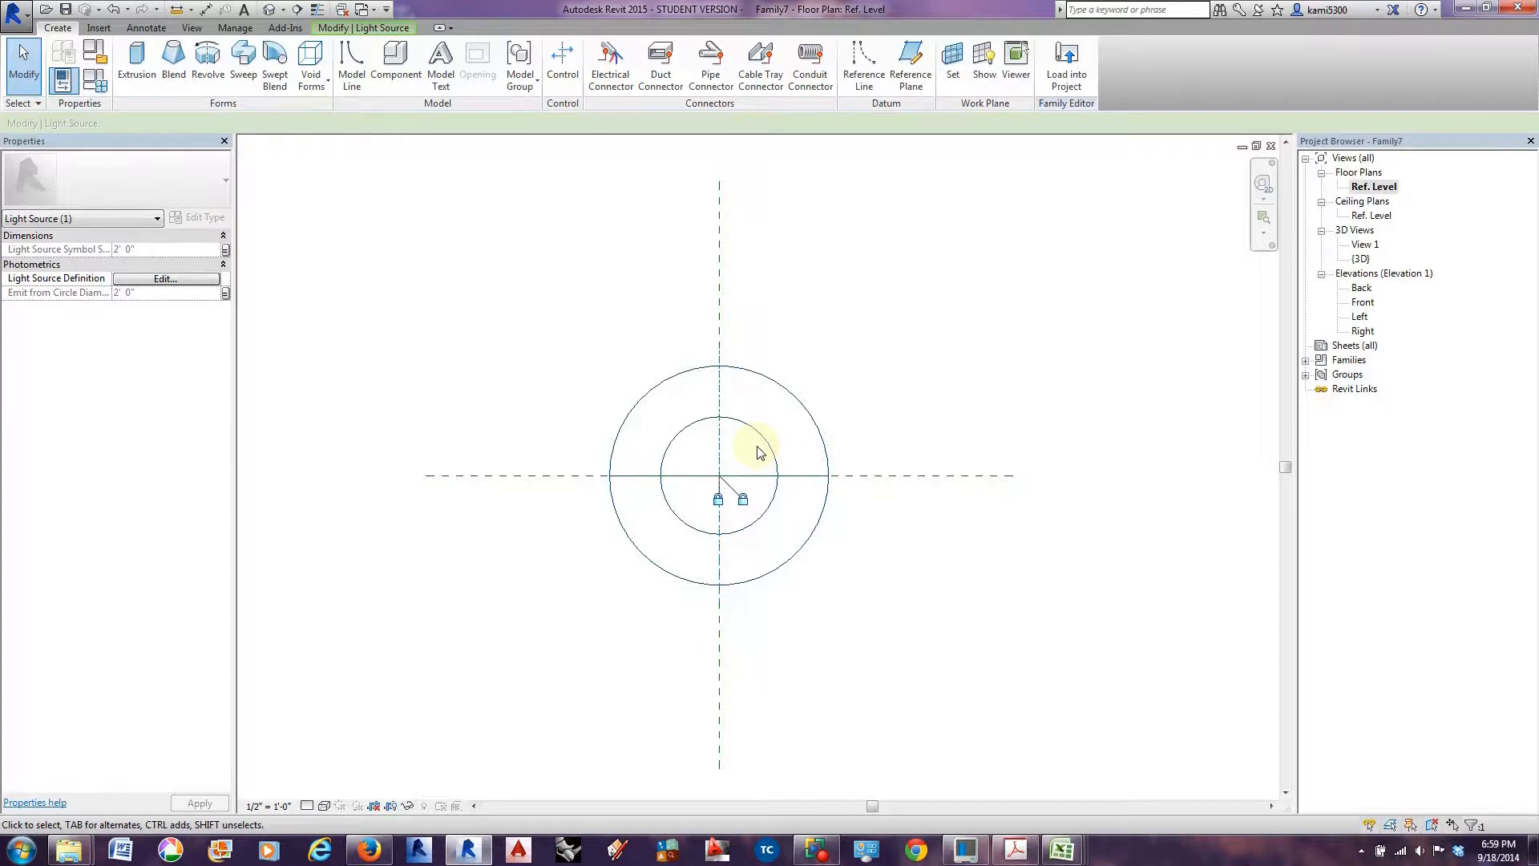
Close all views of the new lighting fixture family without saving it.
left_click(1270, 146)
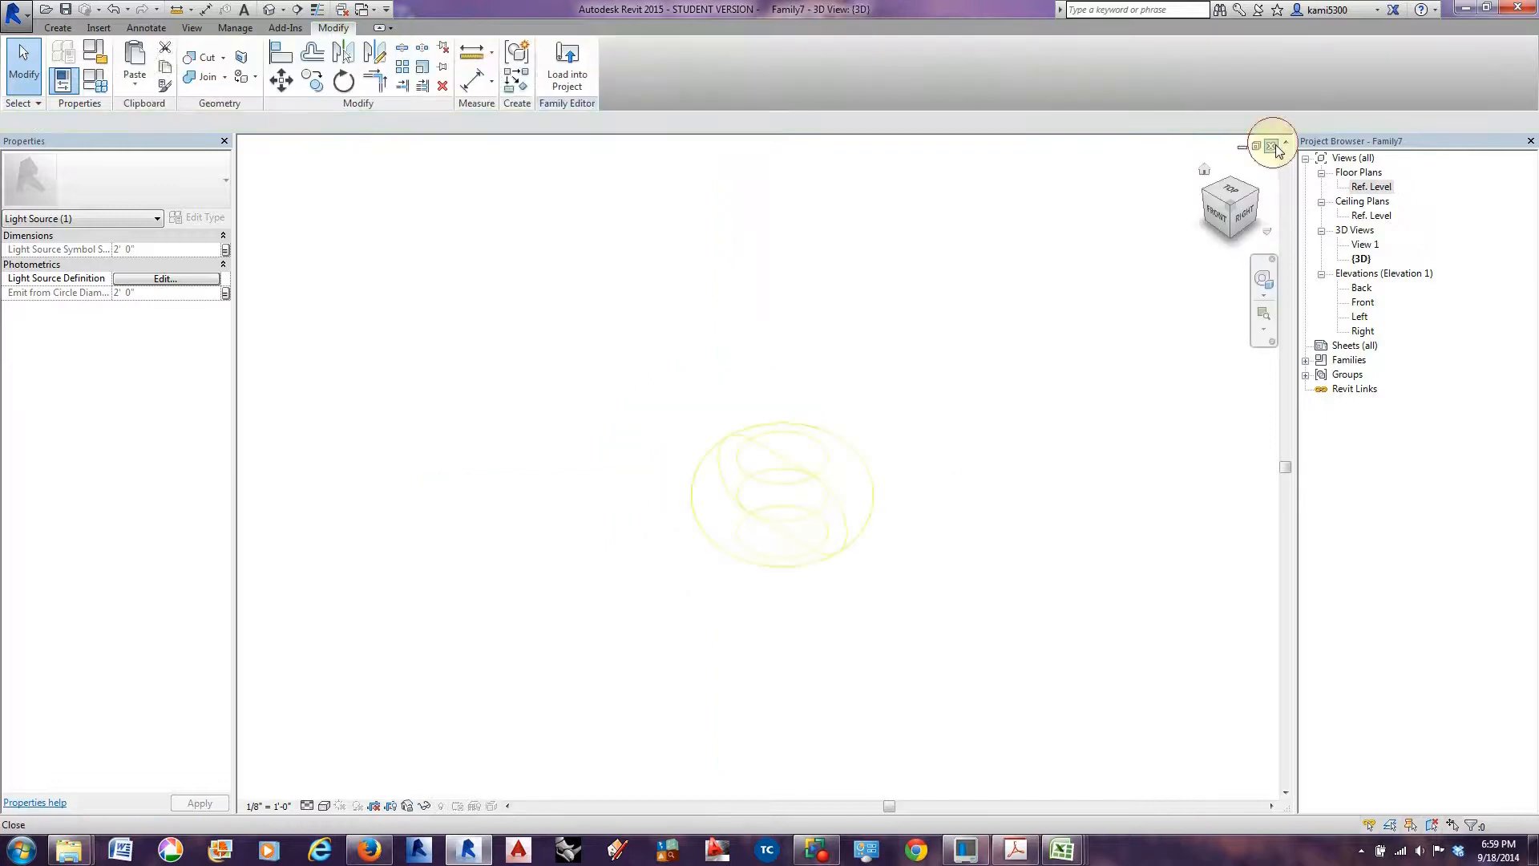
left_click(1271, 146)
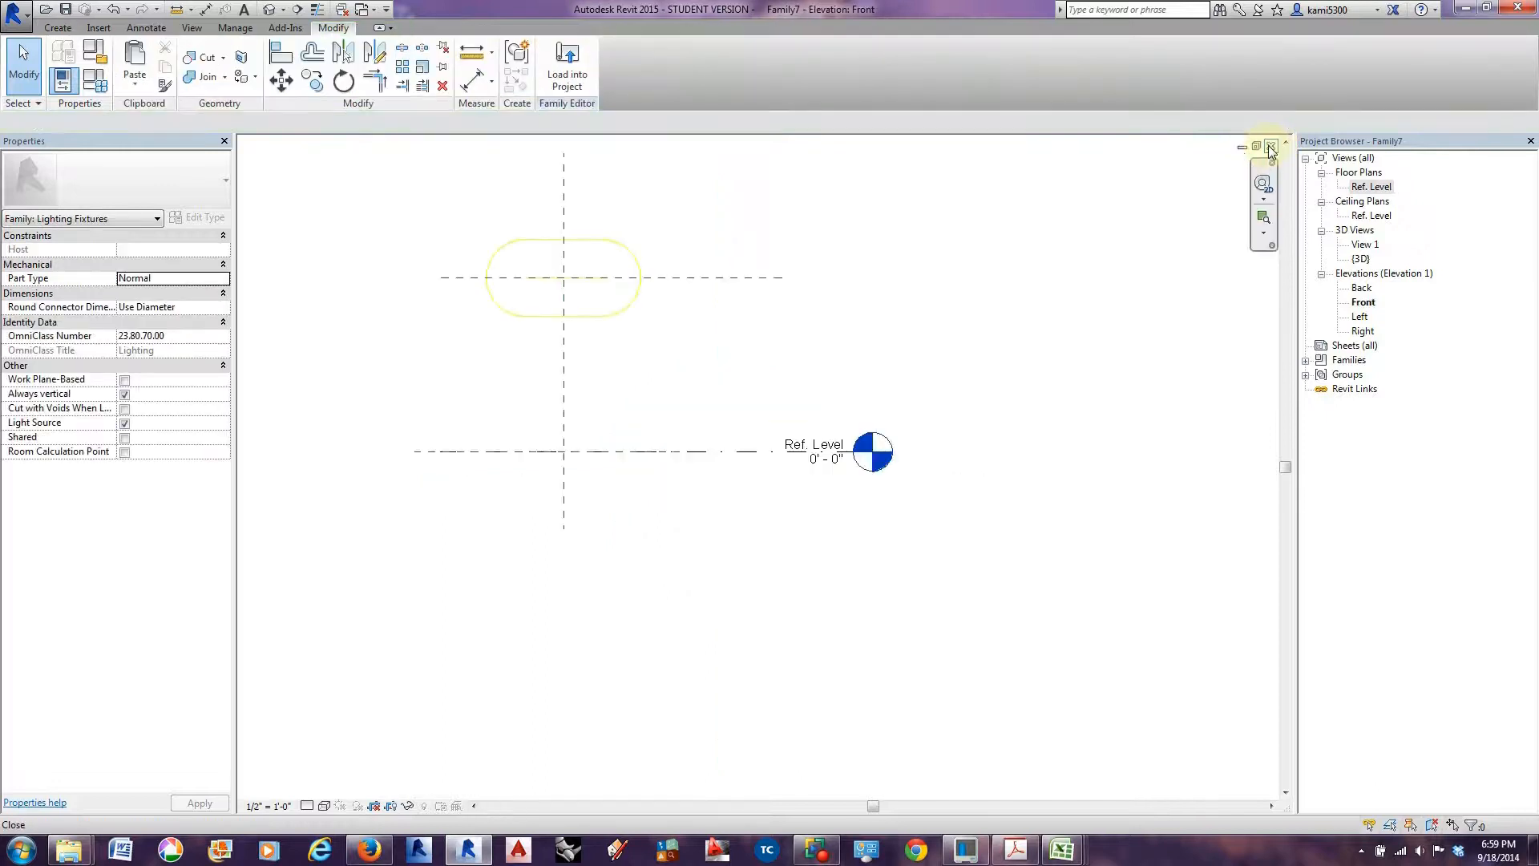
left_click(1271, 146)
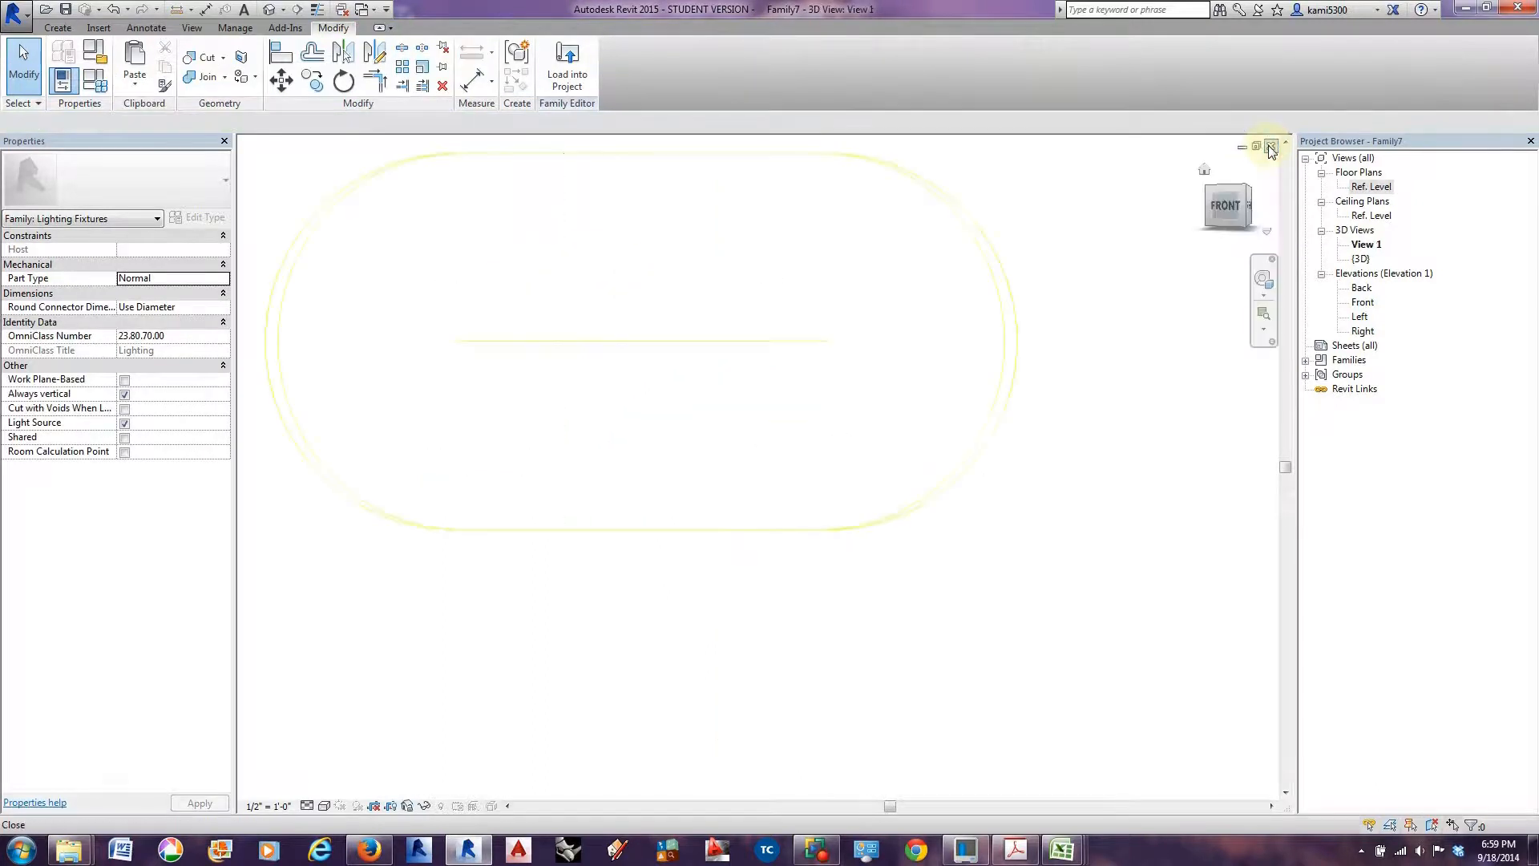
left_click(1271, 146)
left_click(809, 426)
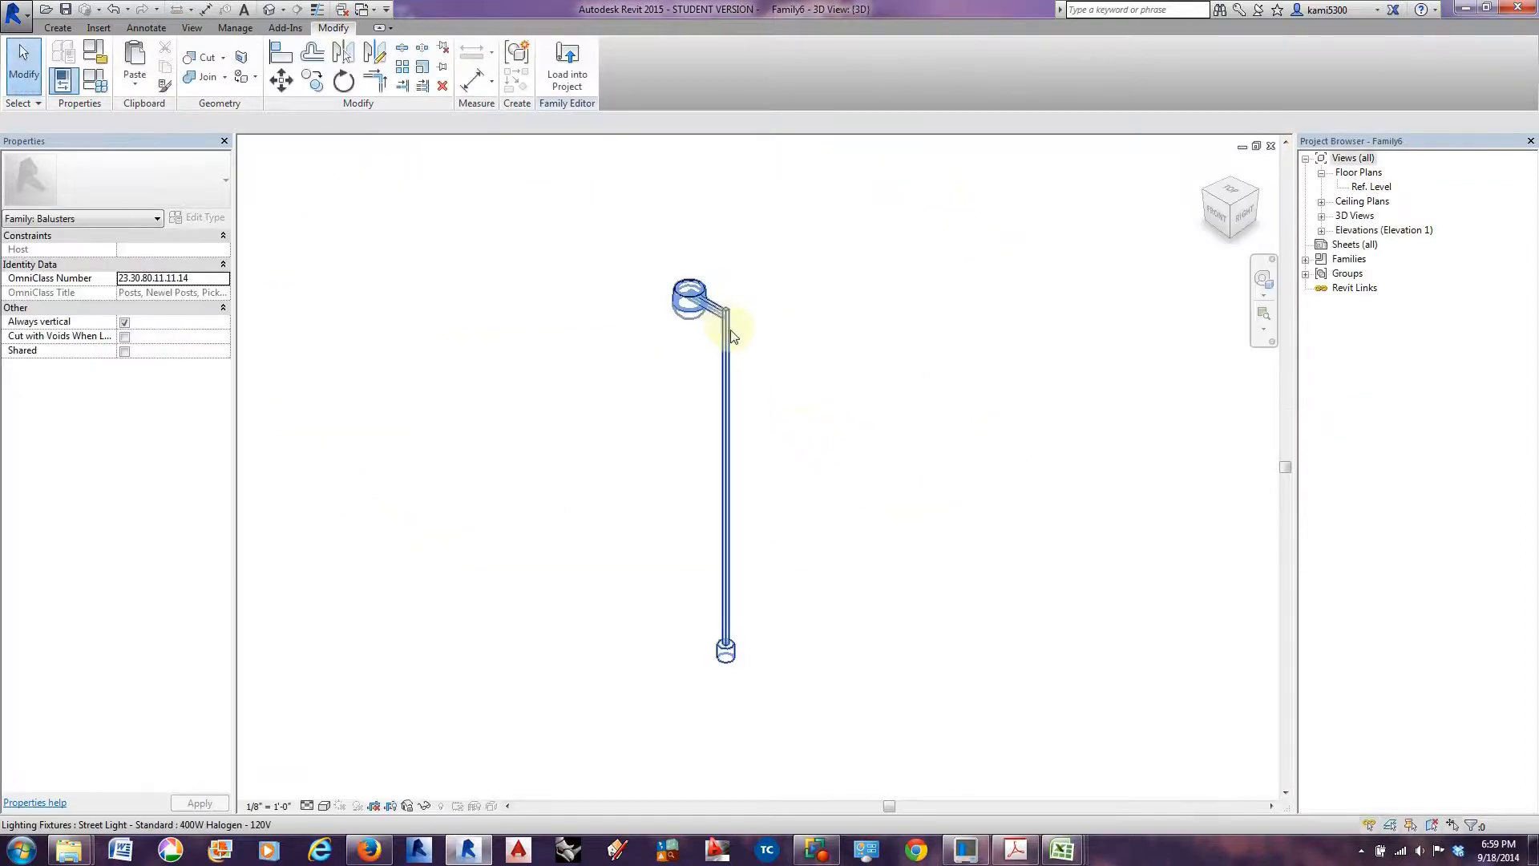
Load the street light baluster family into the Stair Stuff NEW.rvt project only.
left_click(558, 85)
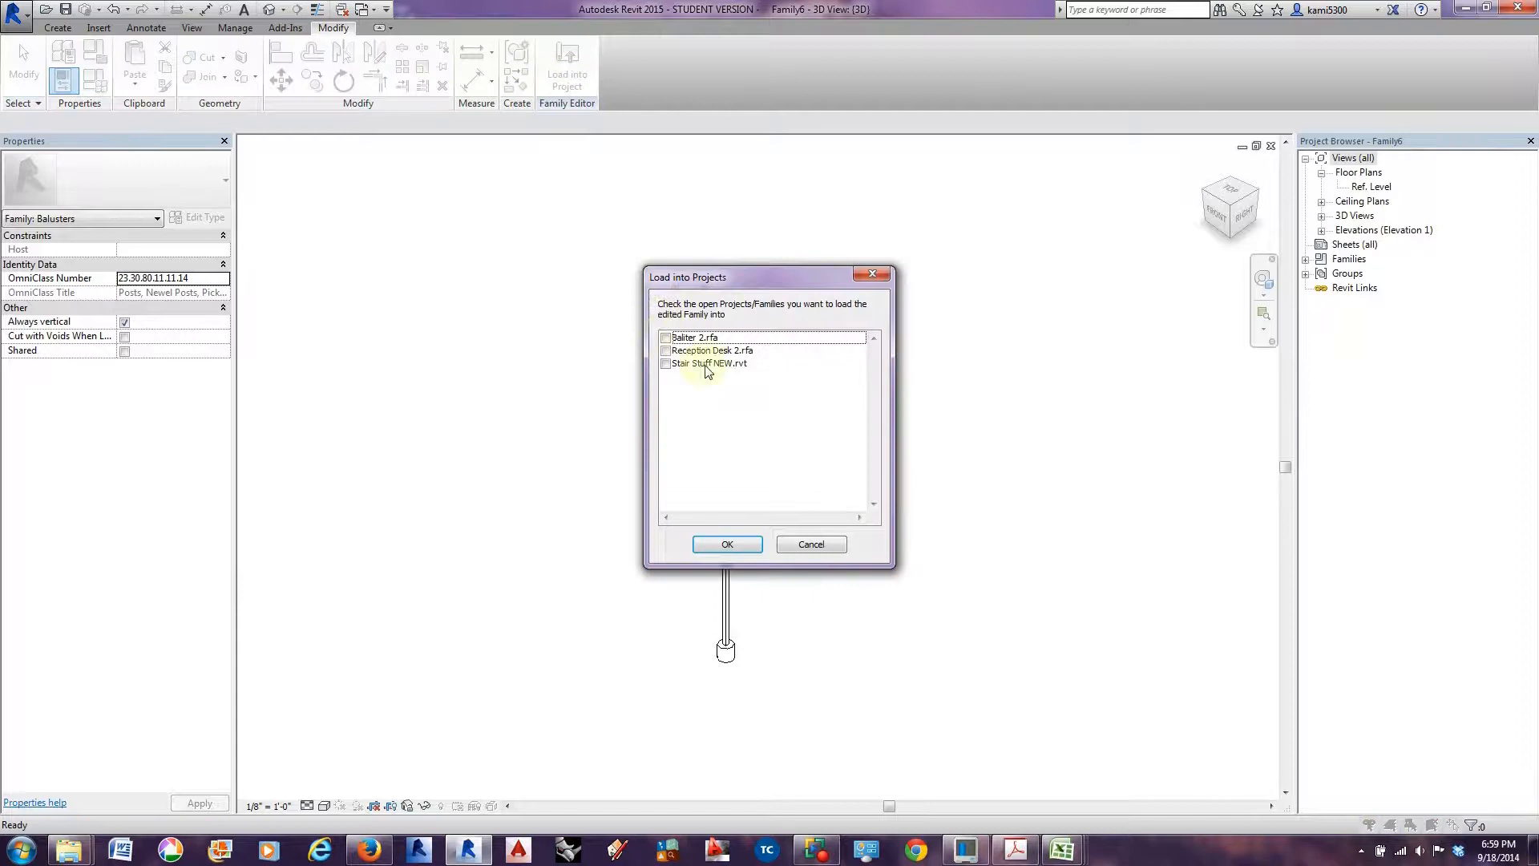
left_click(665, 364)
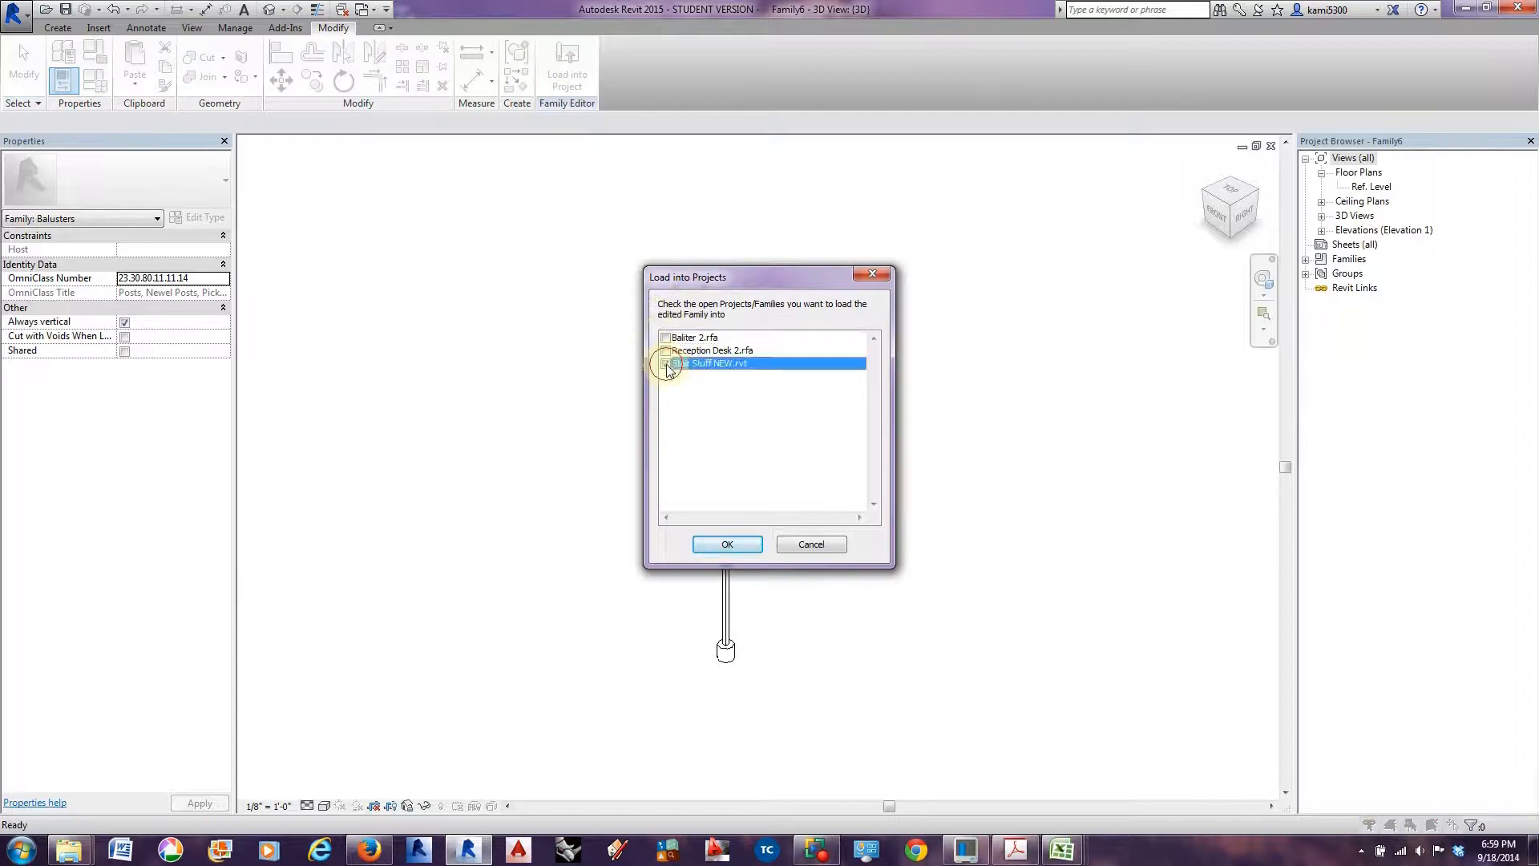
left_click(730, 542)
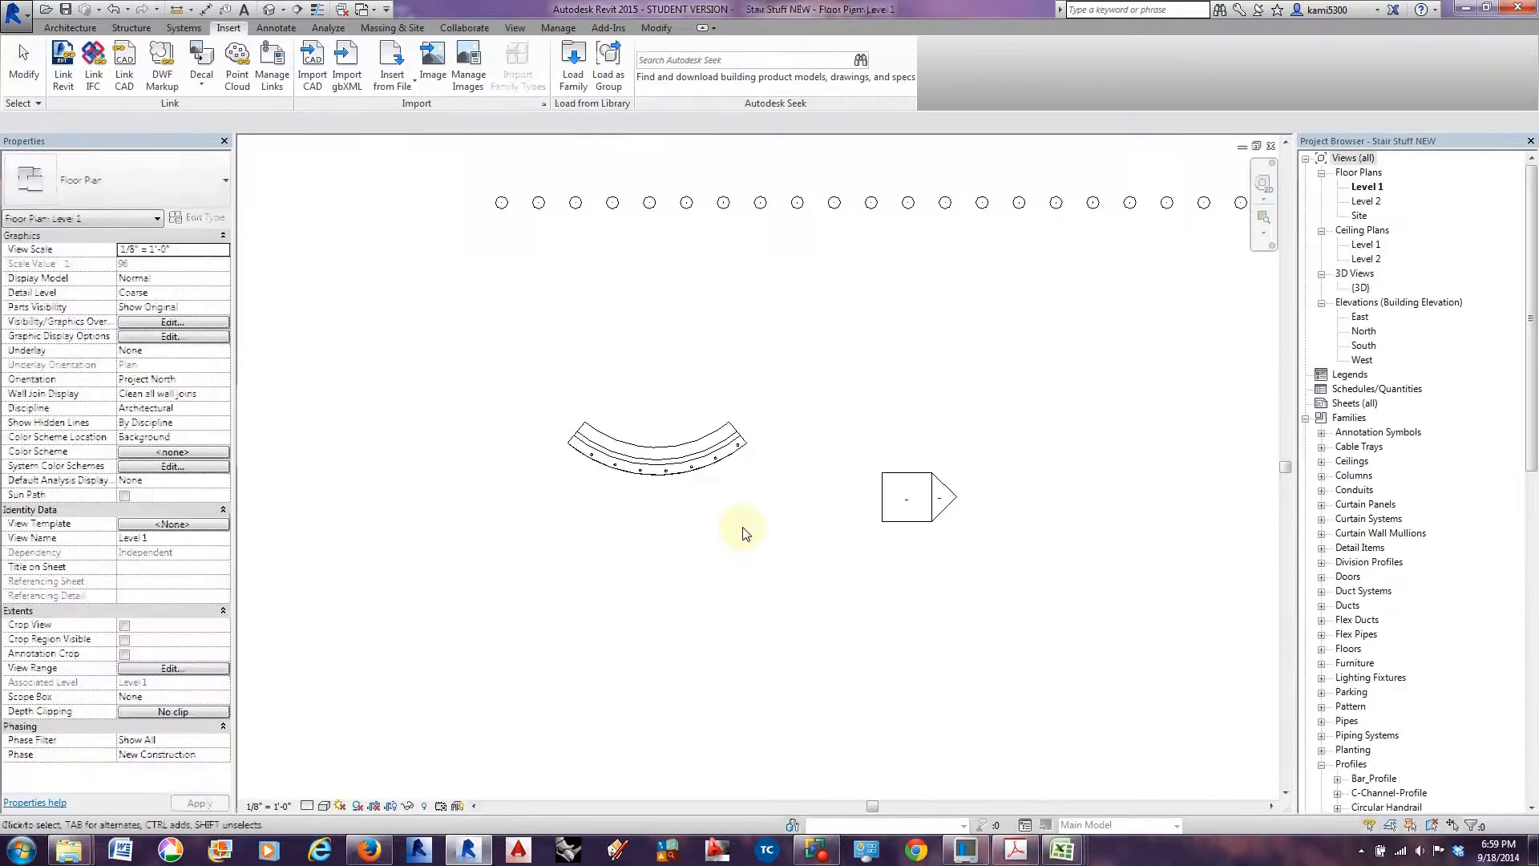
Duplicate the regular baluster row in the baluster placement pattern of the straight New Ligting railing.
middle_click_drag(673, 273, 639, 371)
left_click(654, 303)
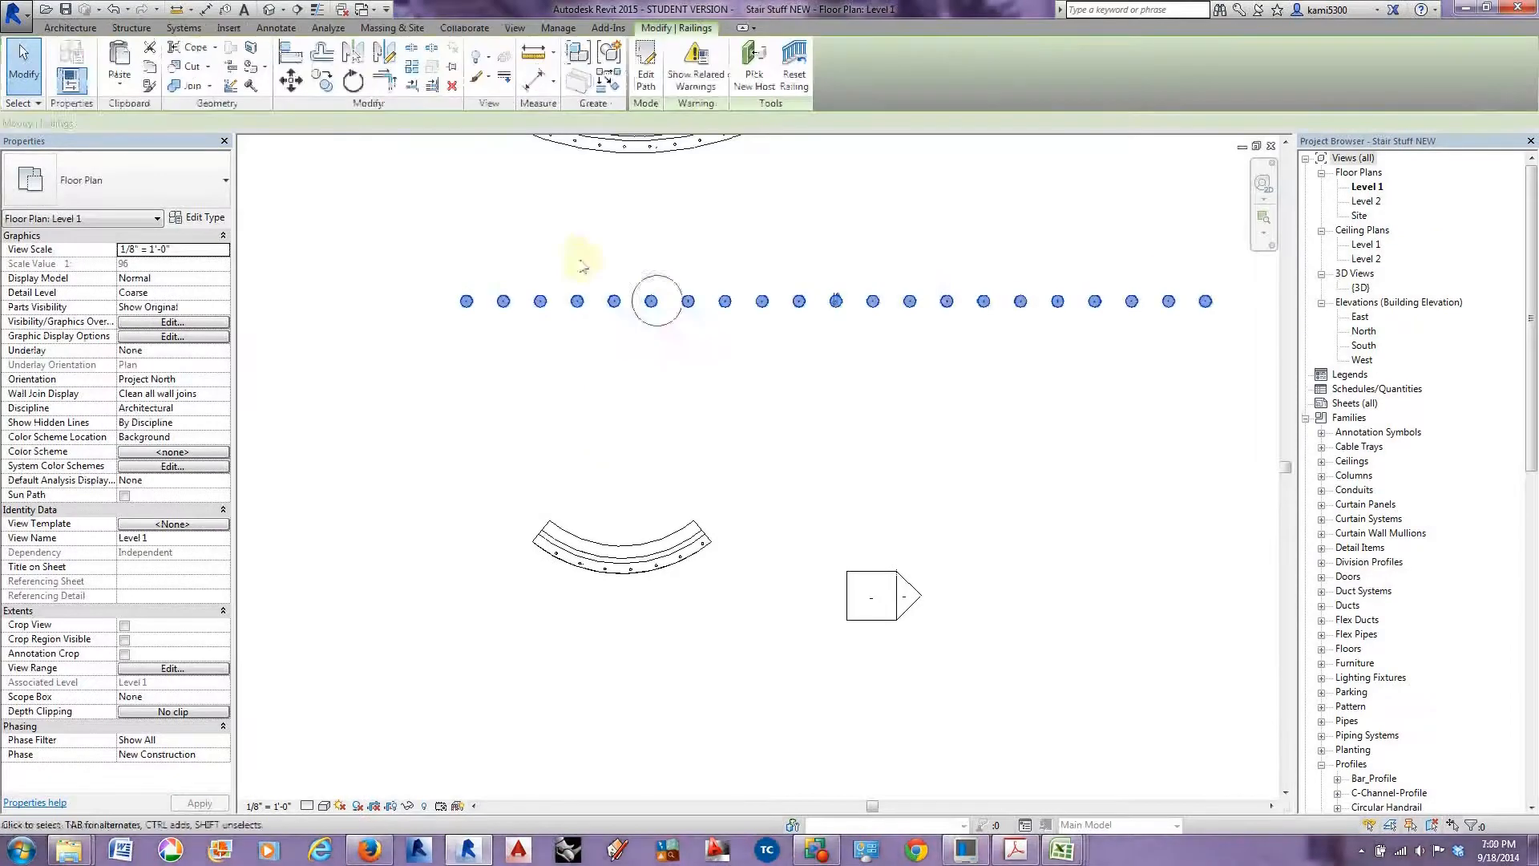
left_click(197, 217)
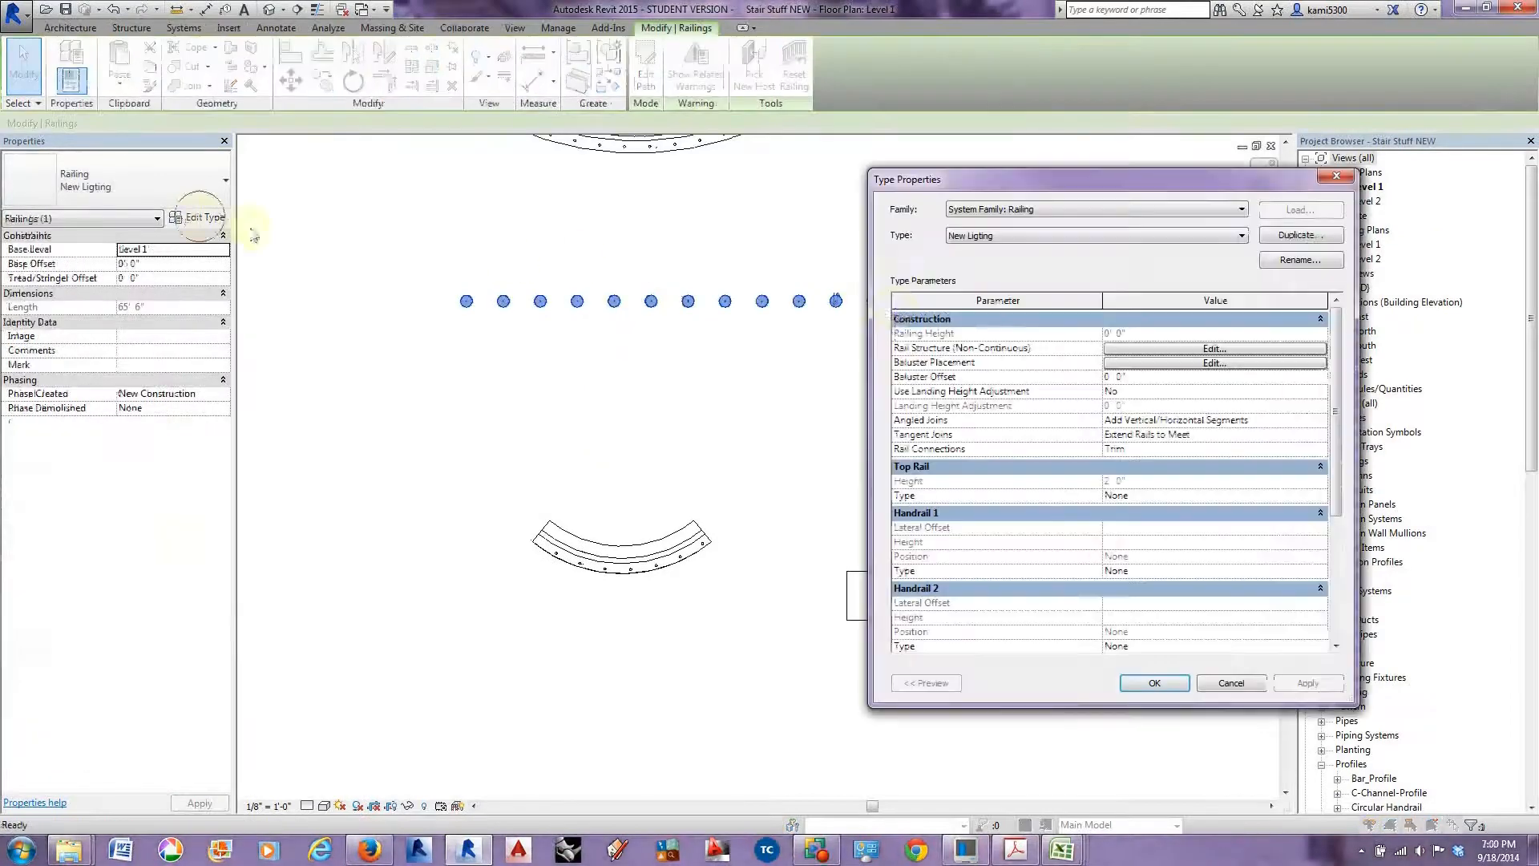
left_click(1140, 366)
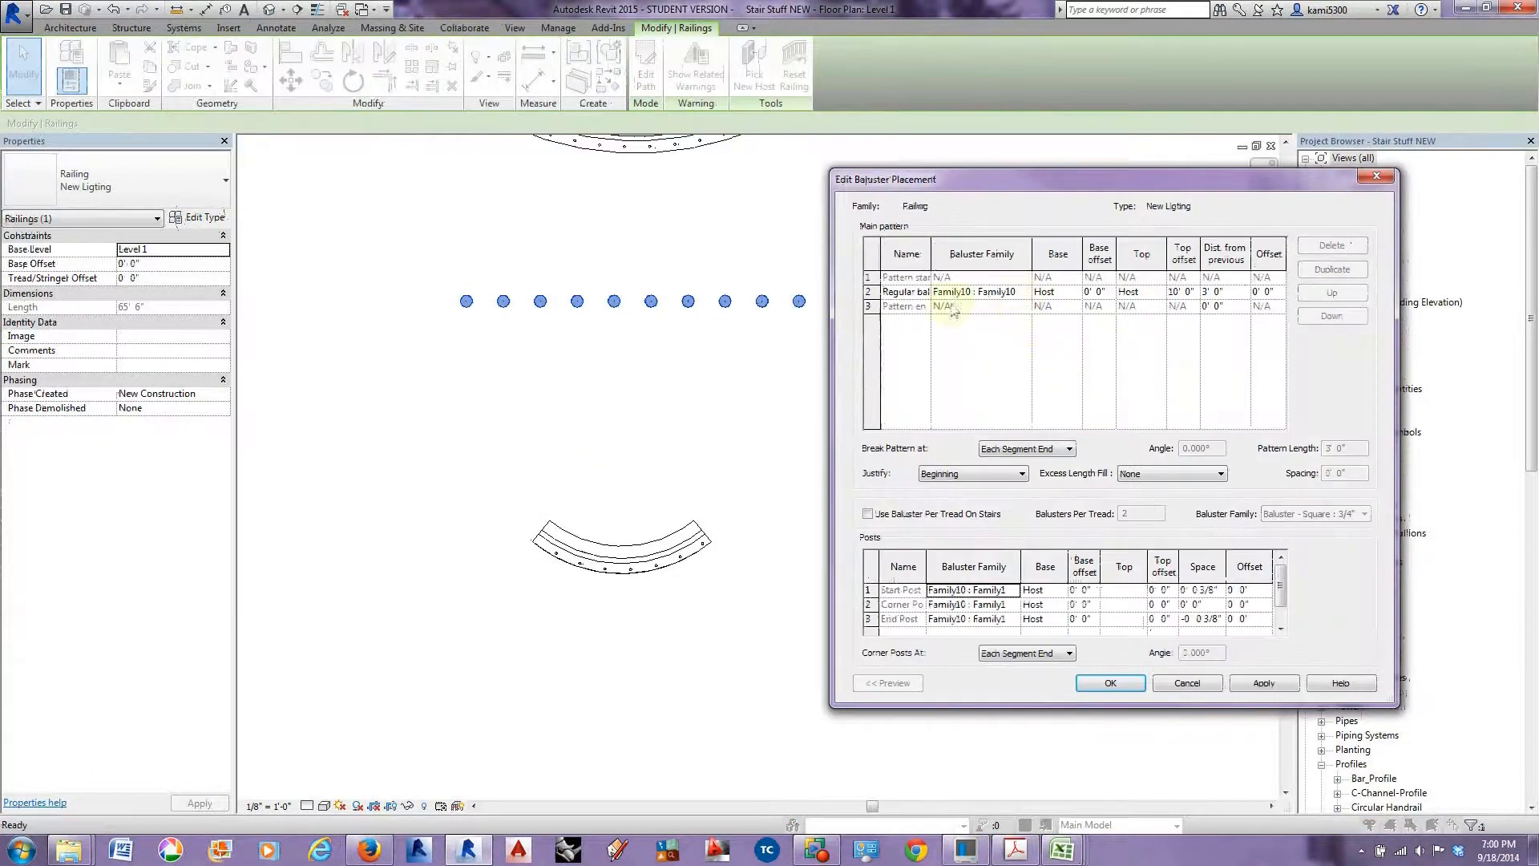
left_click(867, 292)
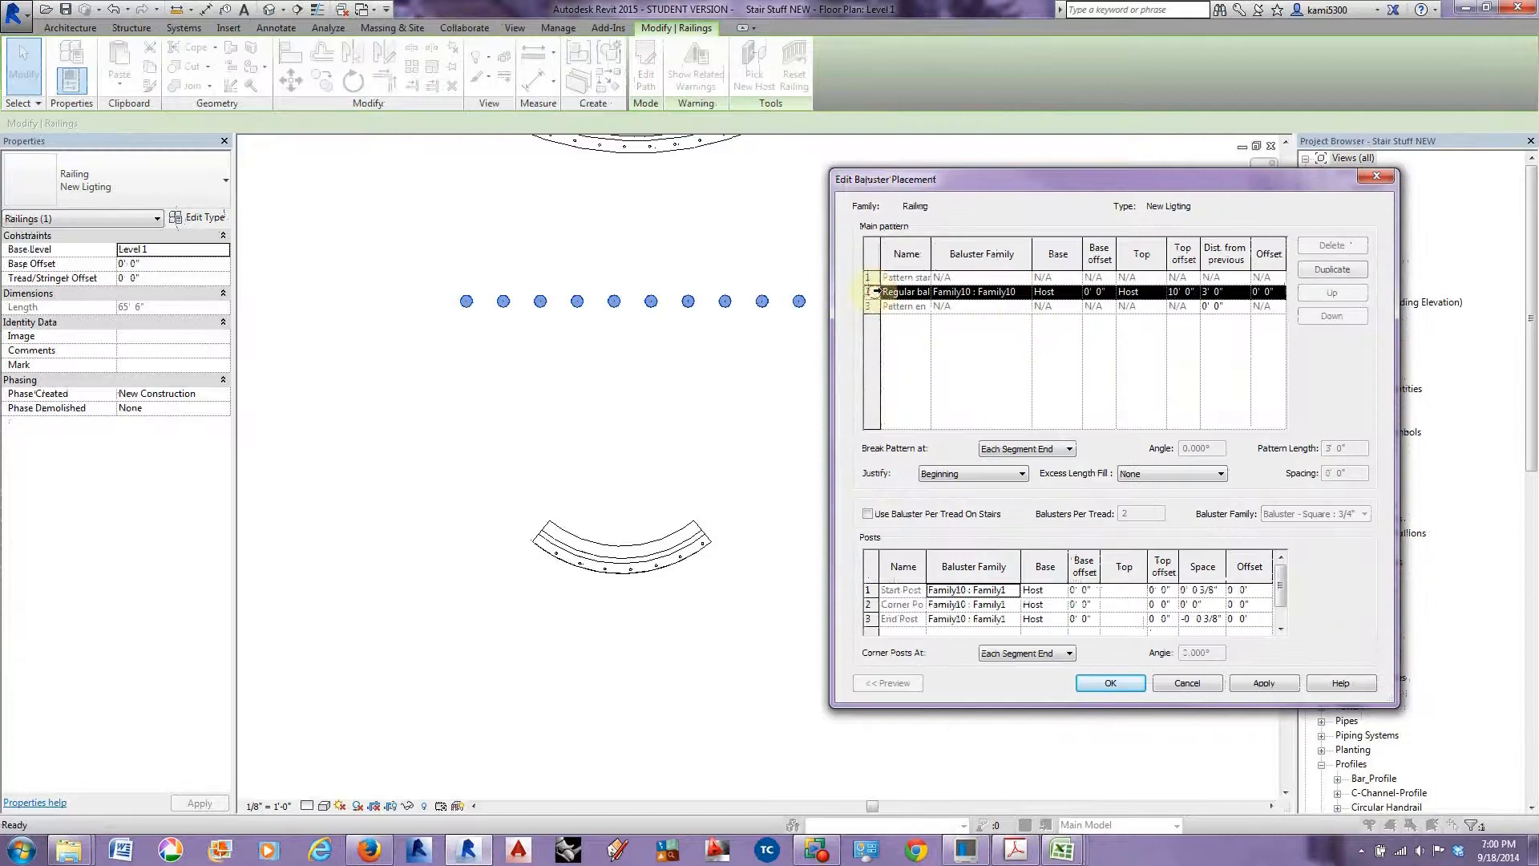
left_click(1311, 273)
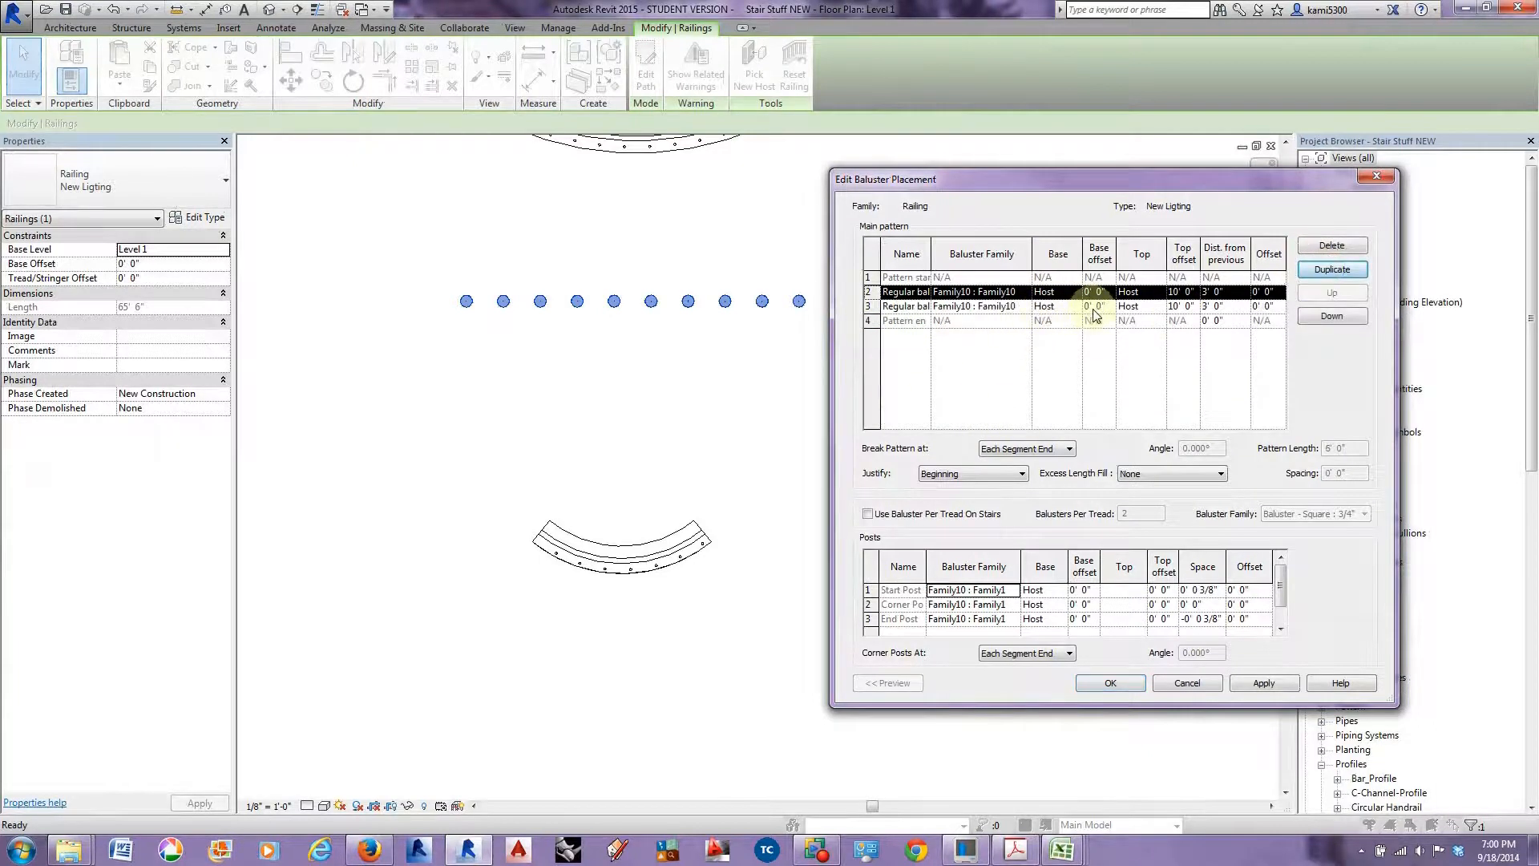
Set the duplicated row's baluster family to Family6 : Family6 and apply the pattern to the railing type.
left_click(1021, 308)
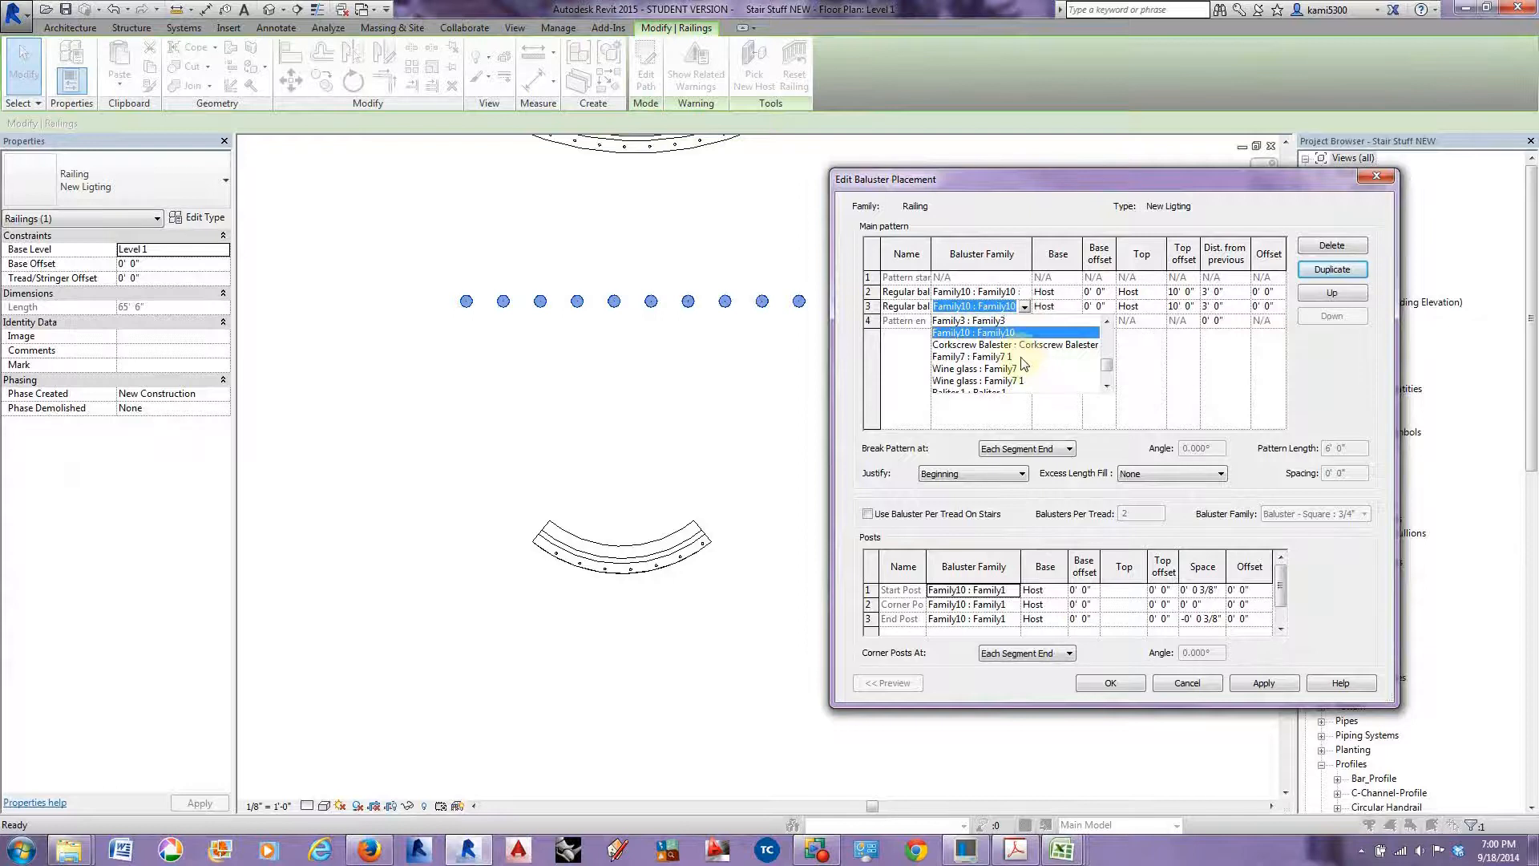
scroll(1024, 366, "down", 2)
left_click(1013, 381)
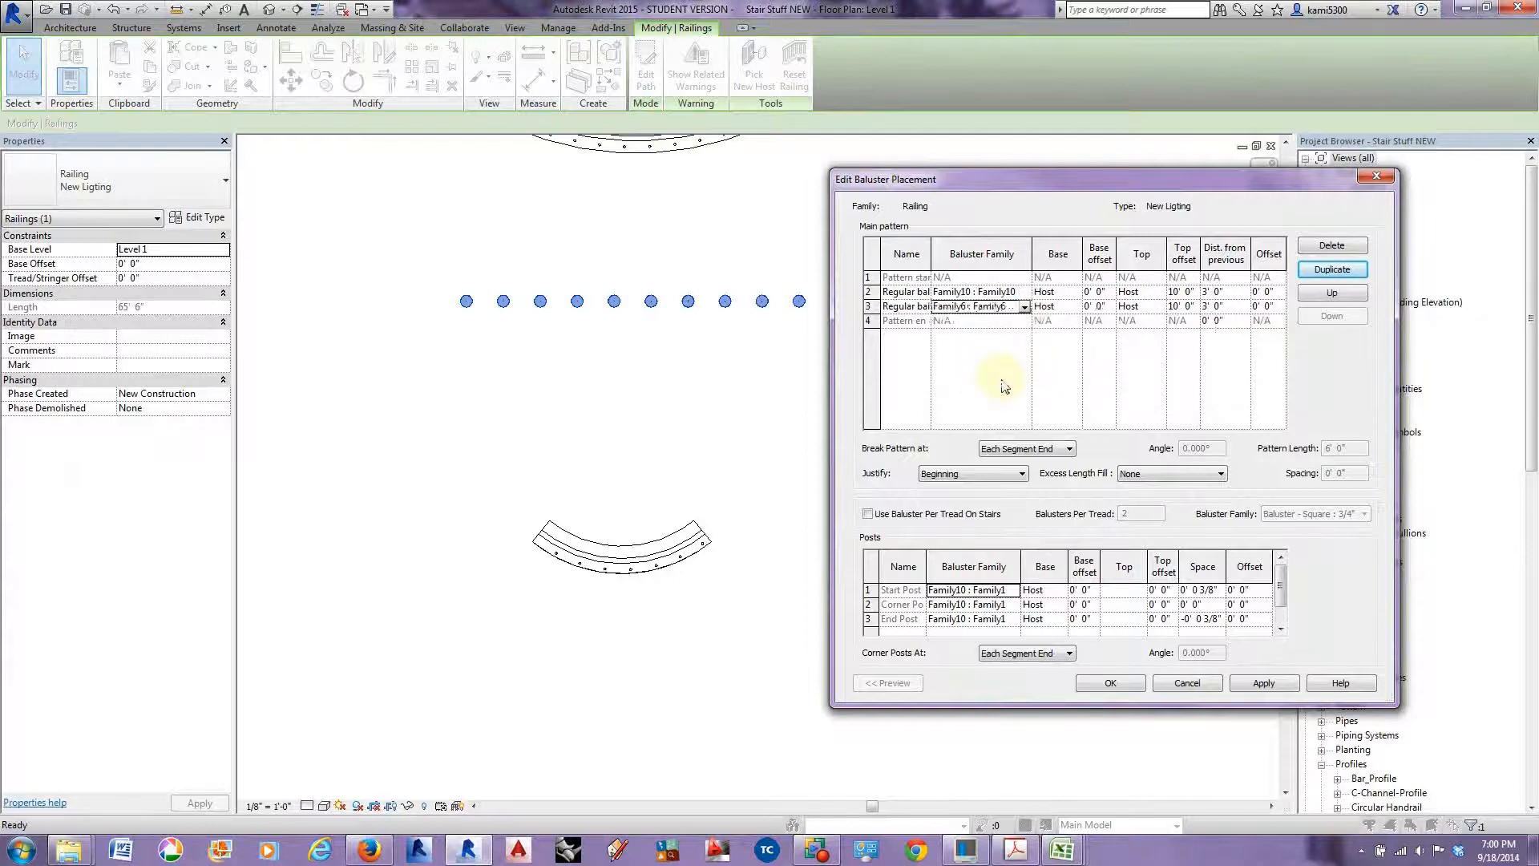
left_click(1265, 683)
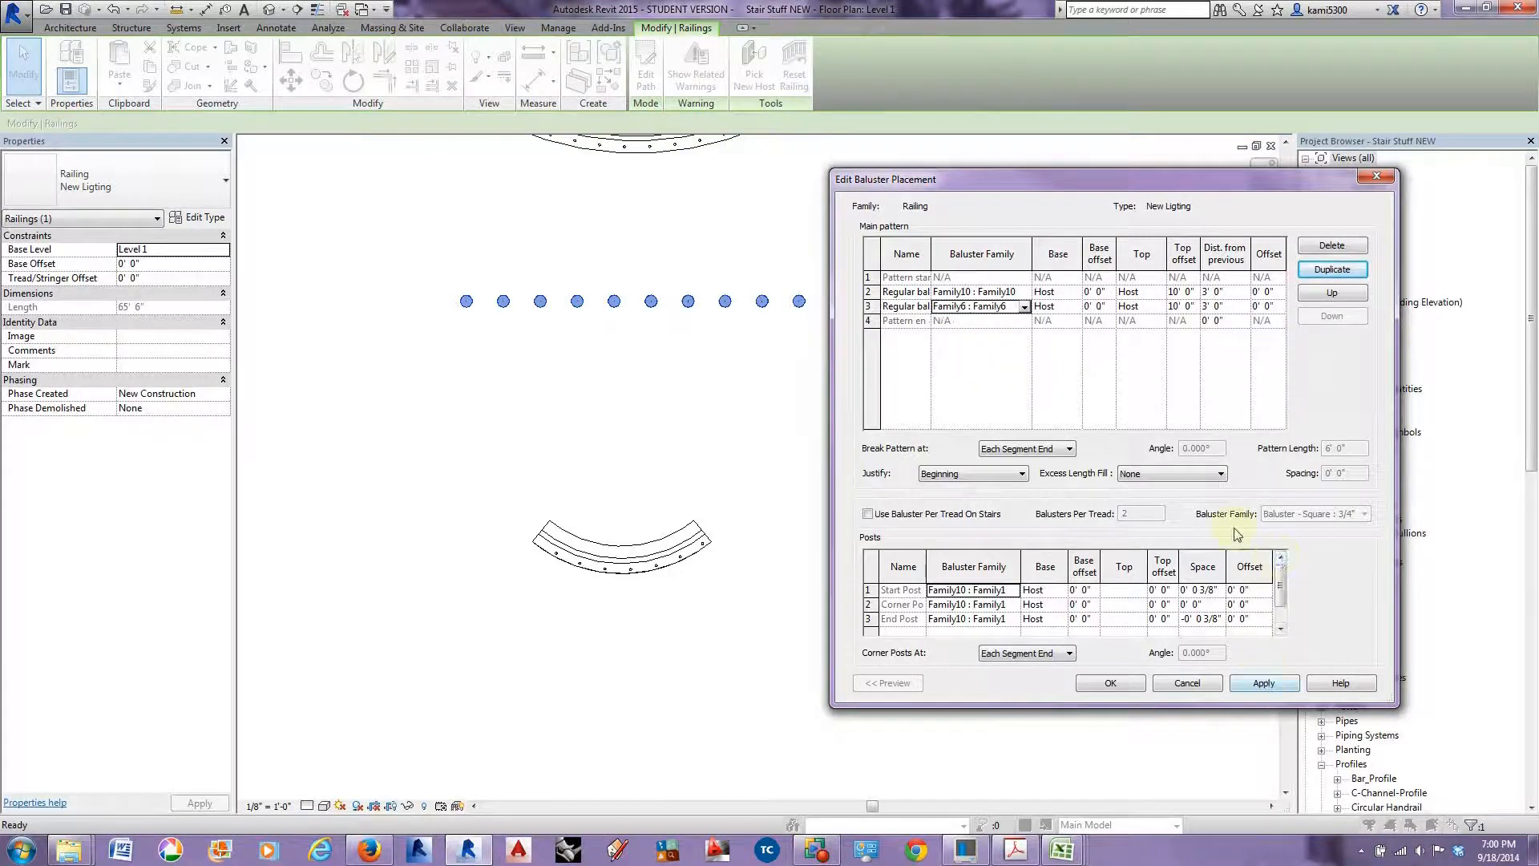
left_click(1265, 683)
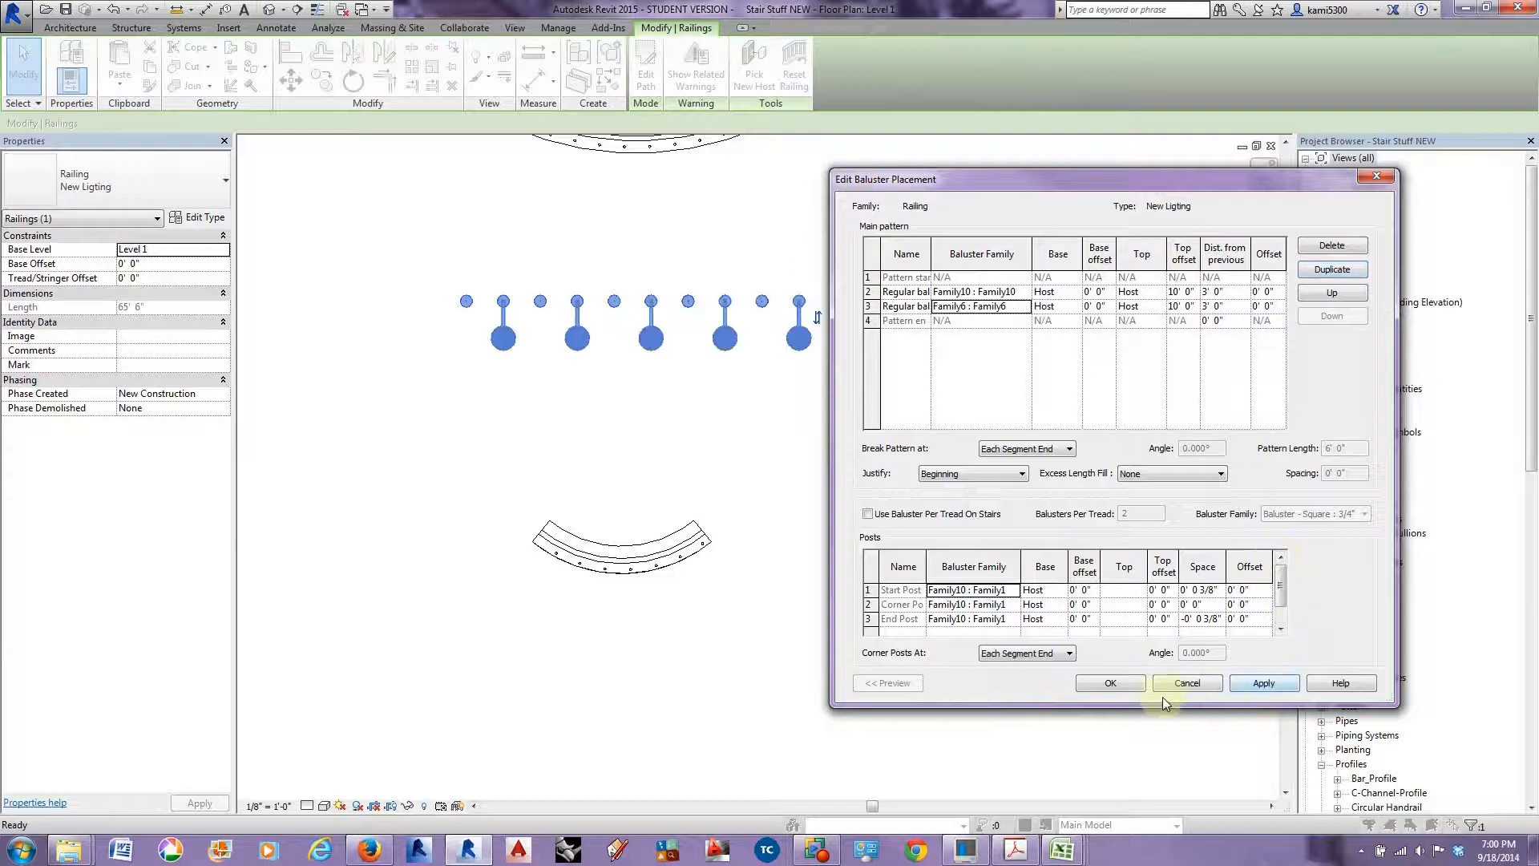
left_click(1110, 684)
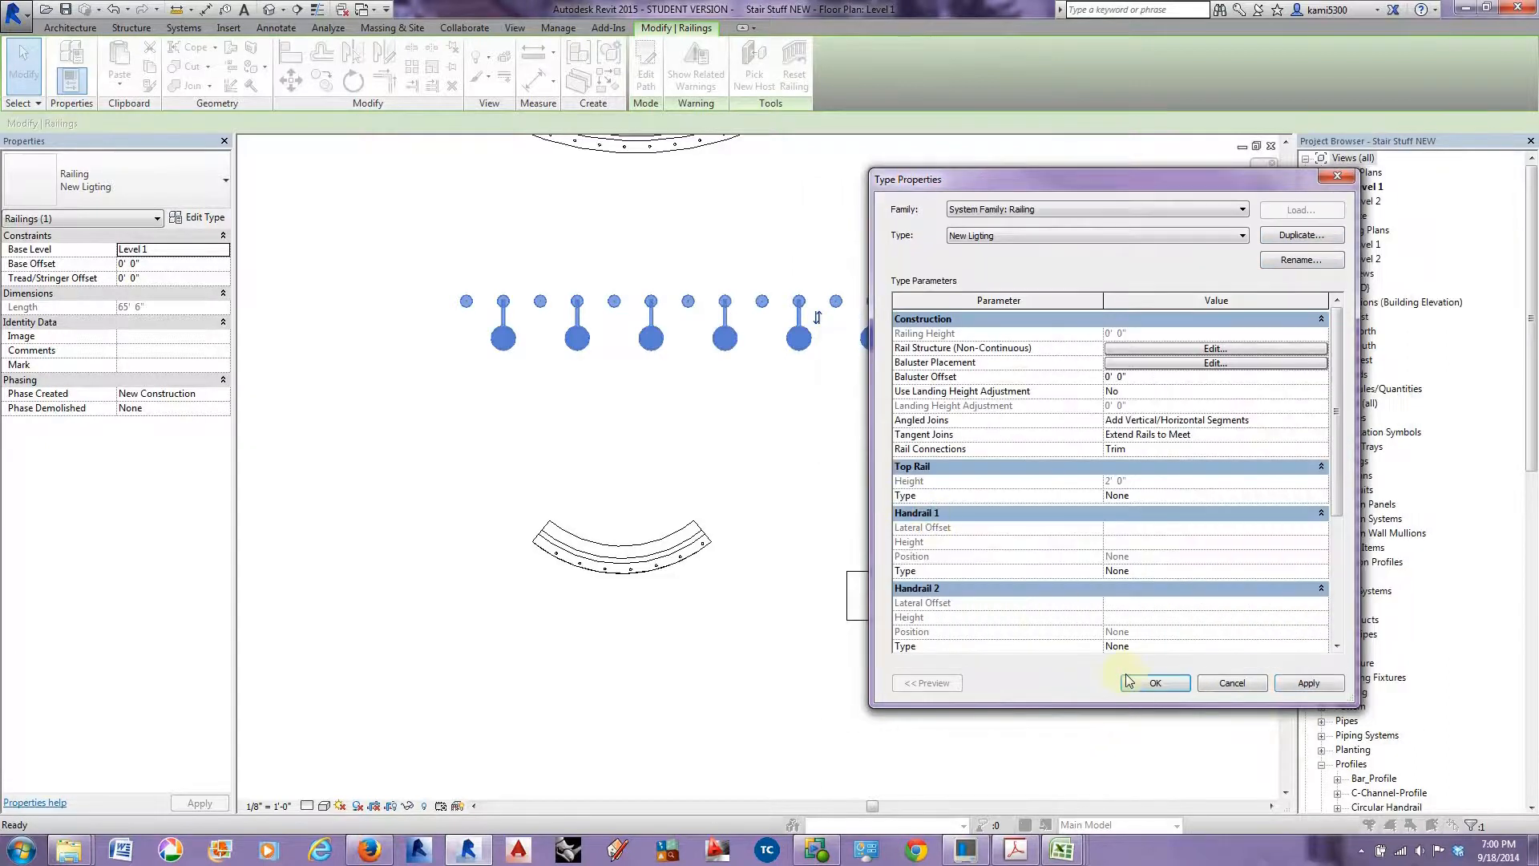
left_click(1151, 682)
Show the project in 3D and examine the alternating street lights along the straight railing.
scroll(782, 377, "down", 1)
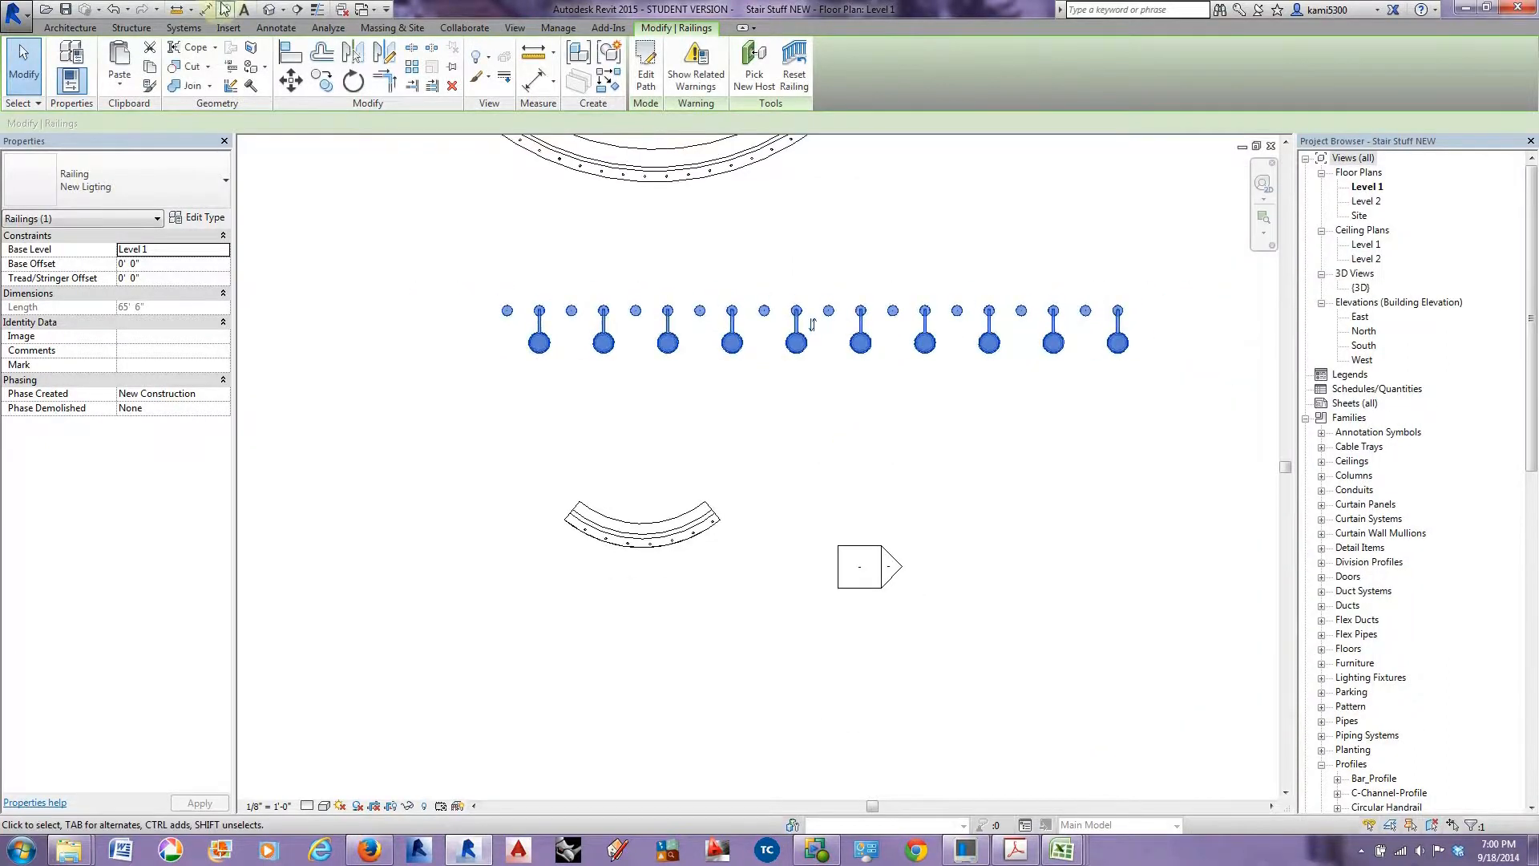
left_click(268, 11)
middle_click_drag(739, 473, 787, 455, "shift")
scroll(786, 457, "up", 2)
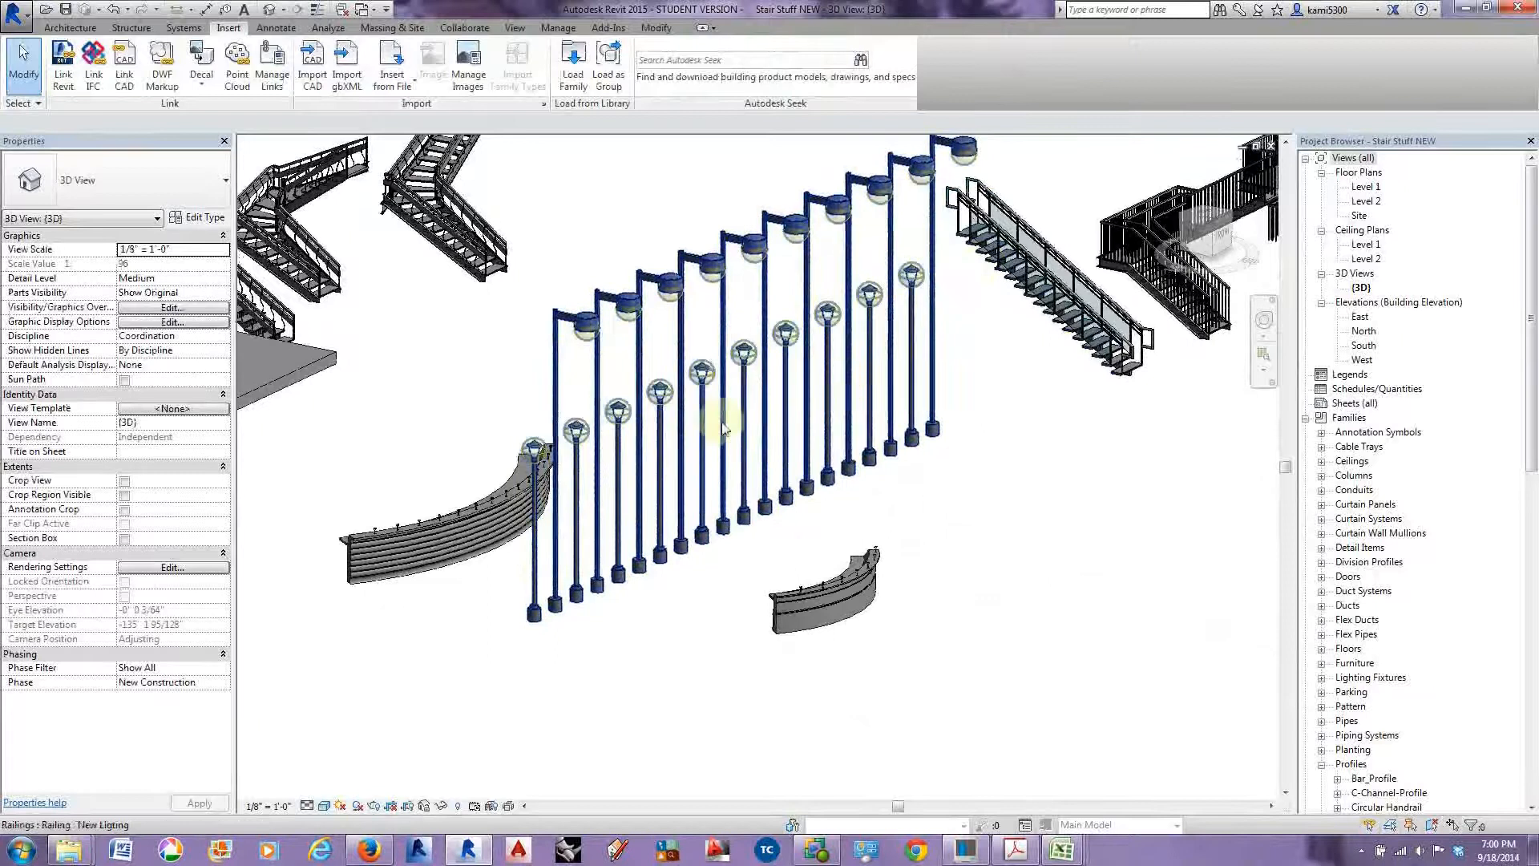
scroll(735, 491, "down", 2)
Open the straight lighting railing's path sketch to inspect its line, finish the sketch, and view the surrounding railings.
left_click(735, 490)
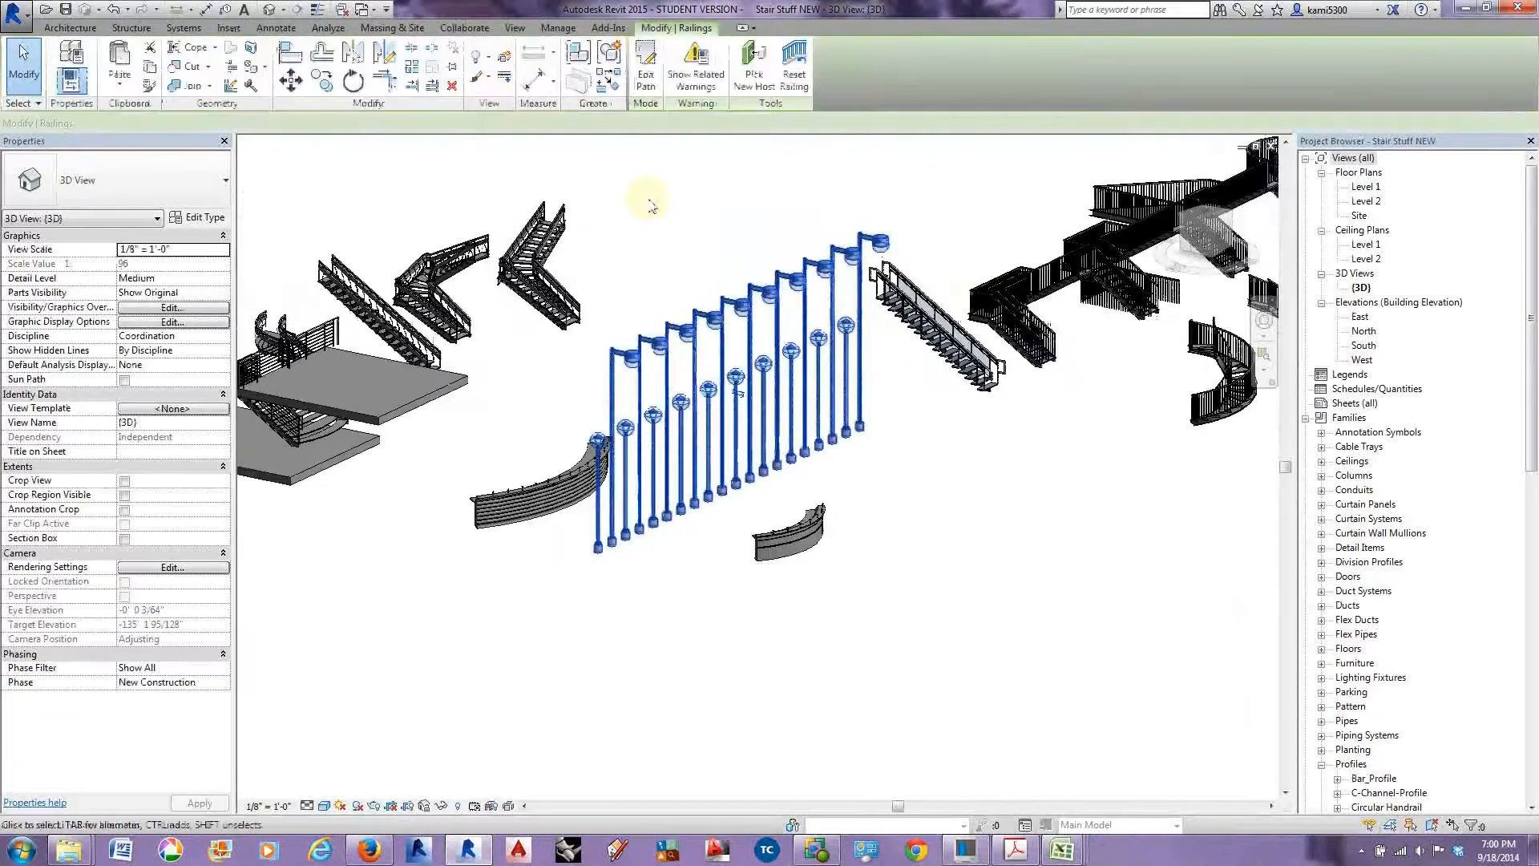
left_click(656, 83)
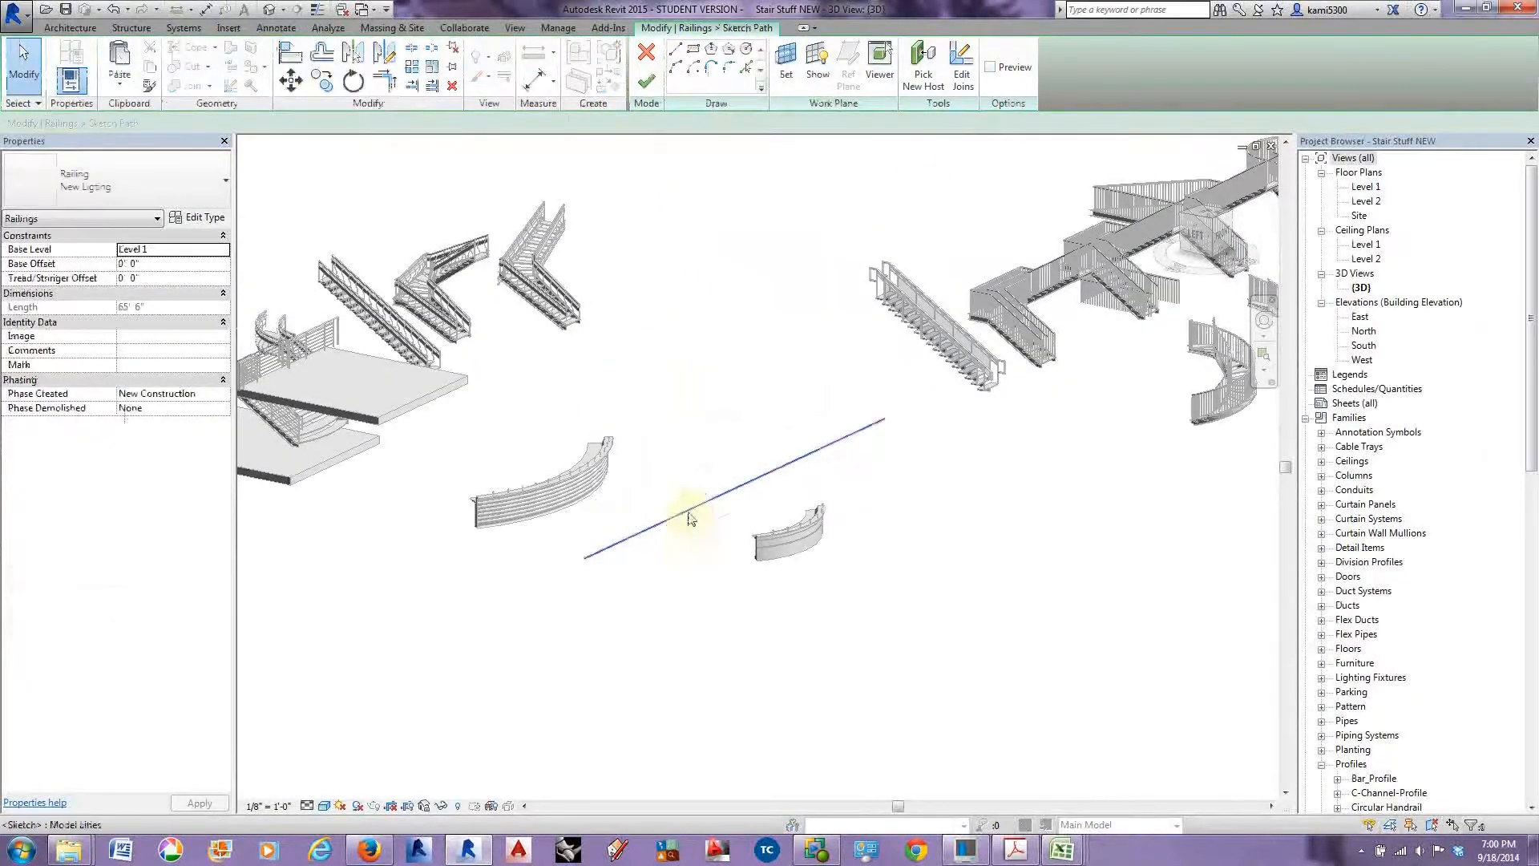
left_click(691, 517)
left_click(647, 81)
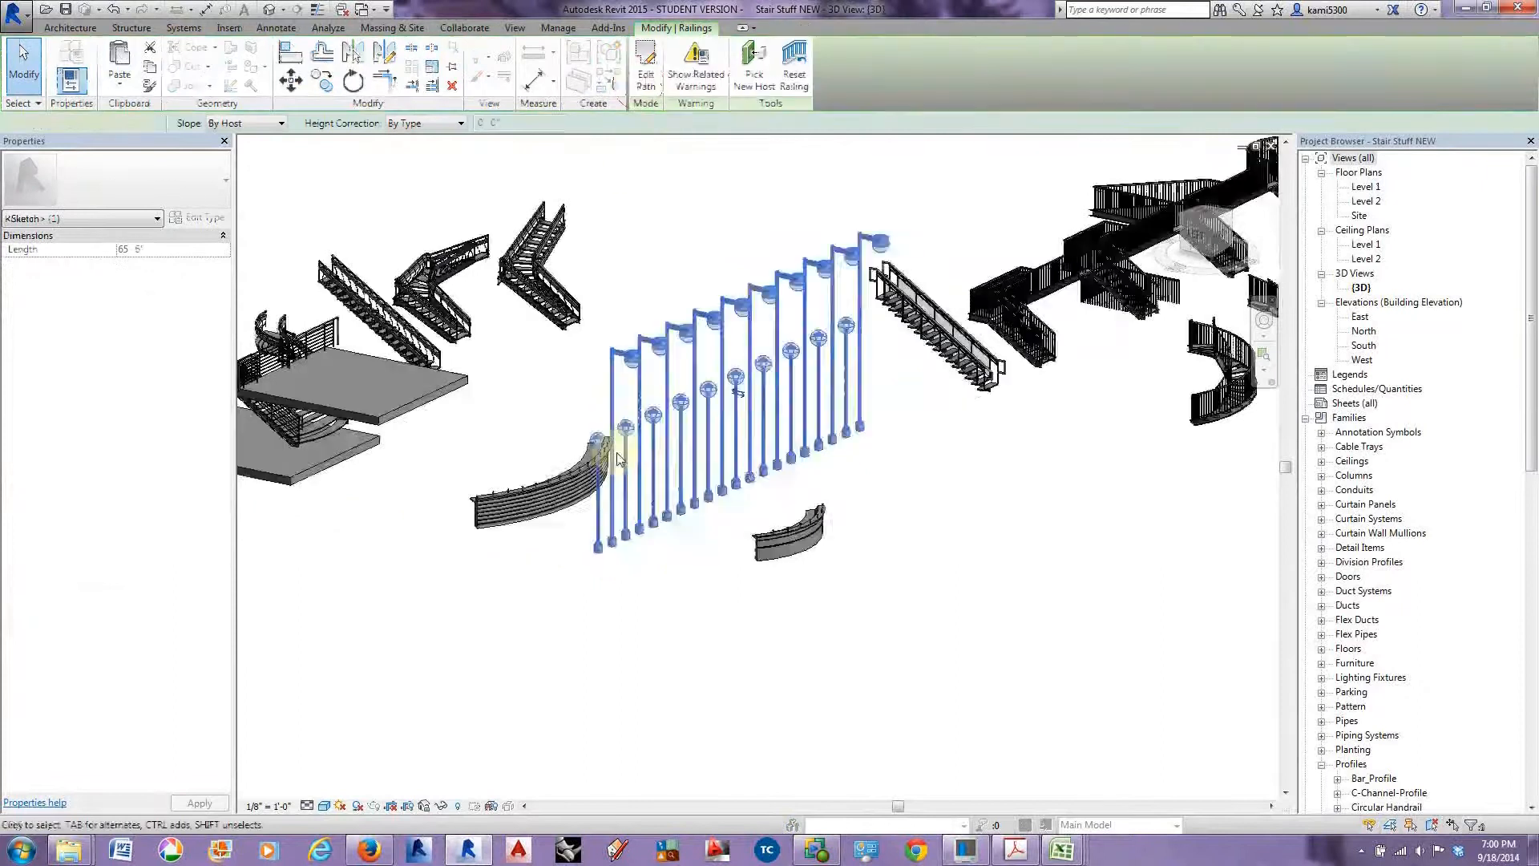
scroll(617, 453, "down", 2)
middle_click_drag(818, 523, 759, 588)
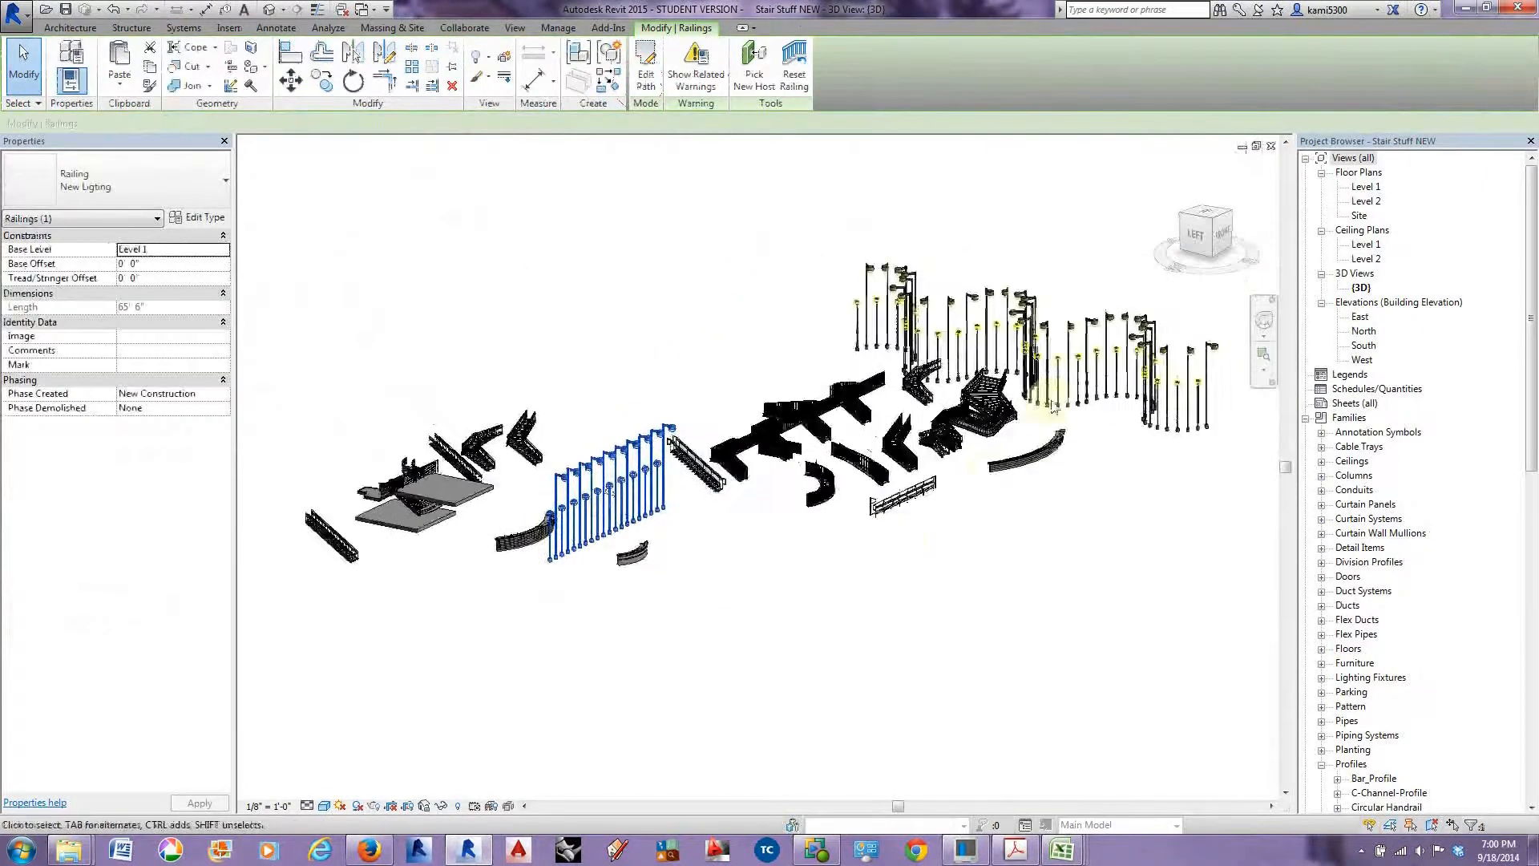
scroll(1068, 393, "up", 1)
scroll(1067, 393, "up", 1)
middle_click_drag(1082, 409, 943, 420)
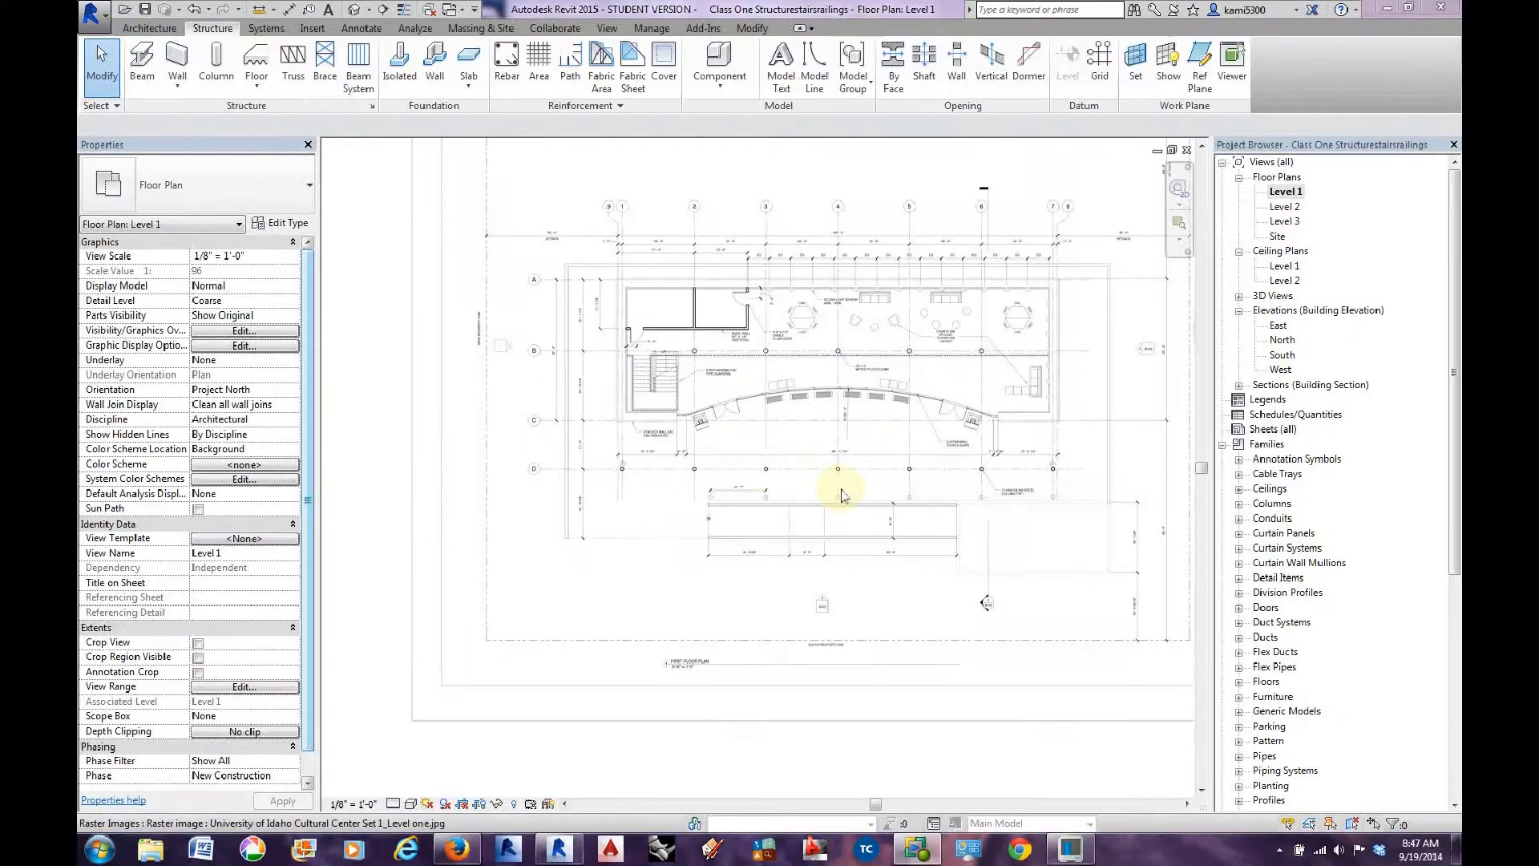
Examine the ramp and the rectangular area beside it, with their dimensions, on the Level 1 floor plan of Class One Structurestairsrailings.
scroll(998, 554, "up", 3)
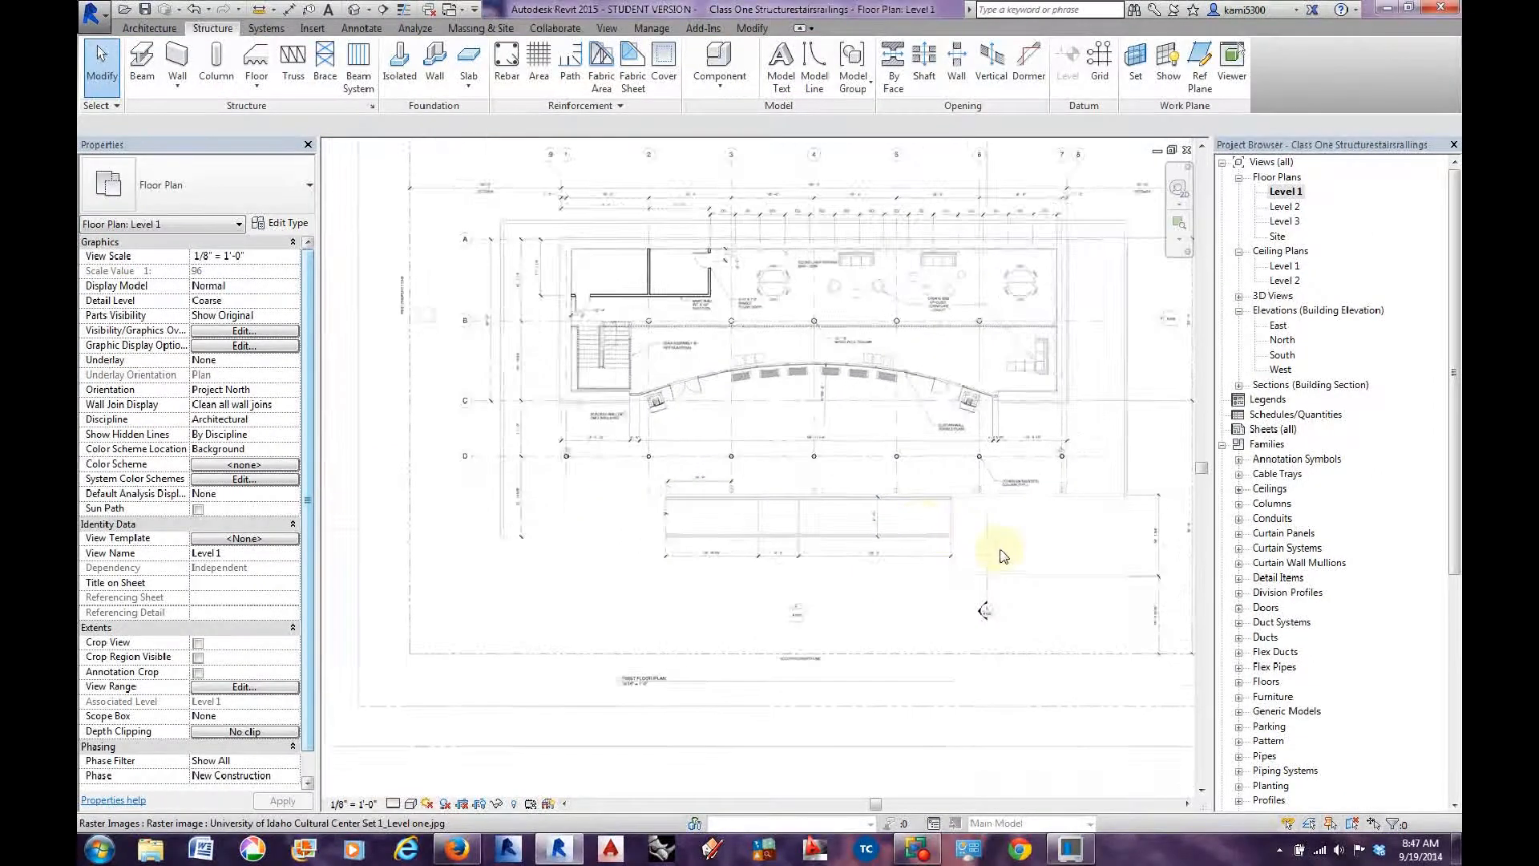
middle_click_drag(1021, 558, 943, 527)
scroll(1007, 526, "up", 6)
middle_click_drag(1034, 549, 776, 552)
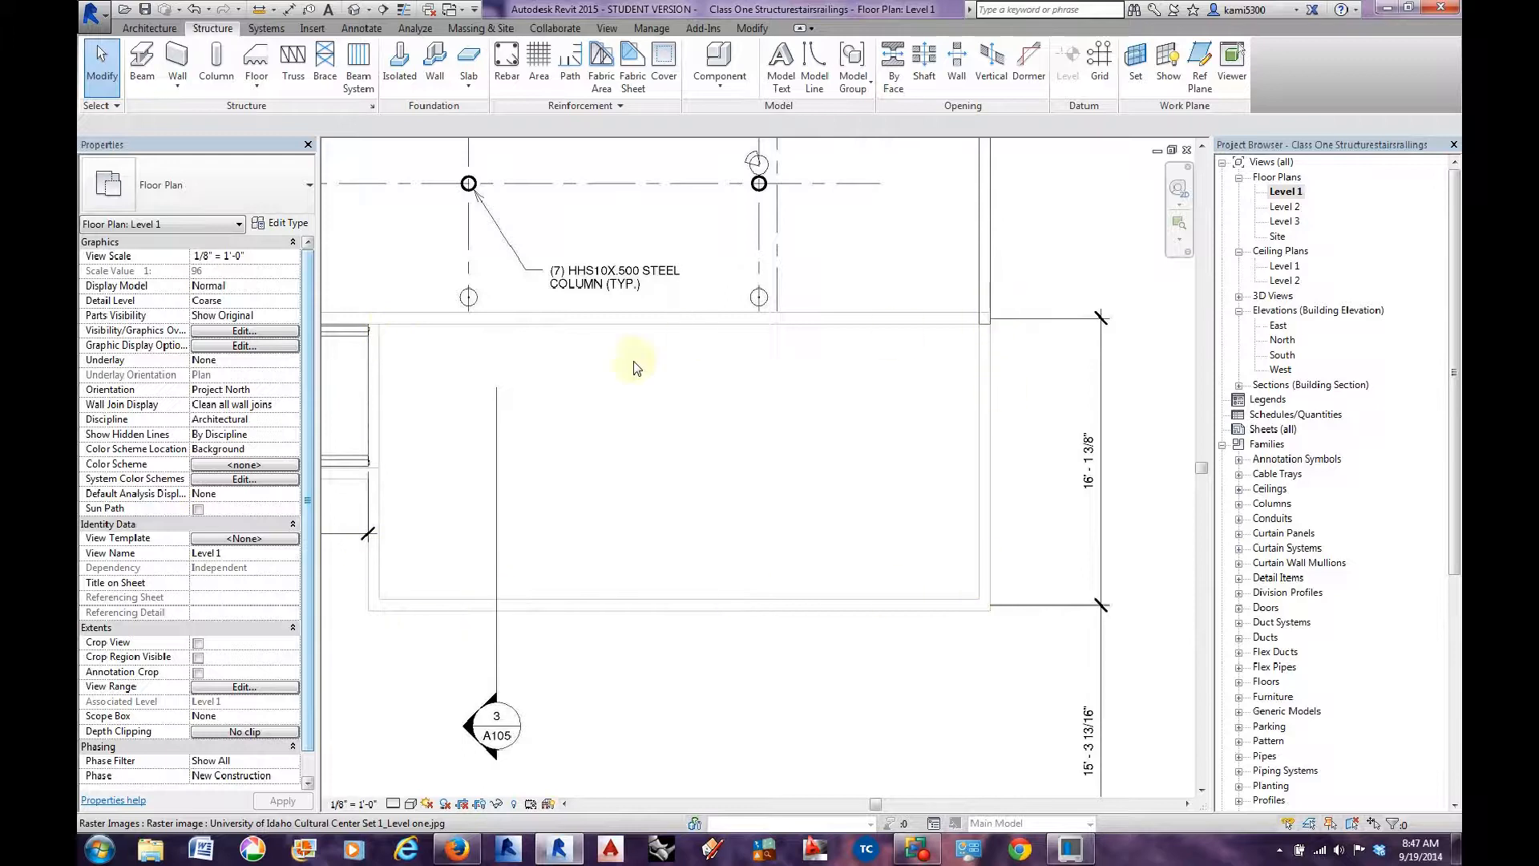
middle_click_drag(881, 450, 1059, 443)
scroll(1036, 437, "down", 3)
middle_click_drag(793, 453, 1031, 454)
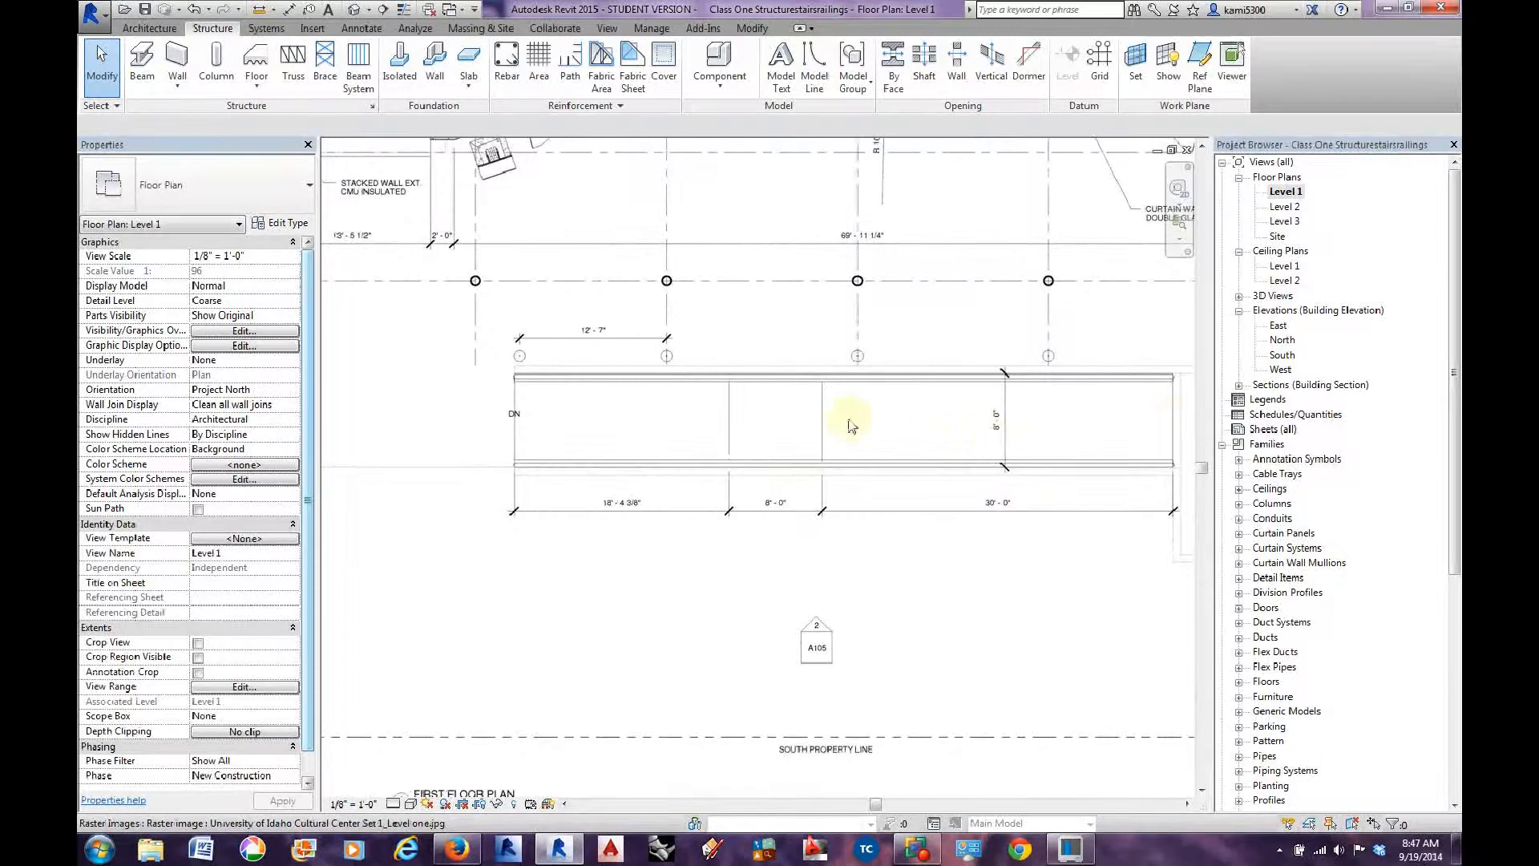
scroll(461, 413, "down", 2)
middle_click_drag(468, 416, 563, 495)
scroll(591, 457, "down", 1)
middle_click_drag(917, 514, 603, 489)
scroll(798, 505, "up", 4)
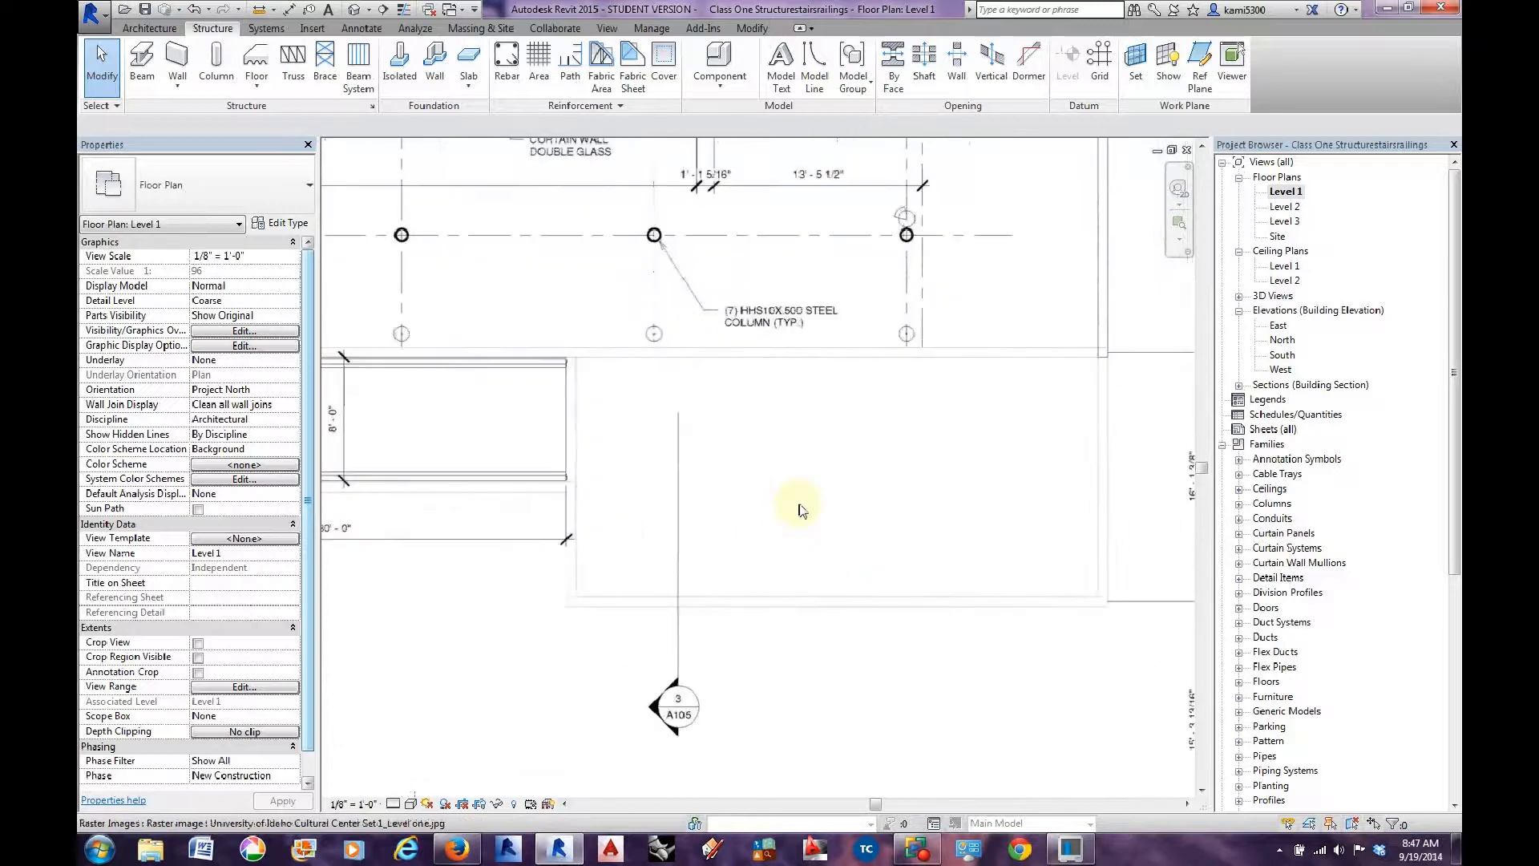
scroll(938, 521, "up", 1)
middle_click_drag(938, 521, 818, 503)
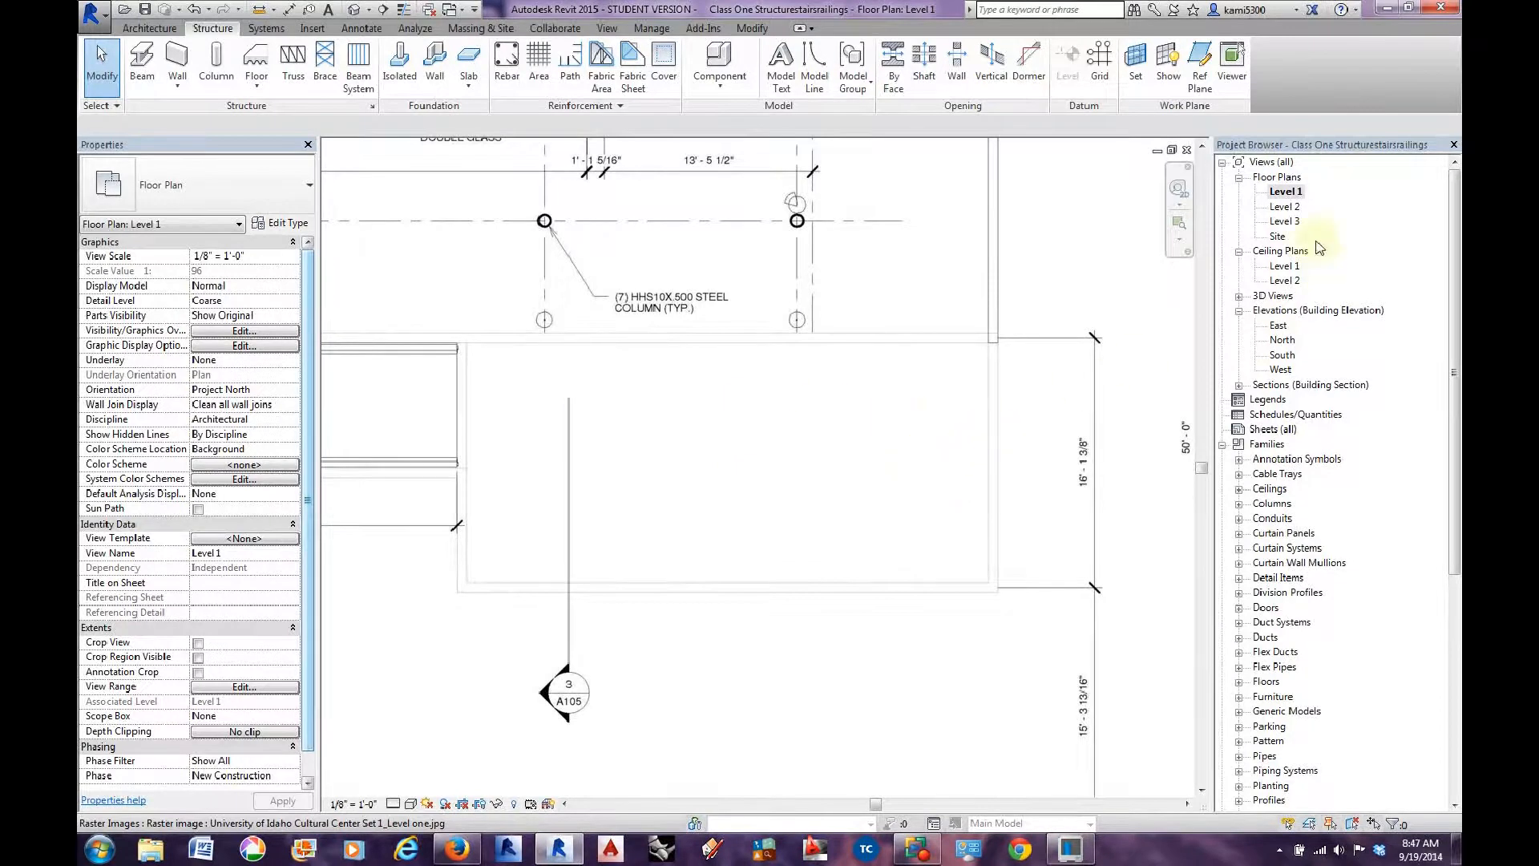
Open the East building elevation and set its view scale to 1/8" = 1'-0".
double_click(1280, 325)
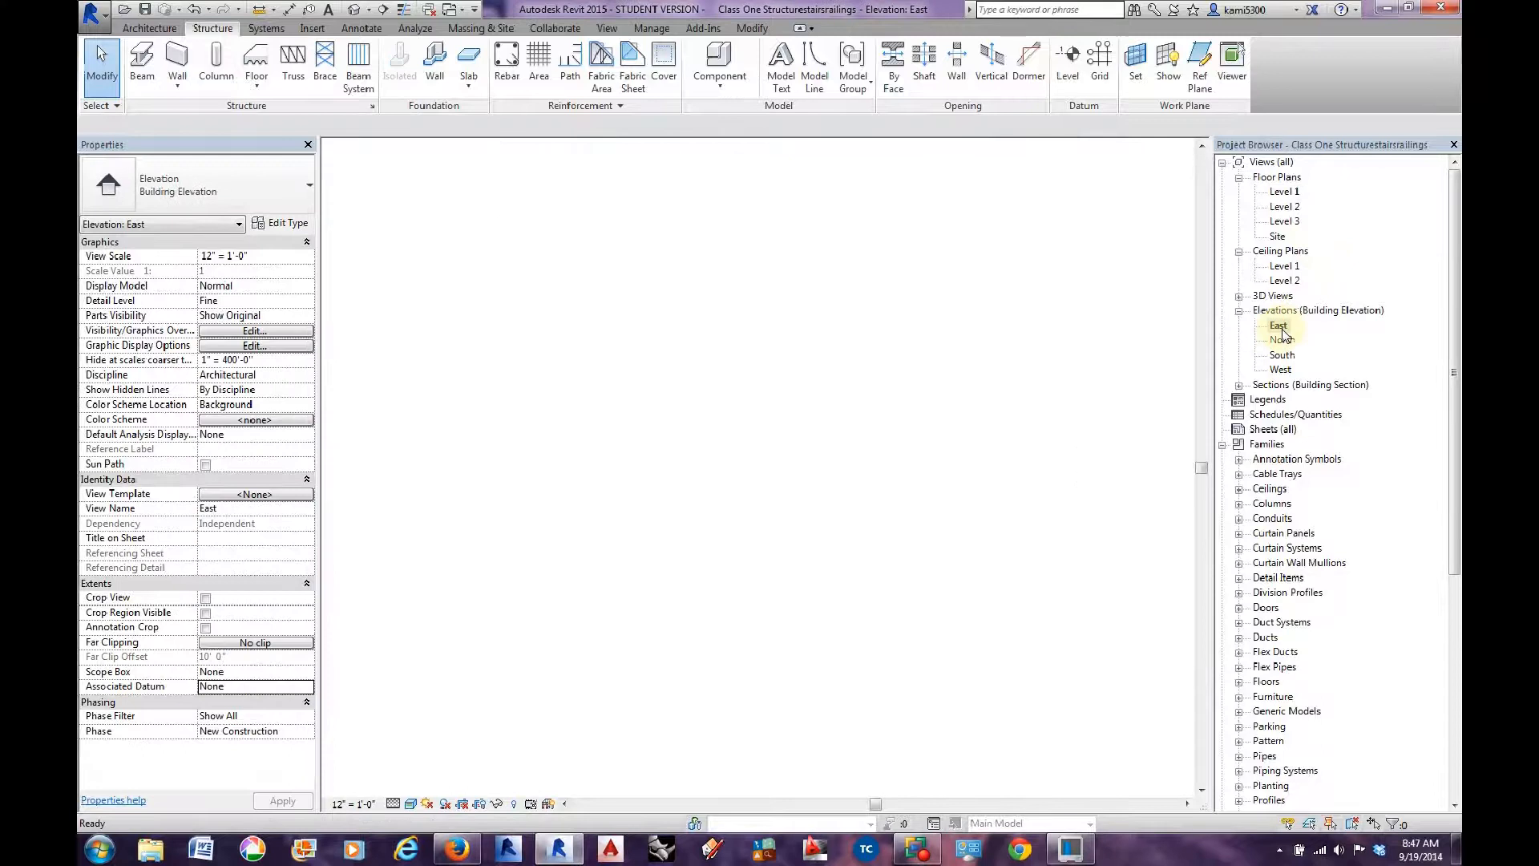
scroll(629, 574, "up", 3)
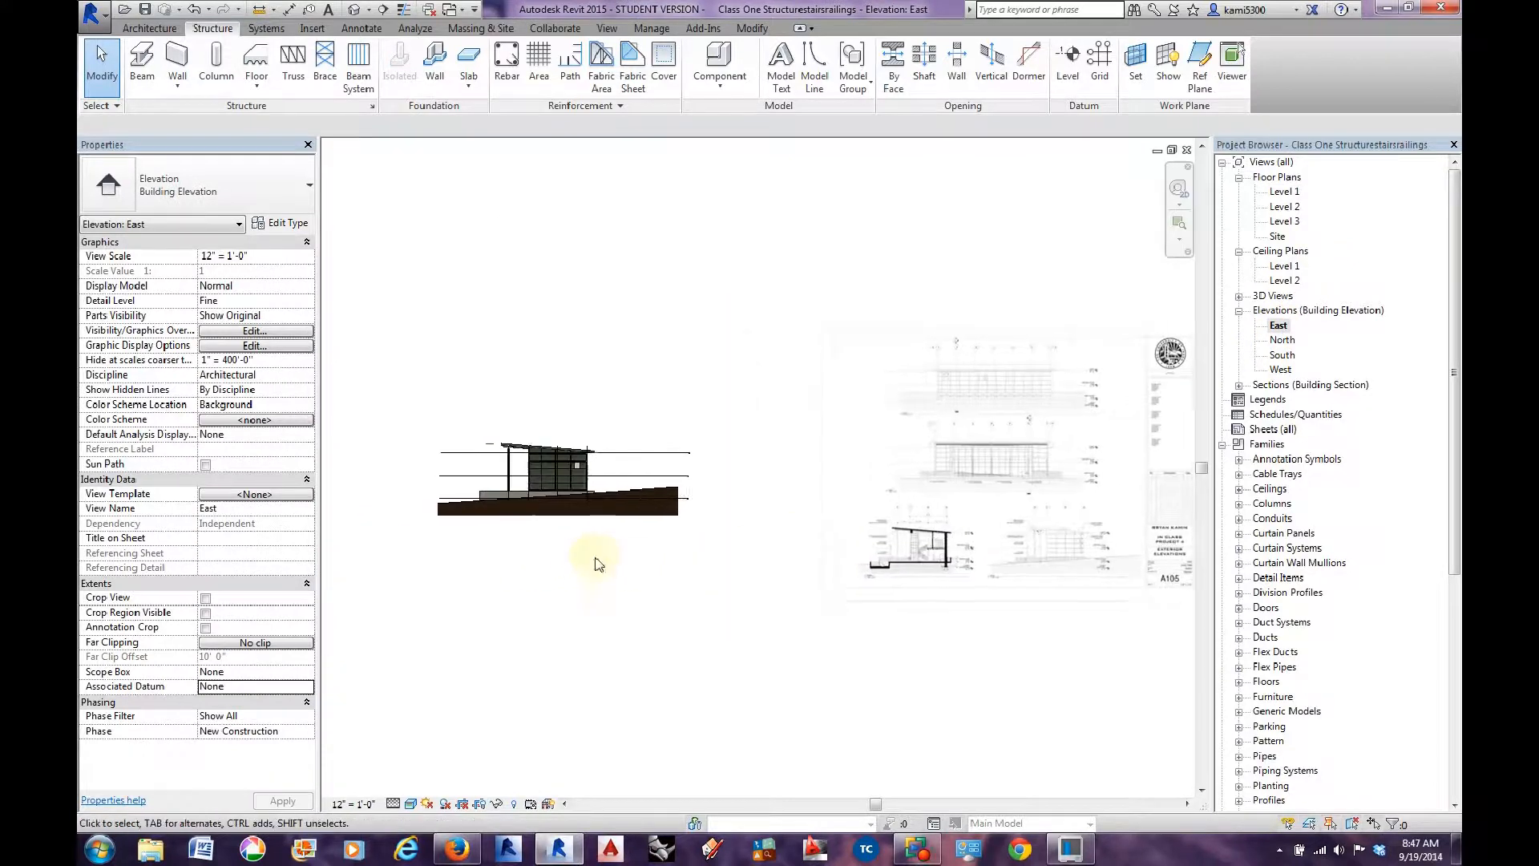
scroll(691, 509, "up", 5)
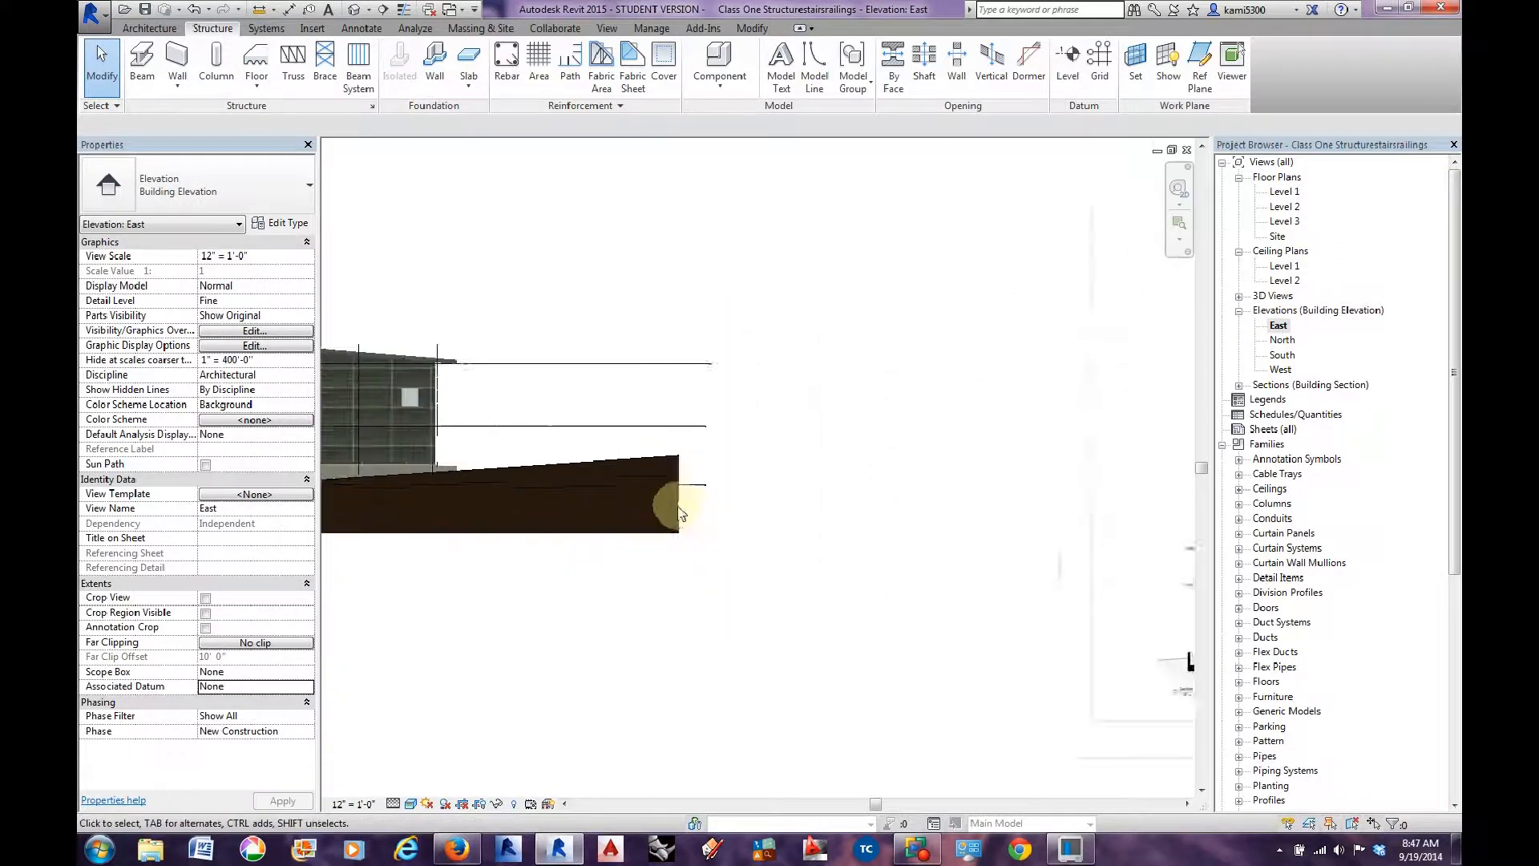
left_click(874, 471)
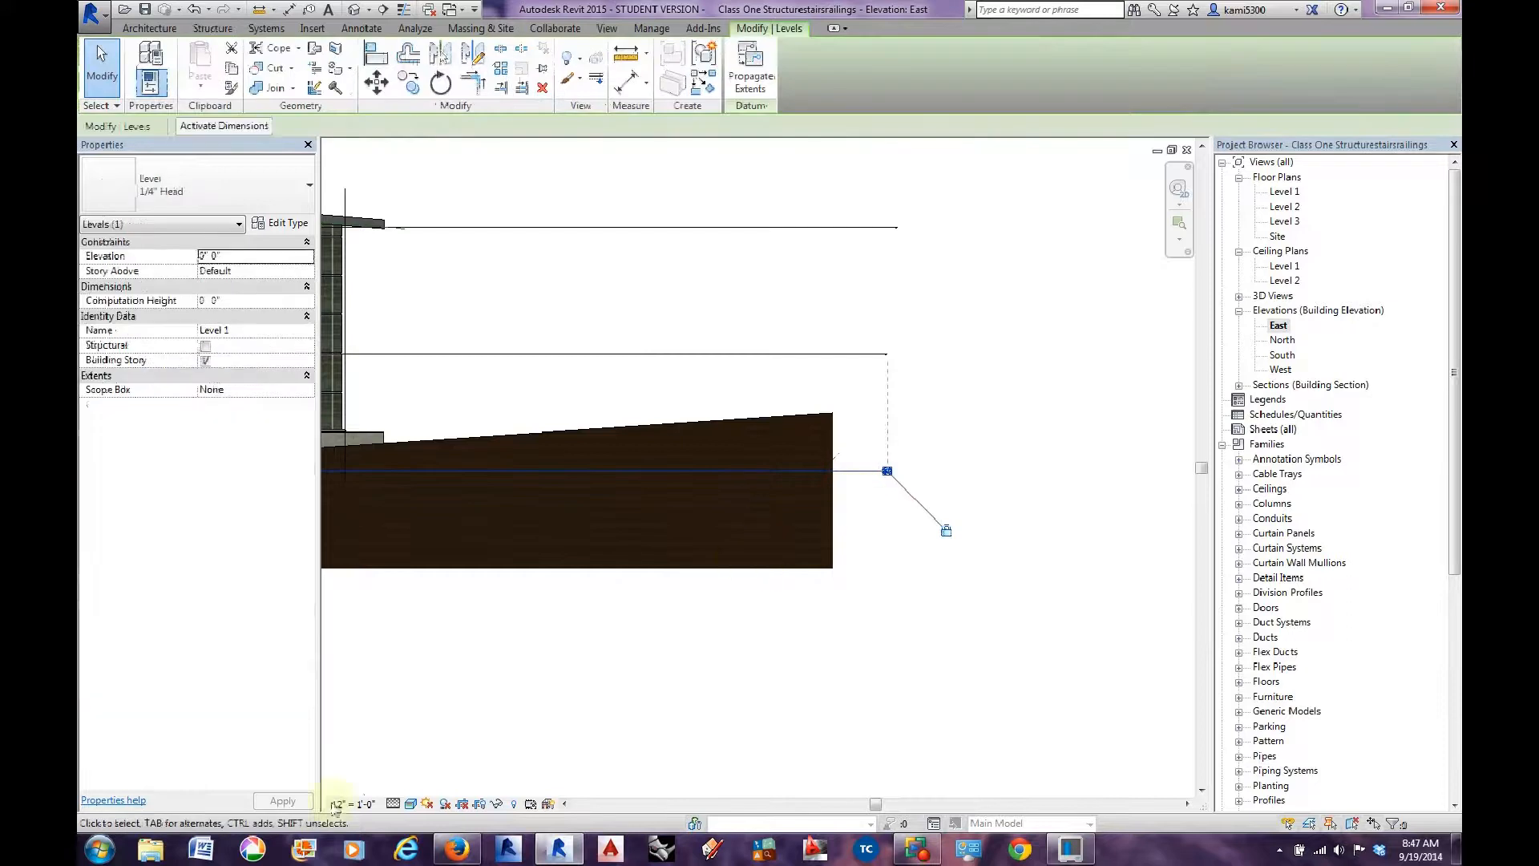
left_click(365, 806)
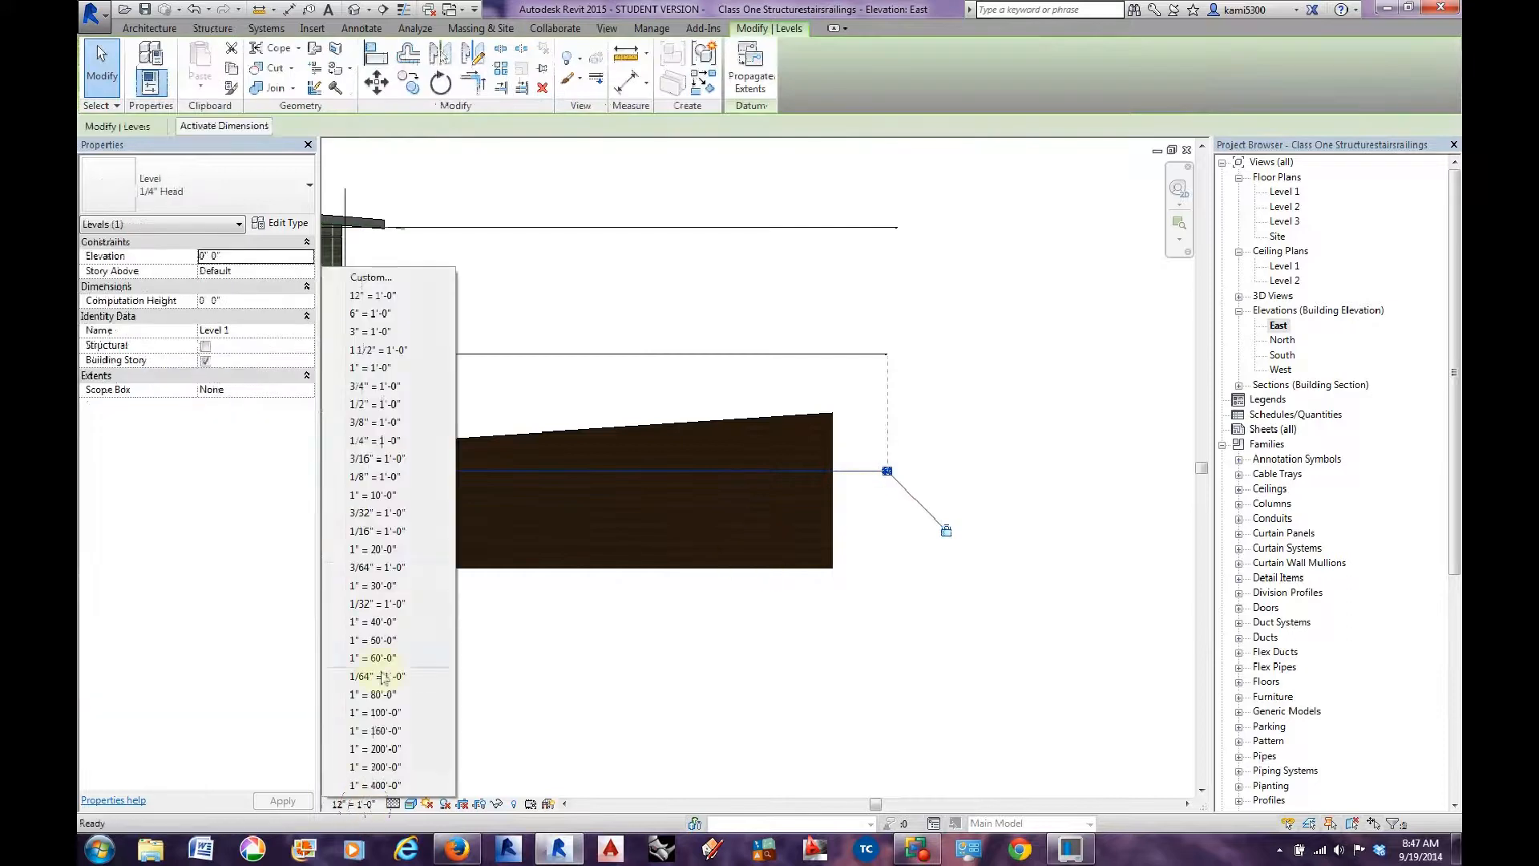
left_click(374, 478)
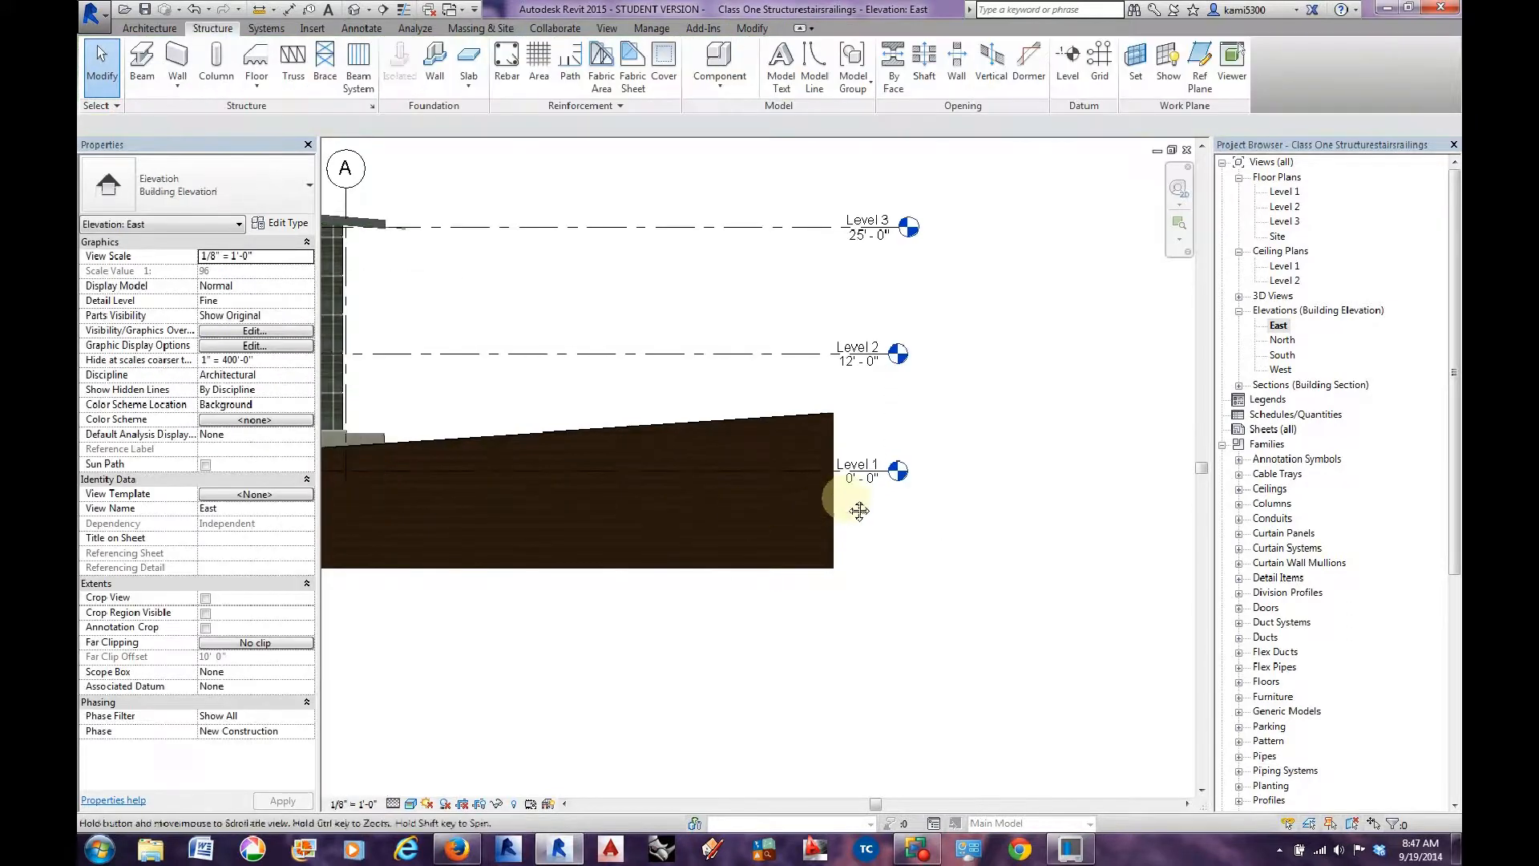
Examine the level heights in the Section 1 drawing on the reference elevations image beside the East elevation, including the lower courtyard.
middle_click_drag(924, 506, 1083, 510)
scroll(1082, 510, "down", 2)
mouse_move(993, 556)
middle_mouse_down()
mouse_move(452, 538)
mouse_move(481, 556)
mouse_move(395, 553)
middle_mouse_up()
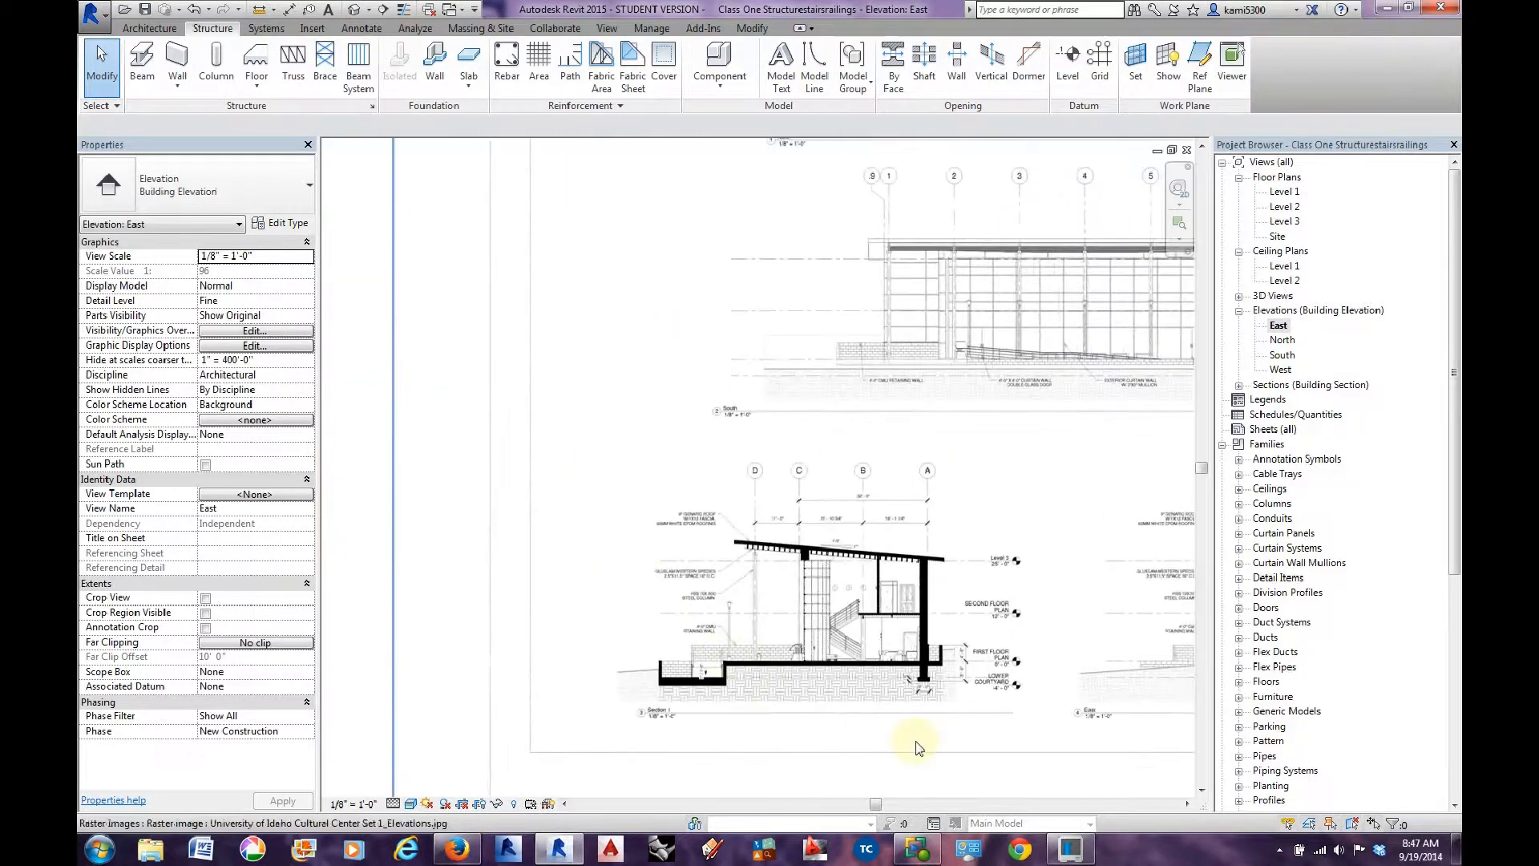
scroll(918, 748, "up", 2)
scroll(919, 748, "up", 2)
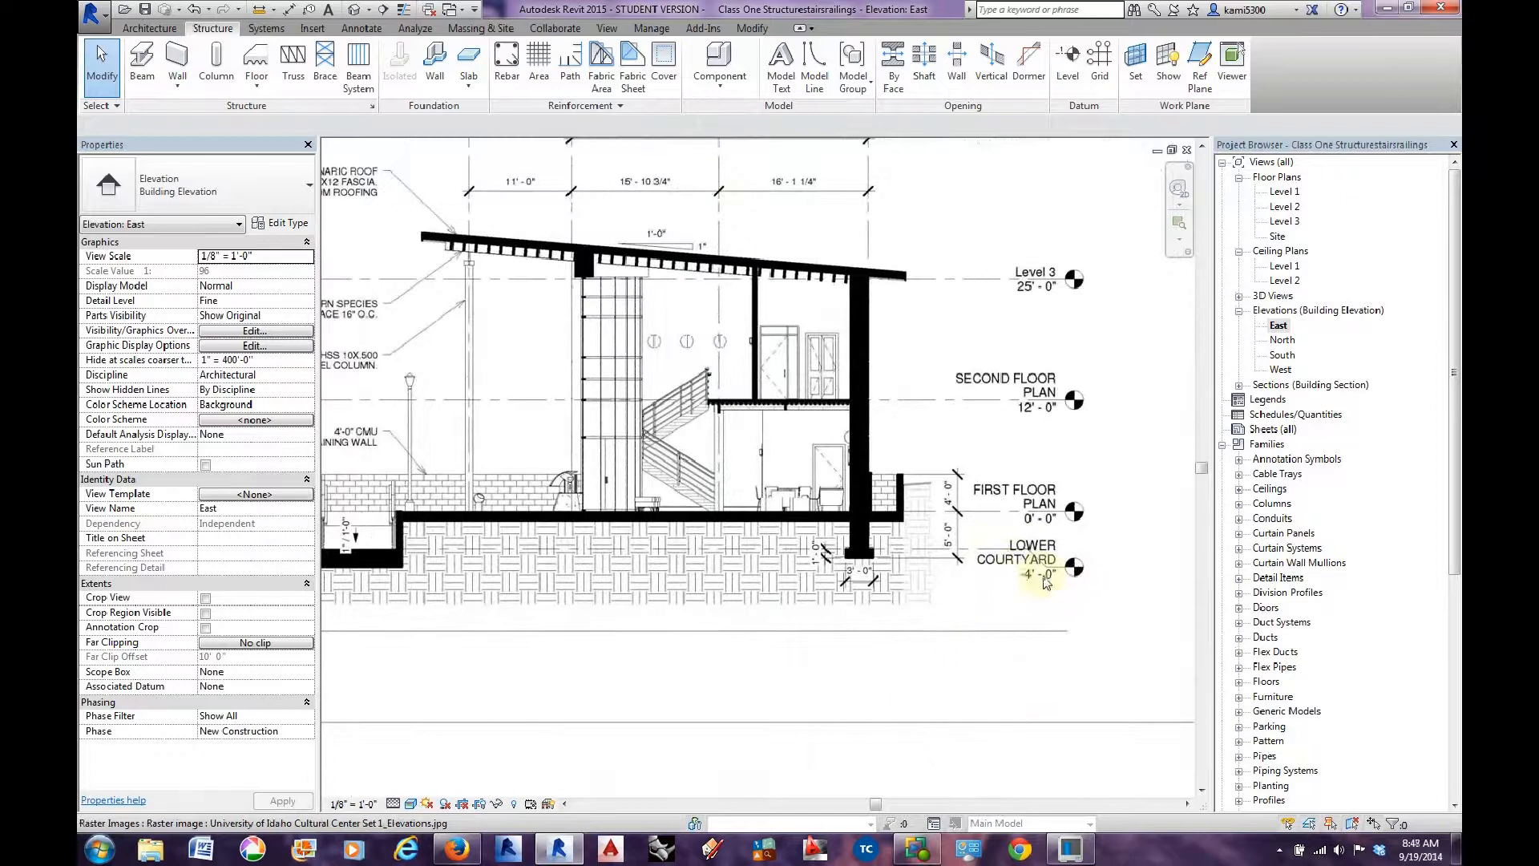
middle_click_drag(739, 587, 983, 565)
scroll(941, 559, "down", 2)
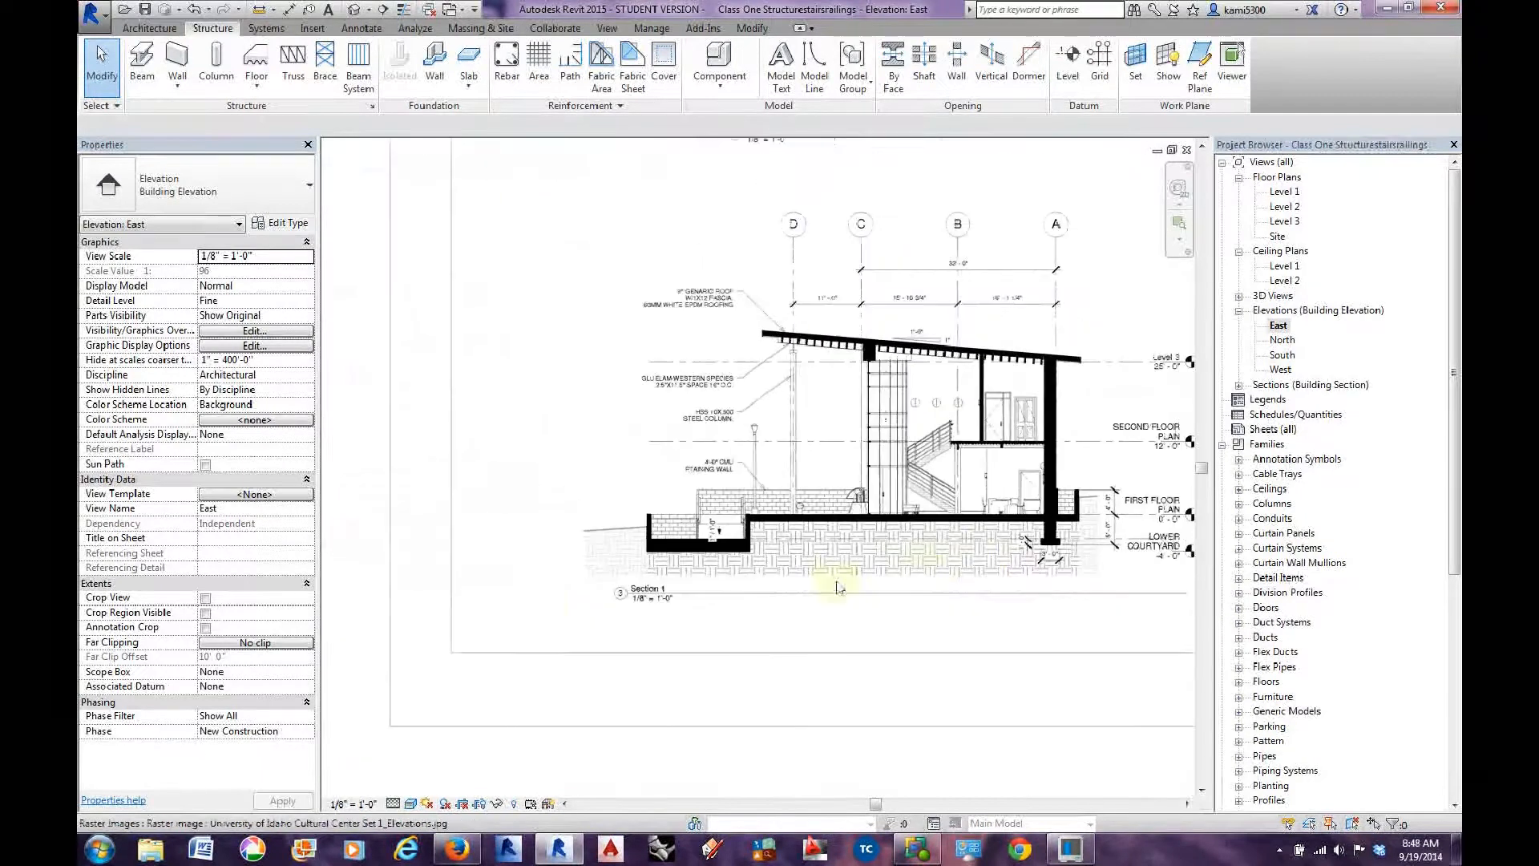
middle_click_drag(556, 618, 1012, 612)
middle_click_drag(561, 473, 1031, 732)
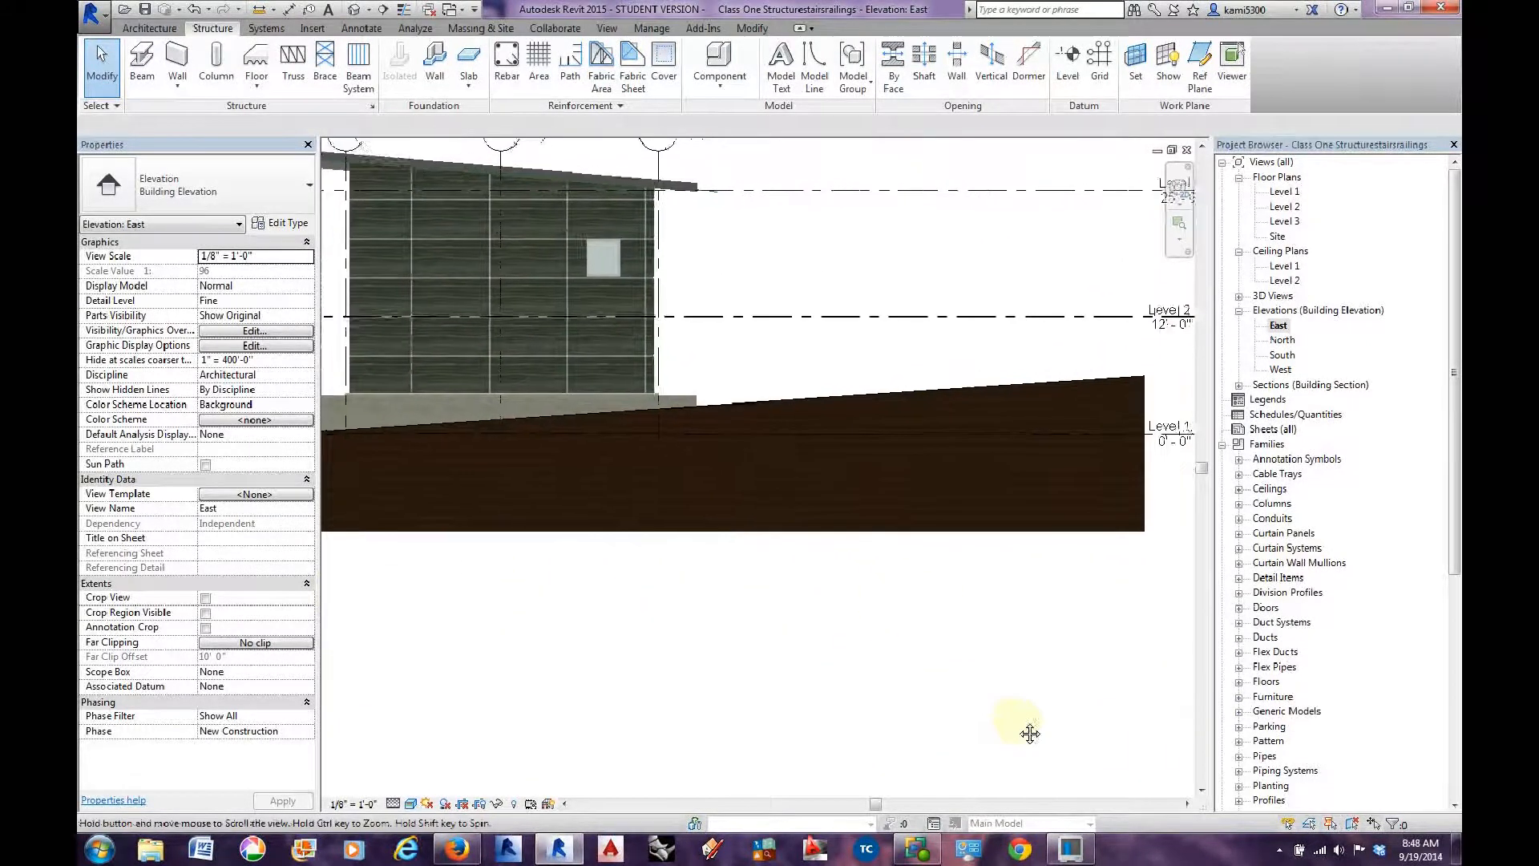
Copy the Level 1 line downward to create a new level at about -4' 6" in the East elevation.
left_click(1063, 436)
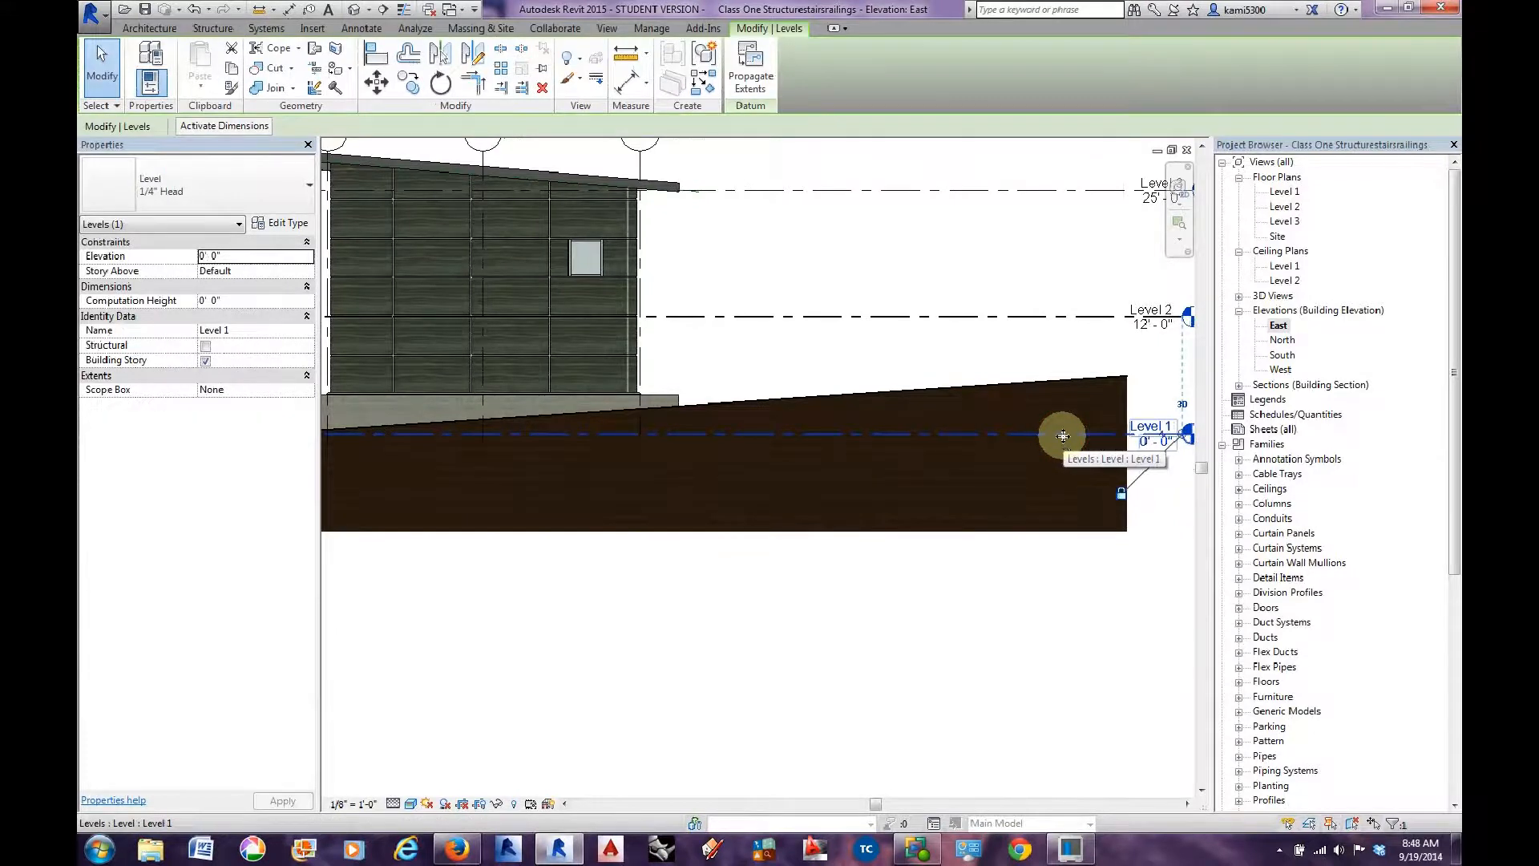
left_click(1056, 435)
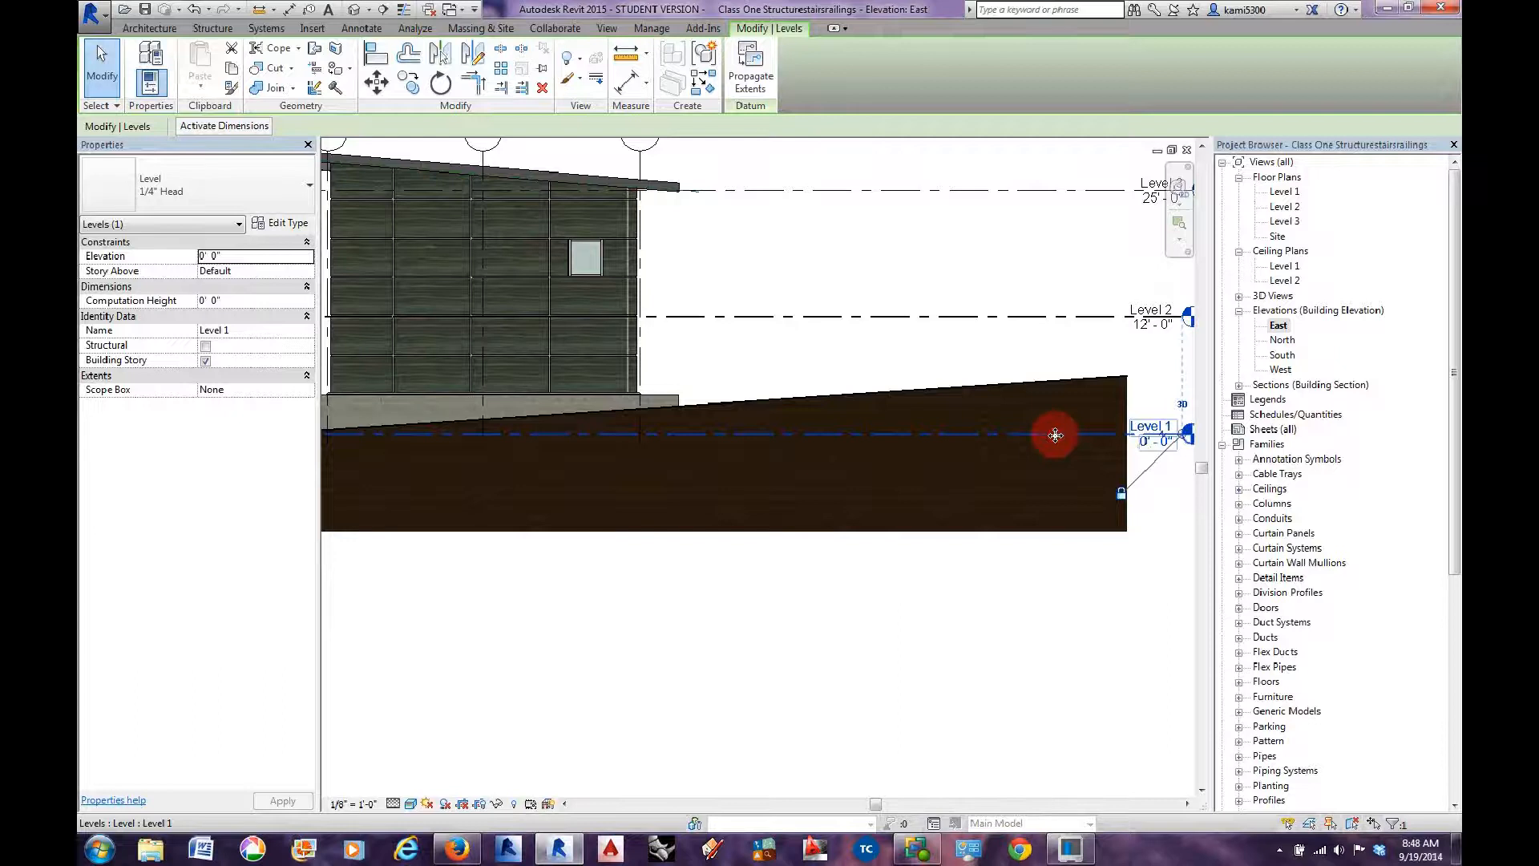
left_click_drag(1056, 436, 1055, 482, "ctrl")
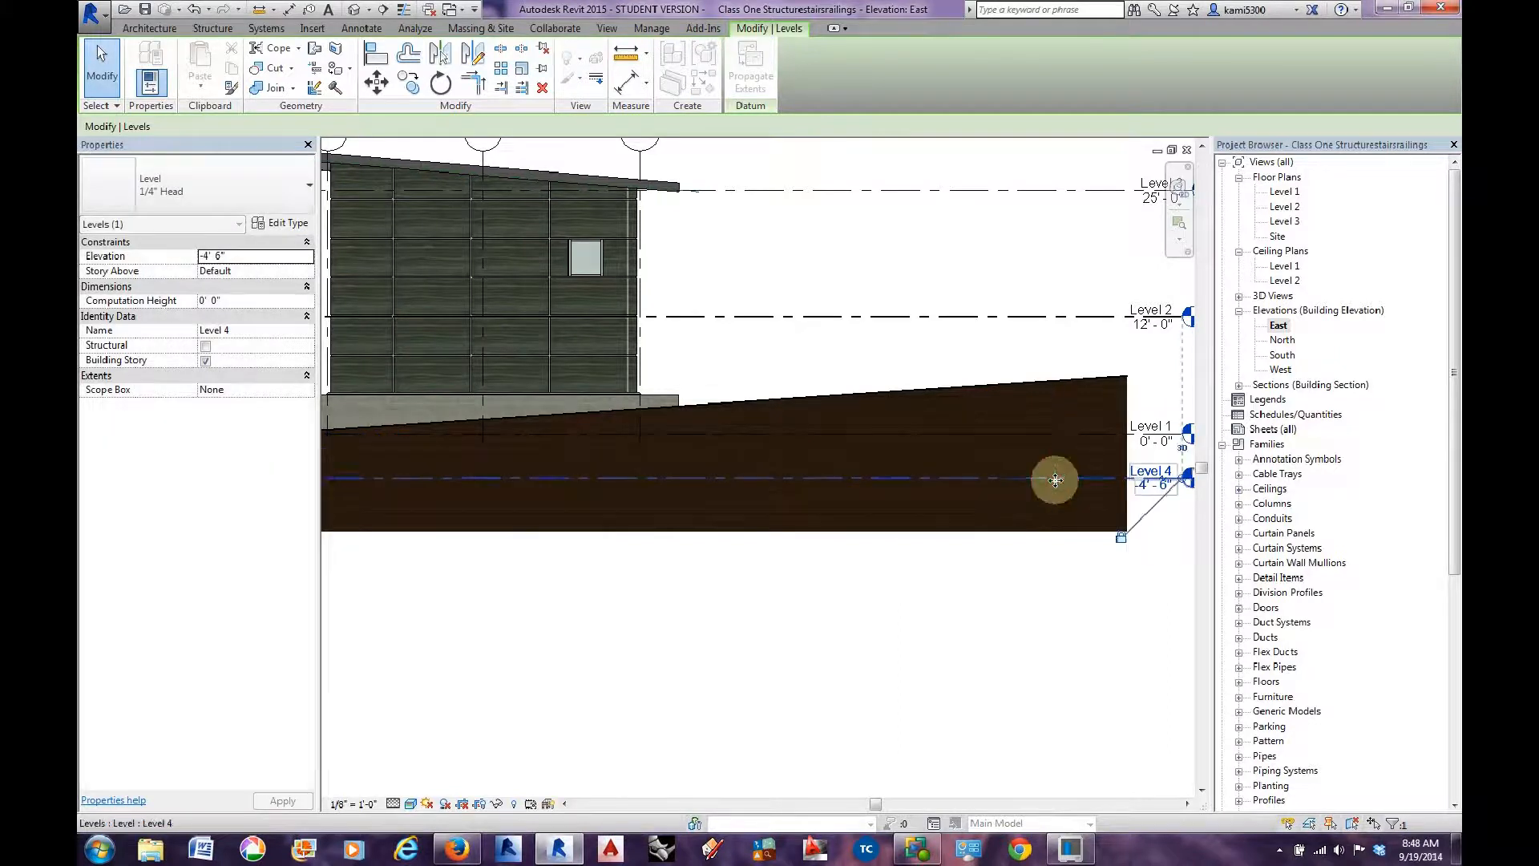
Check the lower courtyard height on the reference section and set the copied level's elevation to -4'-0".
scroll(1008, 565, "down", 4)
middle_click_drag(946, 604, 615, 520)
scroll(1023, 582, "up", 4)
scroll(1024, 582, "down", 3)
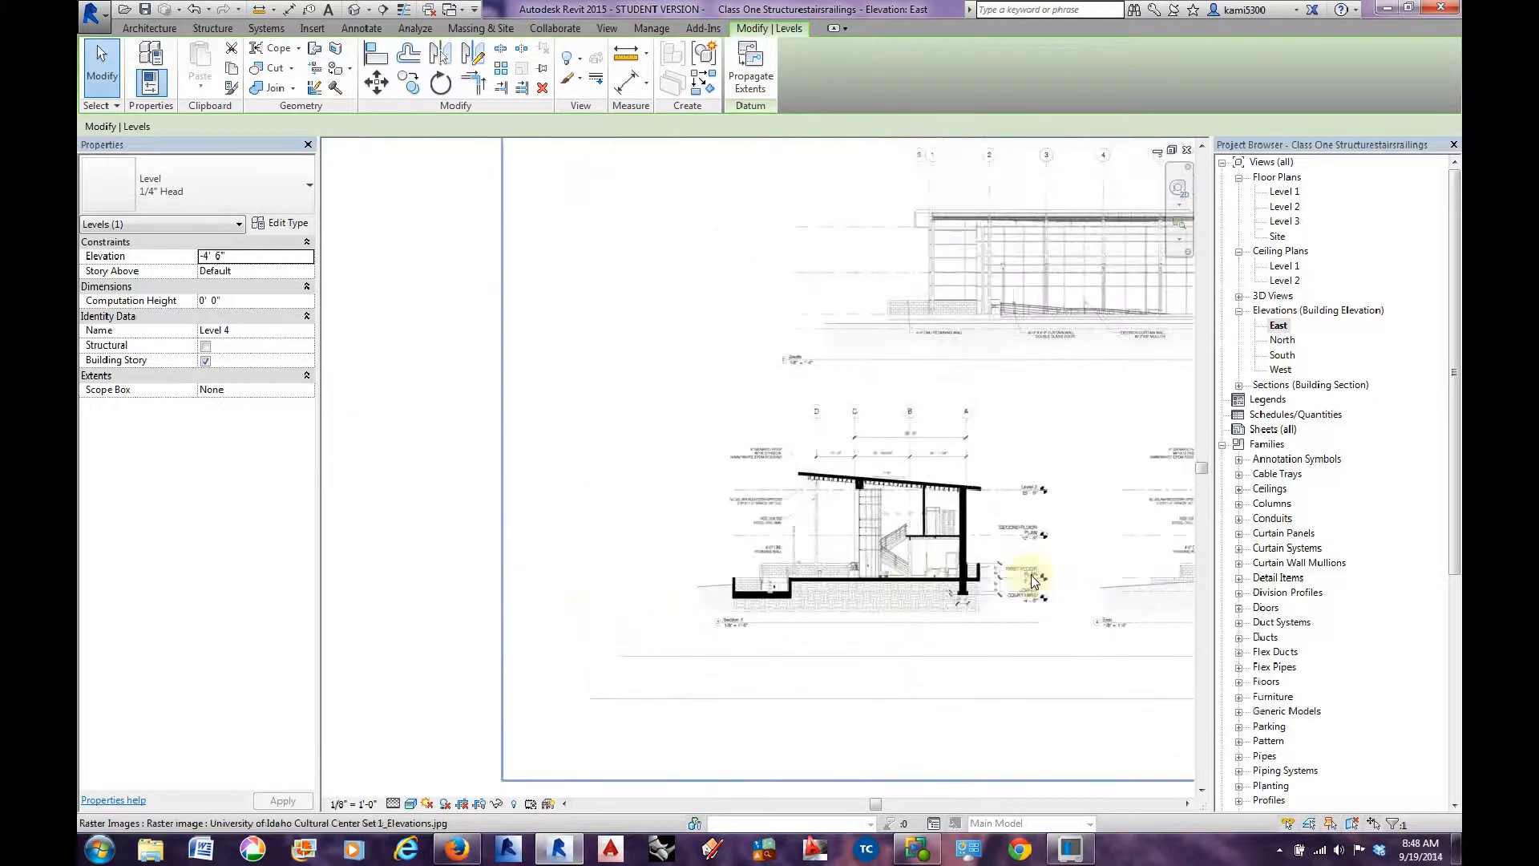
middle_click_drag(1024, 587, 1462, 586)
middle_click_drag(922, 478, 987, 567)
scroll(899, 481, "up", 6)
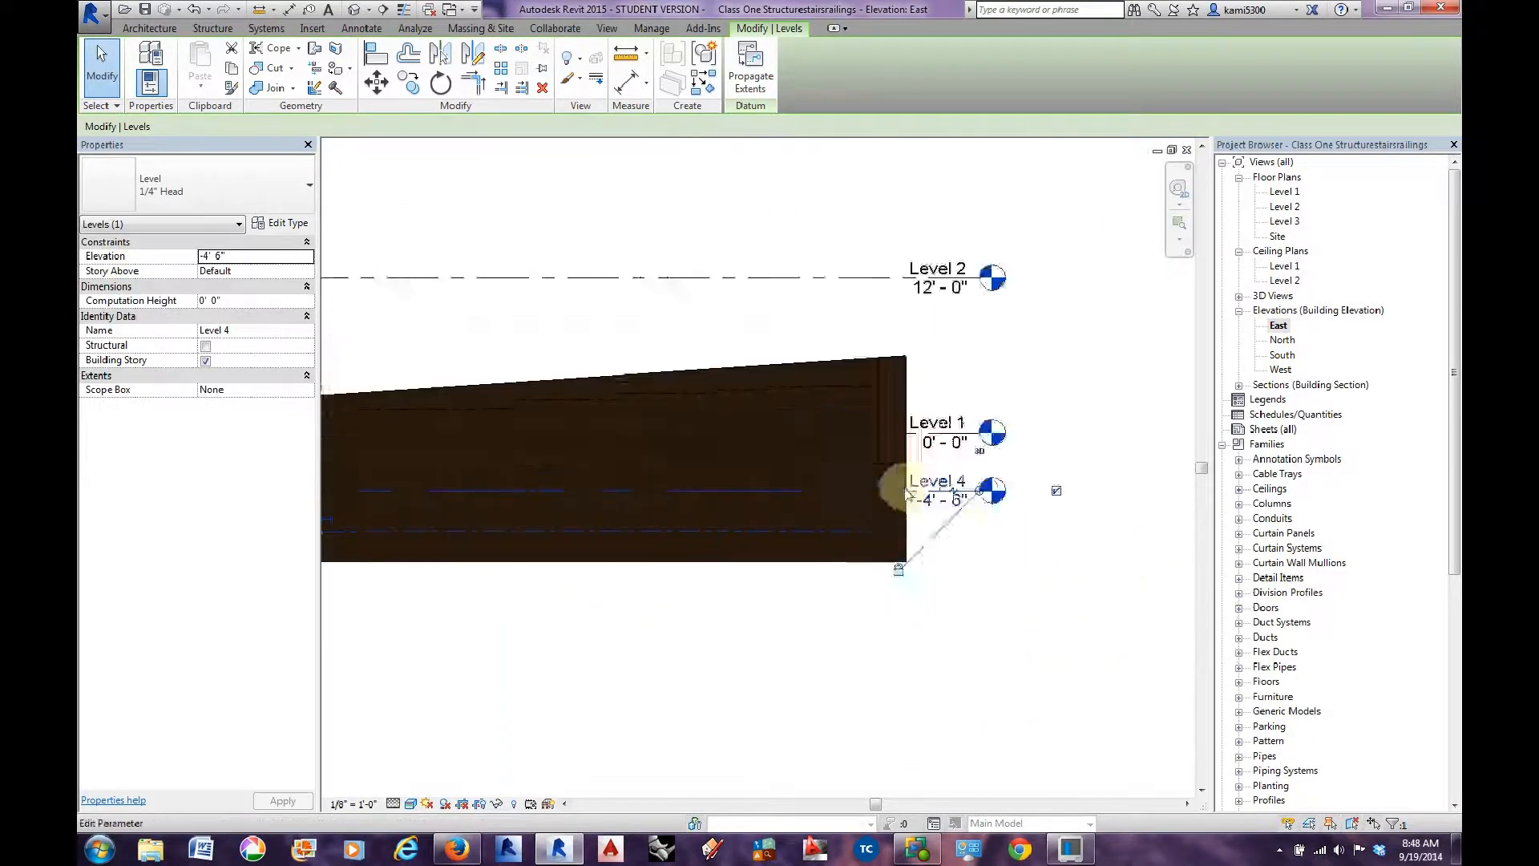
left_click(911, 513)
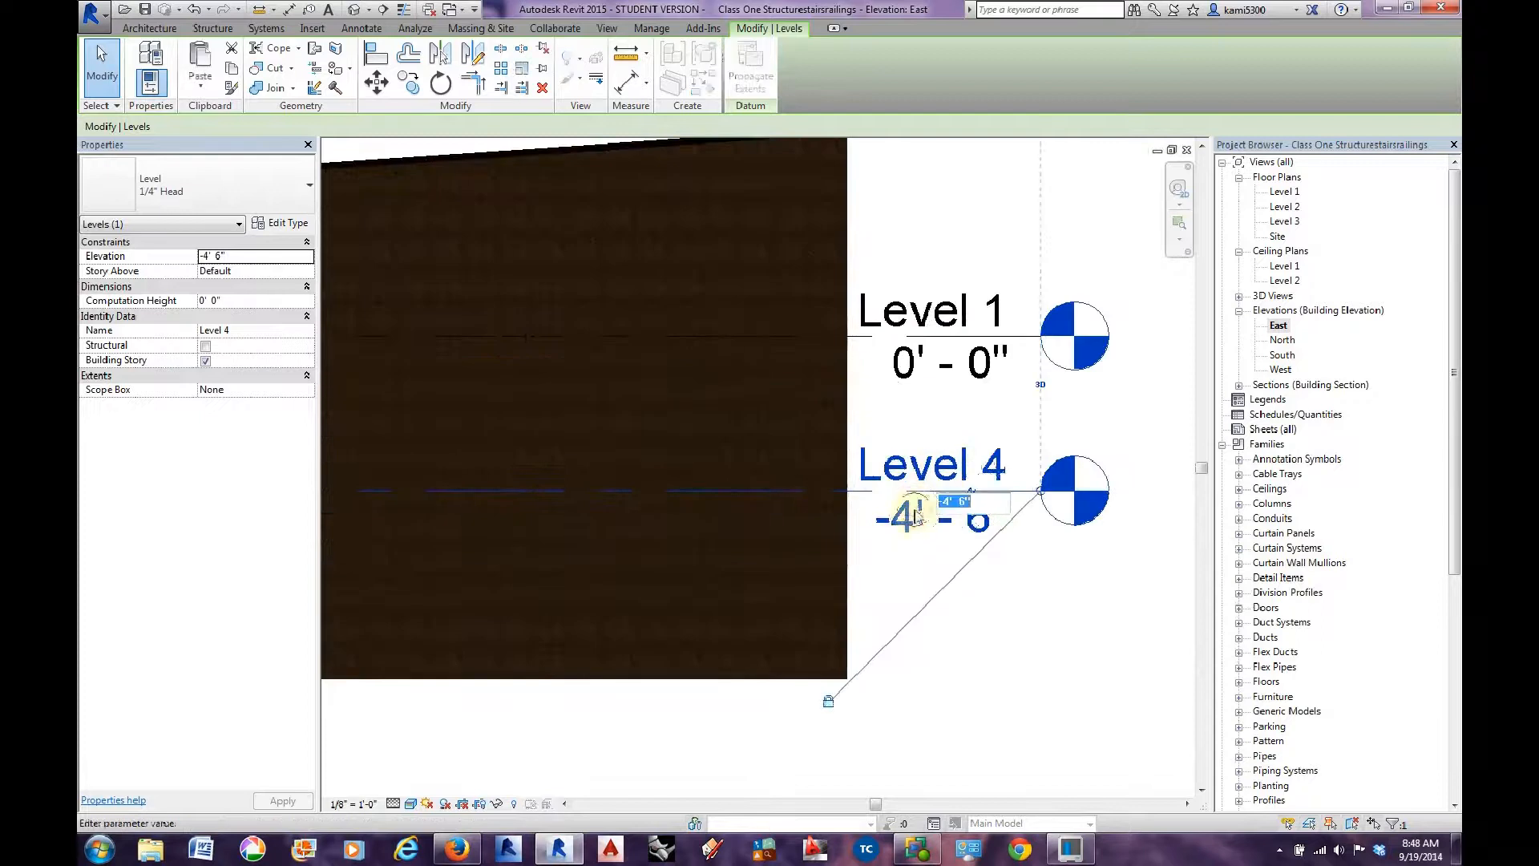
type("-4")
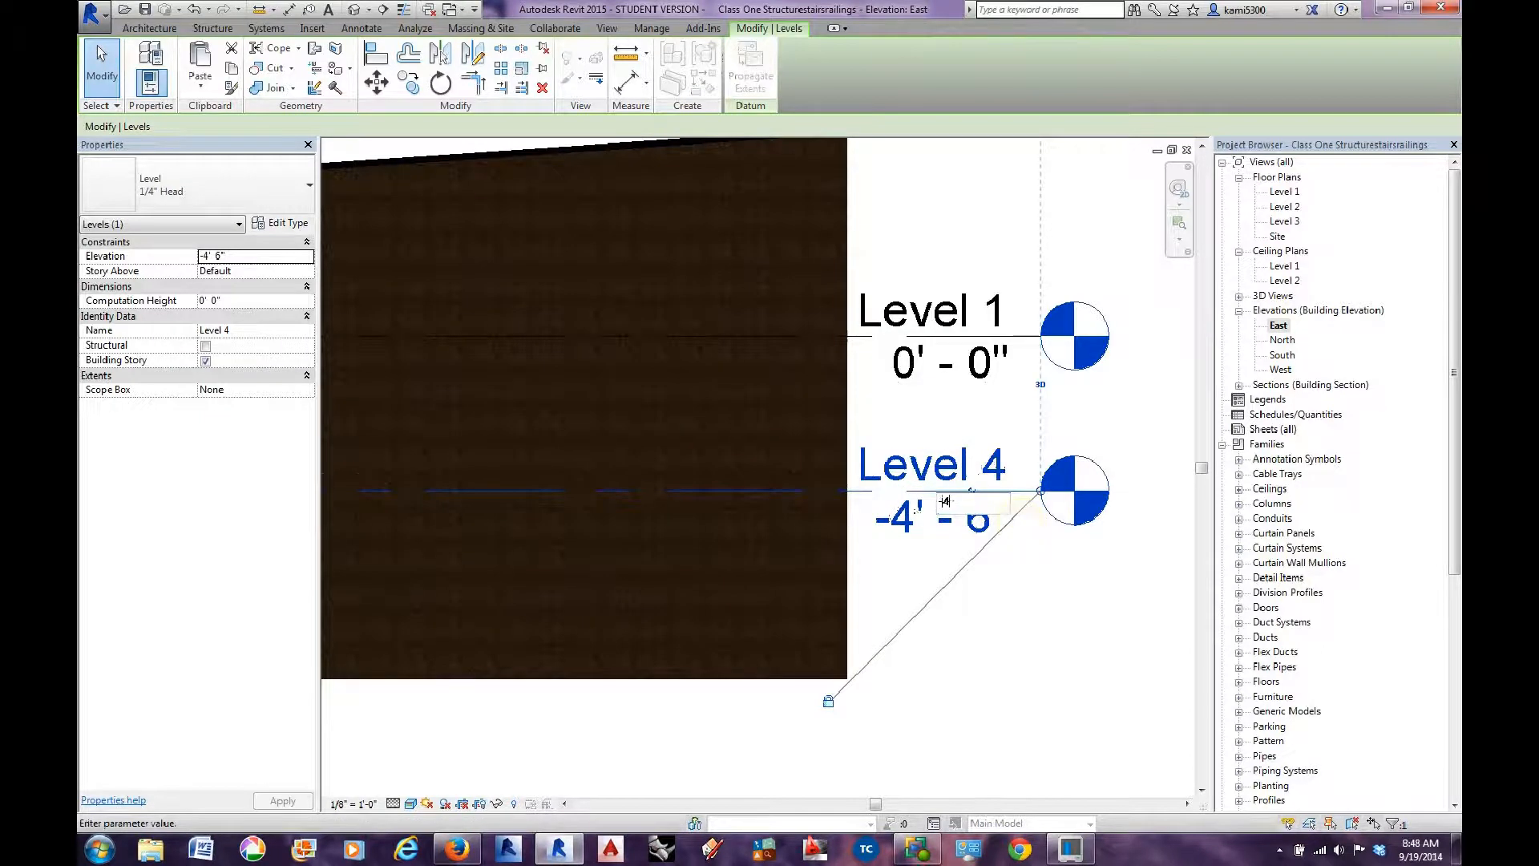
key("Return")
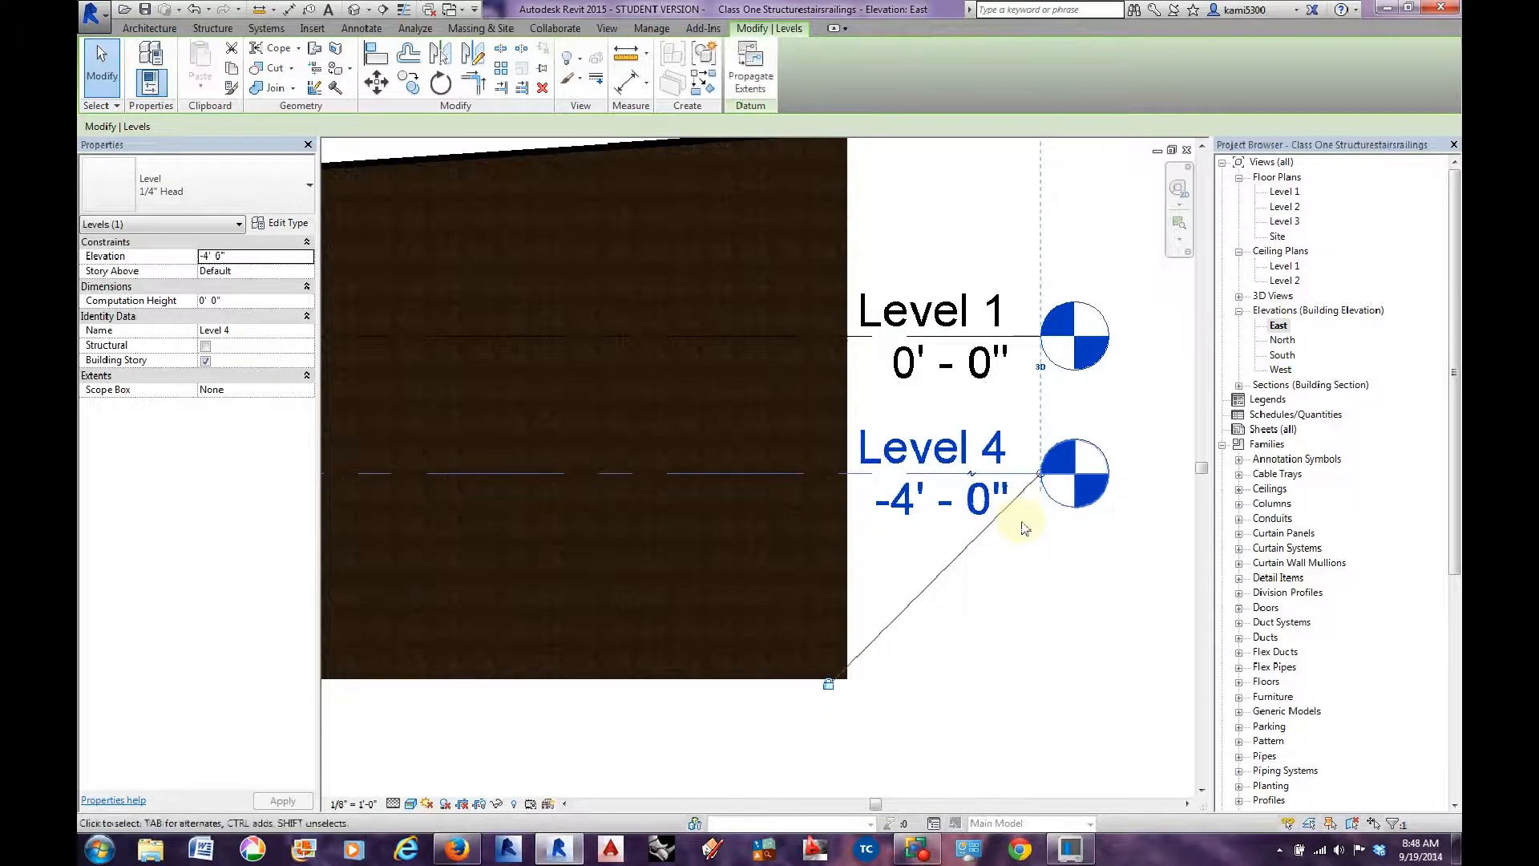
Rename the new level LOWER COURTYARD and add an elbow that moves its level head down, clear of the Level 1 label.
left_click(932, 451)
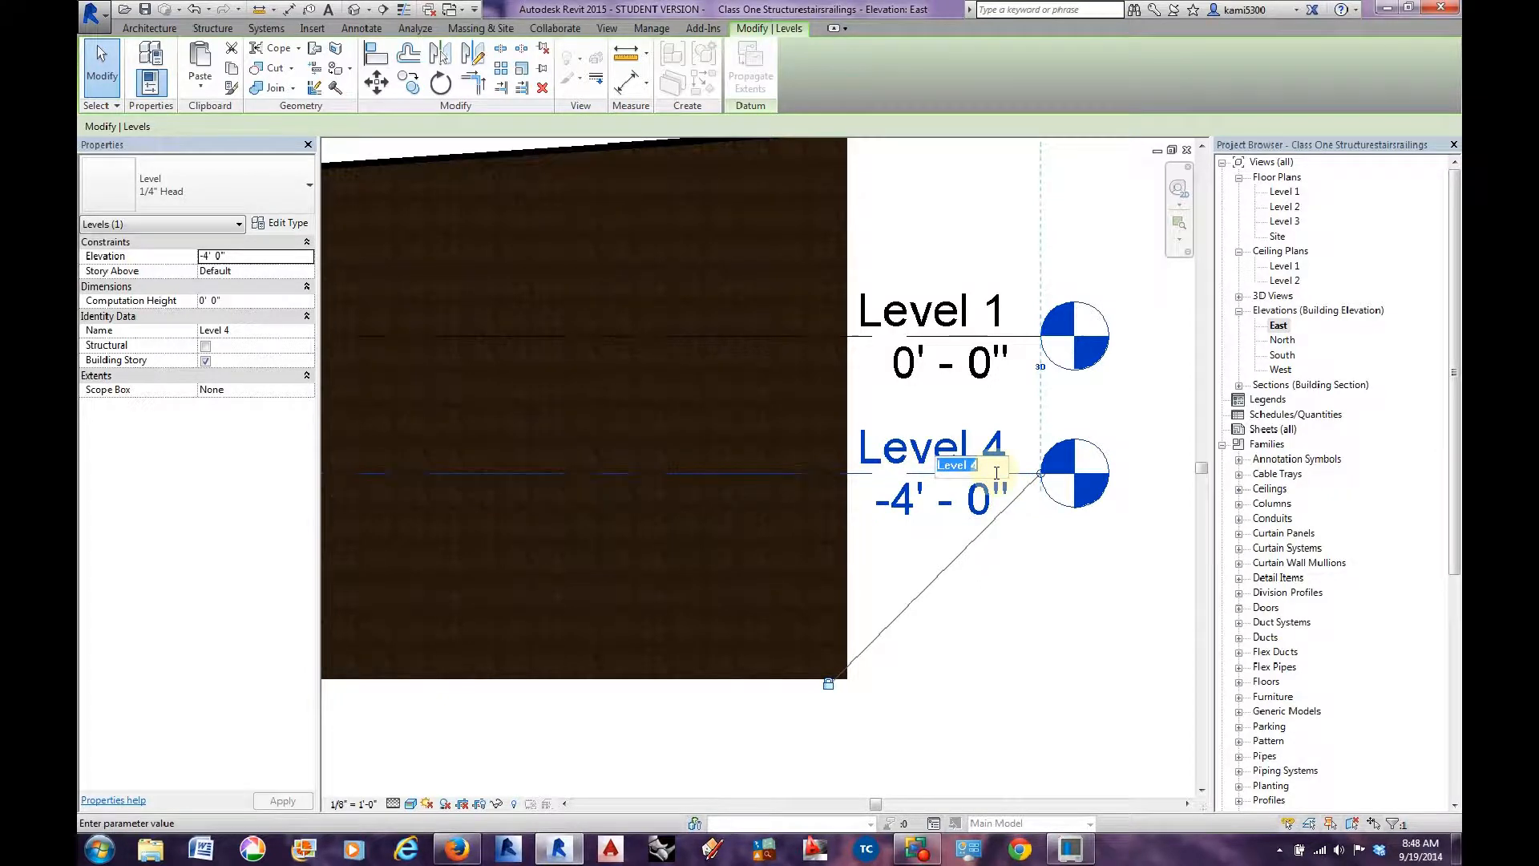
type("LOWER")
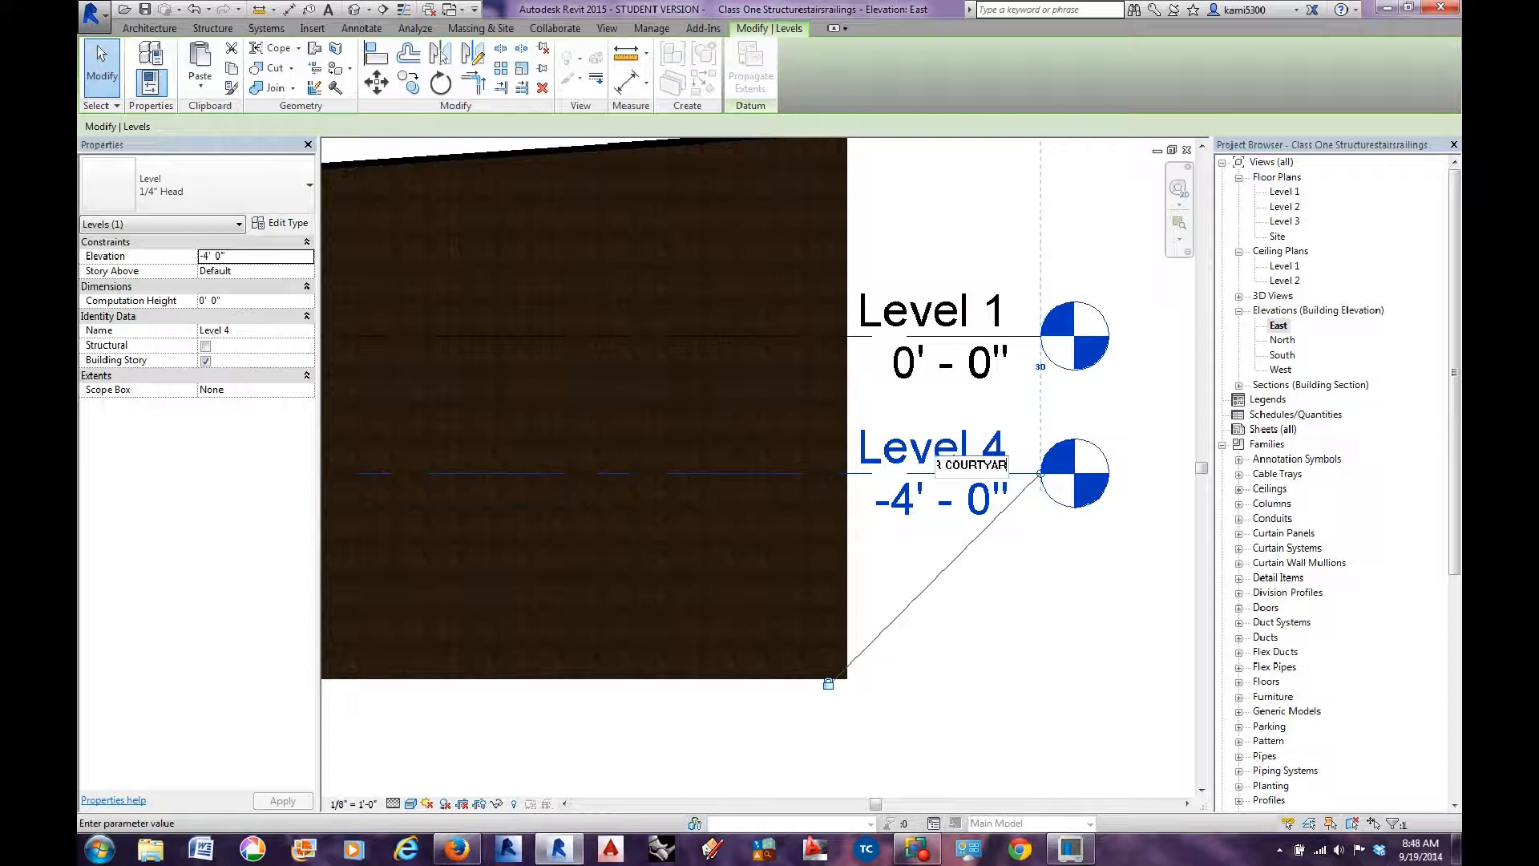
key("Return")
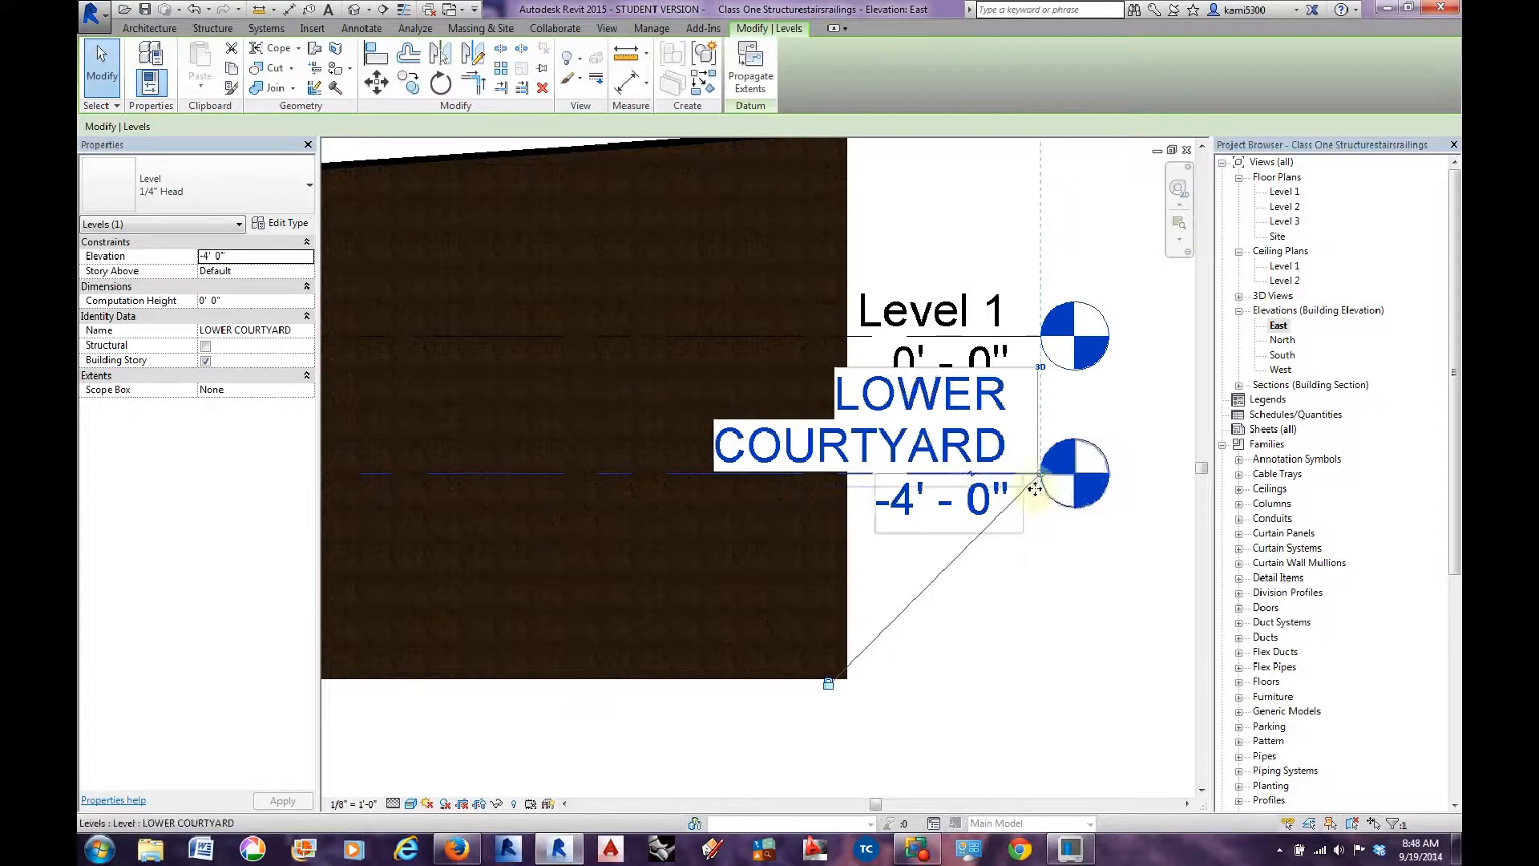
left_click(972, 478)
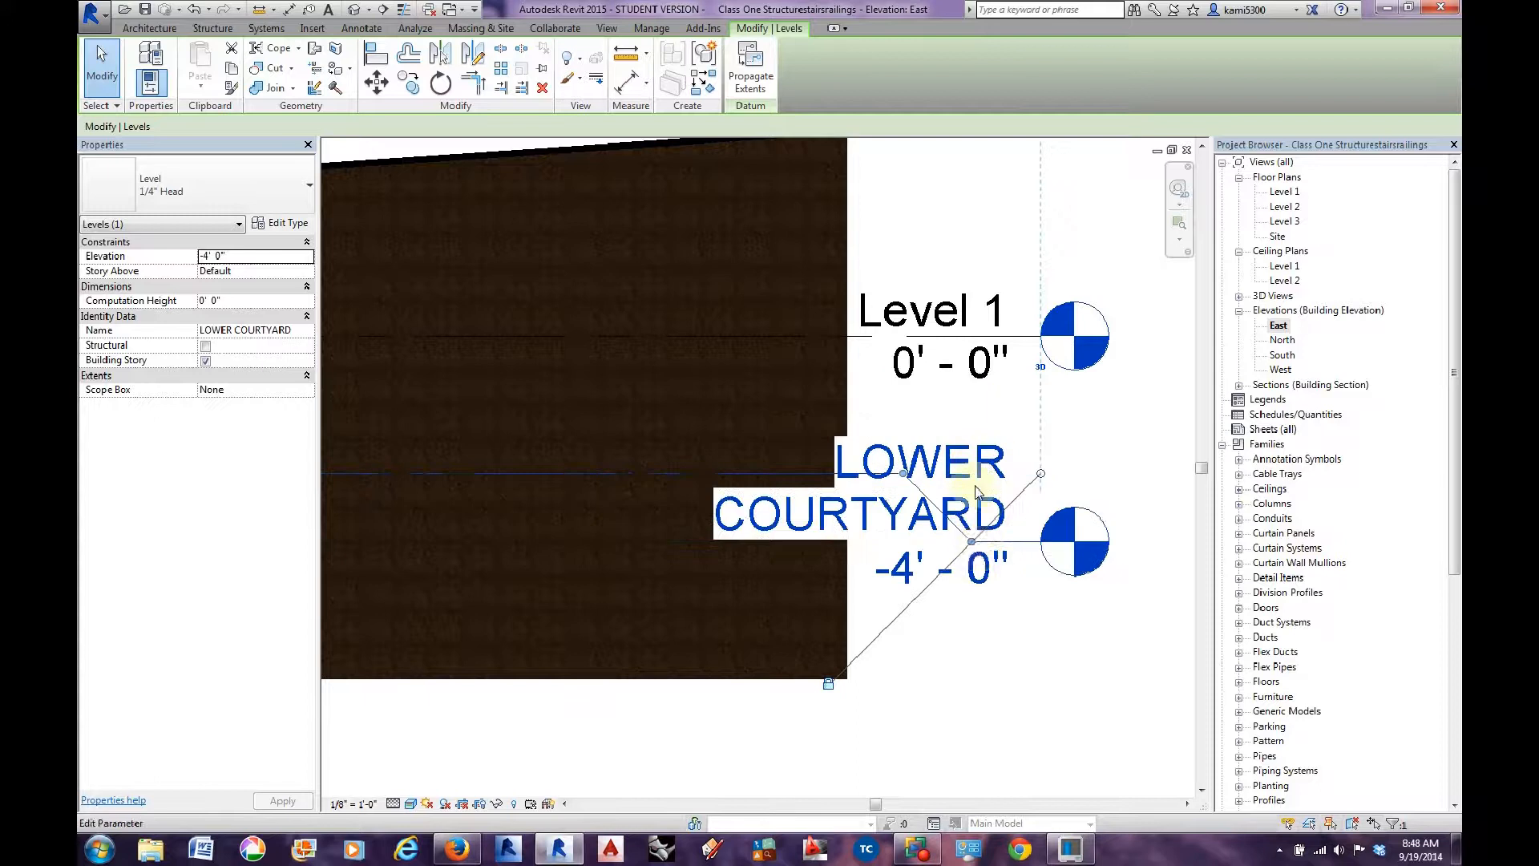
left_click_drag(972, 541, 973, 603)
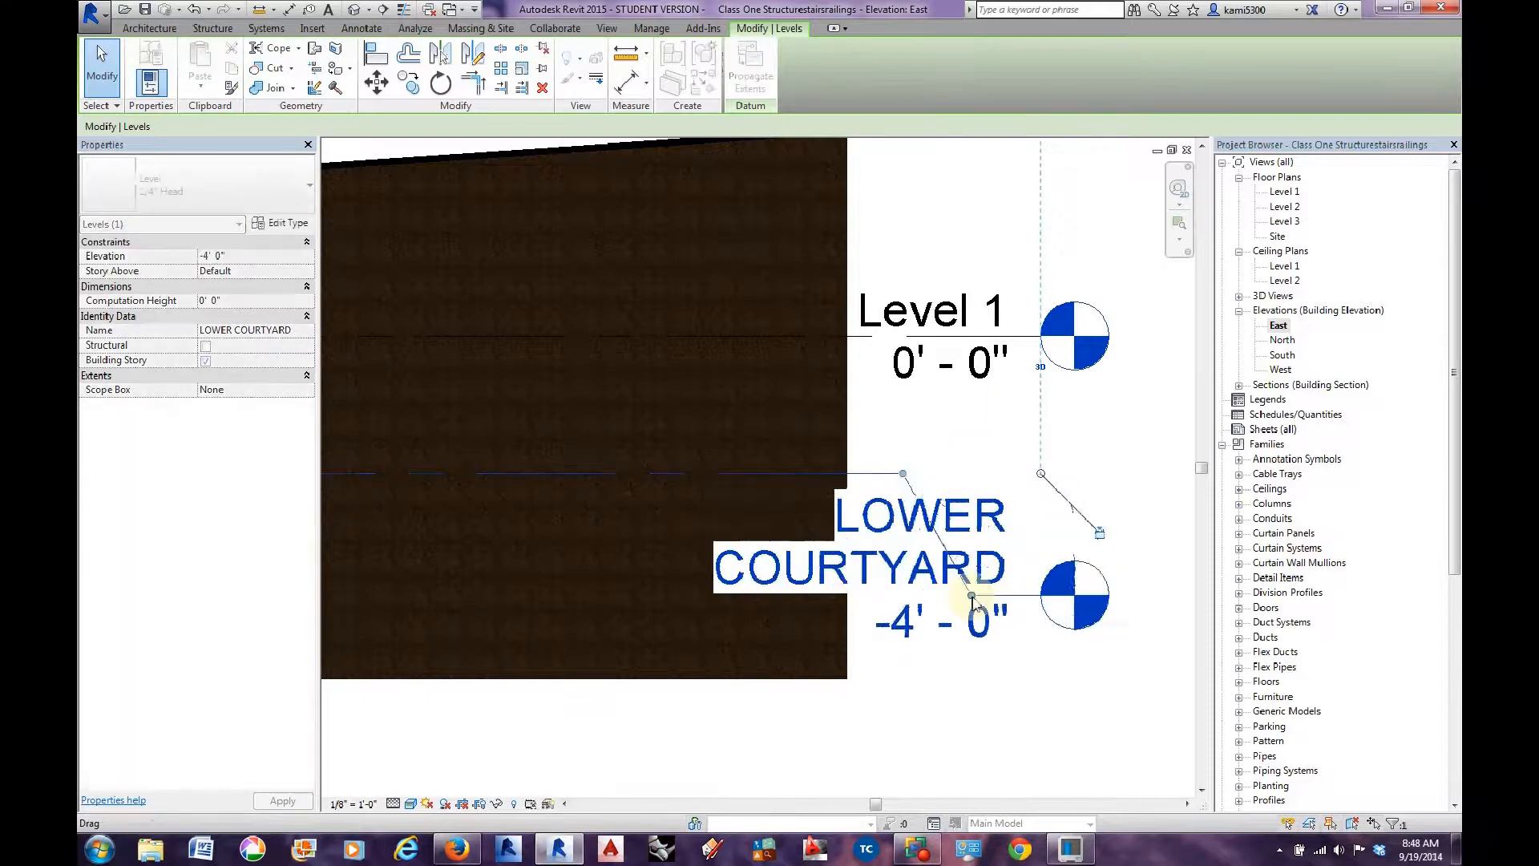
Examine how the LOWER COURTYARD level line runs through the sloping ground and below the foundation in the East elevation.
scroll(955, 479, "down", 5)
scroll(937, 587, "down", 2)
middle_click_drag(845, 629, 980, 622)
scroll(965, 615, "down", 2)
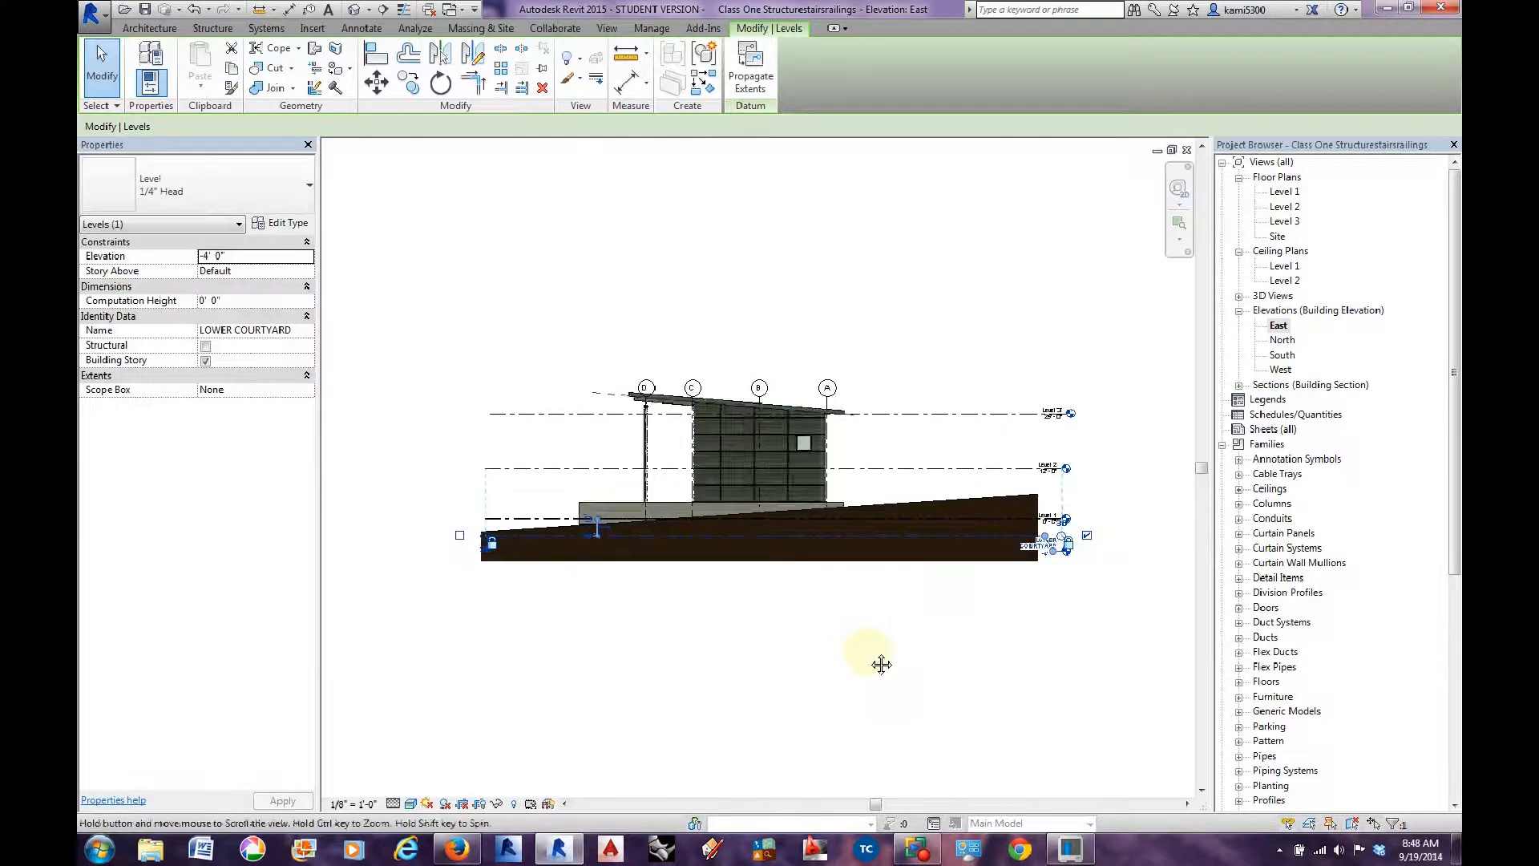
middle_click_drag(814, 633, 979, 622)
scroll(732, 532, "up", 3)
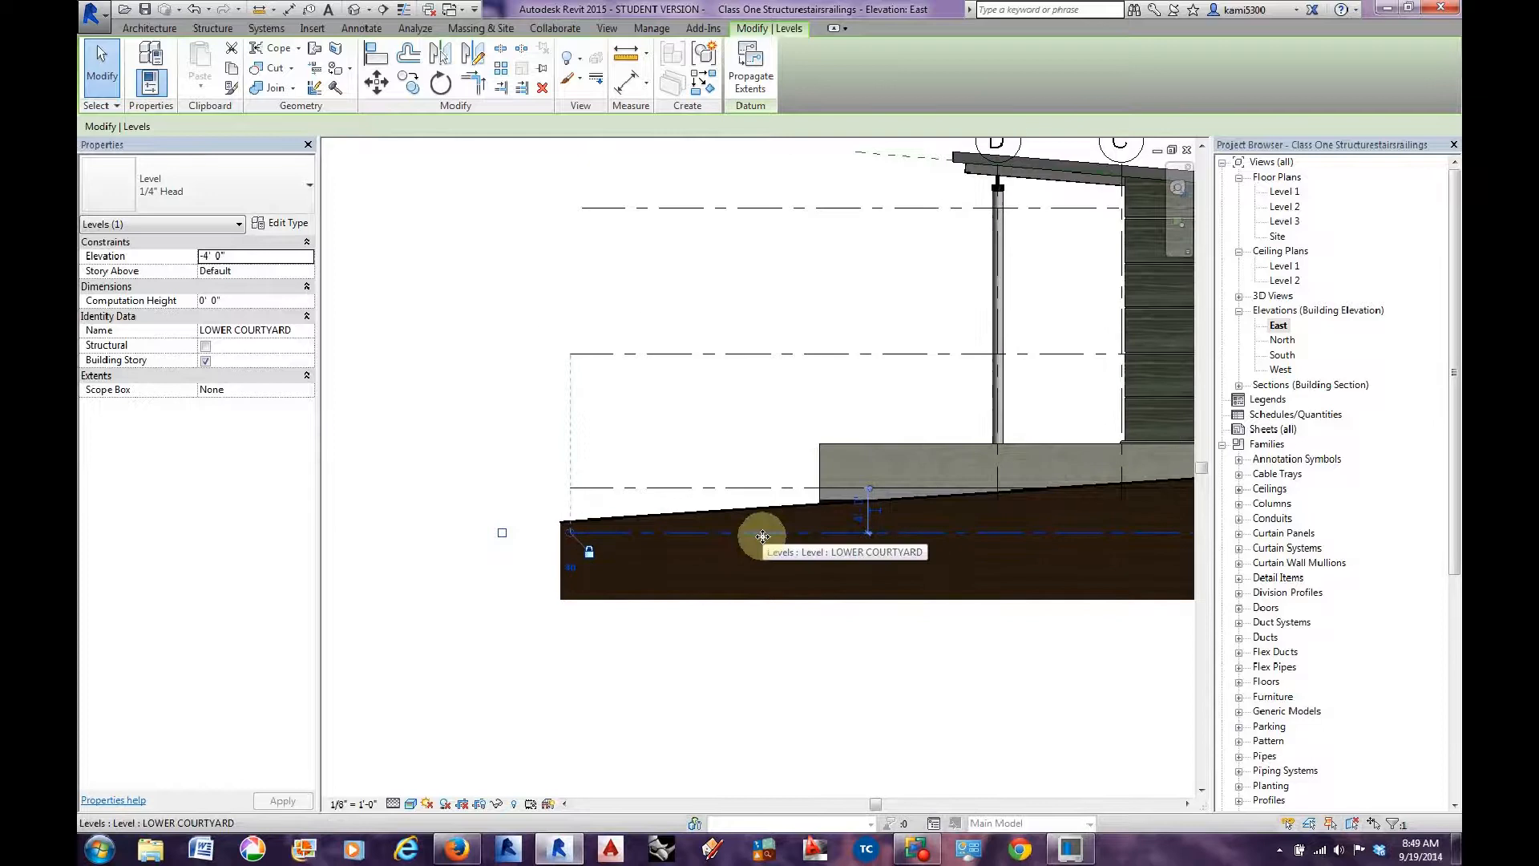
middle_click_drag(962, 555, 920, 562)
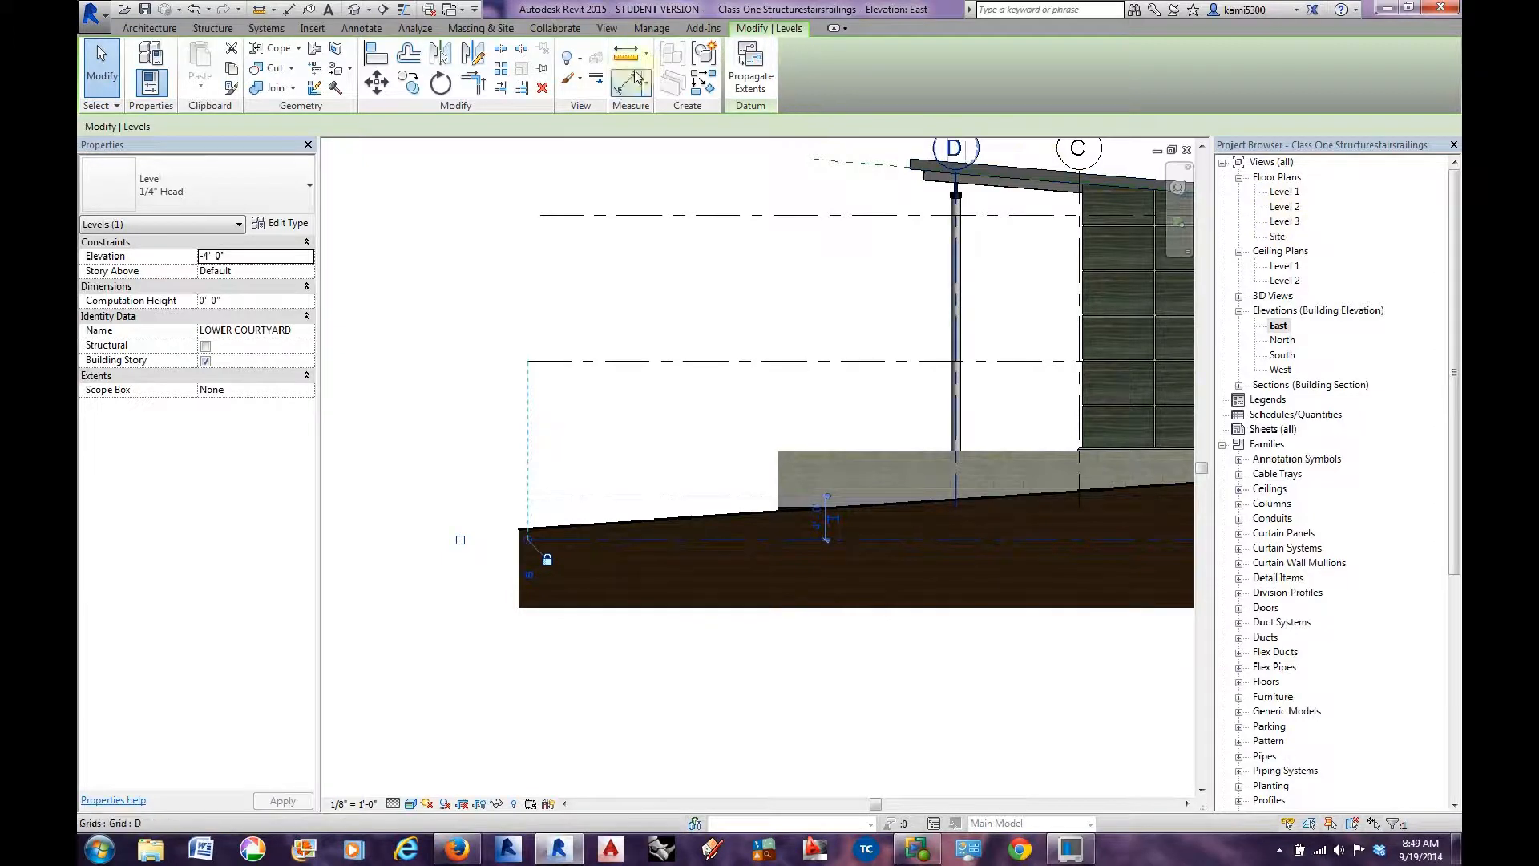
Create a floor plan view for the LOWER COURTYARD level, without duplicating existing views.
left_click(607, 29)
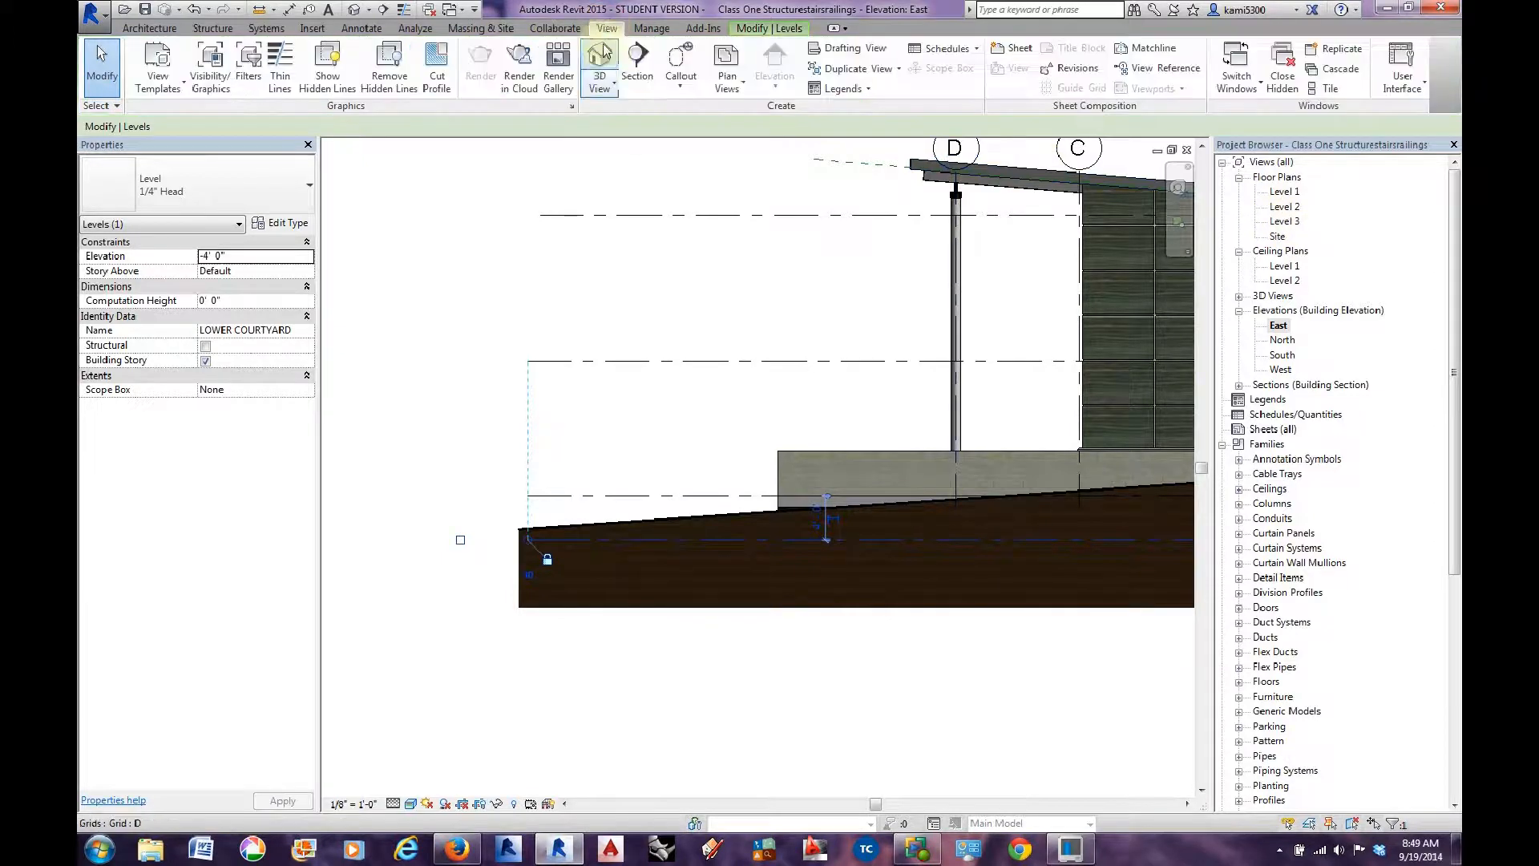
left_click(735, 92)
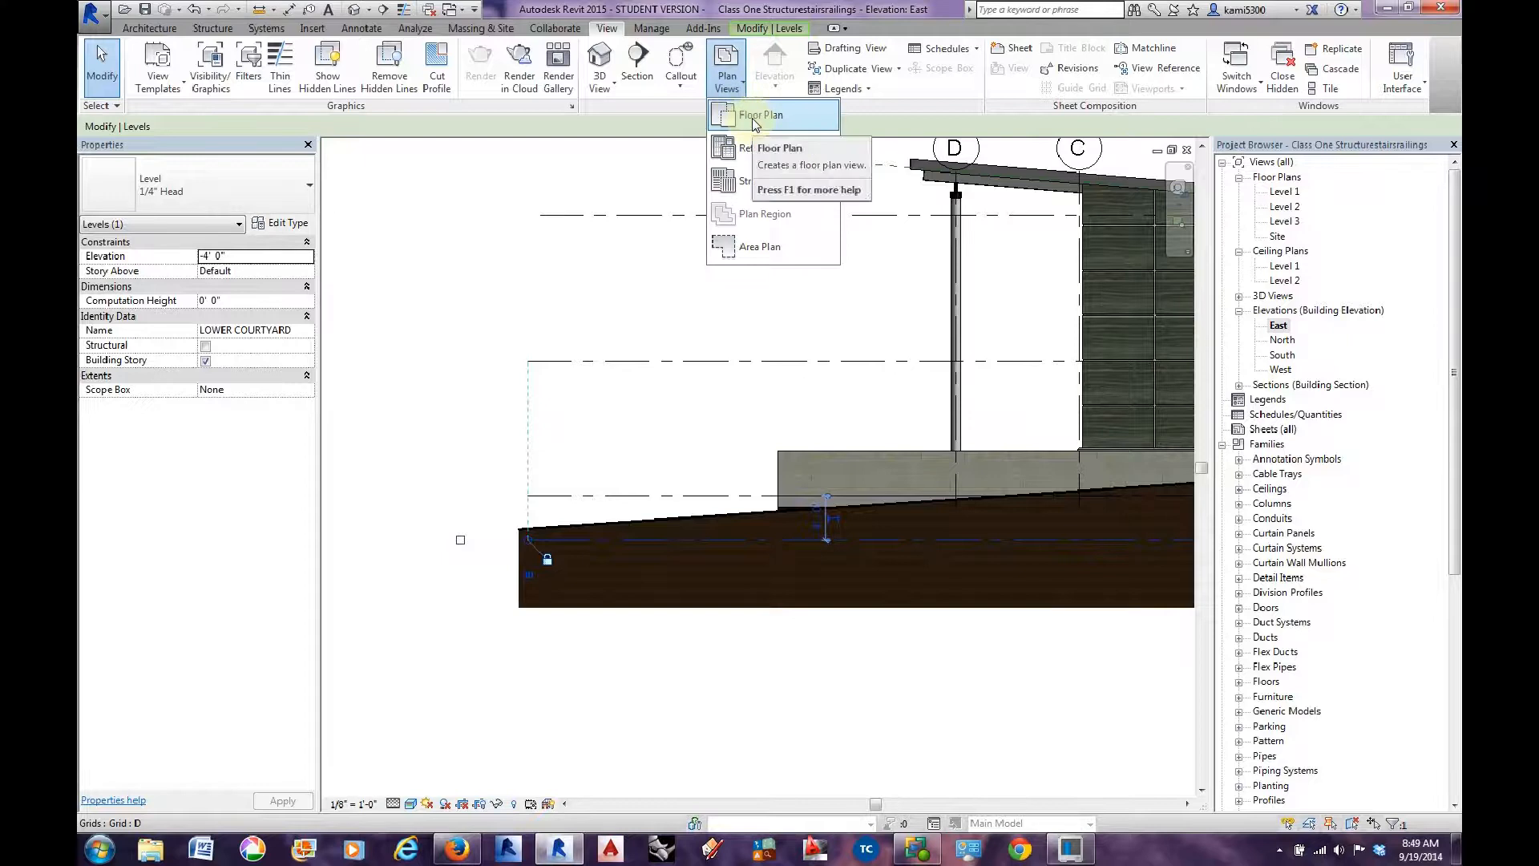
left_click(753, 116)
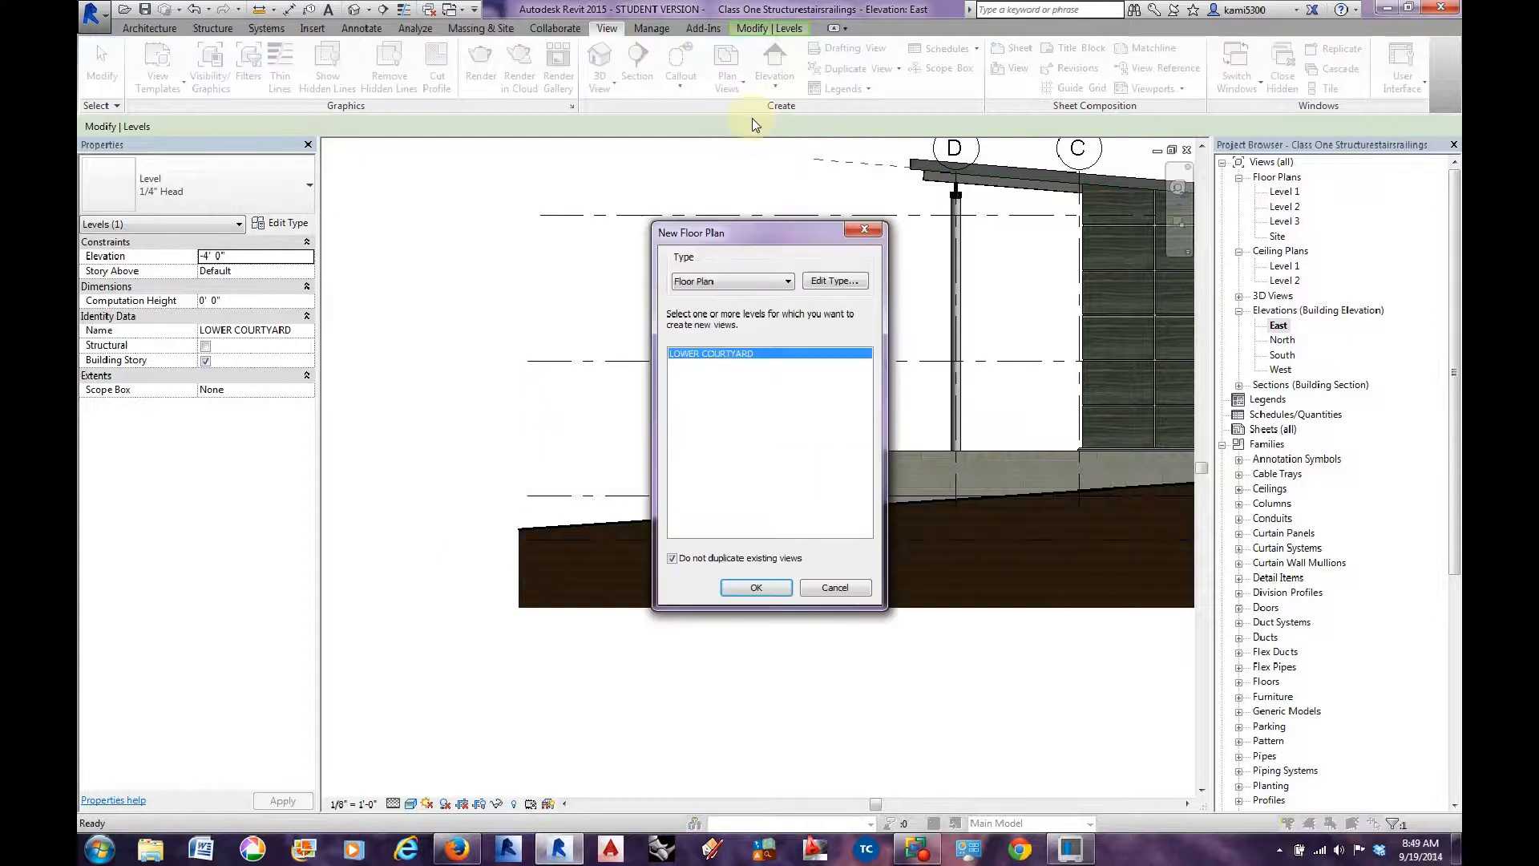
left_click(771, 587)
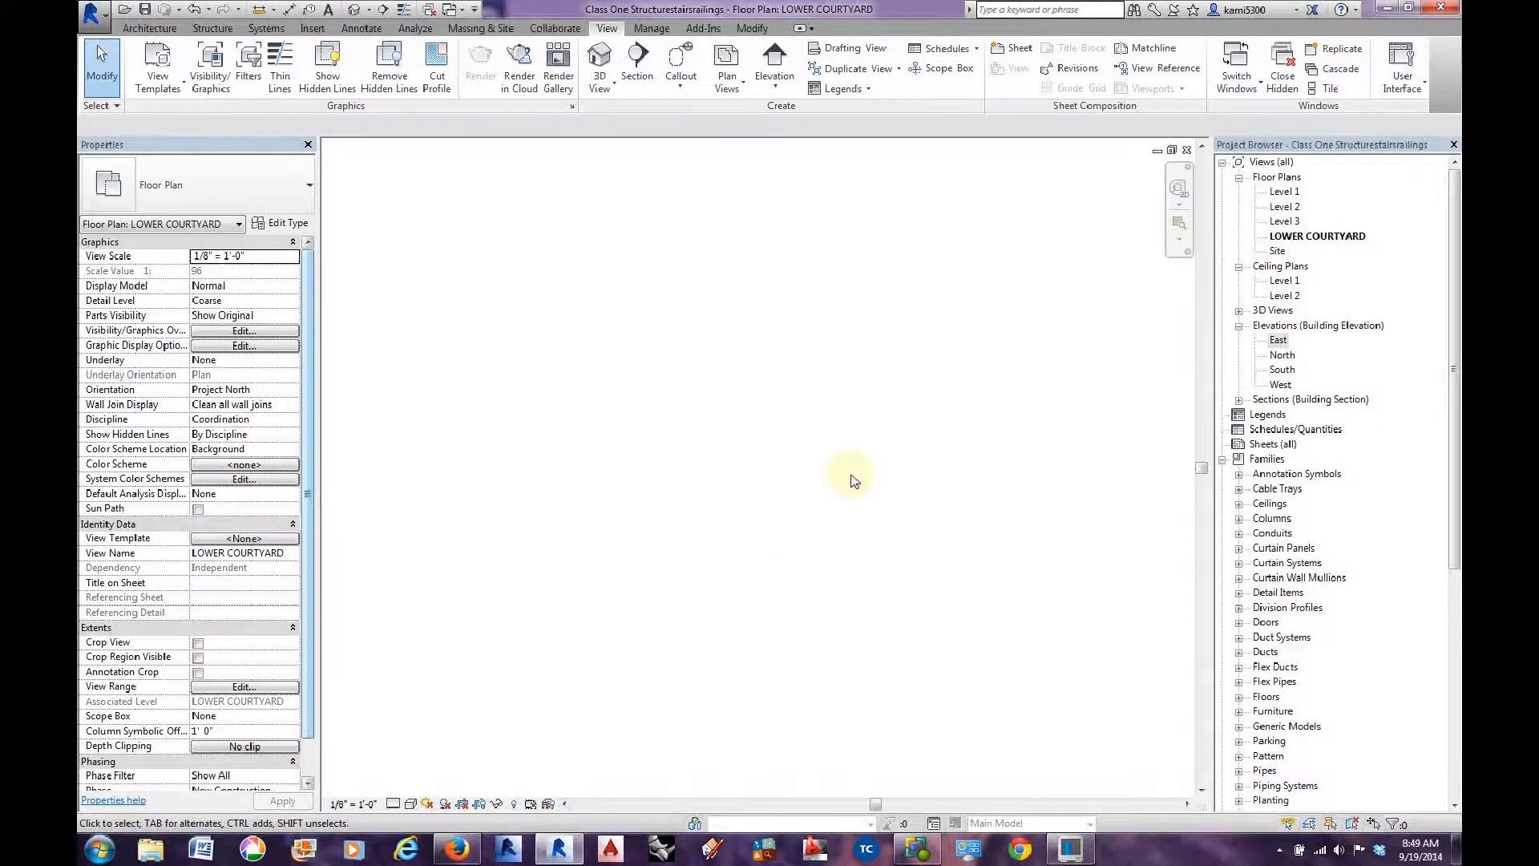
Examine the new LOWER COURTYARD plan, including the extent of the building pad on the site.
scroll(839, 455, "down", 5)
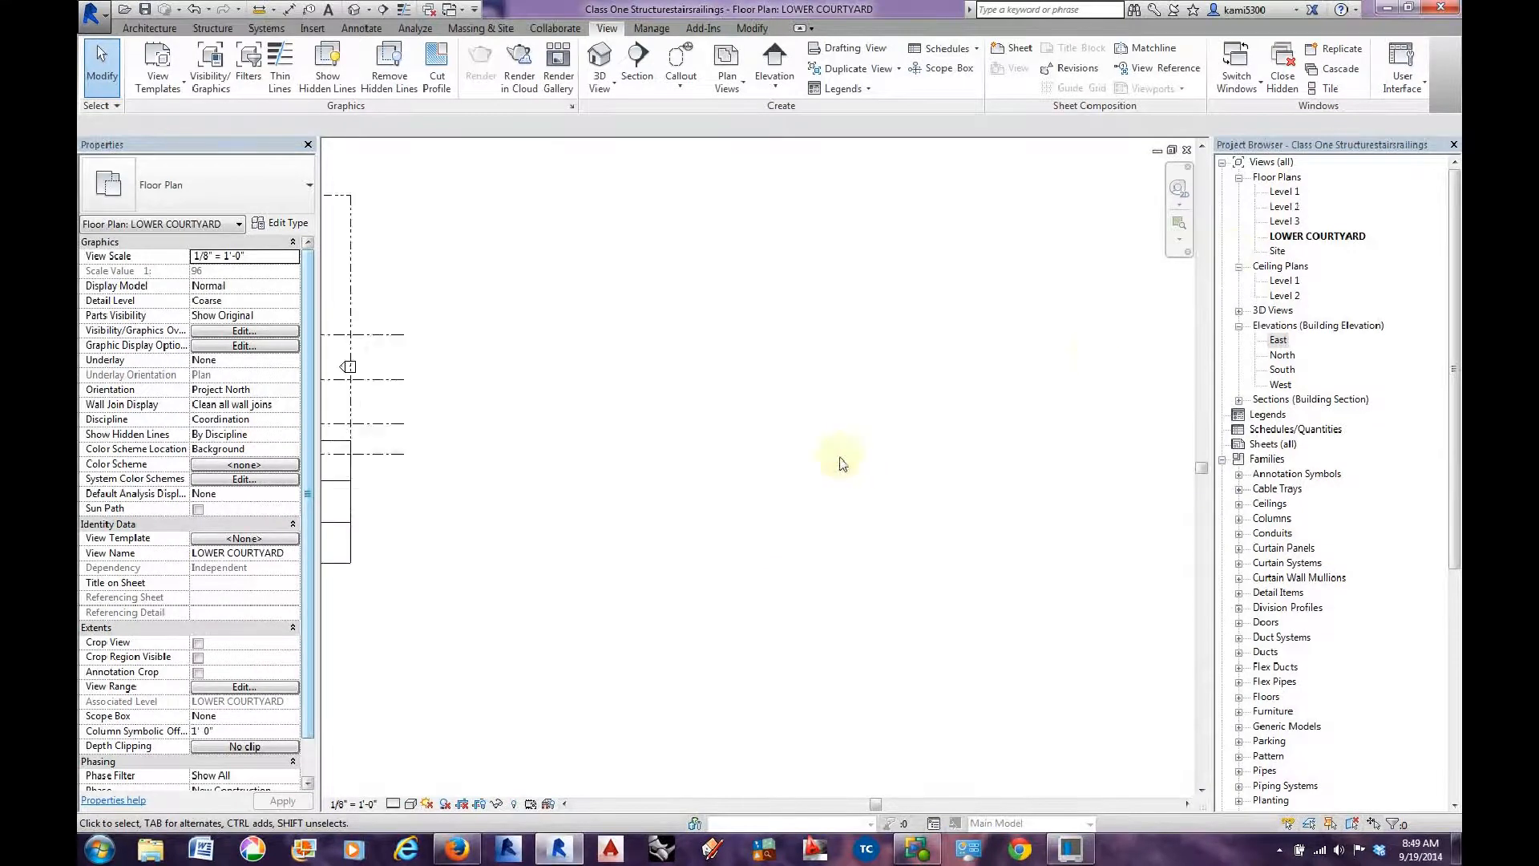
middle_click_drag(774, 502, 954, 493)
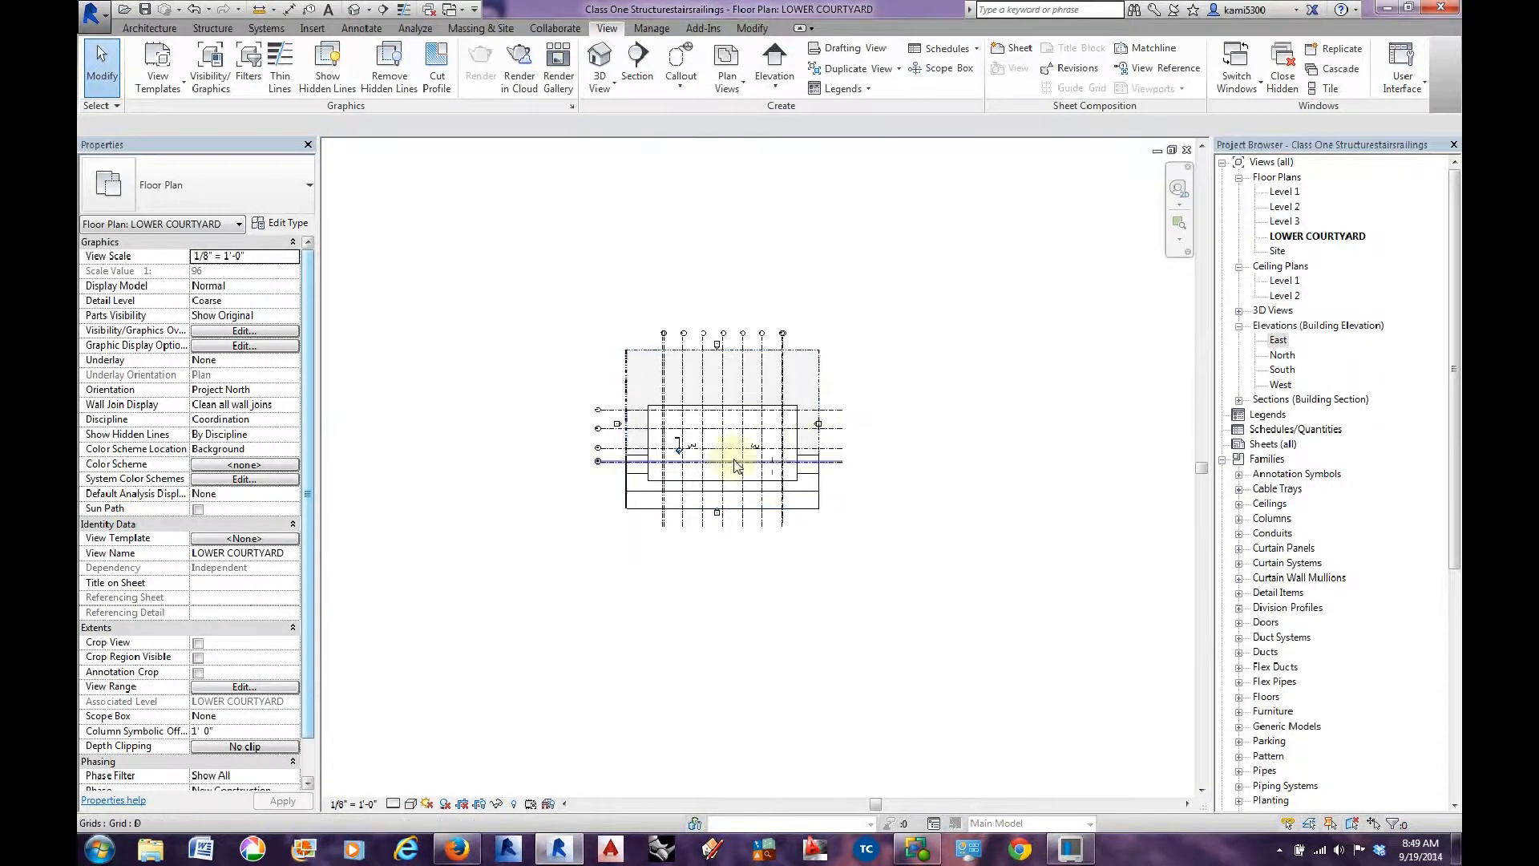
scroll(729, 473, "up", 7)
scroll(783, 542, "down", 2)
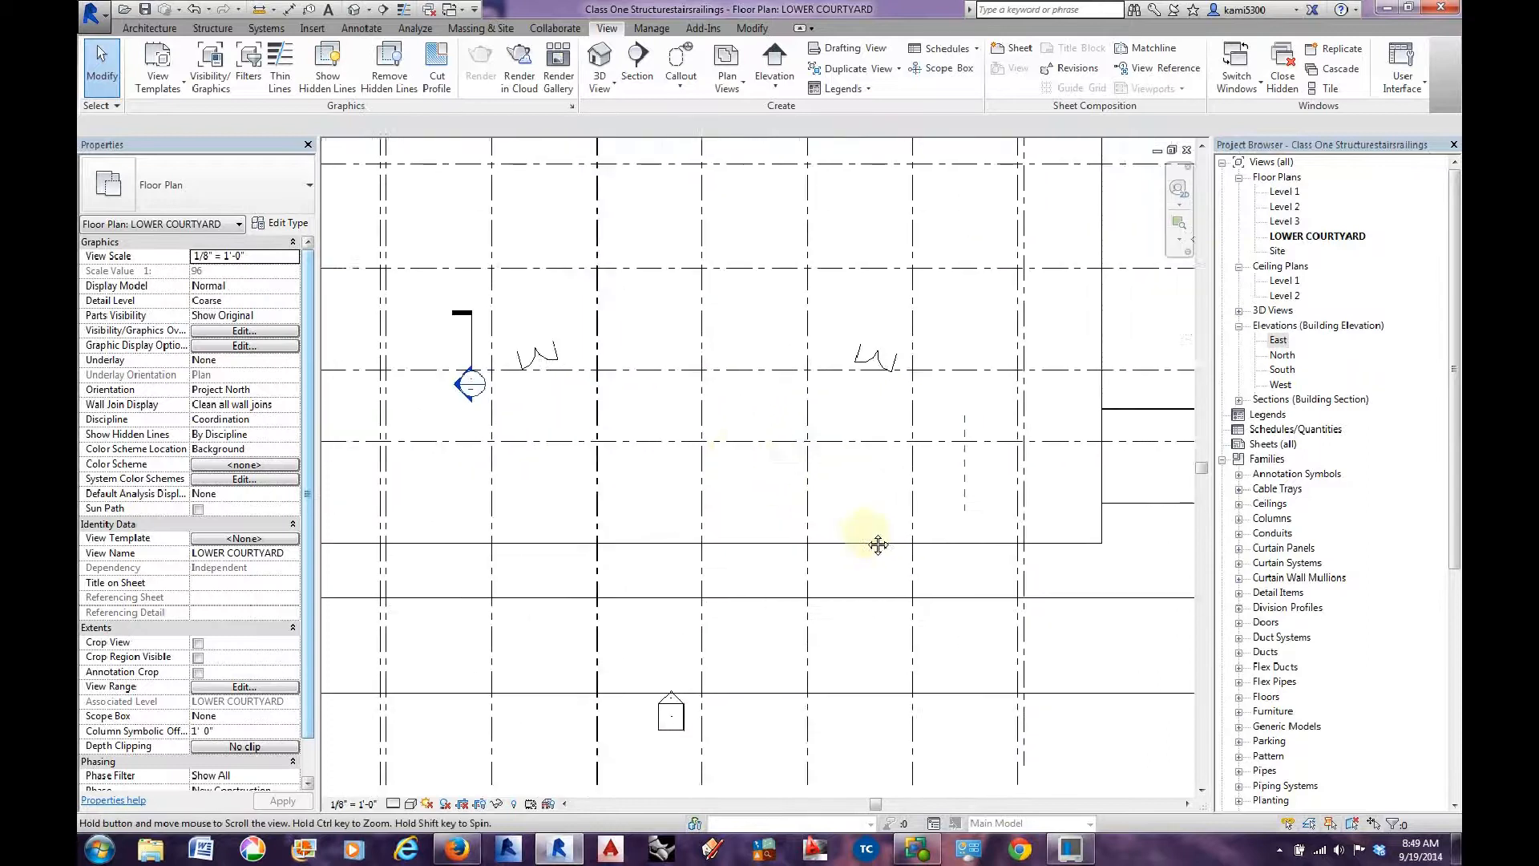
left_click(971, 511)
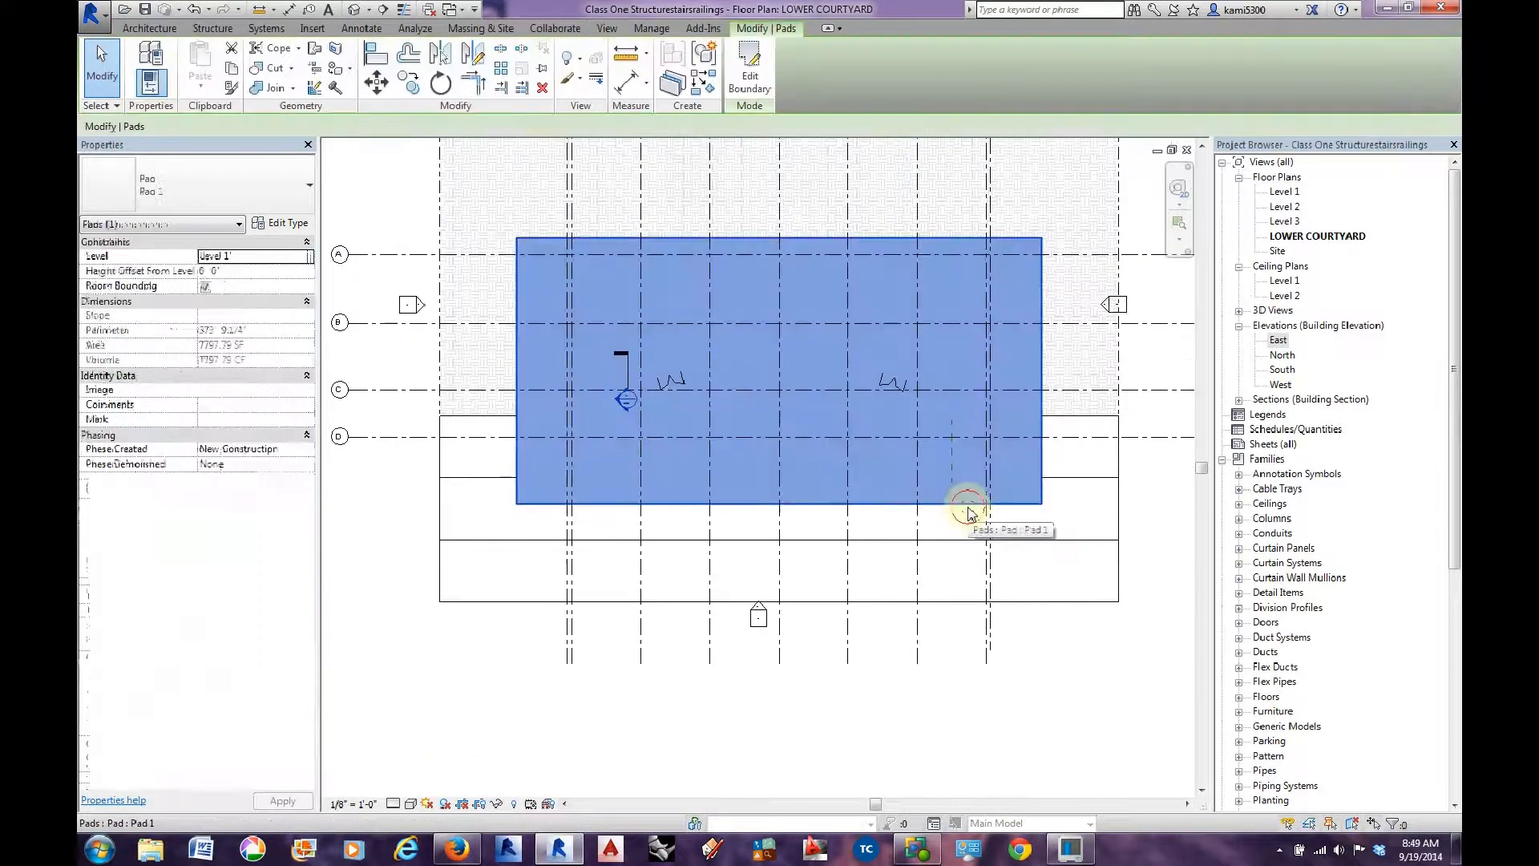
scroll(949, 517, "down", 1)
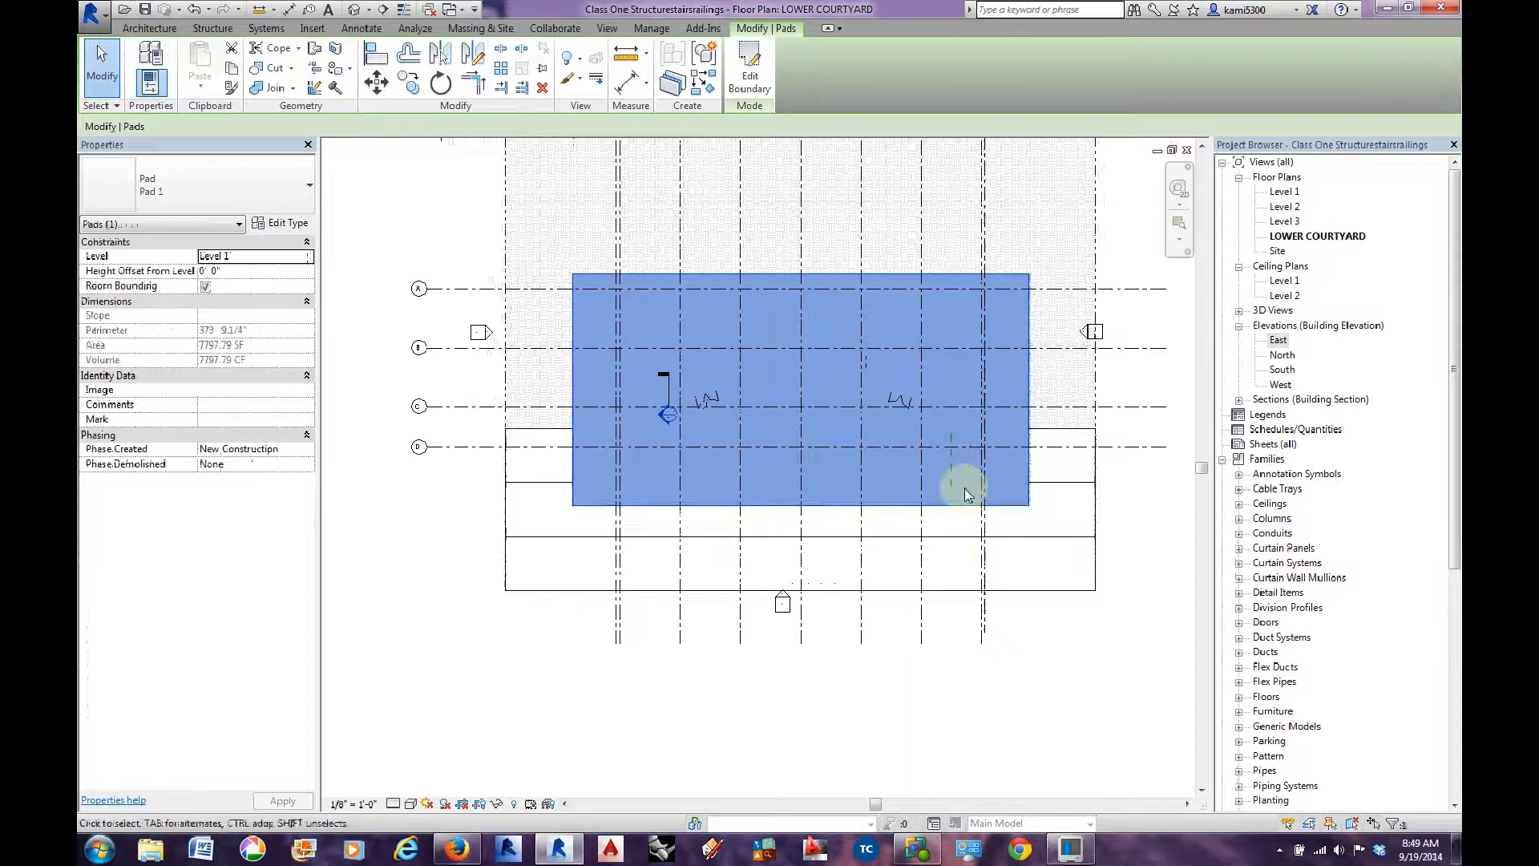
middle_click_drag(922, 543, 807, 539)
scroll(809, 536, "down", 1)
scroll(813, 536, "down", 2)
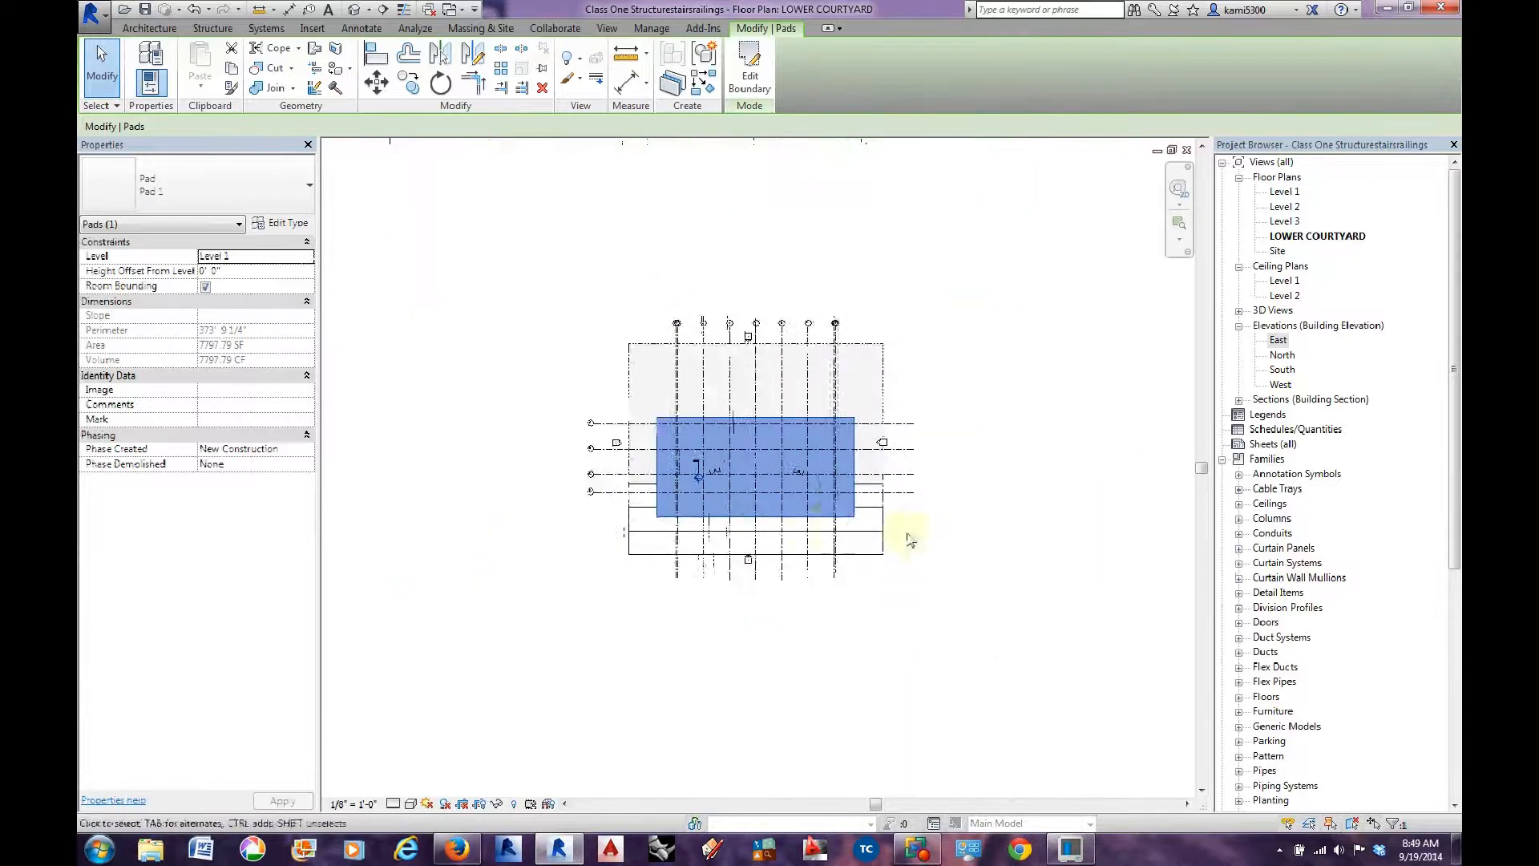
middle_click_drag(911, 533, 834, 532)
Copy the first floor reference image, University of Idaho Cultural Center Set 1_Level one.jpg, from the Level 1 plan.
left_click(1278, 194)
double_click(1278, 194)
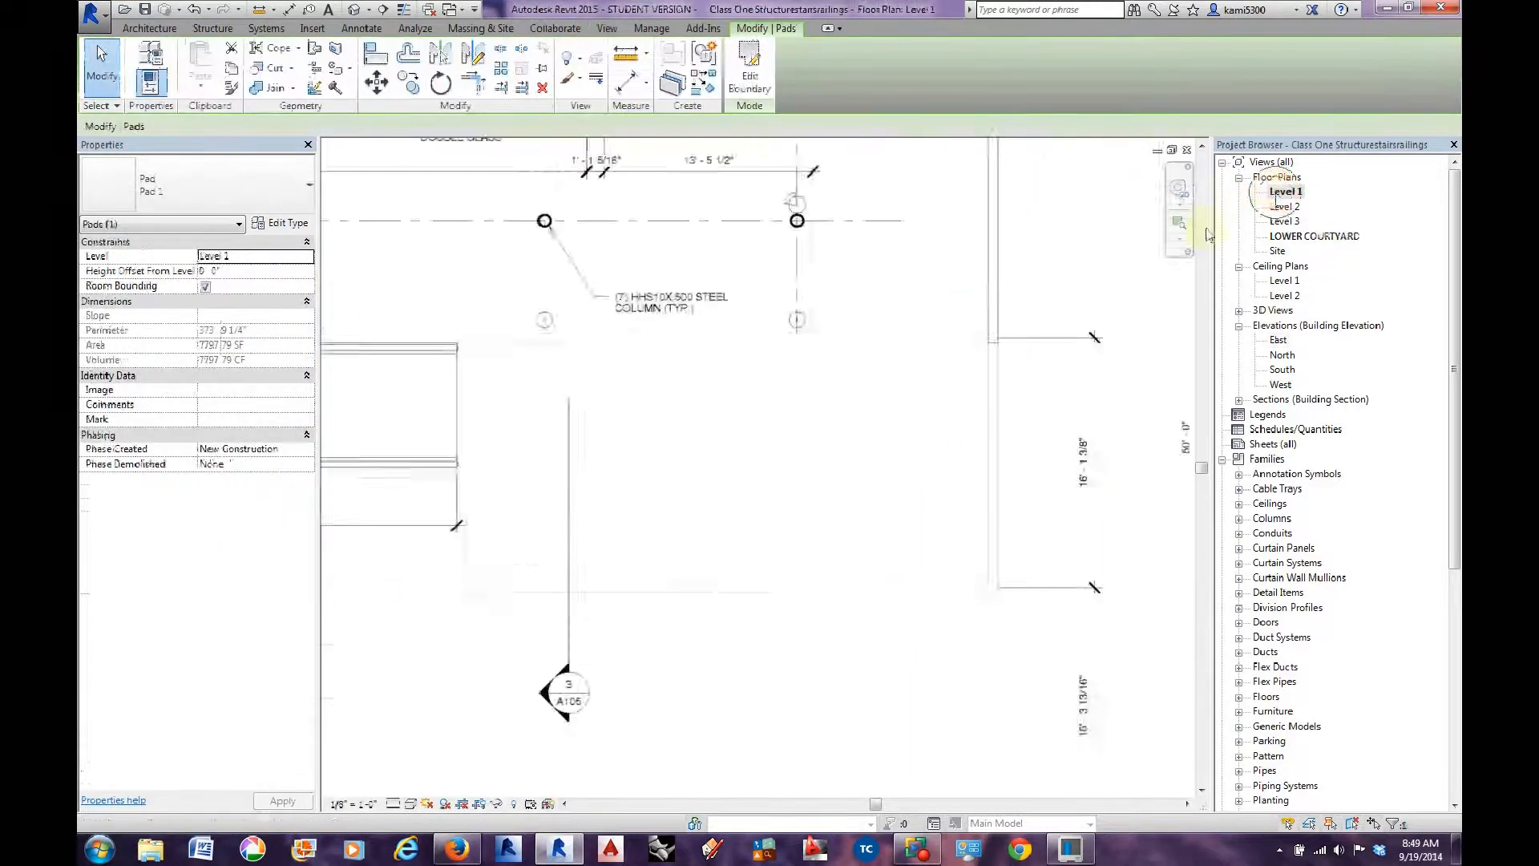
scroll(919, 377, "down", 6)
middle_click_drag(959, 427, 845, 432)
scroll(850, 417, "down", 1)
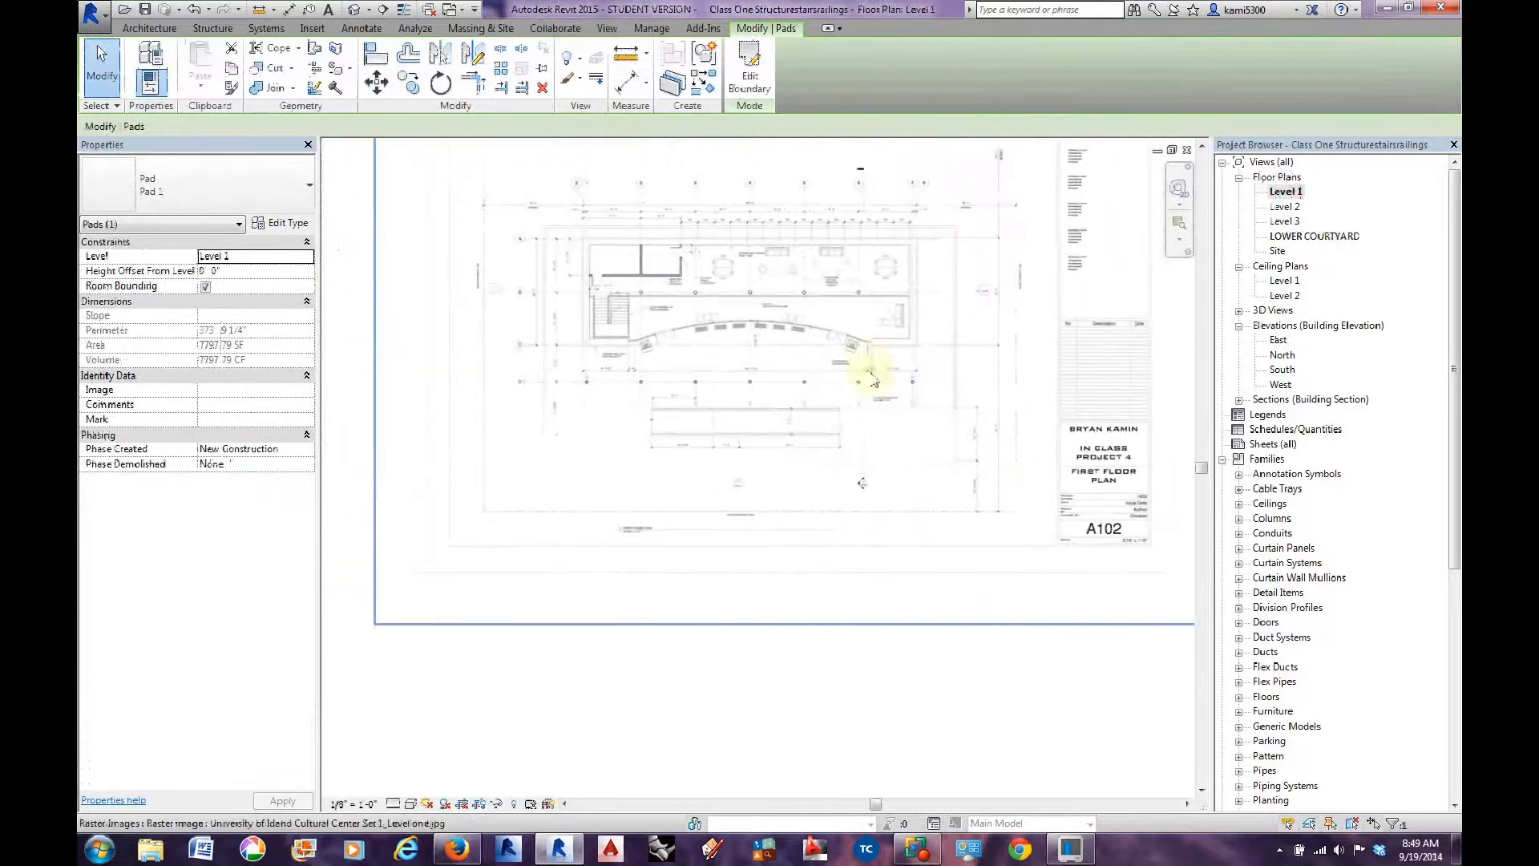
left_click(870, 352)
scroll(872, 353, "down", 3)
scroll(875, 353, "down", 1)
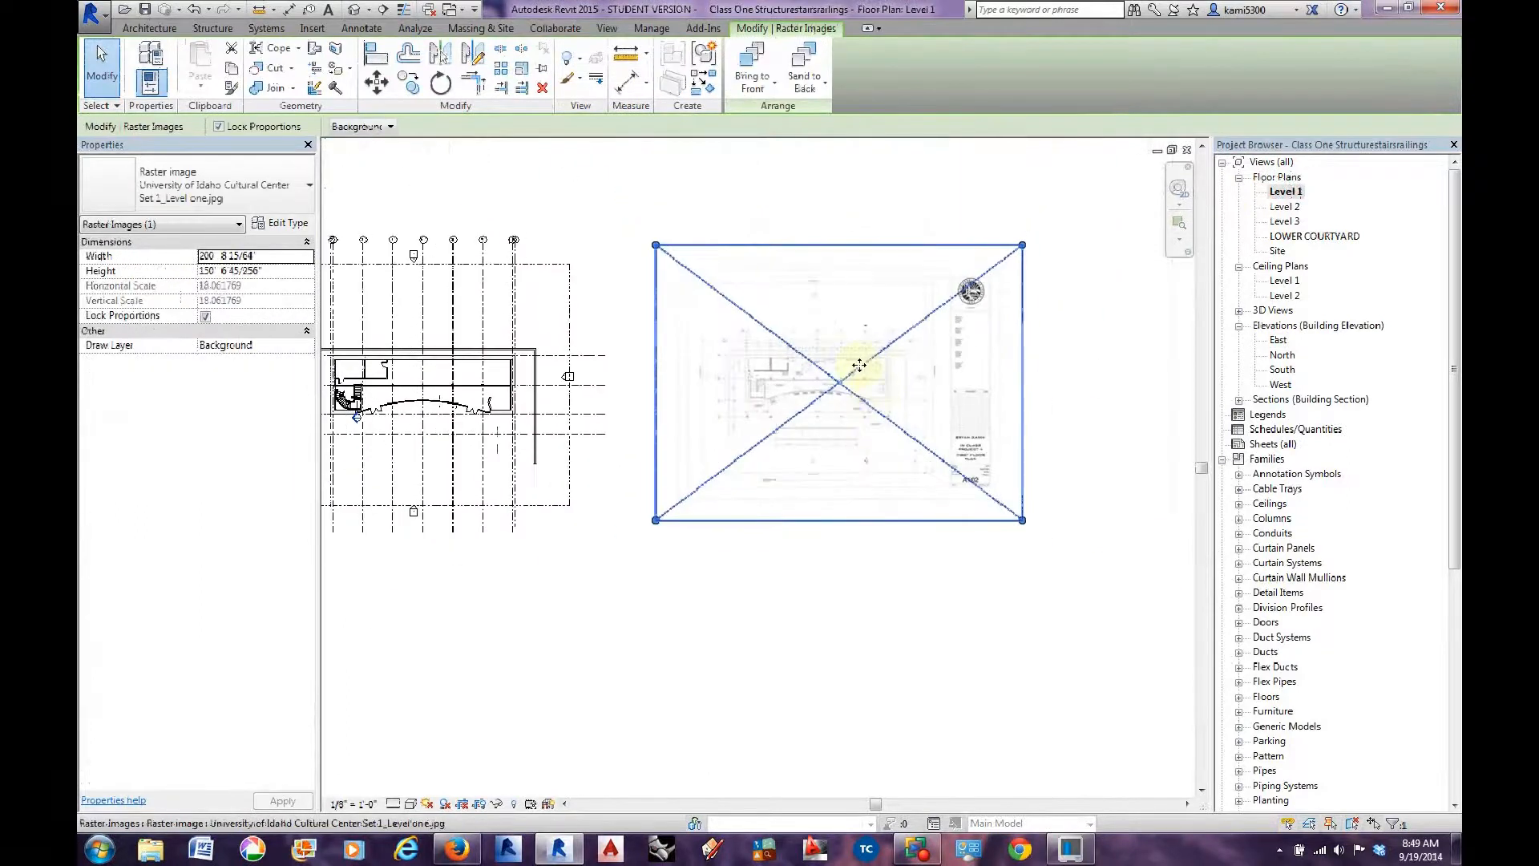
left_click(231, 68)
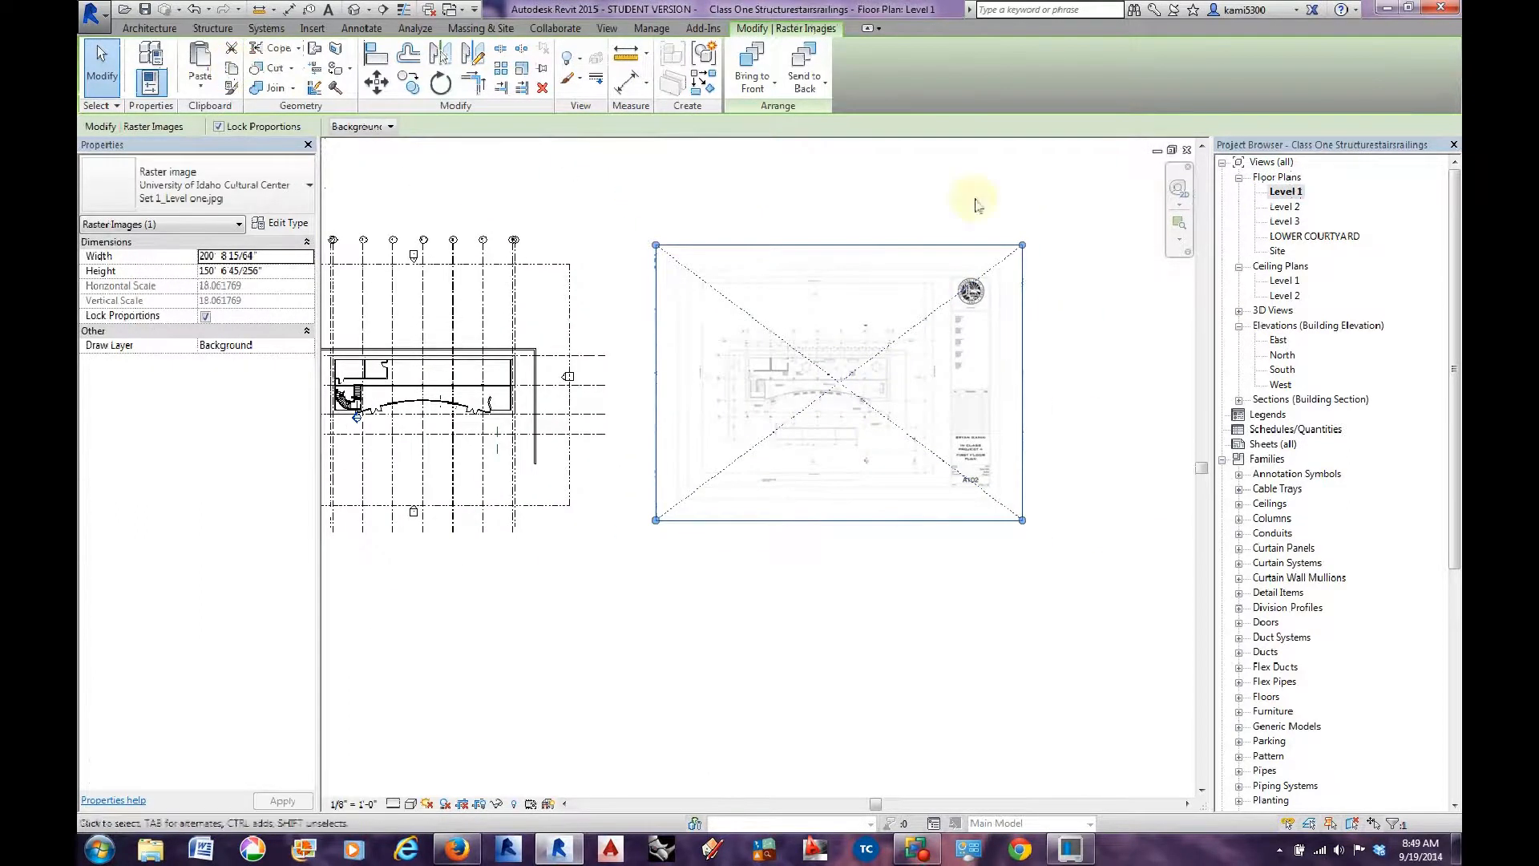
Paste the copied reference image into the LOWER COURTYARD plan, beside the east side of the site.
double_click(1316, 237)
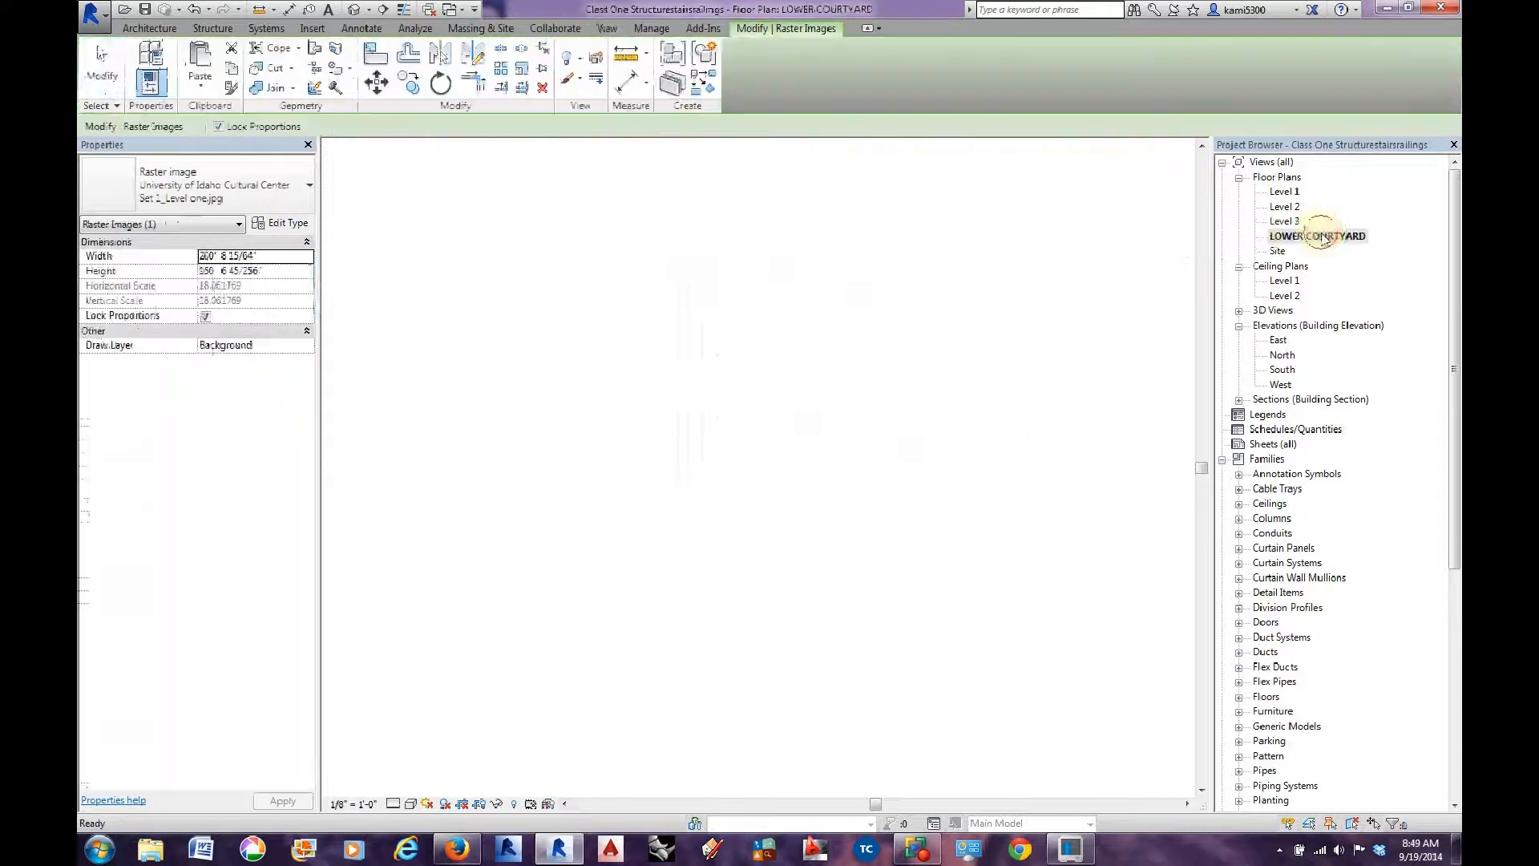
left_click(201, 64)
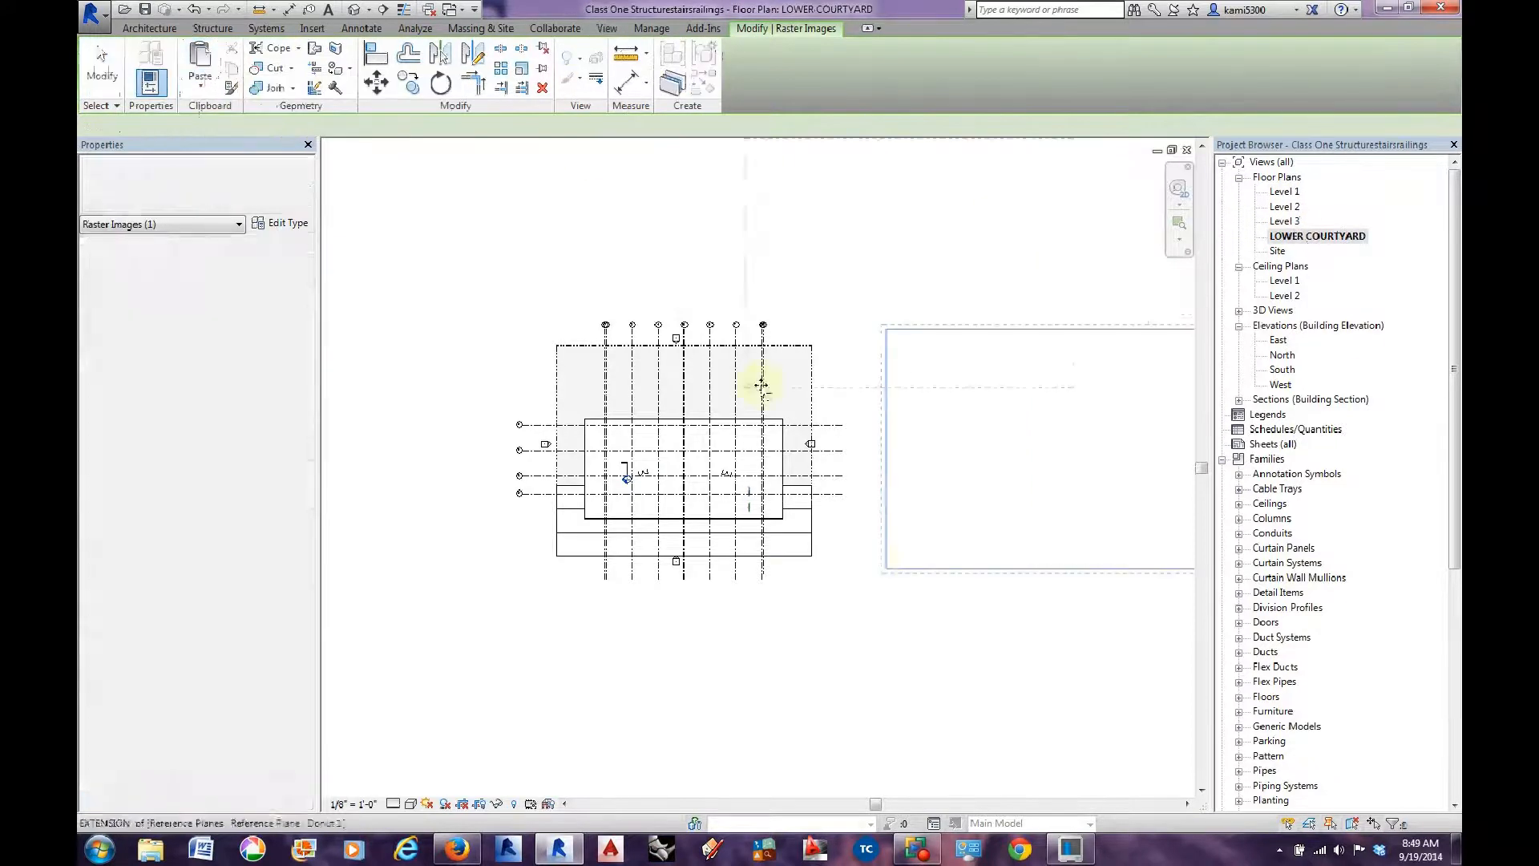
left_click(861, 581)
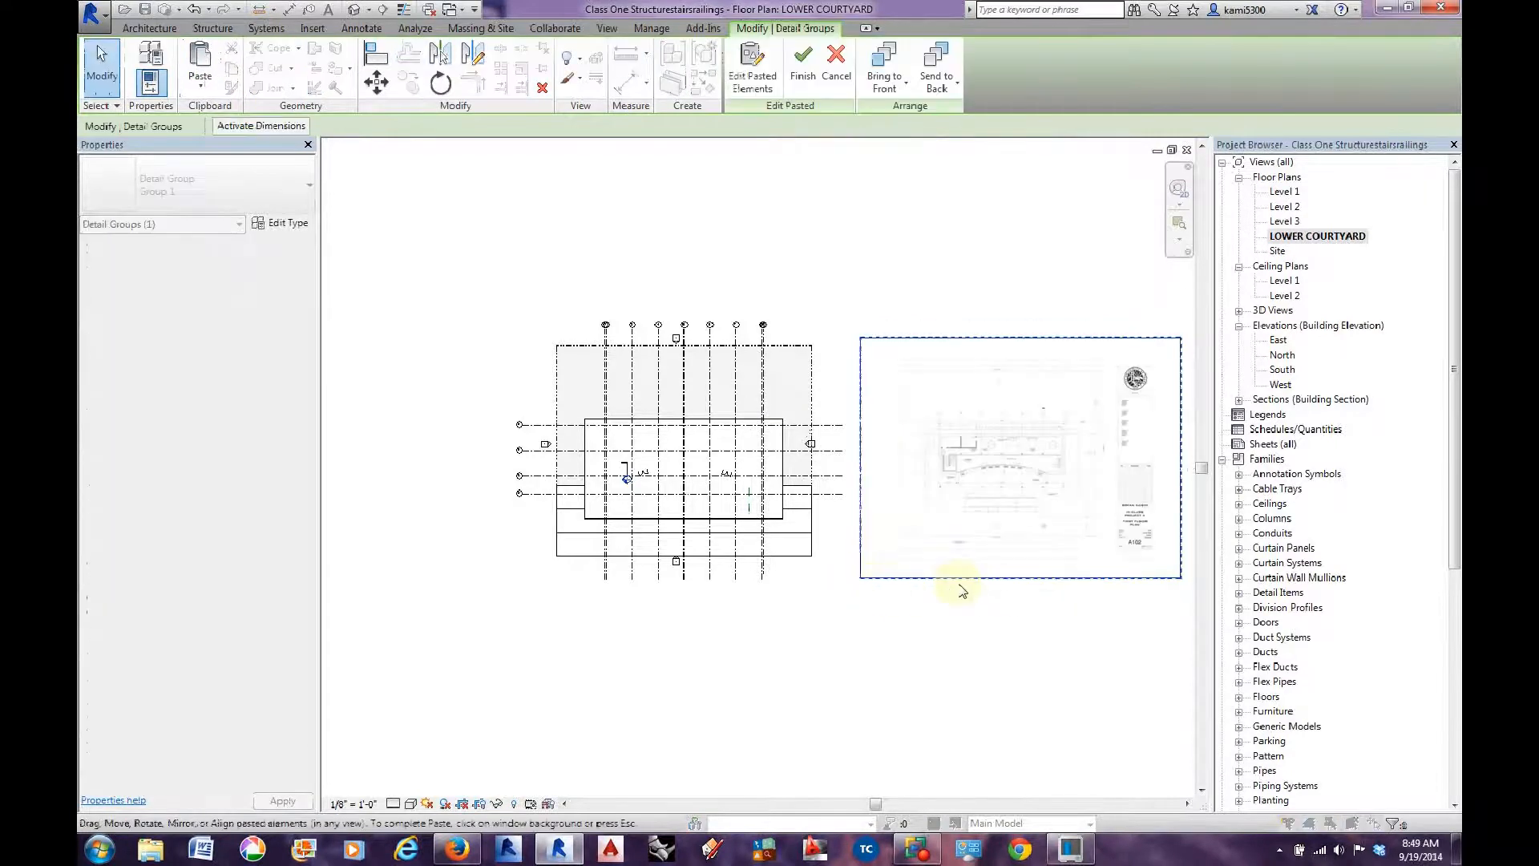
Examine the ramp and the lower courtyard outline with its dimensions on the pasted first floor plan image.
scroll(1079, 556, "up", 4)
scroll(1029, 475, "up", 5)
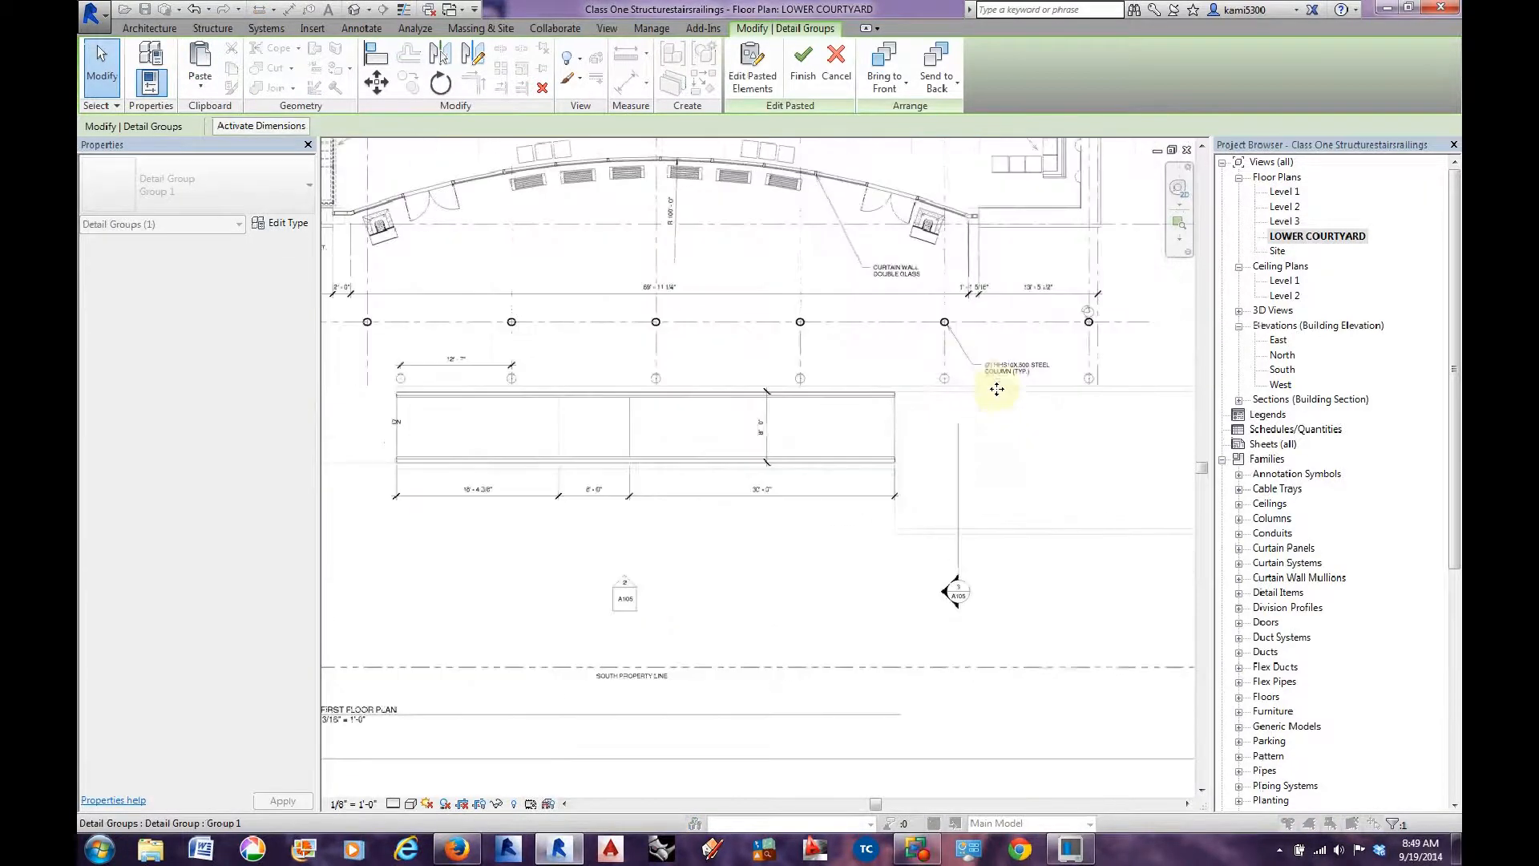
middle_click_drag(976, 447, 755, 399)
scroll(754, 398, "up", 2)
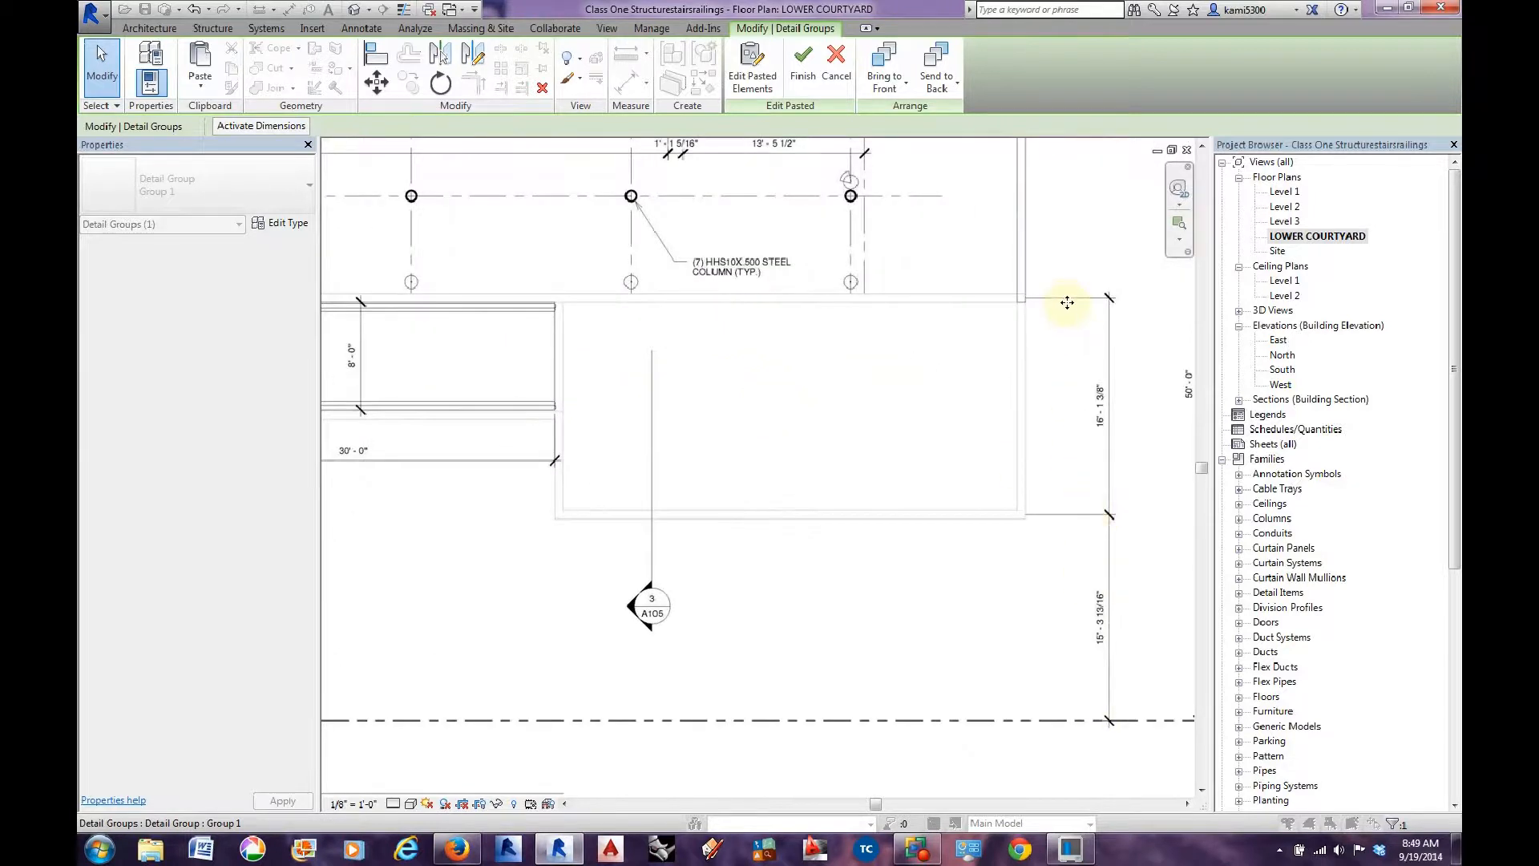
scroll(975, 340, "down", 5)
middle_click_drag(777, 423, 835, 447)
scroll(801, 384, "down", 5)
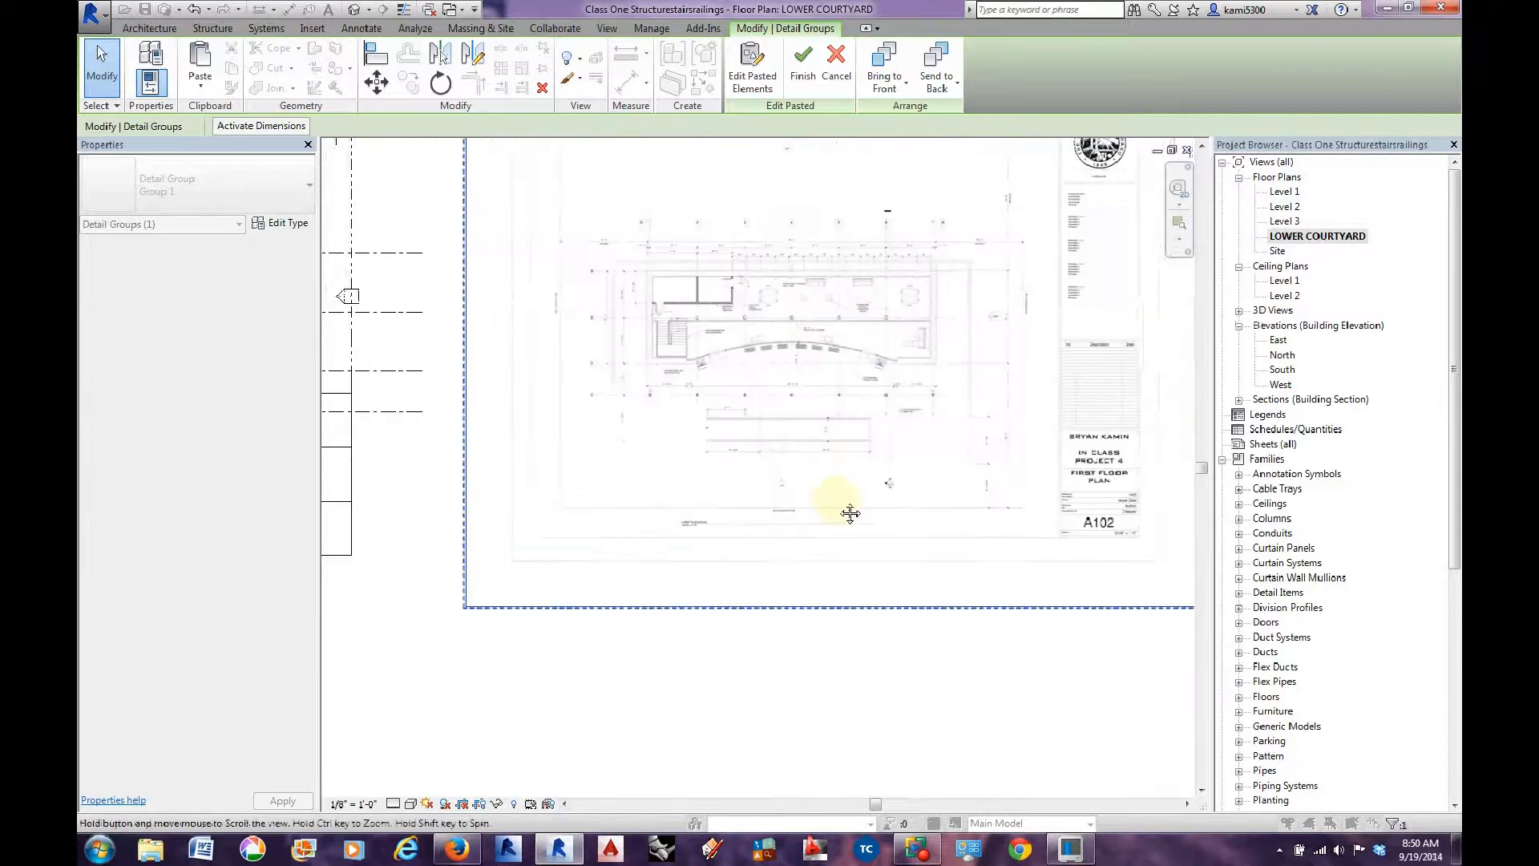
middle_click_drag(851, 513, 856, 510)
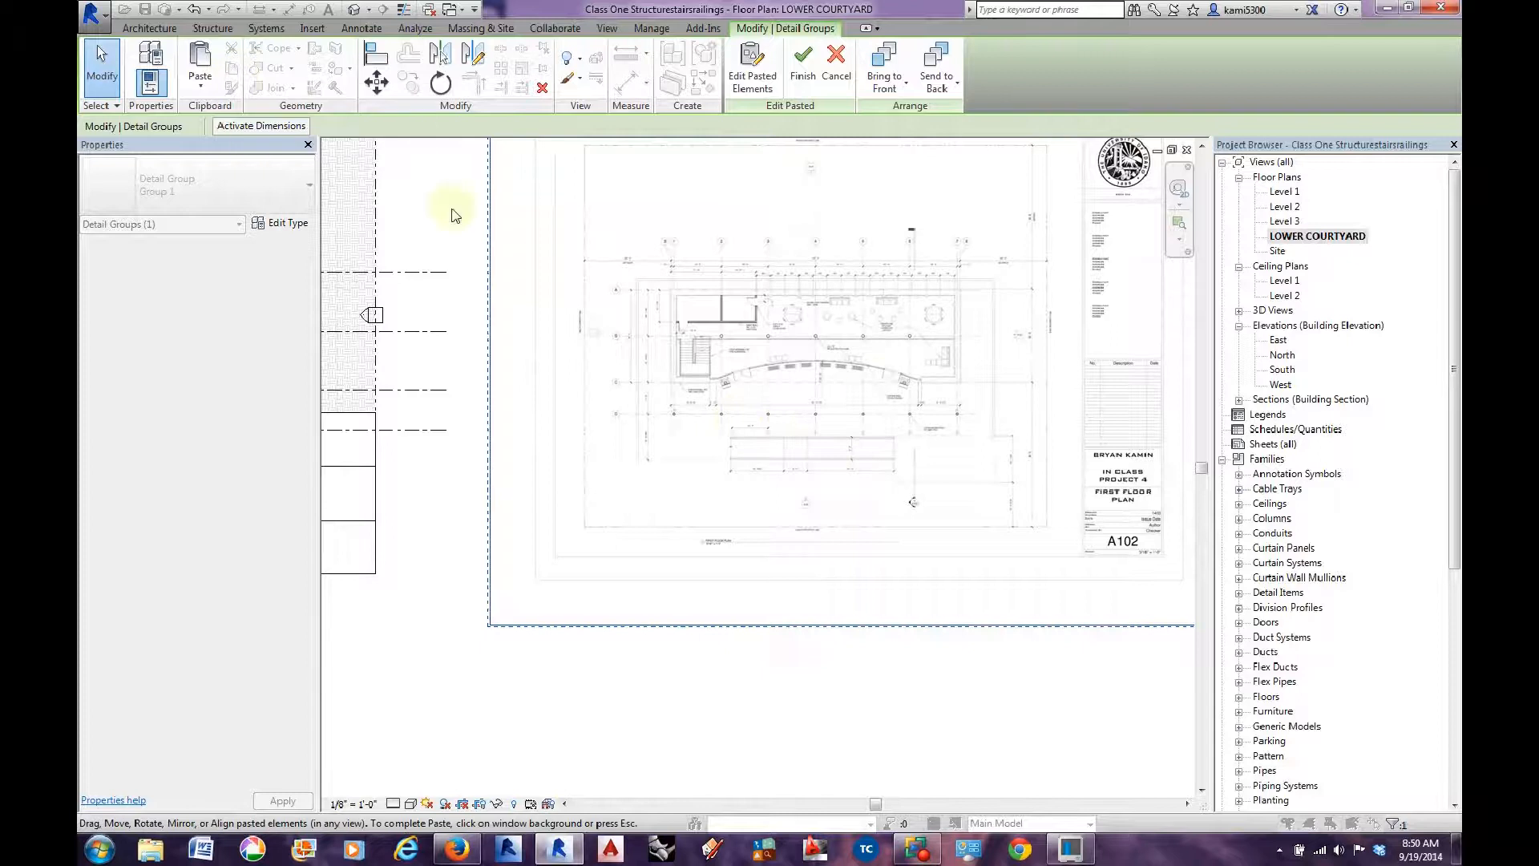
Compare the grids and building layout on the pasted reference image with the model in the LOWER COURTYARD plan.
scroll(886, 378, "down", 3)
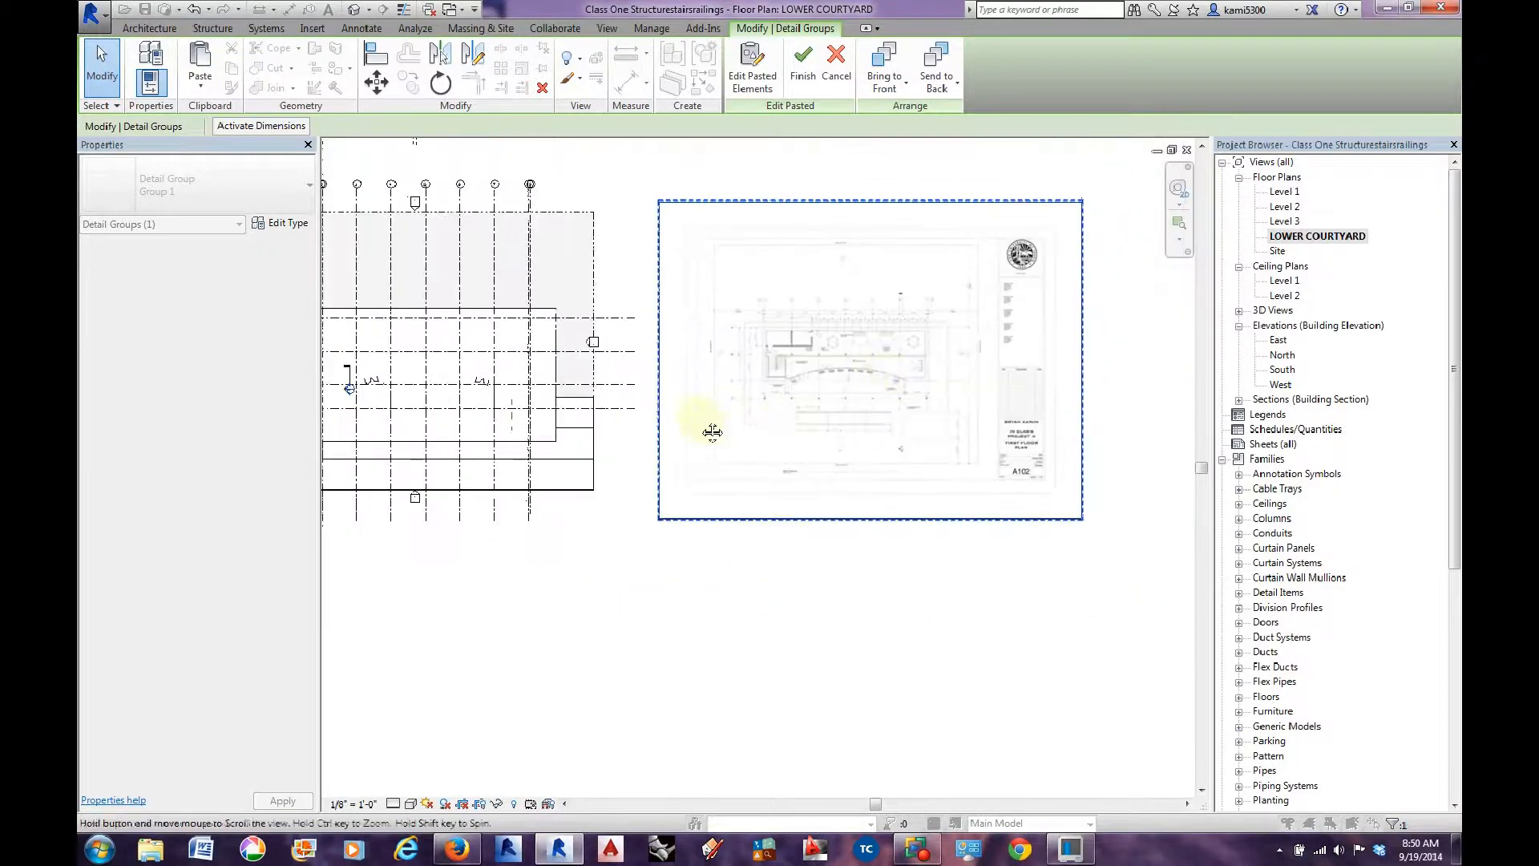
middle_click_drag(698, 426, 845, 408)
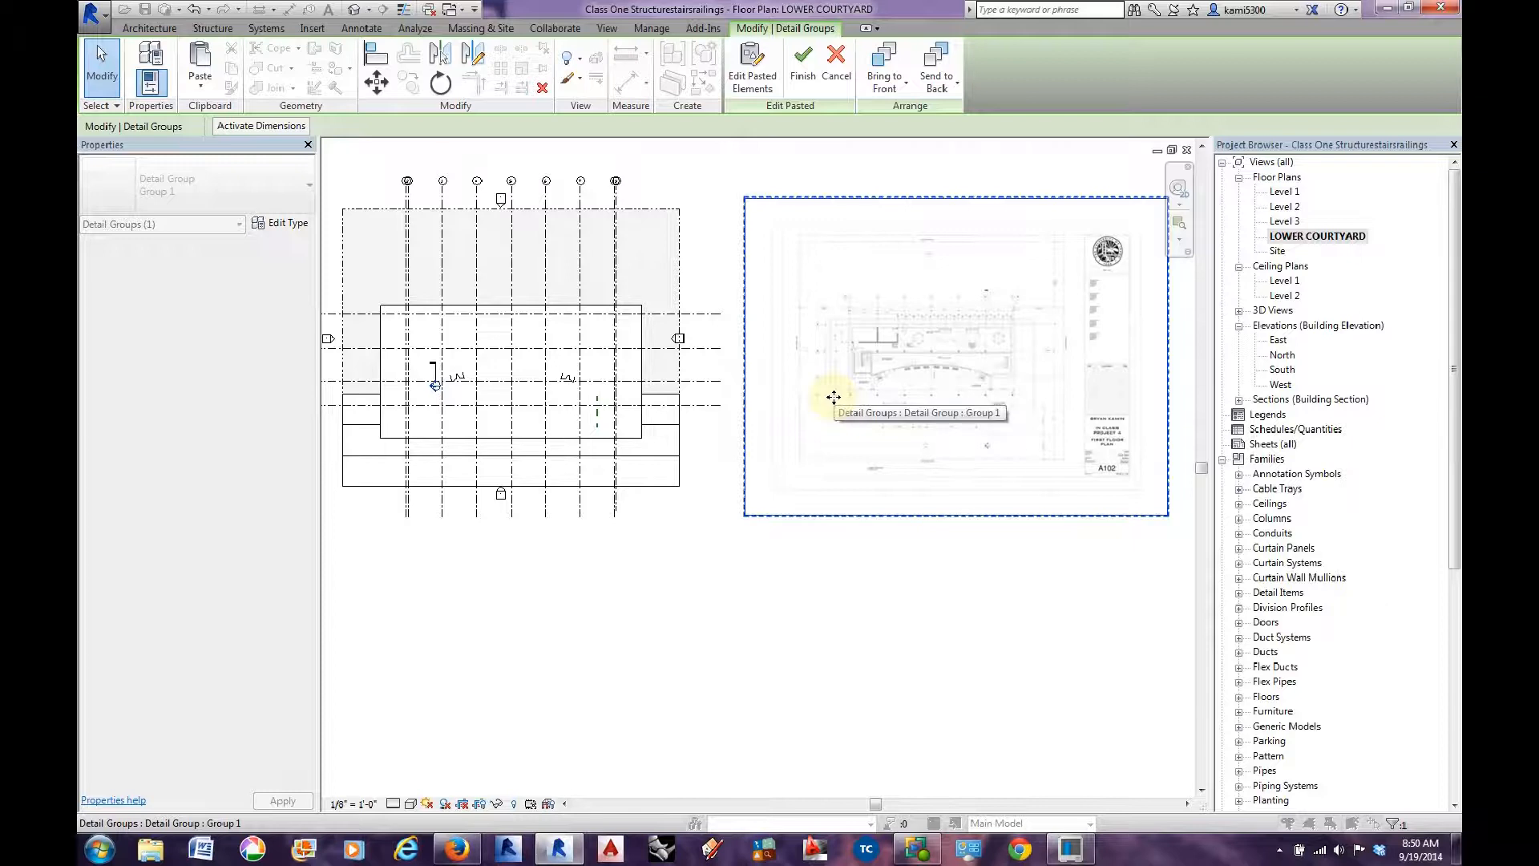
scroll(874, 333, "up", 5)
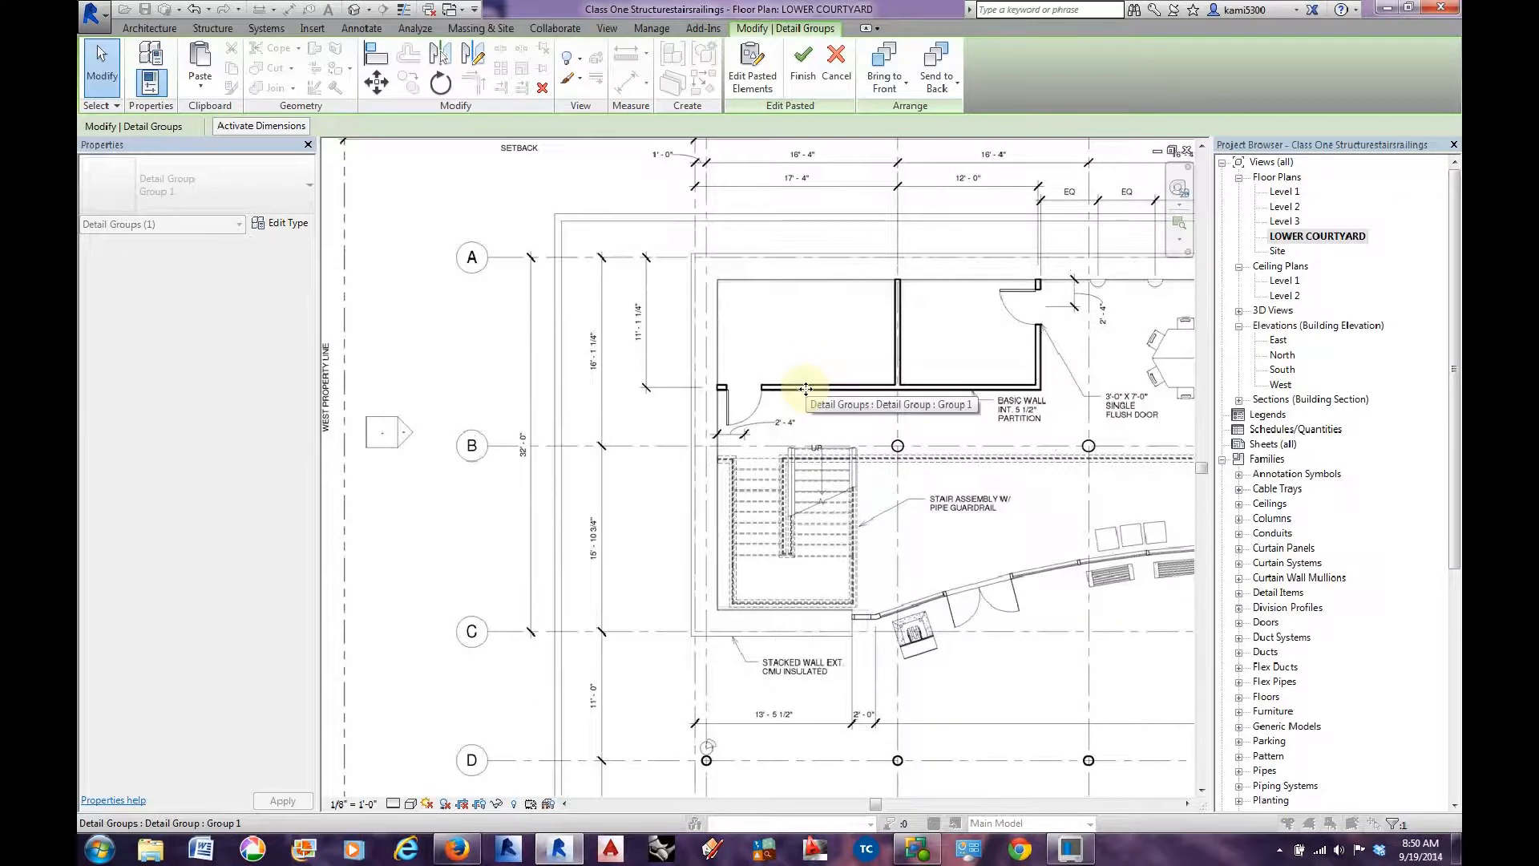
scroll(805, 389, "down", 3)
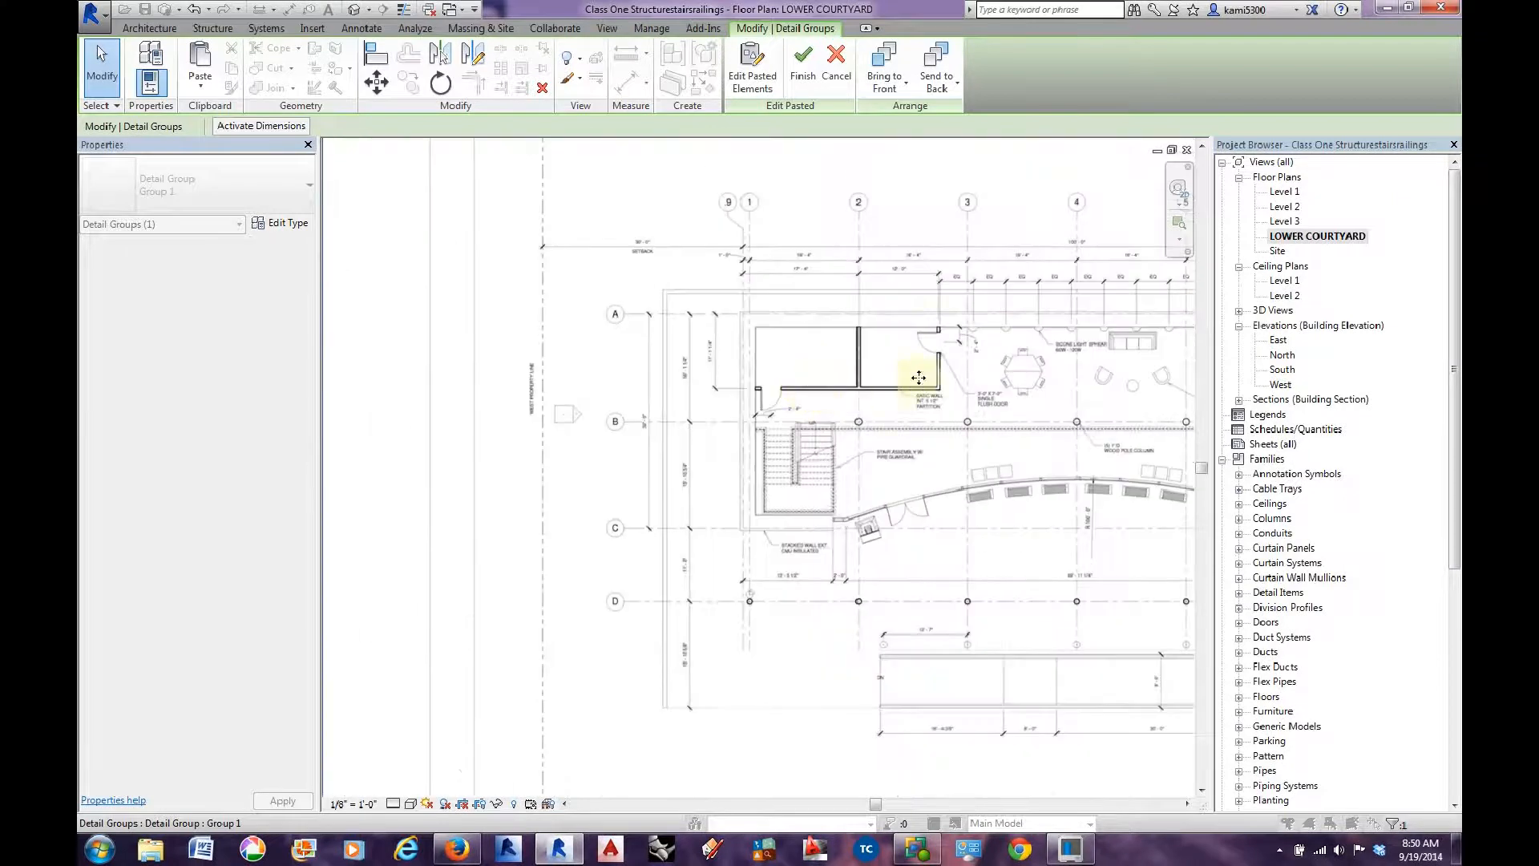
scroll(887, 374, "down", 2)
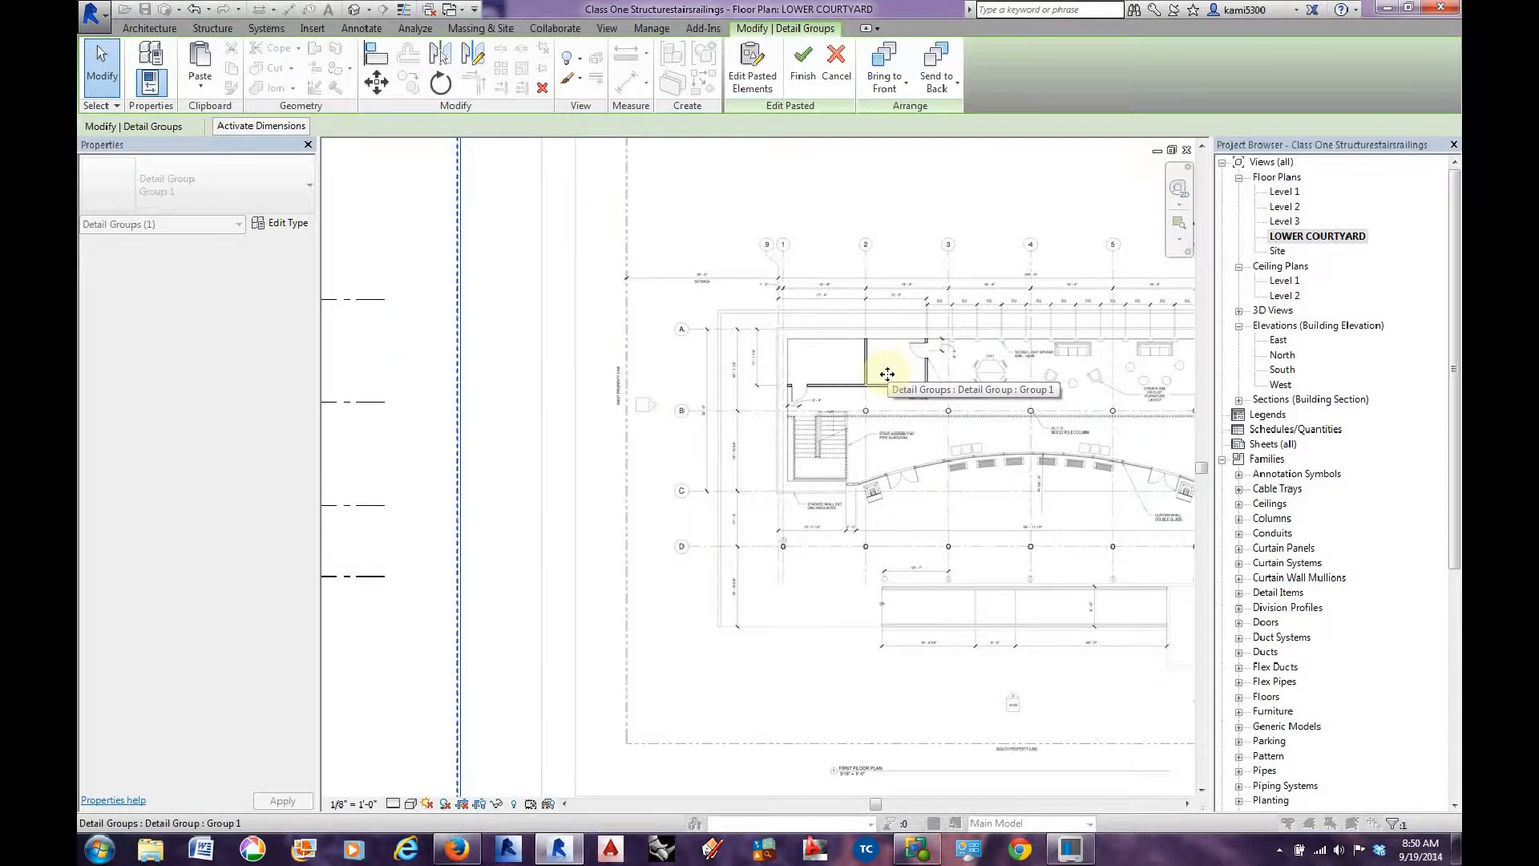
scroll(1023, 436, "down", 4)
middle_click_drag(773, 515, 947, 478)
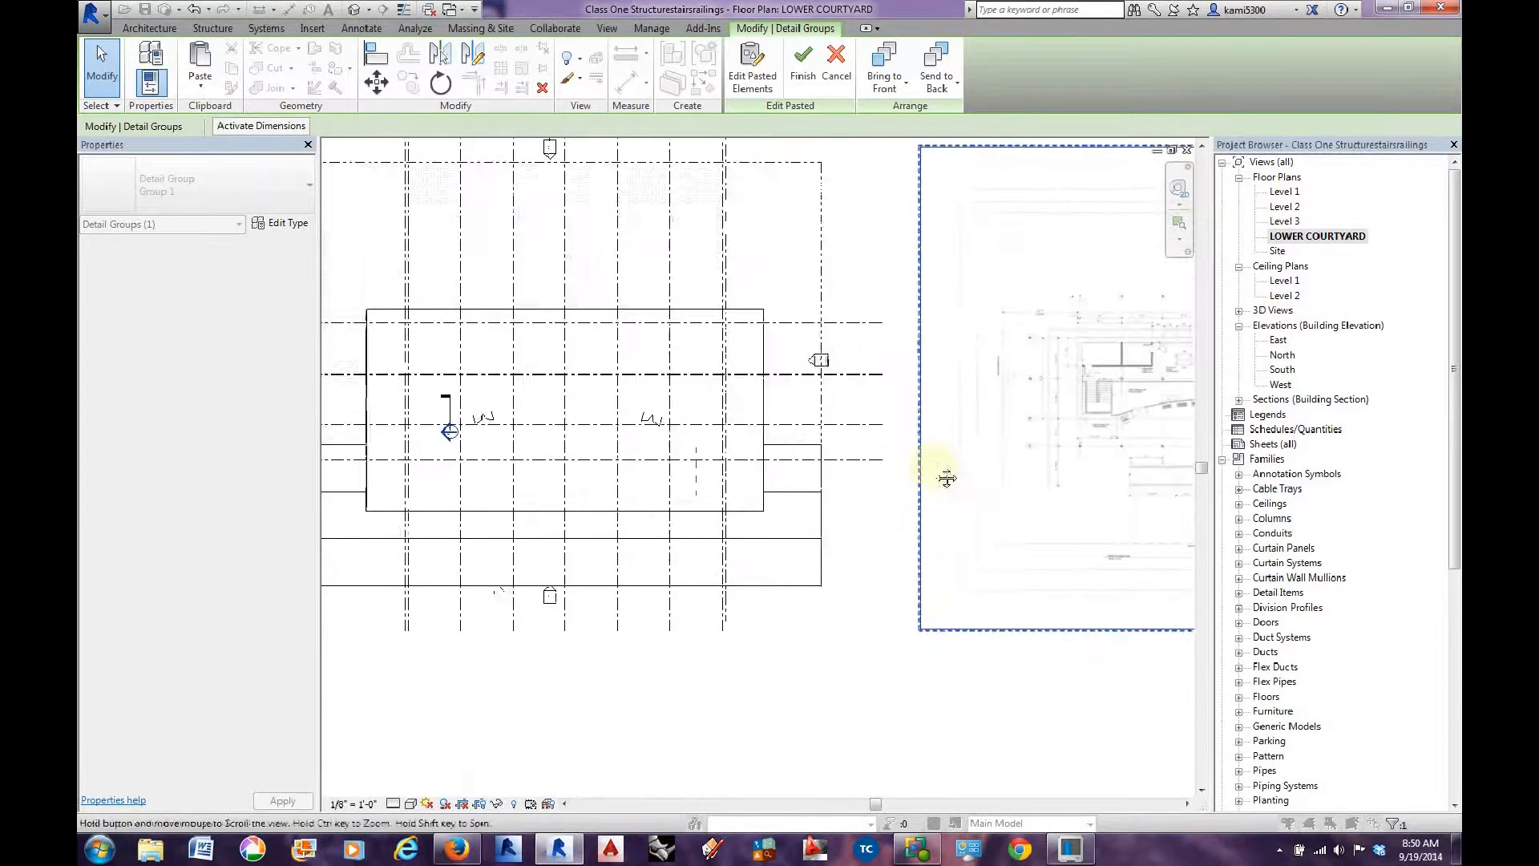
middle_click_drag(698, 498, 857, 494)
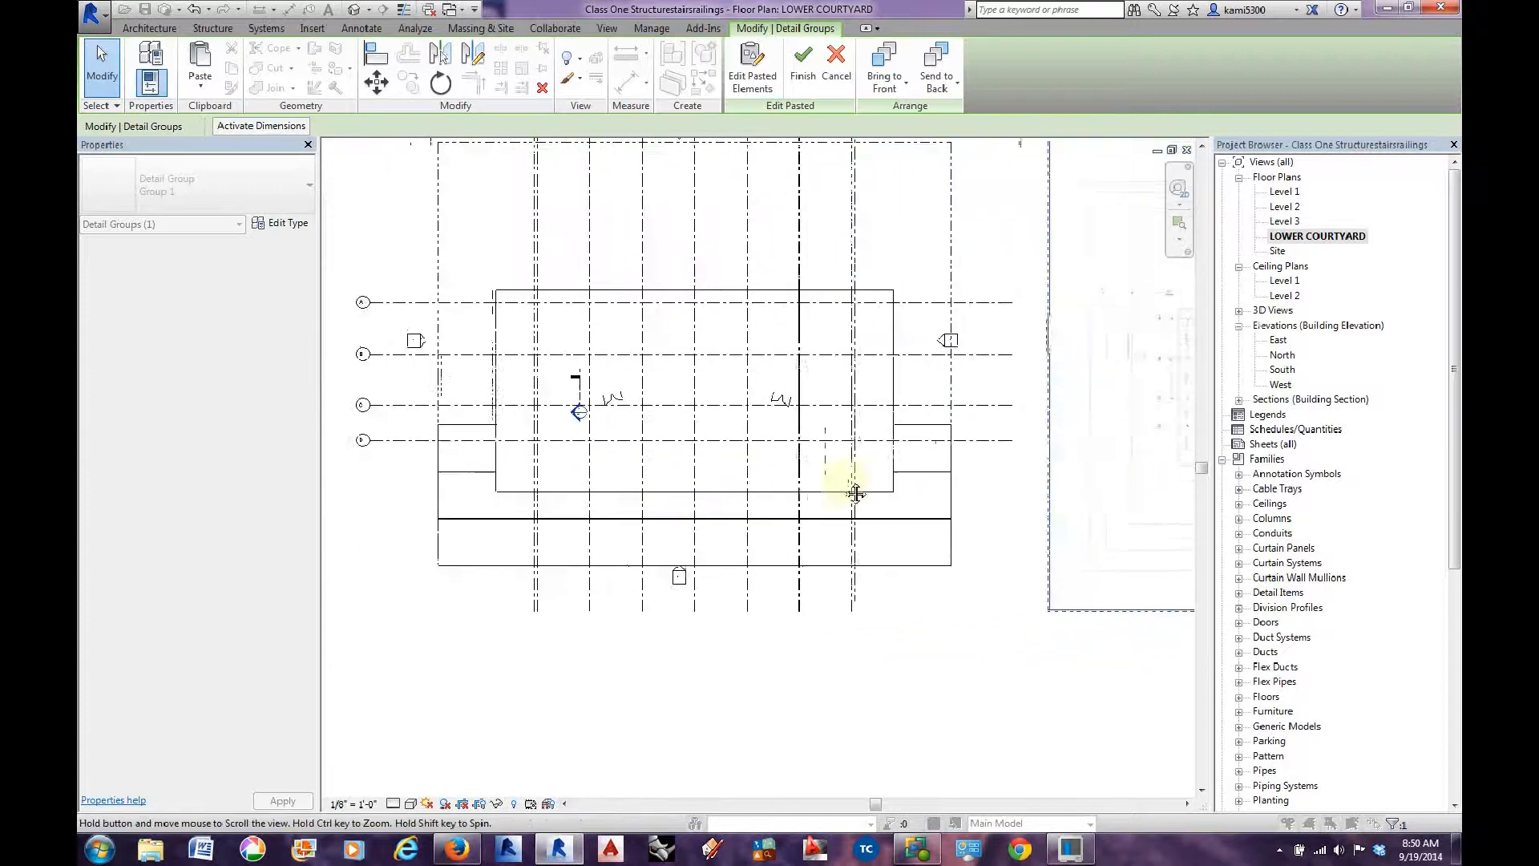
Finish pasting the reference image and check the lower courtyard rectangle east of the ramp and its dimensions to the south property line.
left_click(803, 70)
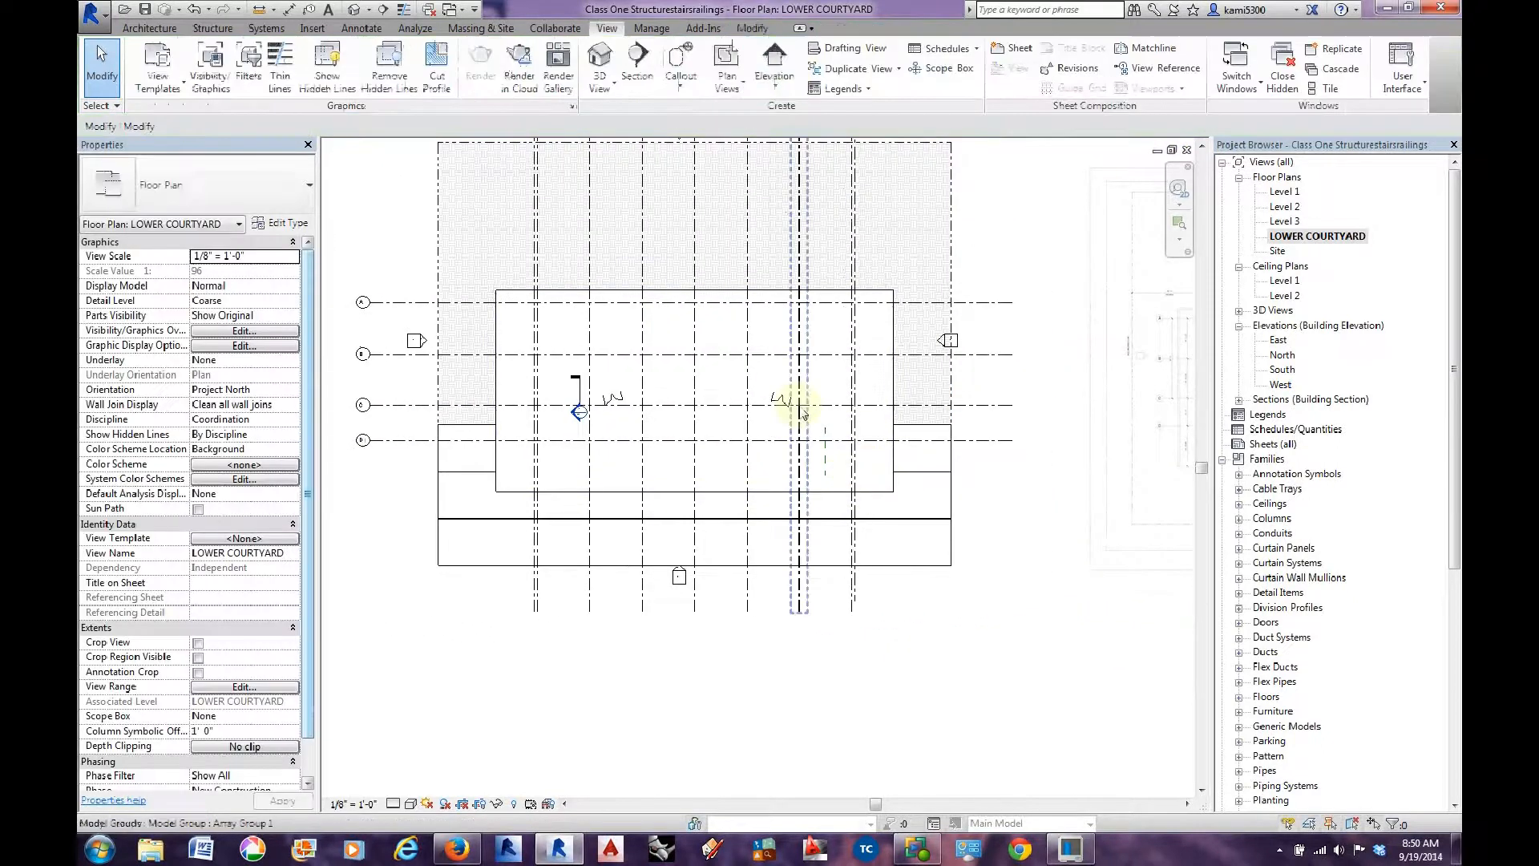
scroll(801, 412, "down", 2)
middle_click_drag(888, 449, 653, 439)
scroll(946, 444, "up", 3)
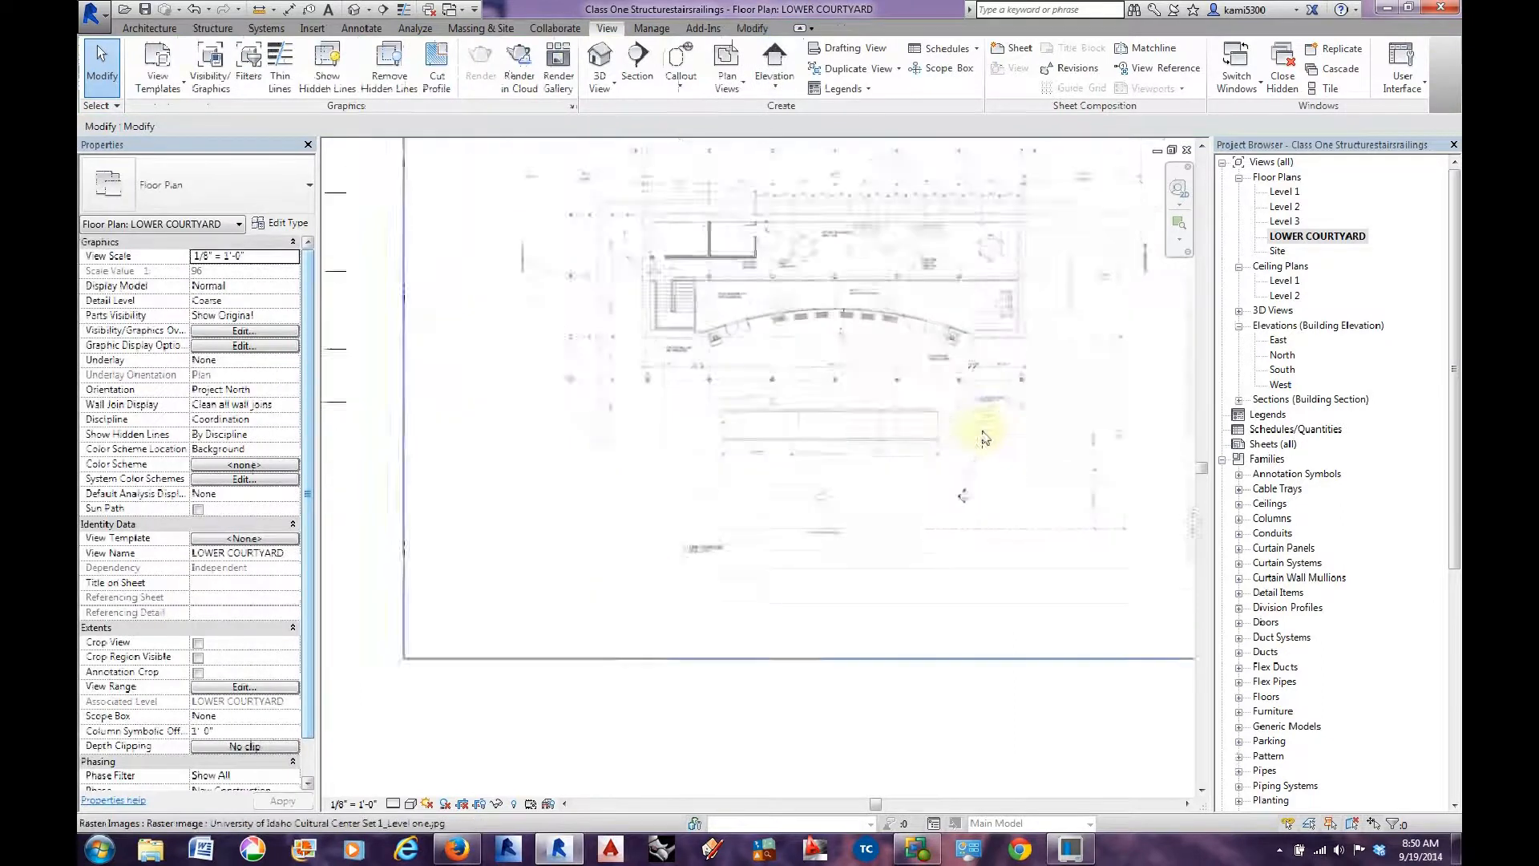
scroll(984, 437, "up", 5)
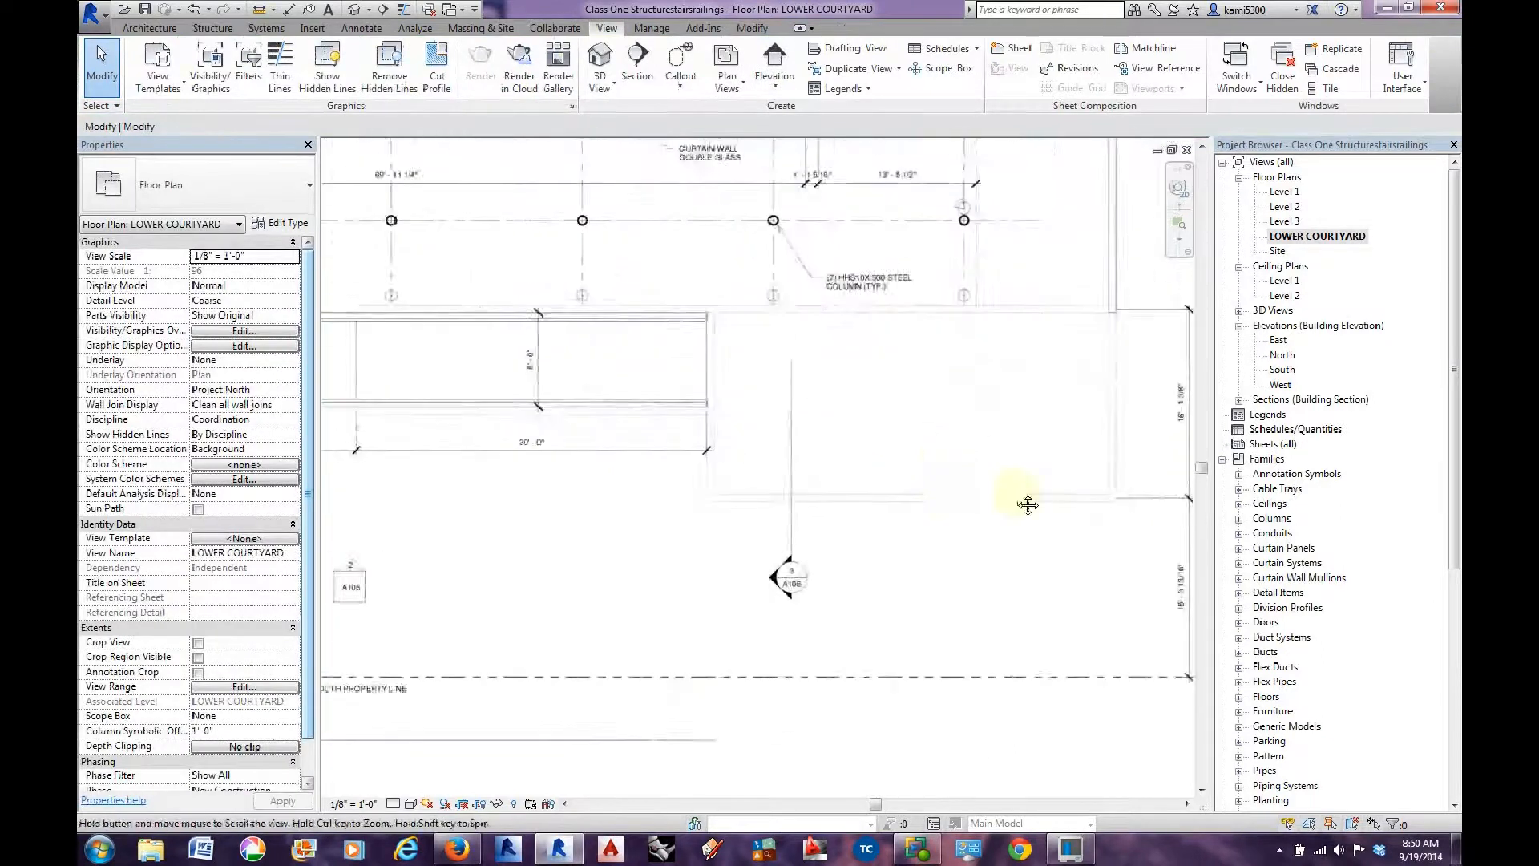
middle_click_drag(1028, 505, 889, 490)
scroll(937, 495, "up", 1)
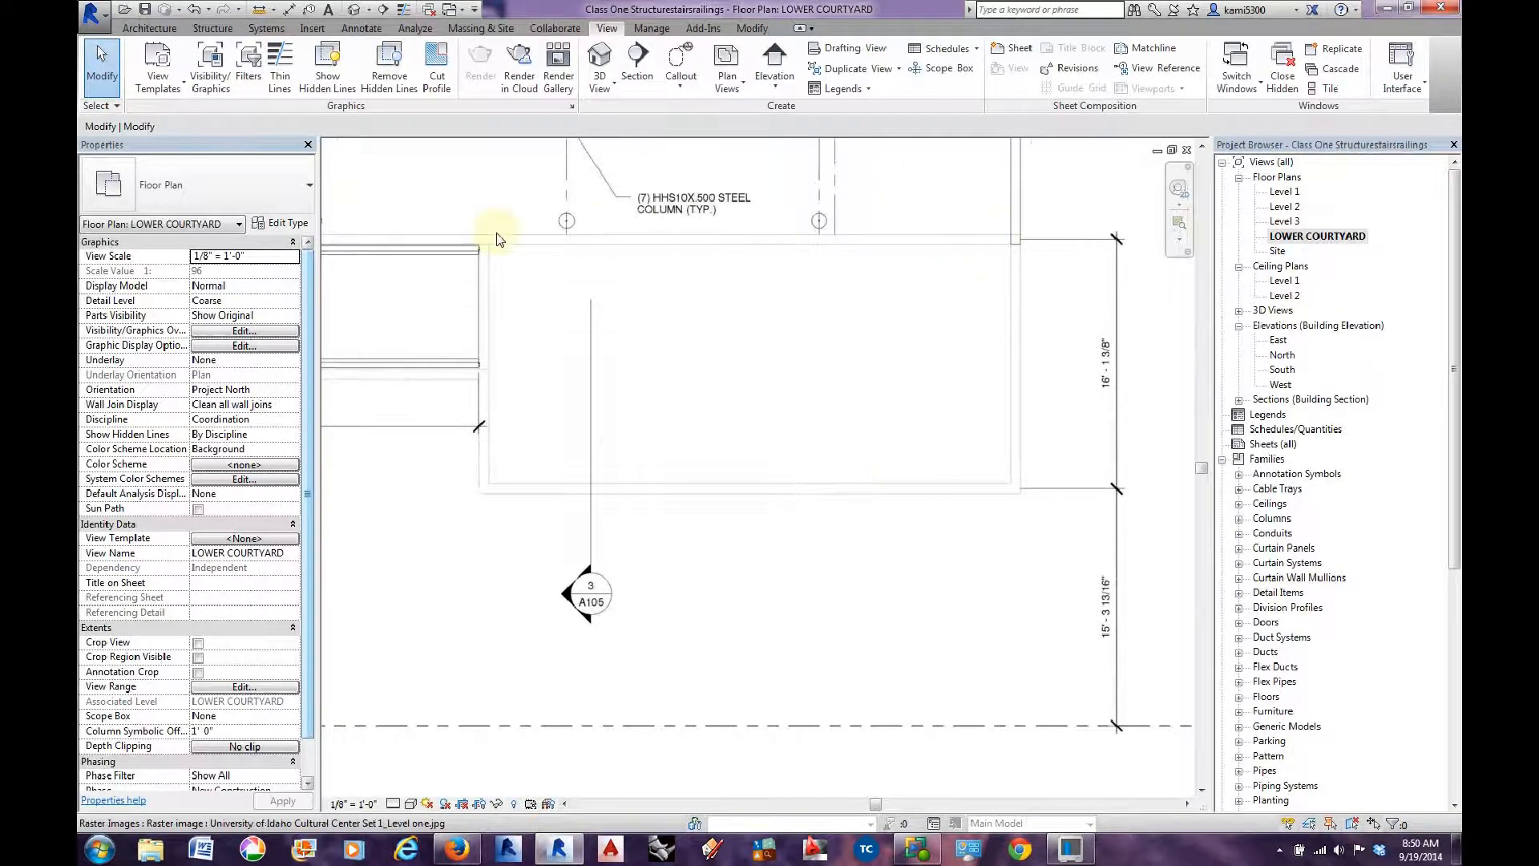
Compare the lower courtyard and ramp on the reference image with the south edge of the building pad in the model.
scroll(954, 492, "down", 3)
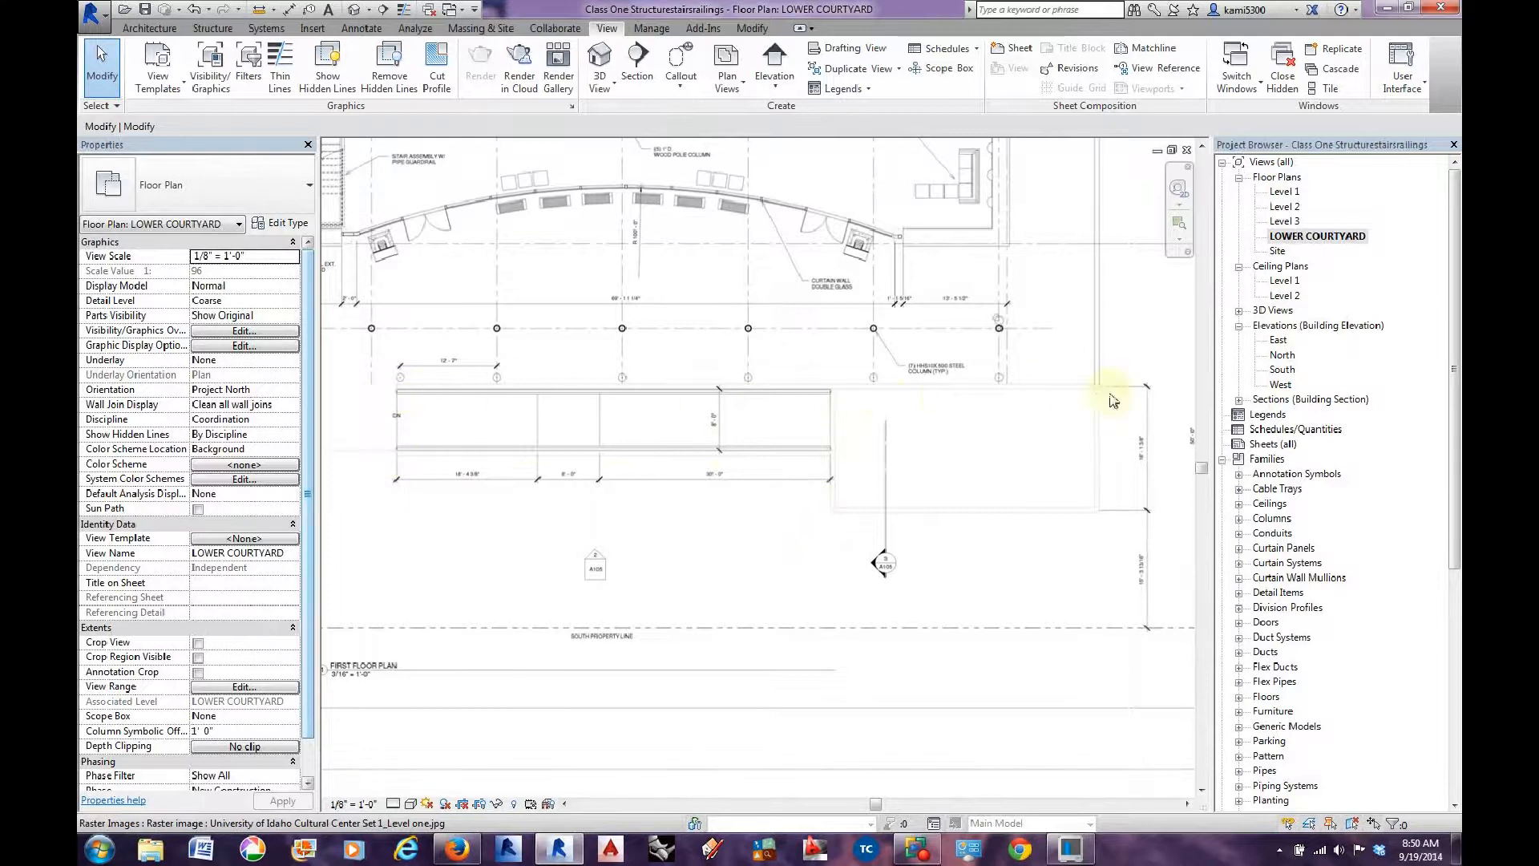
scroll(798, 461, "up", 4)
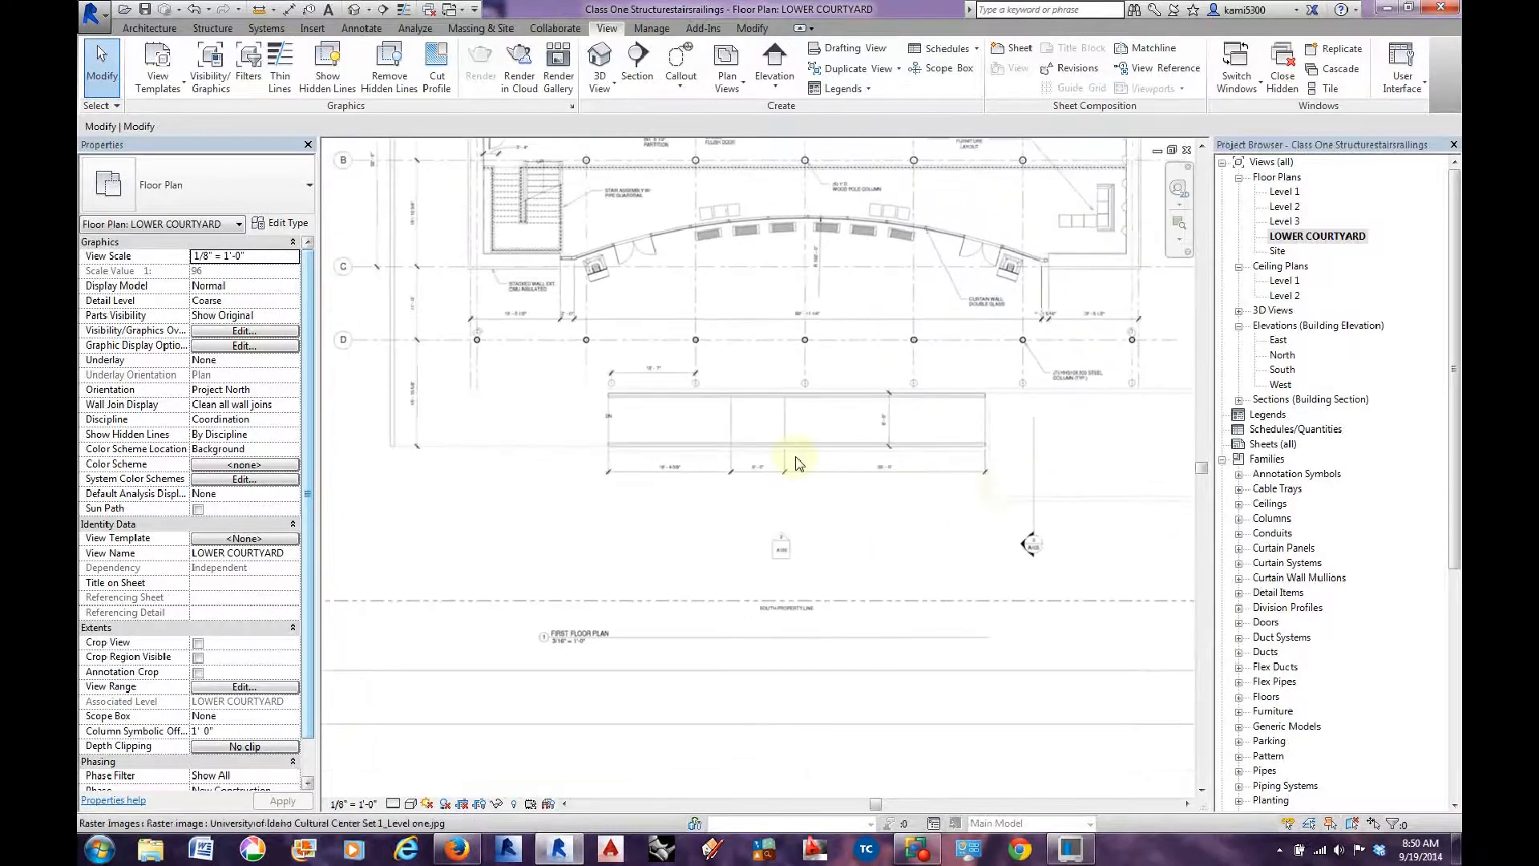
scroll(588, 417, "down", 3)
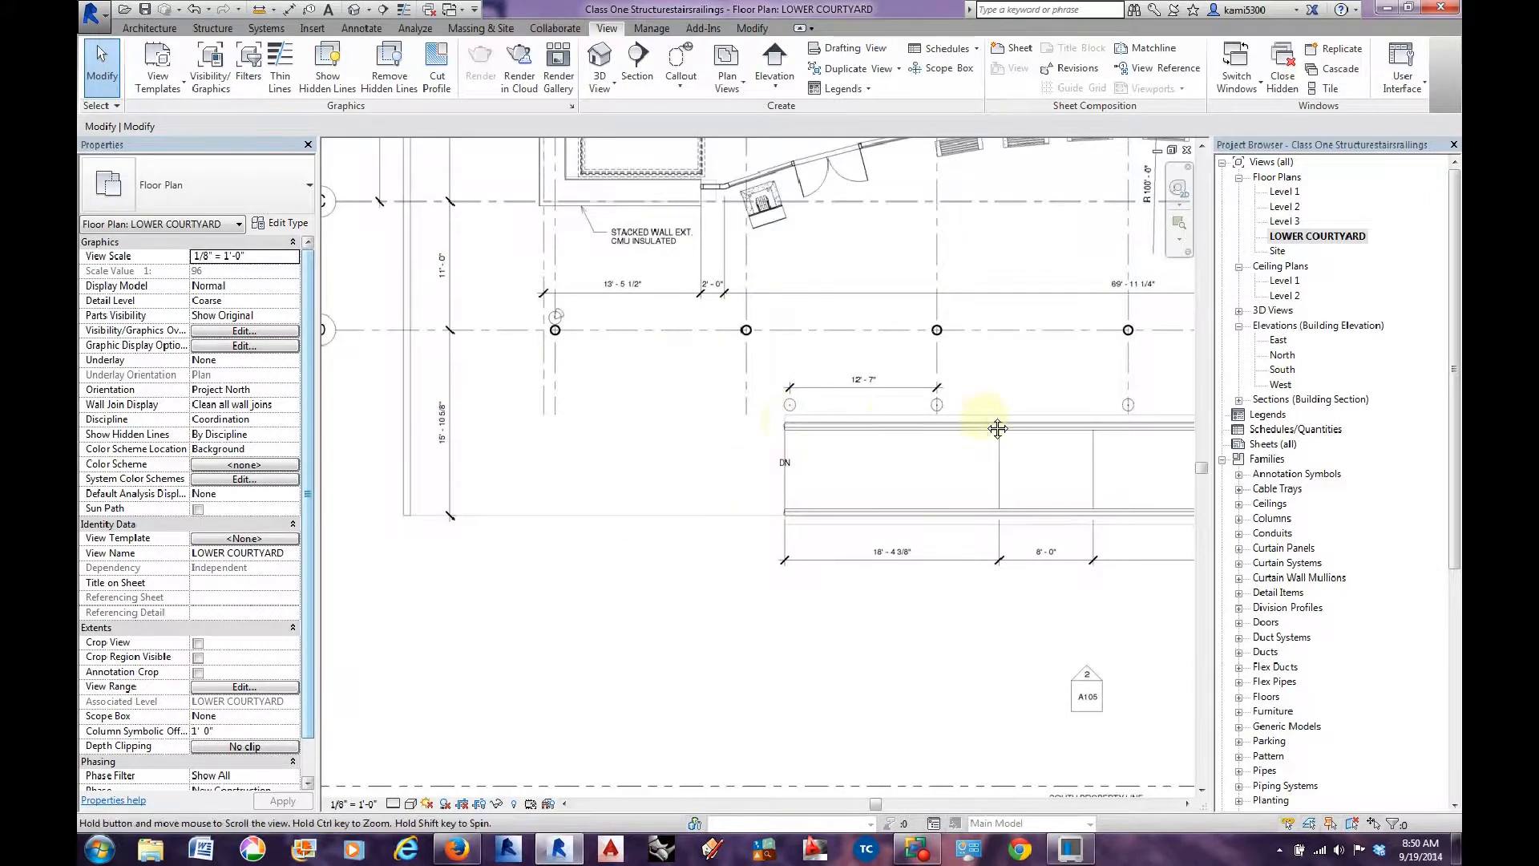
middle_click_drag(998, 429, 757, 431)
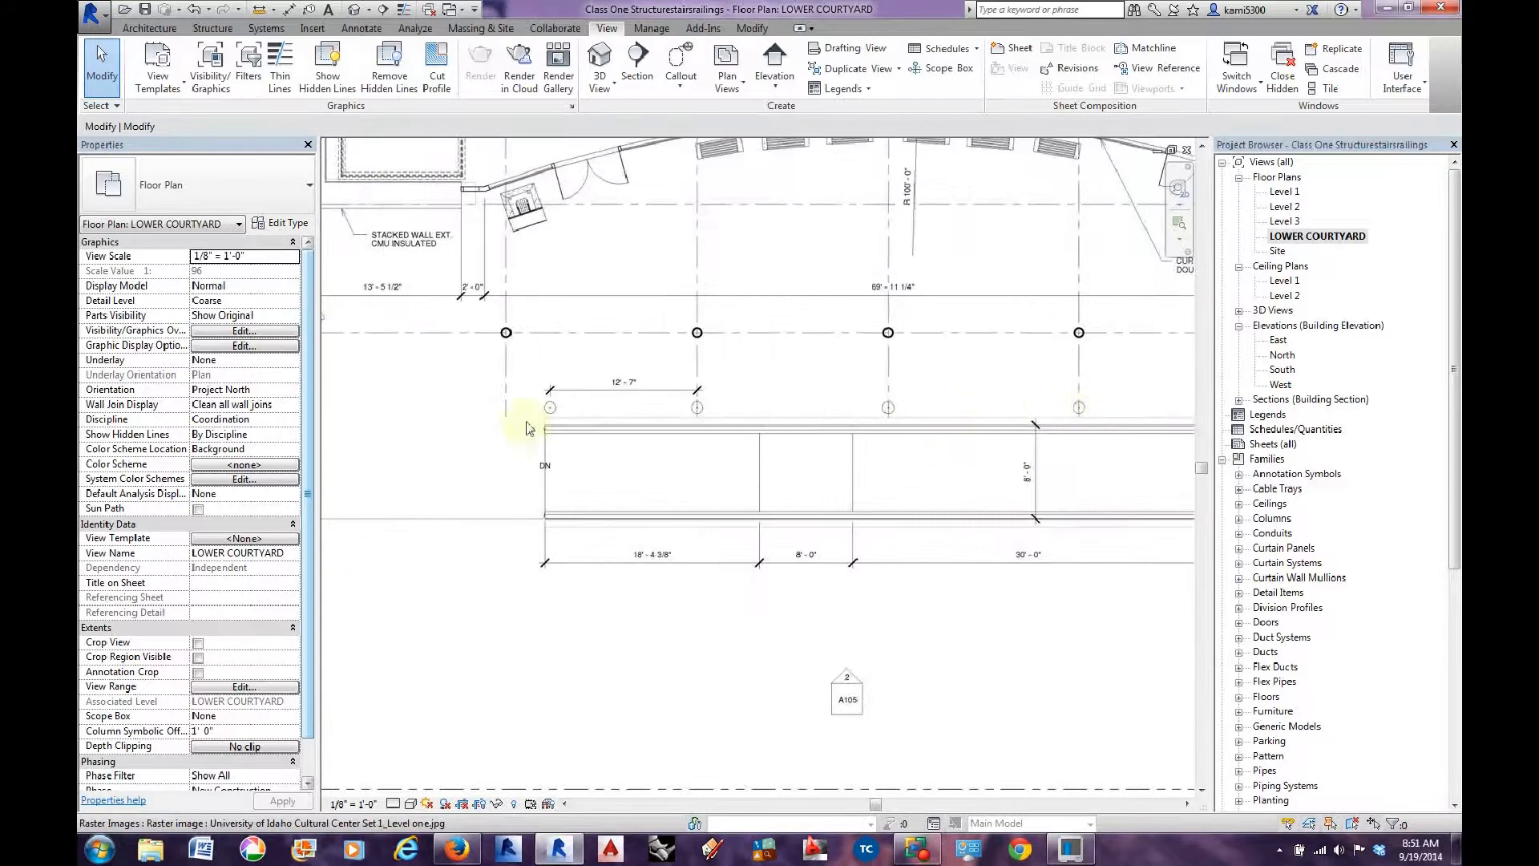
scroll(534, 522, "down", 2)
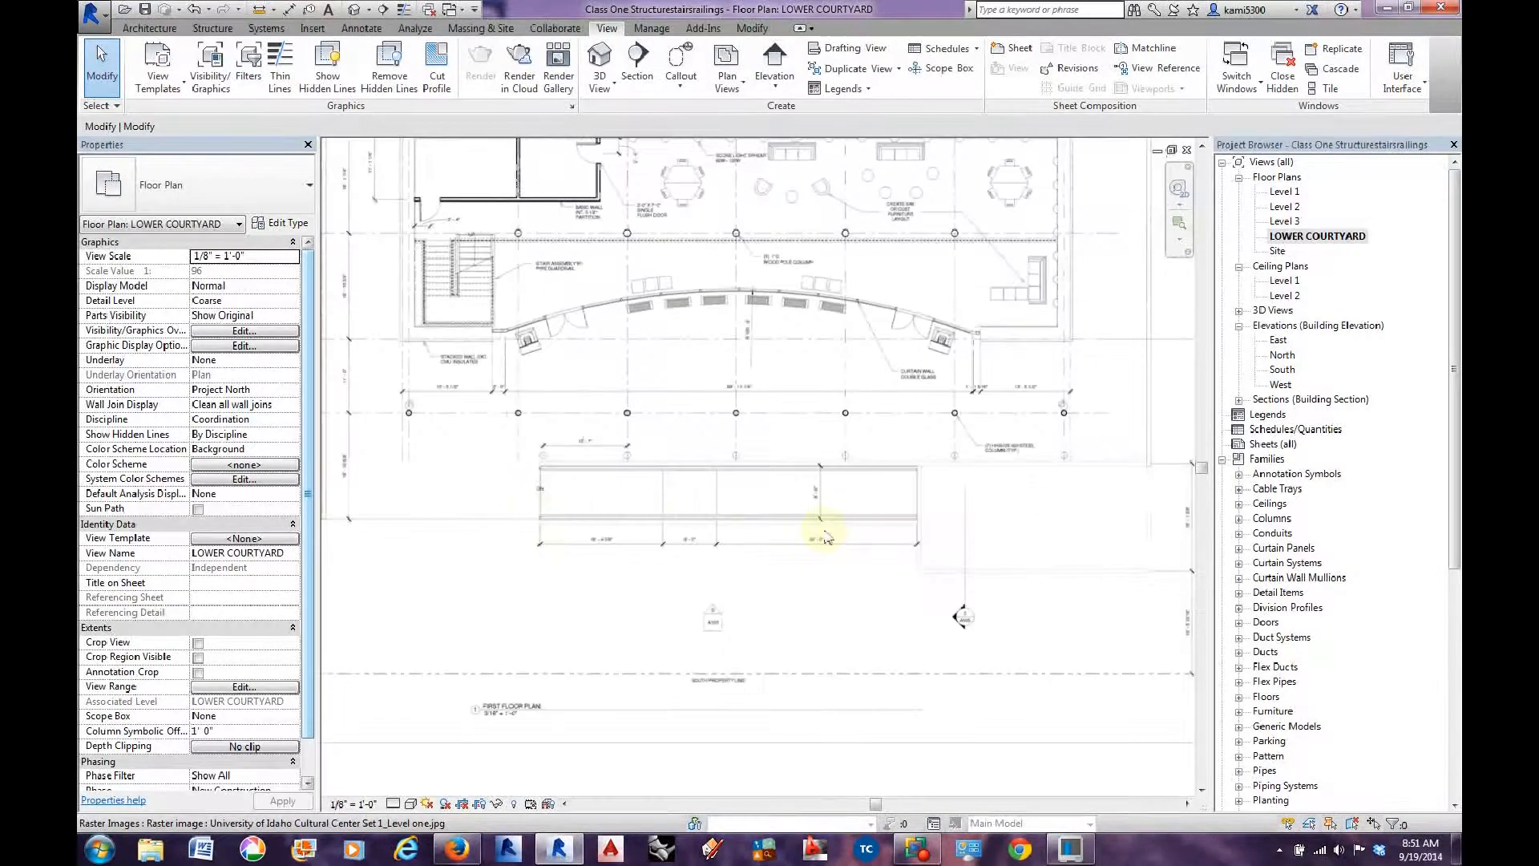
scroll(533, 498, "down", 2)
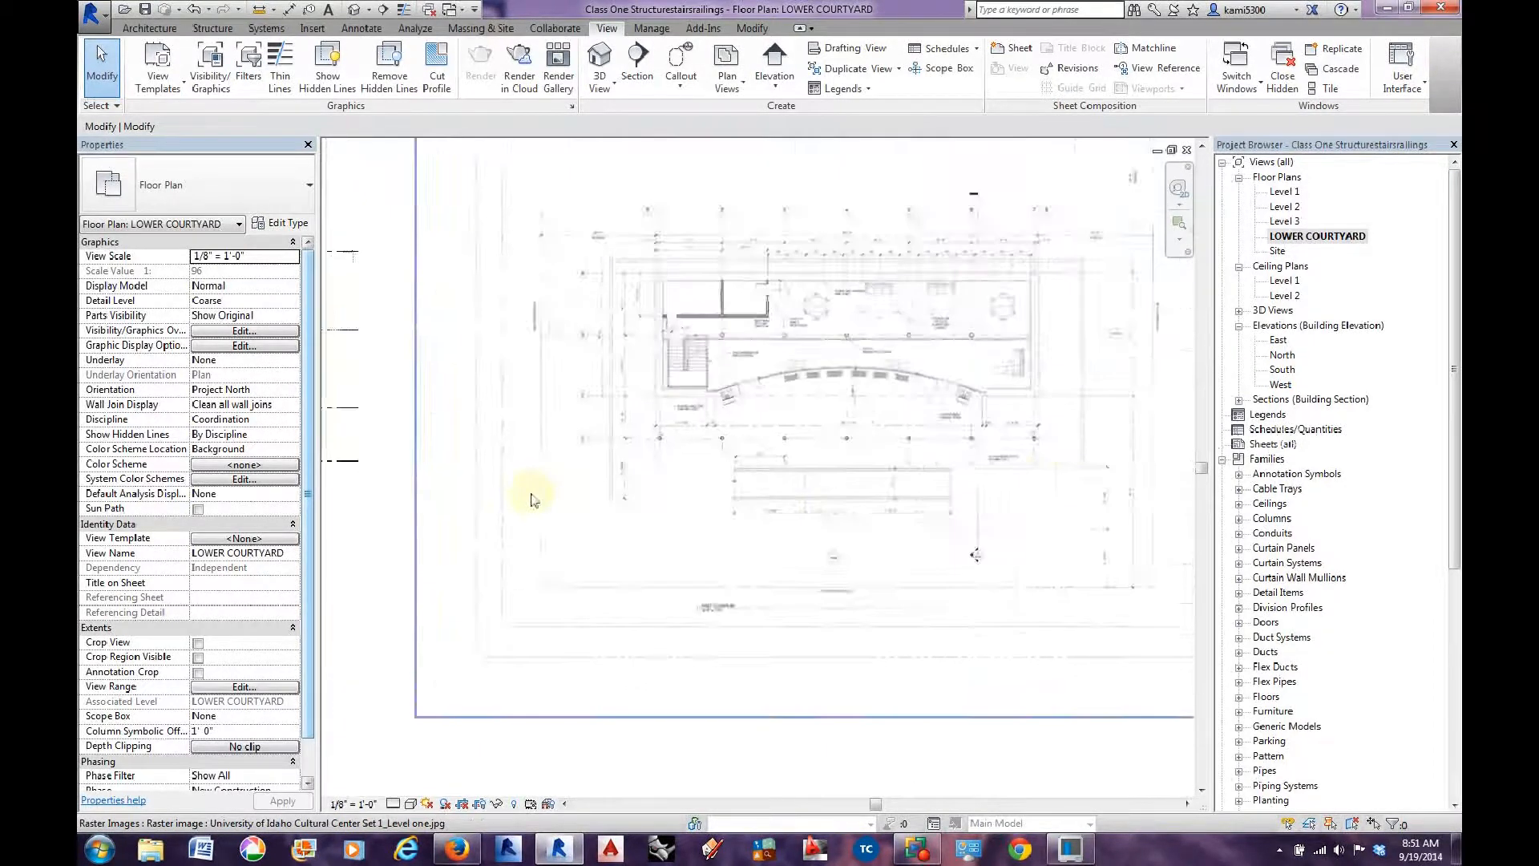
scroll(589, 559, "up", 5)
middle_click_drag(589, 560, 916, 529)
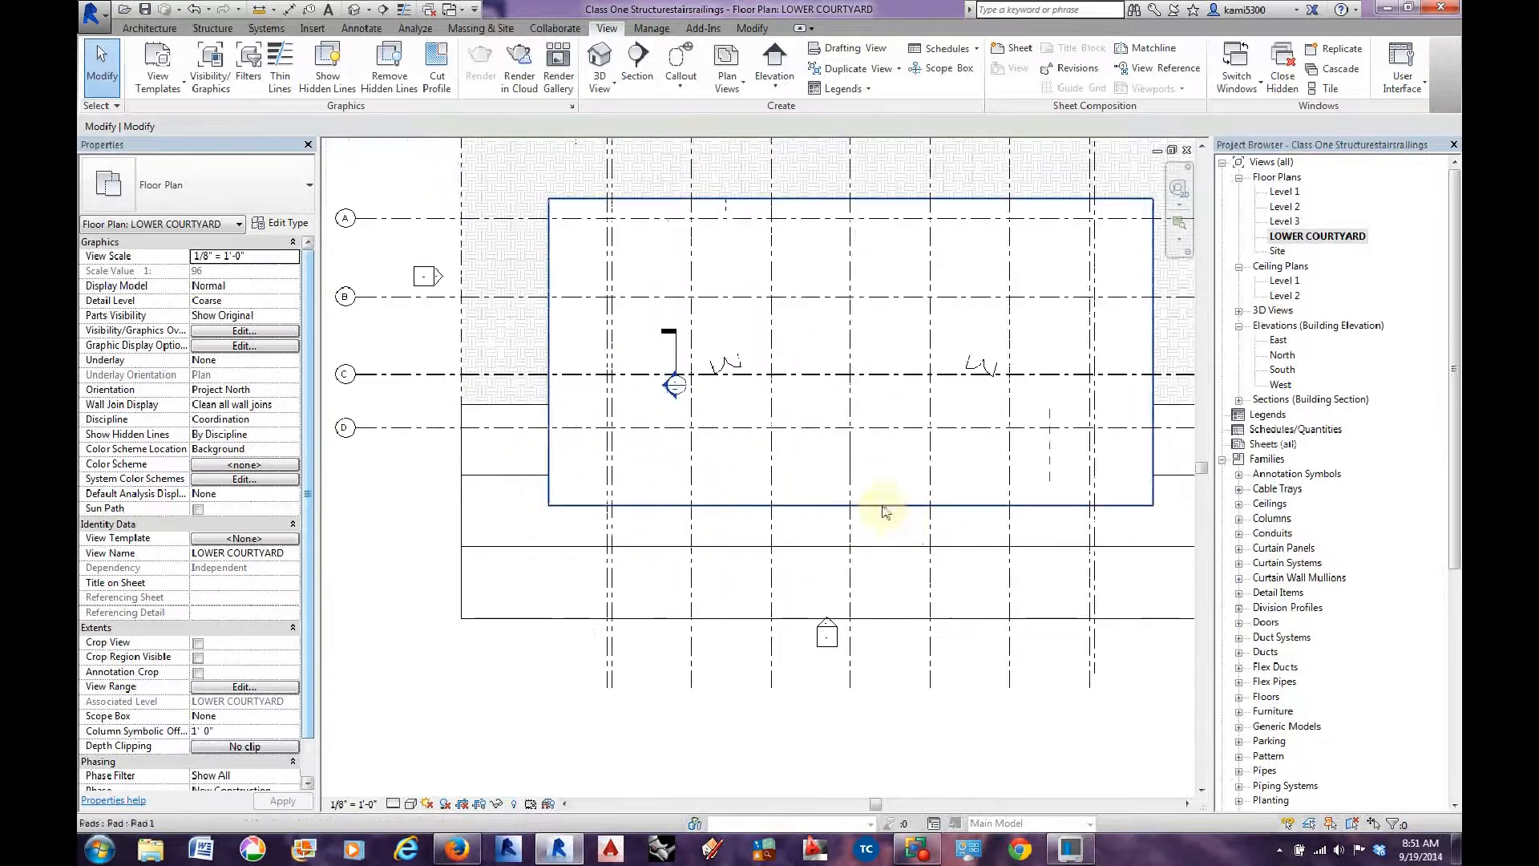
left_click(882, 505)
scroll(879, 497, "up", 1)
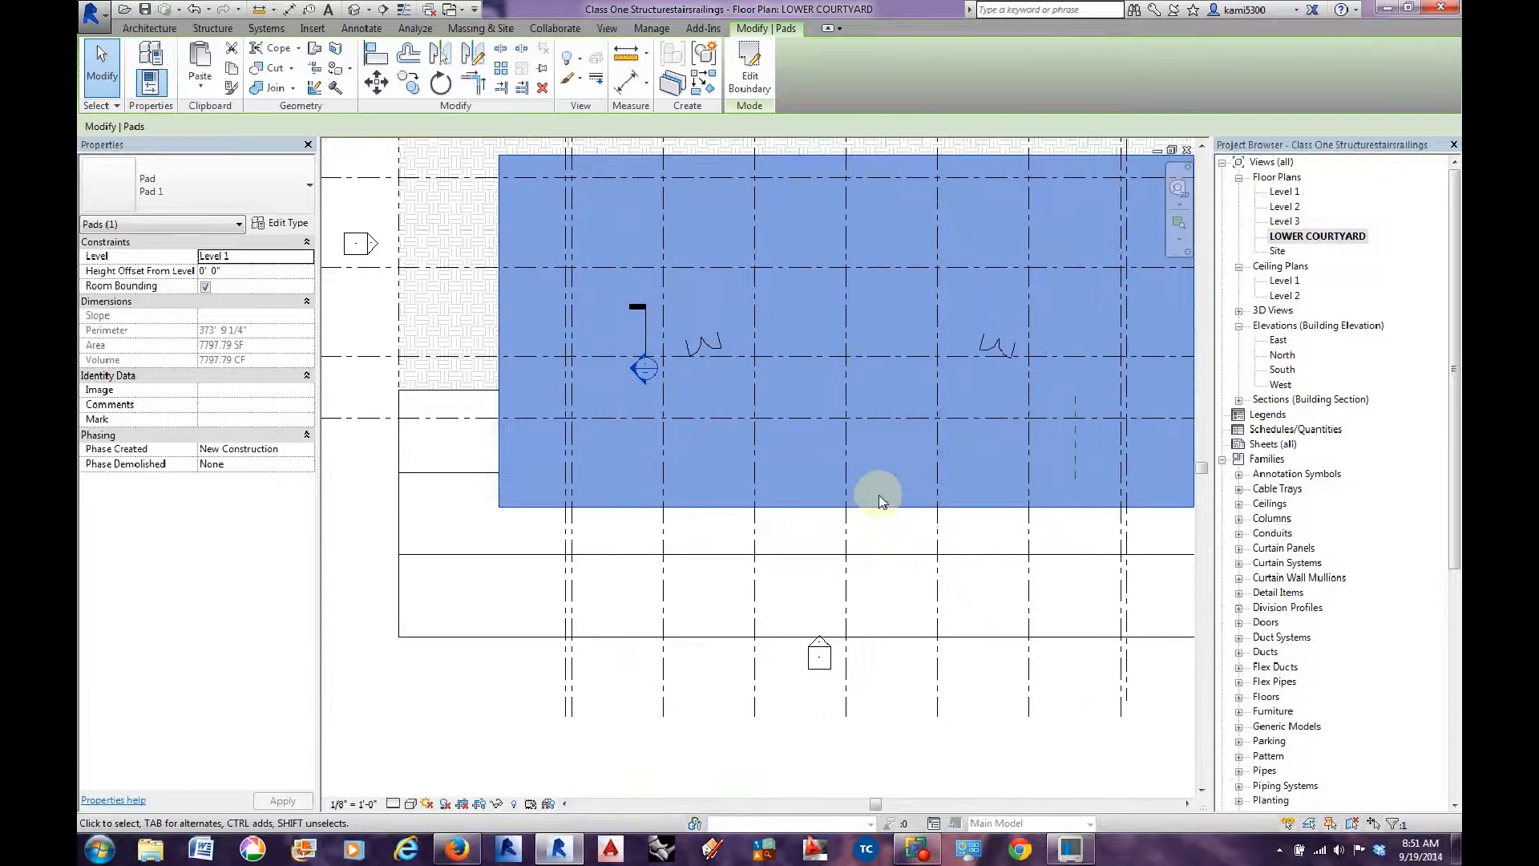
scroll(850, 513, "down", 4)
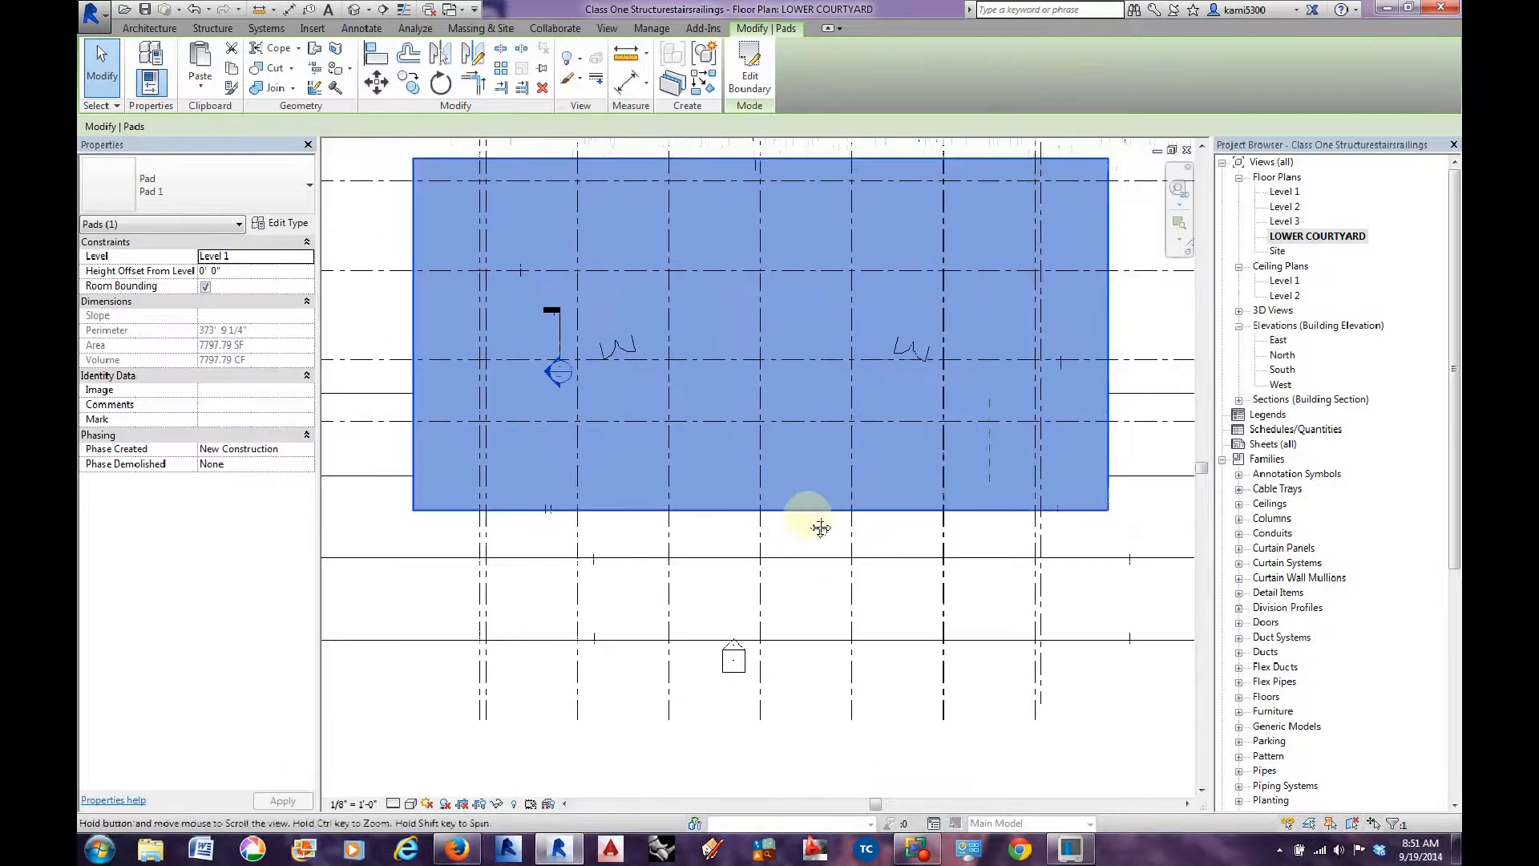
middle_click_drag(1038, 539, 680, 526)
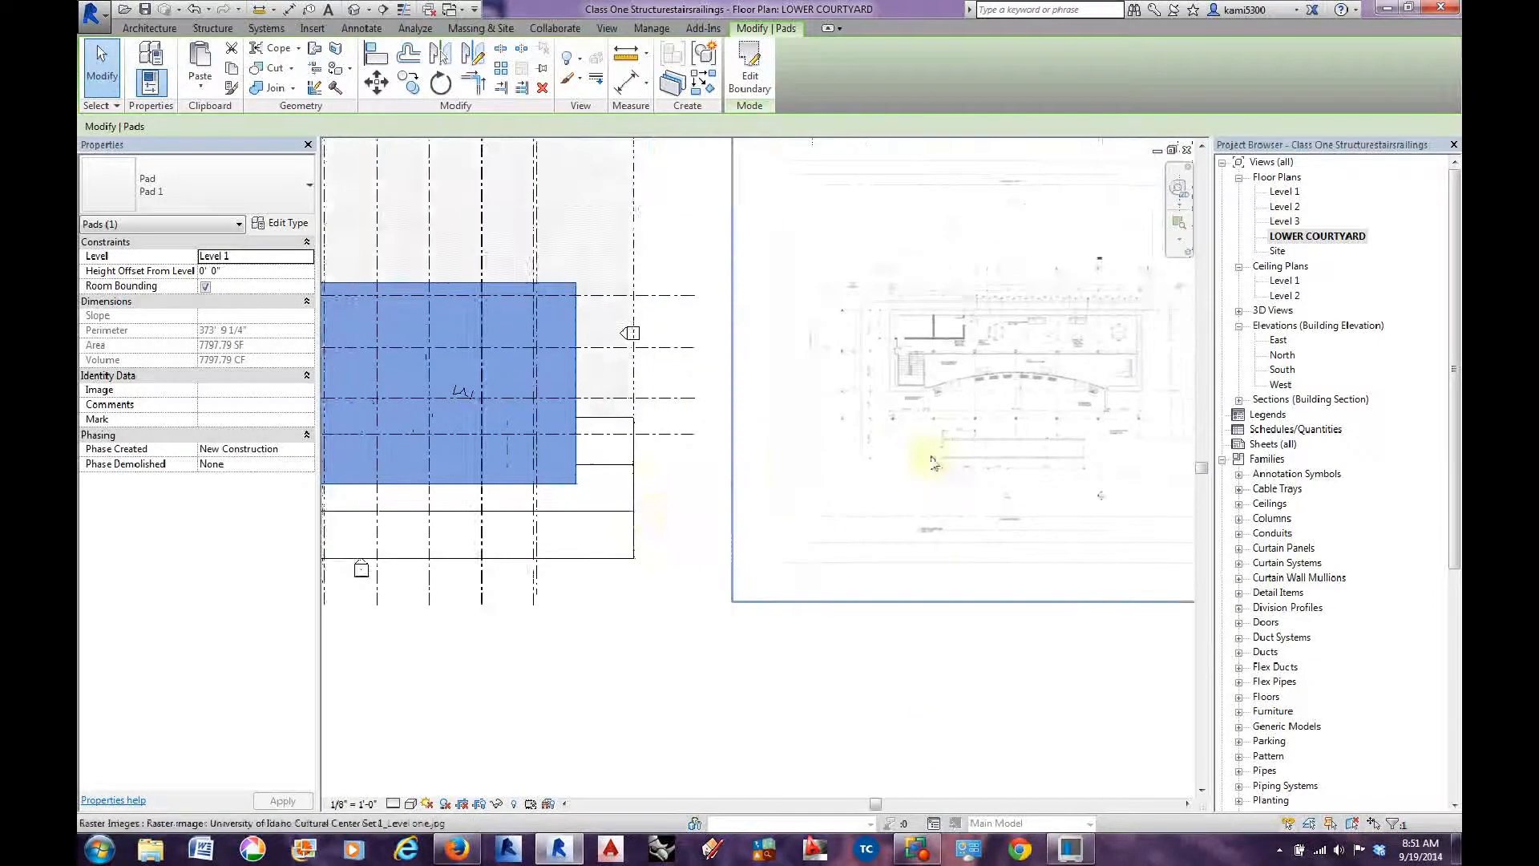
Examine the ramp's segment and width dimensions on the reference image and the offset of its west end from grid 3.
scroll(938, 454, "up", 3)
scroll(954, 441, "up", 3)
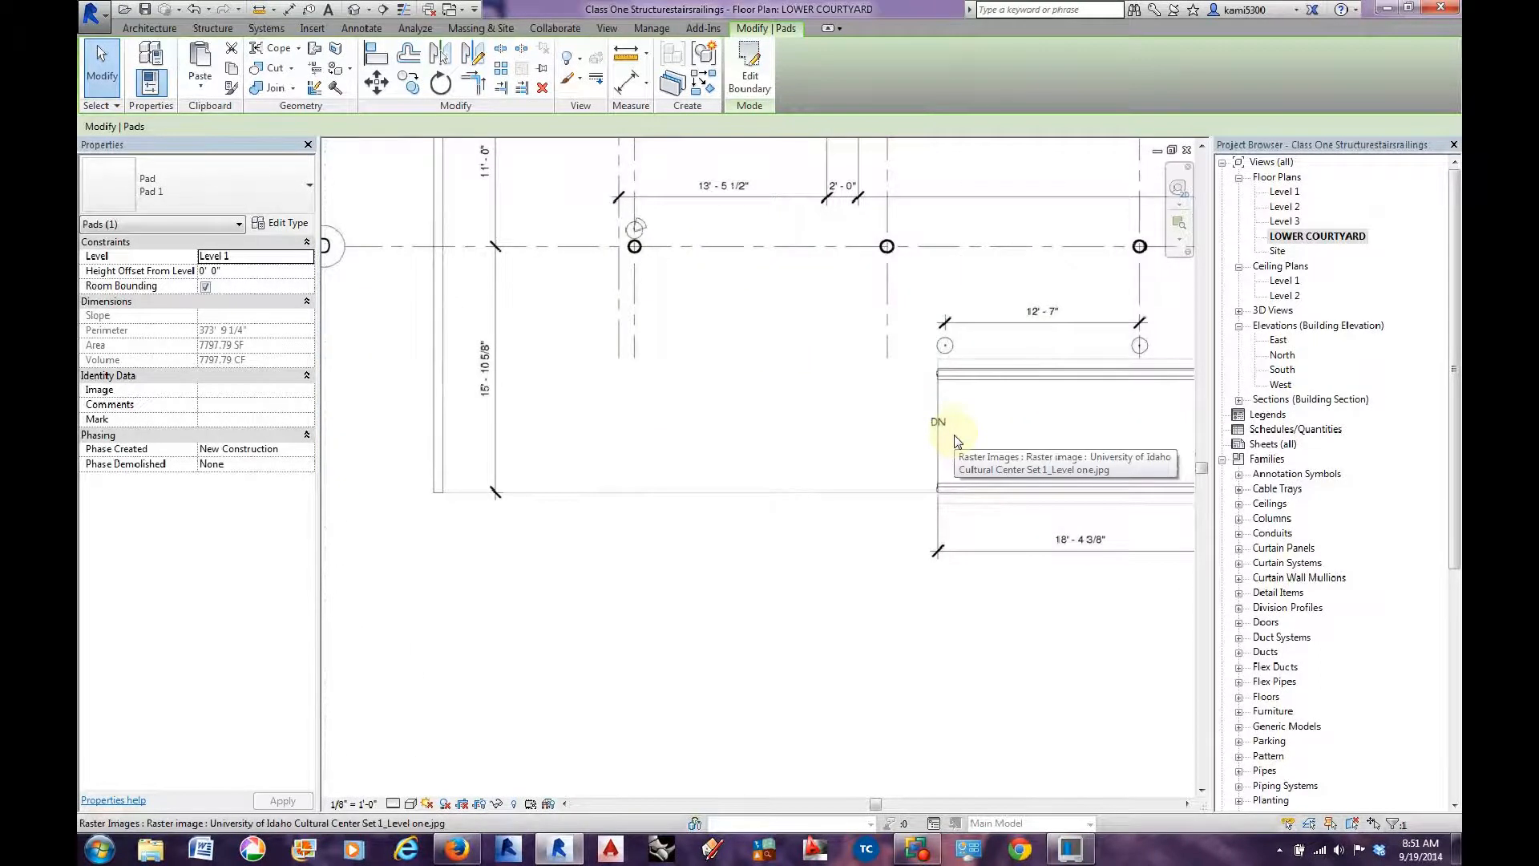
middle_click_drag(970, 440, 489, 407)
middle_click_drag(962, 440, 864, 450)
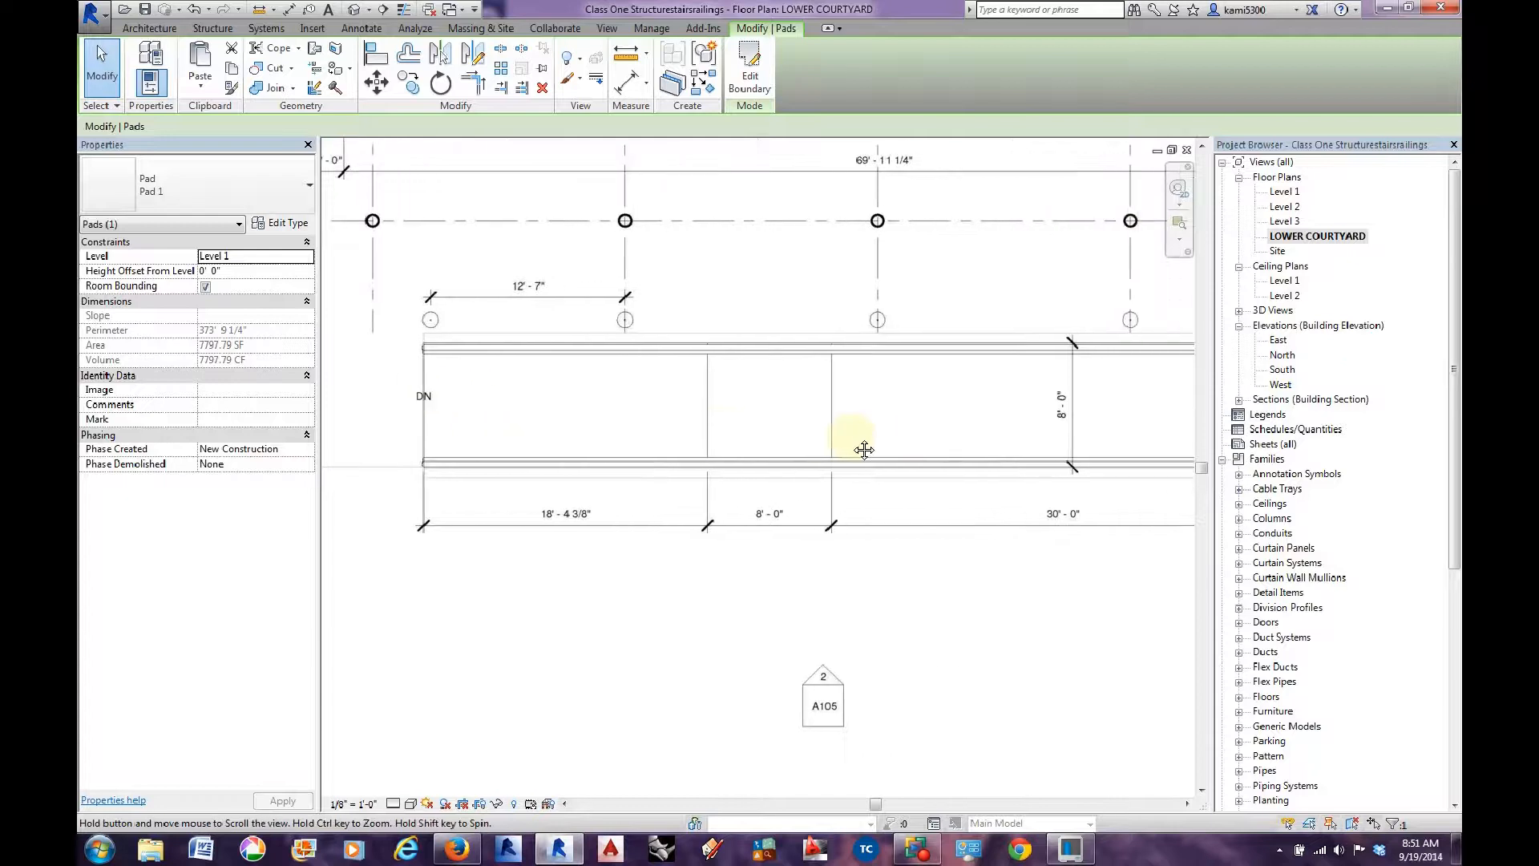
scroll(802, 445, "down", 3)
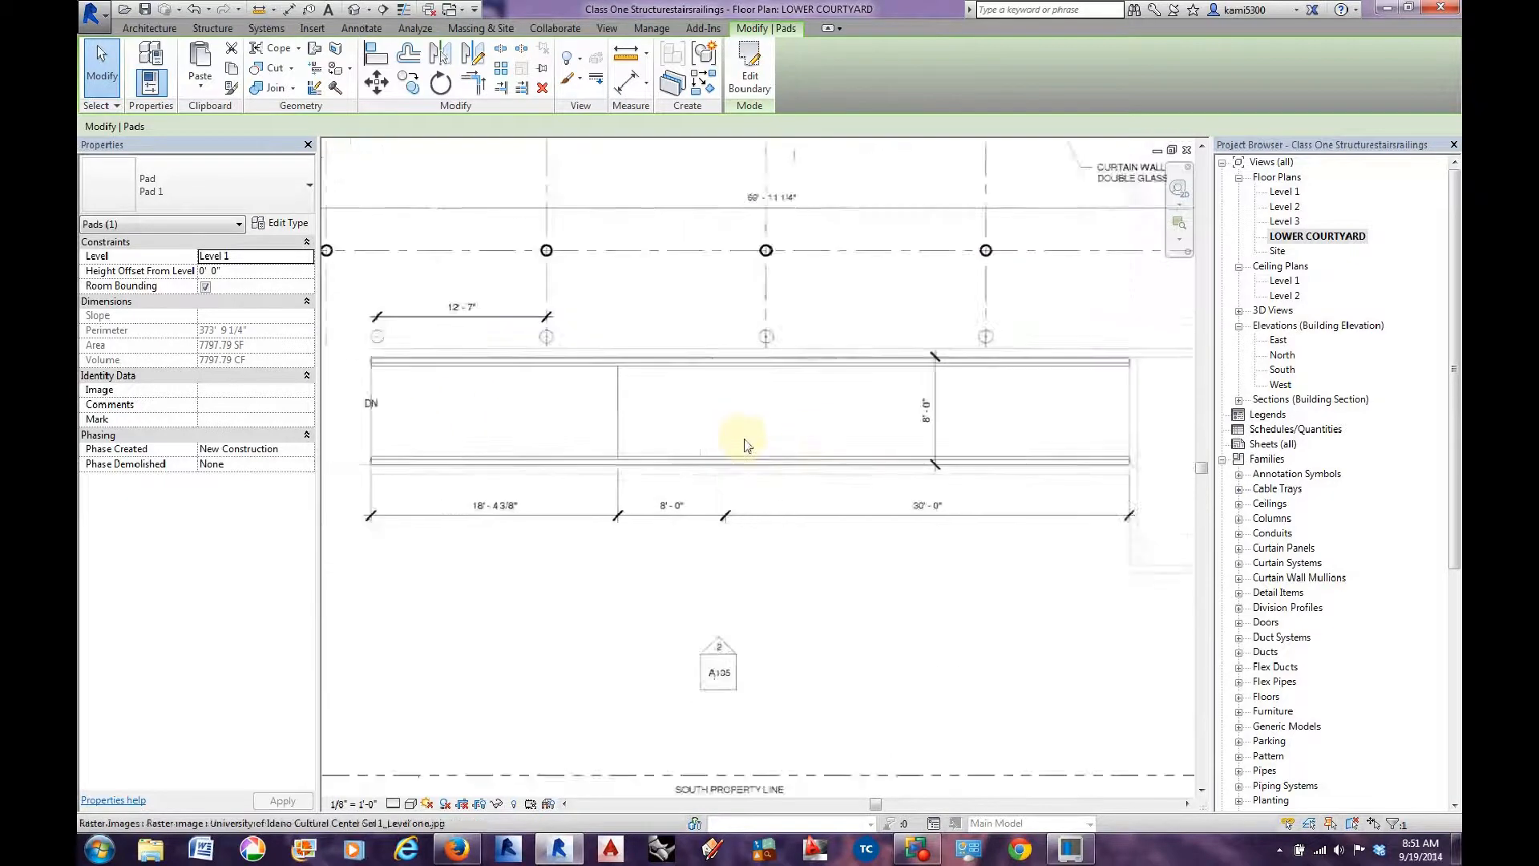
middle_click_drag(786, 467, 914, 473)
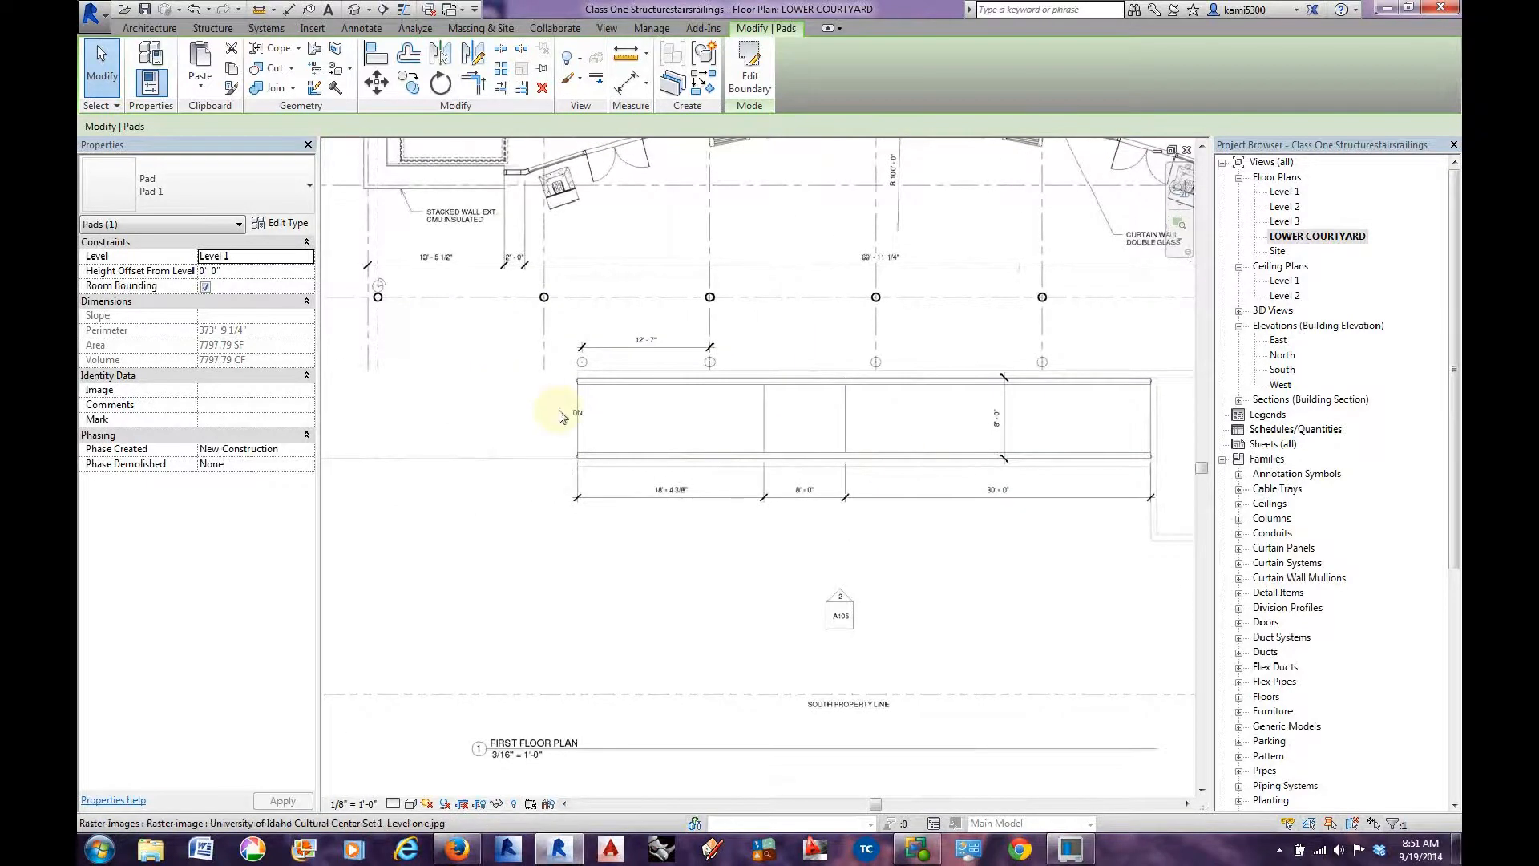
scroll(630, 347, "up", 3)
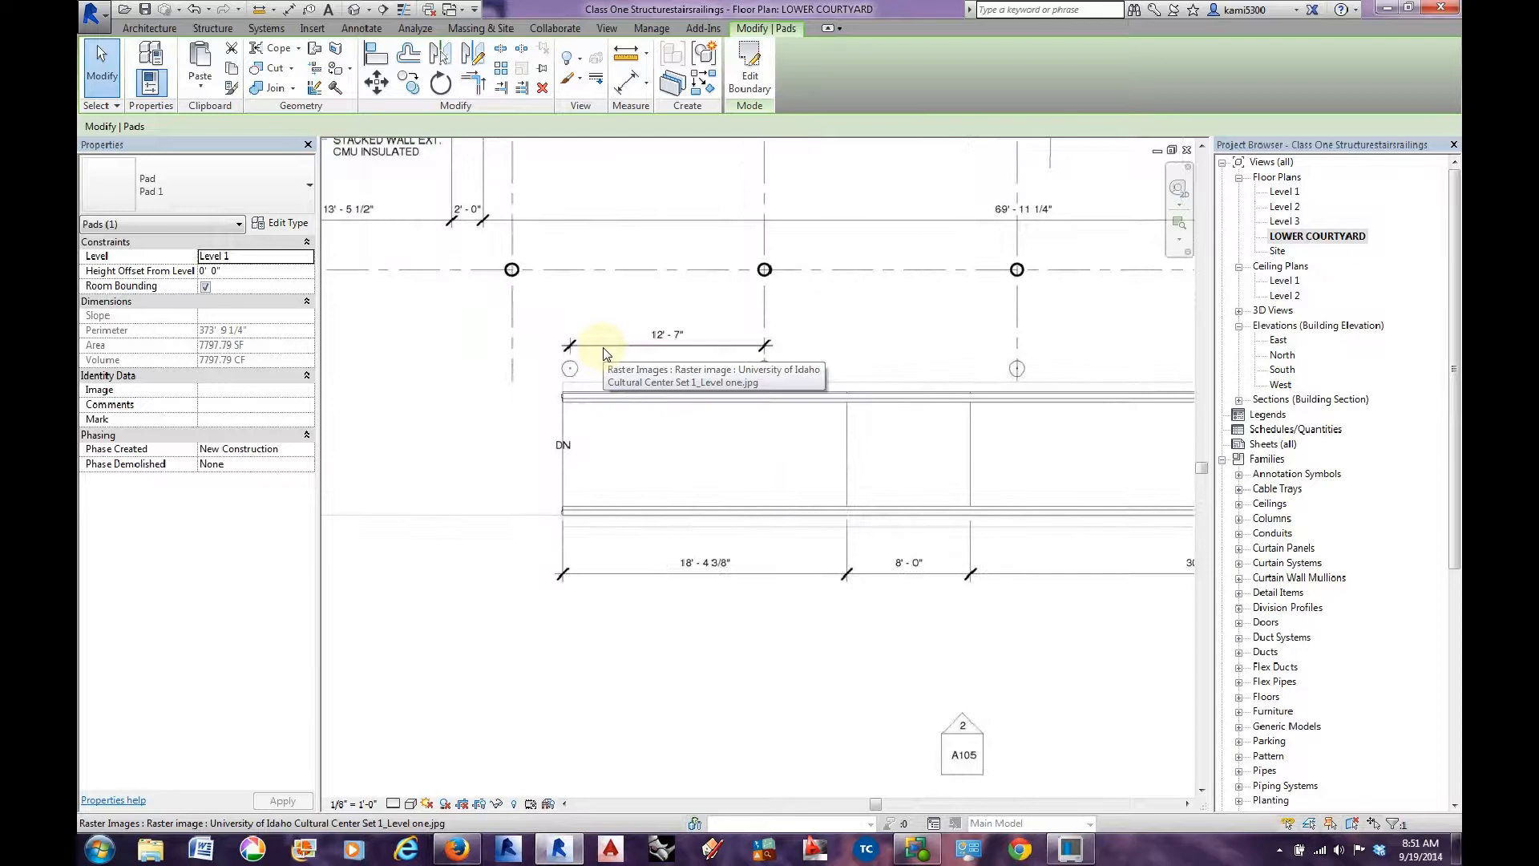
scroll(603, 353, "up", 3)
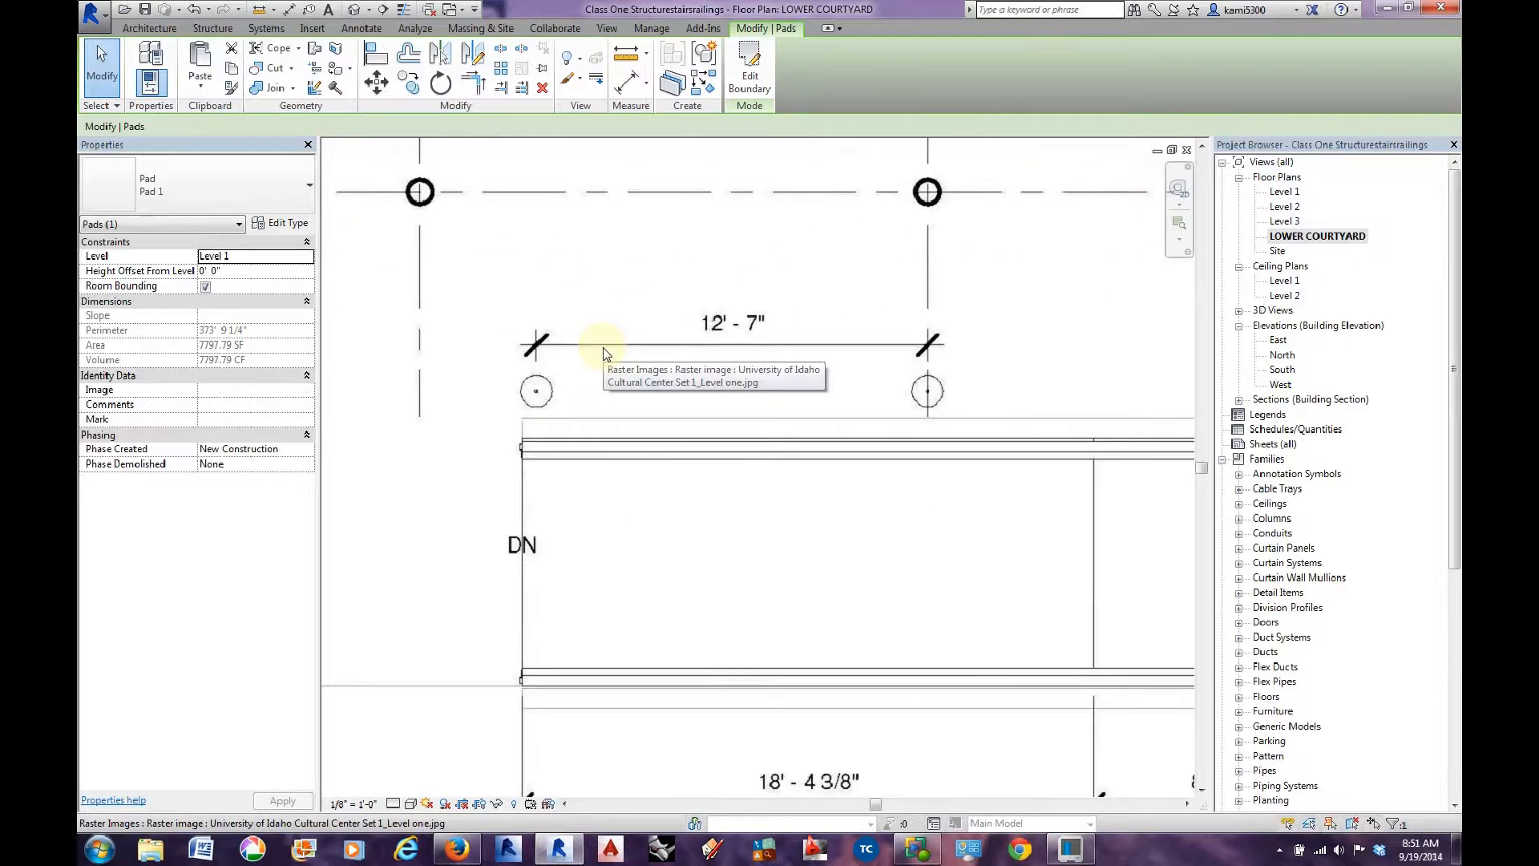
scroll(604, 352, "down", 3)
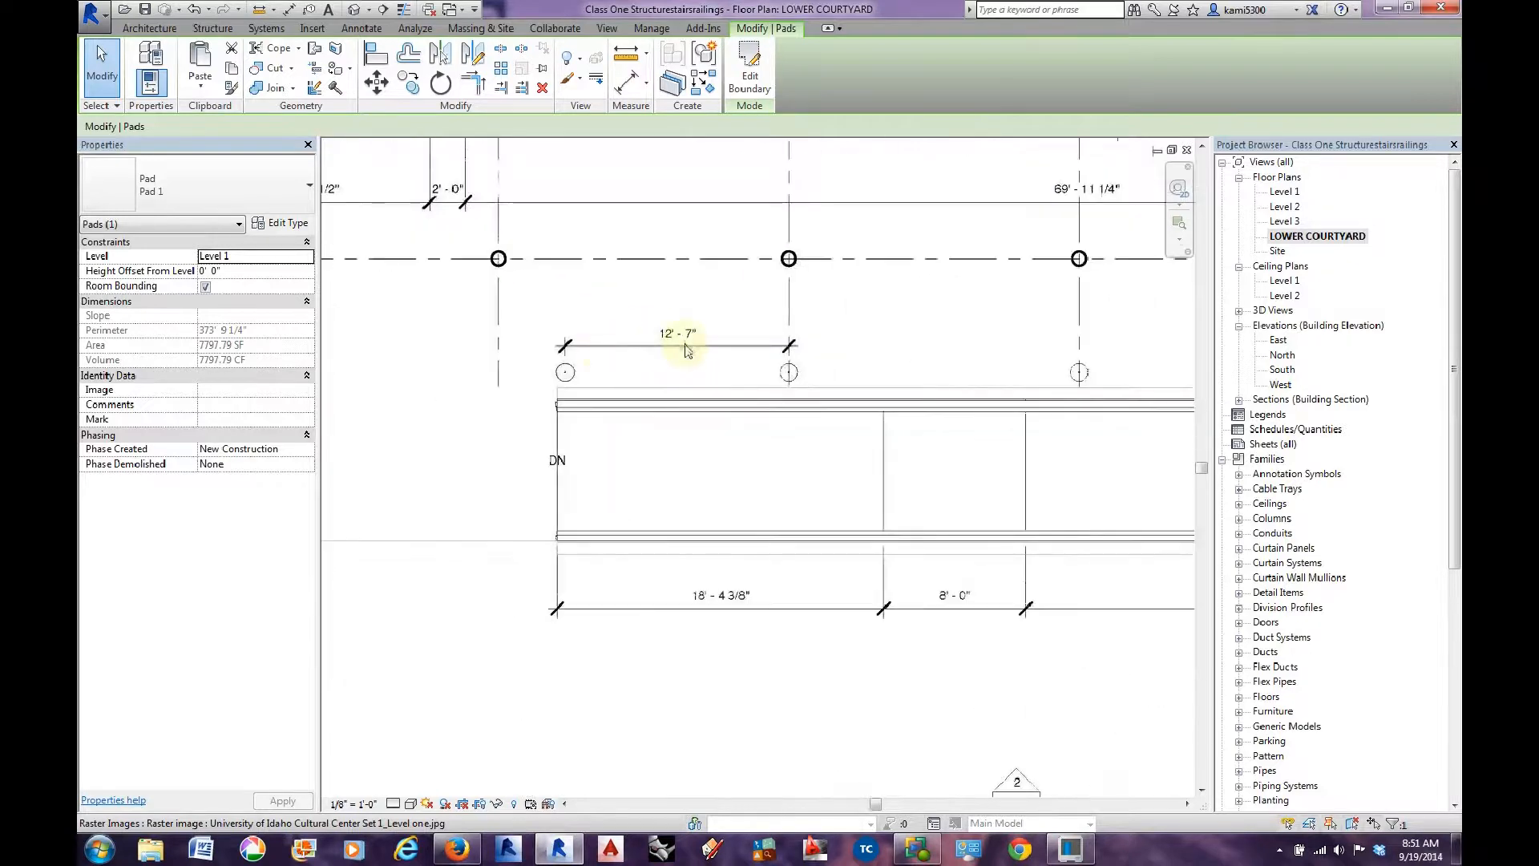
scroll(685, 351, "down", 3)
middle_click_drag(532, 429, 723, 455)
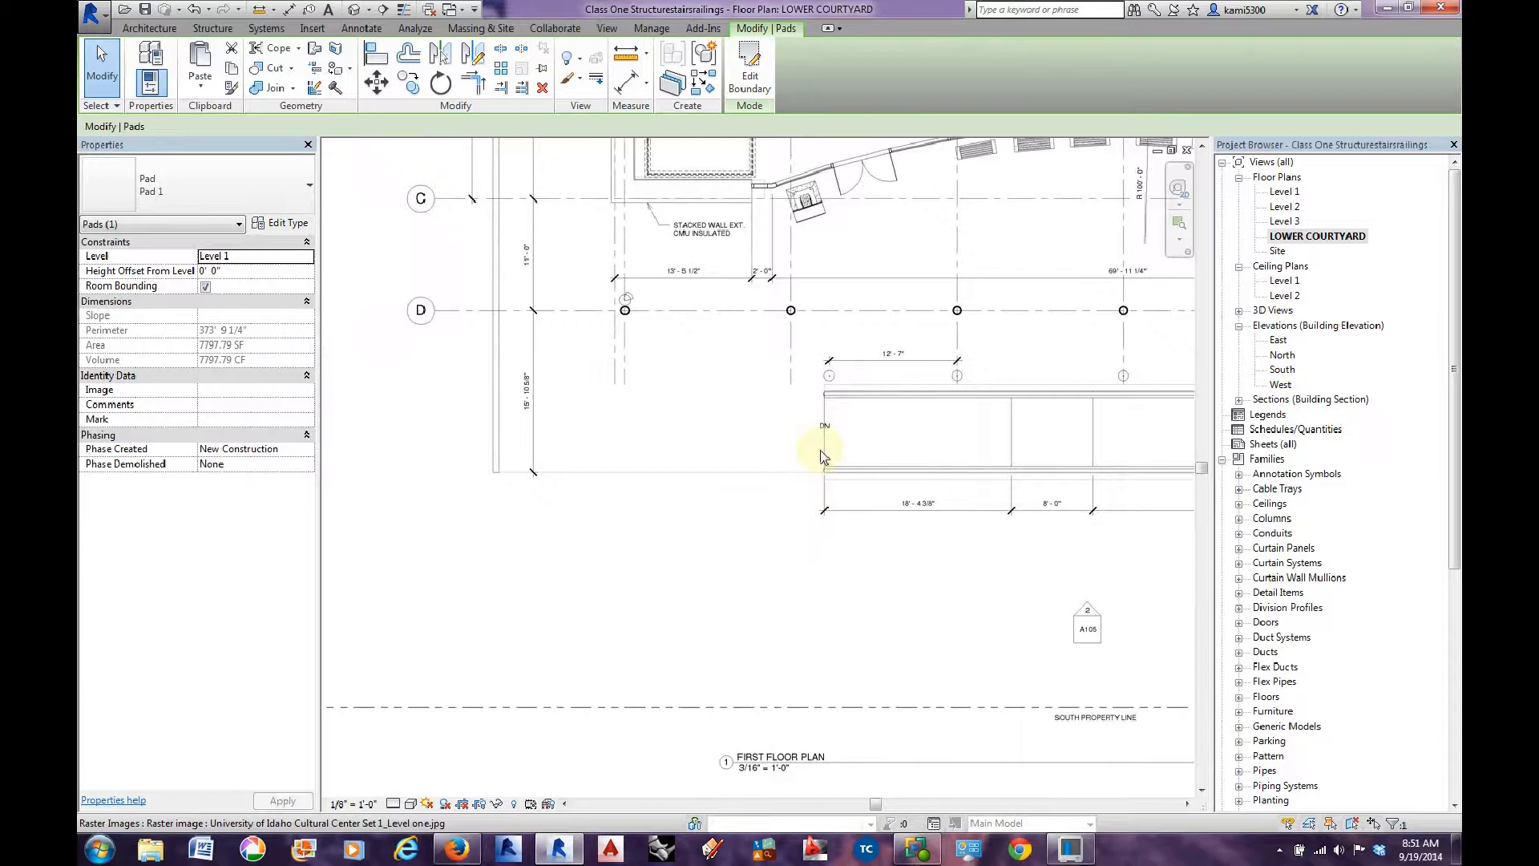
scroll(820, 455, "down", 4)
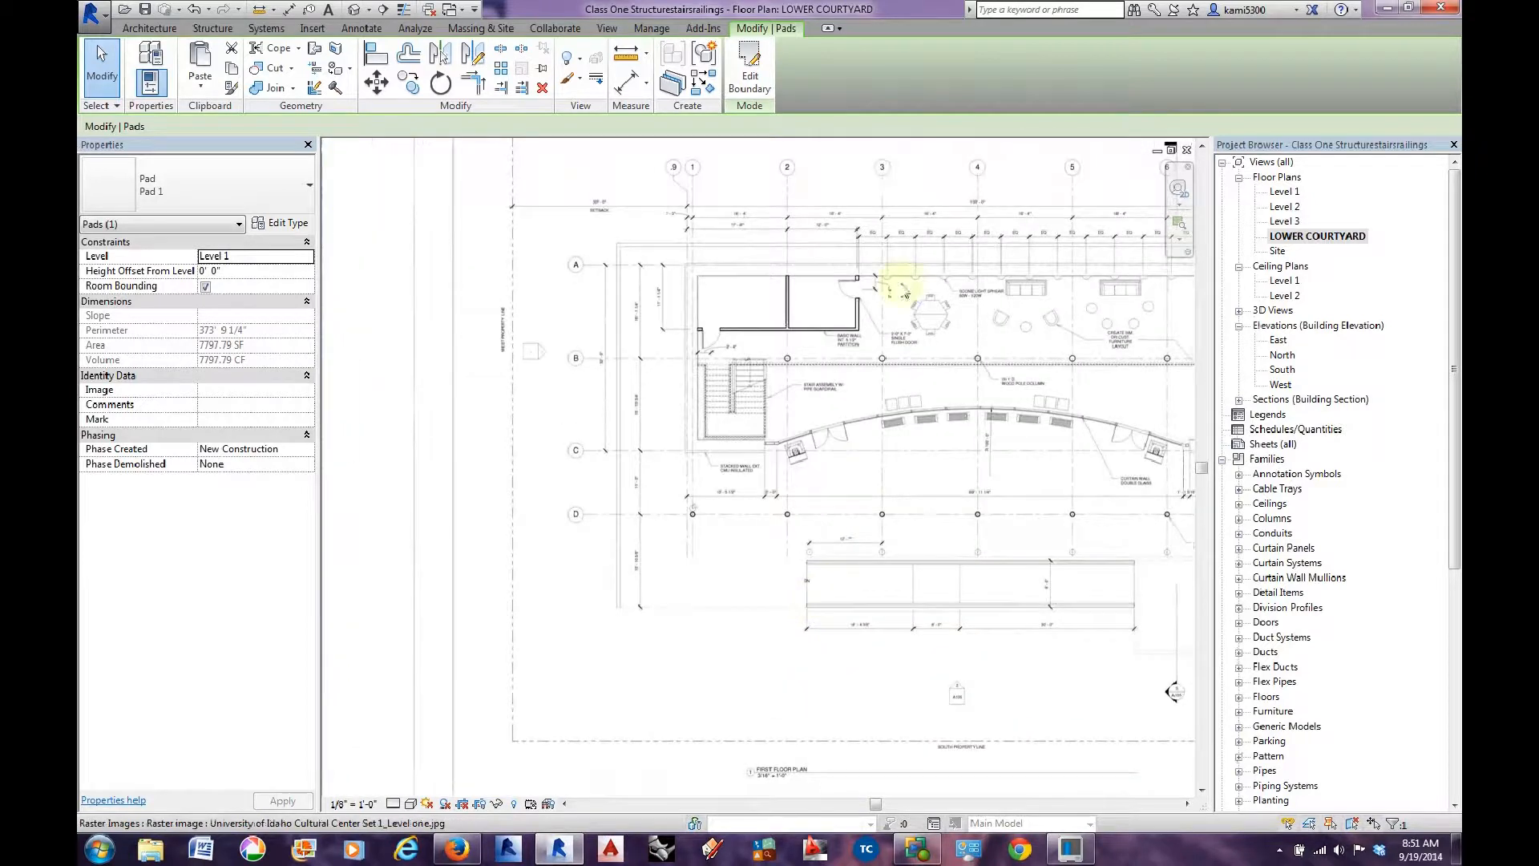
Draw a vertical model line about 29'-6" long between grids 2 and 3, starting just south of the building pad.
scroll(727, 611, "down", 2)
middle_click_drag(568, 697, 1151, 485)
middle_click_drag(561, 521, 845, 689)
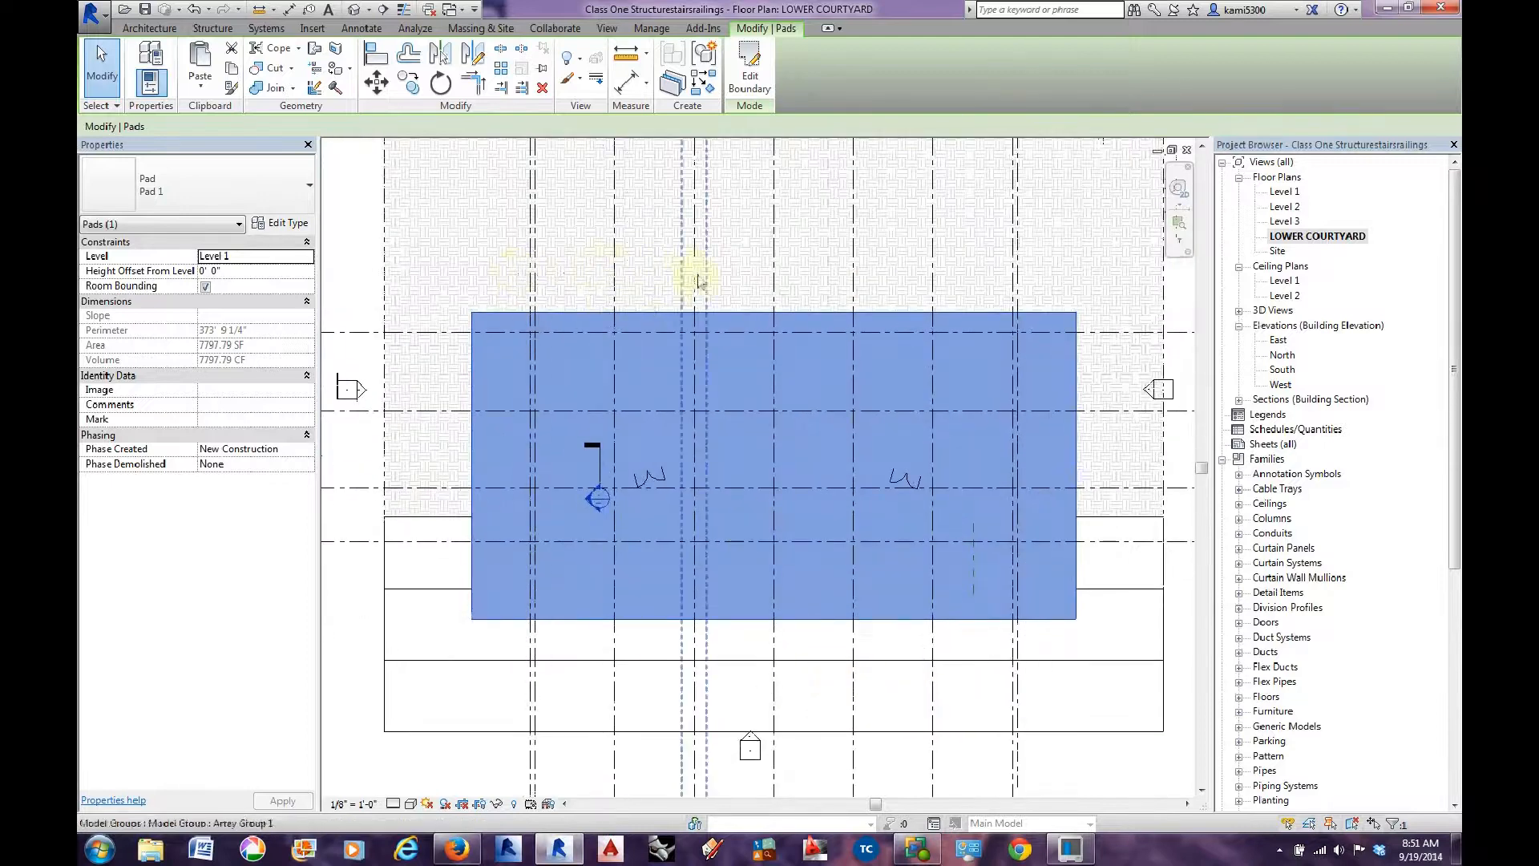
scroll(697, 274, "down", 1)
middle_click_drag(704, 611, 728, 454)
scroll(690, 433, "up", 3)
left_click(146, 28)
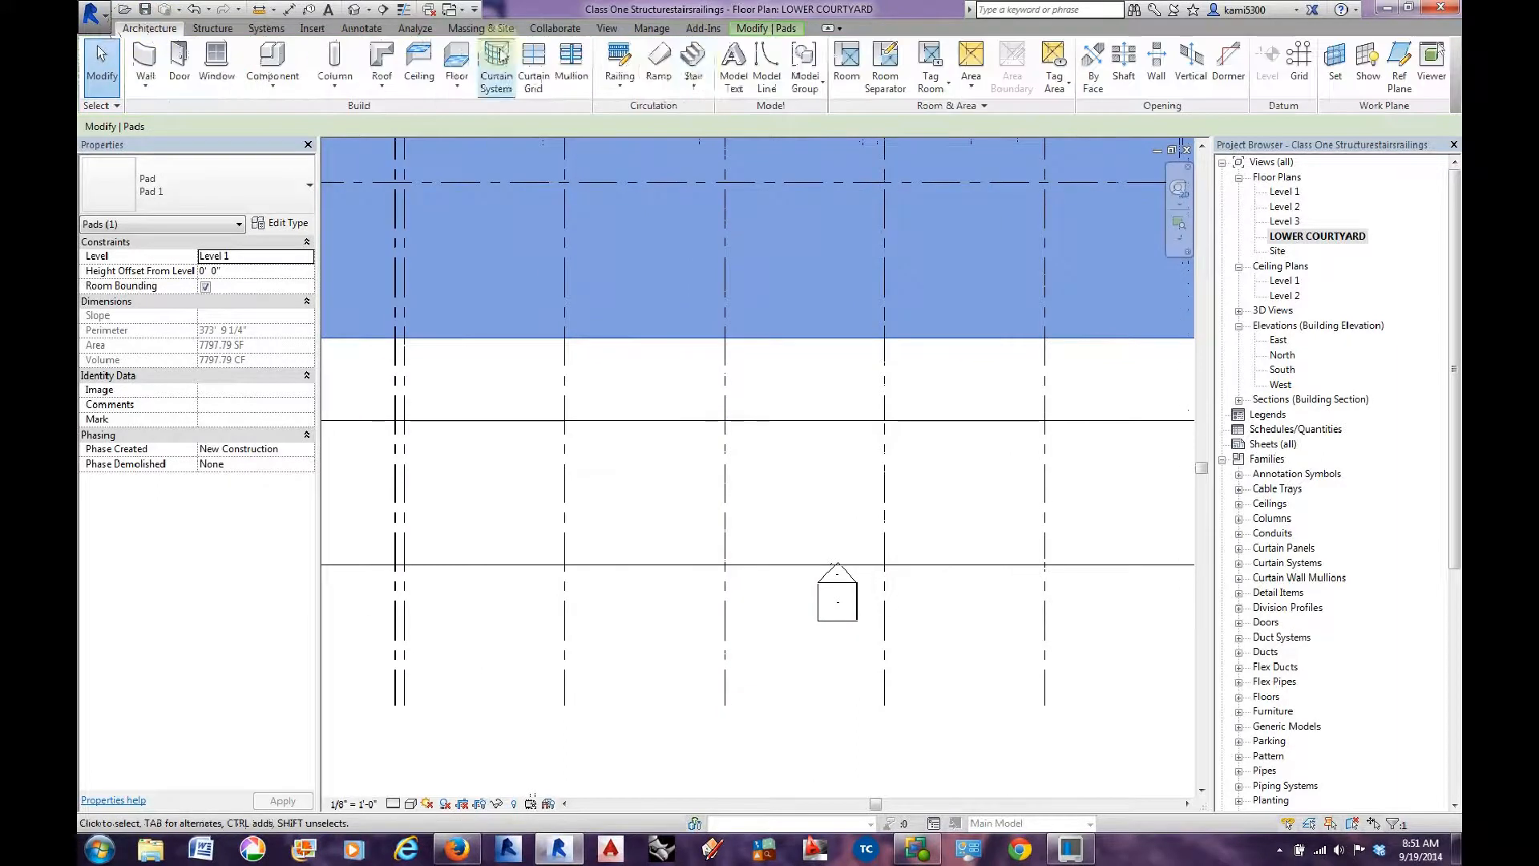
left_click(767, 68)
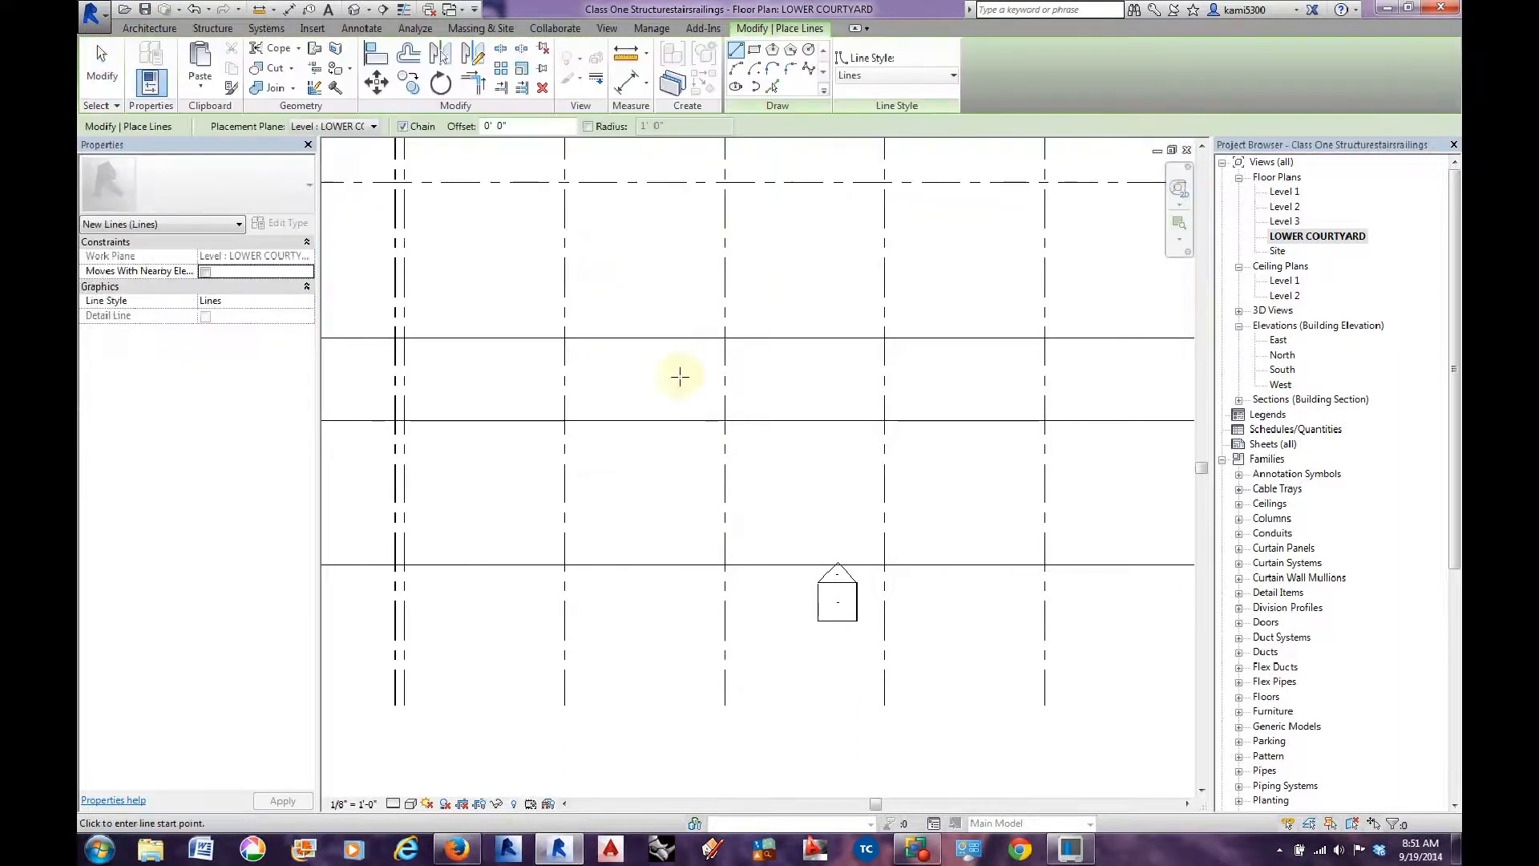
middle_click_drag(655, 416, 670, 411)
scroll(649, 418, "down", 1)
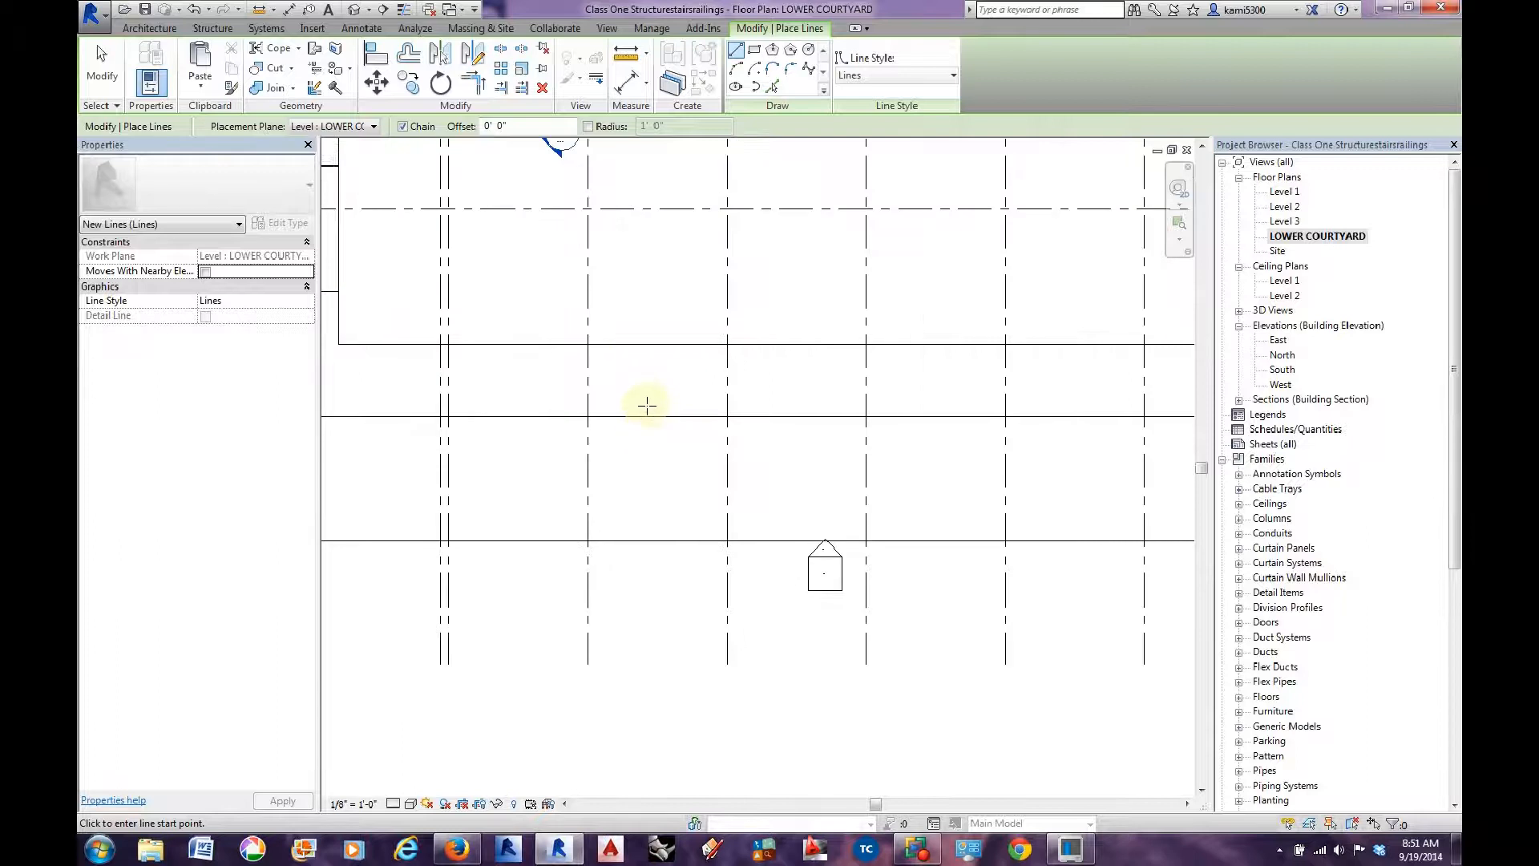
left_click(645, 395)
left_click(640, 646)
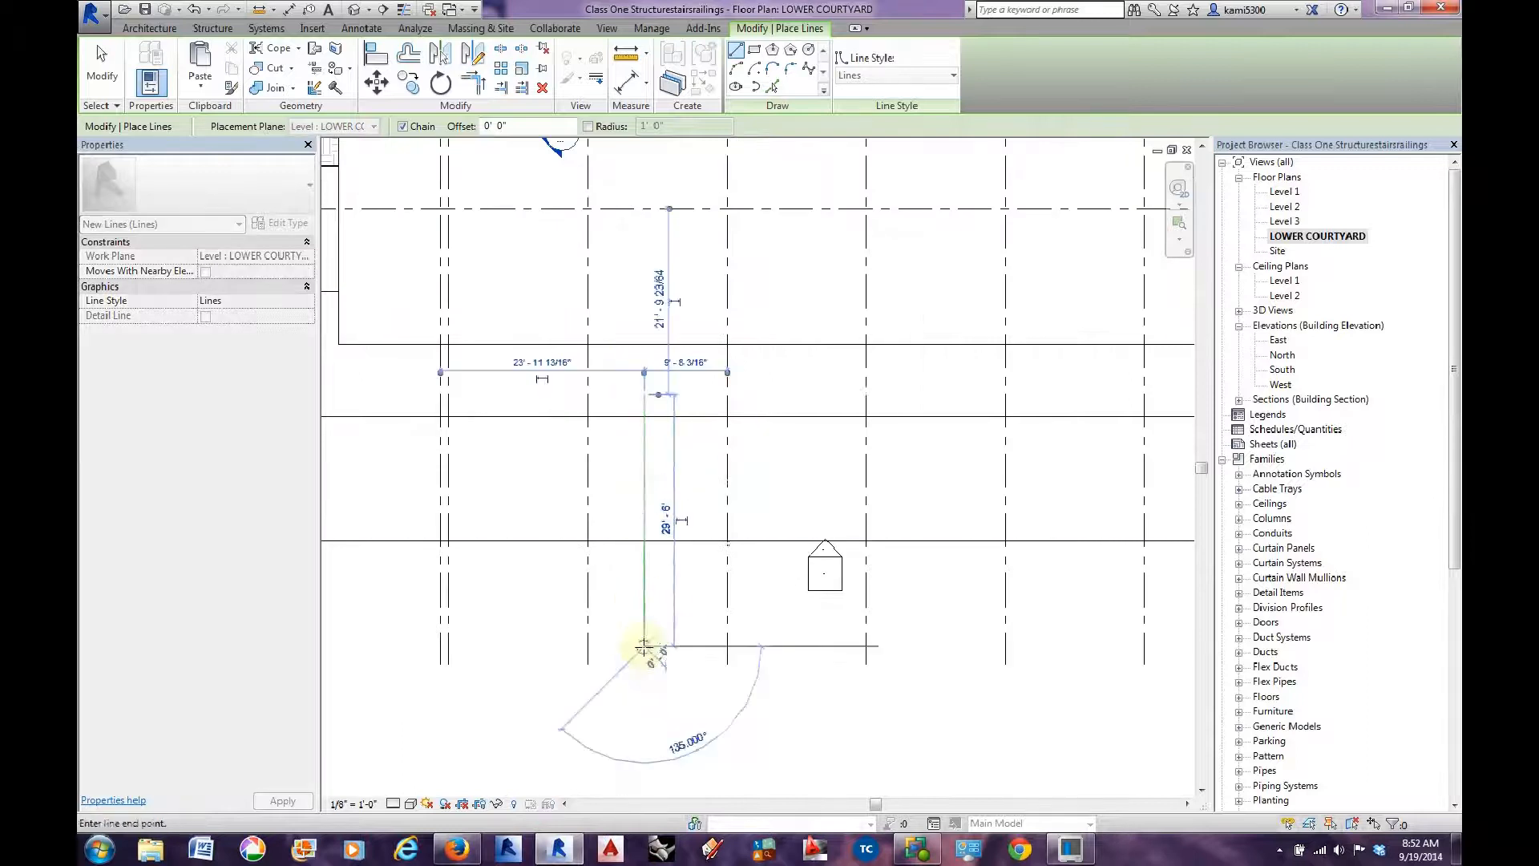
Stretch the north end of the vertical model line past the pad's south edge, making the line about 43'-0" long.
left_click(105, 61)
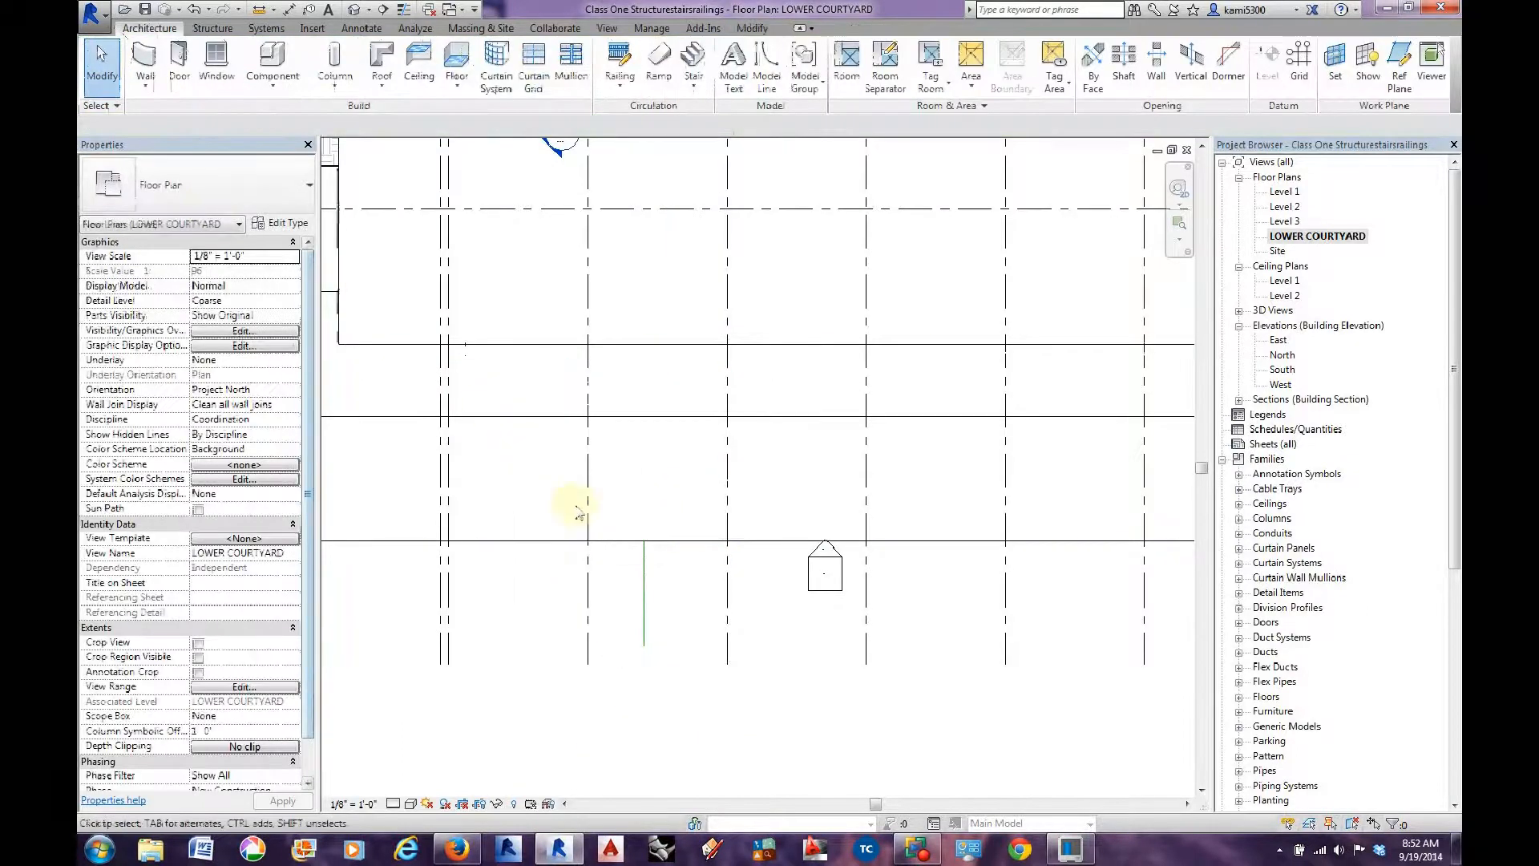
left_click(643, 566)
left_click_drag(647, 401, 642, 281)
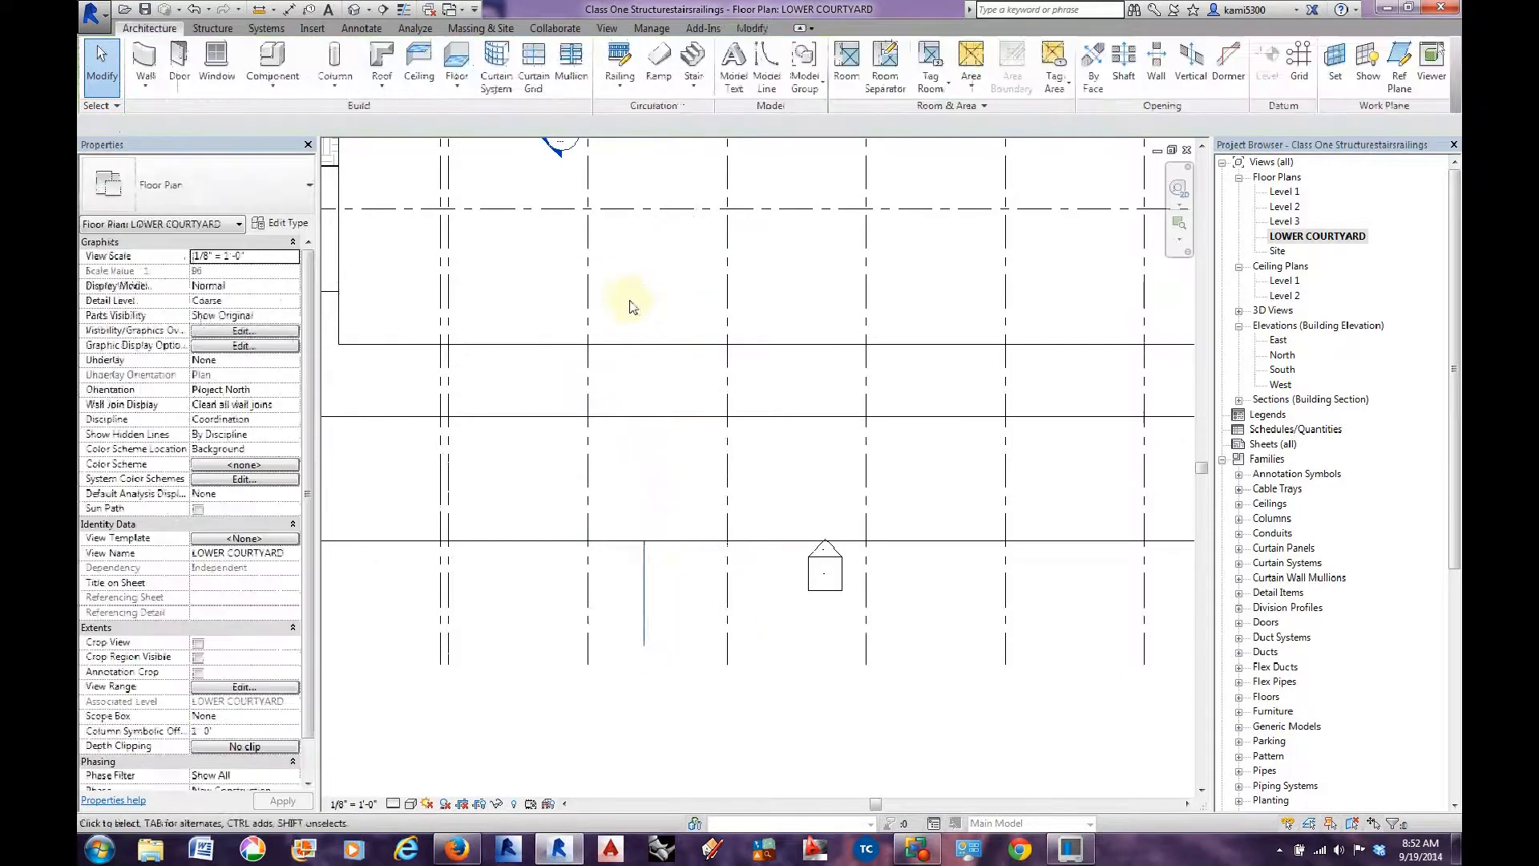
Set the distance from the vertical model line to grid 3 to 12'-7" and deselect the line.
left_click(695, 250)
middle_click_drag(696, 307, 732, 327)
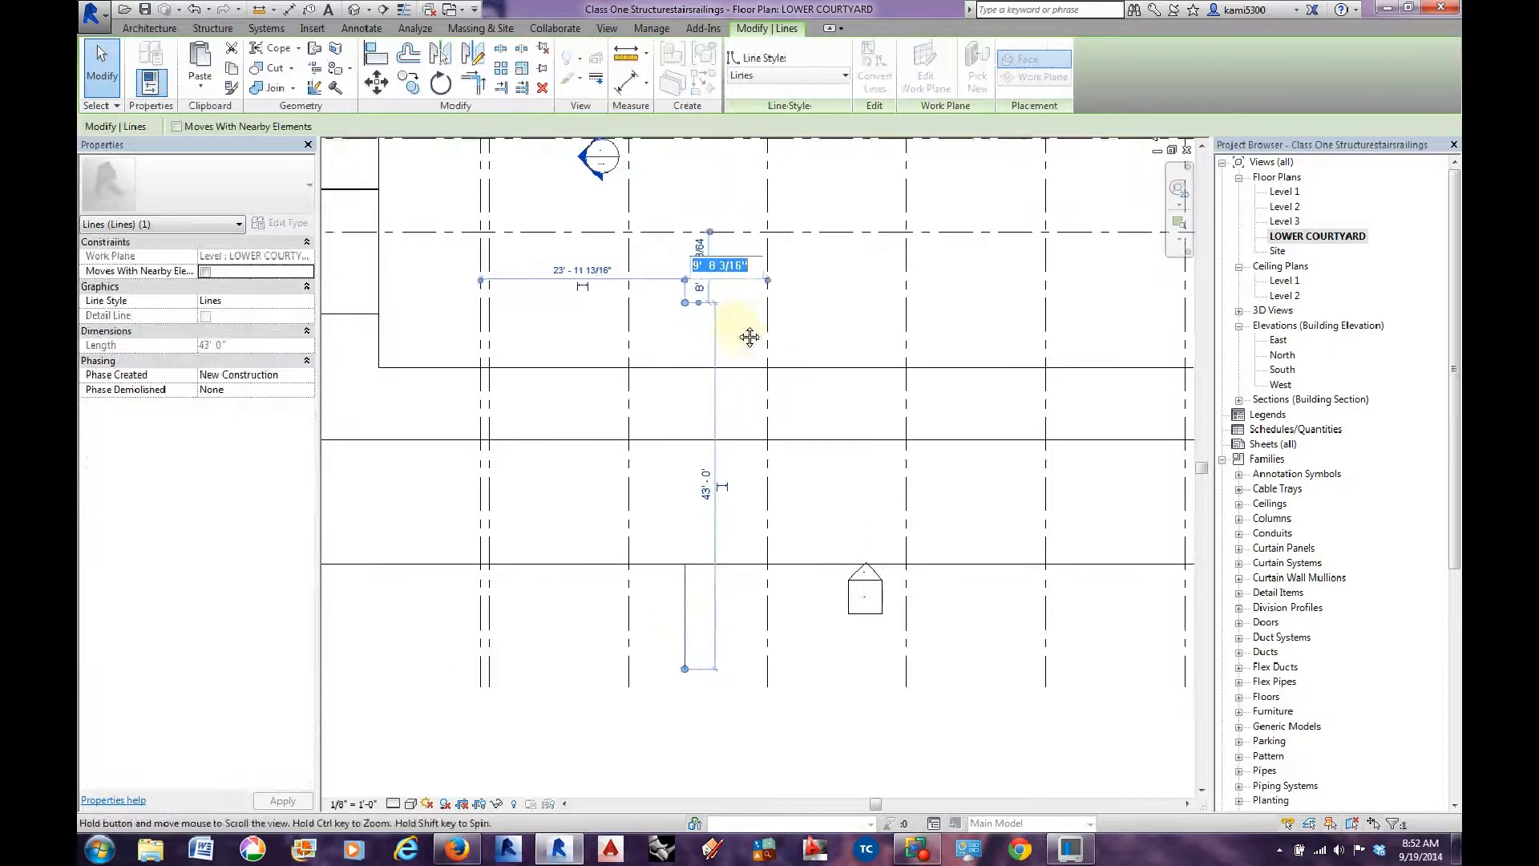
type("12'7")
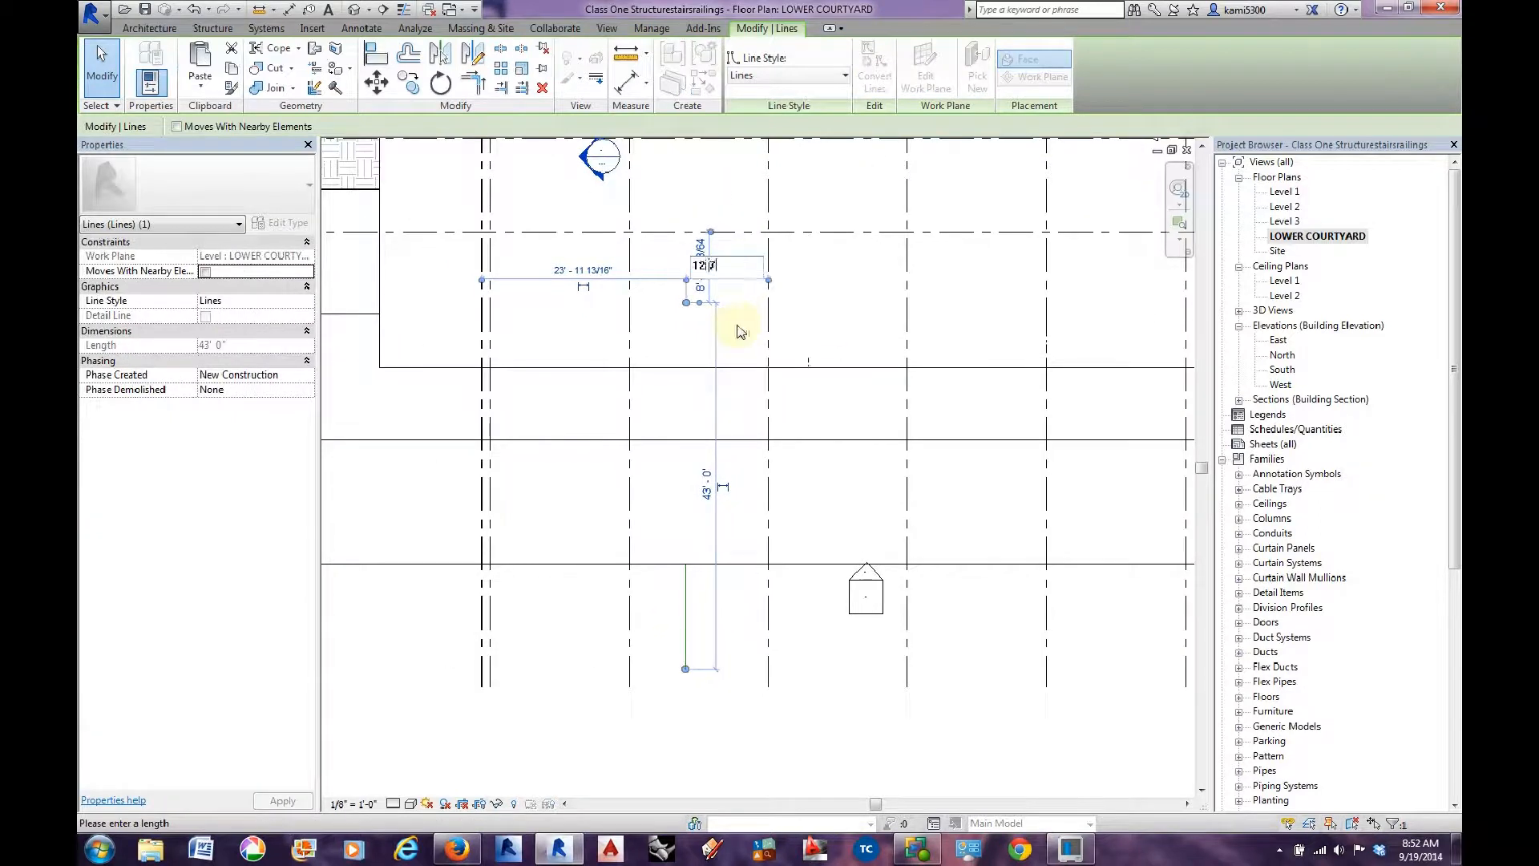
key("Return")
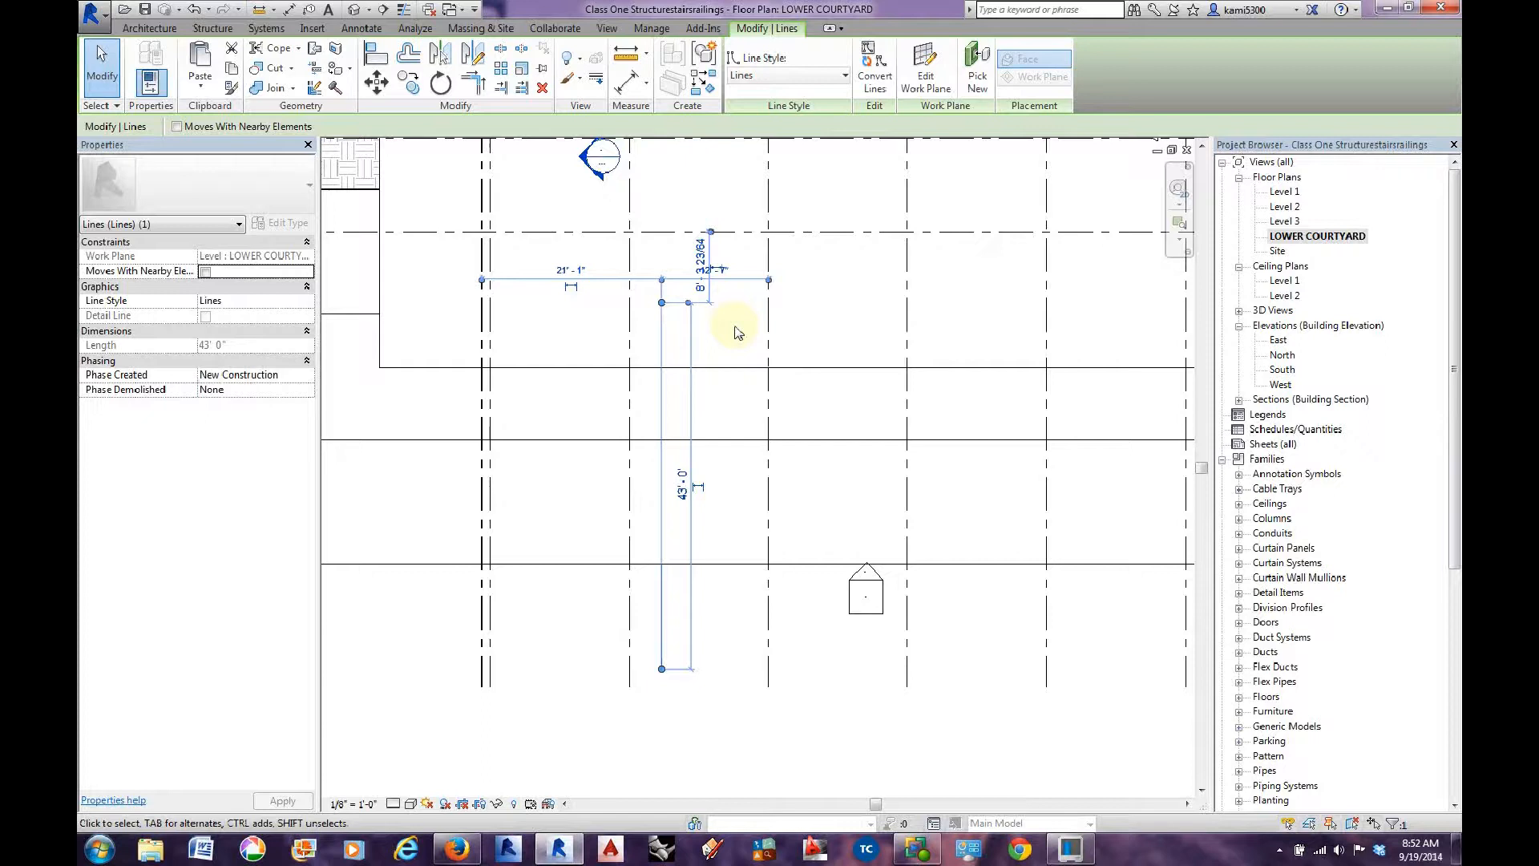
left_click(563, 681)
Compare the ramp's position relative to grid D and the site wall on the reference image with the model.
scroll(590, 574, "down", 1)
middle_click_drag(590, 574, 596, 604)
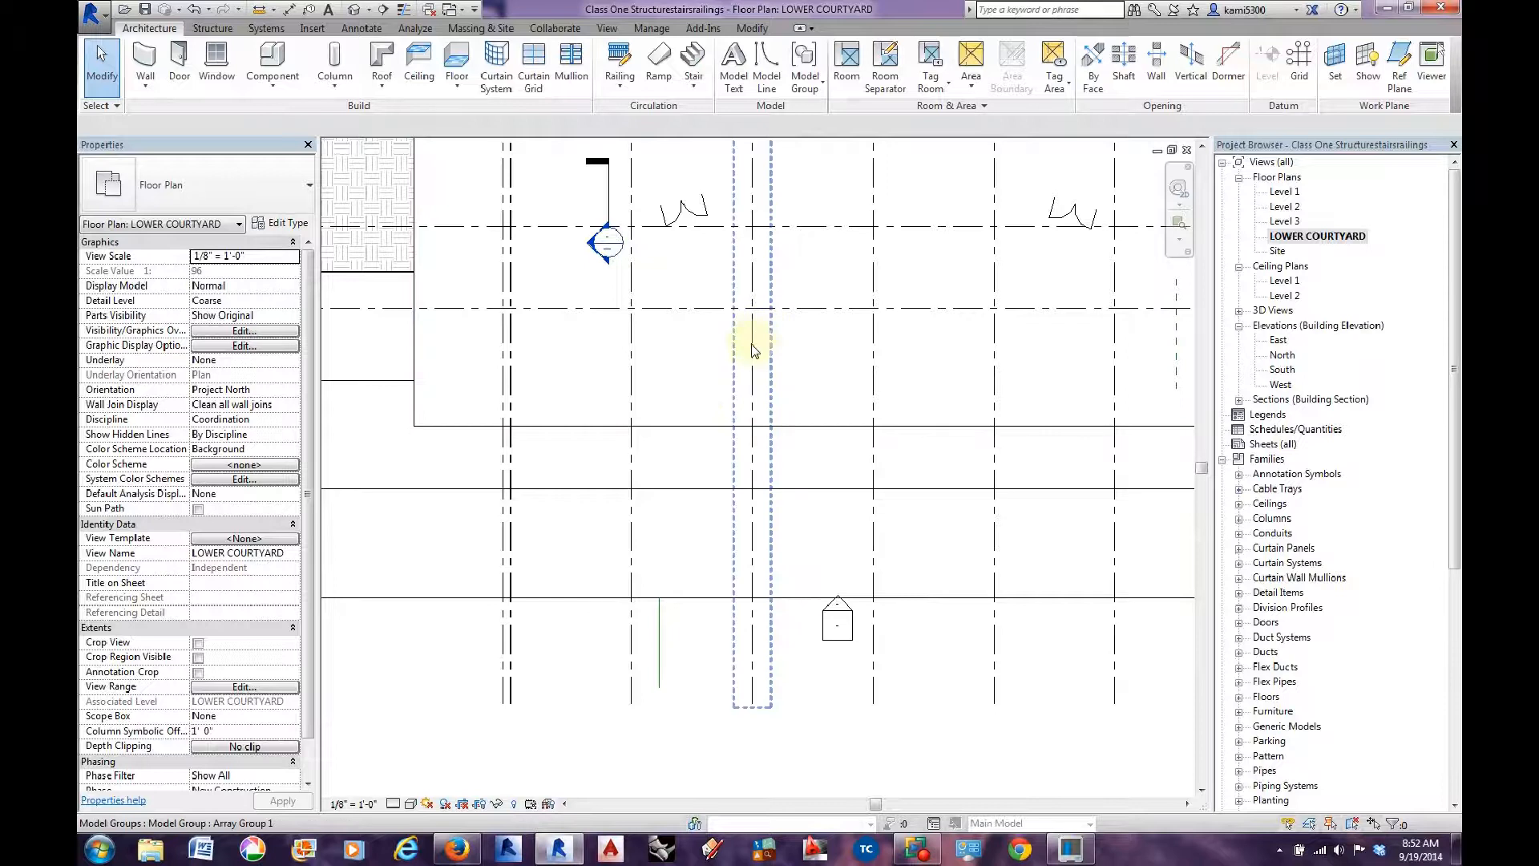
scroll(753, 350, "down", 5)
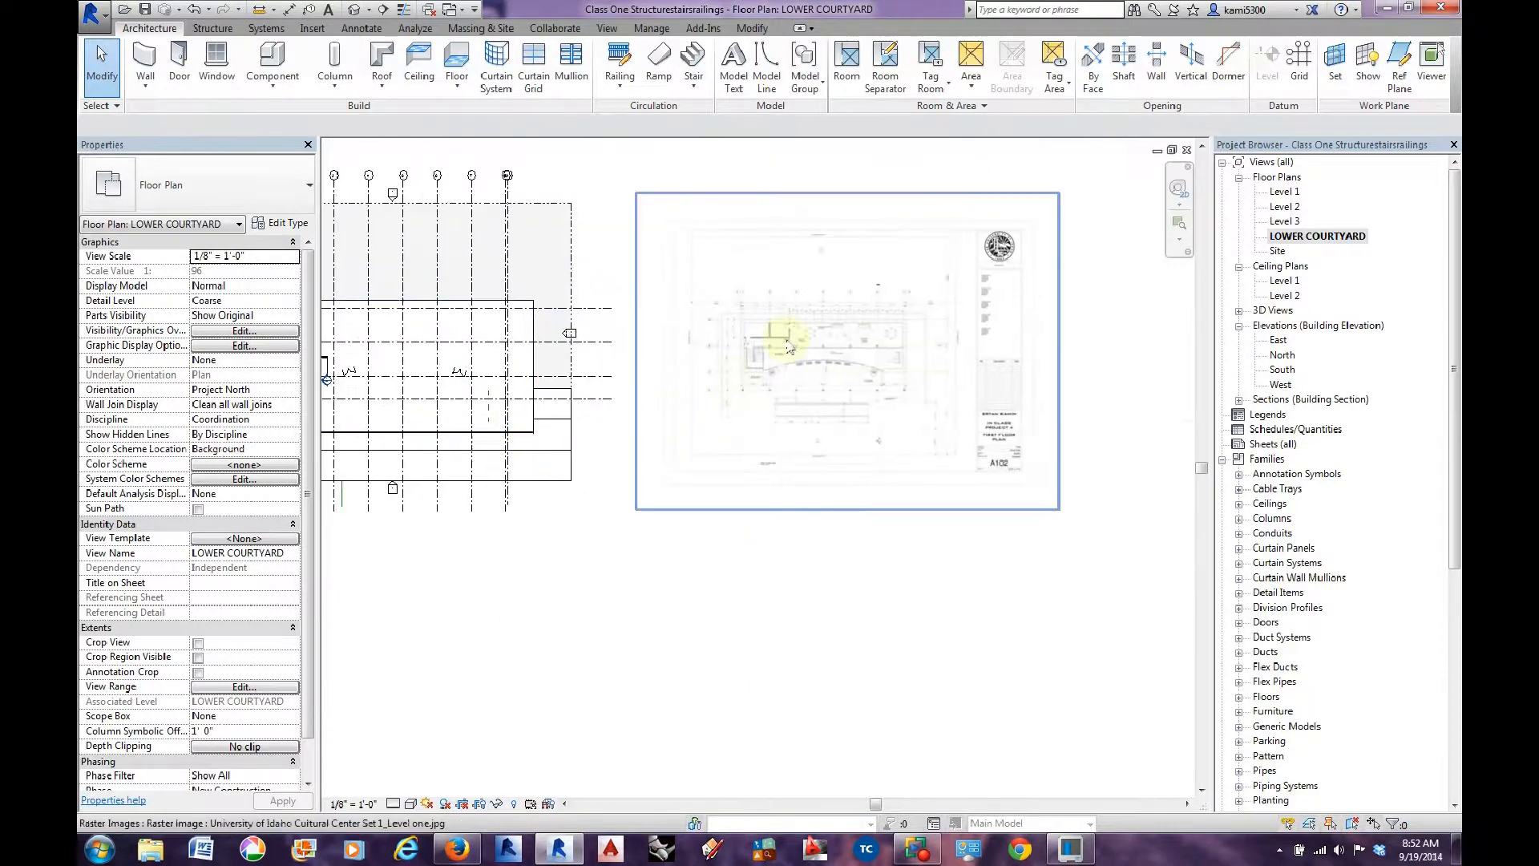
scroll(790, 347, "up", 7)
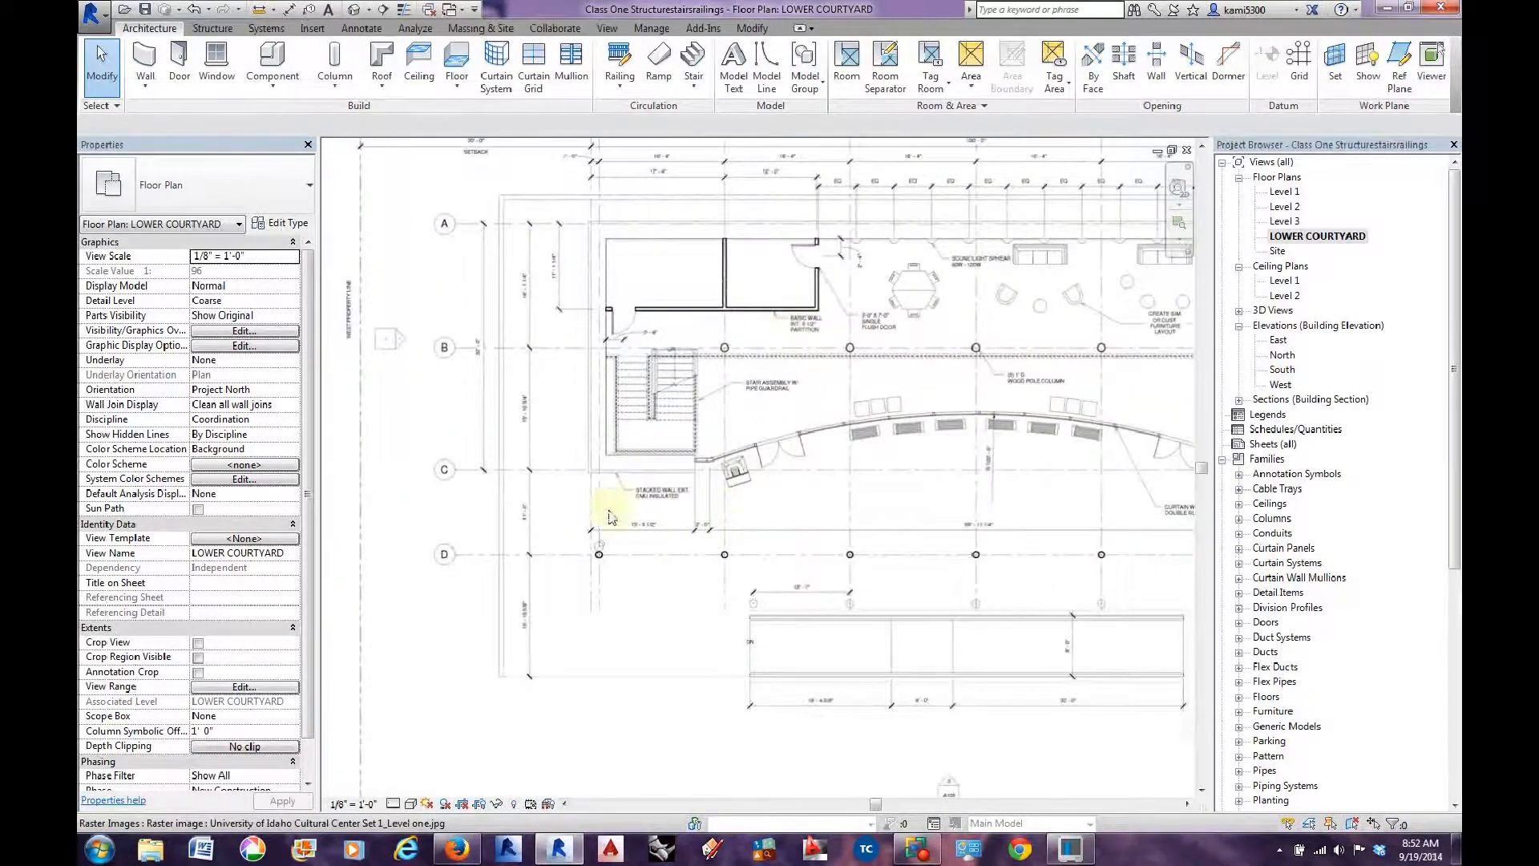
scroll(869, 515, "down", 3)
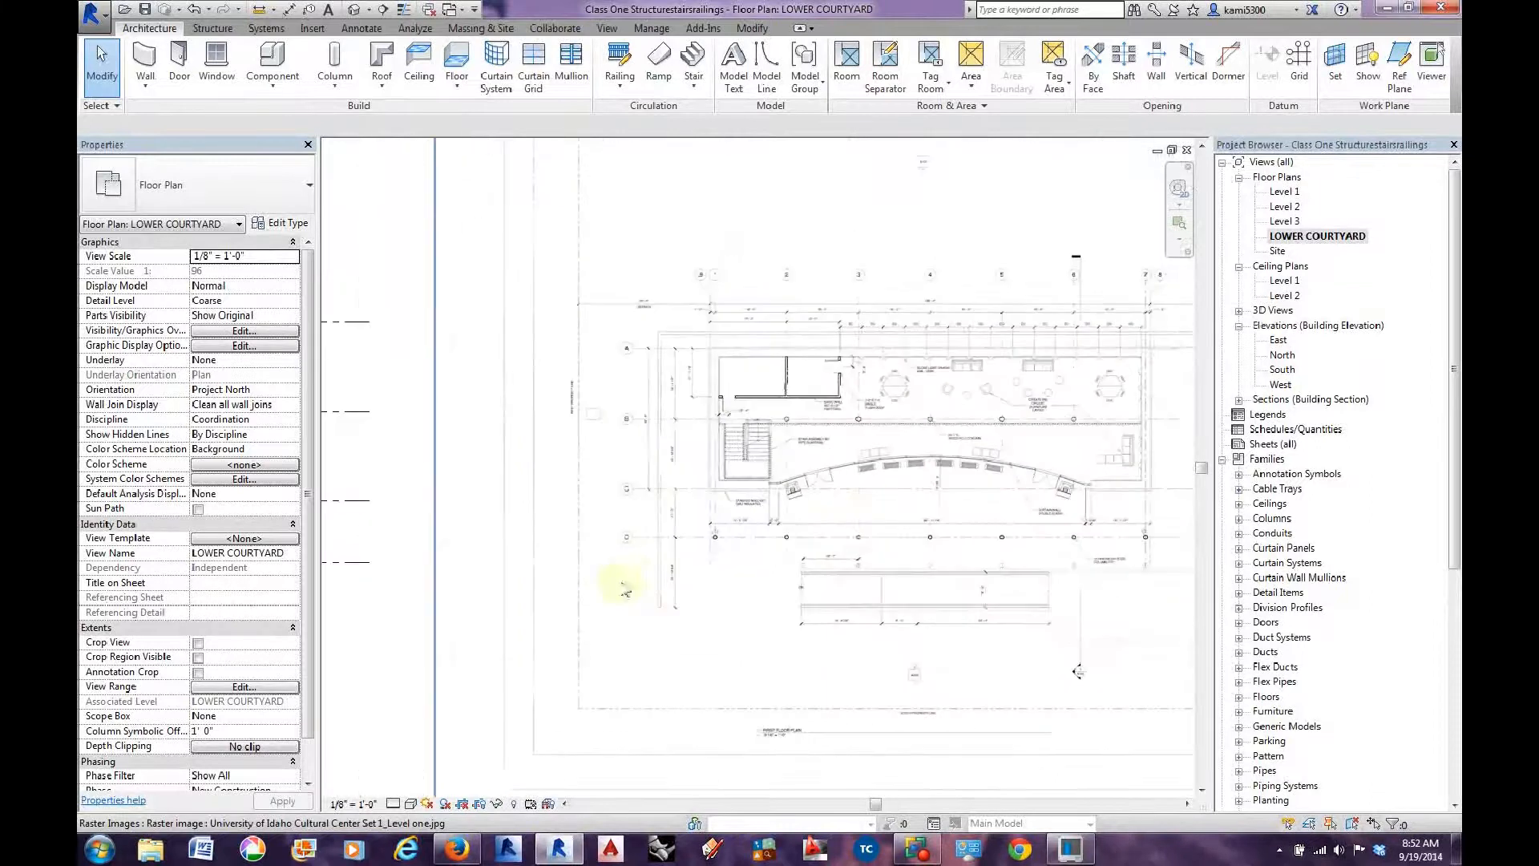
mouse_move(625, 590)
middle_mouse_down()
mouse_move(1085, 556)
mouse_move(629, 566)
mouse_move(1145, 477)
middle_mouse_up()
middle_click_drag(828, 532, 791, 526)
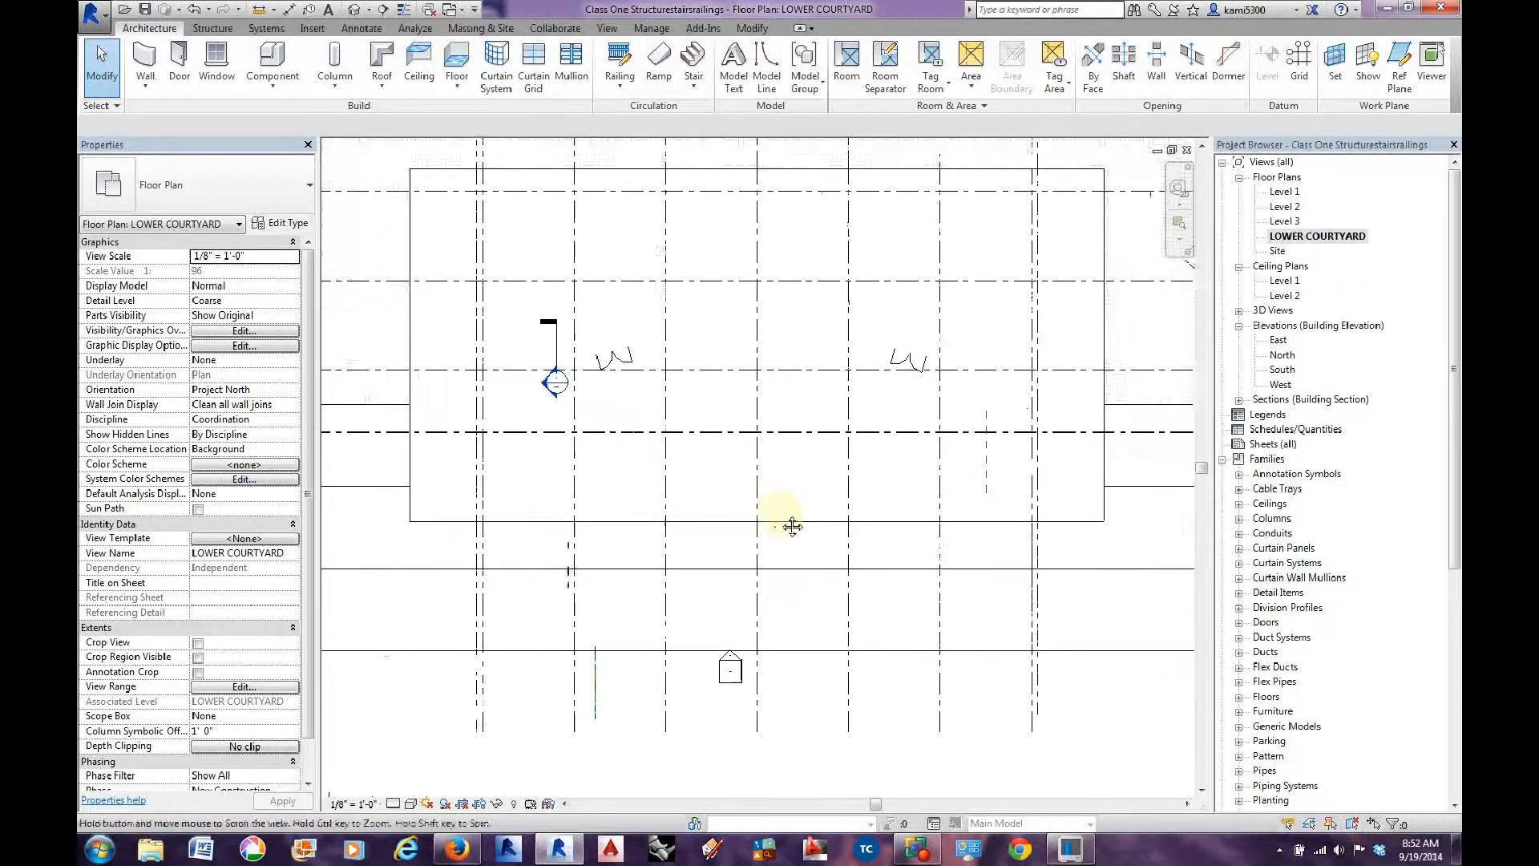
Open the boundary sketch of the existing Level 1 building pad for editing.
middle_click_drag(562, 574, 593, 574)
left_click(653, 521)
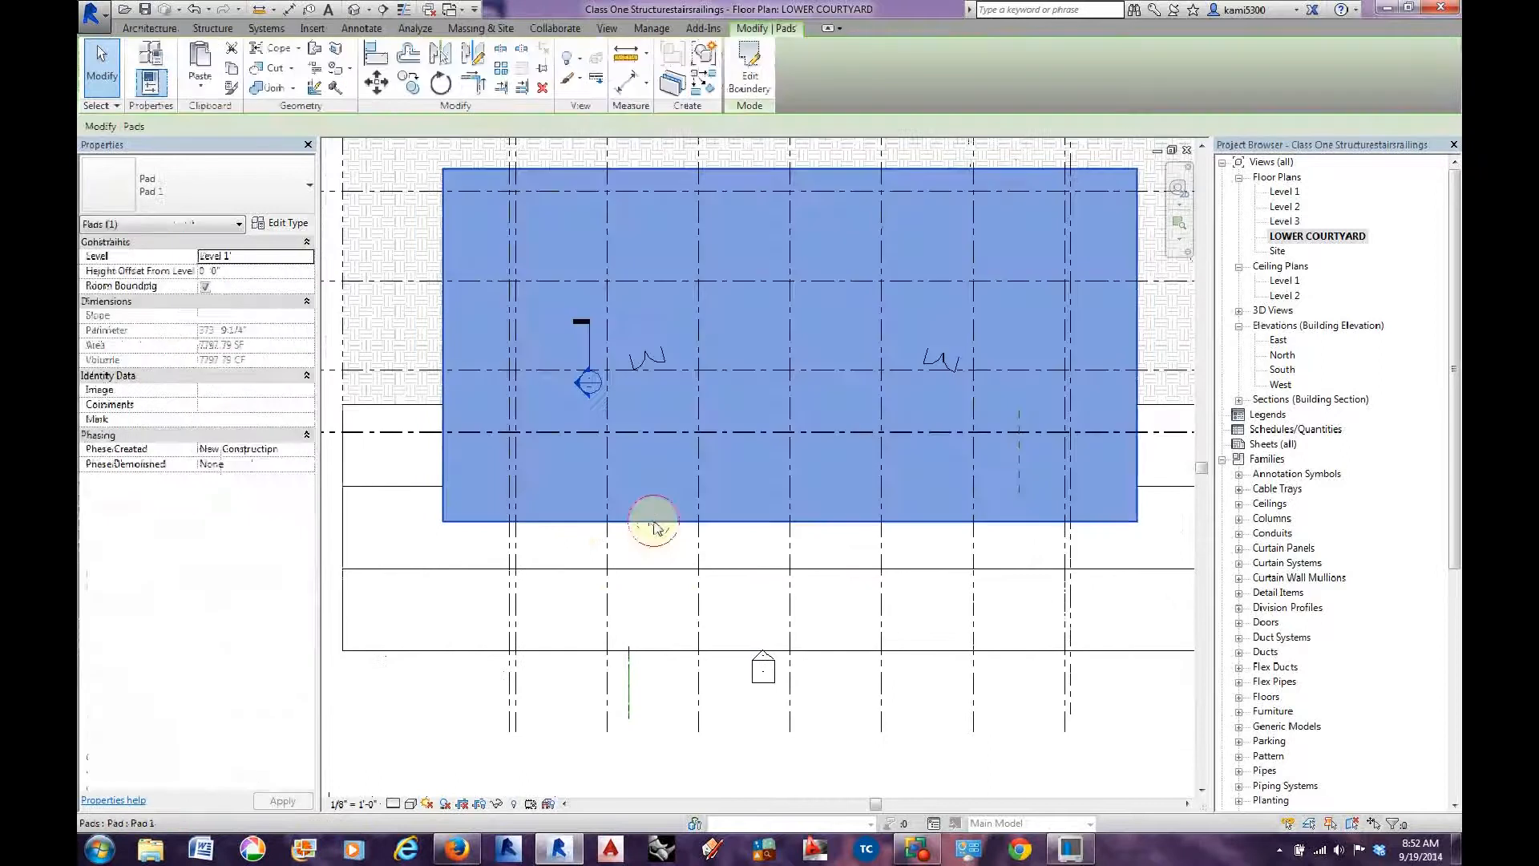
middle_click_drag(629, 457, 656, 506)
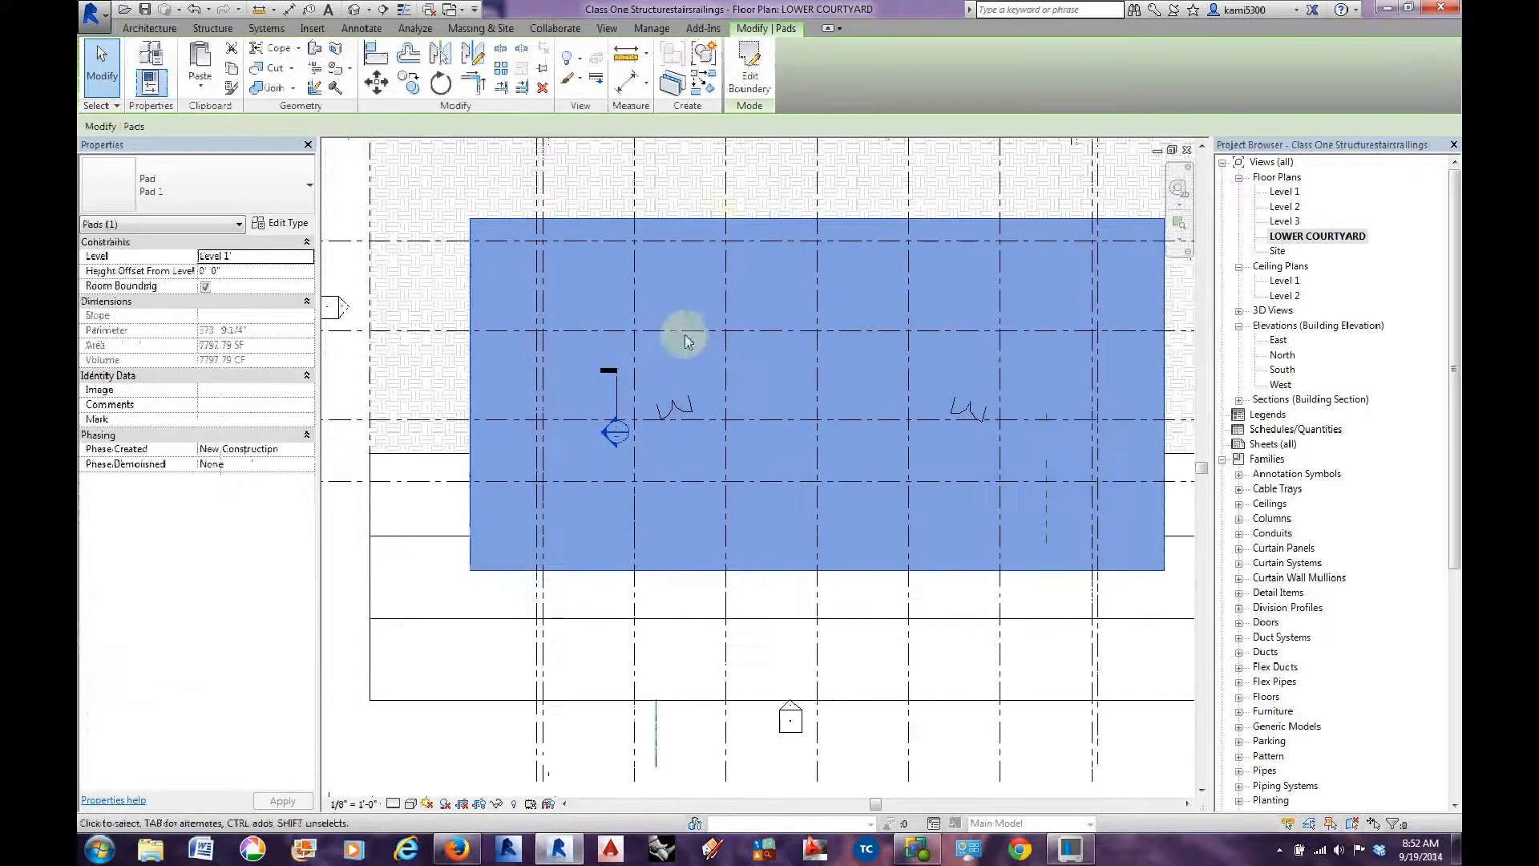
left_click(749, 76)
middle_click_drag(682, 612, 656, 553)
scroll(664, 559, "up", 2)
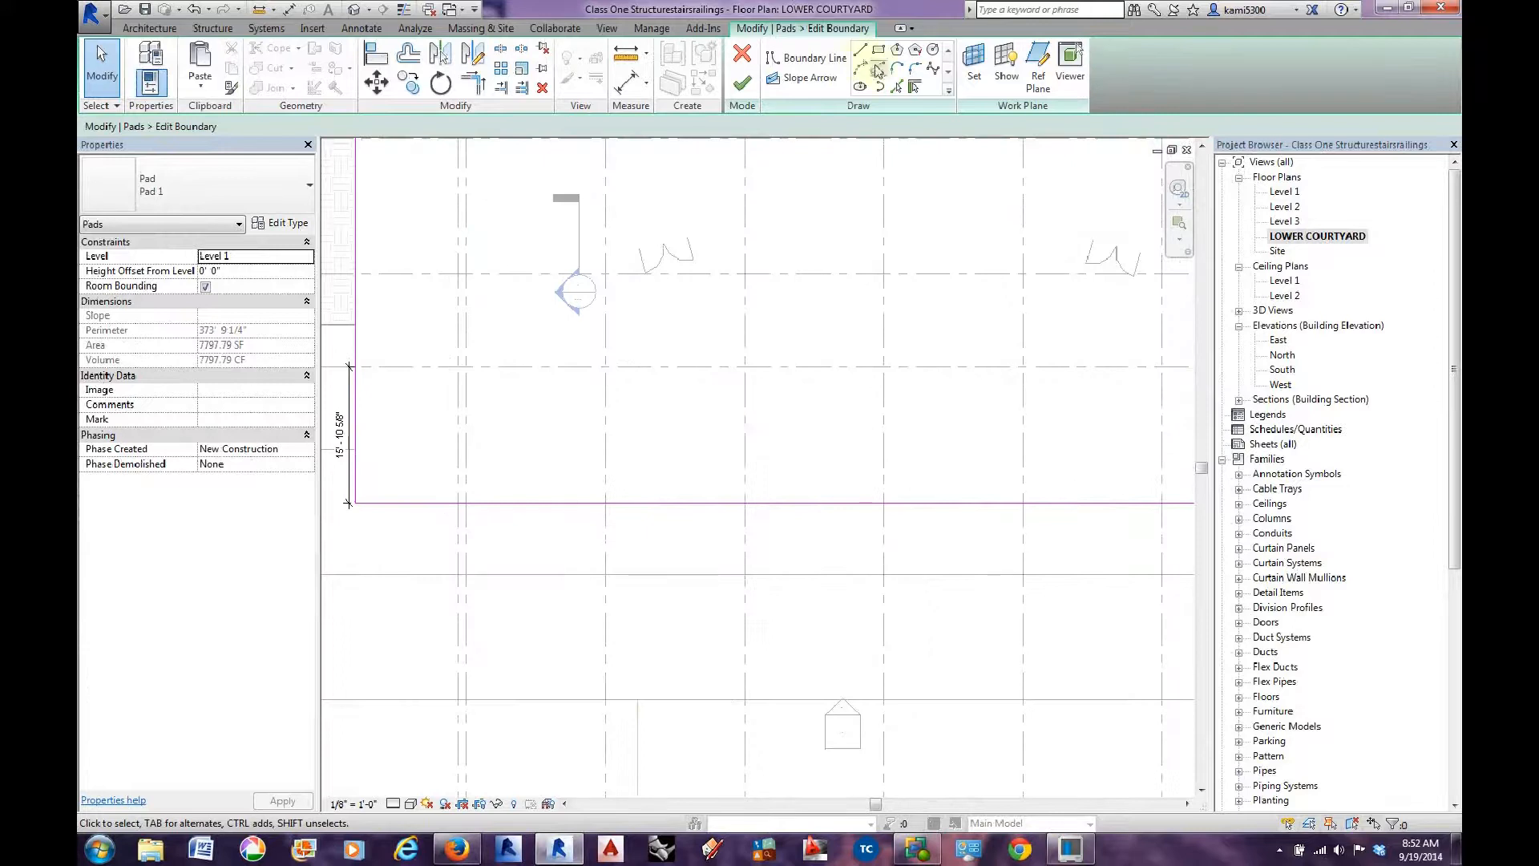
Pick the short vertical line below the pad as a boundary line and stretch it to the horizontal grid line, about 51' 3" long.
left_click(897, 86)
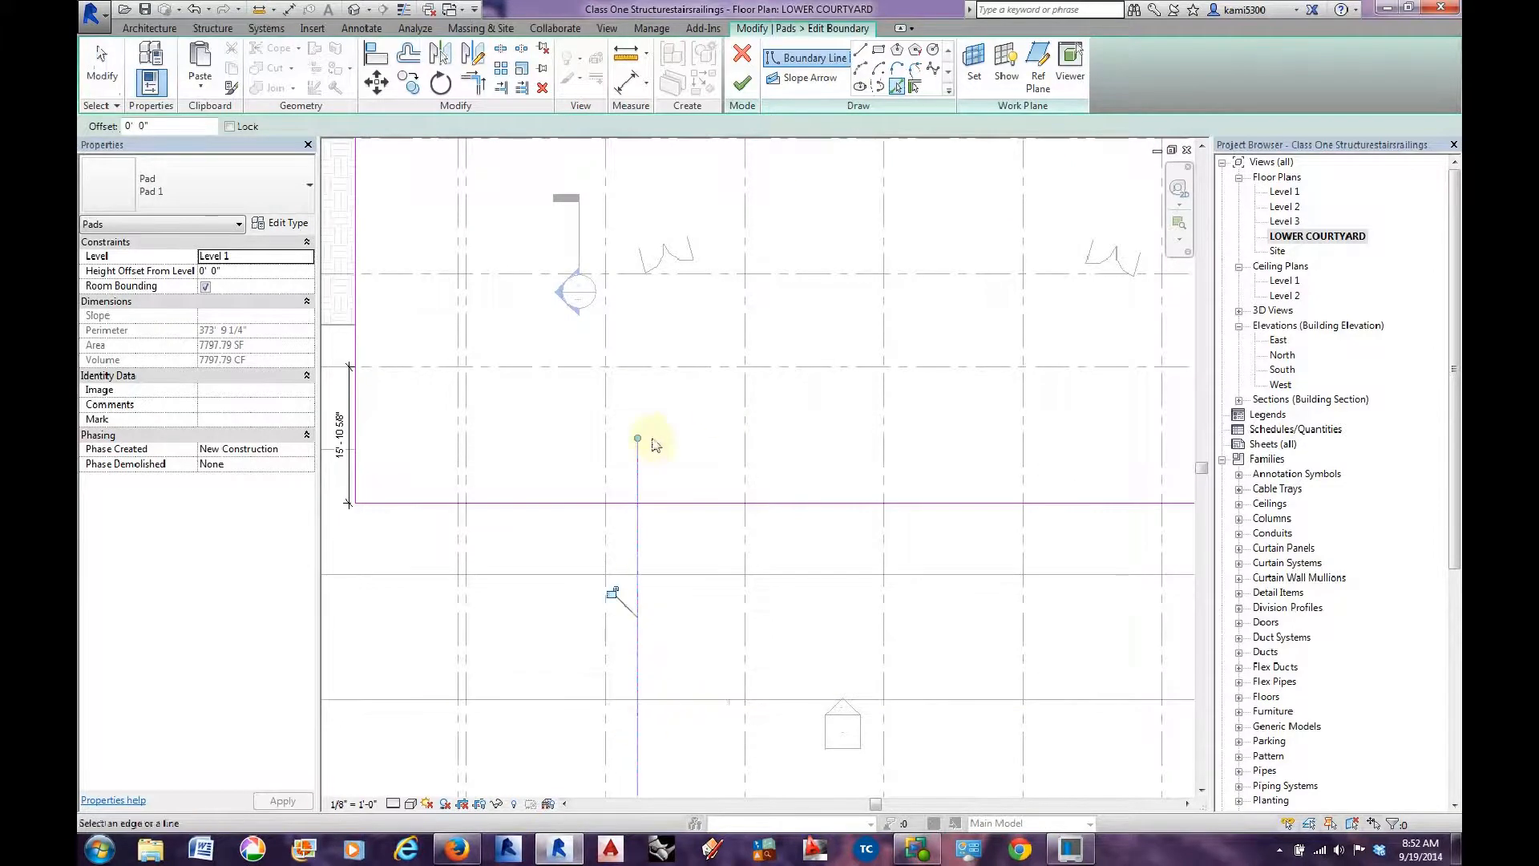
middle_click_drag(653, 443, 694, 454)
left_click_drag(676, 451, 676, 375)
scroll(705, 456, "down", 2)
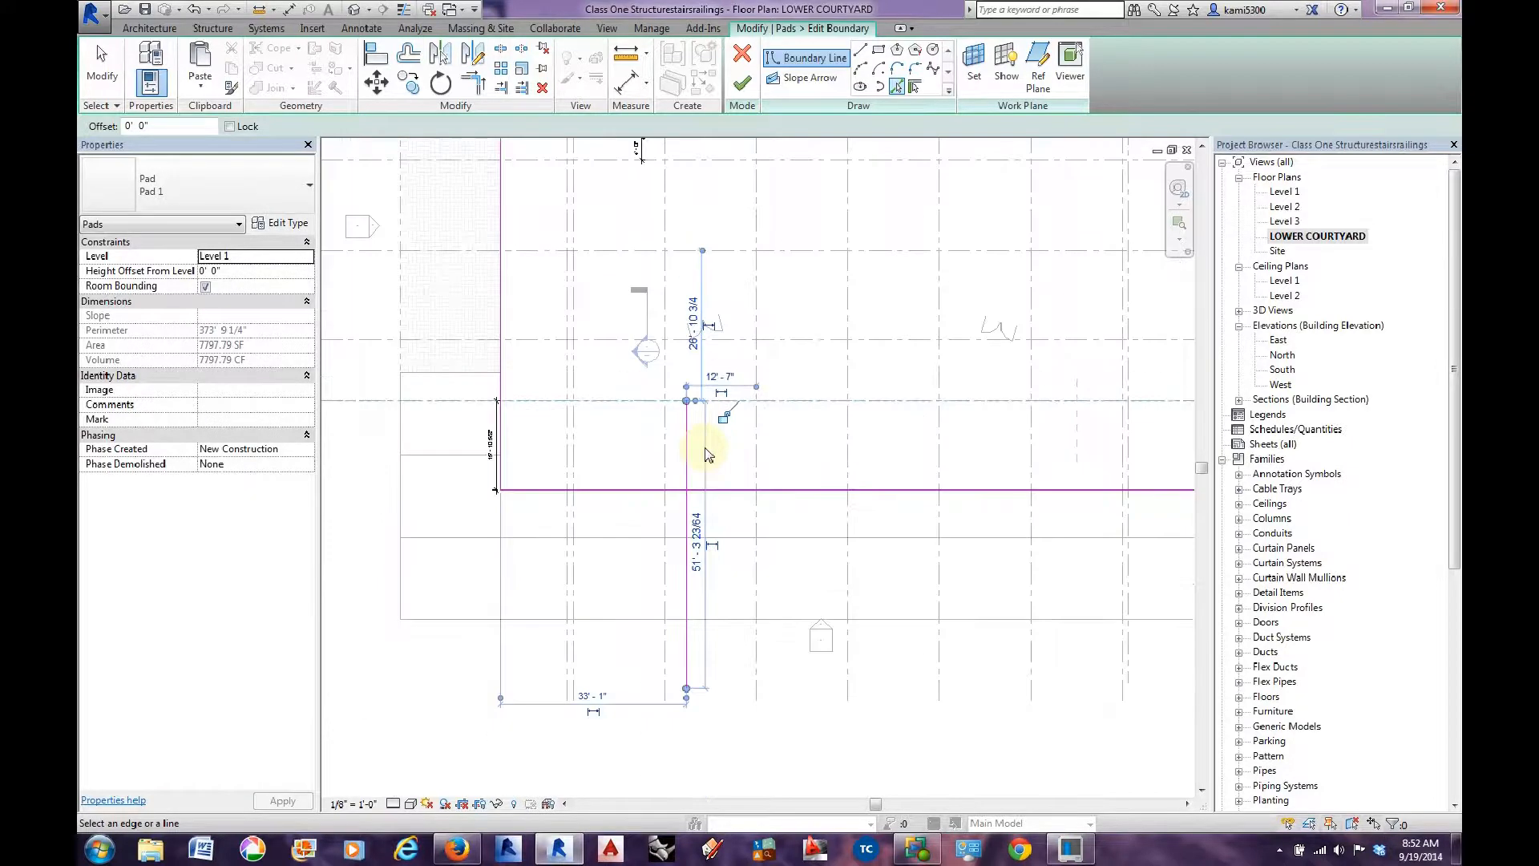
key("Escape")
key("Escape")
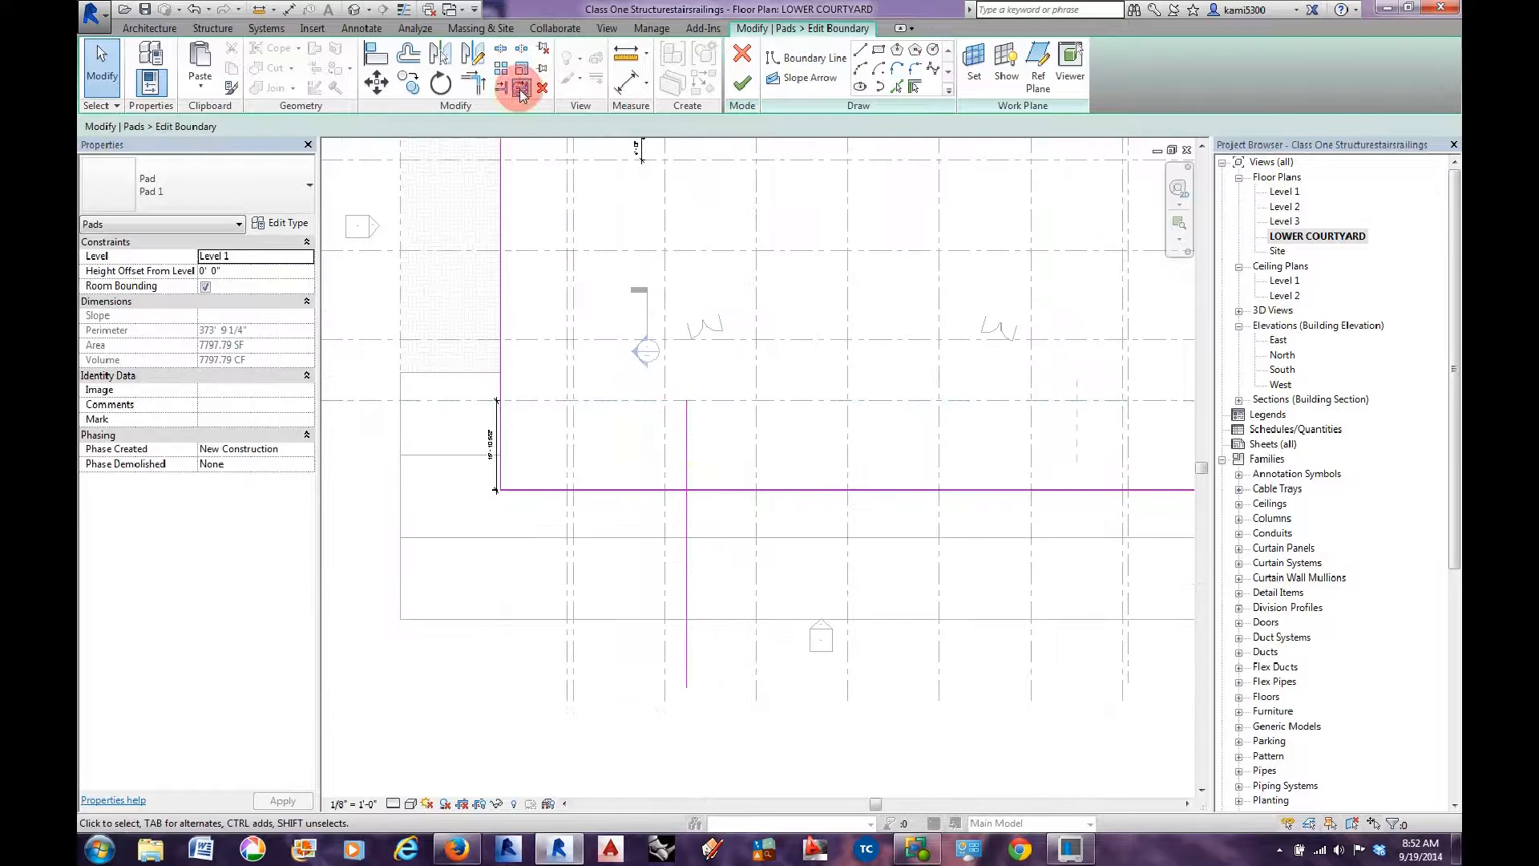
Trim the new vertical boundary line at the pad's lower edge, keeping the part inside the pad.
left_click(519, 89)
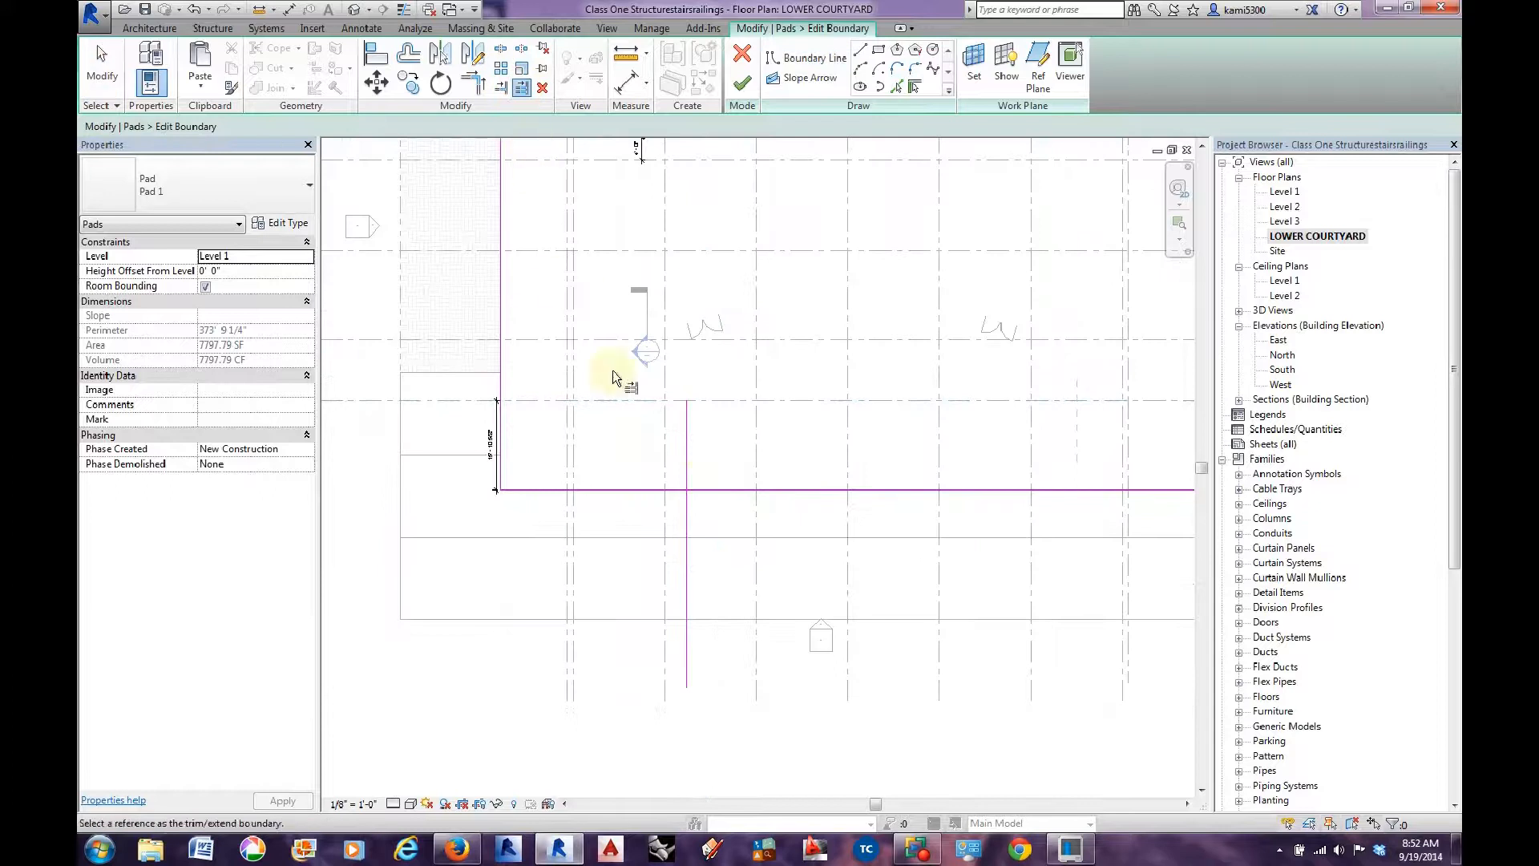
left_click(689, 463)
key("Escape")
Offset a copy of the pad's lower boundary edge 8' 0" upward into the pad.
scroll(698, 453, "up", 2)
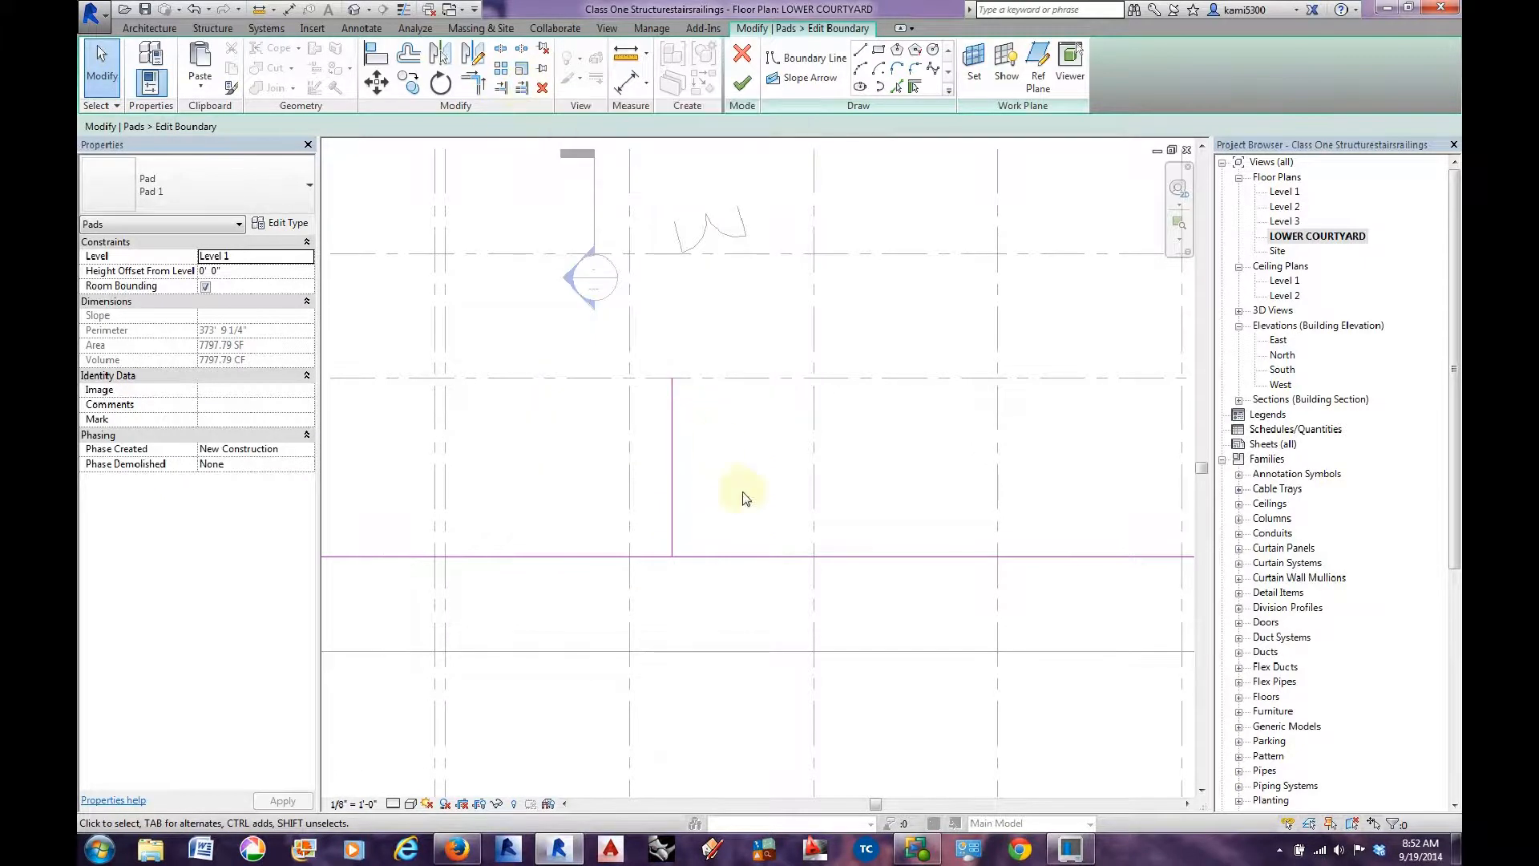
scroll(724, 504, "up", 2)
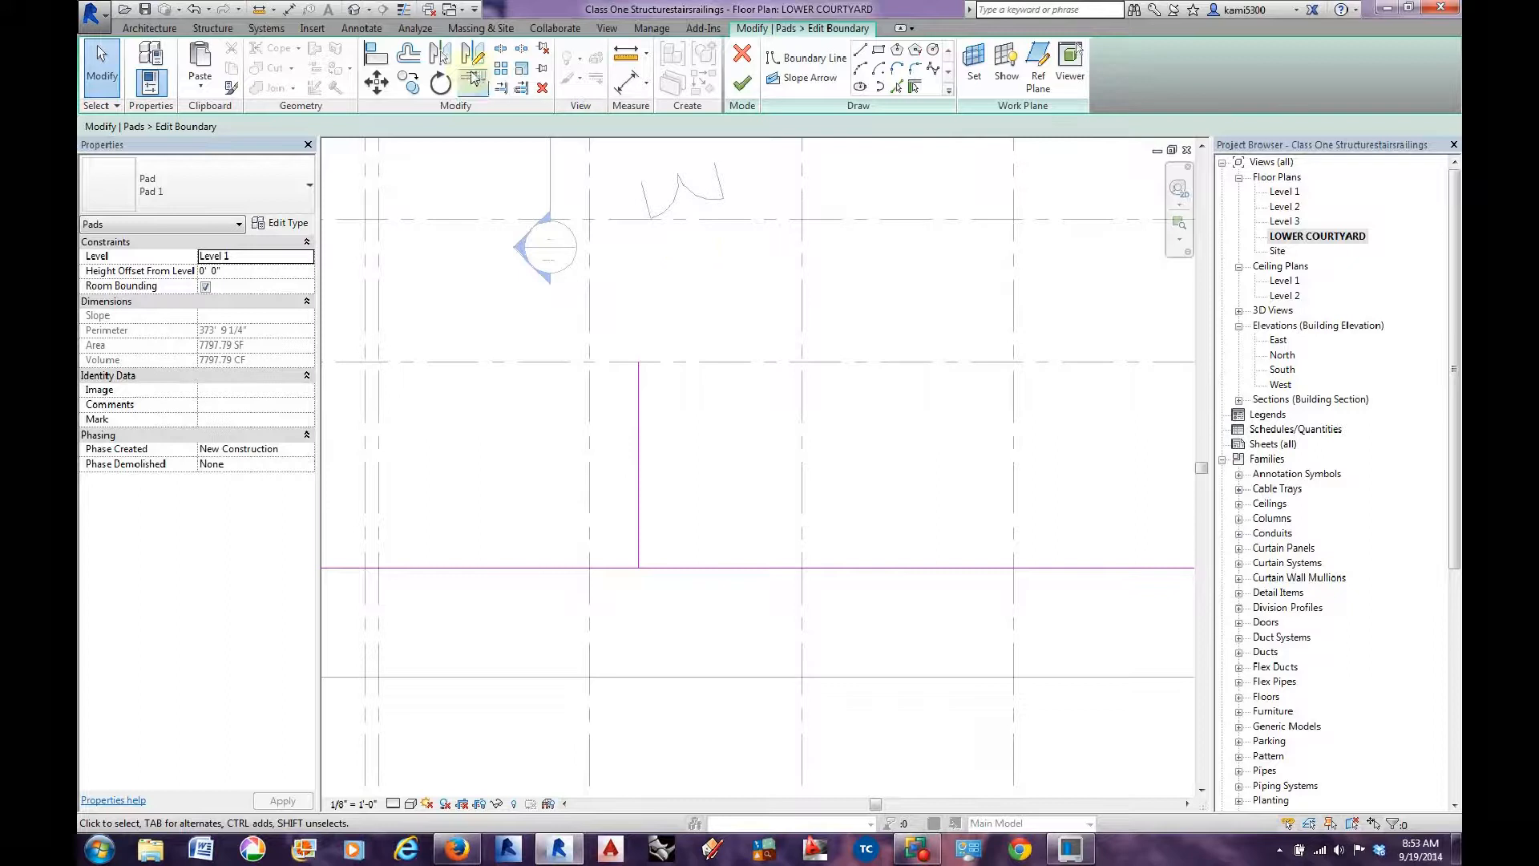
left_click(408, 54)
left_click(459, 128)
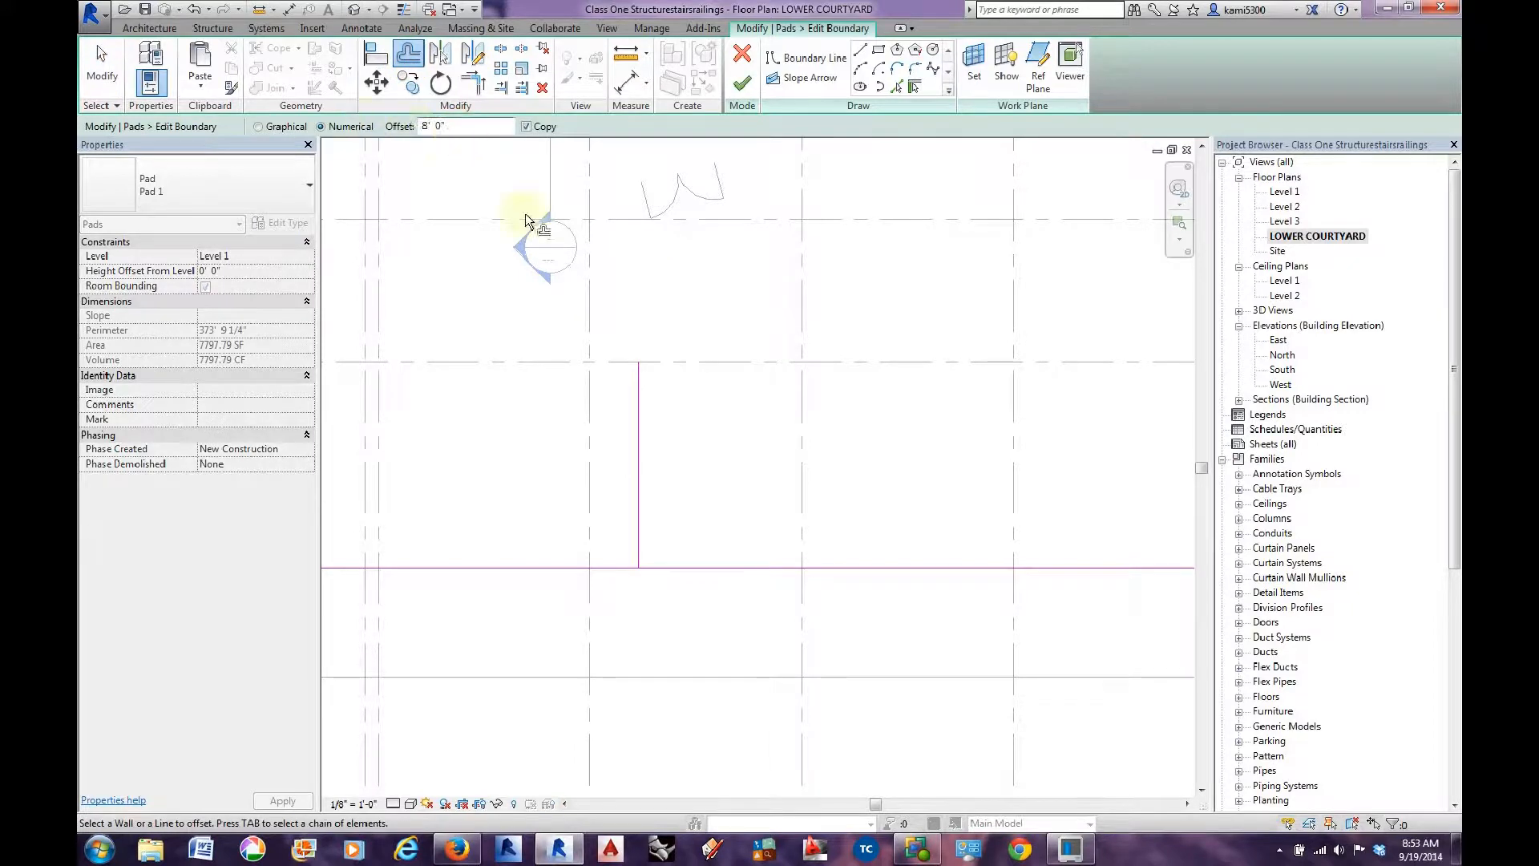
left_click(762, 567)
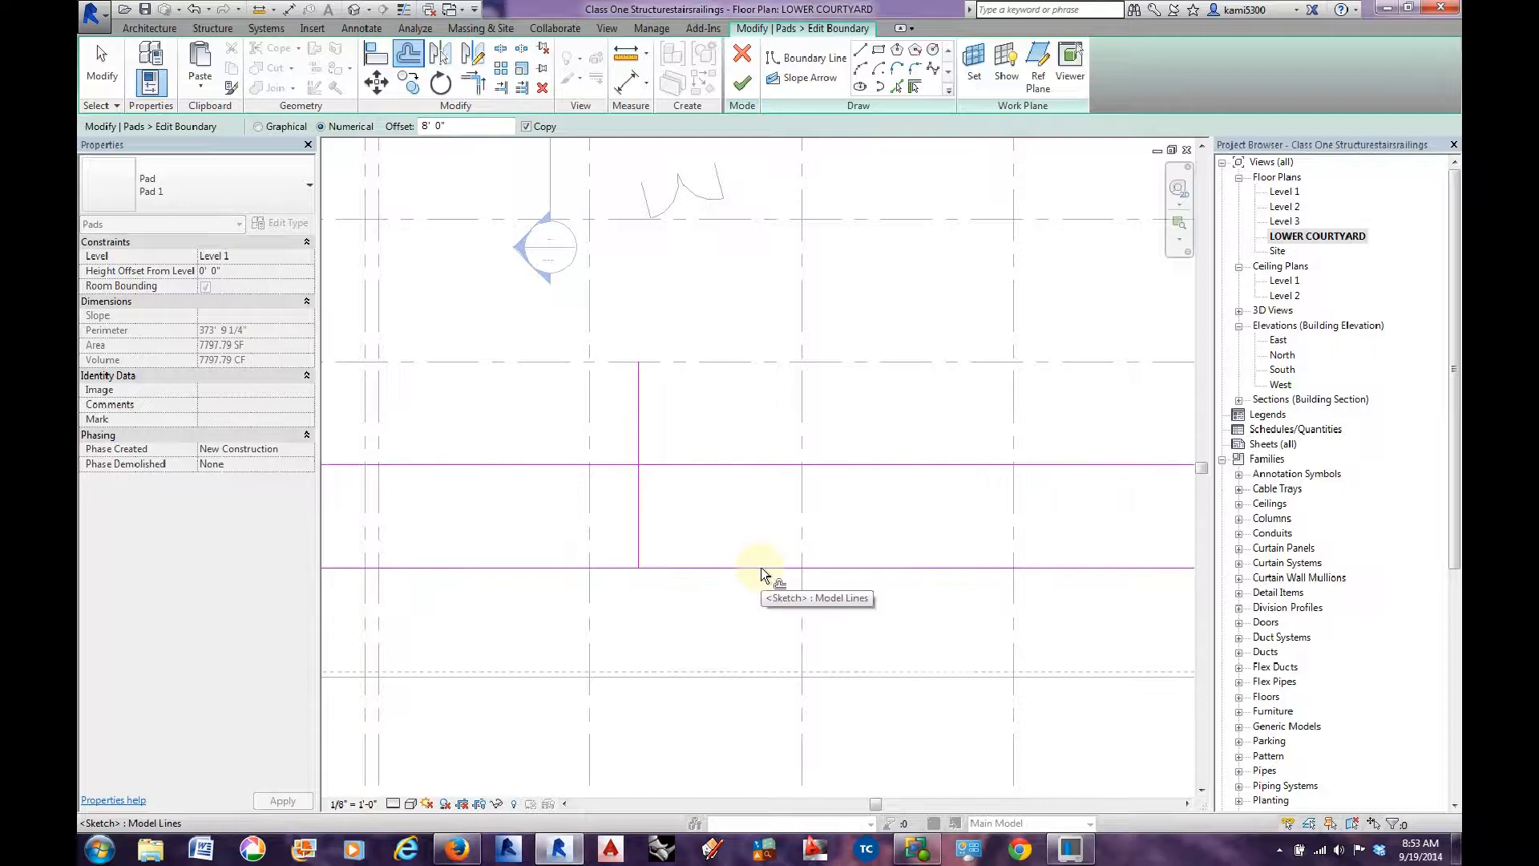
key("Escape")
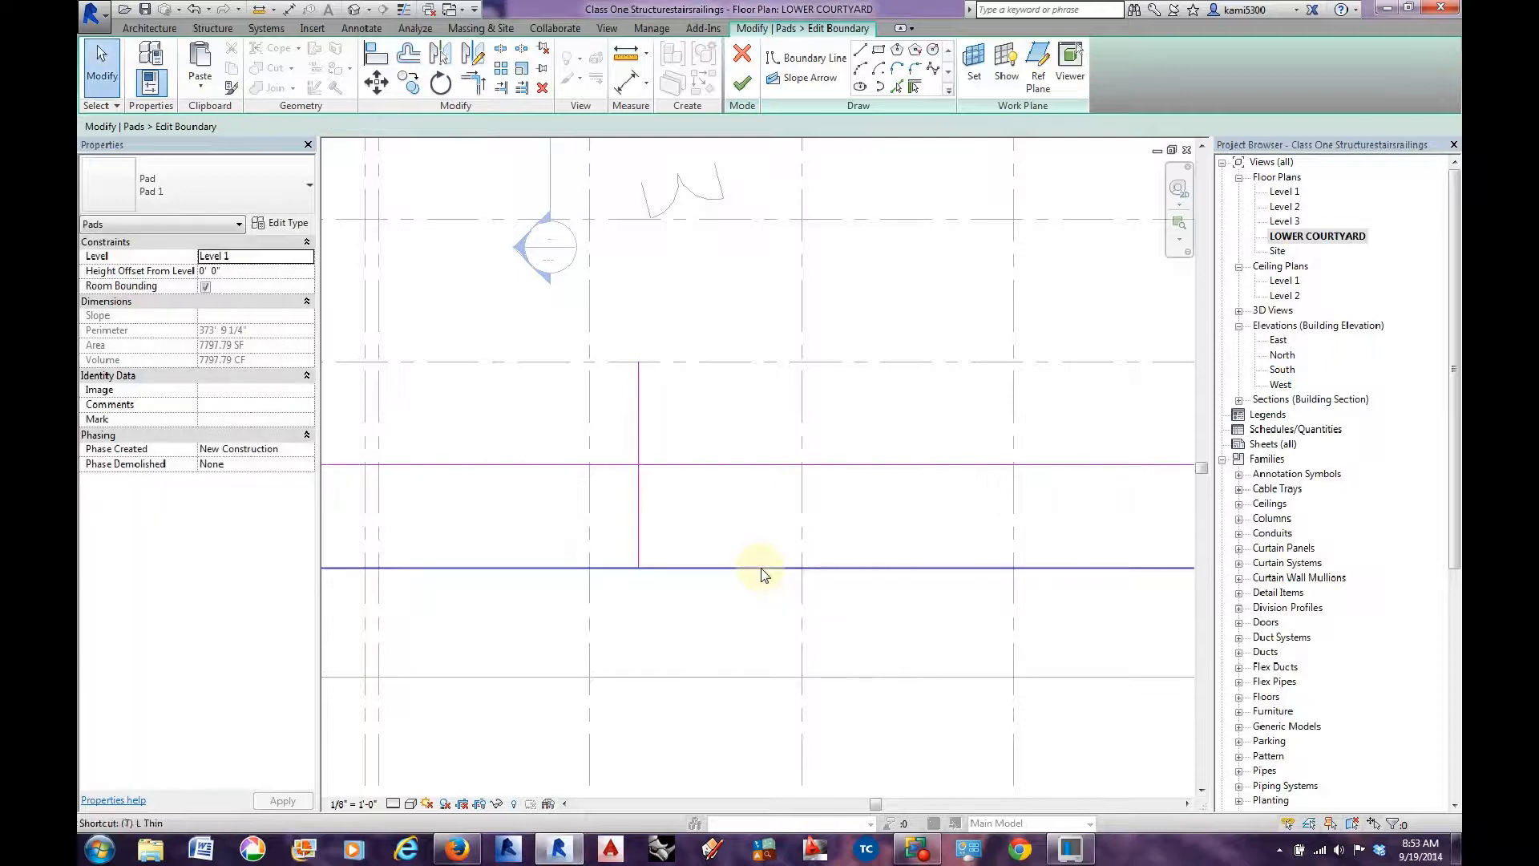
Trim the vertical line to corners with the offset line and with the left part of the lower edge.
key("t")
key("r")
left_click(637, 497)
left_click(664, 465)
scroll(672, 449, "down", 2)
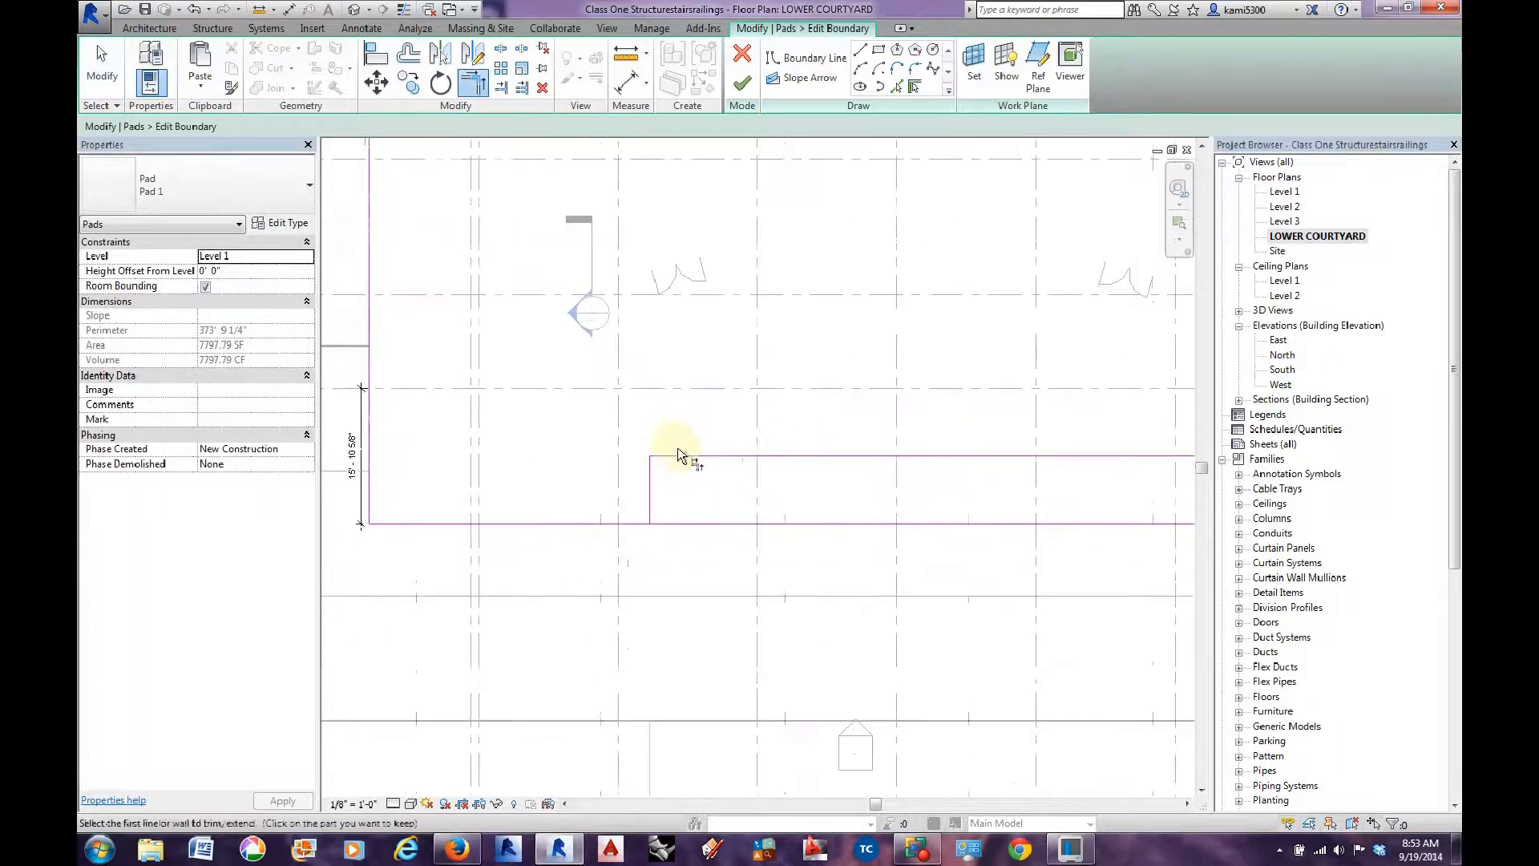
scroll(688, 494, "down", 3)
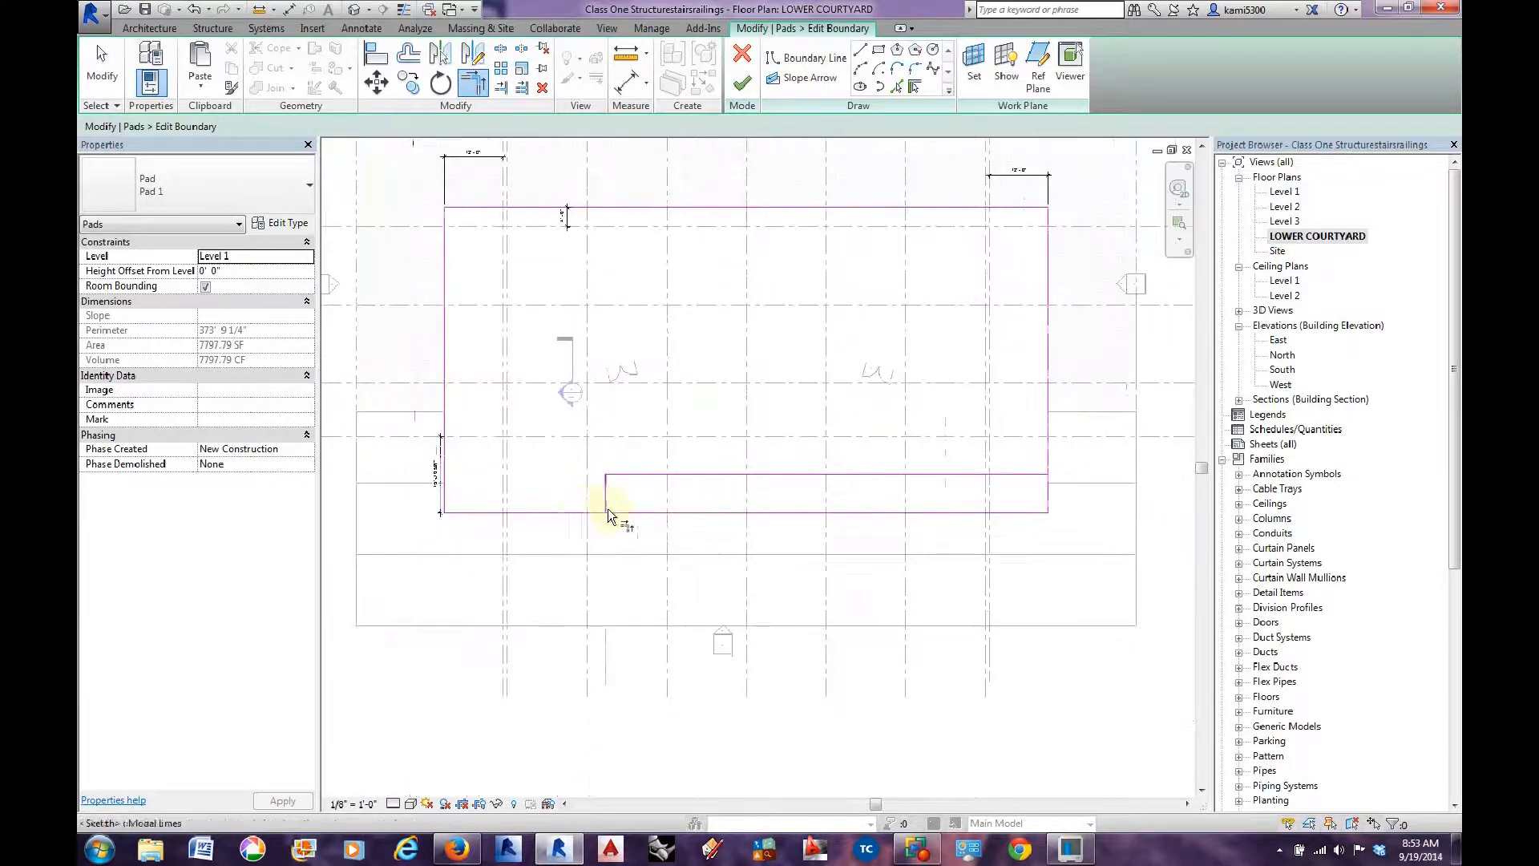
left_click(585, 513)
left_click(608, 491)
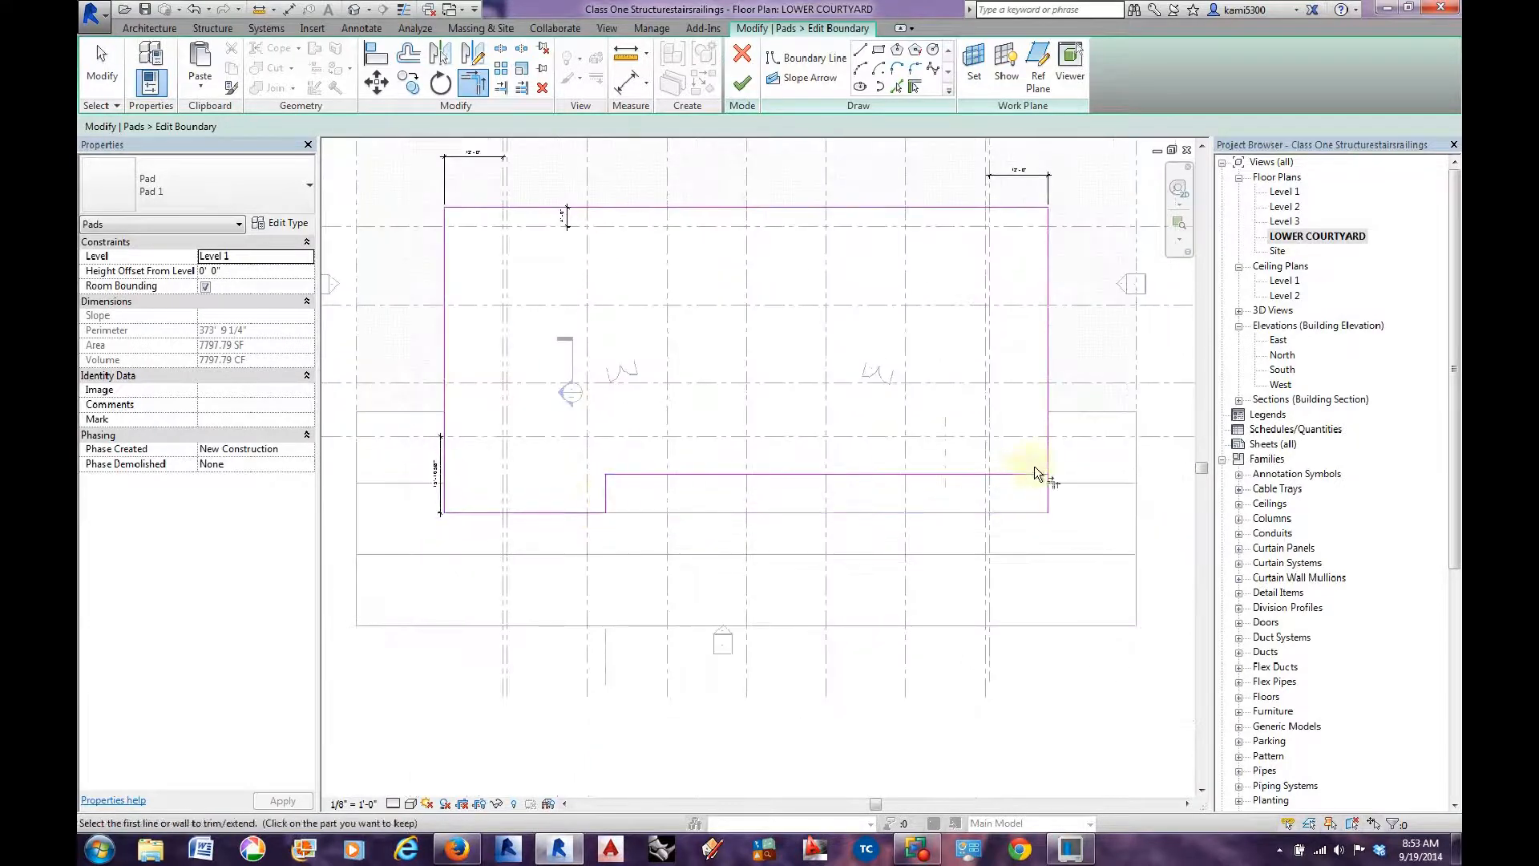
Trim the pad's right edge to the offset line, finish the boundary sketch and deselect the pad.
left_click(1047, 444)
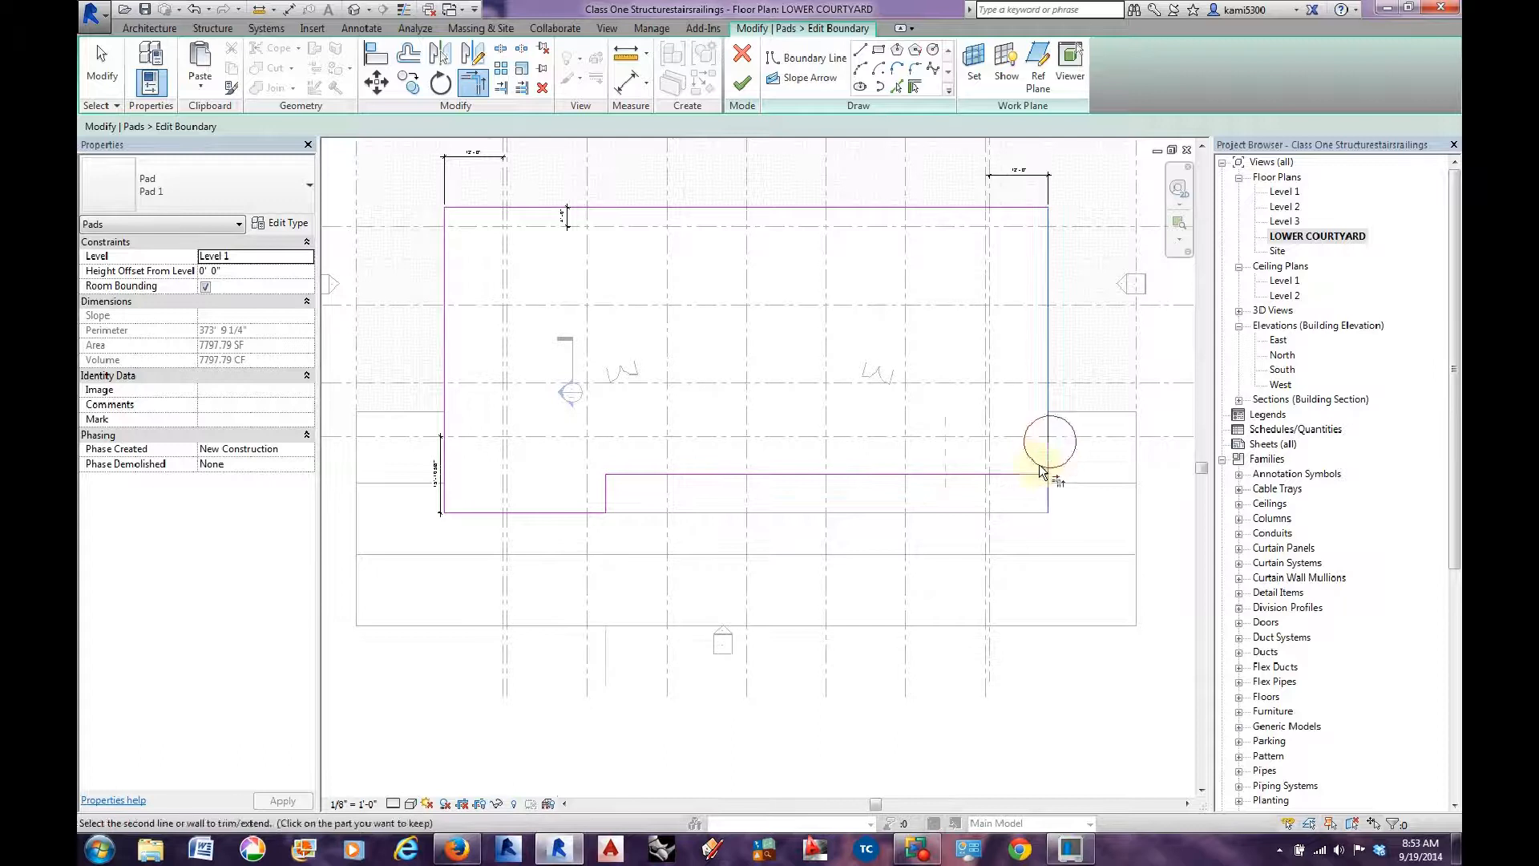
left_click(1034, 473)
key("Escape")
key("Escape")
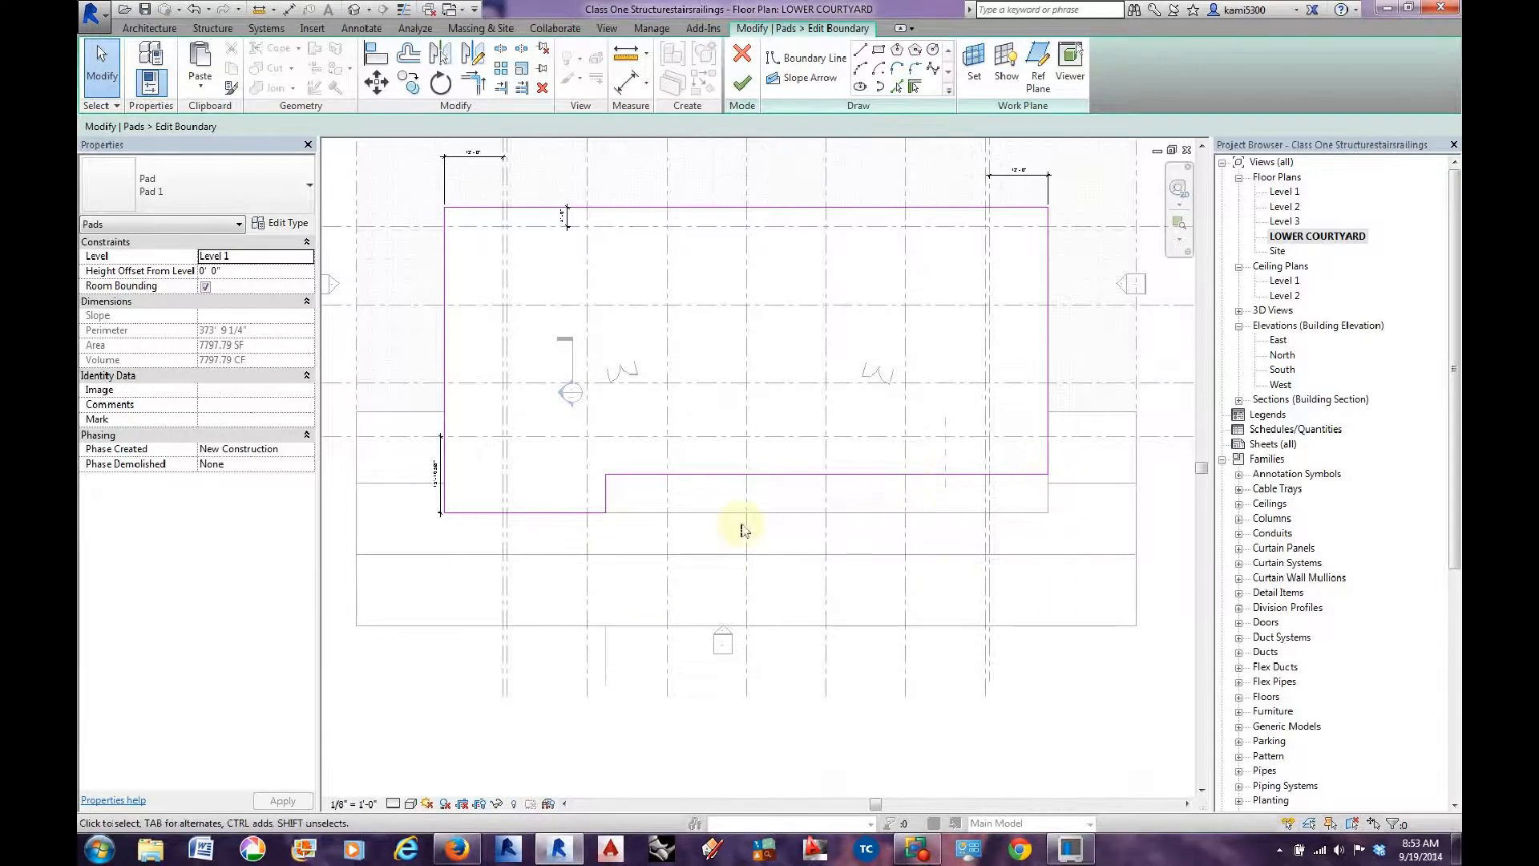
left_click(741, 85)
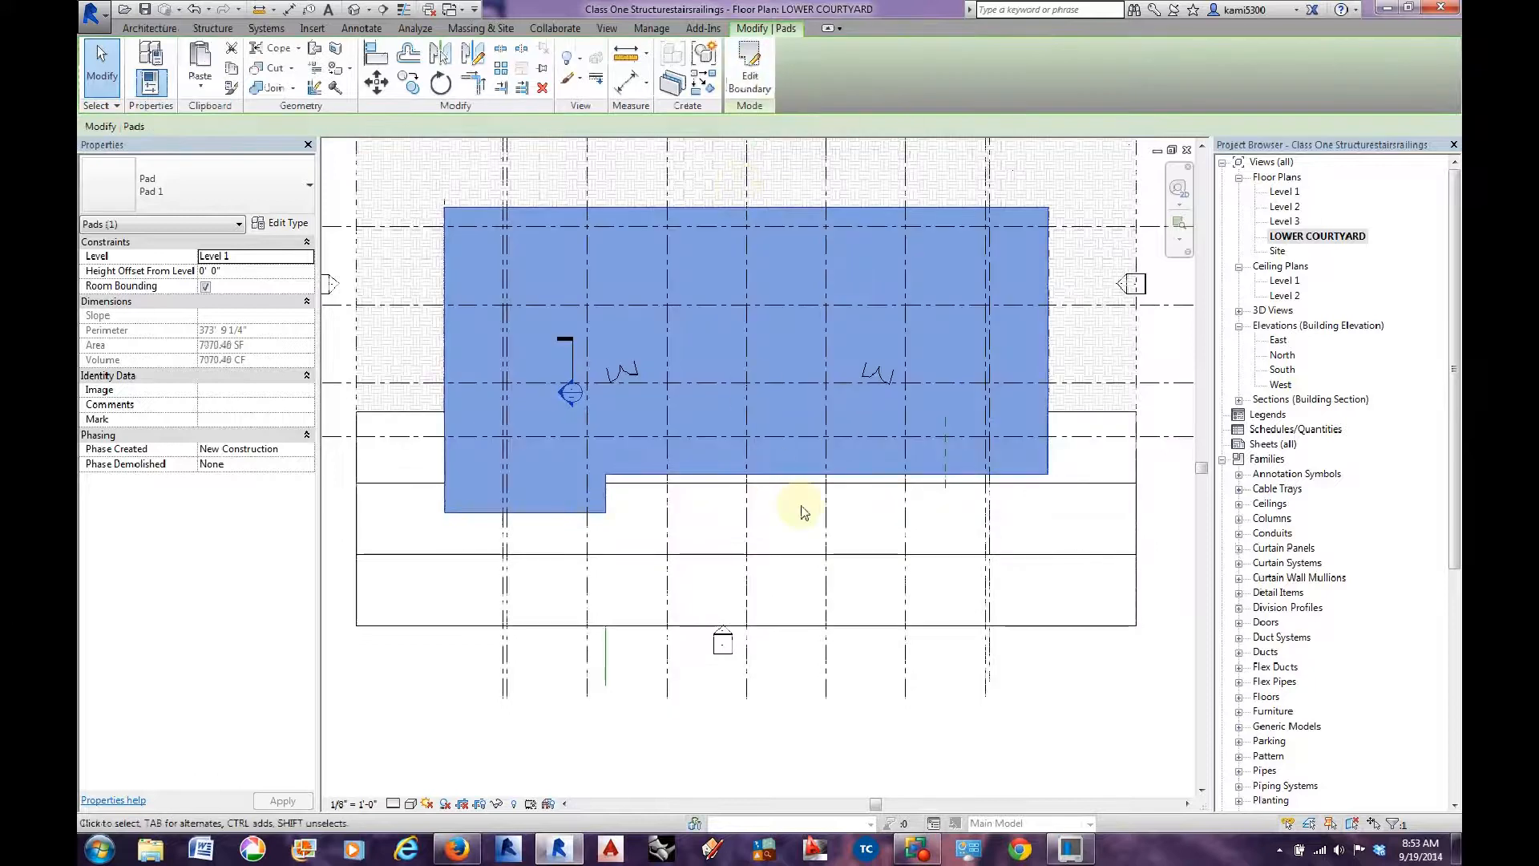
left_click(803, 511)
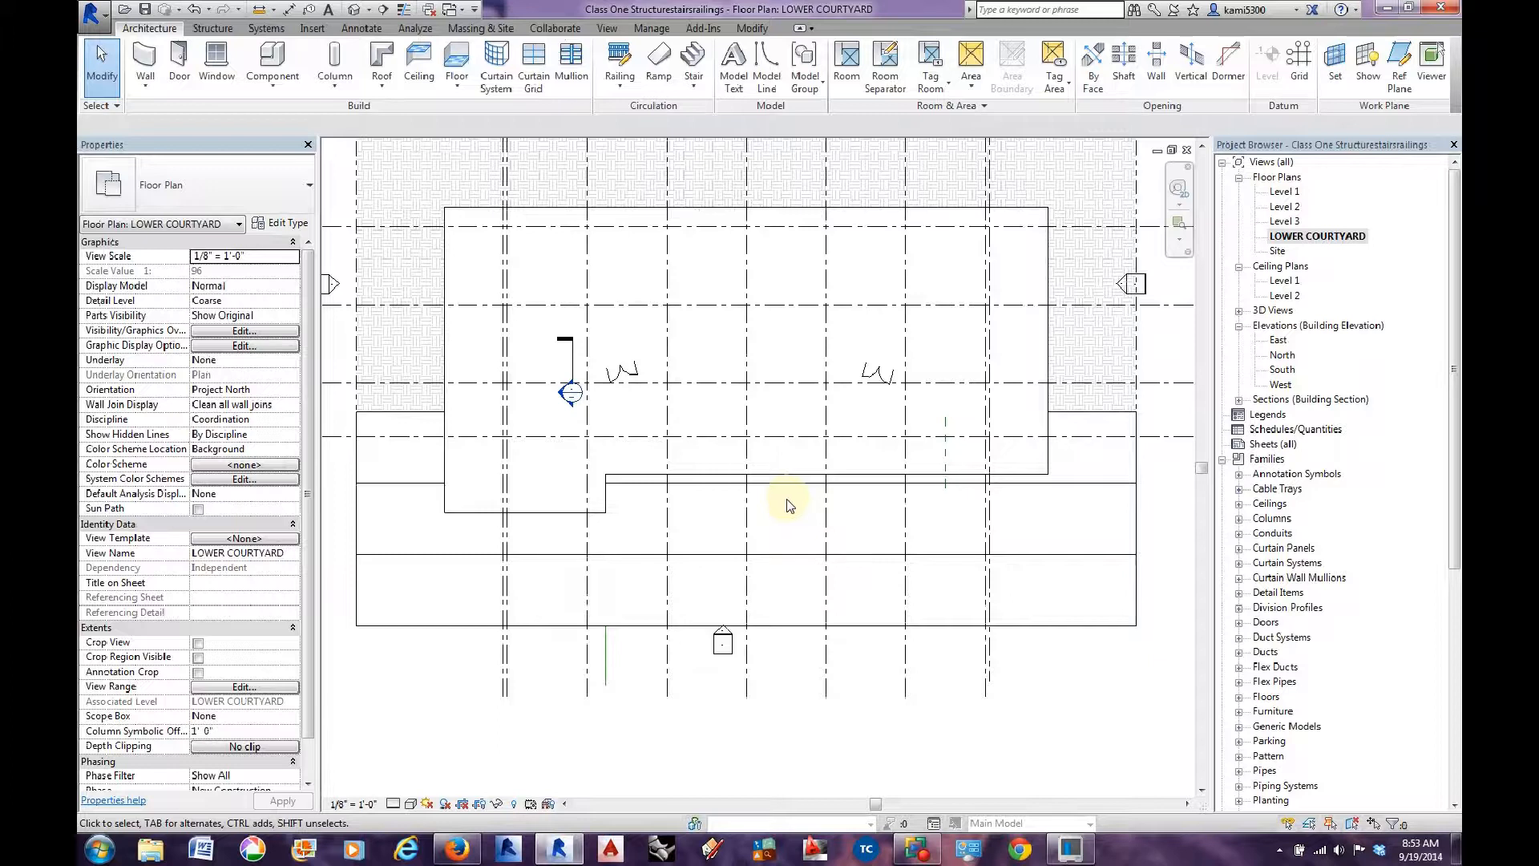
Start a building pad on LOWER COURTYARD and sketch a rectangle about 90' 6" by 7' 0" in the notch of the existing pad.
left_click(479, 30)
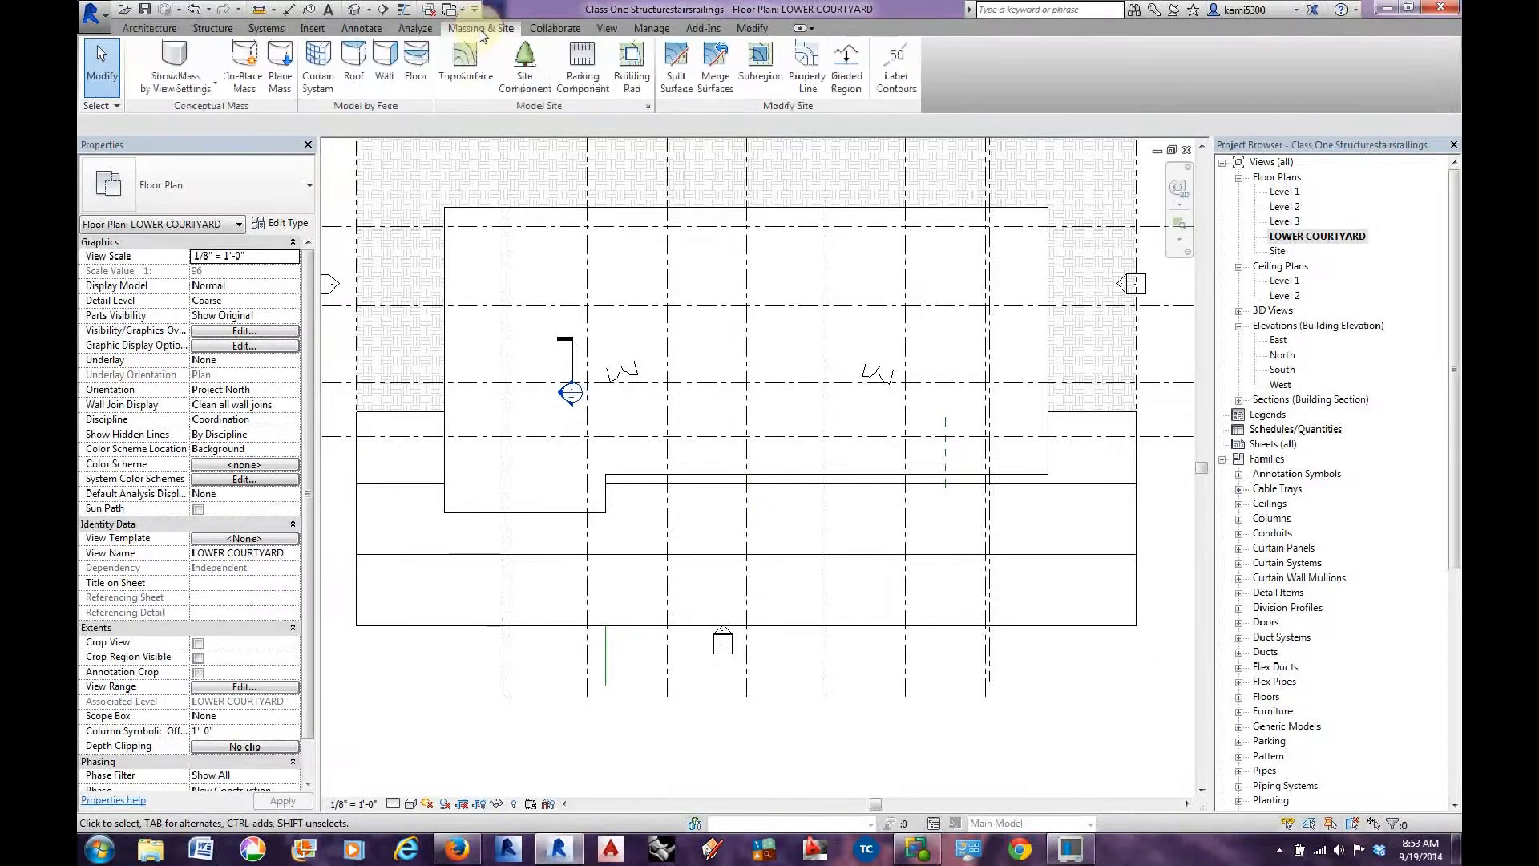
left_click(633, 83)
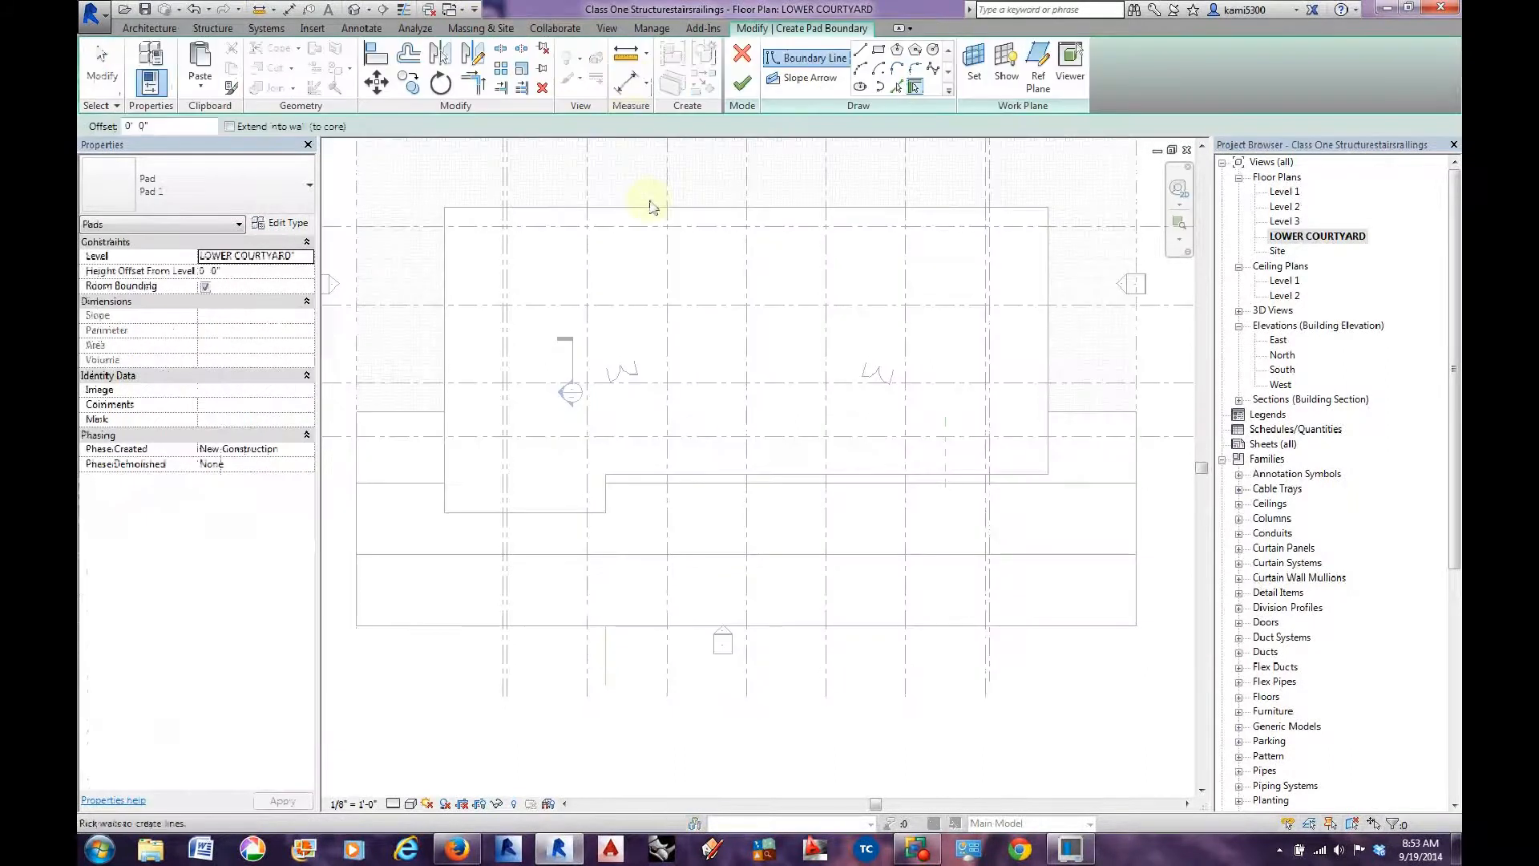
left_click(878, 51)
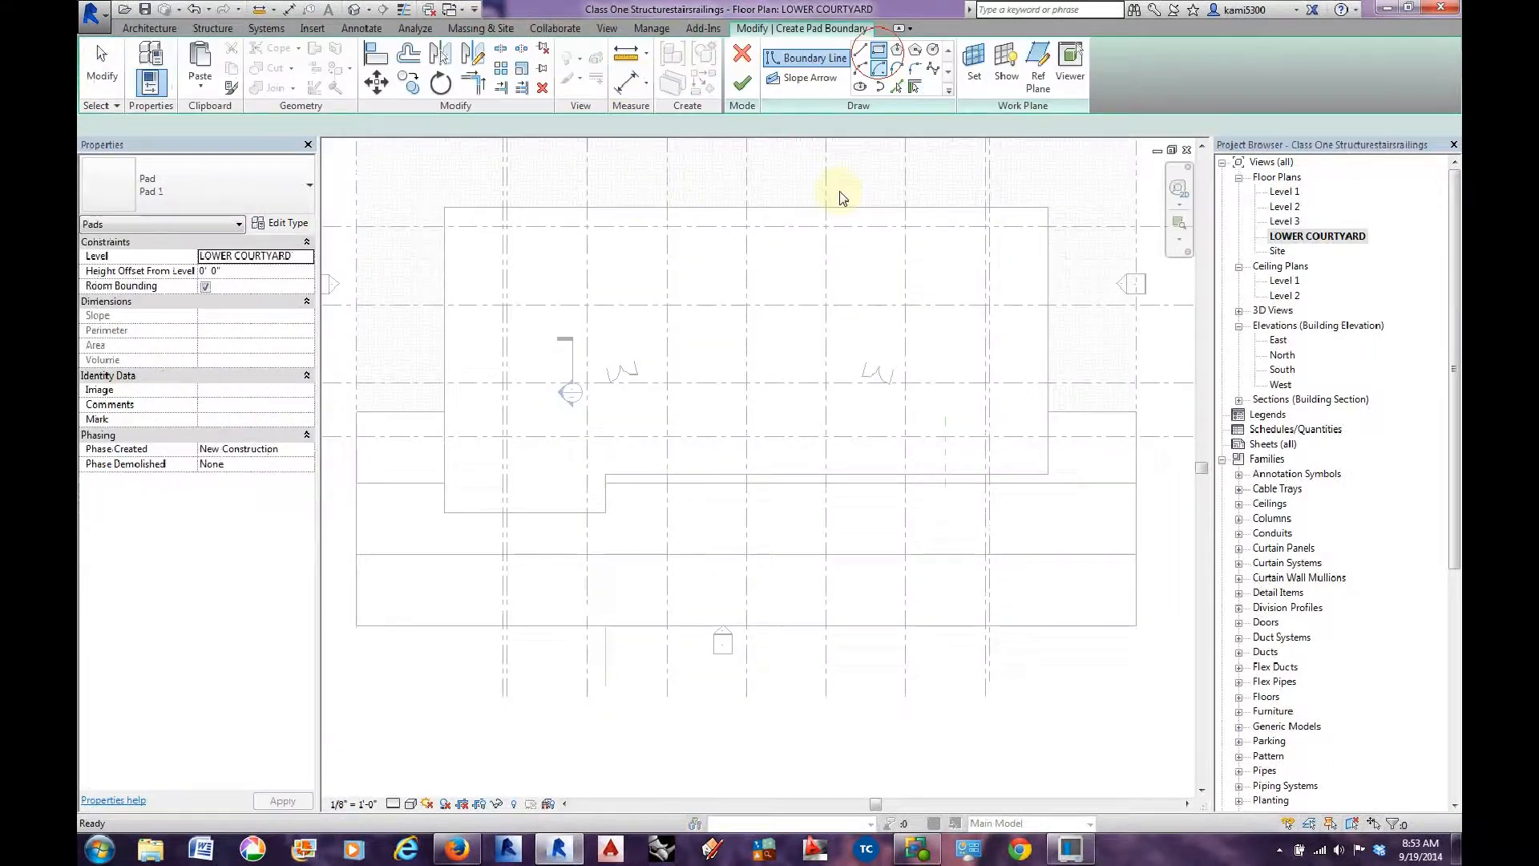
left_click(607, 477)
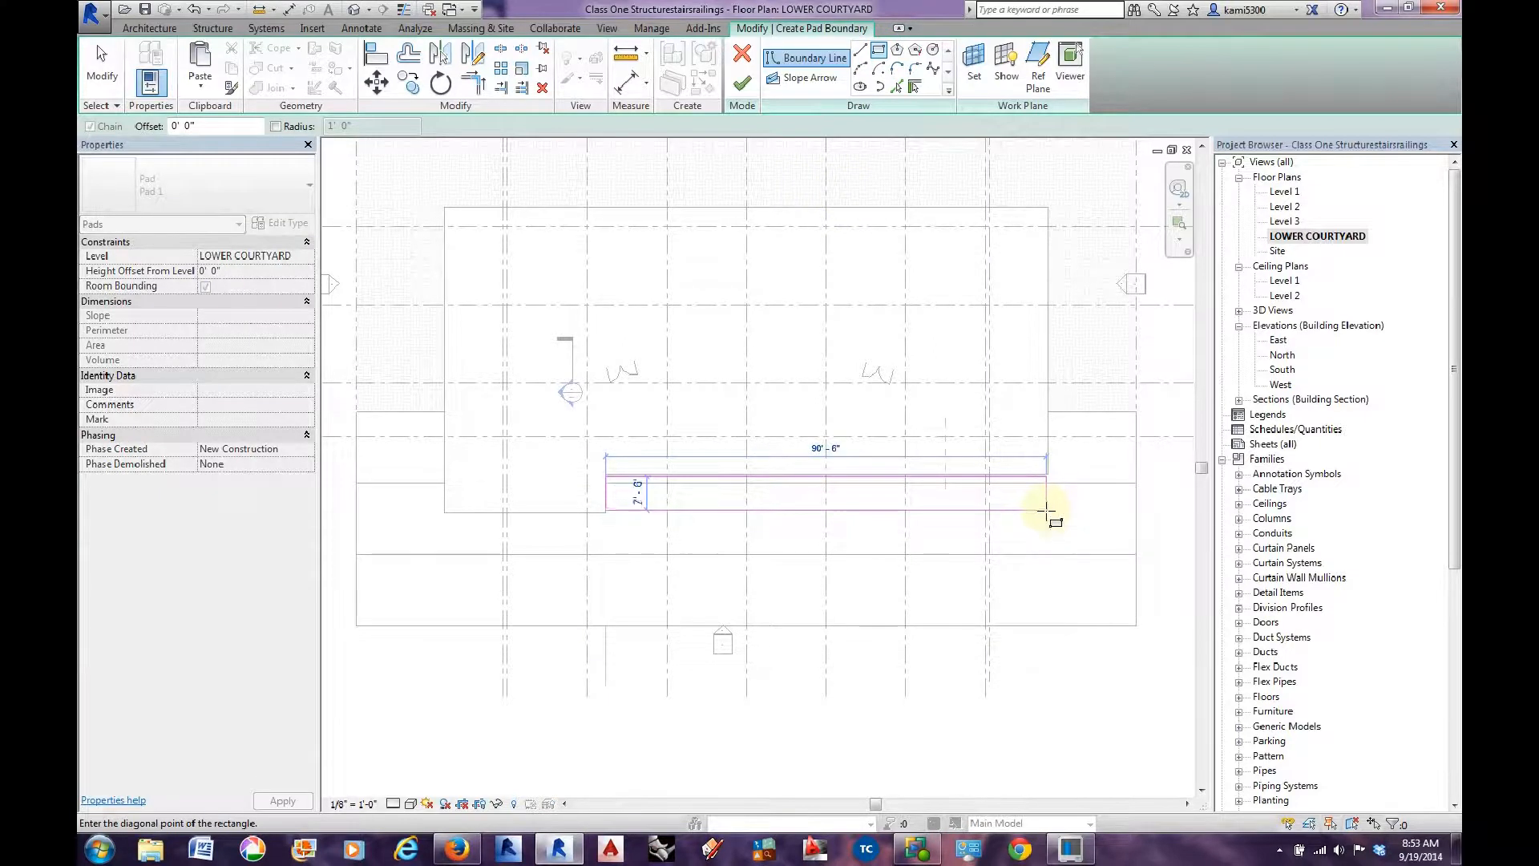
left_click(1047, 512)
Align the rectangle's upper edge with the edge of the existing pad's notch.
scroll(605, 493, "up", 4)
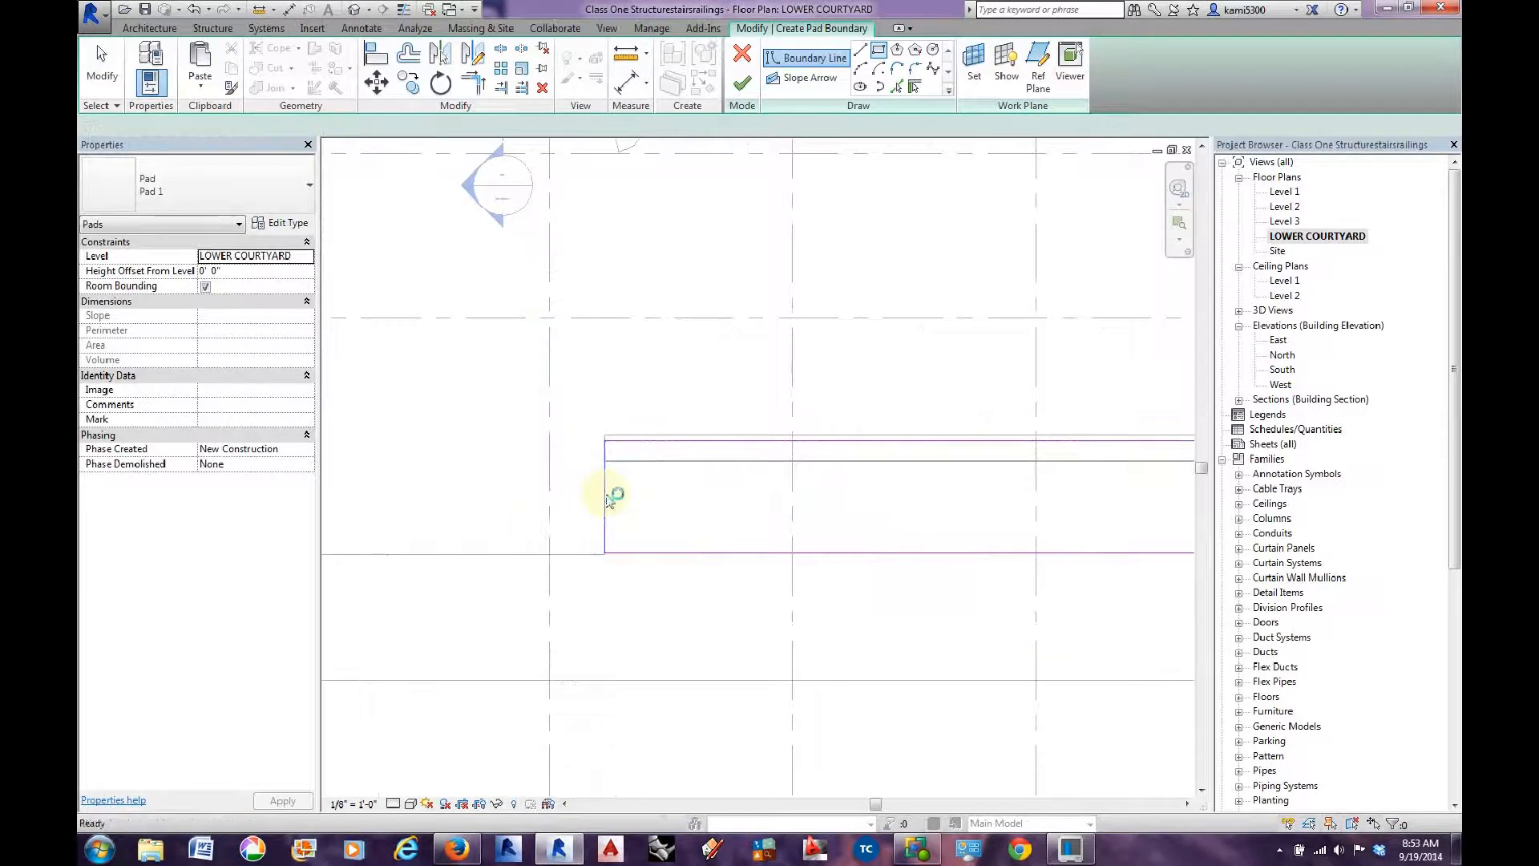
key("Escape")
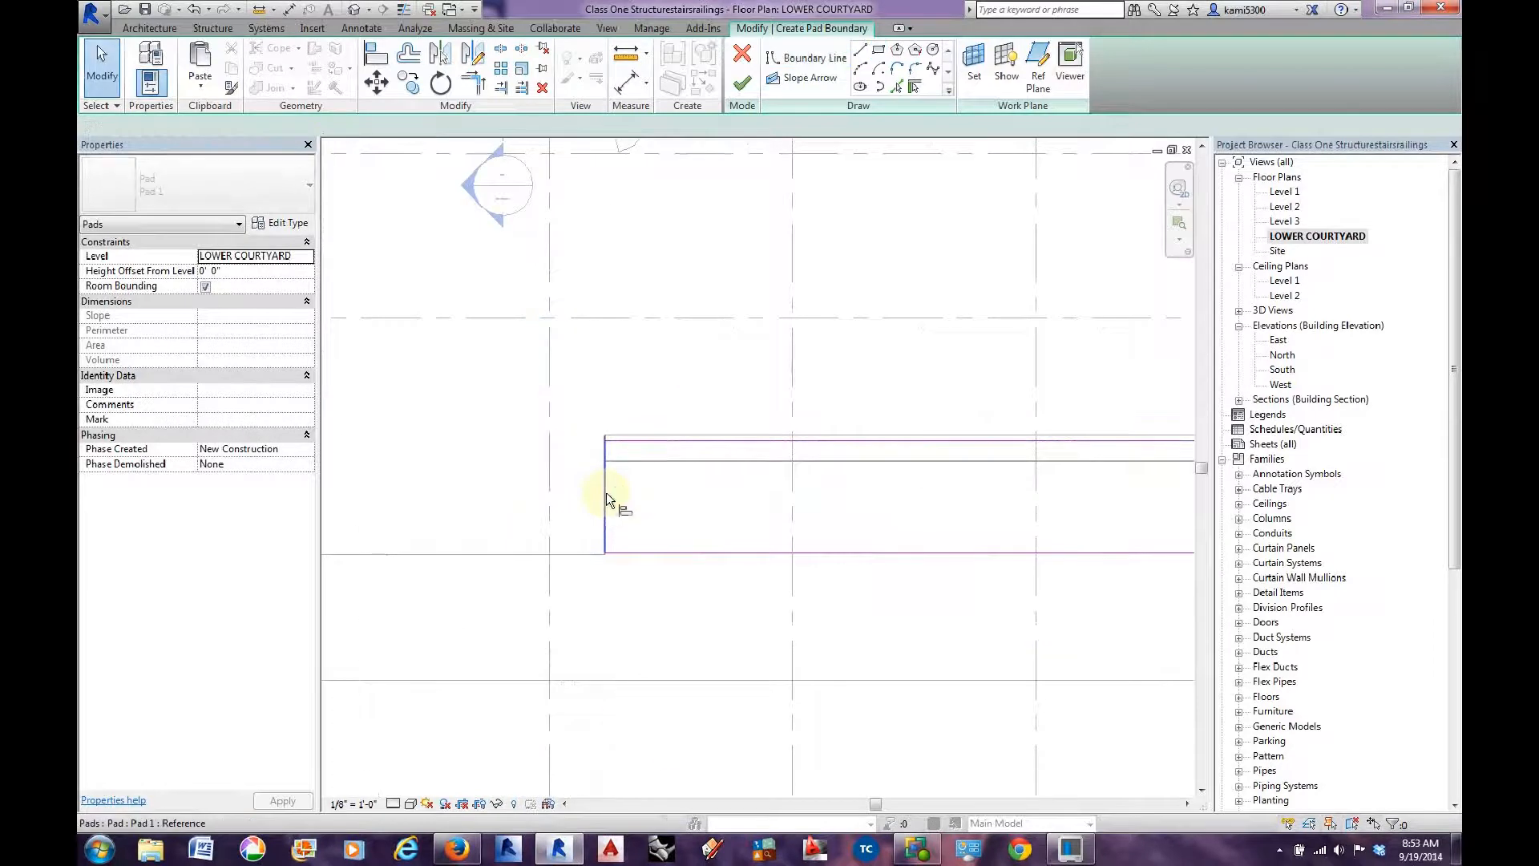
key("a")
key("l")
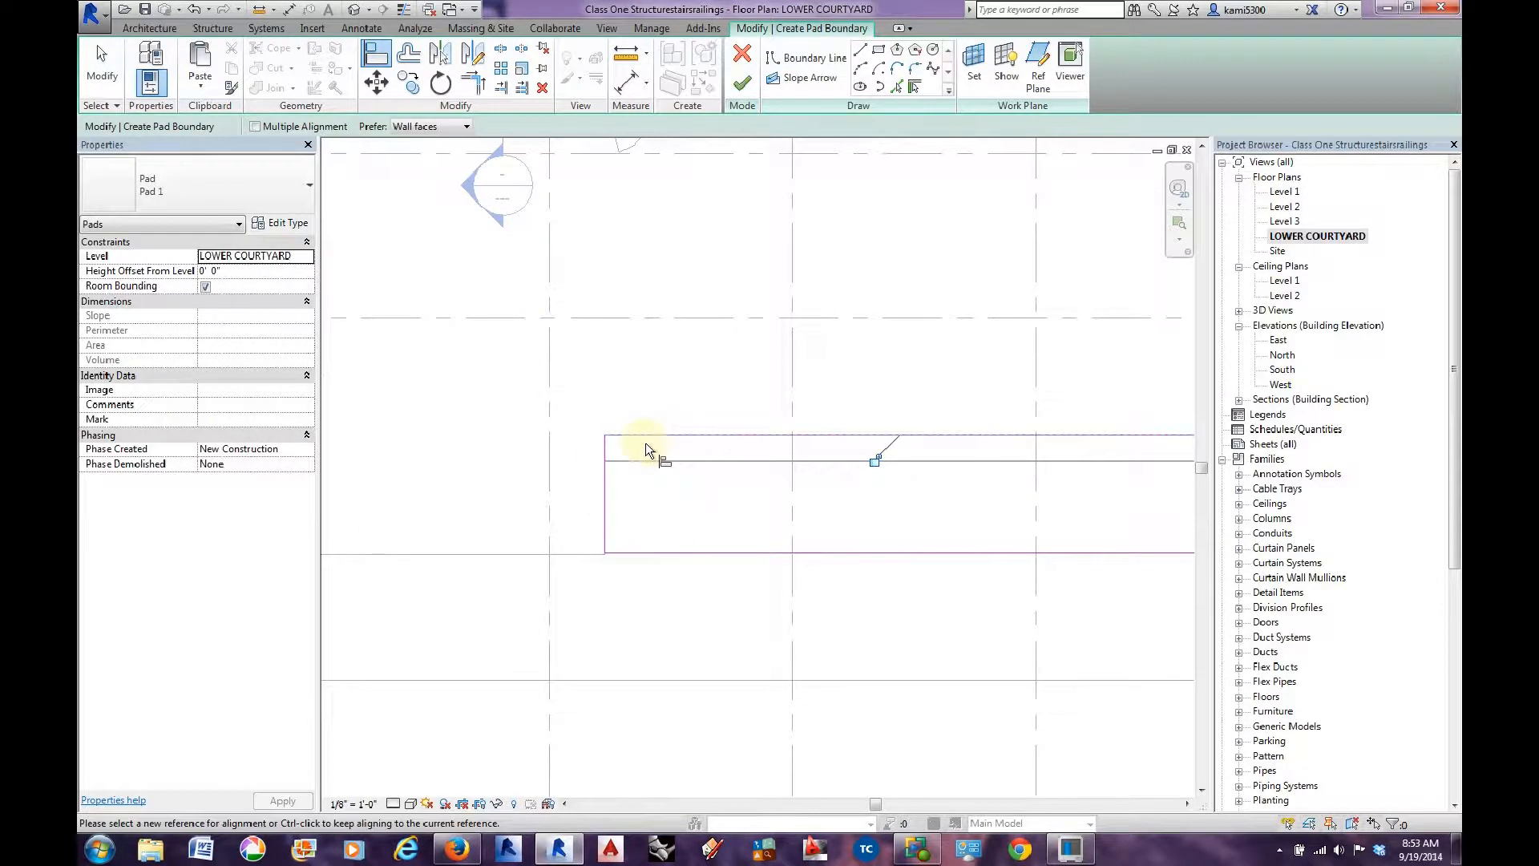
key("Escape")
Align the rectangle's lower edge with the lower edge of the existing pad.
scroll(631, 385, "down", 1)
scroll(641, 481, "down", 1)
scroll(614, 481, "up", 2)
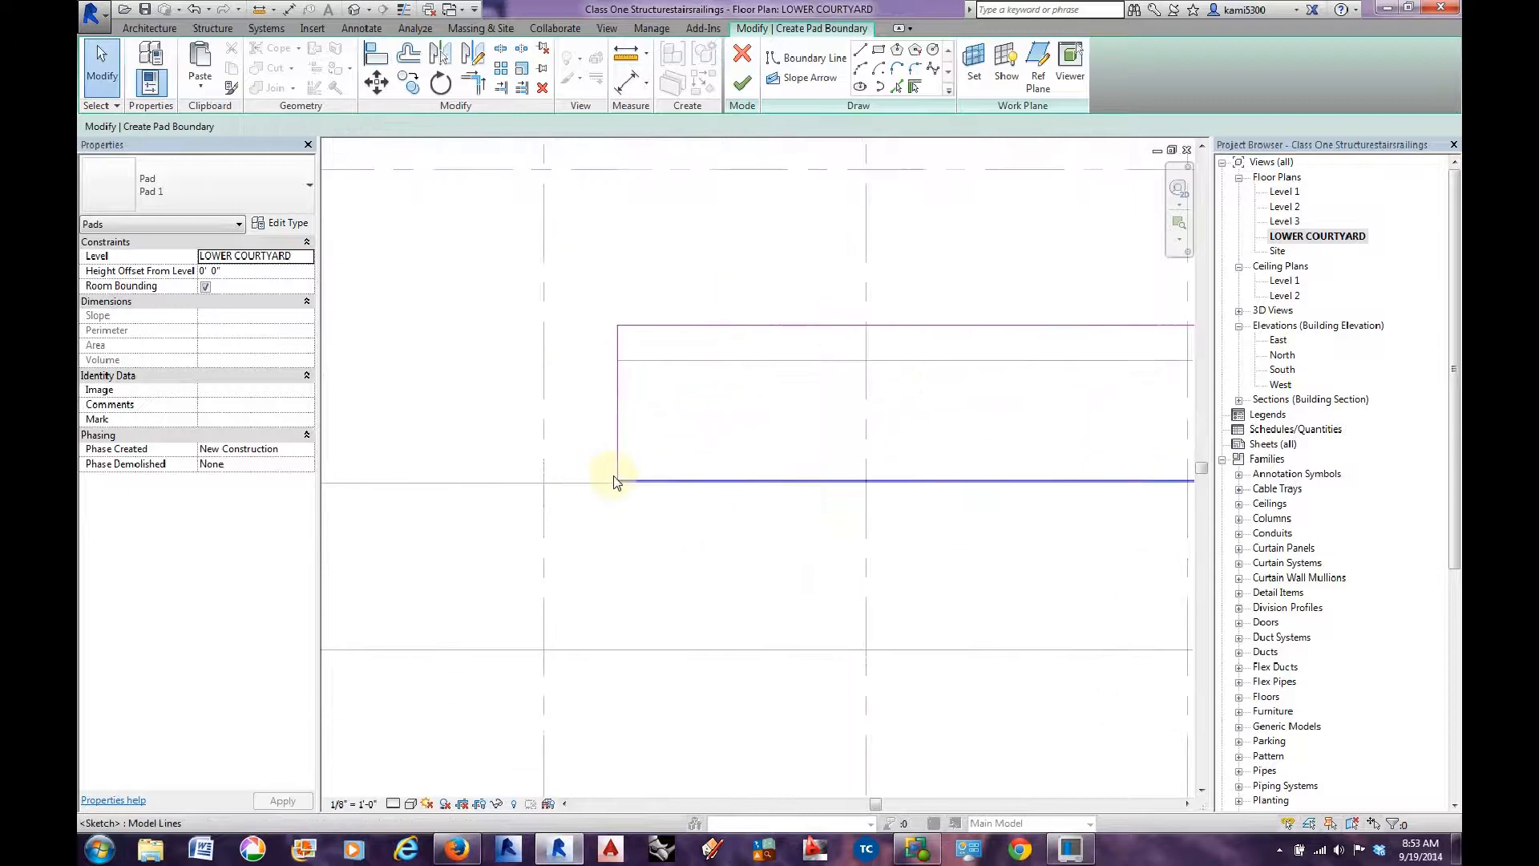
key("a")
key("l")
left_click(585, 483)
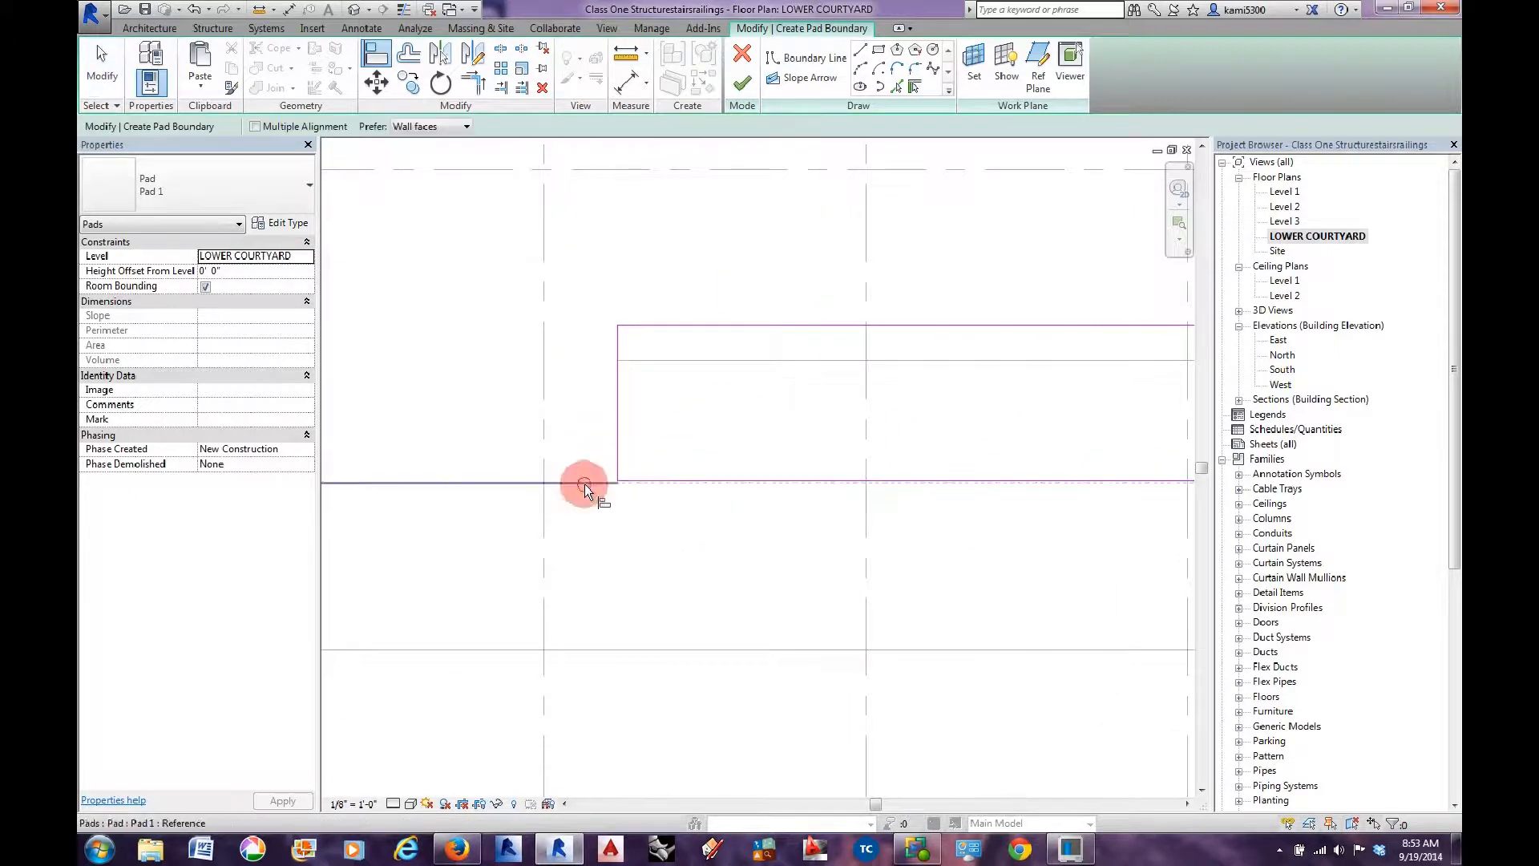
left_click(683, 481)
key("Escape")
scroll(685, 481, "down", 2)
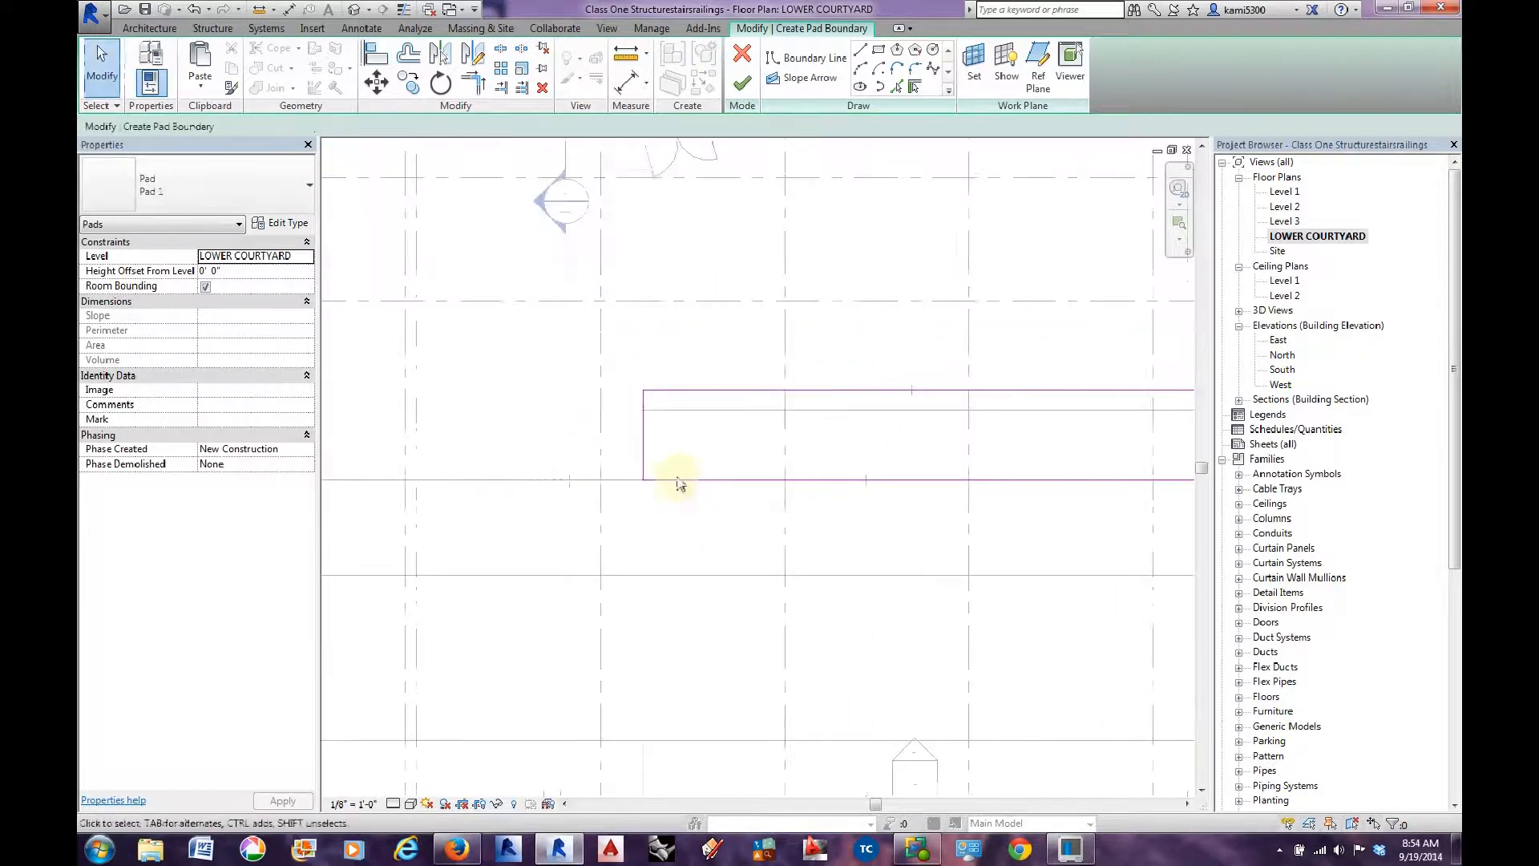
Align the rectangle's right edge with the right edge of the existing pad.
middle_click_drag(685, 481, 453, 569)
scroll(577, 522, "down", 1)
middle_click_drag(760, 546, 547, 542)
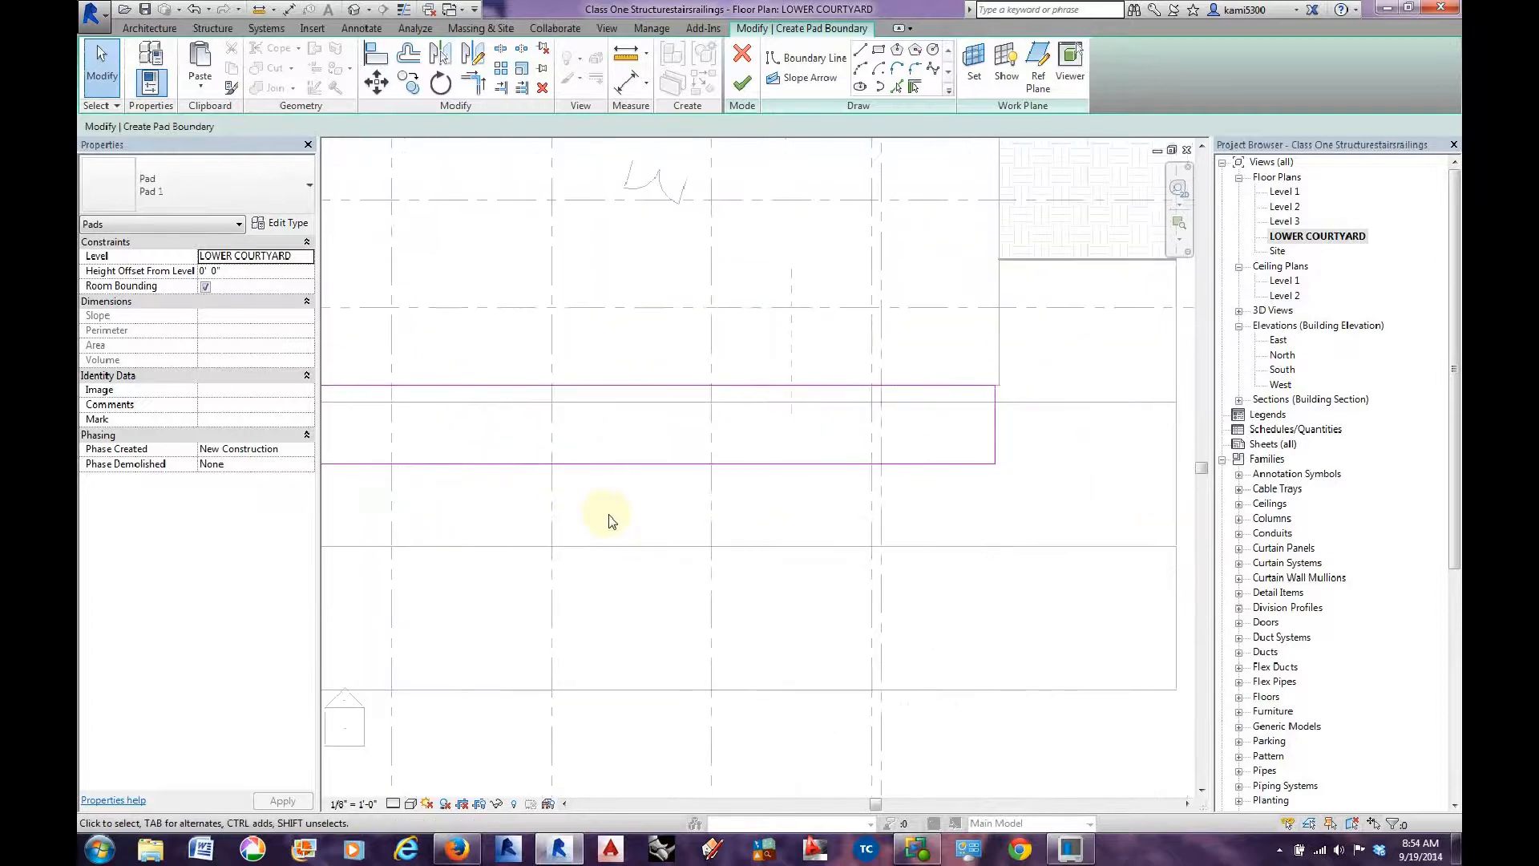
key("a")
key("l")
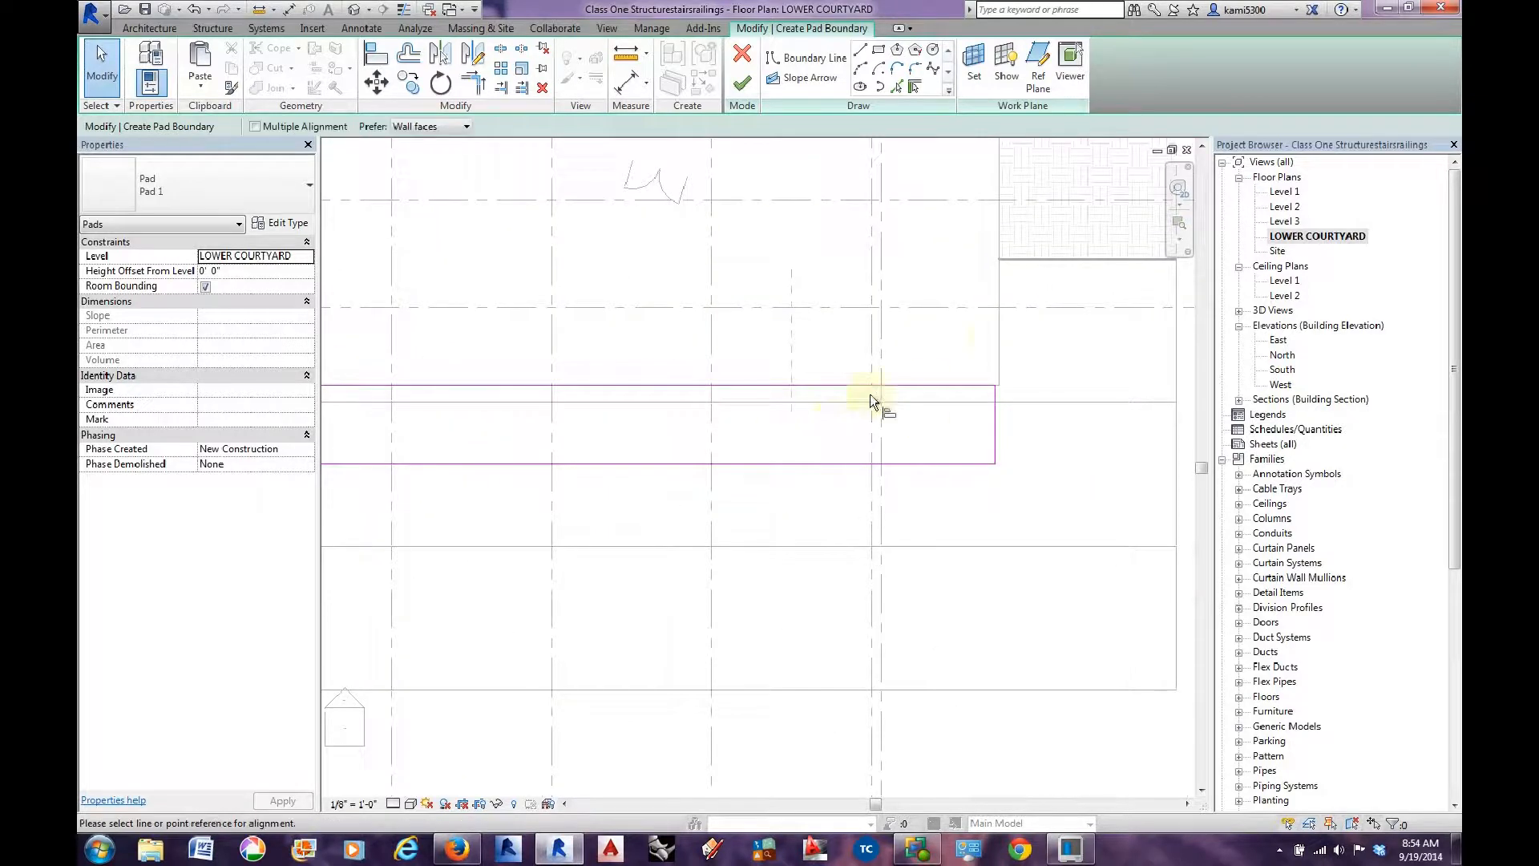
left_click(998, 333)
left_click(995, 423)
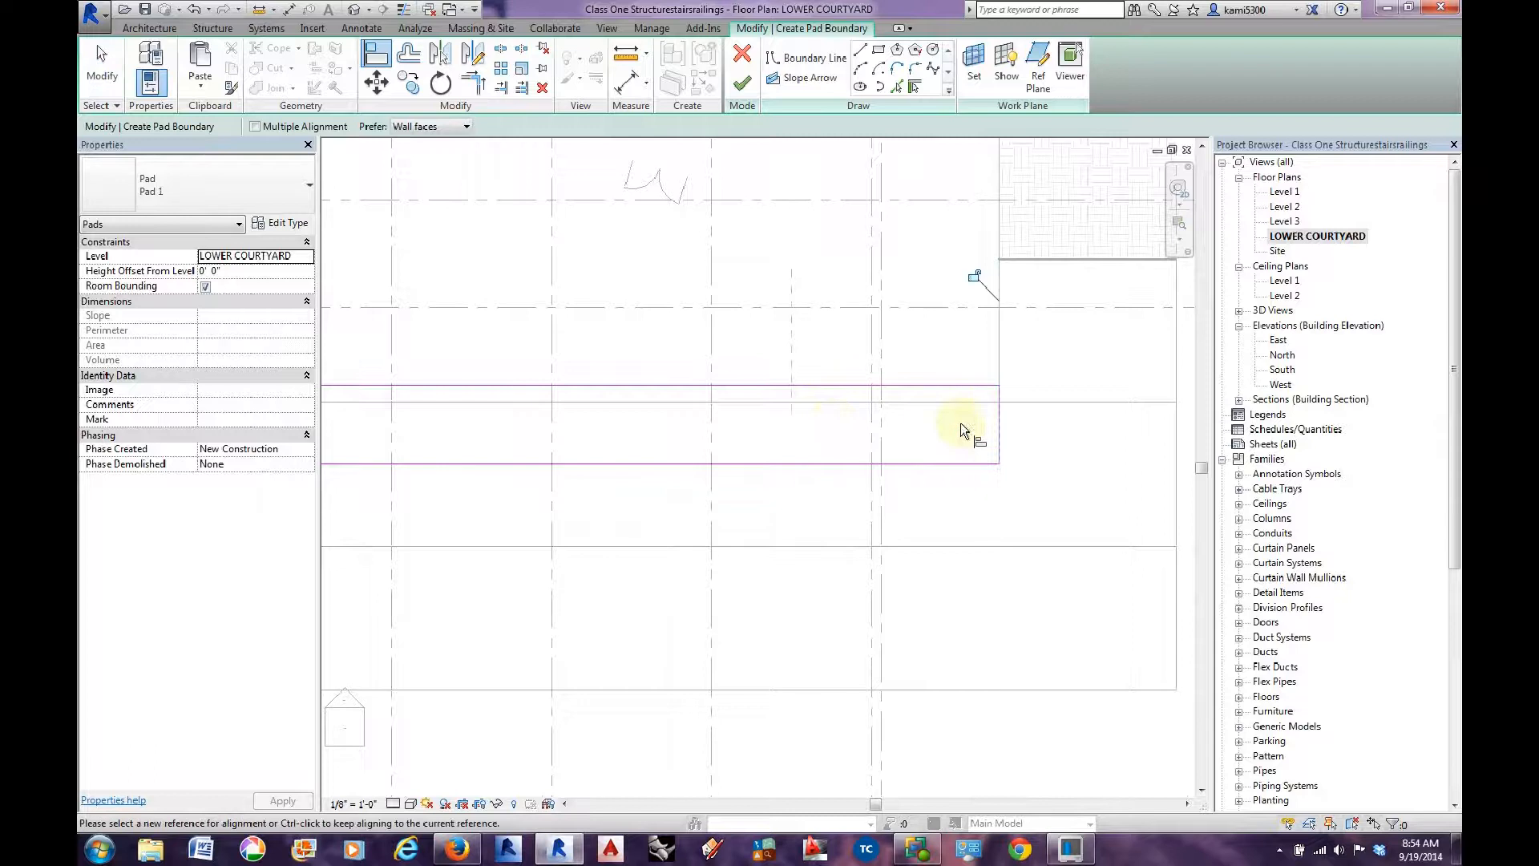
key("Escape")
key("Escape")
Examine the reference floor plan for the depth dimension of the wider lower courtyard area beside the ramp.
scroll(967, 433, "down", 2)
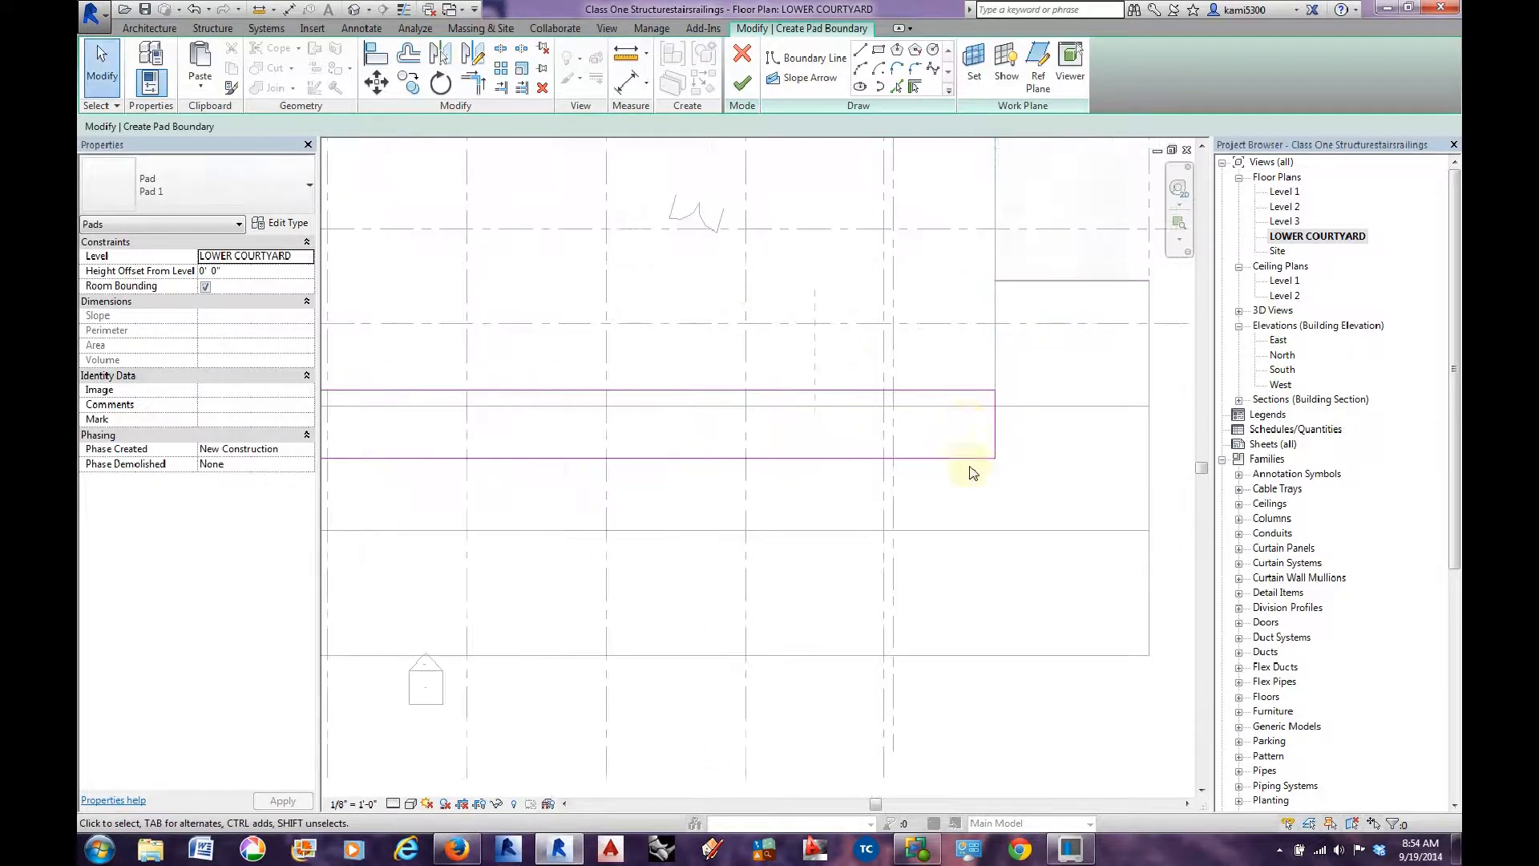
middle_click_drag(919, 556, 932, 542)
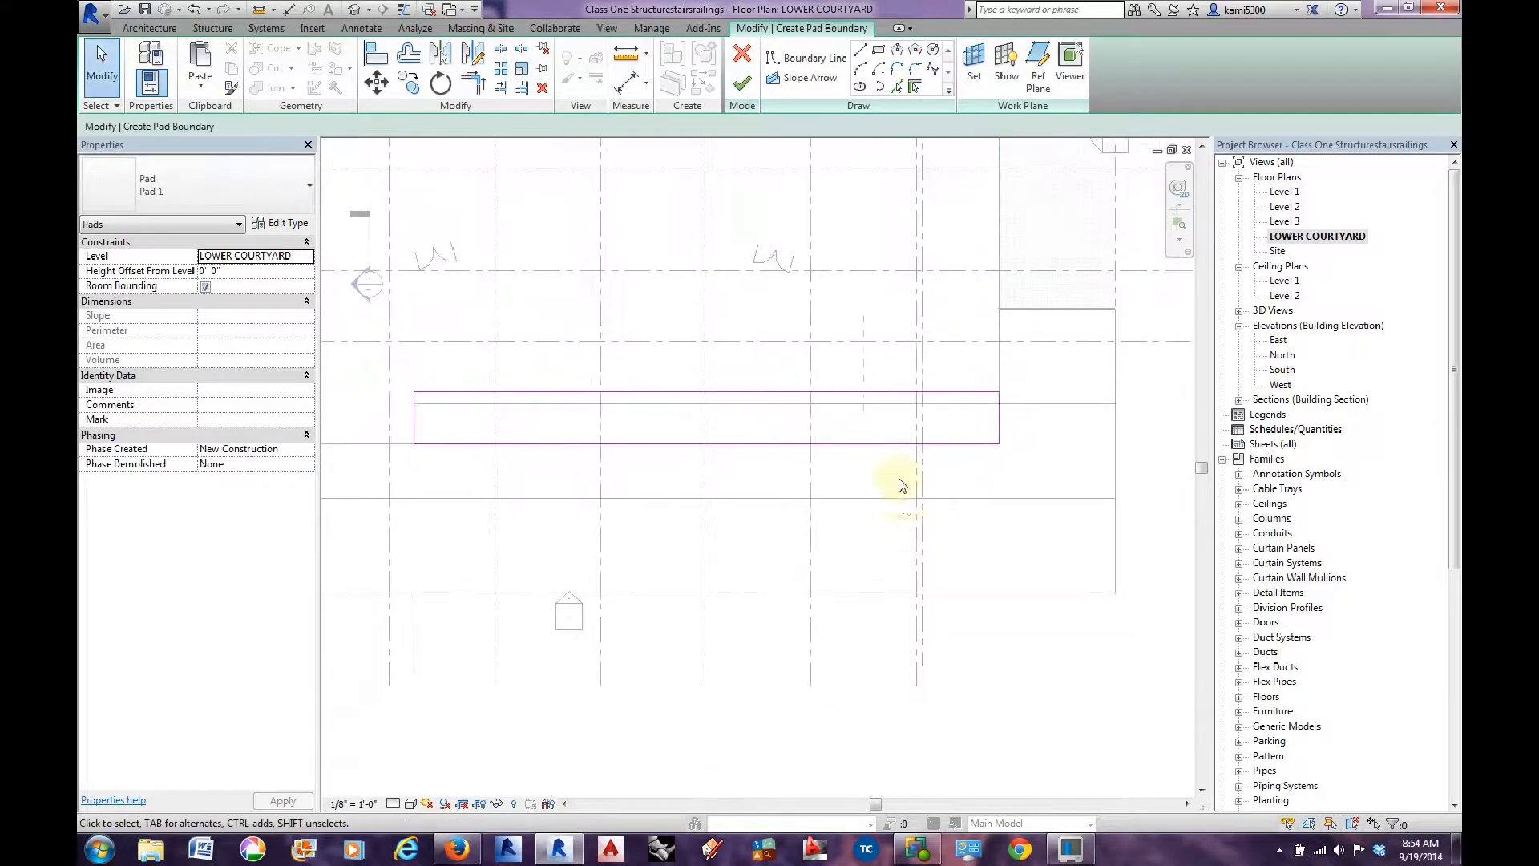
scroll(899, 480, "down", 3)
middle_click_drag(1023, 499, 656, 481)
scroll(1165, 439, "up", 1)
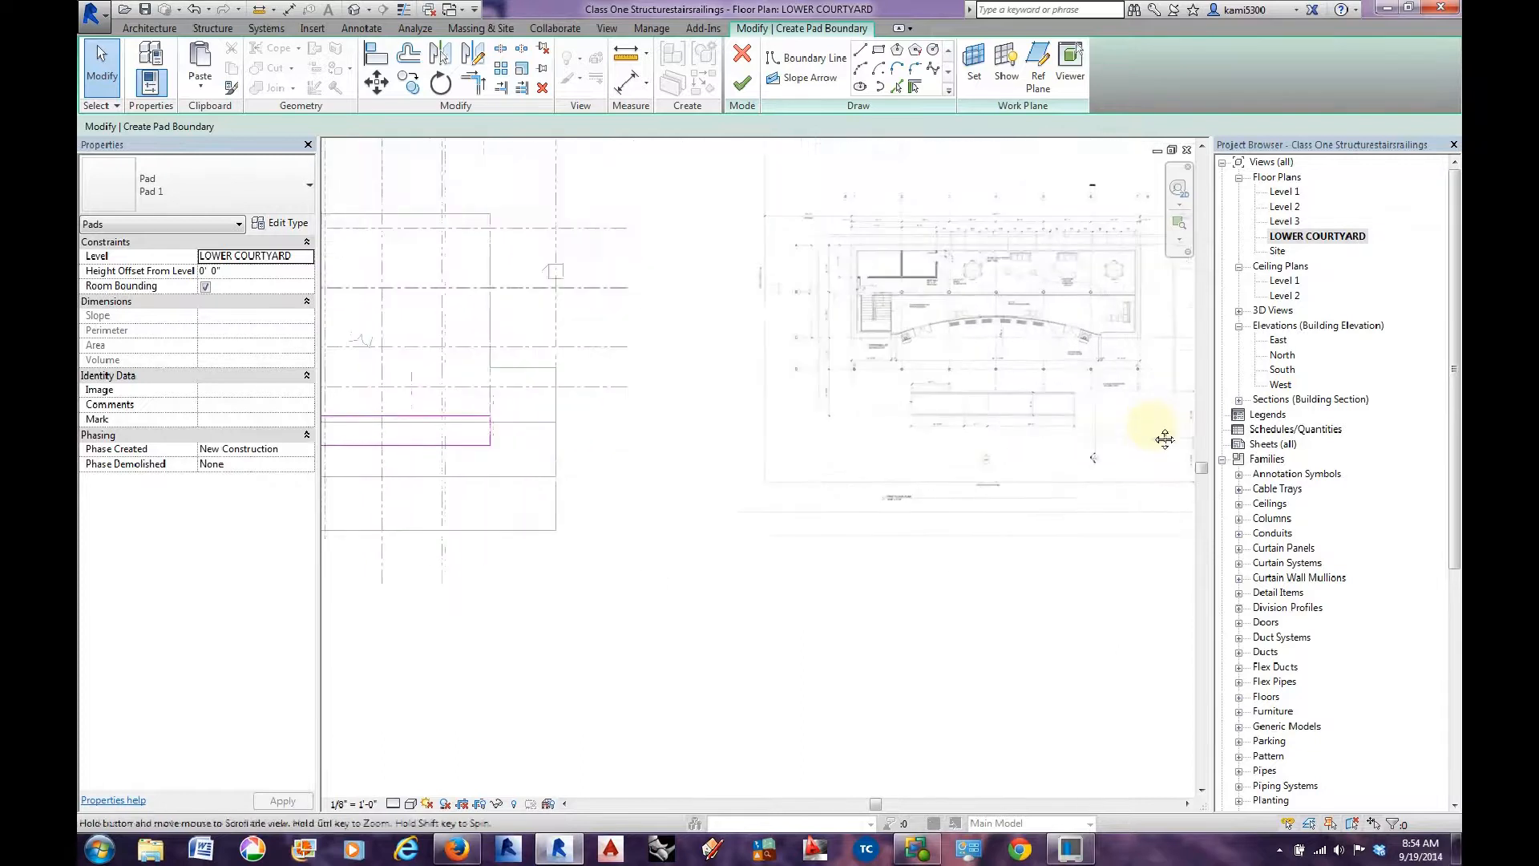
scroll(935, 437, "up", 5)
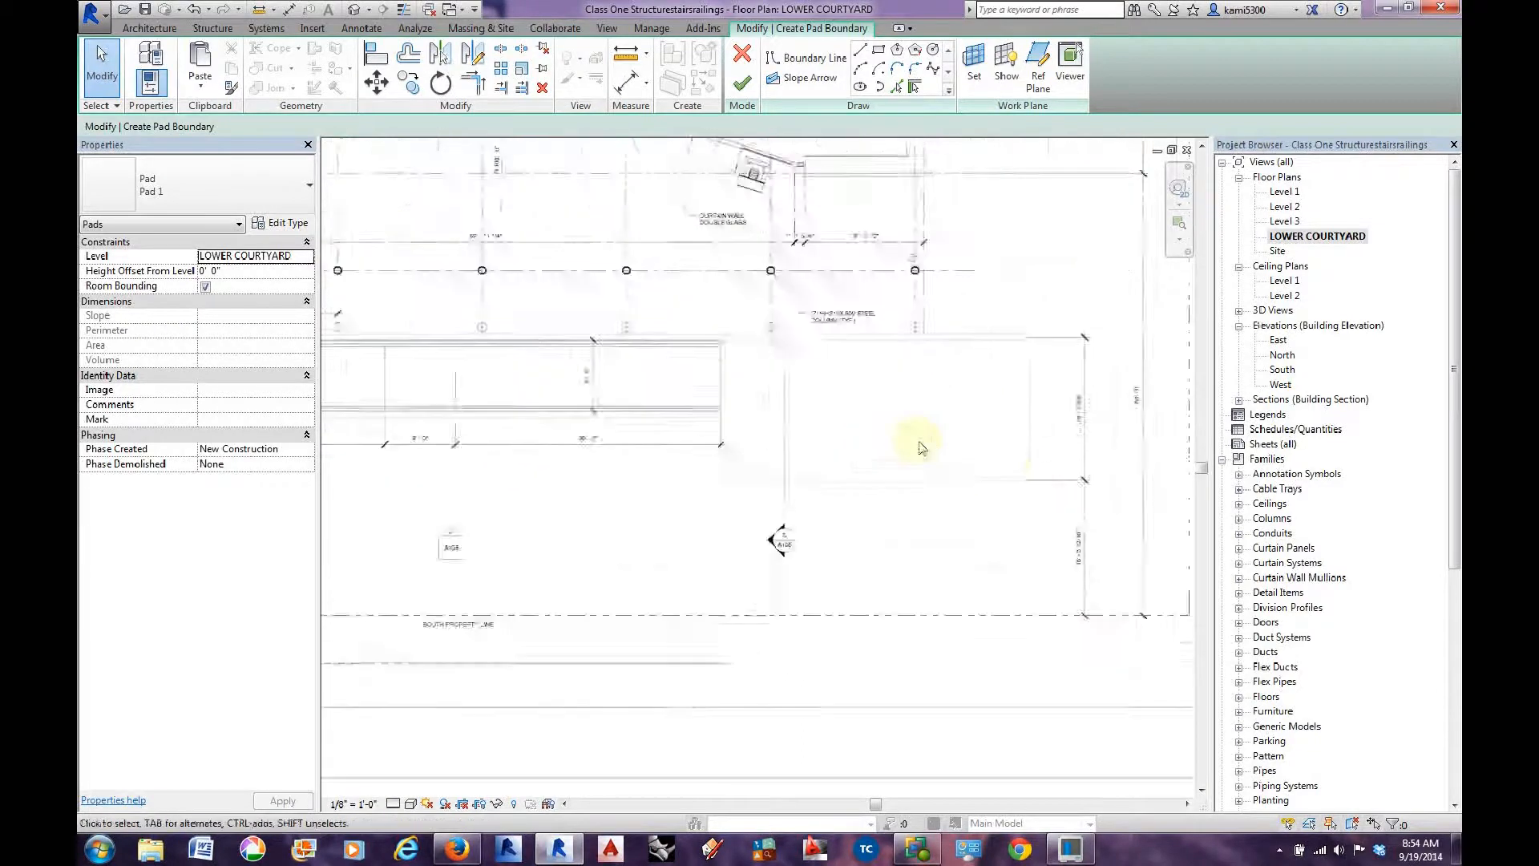
scroll(921, 447, "up", 3)
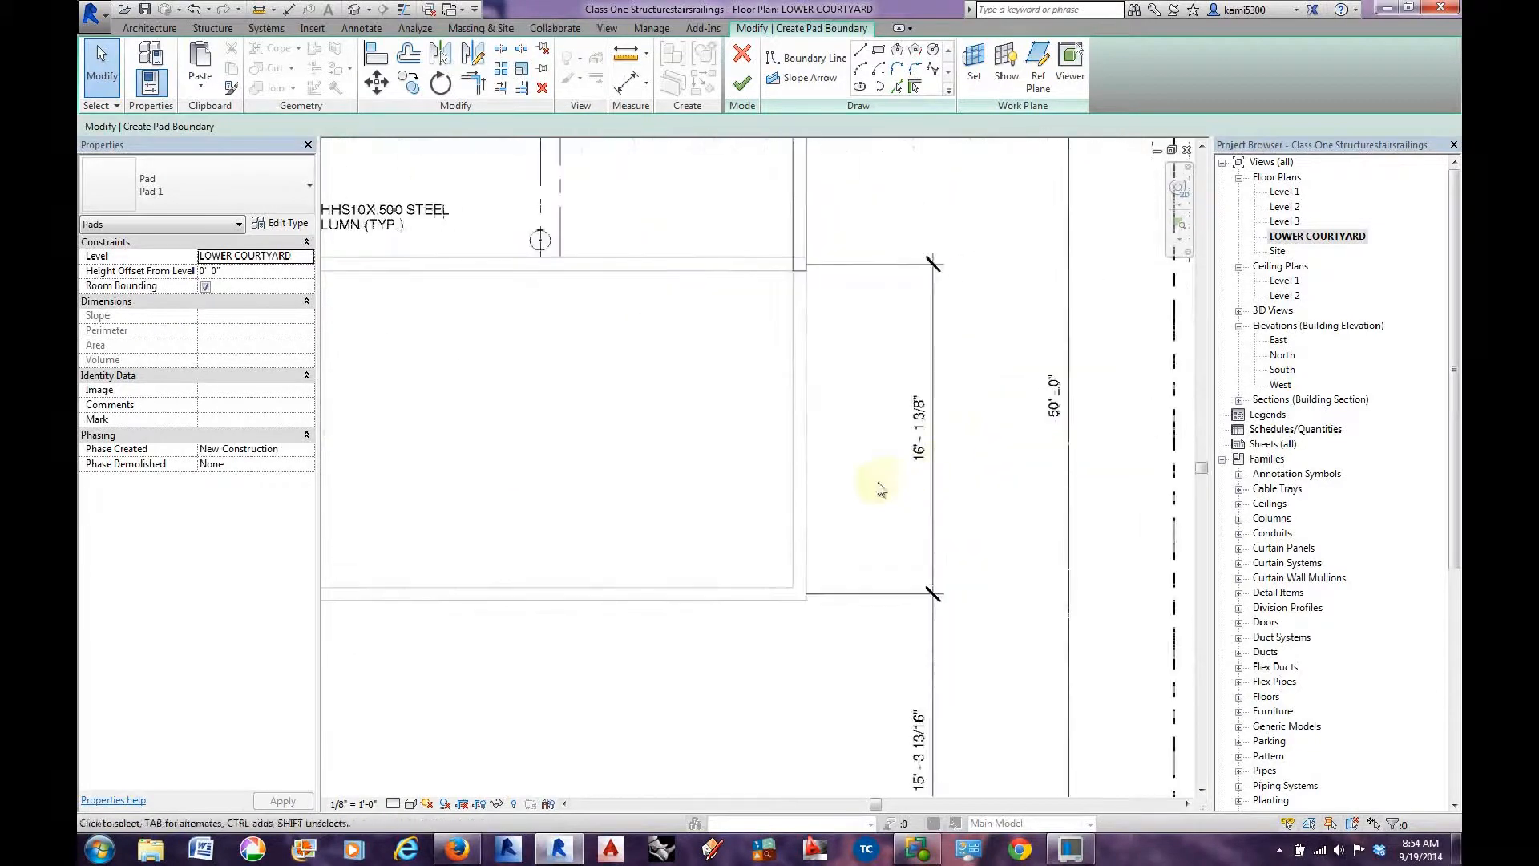
middle_click_drag(880, 490, 993, 492)
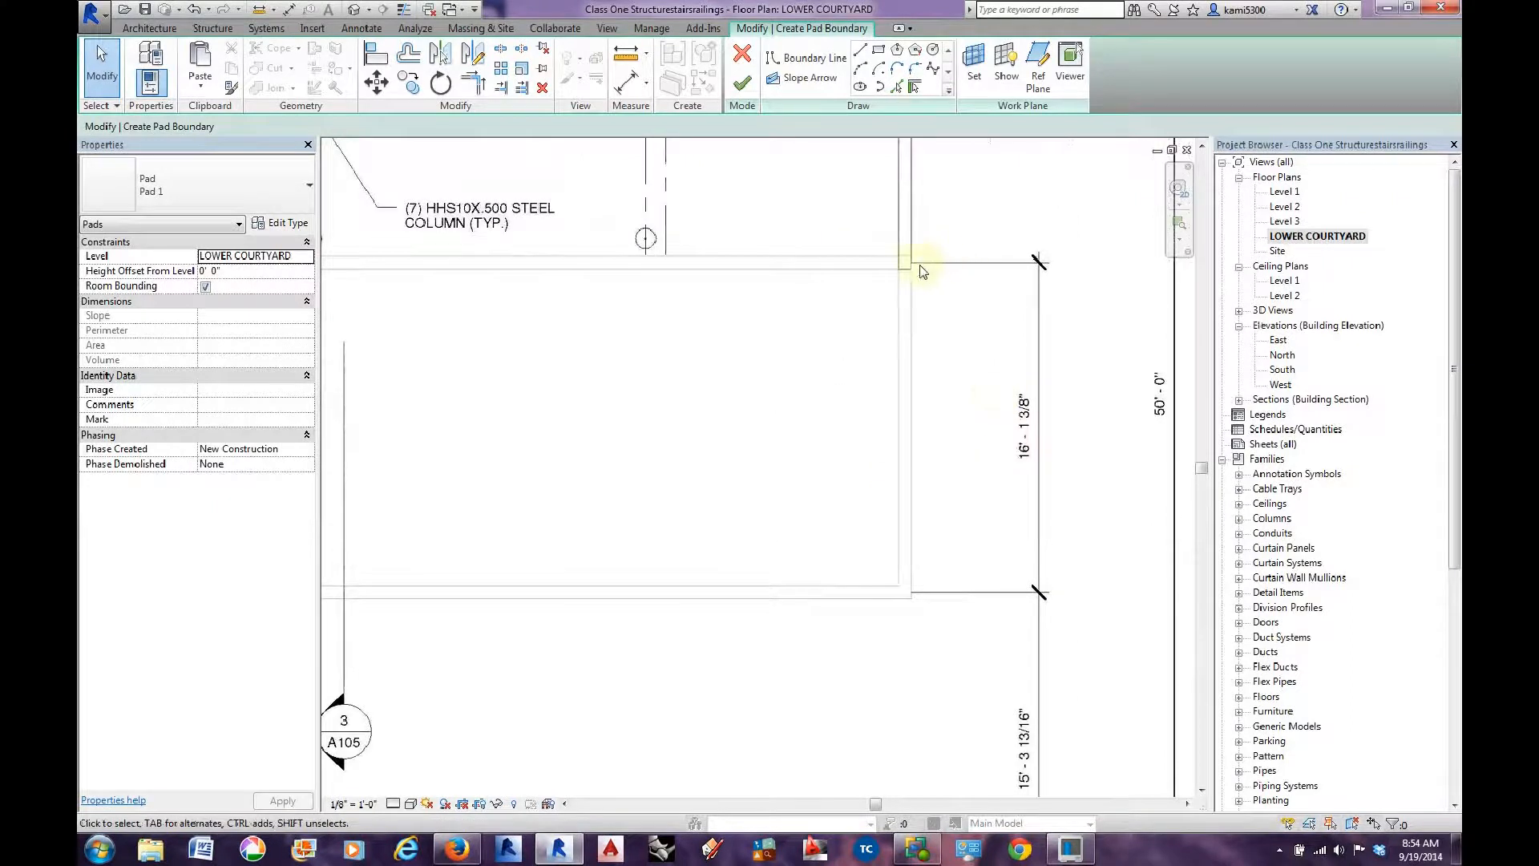
scroll(1032, 445, "down", 5)
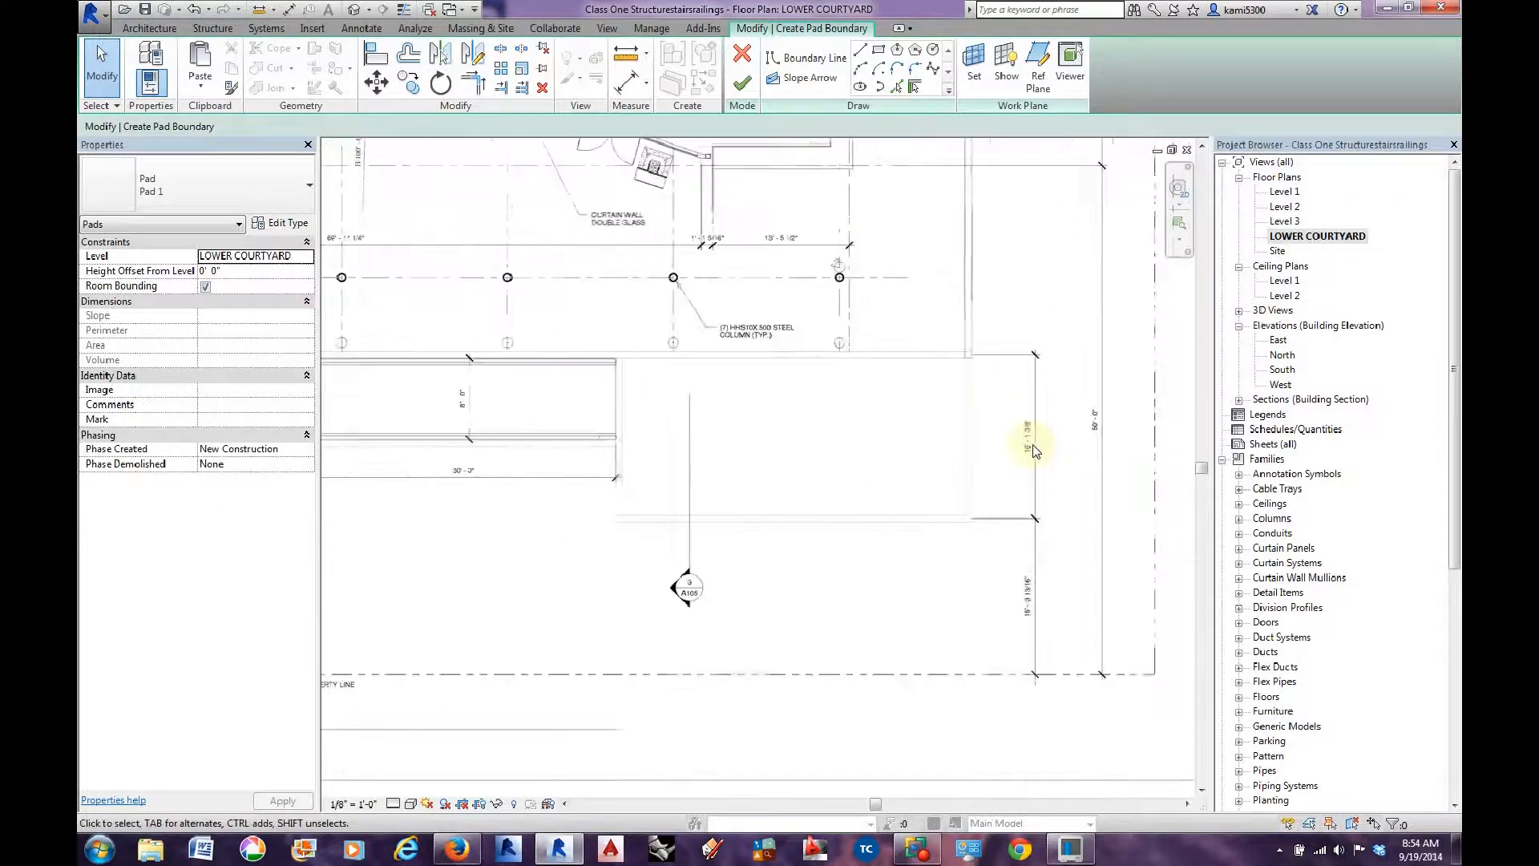
middle_click_drag(714, 507, 1207, 464)
middle_click_drag(876, 486, 1424, 491)
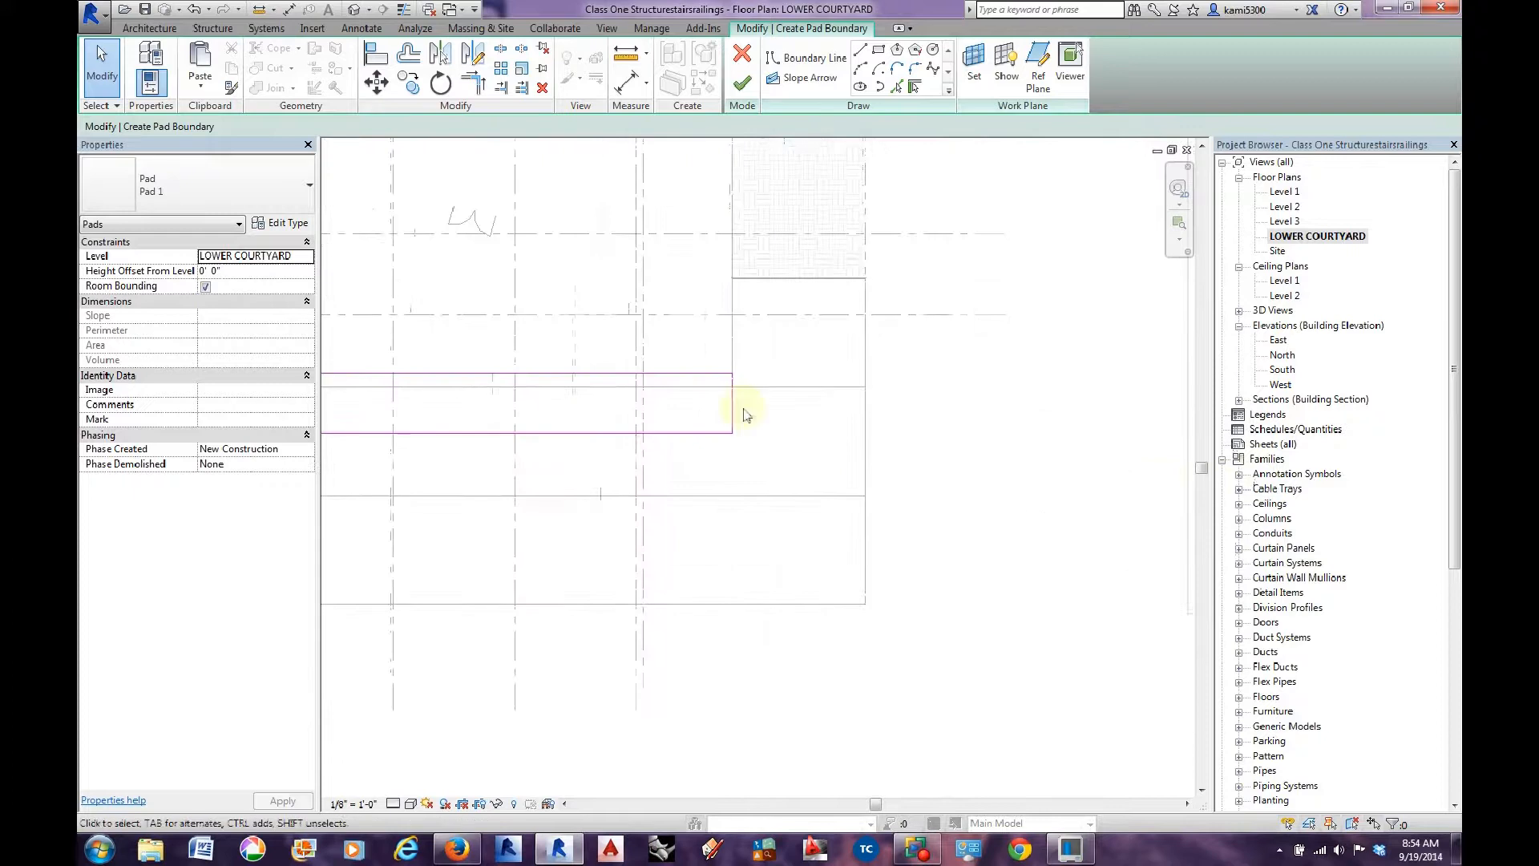
middle_click_drag(544, 388, 712, 394)
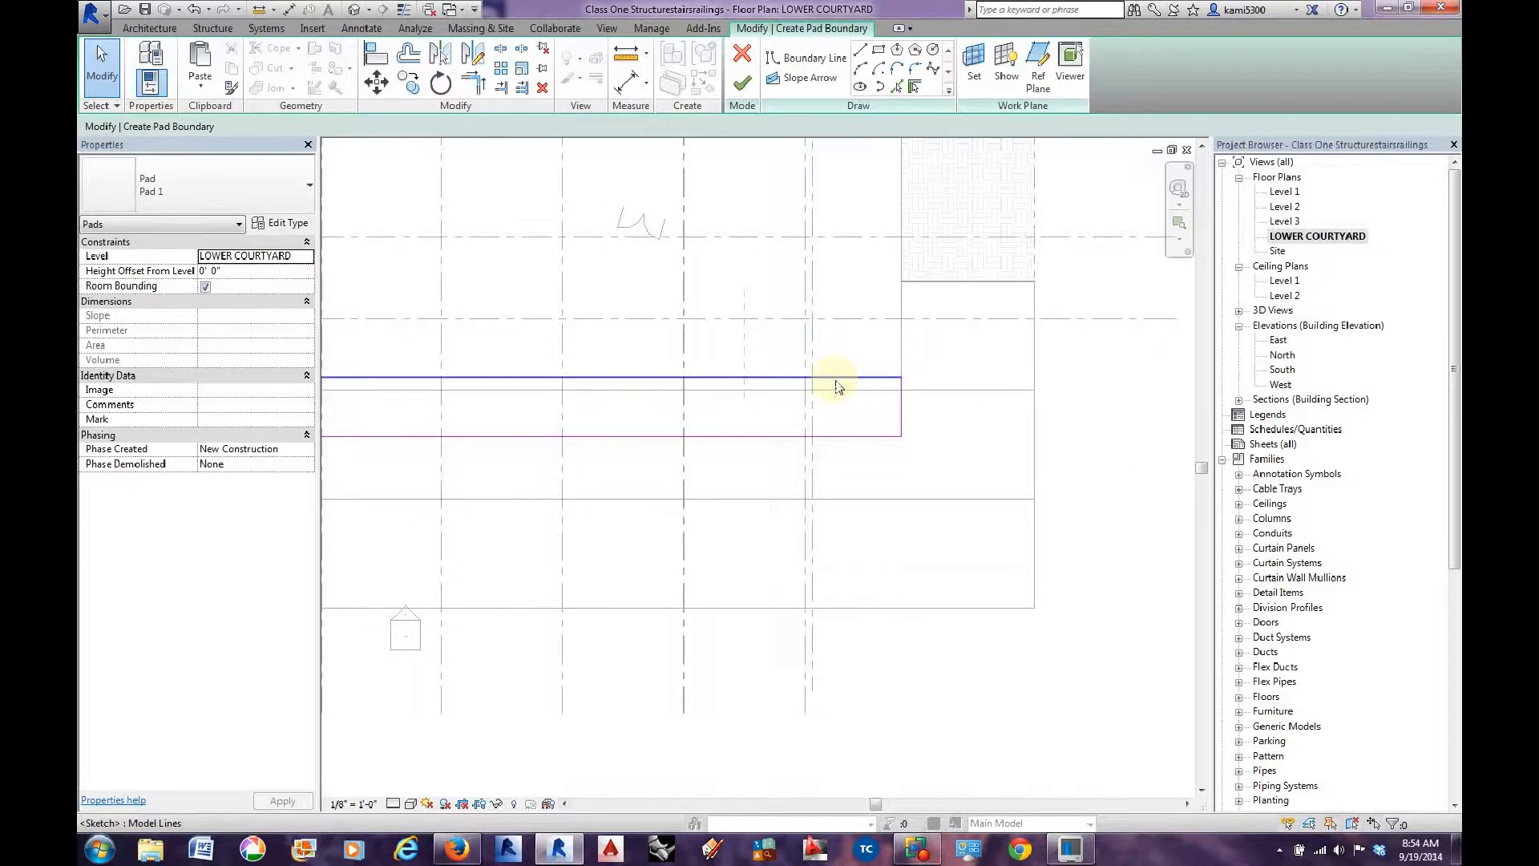
middle_click_drag(831, 416, 934, 412)
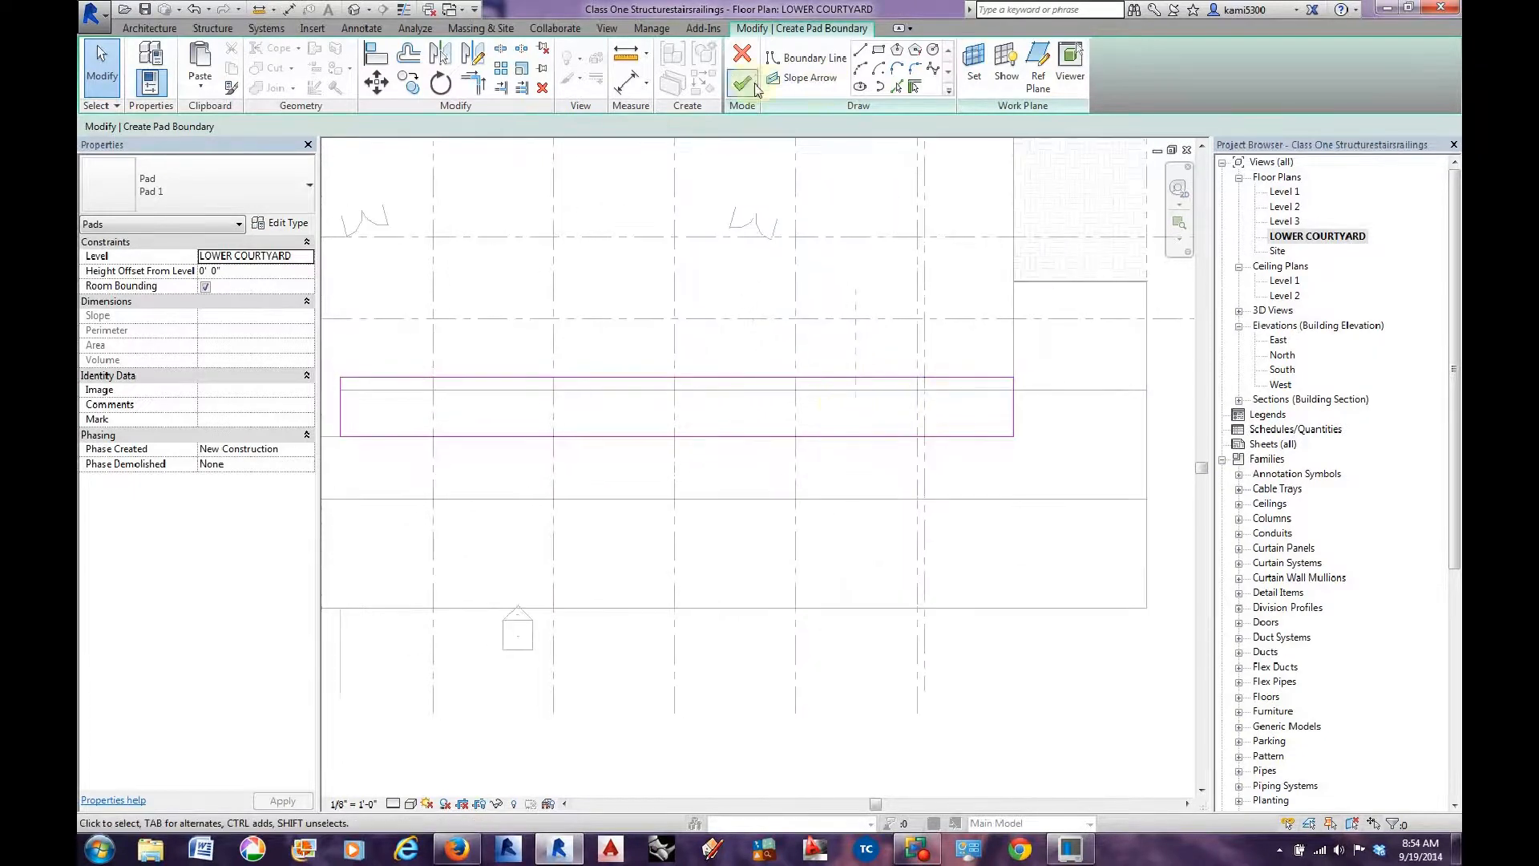
Offset a copy of the pad sketch's upper edge downward by 16' 1 3/8".
left_click(408, 54)
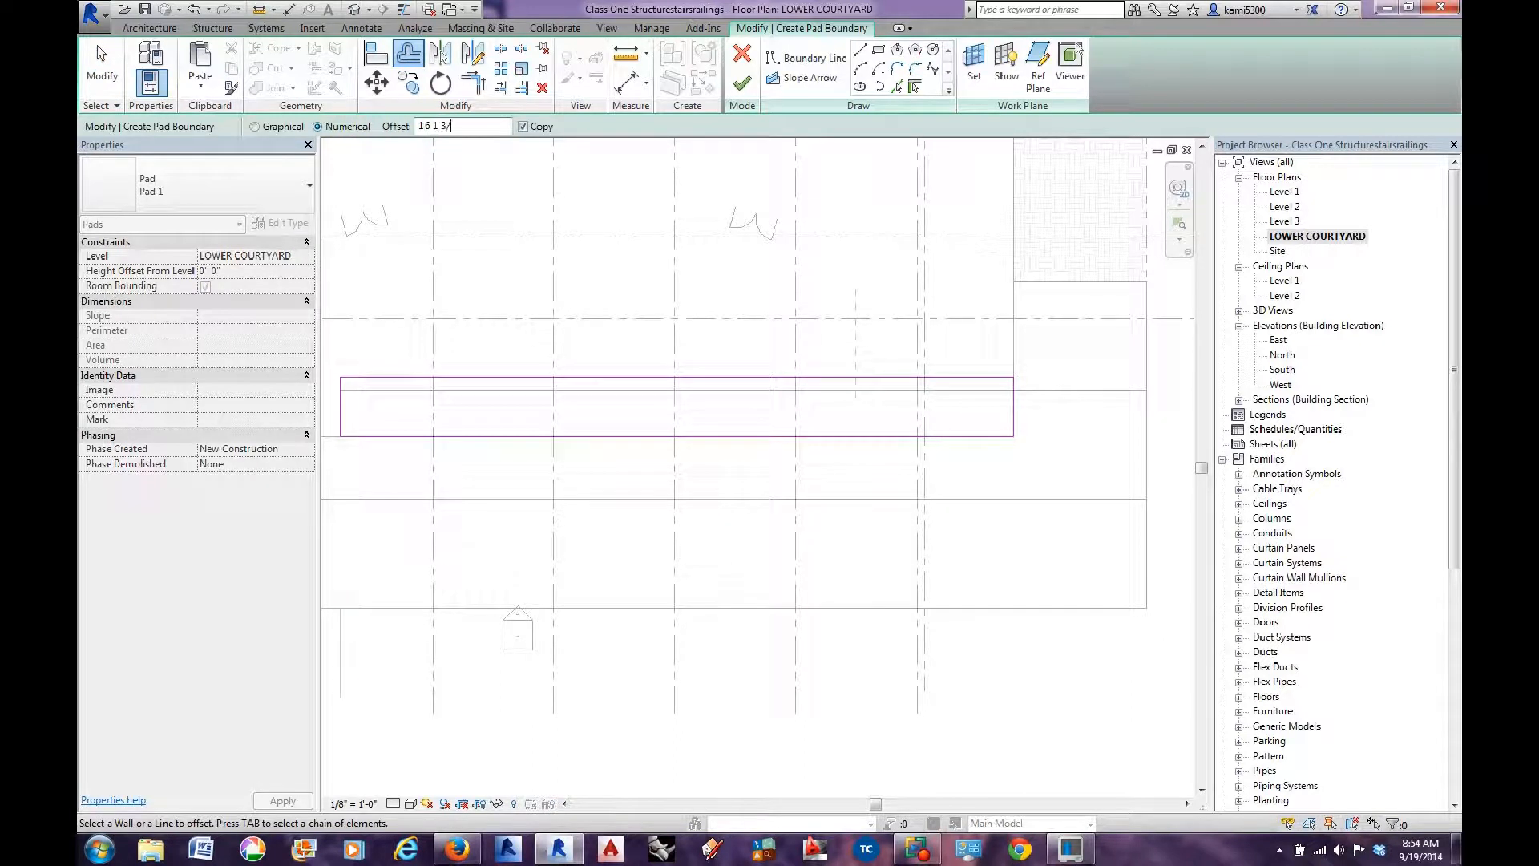
left_click(946, 382)
middle_click_drag(862, 589, 994, 574)
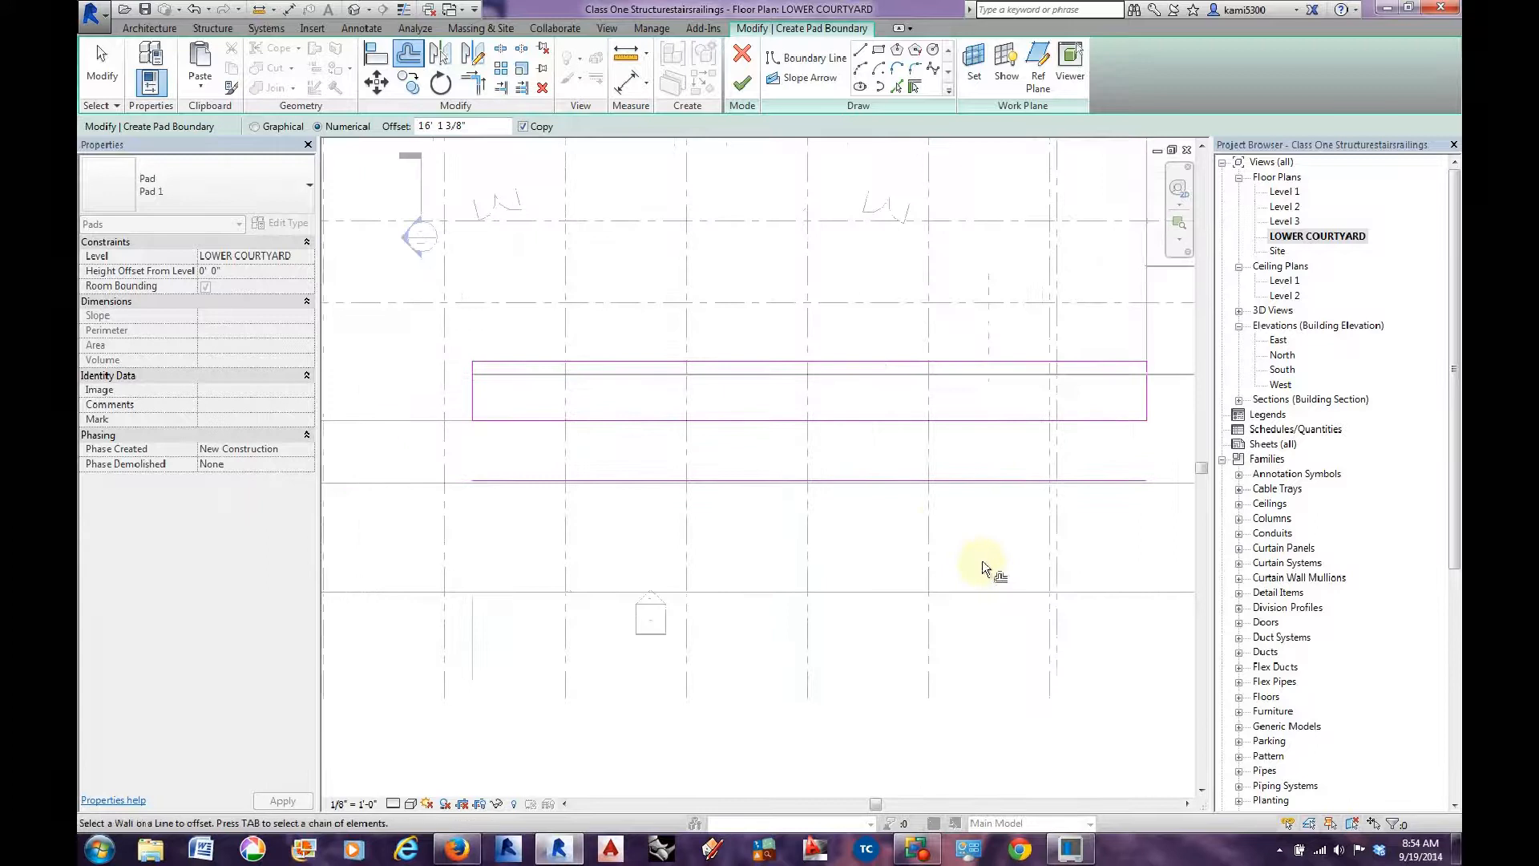
scroll(948, 523, "down", 1)
left_click(102, 77)
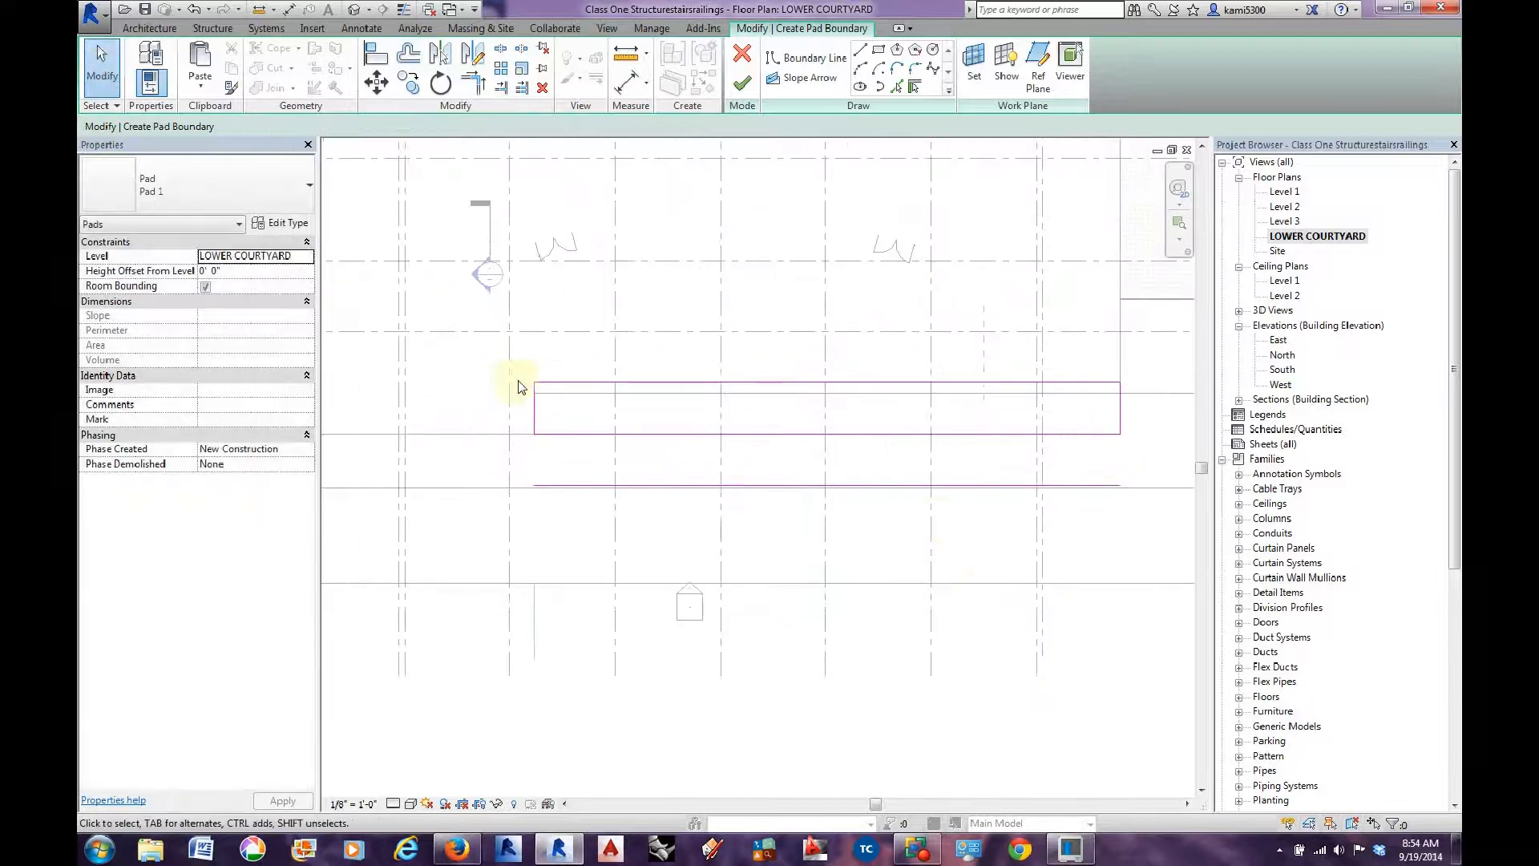
Examine the ramp's segment lengths dimensioned along its lower side in the reference floor plan.
scroll(1068, 457, "down", 4)
scroll(762, 371, "up", 8)
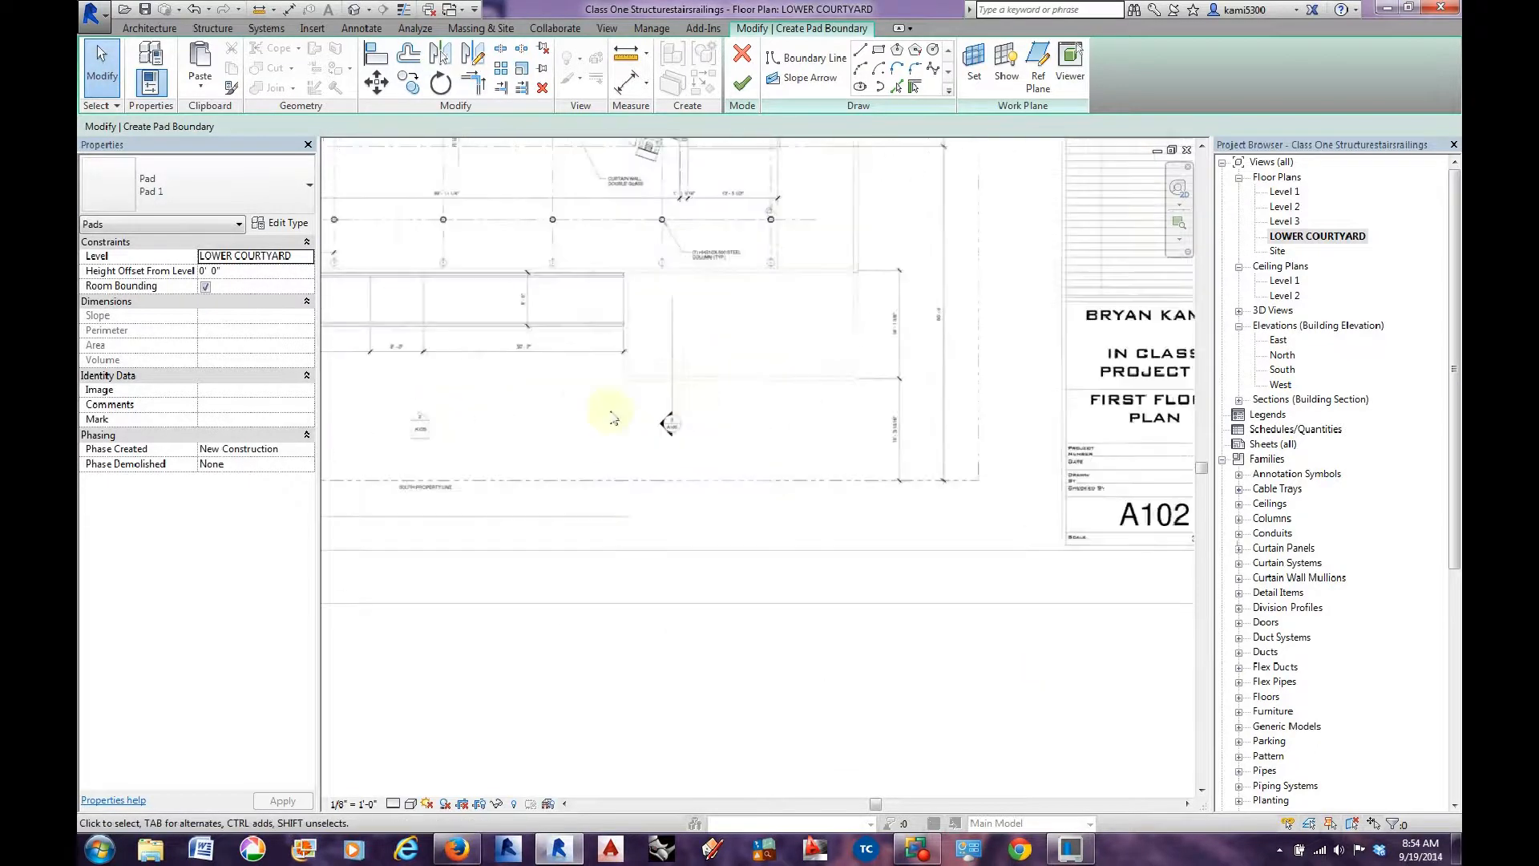
middle_click_drag(809, 335, 794, 401)
scroll(785, 396, "down", 3)
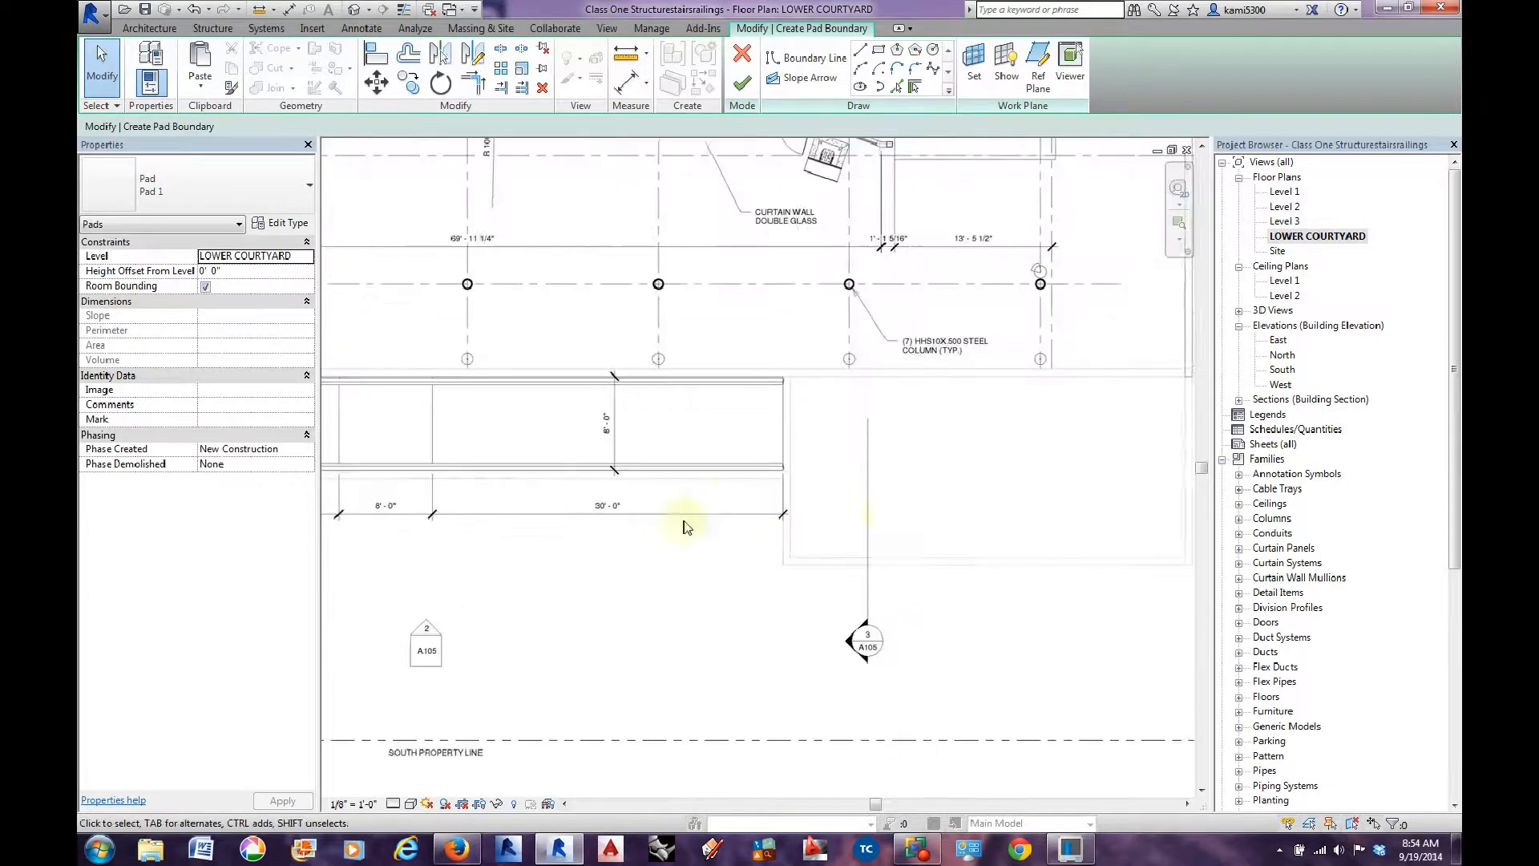
middle_click_drag(687, 522, 962, 516)
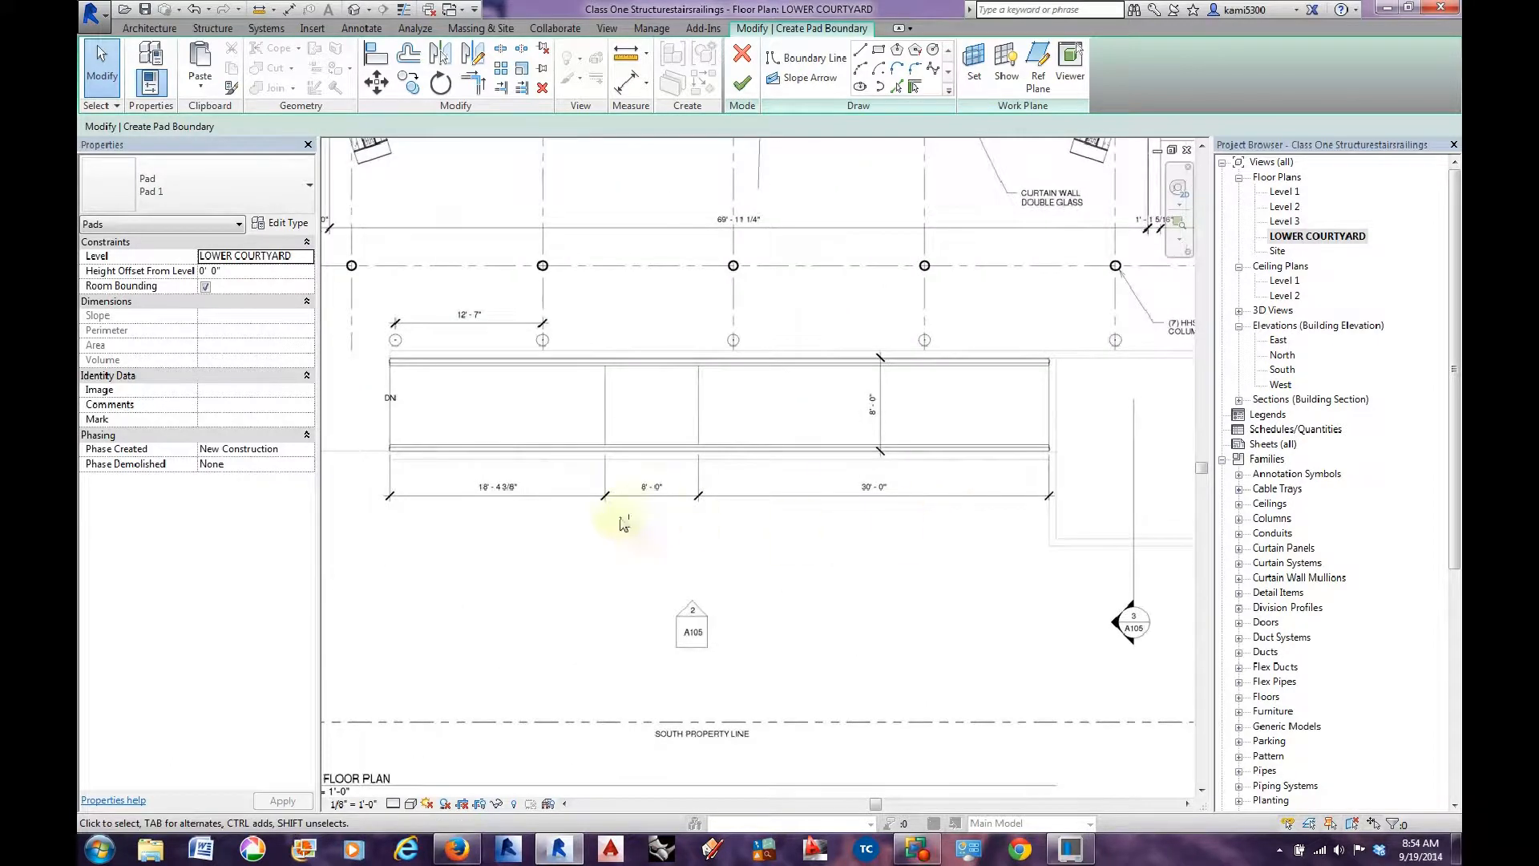
middle_click_drag(616, 537, 618, 543)
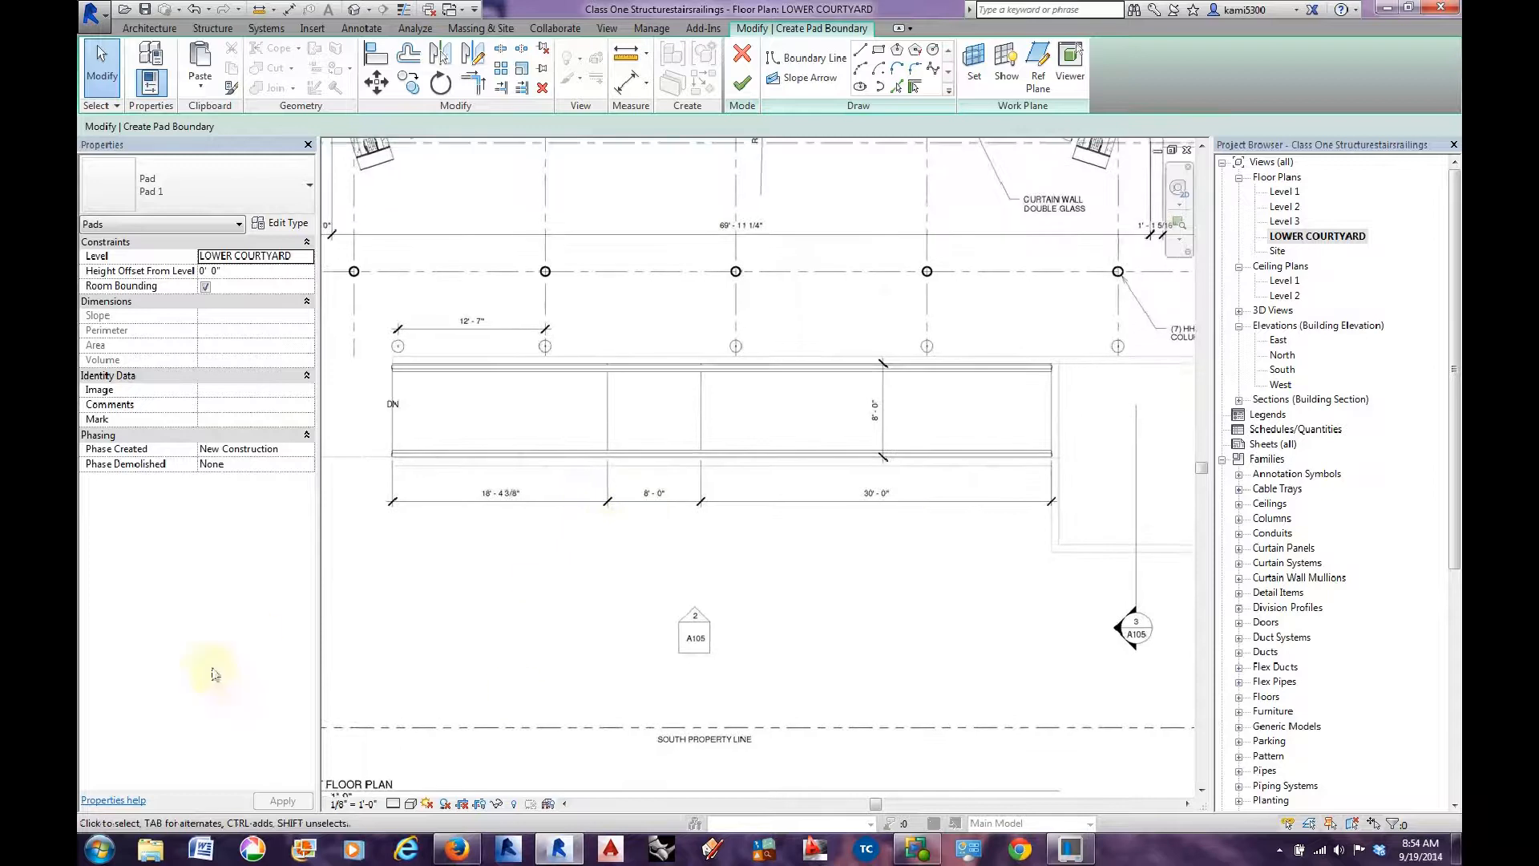
Switch to Calculator and add the whole-foot lengths of the ramp segments, 18 + 8 + 30.
left_click(99, 848)
left_click(119, 439)
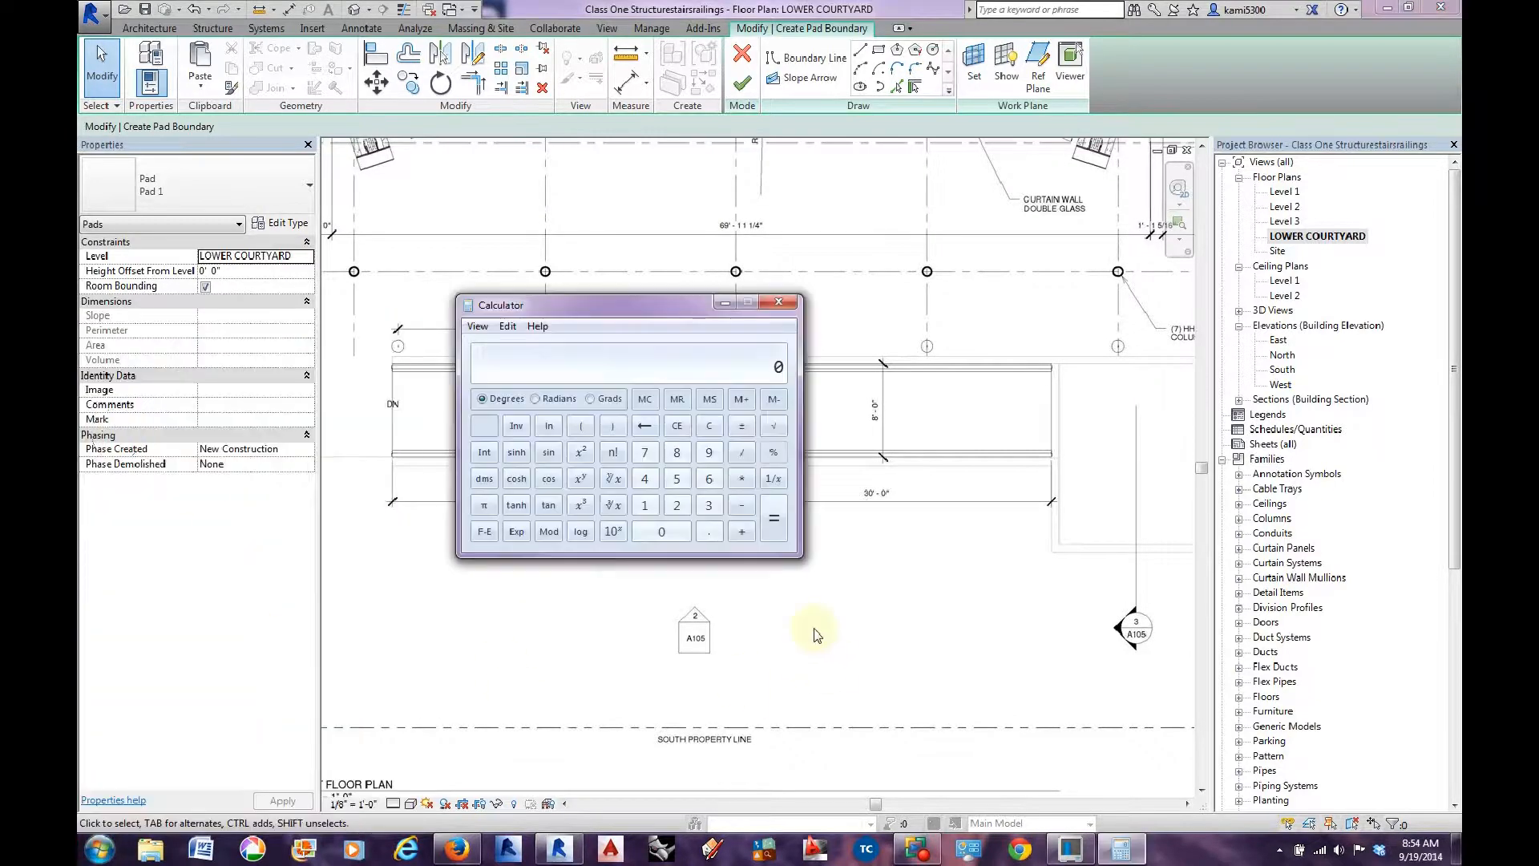
left_click_drag(619, 309, 1196, 383)
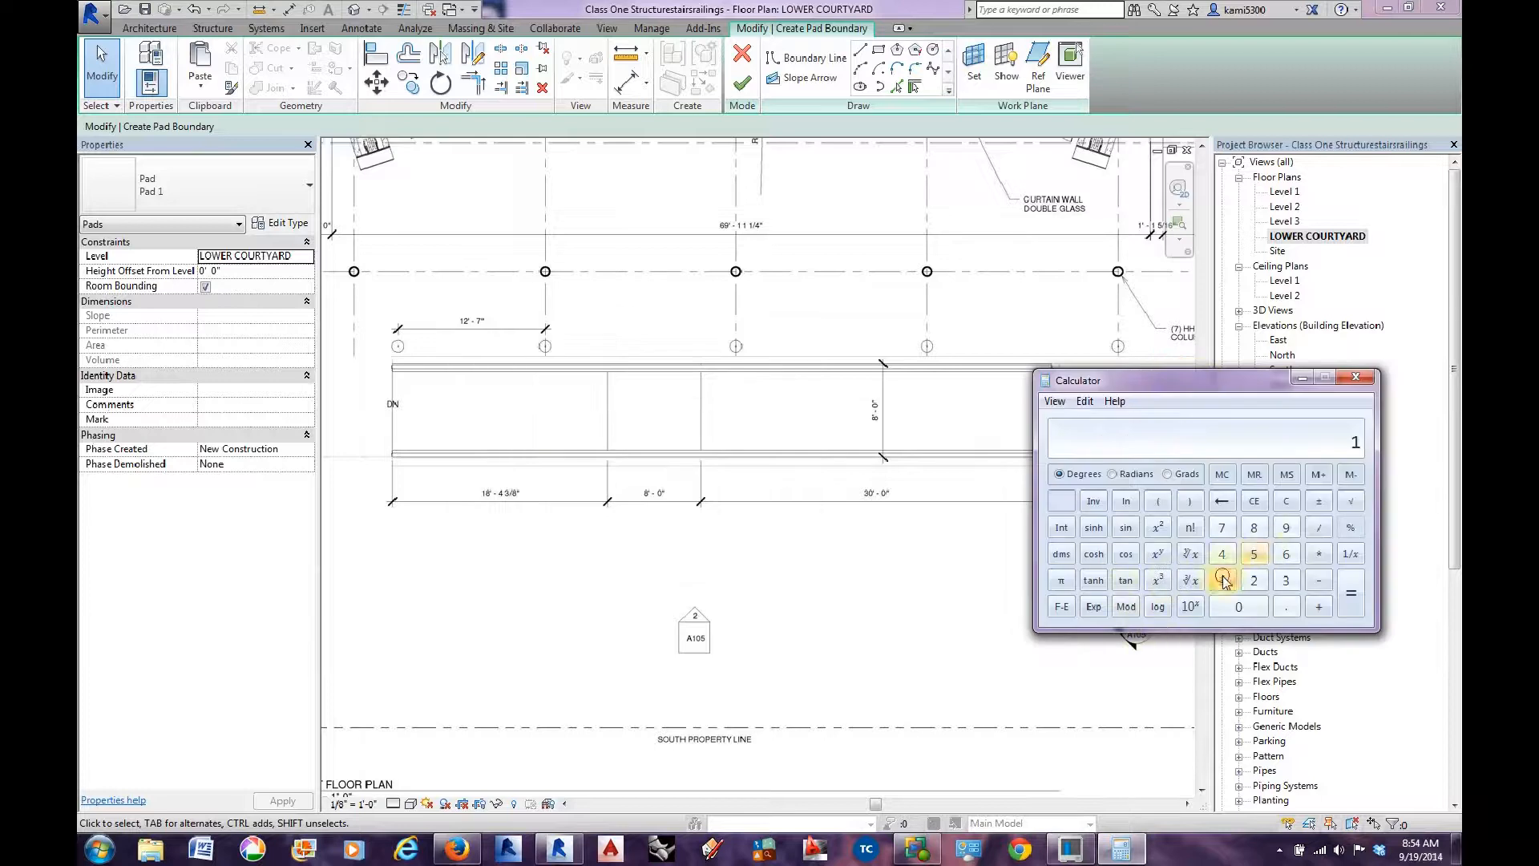
left_click(1255, 528)
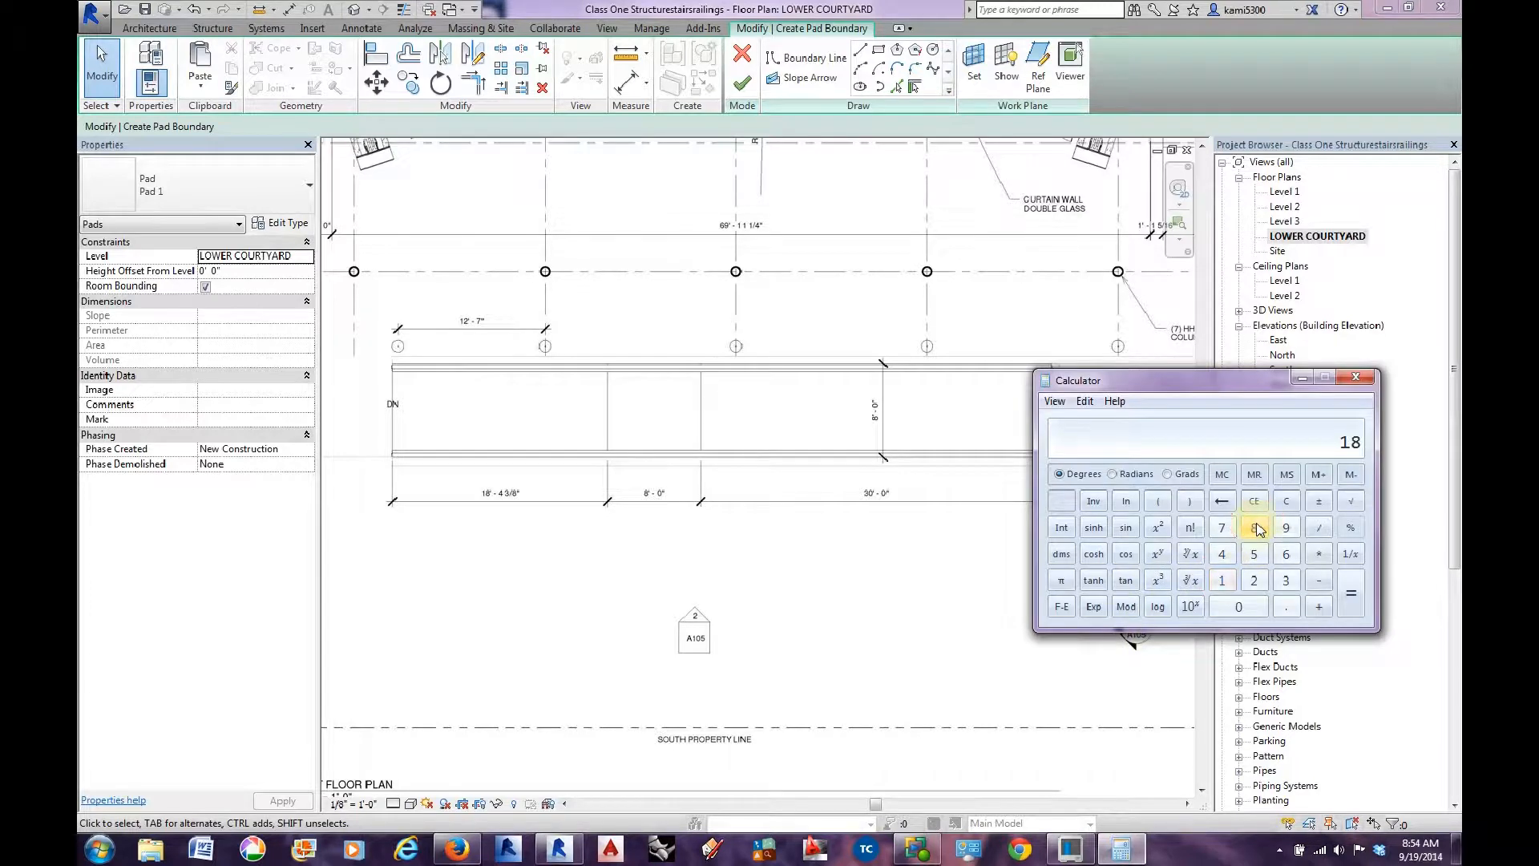
left_click(1319, 607)
left_click(1254, 528)
left_click(1319, 607)
left_click(1287, 580)
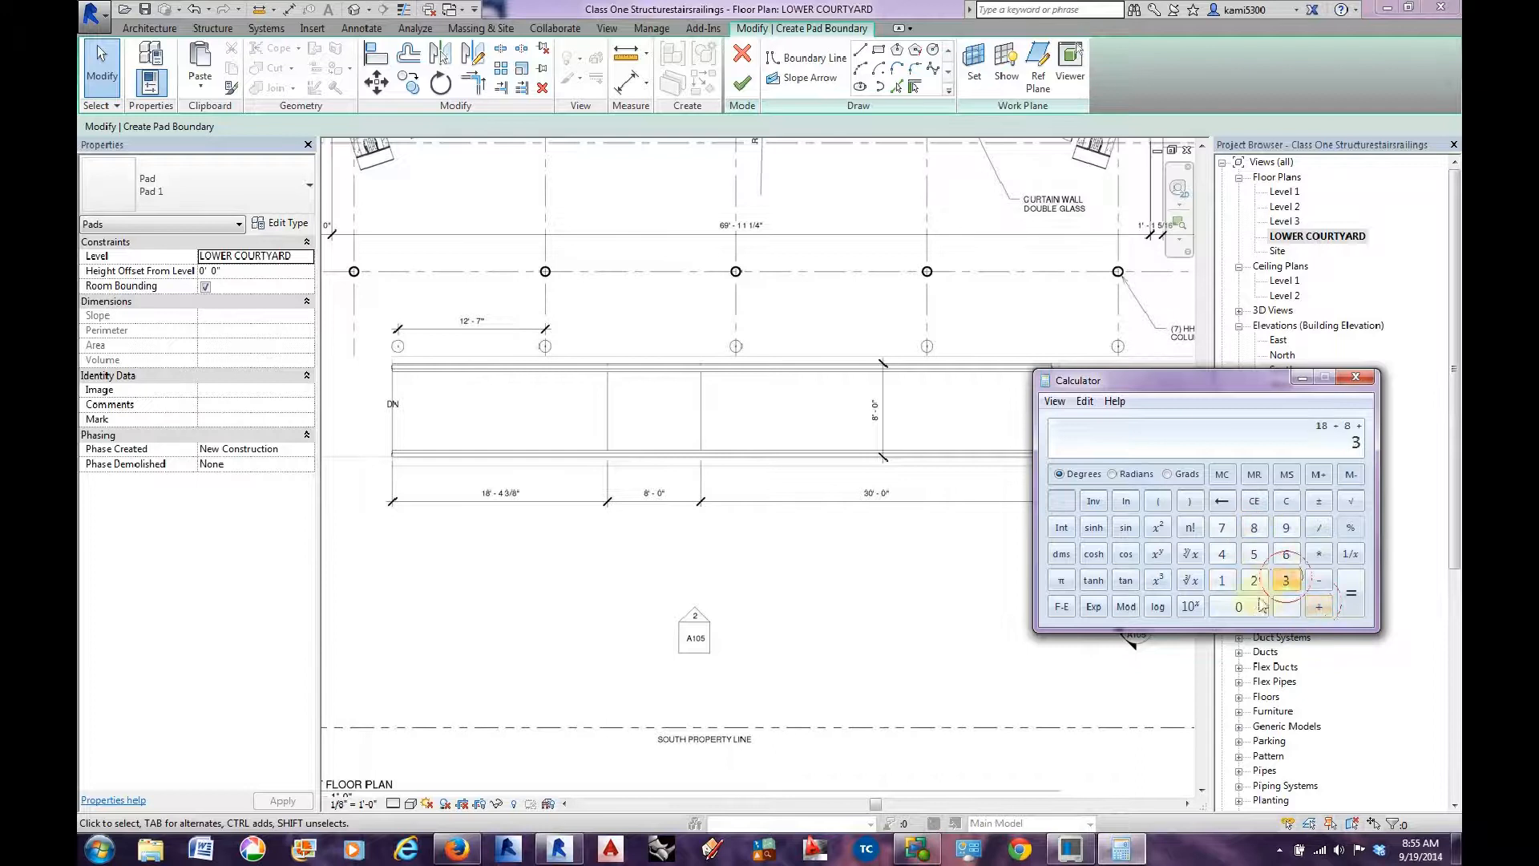
left_click(1239, 607)
left_click(1351, 598)
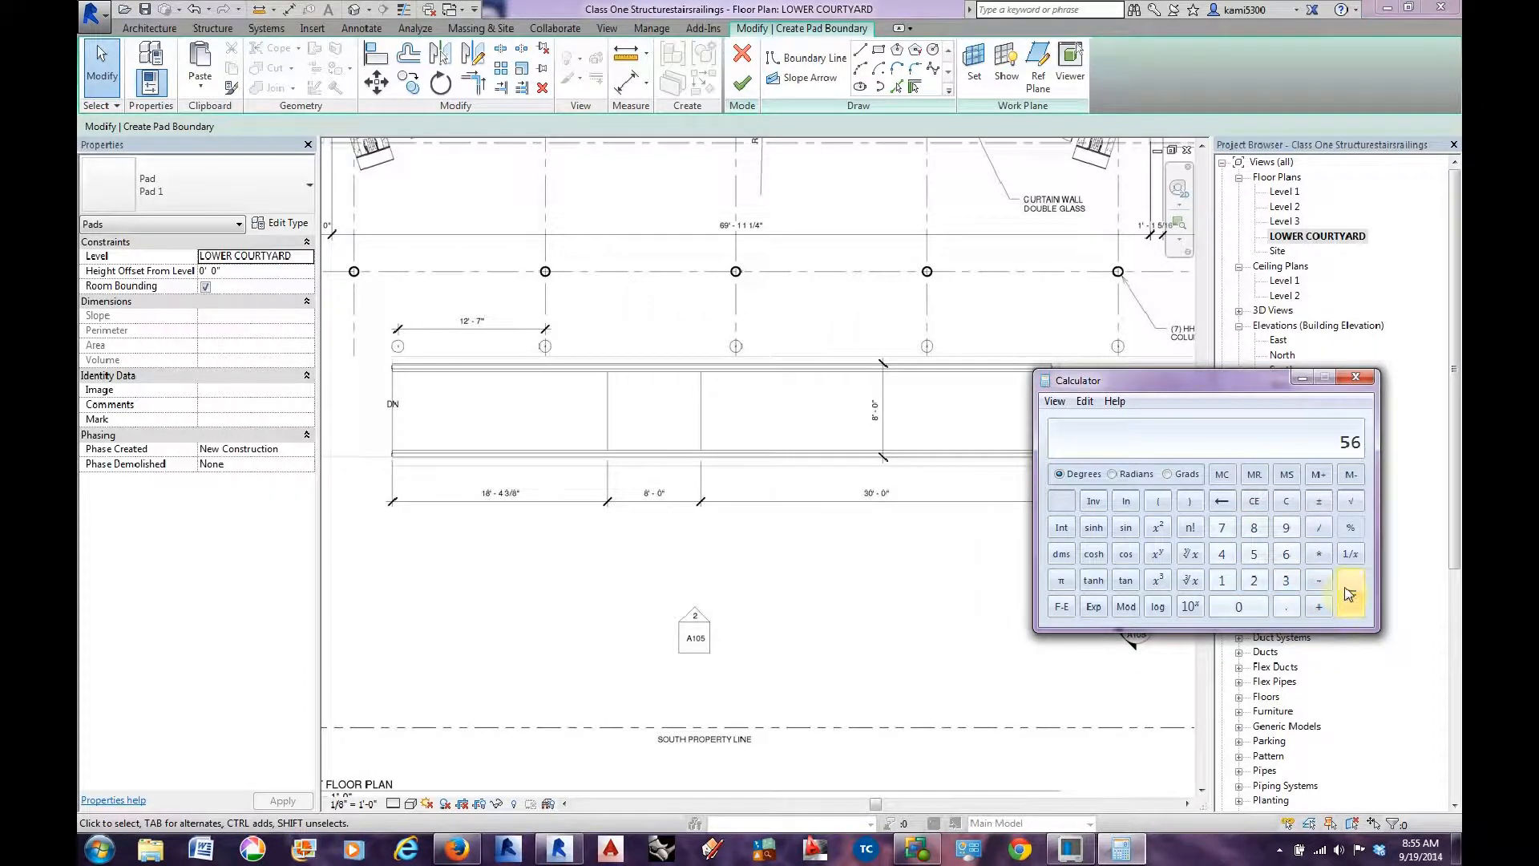
left_click(1221, 554)
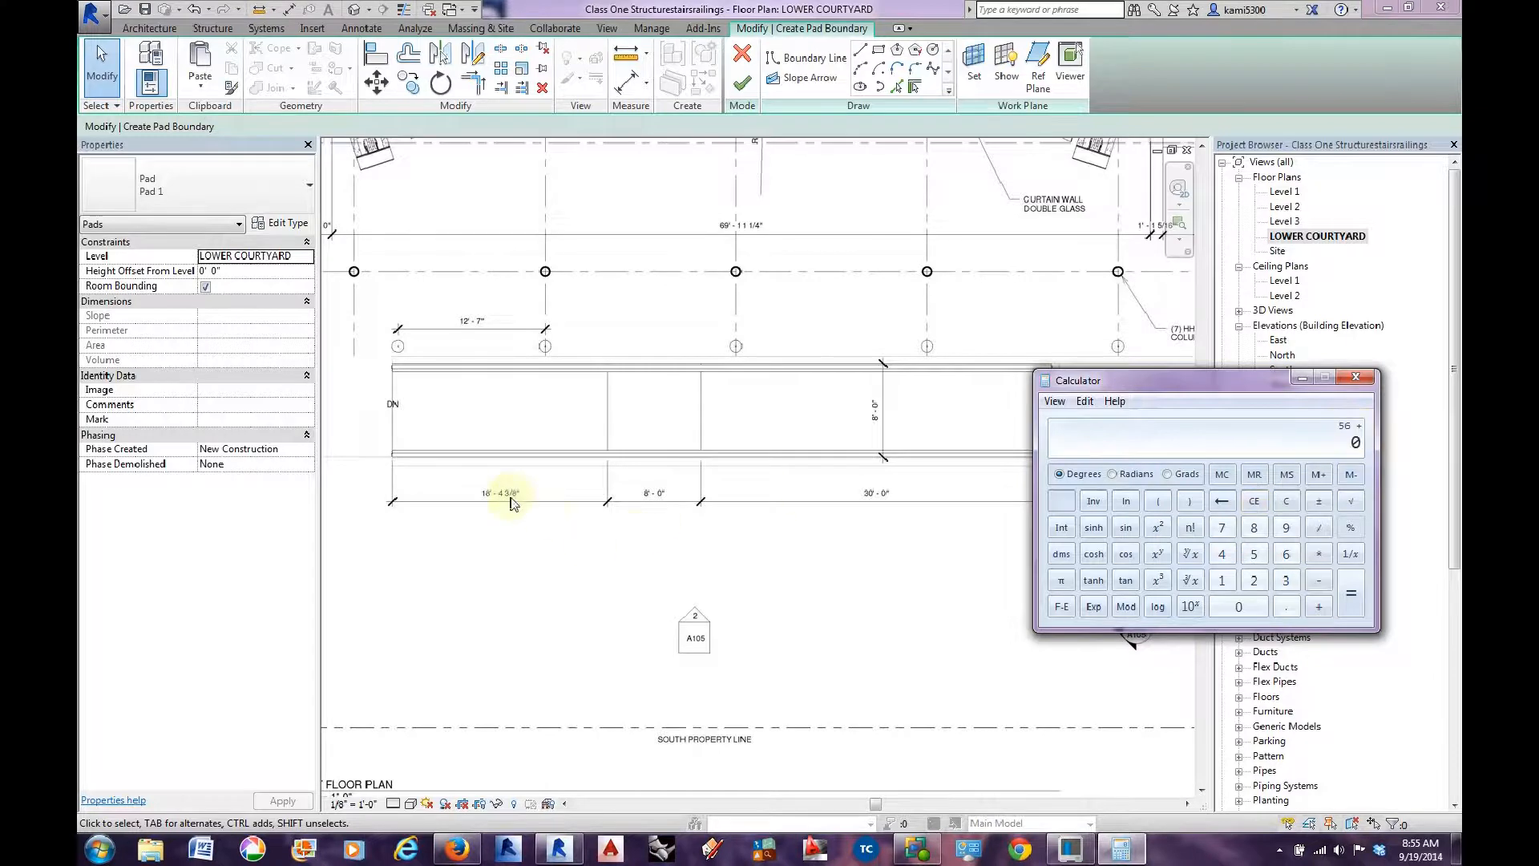
Offset a copy of the pad sketch's left edge to the right by 56' 4 3/8".
left_click(544, 514)
scroll(670, 505, "down", 4)
middle_click_drag(587, 559, 1015, 545)
middle_click_drag(539, 583, 817, 560)
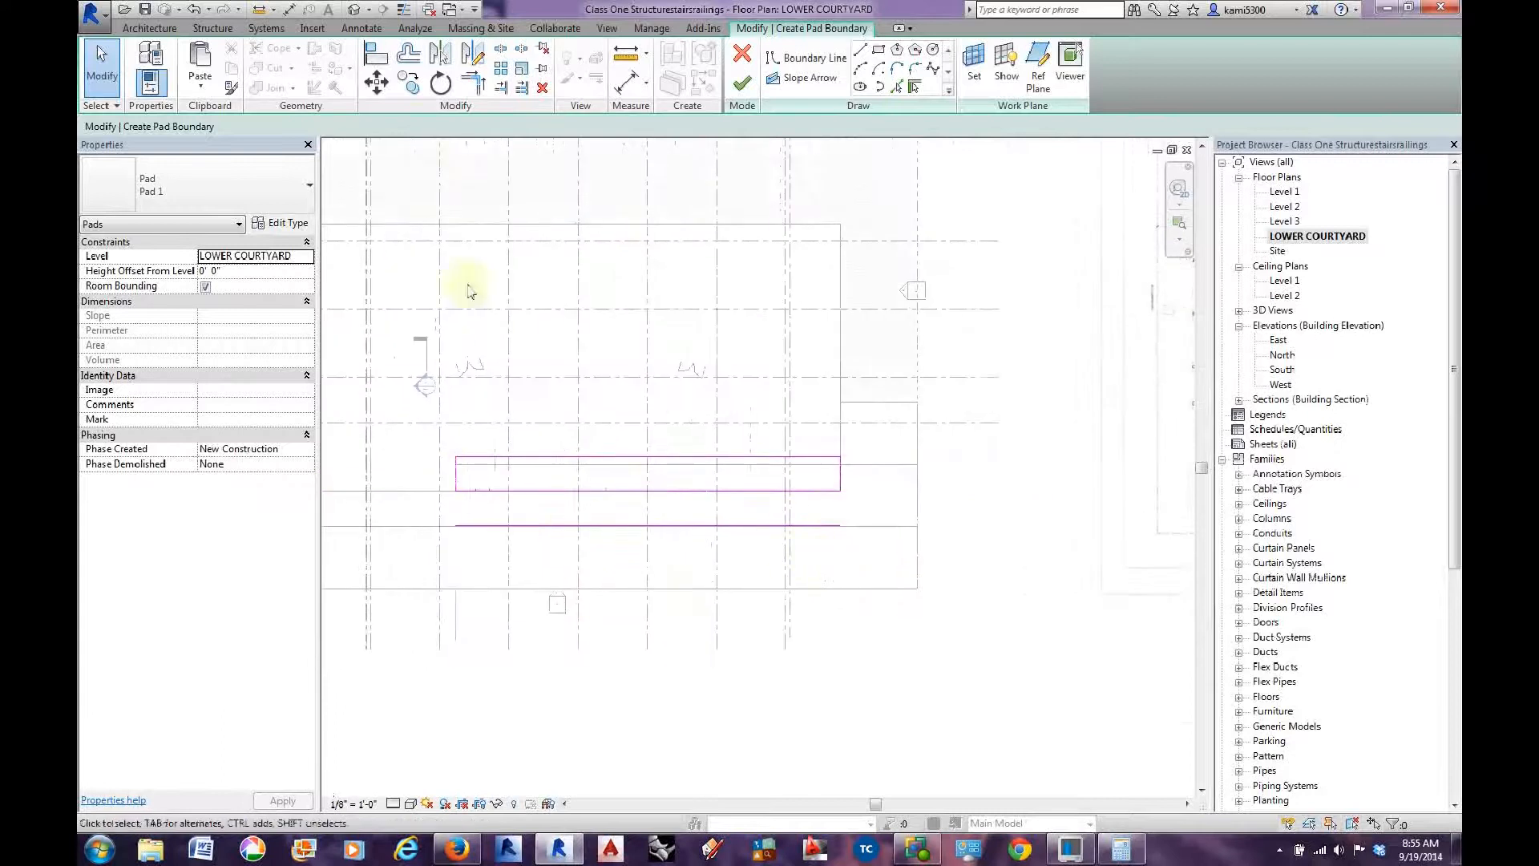
left_click(407, 58)
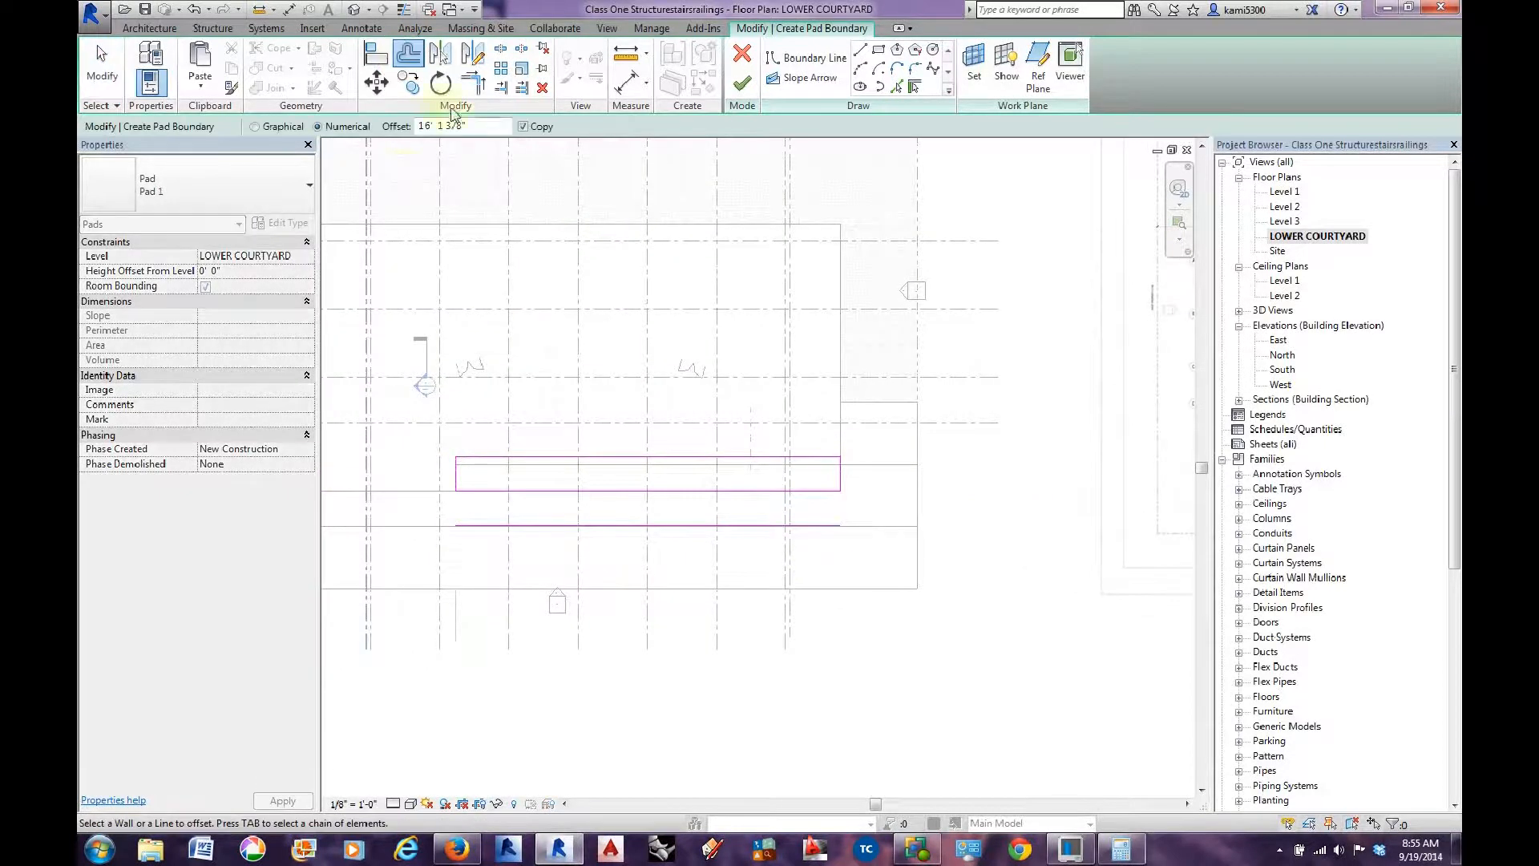
left_click(405, 127)
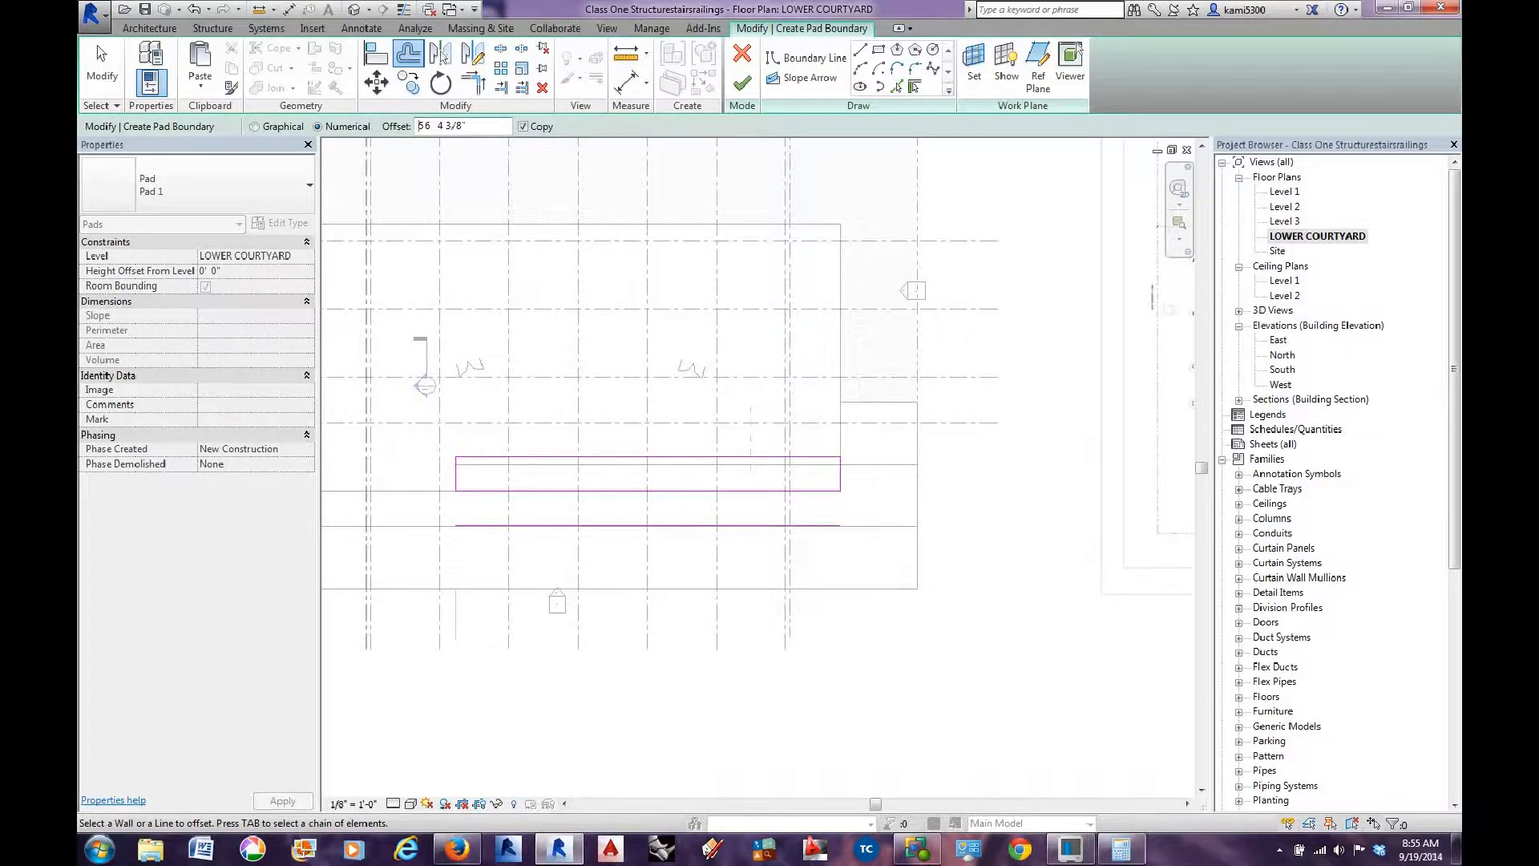
left_click(457, 472)
scroll(665, 531, "up", 1)
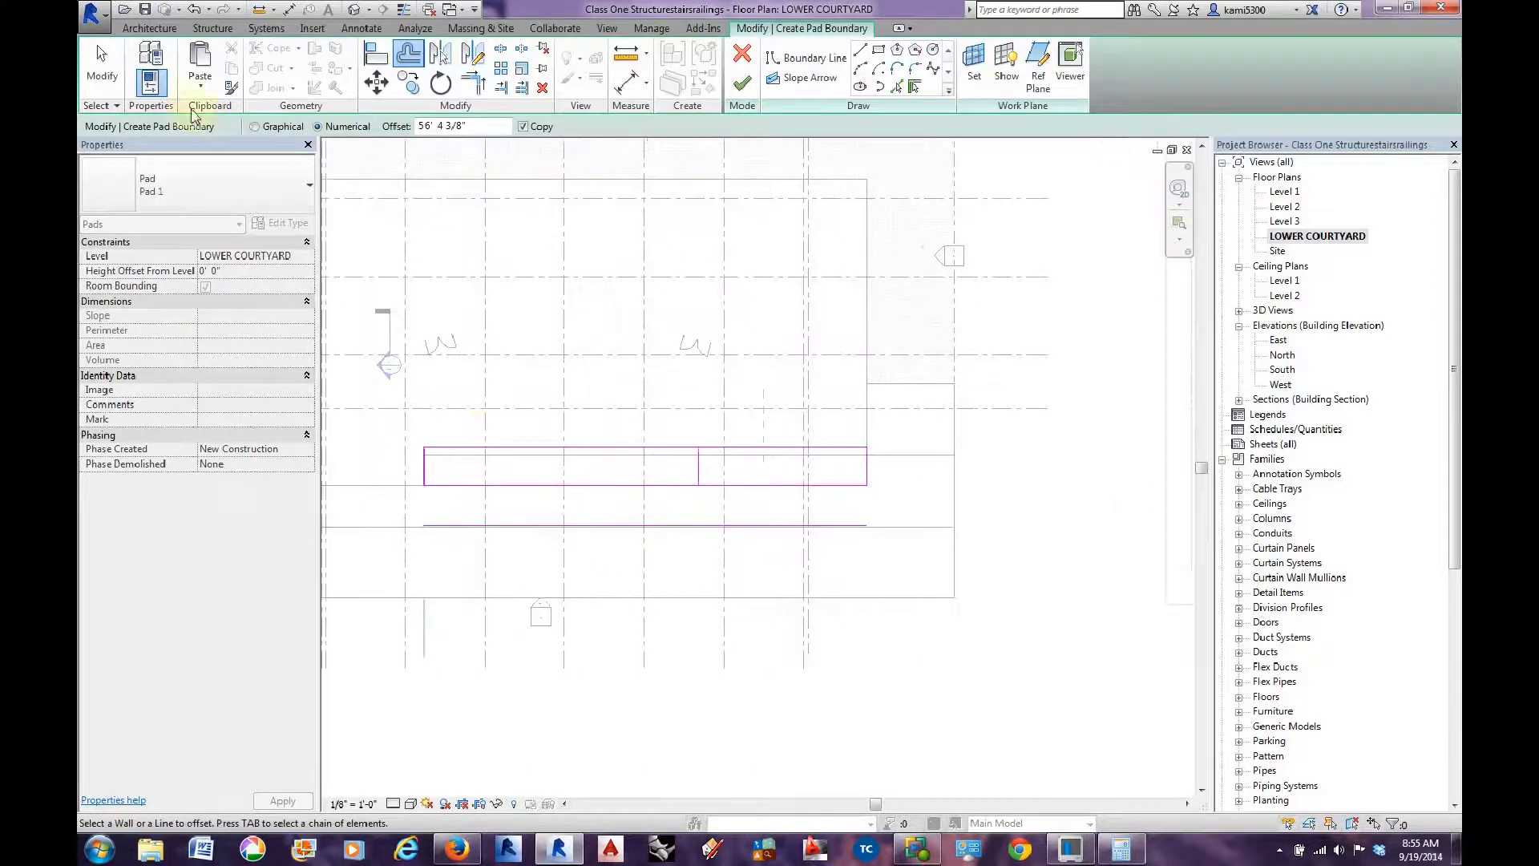
key("Escape")
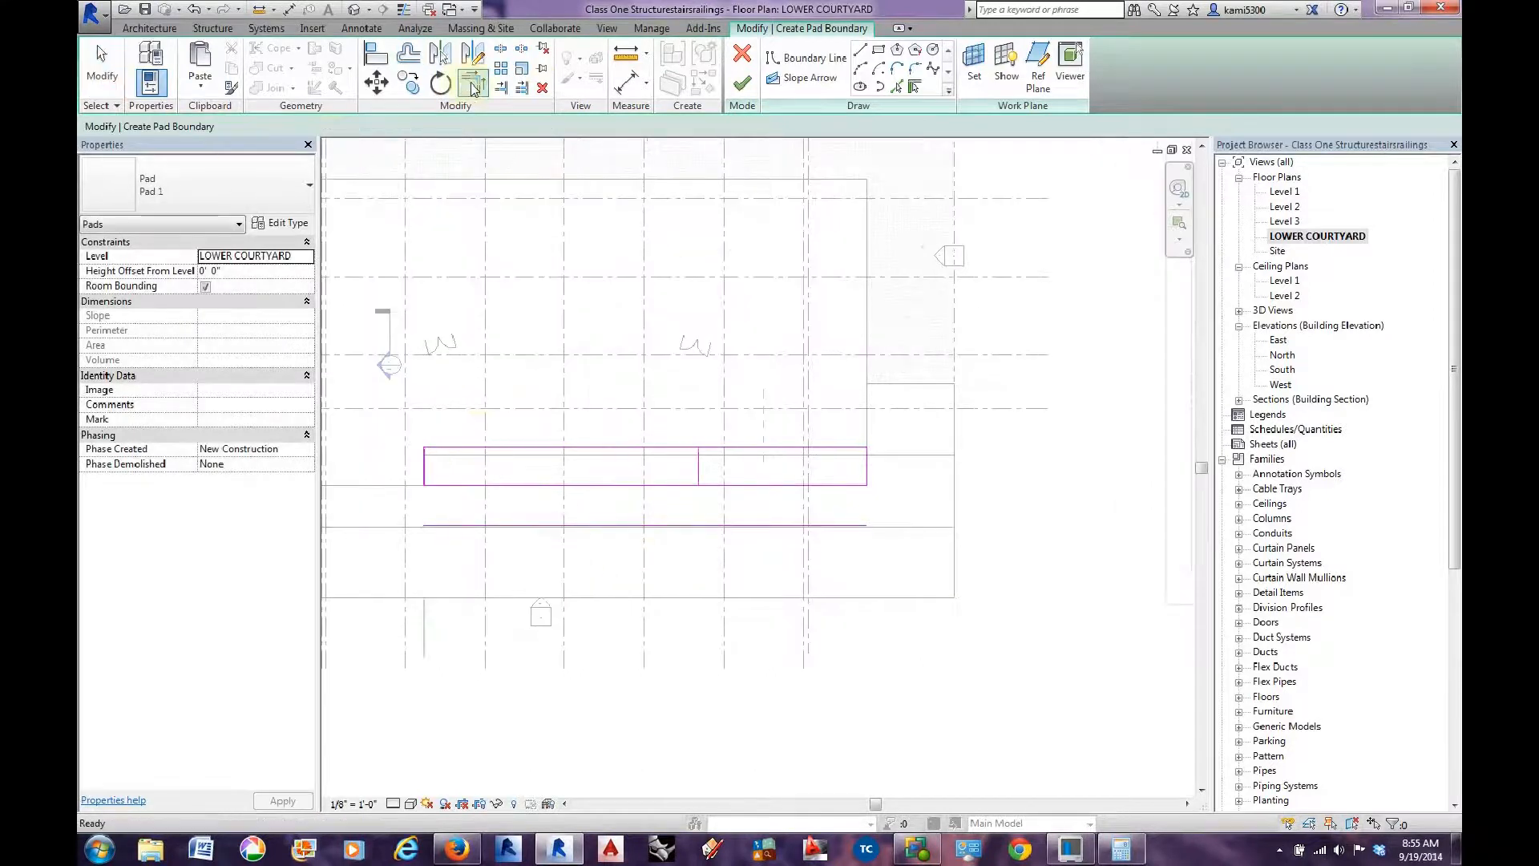
Trim/extend the offset vertical line and the rectangle's right edge to form corners with the offset lower line.
left_click(473, 83)
left_click(700, 469)
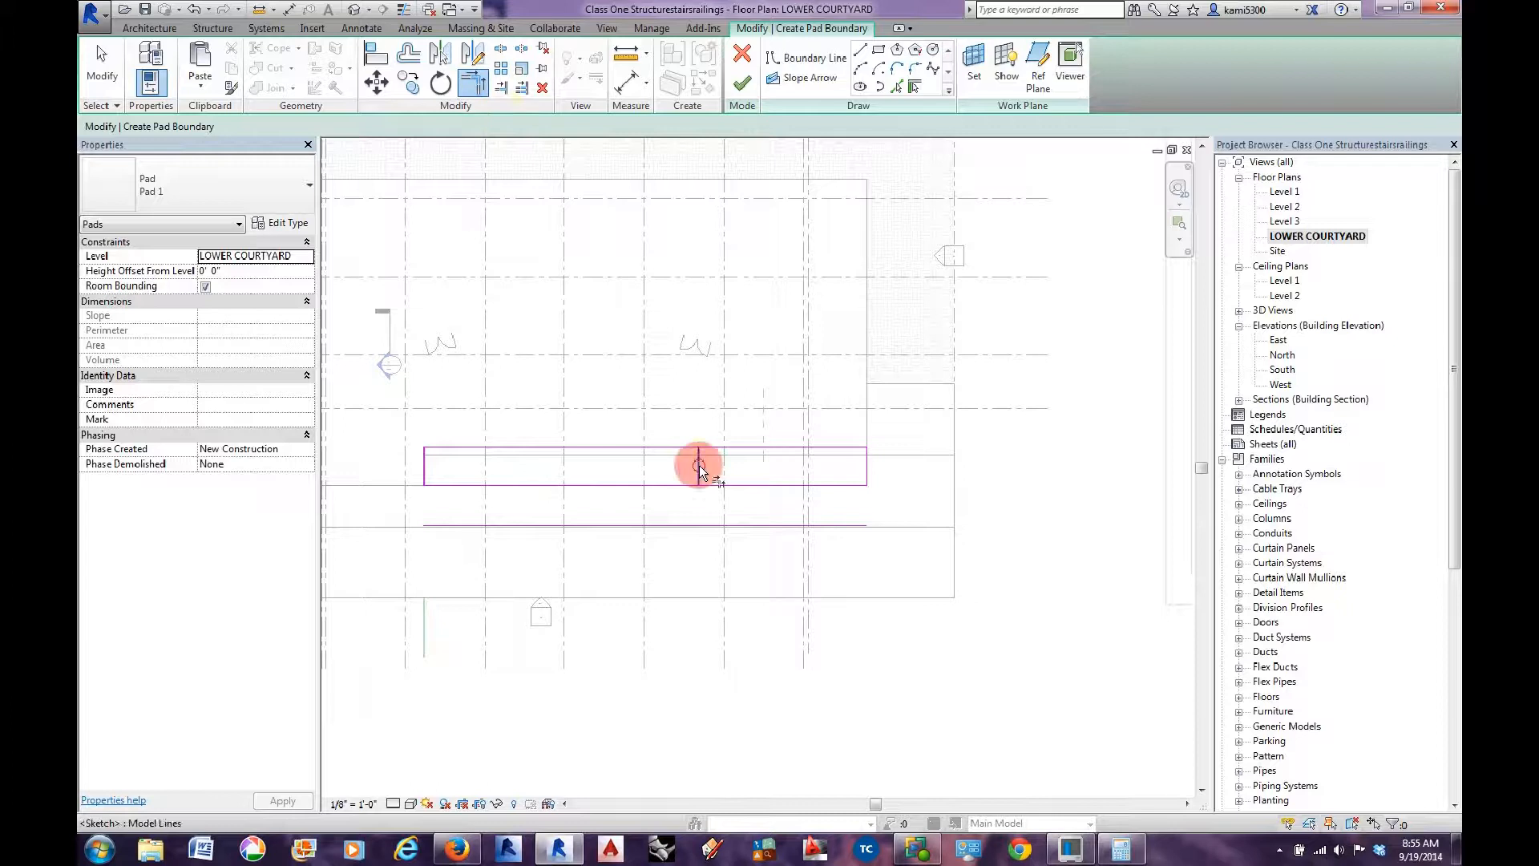
left_click(728, 522)
left_click(826, 526)
left_click(865, 465)
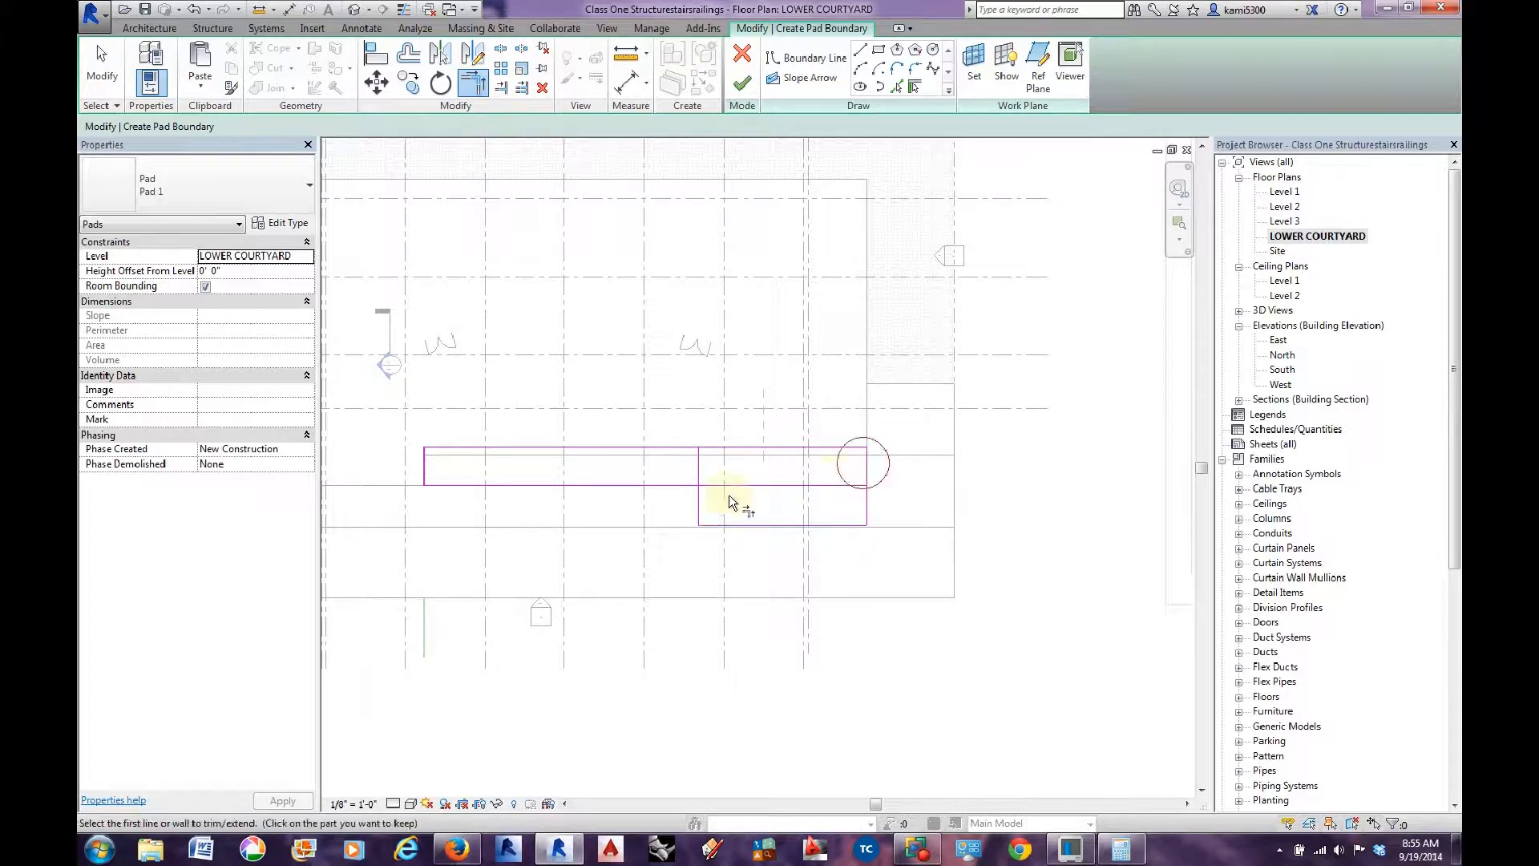
Trim the offset vertical line and the rectangle's lower edge to a corner, closing the L-shaped pad boundary.
left_click(698, 501)
left_click(681, 485)
scroll(696, 504, "down", 2)
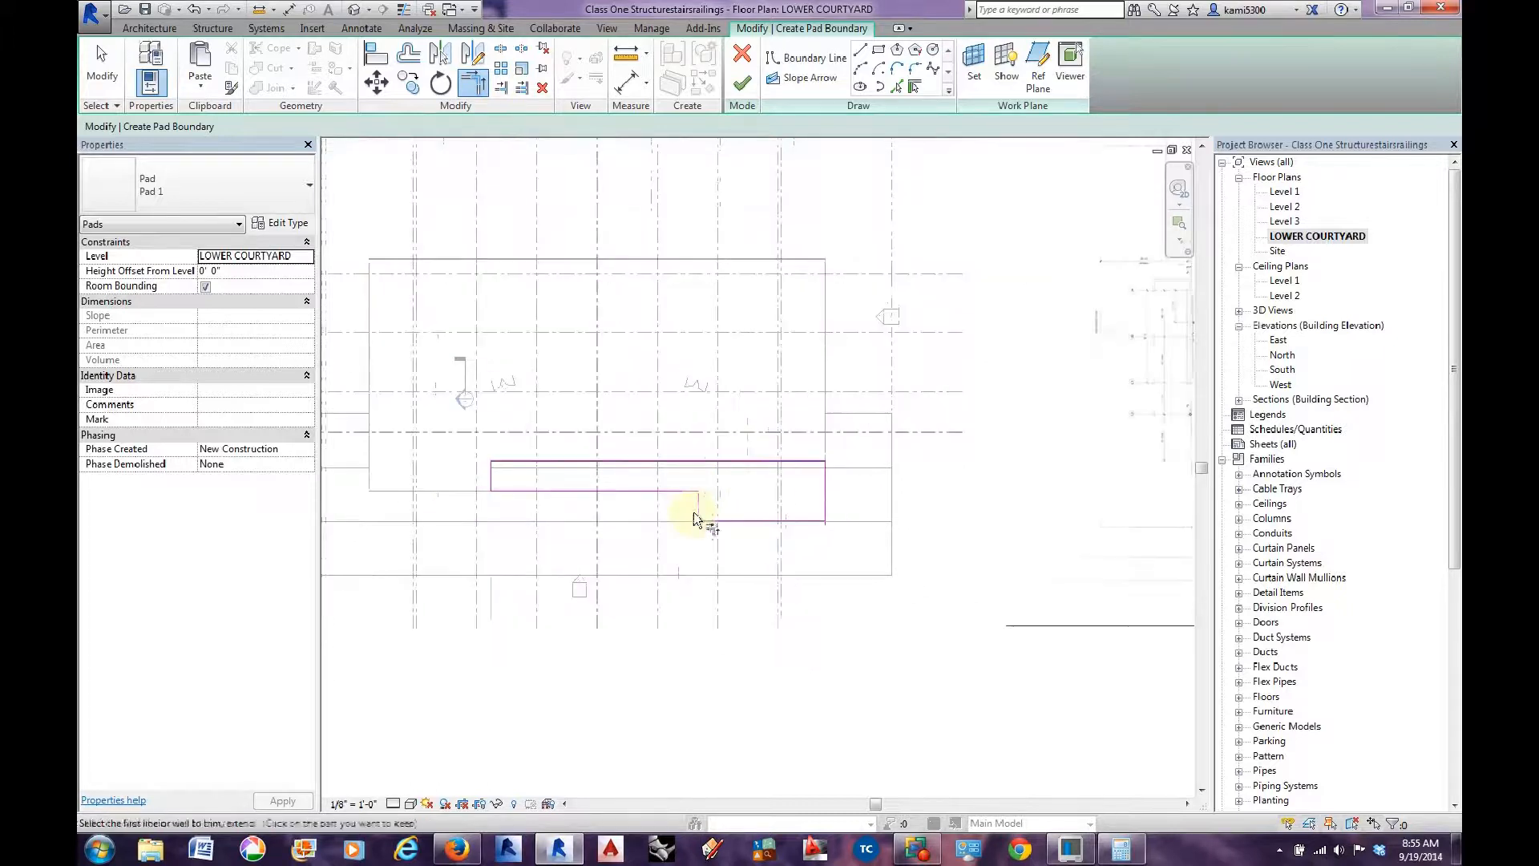
middle_click_drag(694, 517, 712, 521)
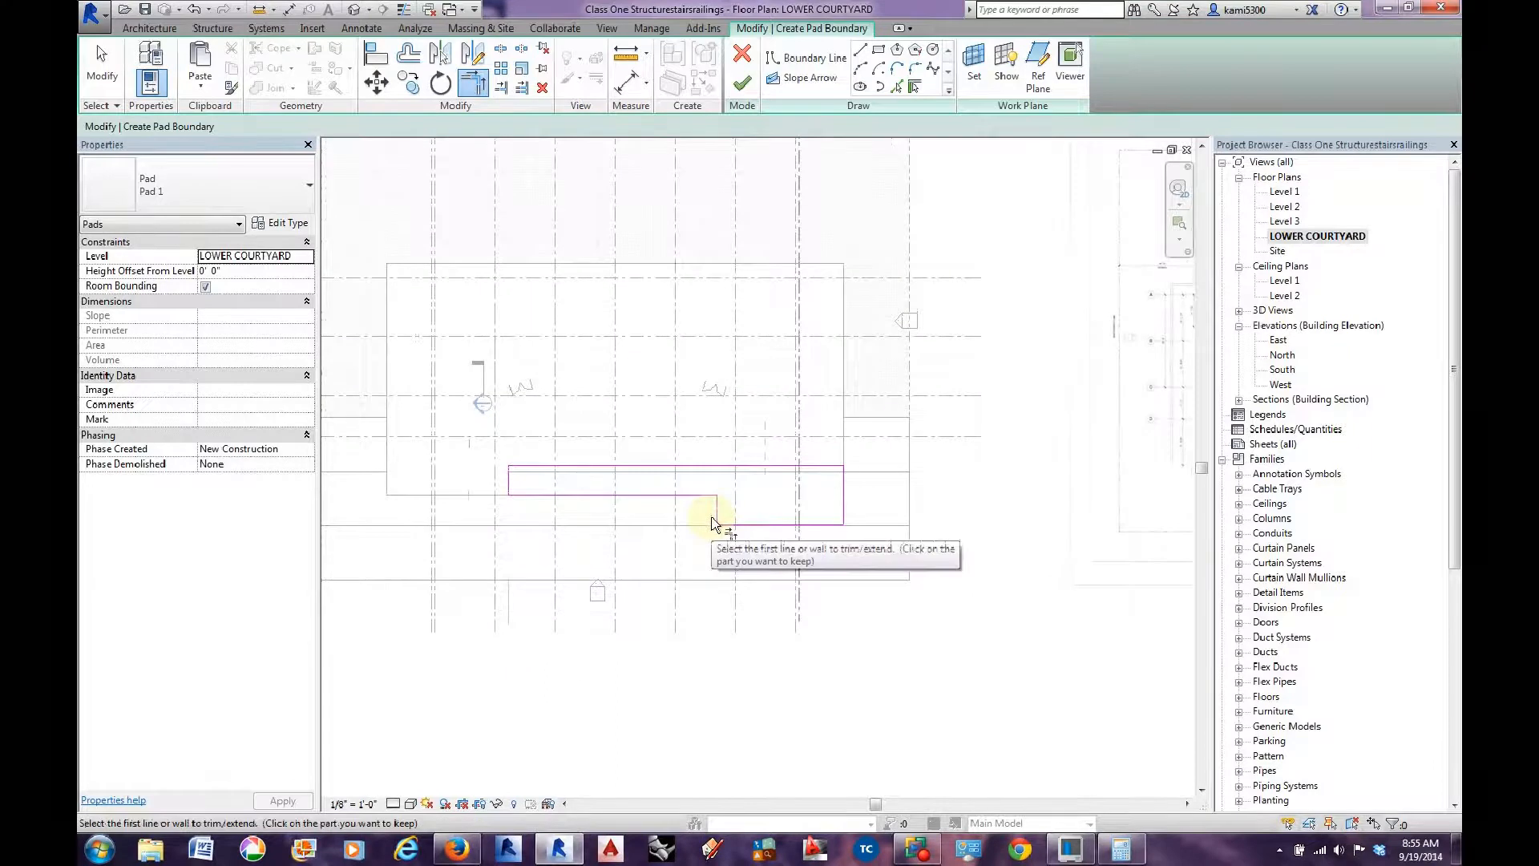
scroll(643, 491, "up", 2)
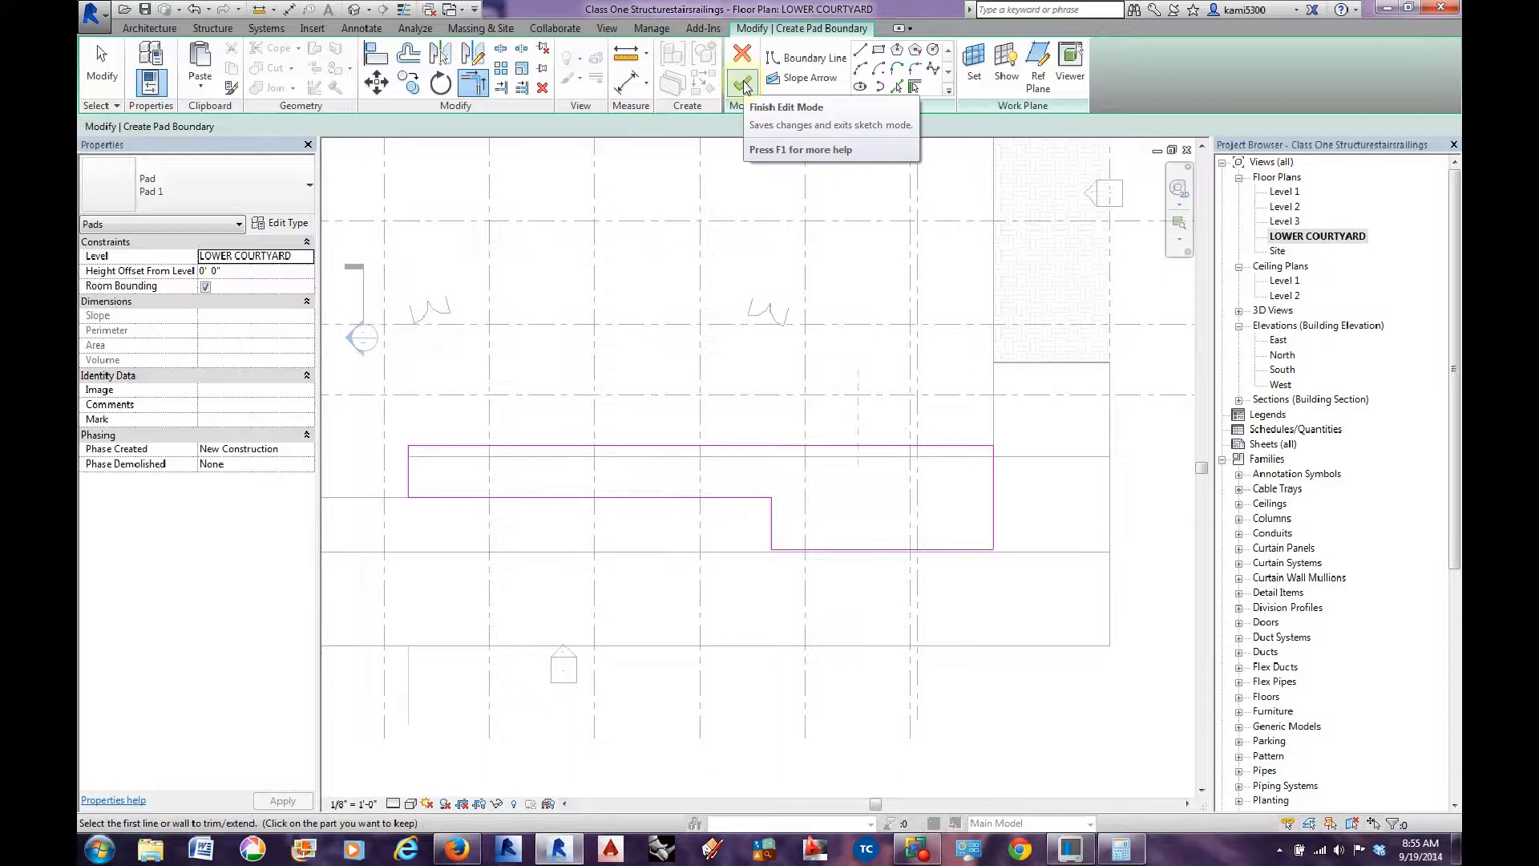
Finish the lower courtyard pad boundary and open the default 3D view.
left_click(744, 83)
middle_click_drag(934, 501, 962, 507)
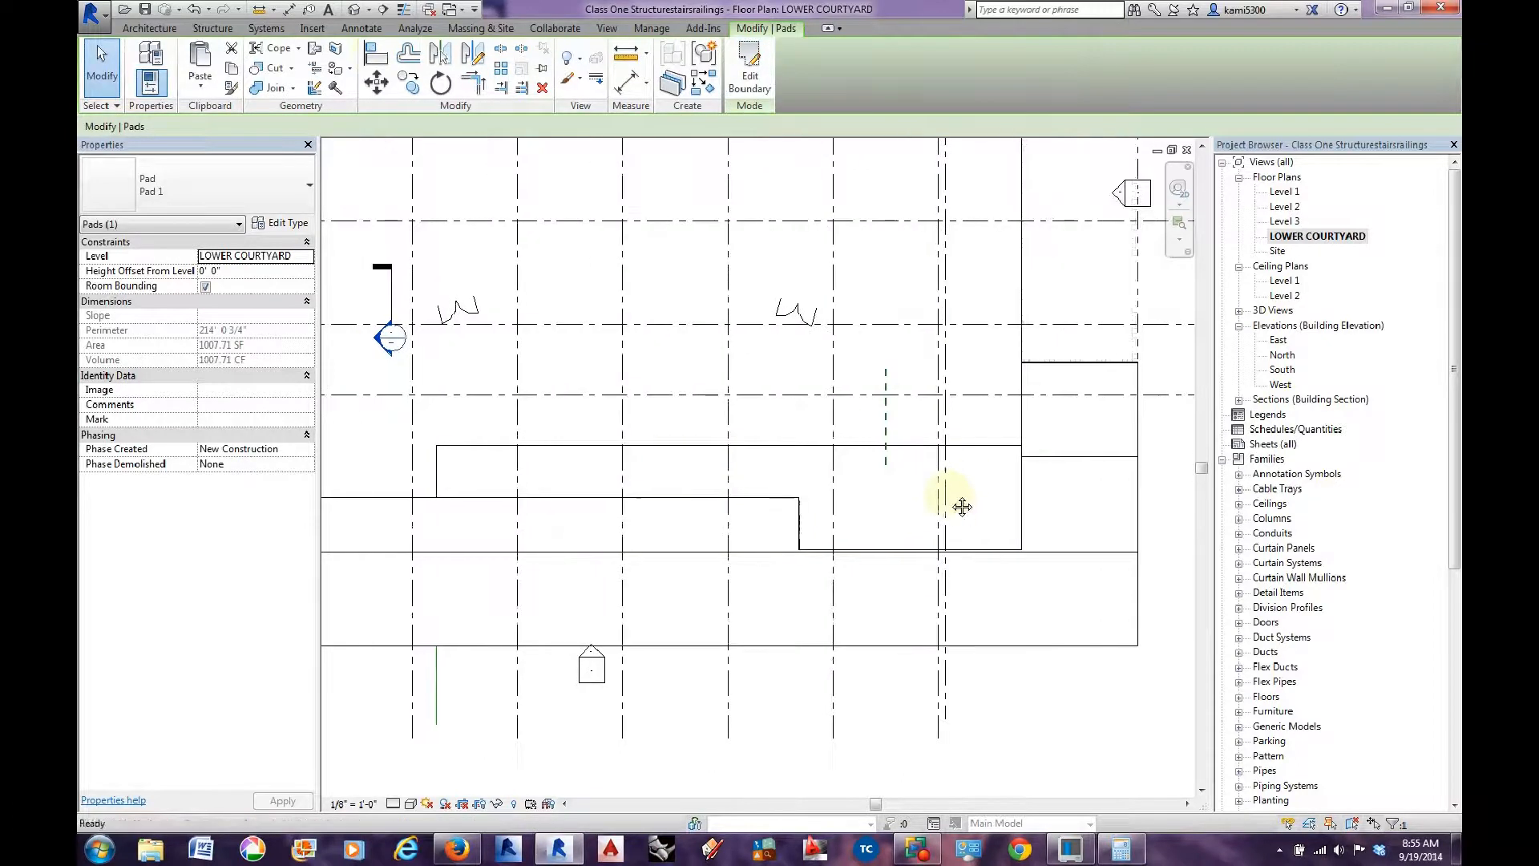
left_click(356, 11)
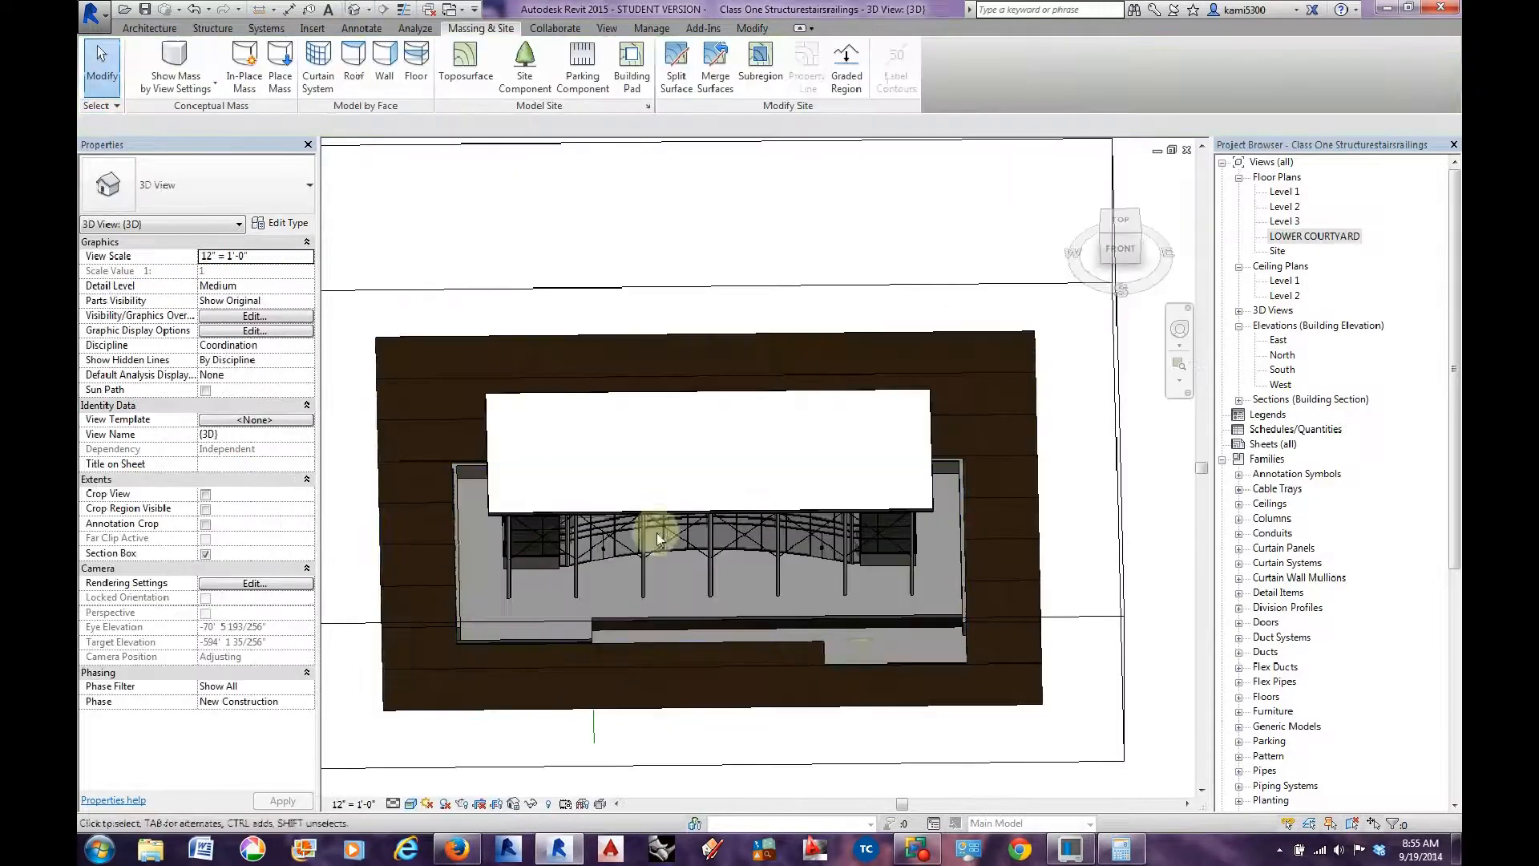
Examine the lower courtyard pad and the model line along its narrow end in the 3D view.
middle_click_drag(906, 685, 561, 555, "shift")
scroll(561, 555, "up", 5)
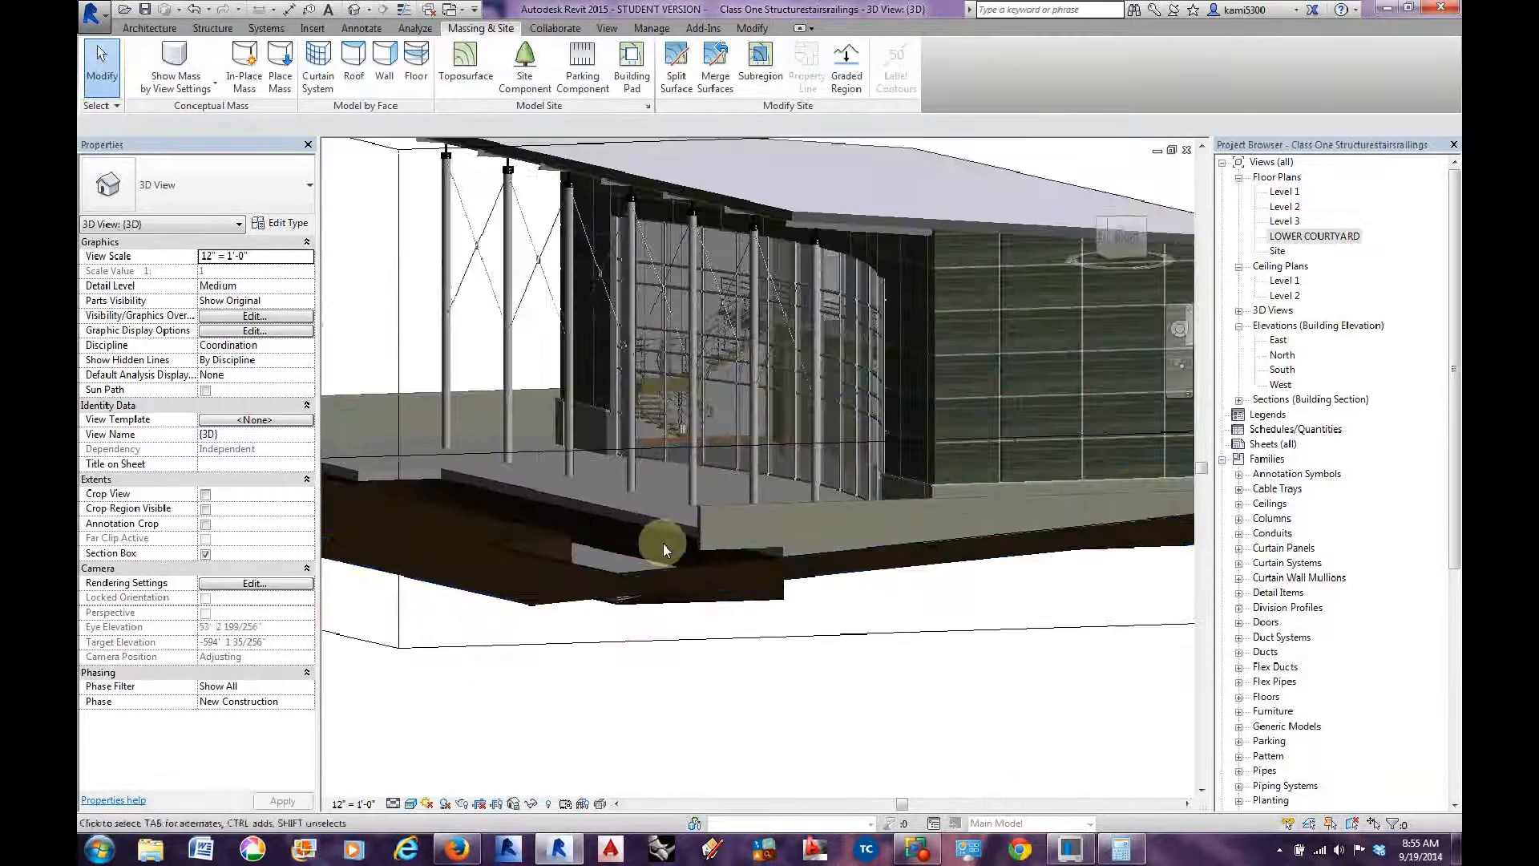
left_click(657, 551)
middle_click_drag(658, 554, 617, 606, "shift")
scroll(505, 441, "up", 4)
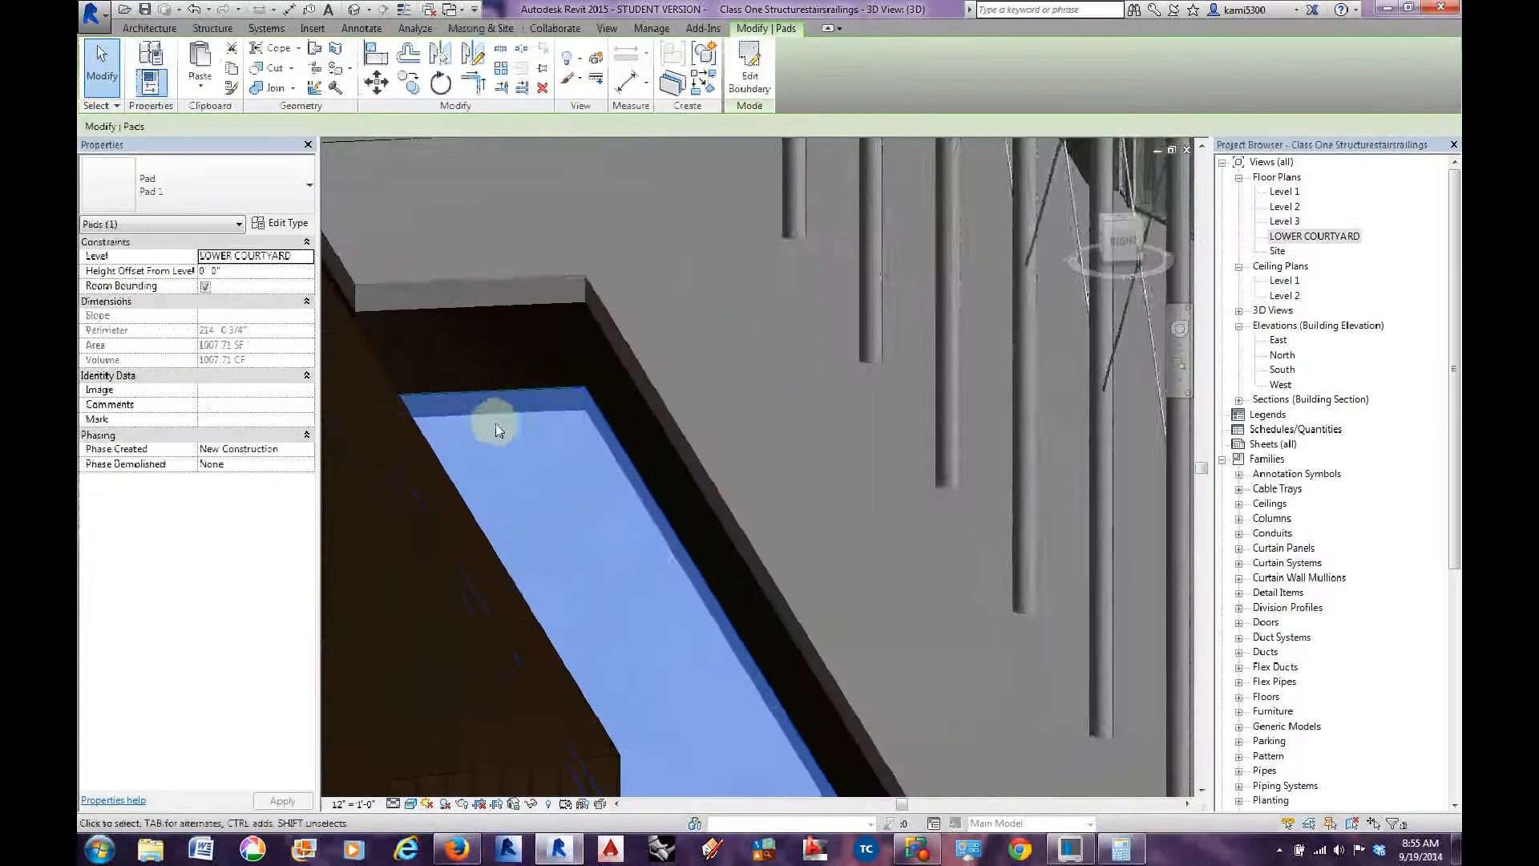
key("Escape")
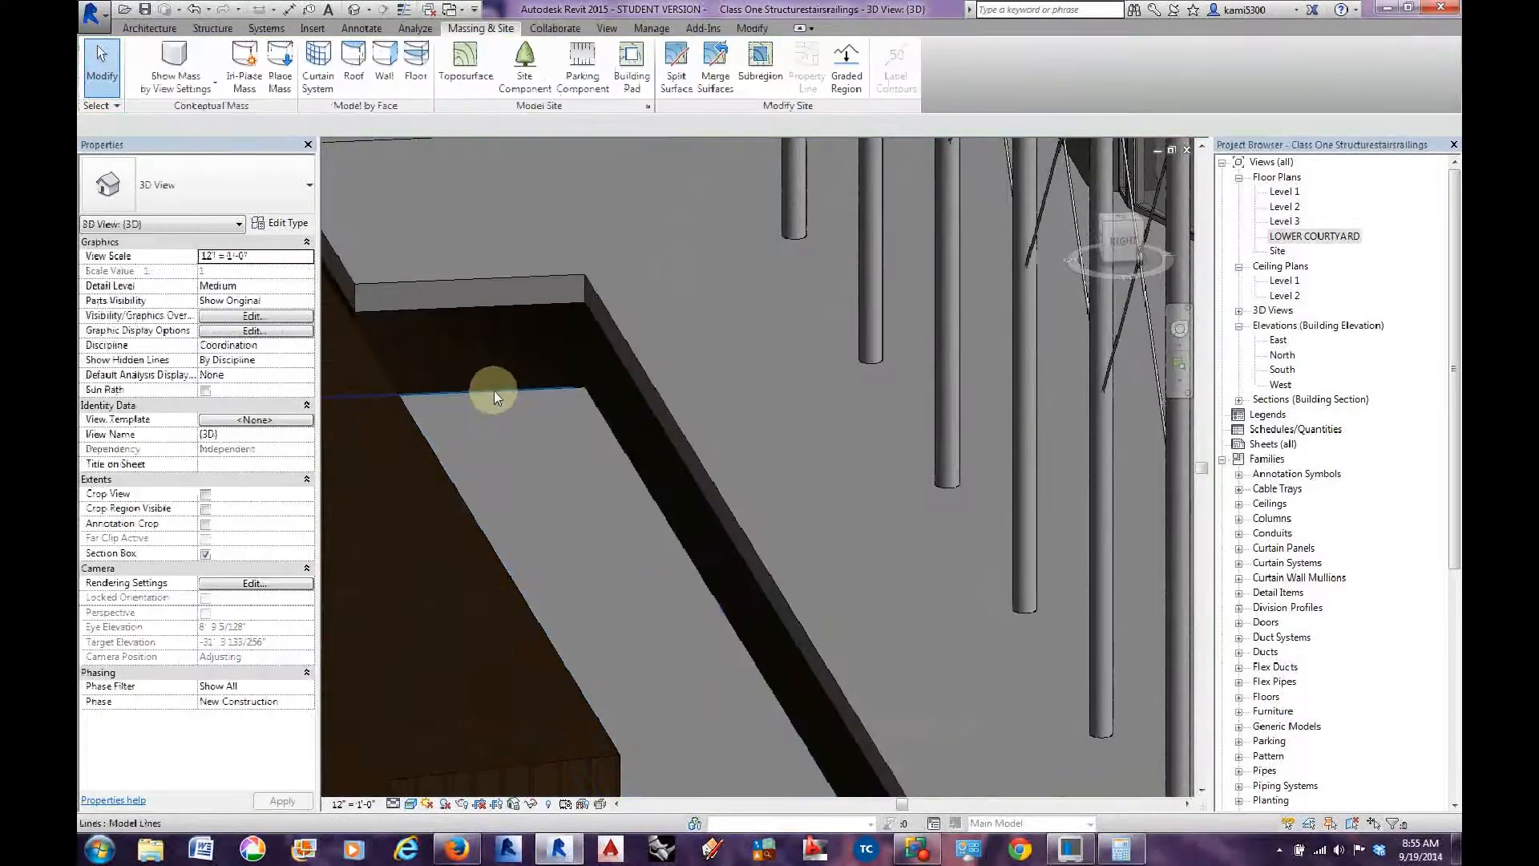
left_click(493, 389)
scroll(531, 459, "down", 4)
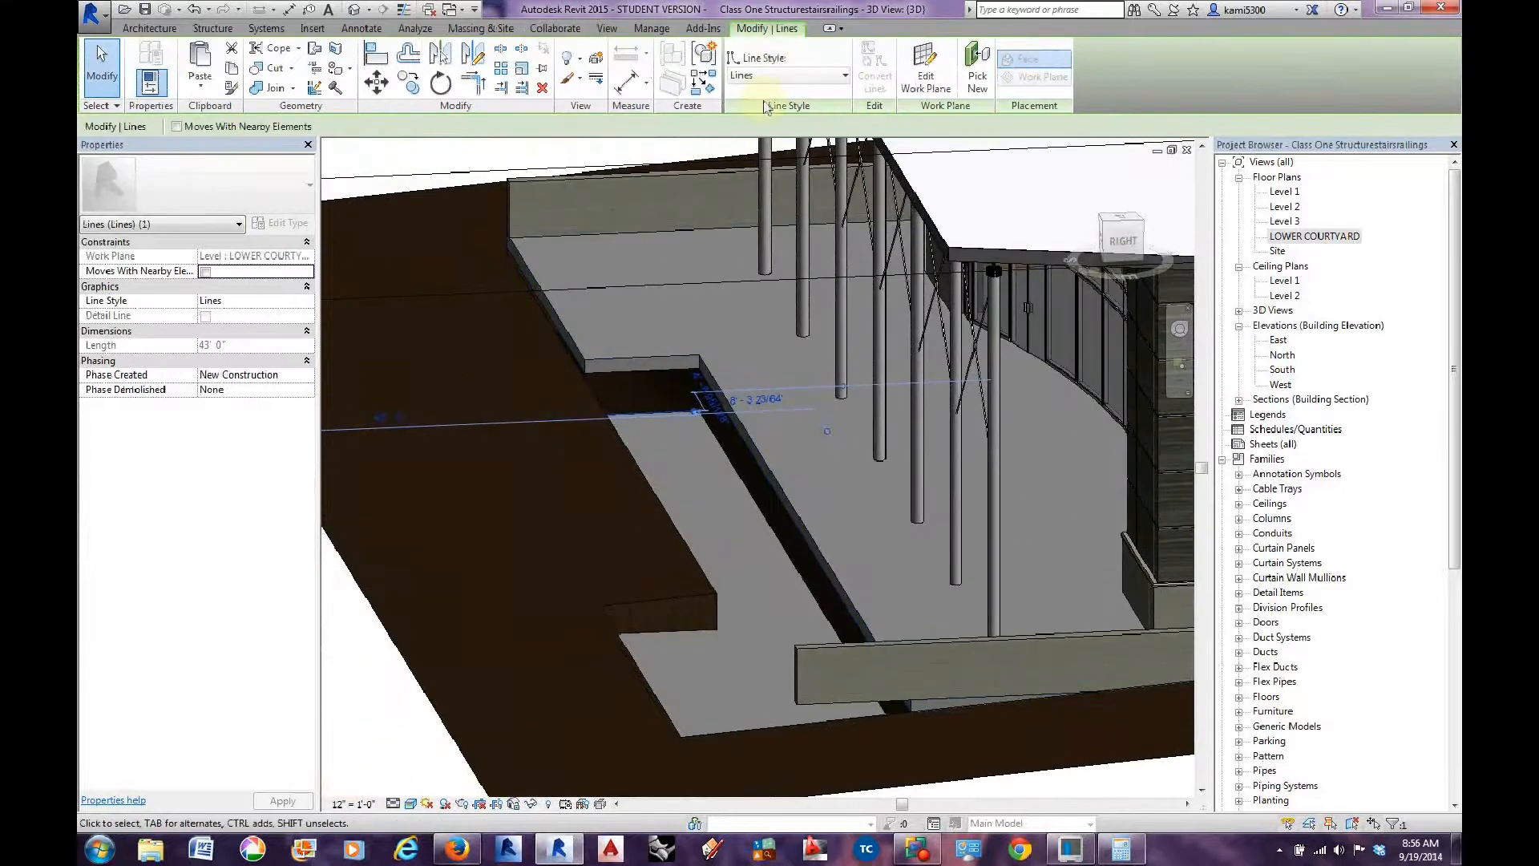
key("Escape")
Set the lower courtyard pad's Height Offset From Level to -2' 0".
middle_click_drag(751, 542, 686, 536)
left_click(781, 505)
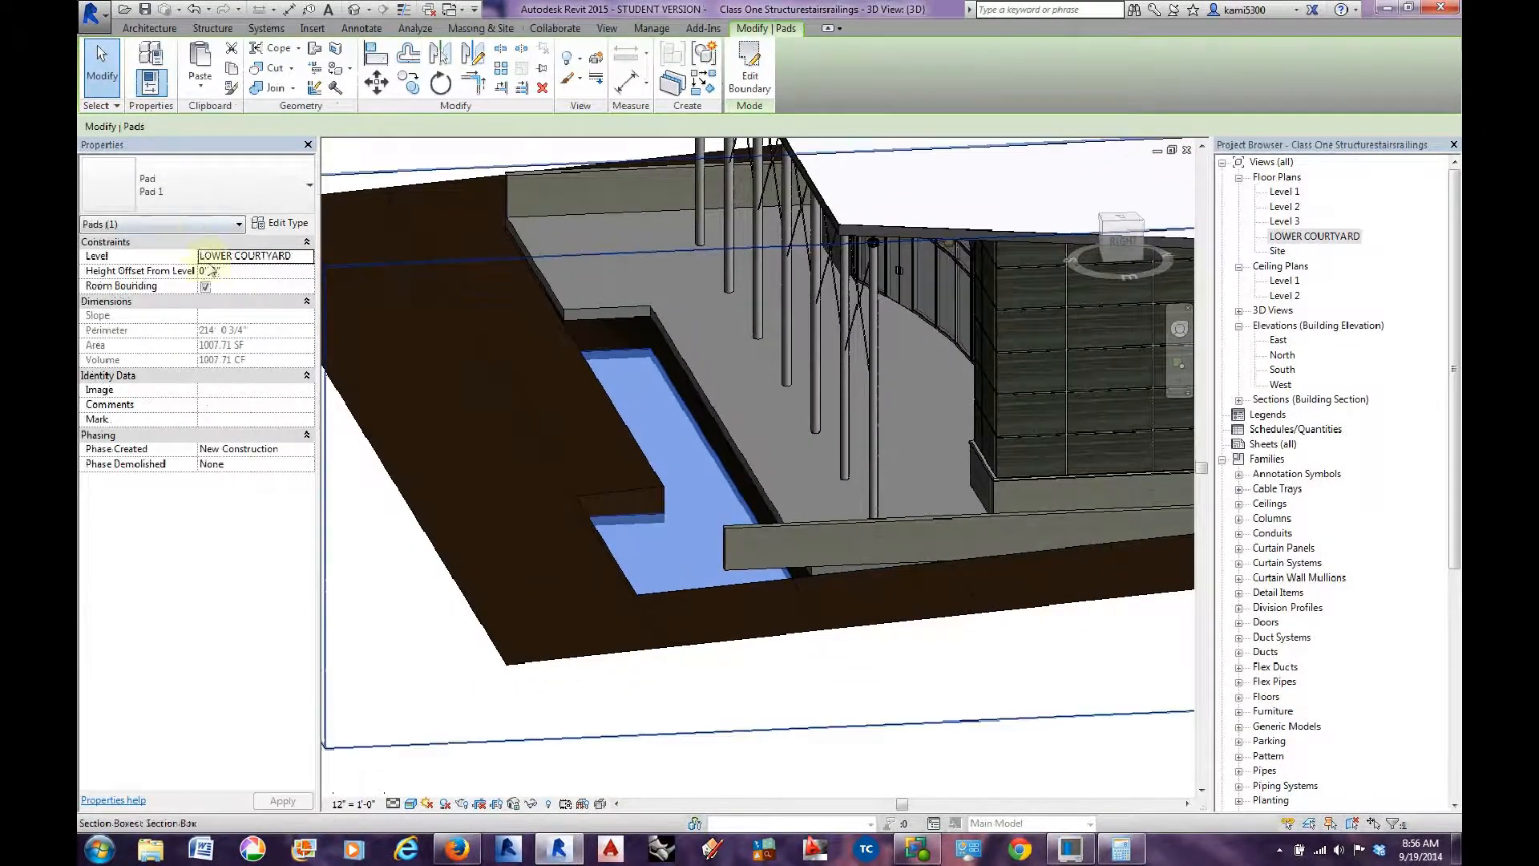
left_click_drag(224, 279, 188, 278)
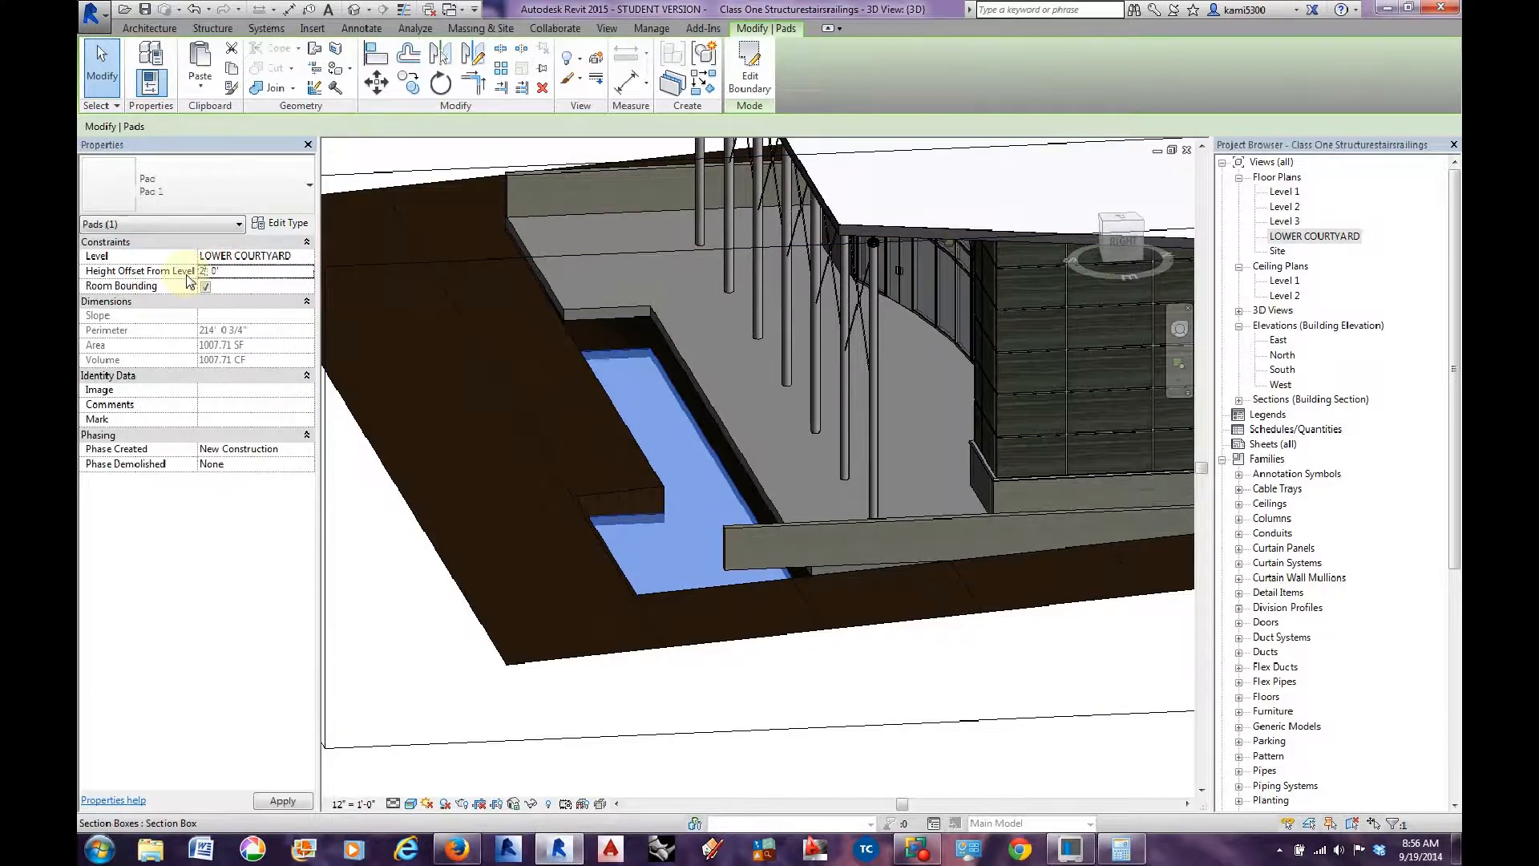
left_click(283, 801)
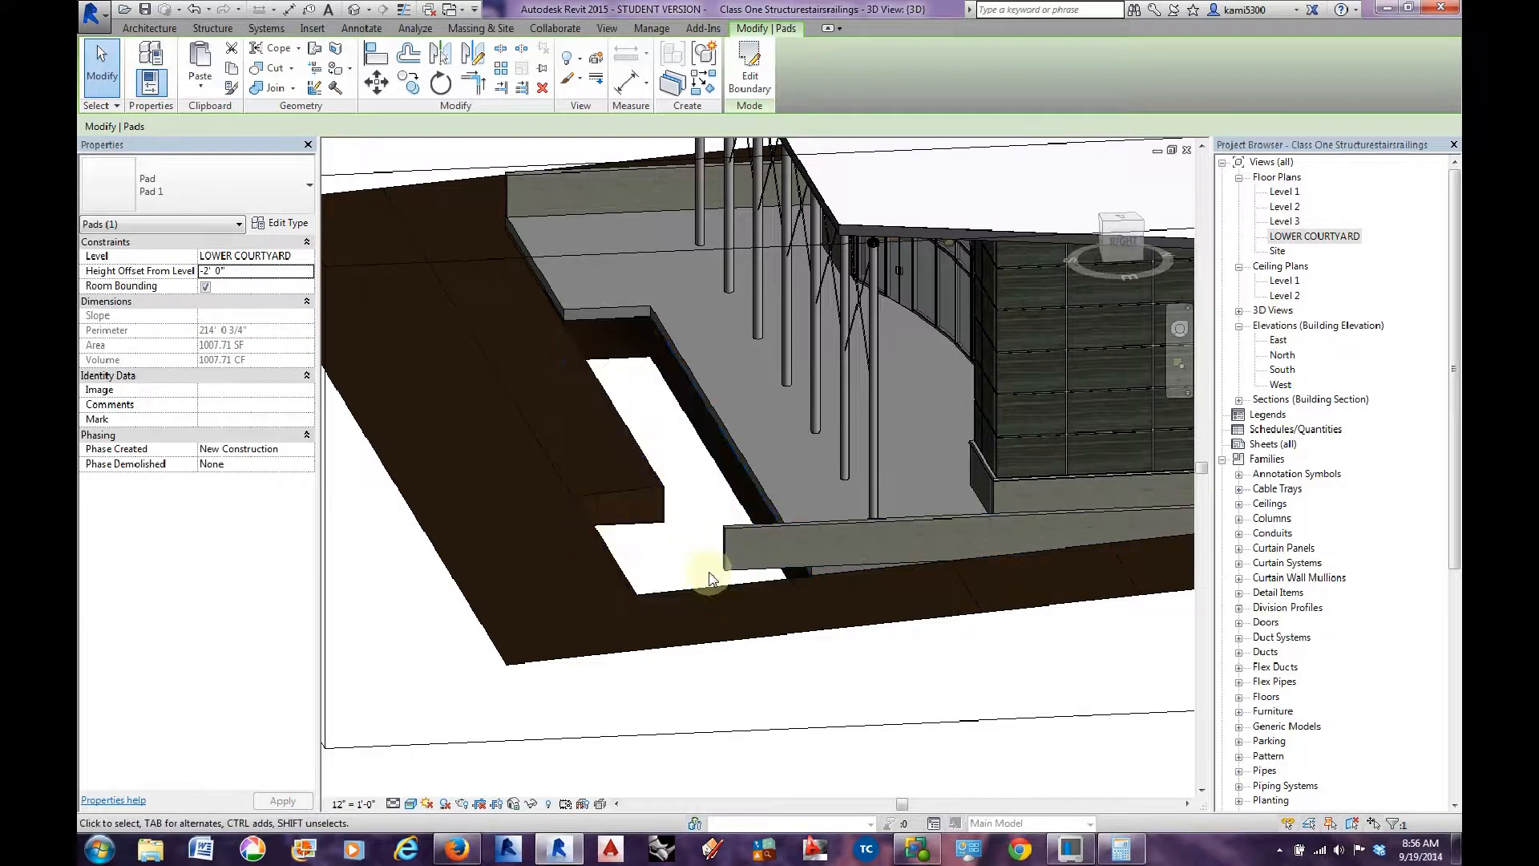
scroll(628, 491, "down", 3)
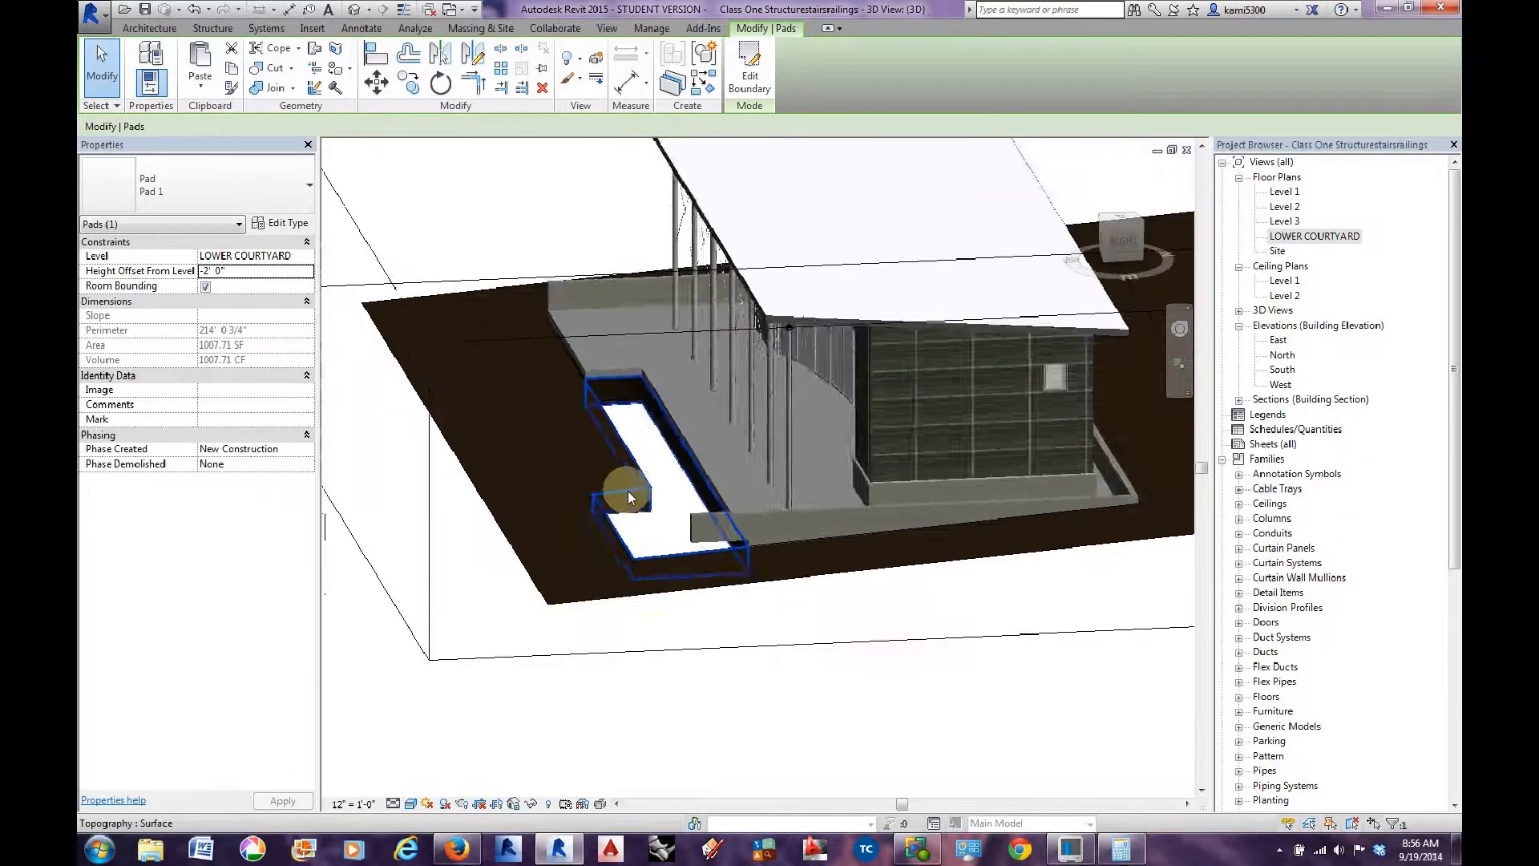
middle_click_drag(628, 491, 990, 663, "shift")
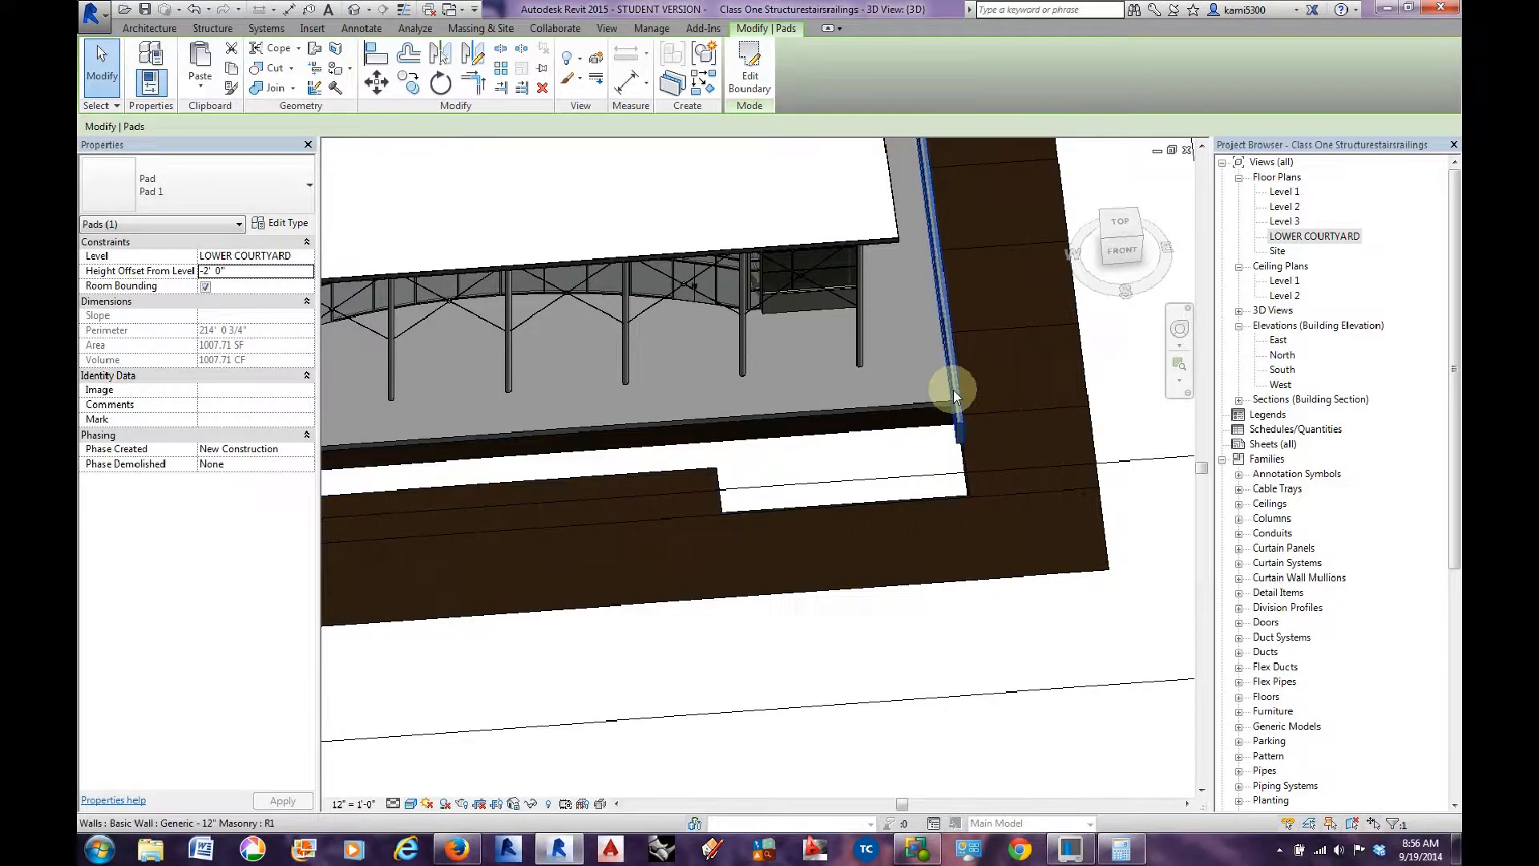
Open the LOWER COURTYARD floor plan at the L-shaped pad.
double_click(1297, 237)
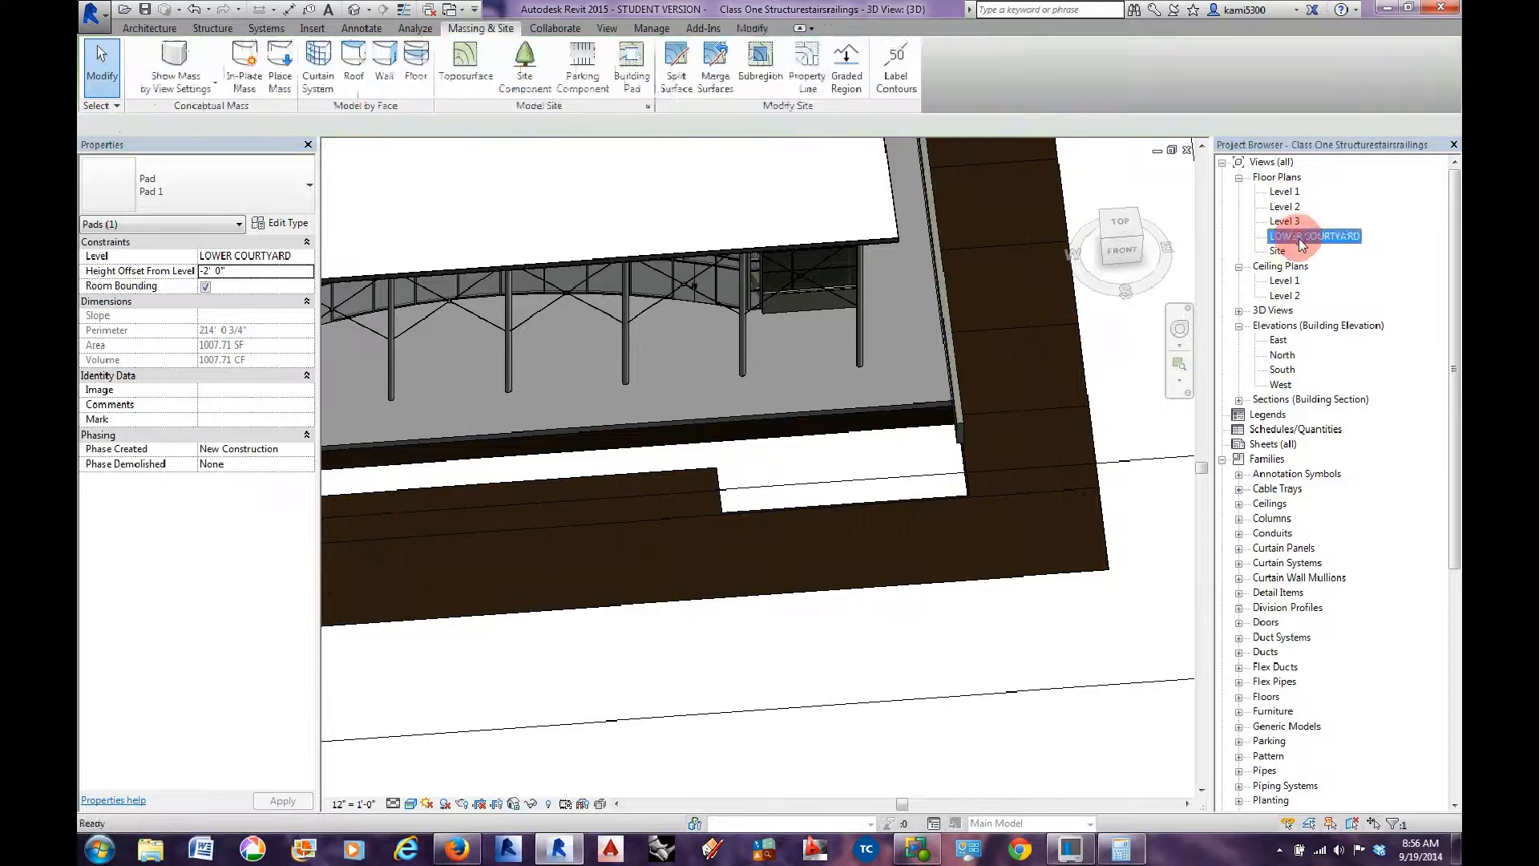
scroll(976, 447, "down", 1)
middle_click_drag(873, 488, 949, 502)
scroll(981, 501, "up", 1)
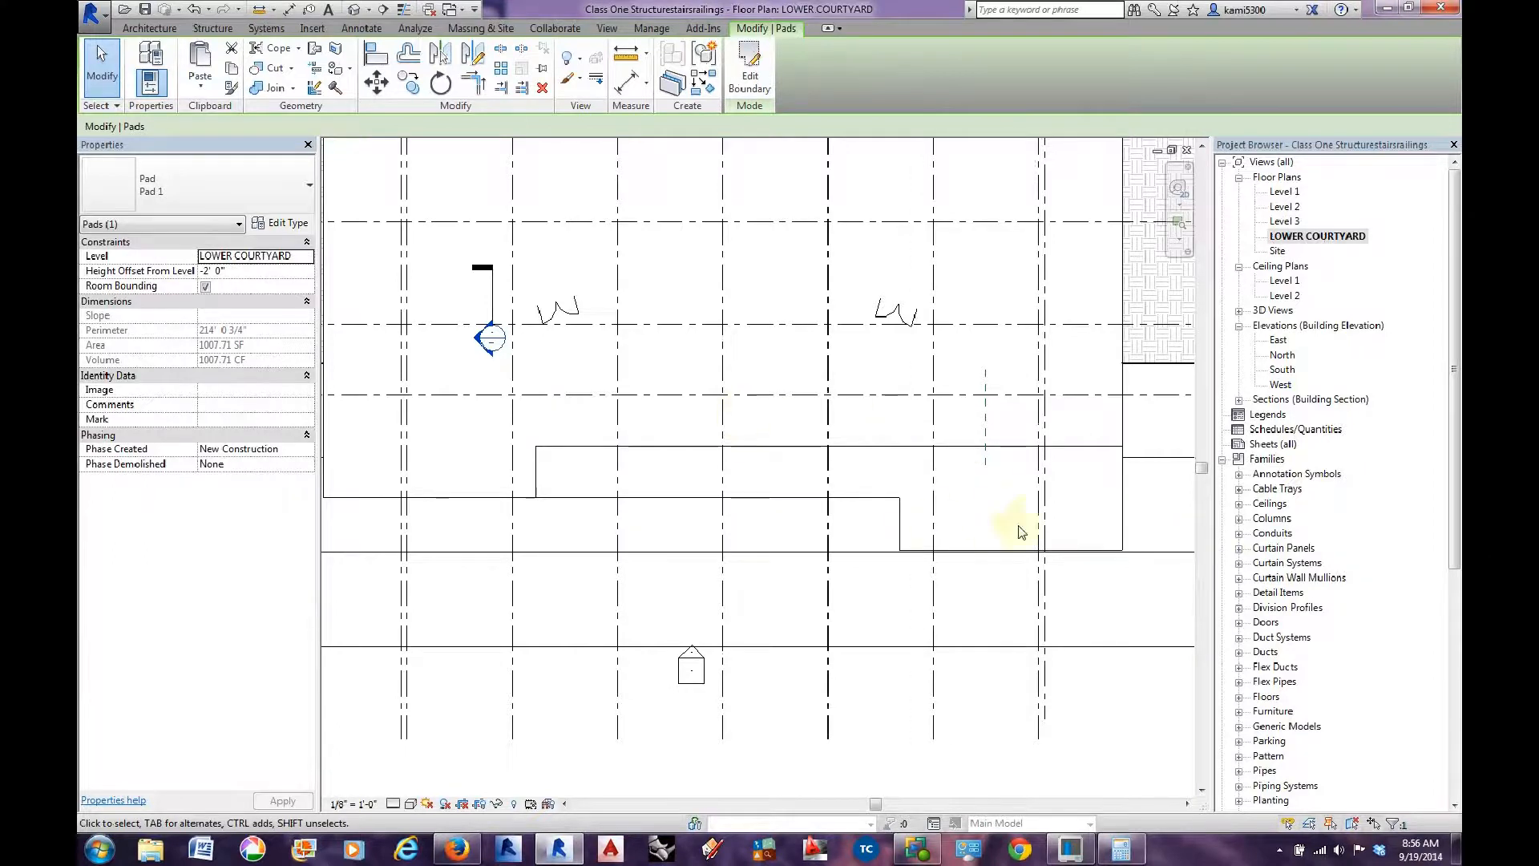
middle_click_drag(1020, 532, 992, 523)
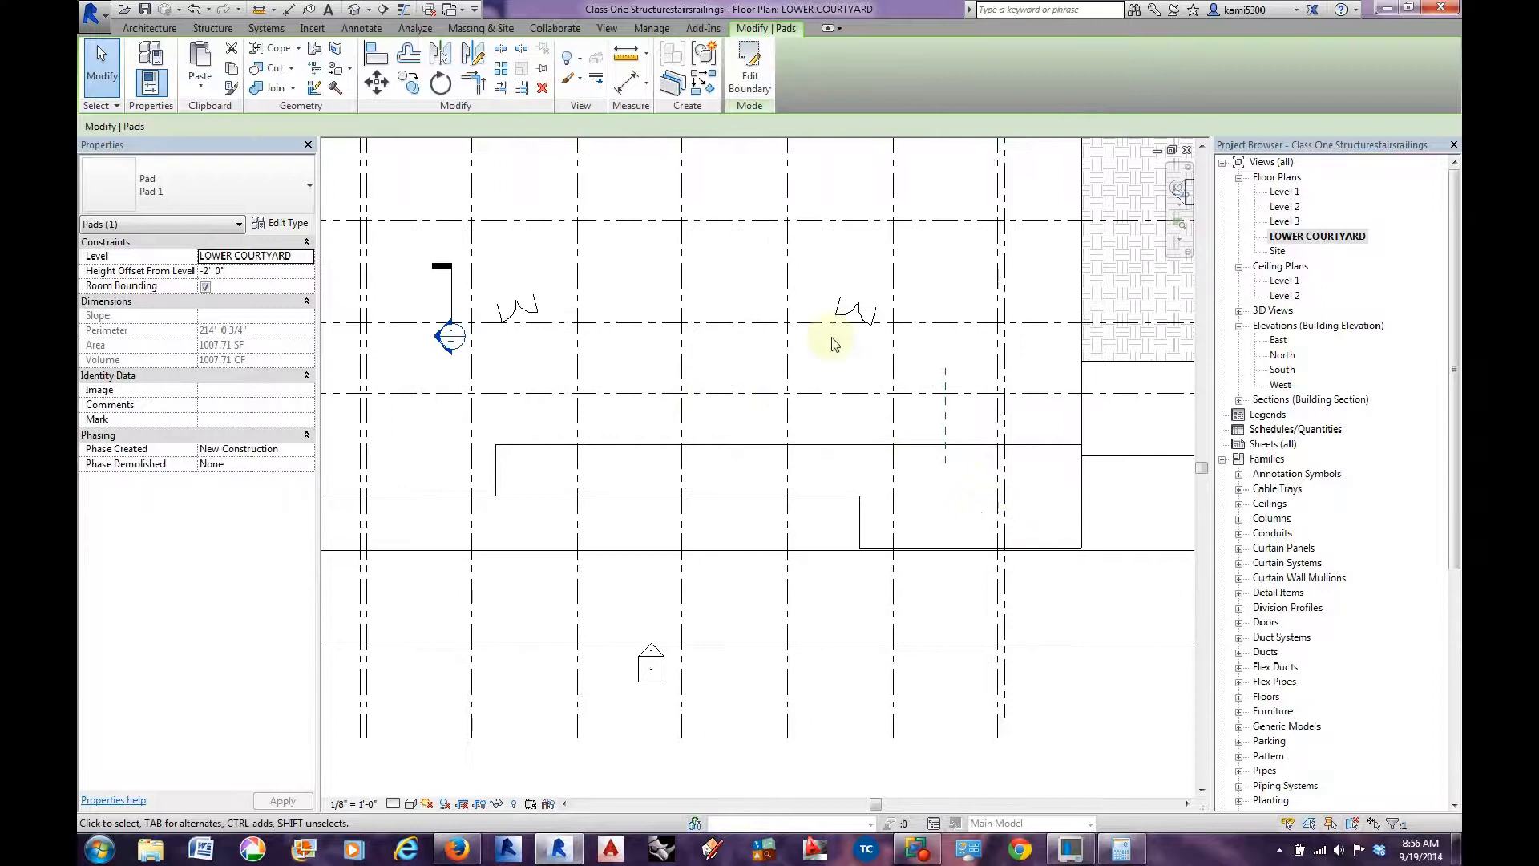
Start a new floor on the LOWER COURTYARD level with the Generic - 12" type.
left_click(149, 28)
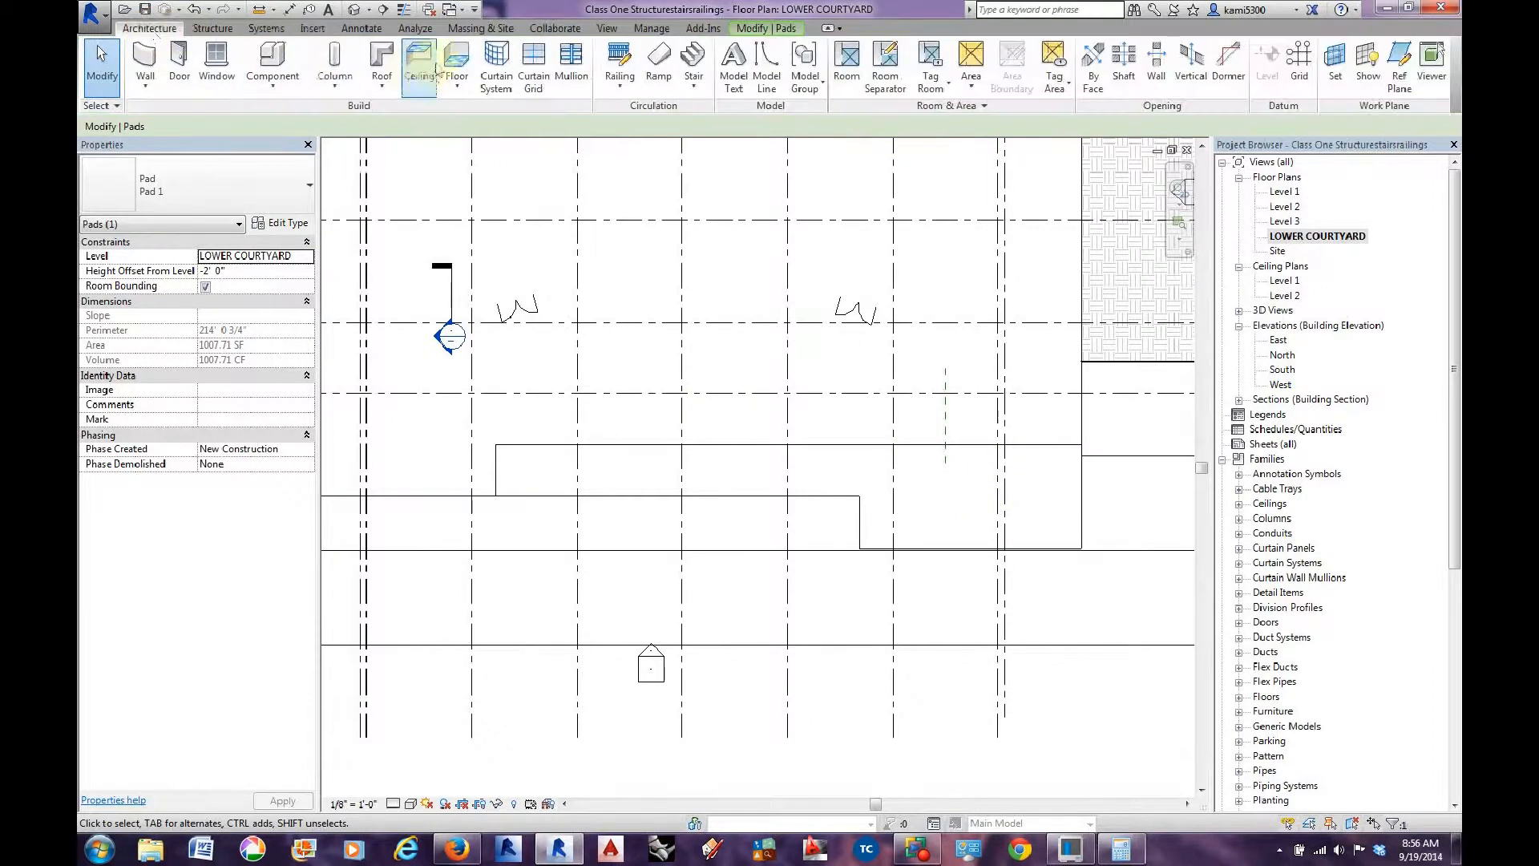
left_click(456, 58)
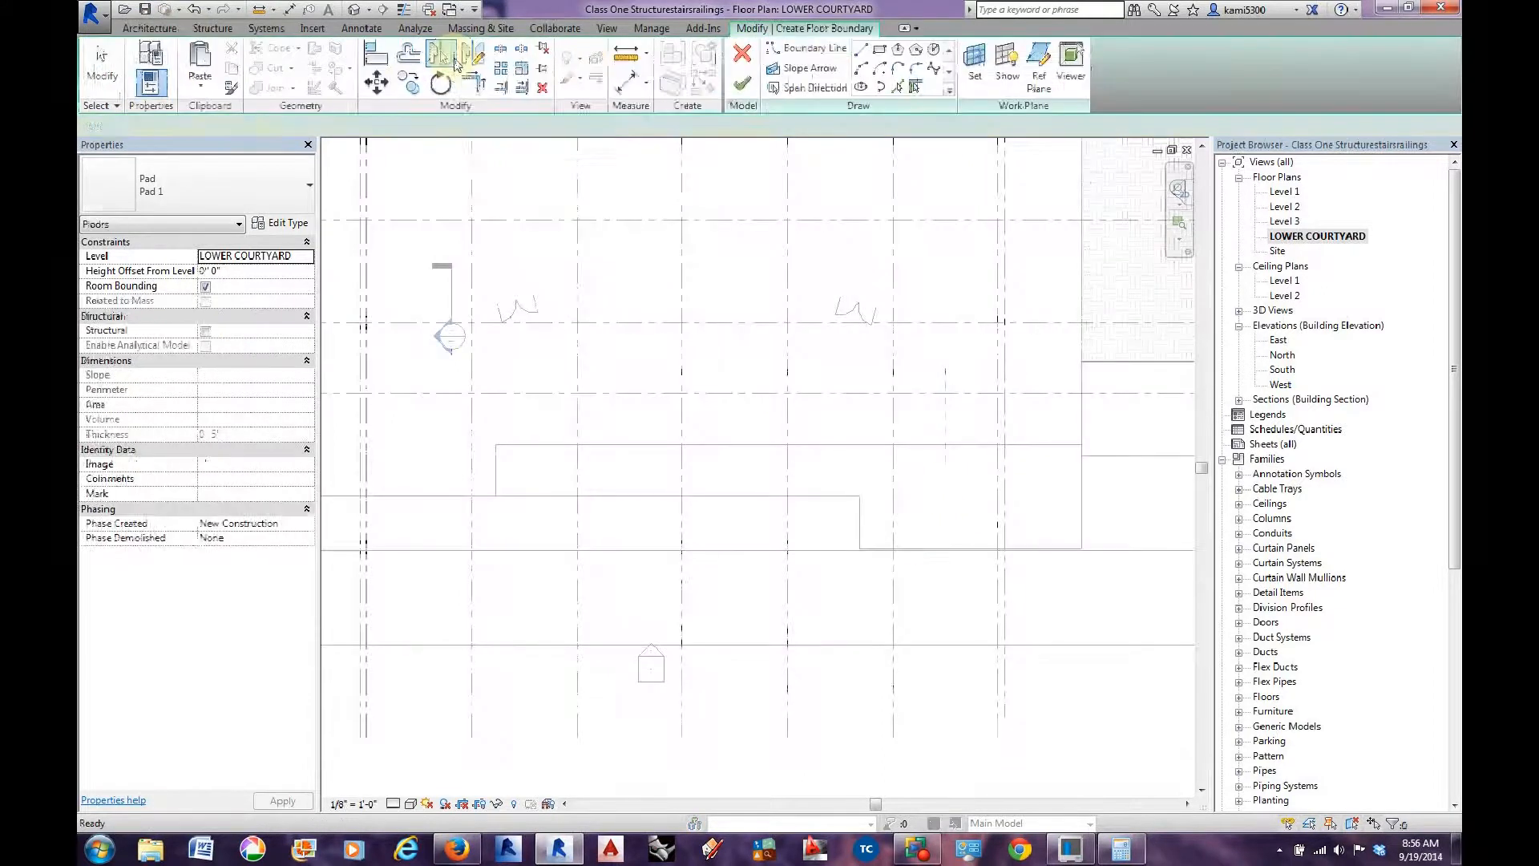
left_click(230, 207)
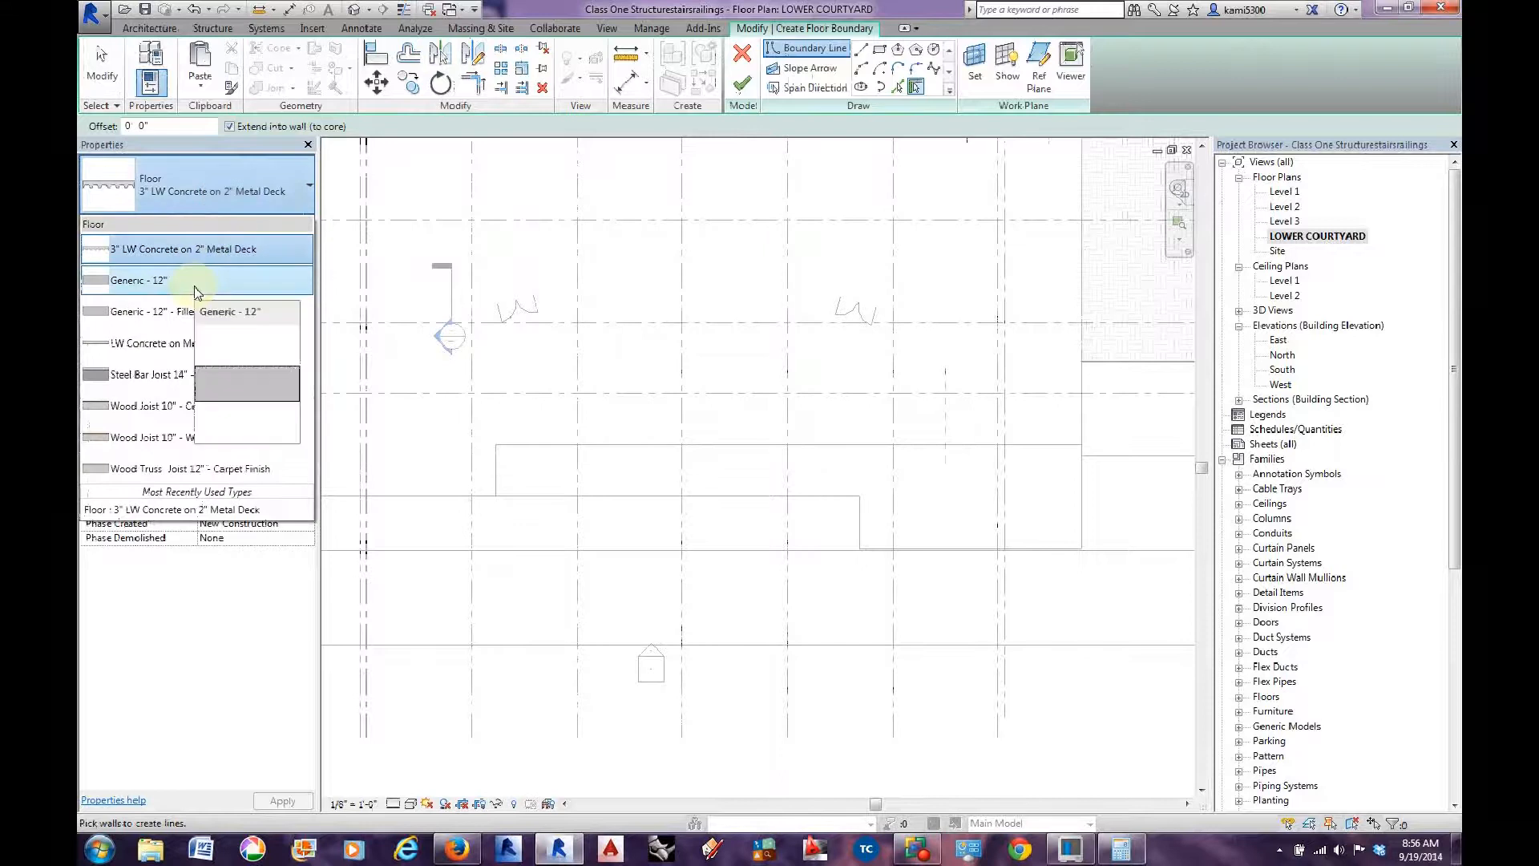
left_click(140, 281)
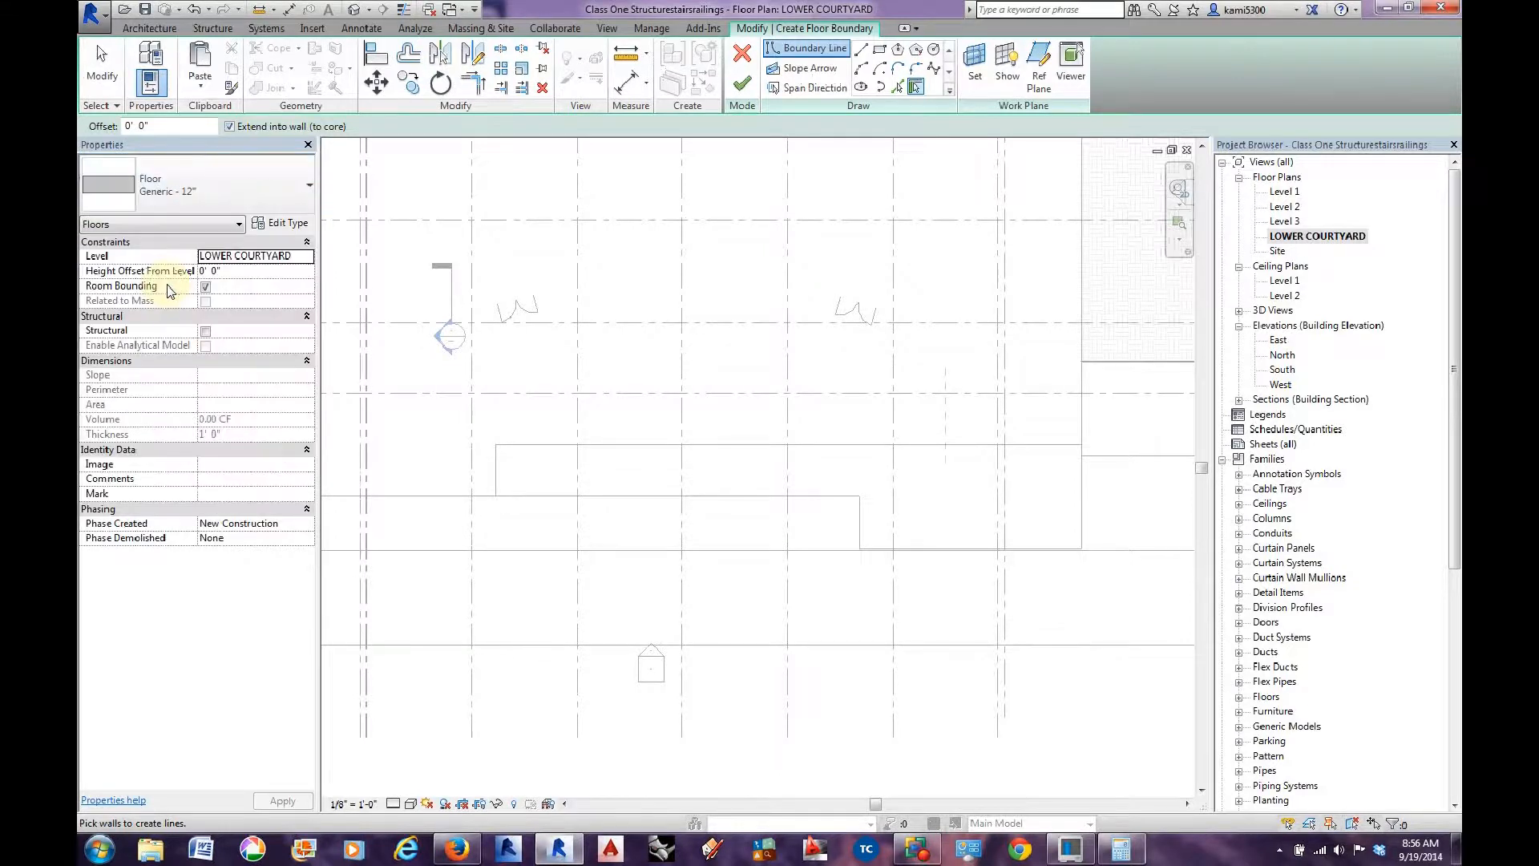
left_click(210, 187)
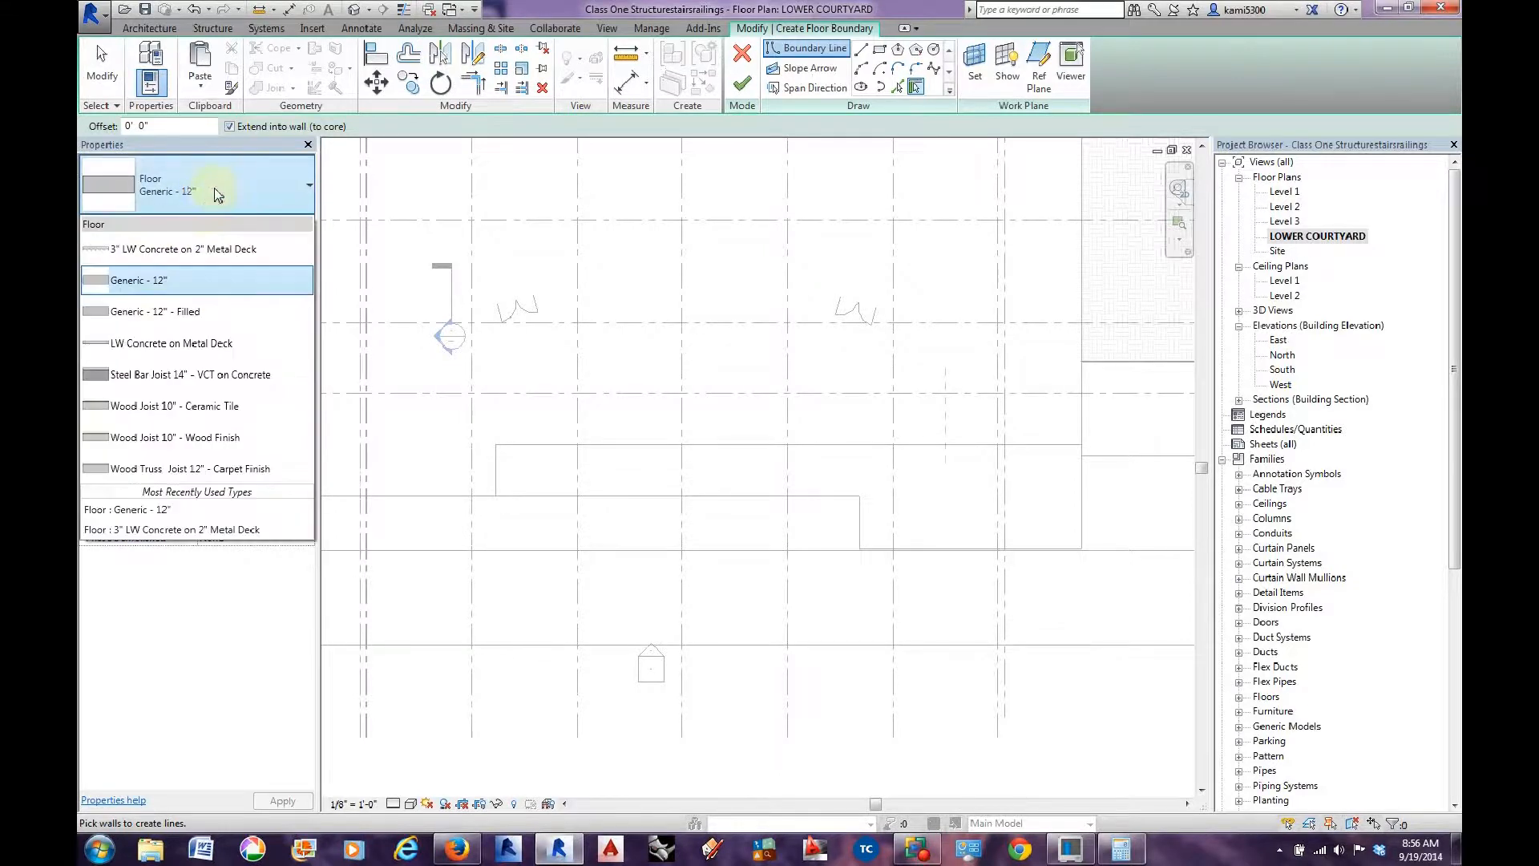
left_click(227, 282)
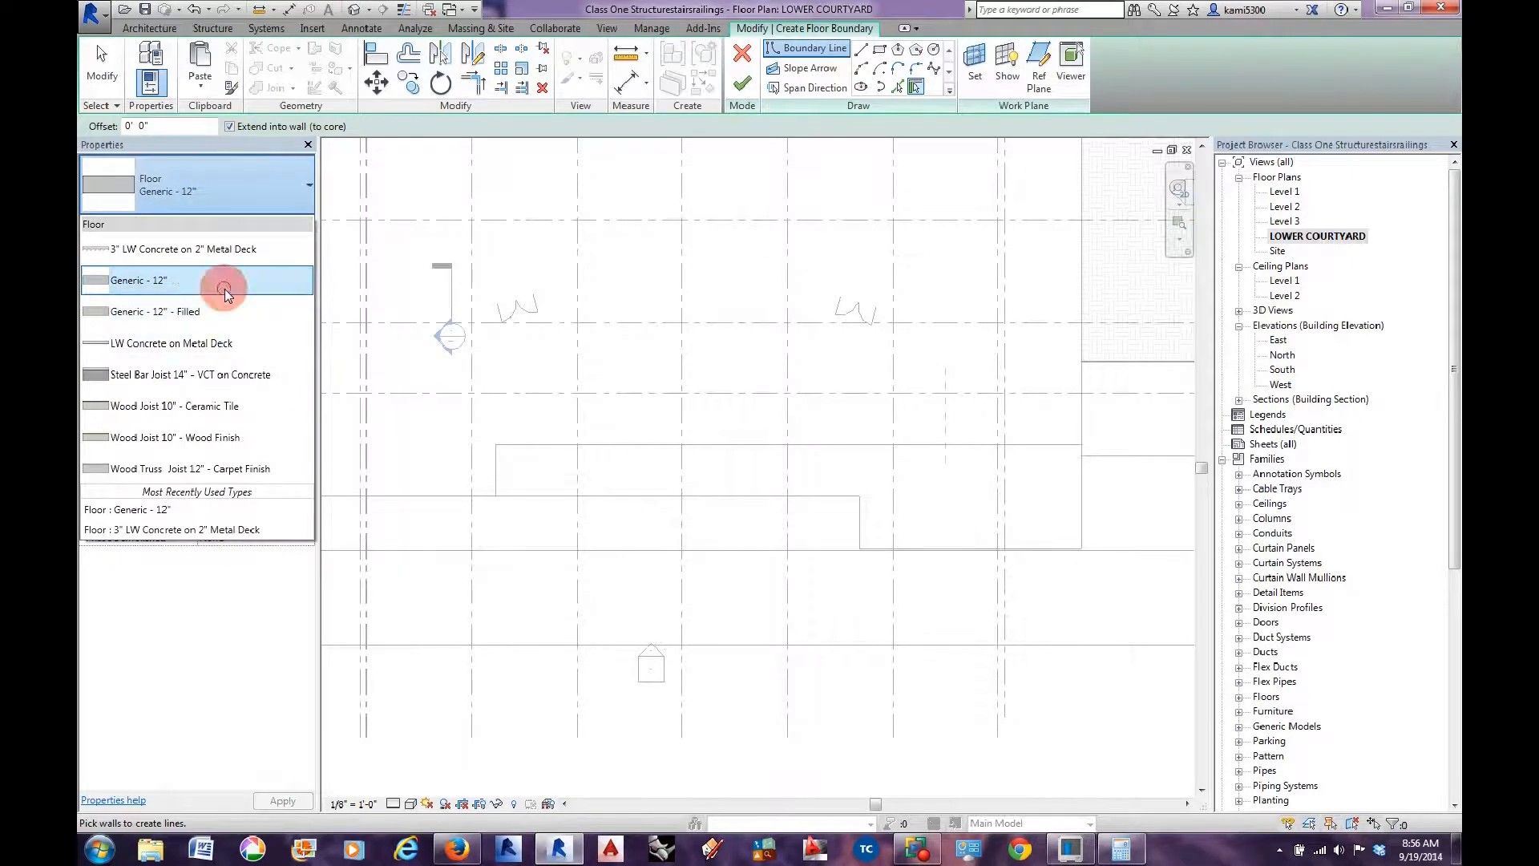
Sketch a rectangular floor boundary over the pad's wide end, from its lower-left corner to its upper-right corner.
left_click(878, 51)
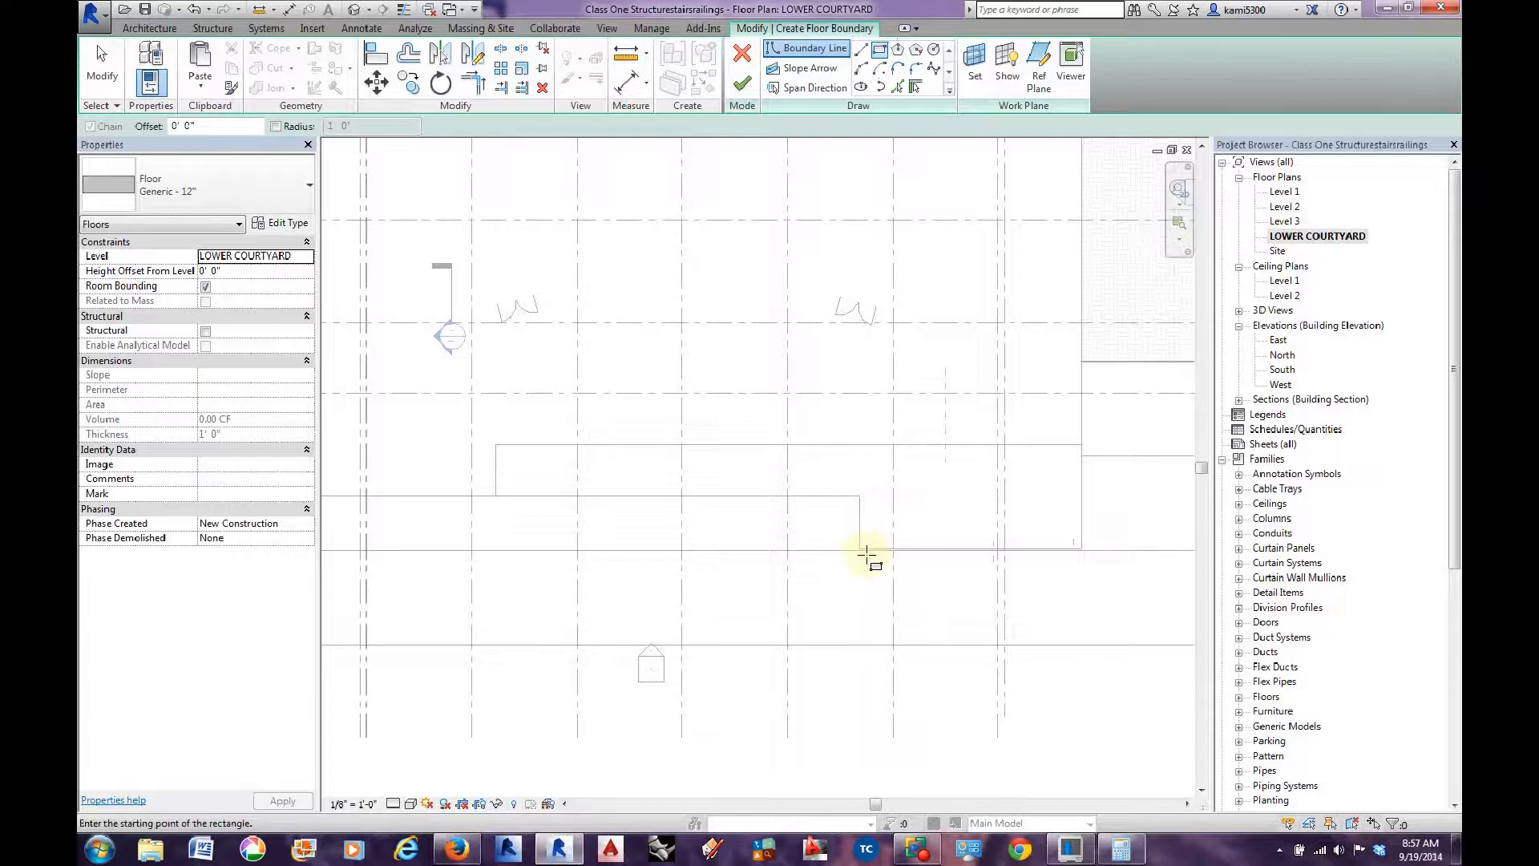
scroll(860, 551, "up", 4)
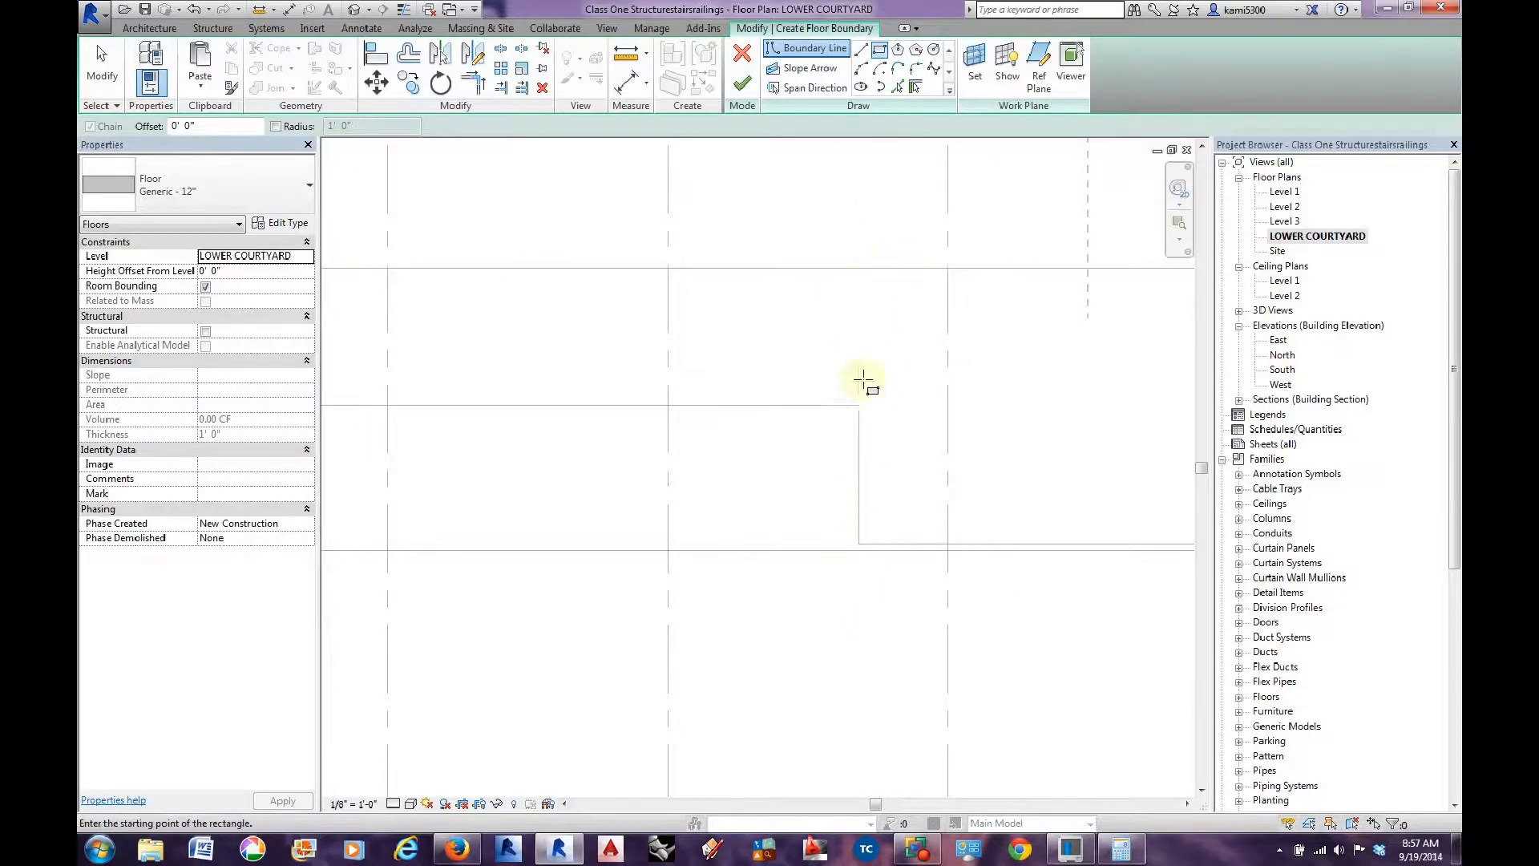
left_click(859, 545)
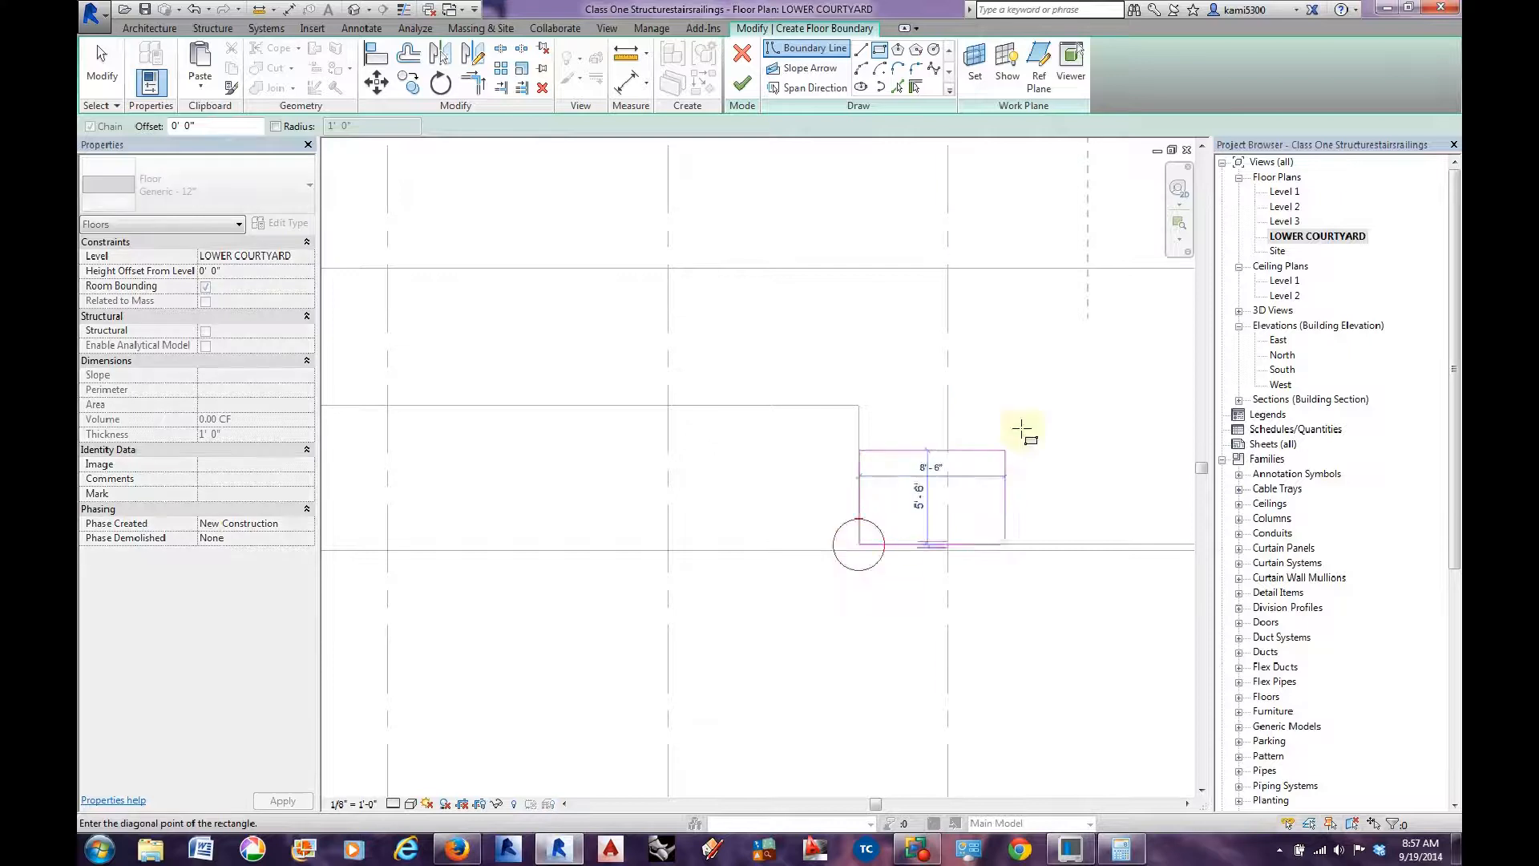
scroll(1110, 406, "down", 1)
scroll(914, 409, "down", 1)
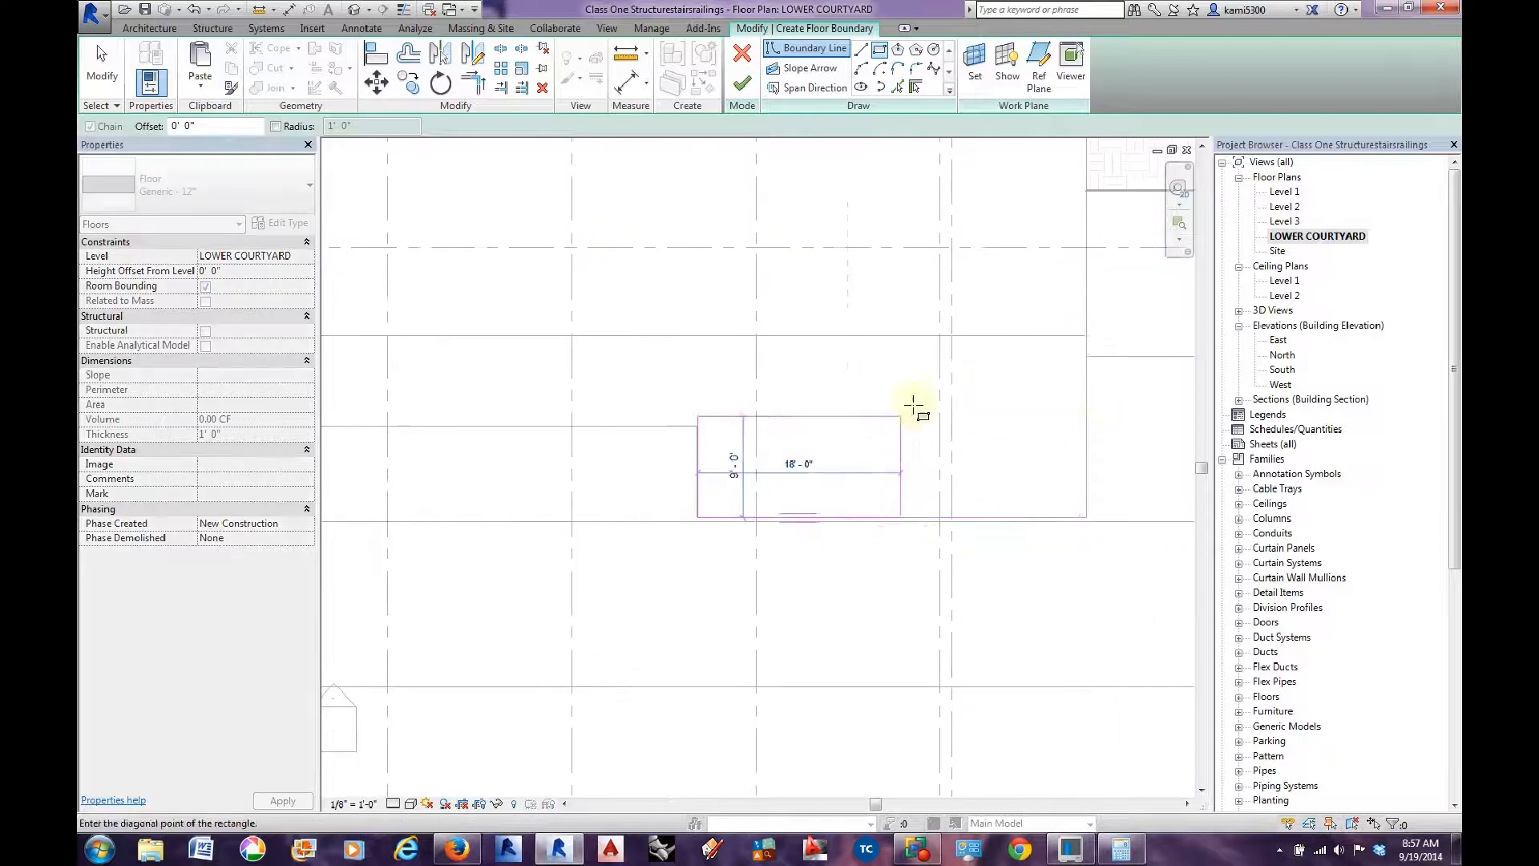
left_click(1083, 335)
key("Escape")
key("Escape")
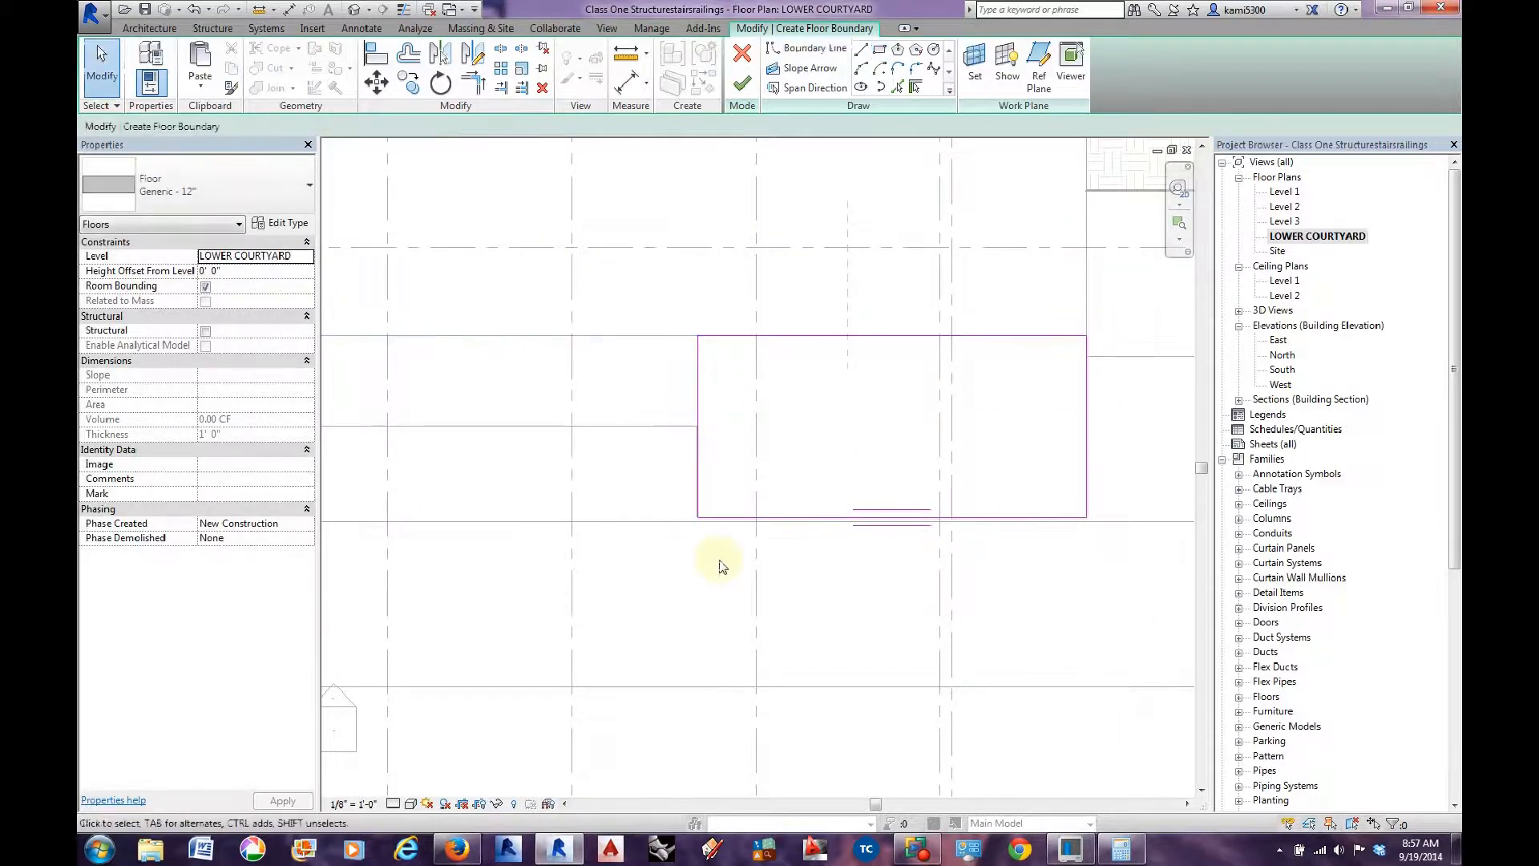
key("a")
key("l")
scroll(676, 454, "up", 5)
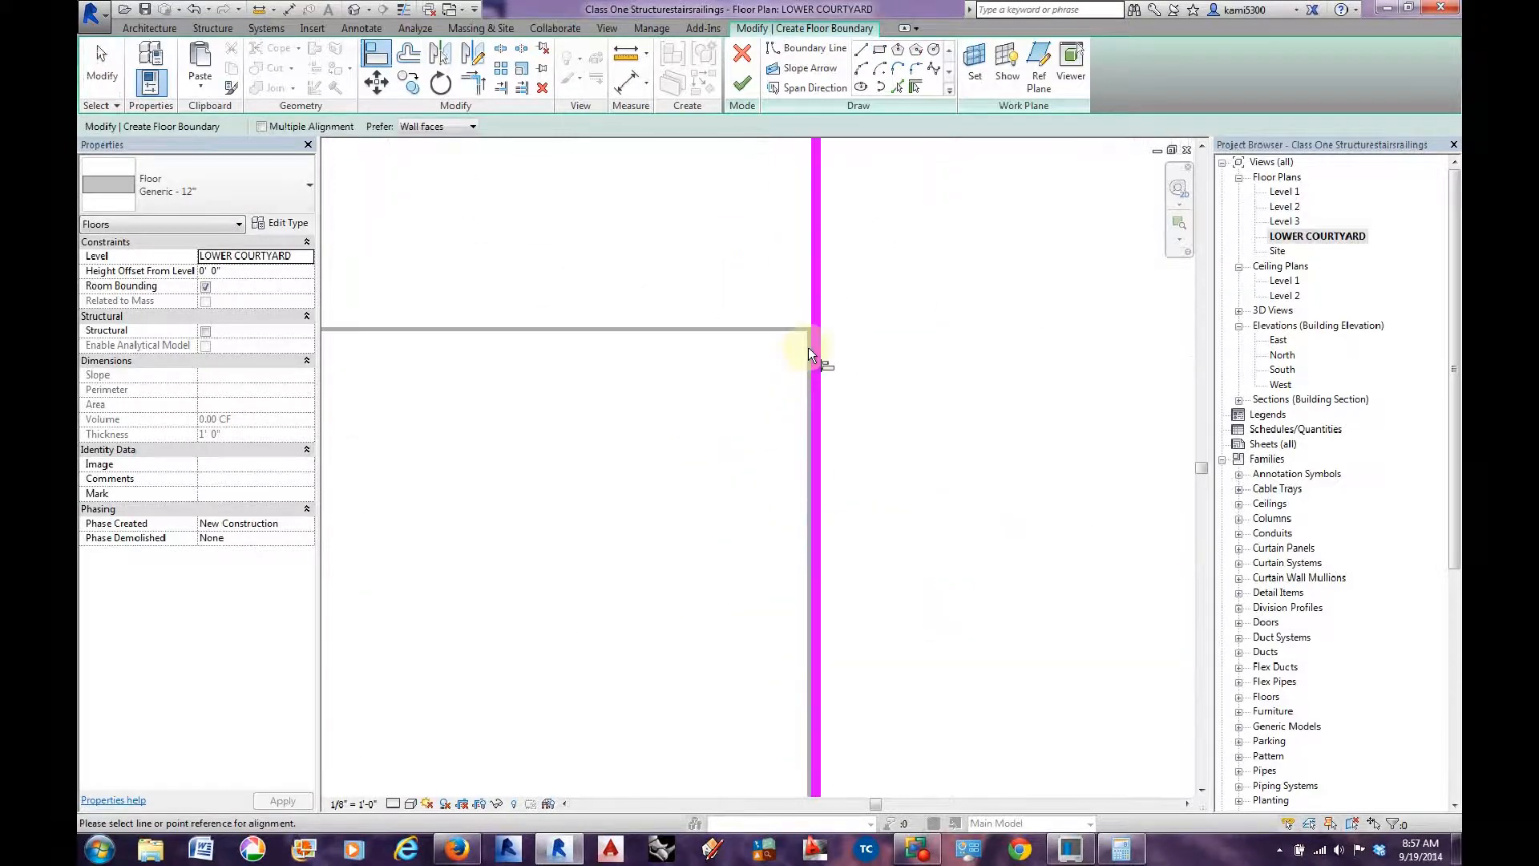
scroll(808, 348, "down", 5)
key("Escape")
key("Escape")
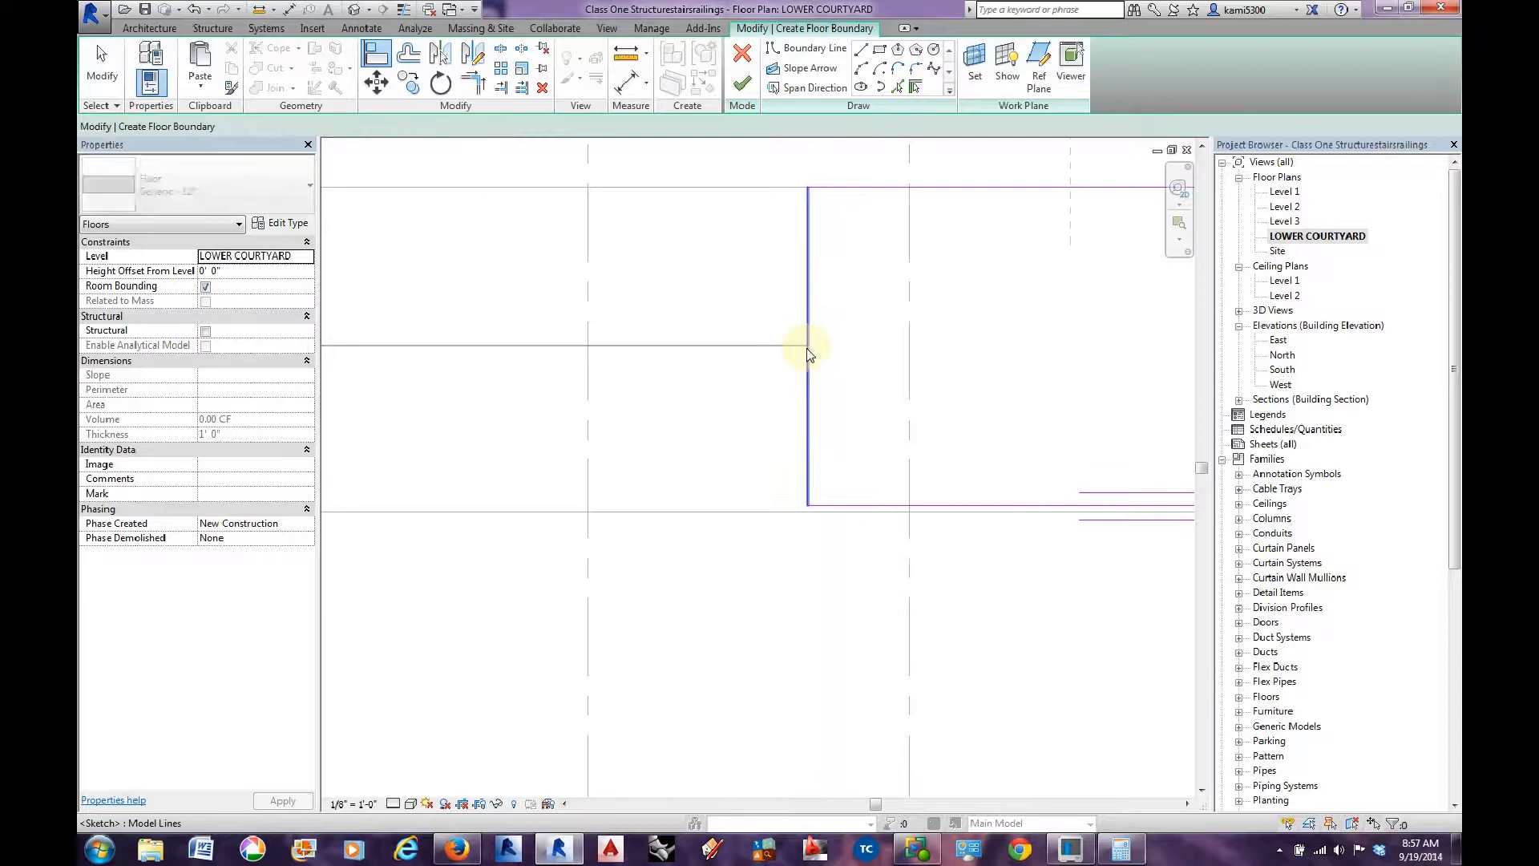
Check the rectangular floor boundary's edges and corners against the pad outline, and finish the floor sketch.
left_click(806, 329)
scroll(828, 383, "down", 1)
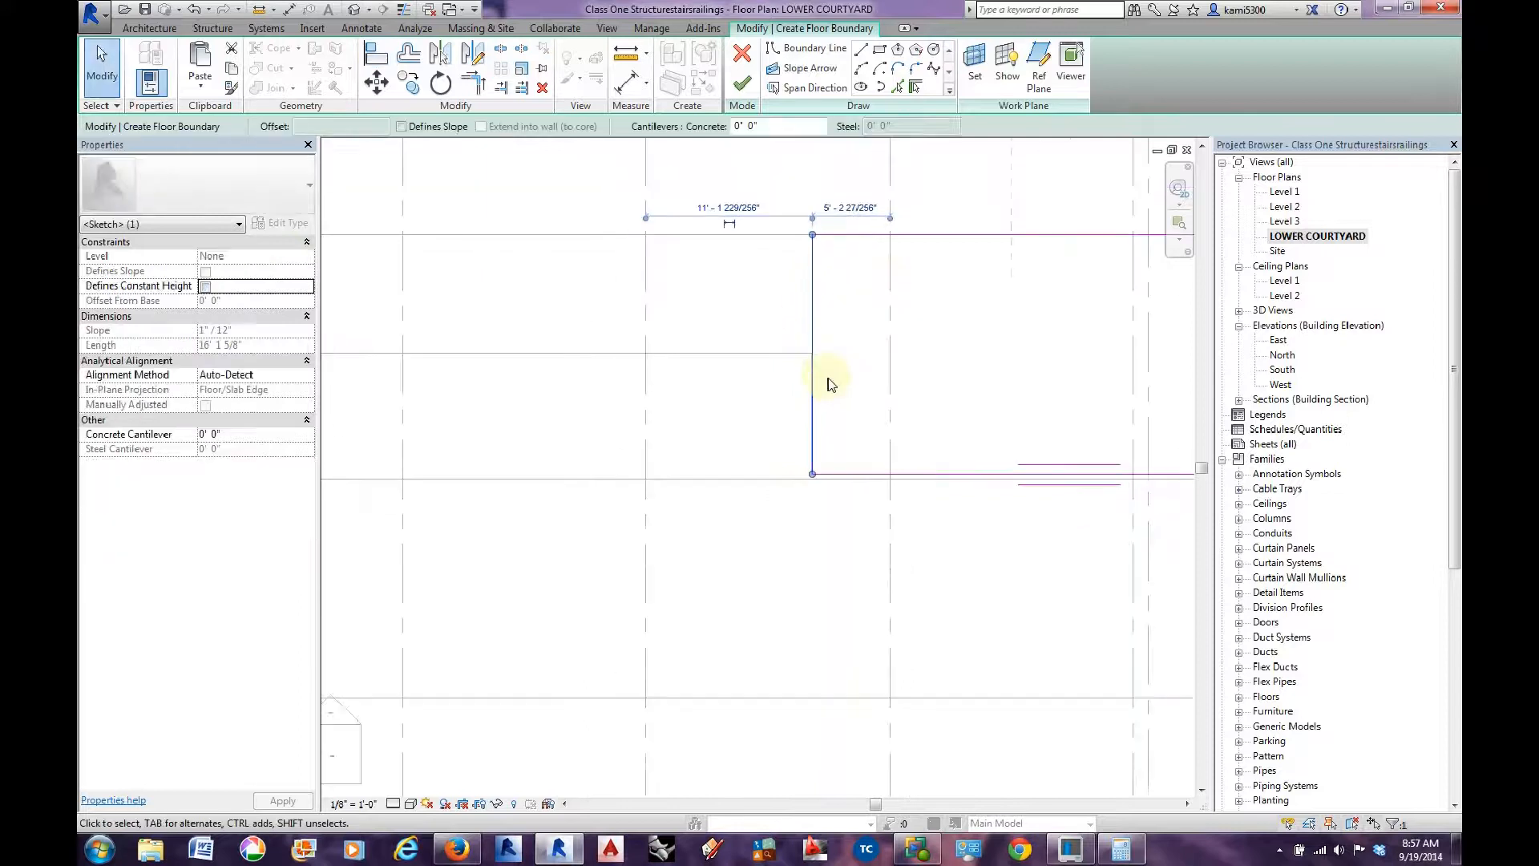
scroll(830, 385, "up", 5)
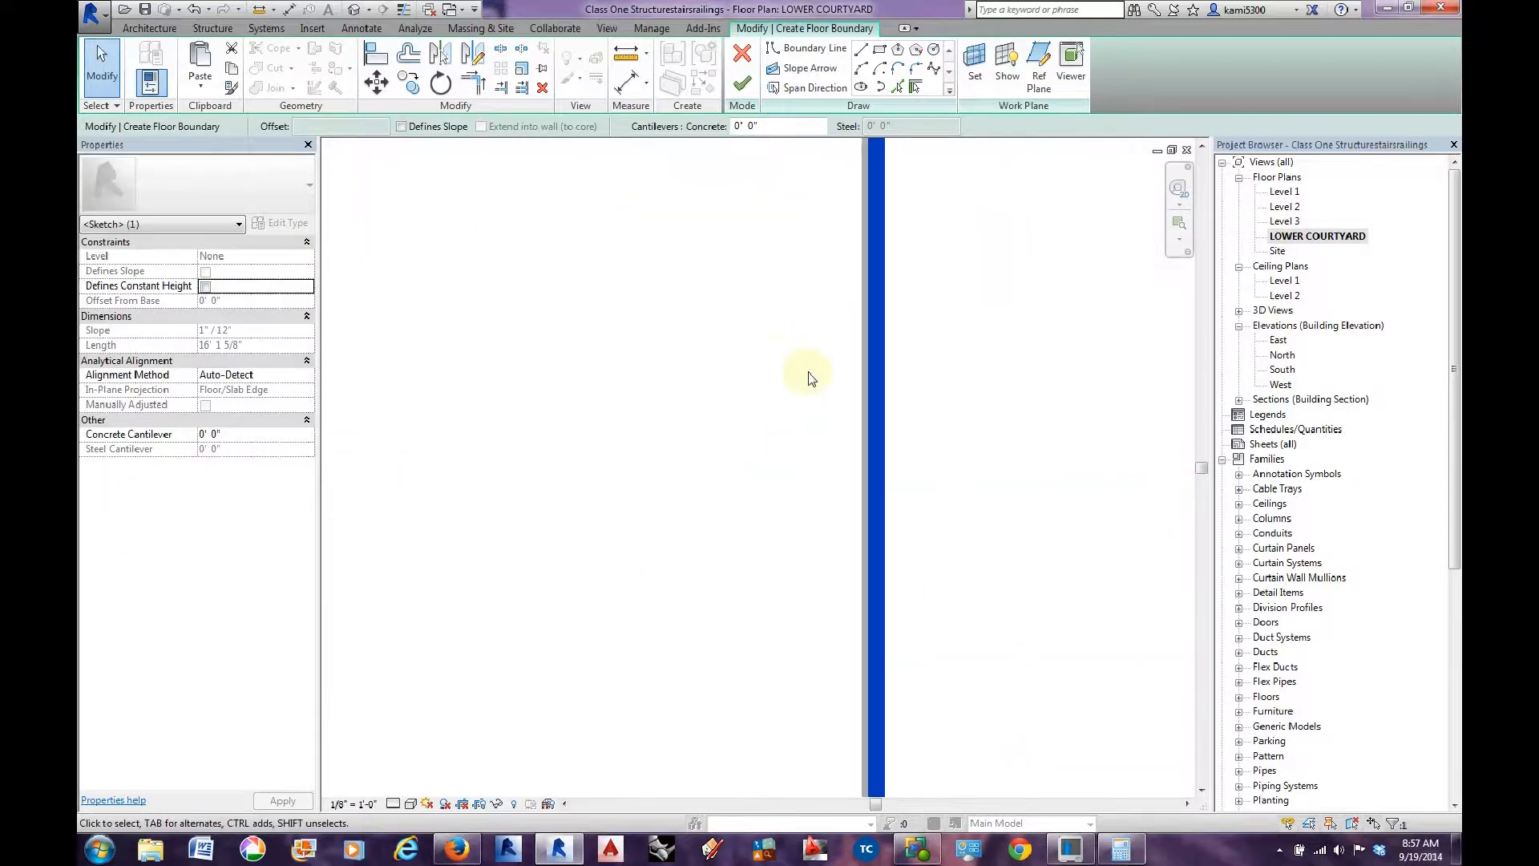
scroll(813, 377, "down", 4)
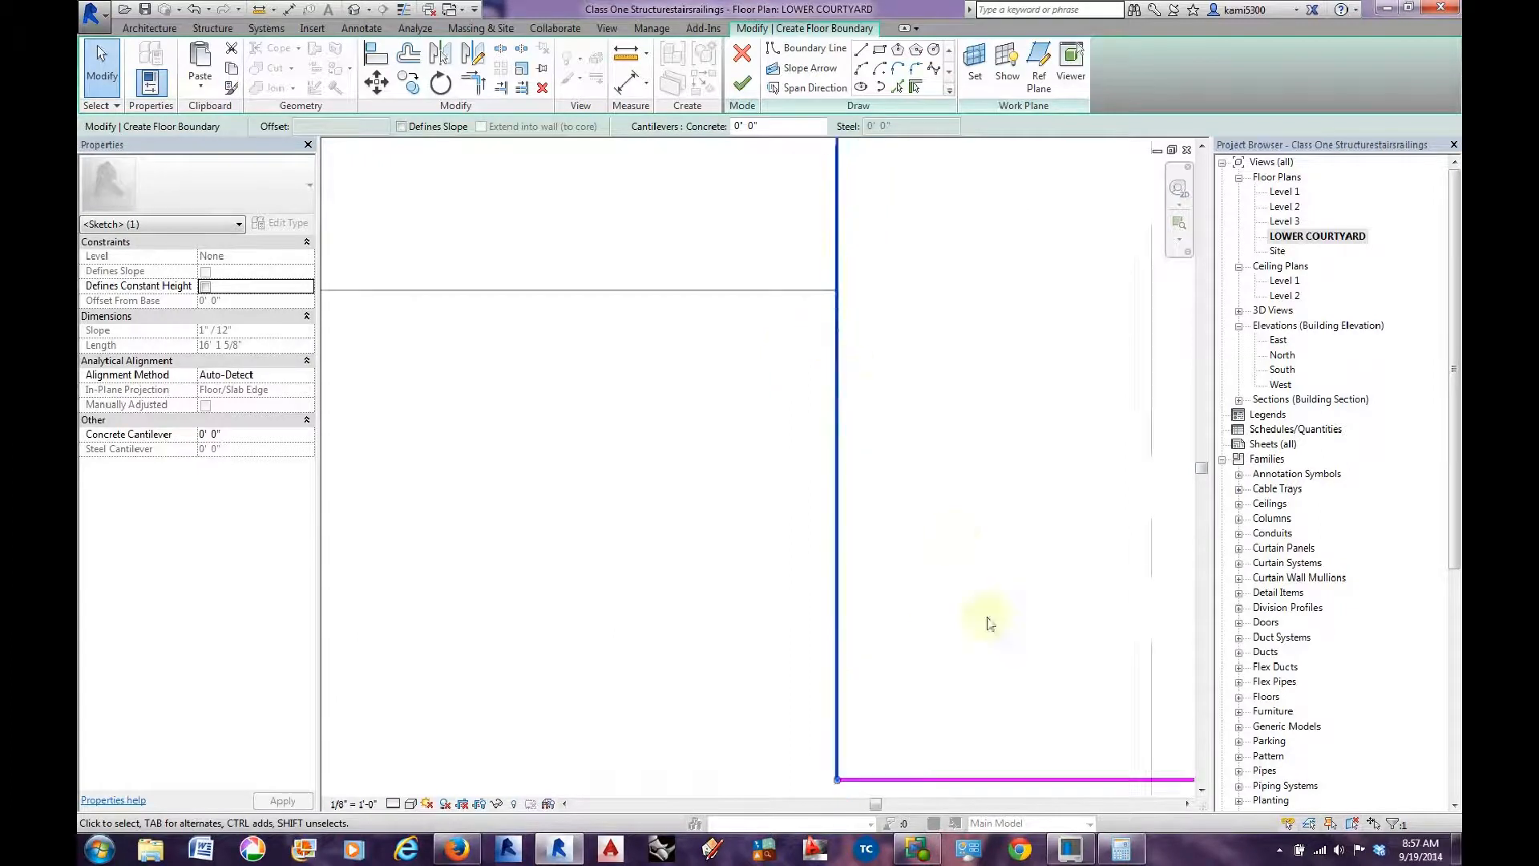
middle_click_drag(987, 617, 624, 363)
scroll(750, 553, "up", 5)
scroll(632, 511, "down", 3)
middle_click_drag(662, 518, 894, 498)
scroll(663, 447, "down", 3)
scroll(911, 471, "down", 2)
middle_click_drag(1041, 394, 782, 479)
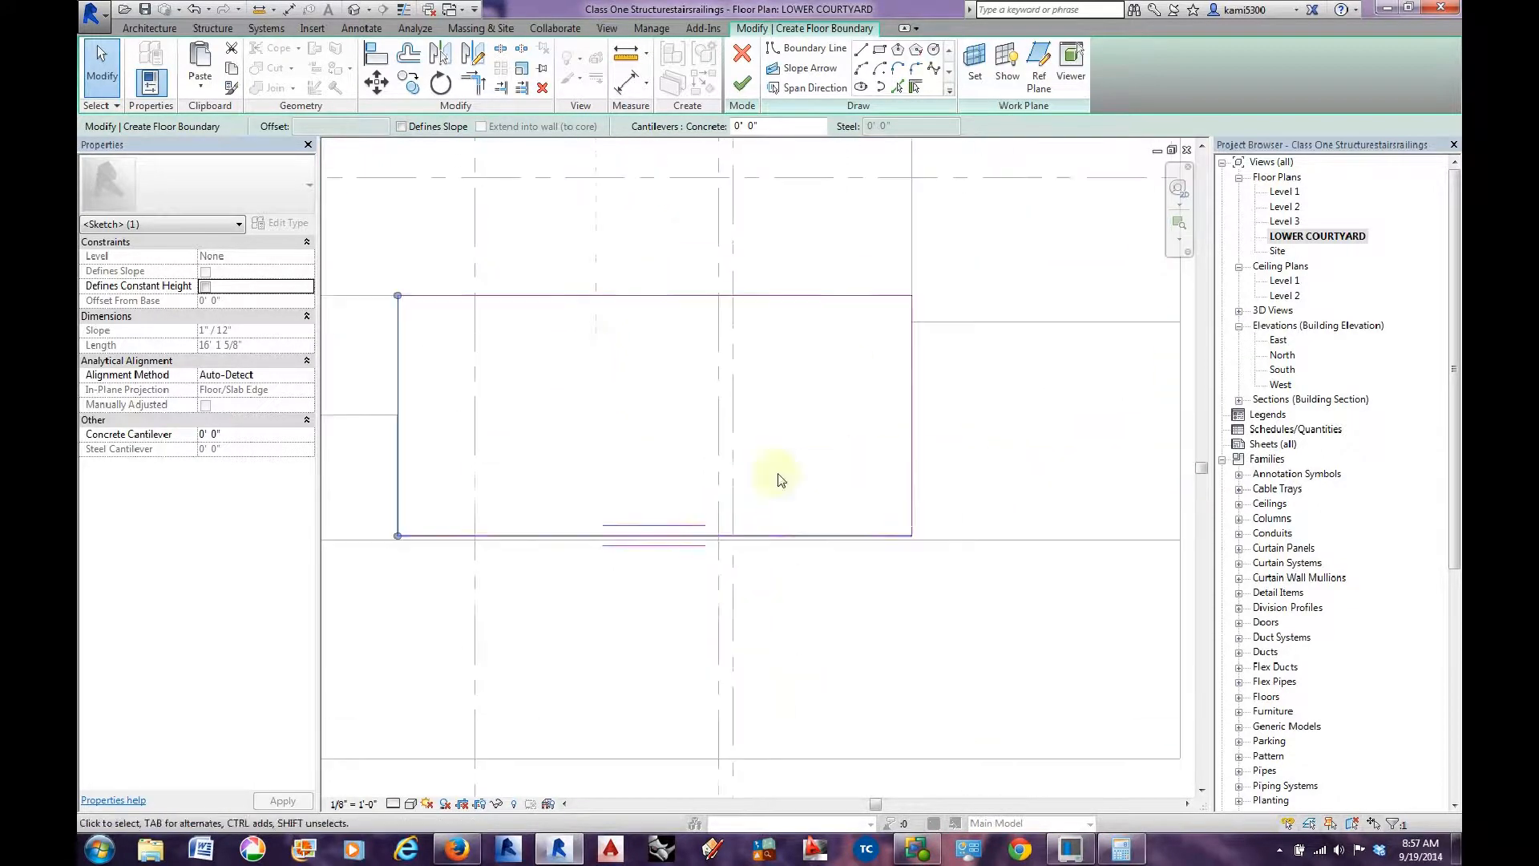
scroll(918, 304, "up", 5)
scroll(923, 252, "down", 8)
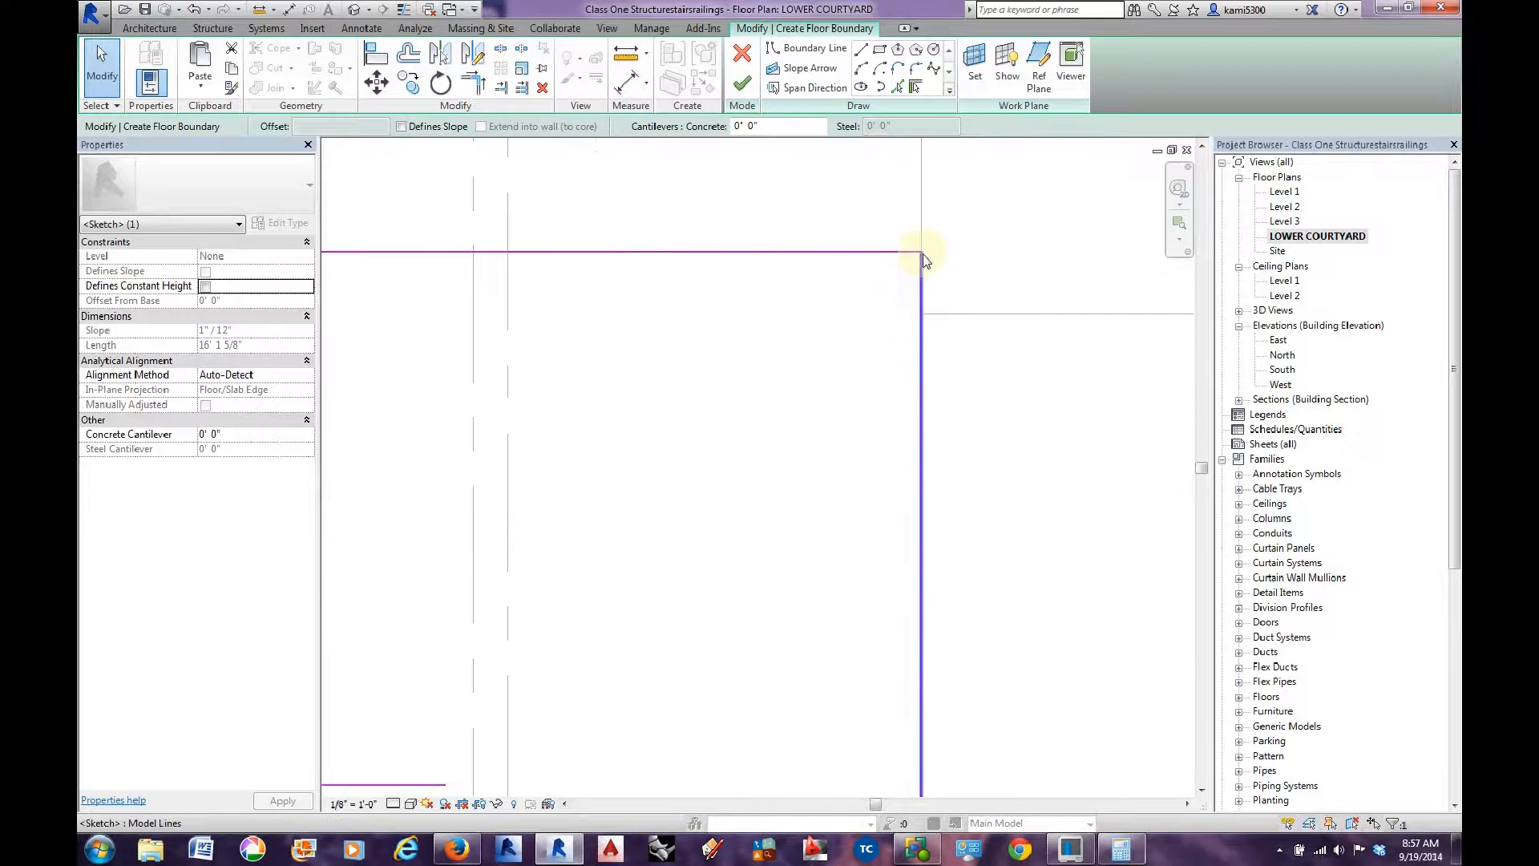
middle_click_drag(756, 320, 791, 365)
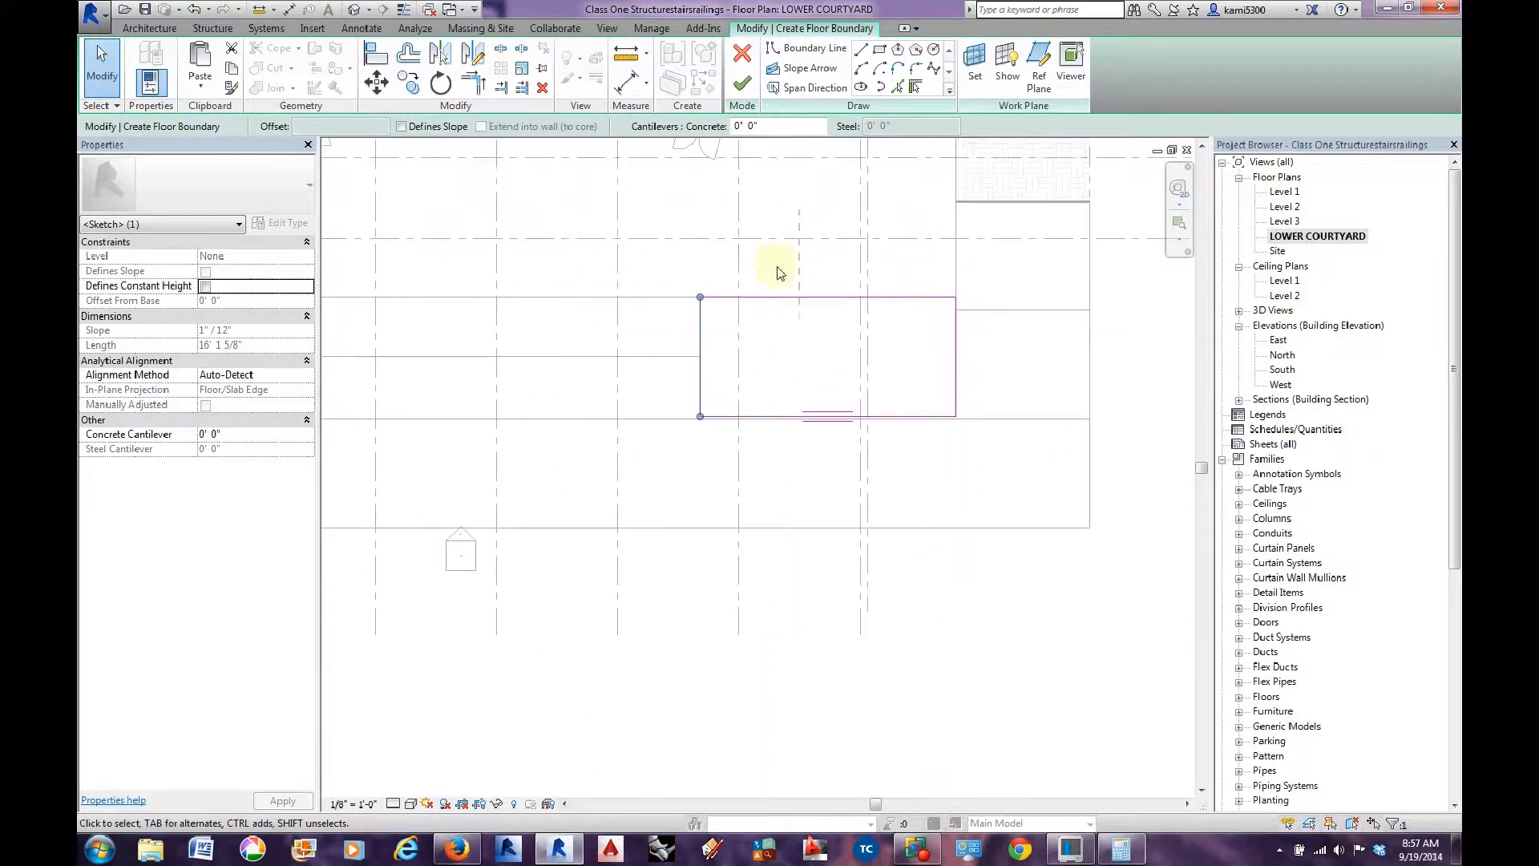
left_click(743, 82)
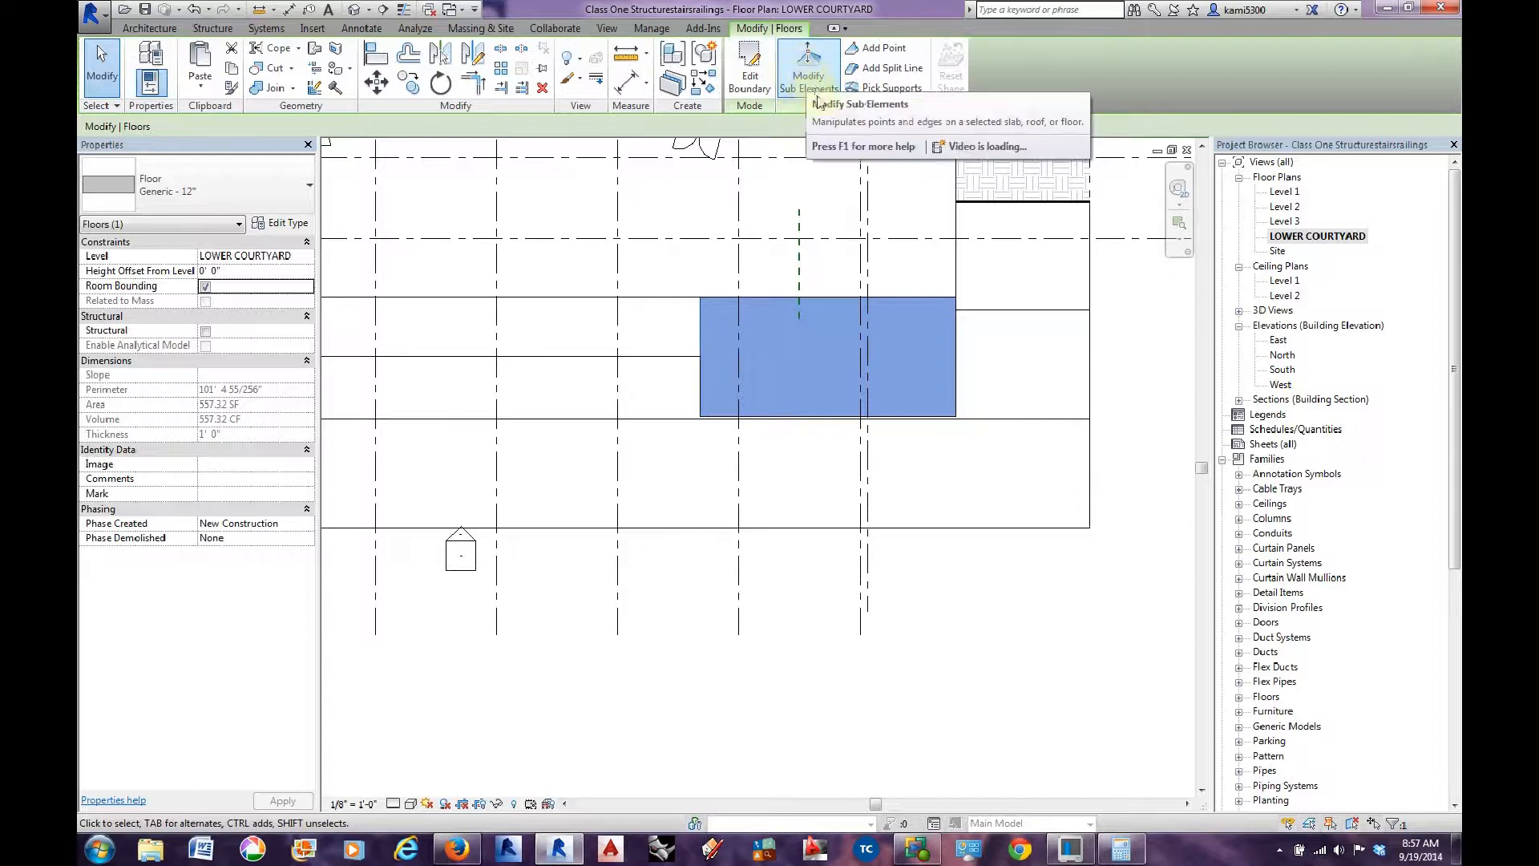
Set the elevation of the floor's right edge to -0' 2" with Modify Sub Elements, and open the default 3D view.
left_click(809, 76)
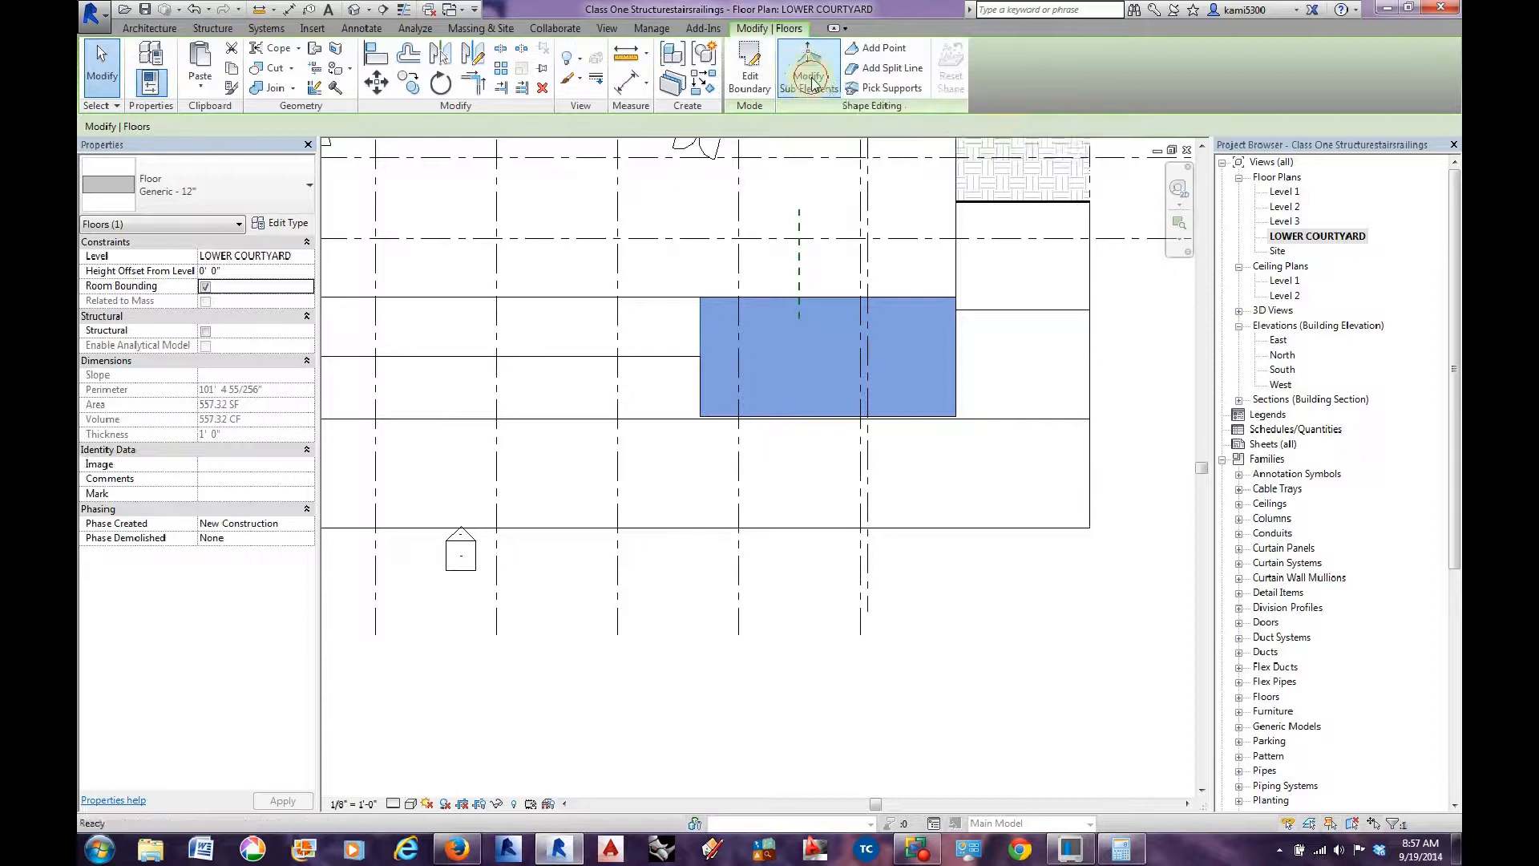
left_click(961, 355)
left_click(975, 354)
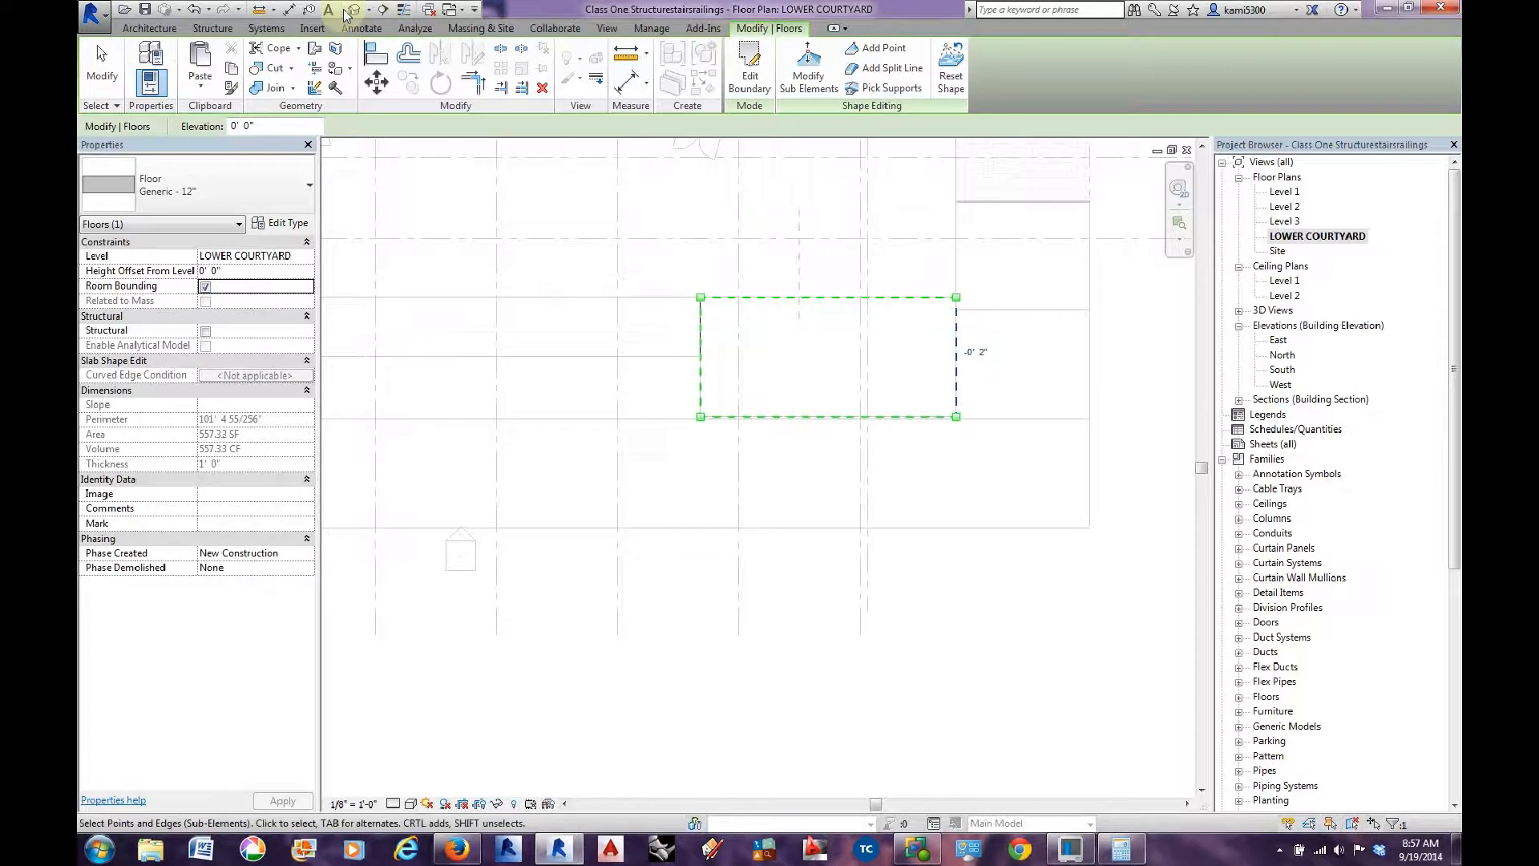
left_click(350, 10)
middle_click_drag(930, 561, 1079, 416, "shift")
left_click(101, 65)
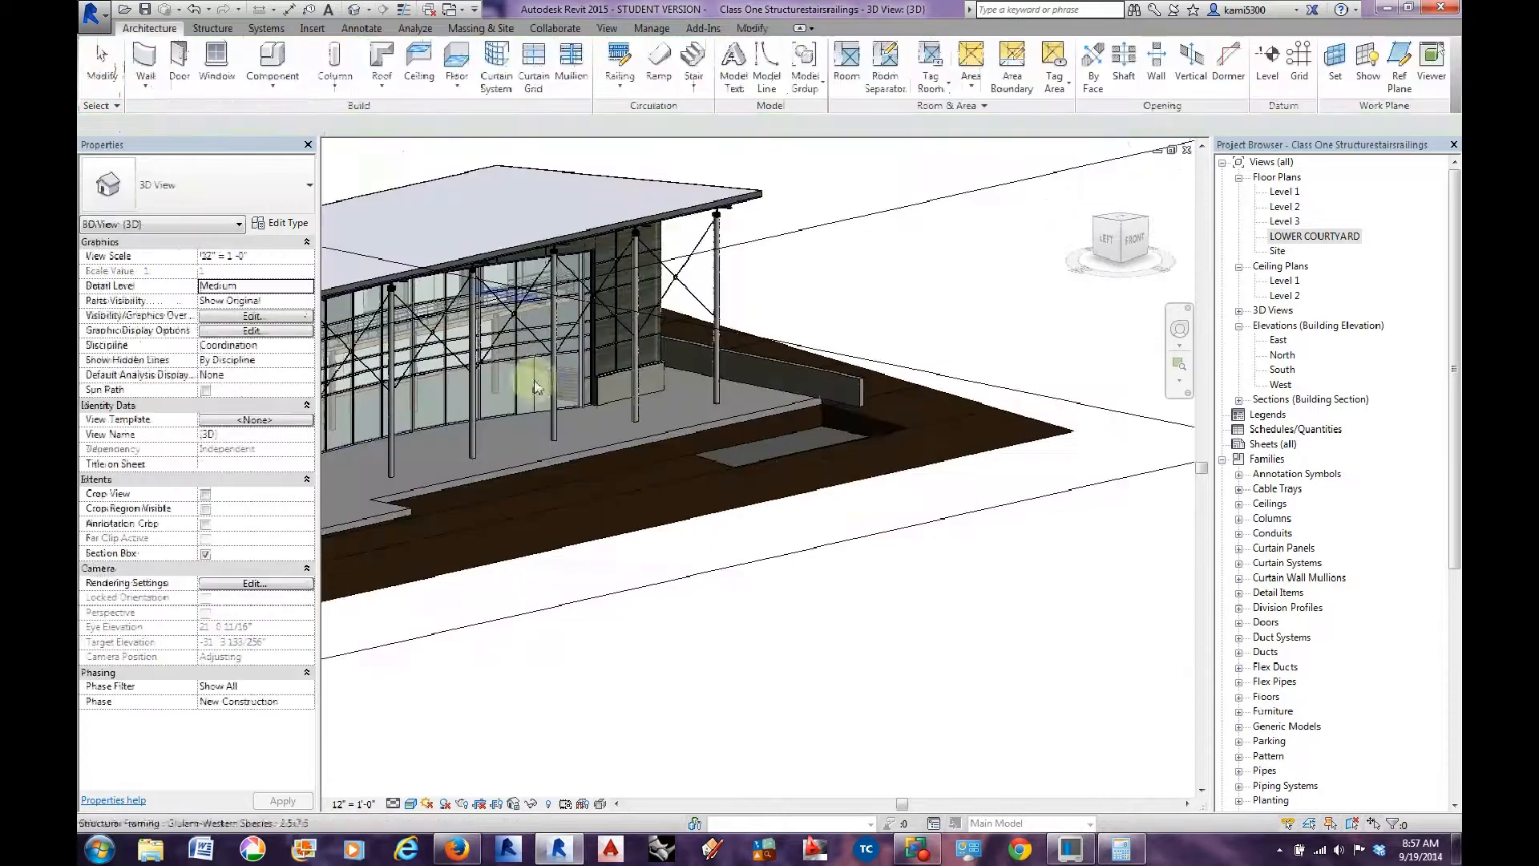
Inspect the new sloped floor against the pad in 3D, and view the same courtyard area on the LOWER COURTYARD plan's reference image.
scroll(848, 489, "up", 4)
left_click(866, 323)
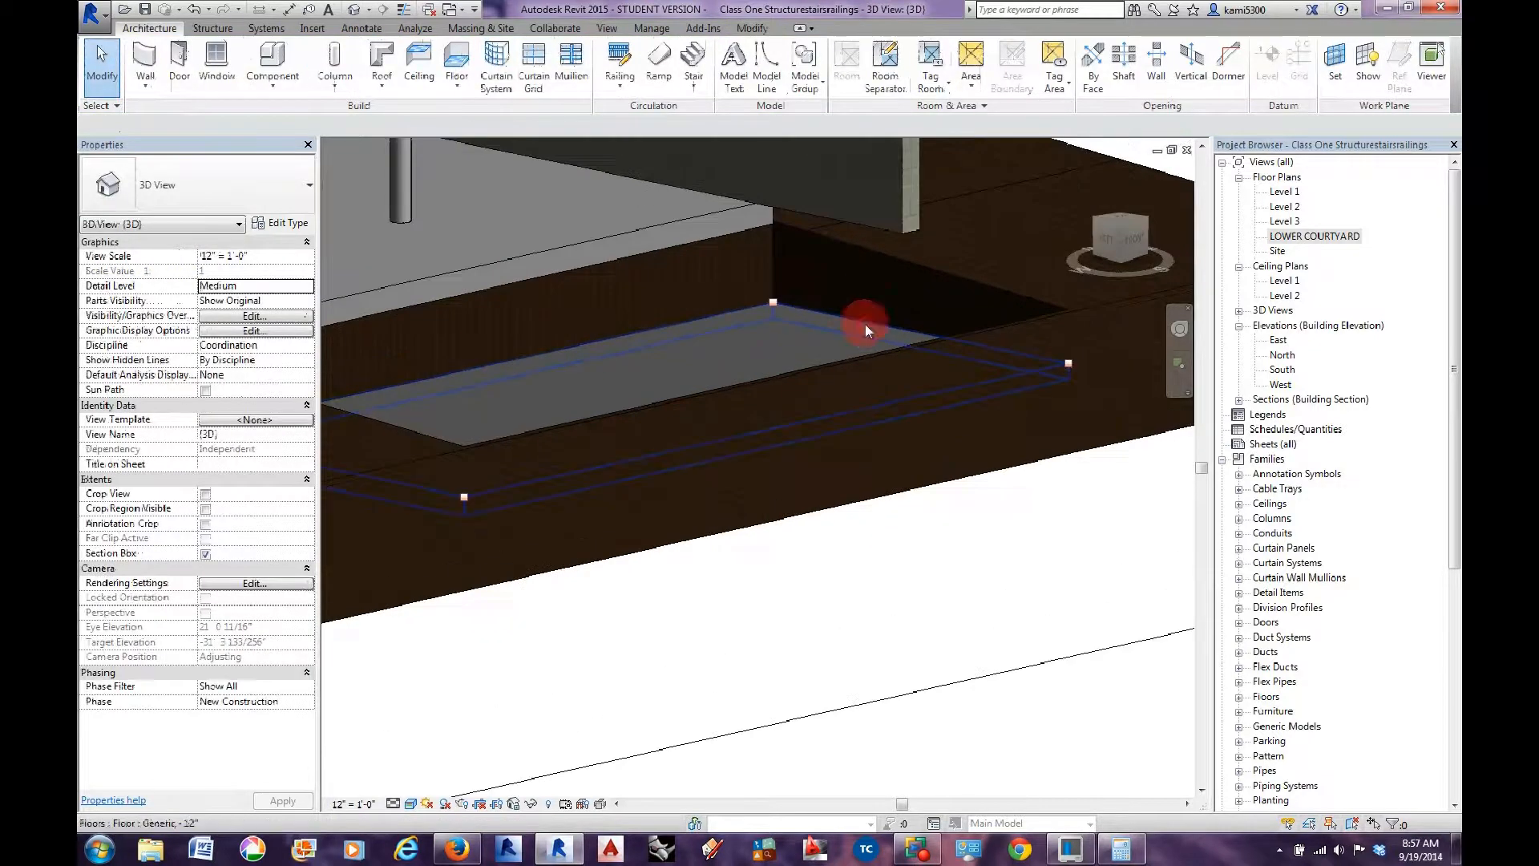
middle_click_drag(849, 440, 539, 608, "shift")
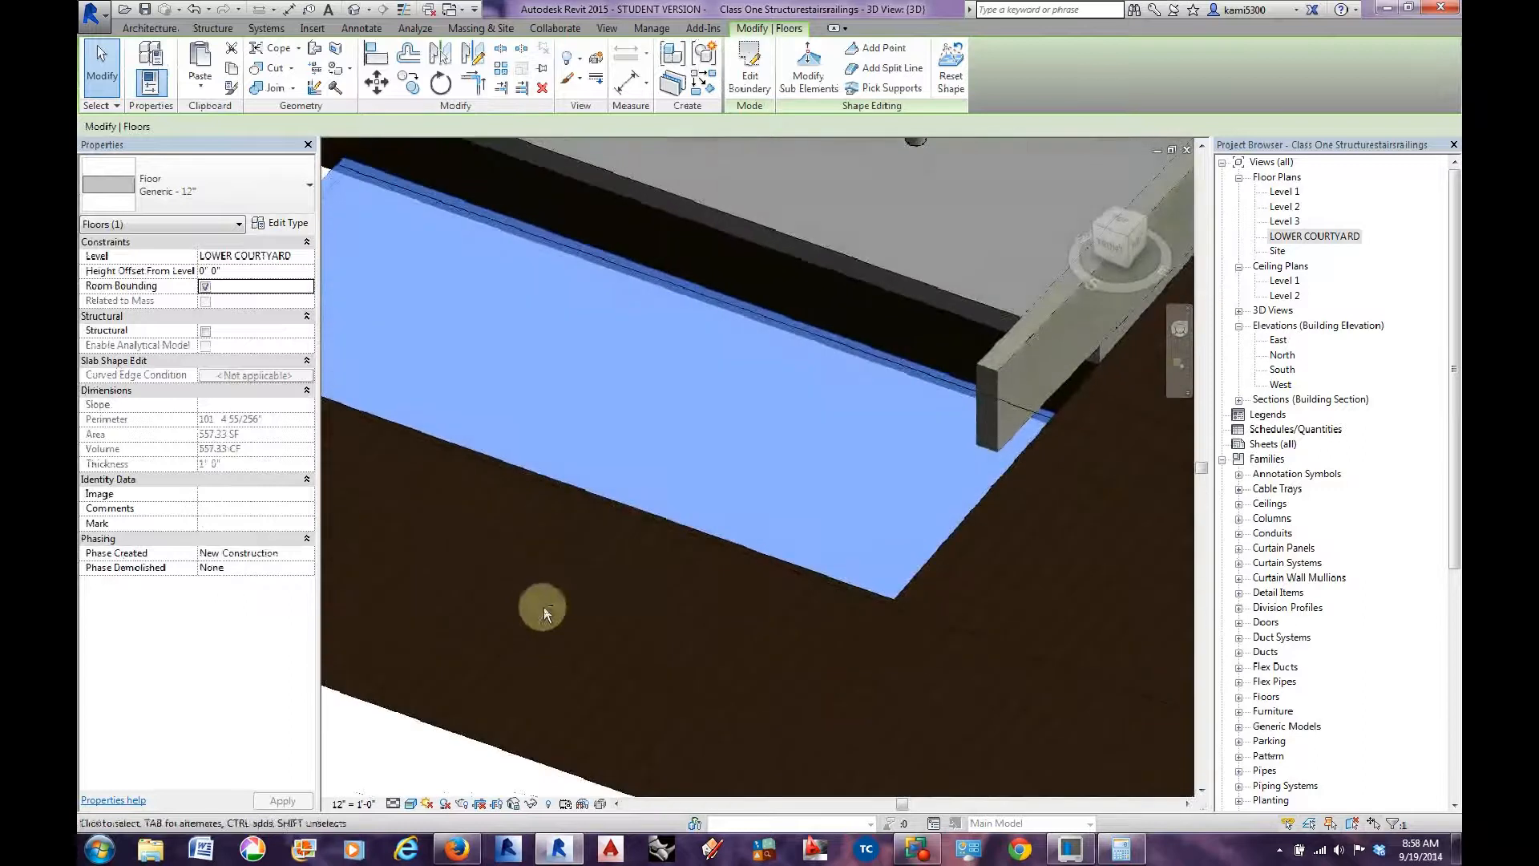
double_click(1297, 244)
scroll(719, 501, "down", 3)
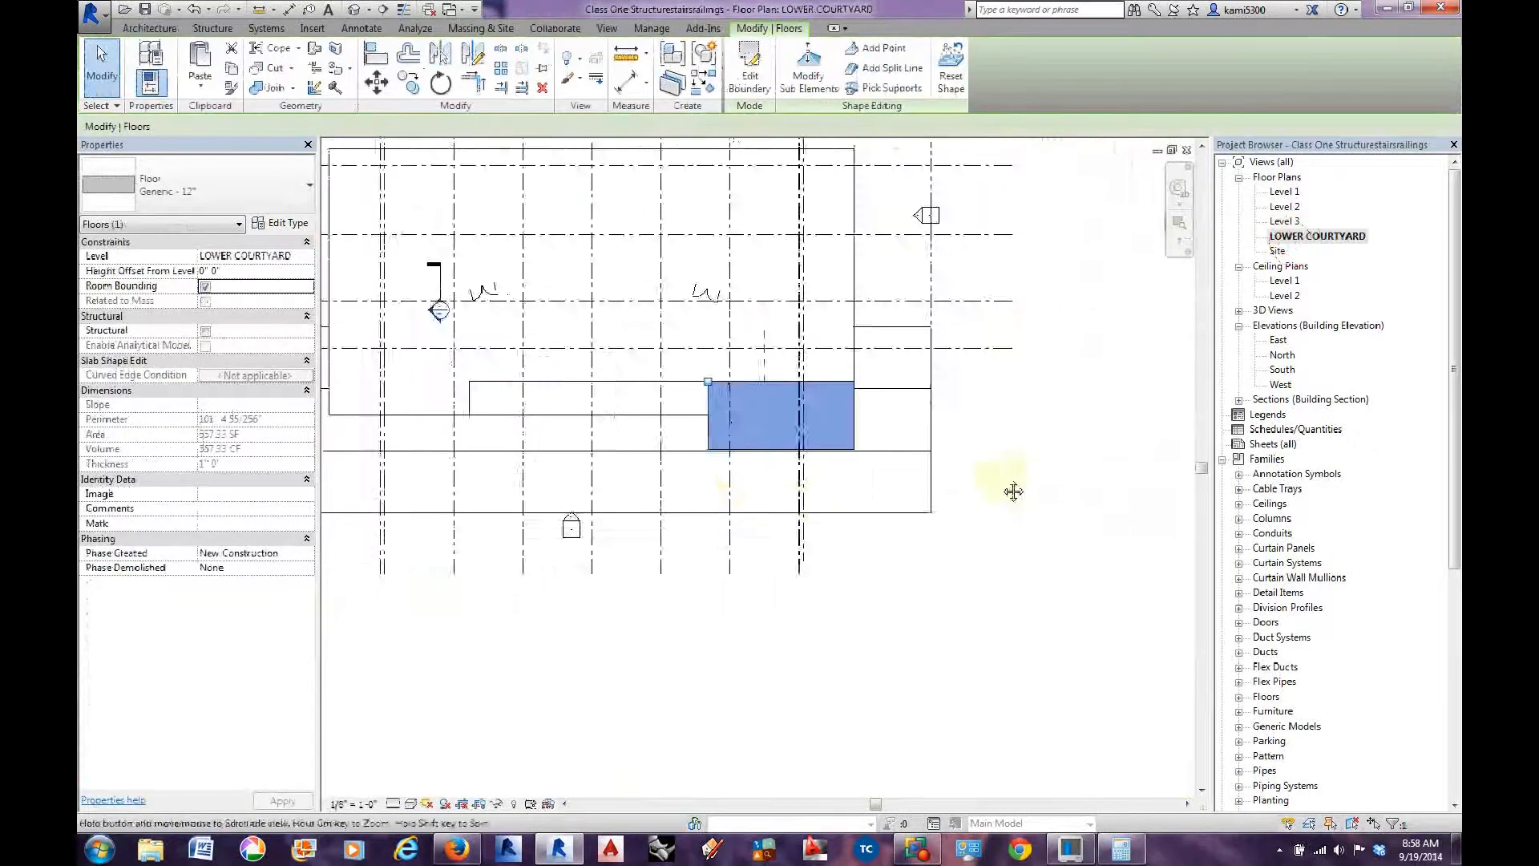
middle_click_drag(1014, 491, 527, 532)
scroll(527, 533, "down", 1)
scroll(1084, 467, "up", 4)
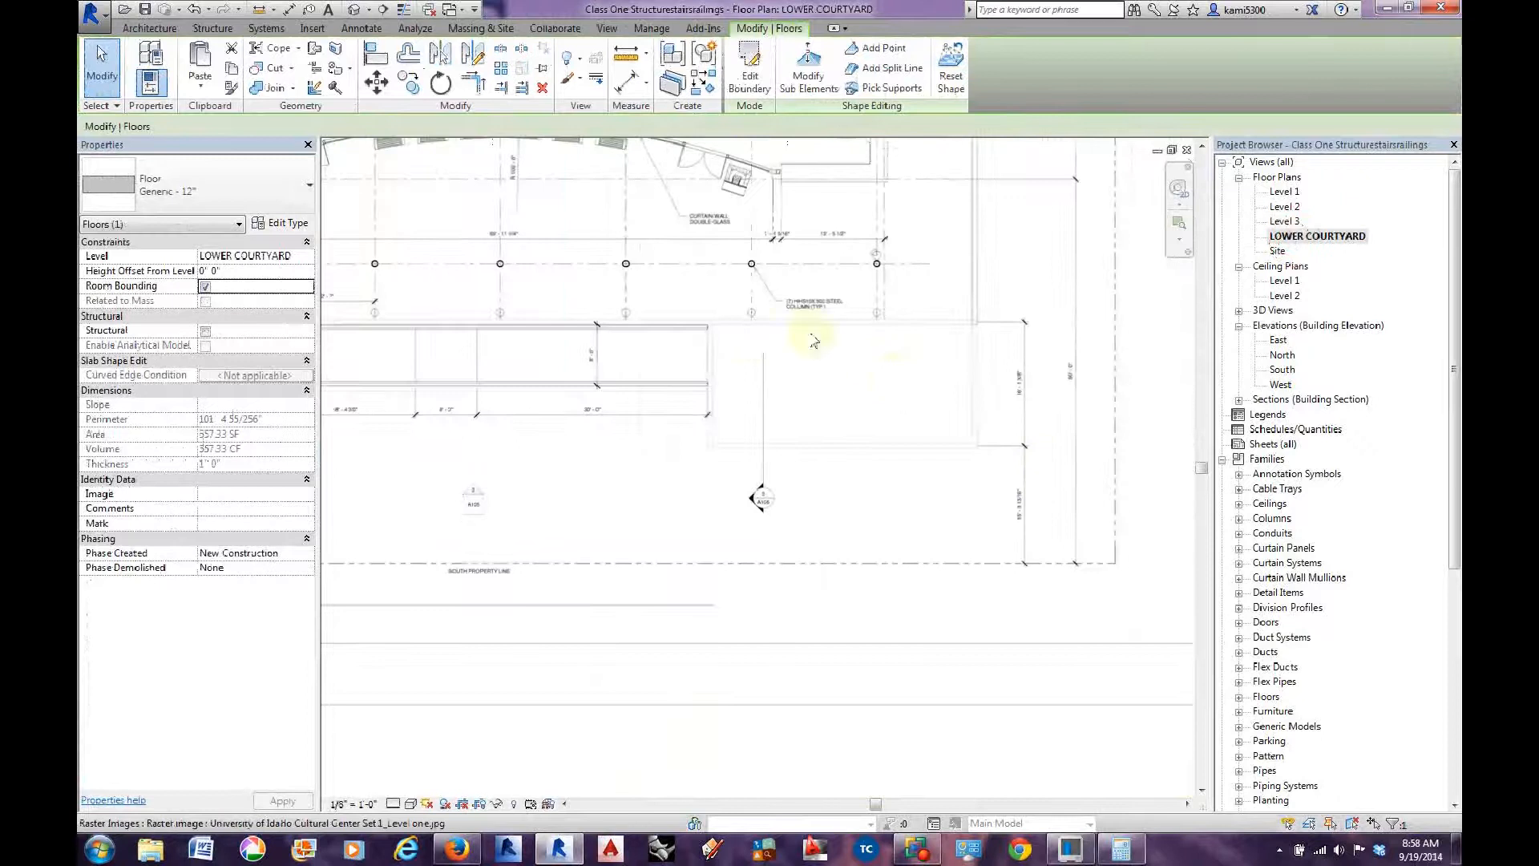
scroll(900, 379, "up", 3)
Examine the spot elevations at the courtyard corners and along the ramp on the Site plan's reference image.
double_click(1279, 251)
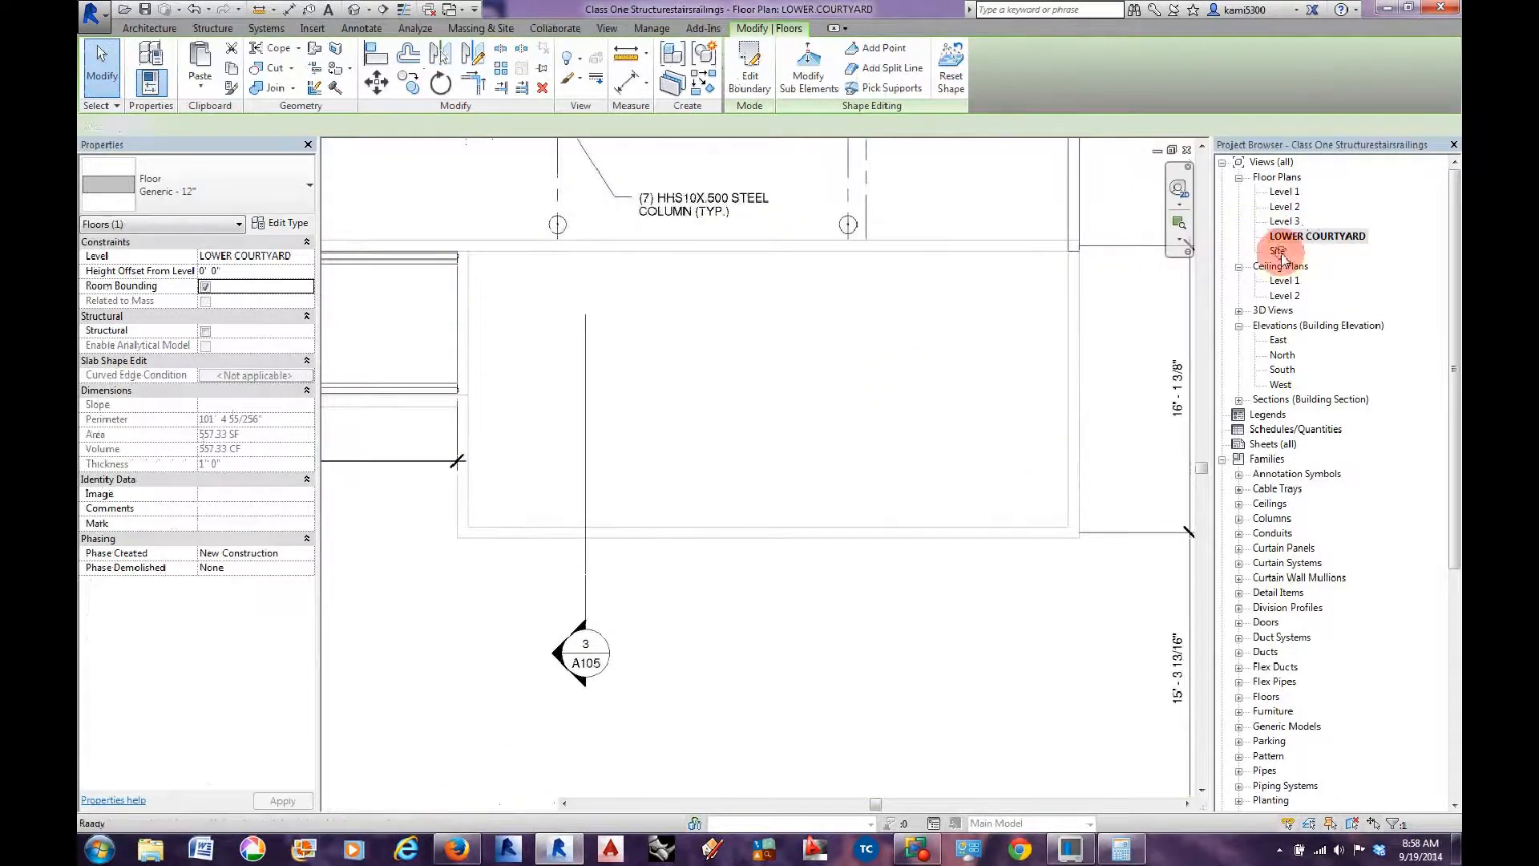
middle_click_drag(805, 481, 234, 455)
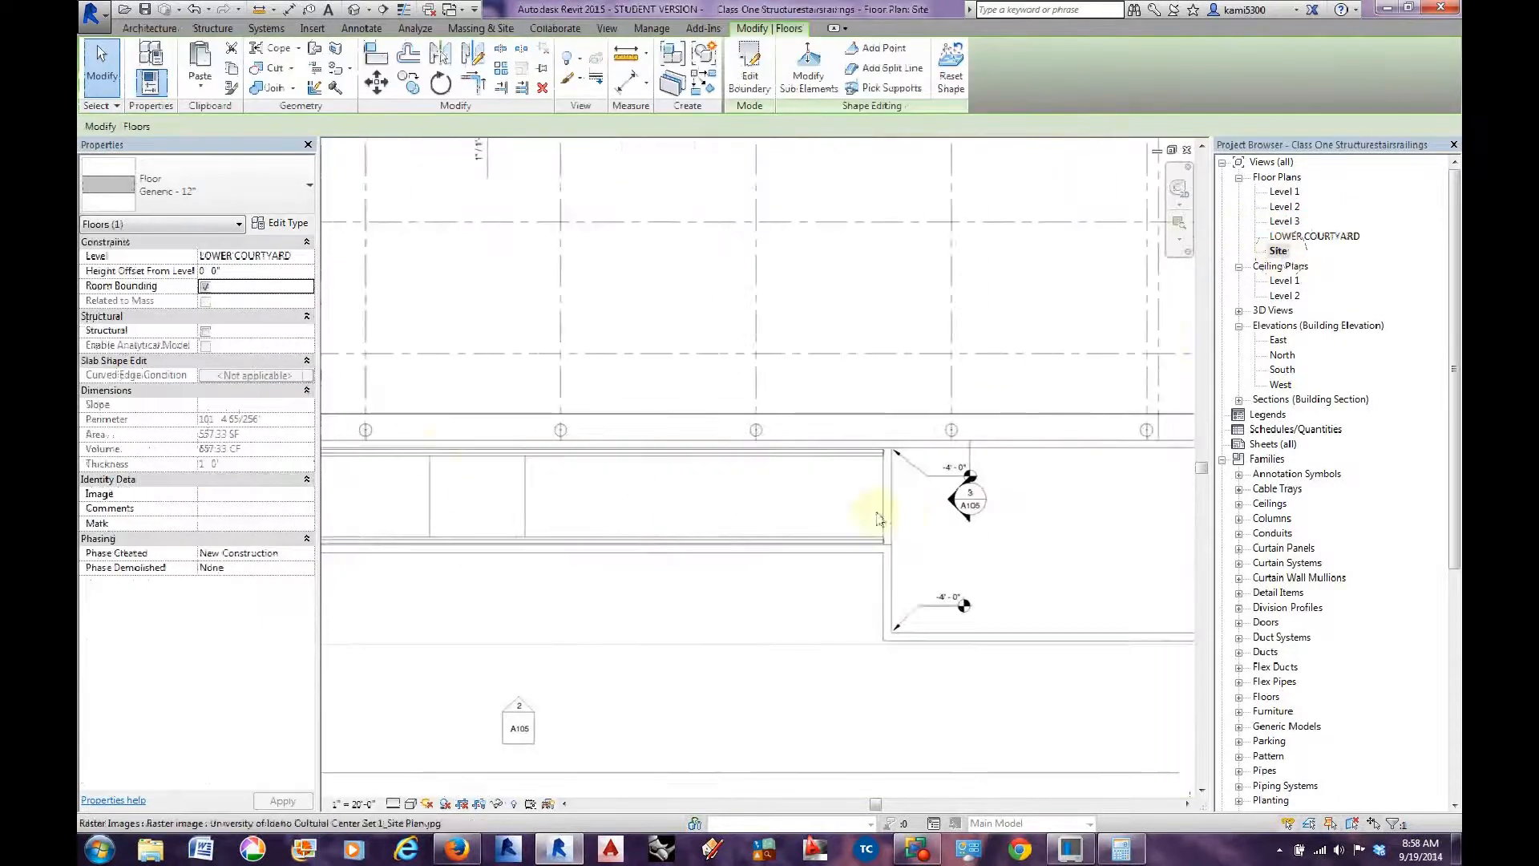
middle_click_drag(892, 524, 600, 505)
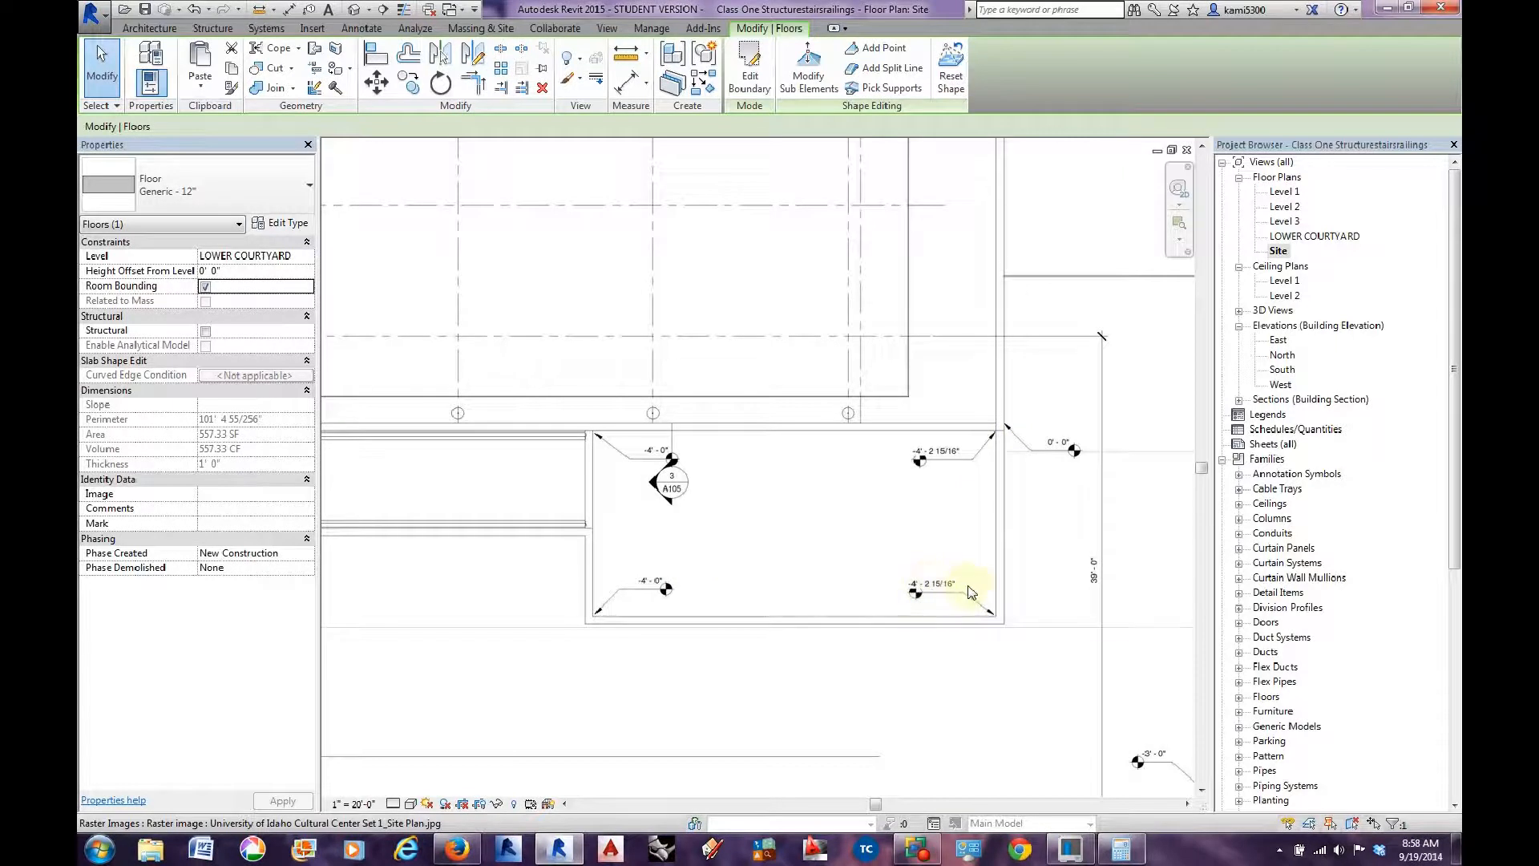
scroll(970, 583, "down", 2)
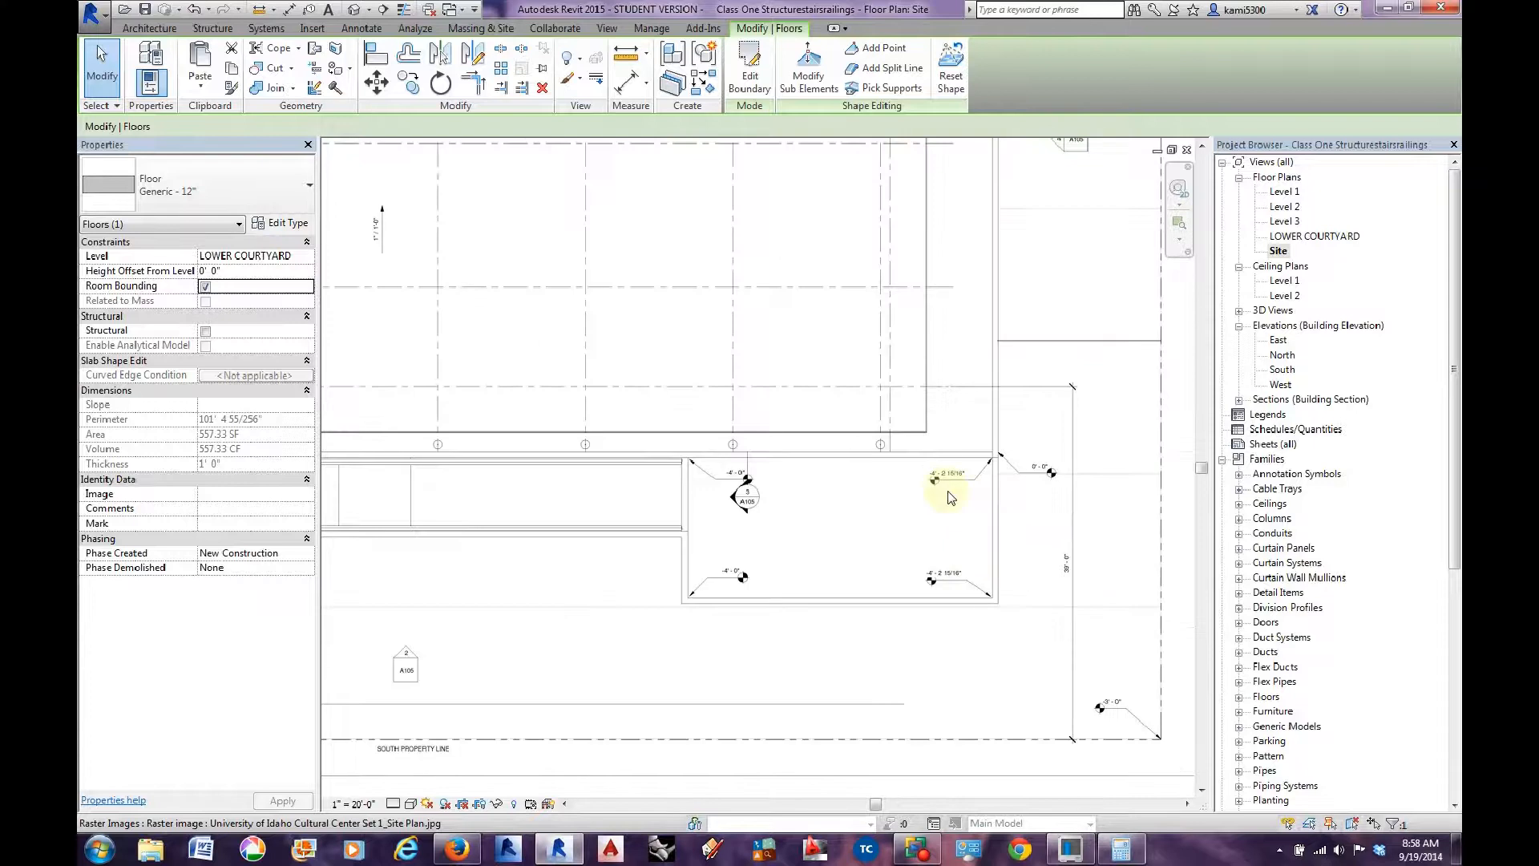
middle_click_drag(653, 584, 880, 567)
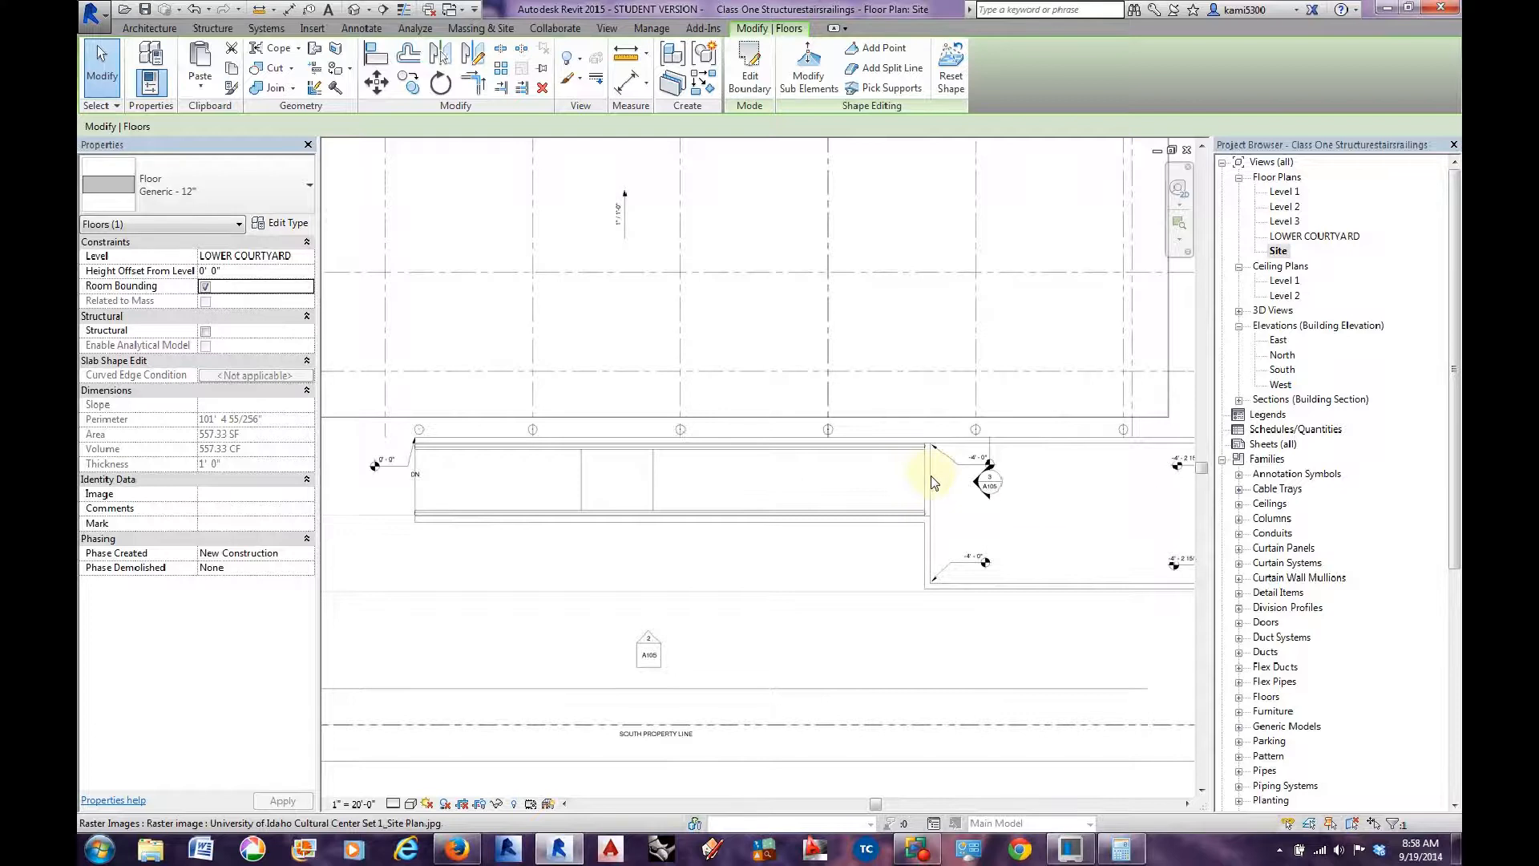
scroll(930, 478, "up", 3)
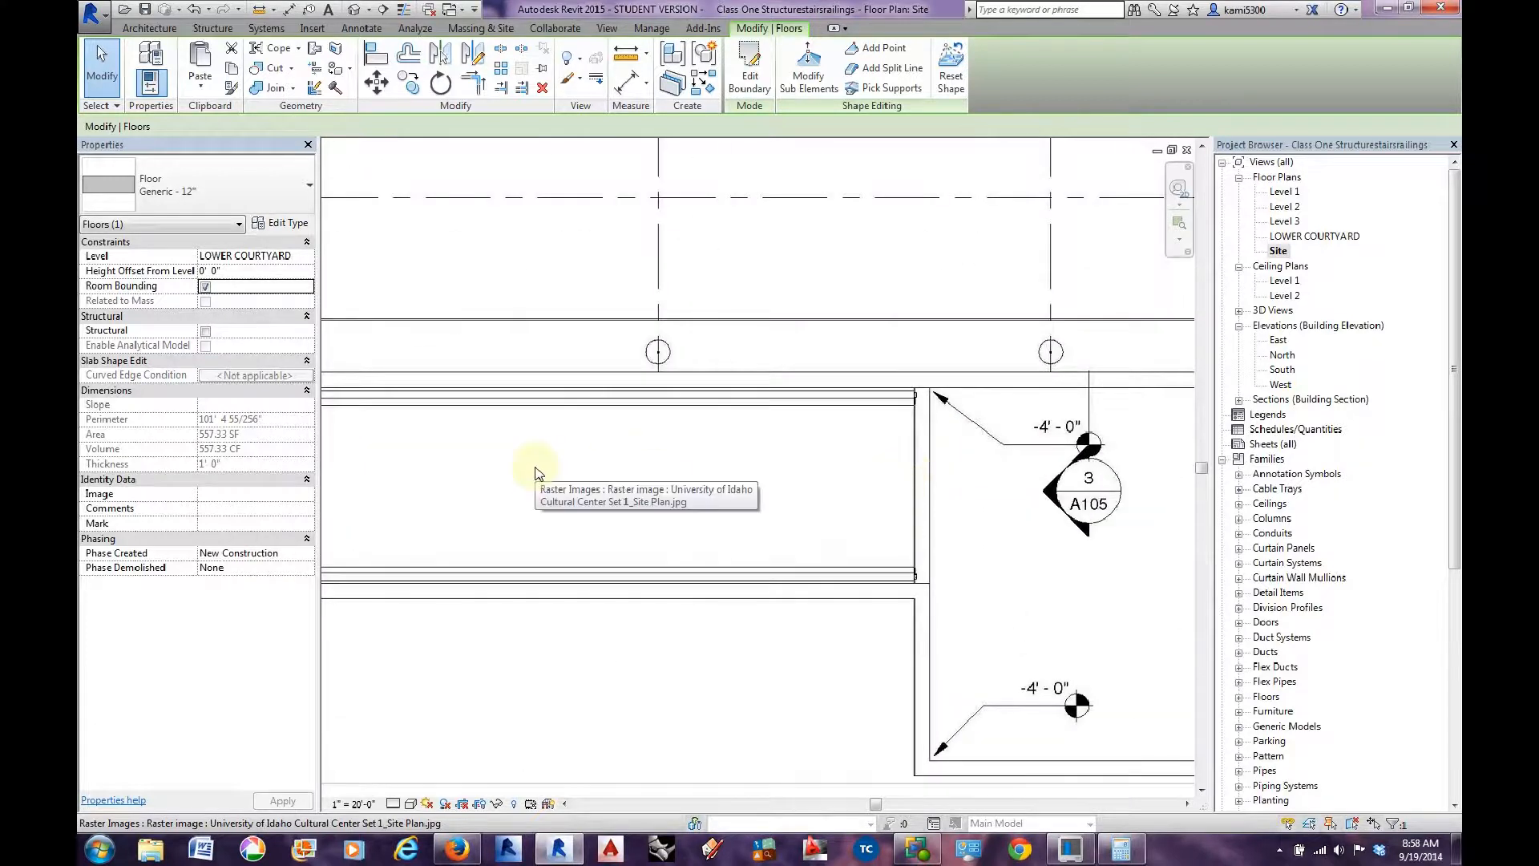
scroll(535, 473, "down", 4)
middle_click_drag(542, 479, 917, 489)
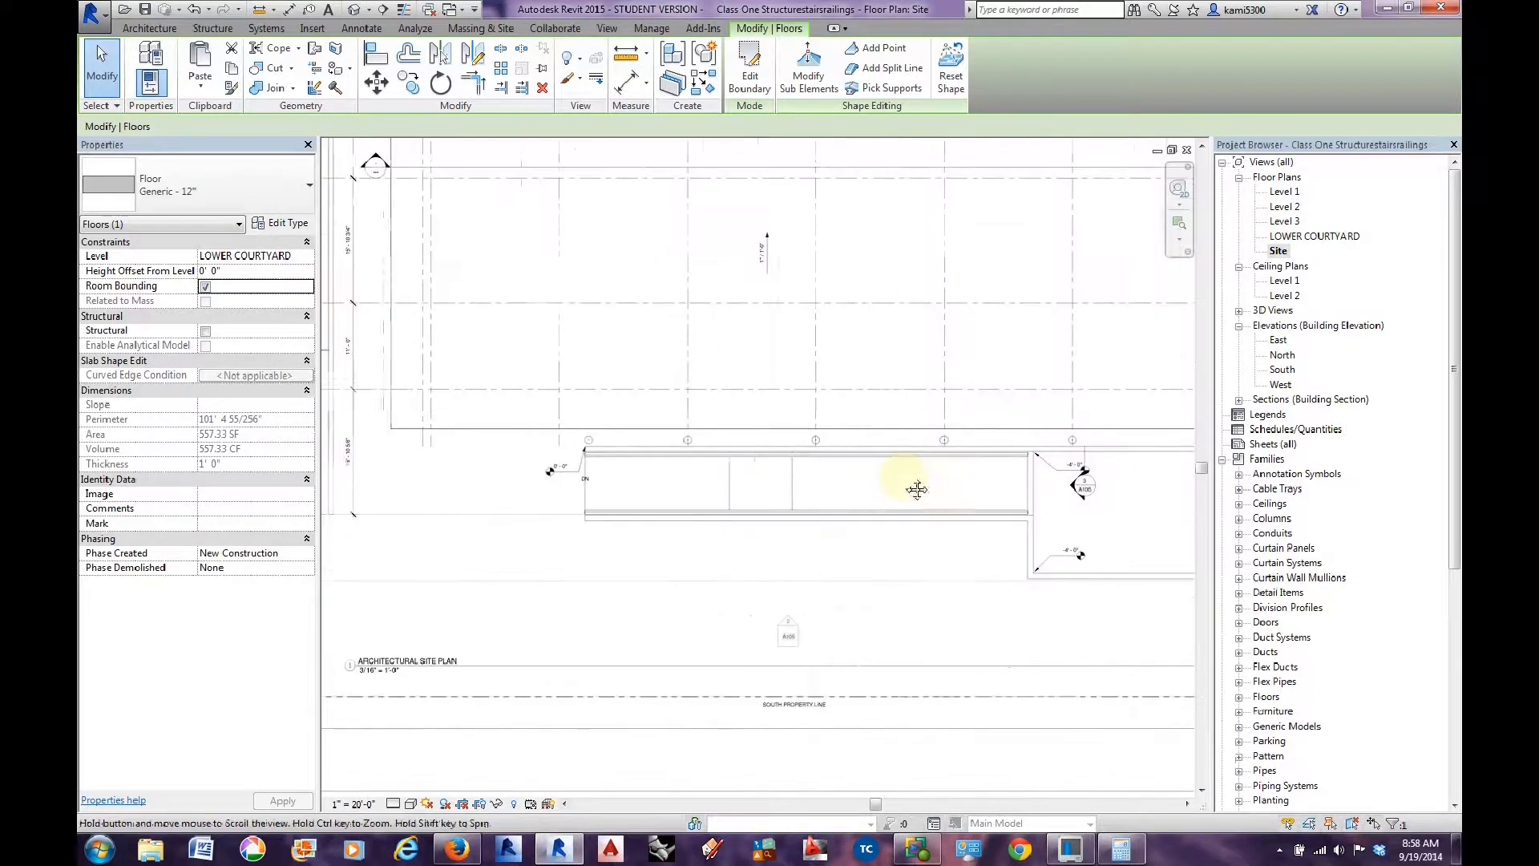
Check the ramp's run lengths, landing length and width on the LOWER COURTYARD reference image, and return to the pad's narrow arm.
double_click(1305, 237)
middle_click_drag(671, 412, 973, 430)
scroll(973, 430, "down", 3)
middle_click_drag(858, 457, 944, 454)
scroll(1007, 388, "up", 4)
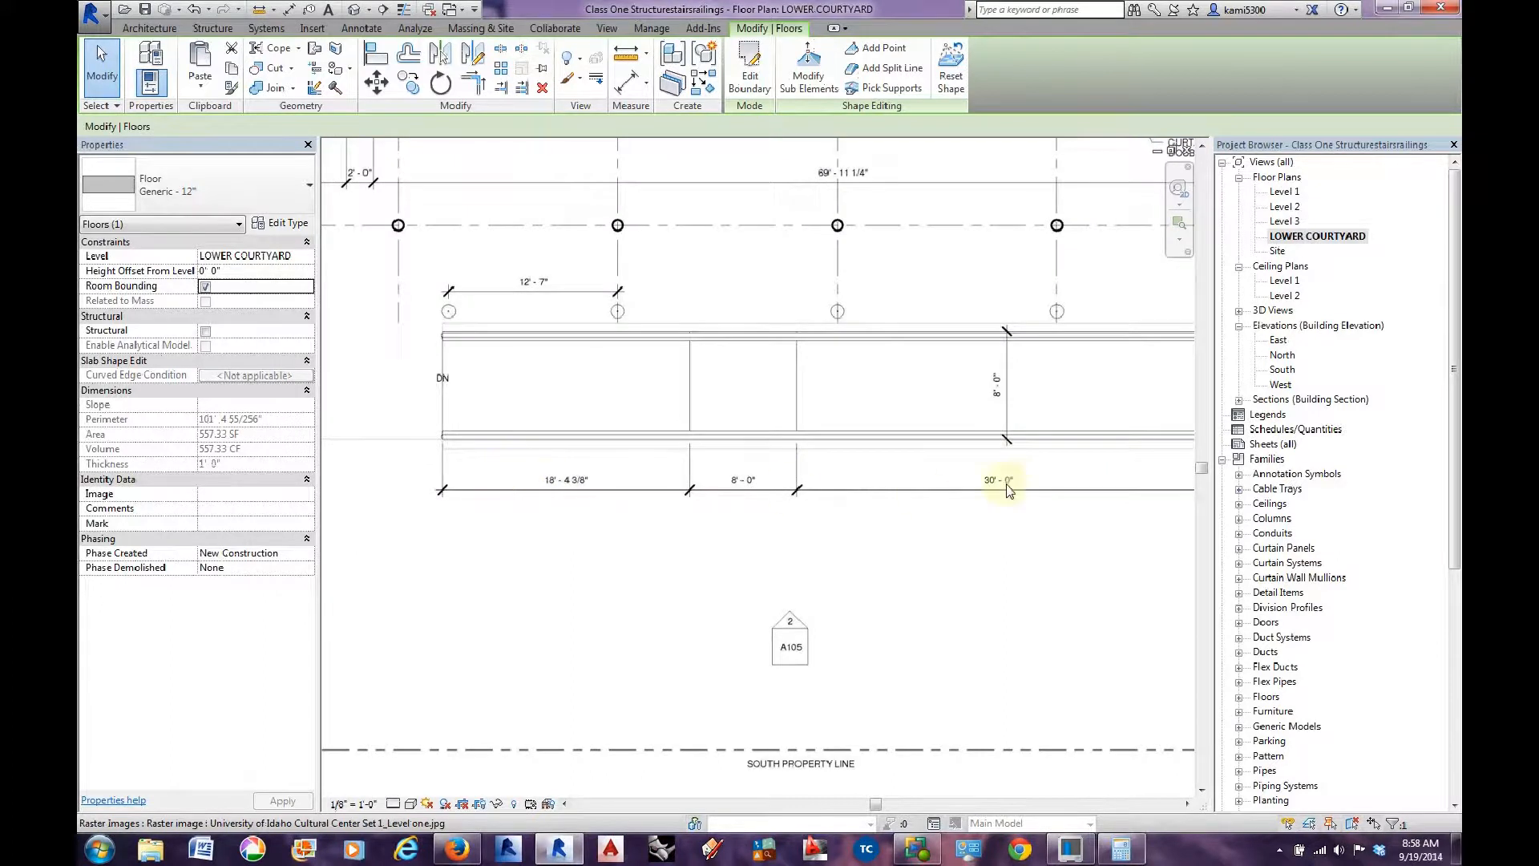
scroll(1011, 481, "down", 4)
middle_click_drag(697, 515, 1053, 510)
scroll(971, 508, "down", 2)
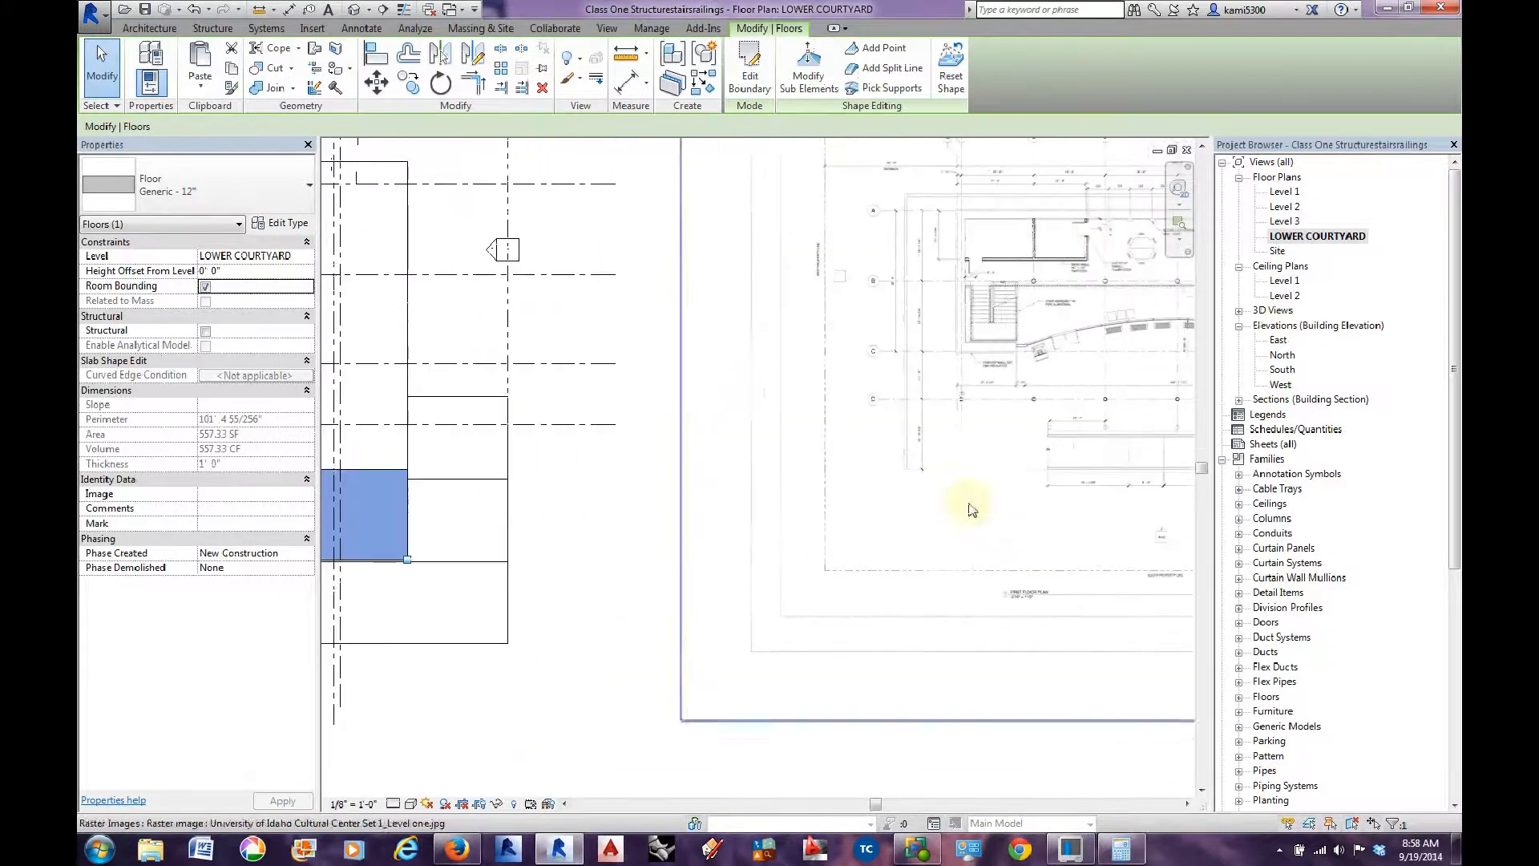
middle_click_drag(674, 508, 1249, 461)
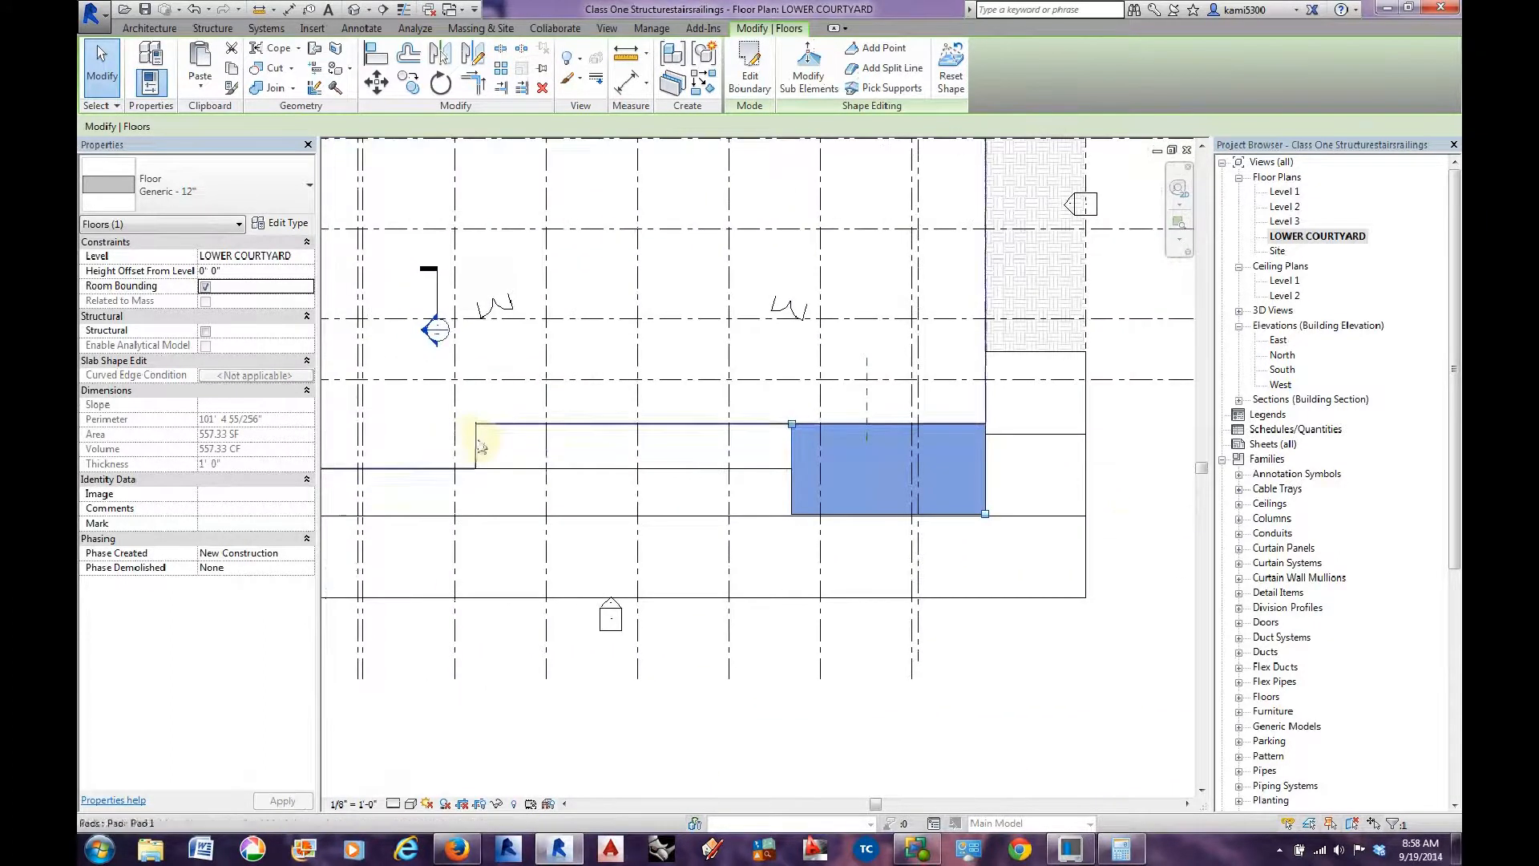
middle_click_drag(742, 457, 834, 471)
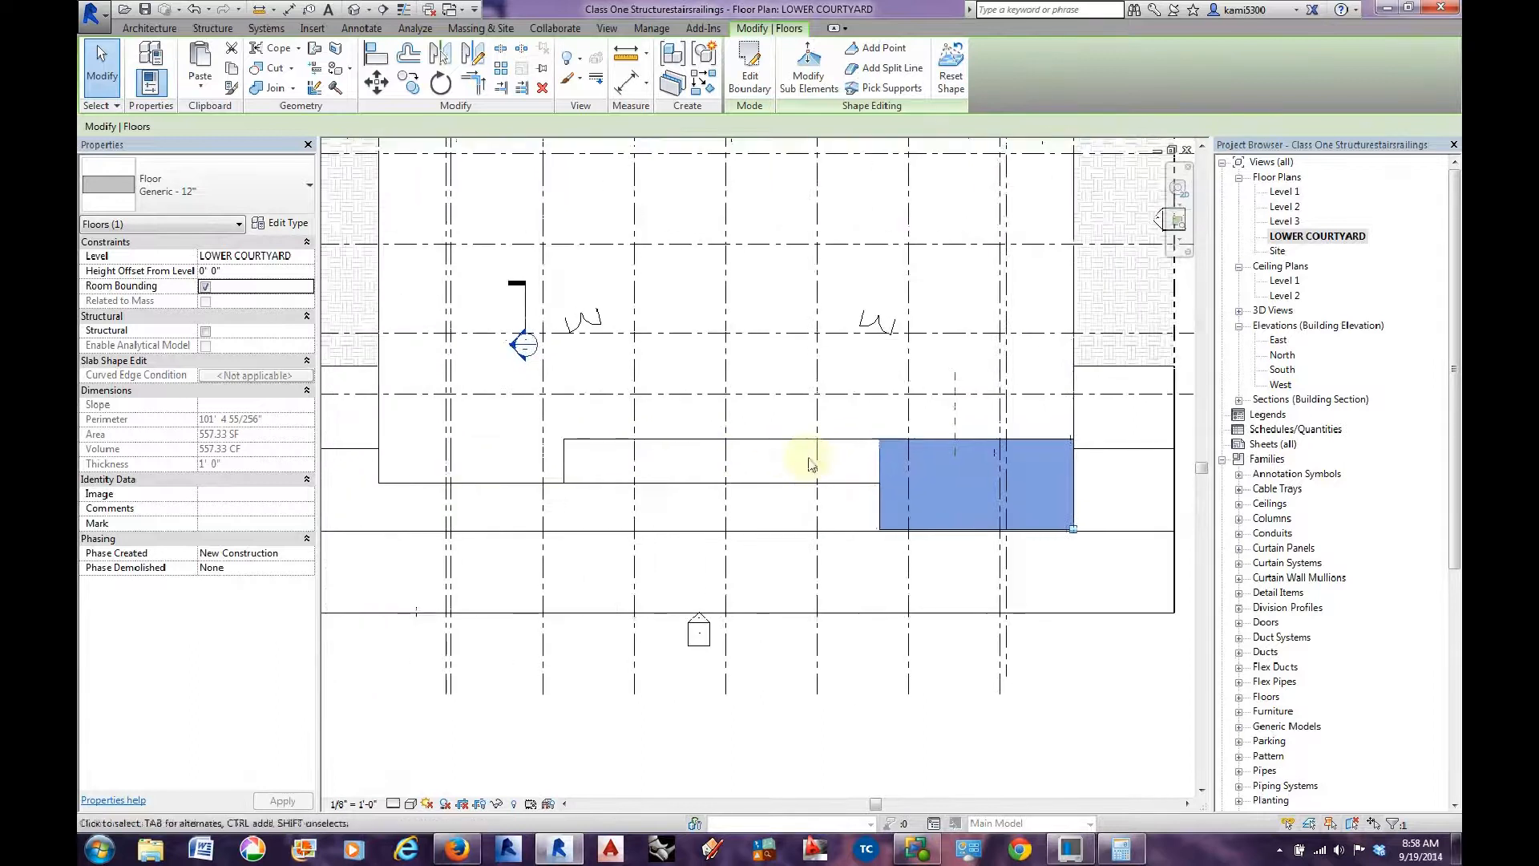
Start a ramp from LOWER COURTYARD to Level 1 and set the Ramp 2 type's Function to Exterior.
left_click(143, 30)
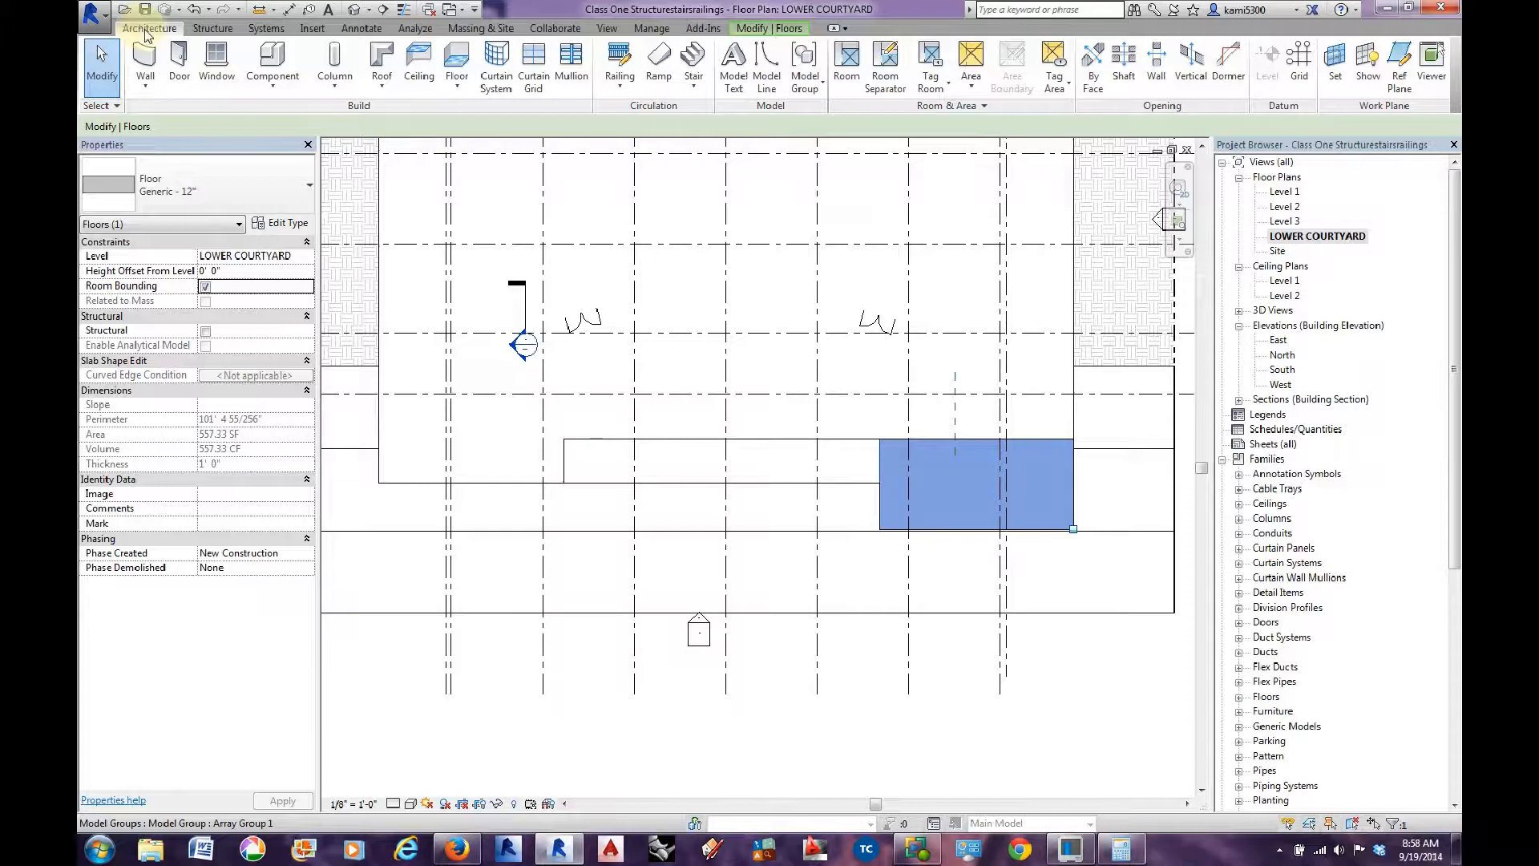
left_click(656, 68)
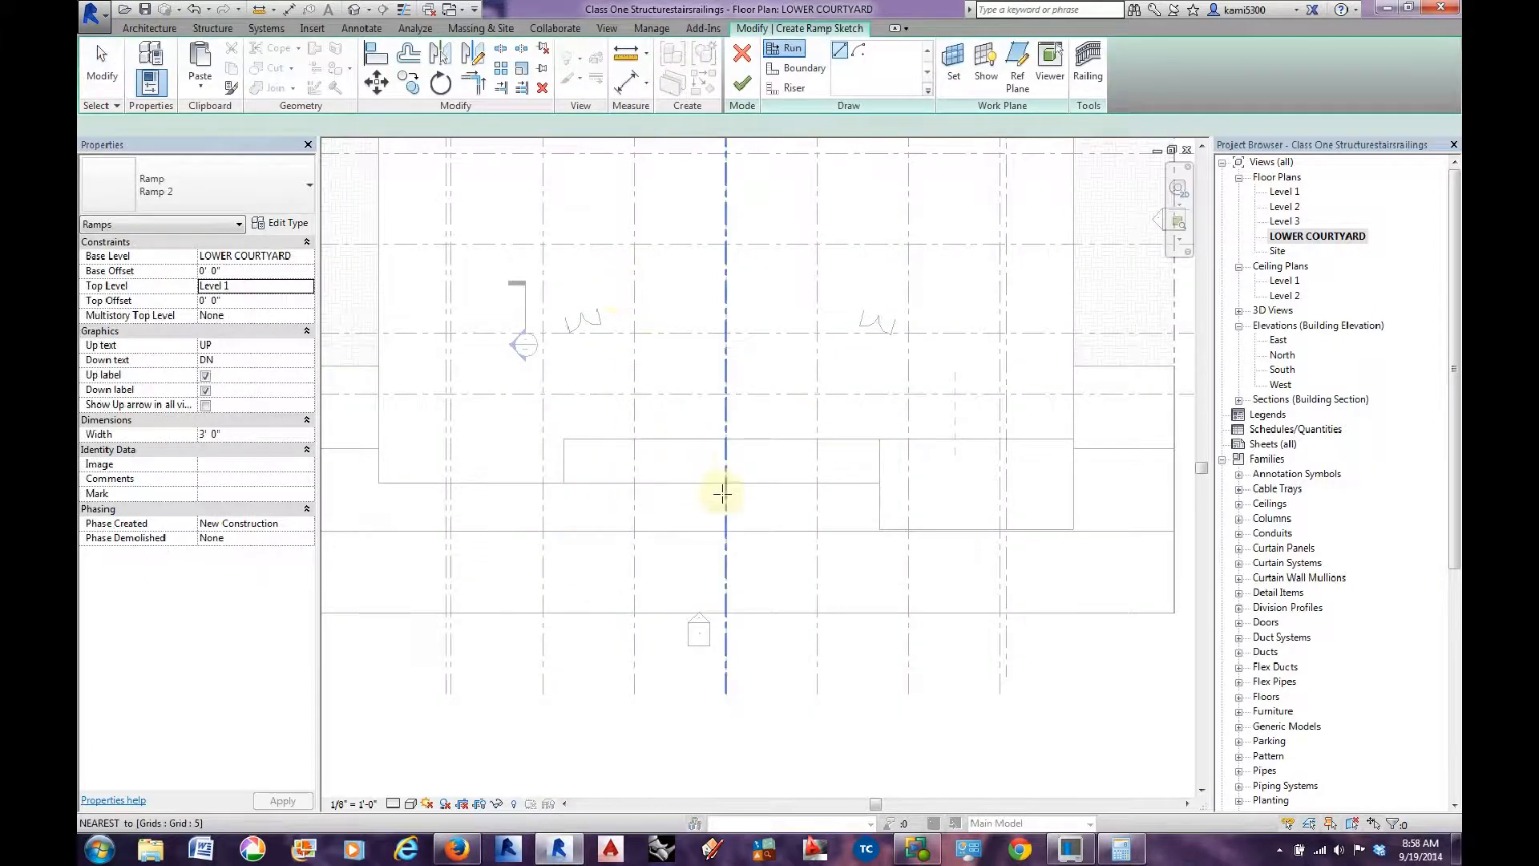
middle_click_drag(722, 491, 809, 503)
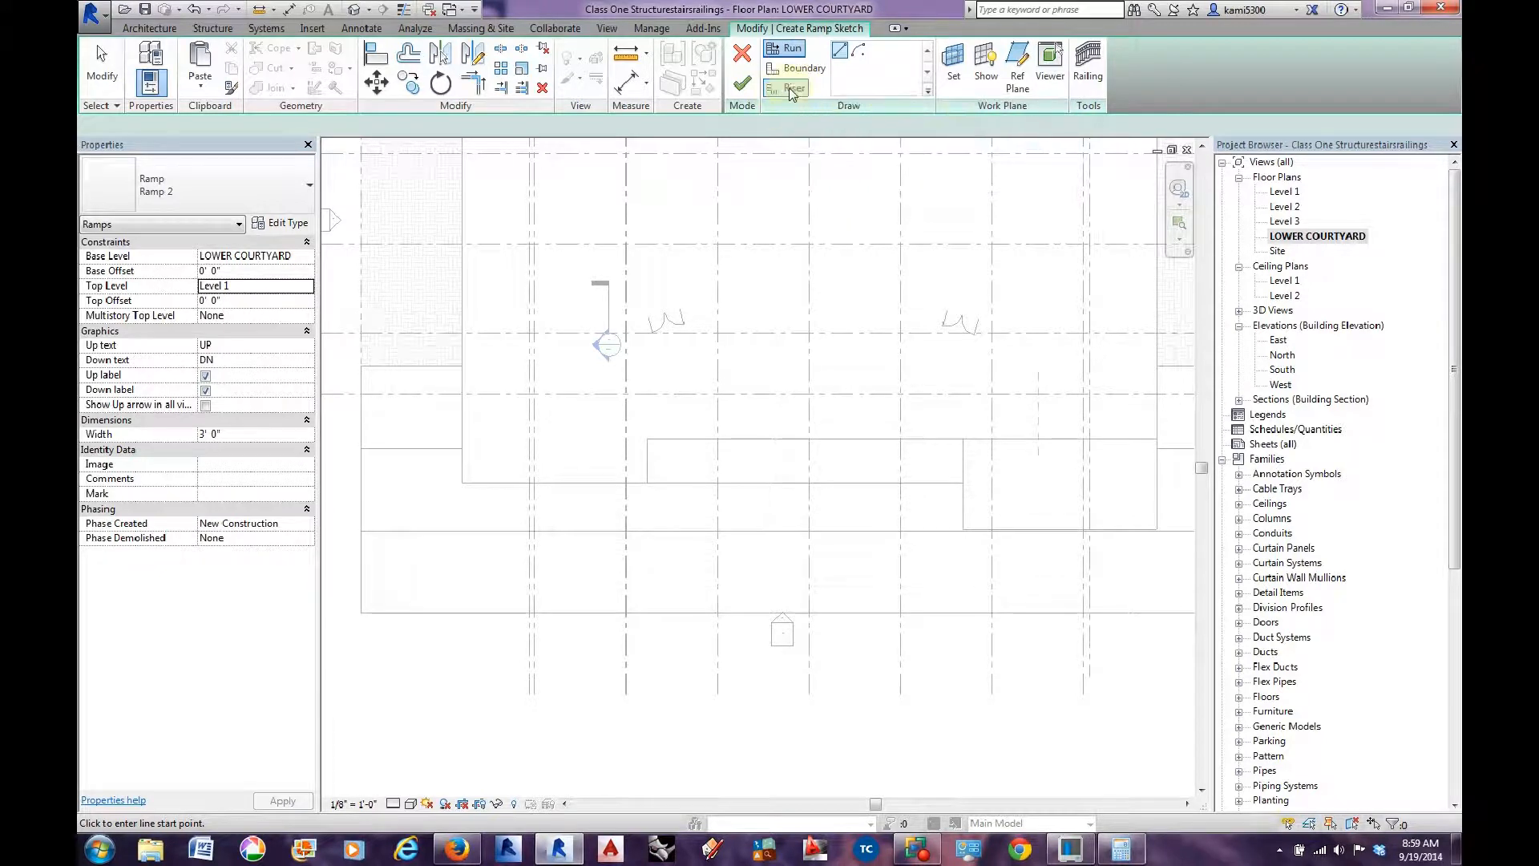
left_click(290, 197)
left_click(290, 197)
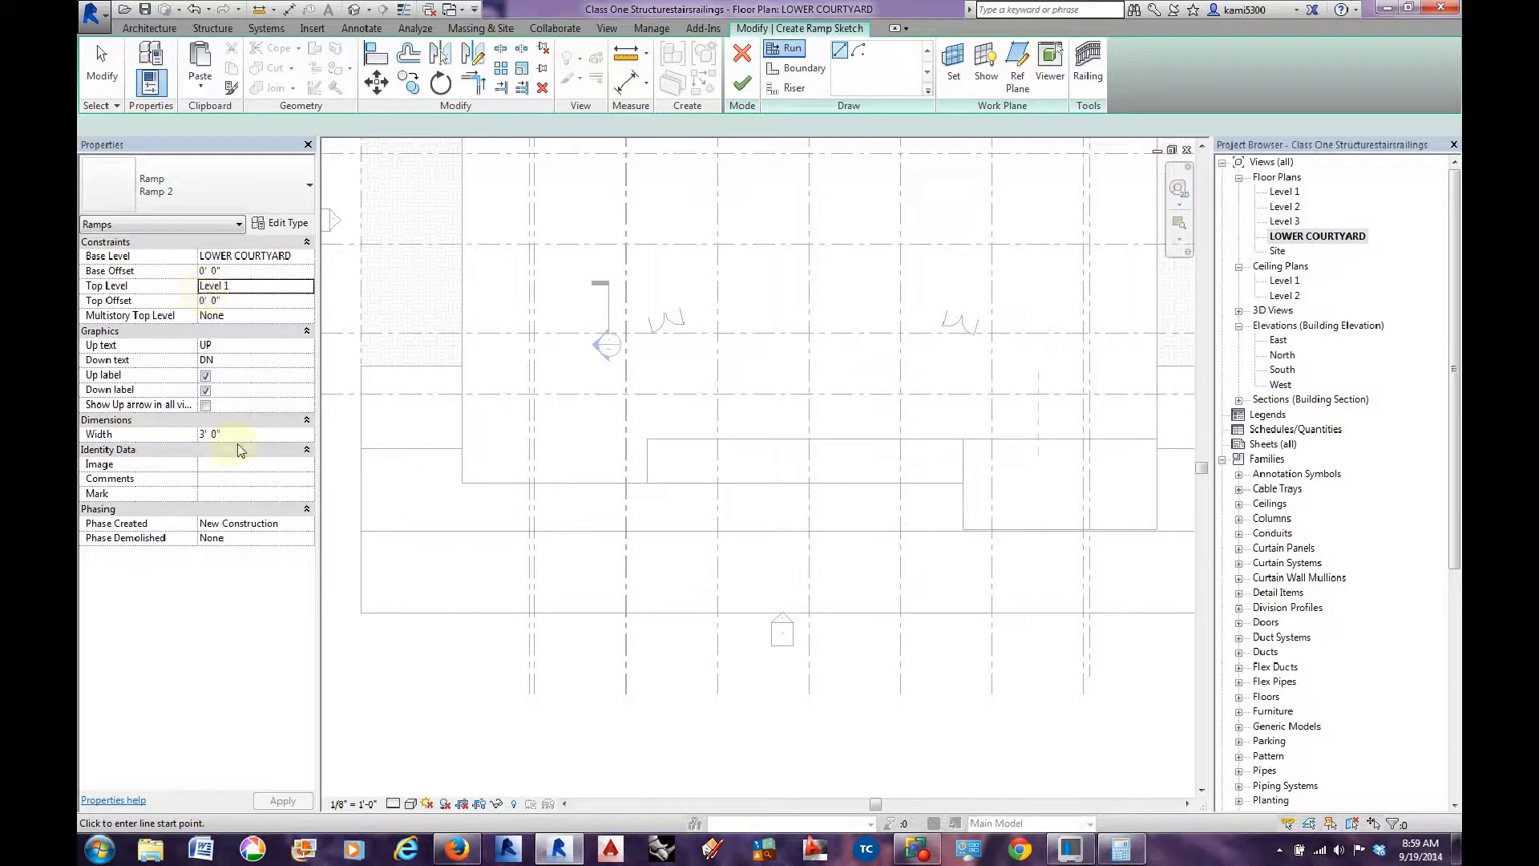
left_click(281, 223)
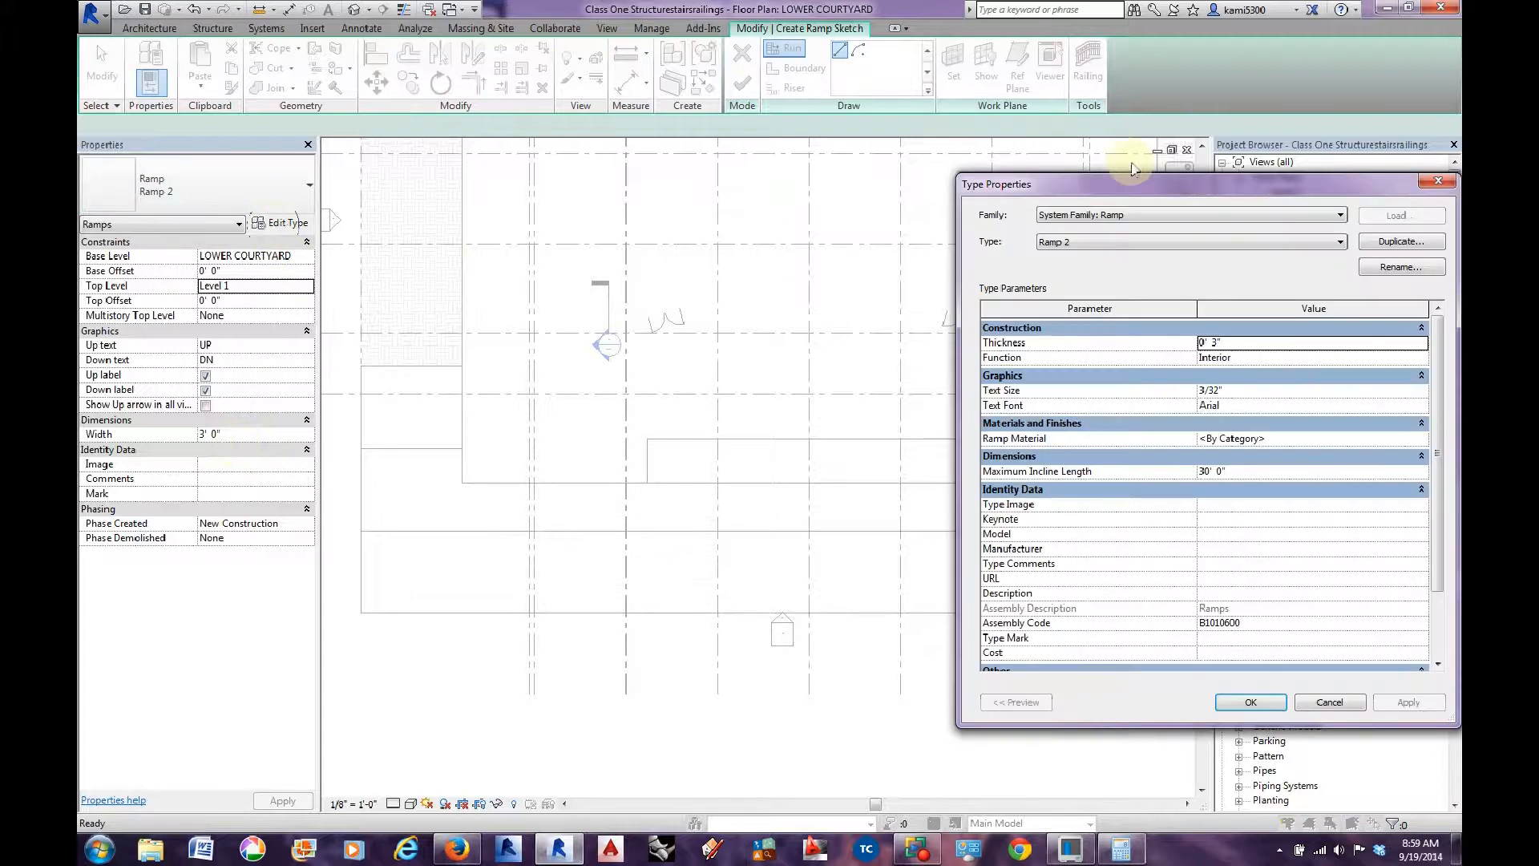
left_click_drag(1152, 178, 725, 171)
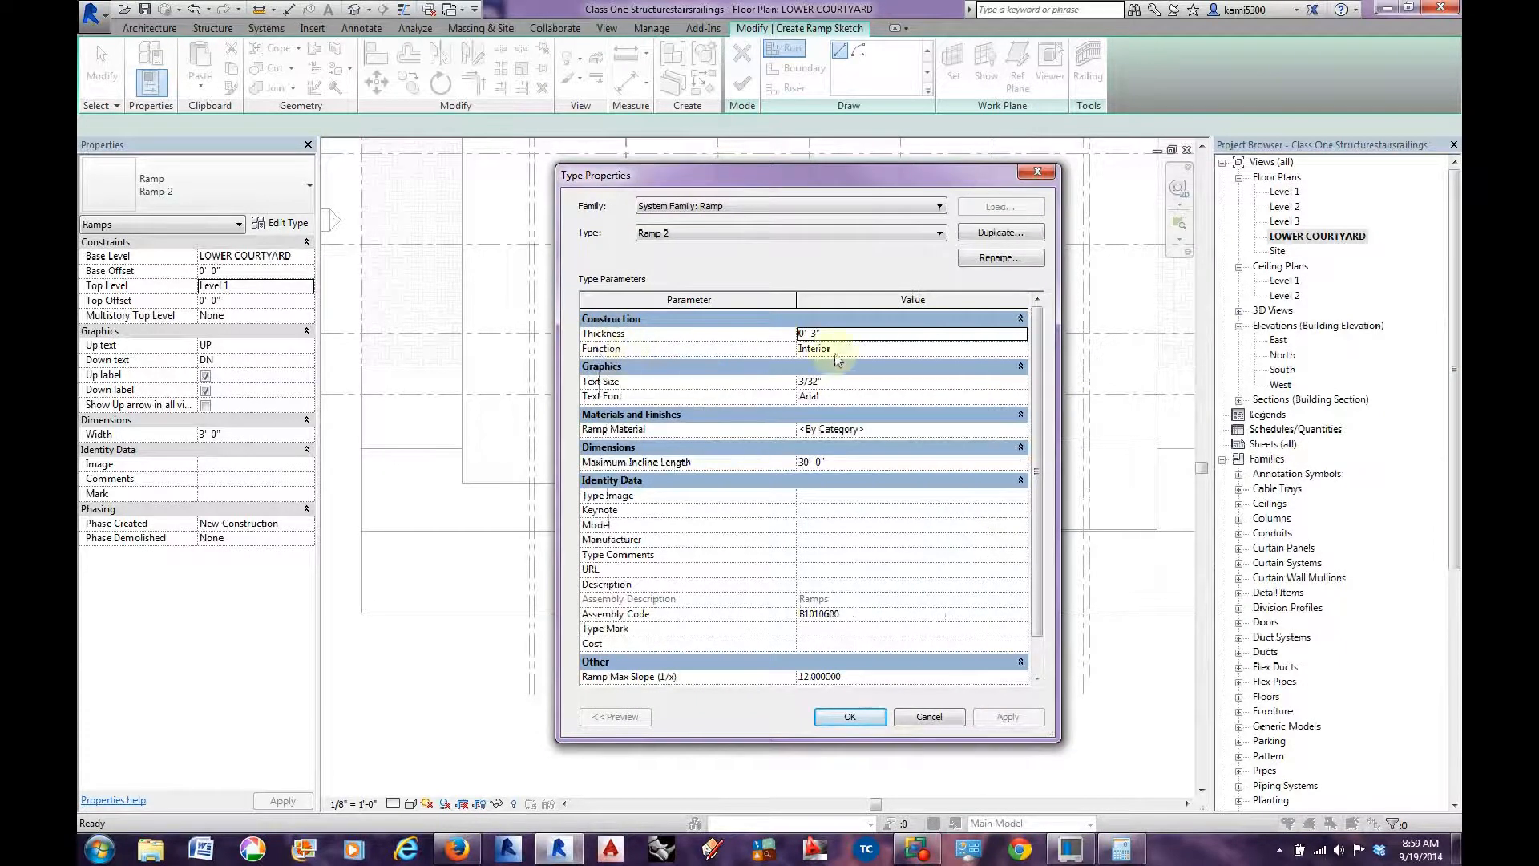
left_click(1014, 349)
left_click(1020, 349)
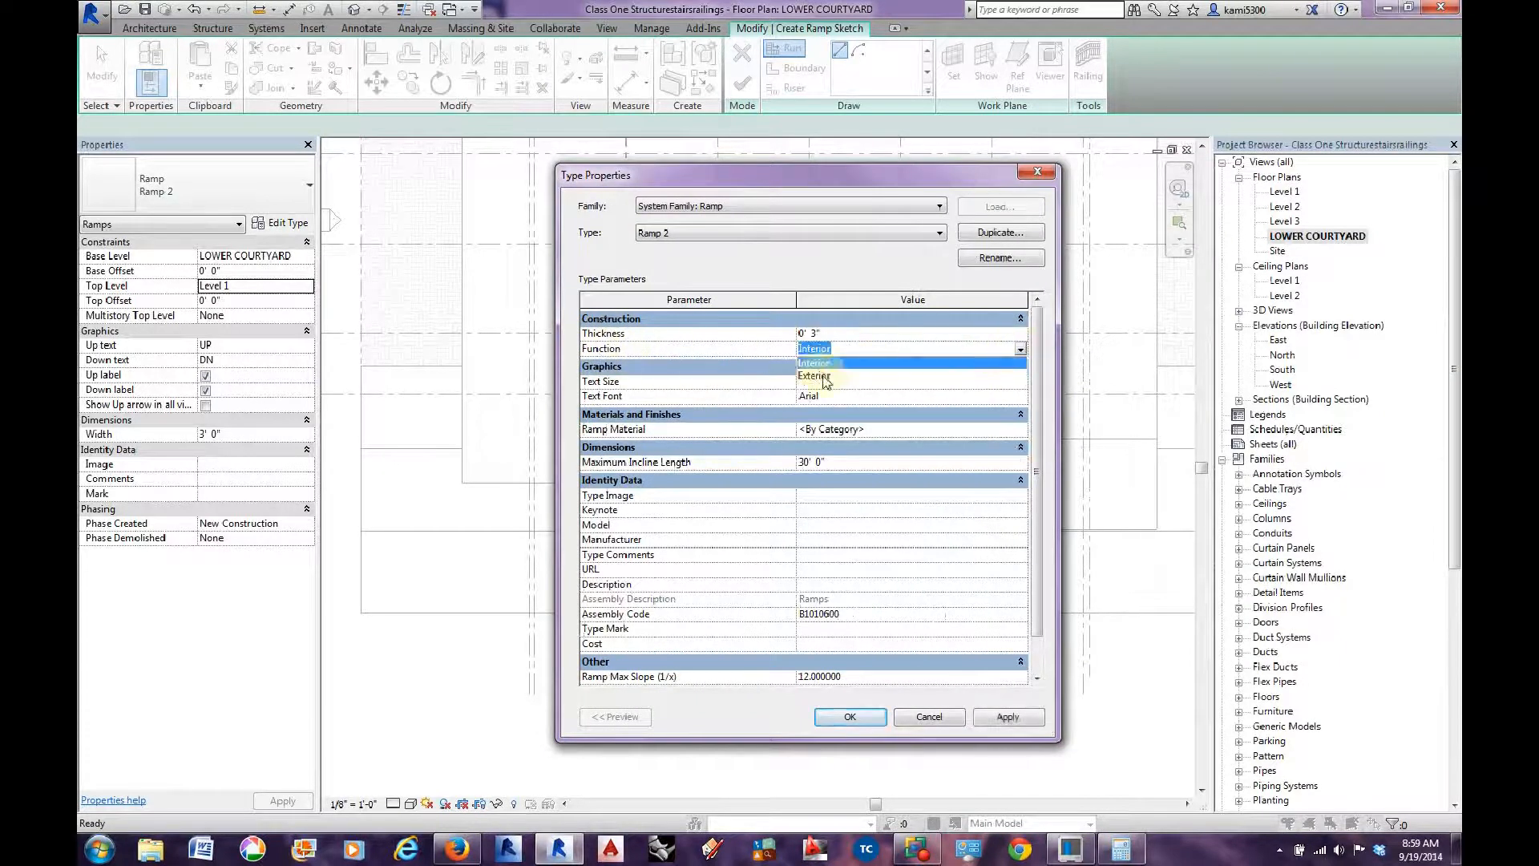
left_click(814, 383)
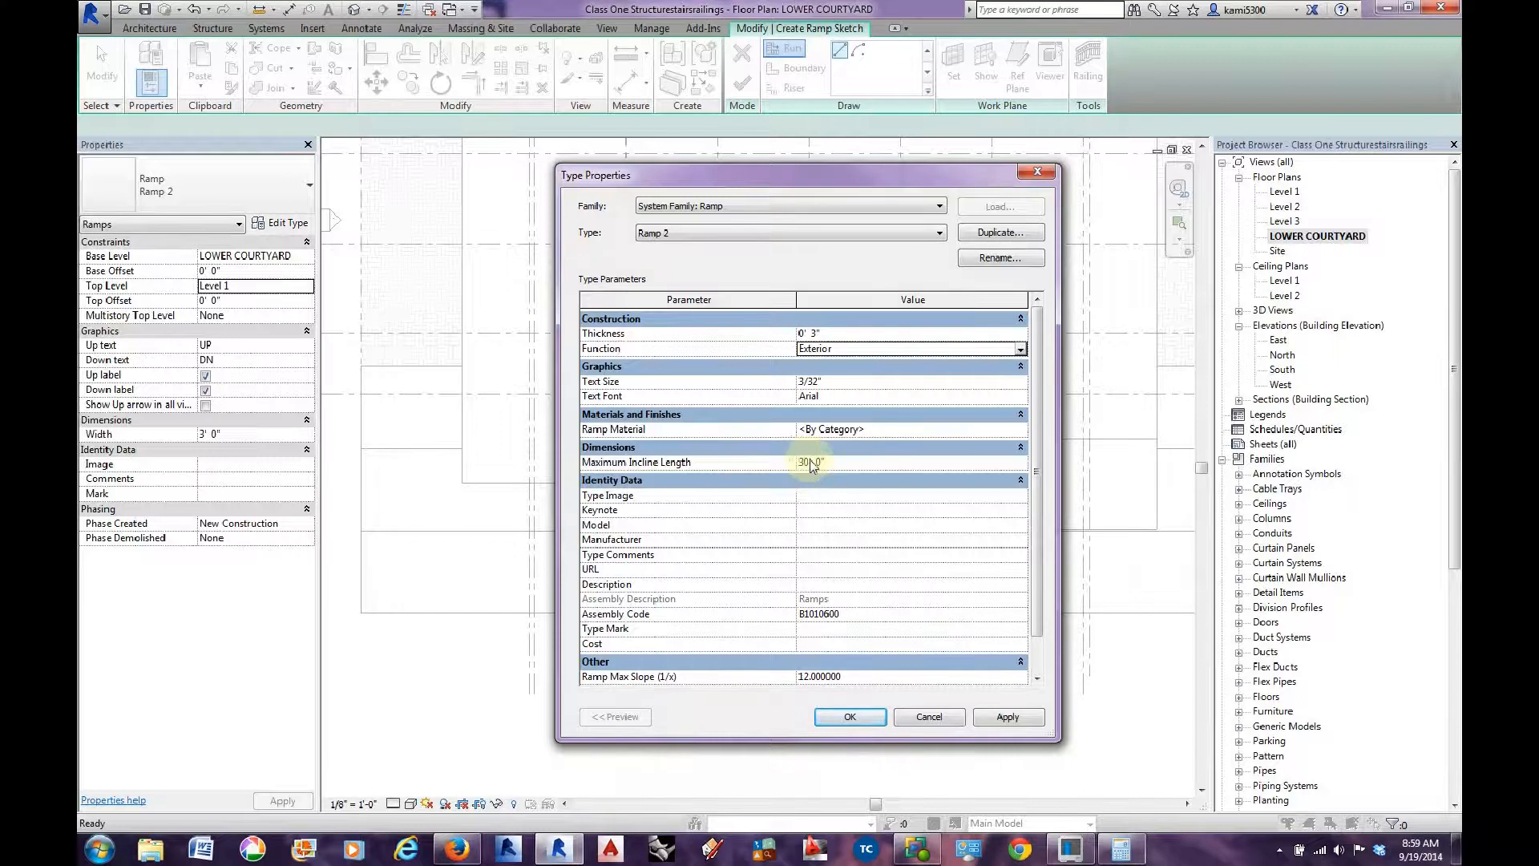
left_click(1039, 377)
left_click_drag(1040, 383, 1025, 426)
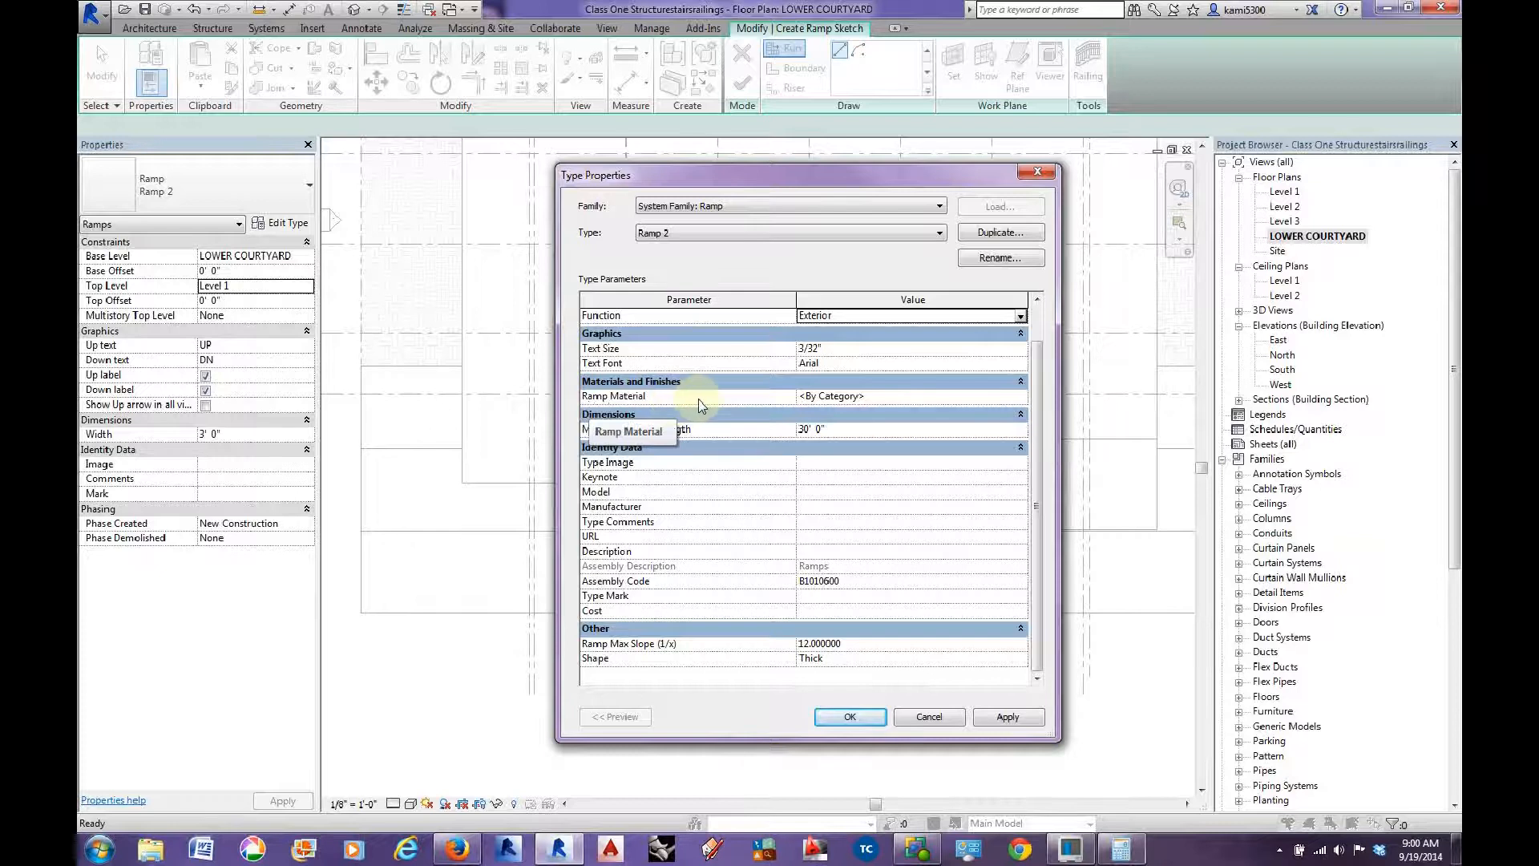
left_click(850, 720)
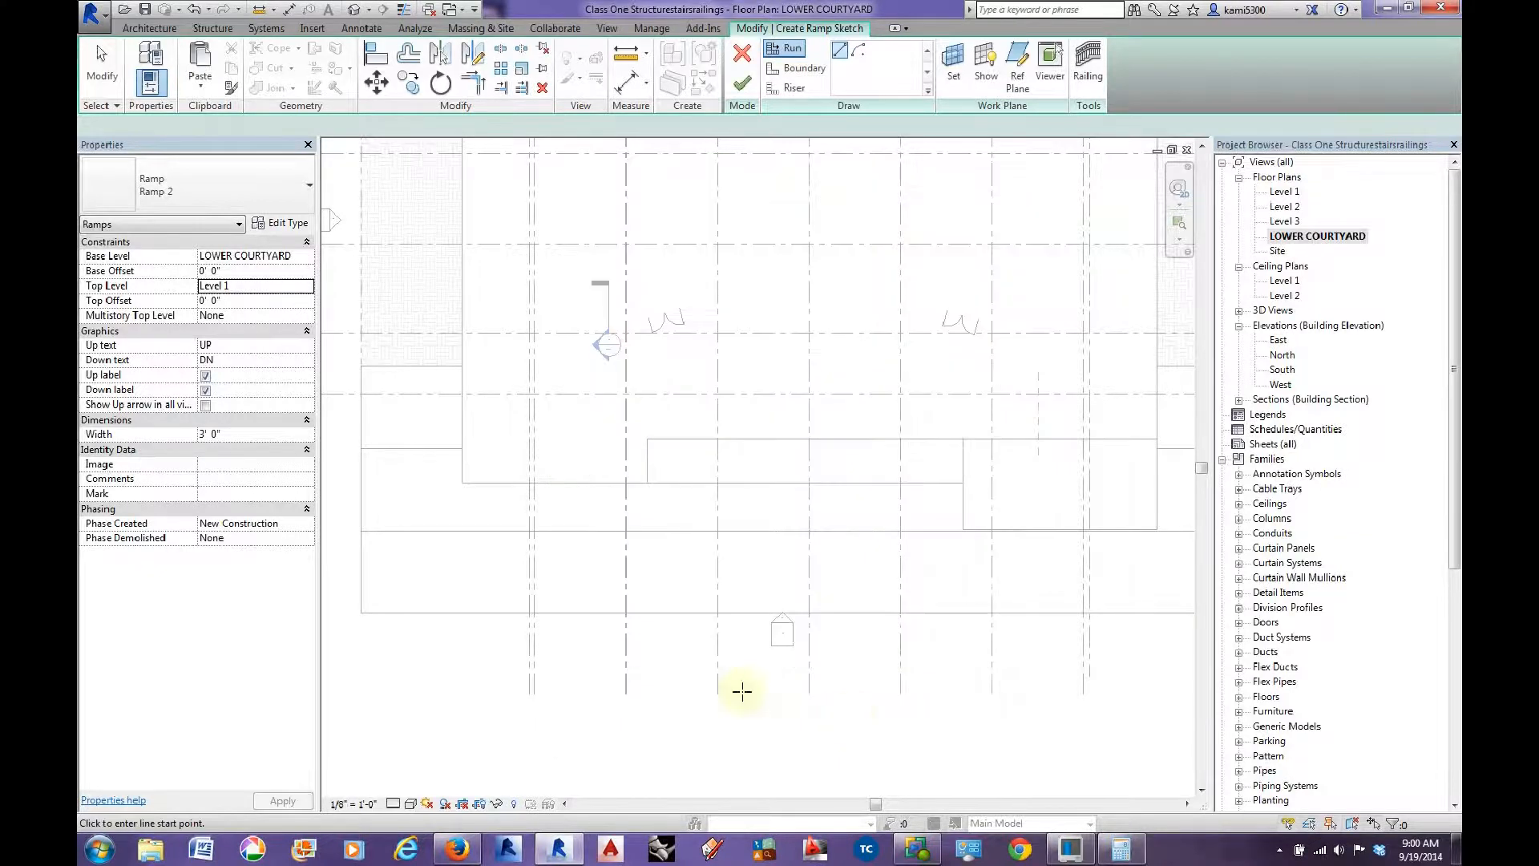
Set the ramp width to 8' and sketch a 30' run along the narrow arm, starting at the floor's left edge.
left_click(273, 434)
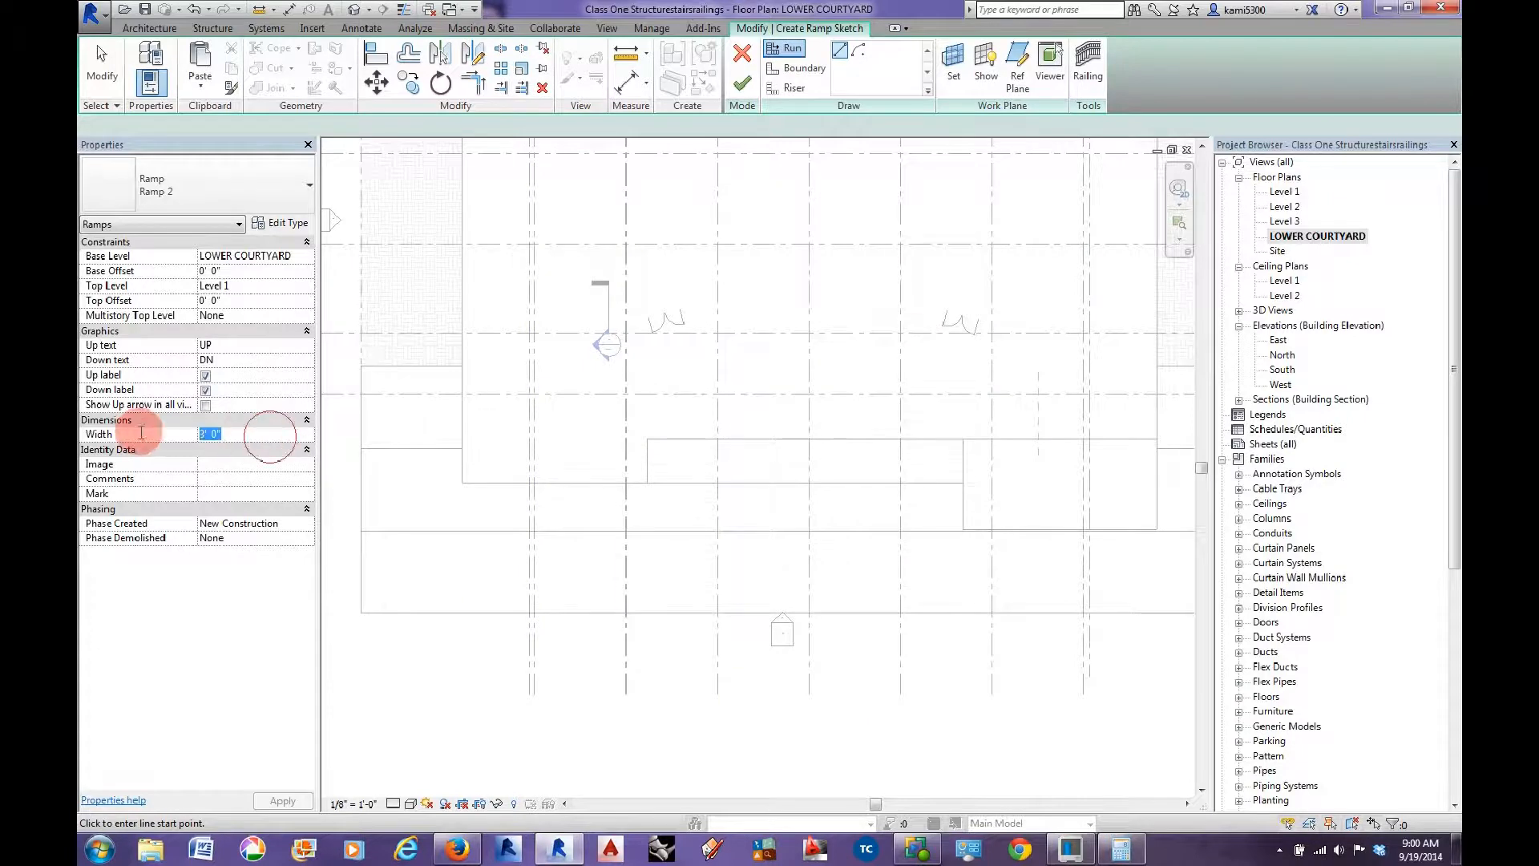
type("8")
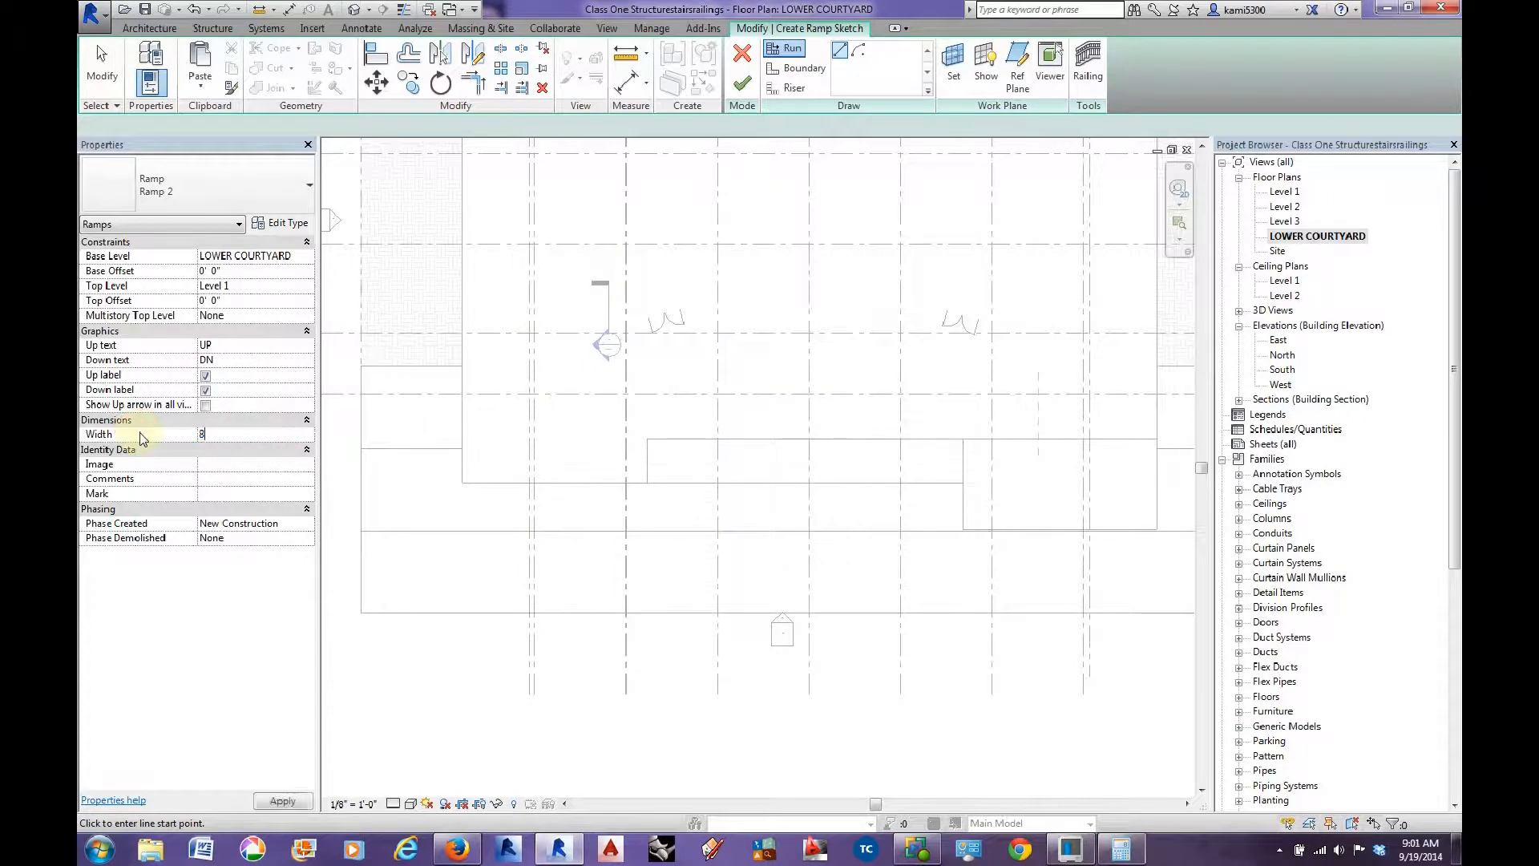
key("Return")
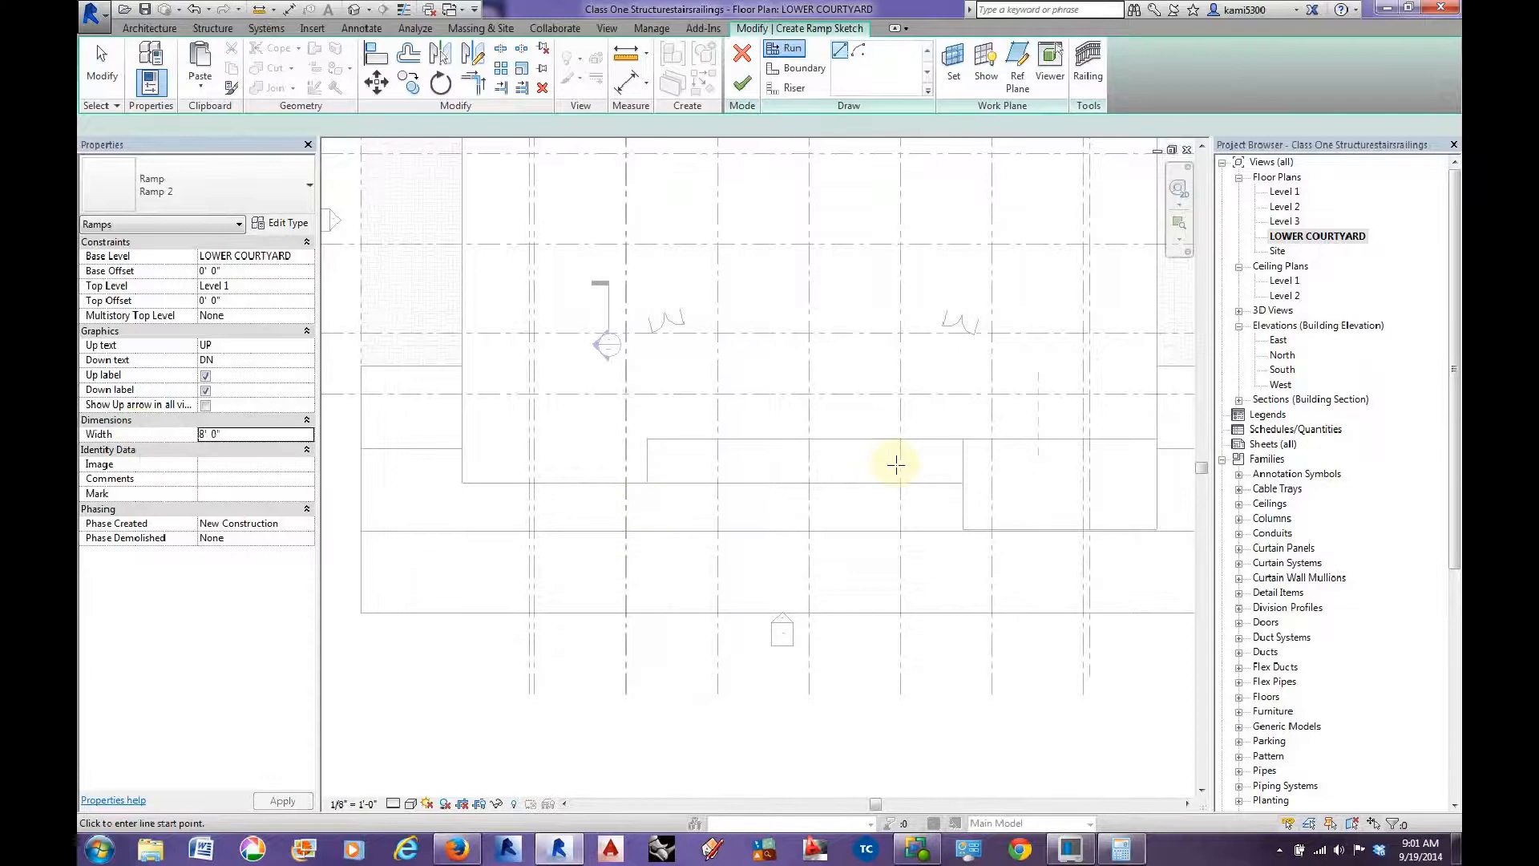
scroll(970, 468, "up", 2)
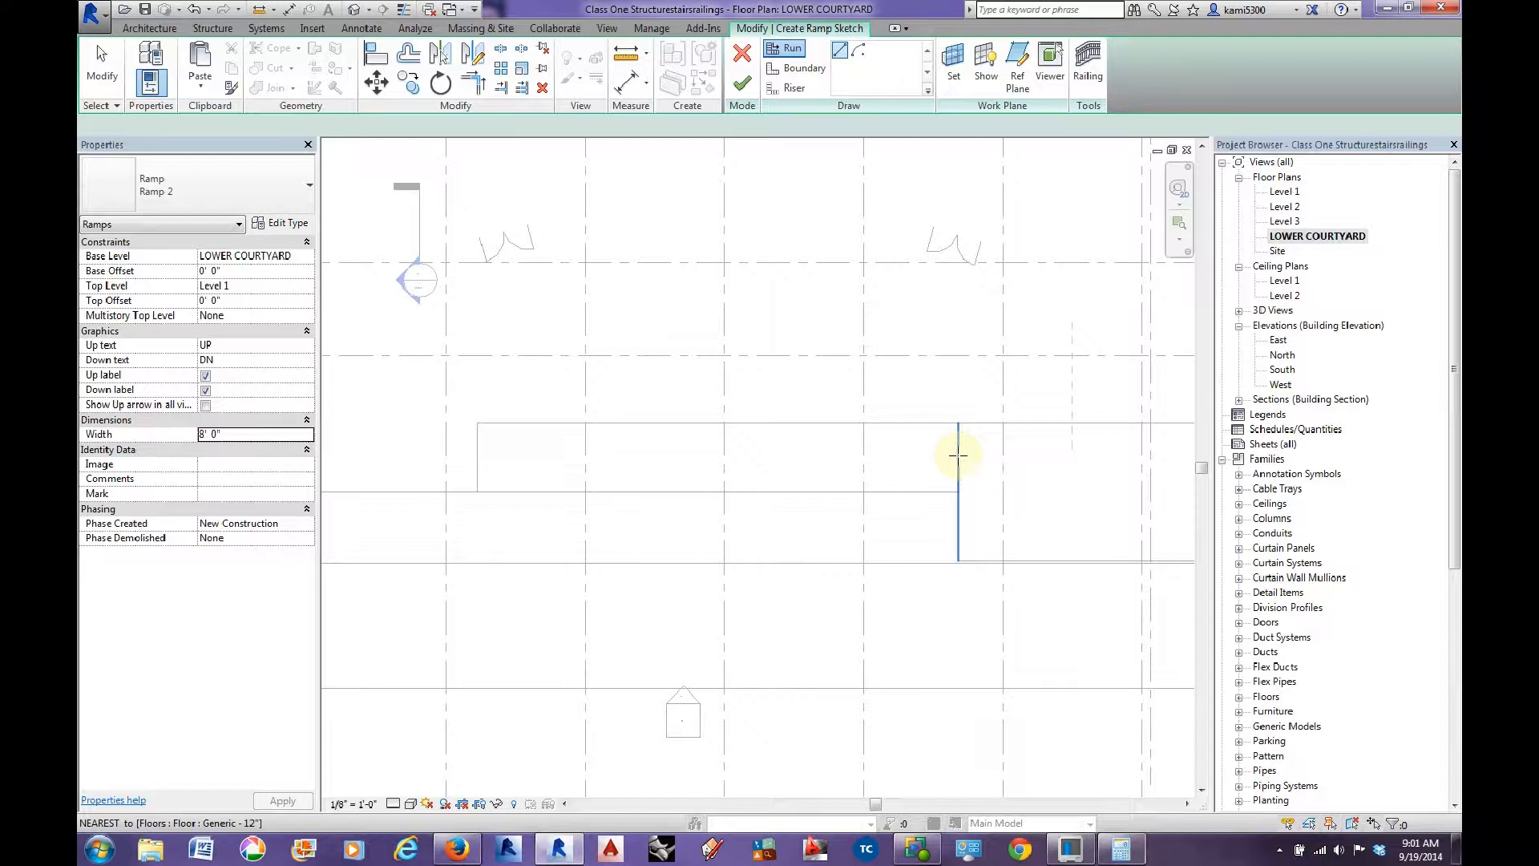
left_click(959, 455)
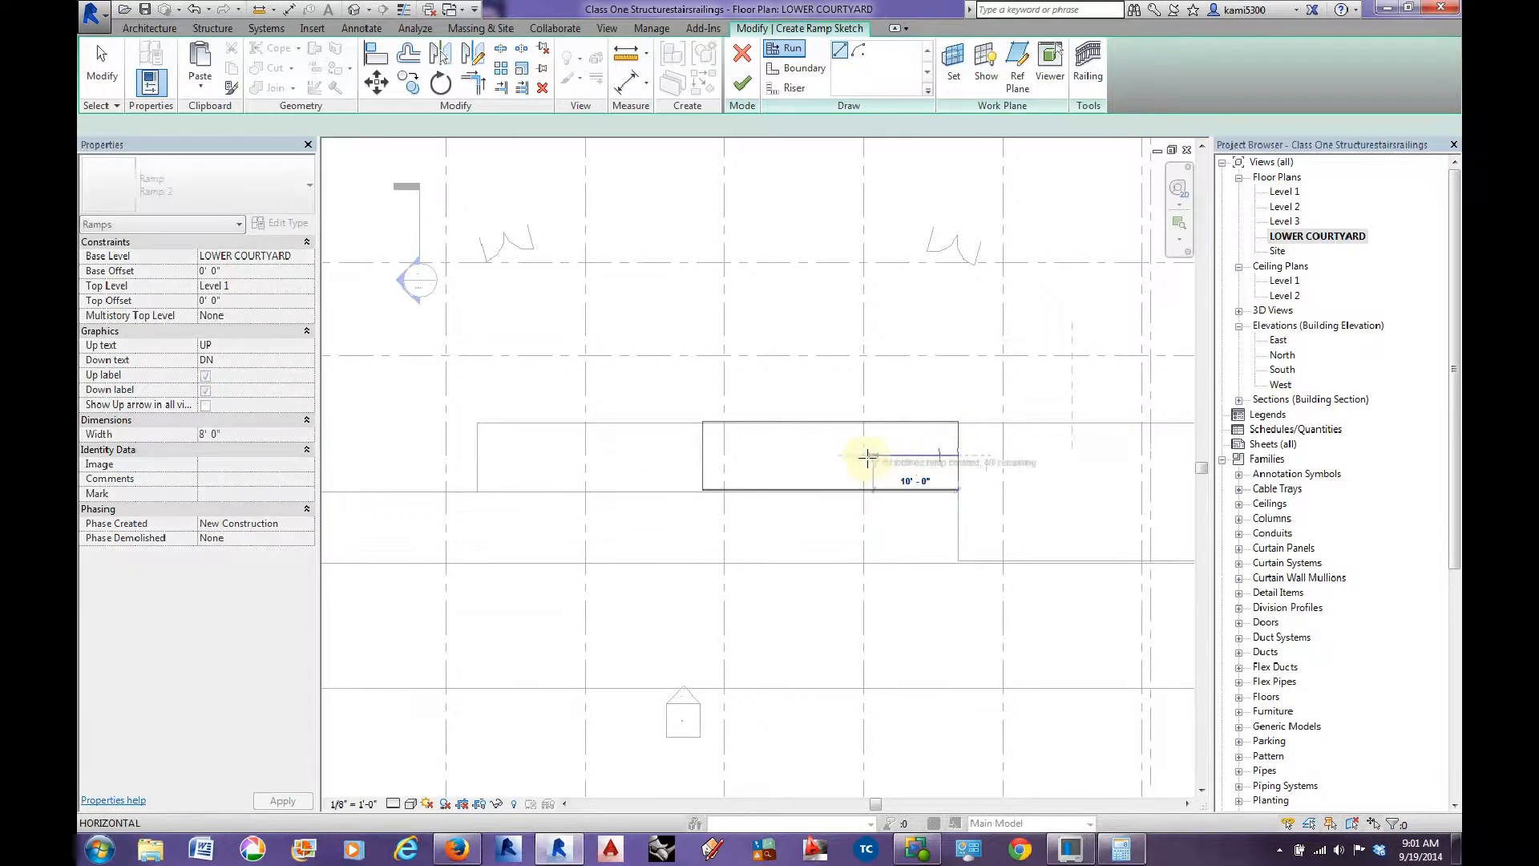
left_click(703, 461)
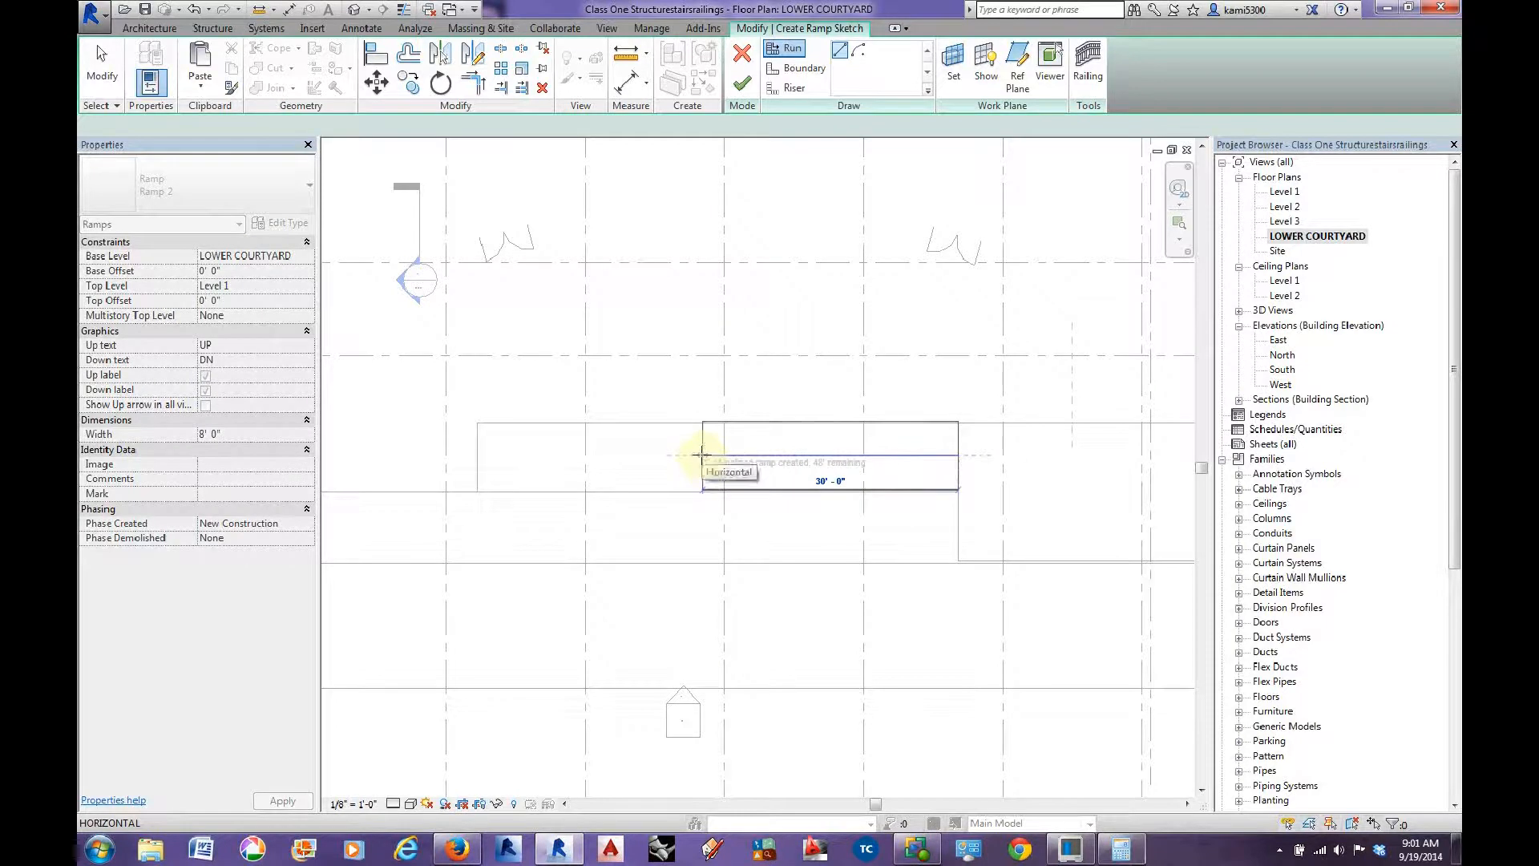
left_click(700, 454)
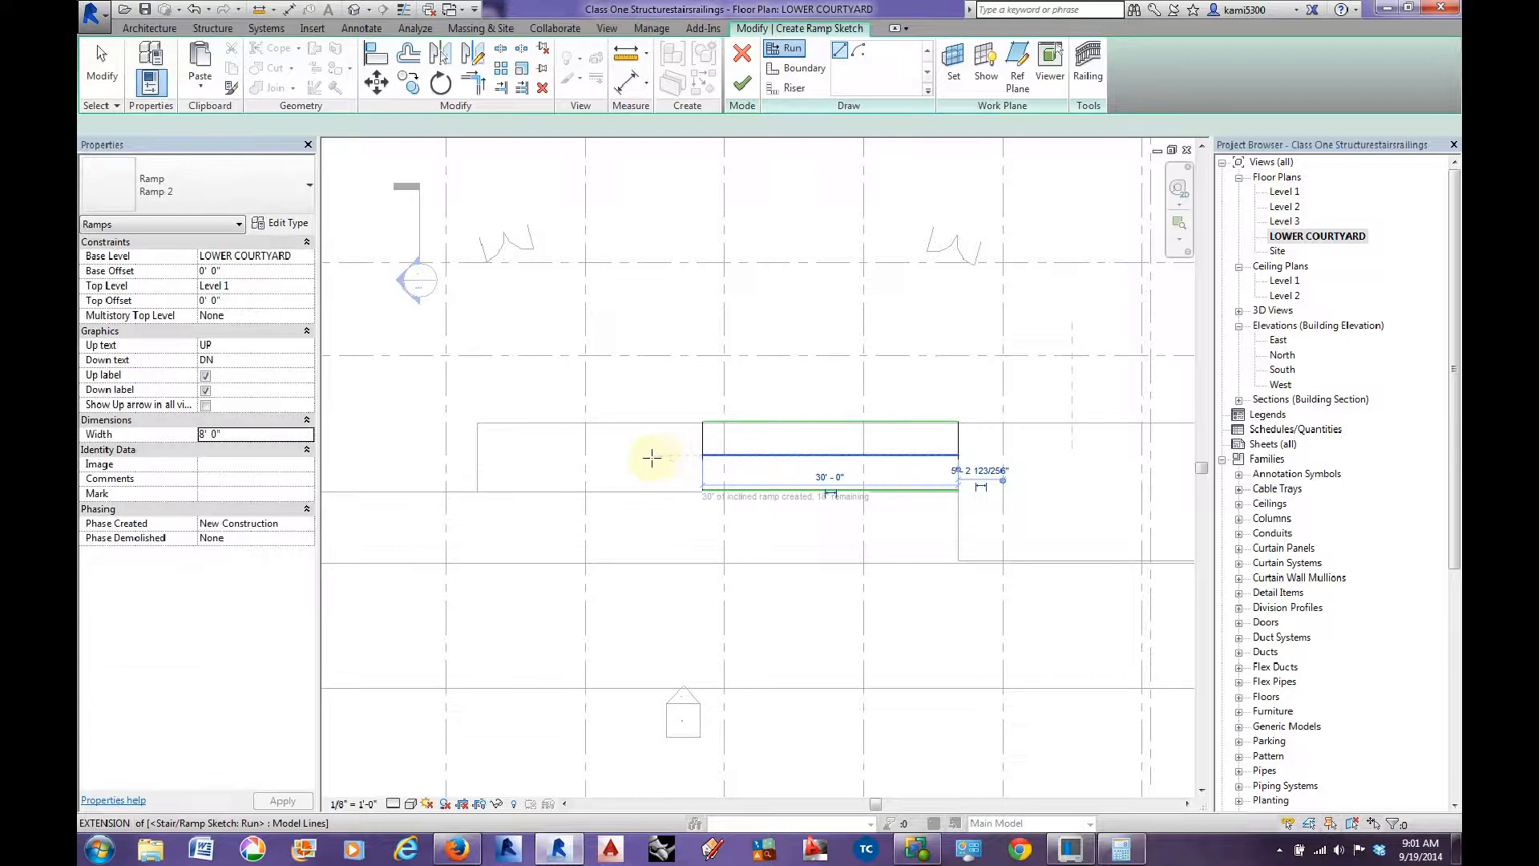
Sketch a second ramp run 18' long in line with the first, leaving a landing gap of about 8' 7" between them.
middle_click_drag(651, 457, 800, 475)
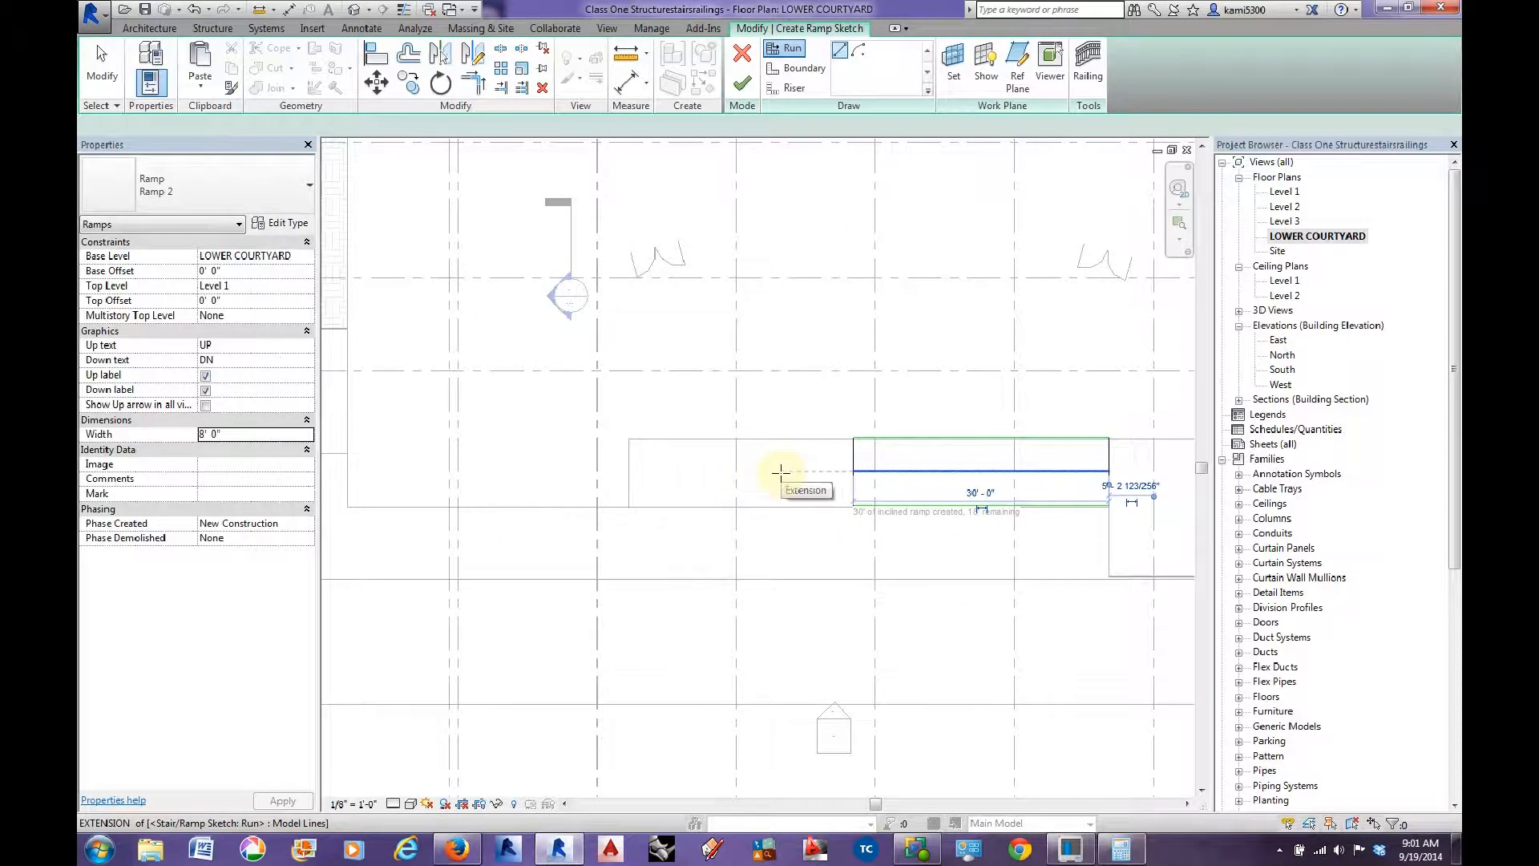
left_click(780, 473)
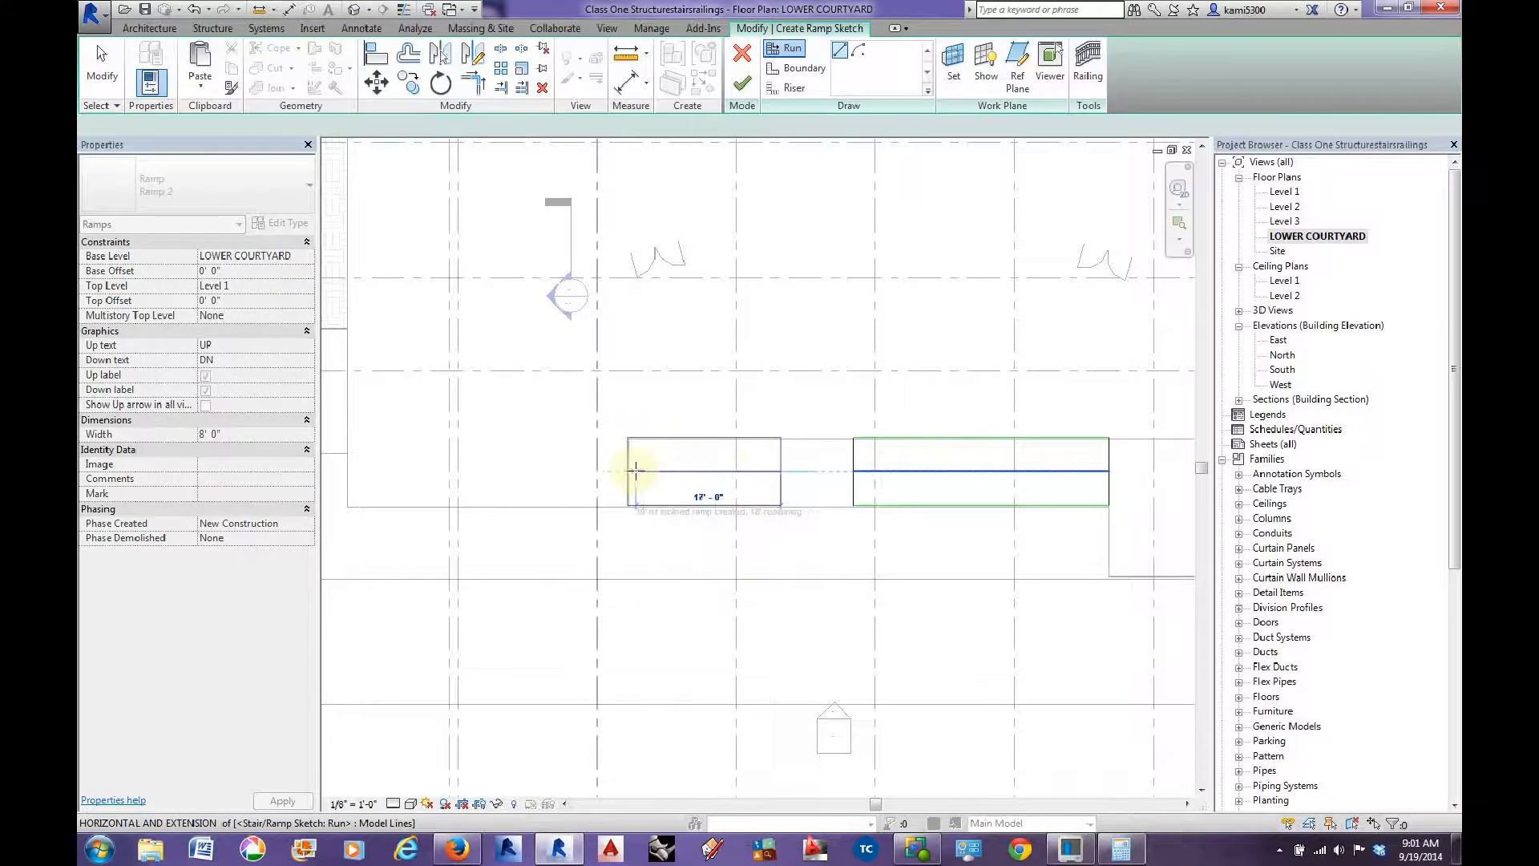
scroll(627, 471, "up", 4)
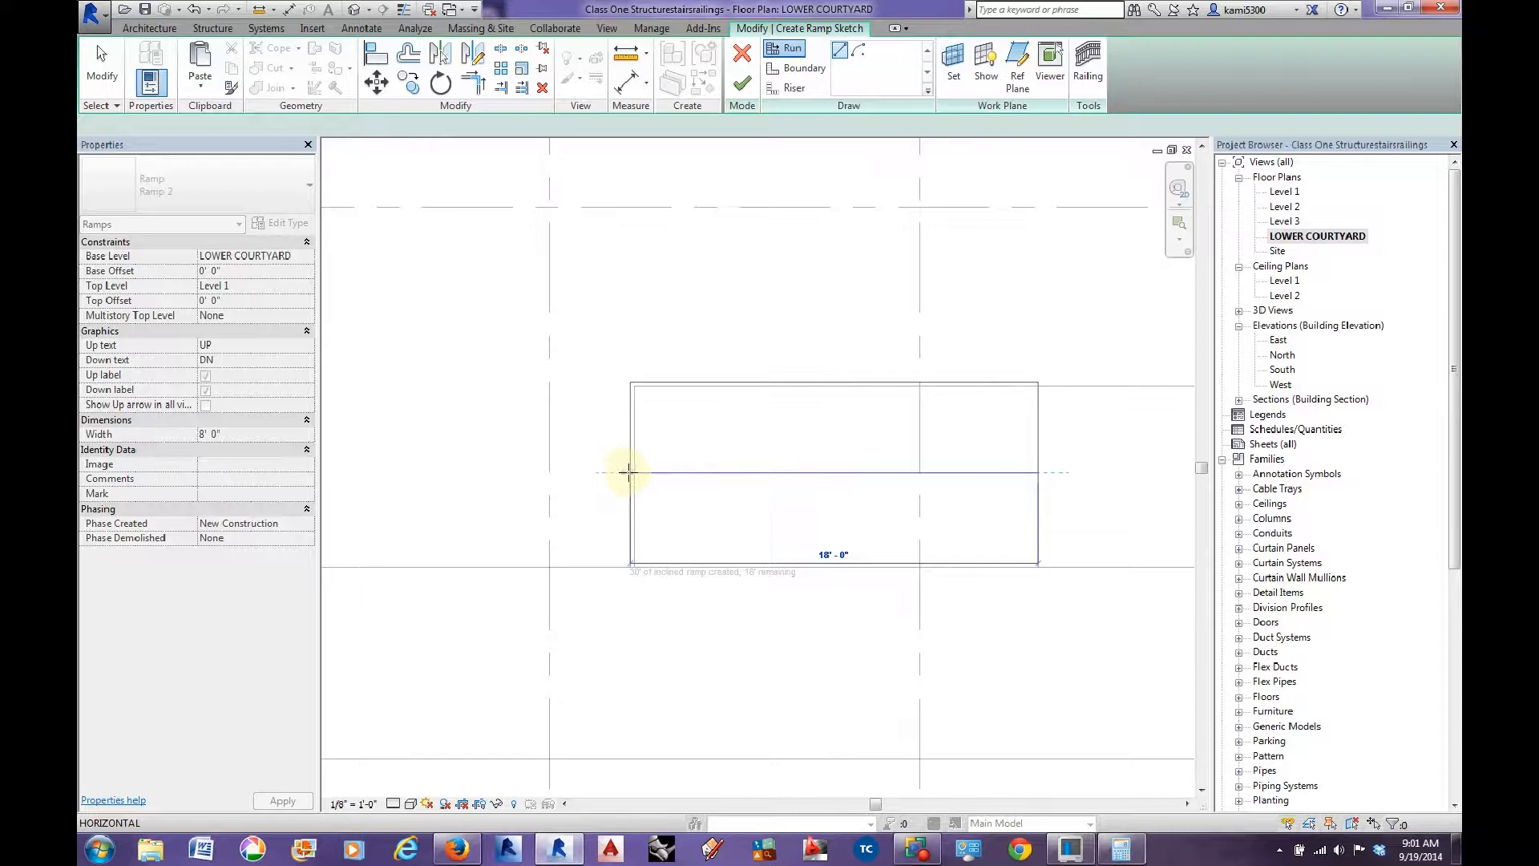
left_click(630, 473)
scroll(629, 472, "down", 2)
middle_click_drag(560, 494, 753, 519)
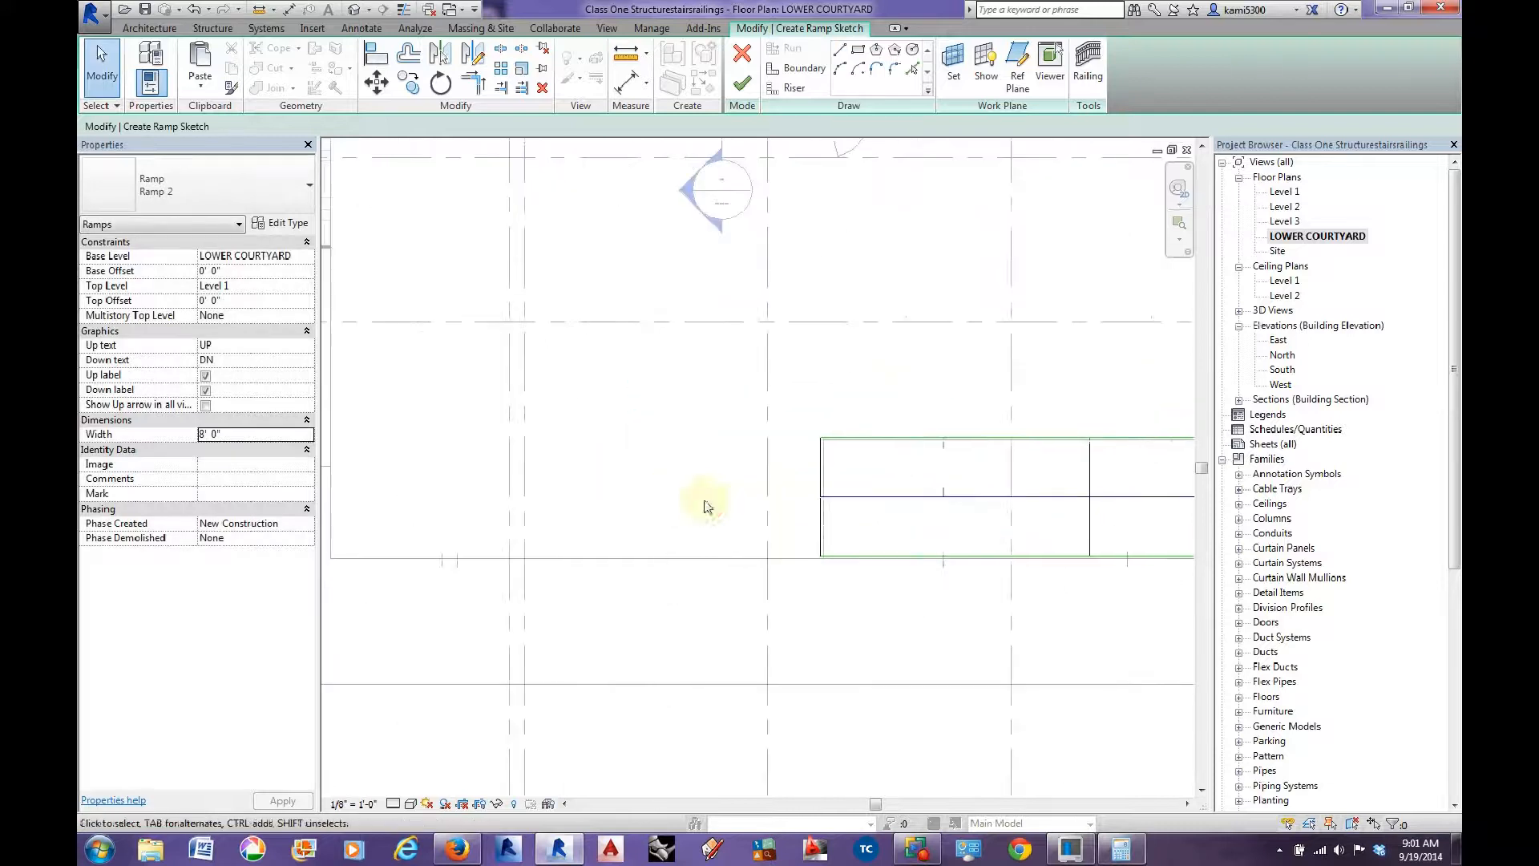
Place one aligned dimension string below the ramp sketch across both runs and the landing.
scroll(646, 502, "down", 2)
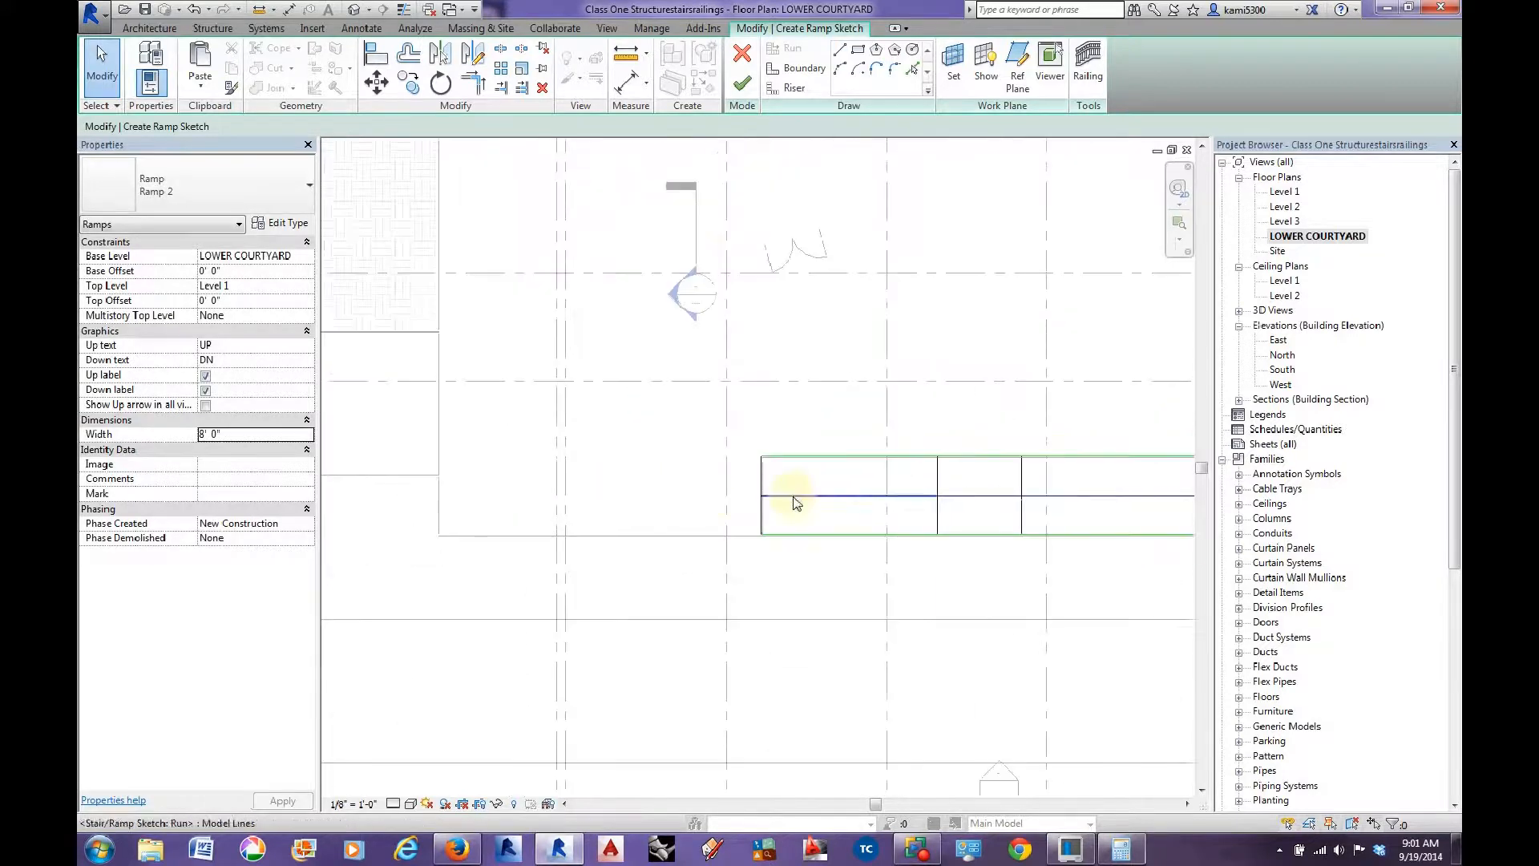
middle_click_drag(843, 504, 635, 513)
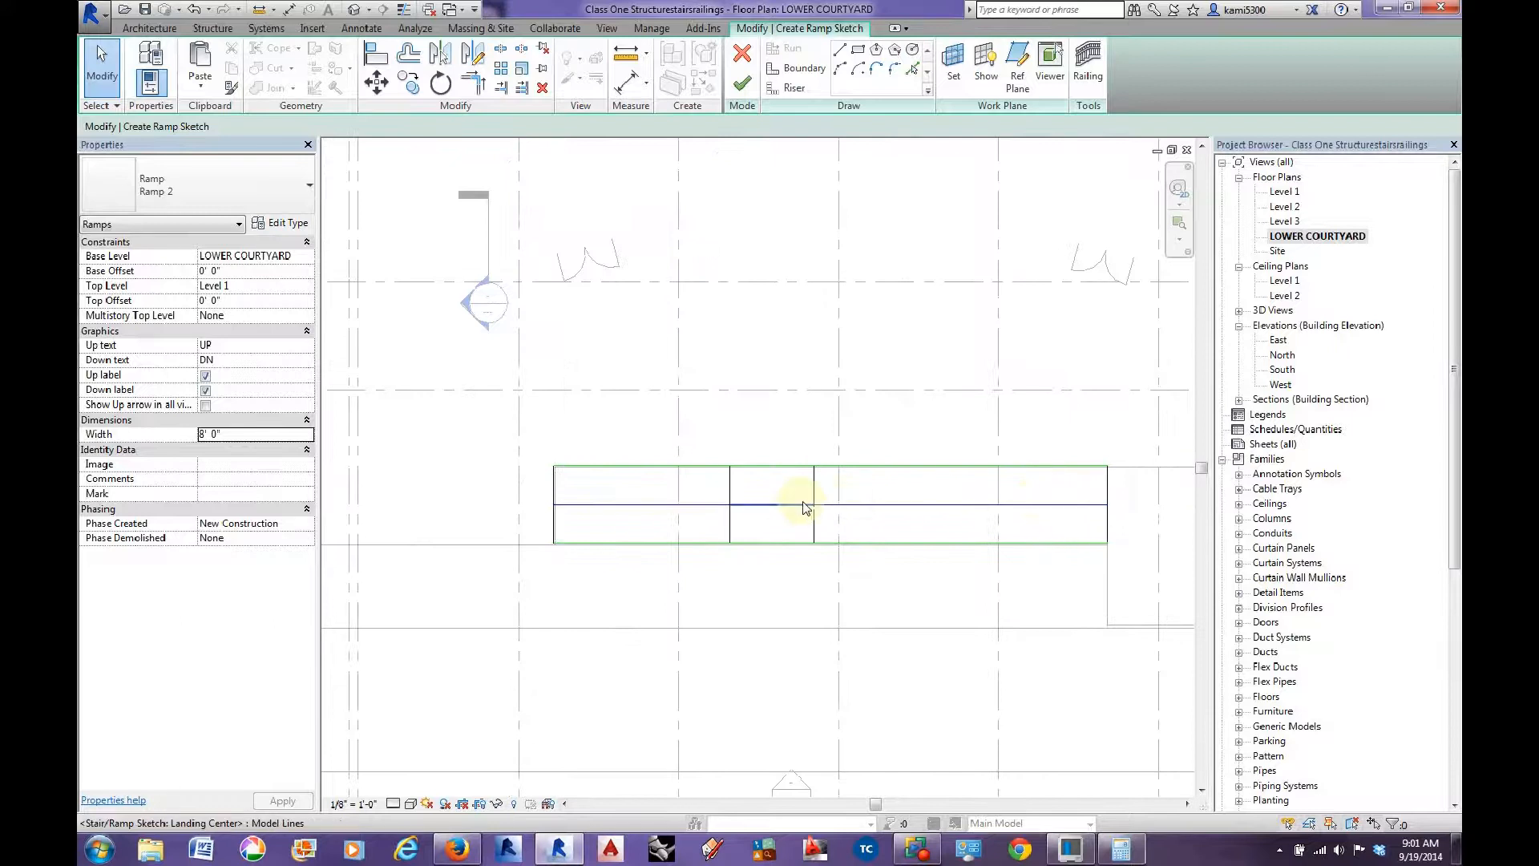
left_click(626, 83)
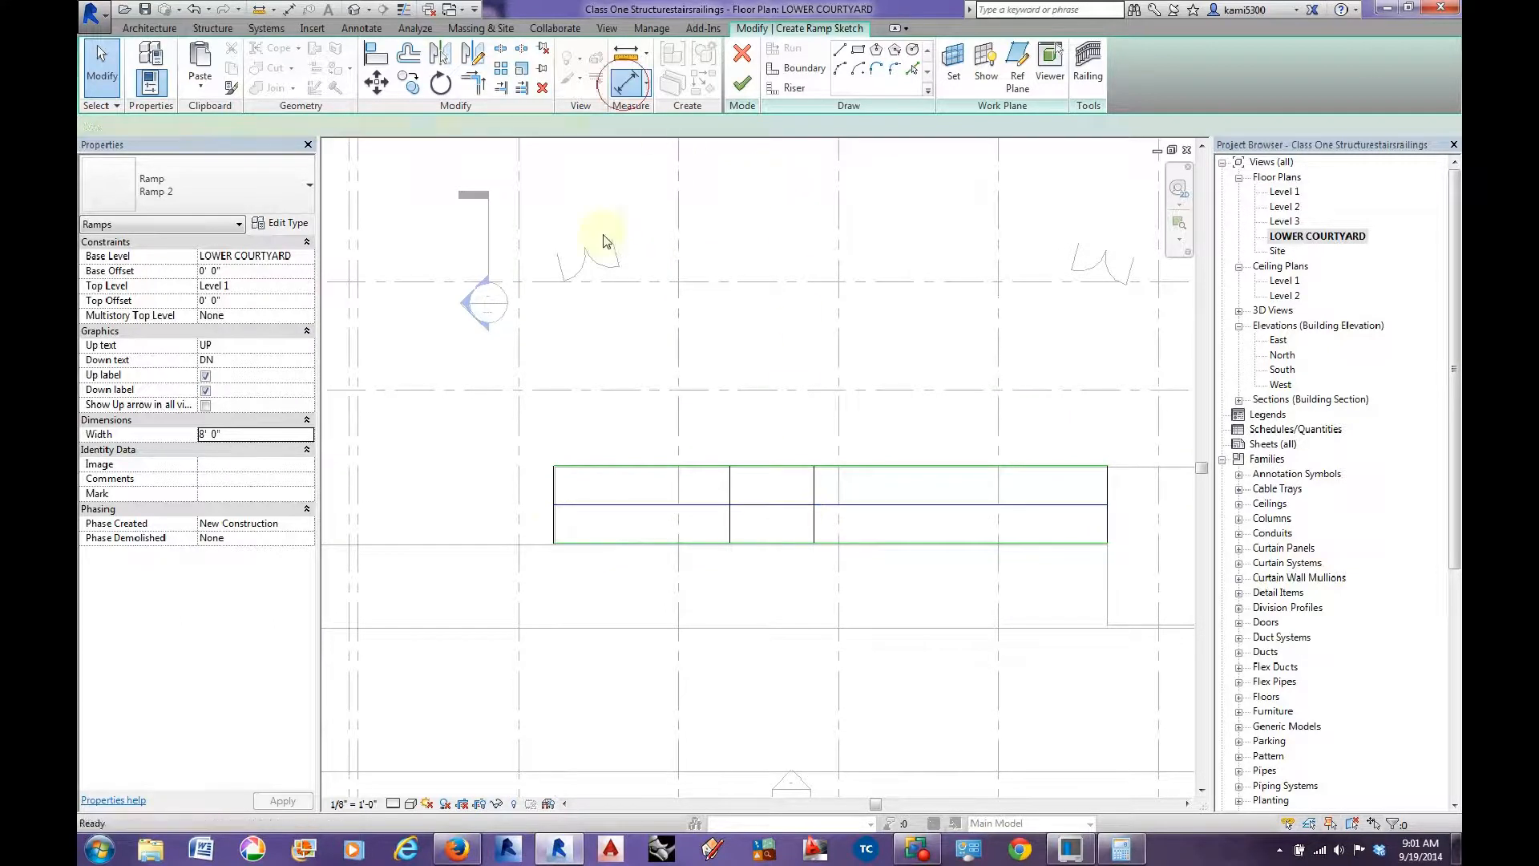
left_click(555, 503)
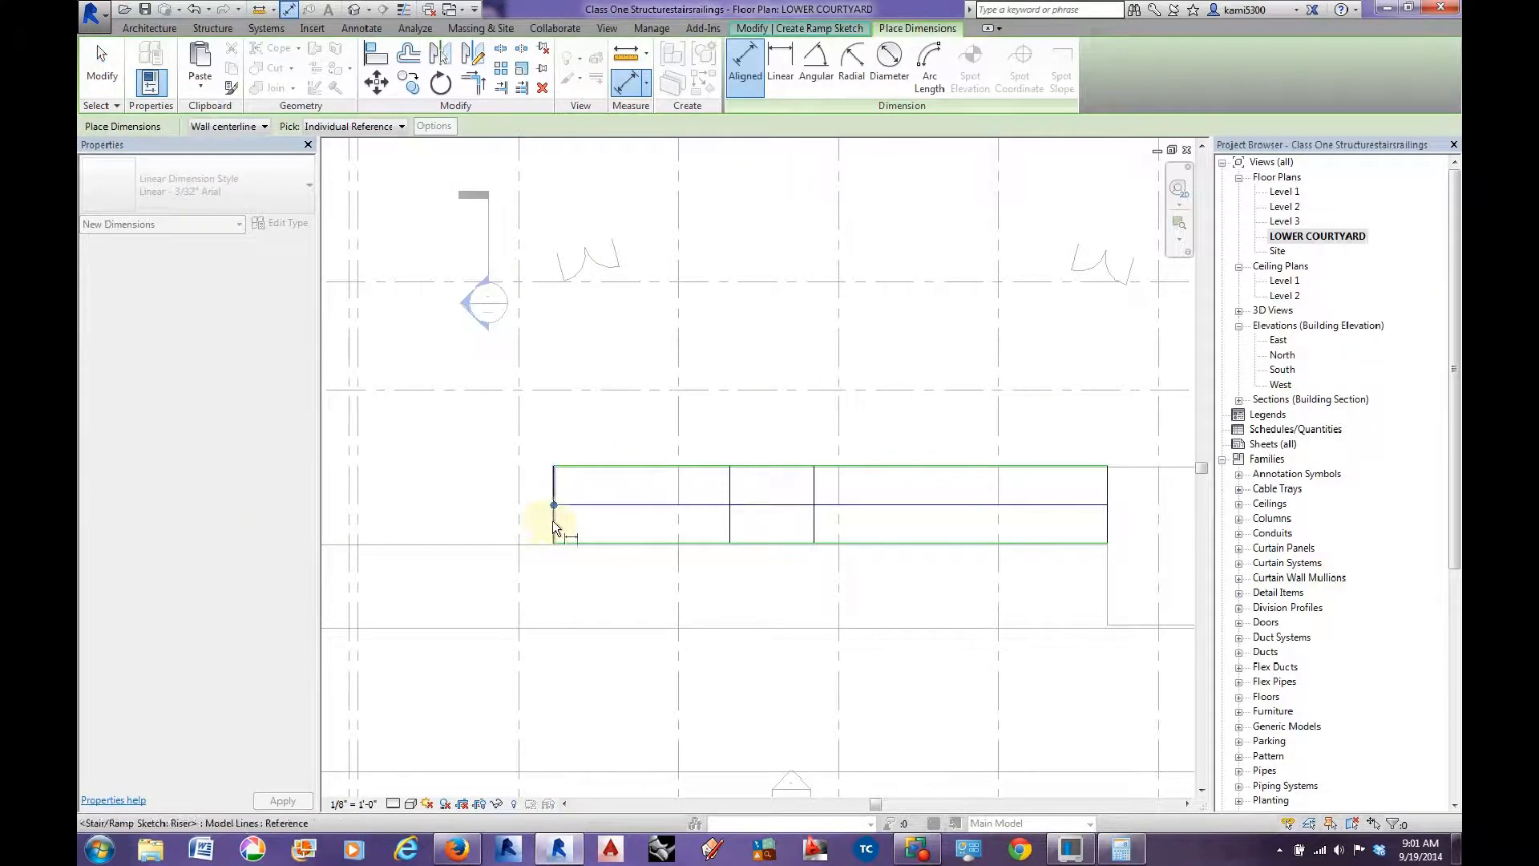
left_click(728, 532)
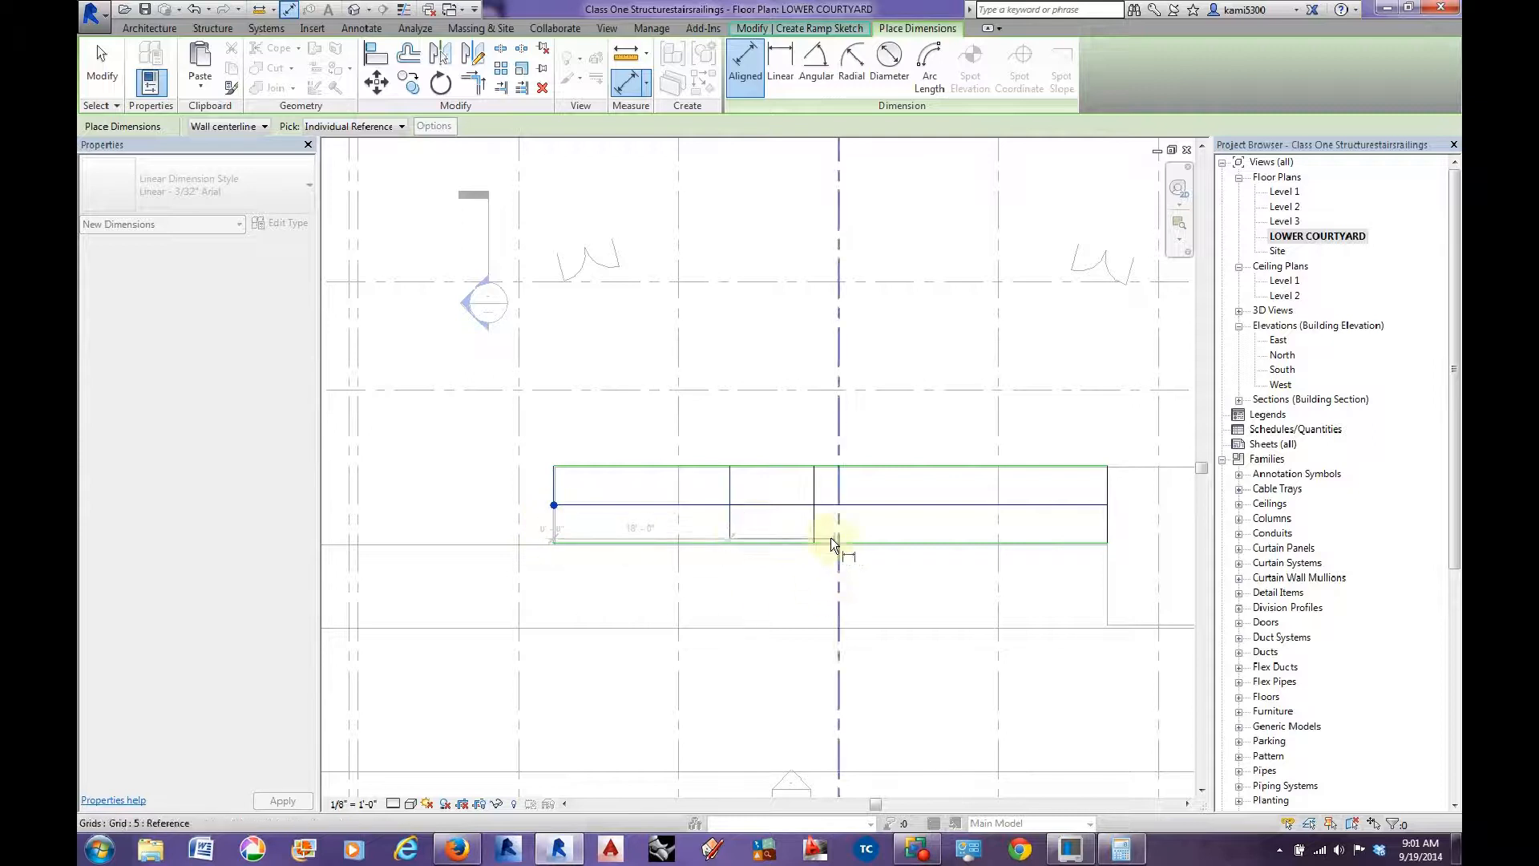
left_click(811, 524)
left_click(1109, 526)
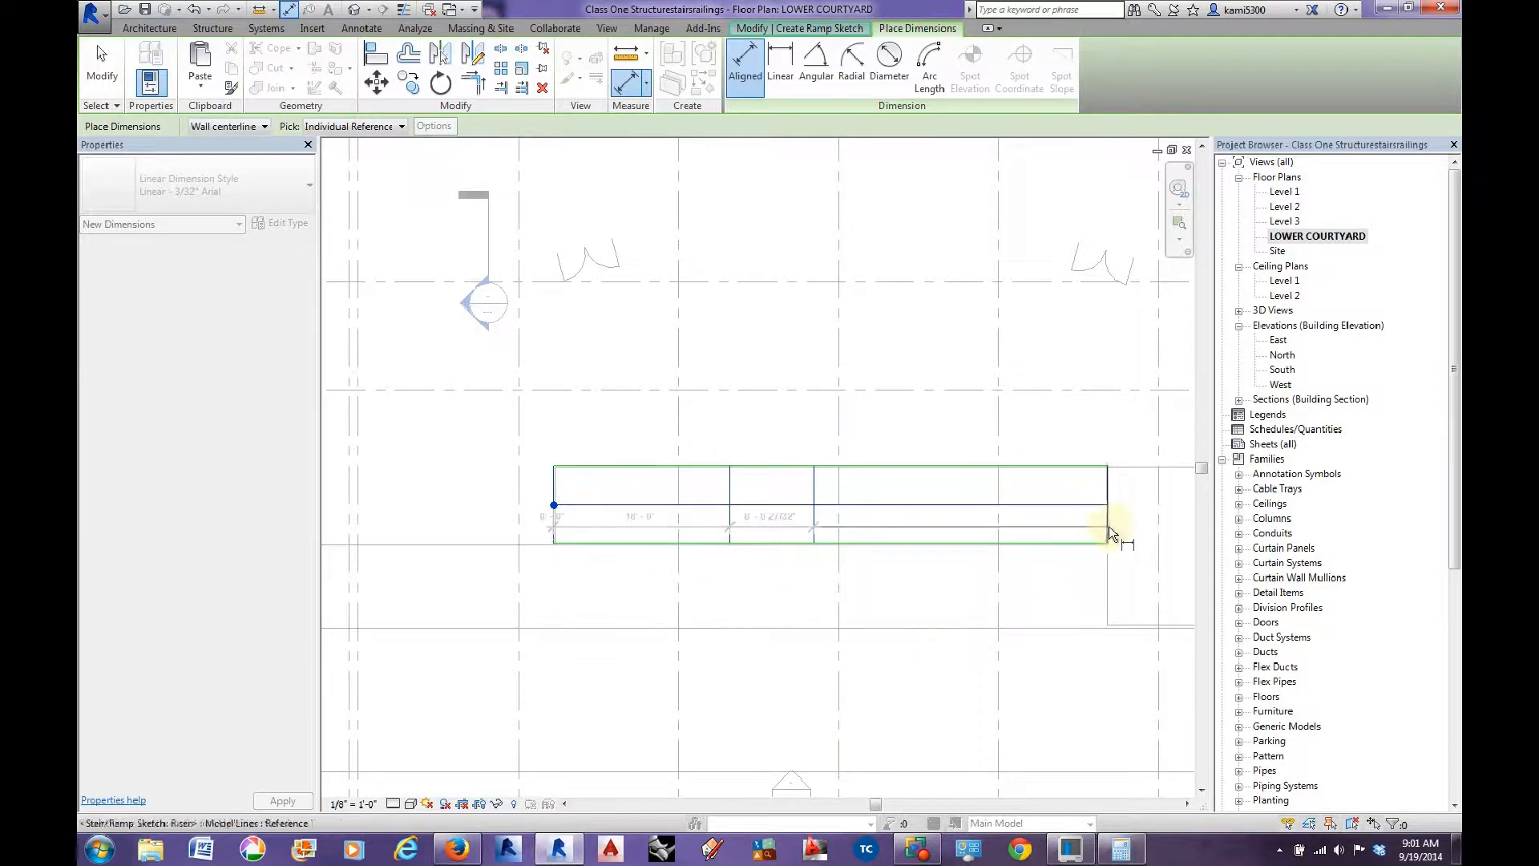
left_click(1148, 599)
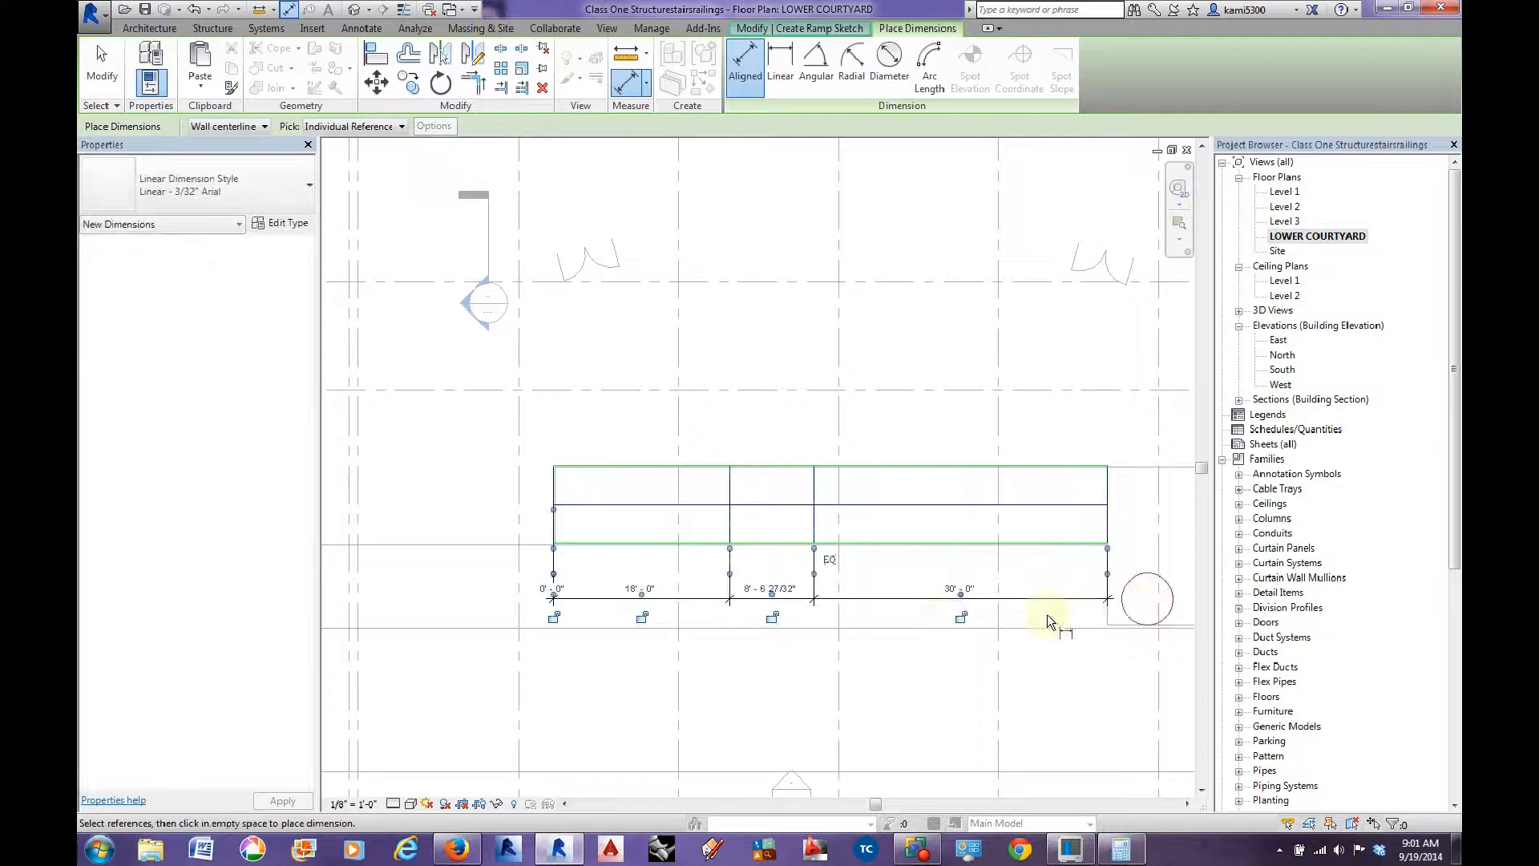
scroll(902, 609, "up", 2)
middle_click_drag(907, 638, 893, 617)
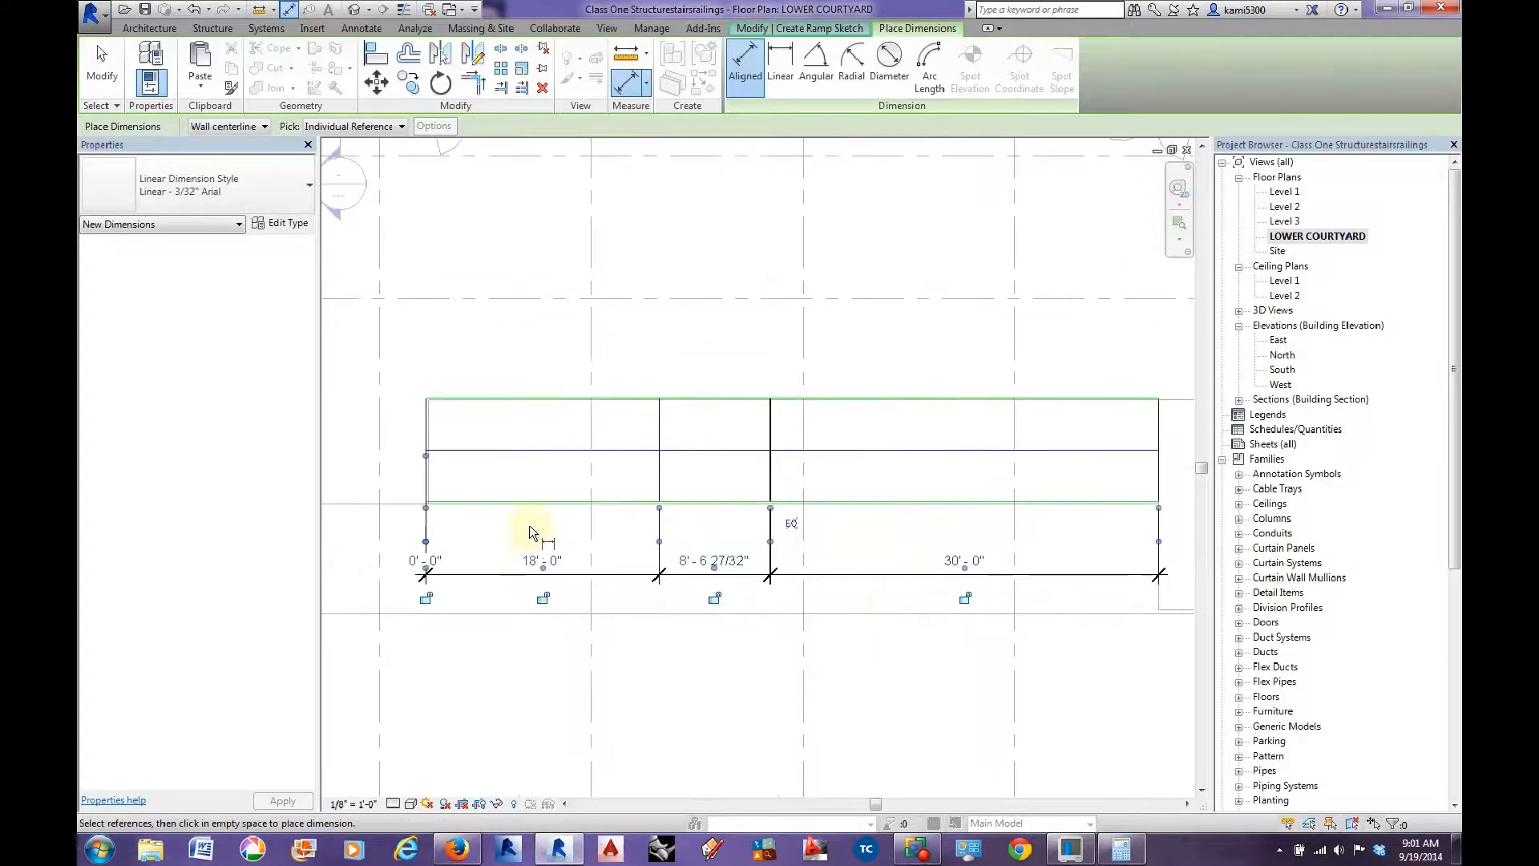
Check the landing and run lengths on the First Floor Plan reference image and return to the ramp sketch.
scroll(654, 539, "down", 5)
middle_click_drag(877, 574, 481, 534)
scroll(850, 464, "up", 6)
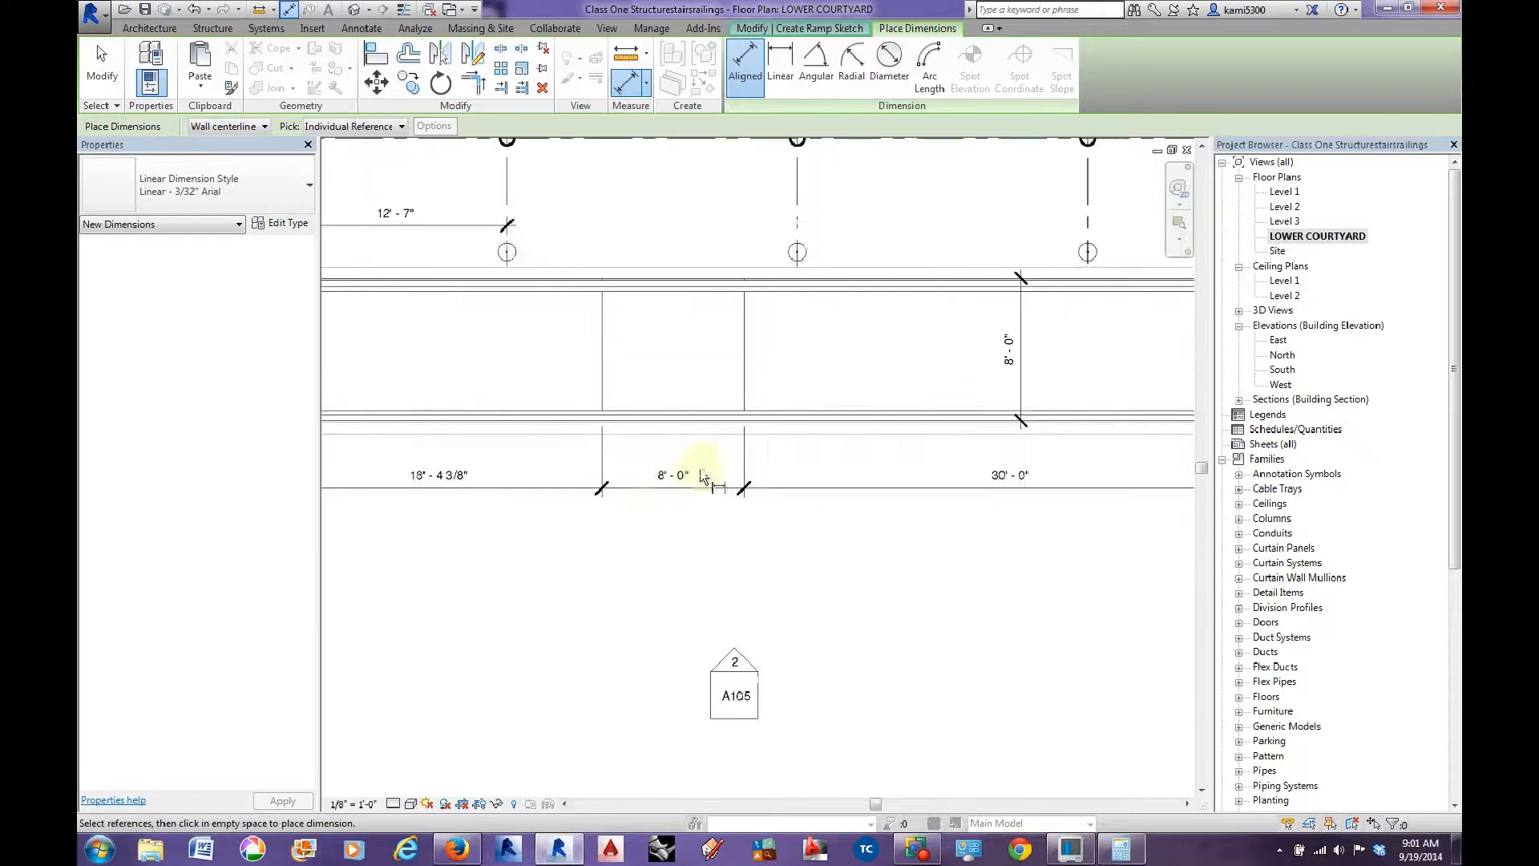
middle_click_drag(691, 522, 770, 520)
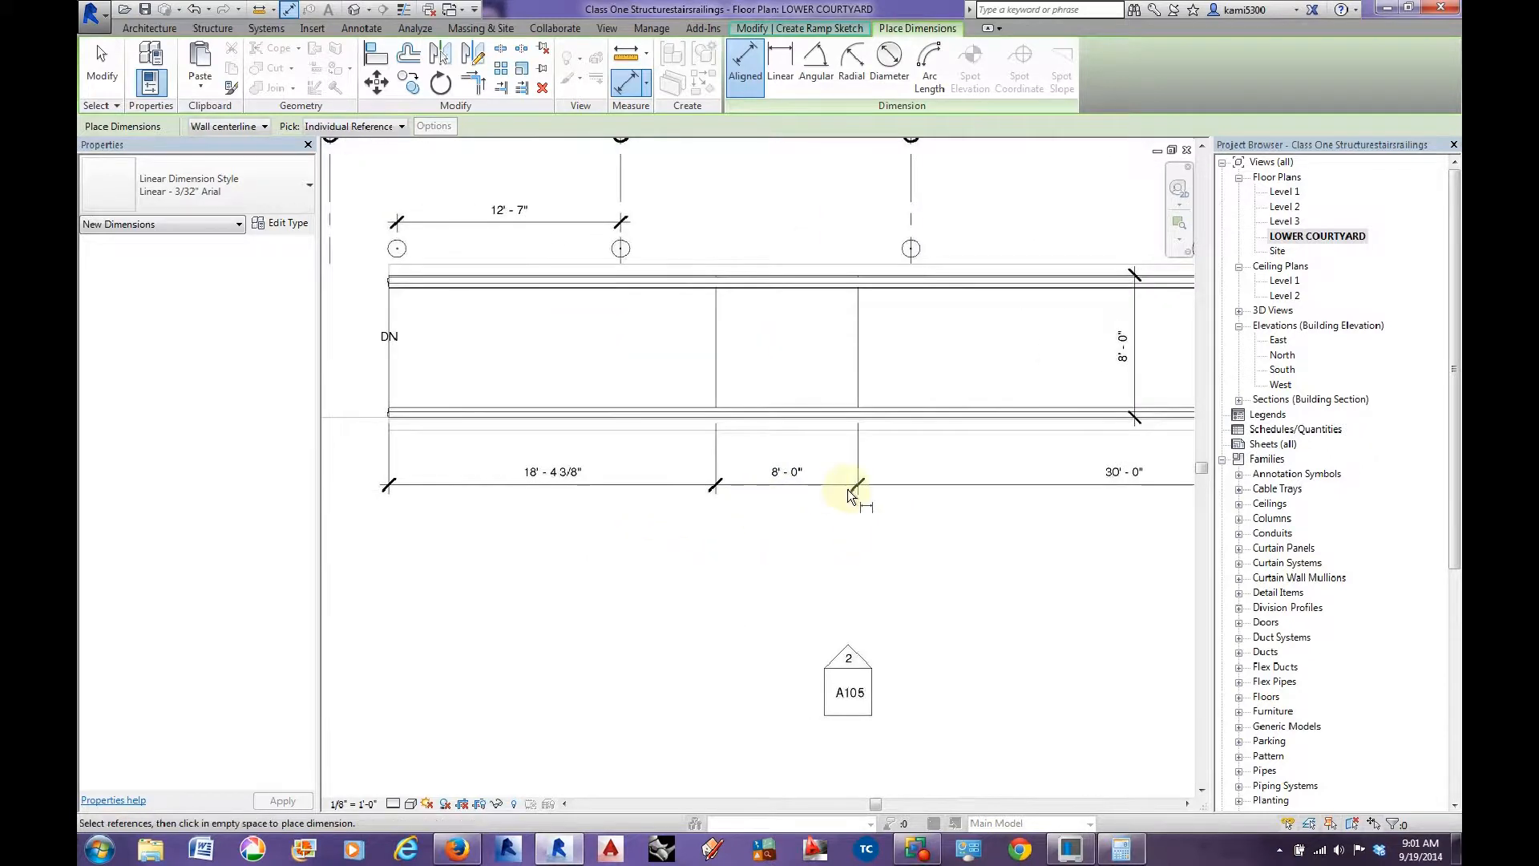
scroll(849, 491, "down", 4)
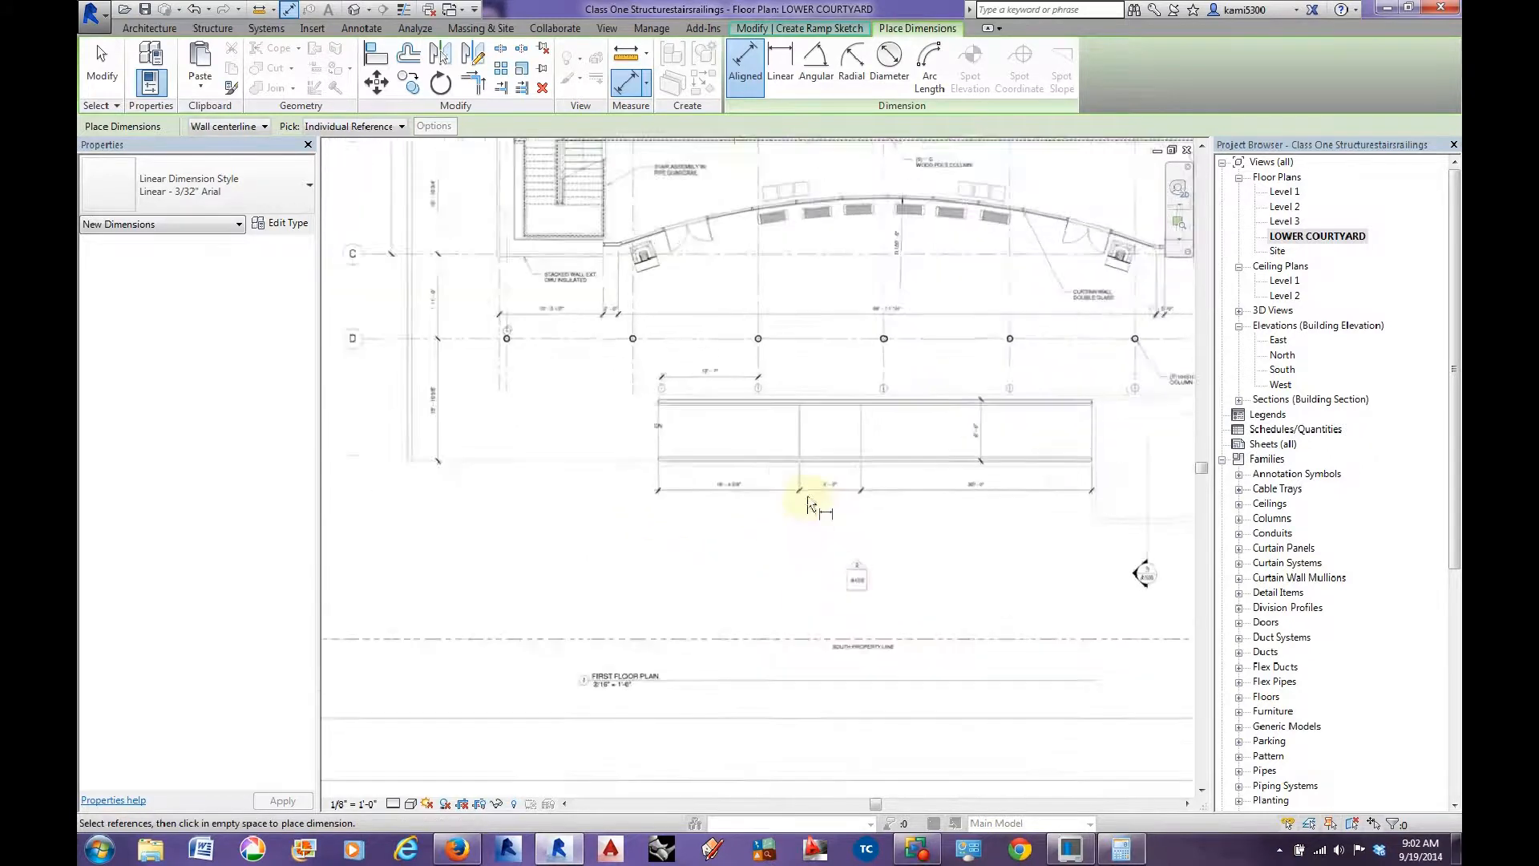
scroll(808, 504, "up", 4)
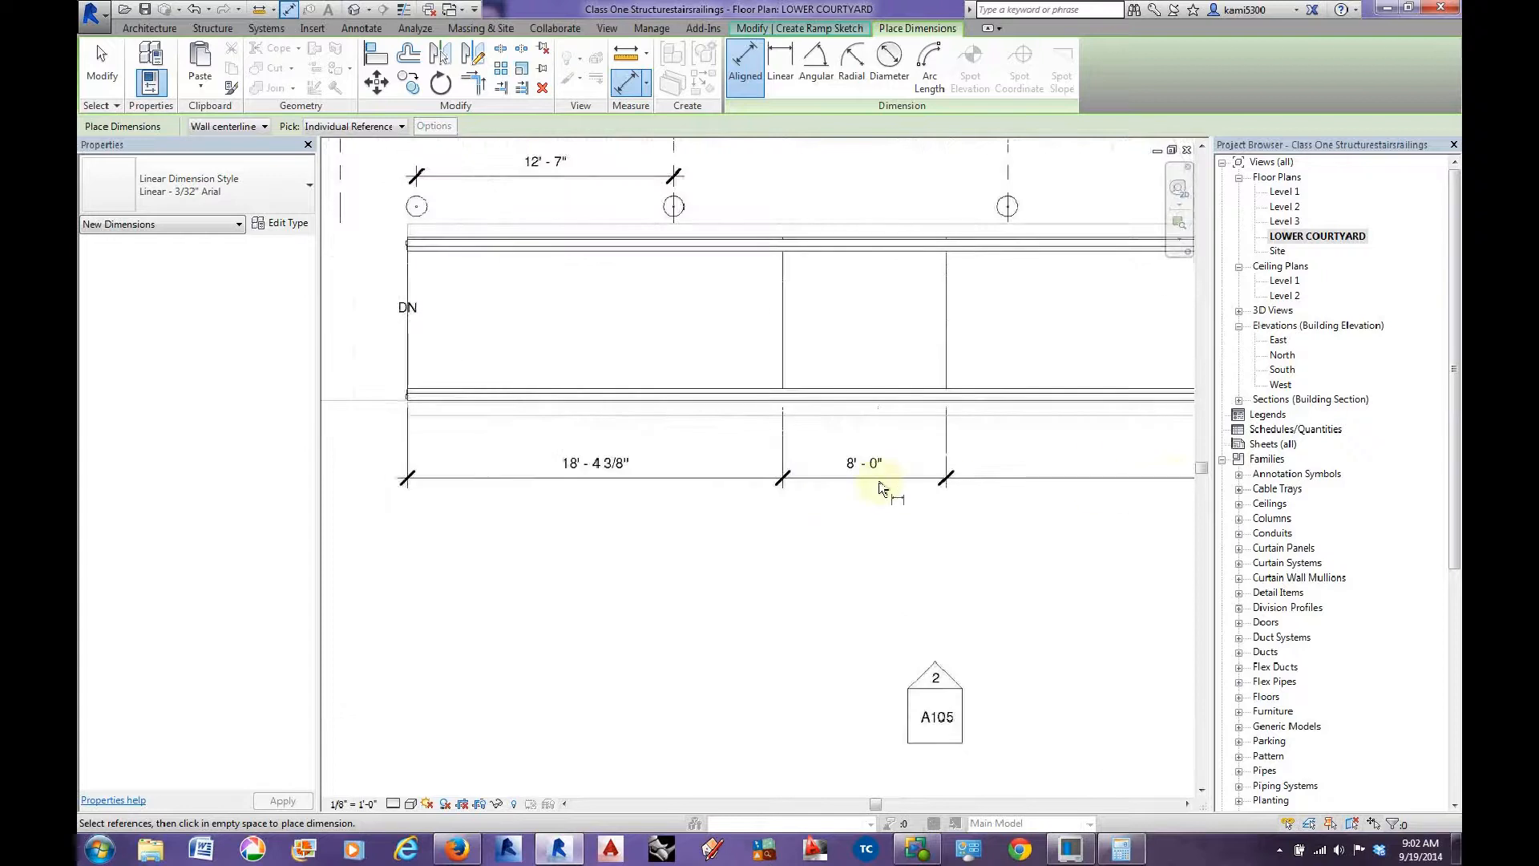
scroll(877, 502, "down", 3)
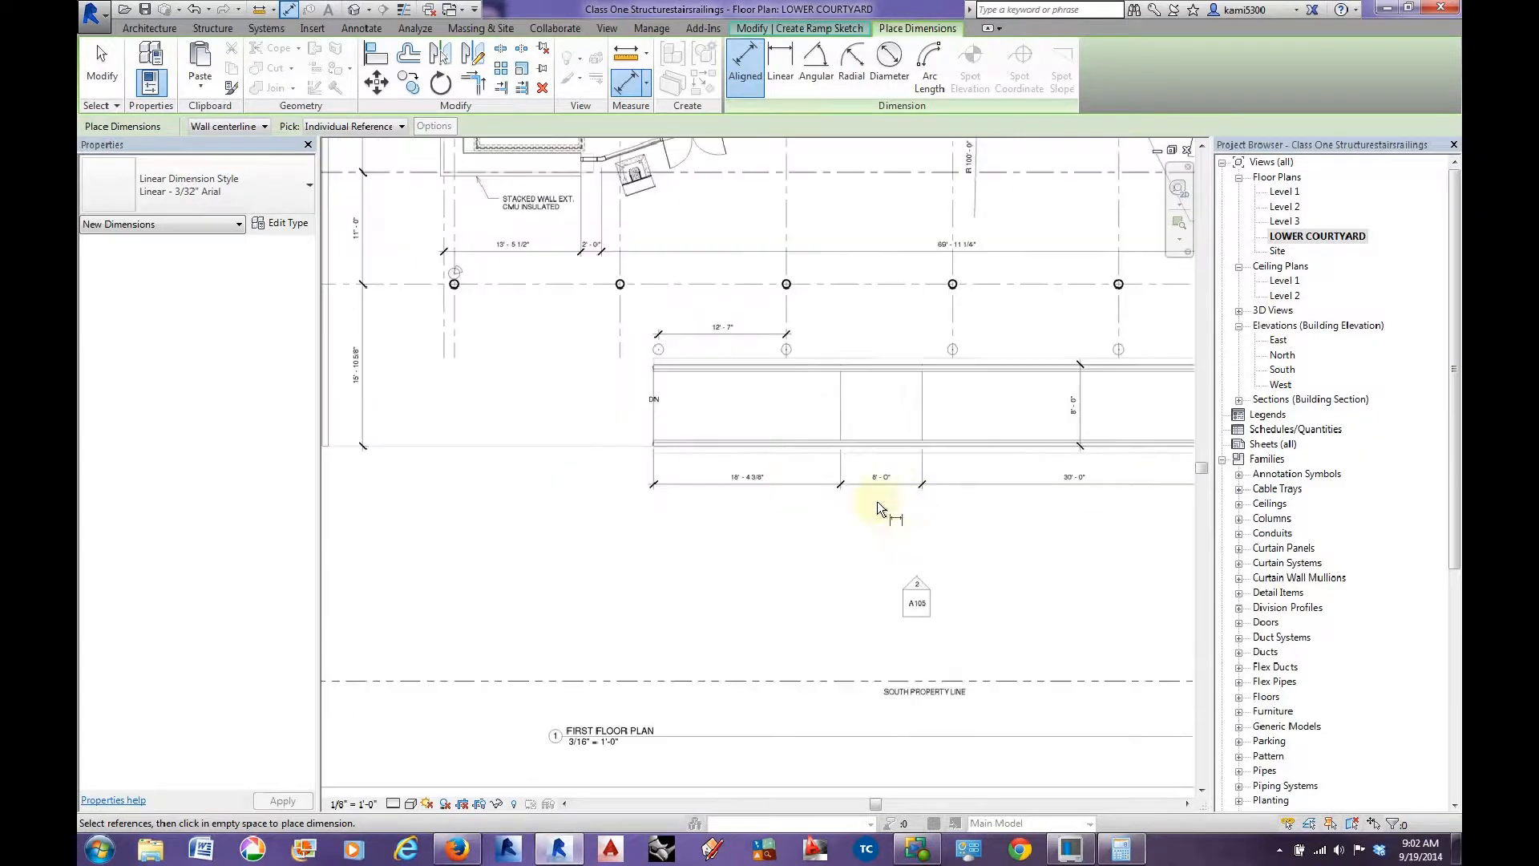
mouse_move(871, 533)
middle_mouse_down()
mouse_move(1443, 512)
mouse_move(1326, 522)
middle_mouse_up()
middle_click_drag(601, 491, 1089, 513)
middle_click_drag(706, 583, 944, 516)
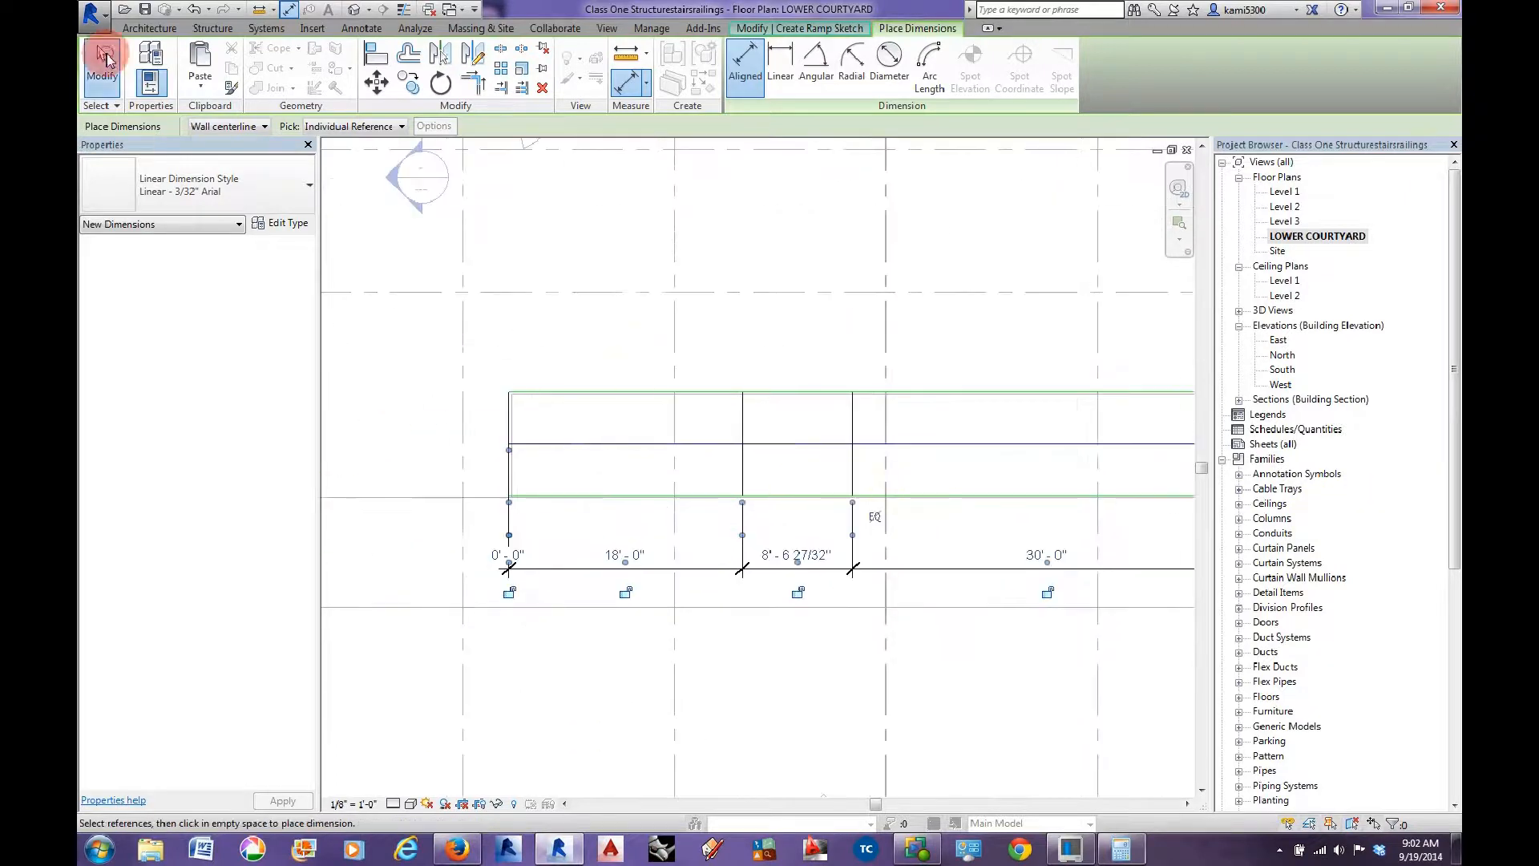
Move the riser between the landing and the upper run so that the landing length is 8'.
left_click(107, 60)
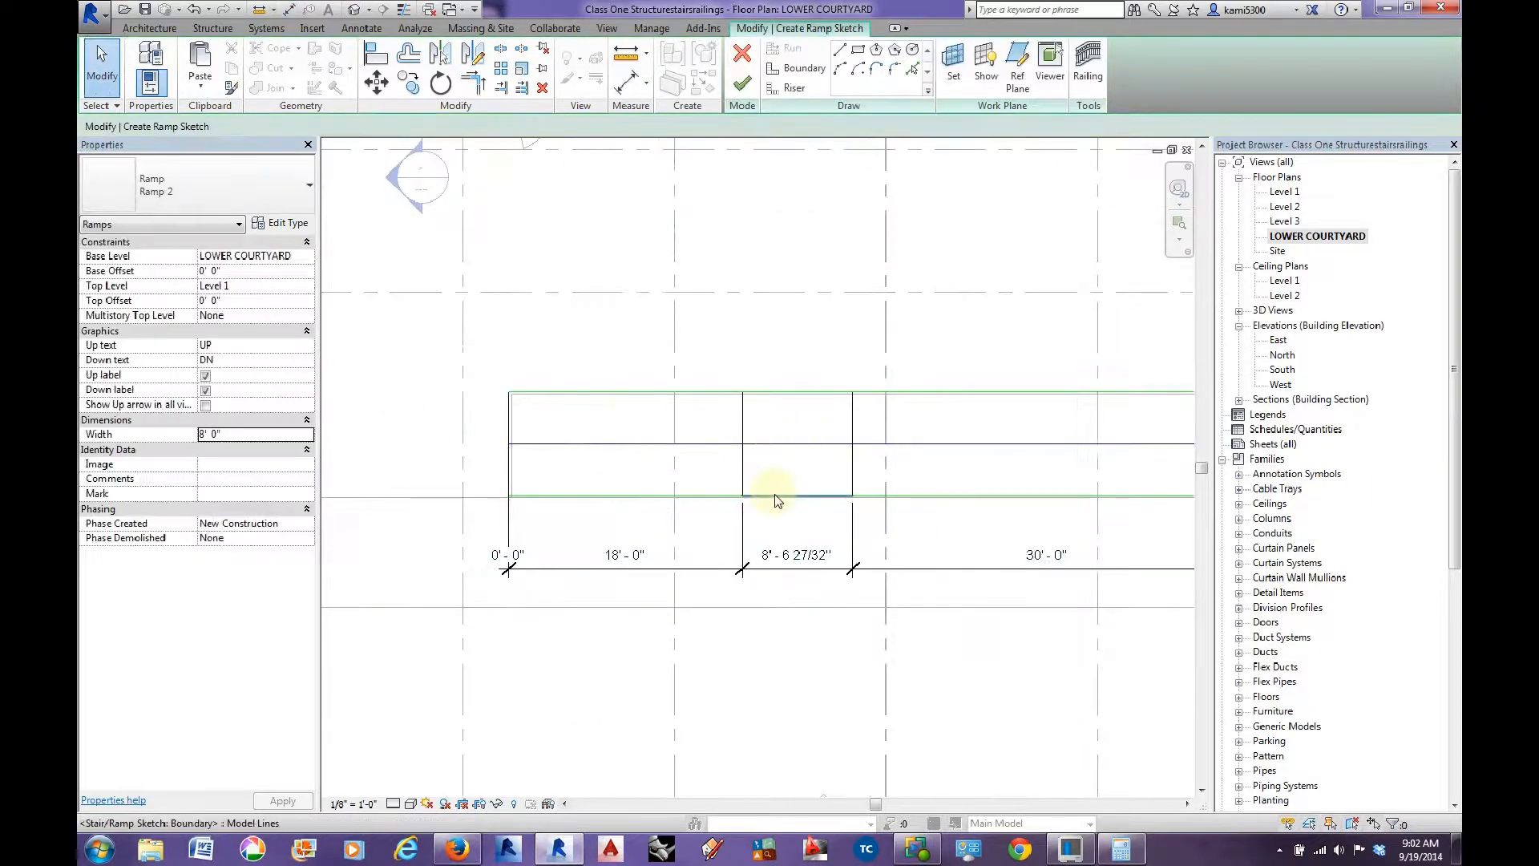
scroll(767, 496, "up", 2)
left_click(728, 457)
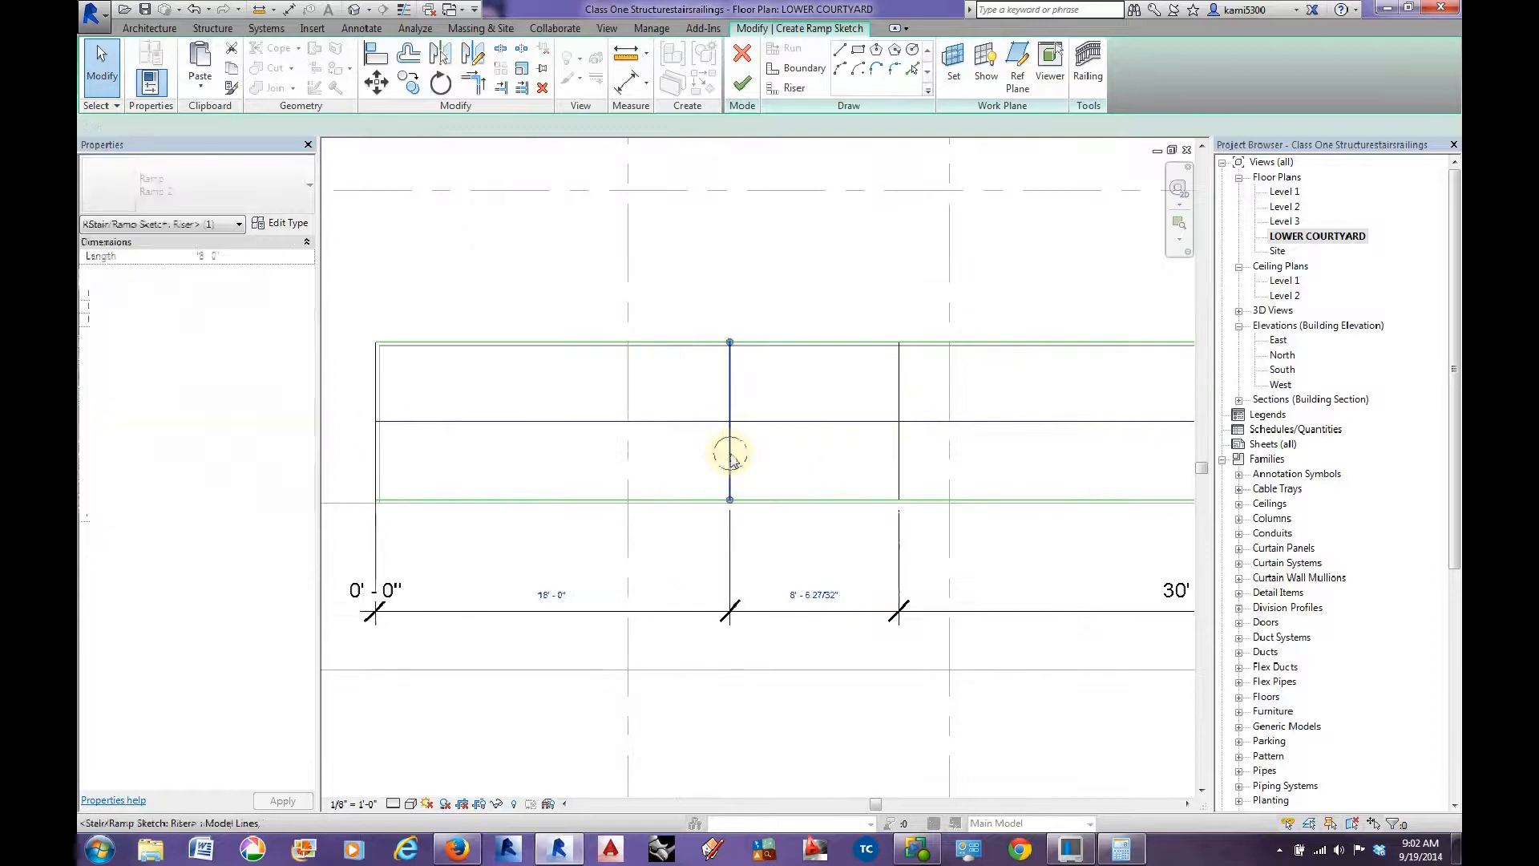
left_click(808, 600)
type("8'")
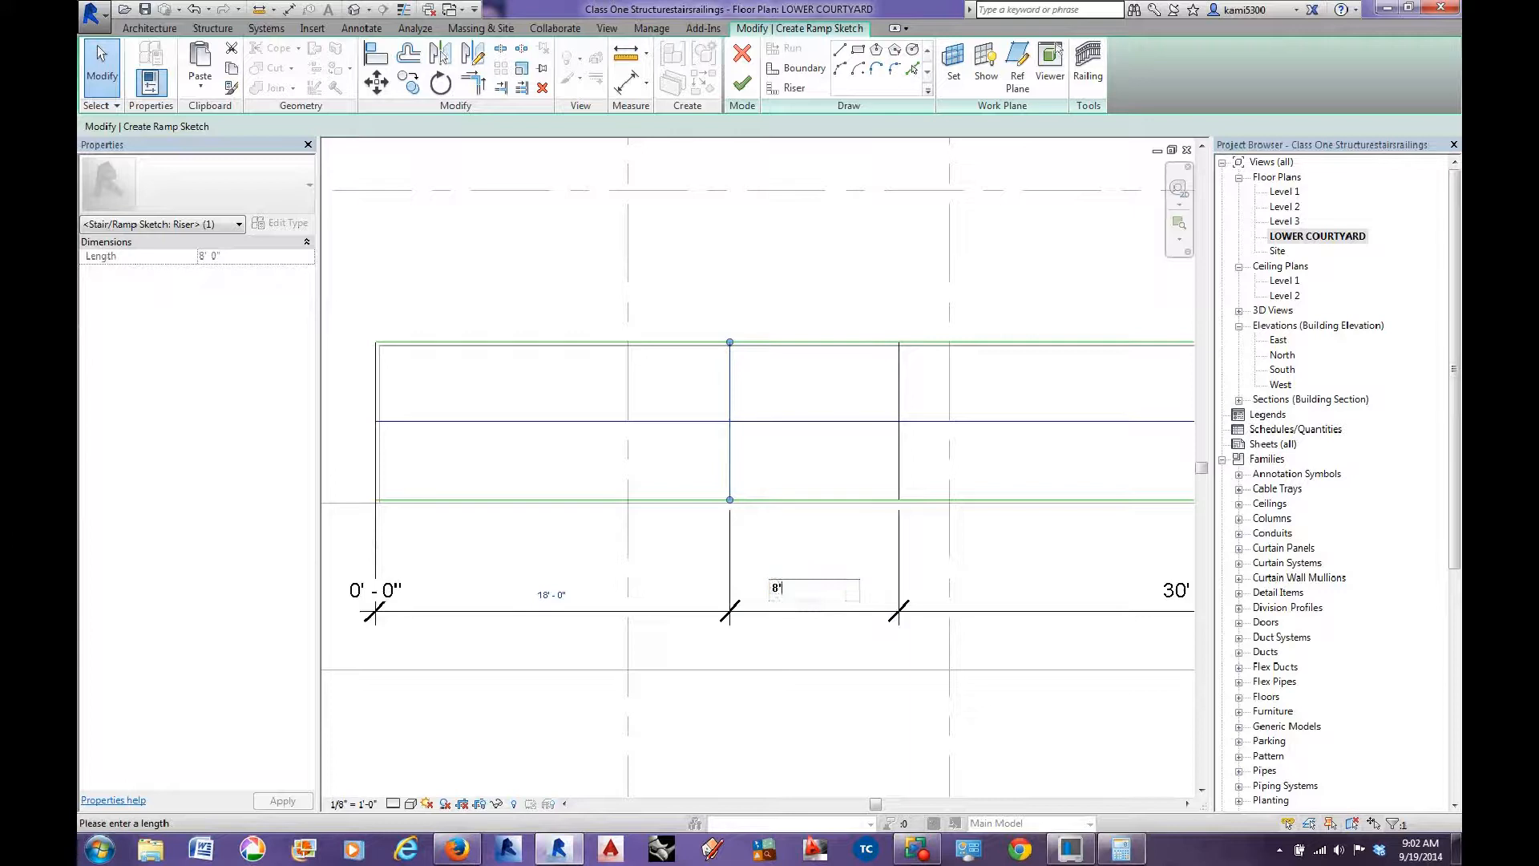
key("Return")
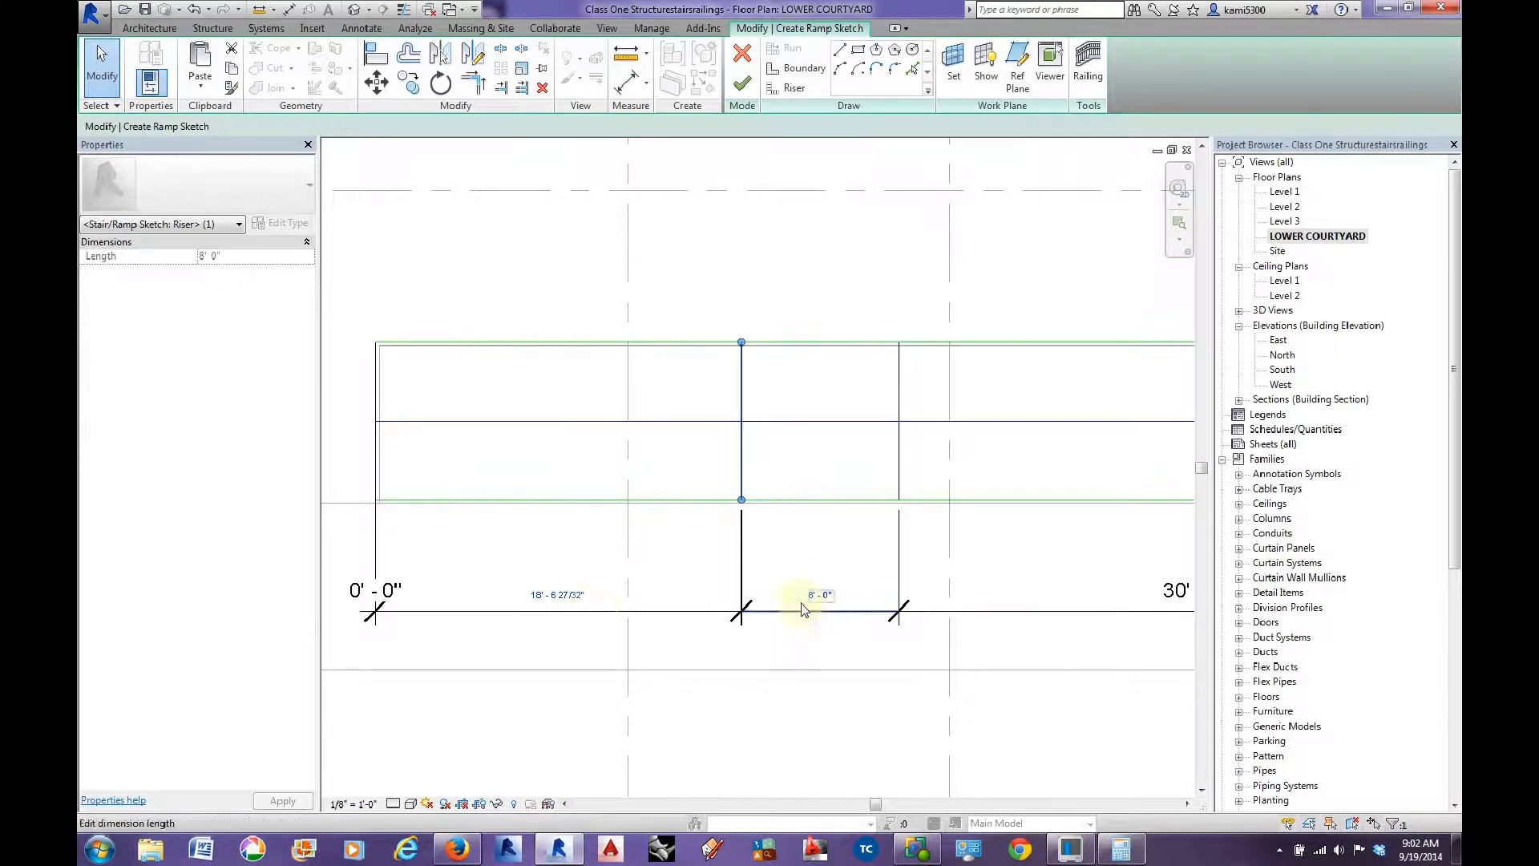
scroll(622, 613, "down", 3)
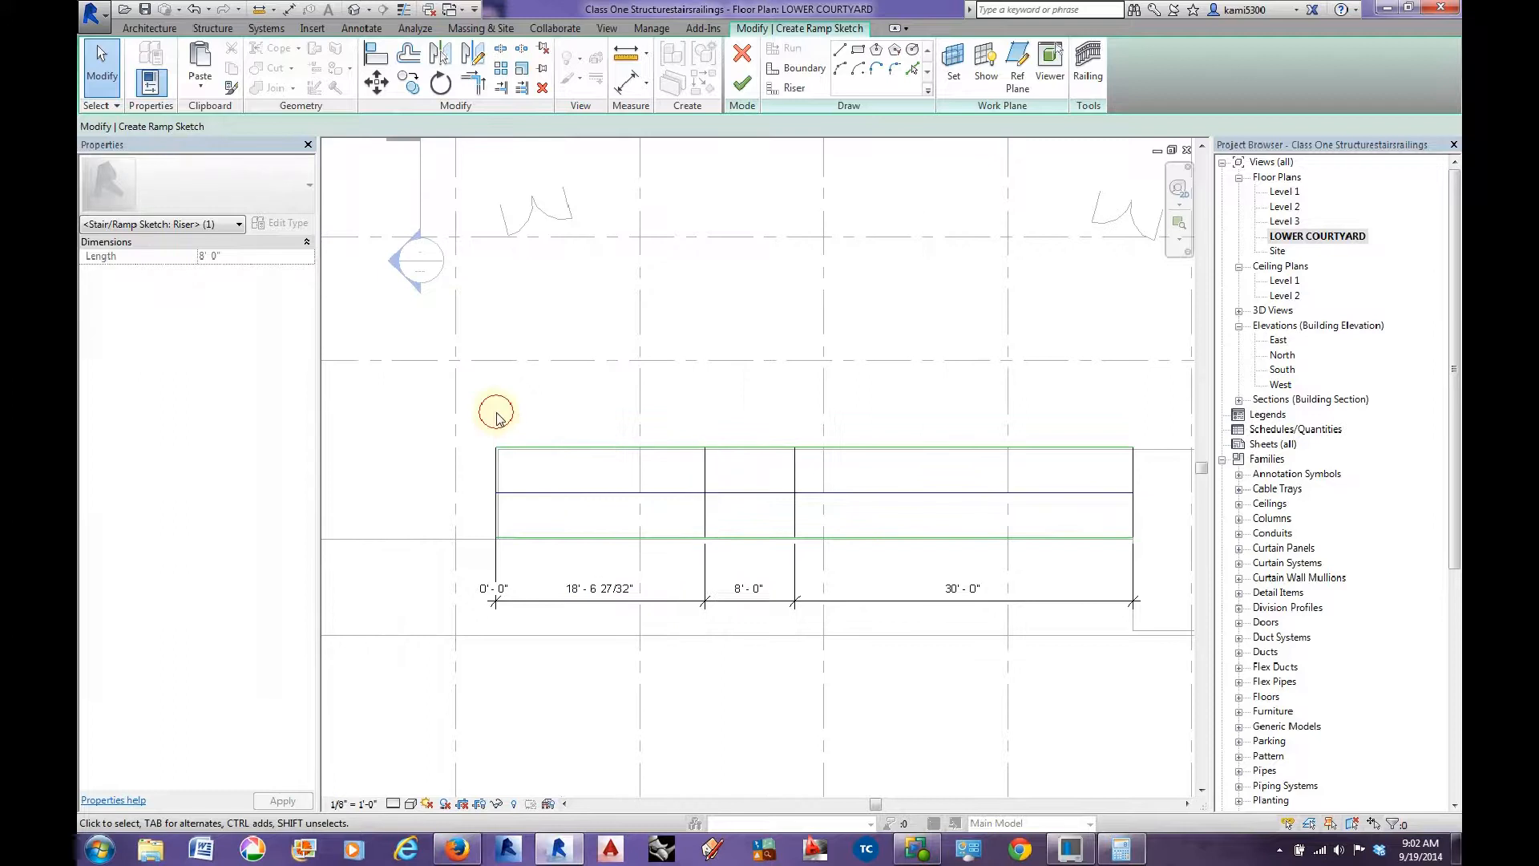
Select all the ramp sketch lines and nudge them down and slightly back up to line up with the floor edge.
left_click(496, 413)
mouse_move(454, 399)
left_mouse_down()
mouse_move(618, 561)
mouse_move(1183, 591)
left_mouse_up()
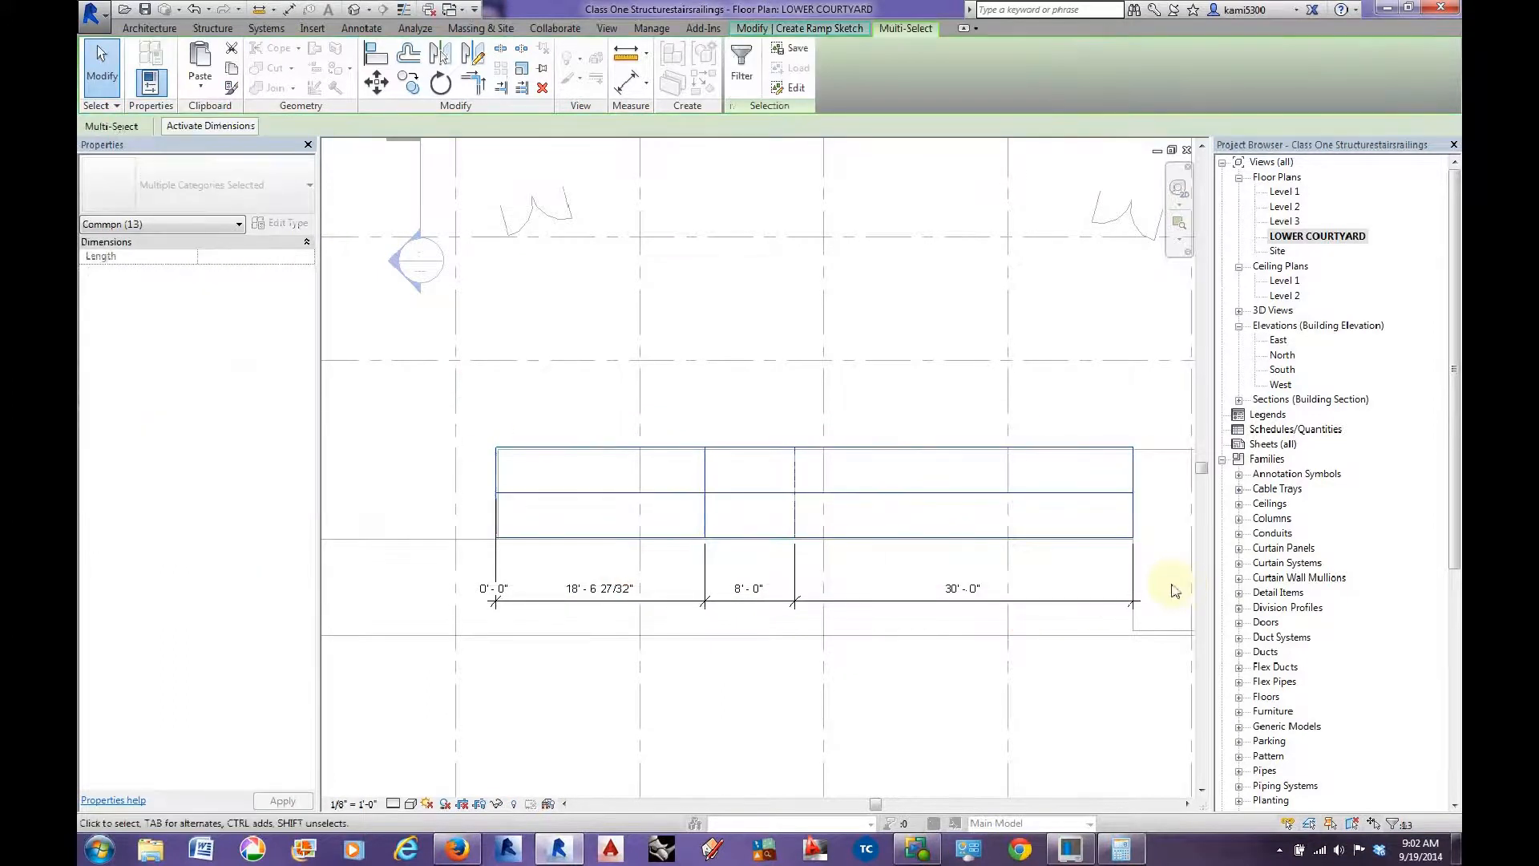
key("Down")
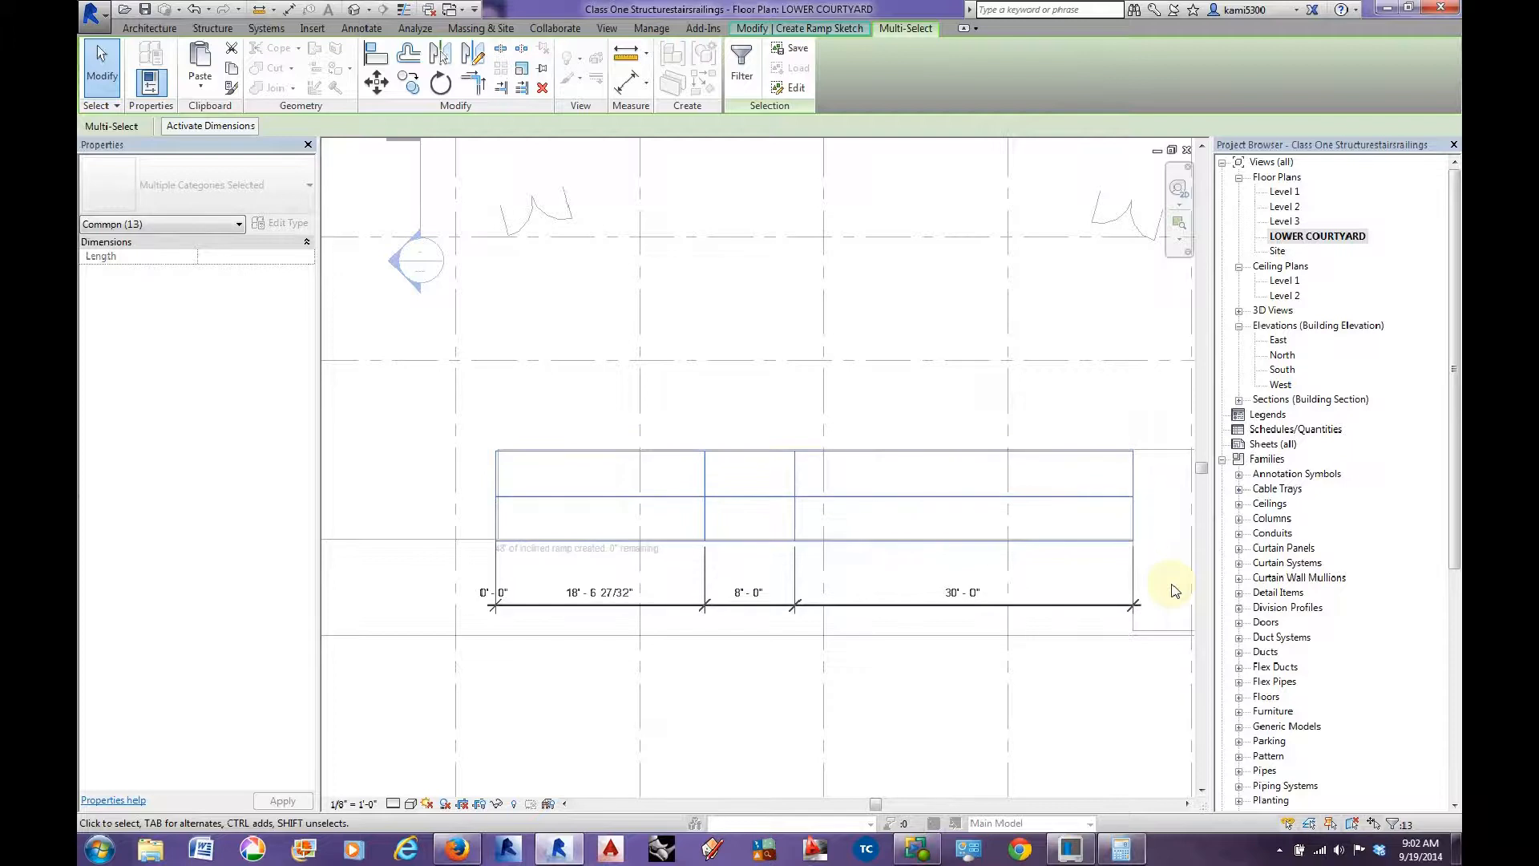
scroll(557, 450, "up", 3)
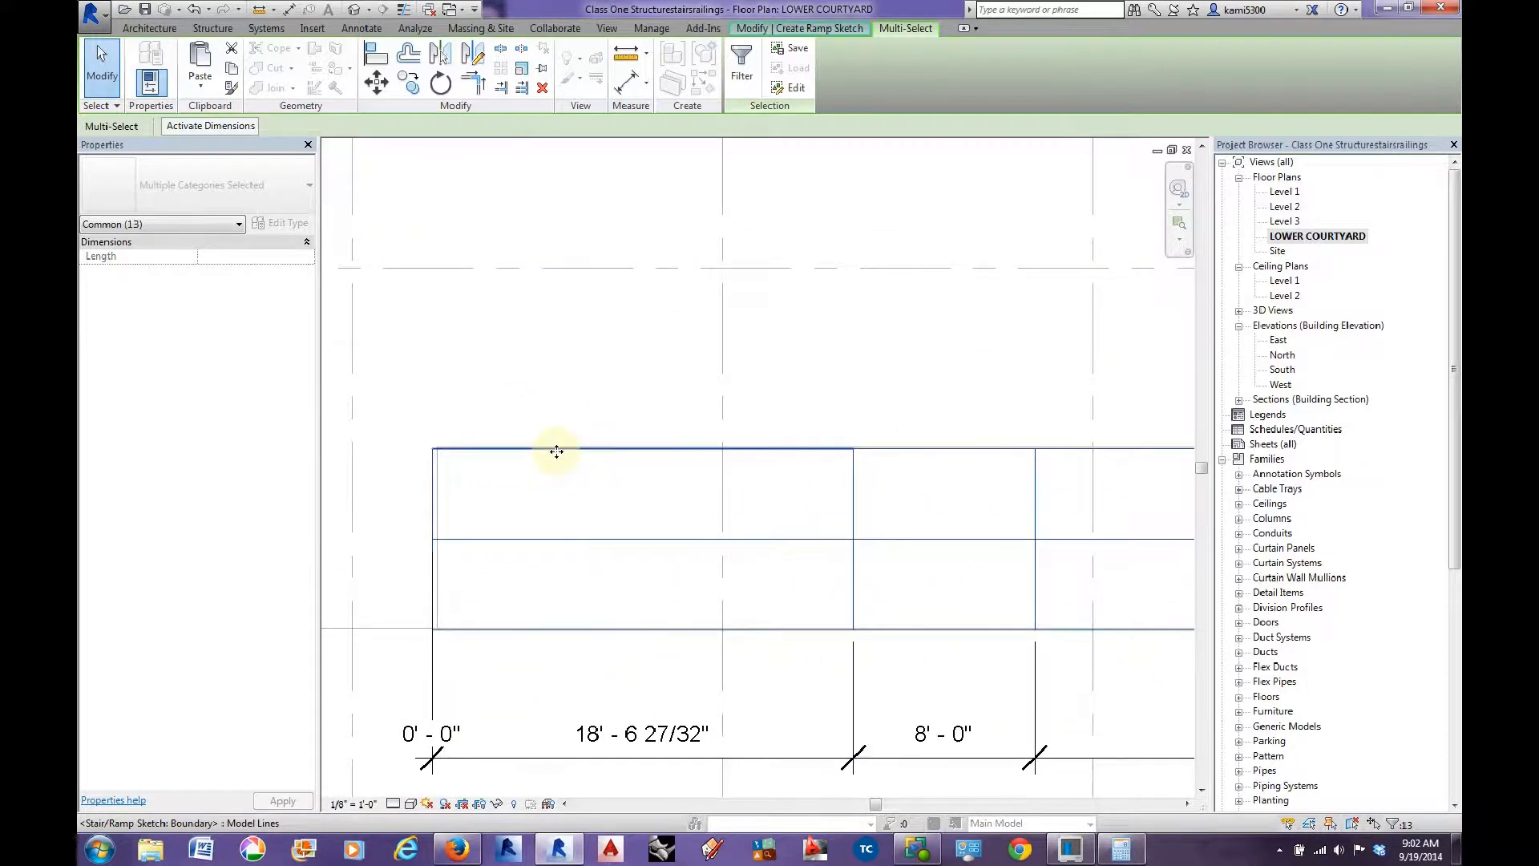
key("Up")
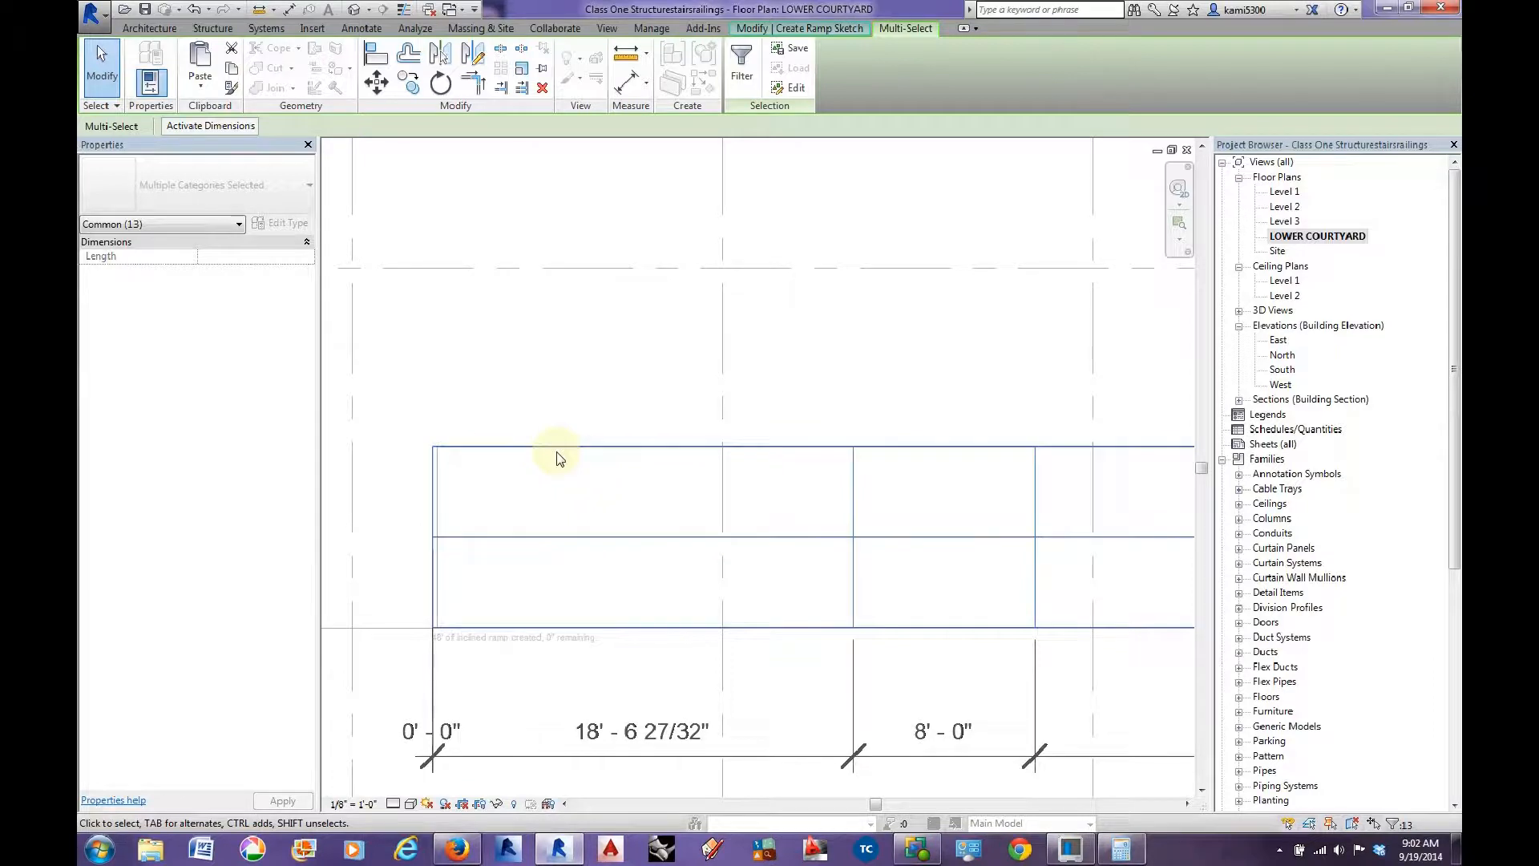
Check the sketch's alignment with the floor at the 30' run's end and finish the ramp.
scroll(556, 453, "down", 4)
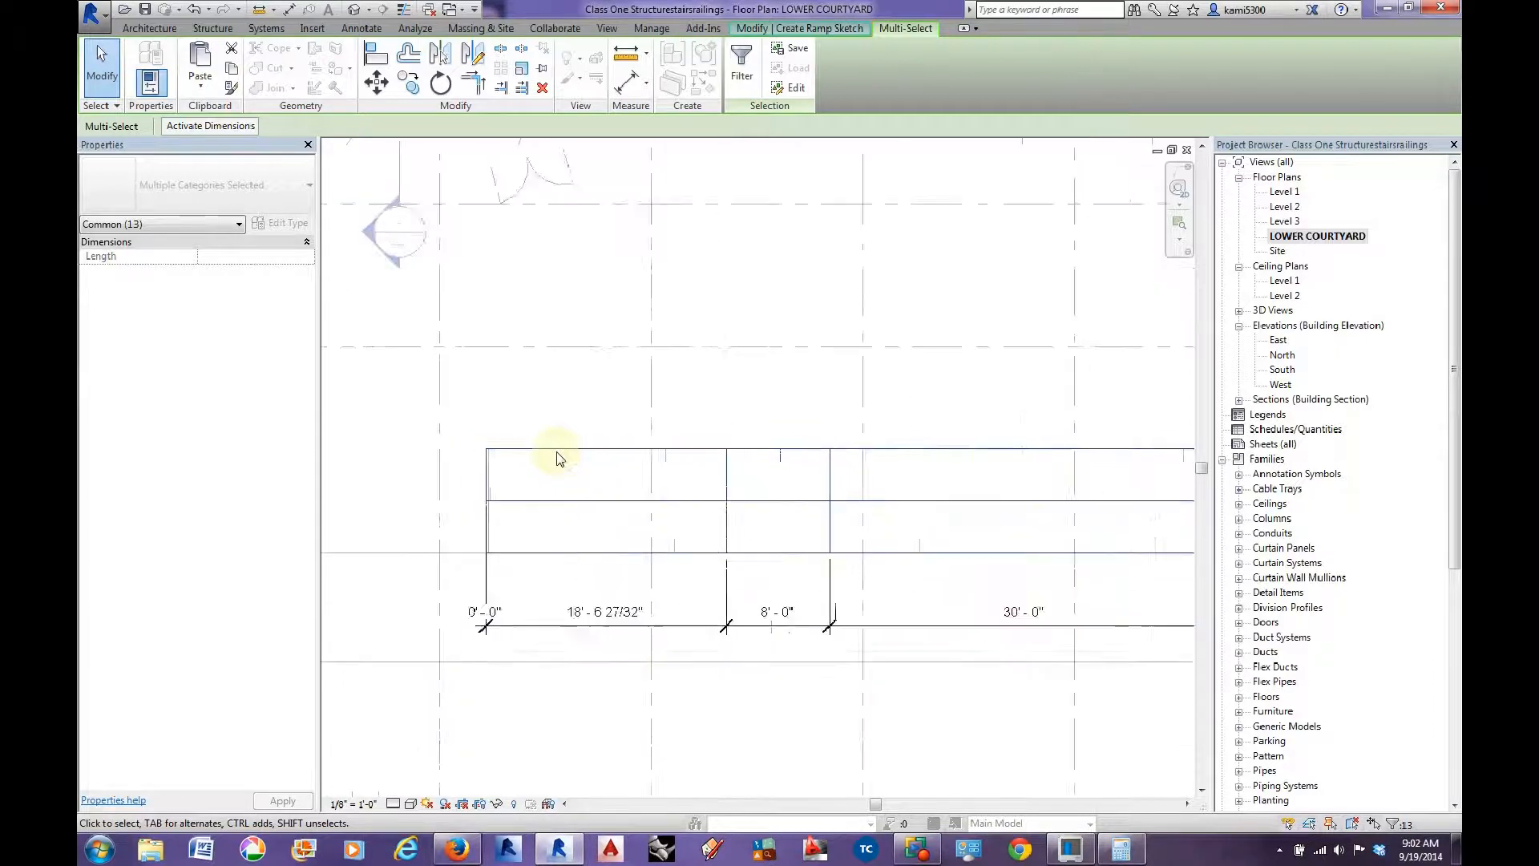
middle_click_drag(1010, 487, 782, 491)
scroll(947, 492, "up", 3)
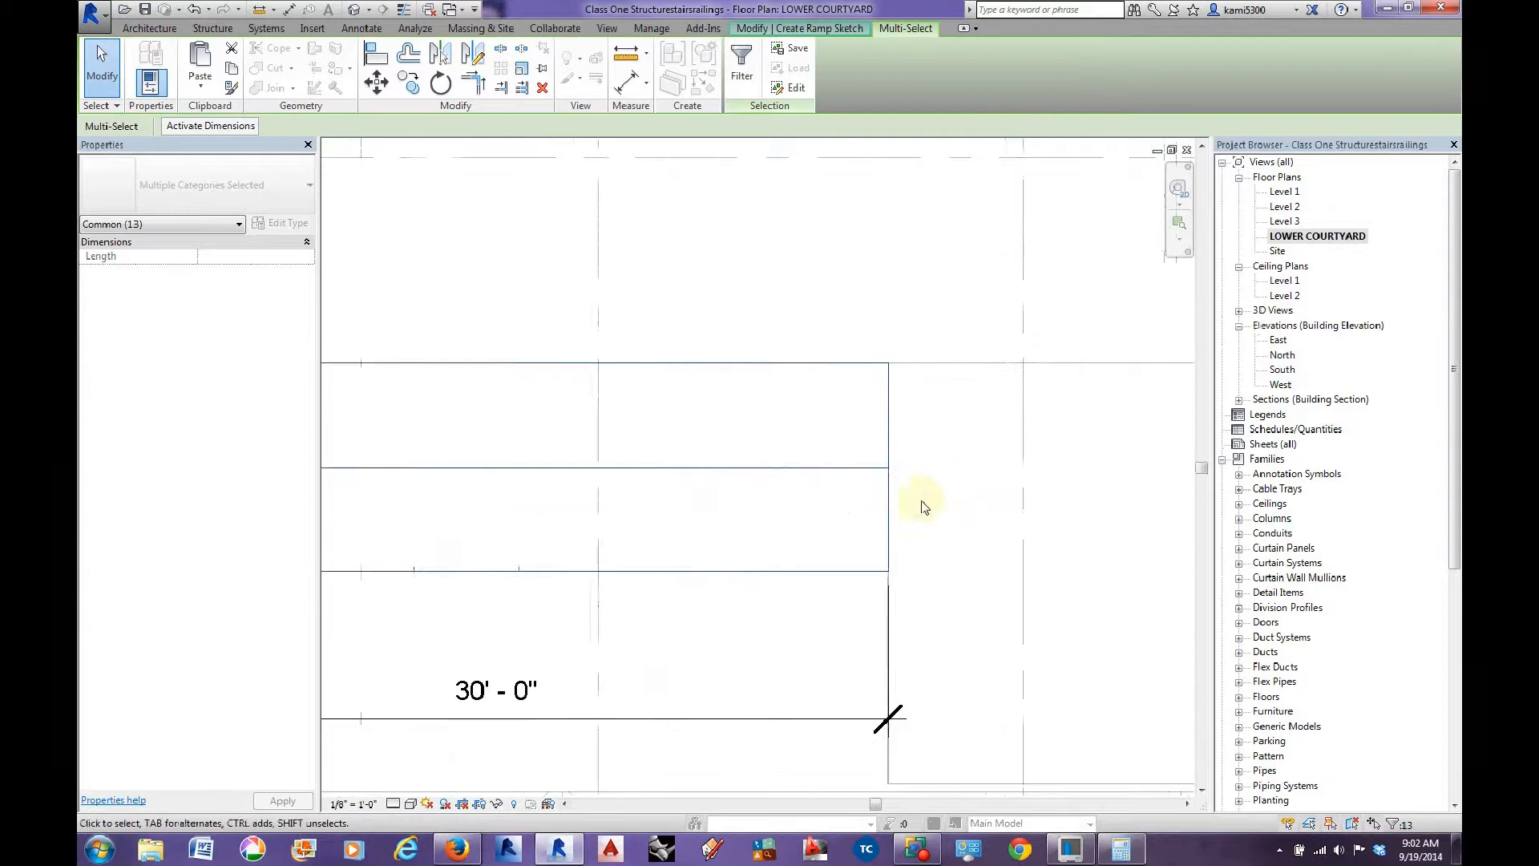
middle_click_drag(895, 526, 997, 520)
scroll(991, 502, "down", 1)
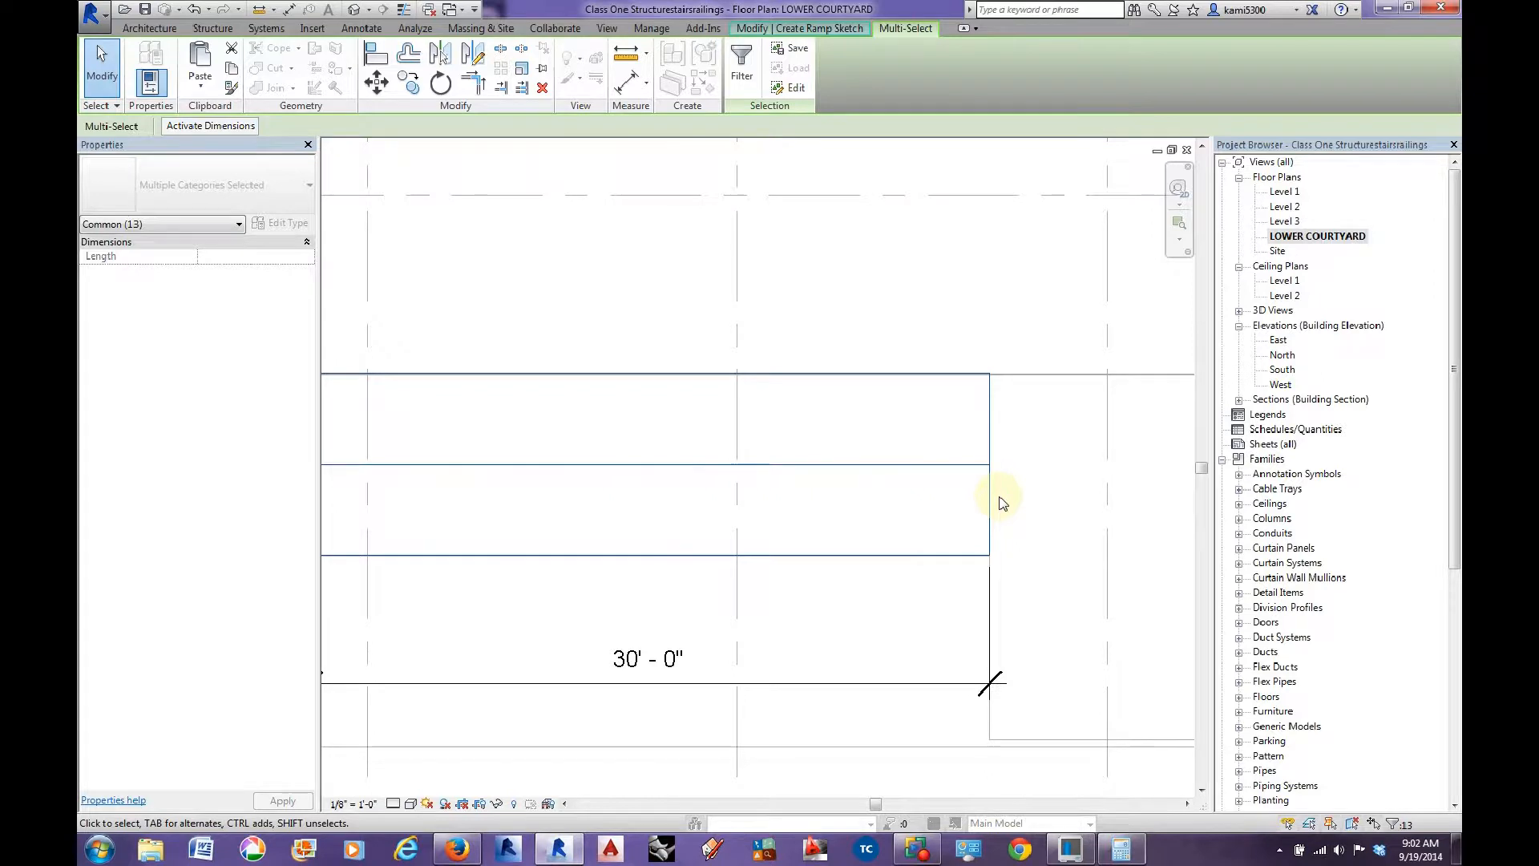
scroll(1003, 503, "down", 2)
mouse_move(585, 522)
middle_mouse_down()
mouse_move(945, 522)
mouse_move(882, 523)
middle_mouse_up()
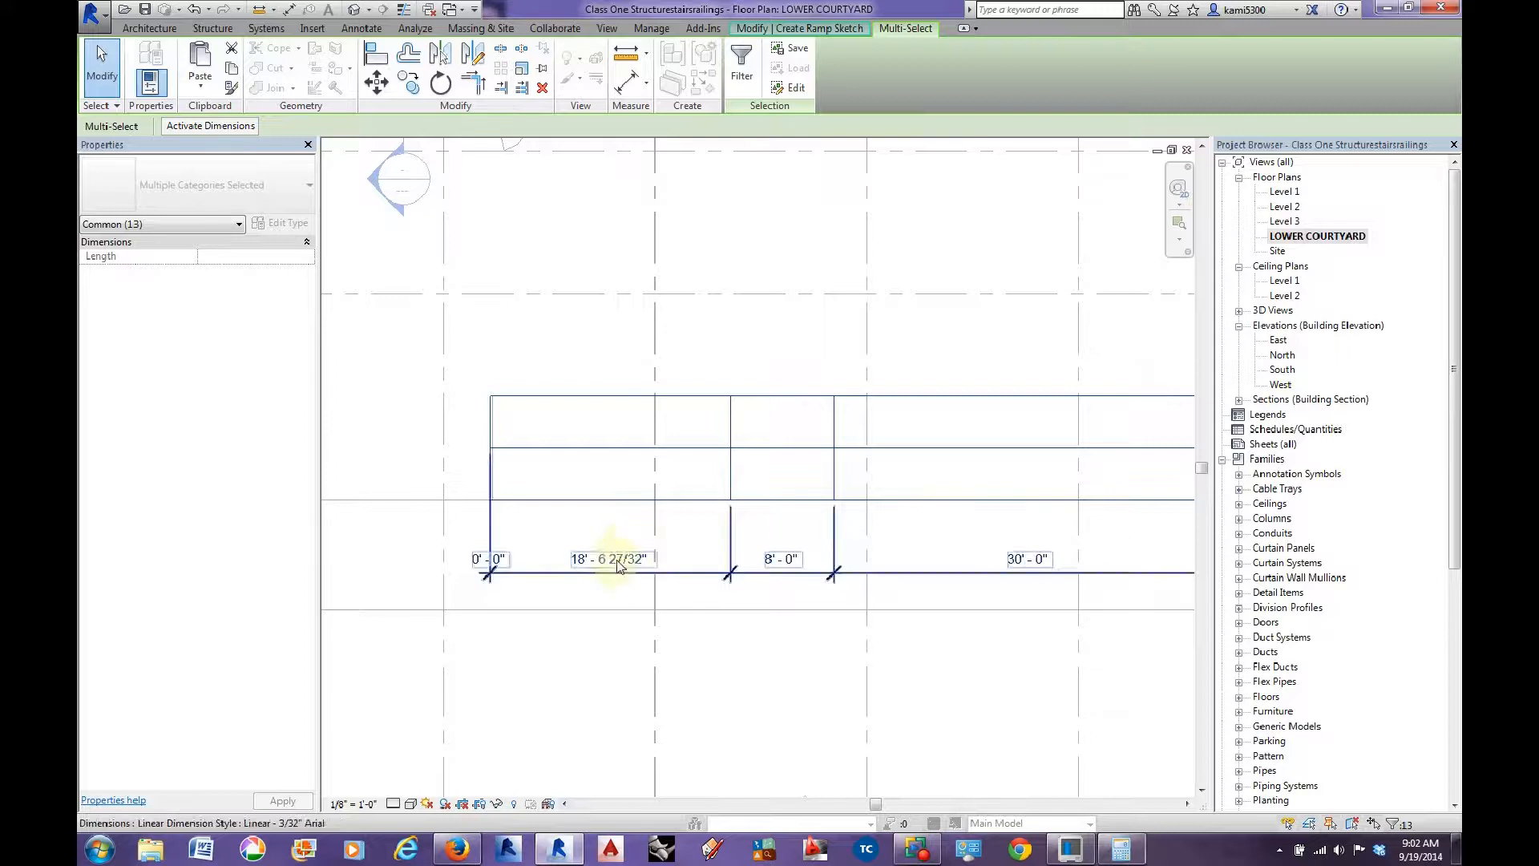
left_click(790, 29)
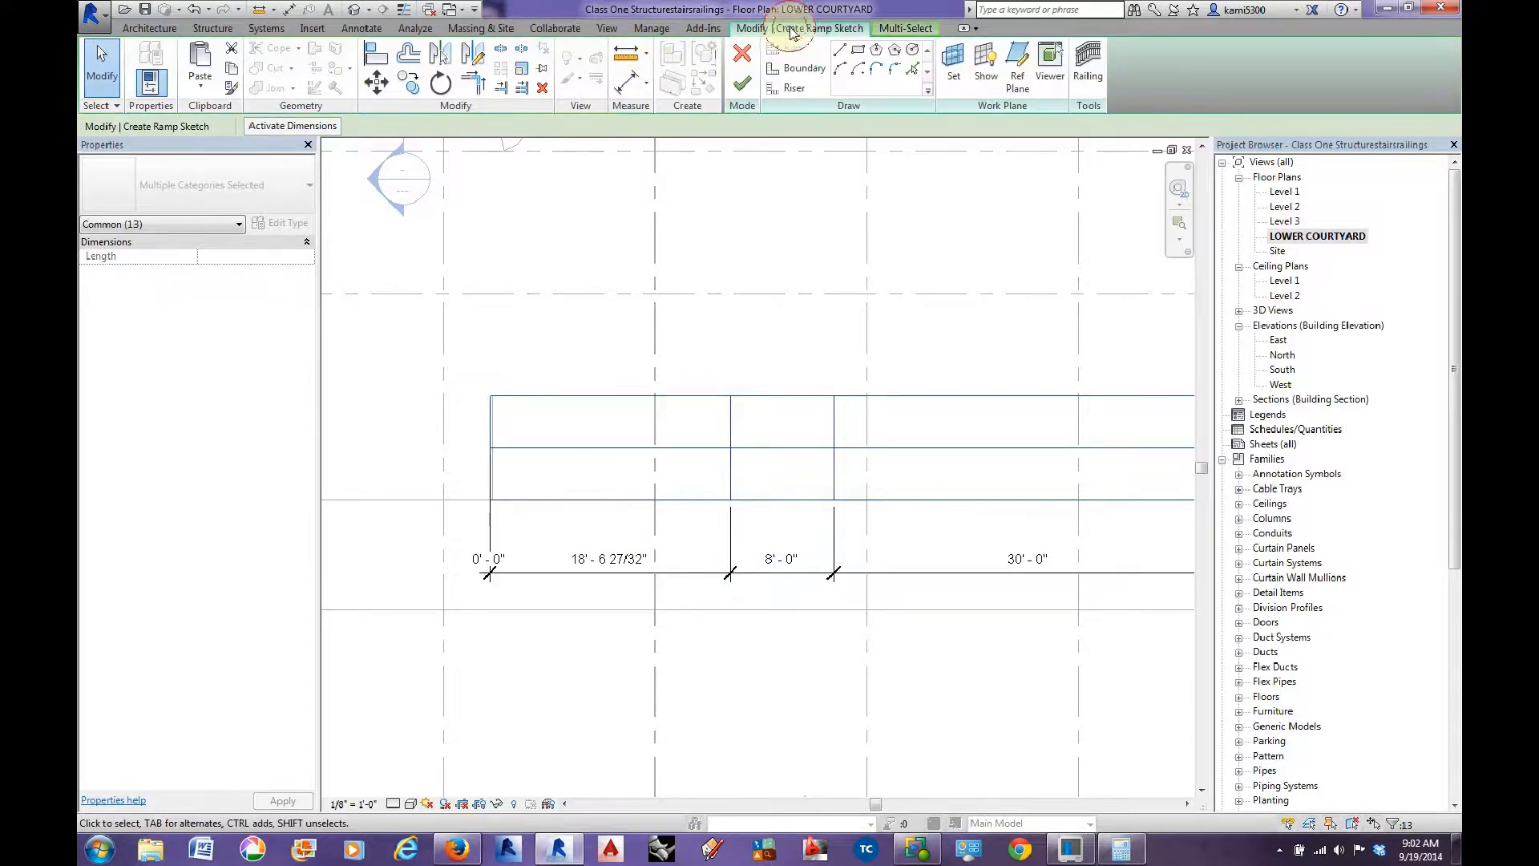
left_click(736, 90)
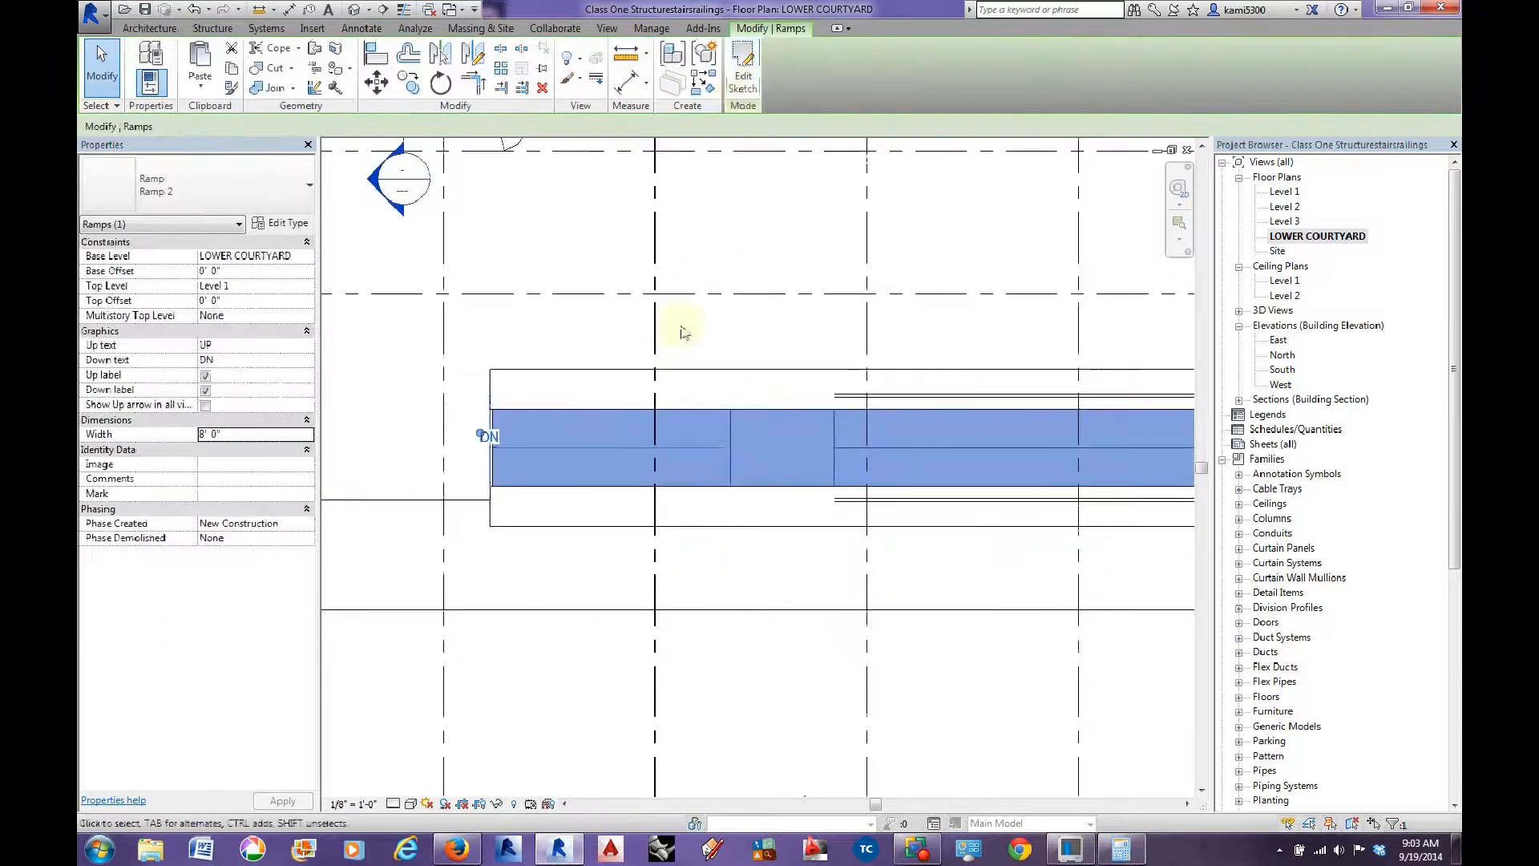
Inspect the ramp's railings in the plan and up close in the 3D view.
left_click(830, 376)
scroll(728, 414, "down", 2)
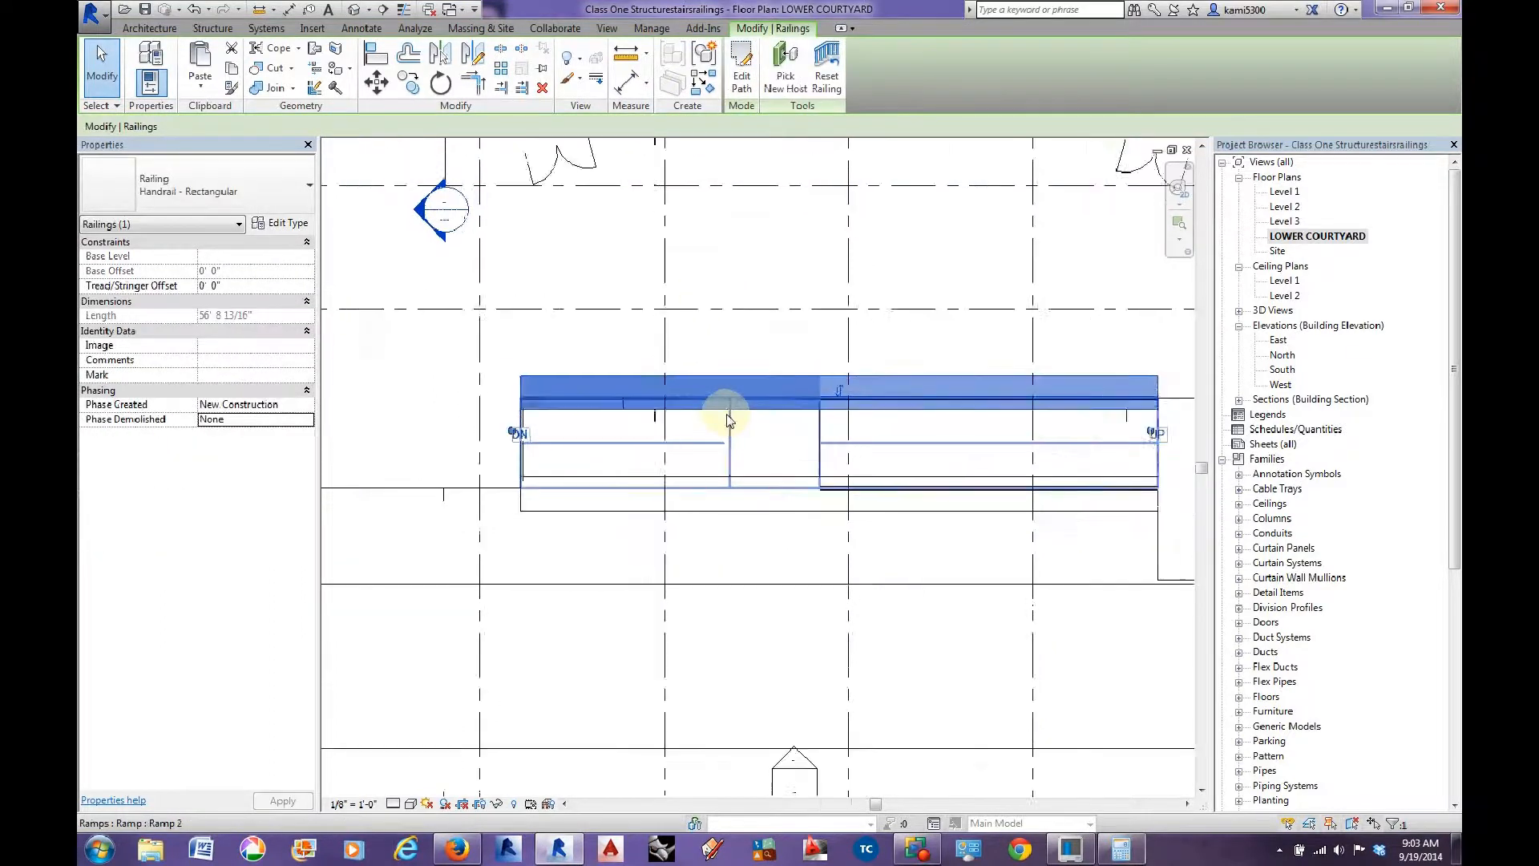
middle_click_drag(819, 434, 802, 447)
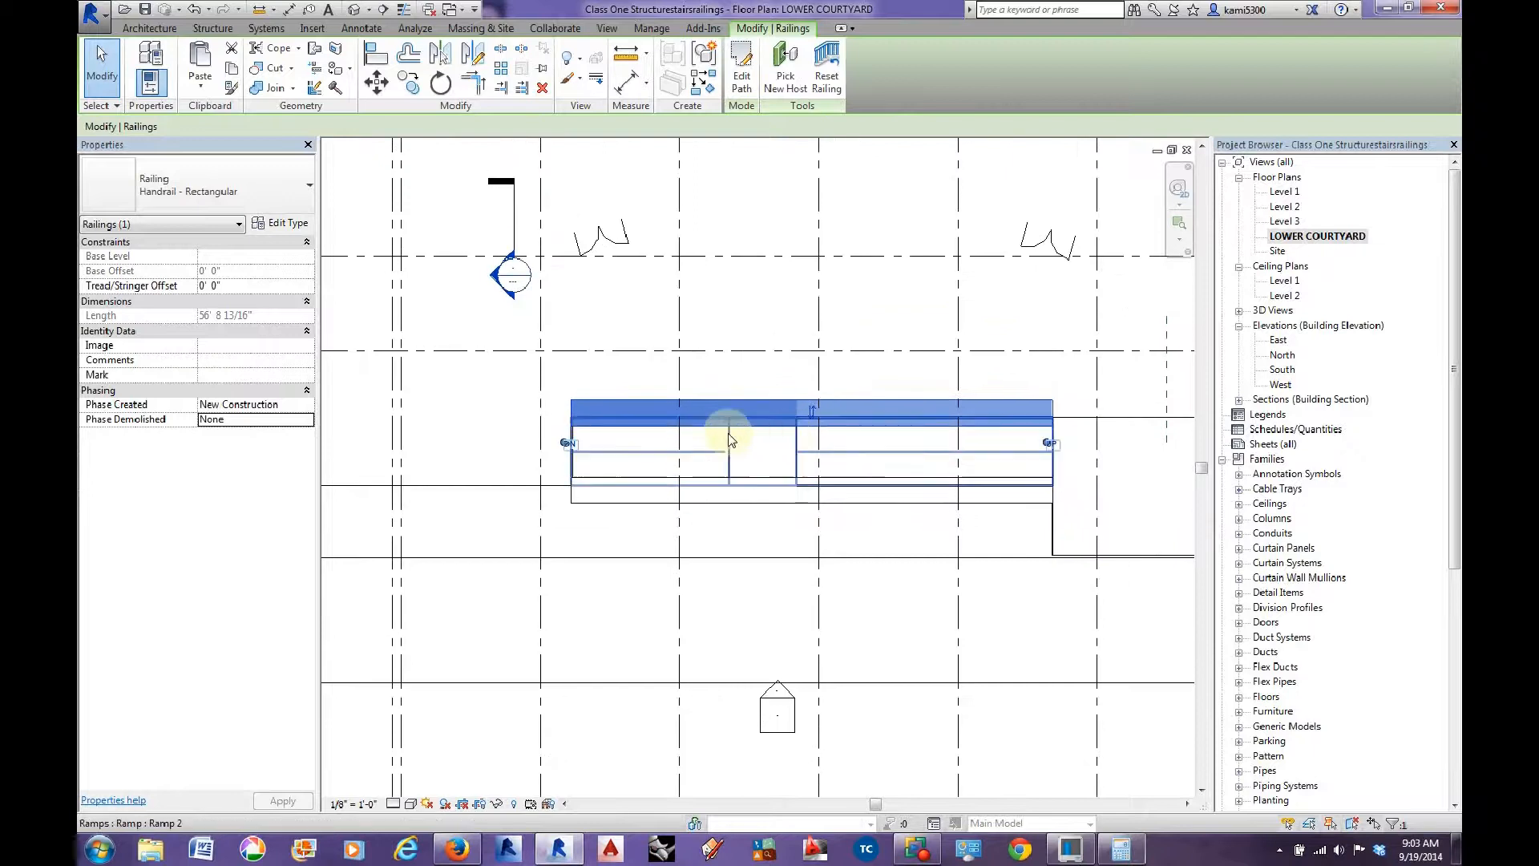
left_click(356, 13)
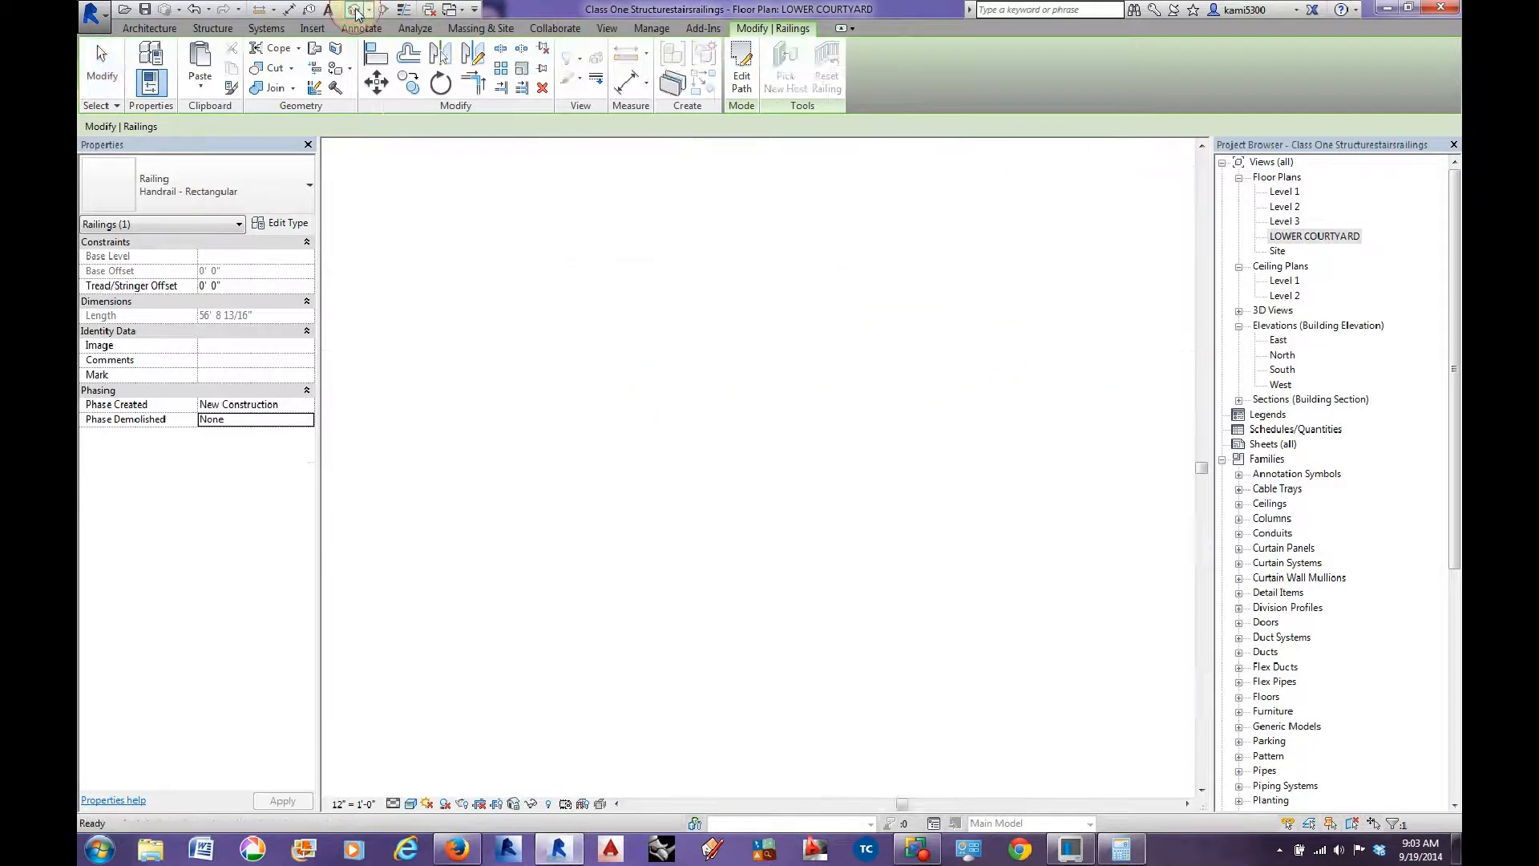
scroll(963, 521, "up", 5)
mouse_move(924, 494)
middle_mouse_down("shift")
mouse_move(874, 534)
mouse_move(731, 501)
mouse_move(711, 529)
mouse_move(835, 536)
mouse_move(803, 497)
mouse_move(909, 492)
mouse_move(928, 510)
middle_mouse_up("shift")
scroll(855, 508, "up", 3)
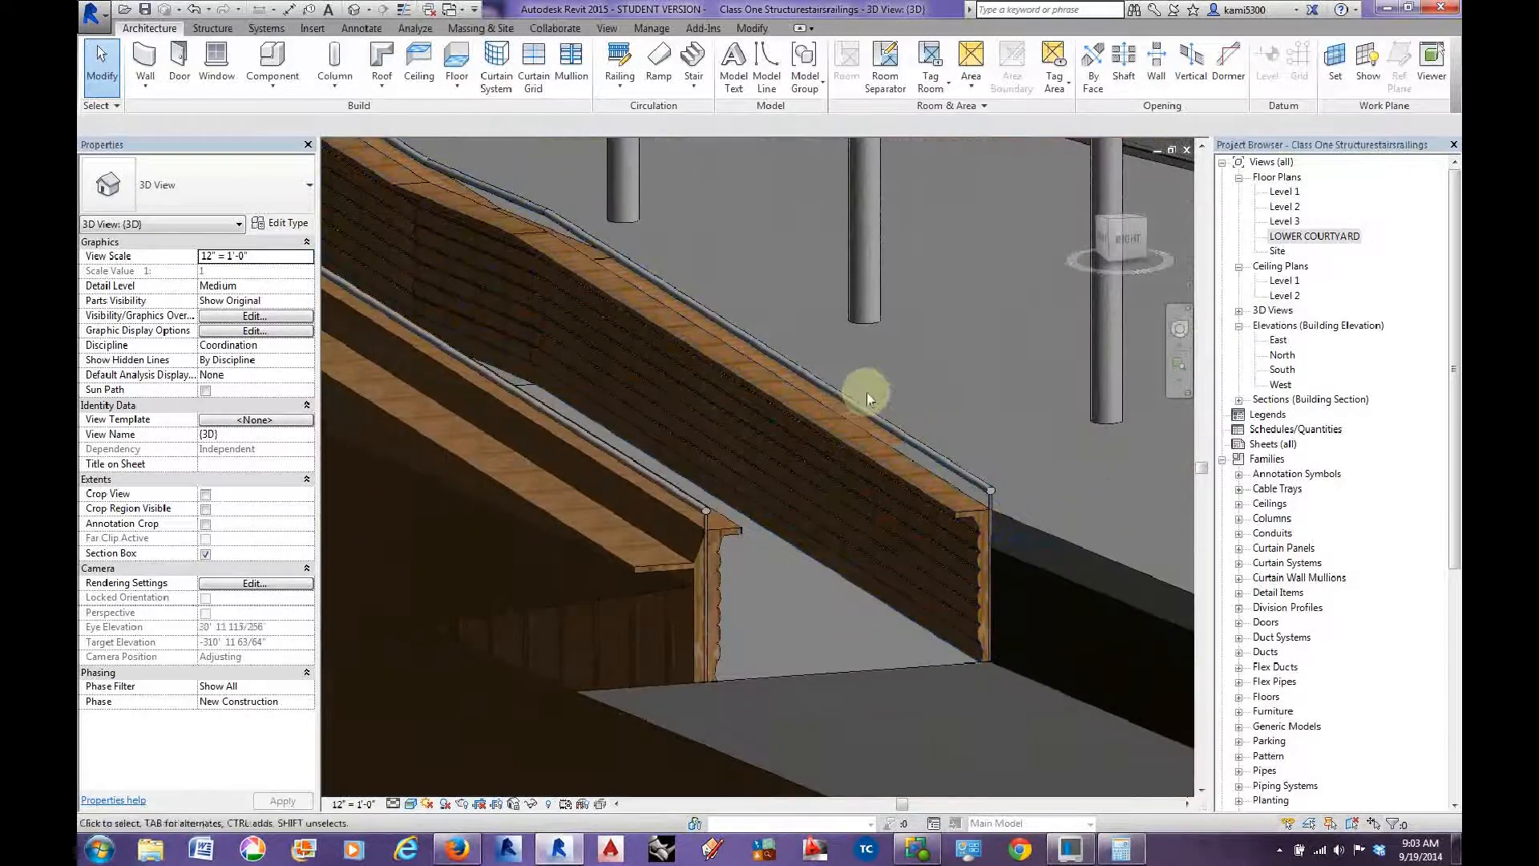
Change both ramp railings to the Uof I custome rail type.
left_click(893, 476)
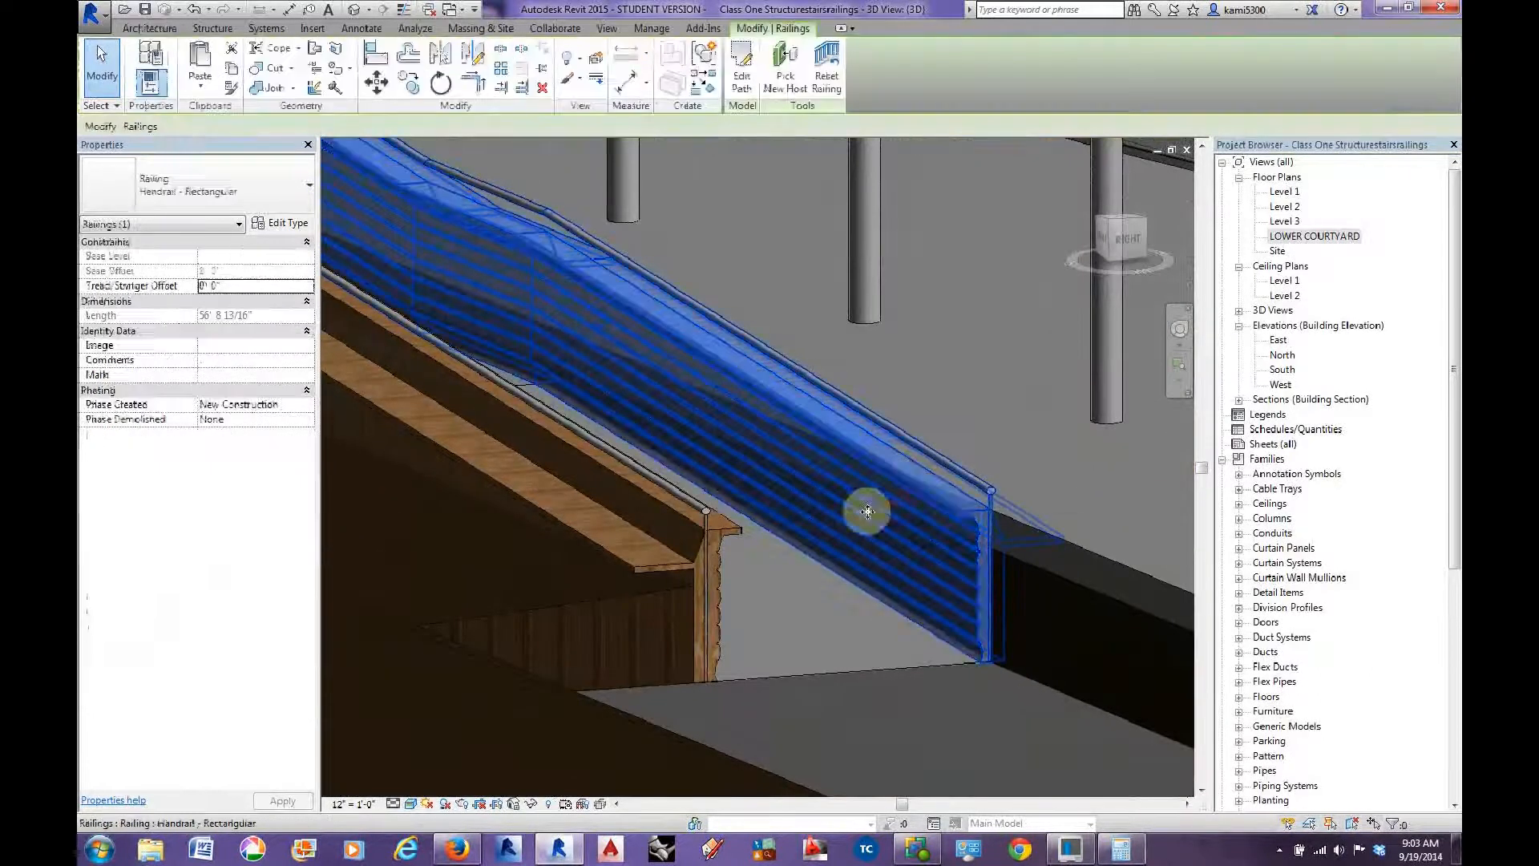
left_click(720, 527, "ctrl")
scroll(732, 474, "down", 3)
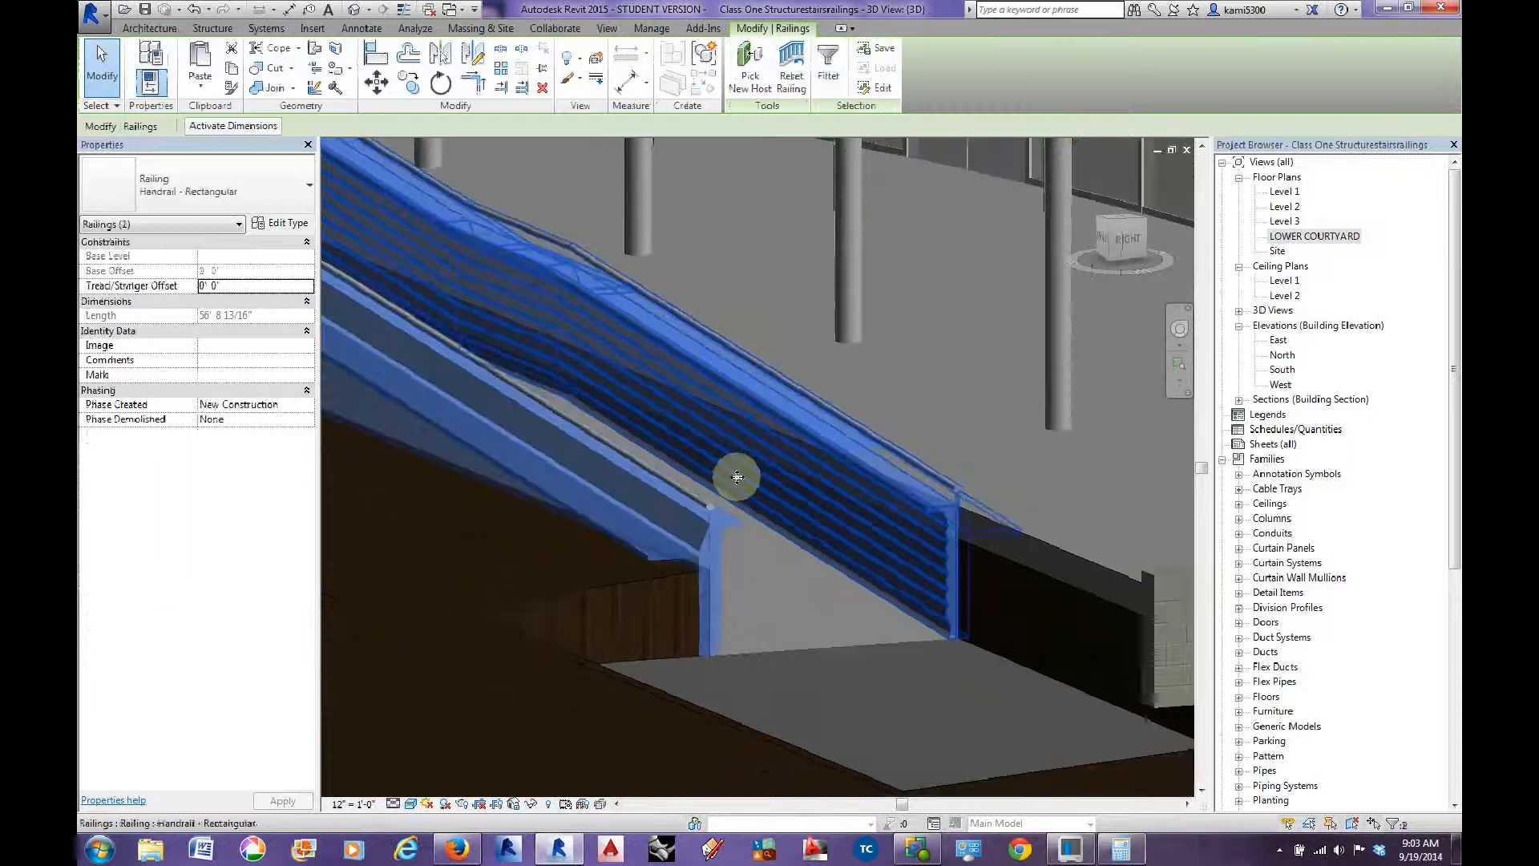
scroll(490, 302, "down", 2)
middle_click_drag(539, 334, 670, 395)
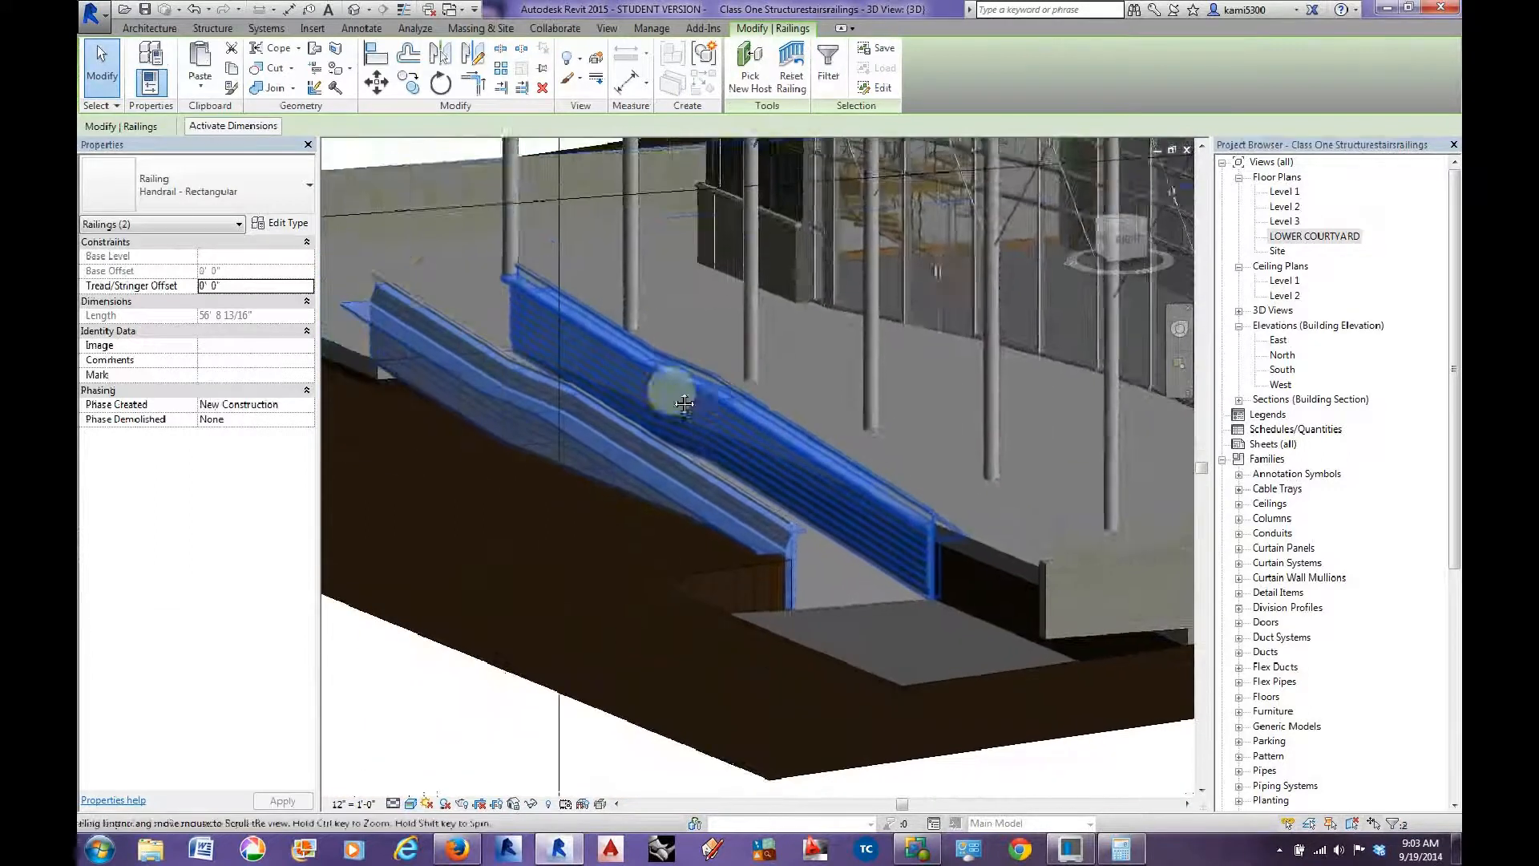
left_click(245, 180)
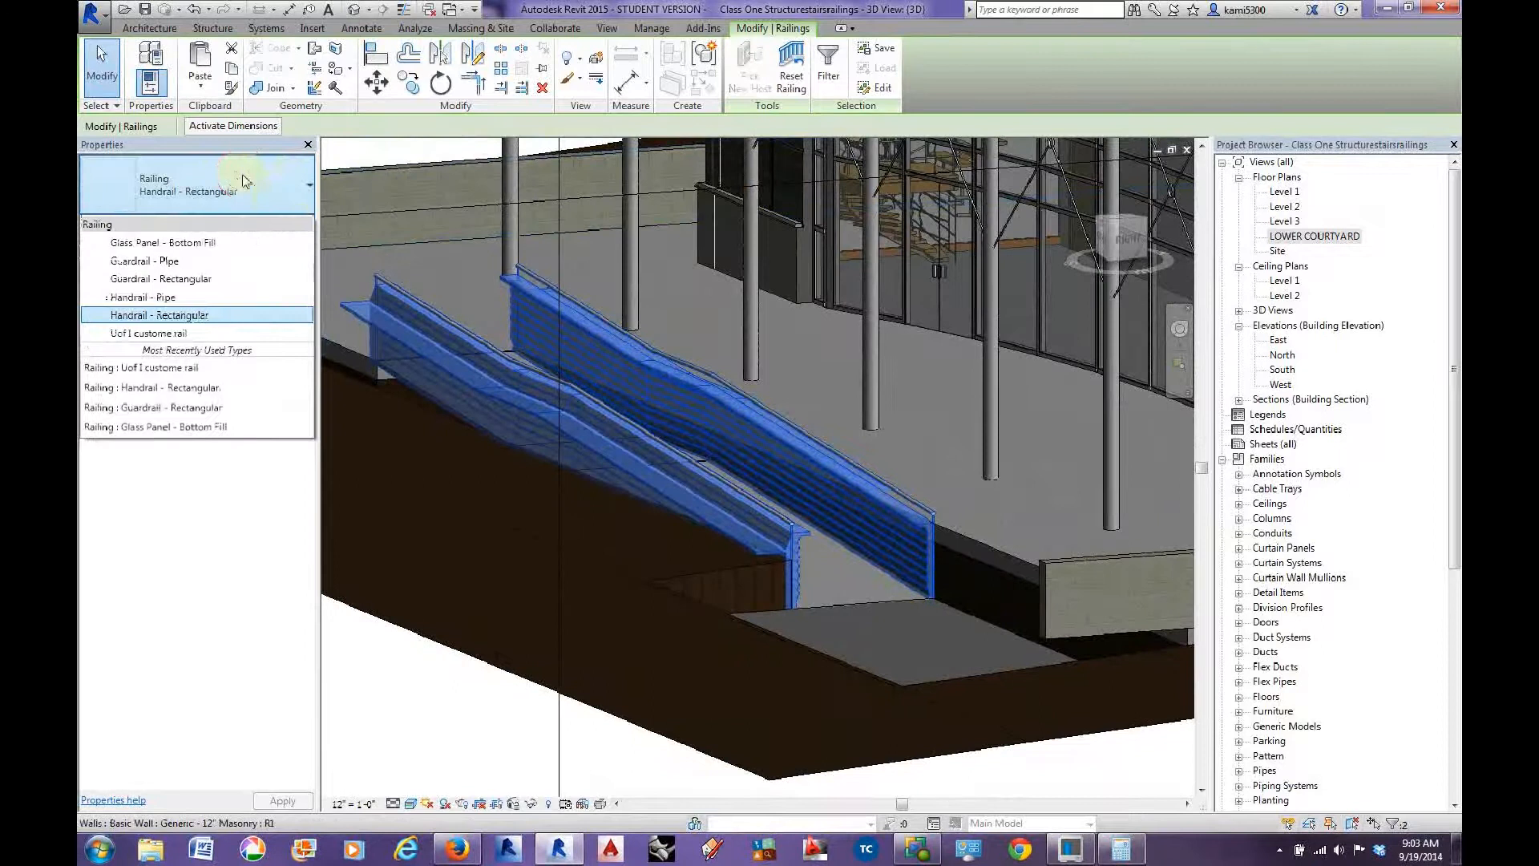
left_click(206, 333)
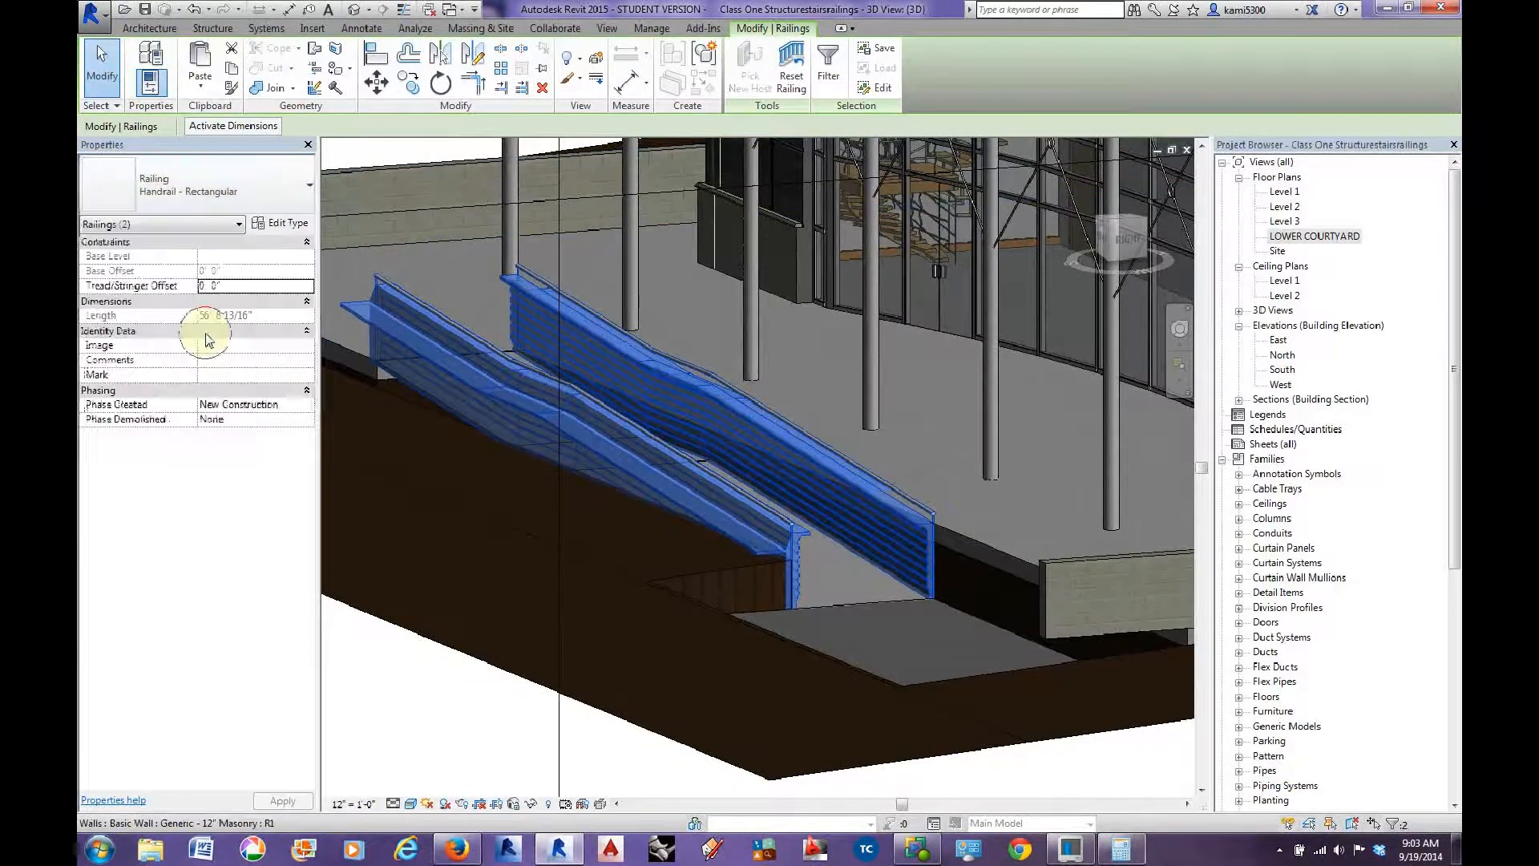
key("Escape")
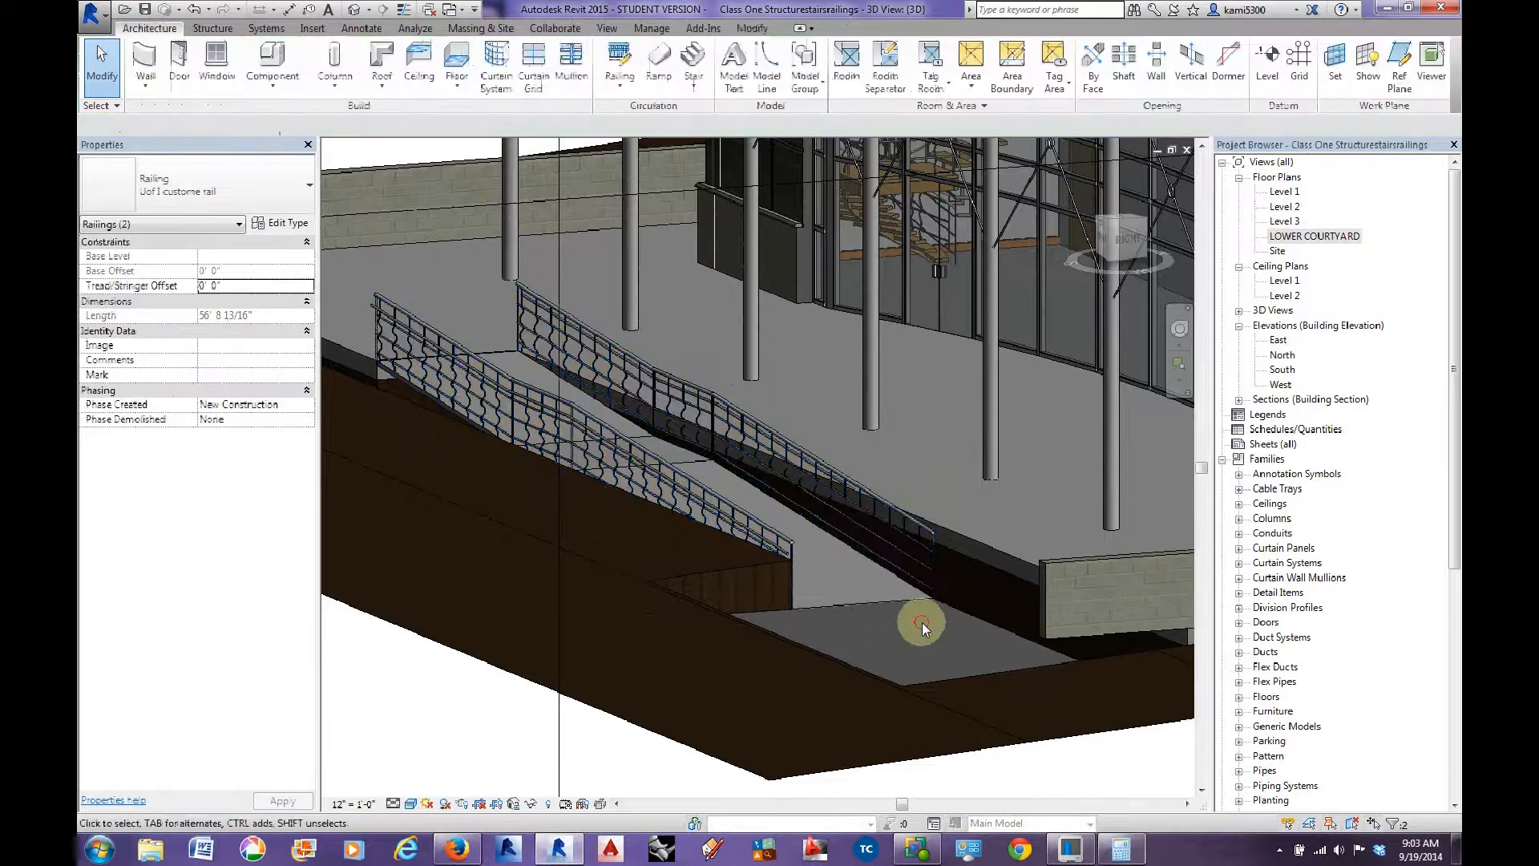
Change both ramp railings to the Guardrail - Pipe type.
scroll(746, 450, "up", 3)
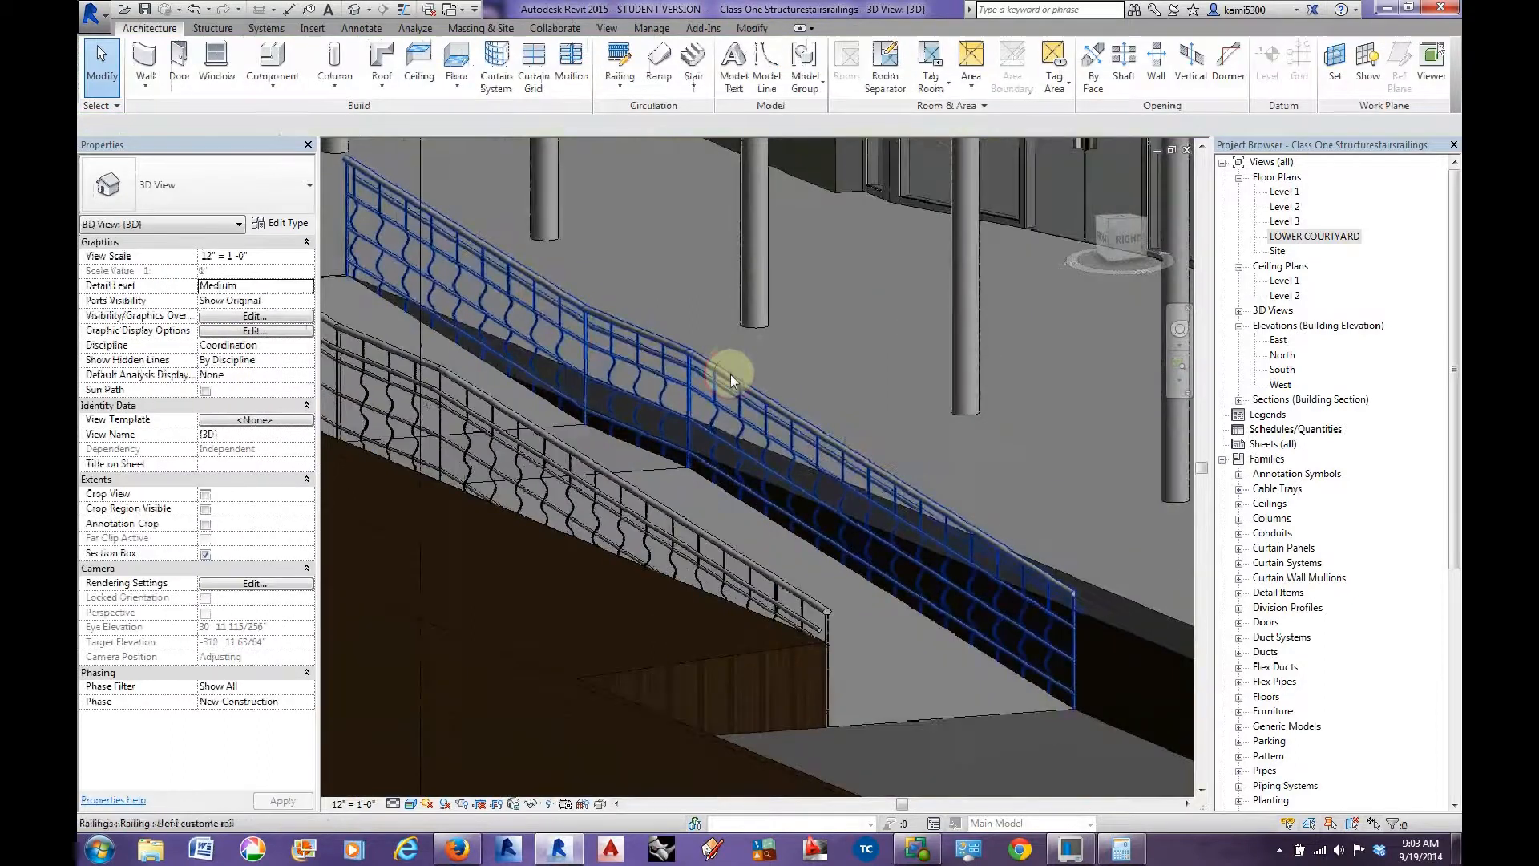
left_click(730, 374)
left_click(601, 476, "ctrl")
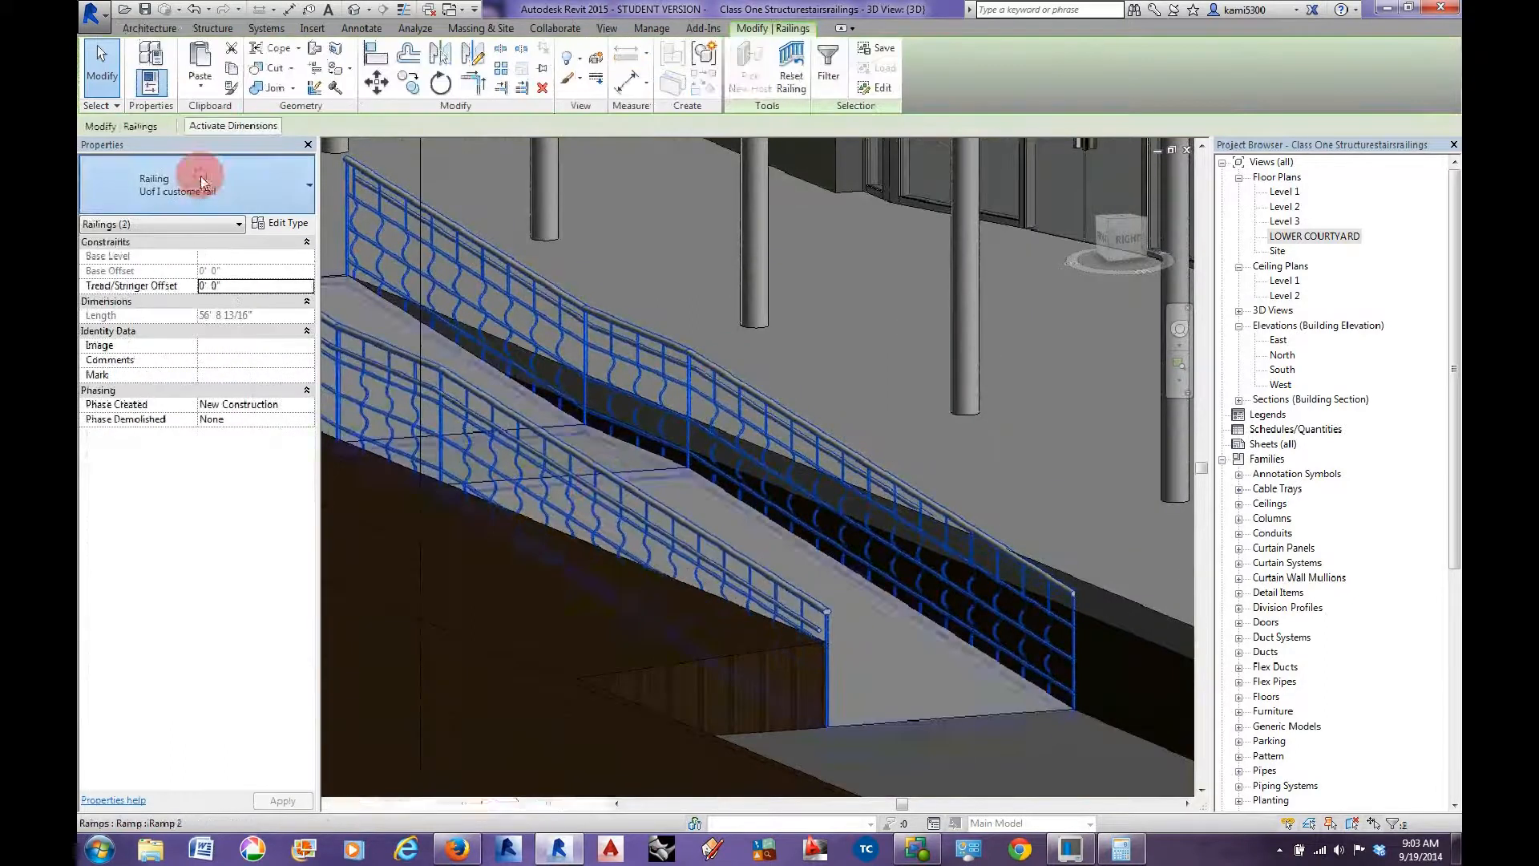
left_click(196, 185)
left_click(156, 262)
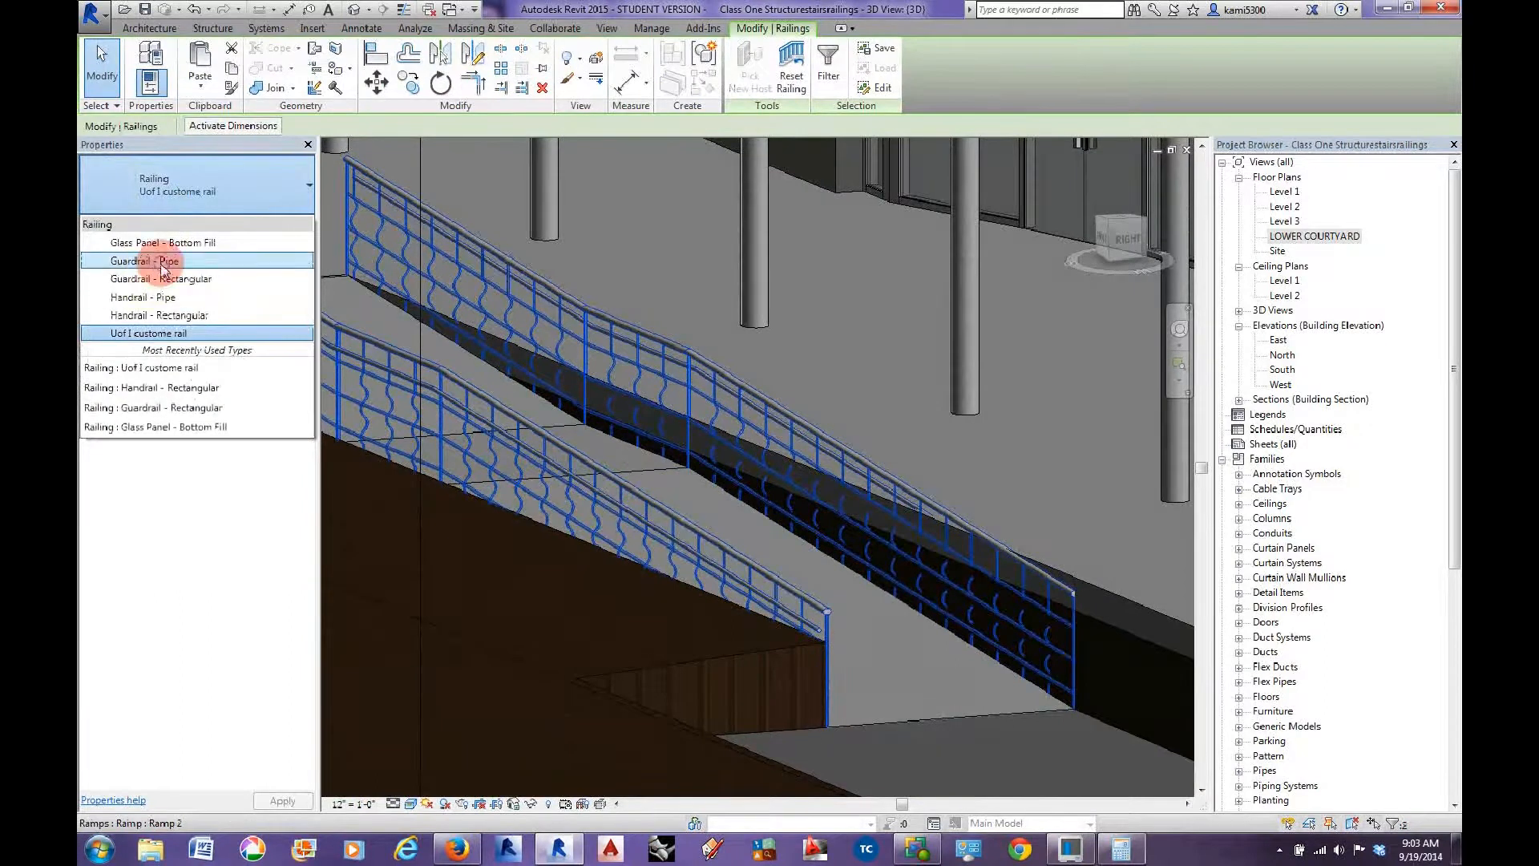
middle_click_drag(762, 481, 815, 526)
scroll(882, 617, "up", 8)
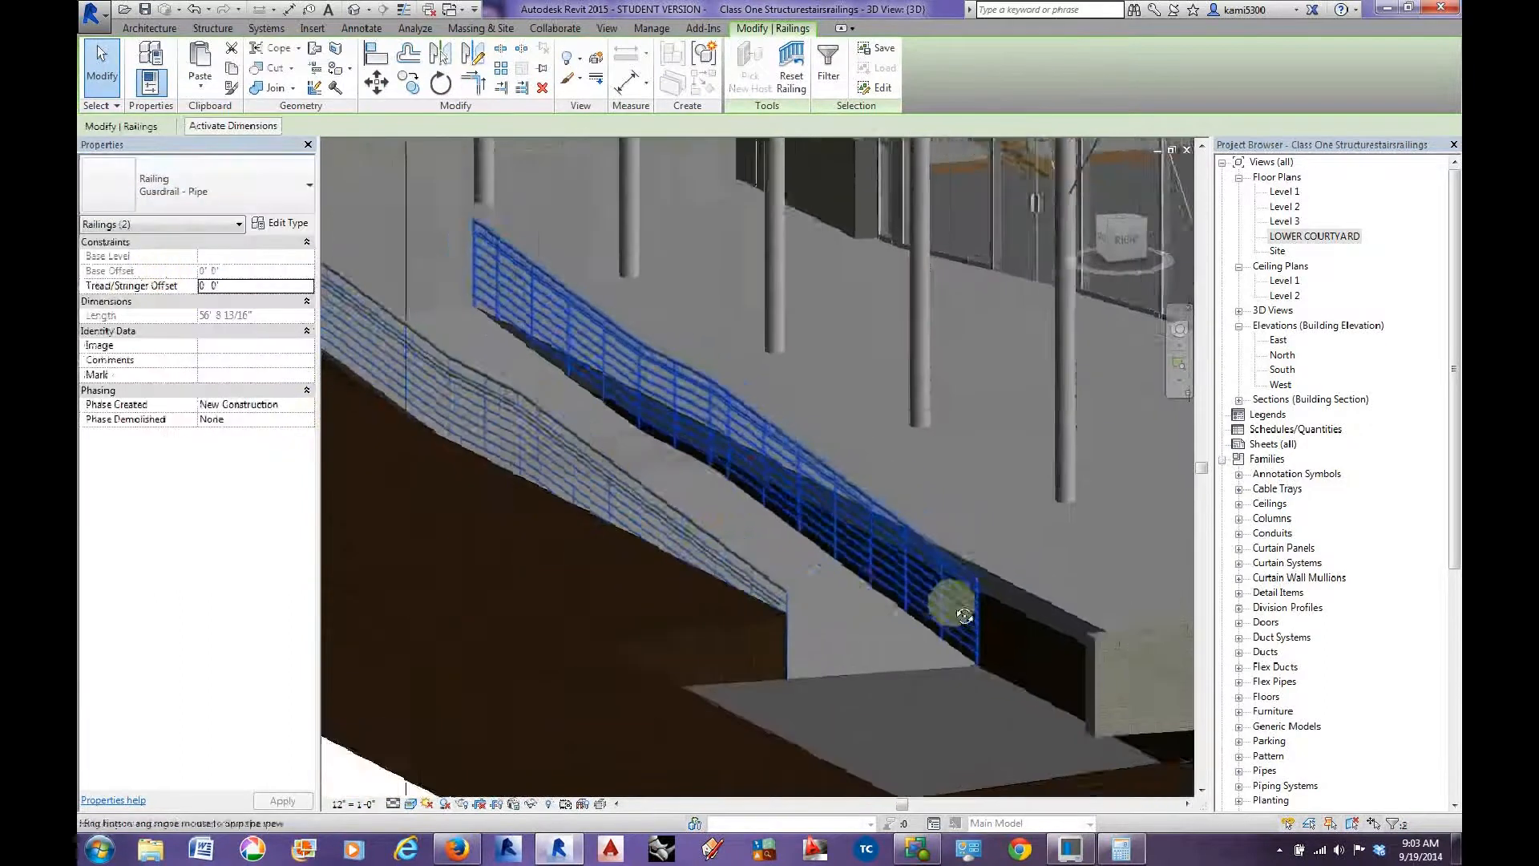
key("Escape")
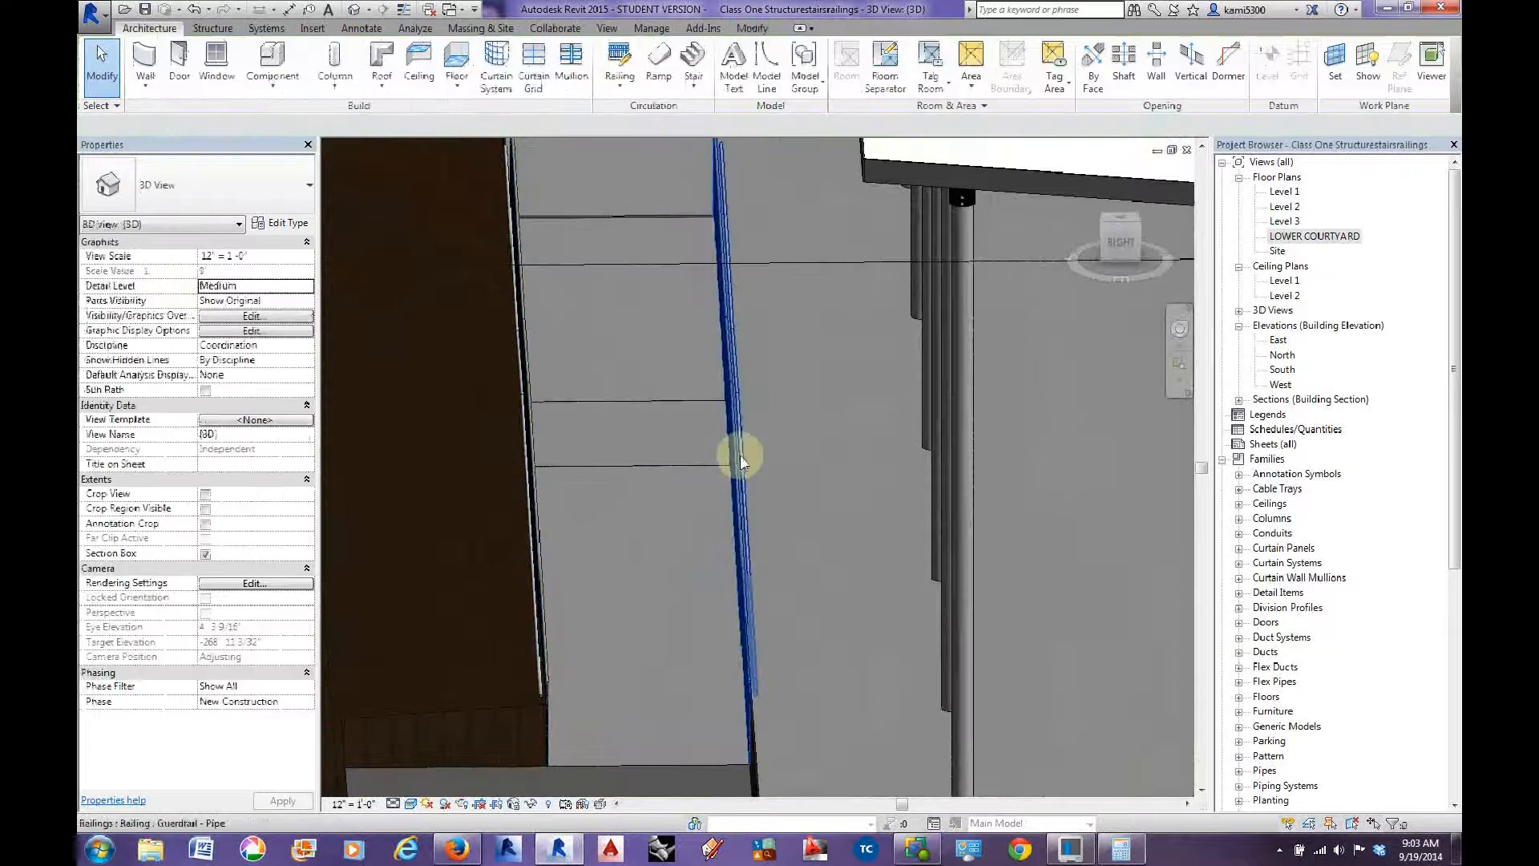
Flip both ramp railings in the LOWER COURTYARD plan so that their handrails face the inside of the ramp.
left_click(757, 470)
scroll(756, 397, "up", 2)
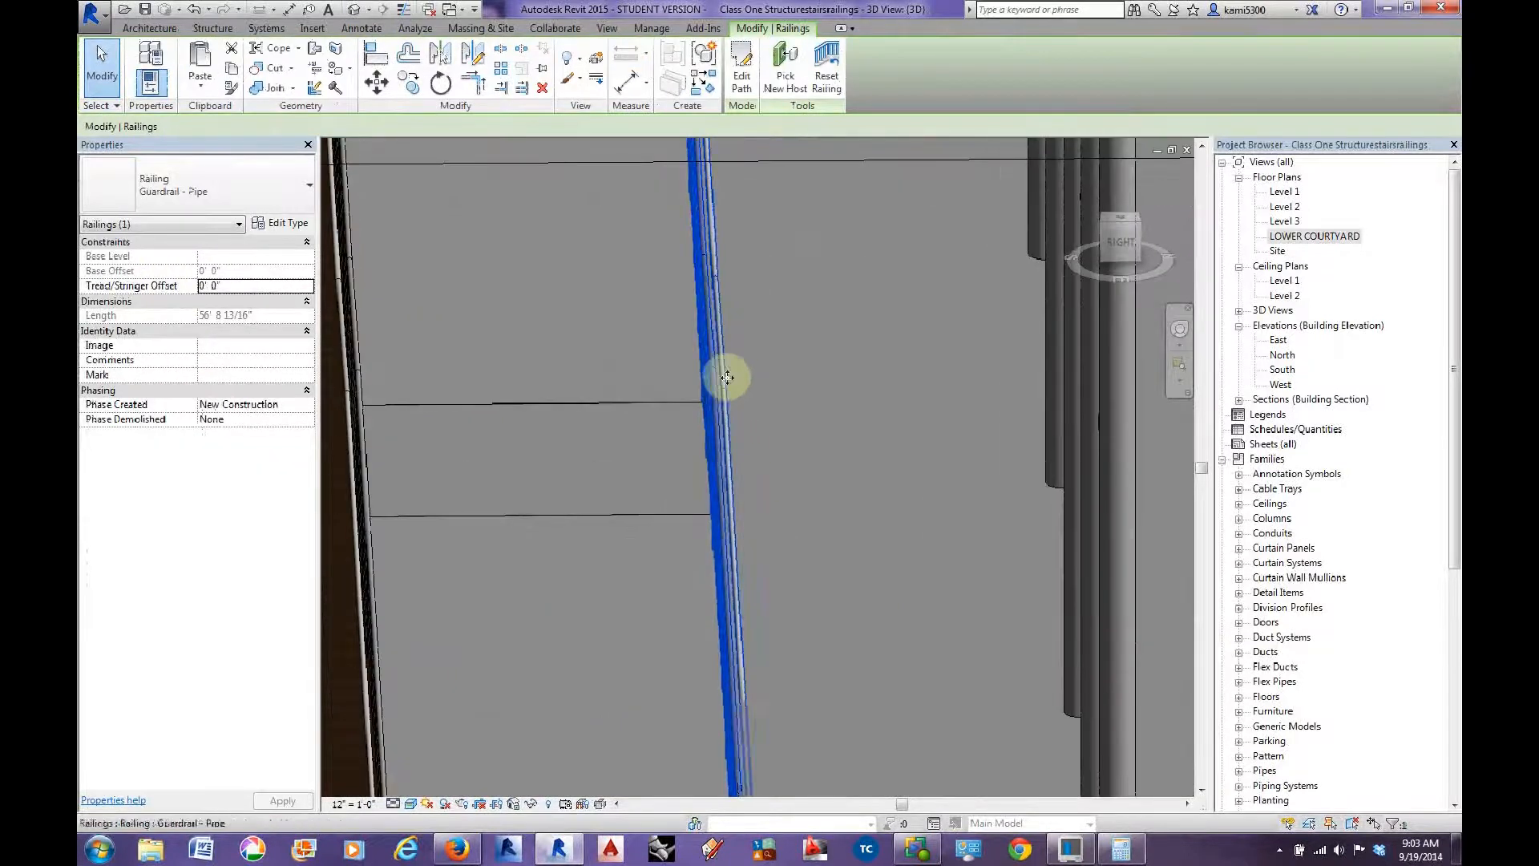
scroll(750, 417, "down", 4)
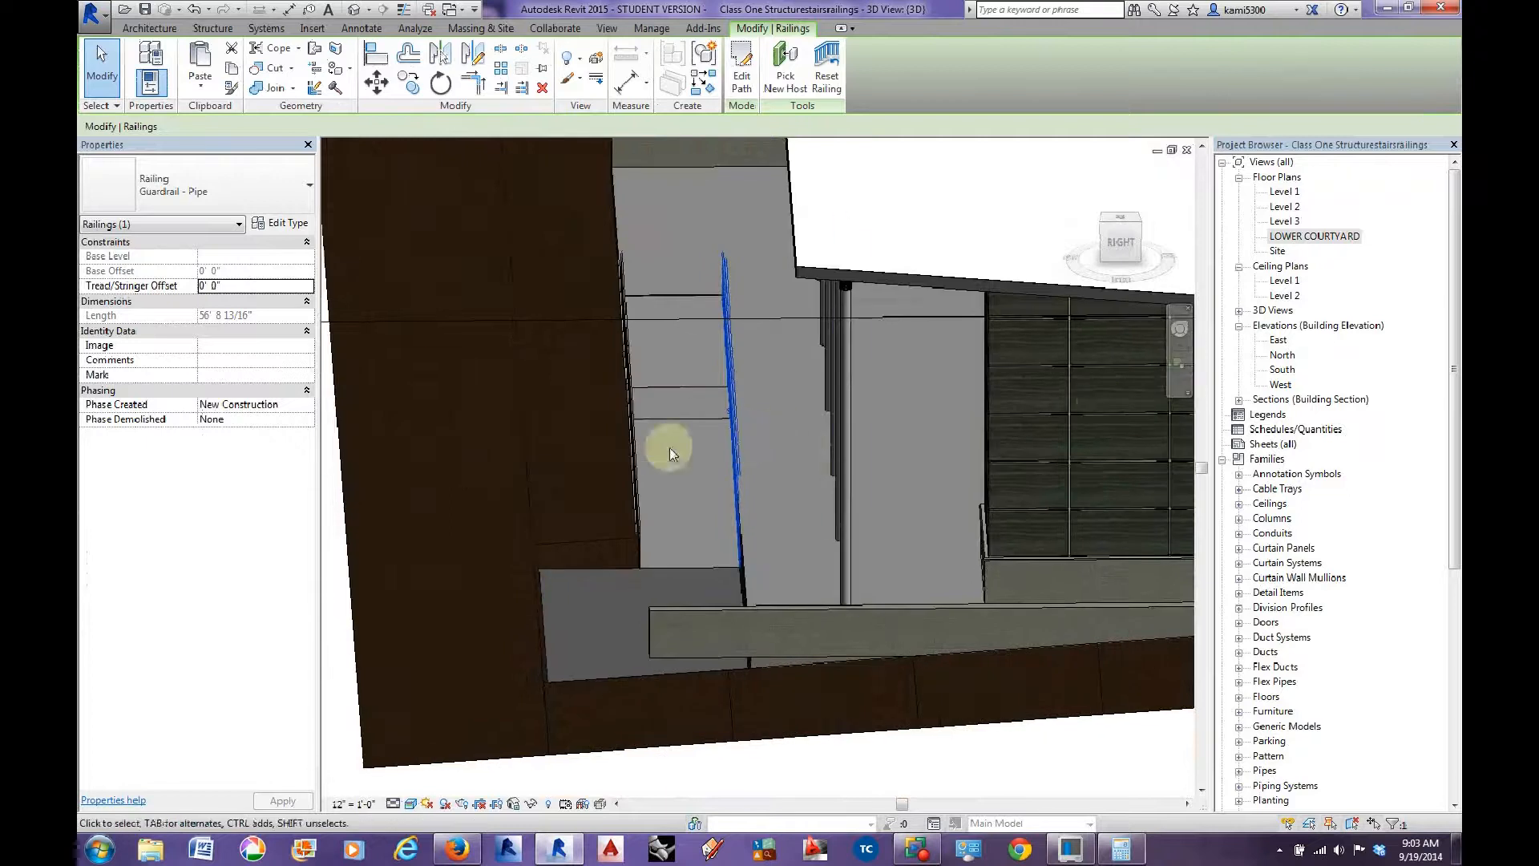
scroll(718, 403, "up", 4)
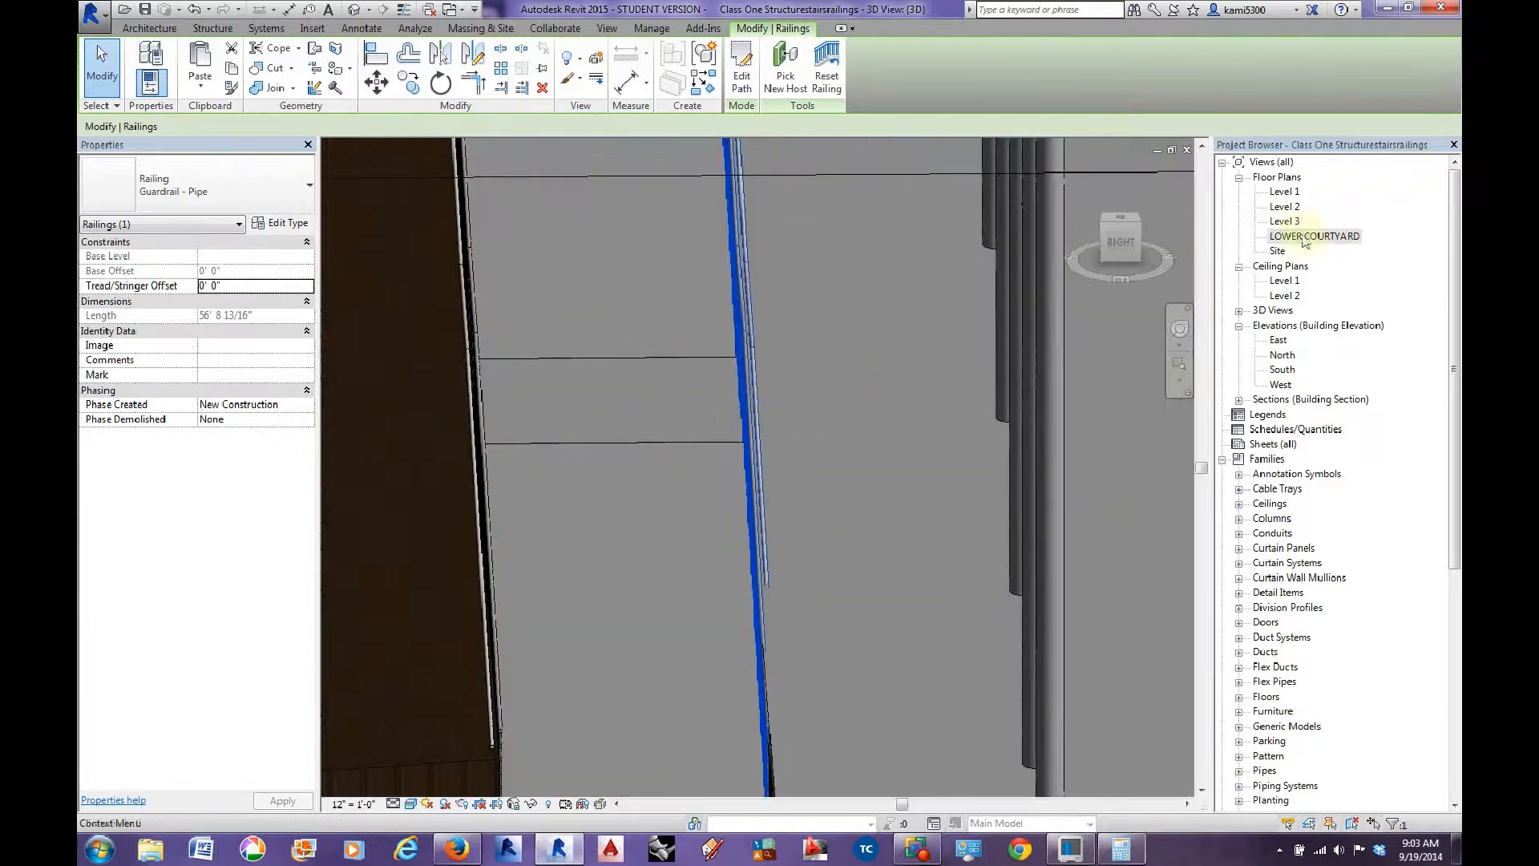
double_click(1304, 237)
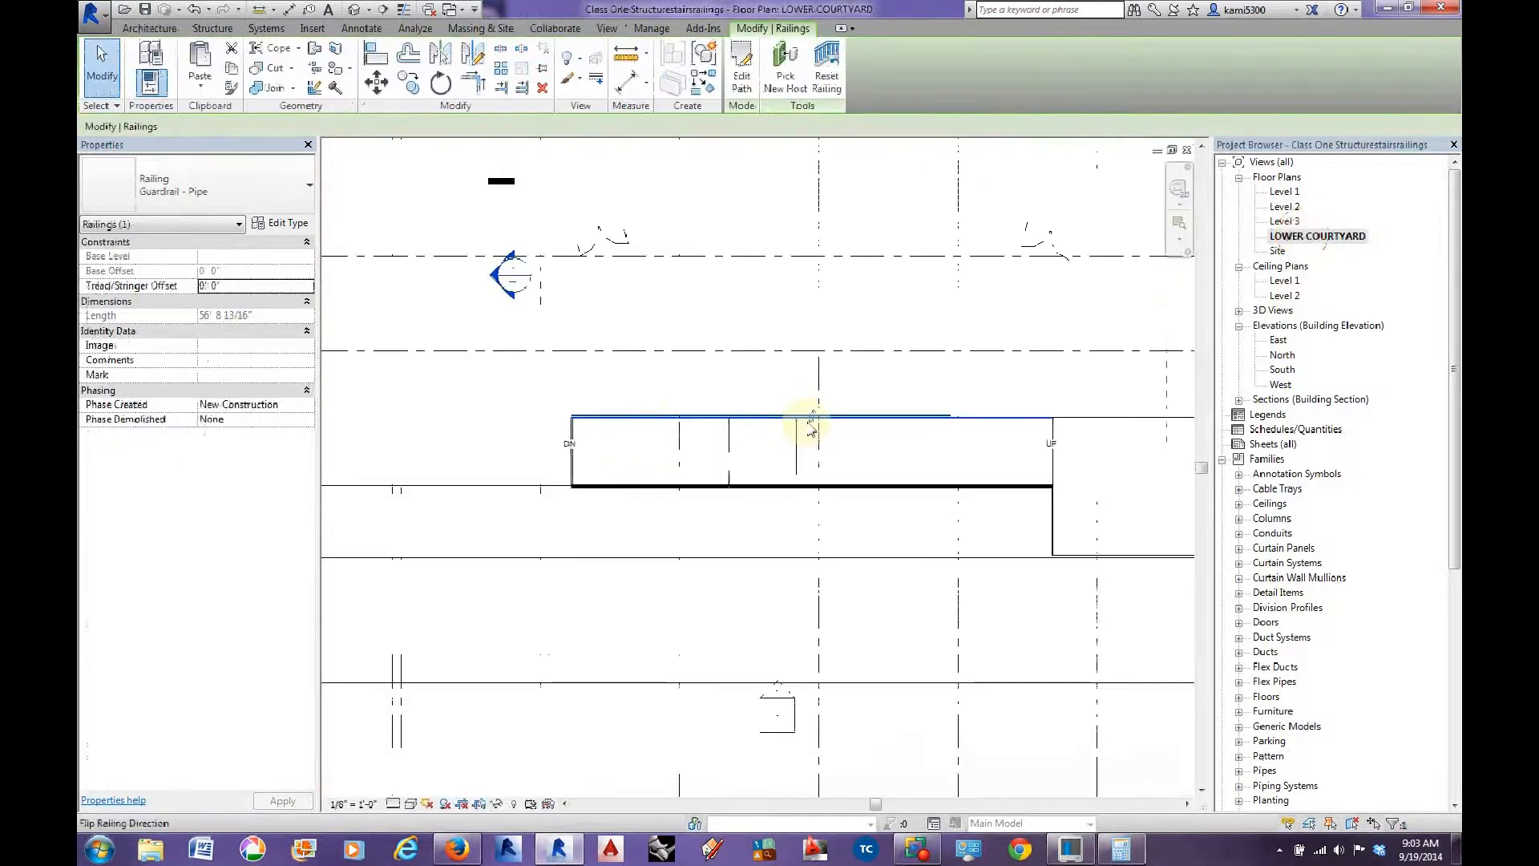
scroll(812, 423, "up", 3)
left_click(813, 420)
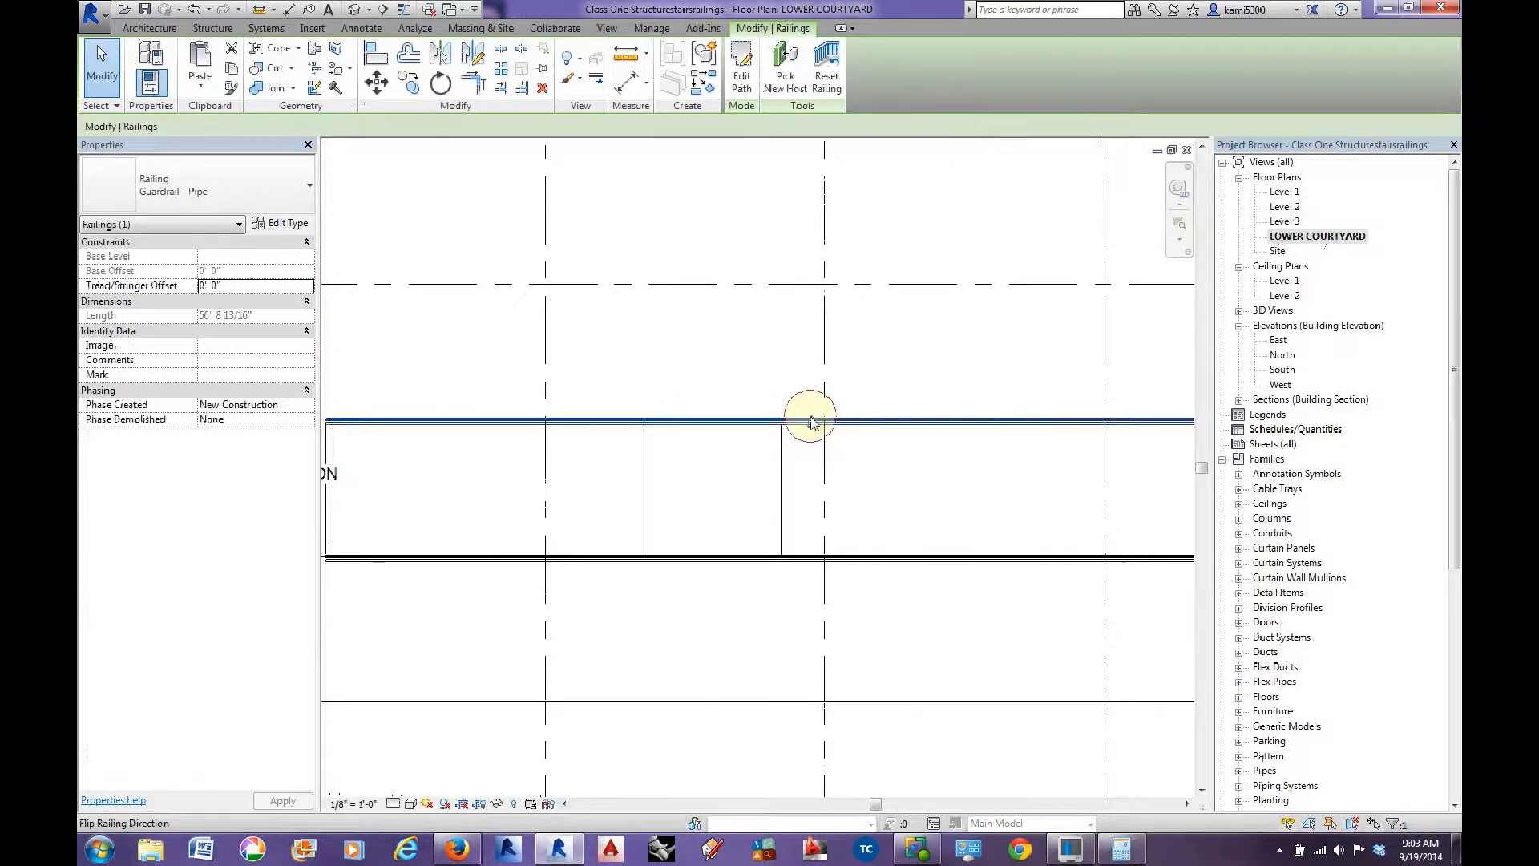
left_click(802, 560)
scroll(824, 518, "down", 2)
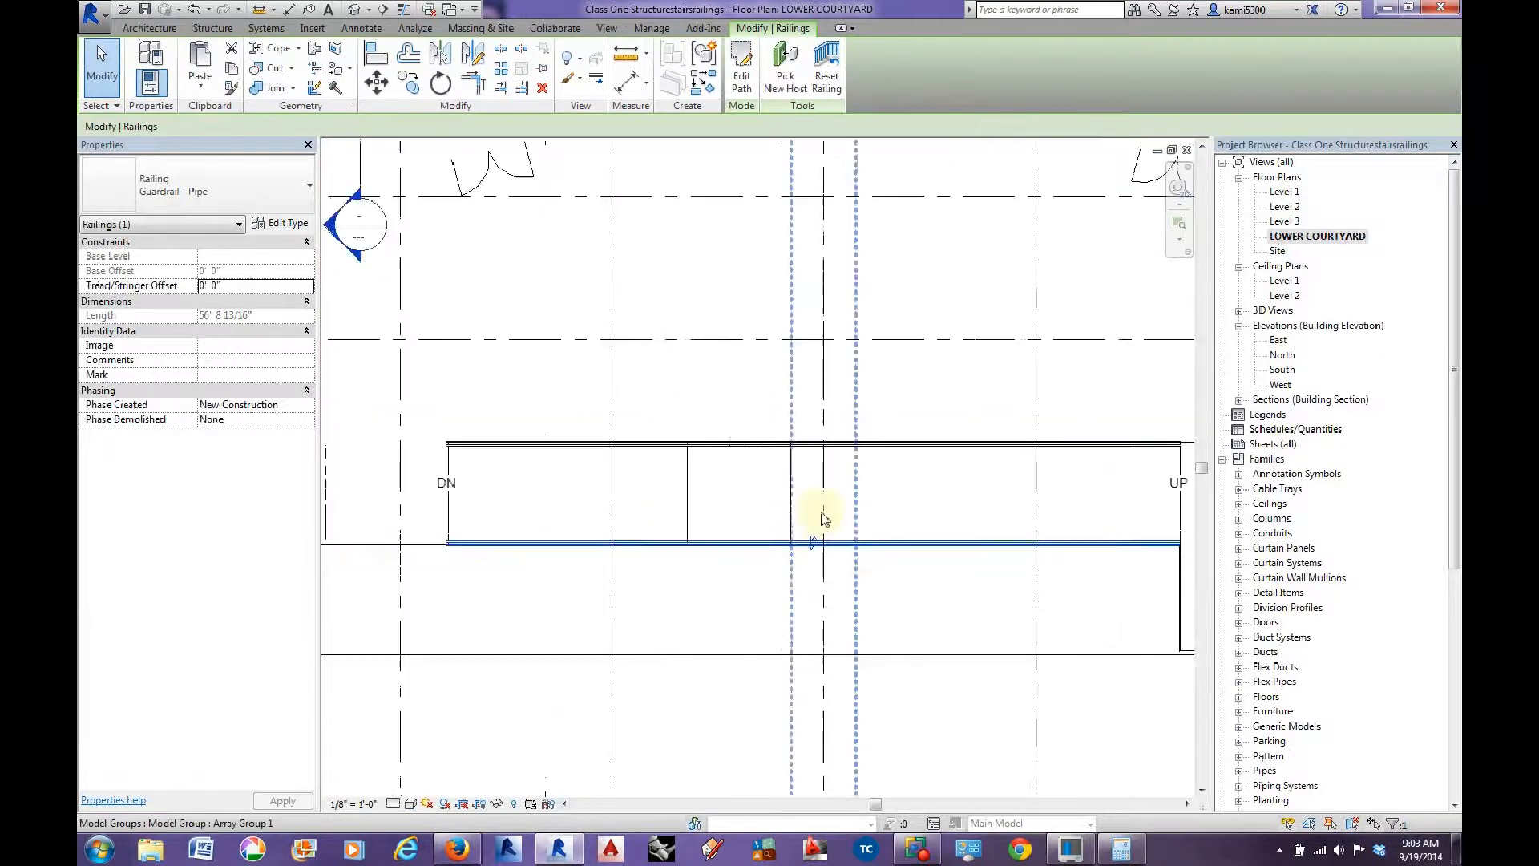
scroll(824, 518, "down", 1)
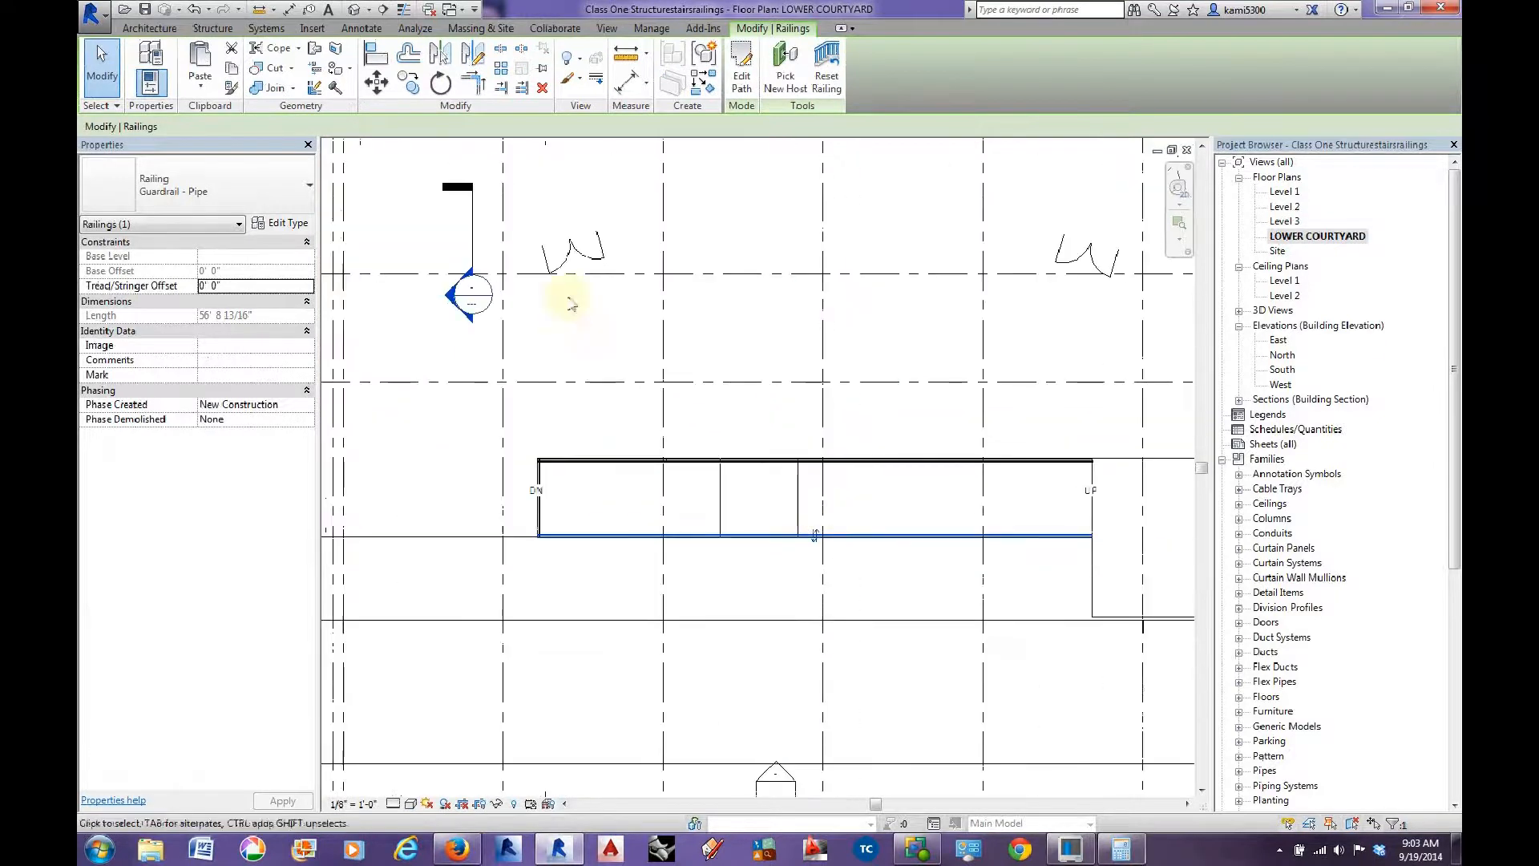
Examine the handrail sides and the joint between the ramp's upper end and Level 1 in the 3D view.
left_click(352, 10)
middle_click_drag(800, 626, 942, 609, "shift")
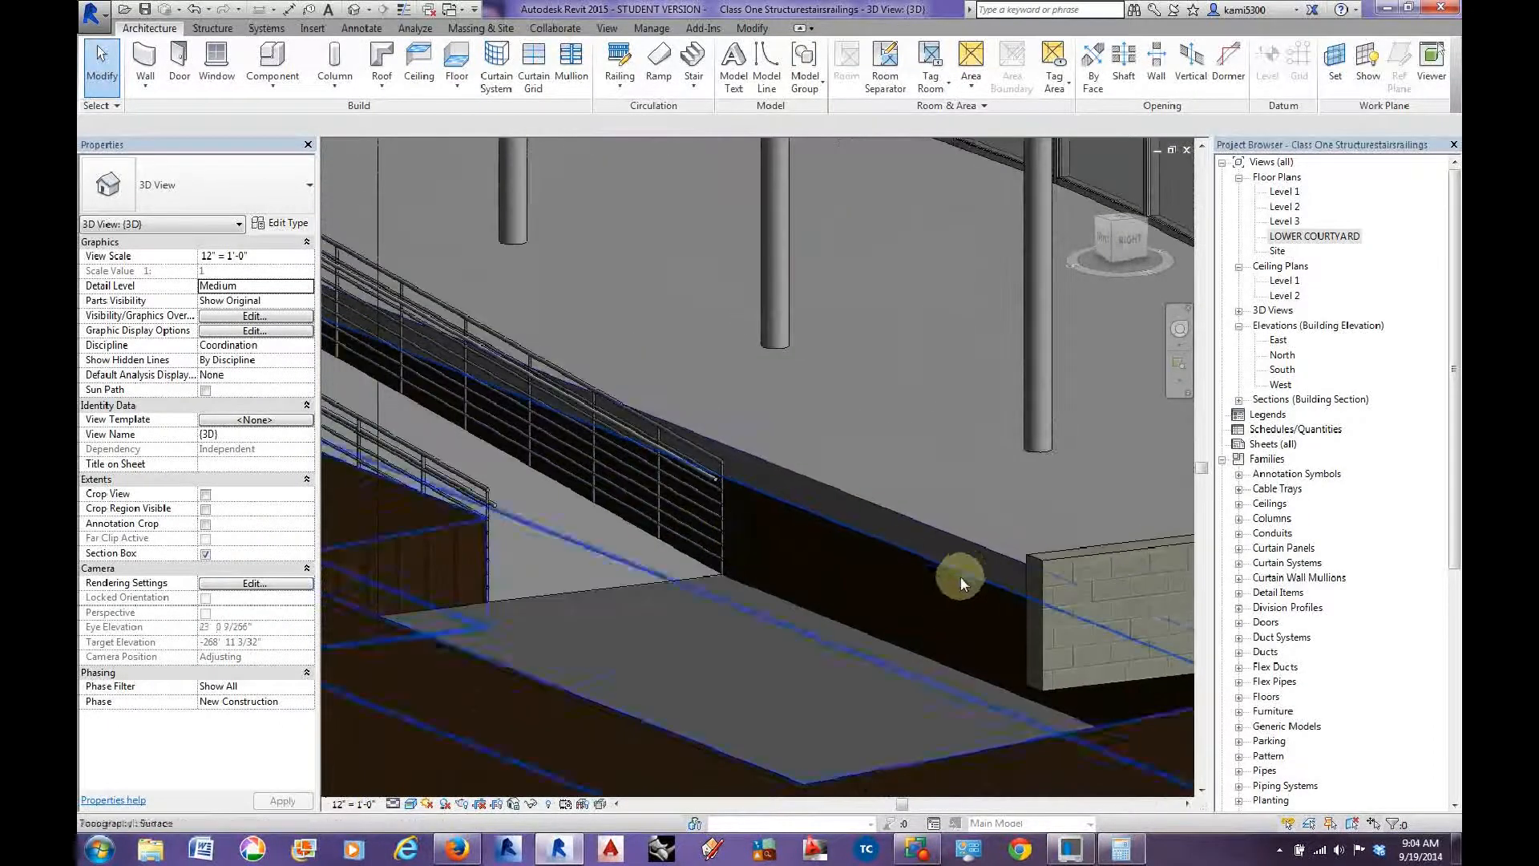
scroll(911, 586, "down", 2)
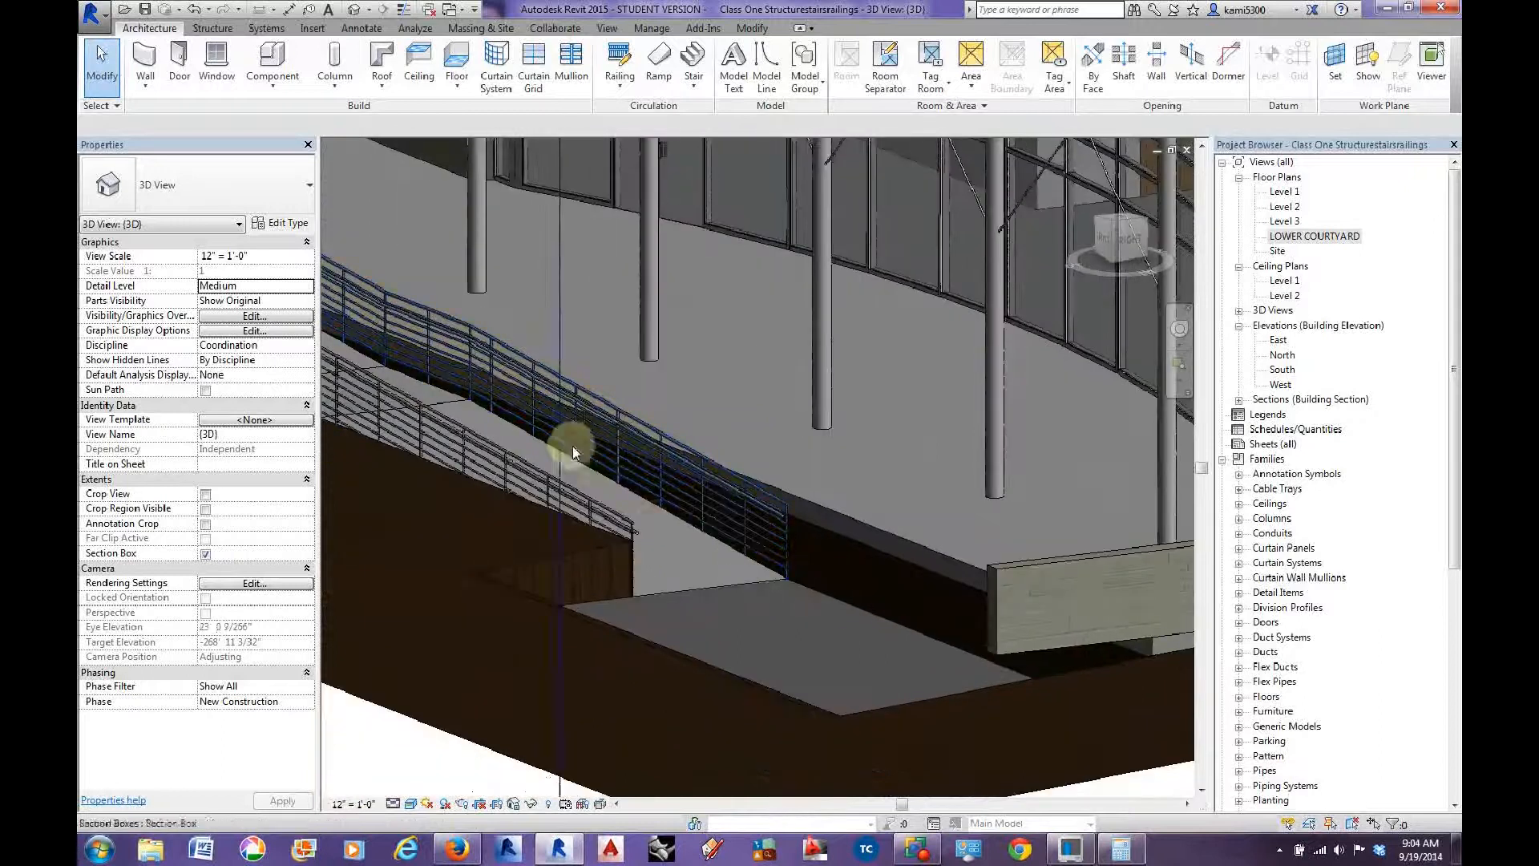
middle_click_drag(573, 446, 597, 517, "shift")
scroll(597, 517, "up", 5)
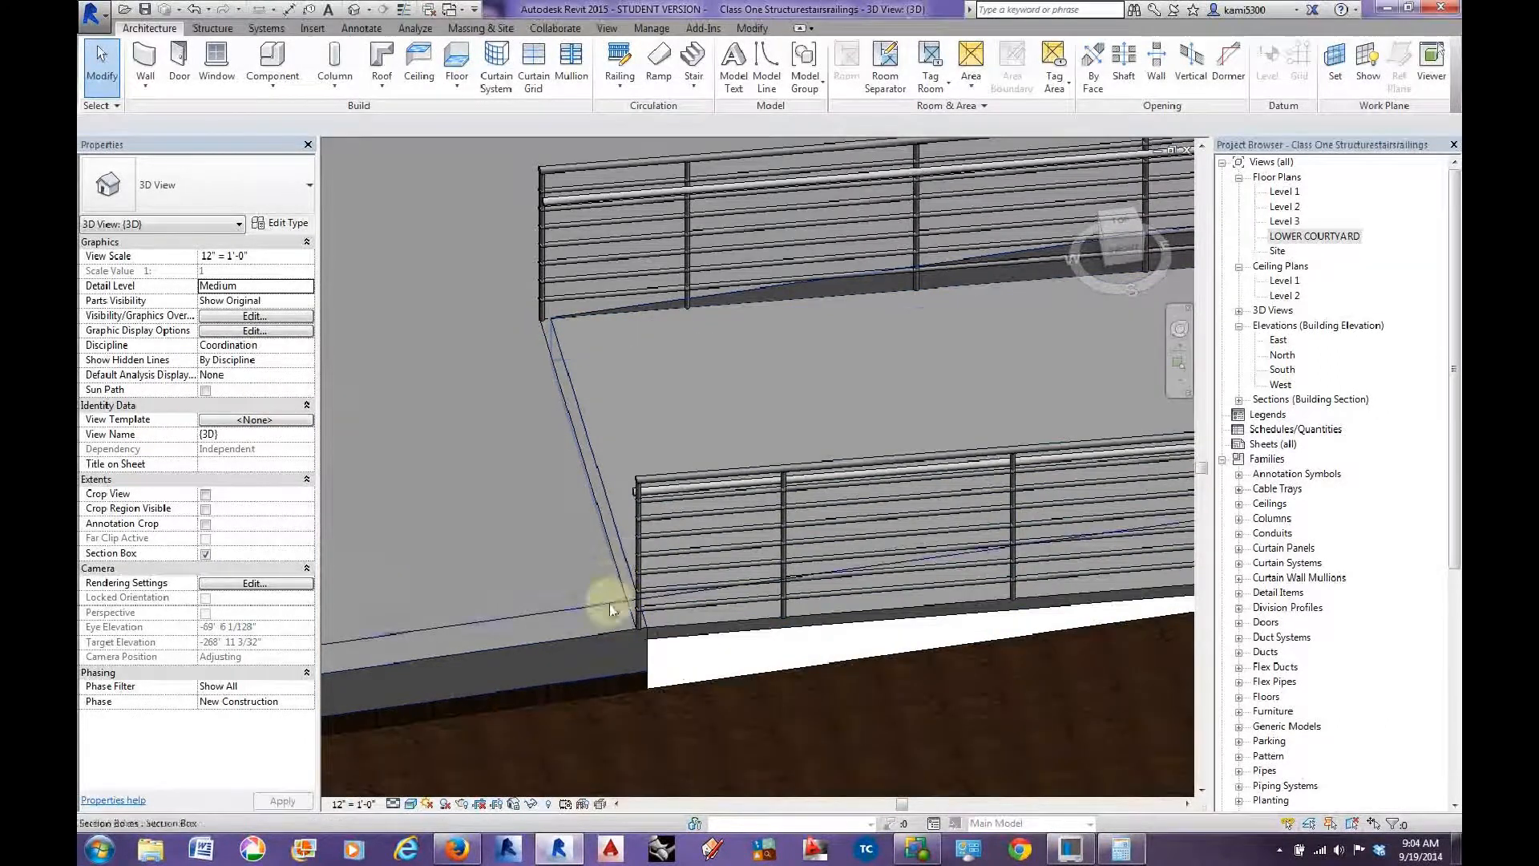
Edit the Level 1 pad's boundary in the LOWER COURTYARD plan, moving its 8' edge to line up with the ramp's upper end.
left_click(598, 631)
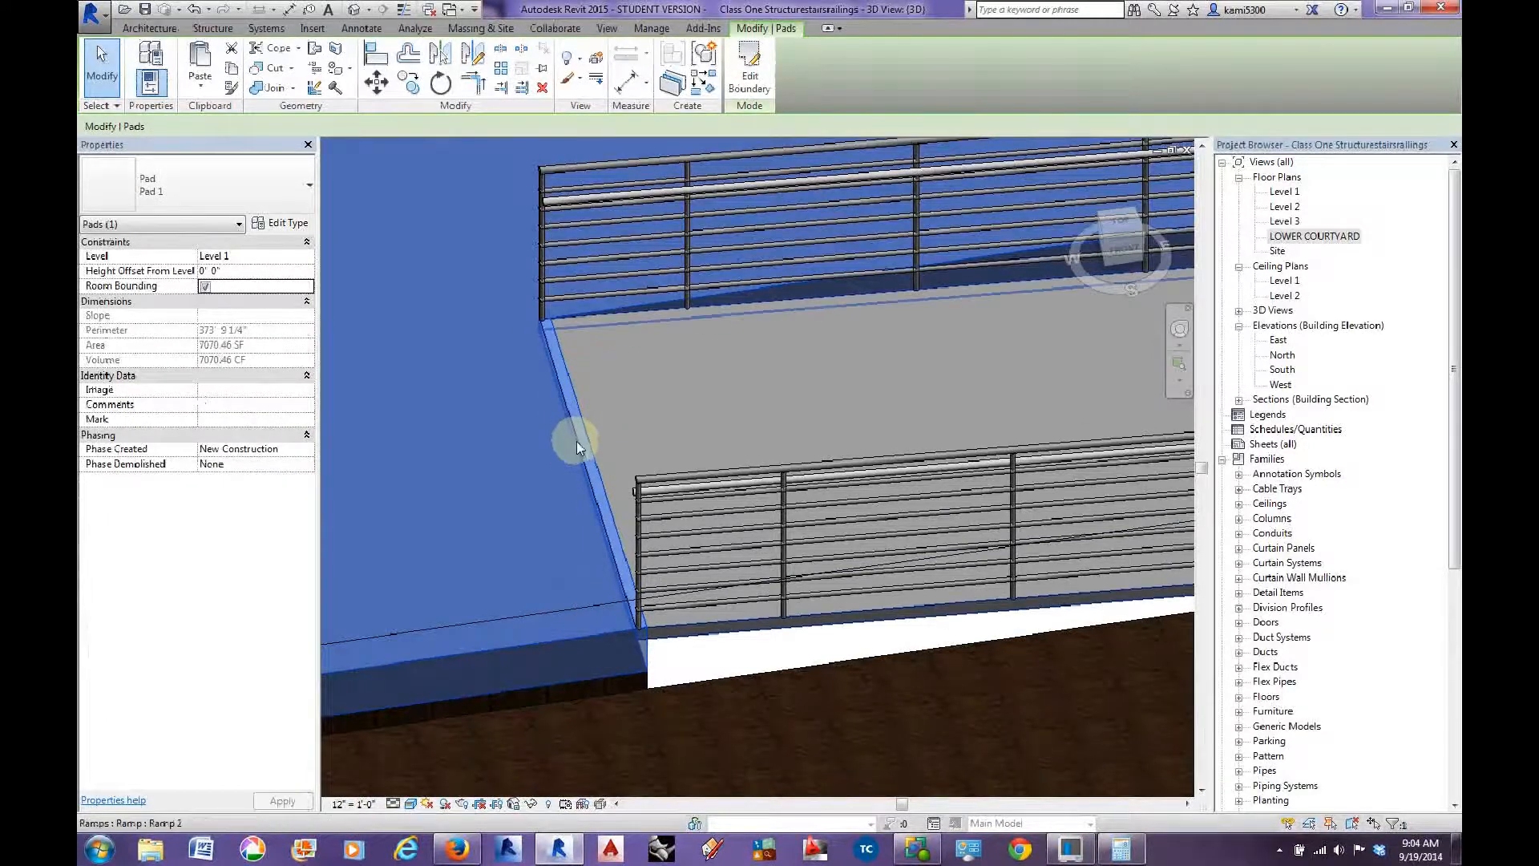
double_click(1309, 237)
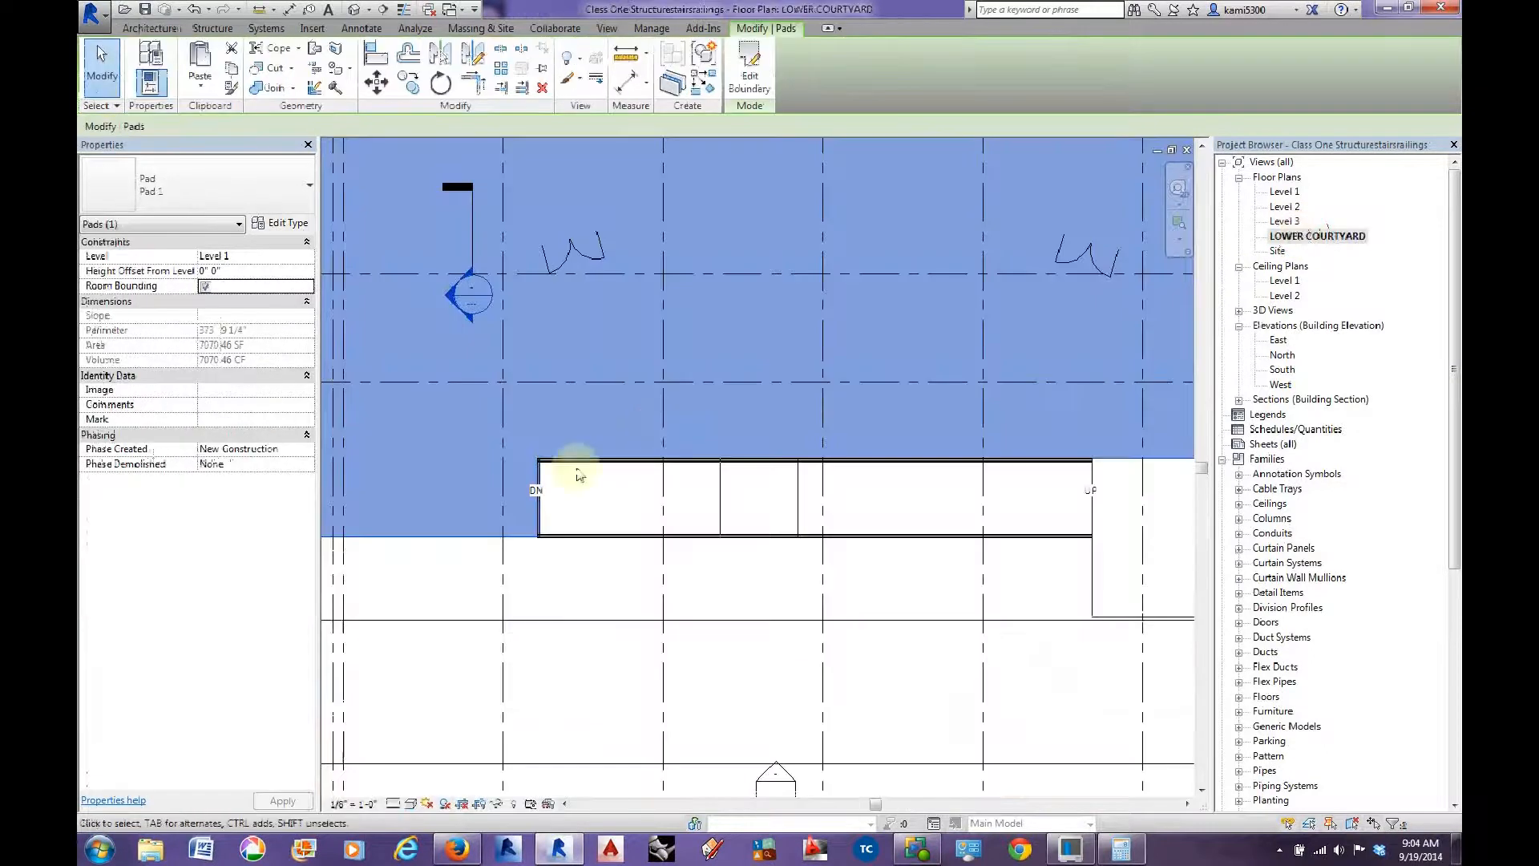
middle_click_drag(577, 472, 686, 471)
scroll(682, 473, "up", 6)
left_click(749, 76)
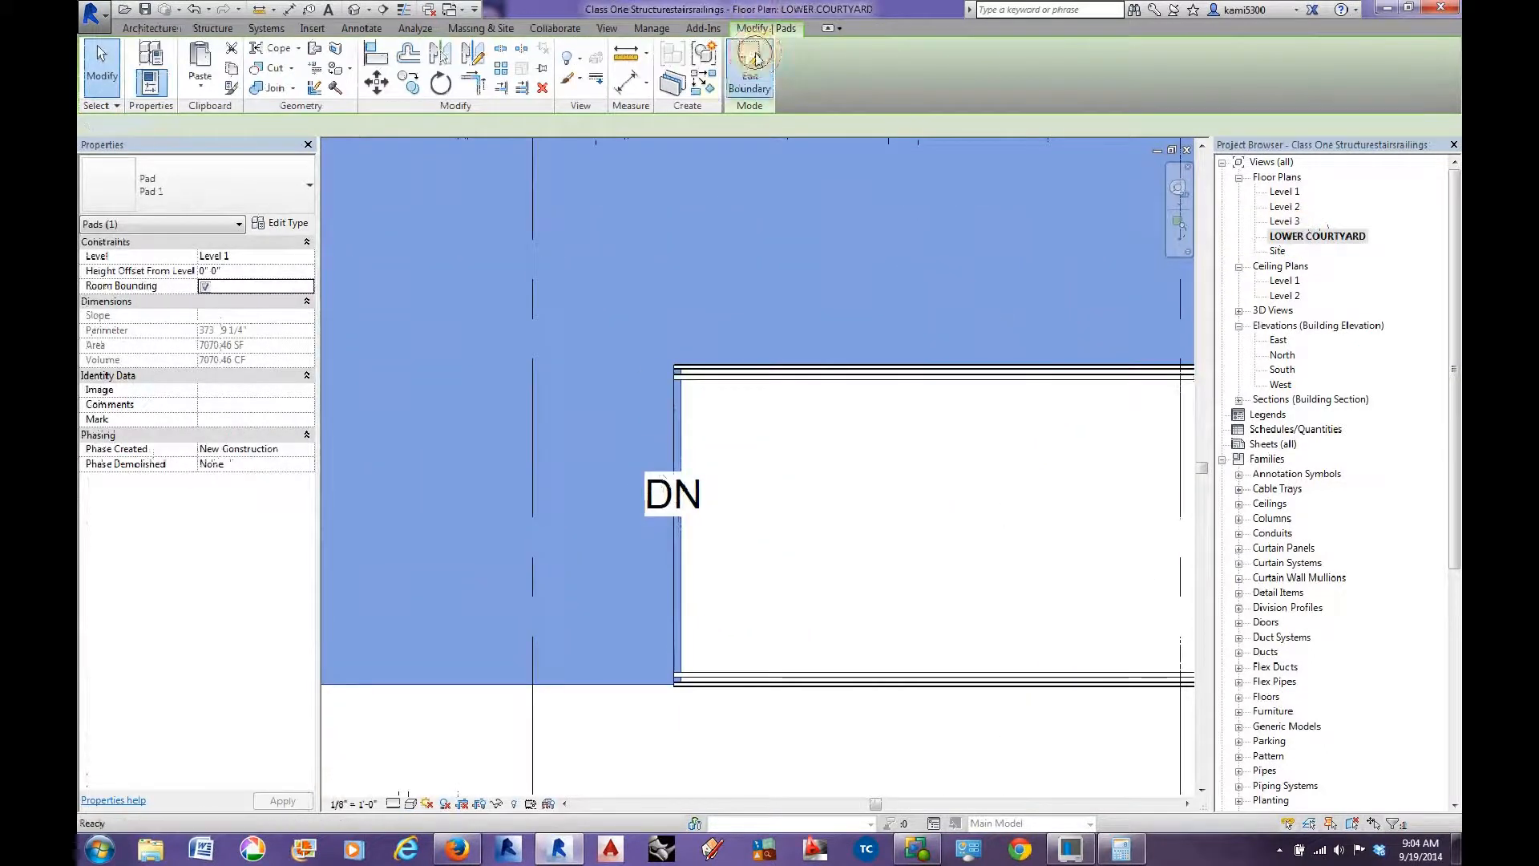
scroll(629, 502, "up", 3)
left_click(717, 407)
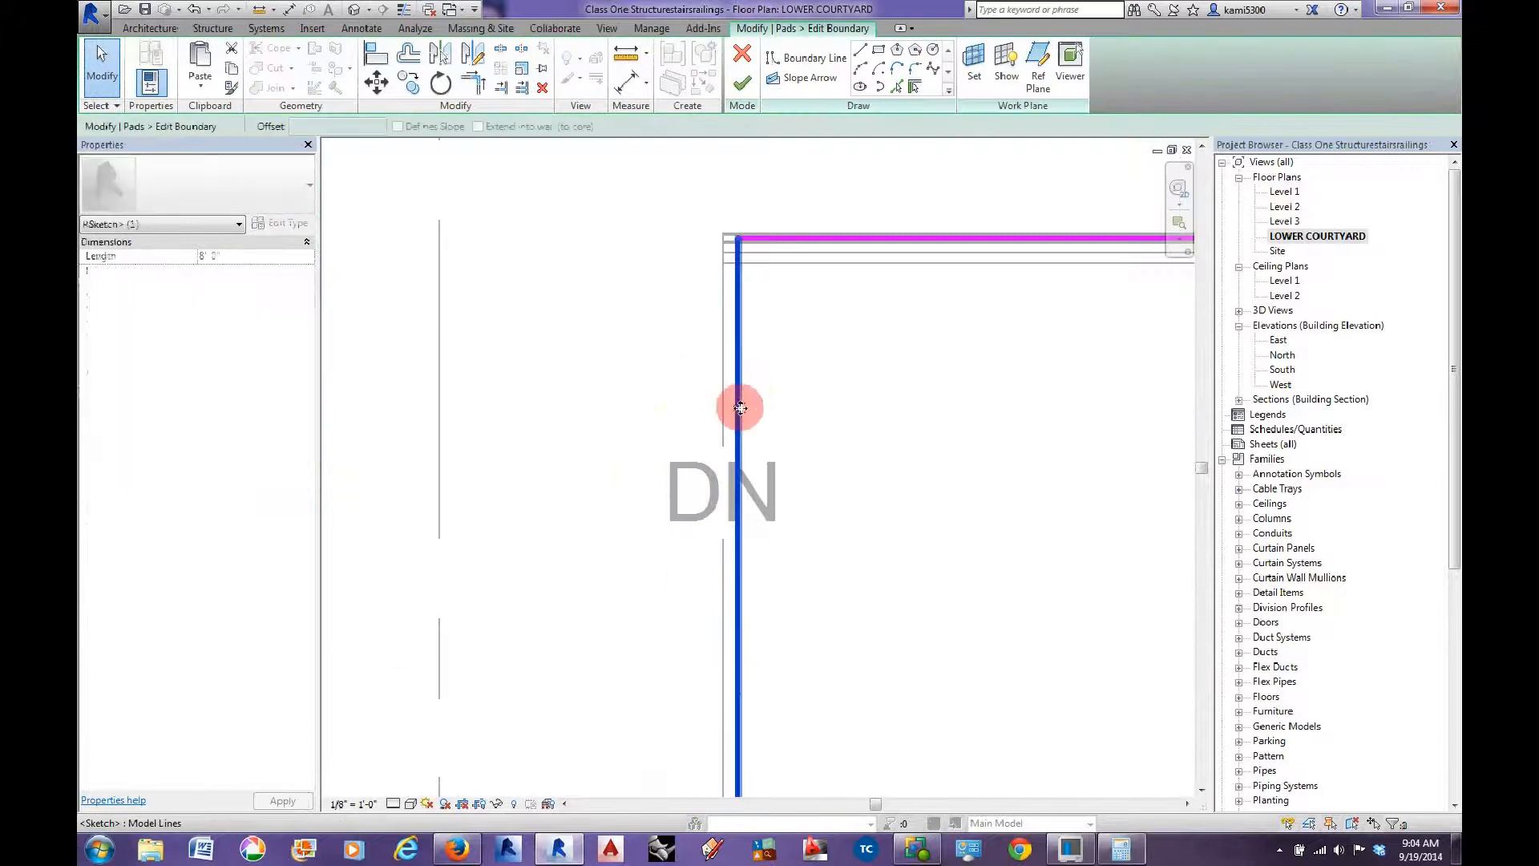
scroll(725, 394, "down", 2)
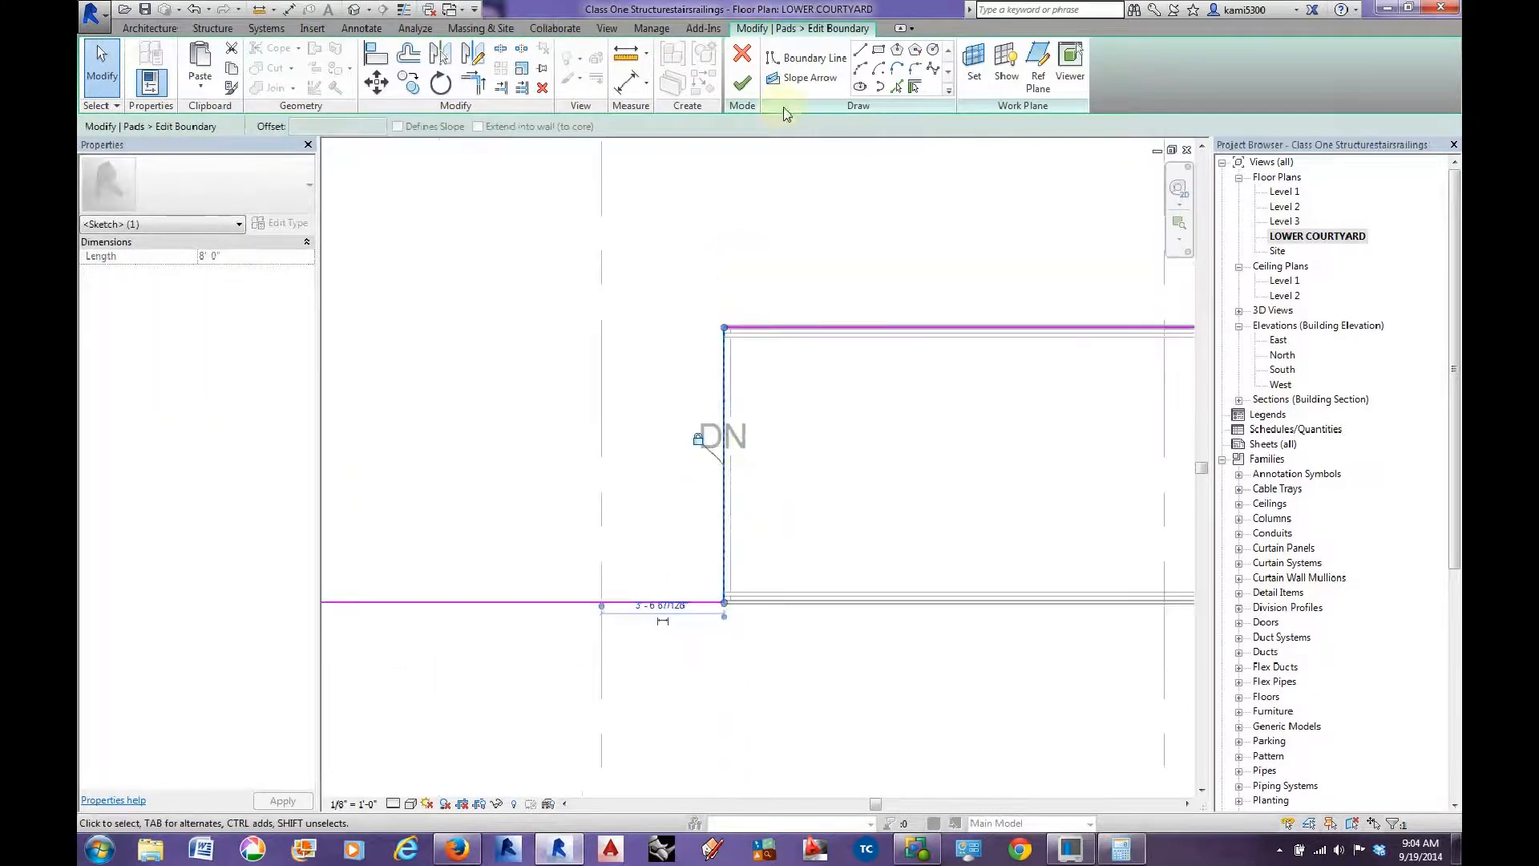
left_click(745, 84)
key("Escape")
Set up an architectural wall of type Generic - 12" Masonry, based on LOWER COURTYARD, with an unconnected height of 4'.
scroll(887, 440, "down", 4)
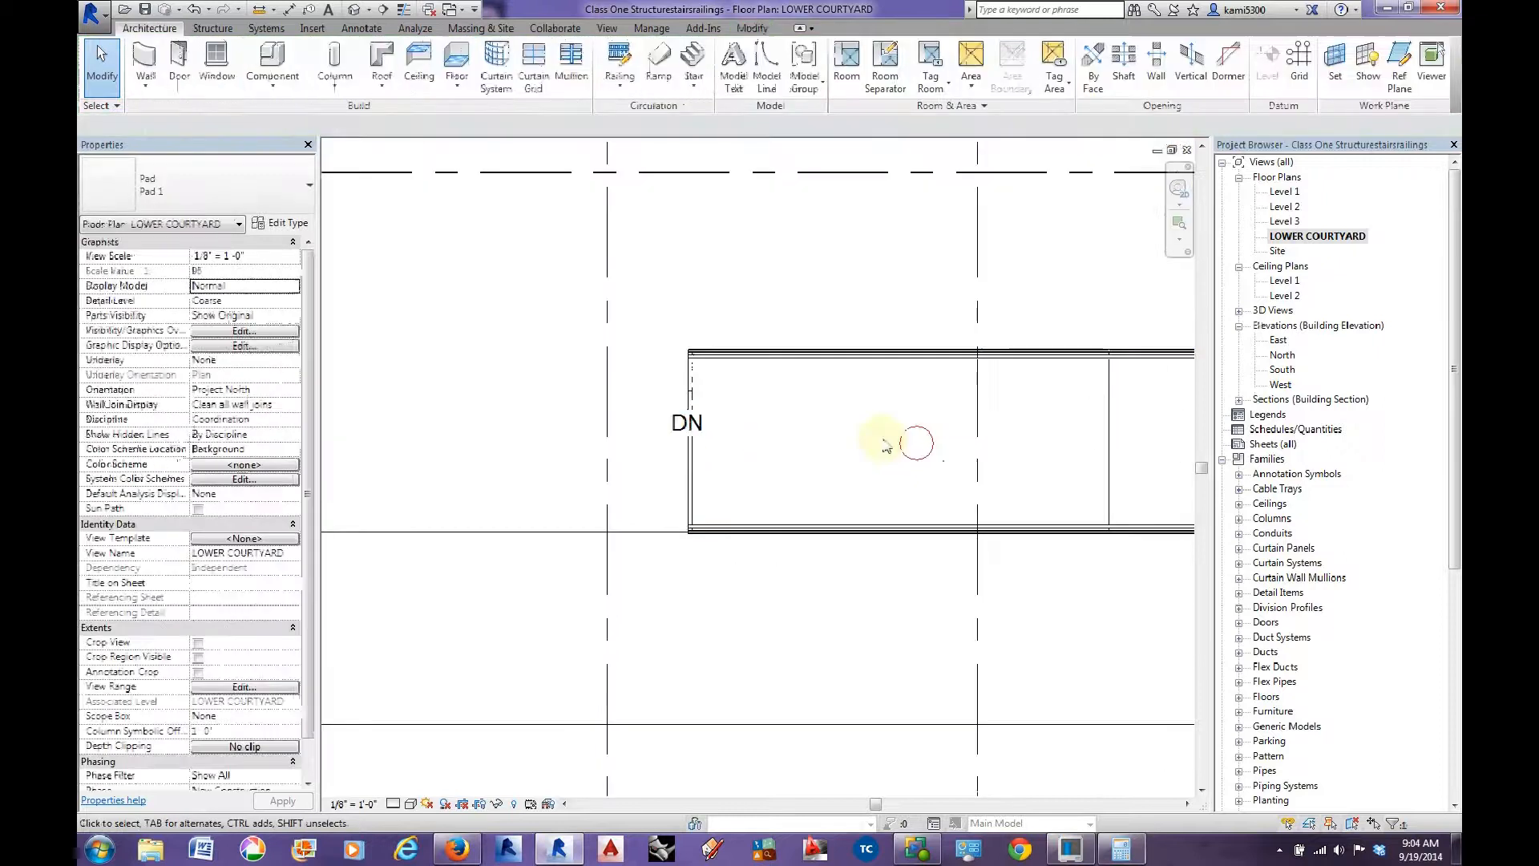
middle_click_drag(939, 410, 588, 414)
scroll(585, 412, "down", 1)
middle_click_drag(776, 423, 624, 416)
left_click(142, 86)
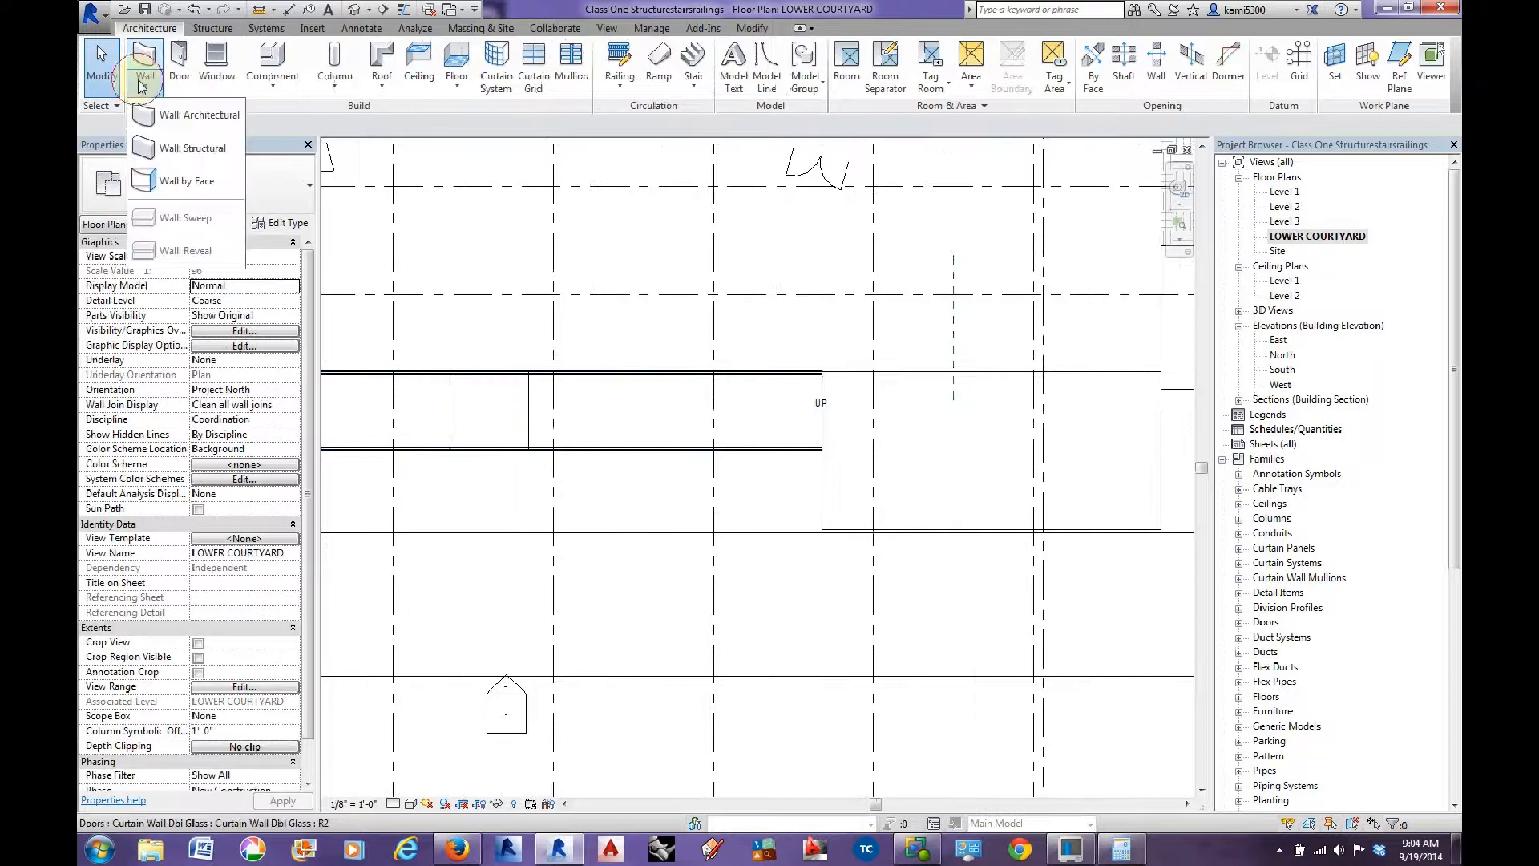
left_click(178, 114)
left_click(235, 198)
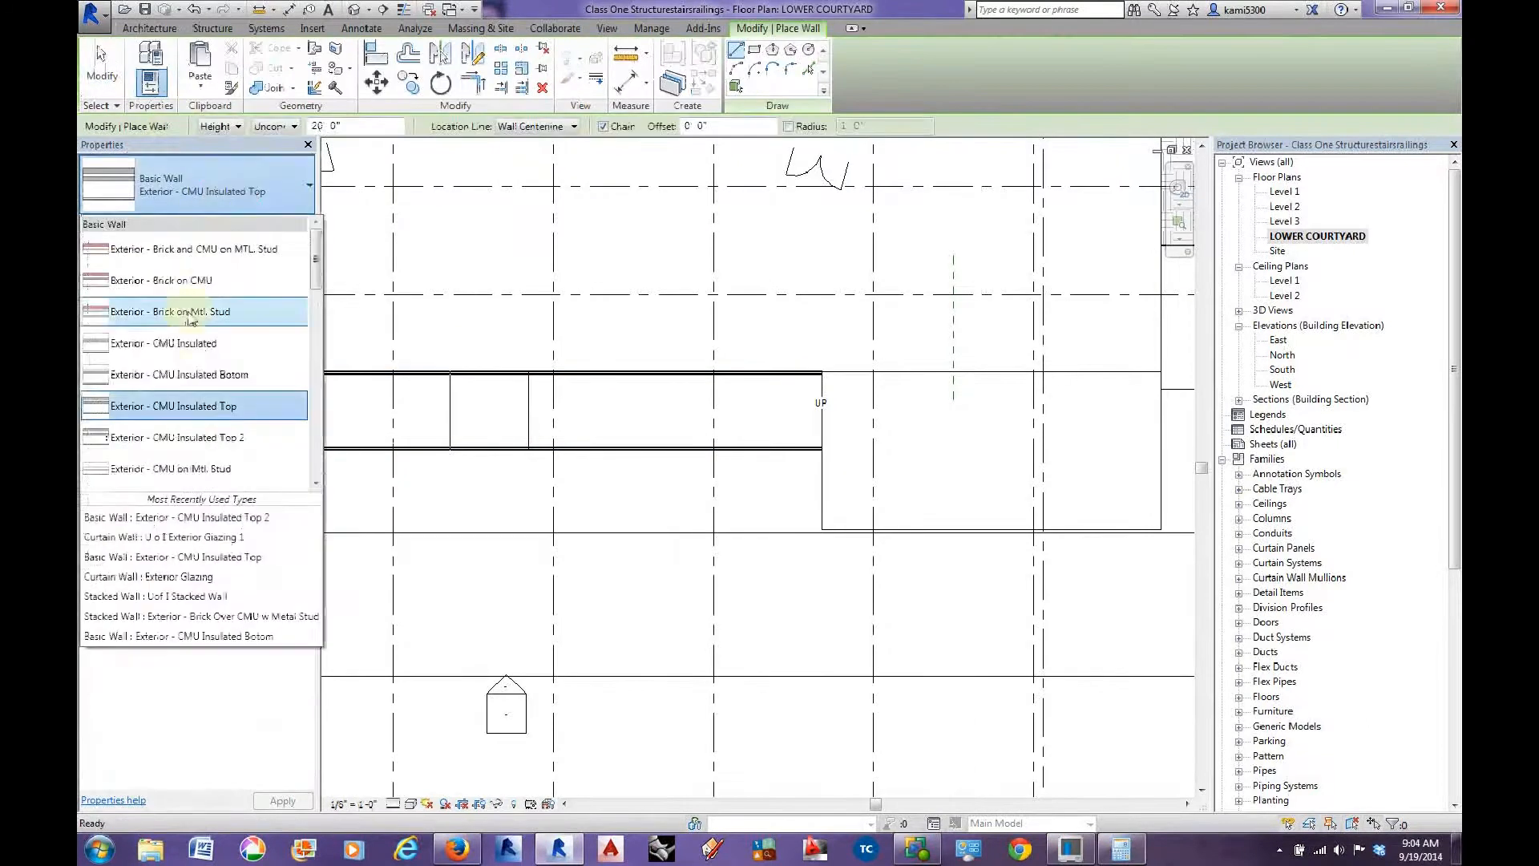
scroll(197, 404, "down", 1)
scroll(196, 405, "down", 2)
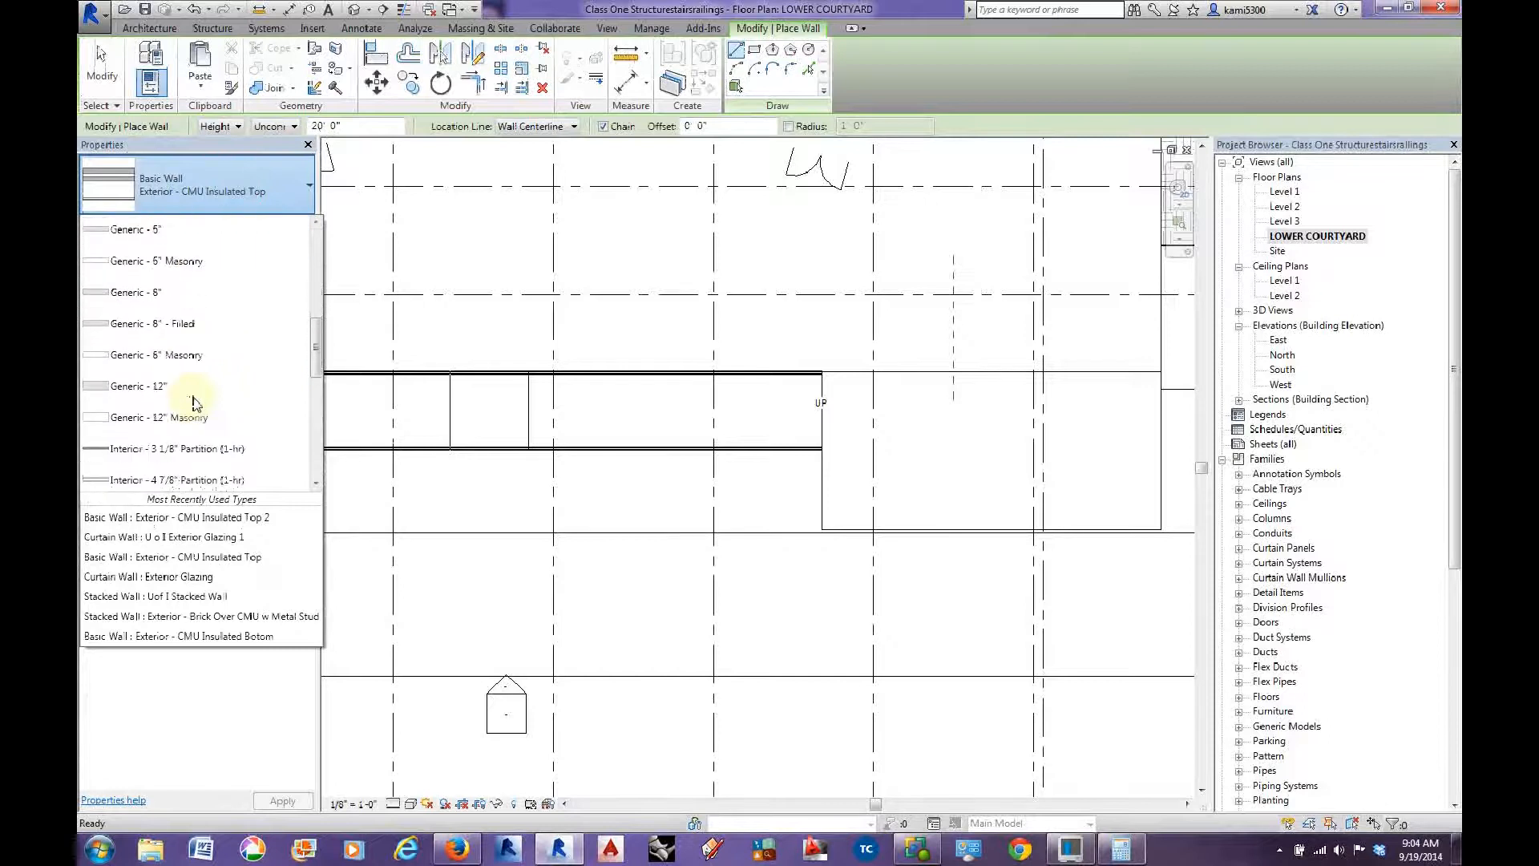
left_click(133, 388)
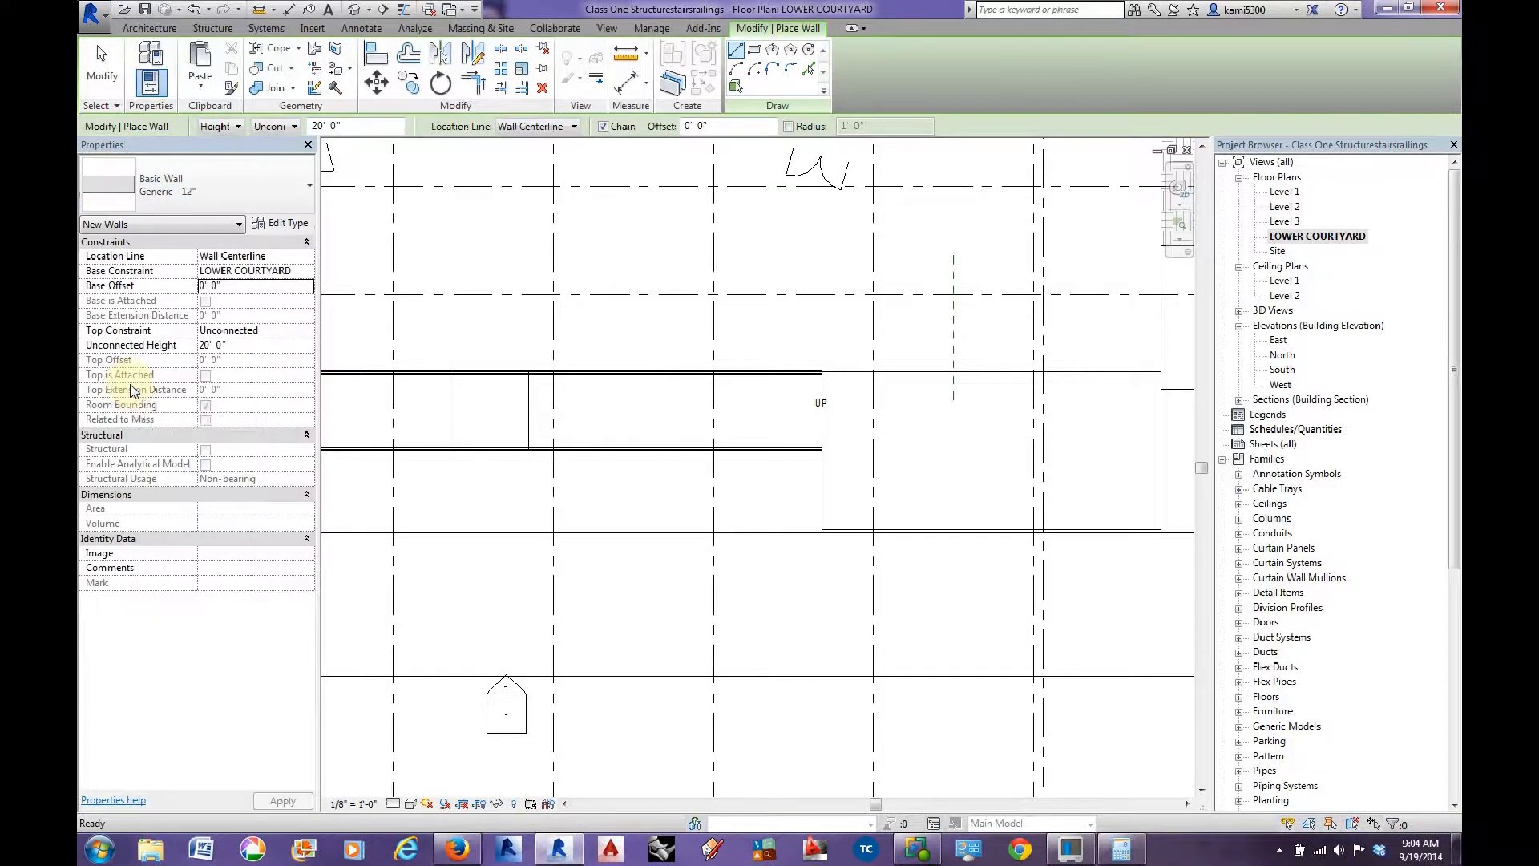
left_click(249, 178)
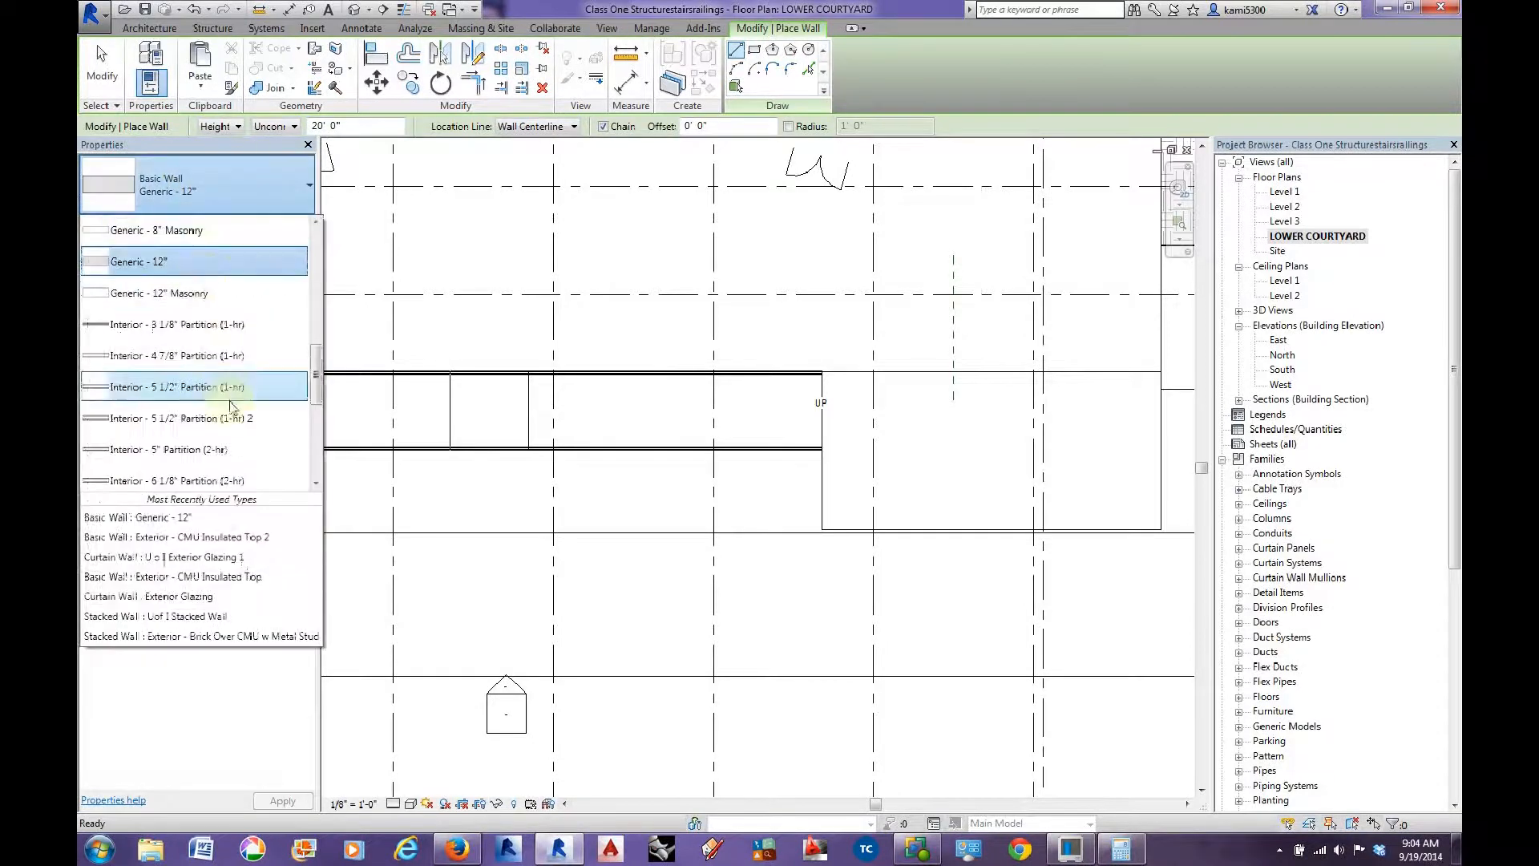
left_click(205, 272)
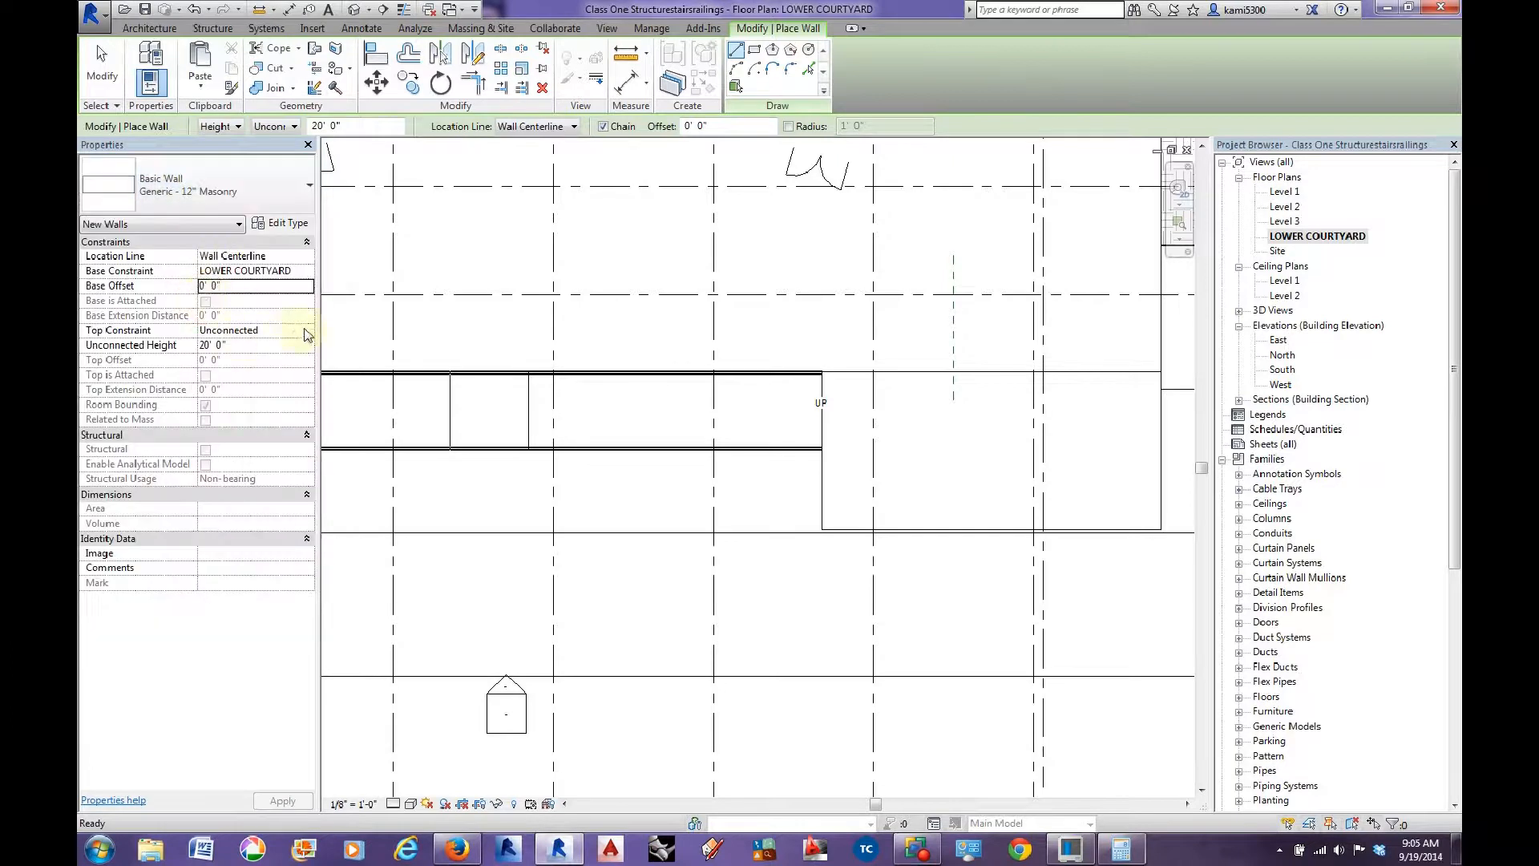
left_click(286, 347)
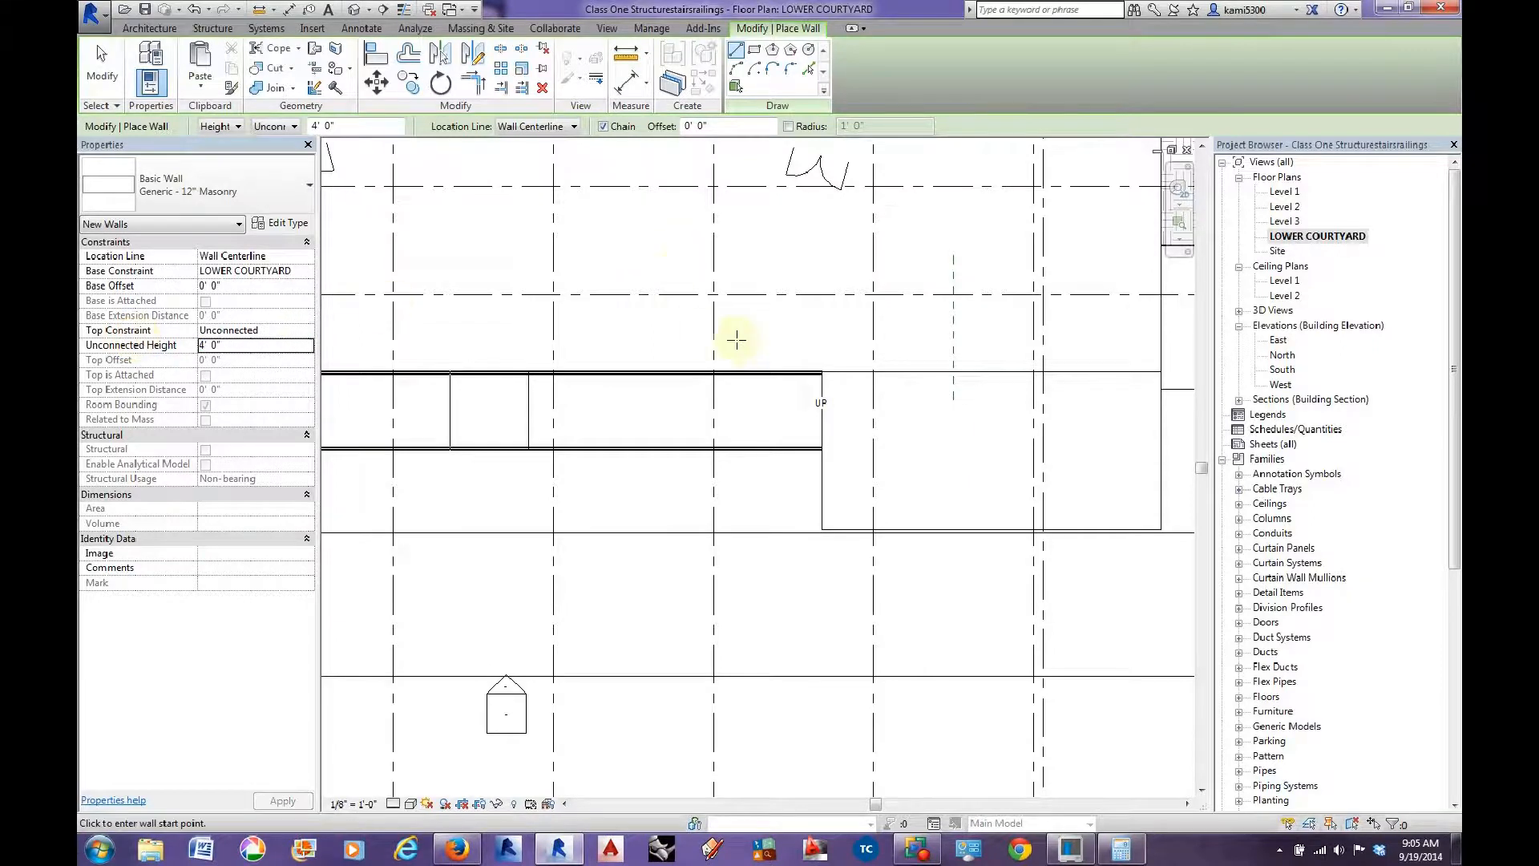
Place walls by picking the lower courtyard floor's four edges and the ramp's south edge, with the location line at Finish Face: Exterior.
scroll(1019, 385, "up", 2)
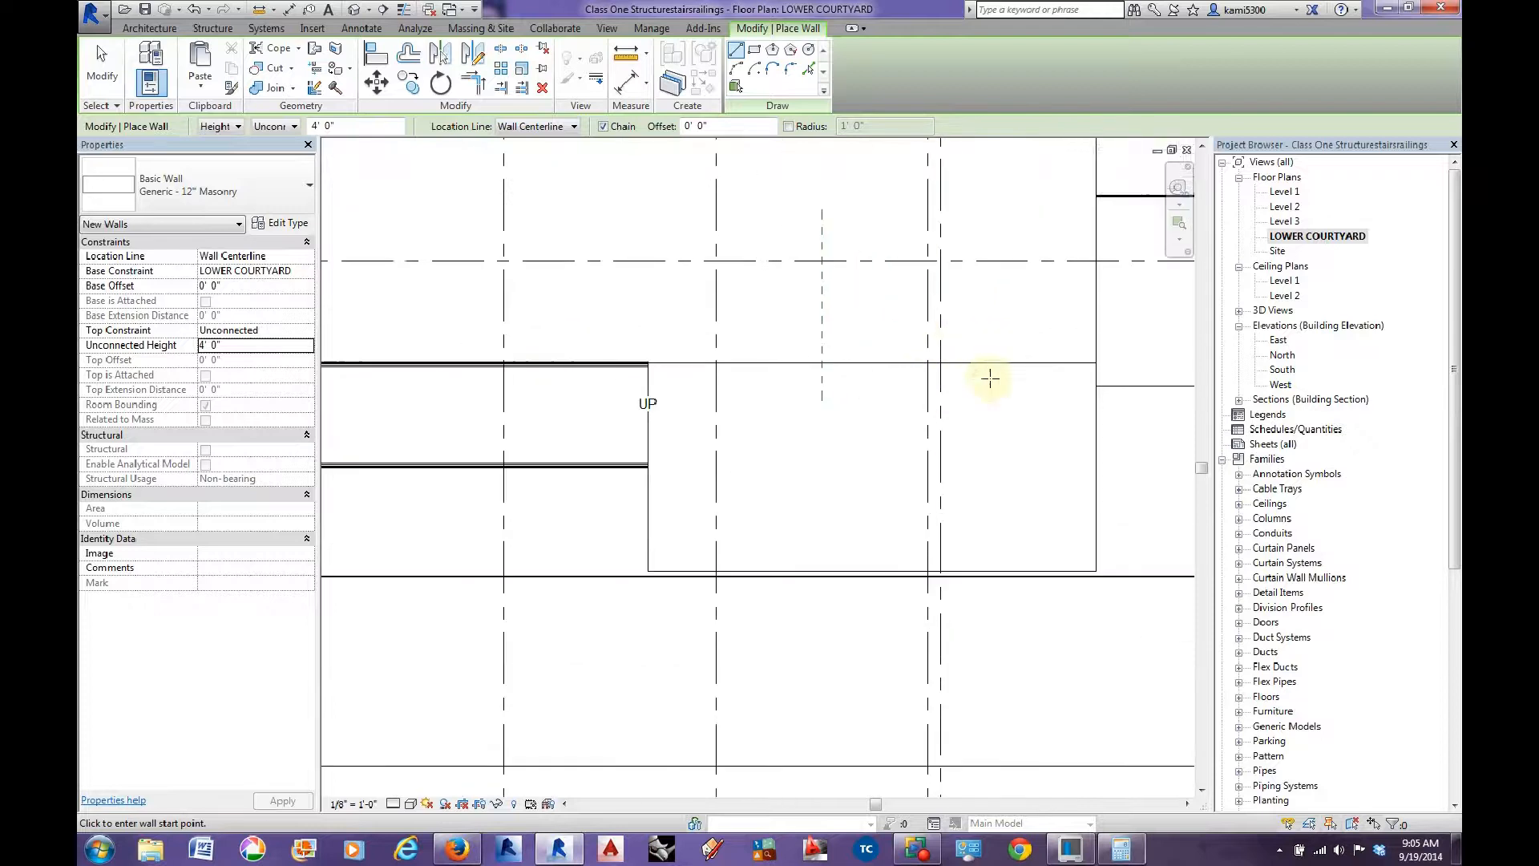
left_click(810, 69)
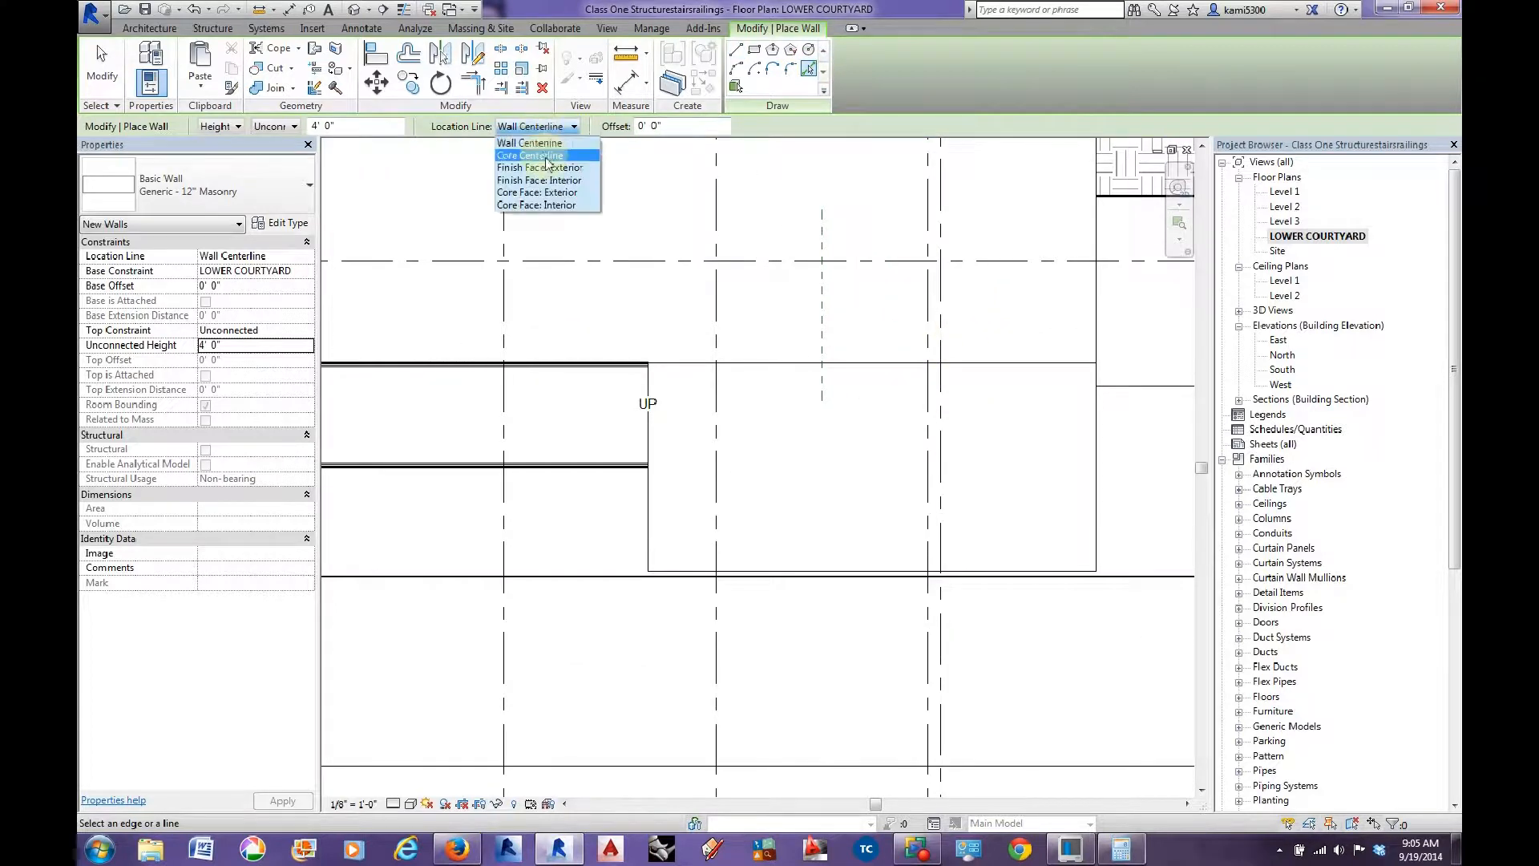
left_click(563, 169)
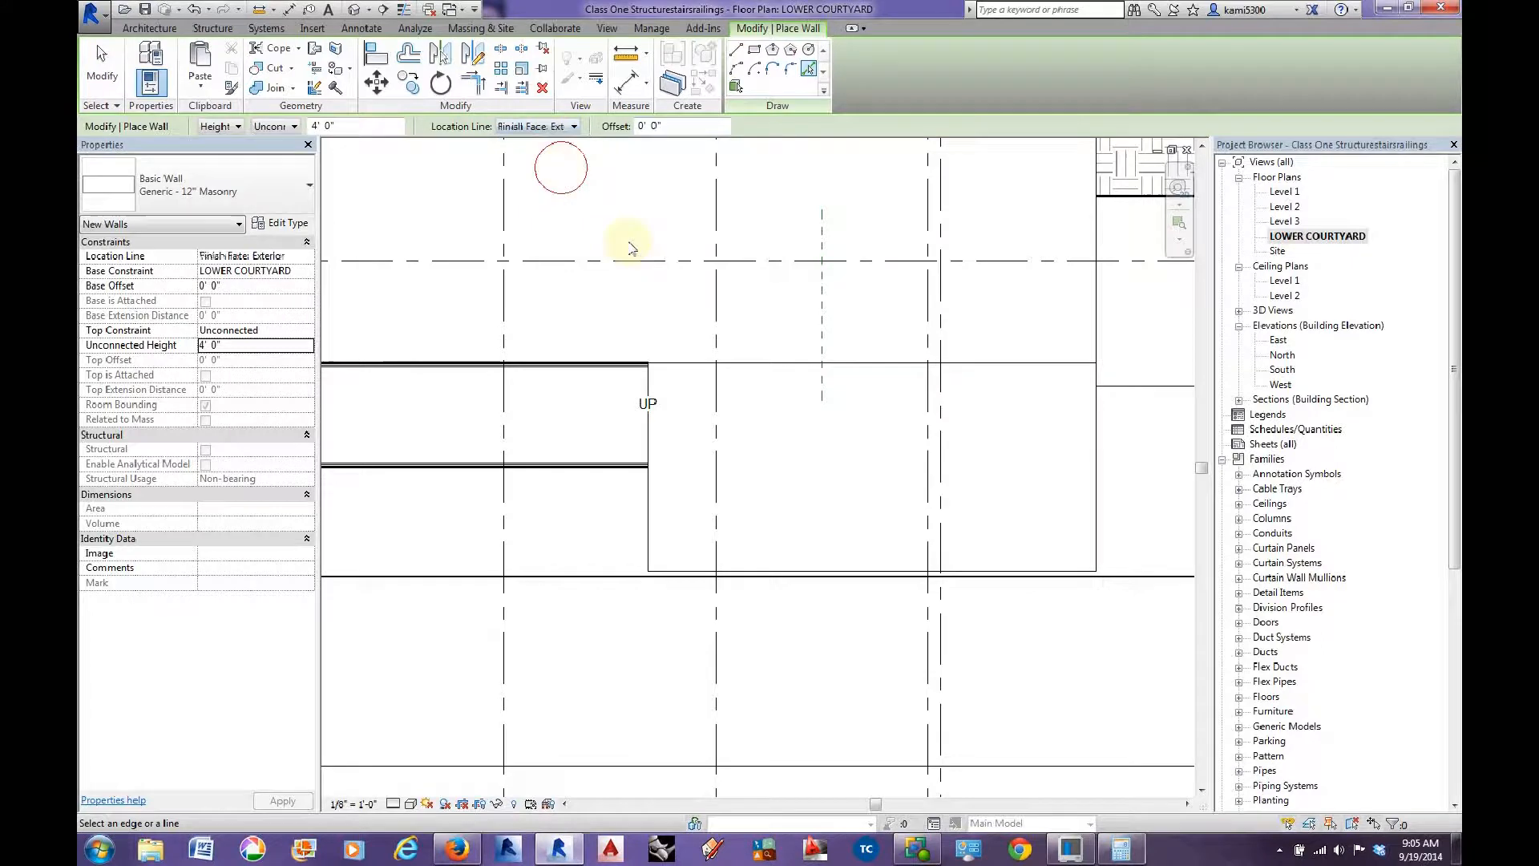
left_click(808, 363)
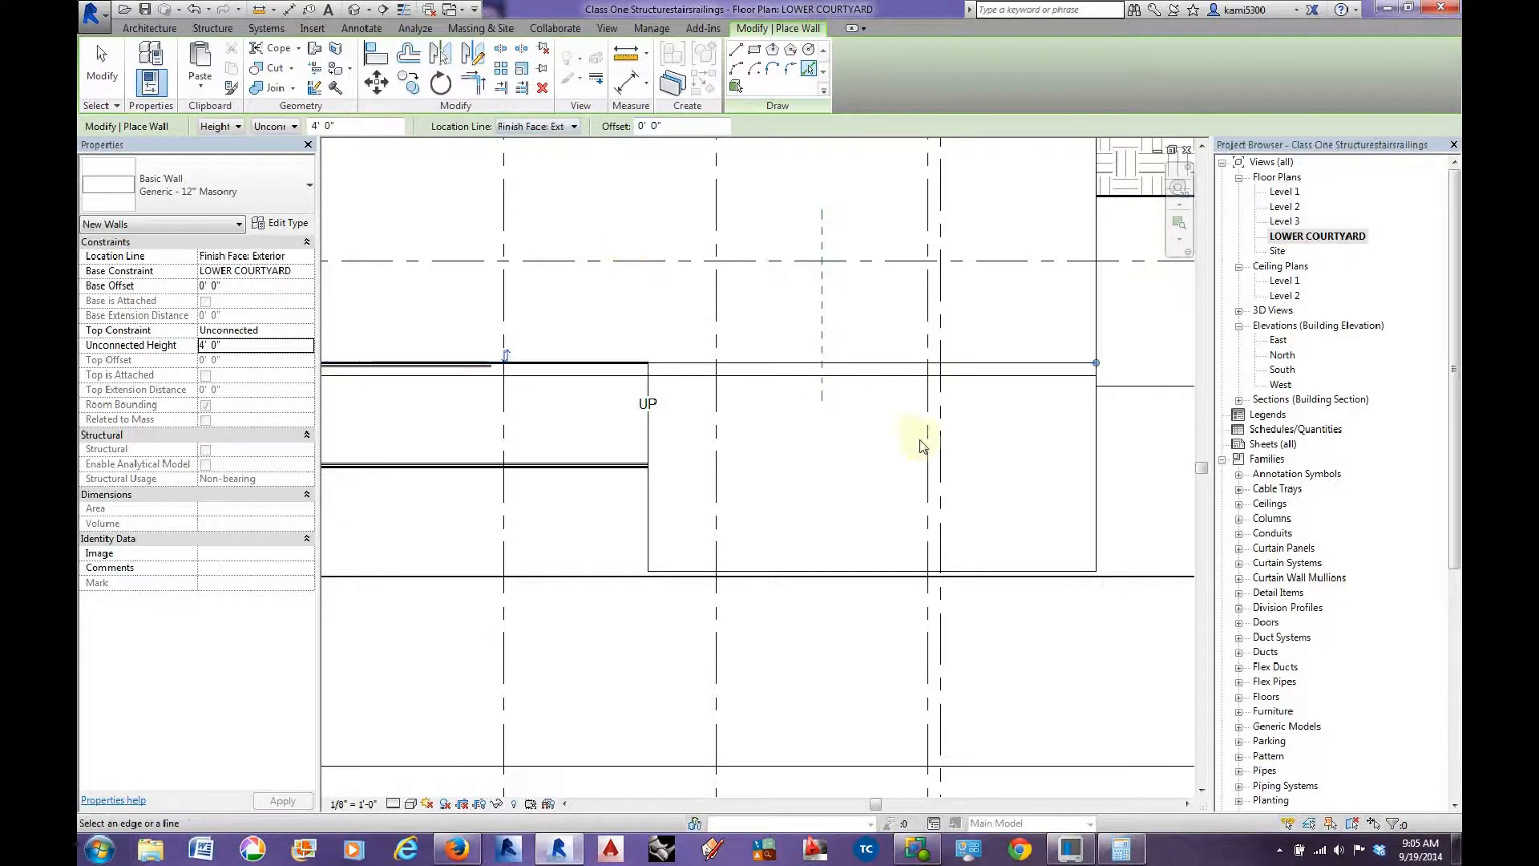
left_click(1093, 440)
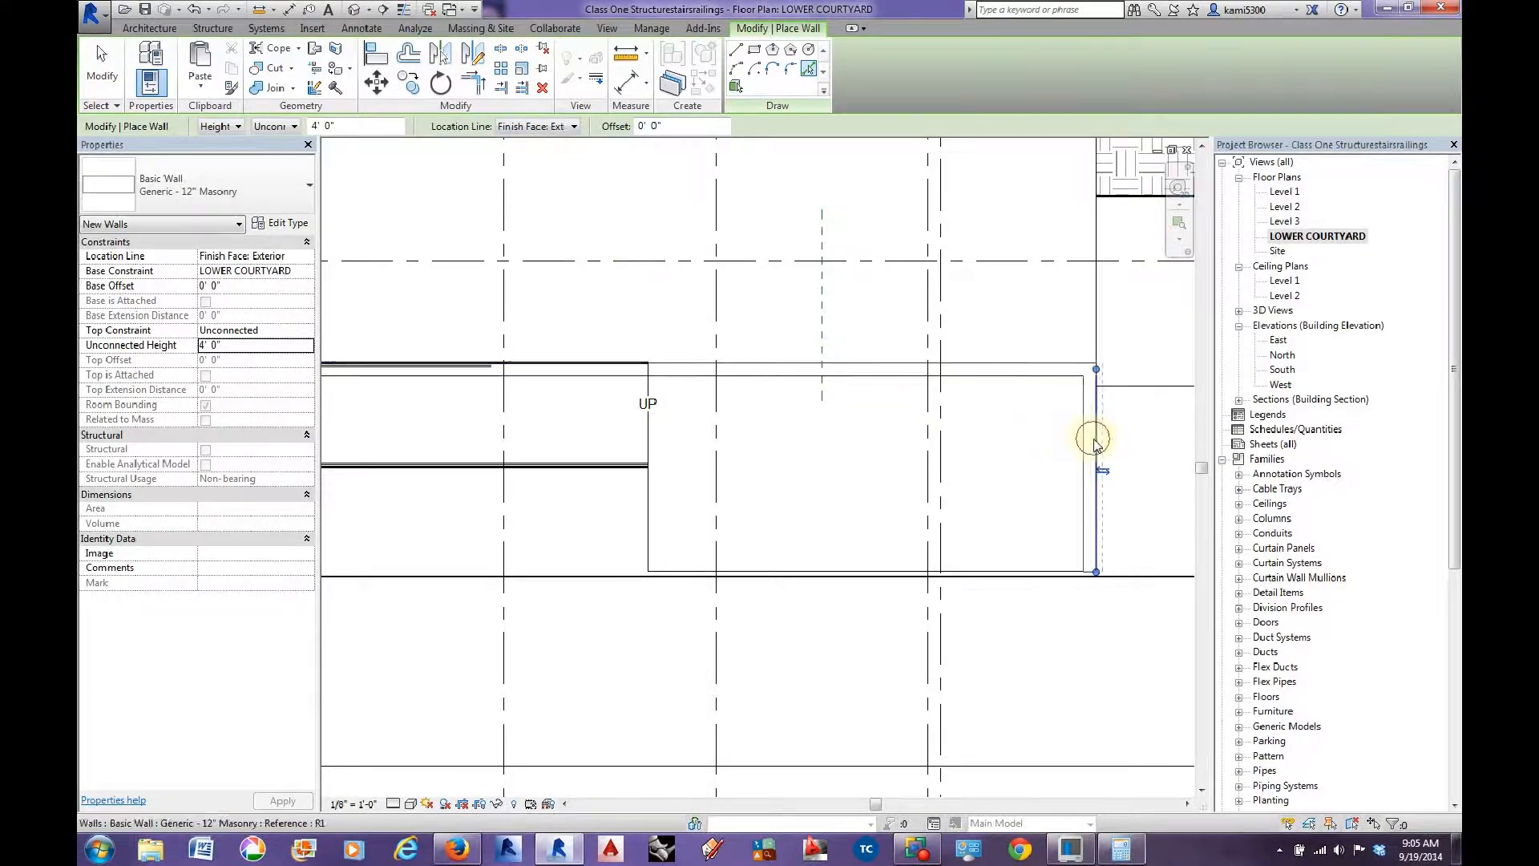
left_click(1001, 574)
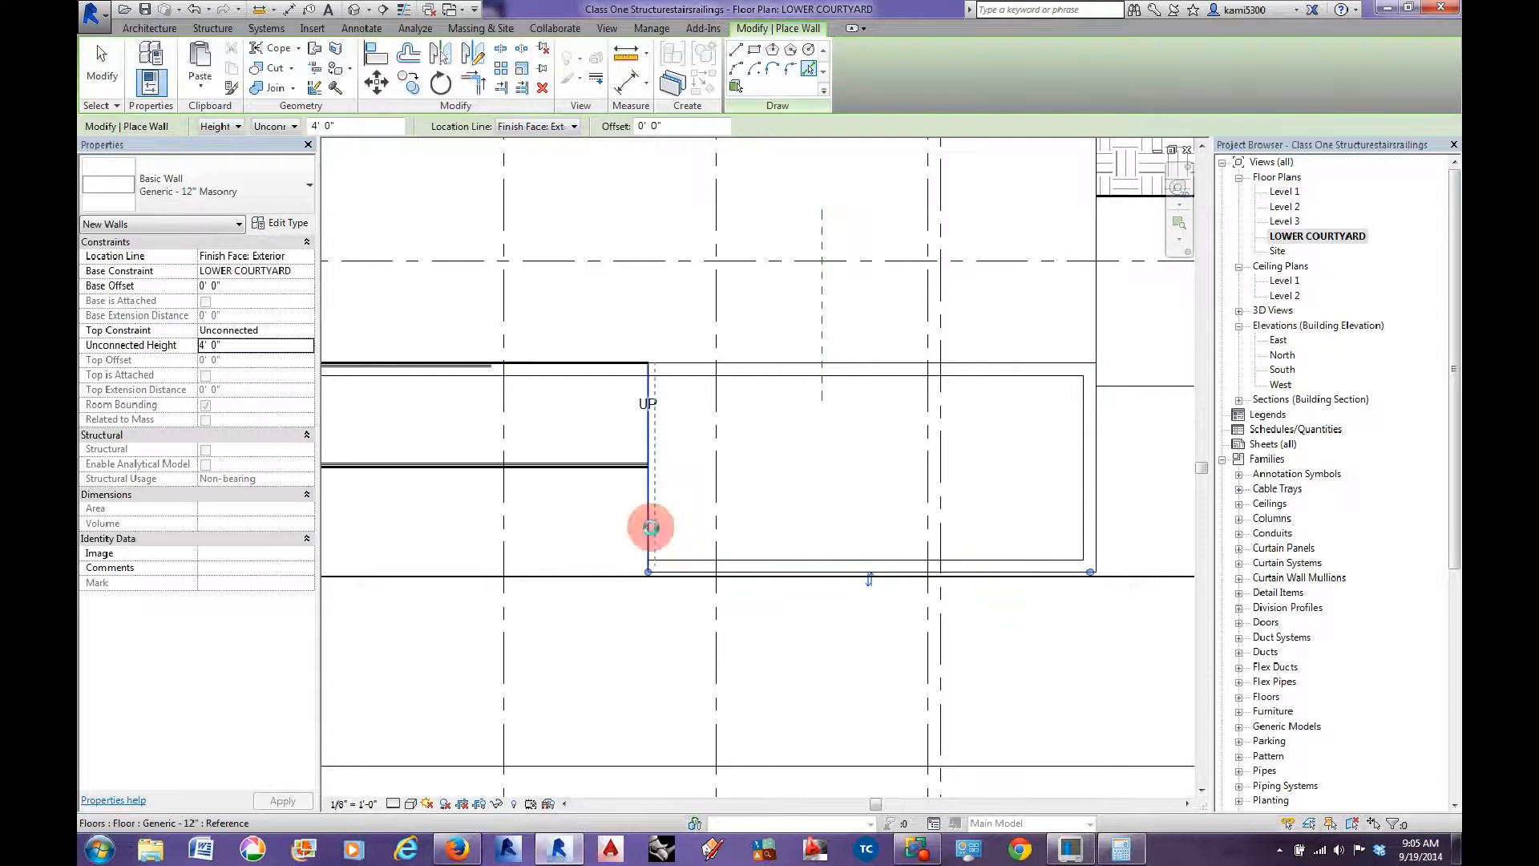
left_click(651, 527)
scroll(573, 478, "up", 4)
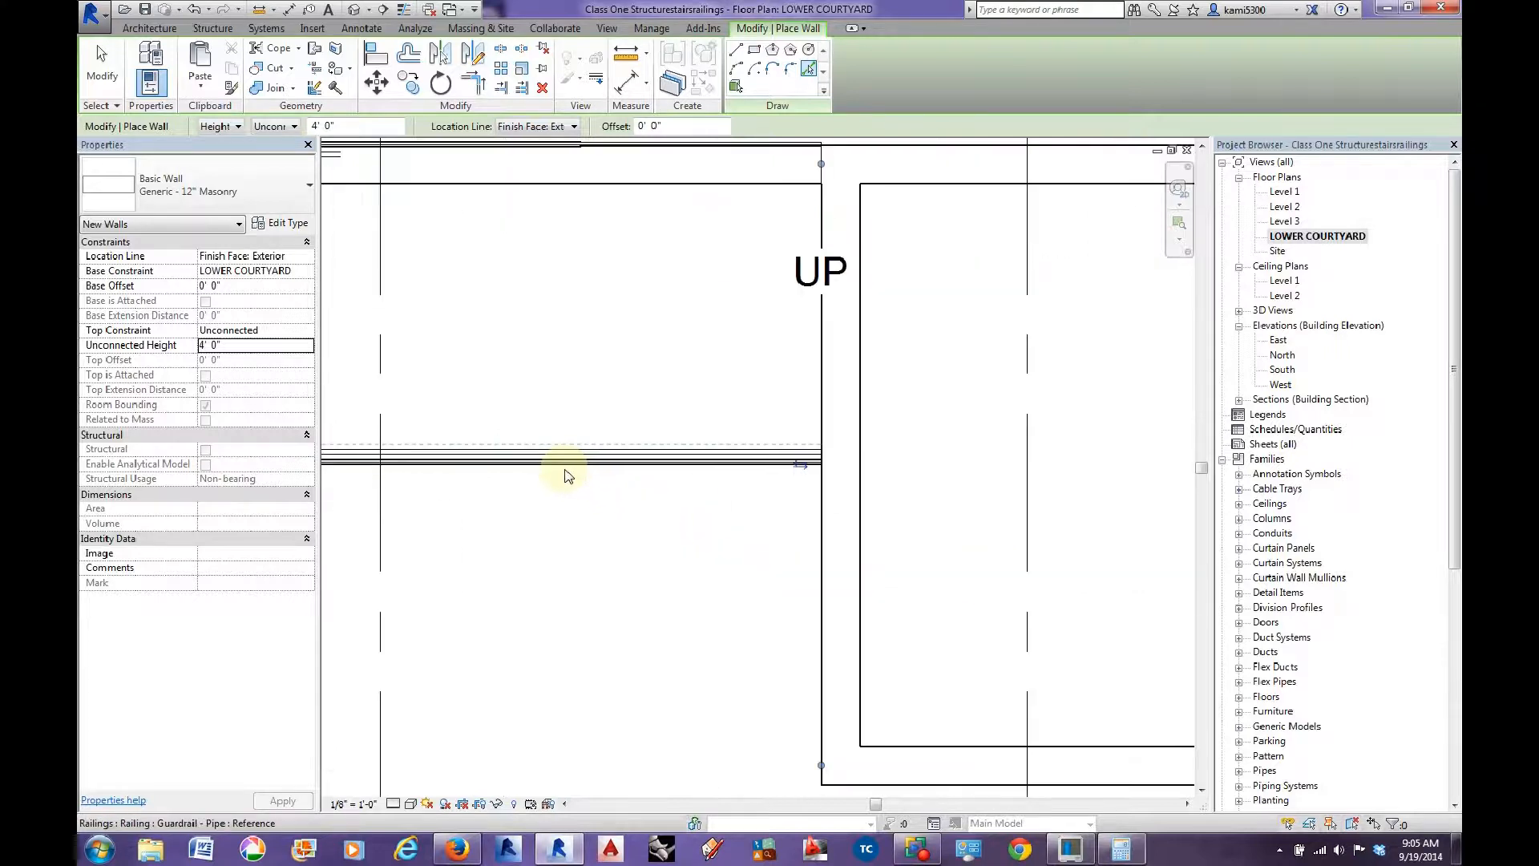
left_click(570, 470)
middle_click_drag(625, 504, 959, 513)
scroll(959, 512, "down", 3)
key("Escape")
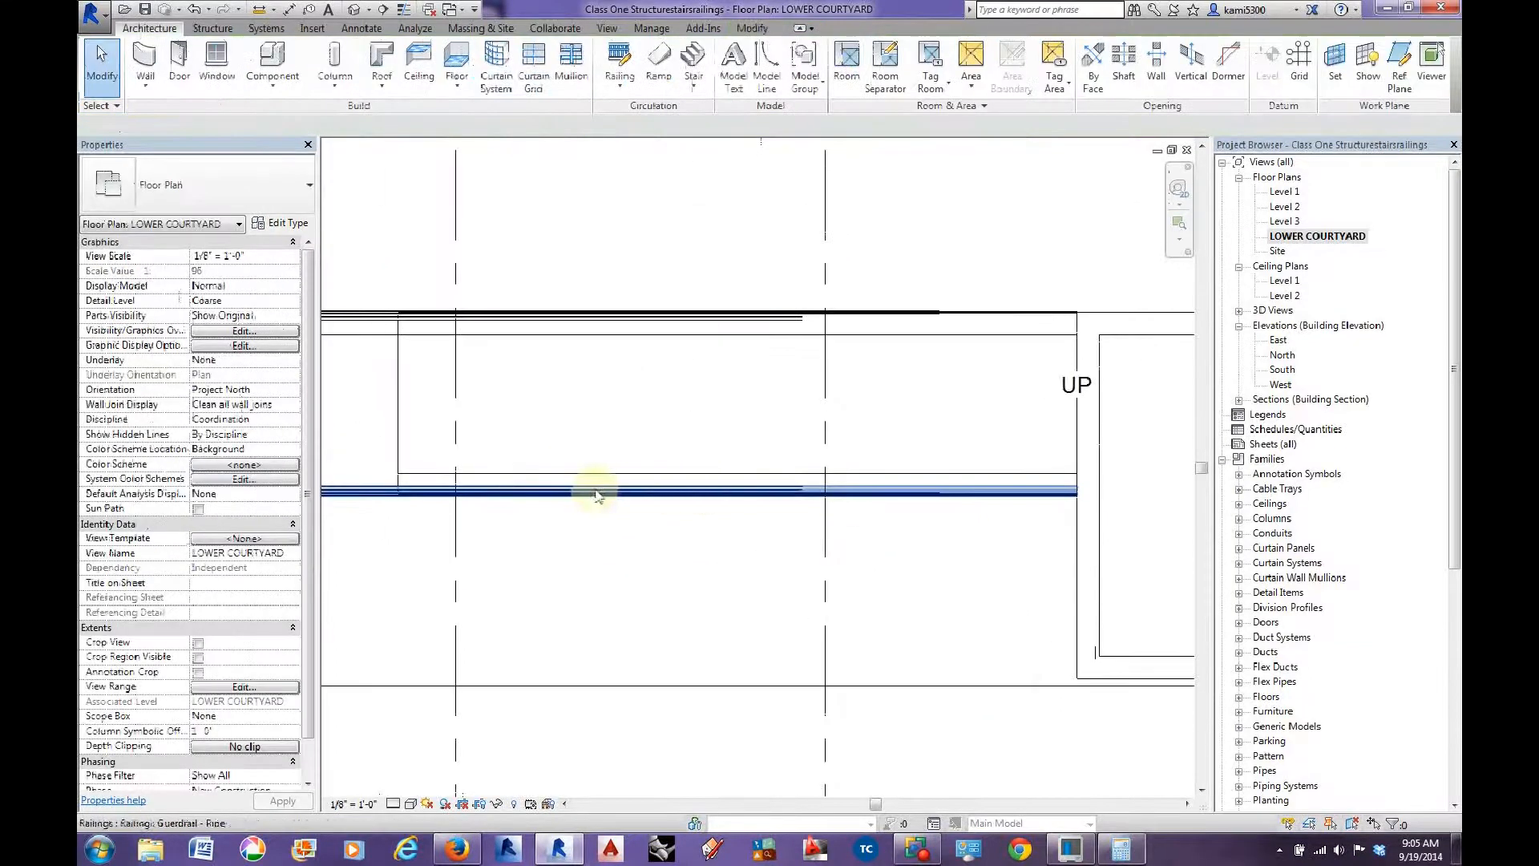
Nudge the ramp's south guardrail inward, clear of the masonry wall.
middle_click_drag(527, 509, 796, 489)
middle_click_drag(660, 487, 835, 467)
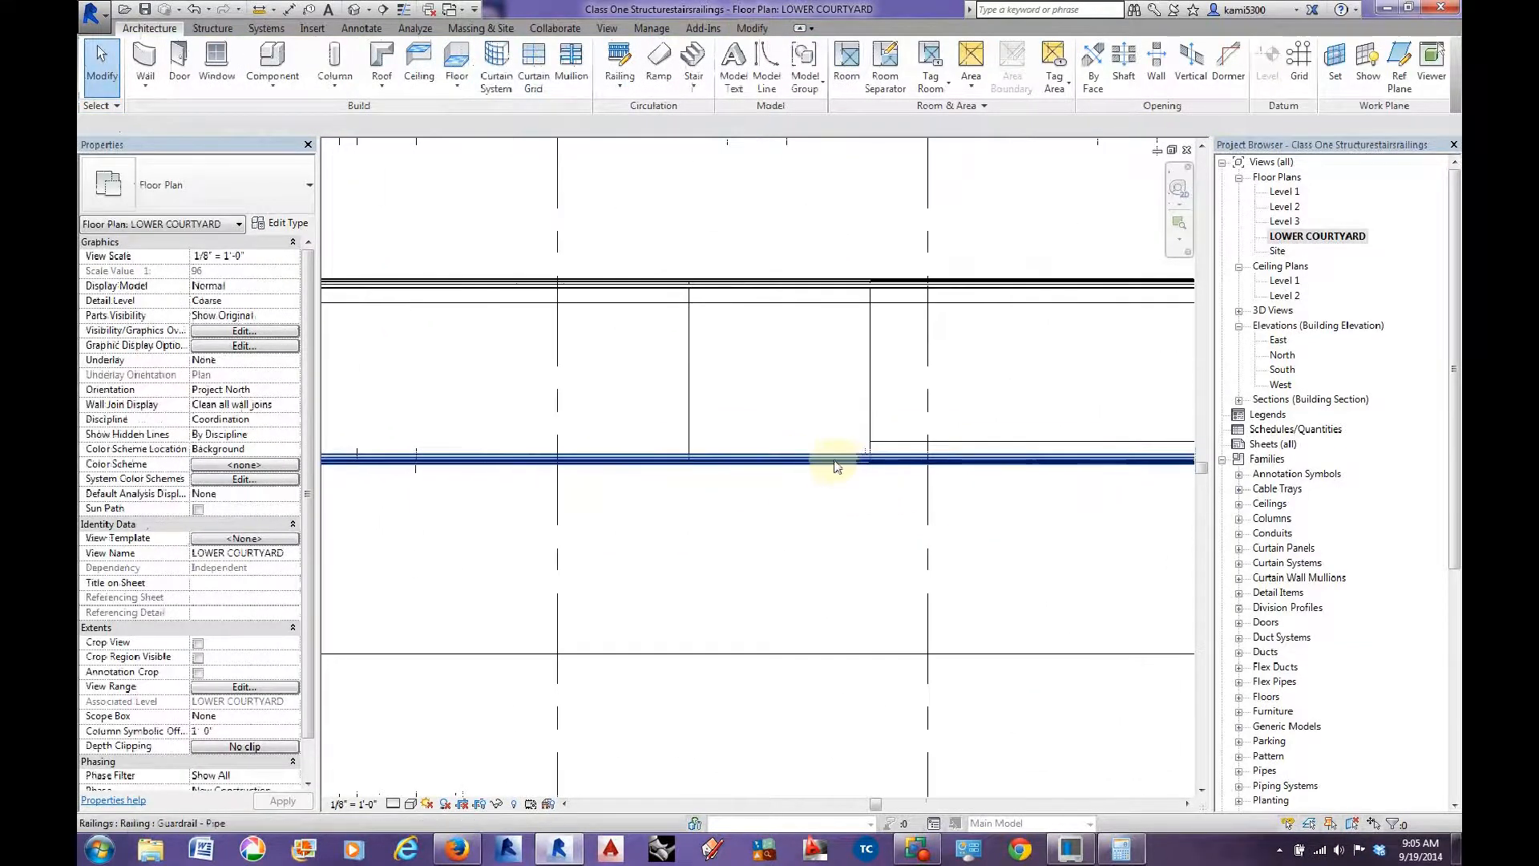
left_click(829, 469)
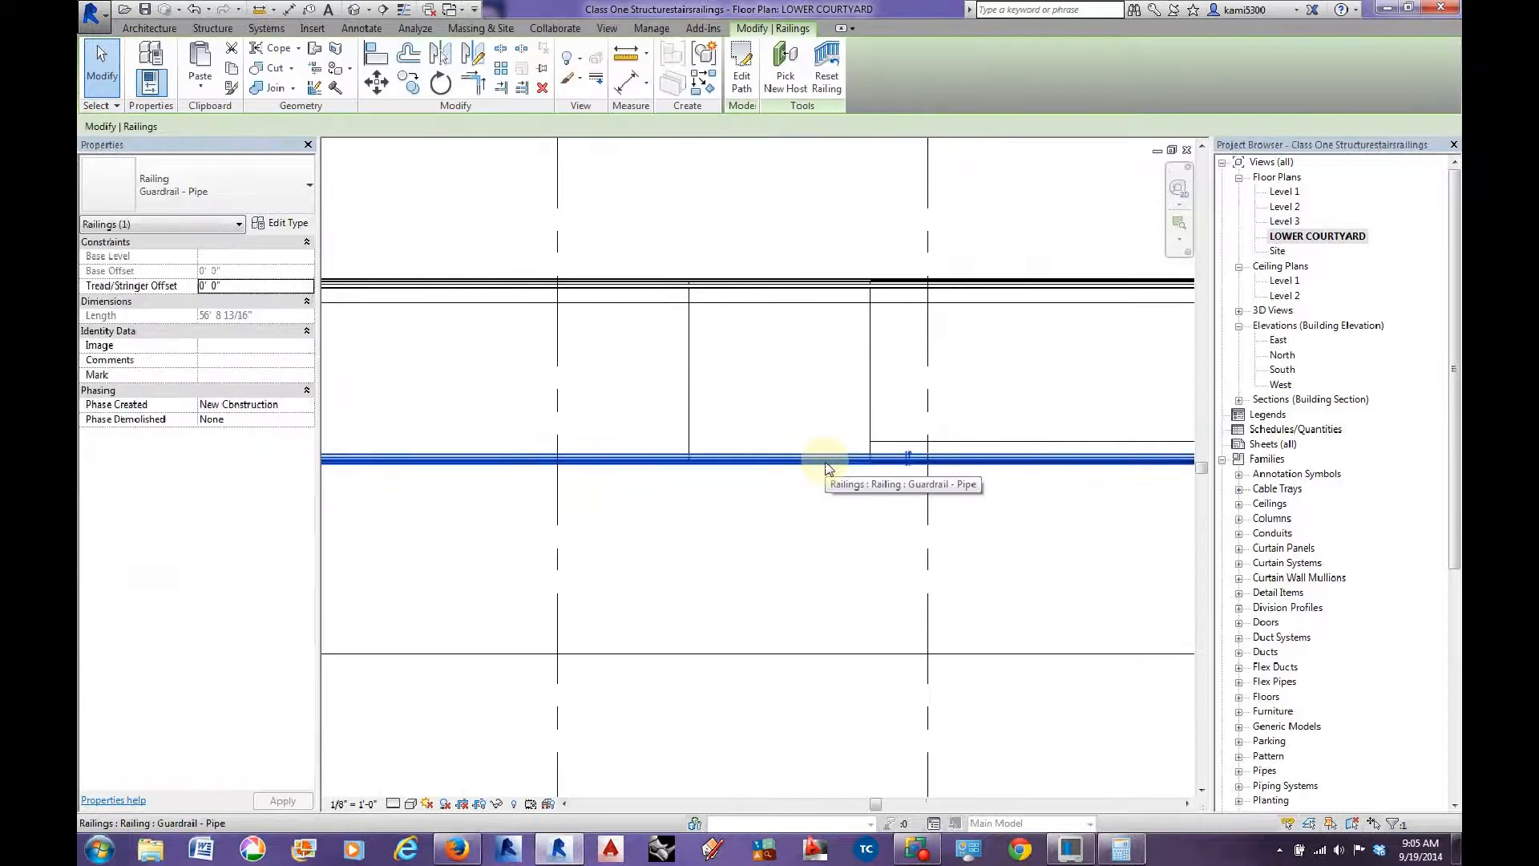
key("Up")
key("Up")
key("Up")
key("Up")
key("Up")
key("Up")
key("Up")
key("Up")
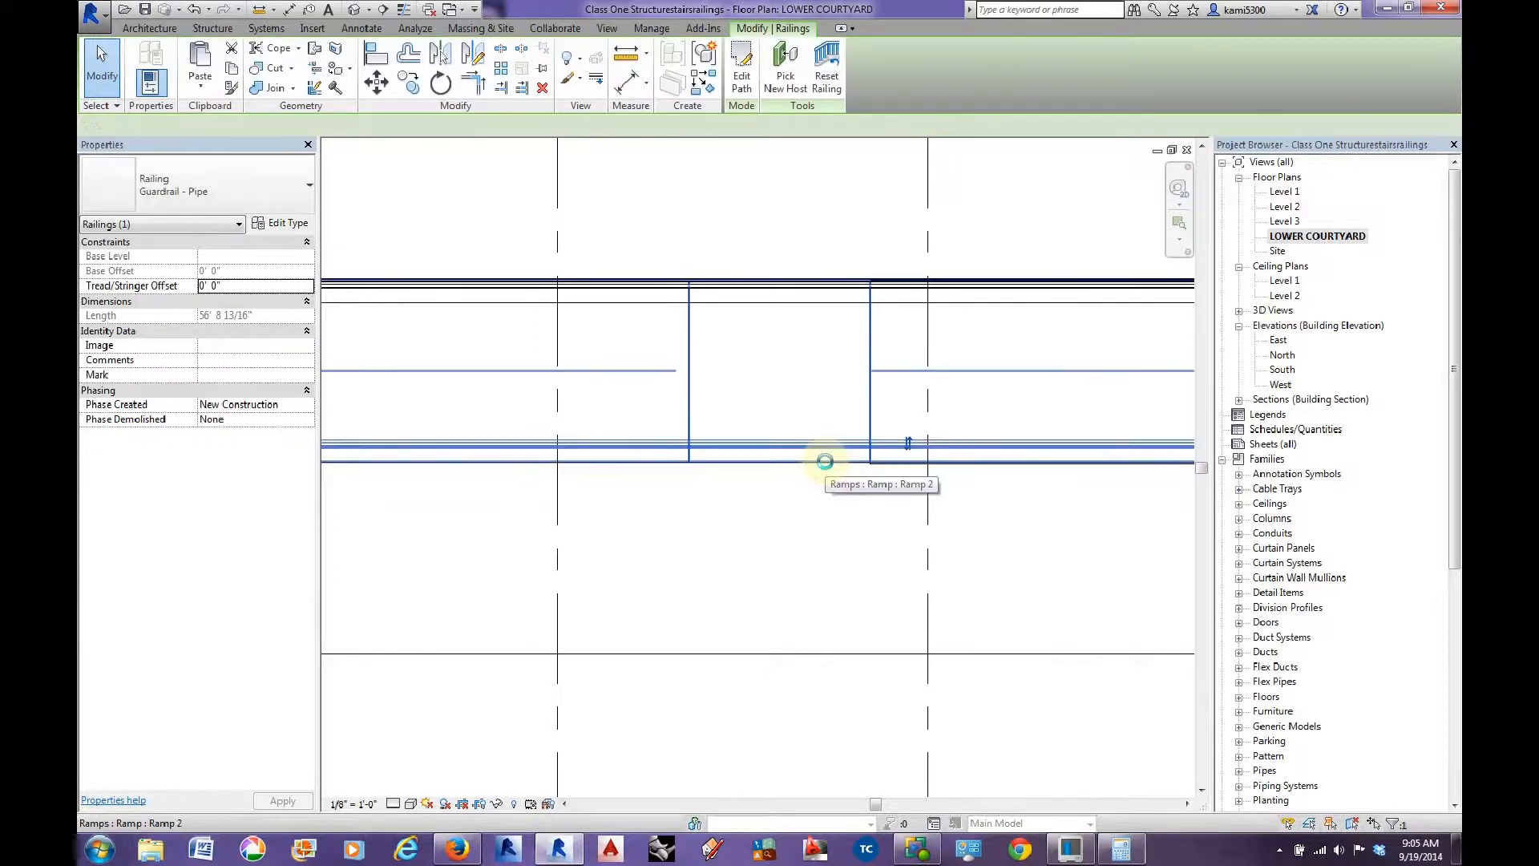
key("Up")
key("Up")
key("Up")
key("Up")
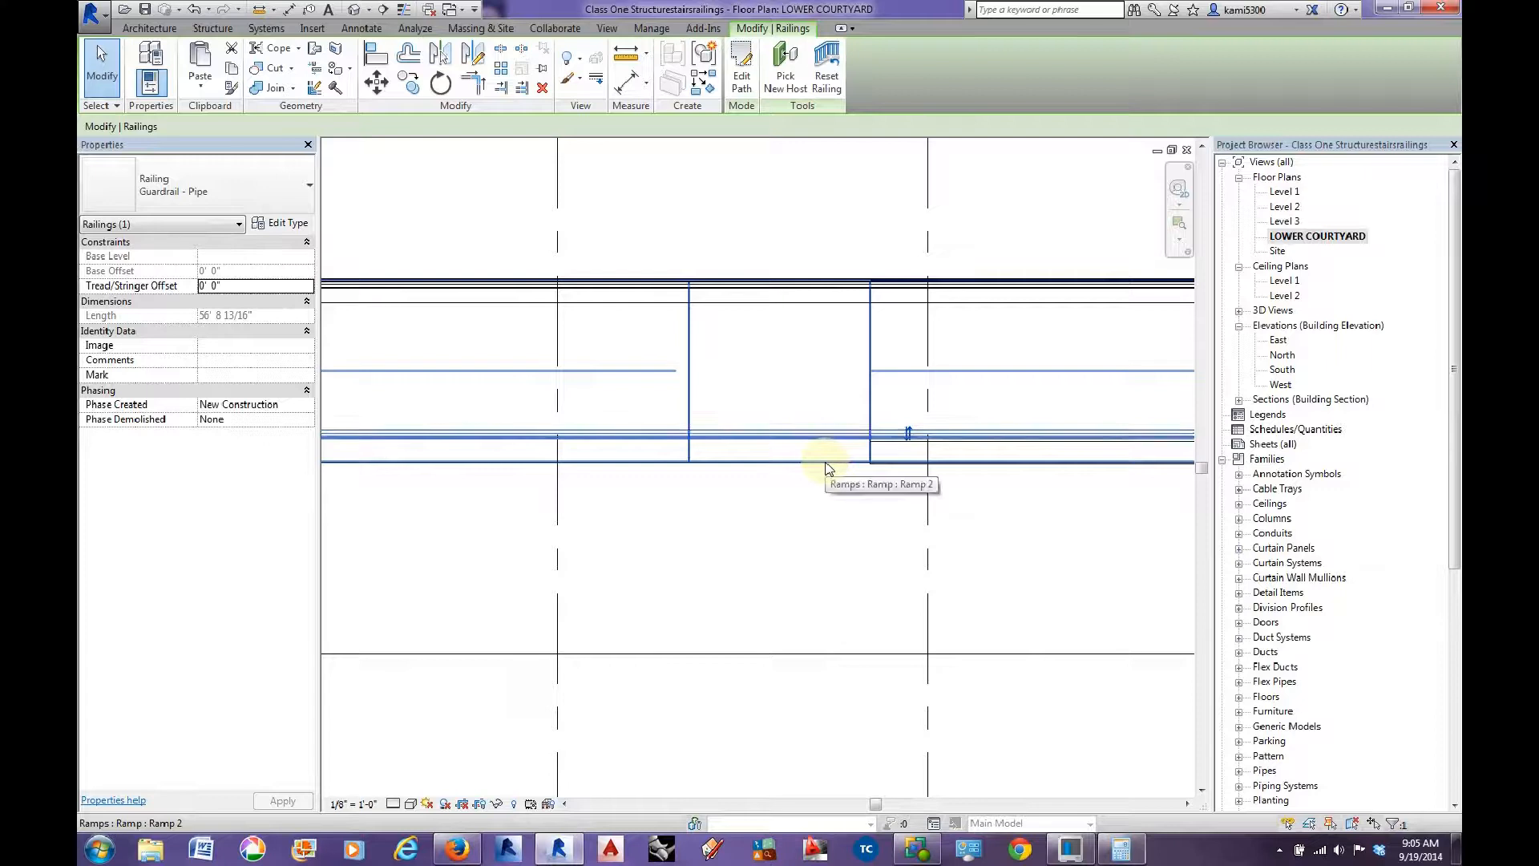
Nudge the ramp's north guardrail inward, clear of the masonry wall along that side.
left_click(838, 285)
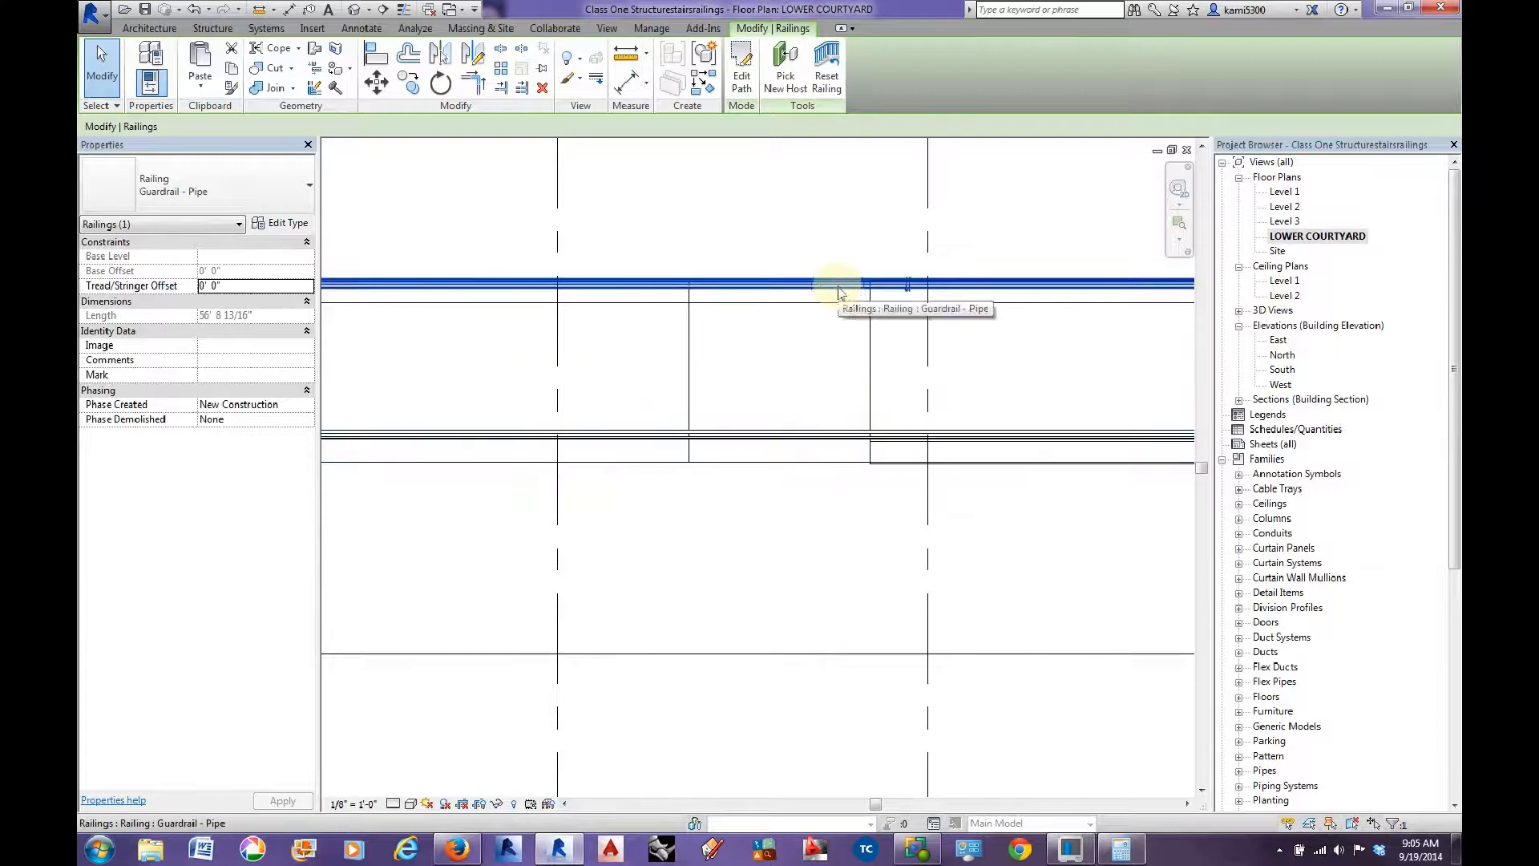
key("Down")
key("Down")
key("Down")
key("Down")
key("Down")
key("Down")
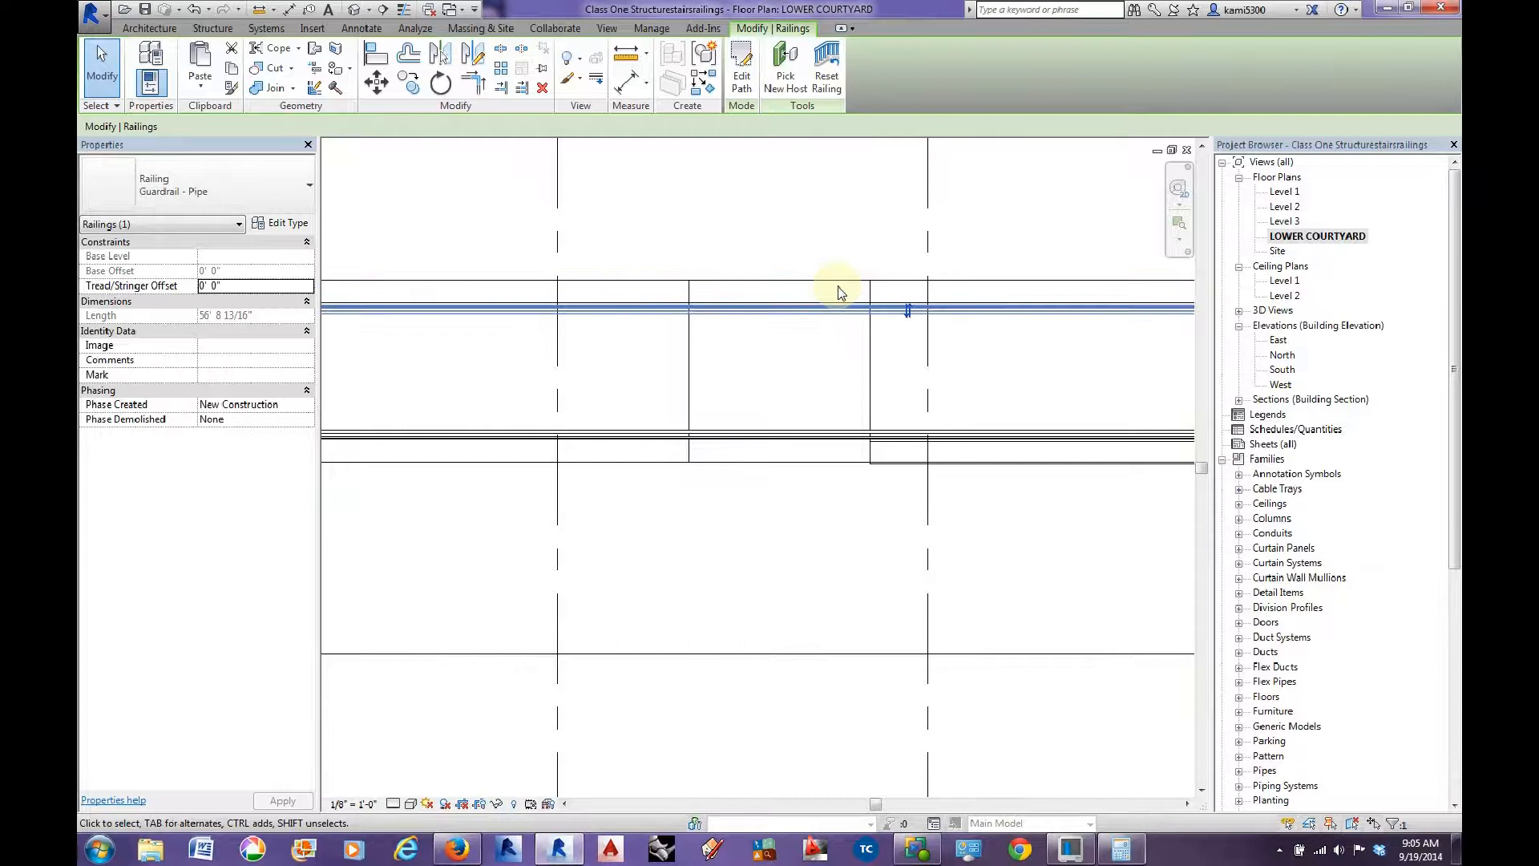
Stretch the masonry wall on the ramp's south side westward past the ramp's upper end, to a length of about 90'.
scroll(840, 291, "down", 2)
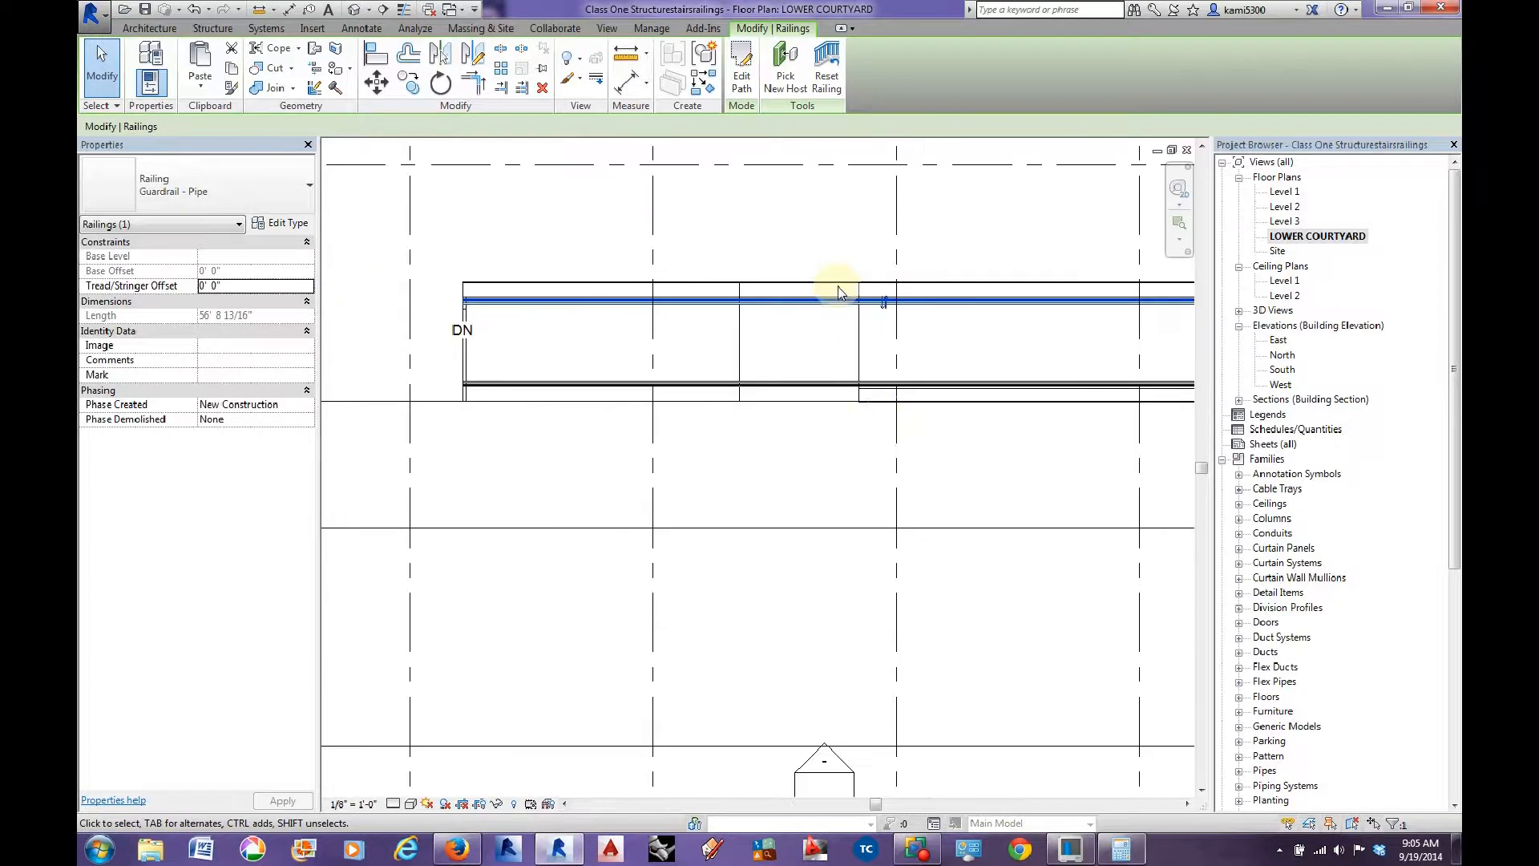
left_click(878, 394)
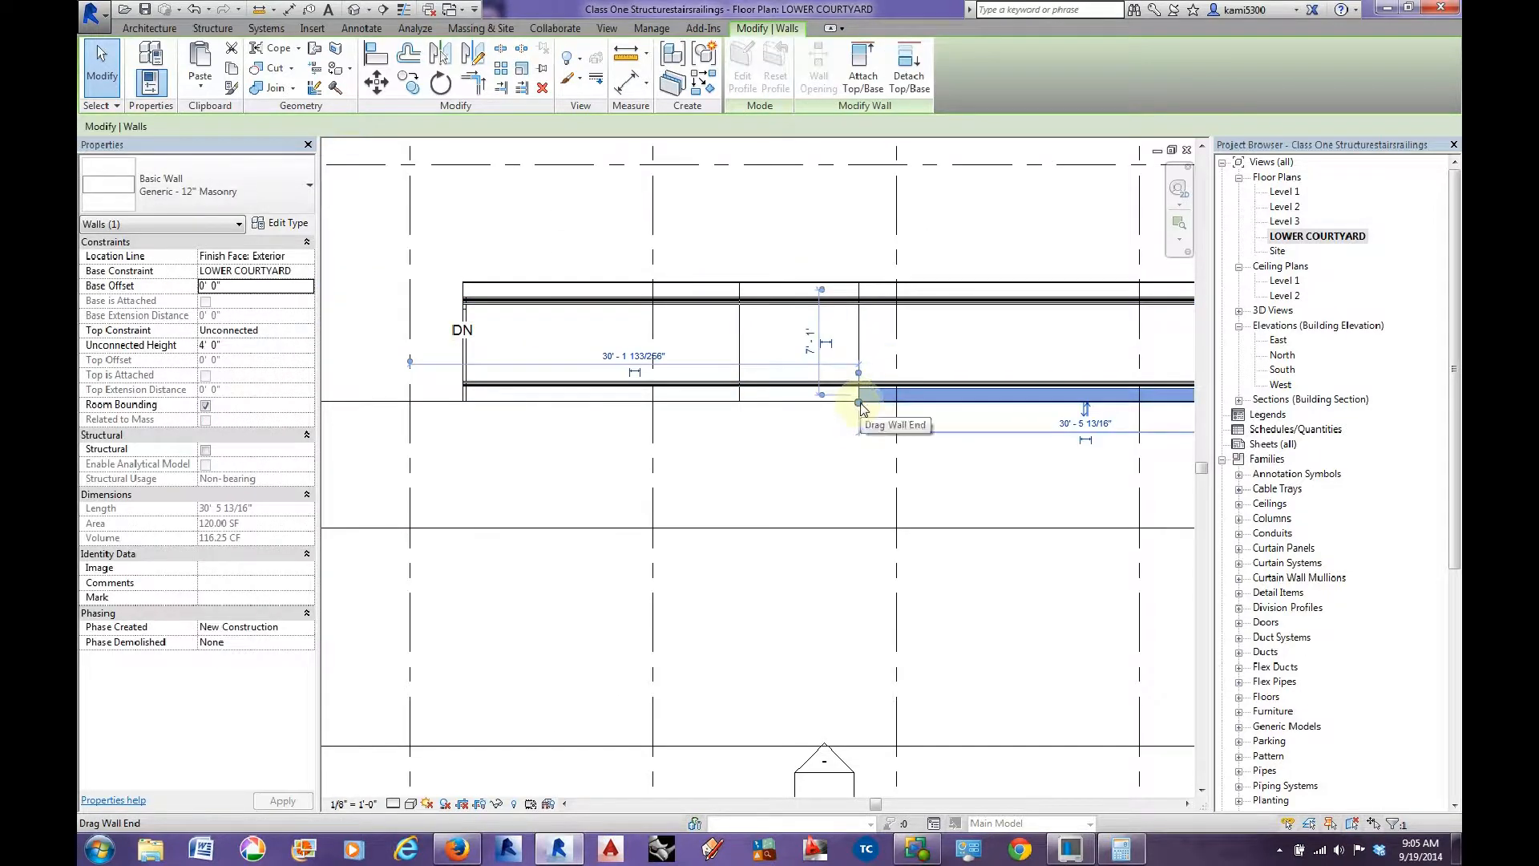
left_click_drag(860, 403, 442, 400)
scroll(449, 402, "down", 2)
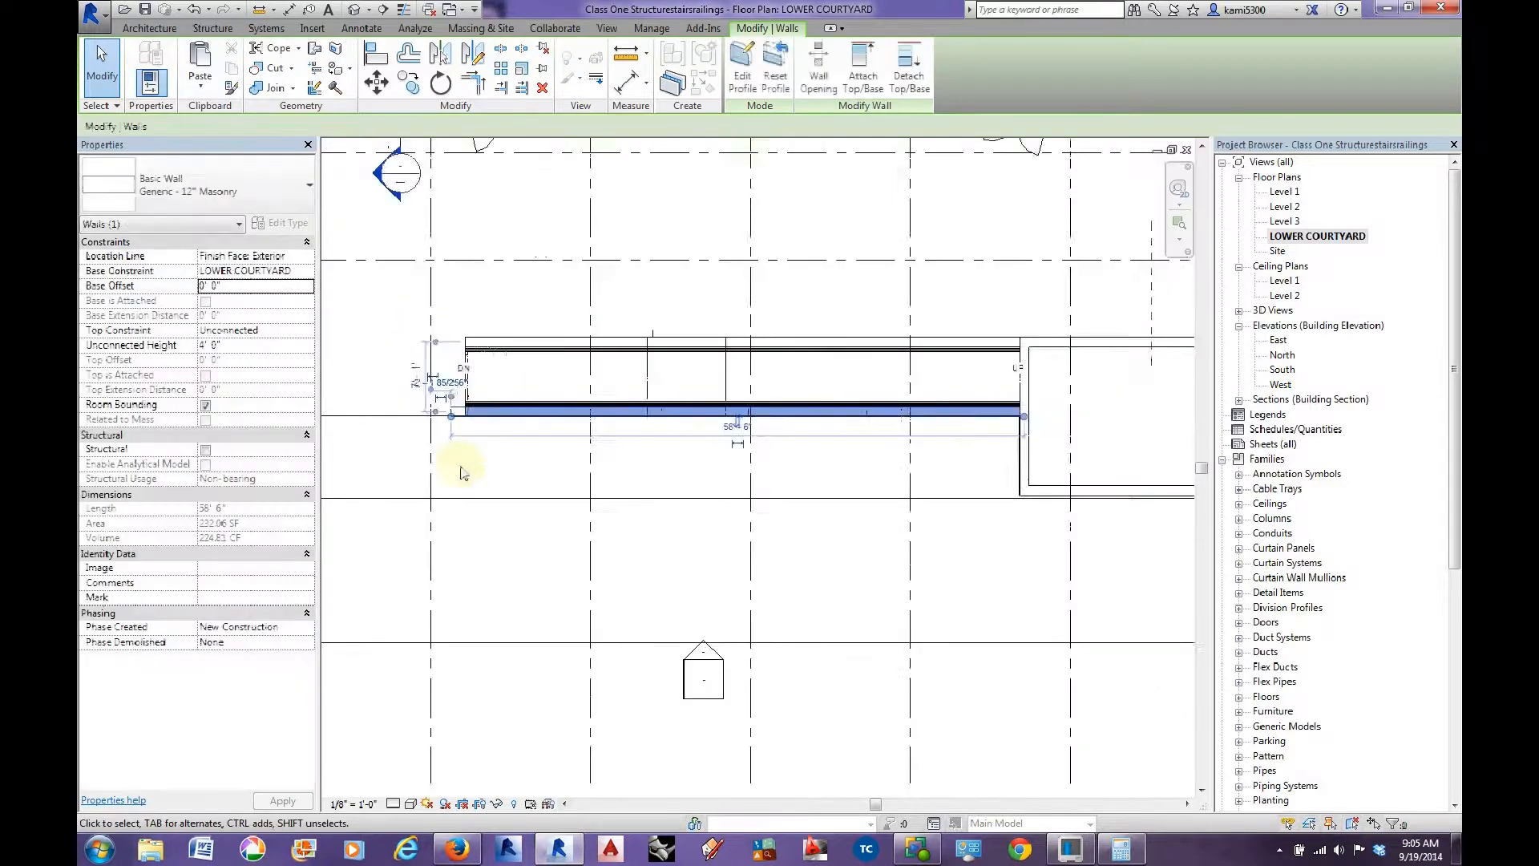
middle_click_drag(450, 402, 883, 471)
left_click_drag(861, 415, 553, 414)
In the 3D view, shorten the 4' high Level 1 masonry wall so that its end meets the lower courtyard's corner.
left_click(354, 9)
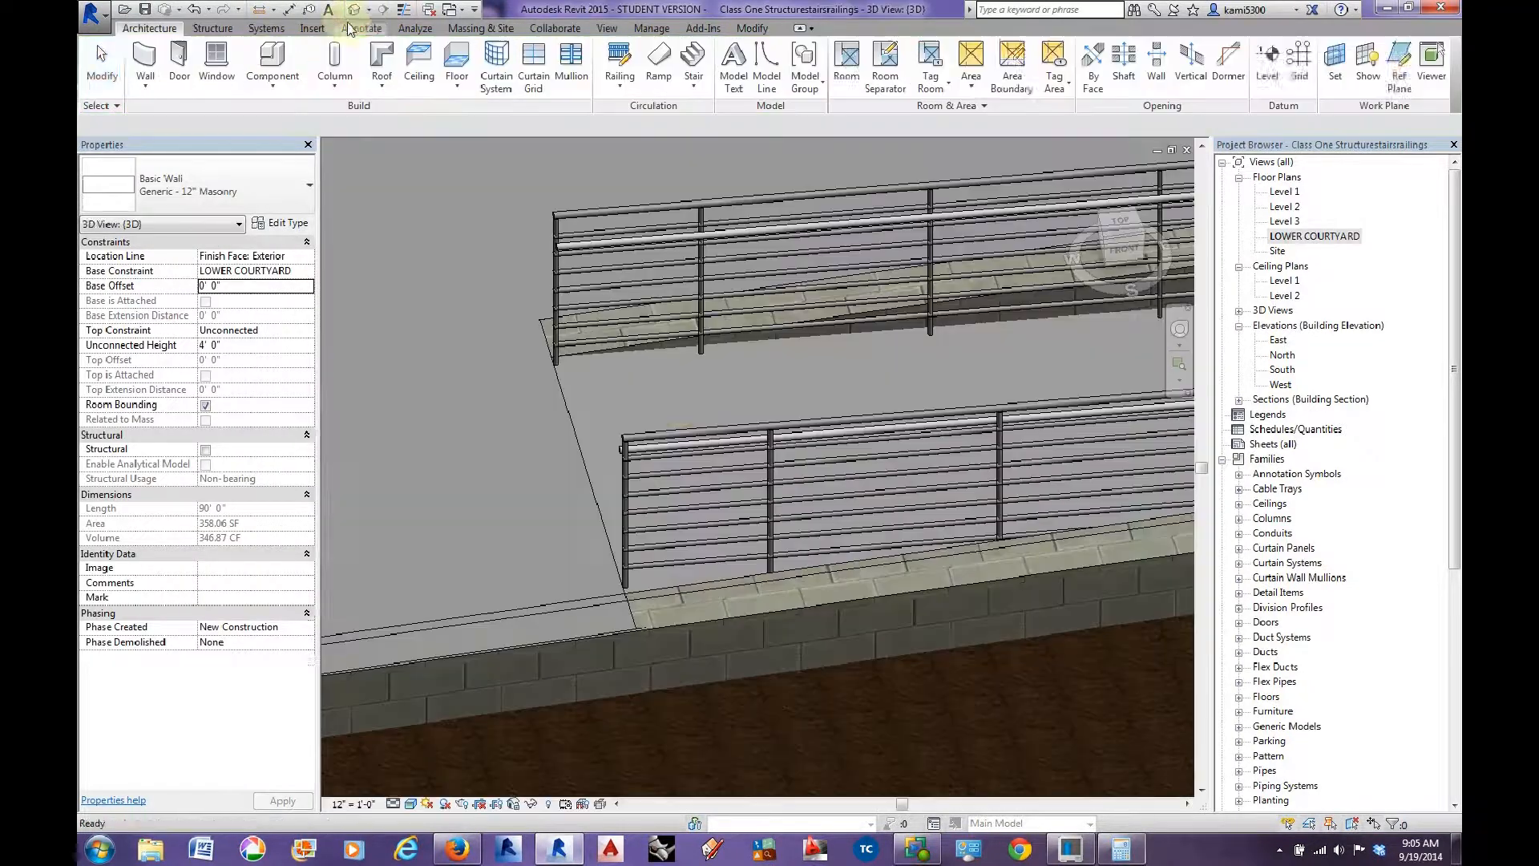
middle_click_drag(680, 402, 677, 698, "shift")
left_click(702, 631)
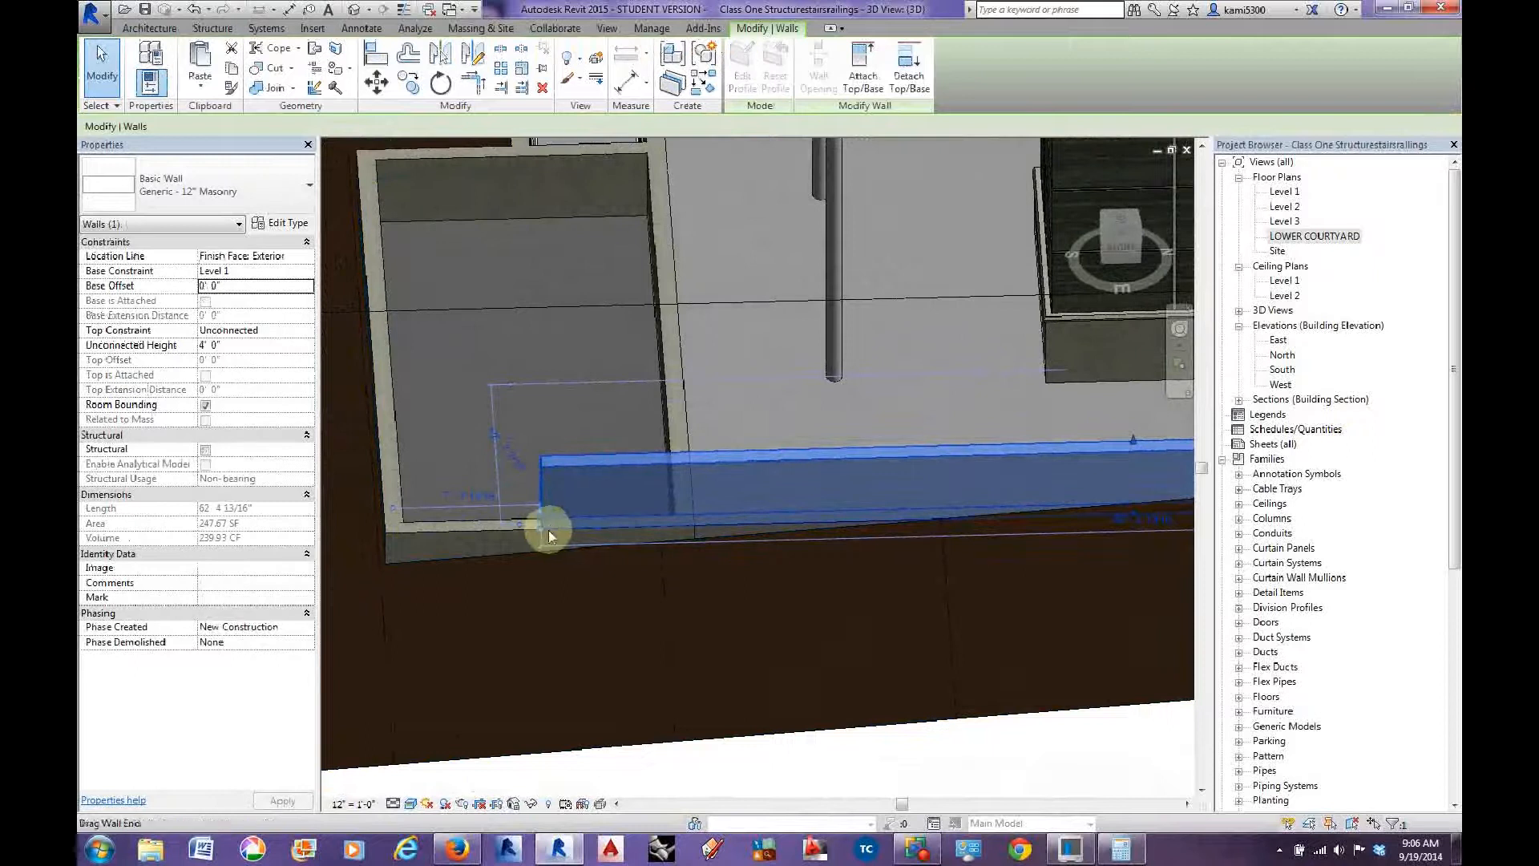
key("Escape")
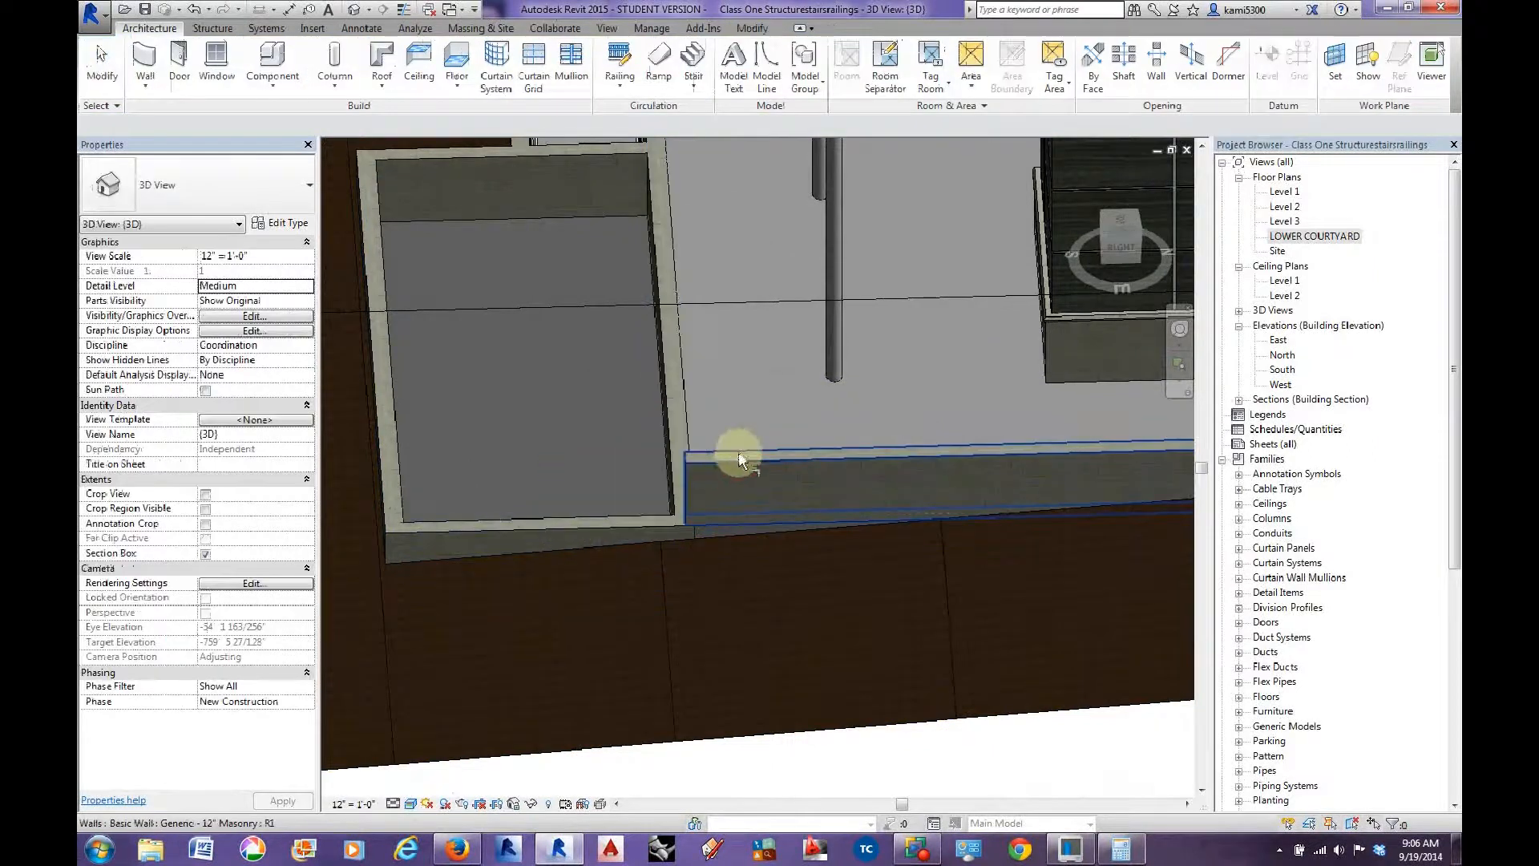
Disallow the join at the Level 1 masonry wall's end above the lower courtyard's corner.
middle_click_drag(739, 451, 962, 508, "shift")
scroll(1059, 622, "up", 6)
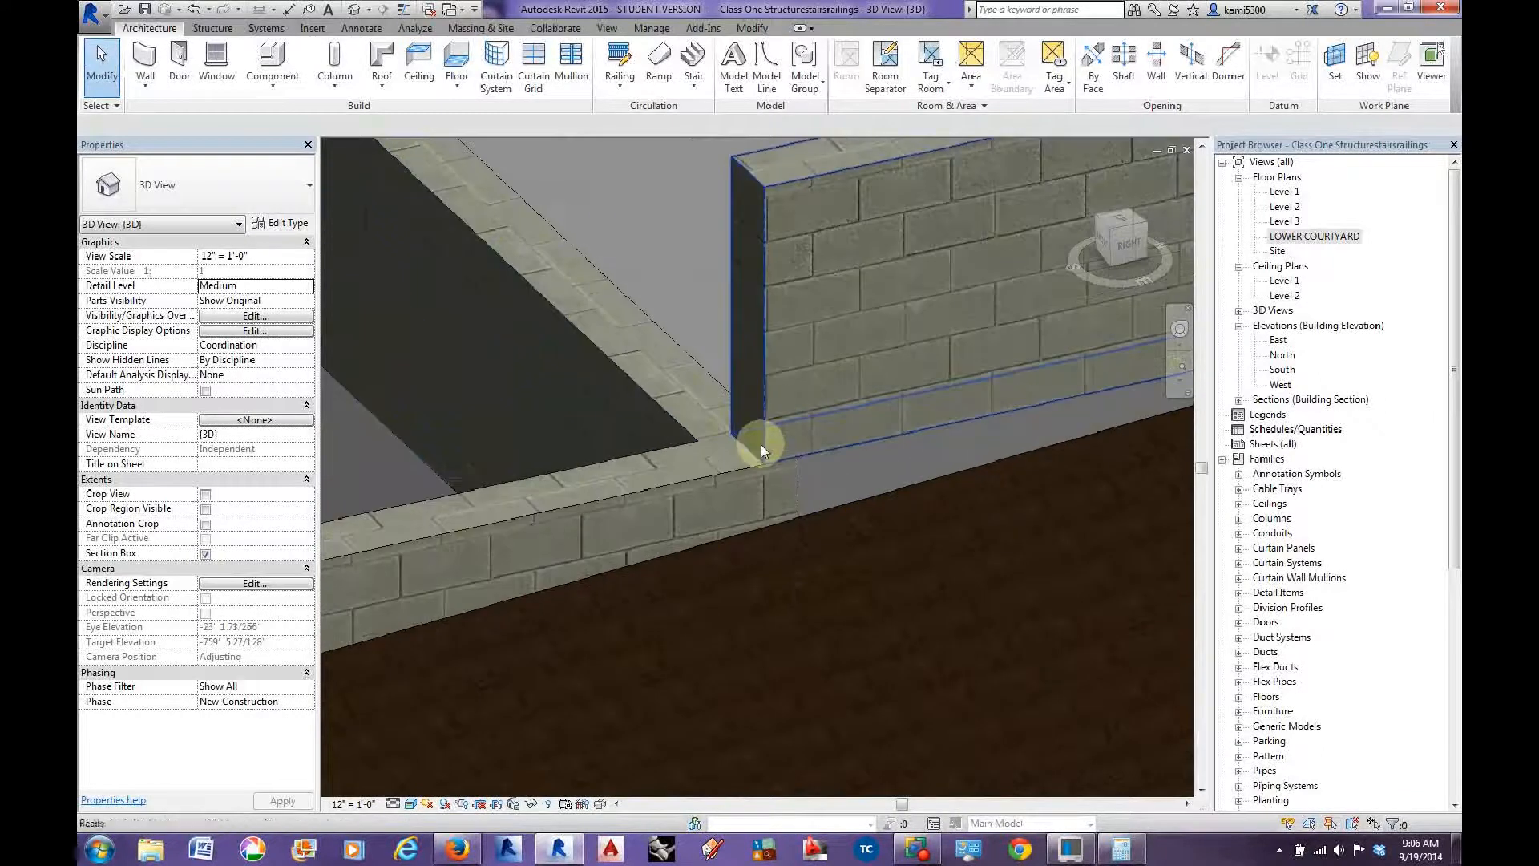
left_click(762, 446)
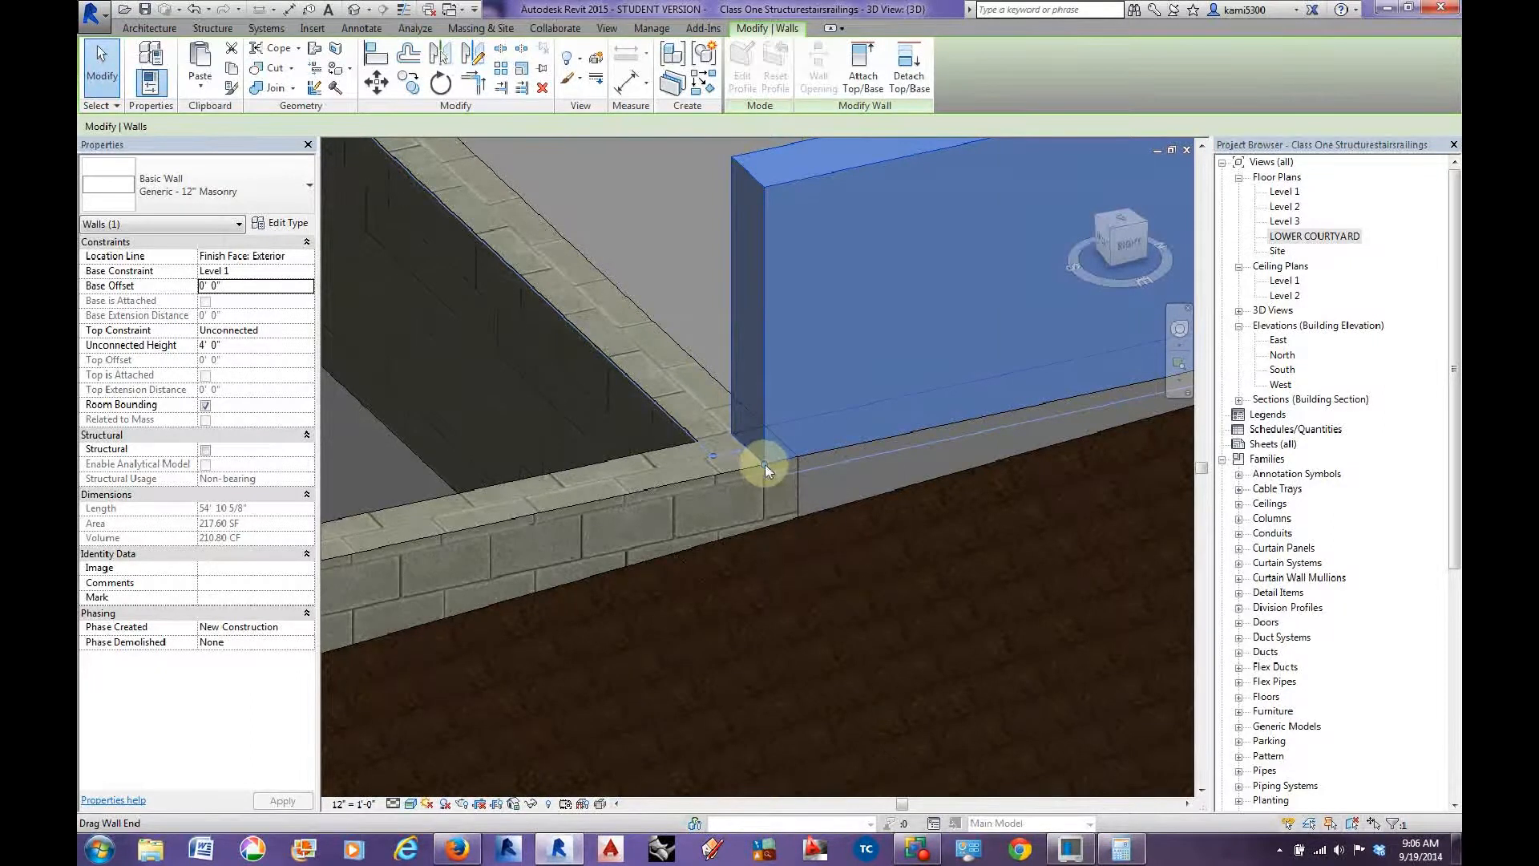
right_click(763, 465)
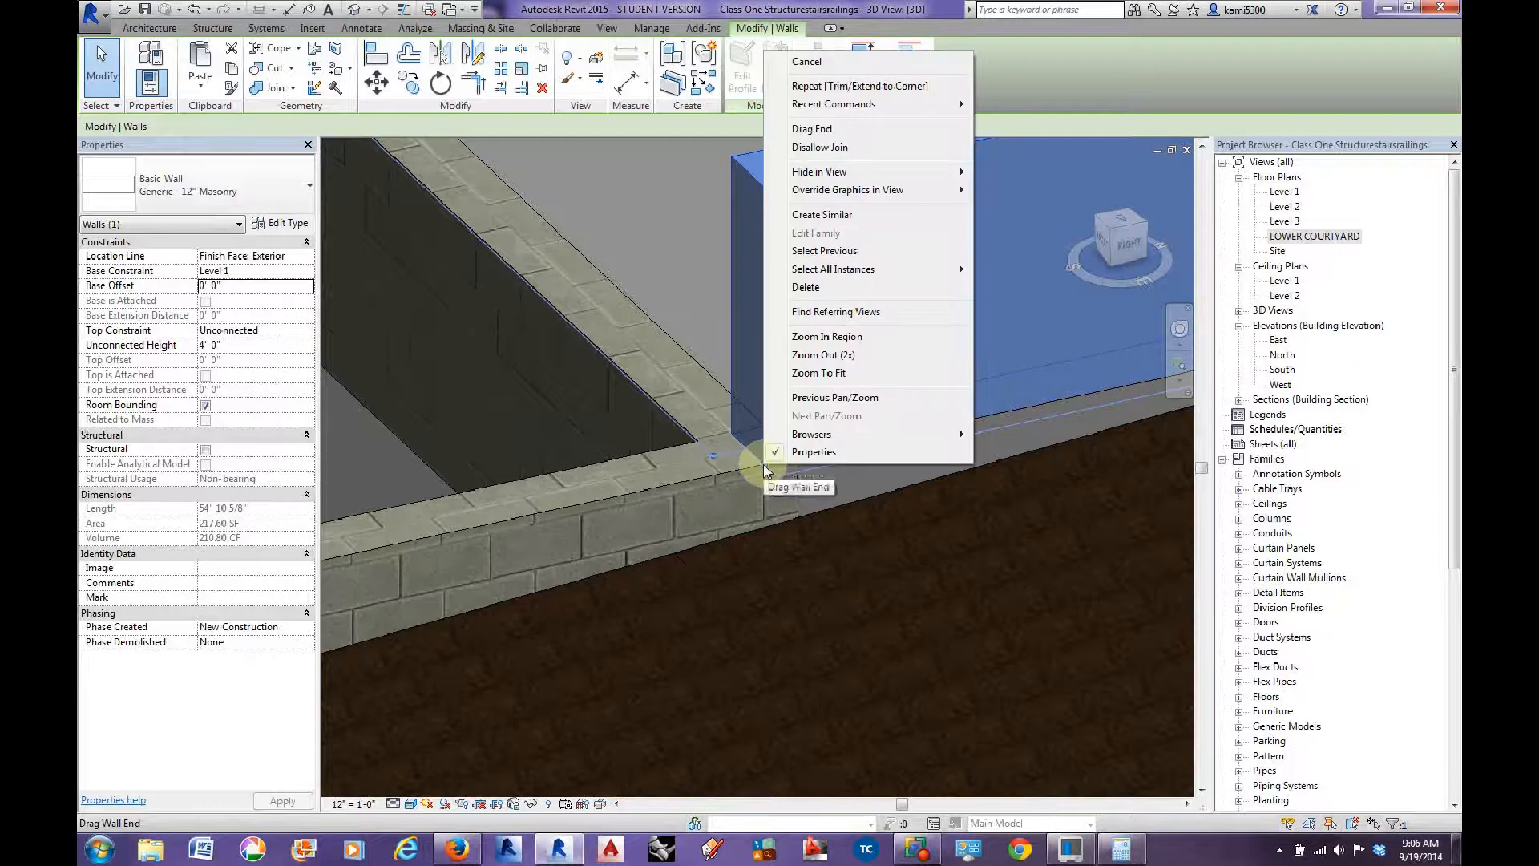
left_click(839, 158)
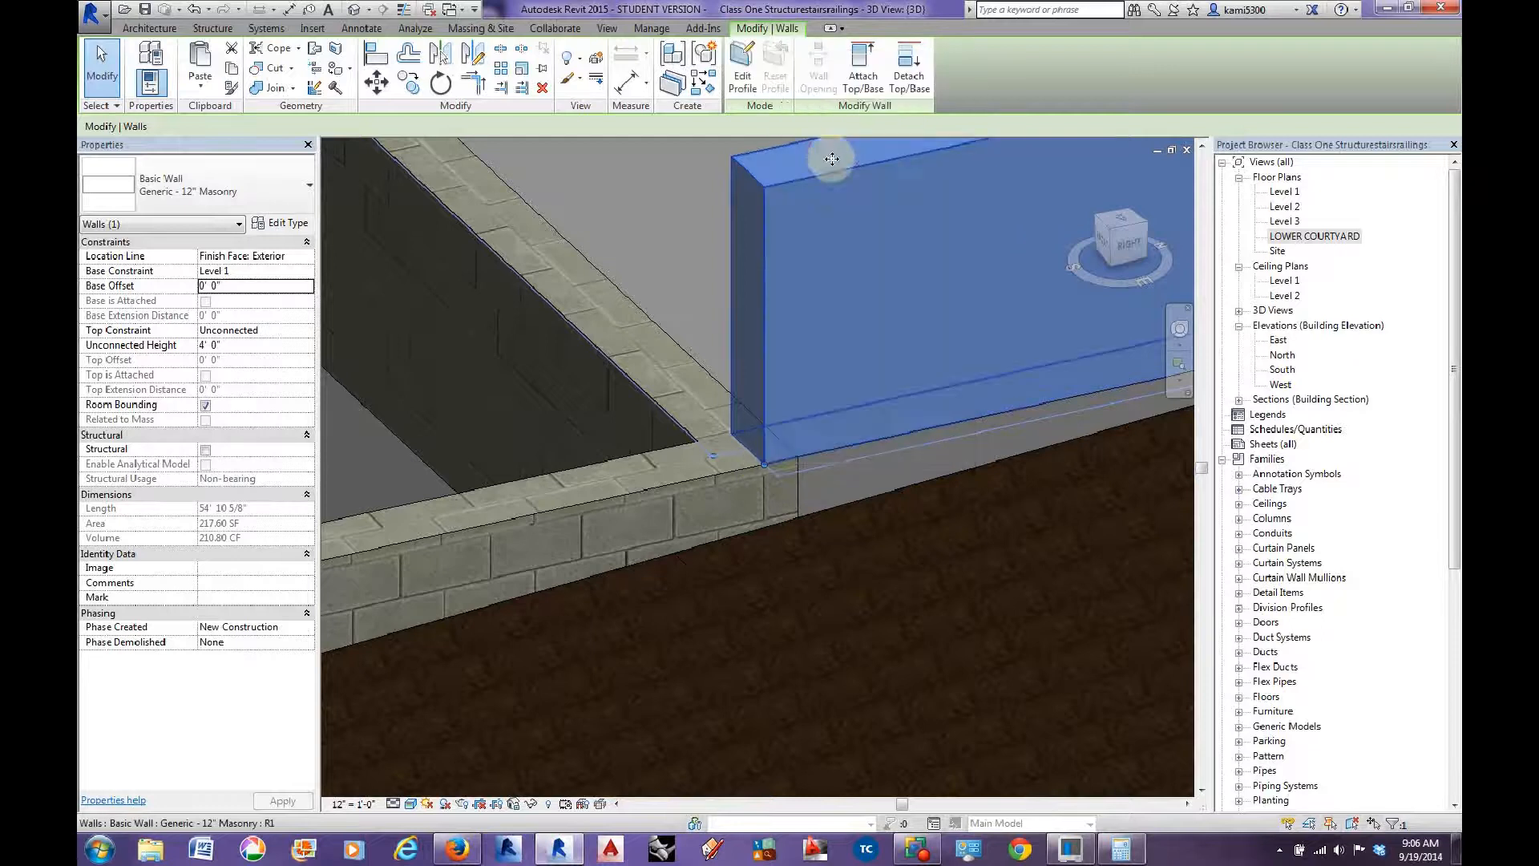
middle_click_drag(858, 505, 1066, 502, "shift")
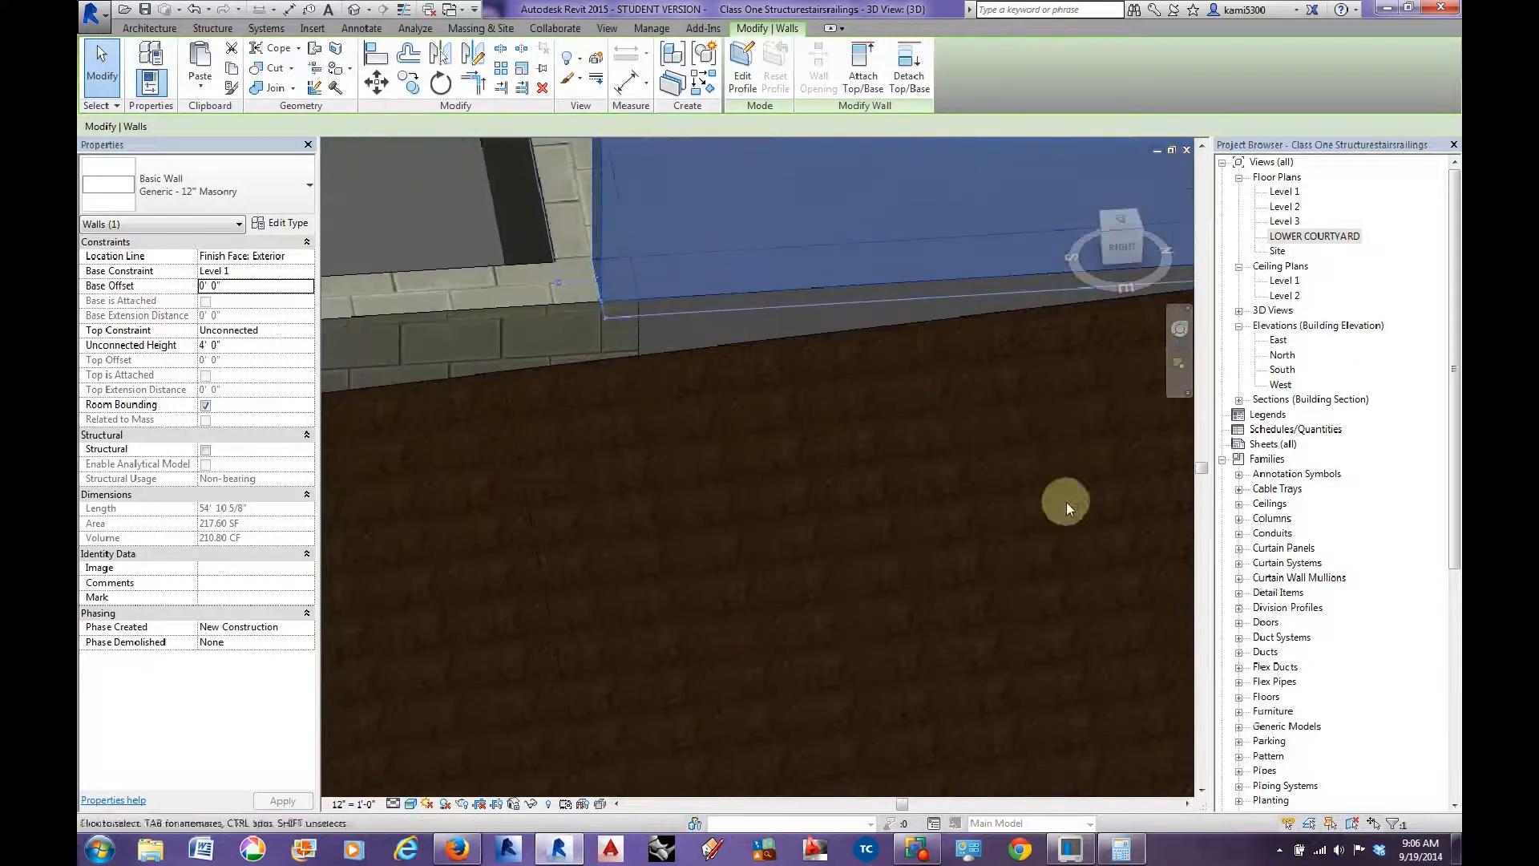
double_click(1286, 192)
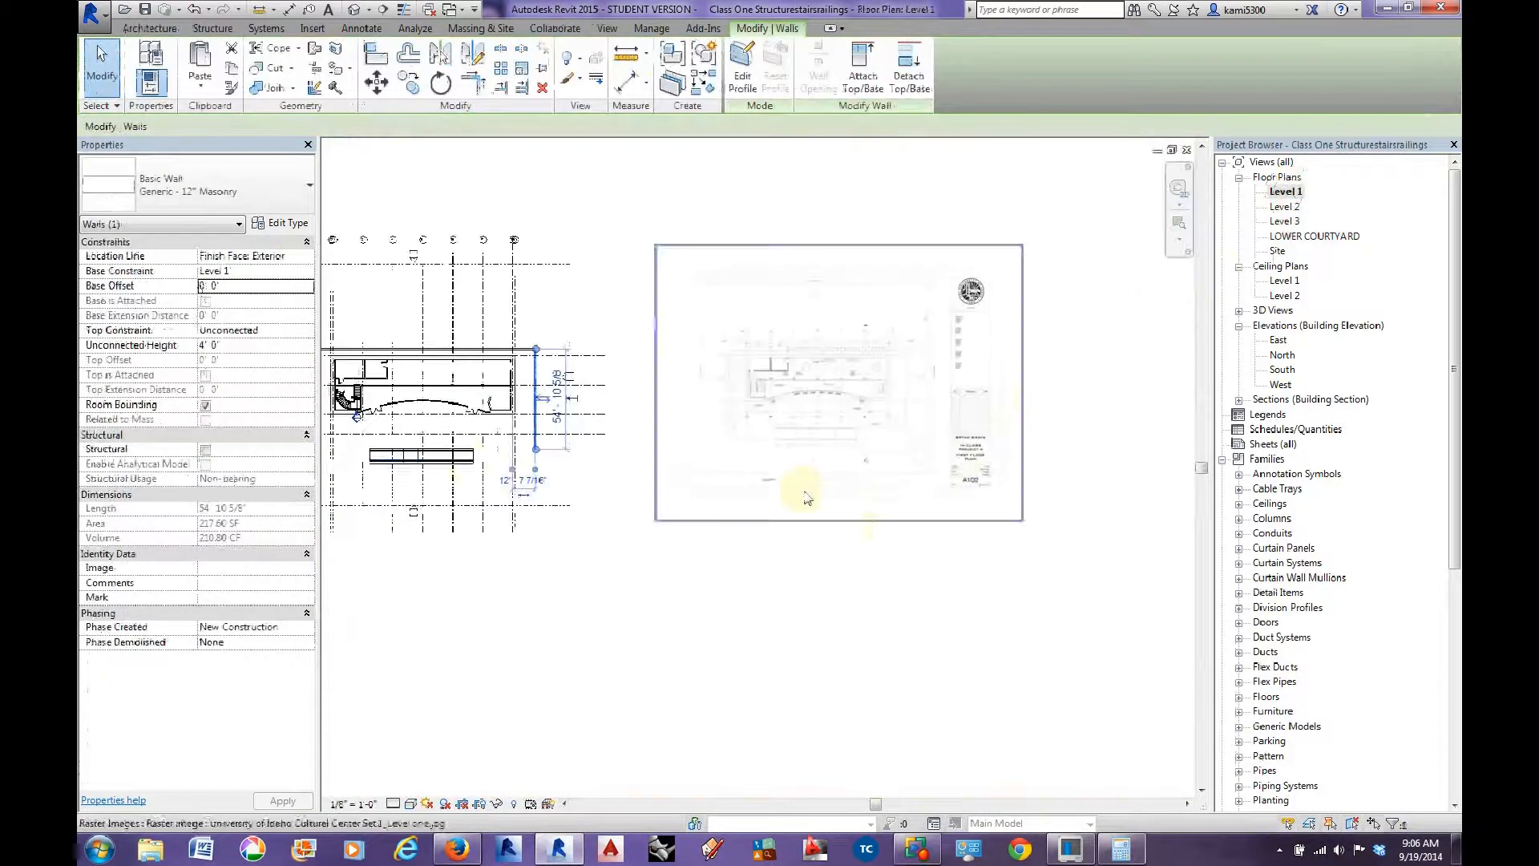
scroll(584, 482, "up", 6)
middle_click_drag(602, 514, 814, 519)
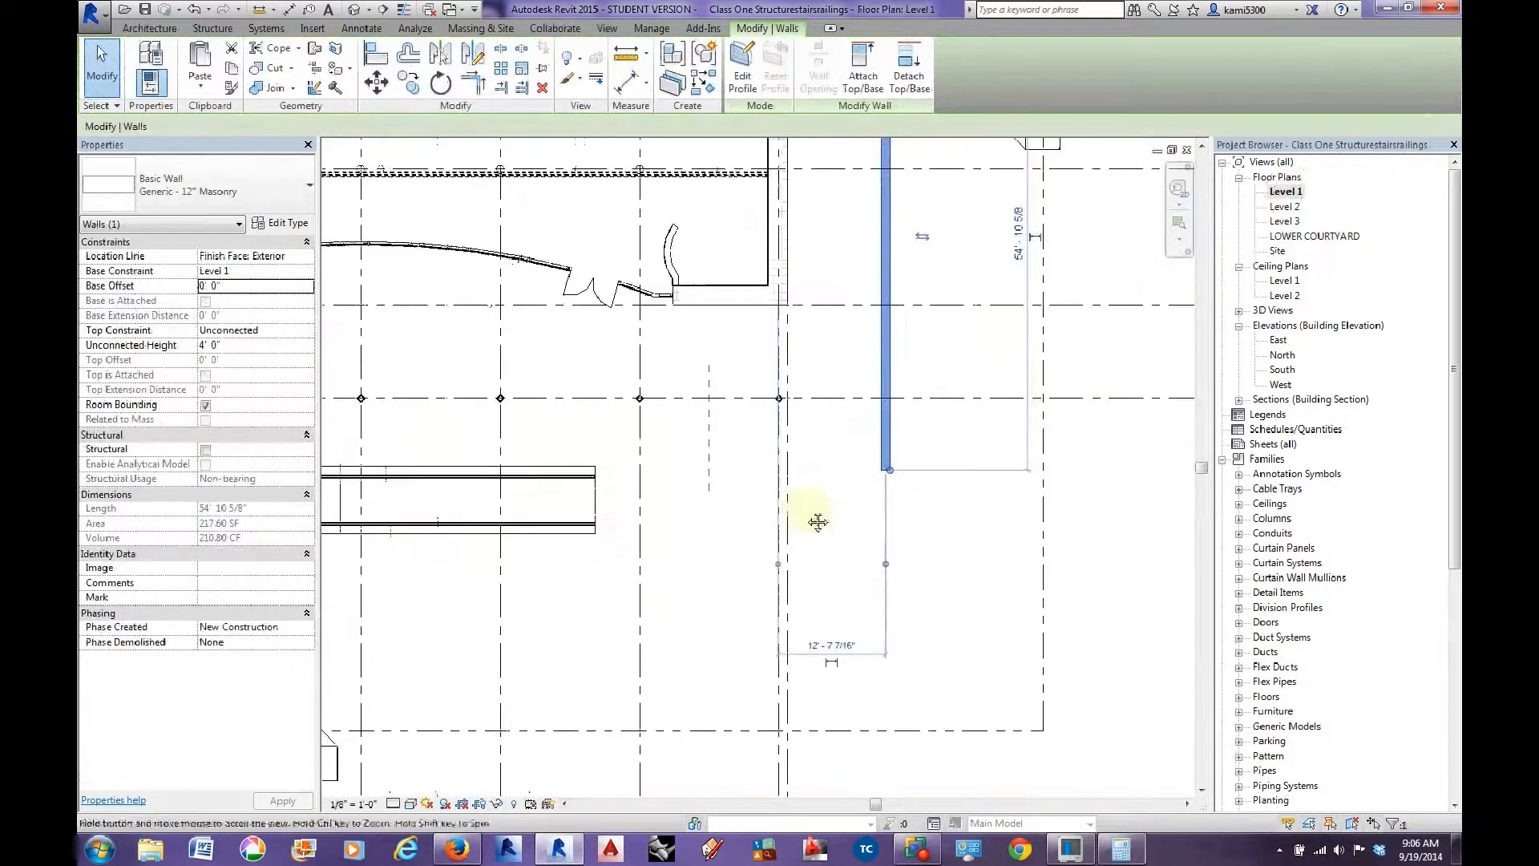
scroll(826, 517, "down", 1)
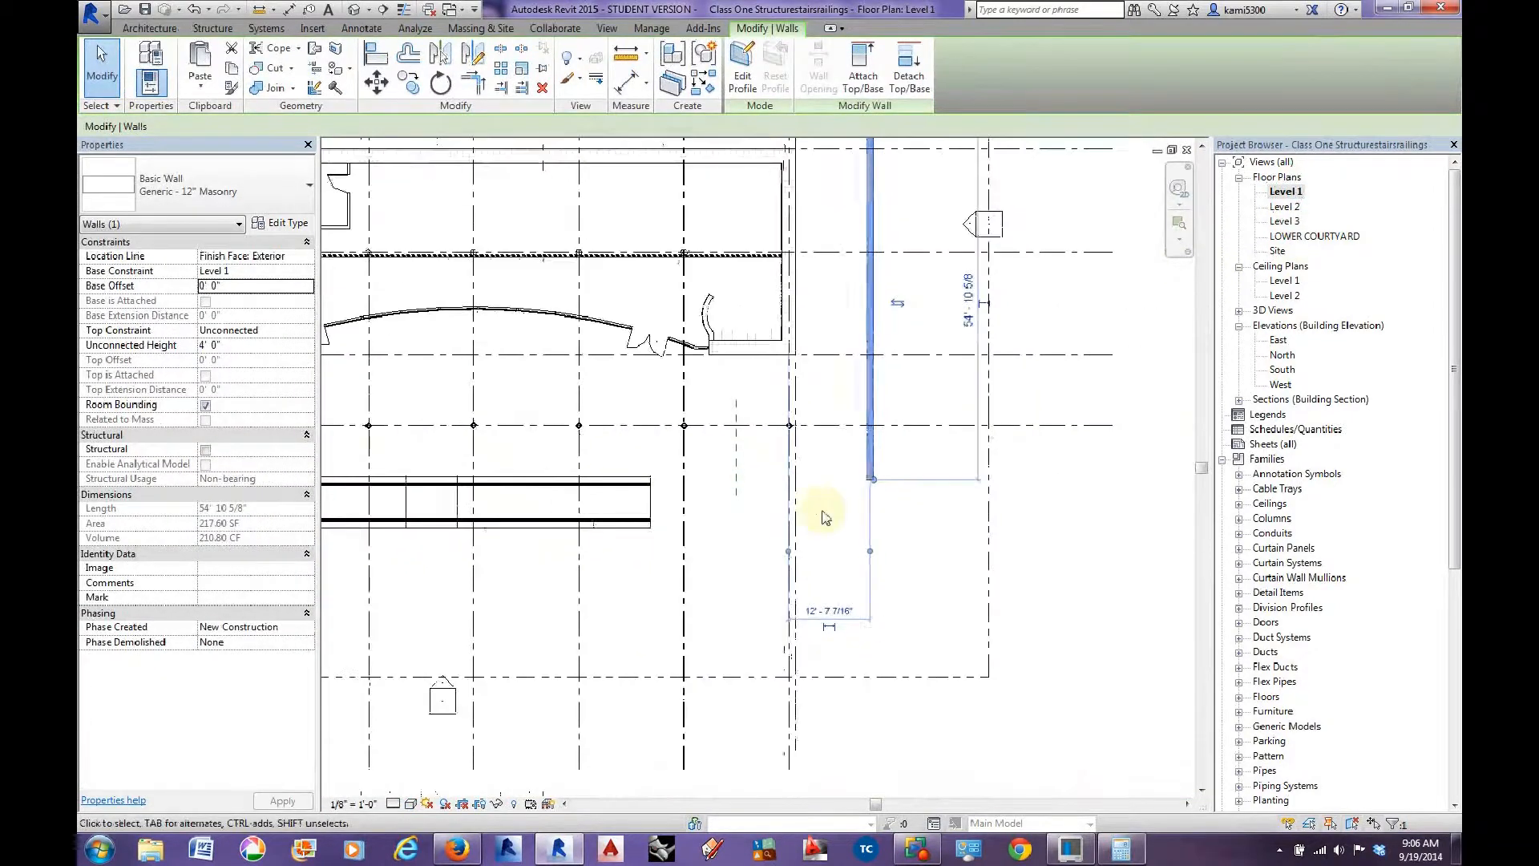
In the LOWER COURTYARD plan, set the unconnected height of the courtyard's north, west, east and south masonry walls to 4' 6".
double_click(1286, 239)
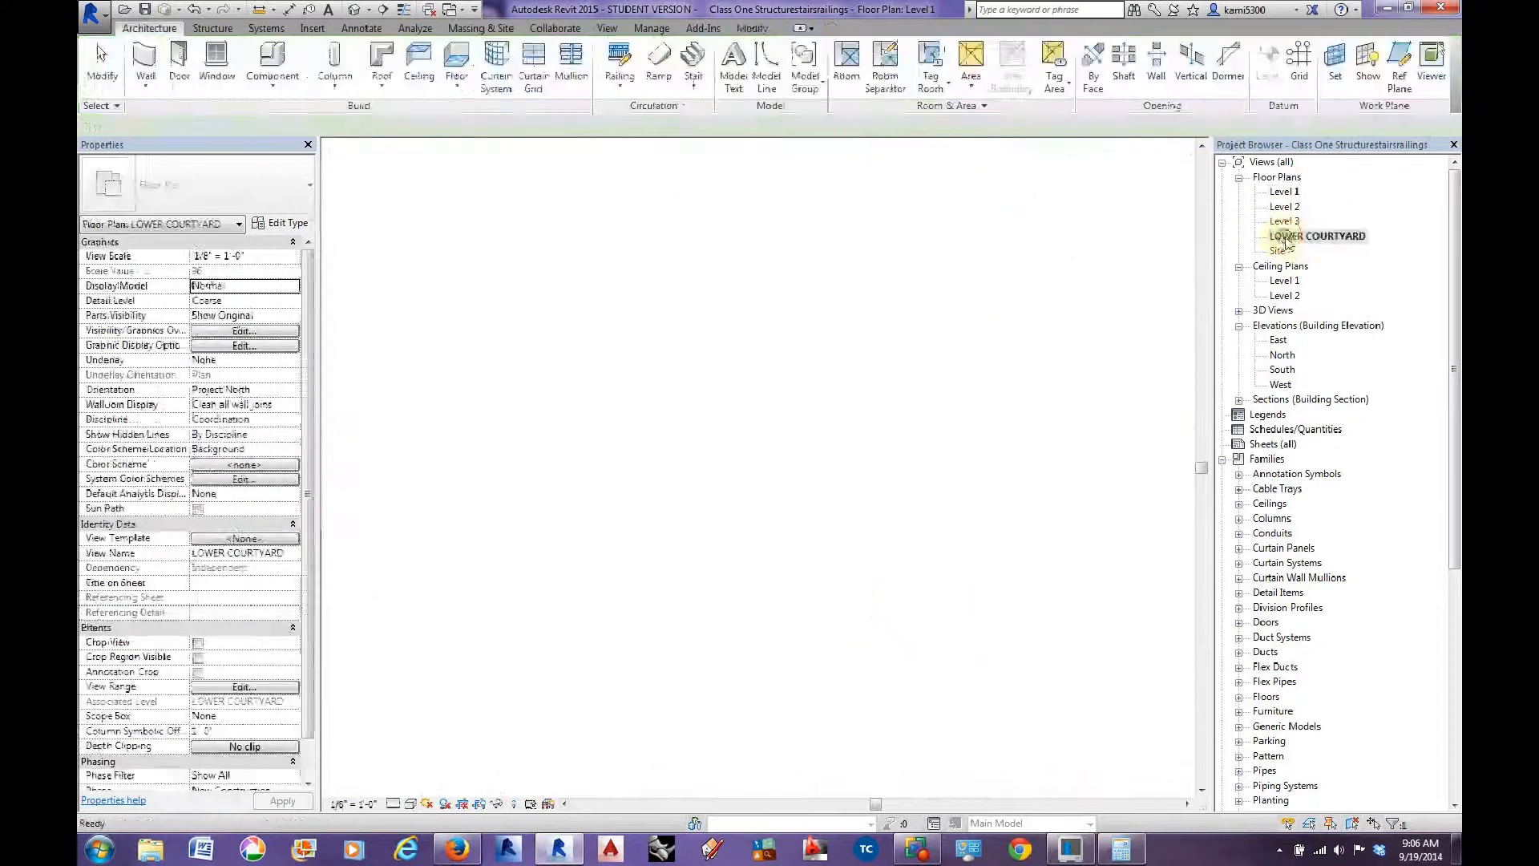
middle_click_drag(805, 429, 700, 429)
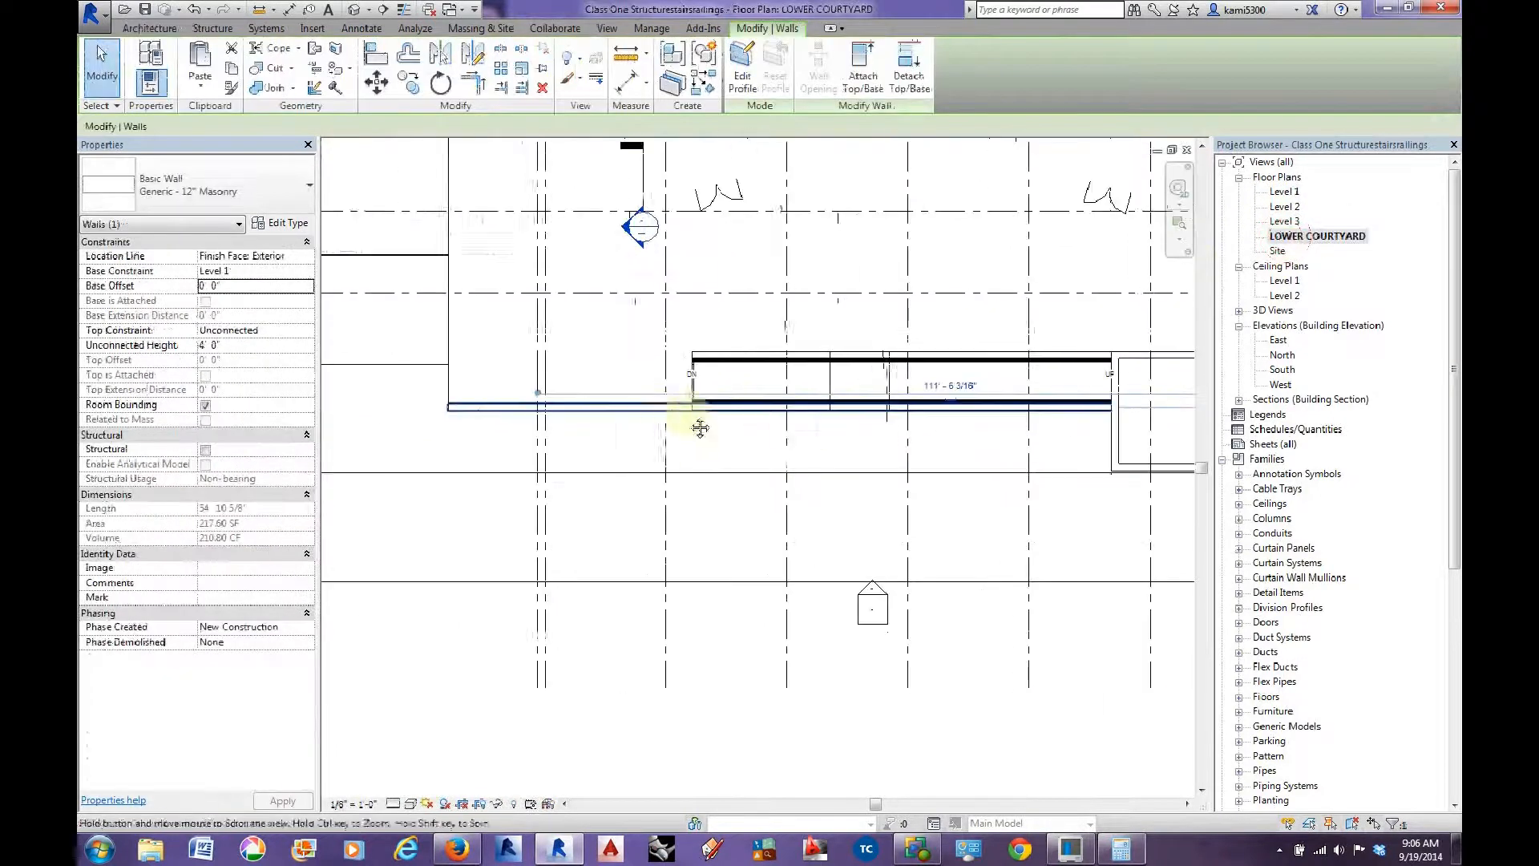
left_click(655, 409)
middle_click_drag(1060, 463, 781, 475)
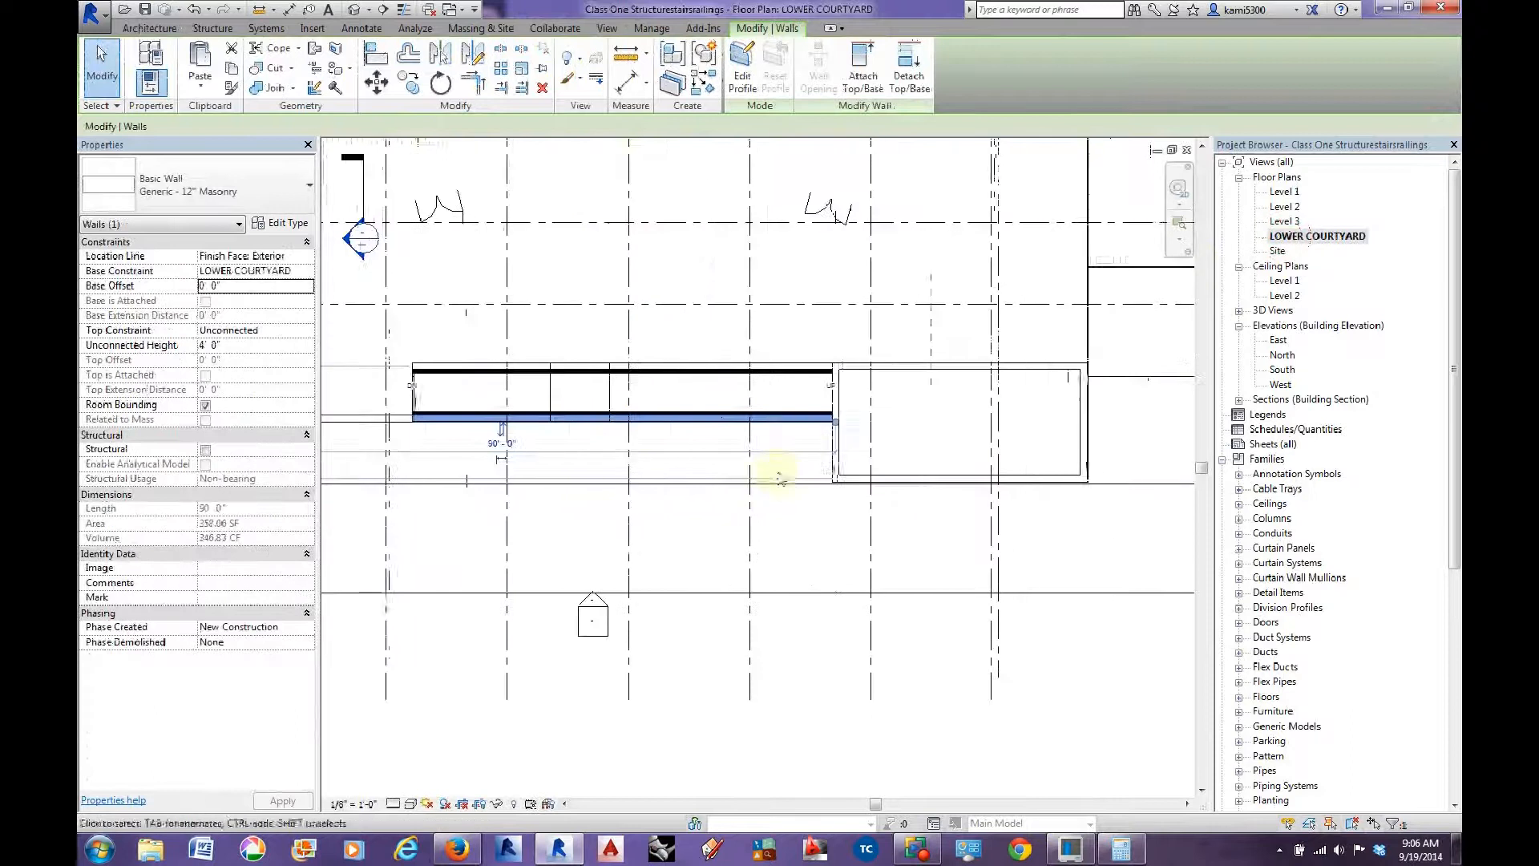
left_click(838, 394)
left_click(852, 366, "ctrl")
left_click(1082, 419, "ctrl")
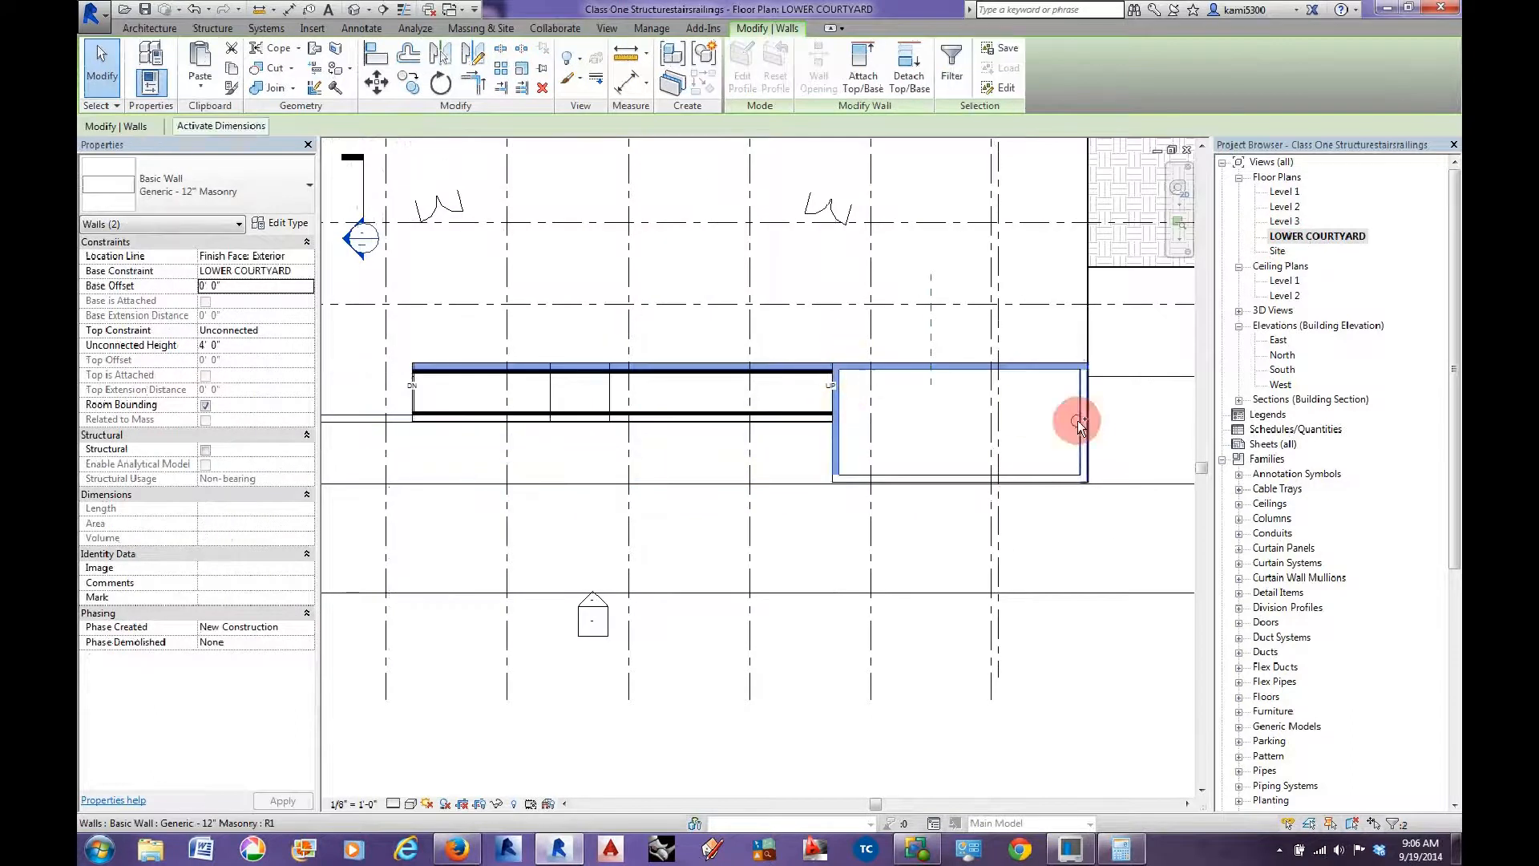
left_click(1034, 480, "ctrl")
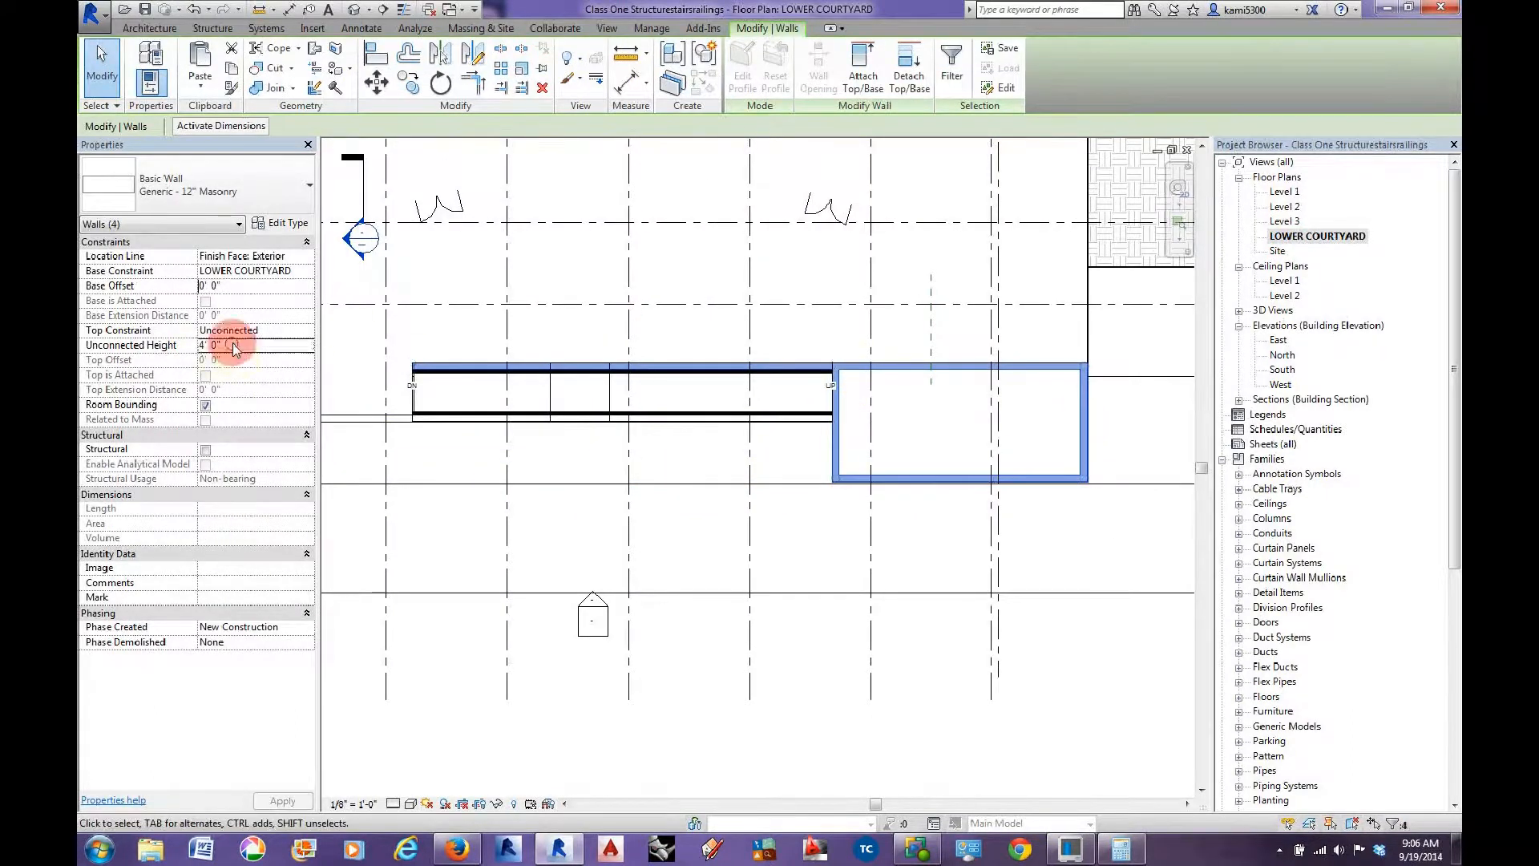
left_click_drag(233, 347, 172, 348)
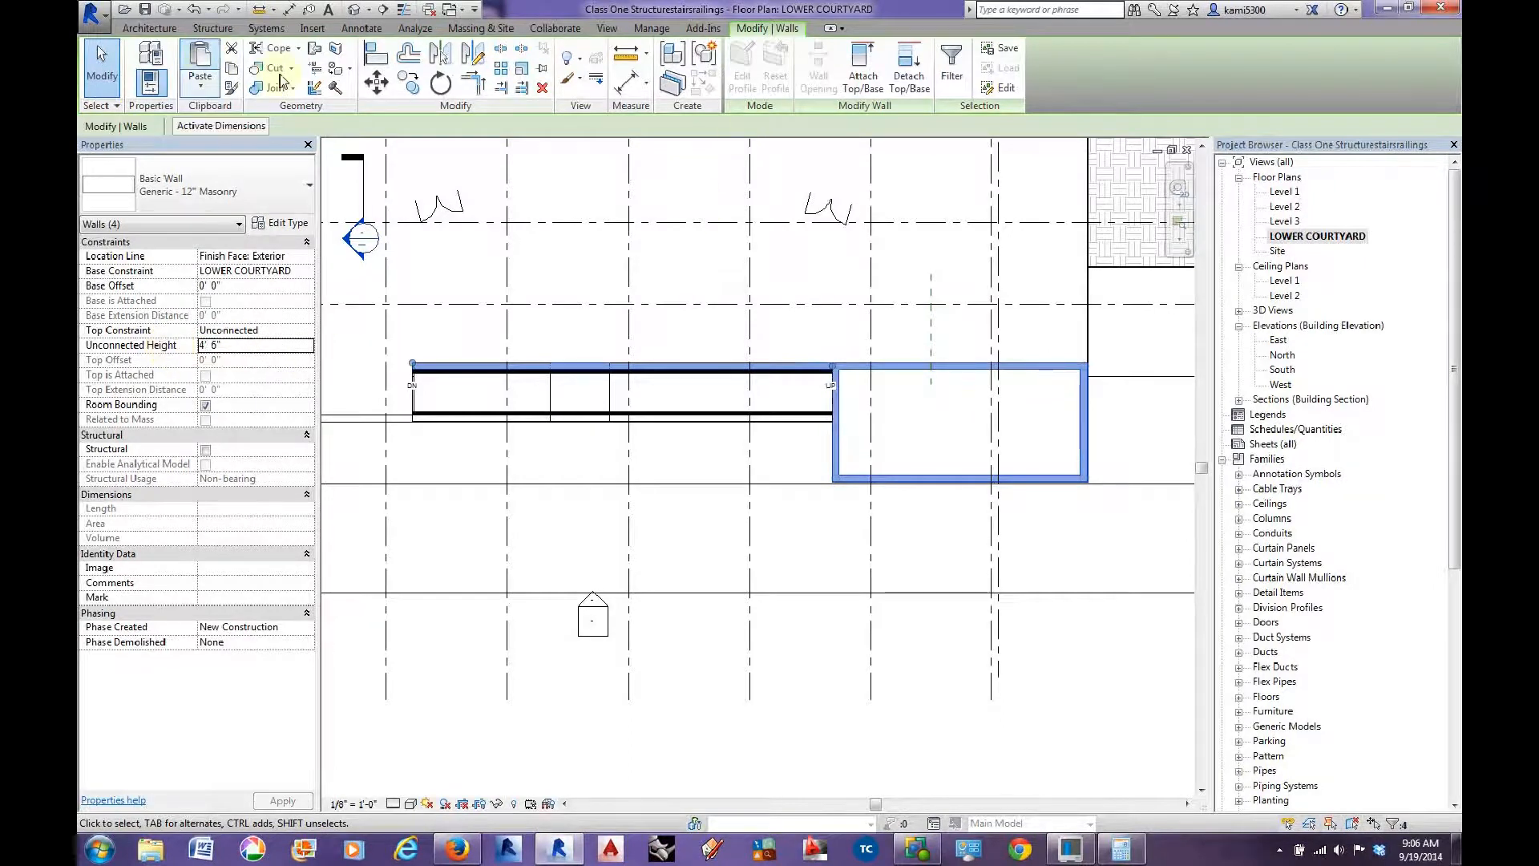
In the Level 1 plan, shorten the Level 1 masonry wall to the outer face of the courtyard's north wall, about 54' 5" long.
double_click(1284, 197)
scroll(887, 420, "up", 3)
left_click(835, 513)
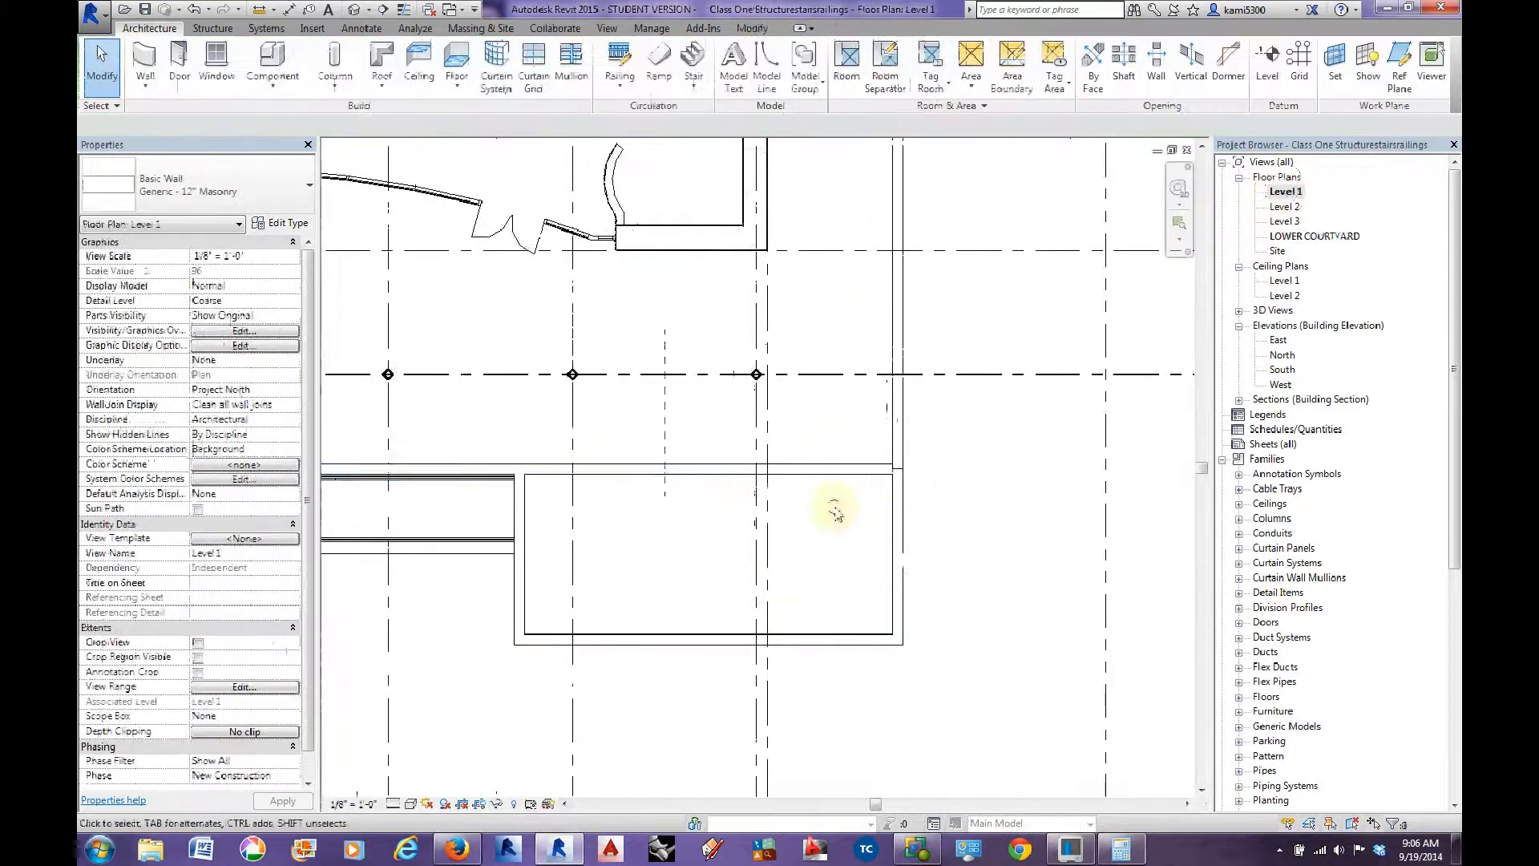
scroll(886, 469, "up", 3)
left_click(914, 457)
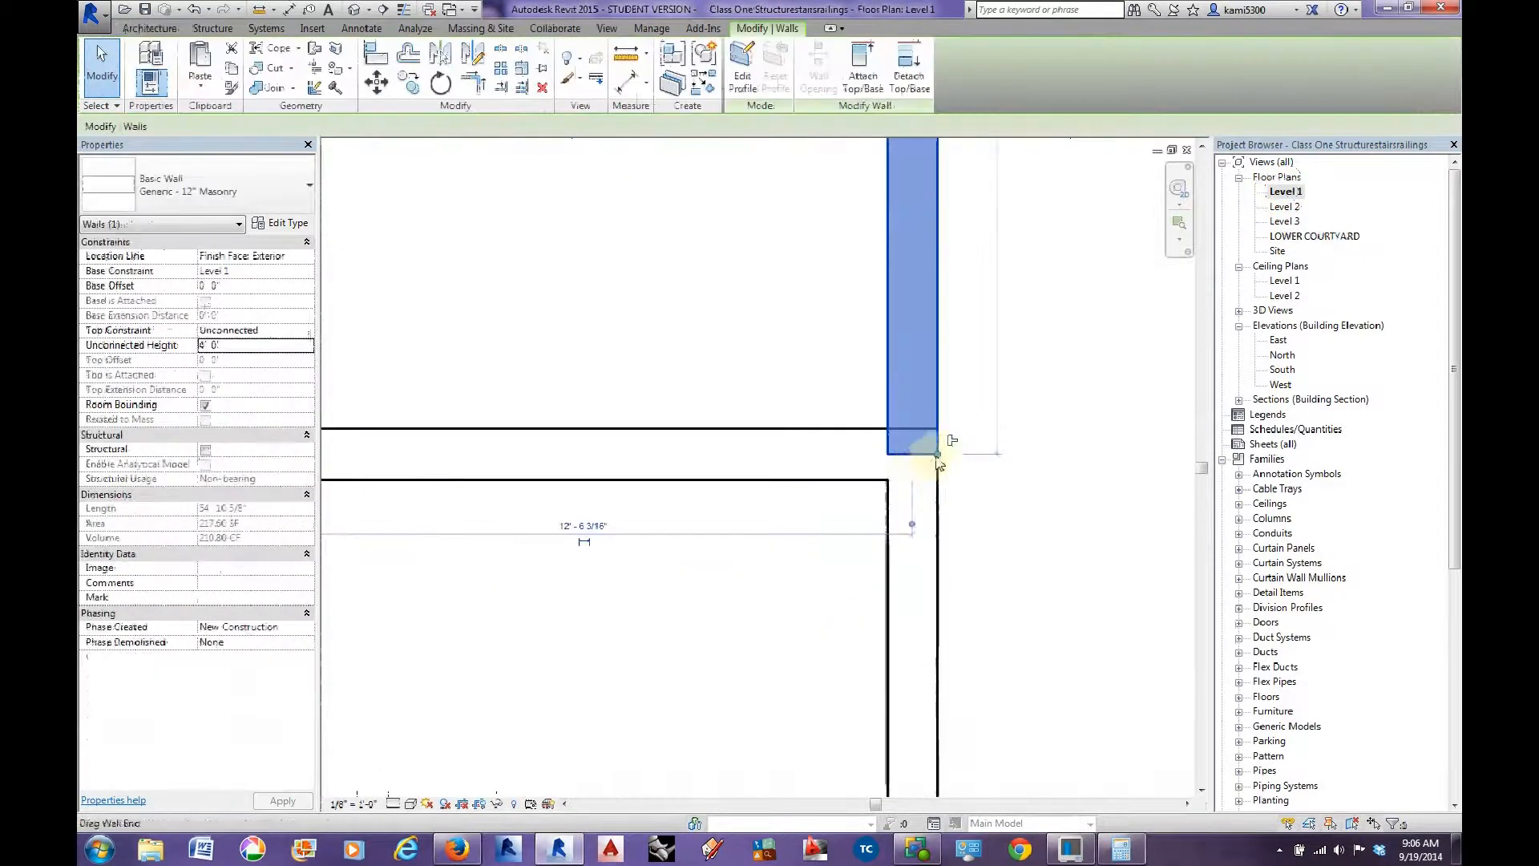
left_click_drag(937, 456, 943, 429)
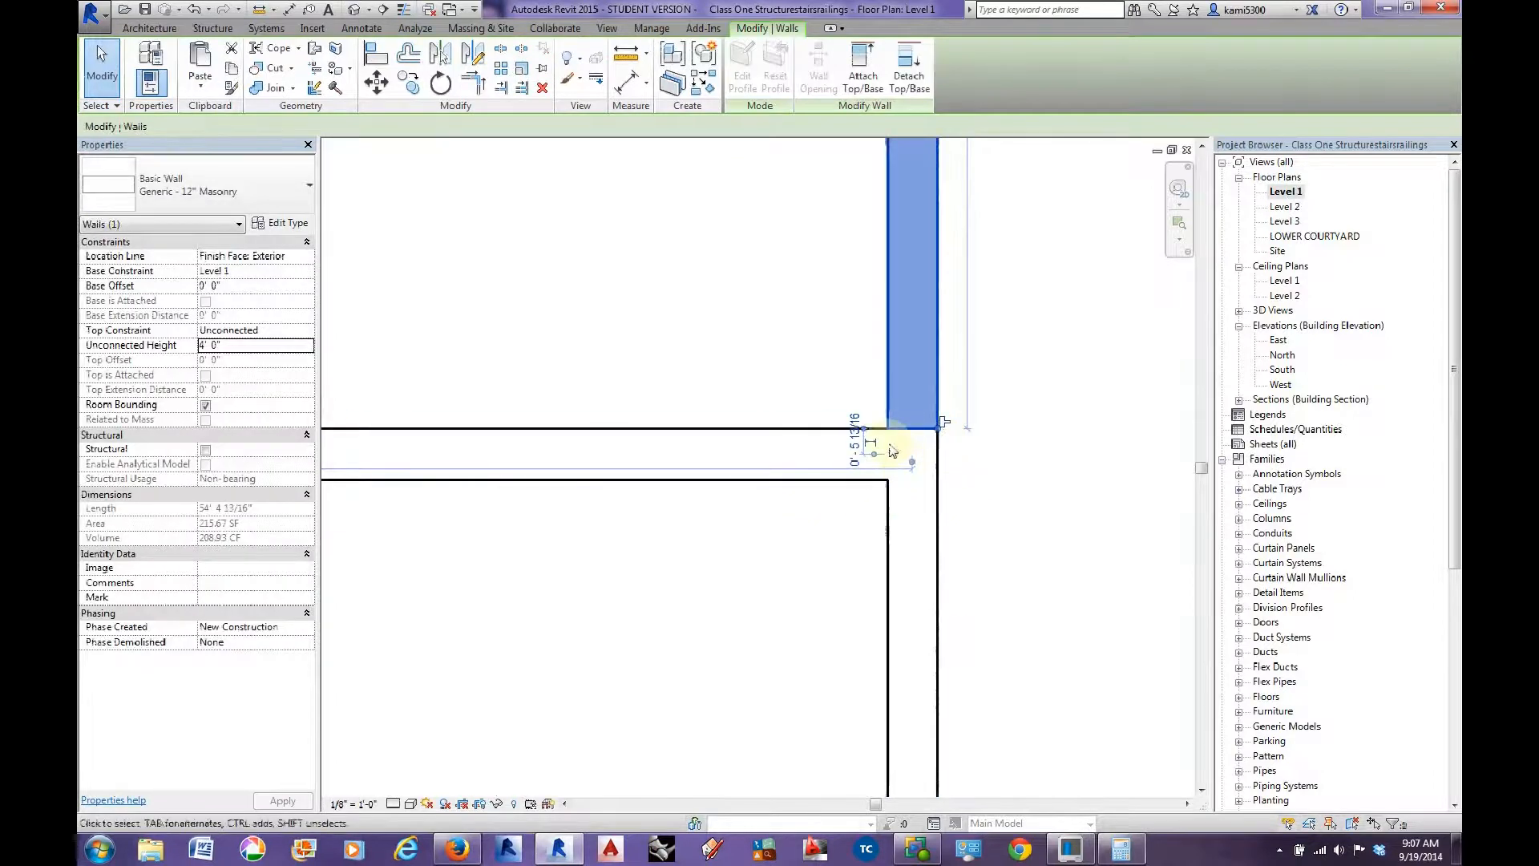
Allow and again disallow the join at the Level 1 wall's end, and pull the end back to the courtyard wall's outer face.
scroll(893, 452, "down", 3)
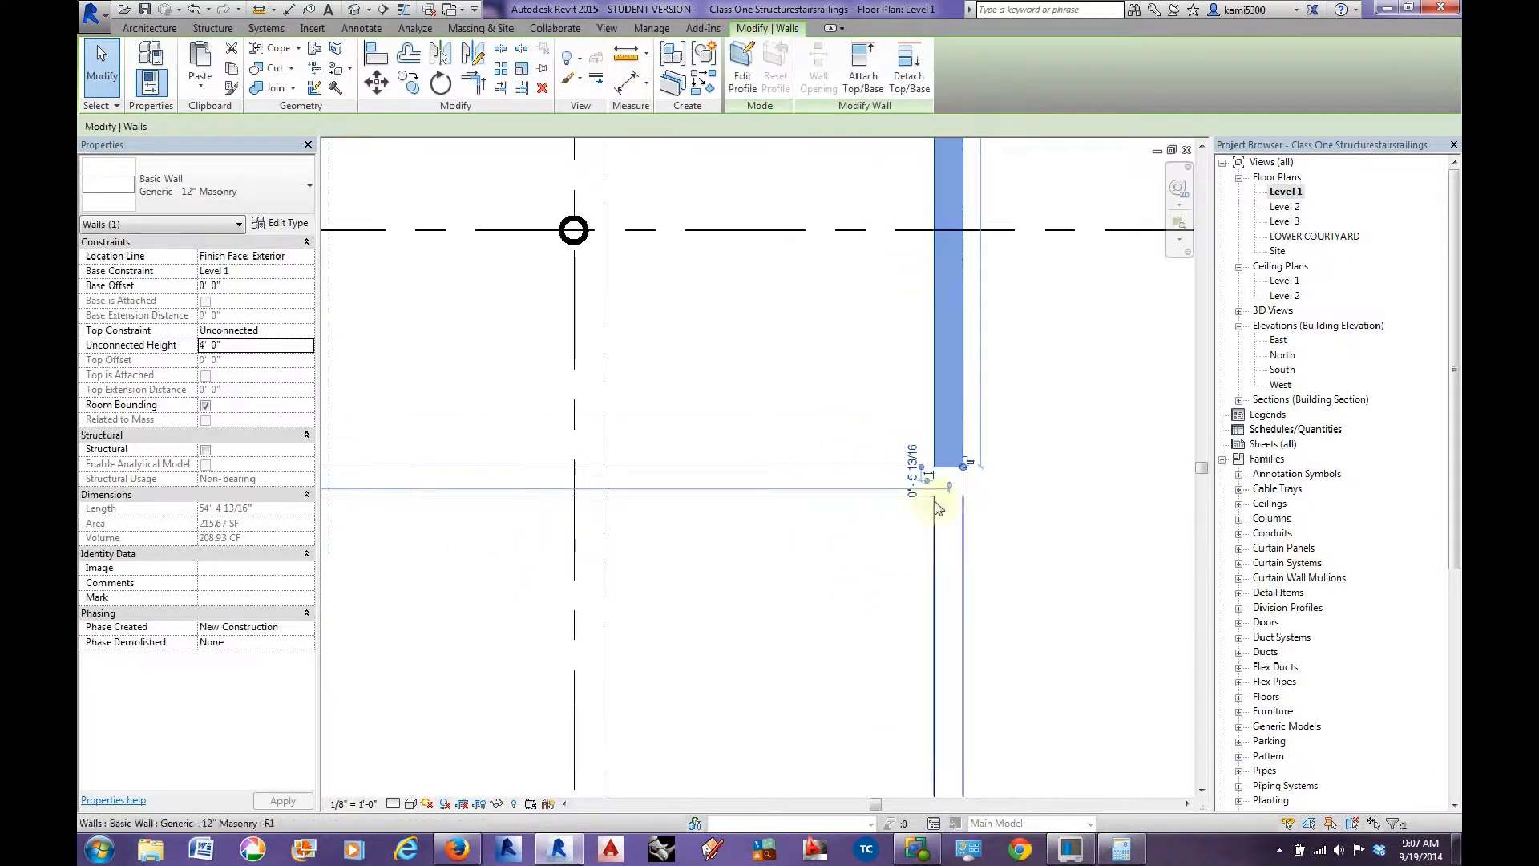
right_click(968, 477)
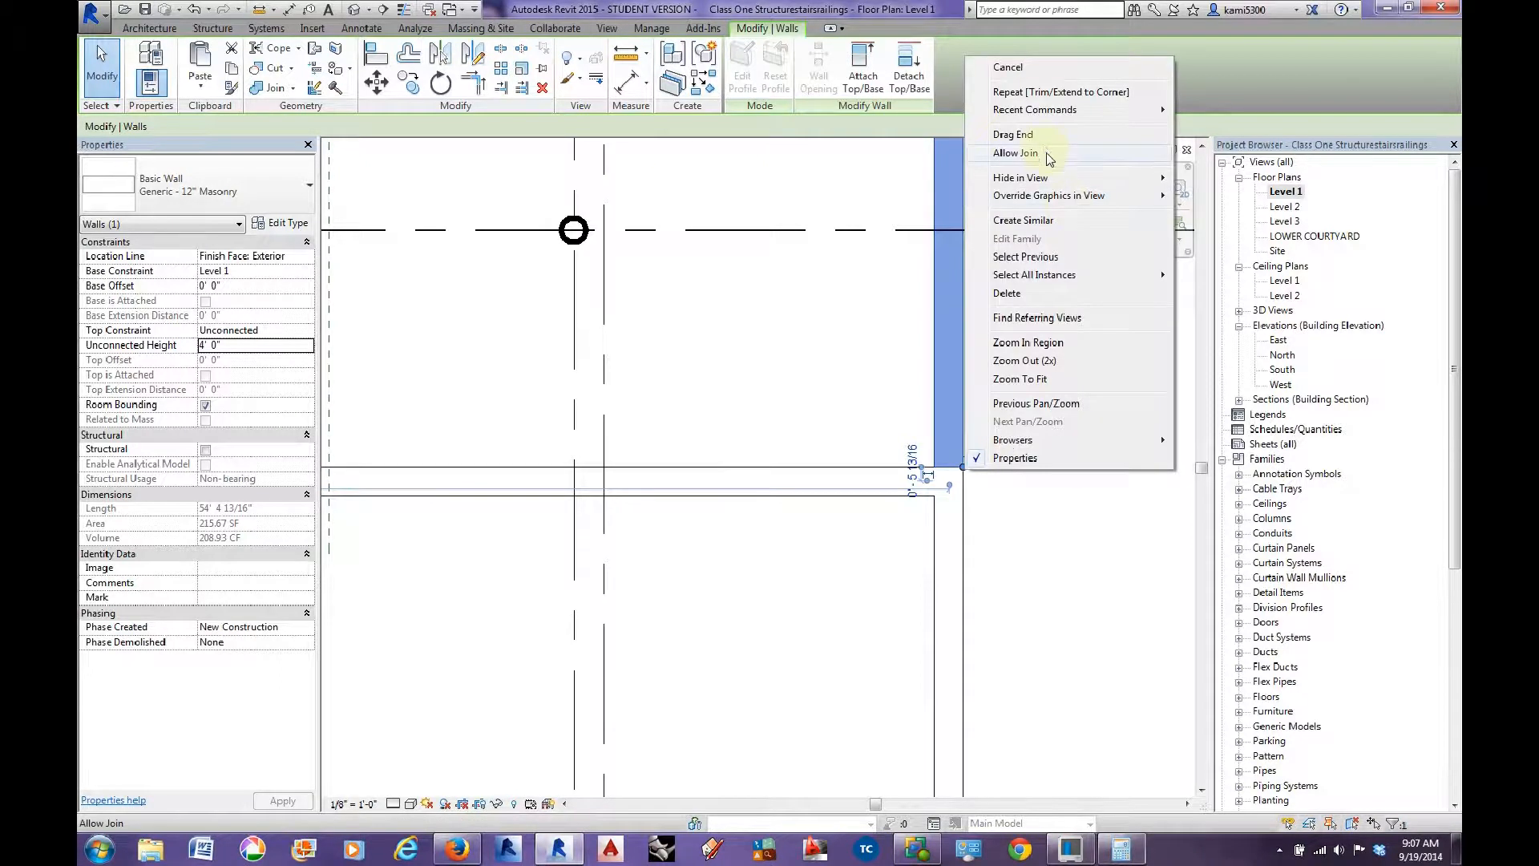
left_click(1016, 153)
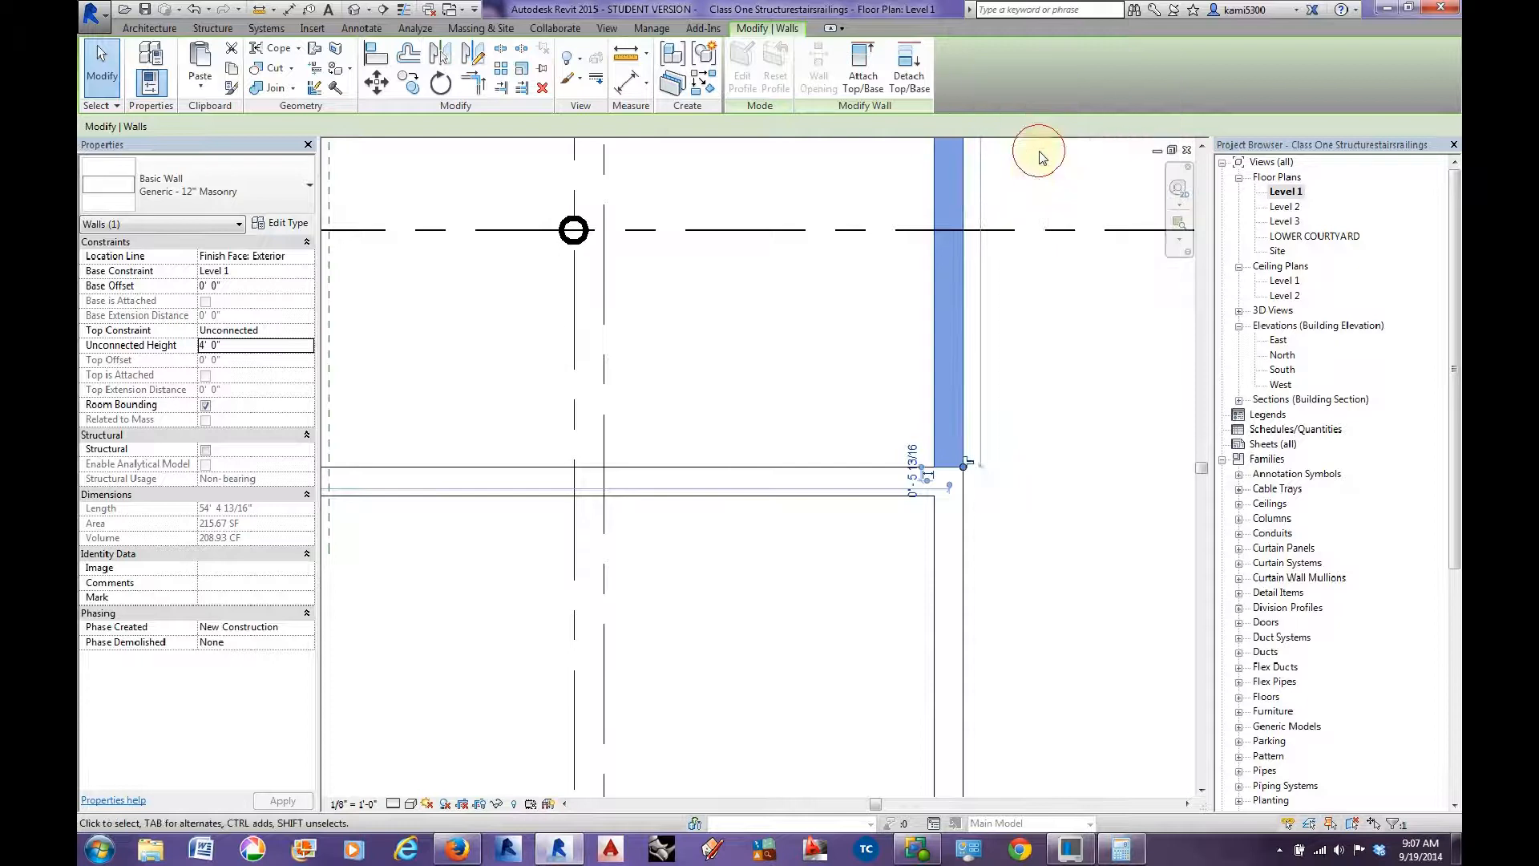
right_click(968, 489)
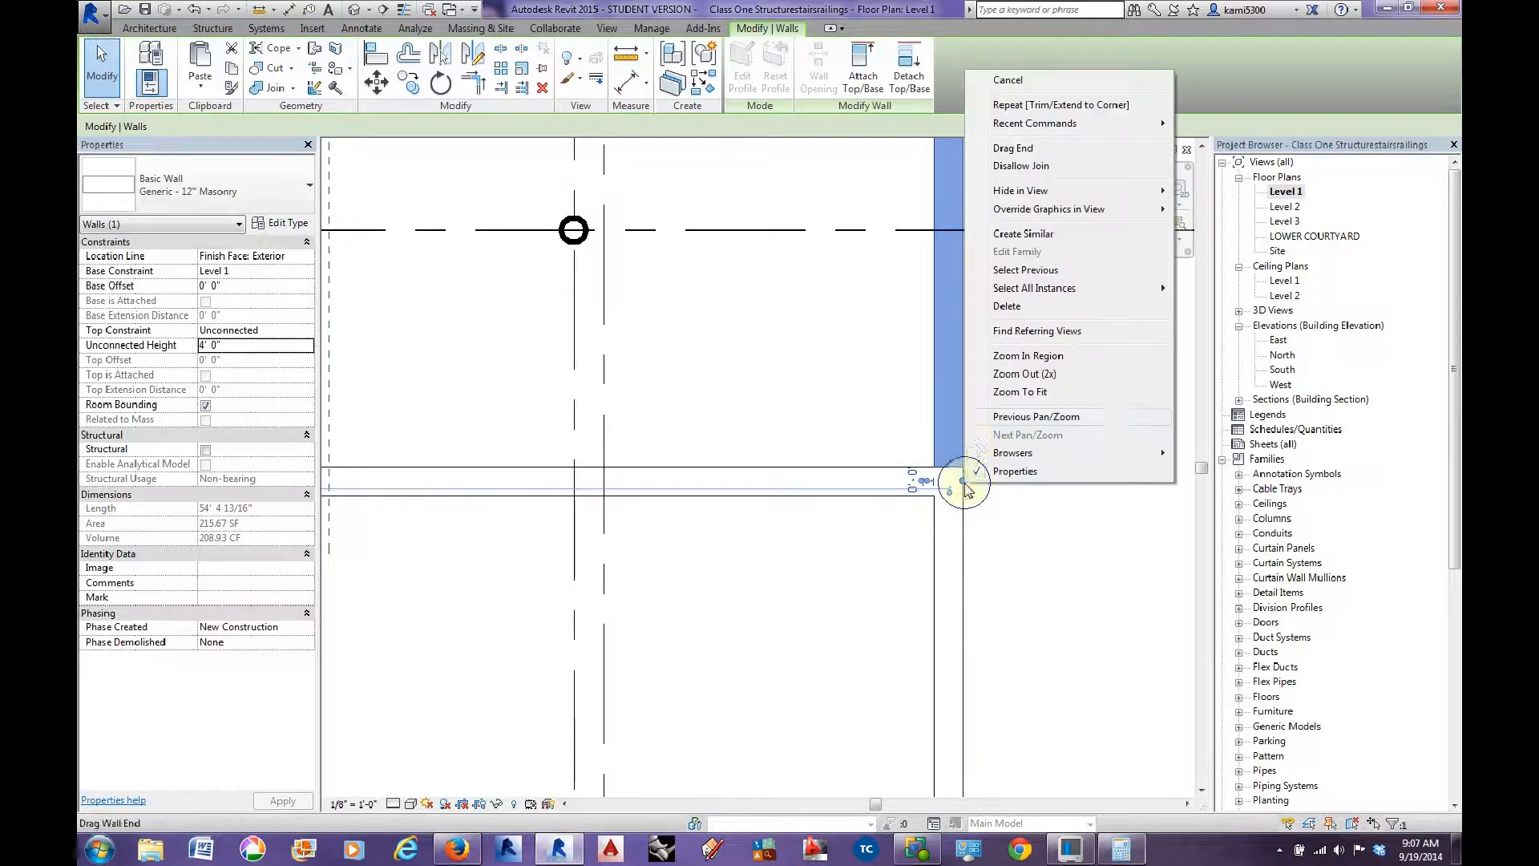
left_click(1021, 166)
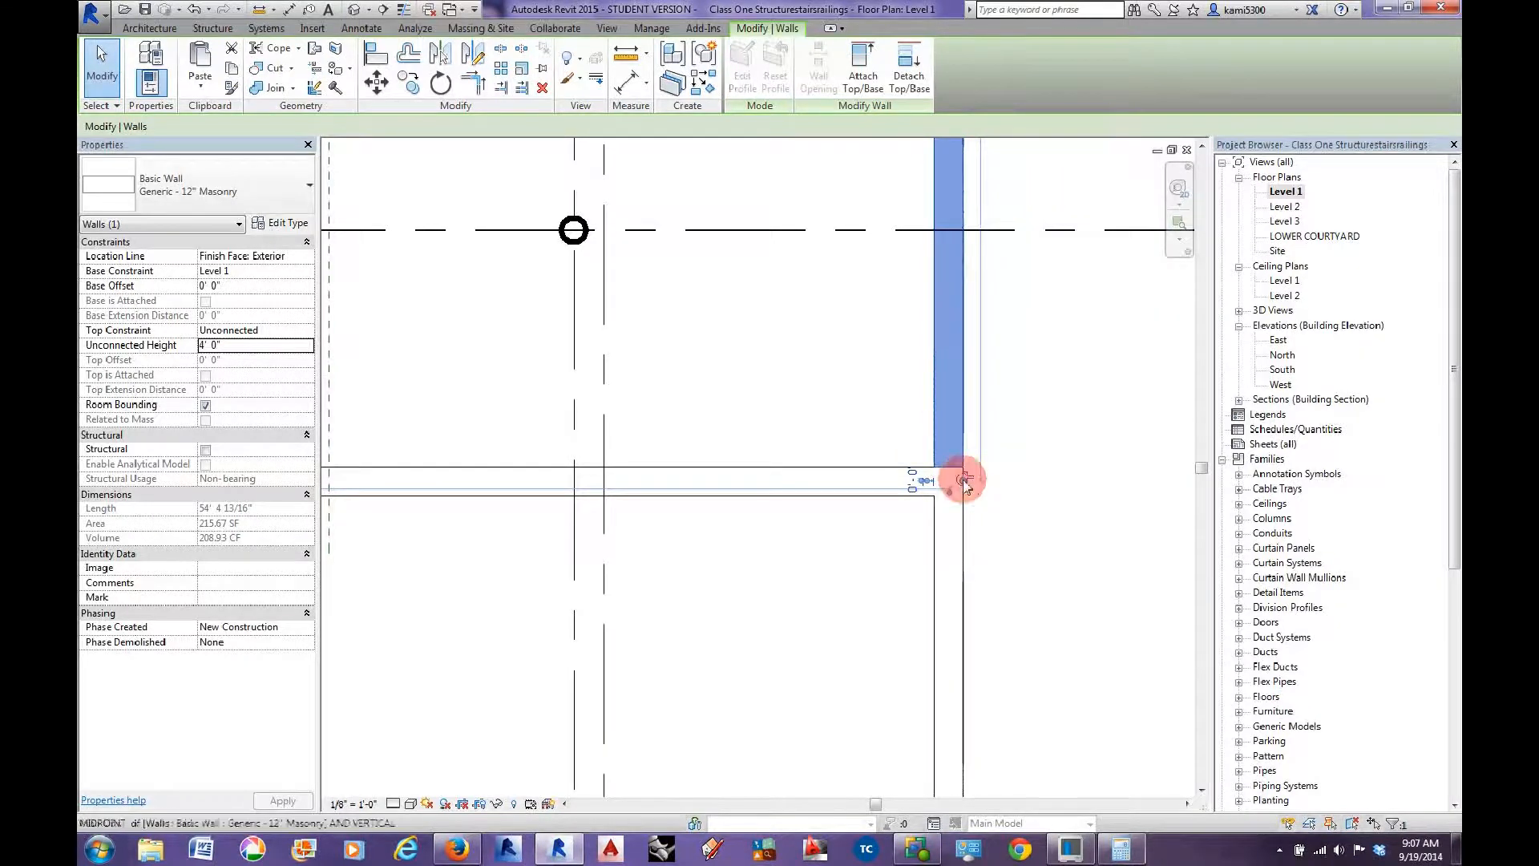
mouse_move(964, 481)
left_mouse_down()
mouse_move(964, 447)
mouse_move(963, 465)
left_mouse_up()
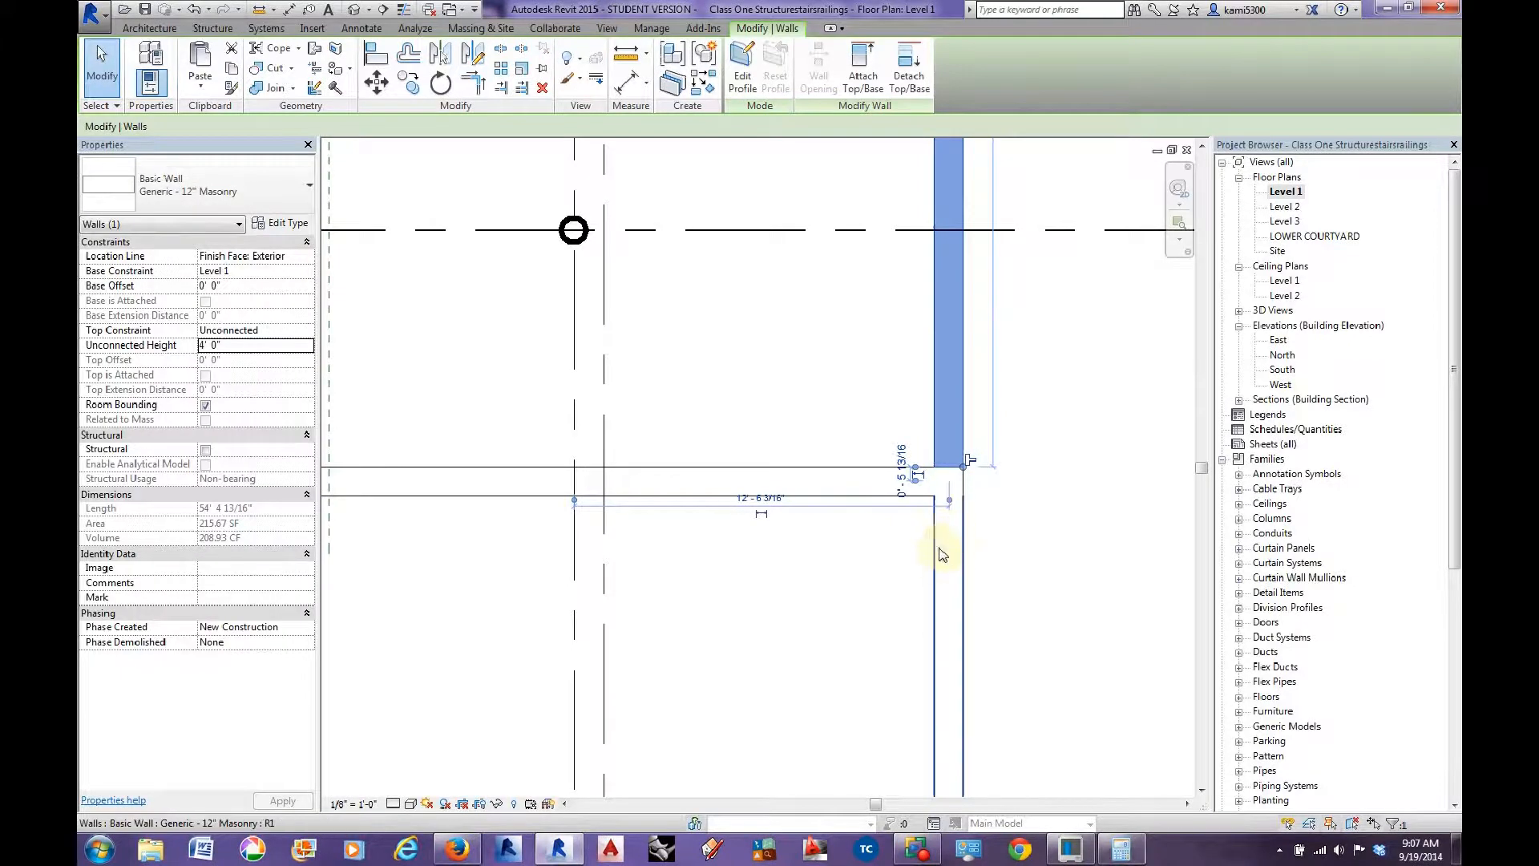
scroll(948, 565, "down", 2)
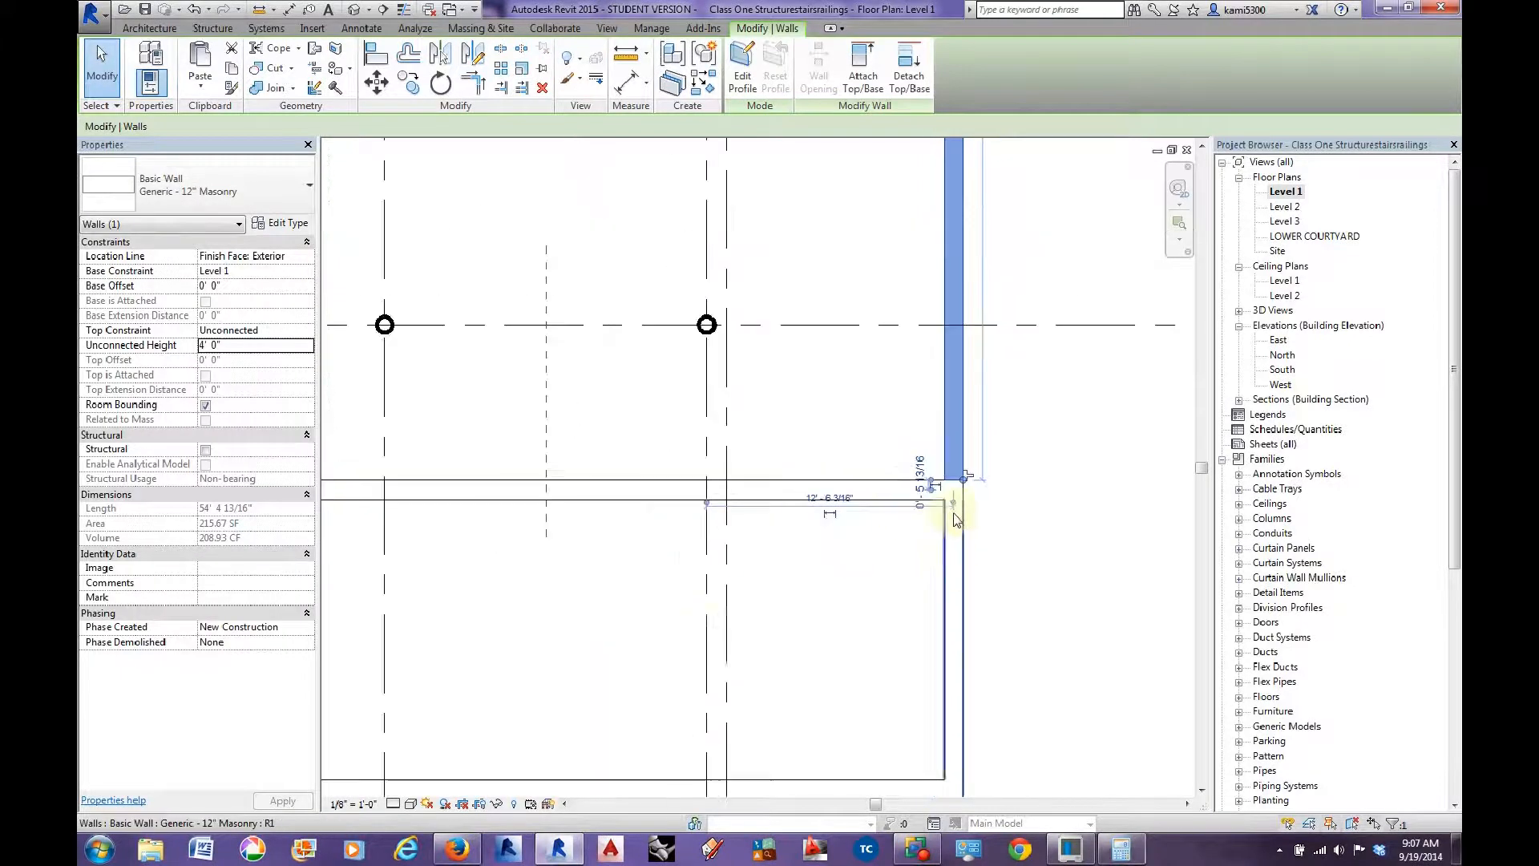
middle_click_drag(938, 485, 1119, 599)
scroll(786, 594, "up", 2)
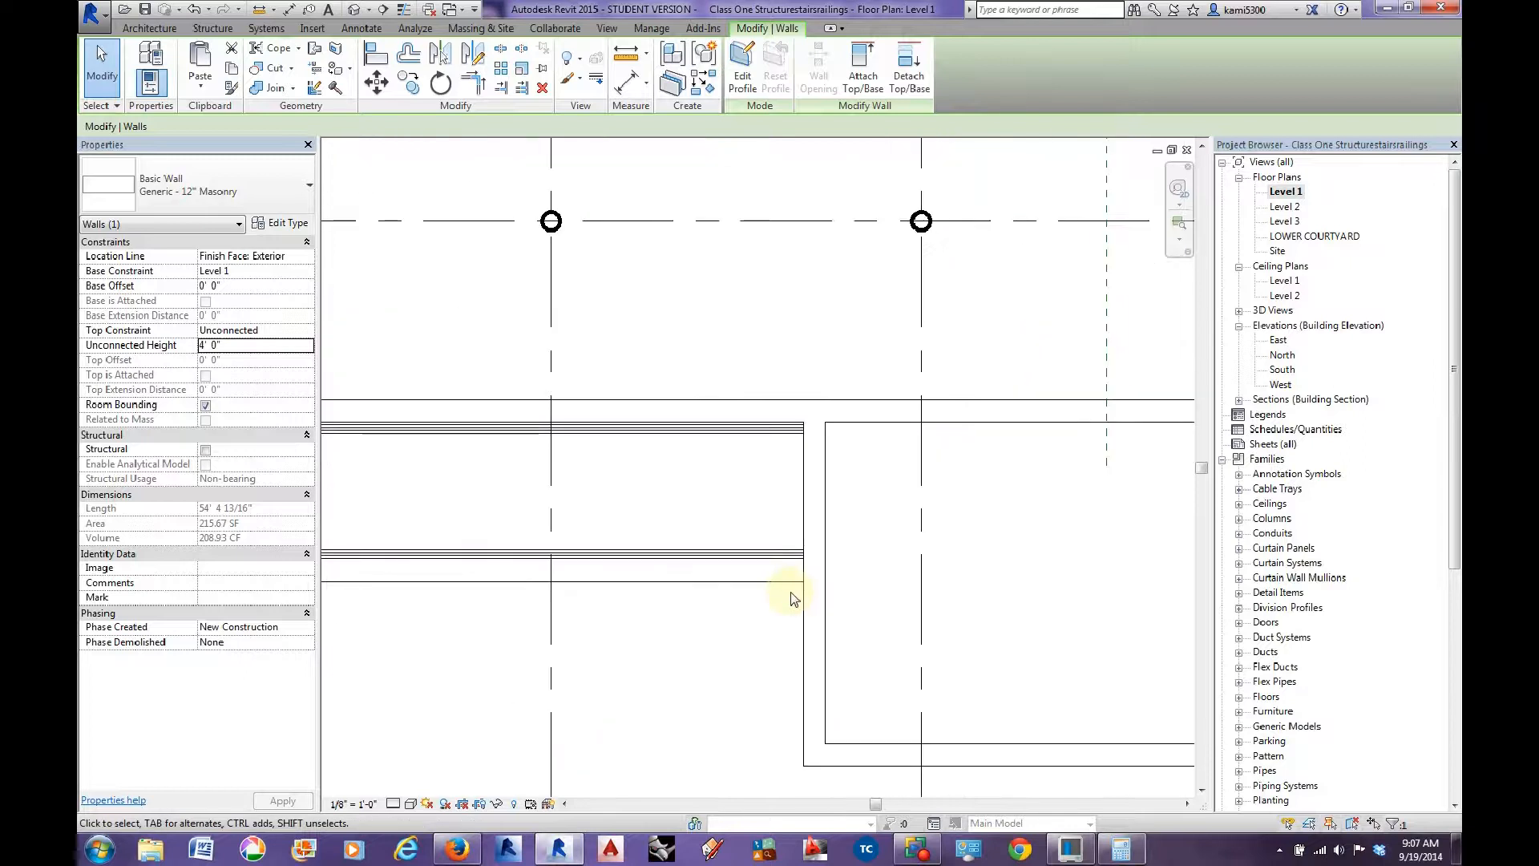
key("t")
key("r")
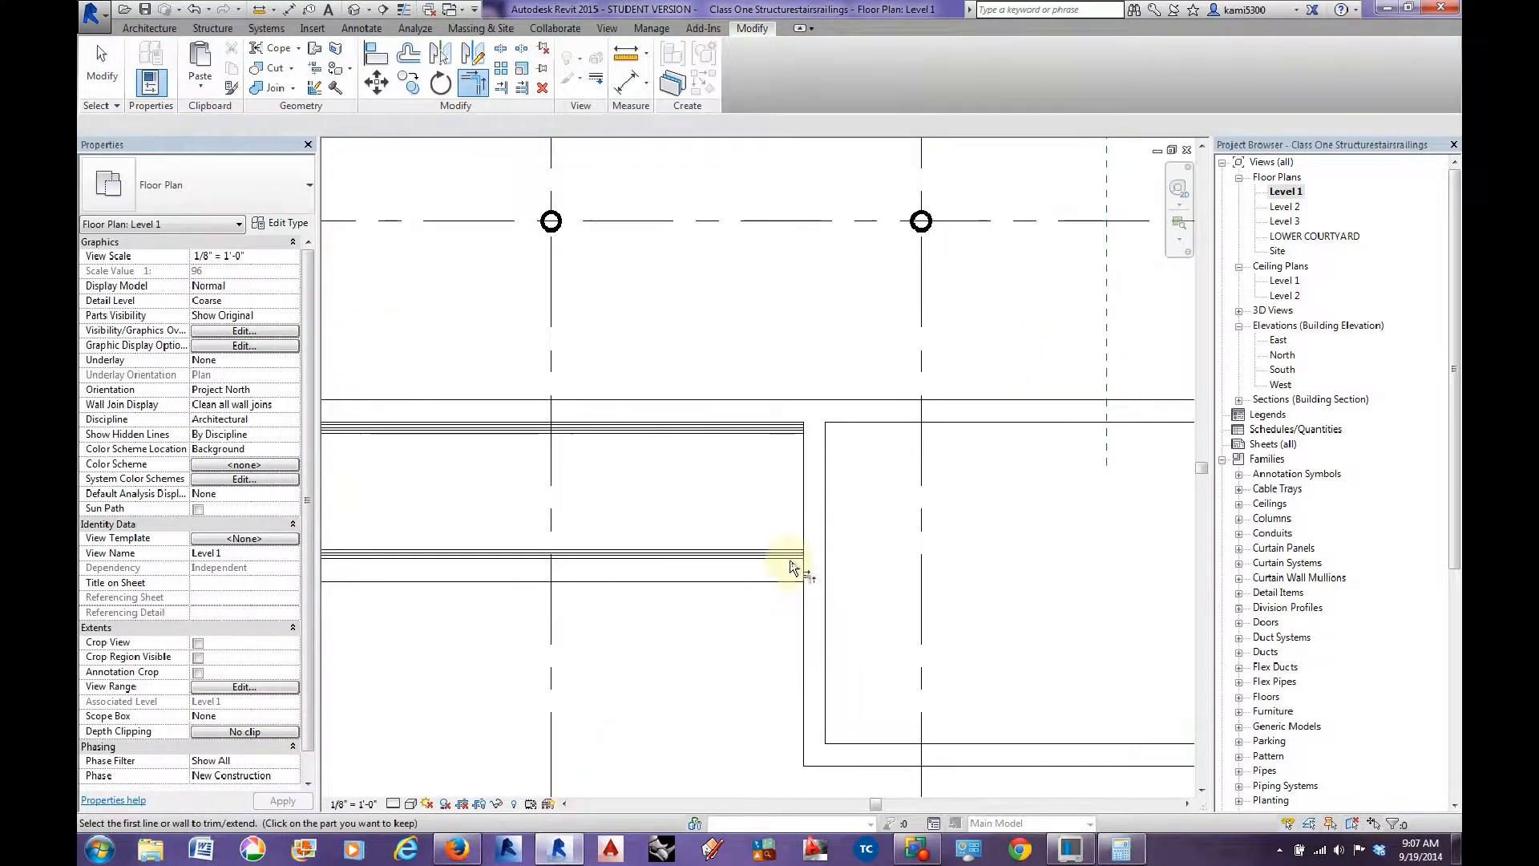
left_click(813, 610)
left_click(769, 573)
left_click(719, 588)
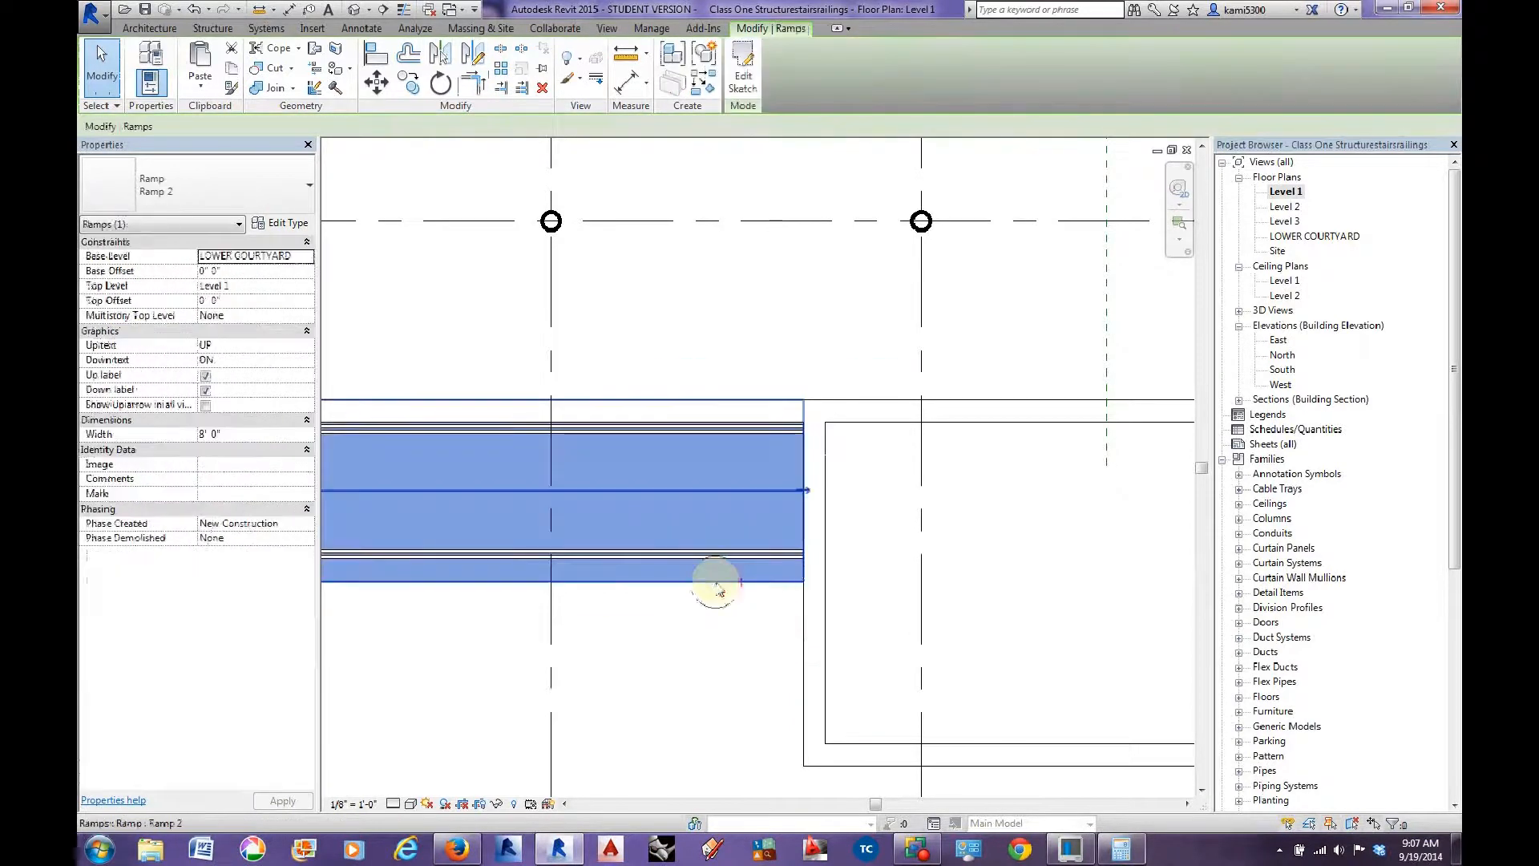
key("Escape")
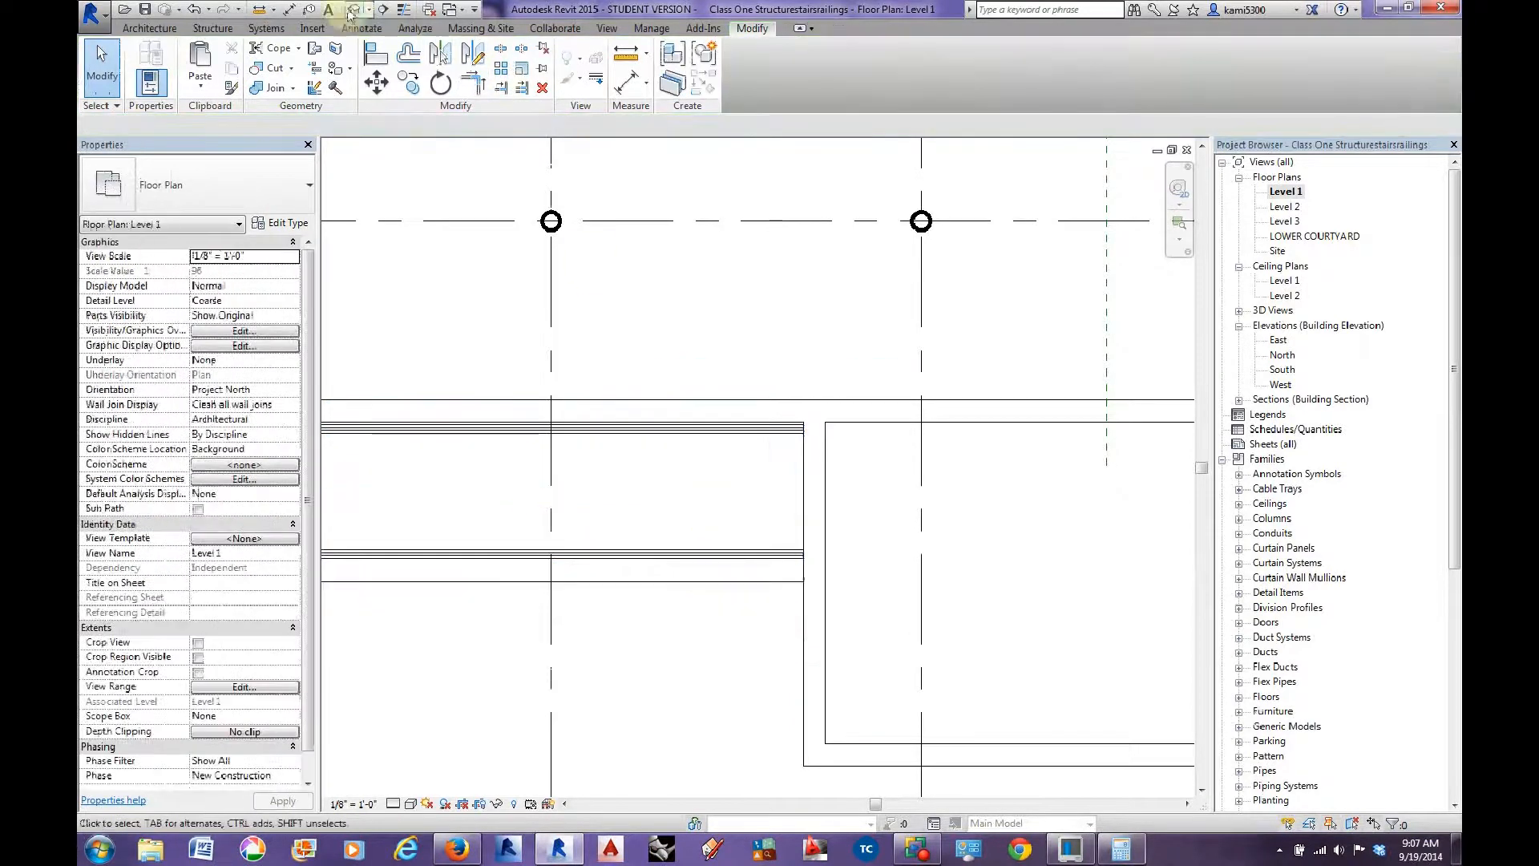
In the 3D view, trim the courtyard's west wall to a corner with the ramp's south masonry wall, opening the courtyard to the ramp.
left_click(354, 10)
middle_click_drag(772, 417, 890, 704)
scroll(876, 400, "up", 3)
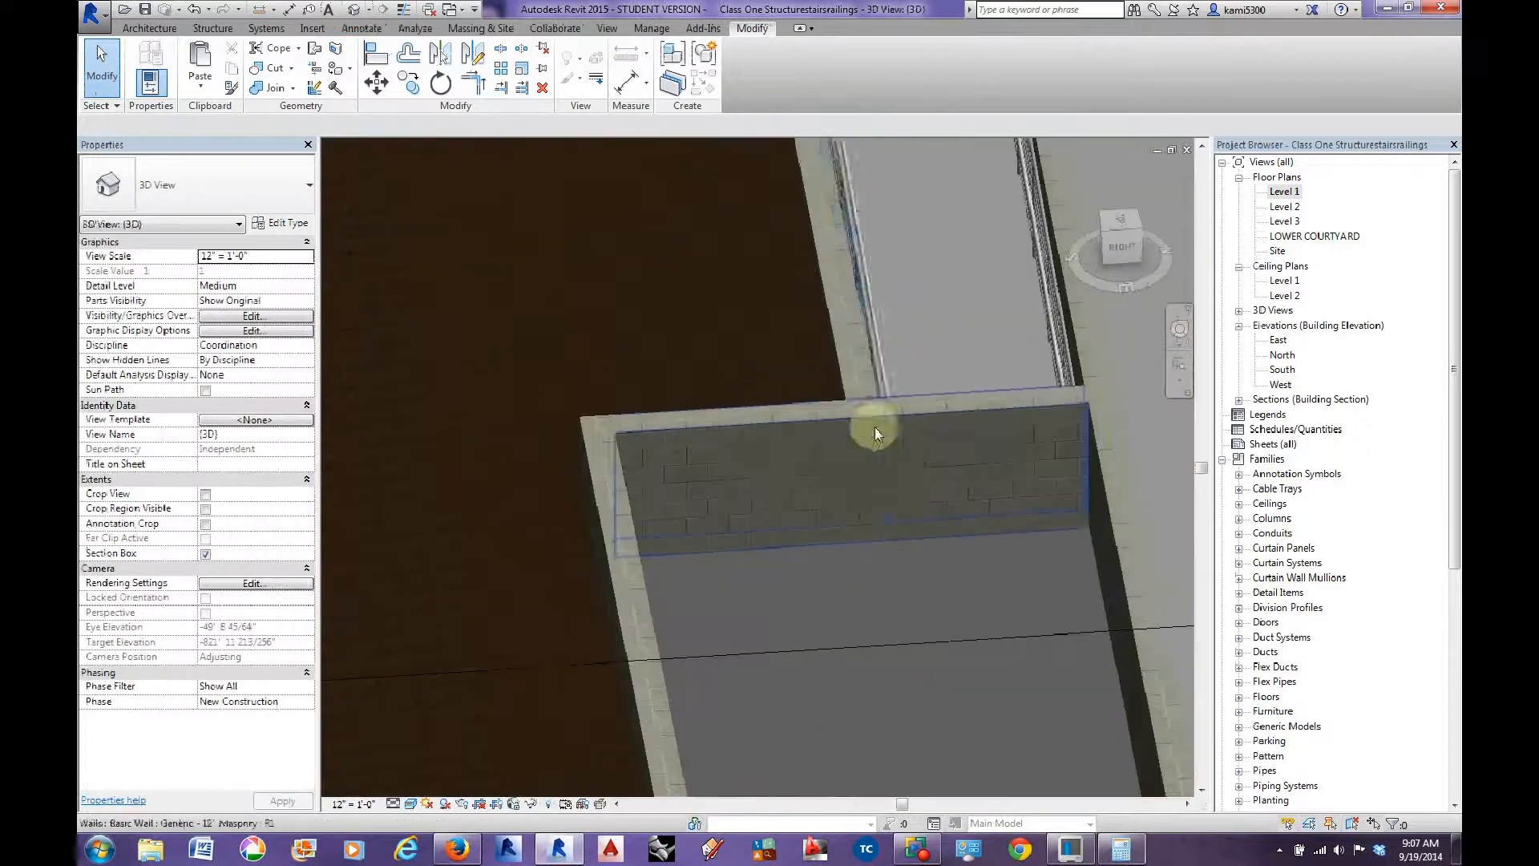
key("t")
key("r")
left_click(829, 415)
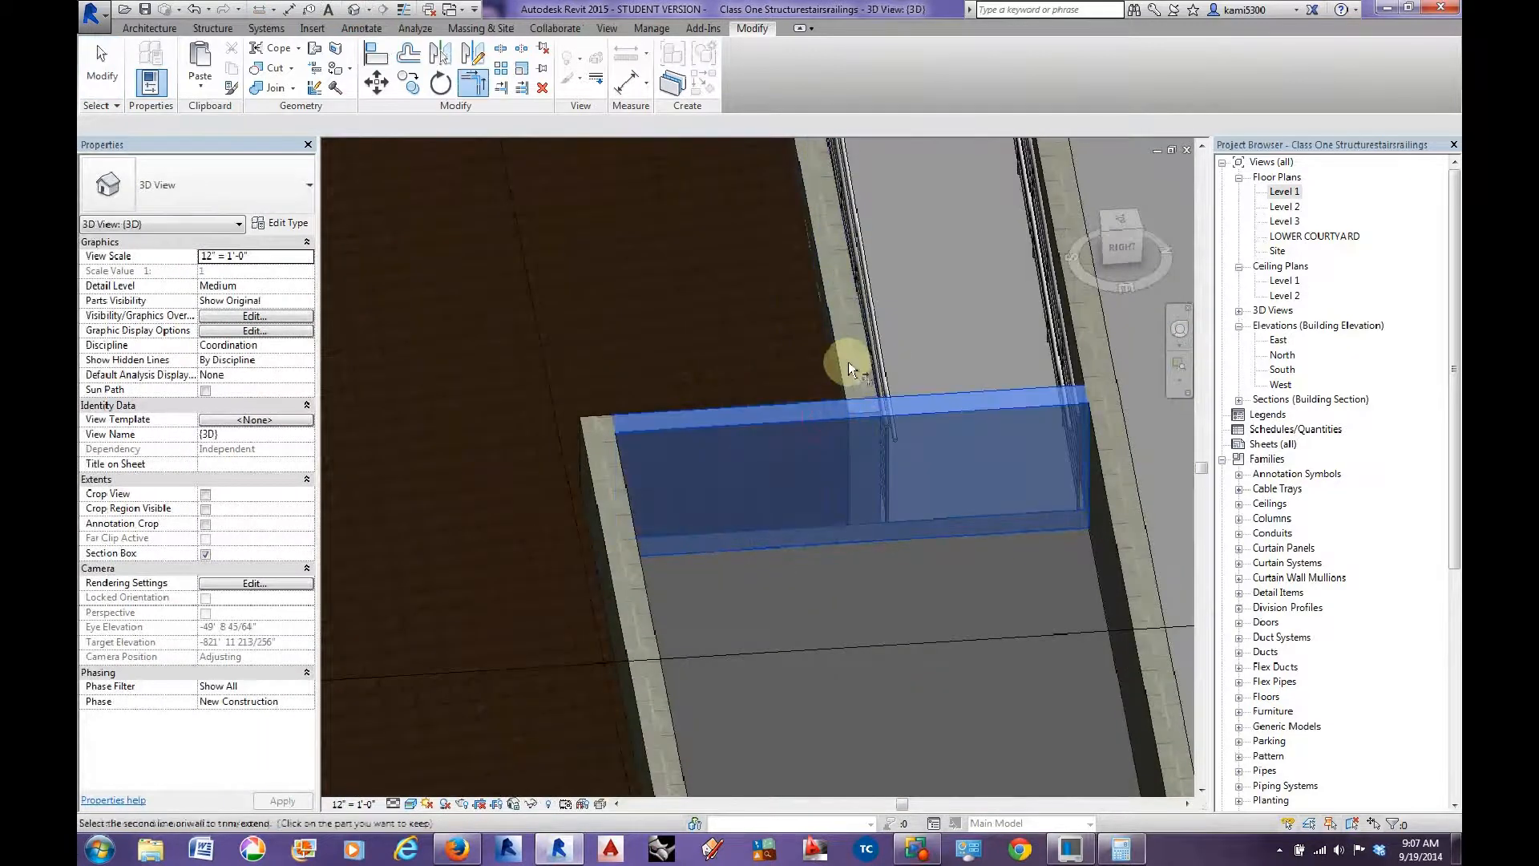
left_click(841, 363)
scroll(855, 353, "down", 3)
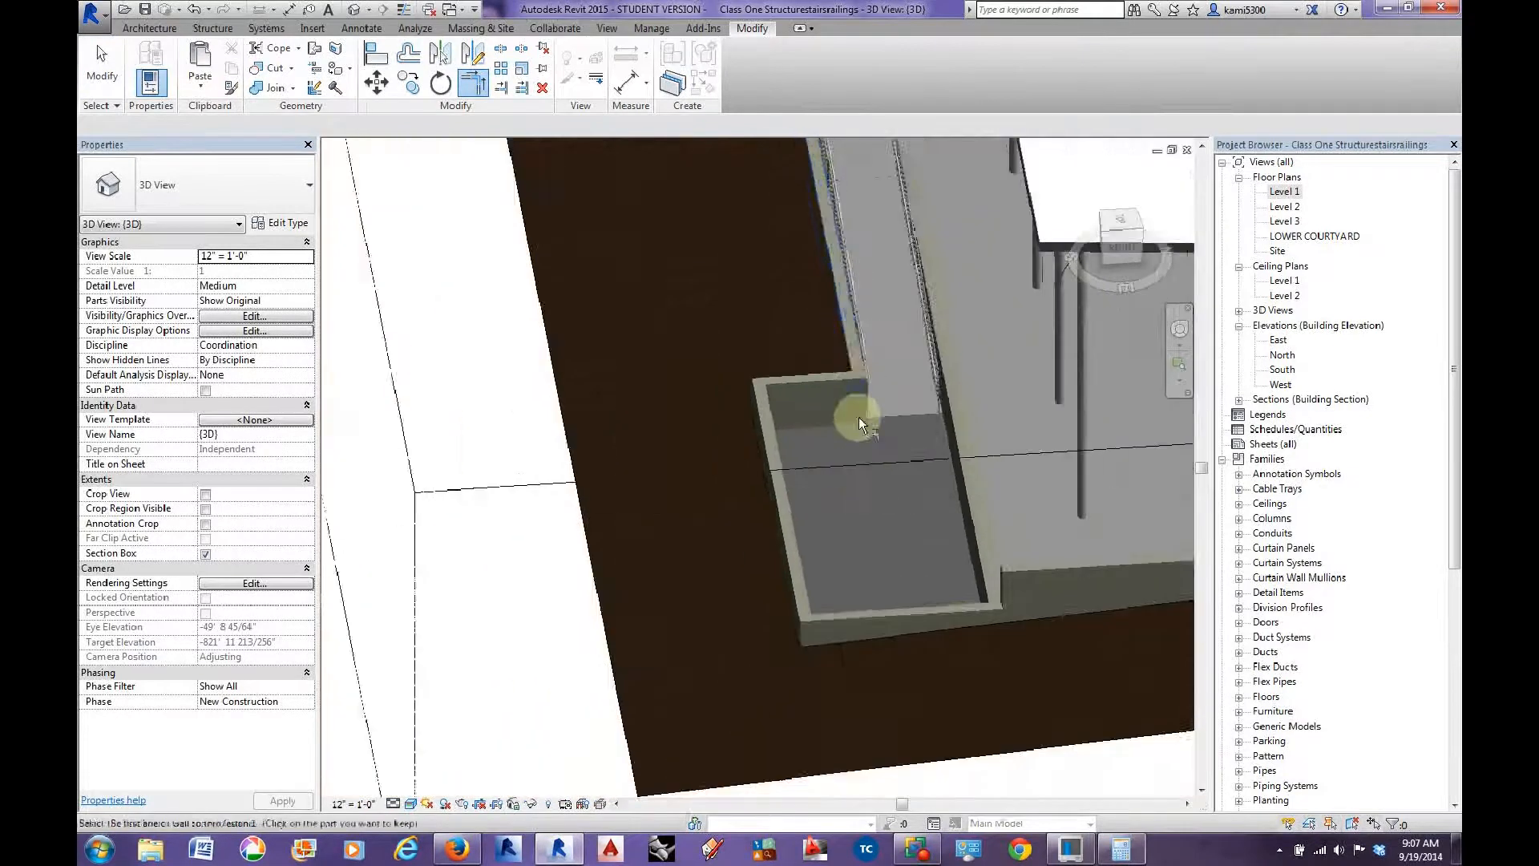
middle_click_drag(859, 417, 983, 473, "shift")
left_click(98, 60)
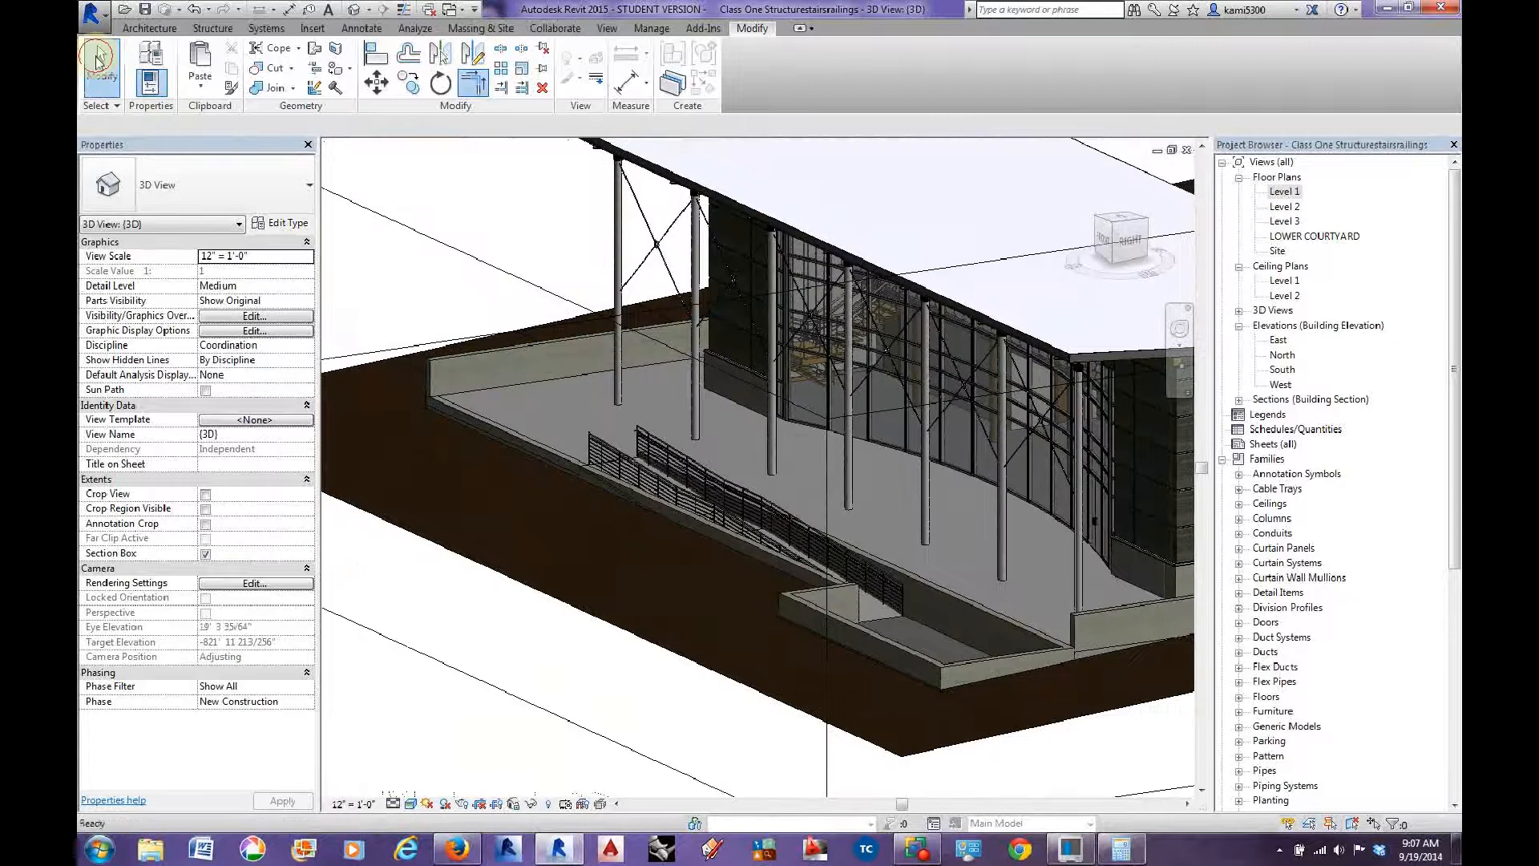
Attach the bases of the three 12" masonry walls enclosing the lower end of the ramp to the lower courtyard floor.
middle_click_drag(819, 589, 864, 579, "shift")
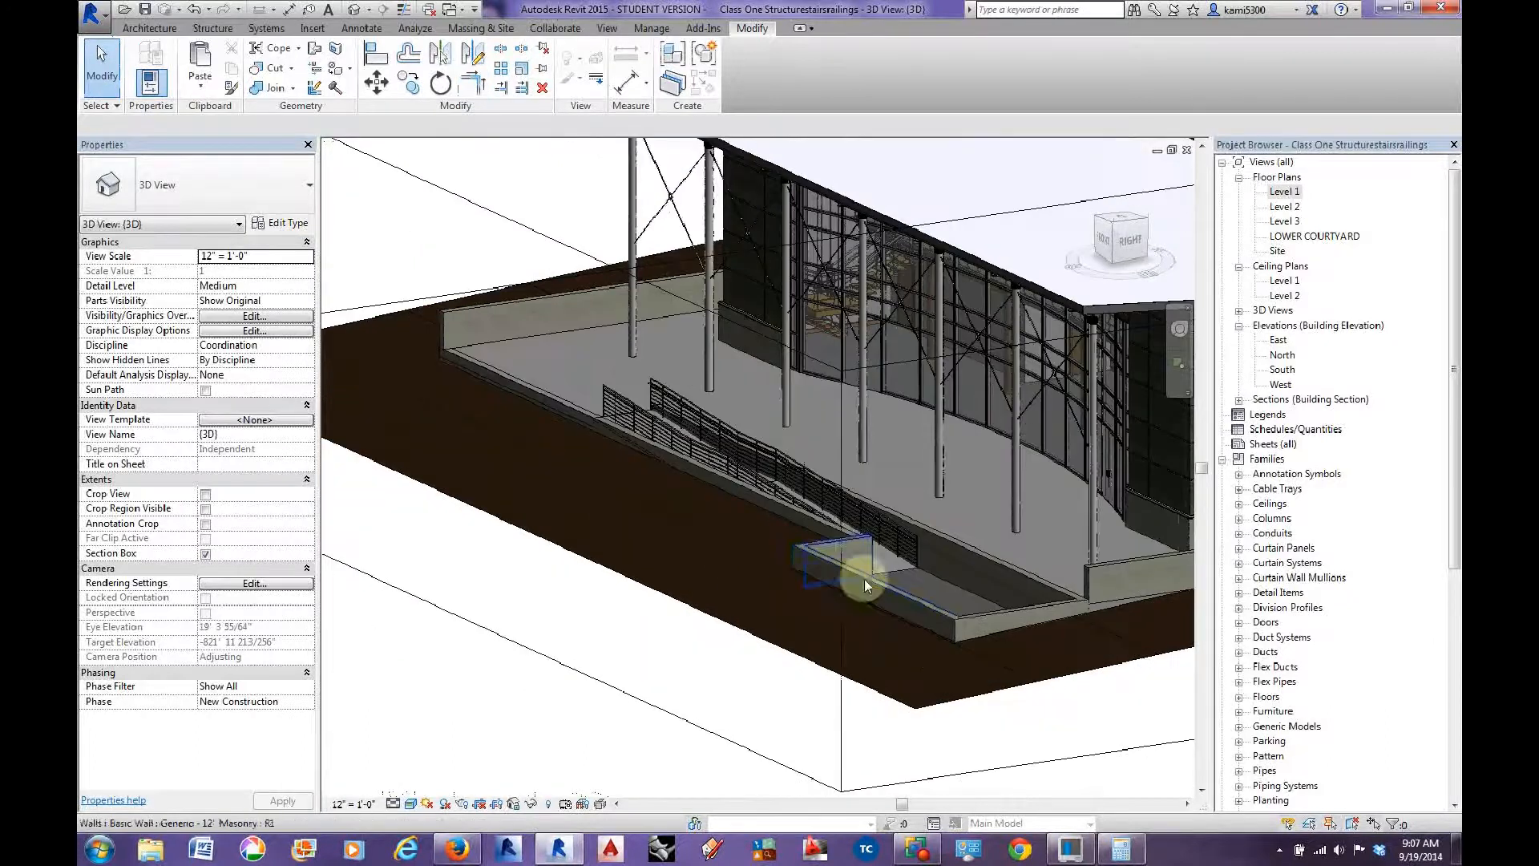
middle_click_drag(955, 657, 952, 699, "shift")
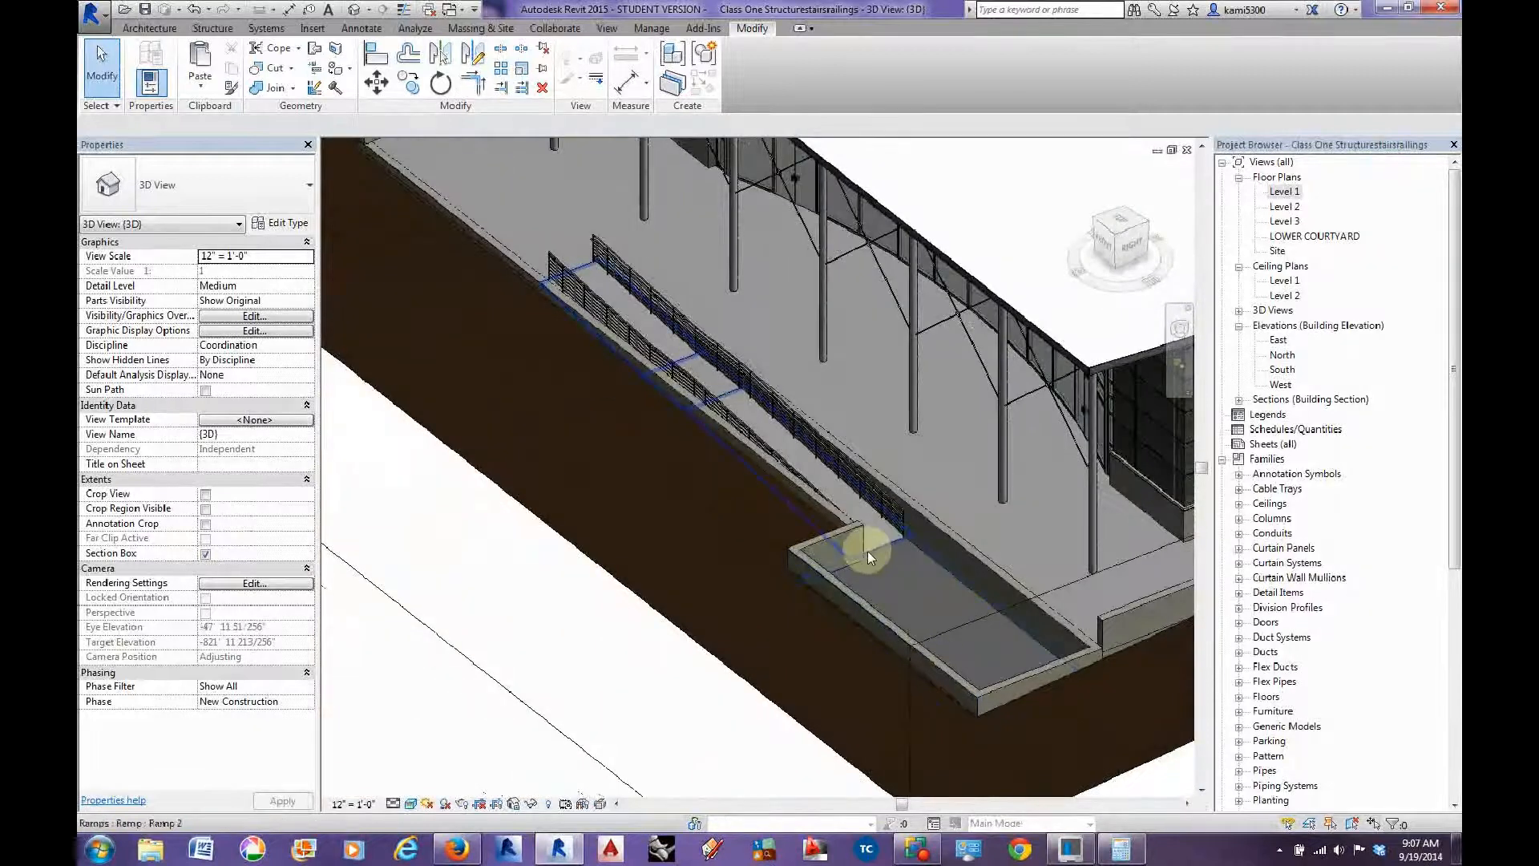
scroll(868, 551, "up", 2)
left_click(951, 526)
middle_click_drag(951, 526, 923, 548, "shift")
scroll(922, 548, "up", 4)
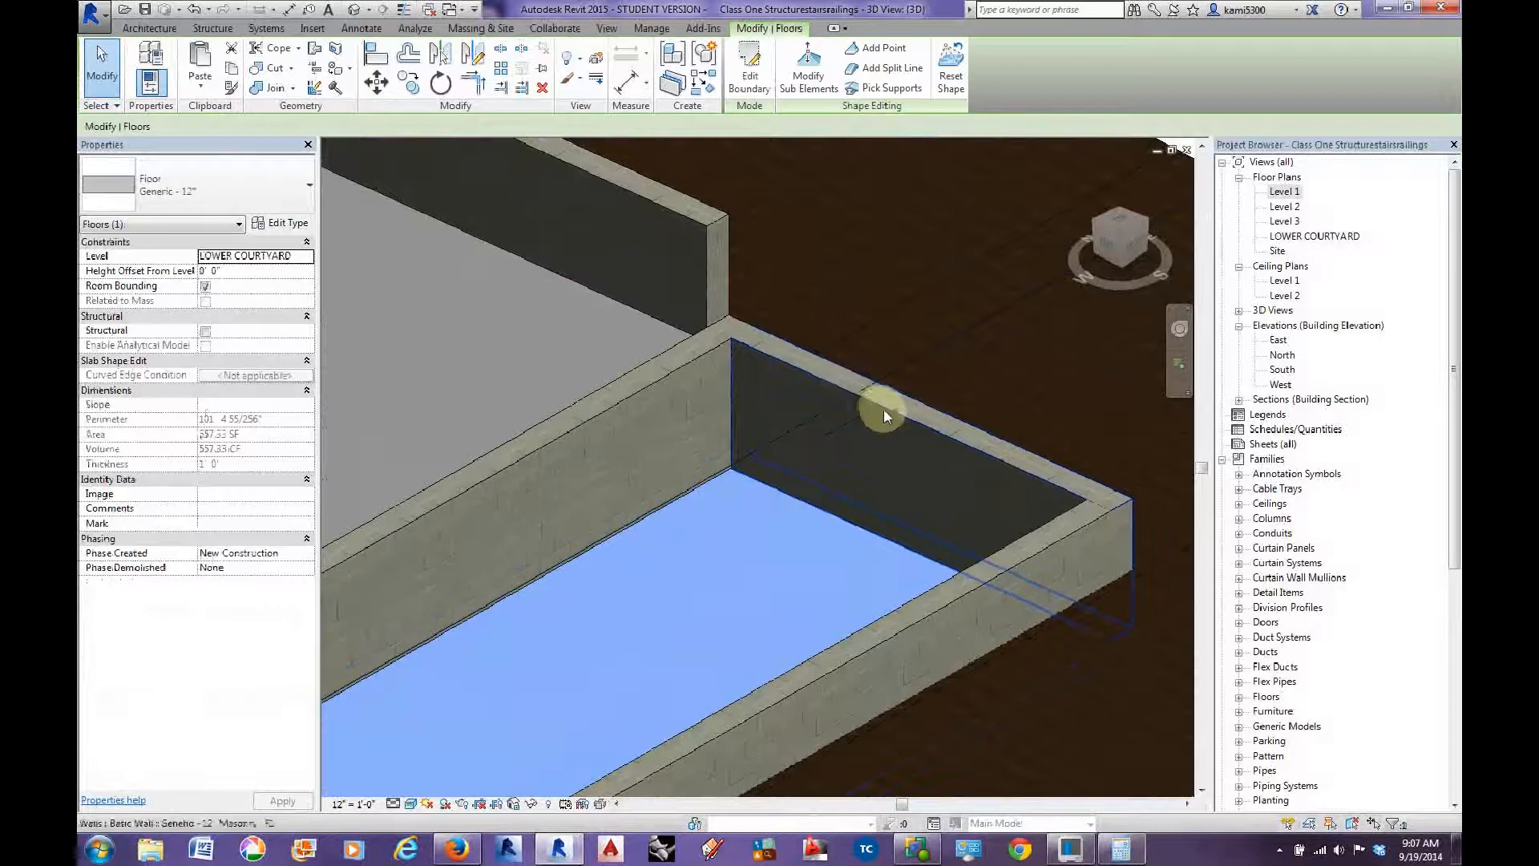
left_click(883, 407)
left_click(681, 370, "ctrl")
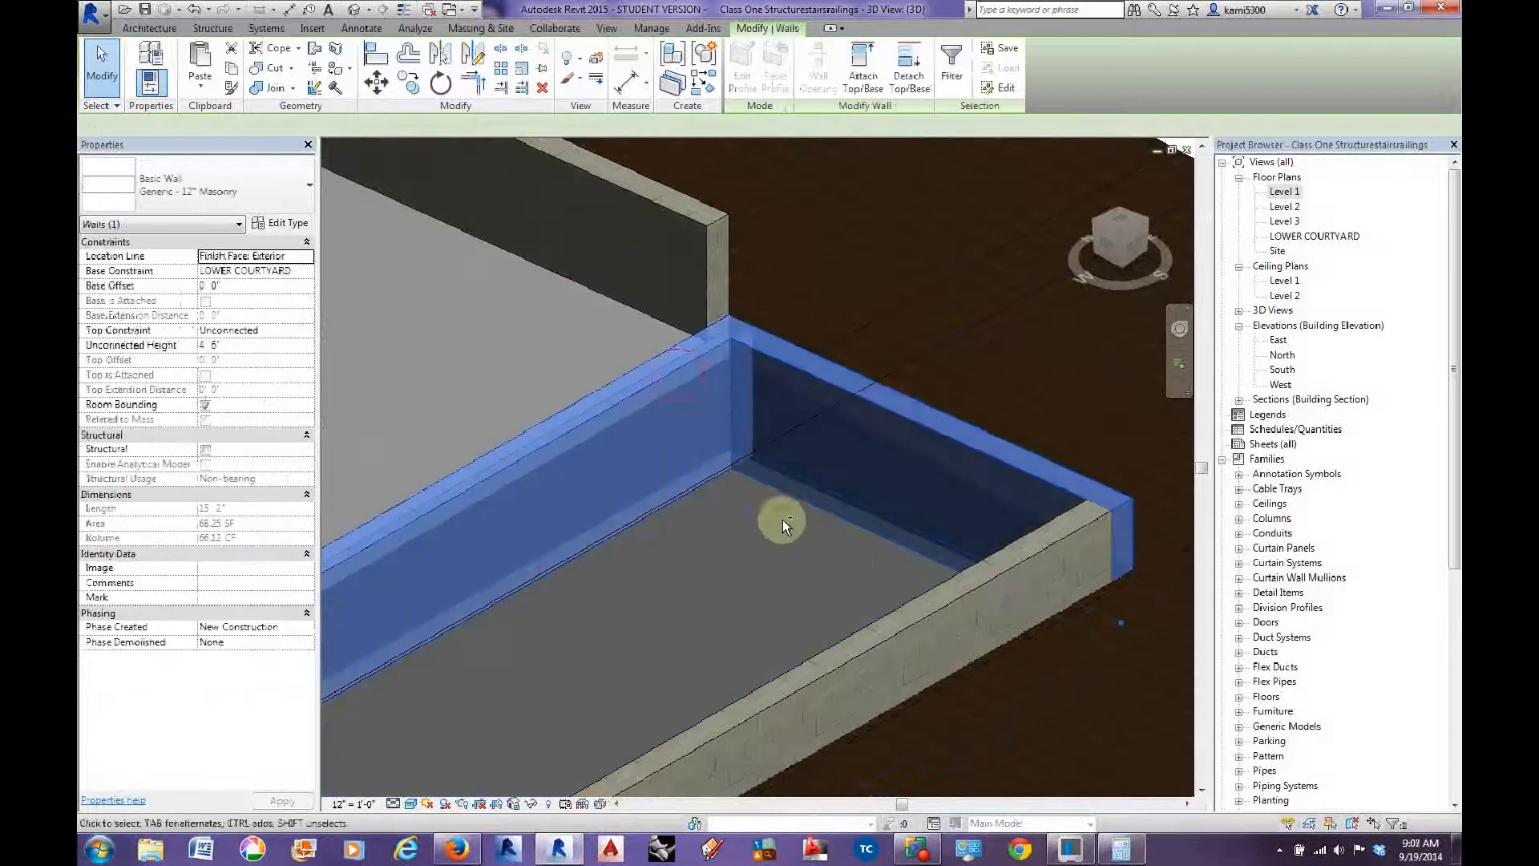
left_click(926, 606, "ctrl")
middle_click_drag(776, 518, 754, 556, "shift")
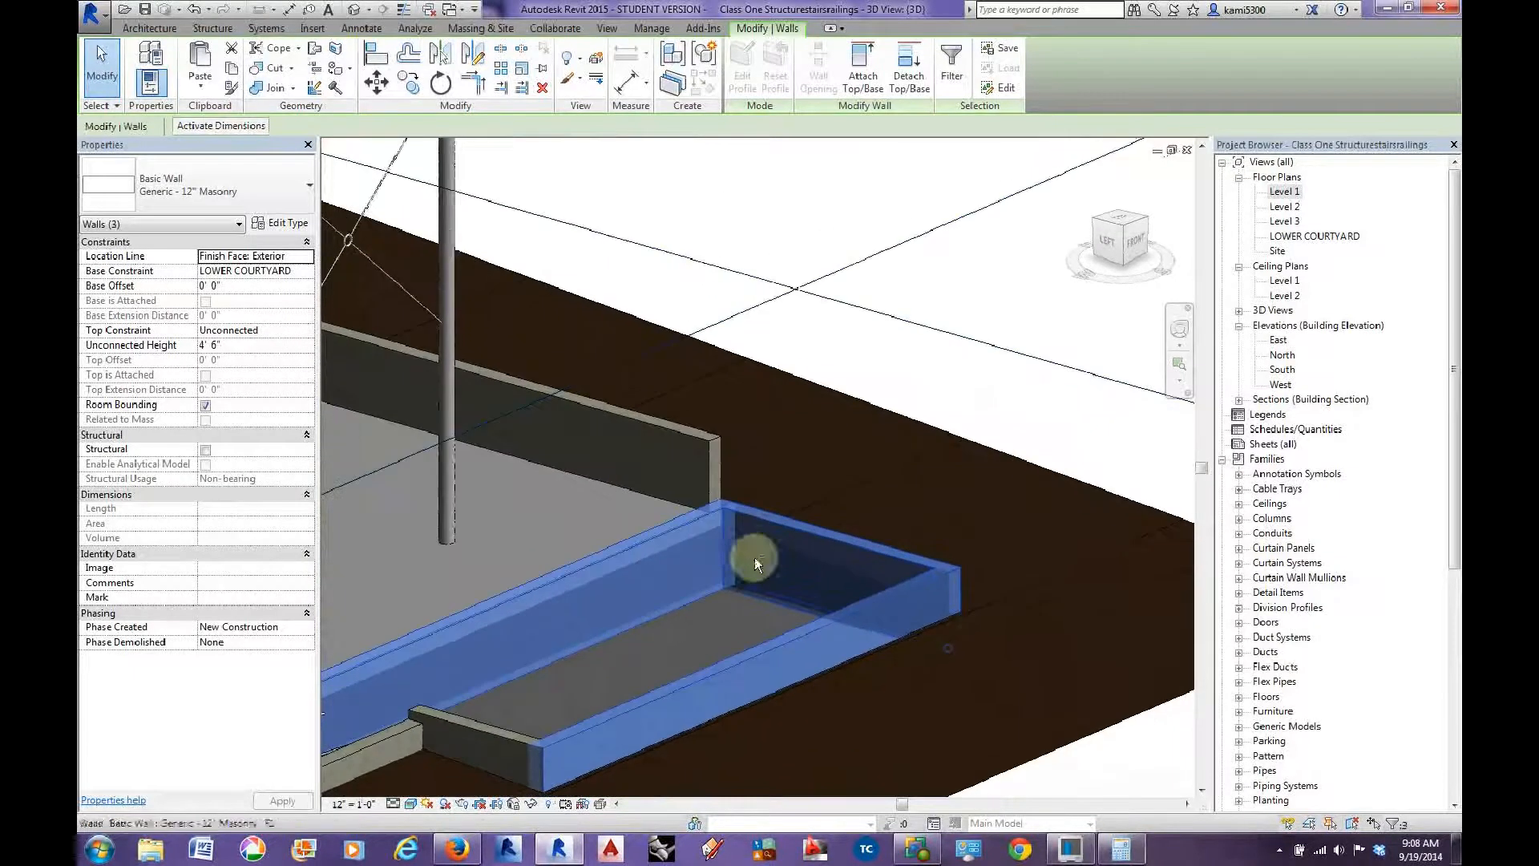
left_click(864, 95)
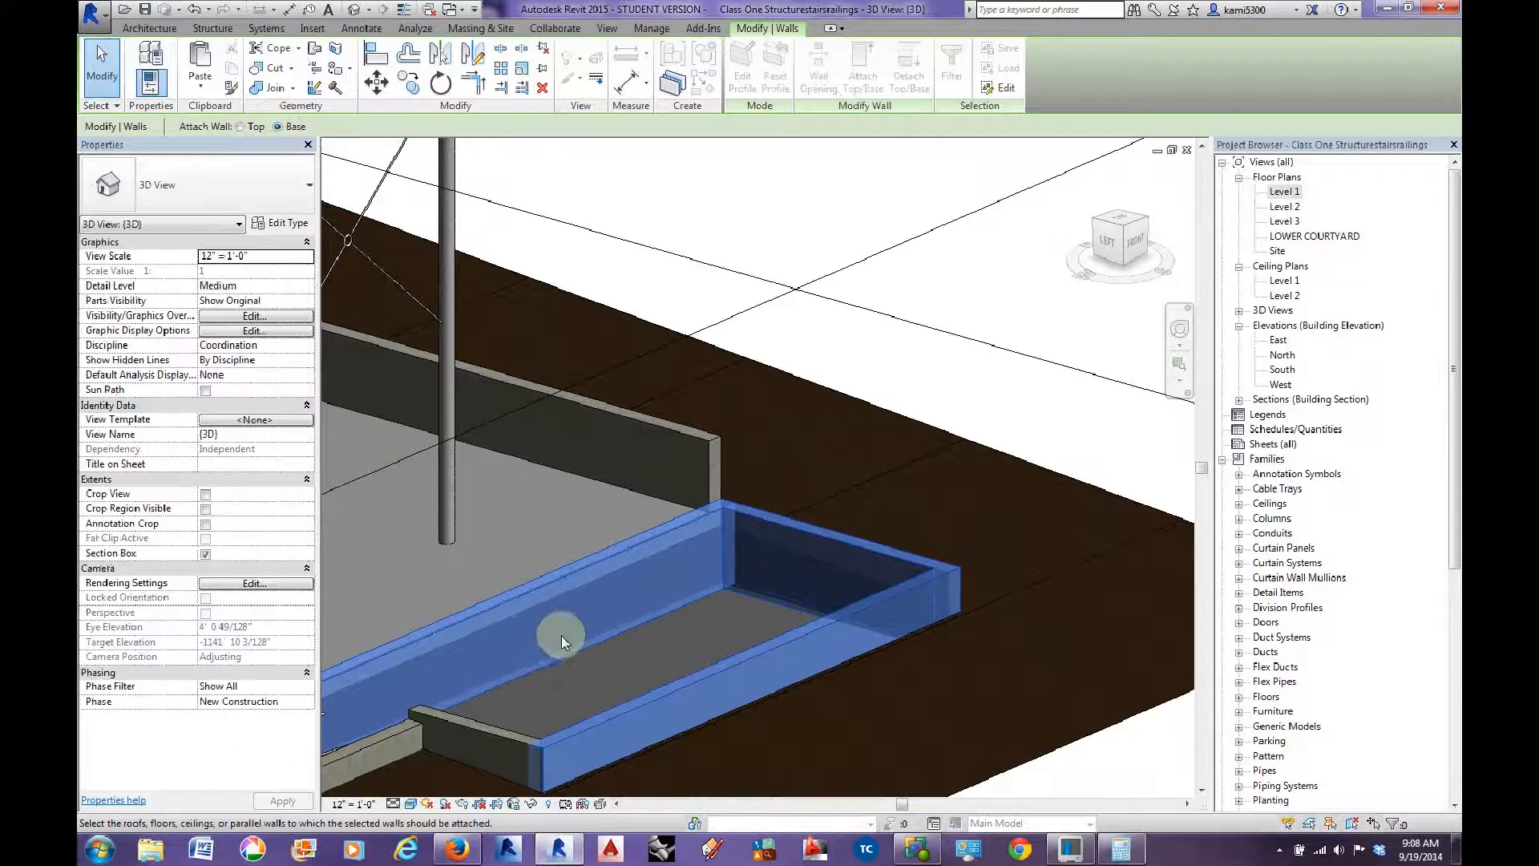
scroll(562, 641, "down", 3)
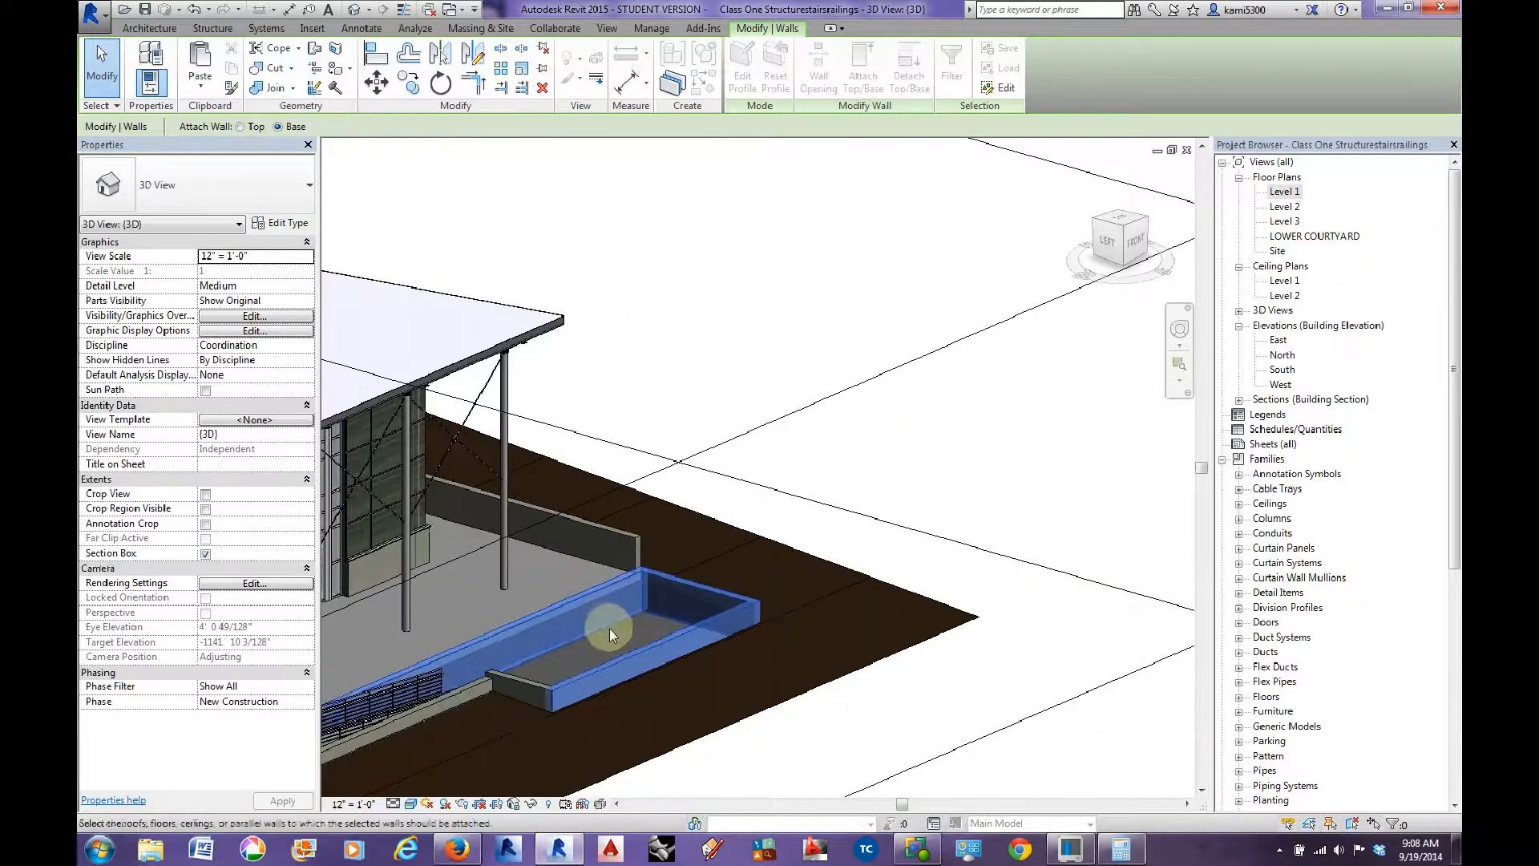
left_click(609, 626)
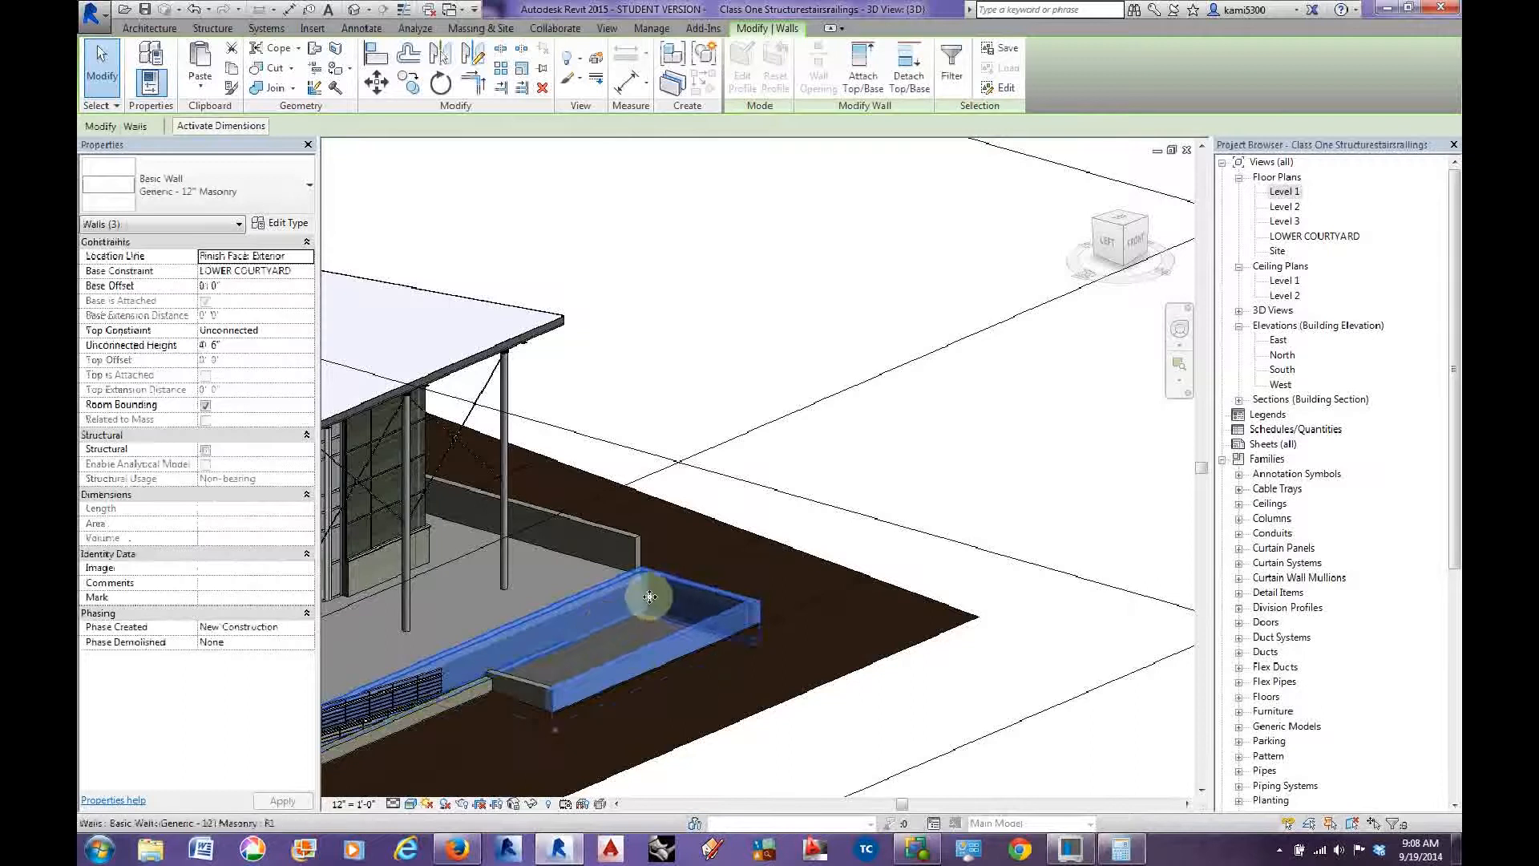
Examine the ramp and the surrounding courtyard walls in the 3D view and in the Level 1 plan.
mouse_move(642, 588)
middle_mouse_down("shift")
mouse_move(676, 687)
mouse_move(641, 775)
mouse_move(550, 749)
mouse_move(577, 687)
mouse_move(1037, 574)
mouse_move(970, 652)
mouse_move(842, 676)
mouse_move(697, 653)
mouse_move(615, 615)
mouse_move(630, 607)
middle_mouse_up("shift")
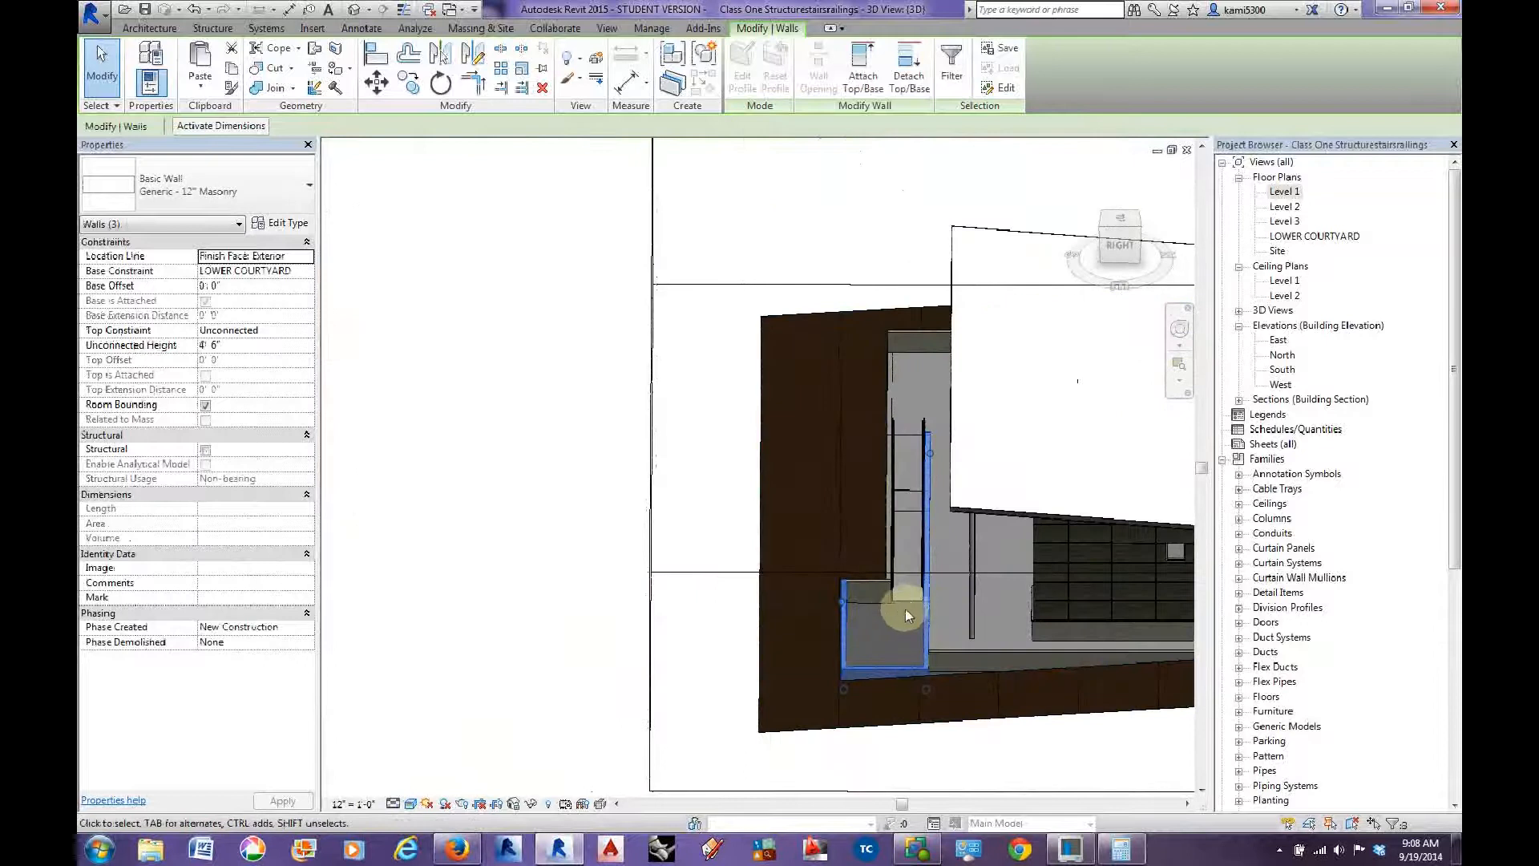
middle_click_drag(900, 612, 763, 542, "shift")
scroll(722, 511, "up", 3)
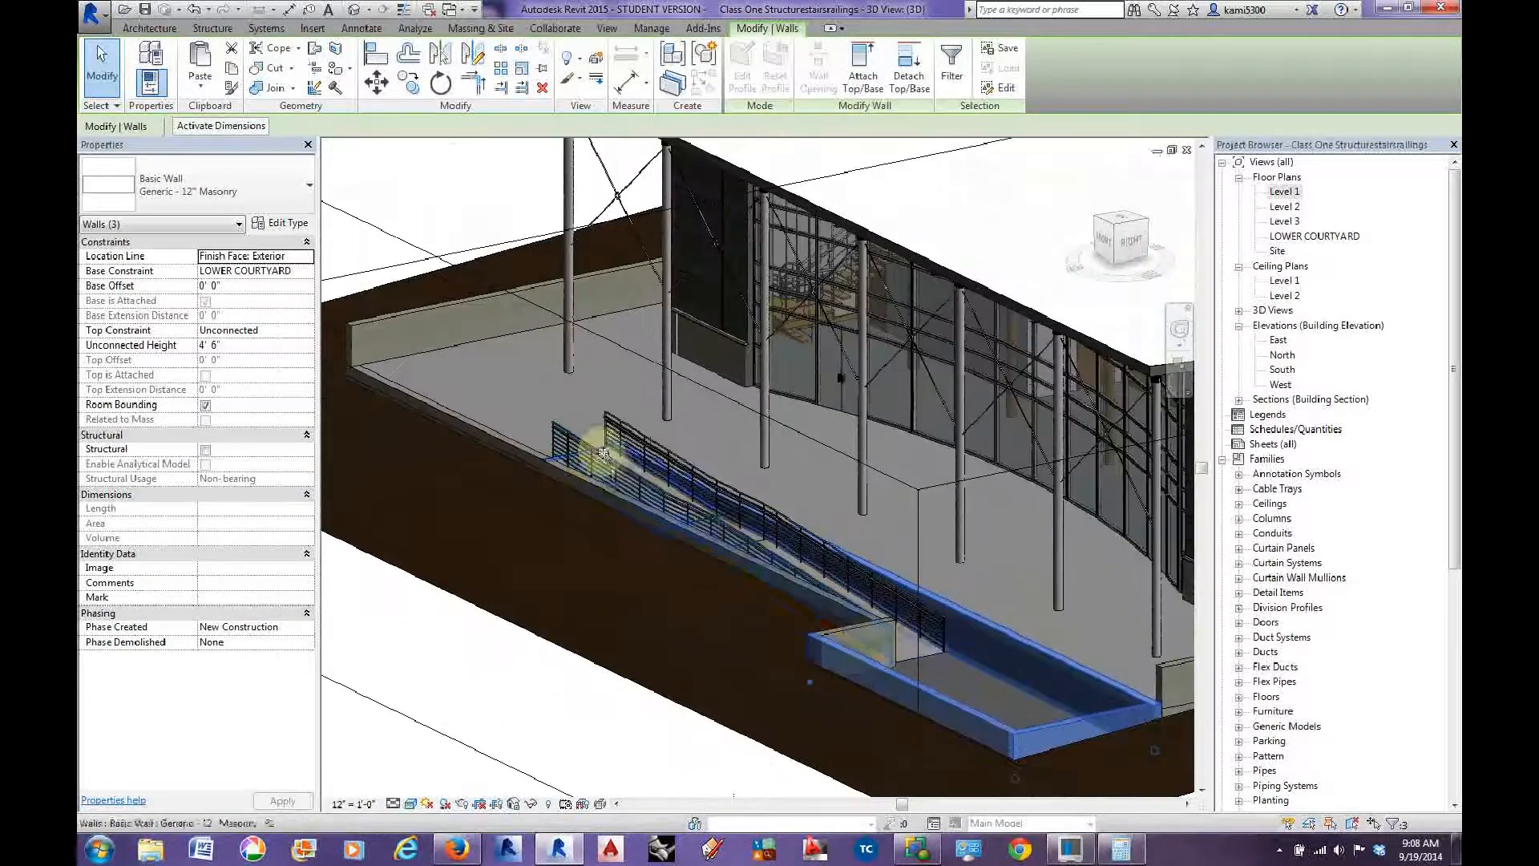
double_click(1285, 192)
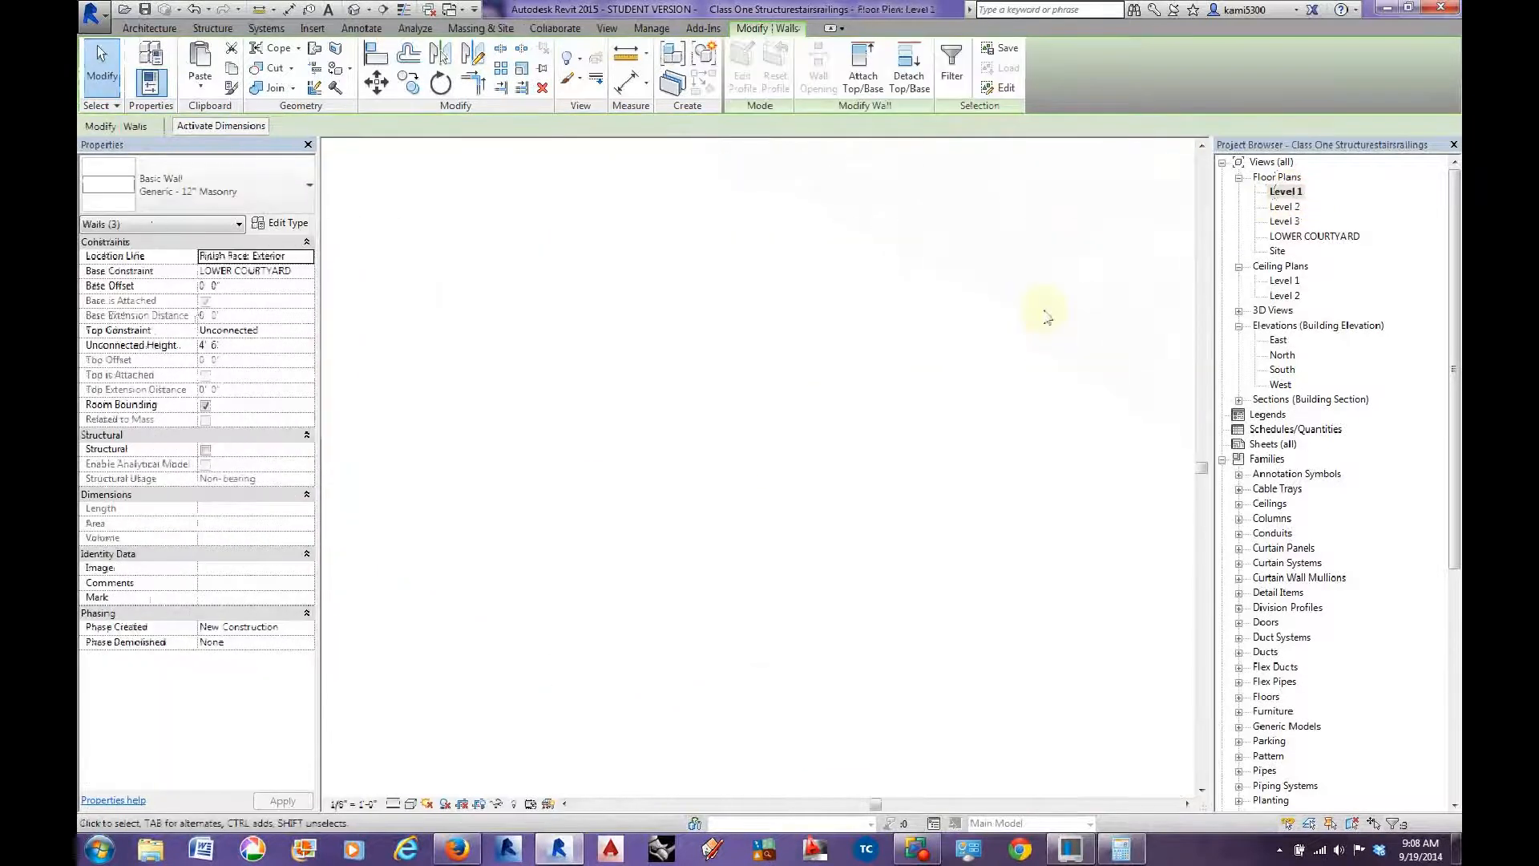
left_click(807, 474)
scroll(835, 516, "down", 2)
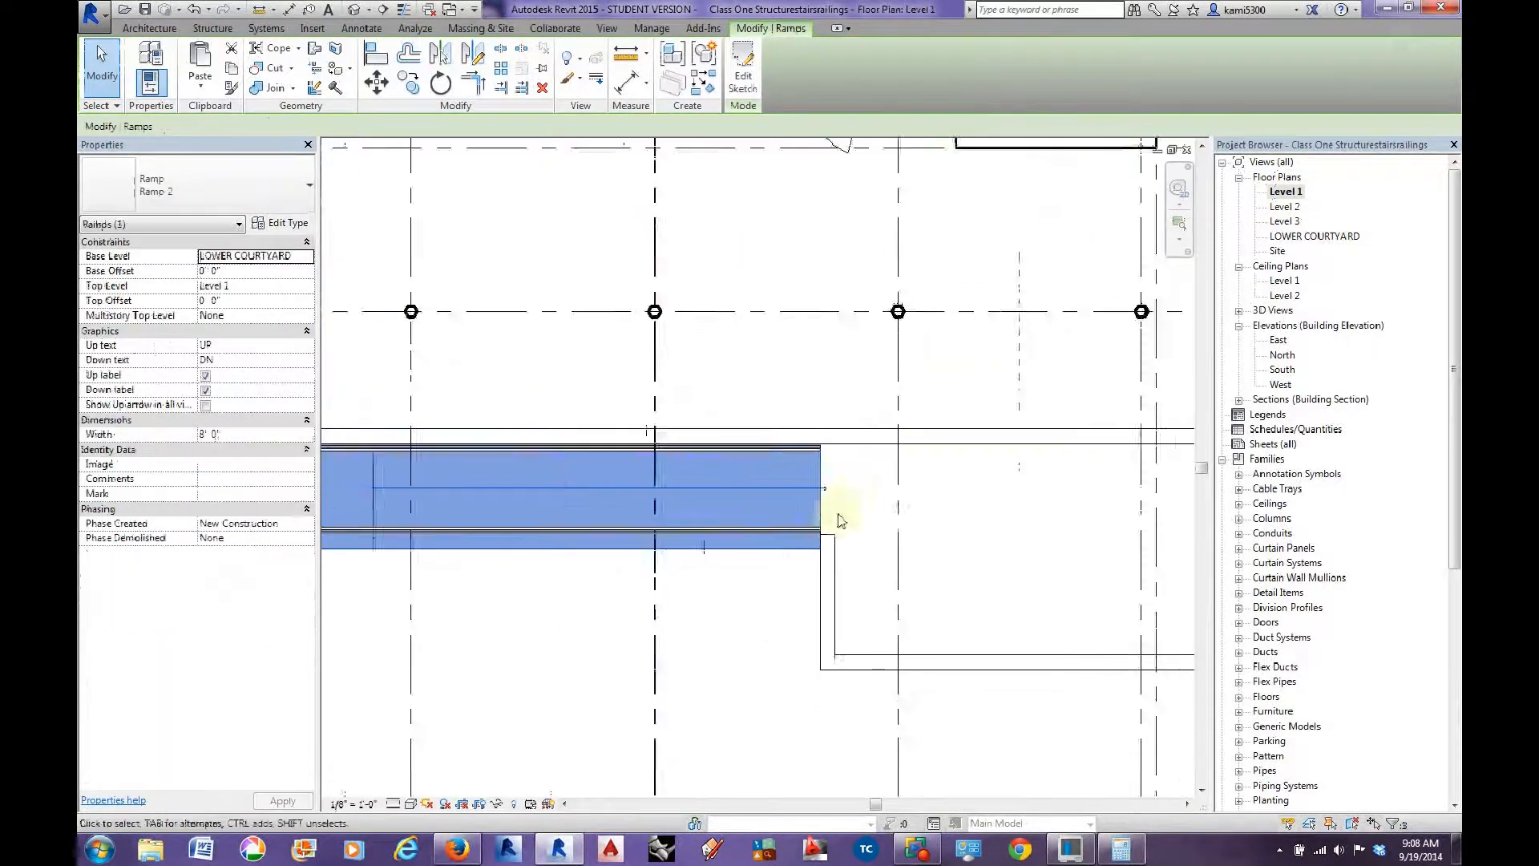
scroll(1072, 543, "down", 1)
middle_click_drag(1072, 543, 1076, 543)
scroll(1066, 535, "down", 2)
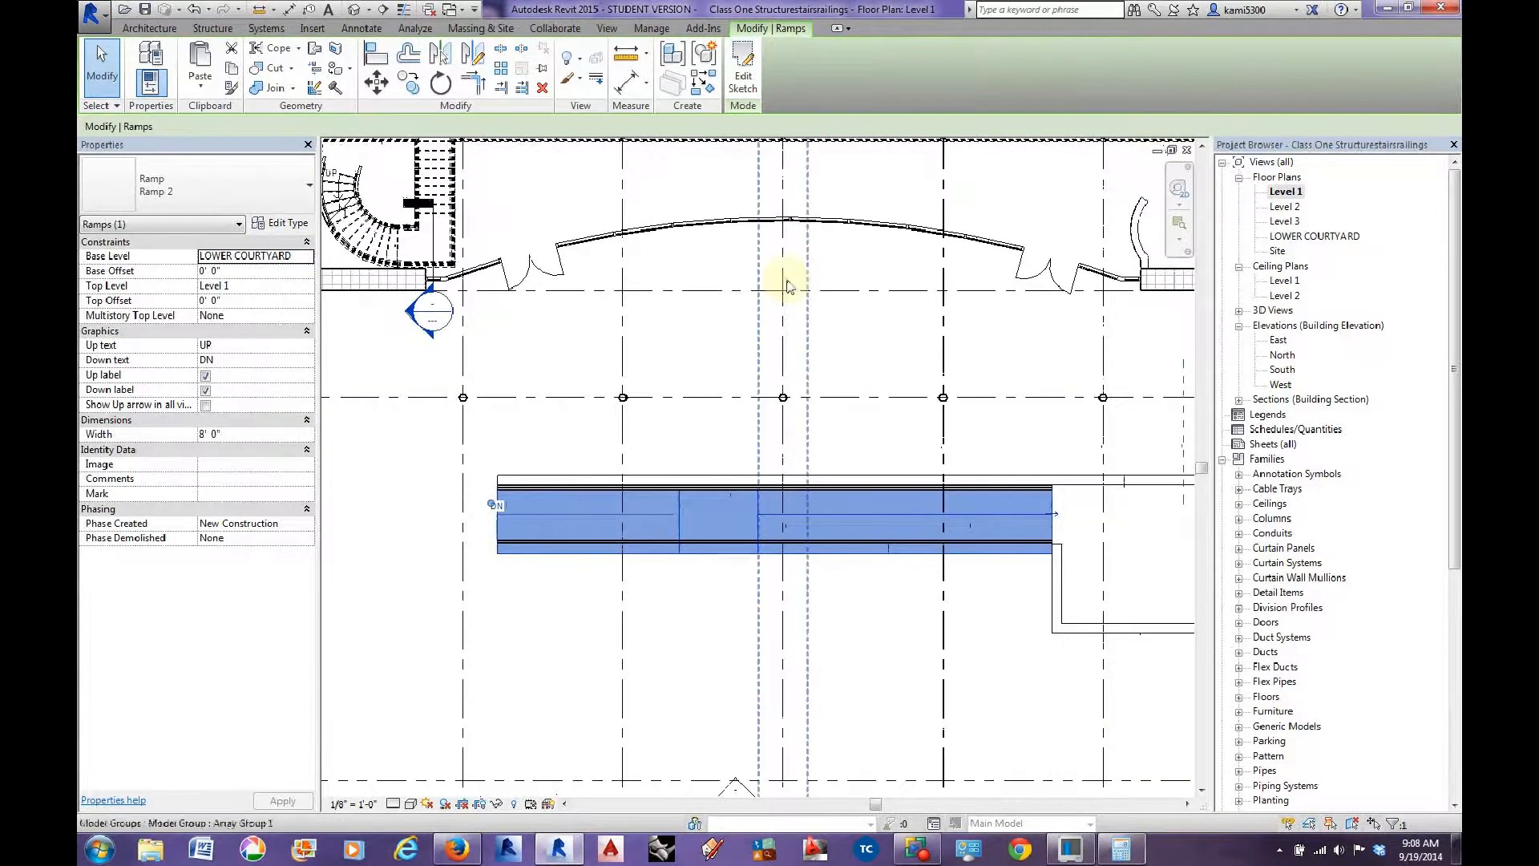
scroll(481, 550, "up", 3)
scroll(609, 531, "down", 3)
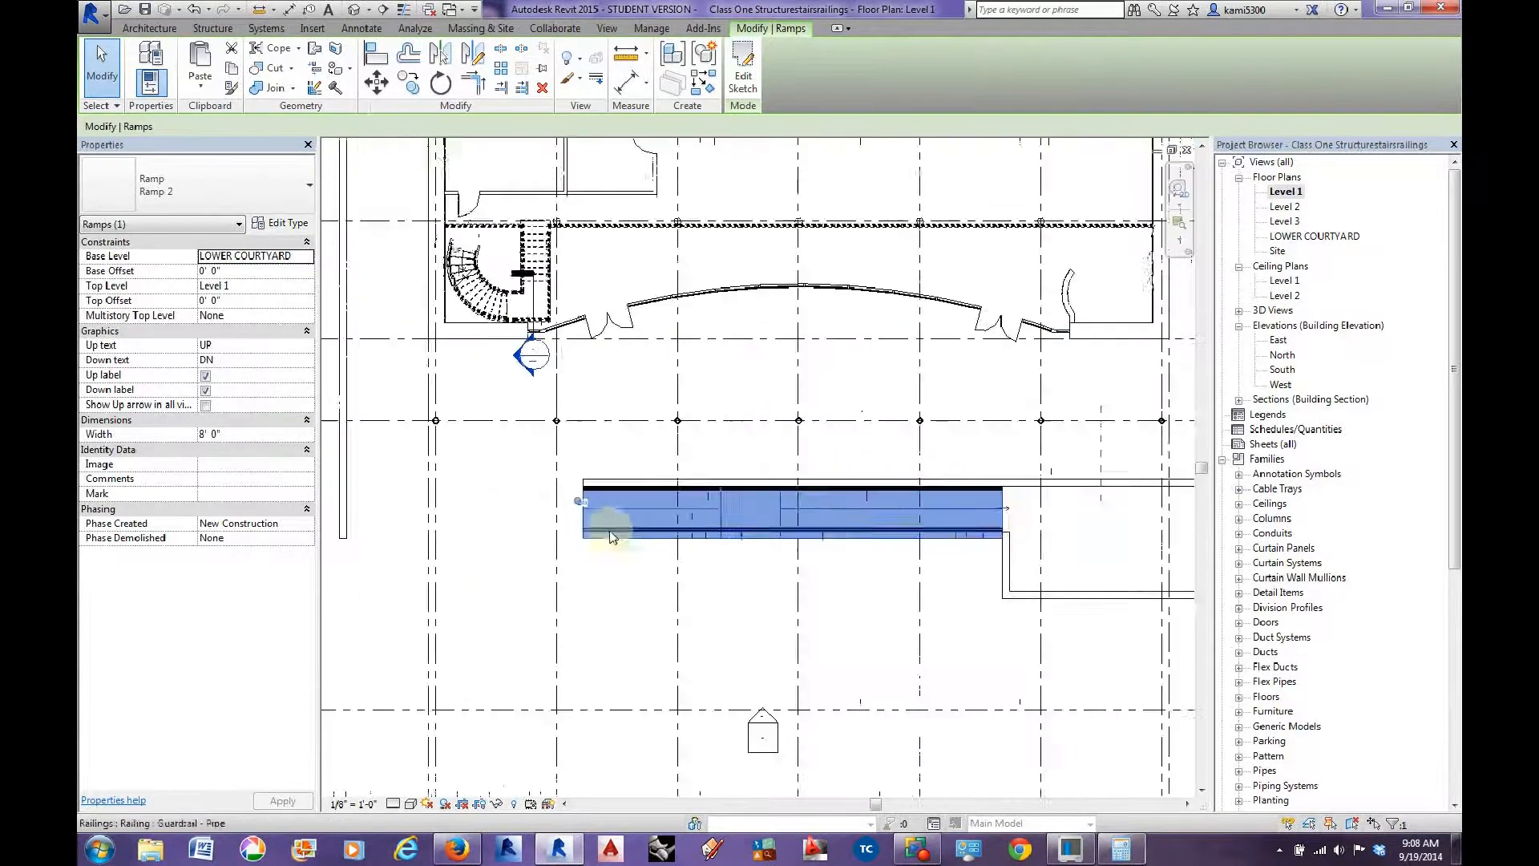
middle_click_drag(874, 570, 795, 563)
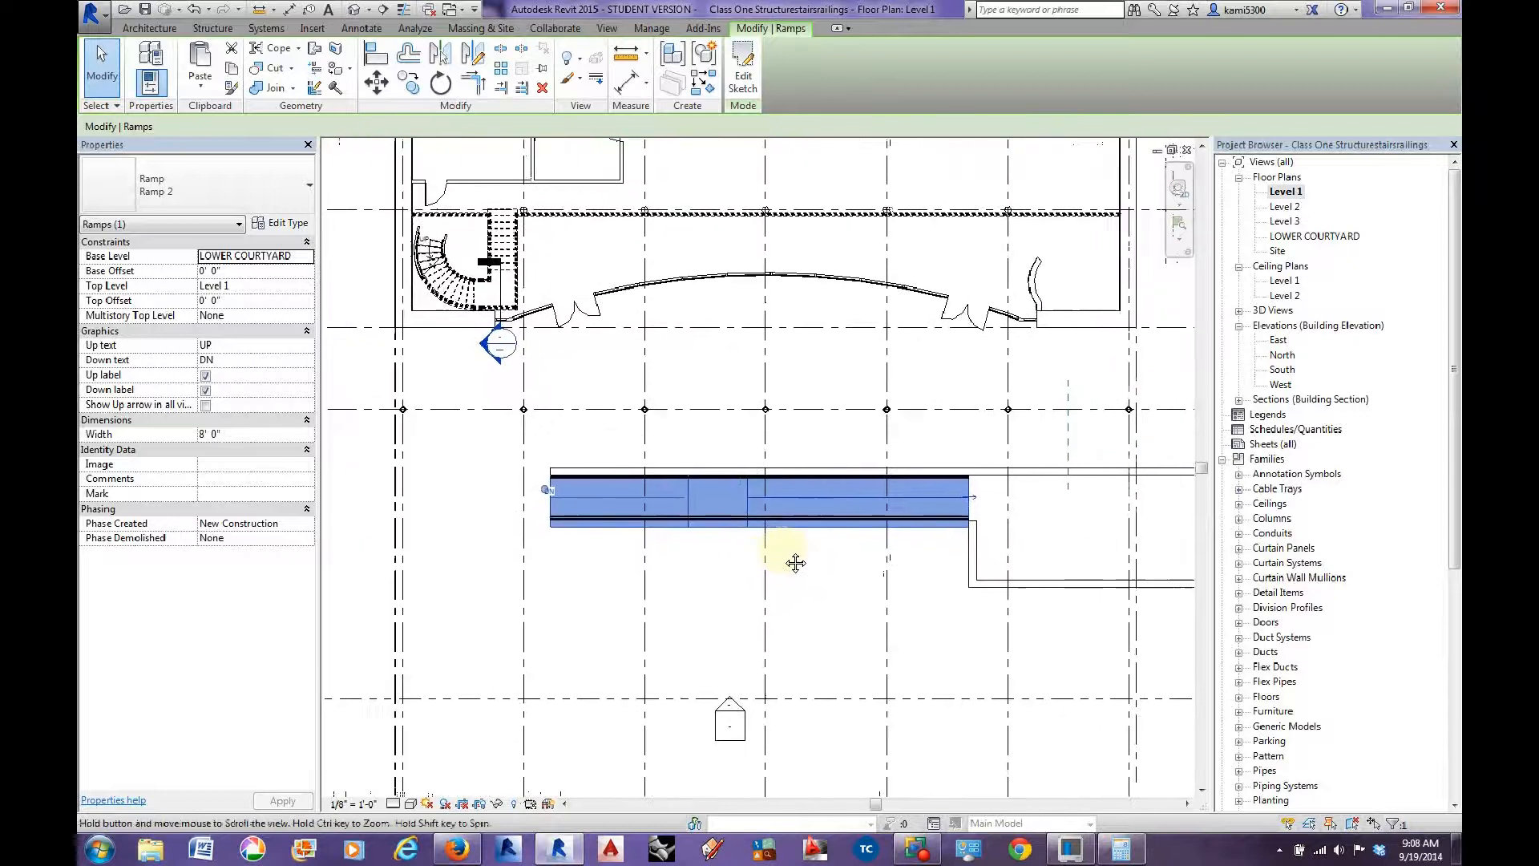
Open the ramp's sketch, inspect the south boundary and run line of its 30' segment, and finish the sketch without edits.
left_click(743, 76)
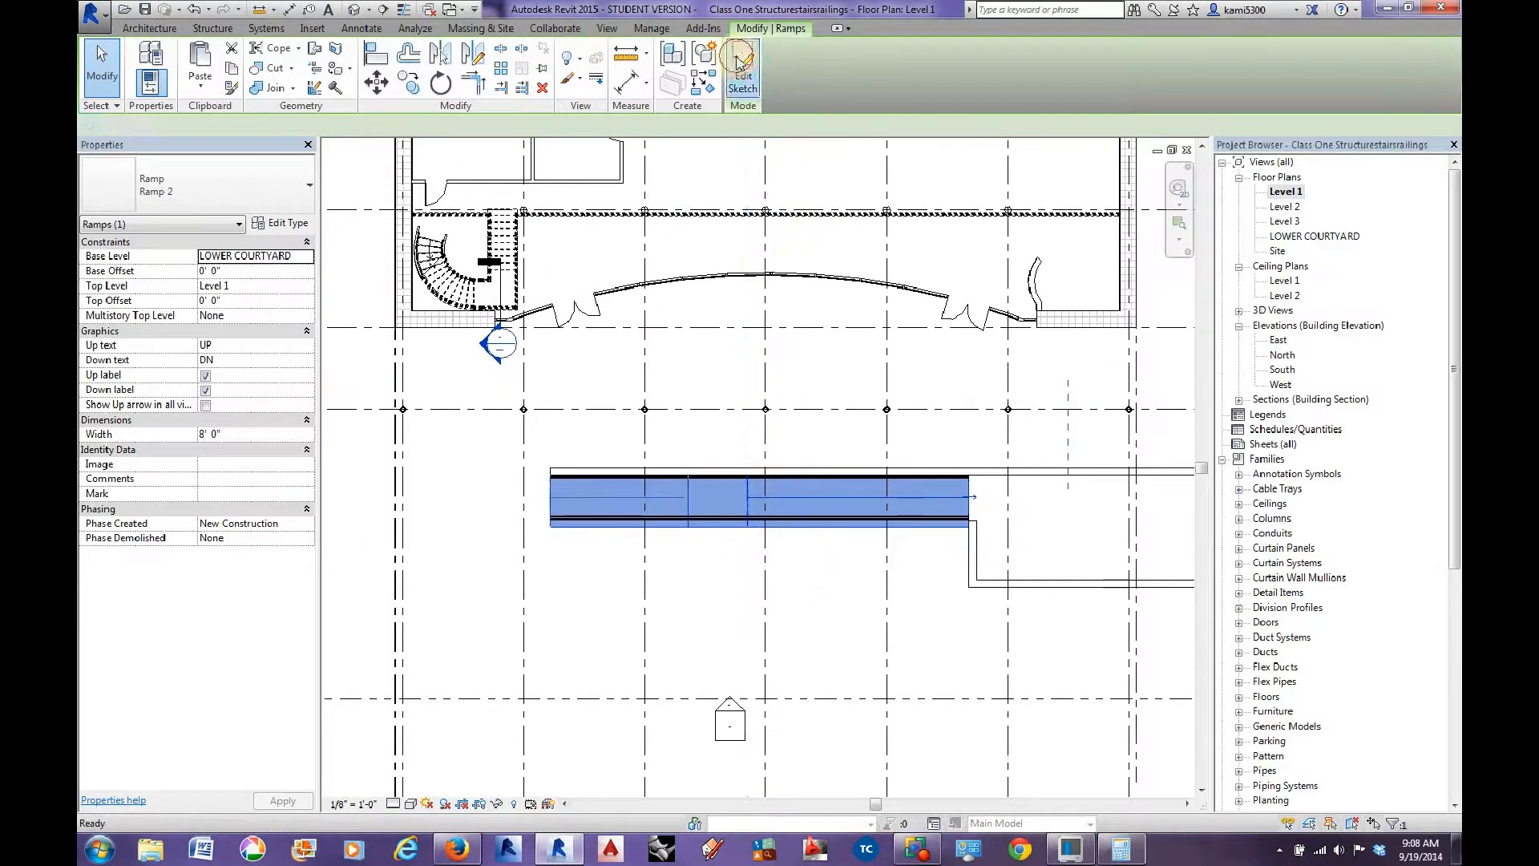
scroll(809, 556, "up", 1)
scroll(808, 556, "up", 1)
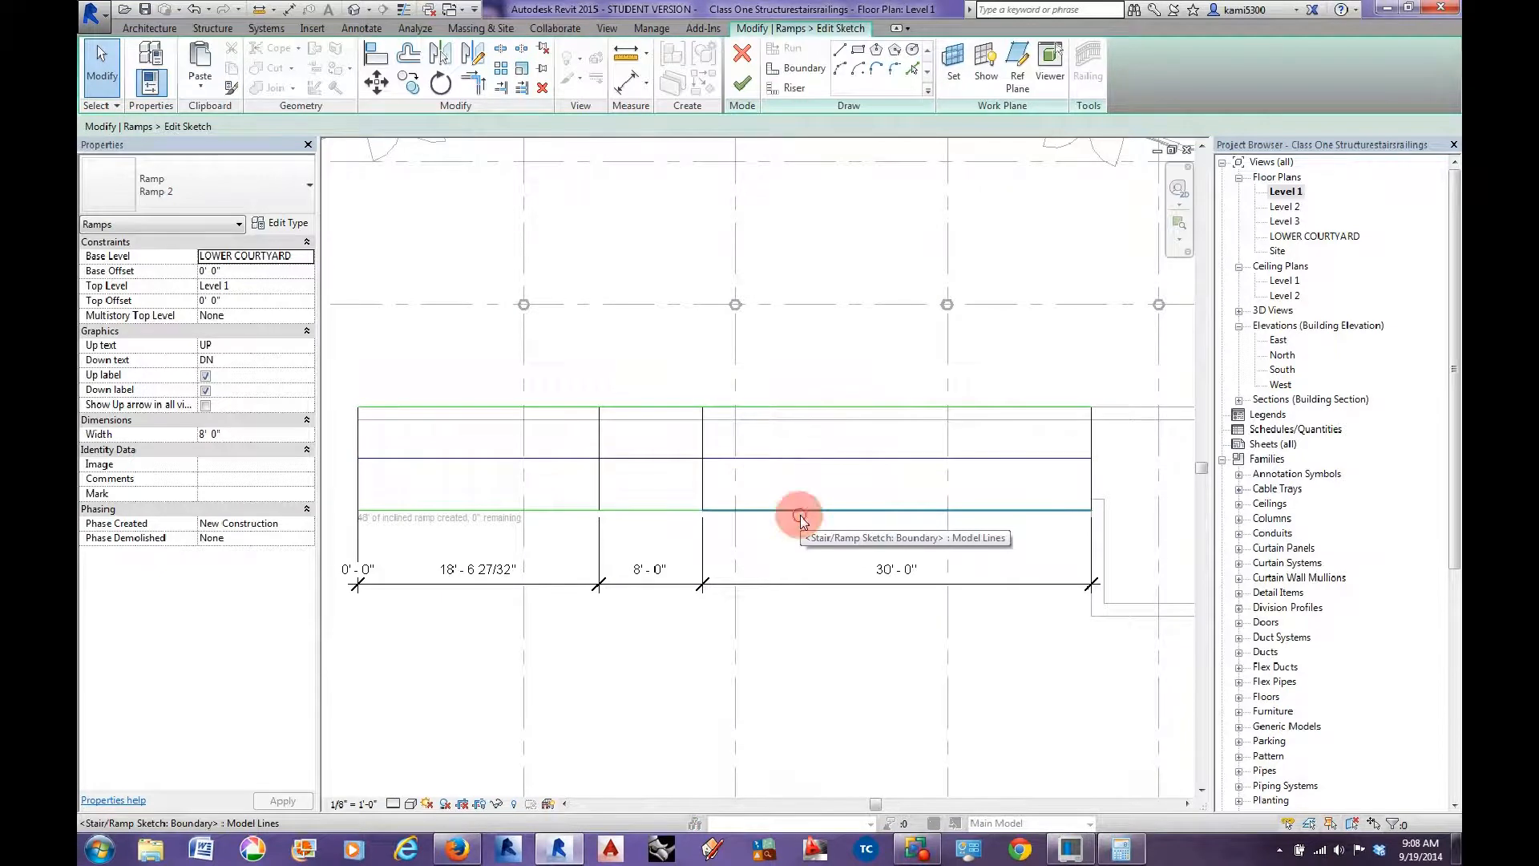
left_click(800, 517)
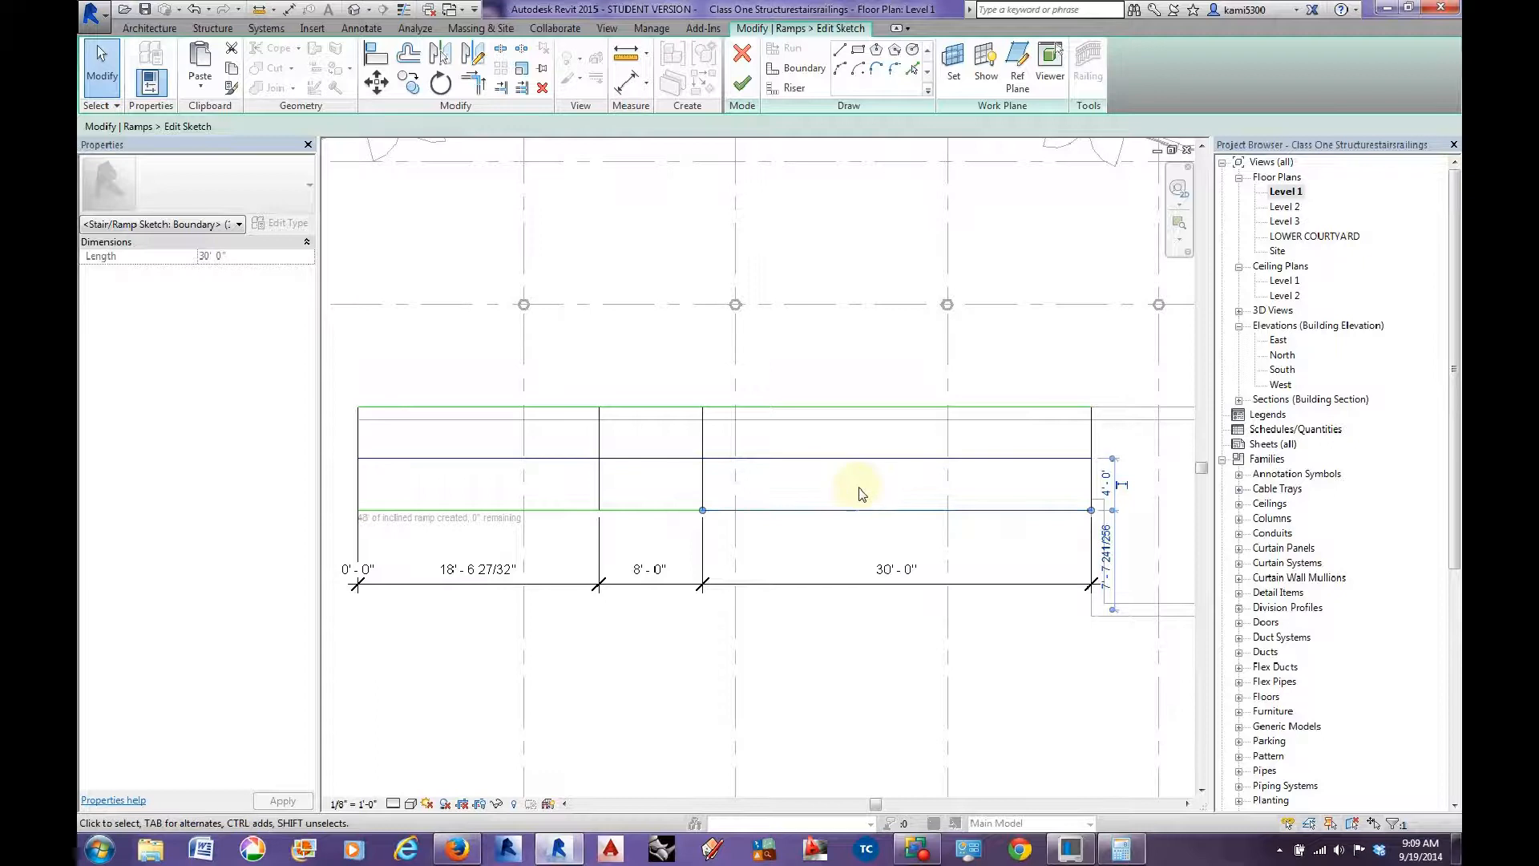
left_click(1035, 459)
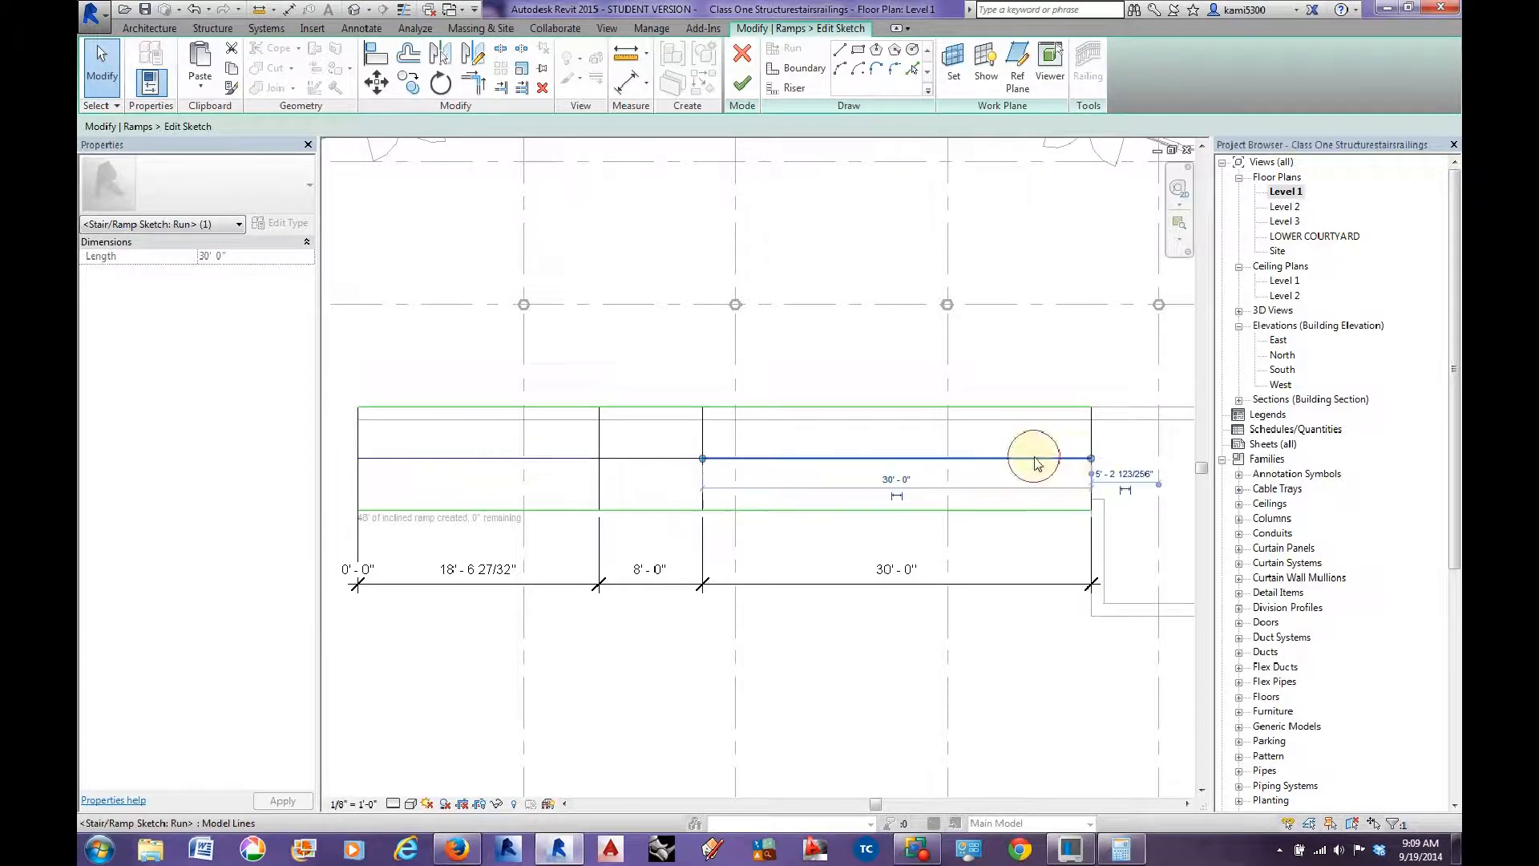
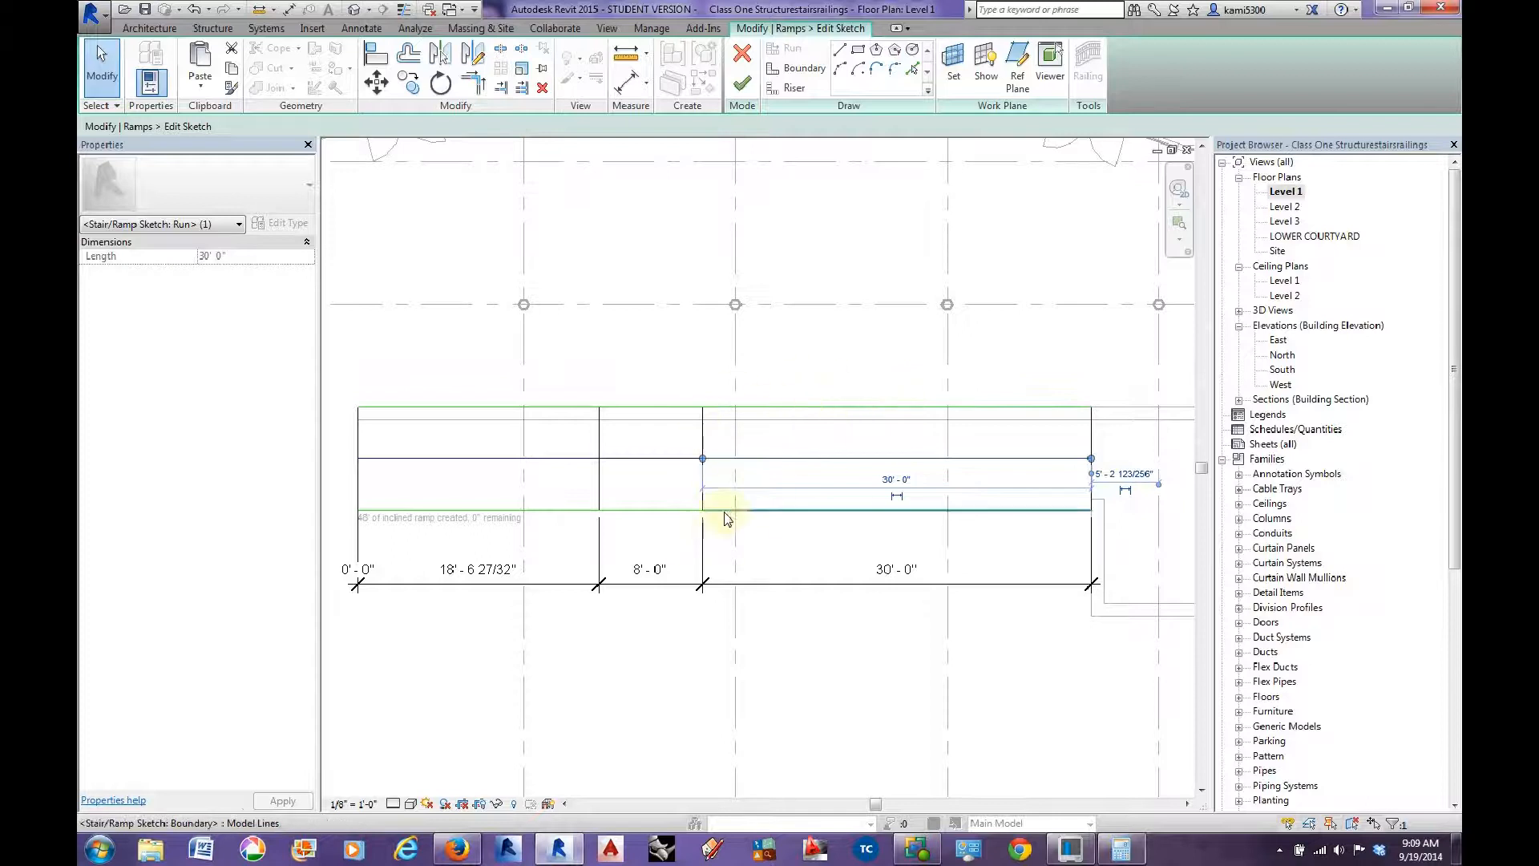
scroll(756, 508, "down", 2)
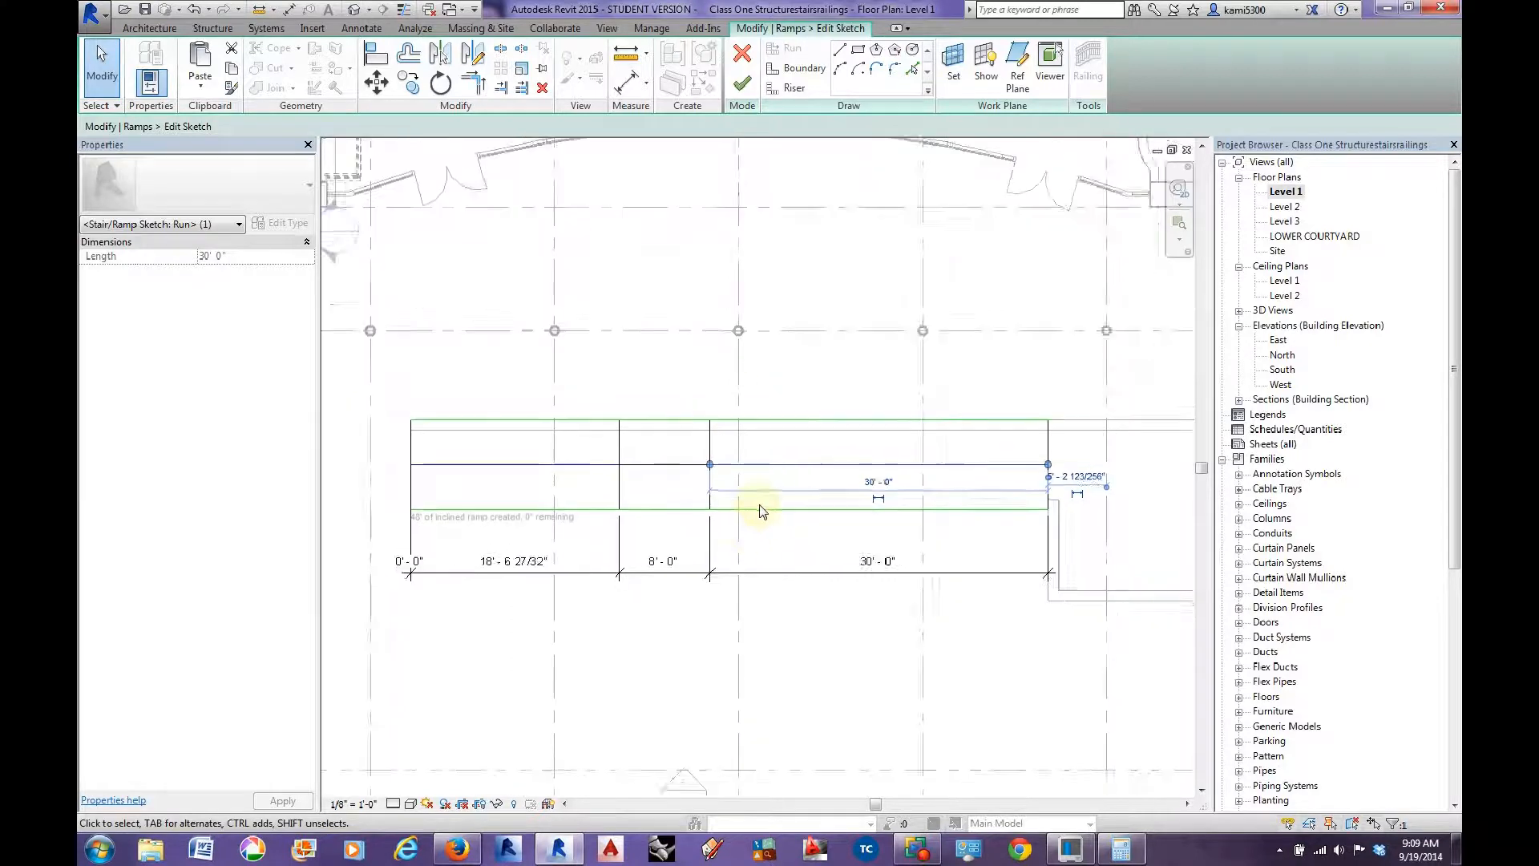
left_click(744, 83)
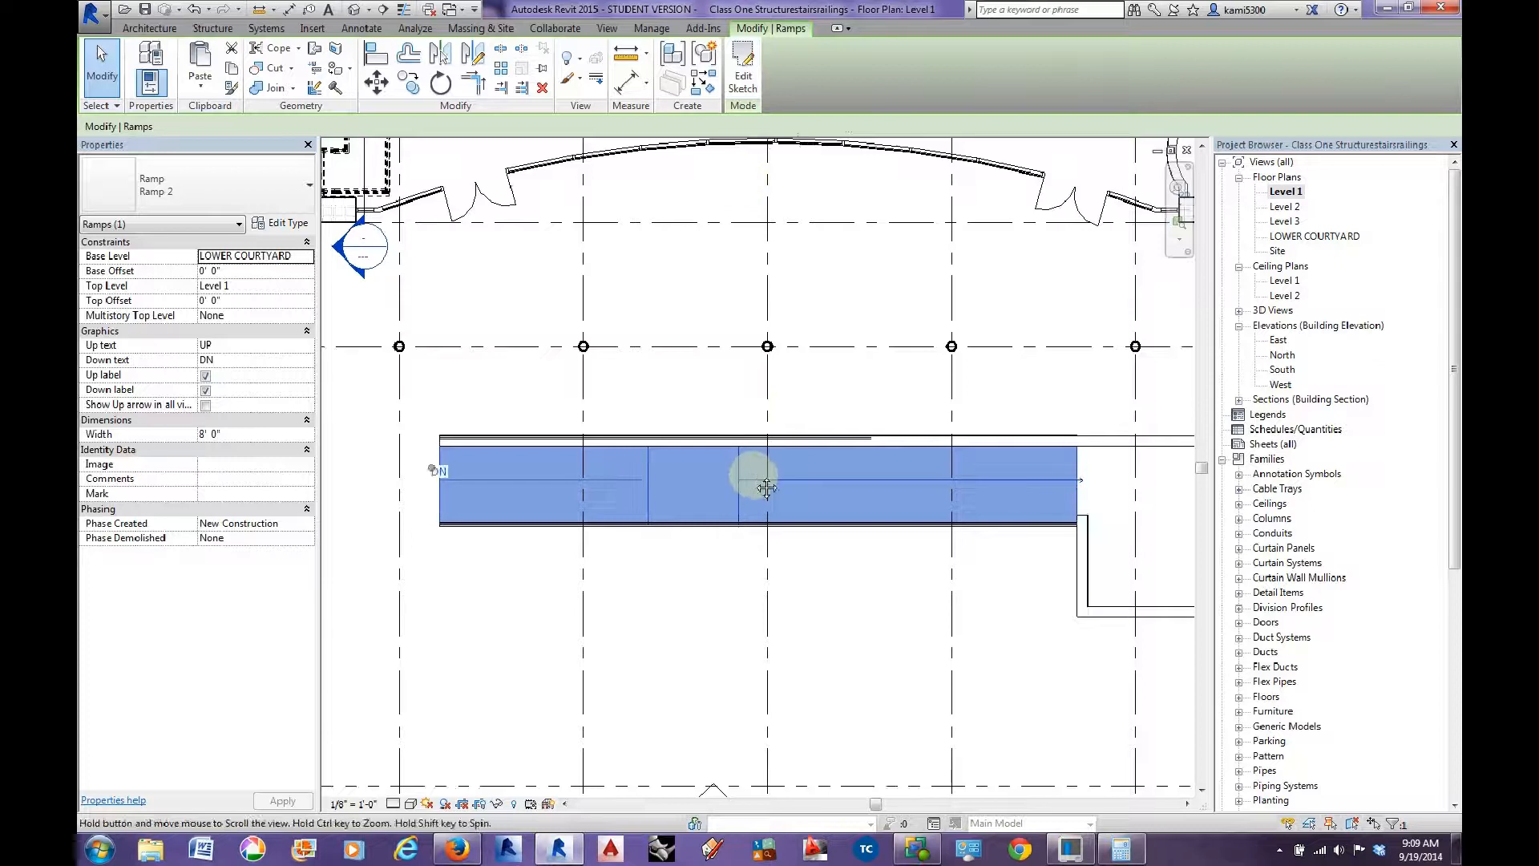
Inspect both ends of the ramp in the Level 1 plan and check the masonry wall along its north side.
scroll(770, 482, "down", 4)
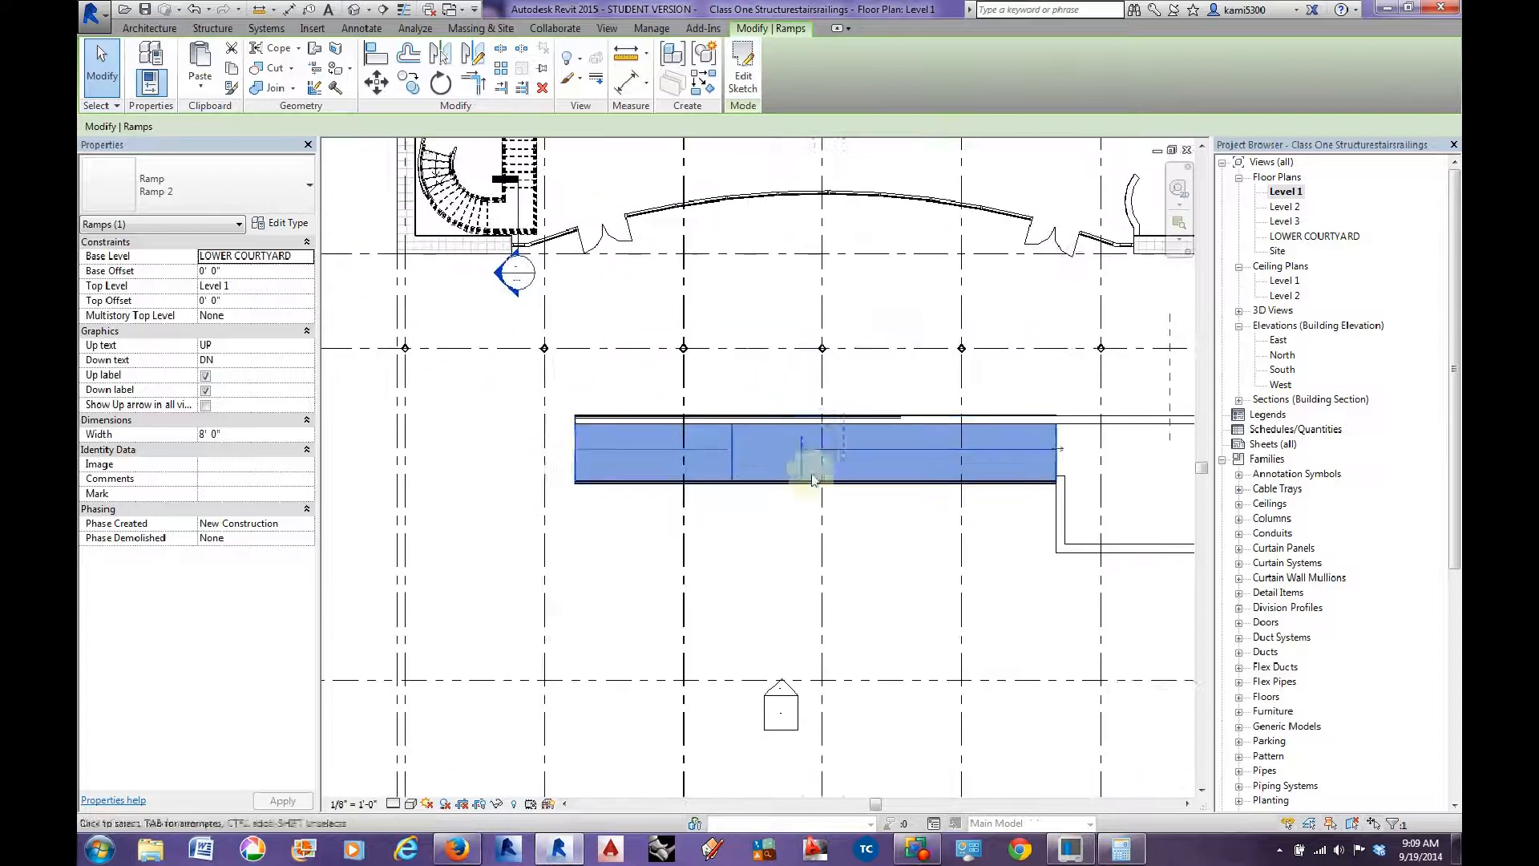
scroll(802, 490, "up", 2)
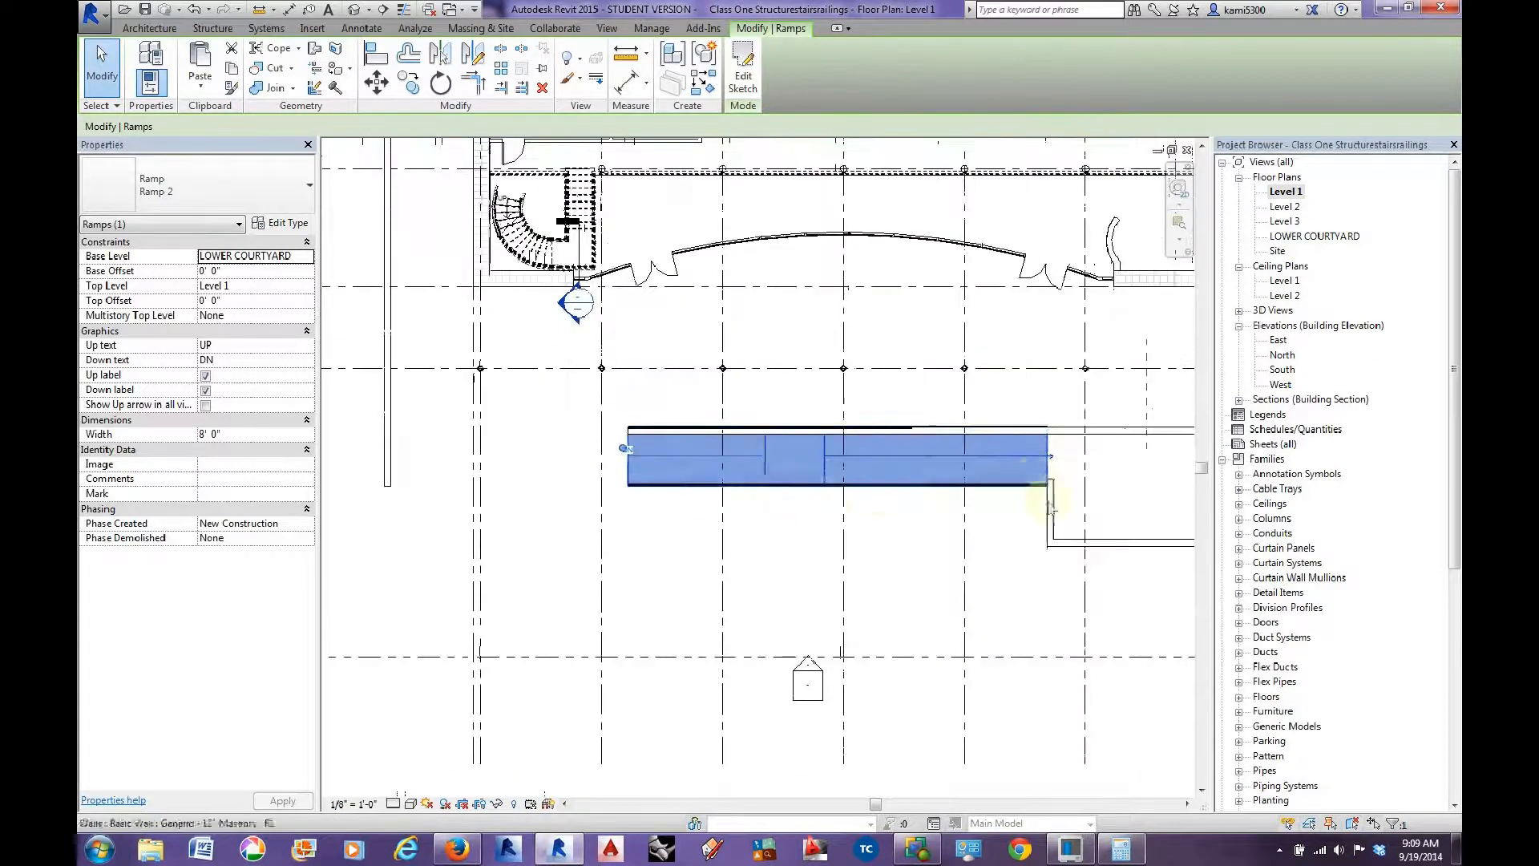
scroll(609, 481, "up", 4)
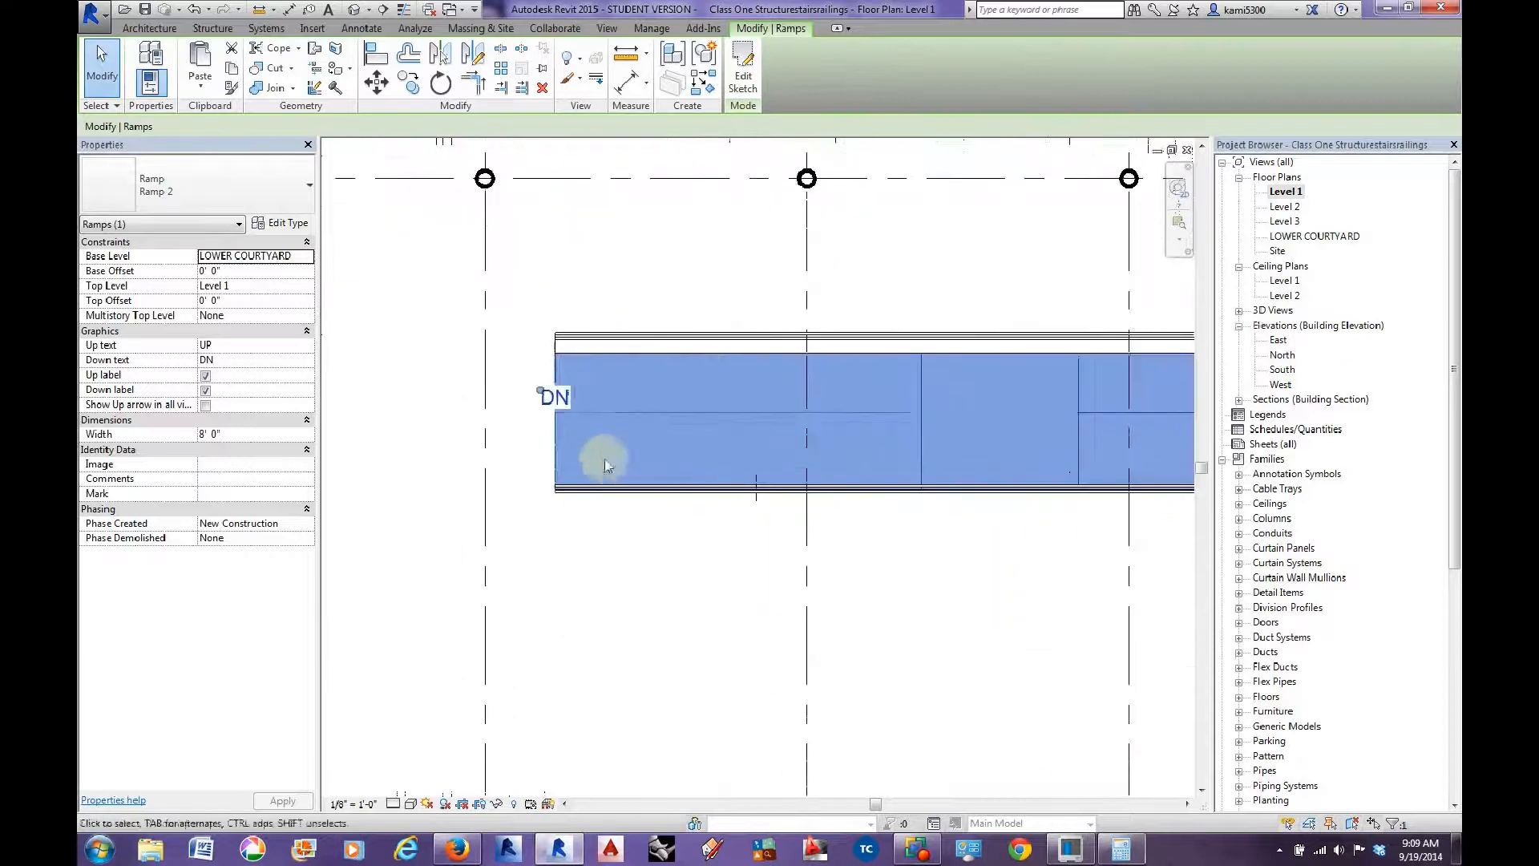
scroll(597, 477, "down", 3)
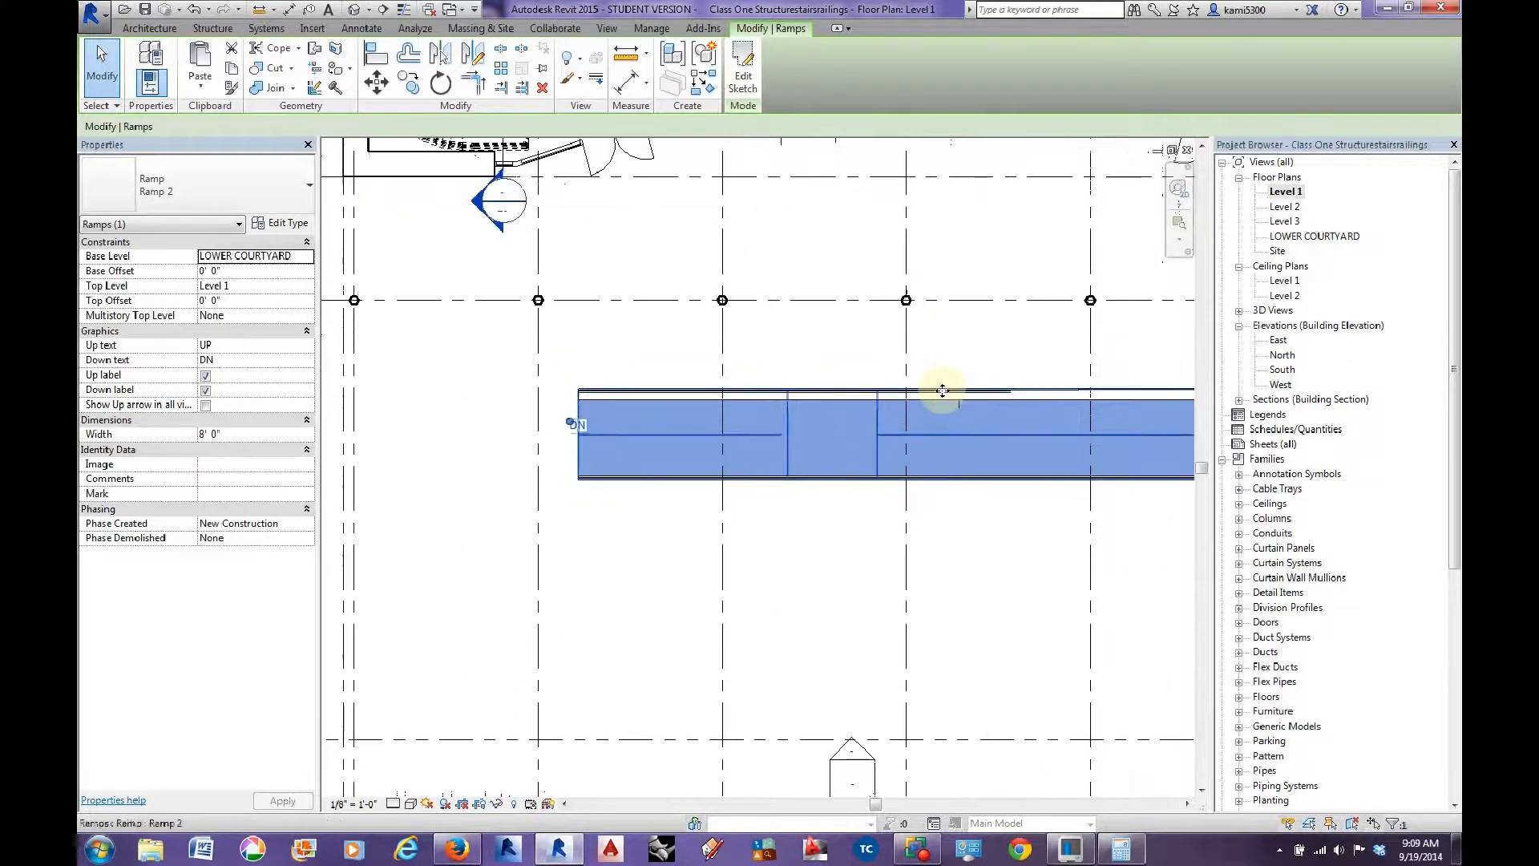
left_click(956, 401)
scroll(890, 420, "down", 3)
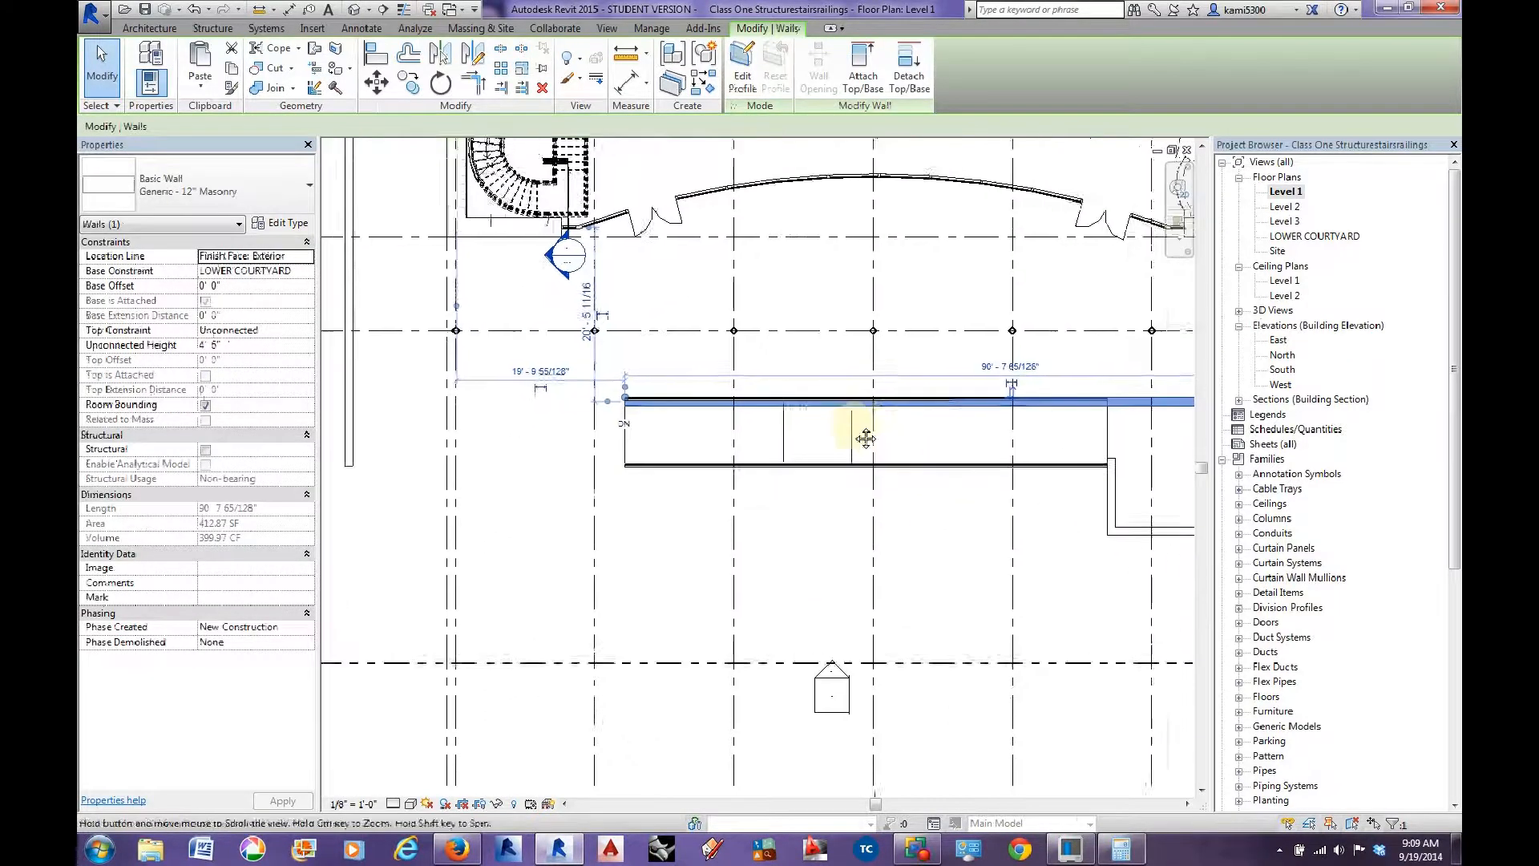
scroll(835, 426, "up", 2)
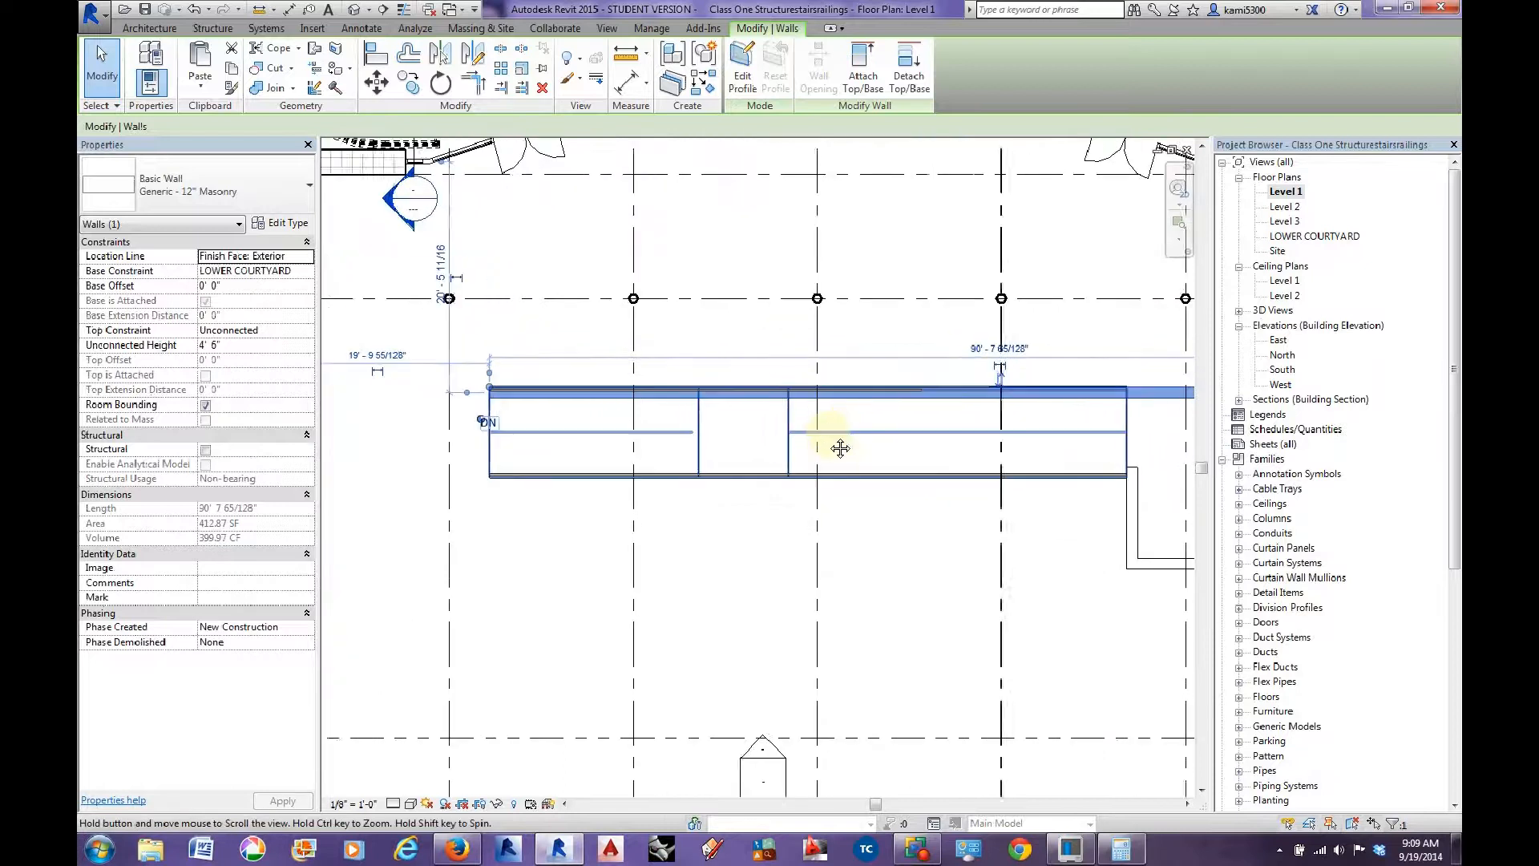
scroll(862, 437, "down", 2)
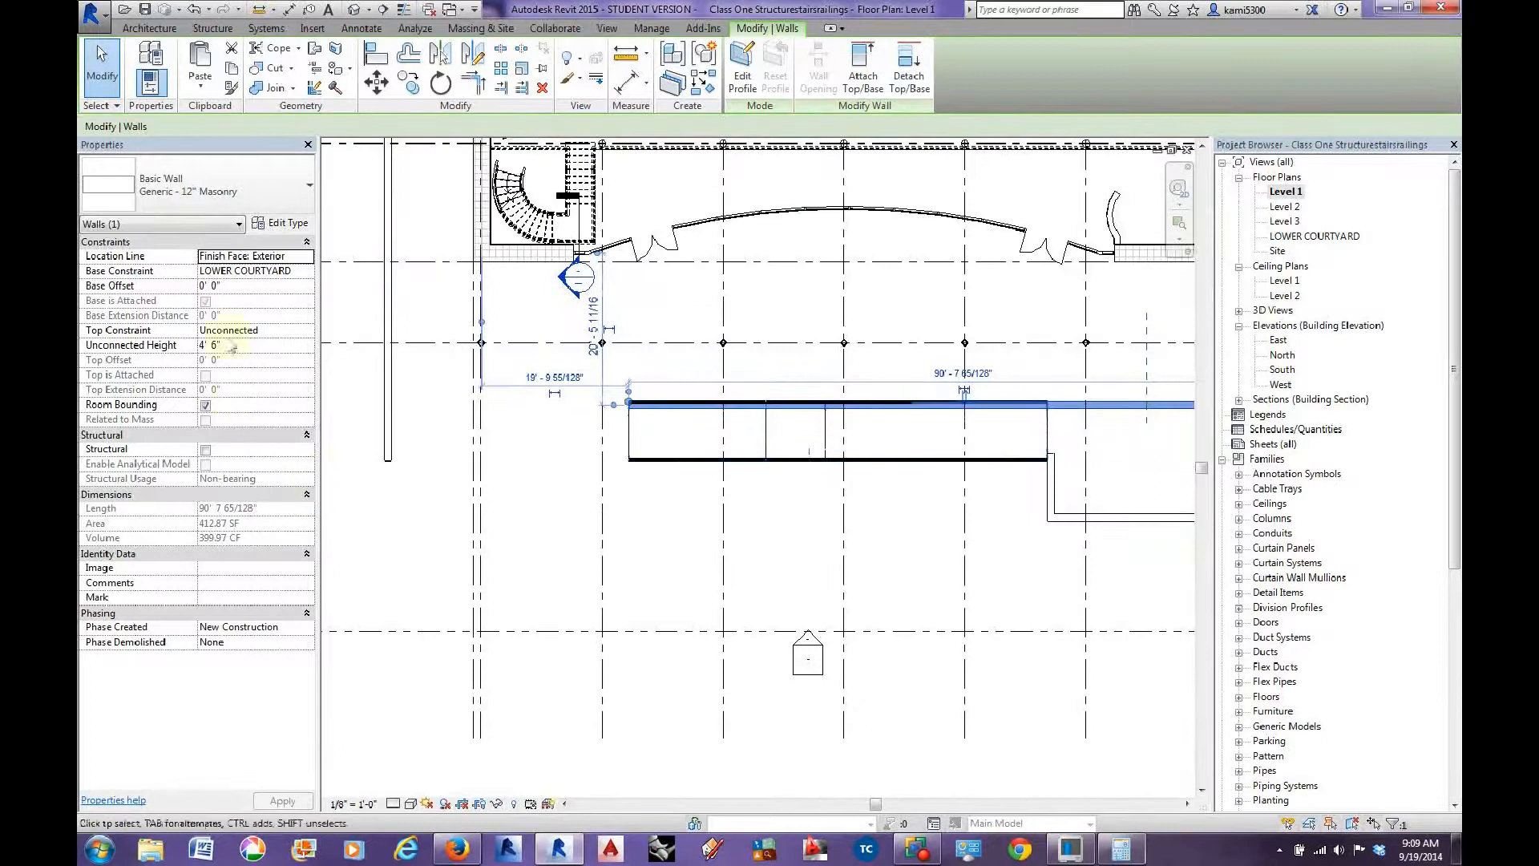
Set the view depth level of the Level 1 floor plan's view range to Unlimited.
left_click(407, 423)
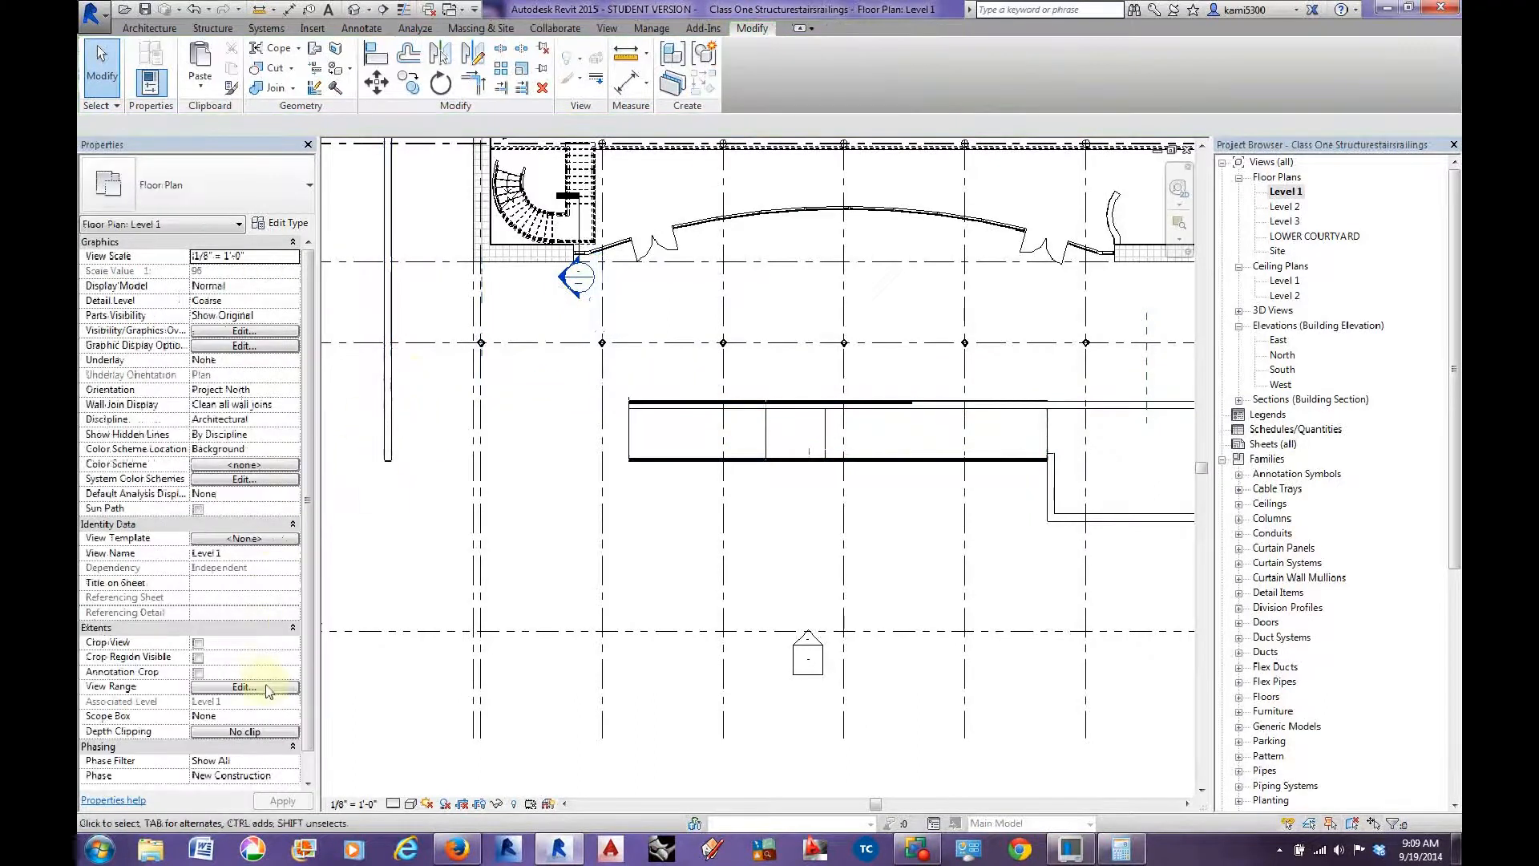
left_click(244, 687)
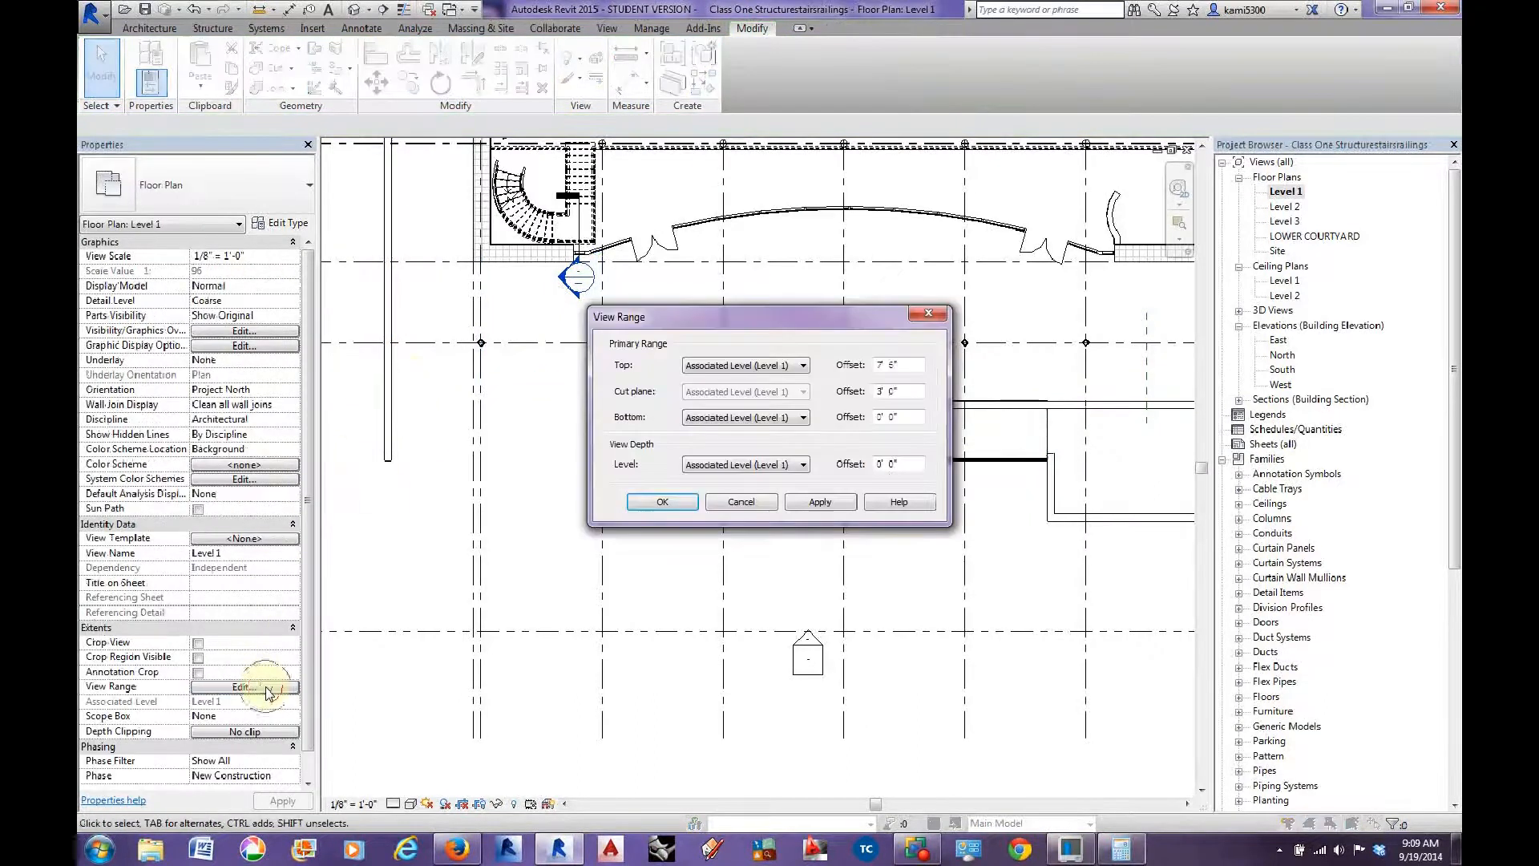
left_click(775, 465)
left_click(753, 504)
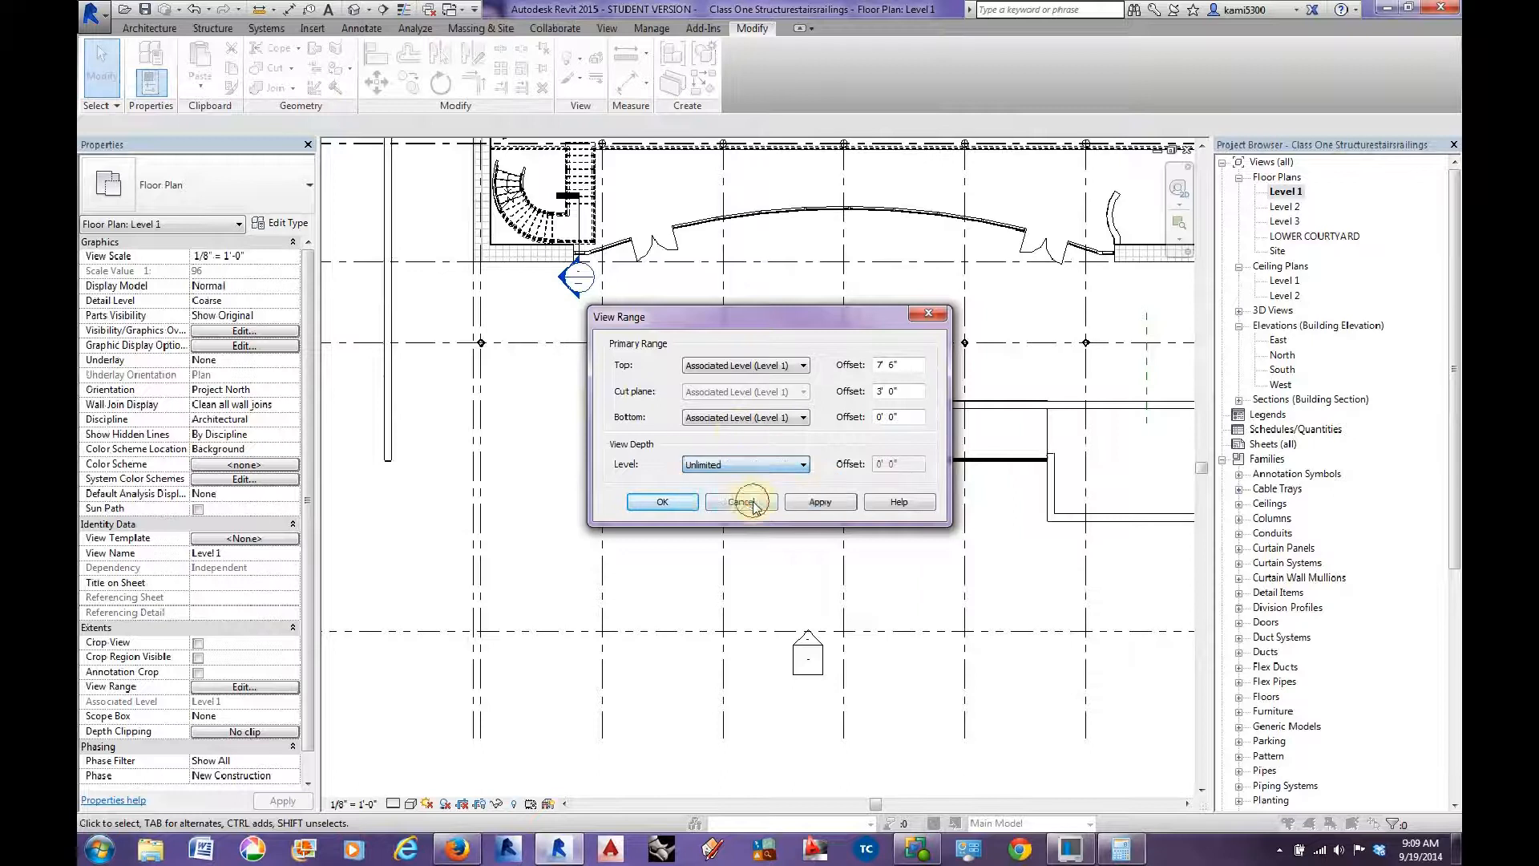
left_click(830, 504)
left_click(657, 503)
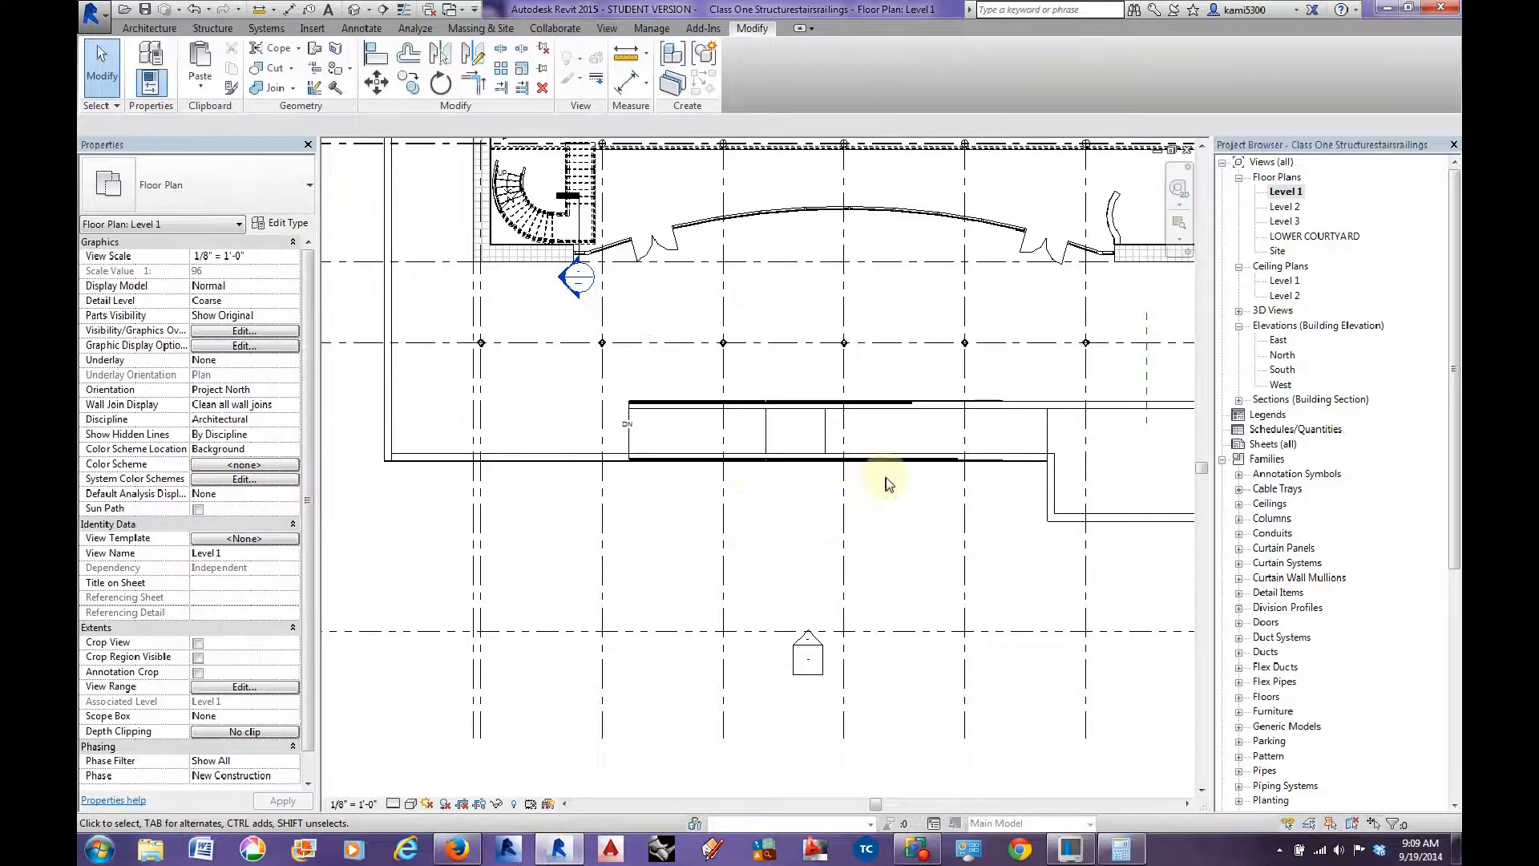
Move the ramp's south pipe guardrail north in the plan, off the masonry wall and onto the ramp just inside the wall face.
scroll(581, 493, "up", 4)
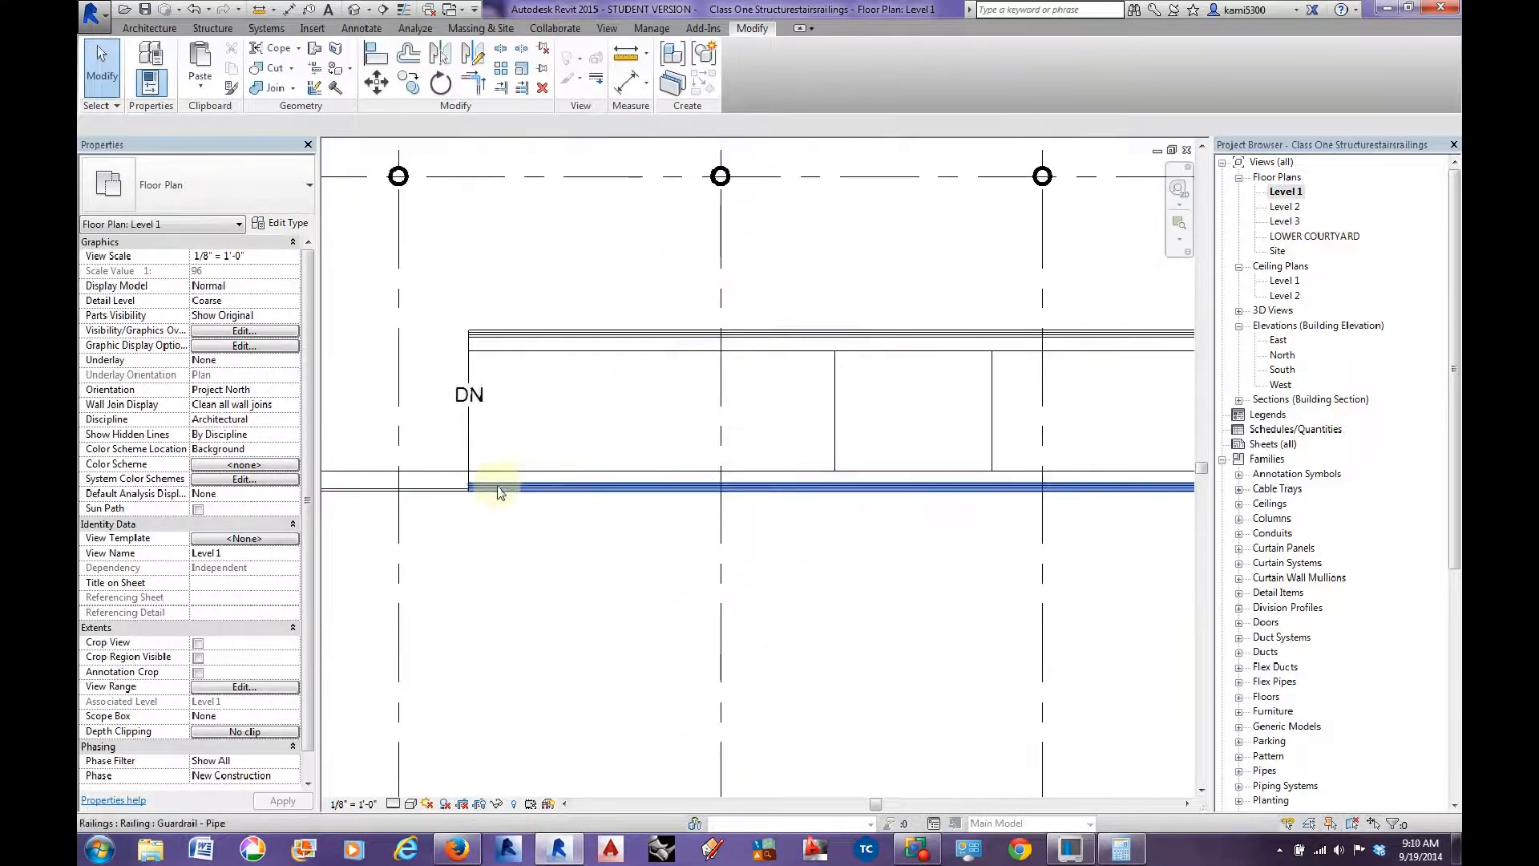
left_click(500, 491)
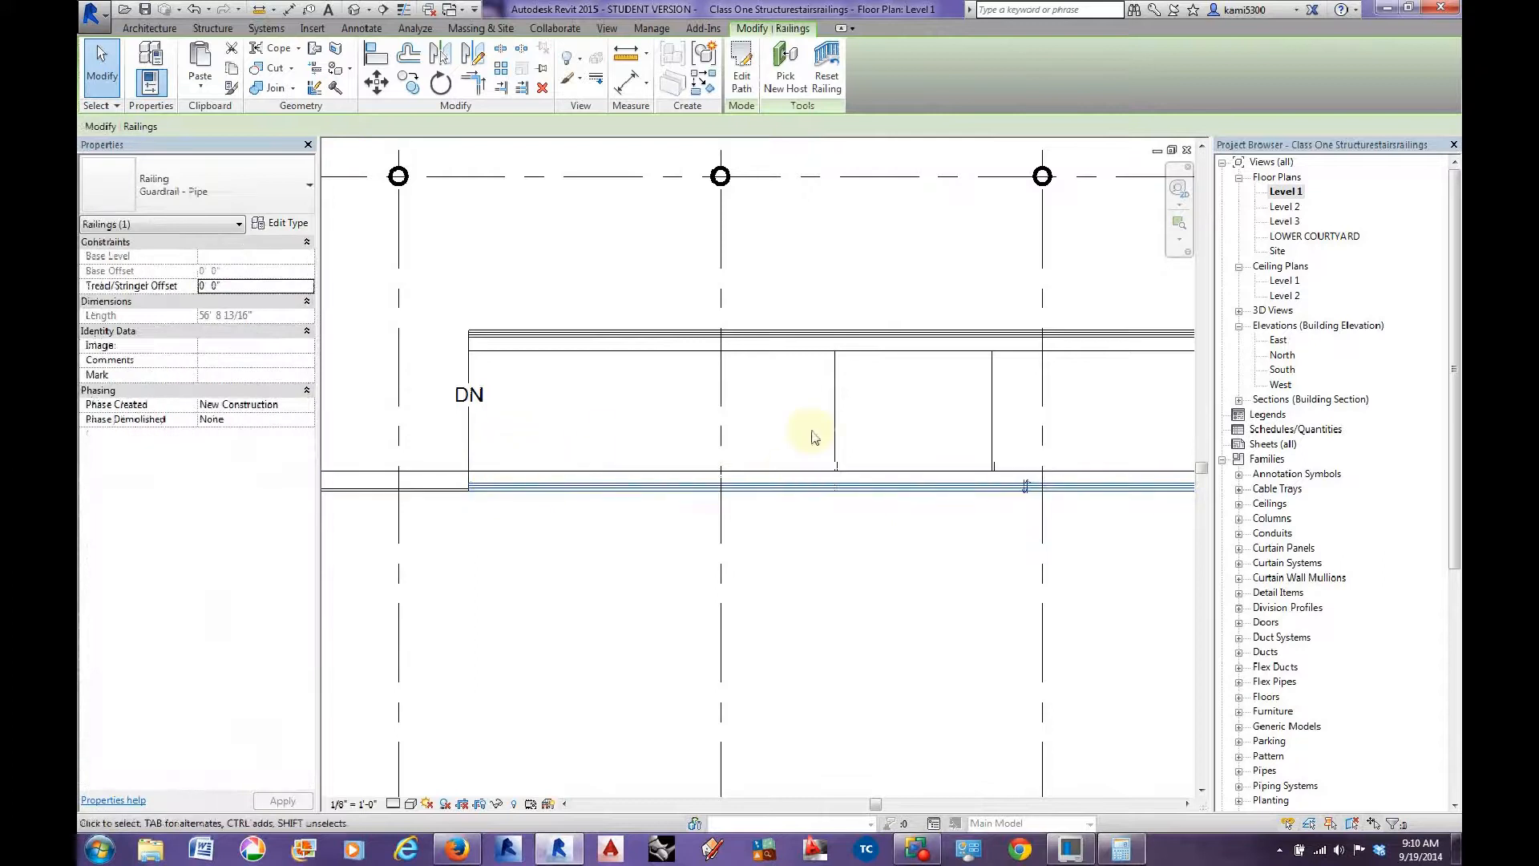
key("Up")
key("Up")
key("Up")
key("Up")
key("Up")
key("Up")
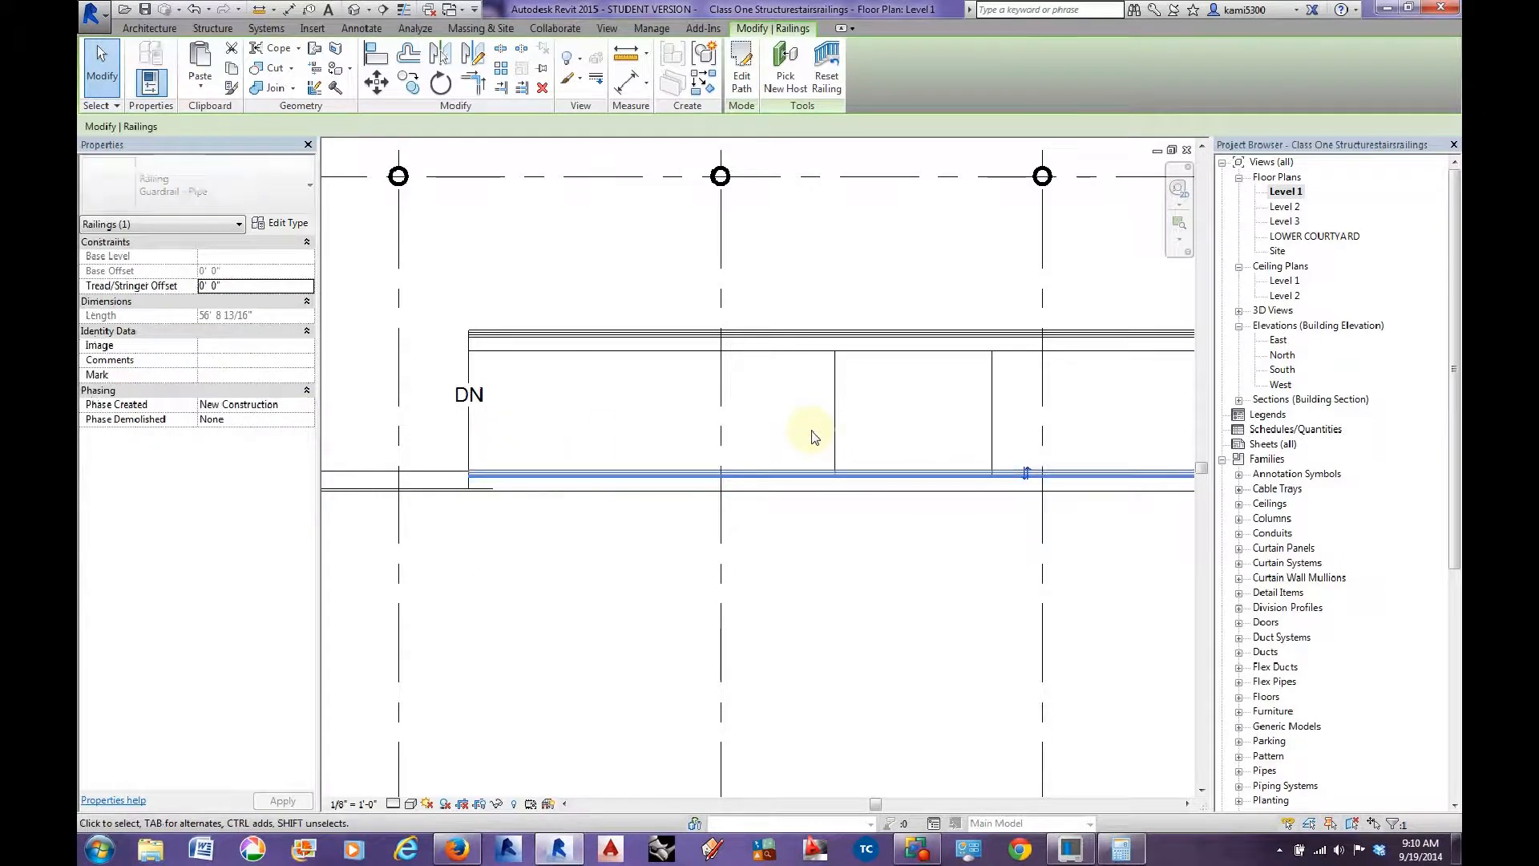
key("Up")
key("Up")
key("Up")
key("Up")
key("Up")
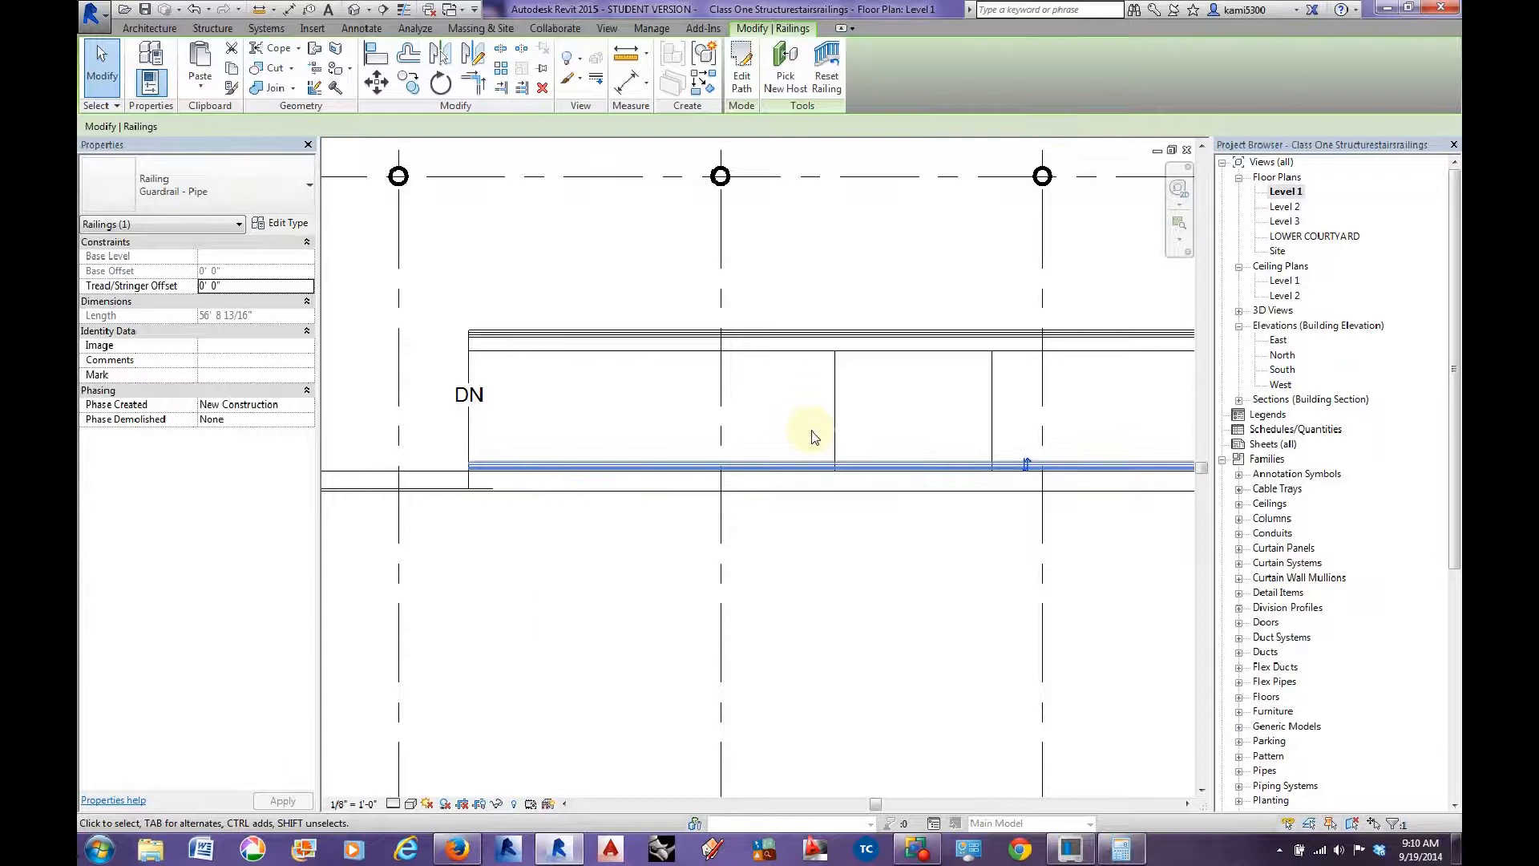
Move the ramp's north pipe guardrail south in the plan, just inside the face of the north masonry wall.
left_click(820, 336)
left_click_drag(840, 338, 838, 362)
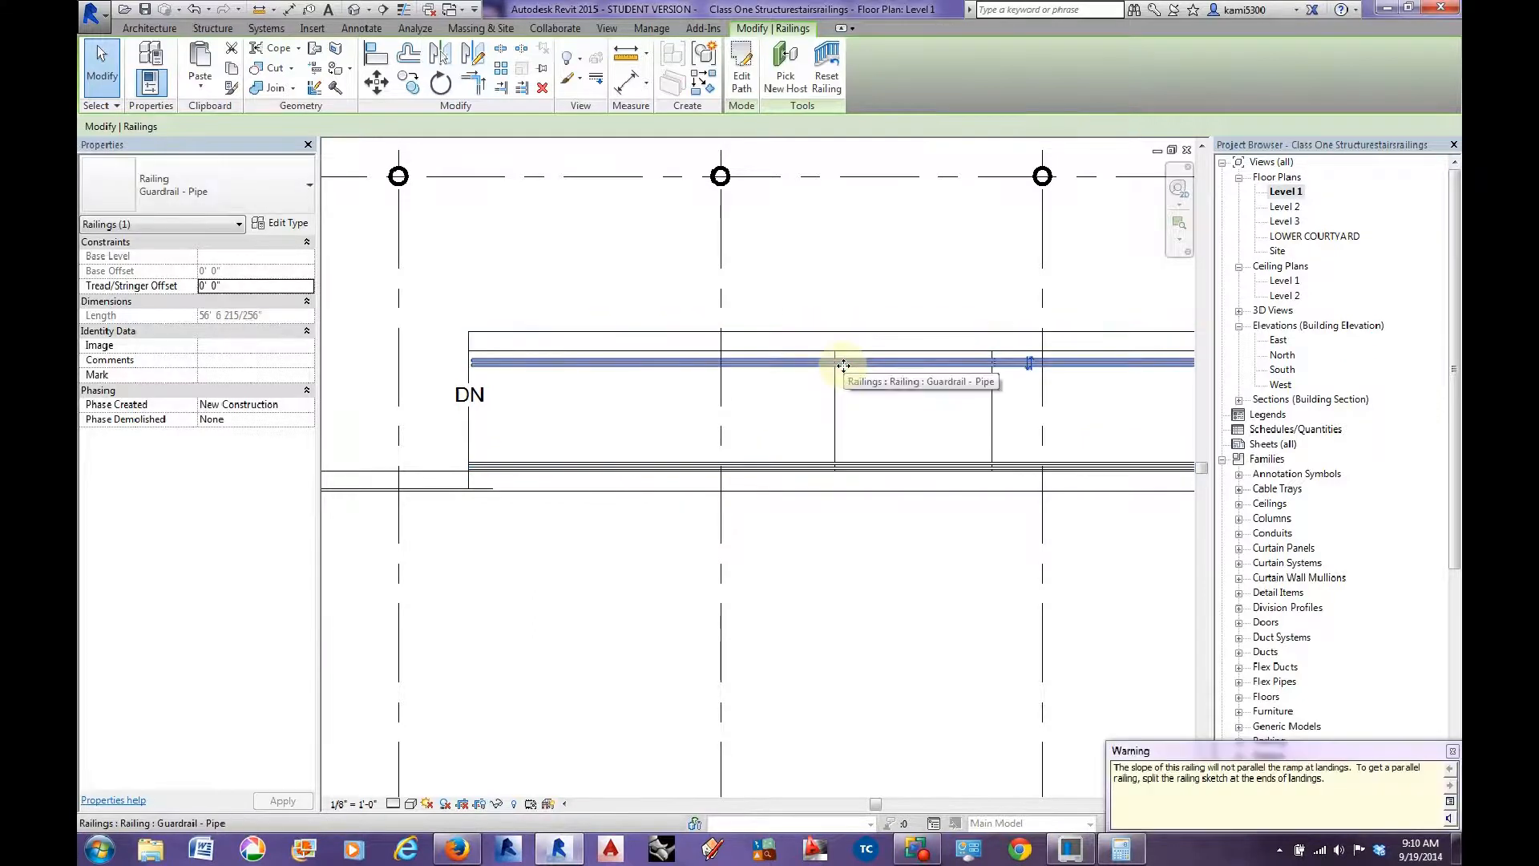
key("Up")
key("Up")
key("Up")
key("Up")
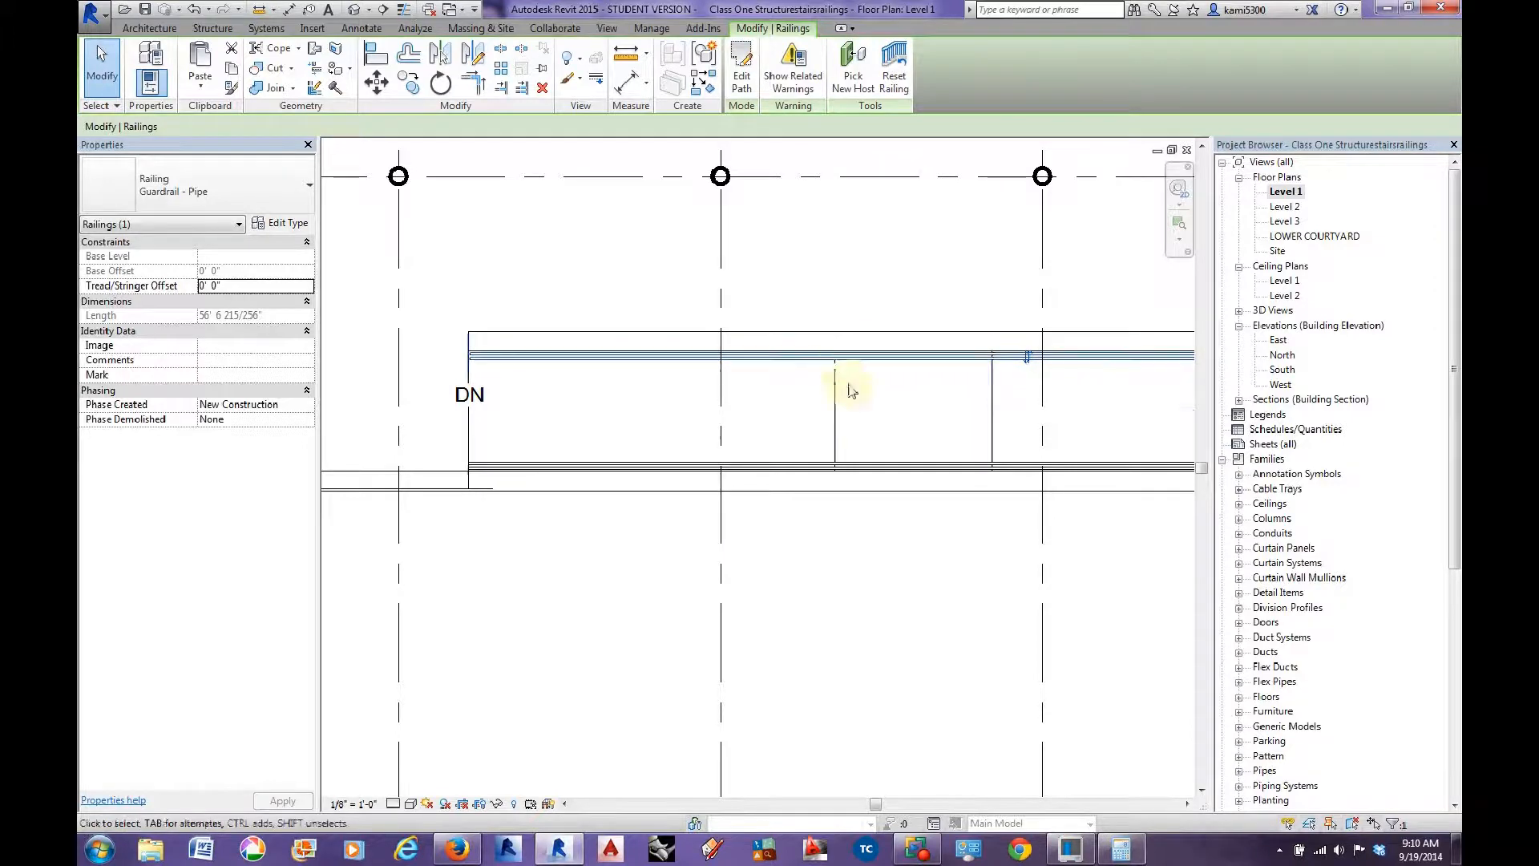
left_click(773, 416)
scroll(754, 391, "down", 2)
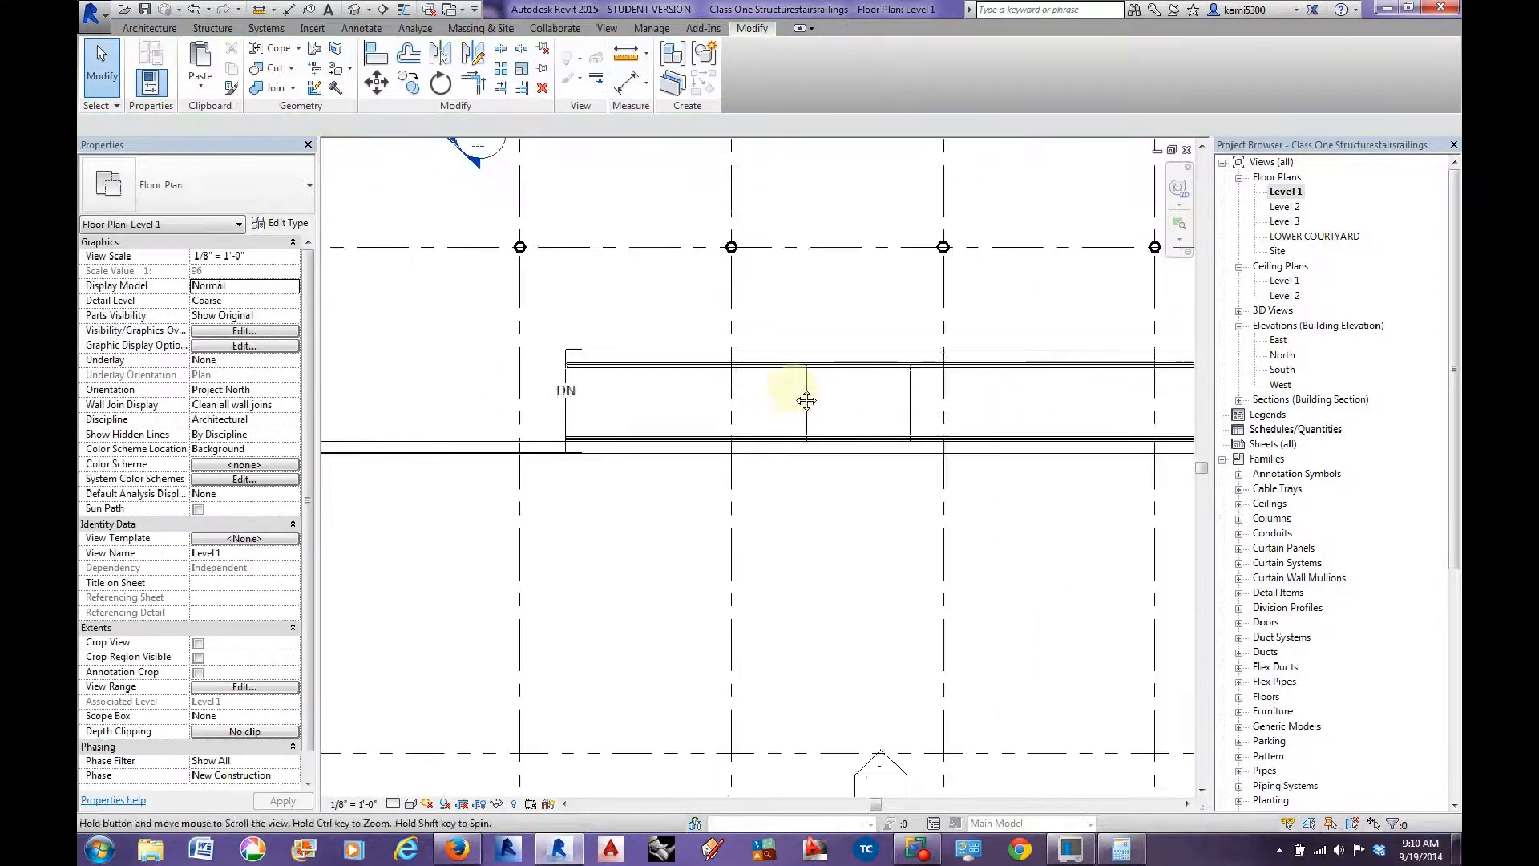
middle_click_drag(807, 401, 788, 409)
Try to rehost the north guardrail on the ramp in the 3D view.
left_click(354, 9)
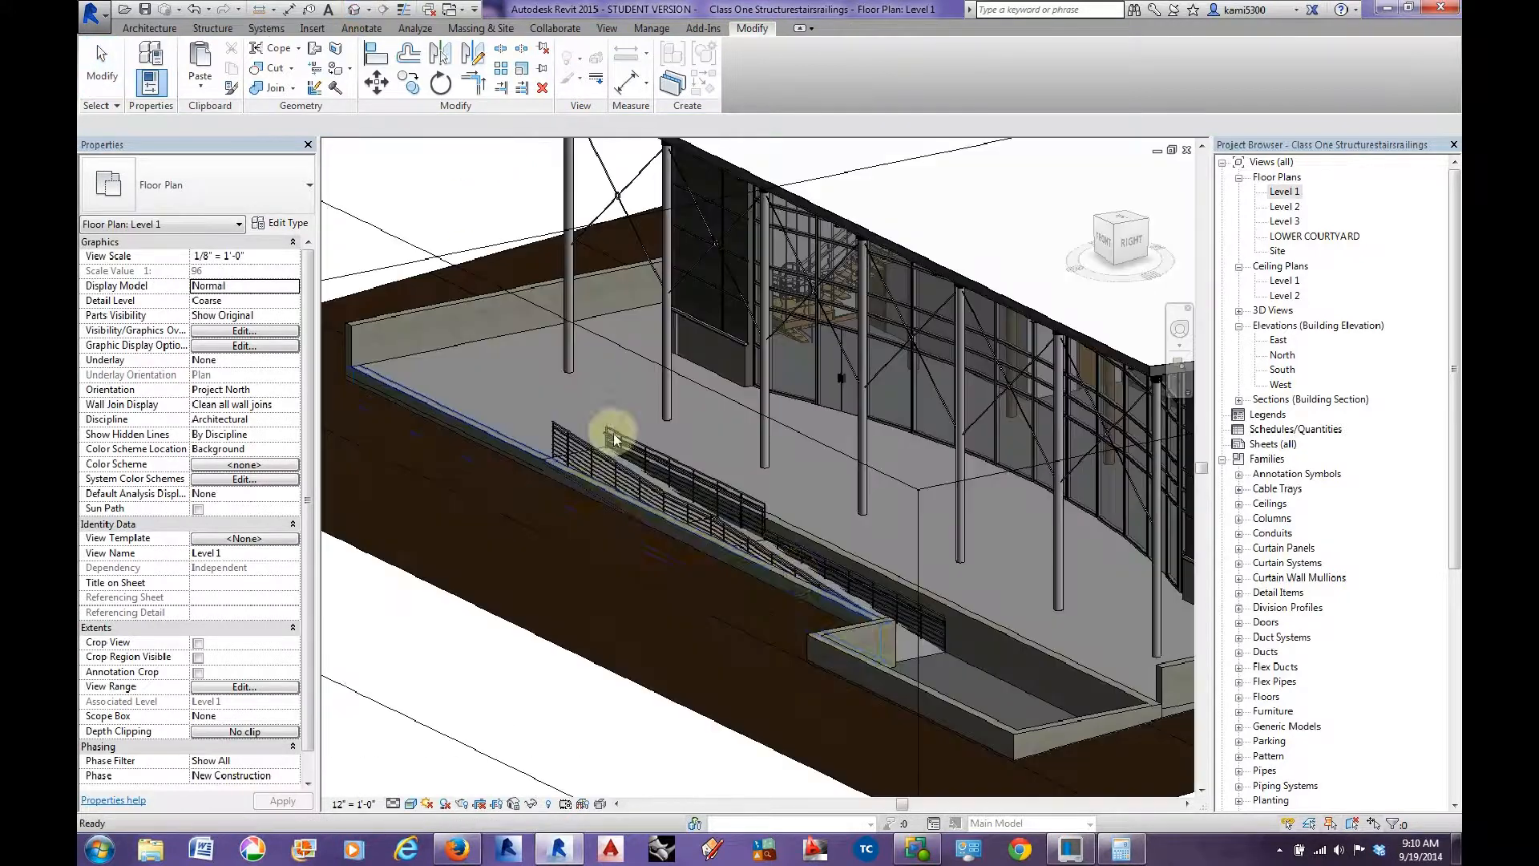
middle_click_drag(746, 539, 799, 664)
scroll(802, 545, "up", 4)
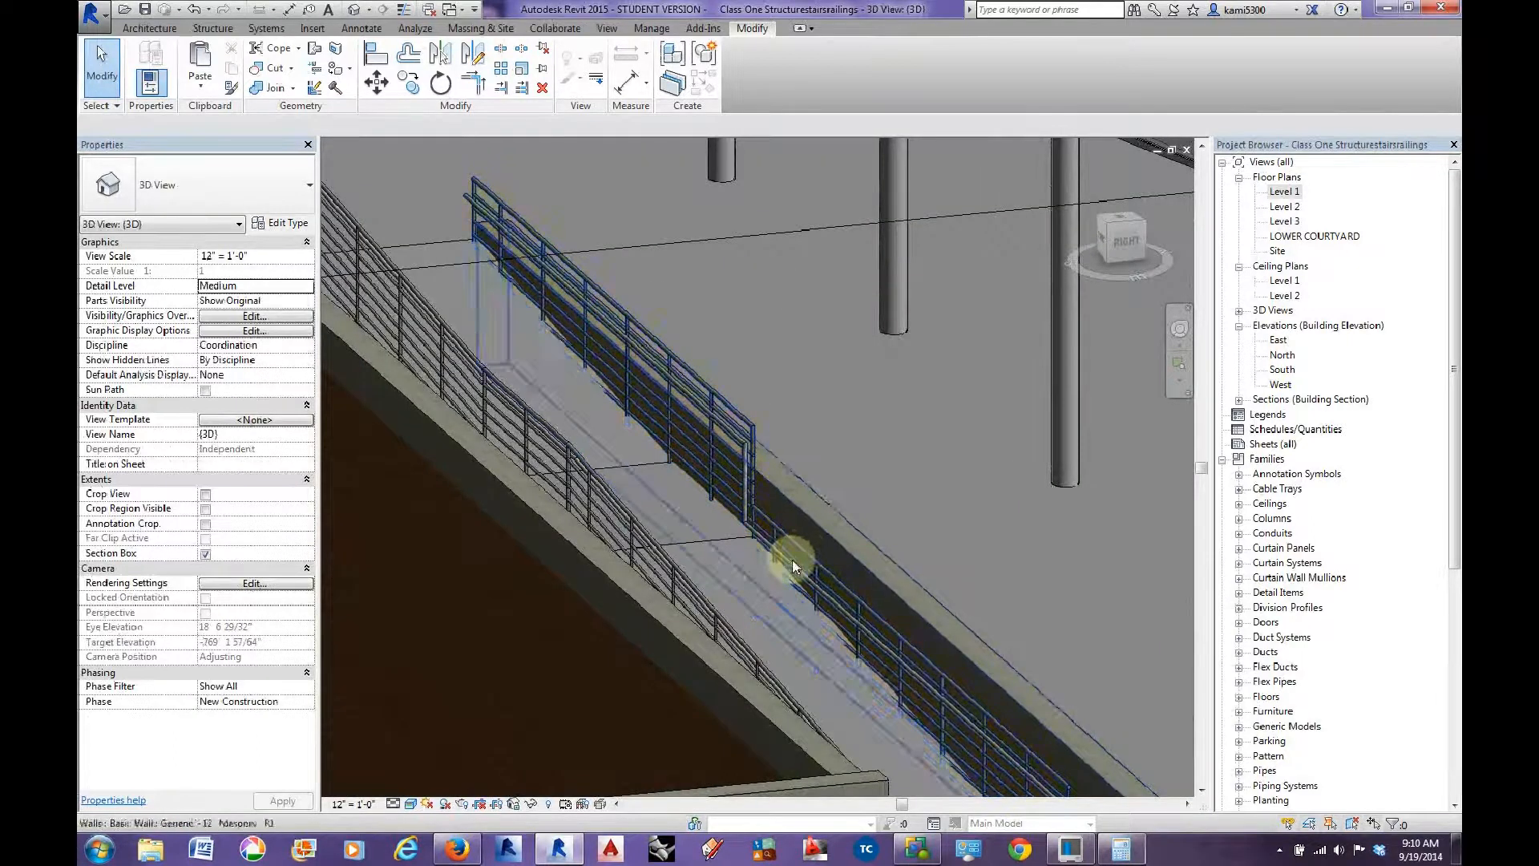
left_click(806, 551)
middle_click_drag(806, 551, 825, 399, "shift")
left_click(852, 70)
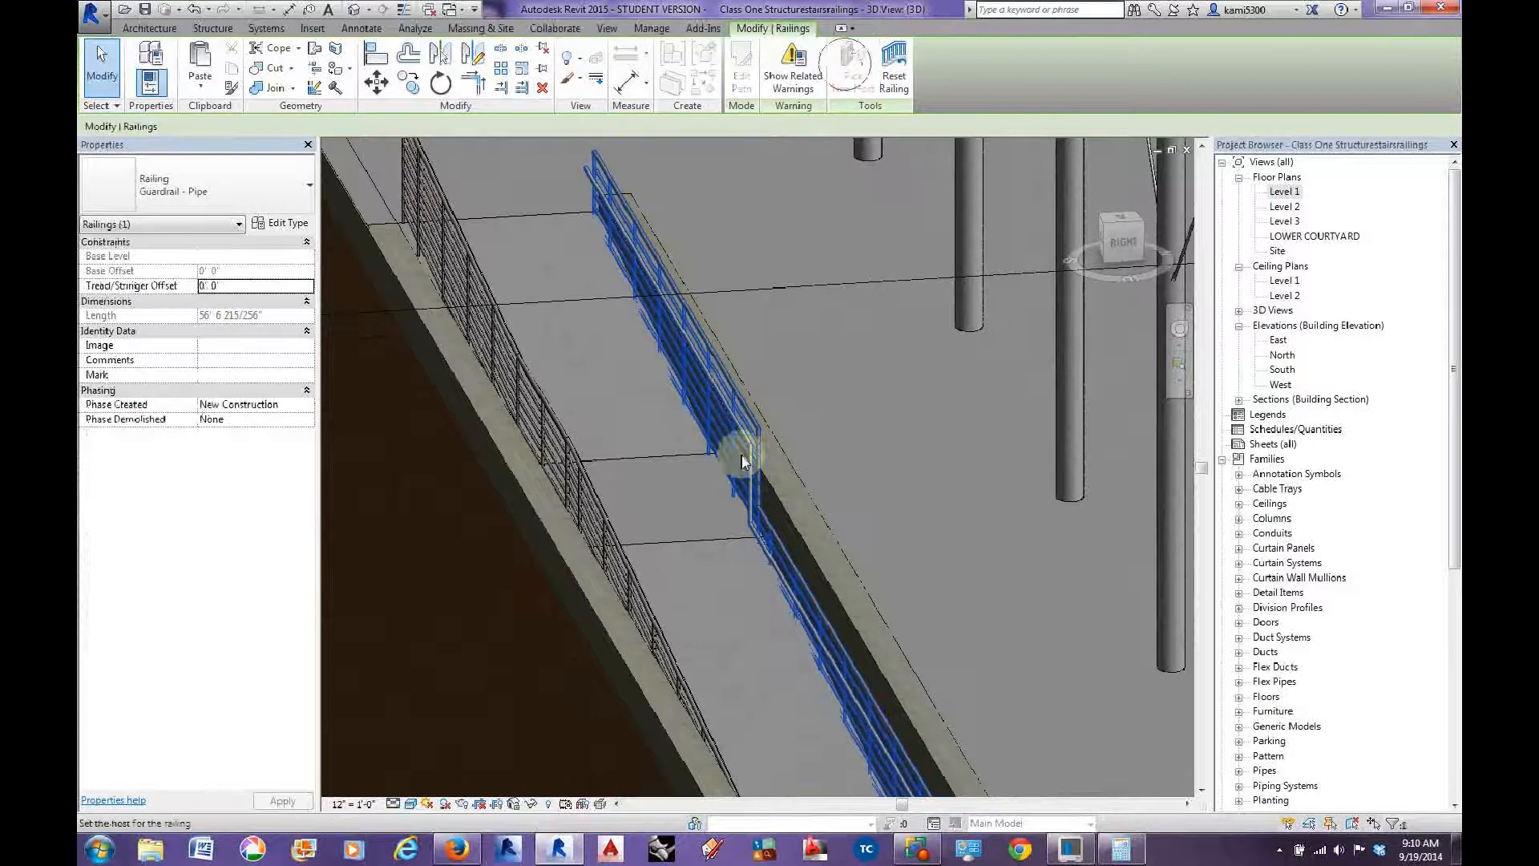
left_click(718, 548)
middle_click_drag(705, 516, 686, 566, "shift")
Delete the north pipe guardrail from the ramp.
left_click(734, 412)
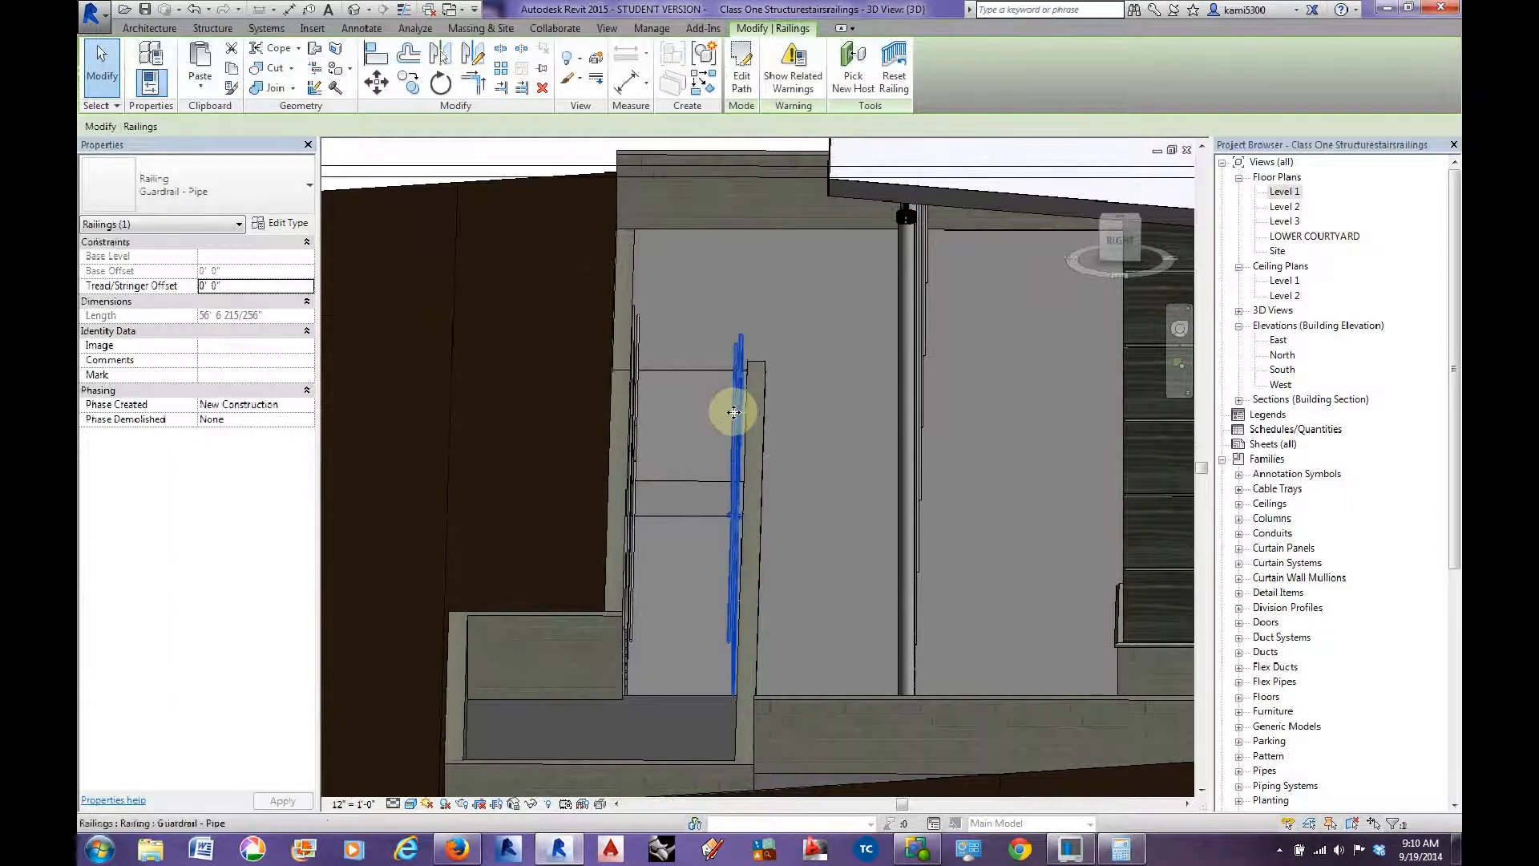
middle_click_drag(753, 601, 821, 579, "shift")
key("Delete")
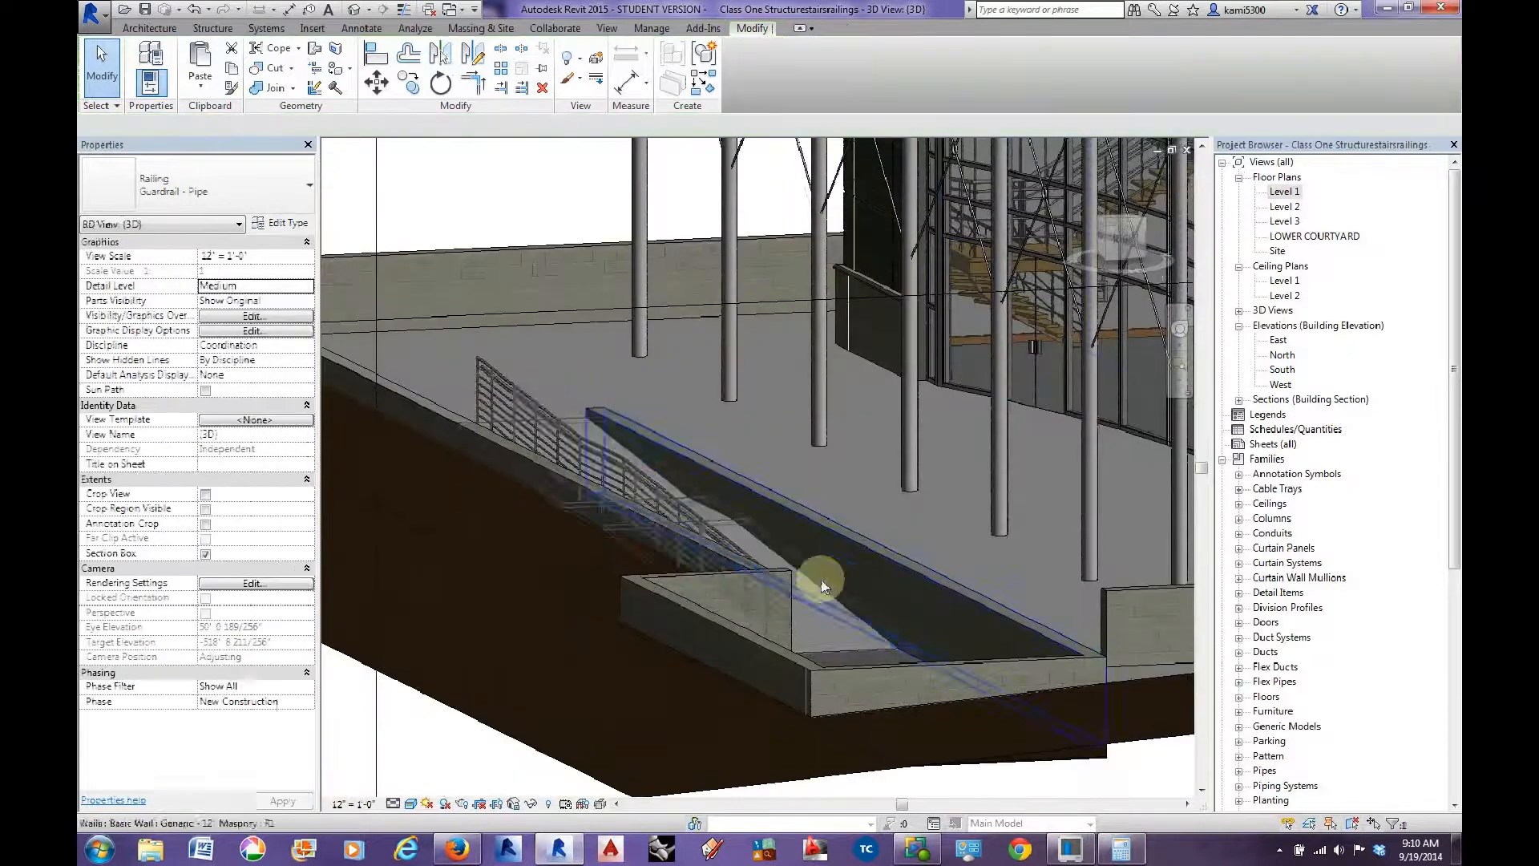
In the LOWER COURTYARD plan, start a railing path just inside the ramp's north wall, from the ramp's upper end to the landing.
double_click(1302, 238)
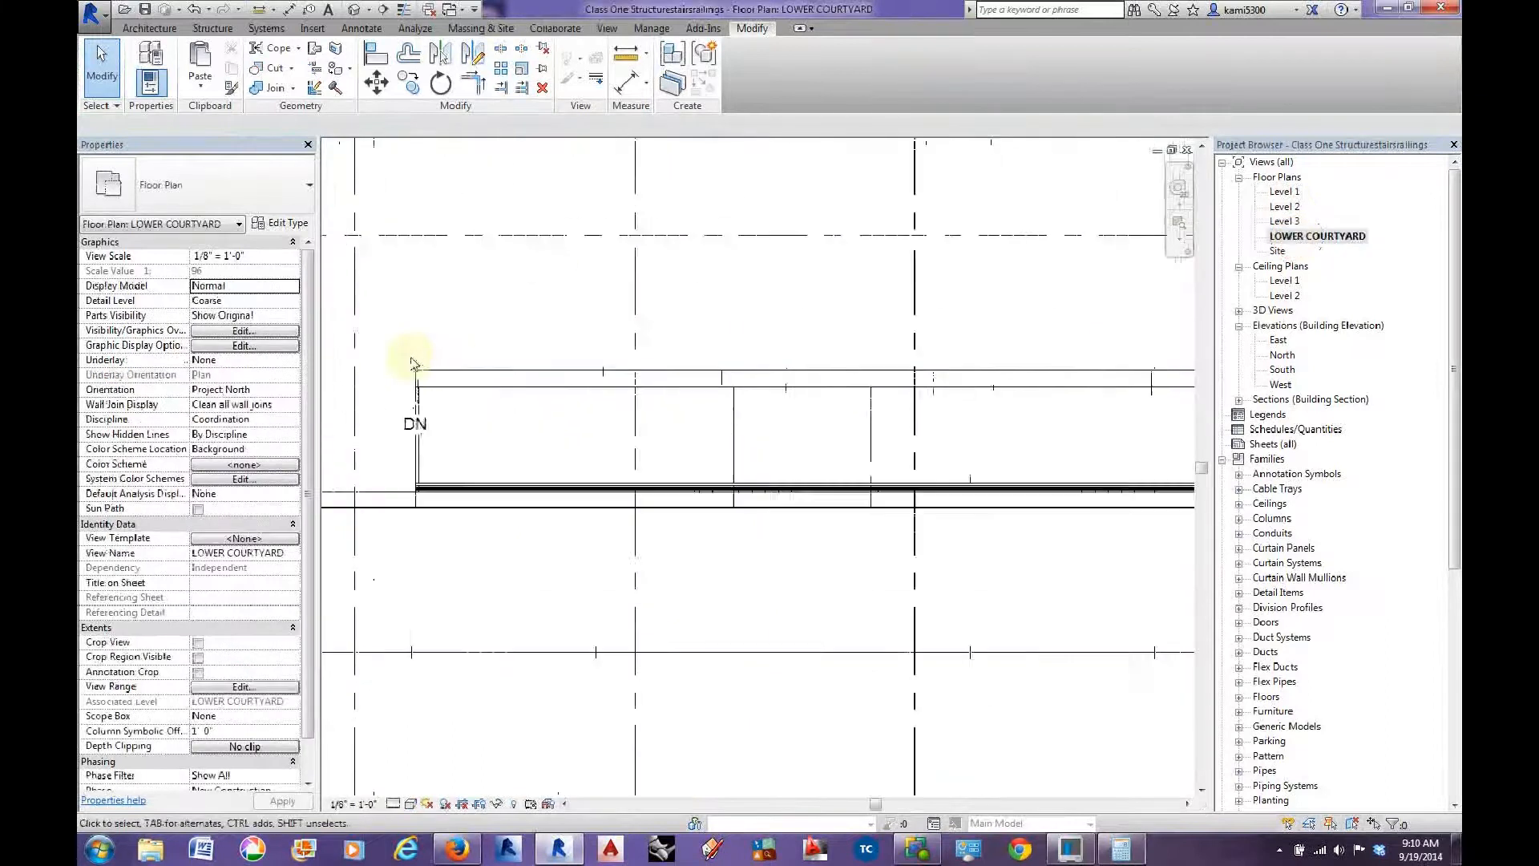
scroll(412, 362, "up", 2)
left_click(148, 30)
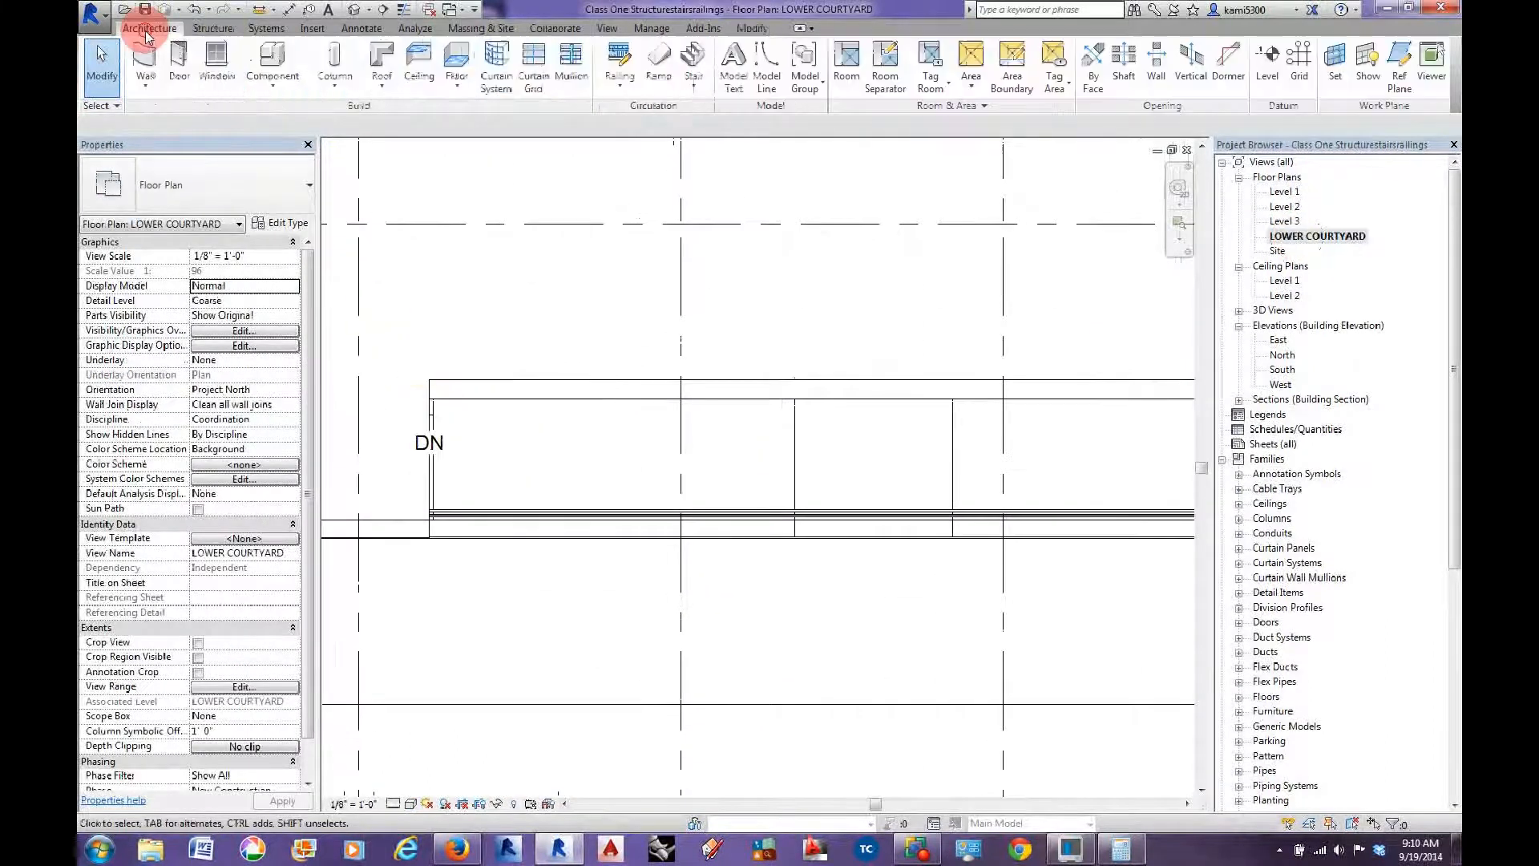
left_click(620, 68)
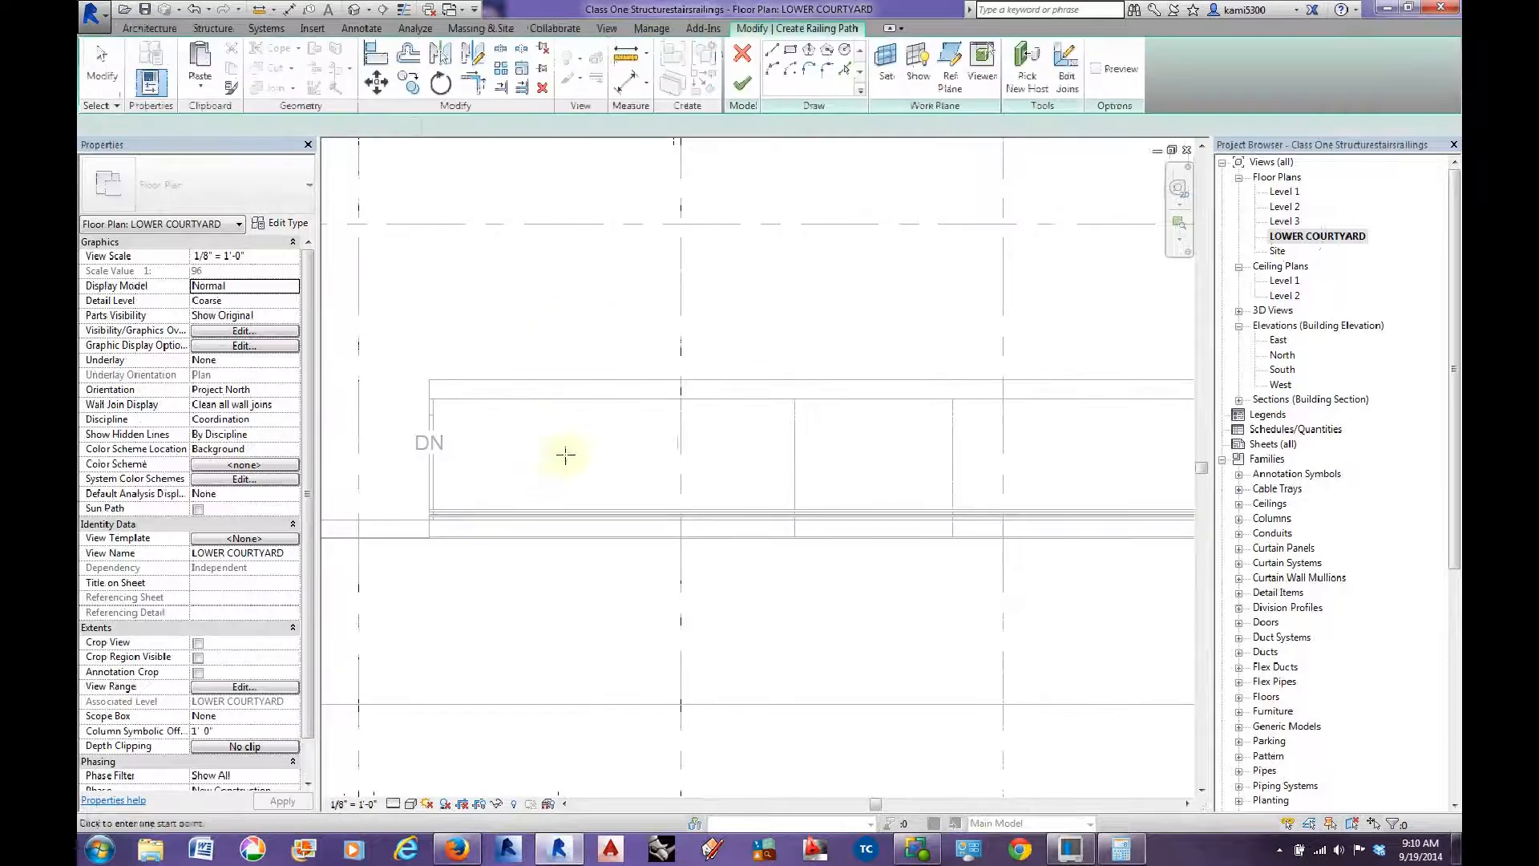
left_click(429, 405)
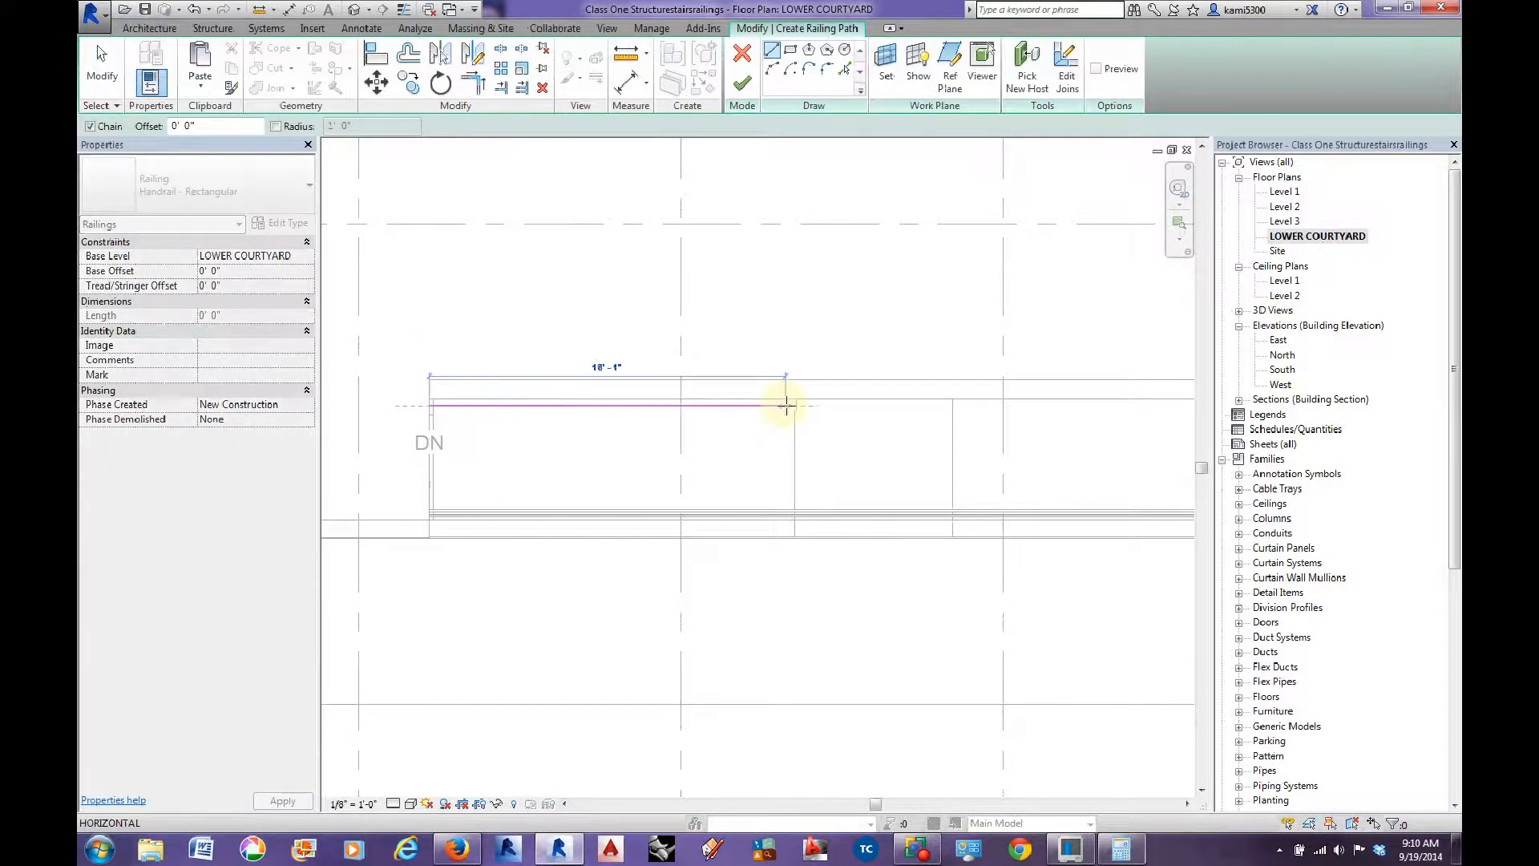
left_click(794, 405)
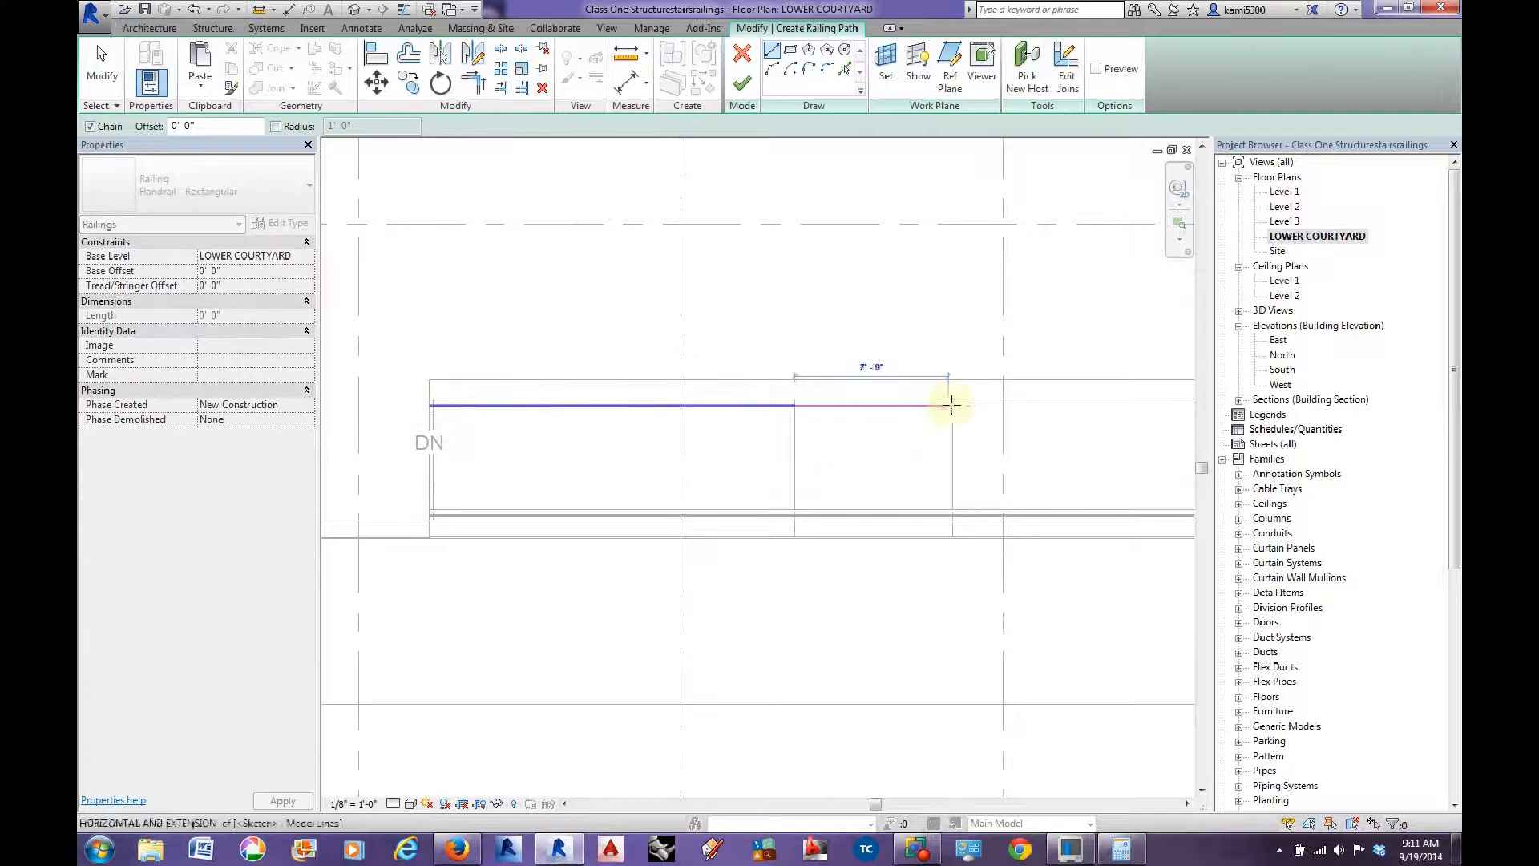
Continue the railing path with separate segments across the landing and along the lower run to the ramp's foot, and finish the railing sketch.
middle_click_drag(945, 404, 705, 390)
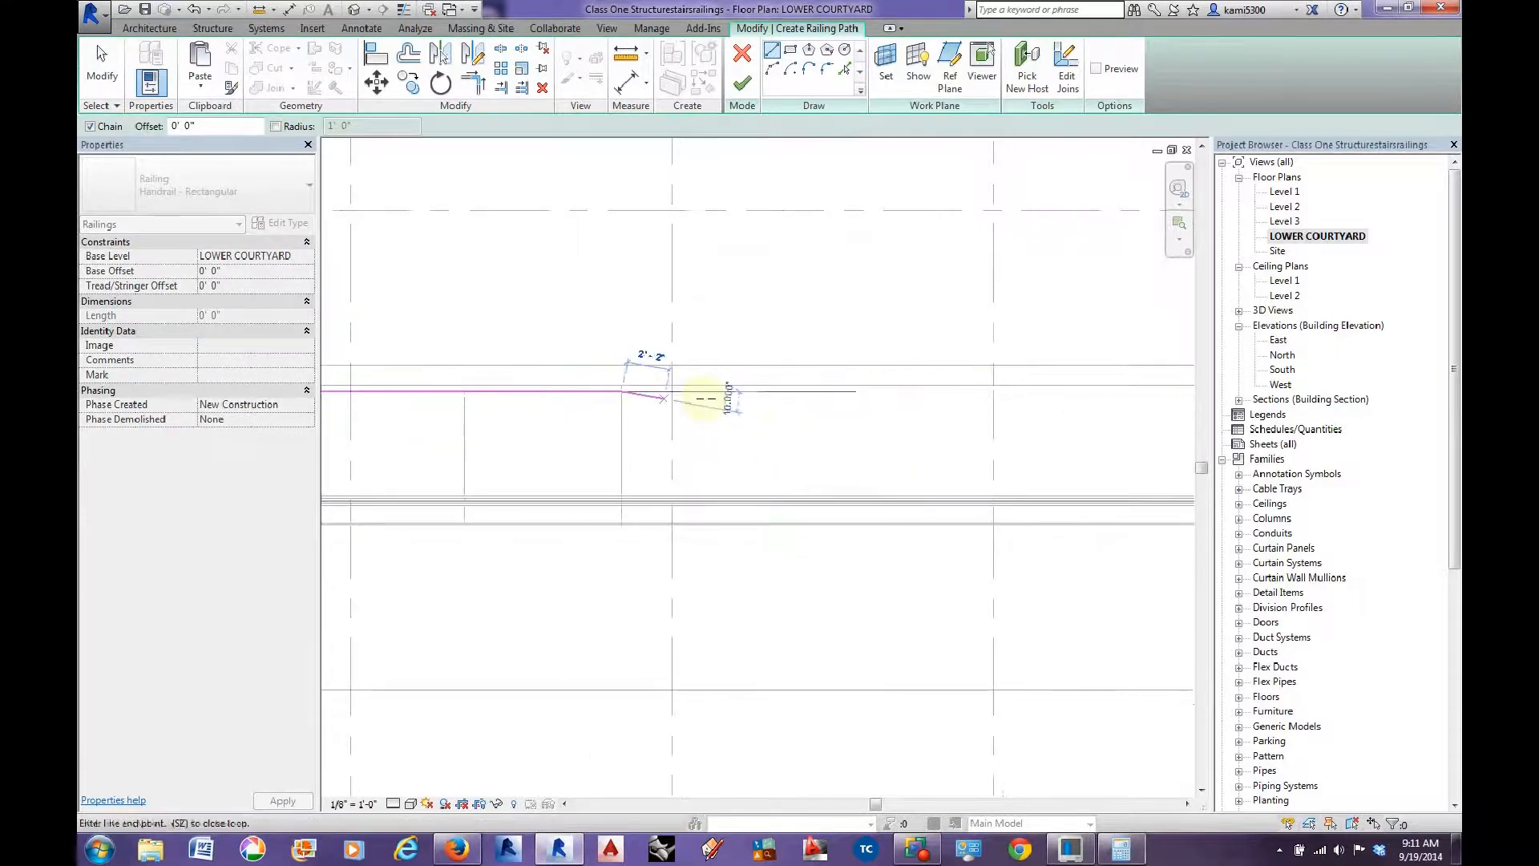
middle_click_drag(944, 392, 814, 429)
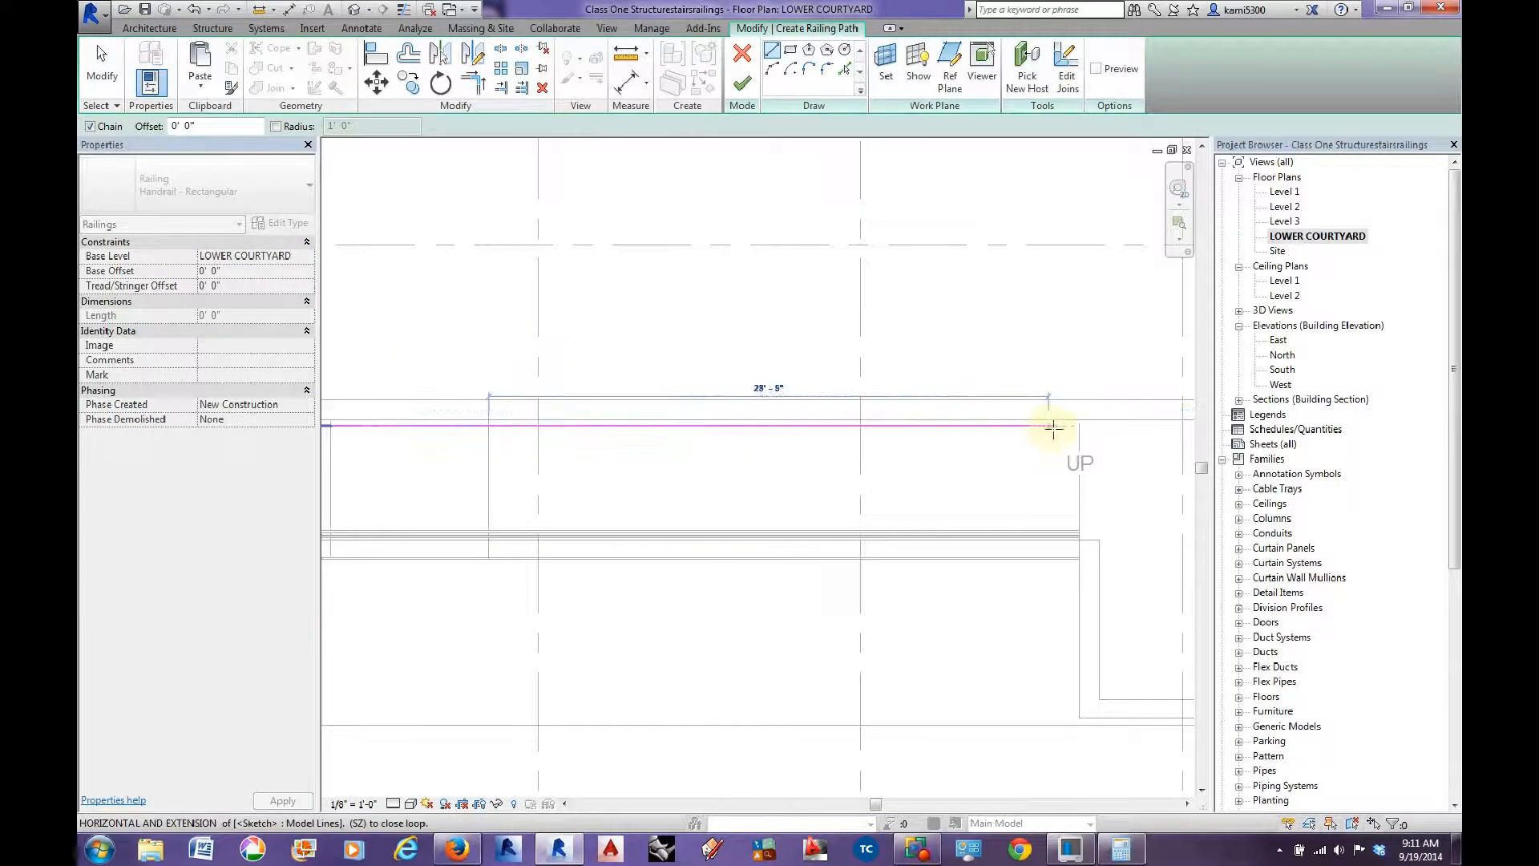
left_click(1080, 425)
scroll(1059, 447, "down", 2)
key("Escape")
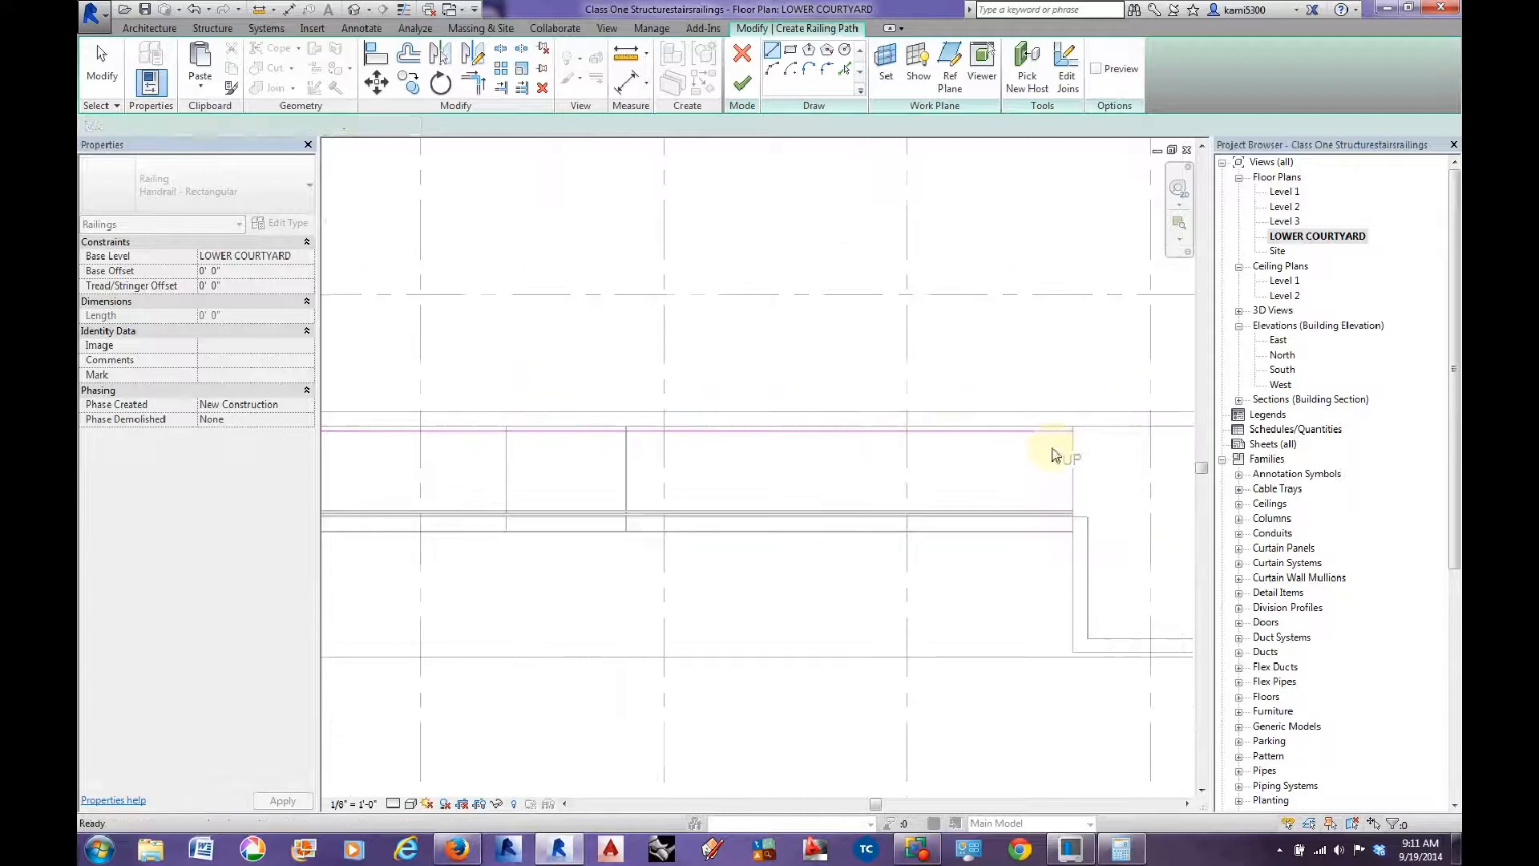
key("Escape")
middle_click_drag(835, 490, 882, 488)
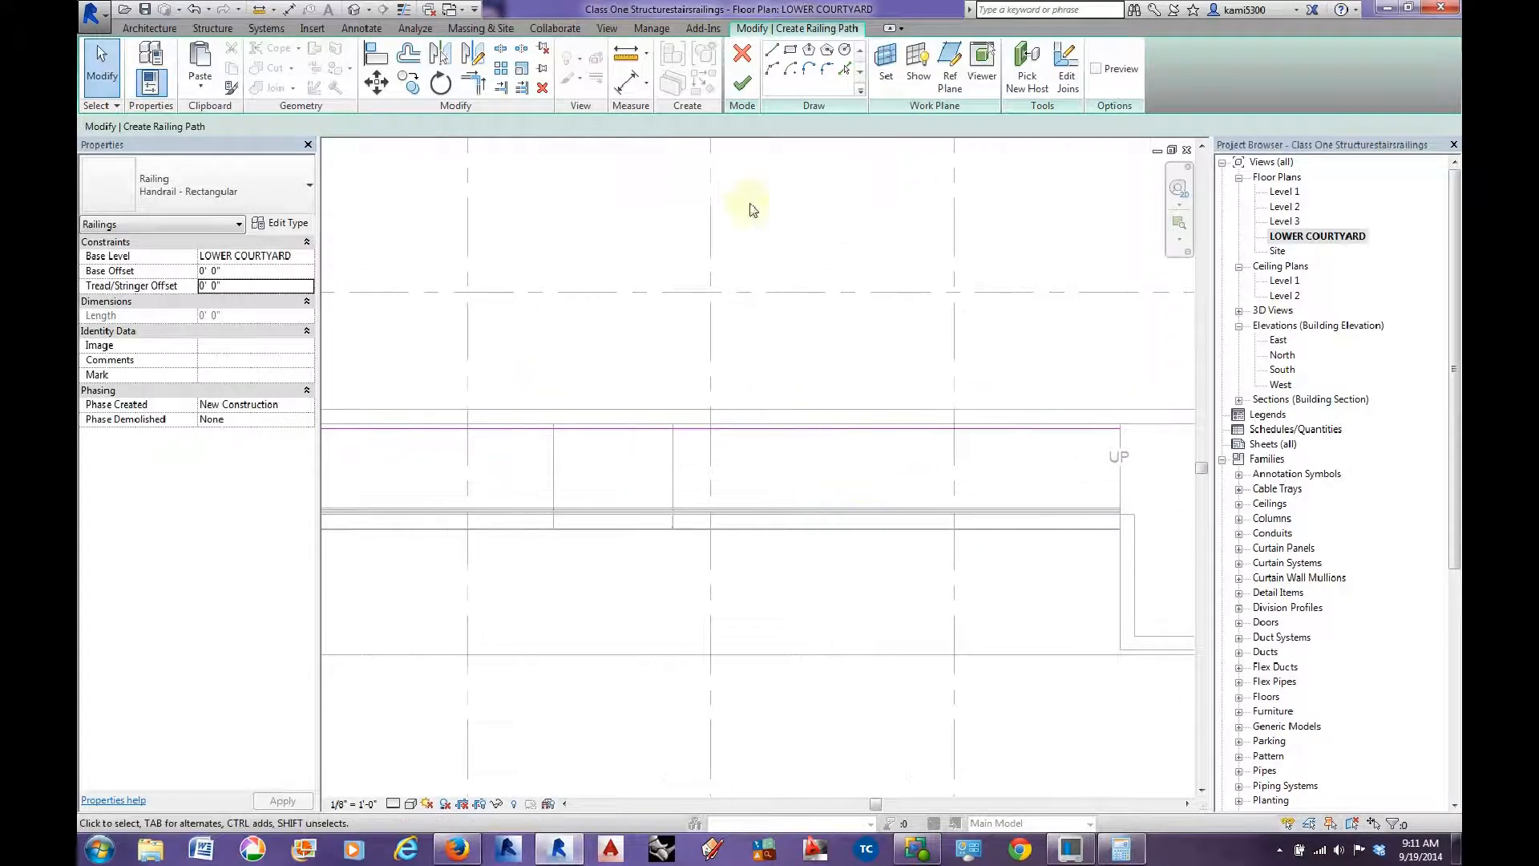
left_click(744, 88)
middle_click_drag(657, 502, 702, 498)
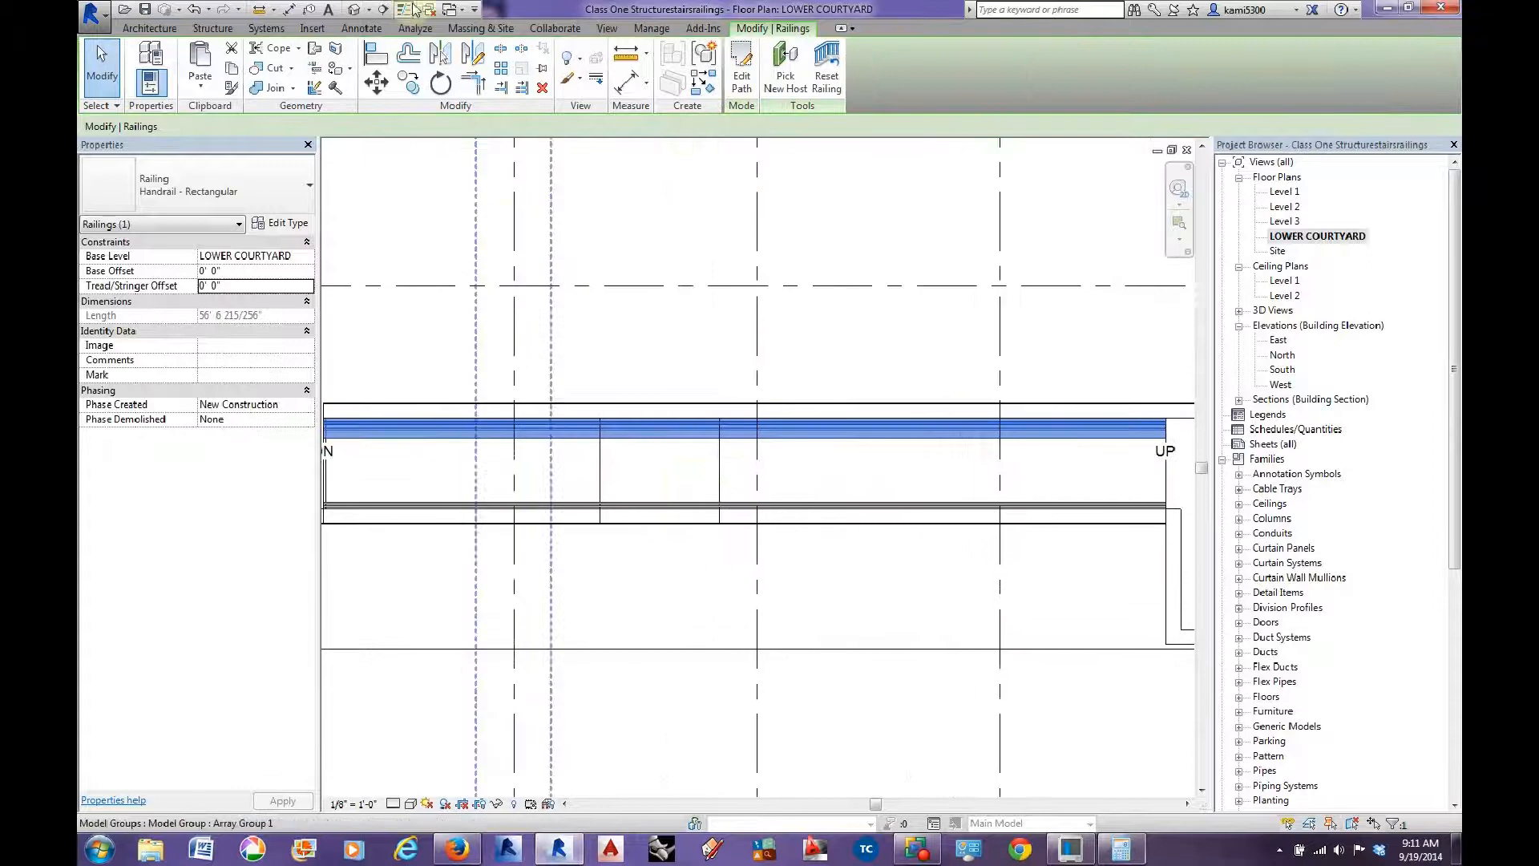
In the 3D view, try the Guardrail - Rectangular type on the new north railing and settle on Guardrail - Pipe.
left_click(353, 12)
scroll(784, 563, "up", 3)
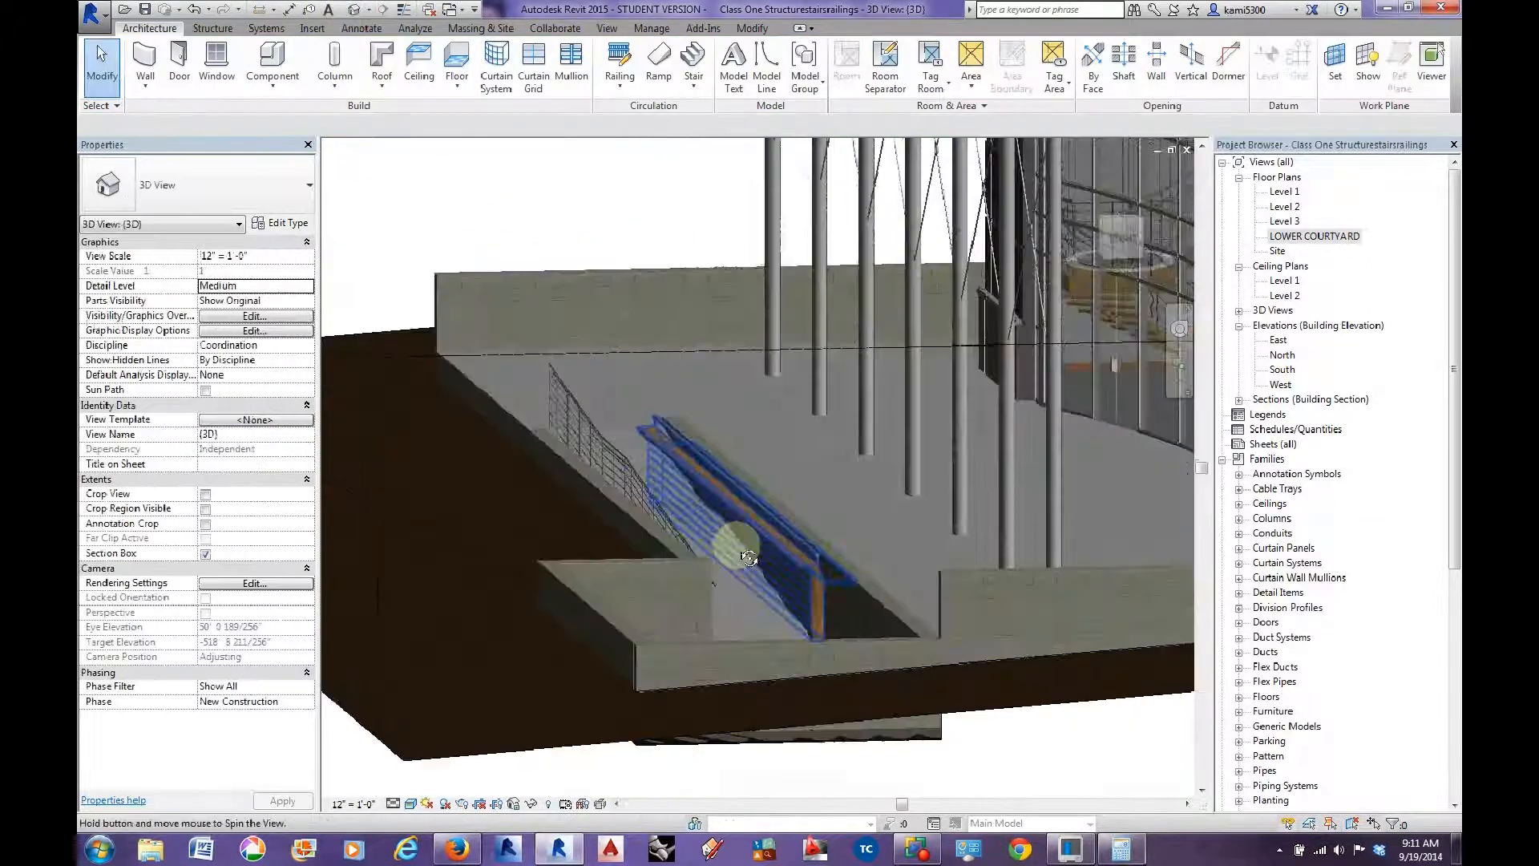
left_click(785, 562)
left_click(285, 186)
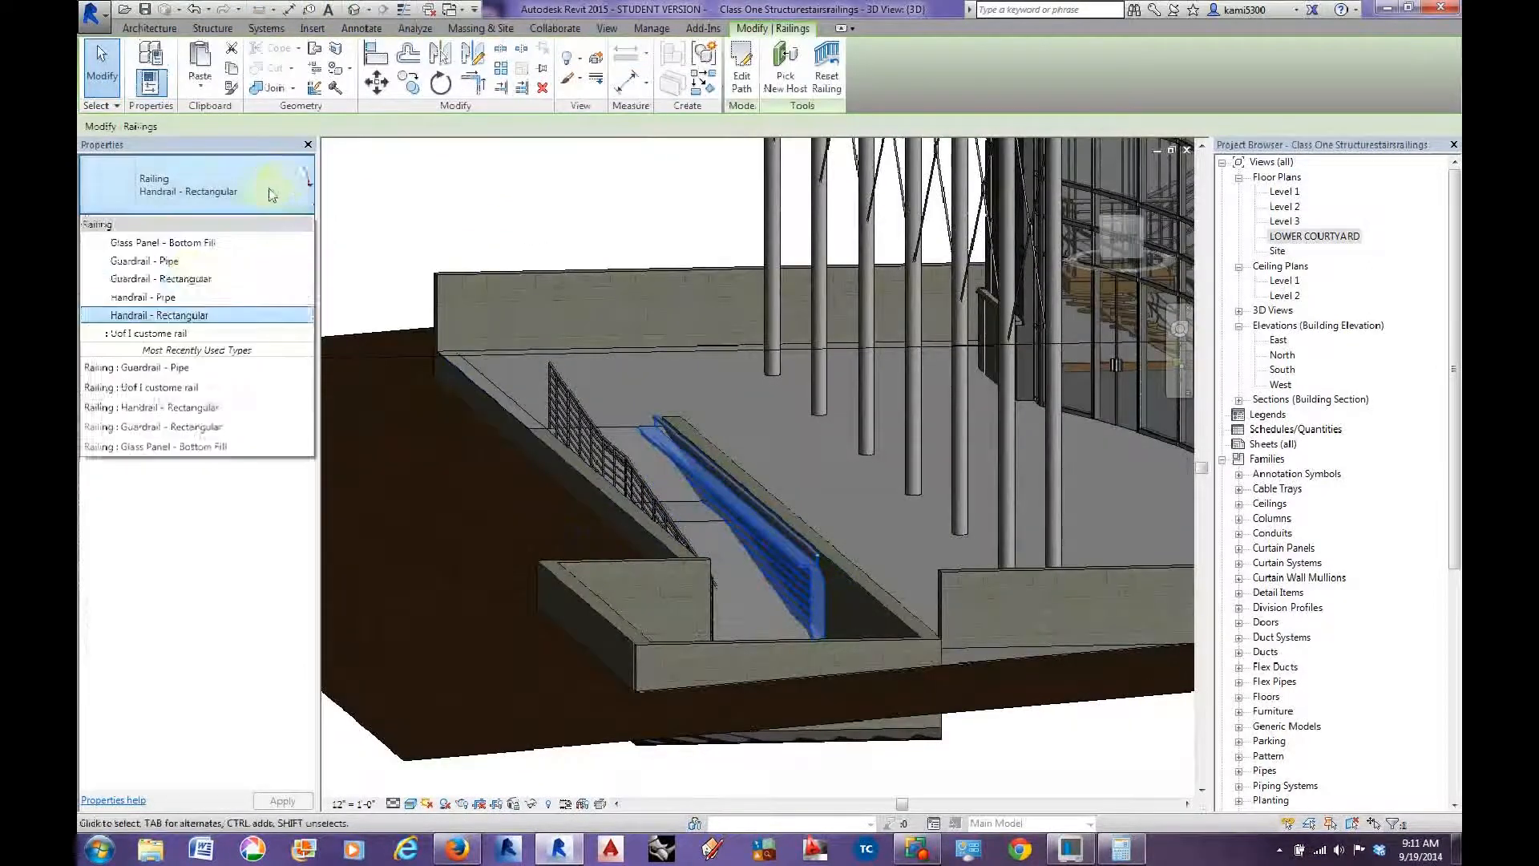
left_click(193, 279)
scroll(825, 571, "up", 2)
scroll(824, 564, "up", 1)
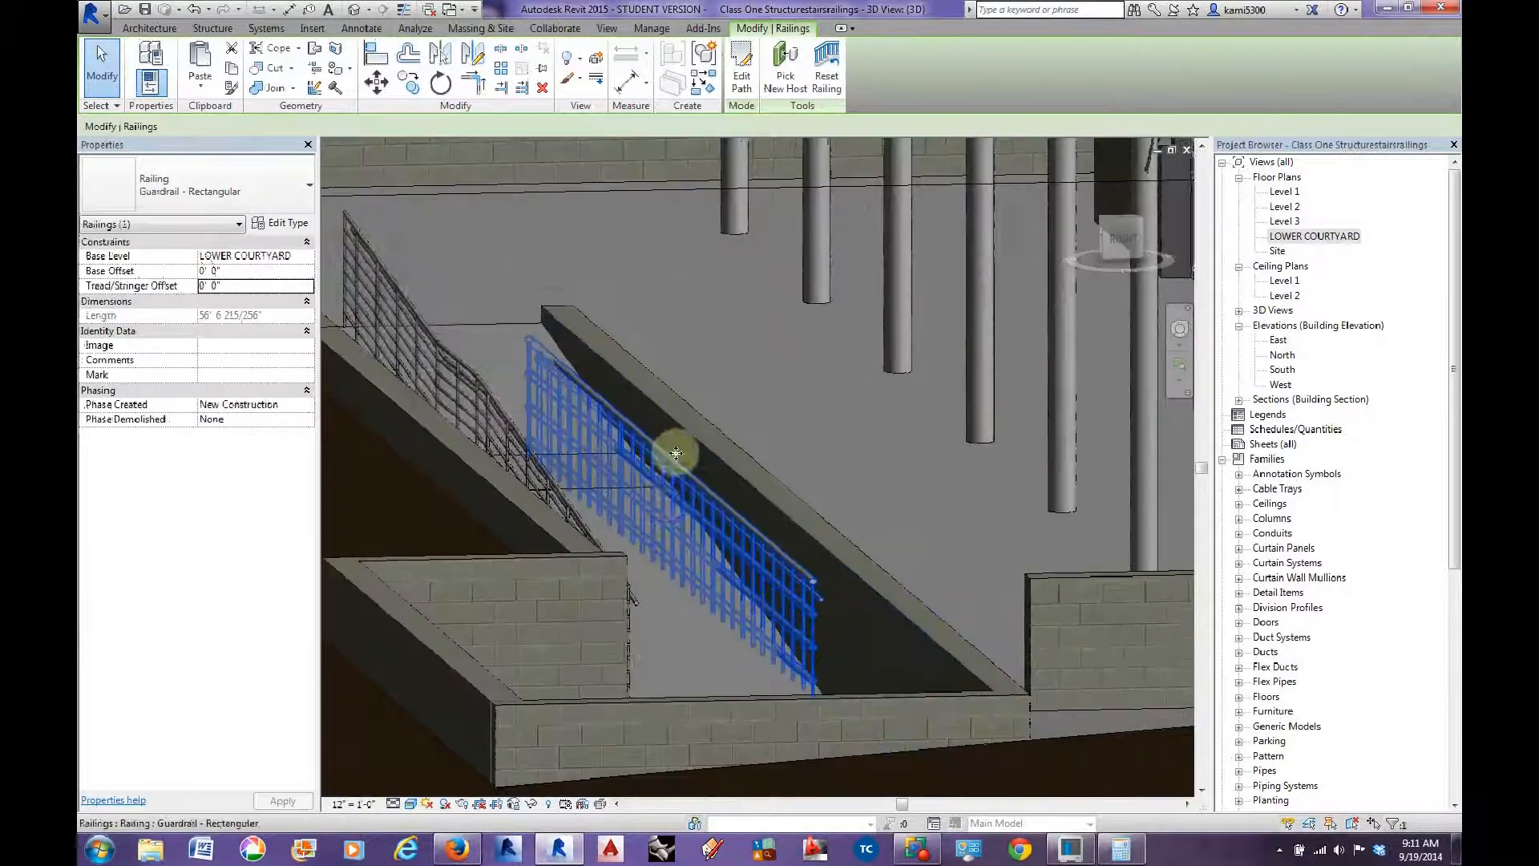
middle_click_drag(665, 502, 709, 493)
left_click(250, 192)
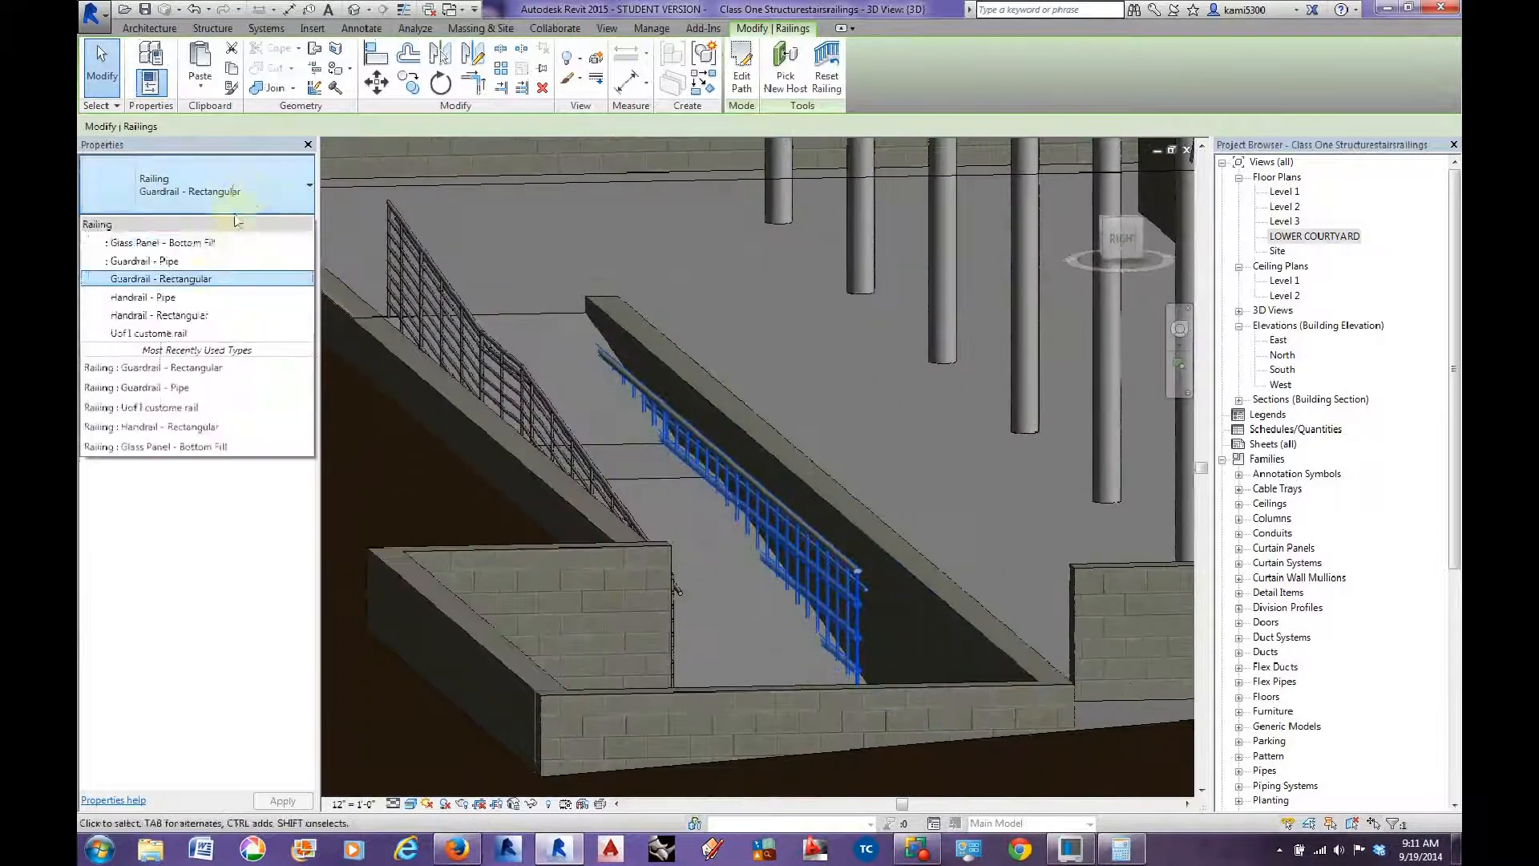
left_click(192, 264)
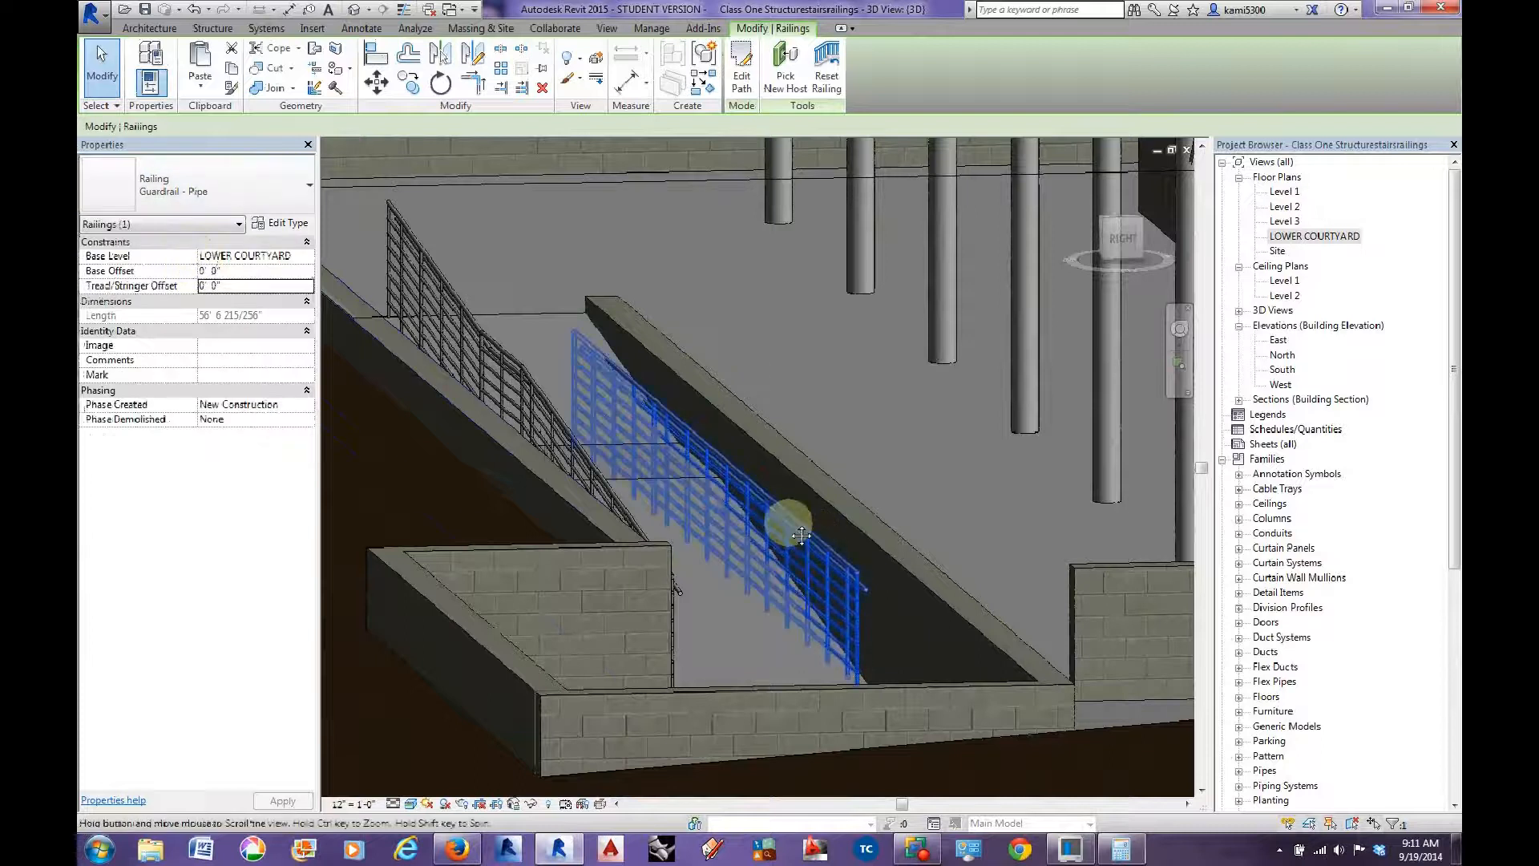
Host the new north guardrail on the ramp so that it follows the slope.
middle_click_drag(802, 535, 794, 507)
left_click(774, 81)
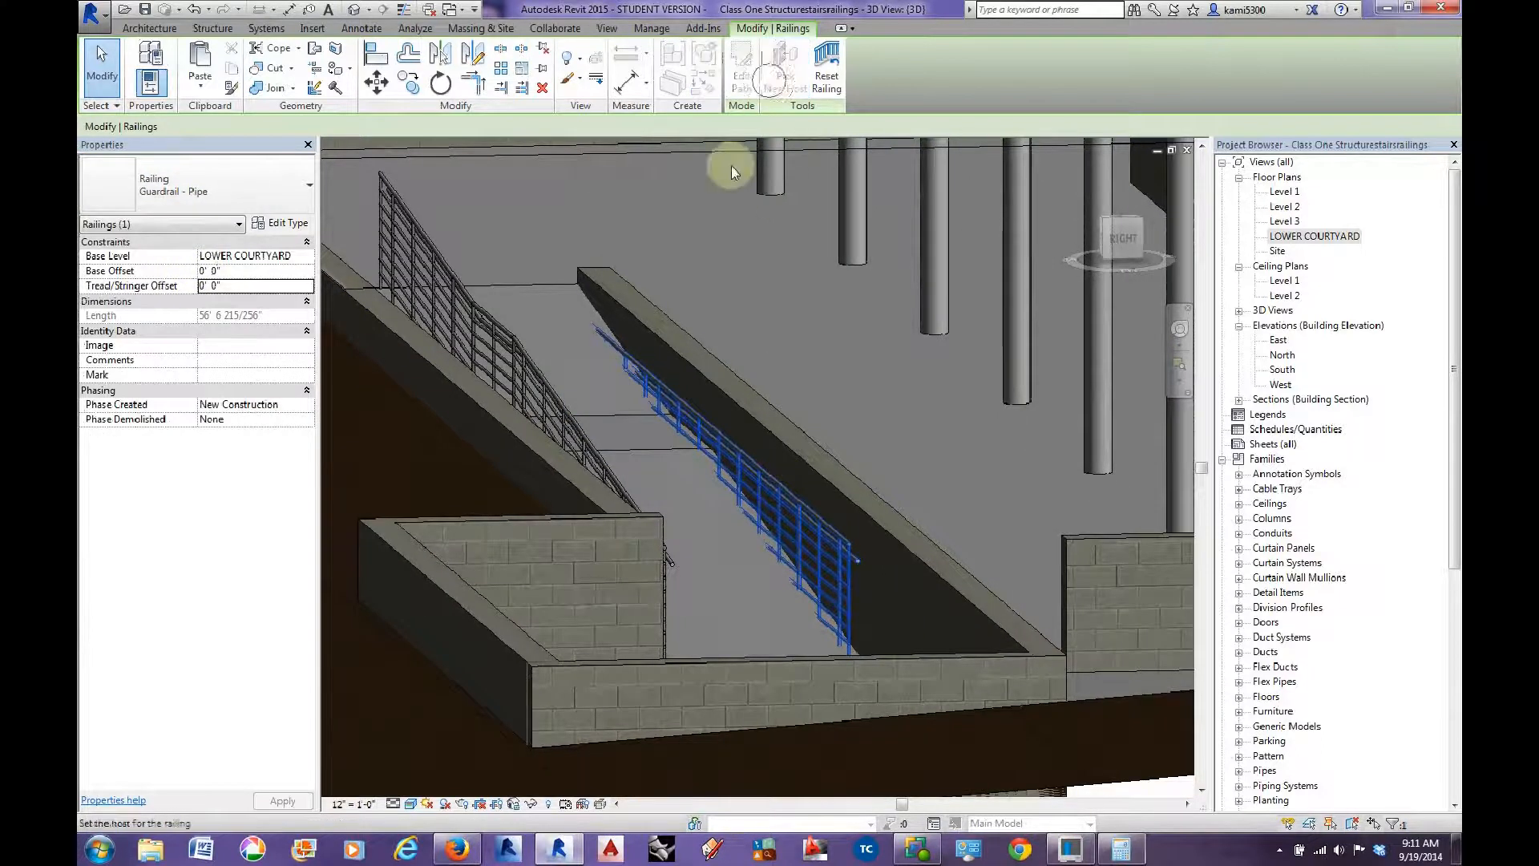
left_click(650, 457)
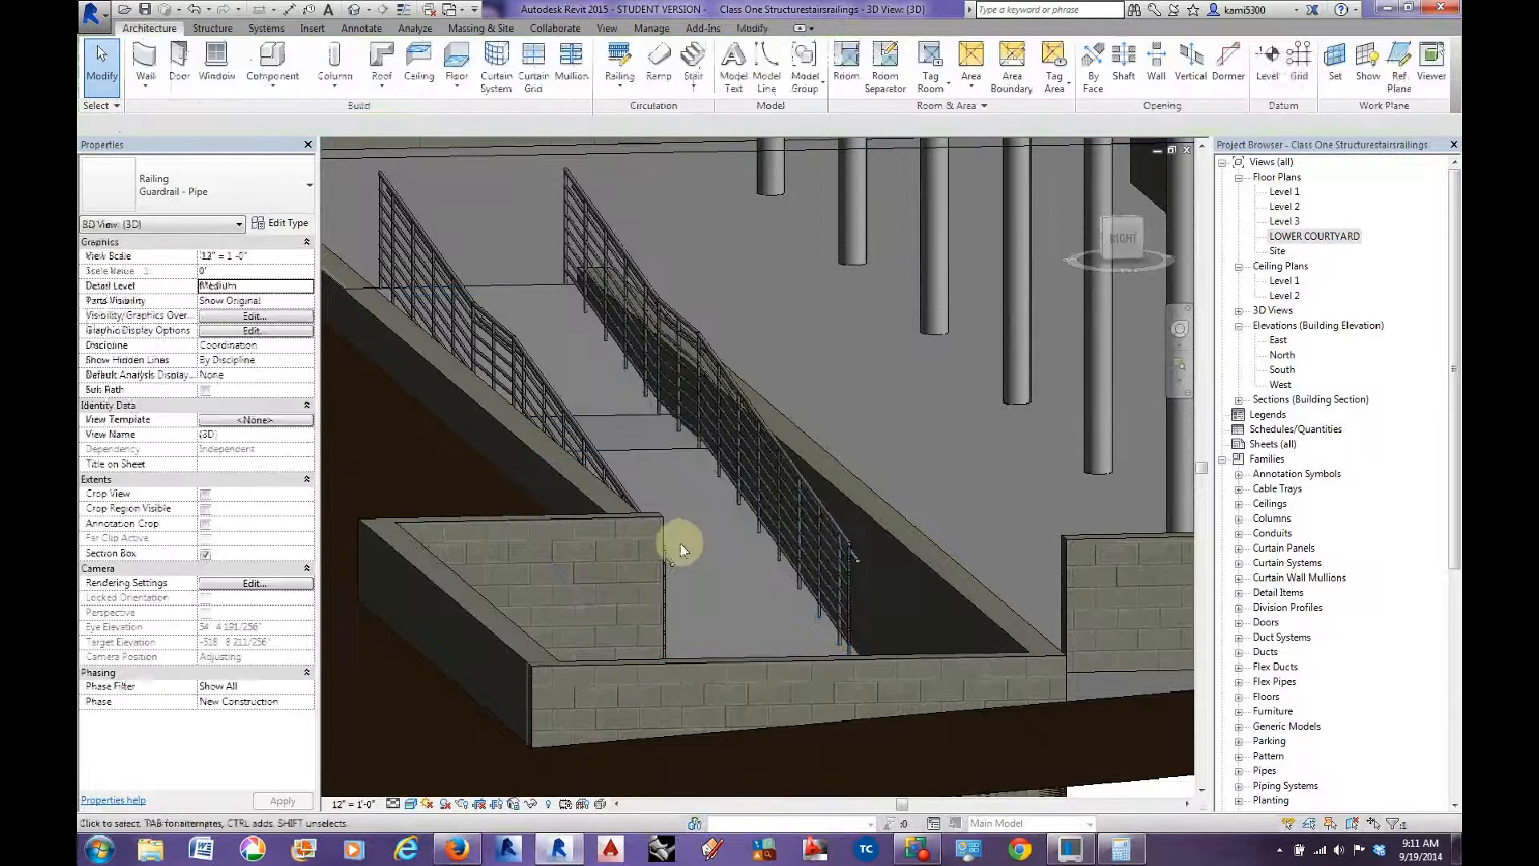
Flip the direction of the north guardrail so that its posts sit on the side next to the masonry wall.
scroll(723, 537, "up", 6)
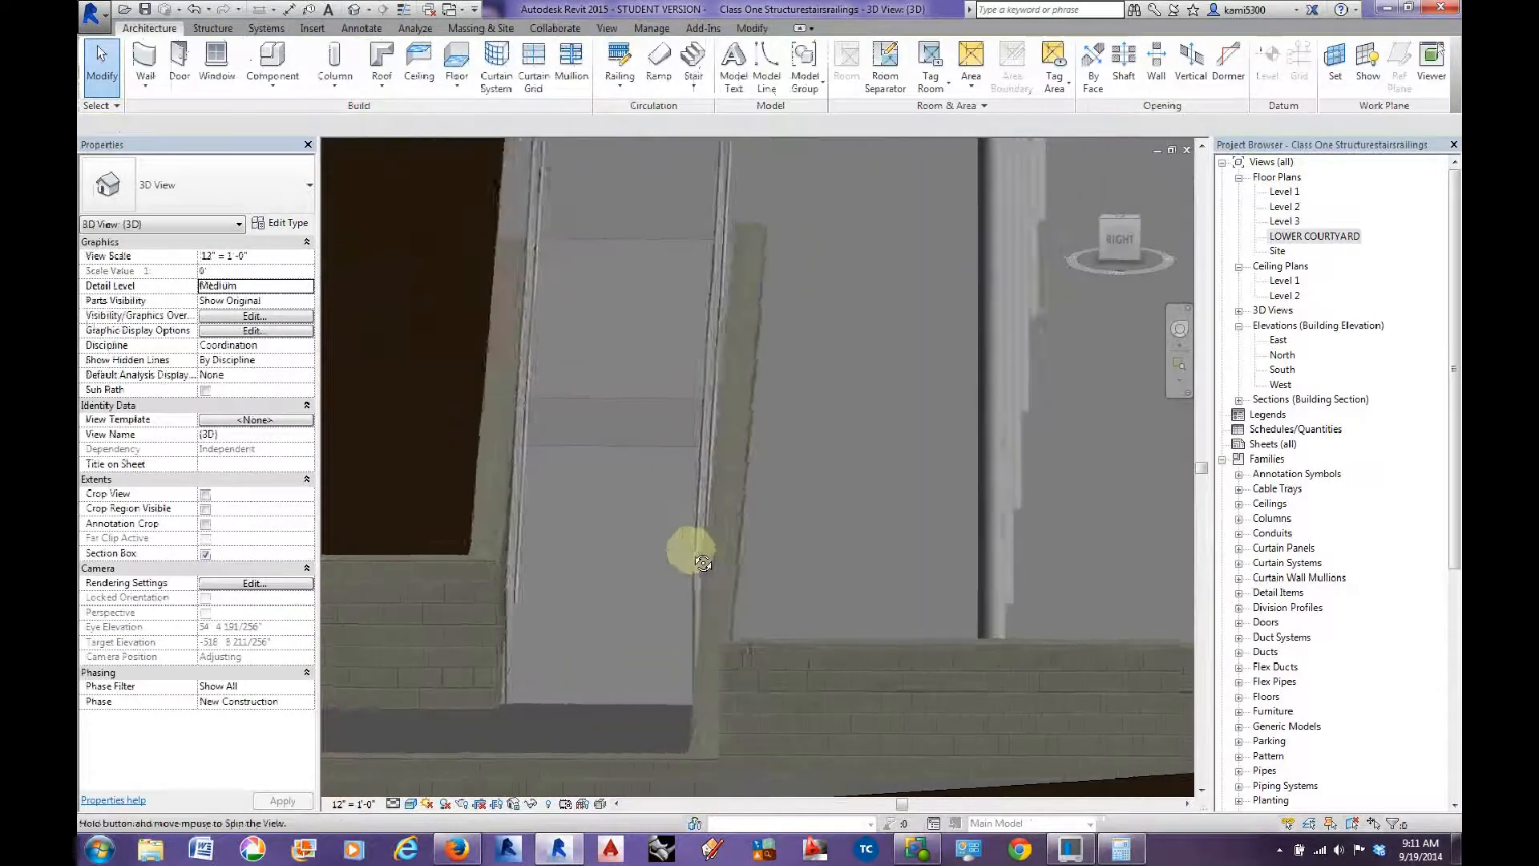
left_click(711, 347)
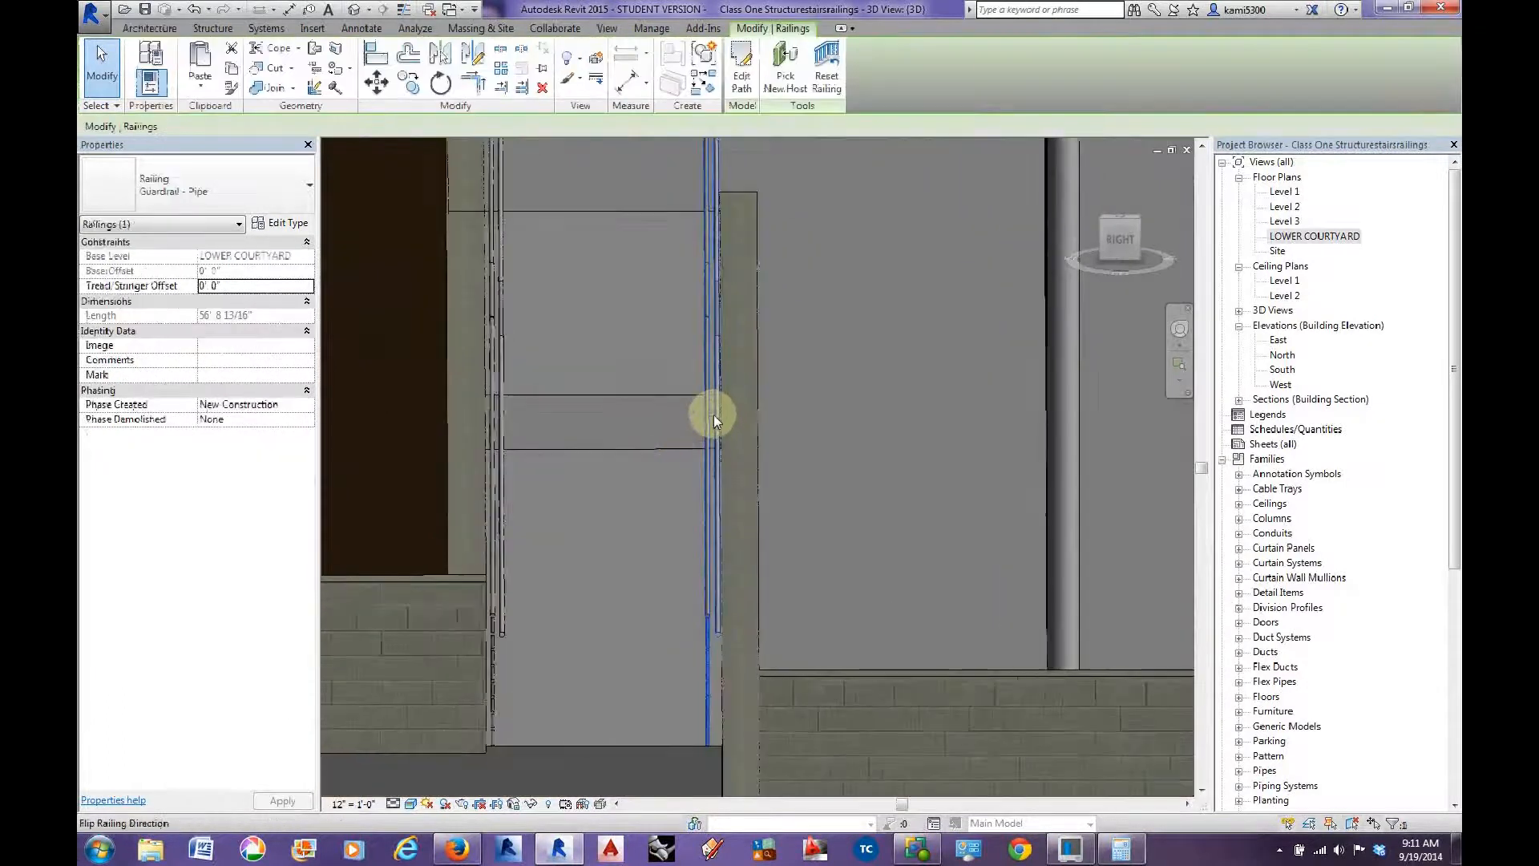
scroll(714, 416, "up", 3)
scroll(713, 416, "down", 2)
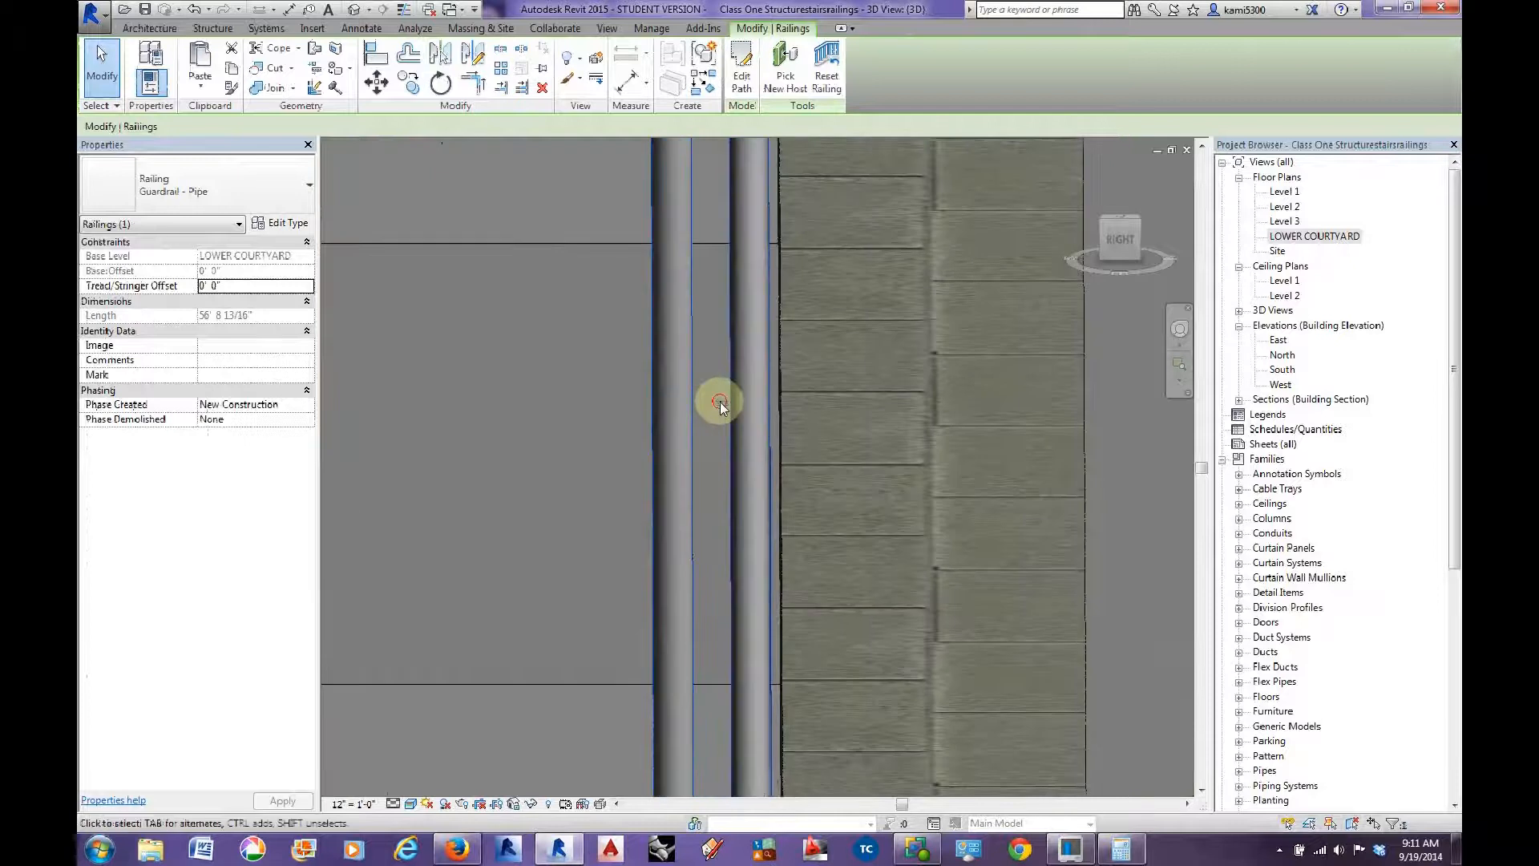
scroll(718, 409, "down", 4)
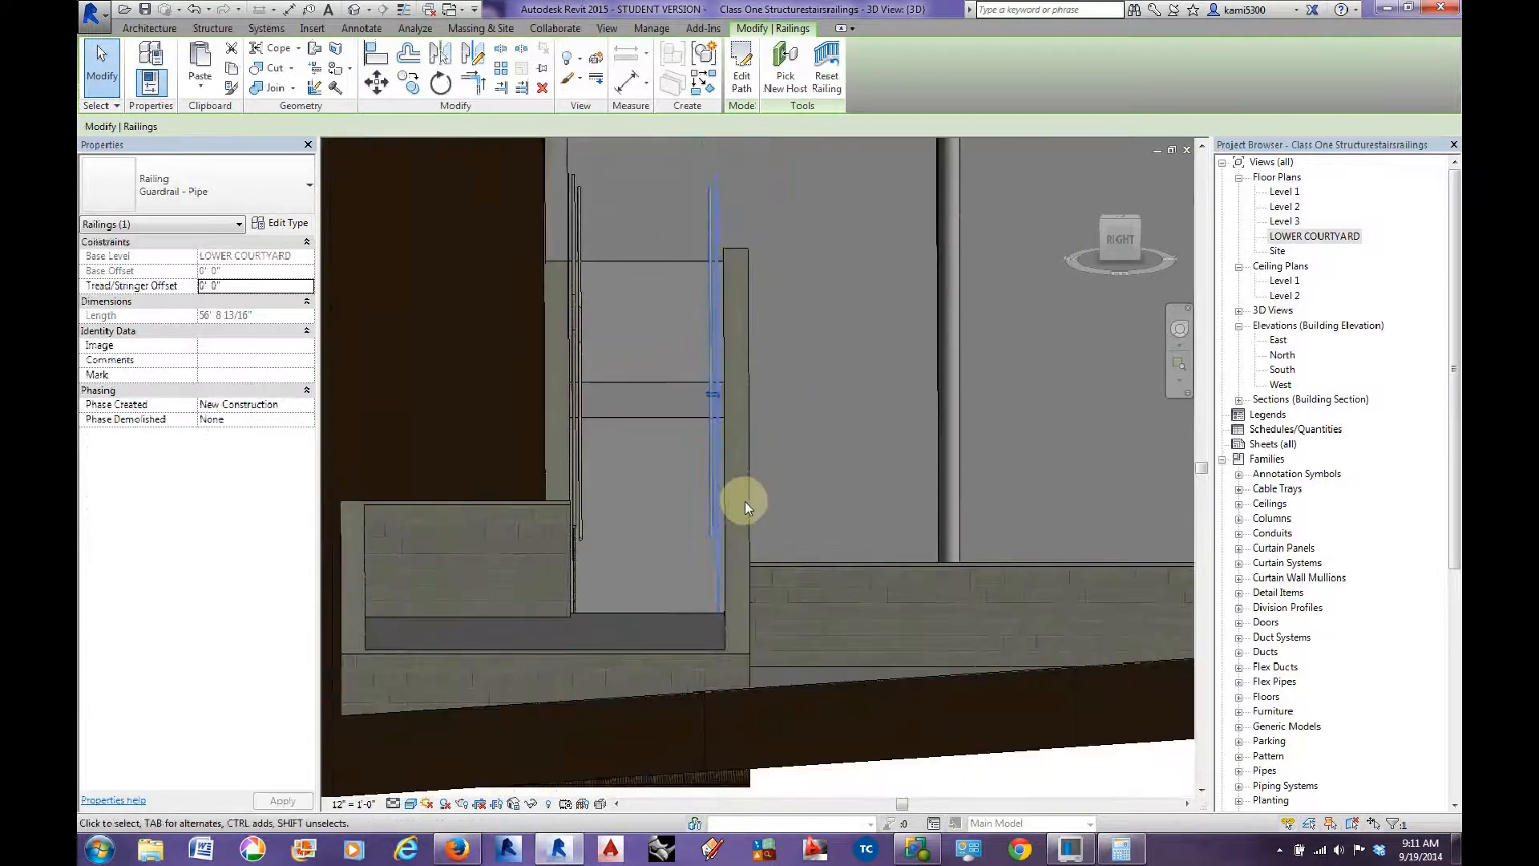
key("Escape")
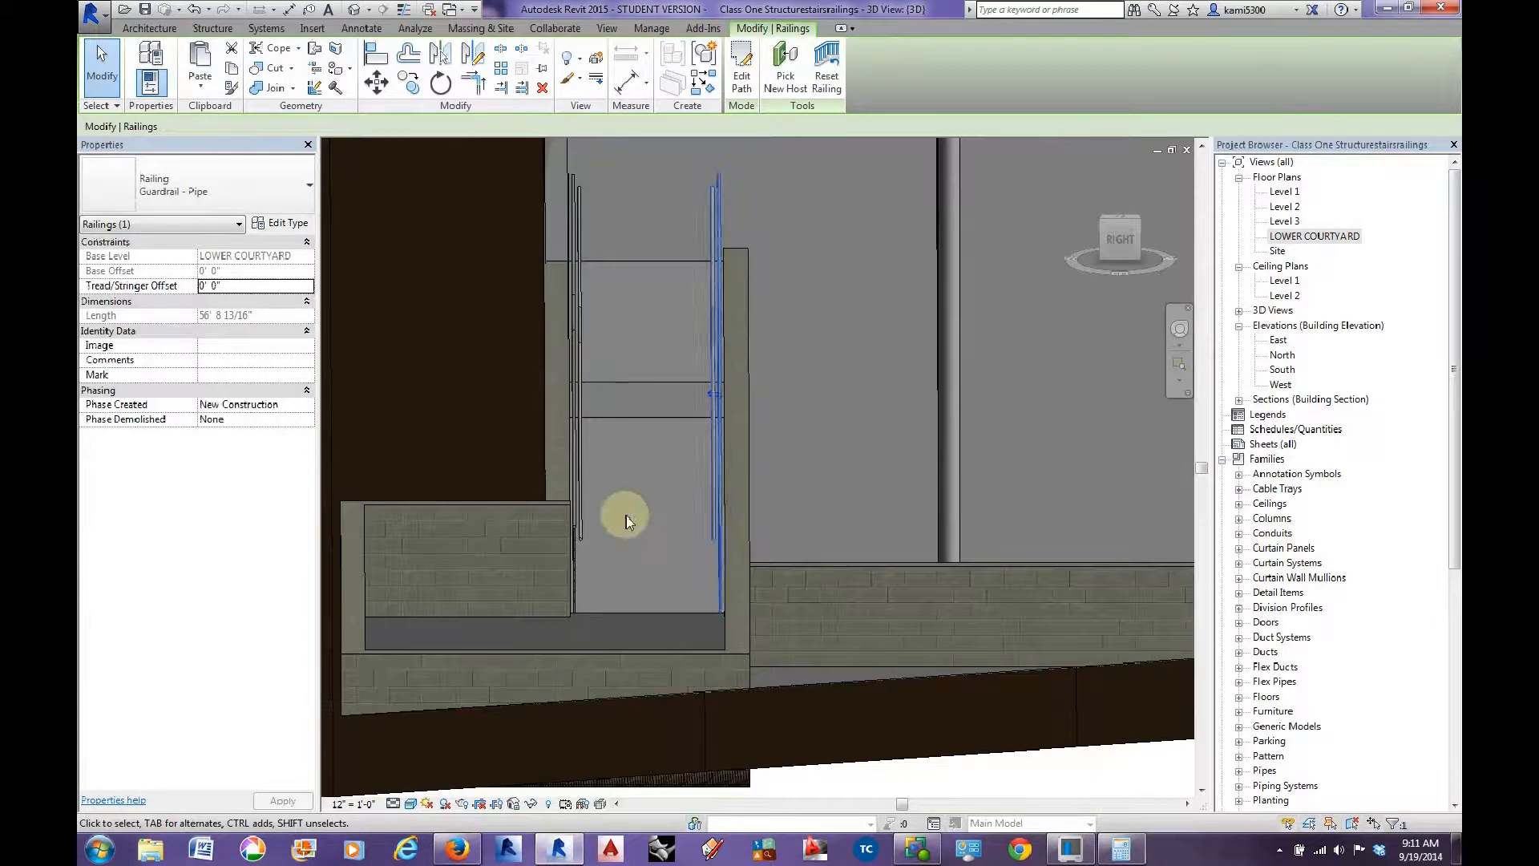
middle_click_drag(627, 516, 541, 535, "shift")
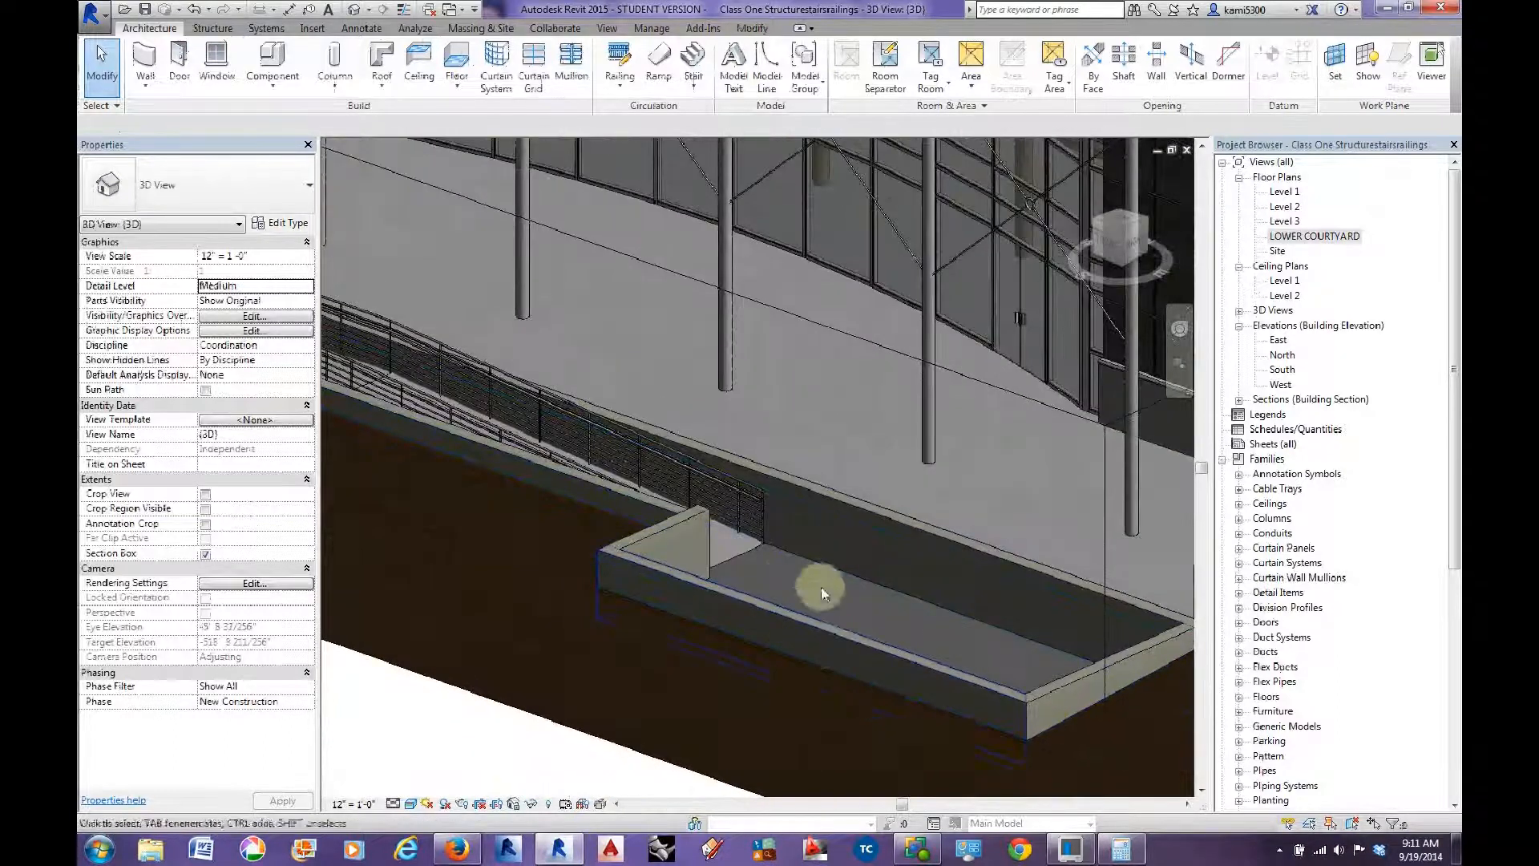
Examine the lower courtyard and its ramp in 3D, along with the interior stair and balcony railings behind the curtain wall.
middle_click_drag(815, 559, 748, 505, "shift")
middle_click_drag(888, 653, 872, 613, "shift")
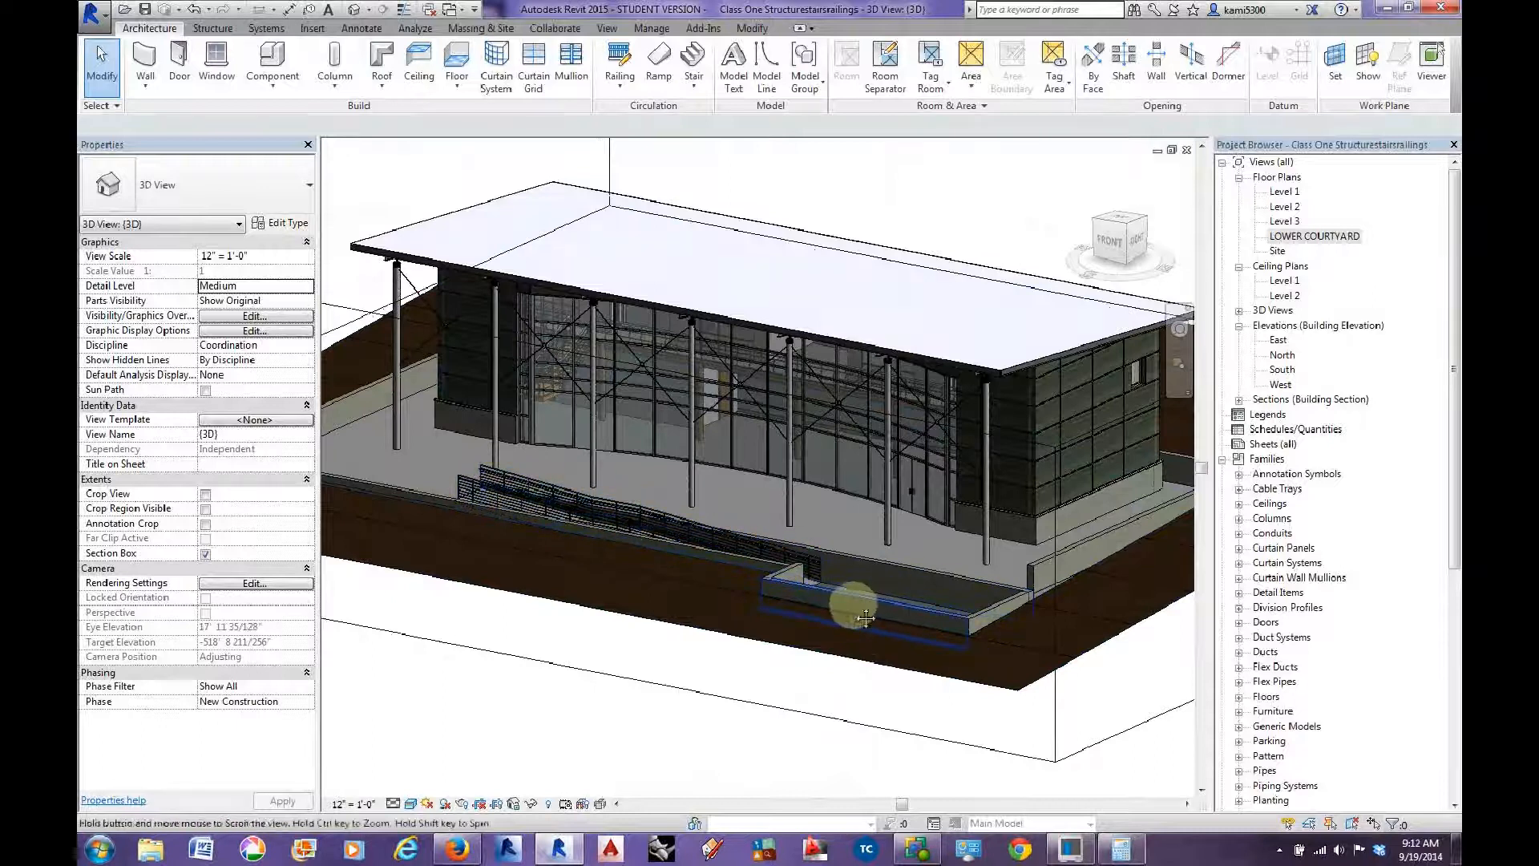
middle_click_drag(865, 619, 905, 651)
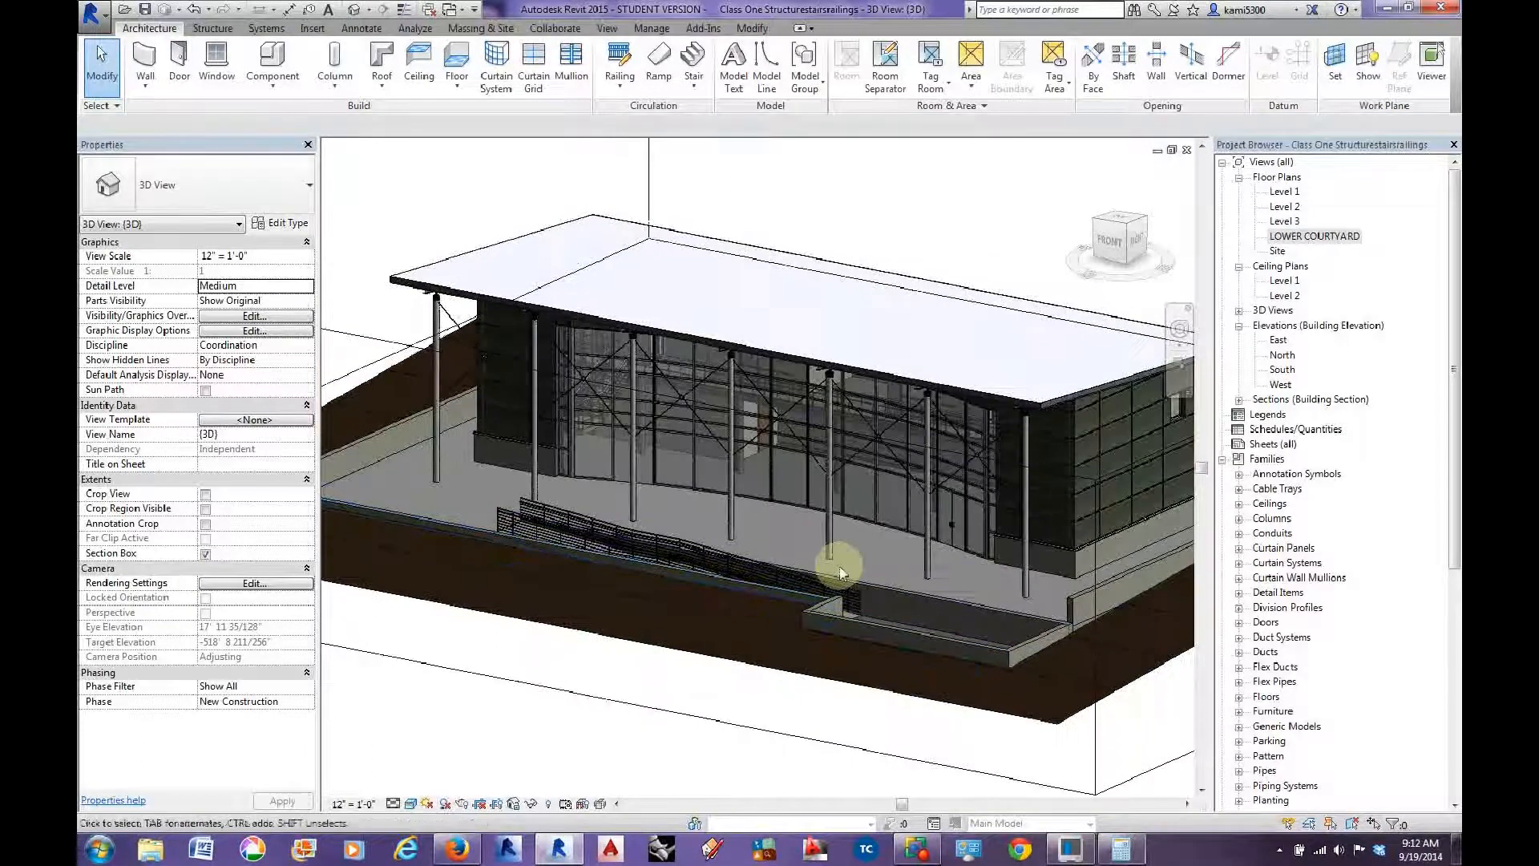
scroll(788, 517, "up", 5)
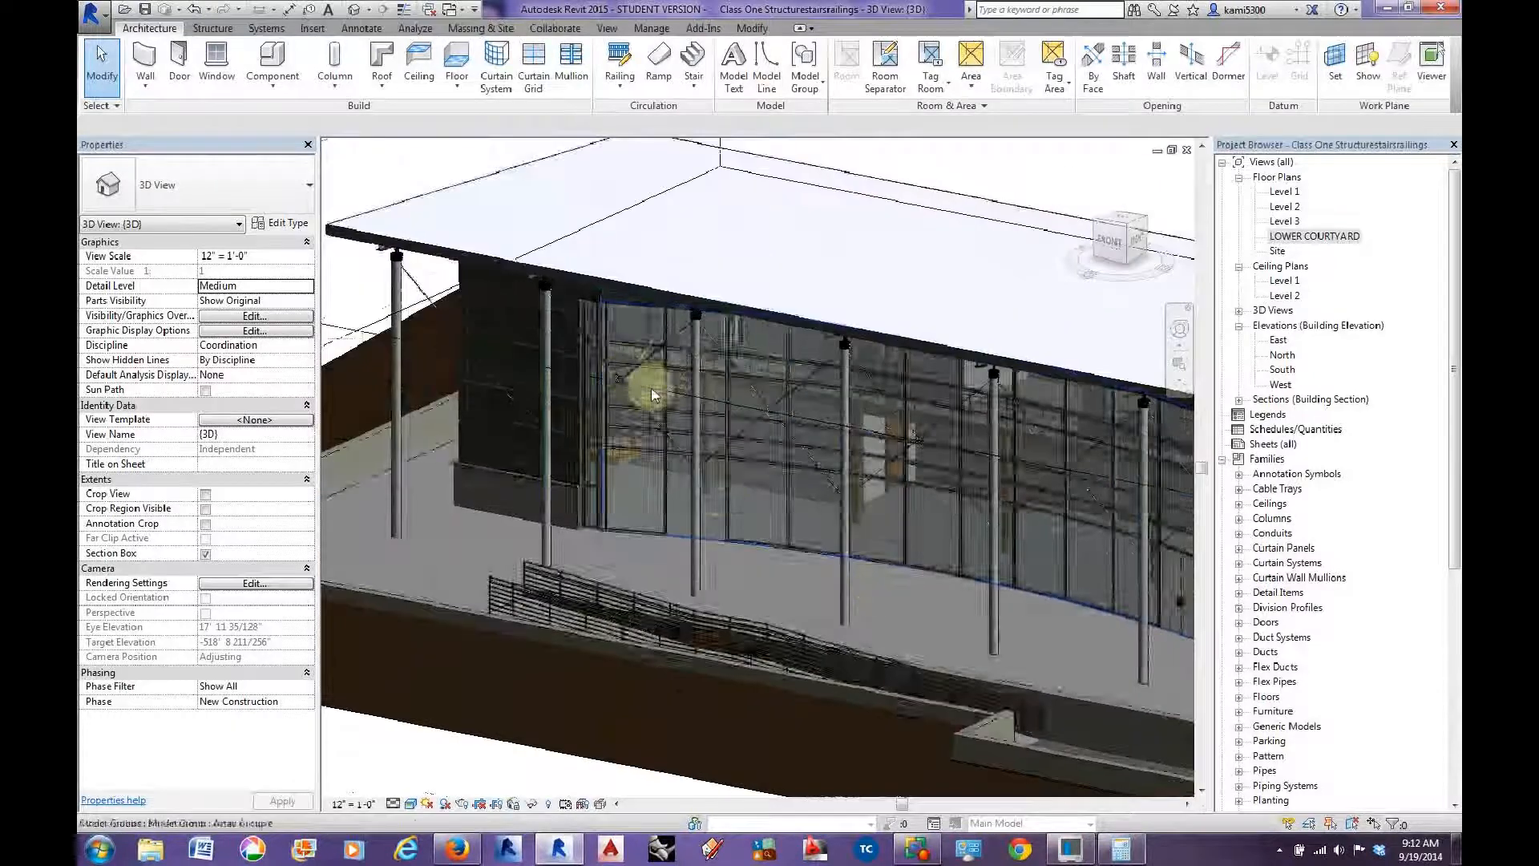
scroll(651, 394, "up", 3)
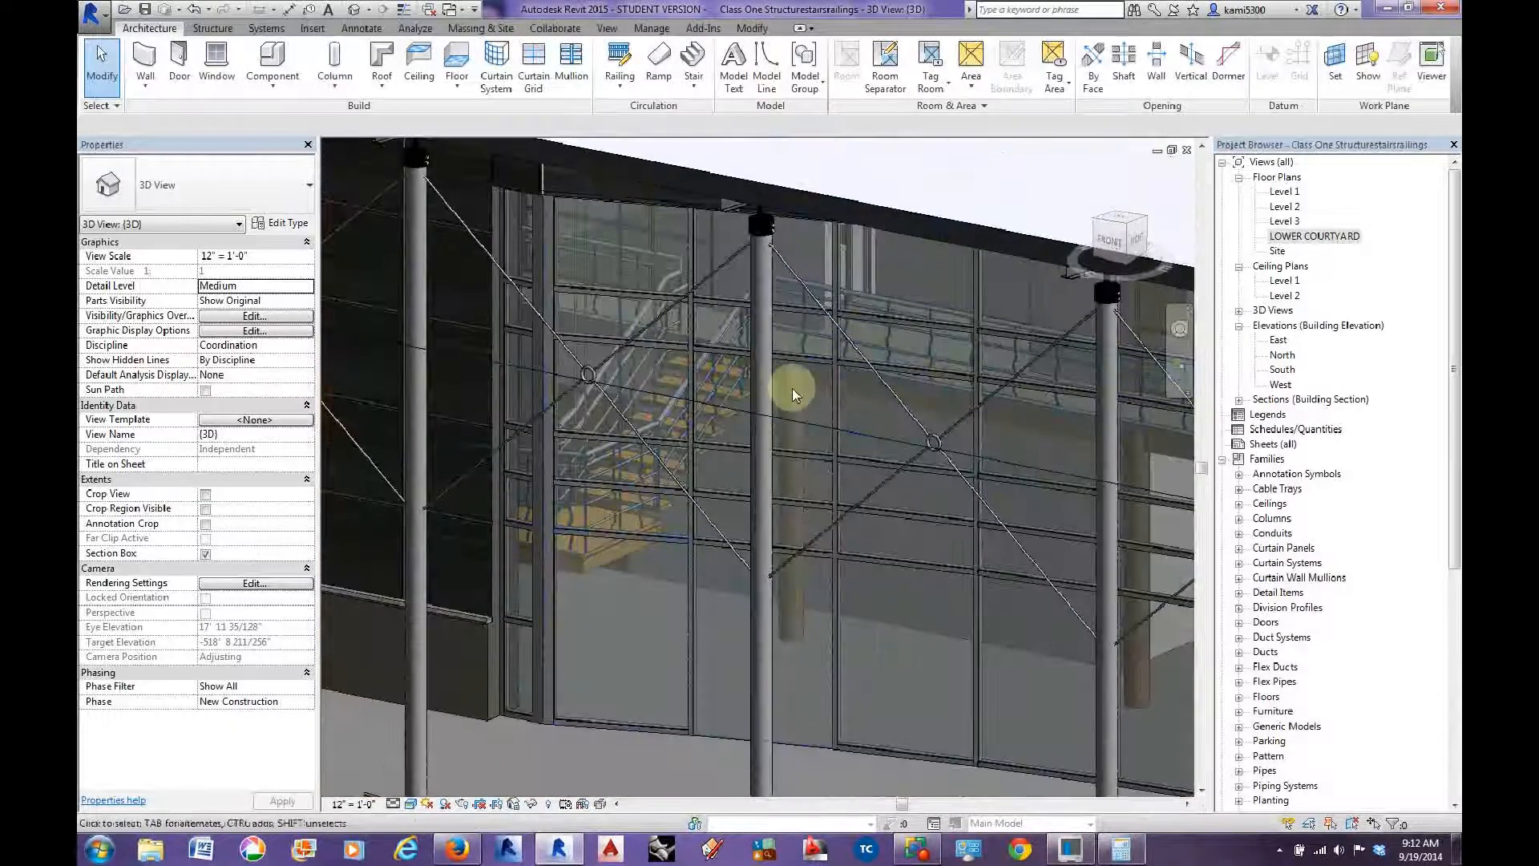
middle_click_drag(886, 310, 886, 310)
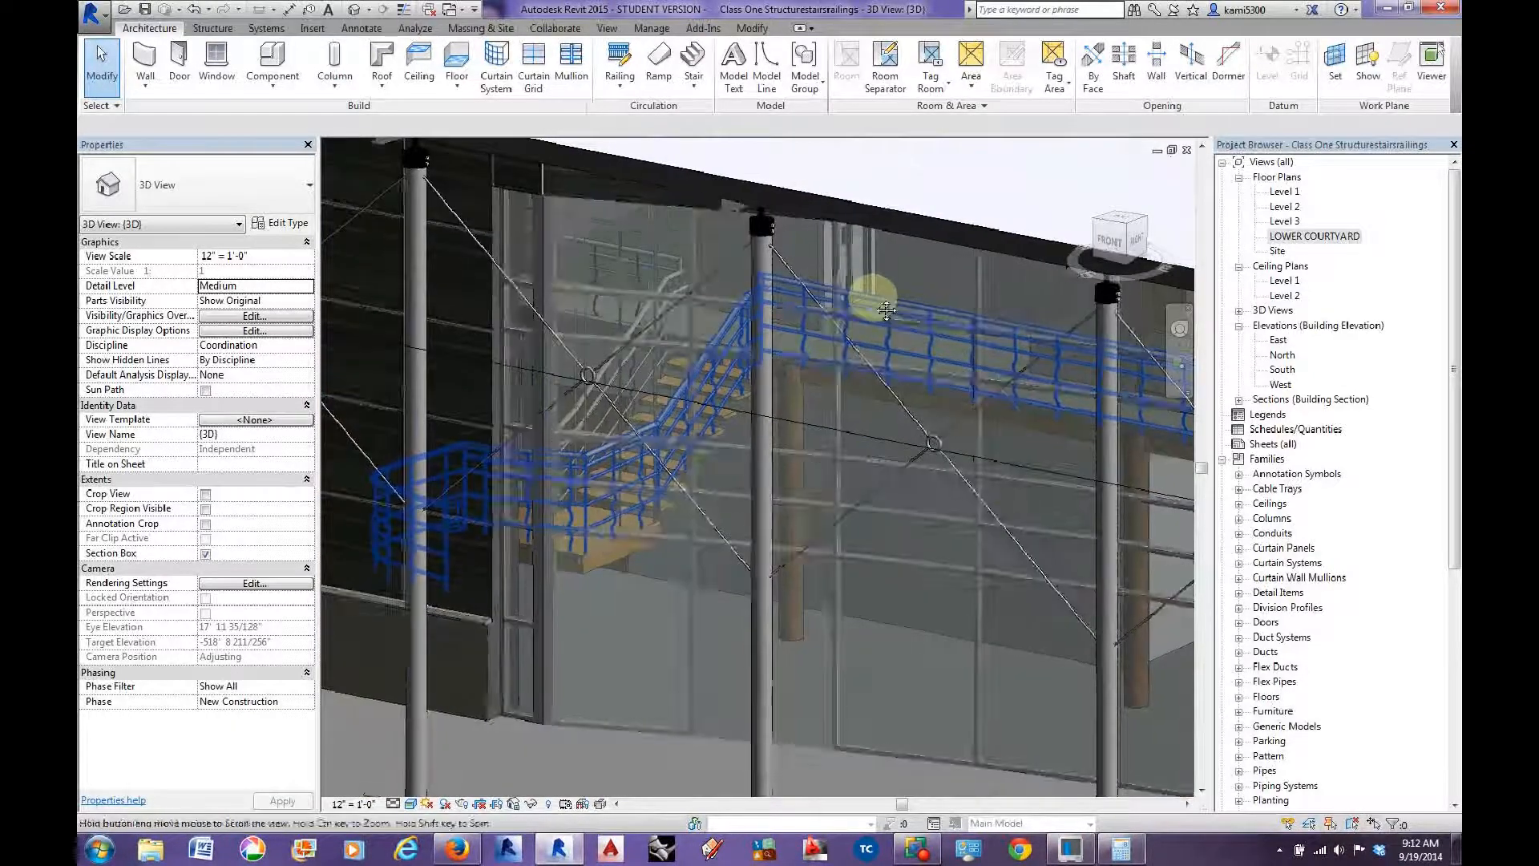
scroll(886, 310, "down", 6)
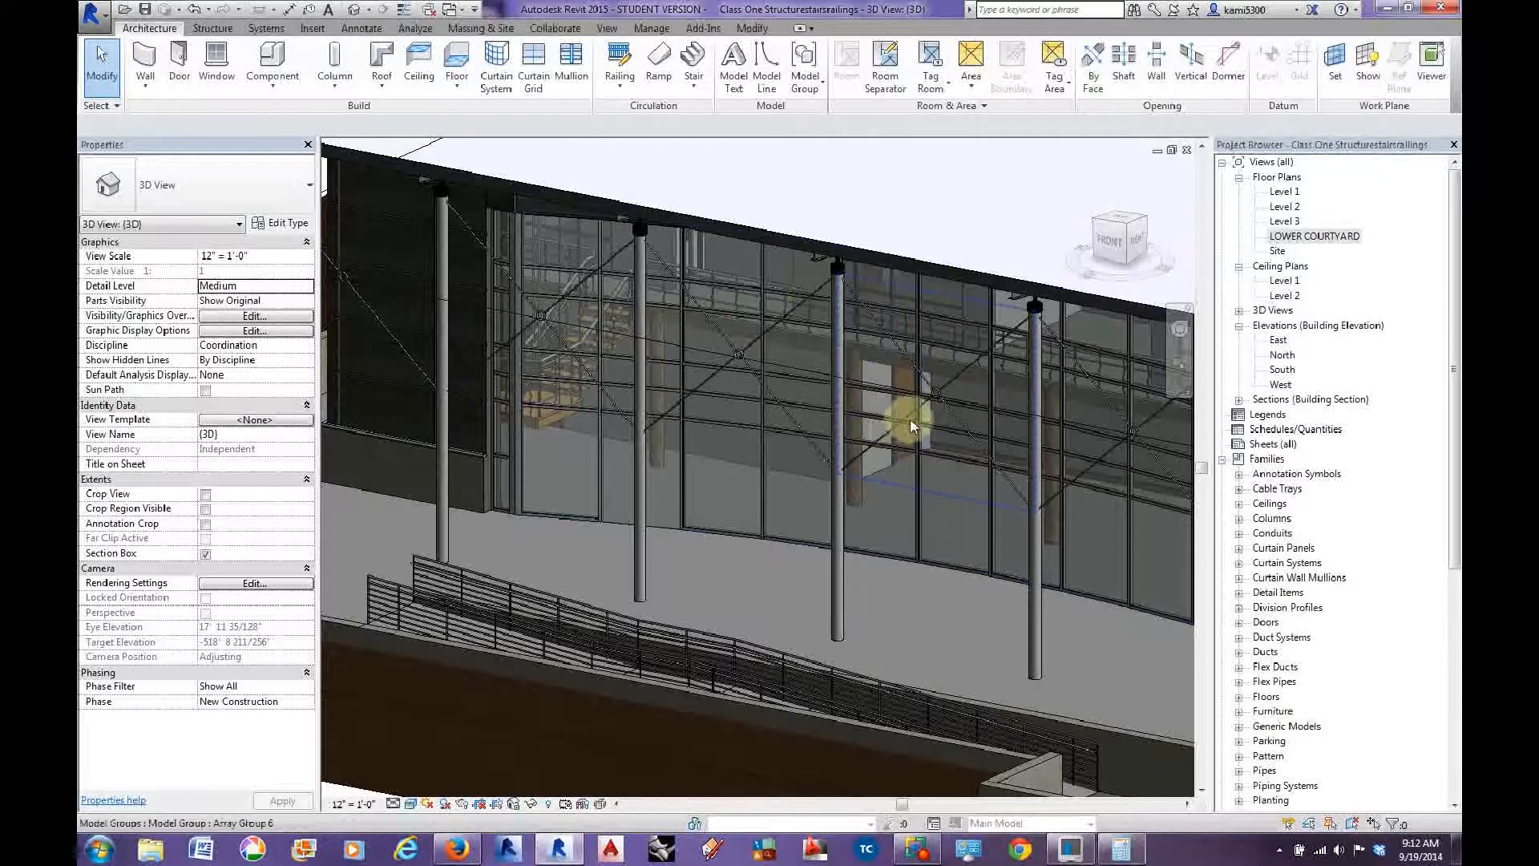
scroll(896, 442, "down", 2)
middle_click_drag(953, 508, 729, 484)
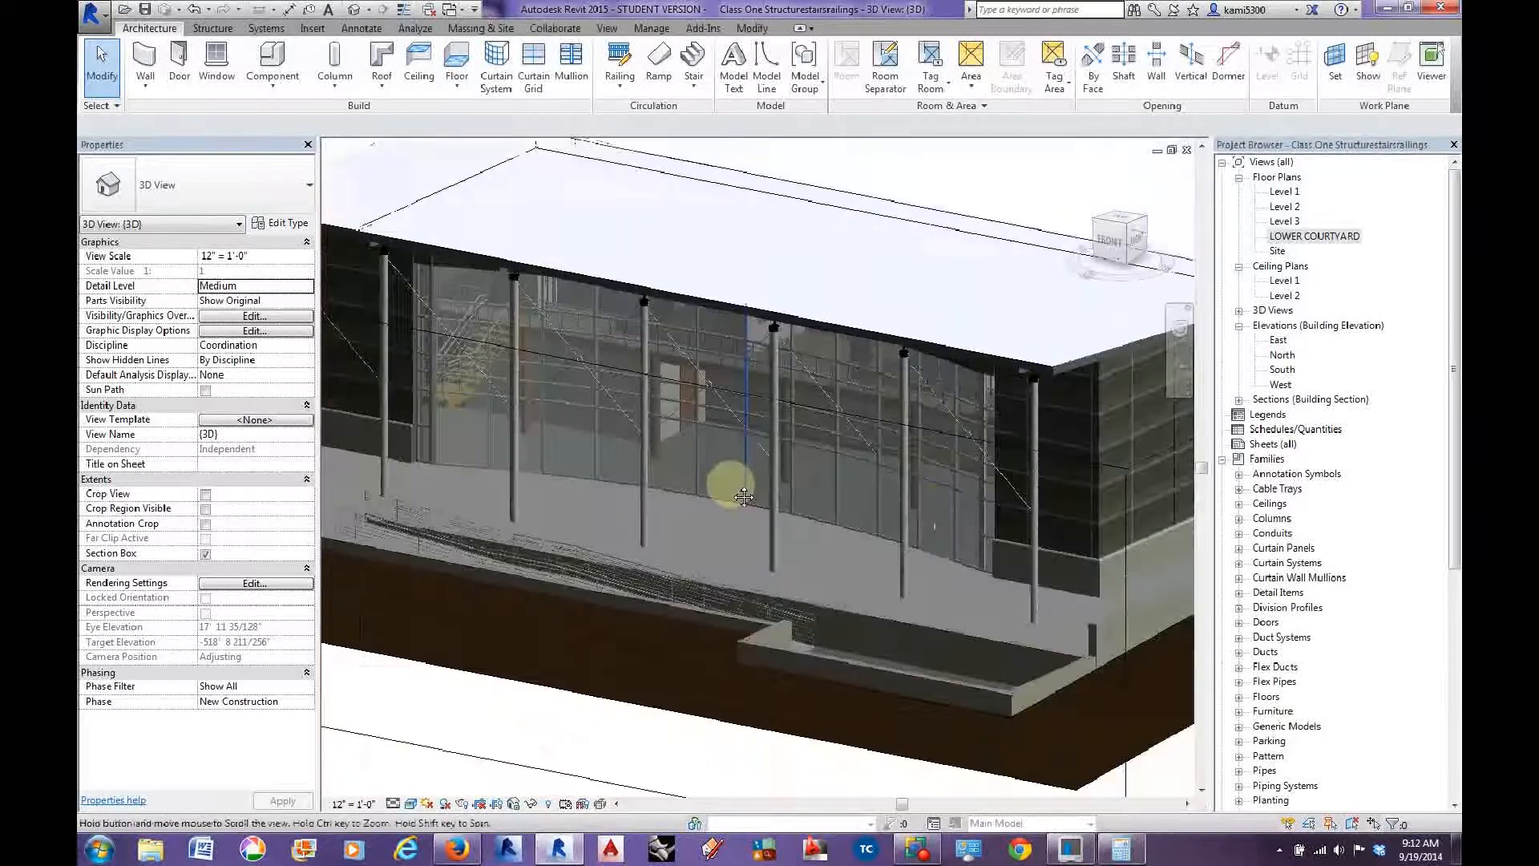
scroll(731, 485, "down", 2)
Examine the whole building and site in 3D from both front corners, including the ramp railings and courtyard walls.
middle_click_drag(802, 549, 921, 483, "shift")
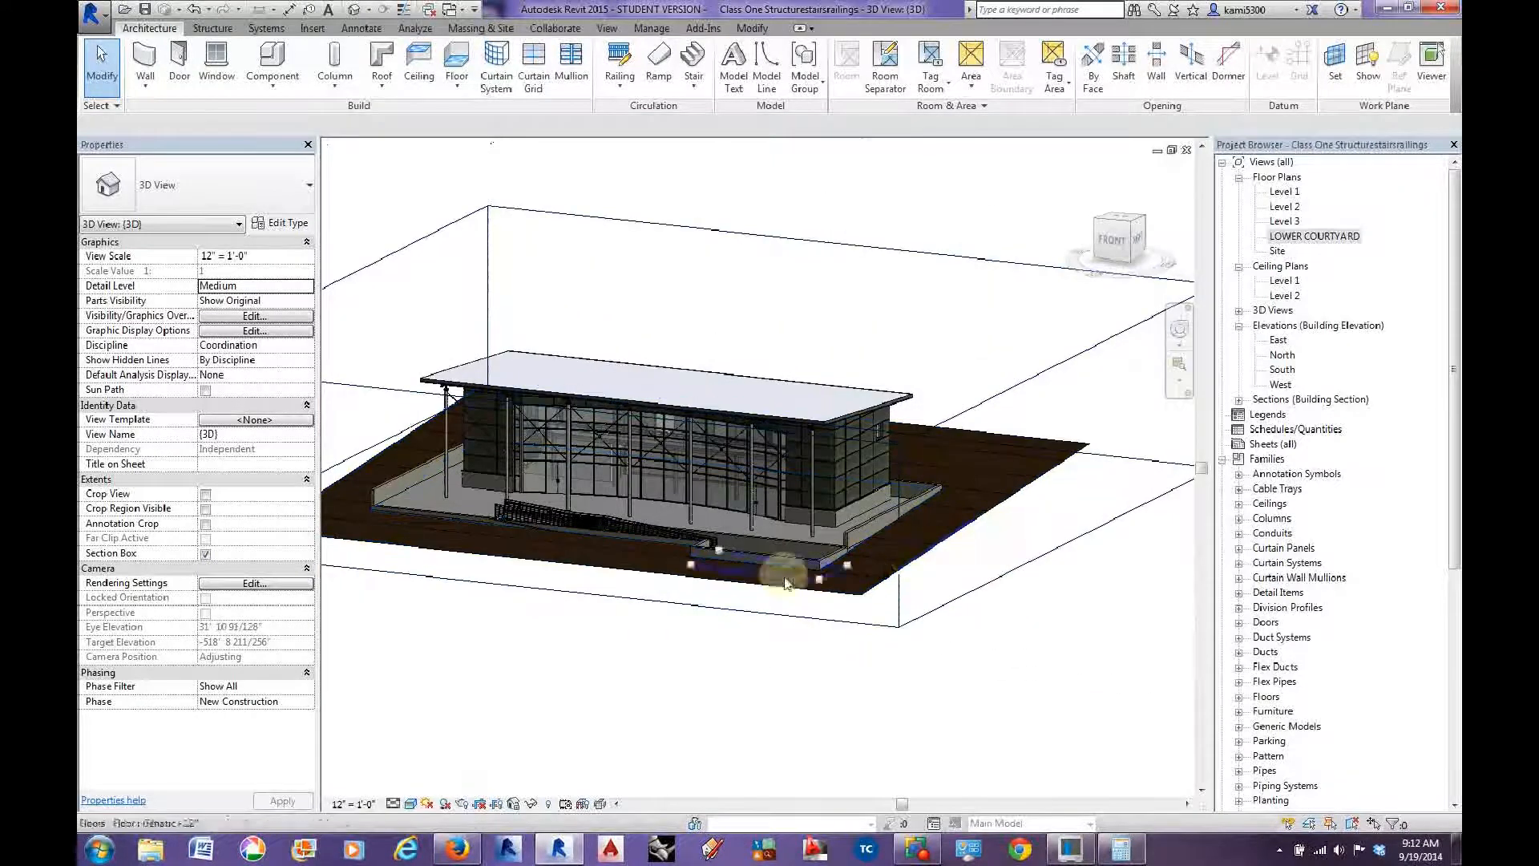
middle_click_drag(786, 583, 930, 561, "shift")
scroll(621, 392, "up", 5)
scroll(686, 373, "down", 2)
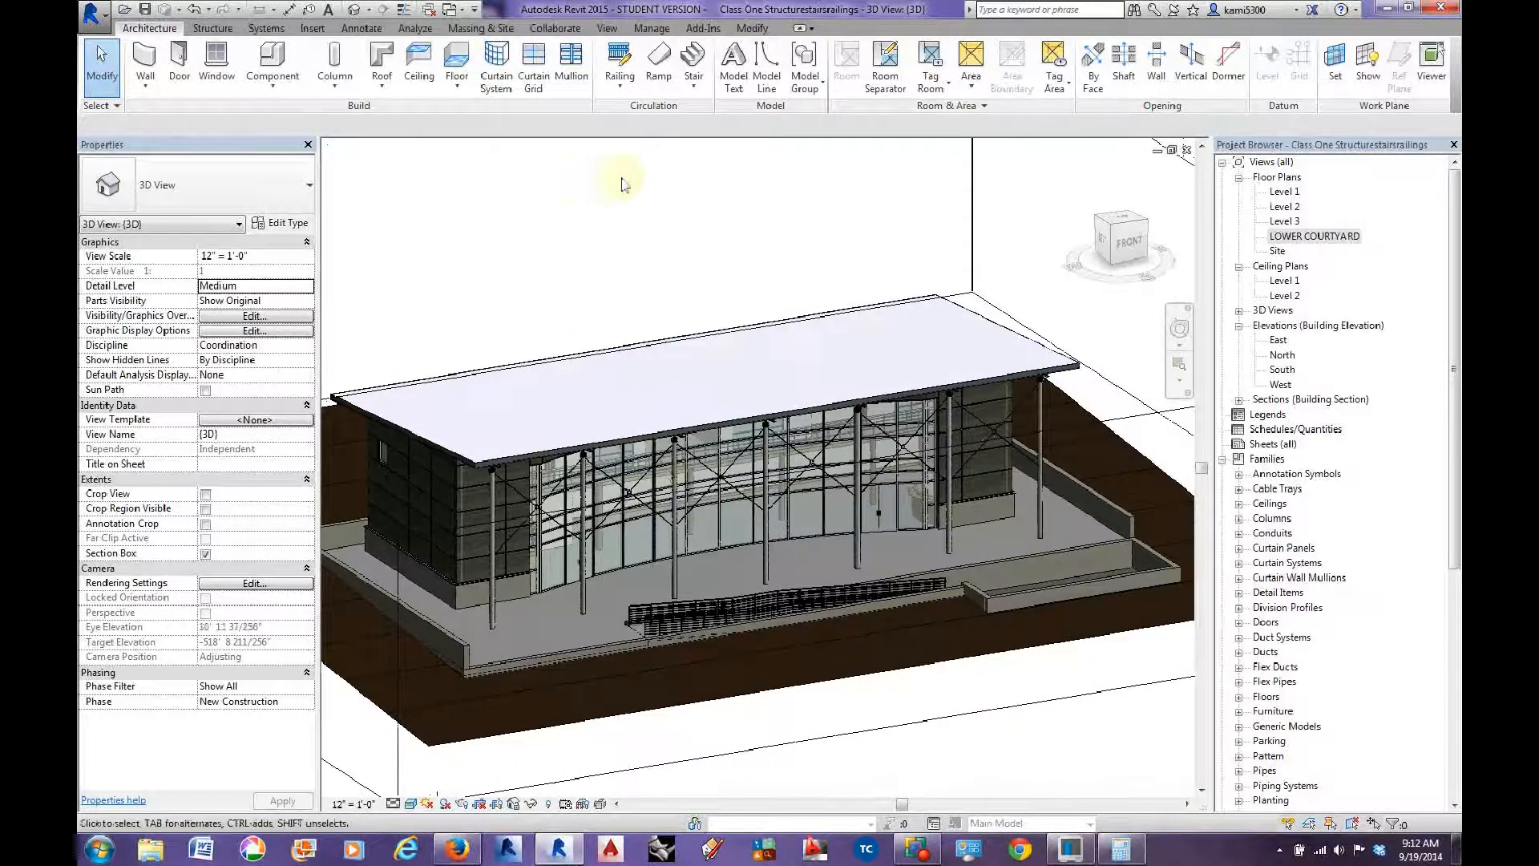
middle_click_drag(678, 501, 744, 513)
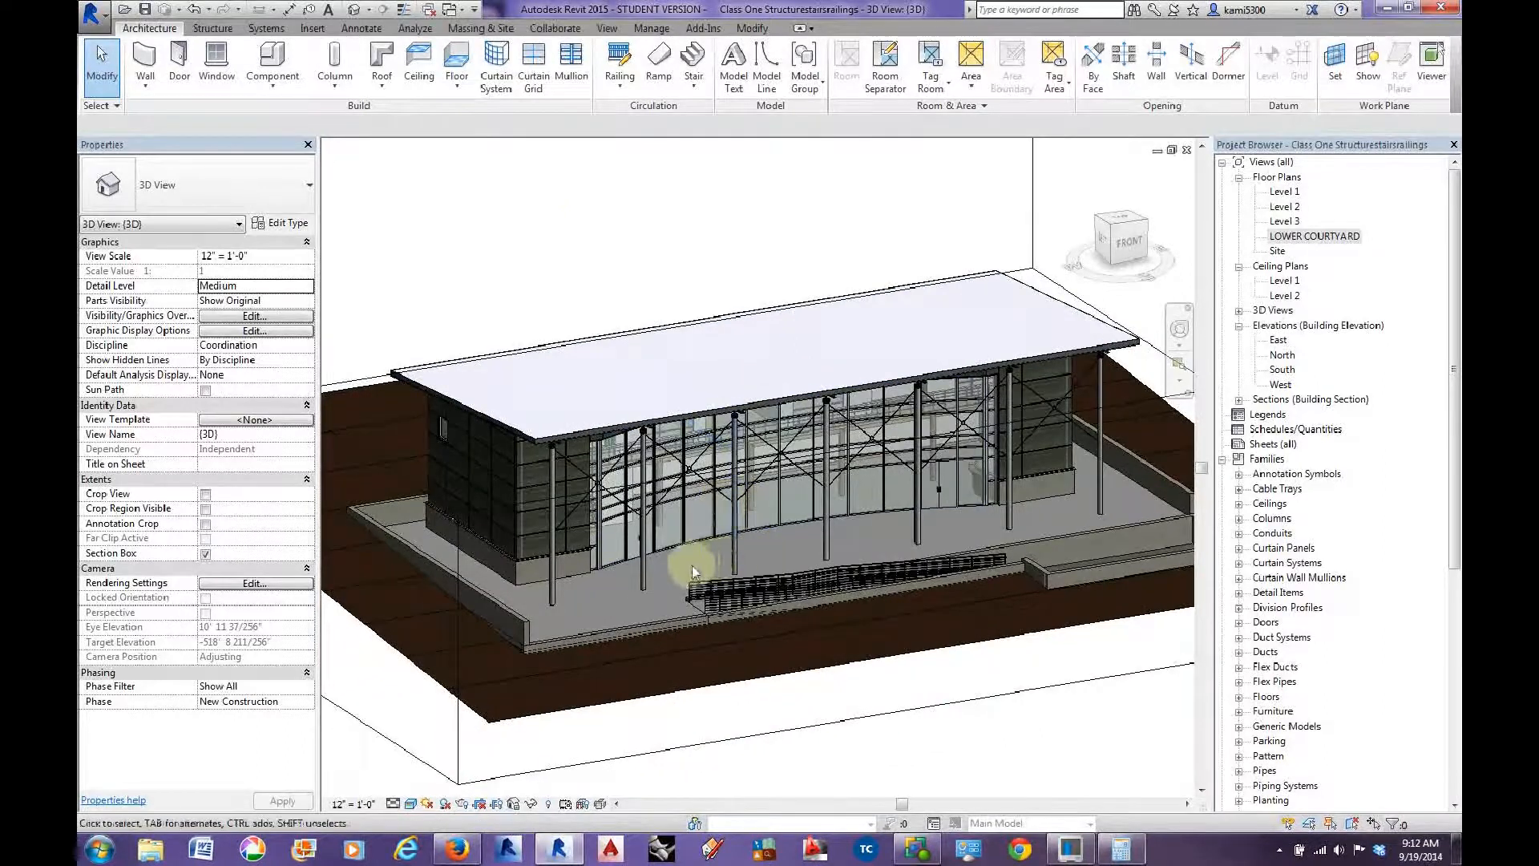
middle_click_drag(691, 566, 768, 571)
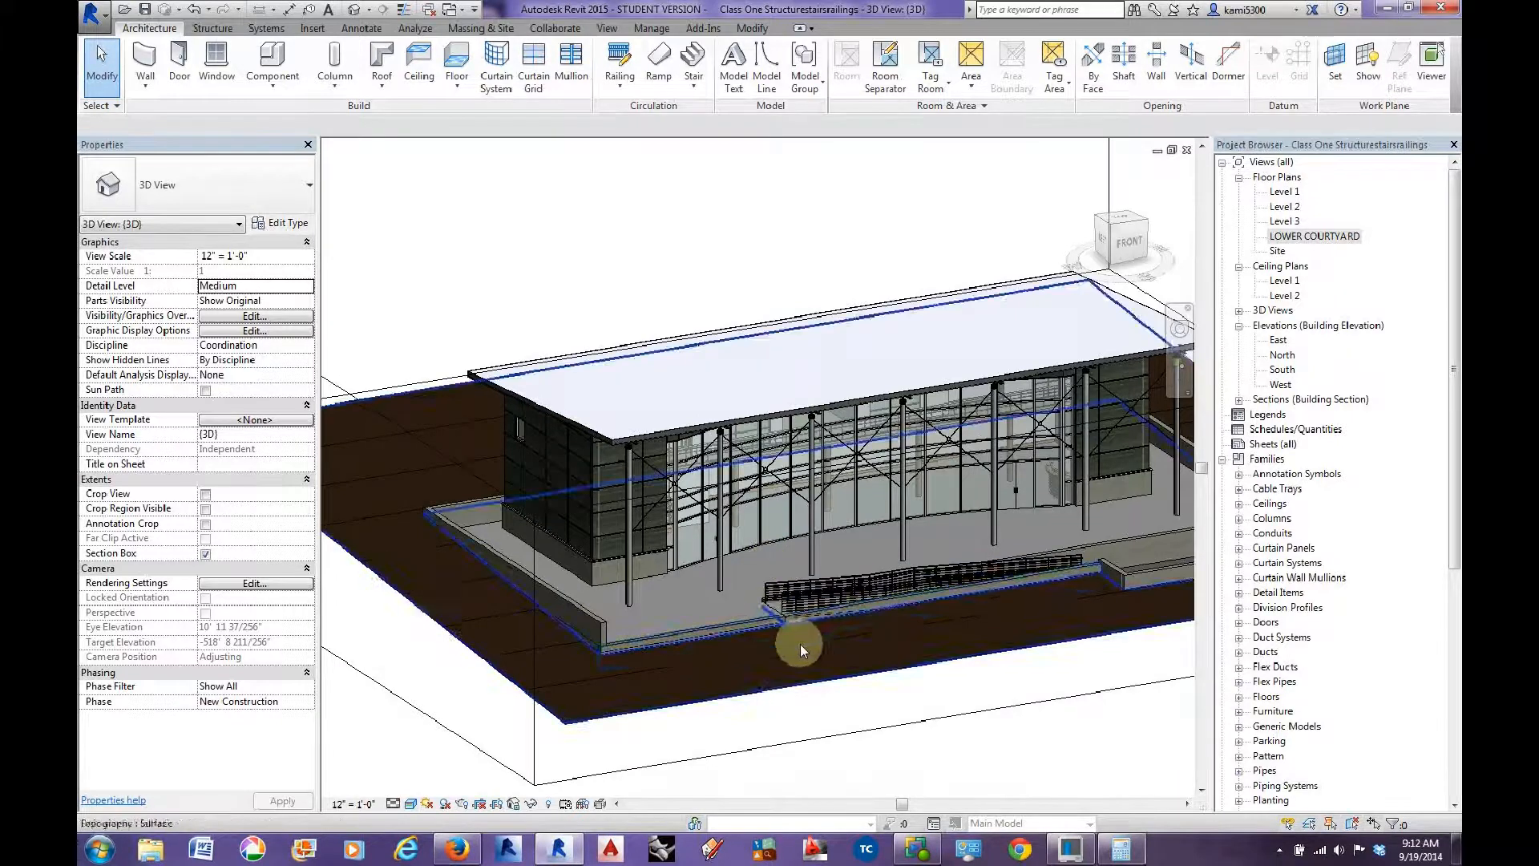
middle_click_drag(903, 616, 742, 613, "shift")
middle_click_drag(862, 672, 912, 671, "shift")
Examine the curved rectangular handrail behind the curtain wall beside the entrance door, and the building's front from several angles.
scroll(789, 470, "up", 10)
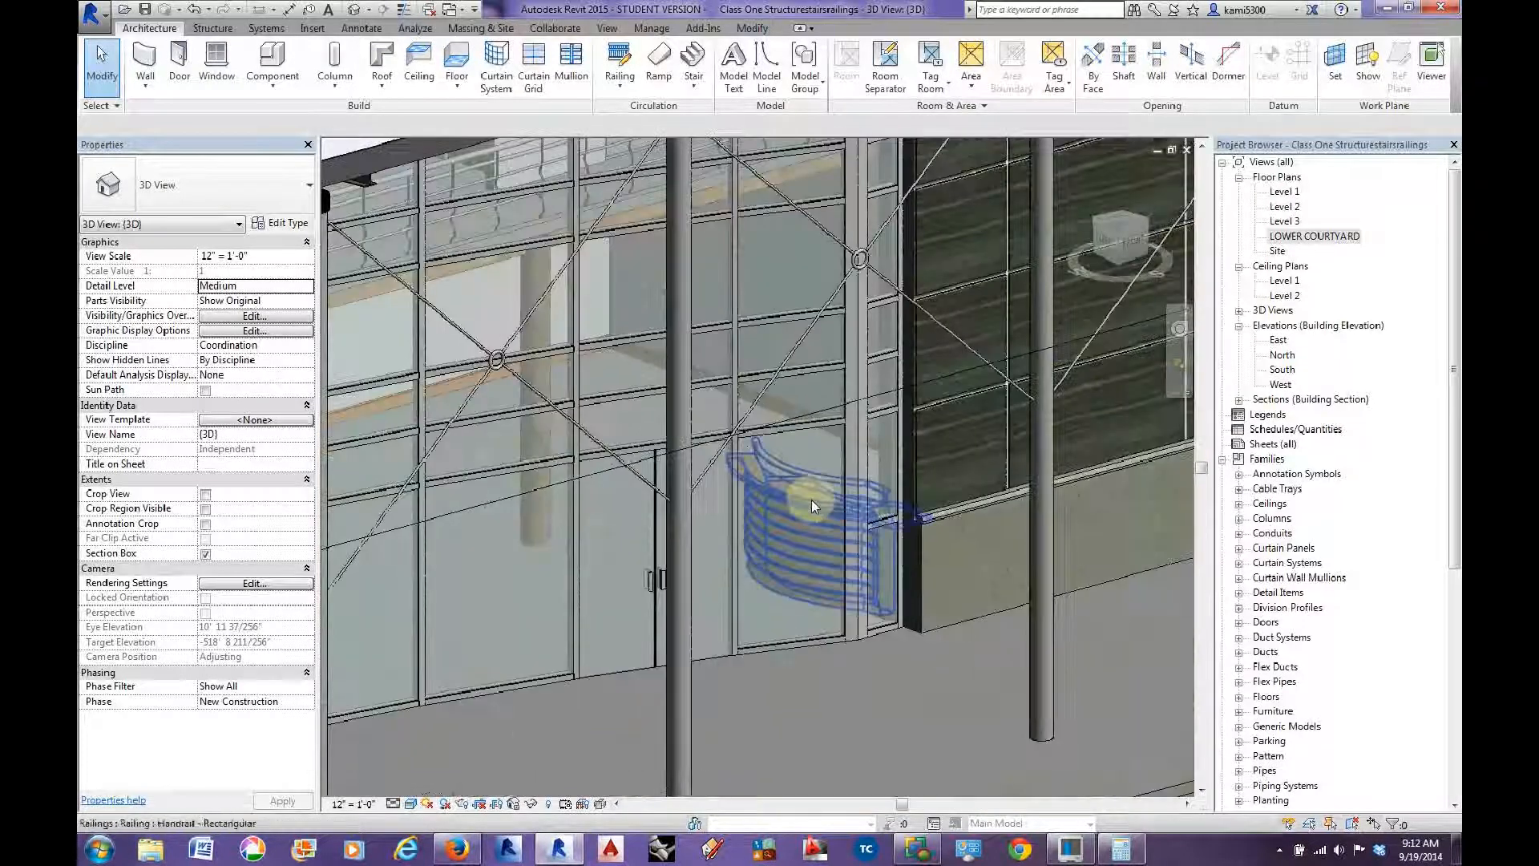
left_click(811, 499)
scroll(808, 553, "down", 8)
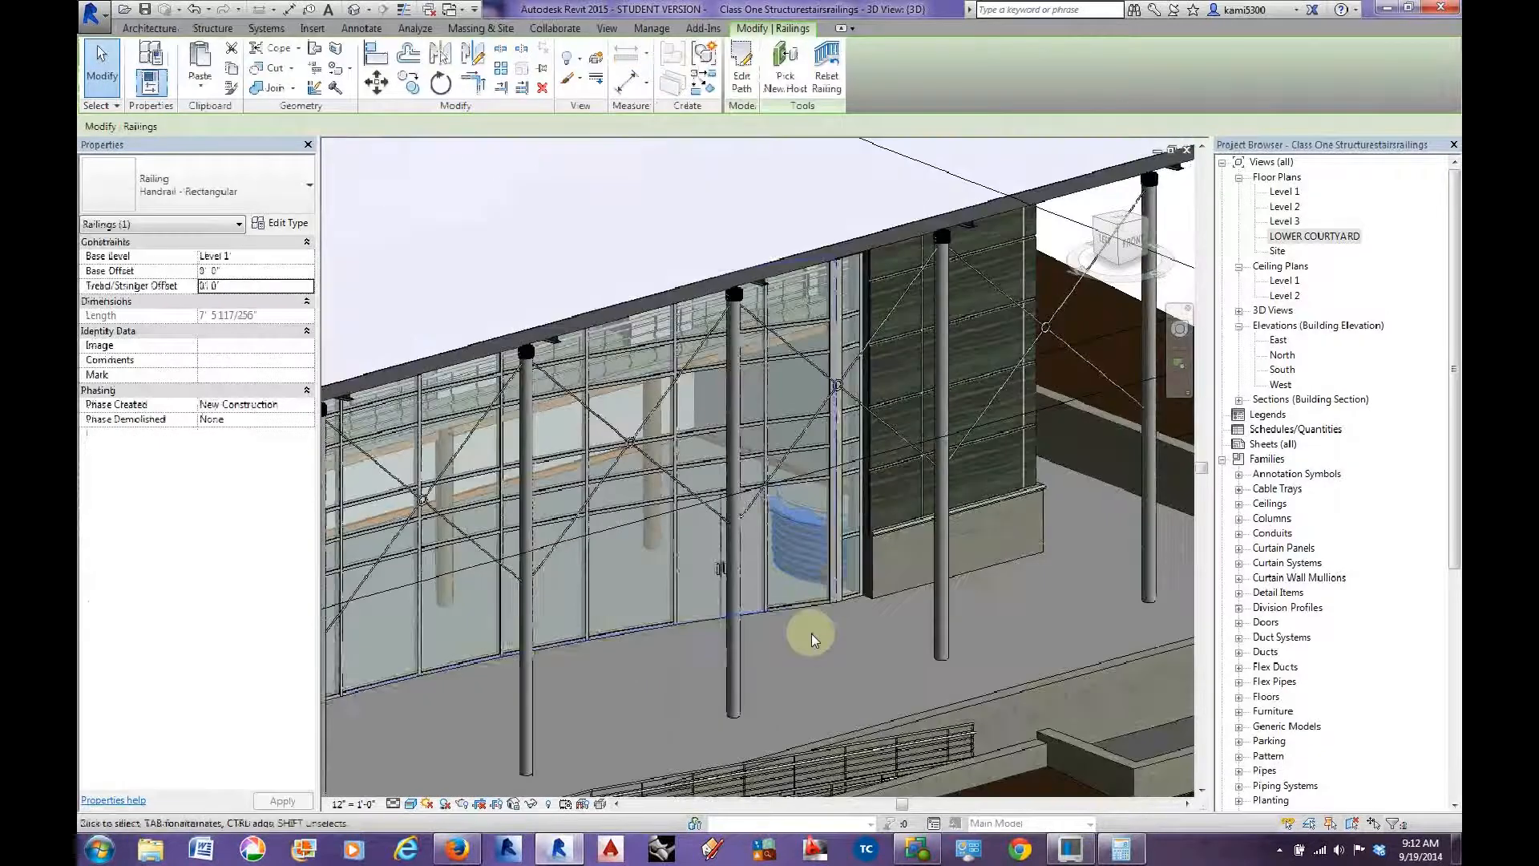
key("Escape")
middle_click_drag(852, 658, 671, 648, "shift")
scroll(782, 637, "down", 5)
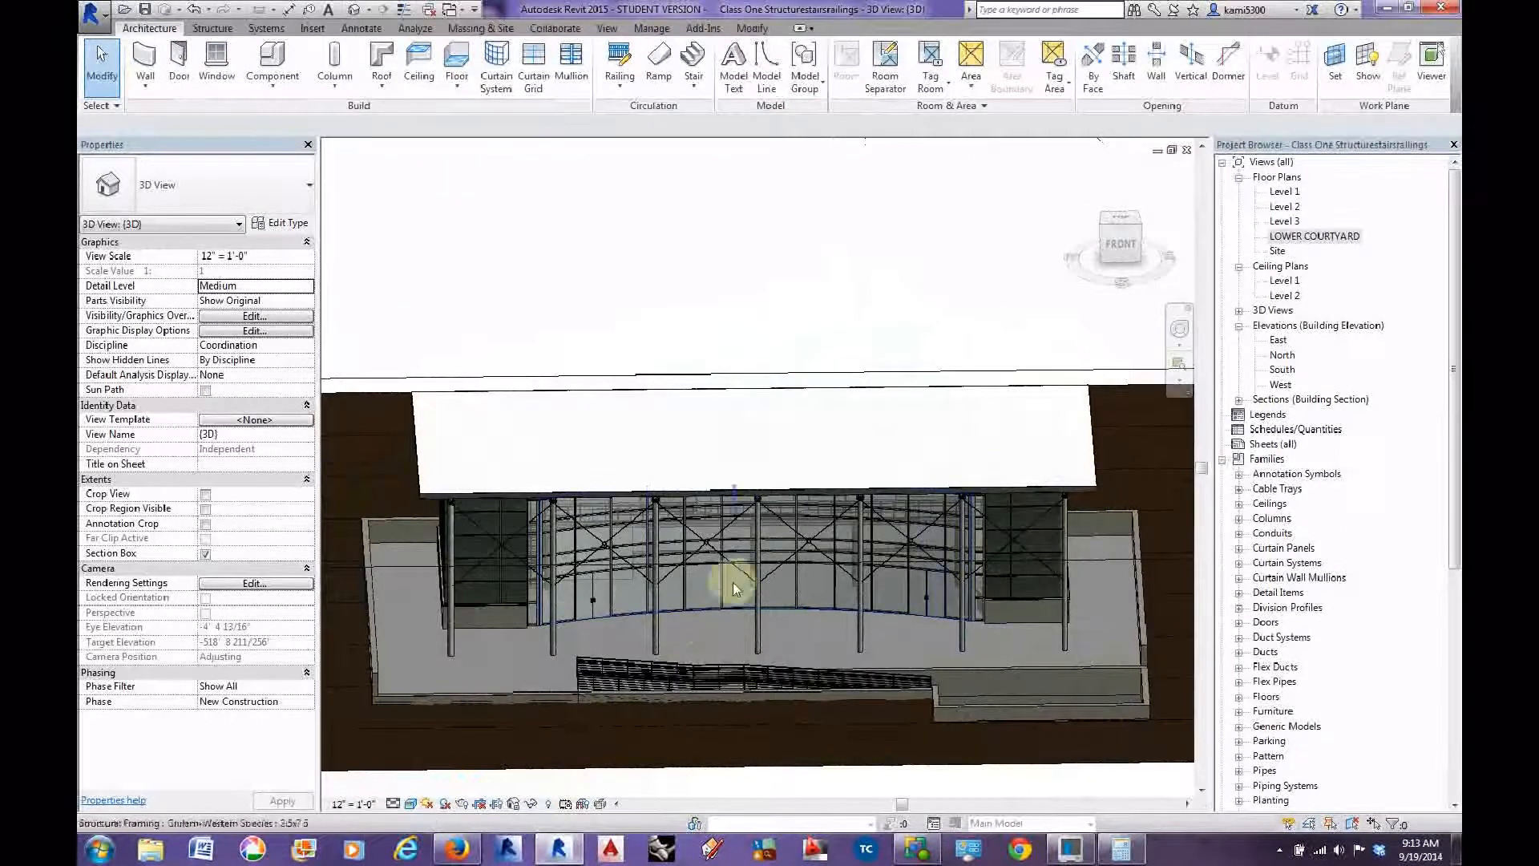
middle_click_drag(908, 638, 863, 583, "shift")
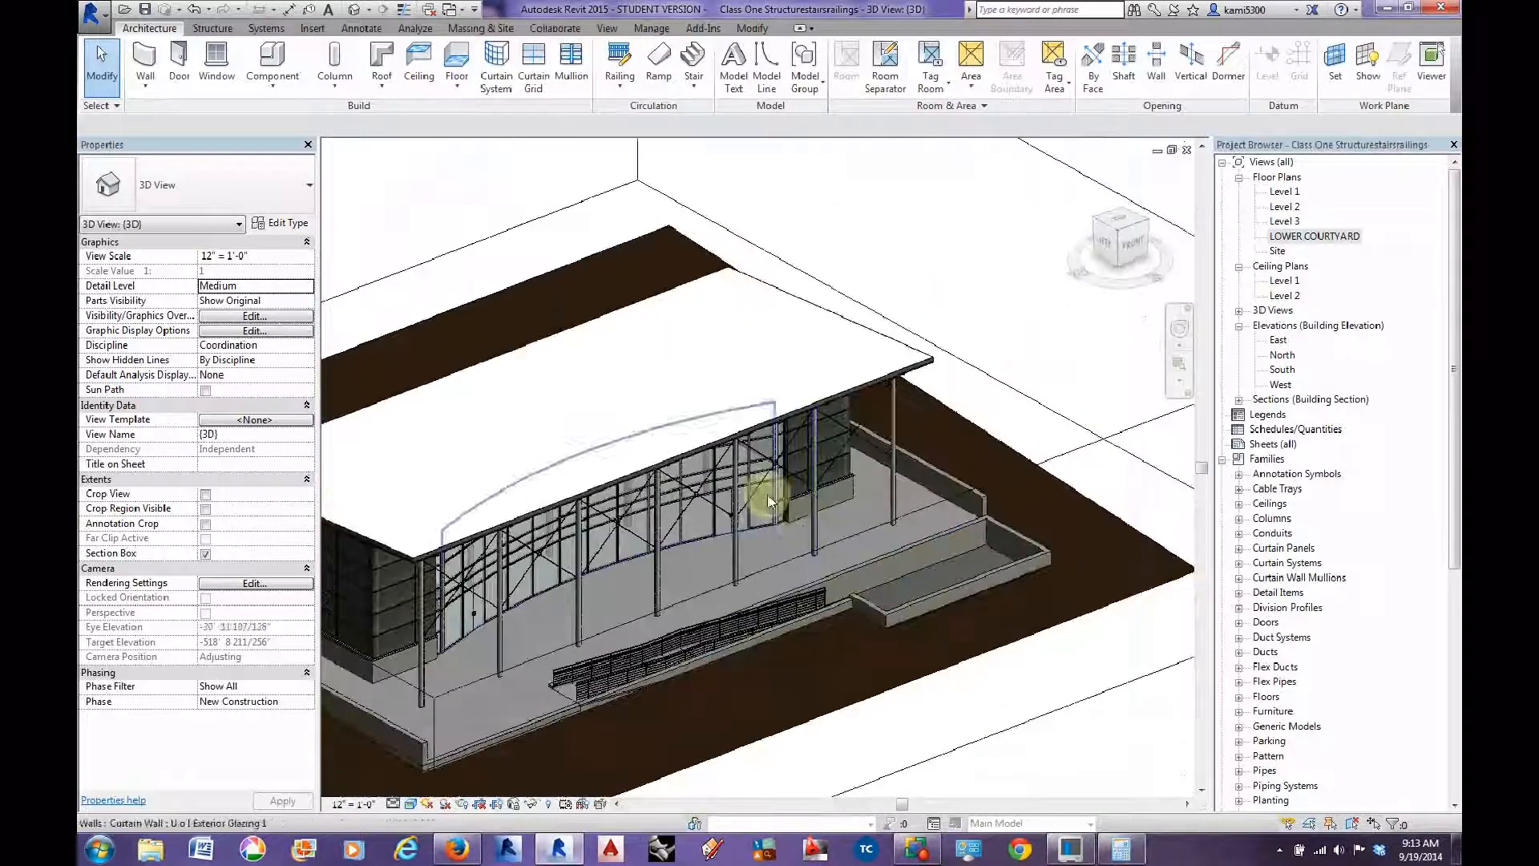
scroll(768, 501, "up", 4)
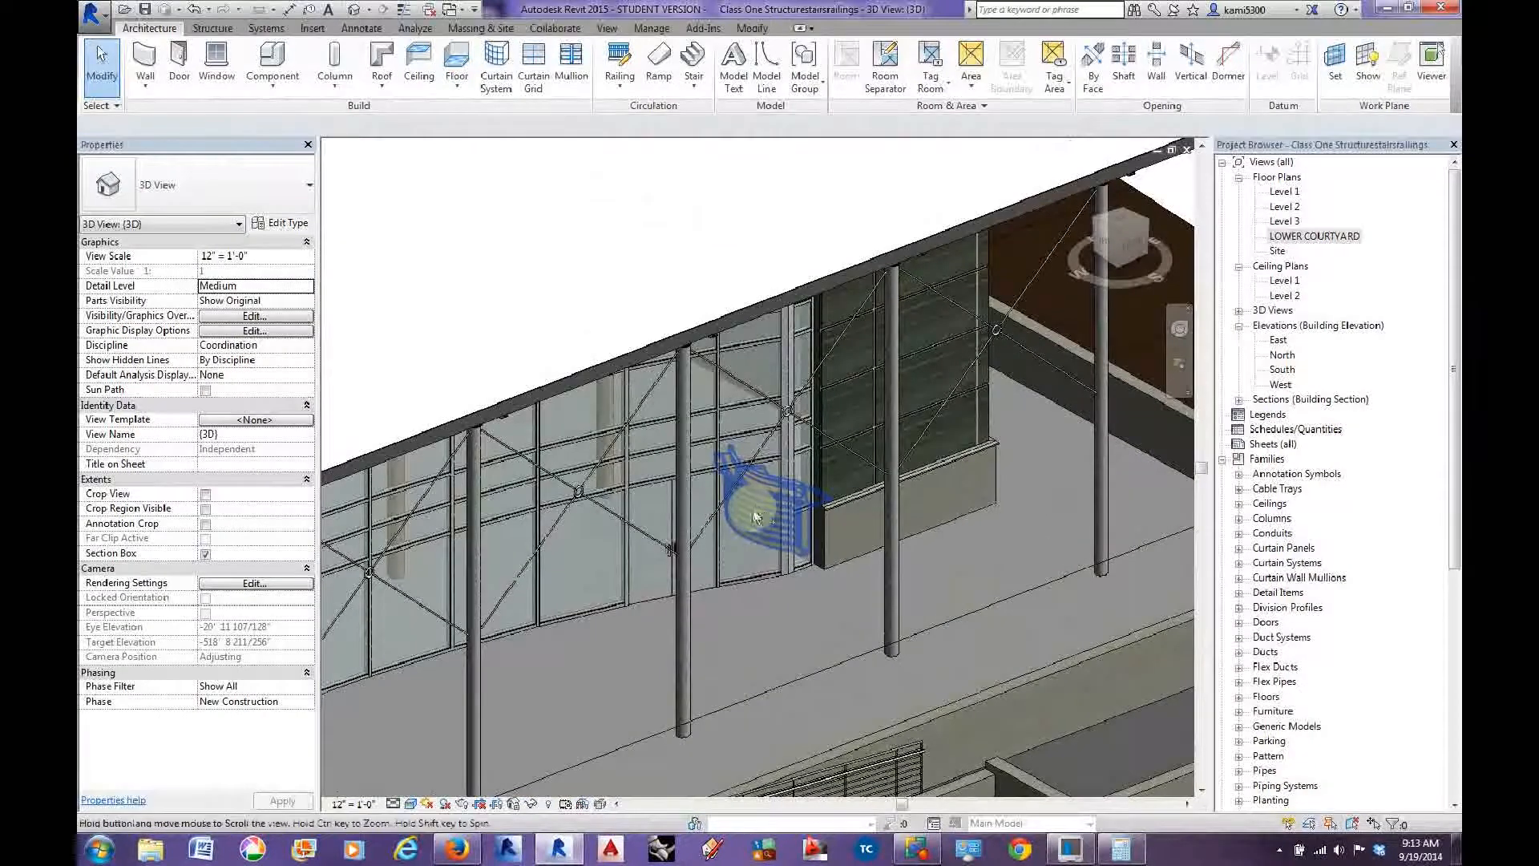
middle_click_drag(765, 522, 1066, 573)
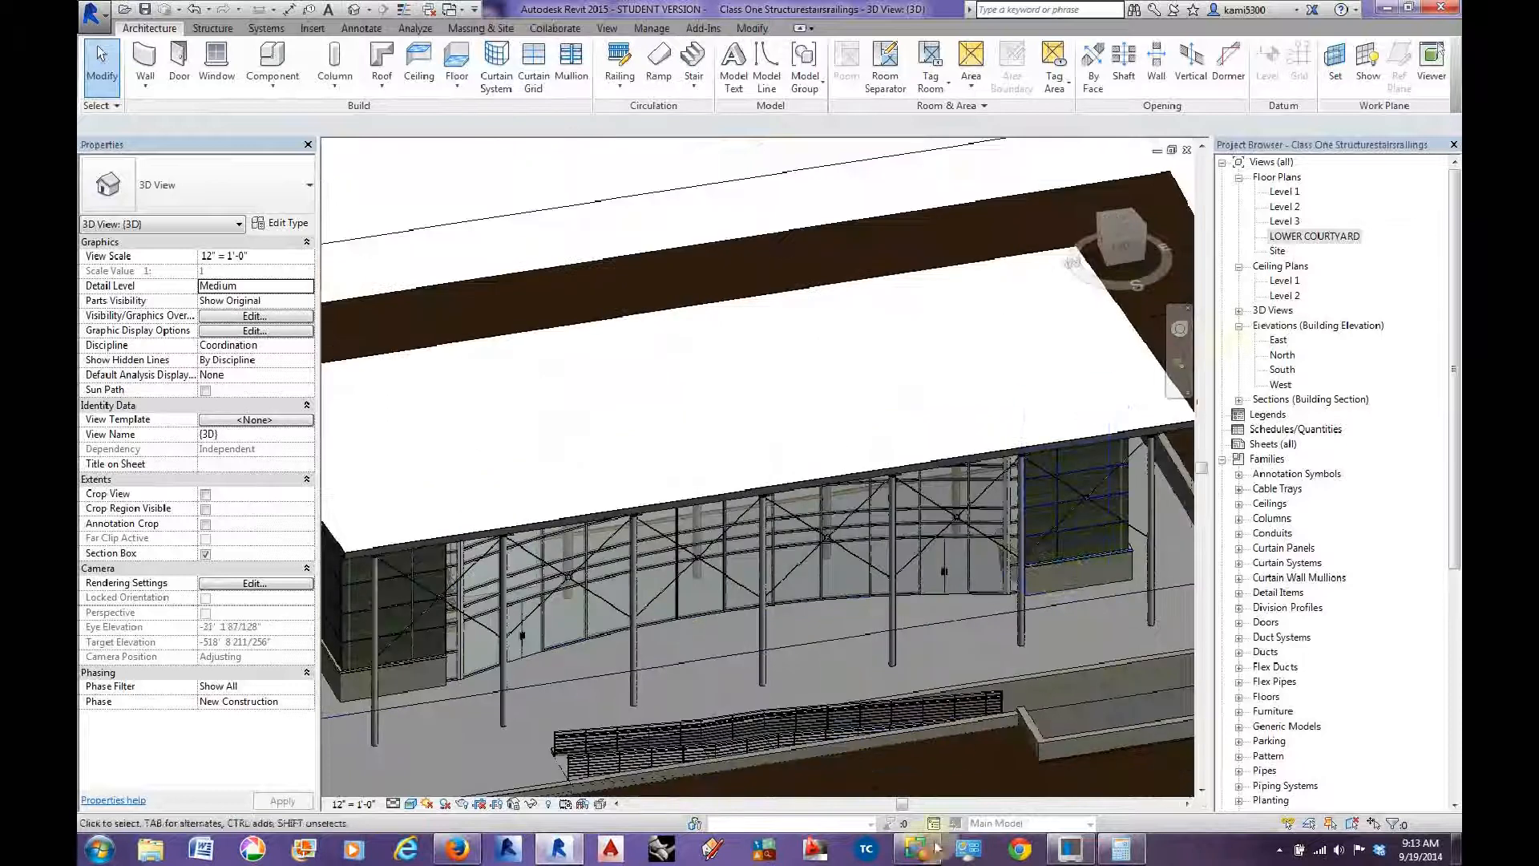
mouse_move(925, 856)
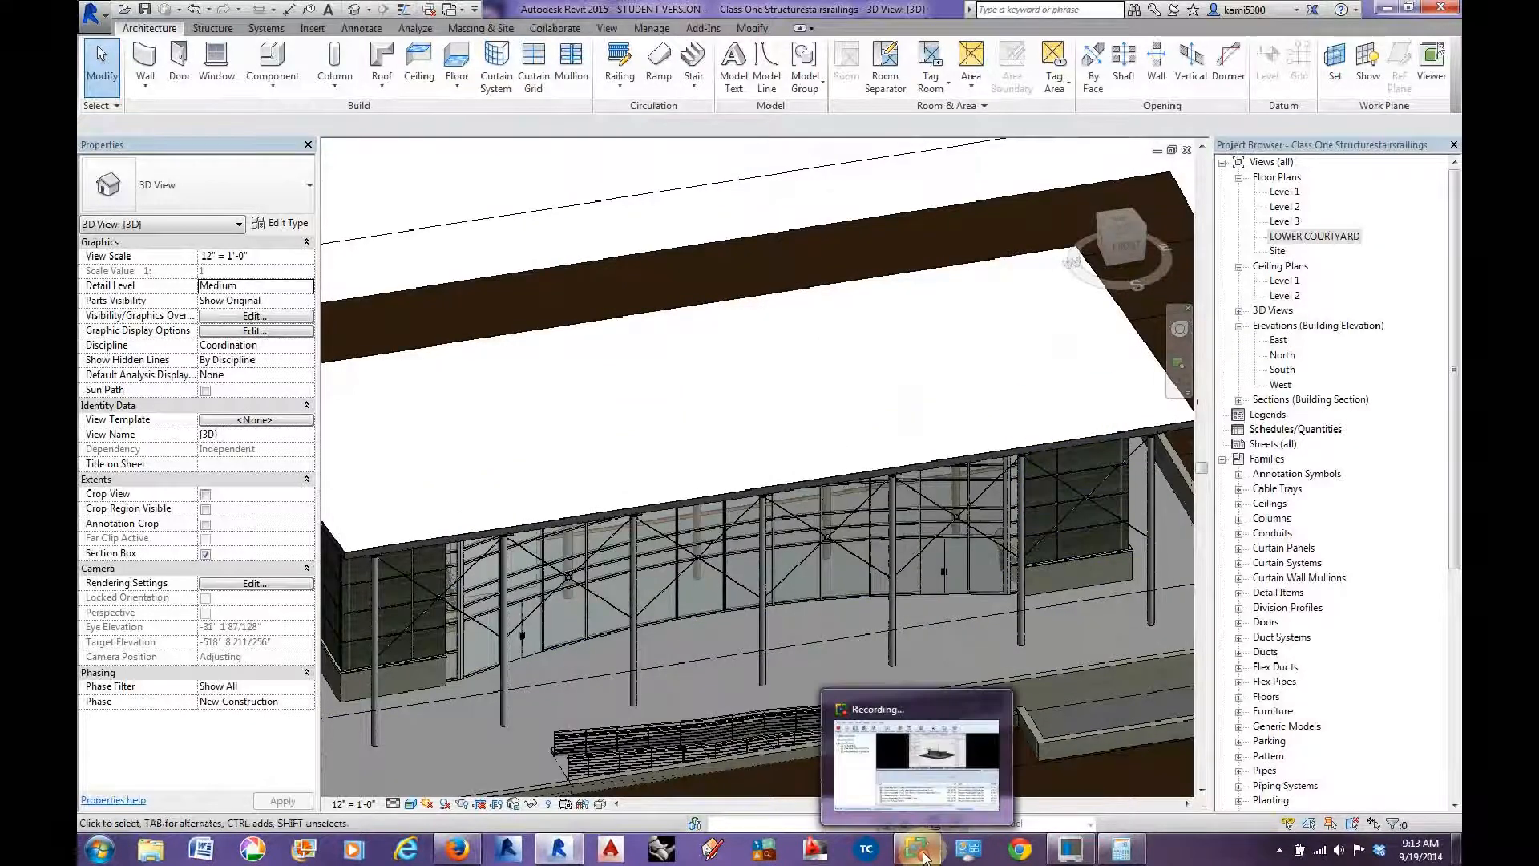